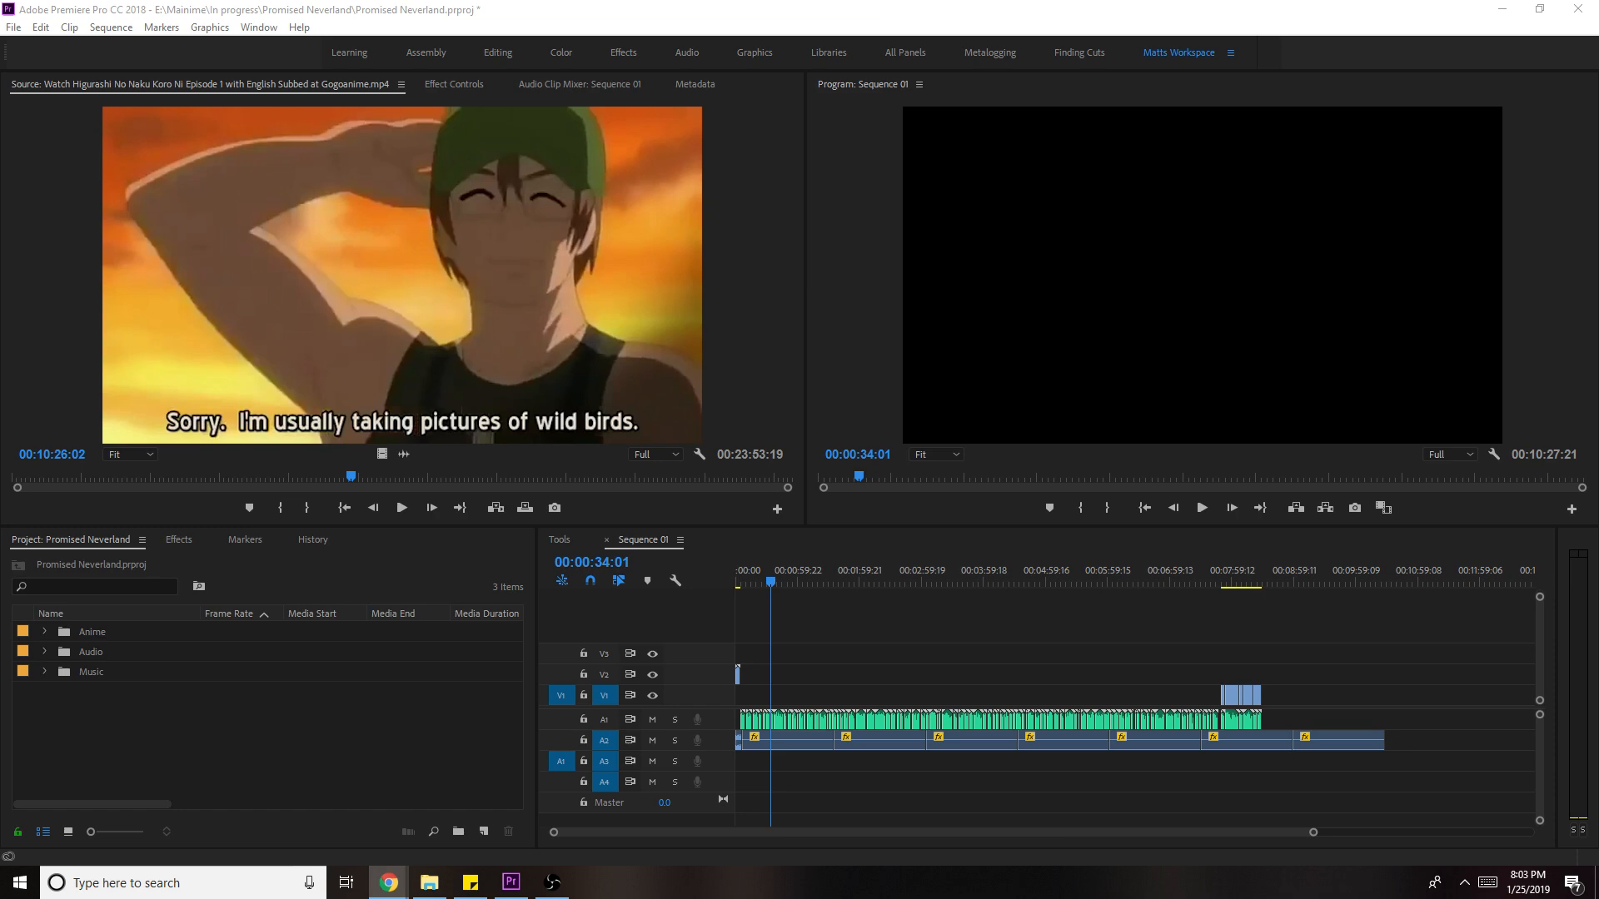
- Launch Discord from Windows search and open the #editing-live-streams channel
left_click(150, 882)
type("discord")
key("Return")
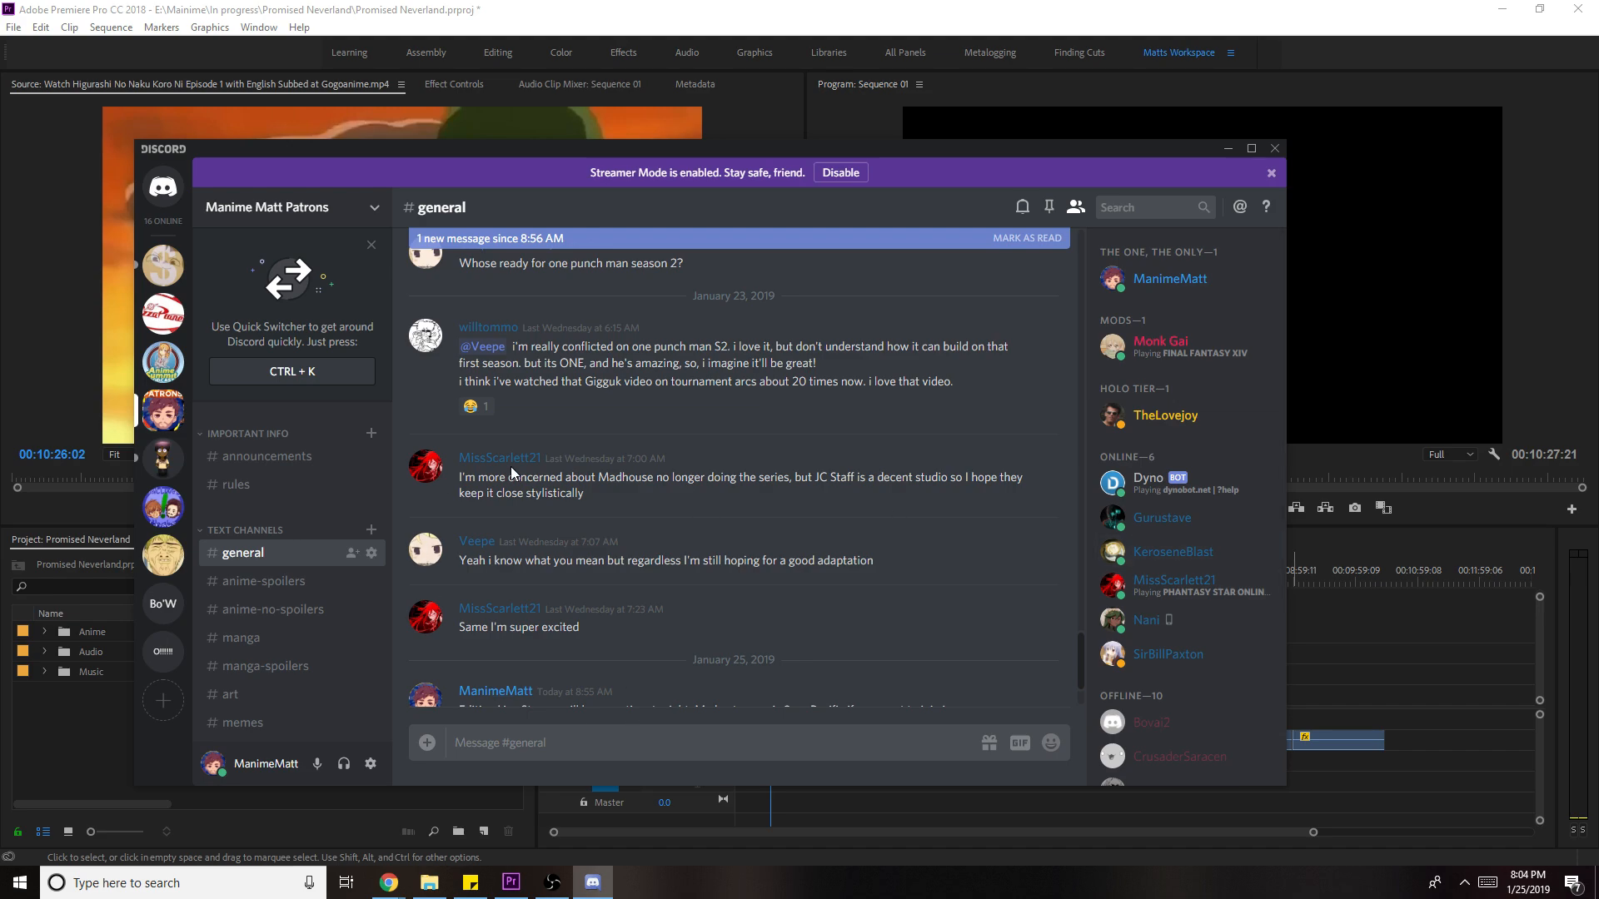
scroll(666, 550, "down", 2)
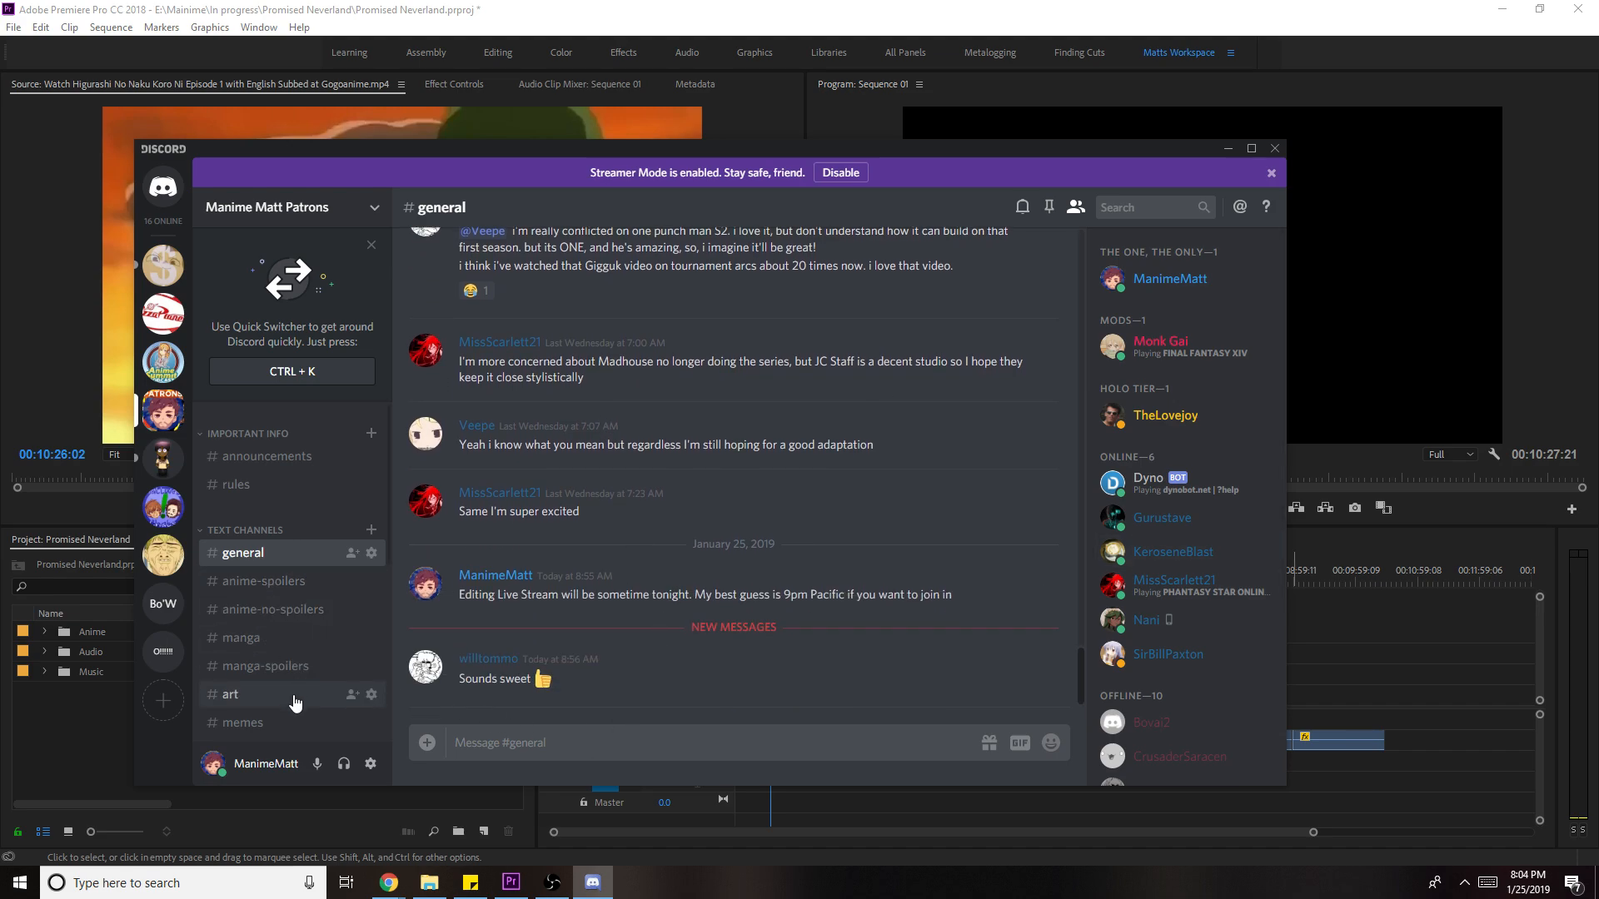
scroll(292, 696, "down", 3)
left_click(281, 529)
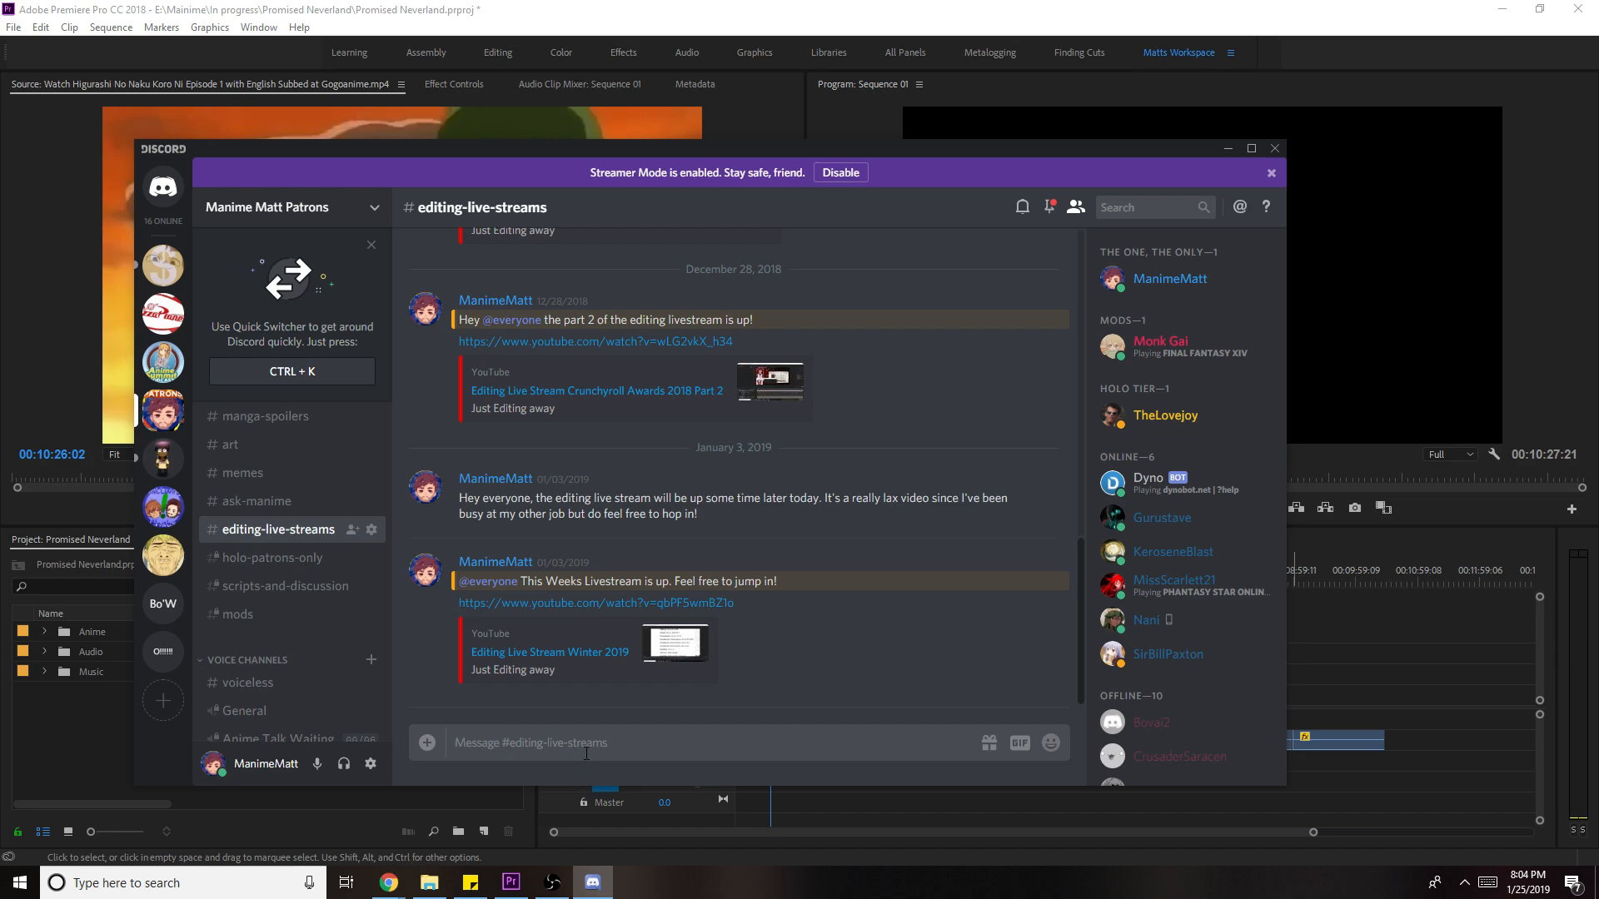
type("@e")
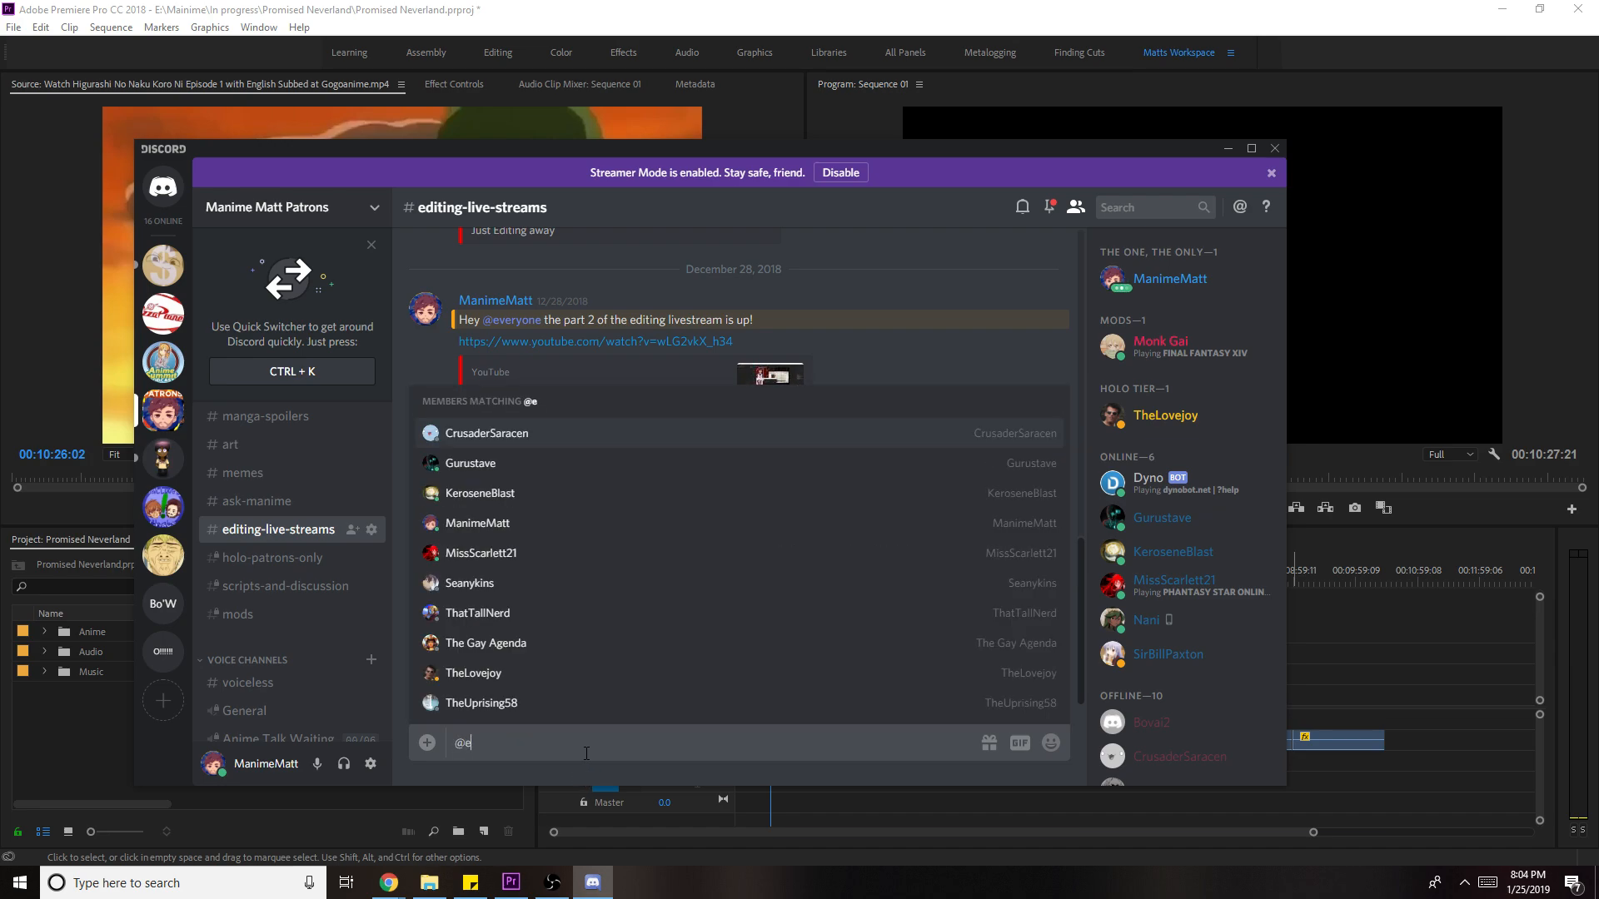
type("v")
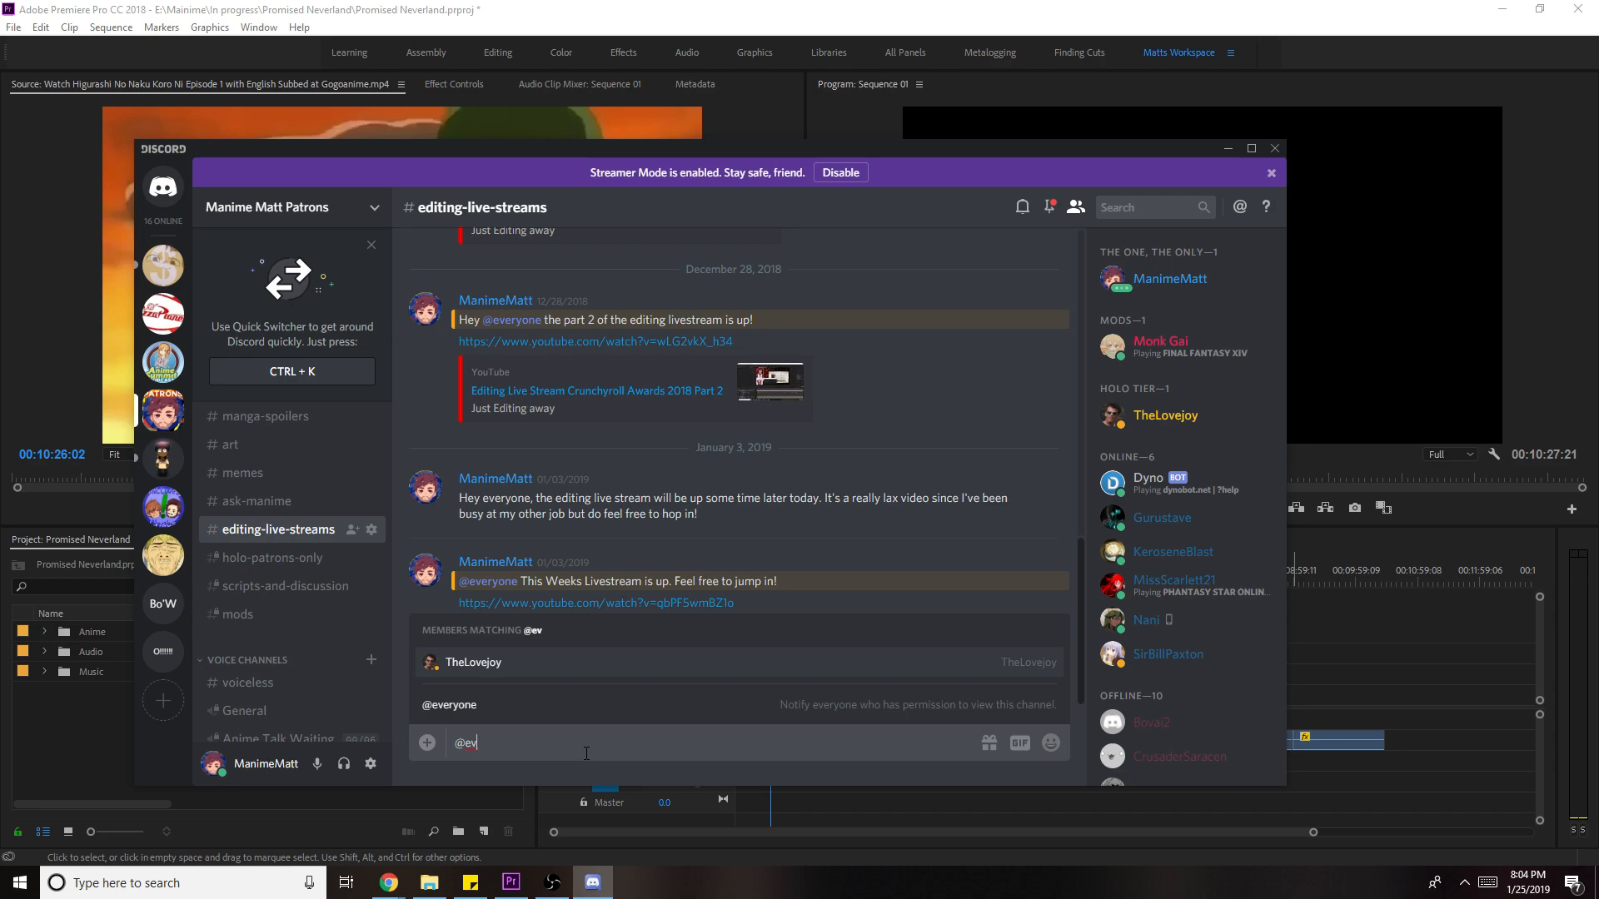
left_click(676, 706)
type("the")
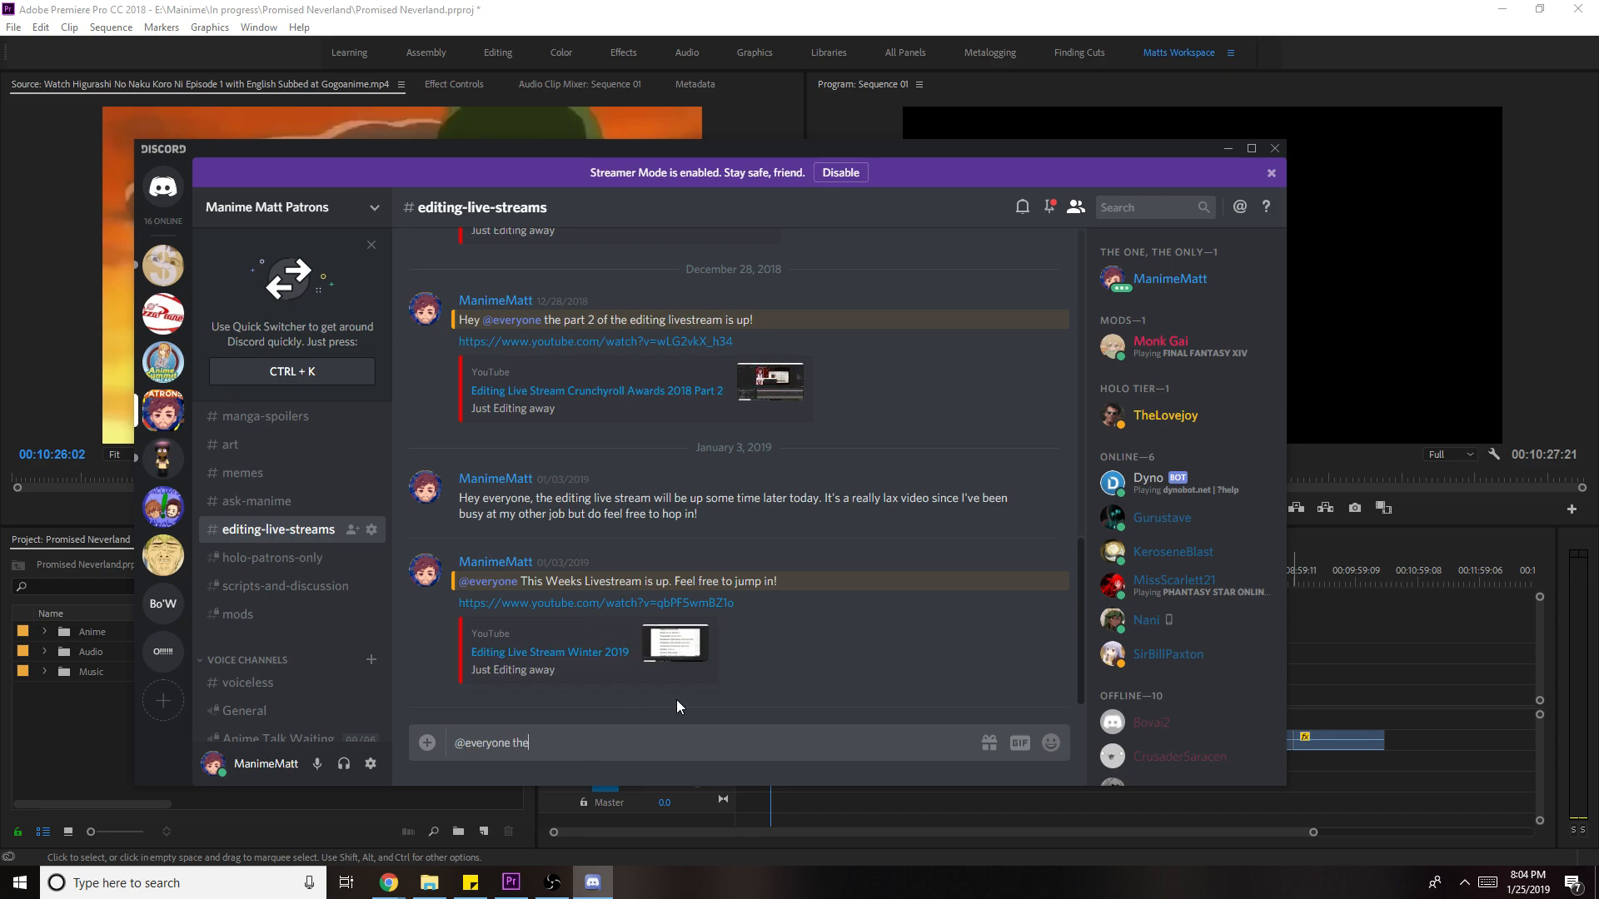
type(" livestream is up!")
key("Return")
type("https://www.youtube.com/watch?v=eHsH4FCkii8")
key("Return")
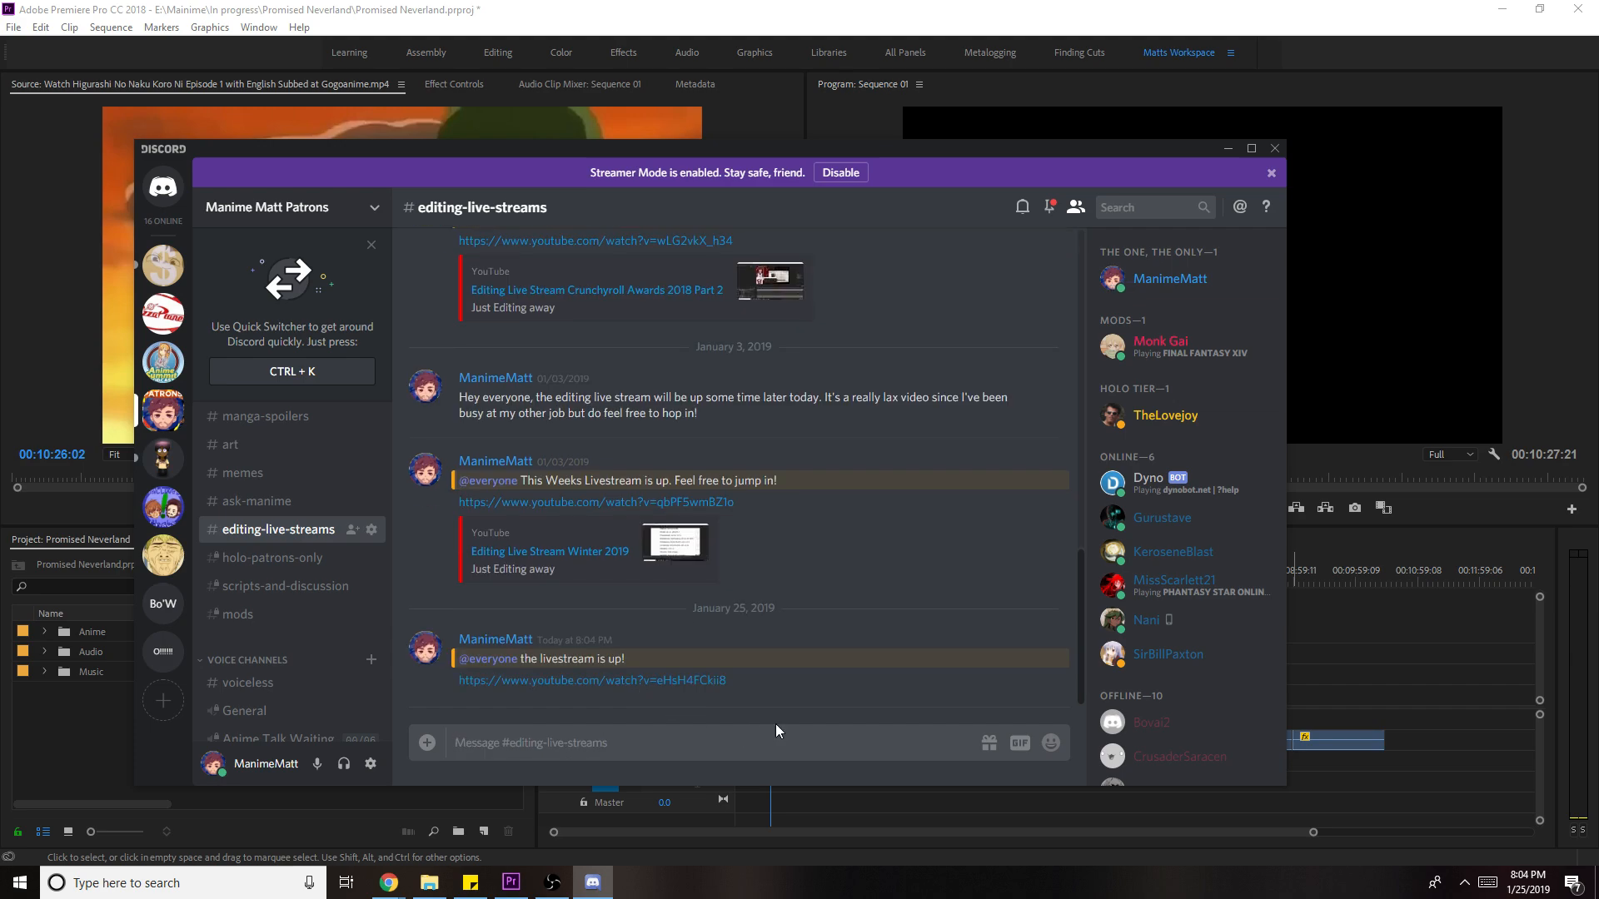
left_click(1221, 153)
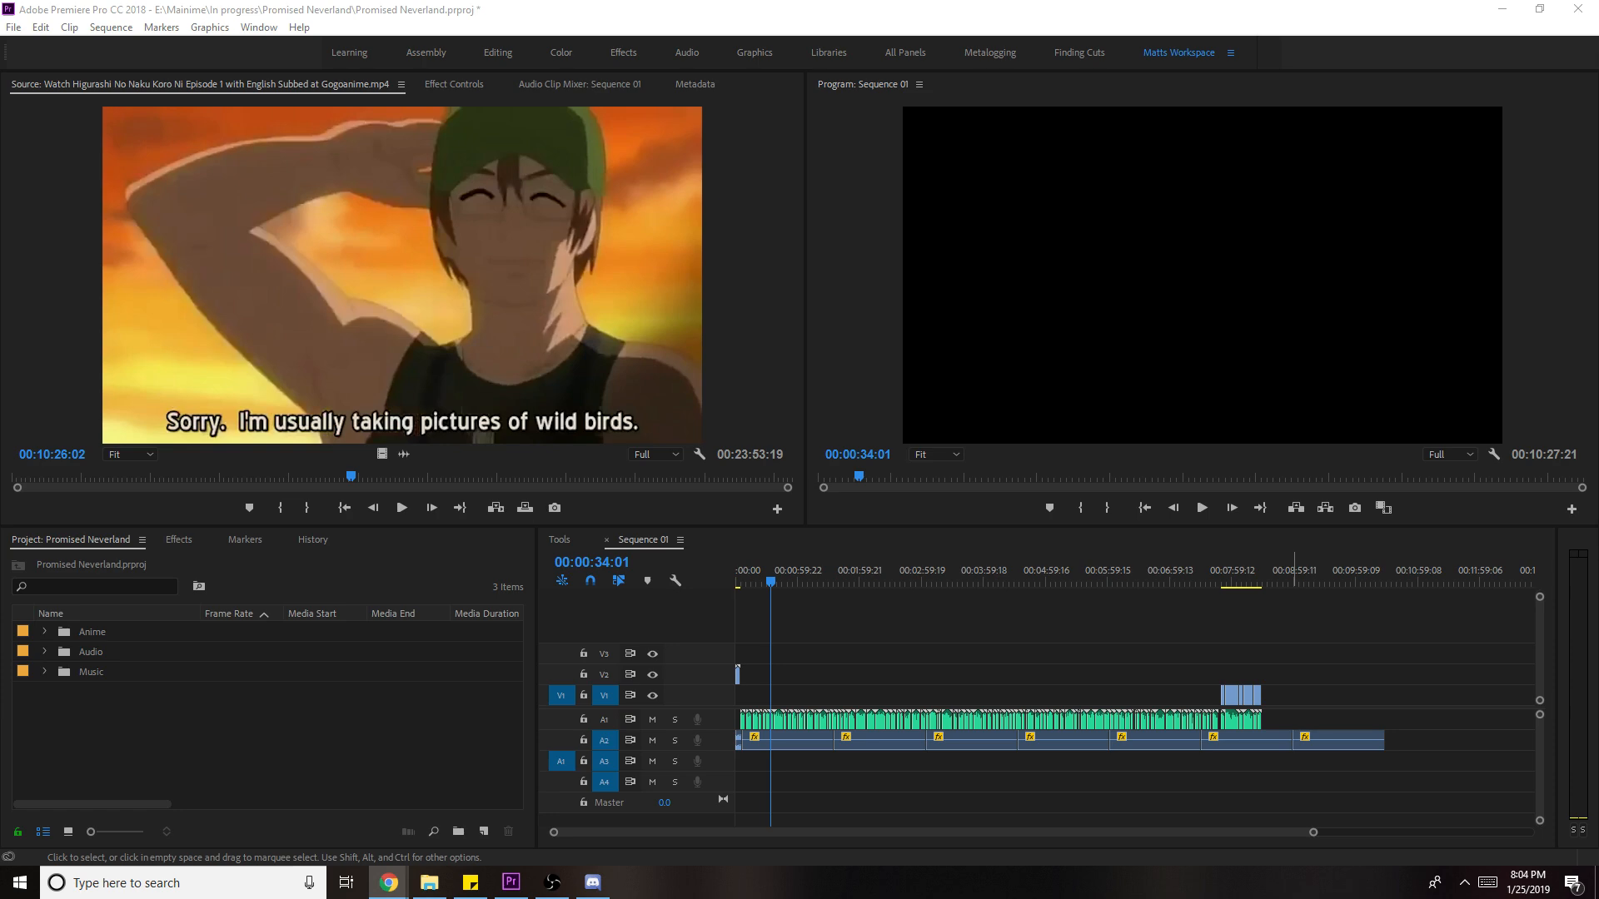
- Join the General voice channel, then move into the Livestream Chat voice channel
left_click(593, 882)
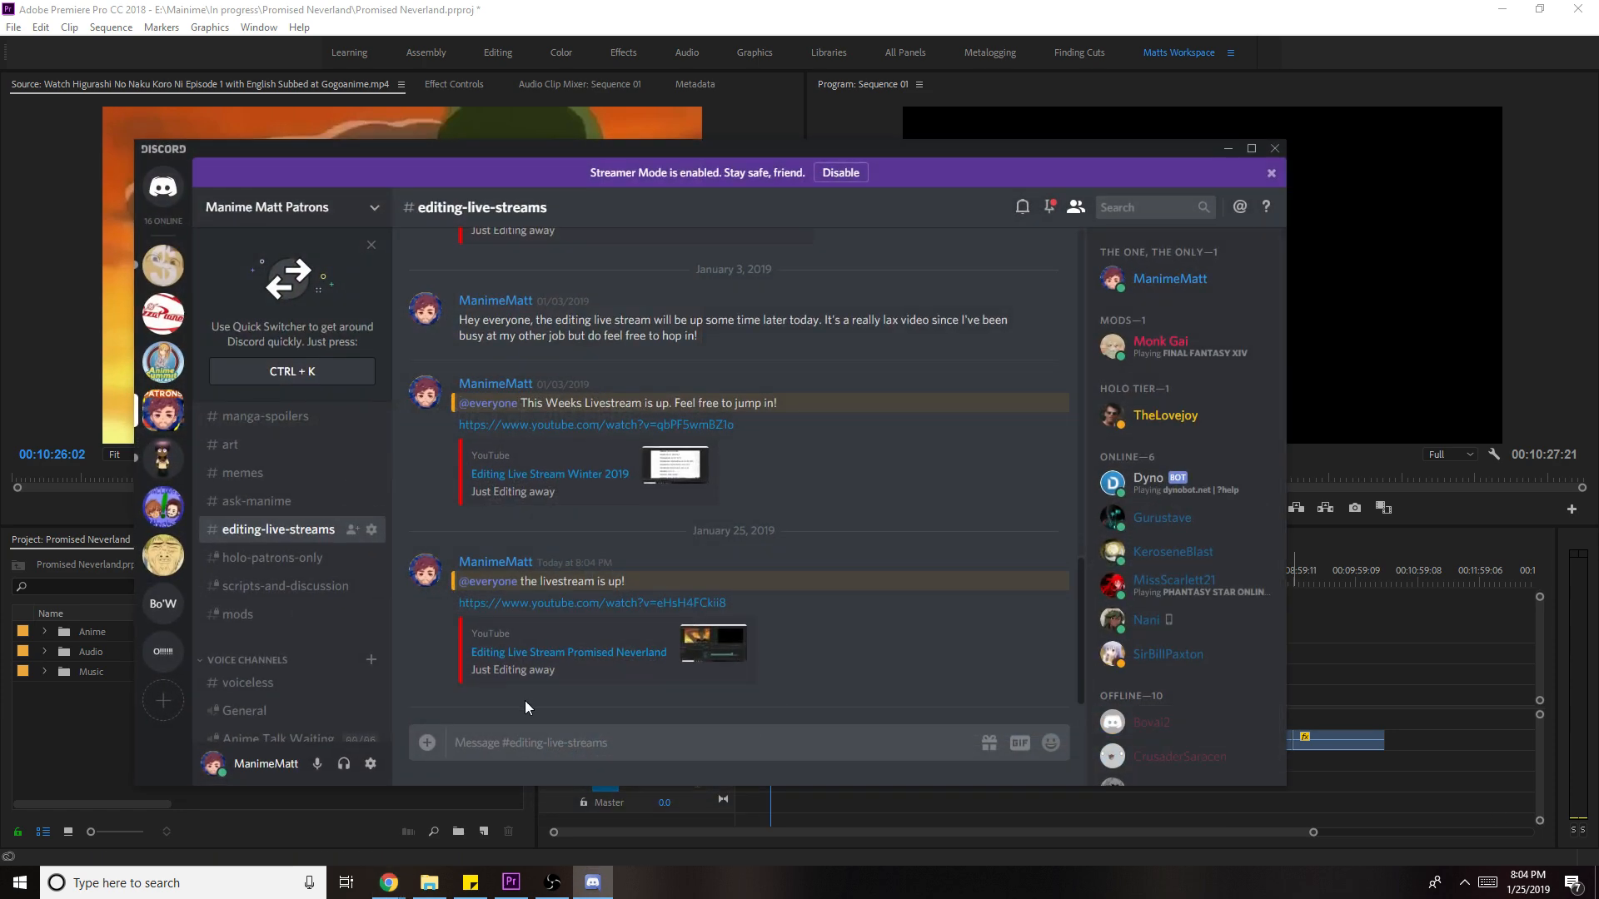
left_click(250, 710)
scroll(255, 577, "down", 3)
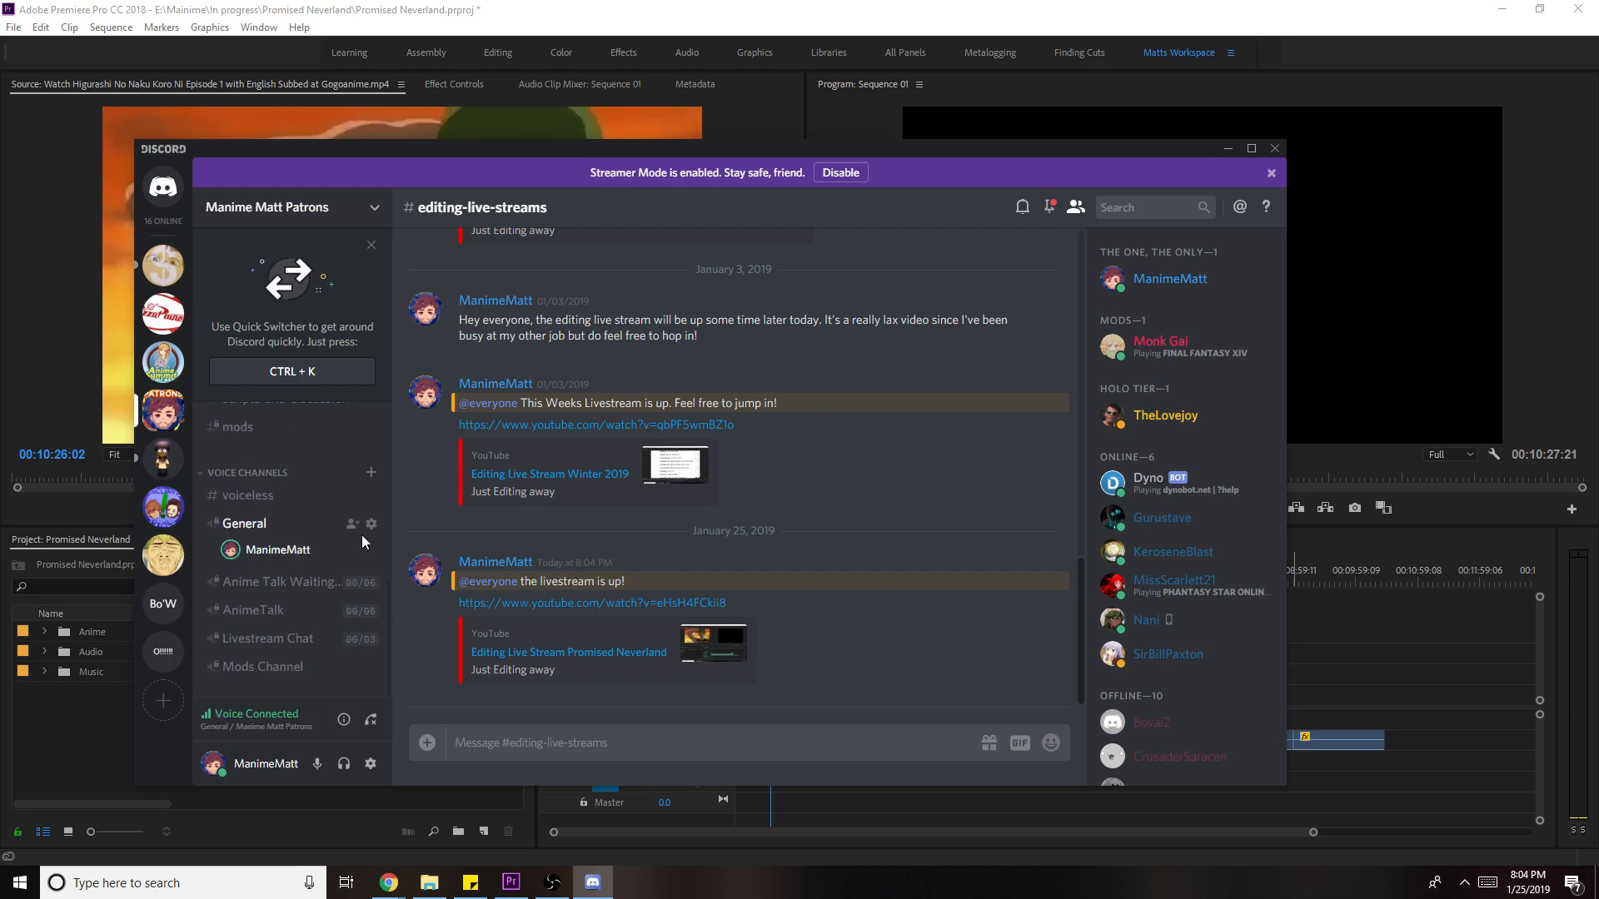
left_click(294, 647)
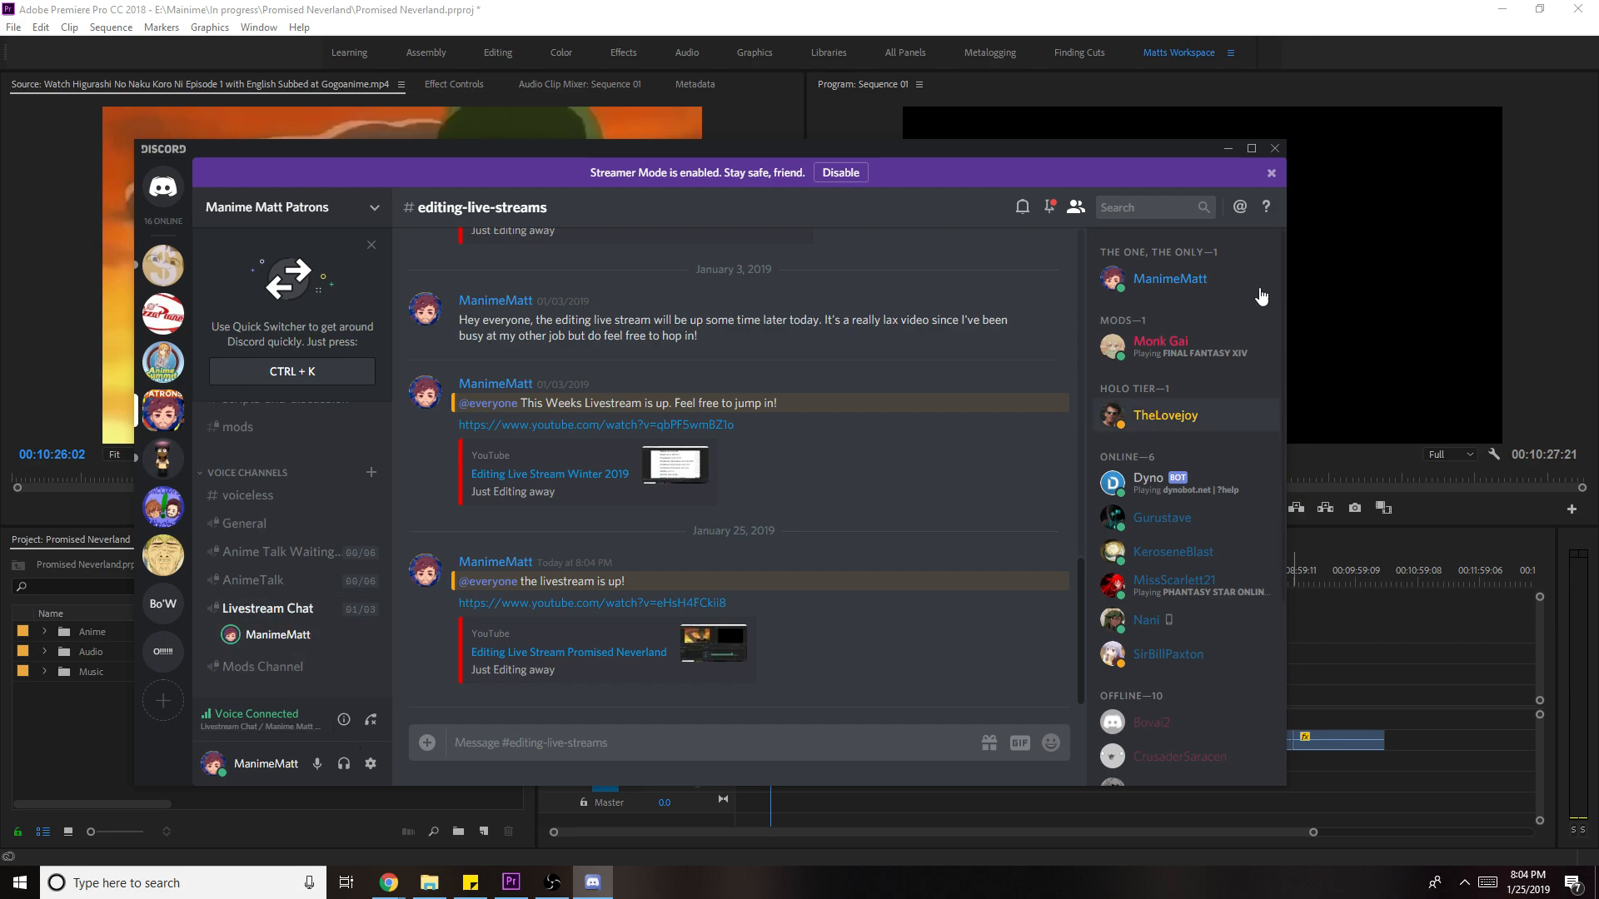
- Back in Premiere, move the Sequence 01 playhead back to the start
left_click(1227, 149)
left_click(1128, 611)
left_click_drag(772, 583, 738, 583)
- Play Sequence 01 from the start and adjust the timeline zoom
key("space")
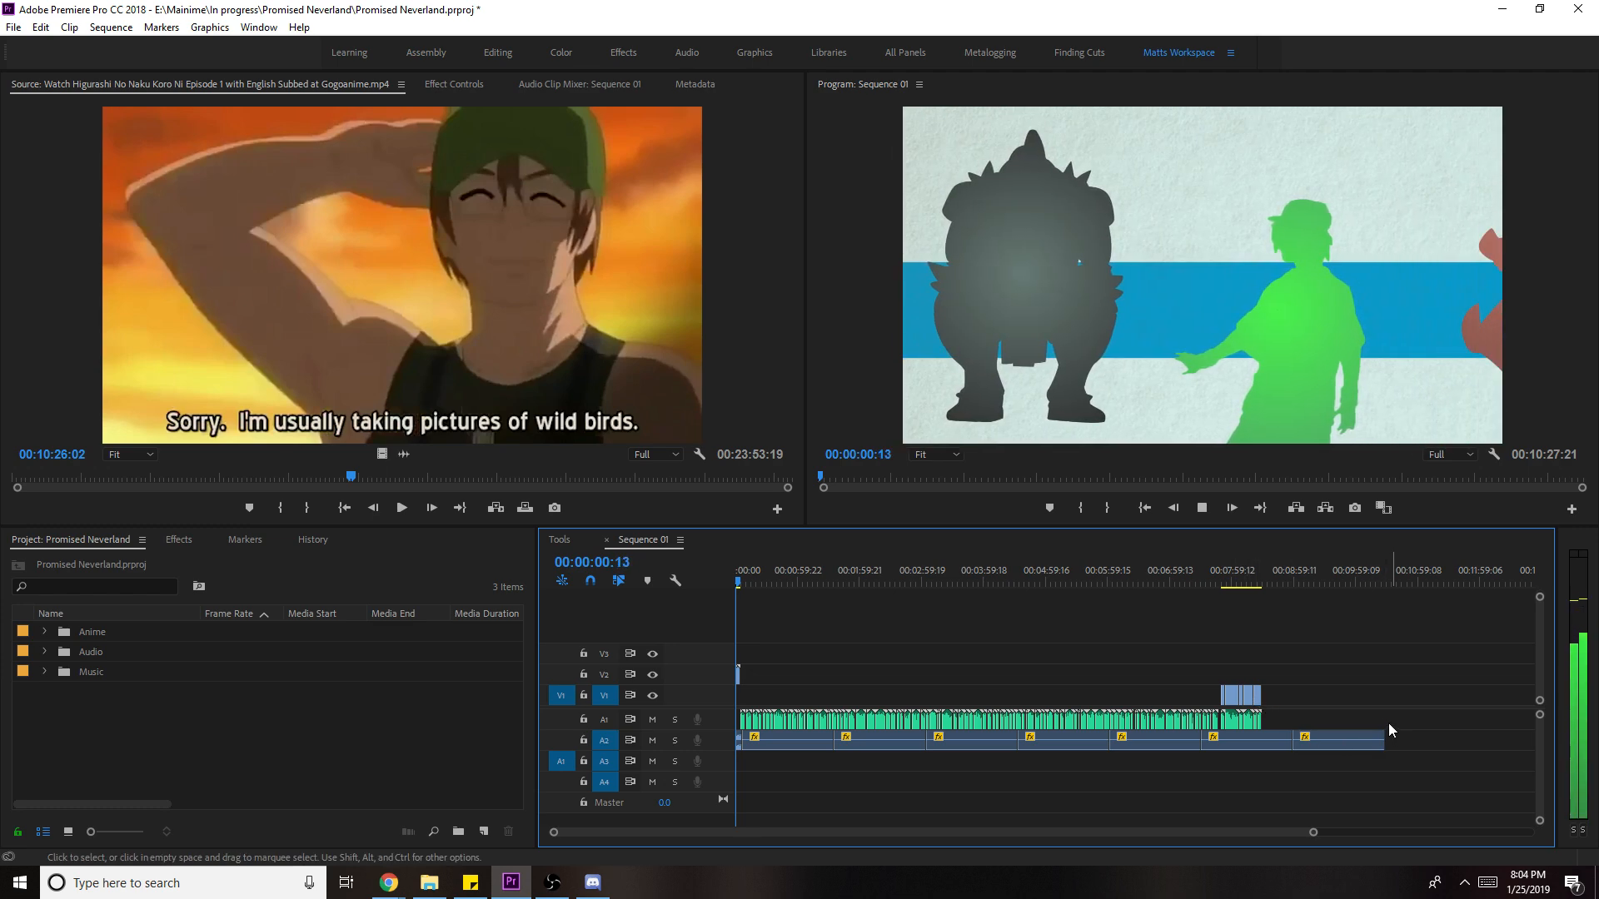
left_click(1321, 832)
left_click_drag(1332, 829, 892, 832)
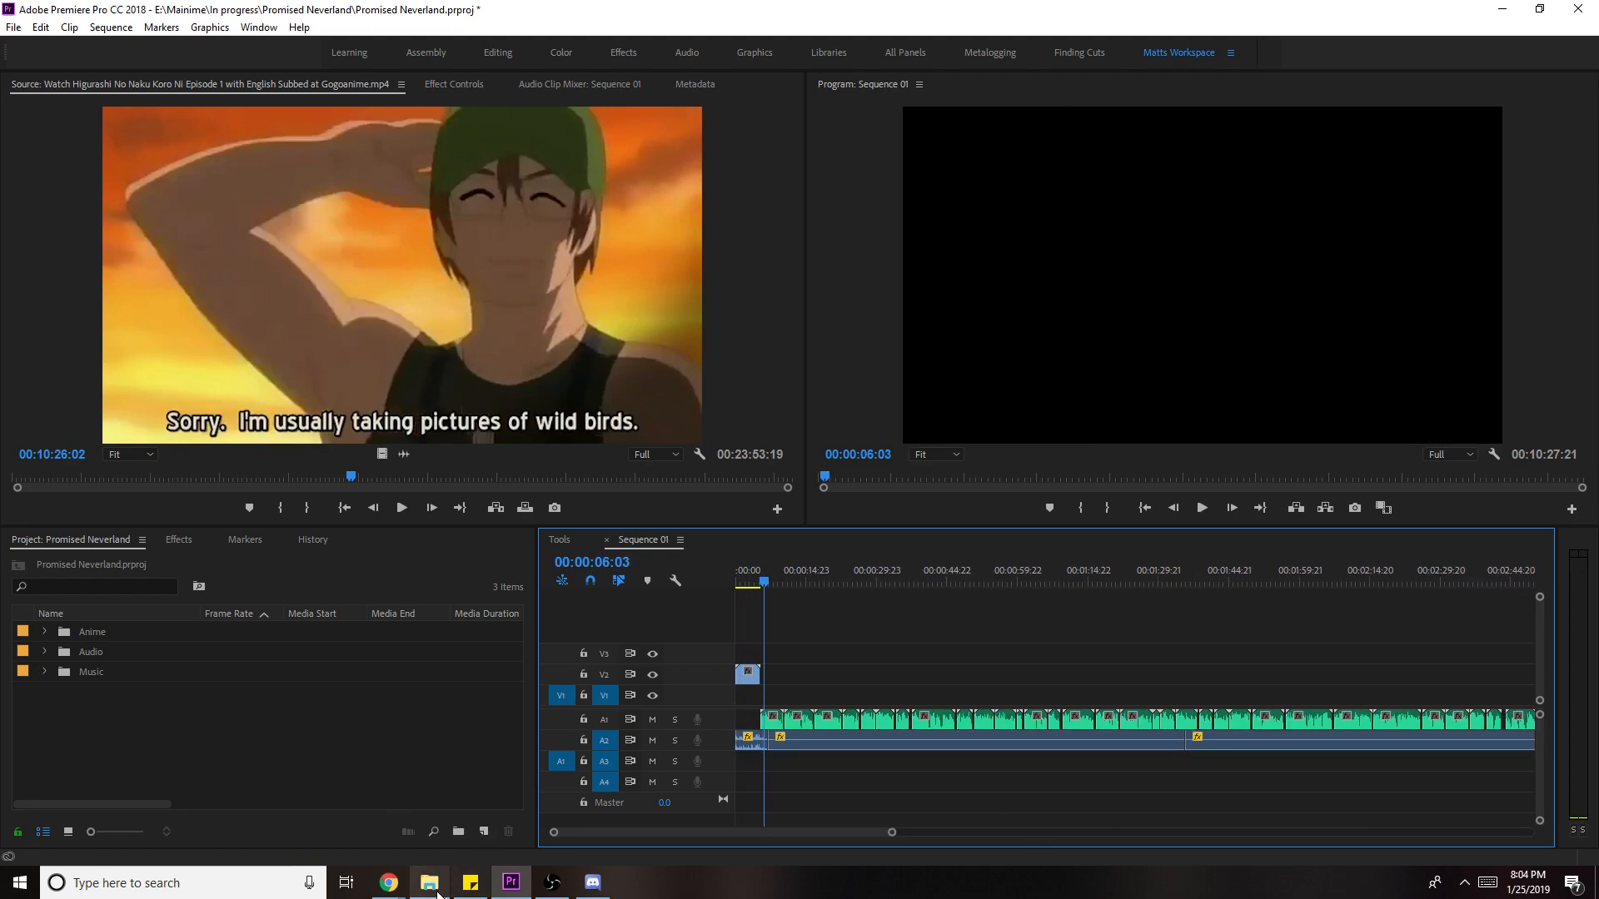
- Browse to E:\Mainime\Stupid overlays and drag the ivory paper texture into the Project panel
left_click(429, 882)
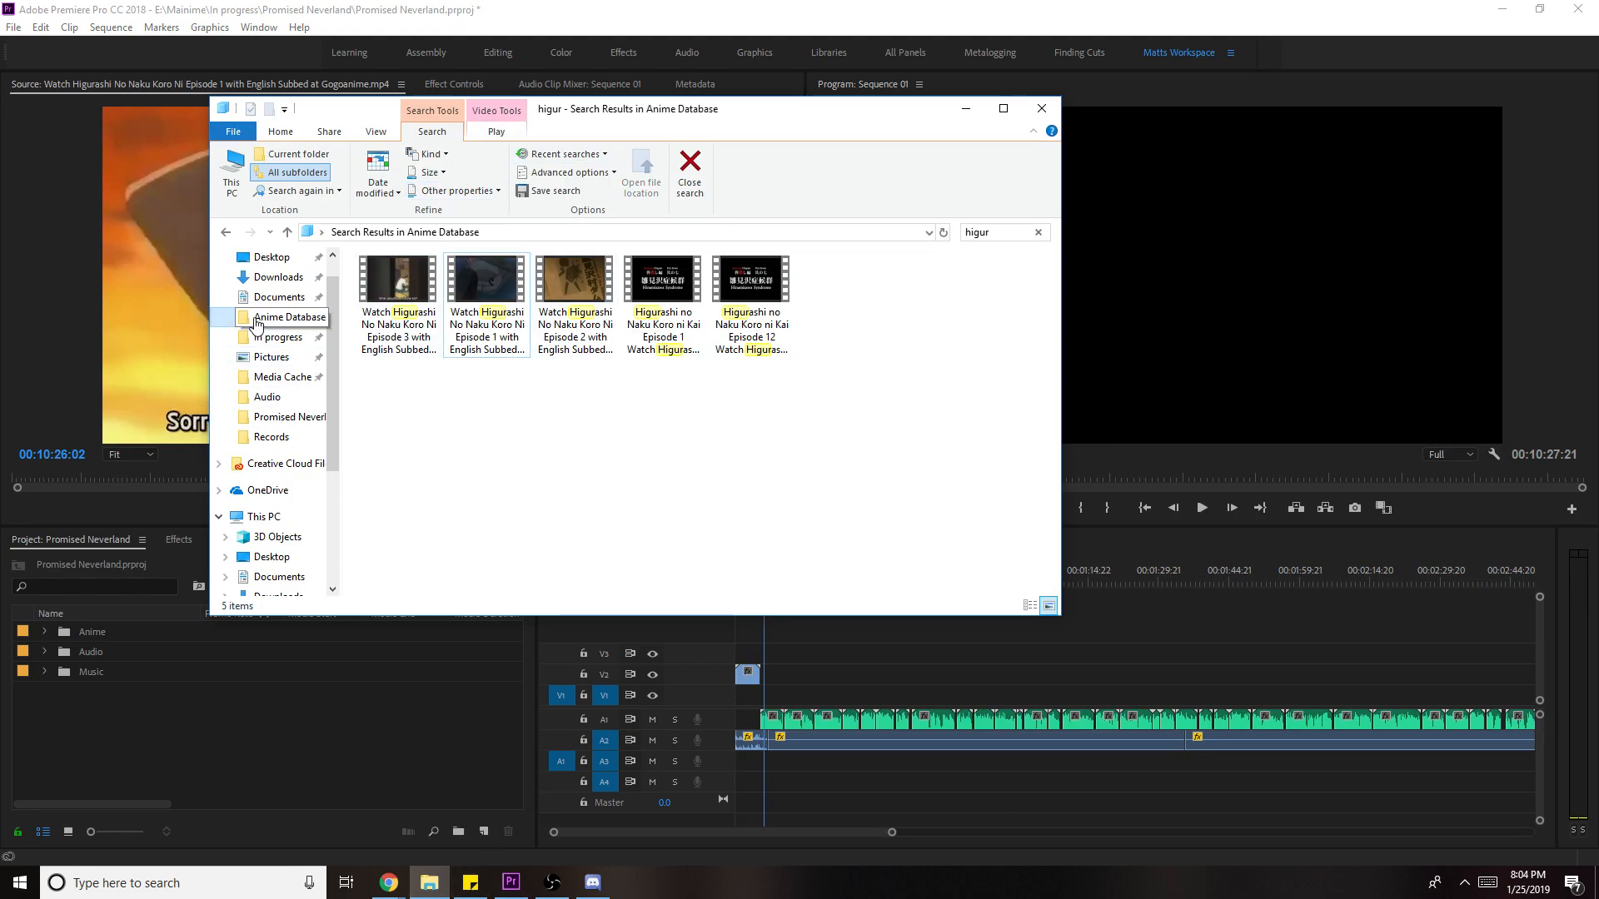
left_click(282, 317)
scroll(747, 489, "down", 5)
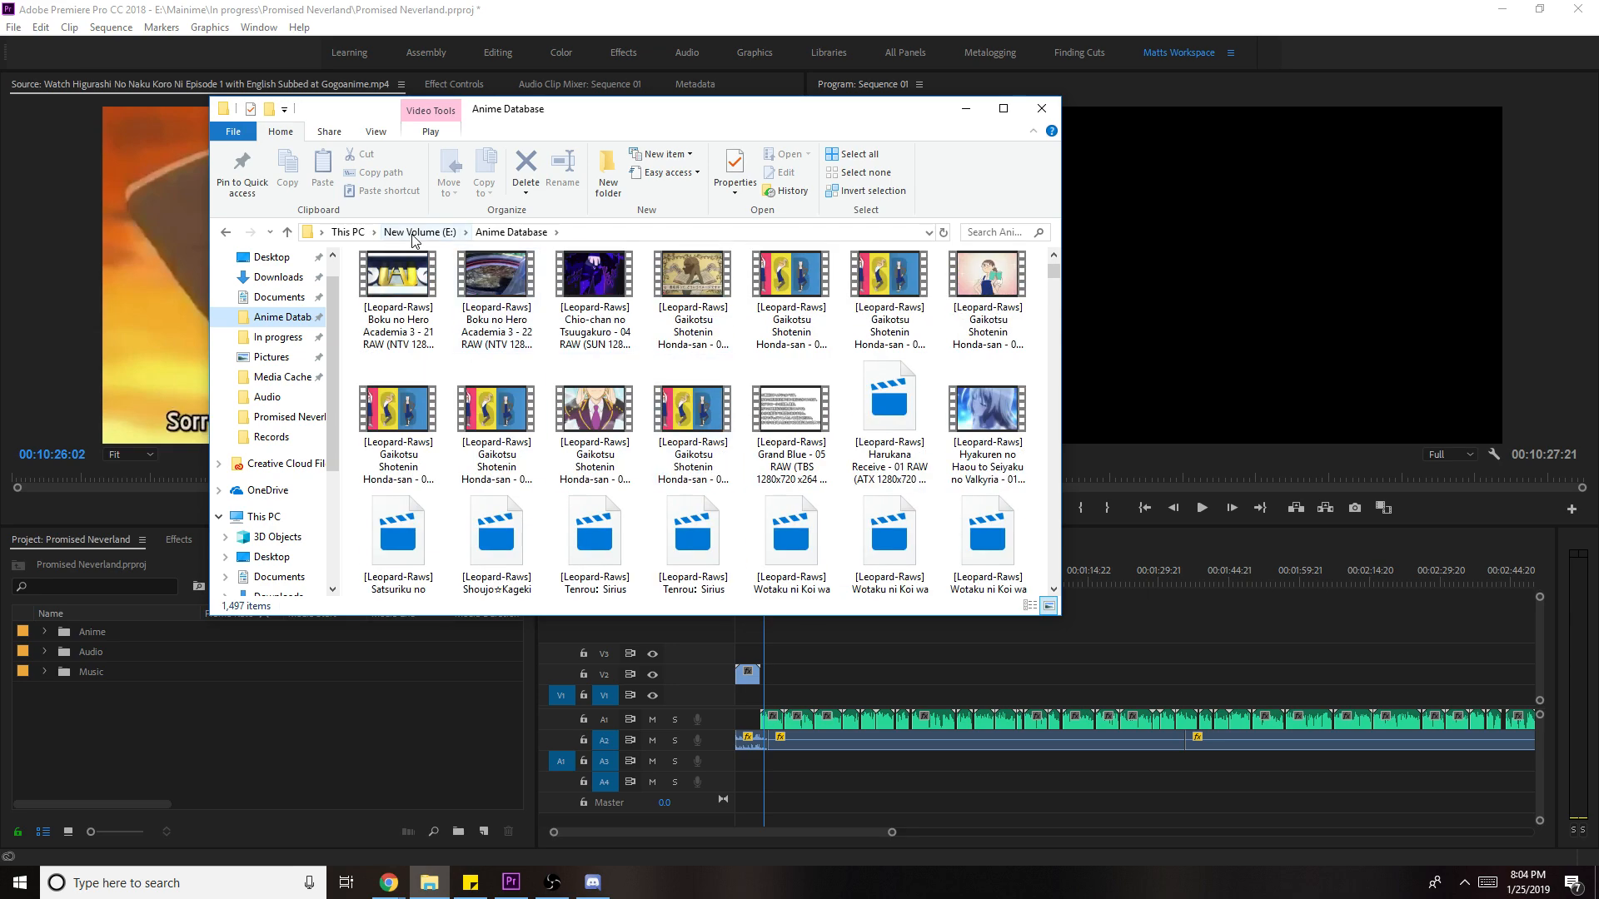
left_click(420, 231)
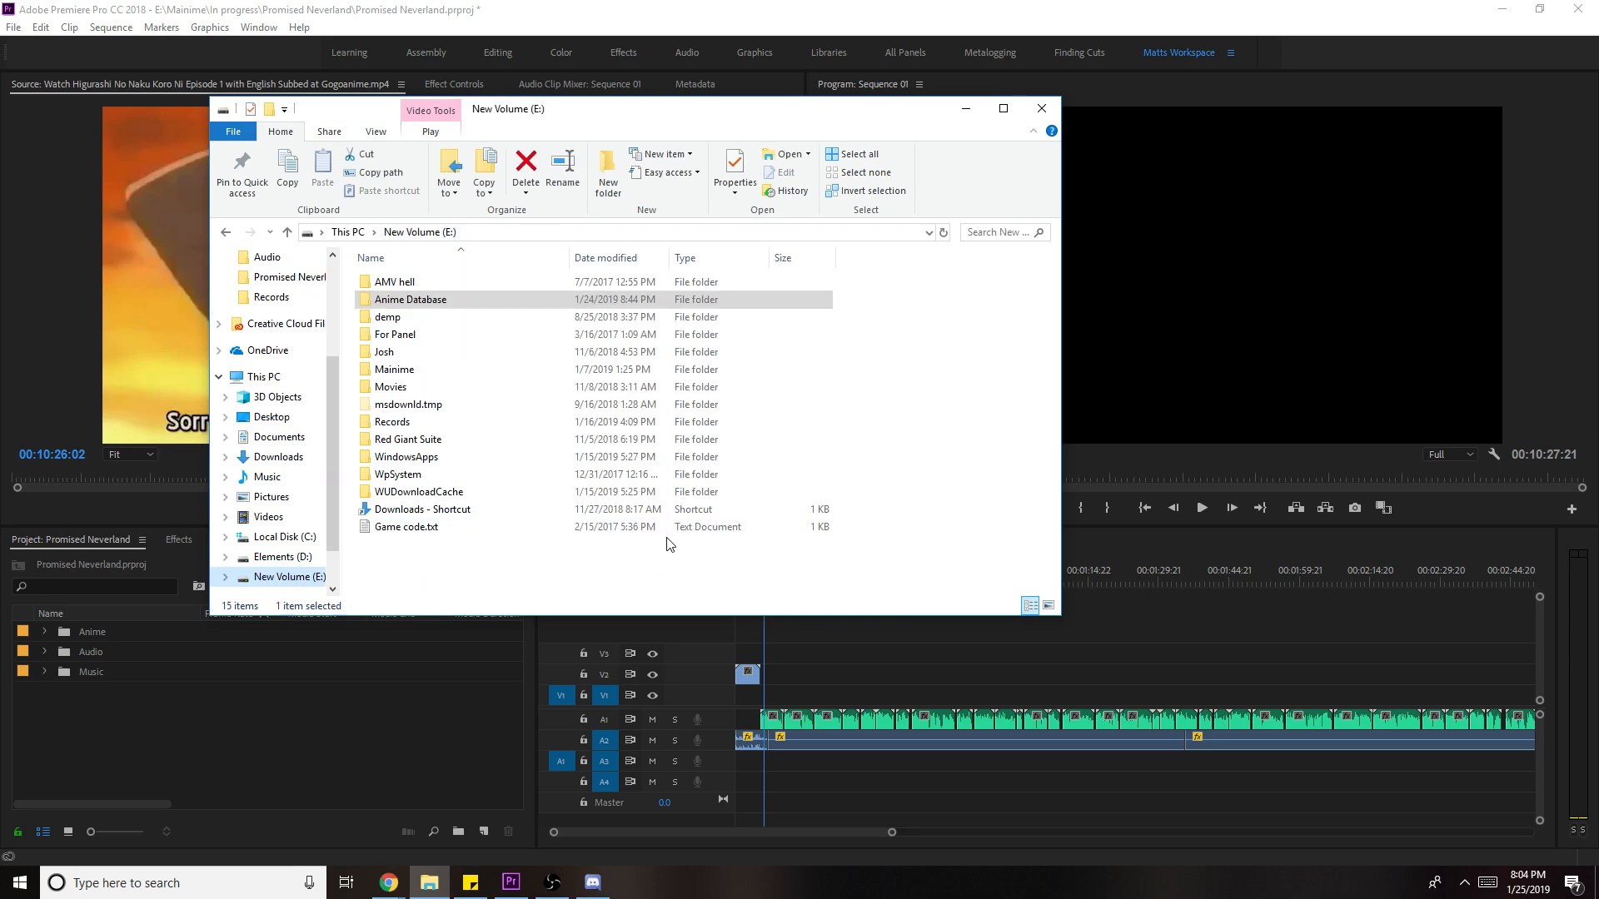
double_click(453, 371)
scroll(937, 537, "down", 1)
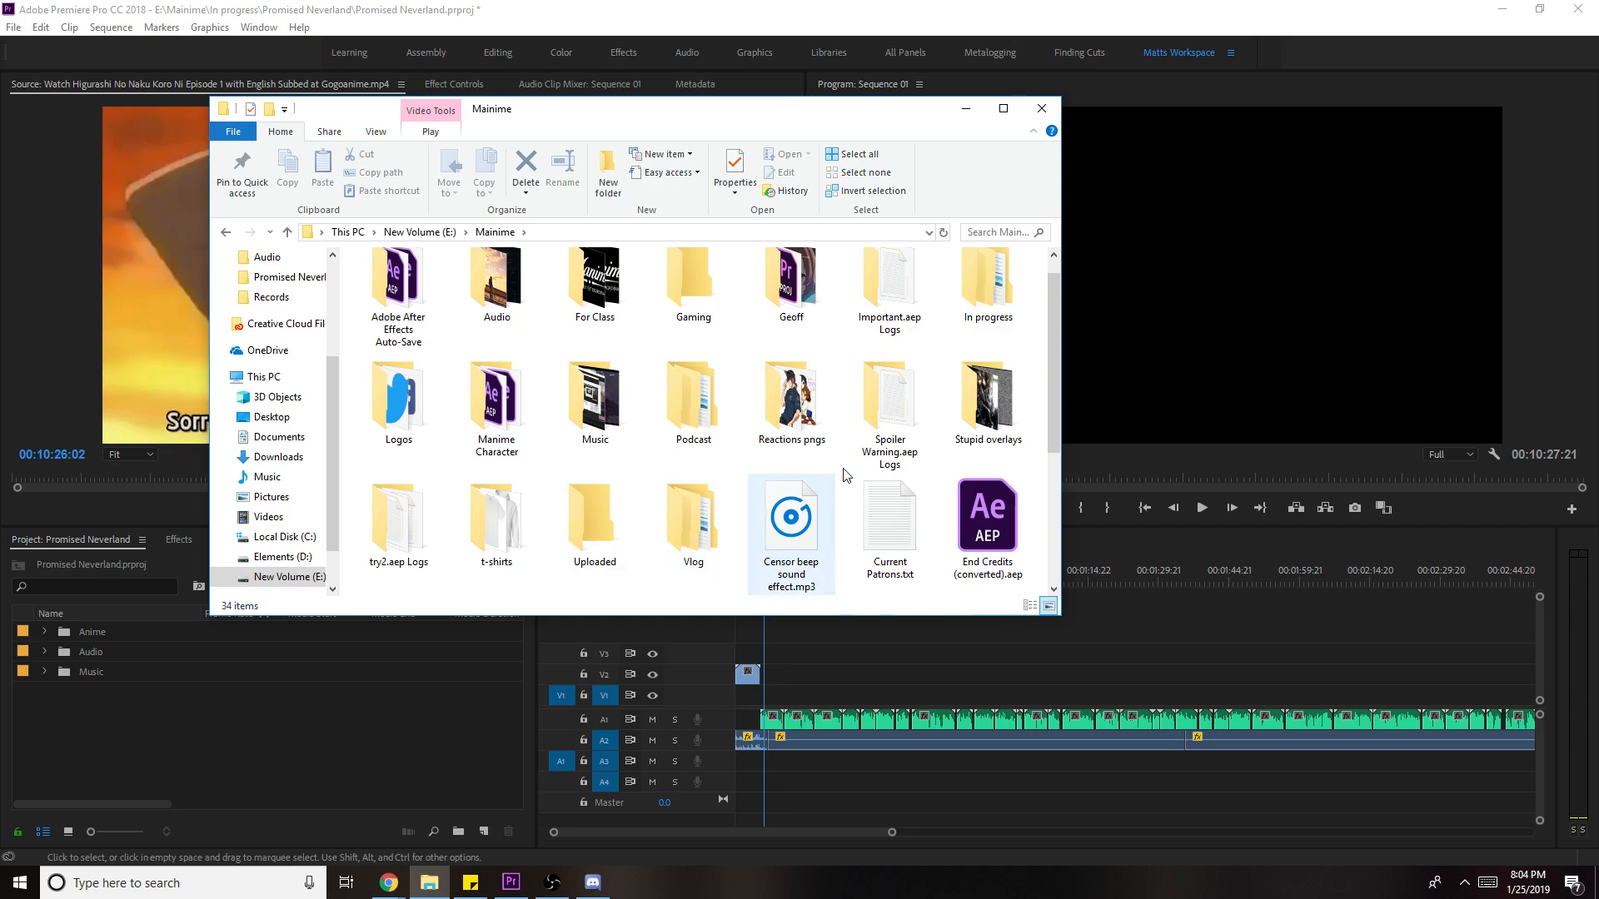
left_click(957, 408)
double_click(957, 408)
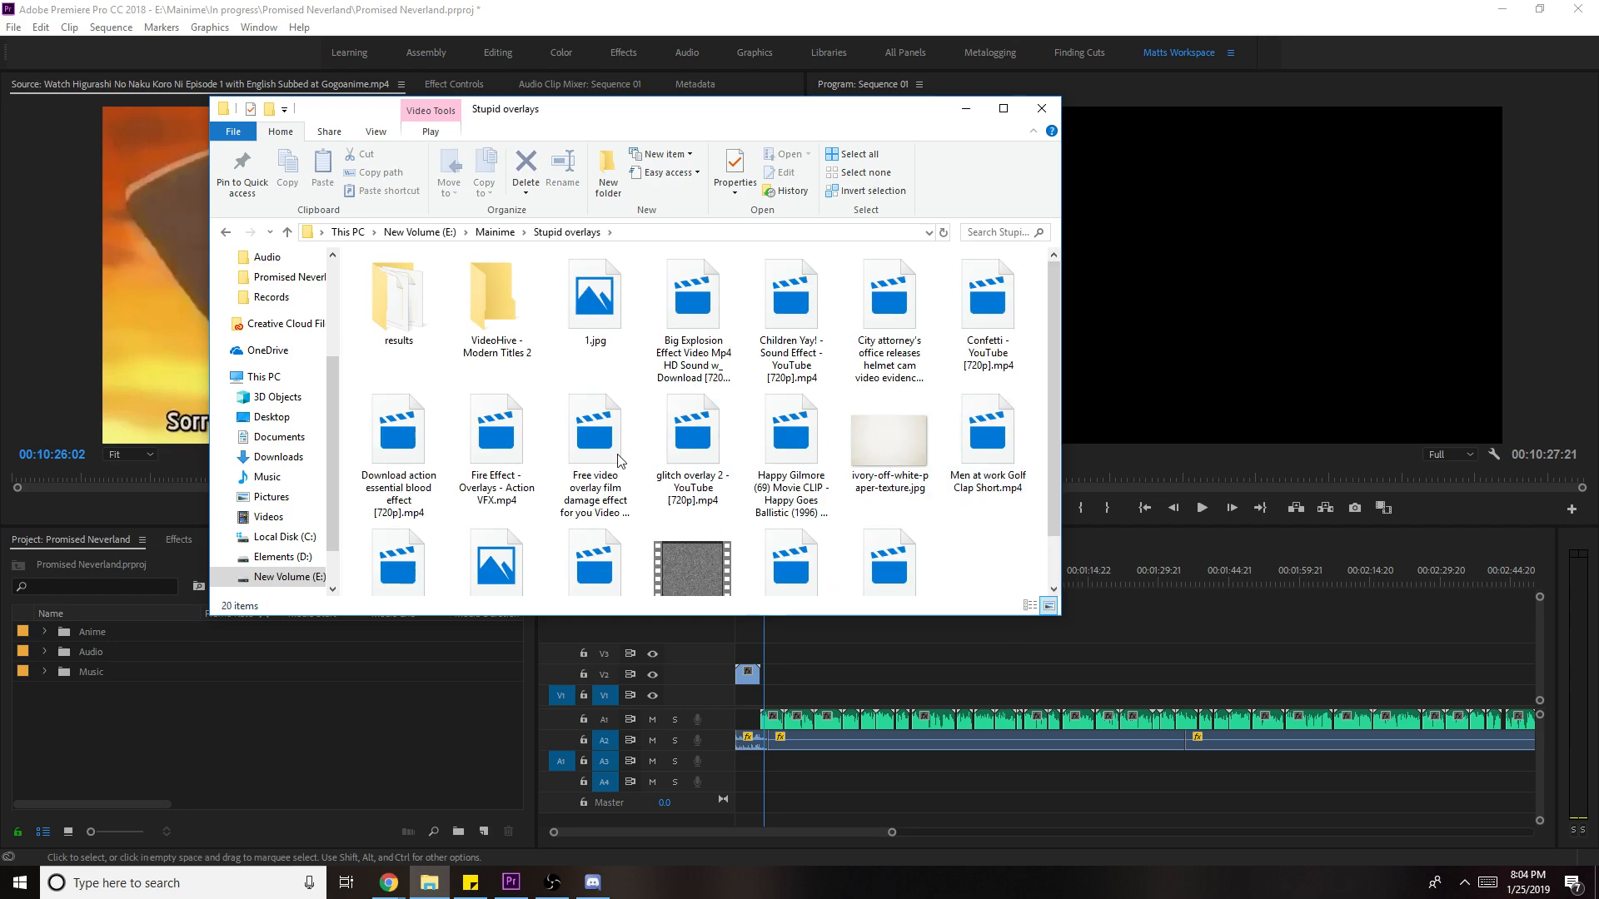
left_click(988, 500)
left_click_drag(988, 499, 268, 743)
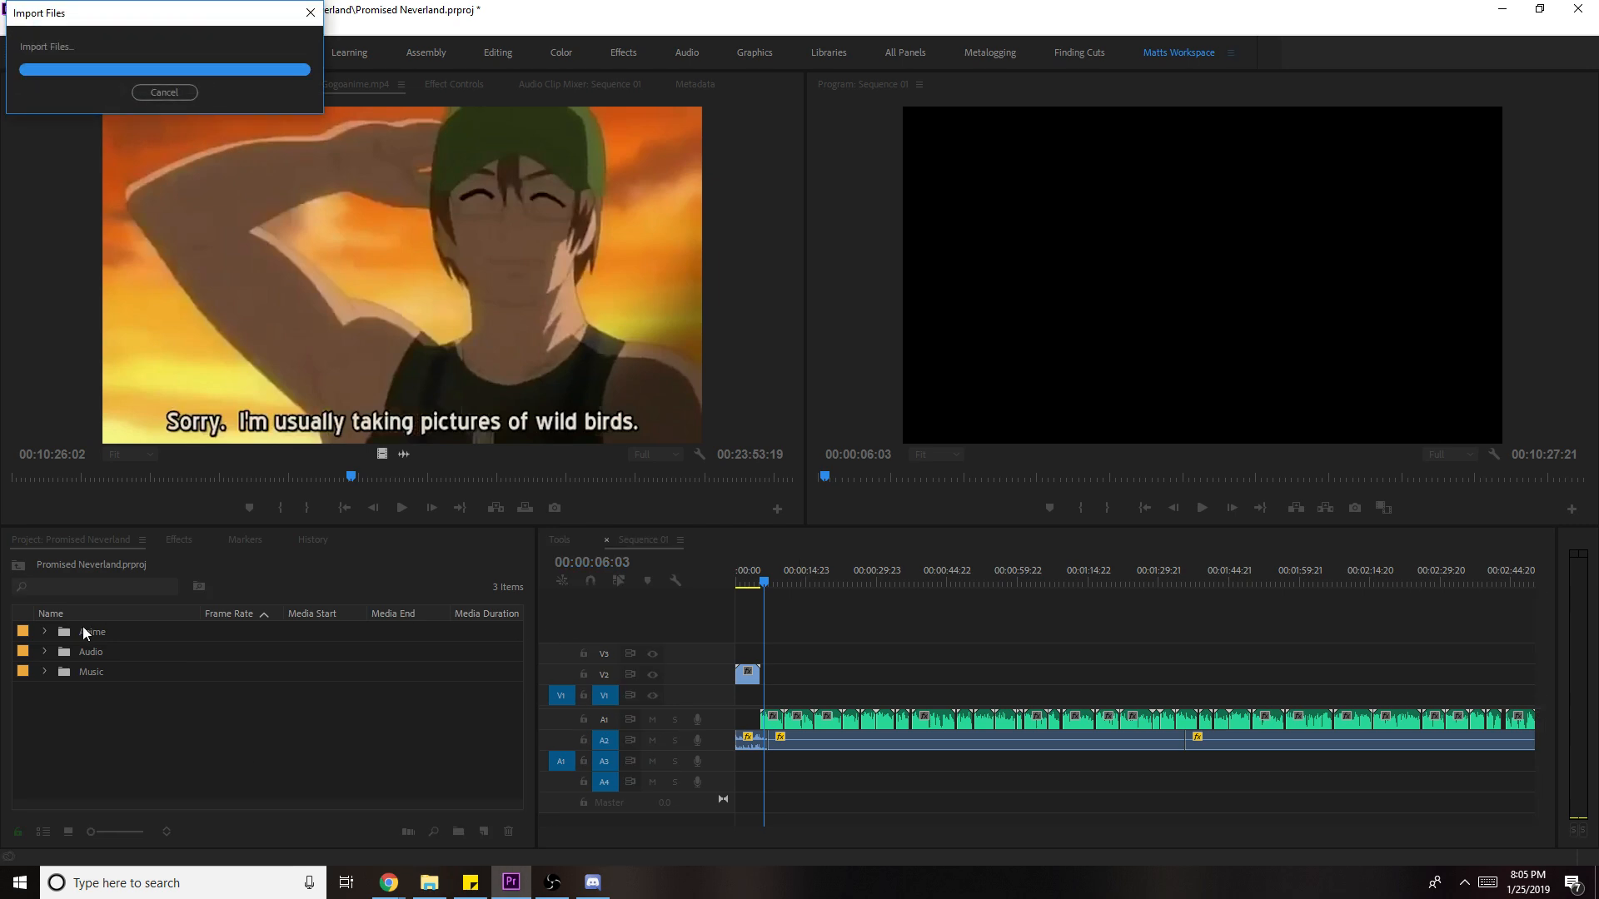
- Place the ivory paper texture on V1 right after the New Intro 2 clip and play it
left_click_drag(125, 672, 763, 707)
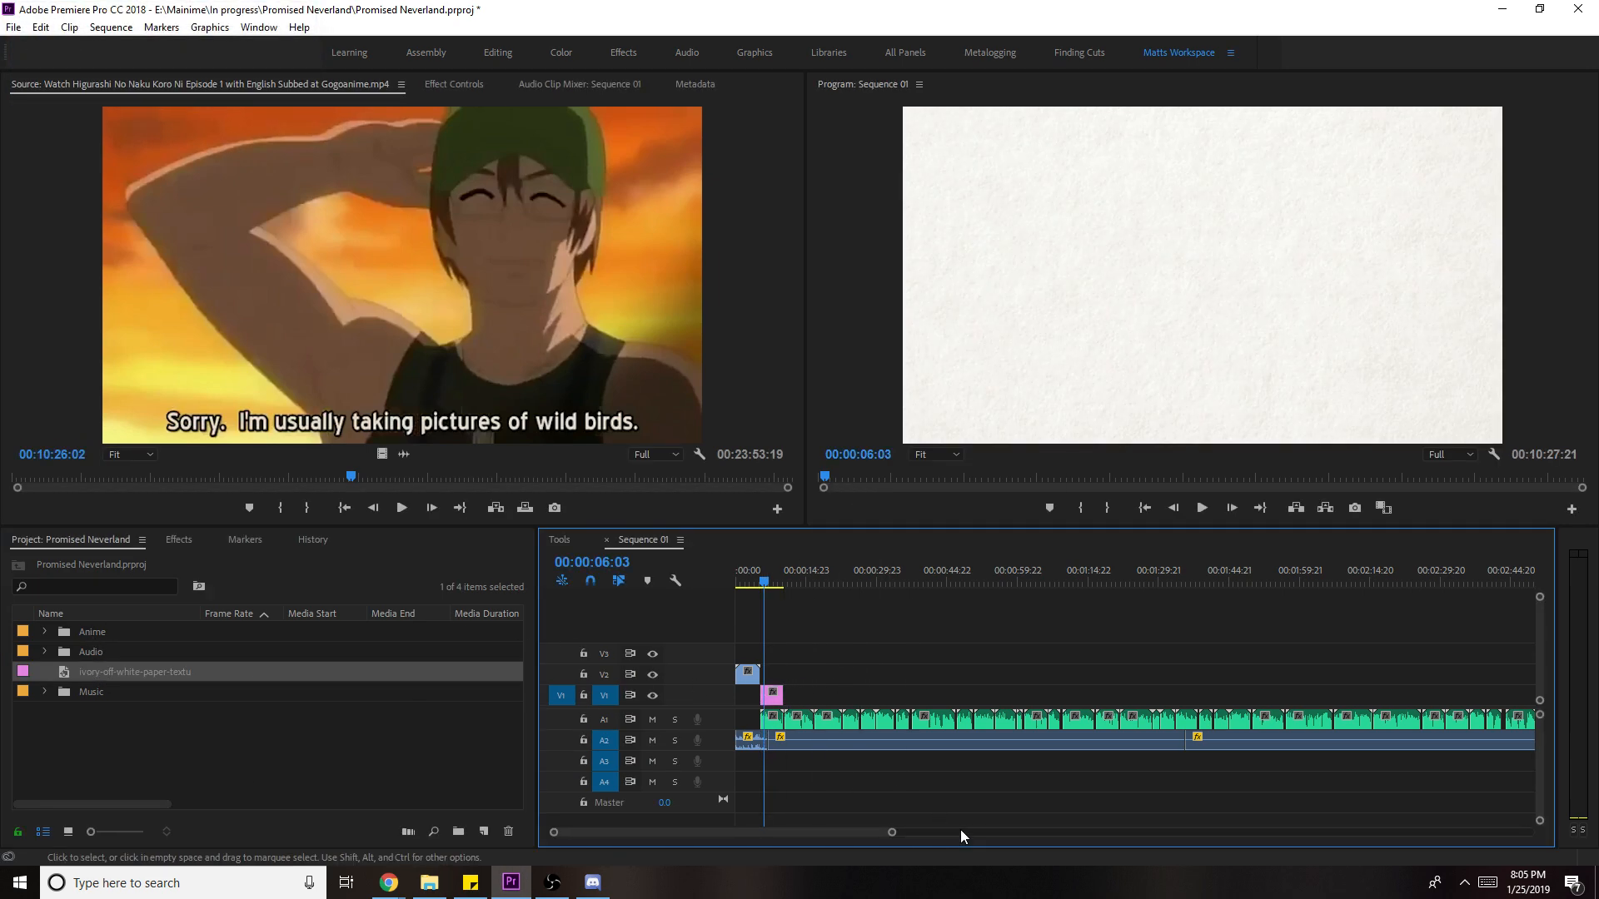
scroll(898, 827, "down", 5)
left_click_drag(995, 835, 1338, 837)
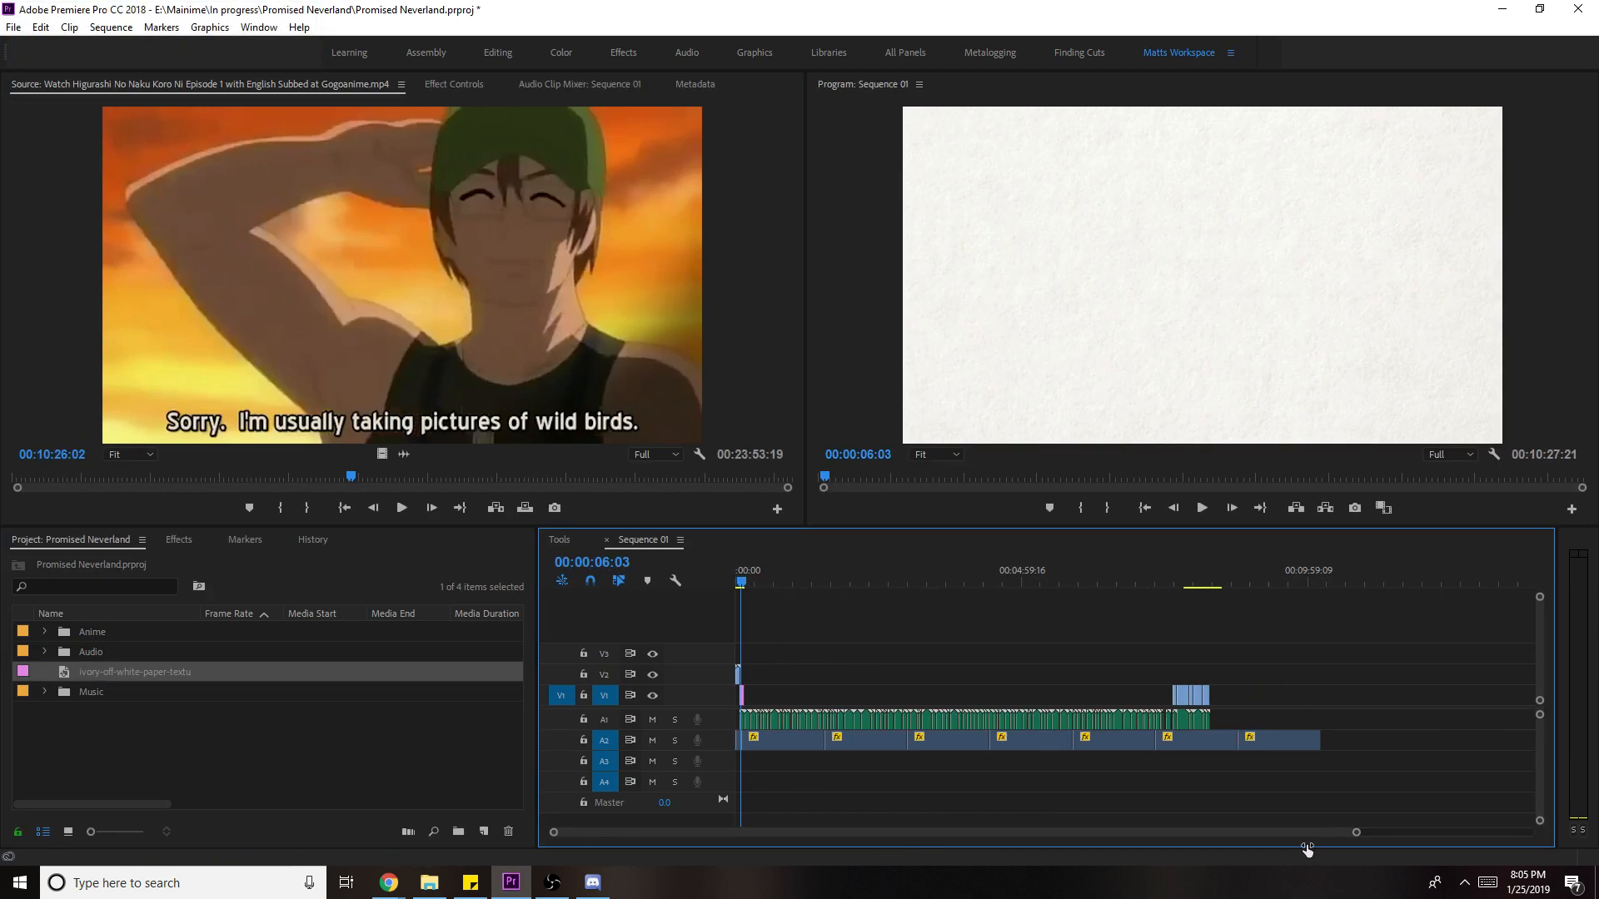
scroll(957, 831, "up", 10)
left_click_drag(907, 578, 834, 592)
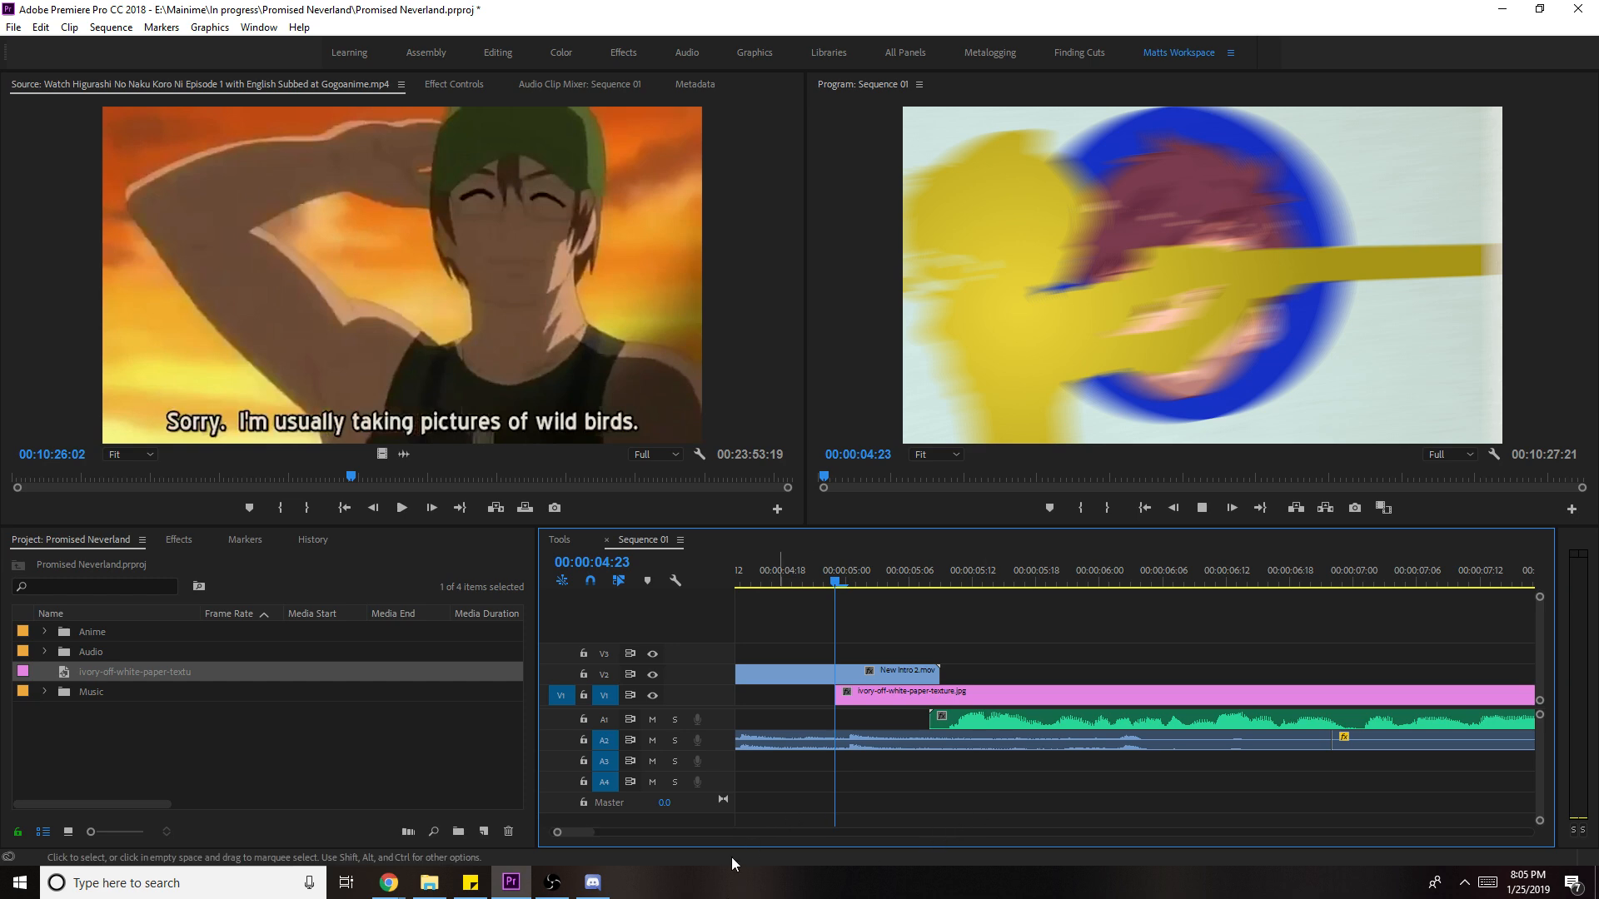
key("space")
- Lengthen the paper clip by several seconds, then scrub the Higurashi episode for a scene
left_click_drag(591, 832, 728, 832)
left_click_drag(897, 692, 1003, 706)
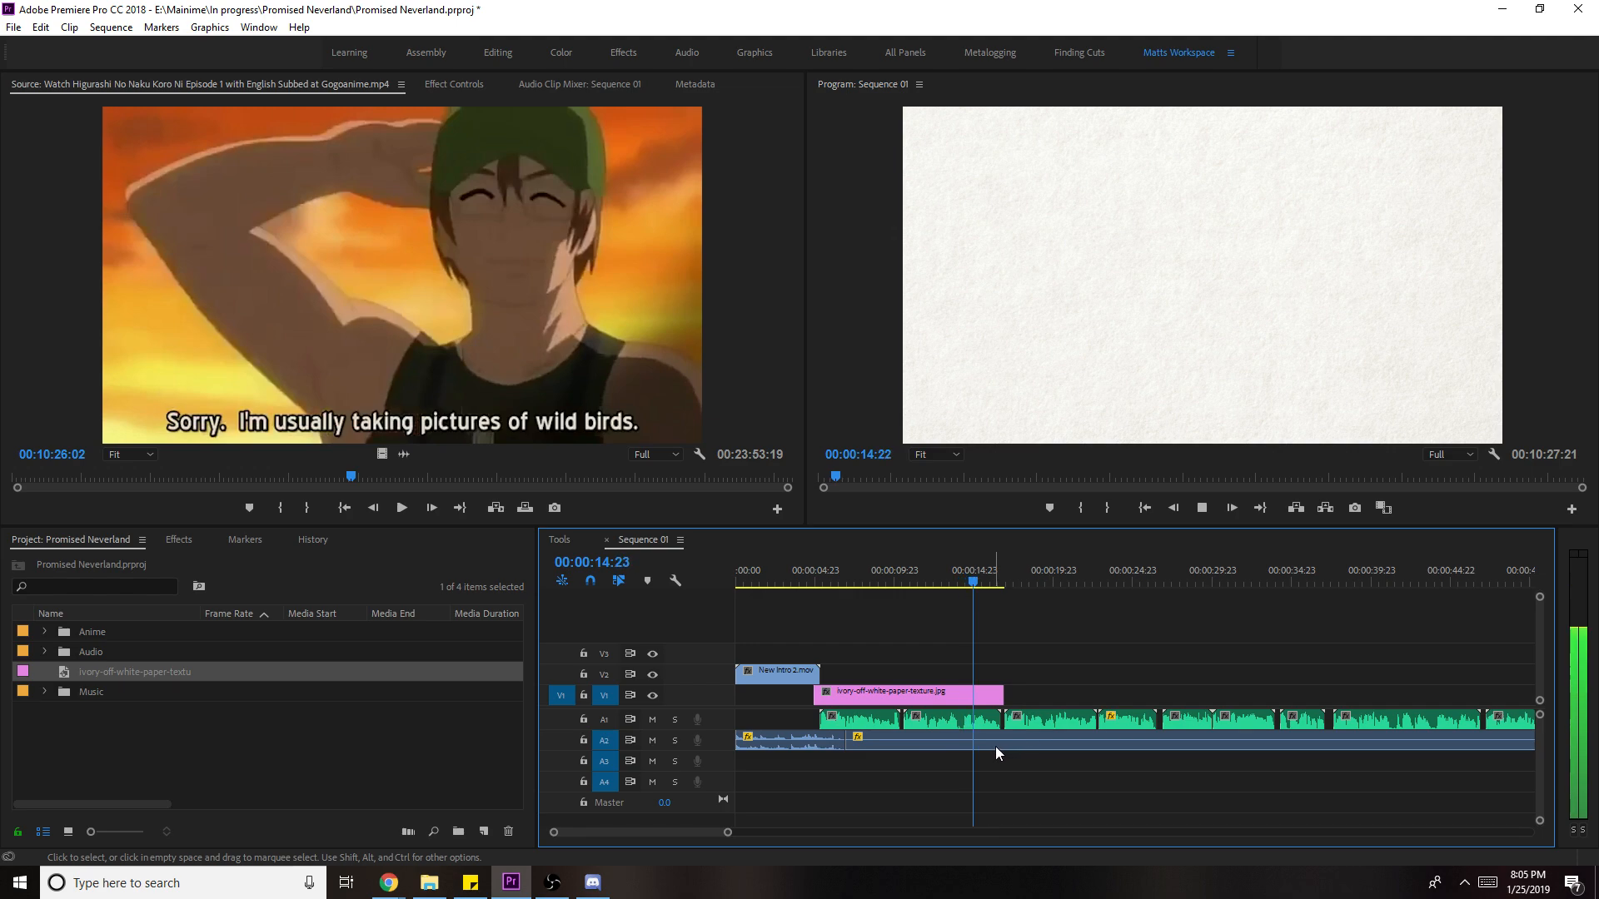
left_click_drag(1015, 582, 952, 583)
left_click(30, 660)
left_click_drag(195, 477, 713, 457)
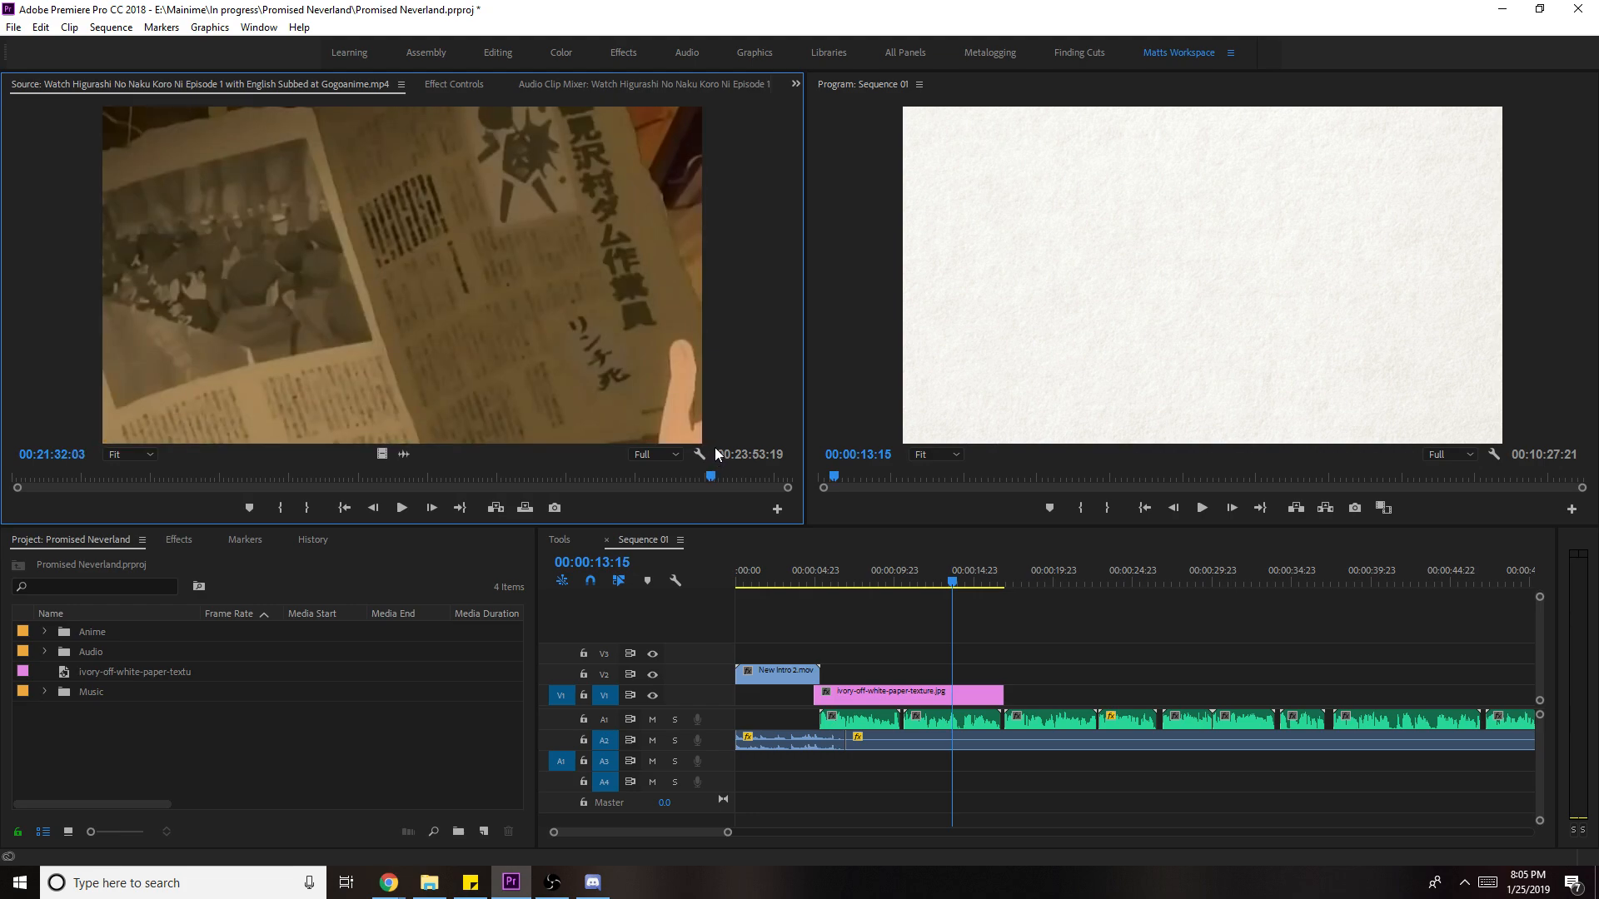
- Mark a four-second Higurashi scene and place its video only on V2
key("i")
key("space")
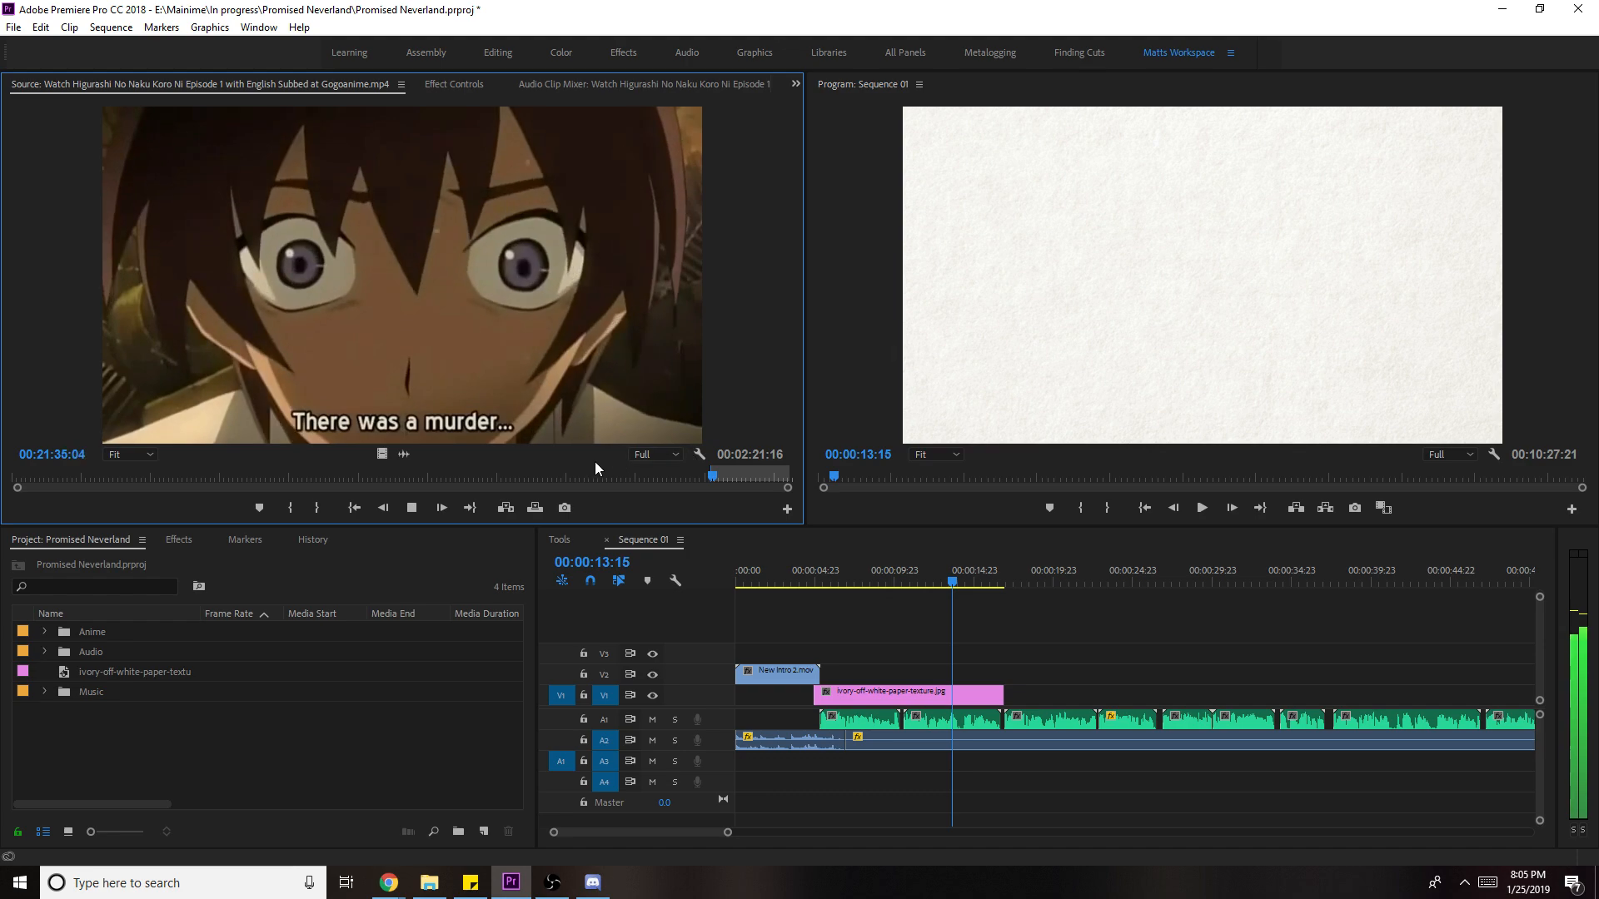
key("o")
left_click_drag(381, 455, 833, 741)
key("space")
left_click(851, 580)
- Replace the paper and Higurashi clips with an After Effects composition
right_click(909, 704)
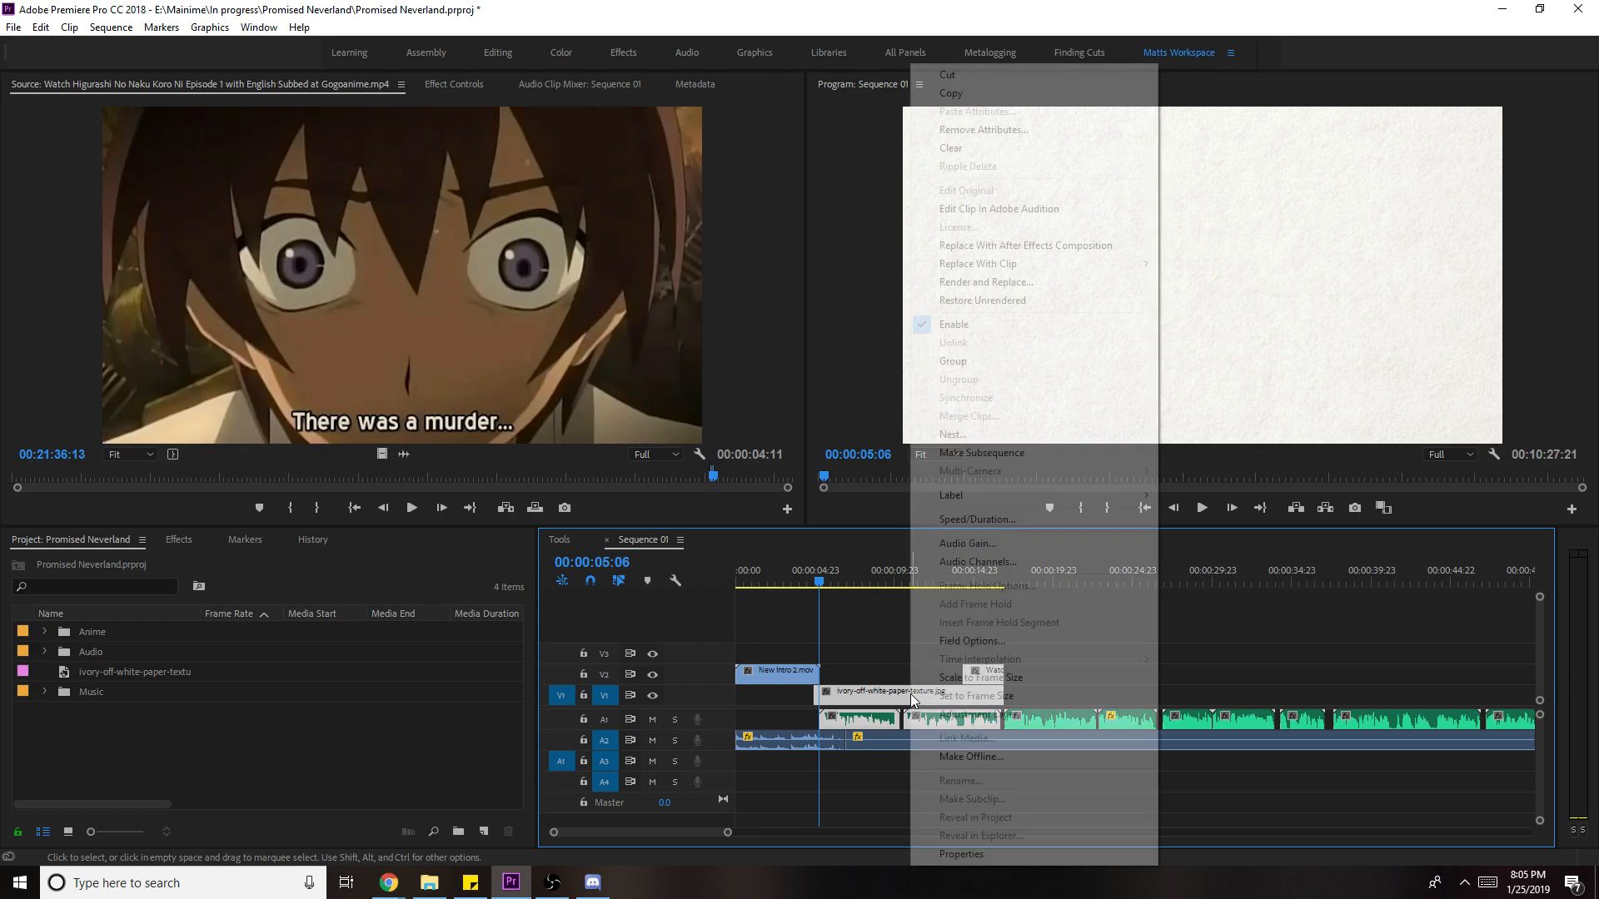
left_click(1041, 246)
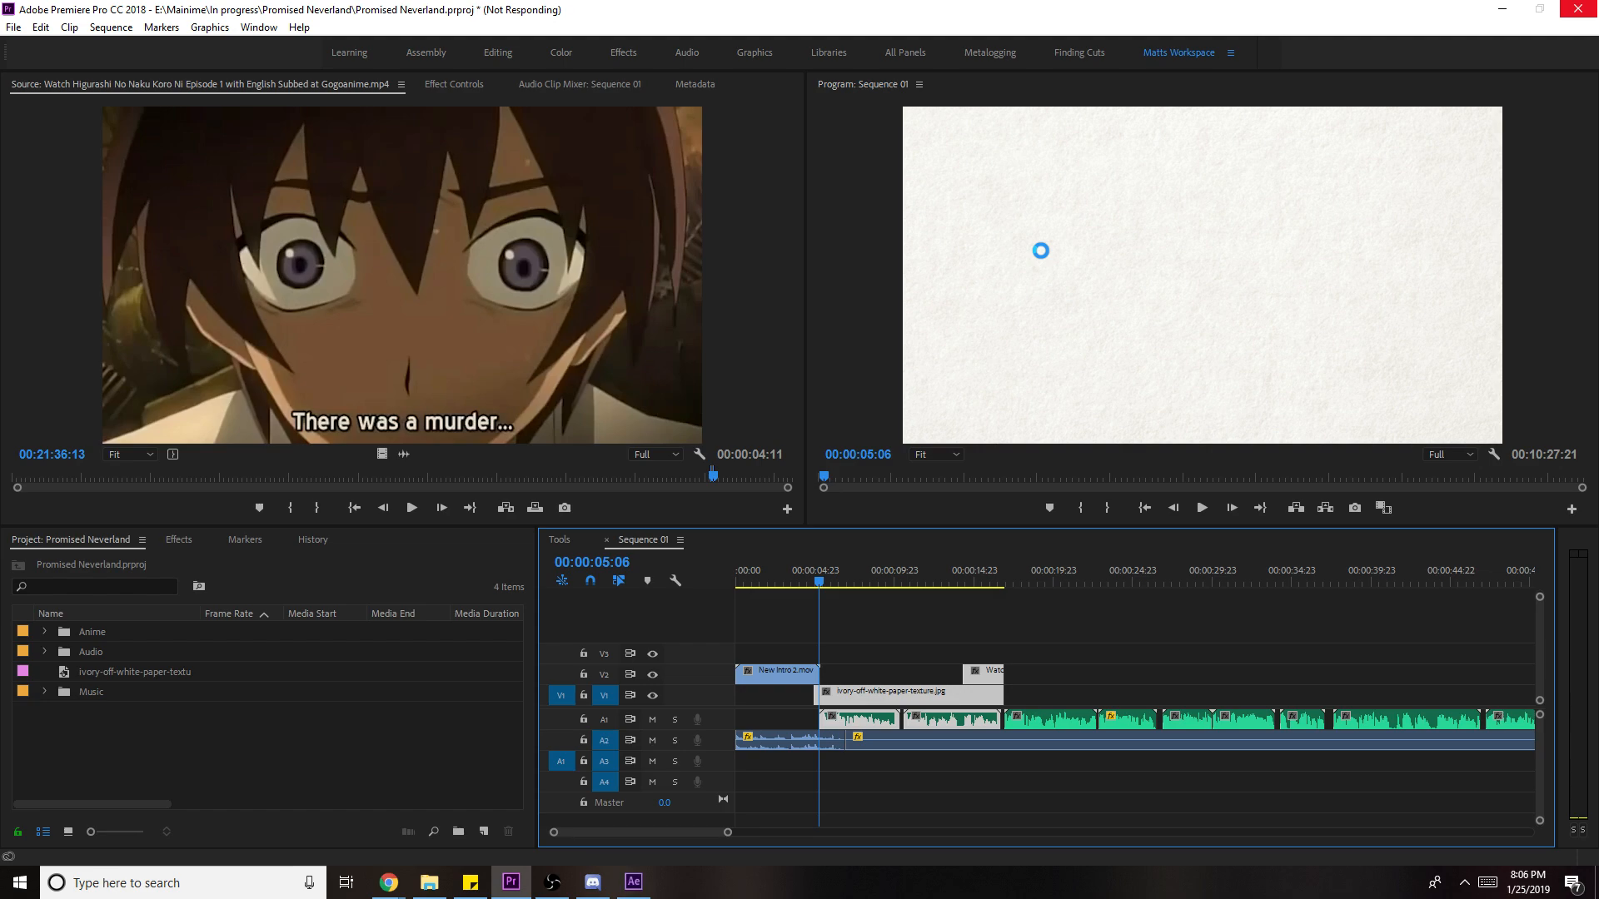
left_click(641, 882)
- Save the After Effects project as 1.aep in the Promised Neverland folder
left_click(353, 75)
scroll(375, 372, "down", 5)
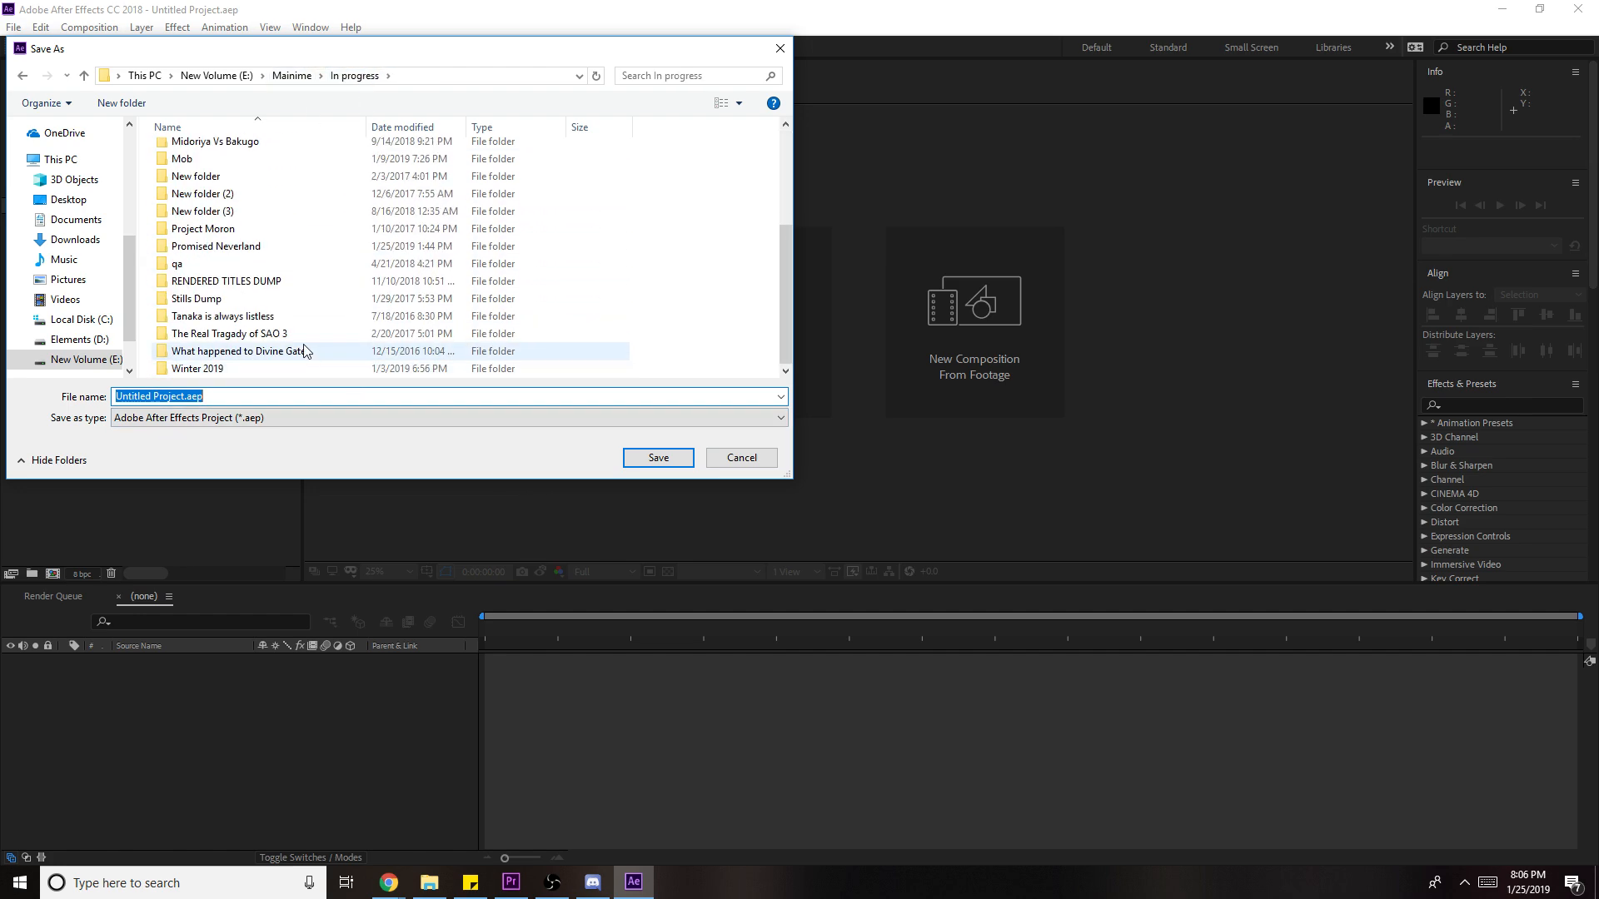
scroll(308, 354, "up", 5)
scroll(260, 347, "down", 5)
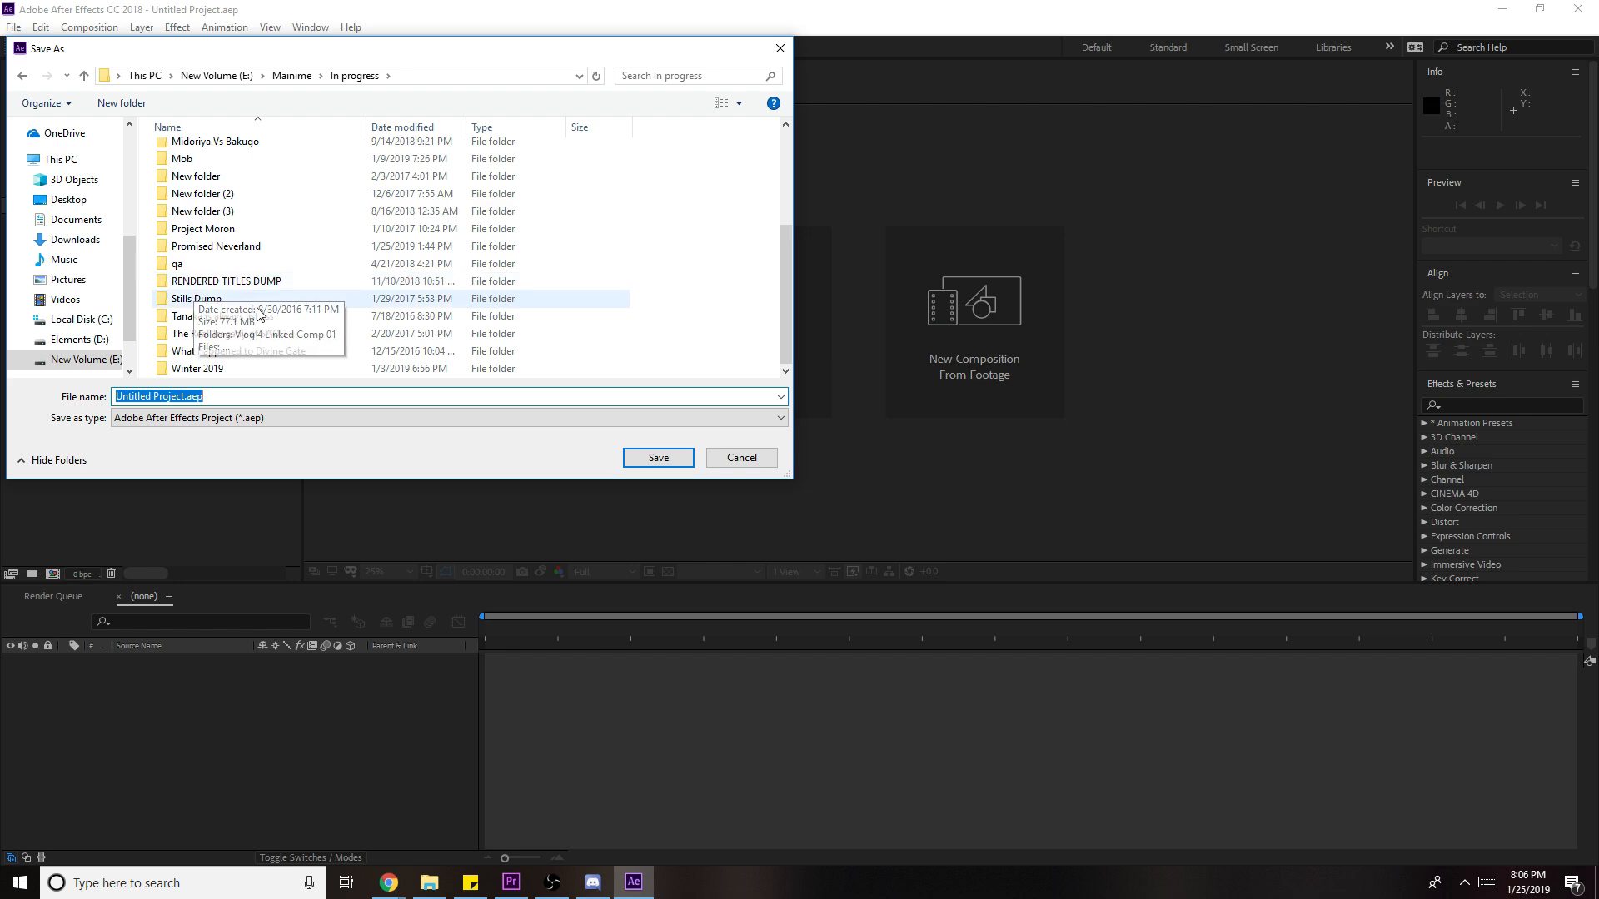
scroll(262, 348, "up", 3)
scroll(267, 349, "down", 2)
scroll(265, 349, "down", 3)
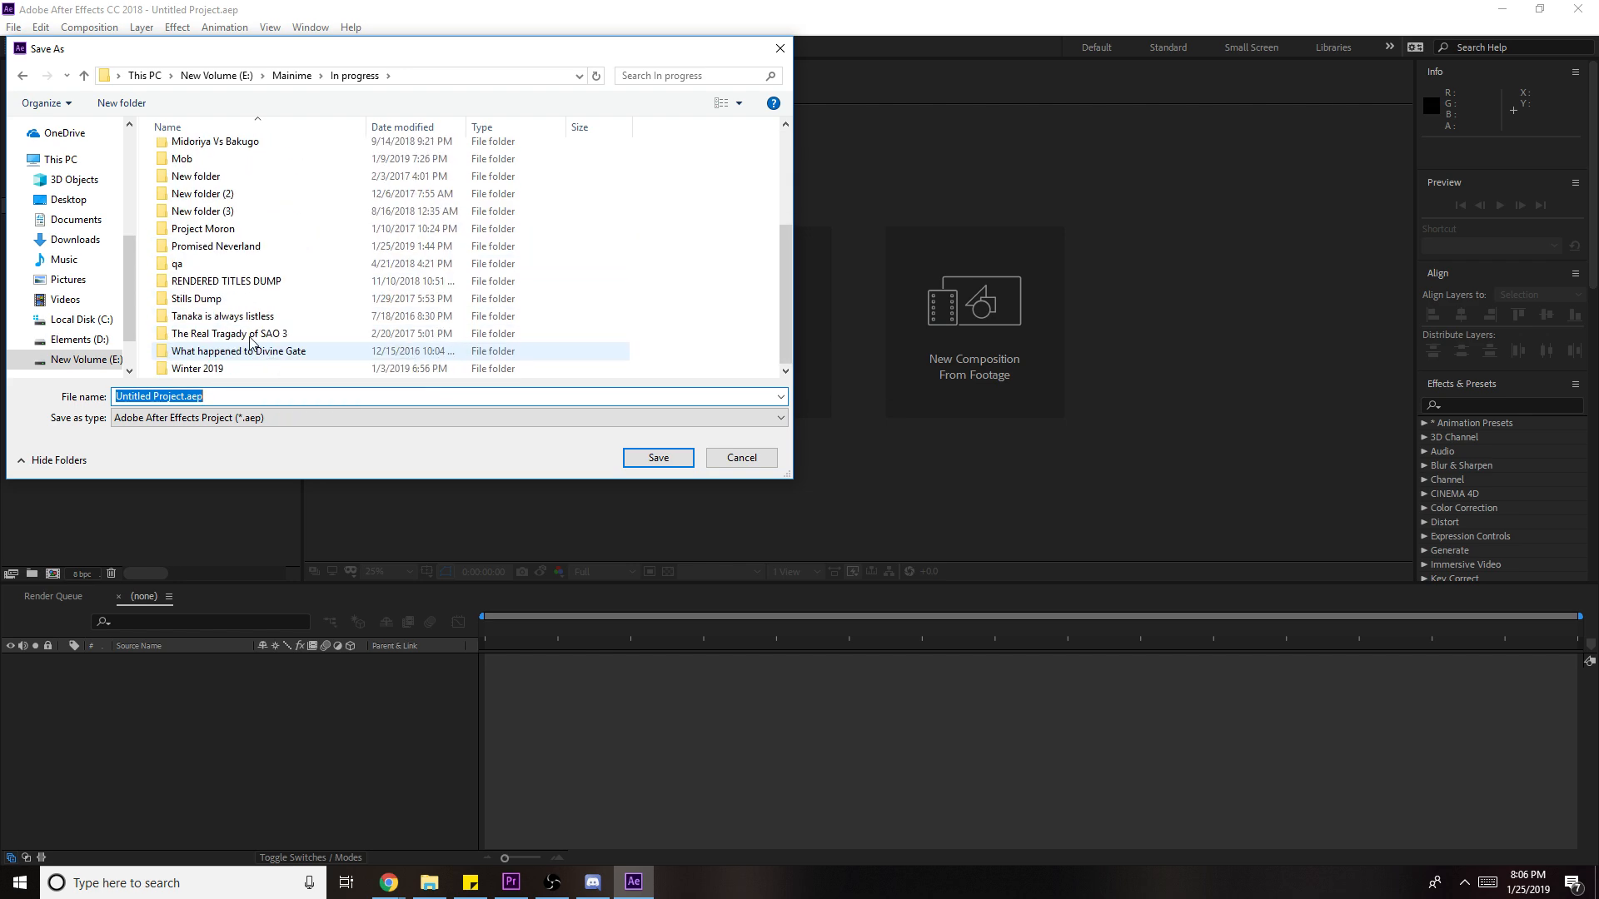
double_click(240, 250)
triple_click(204, 395)
type("1")
left_click(658, 458)
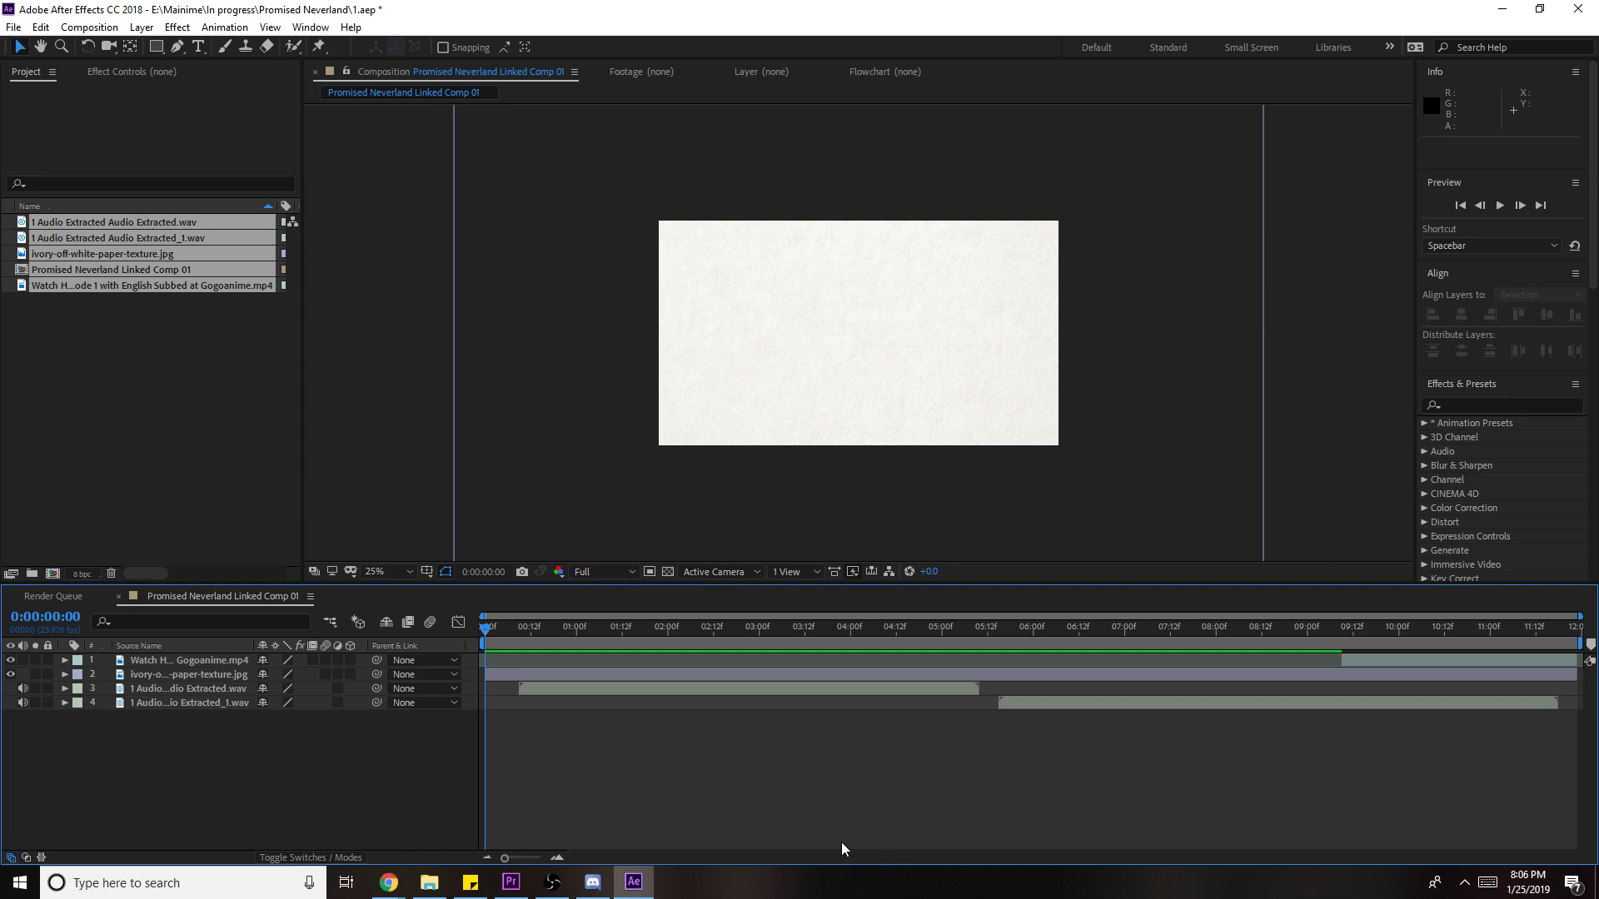
- Scale the ivory paper layer down to 59% and save the project
left_click(1113, 334)
left_click_drag(1263, 331, 1095, 330)
left_click(1181, 321)
key("ctrl+s")
- In File Explorer, delete the Comp 1 frames folder from Manime Character
left_click(429, 882)
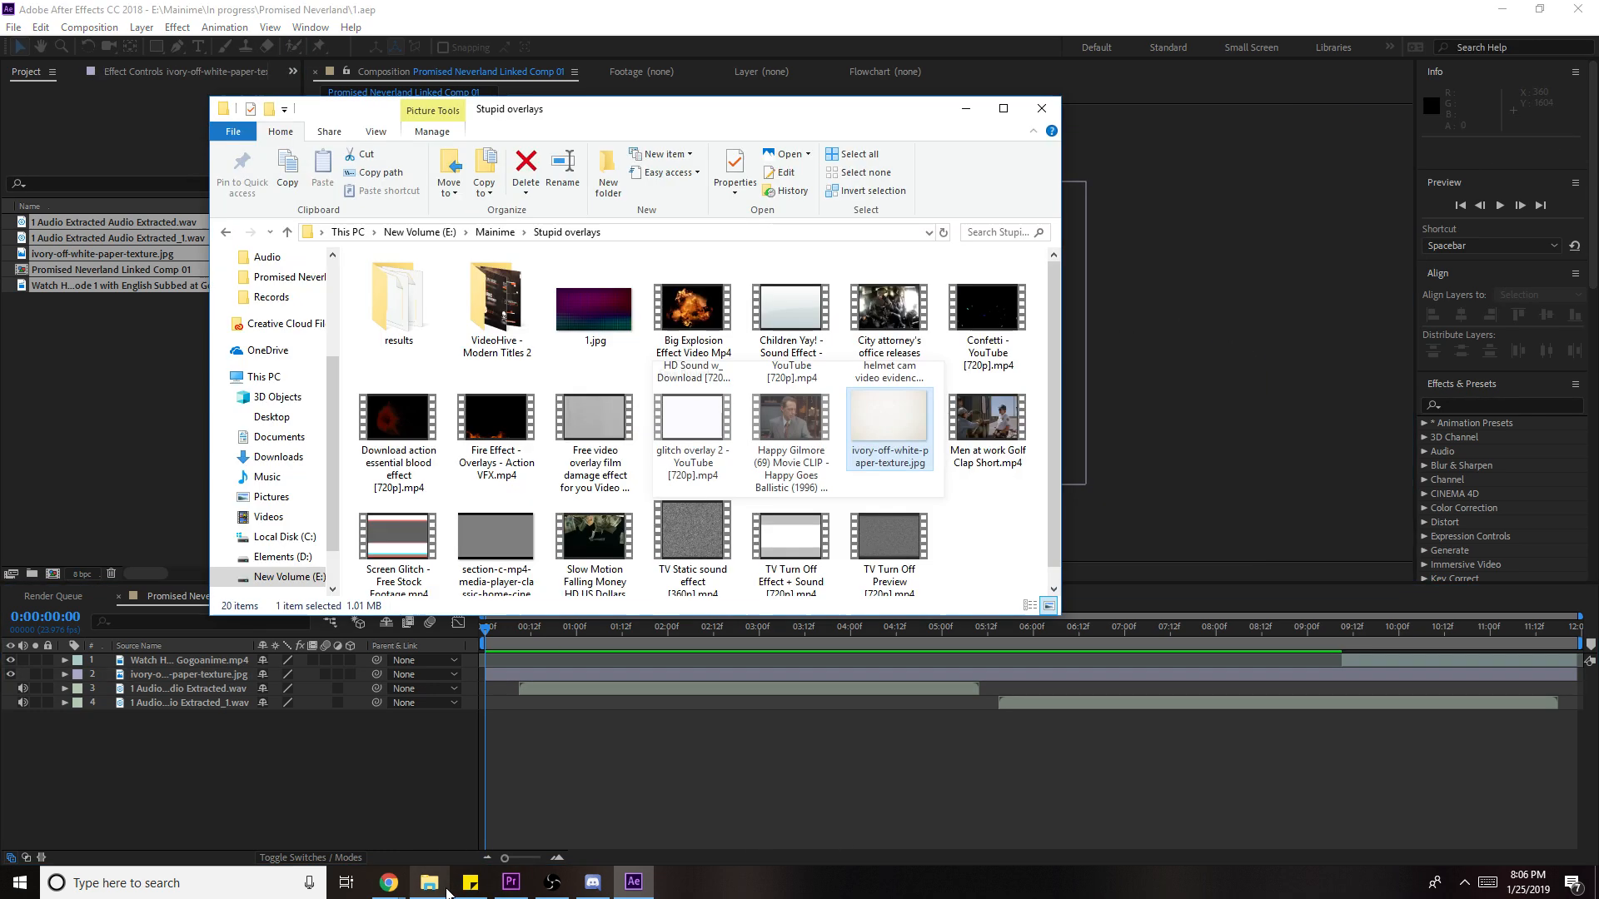
scroll(706, 449, "down", 1)
key("BackSpace")
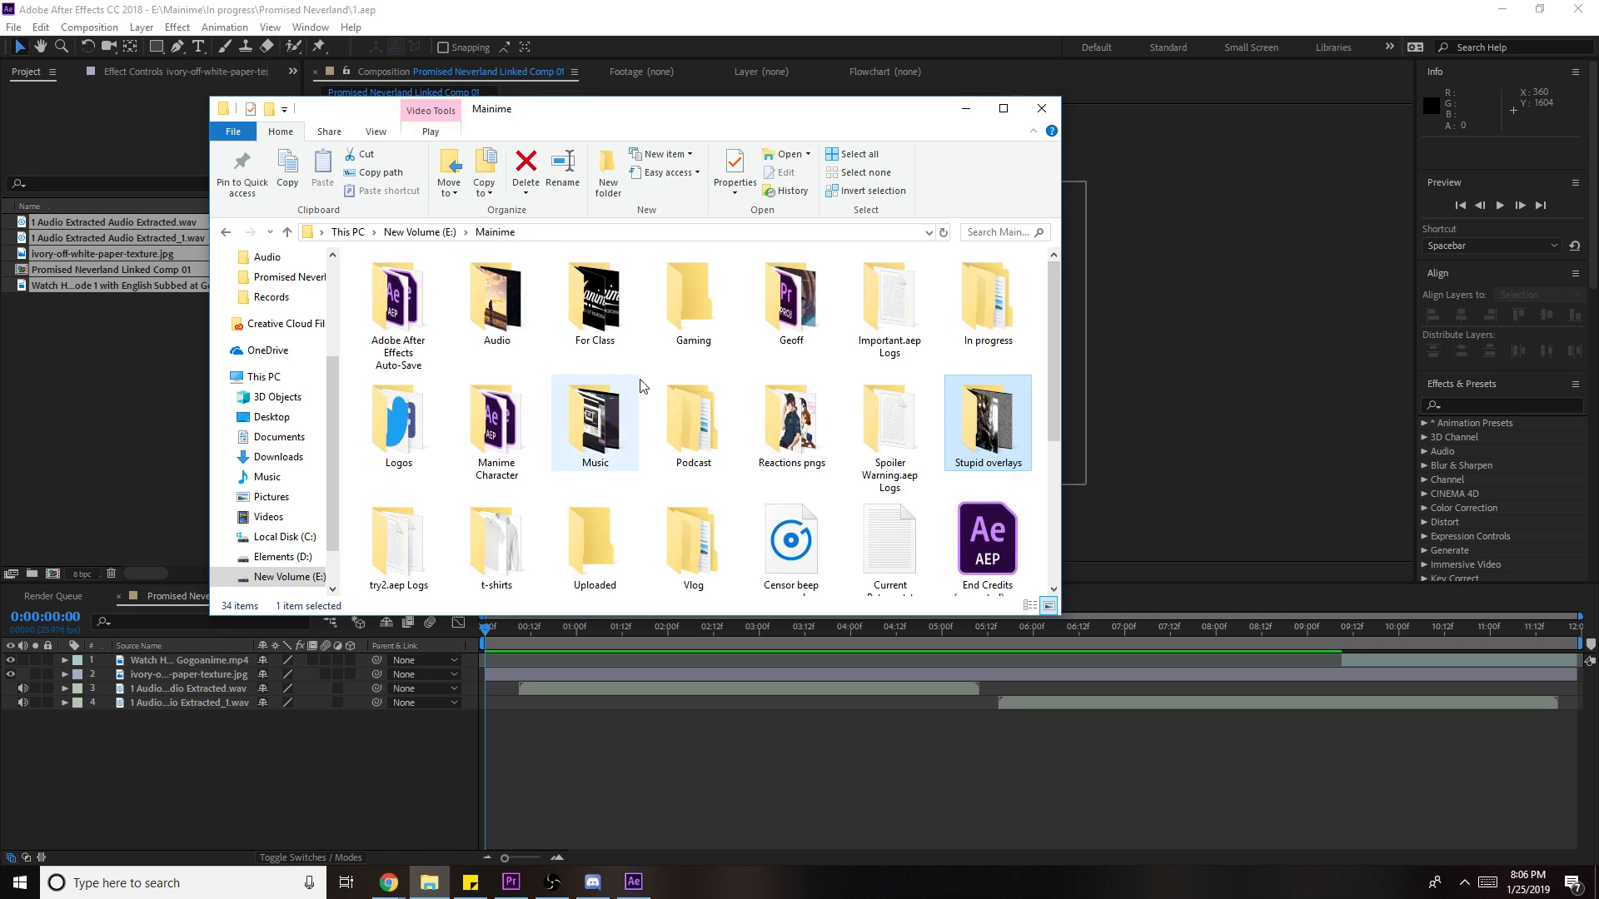
double_click(479, 412)
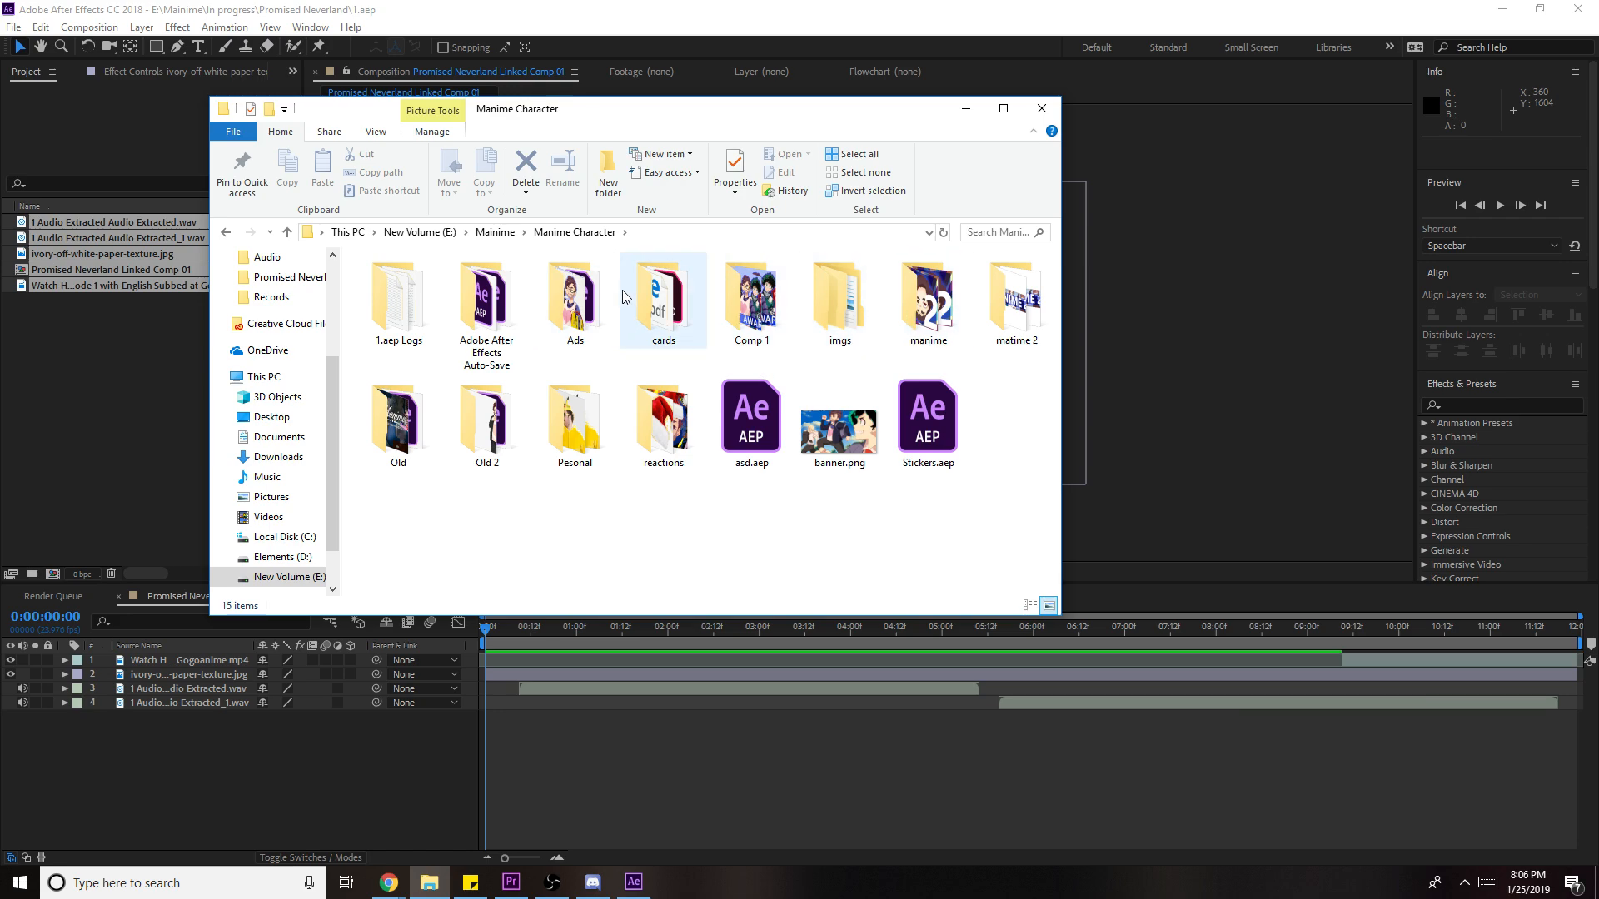
double_click(750, 300)
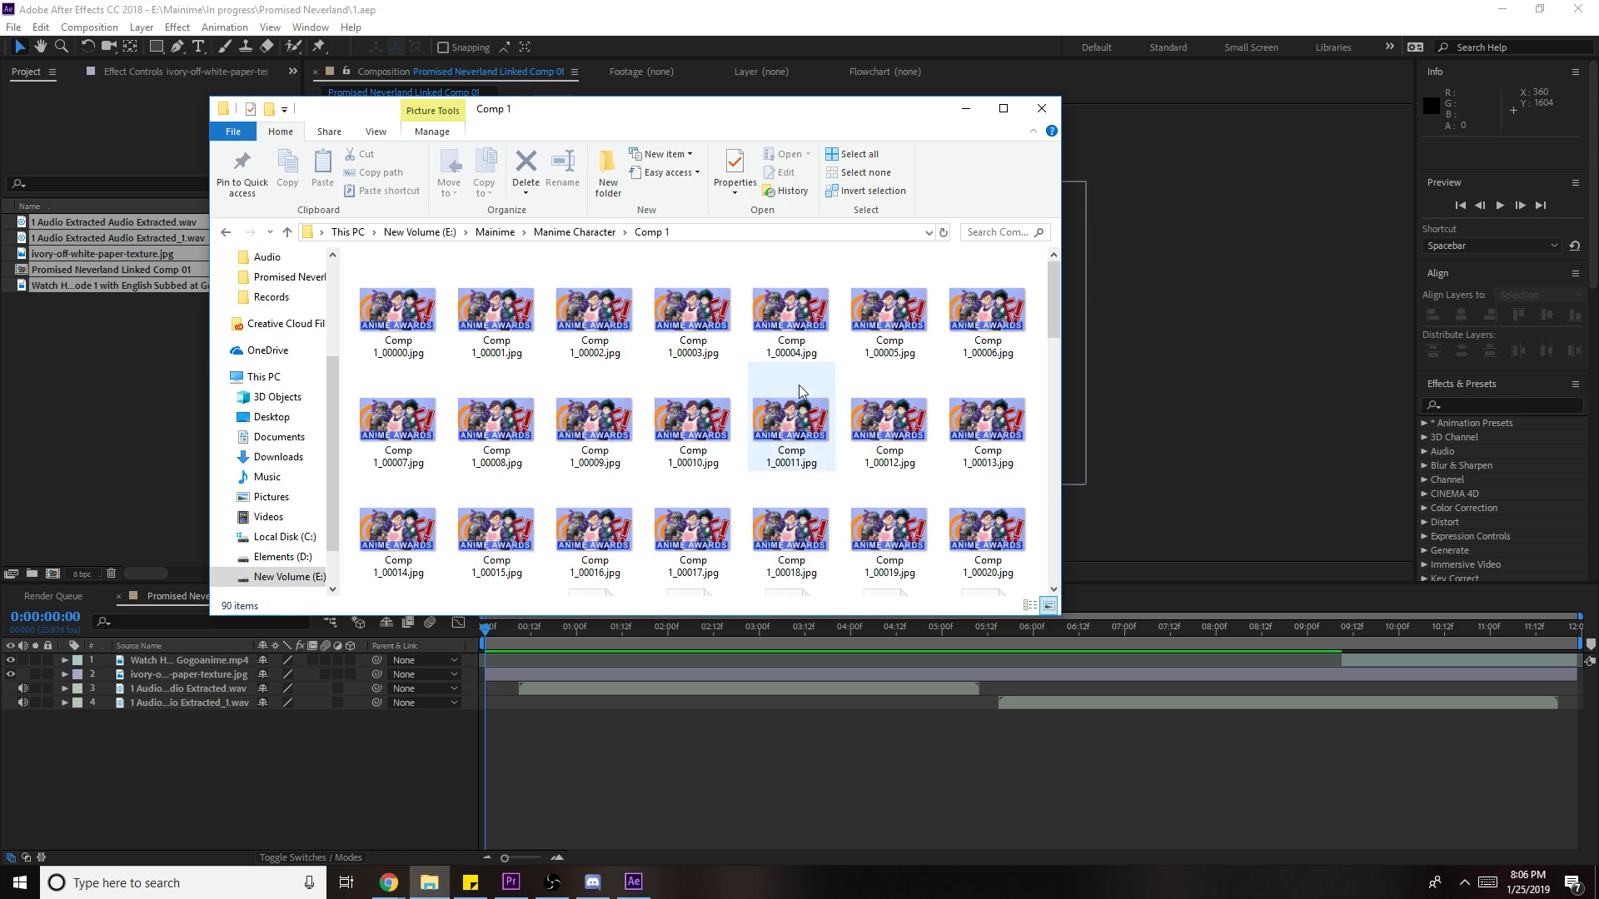
scroll(795, 388, "down", 8)
scroll(799, 392, "down", 2)
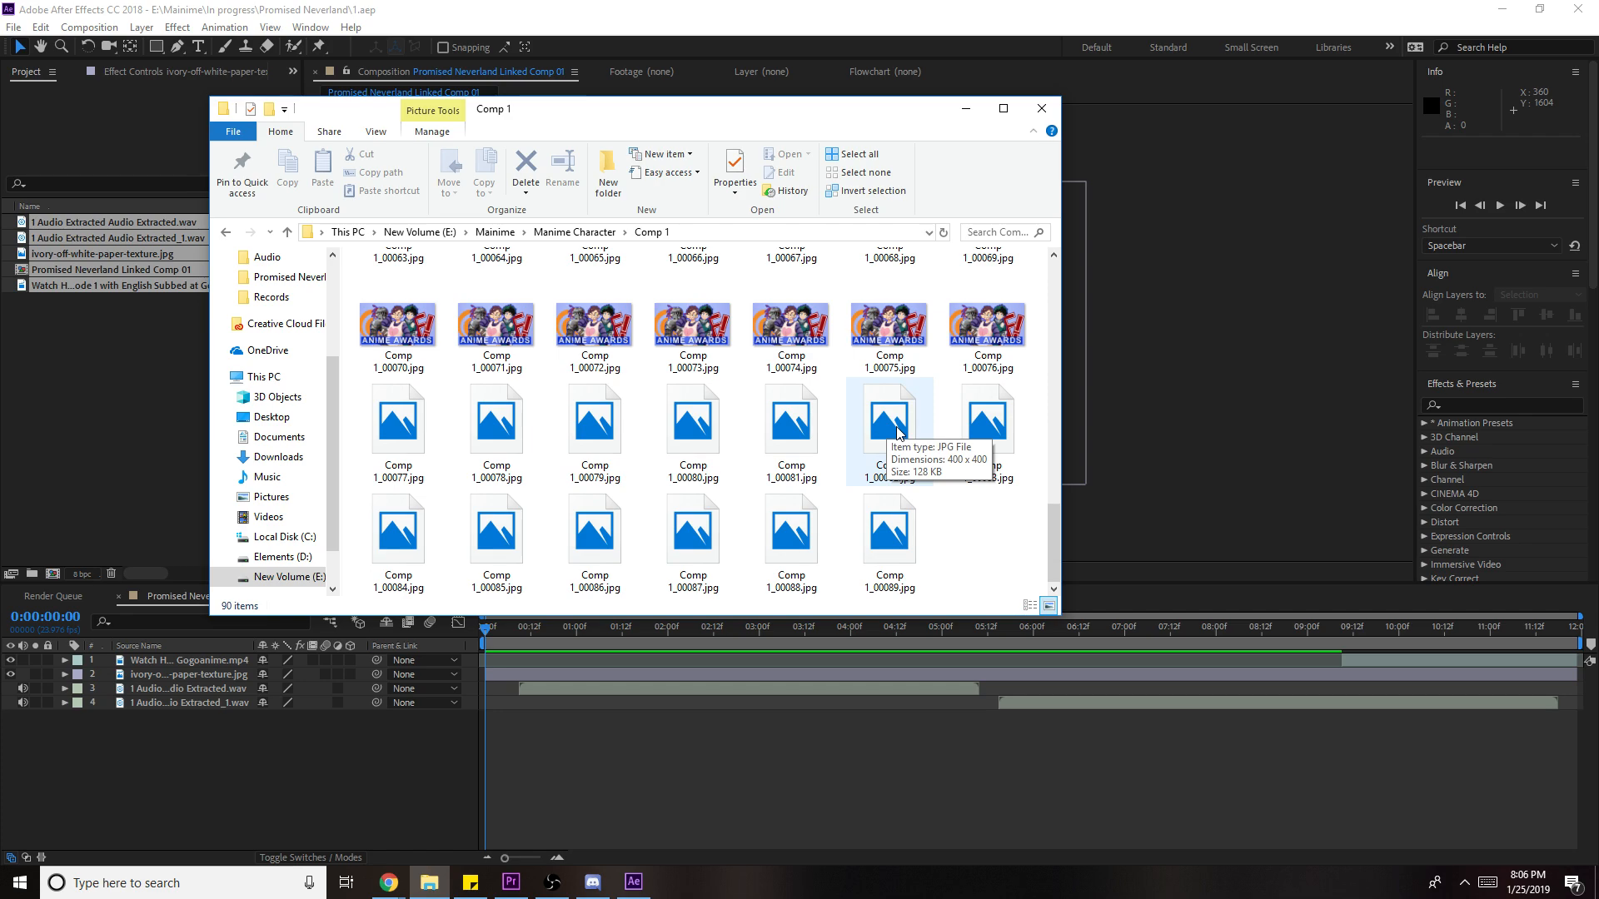
left_click(601, 233)
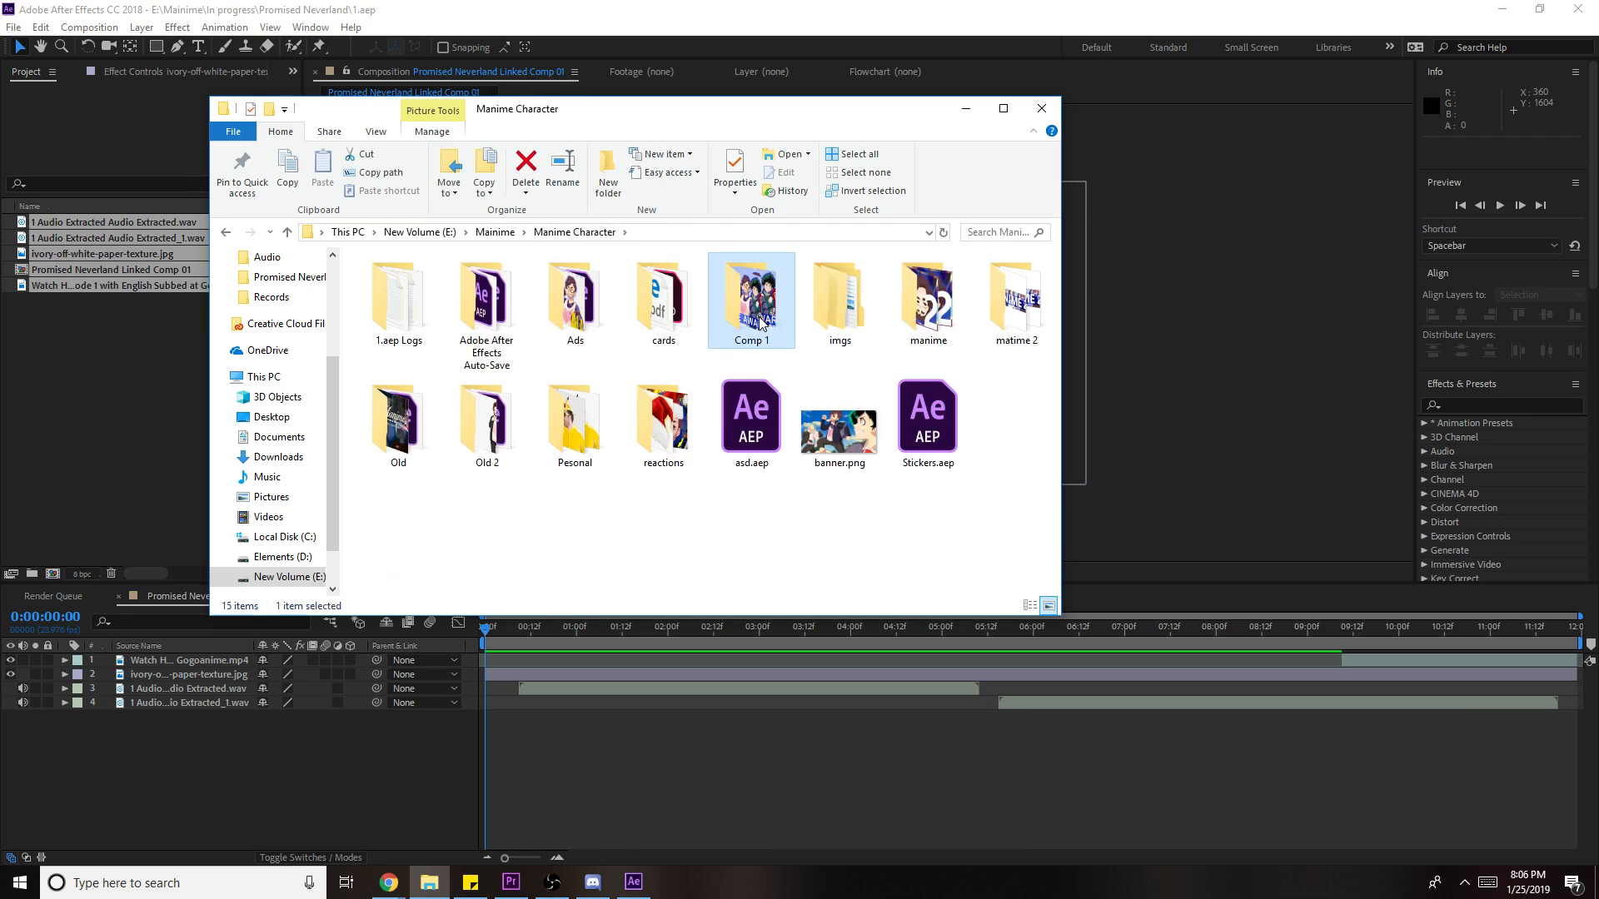
key("Delete")
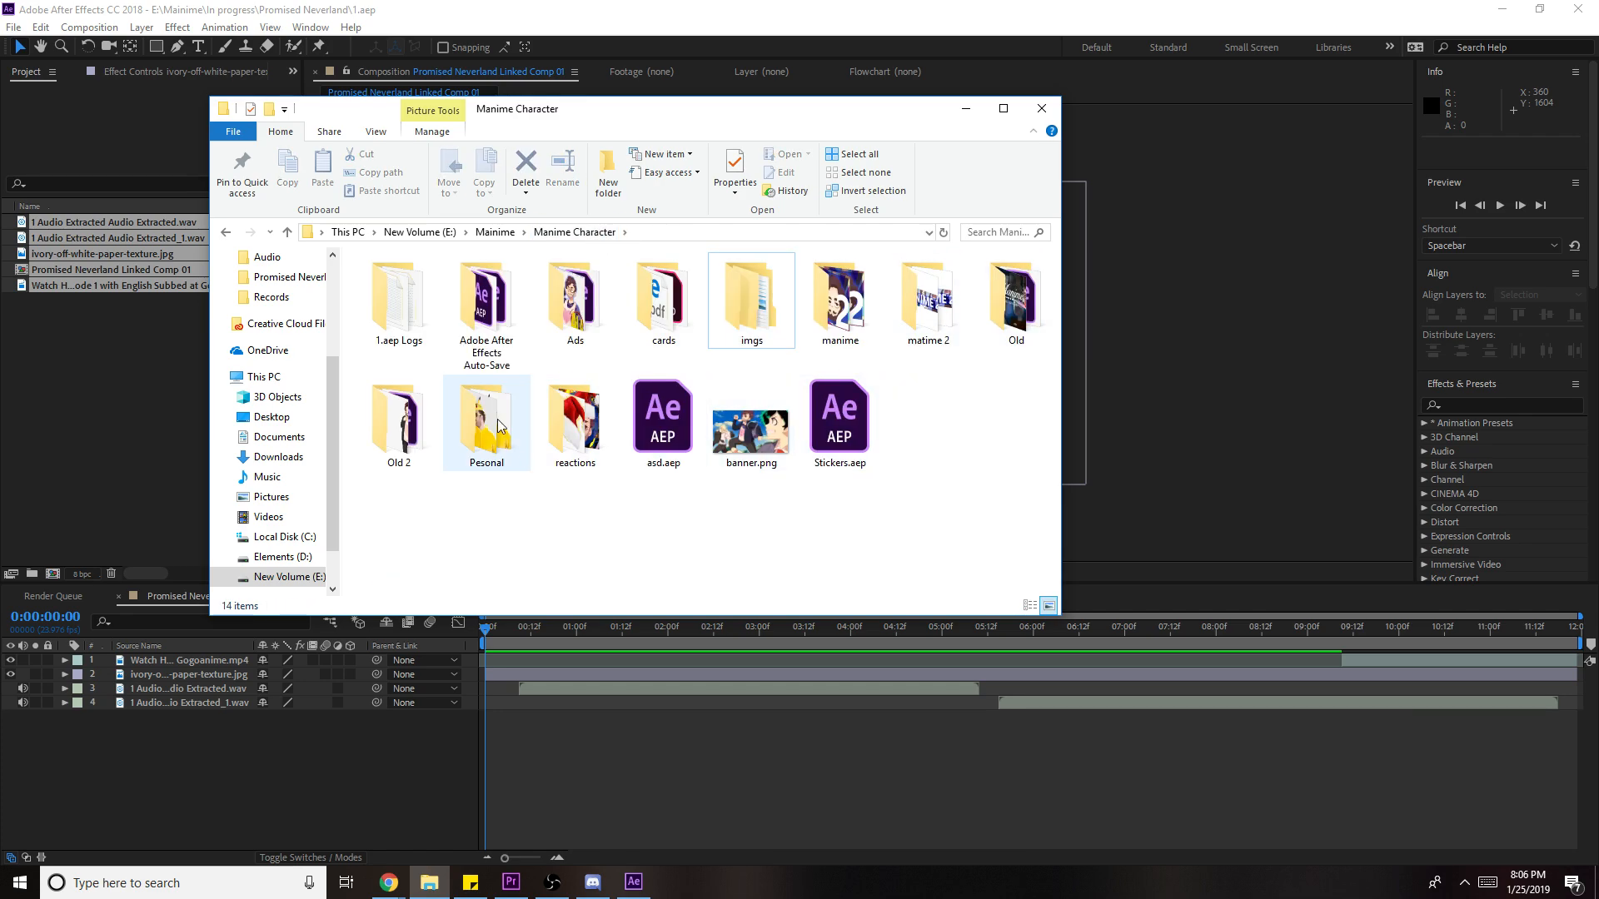
- Open the reactions folder and preview Linked Comp 01
double_click(579, 421)
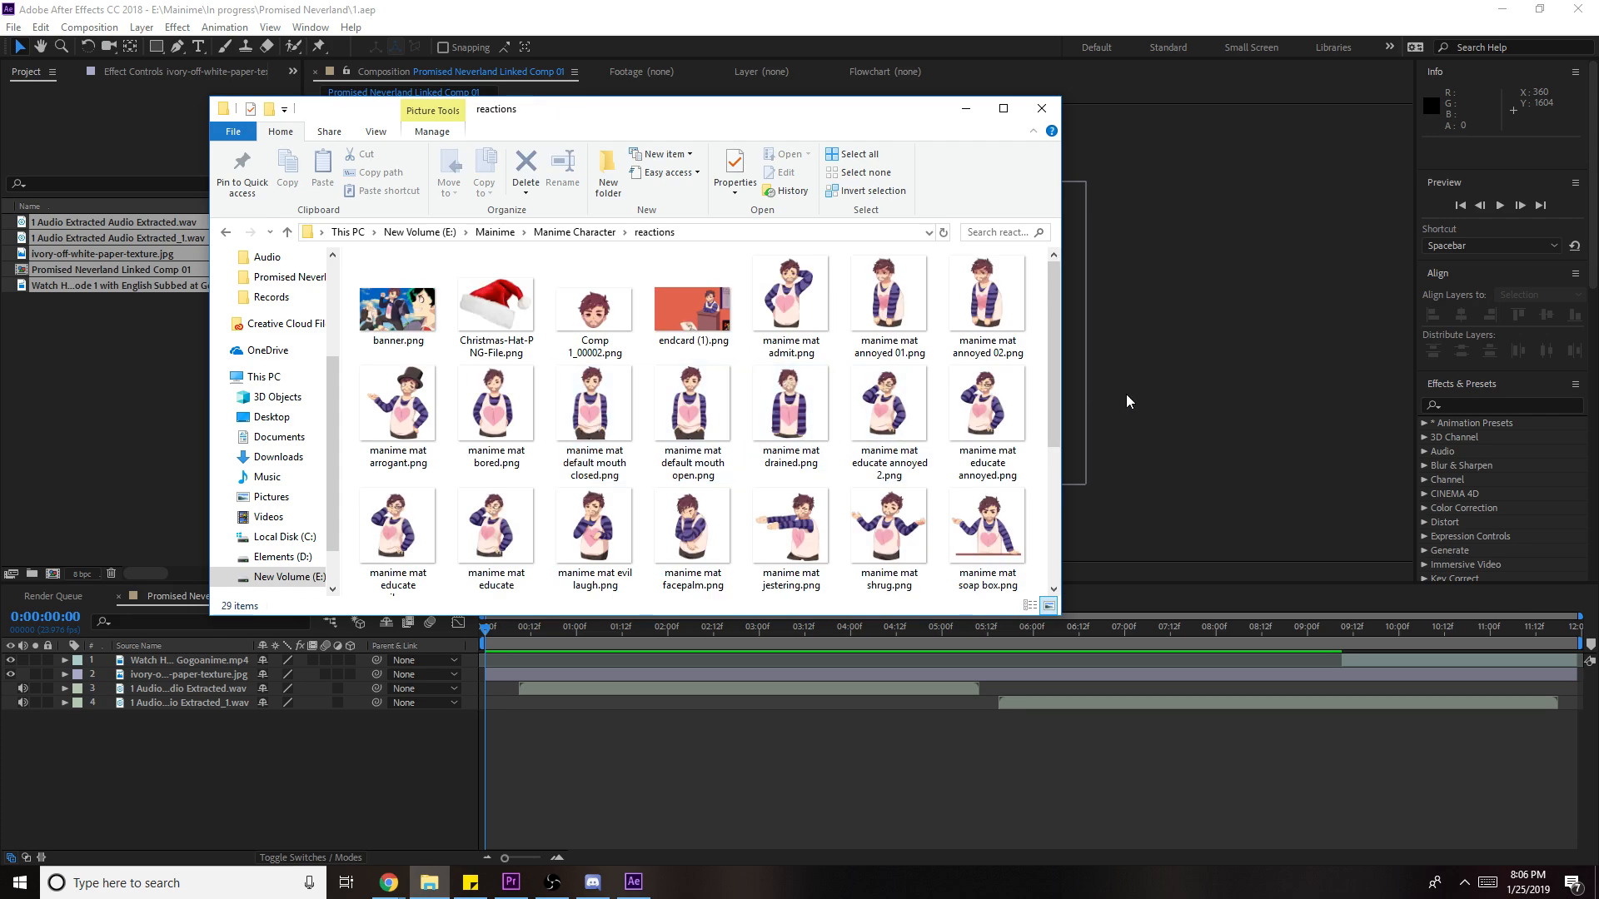
left_click(1083, 401)
key("space")
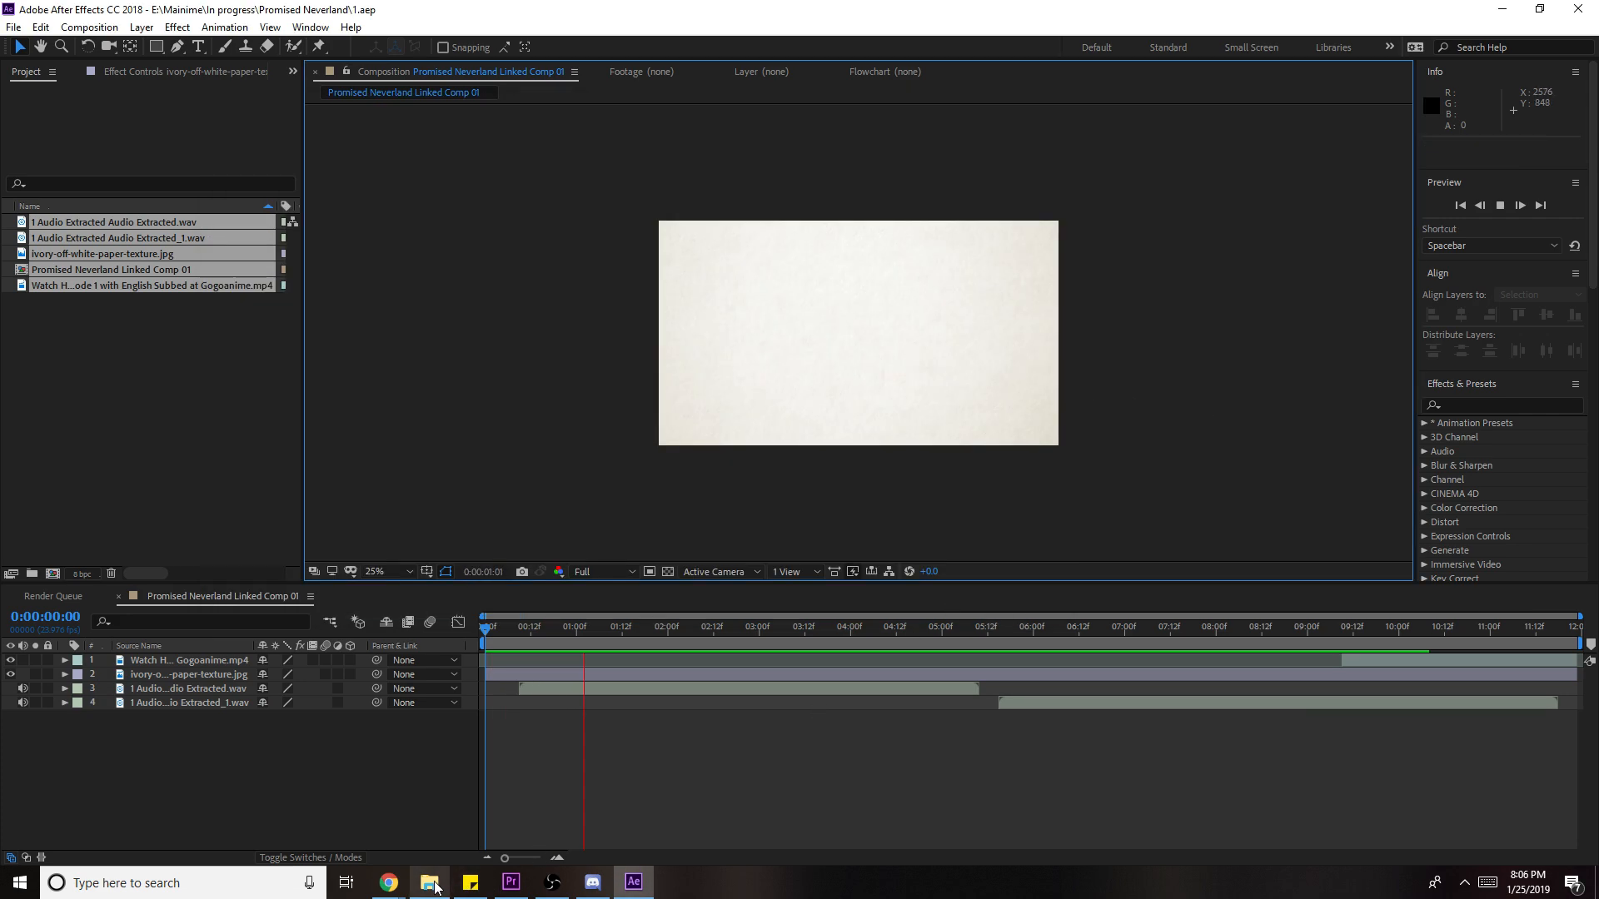
left_click(435, 887)
- Add manime mat admit.png to the comp and split its layer at 5:15
left_click_drag(820, 313, 1133, 345)
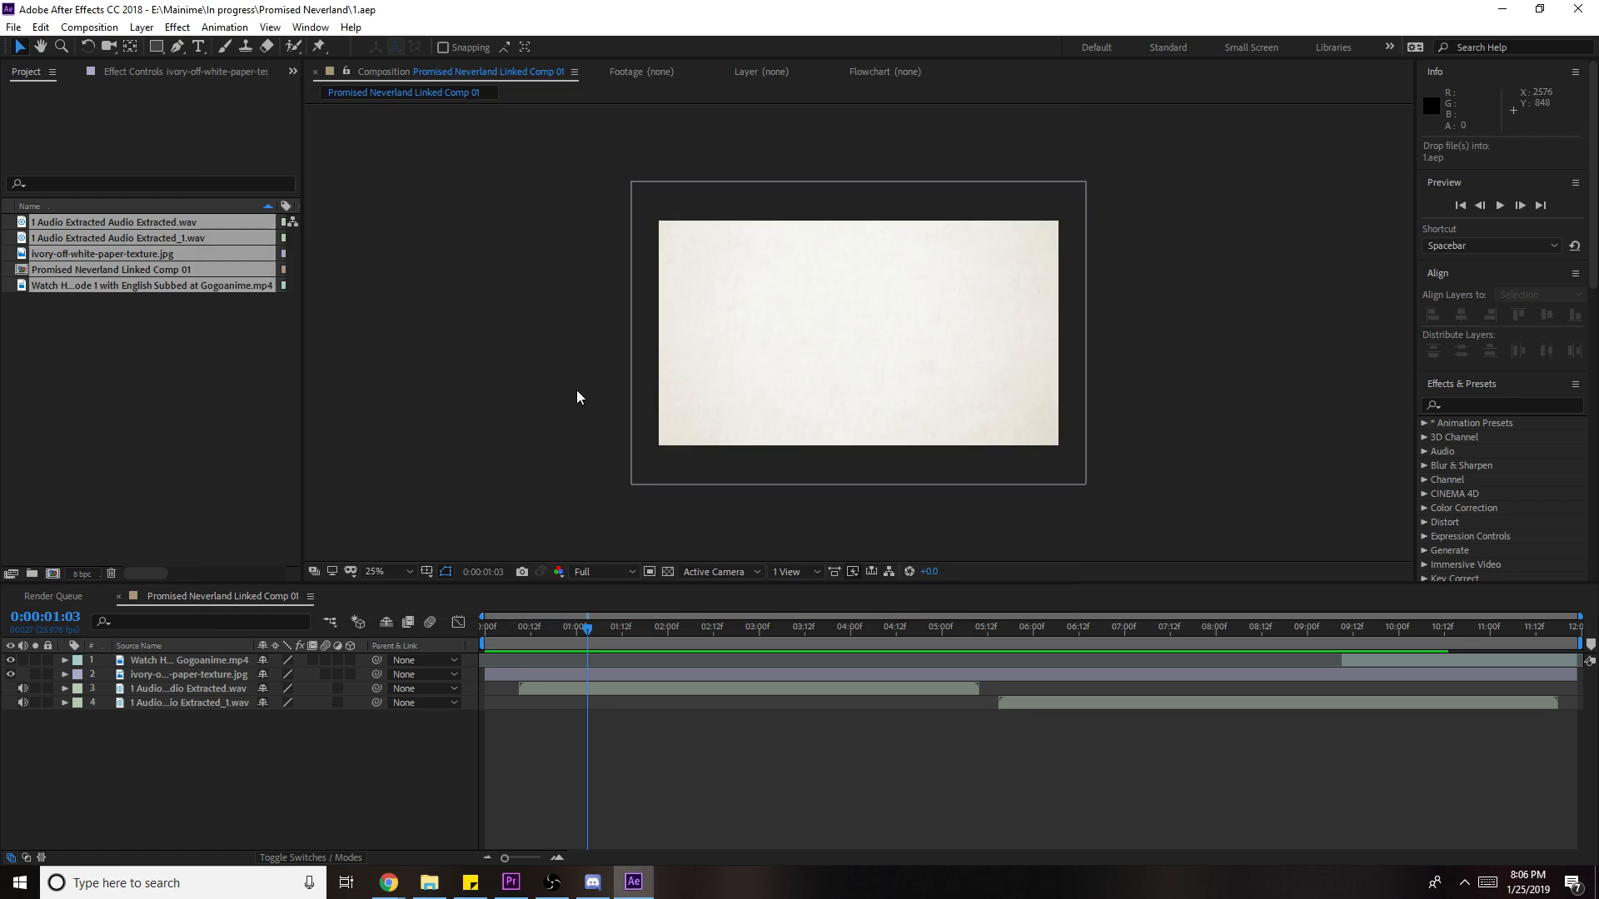
mouse_move(976, 371)
left_mouse_down()
mouse_move(1042, 387)
mouse_move(1038, 332)
mouse_move(992, 349)
left_mouse_up()
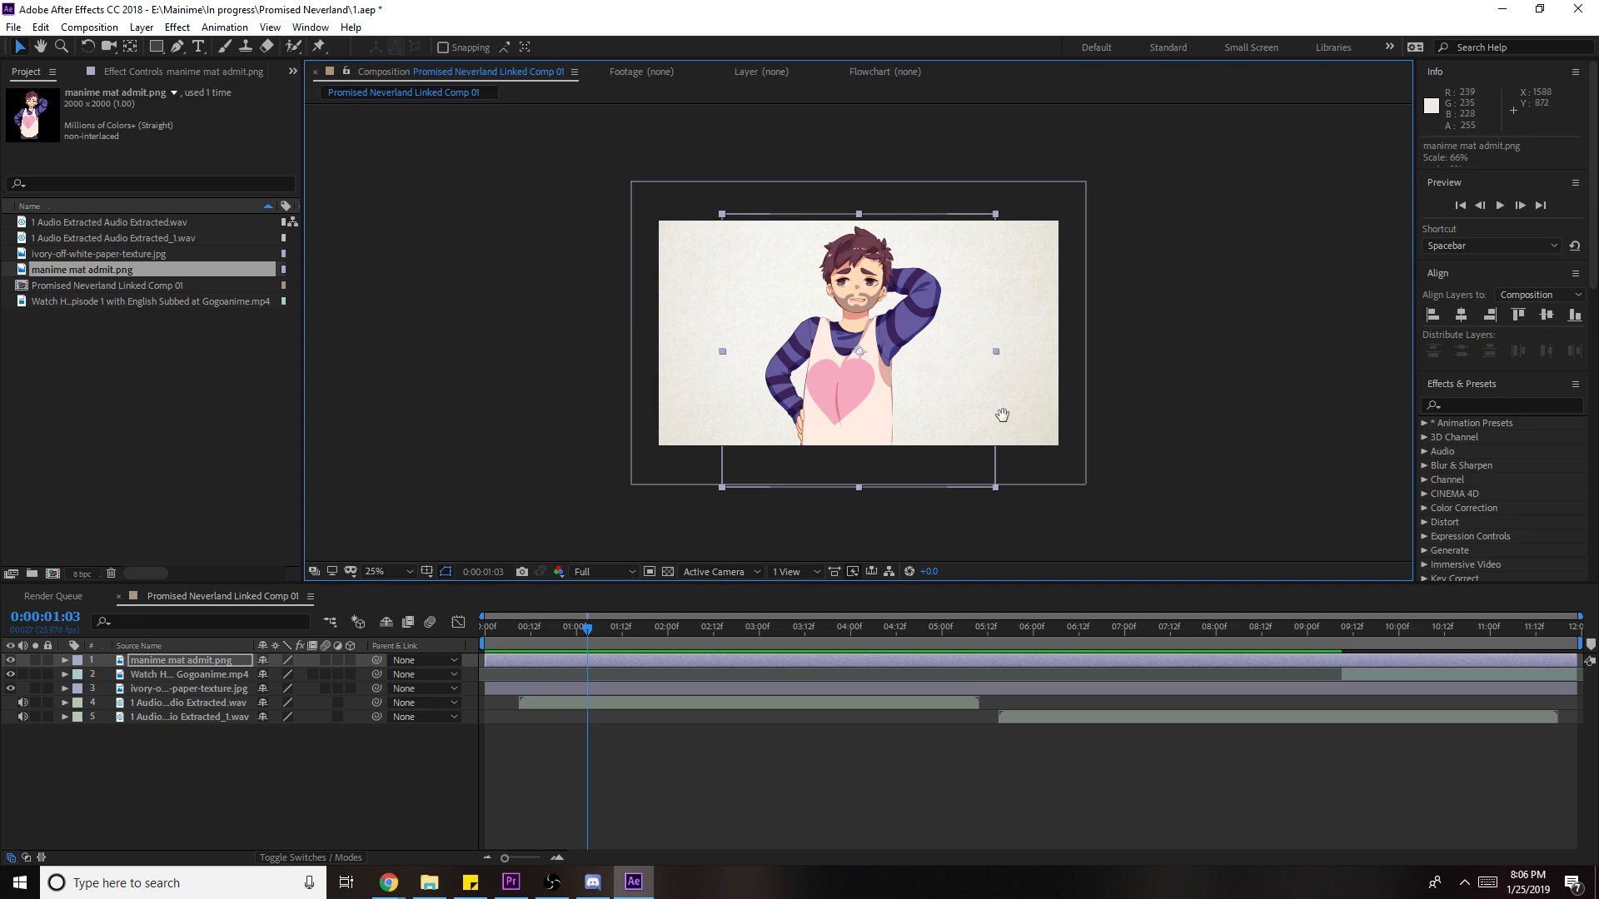
key("space")
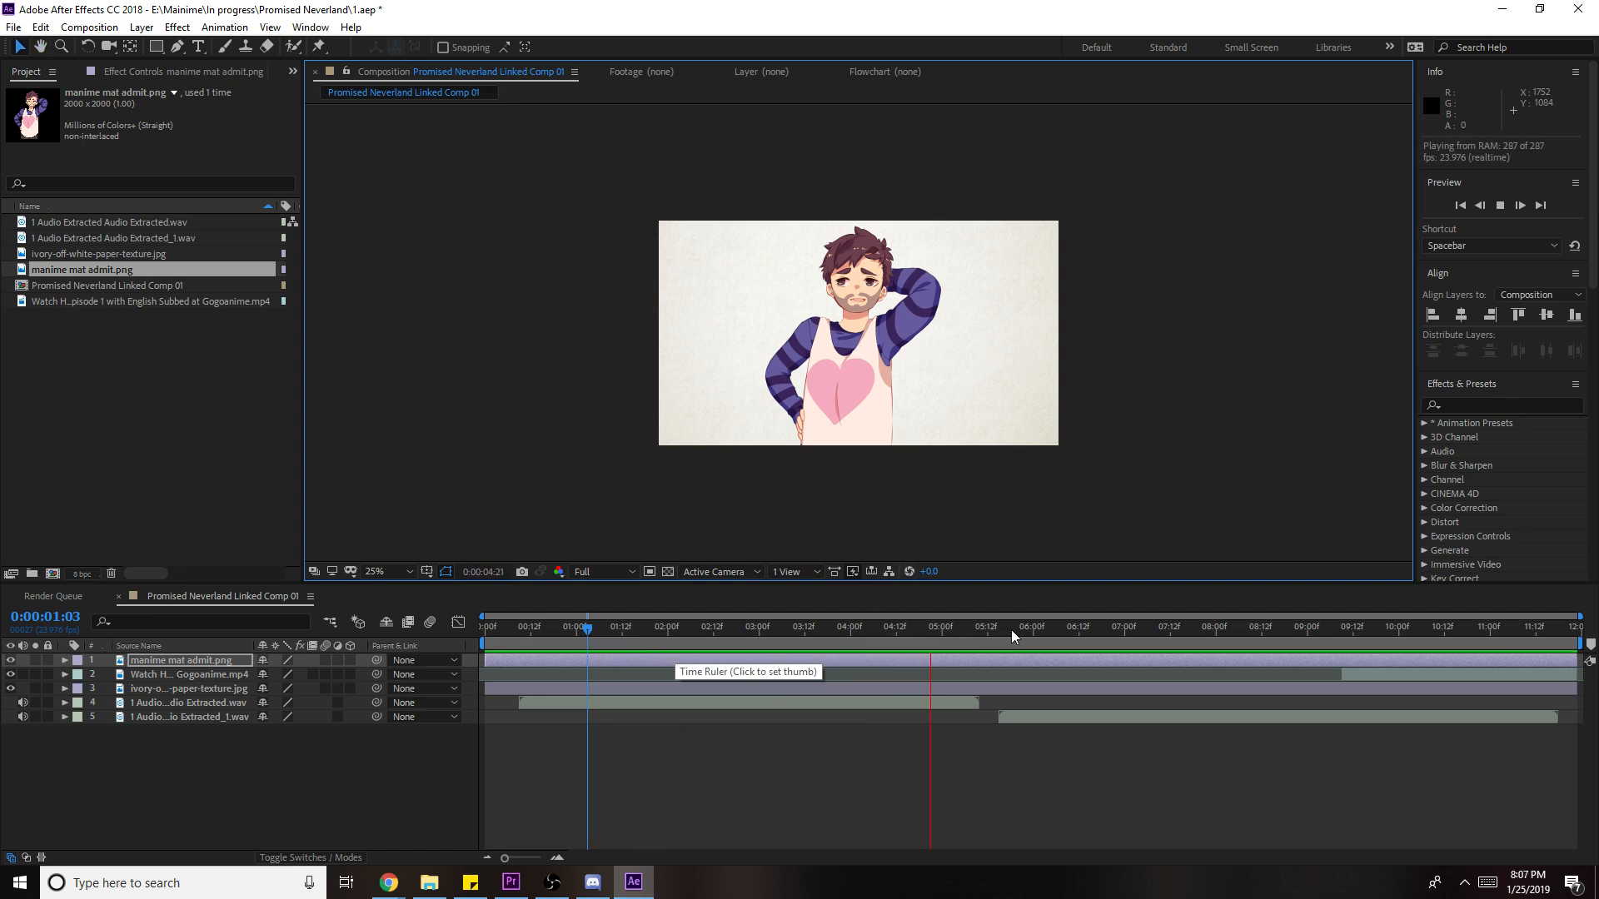
left_click_drag(1009, 638, 1020, 667)
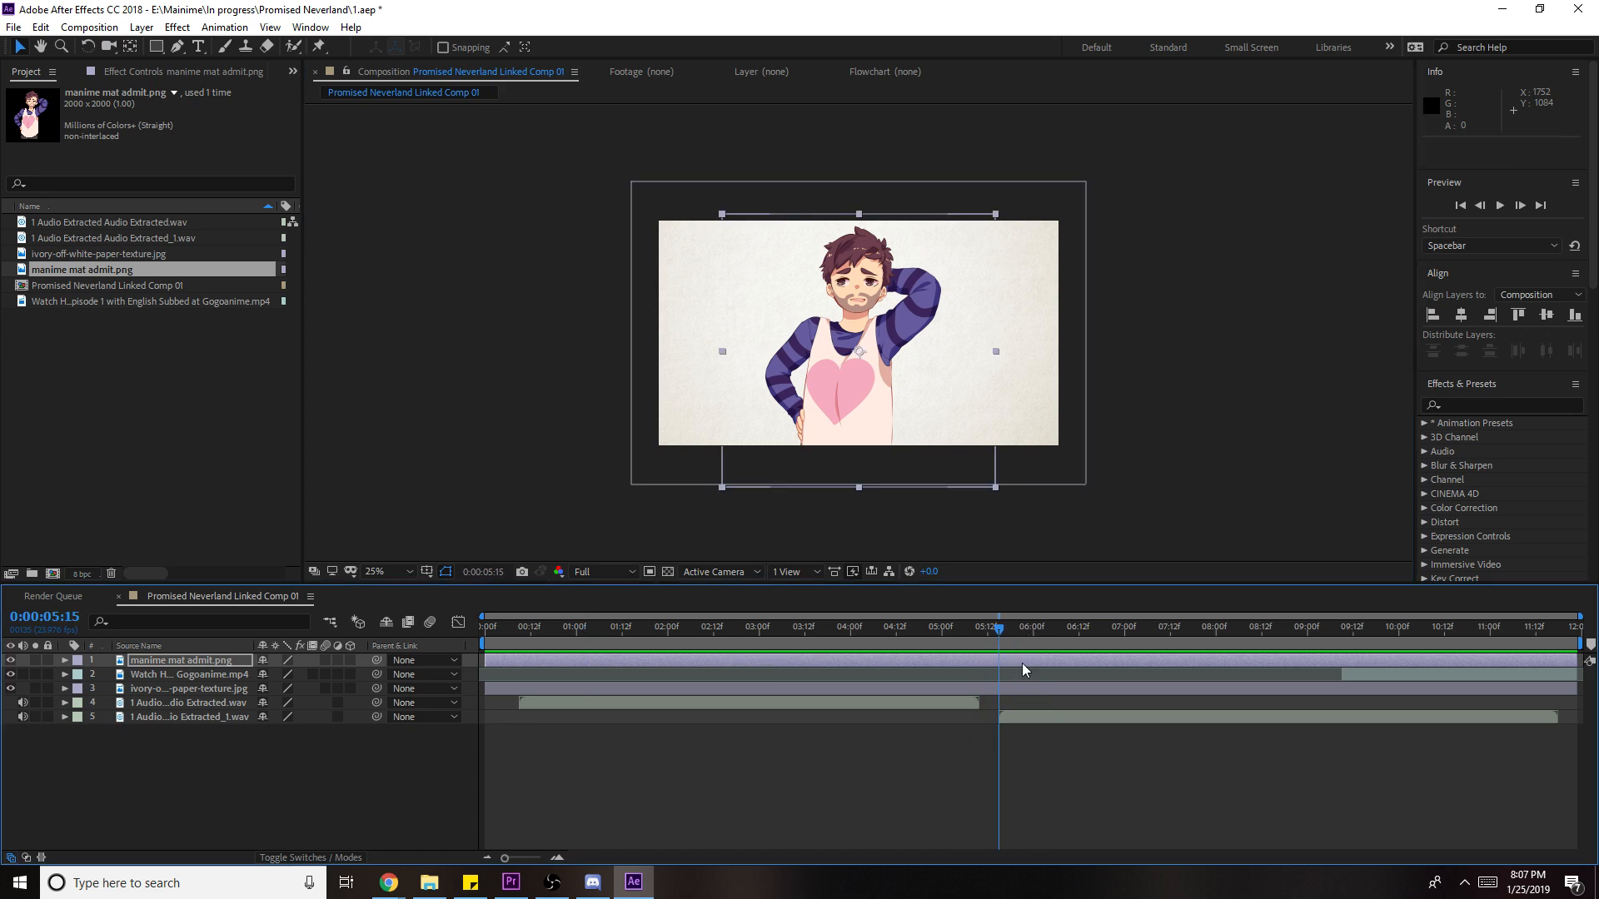
key("ctrl+shift+d")
- Drag manime mat educate smug.png from the reactions folder into the composition
left_click(429, 882)
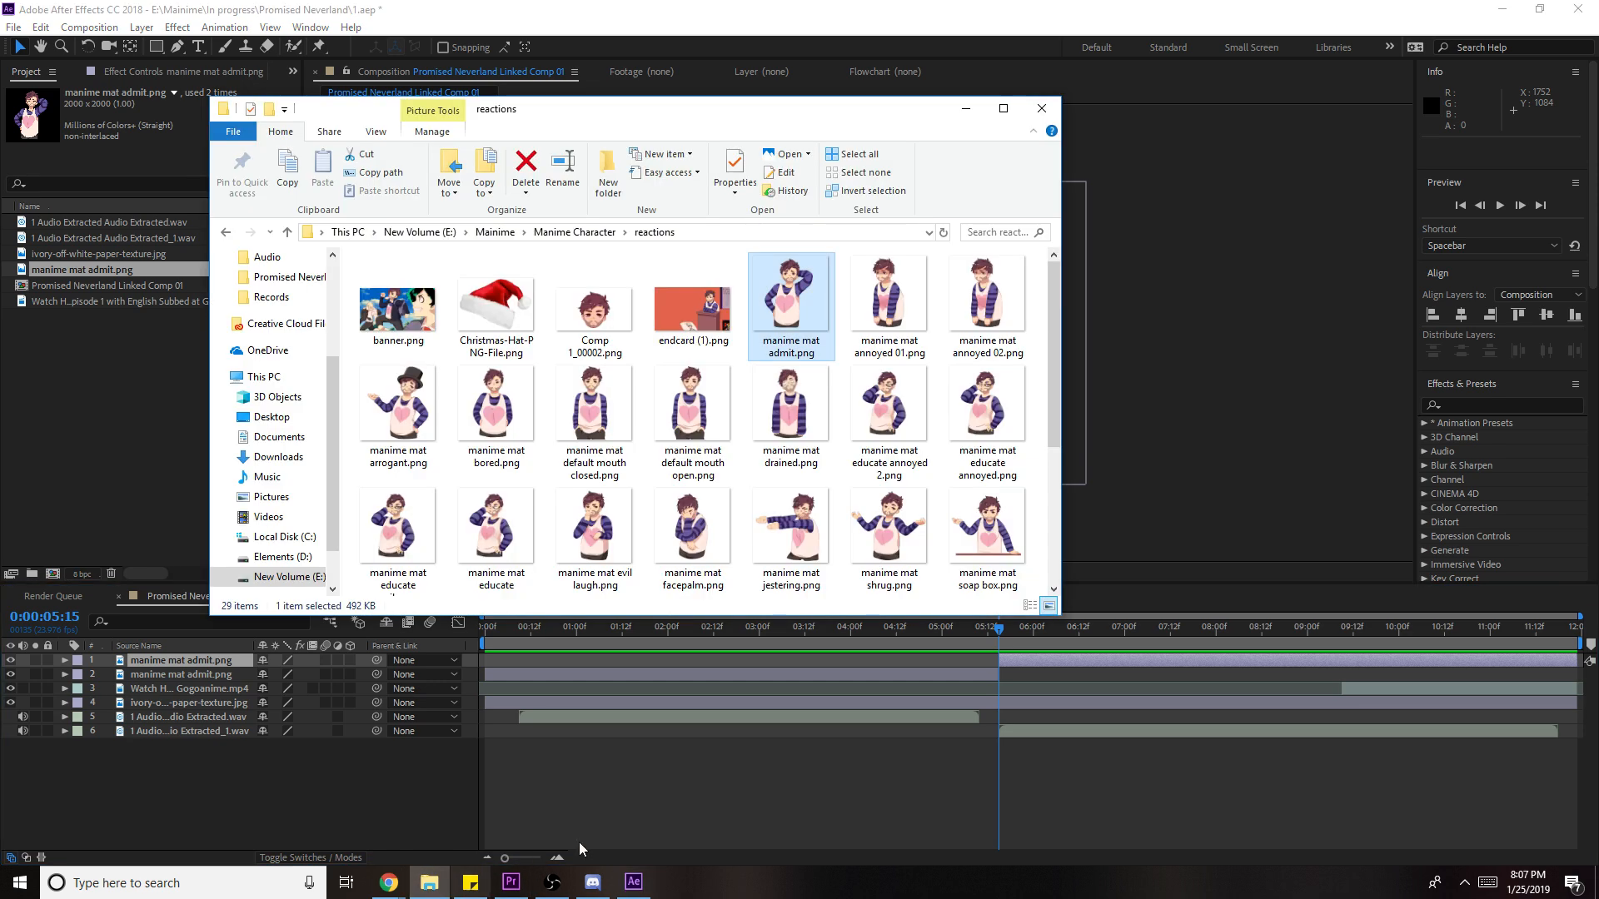
left_click(499, 517)
left_click_drag(494, 533, 1036, 685)
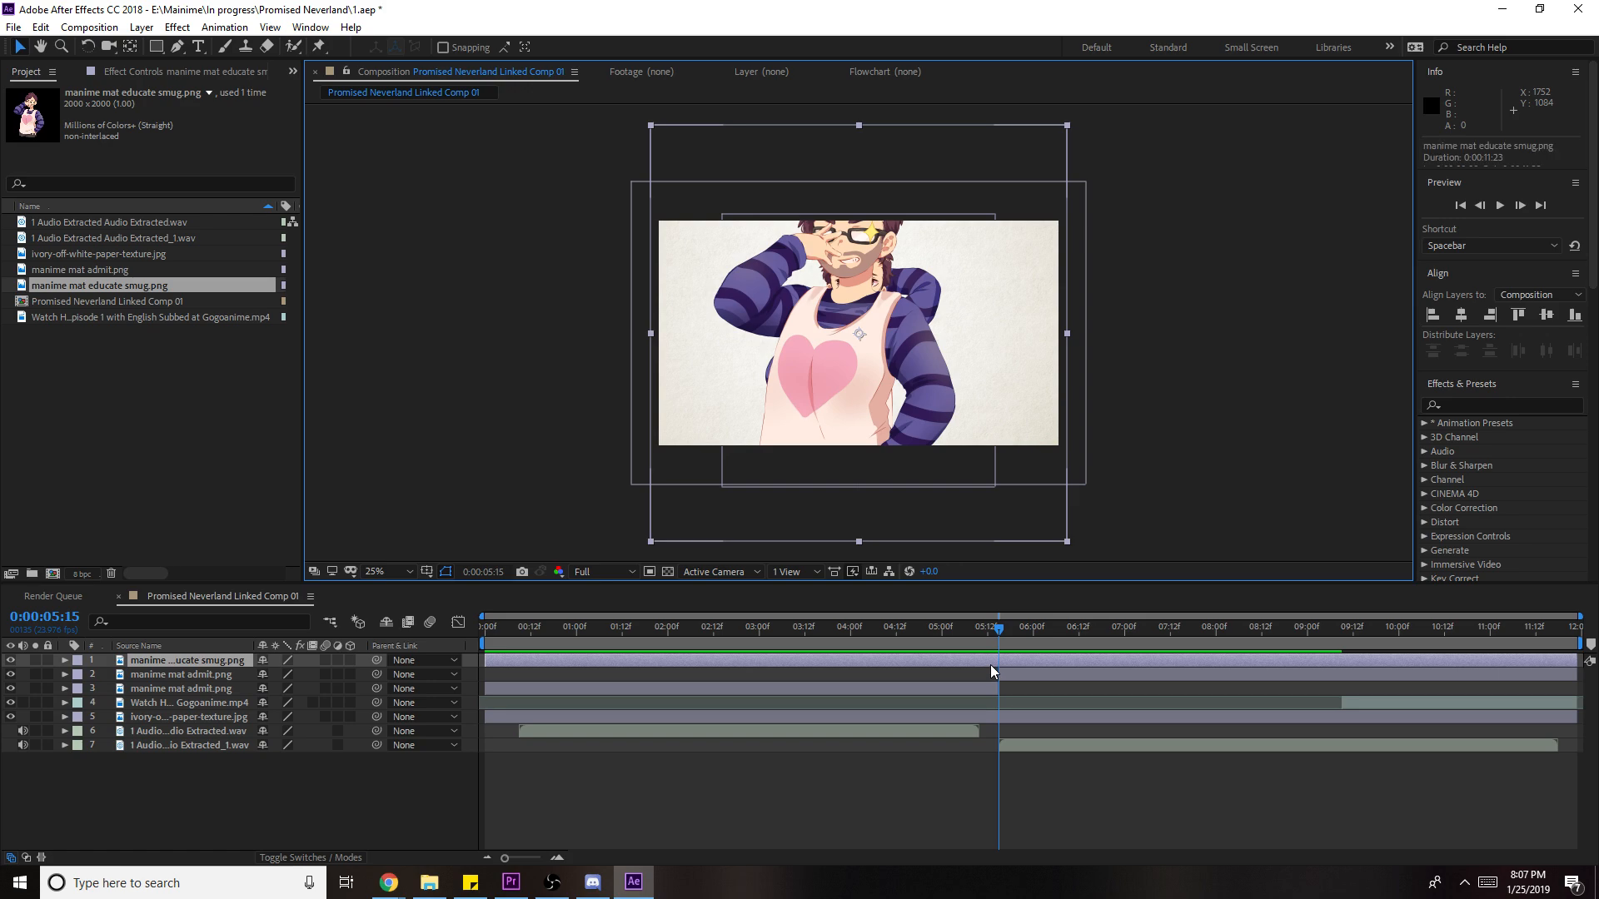
- Start educate smug at 5:15 and delete the admit piece after 5:15
key("alt+bracketleft")
left_click(991, 675)
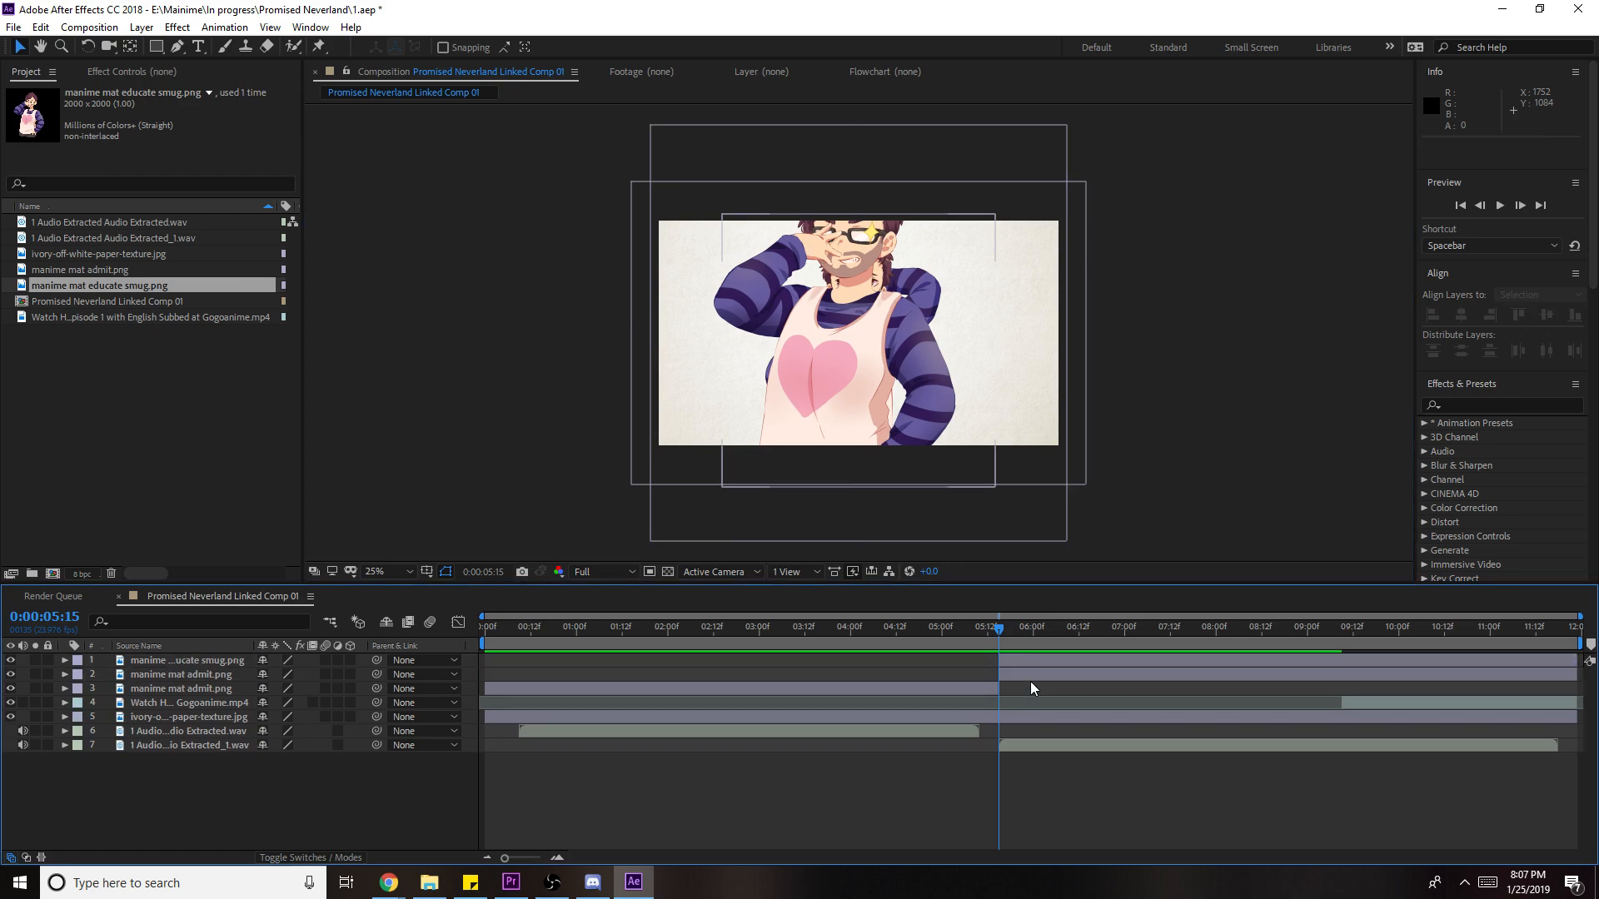
key("Delete")
key("space")
- Check the admit layer's position and scale to size educate smug at 65.6%
left_click(952, 670)
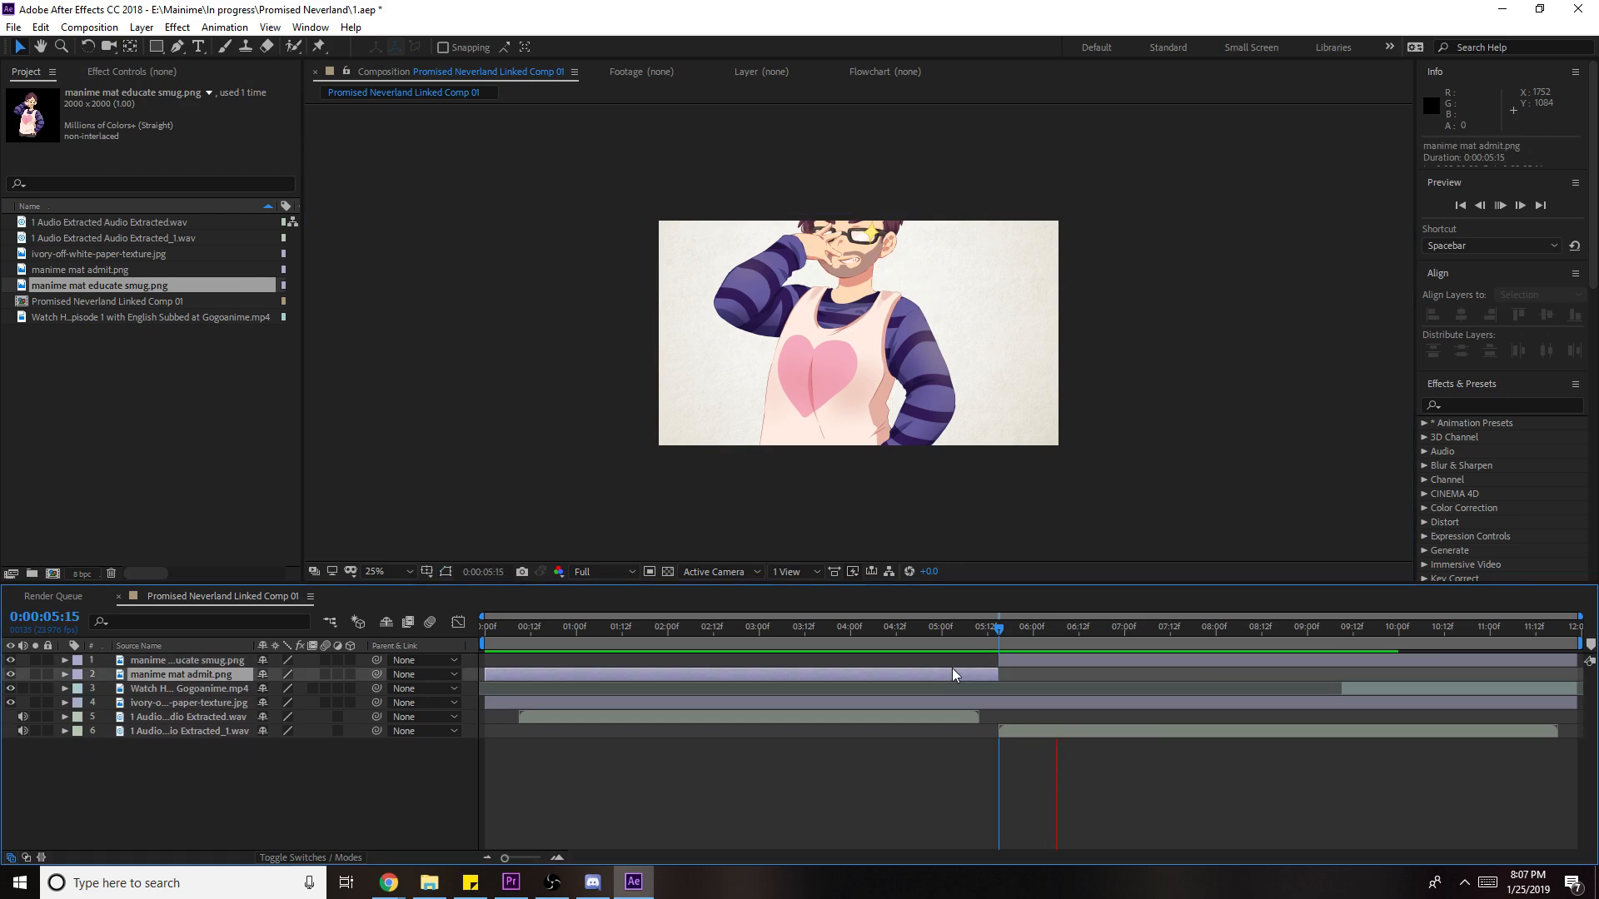
key("p")
left_click(160, 700)
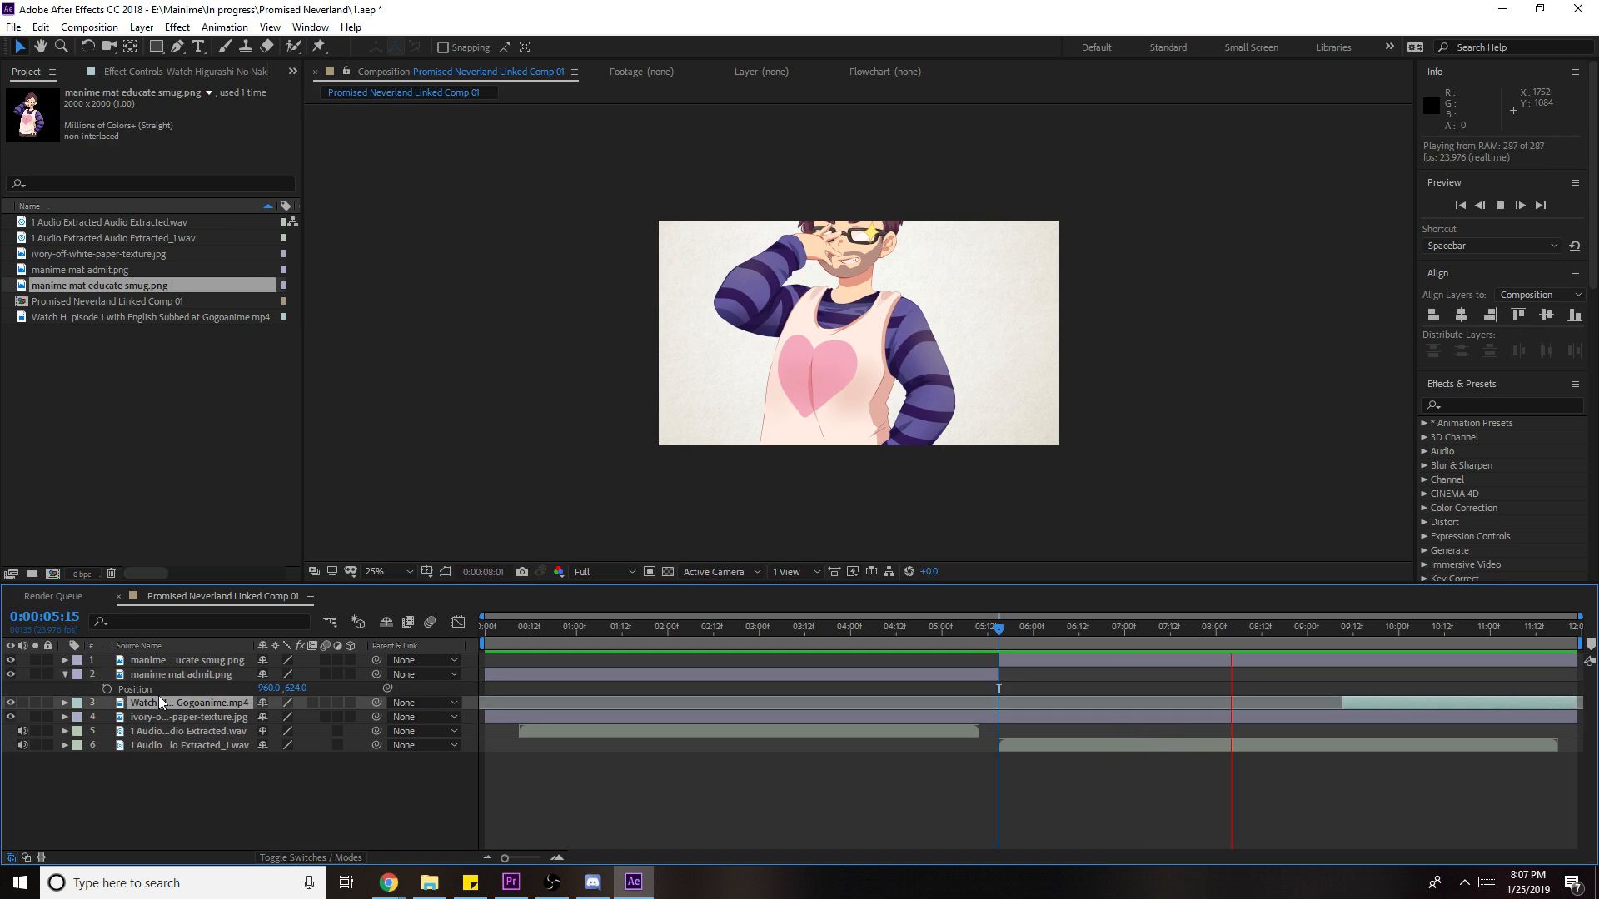
left_click(152, 687)
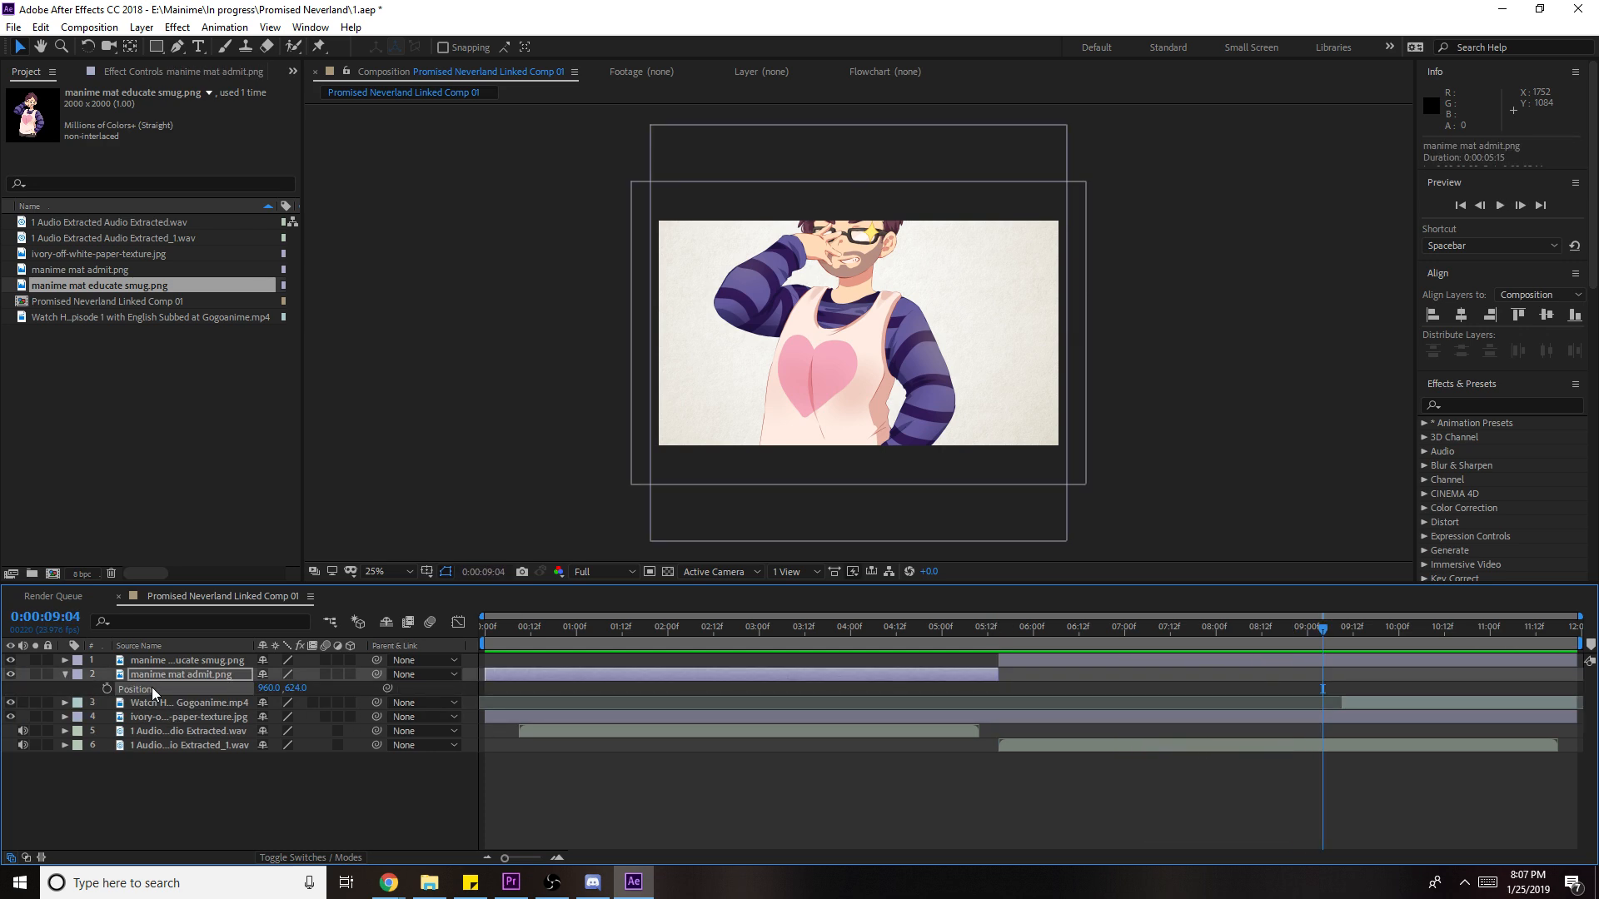
left_click(189, 666)
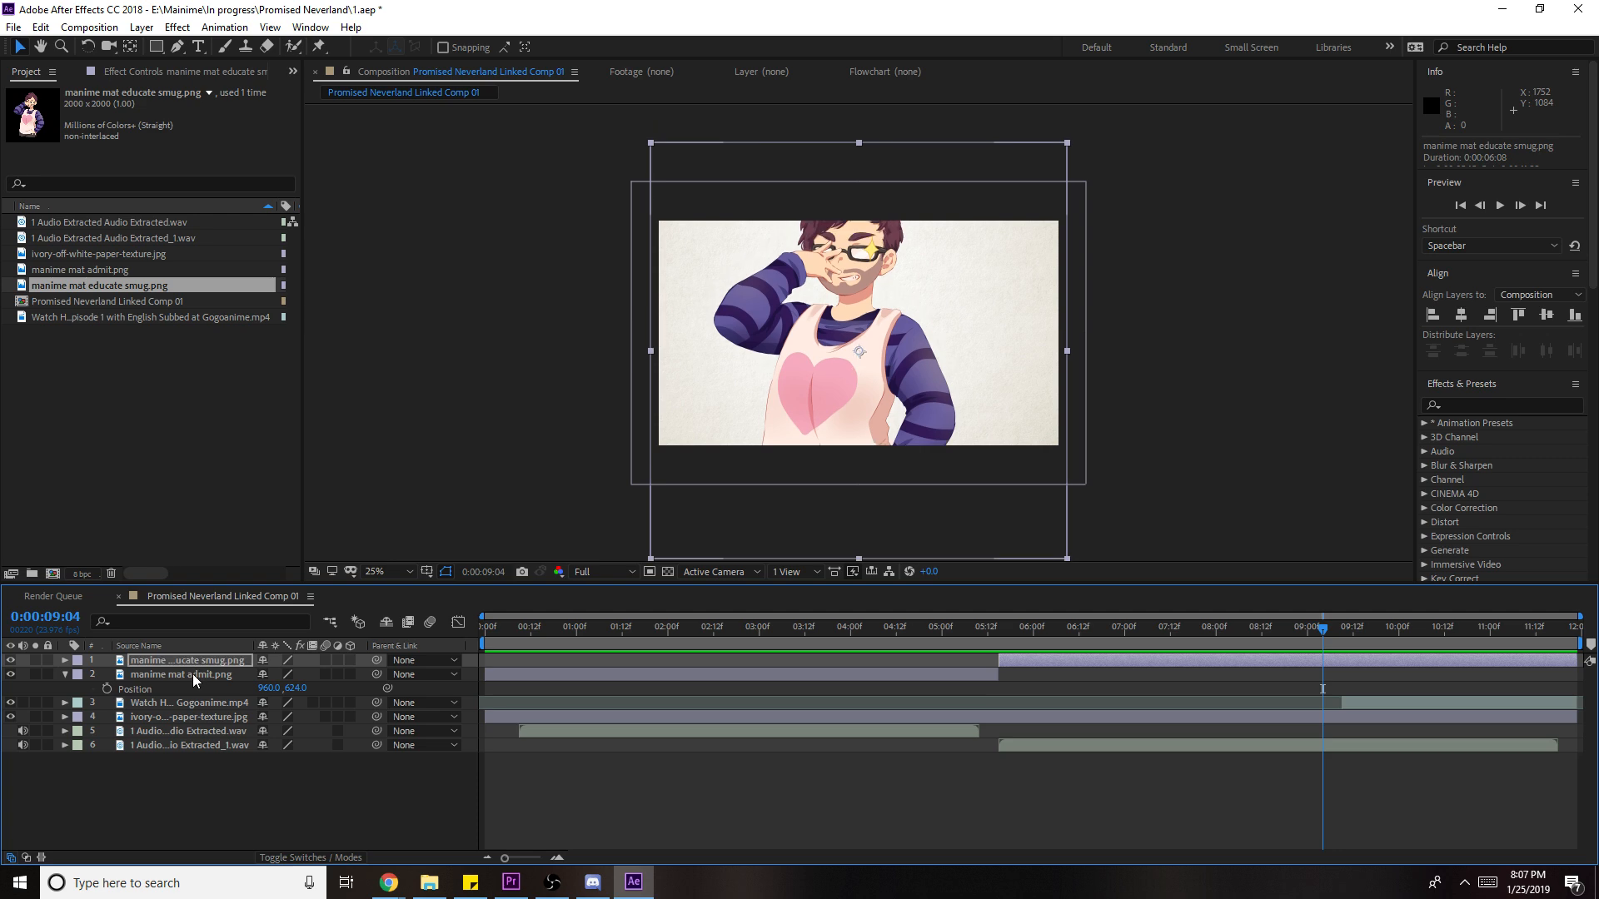
left_click(171, 678)
key("s")
- Split the educate smug layer at 9:04
left_click(181, 659)
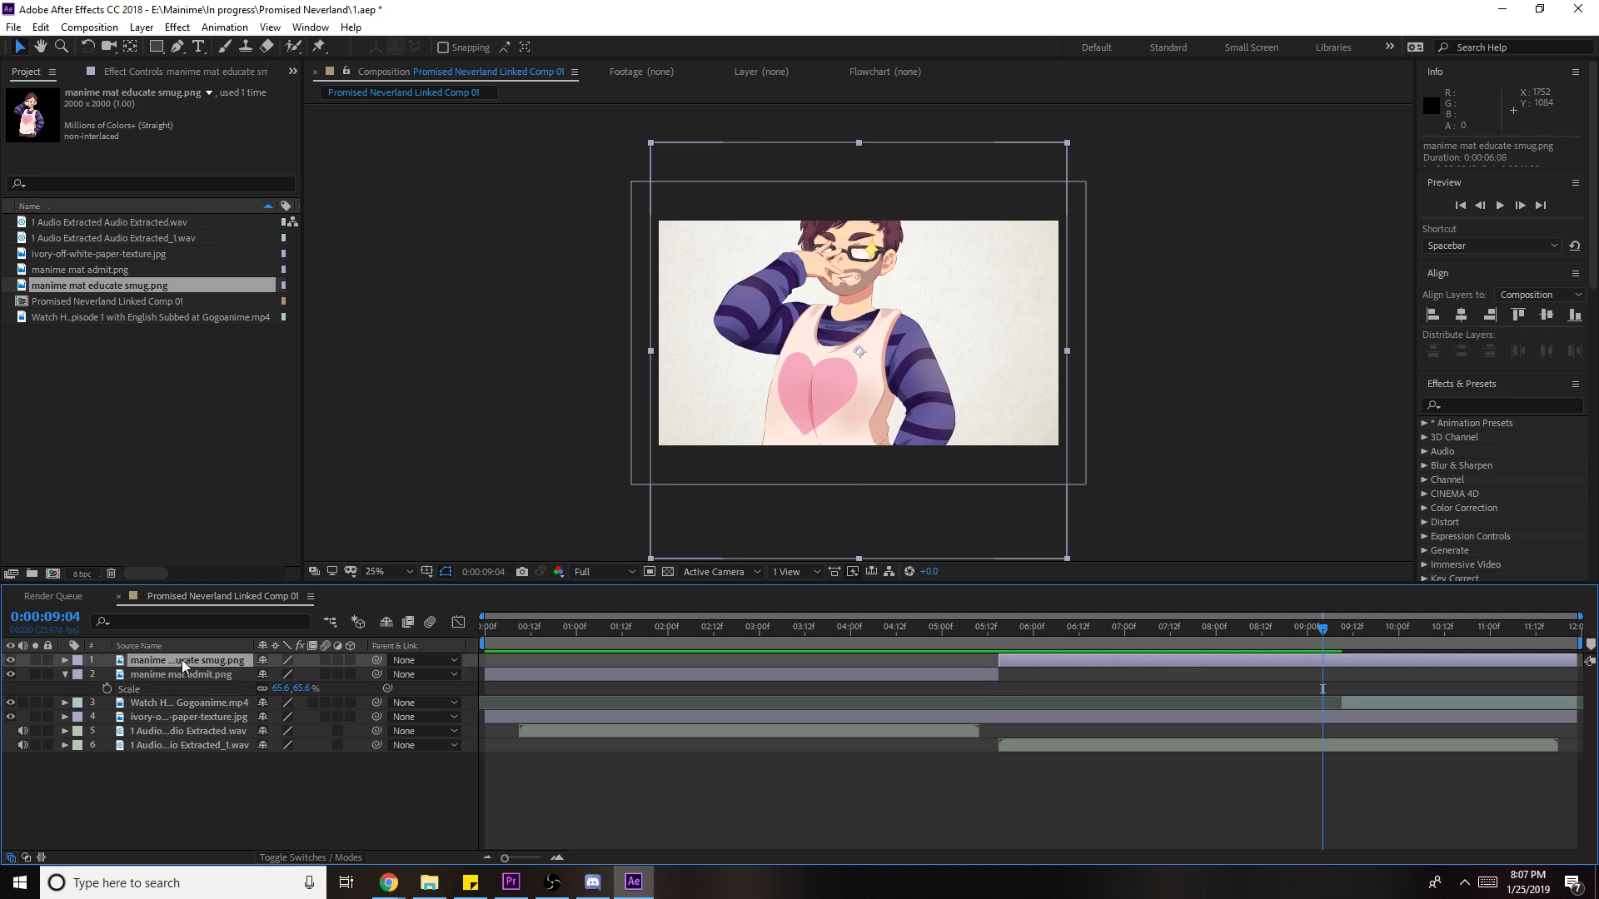
left_click(1357, 663)
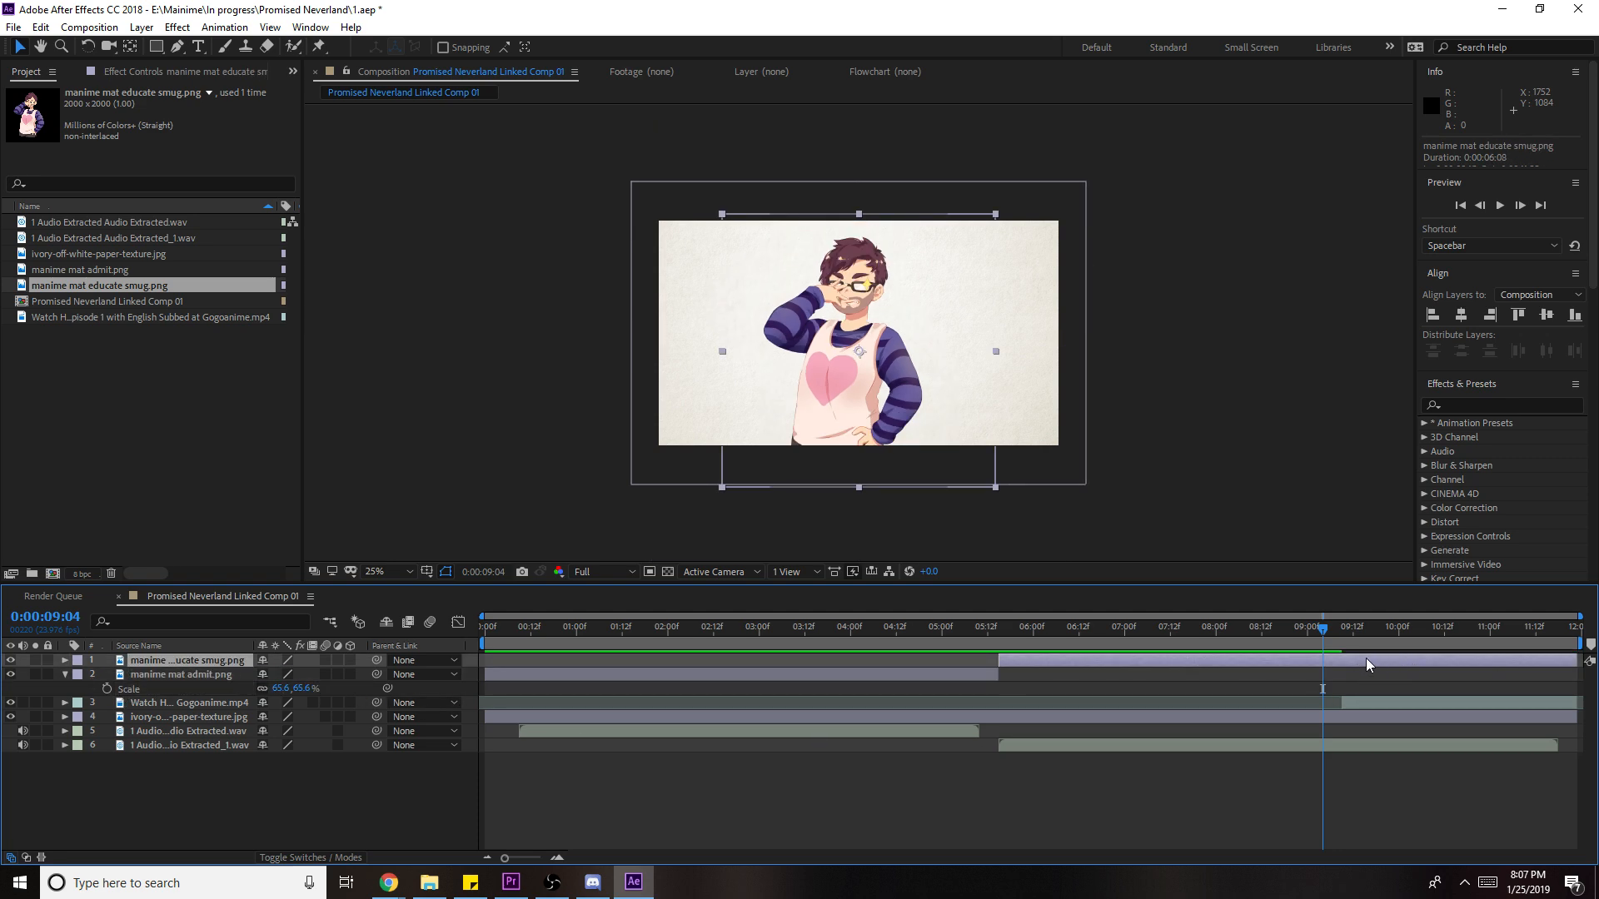
key("ctrl+shift+d")
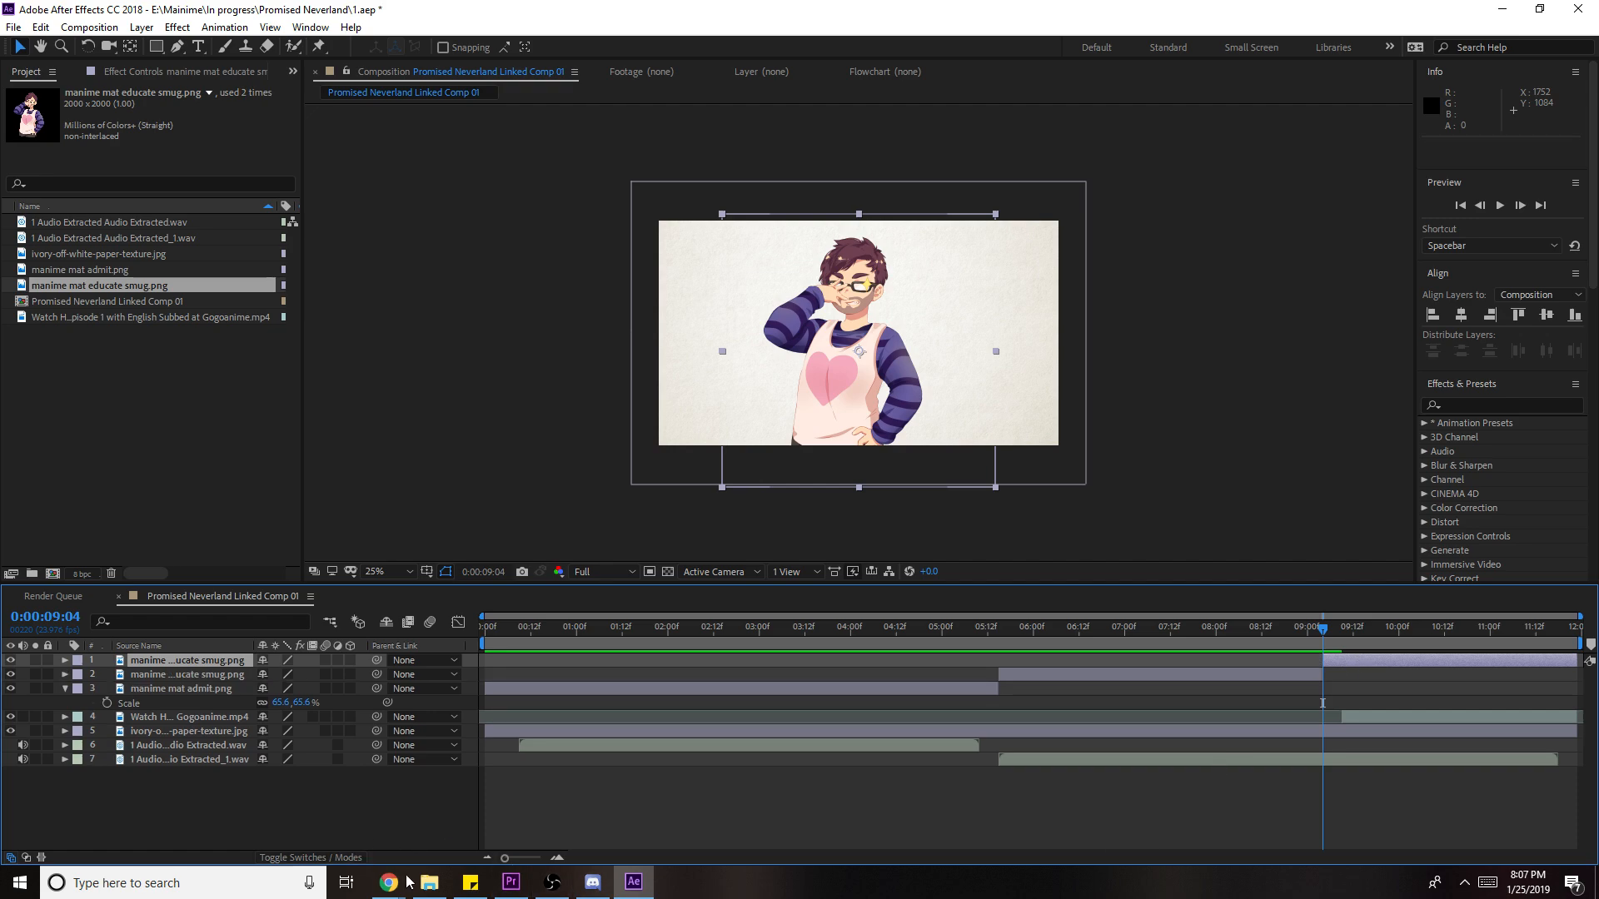
left_click(471, 882)
- Drag manime mat default mouth open.png from the reactions folder onto the After Effects timeline
left_click(429, 881)
left_click(760, 569)
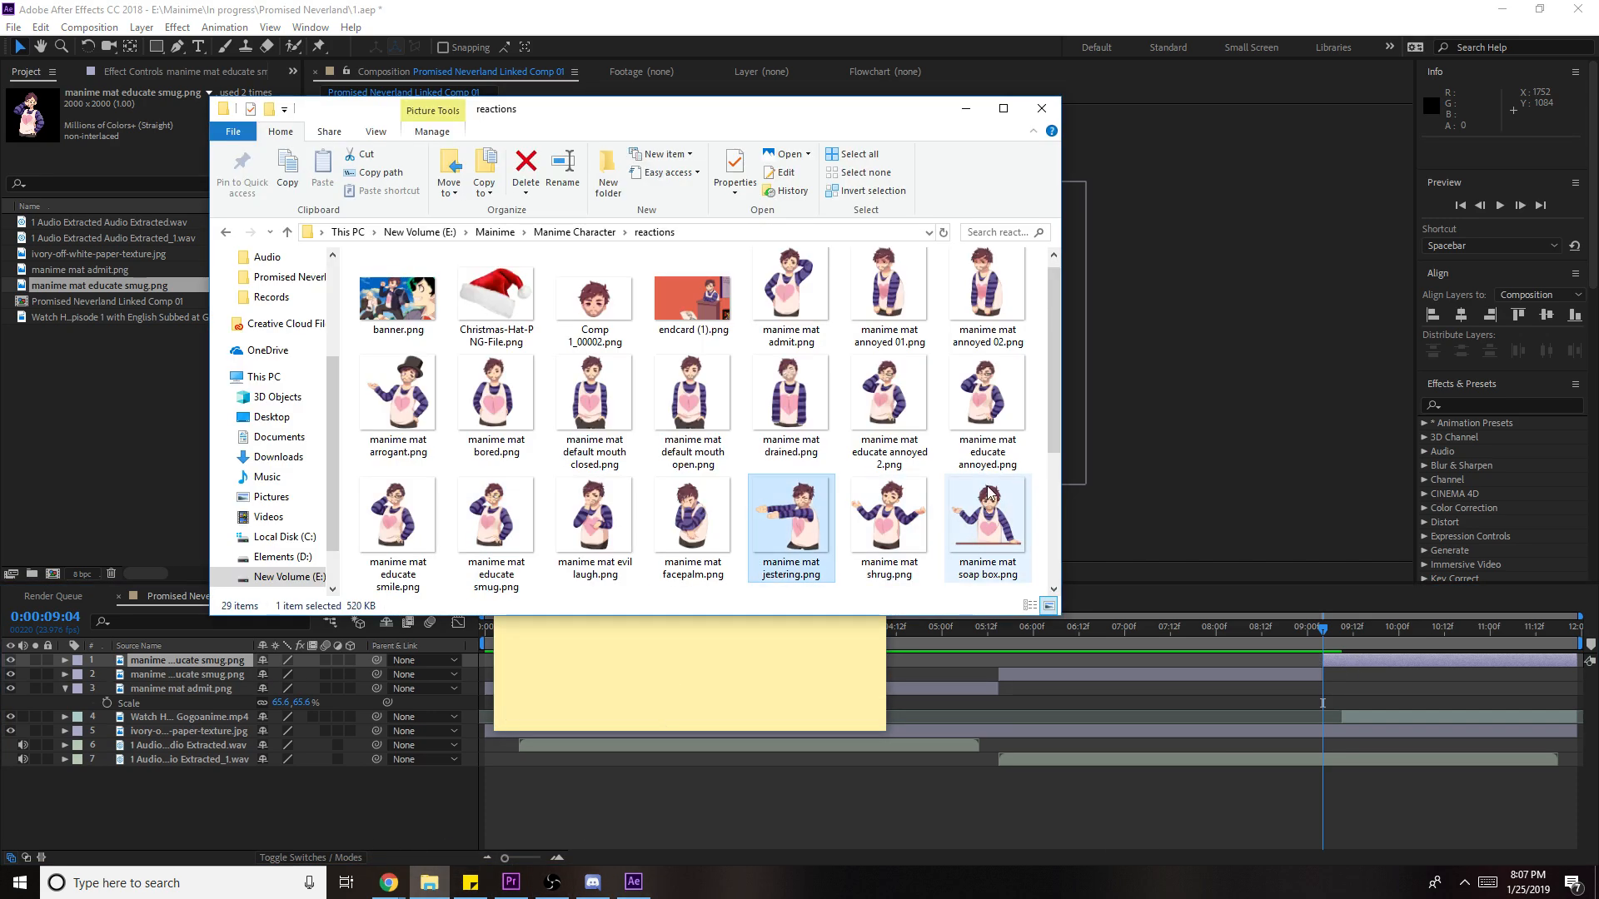
left_click(663, 396)
left_click_drag(664, 396, 1316, 722)
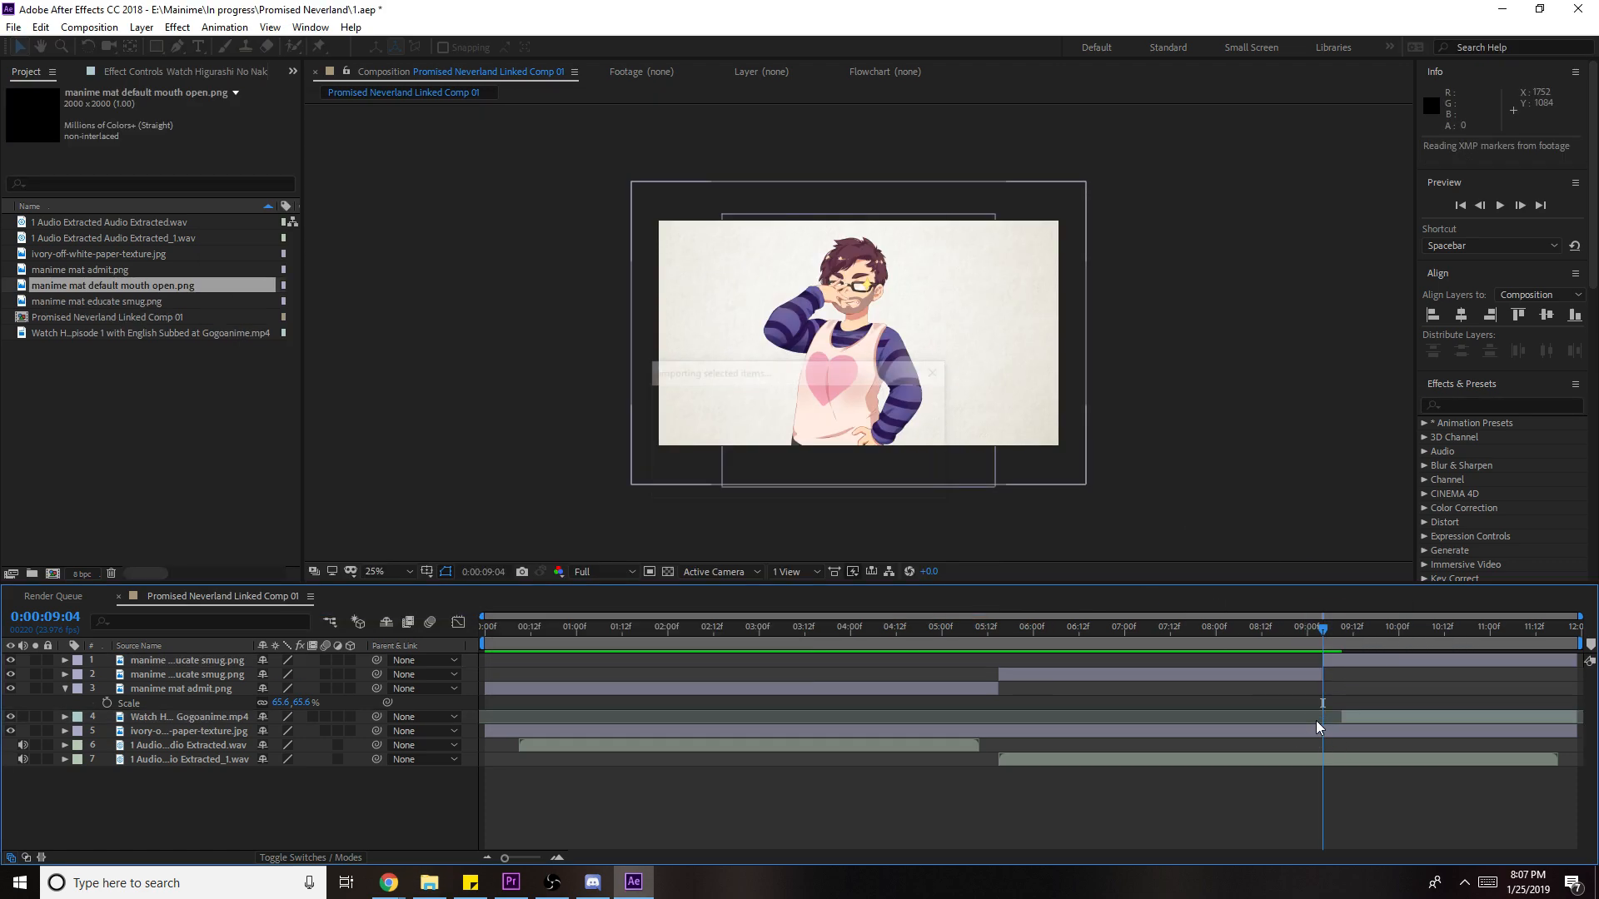
- Start the mouth open layer at 9:04 and delete the smug piece after 9:04
key("alt+[")
left_click(1308, 672)
left_click(1366, 681)
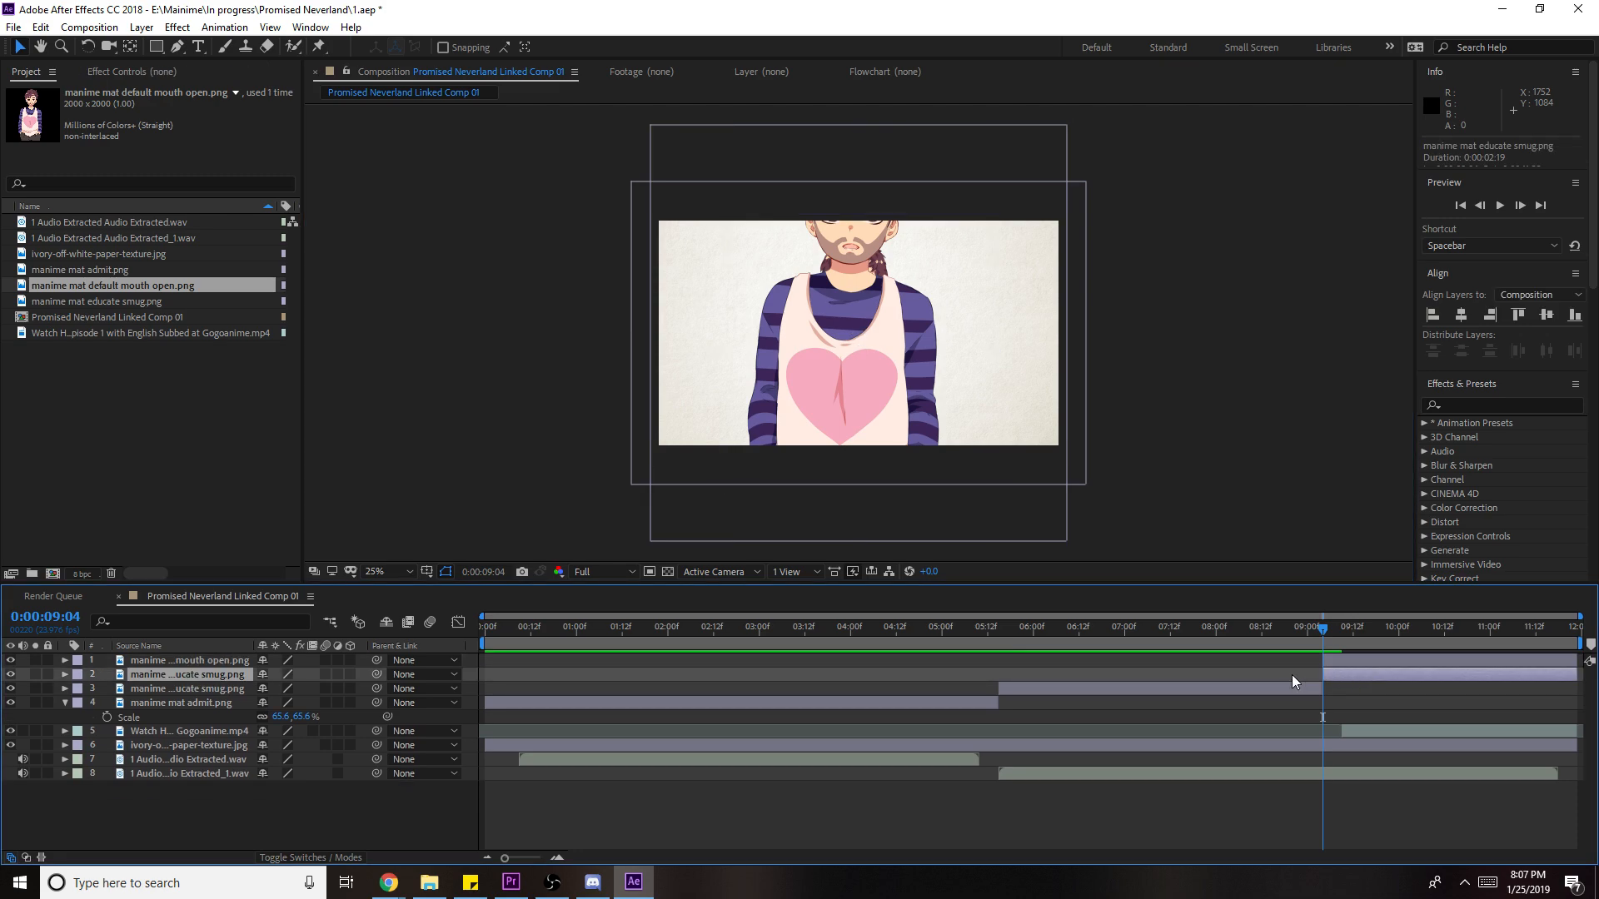
key("Delete")
- Match the mouth open character's scale and position to the others, then preview the comp
left_click(162, 704)
left_click(178, 673)
left_click(198, 661)
left_click(200, 686)
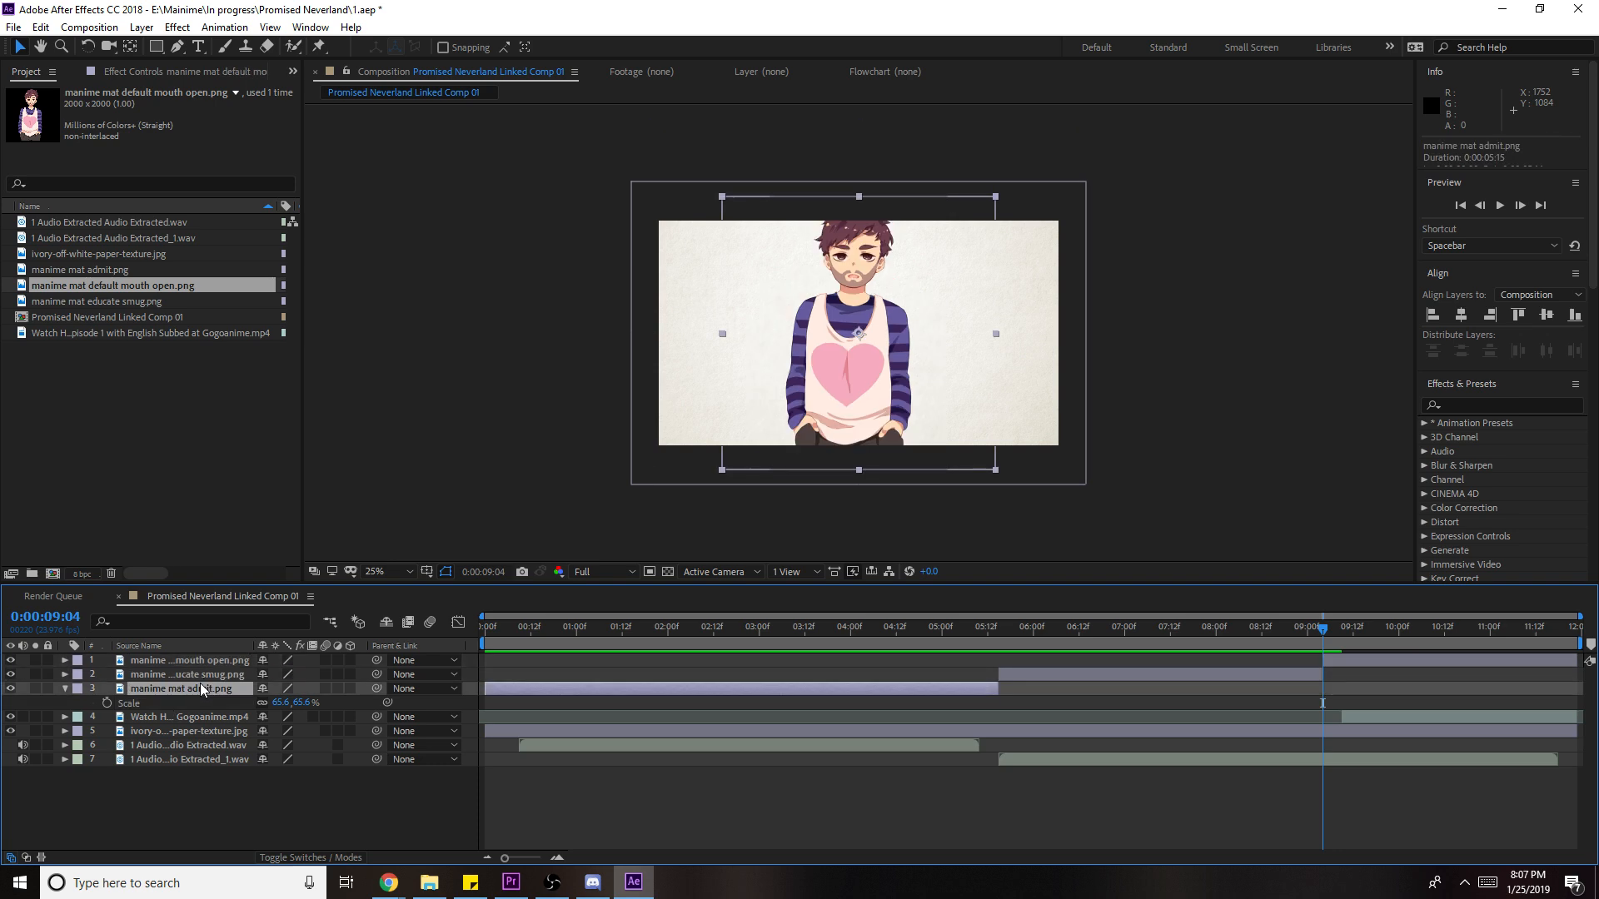
key("p")
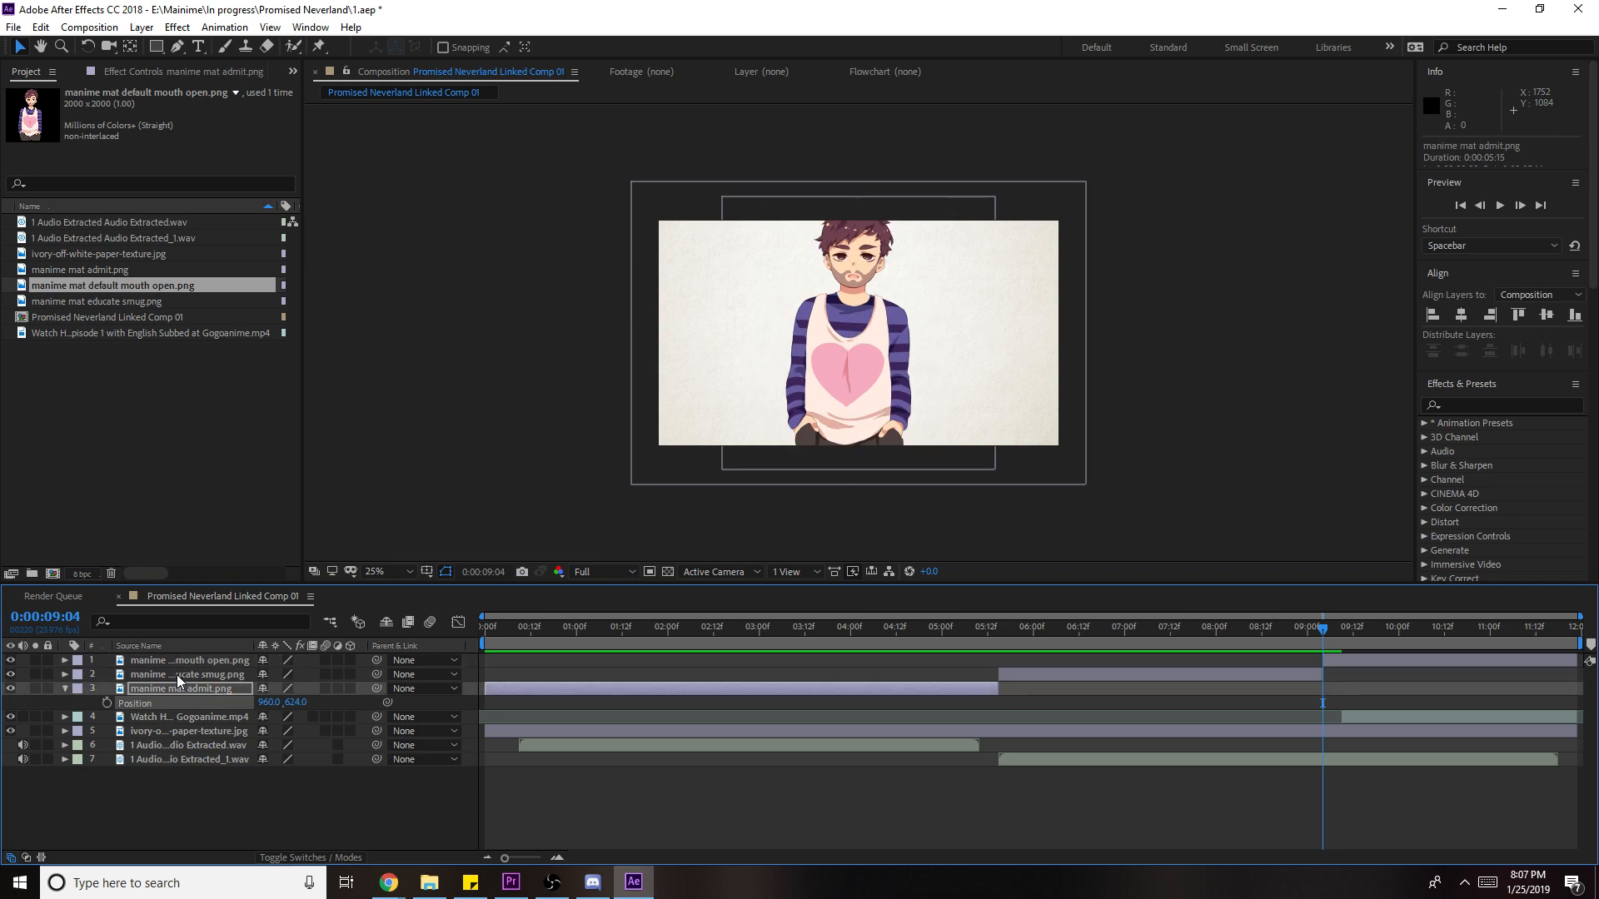
left_click(206, 668)
left_click(218, 662)
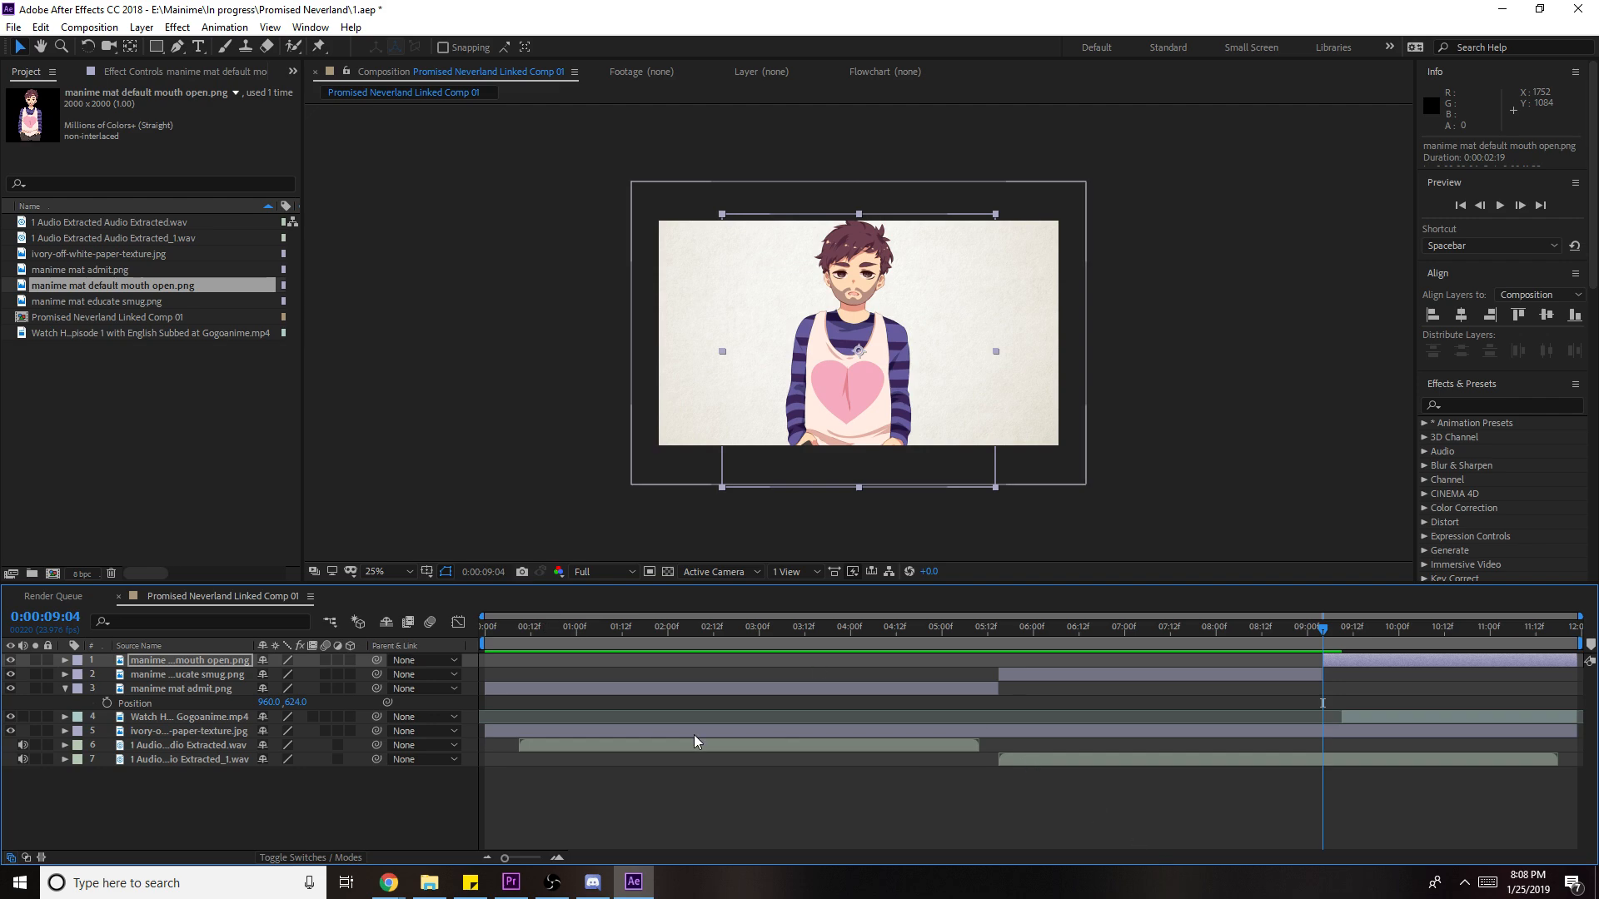
key("space")
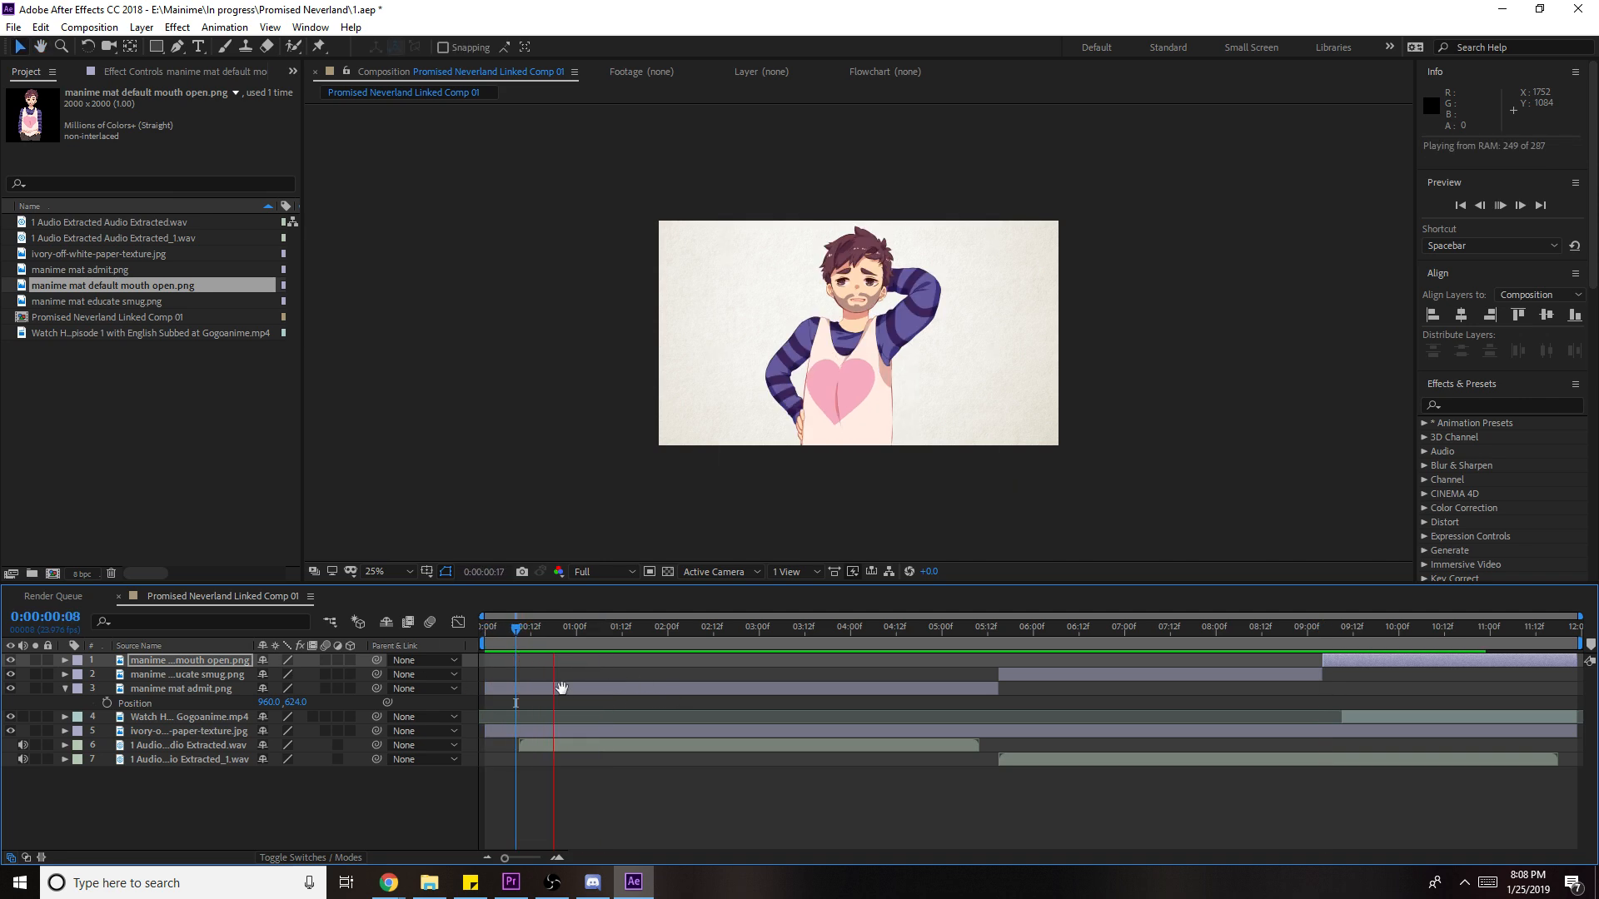
- Keyframe the admit layer's Position to rise from below the frame, with Easy Ease on landing
left_click(562, 688)
key("p")
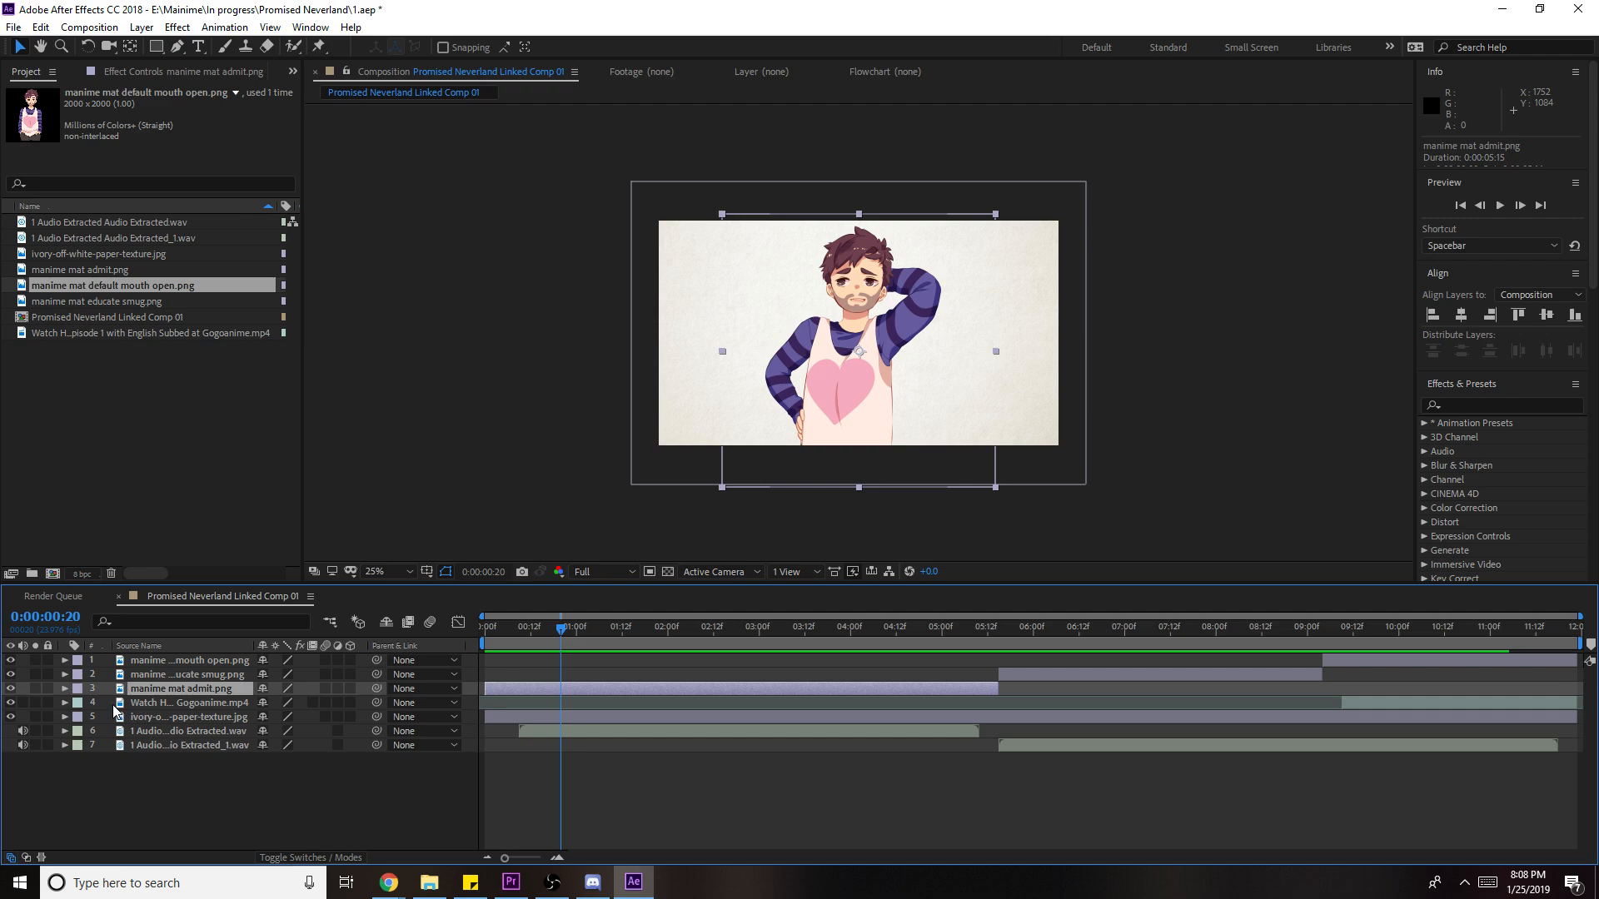
key("p")
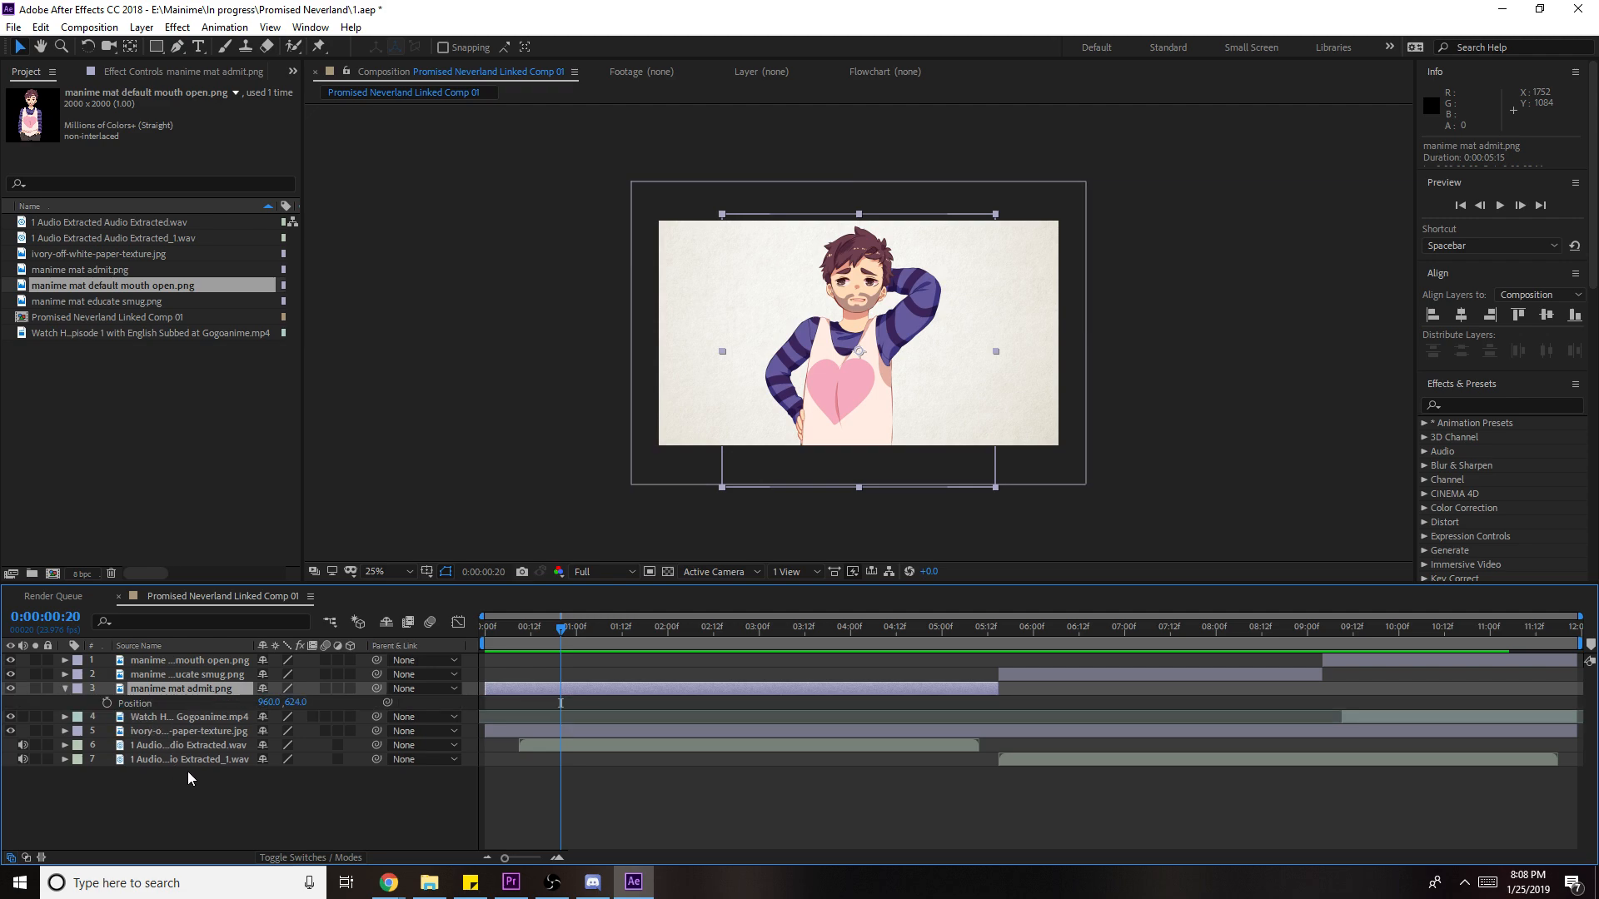
left_click(107, 704)
left_click_drag(537, 633, 522, 640)
left_click_drag(914, 351, 914, 587)
key("space")
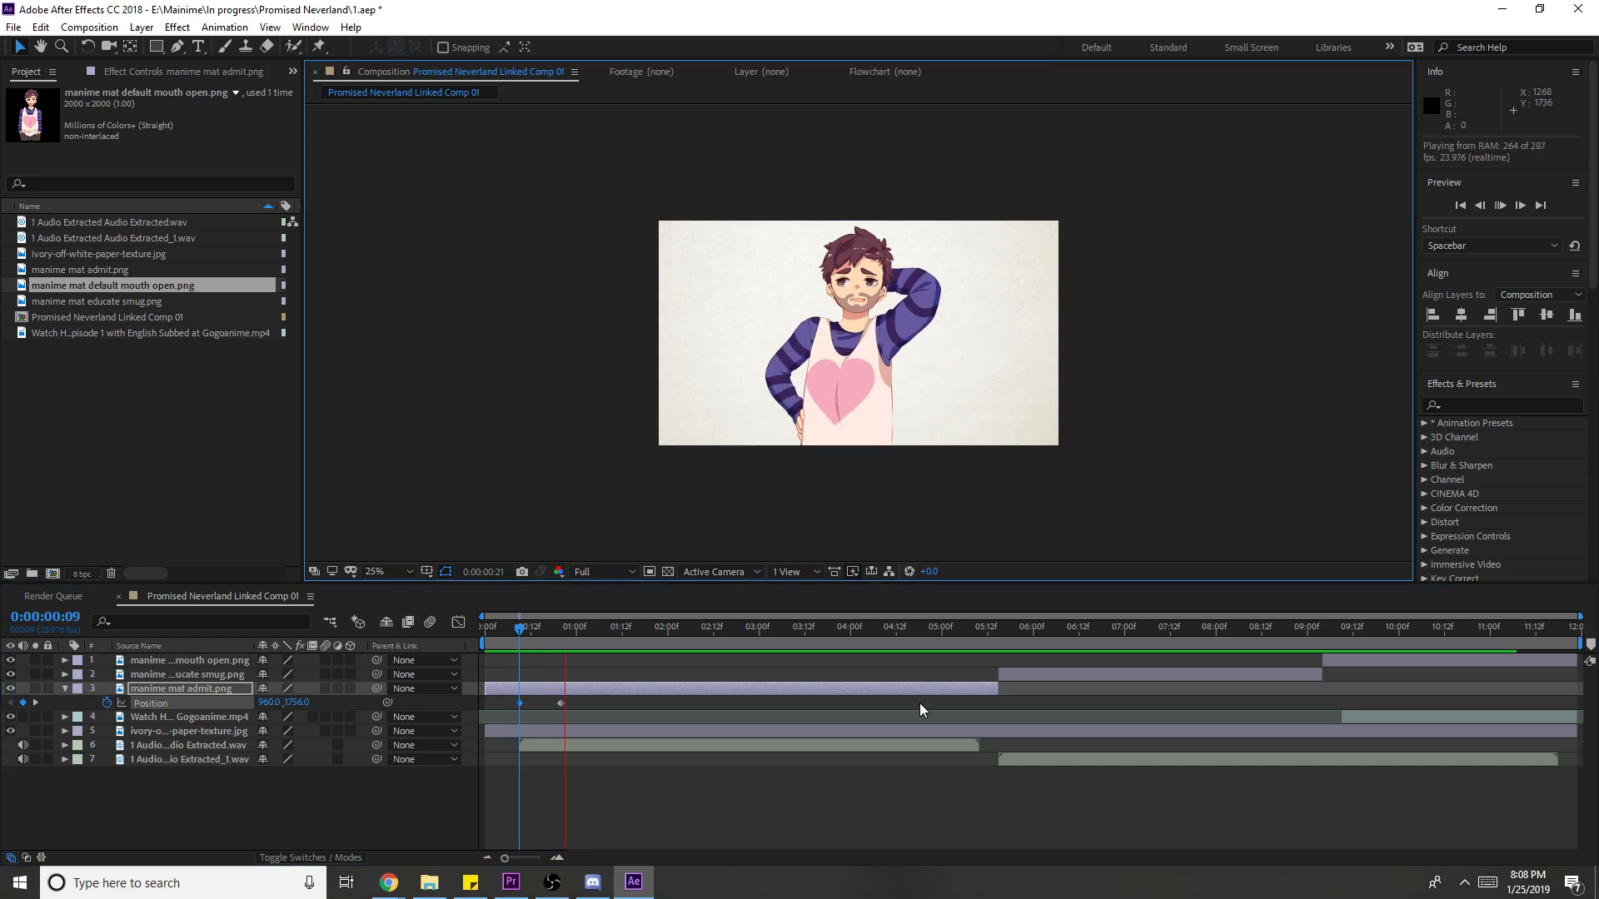
left_click_drag(559, 703, 555, 706)
key("space")
key("F9")
key("space")
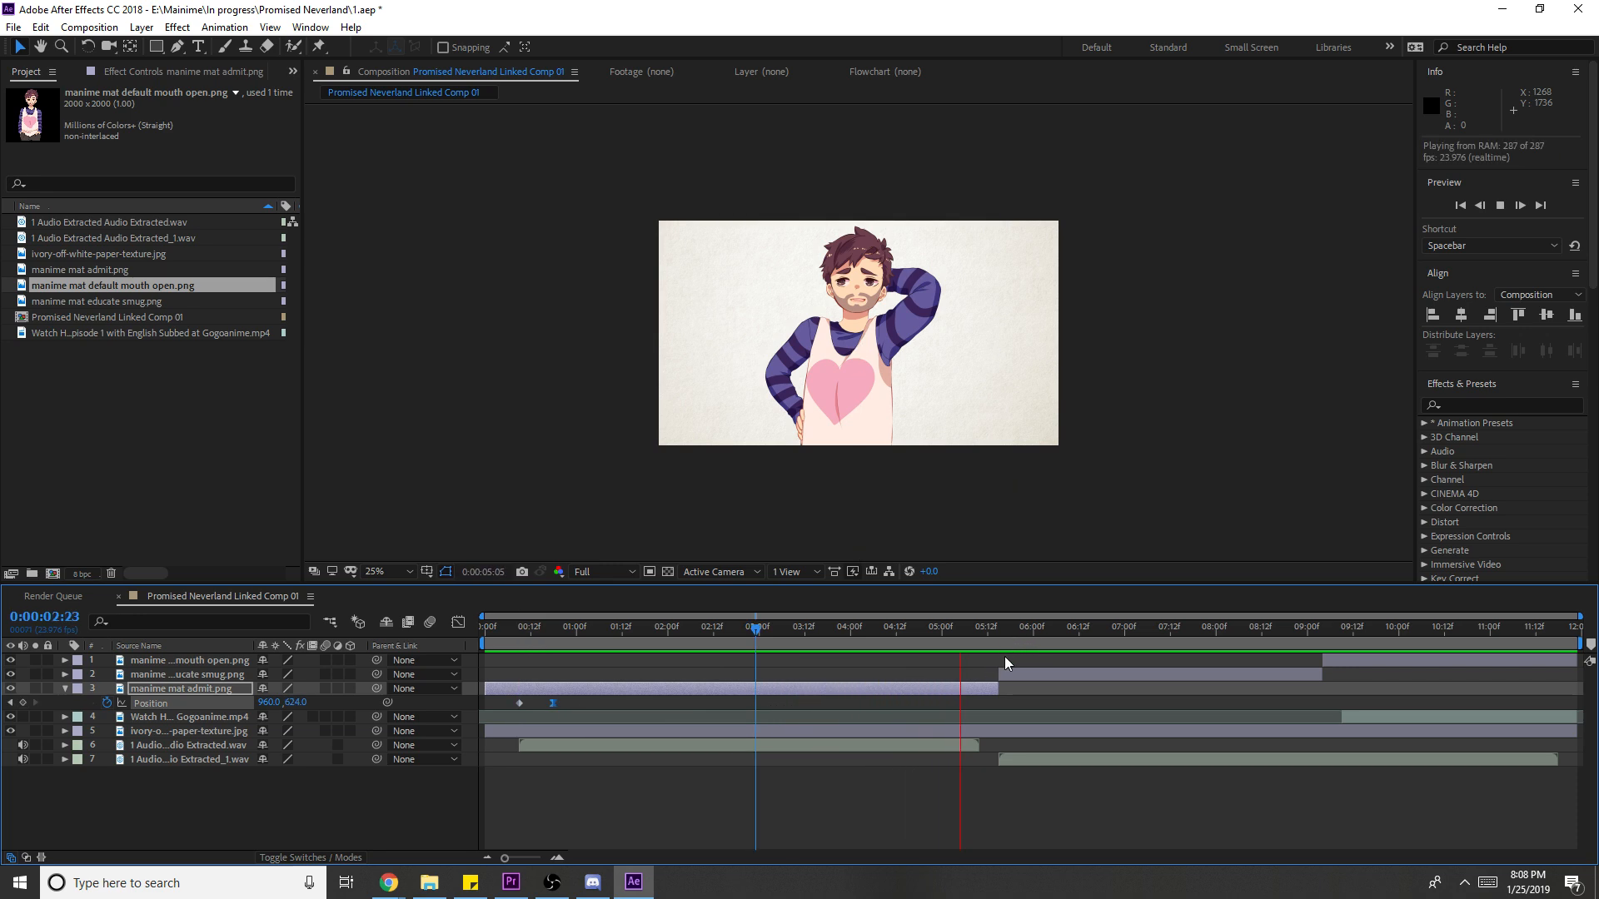
left_click(995, 633)
- Keyframe the admit layer's Scale from 65.6% at 5:13 to 66.6% at 5:14
left_click_drag(993, 633, 987, 636)
left_click(982, 697)
left_click(978, 691)
key("alt+shift+s")
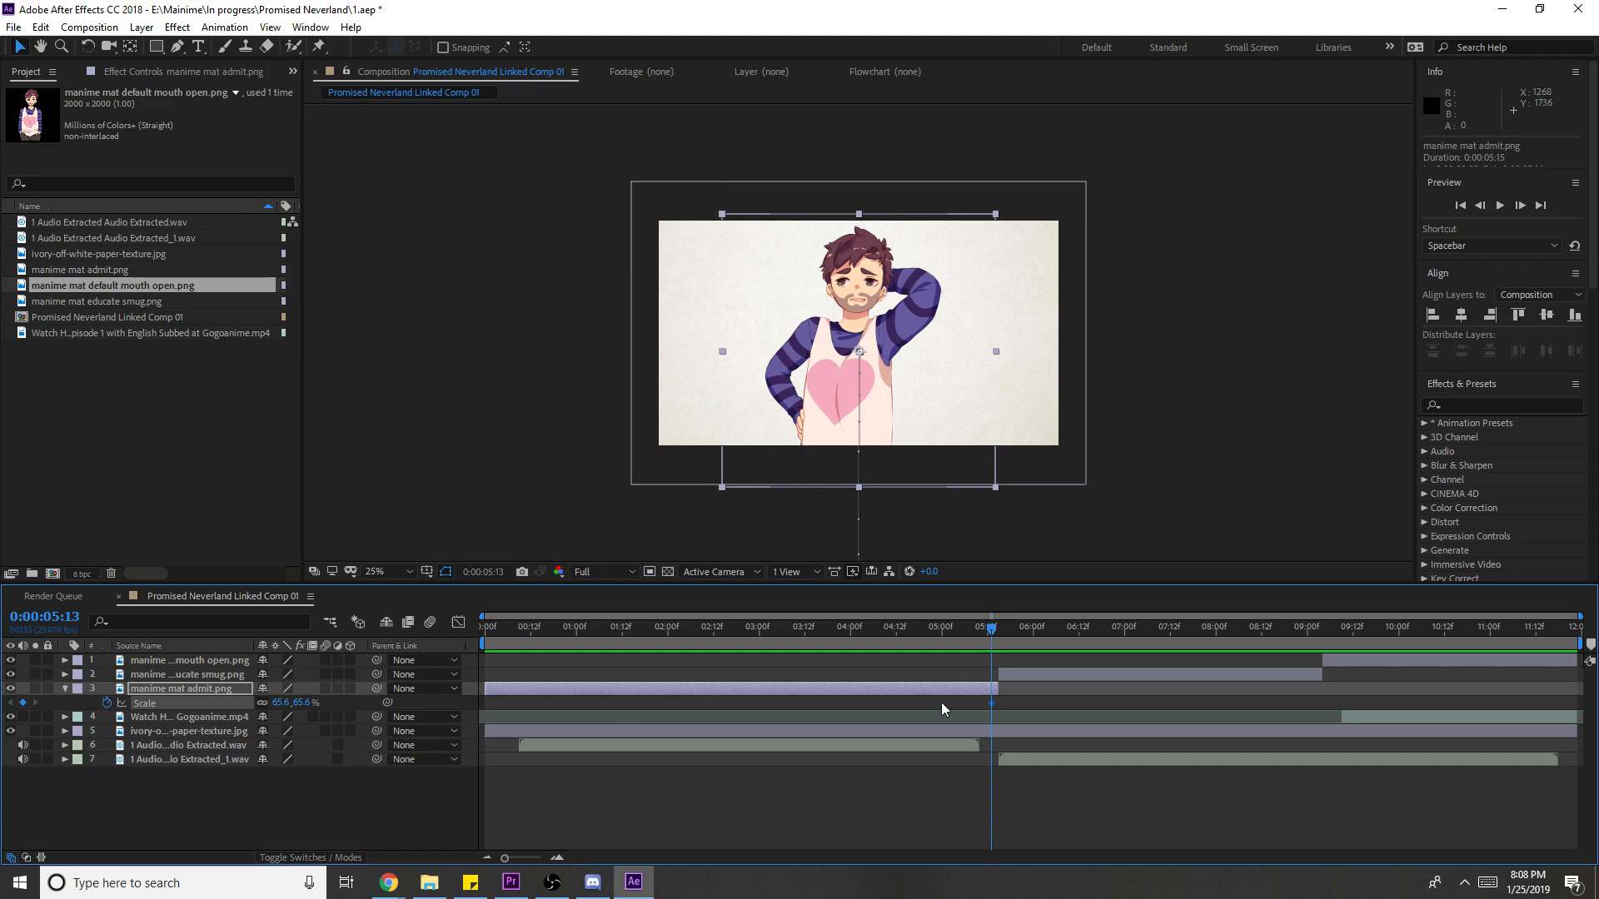
left_click(1519, 205)
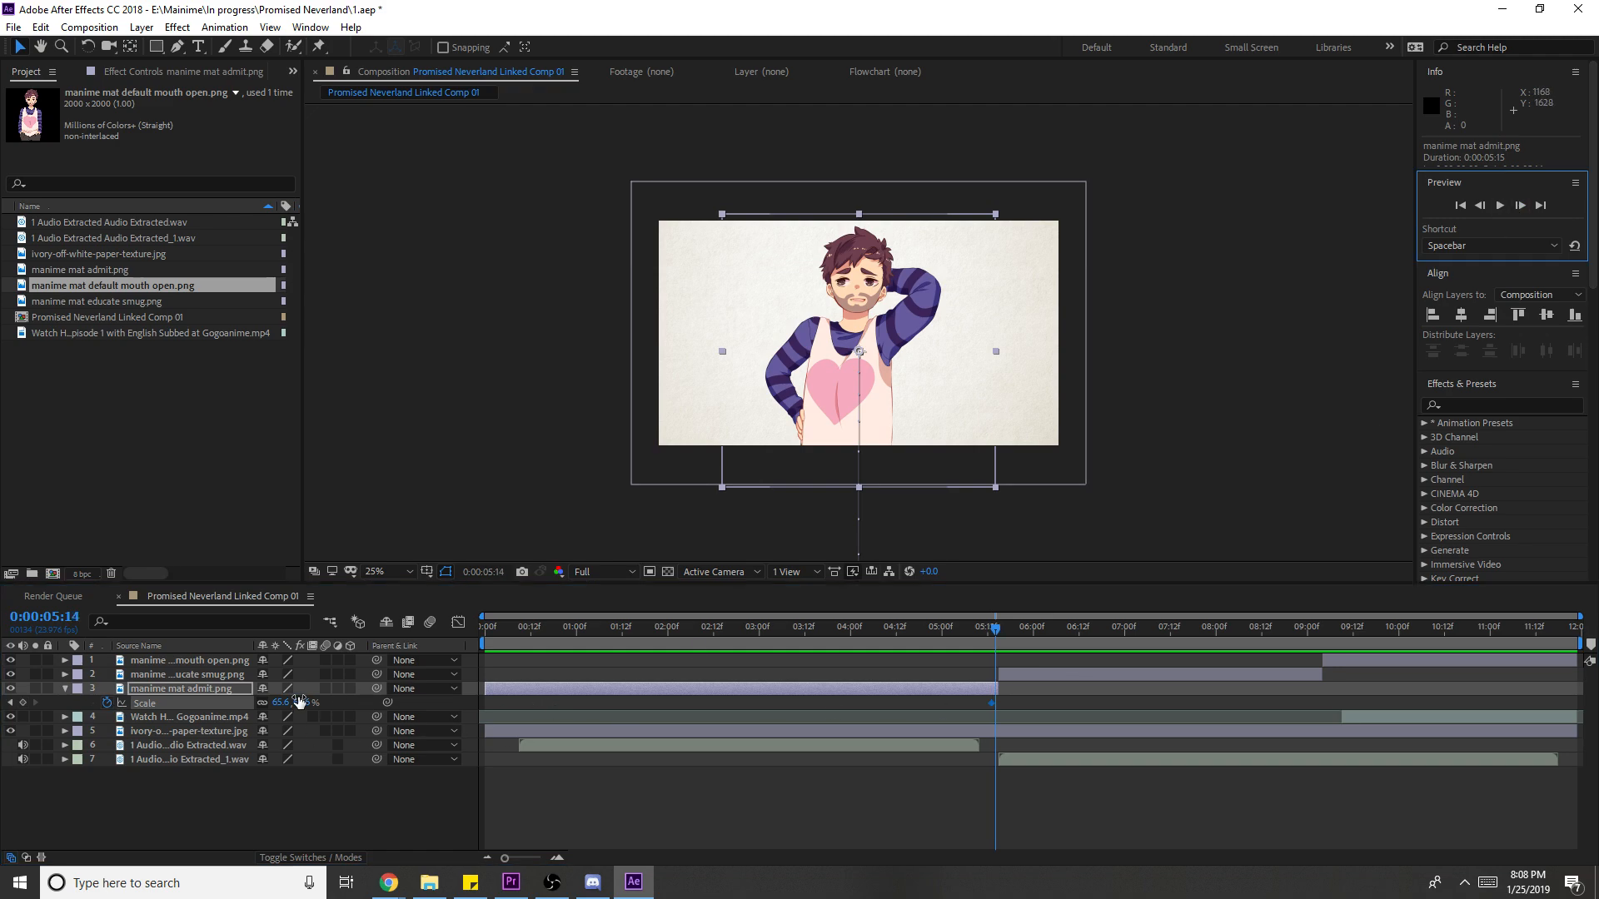
left_click(282, 703)
type("66.6")
key("Return")
key("space")
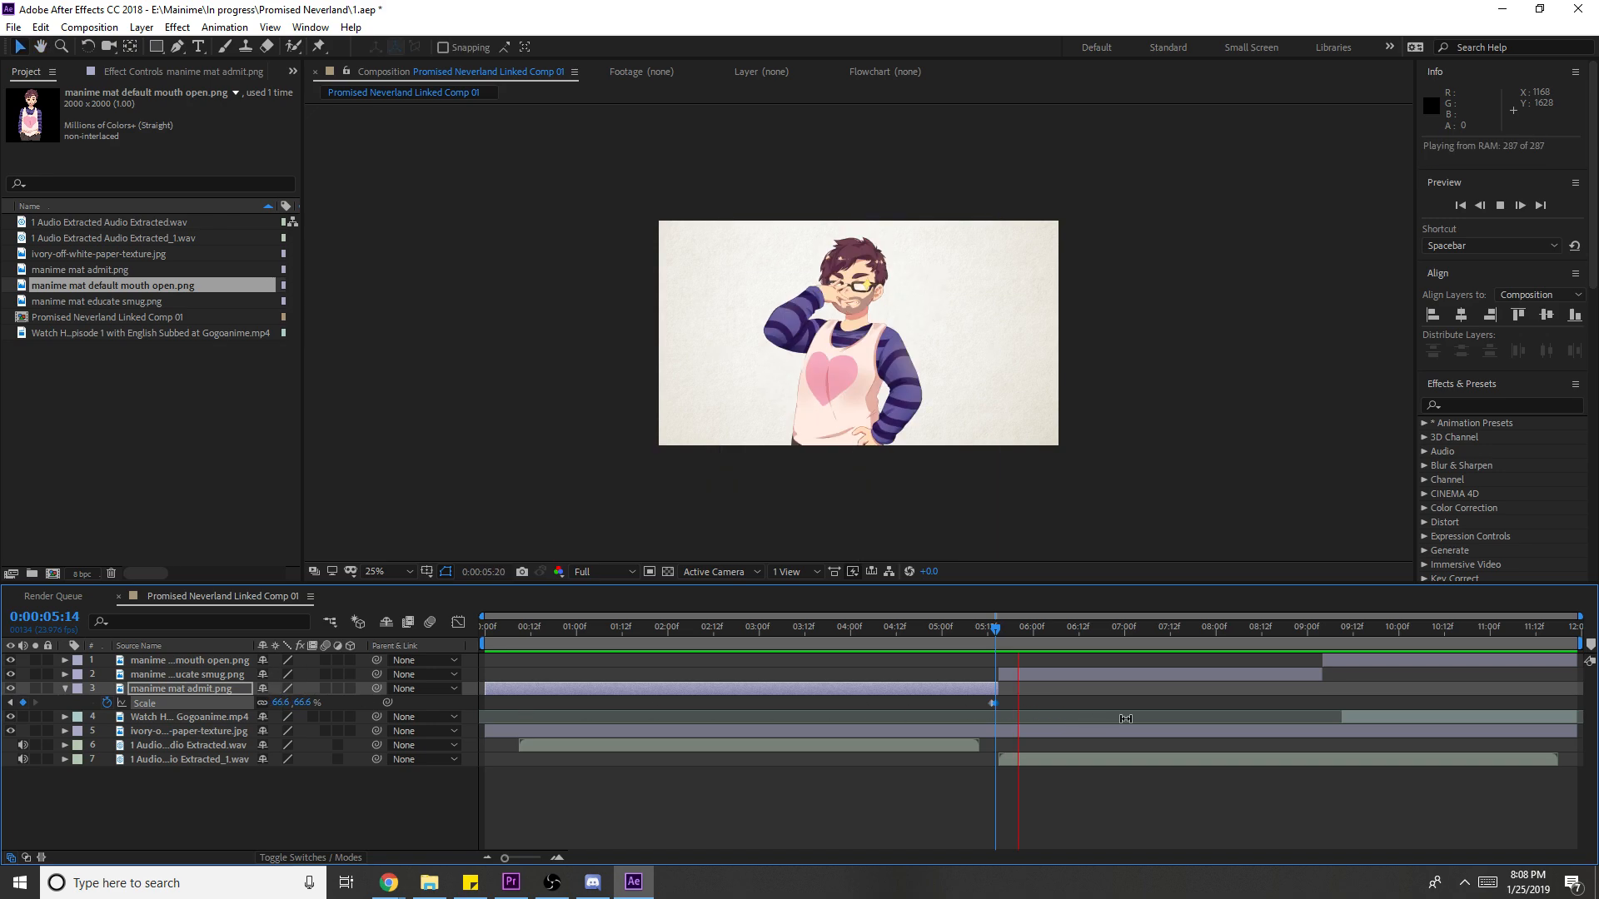
- Keyframe the educate smug layer's Scale to pop from 65.6% to 66.6% at 9:03
left_click(1320, 645)
left_click_drag(1317, 646, 1315, 647)
left_click(1304, 674)
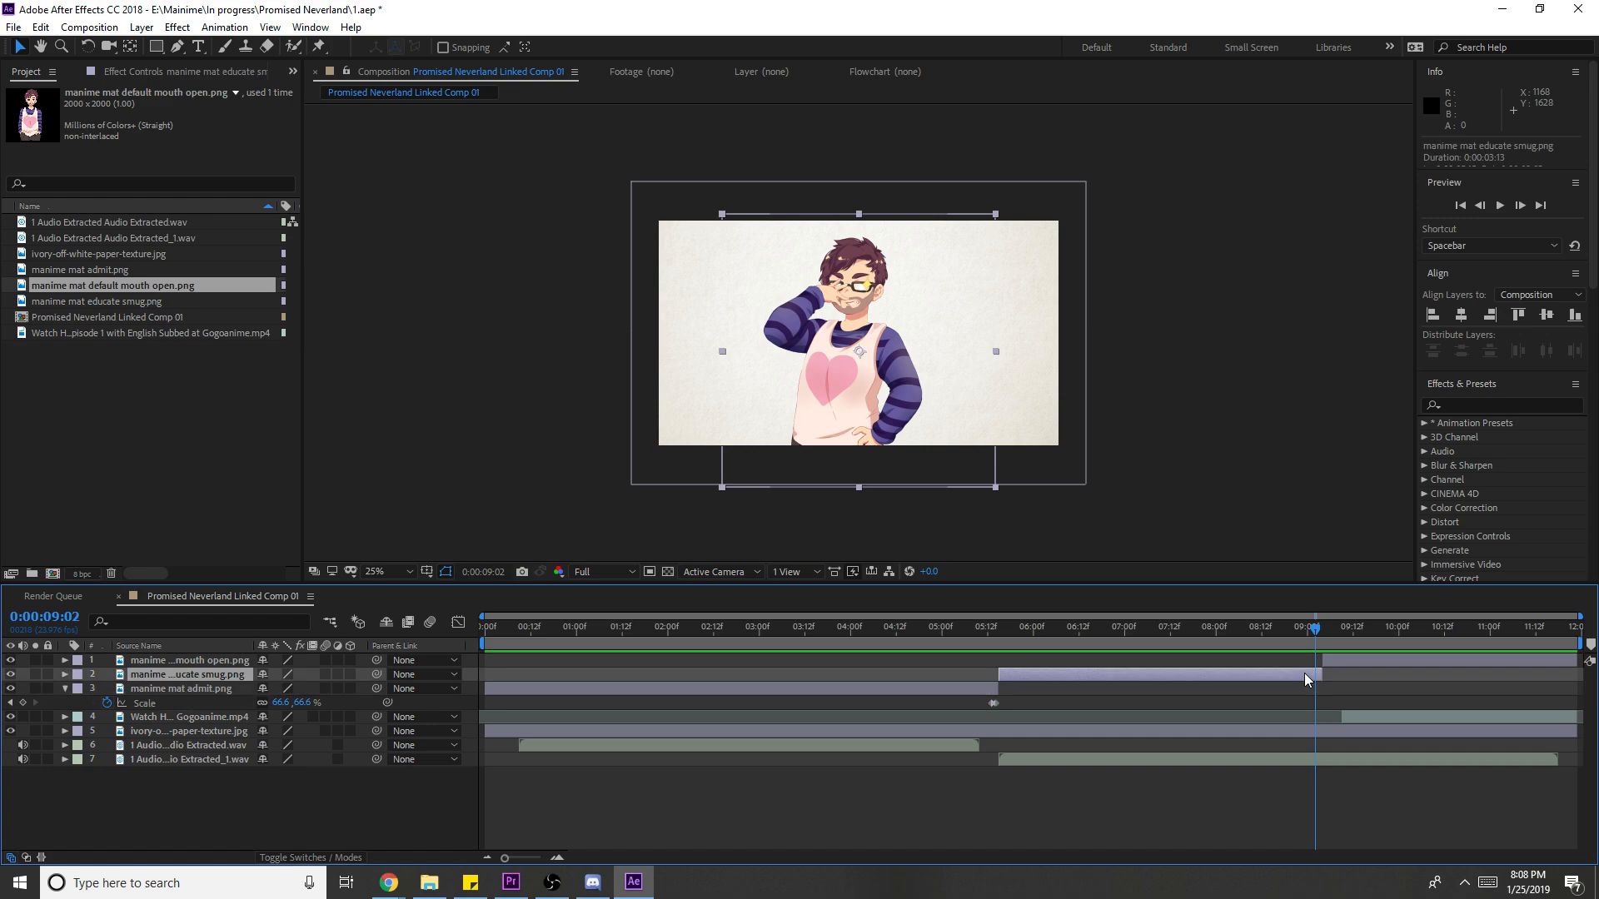
key("s")
left_click(107, 688)
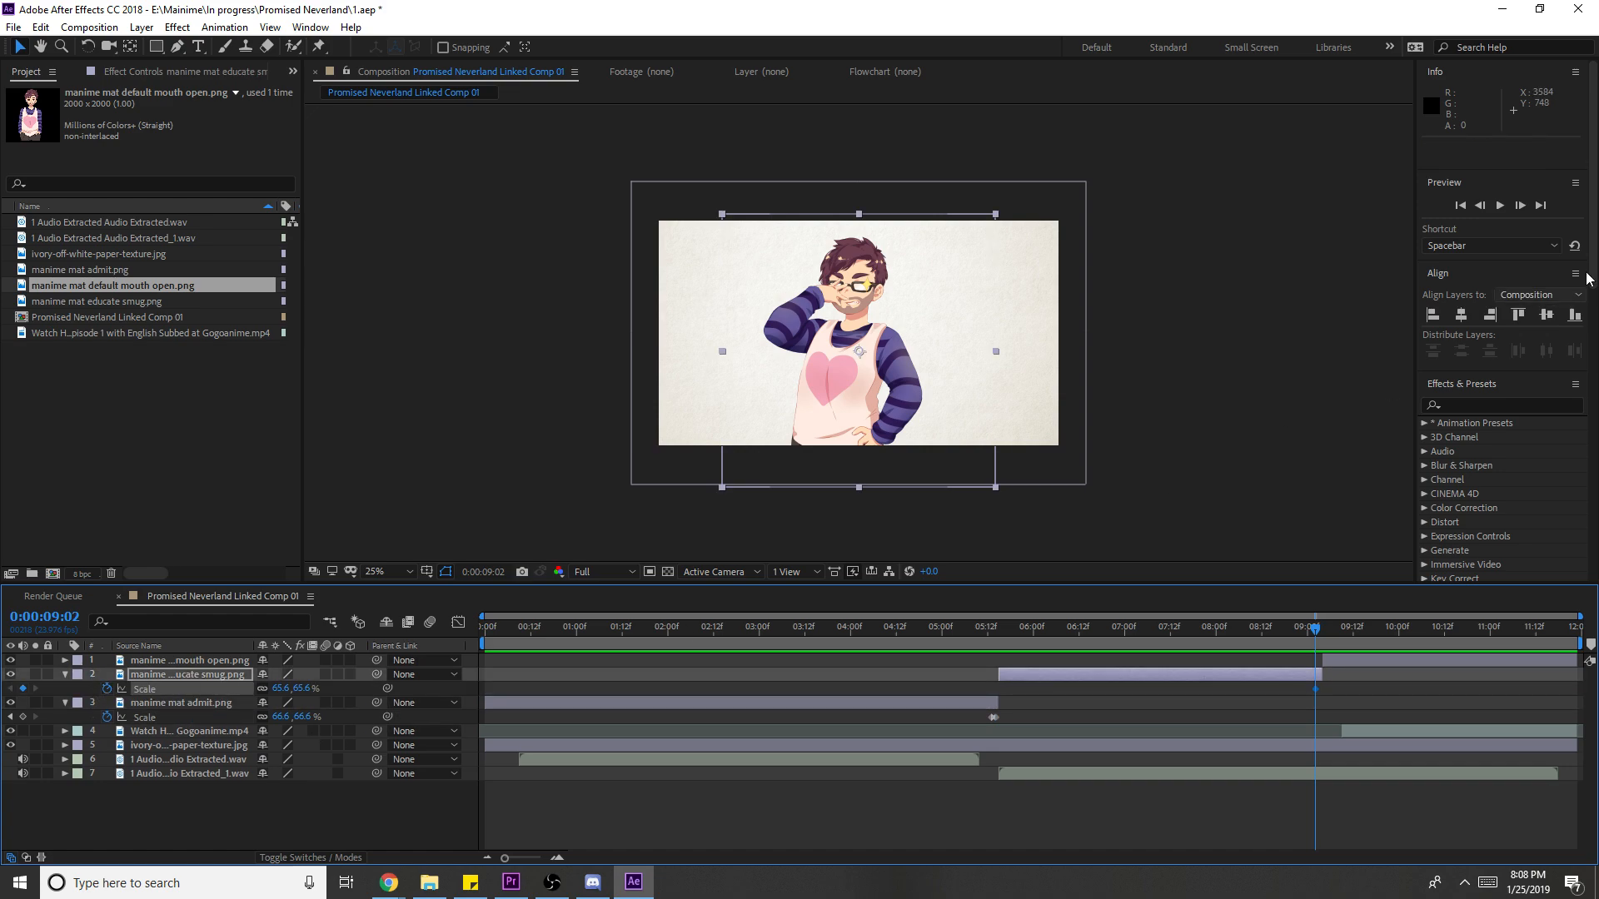
left_click(1520, 205)
left_click(281, 689)
type("66.6")
key("Return")
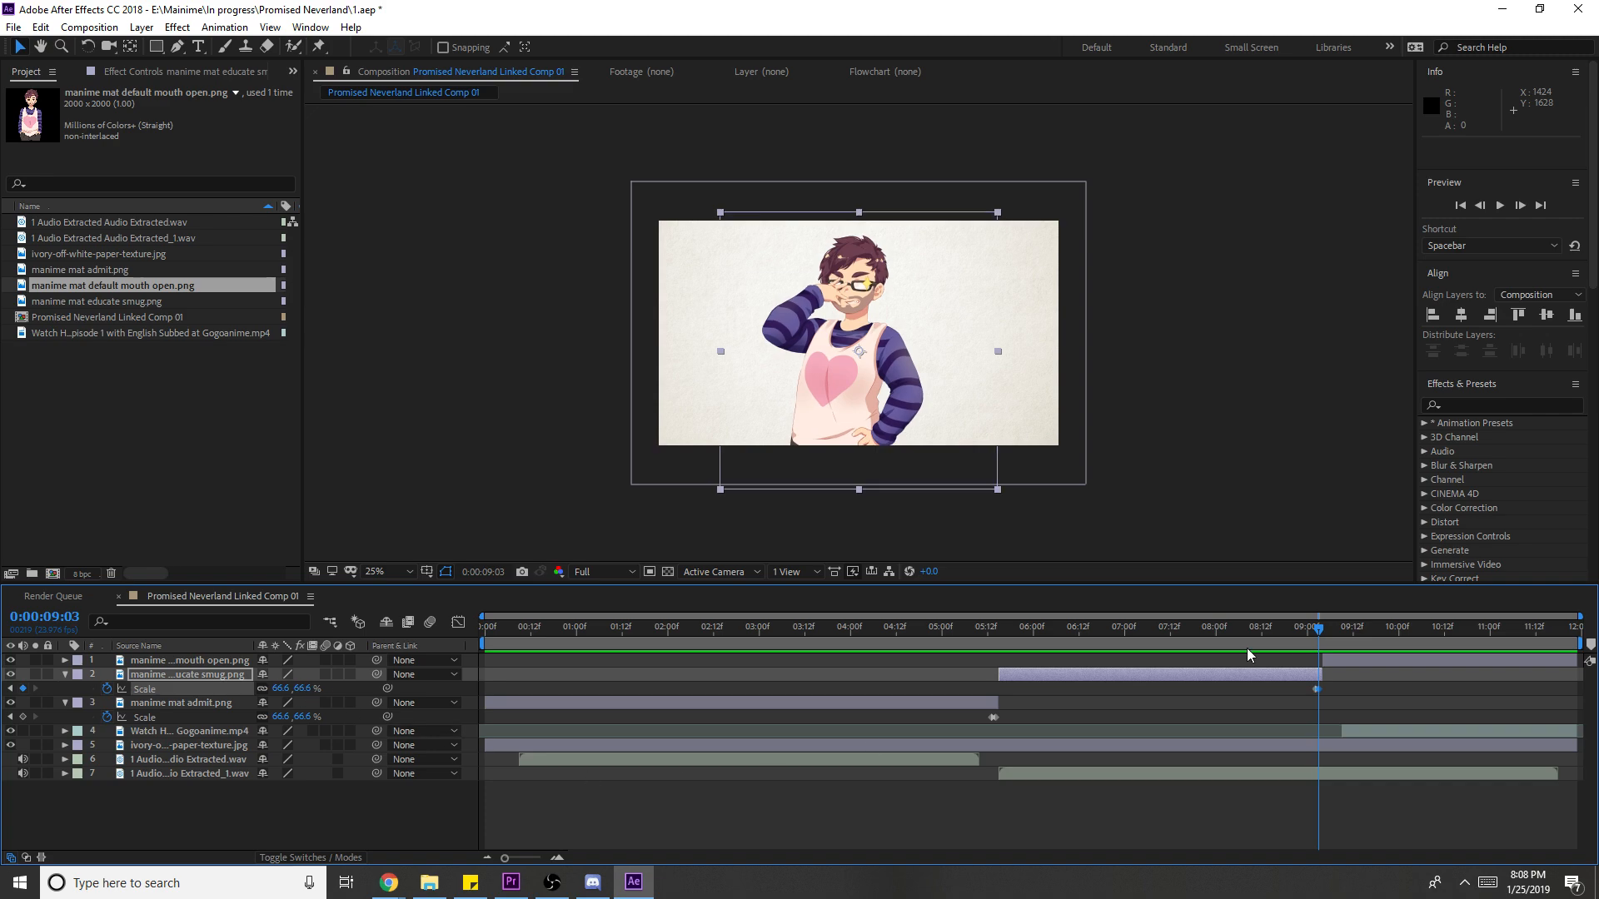
key("space")
key("space")
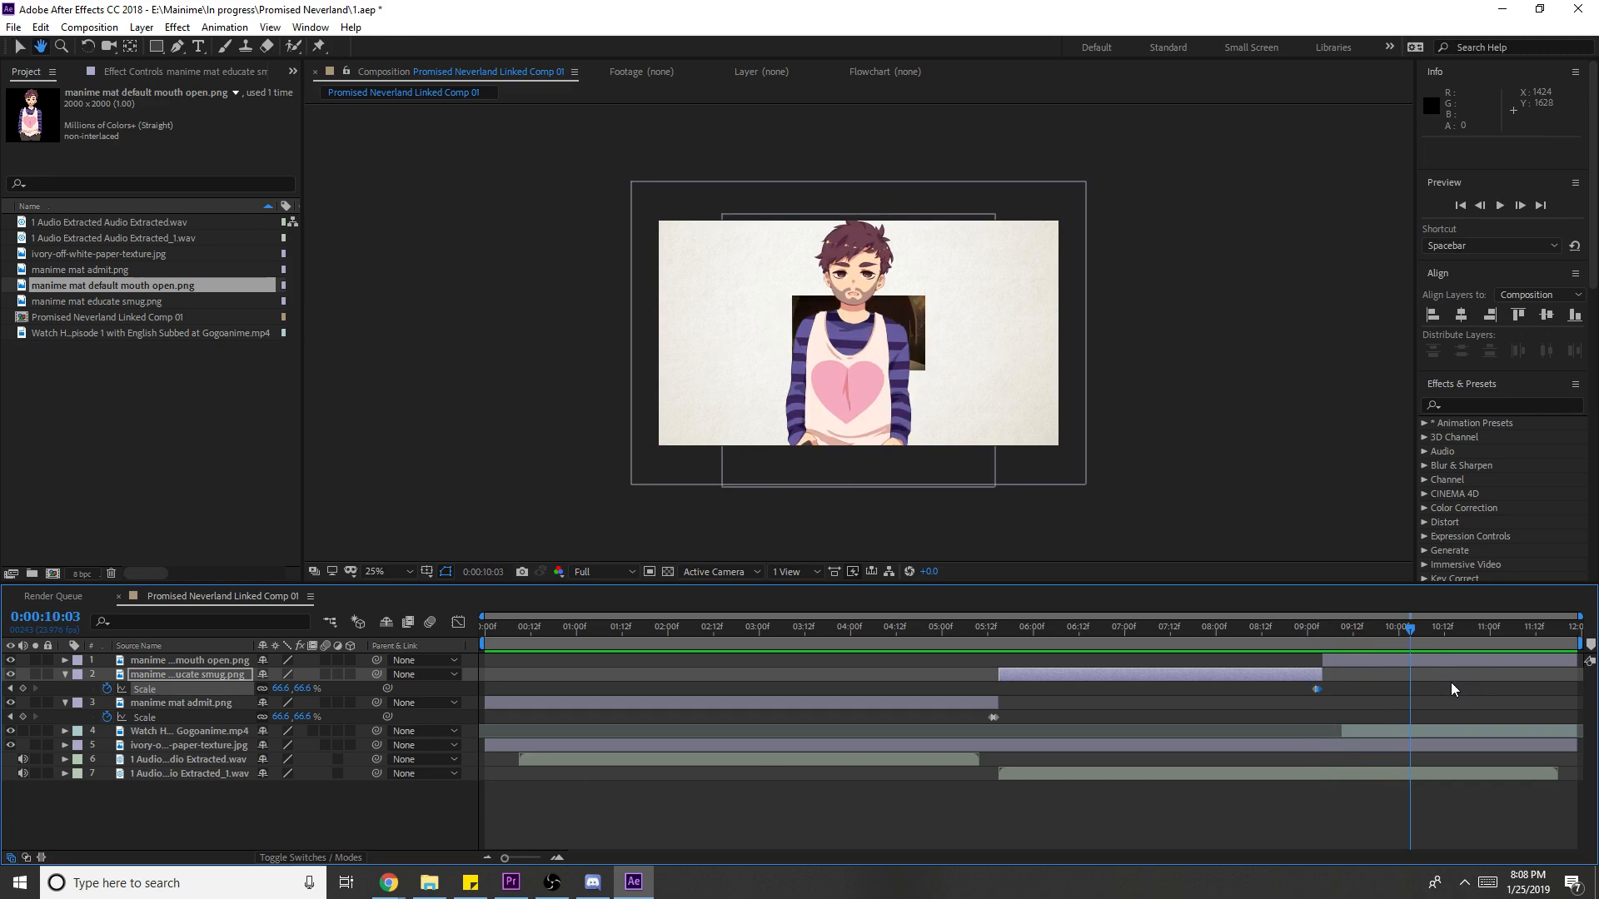
- Keyframe the mouth-open character's Position to slide left from 960 to 392
left_click(1445, 664)
key("p")
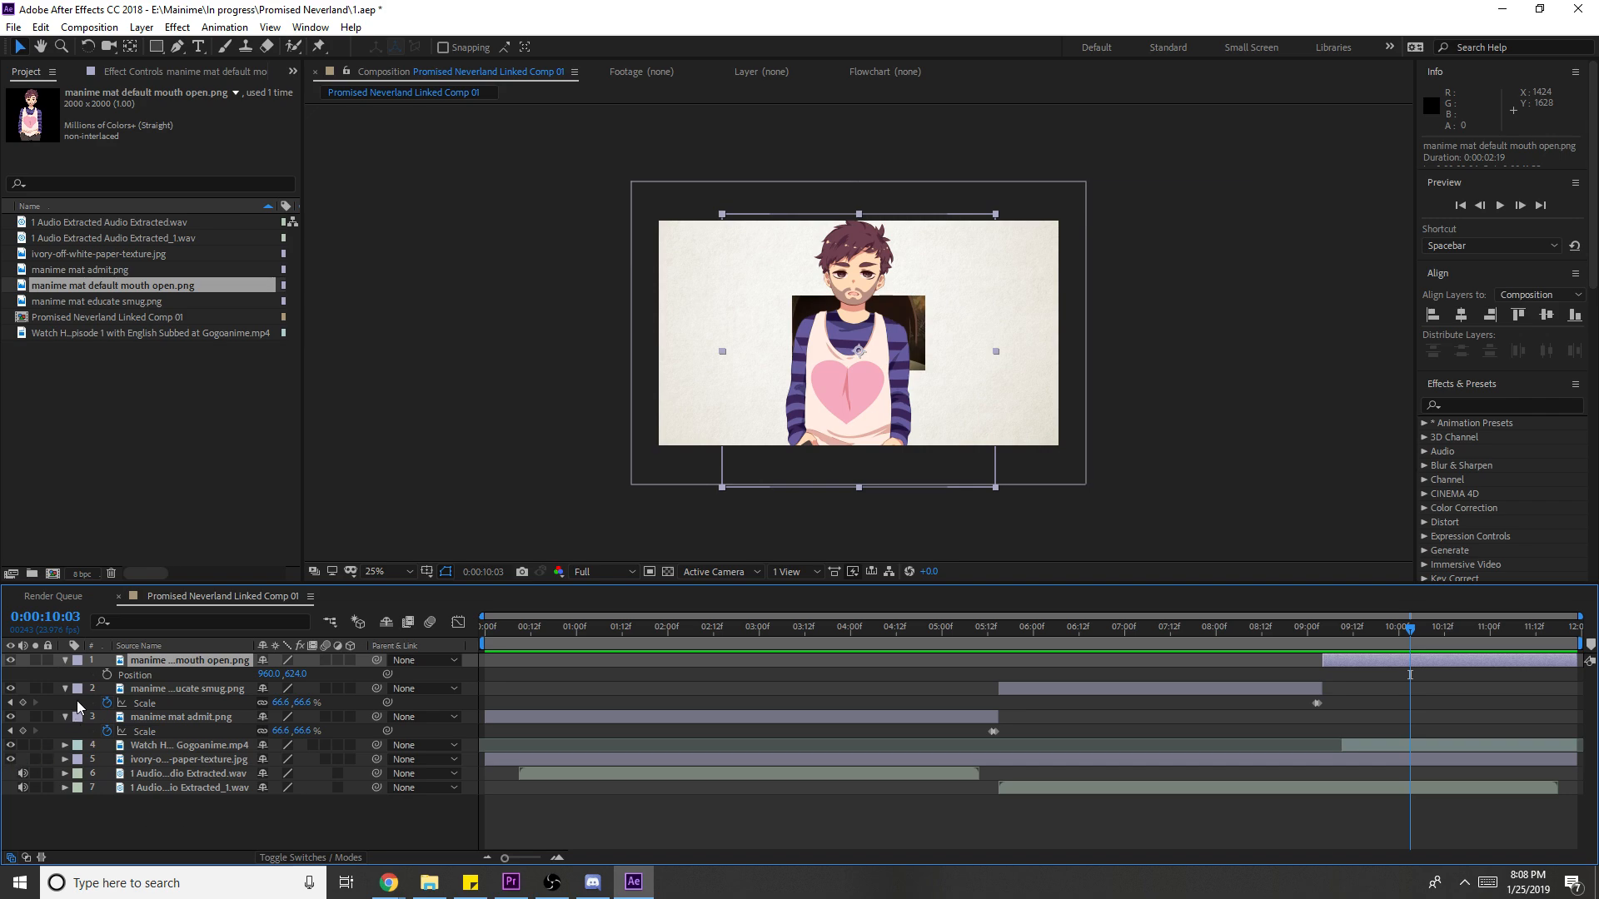
left_click(106, 674)
left_click_drag(858, 424, 751, 424)
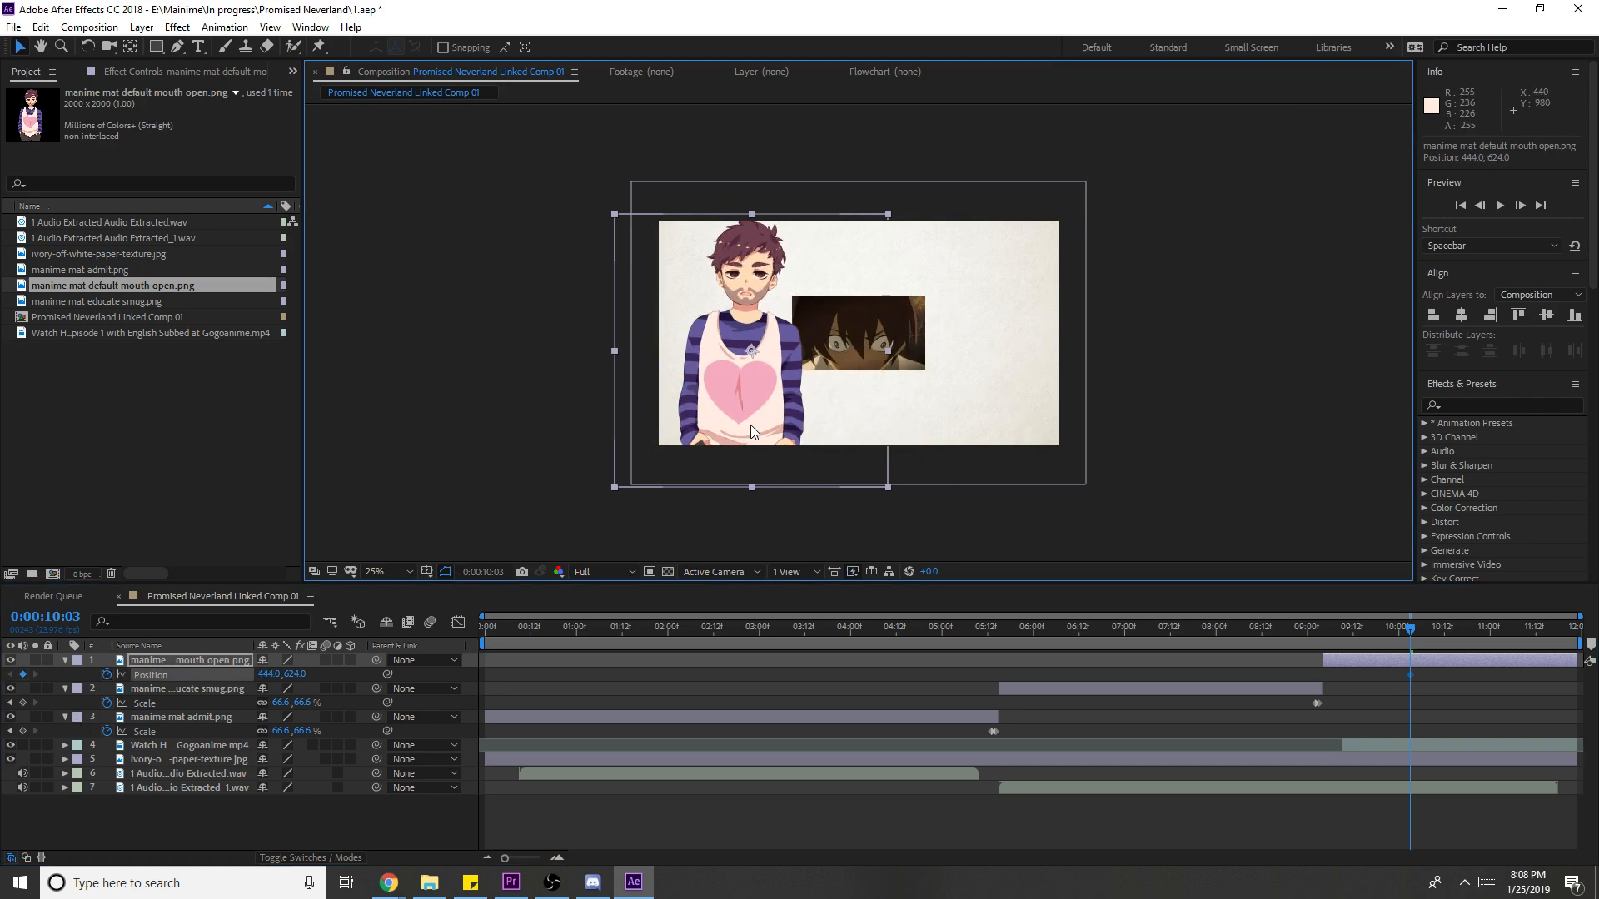
key("ctrl+z")
key("space")
key("space")
left_click_drag(879, 408, 761, 408)
- Enlarge the anime clip and keyframe its Position to drop in from above (-436 to 568)
left_click(1488, 745)
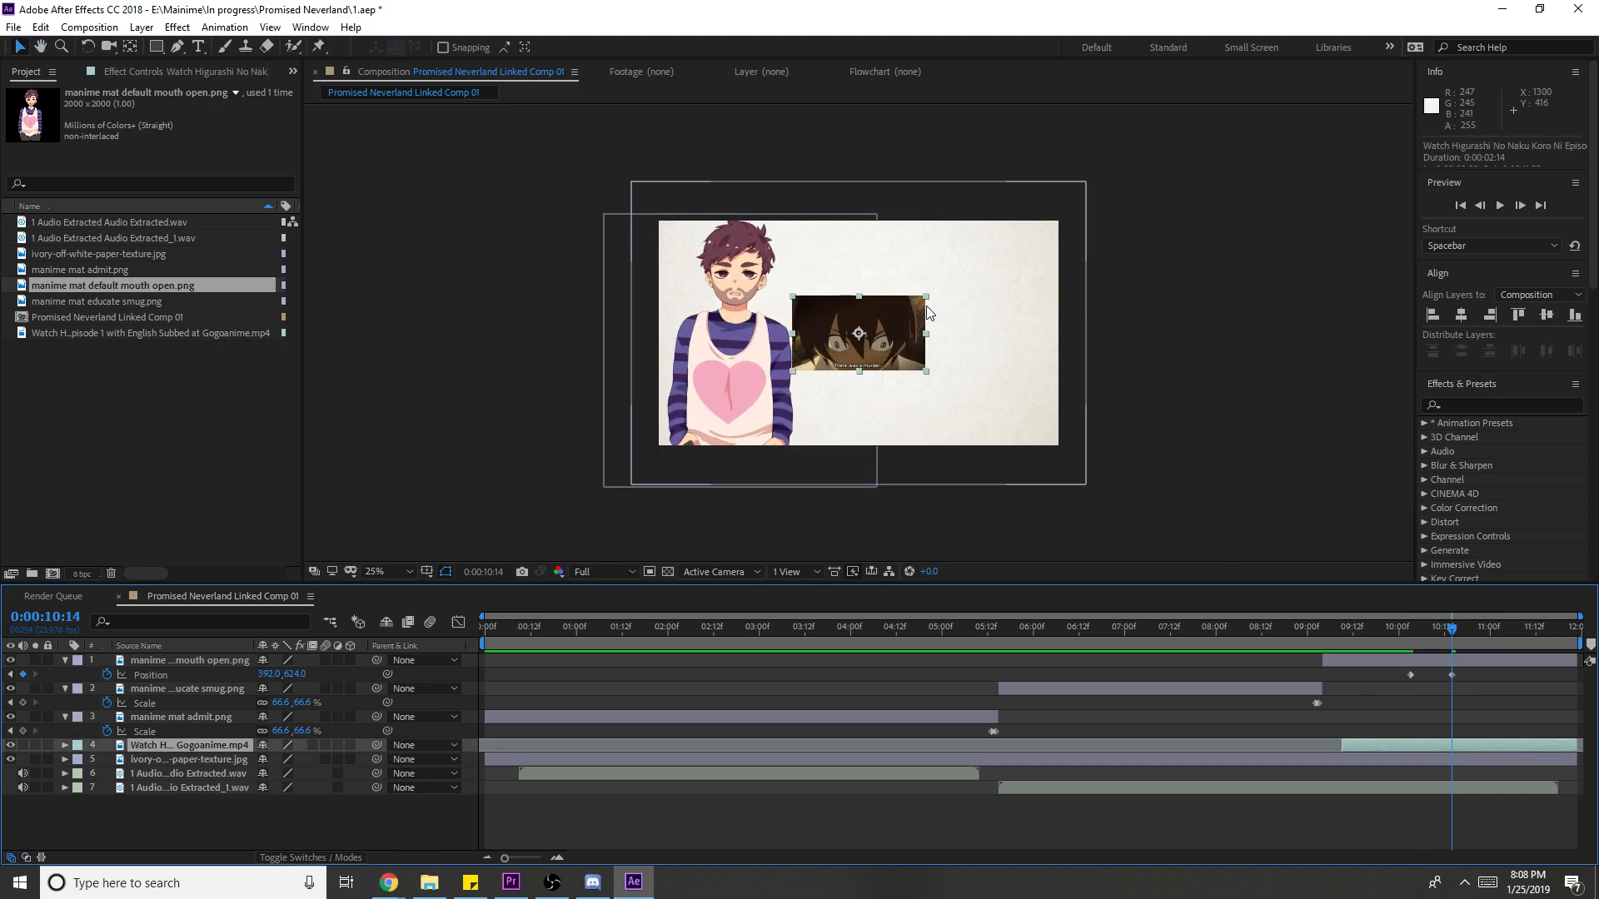
left_click_drag(927, 333, 995, 343)
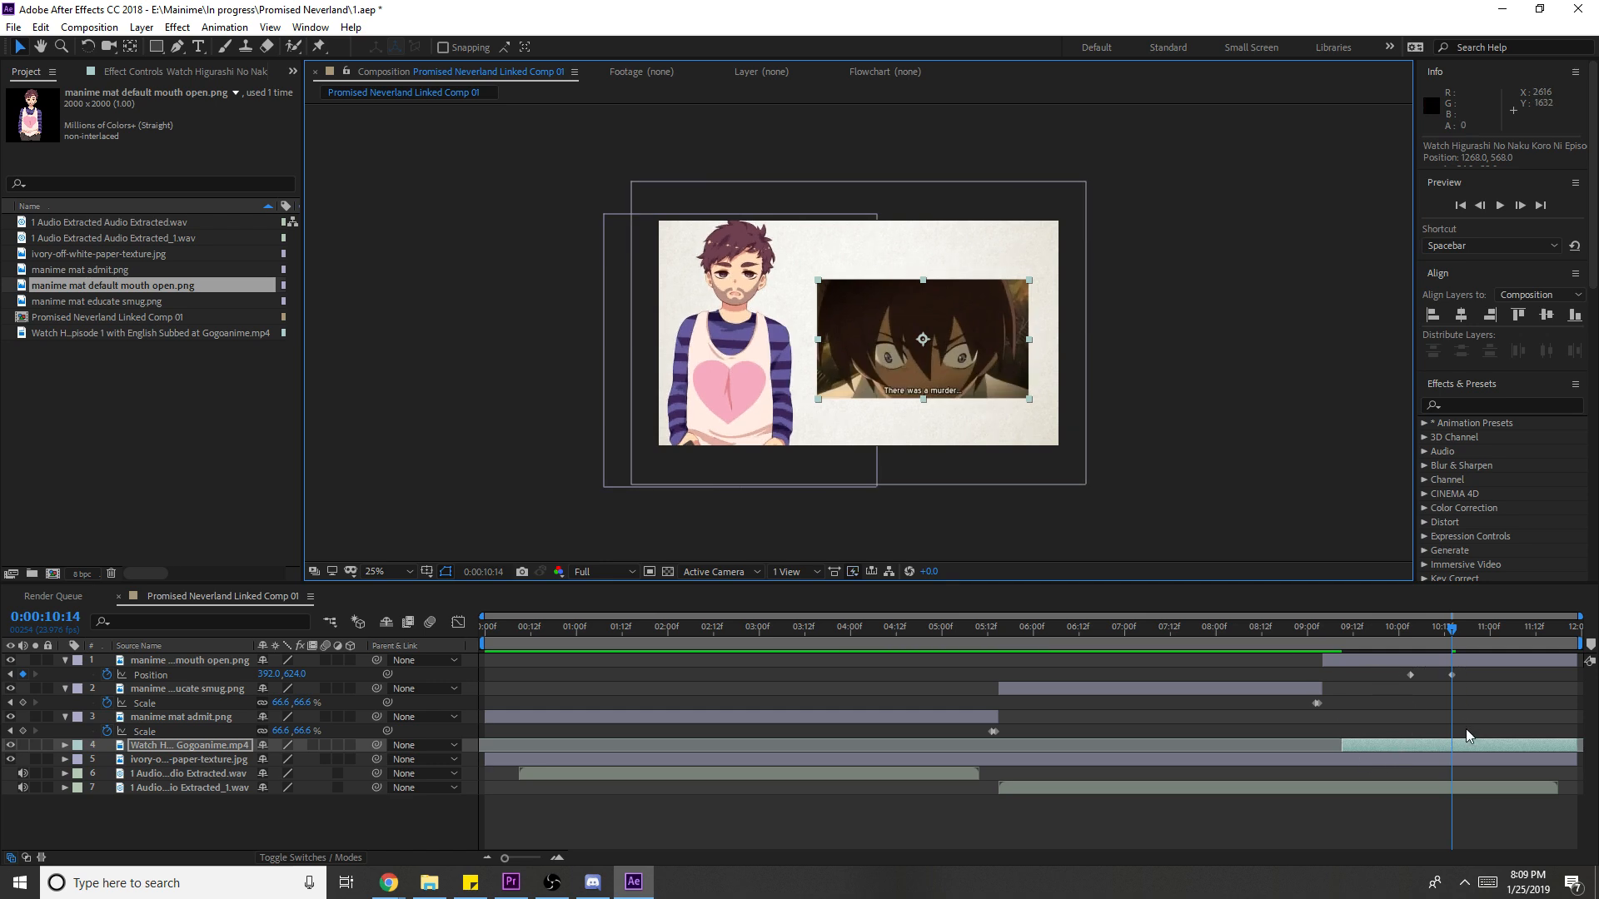
key("p")
left_click(106, 759)
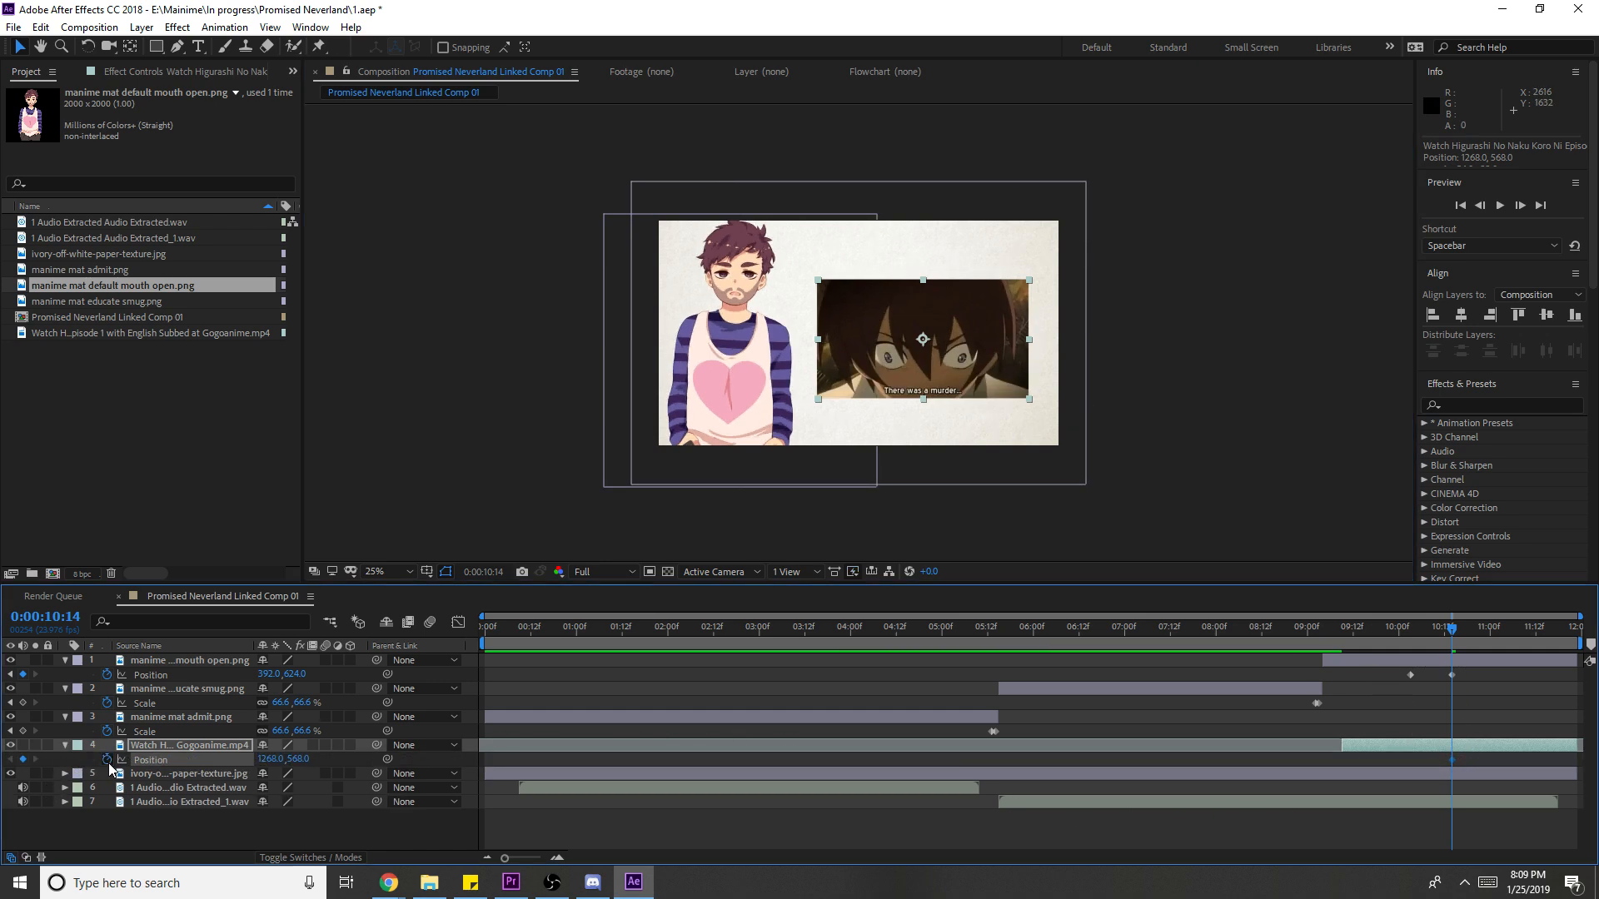
left_click(9, 730)
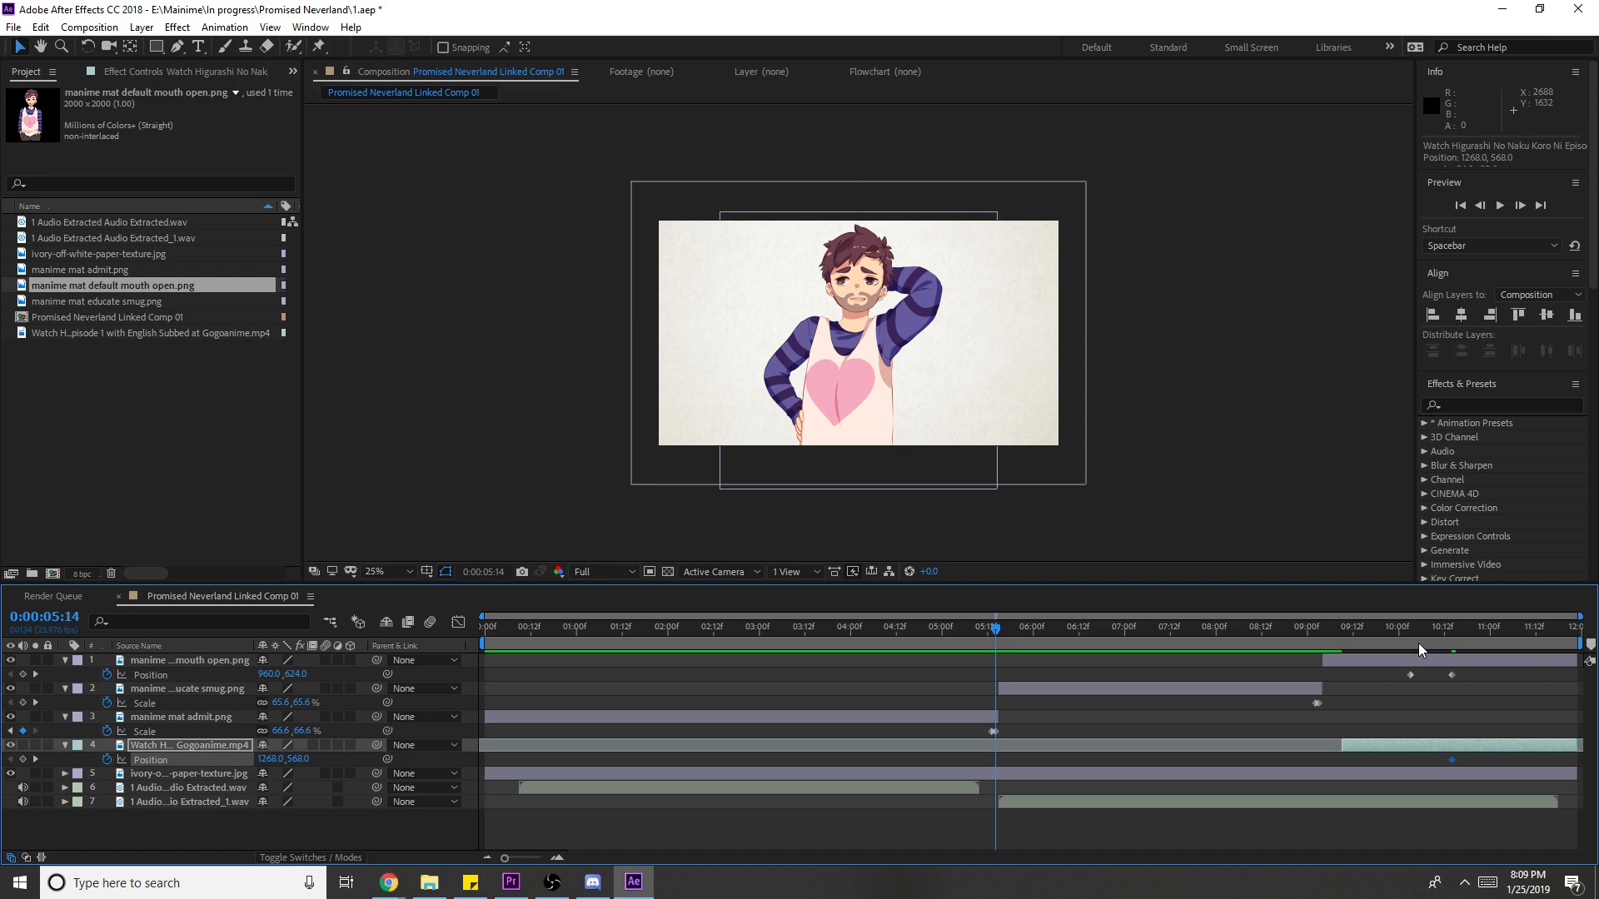
left_click(1410, 643)
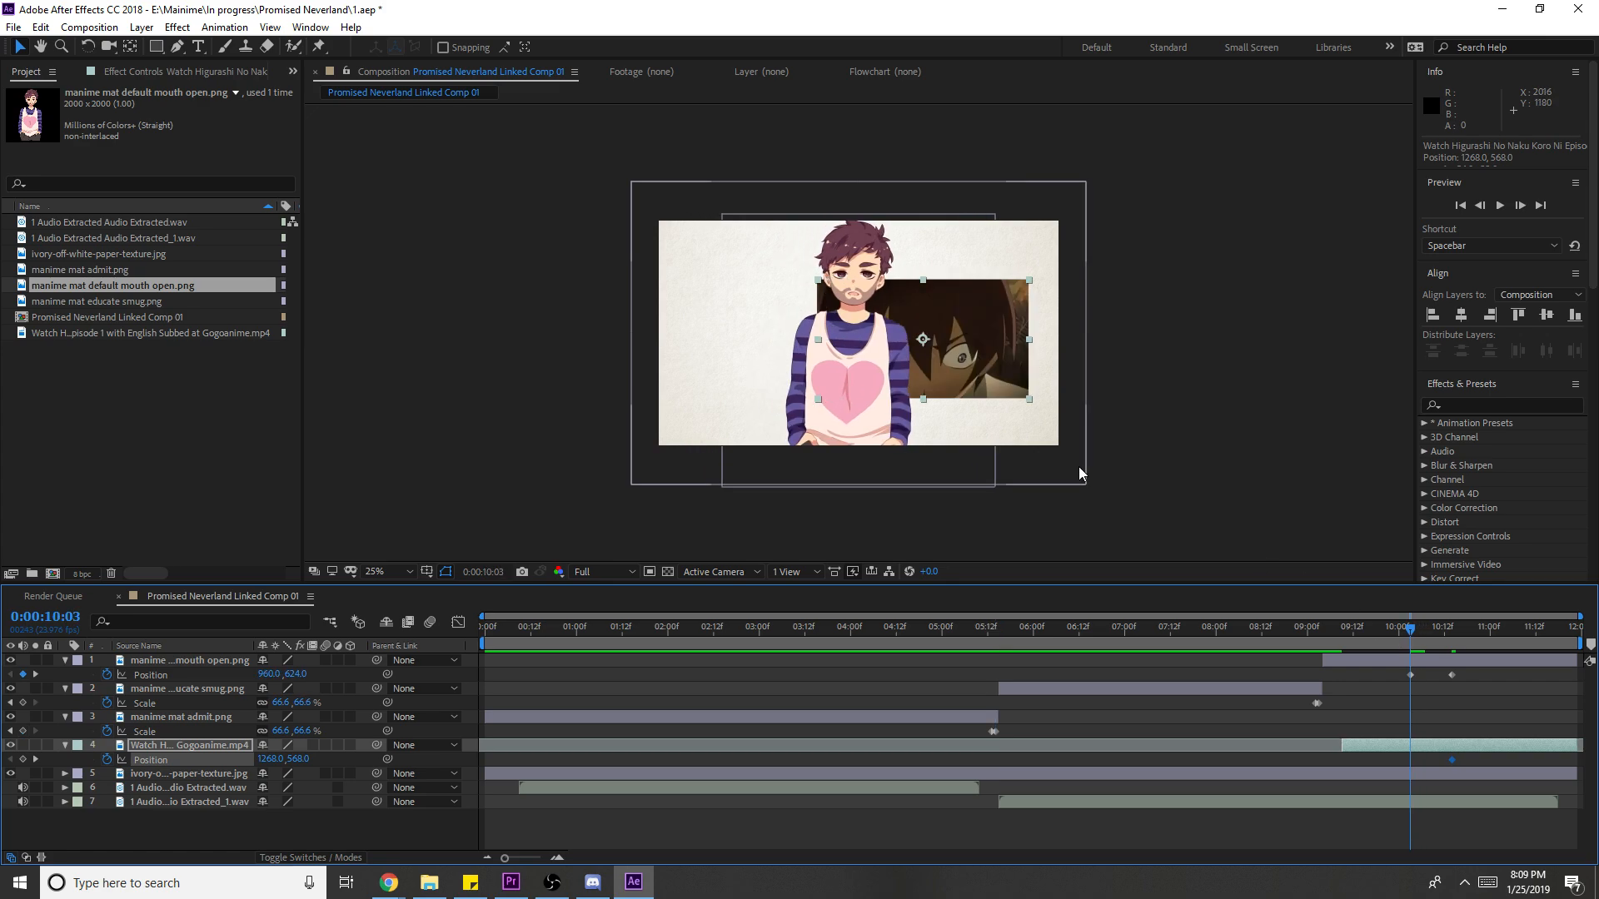
left_click_drag(1017, 362, 1038, 156)
left_click(1457, 759)
- Apply Easy Ease to the Position keyframes of the anime clip and mouth-open layer
left_click_drag(1462, 754, 1394, 763)
key("F9")
left_click_drag(1487, 685, 1406, 677)
key("F9")
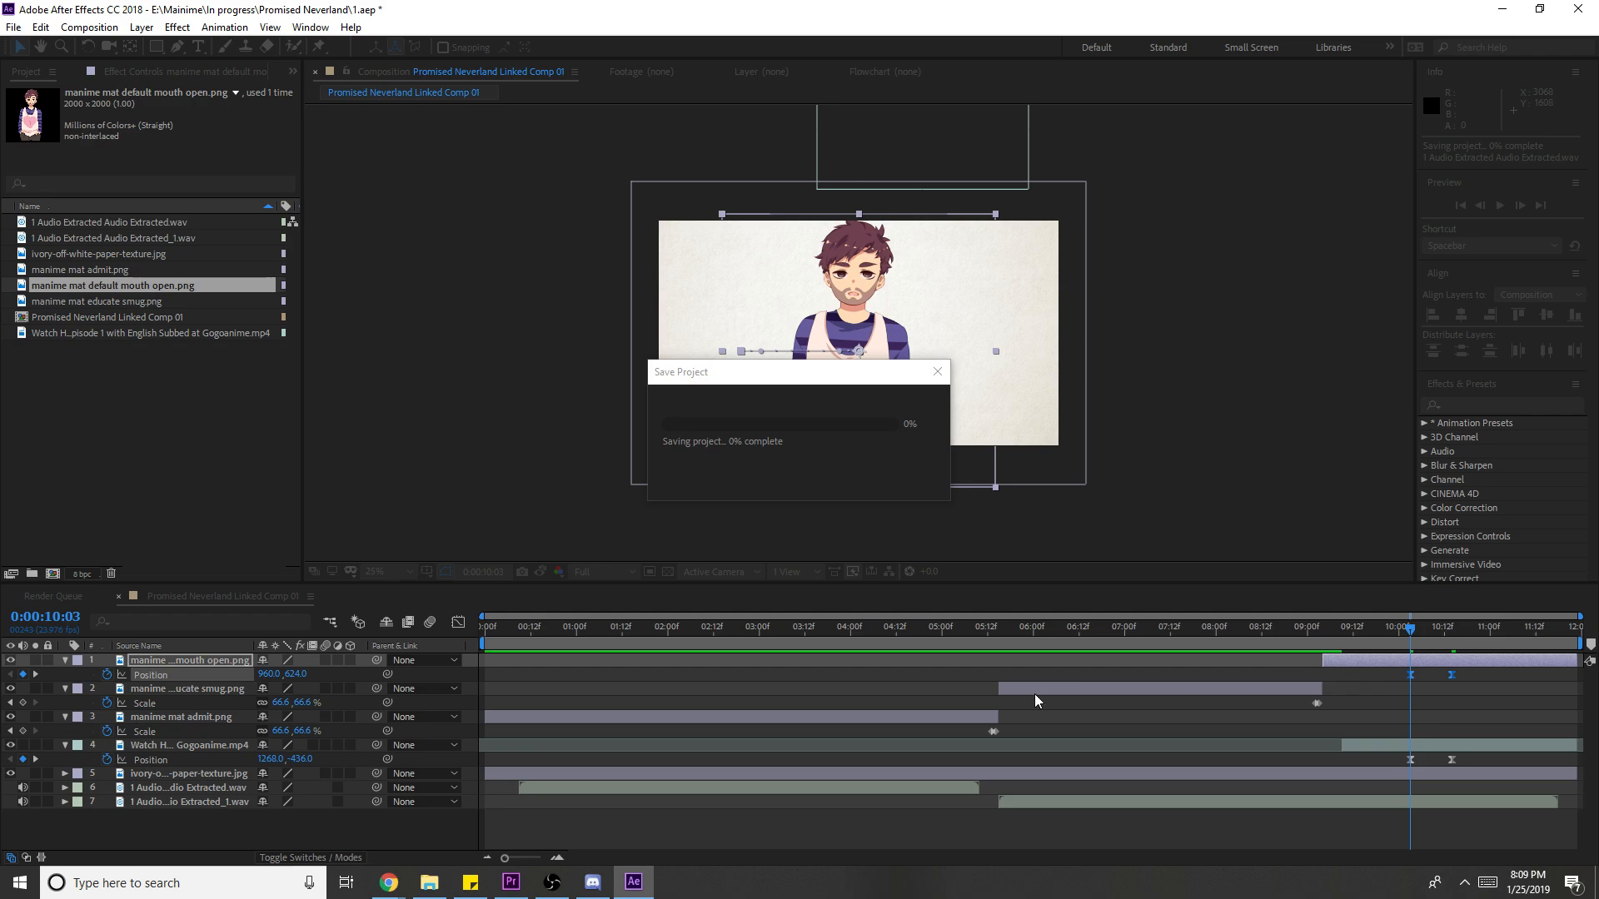
- Play the whole composition from the start to review the overlay animation
key("Home")
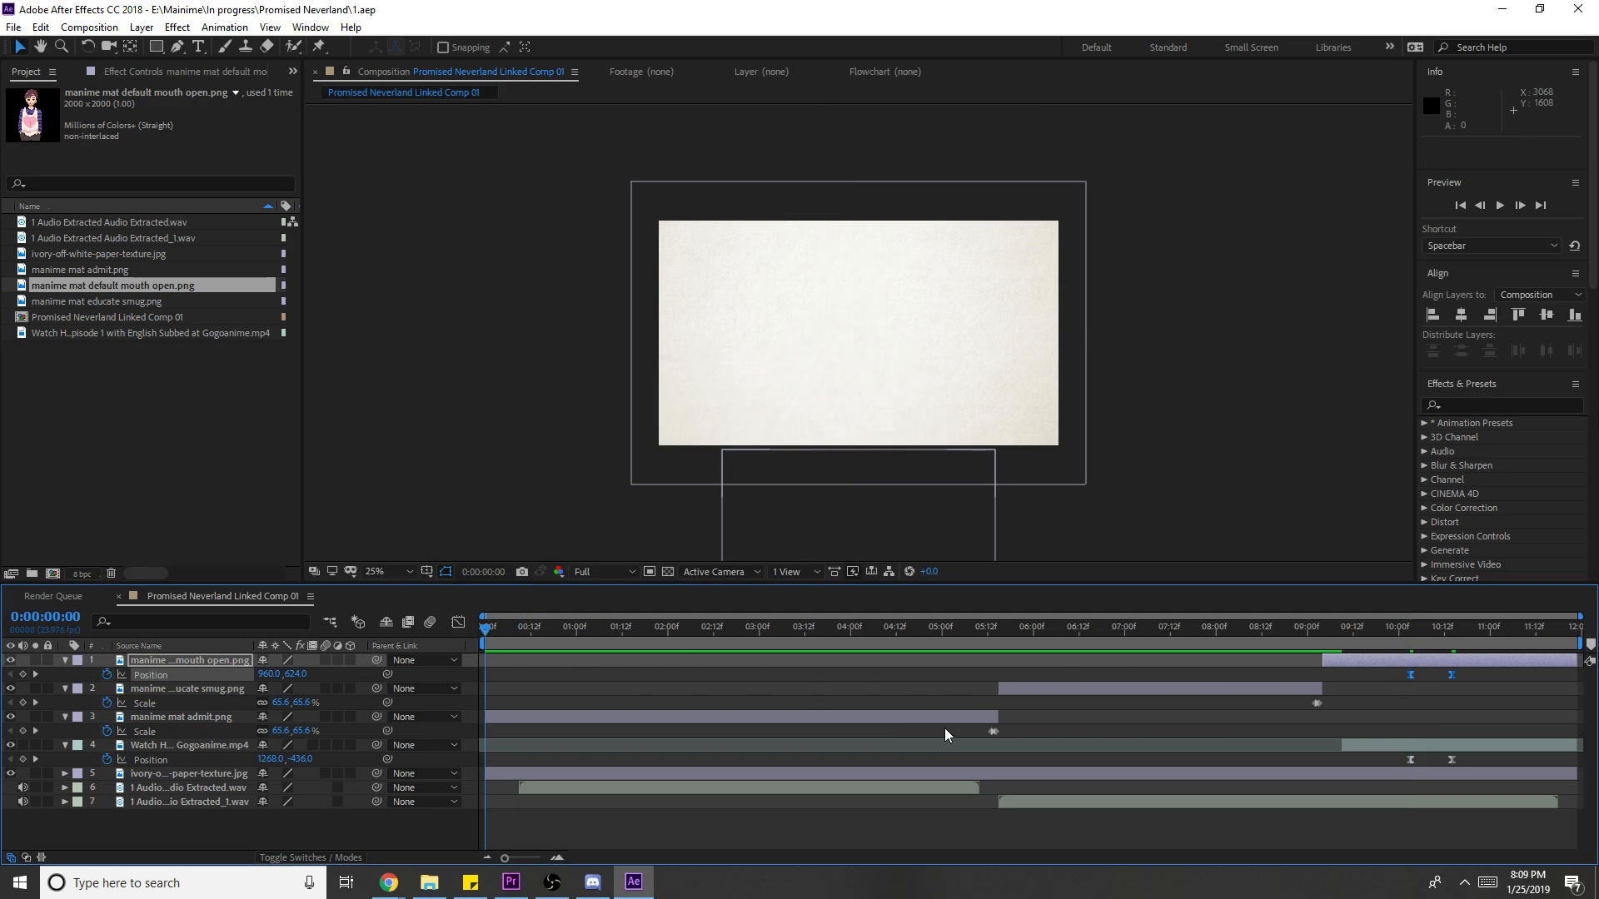
key("space")
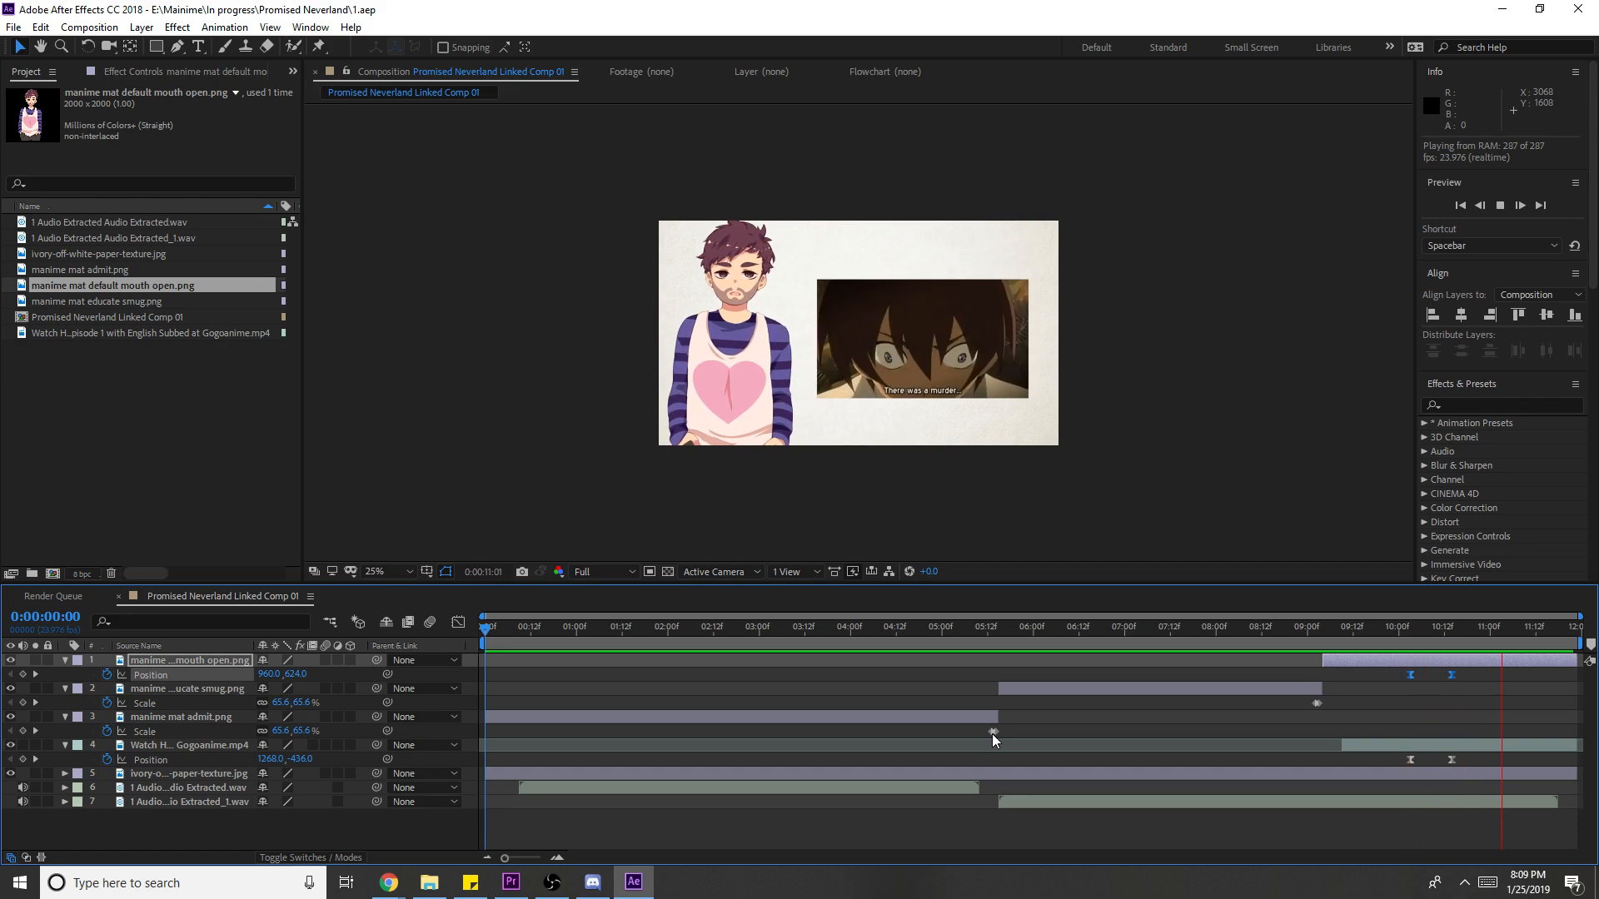
key("space")
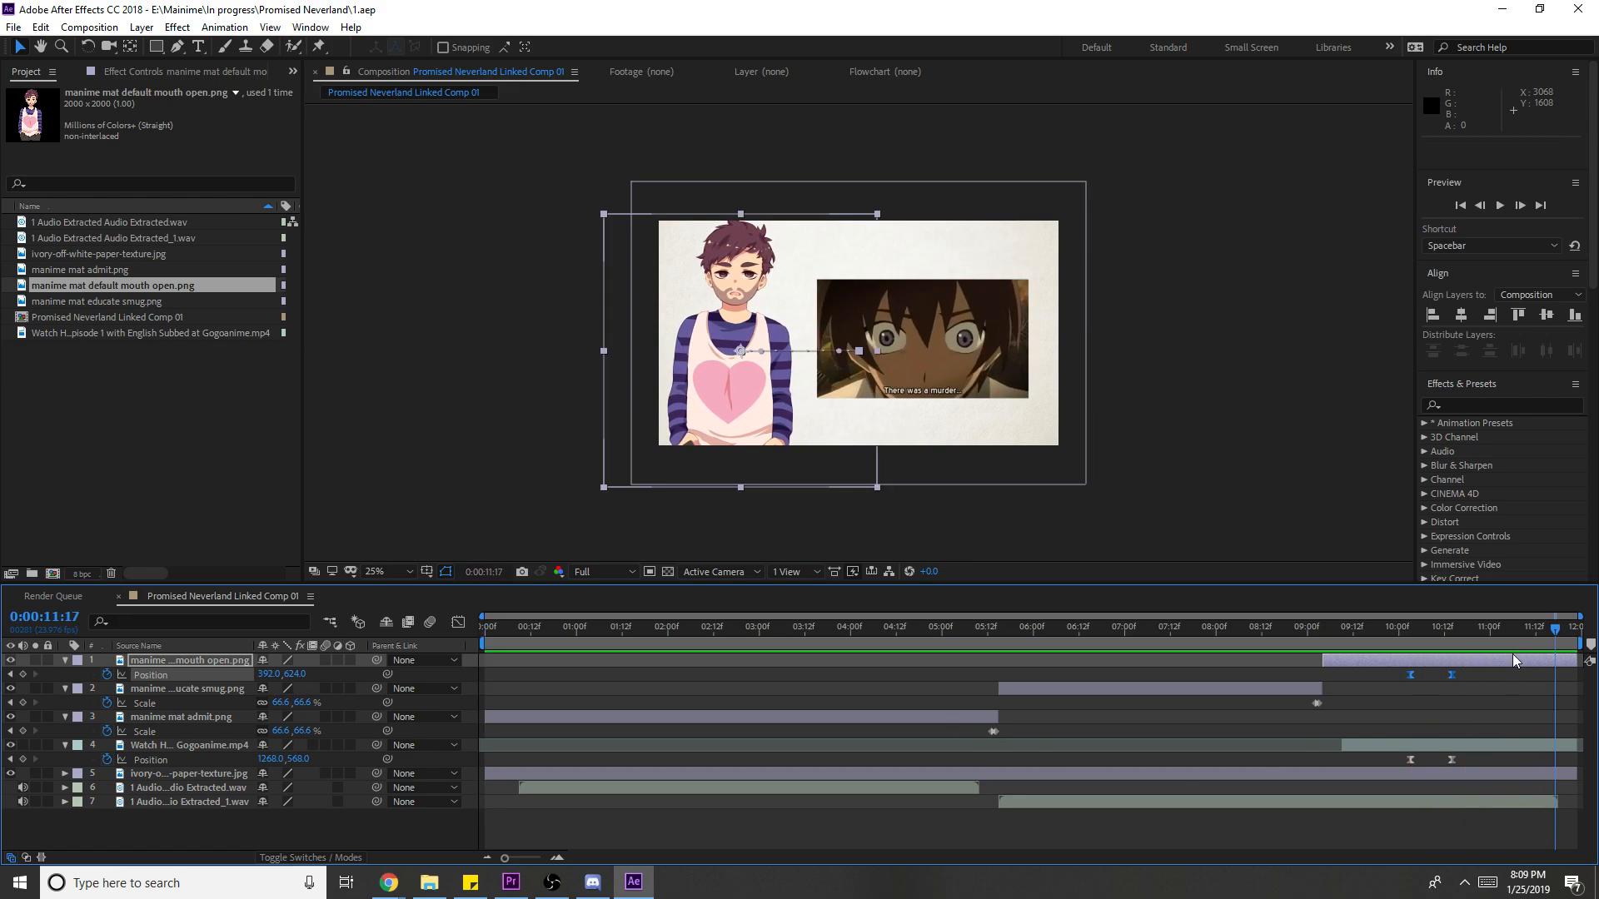
- Pre-compose the three character layers into Pre-comp 1
left_click(776, 718, "shift")
right_click(782, 712)
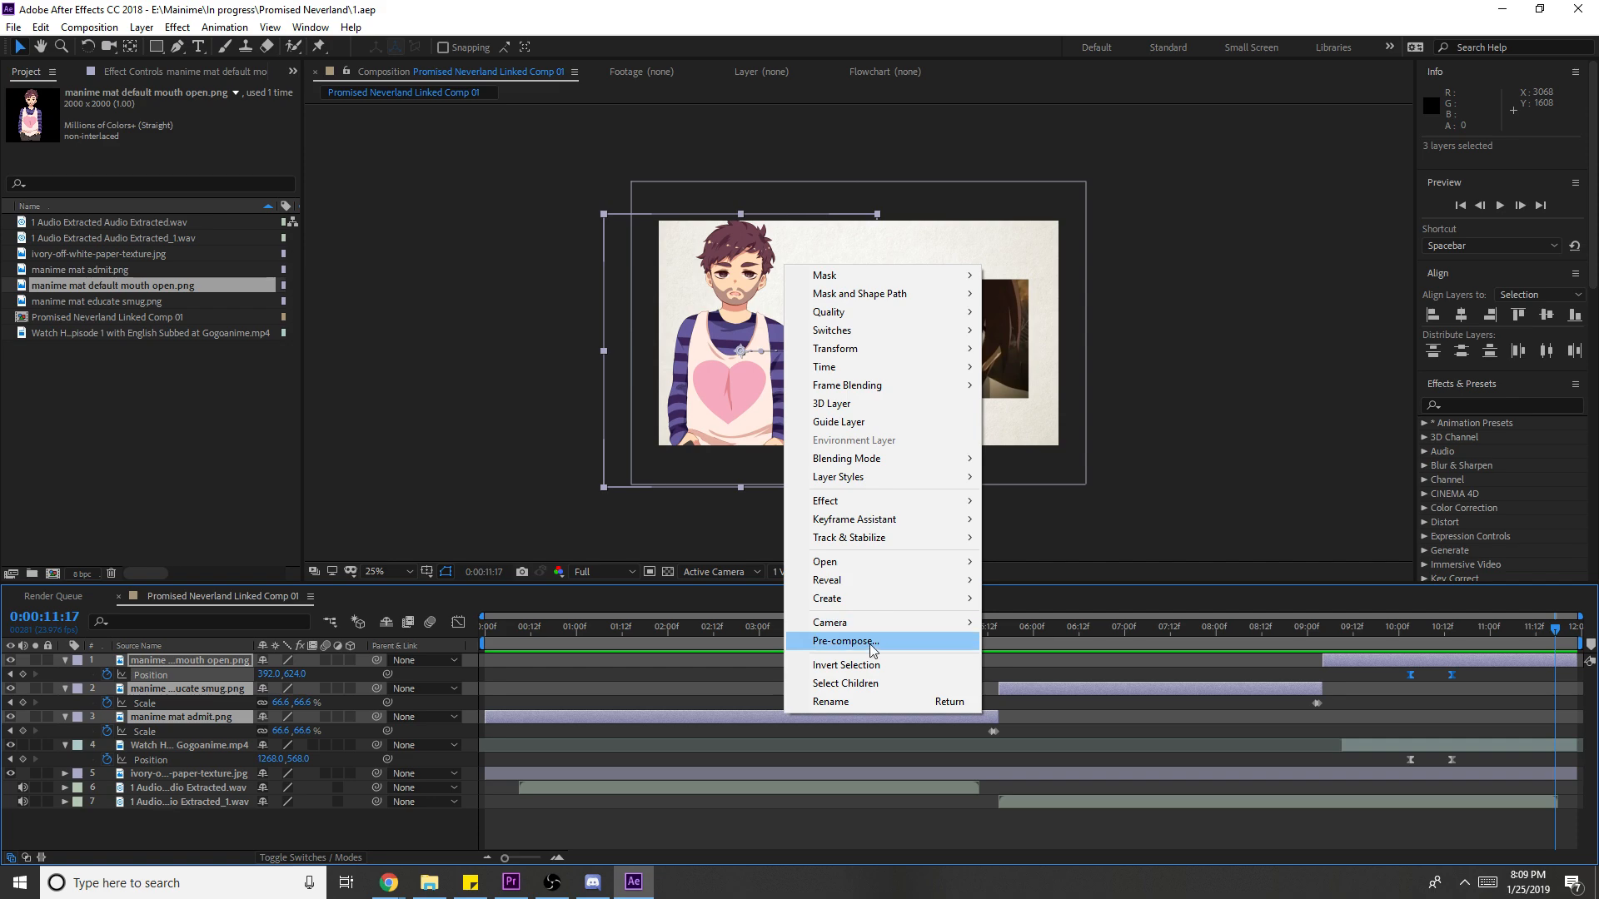
left_click(843, 641)
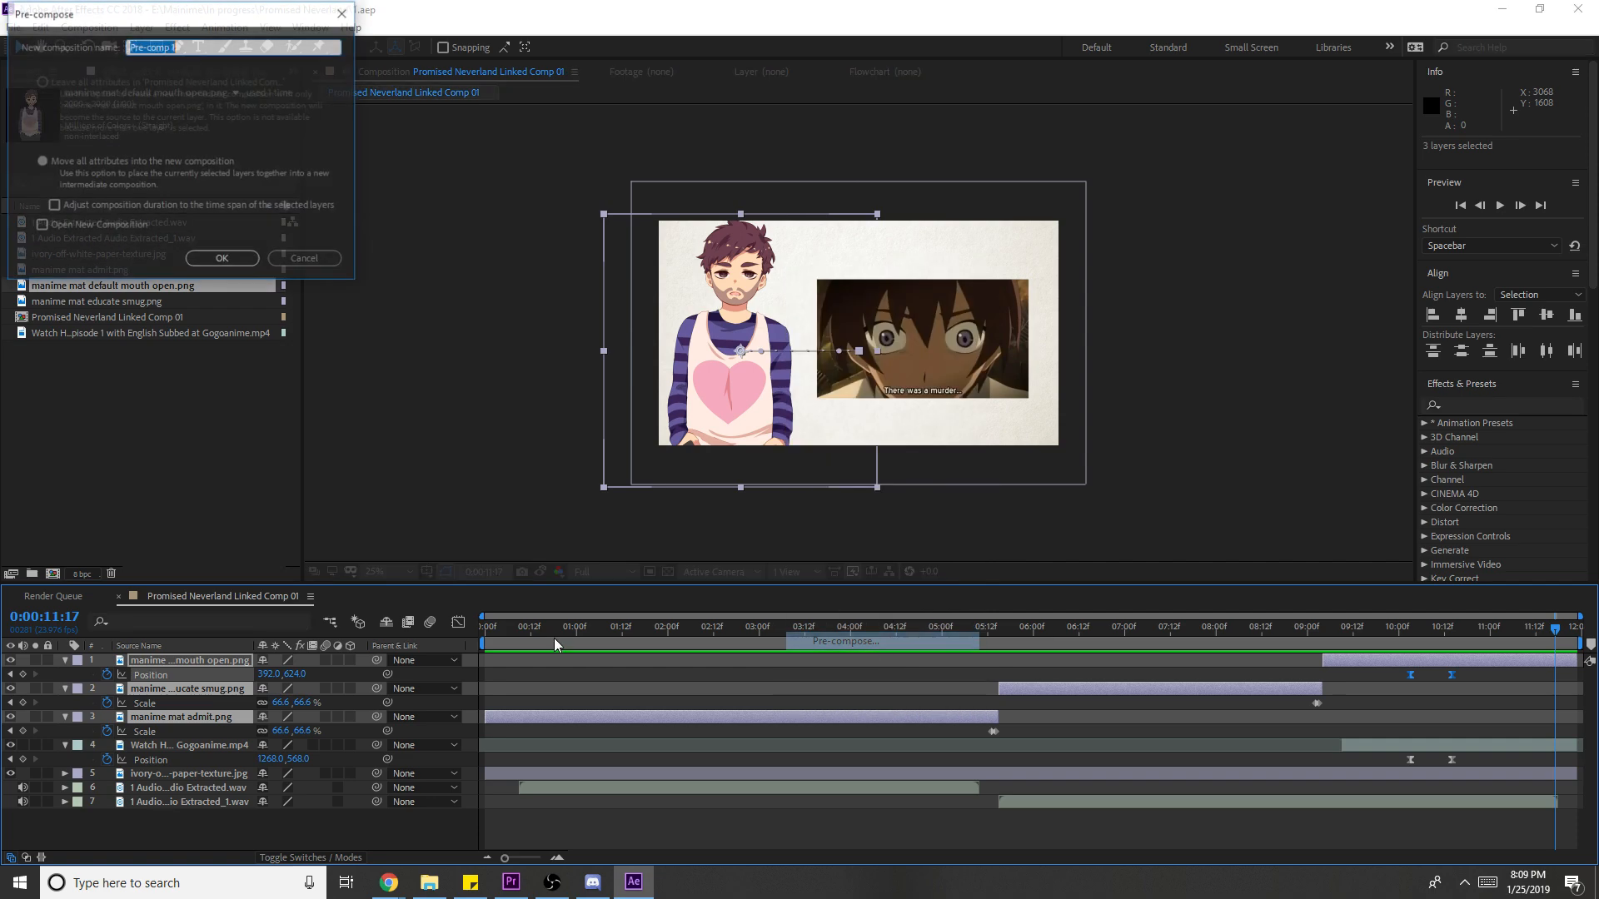
left_click(223, 260)
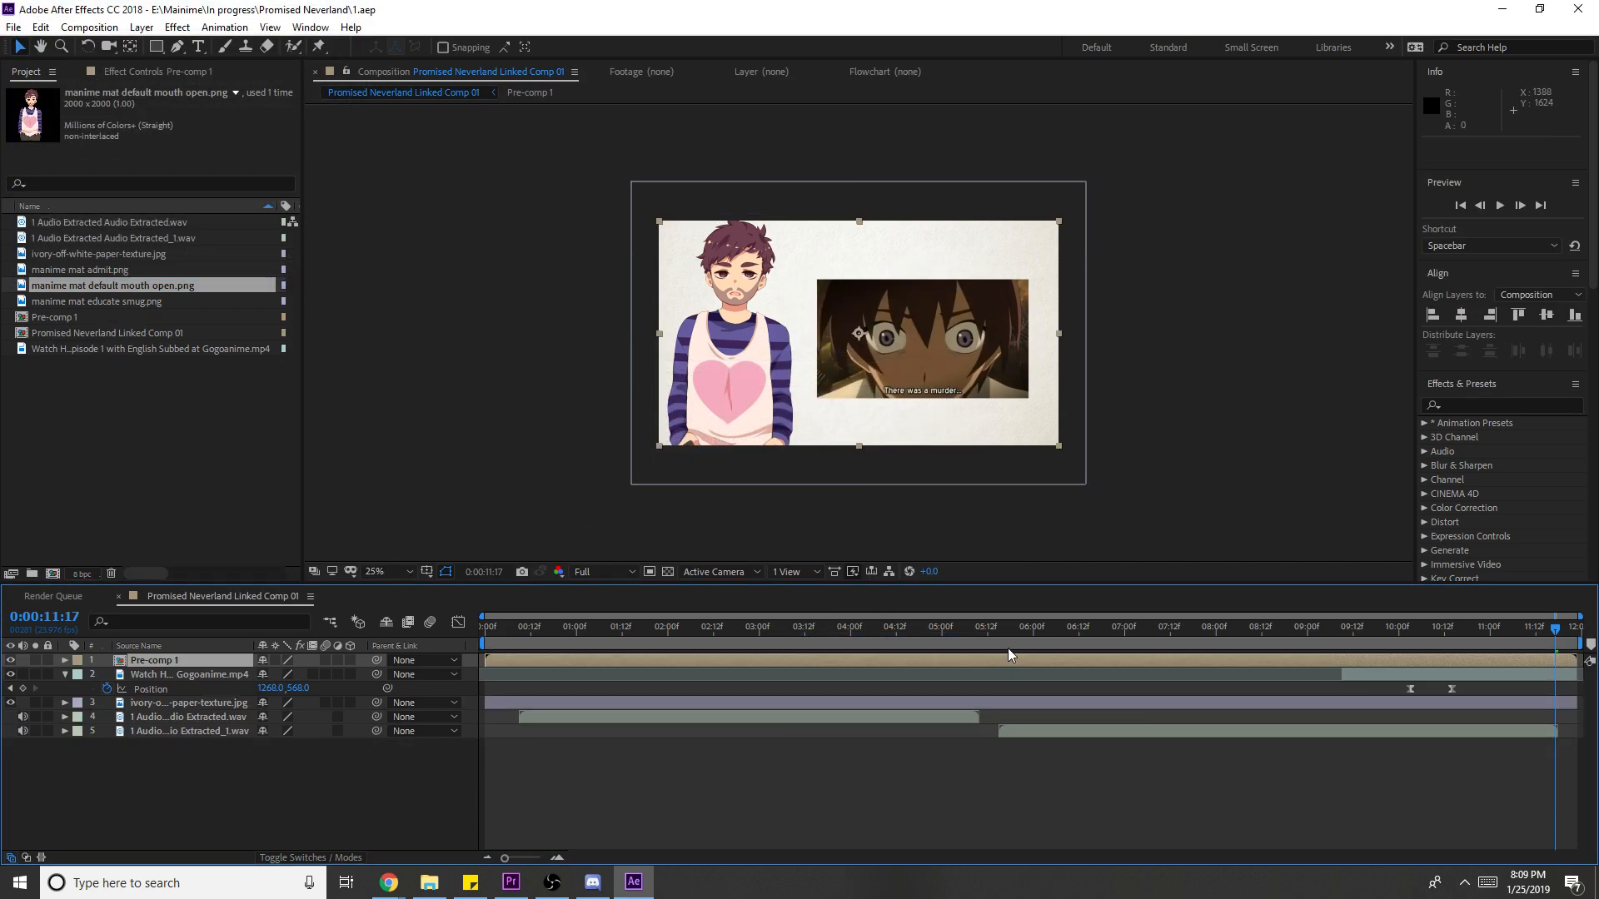
- Turn on the 3D Layer switch for Pre-comp 1 and the anime clip
left_click(349, 660)
left_click(218, 664)
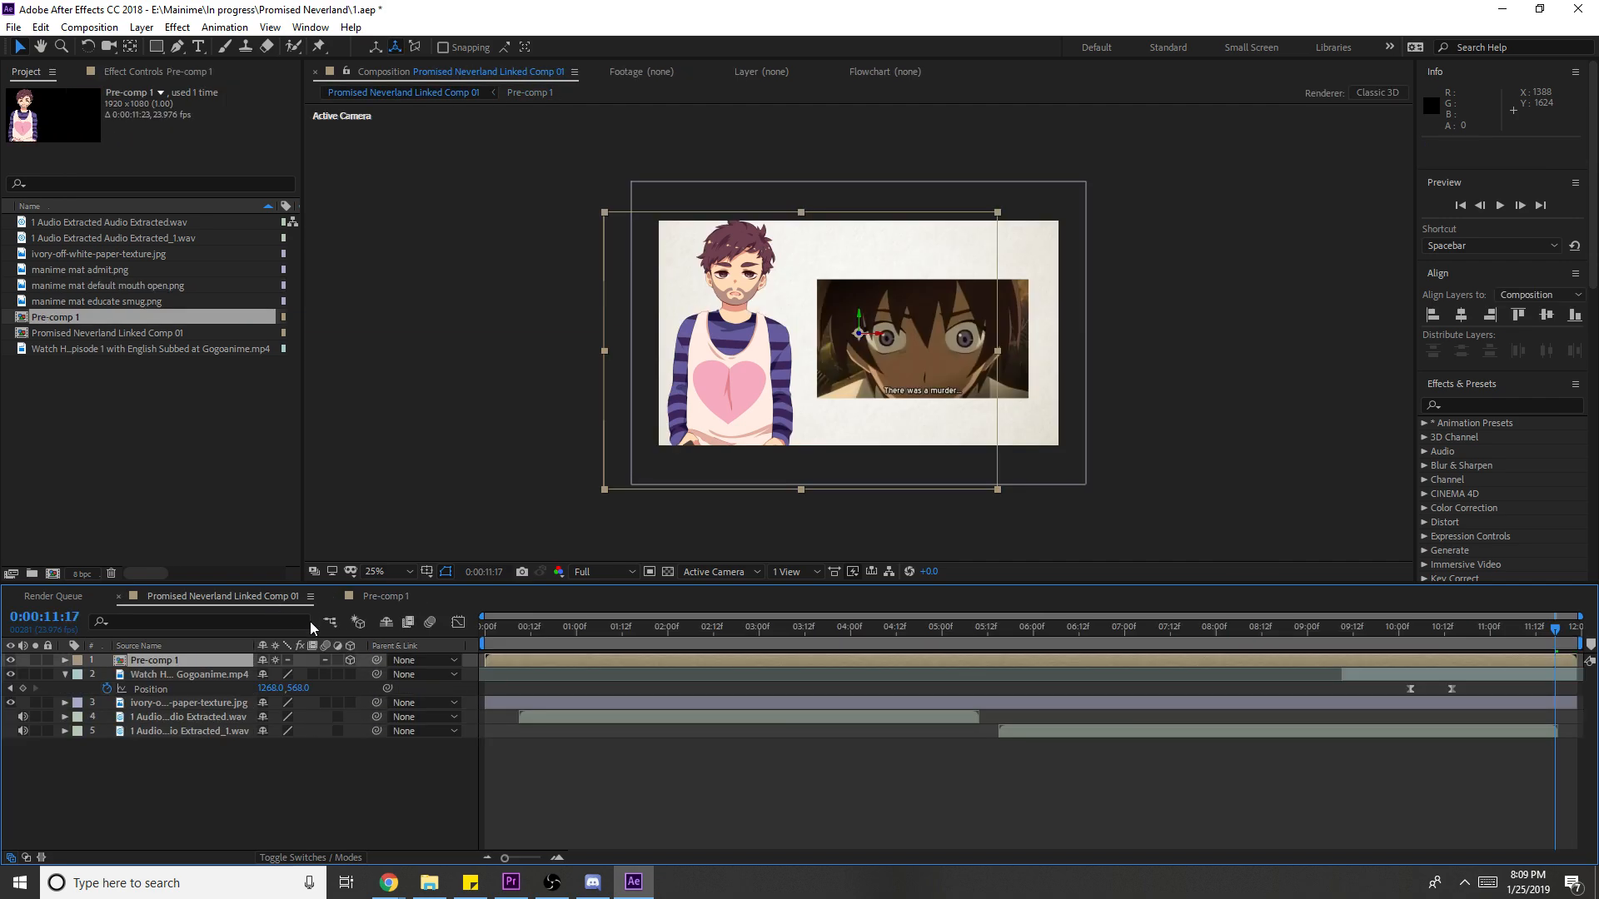
left_click(65, 675)
left_click(350, 674)
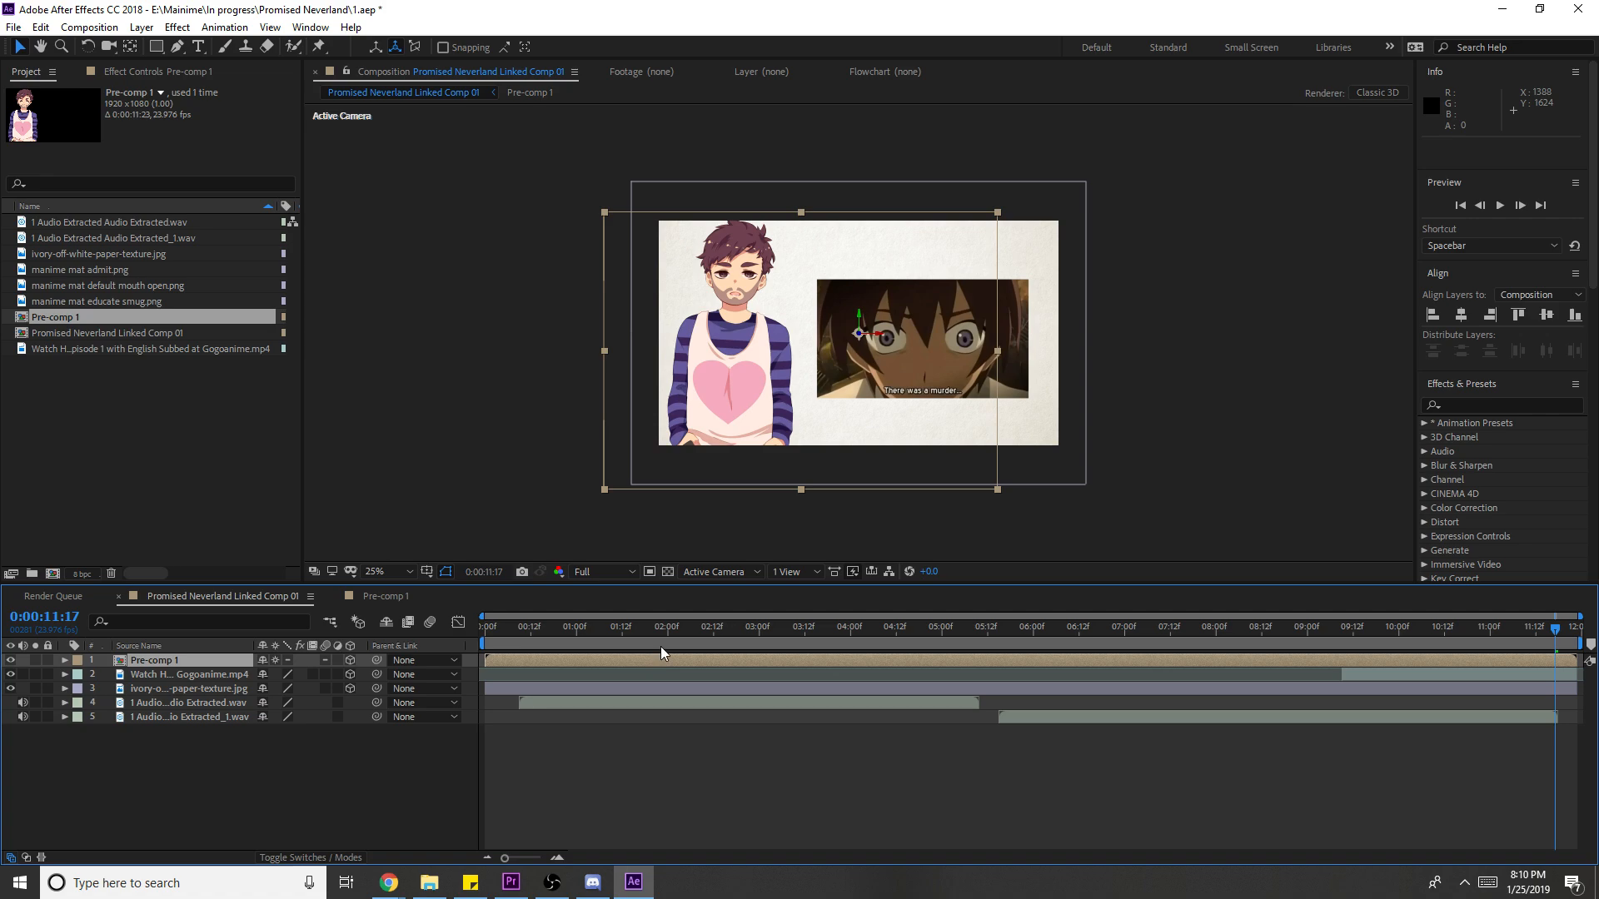
left_click_drag(640, 643, 363, 661)
- Add a new camera layer, Camera 1, to Linked Comp 01
left_click(141, 27)
mouse_move(166, 46)
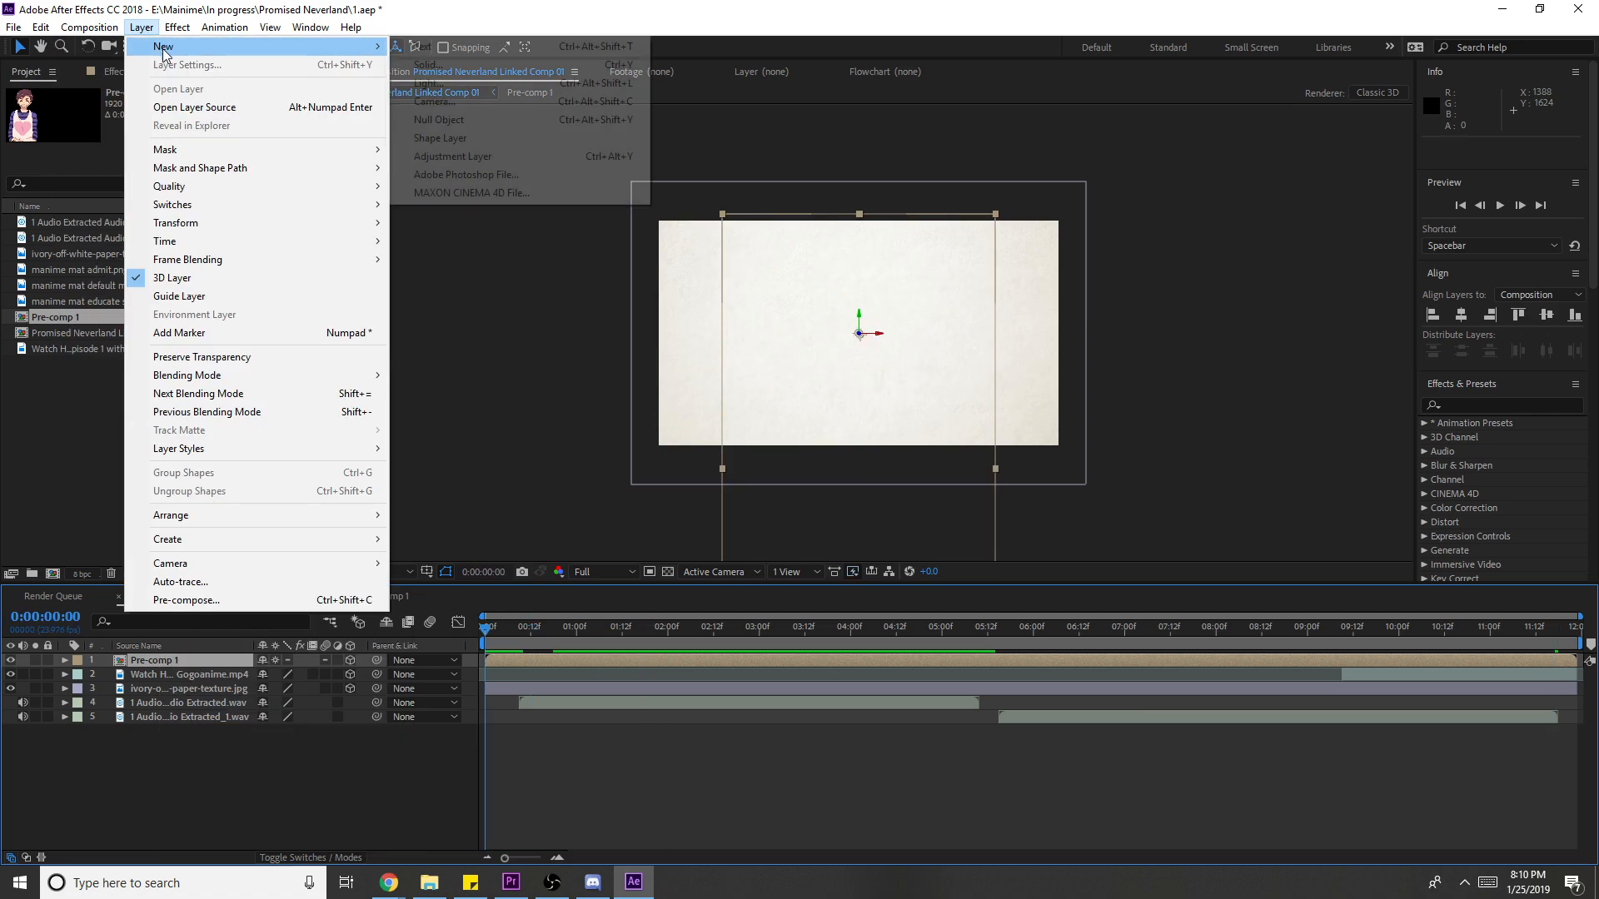
left_click(530, 99)
left_click(480, 404)
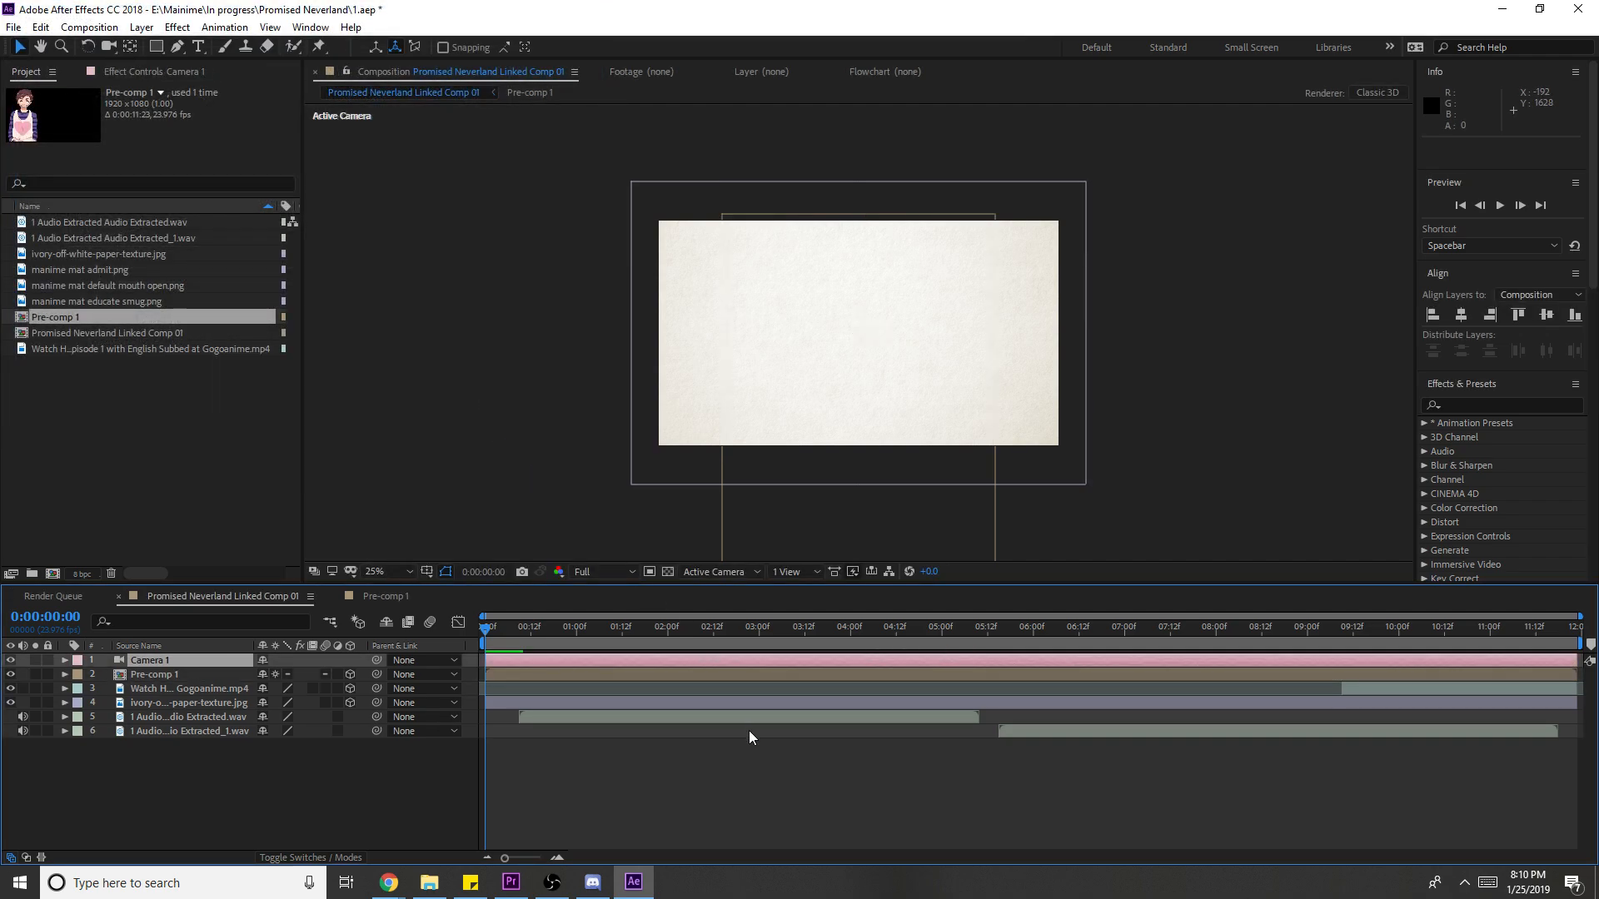
- Set starting Position, Point of Interest, orientation and rotation keyframes on Camera 1 at frame 9
left_click(516, 643)
key("Page_Down")
key("alt+shift+p")
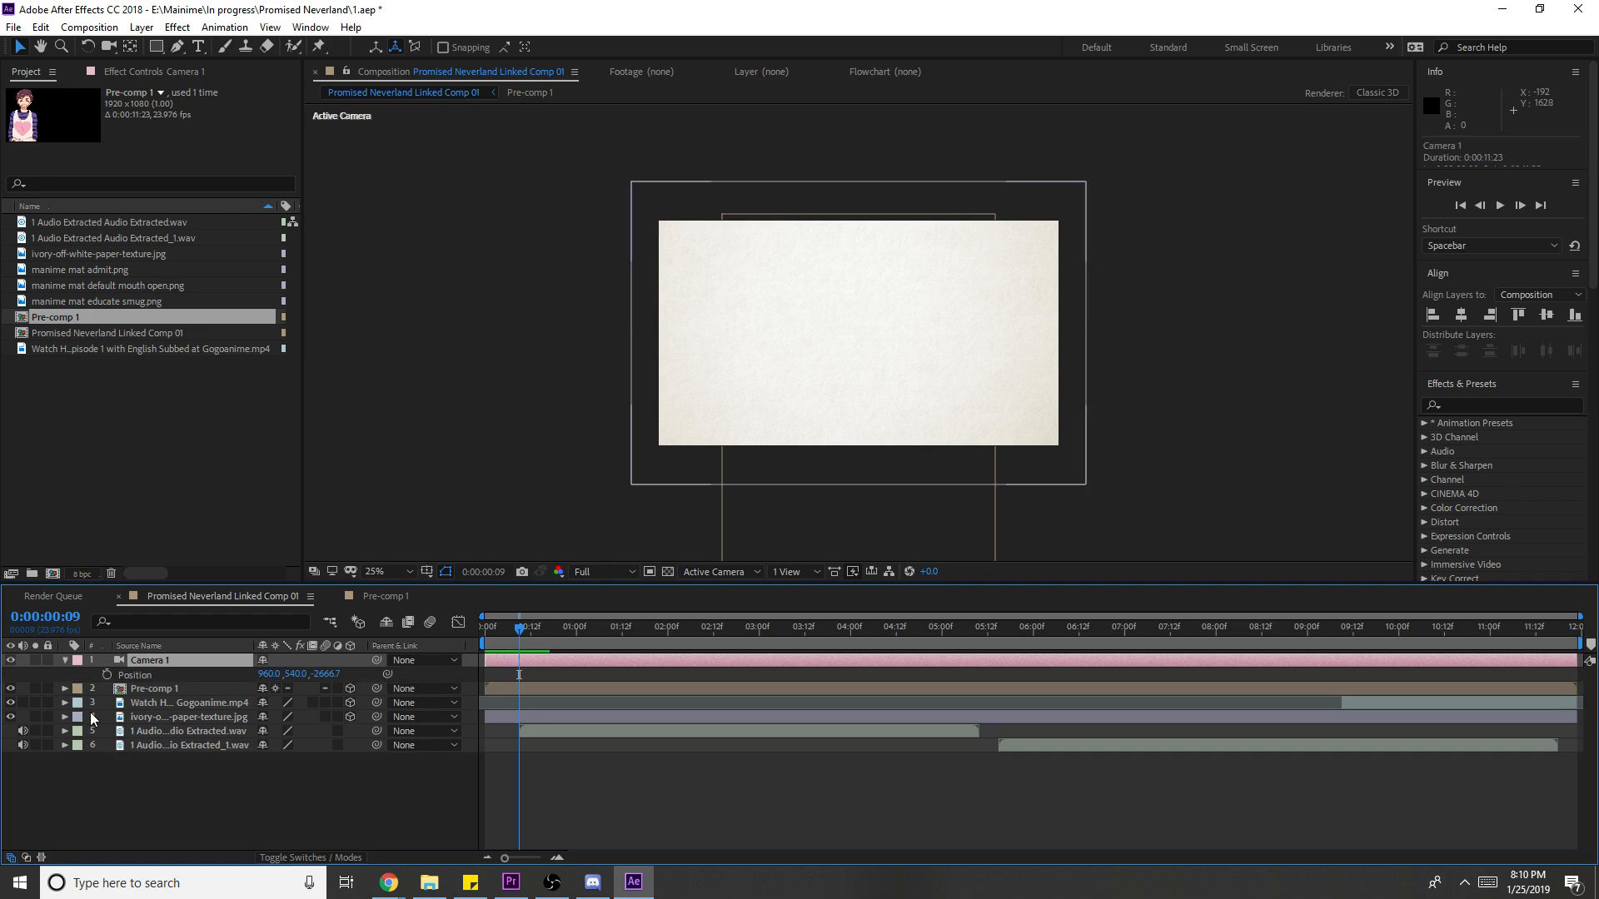
left_click(102, 678)
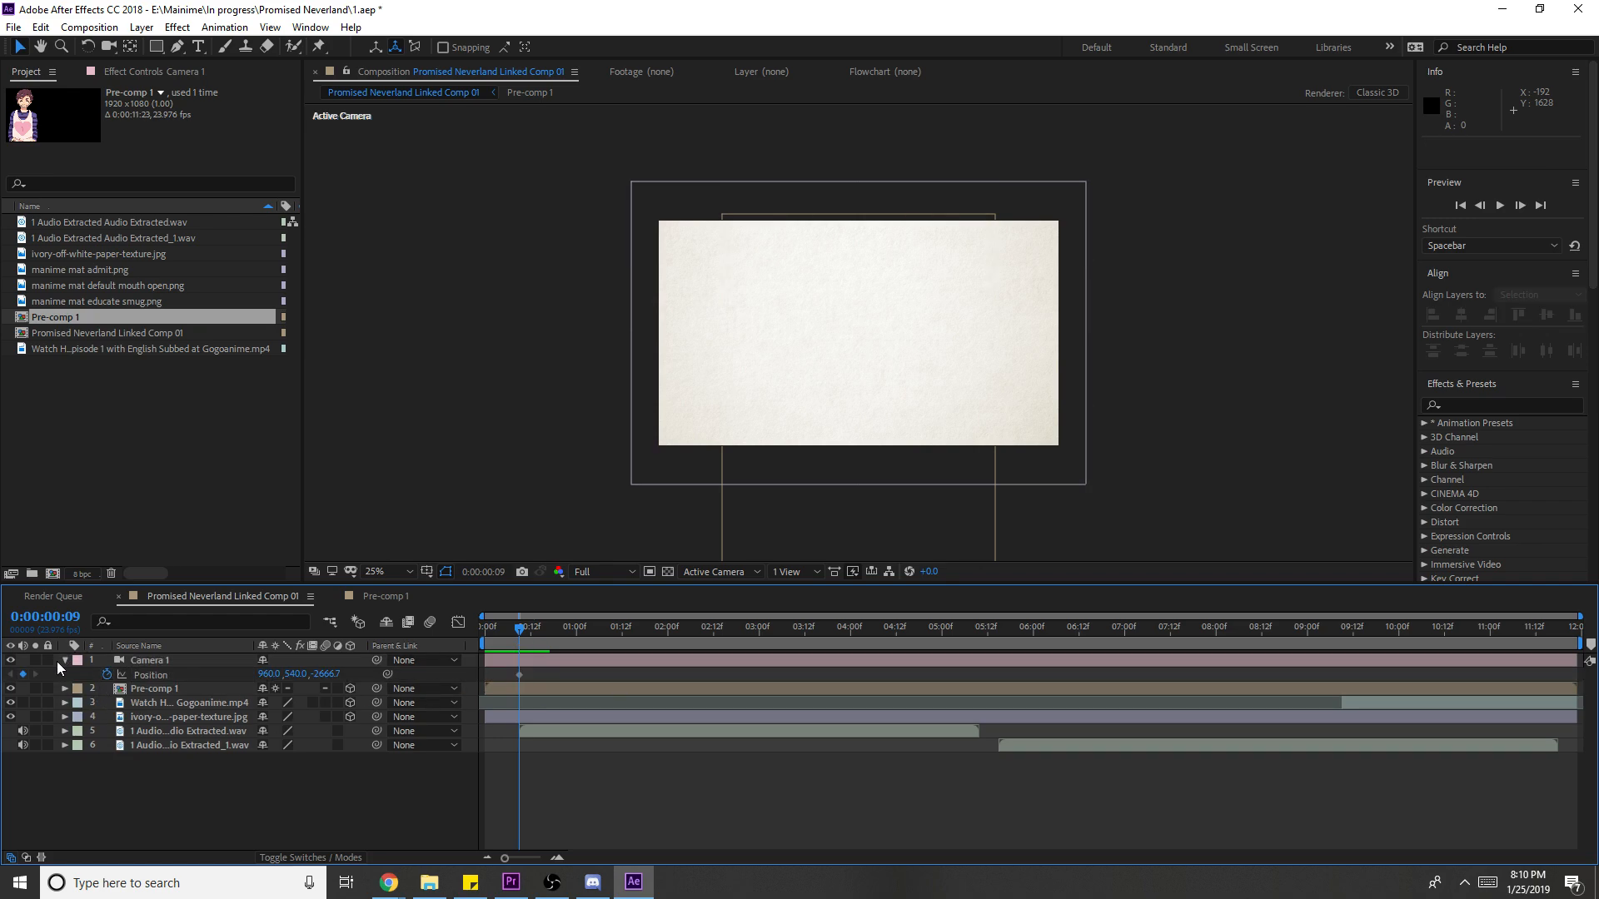
left_click(65, 659)
left_click(65, 660)
key("alt+shift+a")
key("alt+shift+r")
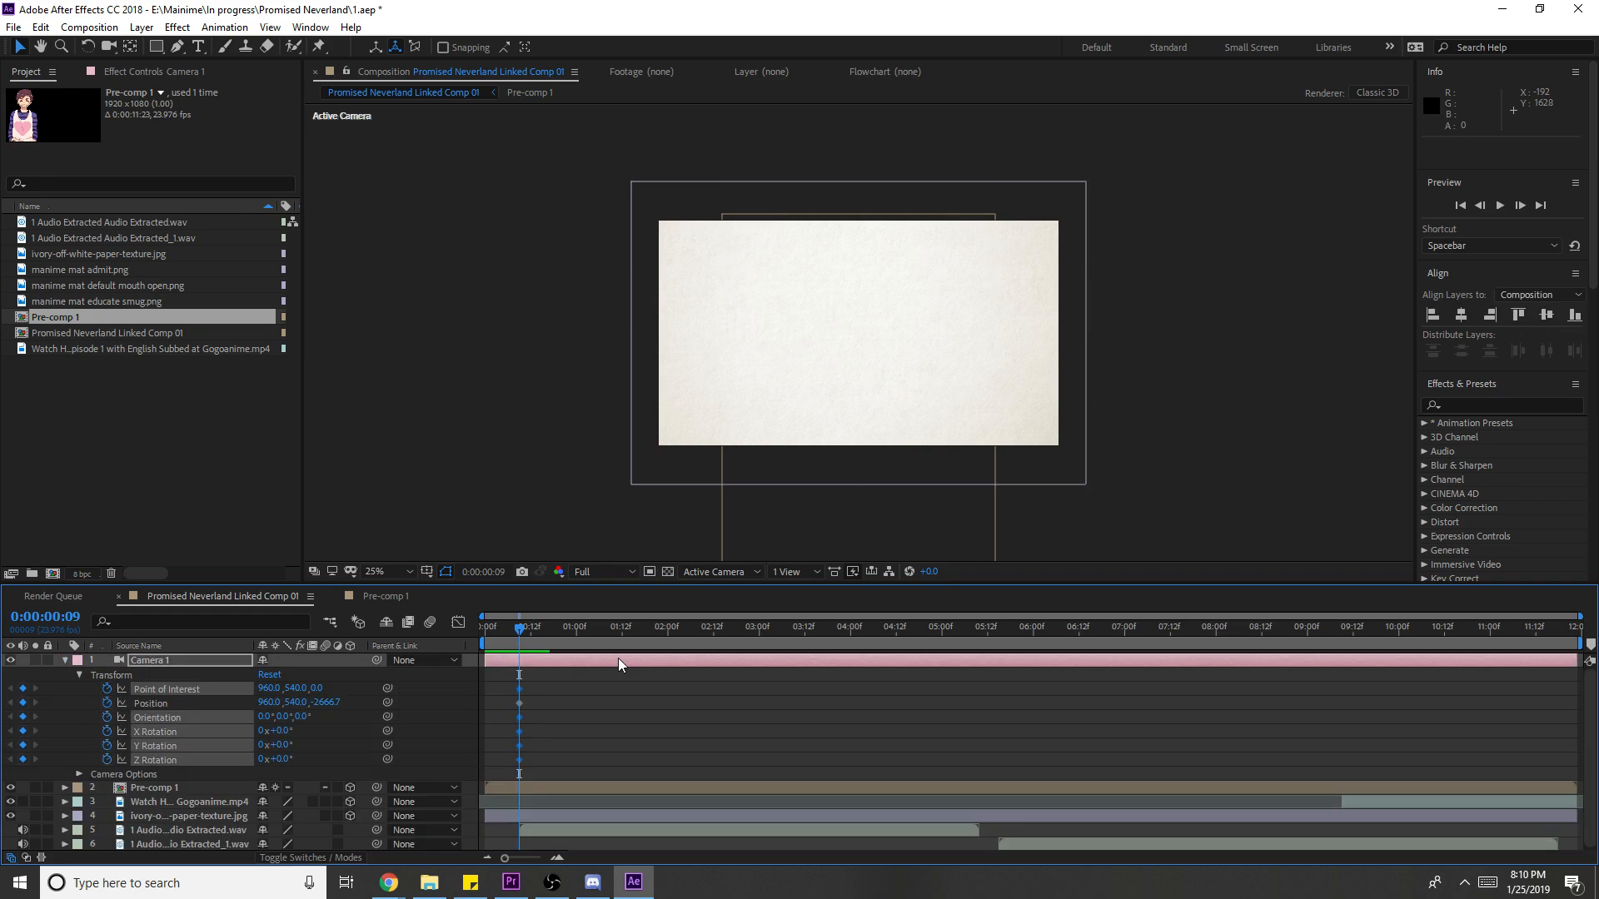
key("space")
- Dolly Camera 1 in to z -2516.5 at the end, keyframe Point of Interest, and save
key("c")
scroll(910, 413, "up", 5)
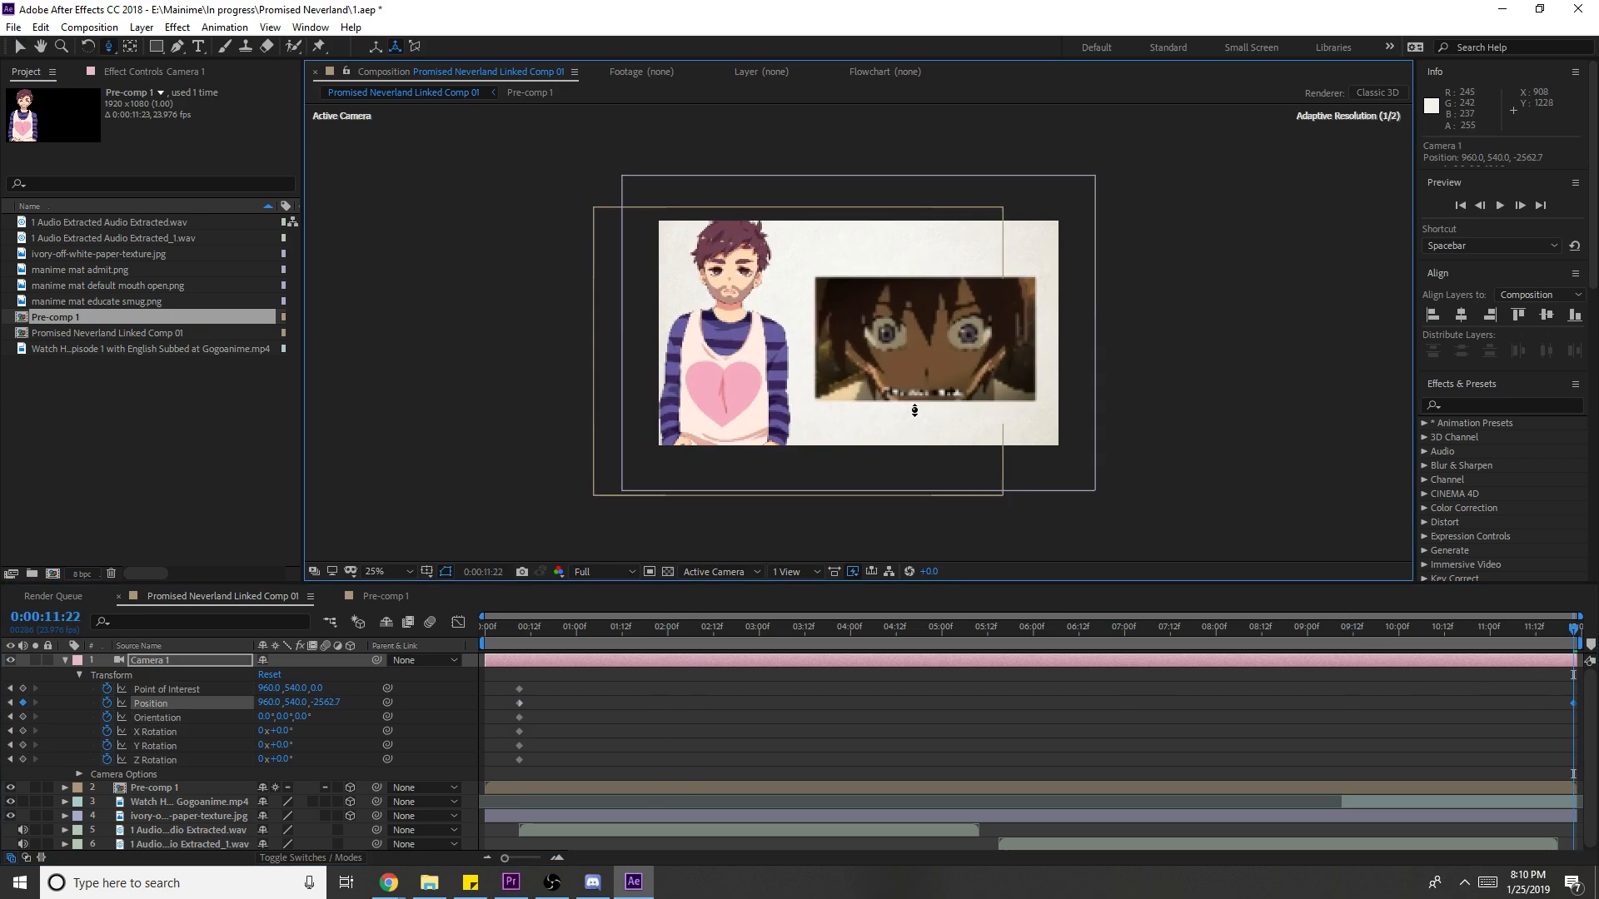
key("v")
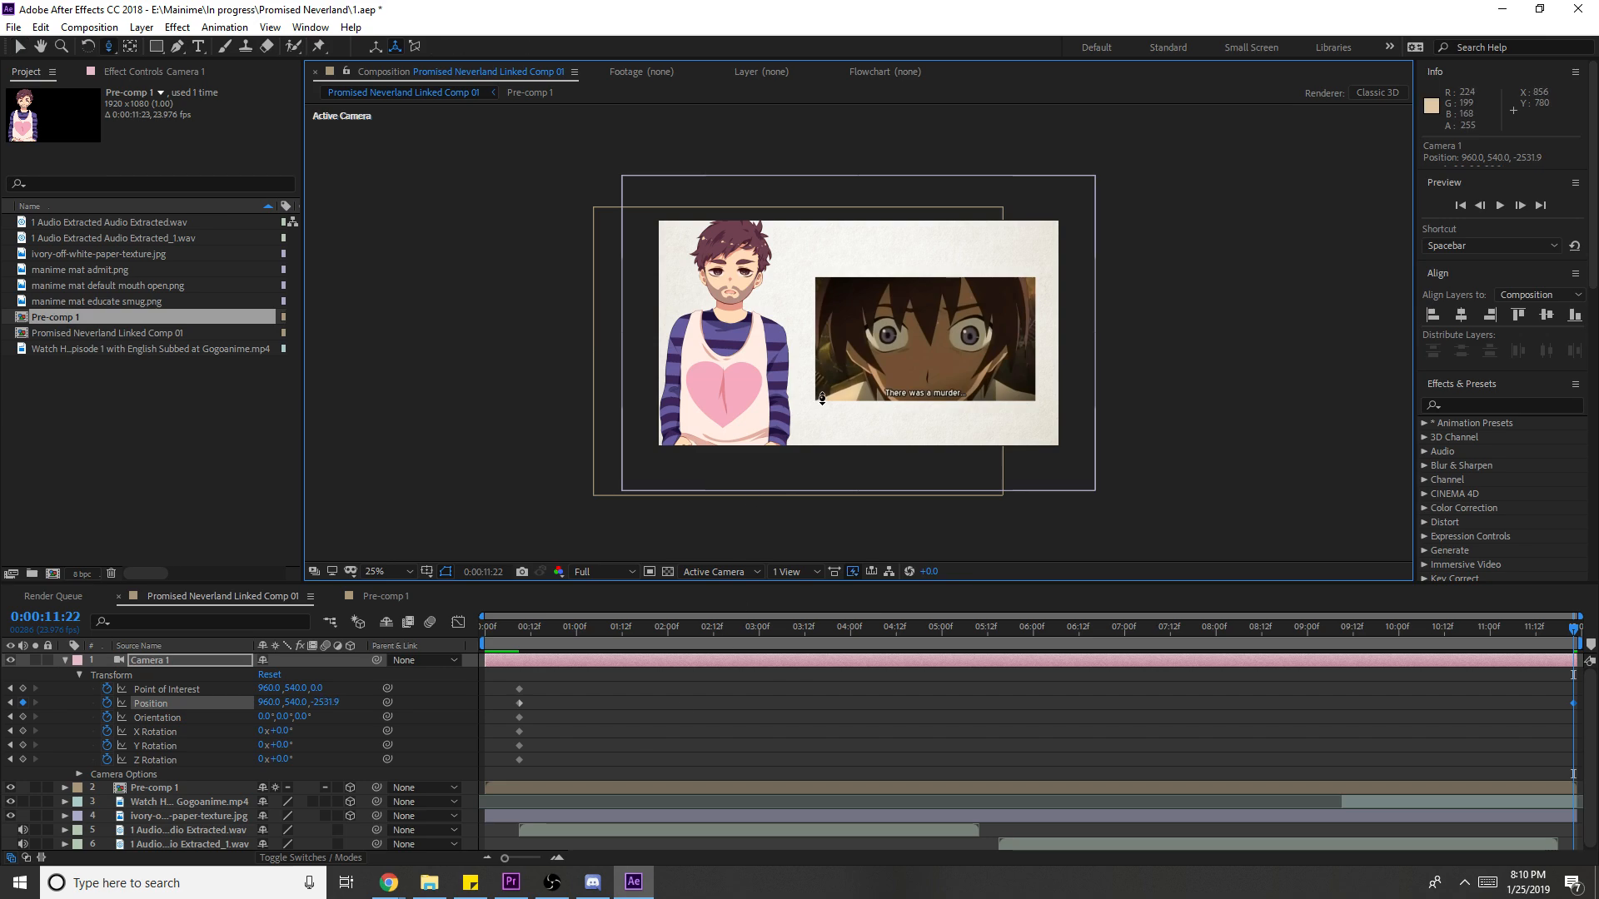
scroll(700, 492, "up", 2)
left_click(23, 688)
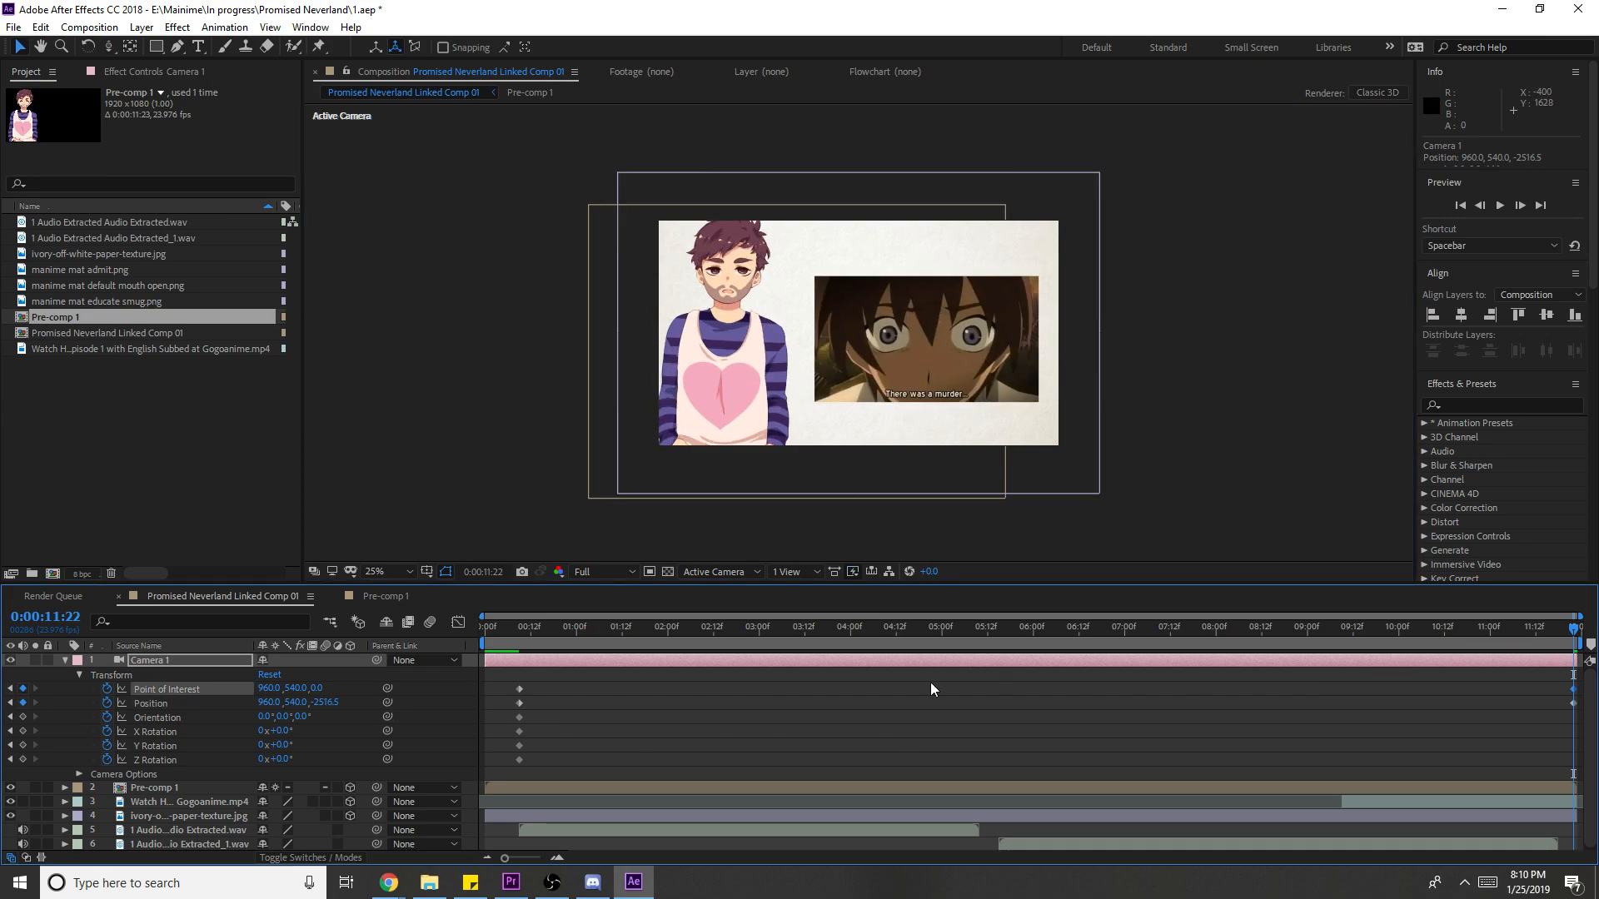
key("Home")
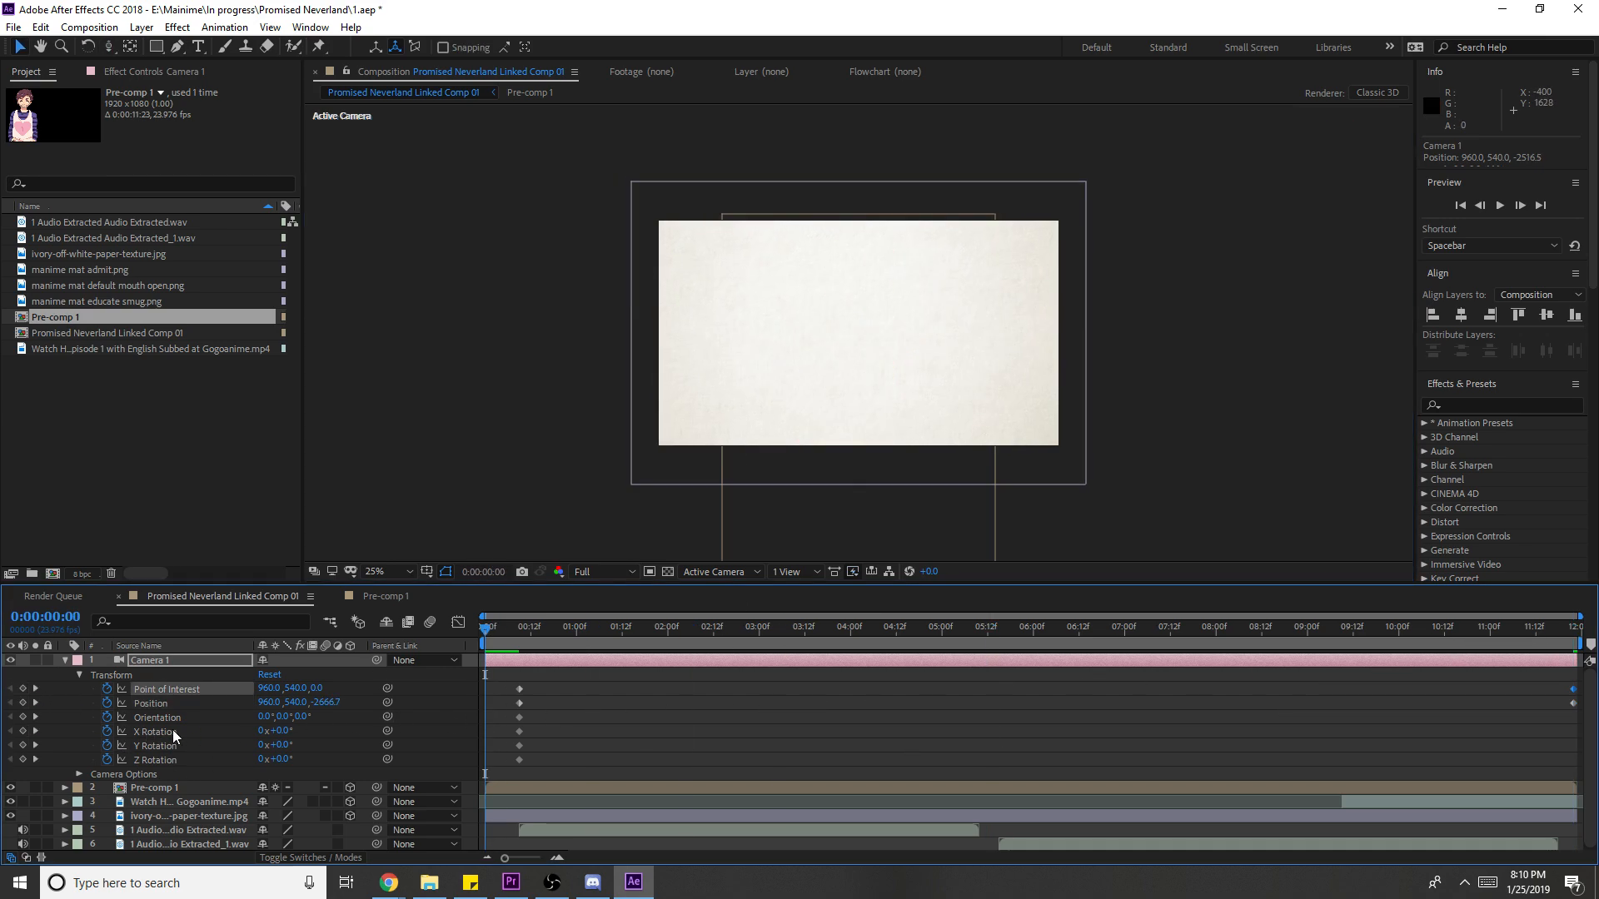
key("ctrl+s")
- Duplicate the ivory paper-texture layer and move the copy above the anime video
left_click(65, 662)
key("space")
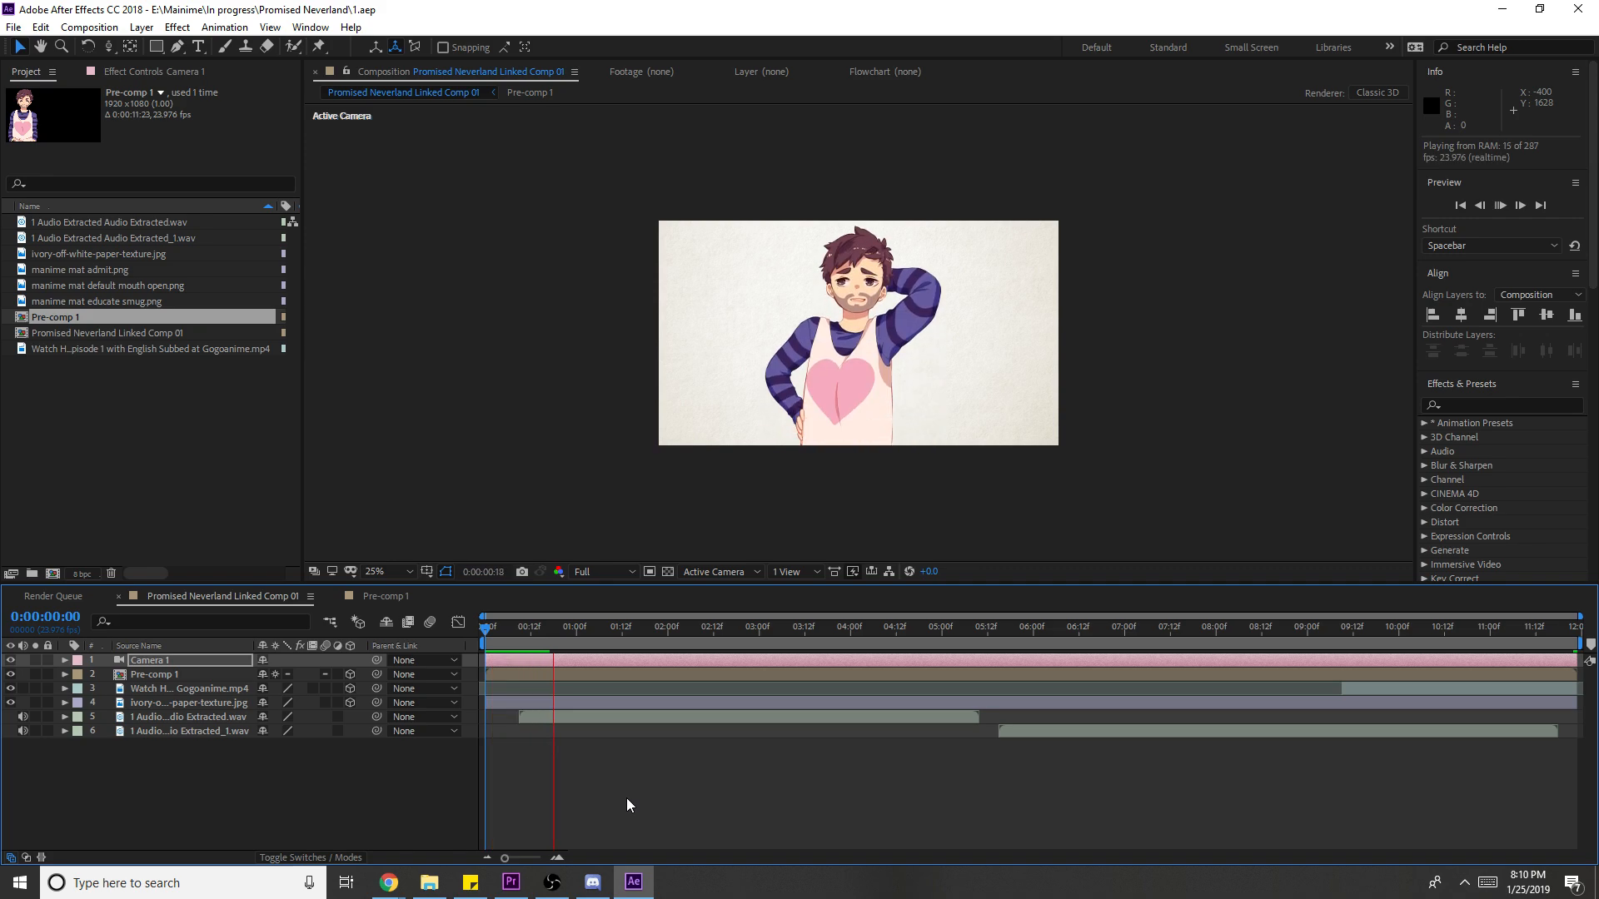
key("space")
left_click(695, 674)
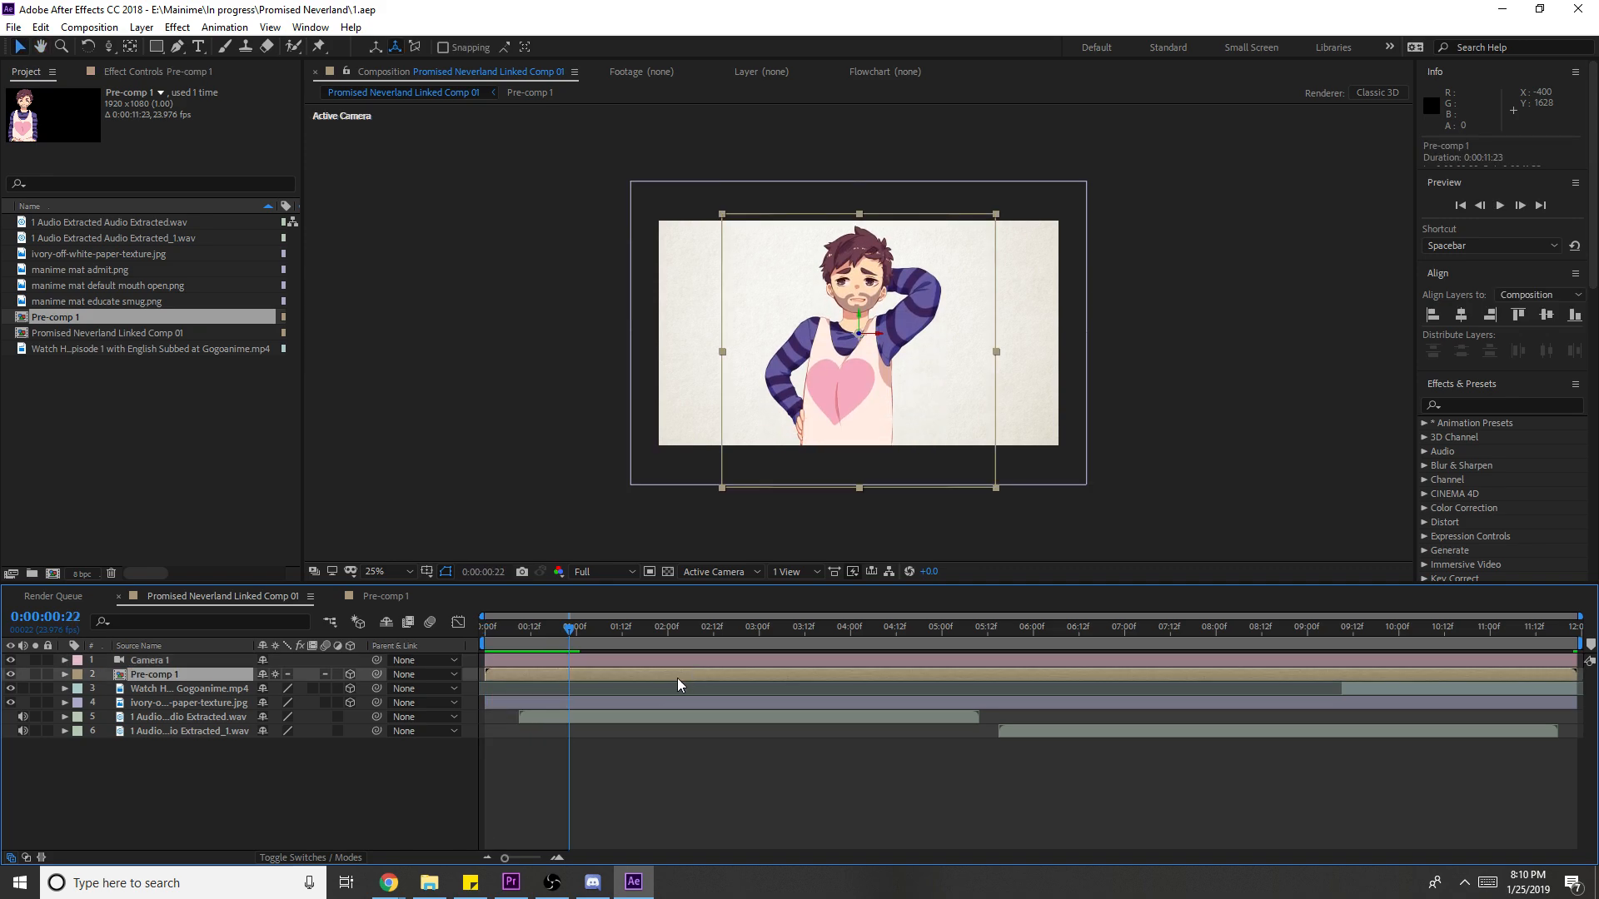
left_click(183, 702)
key("ctrl+d")
left_click_drag(183, 702, 198, 688)
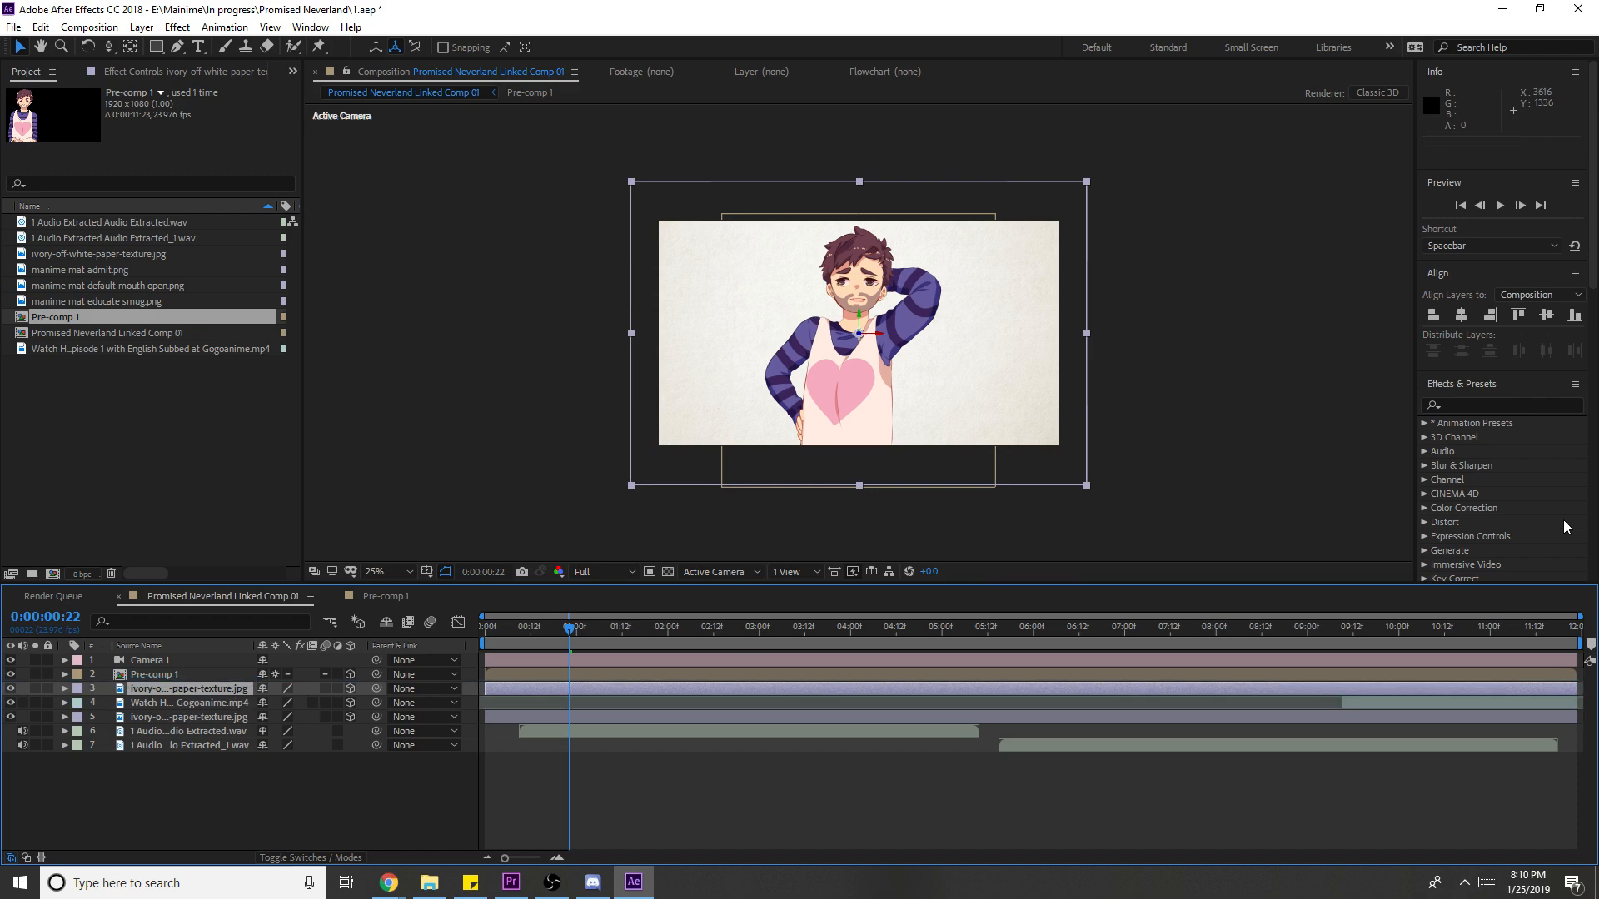
- Apply the Tritone effect to the copied paper texture
left_click(1485, 406)
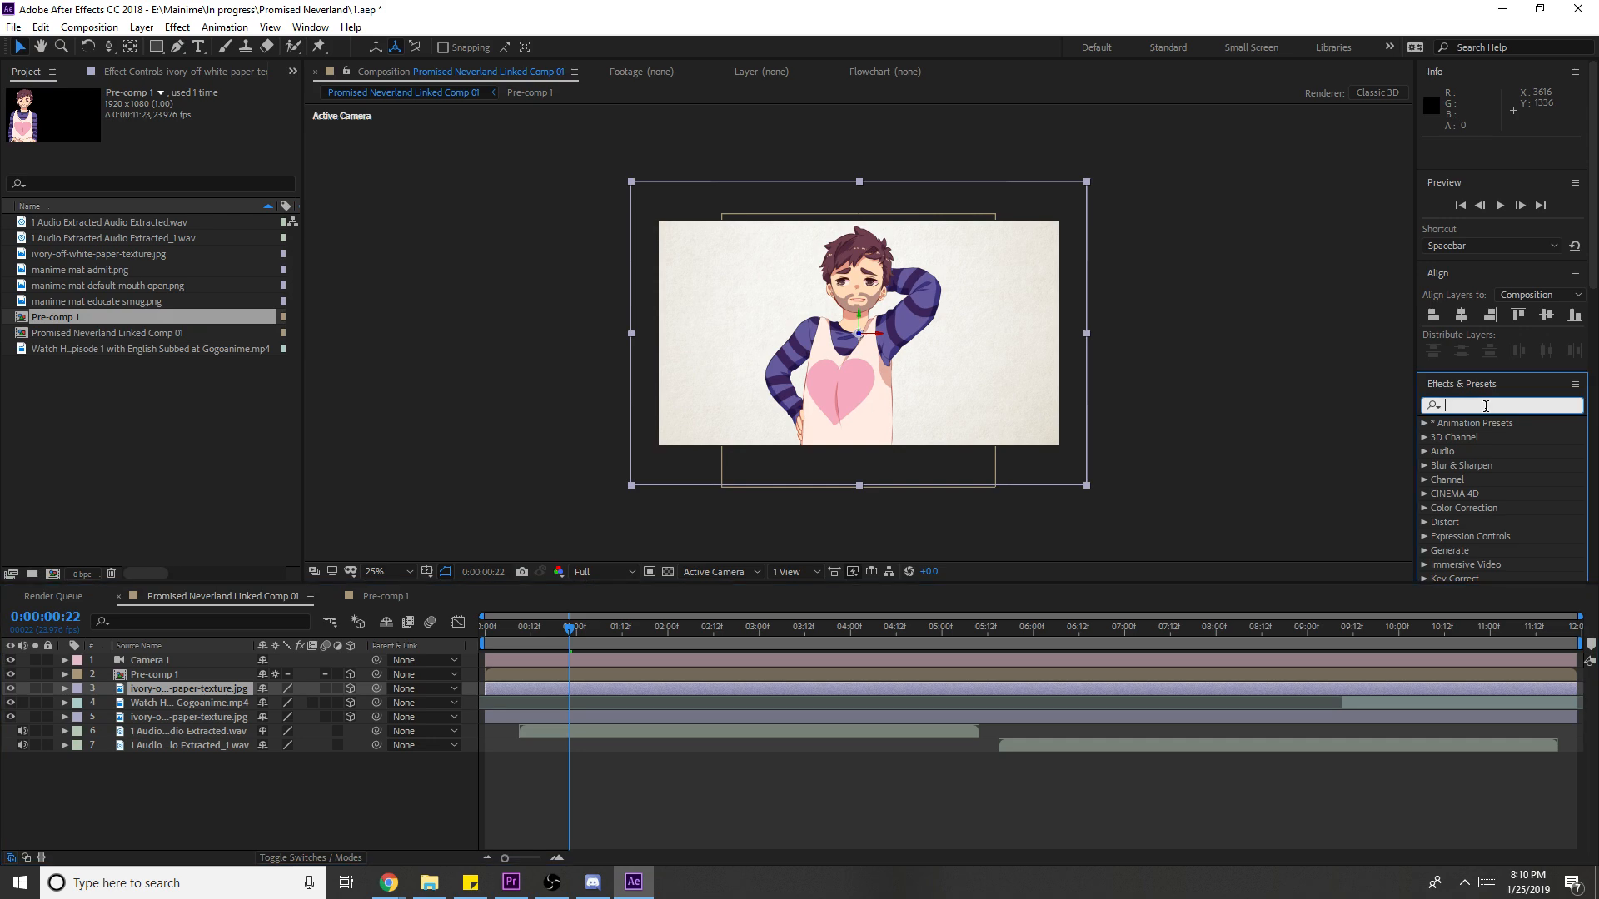
type("trit")
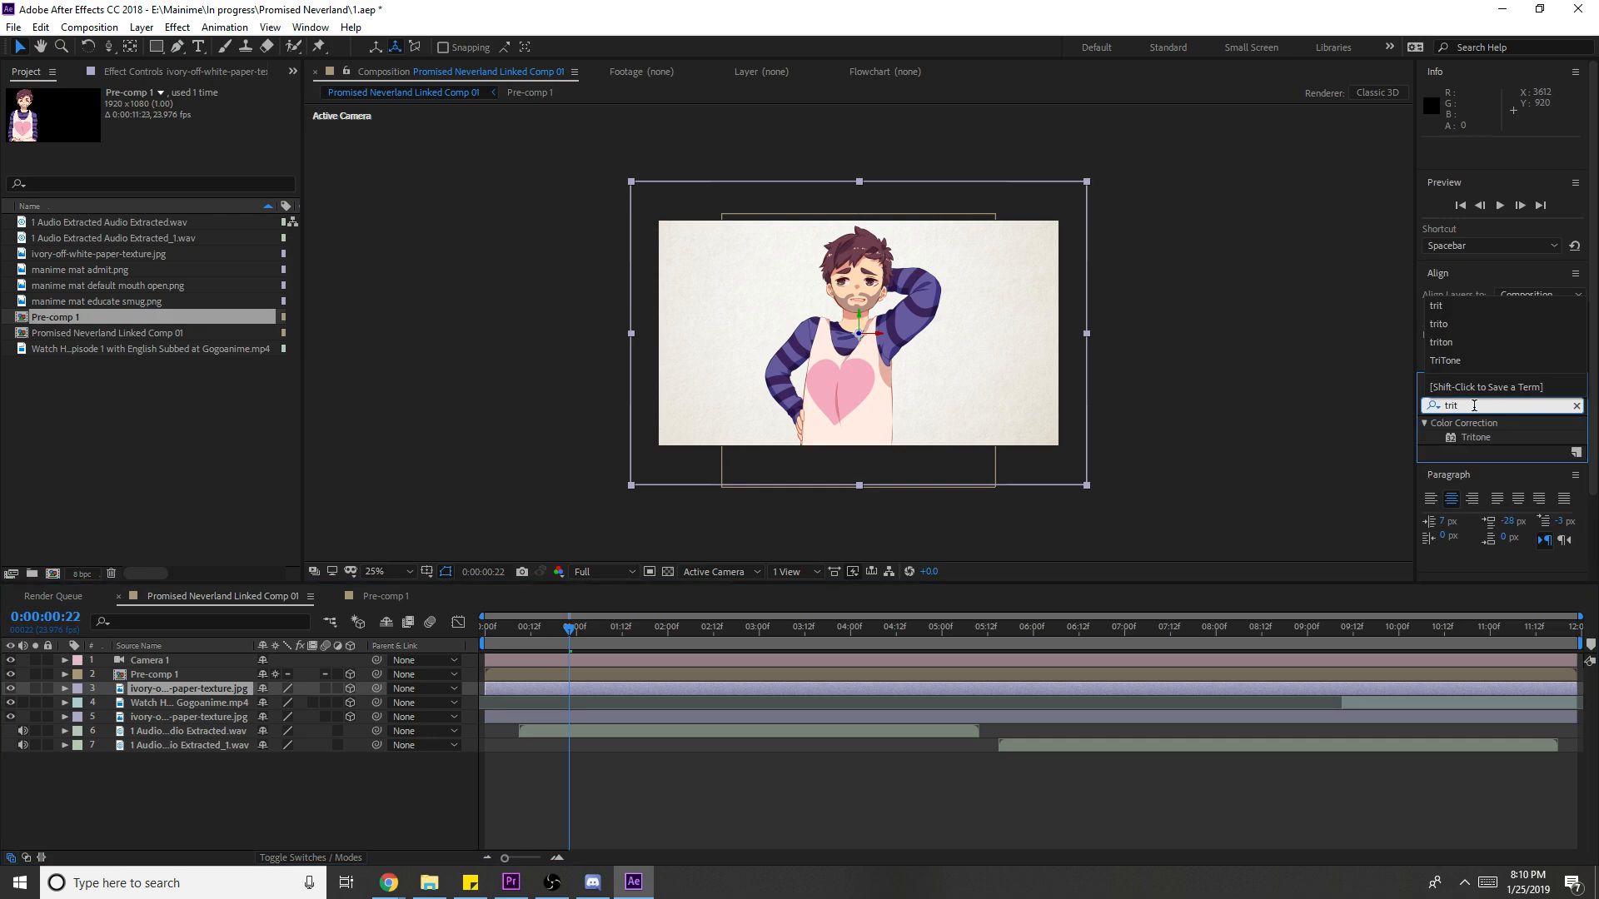
left_click(1476, 437)
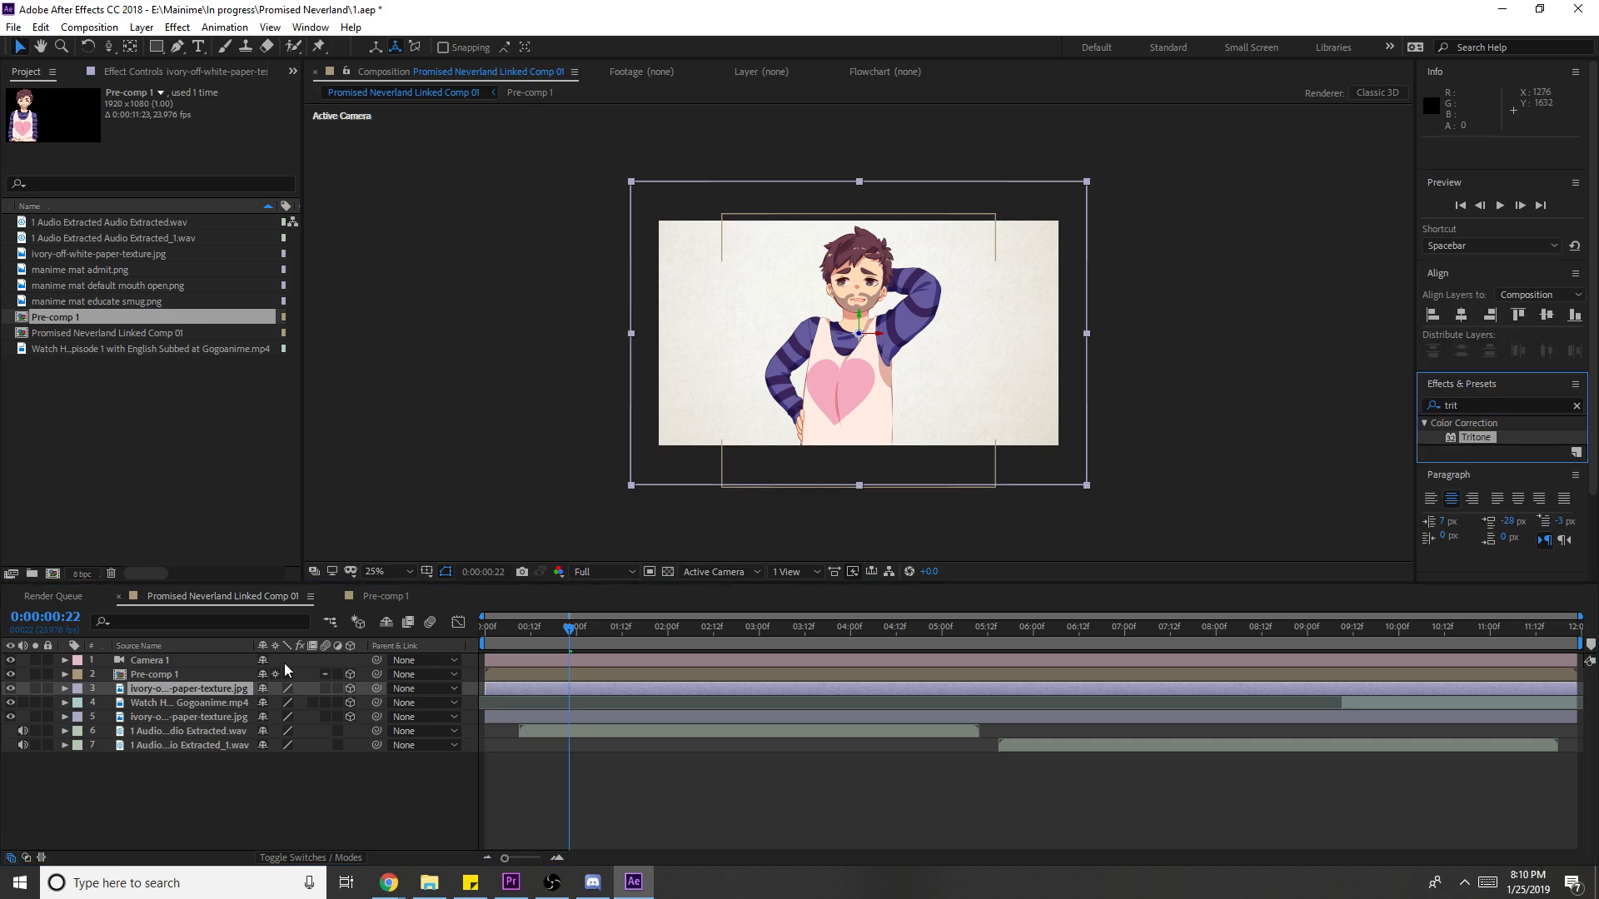
left_click_drag(1470, 439, 191, 688)
- Set the Tritone highlights to pale blue and the midtones to deep blue
left_click(173, 123)
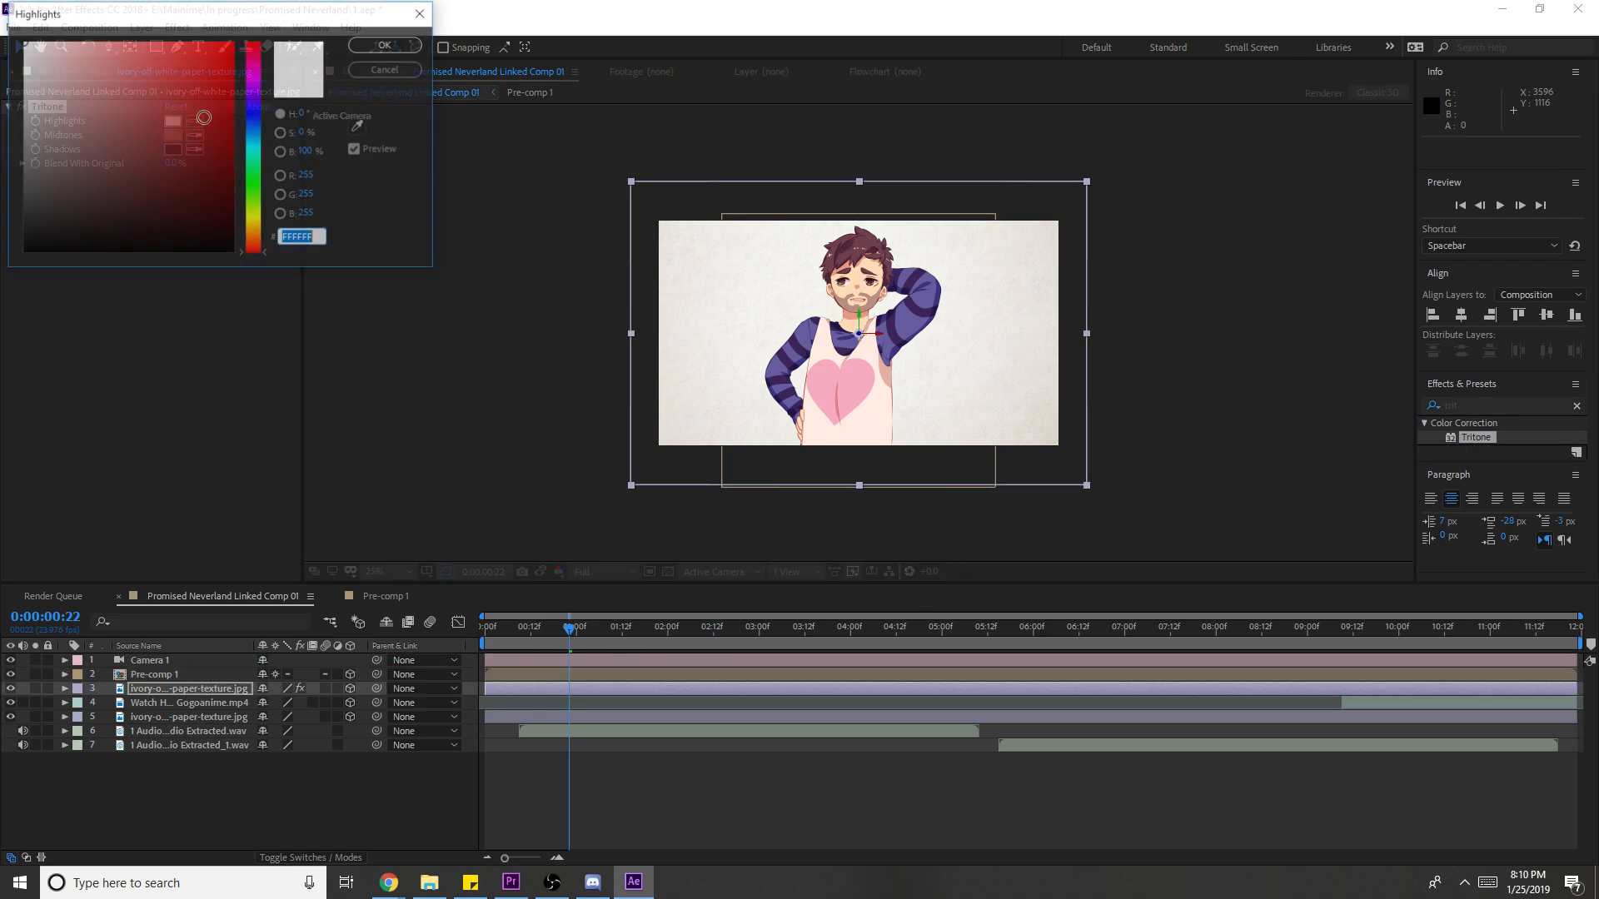
left_click(253, 121)
left_click_drag(92, 50, 87, 23)
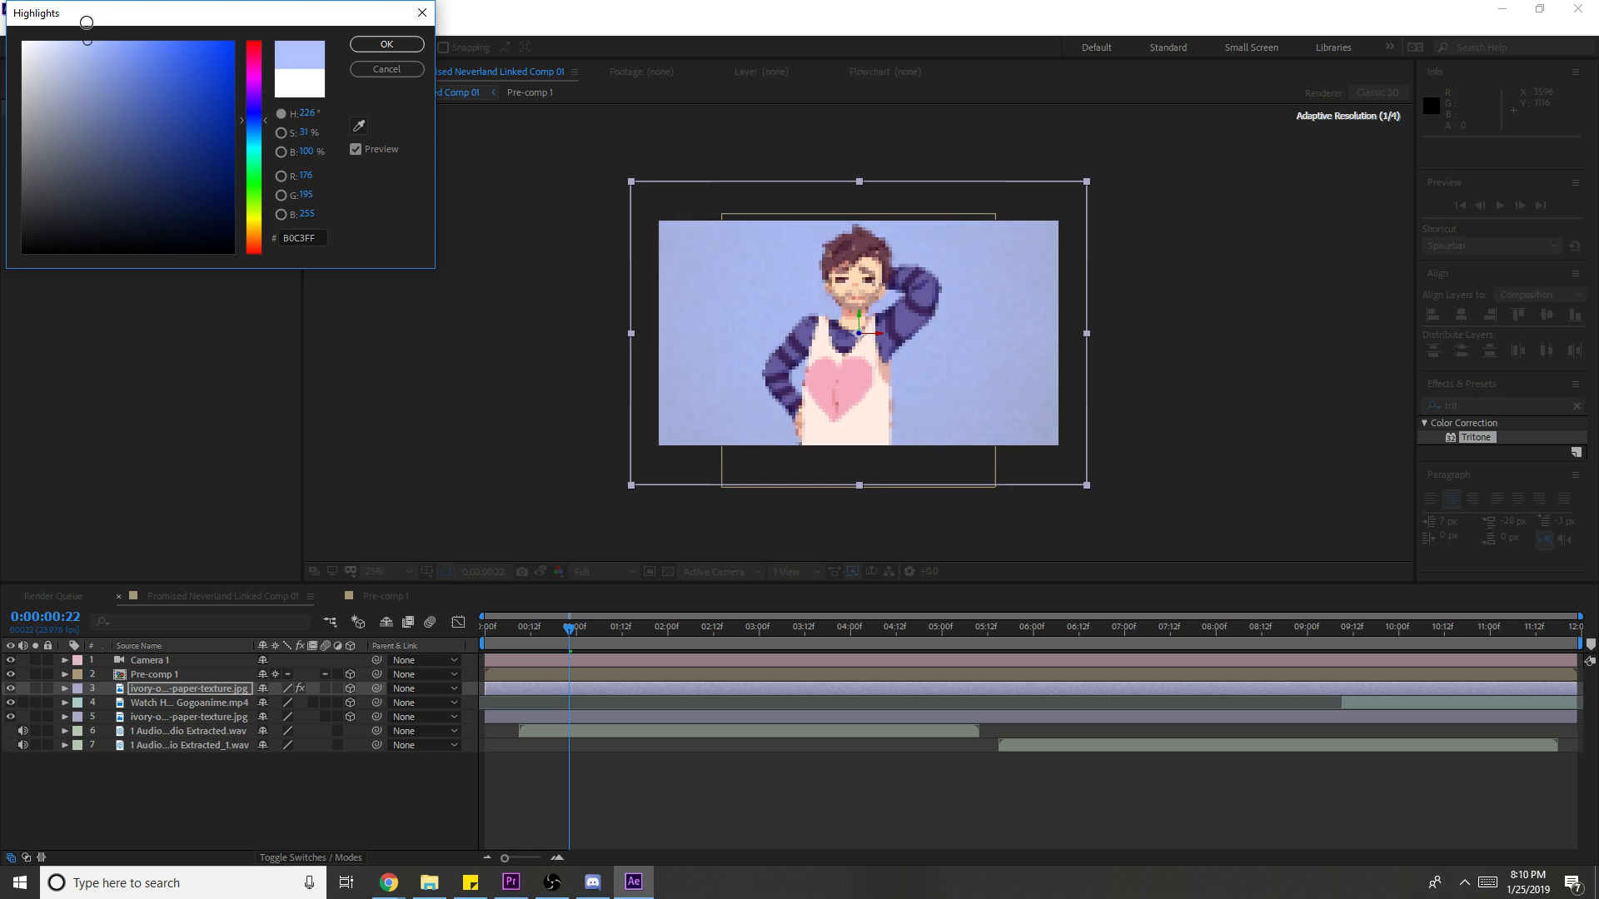
left_click(387, 44)
left_click(178, 137)
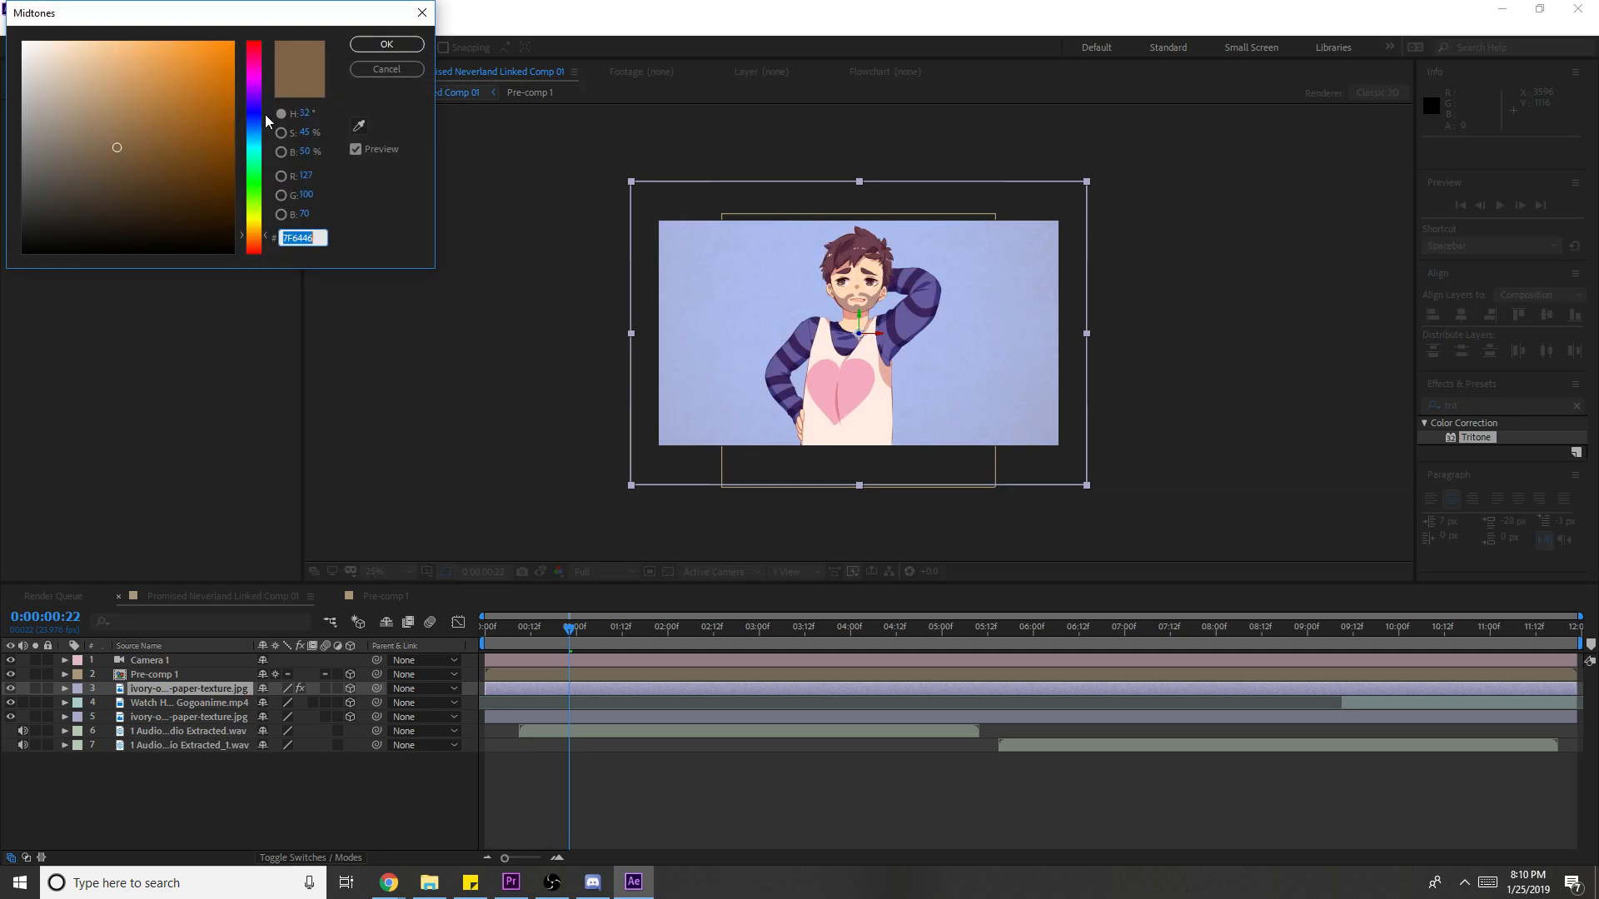
left_click(264, 115)
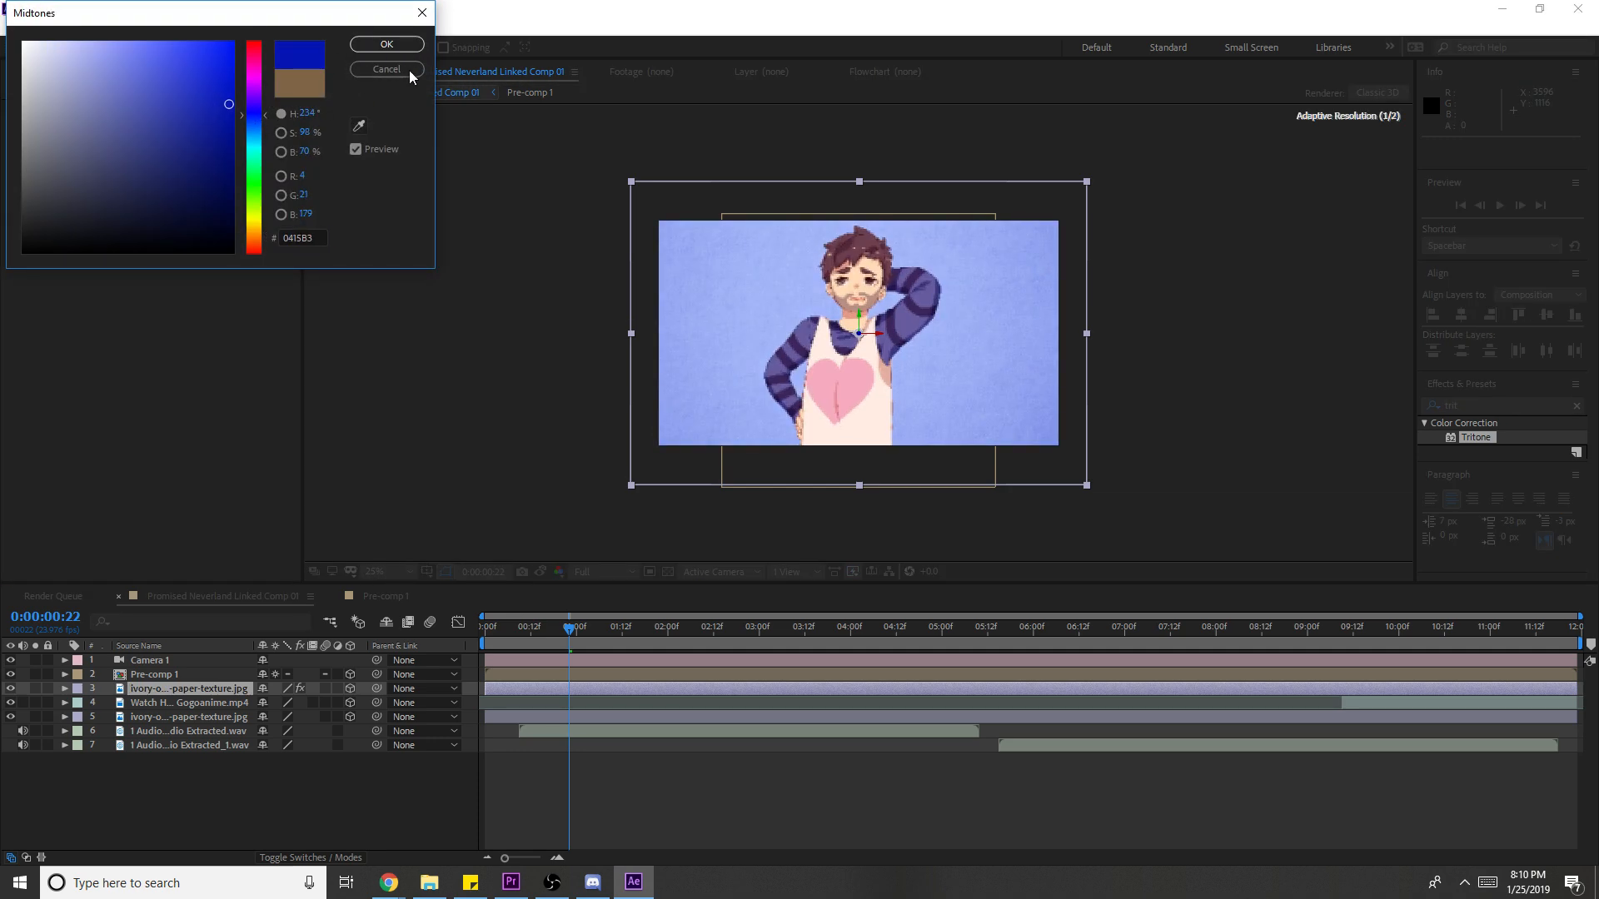
left_click(389, 45)
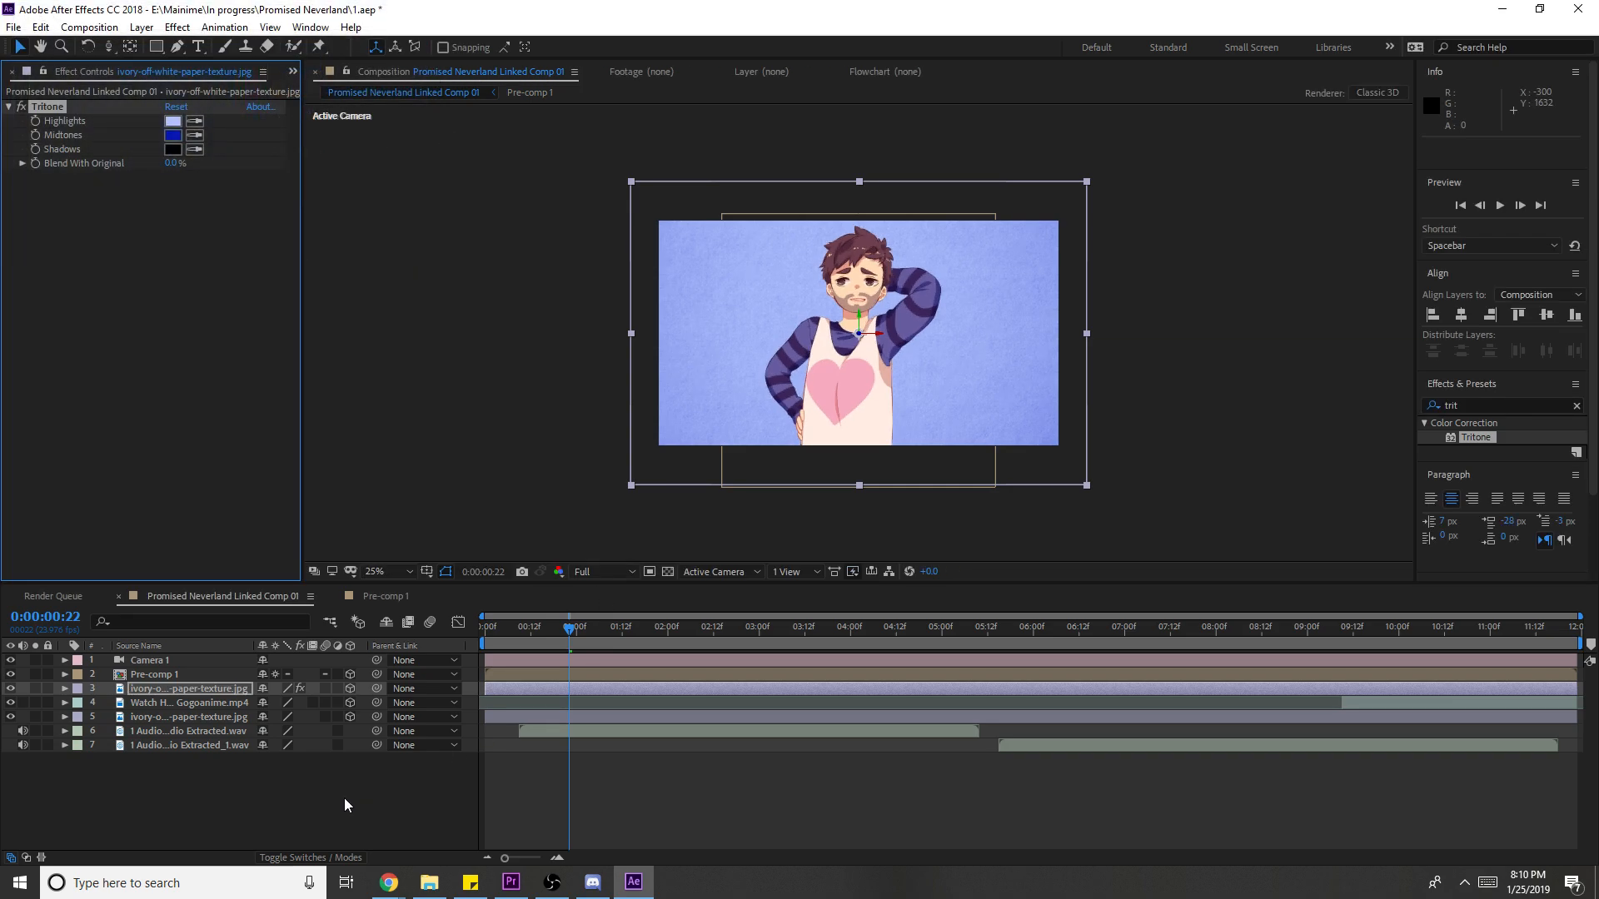
- Matte the tinted texture to Pre-comp 1's alpha and paste a visible copy of Pre-comp 1
left_click(310, 858)
left_click(352, 688)
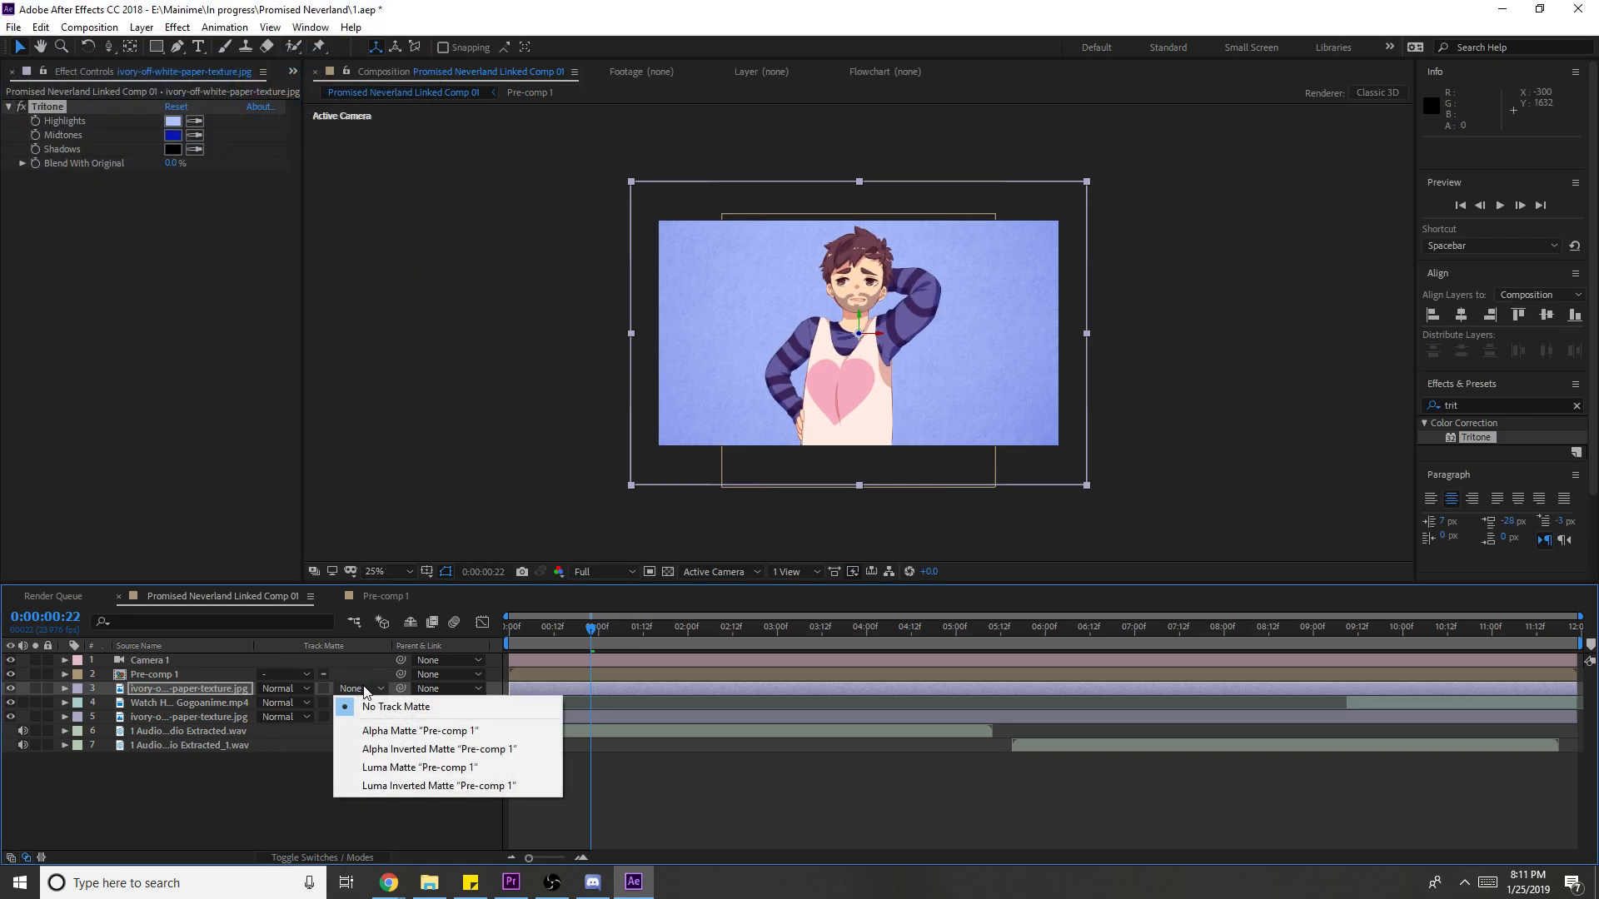
left_click(388, 729)
left_click(166, 676)
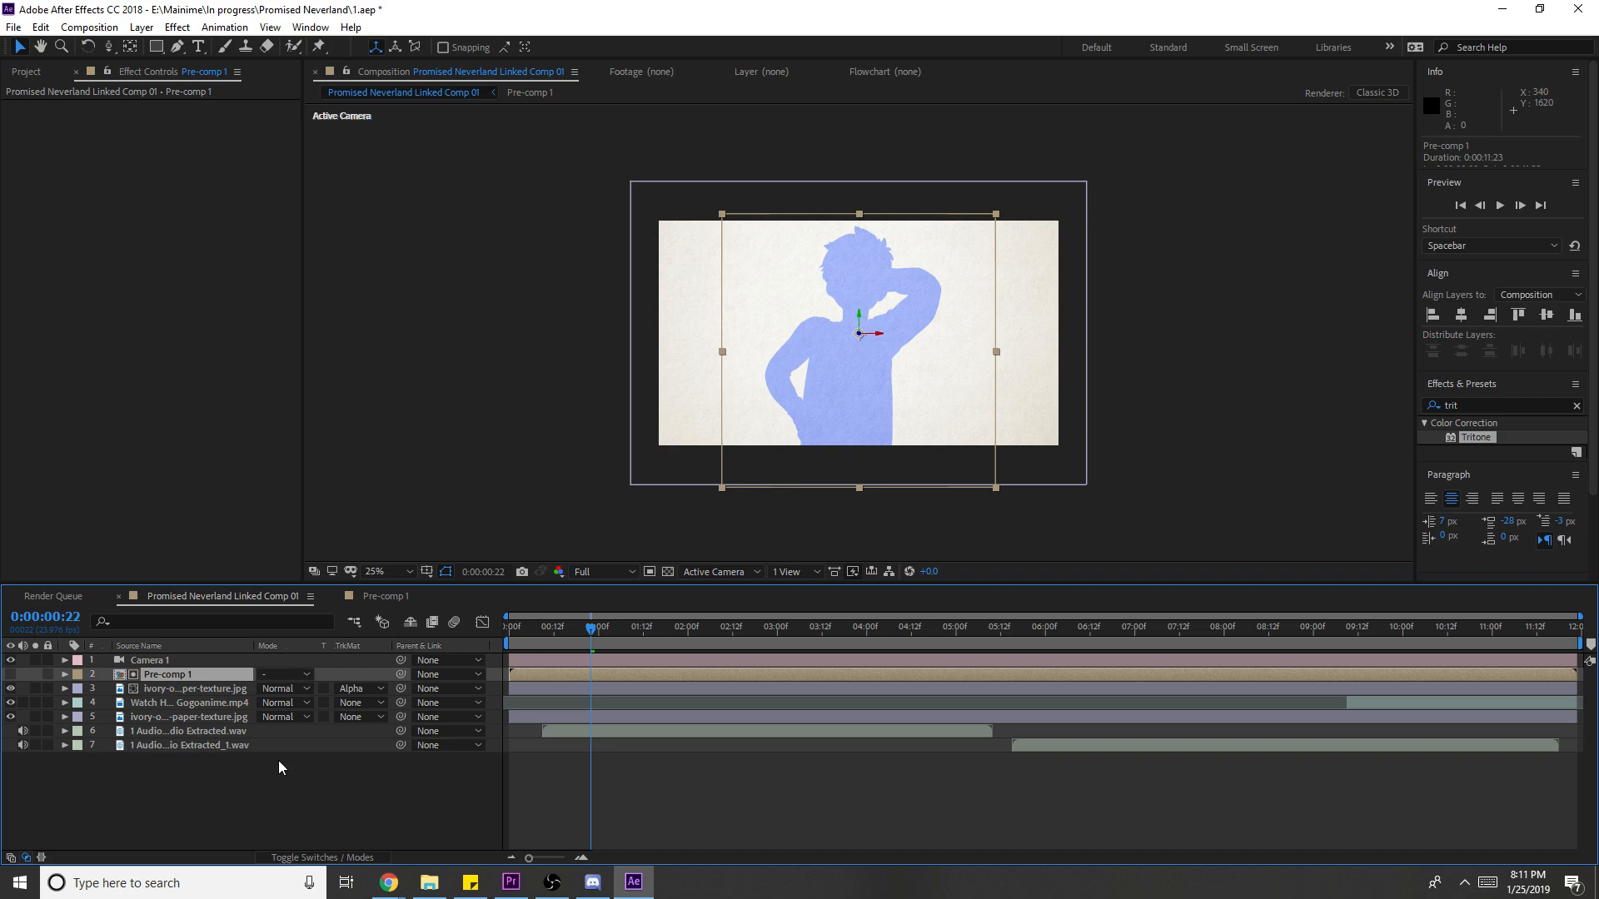
key("ctrl+v")
left_click(12, 672)
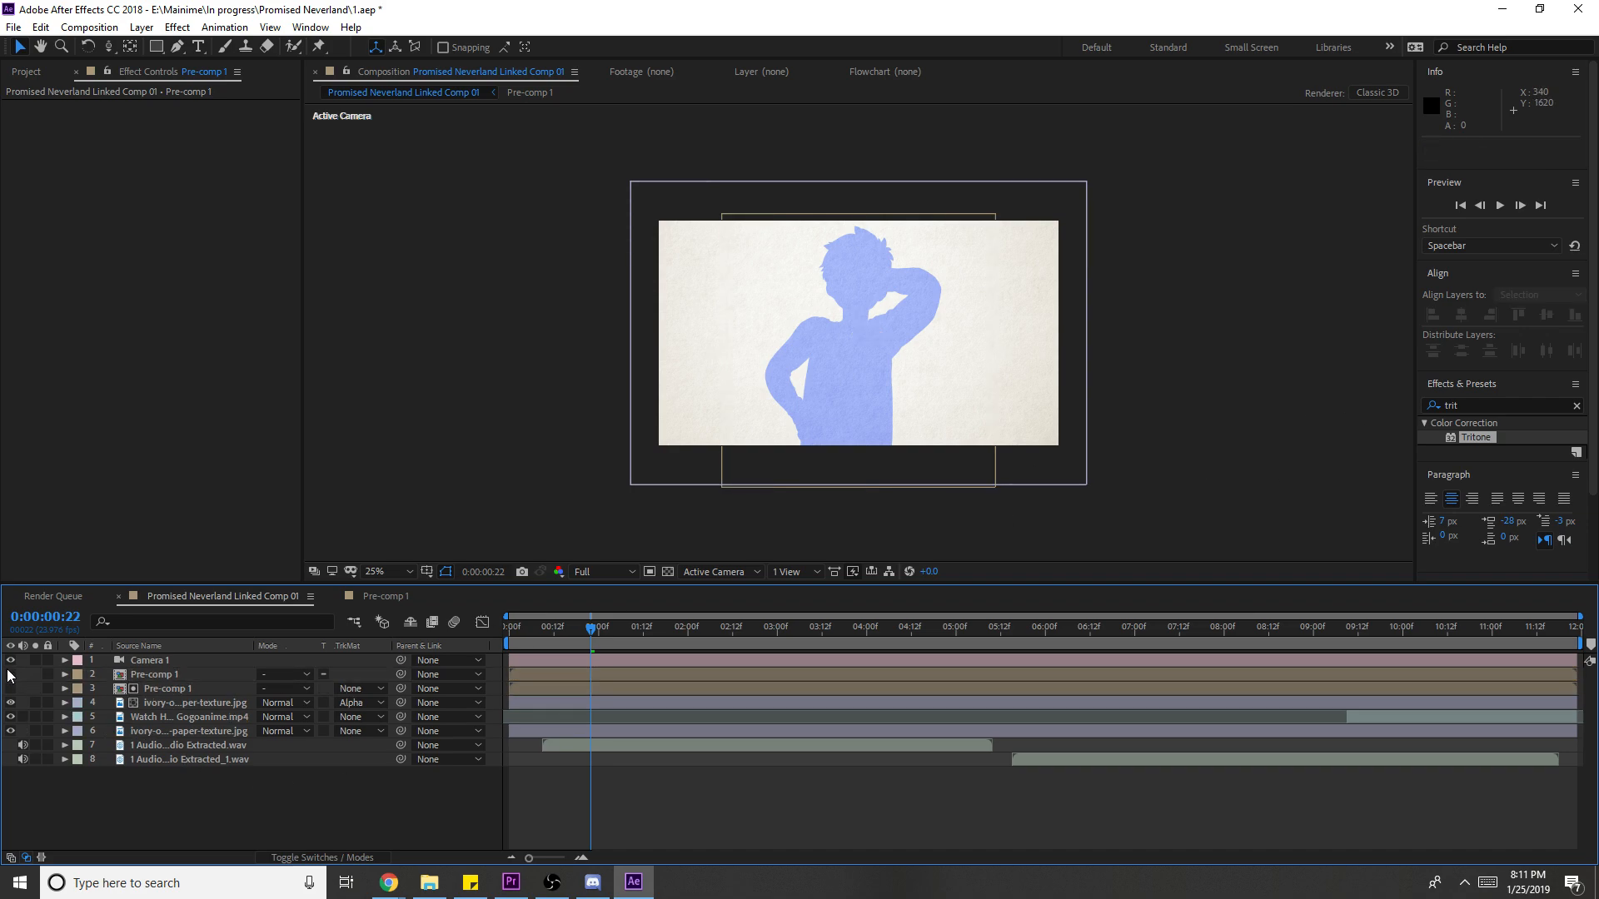
- Apply Simple Choker to the Pre-comp 1 matte copy with Choke Matte -64.00
double_click(1458, 405)
key("BackSpace")
type("chok")
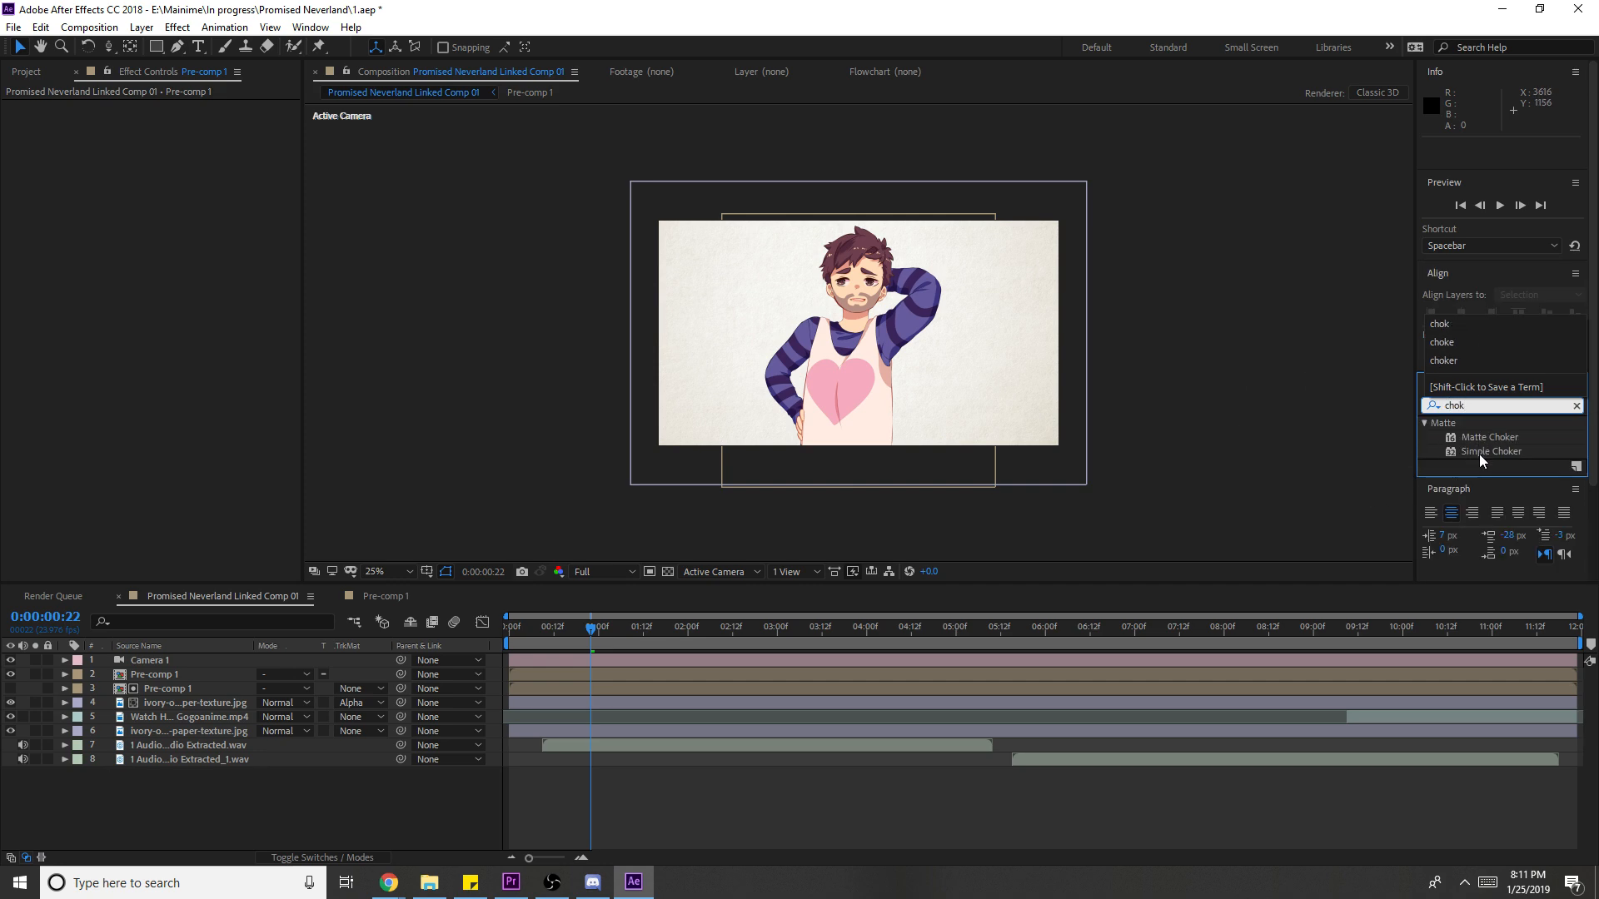
left_click_drag(1479, 453, 147, 683)
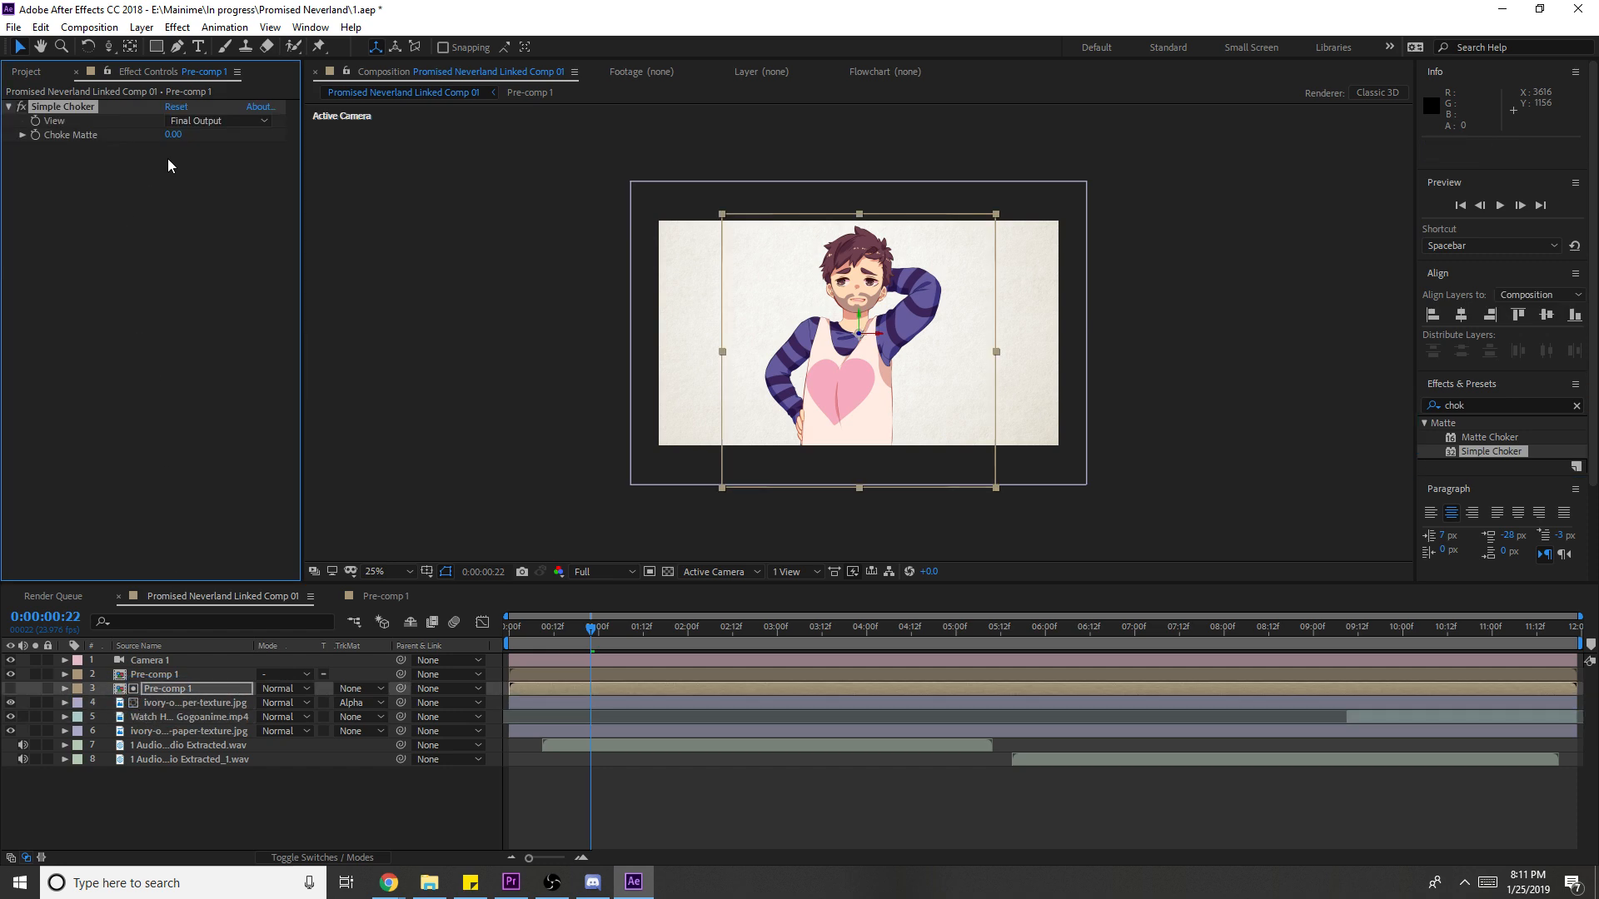
left_click_drag(176, 138, 83, 167)
left_click_drag(175, 136, 74, 139)
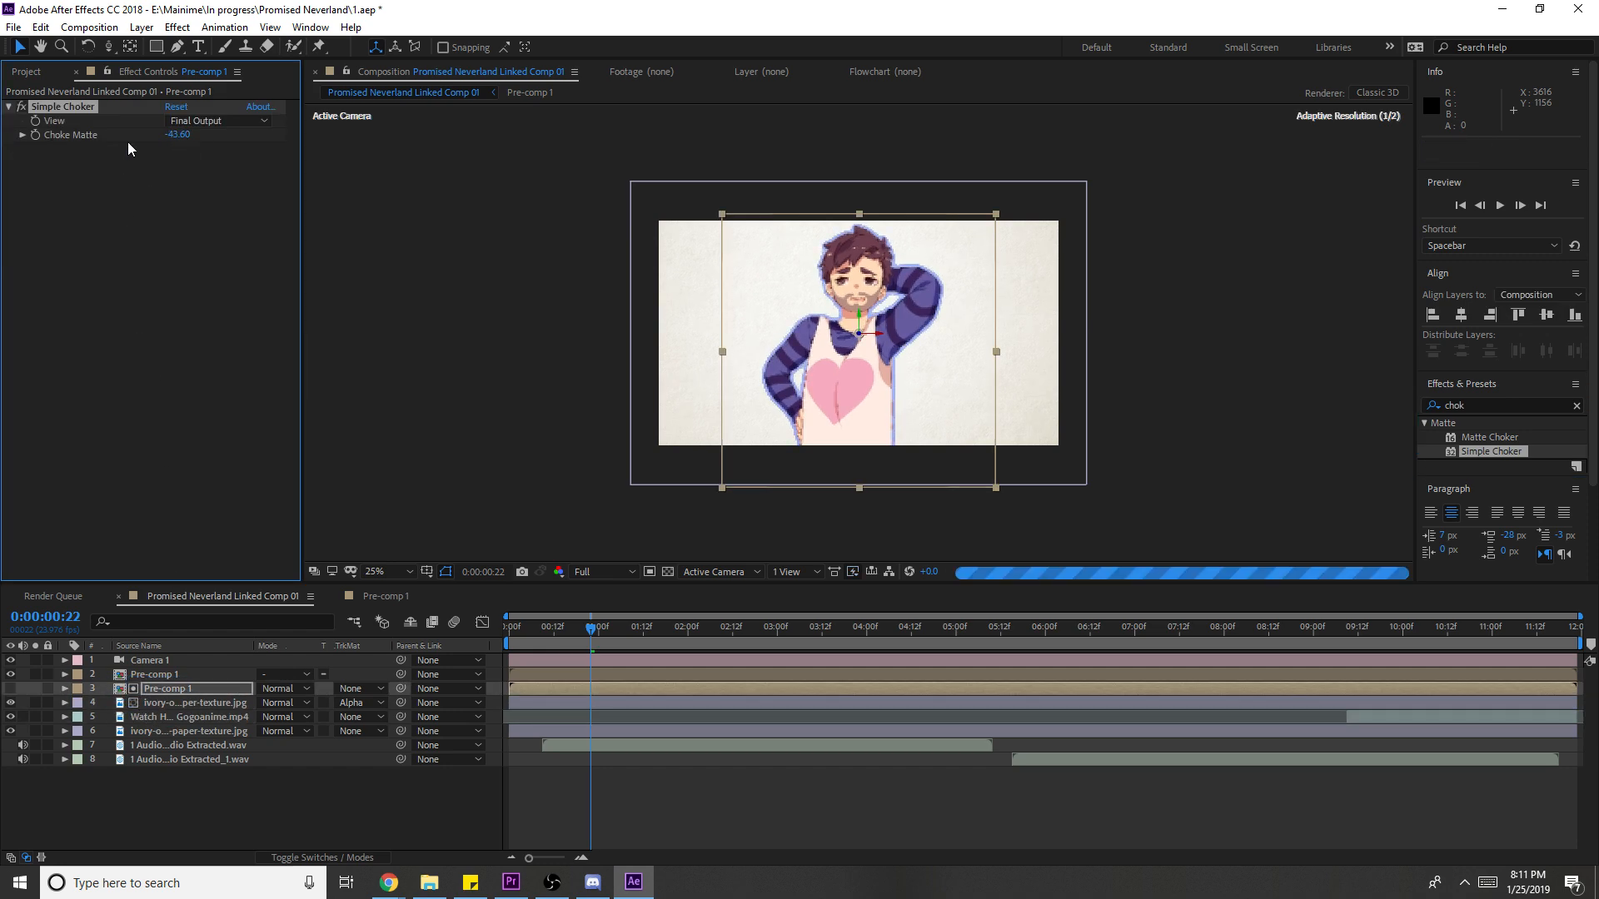
left_click_drag(187, 141, 253, 210)
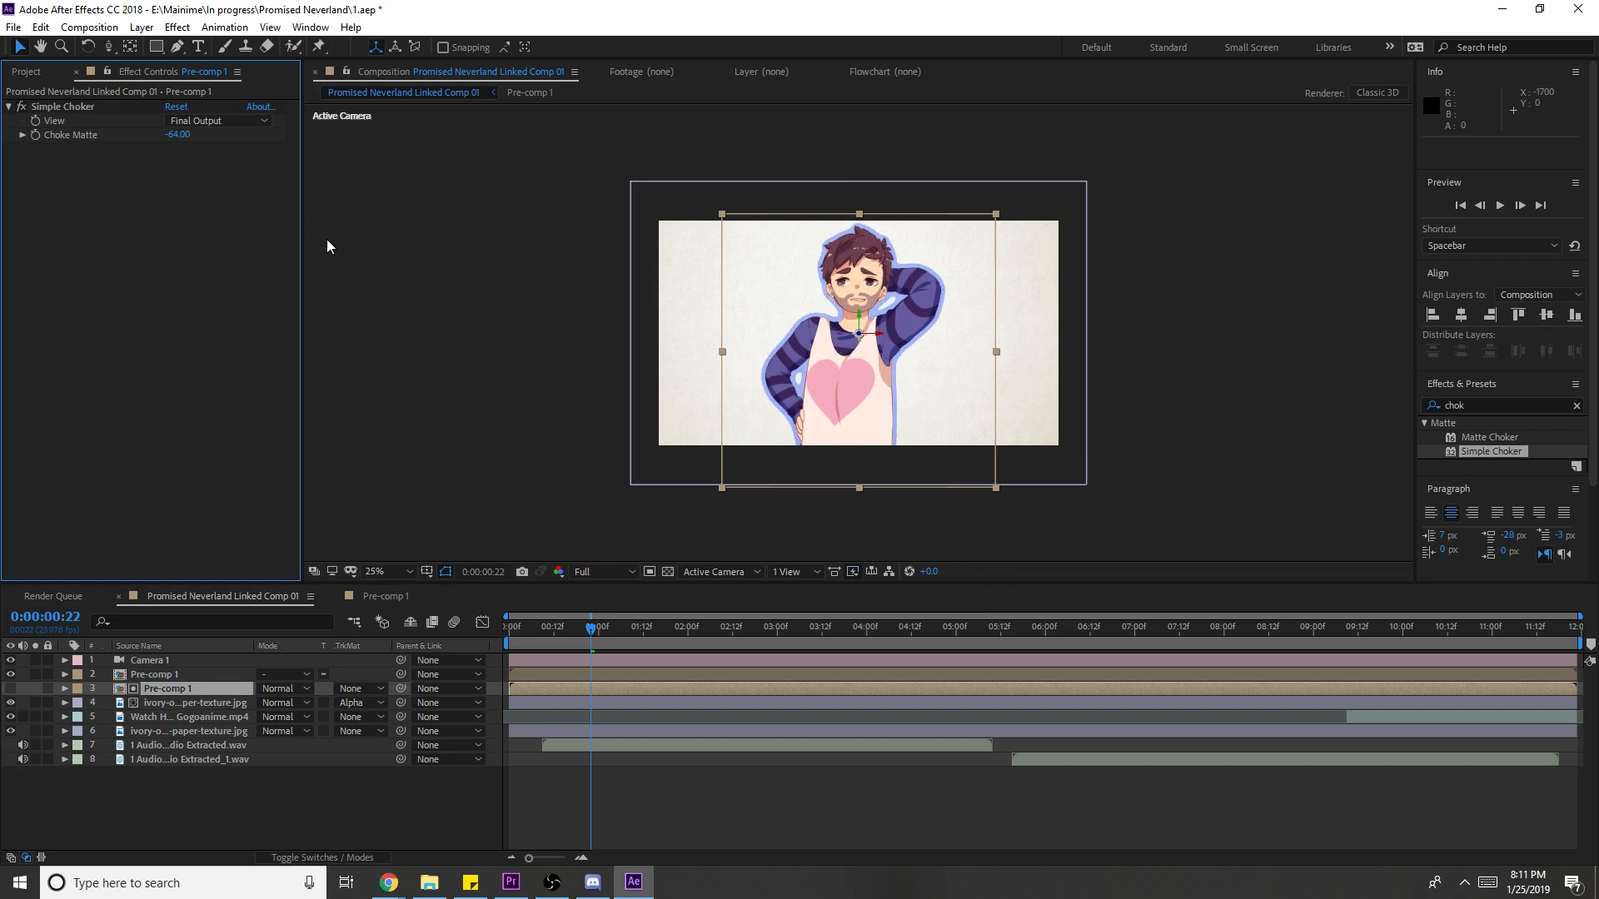
left_click(499, 425)
left_click(1436, 637)
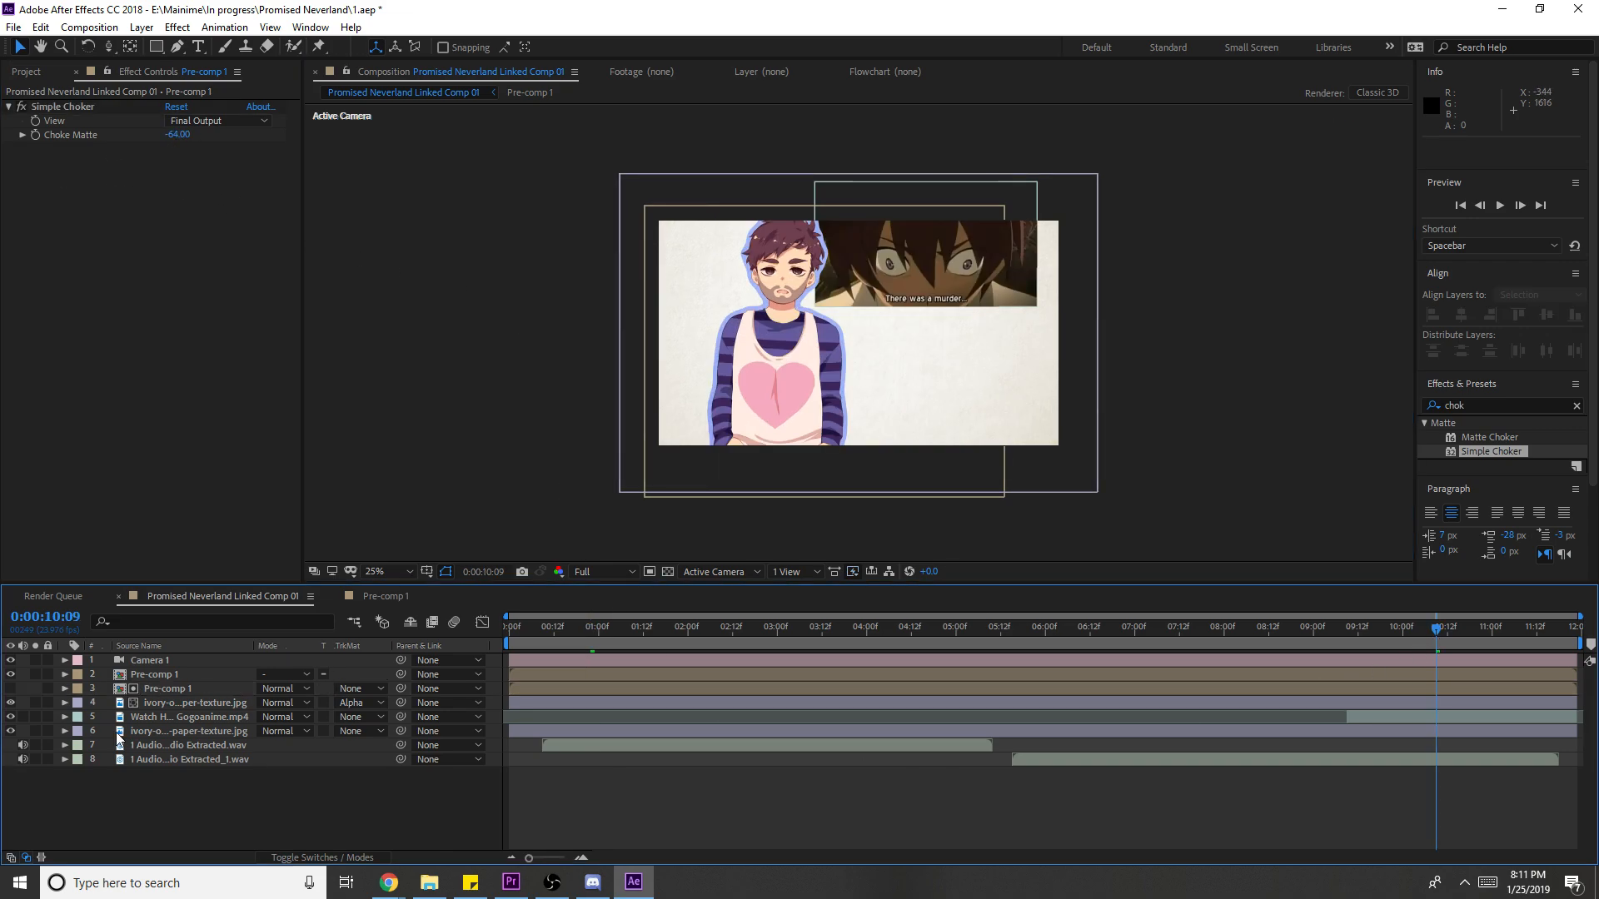
- Duplicate the blue-tinted texture and the anime video layer, moving the texture copy lower
left_click(176, 689)
left_click(173, 698)
key("ctrl+d")
mouse_move(172, 702)
left_mouse_down()
mouse_move(177, 774)
mouse_move(197, 729)
mouse_move(175, 731)
left_mouse_up()
left_click(207, 717)
key("ctrl+d")
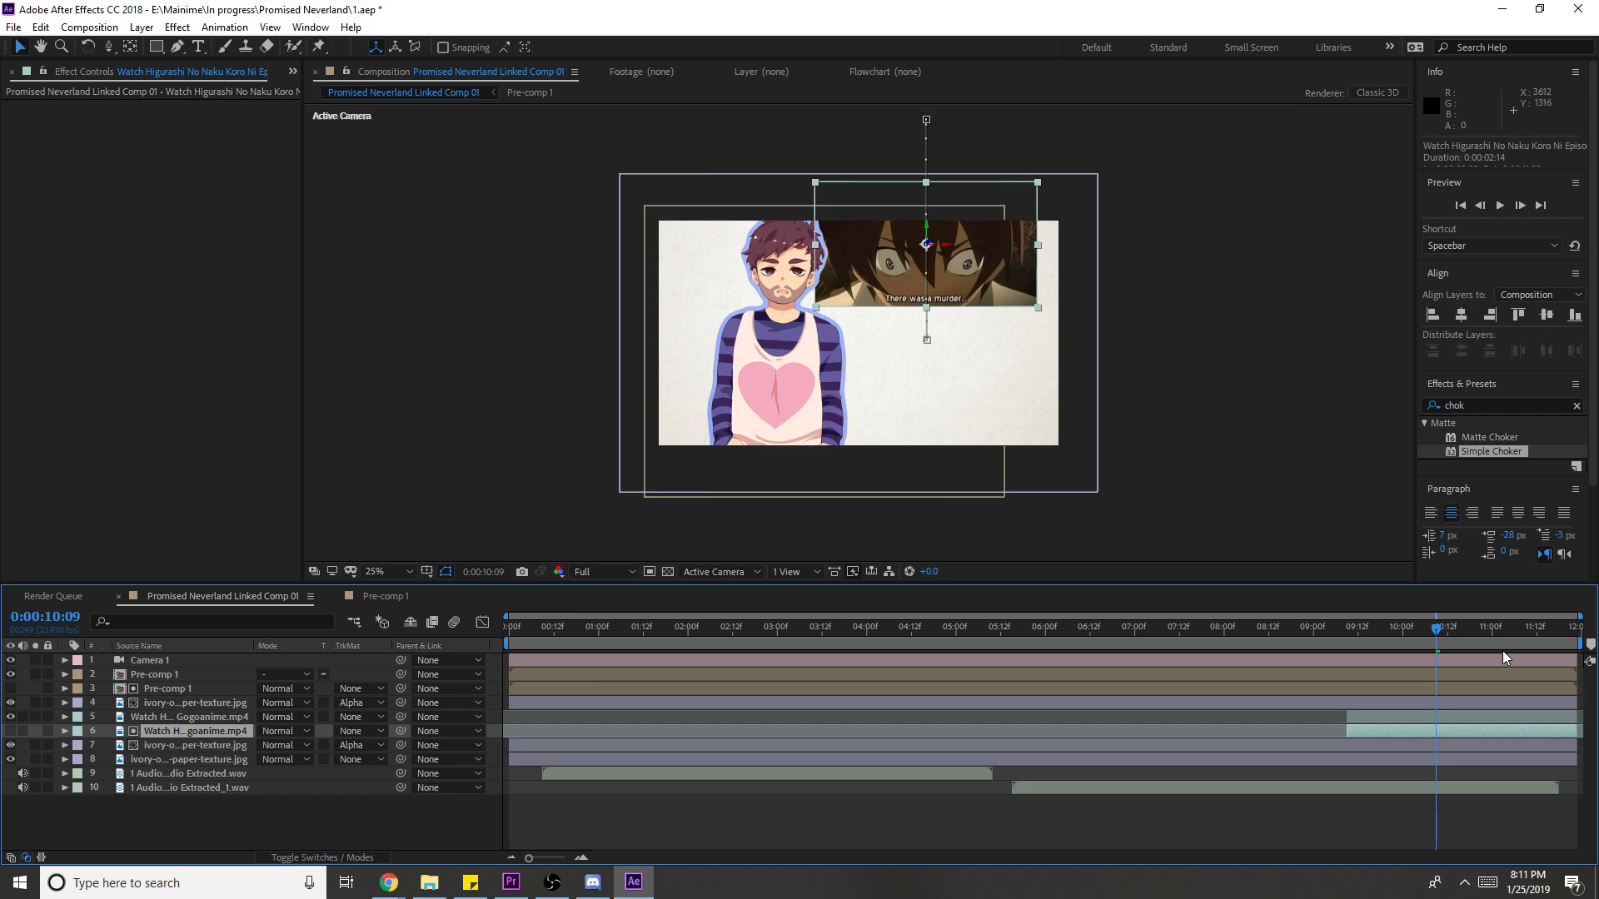
- Apply Simple Choker at -22.30 to the video copy and slightly resize the clip inset
left_click(1503, 638)
left_click_drag(1516, 452, 1493, 732)
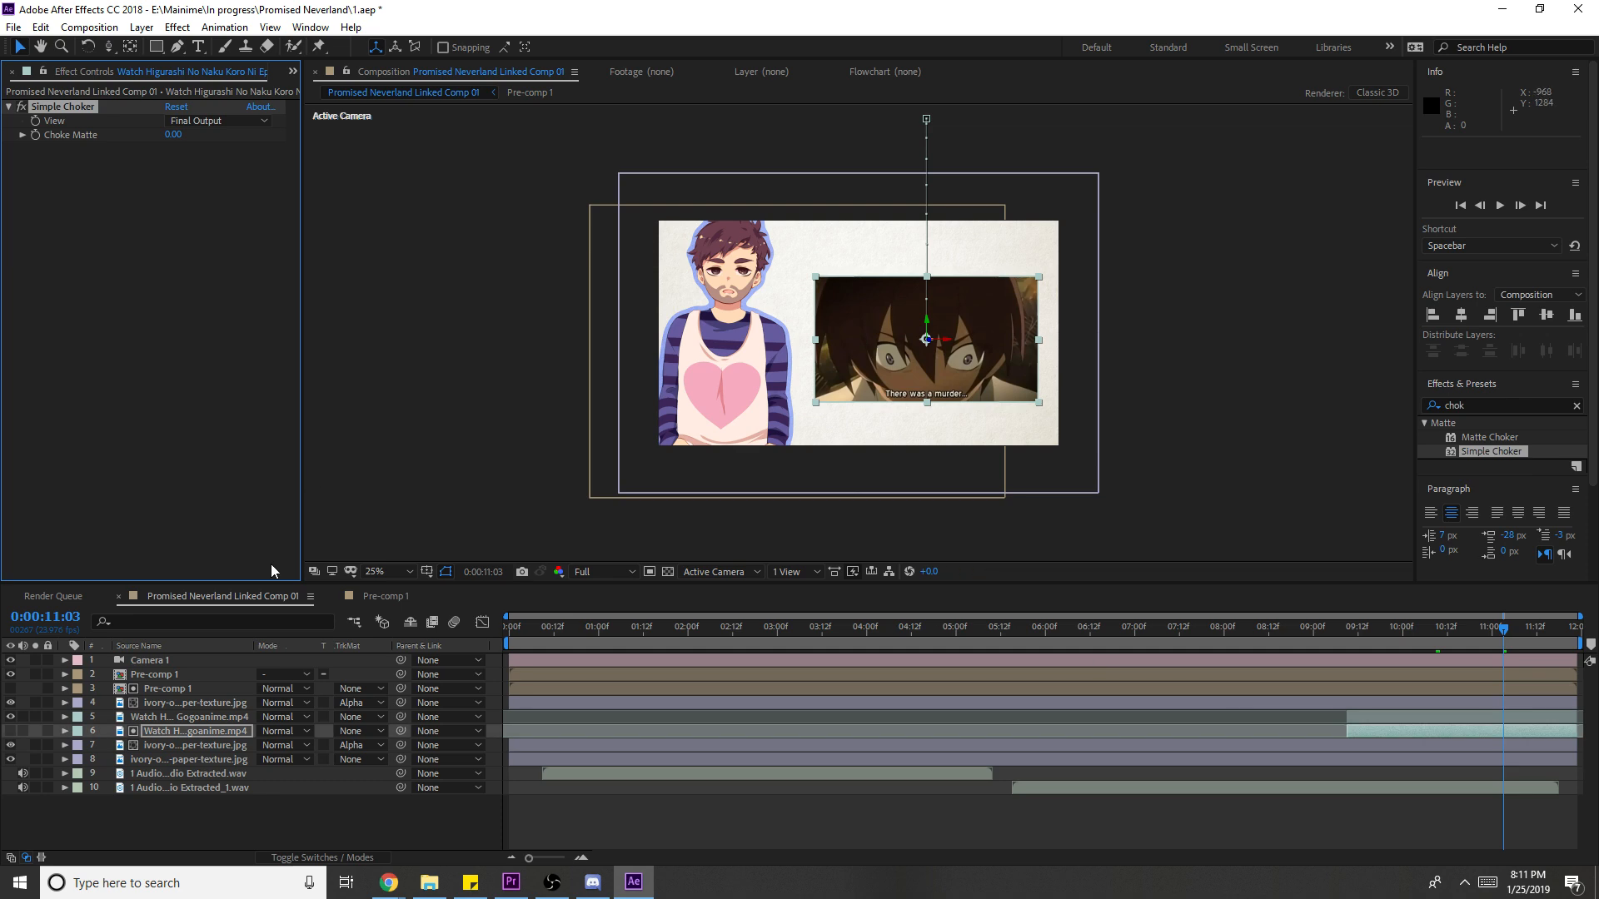
left_click_drag(177, 140, 158, 153)
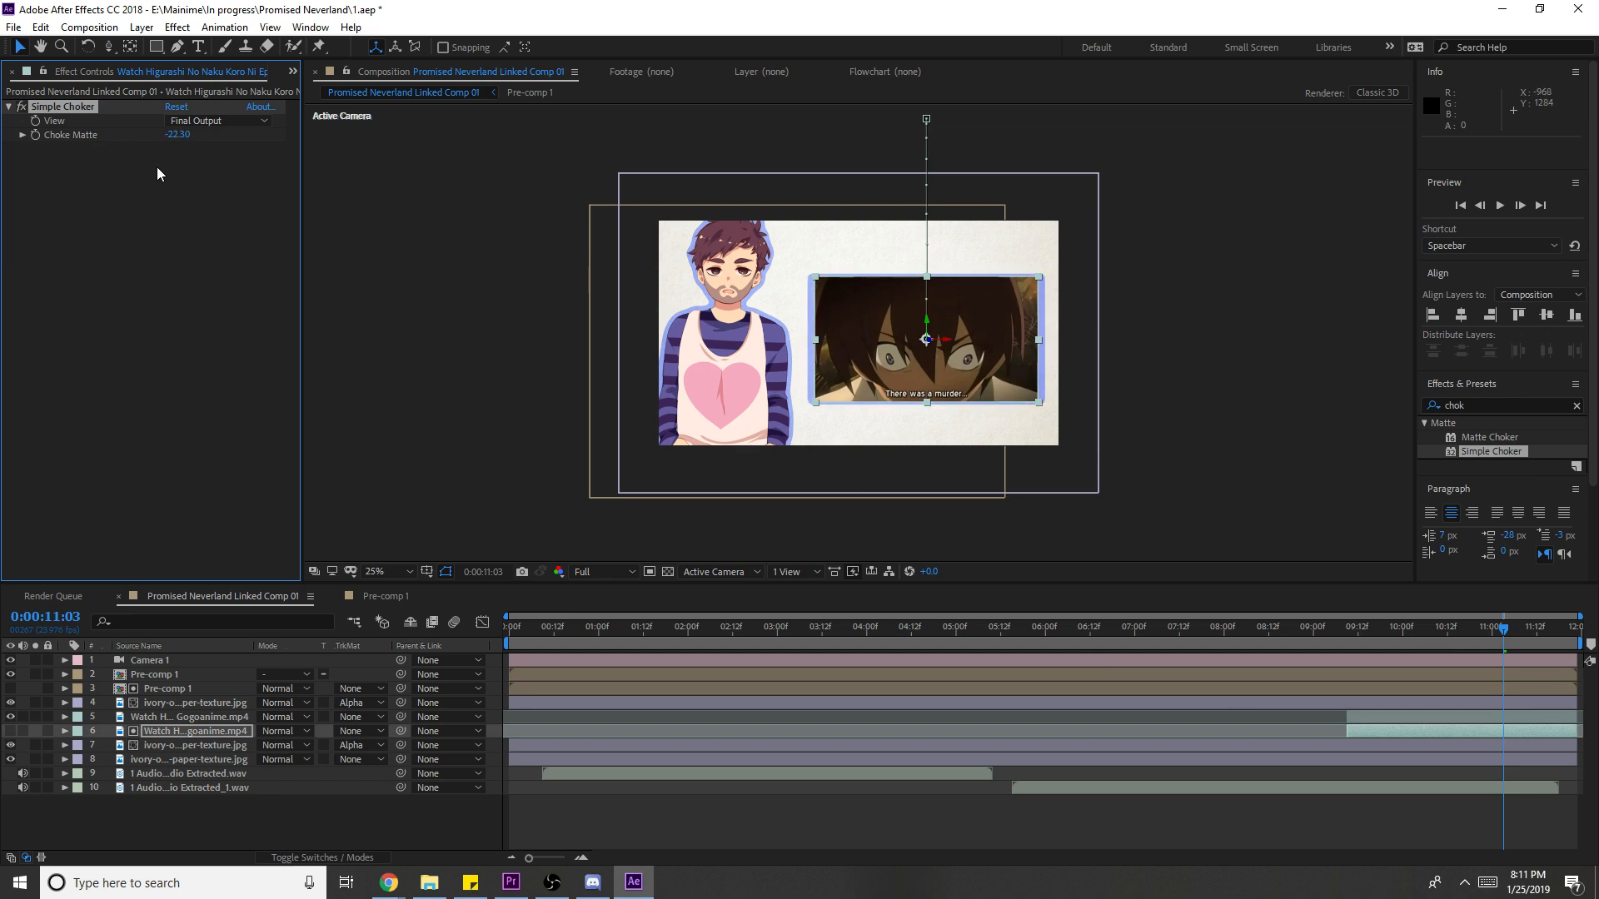
left_click(930, 283)
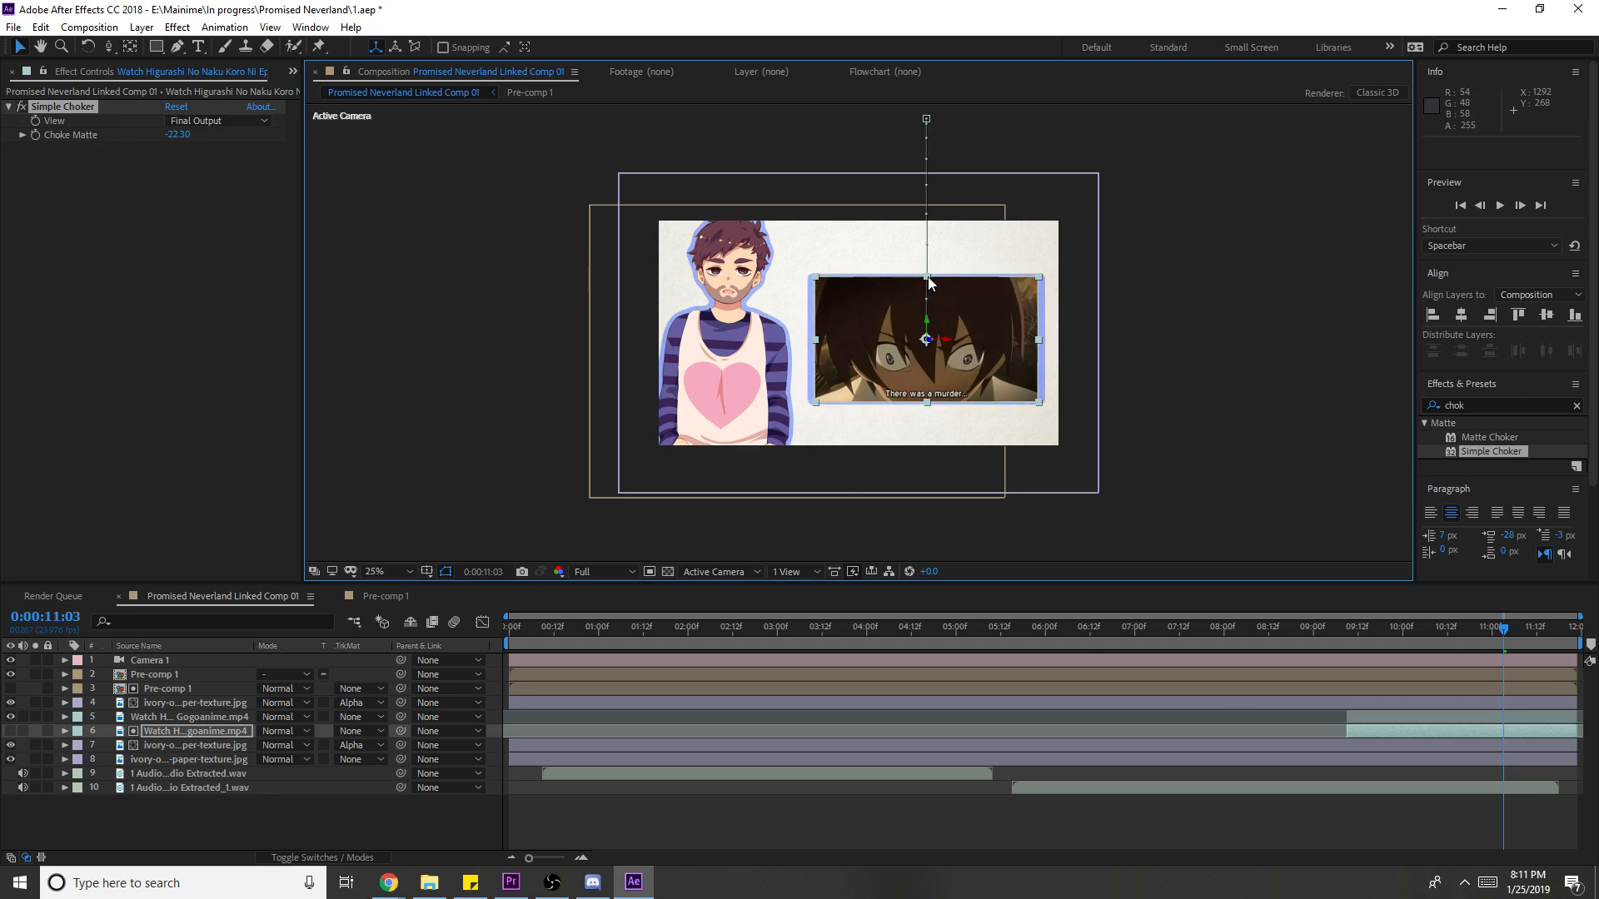
left_click_drag(930, 283, 934, 281)
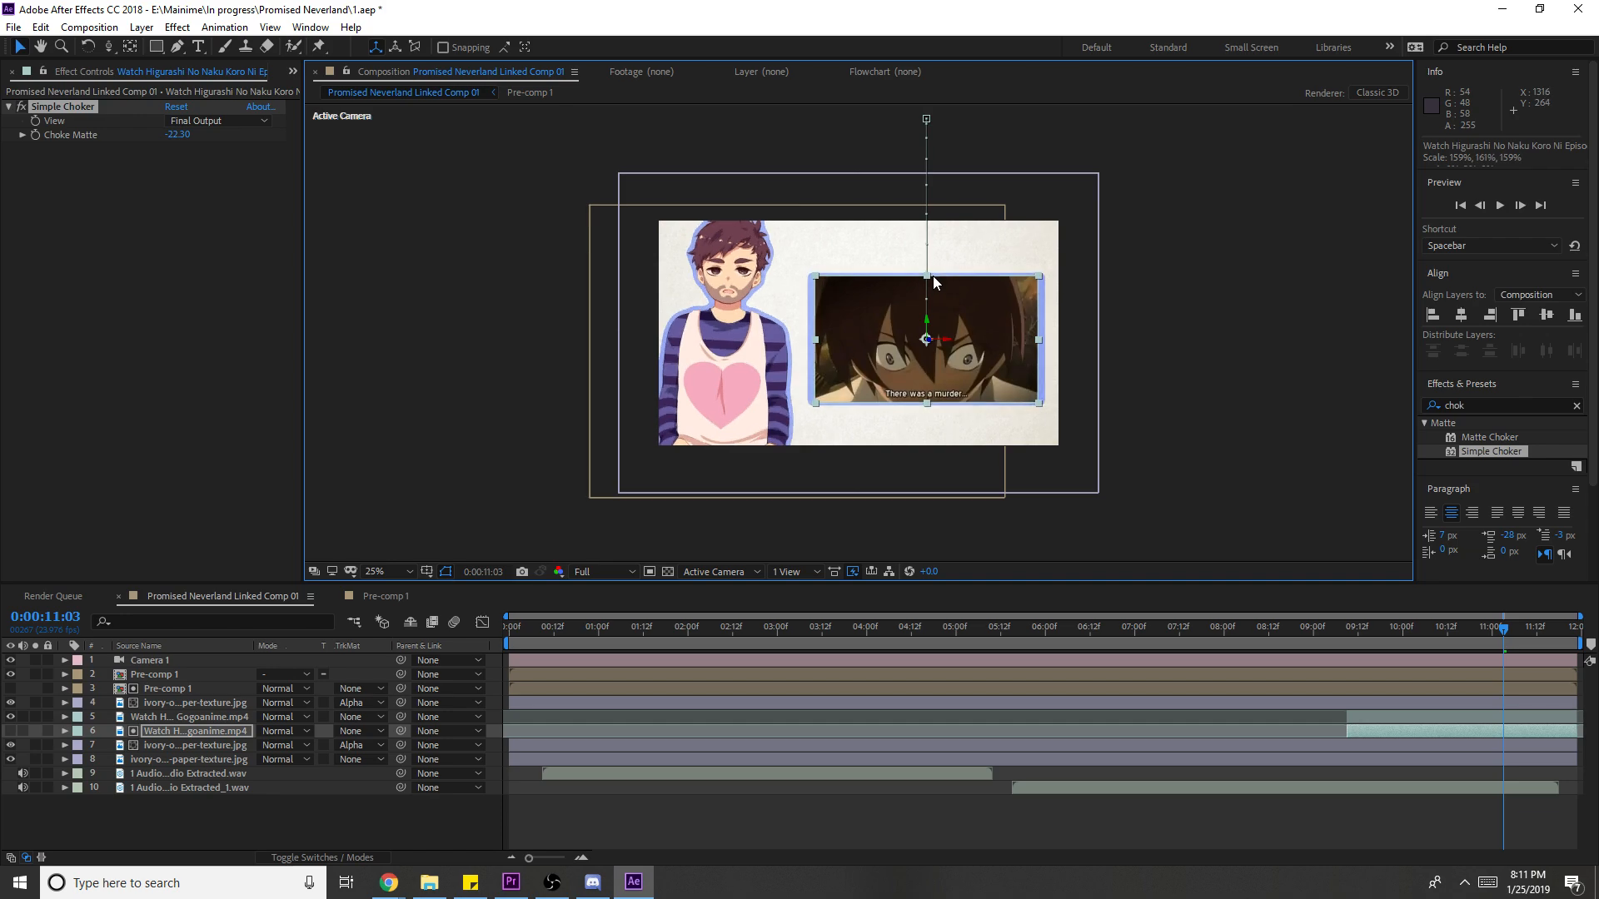
left_click(1236, 338)
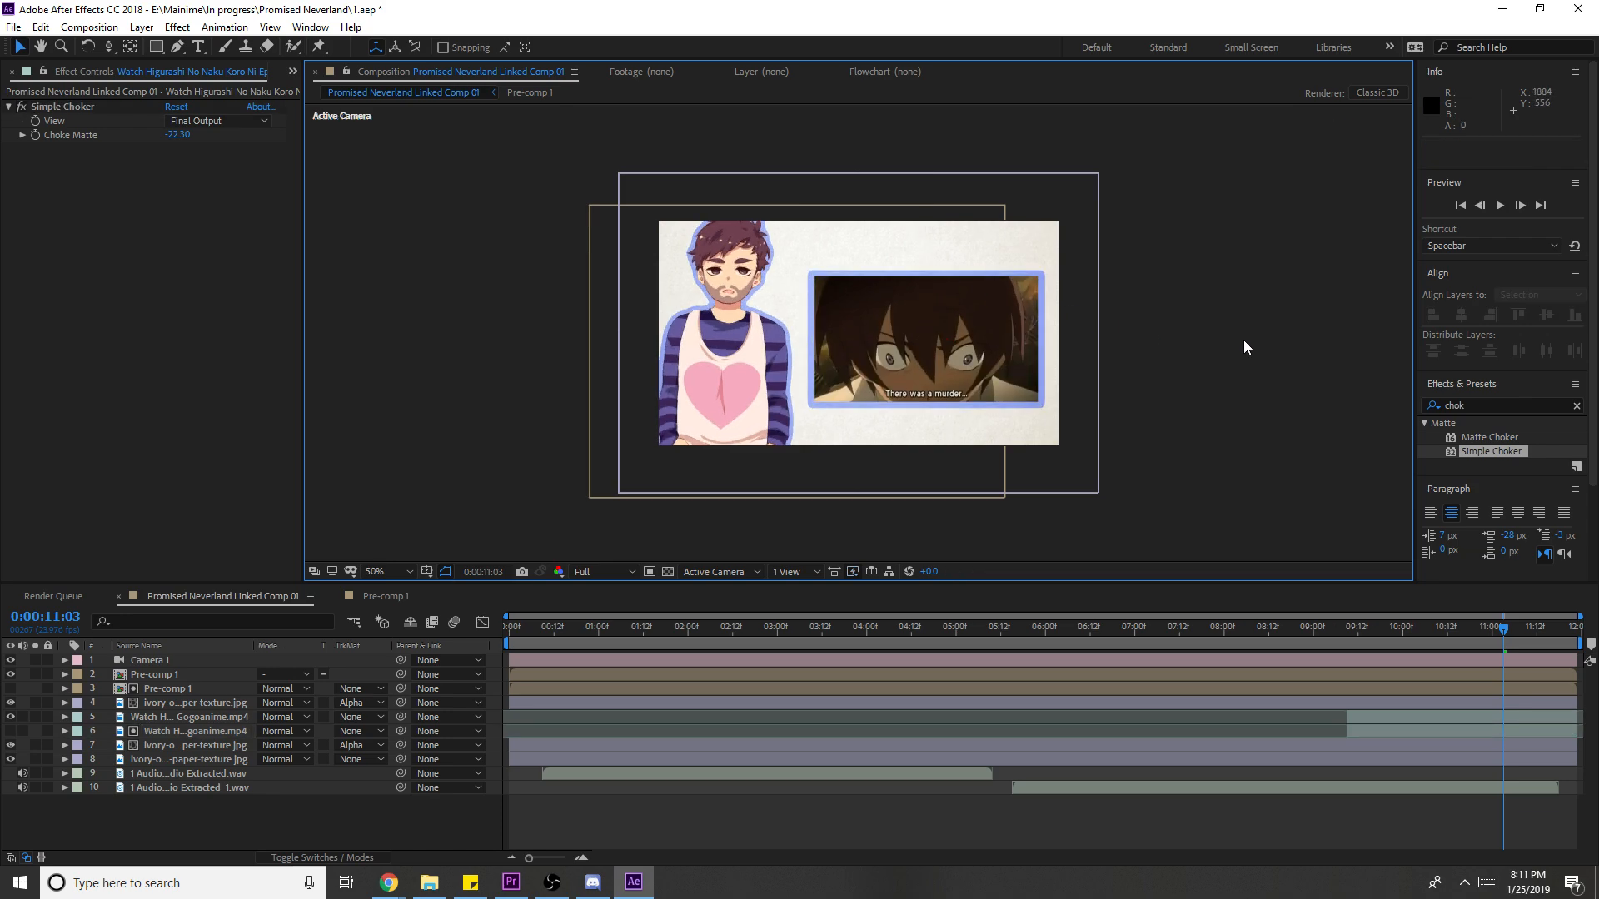
scroll(1243, 340, "down", 2)
- Preview the comp from the start at Third resolution, then briefly check the reactions folder
left_click(1432, 633)
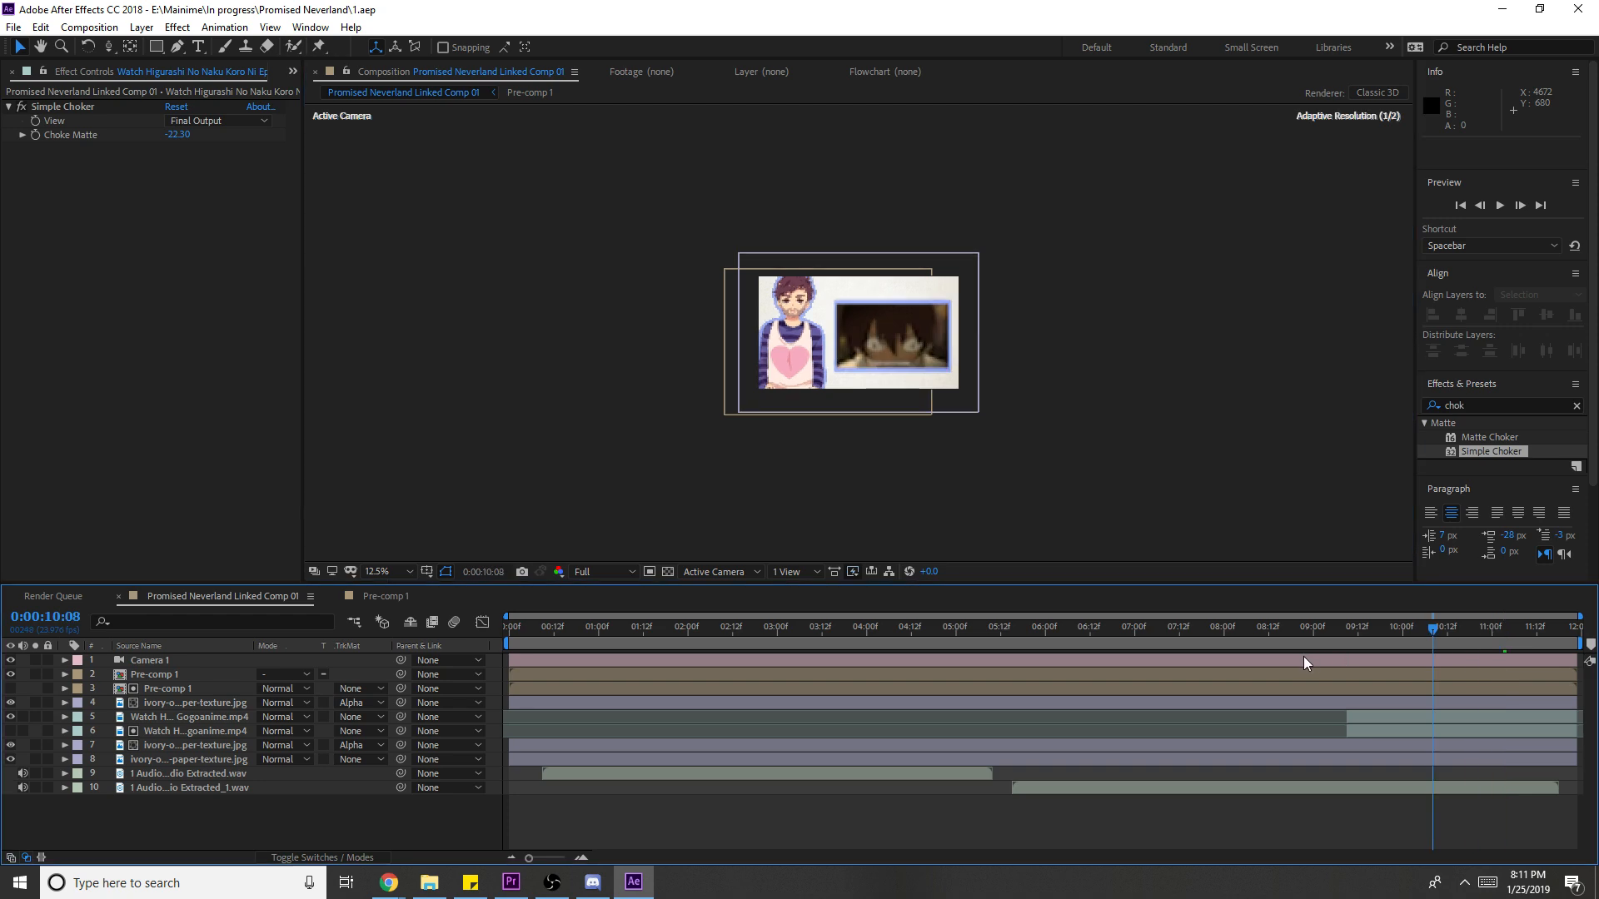
key("Home")
left_click(540, 626)
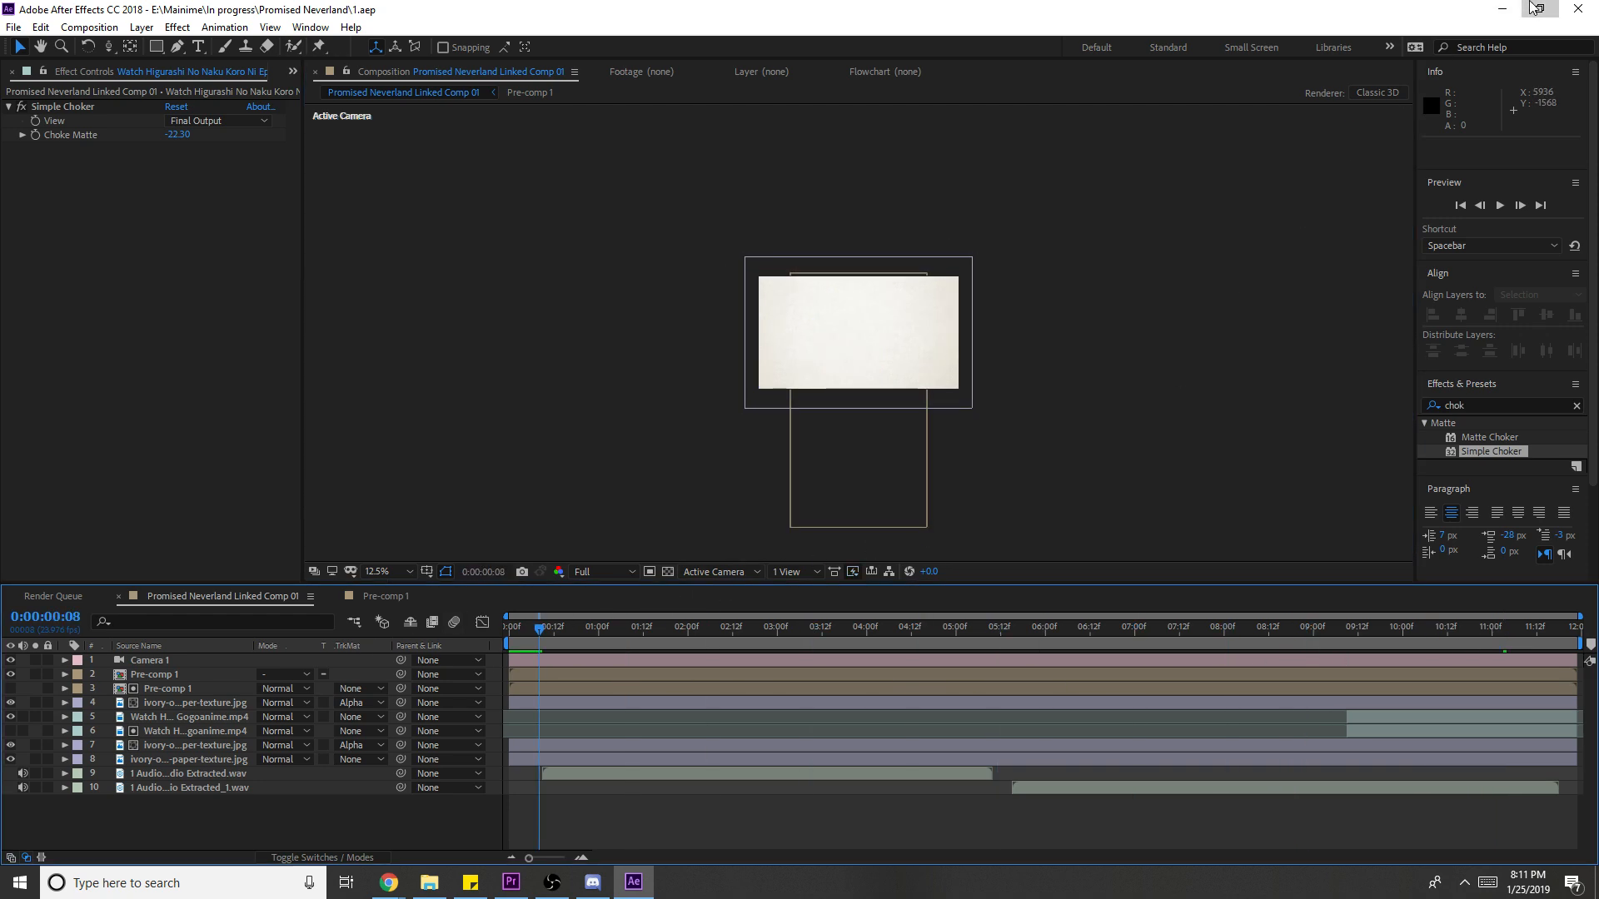
key("space")
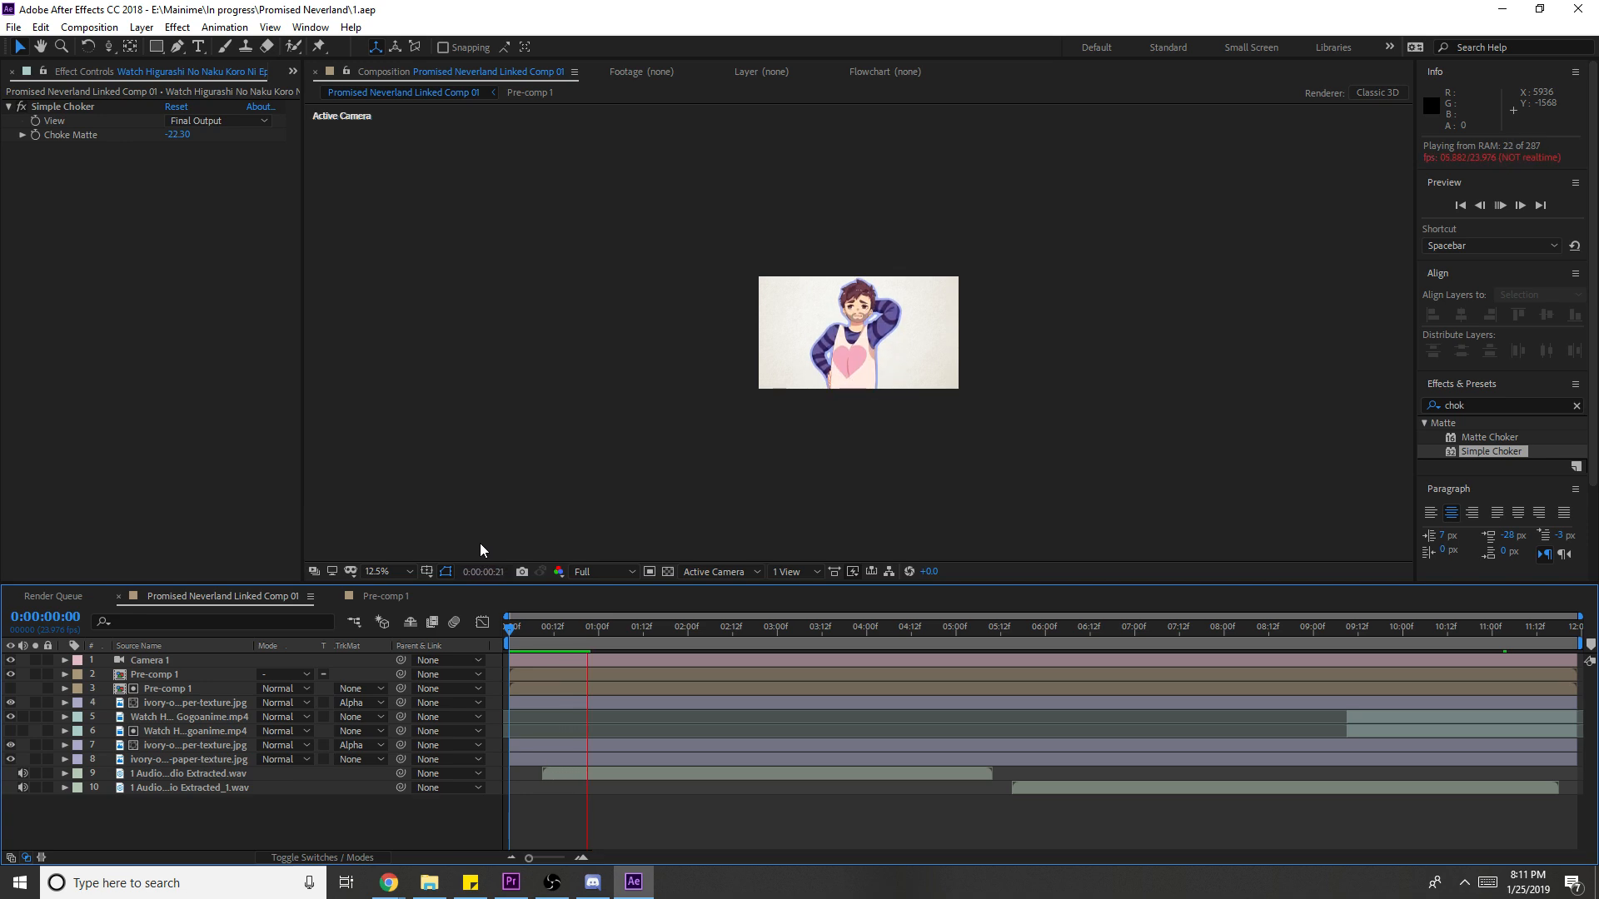
scroll(858, 456, "up", 1)
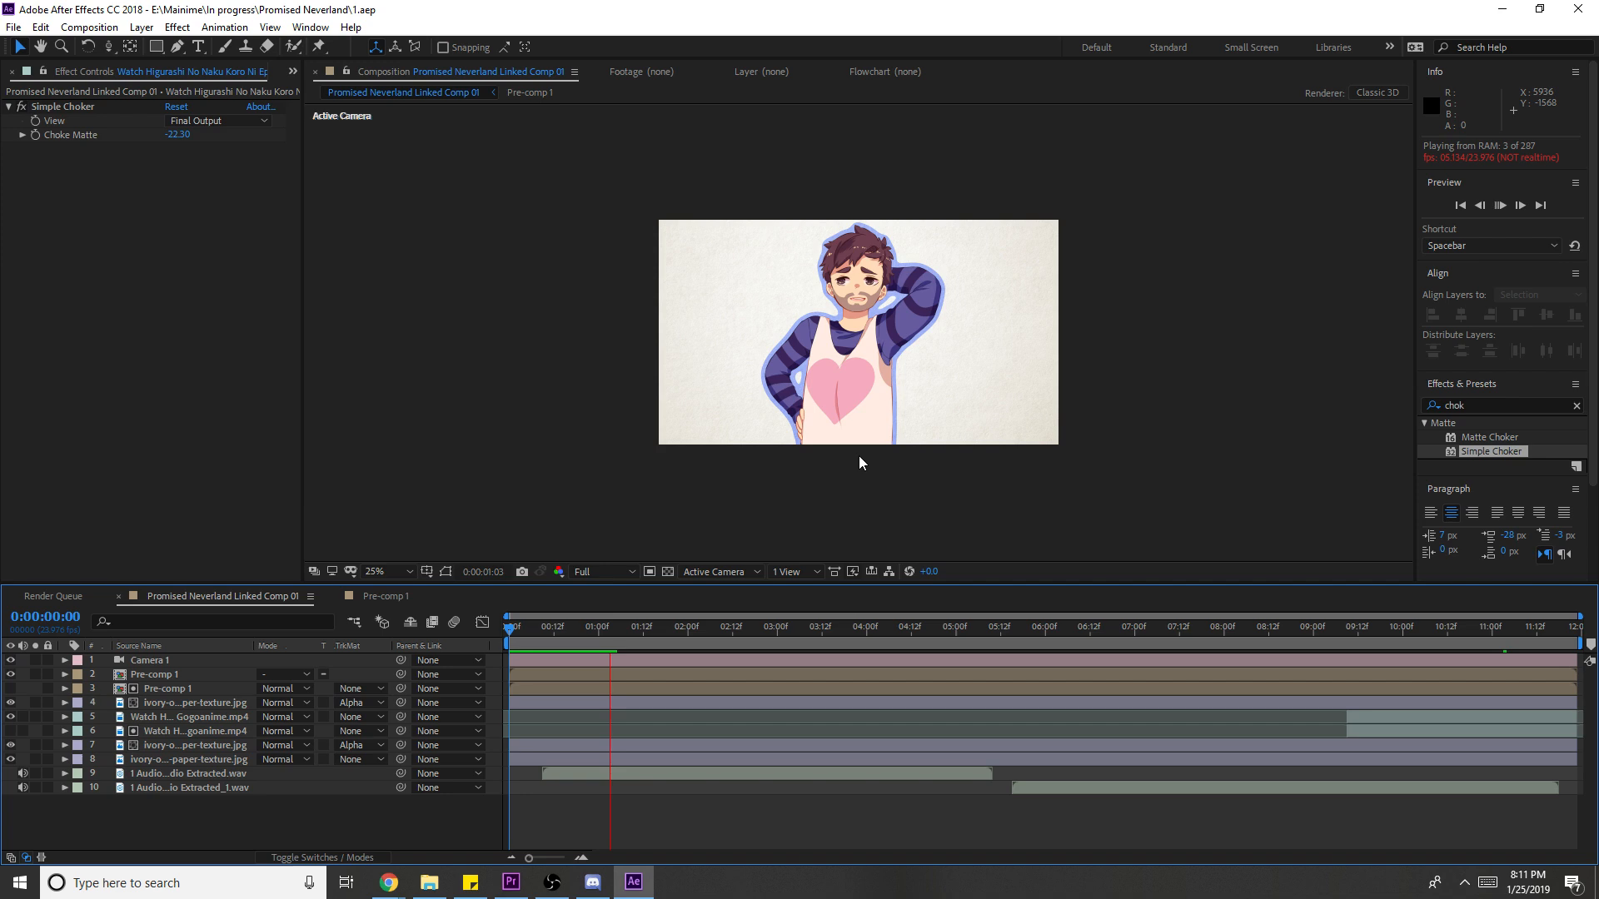
left_click(607, 571)
left_click(612, 625)
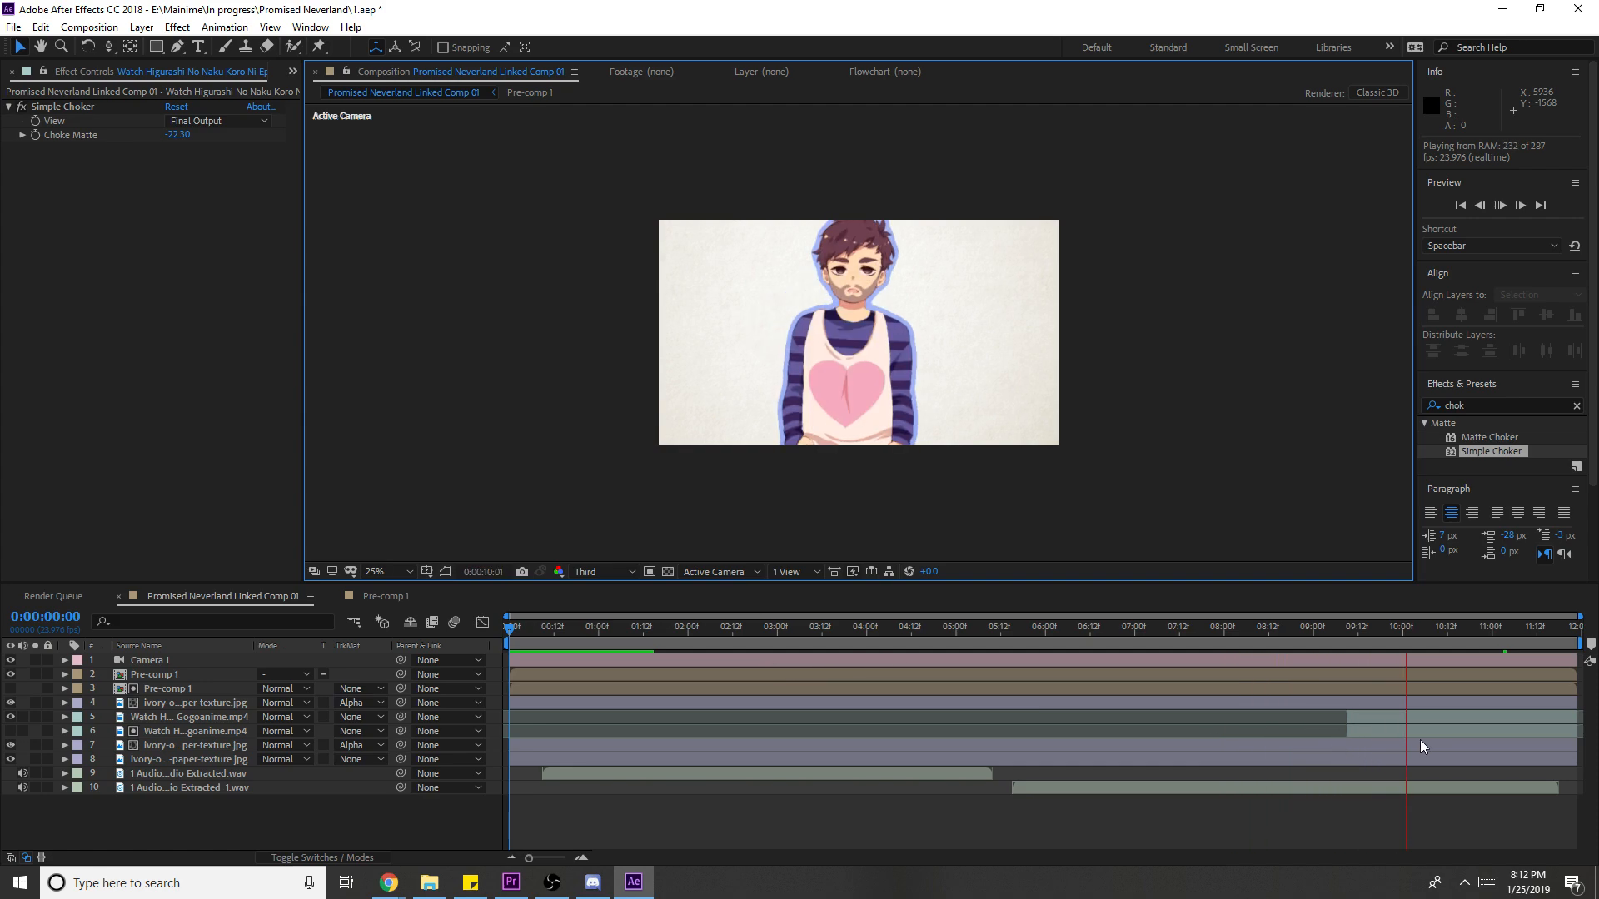
key("space")
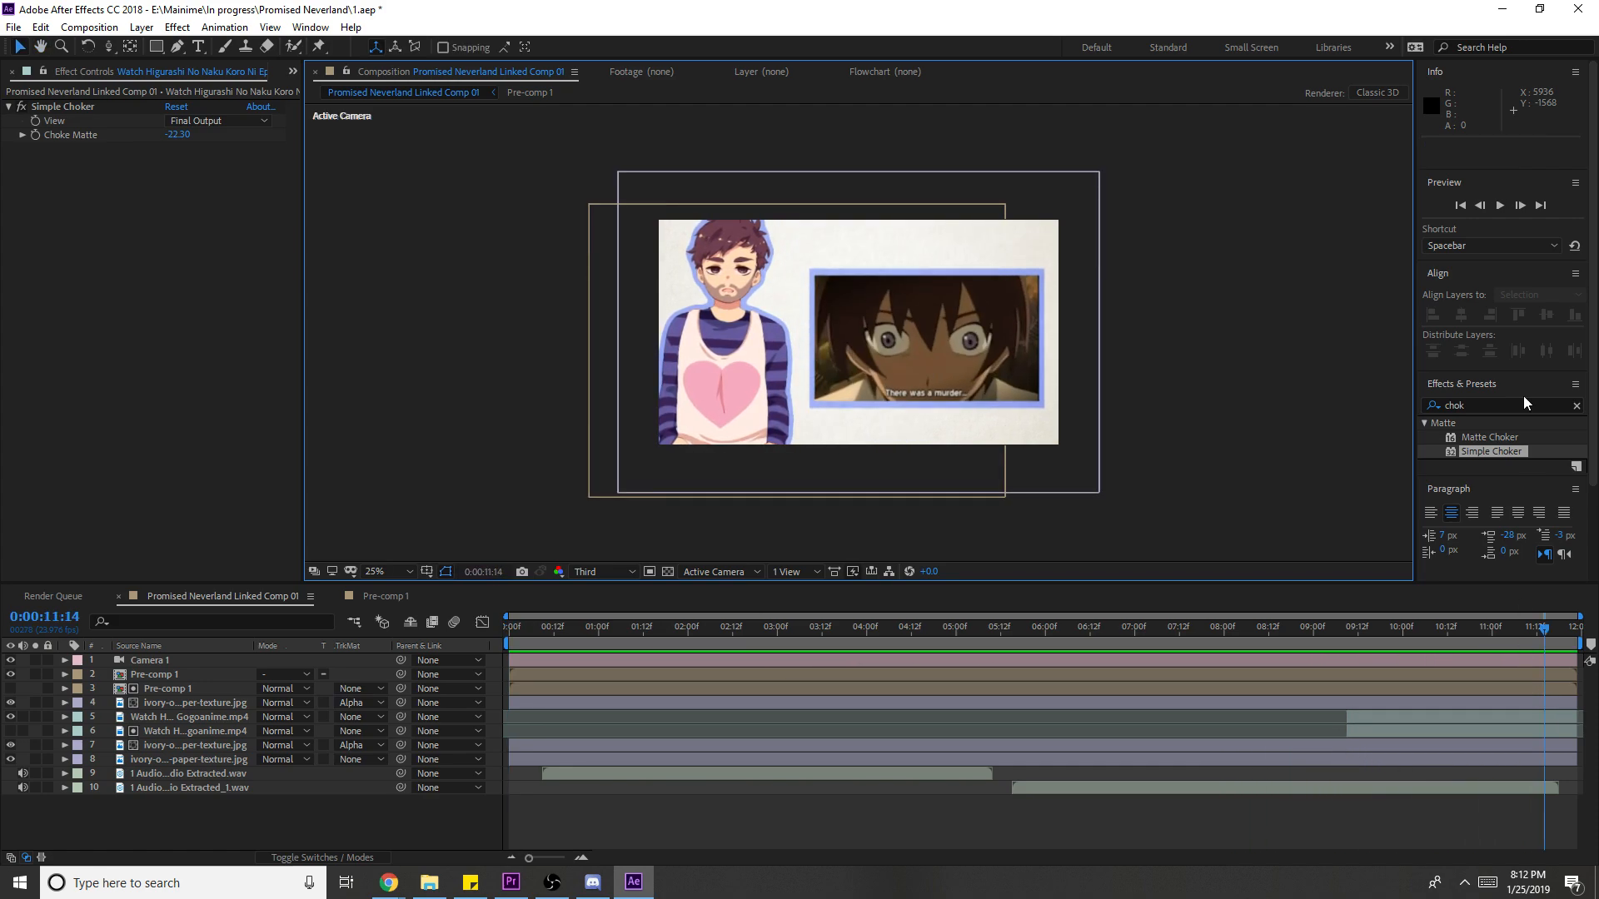
left_click(1503, 9)
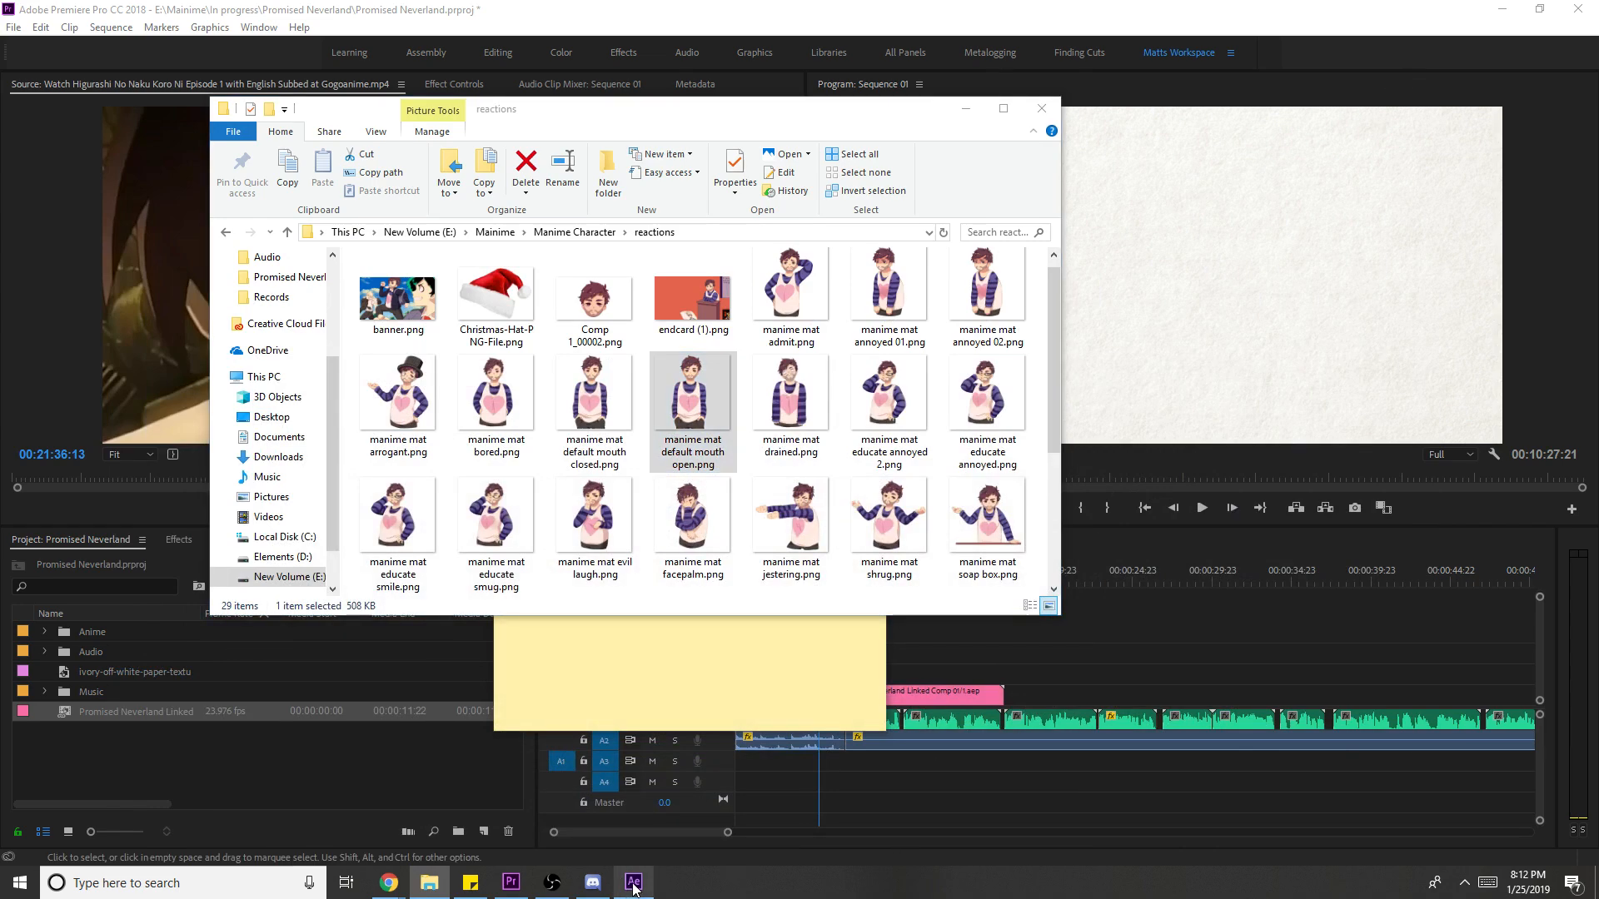
left_click(641, 884)
- Convert the two extracted audio layers into an Audio Amplitude keyframe layer
left_click(167, 774)
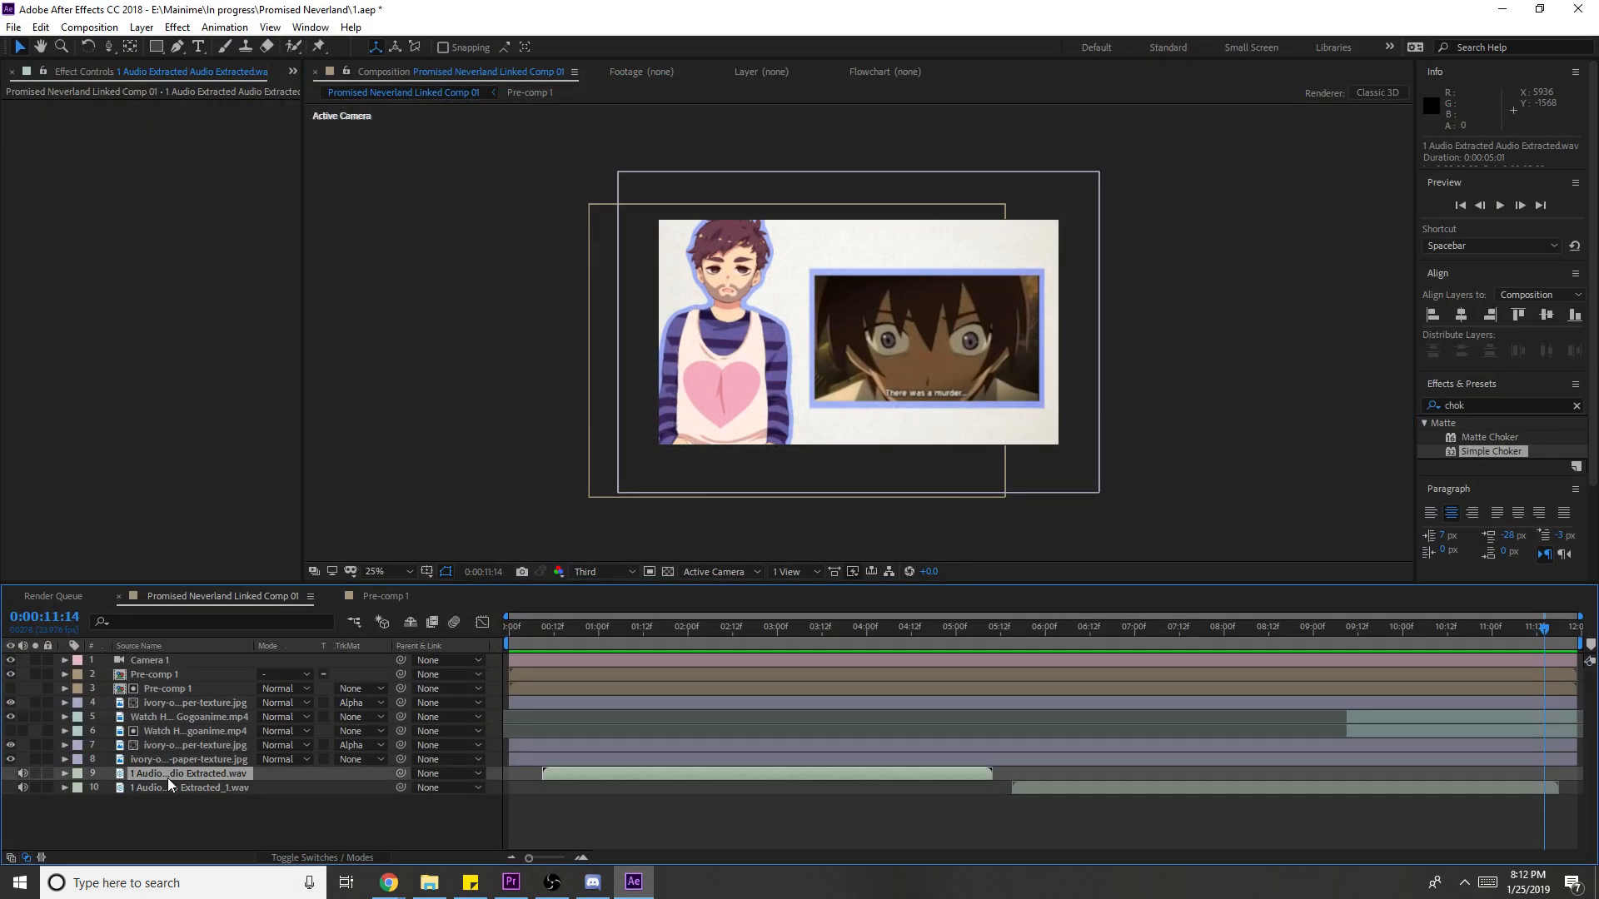
left_click(161, 789, "ctrl")
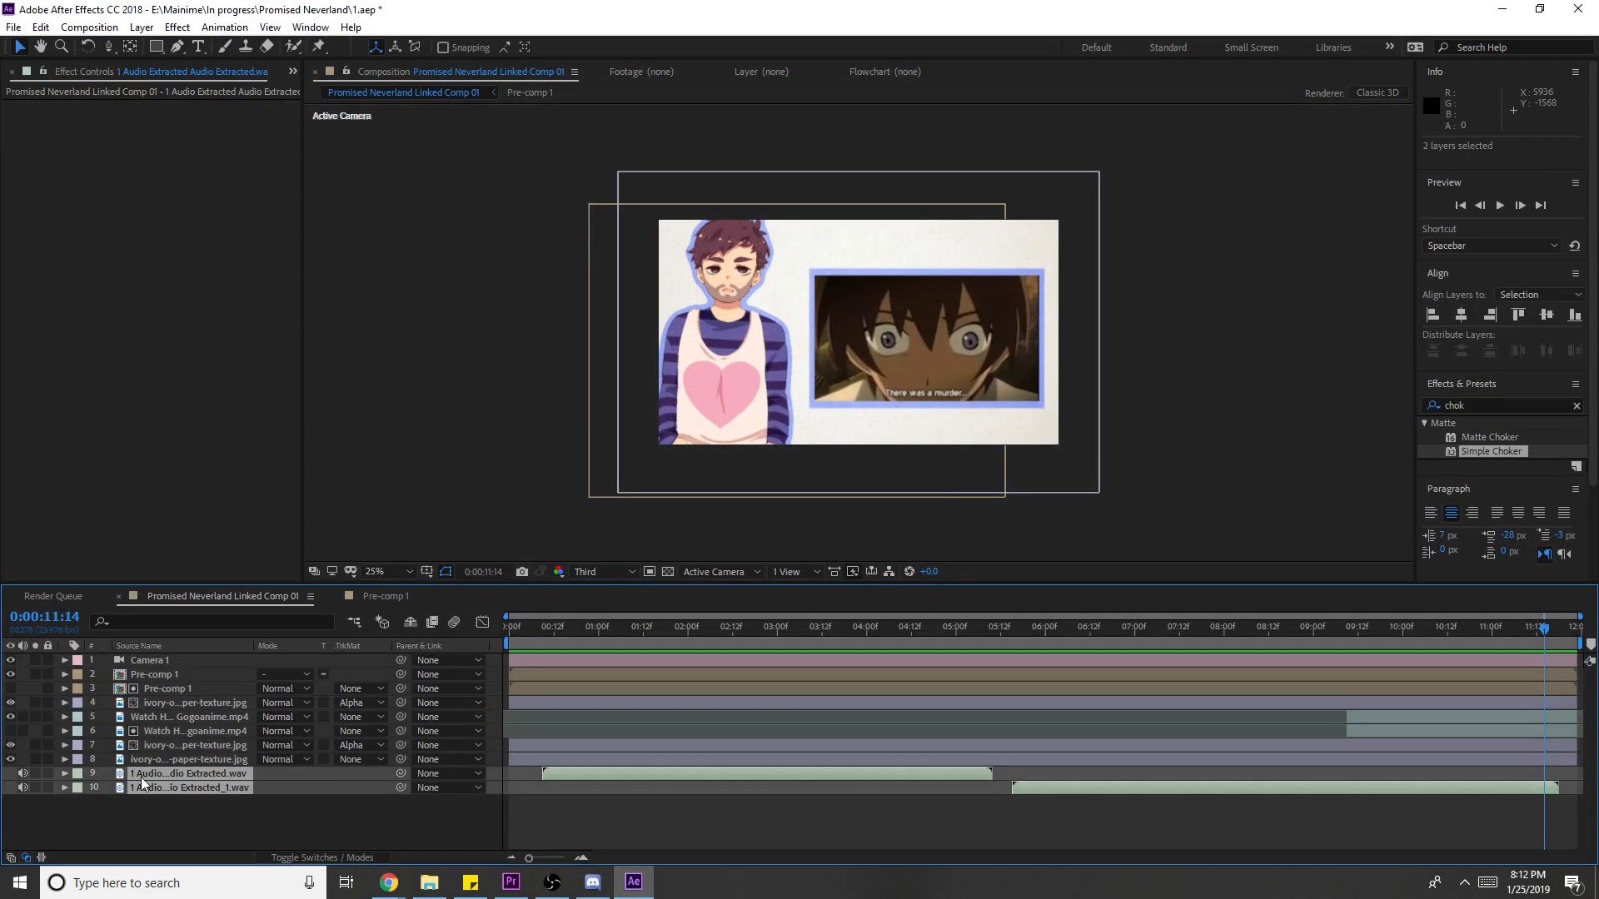
right_click(141, 777)
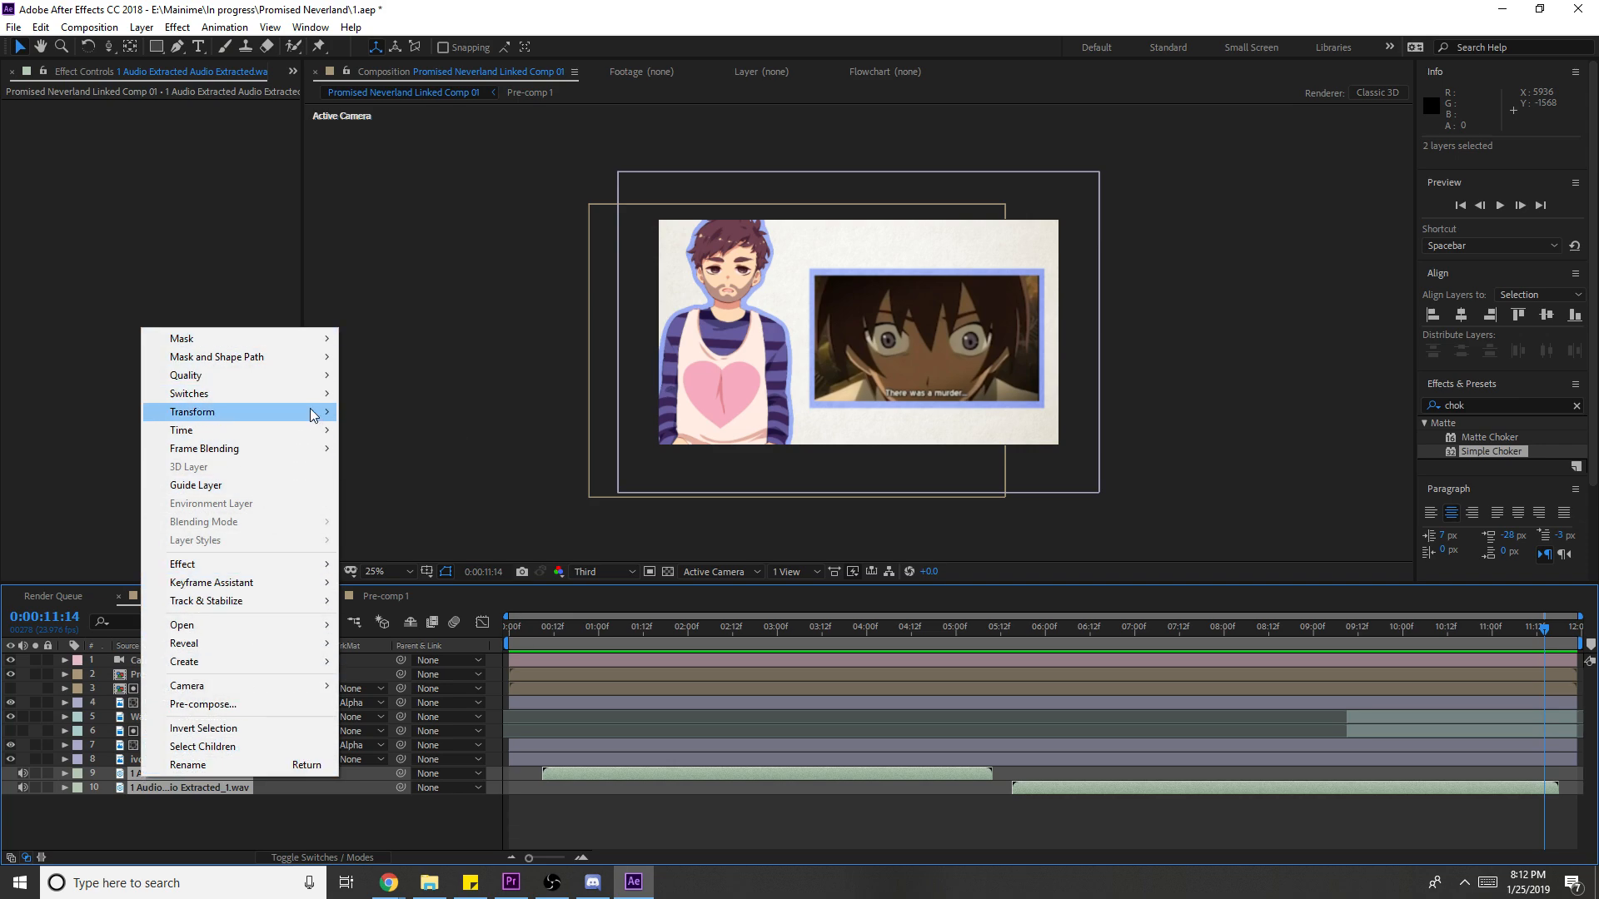
mouse_move(315, 588)
left_click(400, 582)
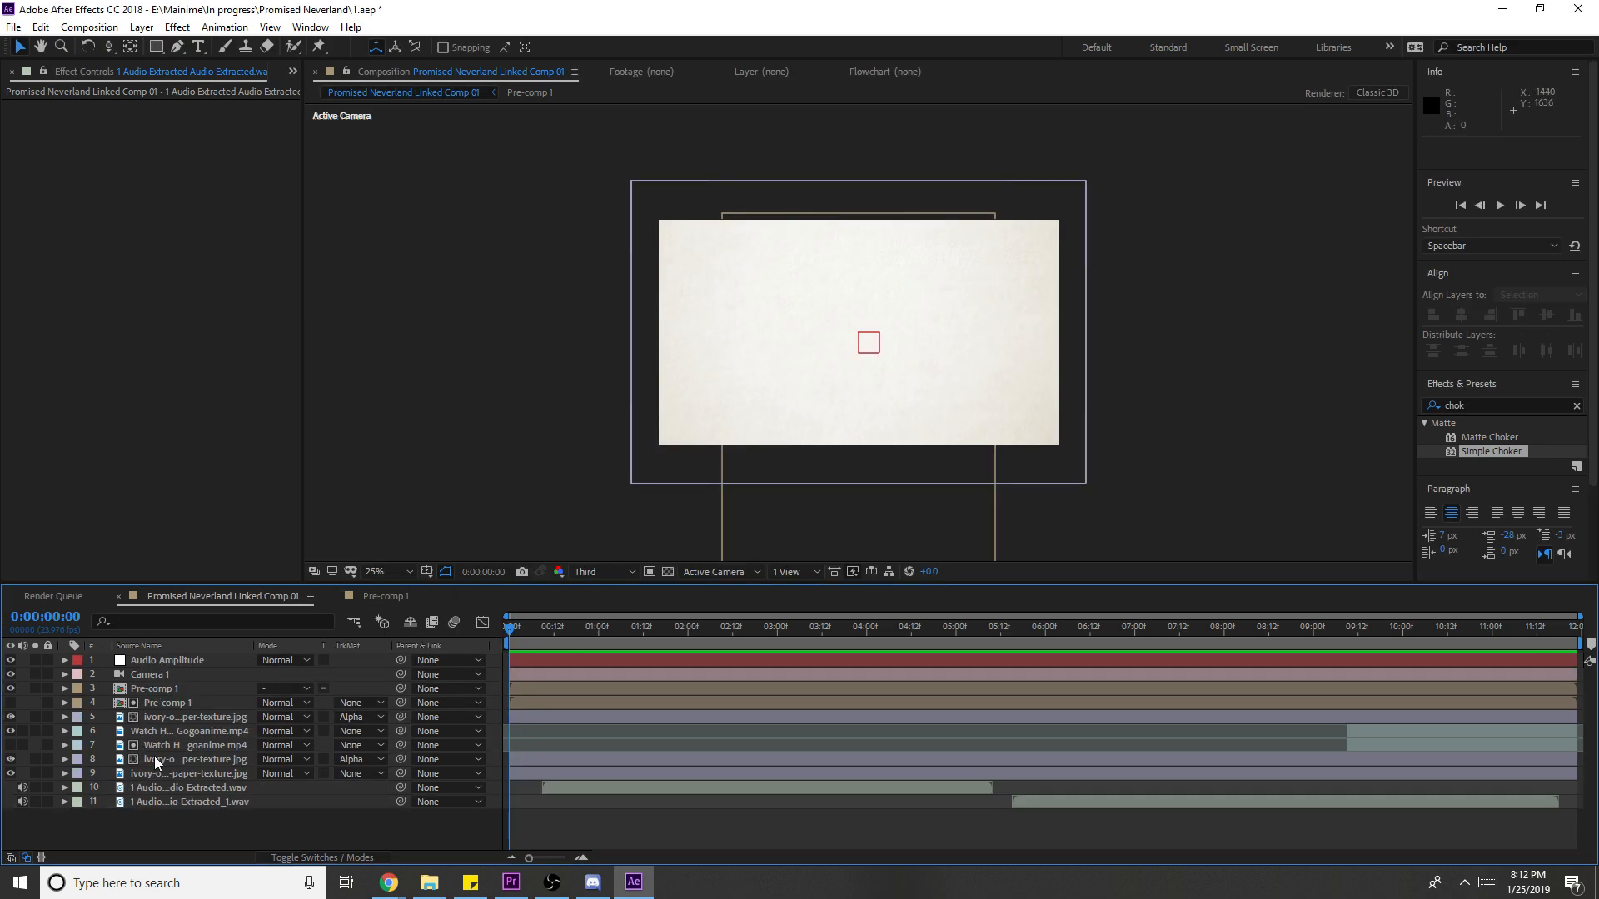
- Inspect the Audio Amplitude channel sliders at 0:00:06:04
left_click(180, 720)
left_click(188, 707)
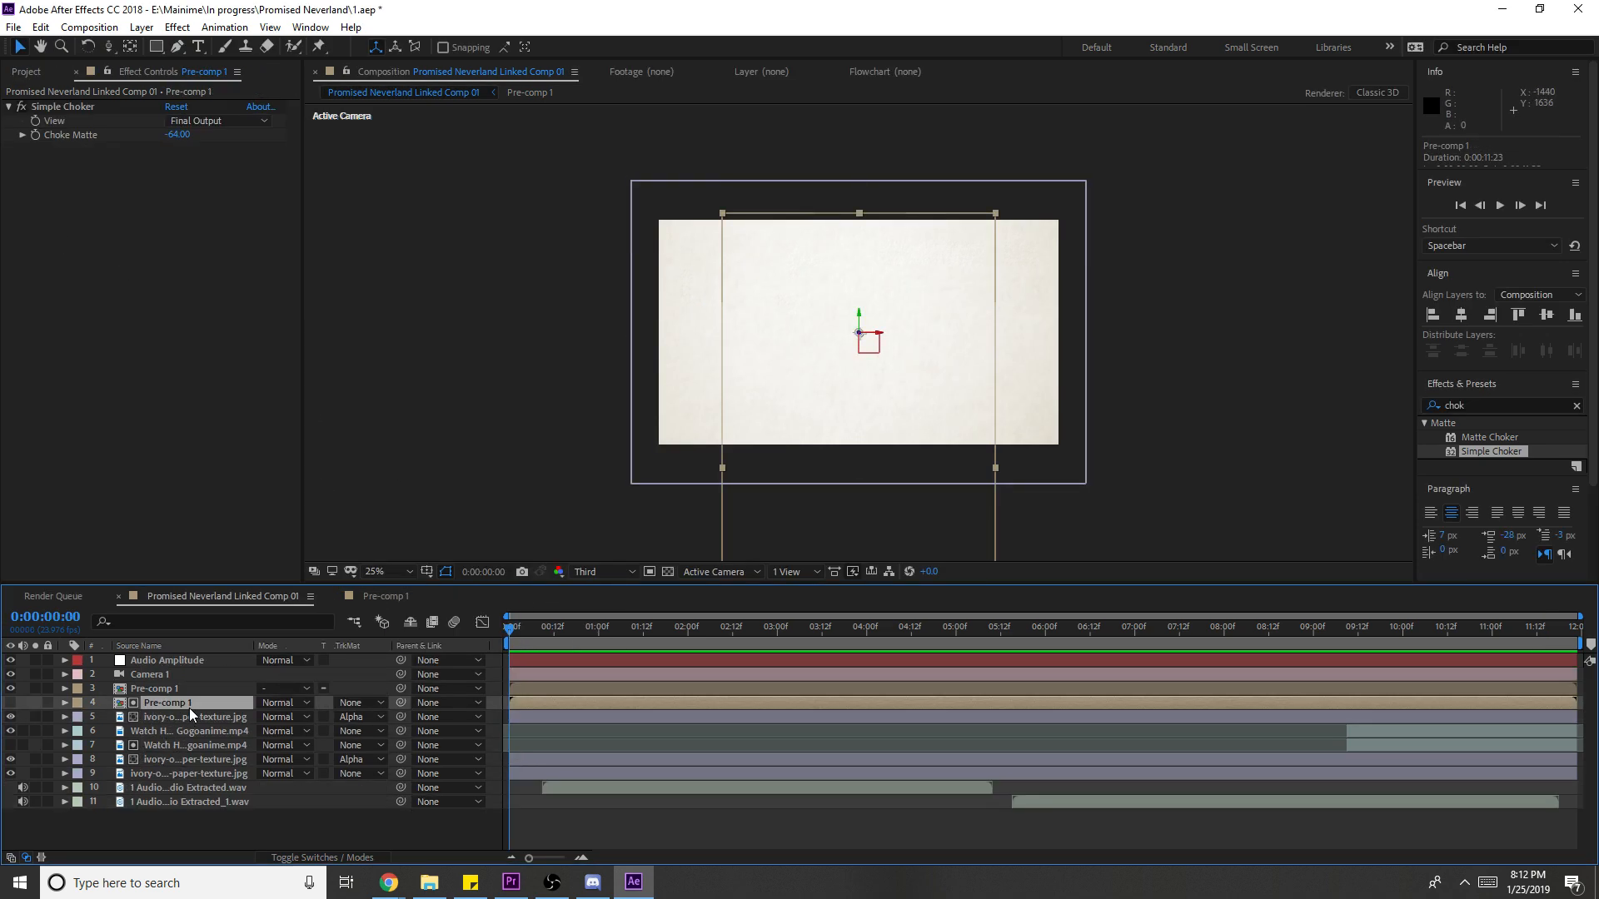
left_click(172, 661)
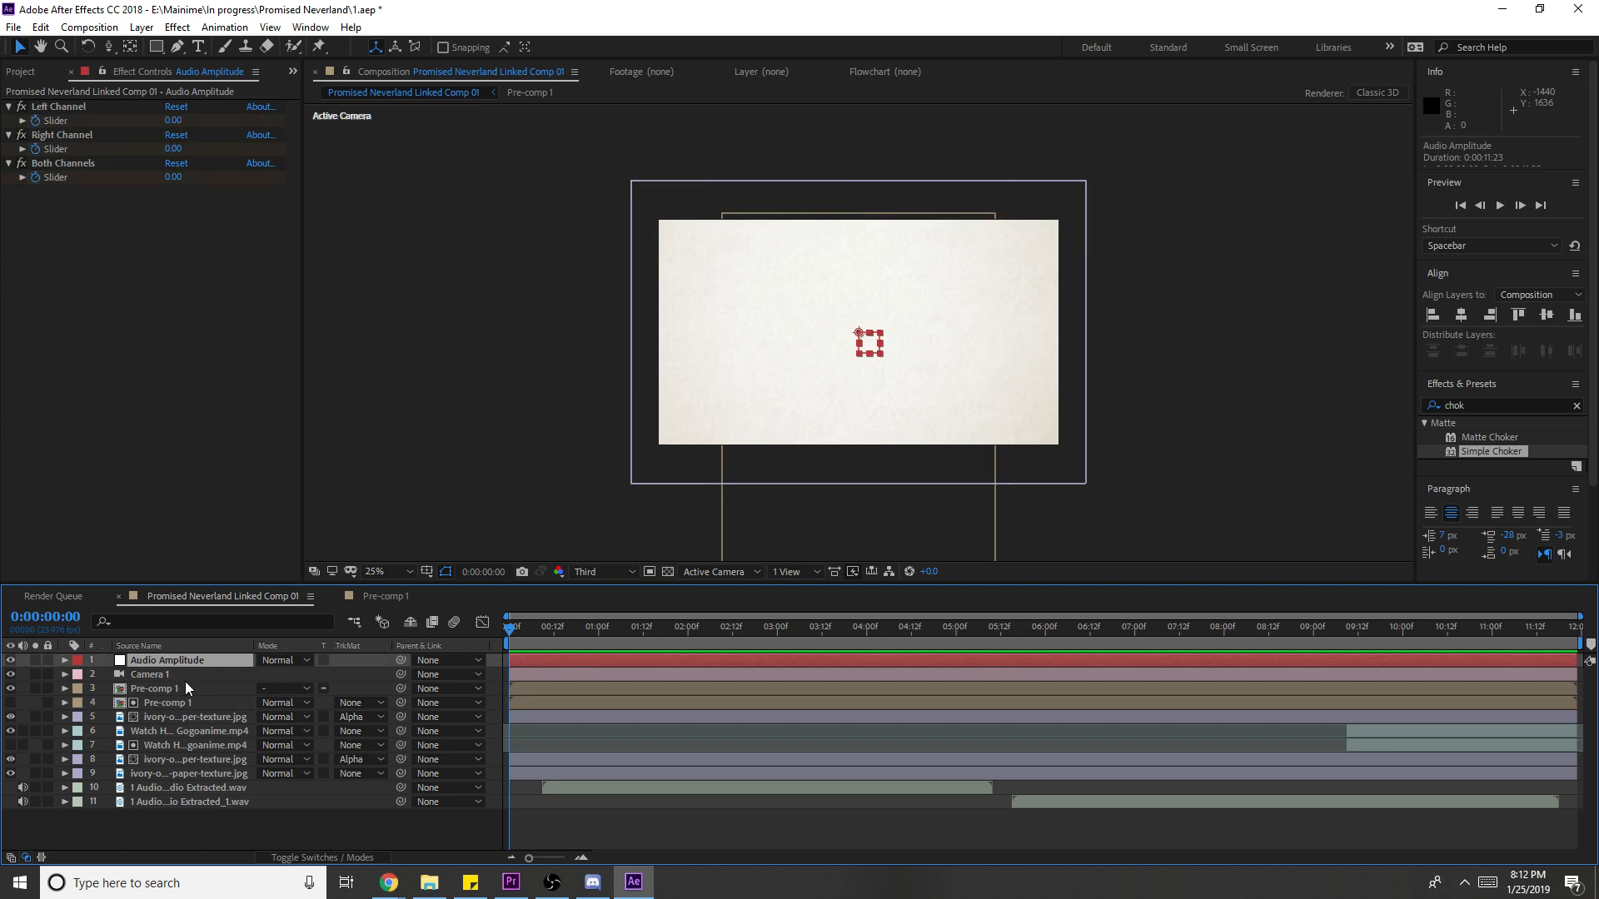
left_click(1060, 643)
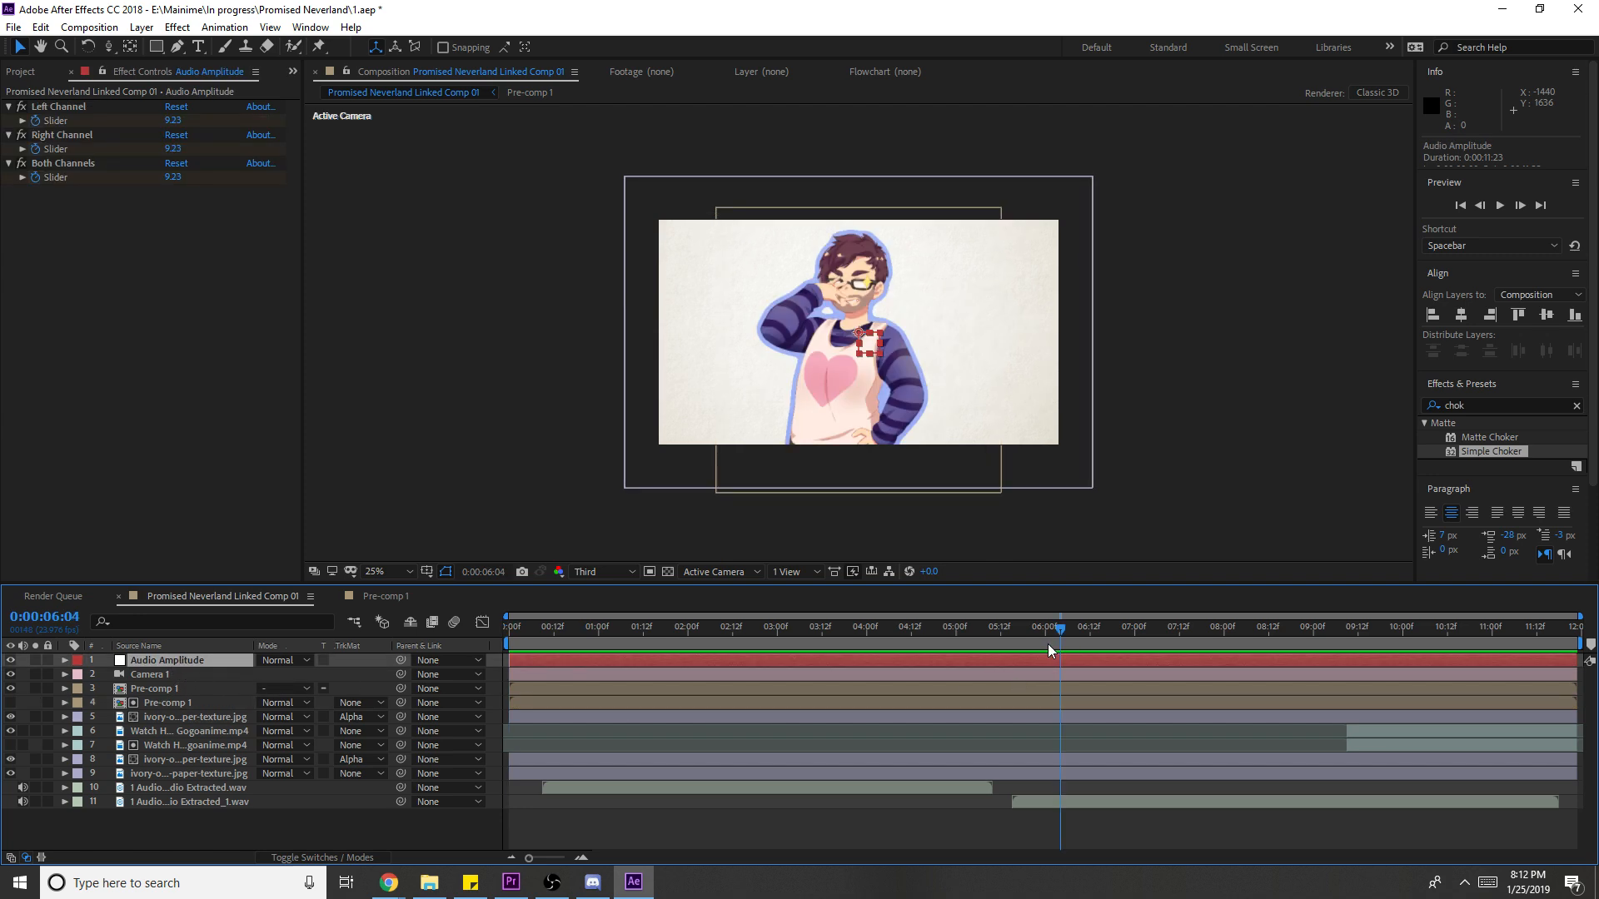
- Select the character layers 3 through 5
left_click(165, 761)
left_click(168, 741)
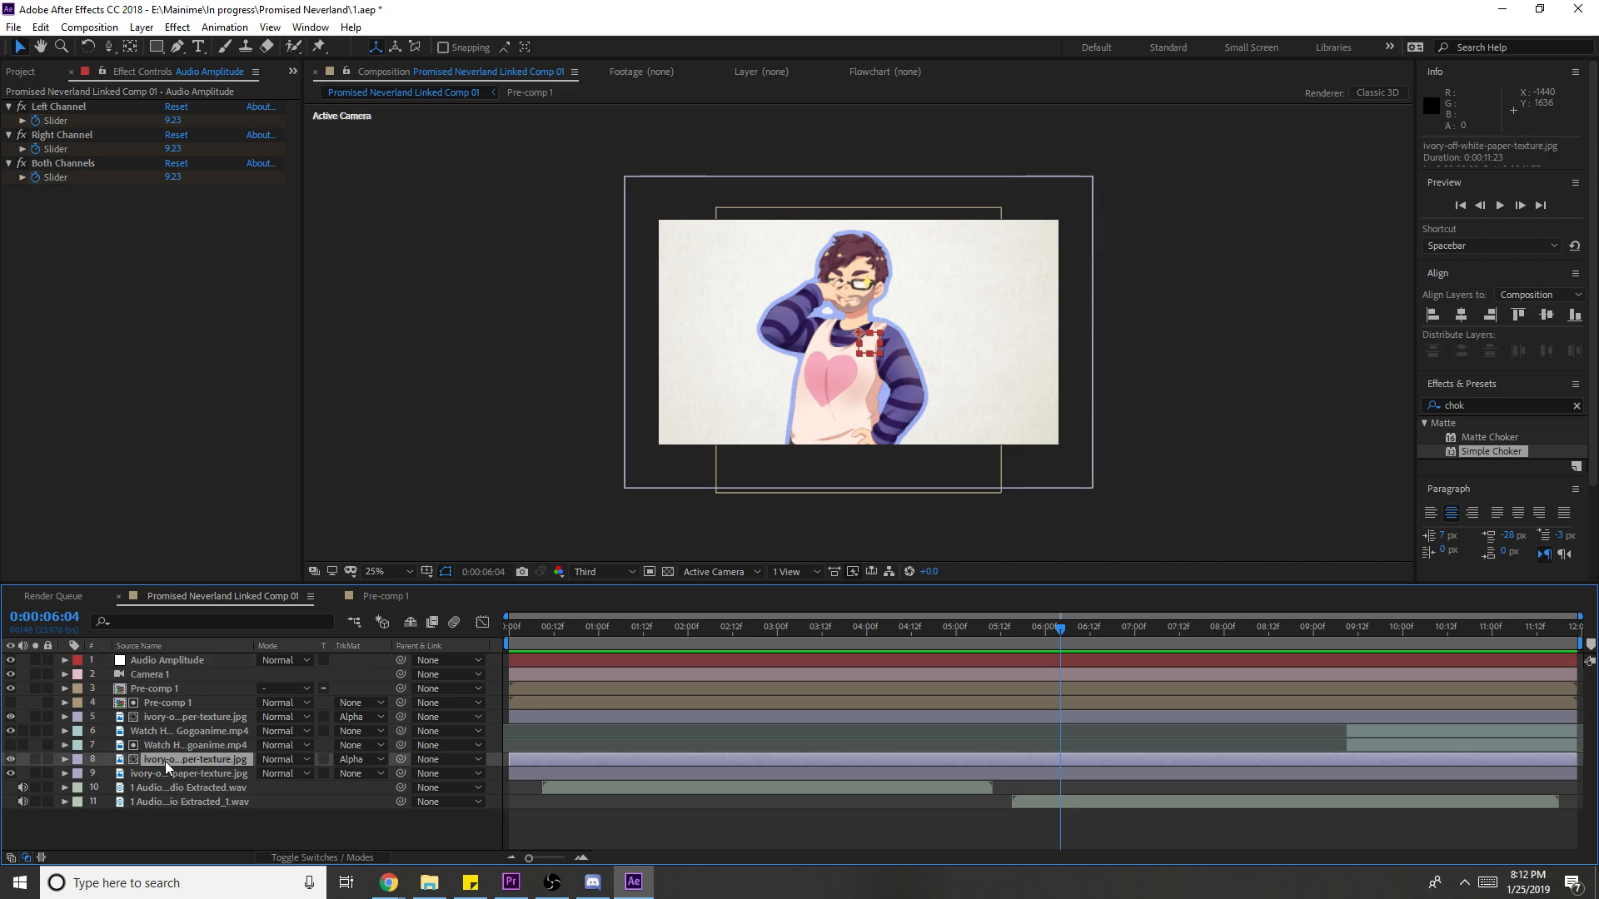
left_click(177, 722)
left_click(173, 687, "shift")
- Pre-compose the three selected character layers into Pre-comp 2
right_click(173, 686)
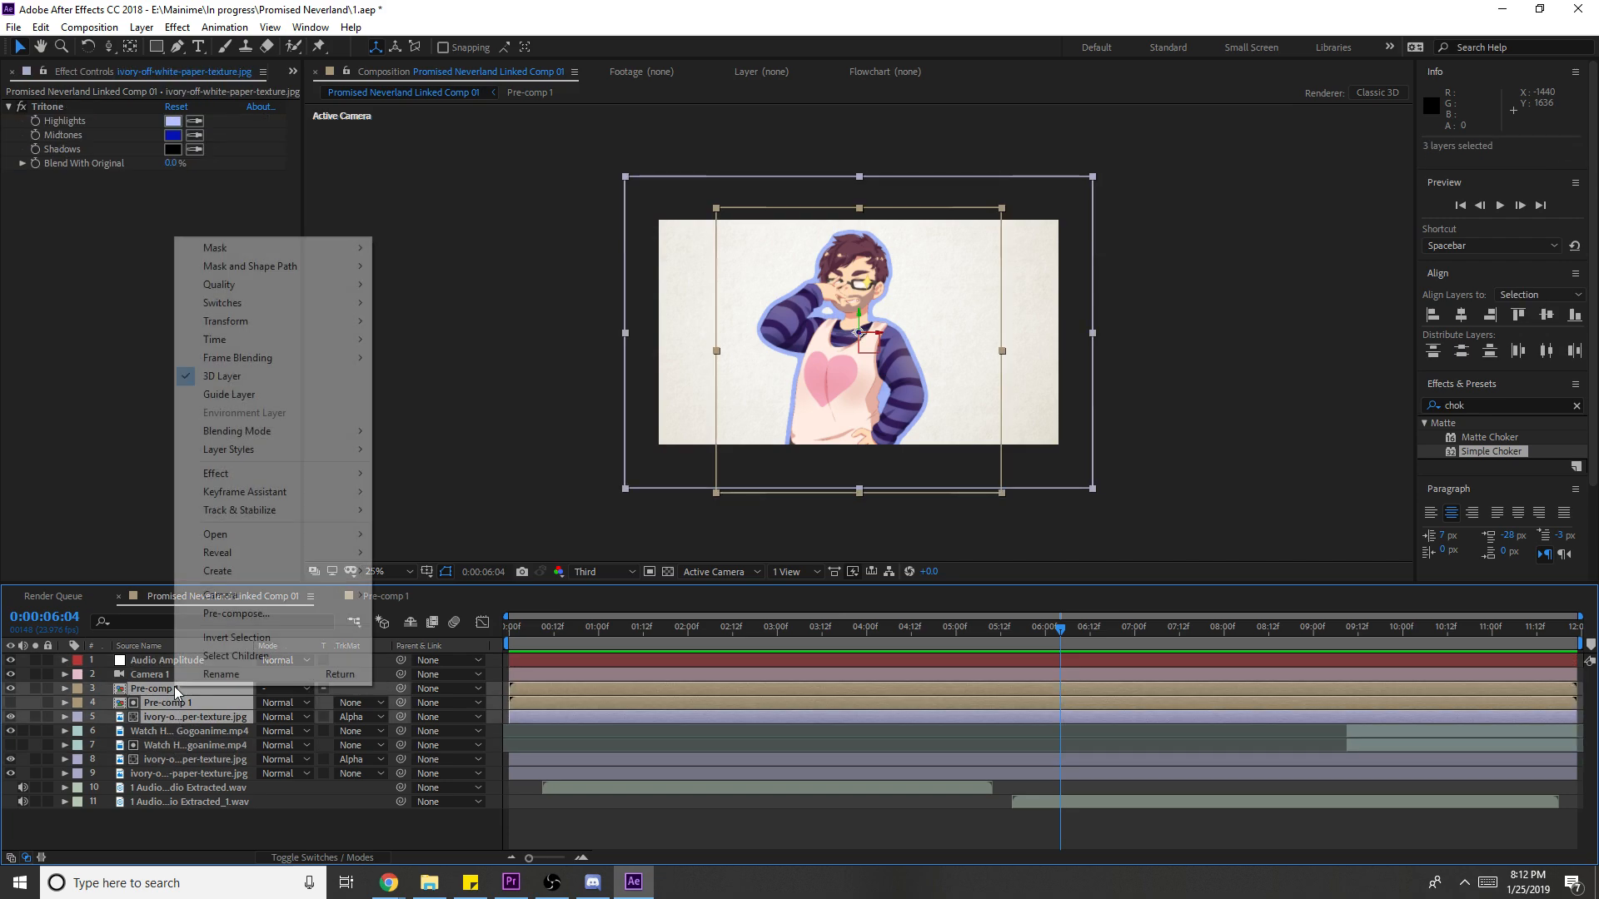
left_click(235, 614)
left_click(149, 158)
left_click(204, 260)
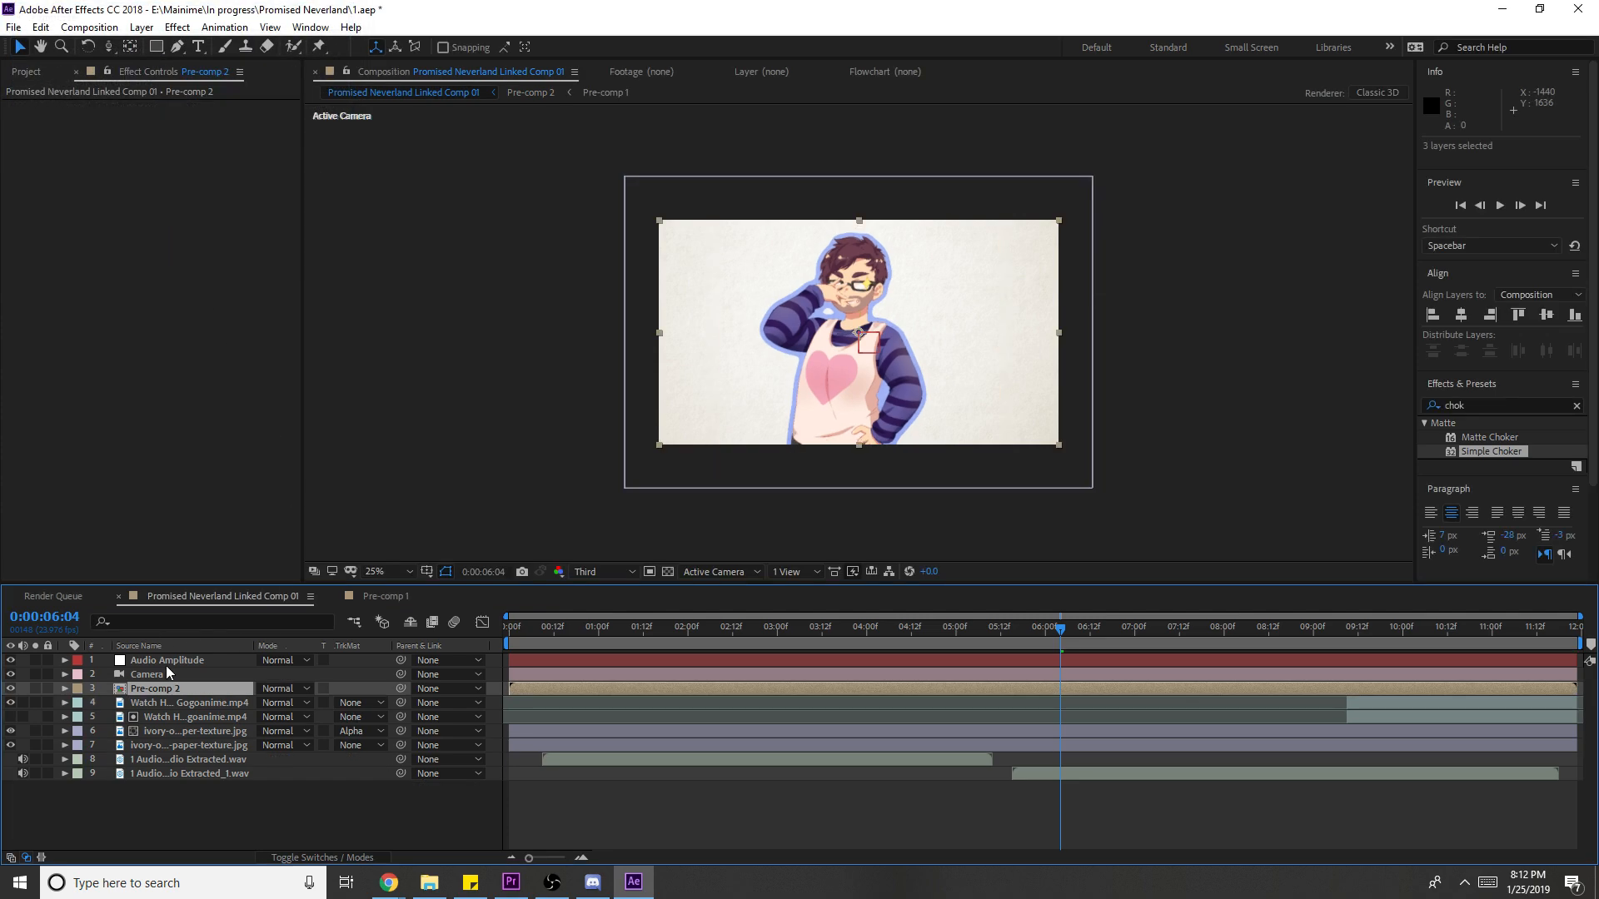
- Set Pre-comp 2's shy and collapse transformations switches, then select it
left_click(333, 857)
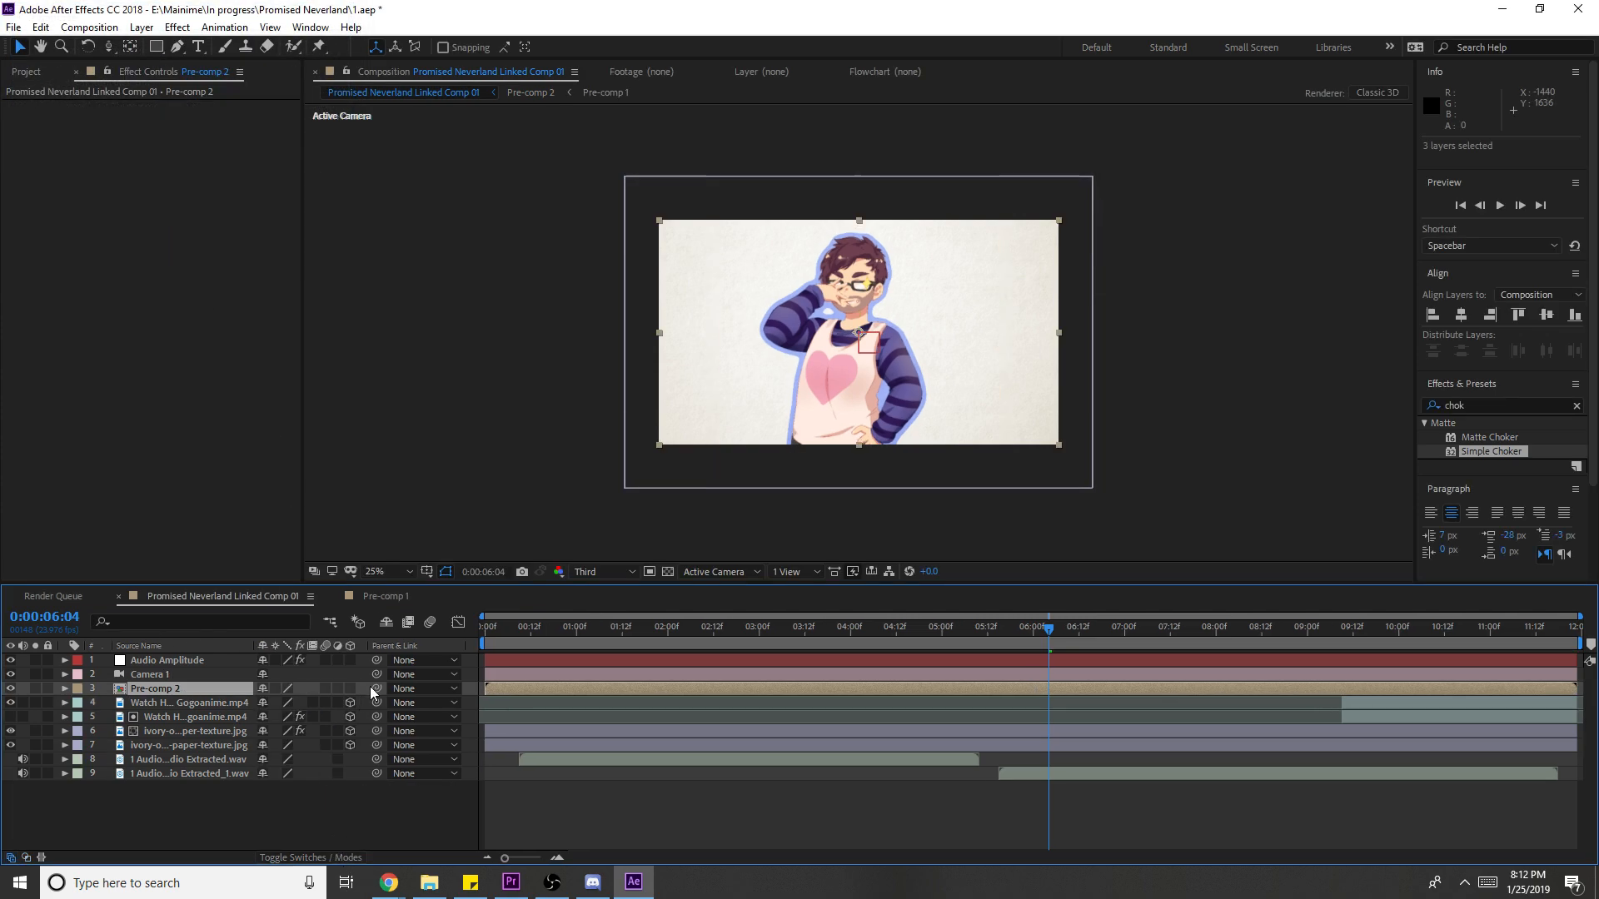
left_click(265, 689)
left_click(273, 688)
left_click(333, 805)
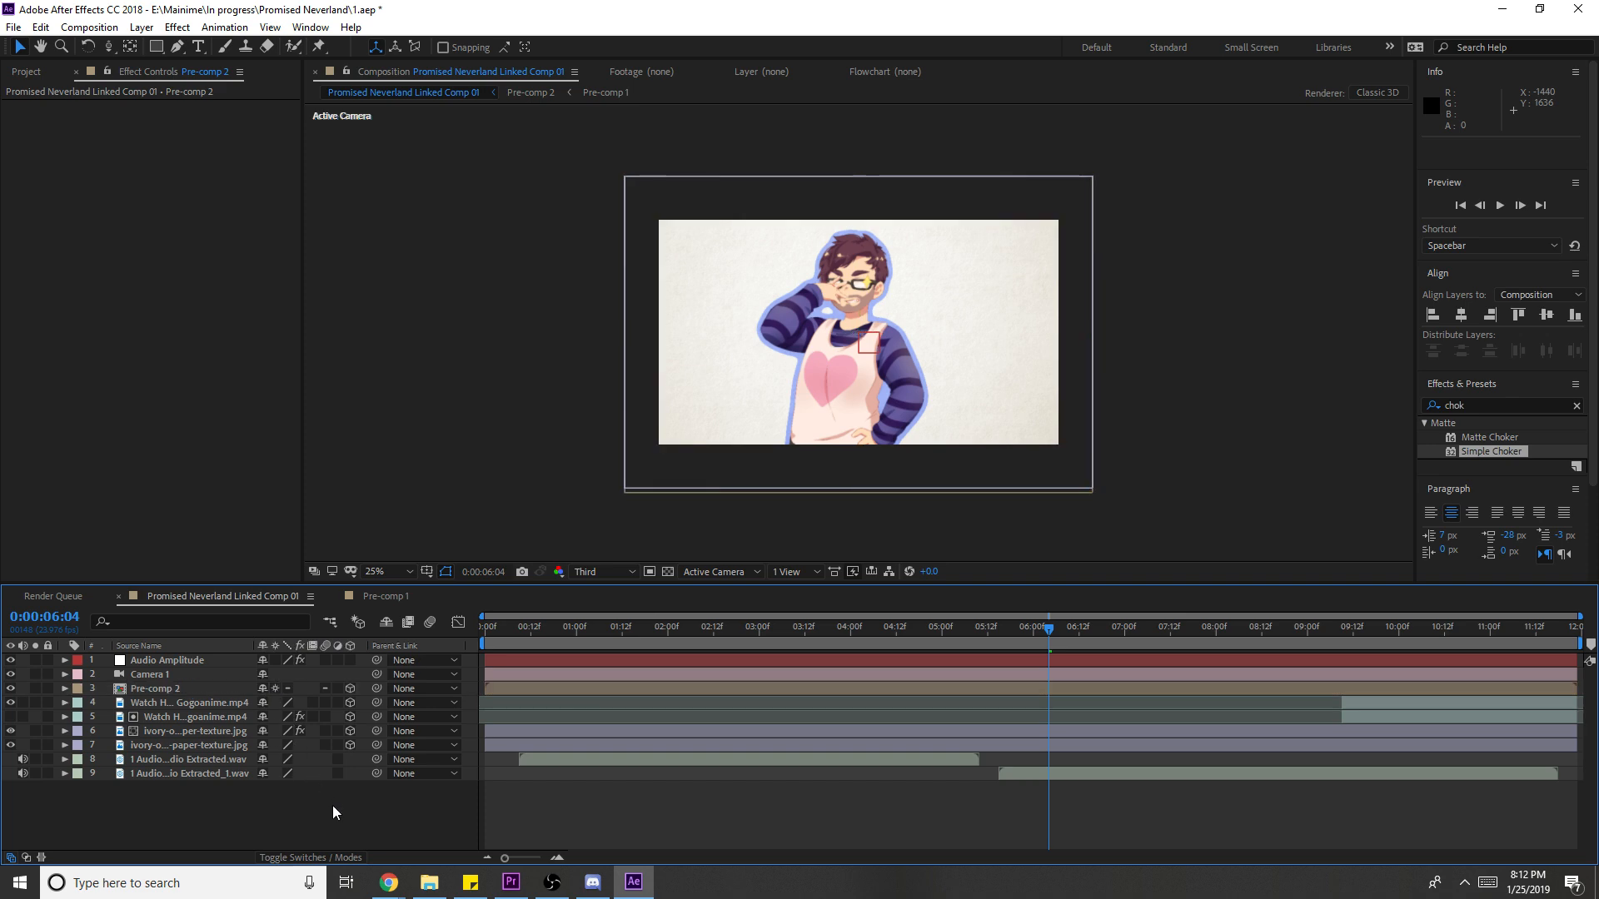
left_click(166, 687)
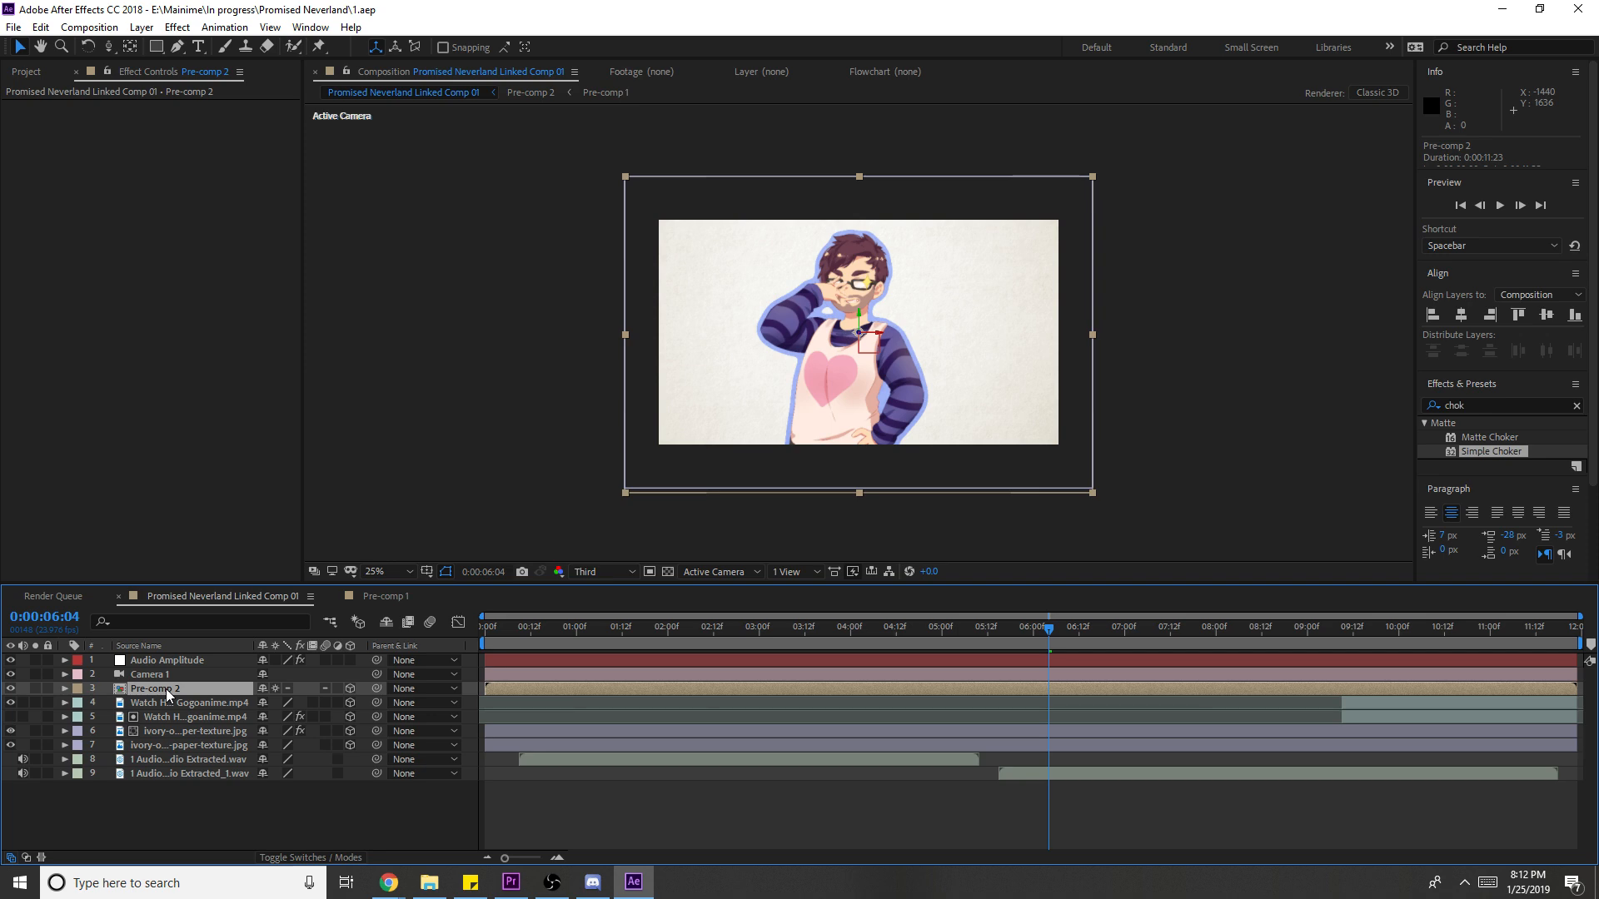
- Move Audio Amplitude below Pre-comp 2 and reveal Pre-comp 2's Position property
left_click(188, 648)
left_click_drag(182, 657, 193, 689)
left_click(183, 679)
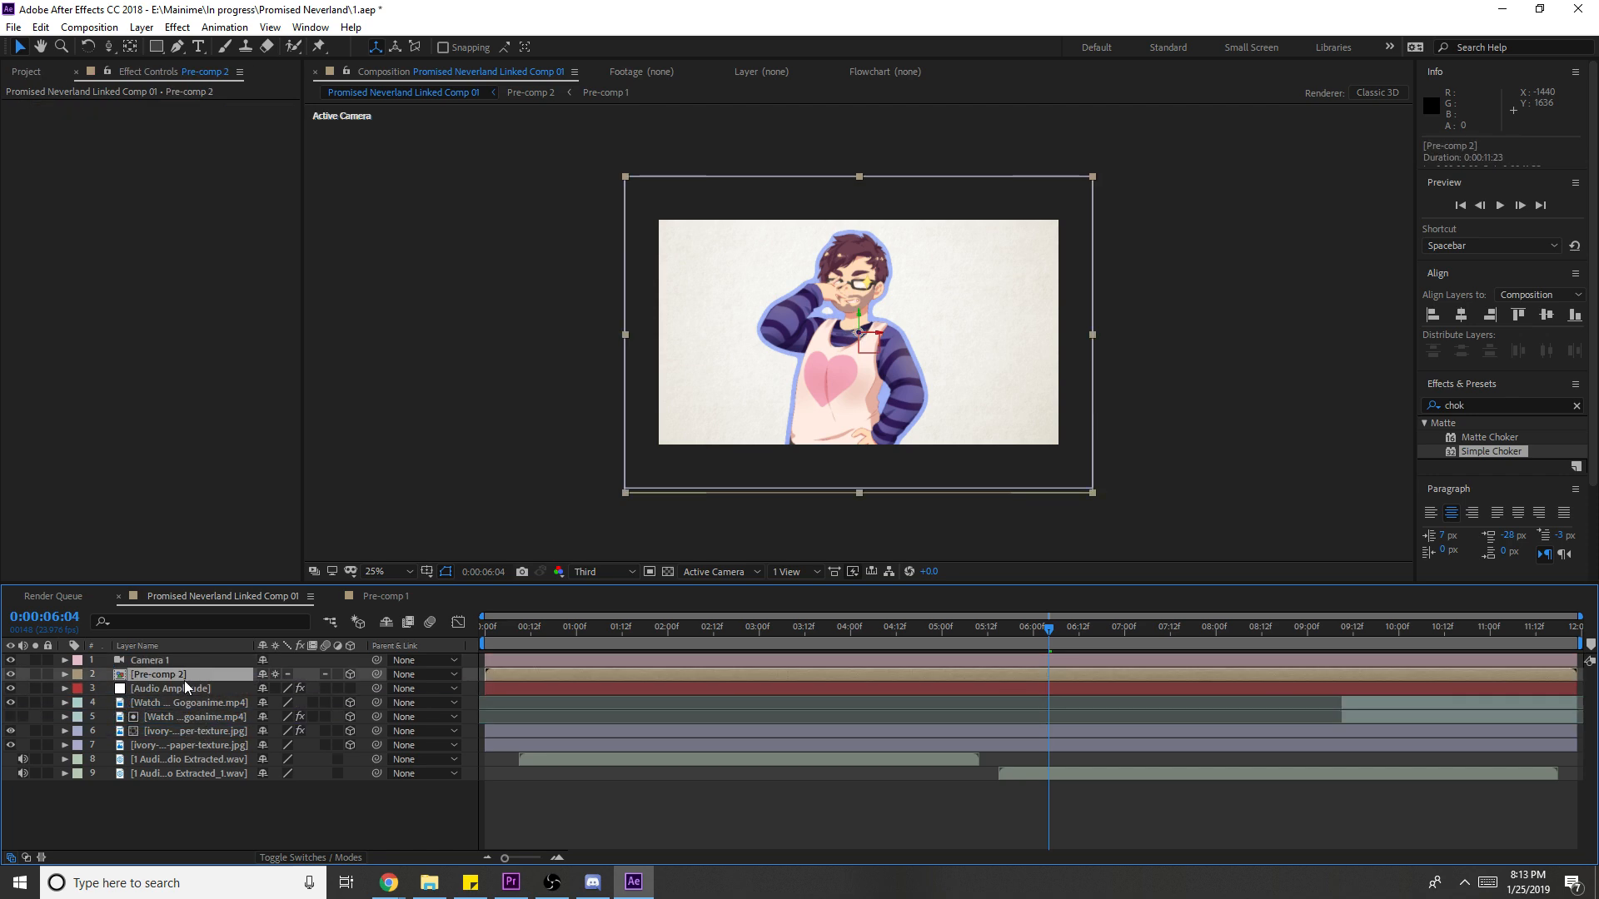
key("p")
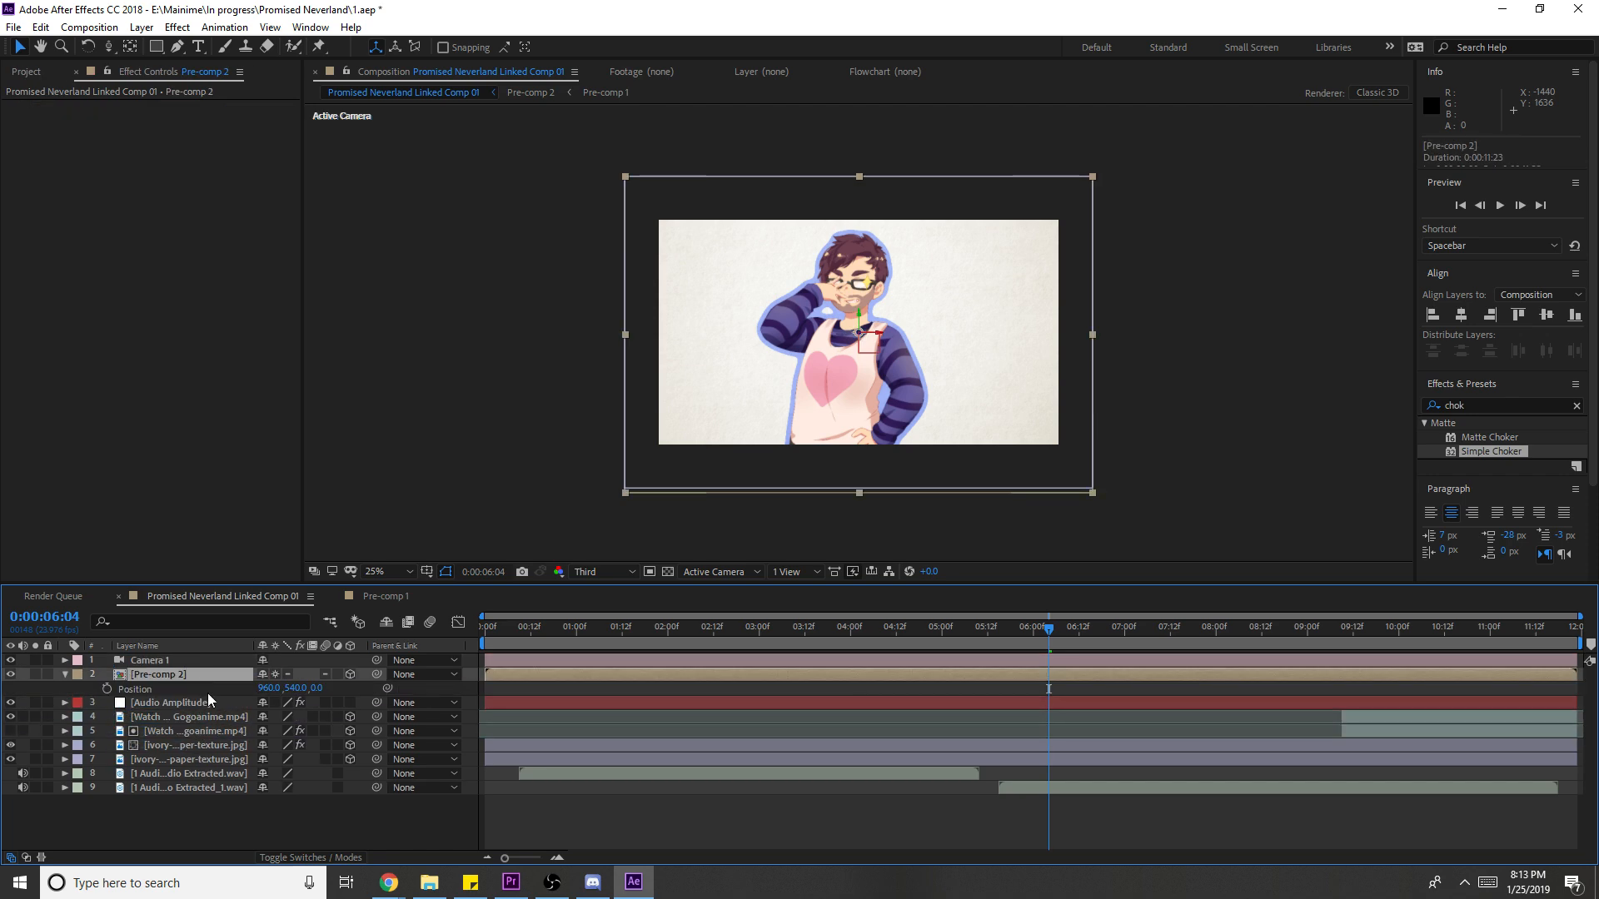
- Delete Audio Amplitude's Left Channel effect and expand Both Channels to its Slider
left_click(119, 704)
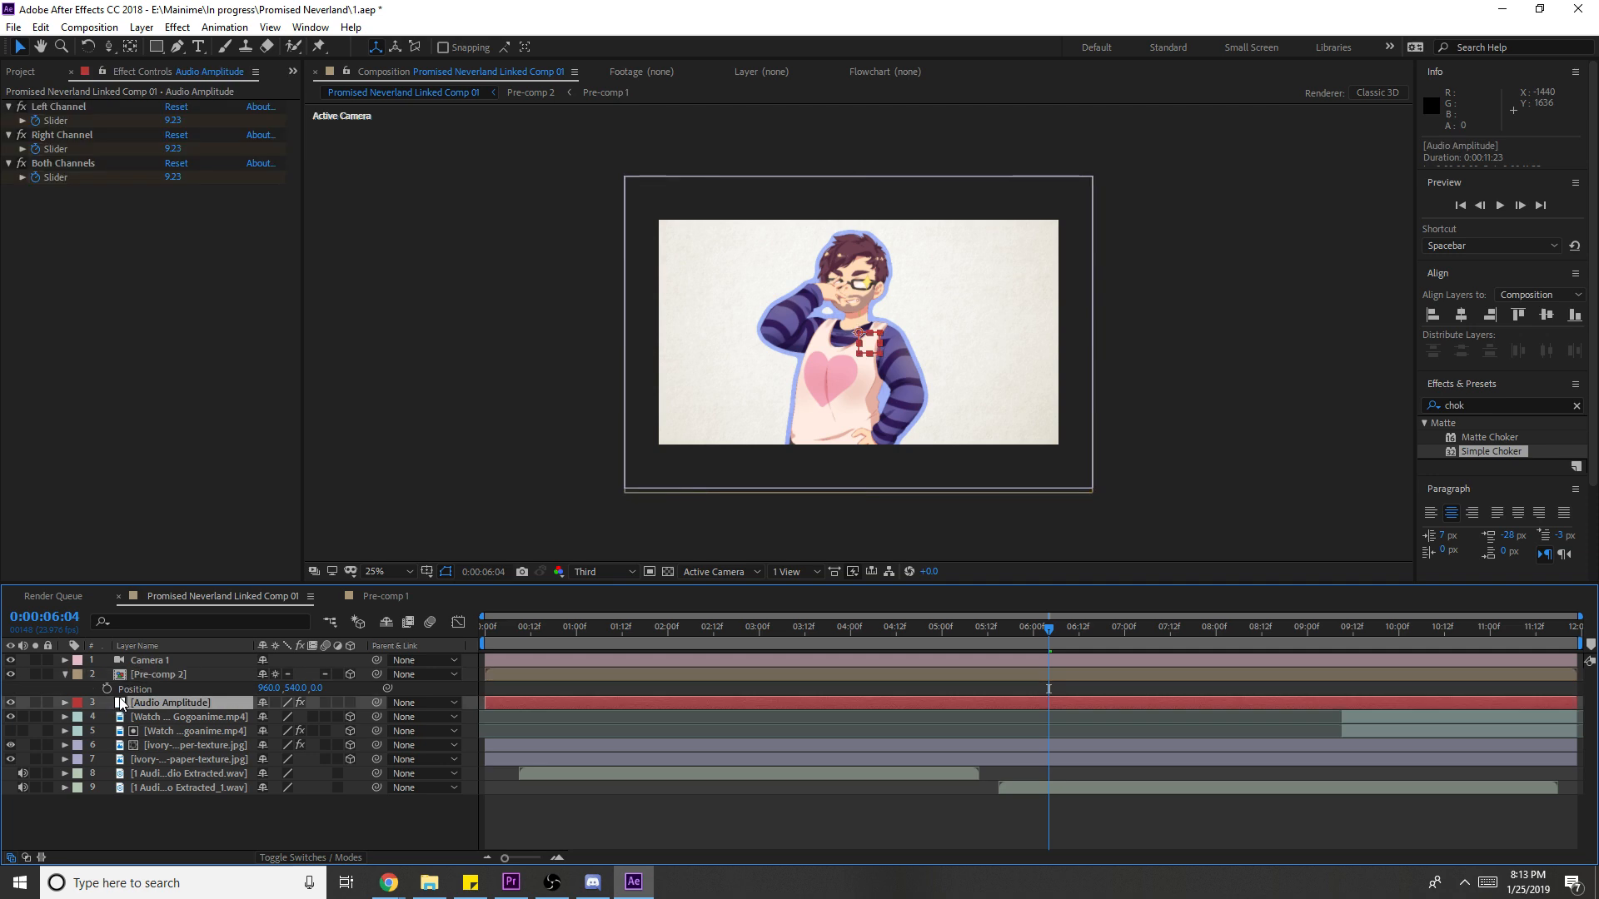
key("ctrl+shift+a")
left_click(65, 703)
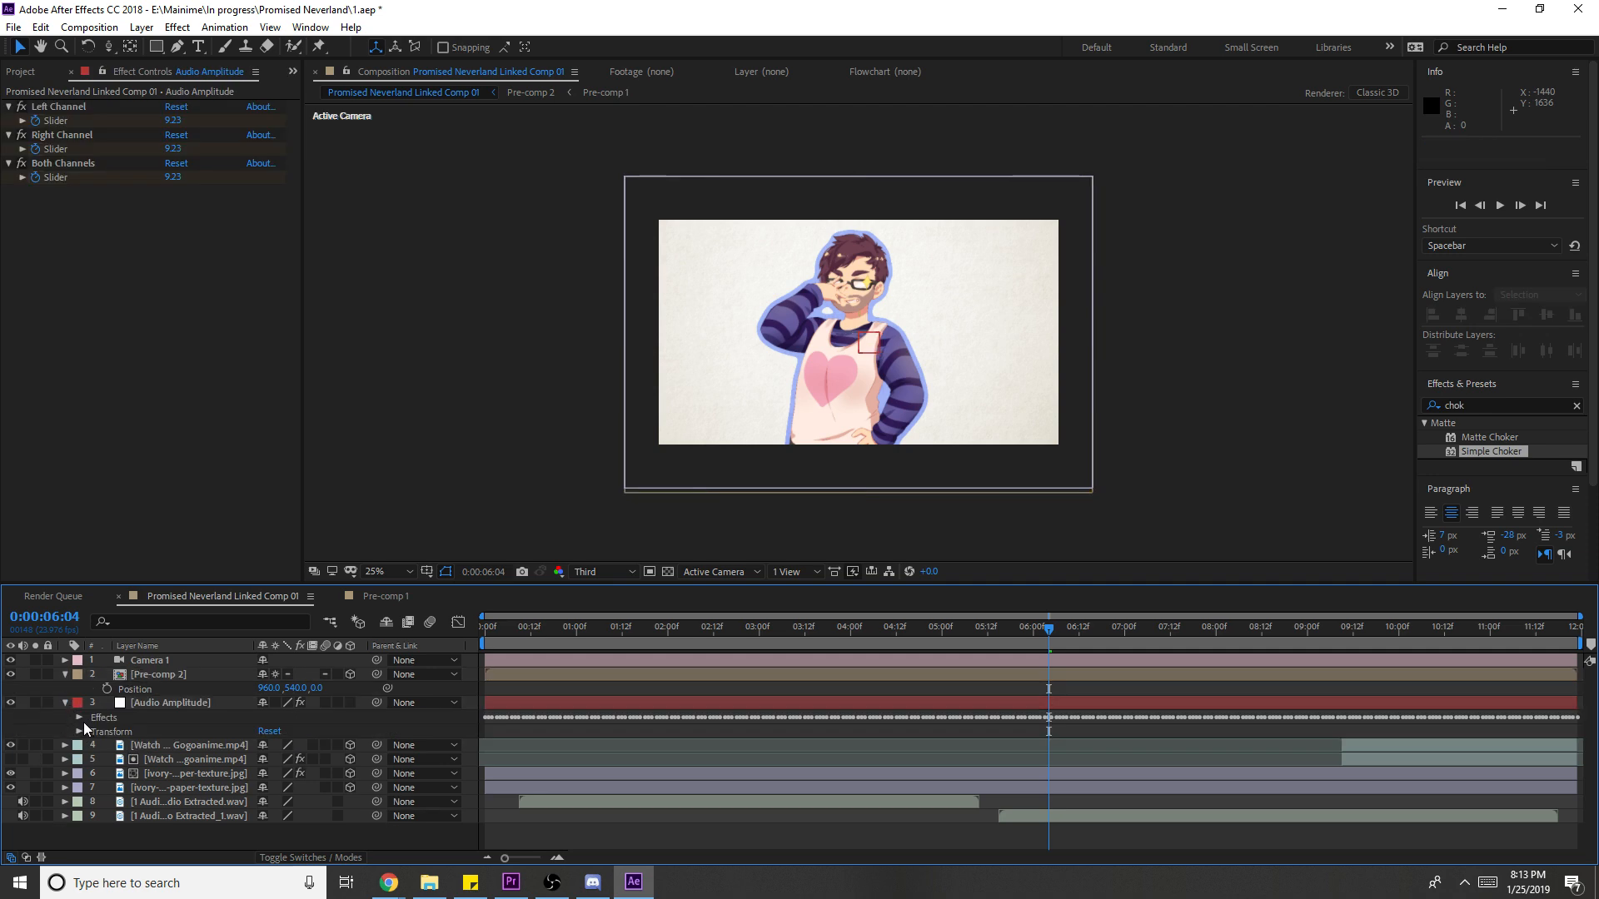
left_click(79, 717)
left_click(119, 731)
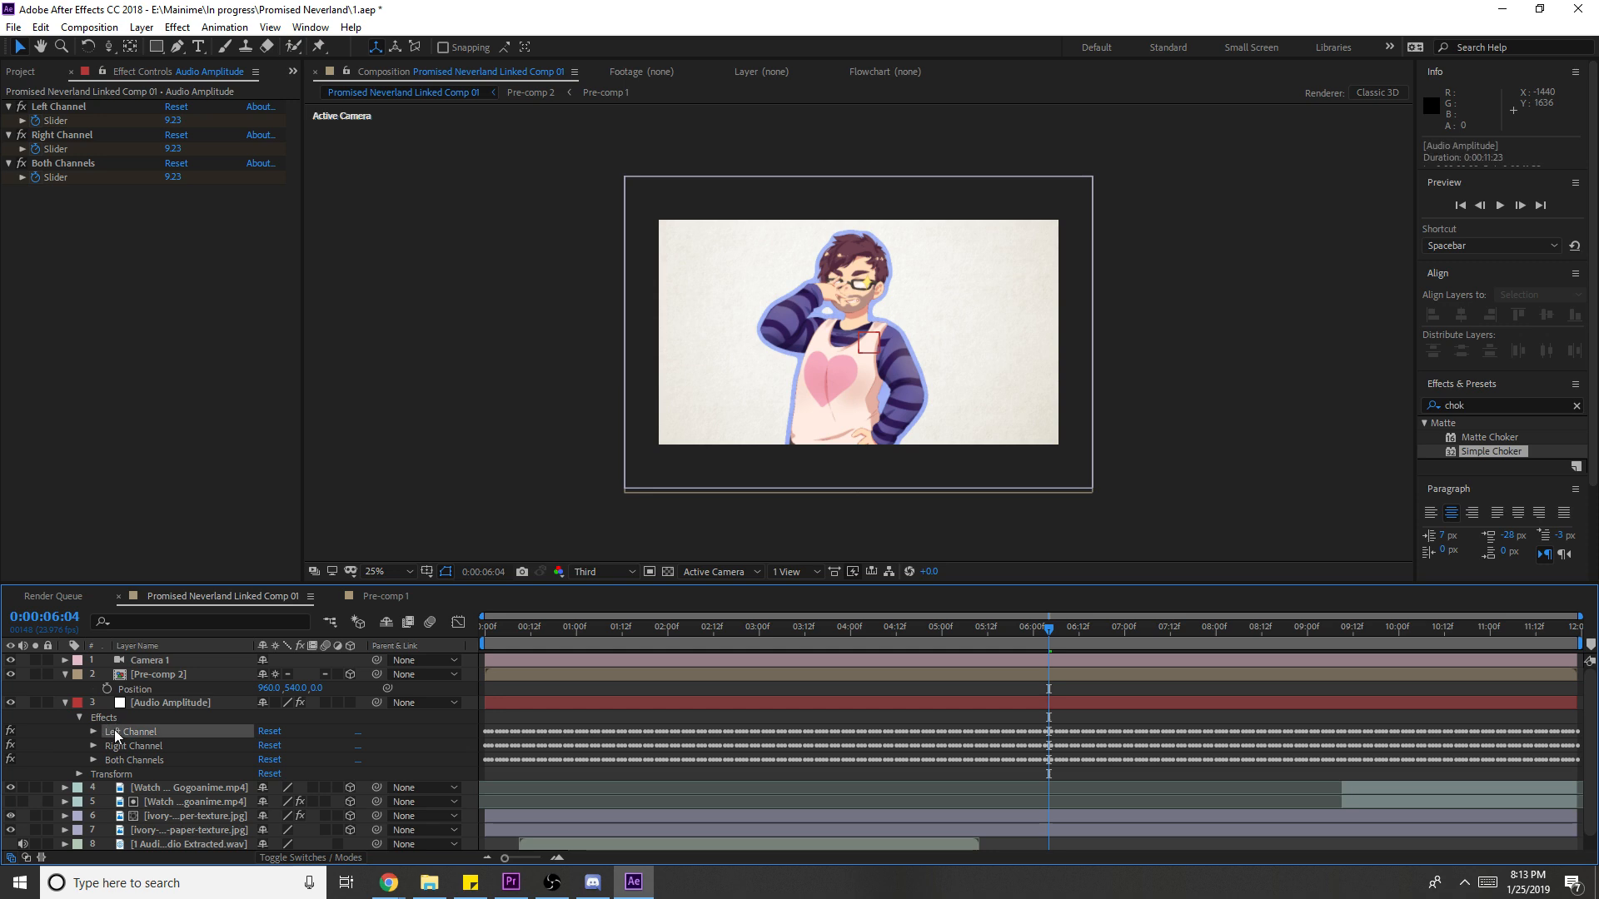
key("Delete")
key("Delete")
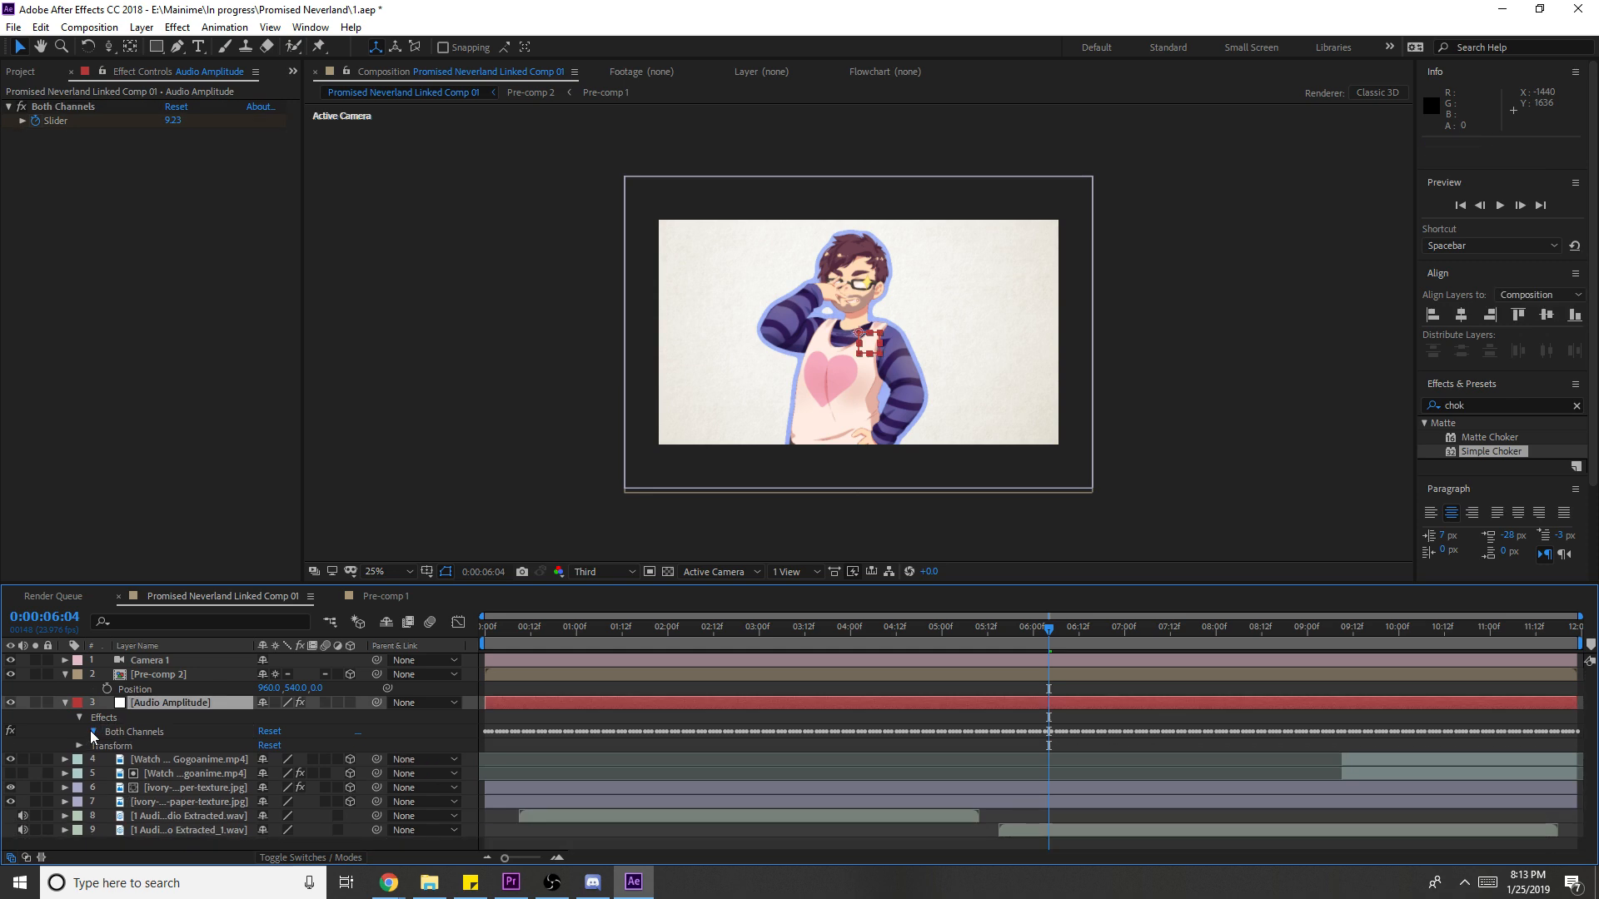
left_click(91, 731)
- Give Pre-comp 2's Position an expression linked to the Both Channels Slider, then preview
left_click(106, 688, "alt")
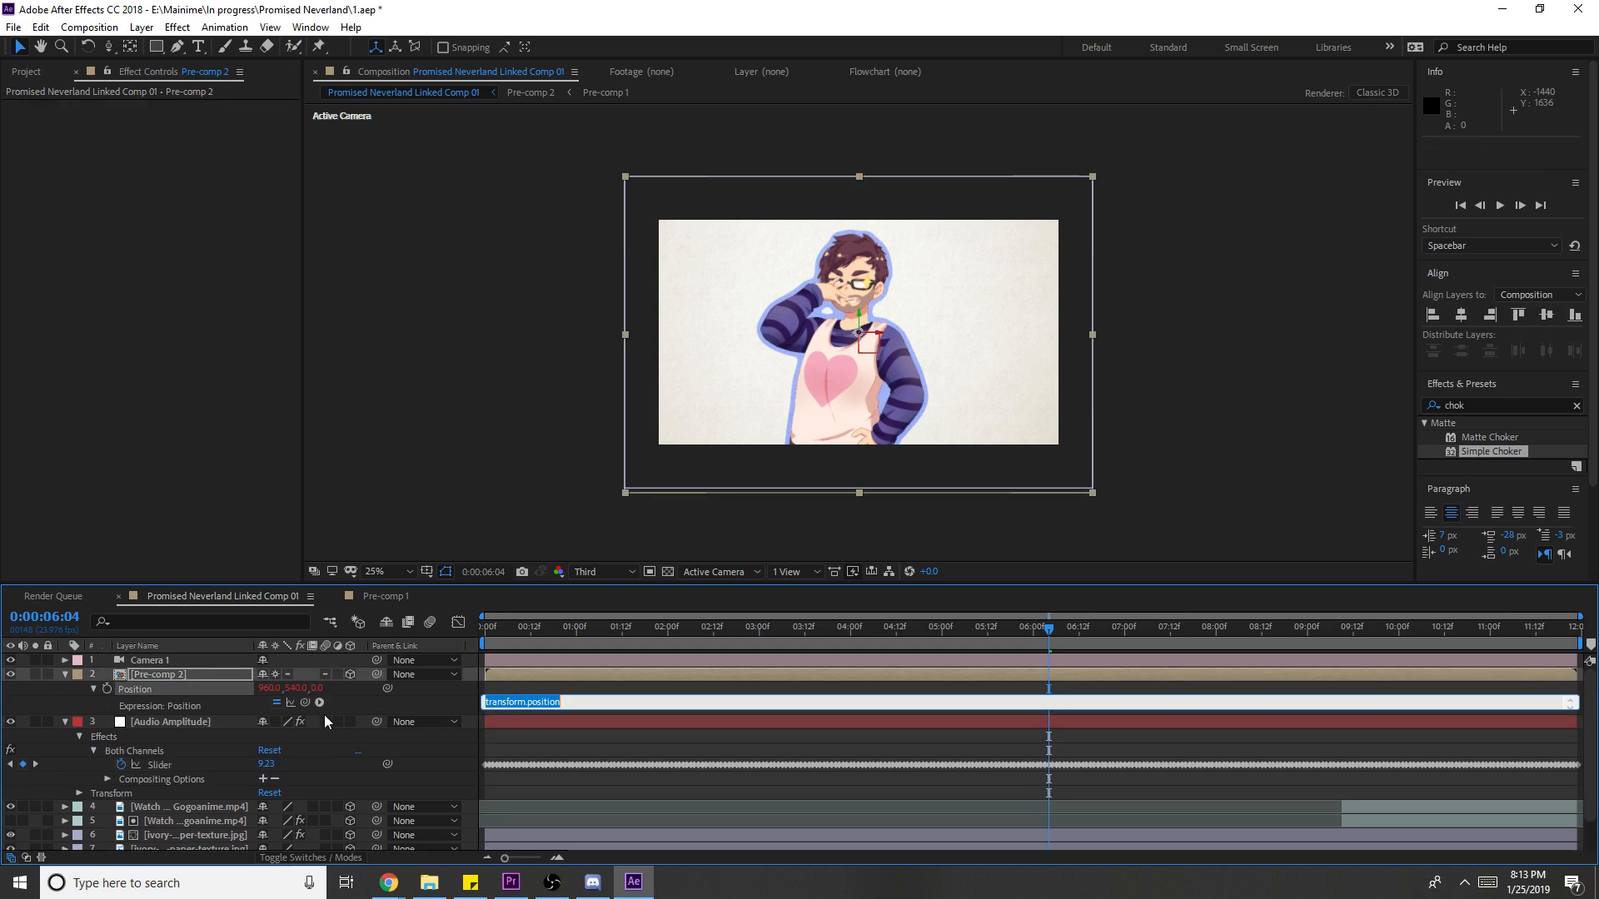
left_click_drag(305, 701, 195, 764)
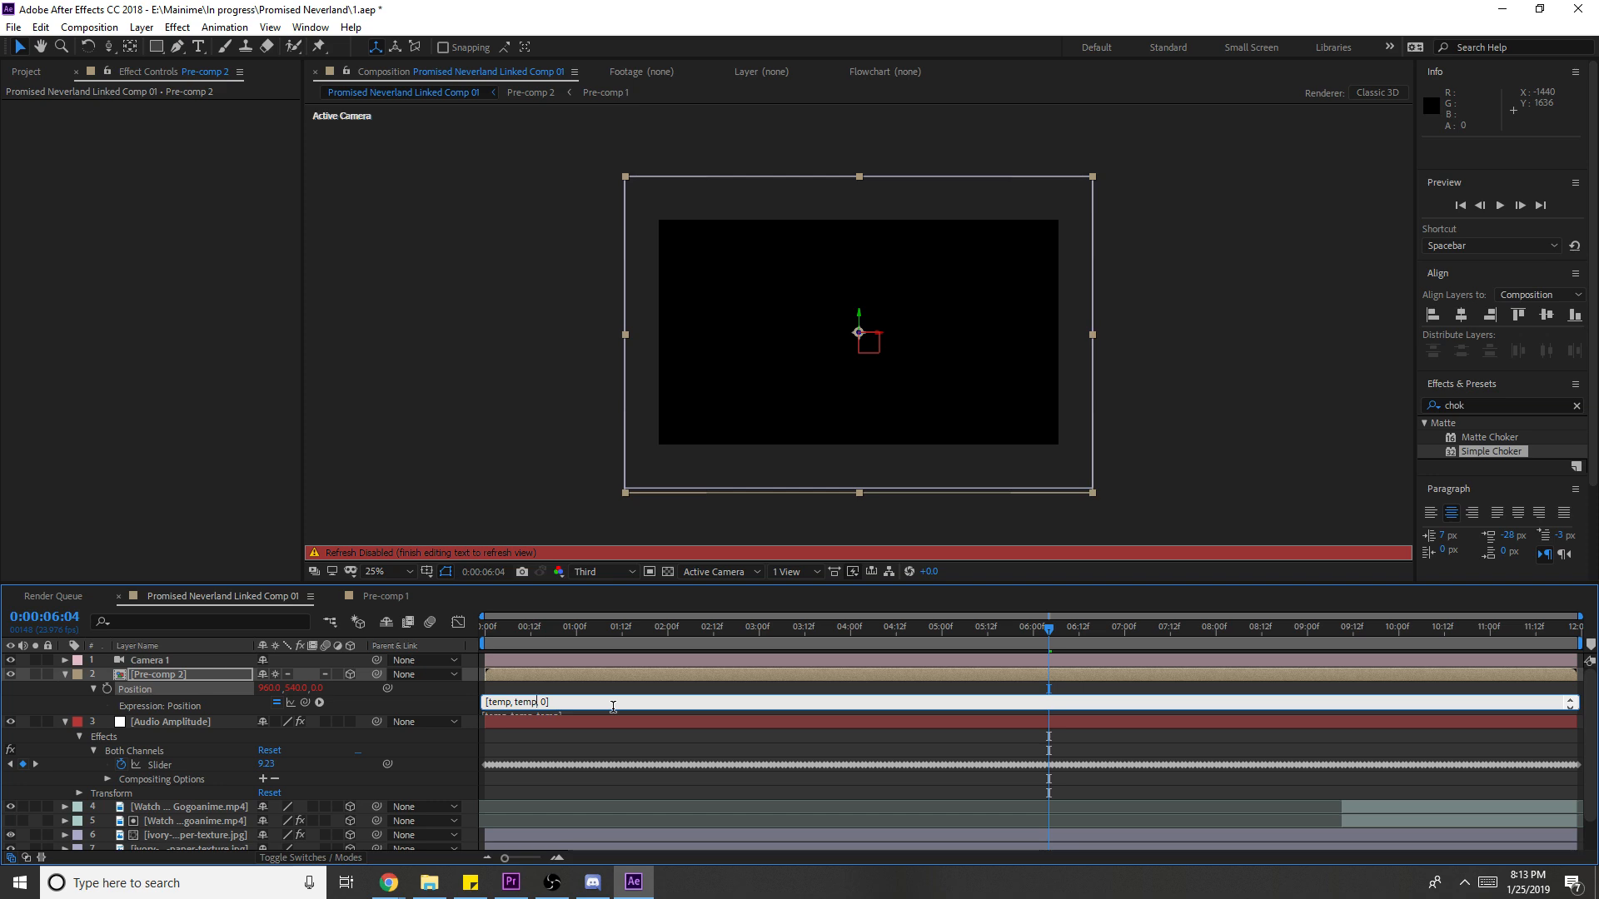
type("-1+540")
key("BackSpace")
key("BackSpace")
key("BackSpace")
key("BackSpace")
key("BackSpace")
key("BackSpace")
key("BackSpace")
type("[960,")
left_click(703, 781)
key("space")
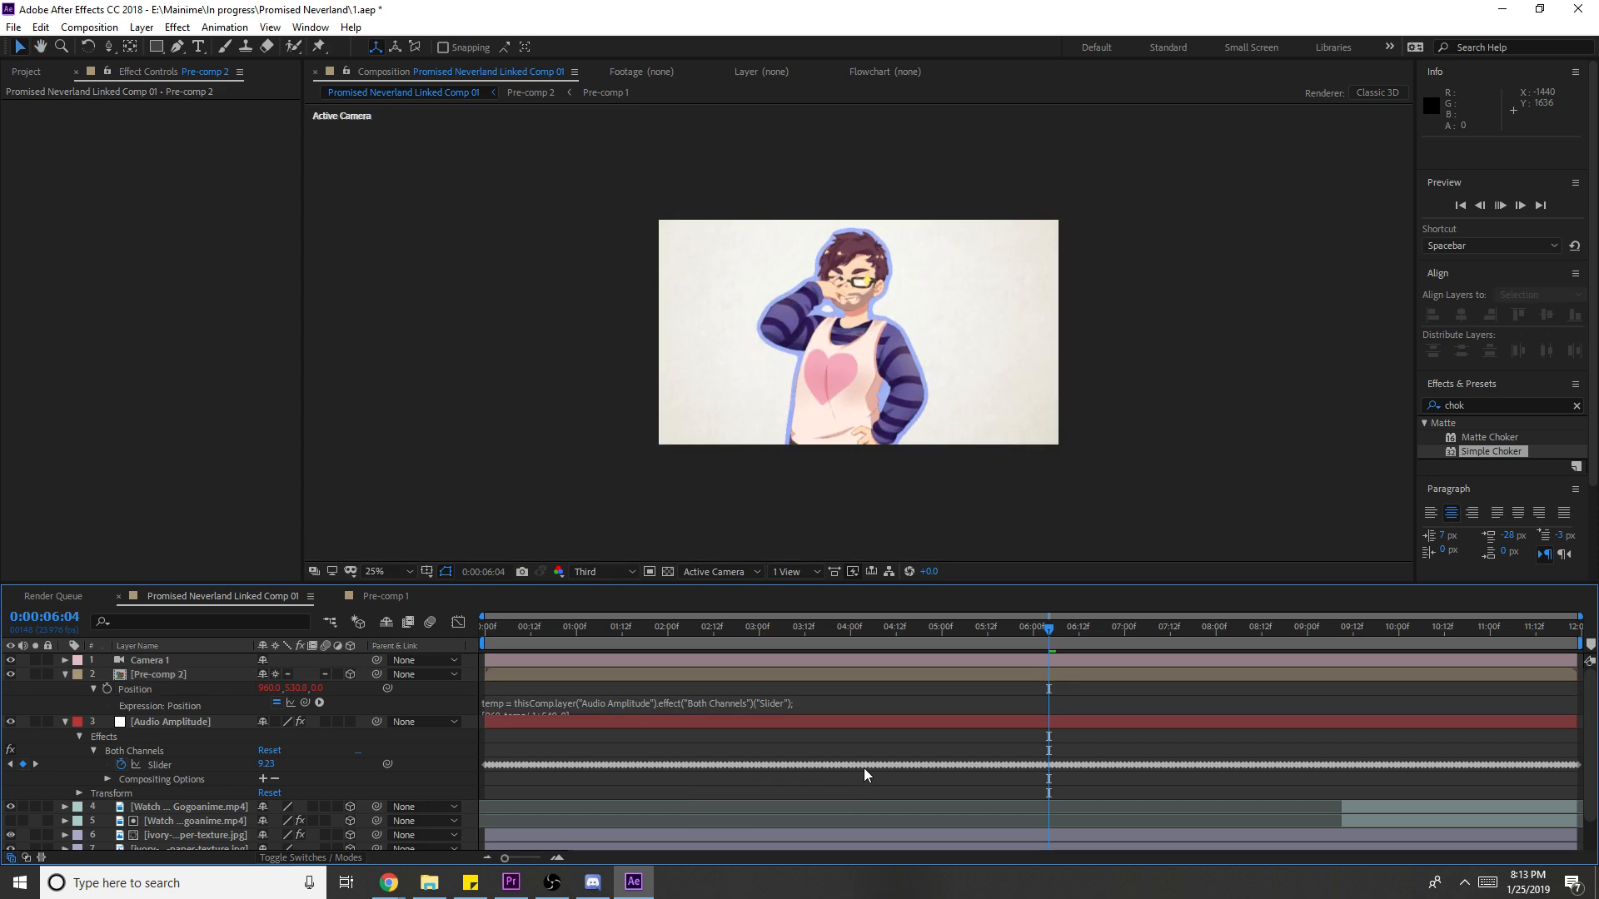
- Change the expression divisor to 2, making it [960, temp/-2+540, 0], and preview
left_click(616, 708)
left_click(545, 714)
type("2")
left_click(784, 777)
key("space")
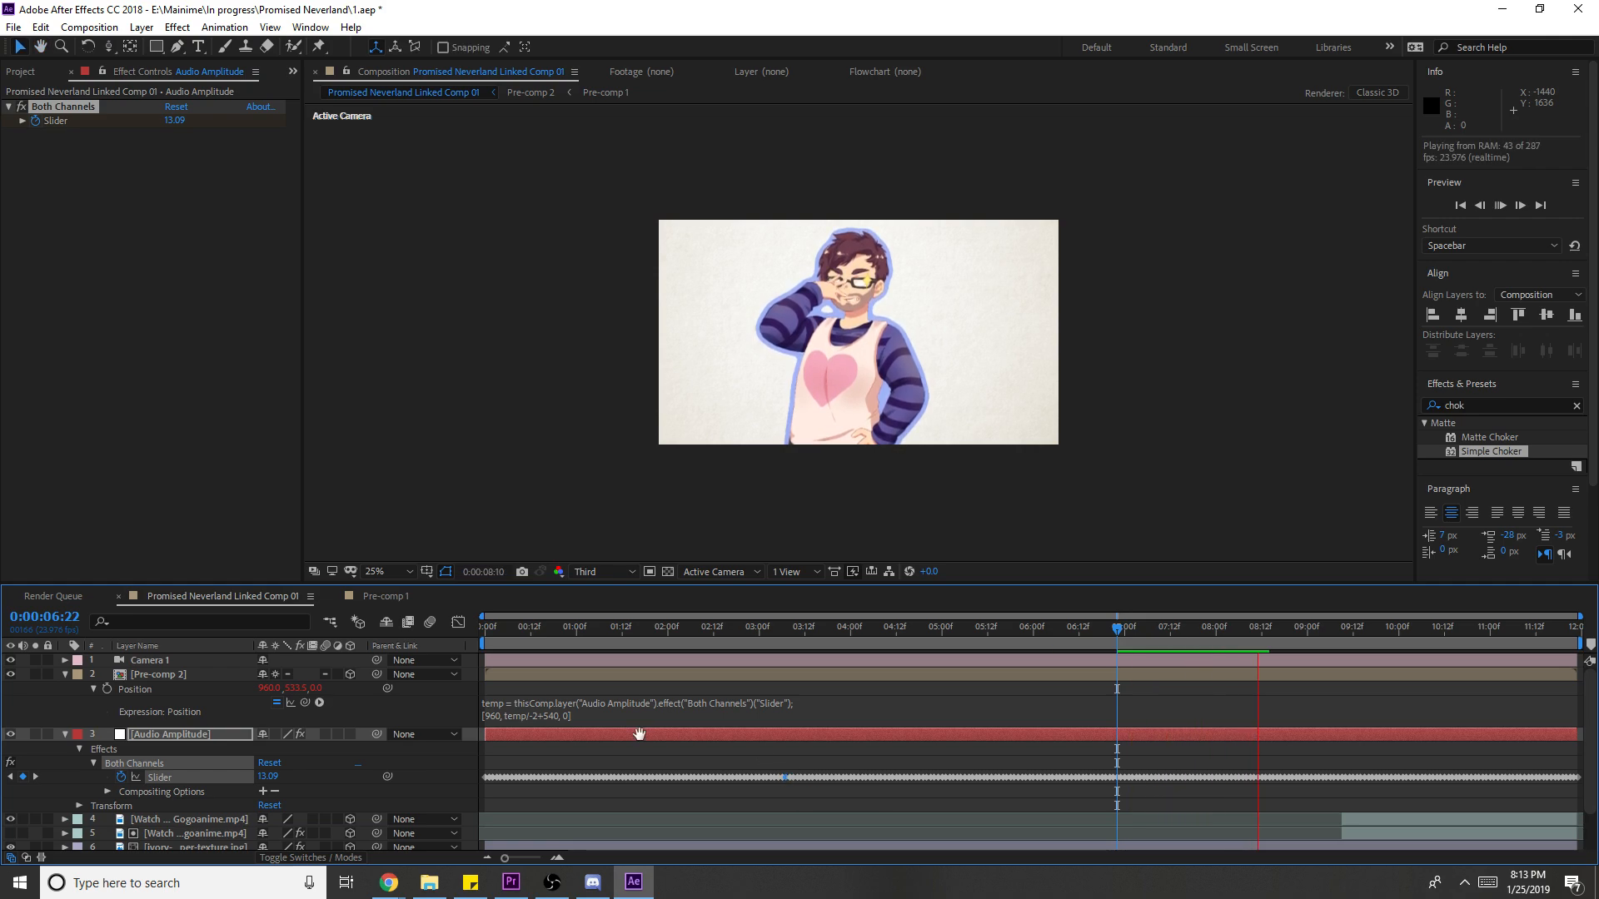
key("space")
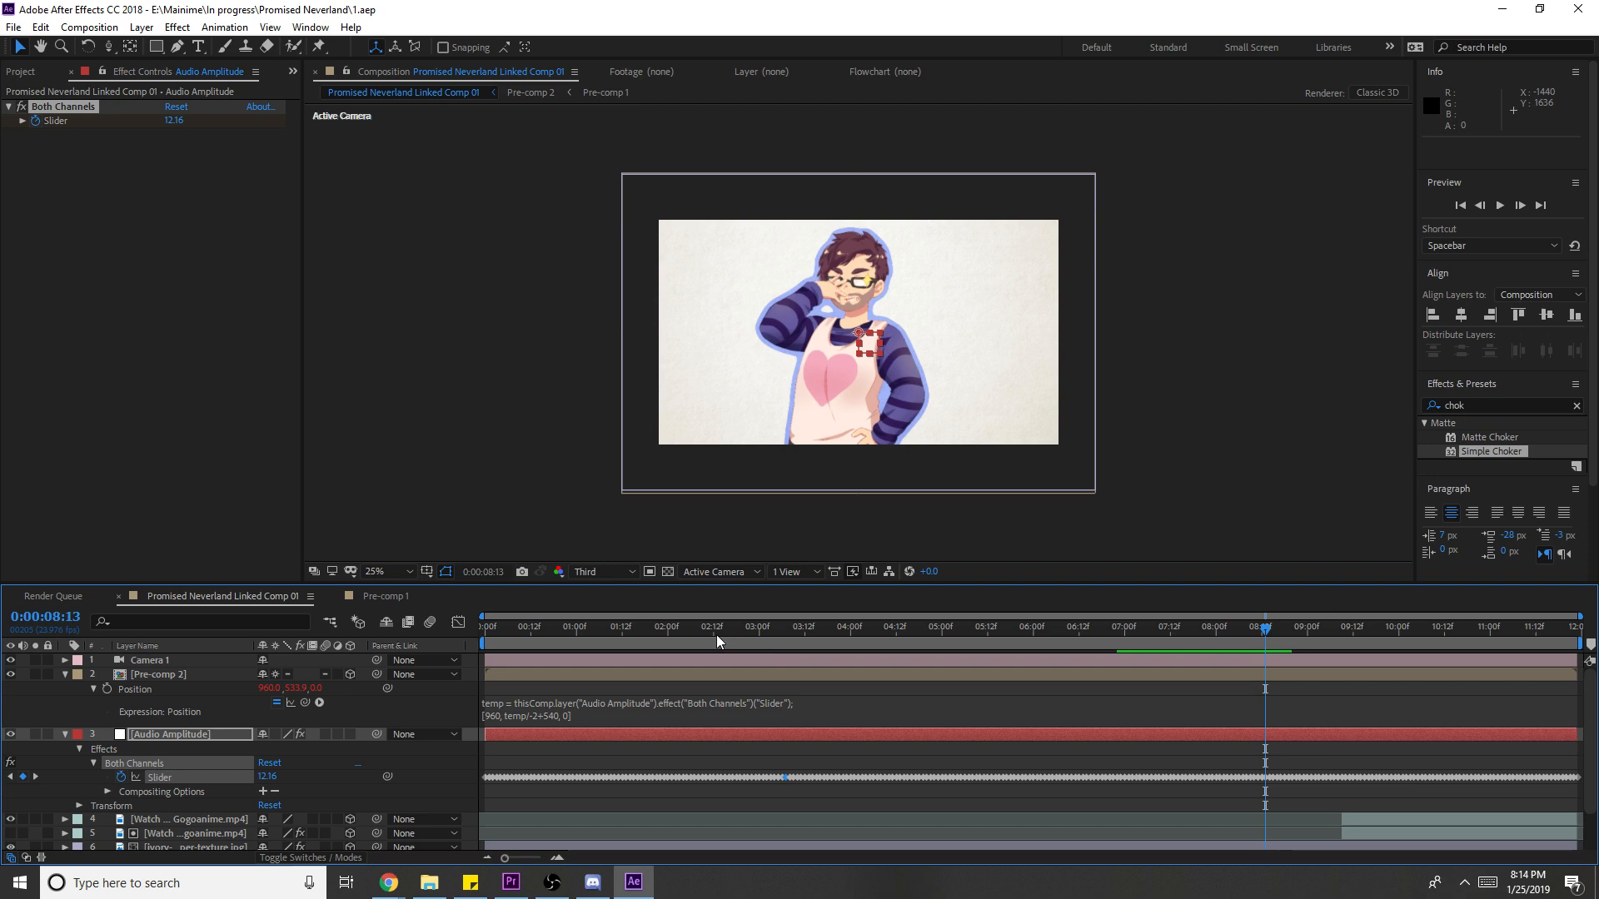
- Preview the comp from the start, duplicate the Both Channels effect, and save
key("Home")
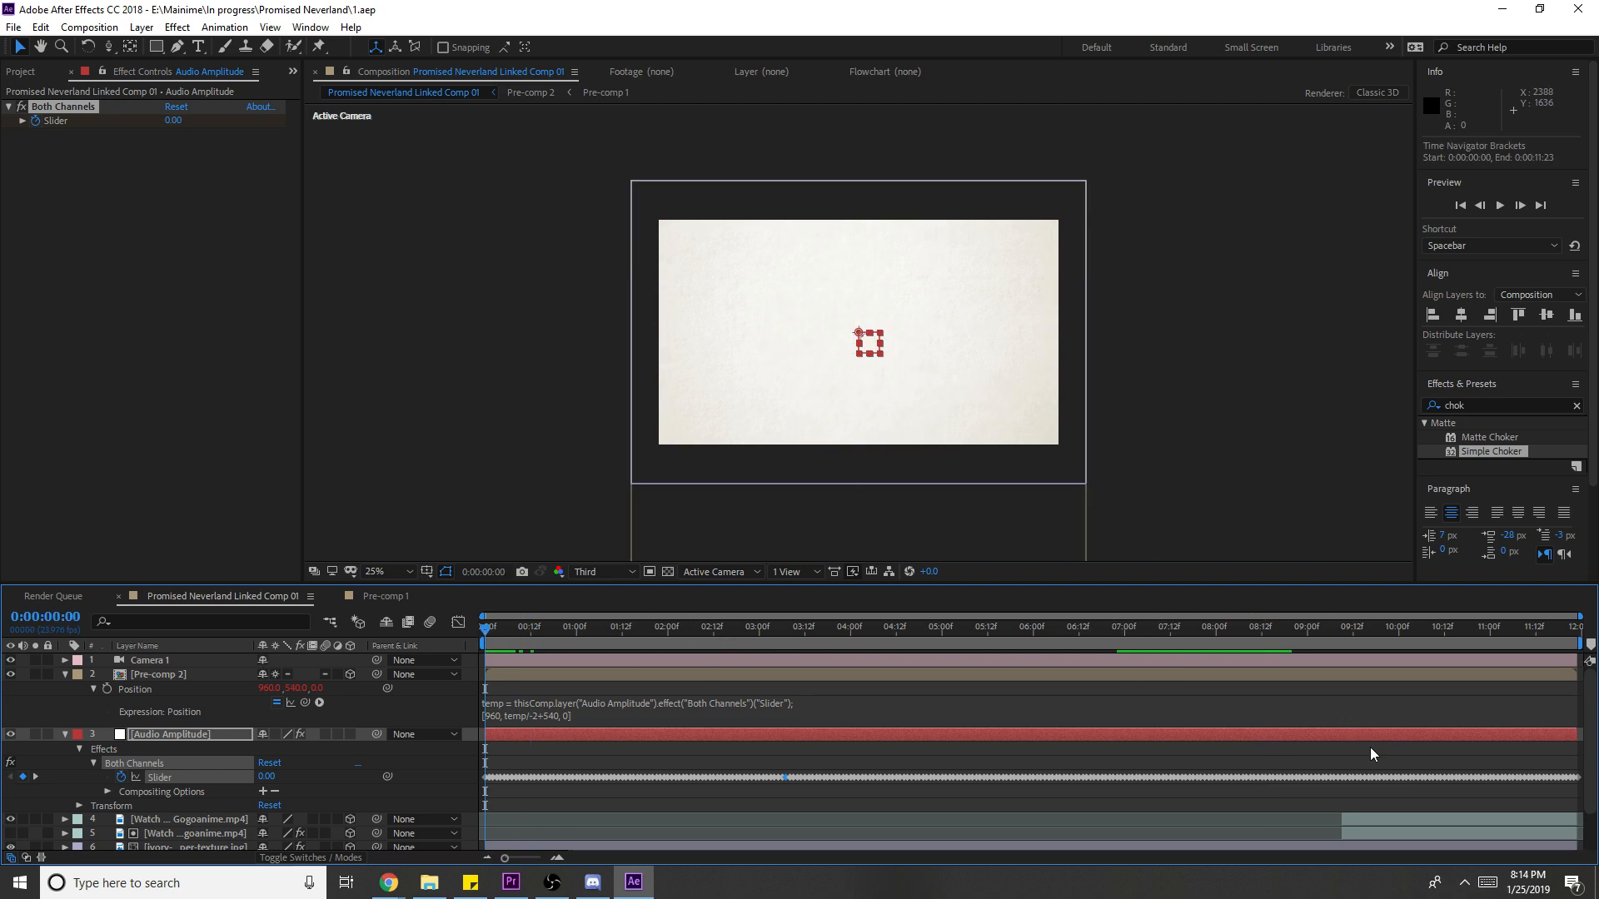
key("space")
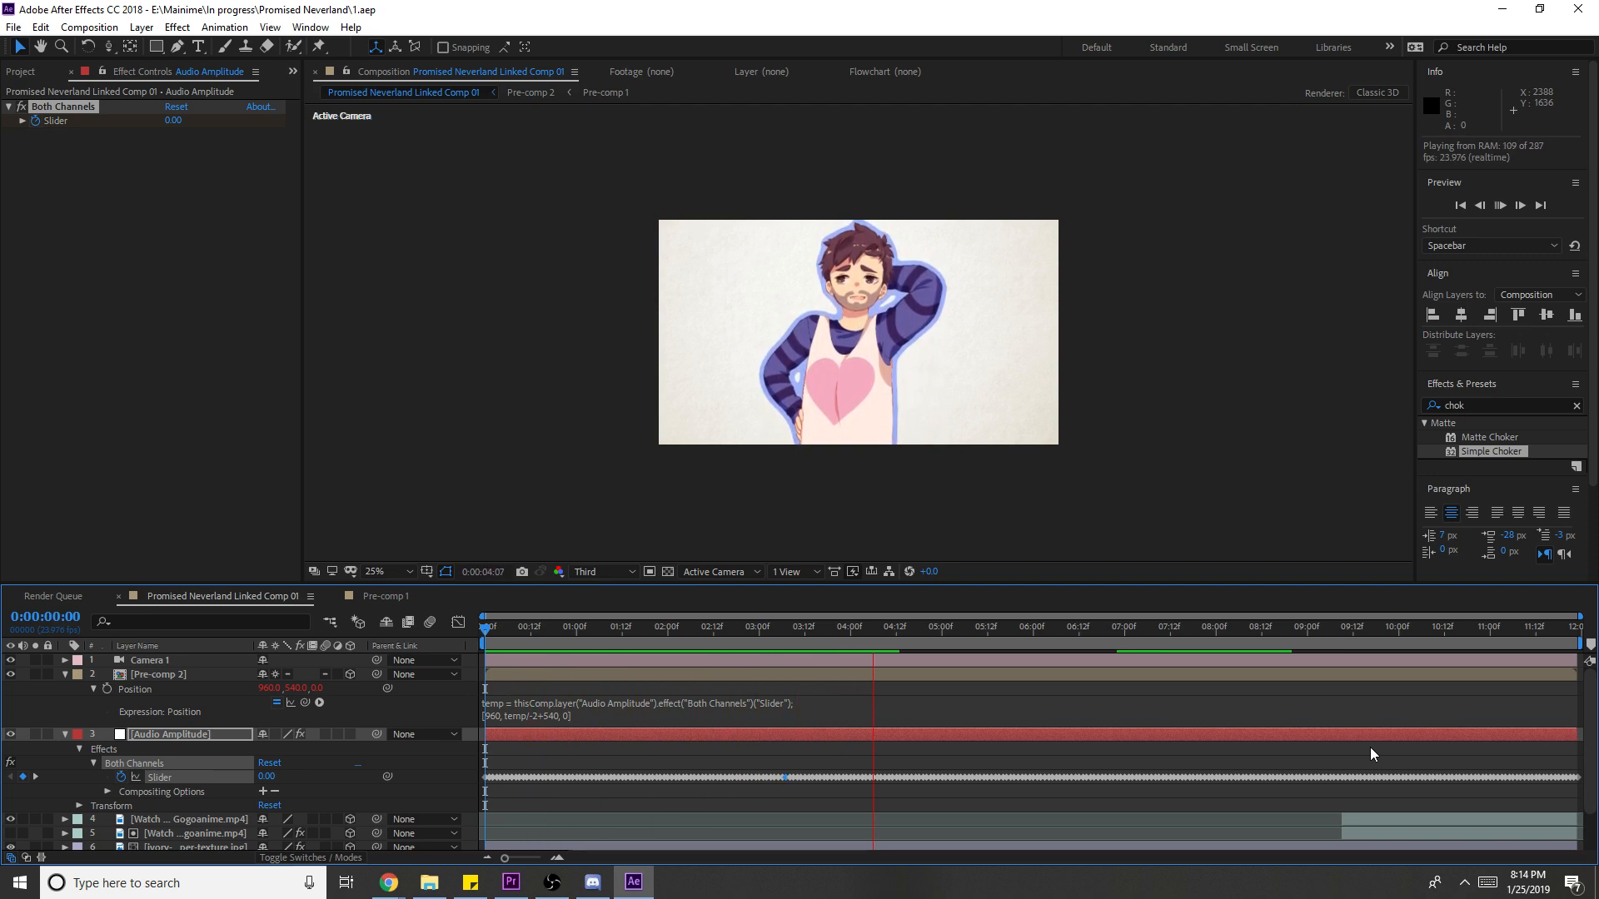
key("space")
key("ctrl+d")
key("ctrl+s")
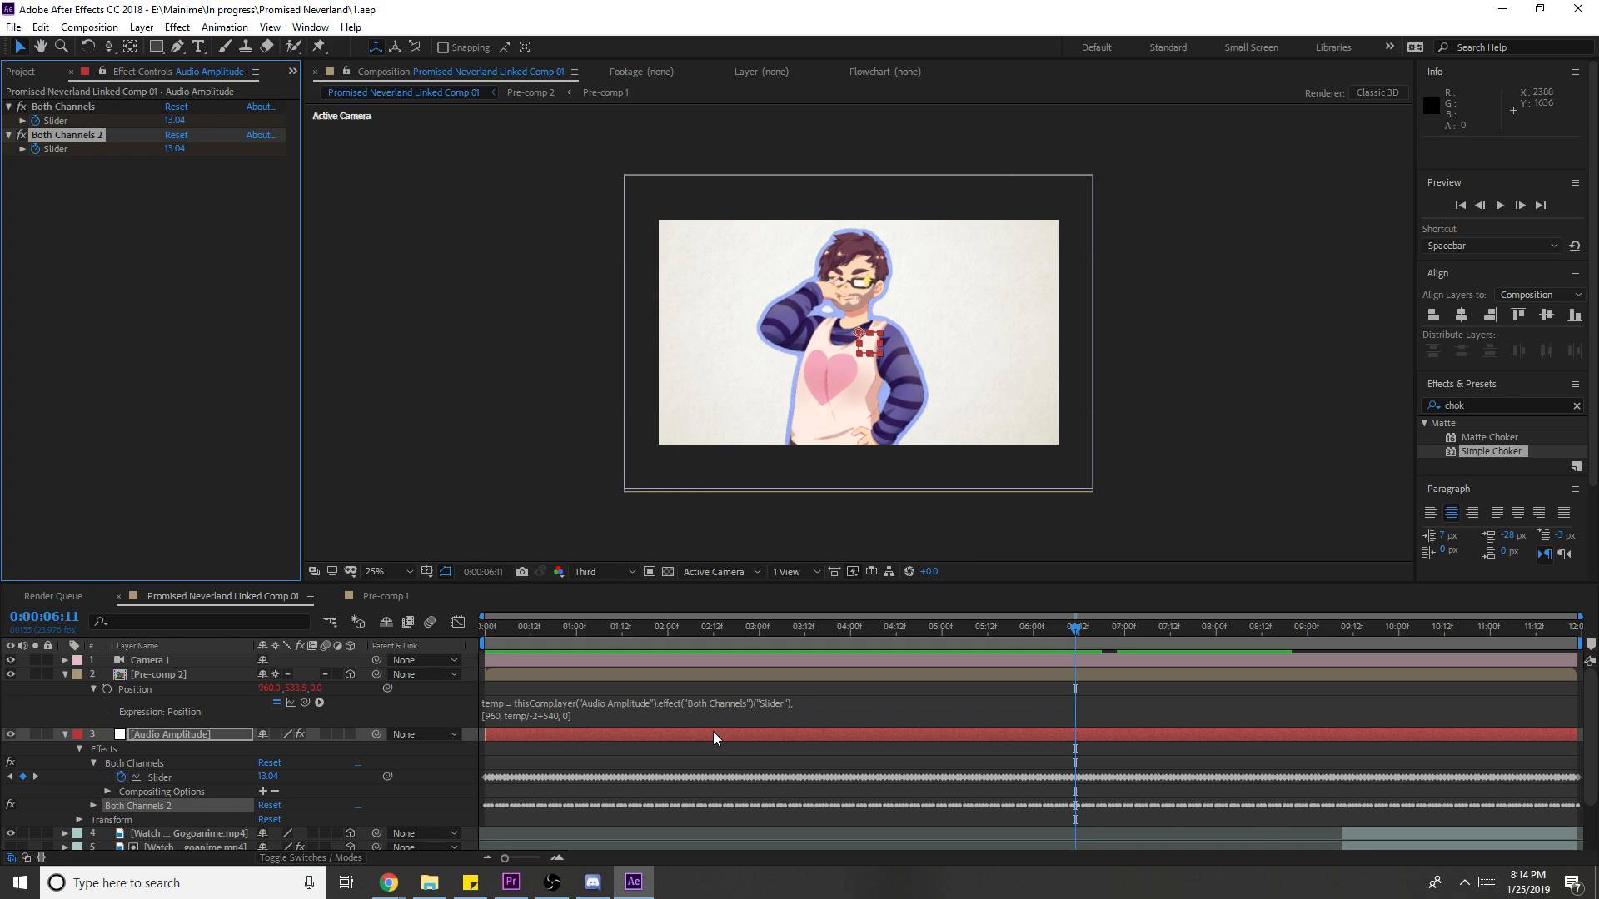
- Collapse the Pre-comp 2 and Audio Amplitude layer properties and minimize After Effects
left_click(740, 714)
left_click(684, 758)
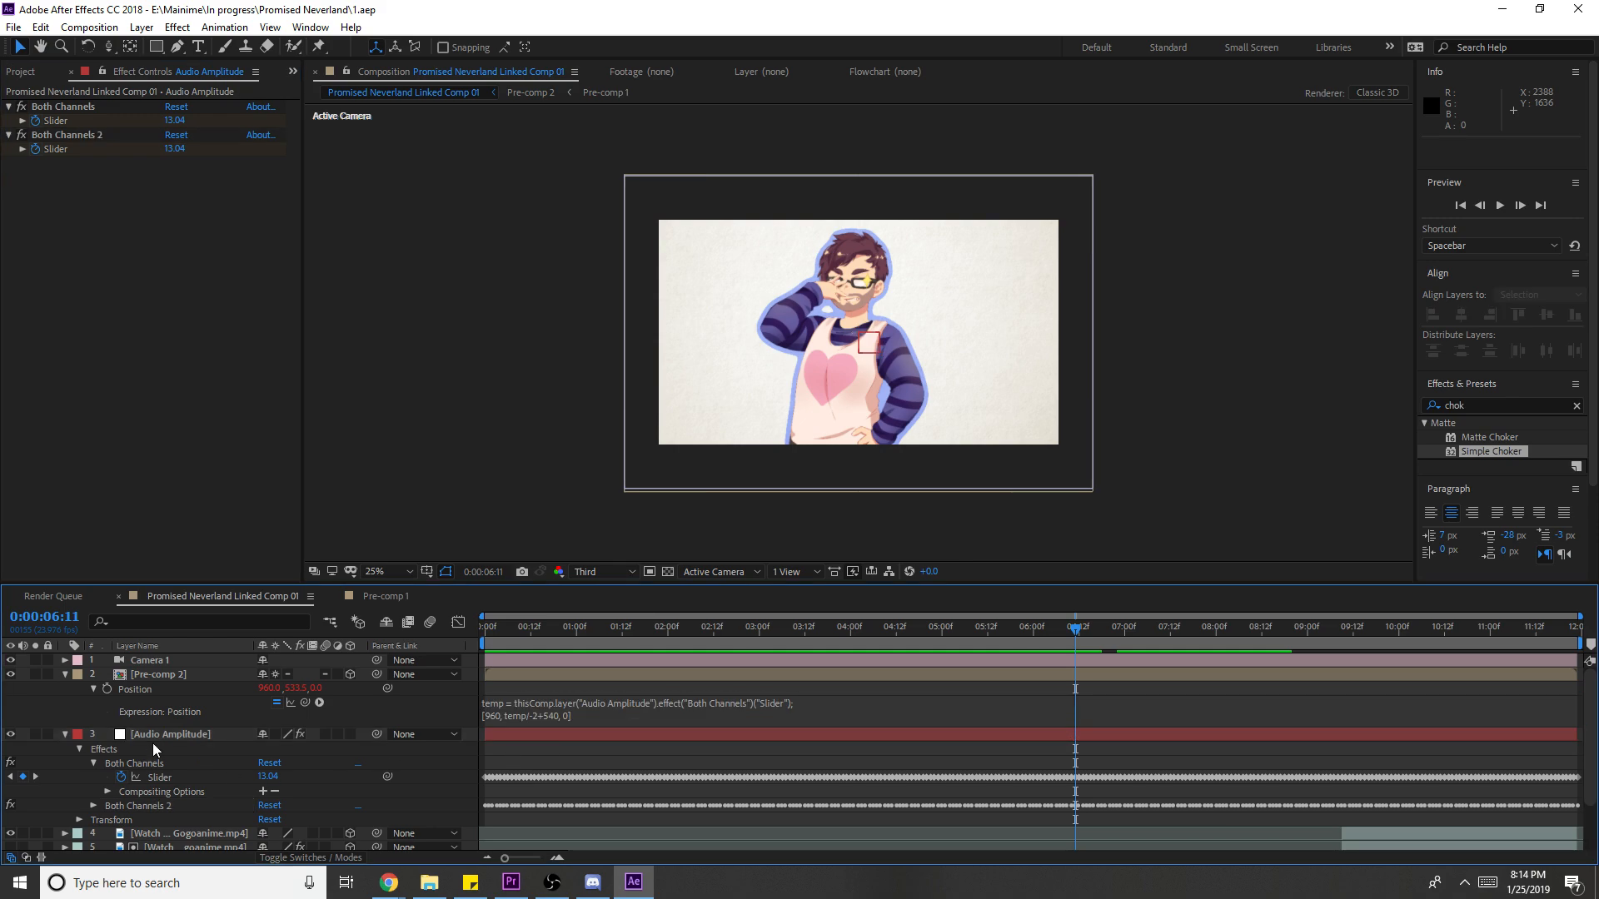
left_click(65, 674)
left_click(66, 689)
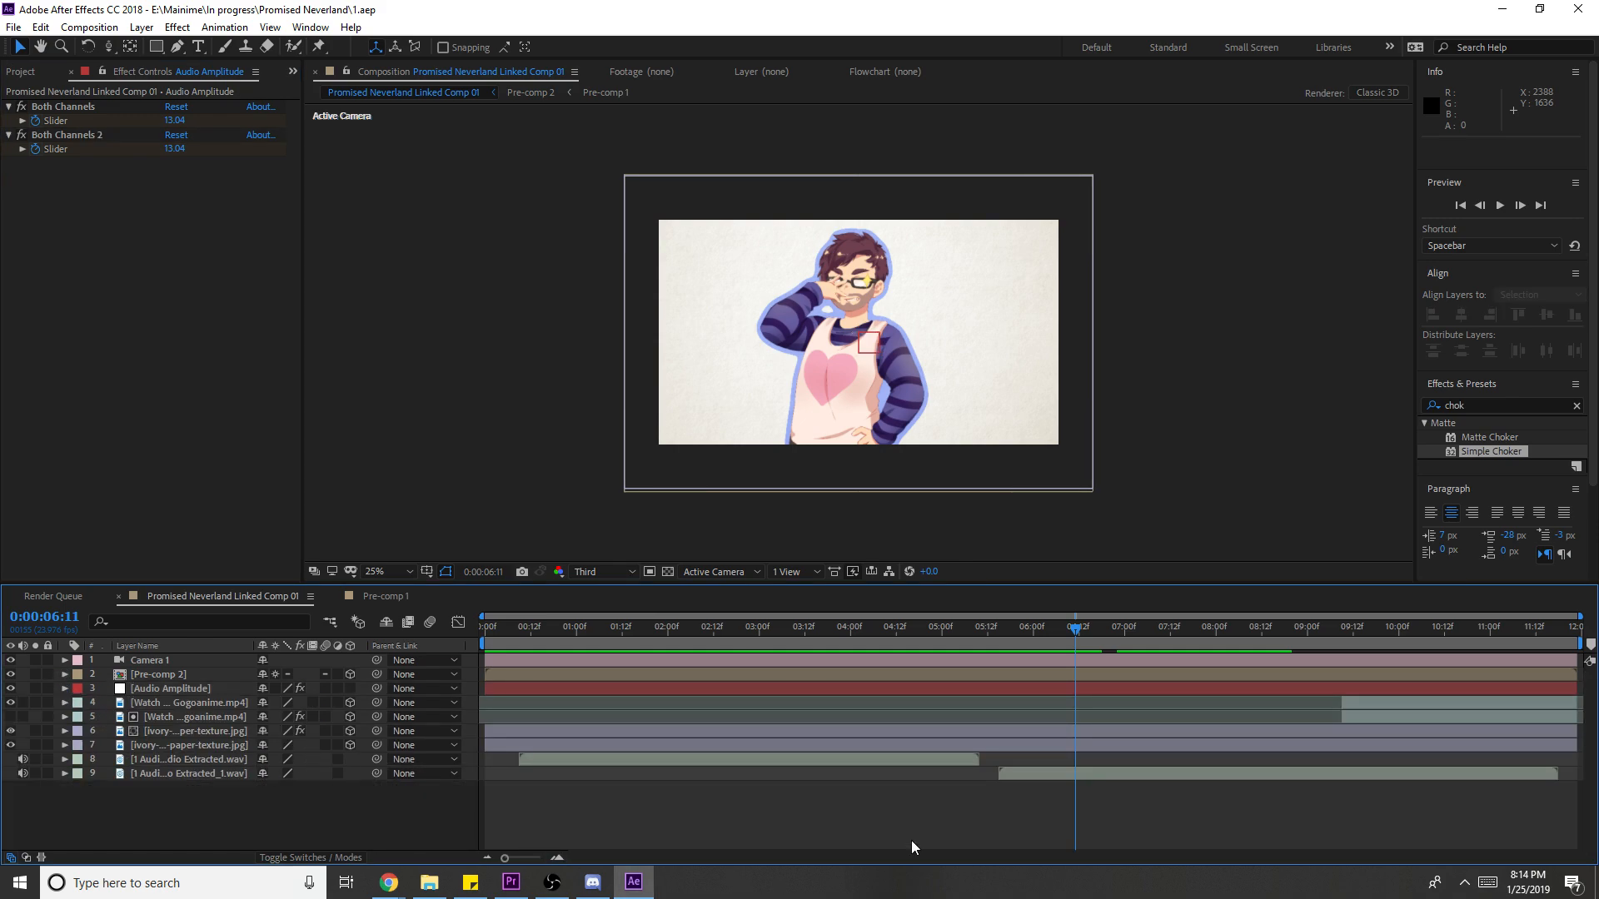
left_click(1503, 8)
- In Premiere, rewind the sequence and create a bin named 'Ae Comps'
left_click(1317, 626)
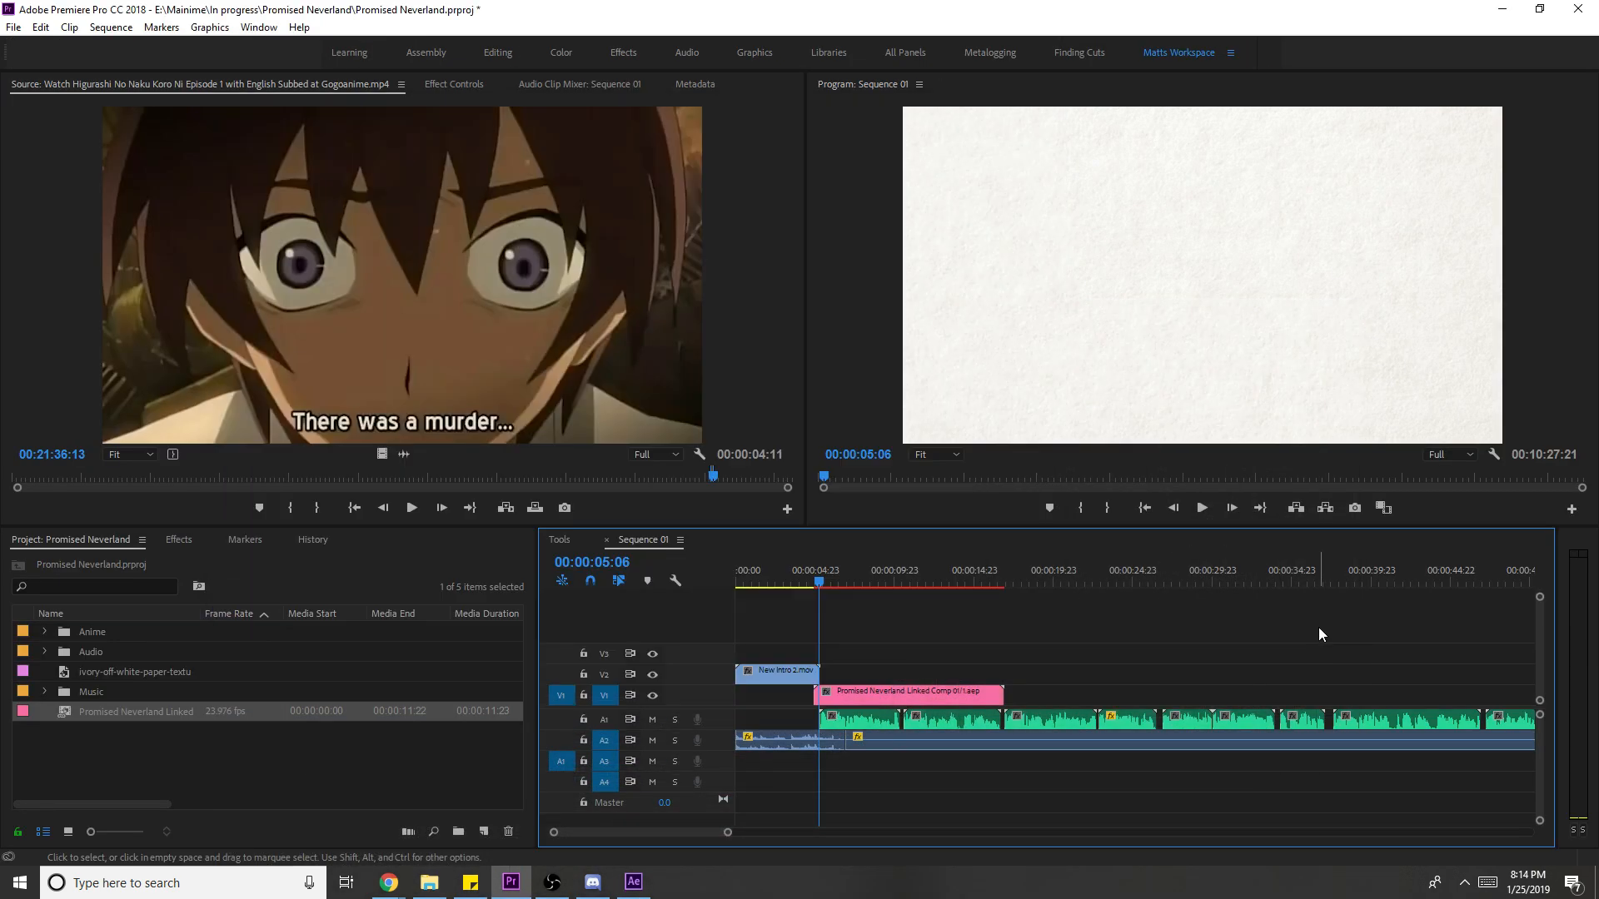
left_click(815, 573)
key("Home")
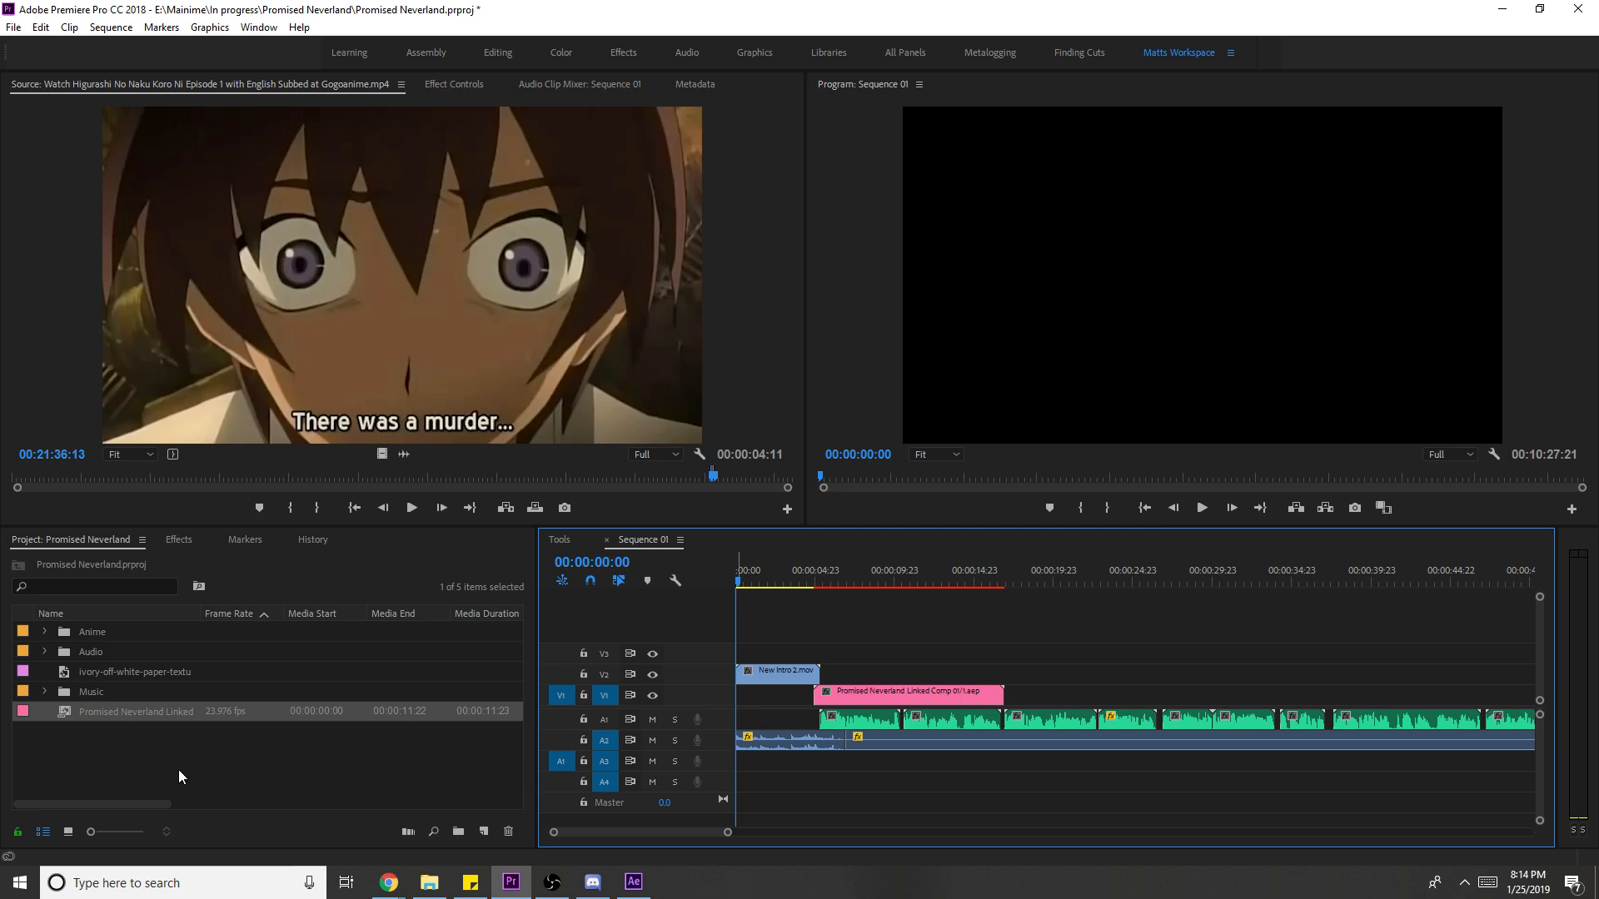
left_click(468, 834)
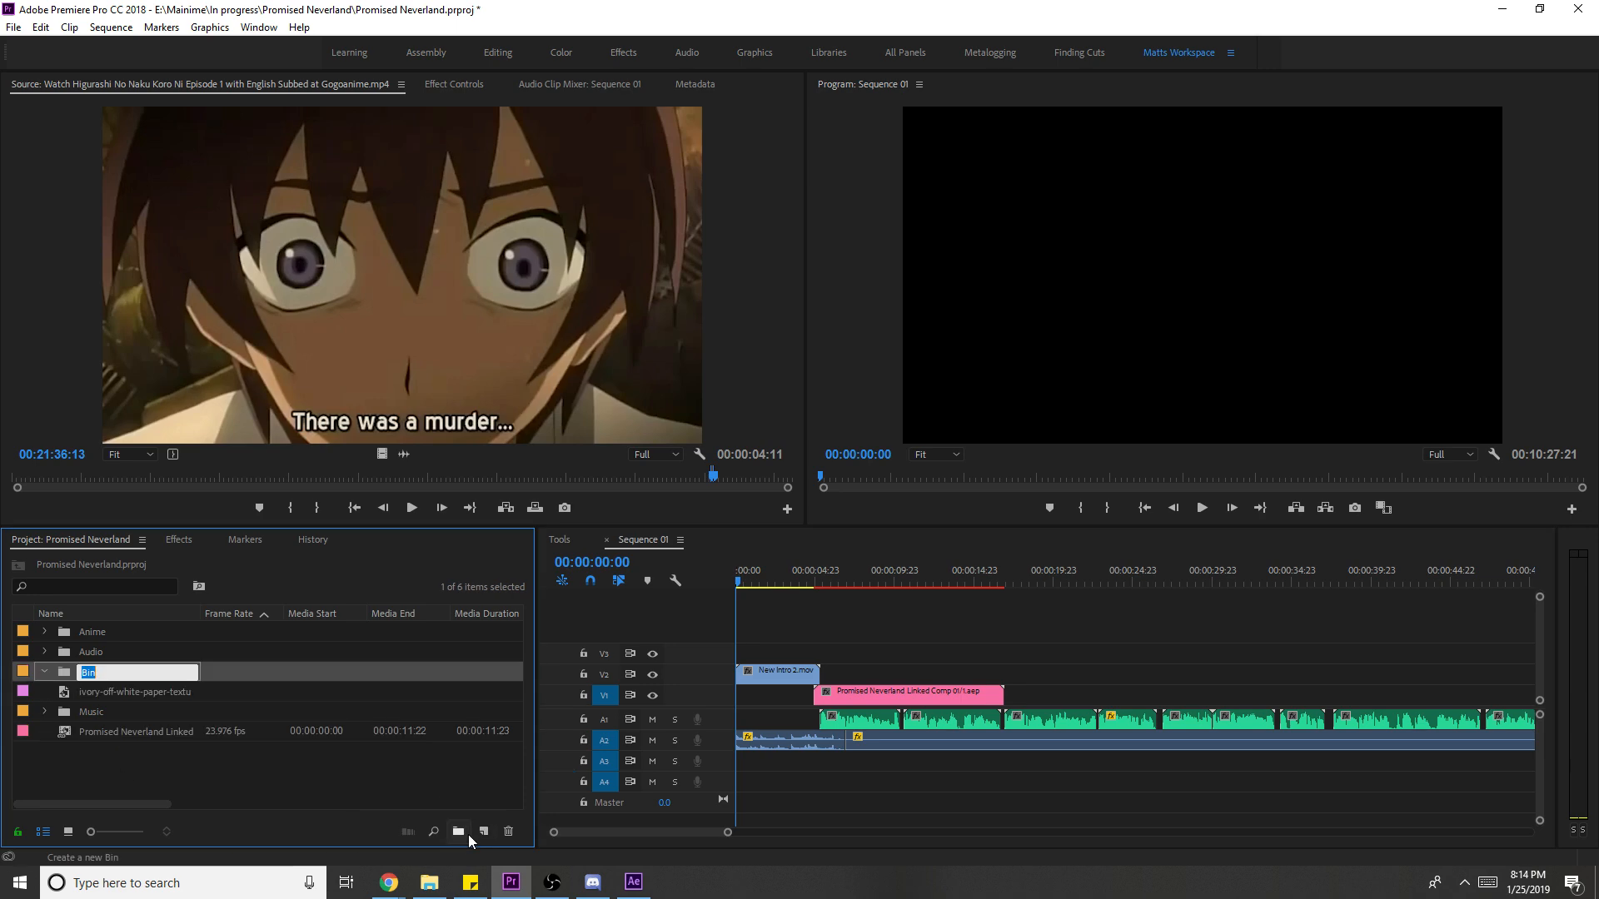
type("Ae Cm")
key("BackSpace")
type("omps")
key("Return")
- Move the Promised Neverland Linked comp into Ae Comps and render the sequence previews
left_click(266, 758)
left_click_drag(114, 737, 45, 673)
left_click(45, 672)
key("space")
key("space")
key("Down")
key("Return")
left_click(1053, 653)
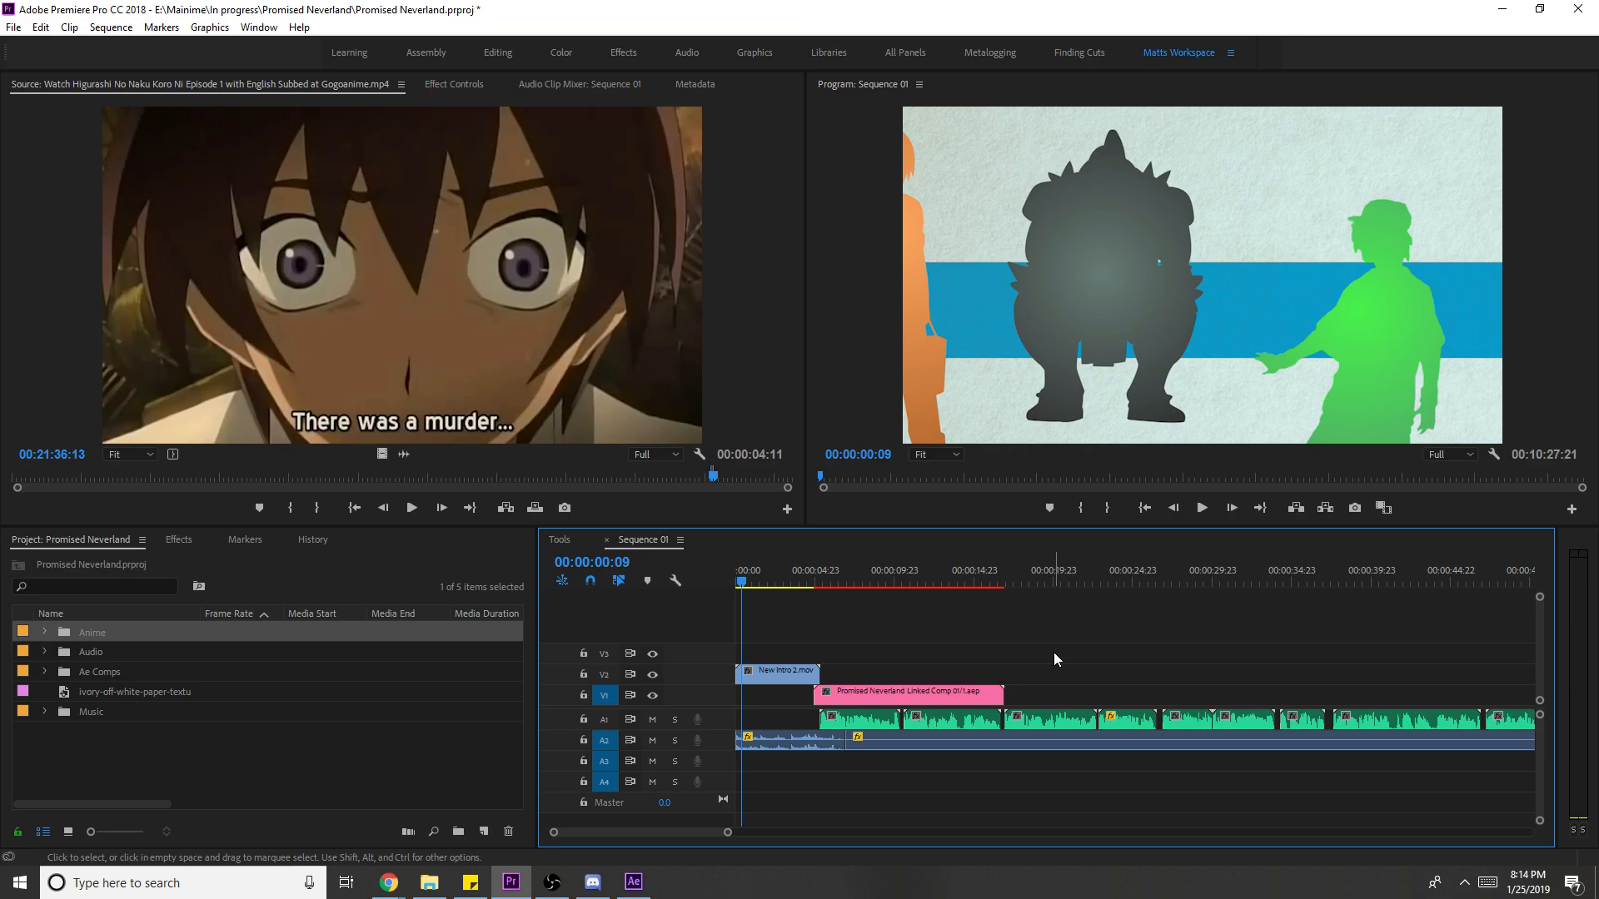
key("Return")
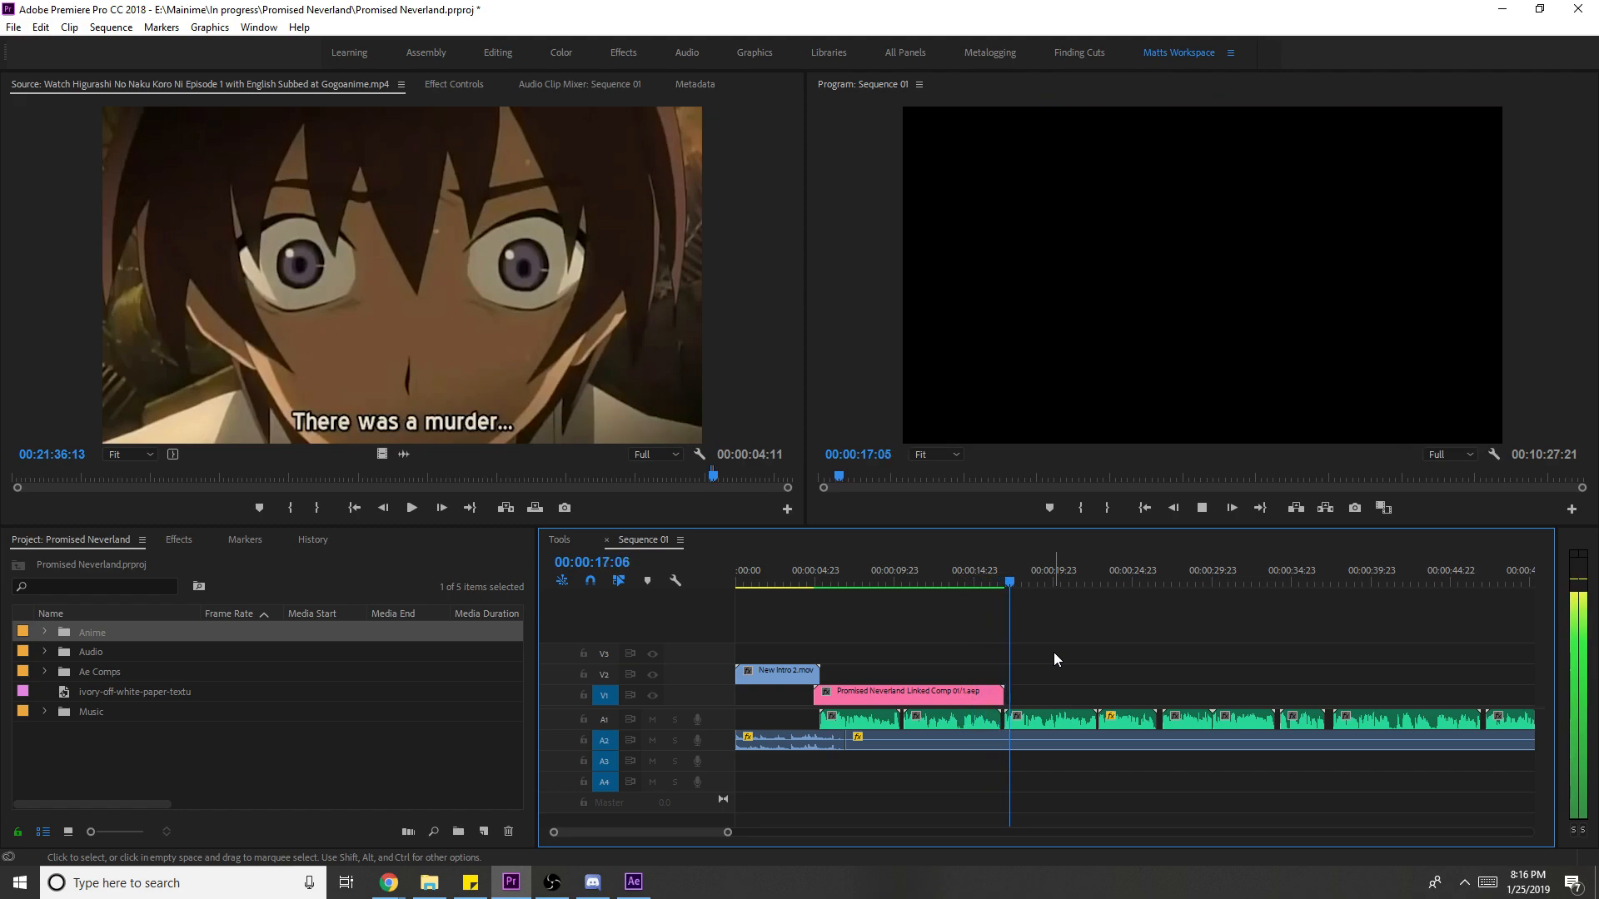
- Save the Premiere project, expand the Anime bin, and switch to File Explorer
key("ctrl+s")
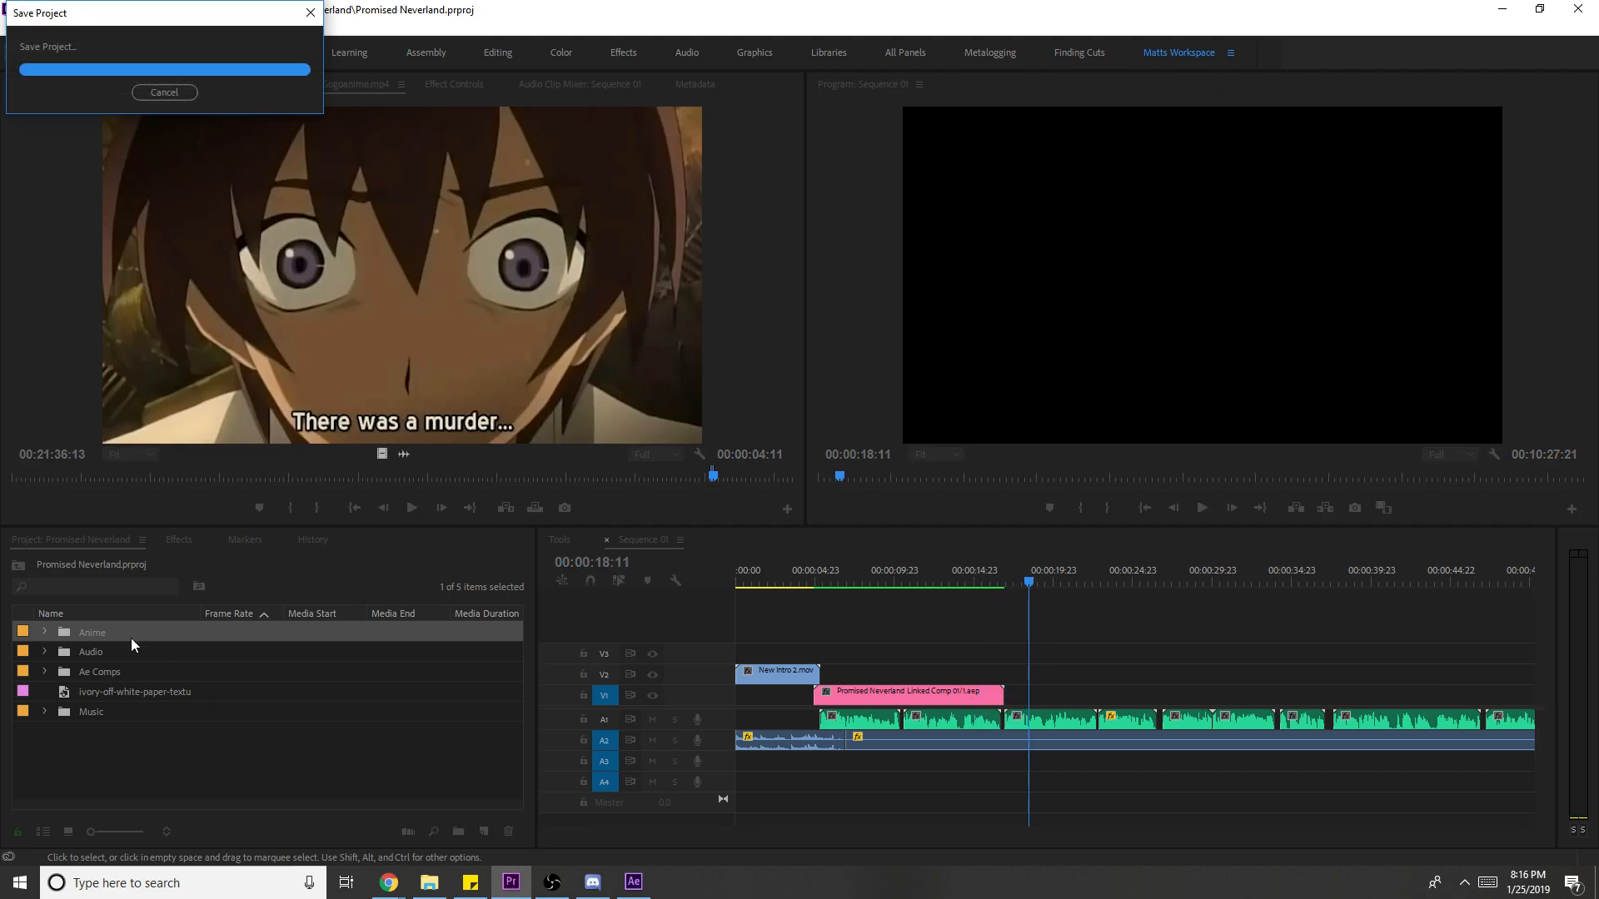
left_click(73, 726)
left_click(45, 631)
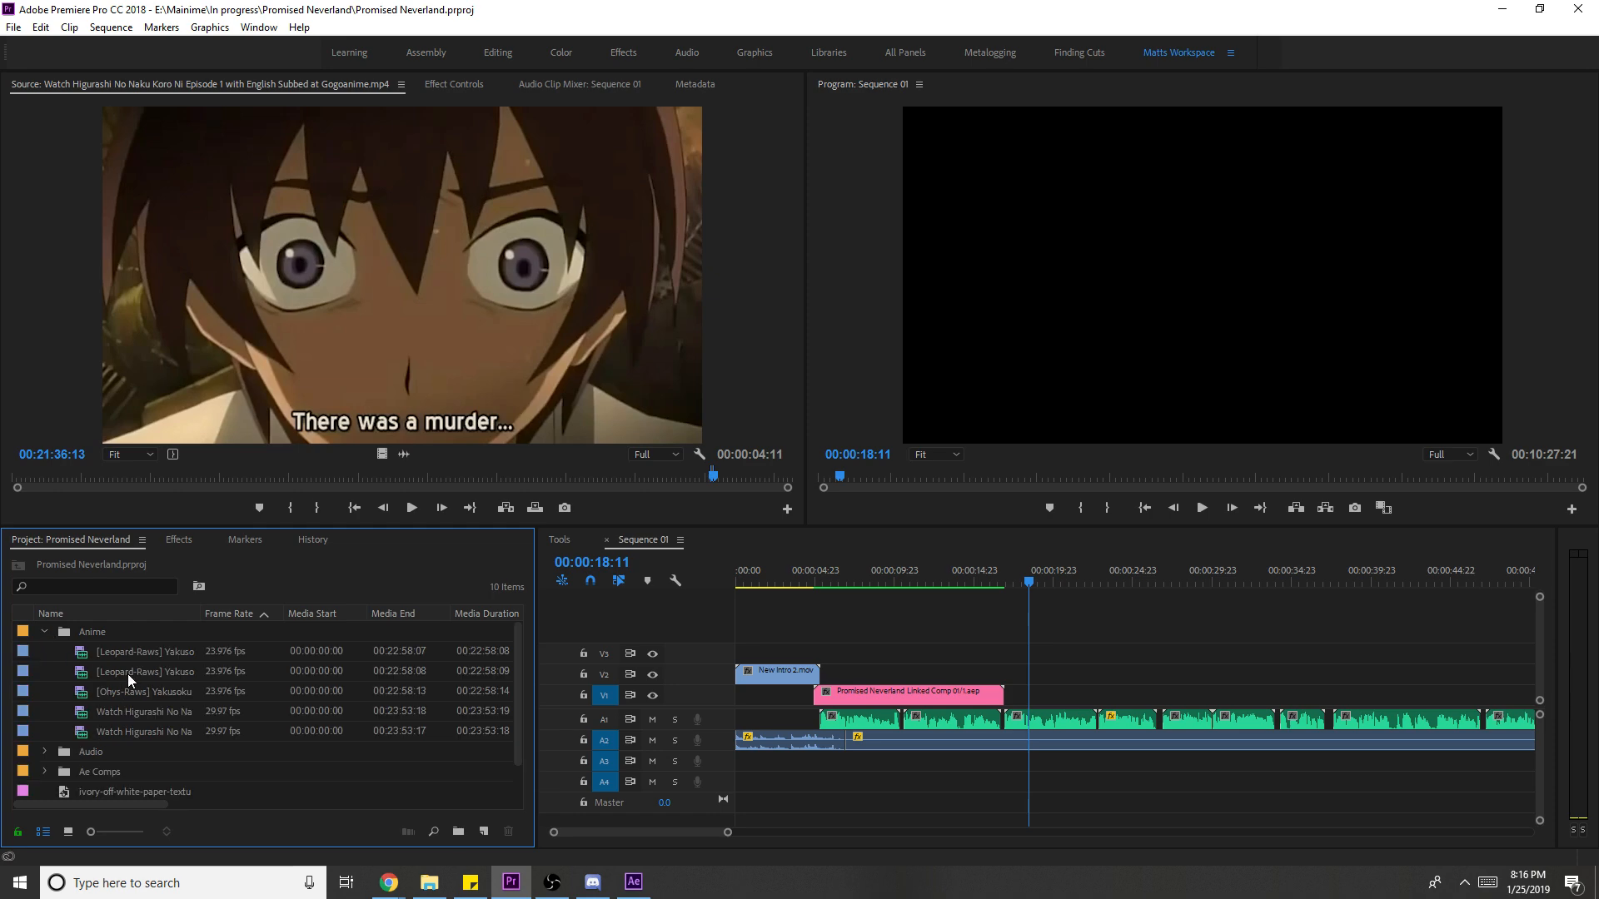
left_click(421, 889)
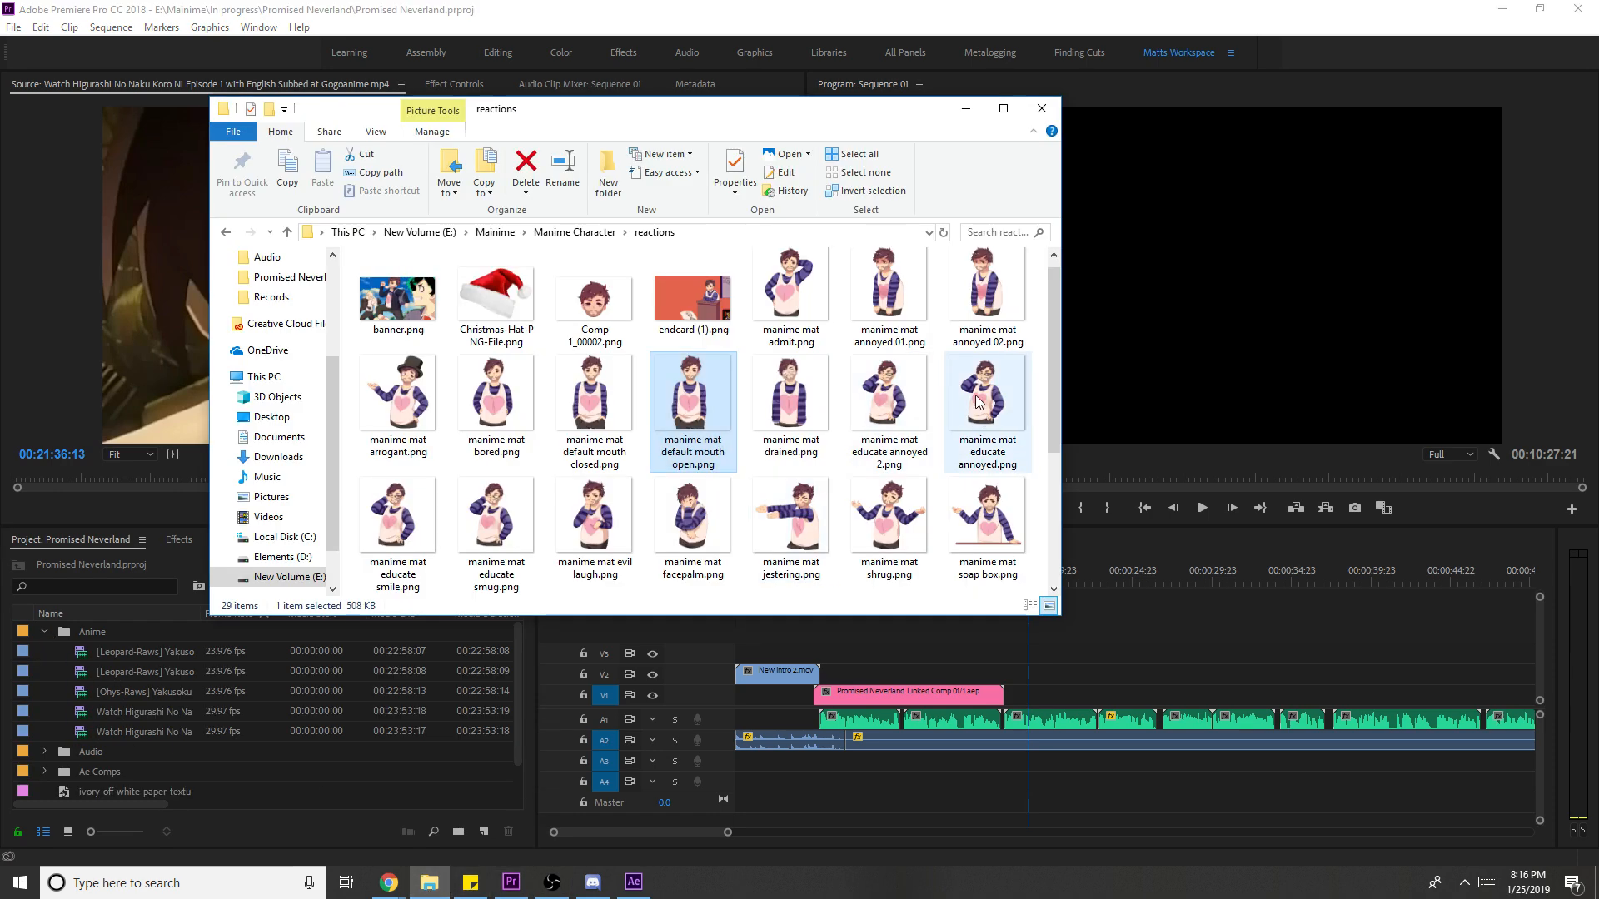
- Search 'happ' in Anime Database and drag both Happy Sugar Life episodes into Premiere
left_click(287, 277)
left_click(976, 232)
type("happ")
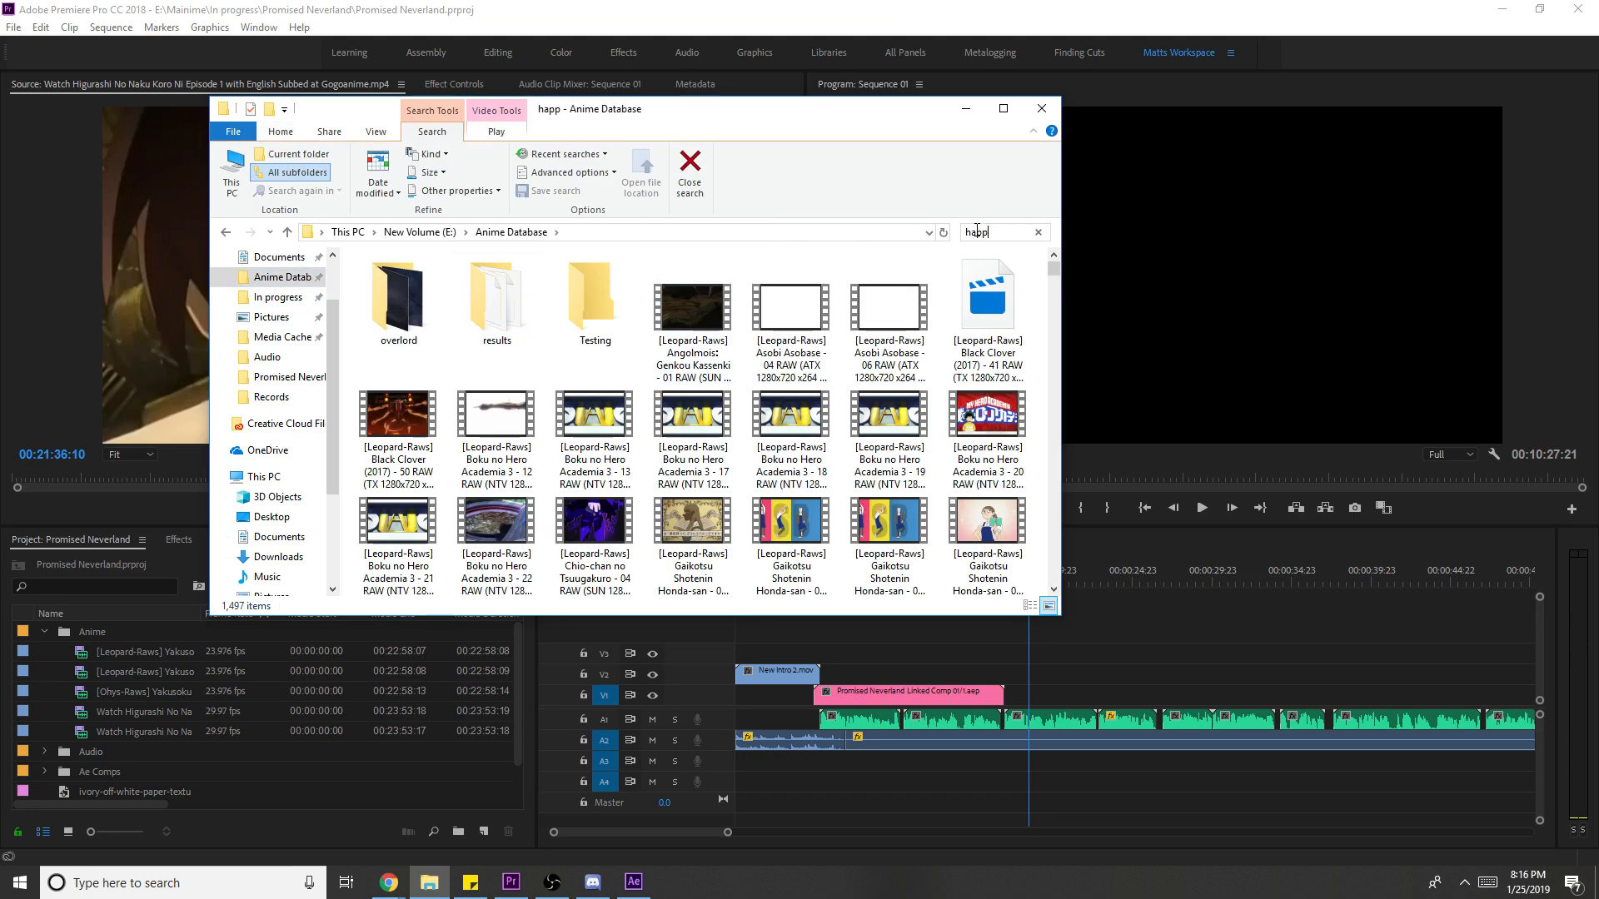
left_click_drag(761, 517, 574, 537)
left_click_drag(781, 567, 183, 719)
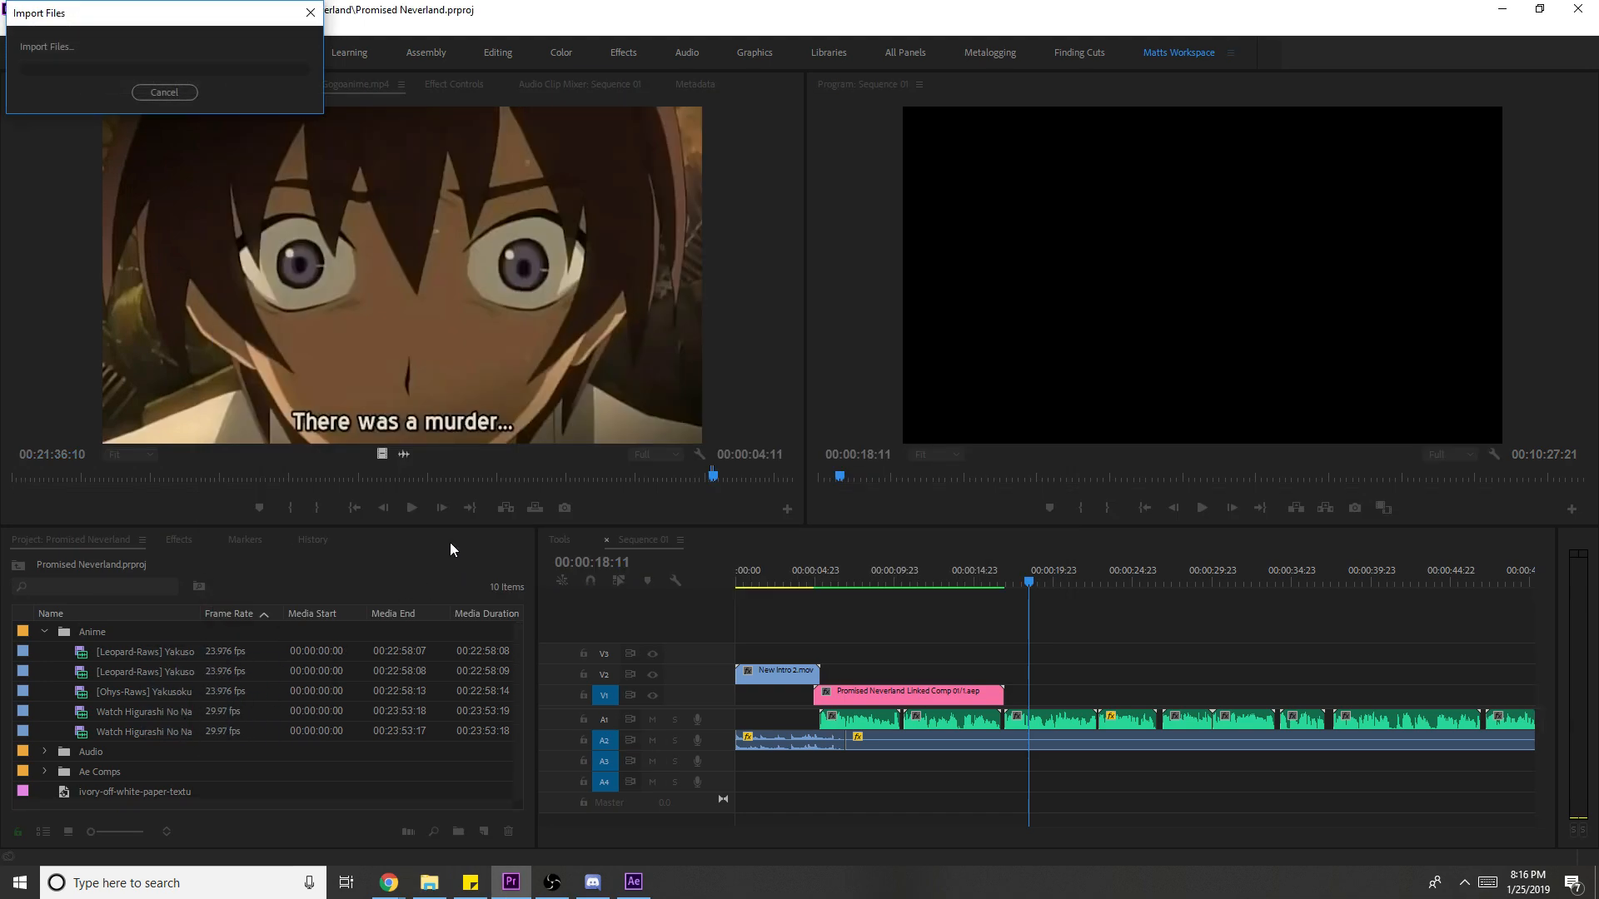
- Open Happy Sugar Life episode 01 in the Source monitor and scrub for a scene
double_click(88, 693)
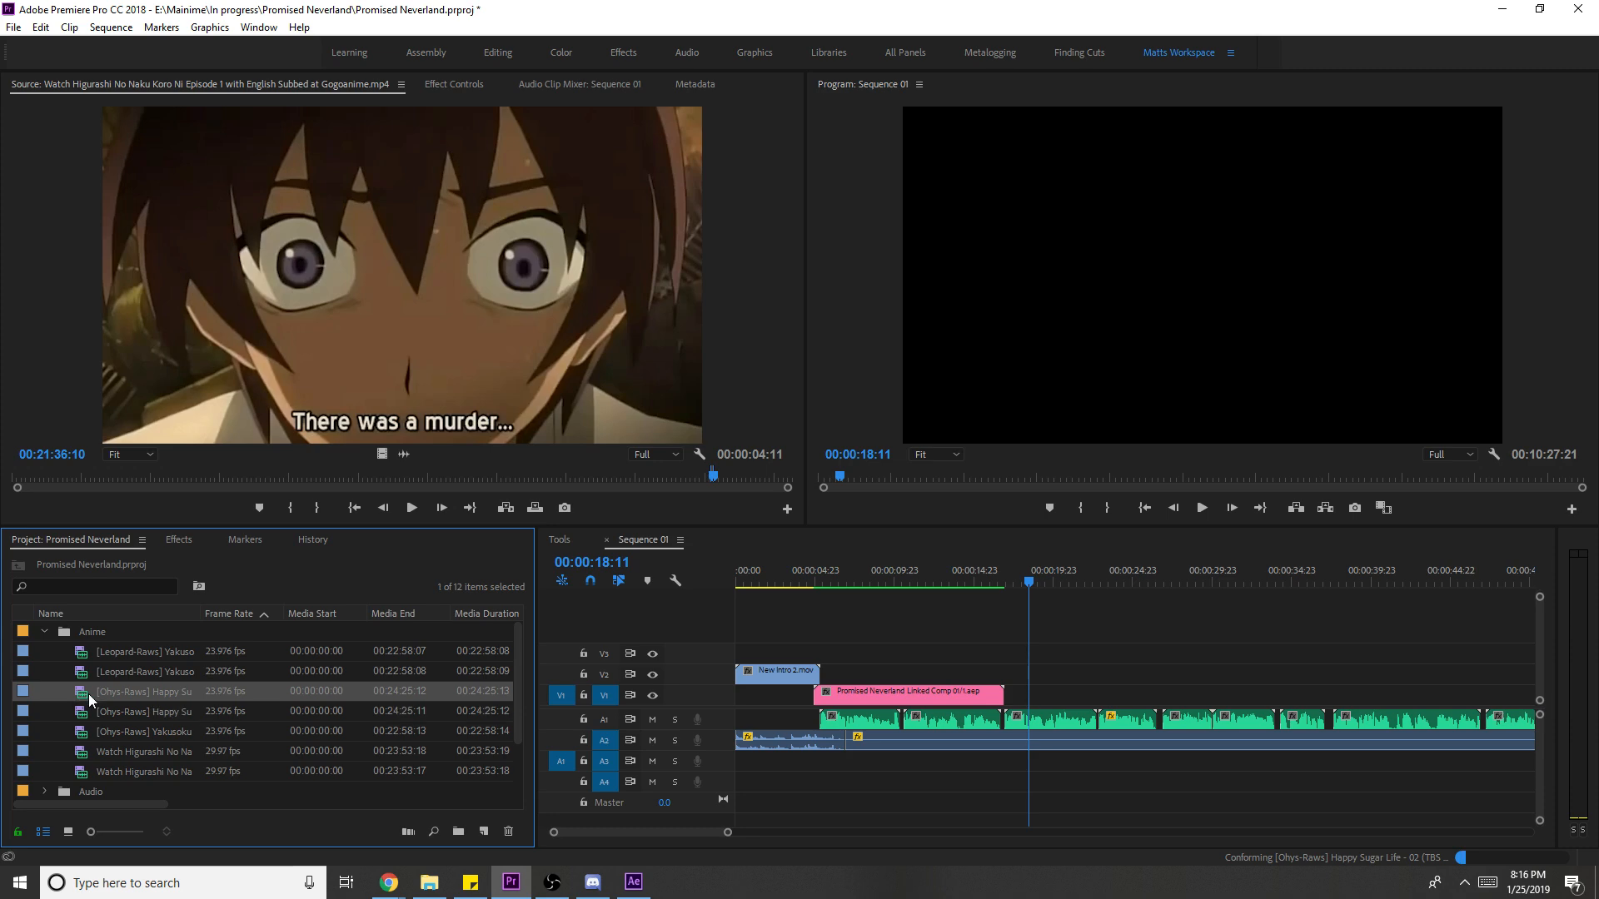
mouse_move(108, 480)
left_mouse_down()
mouse_move(68, 486)
mouse_move(92, 481)
left_mouse_up()
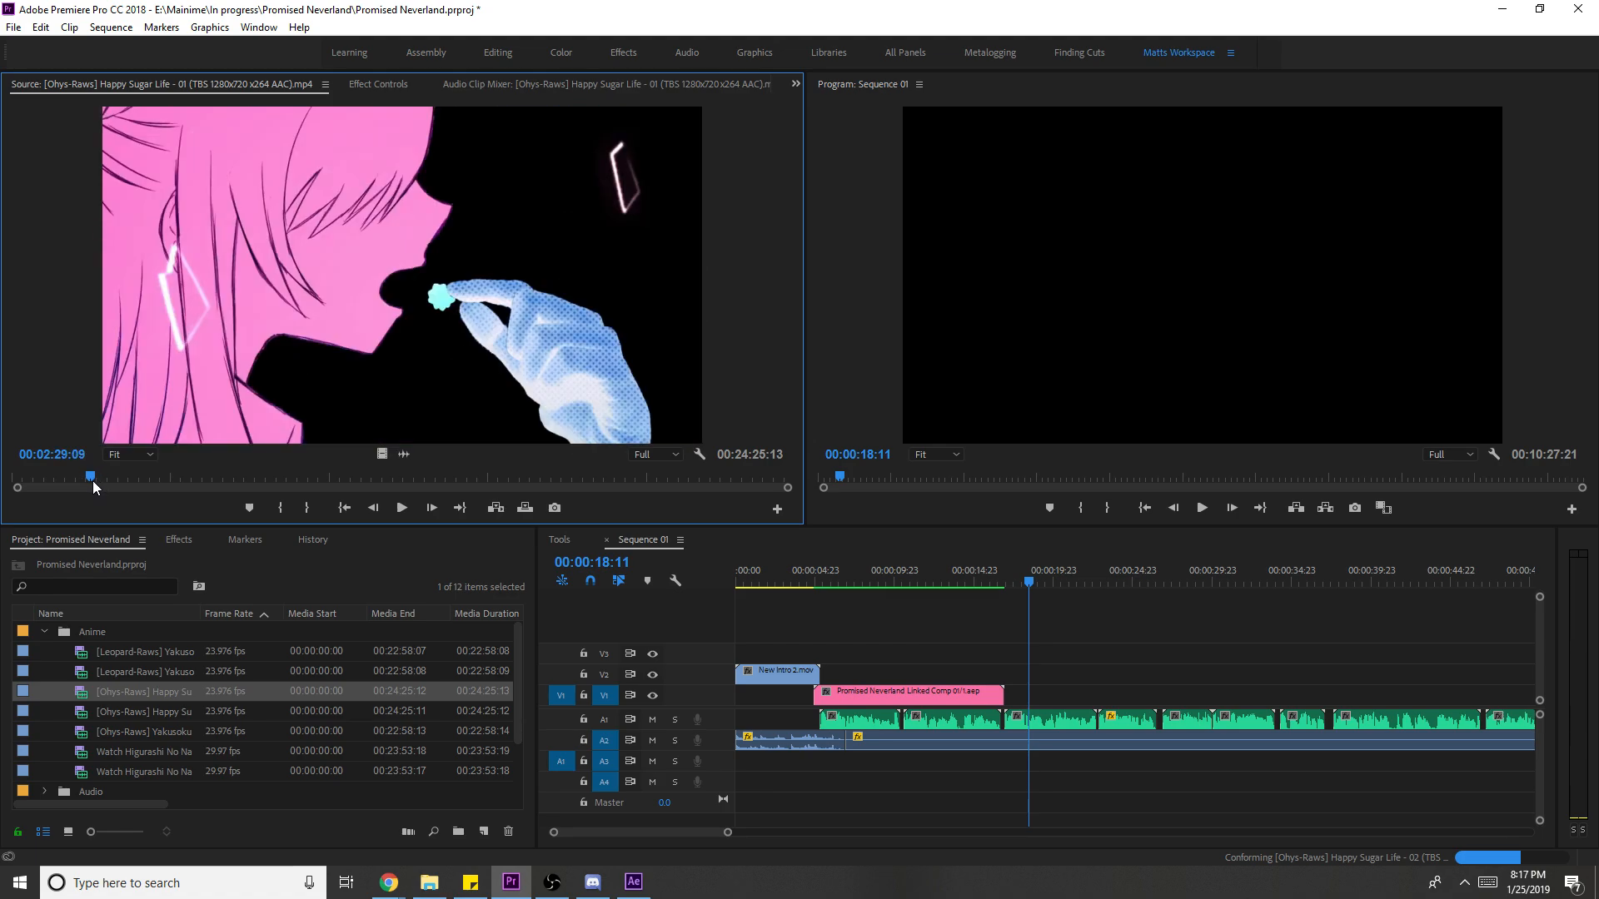
key("space")
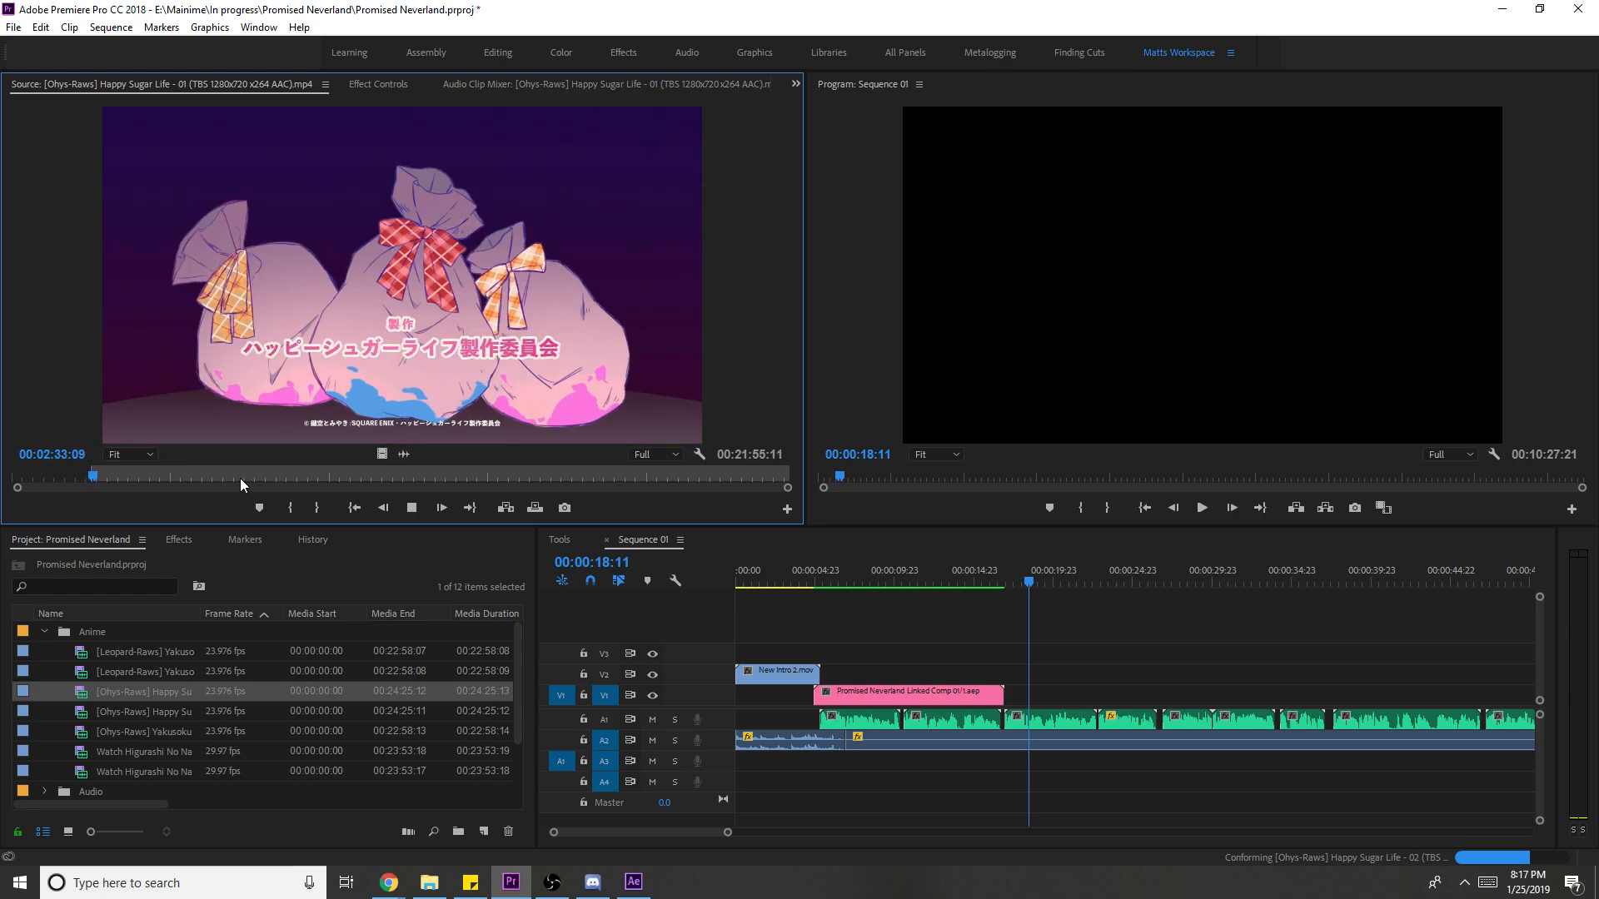
left_click(315, 472)
key("i")
left_click(381, 476)
left_click(424, 473)
key("i")
- Mark a roughly 12-second excerpt near 16 minutes and place it on V1
left_click(523, 474)
left_click_drag(527, 474, 527, 471)
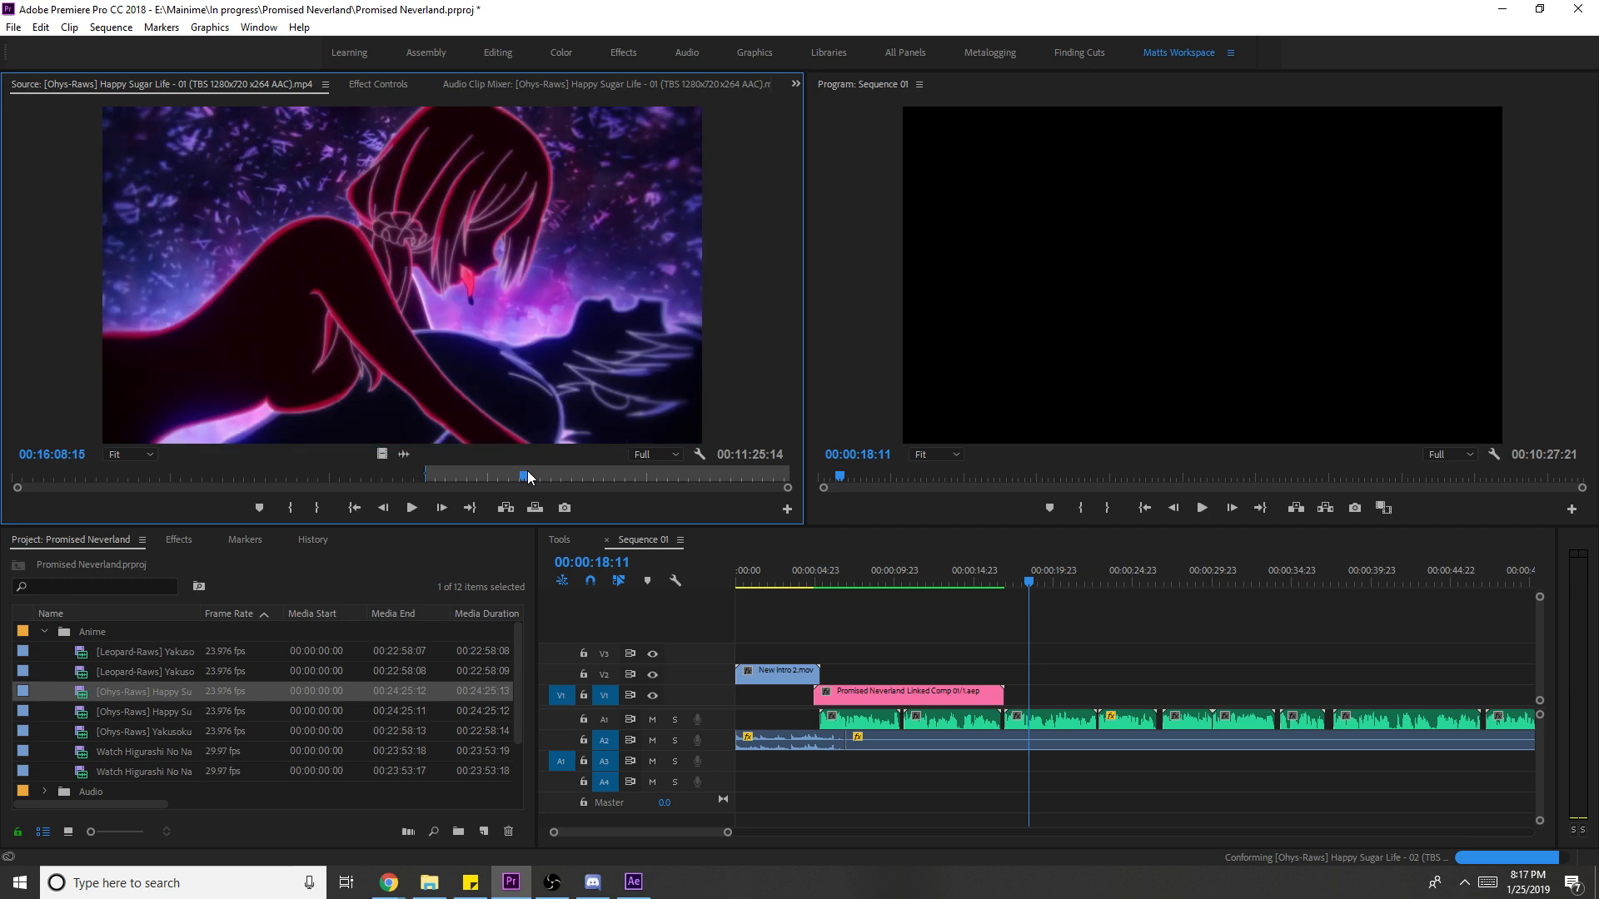
key("space")
key("i")
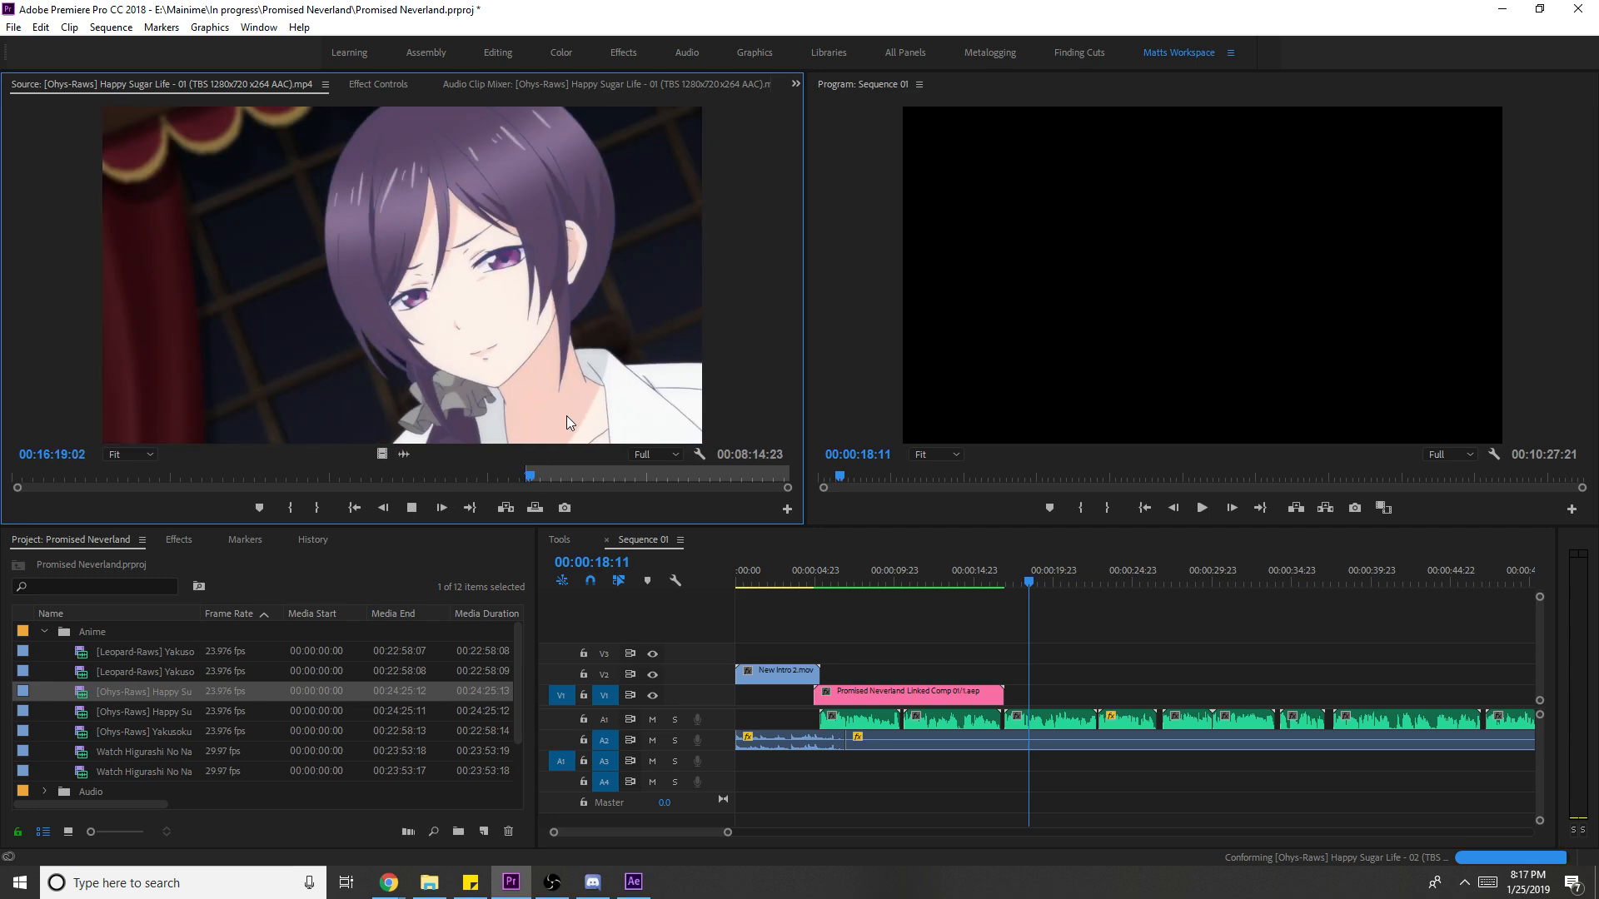
key("o")
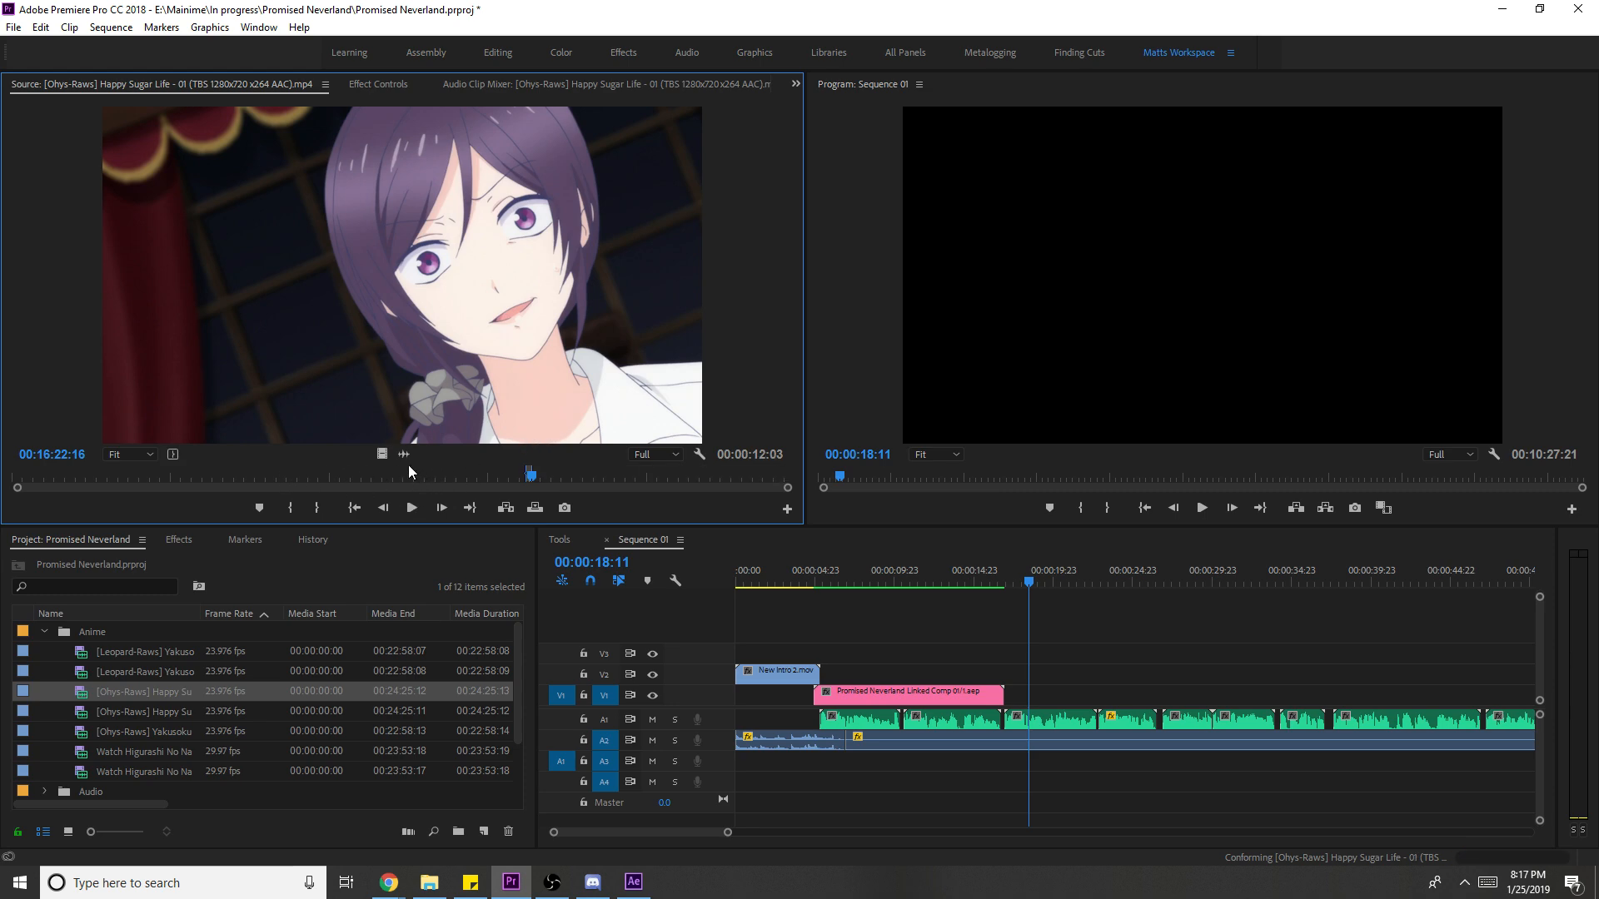
left_click_drag(380, 454, 1007, 716)
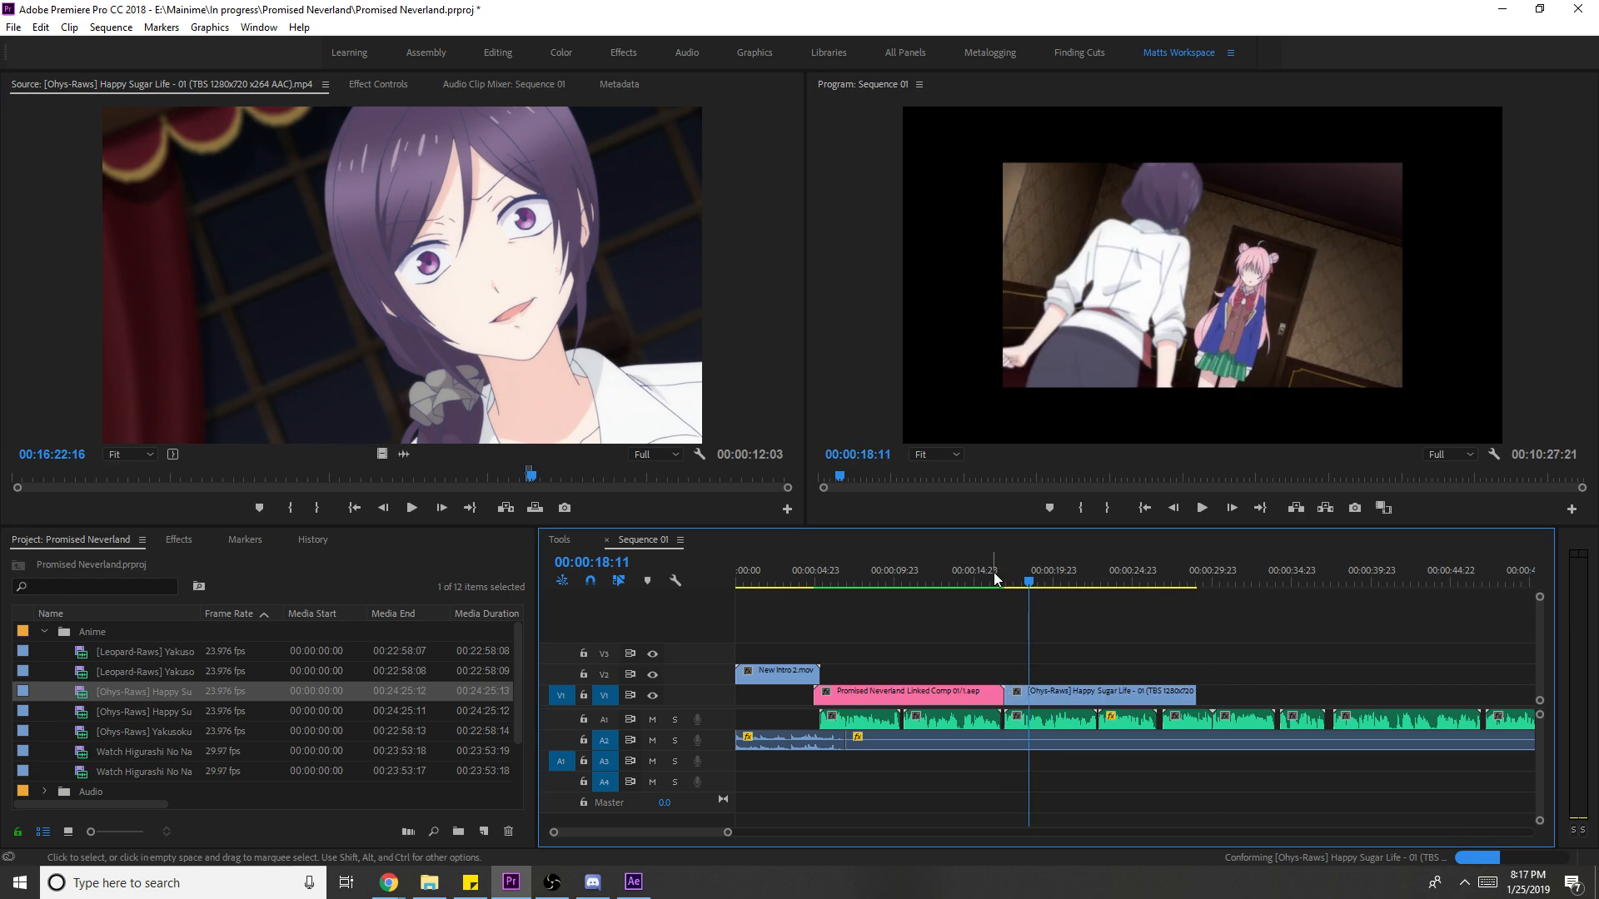
- Scale the Happy Sugar Life clip to frame size
left_click(989, 569)
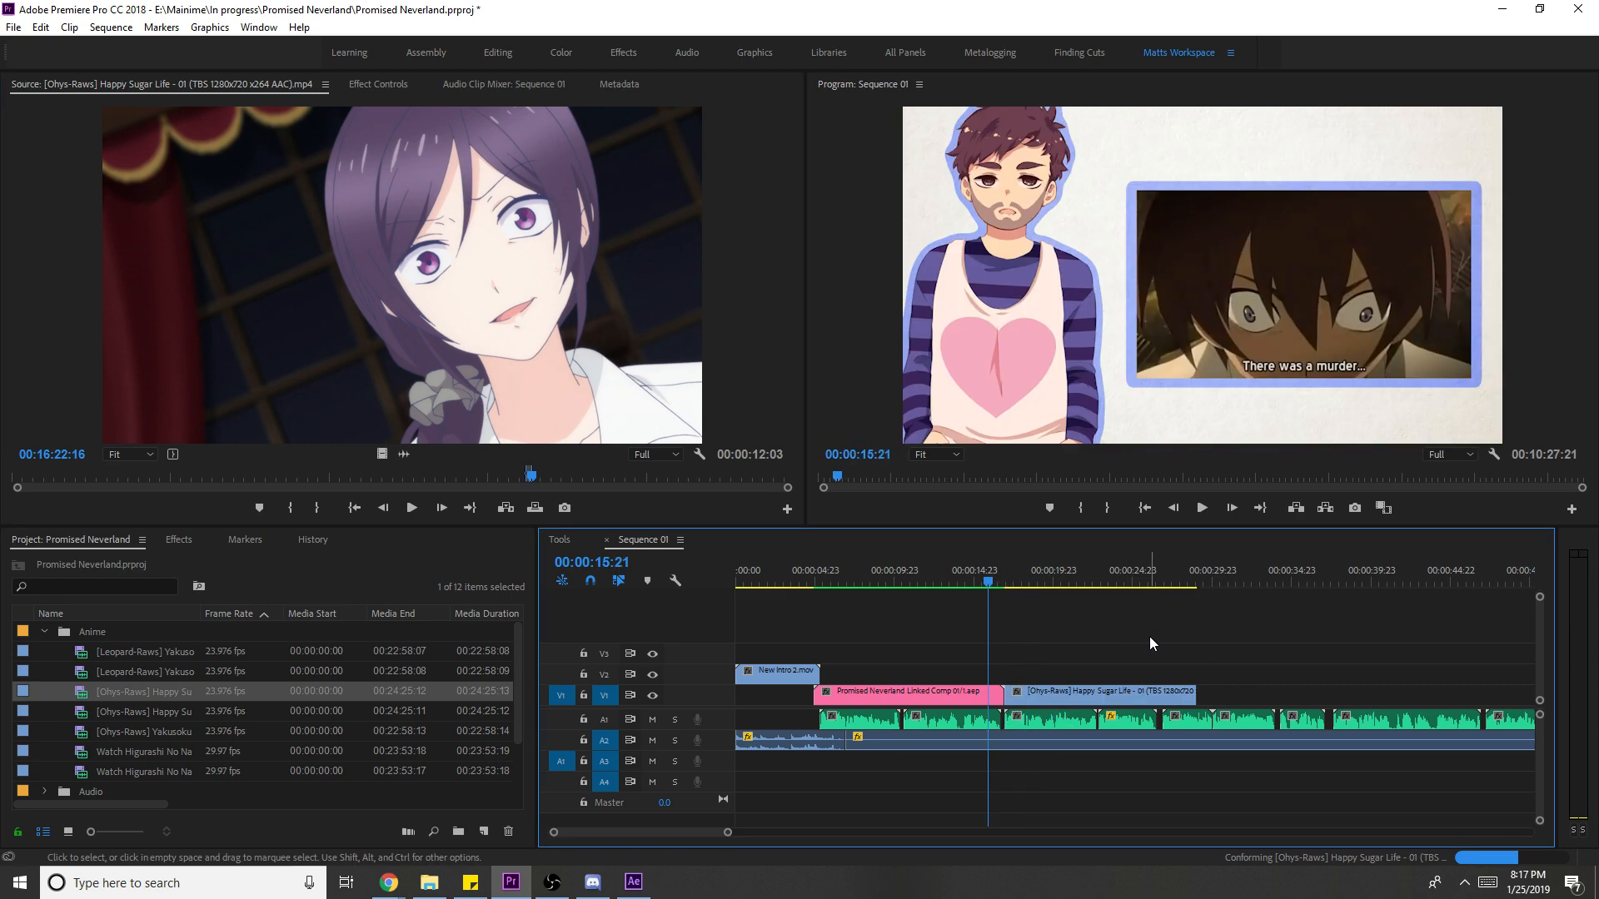
key("space")
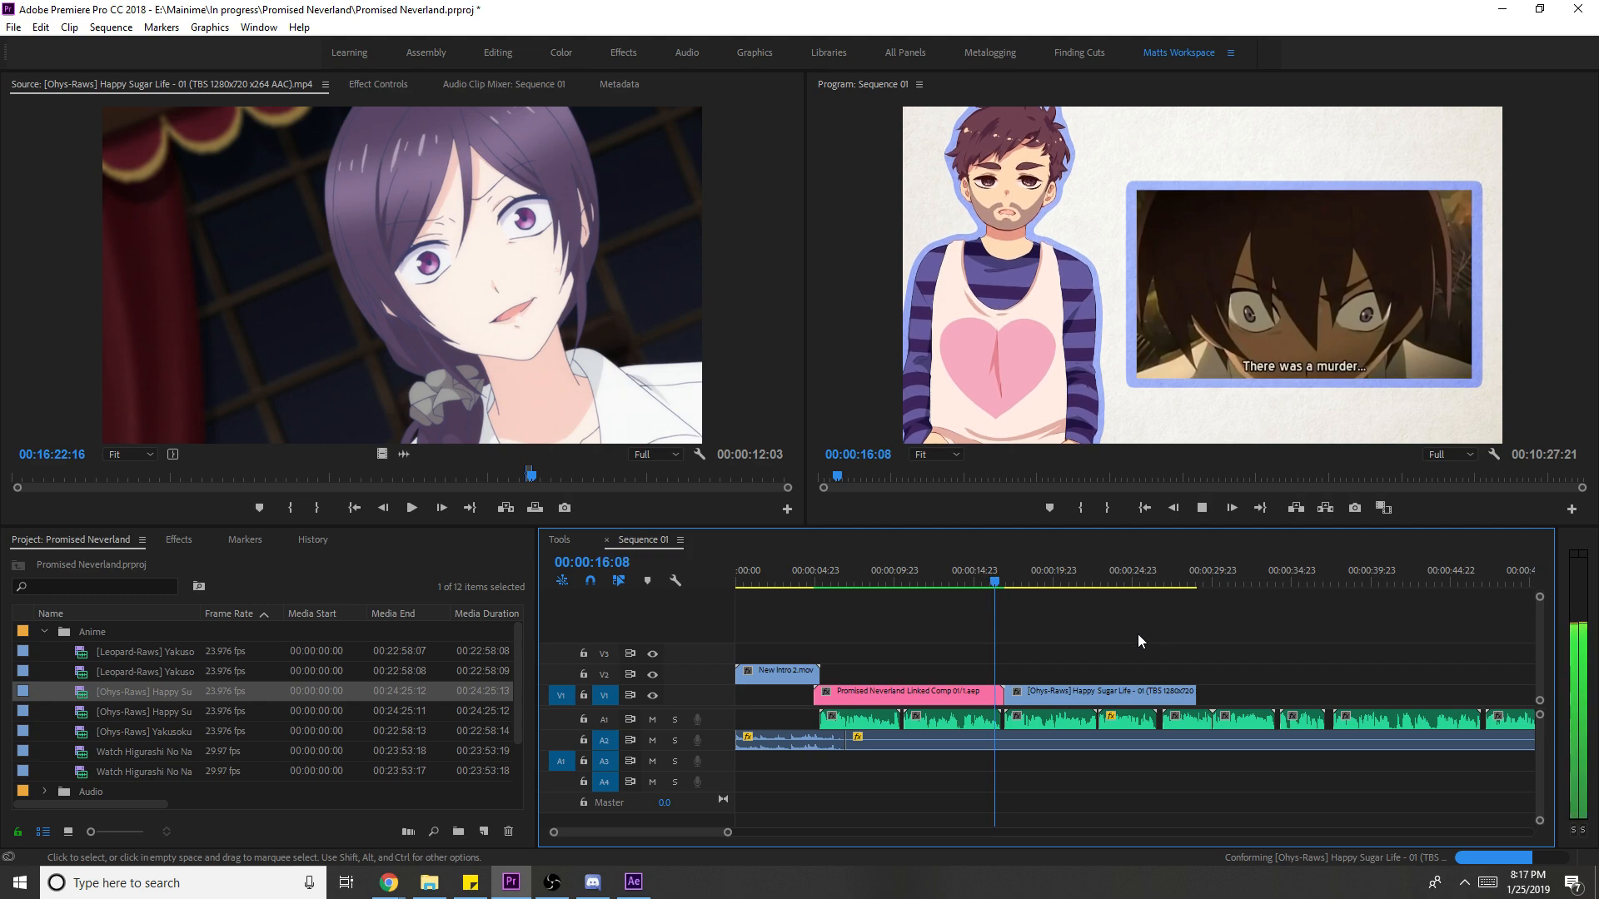
left_click(1110, 696)
right_click(1111, 698)
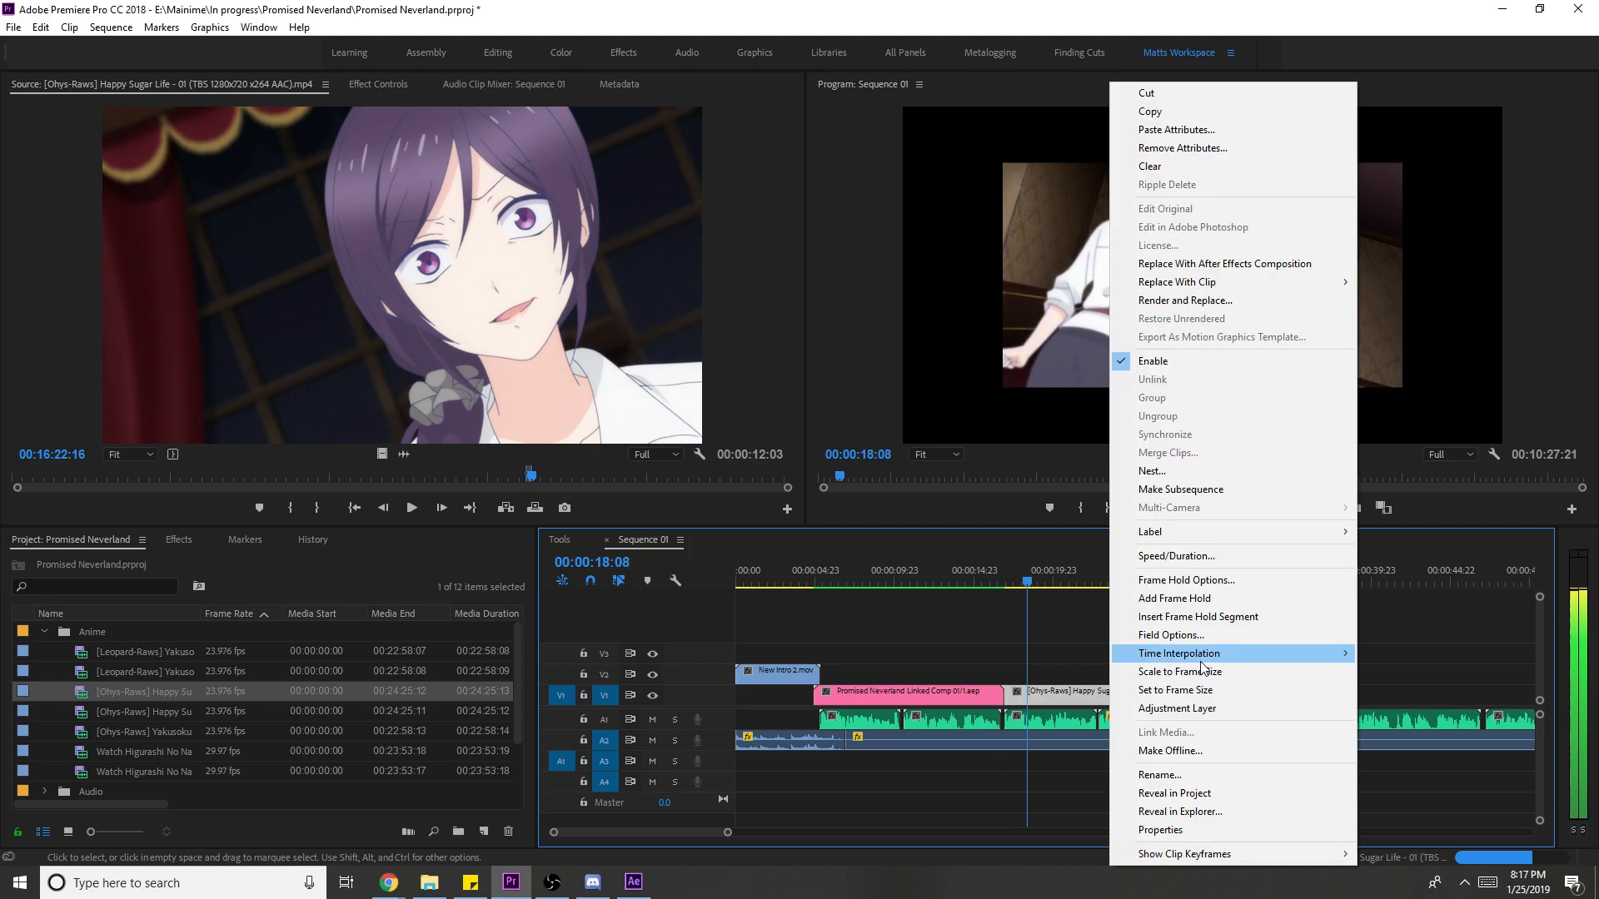
left_click(1192, 690)
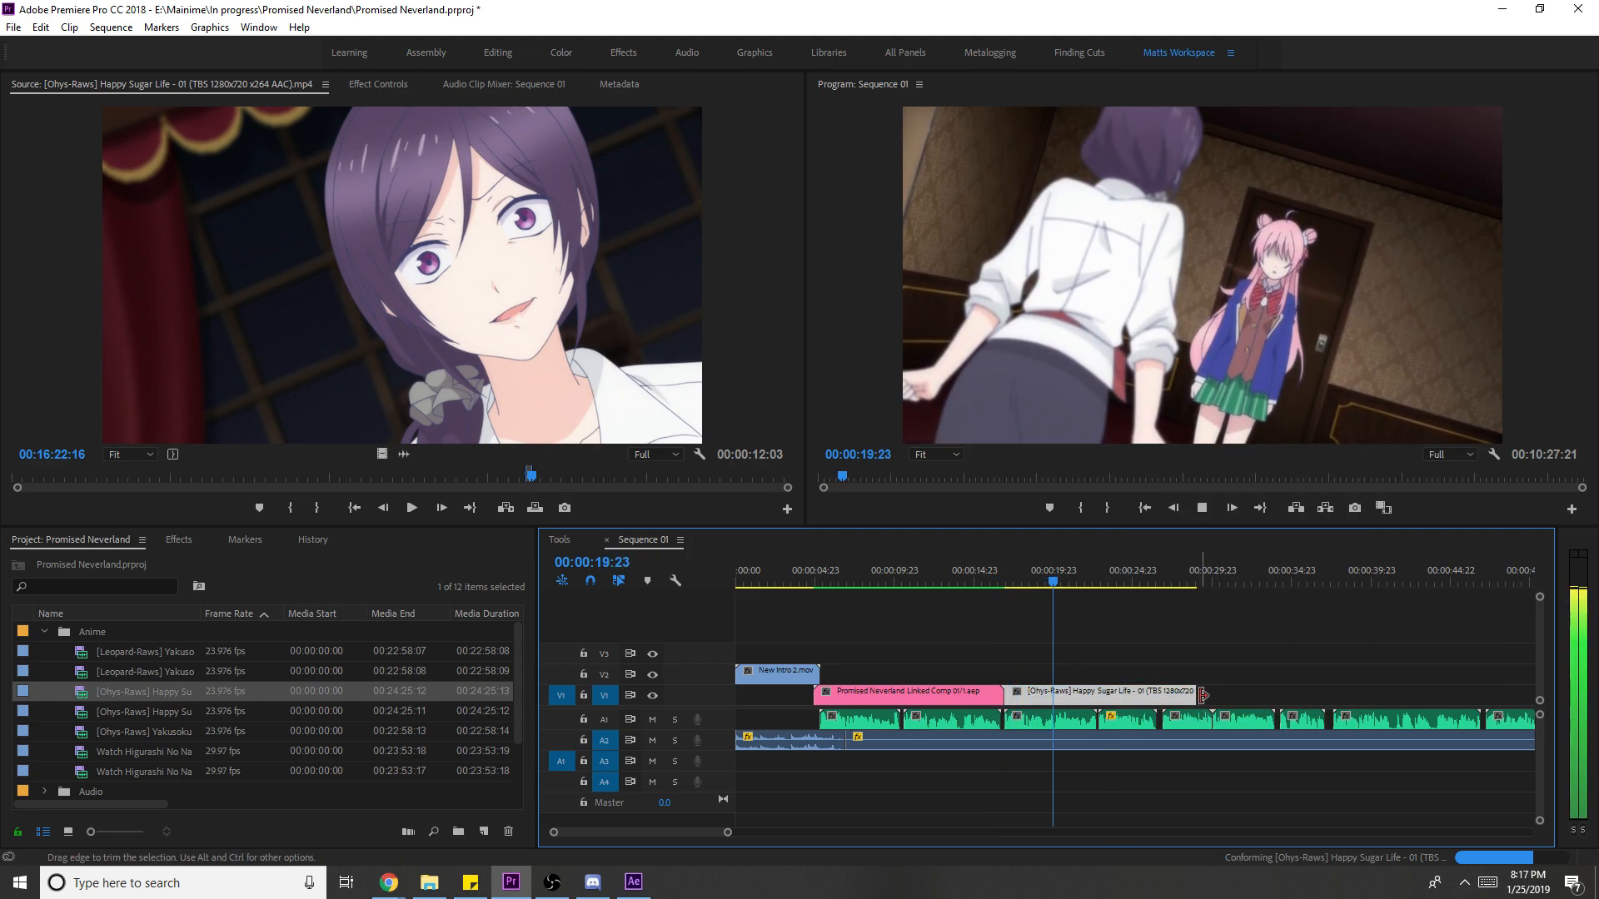
- Trim the Happy Sugar Life clip so it ends at 00:00:19:08
left_click_drag(1176, 702, 1097, 702)
left_click(1035, 584)
key("space")
key("space")
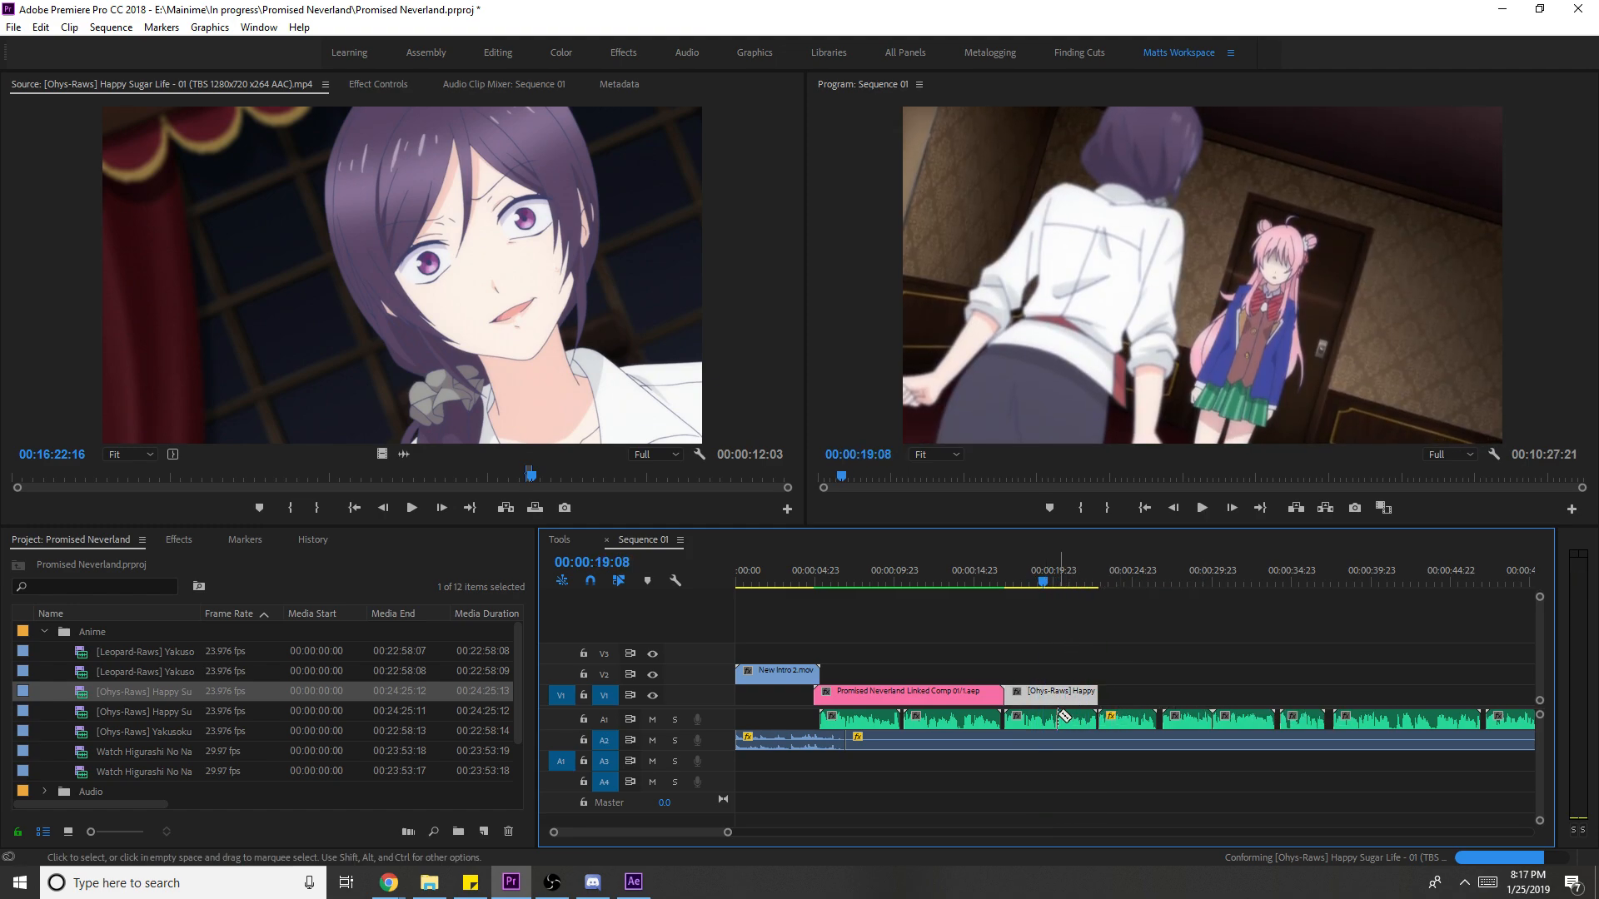
key("ctrl+k")
key("Delete")
- Play the source episode and scrub forward to a later scene
left_click(546, 358)
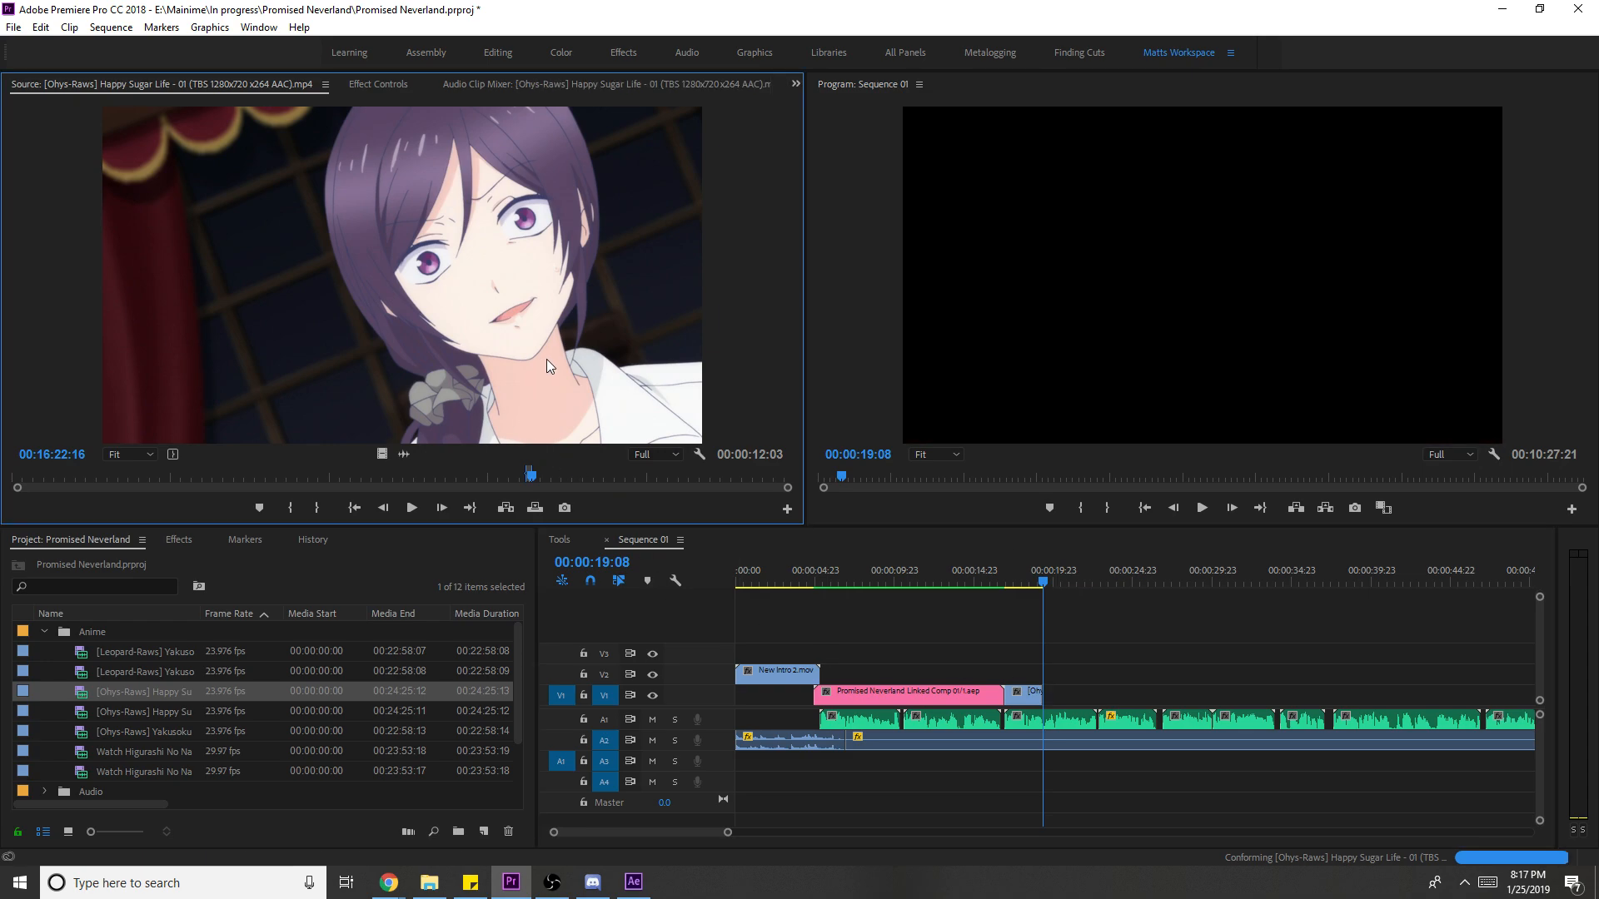
key("space")
key("space")
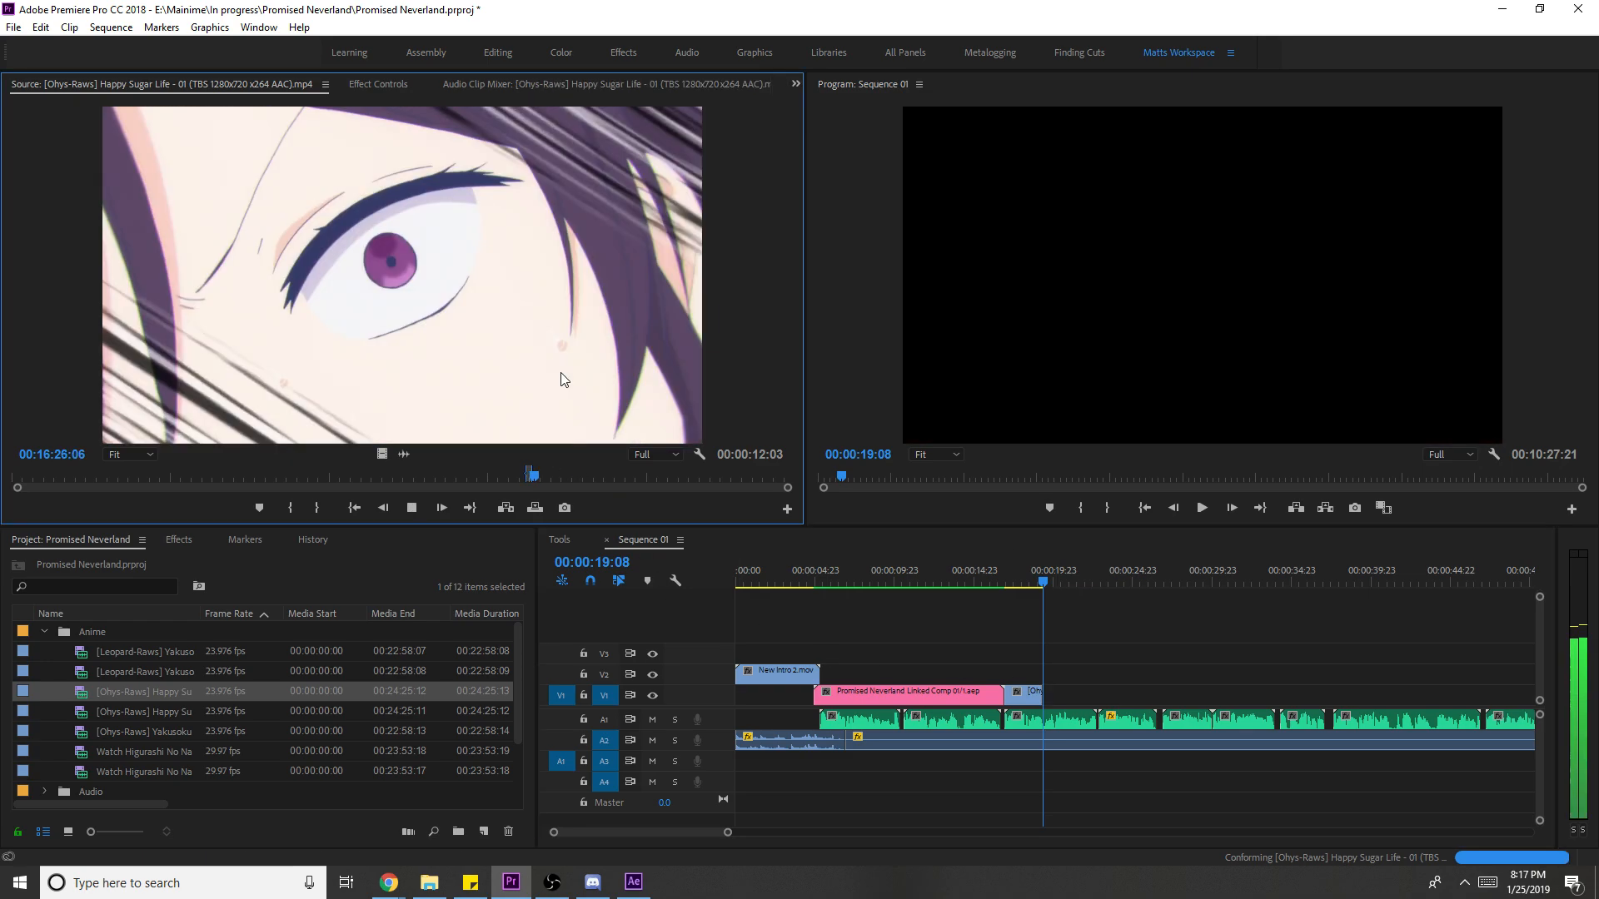
left_click(546, 478)
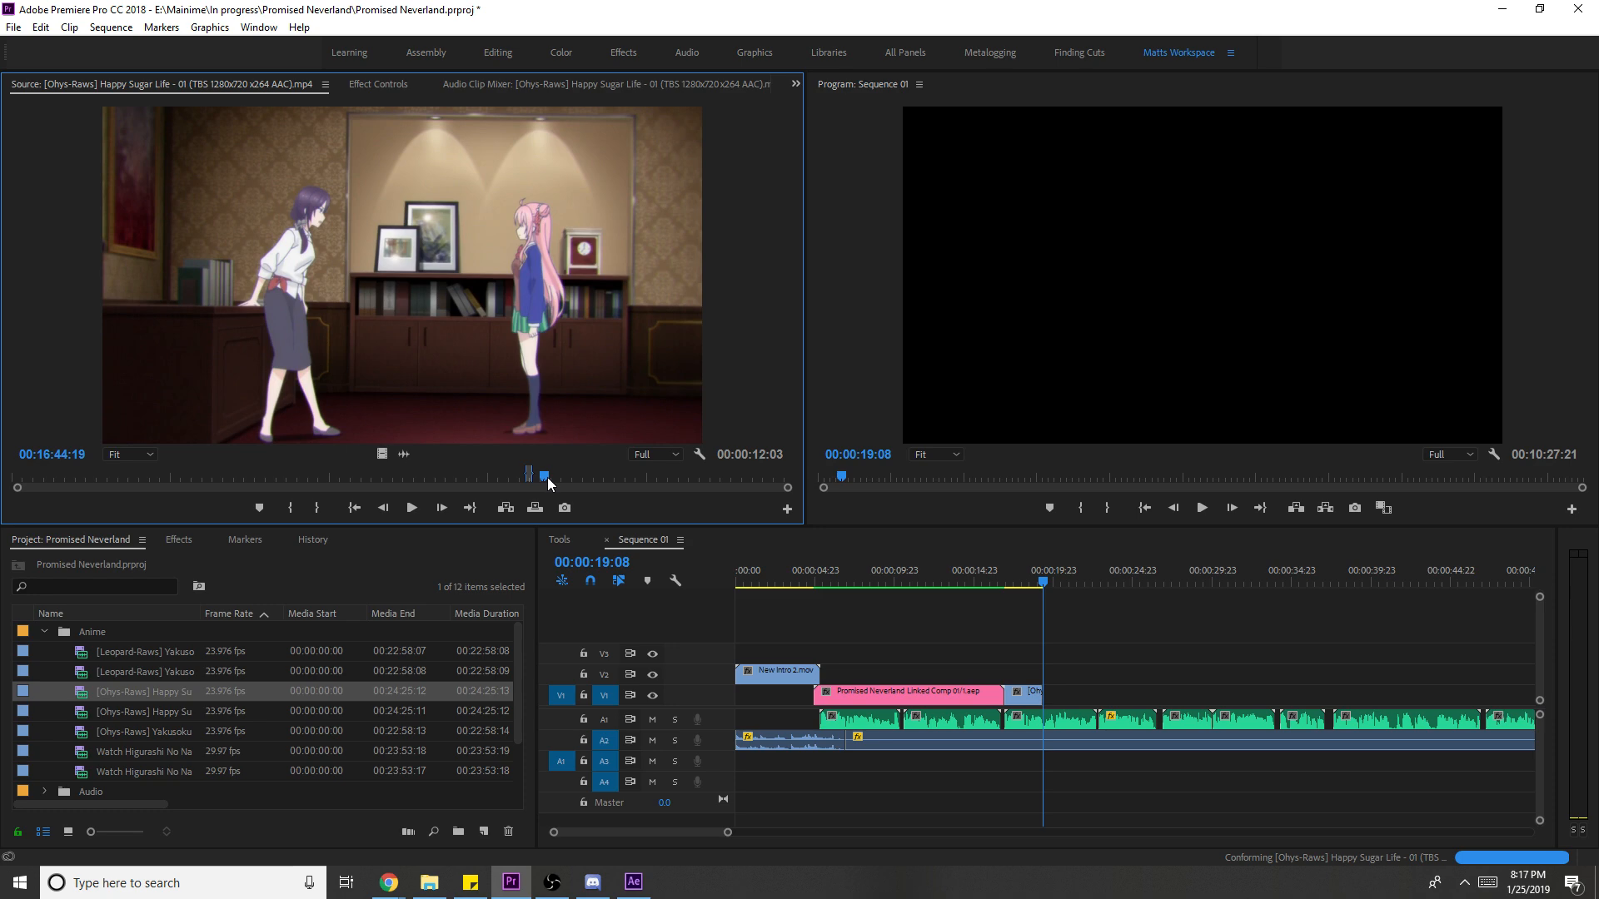
left_click_drag(547, 477, 581, 474)
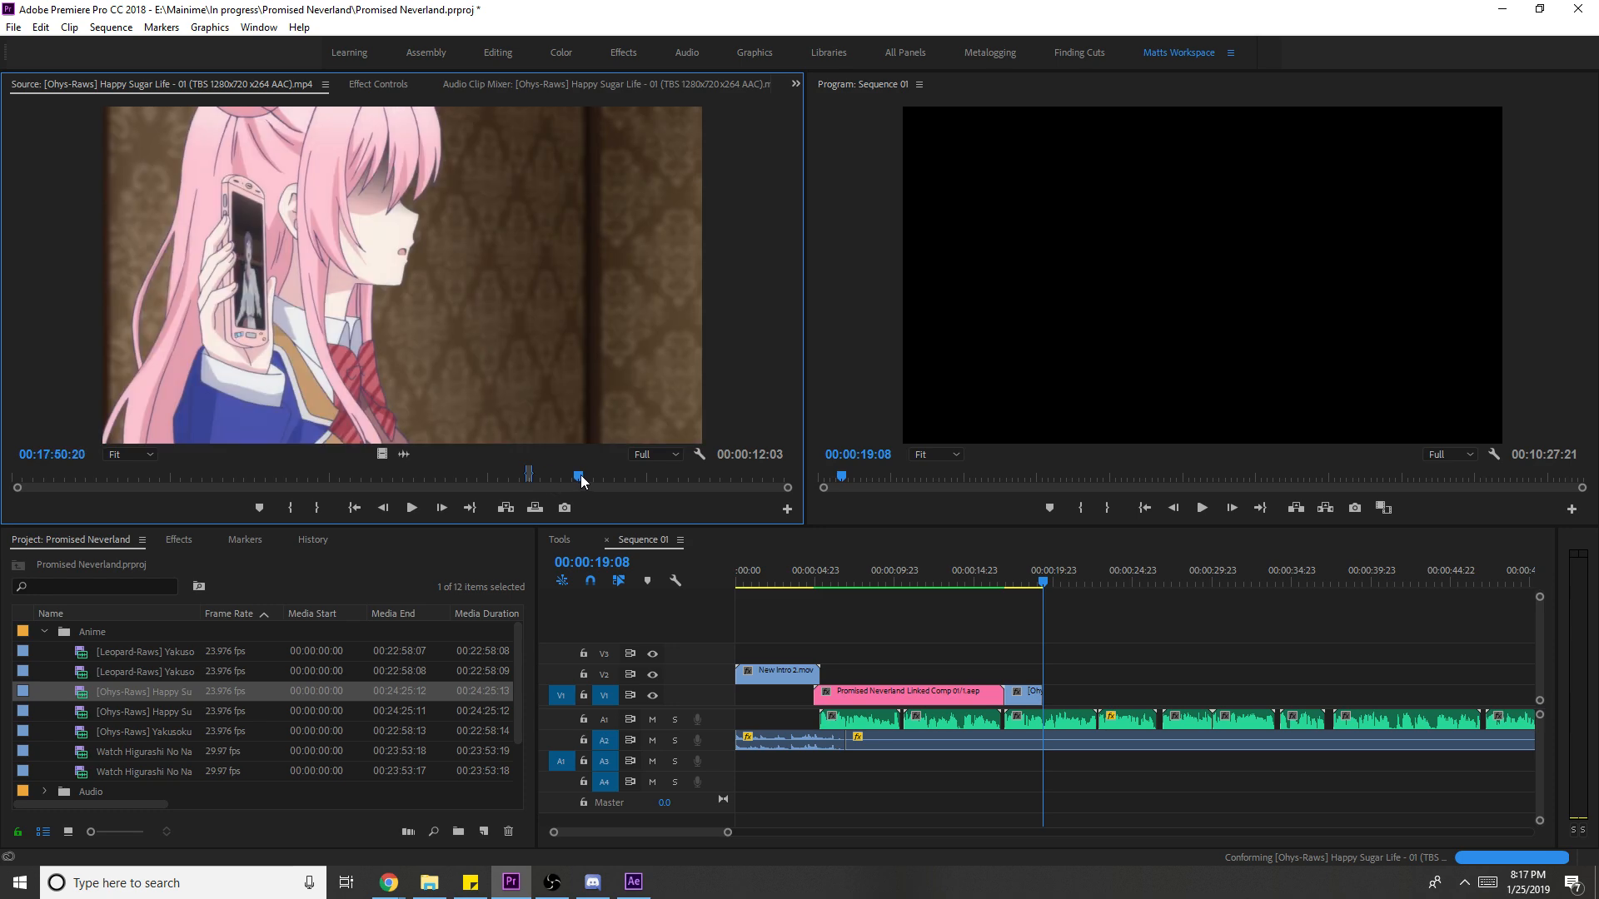
- Mark a short Happy Sugar Life 01 excerpt with In/Out and drop it on V1
mouse_move(581, 475)
left_mouse_down()
mouse_move(636, 461)
mouse_move(607, 456)
left_mouse_up()
key("space")
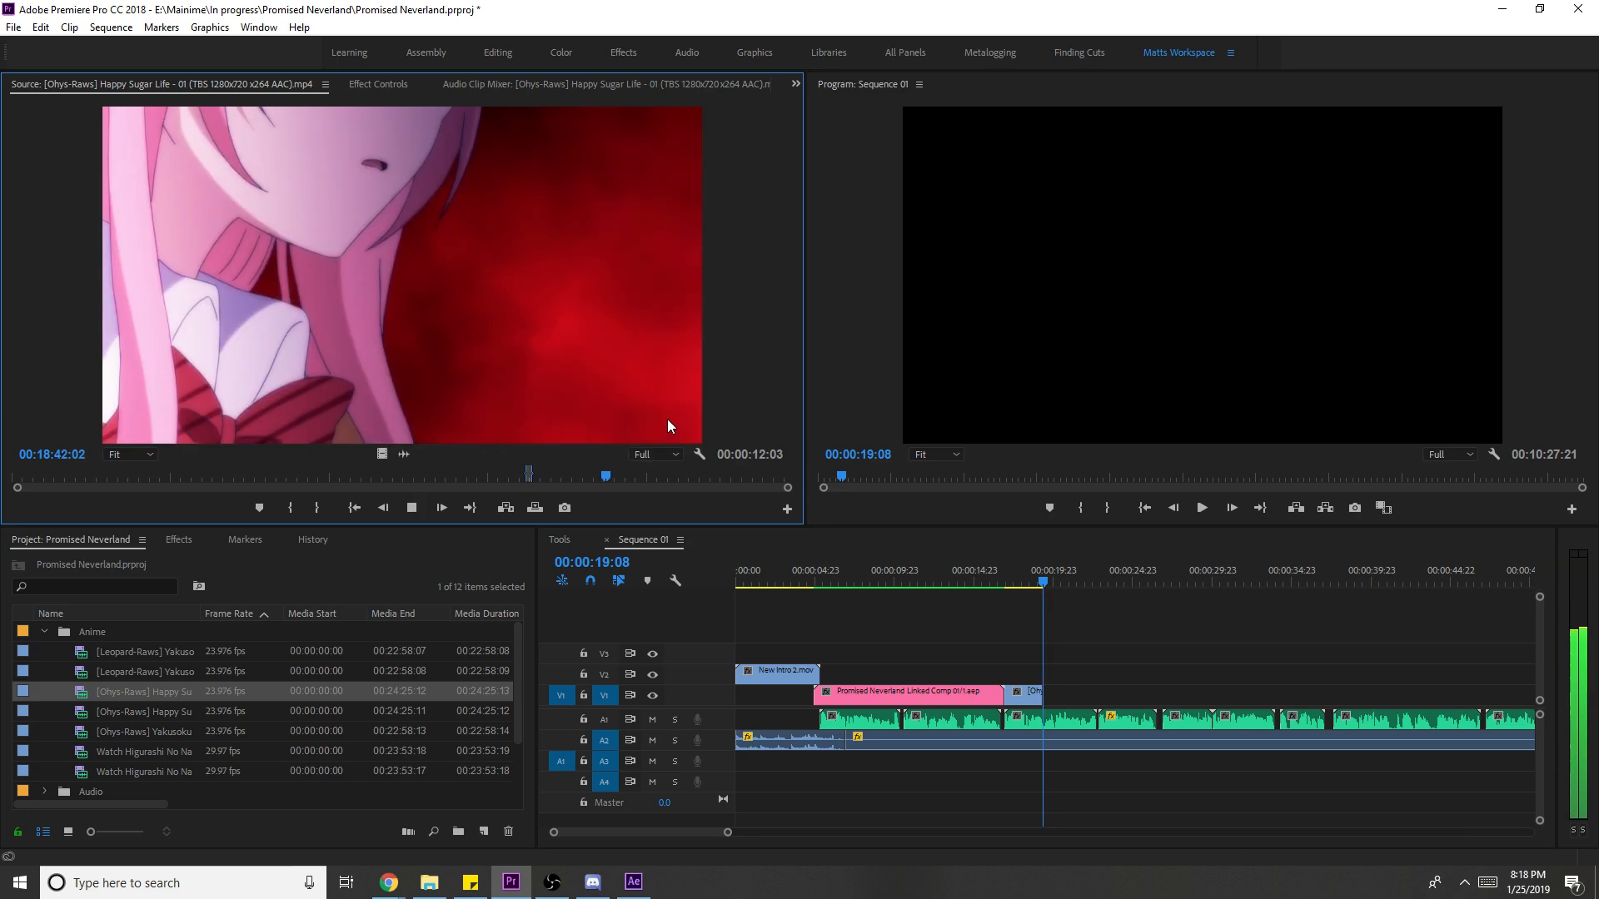
key("i")
key("o")
key("space")
left_click_drag(1192, 692, 1061, 694)
- Scale the new clip to frame size and review it in the sequence
key("space")
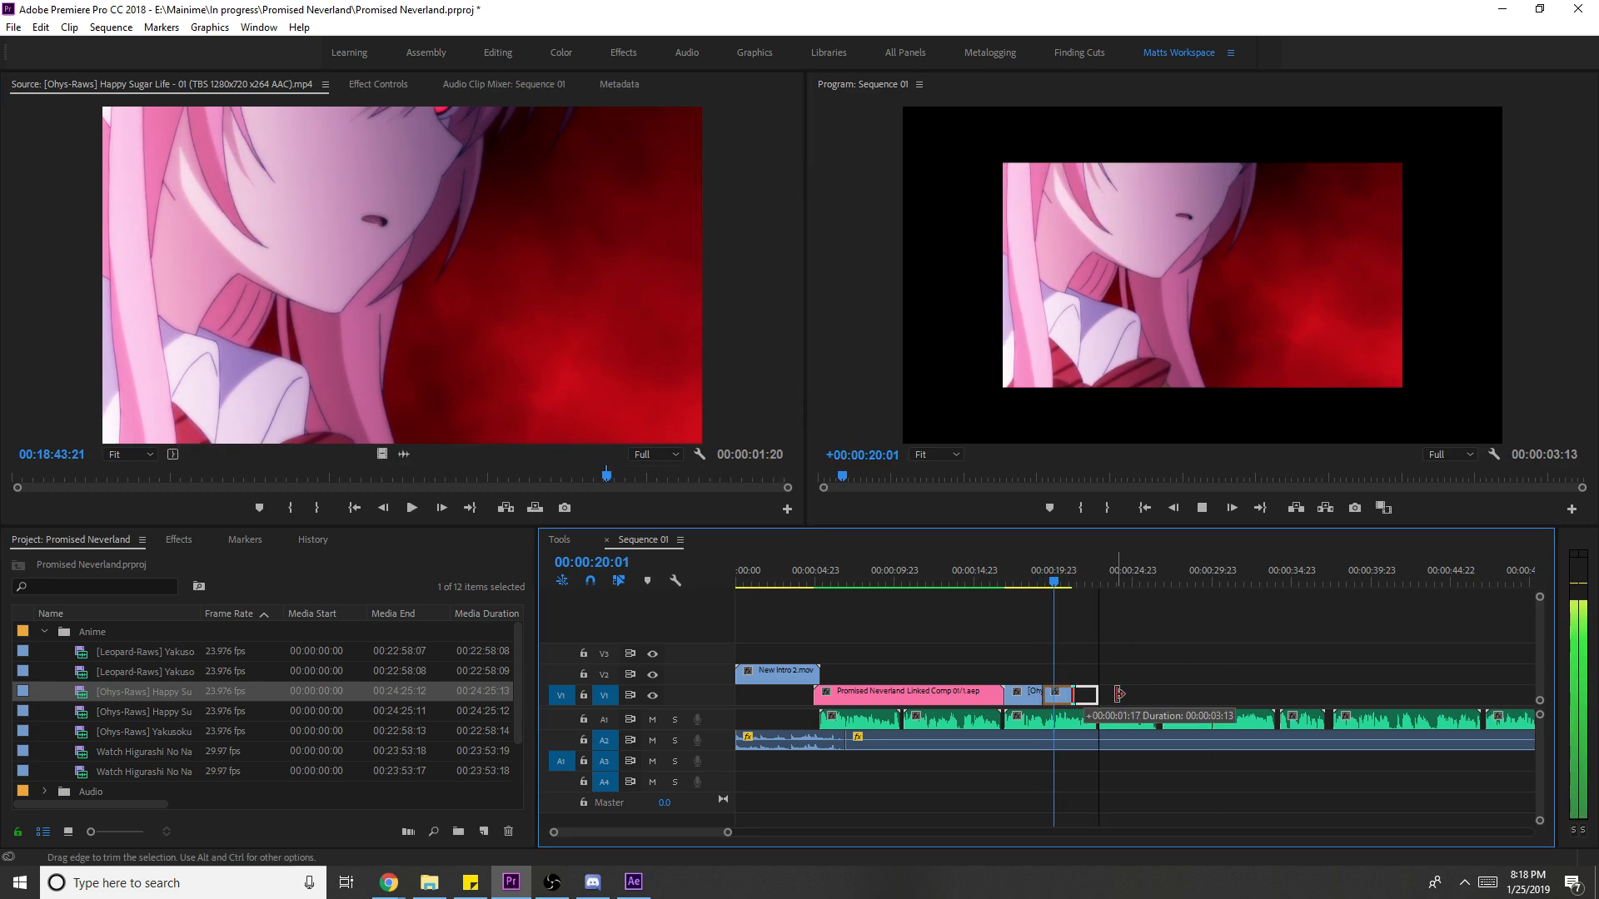
right_click(1074, 699)
left_click(1152, 666)
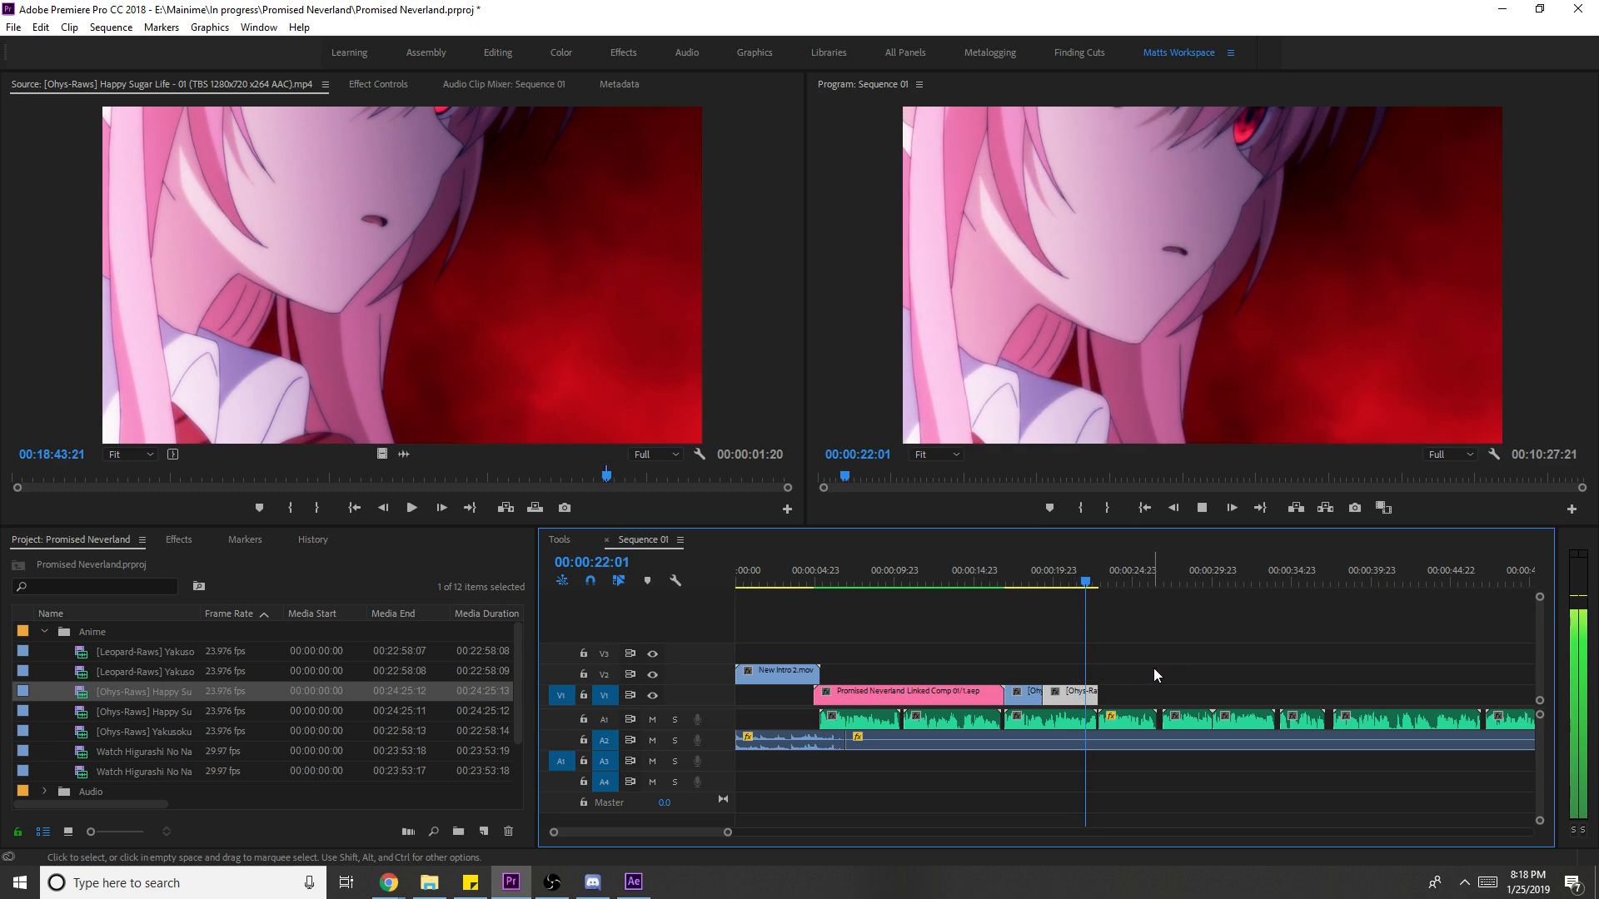
left_click(1011, 573)
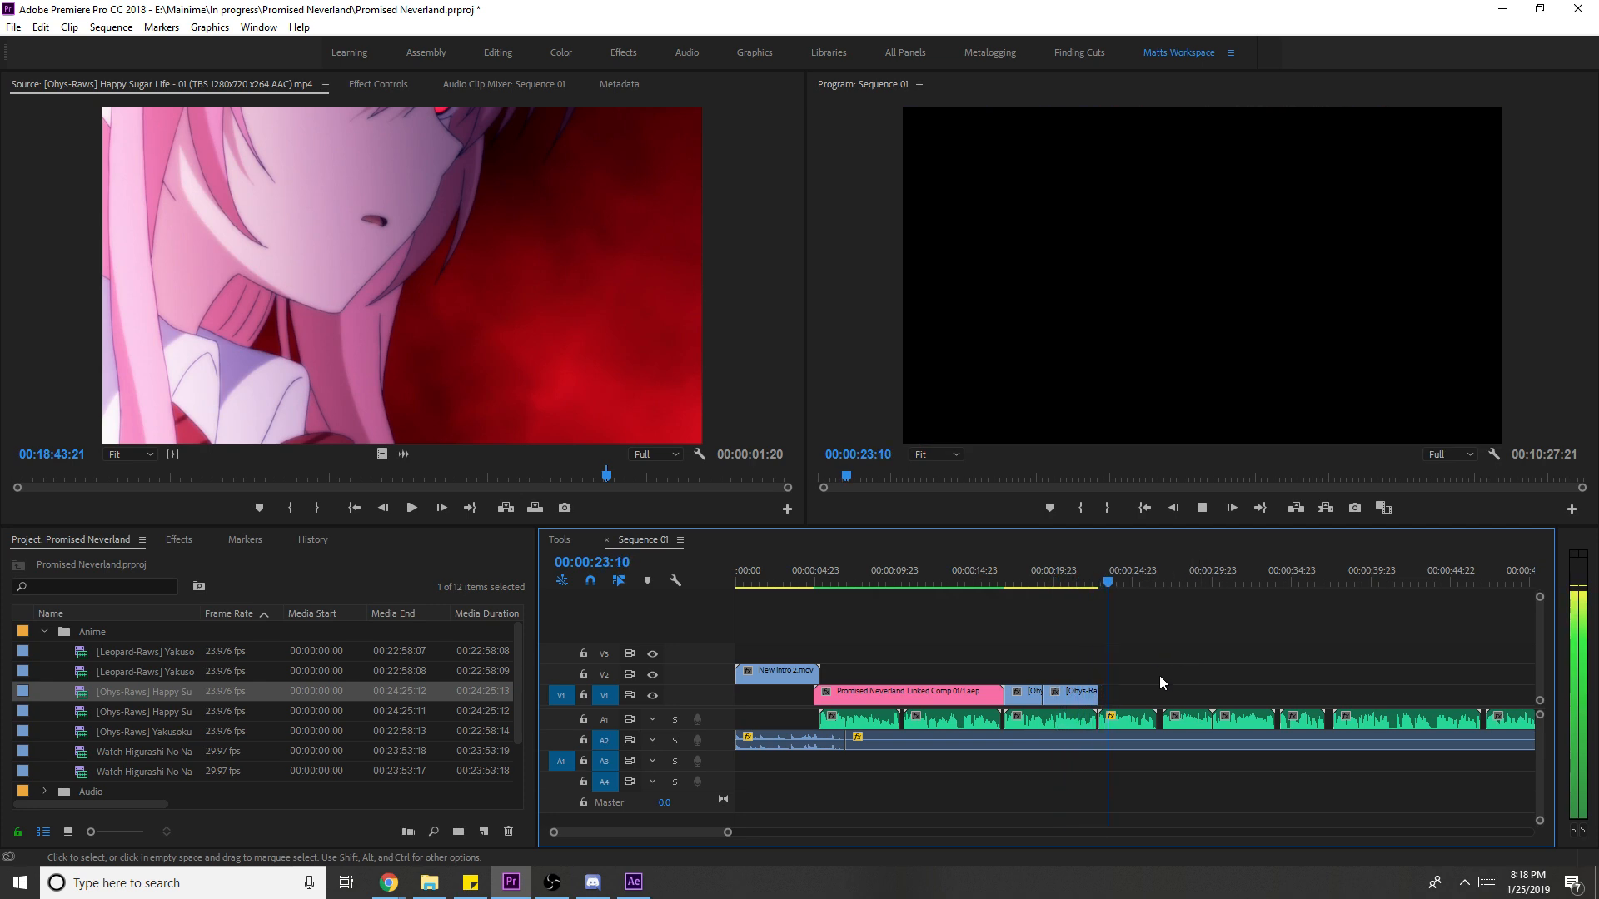
- Mark a 3-second door shot in Happy Sugar Life 02 and place it after the last clip on V1
key("space")
double_click(165, 713)
left_click_drag(387, 476, 421, 482)
key("i")
key("space")
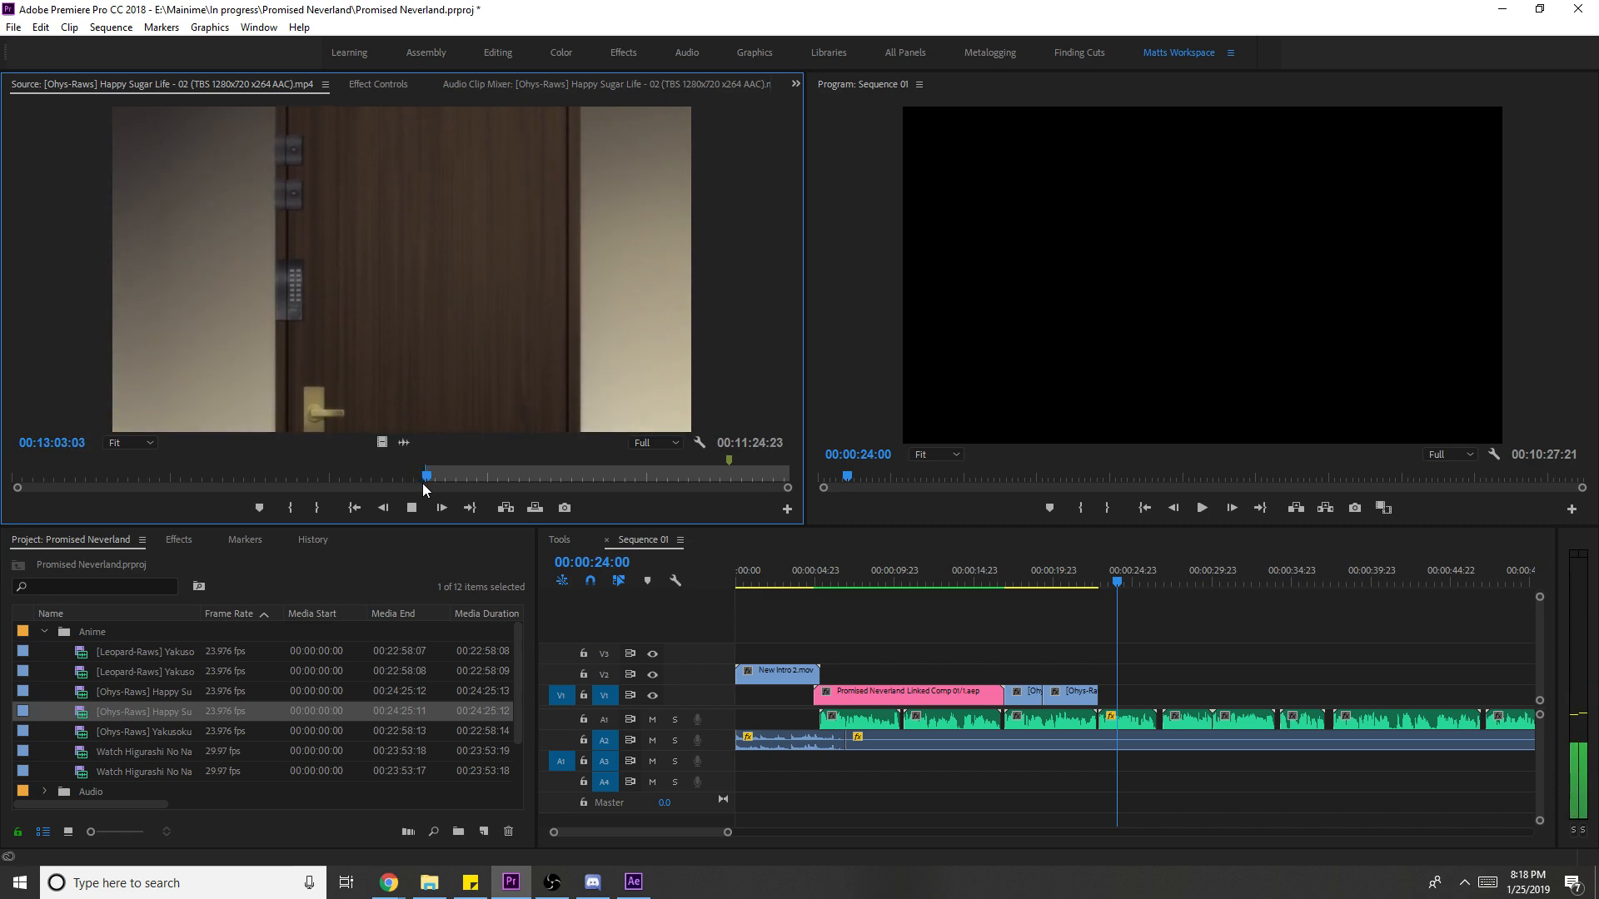
key("o")
key("space")
left_click_drag(403, 452, 1110, 701)
- Scale the door shot to frame size, save the project, and replay the sequence
key("space")
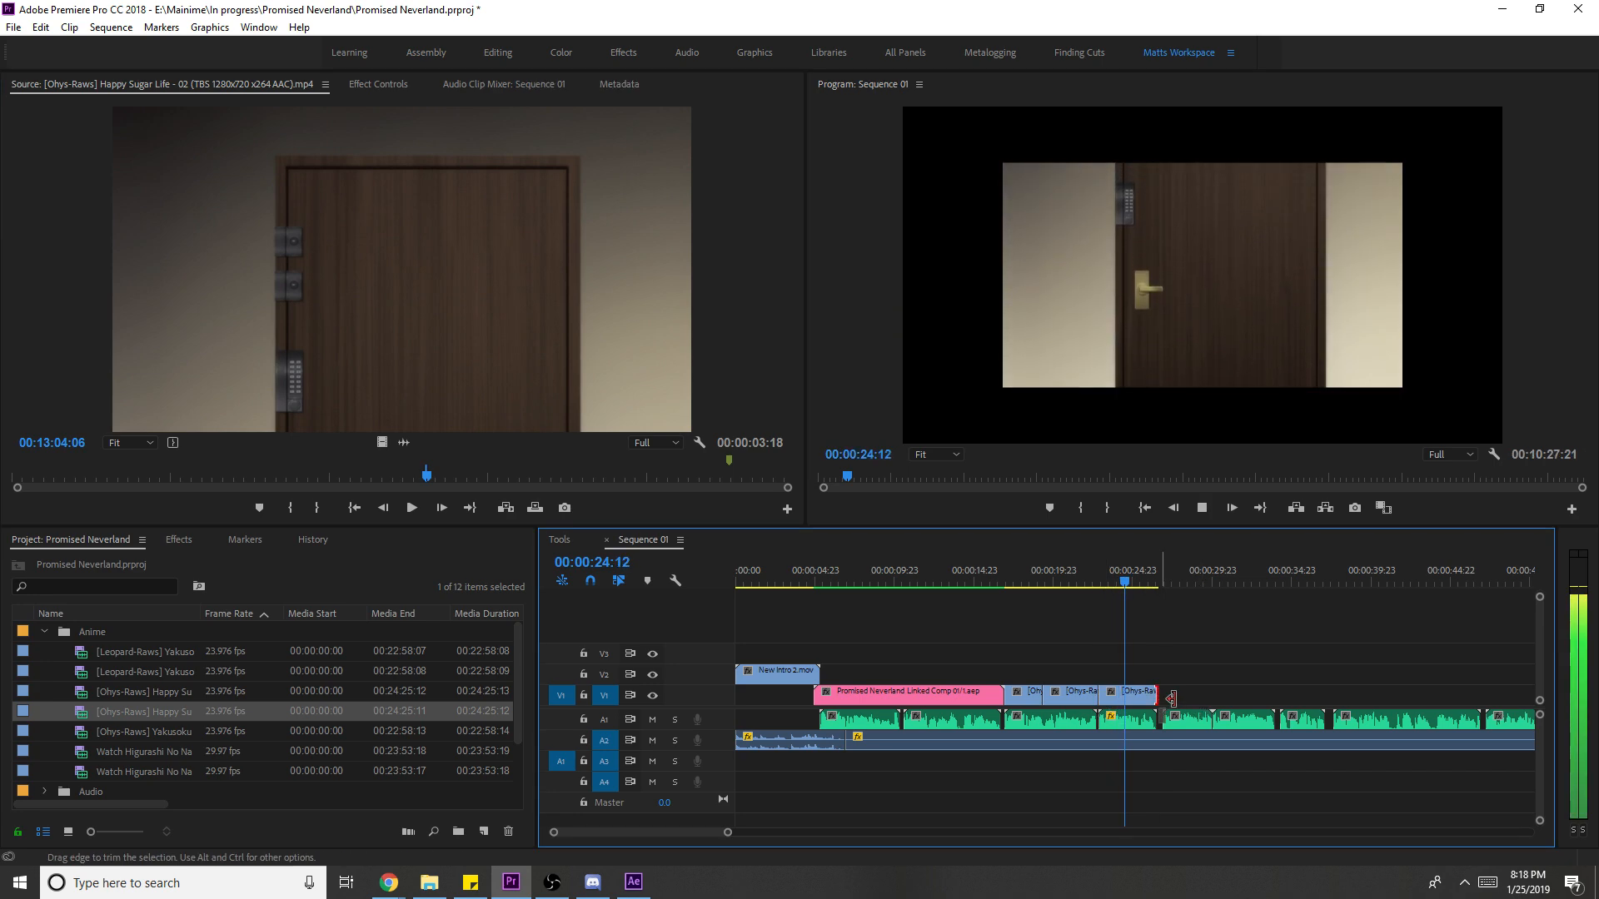
right_click(1143, 703)
left_click(1270, 672)
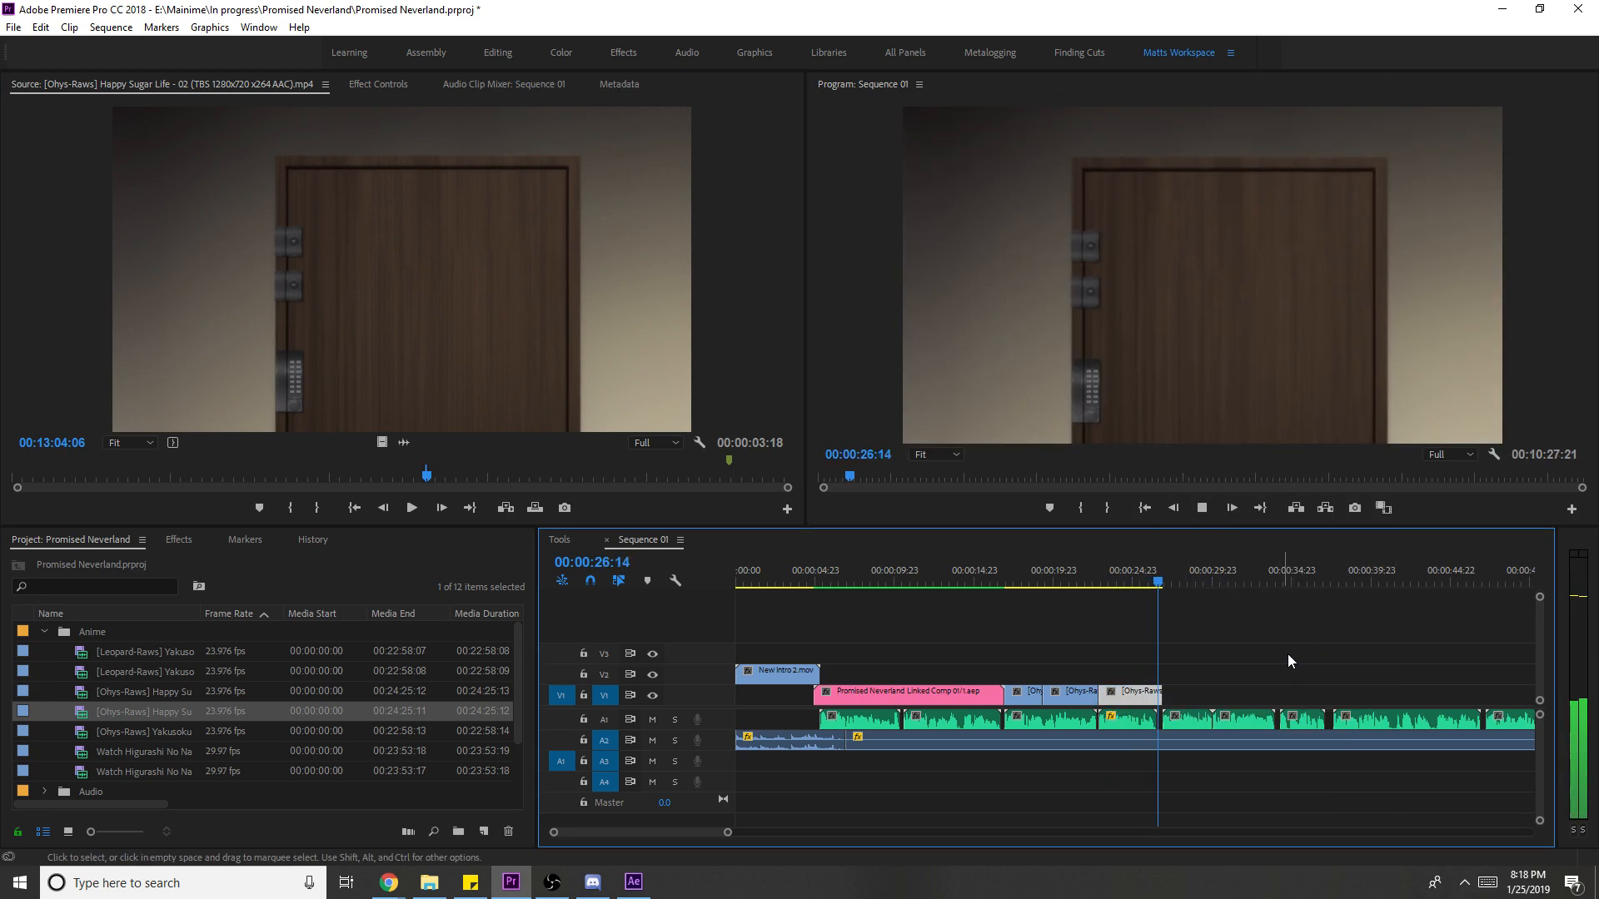
key("space")
left_click(1305, 652)
key("ctrl+s")
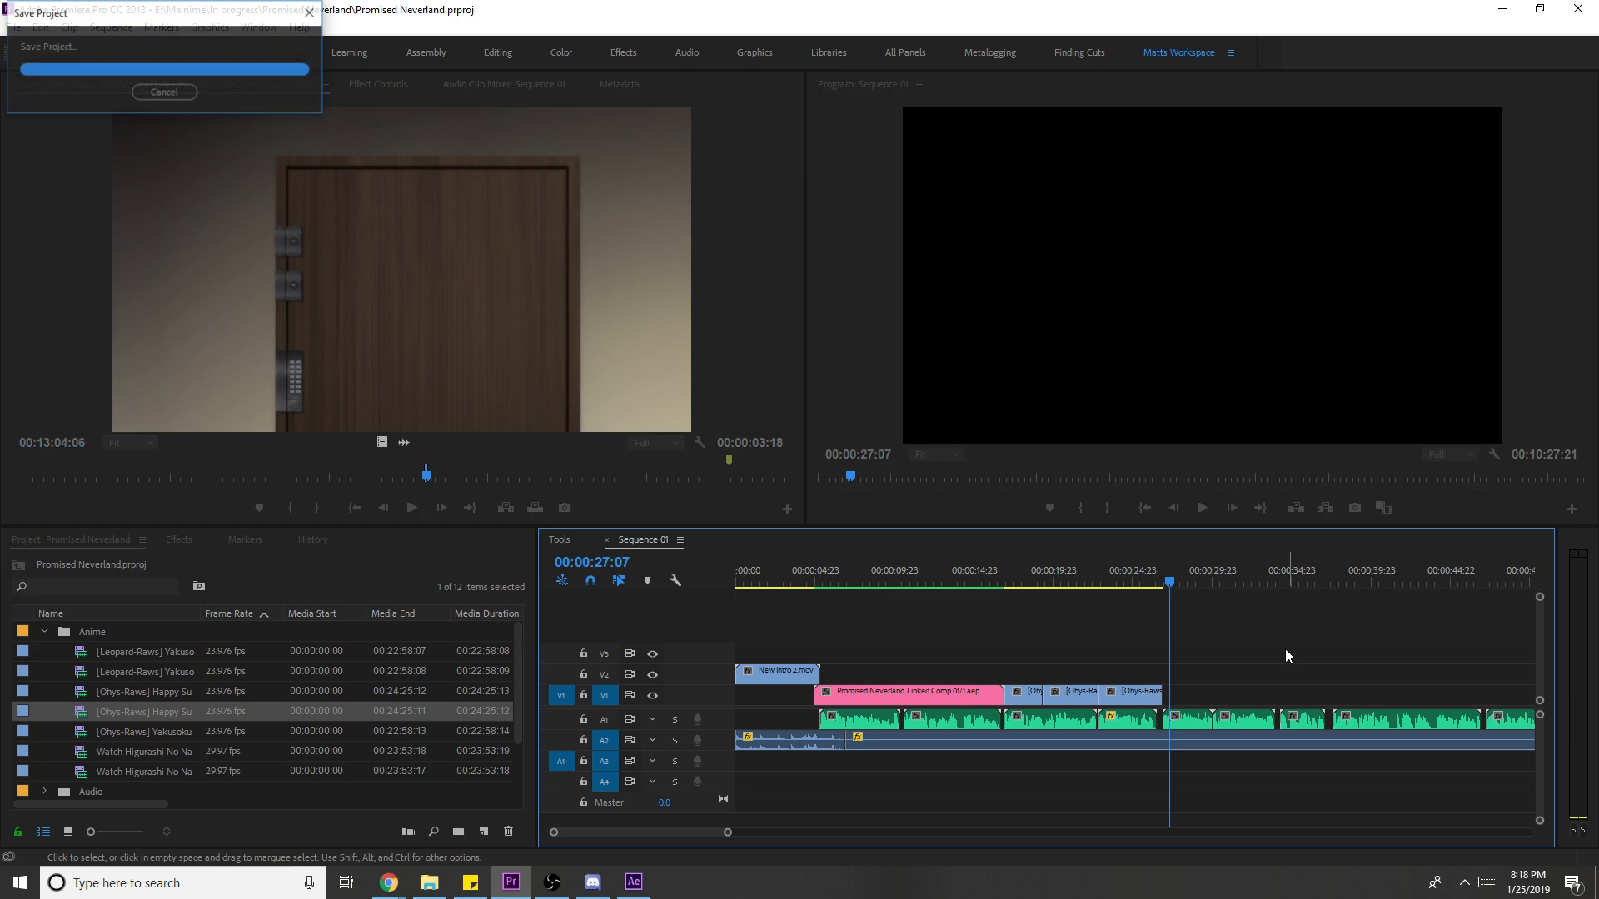
key("space")
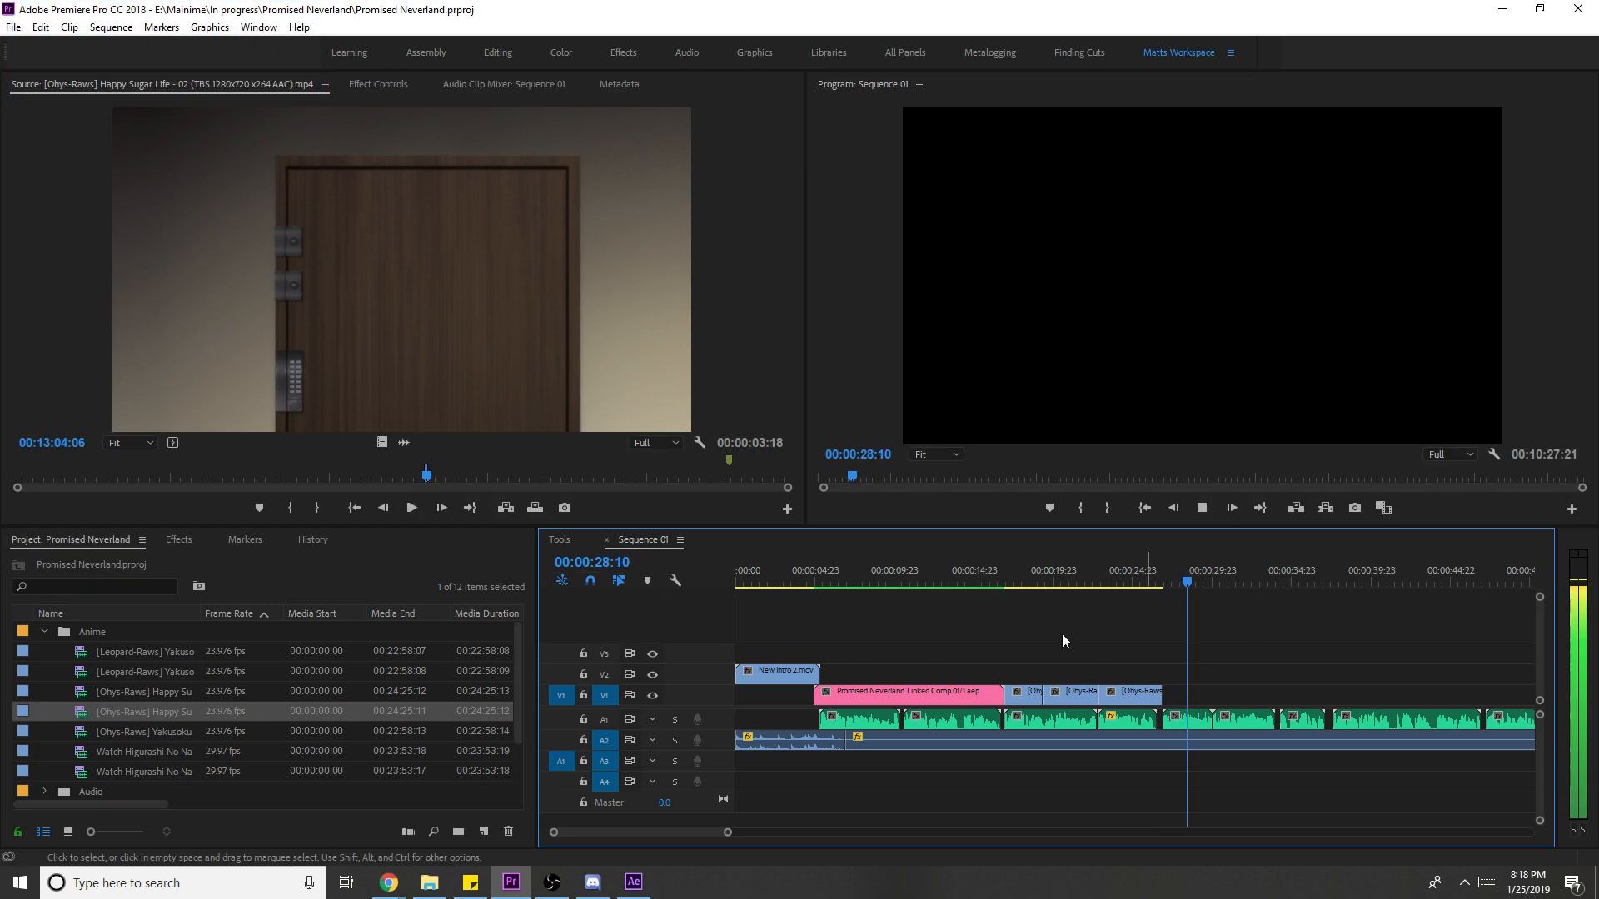
key("space")
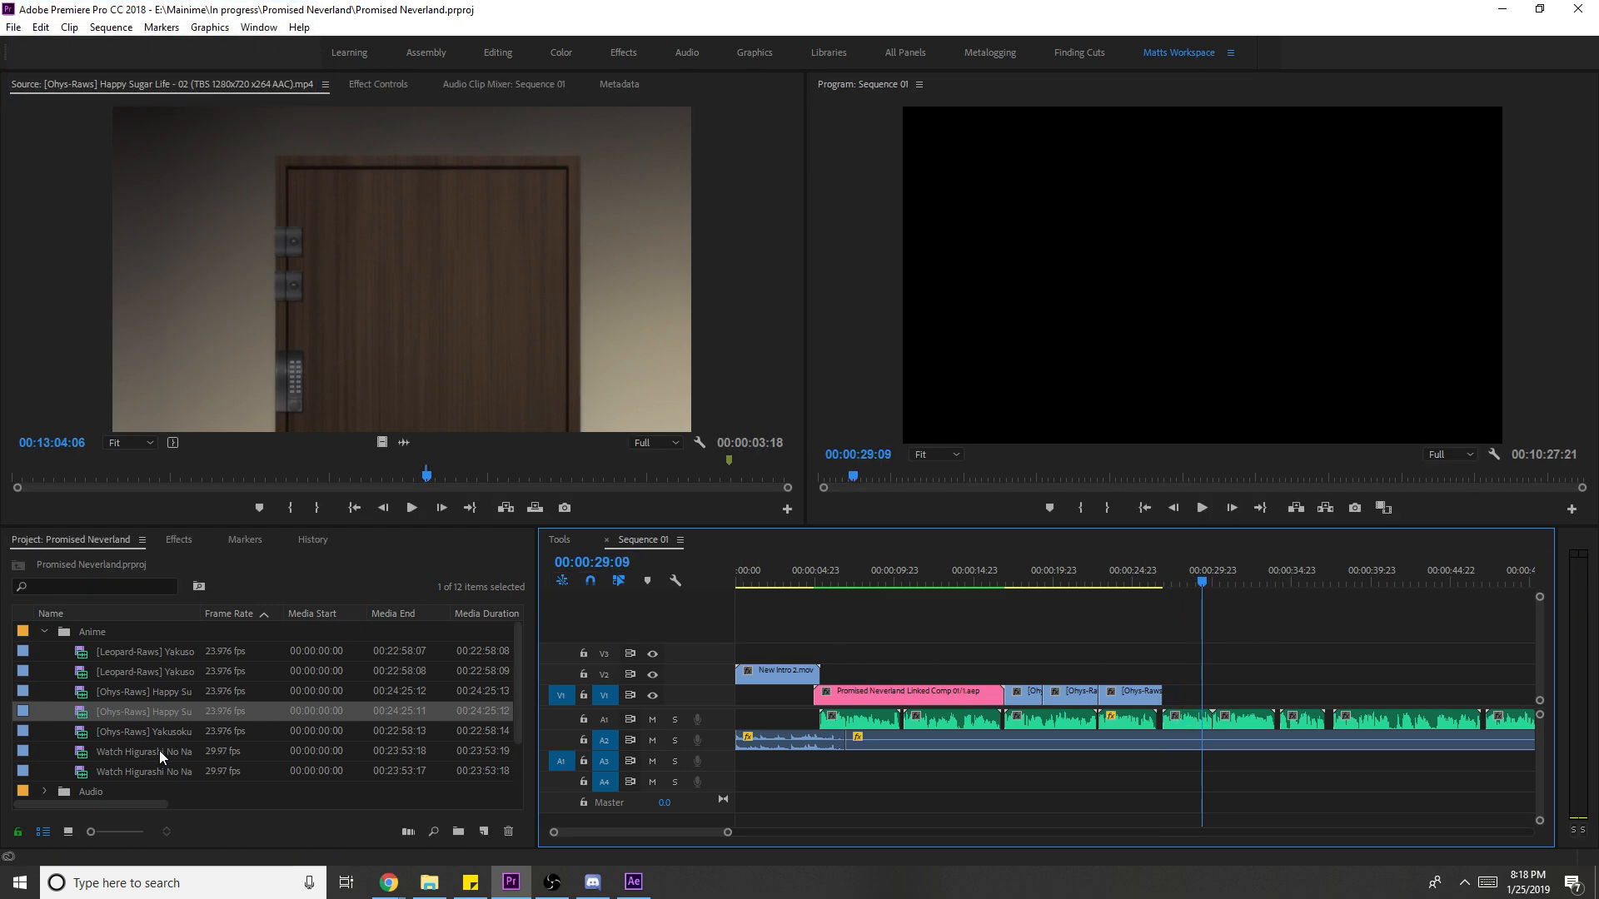
- Preview Yakusoku no Neverland episodes 01, 02 and 03, then return to episode 01
double_click(149, 653)
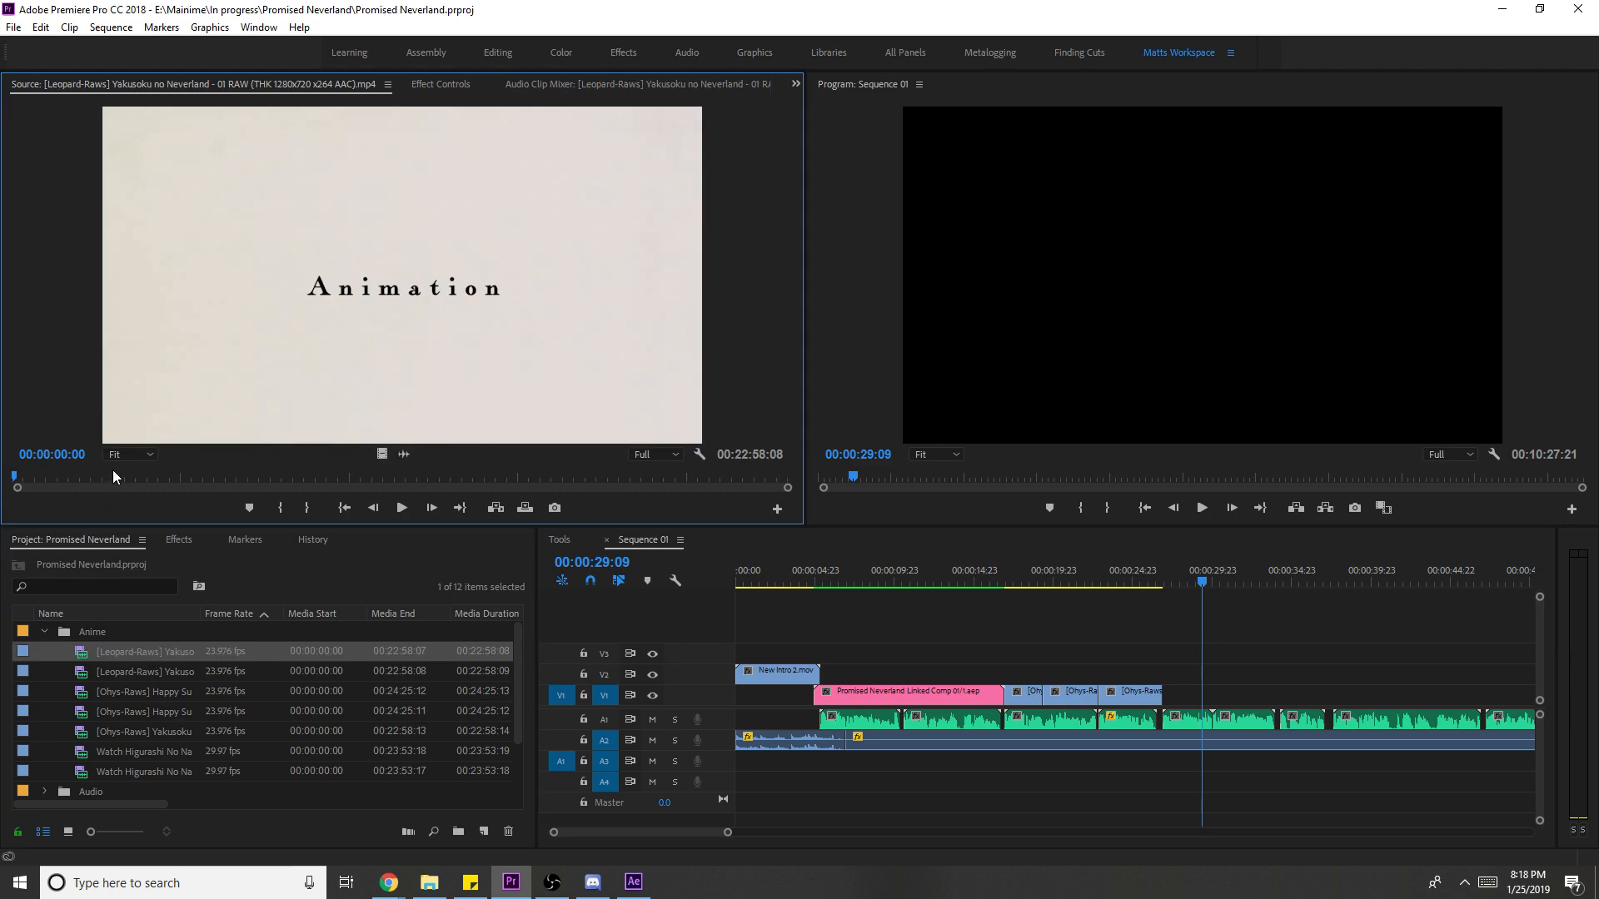
double_click(168, 679)
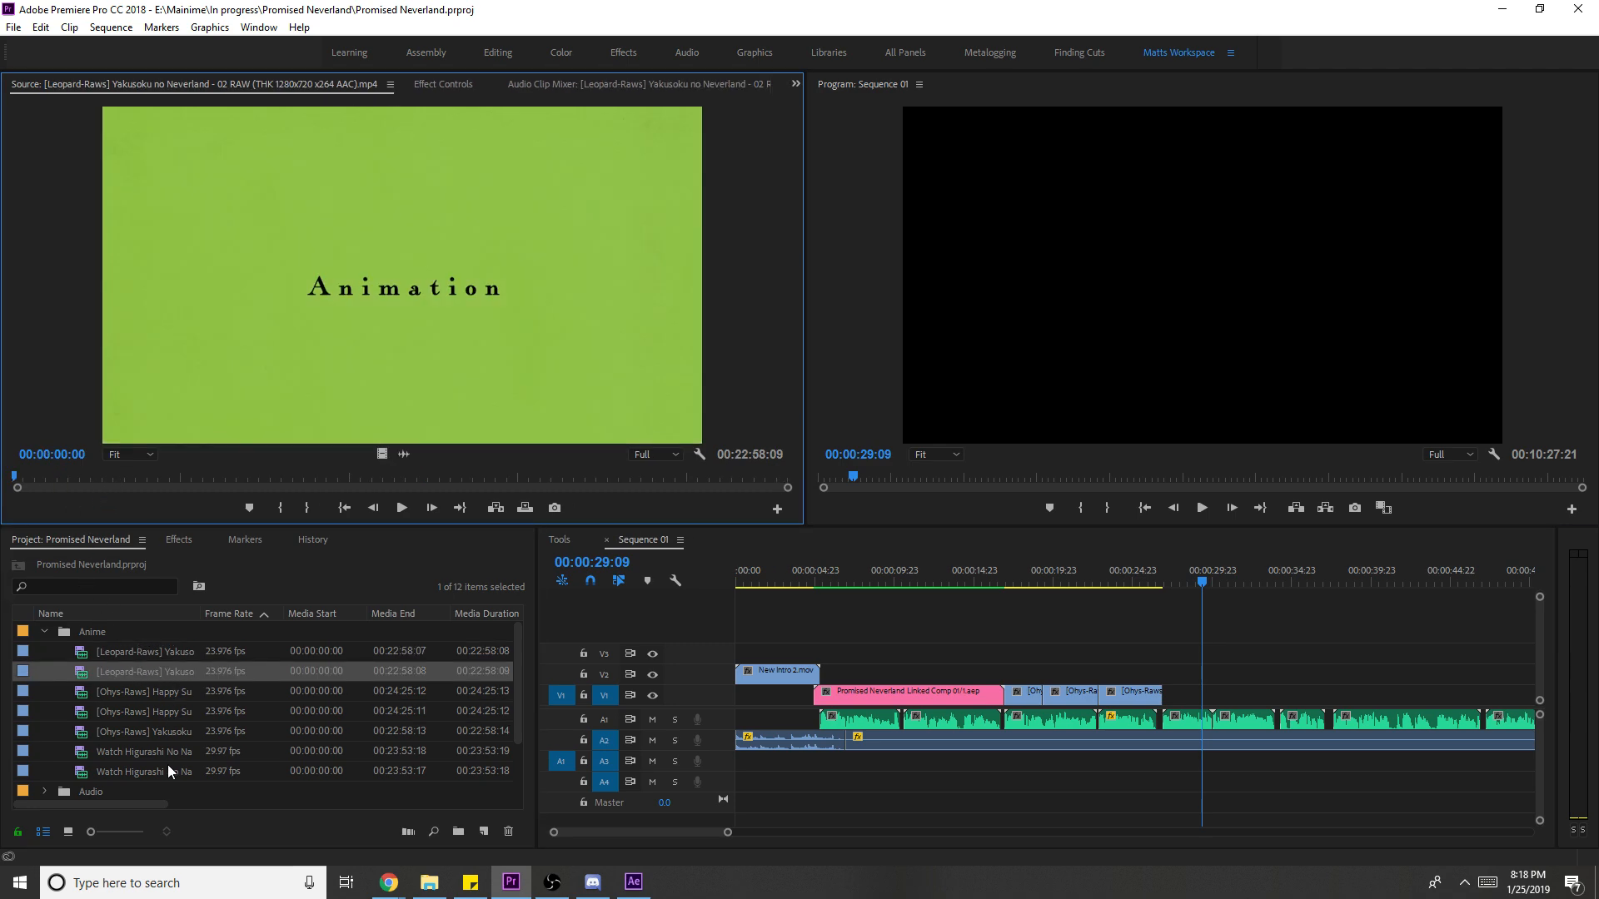
left_click(173, 733)
double_click(173, 734)
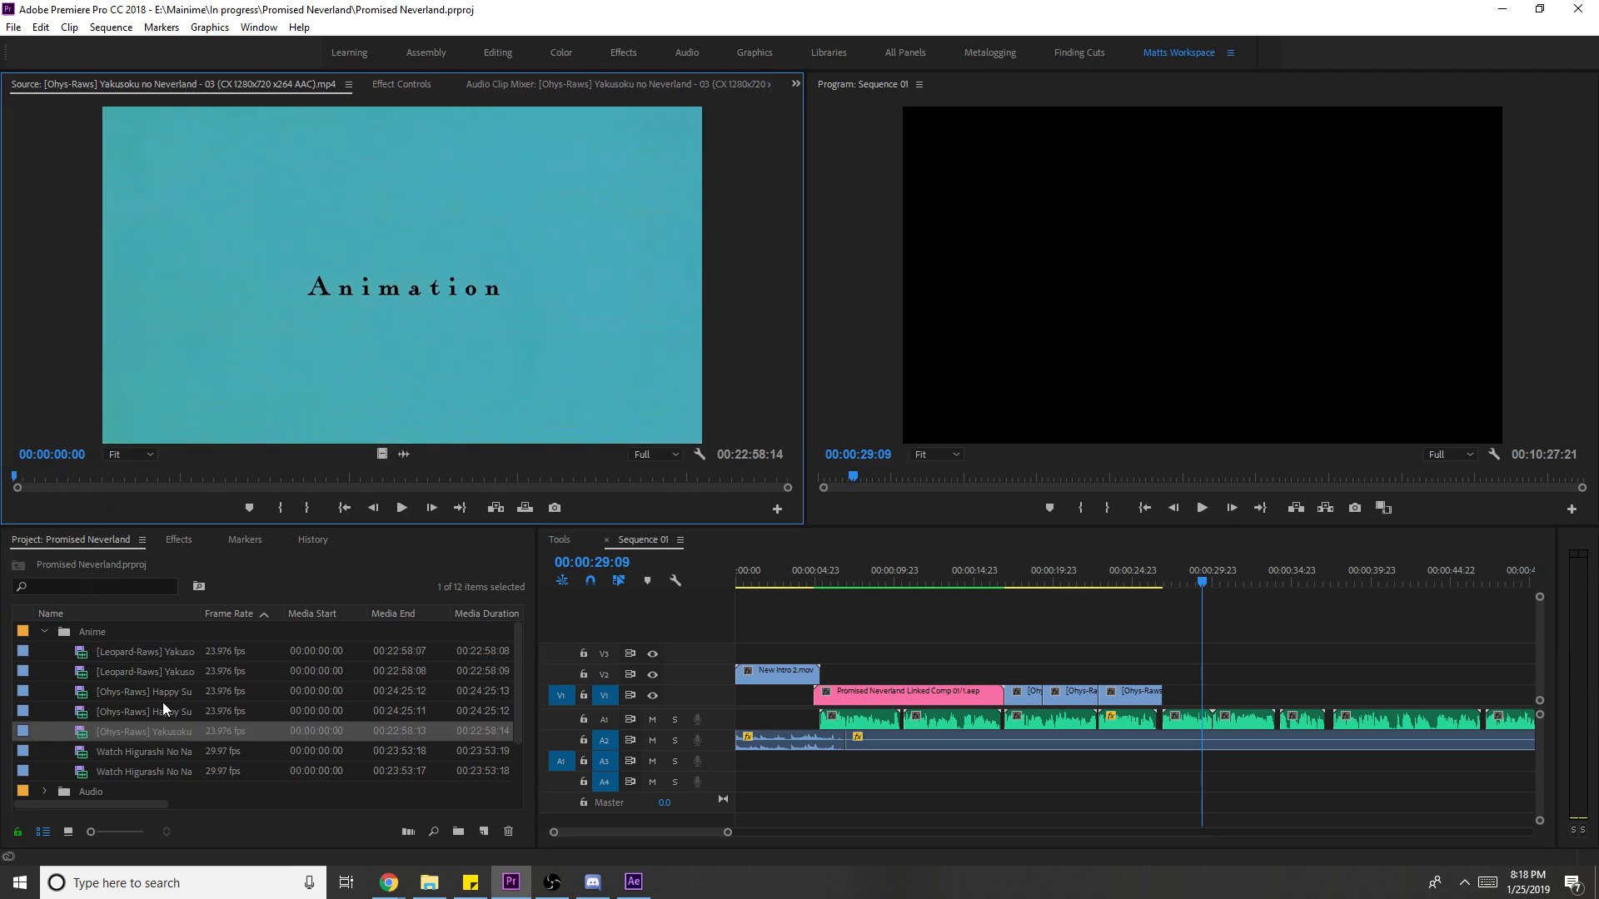
double_click(172, 650)
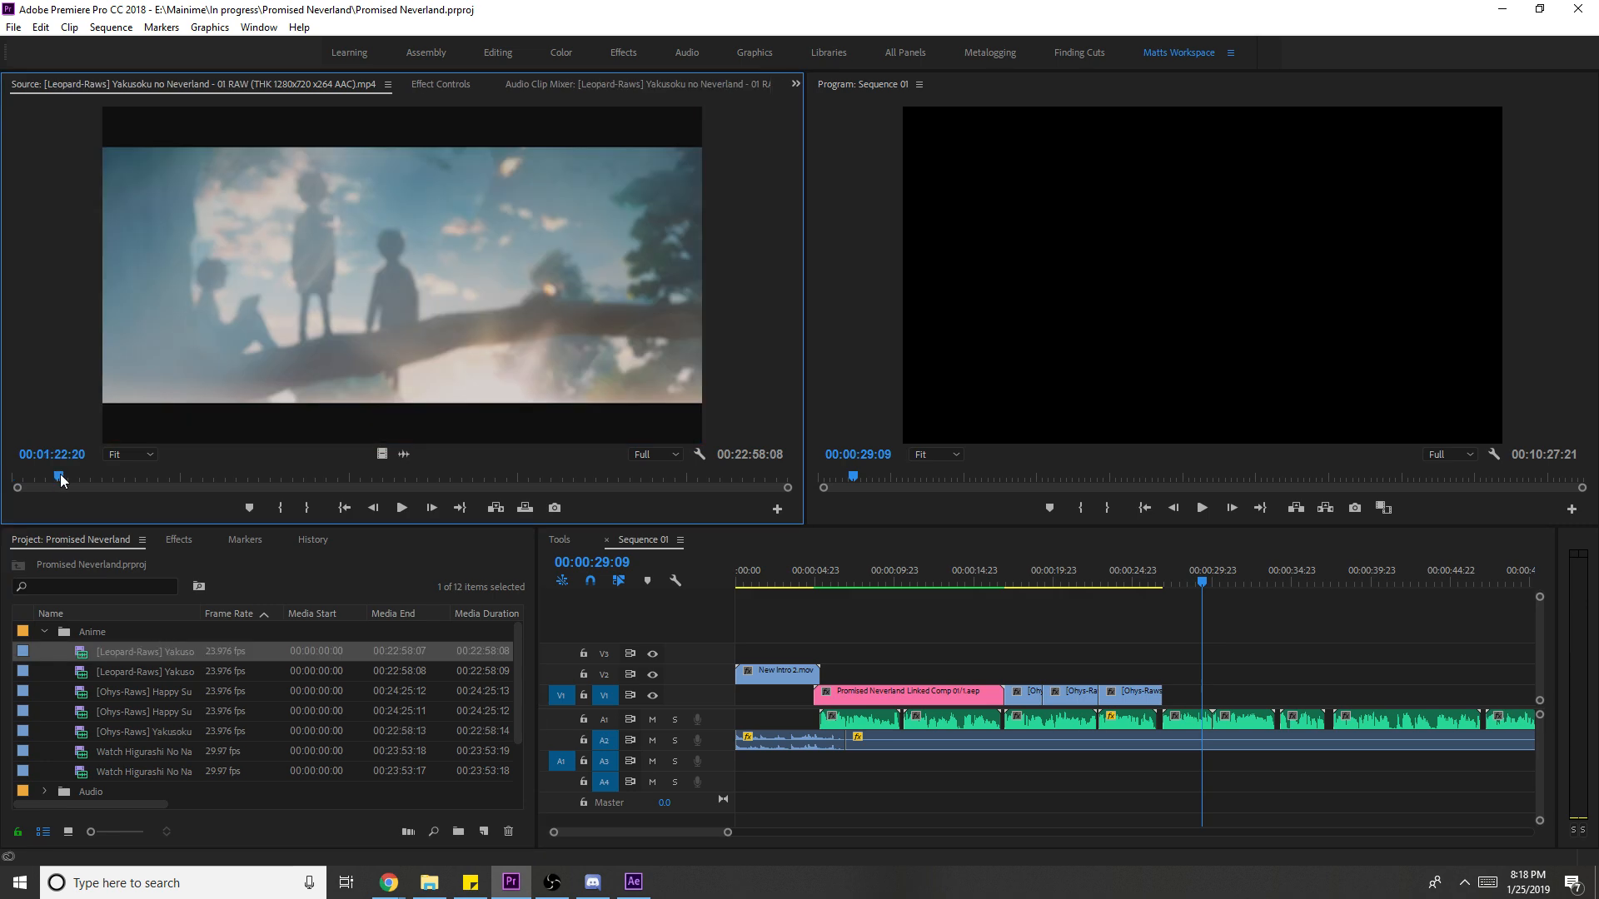
- Mark an episode 01 shot's end, place its video after the Happy Sugar Life clips, and scale it to frame
key("space")
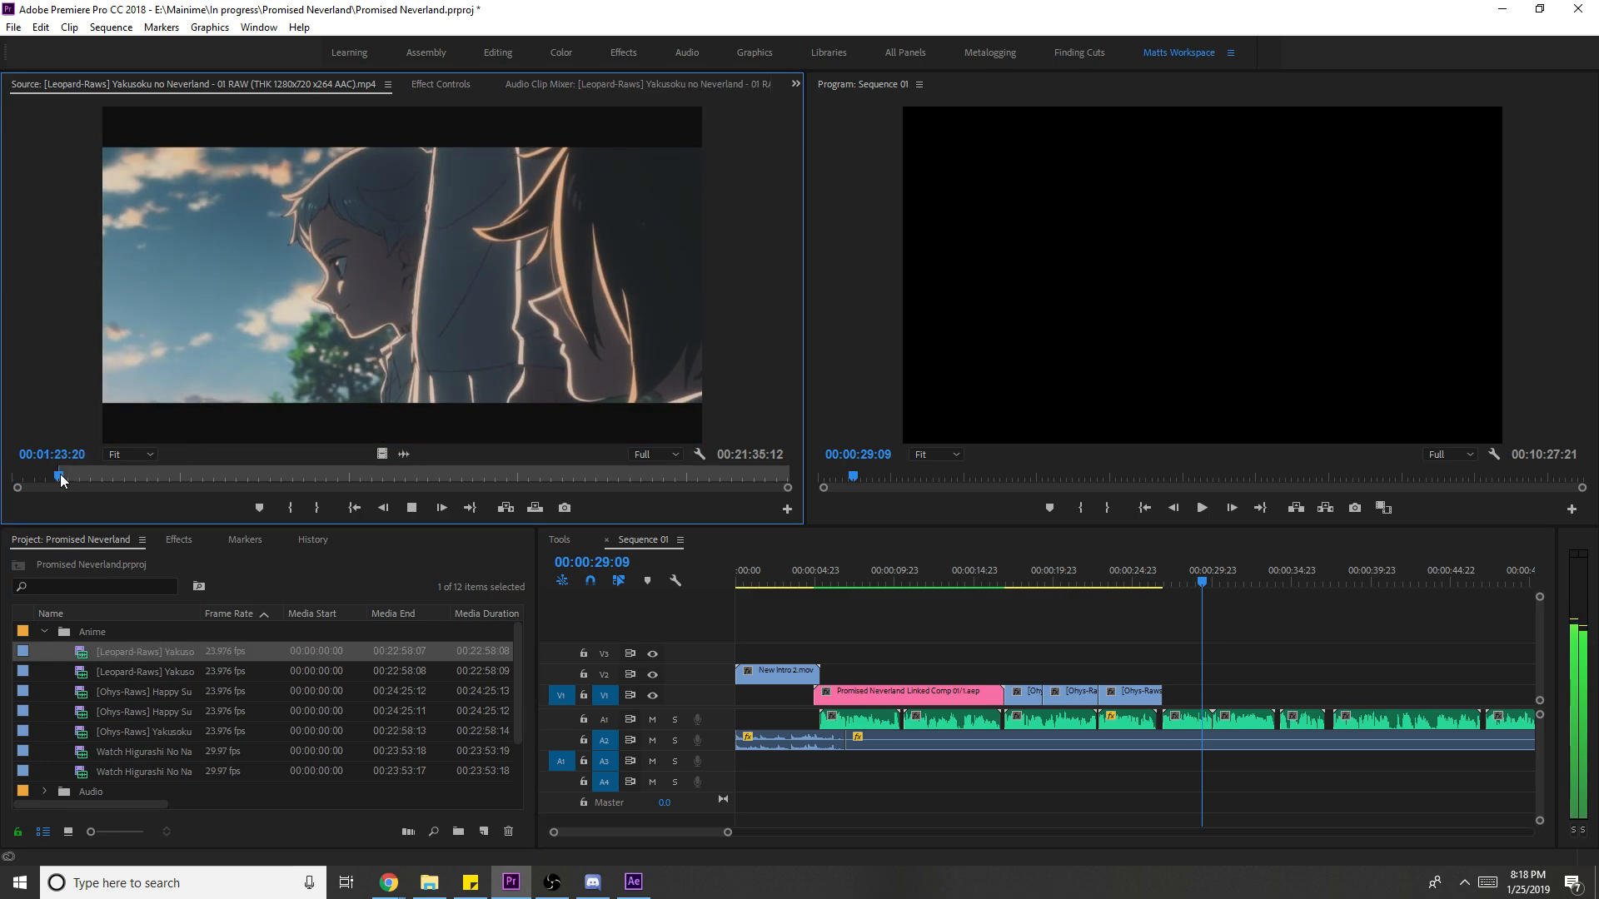
key("space")
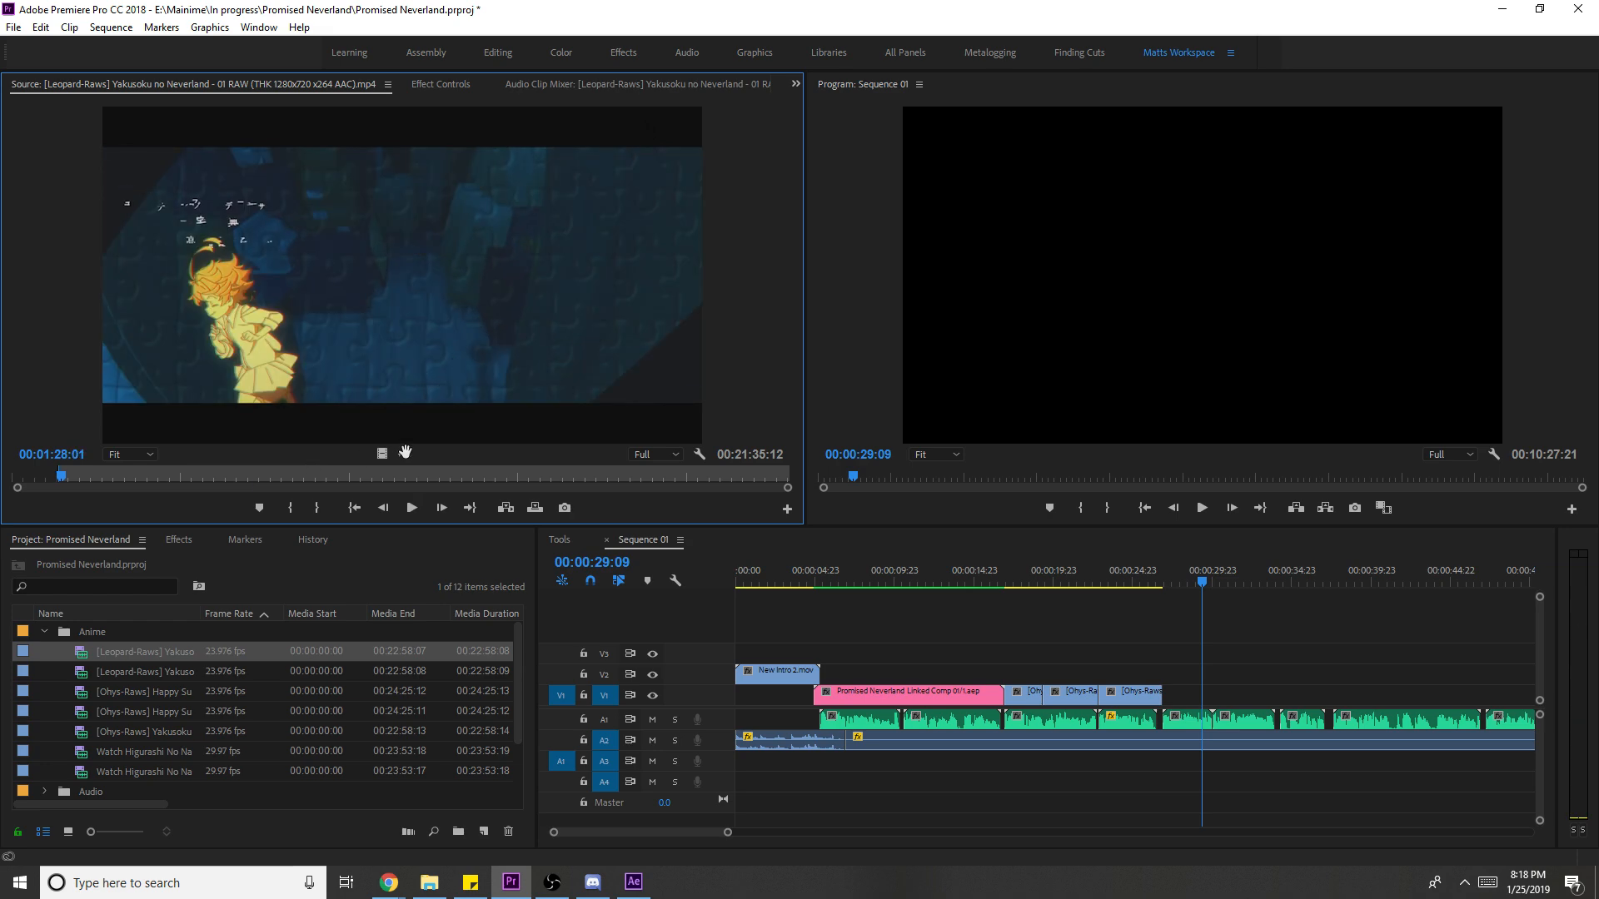
key("o")
left_click_drag(385, 454, 1200, 704)
key("space")
right_click(1228, 695)
left_click(1293, 673)
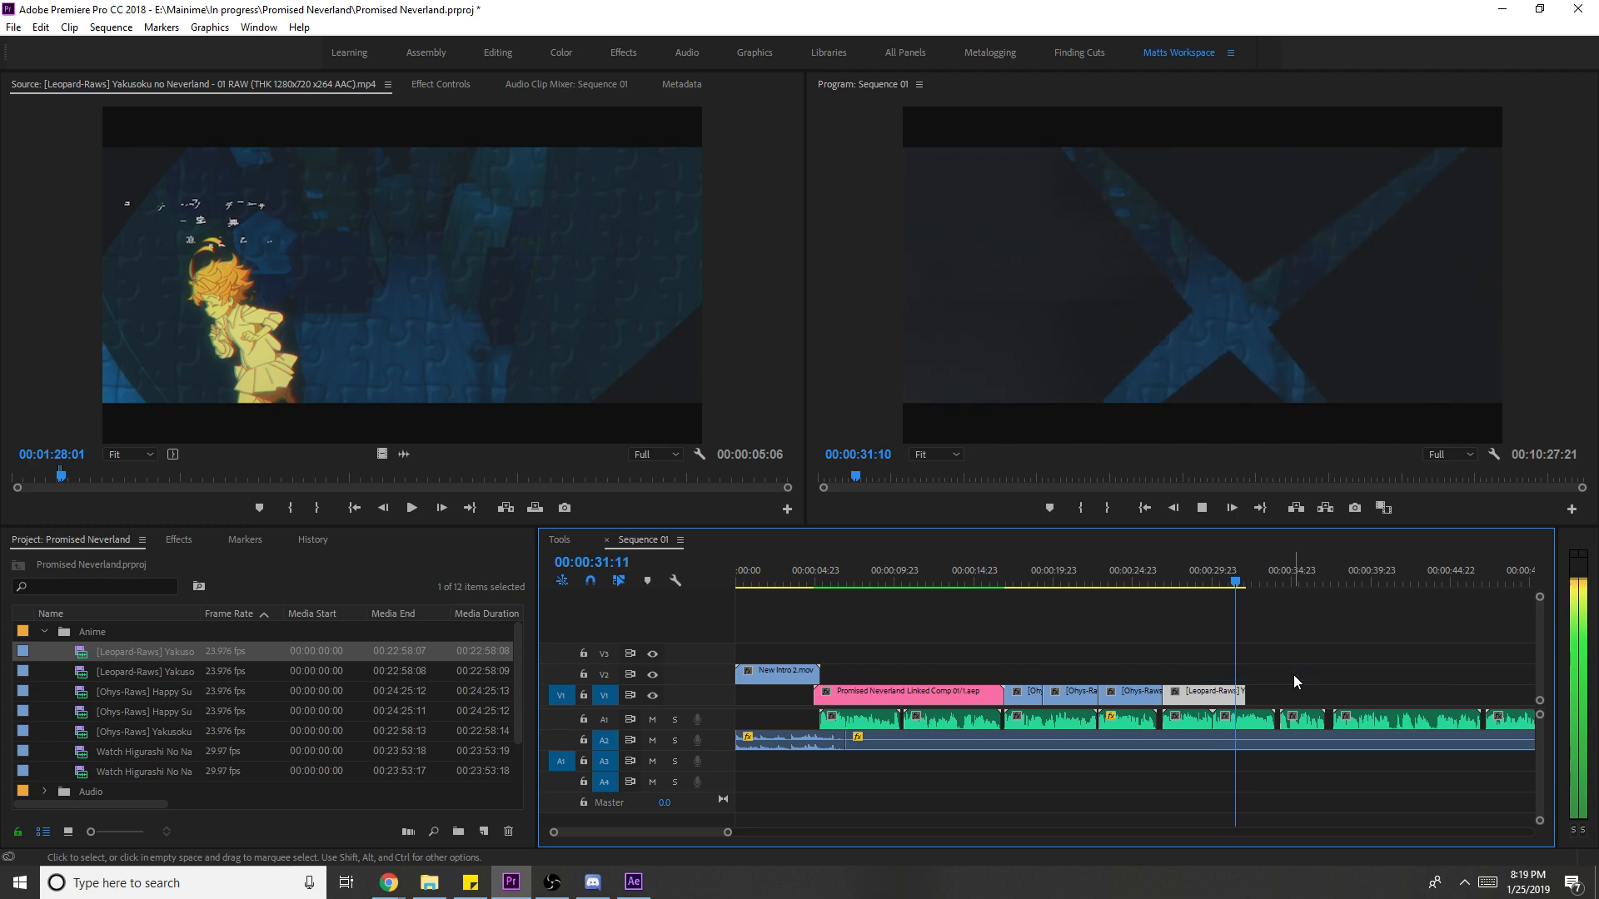
- Extend the new clip's end and move the source ahead to another scene
left_click_drag(1244, 691, 1297, 693)
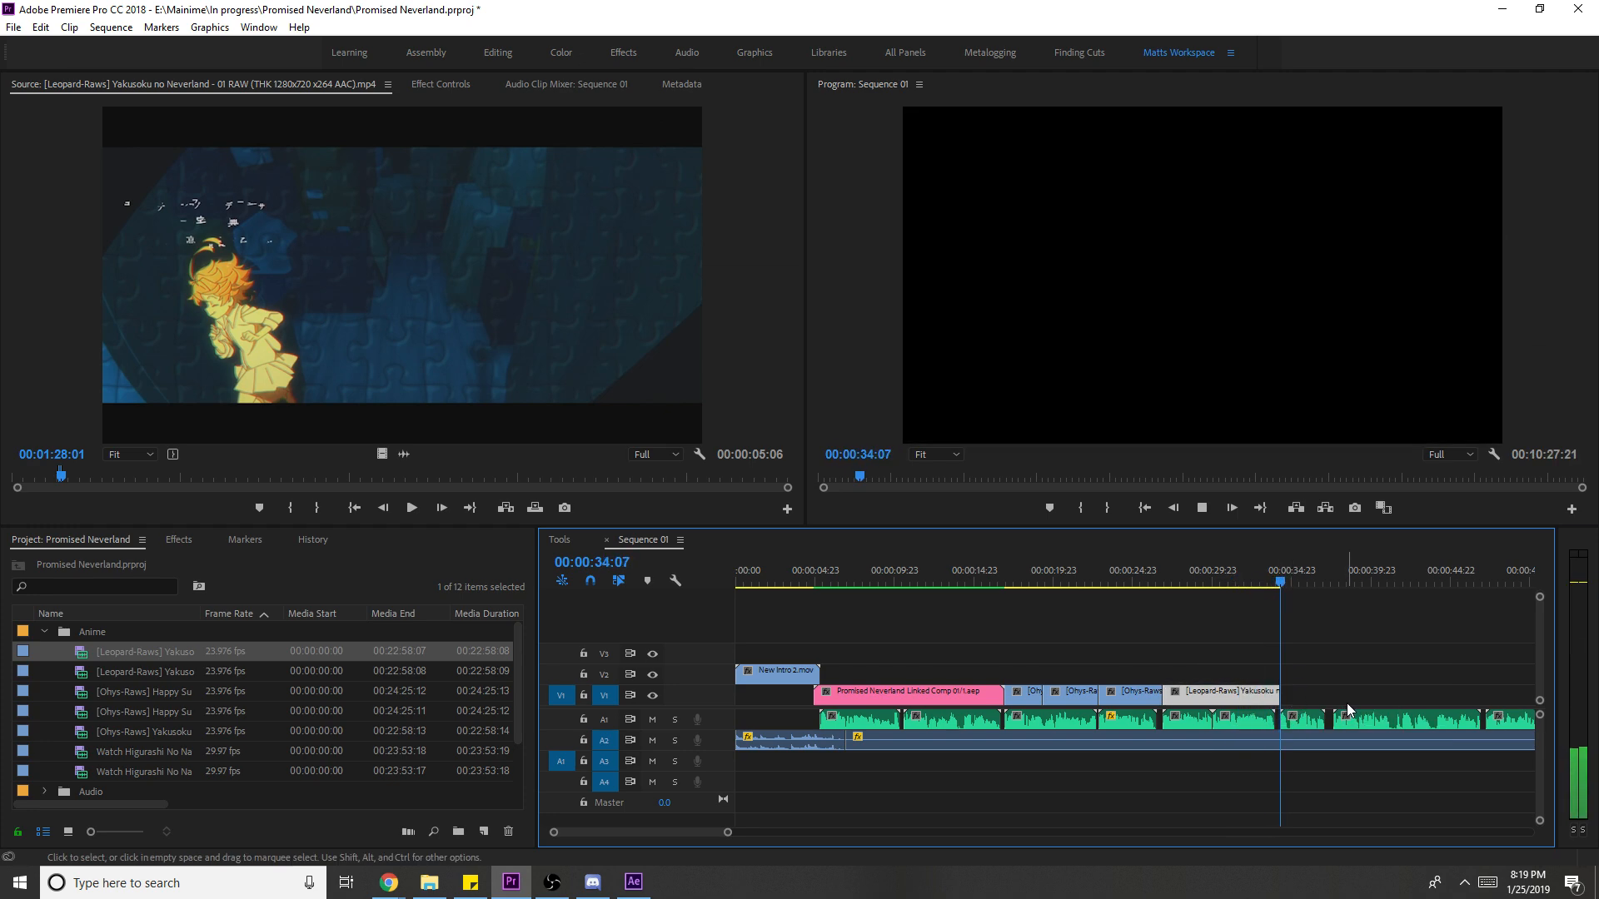
scroll(1349, 705, "down", 2)
scroll(1350, 702, "down", 1)
key("space")
key("space")
left_click(90, 478)
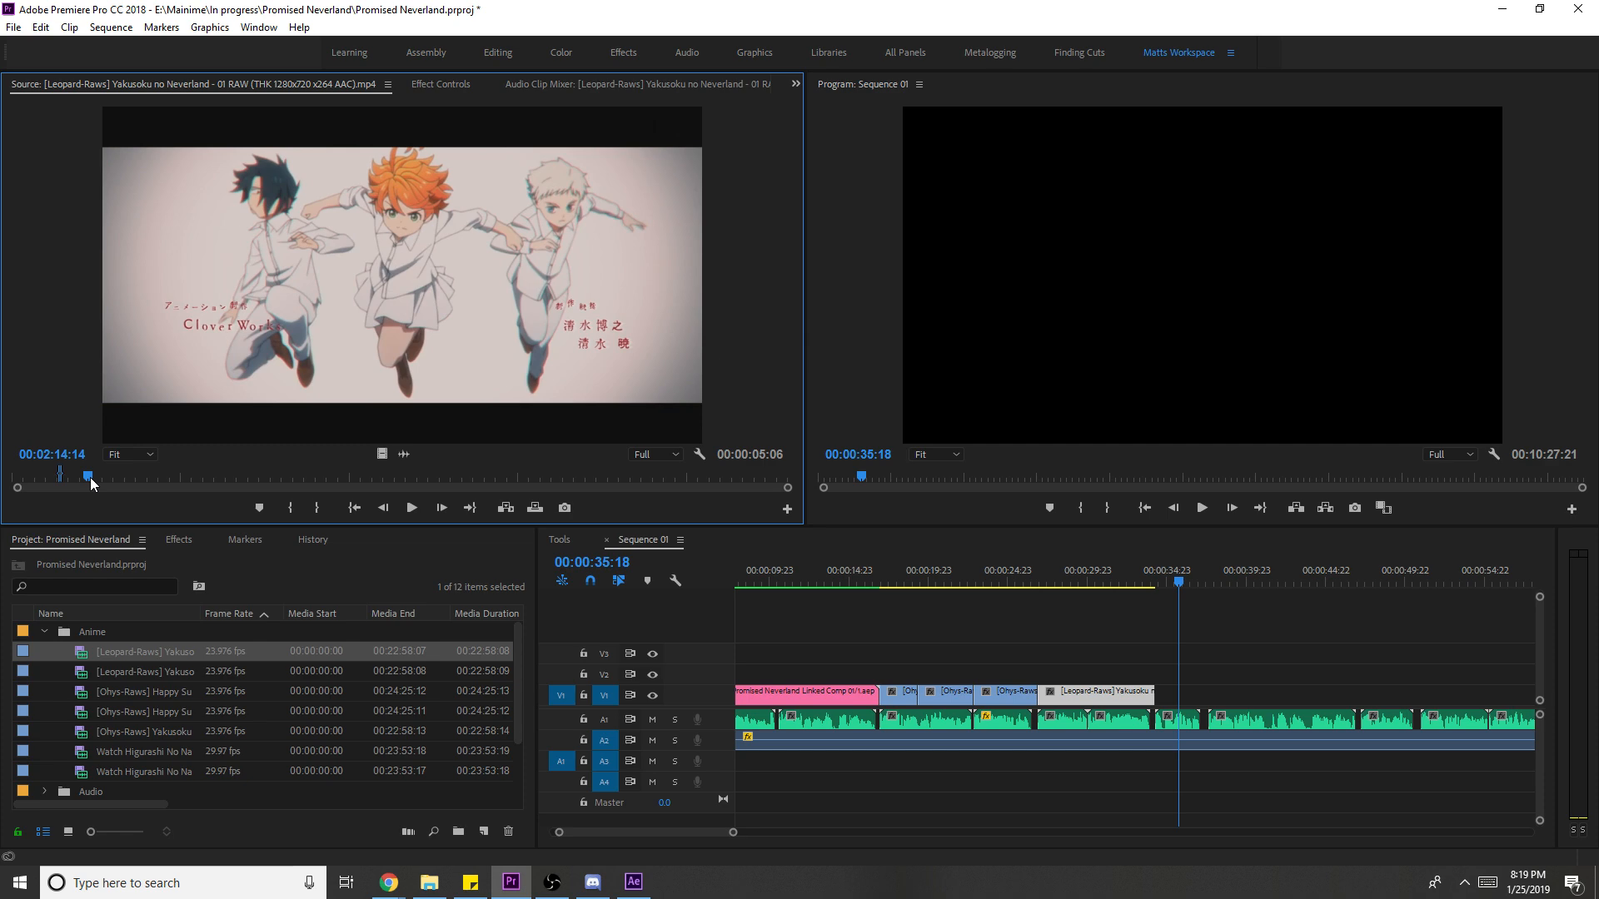
- Add the Clover Works opening shot to V1's end, scale it to frame, and save
left_click(90, 477)
left_click_drag(381, 454, 1166, 712)
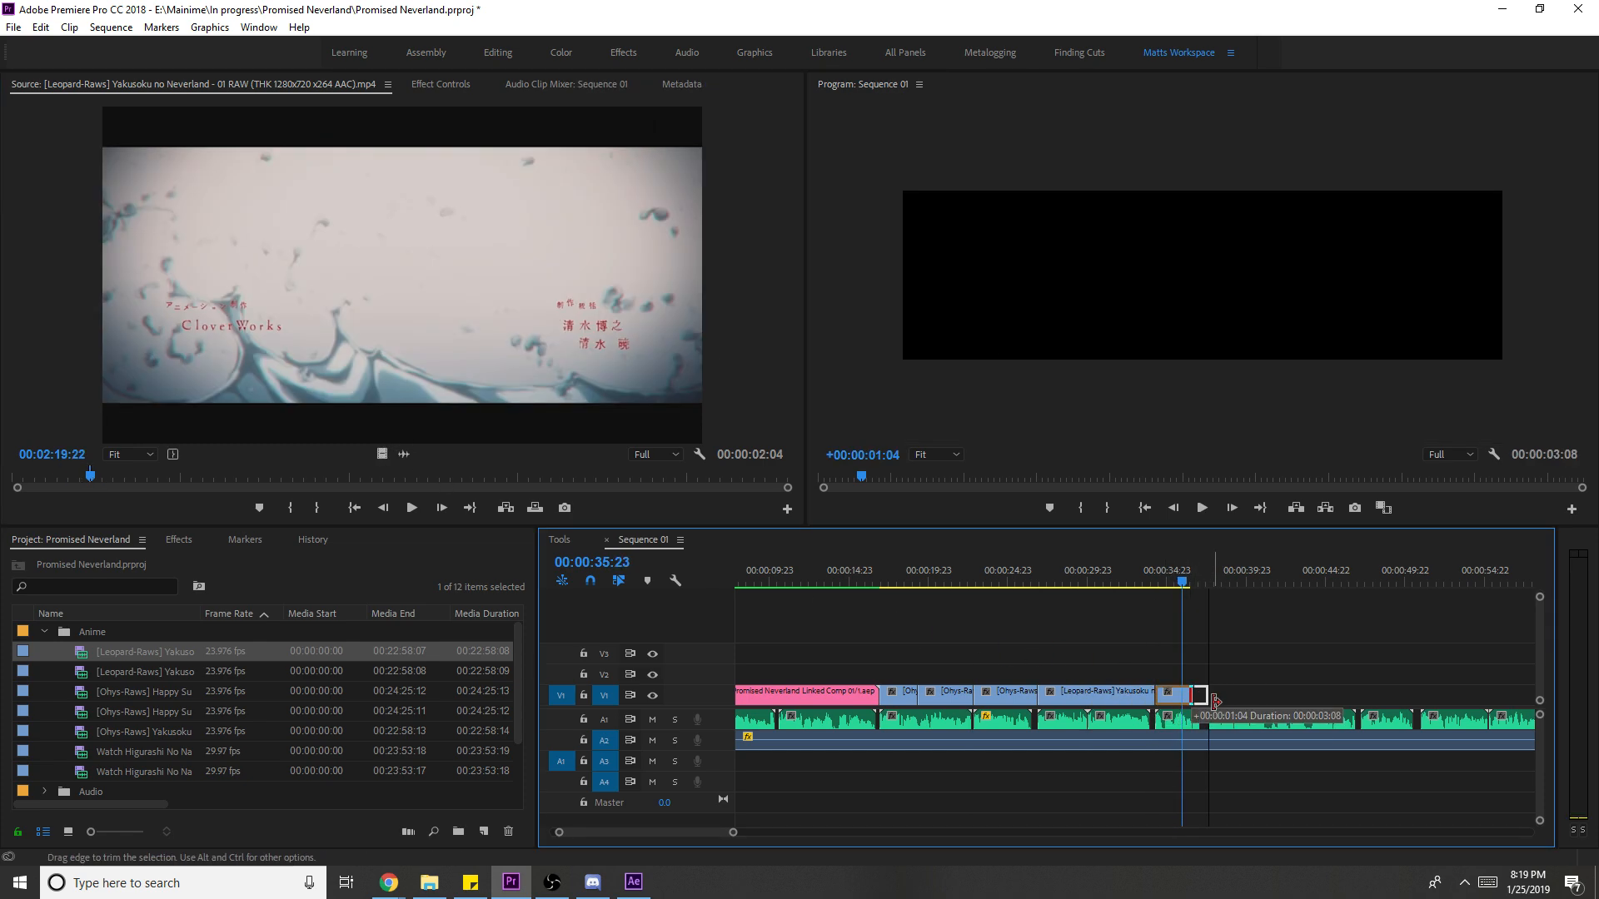
right_click(1192, 698)
left_click(1295, 676)
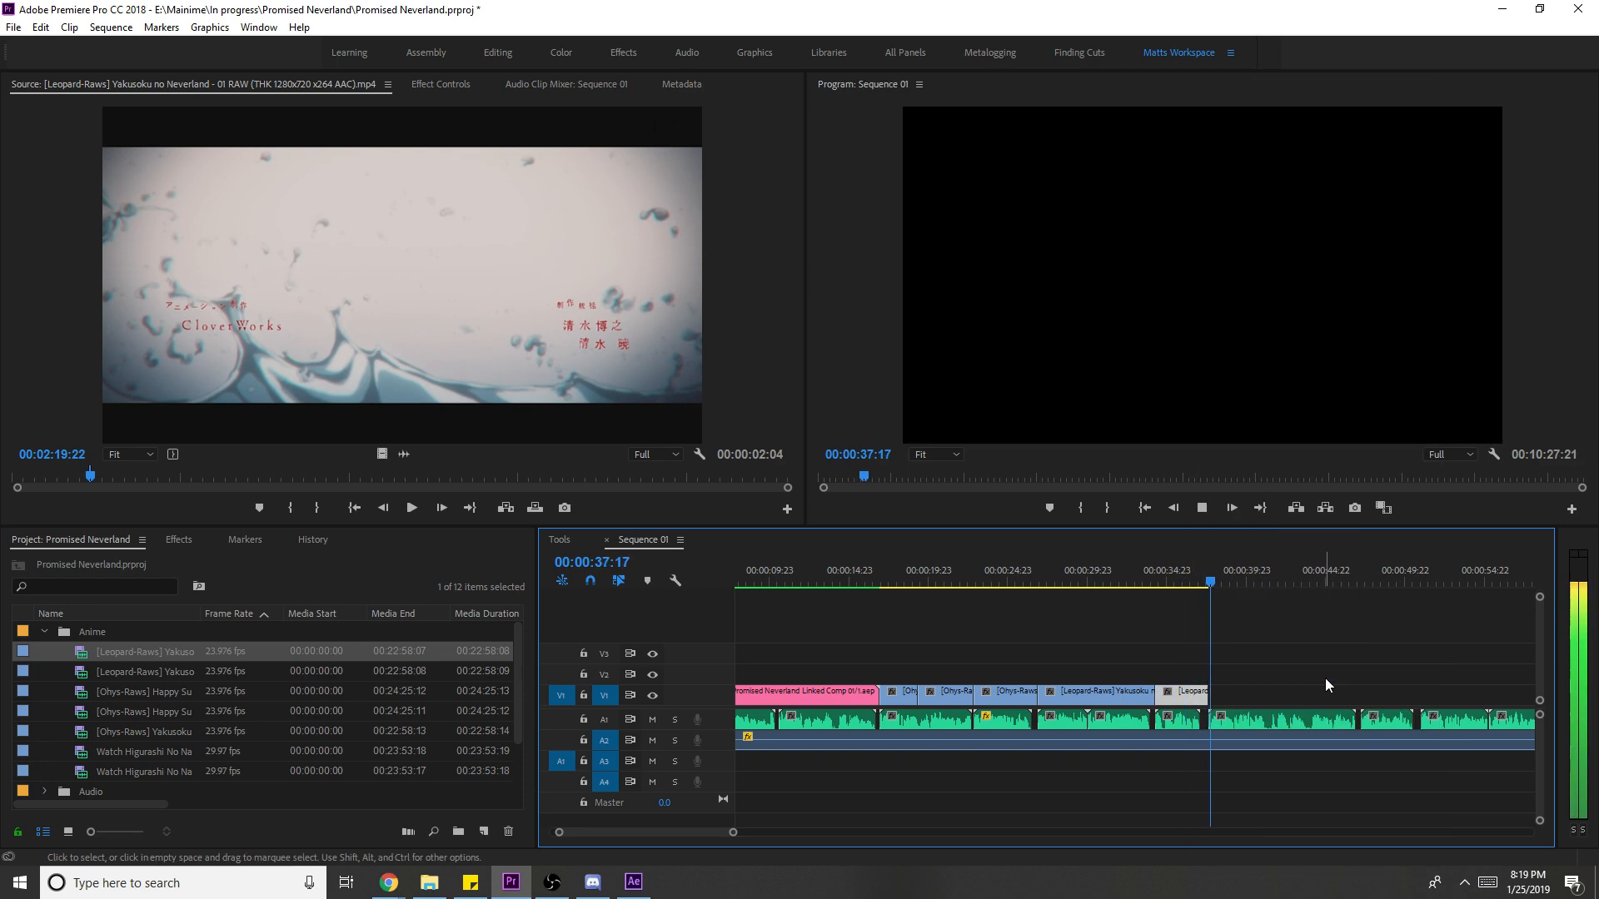
key("ctrl+s")
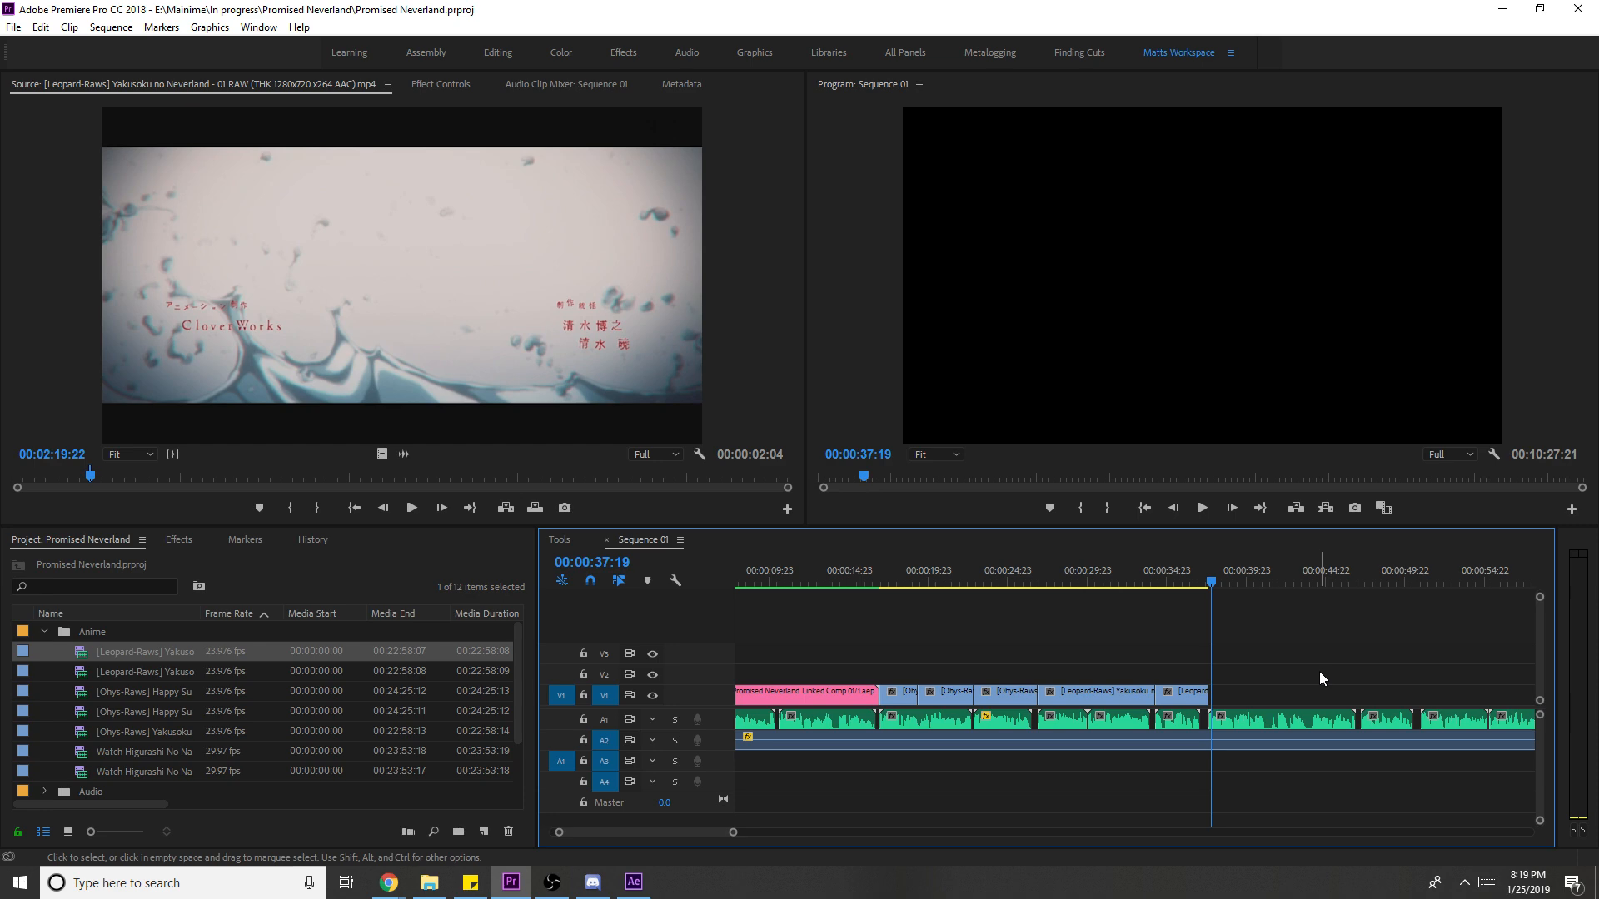
- Play back the Yakusoku shots and deselect the empty gap on V1
left_click(1064, 580)
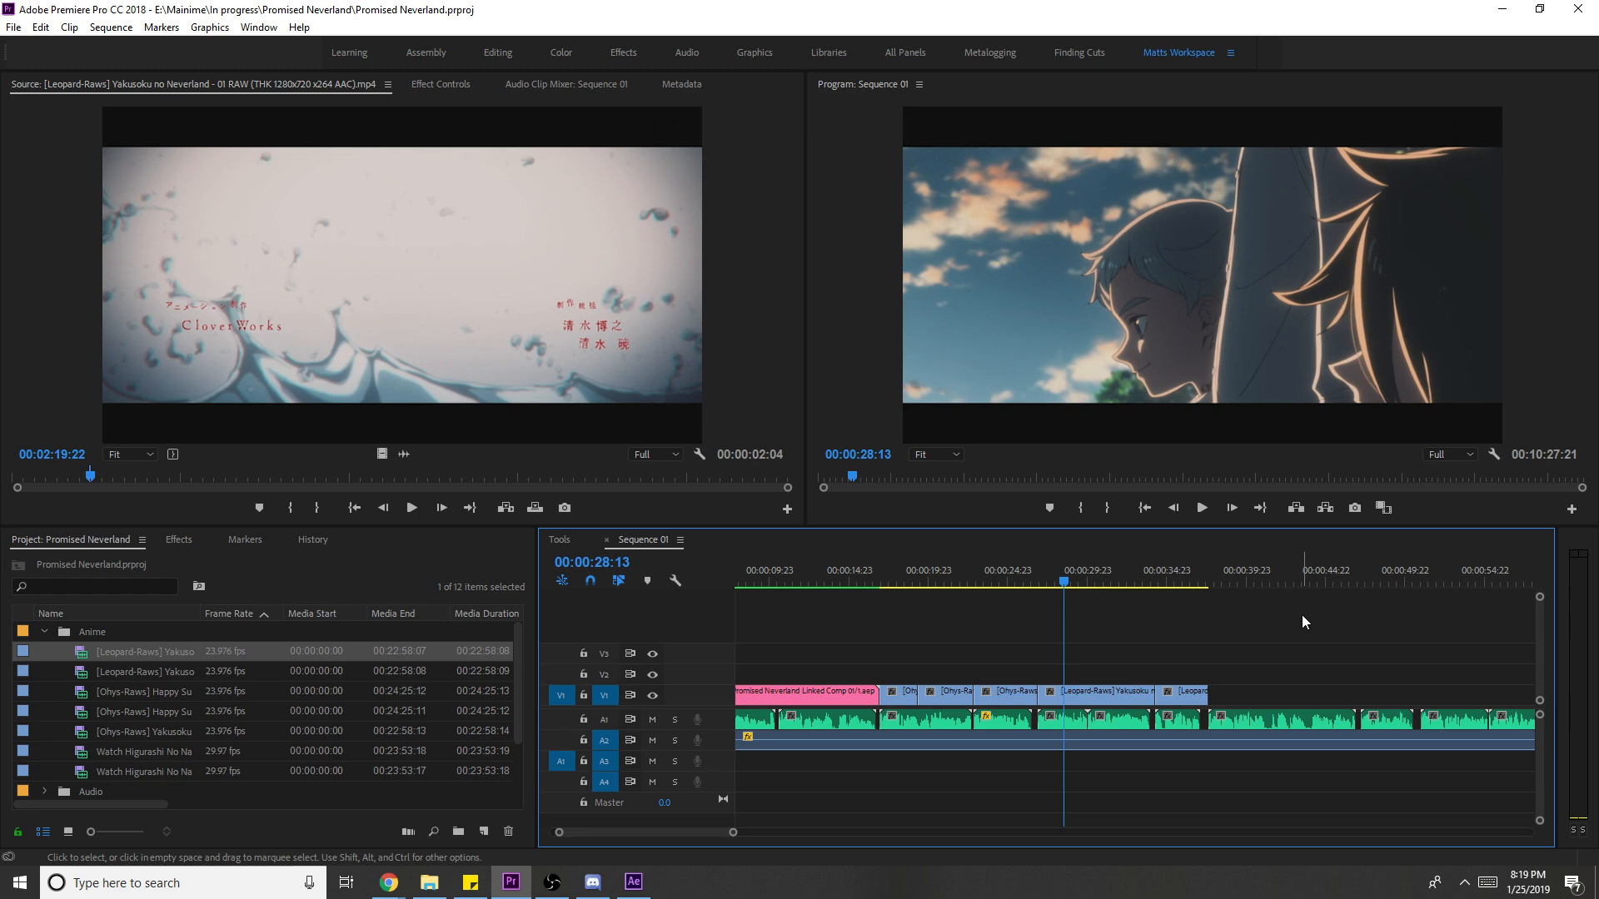
left_click(1022, 583)
key("space")
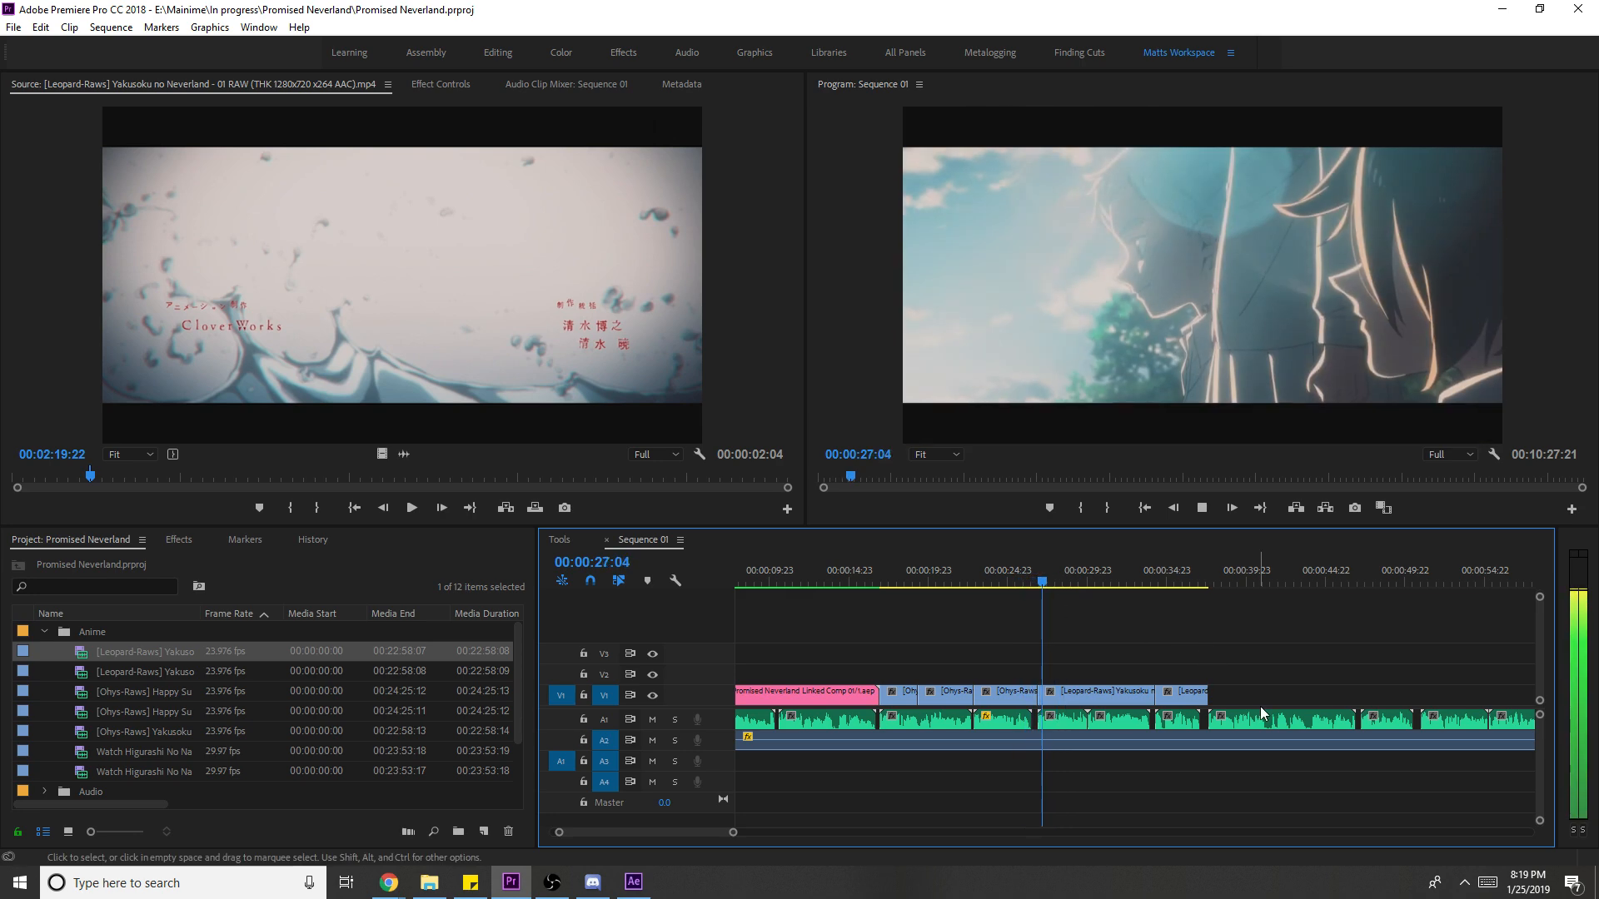
left_click(1299, 696)
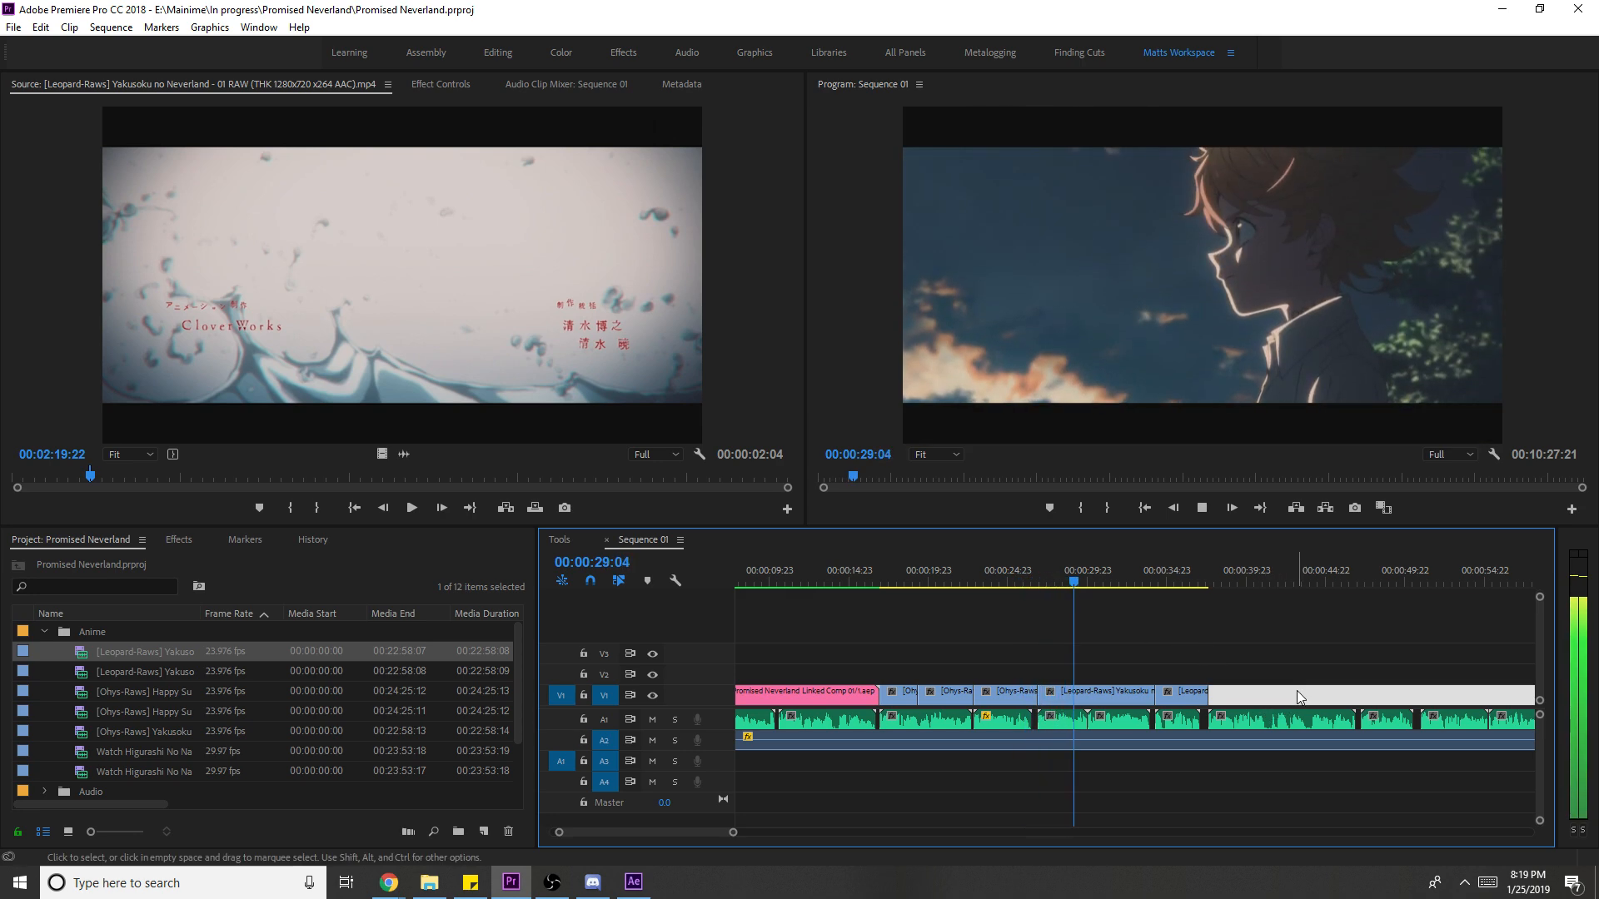
left_click(1307, 680)
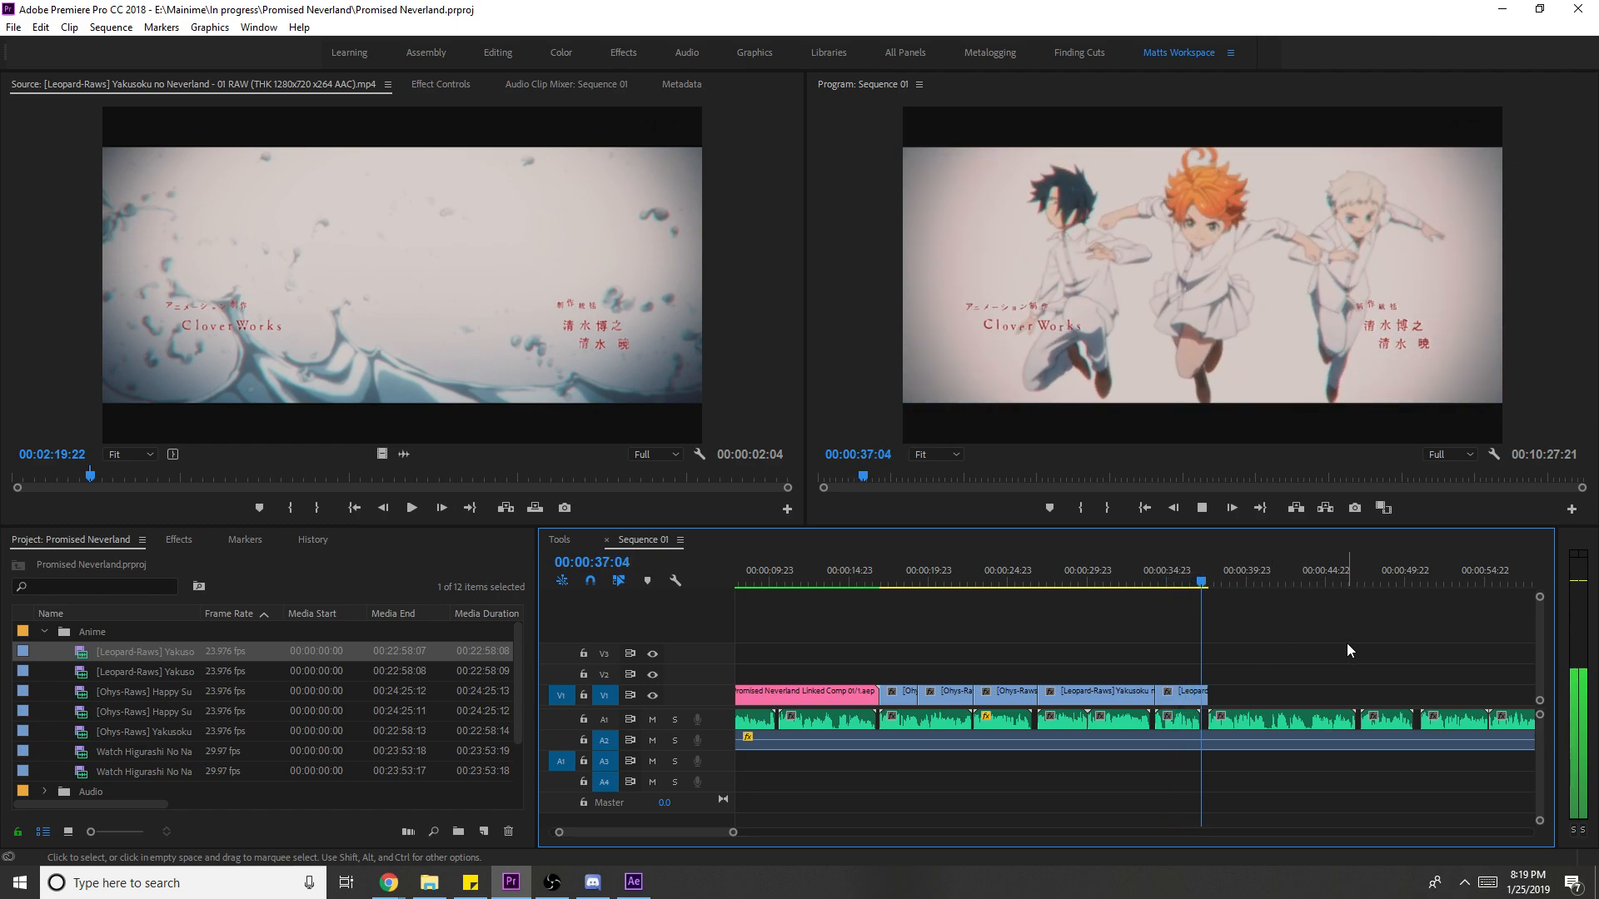
- Add a short episode 01 shot to V1's end, scale it to frame, and extend its end slightly
left_click_drag(469, 476, 642, 495)
key("i")
key("space")
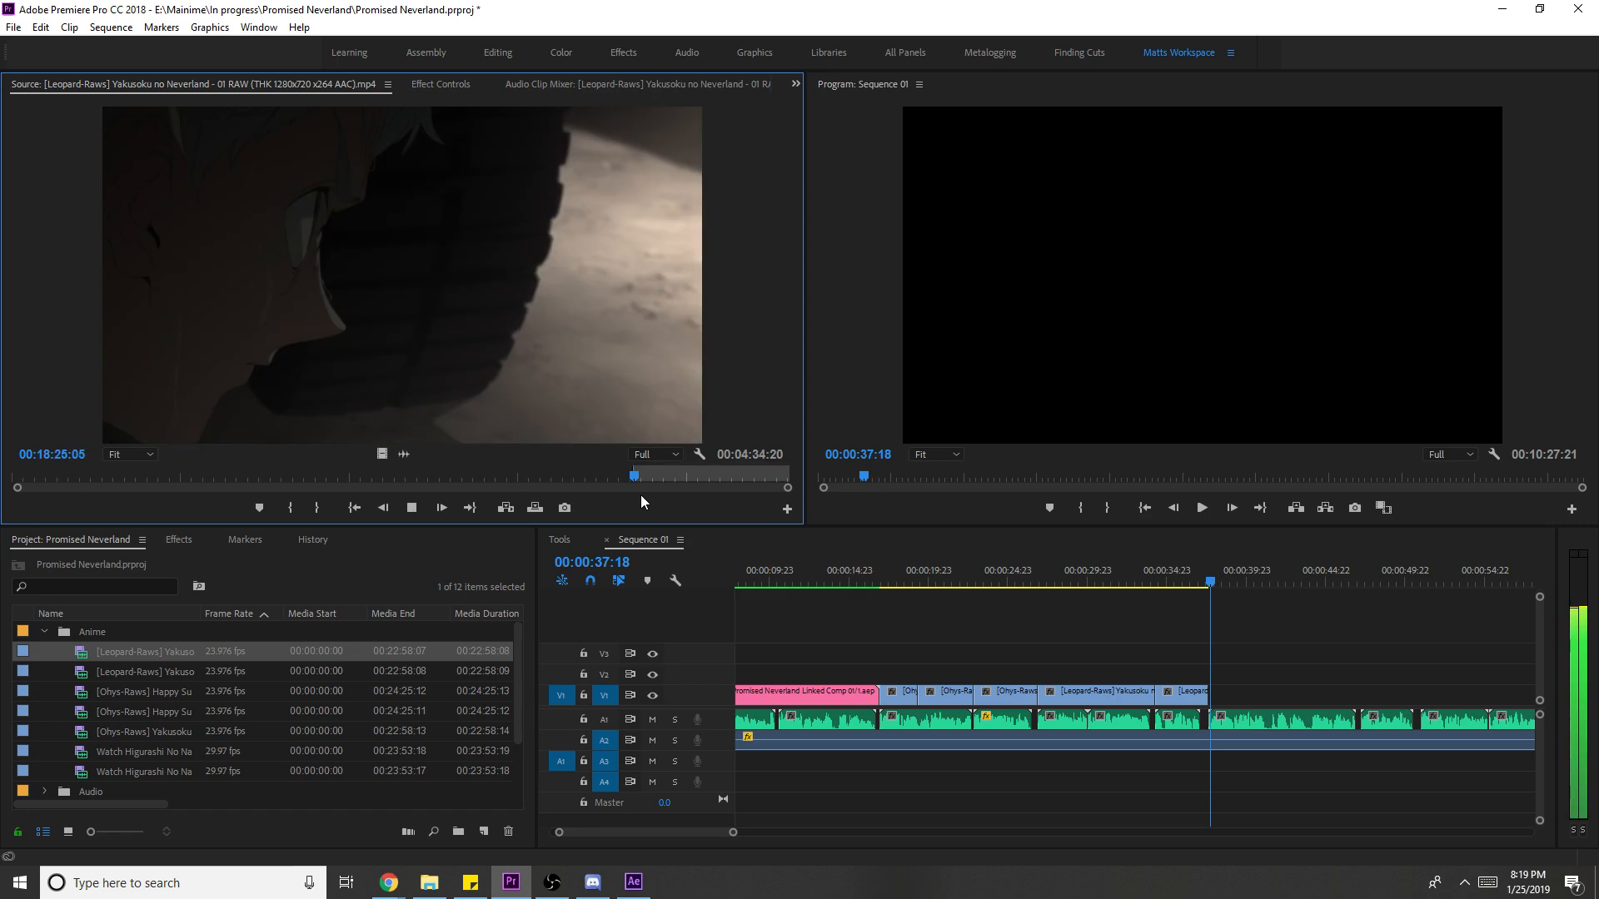
key("o")
left_click_drag(381, 454, 1214, 706)
key("space")
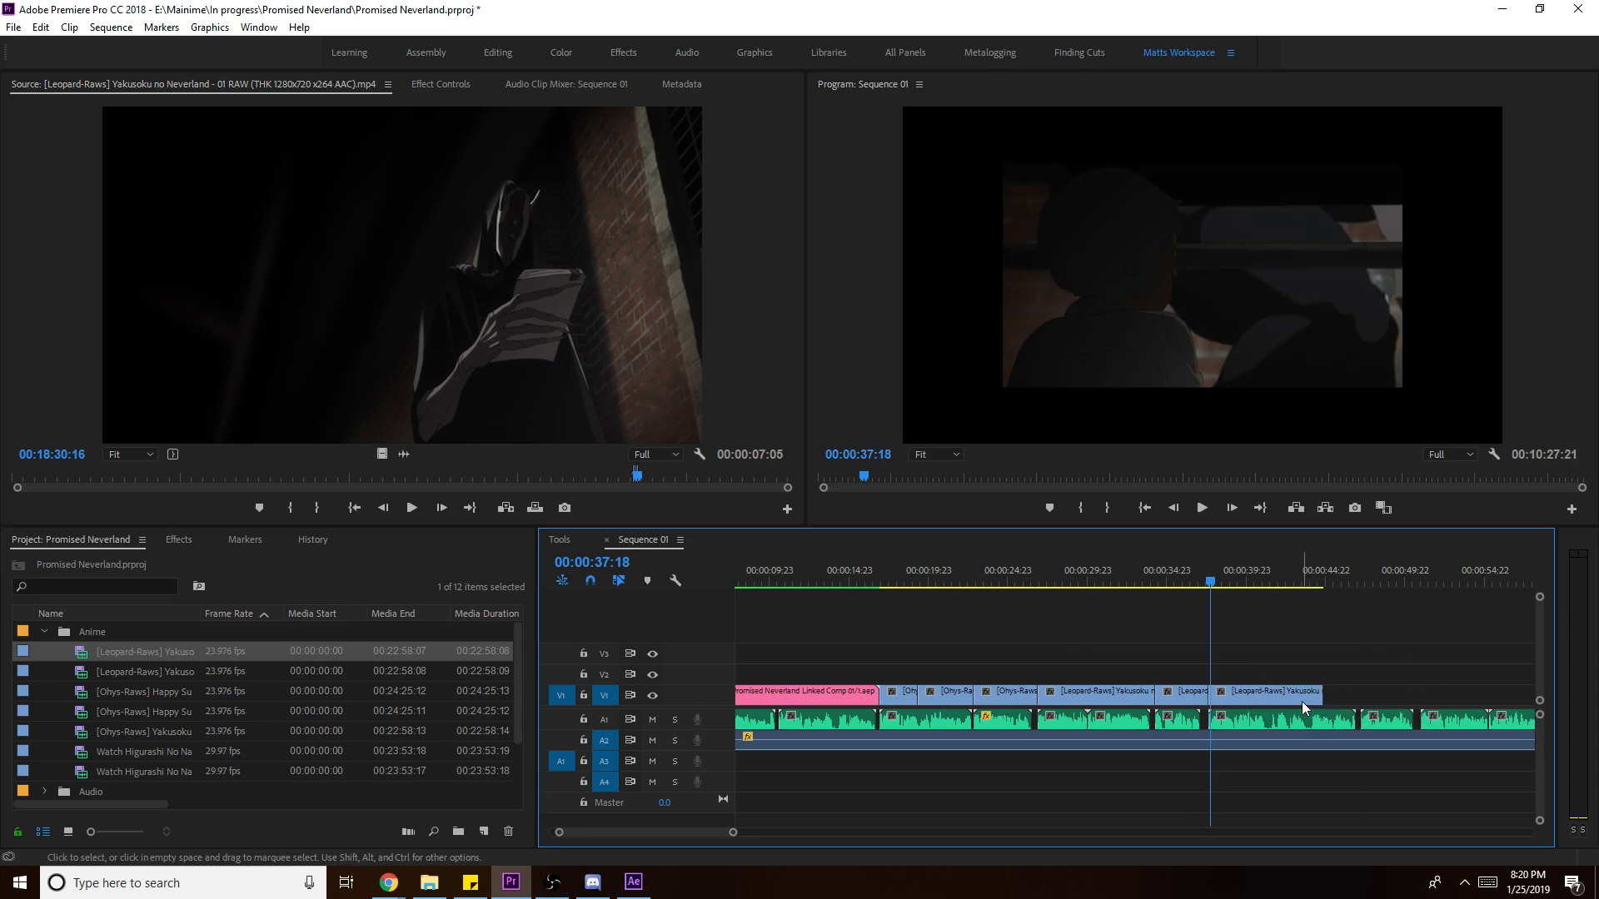
right_click(1288, 697)
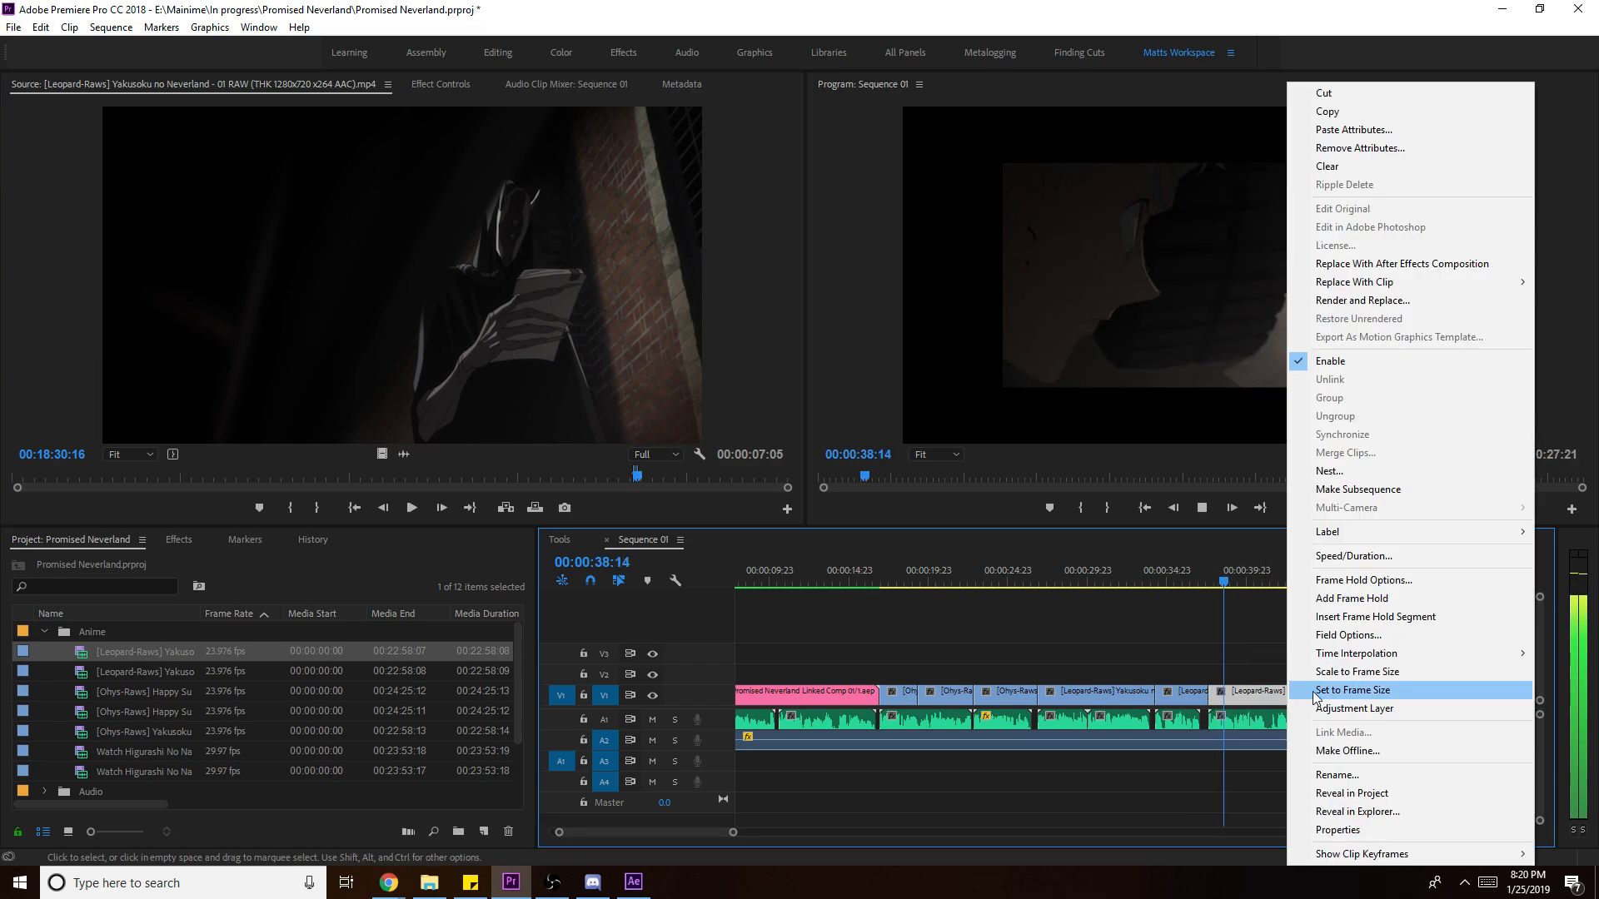
left_click(1363, 677)
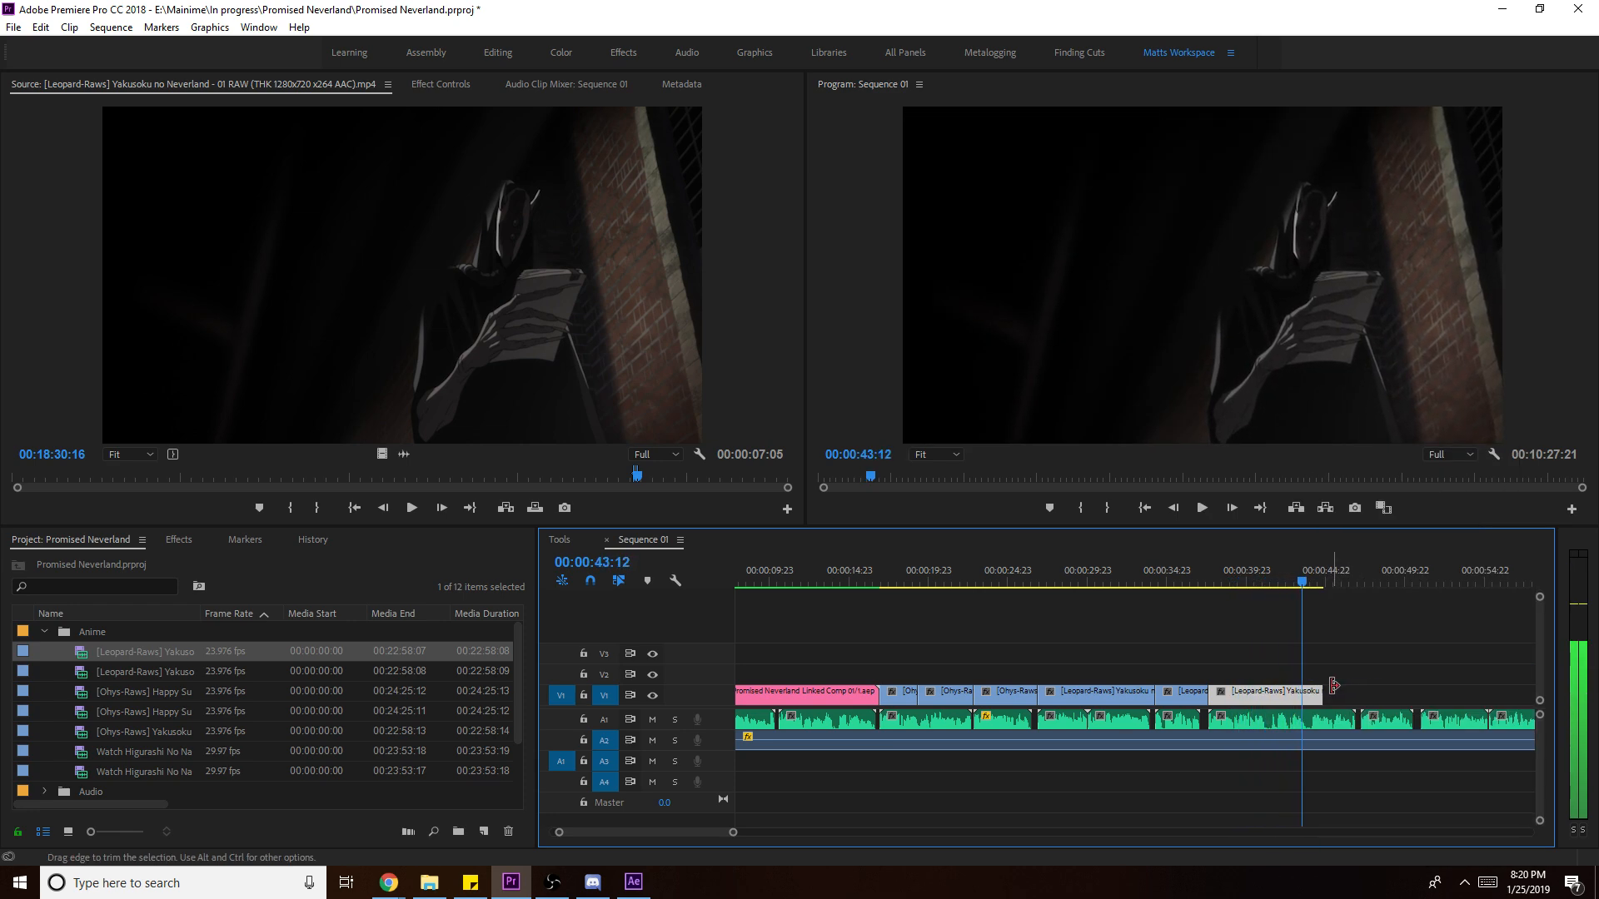
left_click_drag(1323, 692, 1385, 695)
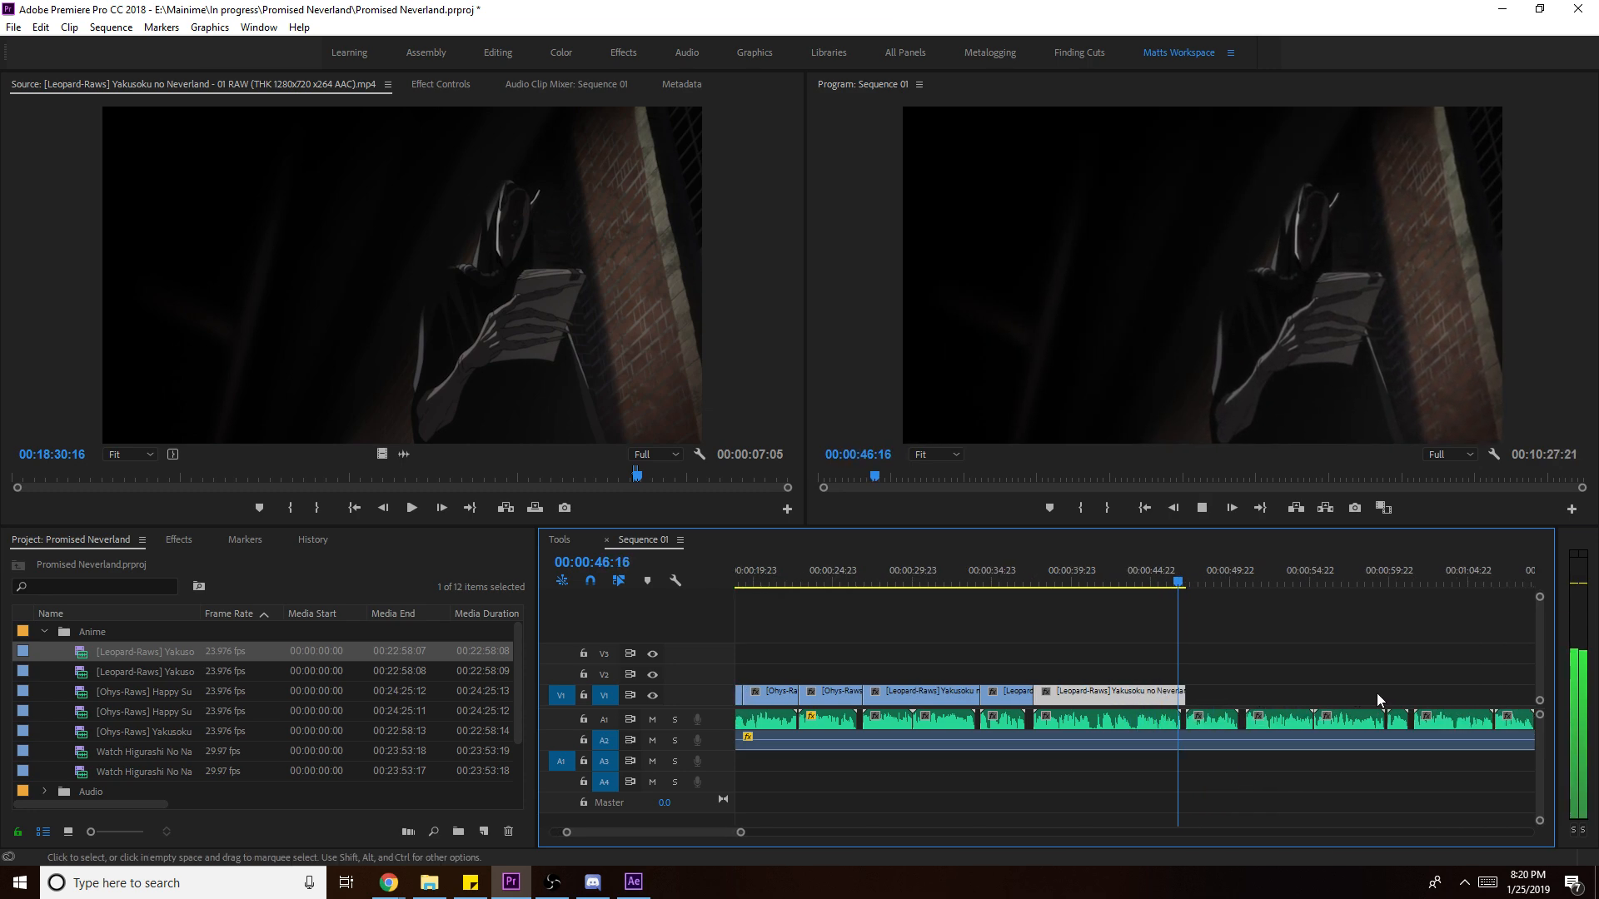
- Mark a new episode 01 source range from 21:17:18 to 21:21:01
key("space")
left_click(716, 475)
key("space")
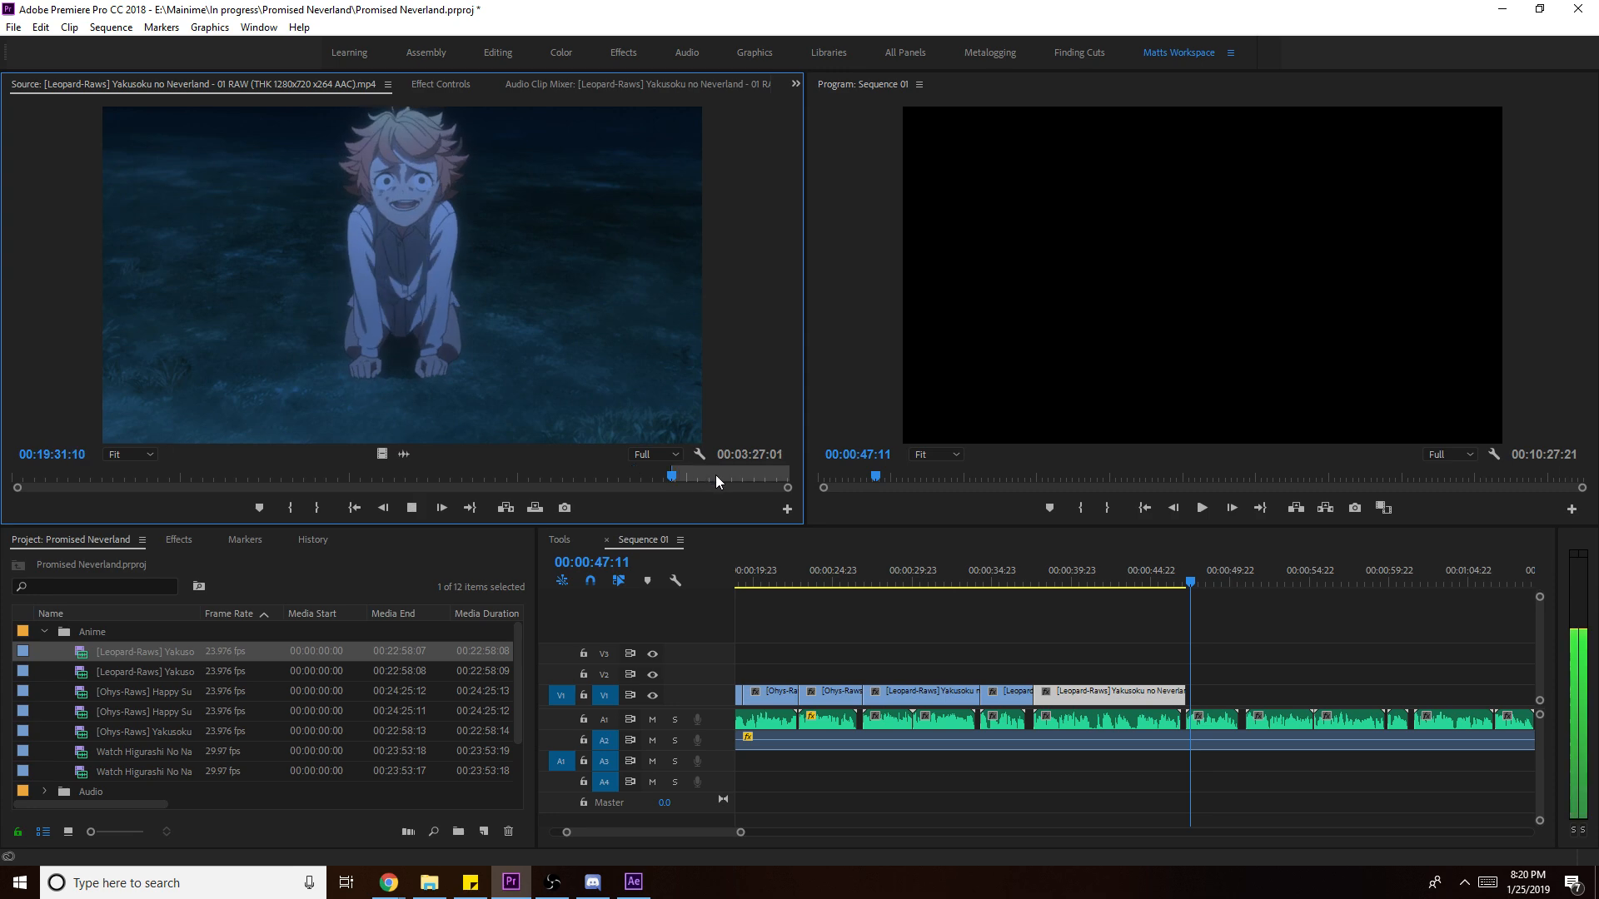
key("i")
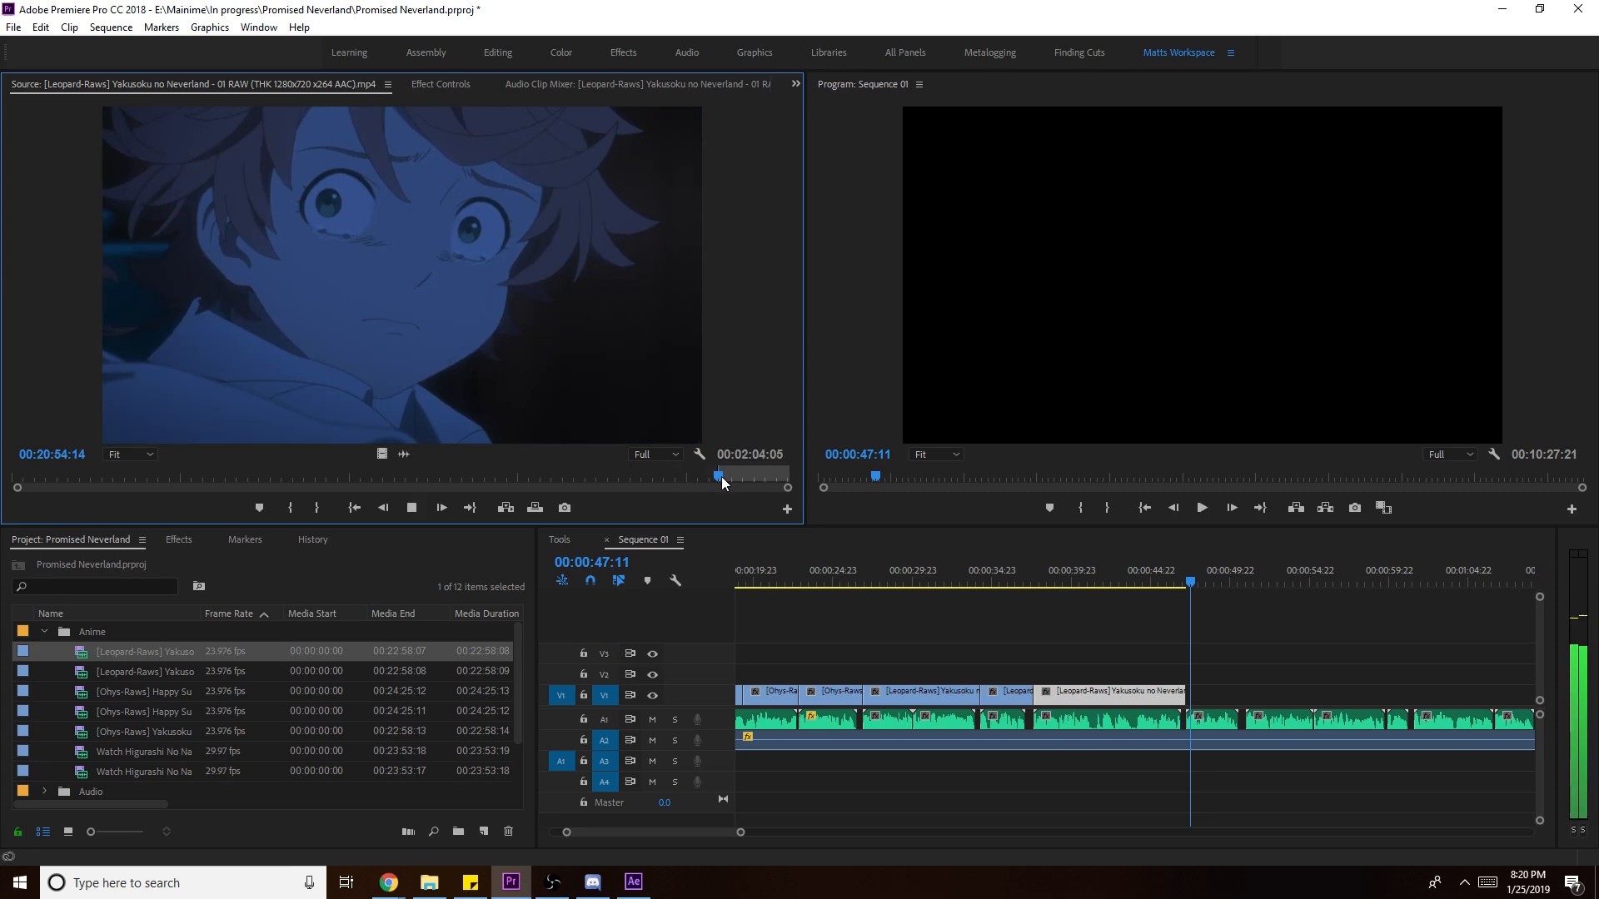
left_click(731, 476)
key("i")
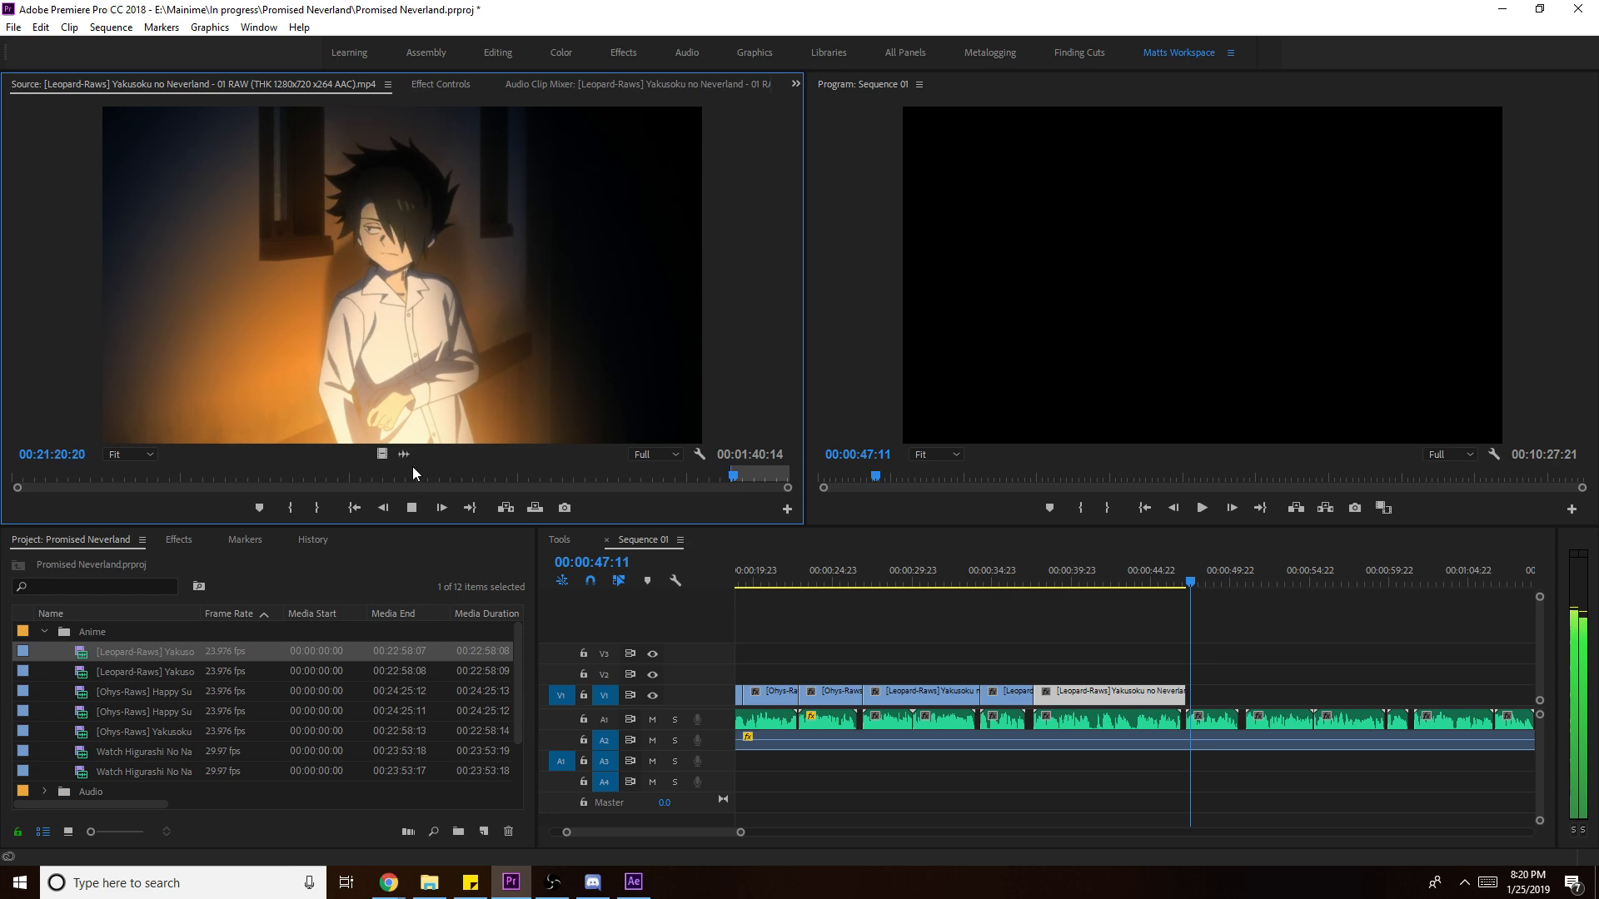
key("space")
key("o")
- Place the lamplit night-house shot at V1's end and scale it to frame size
mouse_move(1249, 688)
left_mouse_down()
mouse_move(1190, 693)
mouse_move(1246, 698)
left_mouse_up()
key("space")
right_click(1224, 693)
left_click(1332, 689)
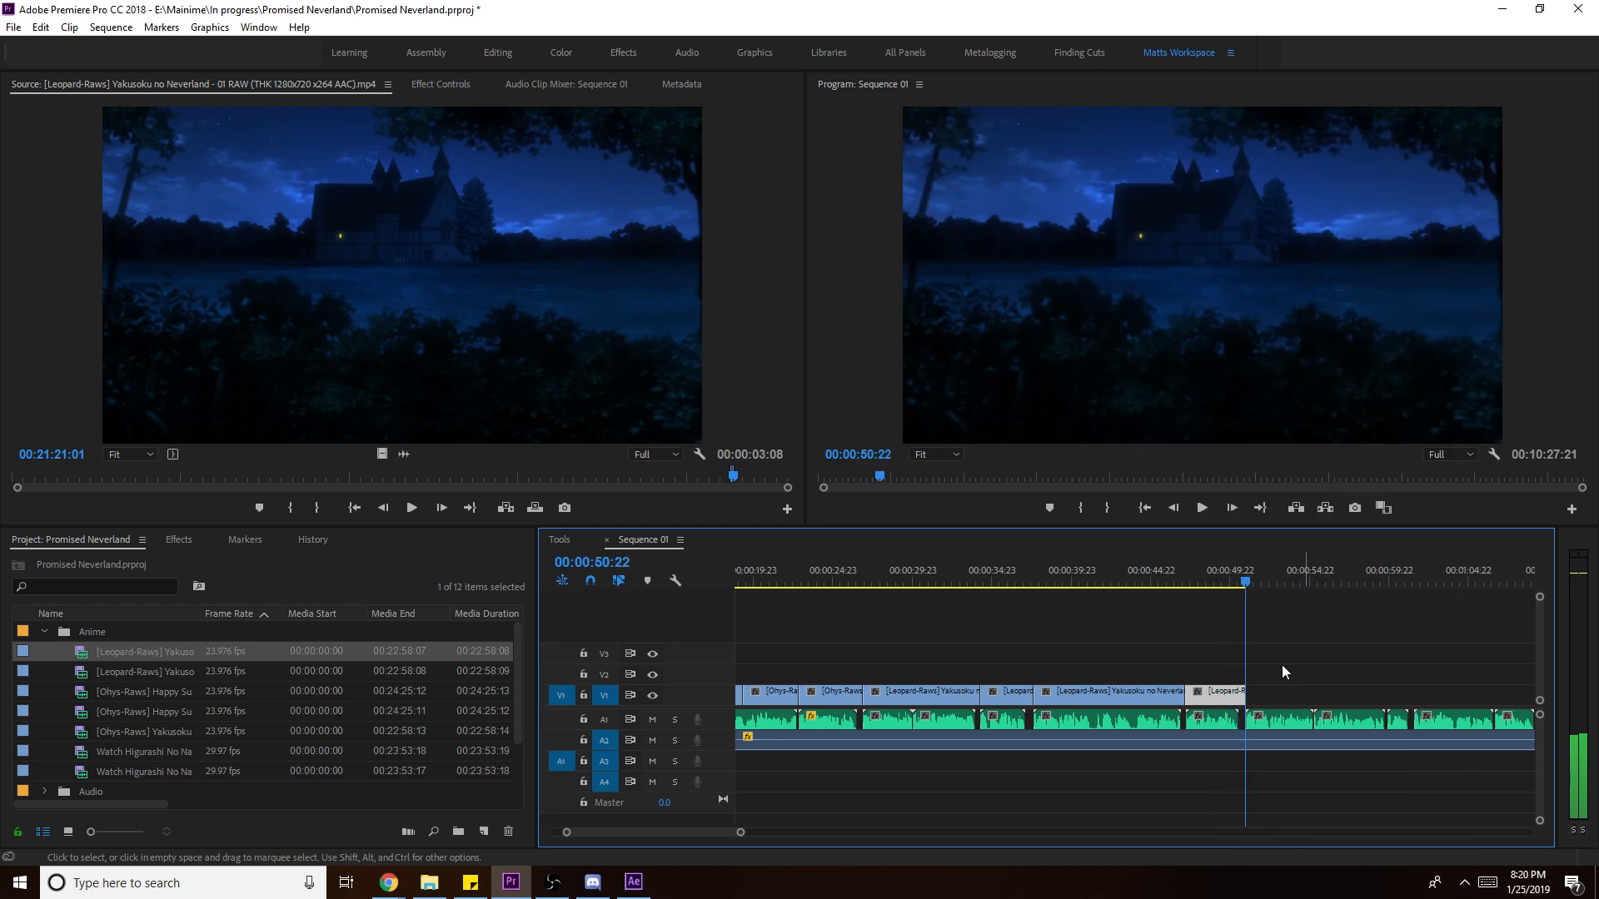
left_click(1237, 581)
- Slip the last clip's content slightly earlier, save, and review up to 00:00:53:16
left_click_drag(1228, 689, 1336, 680)
key("space")
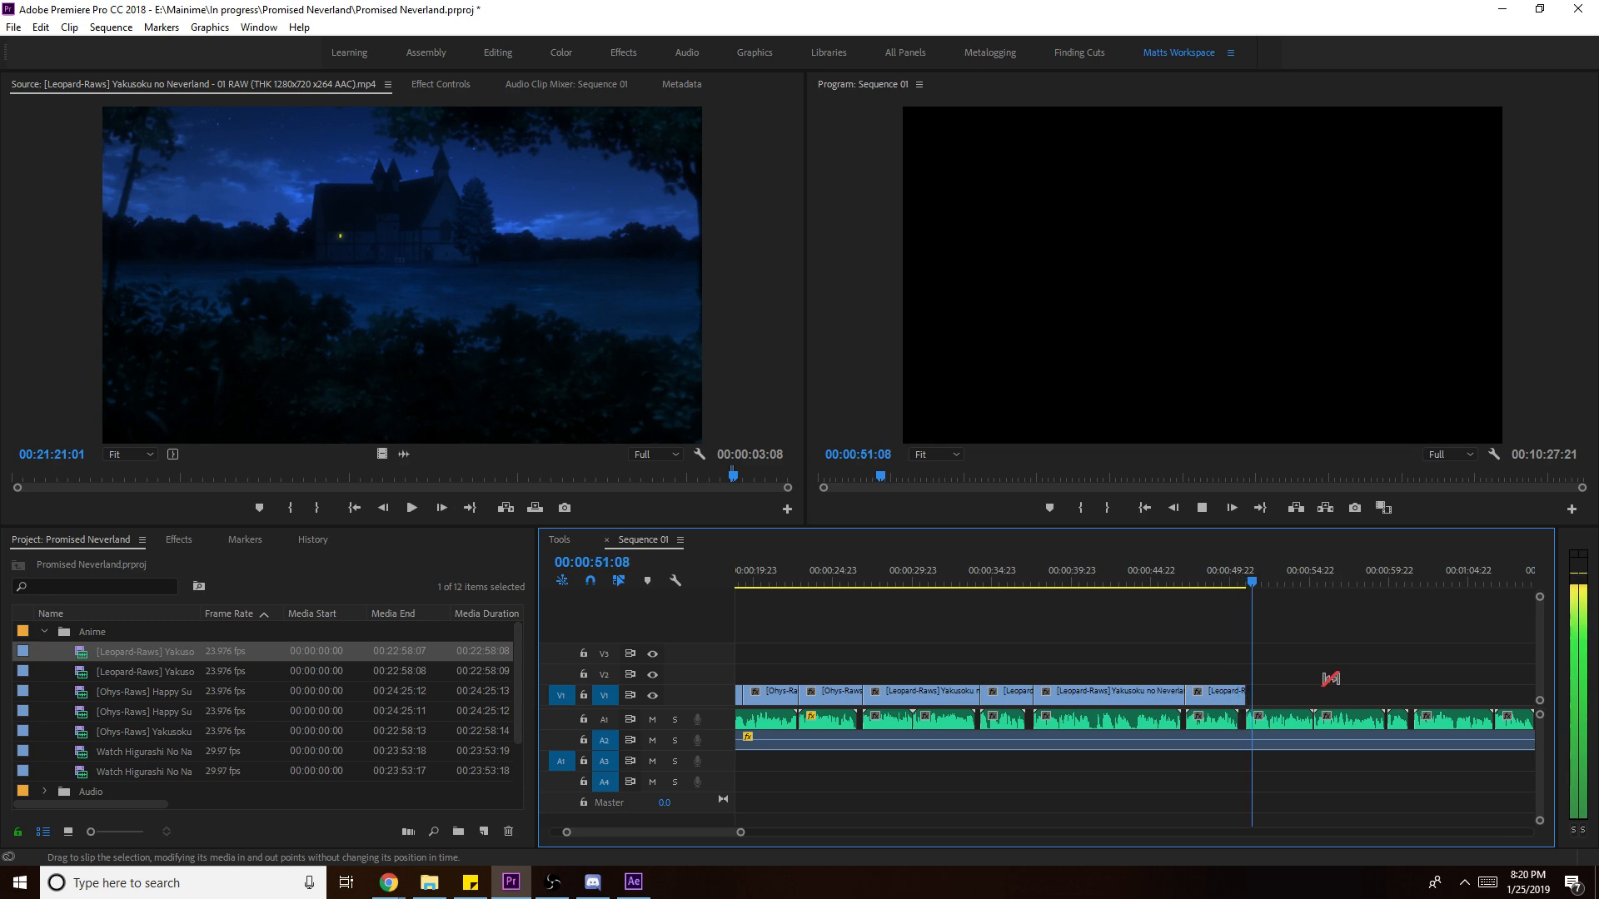
key("space")
key("ctrl+s")
key("space")
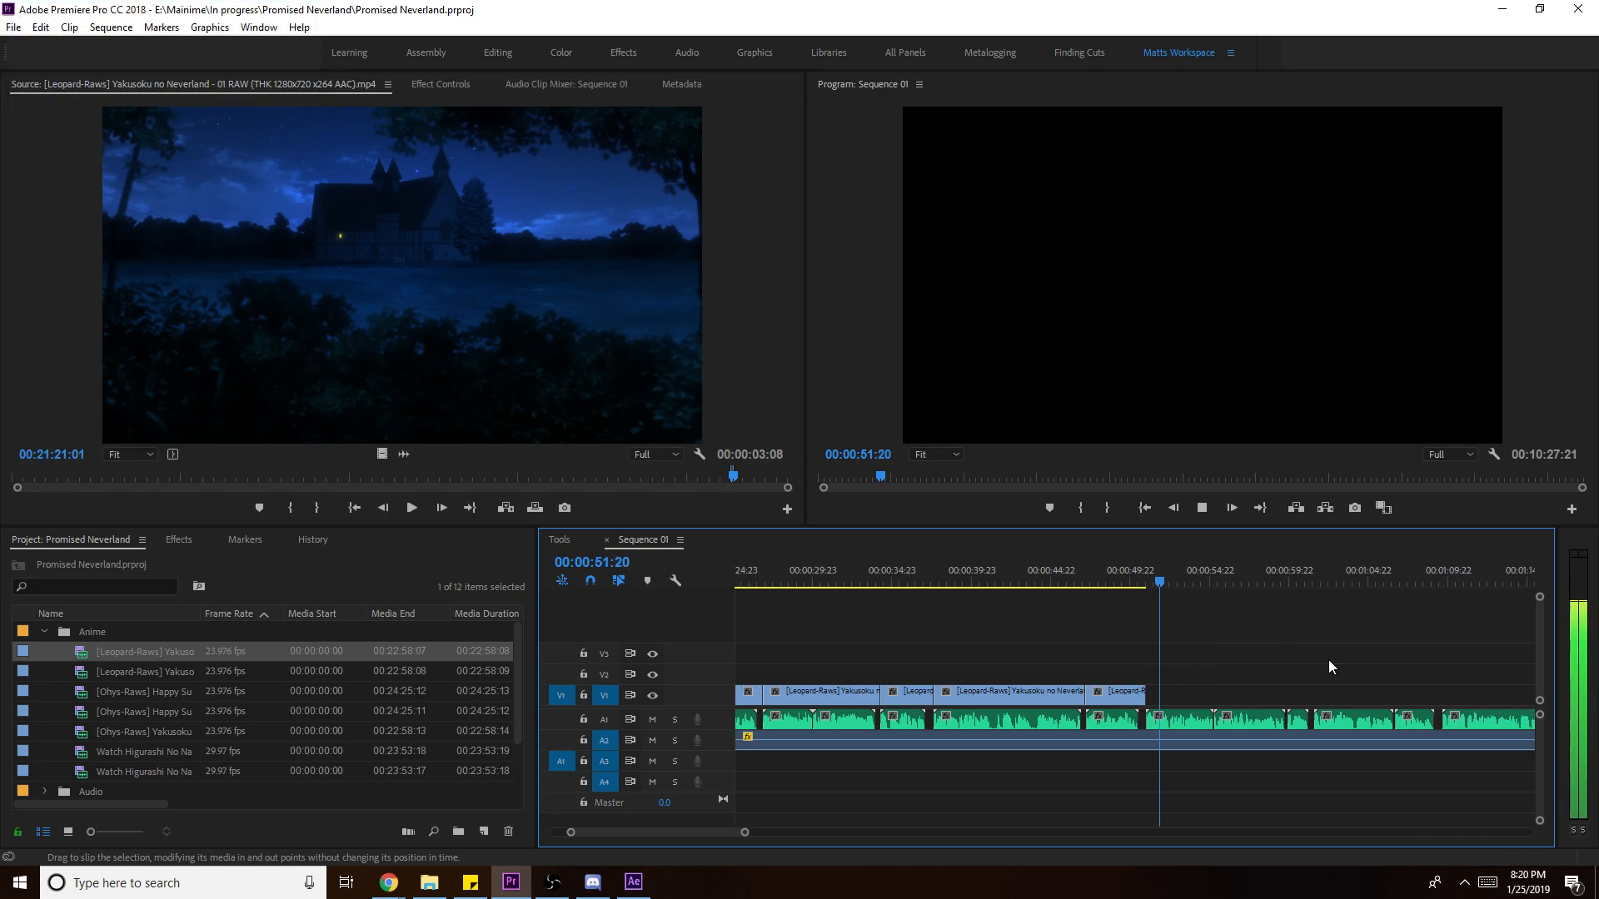
key("space")
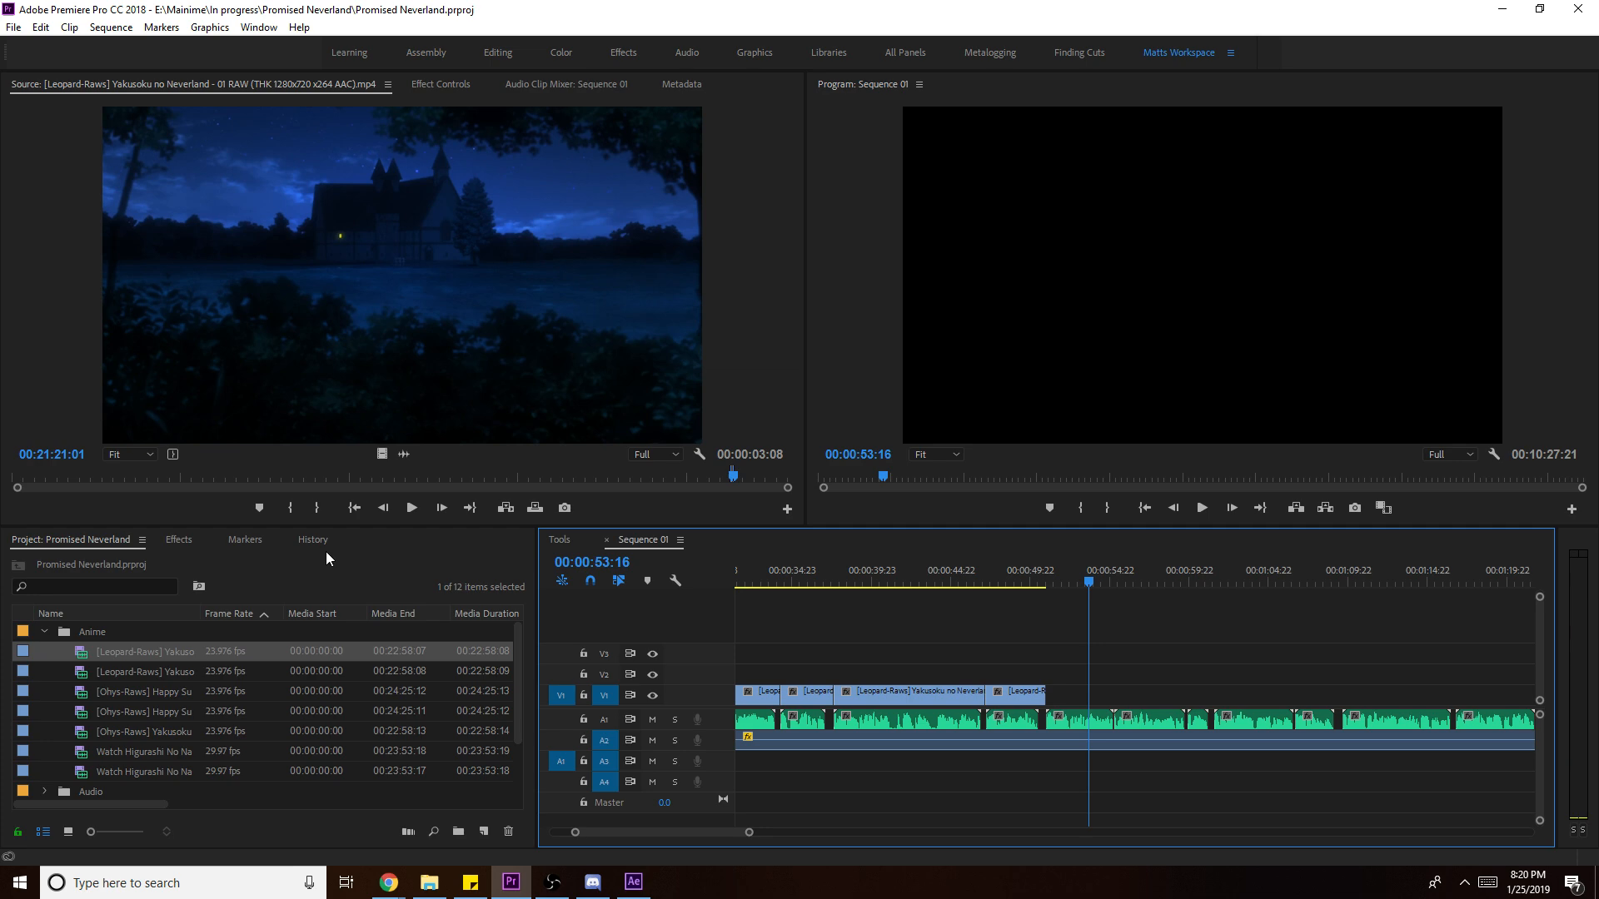
- Add the girl's close-up from episode 02, Out at 04:43:13, to V1's end
double_click(176, 671)
left_click(383, 477)
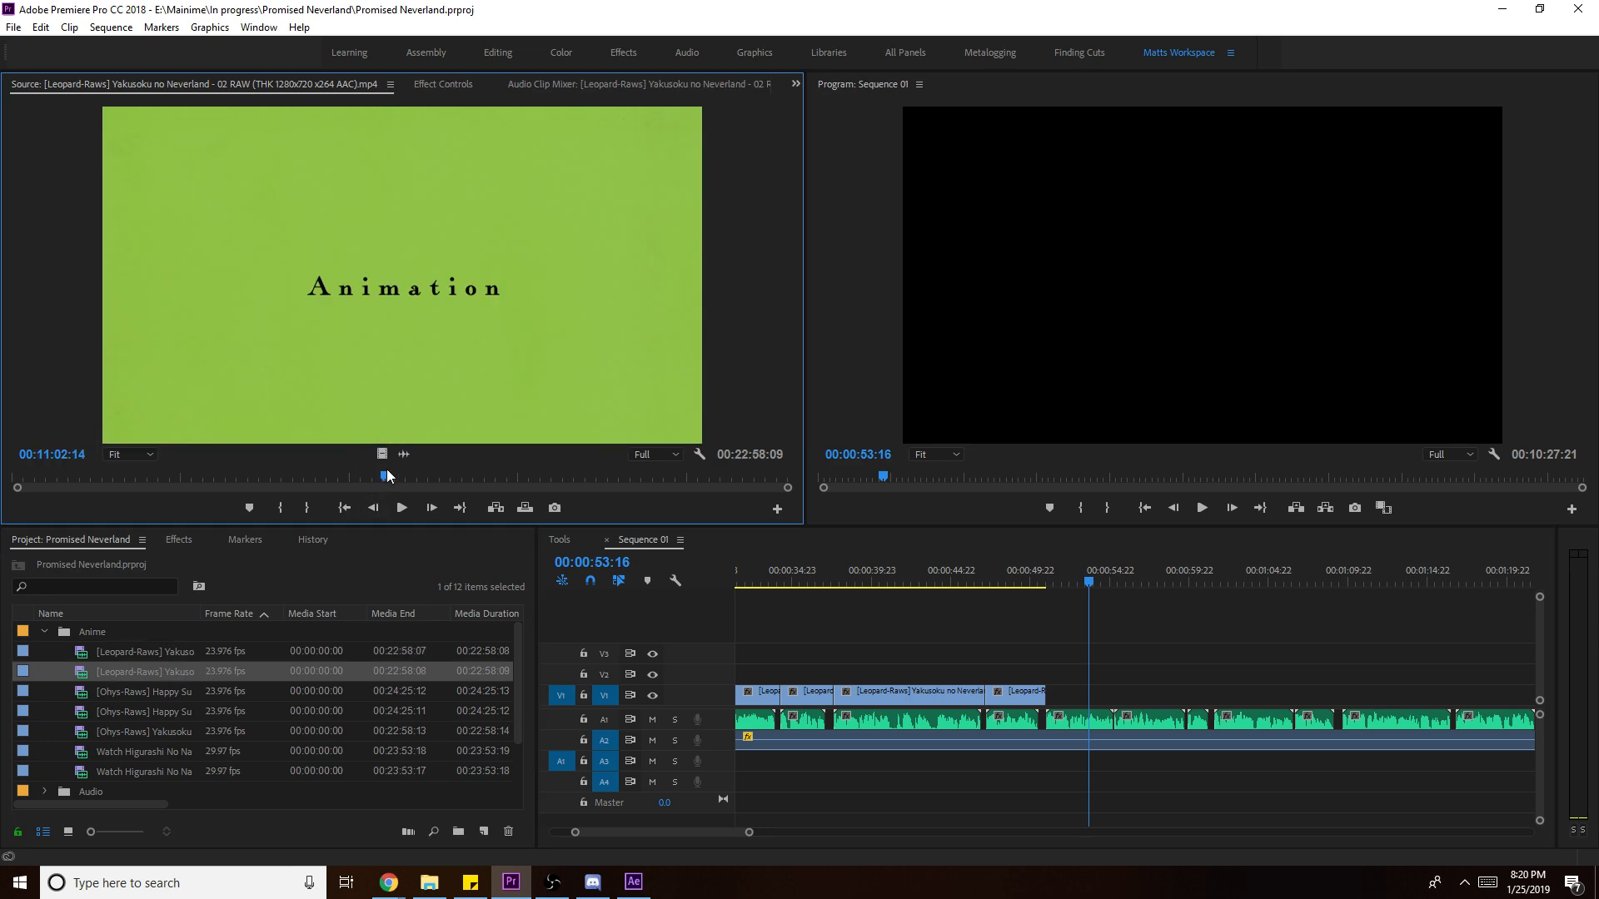
left_click(173, 469)
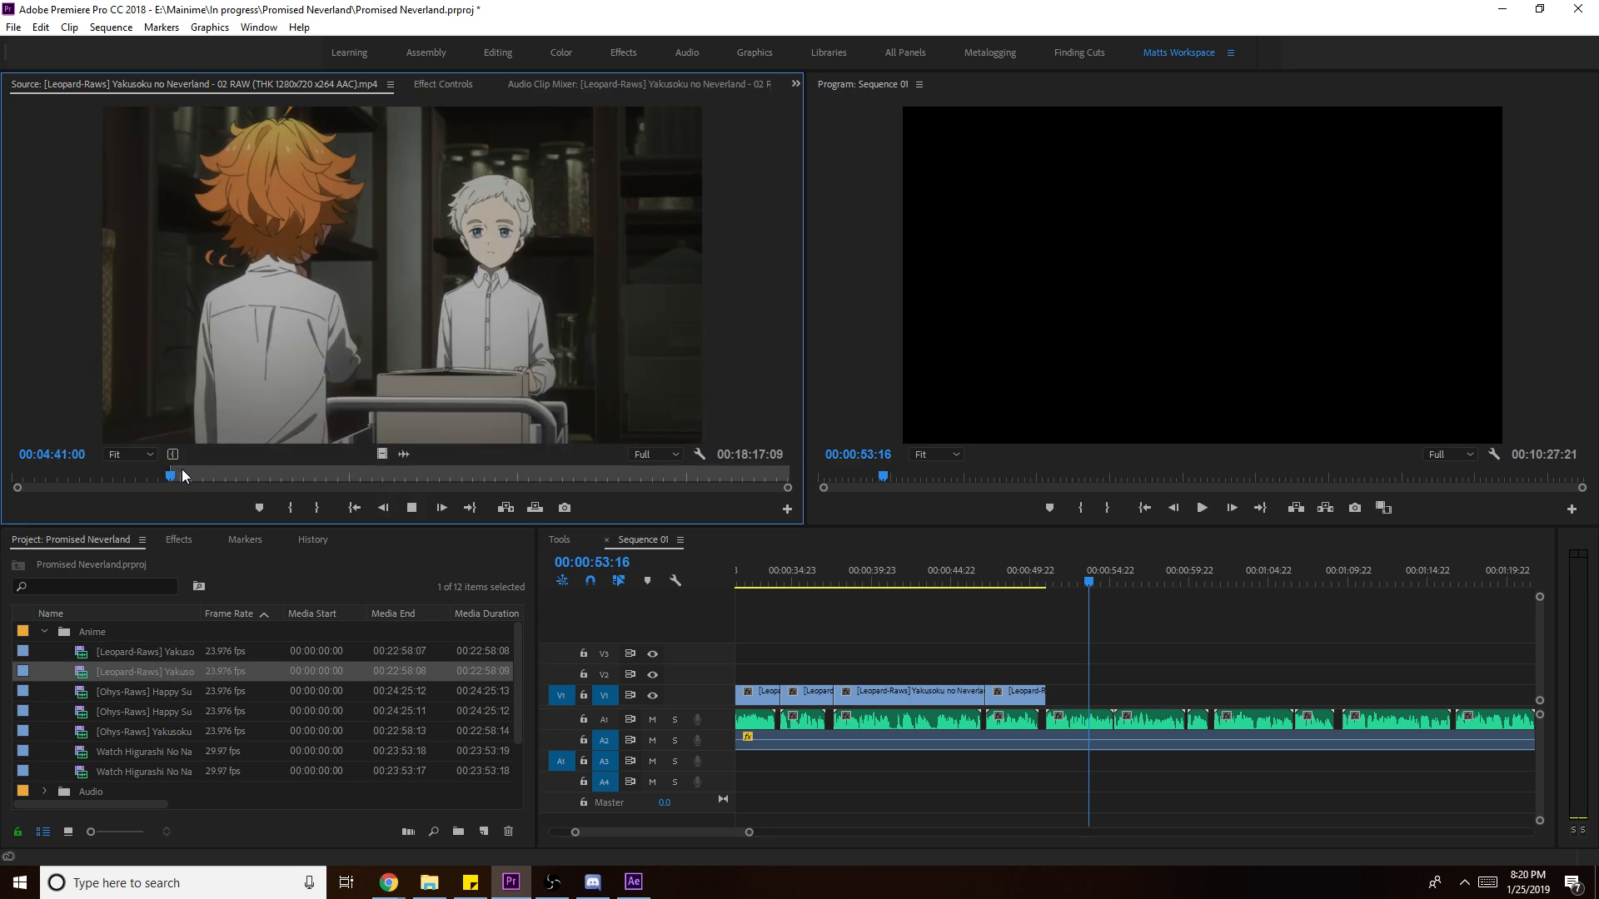
key("space")
key("o")
left_click_drag(403, 454, 1129, 696)
right_click(1097, 695)
left_click(1216, 668)
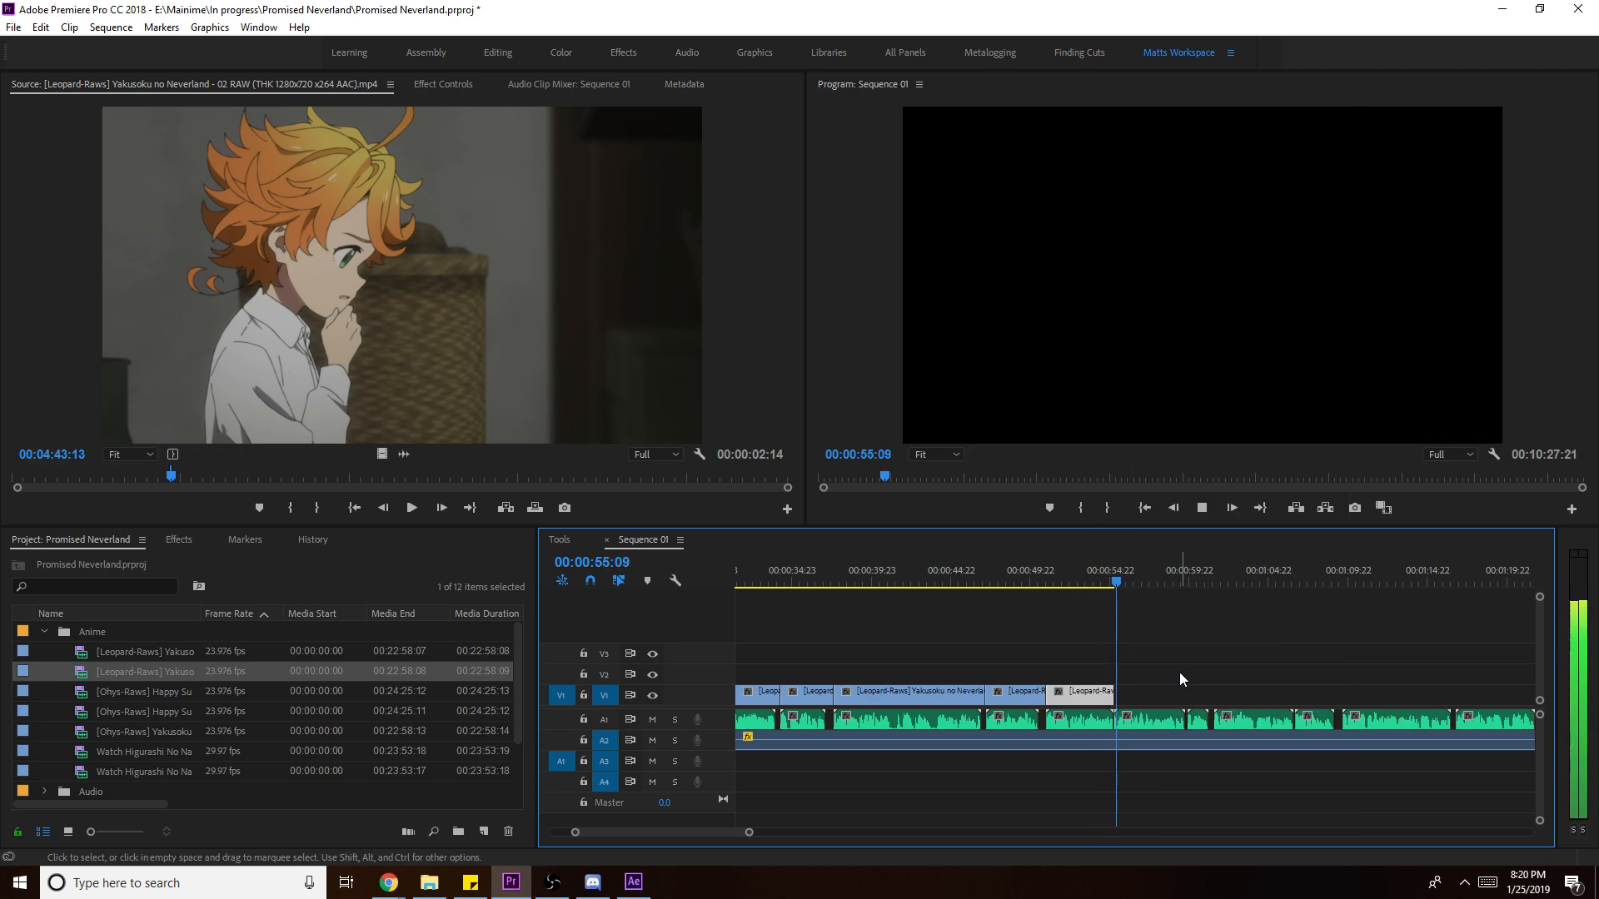
- Add the cloudy-sky shot from about 09:02, scale it to frame, extend its end, and select it
left_click(319, 478)
key("space")
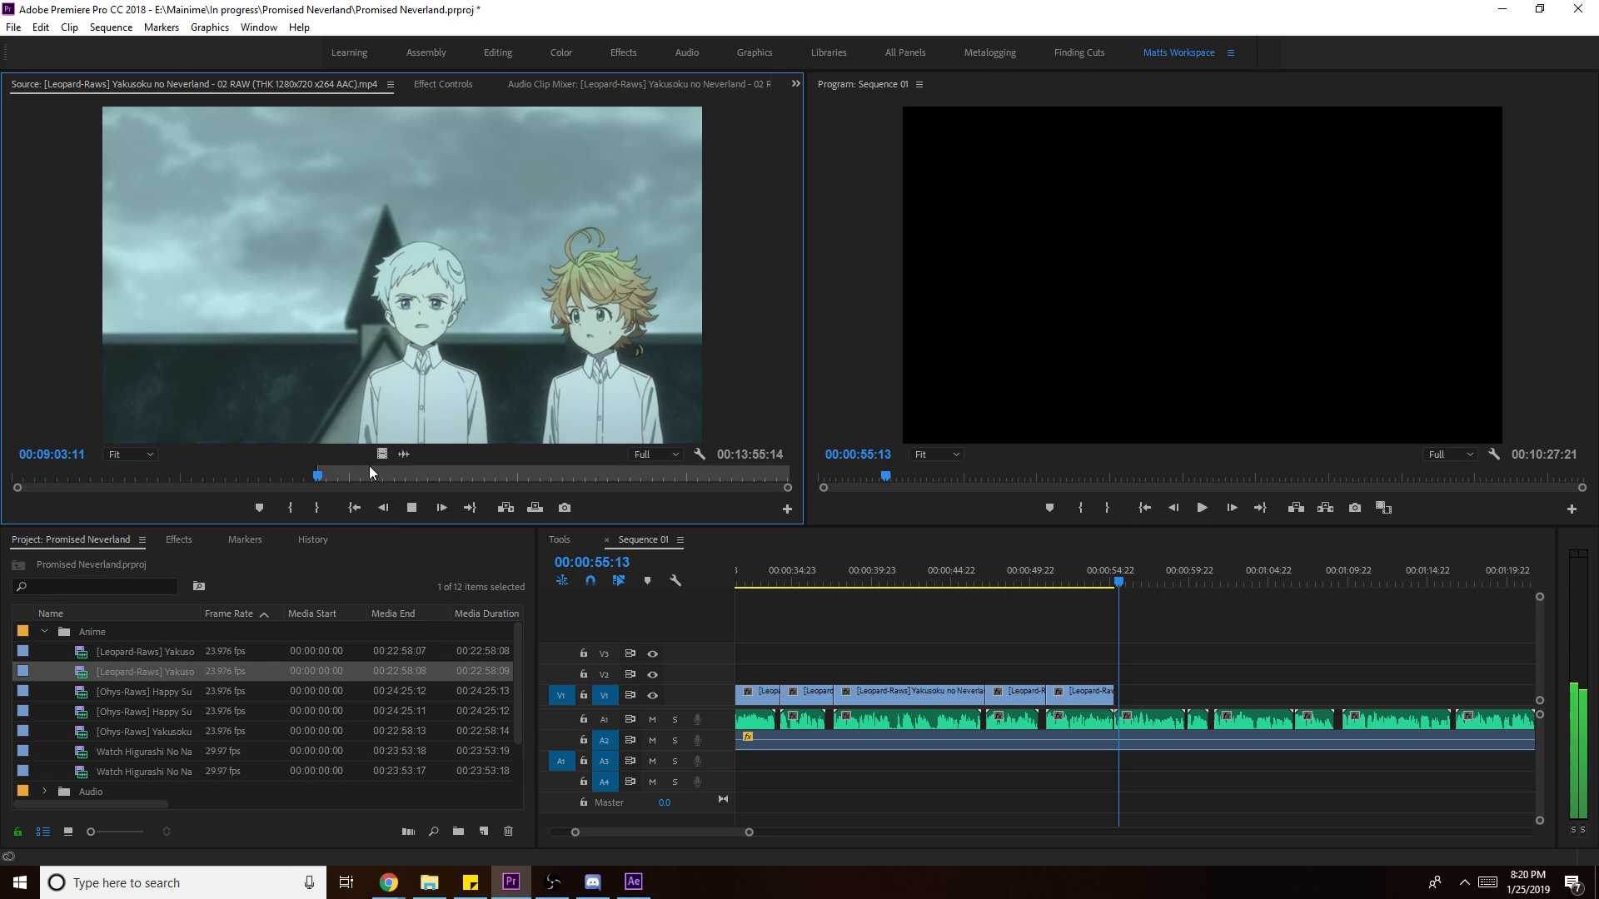
left_click_drag(383, 451, 1207, 694)
right_click(1191, 692)
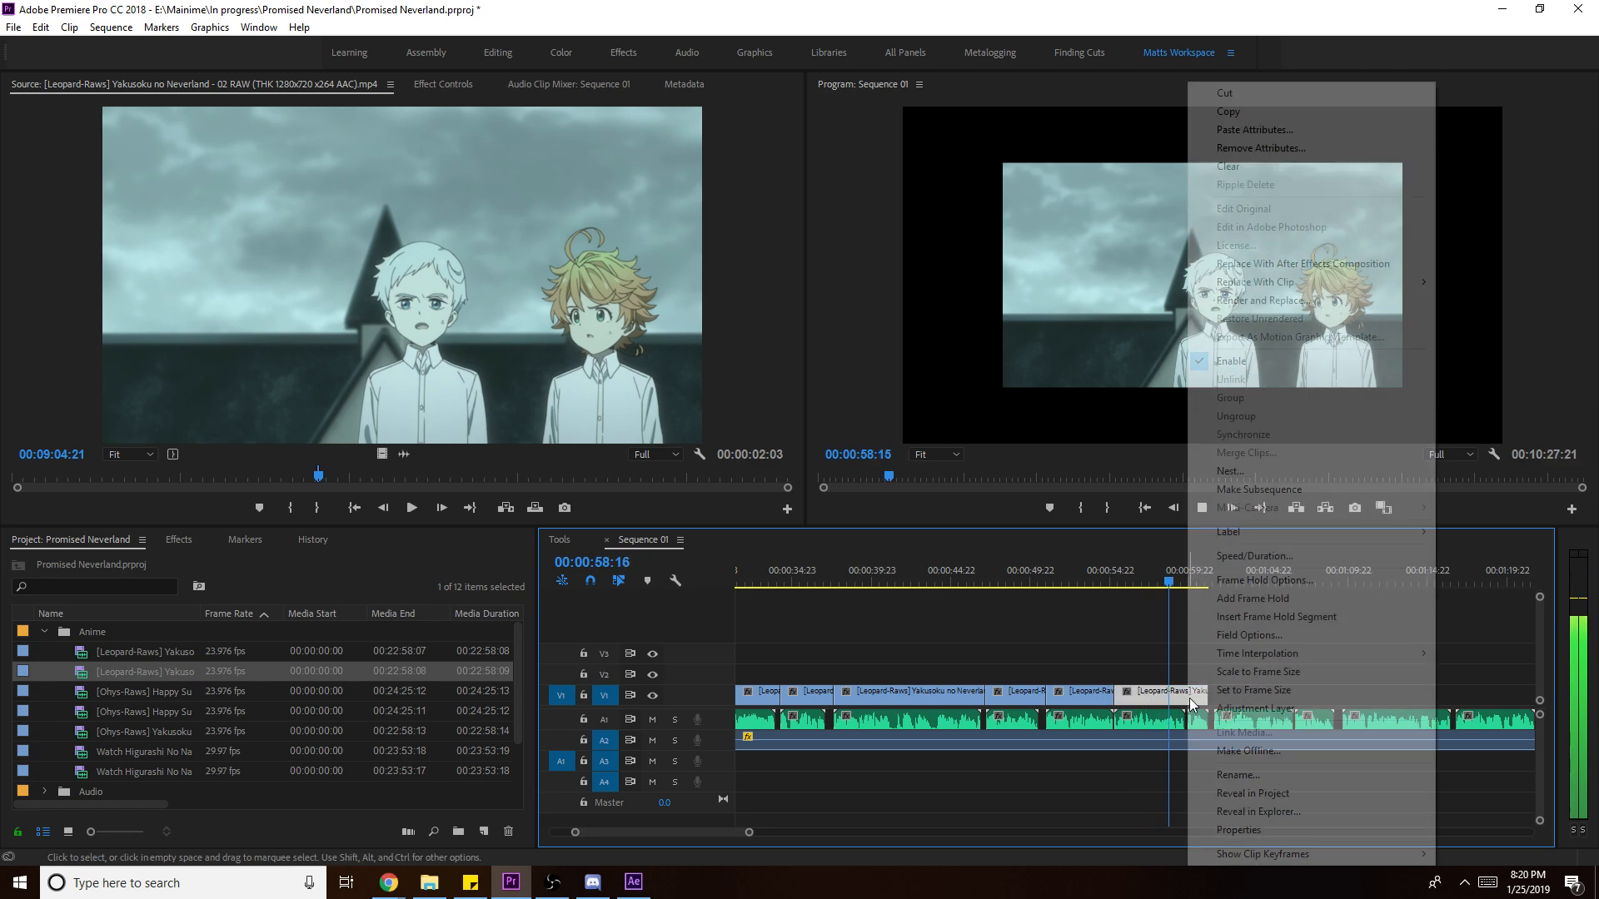
left_click(1280, 673)
left_click_drag(1208, 694, 1227, 704)
key("space")
key("space")
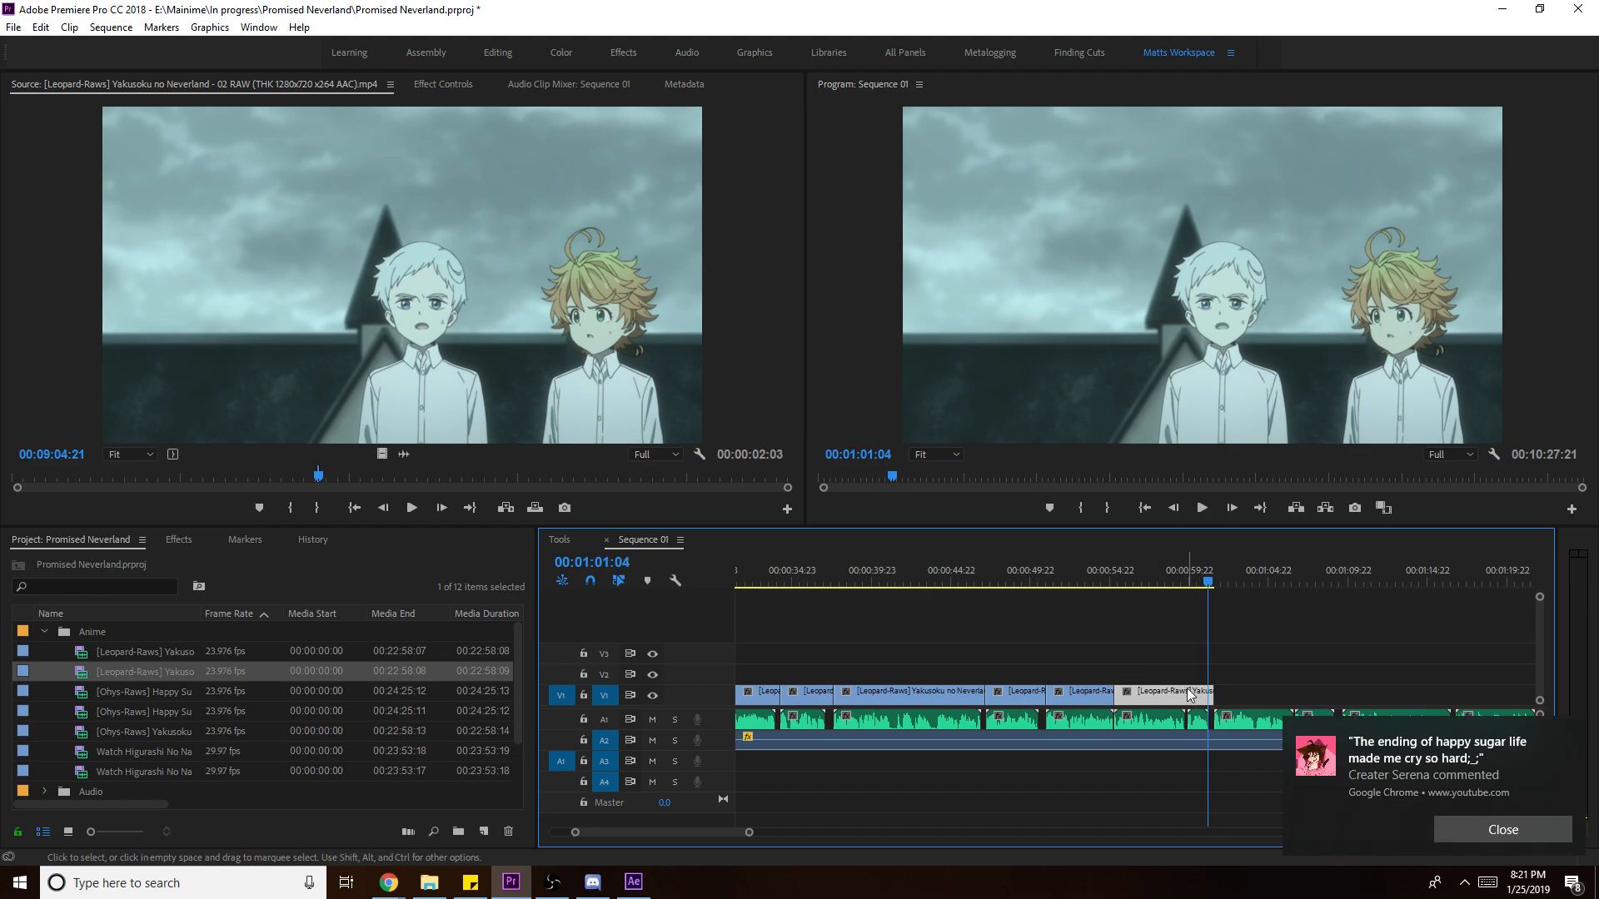
left_click(1188, 697)
right_click(1164, 698)
- Replace the cloudy-sky clip with an After Effects composition and save the AE project
left_click(1325, 246)
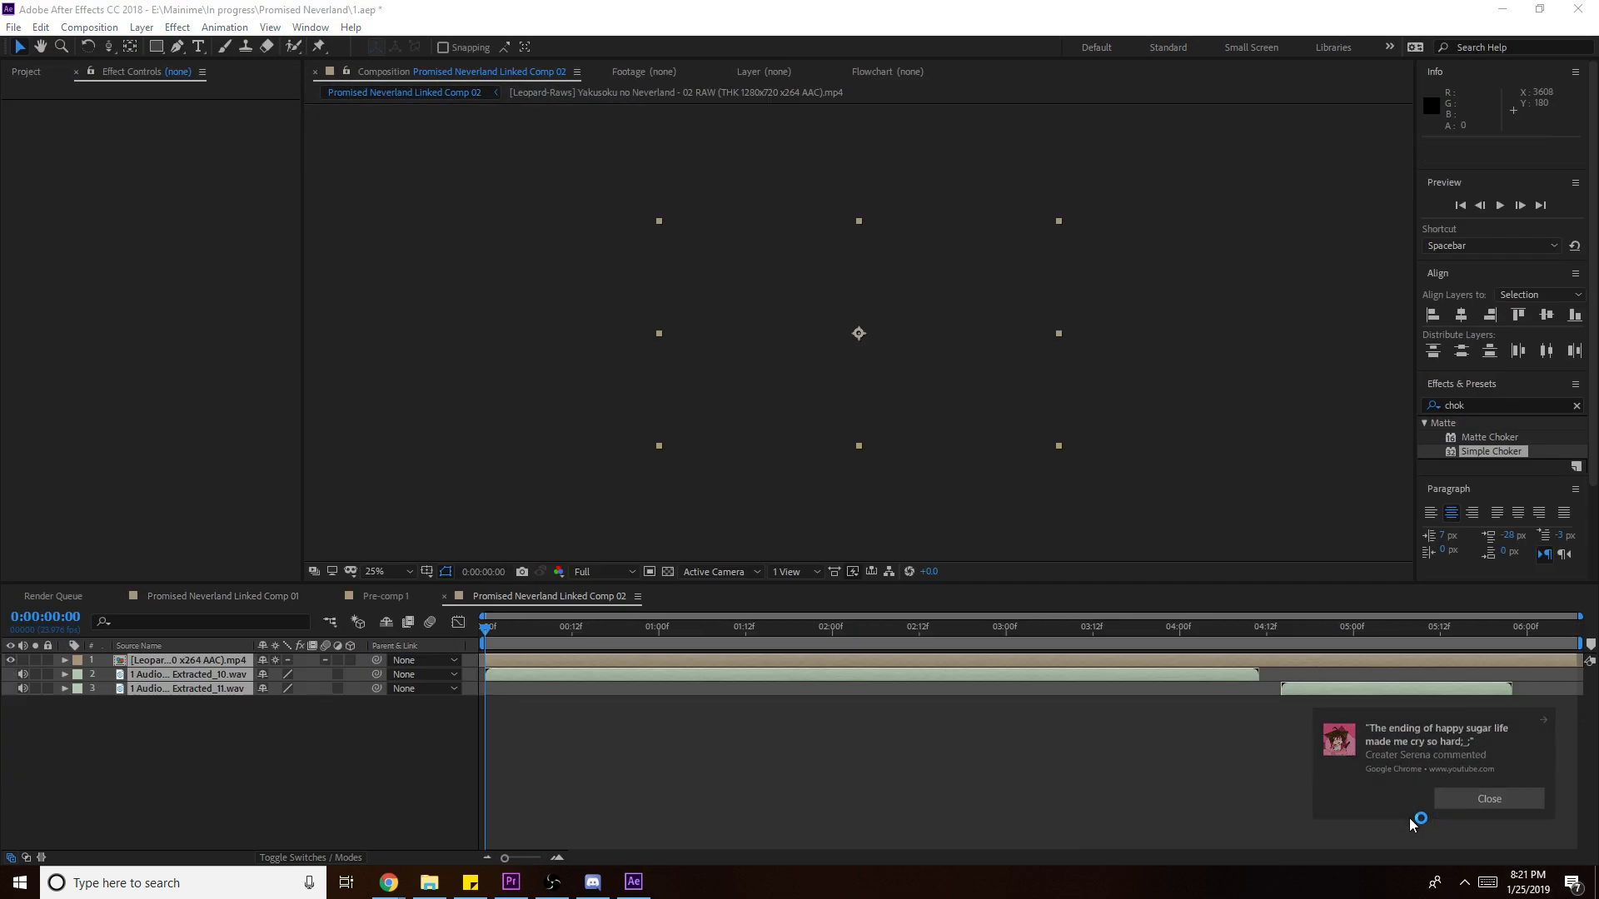
left_click(1490, 830)
key("ctrl+s")
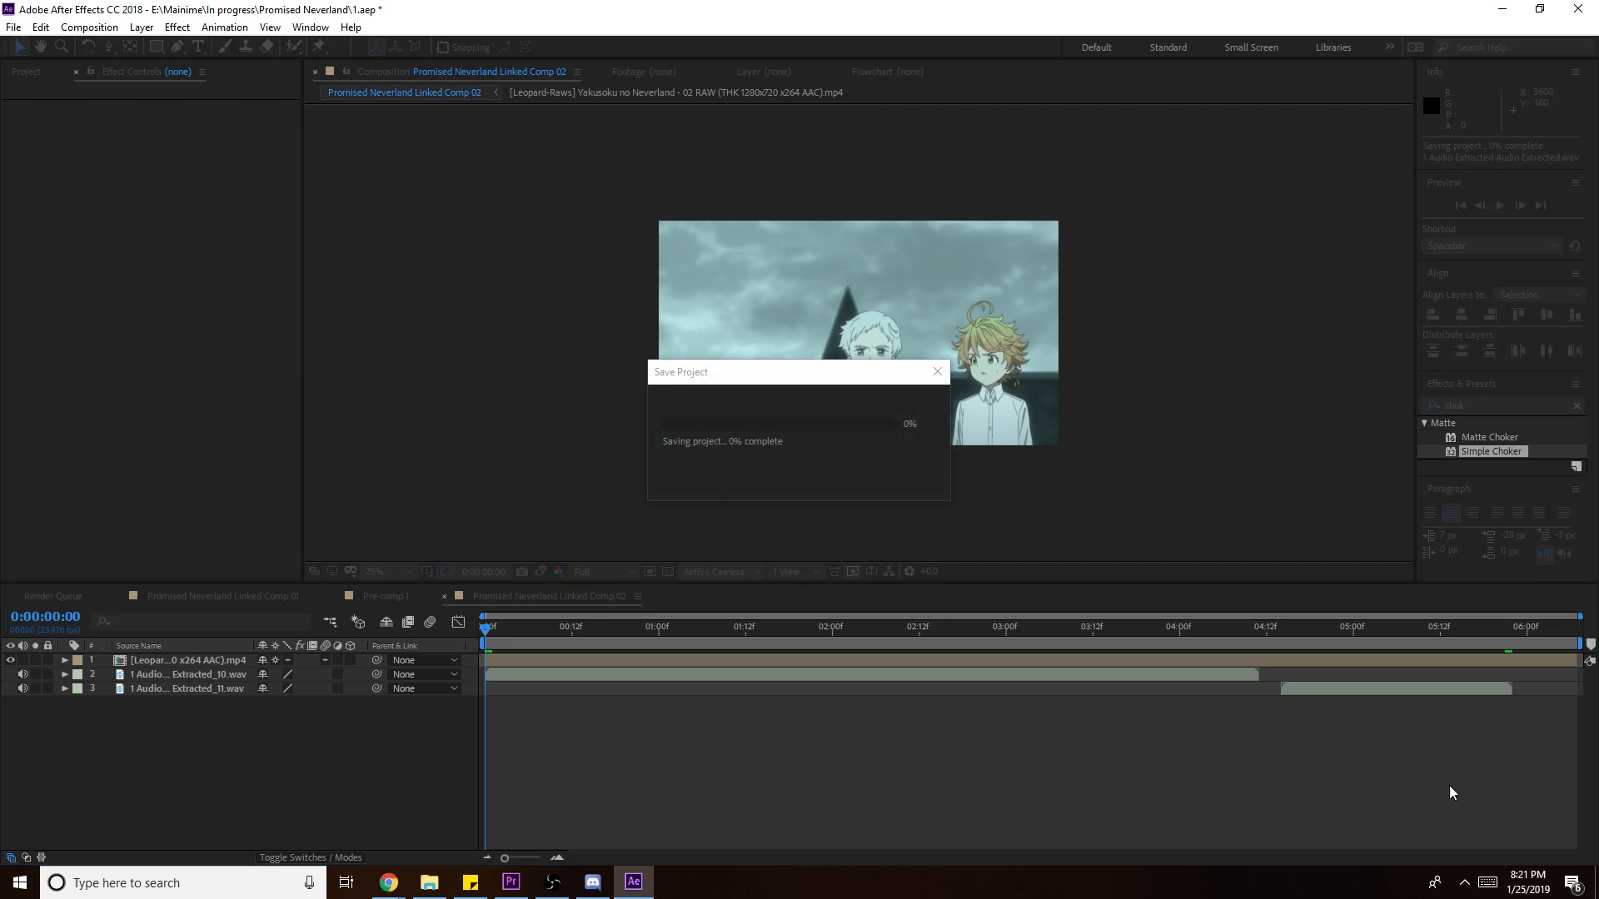
- Dismiss browser notifications, stop the comp preview, and bring Explorer's 'happ' results forward
left_click(1482, 832)
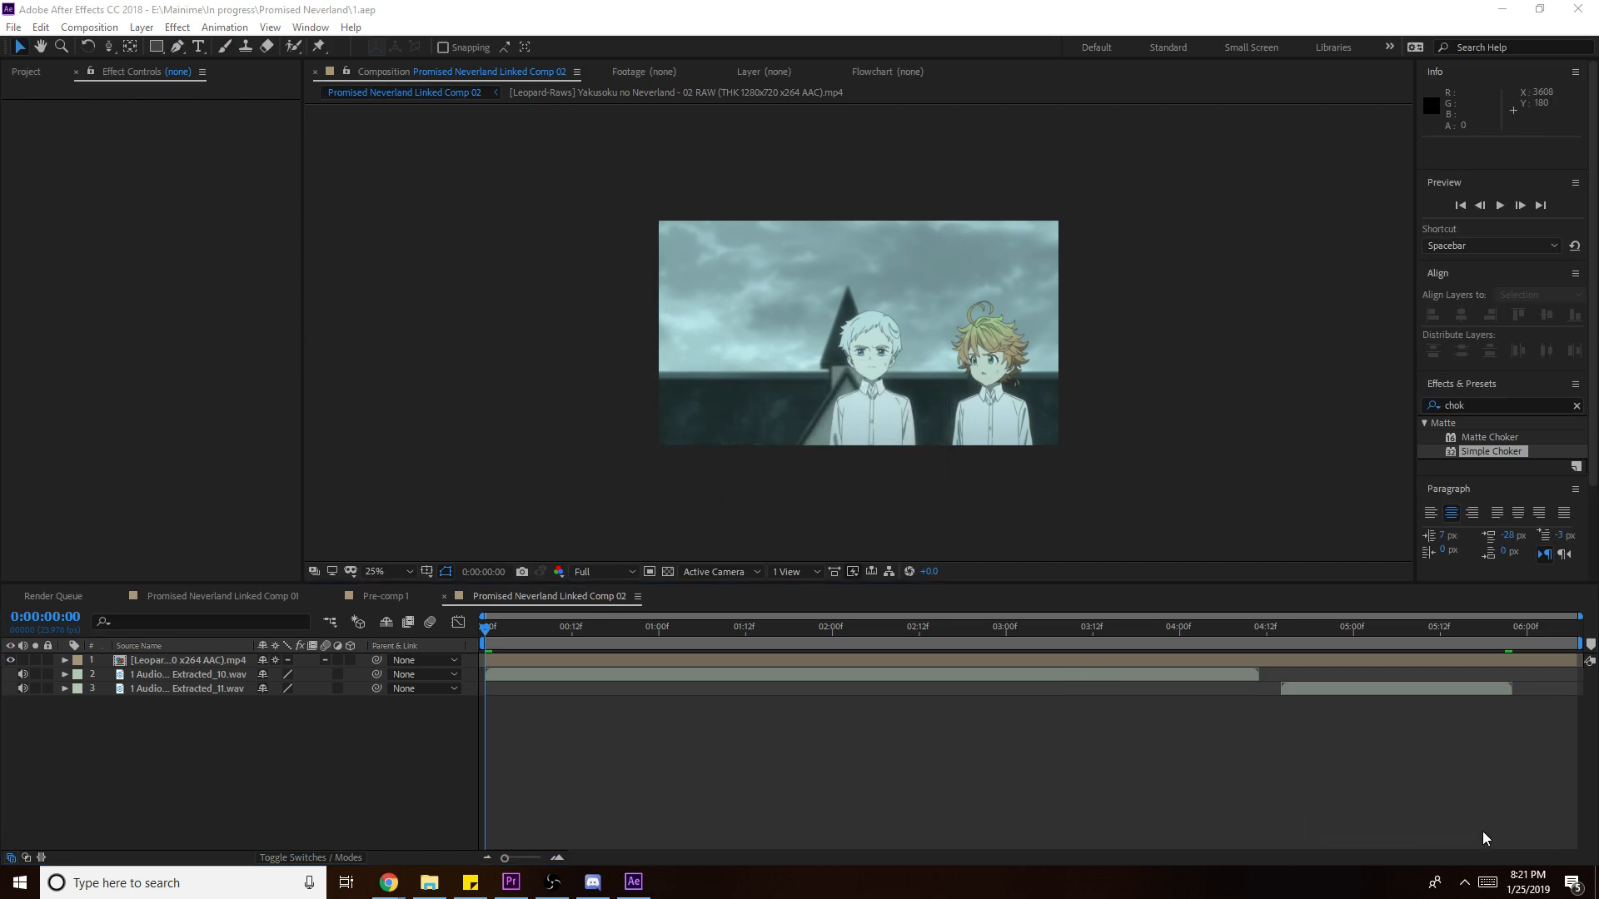
left_click(1487, 837)
left_click(1480, 838)
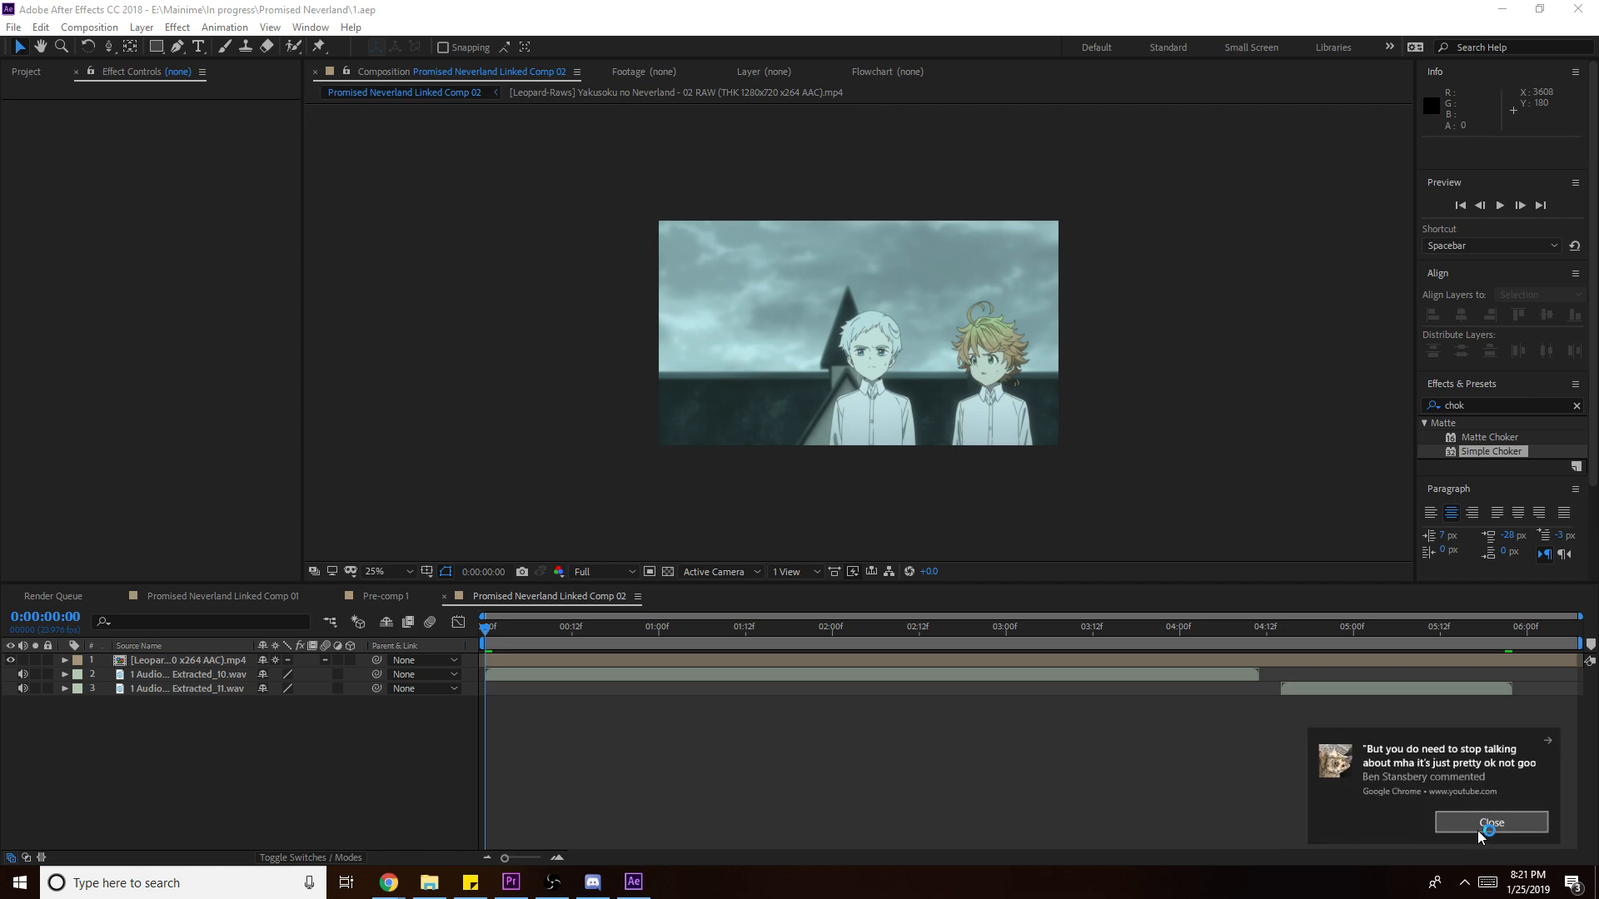
left_click(1479, 837)
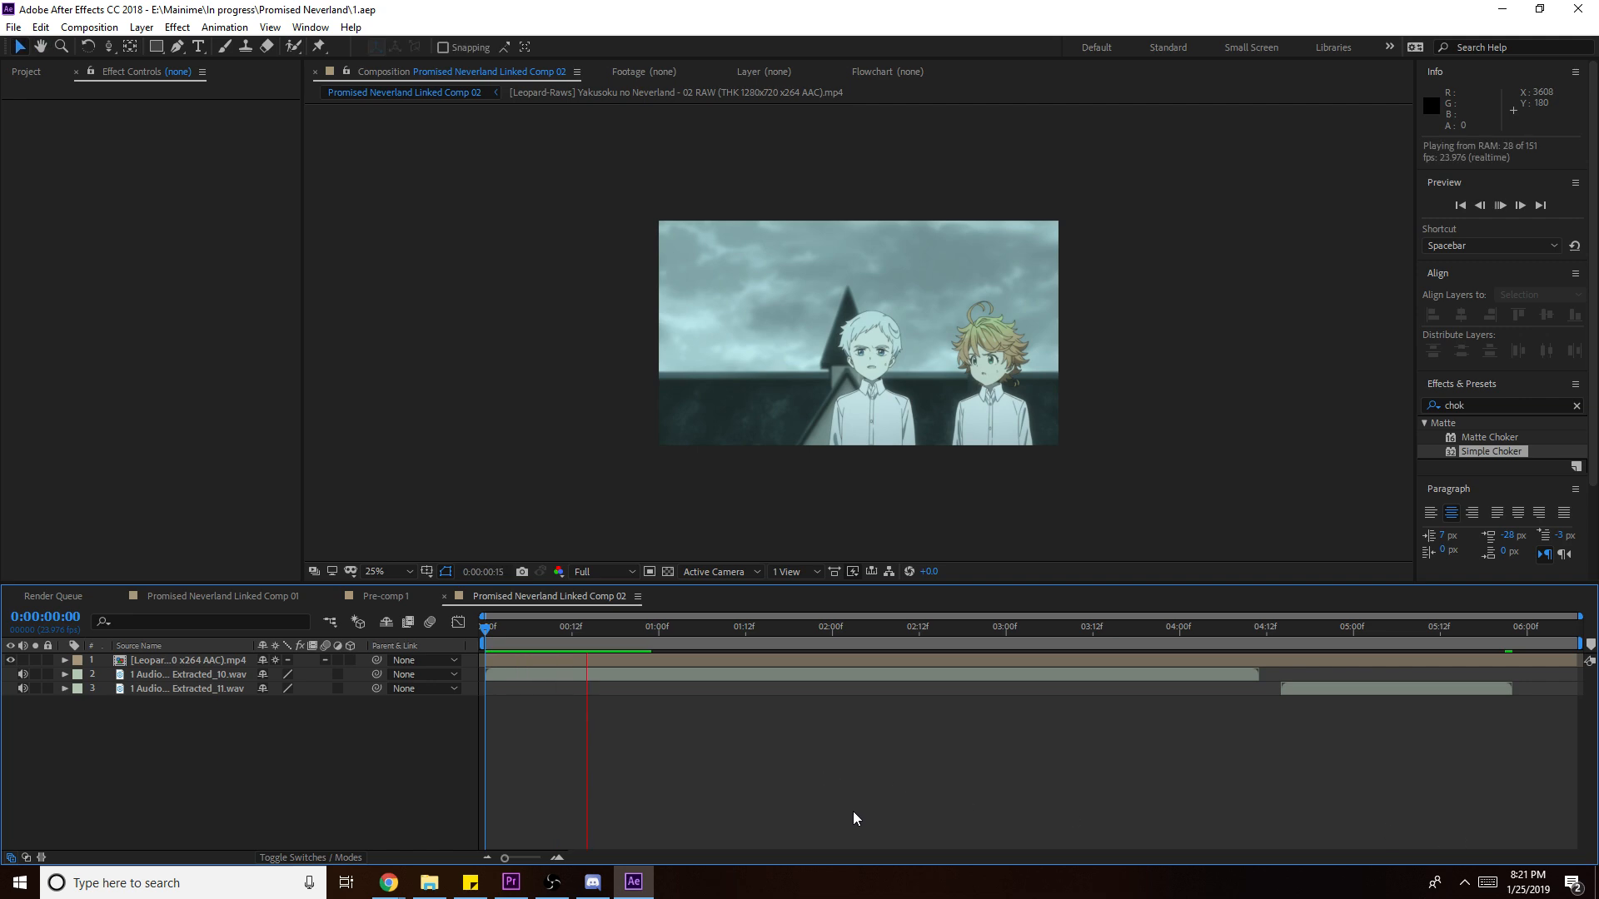
left_click(388, 884)
left_click(429, 883)
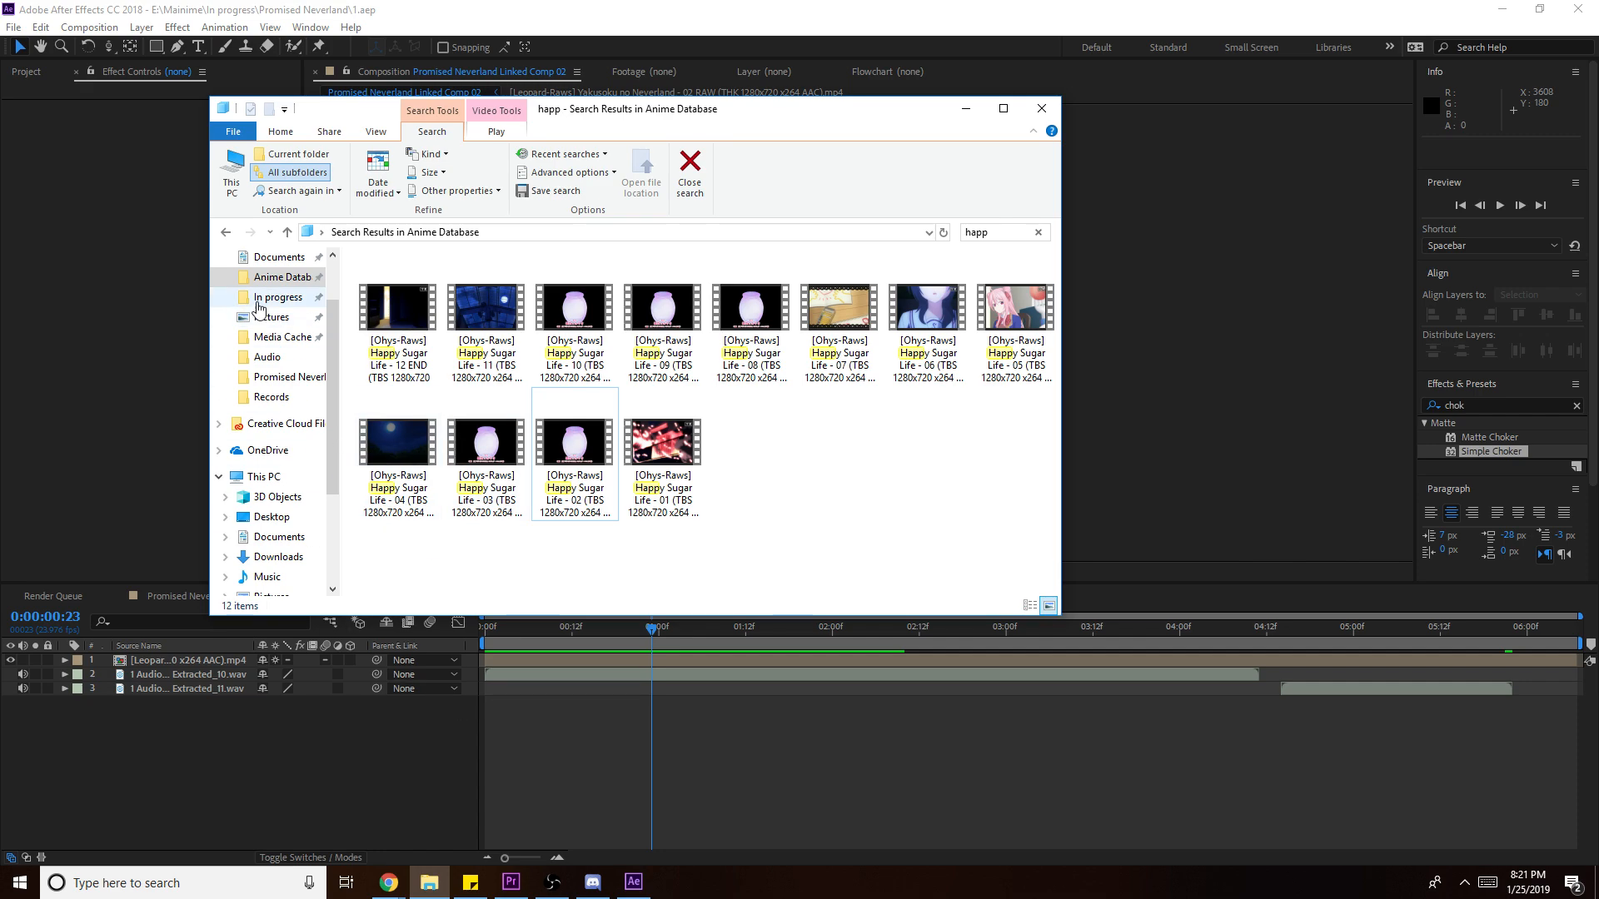
- Browse a new Explorer window to Mainime > Manime Character > reactions and drag manime mat shrug.png into the comp
right_click(260, 301)
left_click(350, 356)
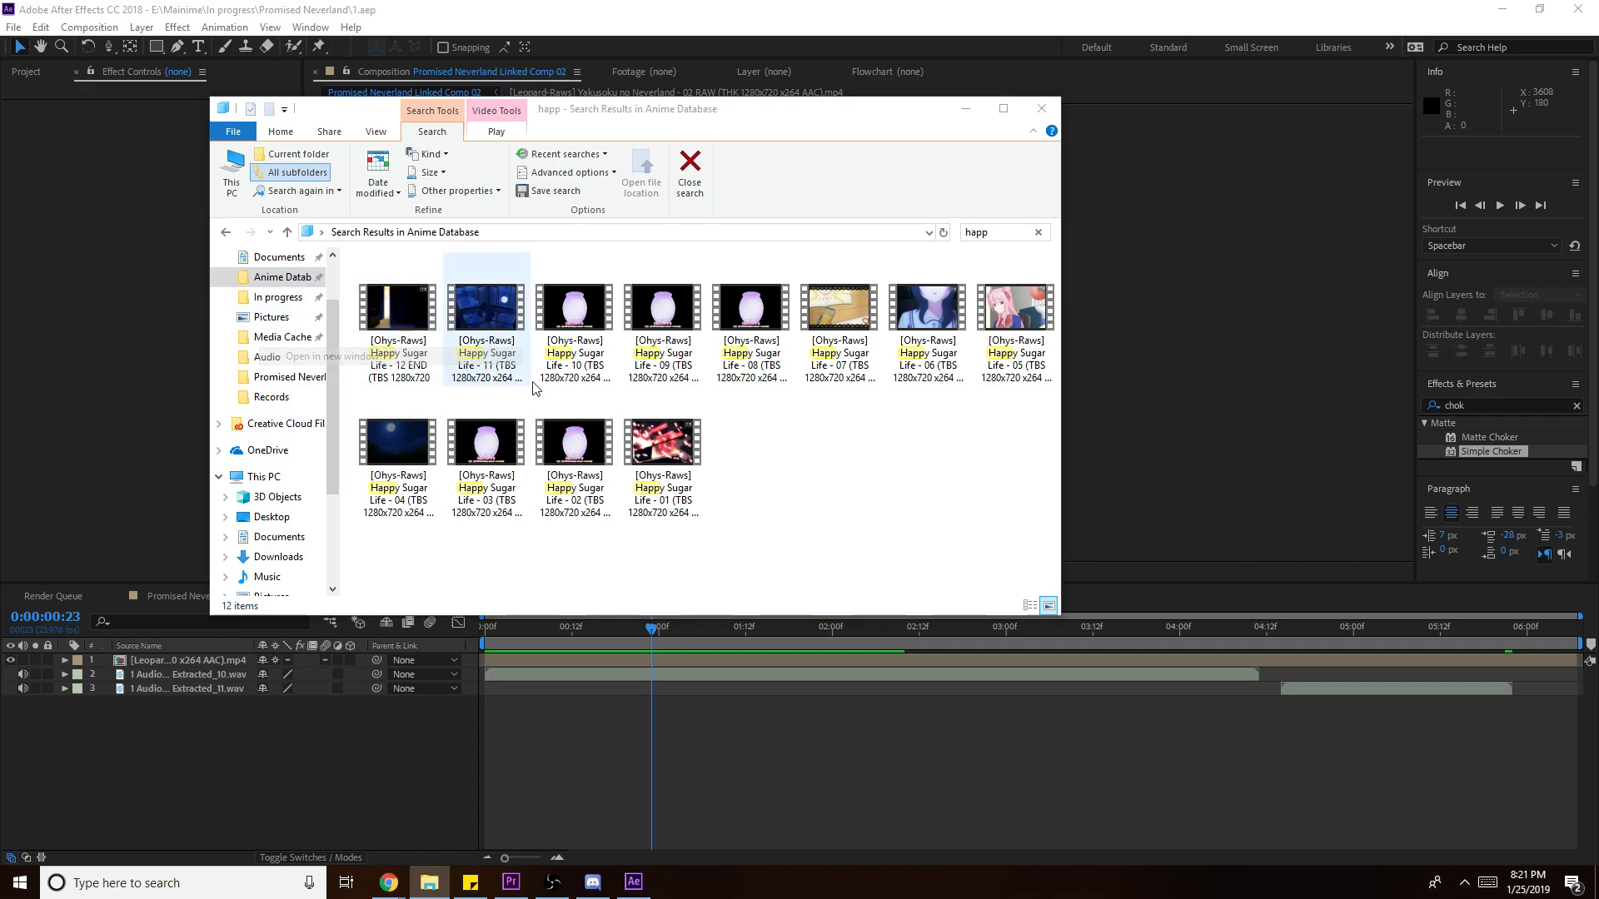
scroll(316, 400, "up", 2)
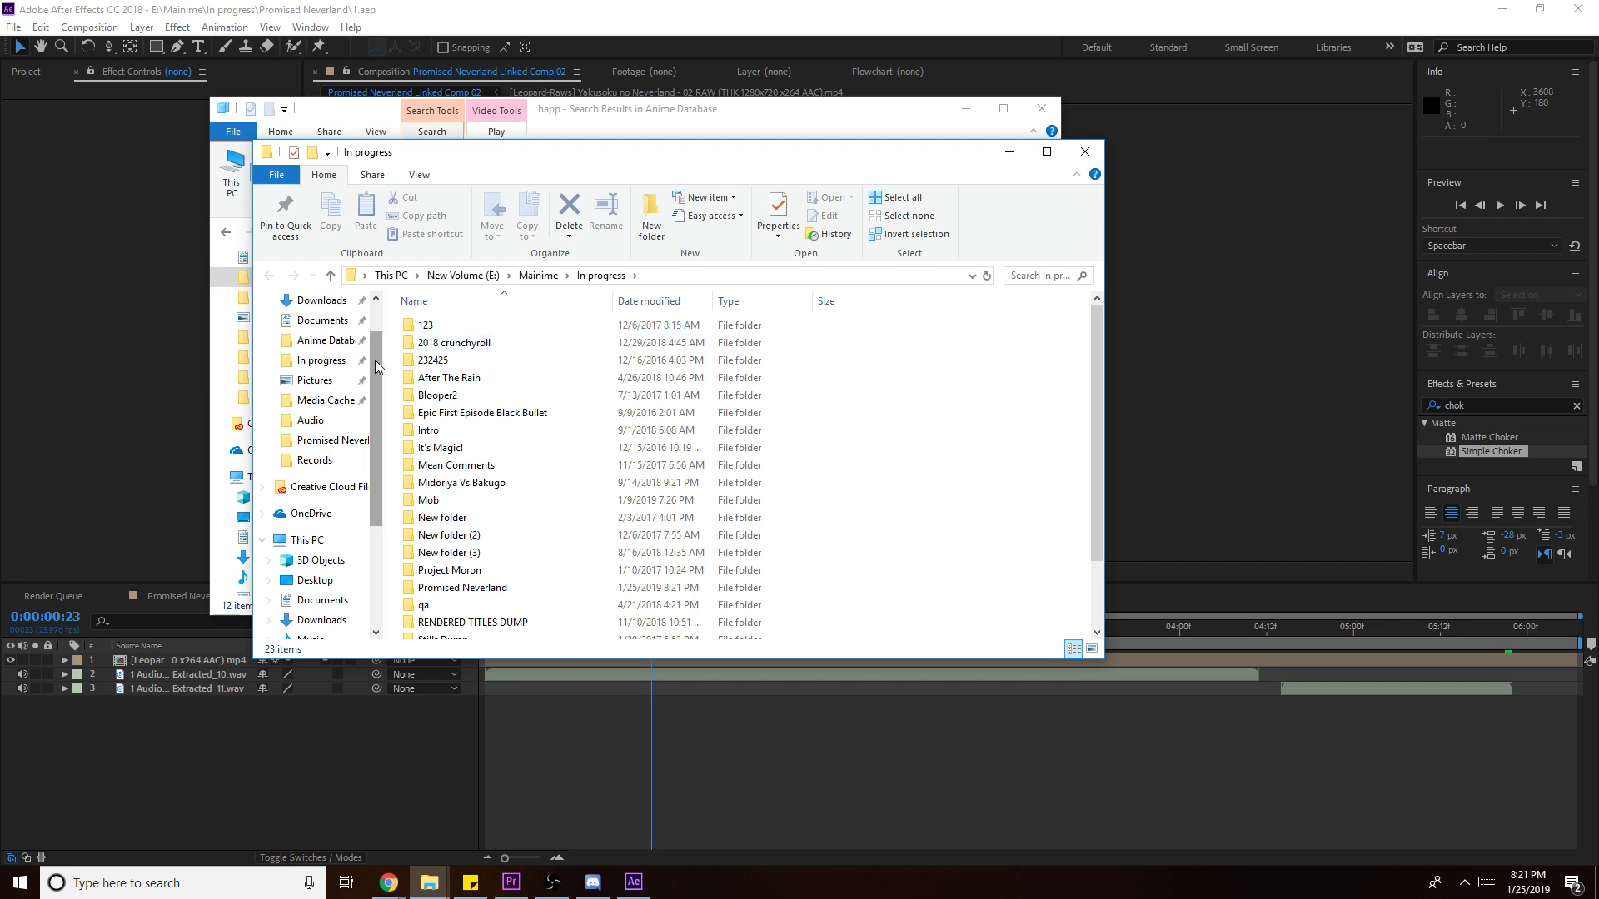
left_click(556, 277)
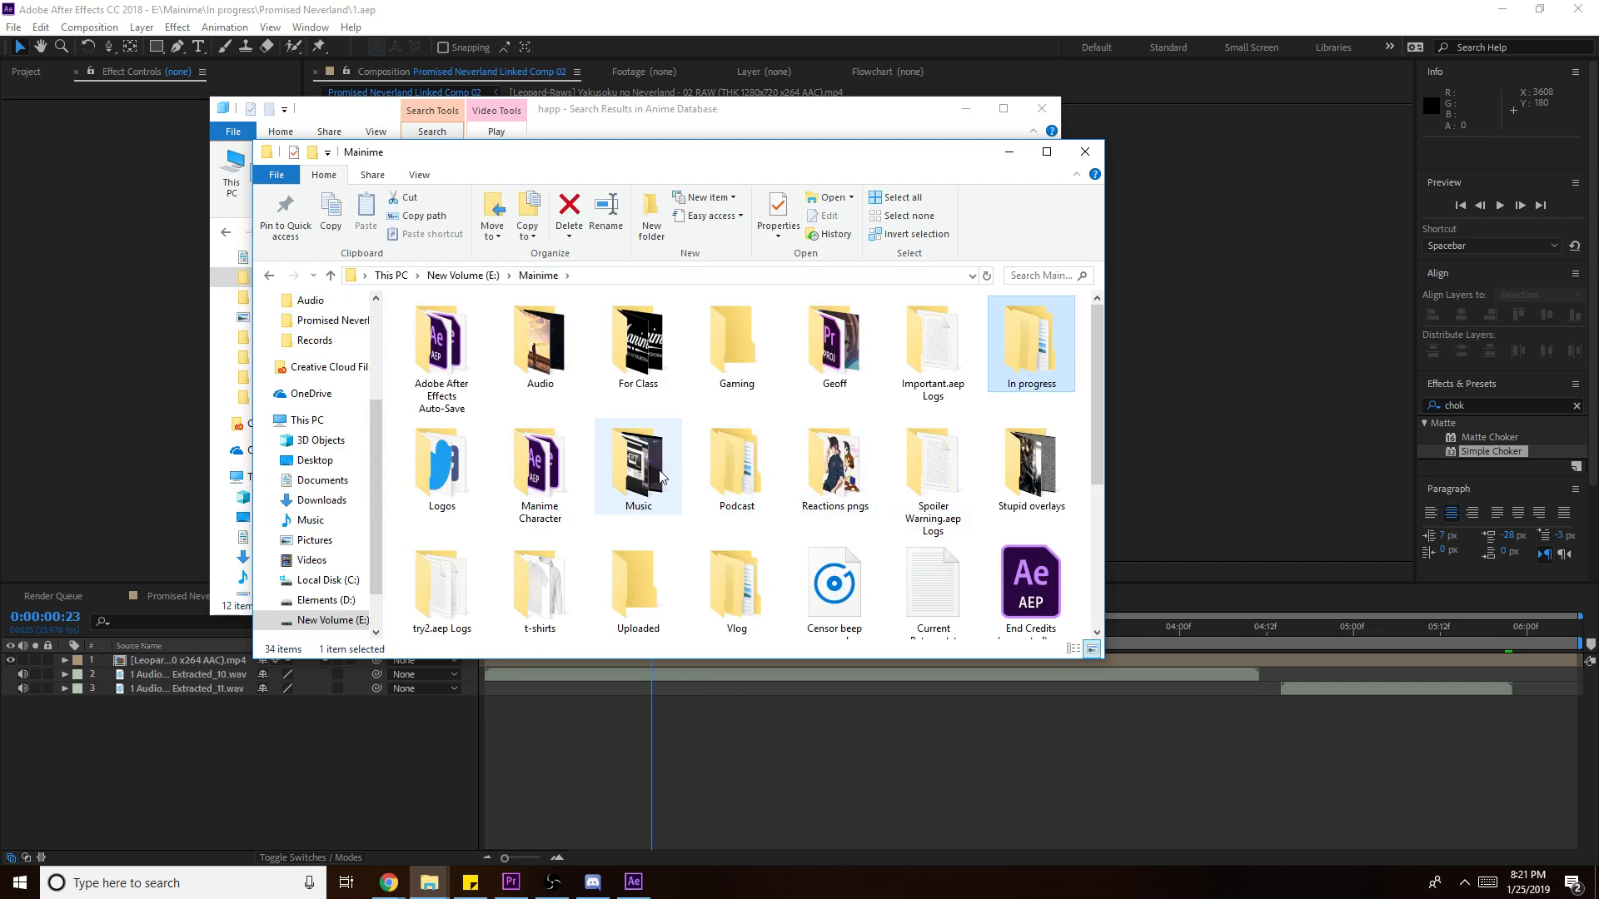
left_click(554, 481)
double_click(554, 481)
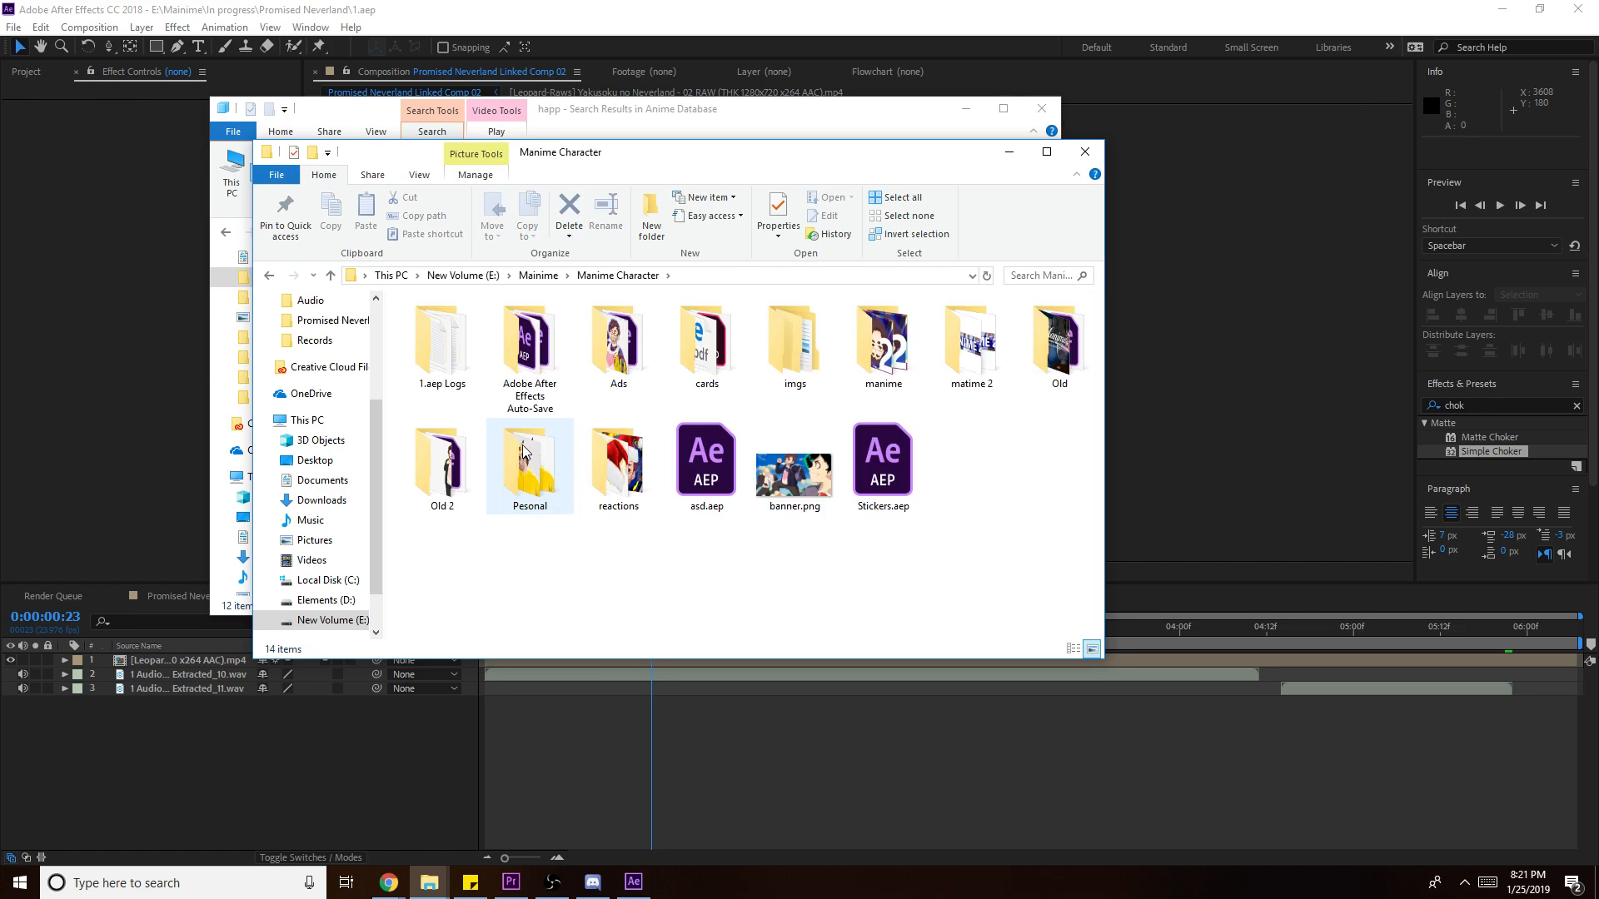
double_click(616, 467)
left_click_drag(933, 575, 1224, 451)
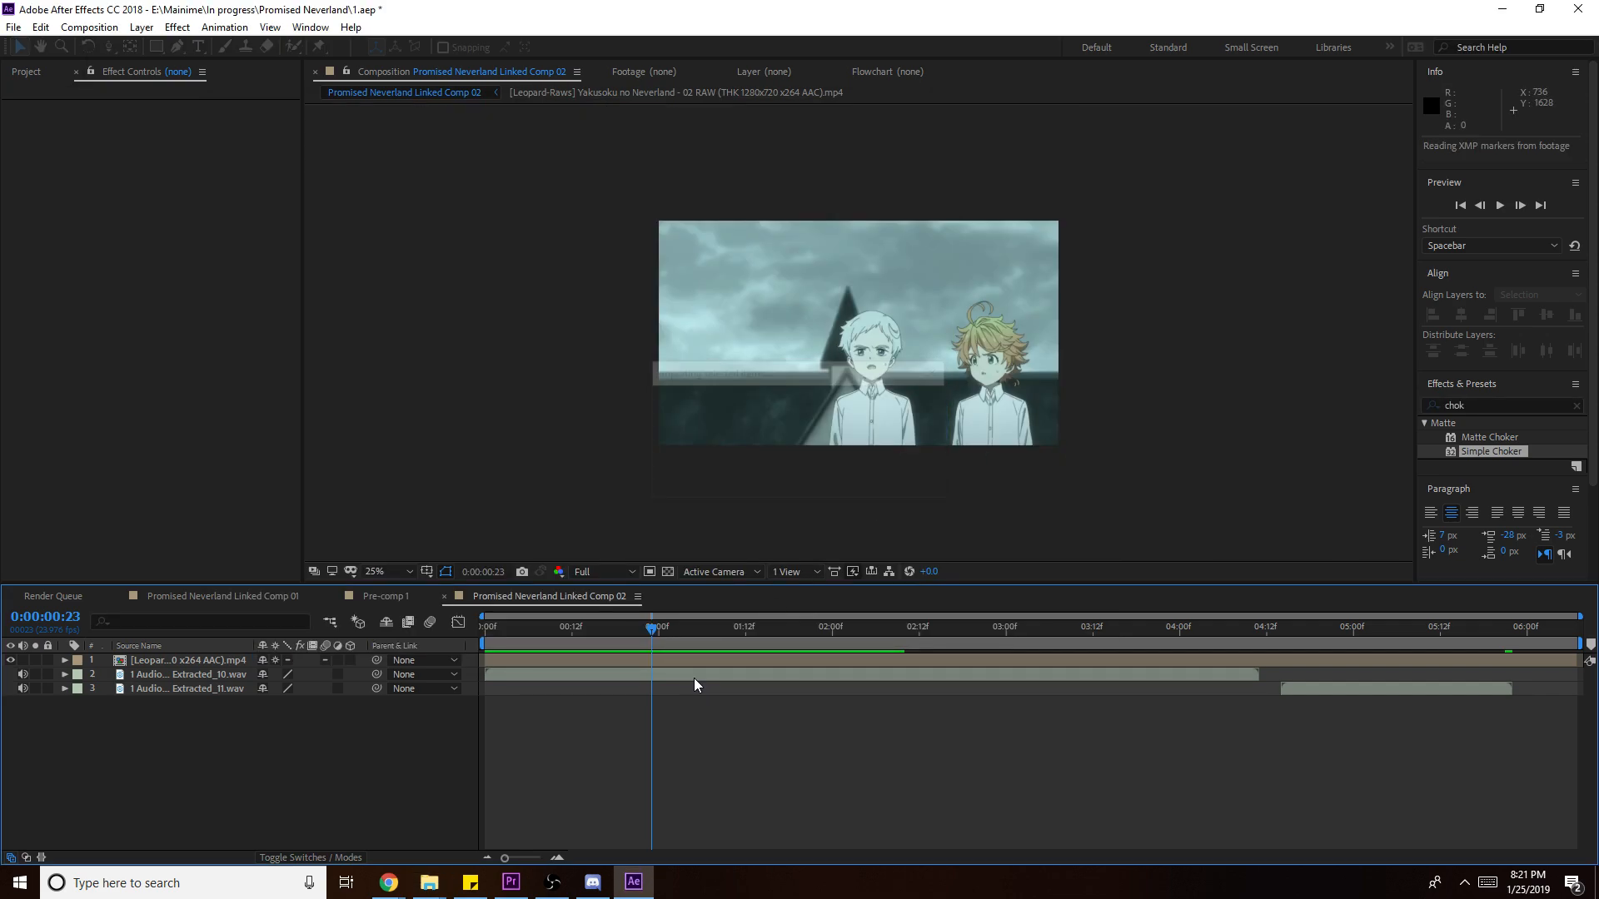
- Shrink the shrug character and settle it lower right in the frame
left_click_drag(1066, 334, 1003, 372)
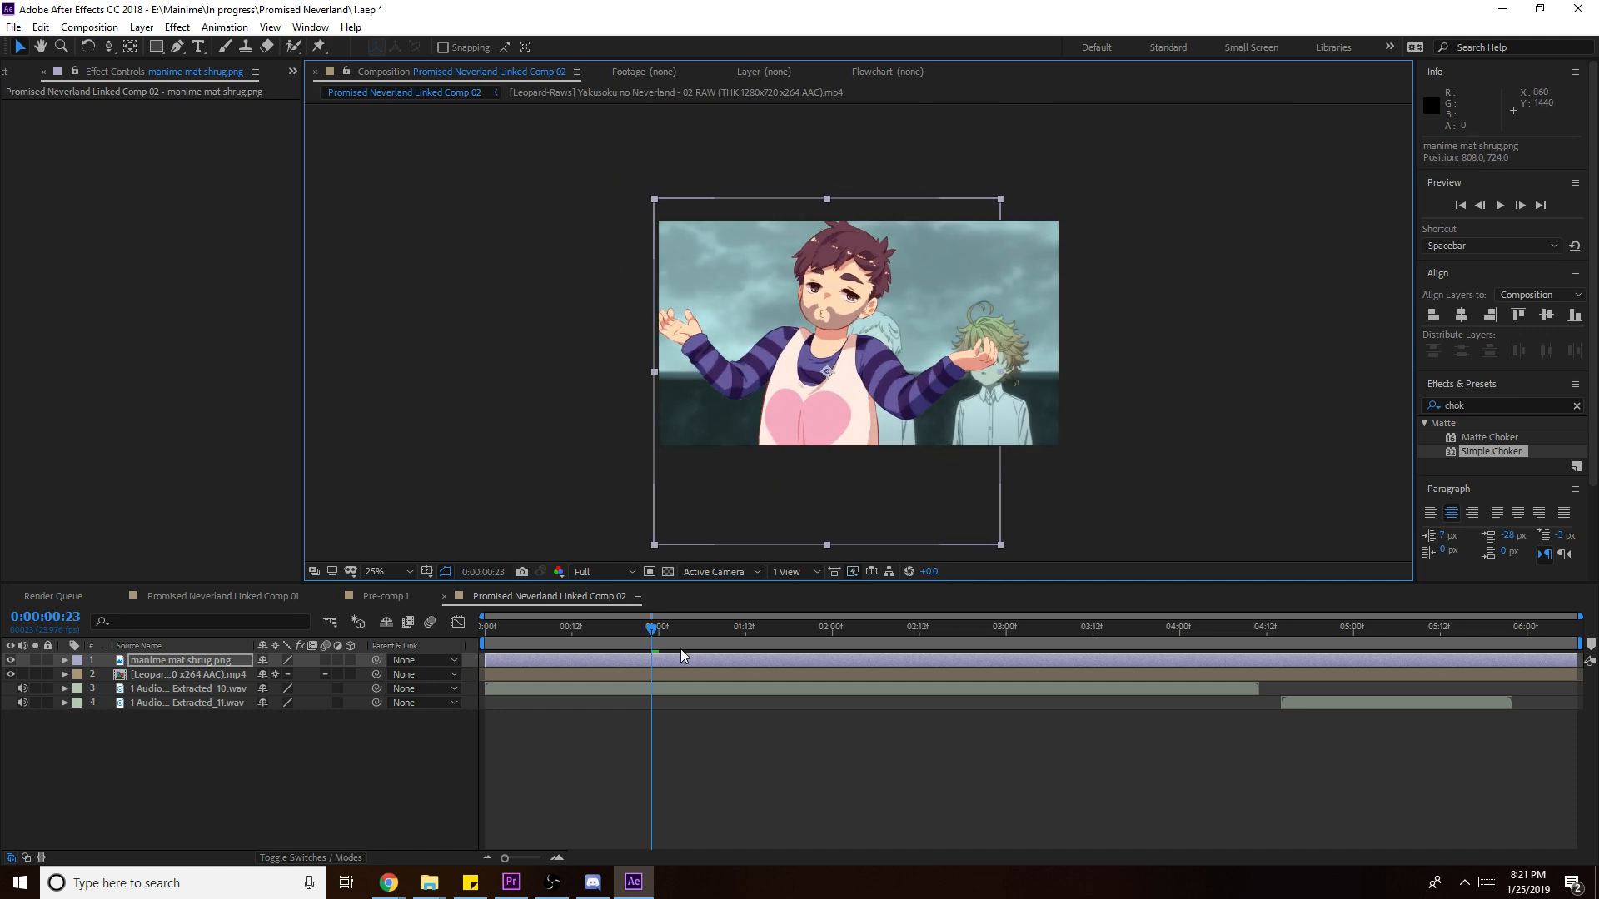
left_click(535, 626)
key("space")
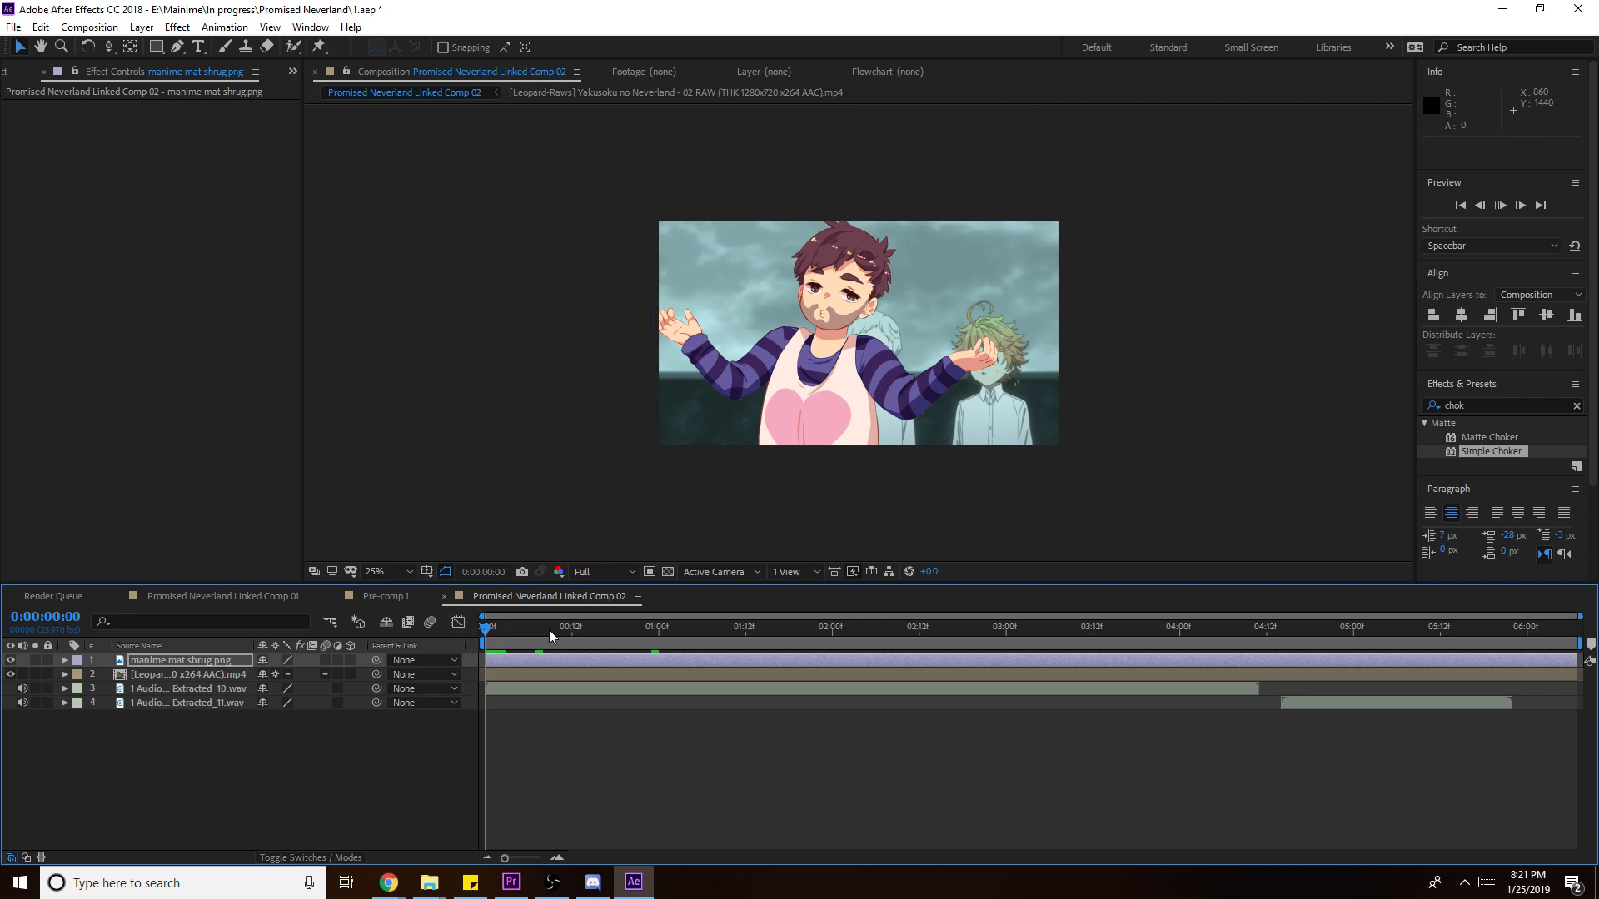
key("space")
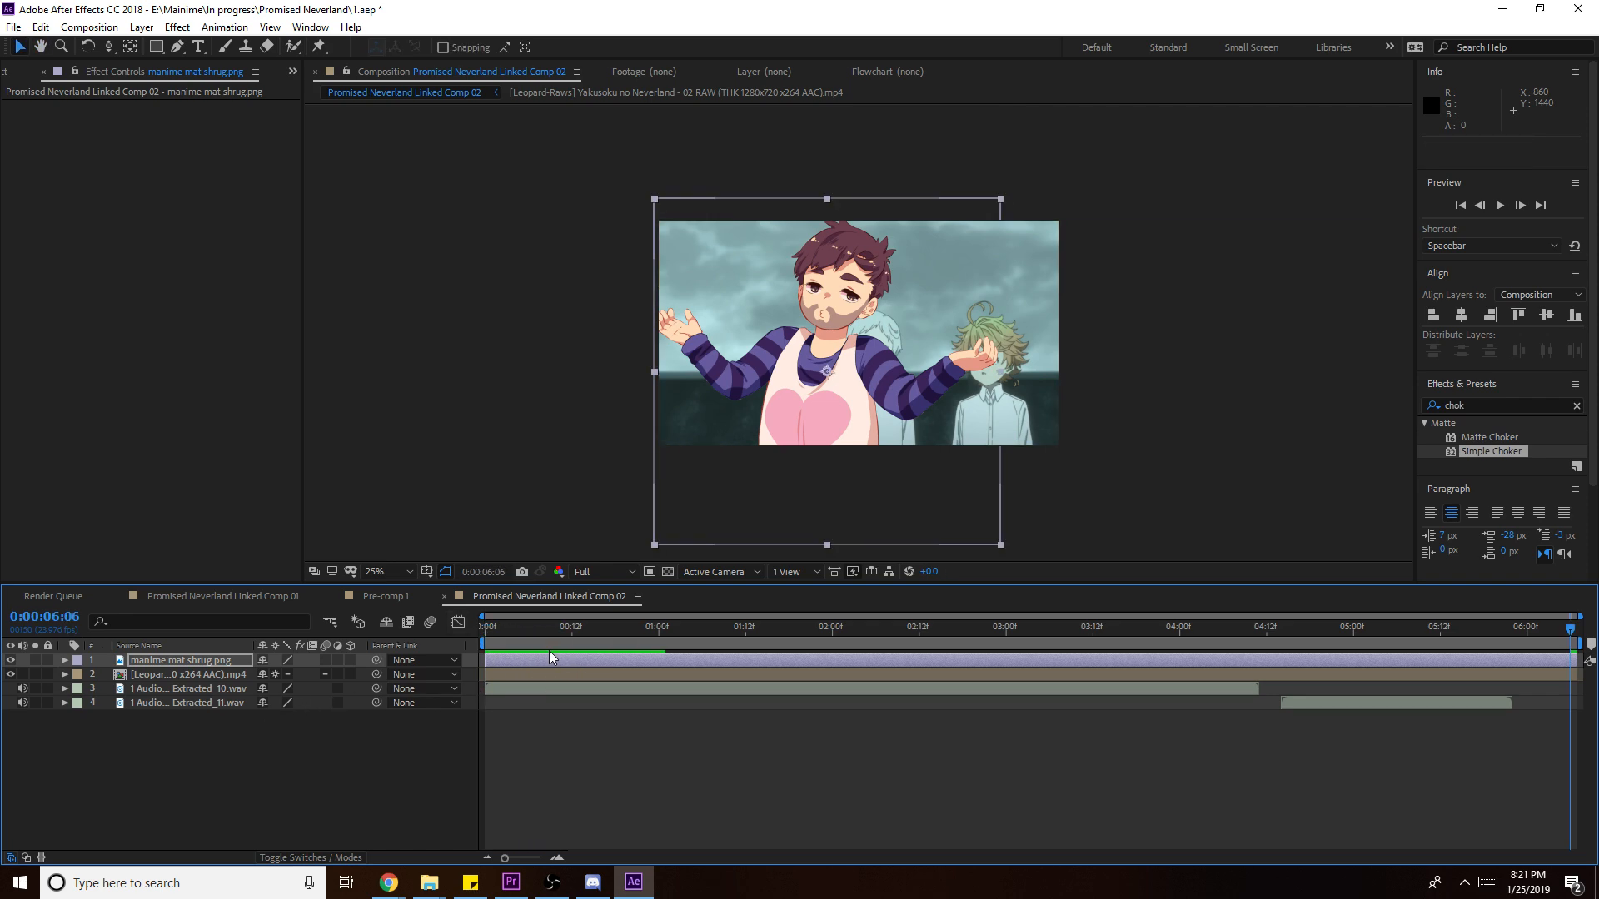
left_click(534, 631)
- Animate Position from 808,1900 up to 808,724 and split the layer at 0:00:04:14
key("p")
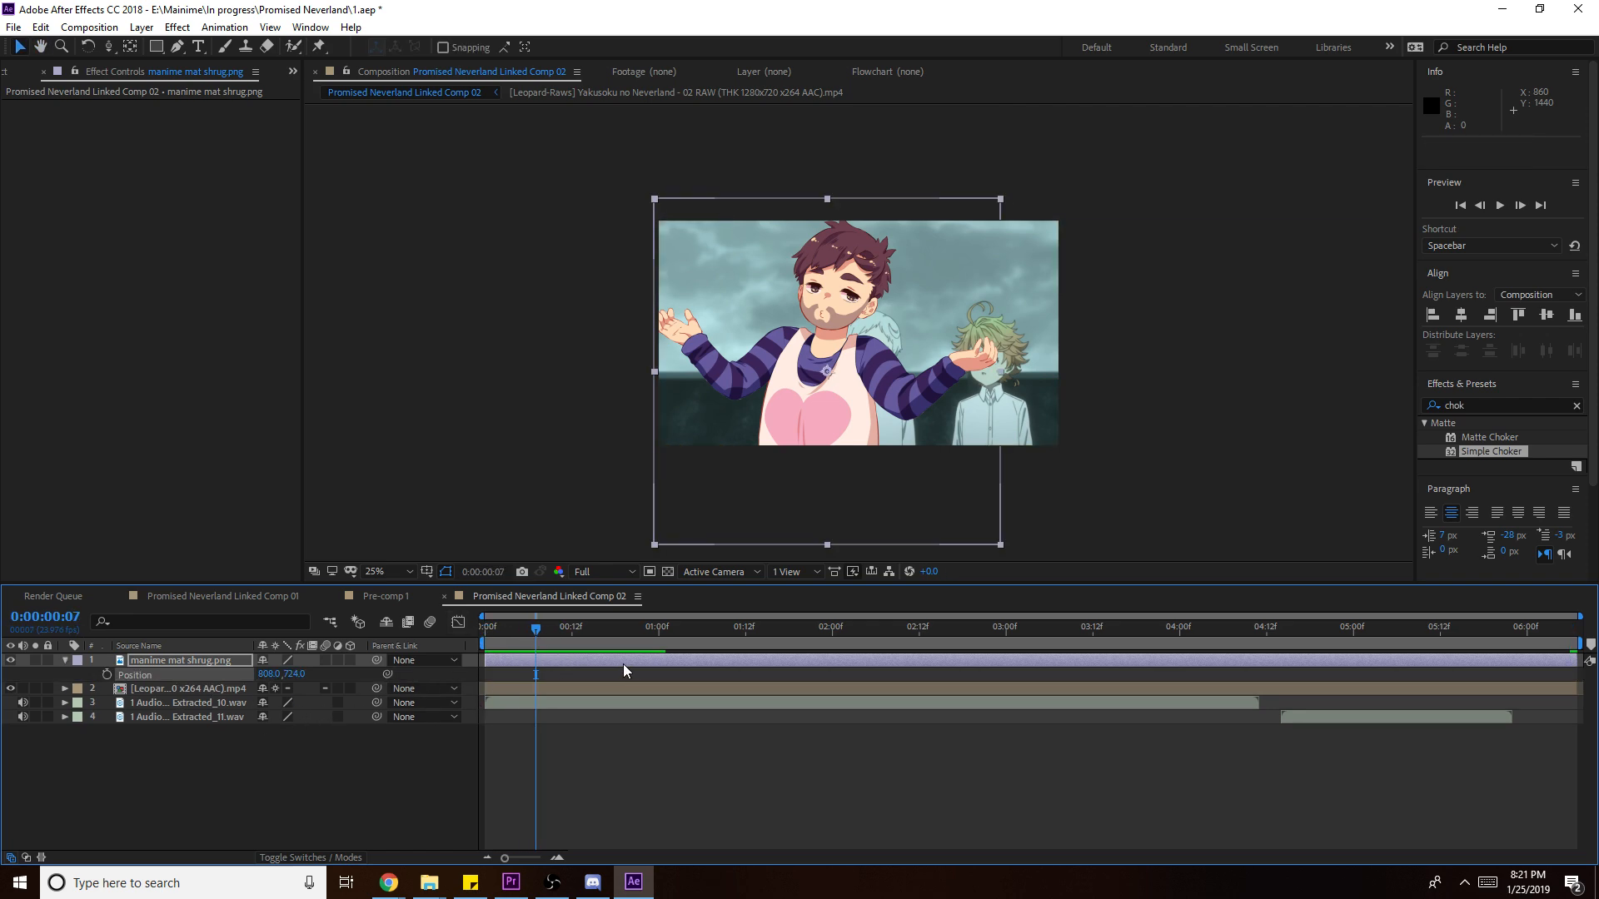
left_click_drag(481, 660, 470, 664)
key("ctrl+z")
key("Page_Up")
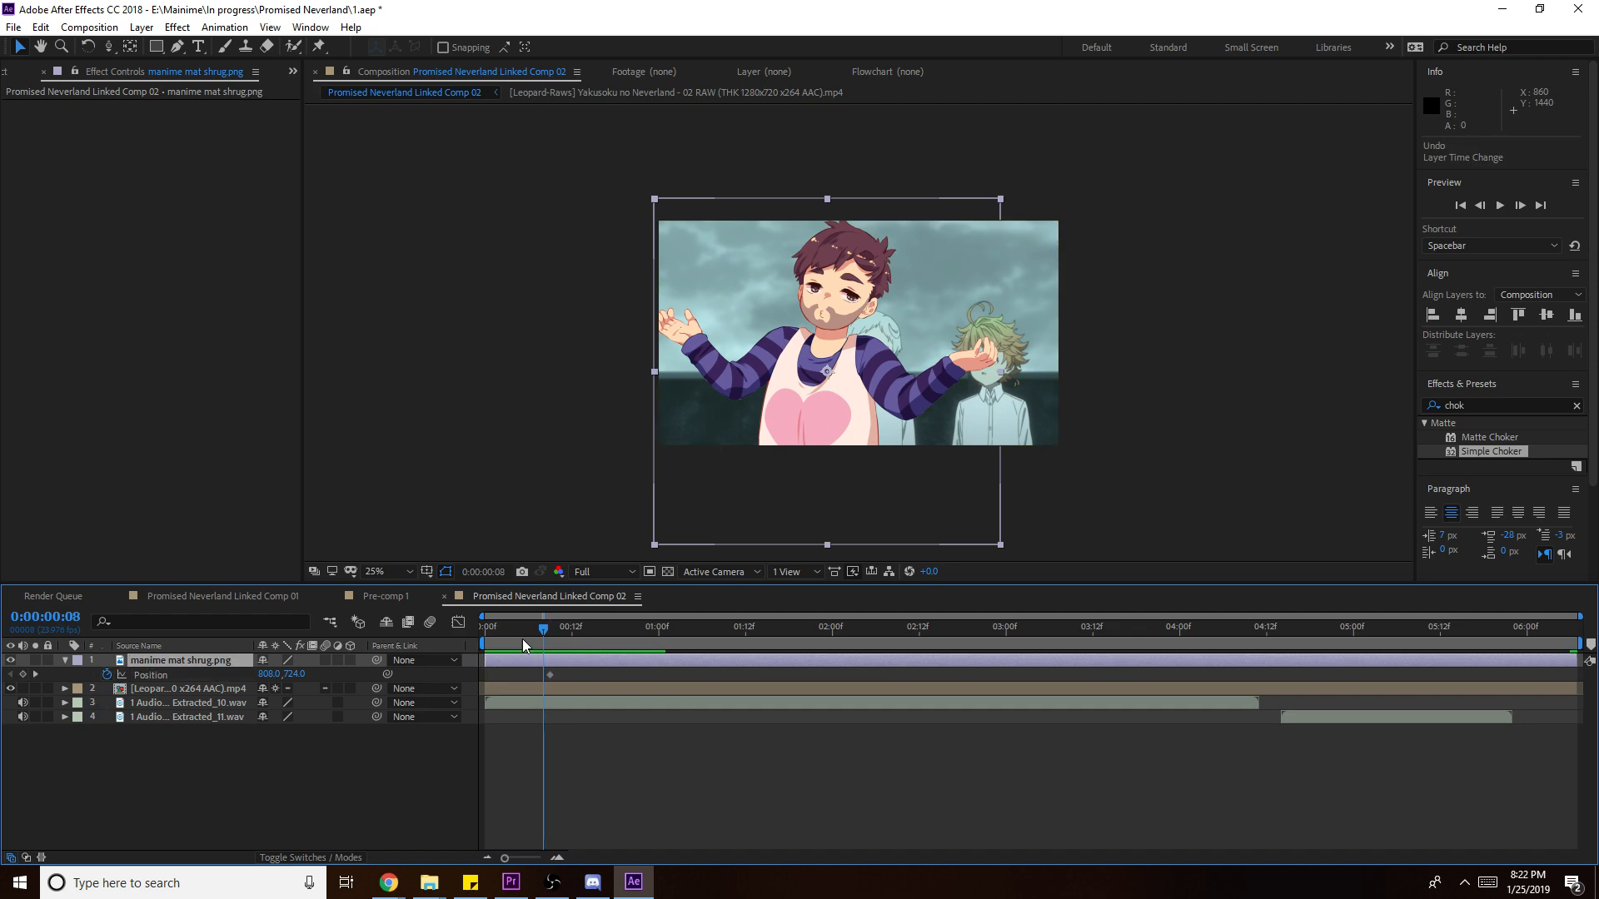
left_click_drag(893, 413, 893, 657)
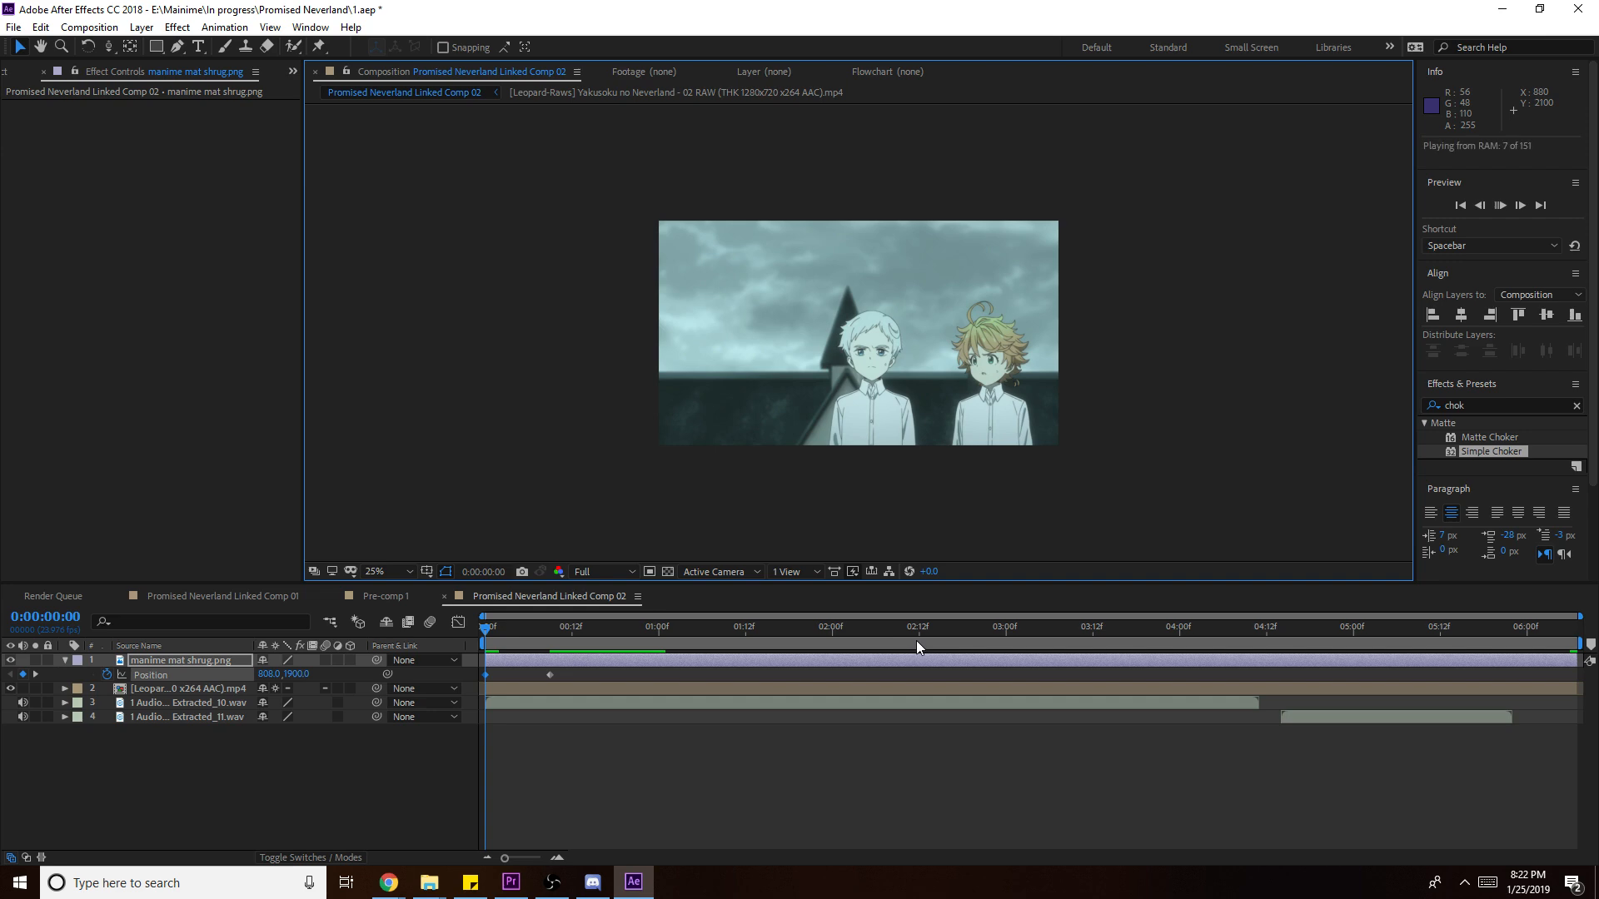
key("space")
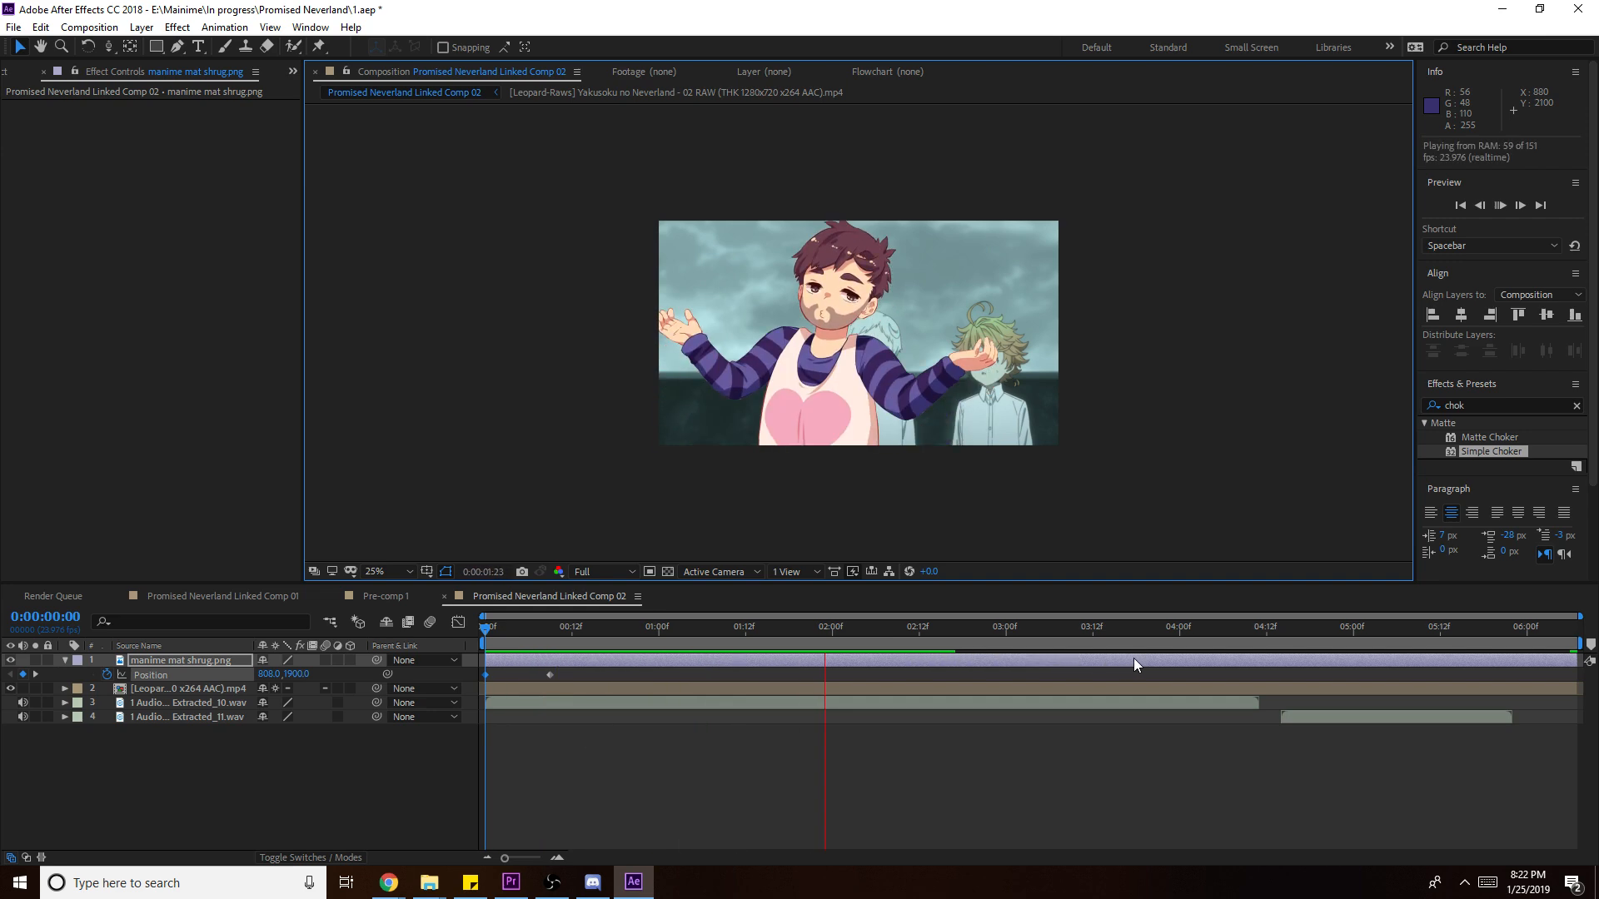
left_click(1287, 646)
left_click_drag(1286, 646, 1279, 653)
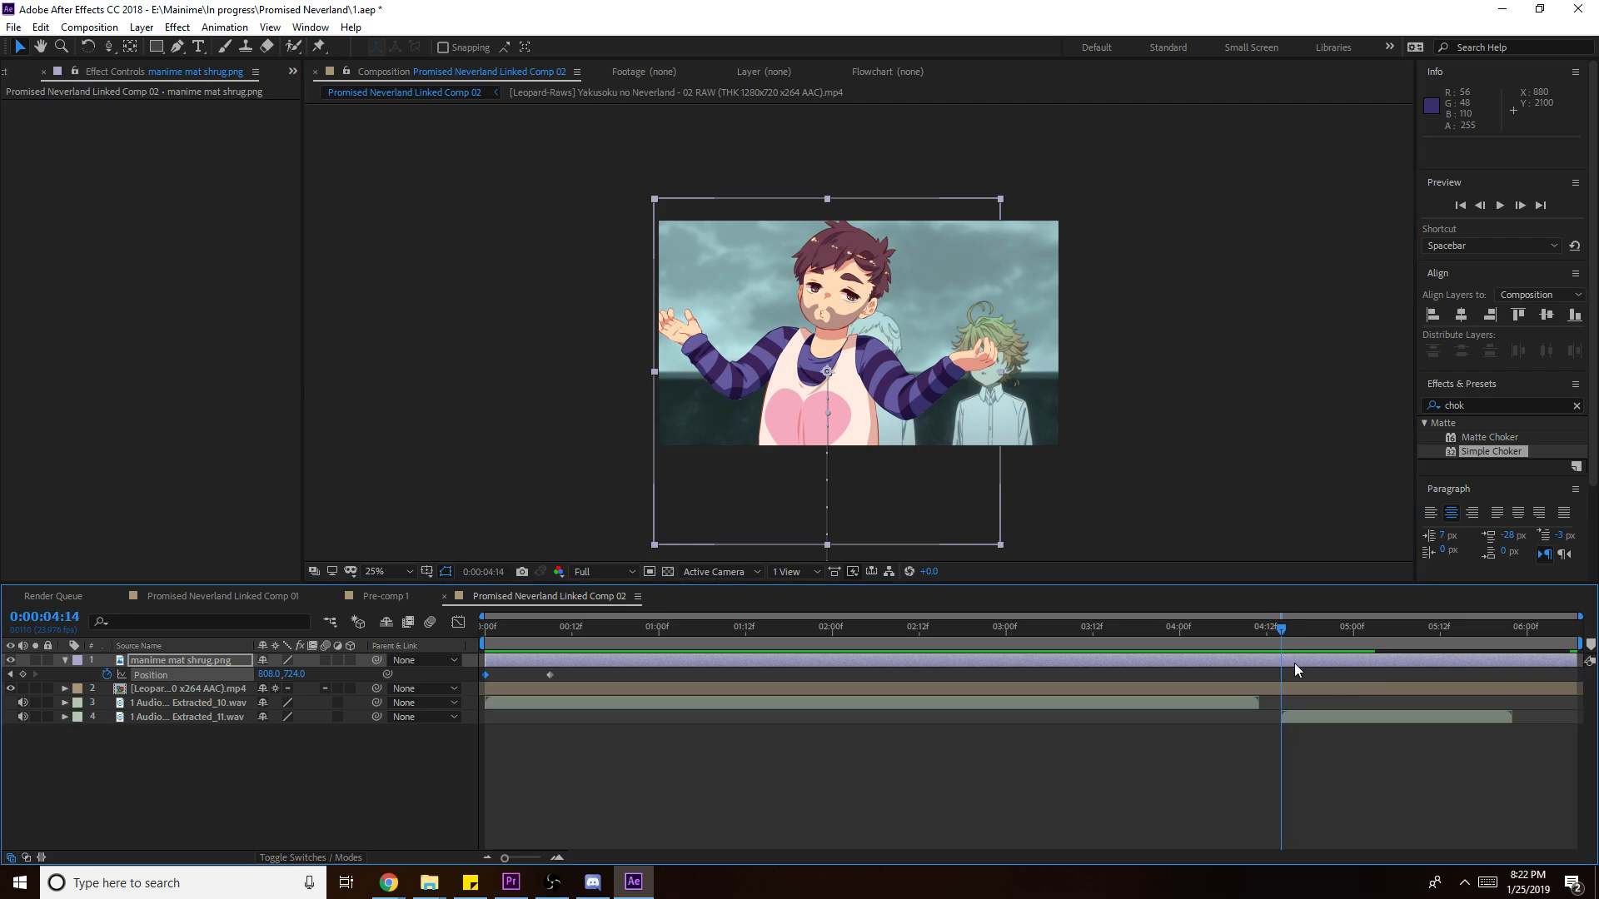
key("ctrl+shift+d")
- Drag manime mat evil laugh.png from the reactions folder into the Comp 02 timeline
mouse_move(482, 882)
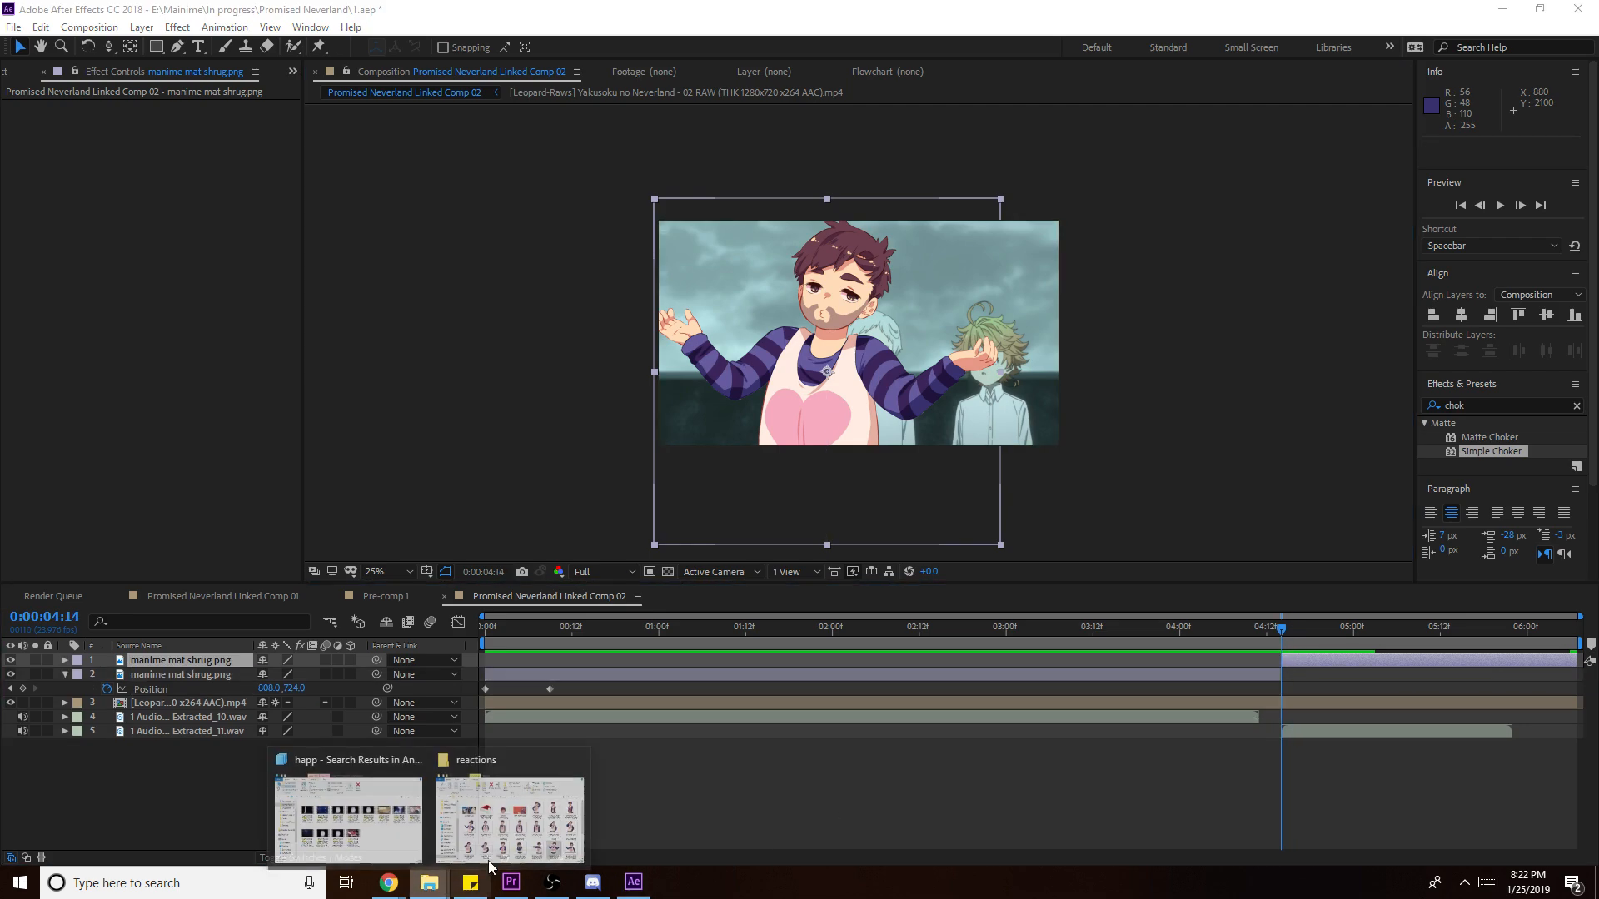
left_click(547, 808)
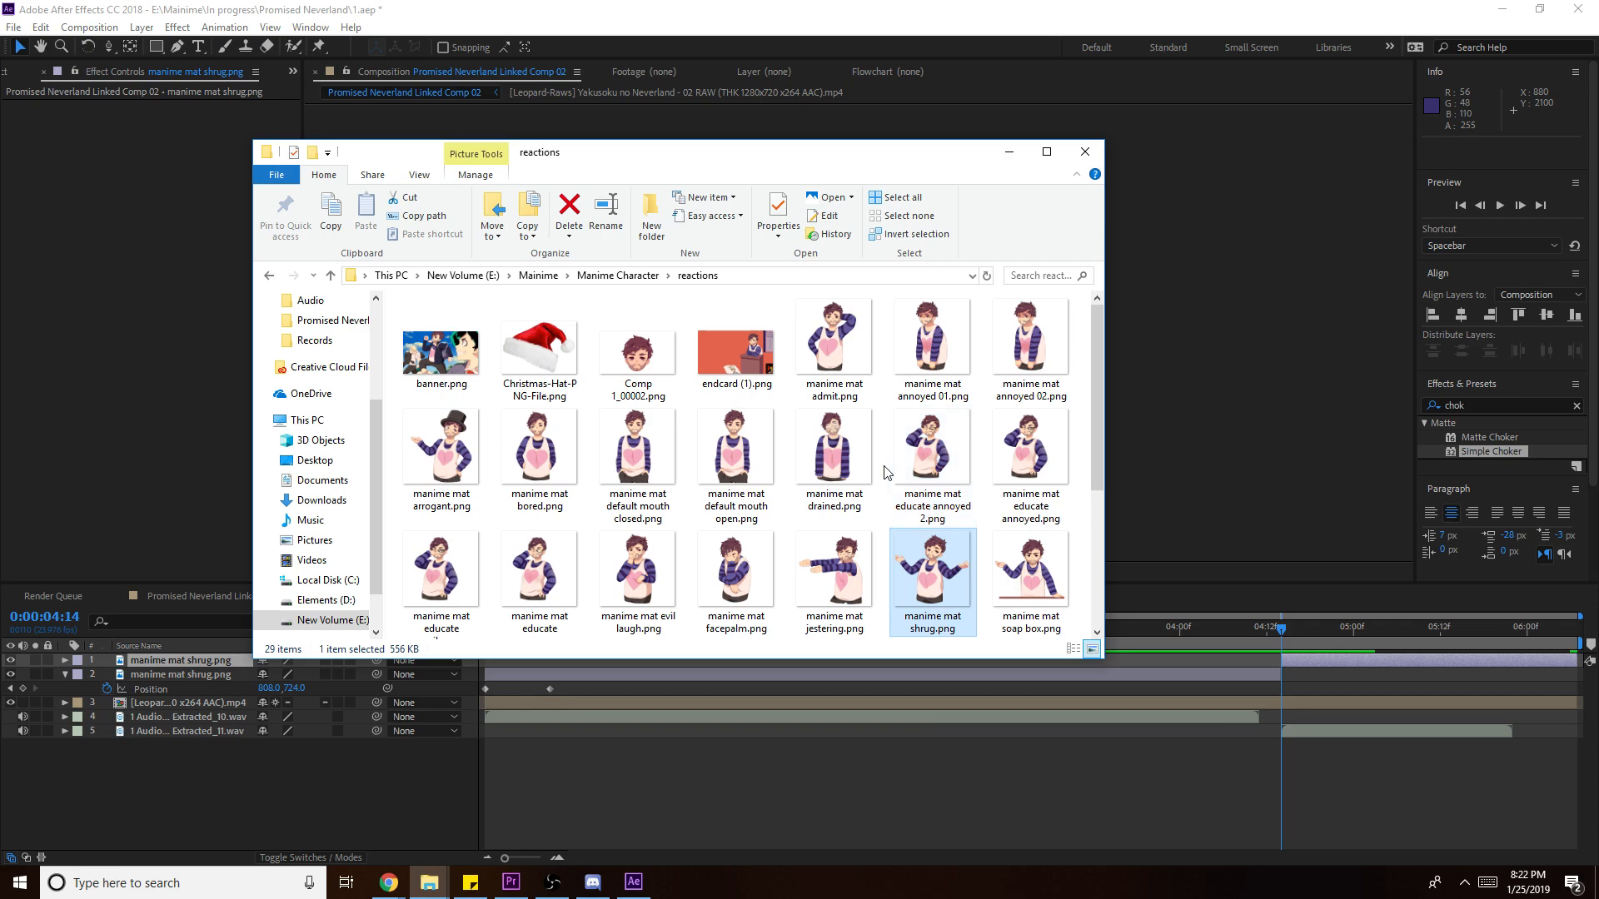
left_click(1031, 495)
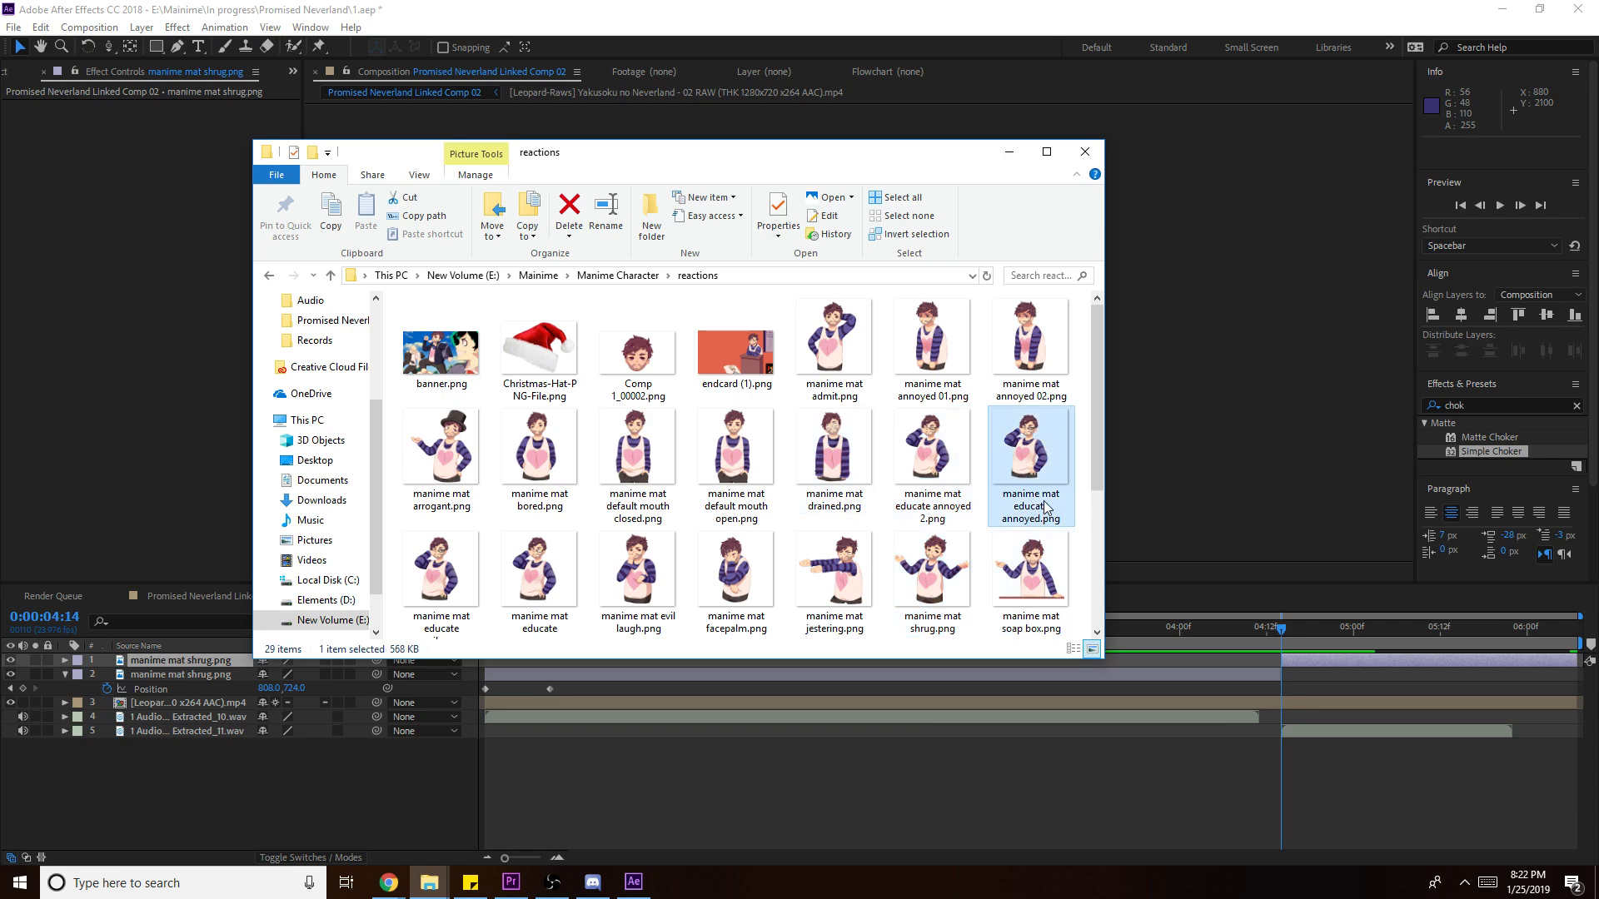
scroll(1024, 582, "down", 1)
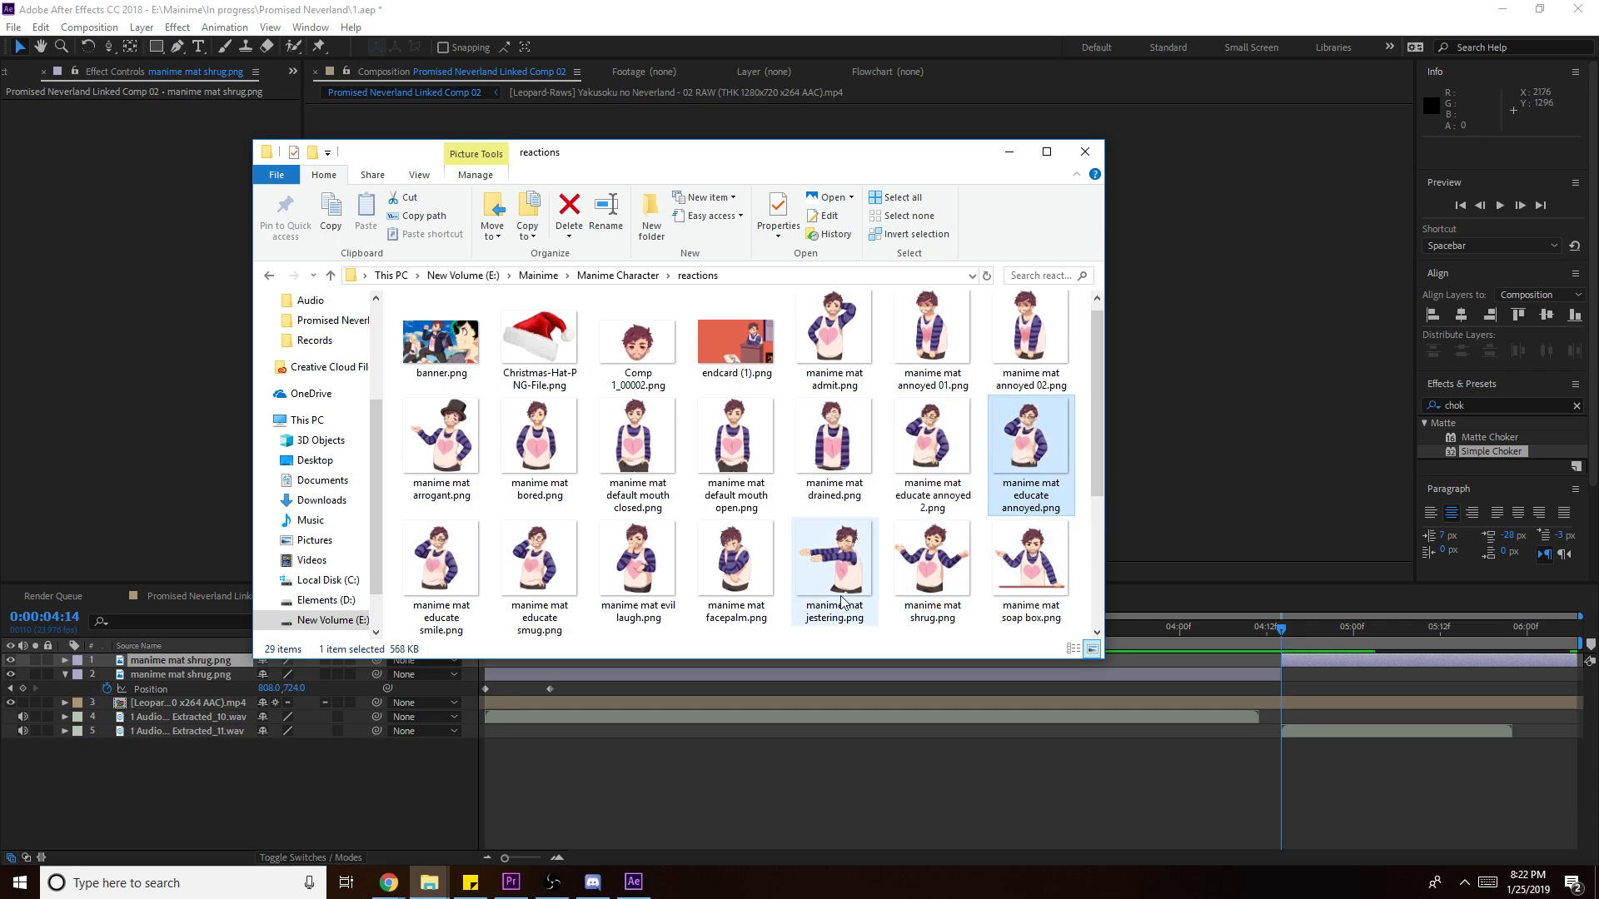
left_click_drag(634, 583, 1297, 679)
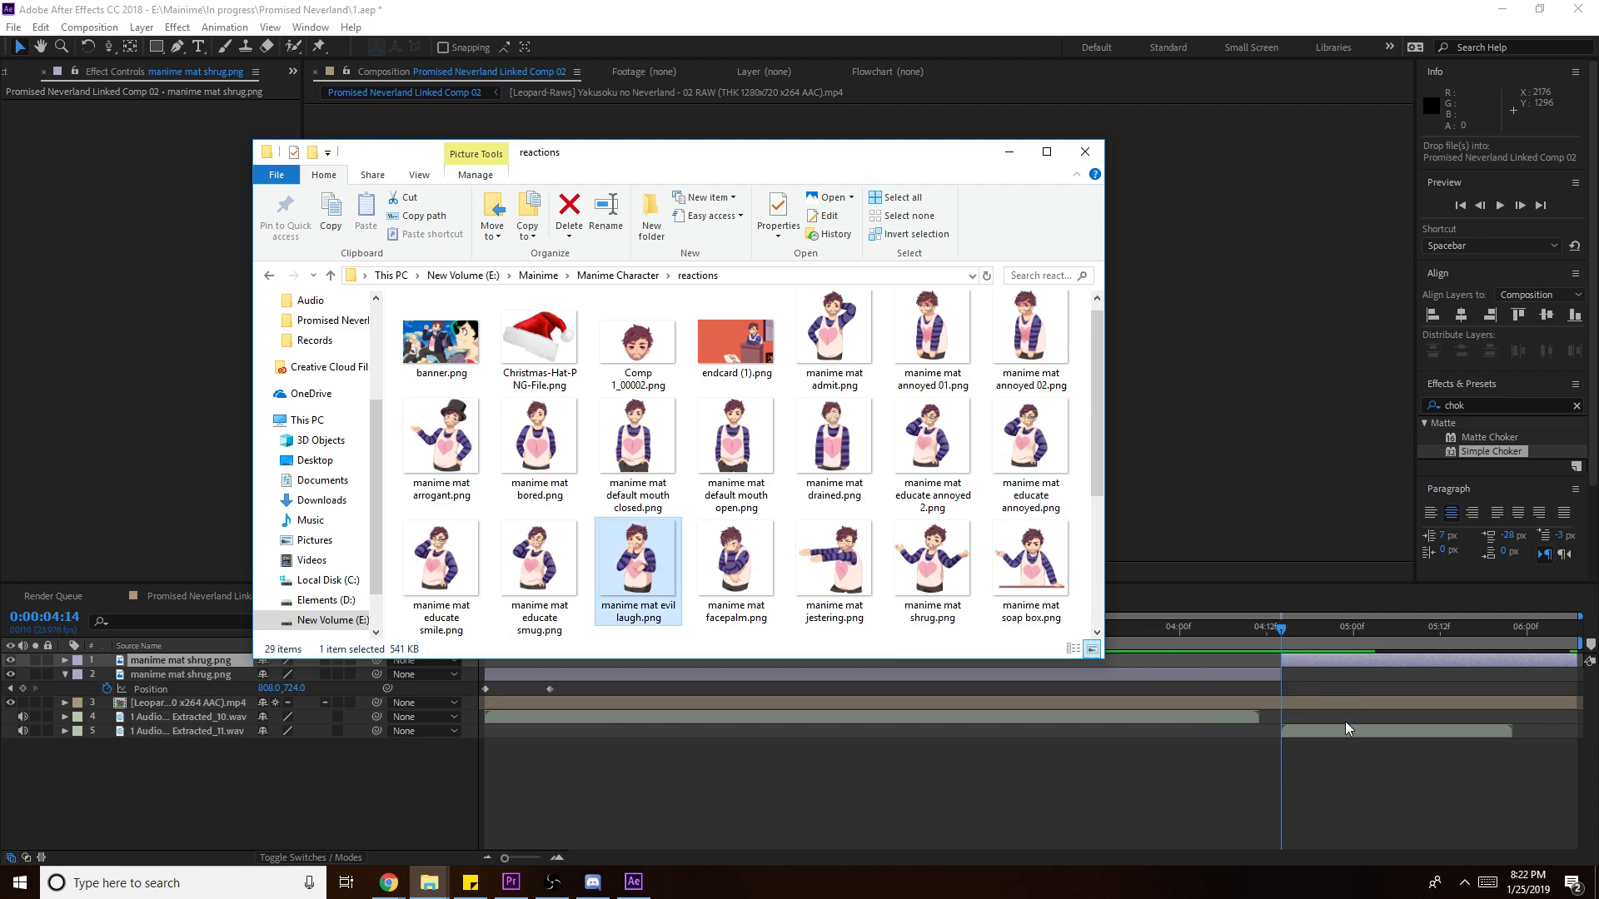
left_click(1265, 736)
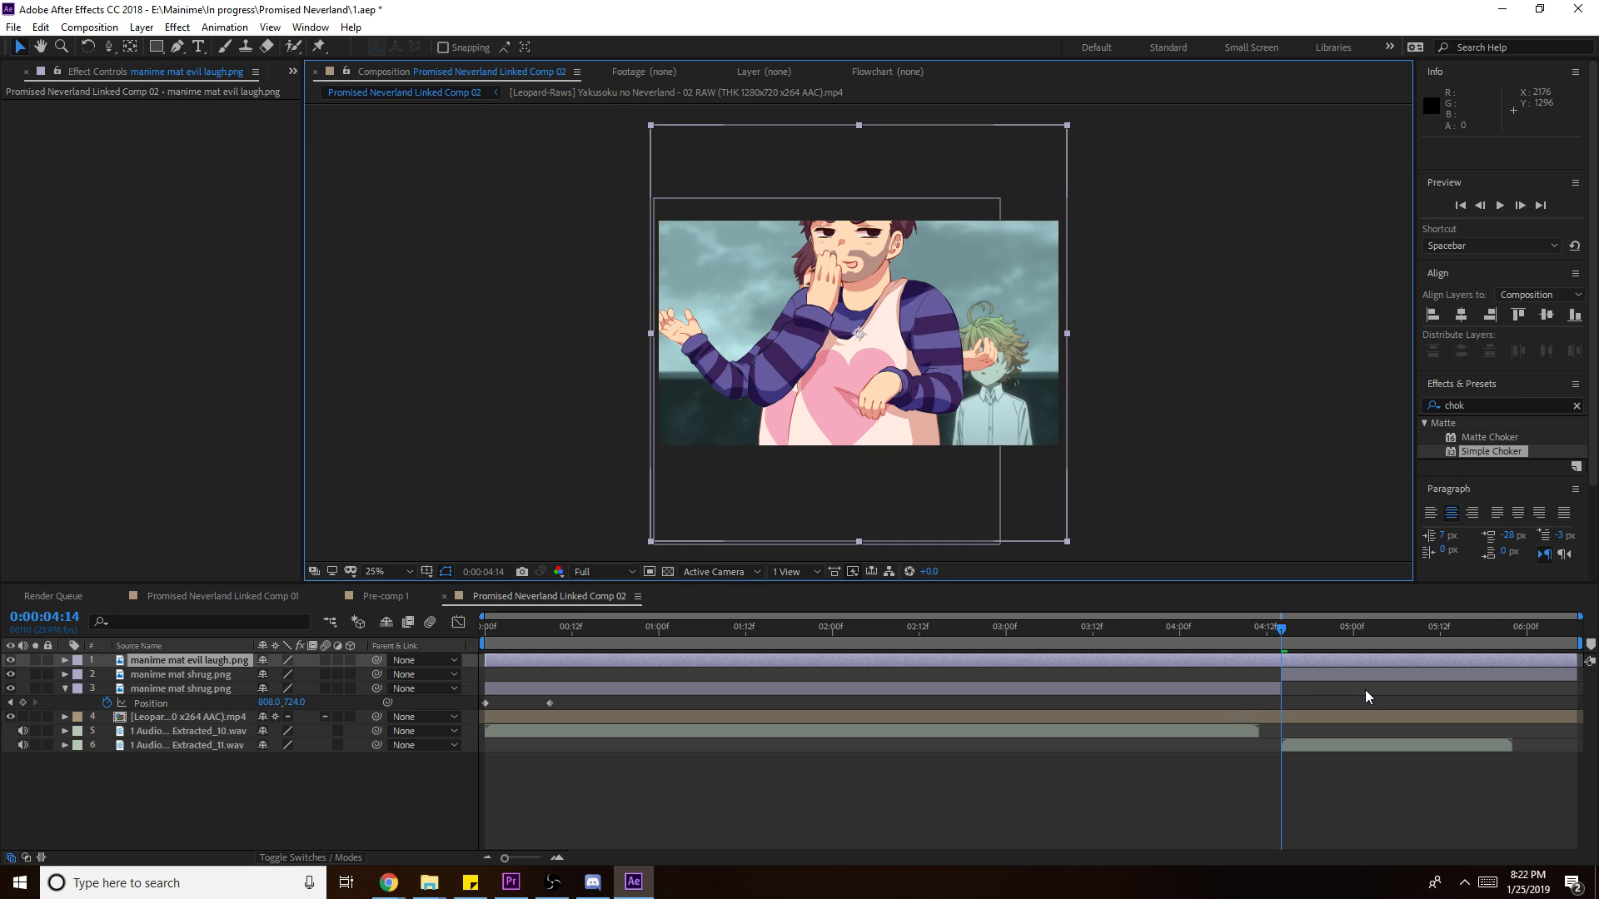
- Delete the duplicate shrug and evil laugh layers in Comp 02 and save the project
left_click(1235, 663)
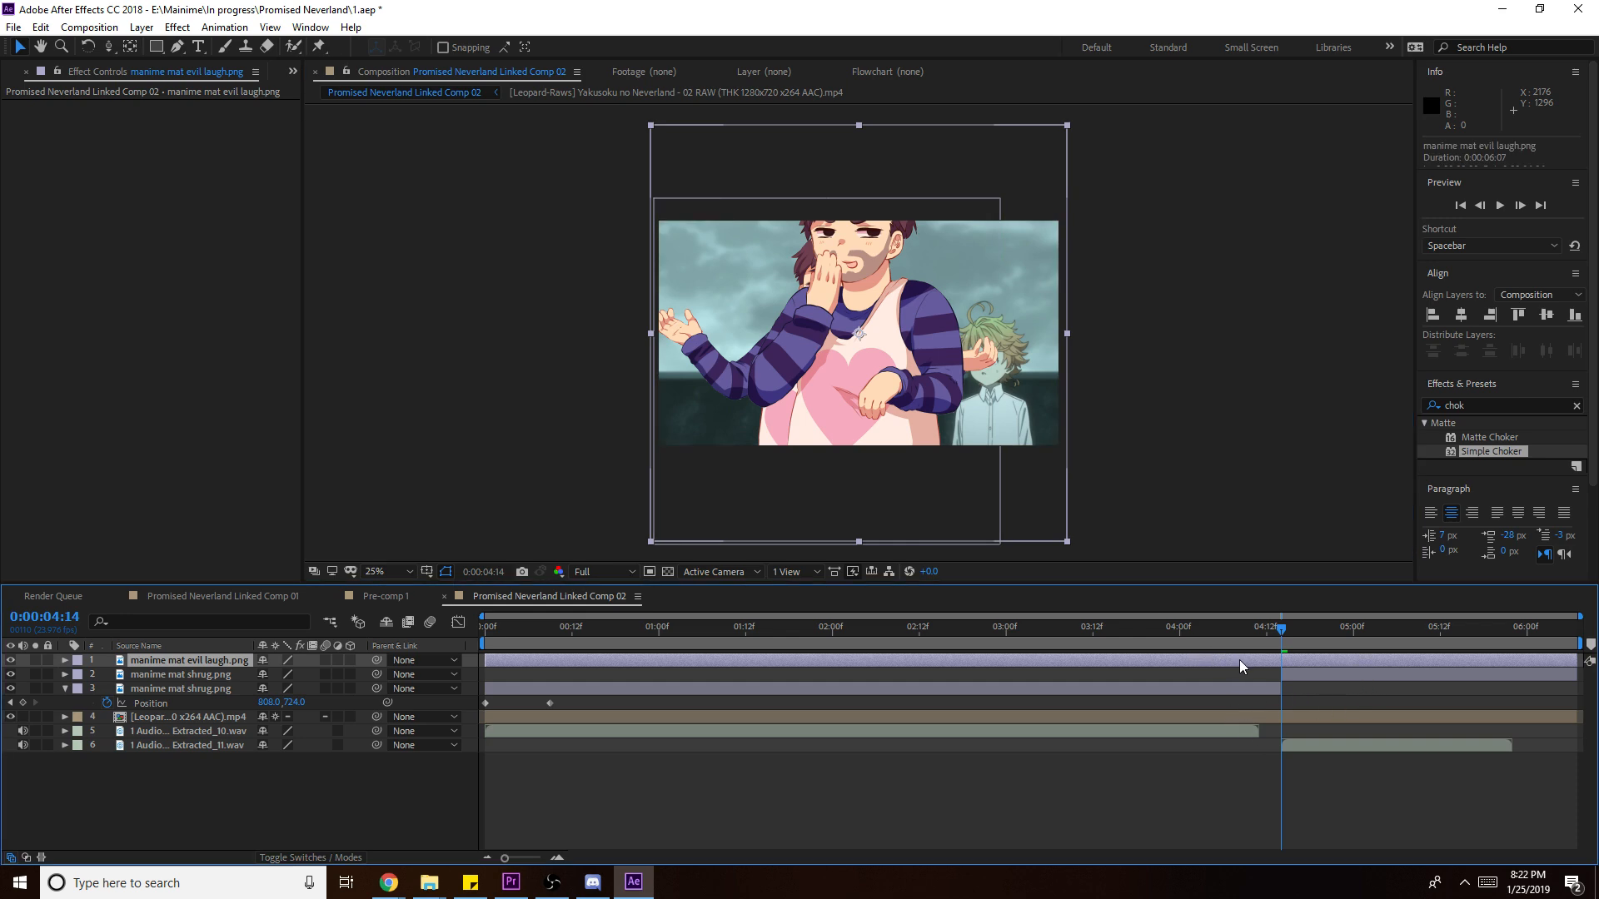
left_click(1332, 675)
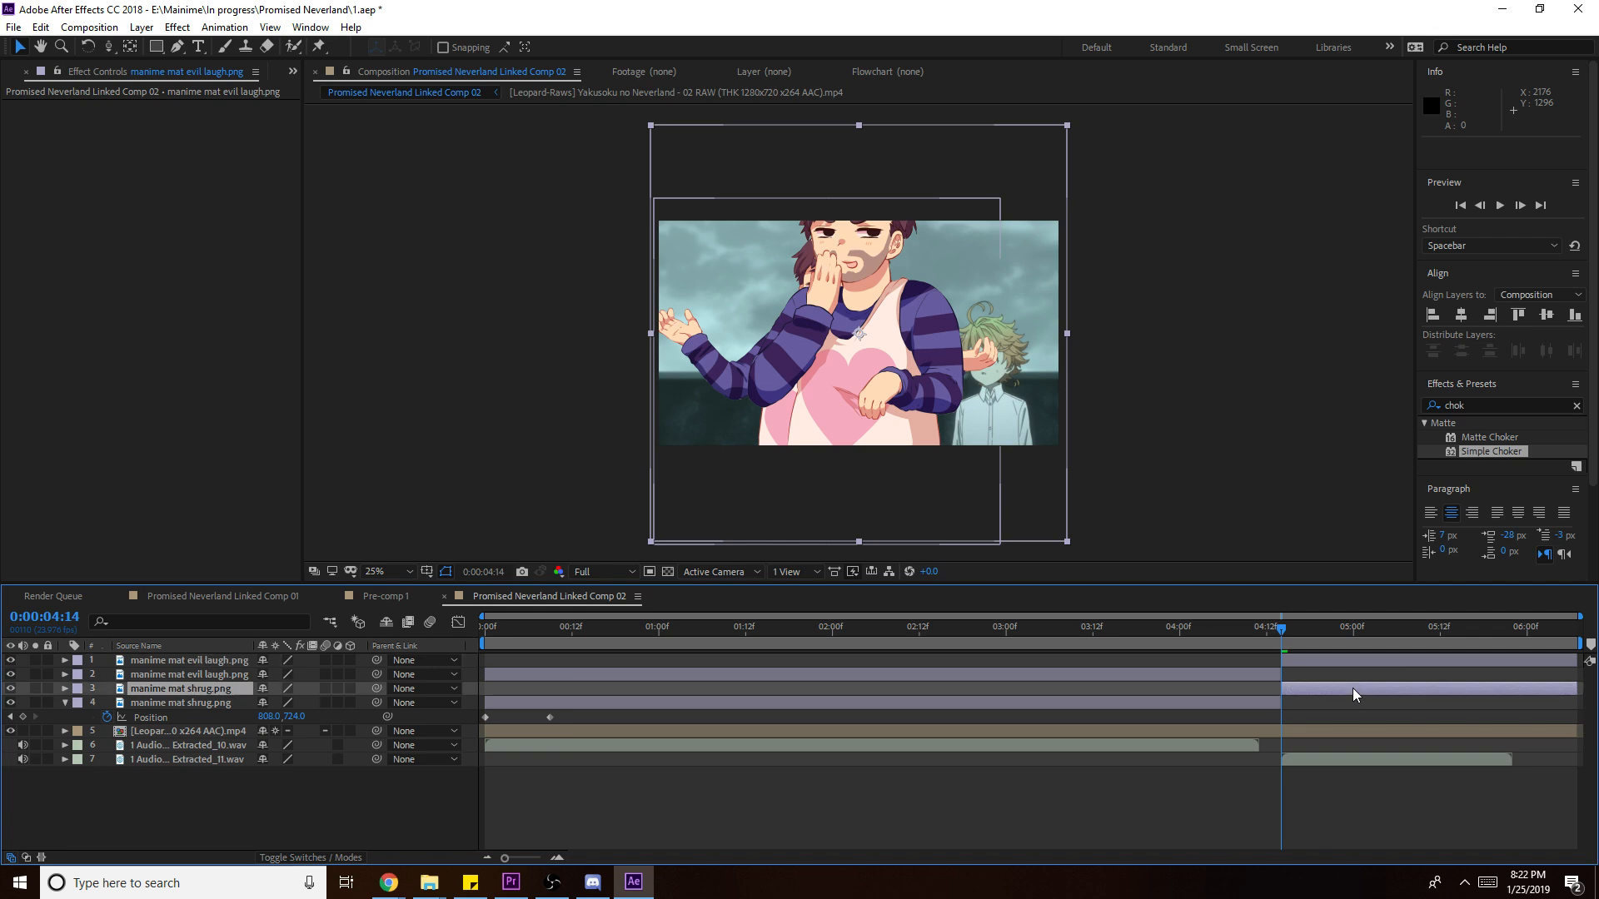
key("Delete")
left_click(1261, 678)
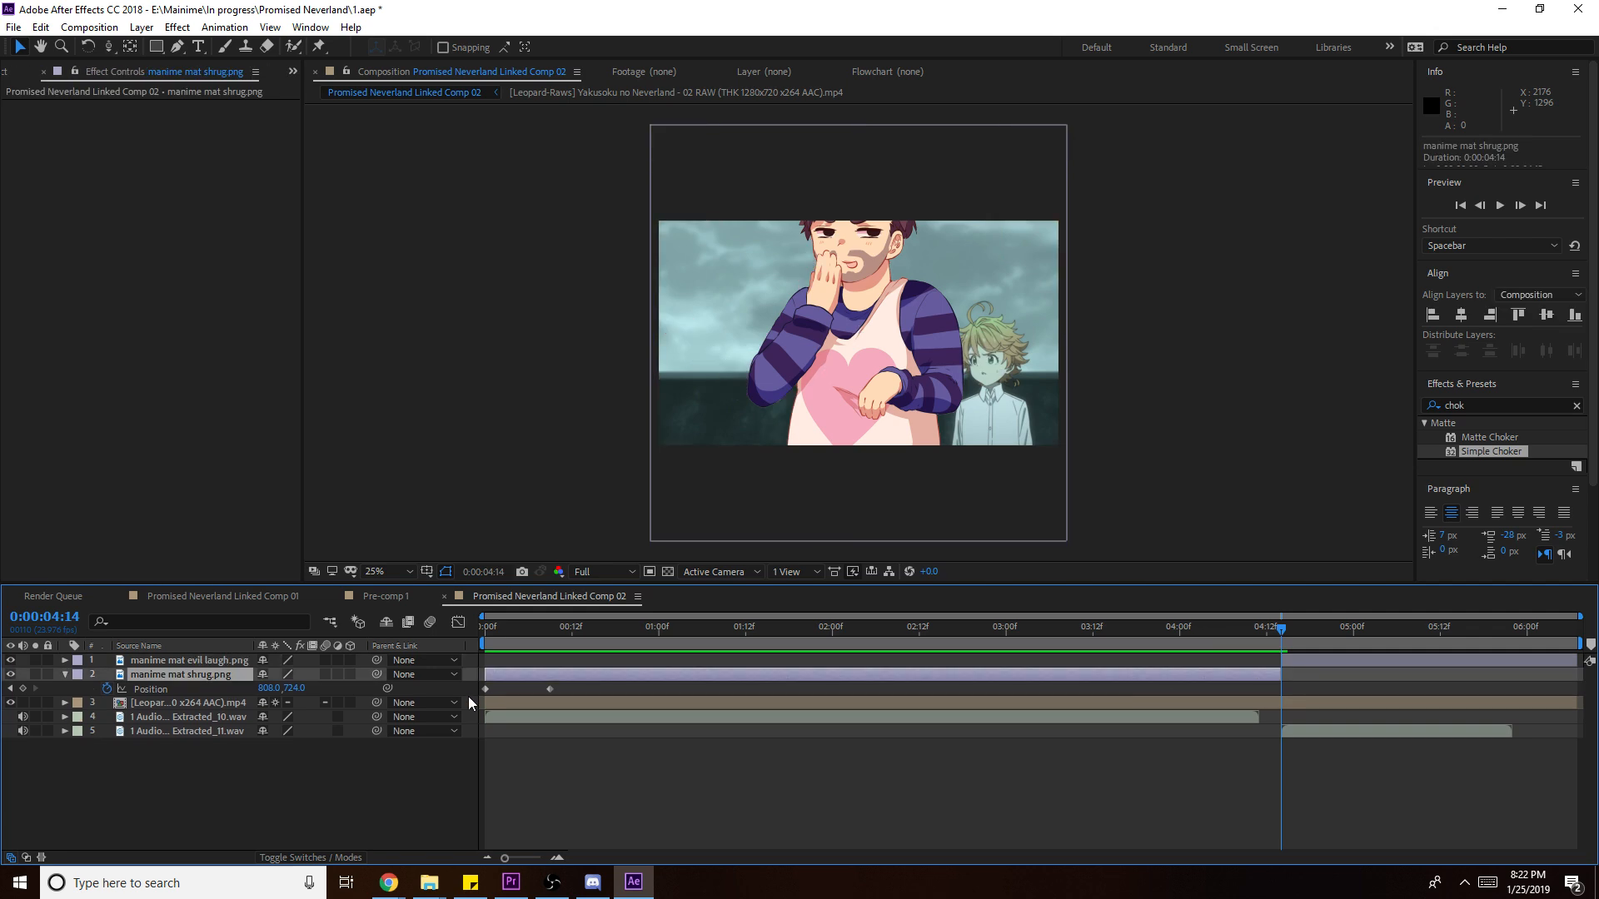
left_click(151, 689)
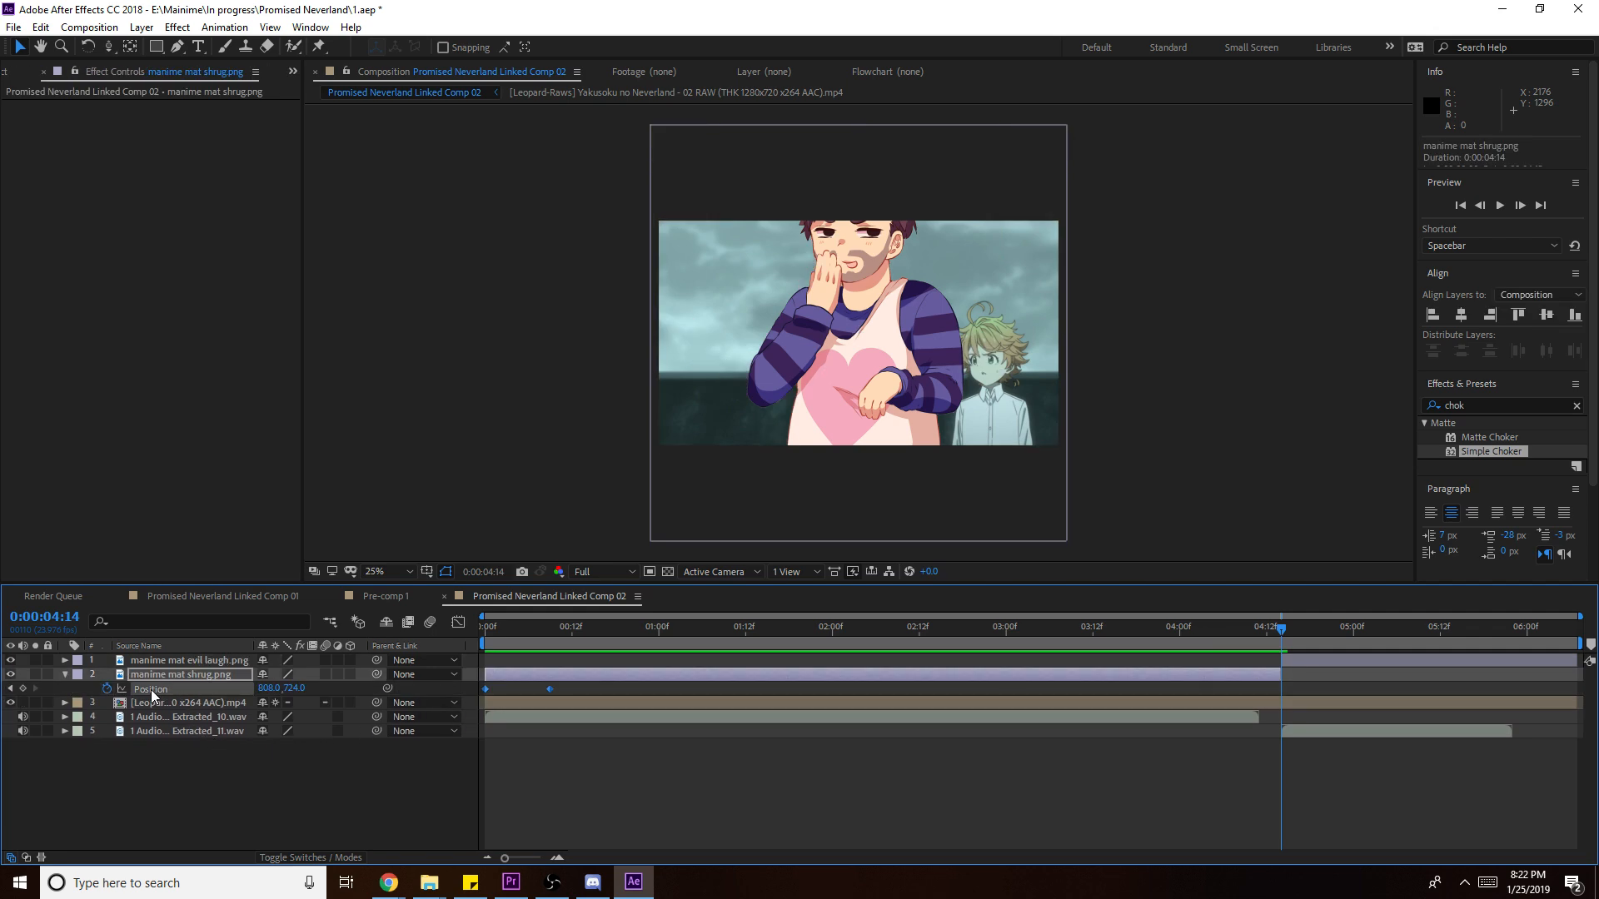
key("ctrl+s")
- Remove the evil laugh layer's Position keyframes, leaving it fixed at 808,724
left_click(152, 690)
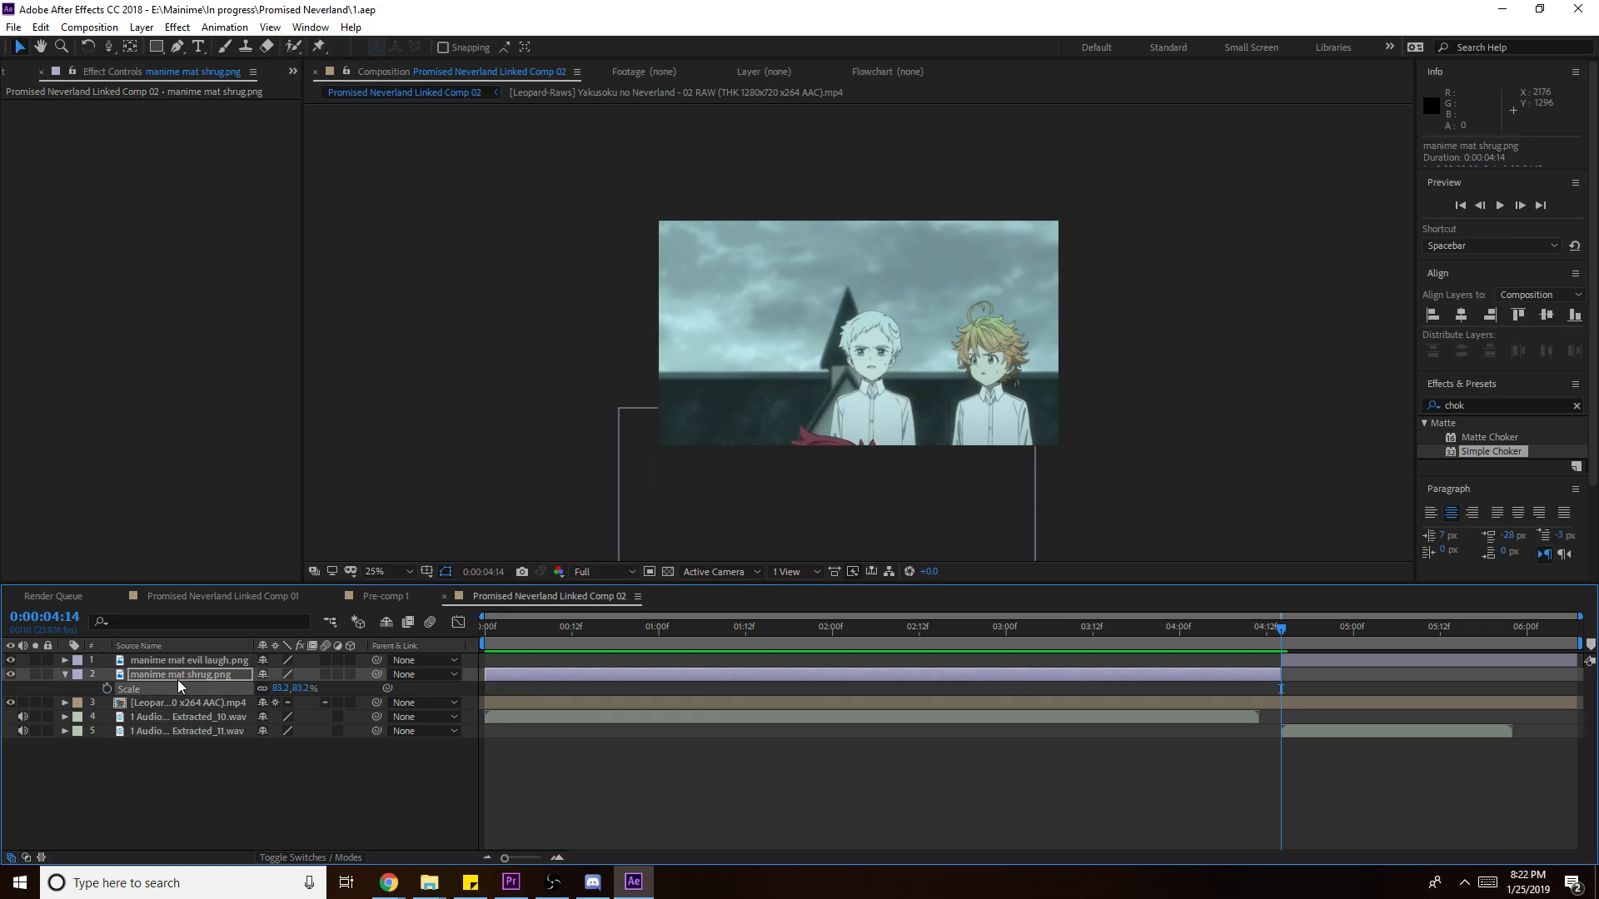
left_click(201, 658)
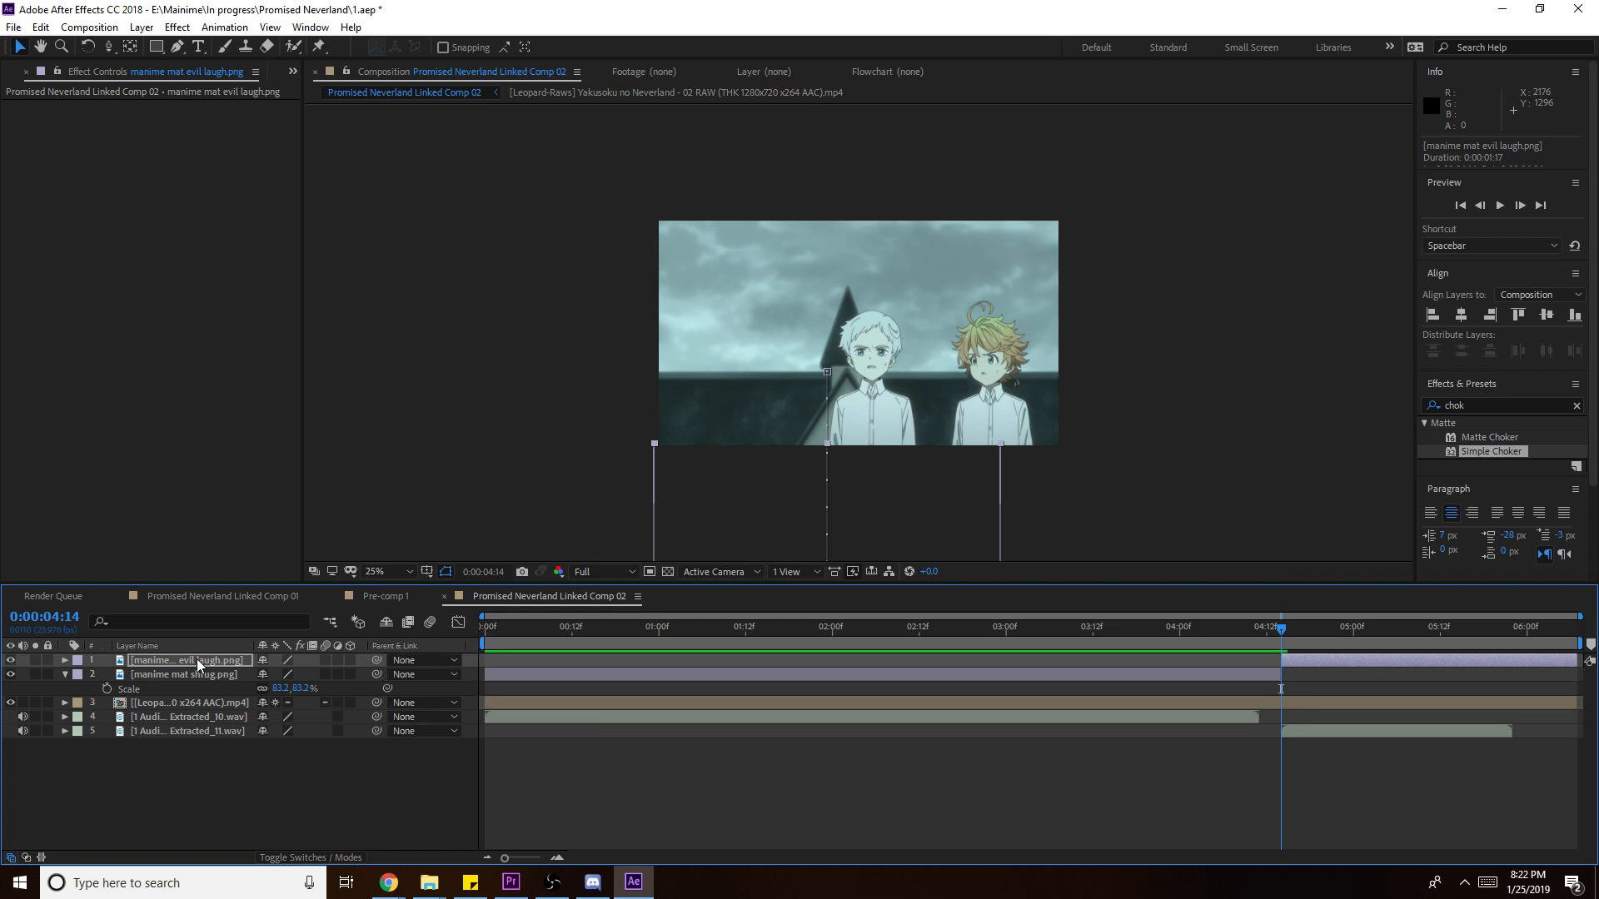
key("p")
left_click(1386, 635)
left_click(107, 675)
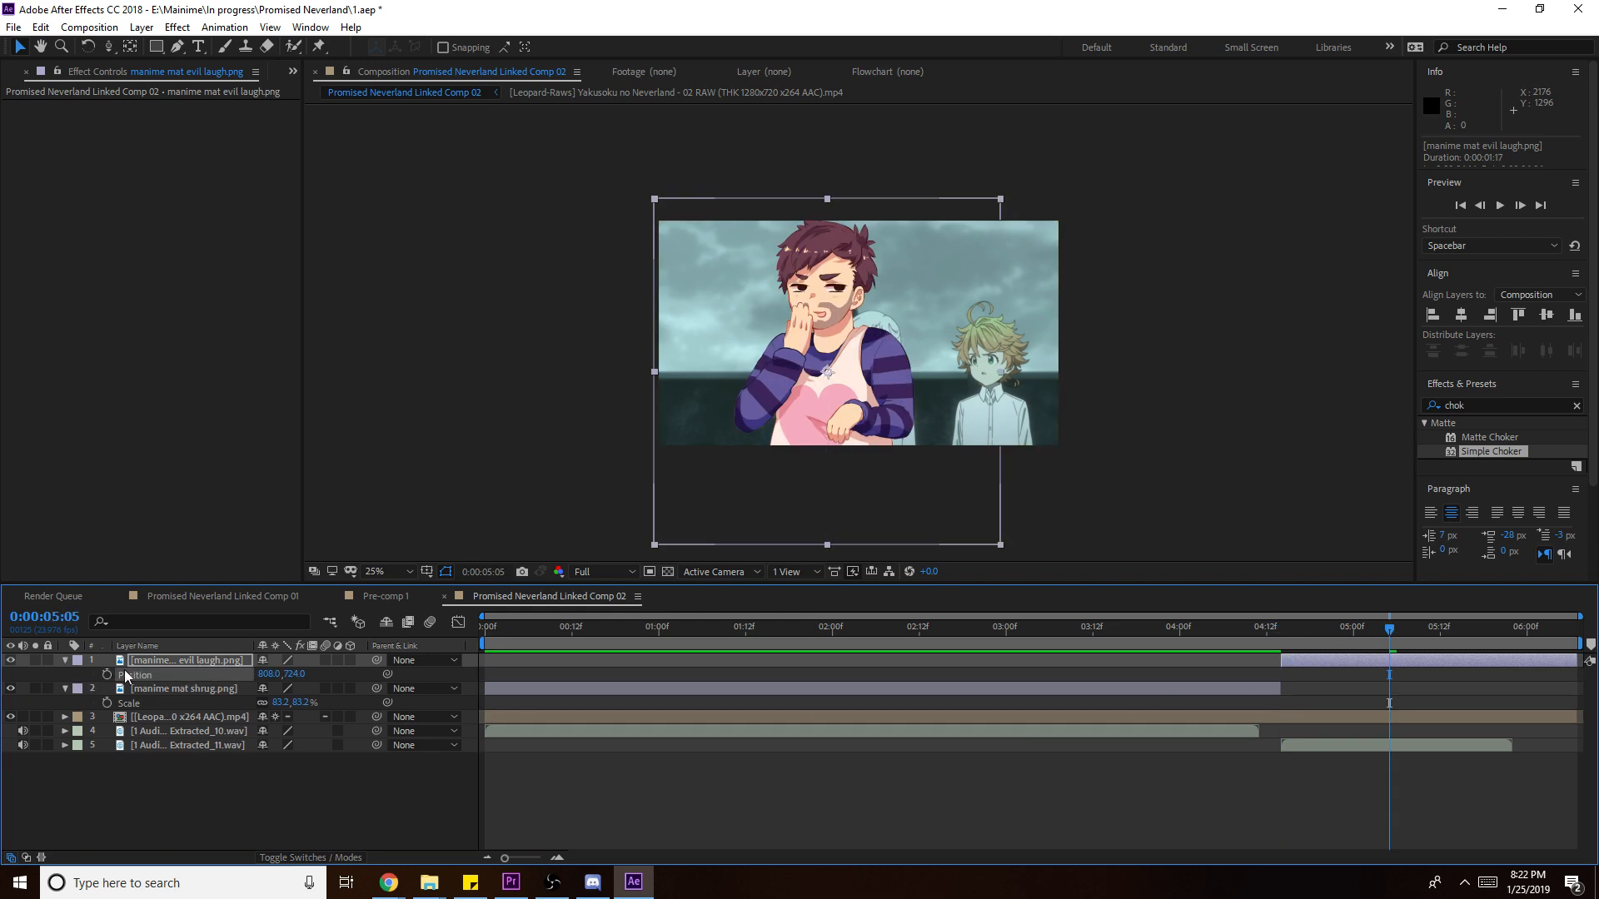
- Preview the reaction change around 0:00:04:14, where the evil laugh replaces the shrug
left_click(1242, 635)
key("space")
left_click_drag(1241, 639, 1274, 646)
left_click(1281, 642)
left_click(1271, 690)
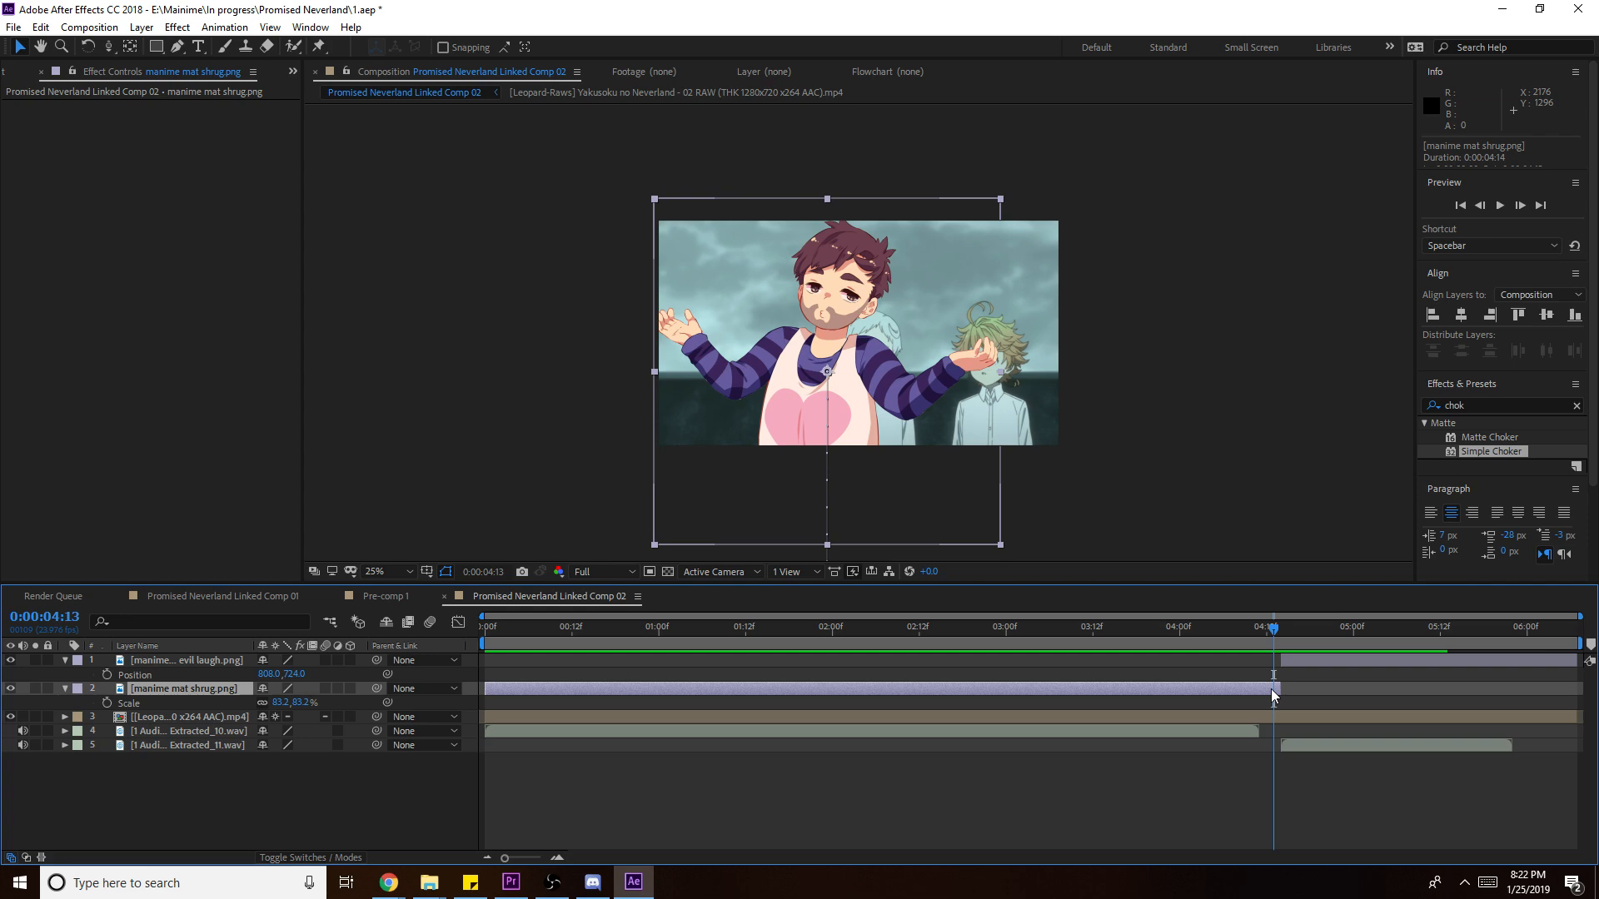
- Keyframe the shrug layer's Scale from 83.2% at 4:12 to 84.2% at 4:13, then save
key("s")
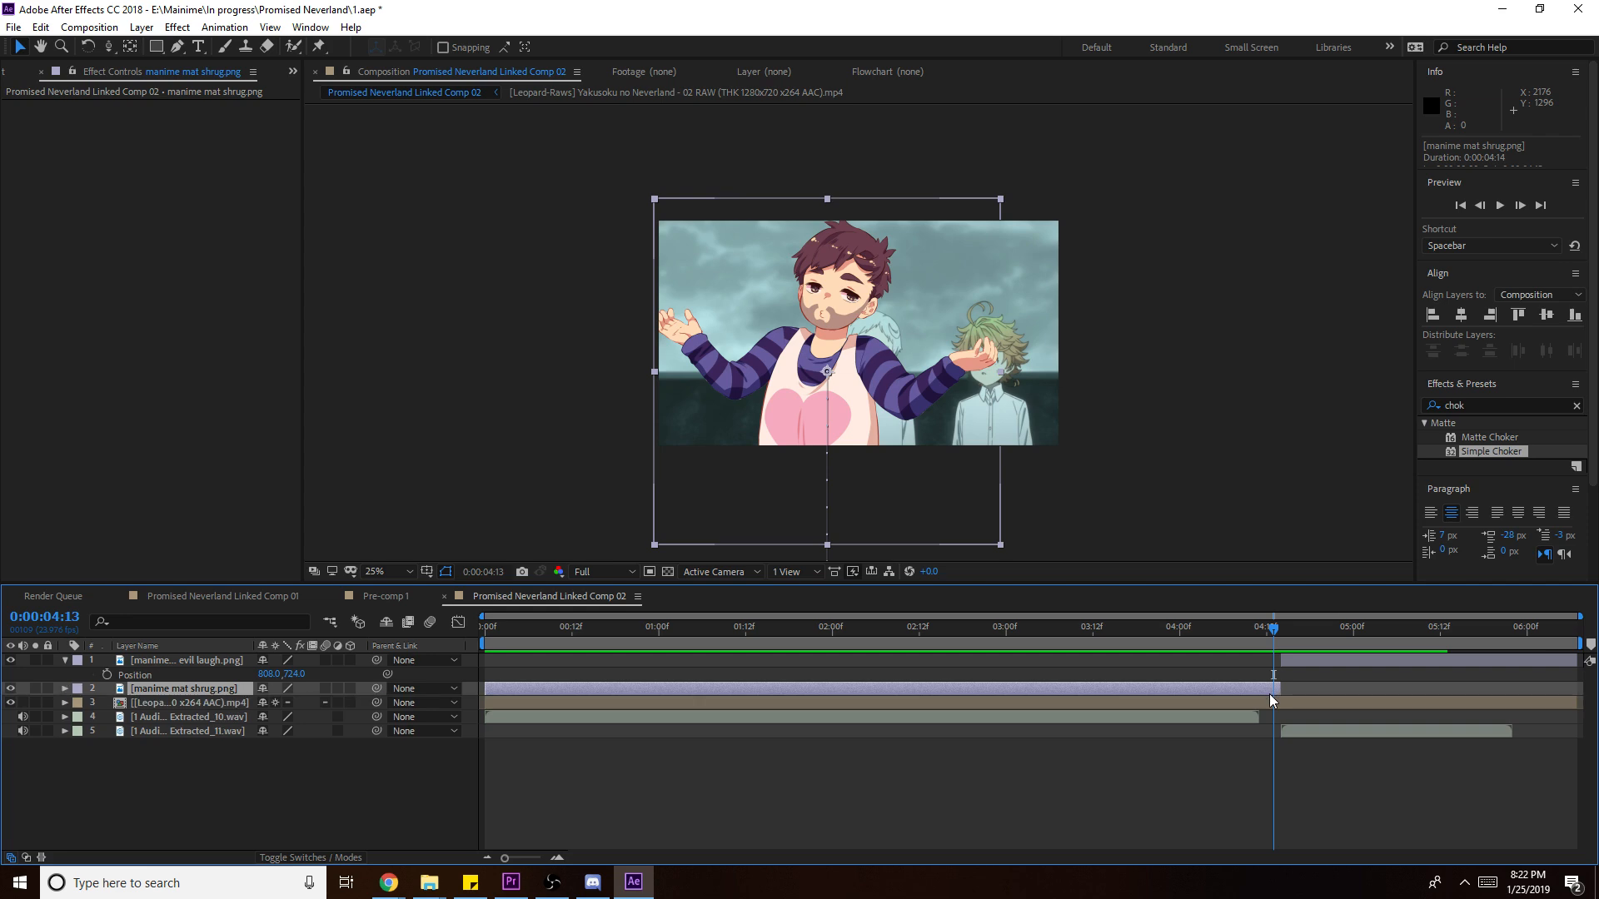
key("s")
left_click(1479, 205)
left_click(106, 703)
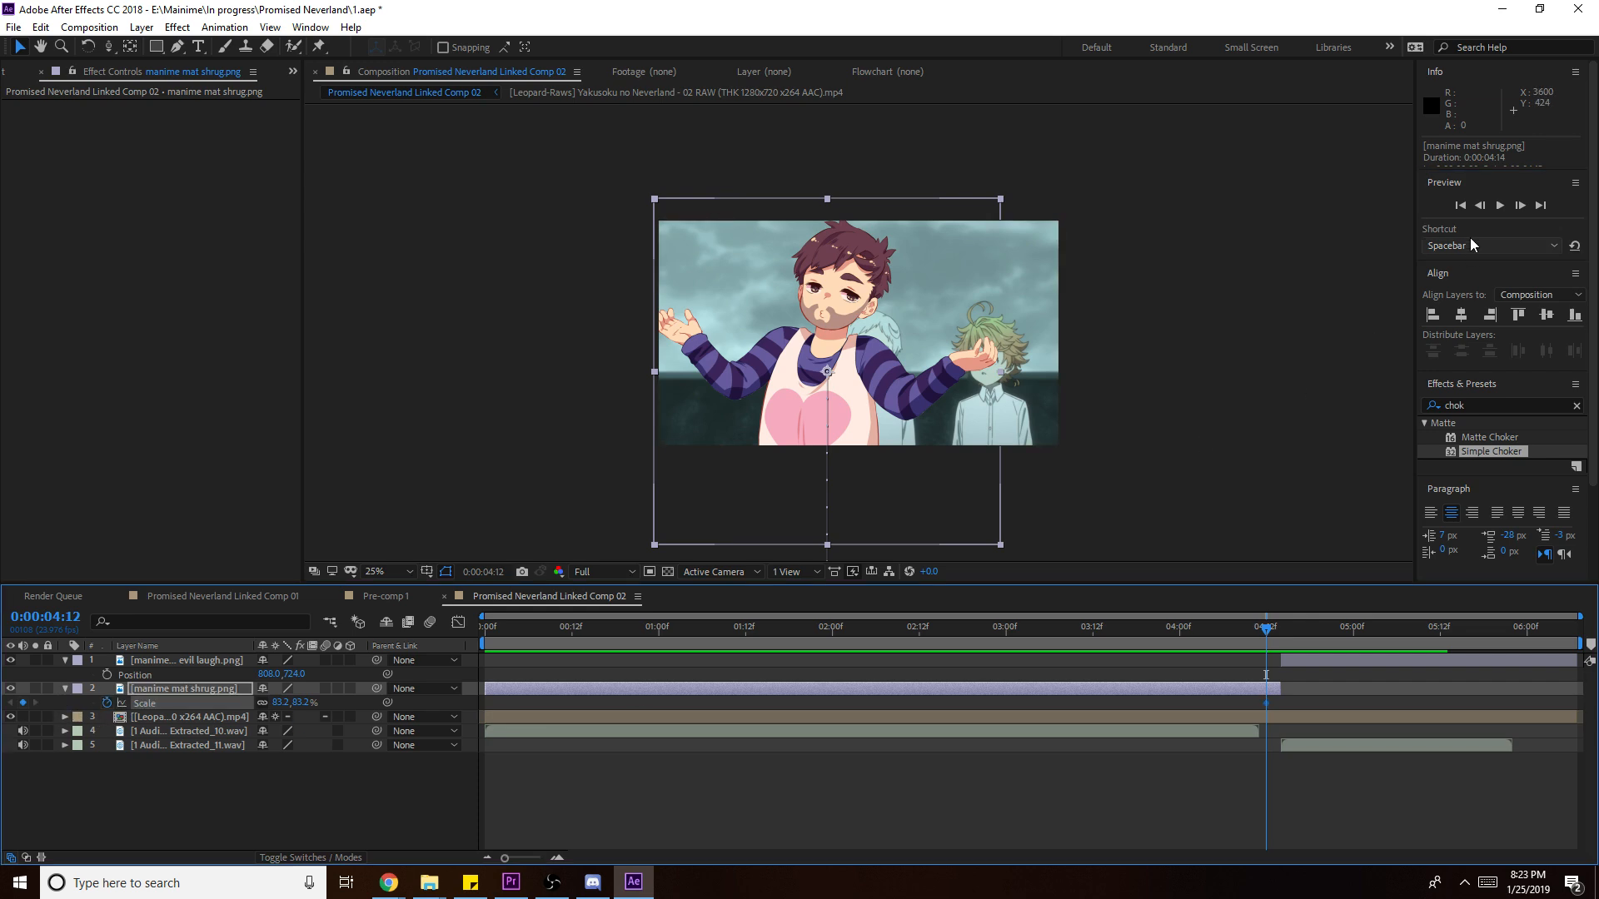
left_click(1520, 204)
left_click(282, 702)
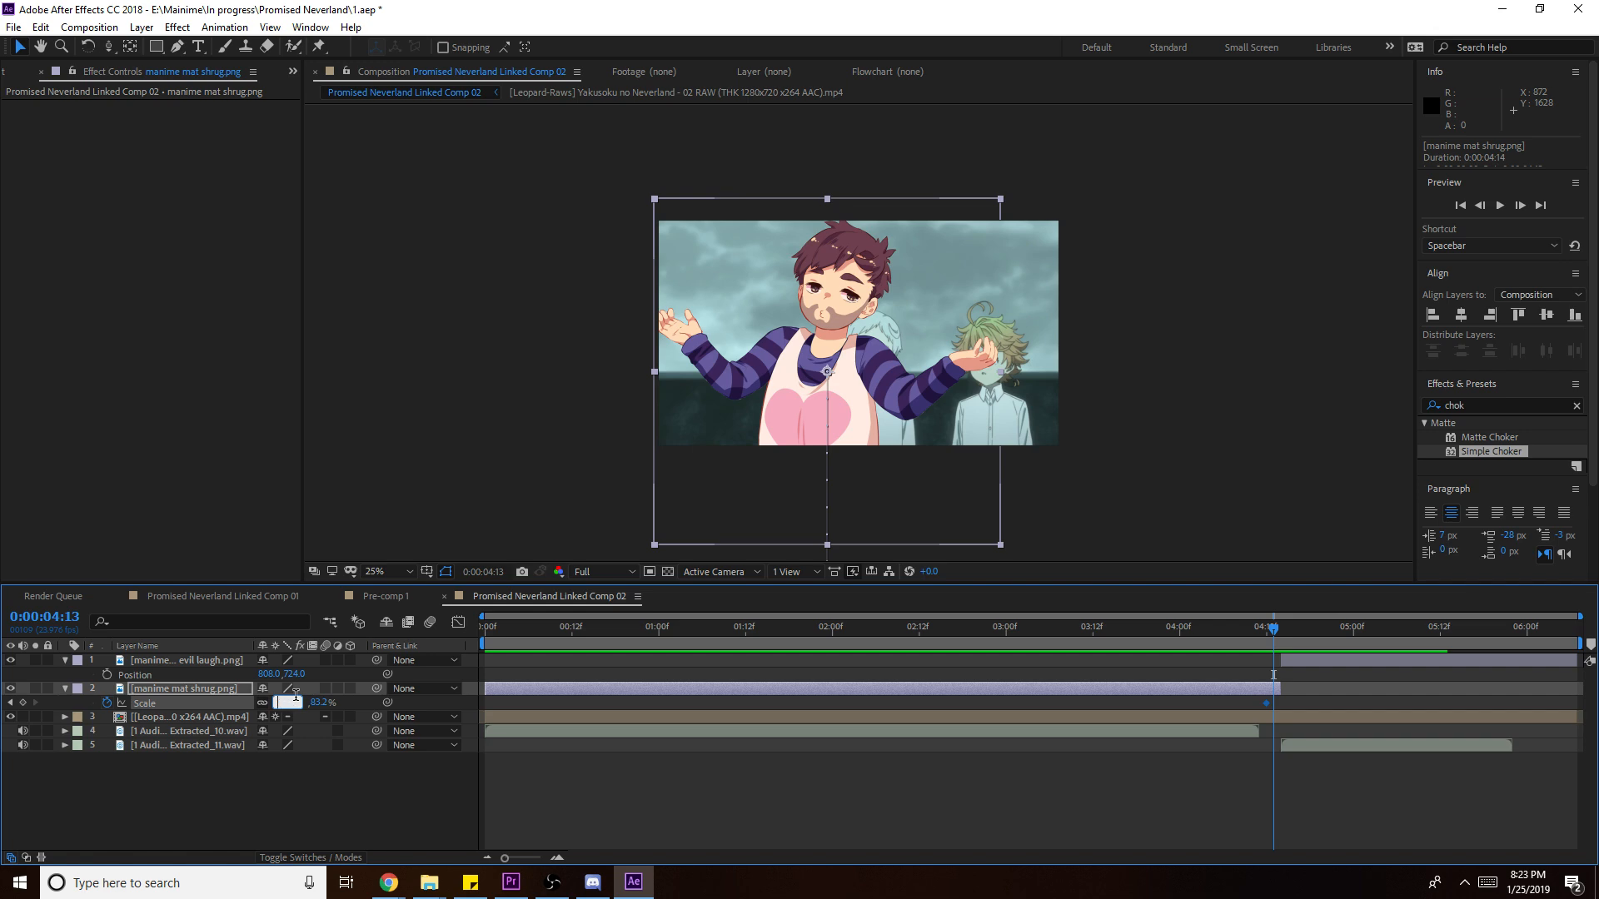
type("84.2")
key("Return")
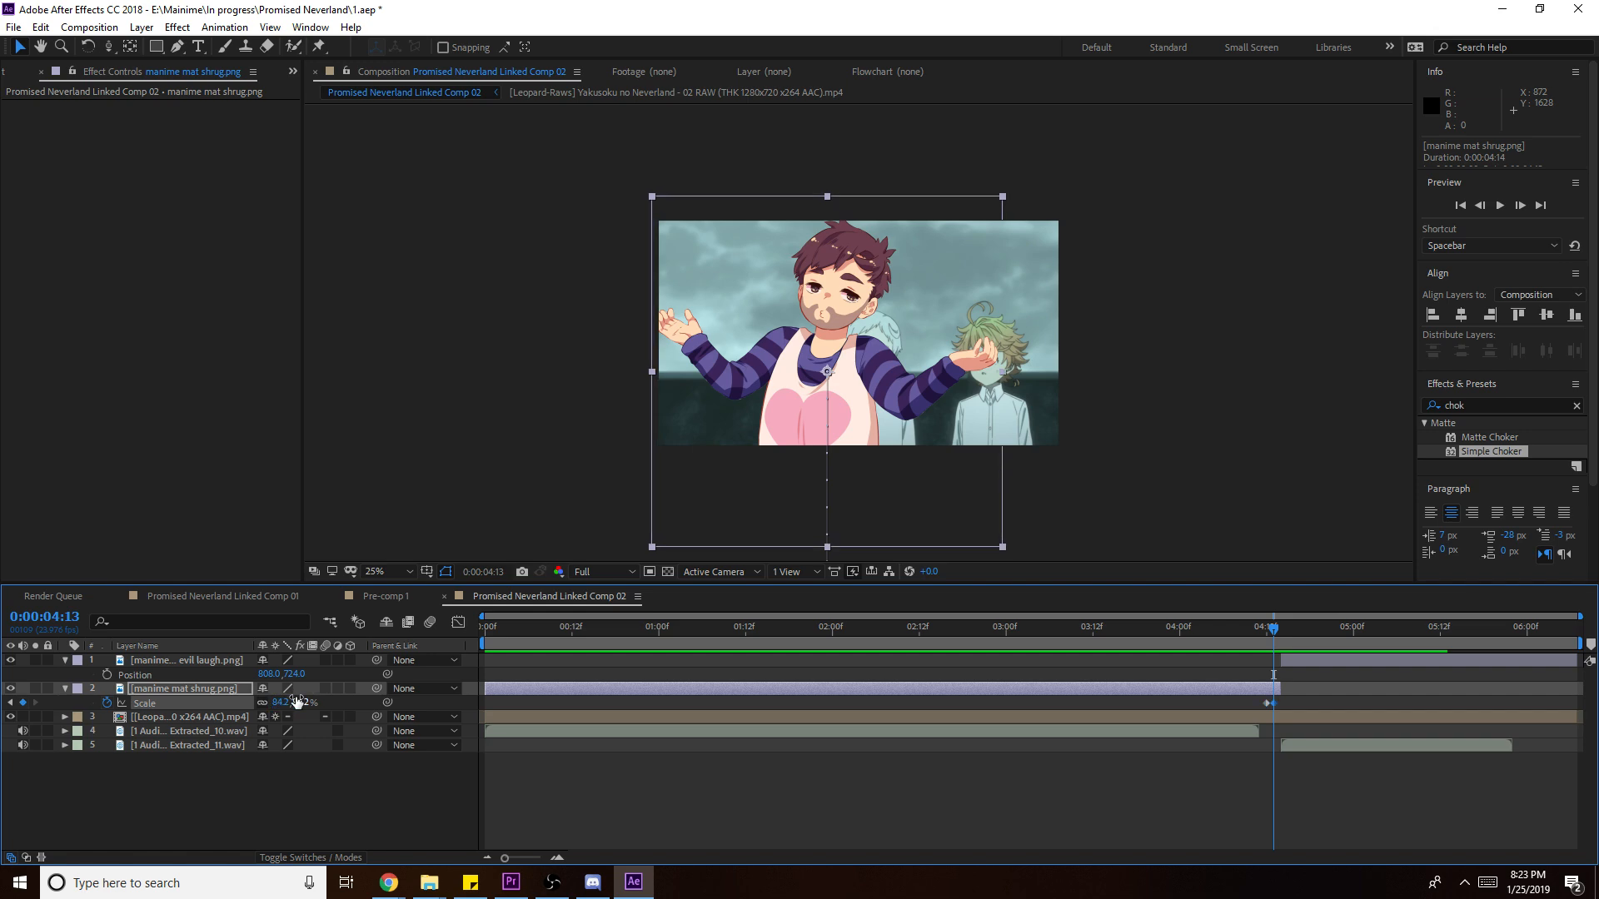
key("ctrl+s")
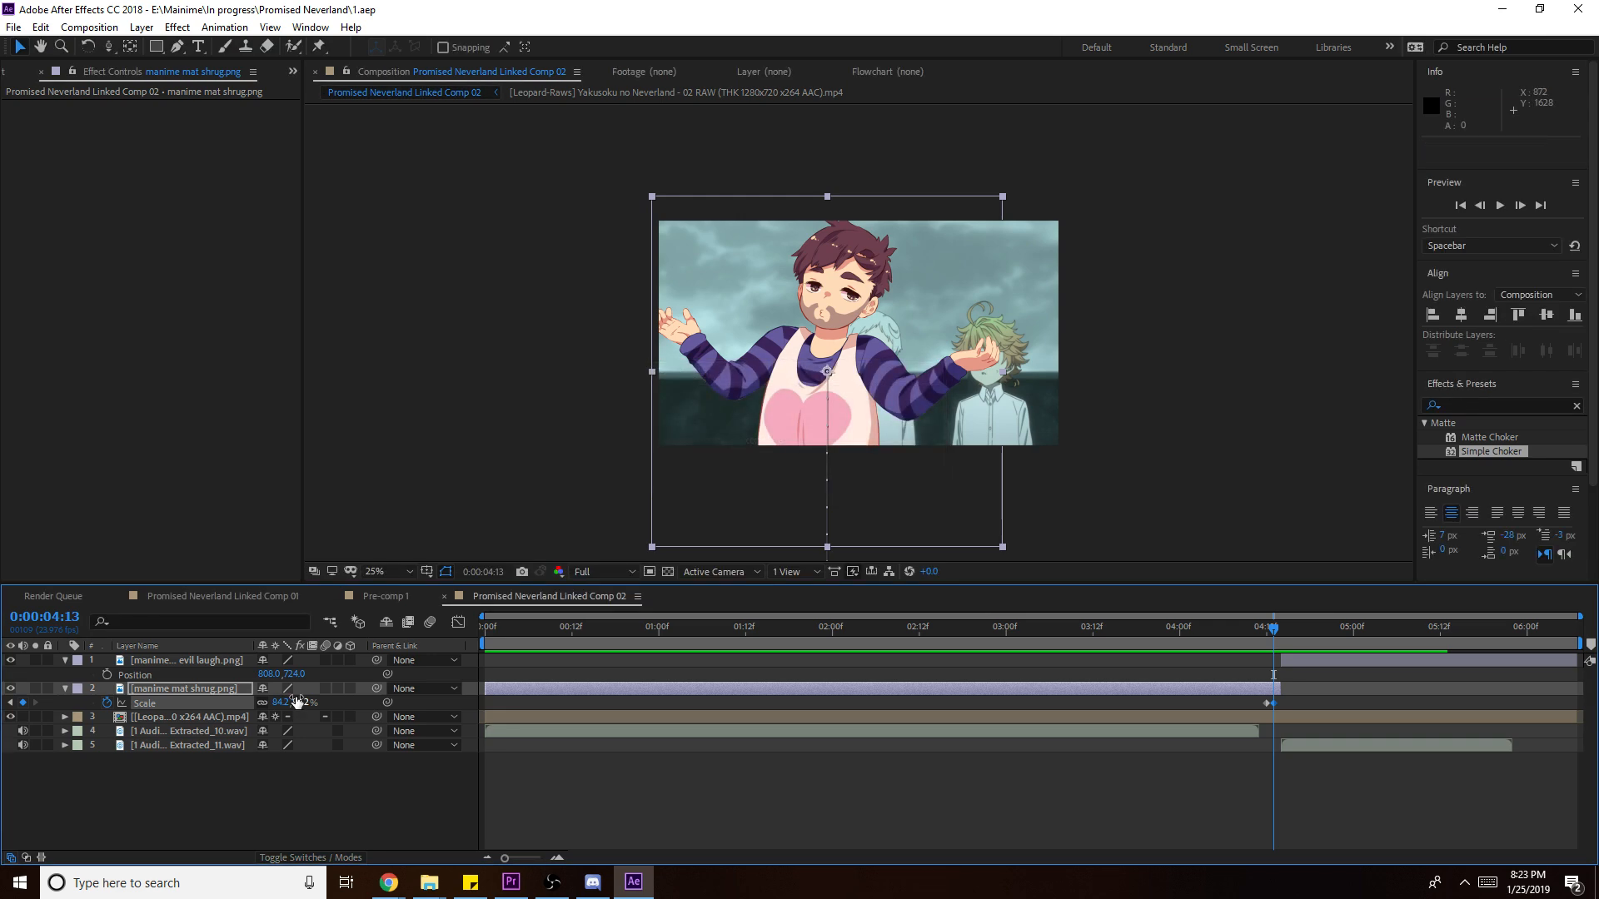
- Play back the reaction change, collapse the layer properties, and return to Linked Comp 01
left_click(1251, 847)
left_click_drag(1270, 639, 1239, 656)
key("space")
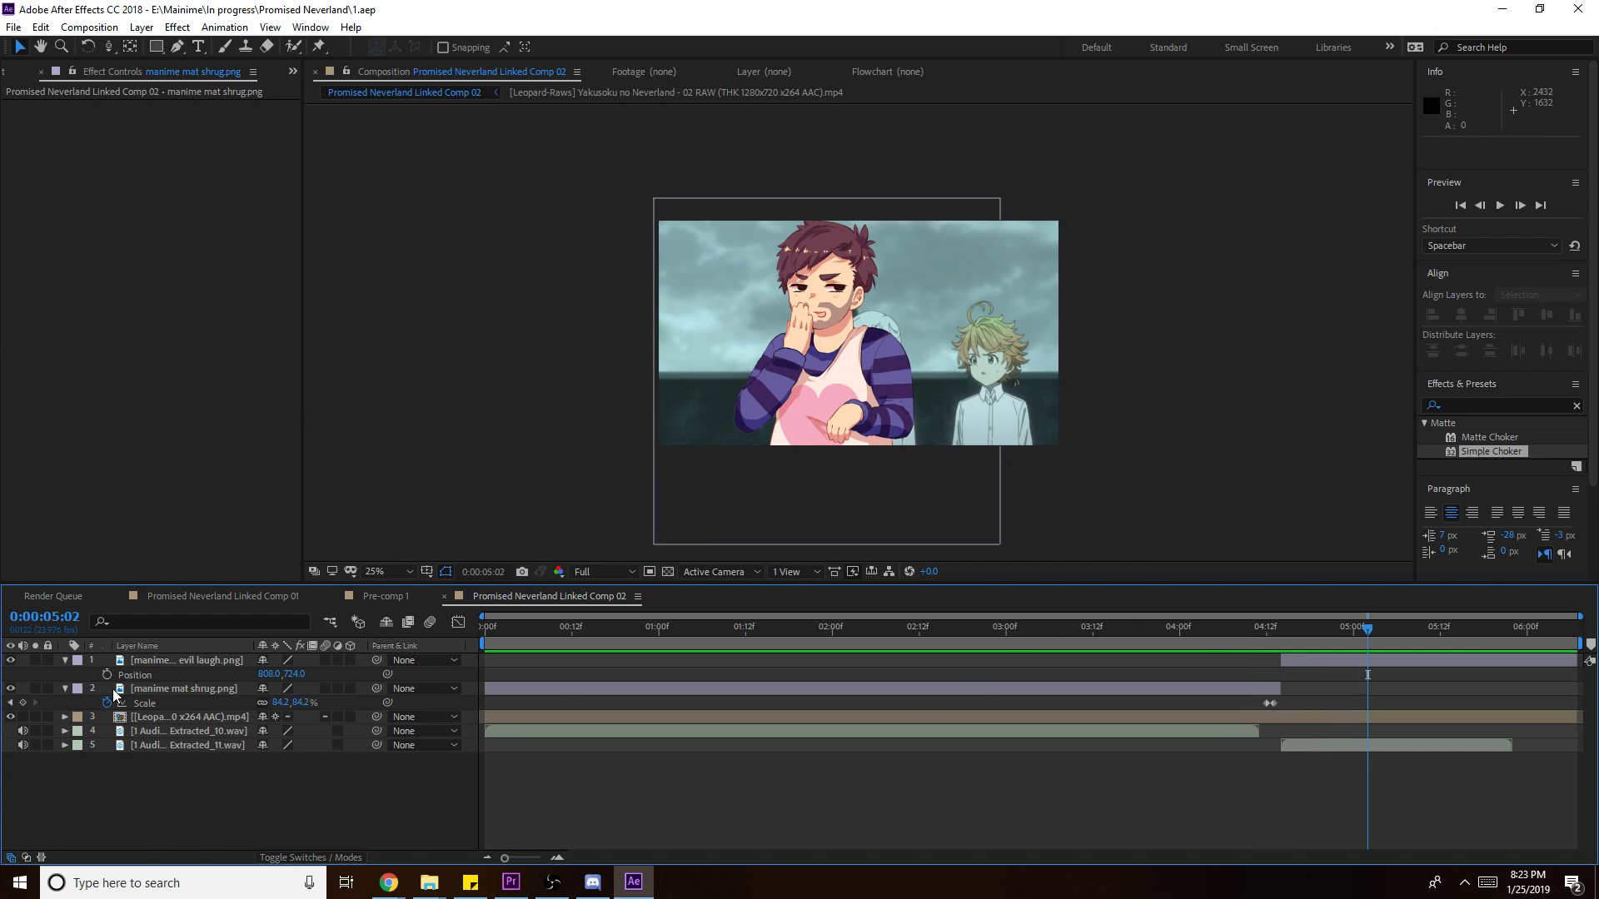
left_click(66, 690)
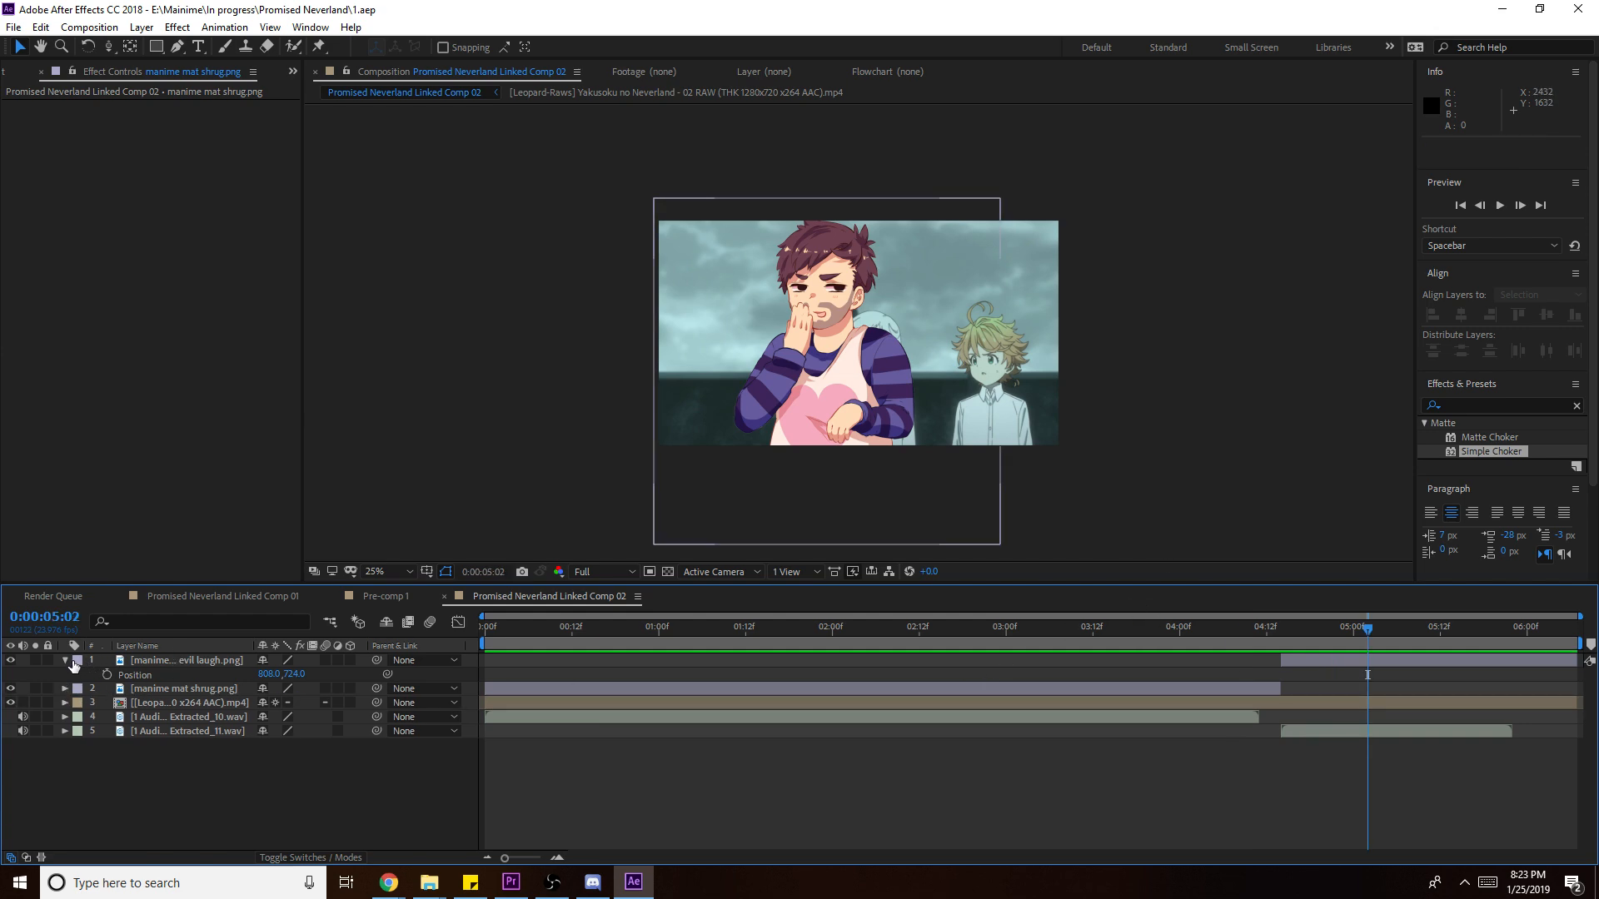
left_click(65, 662)
left_click(244, 597)
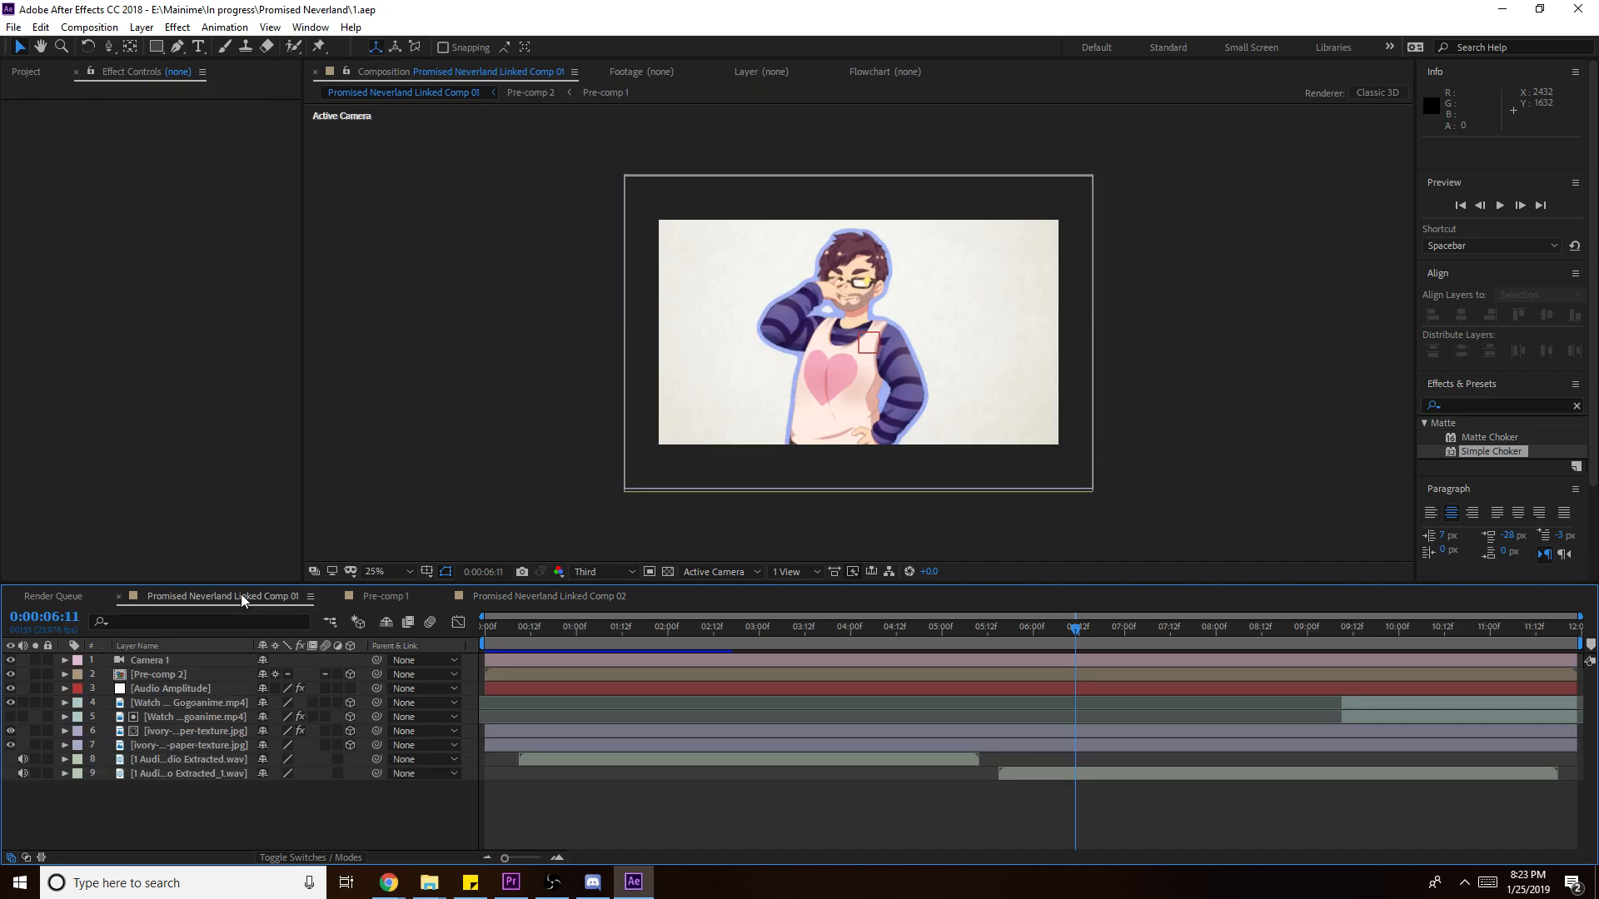
- Copy the ivory paper texture layer from Comp 01 into Comp 02, below the reaction layers
left_click(171, 732)
key("ctrl+c")
left_click(616, 599)
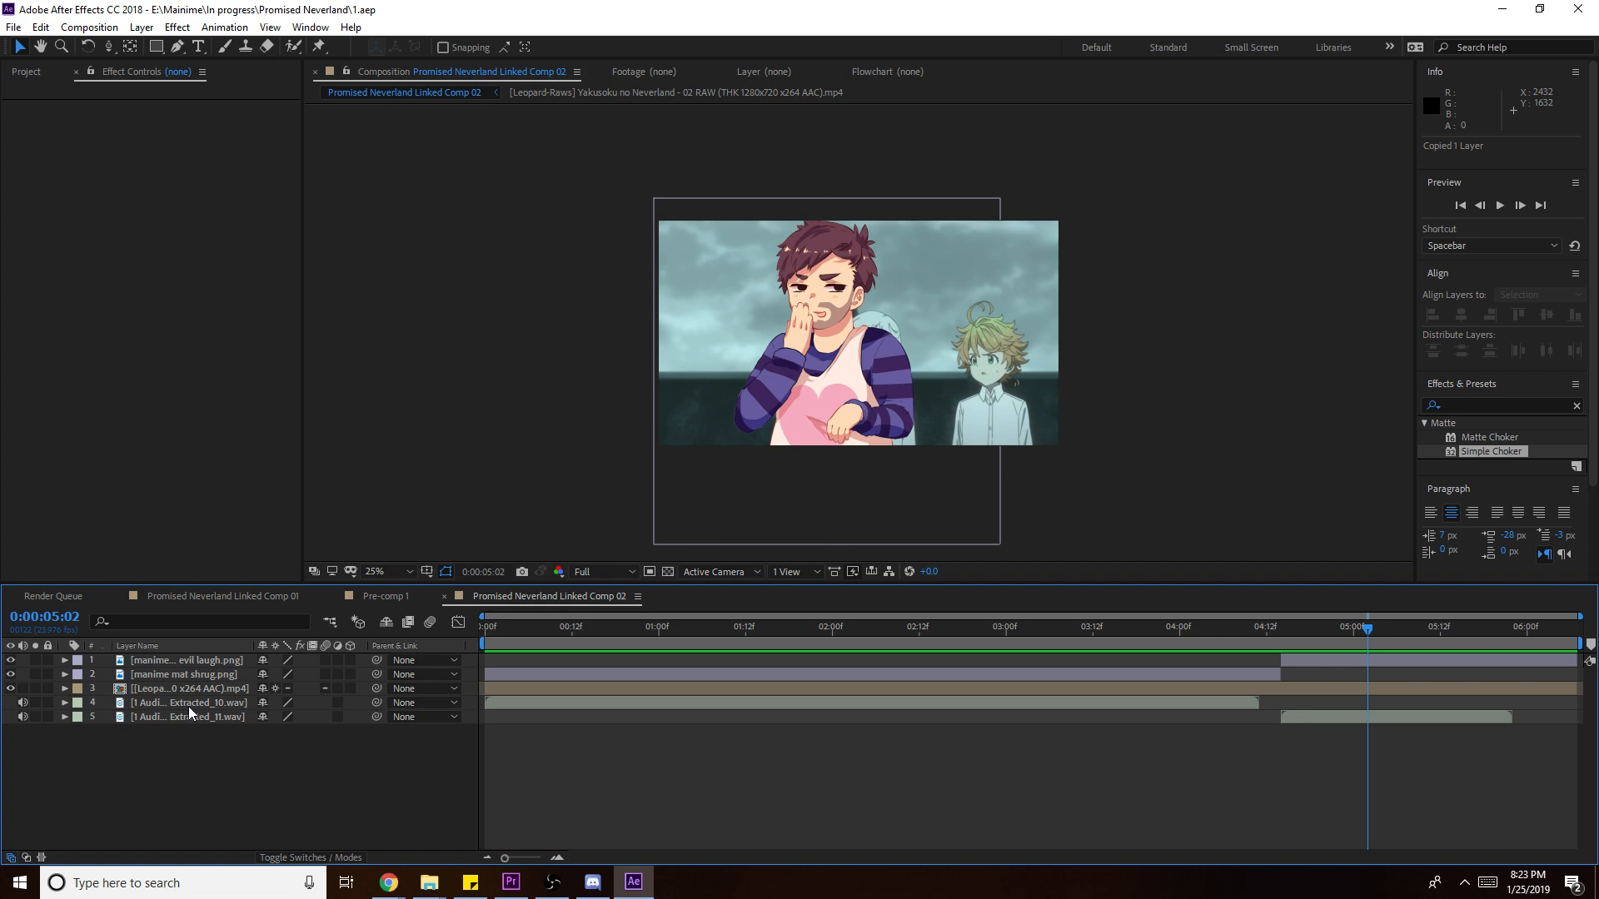
key("ctrl+v")
left_click_drag(196, 675, 203, 664)
- Pre-compose the shrug and evil laugh layers into Pre-comp 3
left_click(199, 674, "shift")
right_click(200, 674)
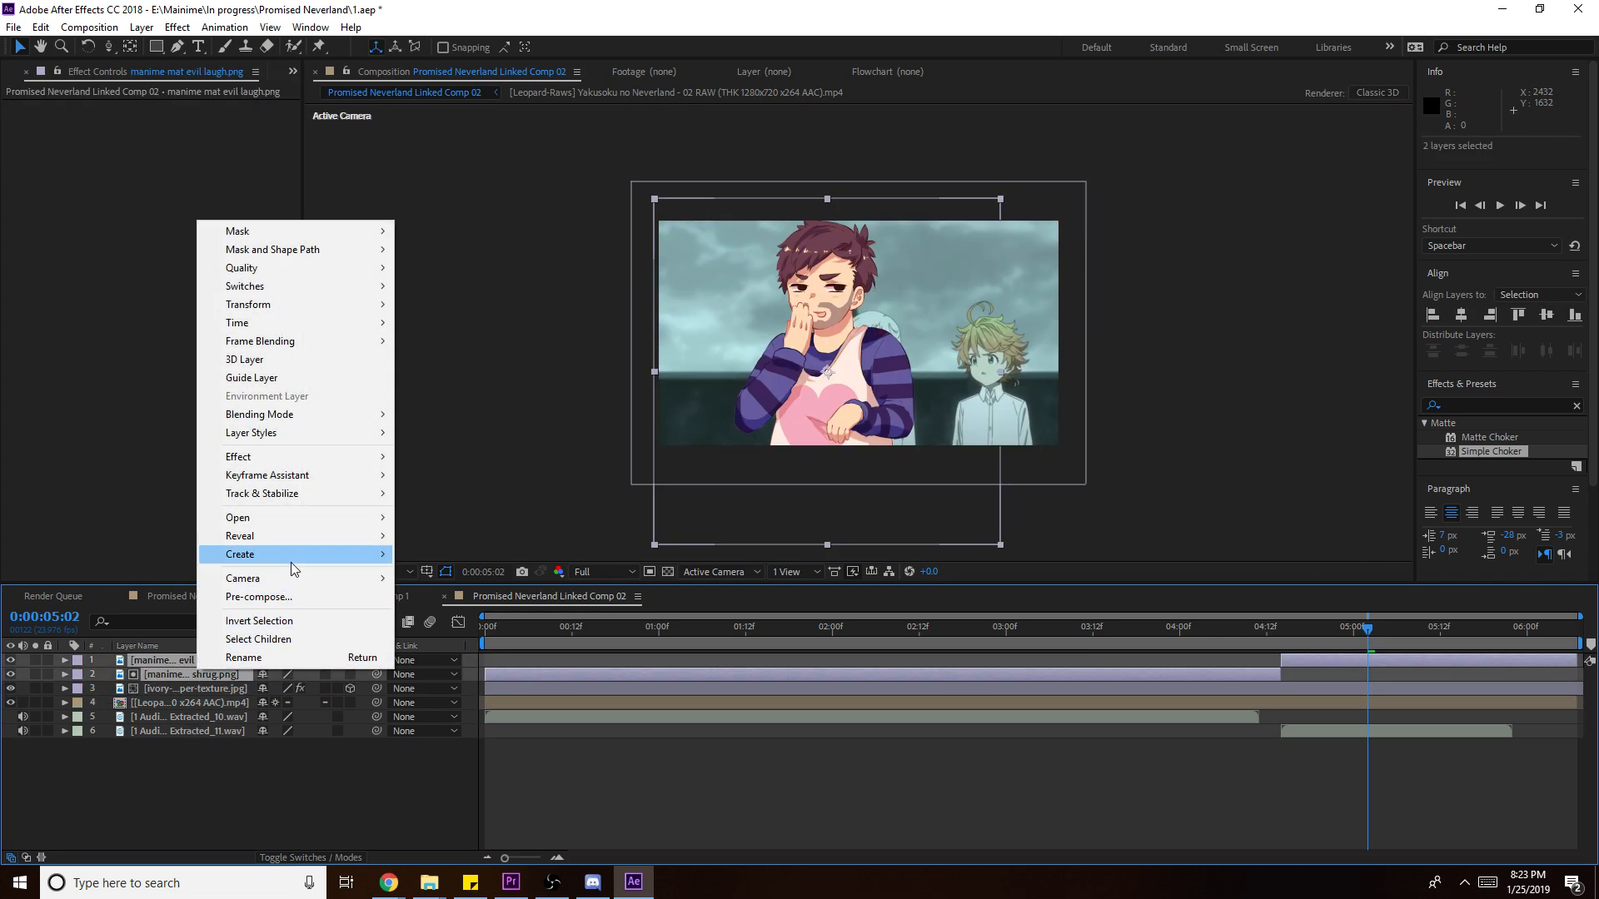
left_click(258, 597)
left_click(218, 259)
left_click(1256, 664)
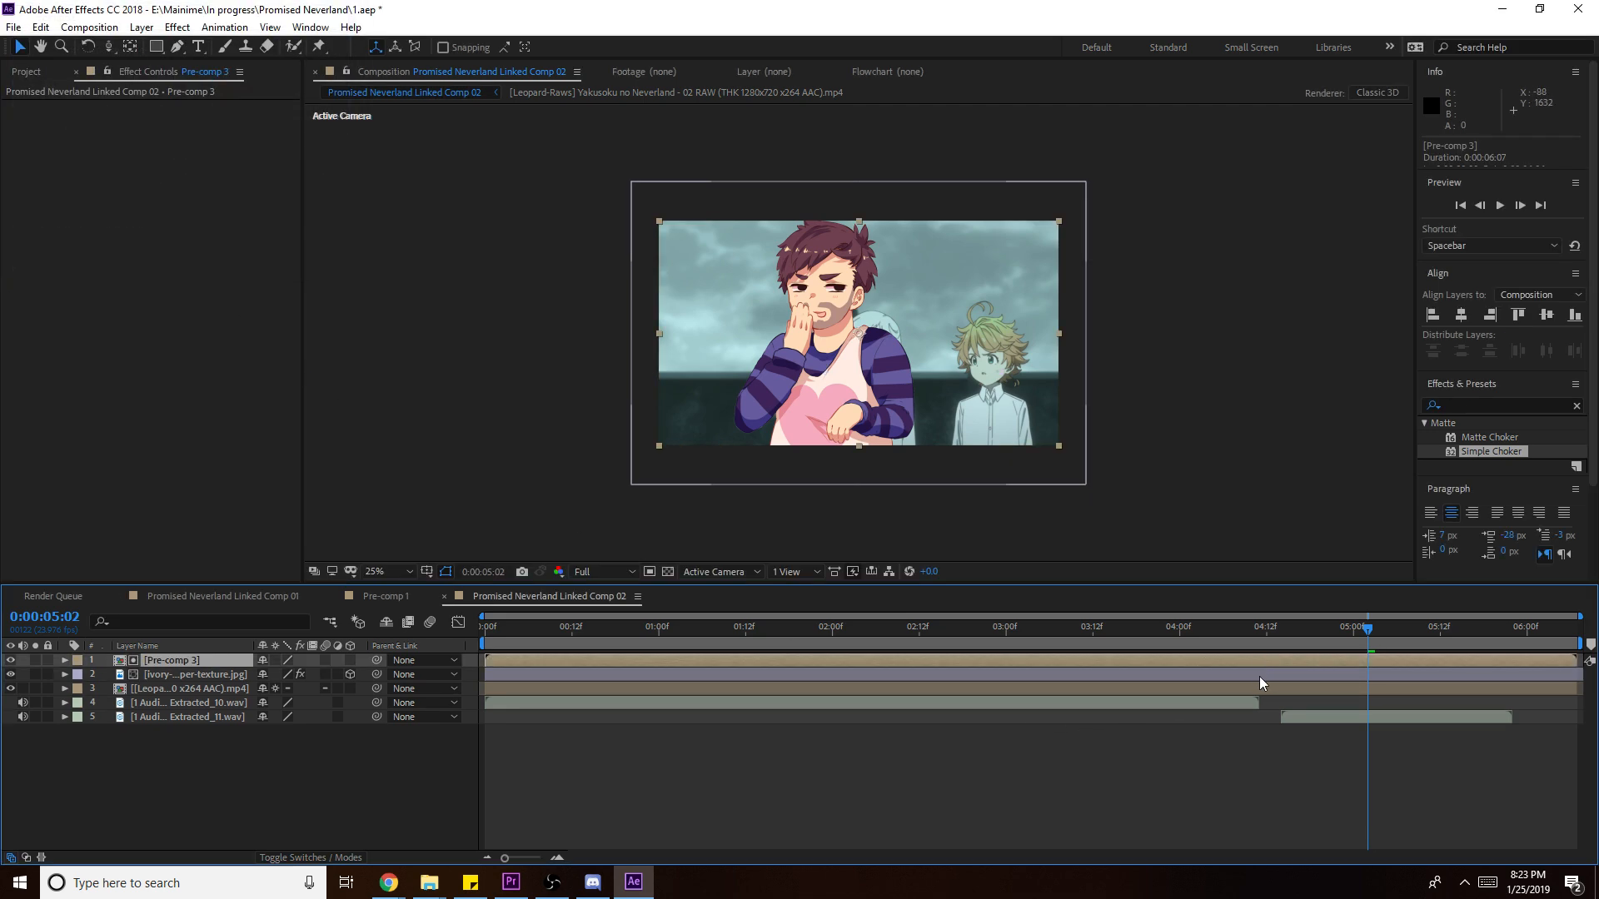
left_click(1261, 676)
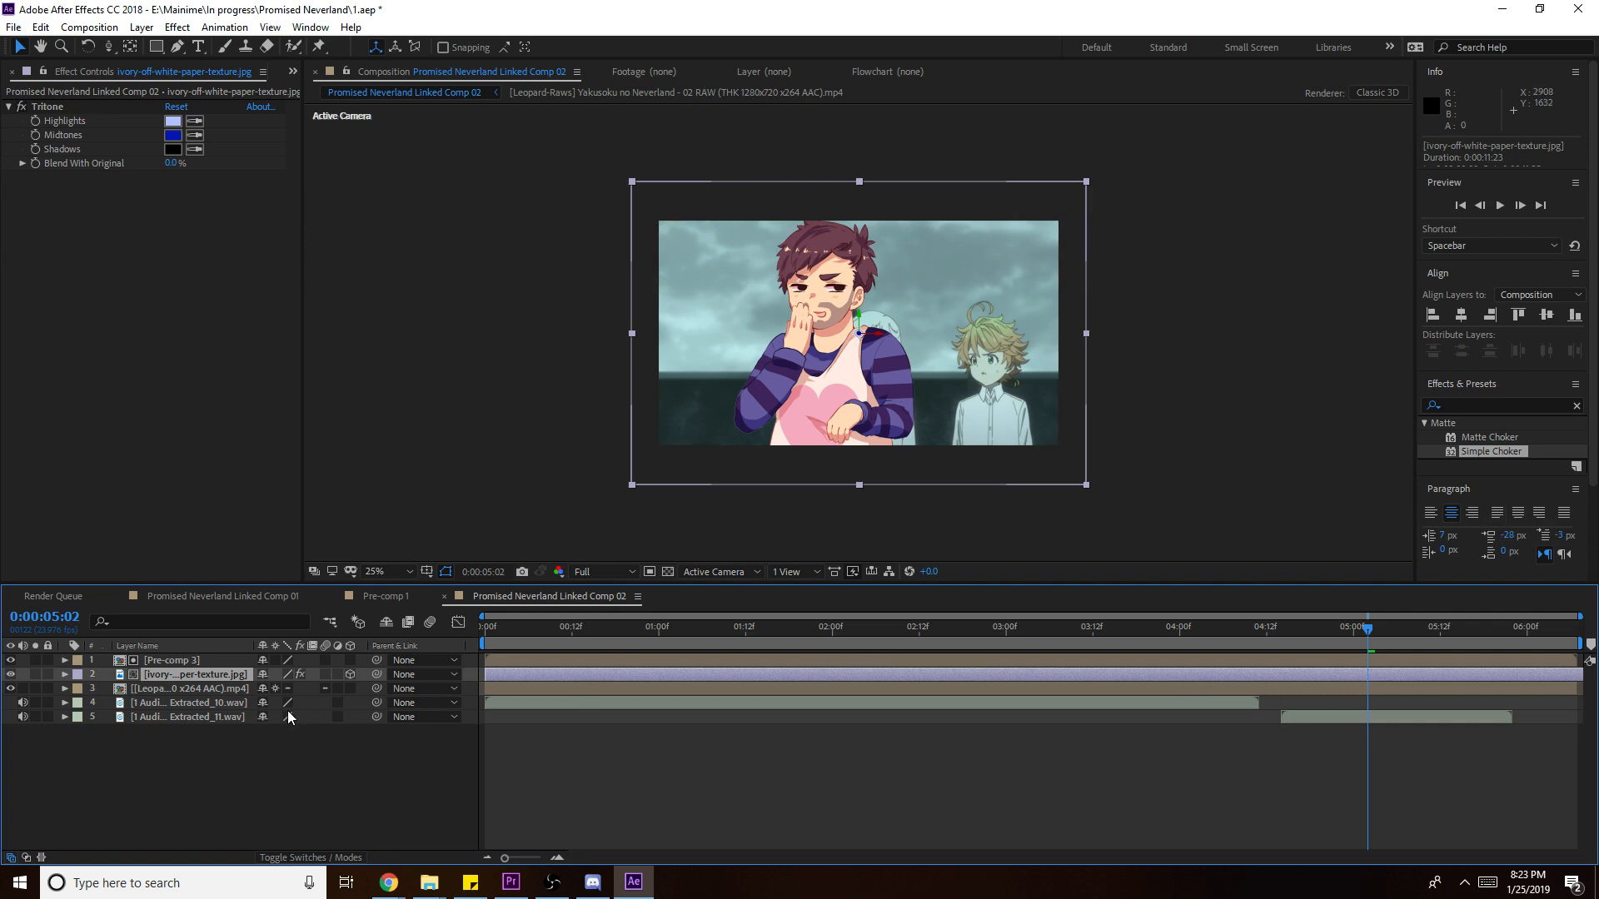
- Make the paper texture layer 2D, then duplicate Pre-comp 3 and hide the copy
left_click(350, 675)
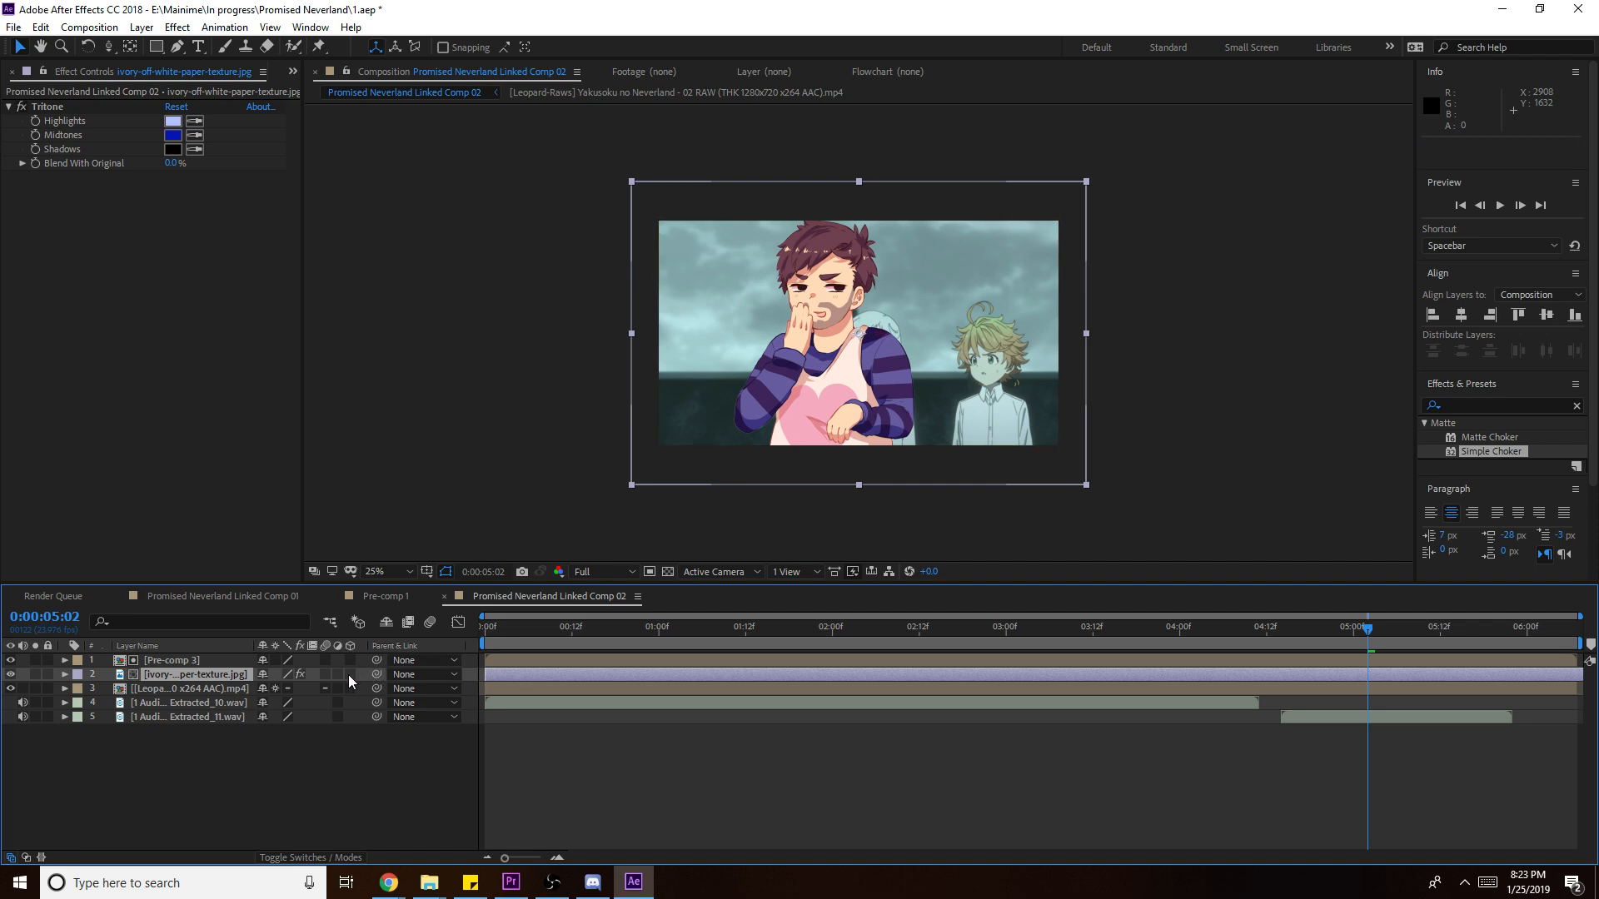
left_click(156, 661)
key("ctrl+d")
left_click(11, 674)
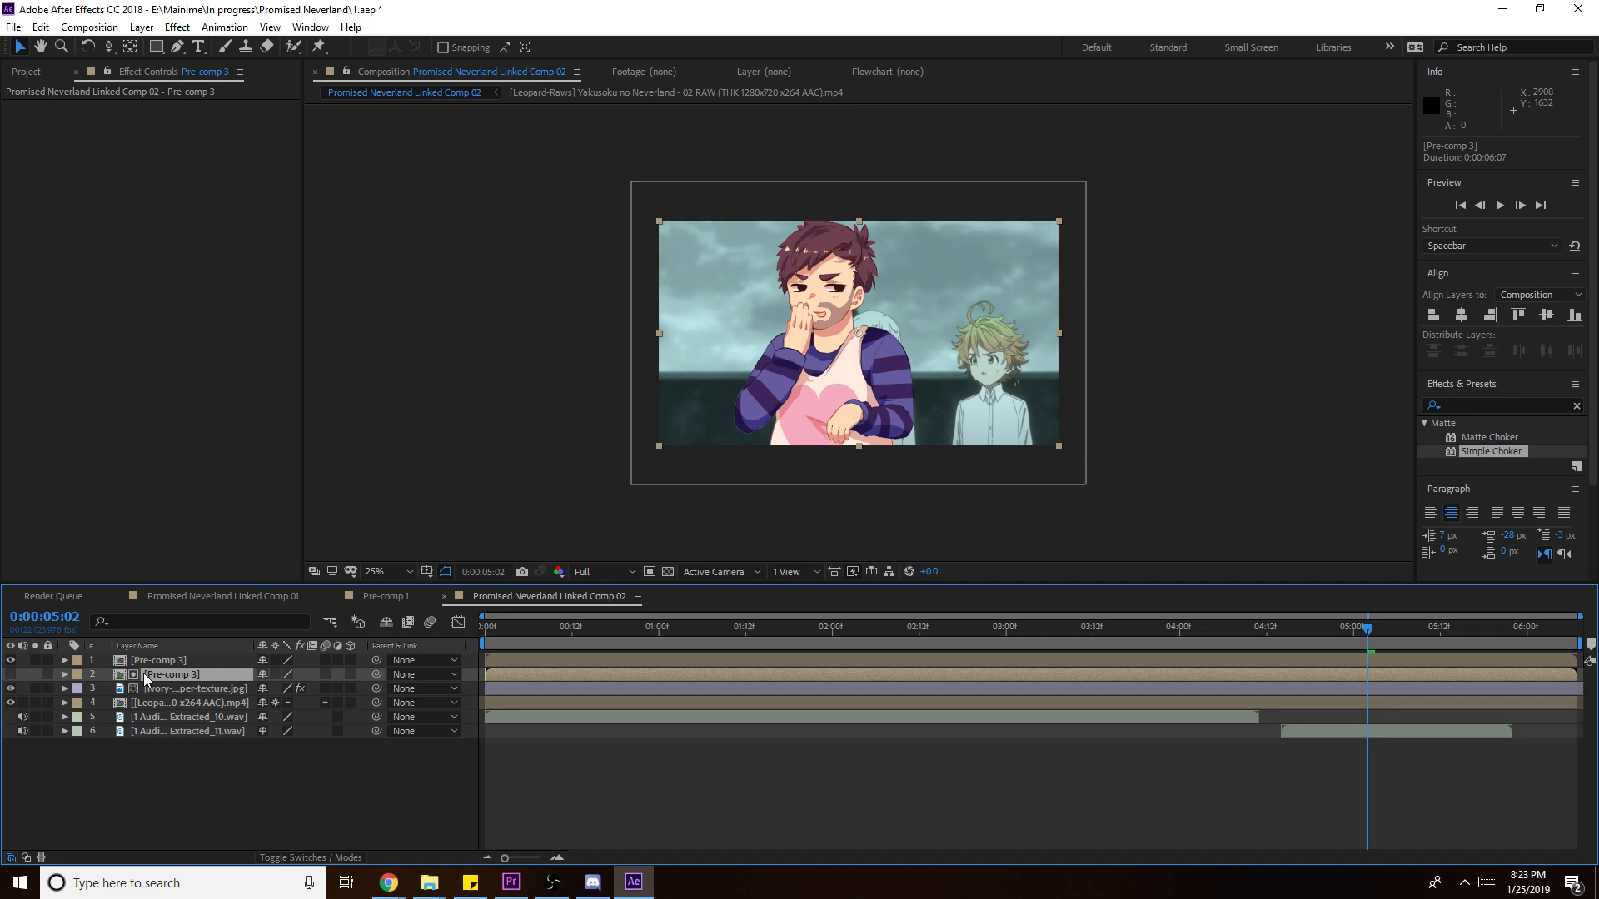
- Apply Simple Choker to the duplicate with Choke Matte -80, then return to the first frame
left_click_drag(1505, 454, 1290, 674)
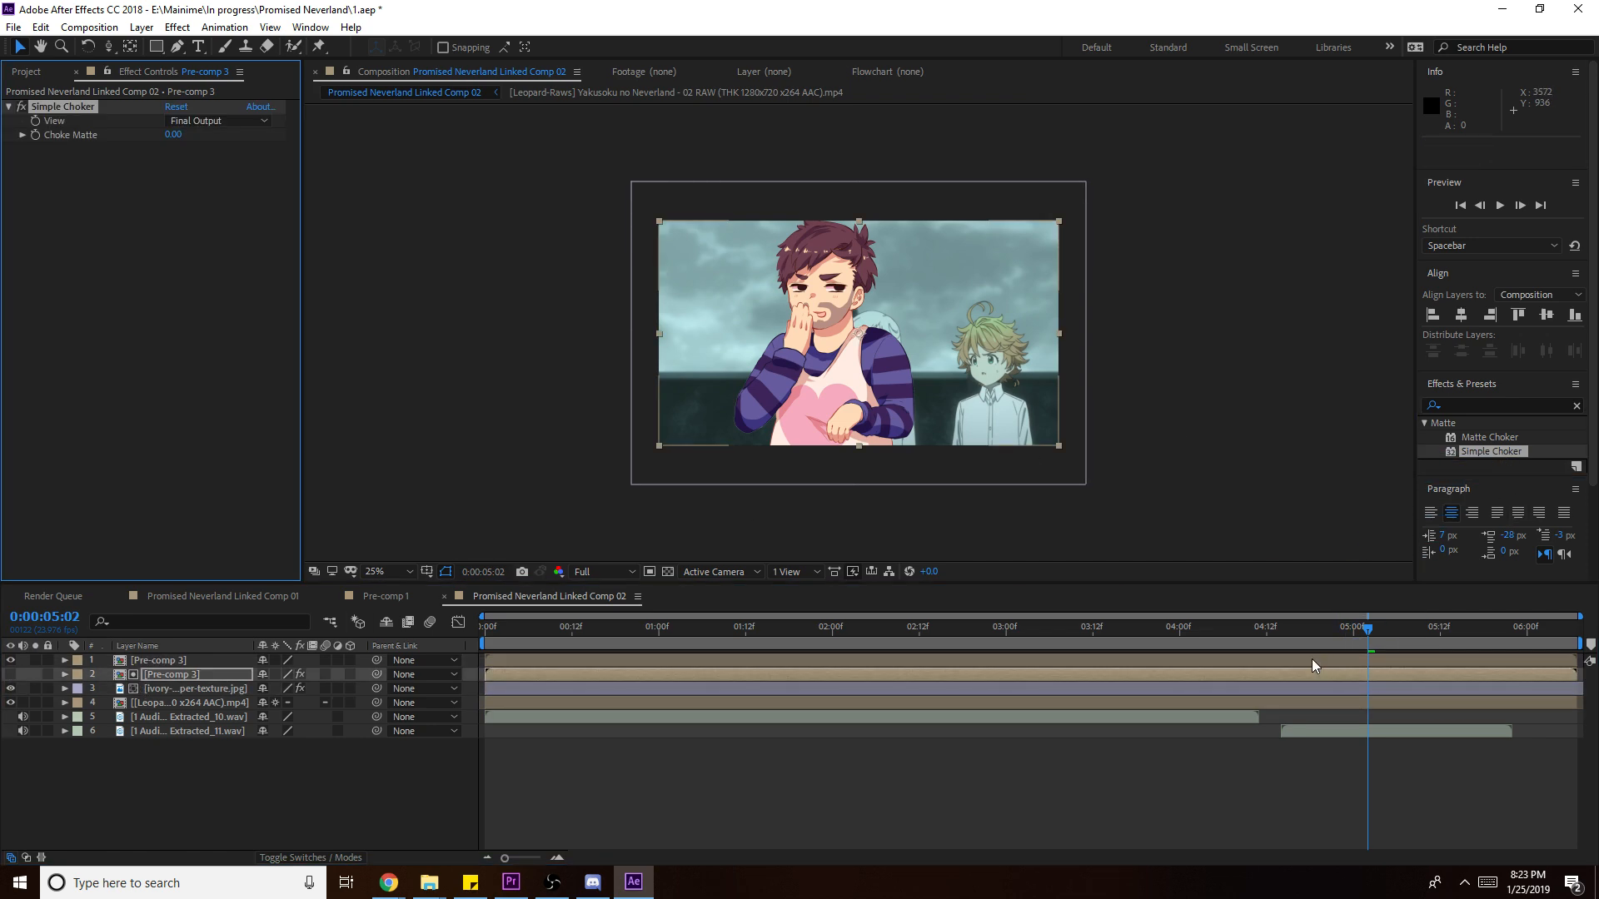
left_click_drag(173, 143, 1, 140)
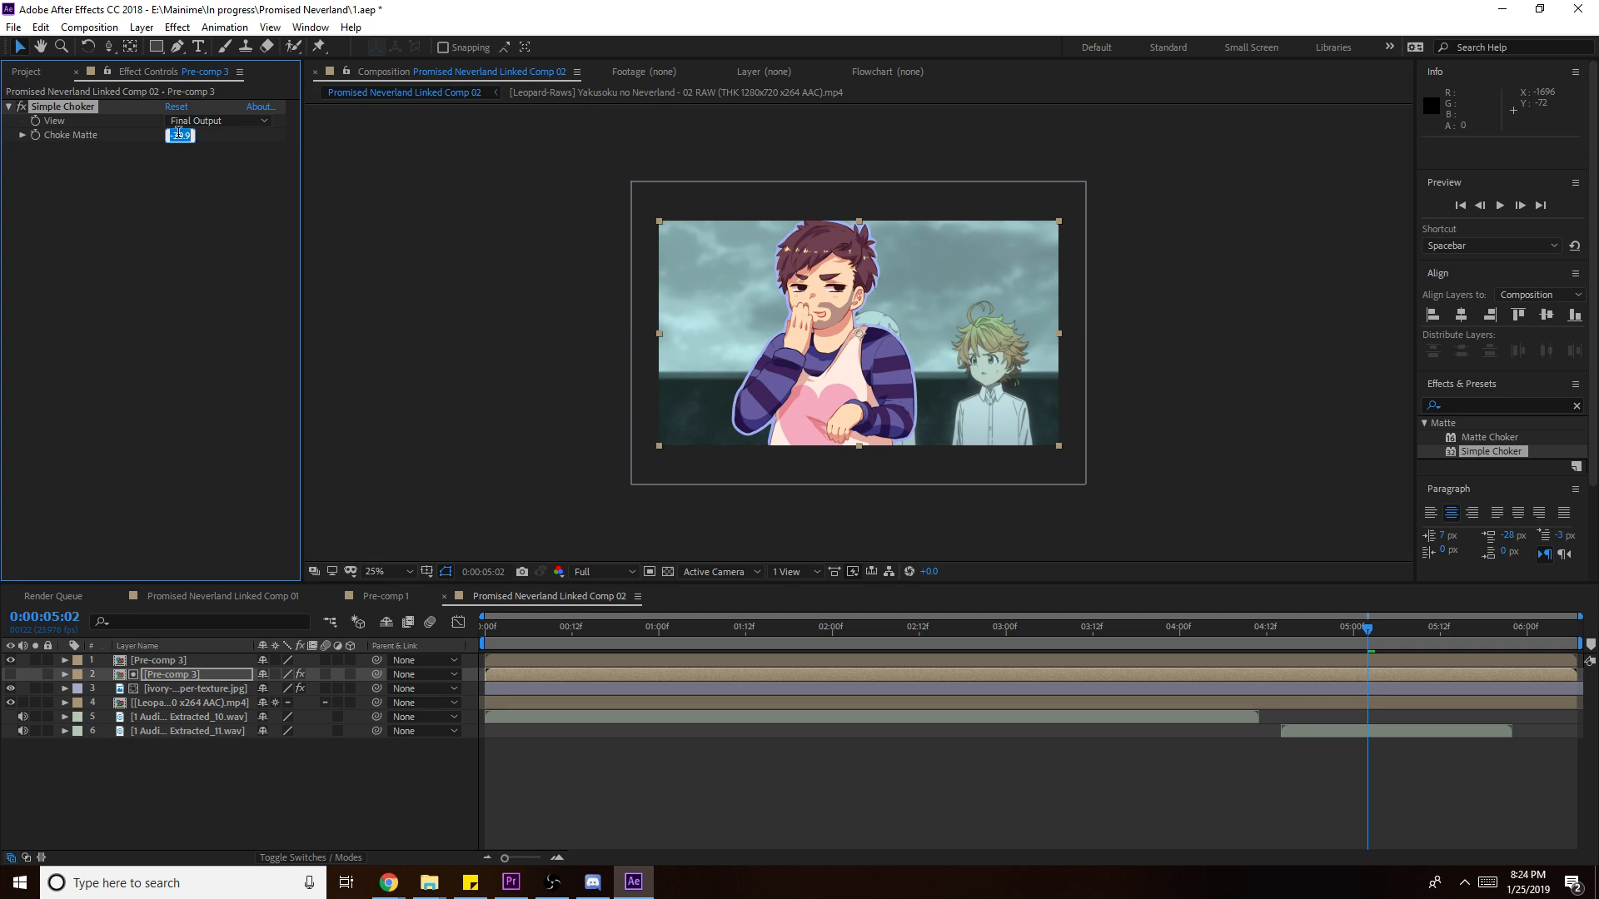
key("Return")
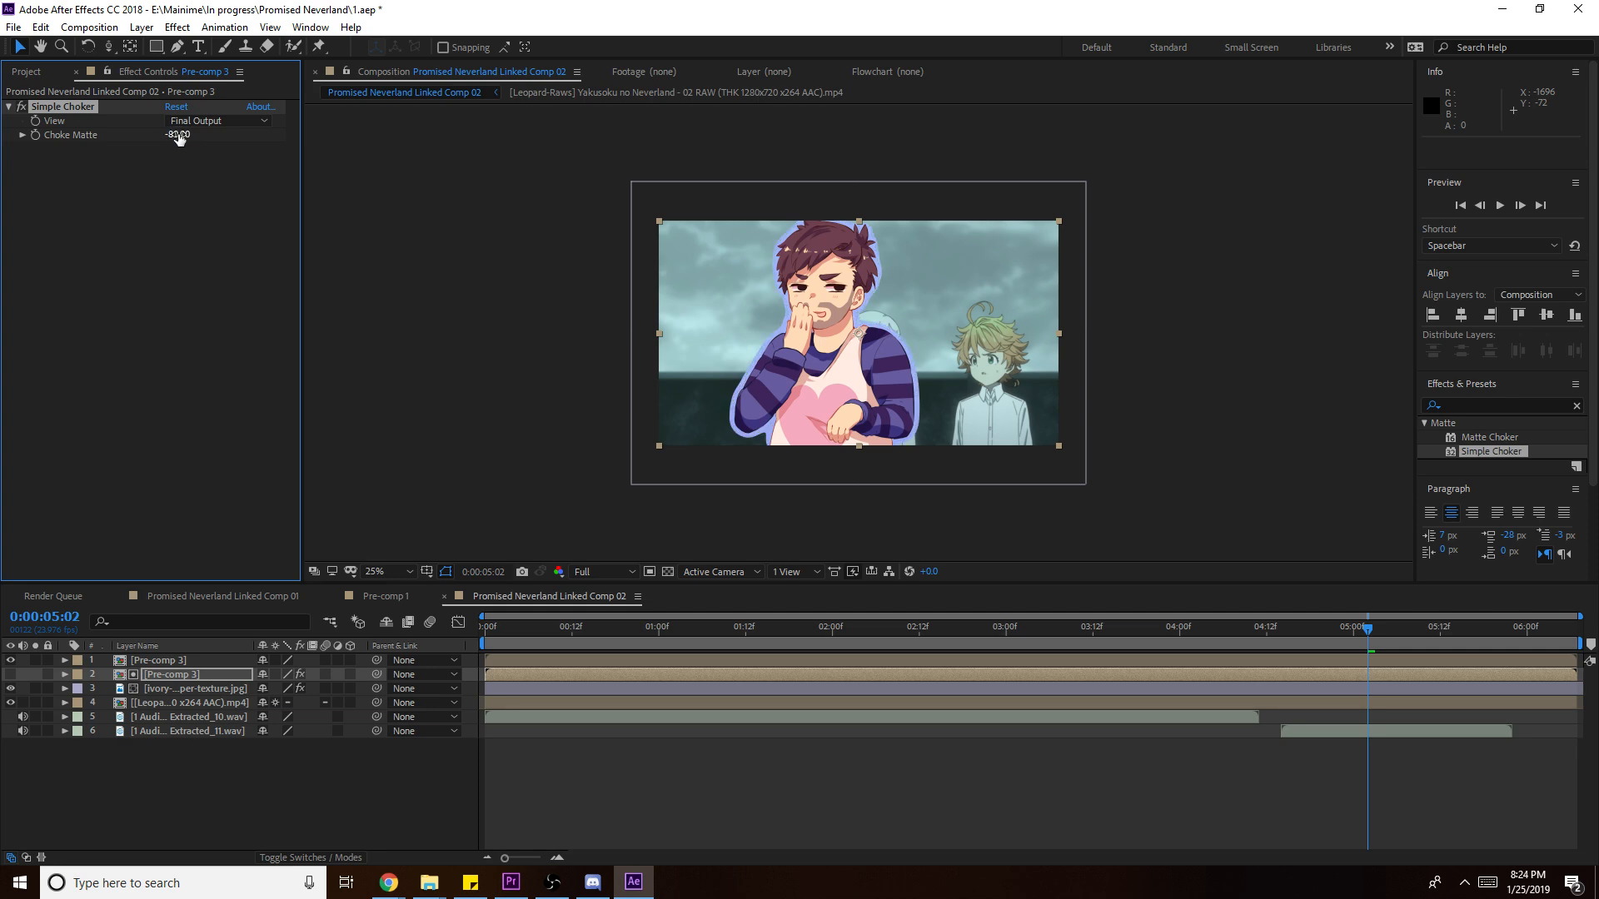
left_click(506, 305)
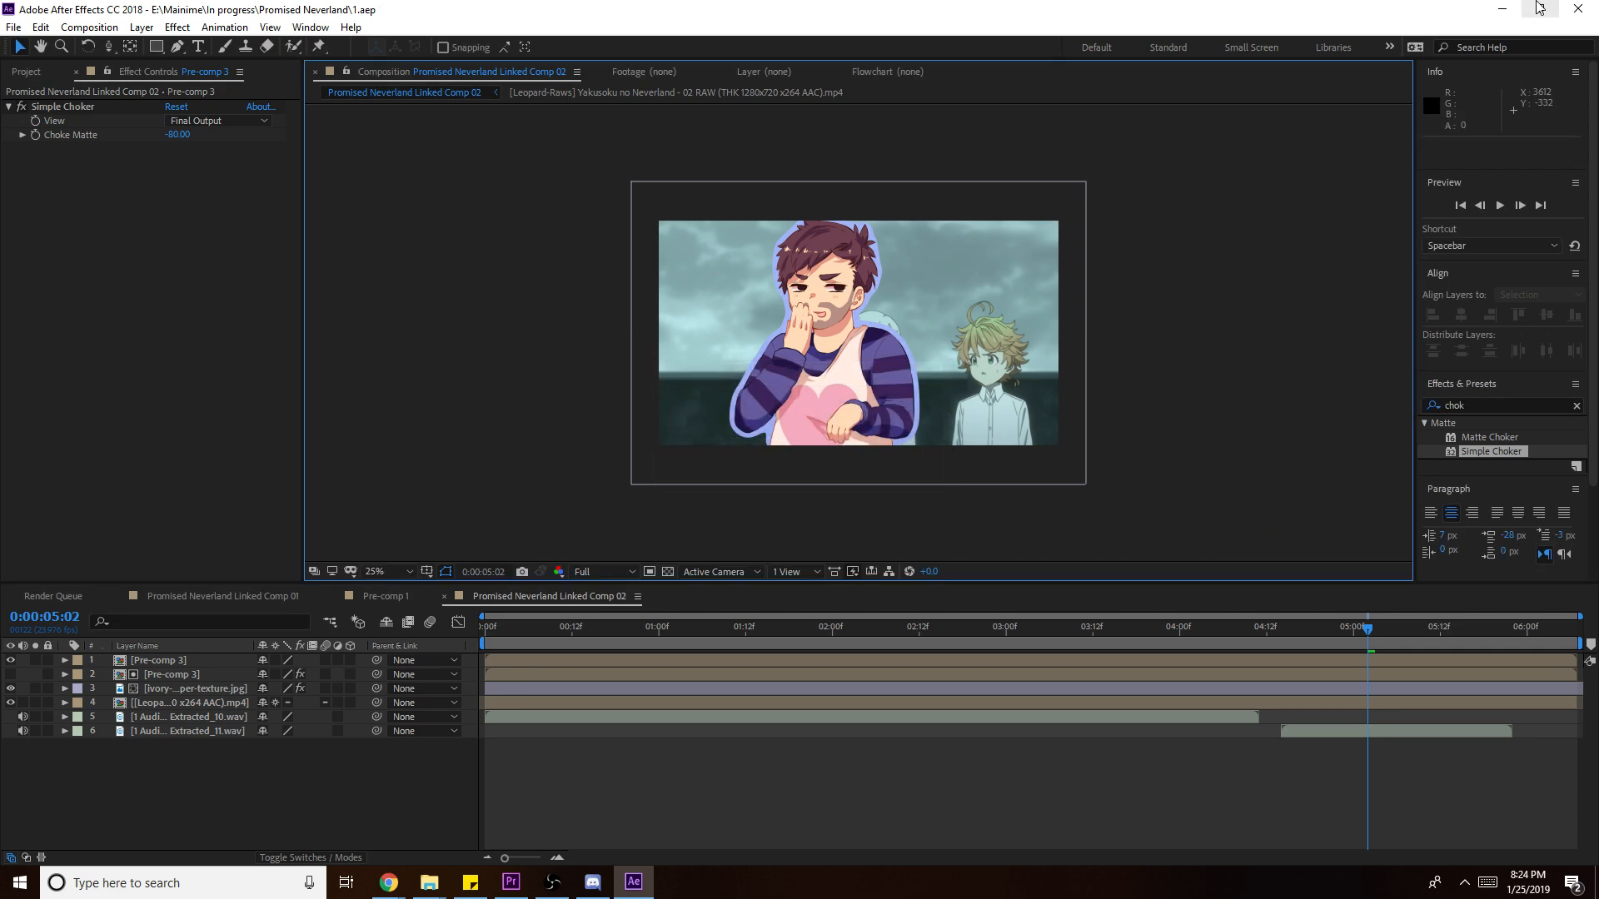
left_click(1343, 641)
key("Home")
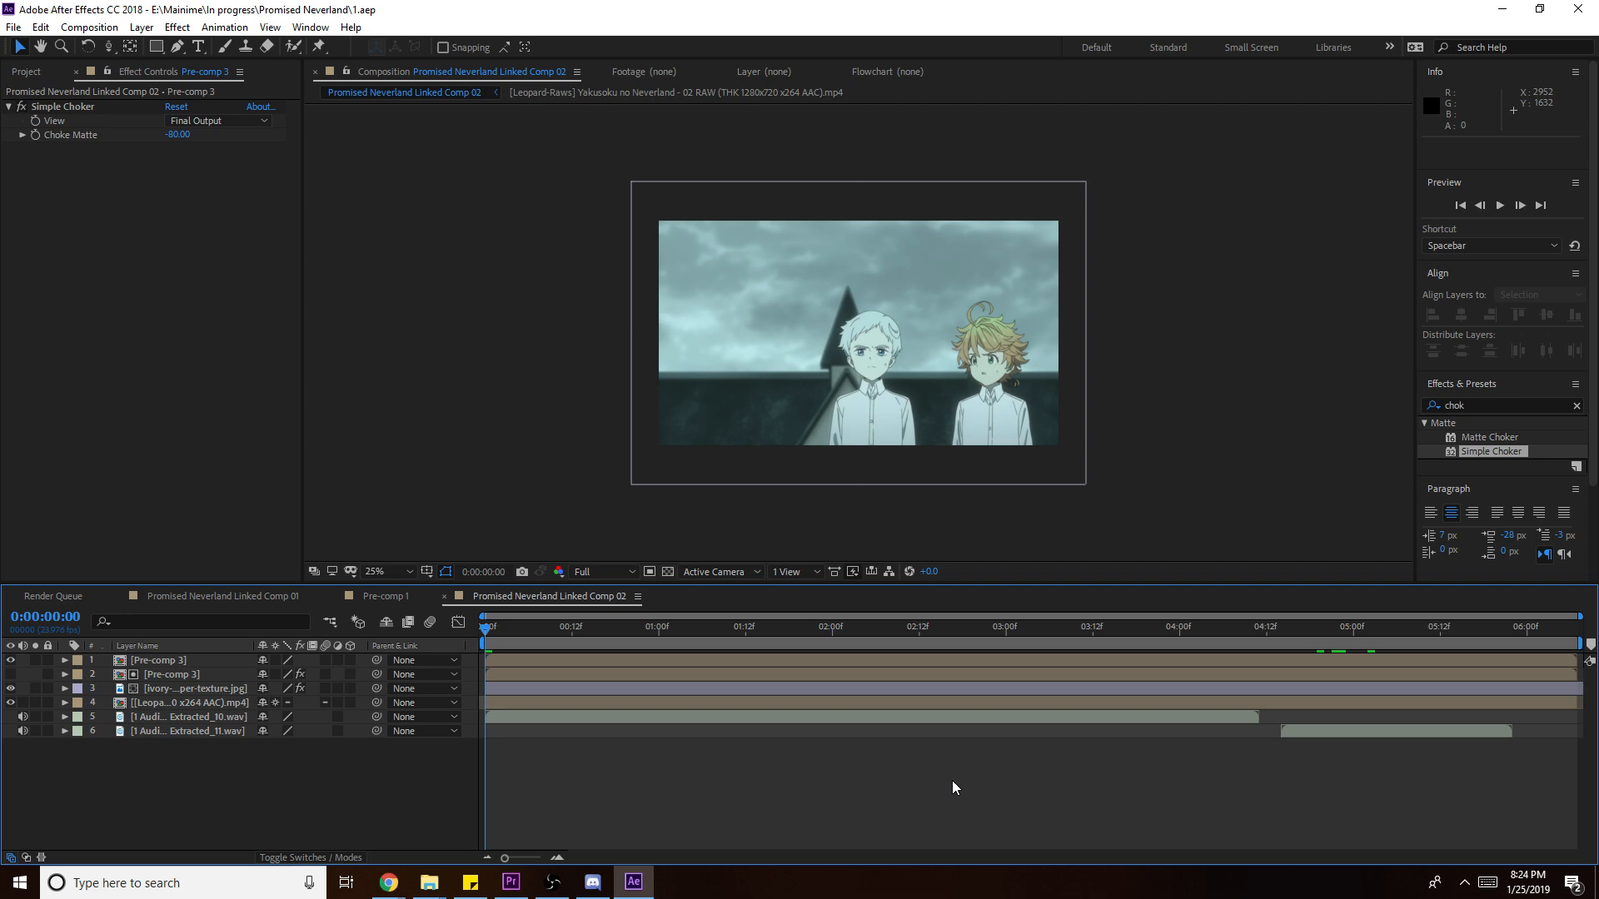
- Preview the comp, play Premiere's Sequence 01 at the linked comp, and save the project
key("space")
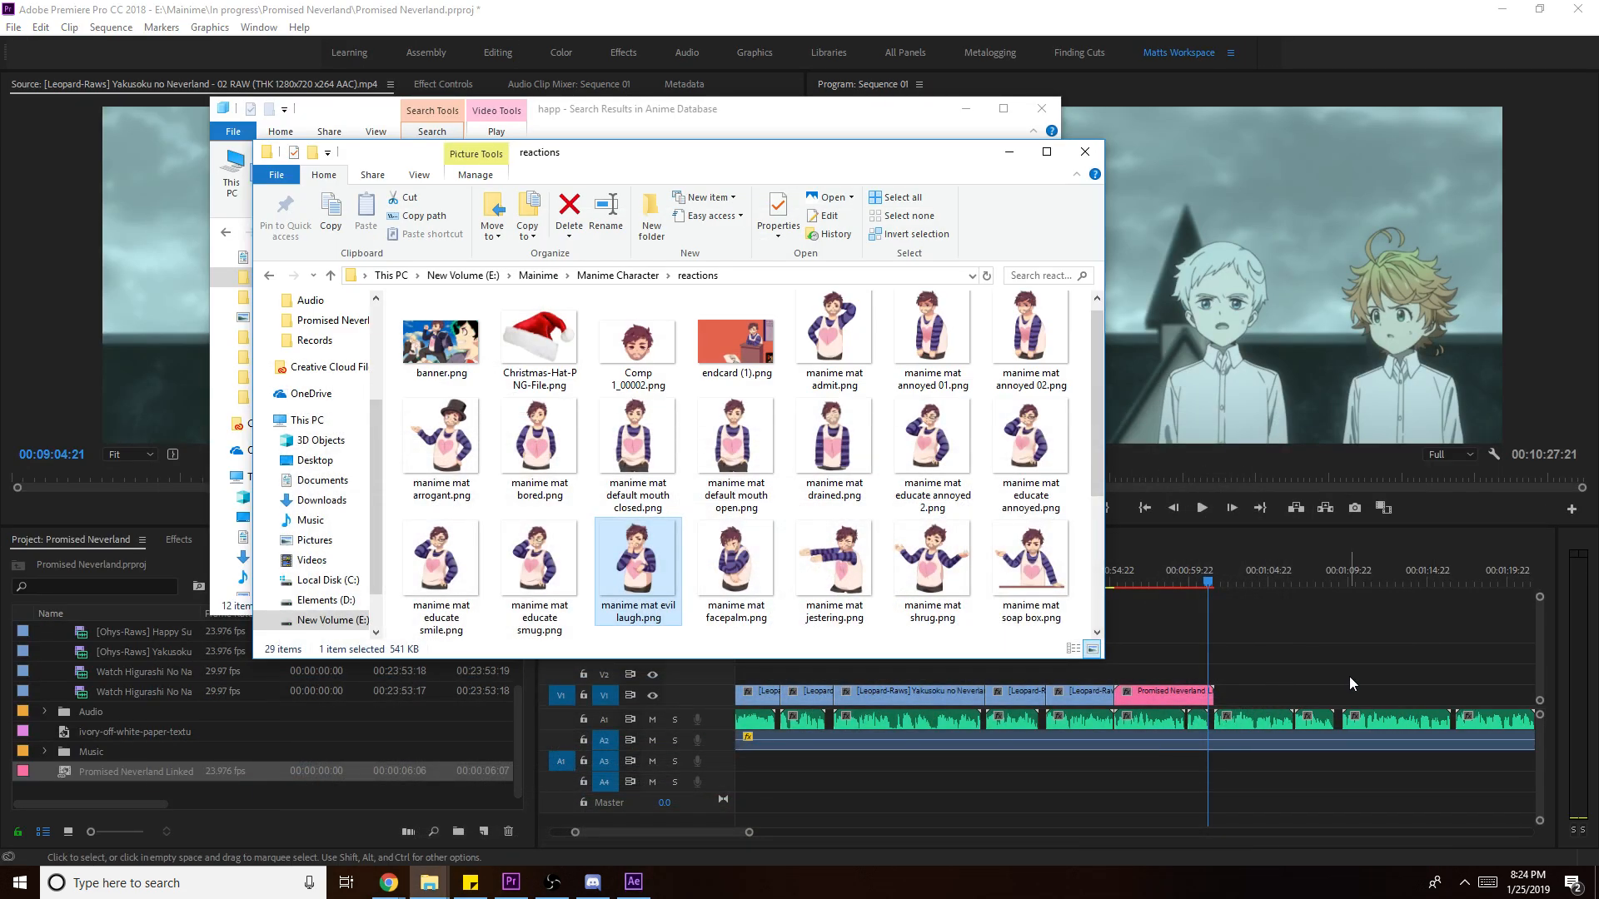
left_click(1122, 572)
key("space")
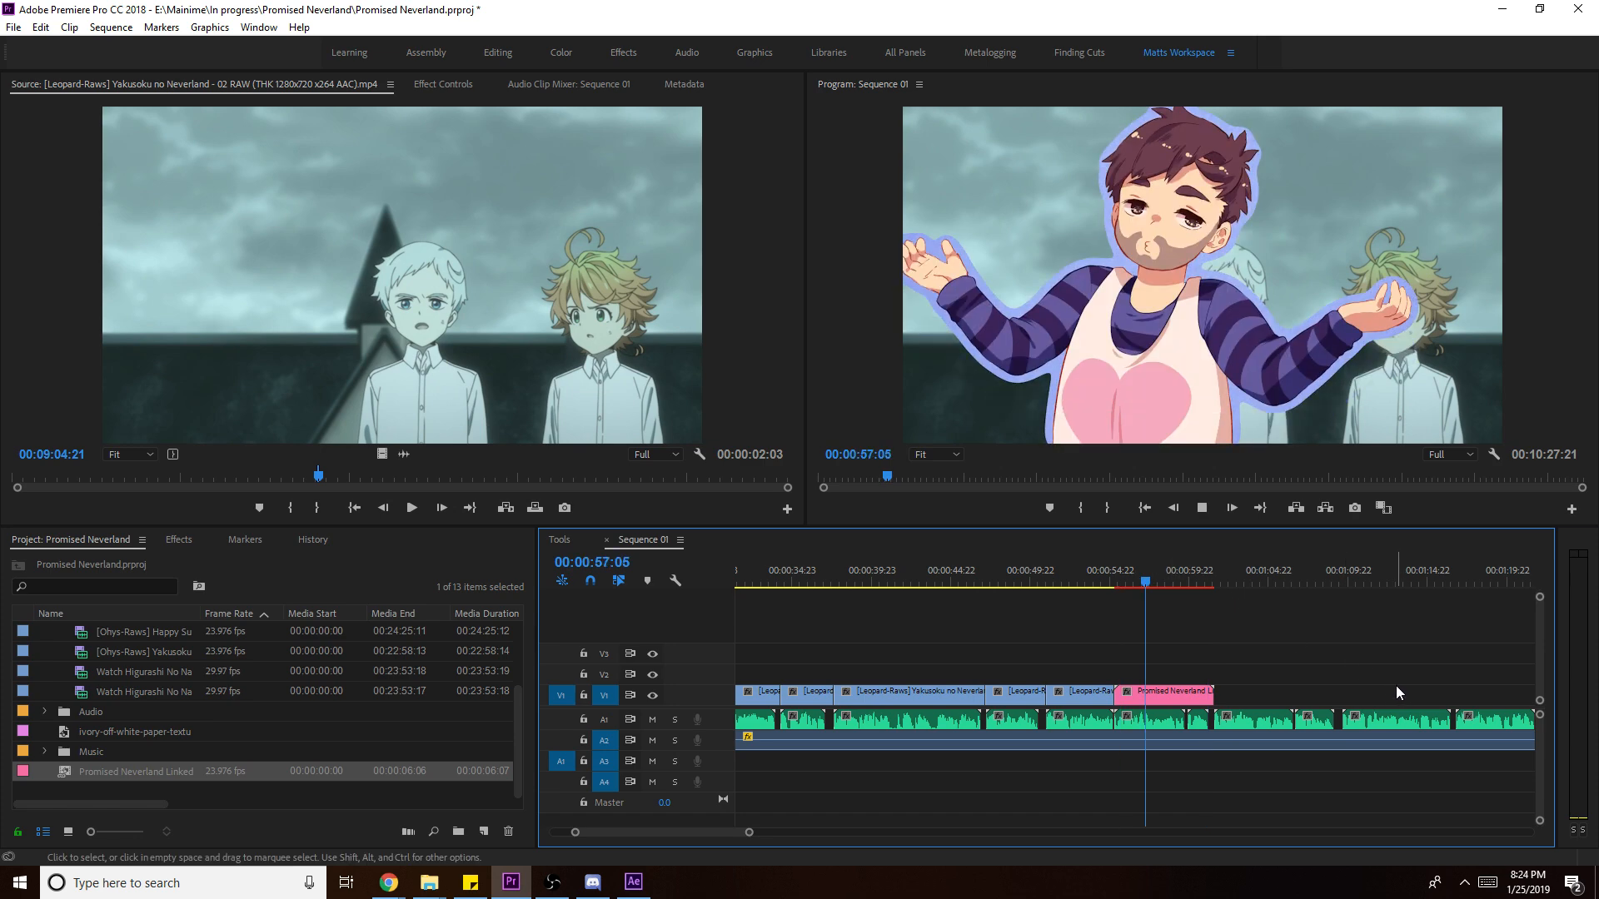
key("space")
left_click(66, 787)
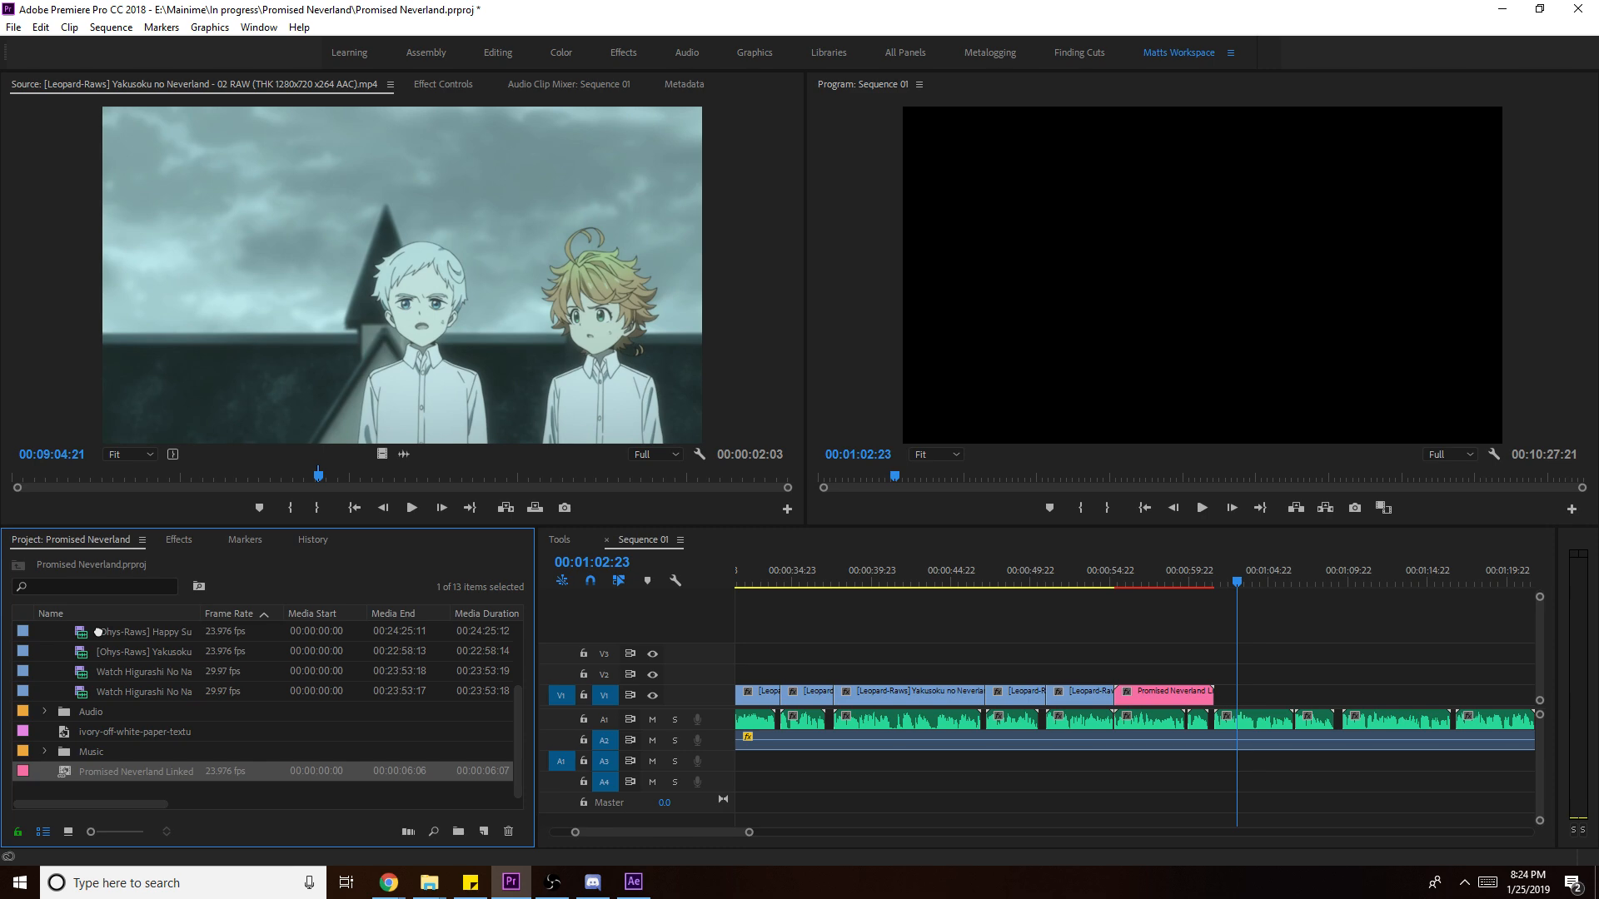
scroll(98, 632, "up", 3)
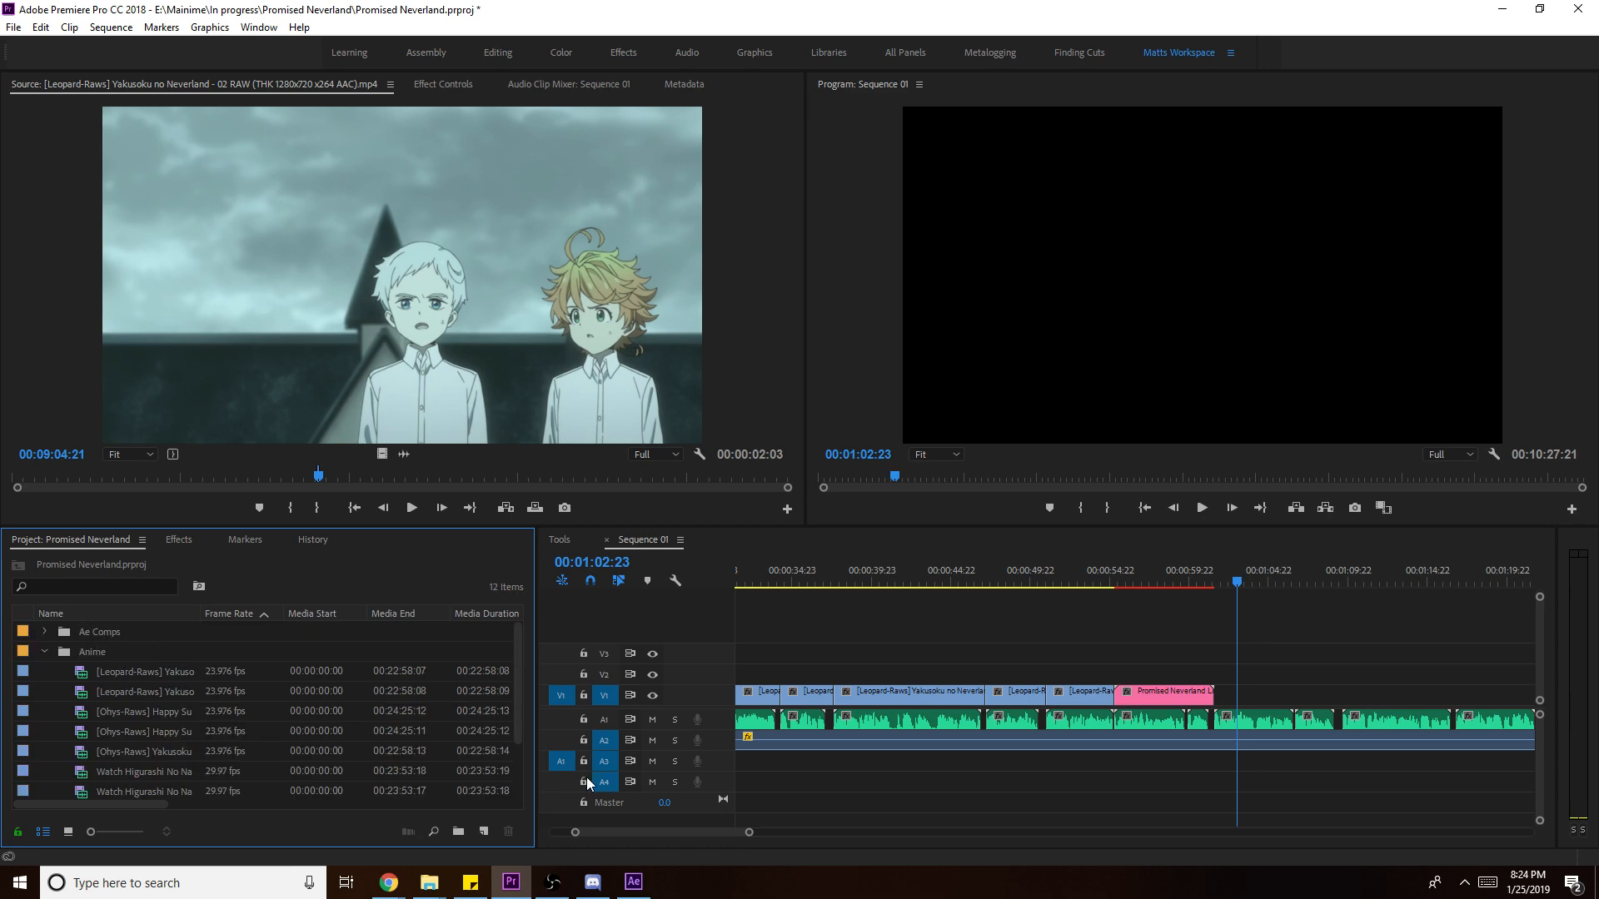
left_click(1282, 687)
key("ctrl+s")
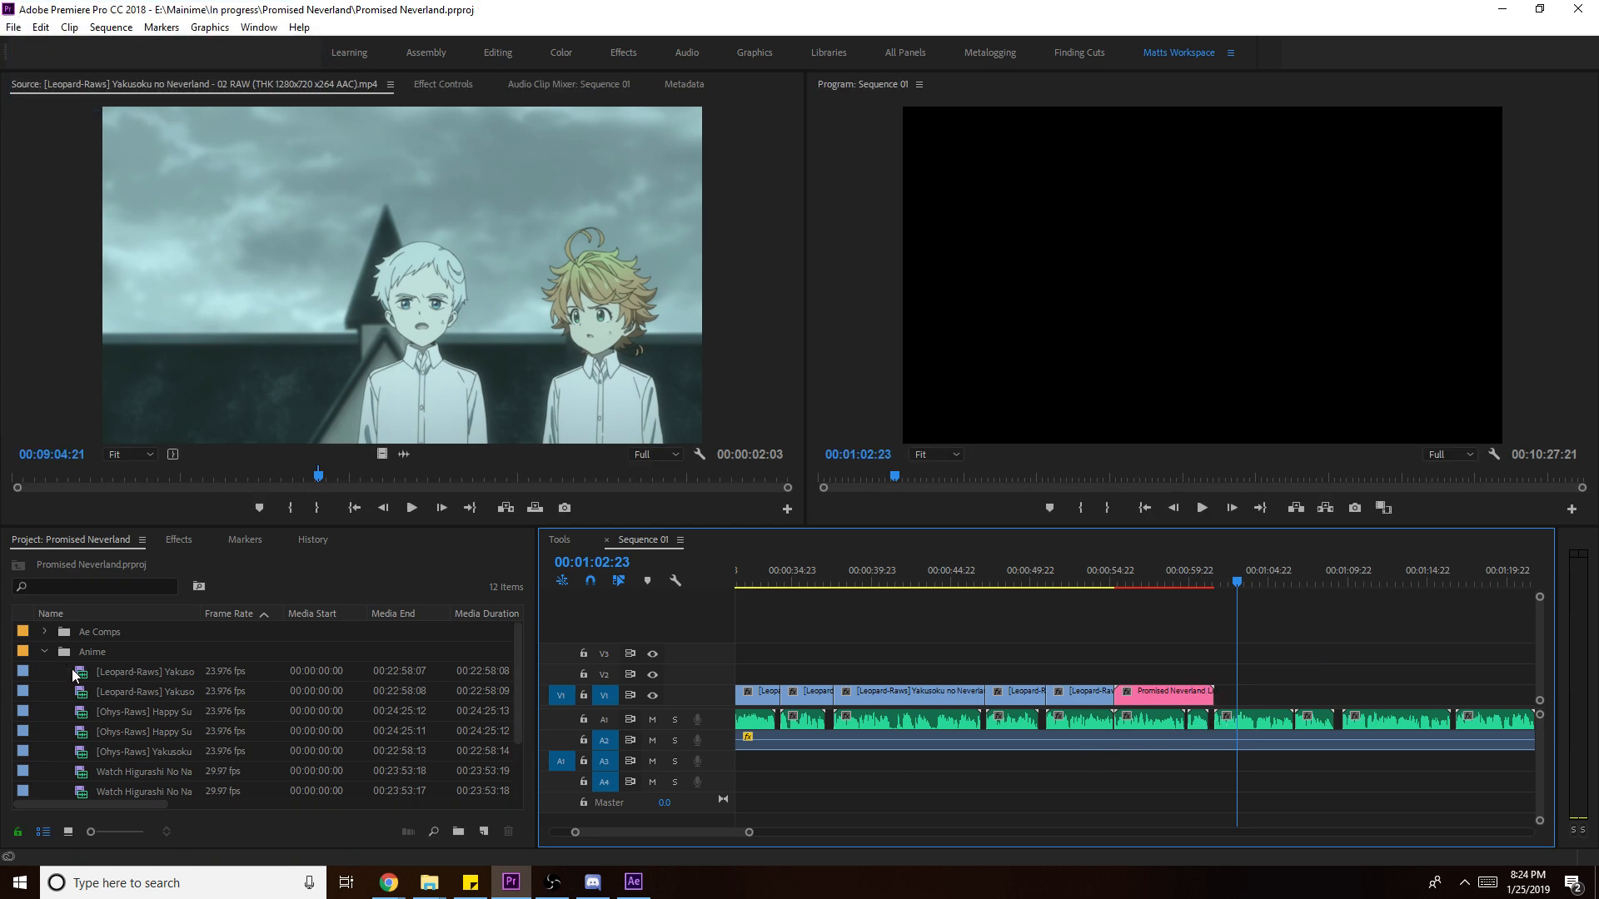
- Play back the linked comp from 00:01:00:02, zoom in, and replay from 00:01:00:22
scroll(69, 671, "down", 1)
left_click(1190, 575)
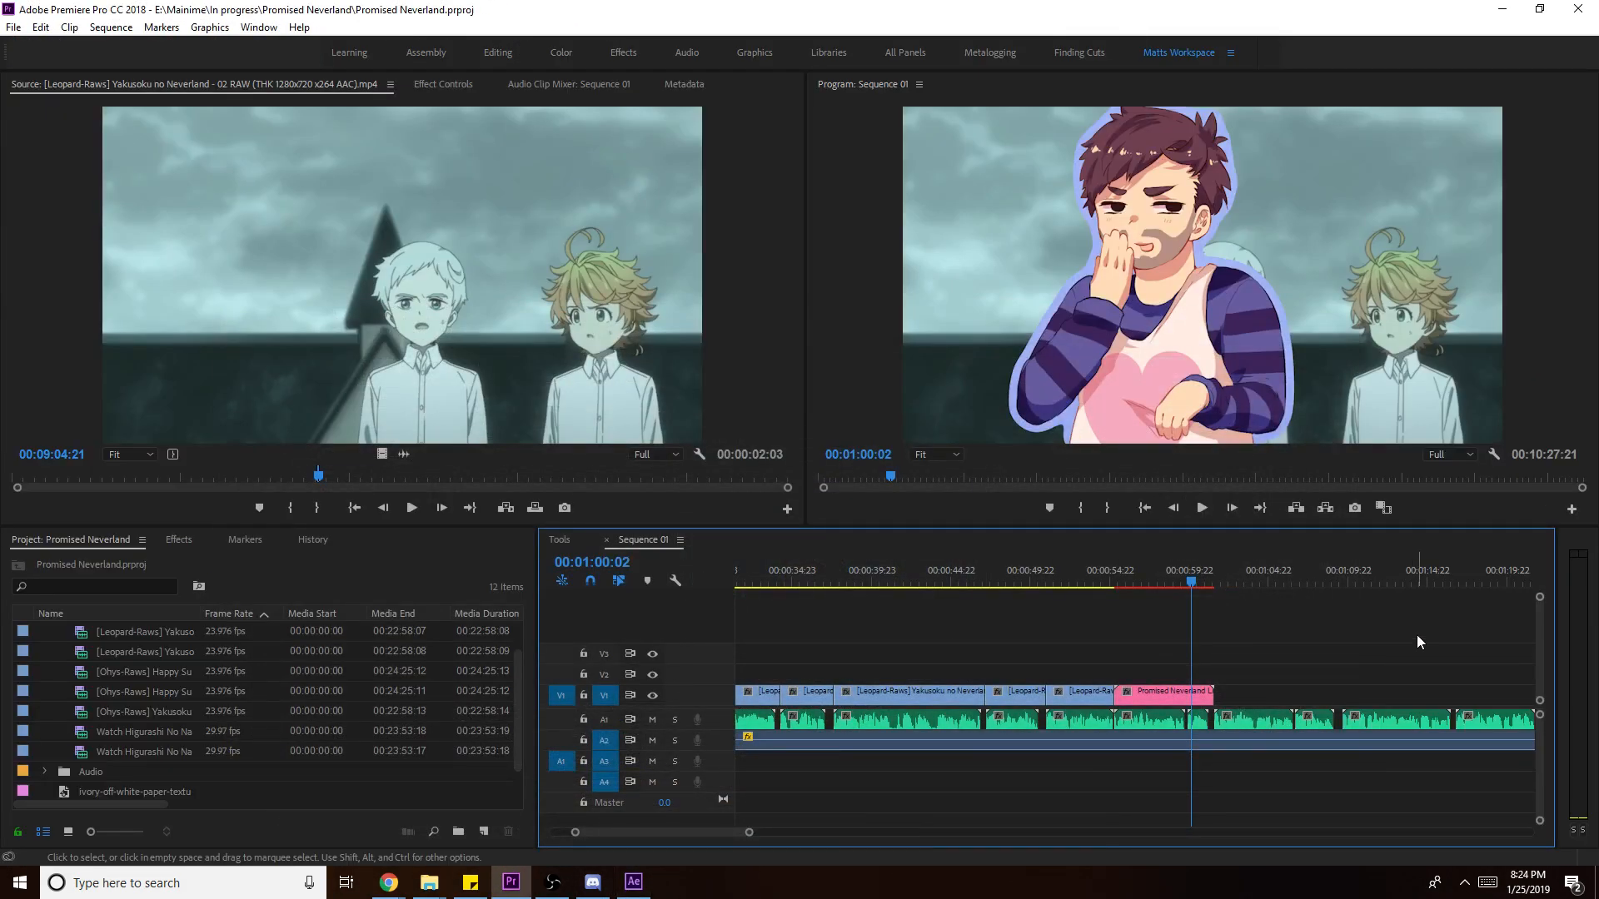
key("space")
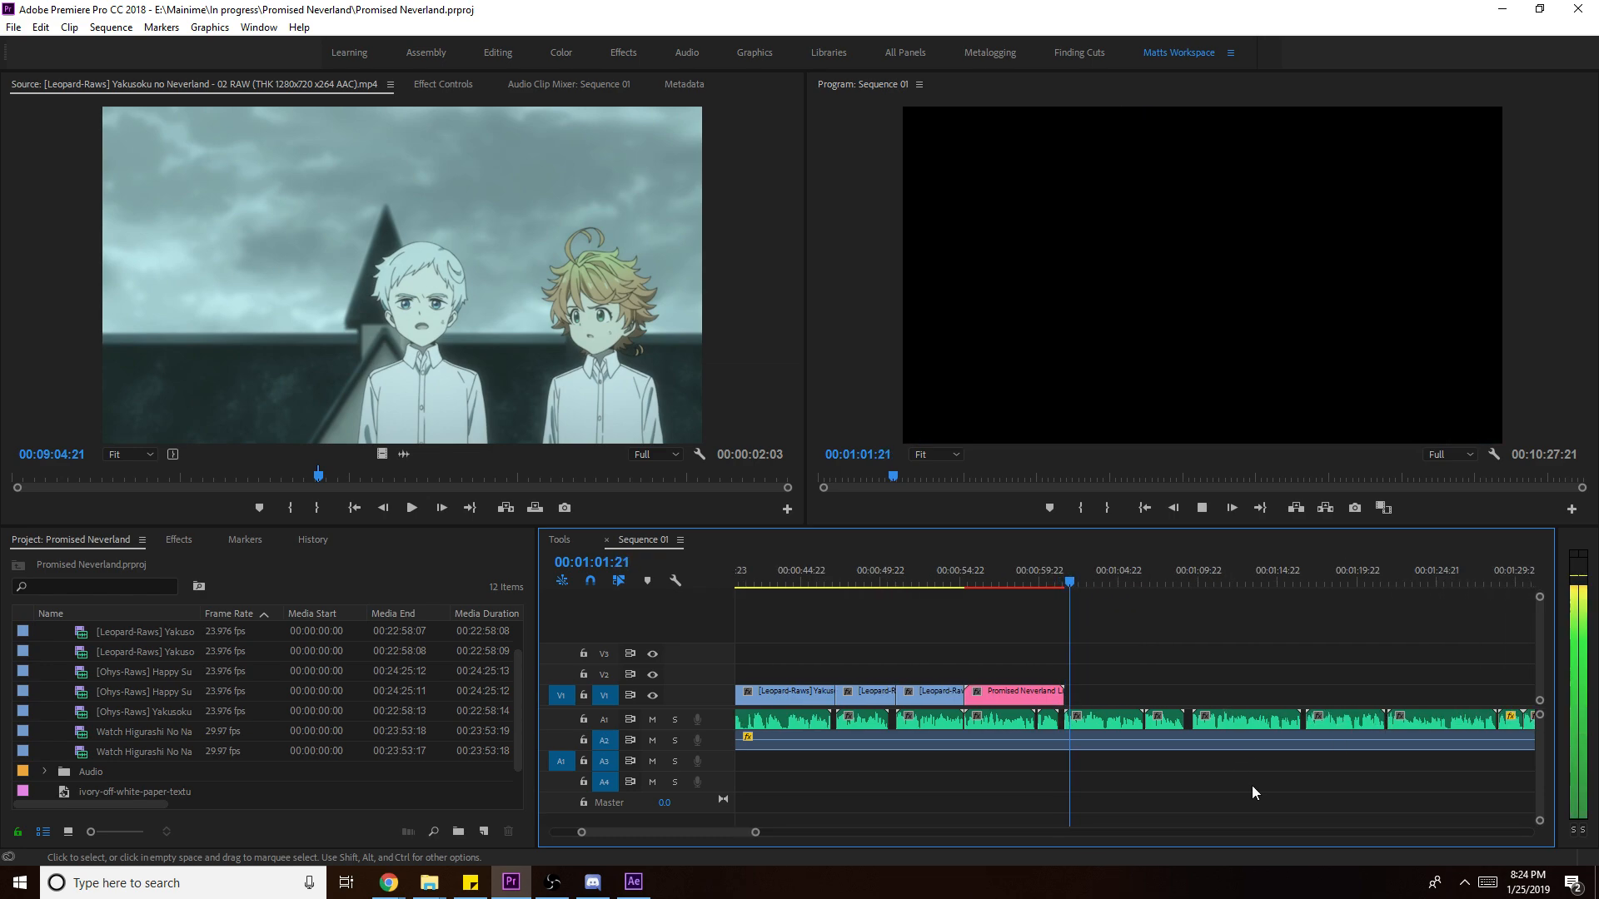
left_click_drag(755, 832, 1321, 831)
left_click(1260, 587)
left_click(1342, 737)
left_click_drag(1264, 576, 794, 641)
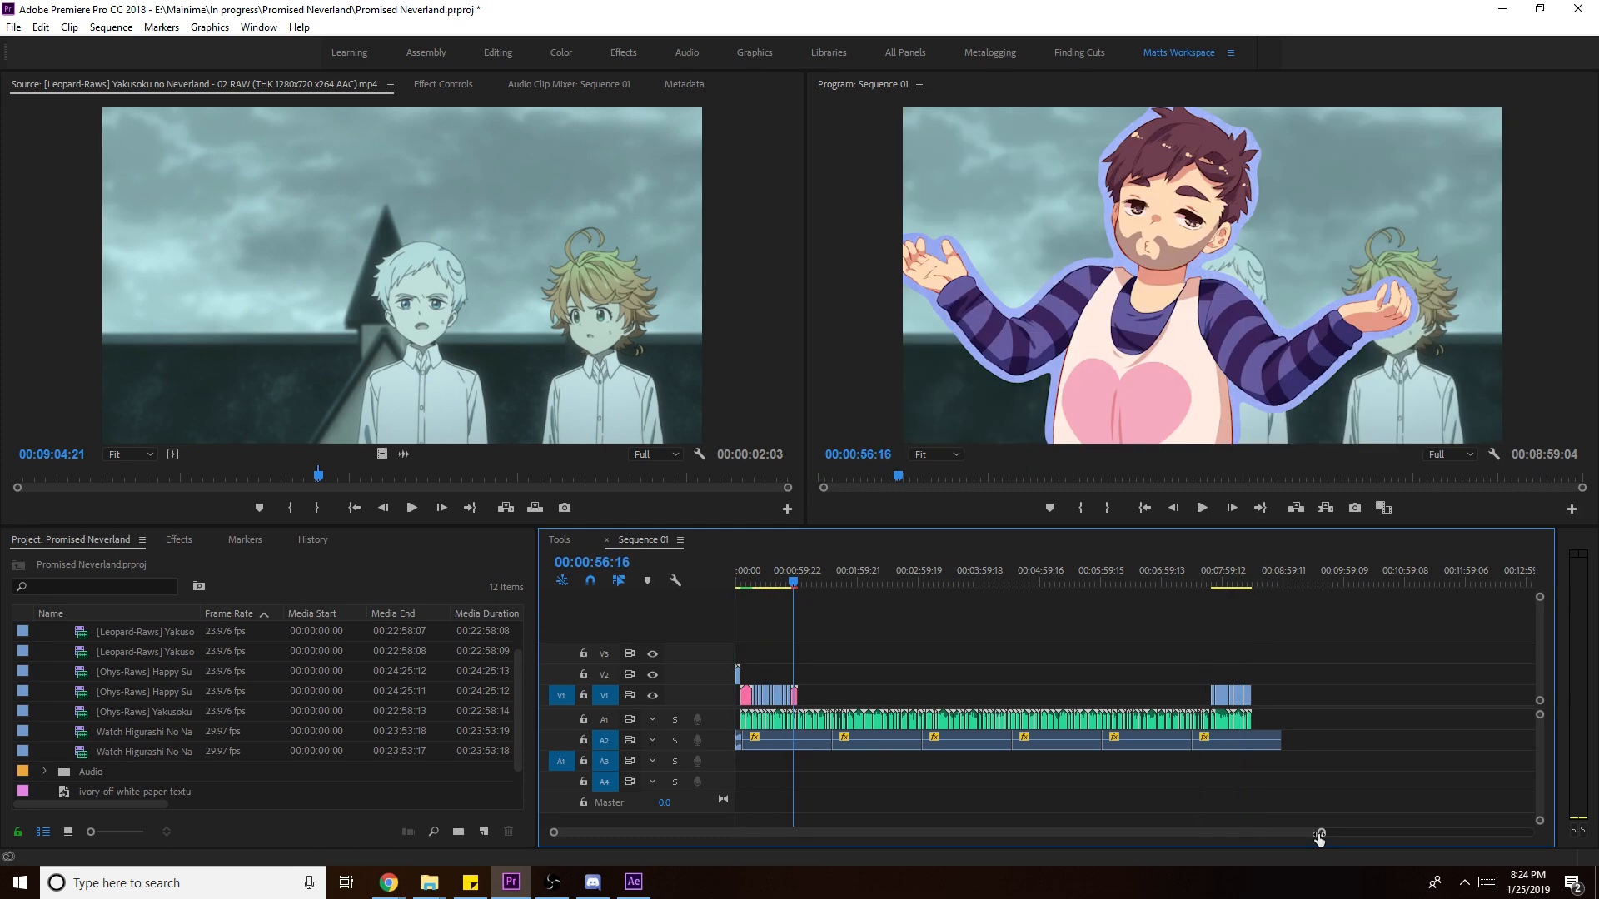
key("equal")
key("equal")
key("equal")
key("equal")
key("equal")
left_click(1381, 557)
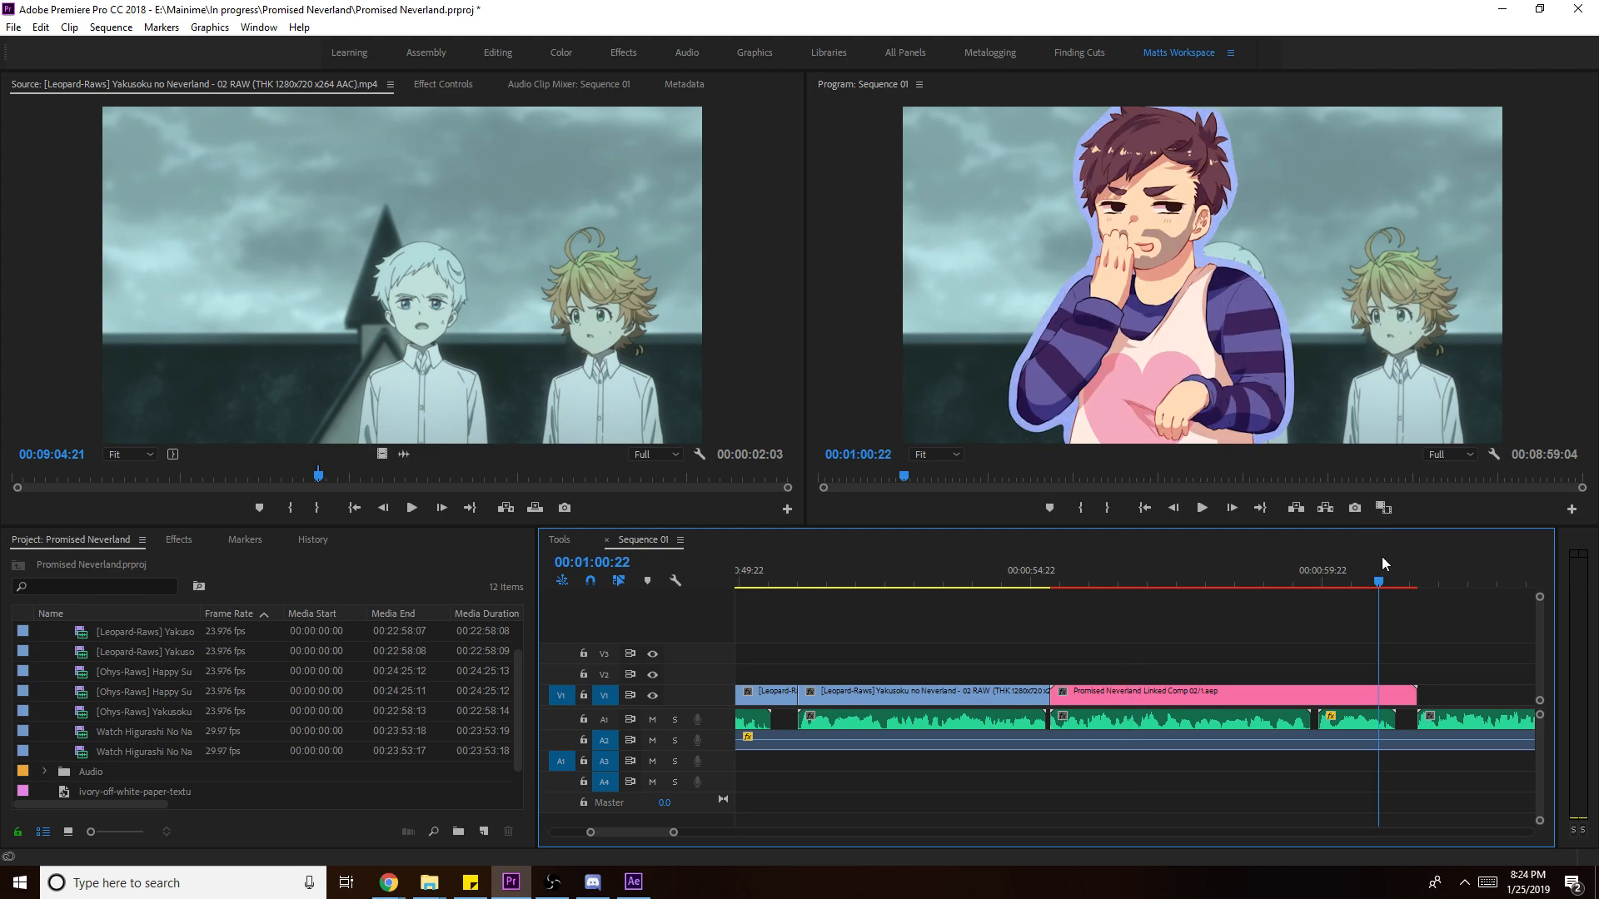
key("space")
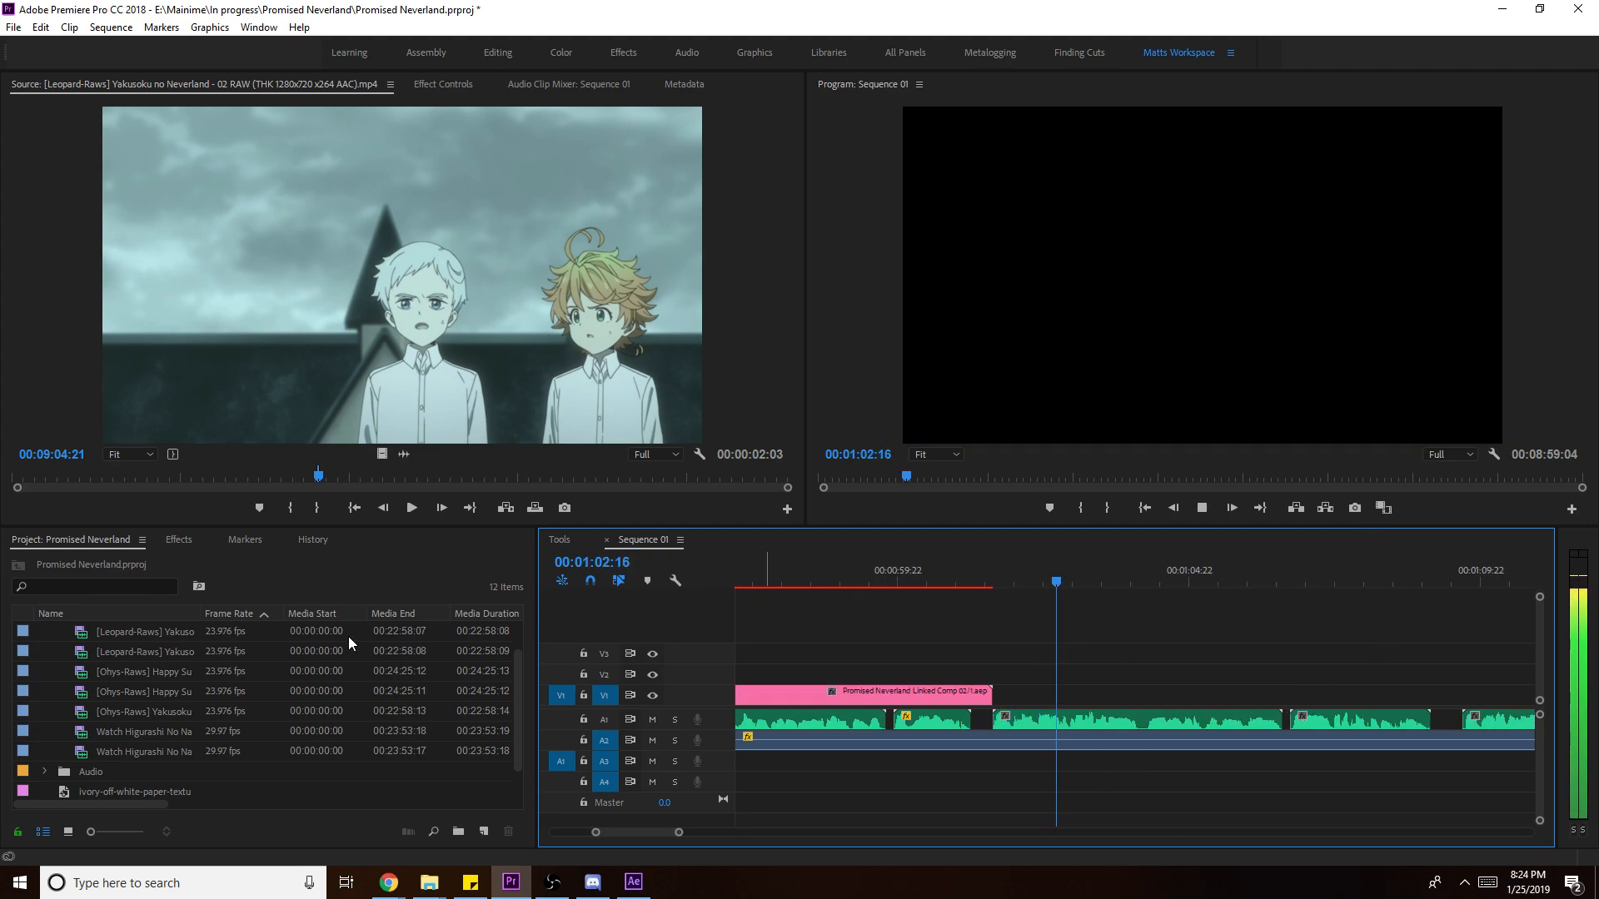
key("space")
- Load episode 01 in the Source monitor and mark In/Out around the girl's close-up
scroll(168, 709, "up", 2)
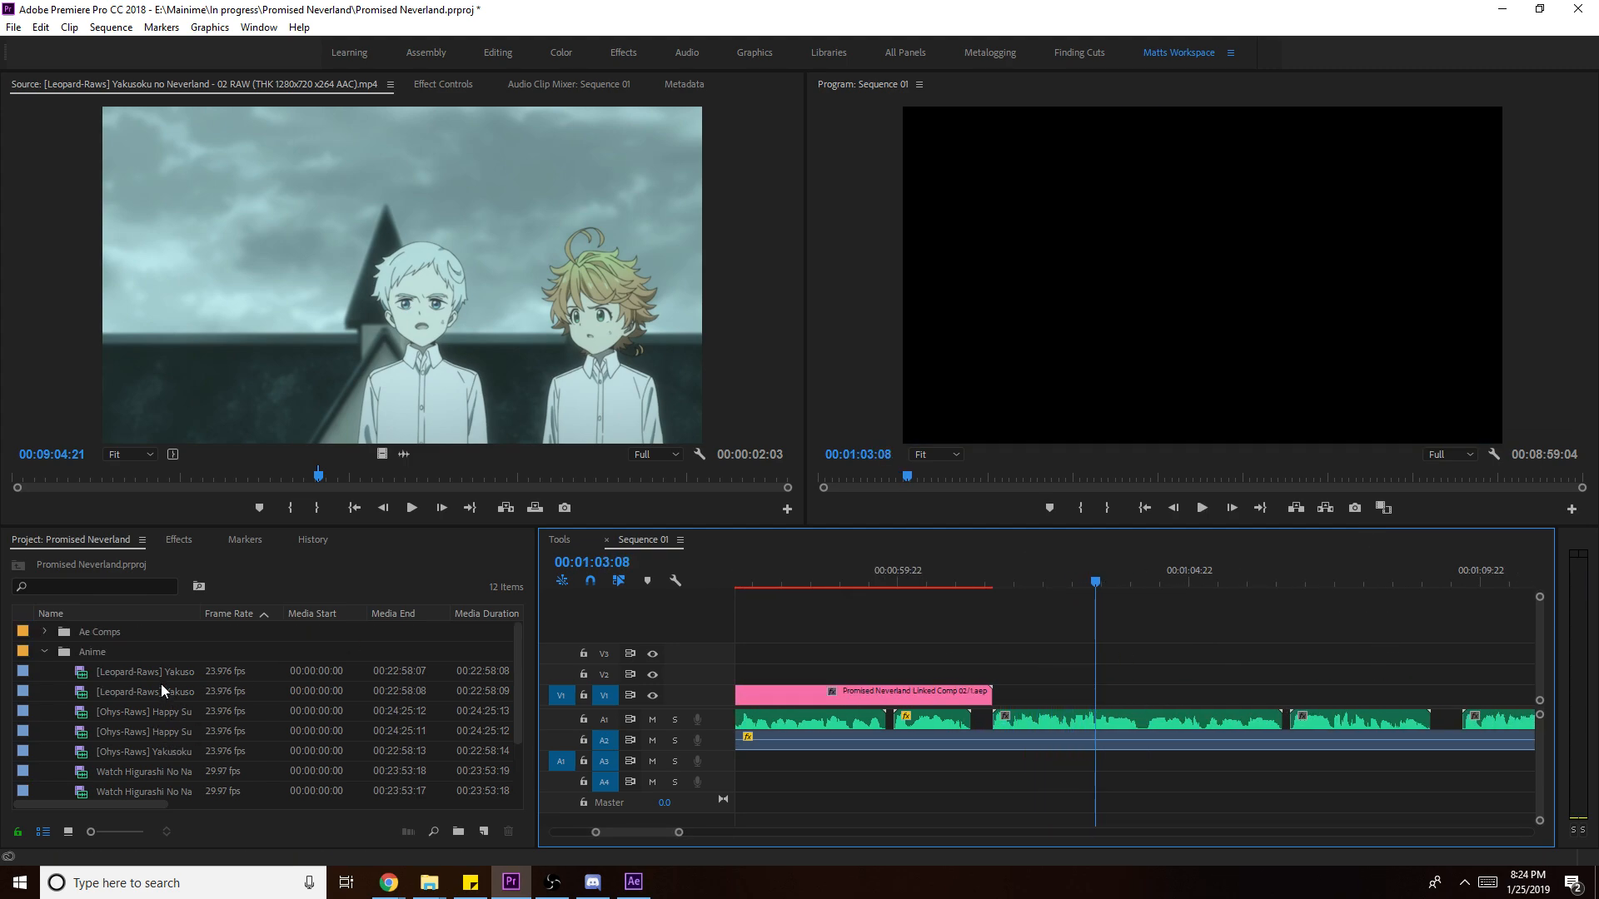
double_click(162, 679)
left_click(452, 478)
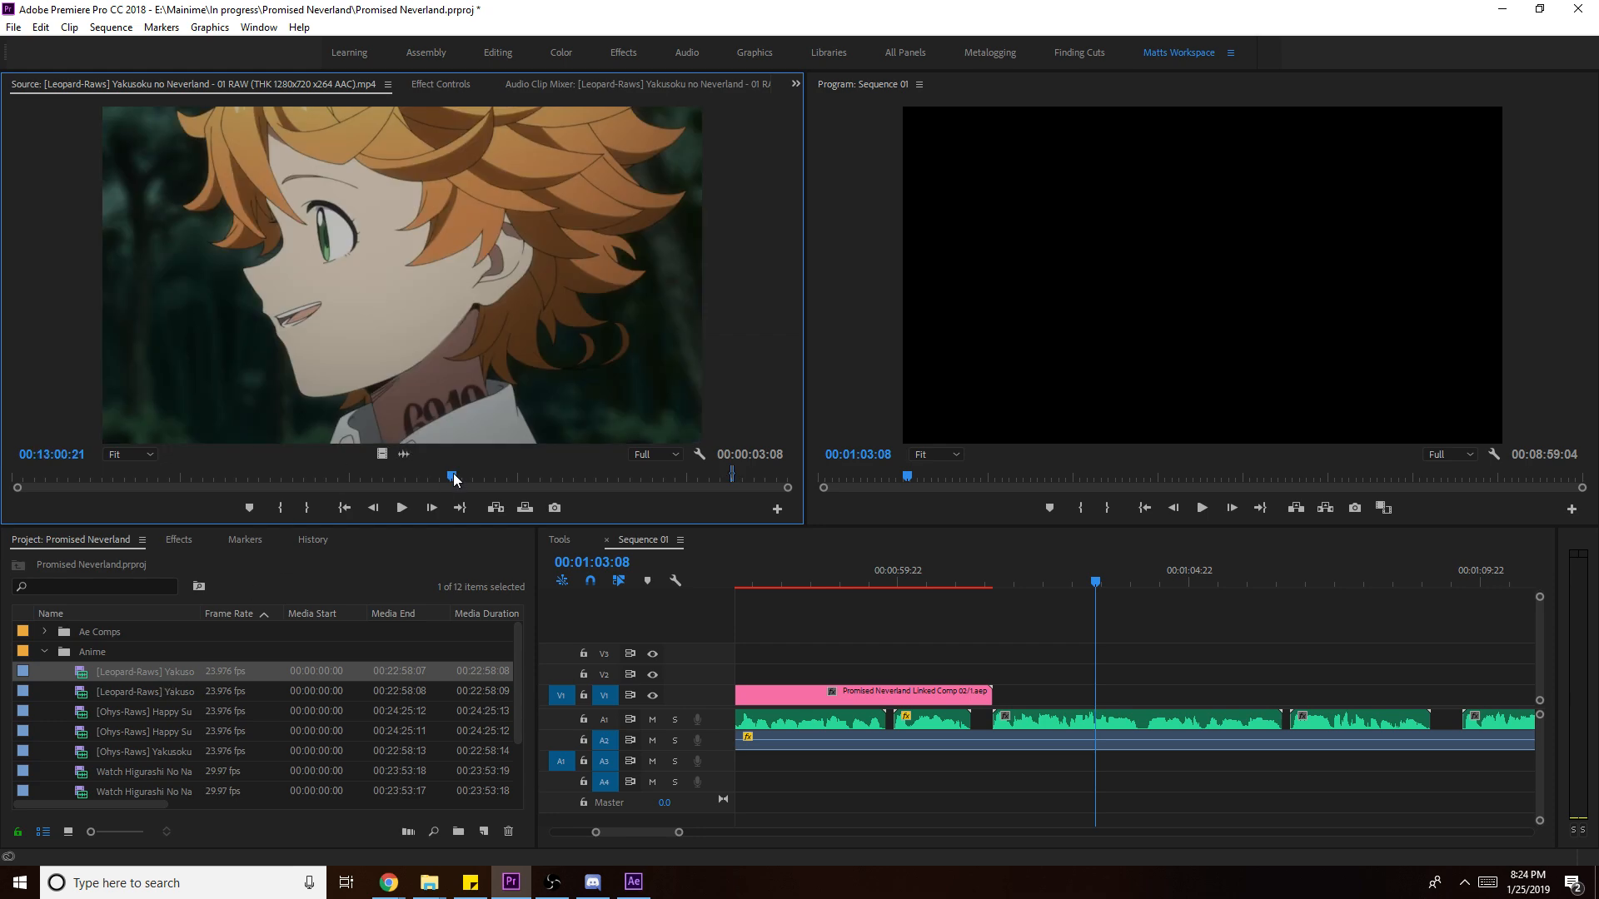
key("i")
key("space")
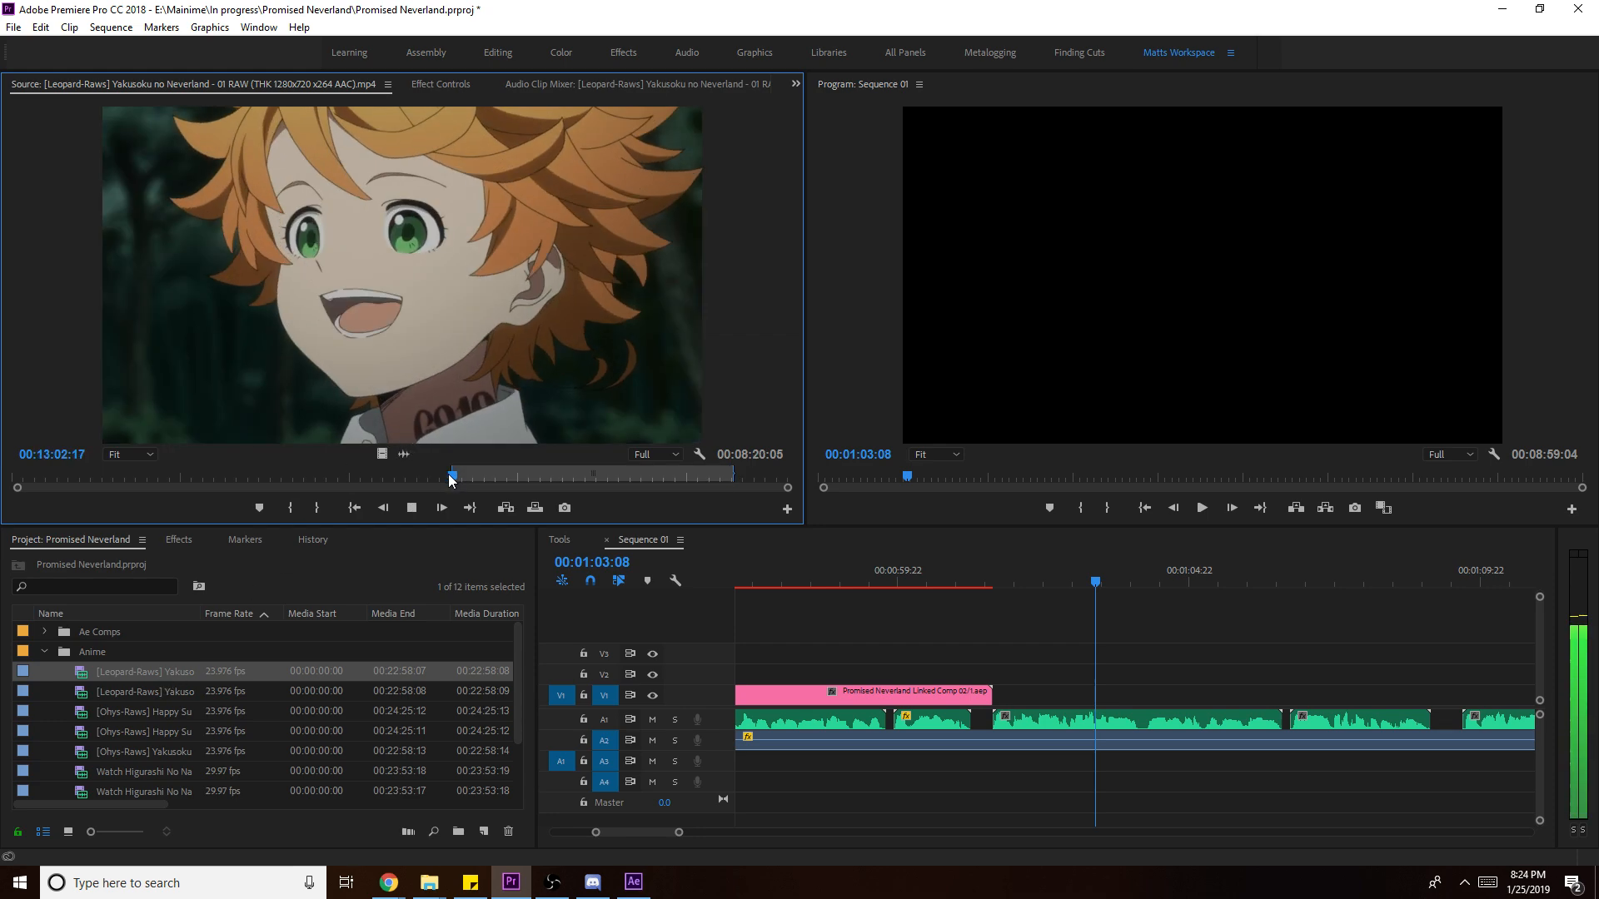
key("o")
key("space")
- Place the excerpt after the linked comp on V1, scale it to frame size, extend it, and save
left_click_drag(382, 454, 996, 702)
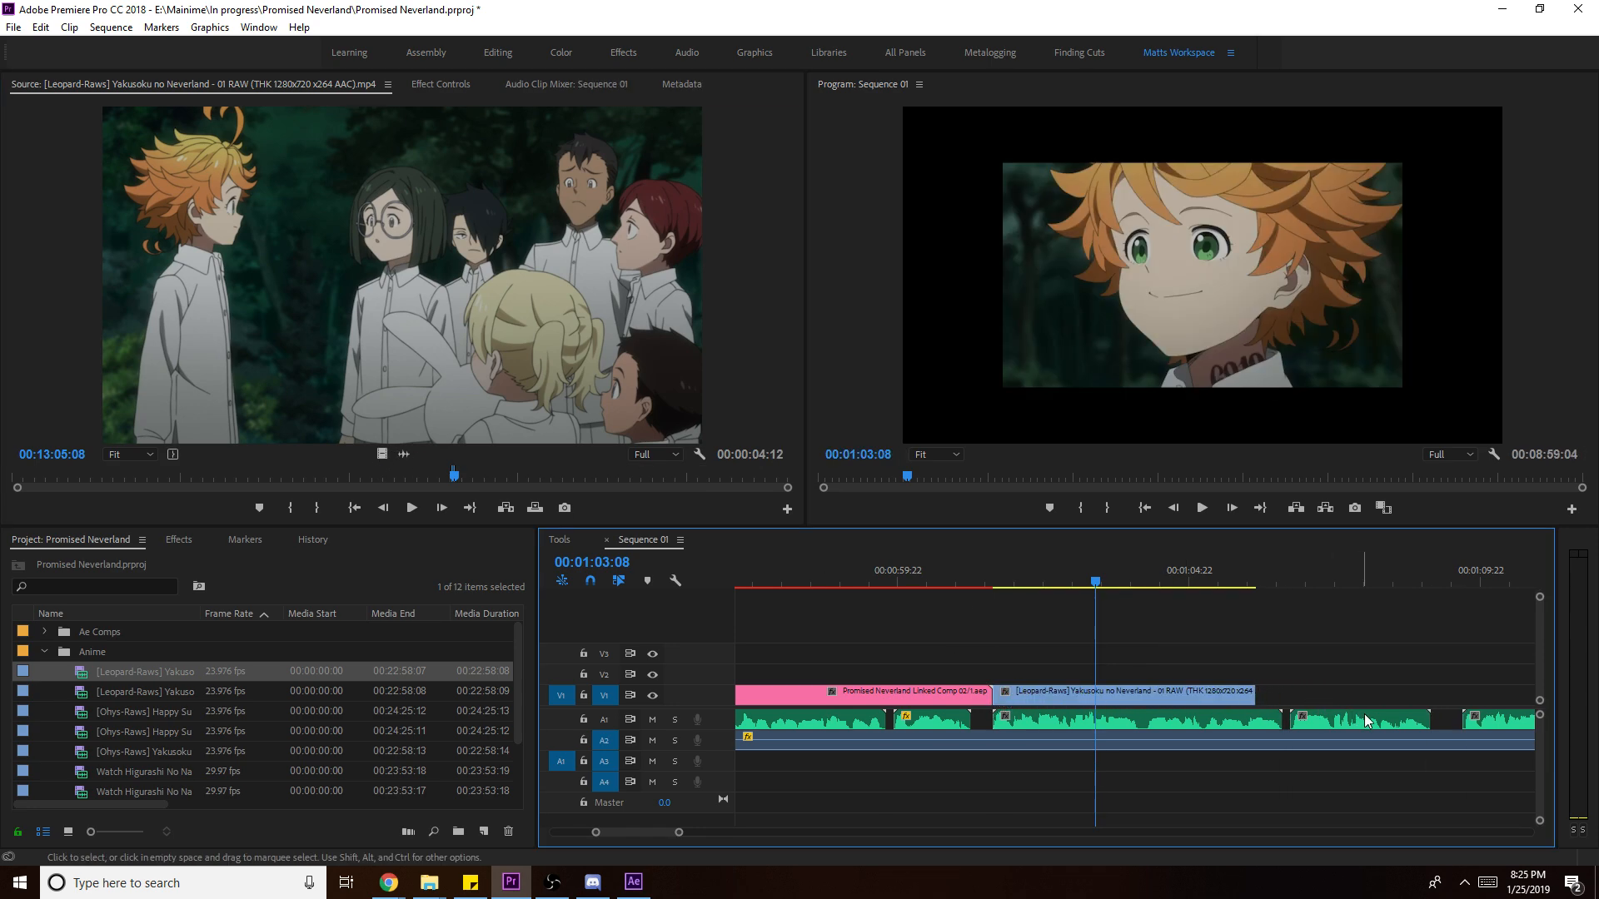
key("space")
left_click_drag(1255, 696, 1325, 702)
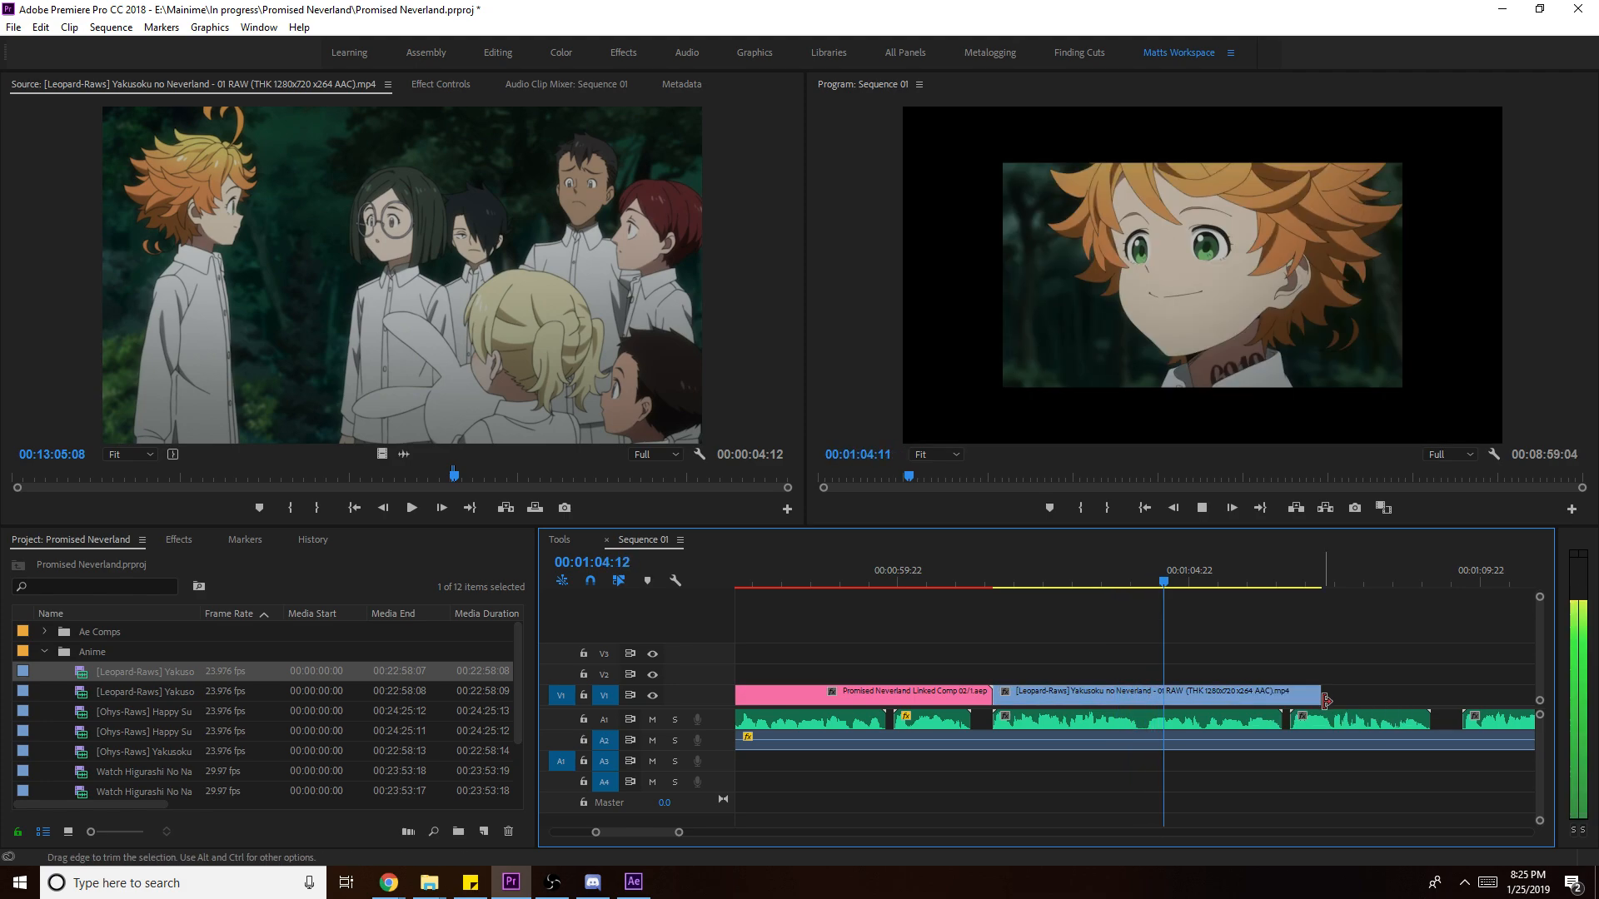
right_click(1256, 698)
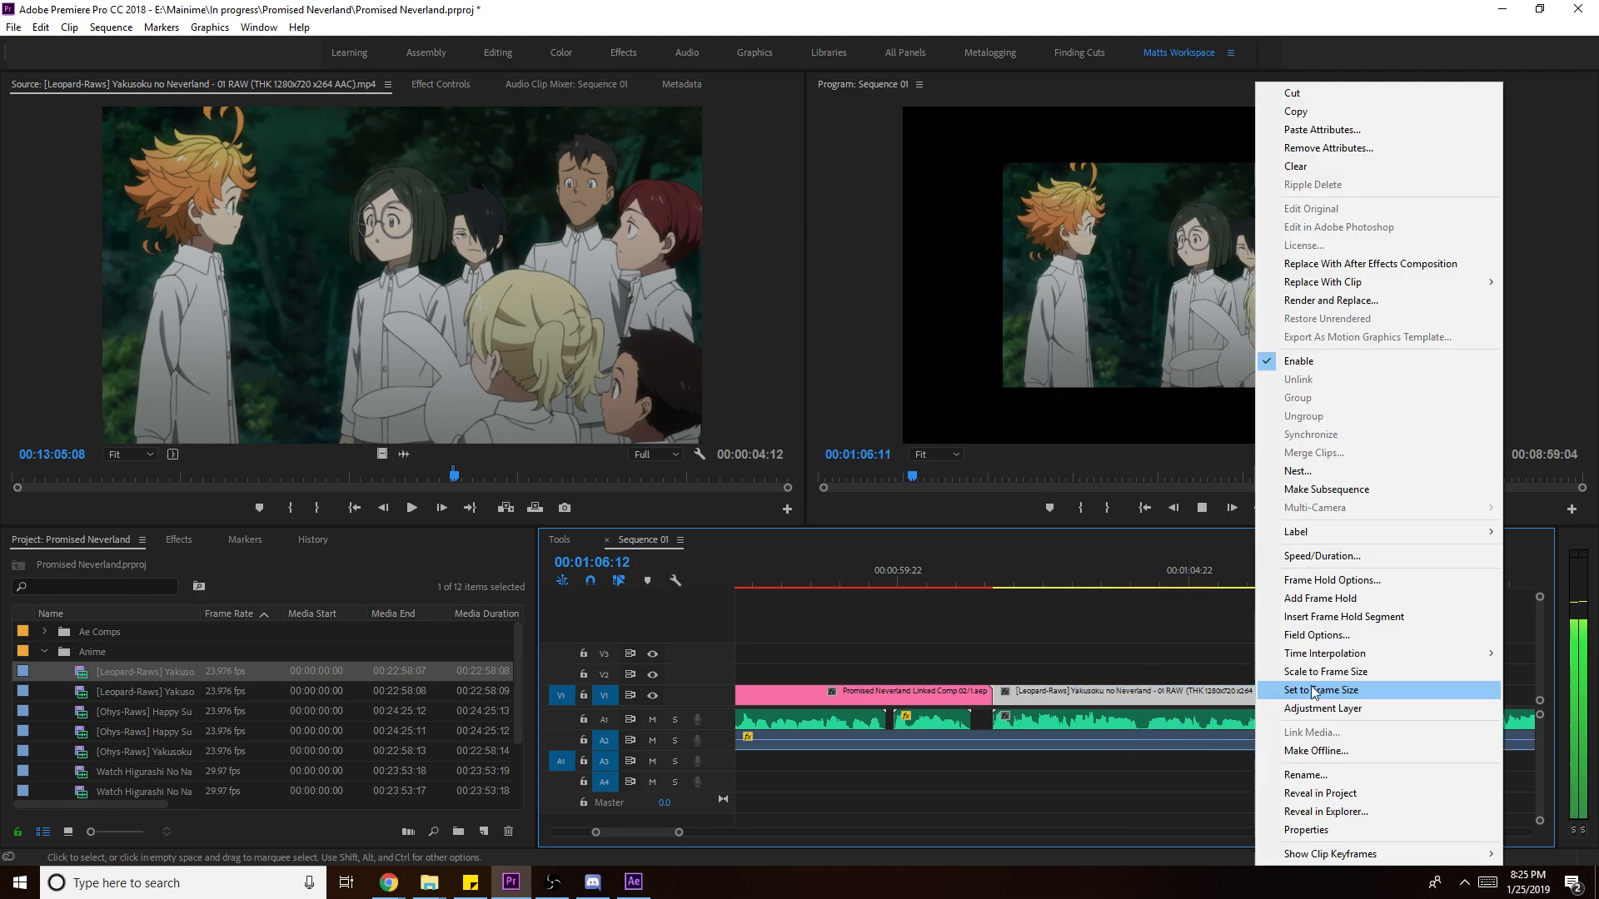
left_click(1305, 690)
left_click_drag(1321, 696, 1461, 709)
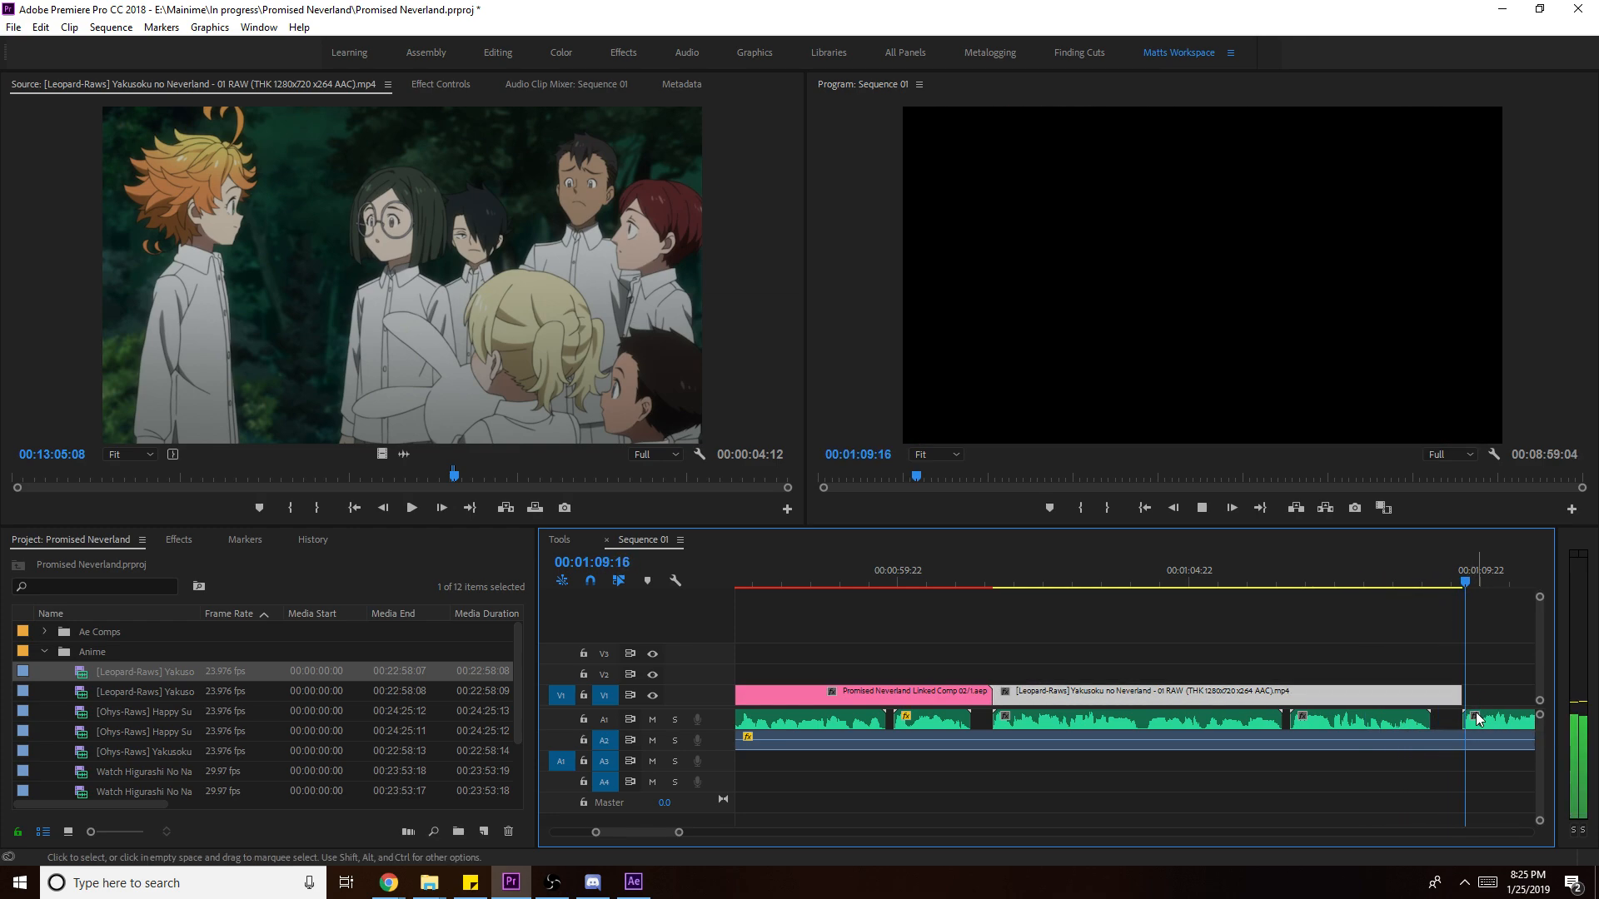
scroll(1415, 729, "down", 2)
key("space")
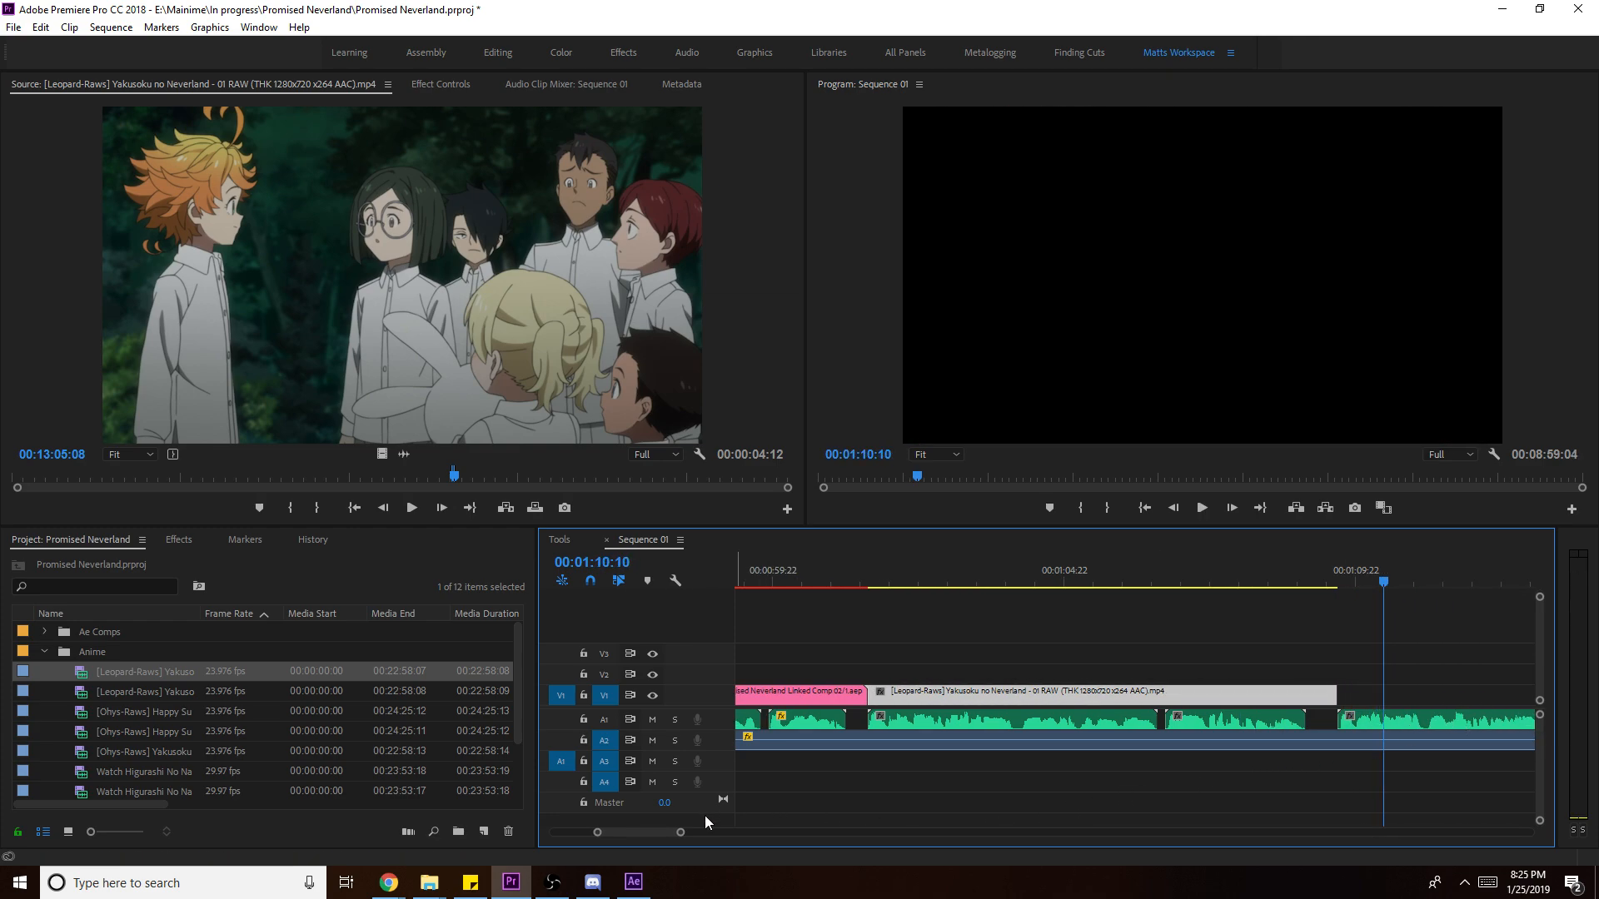
key("ctrl+s")
key("ctrl+z")
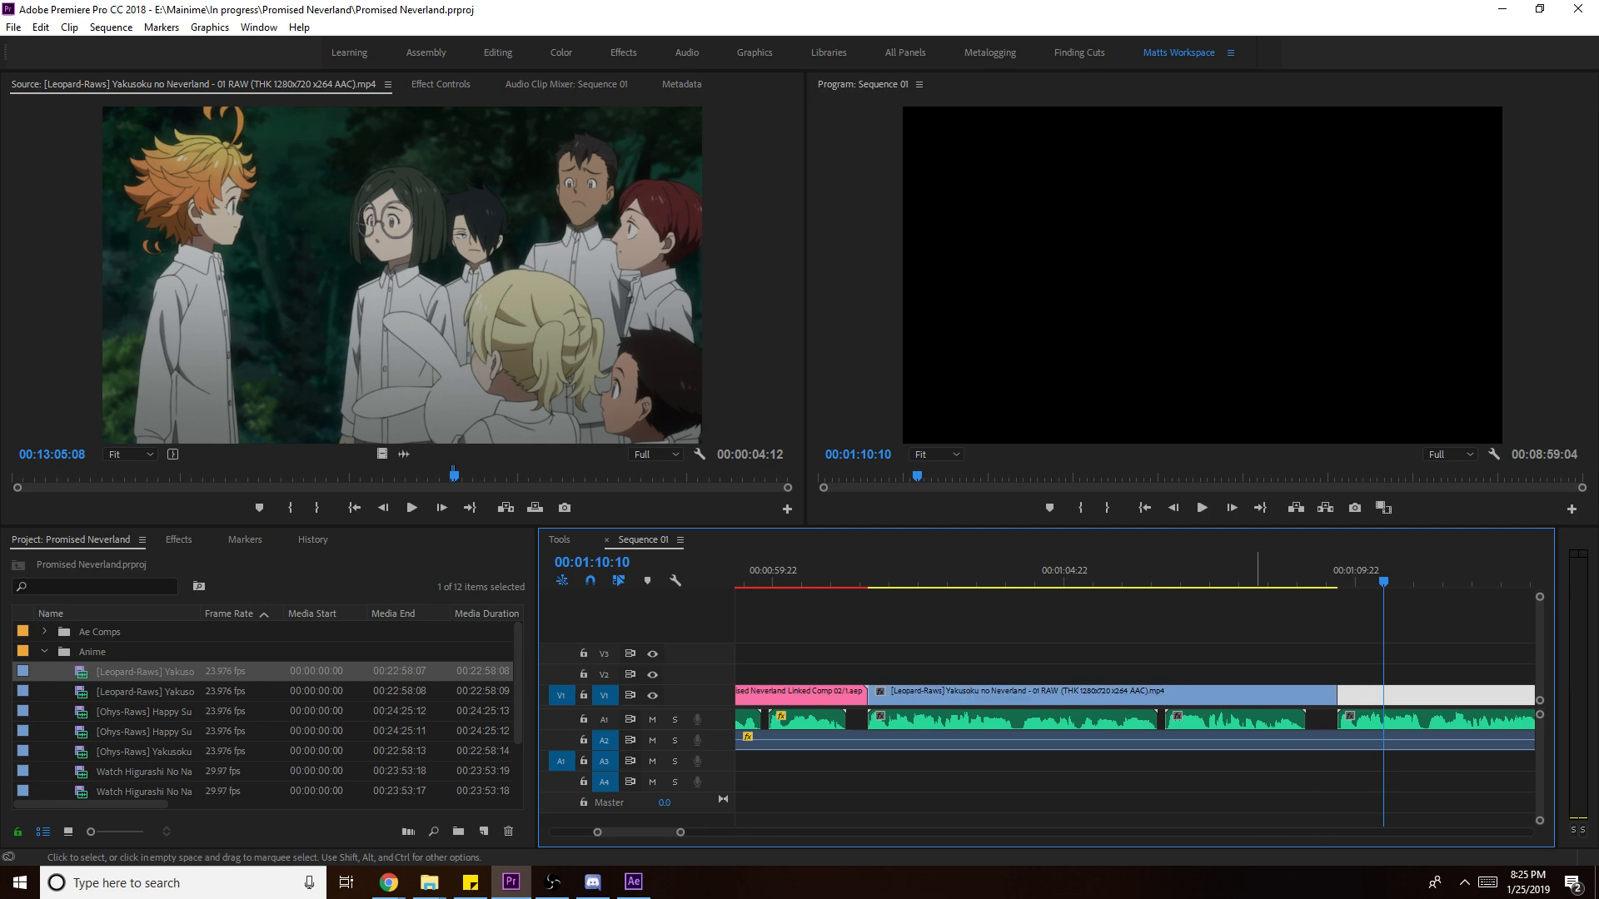
left_click_drag(683, 826, 934, 821)
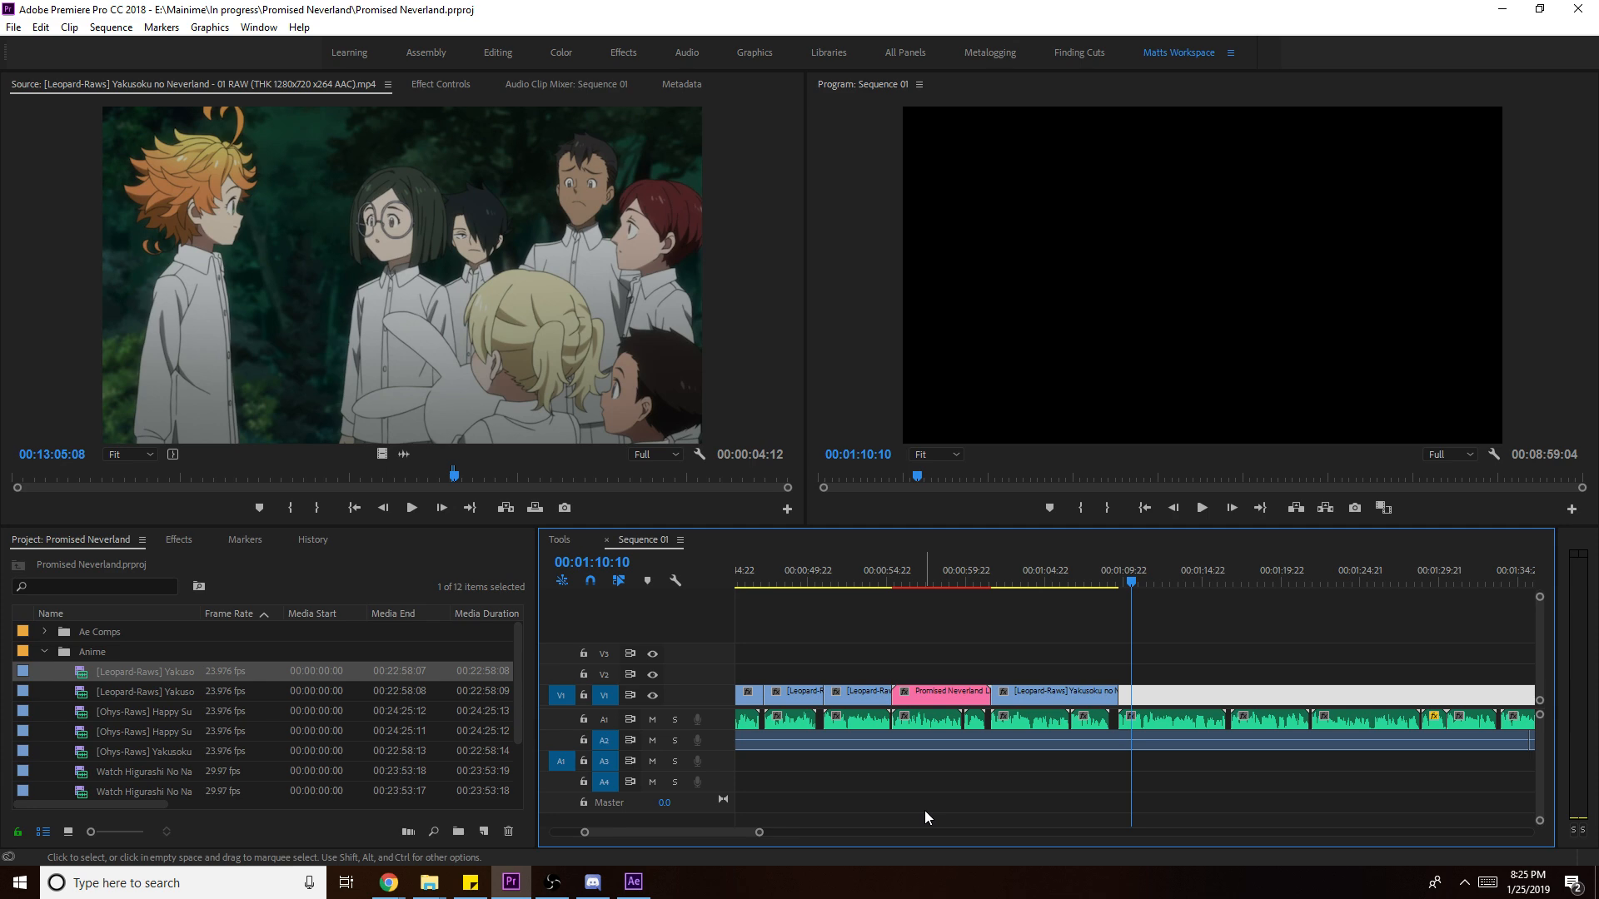
- Mark a new episode 01 out point past 00:16:51:14 and place the excerpt at V1's end
left_click(1063, 583)
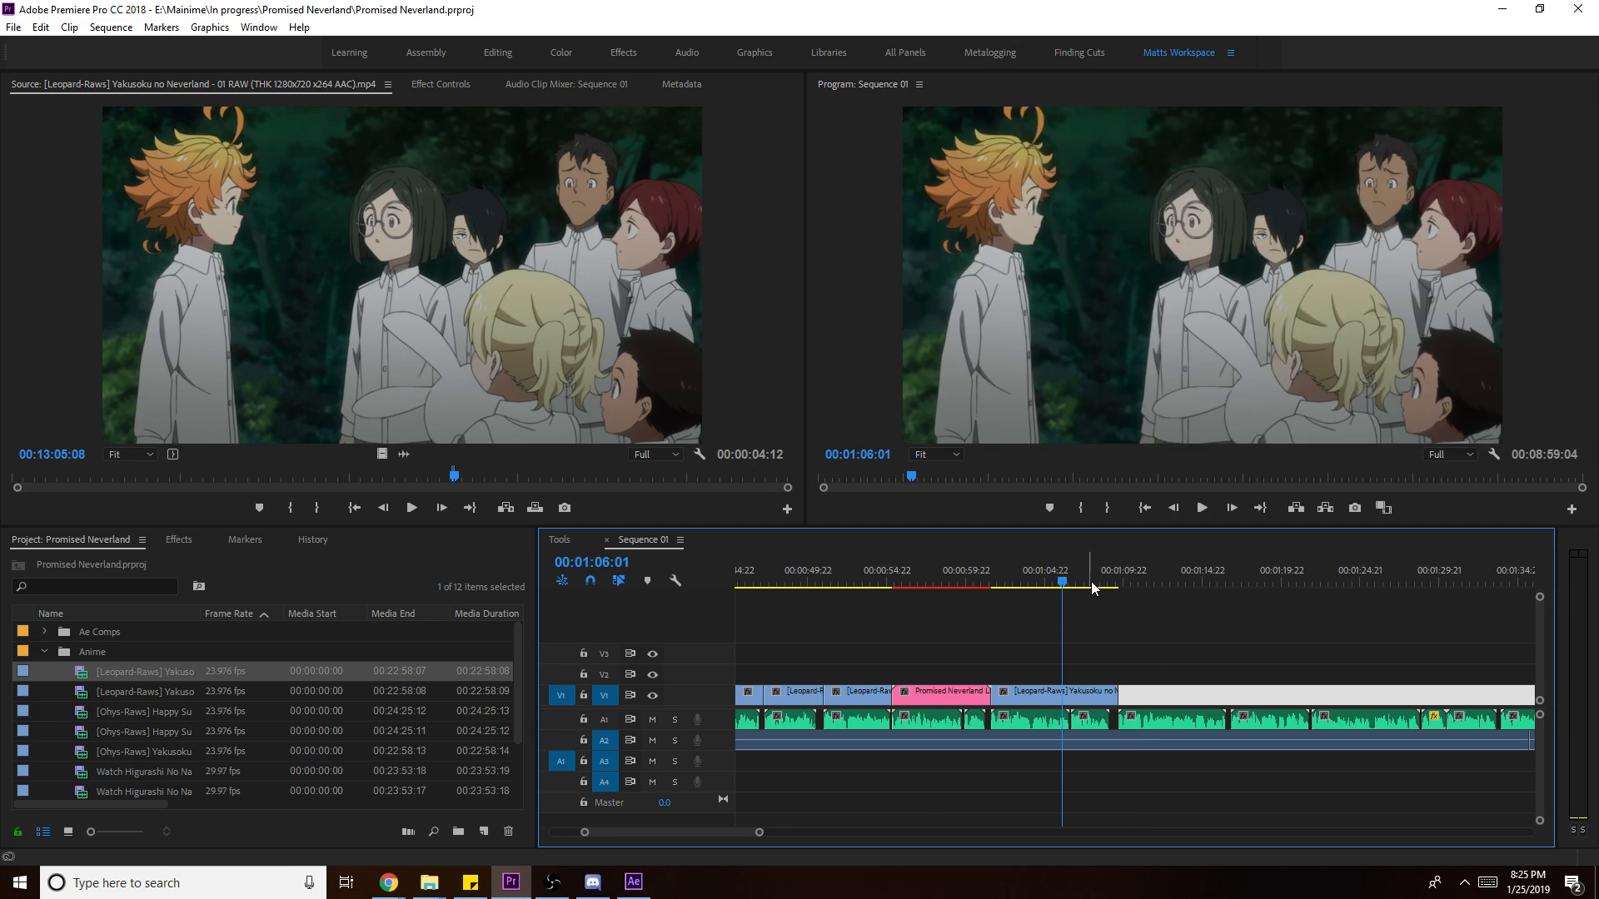
key("space")
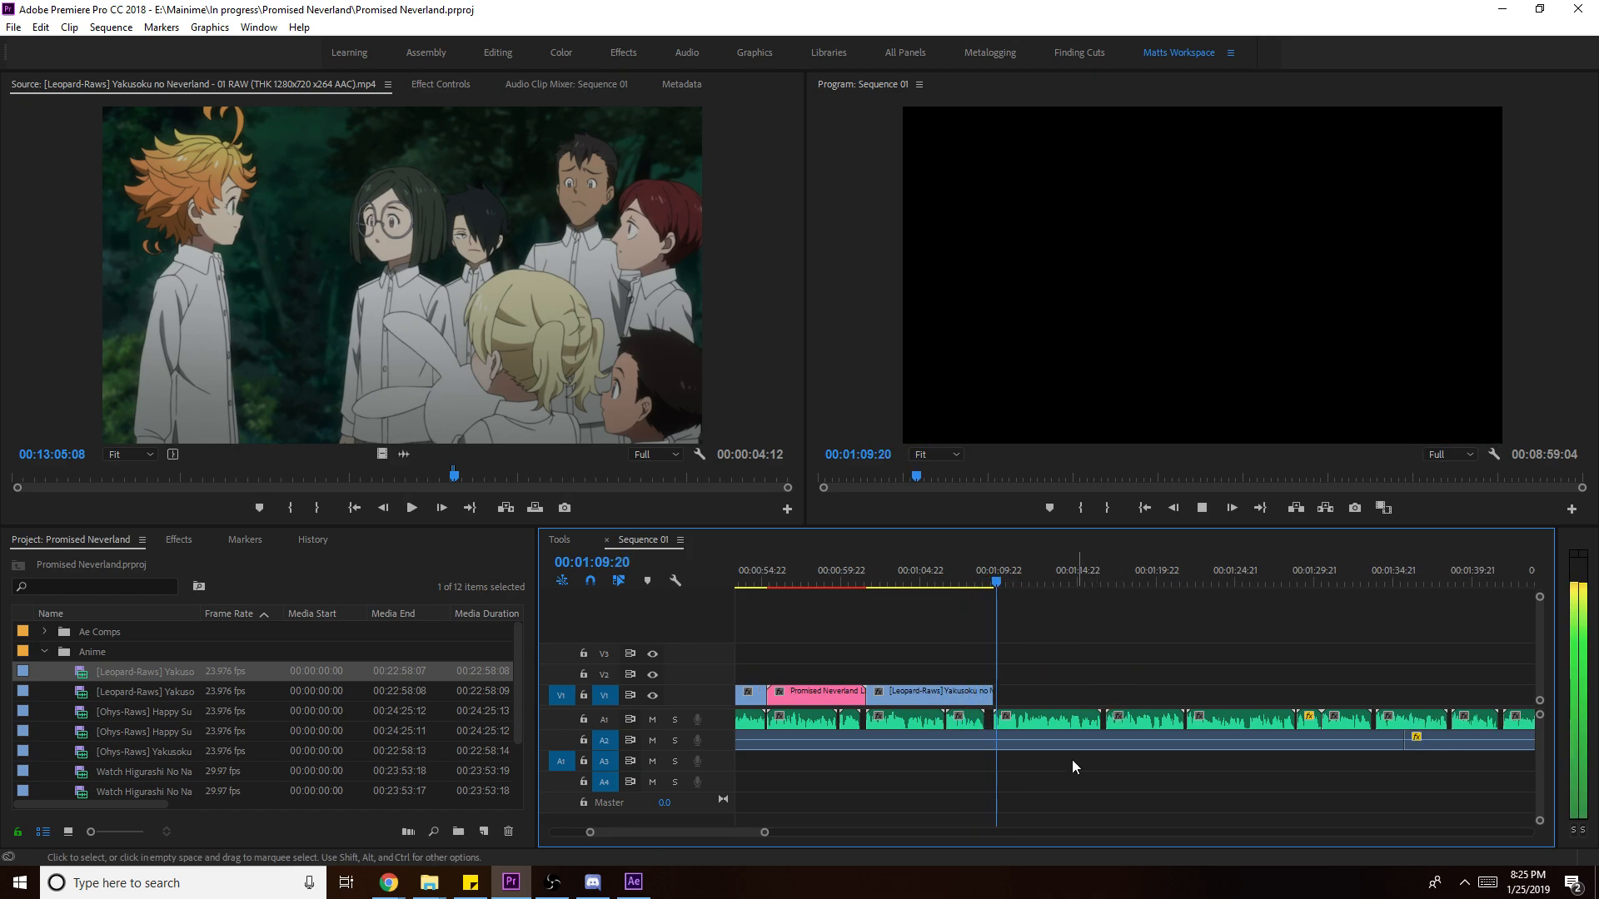
left_click_drag(918, 575, 999, 578)
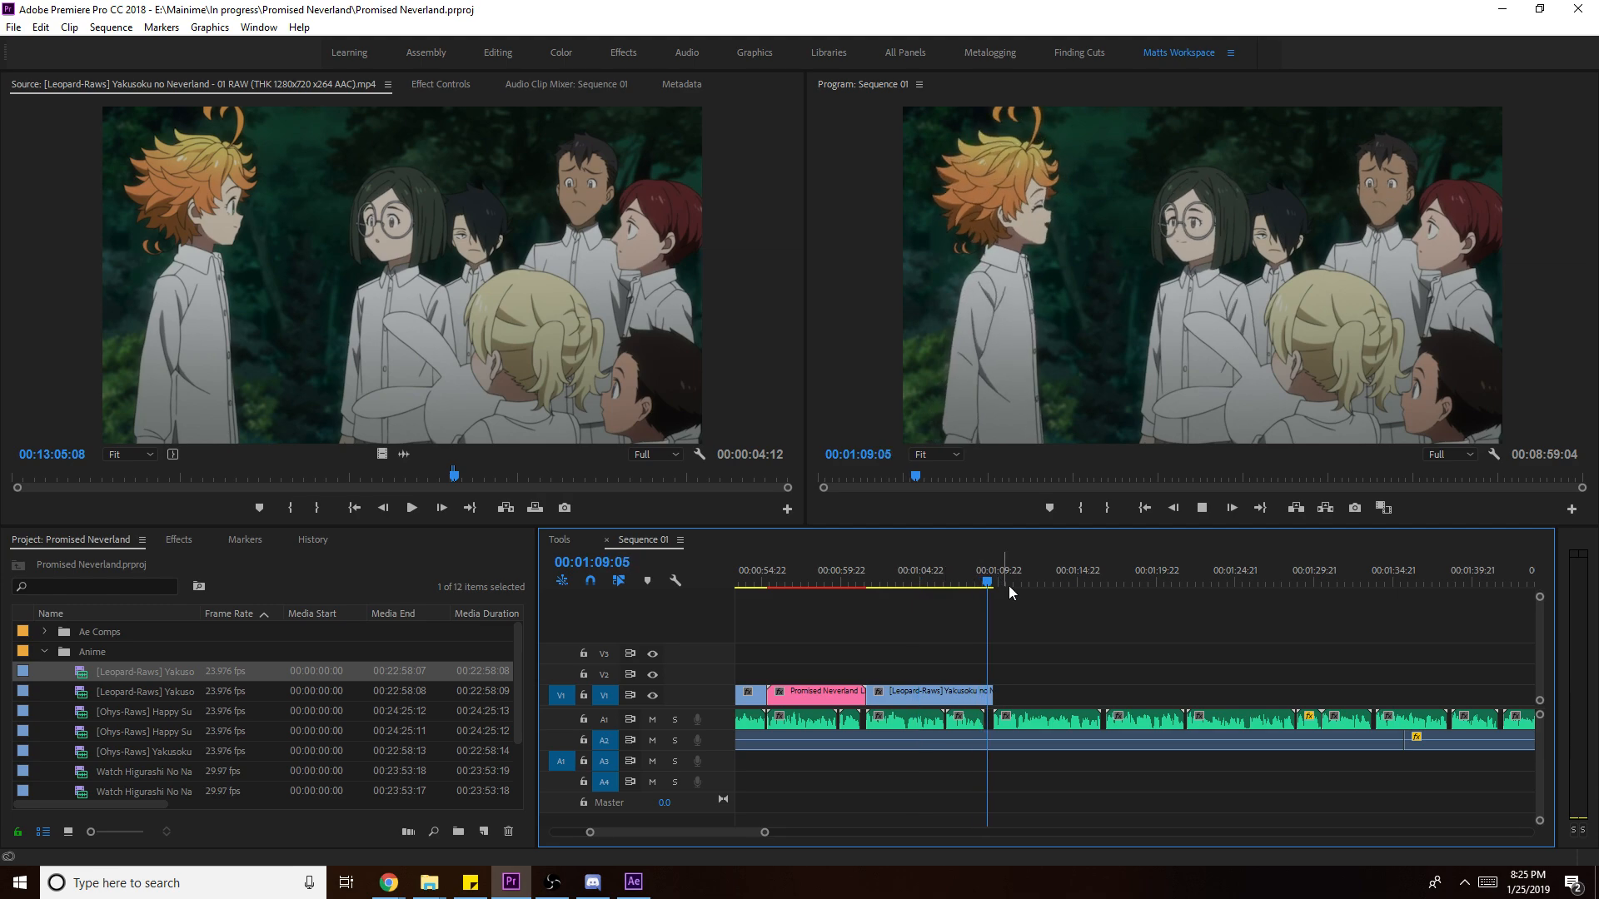
left_click(583, 473)
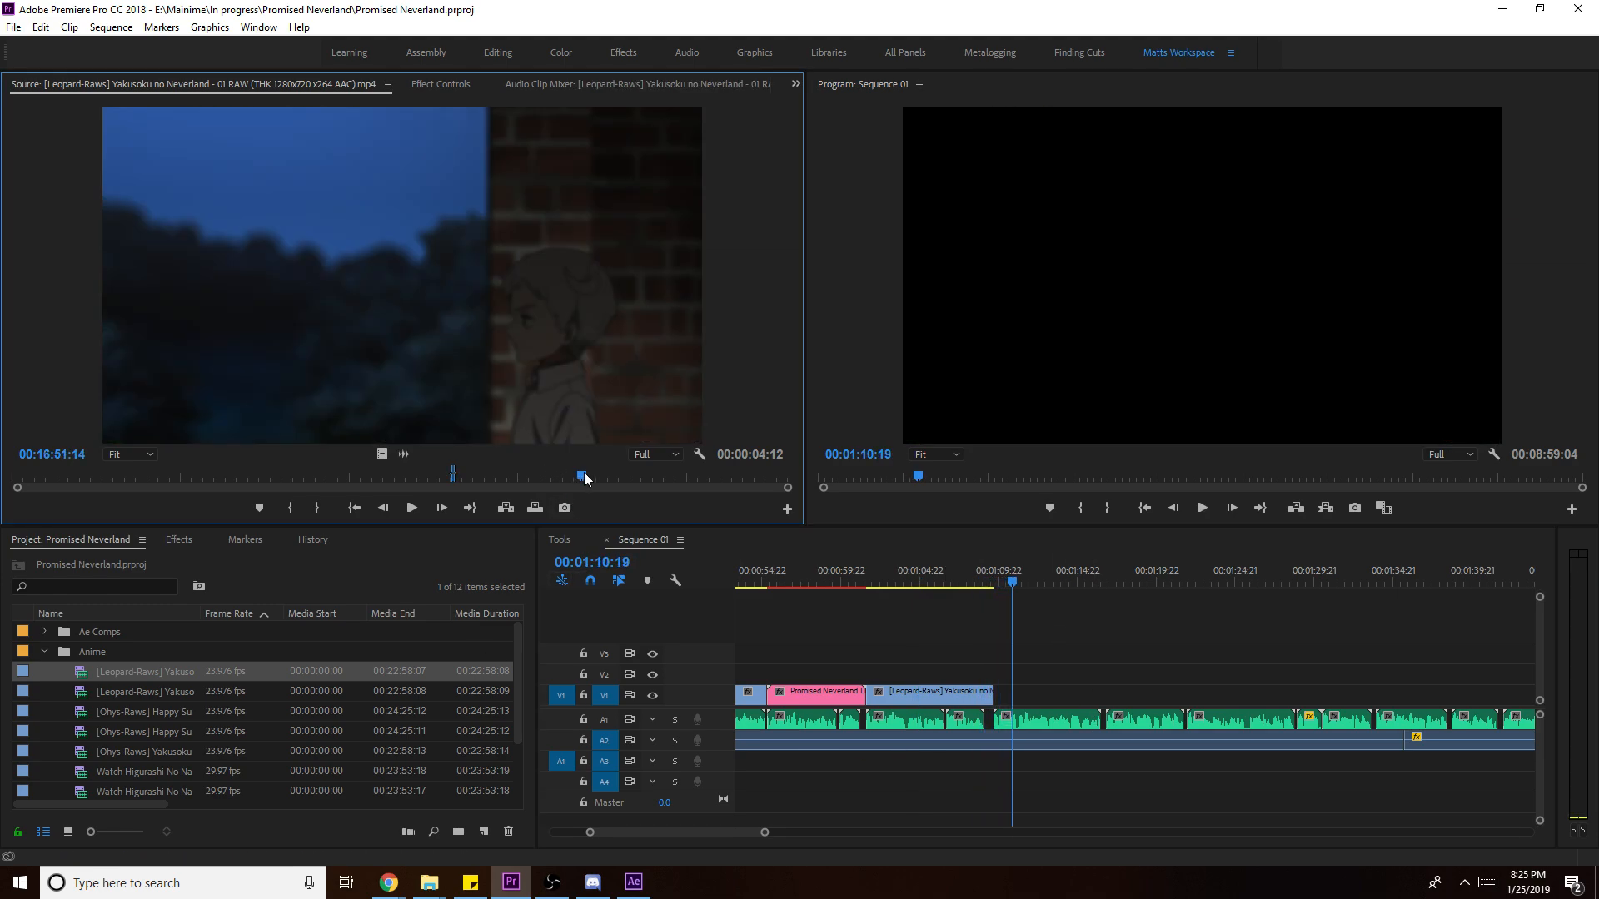
key("space")
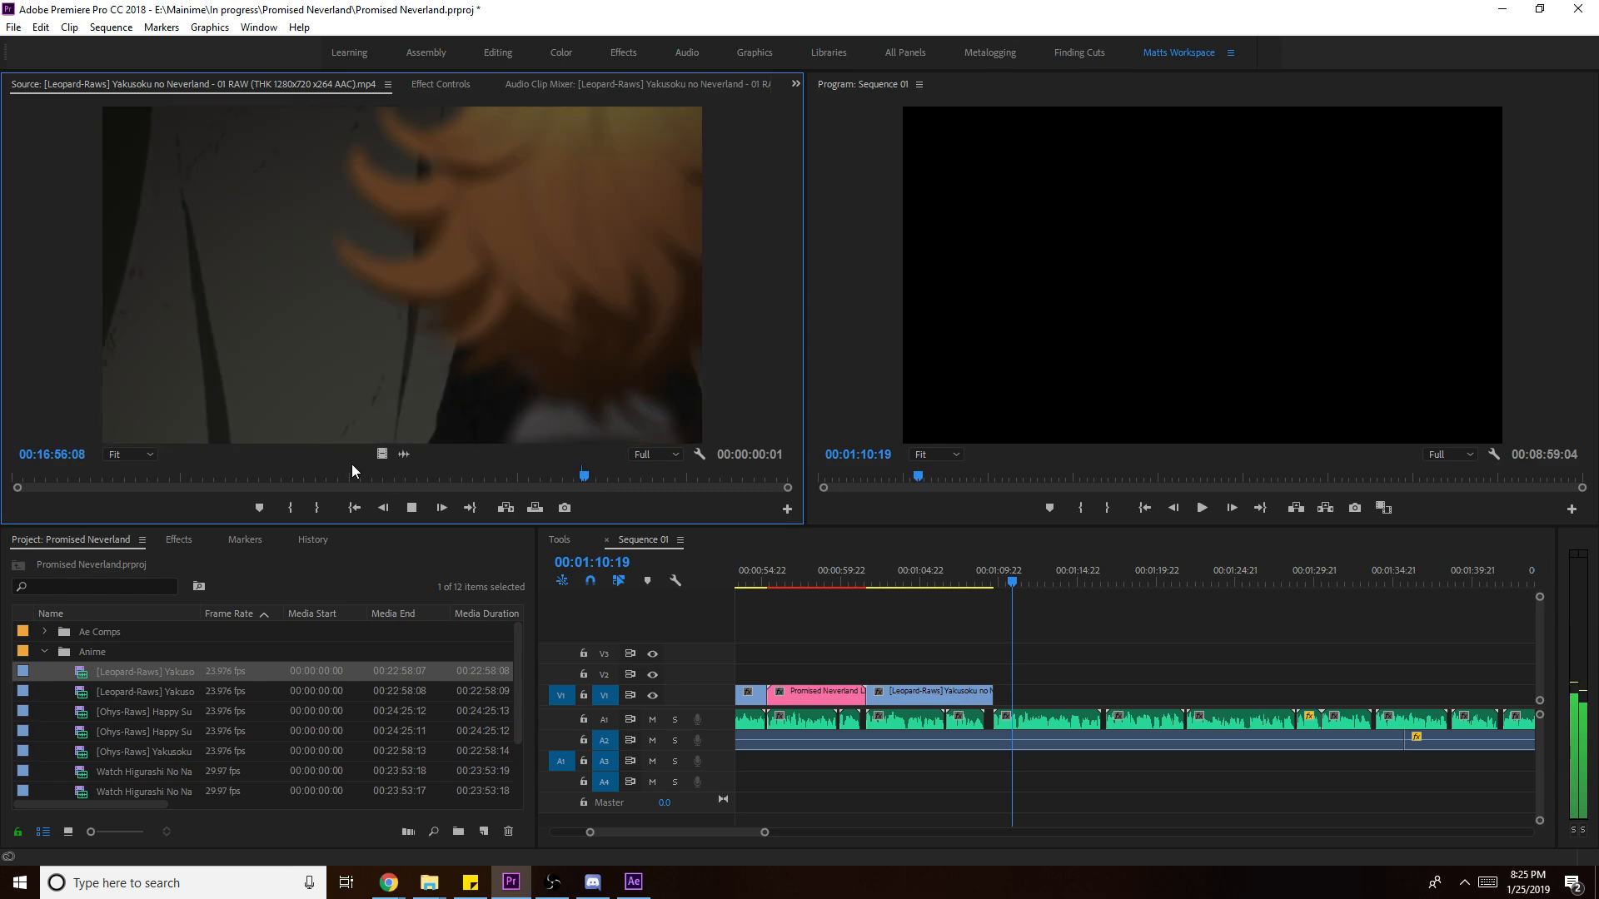
key("o")
left_click_drag(381, 453, 1051, 702)
- Scale the new V1 clip to frame size and extend its end slightly
key("space")
right_click(1066, 698)
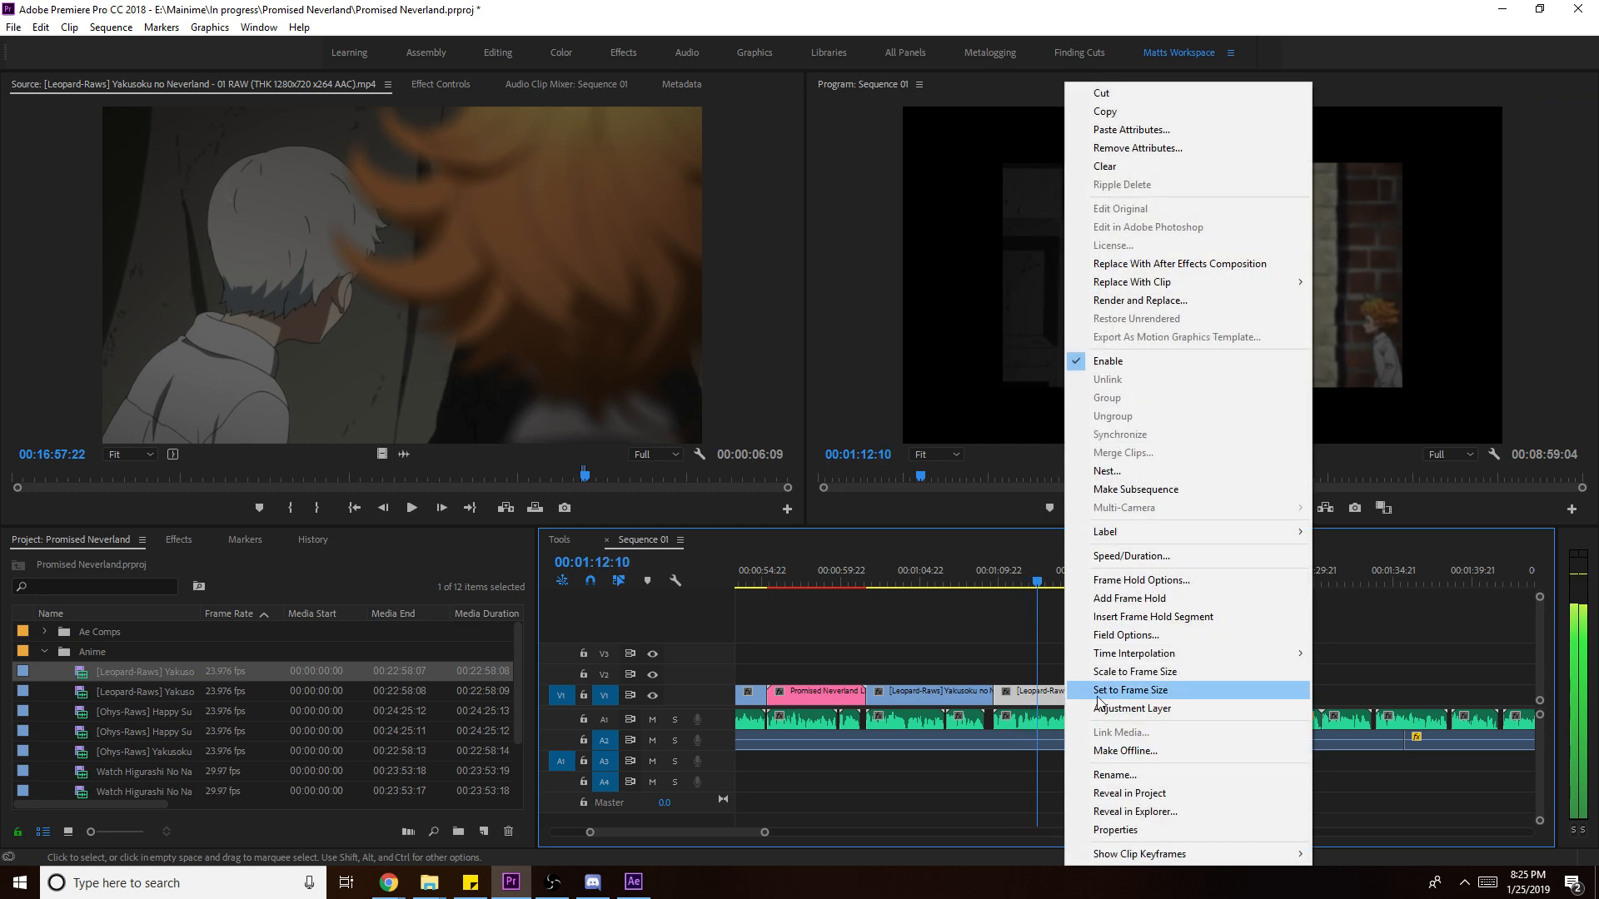
left_click(1179, 671)
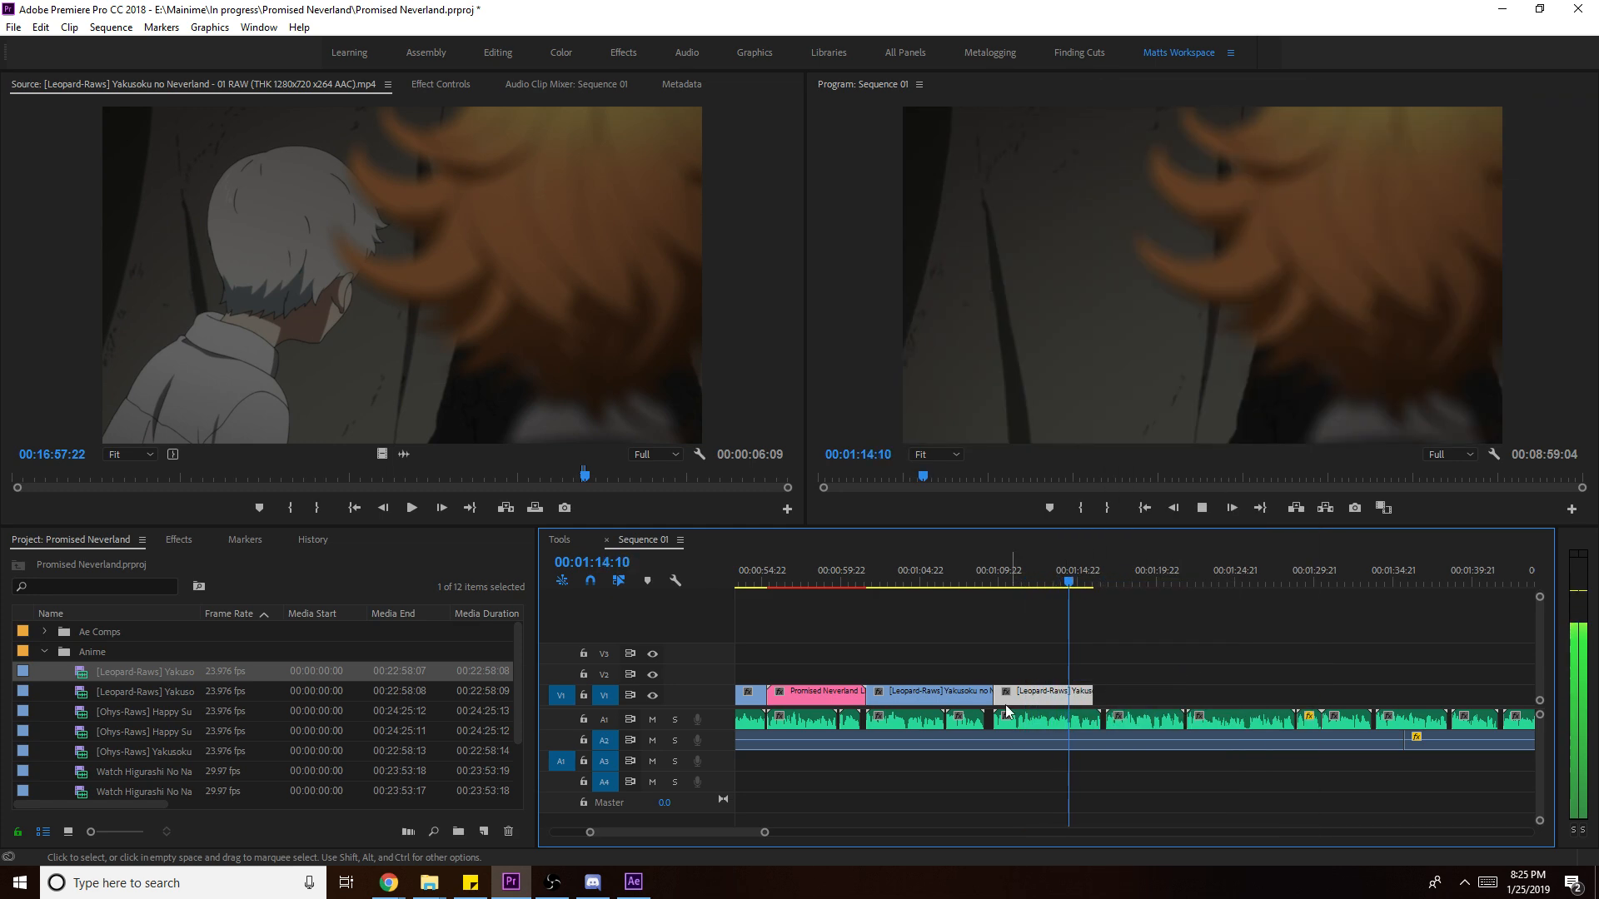
left_click_drag(1093, 695, 1104, 694)
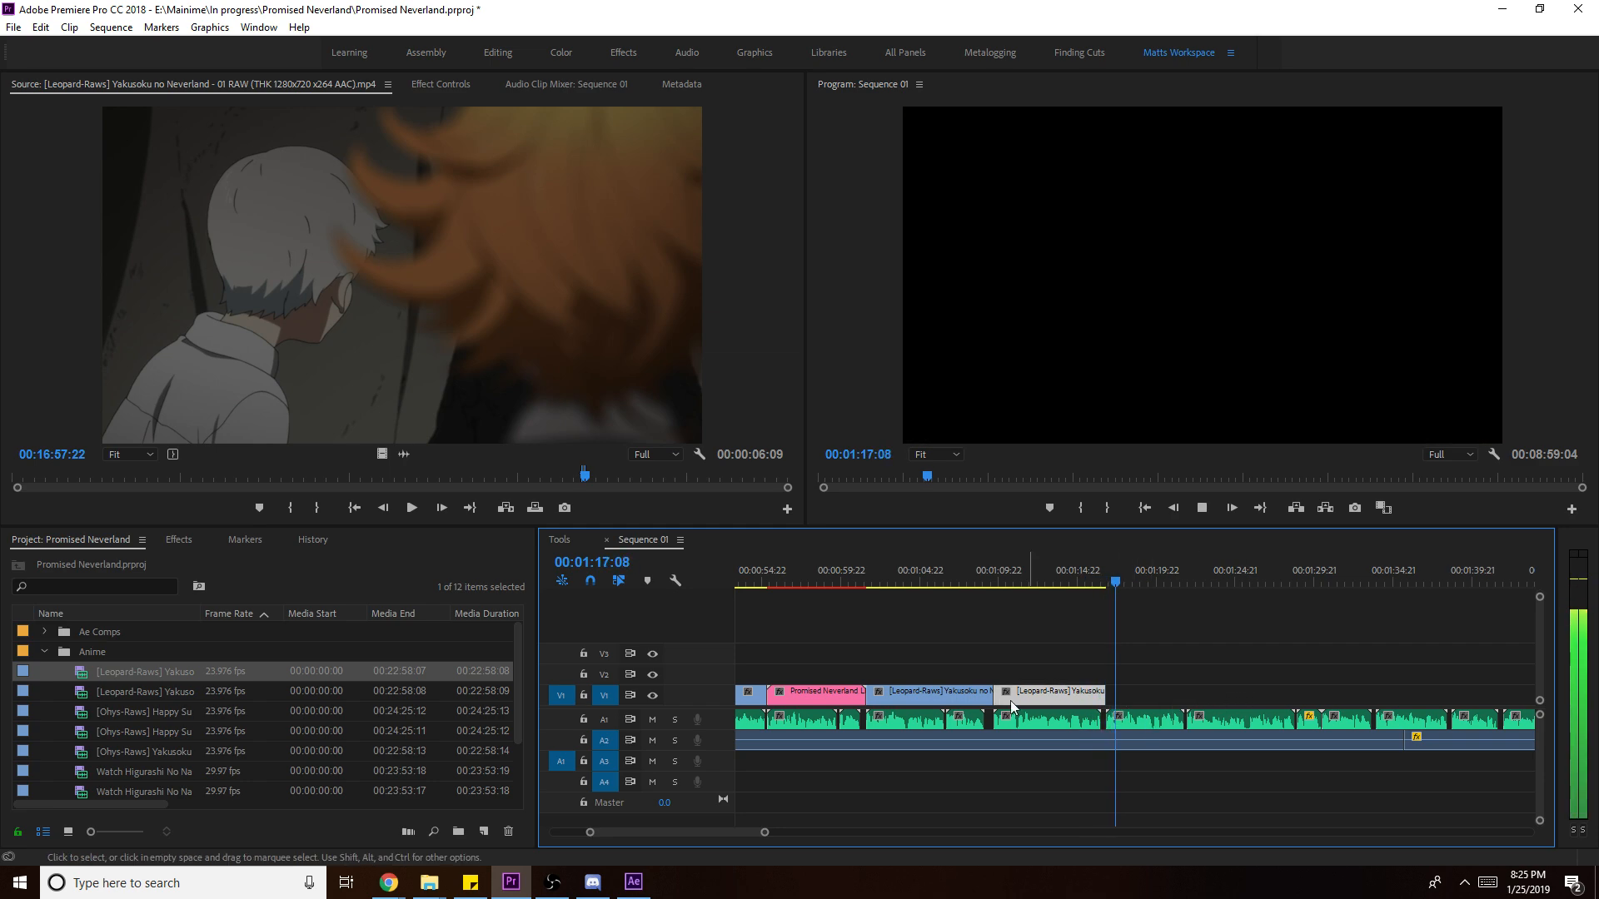
- Mark an episode 02 excerpt around 13:14 and place it at the end of V1
double_click(184, 695)
left_click(458, 481)
key("i")
key("space")
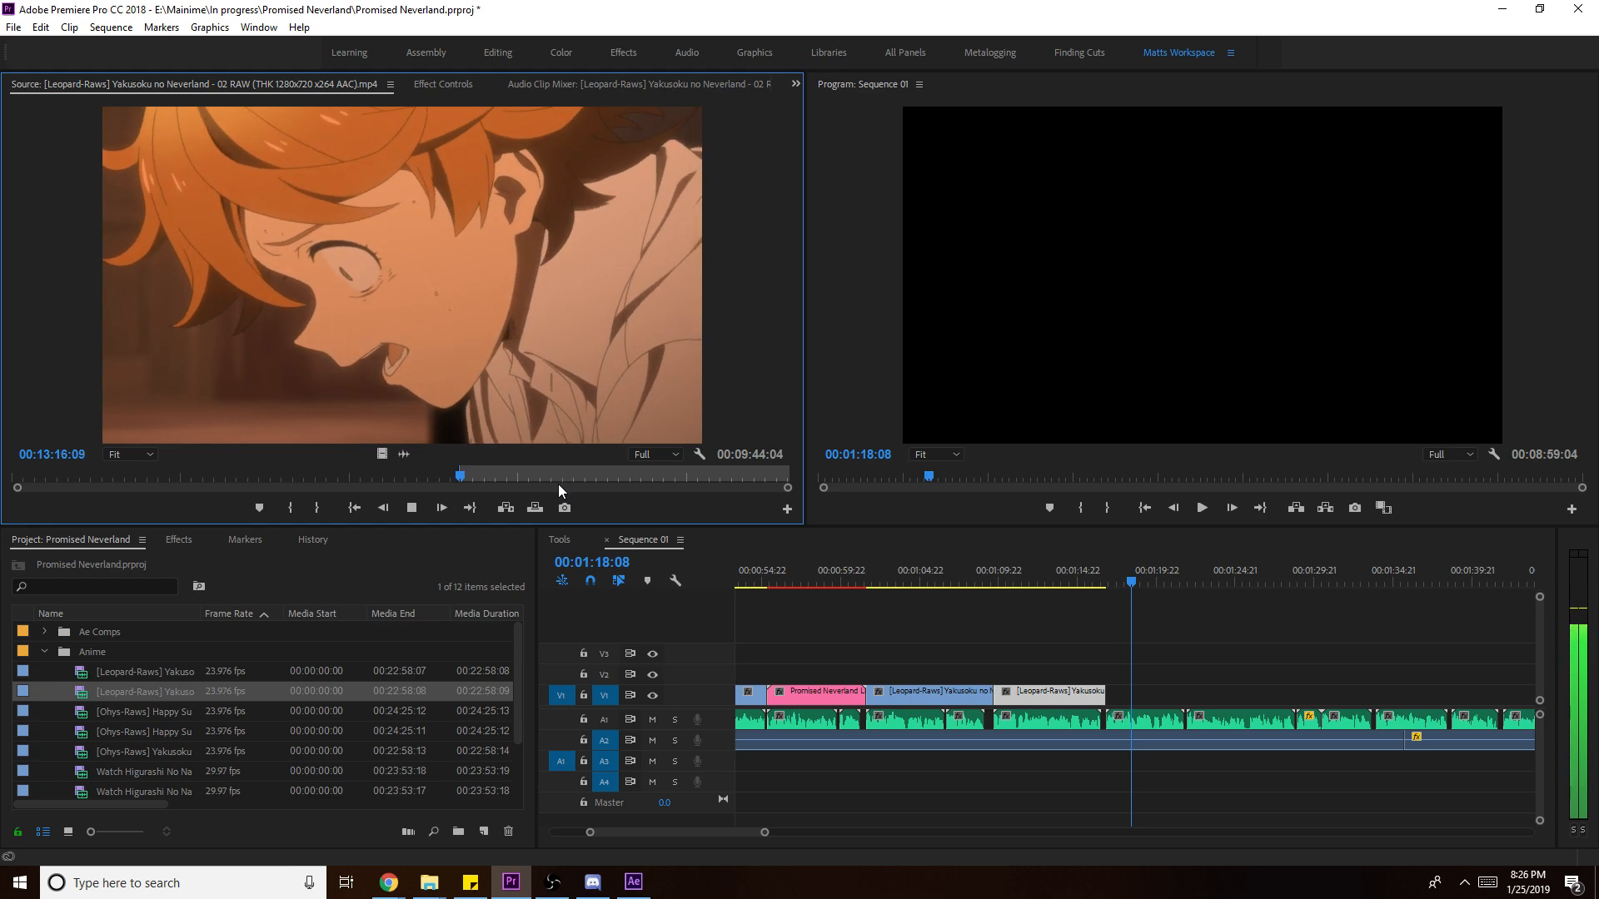
key("space")
key("o")
left_click_drag(851, 568, 1178, 698)
- Delete the added episode 02 clip from V1 and save the project
key("space")
left_click(1167, 700)
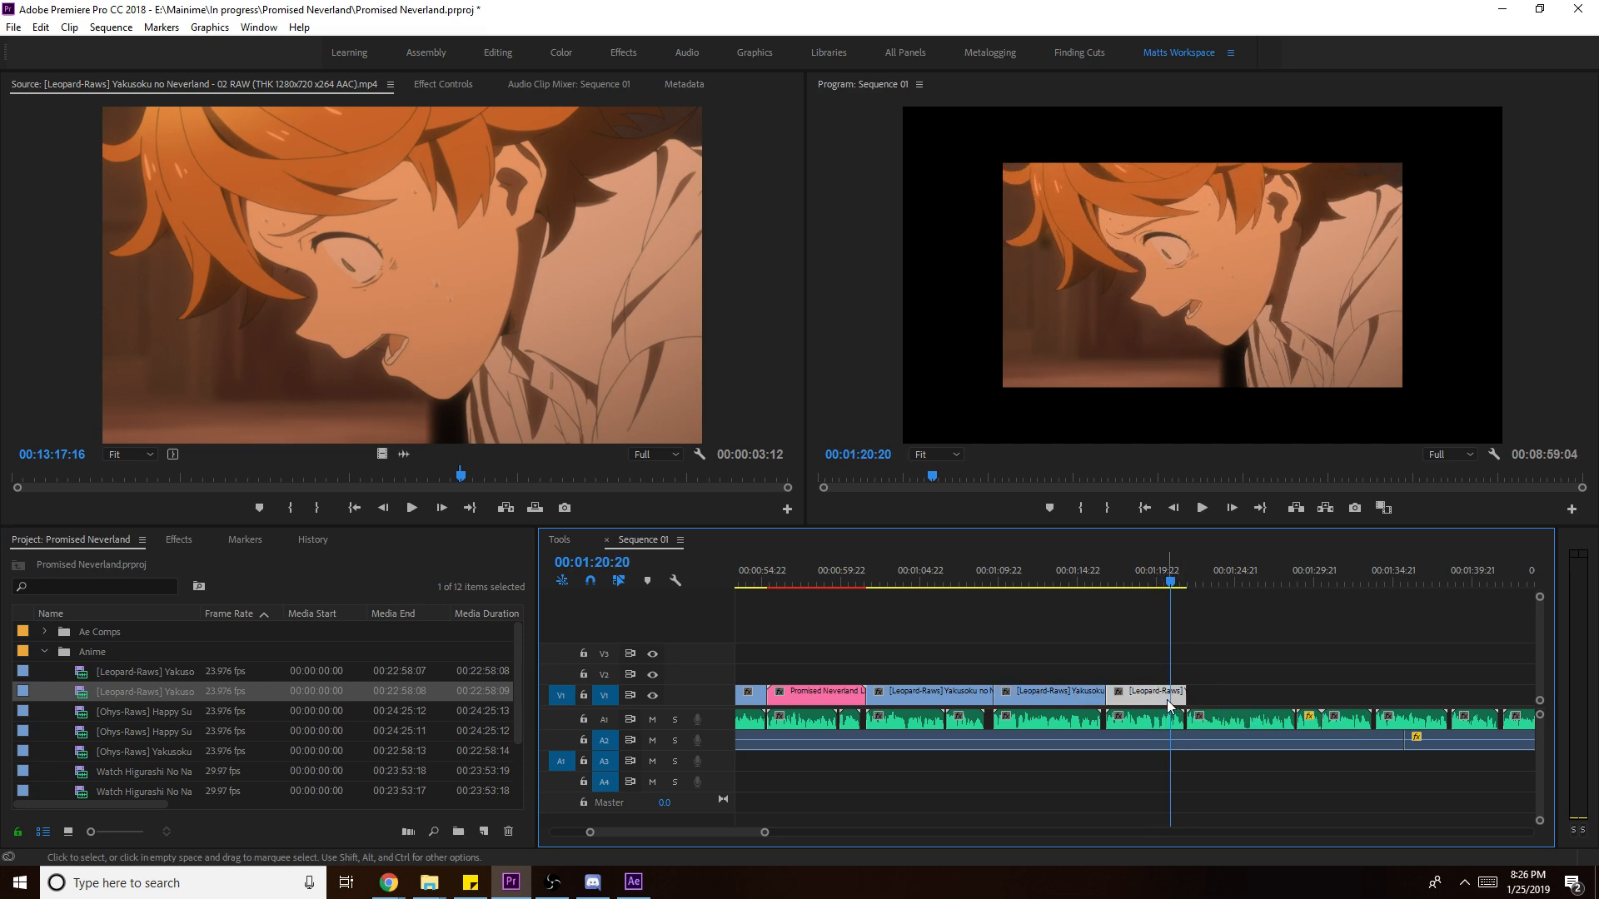
key("Delete")
left_click(1096, 583)
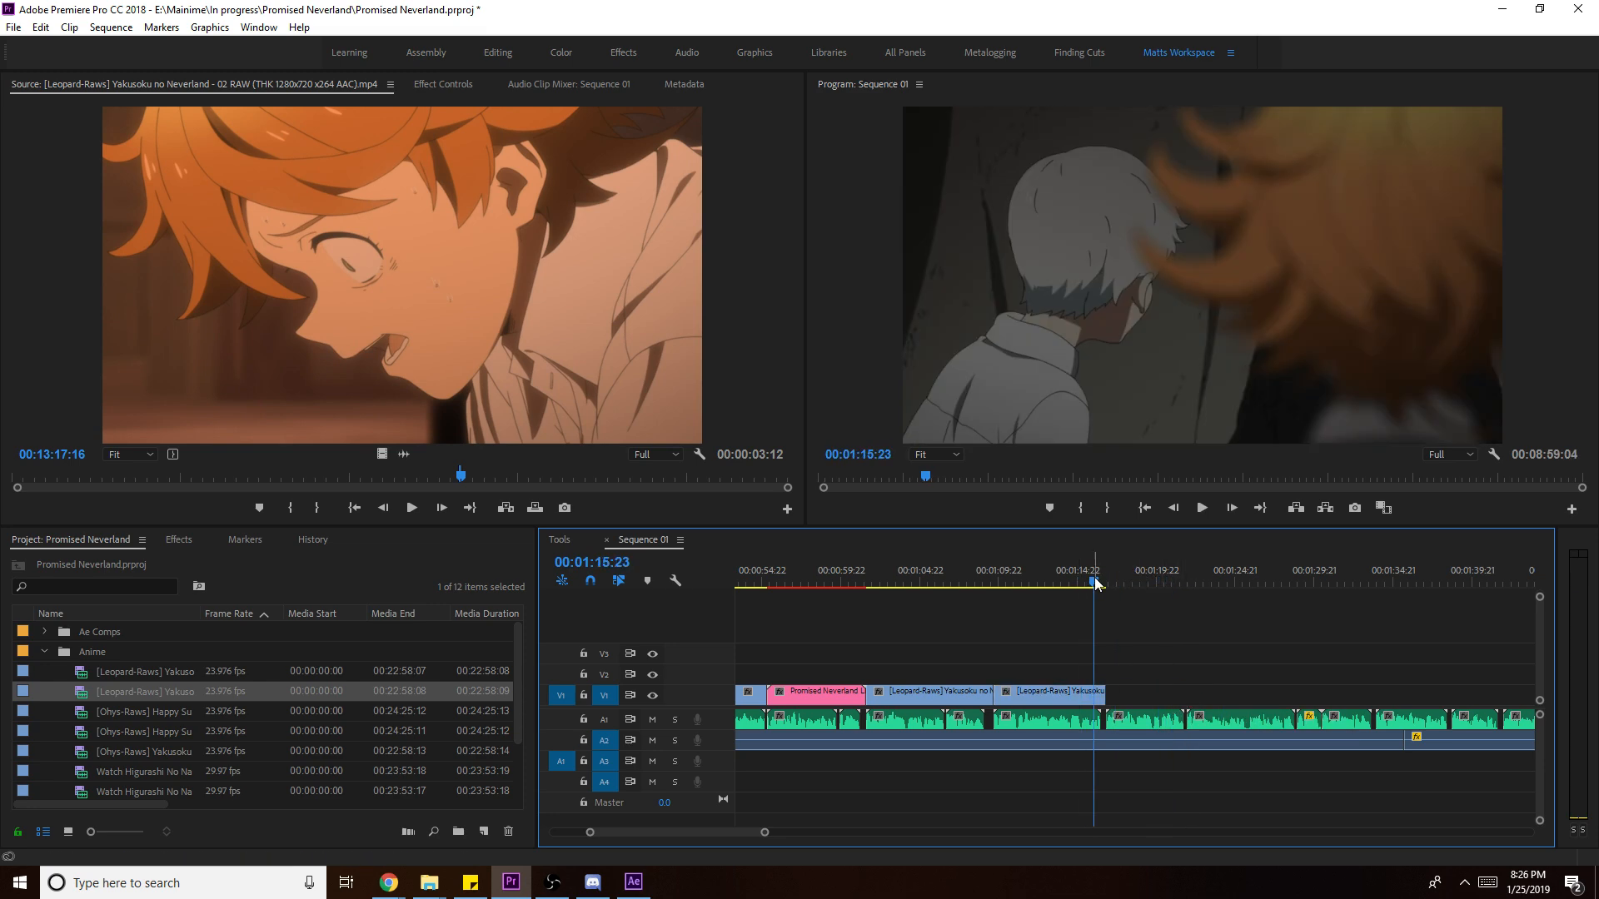
left_click(1239, 693)
key("ctrl+s")
- Search Anime Database for 'another' and drag Another Dub Episode 001 into Premiere's Project panel
mouse_move(435, 895)
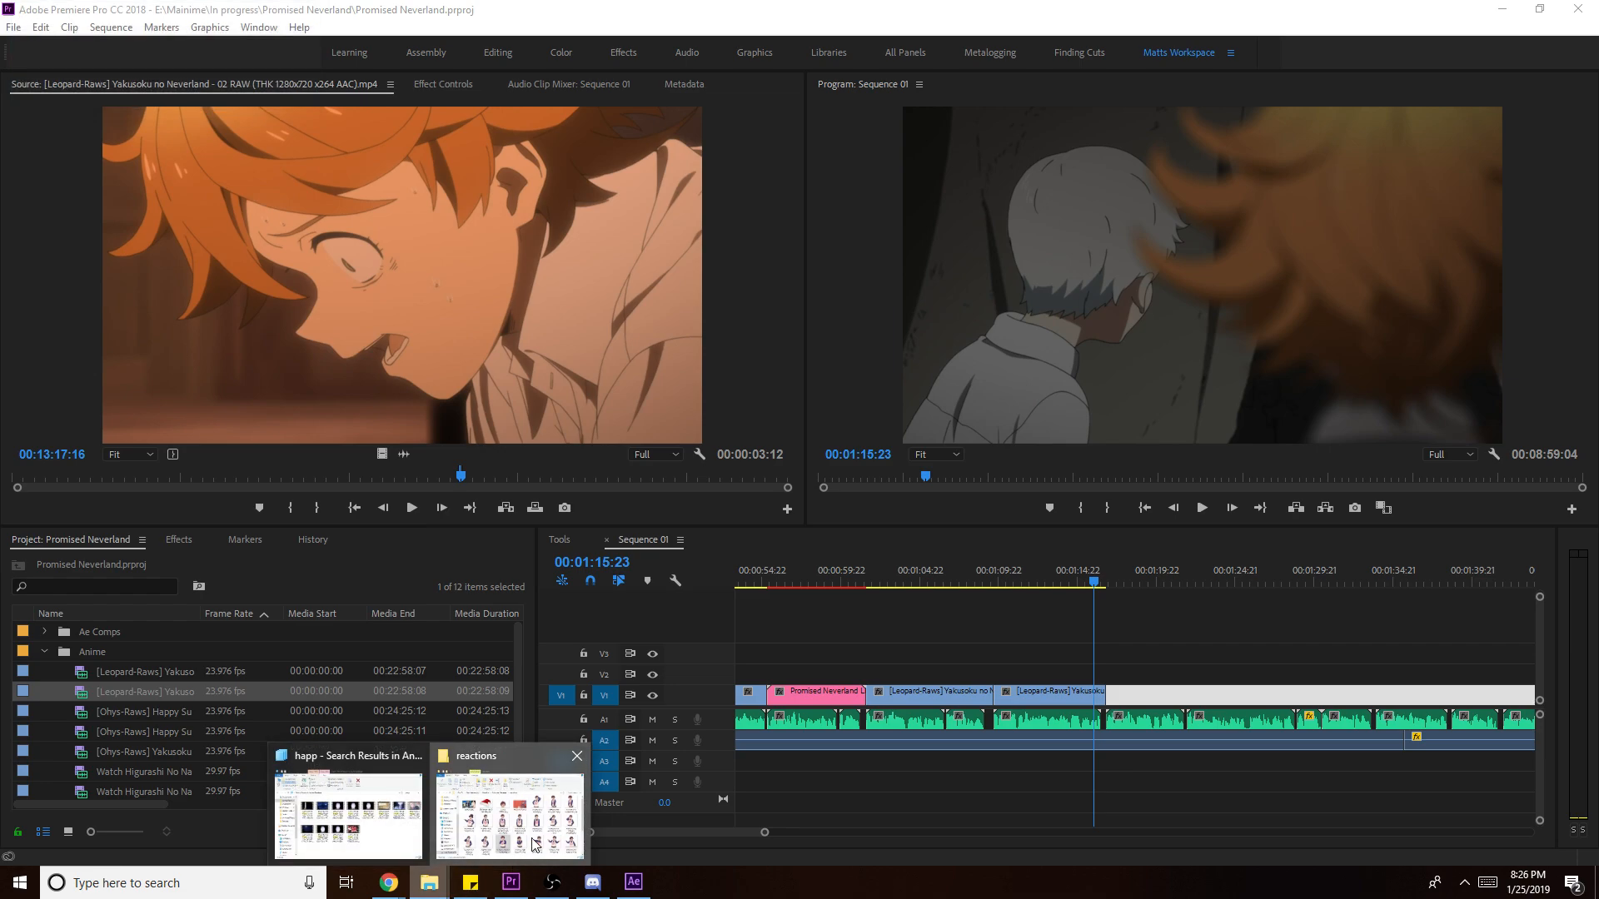
left_click(491, 788)
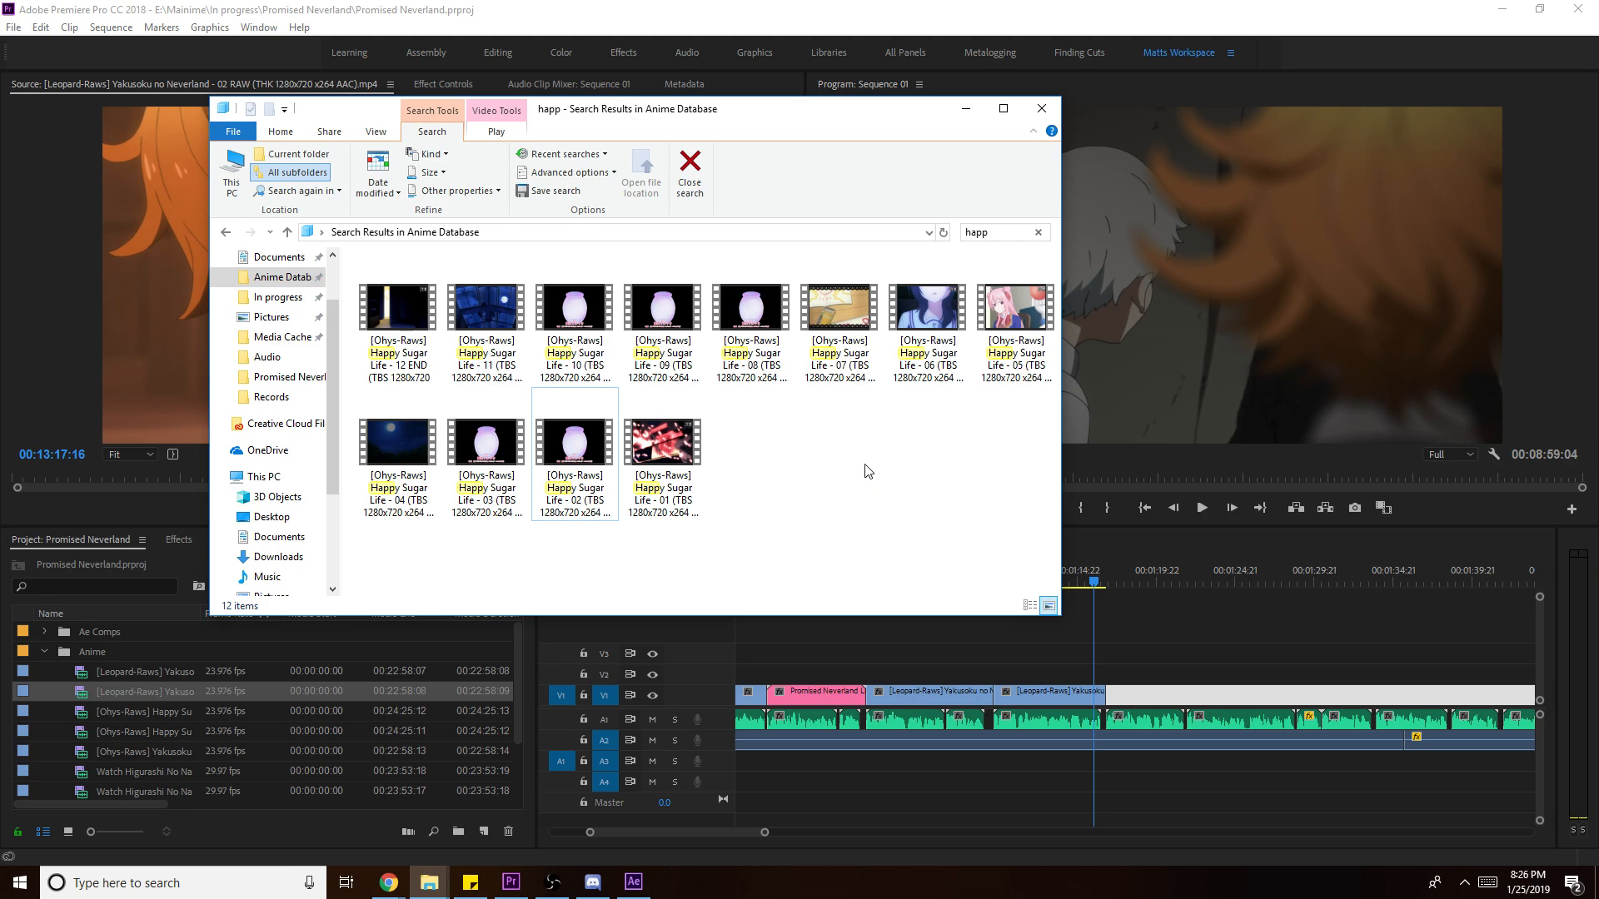
left_click(1009, 235)
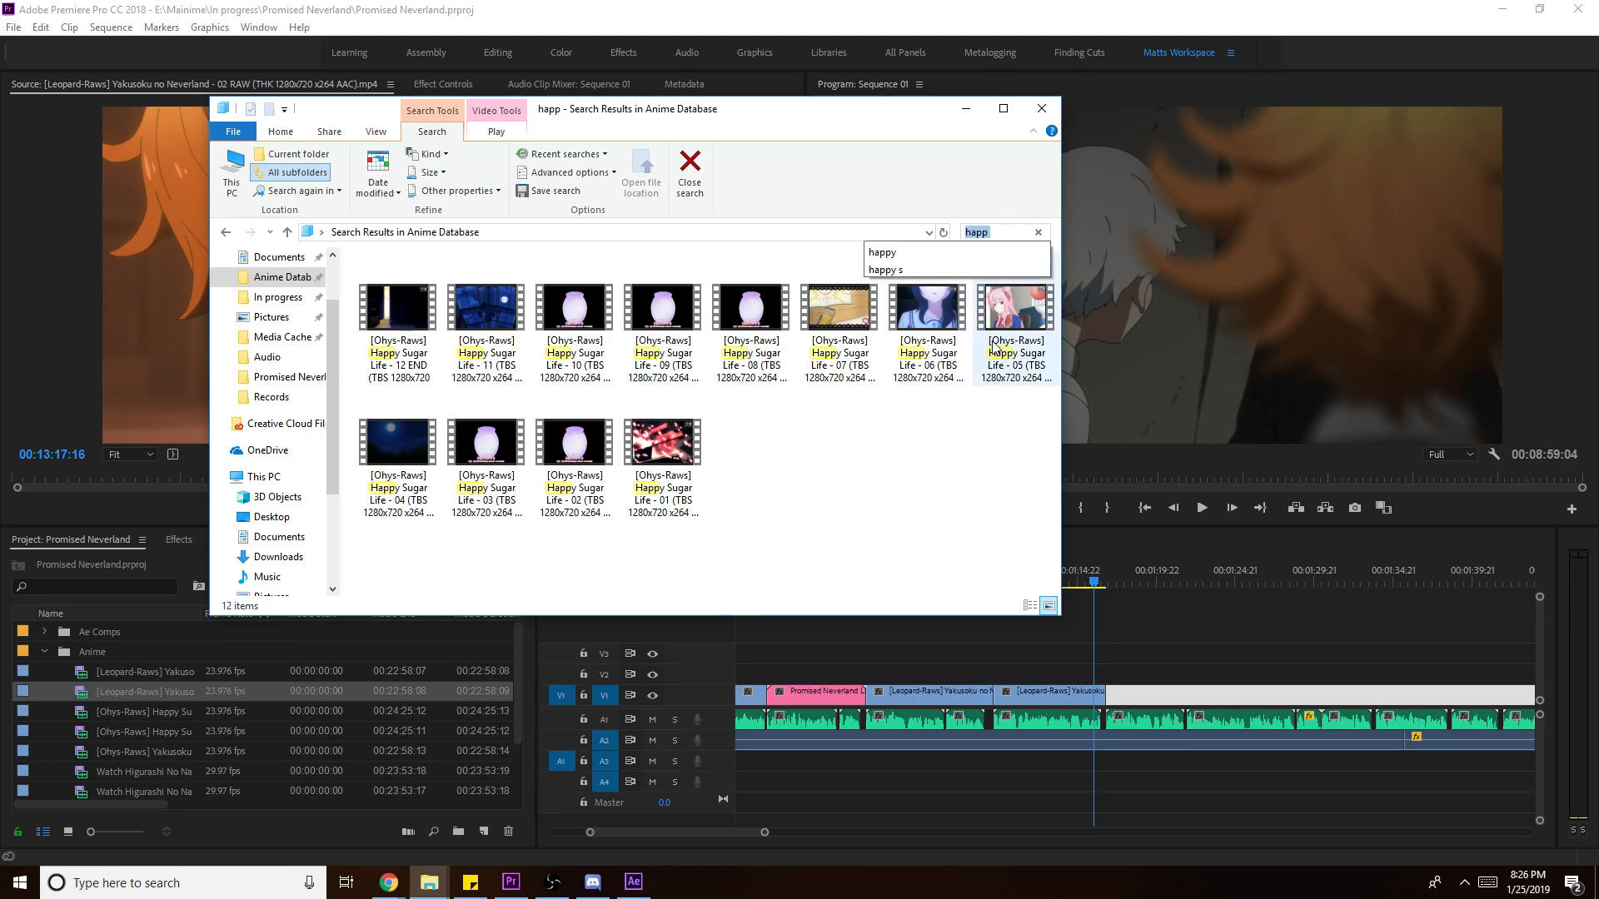
key("BackSpace")
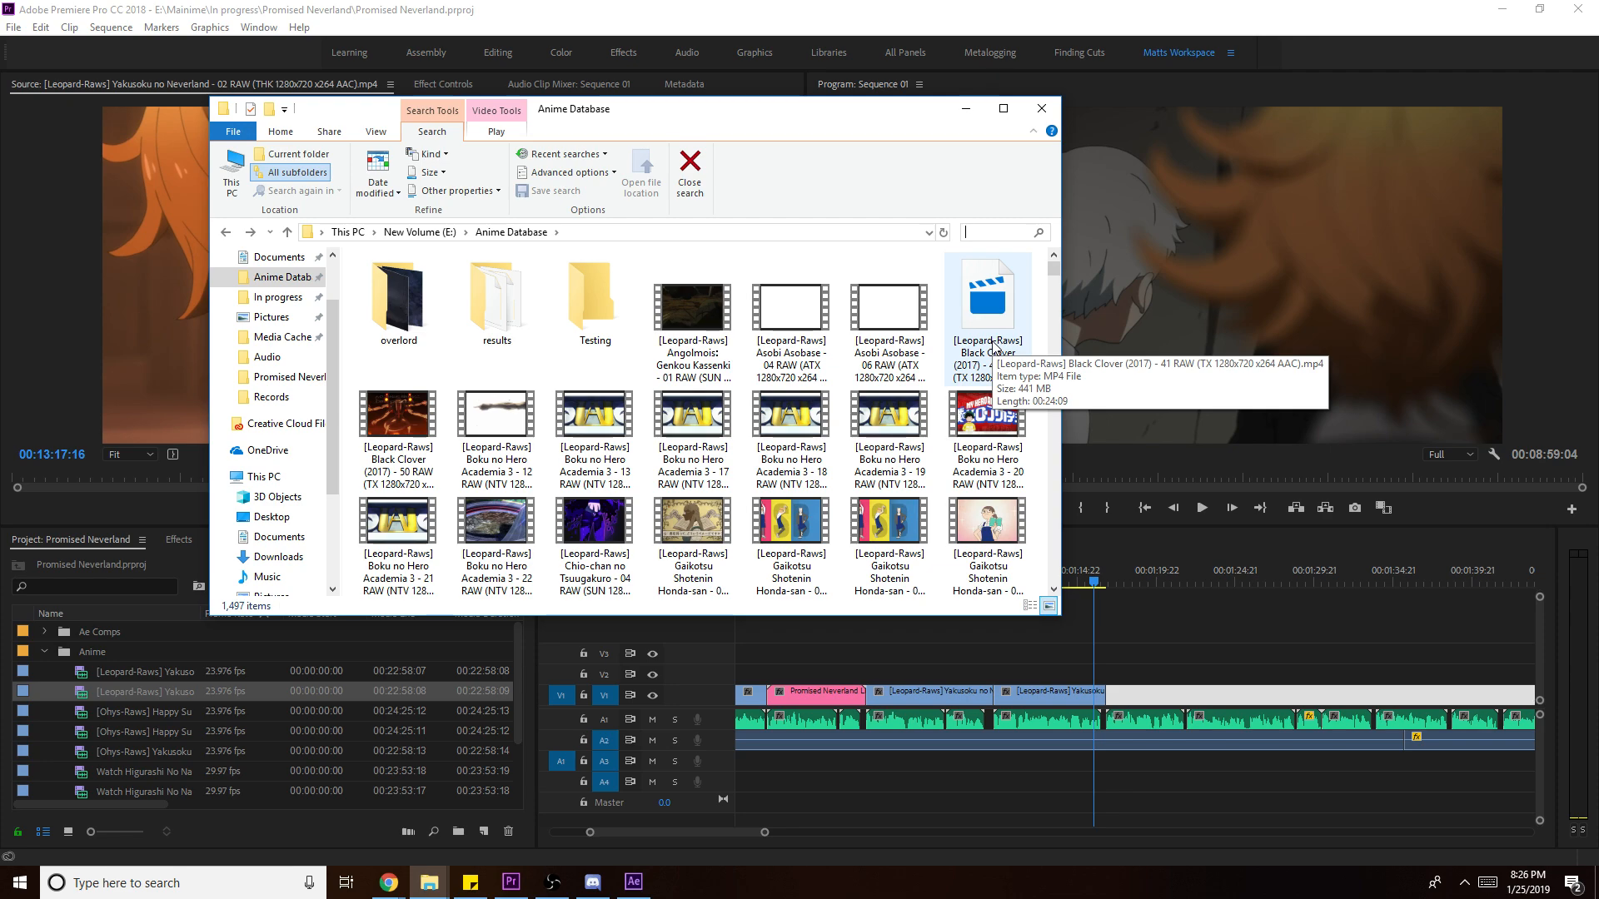
type("s")
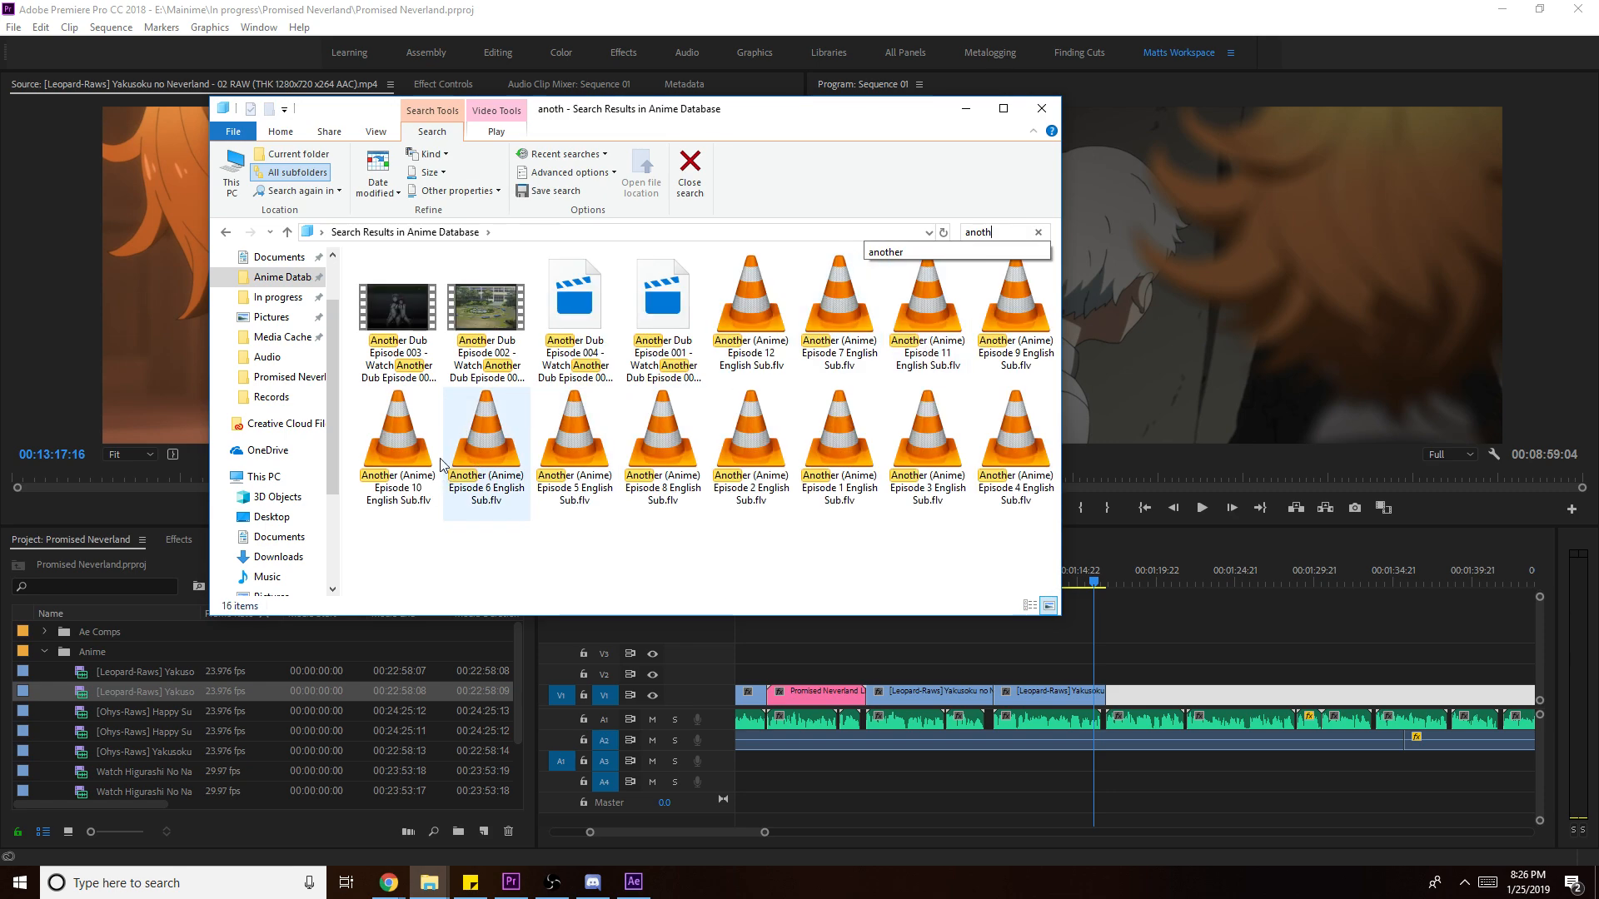
left_click(667, 308)
left_click_drag(666, 308, 208, 717)
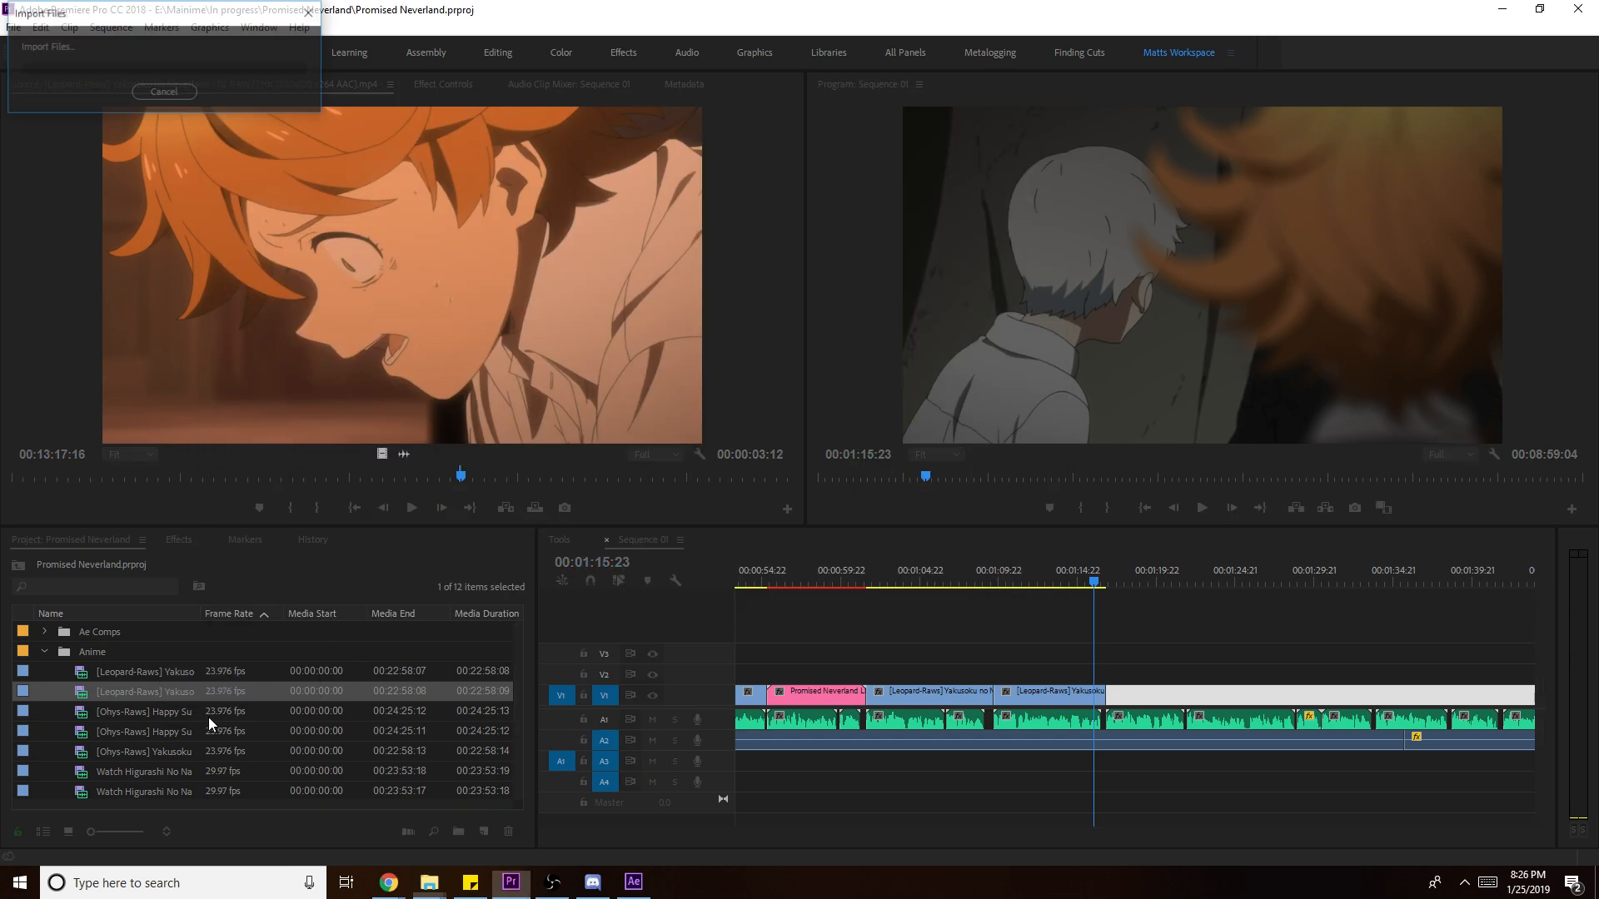
- Mark a 3-second excerpt near 20:08 of Another Dub Episode 001 and place it after the last V1 clip
double_click(83, 773)
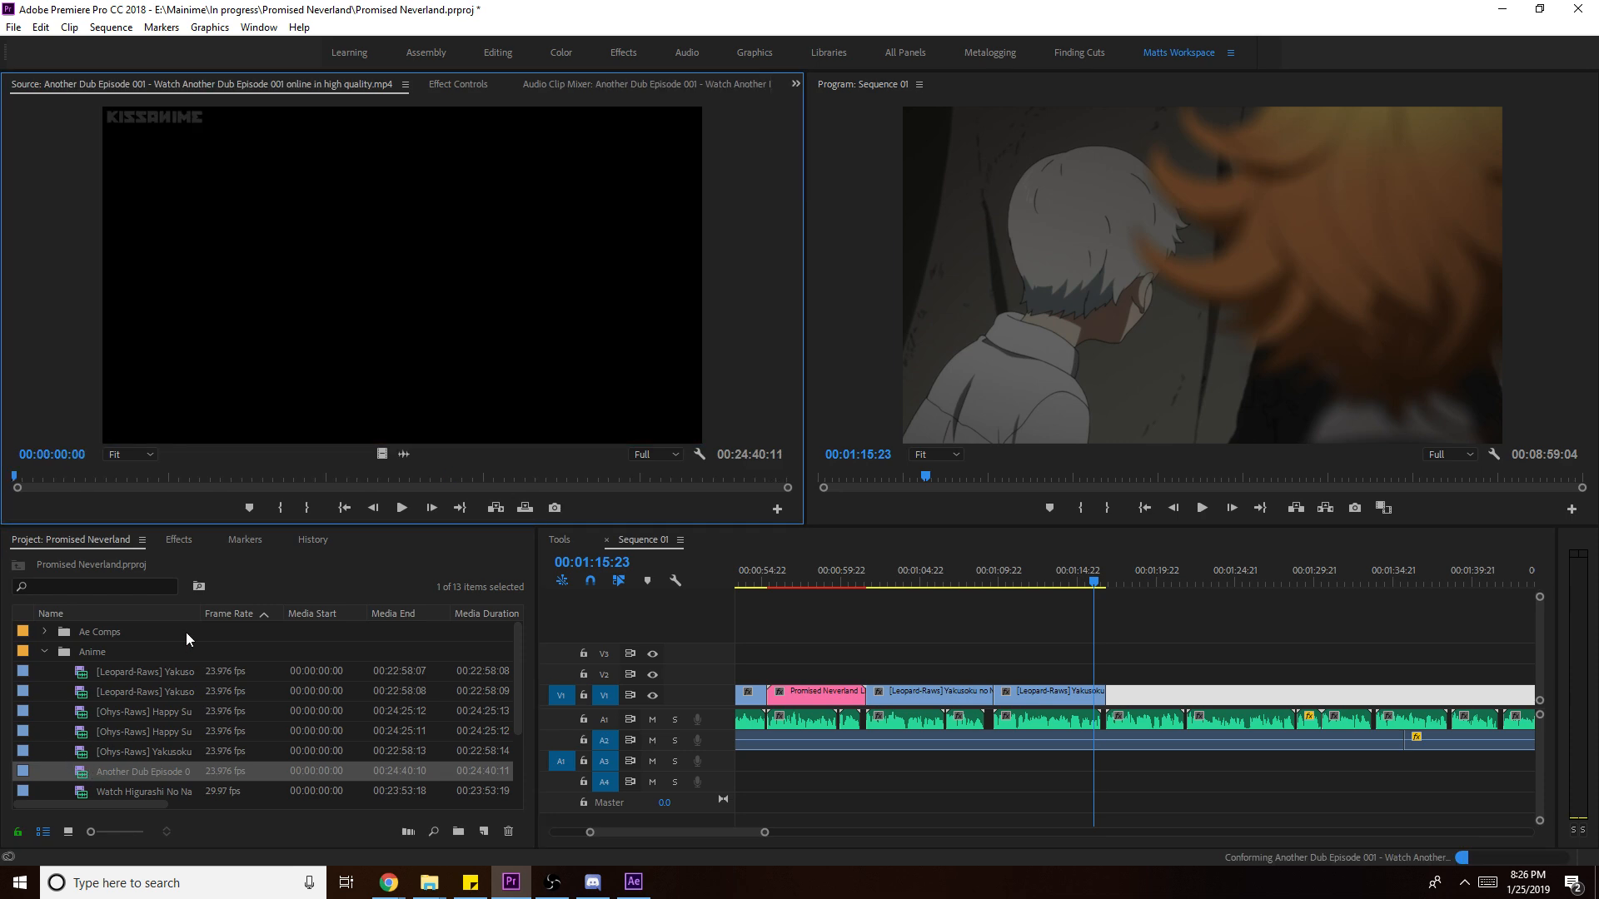
left_click(248, 479)
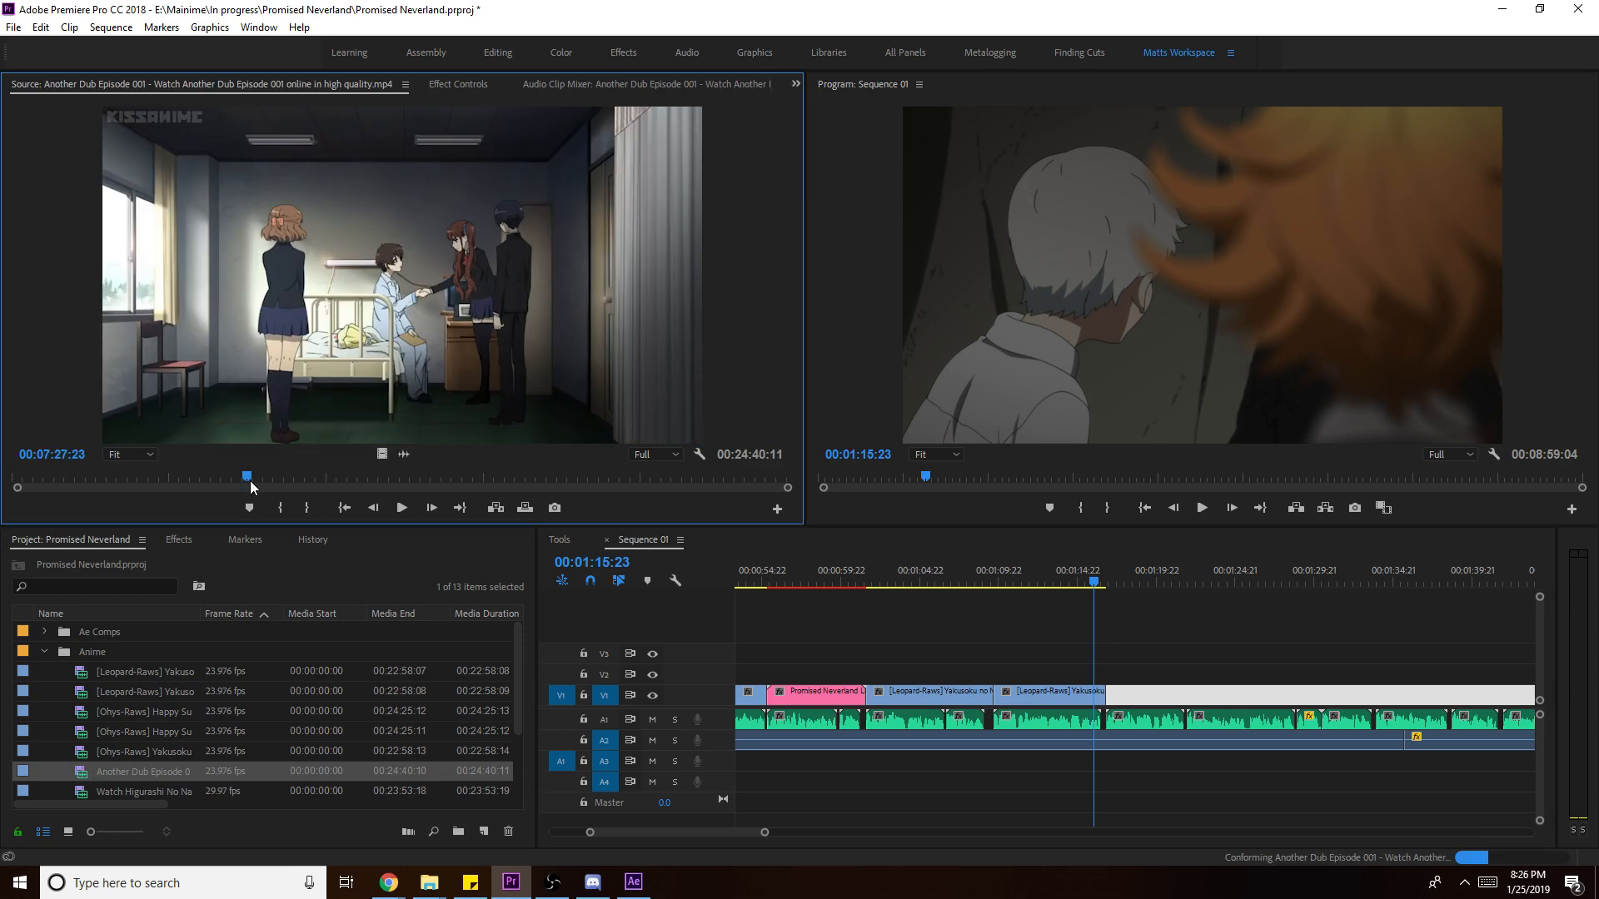
key("i")
key("space")
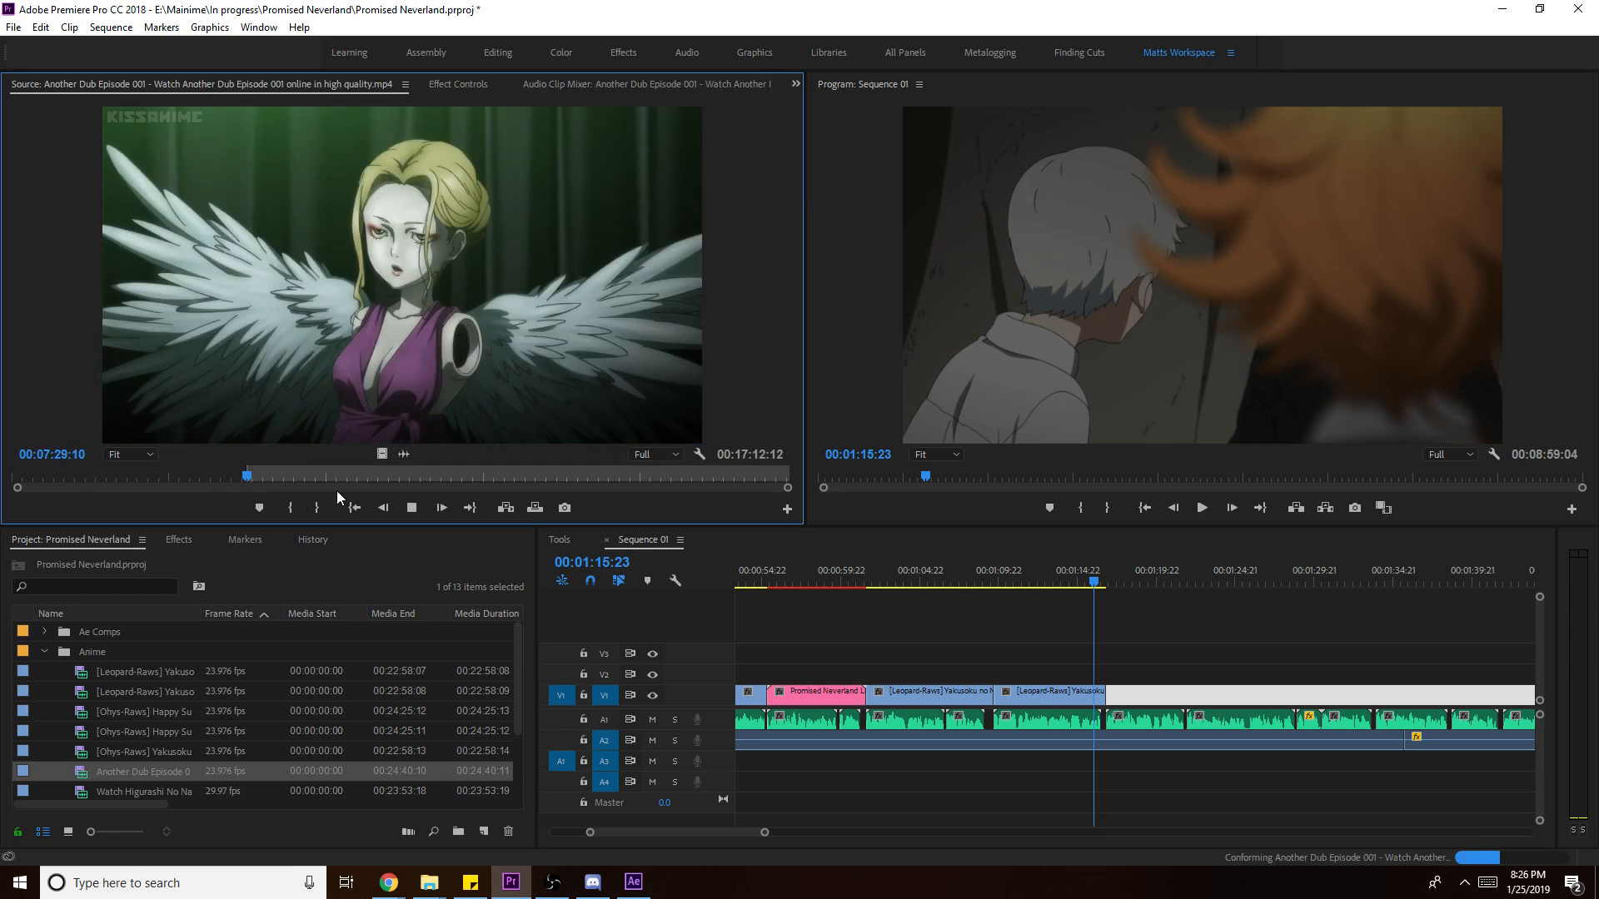
left_click_drag(331, 480, 626, 472)
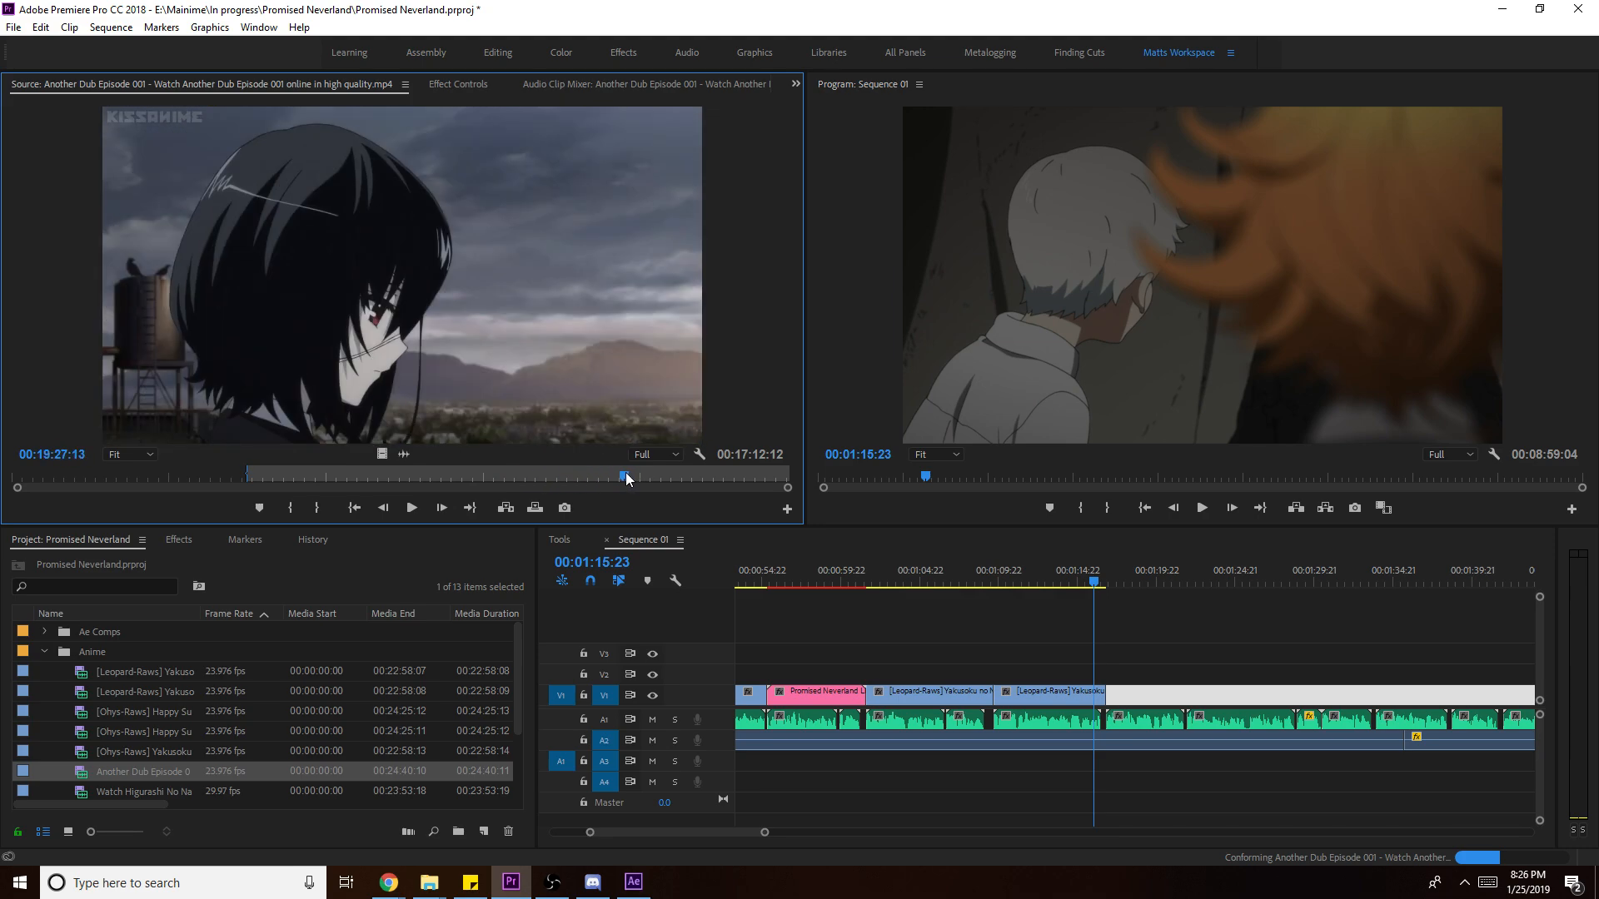
key("i")
key("space")
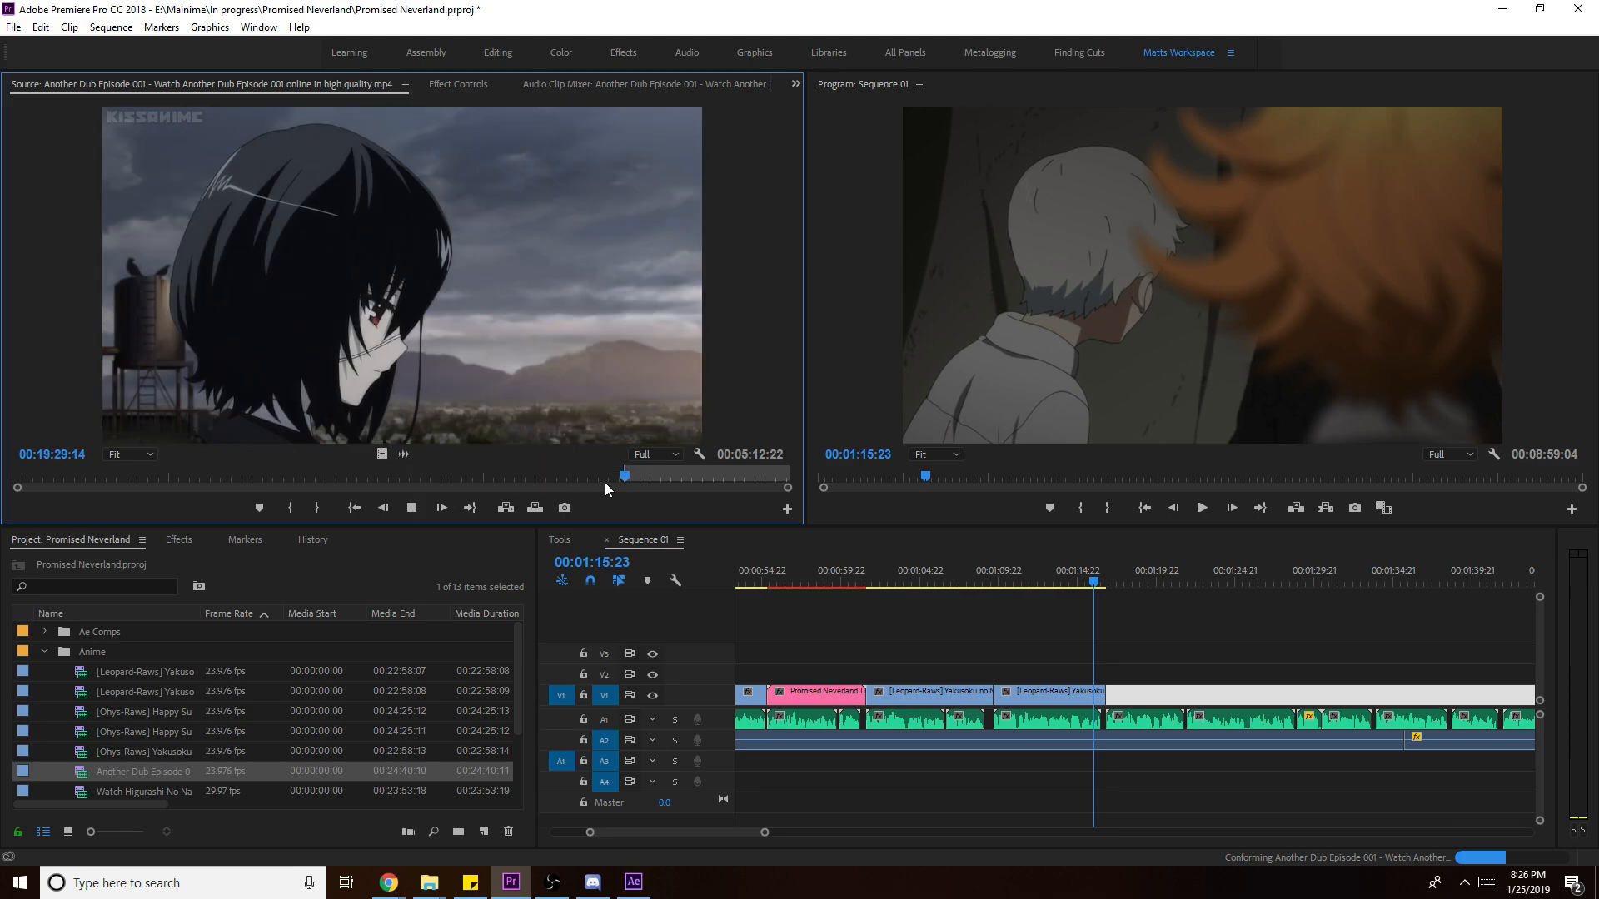
left_click(649, 475)
key("i")
key("space")
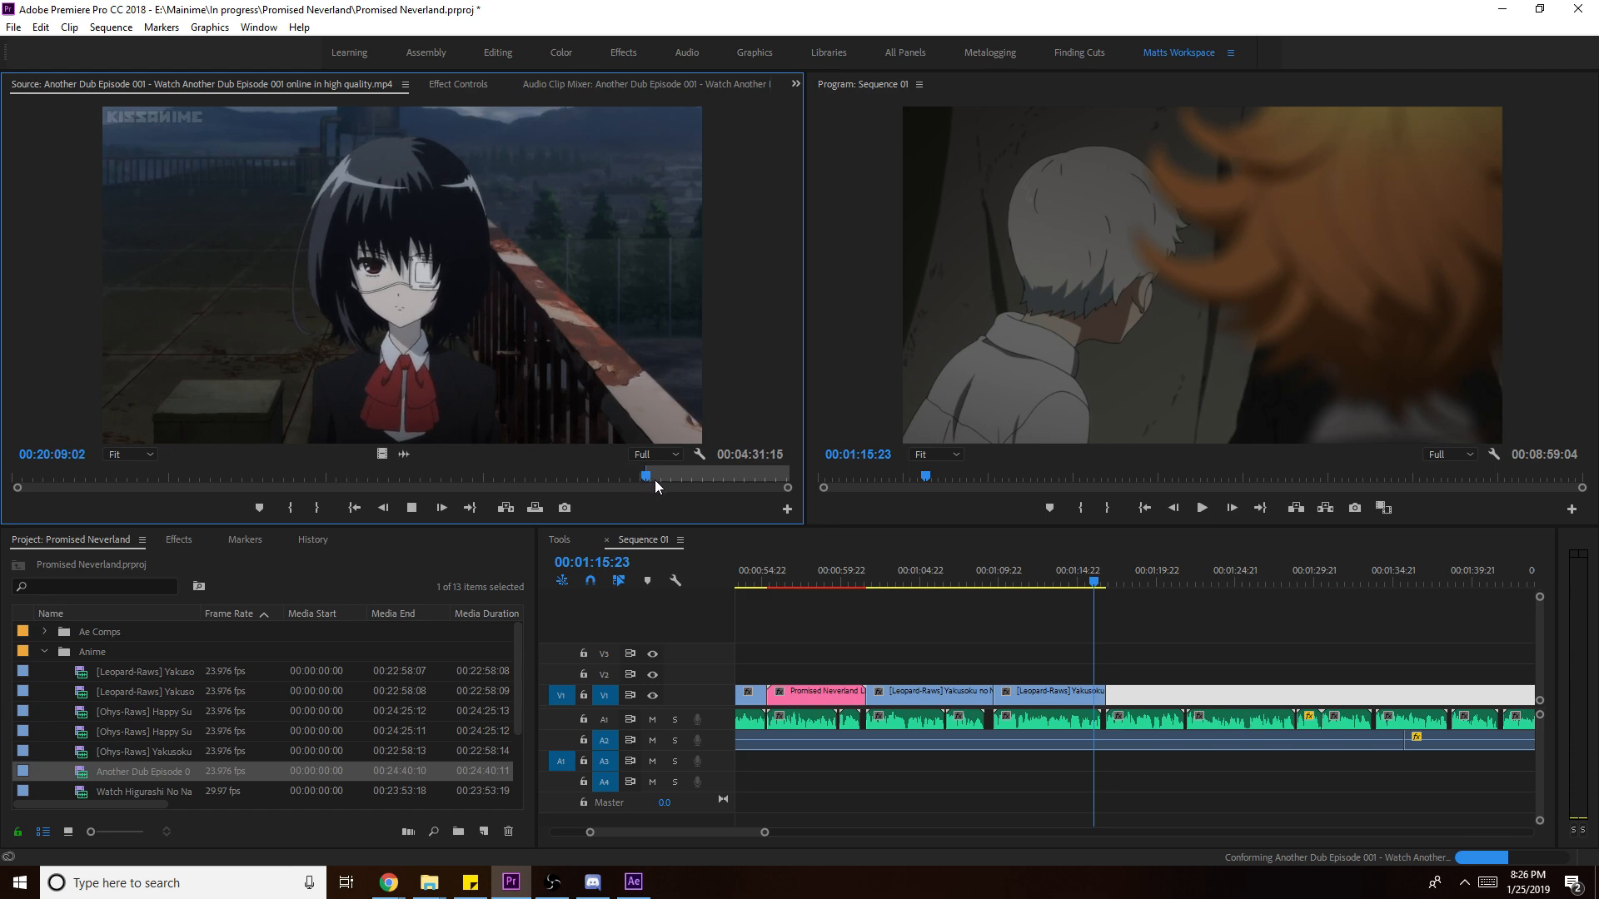
key("o")
left_click_drag(381, 454, 1186, 694)
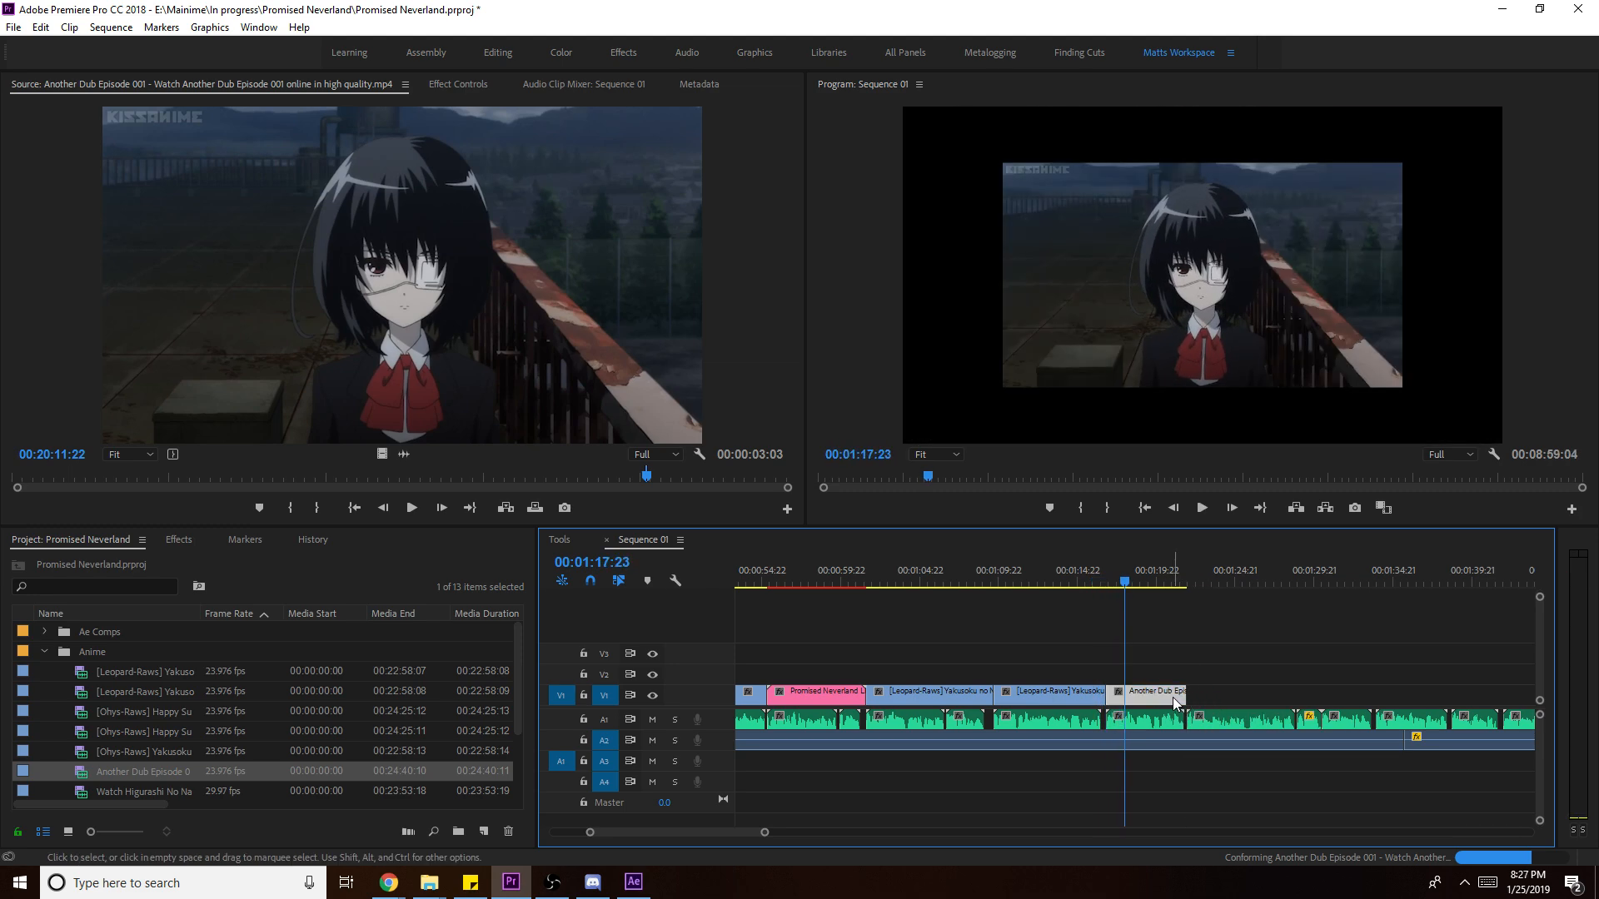
- Apply Scale to Frame Size to the Another Dub Episode 001 clip at the end of V1
right_click(1173, 697)
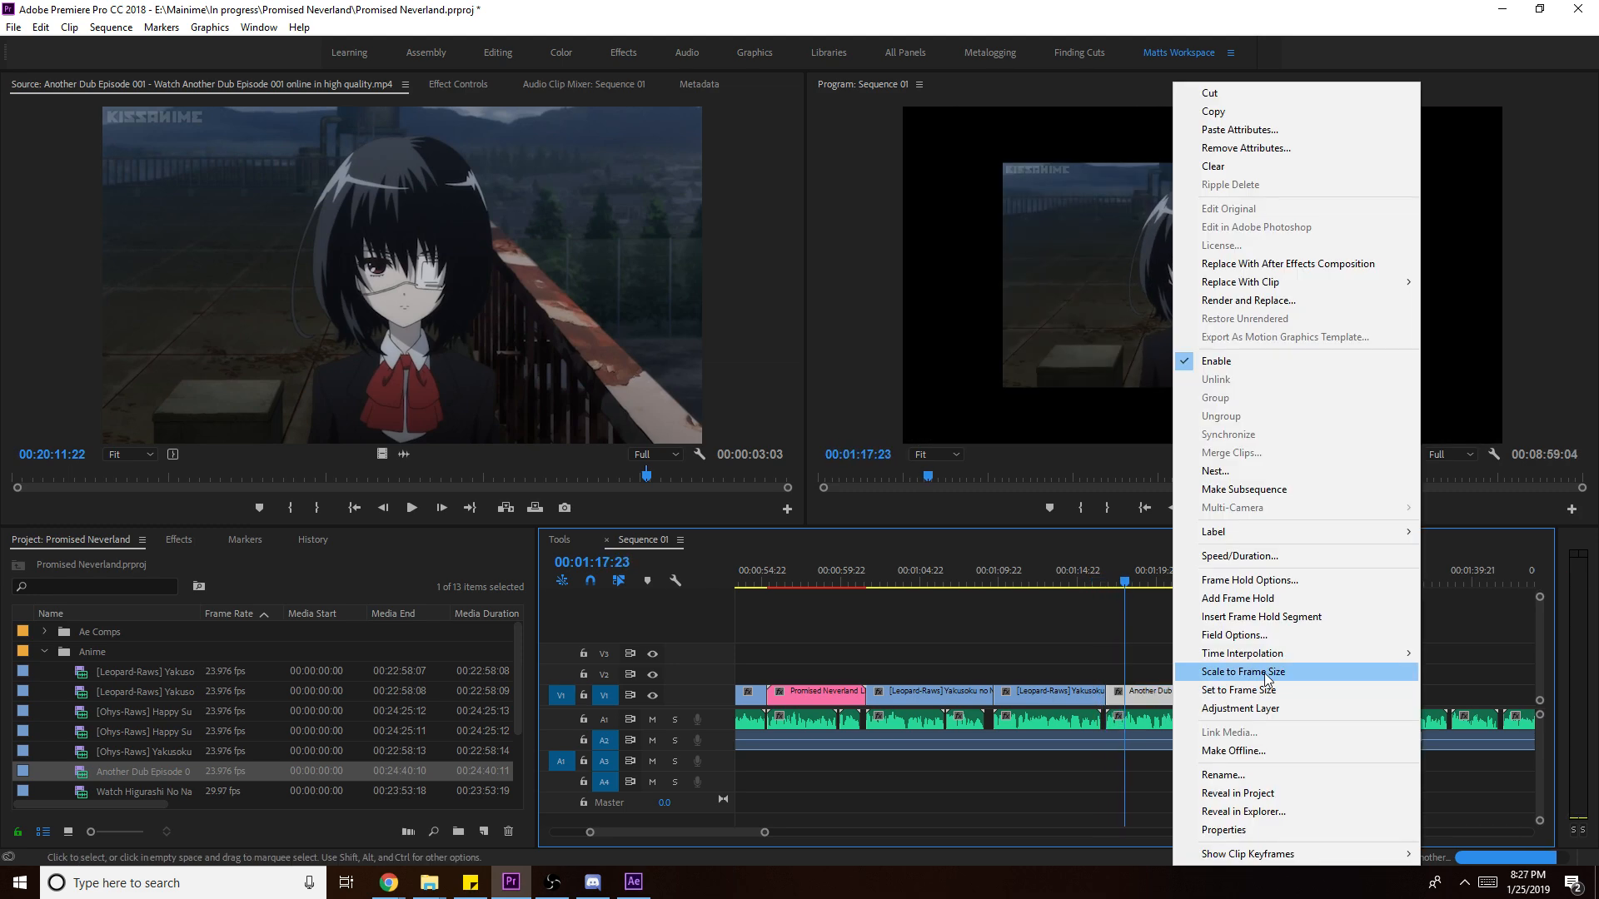
left_click(1265, 672)
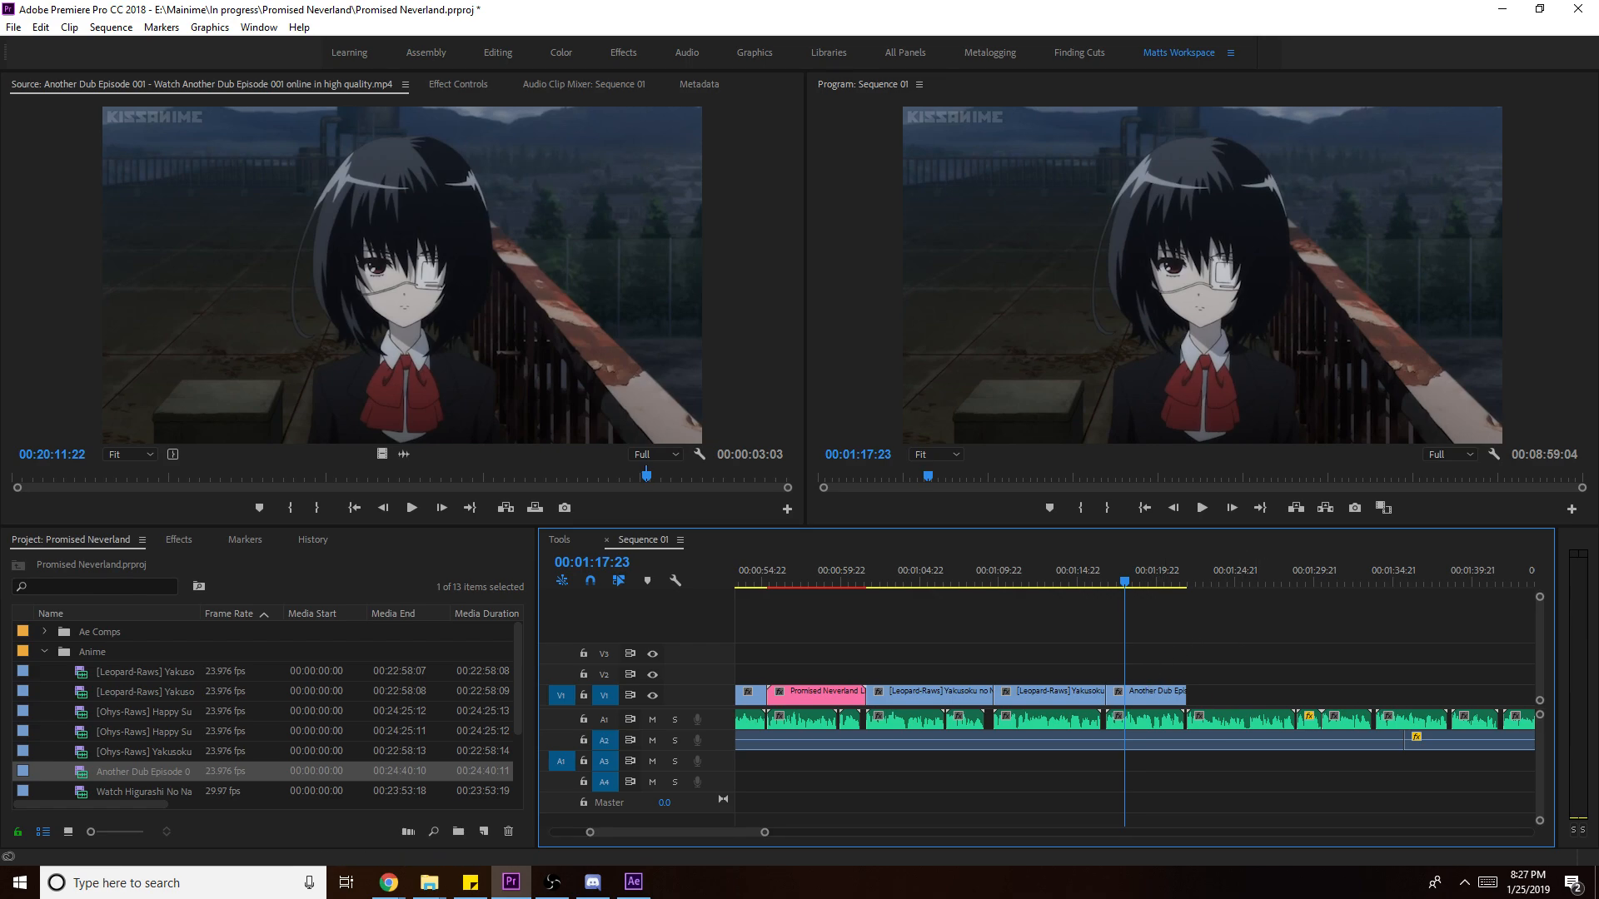
- Search YouTube for 'hallway chats' and open the Hallway Chats channel's Videos list
mouse_move(389, 883)
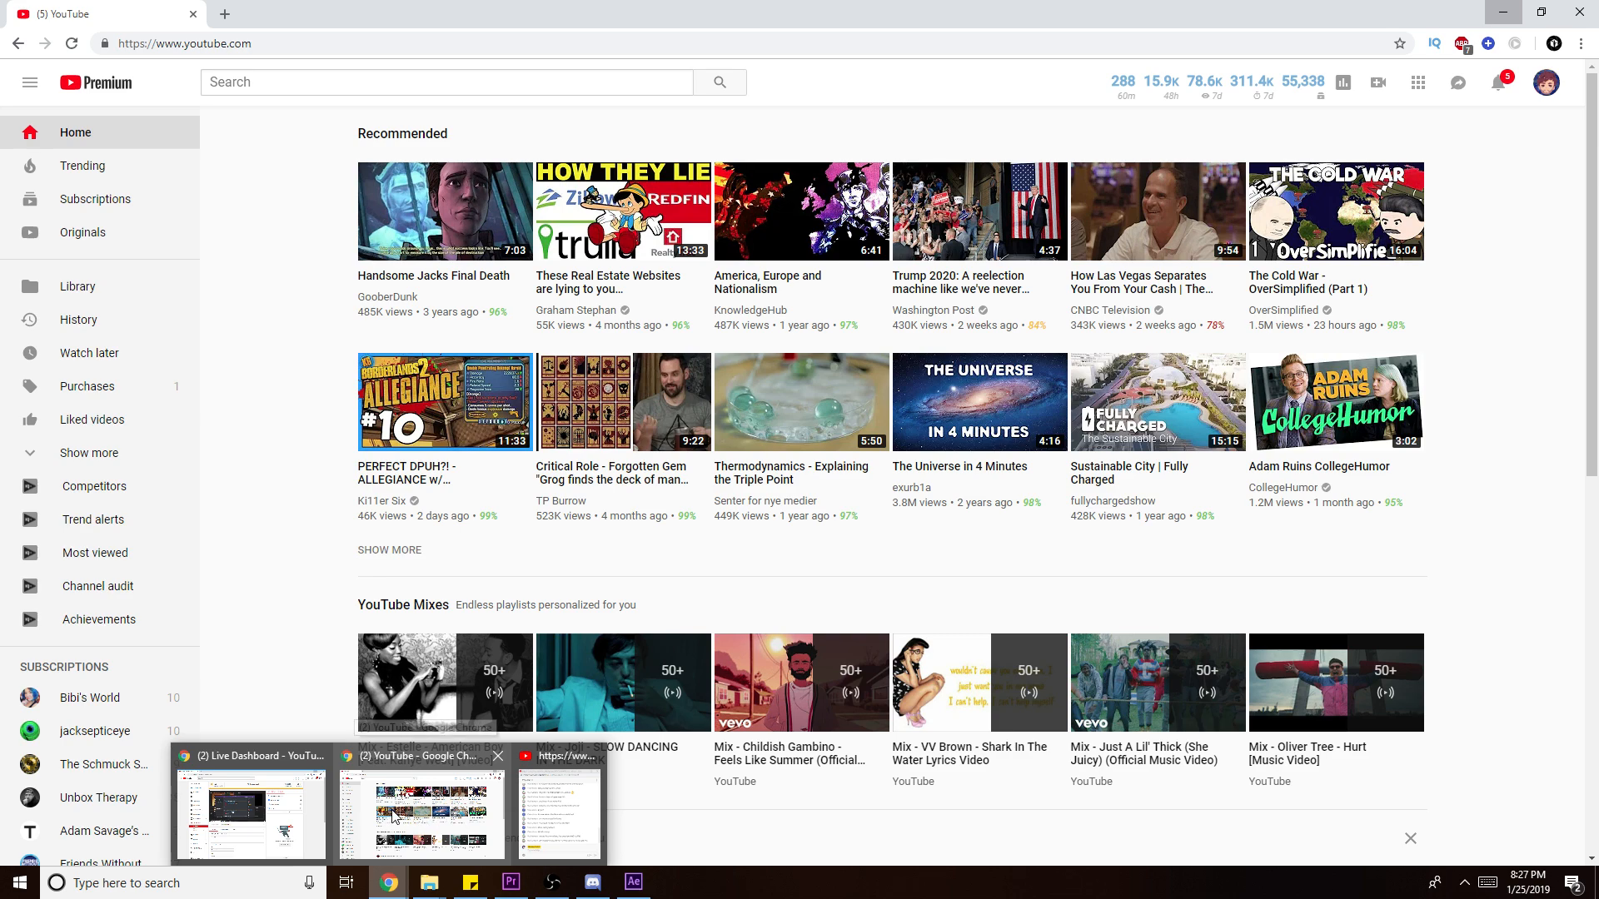
left_click(437, 820)
left_click(352, 92)
type("hallway chats")
key("Return")
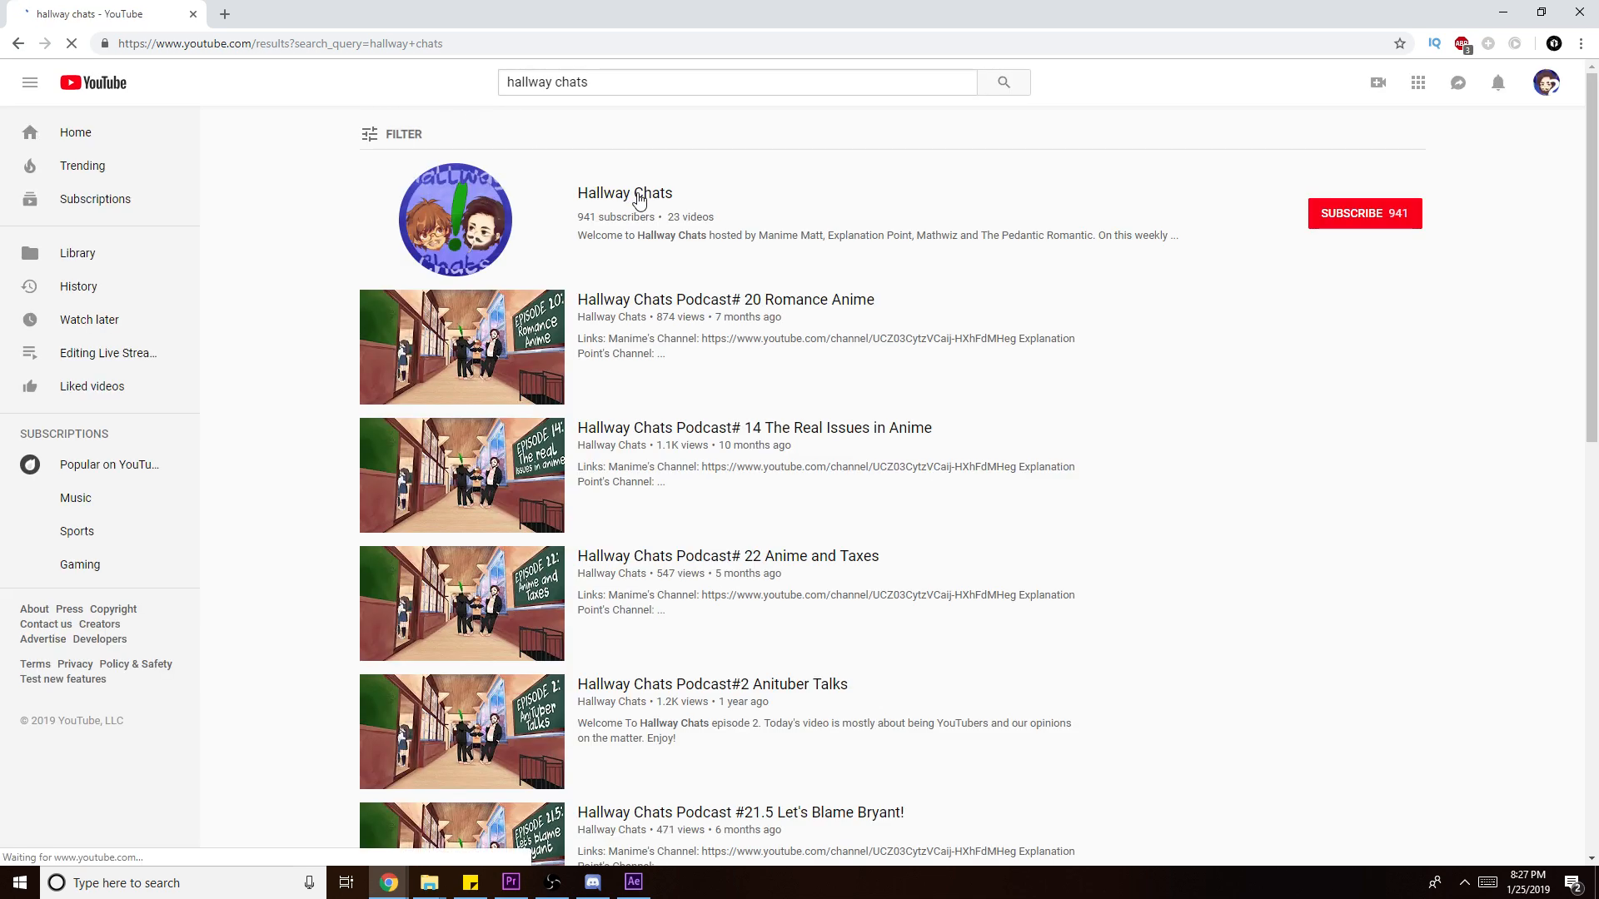
left_click(638, 194)
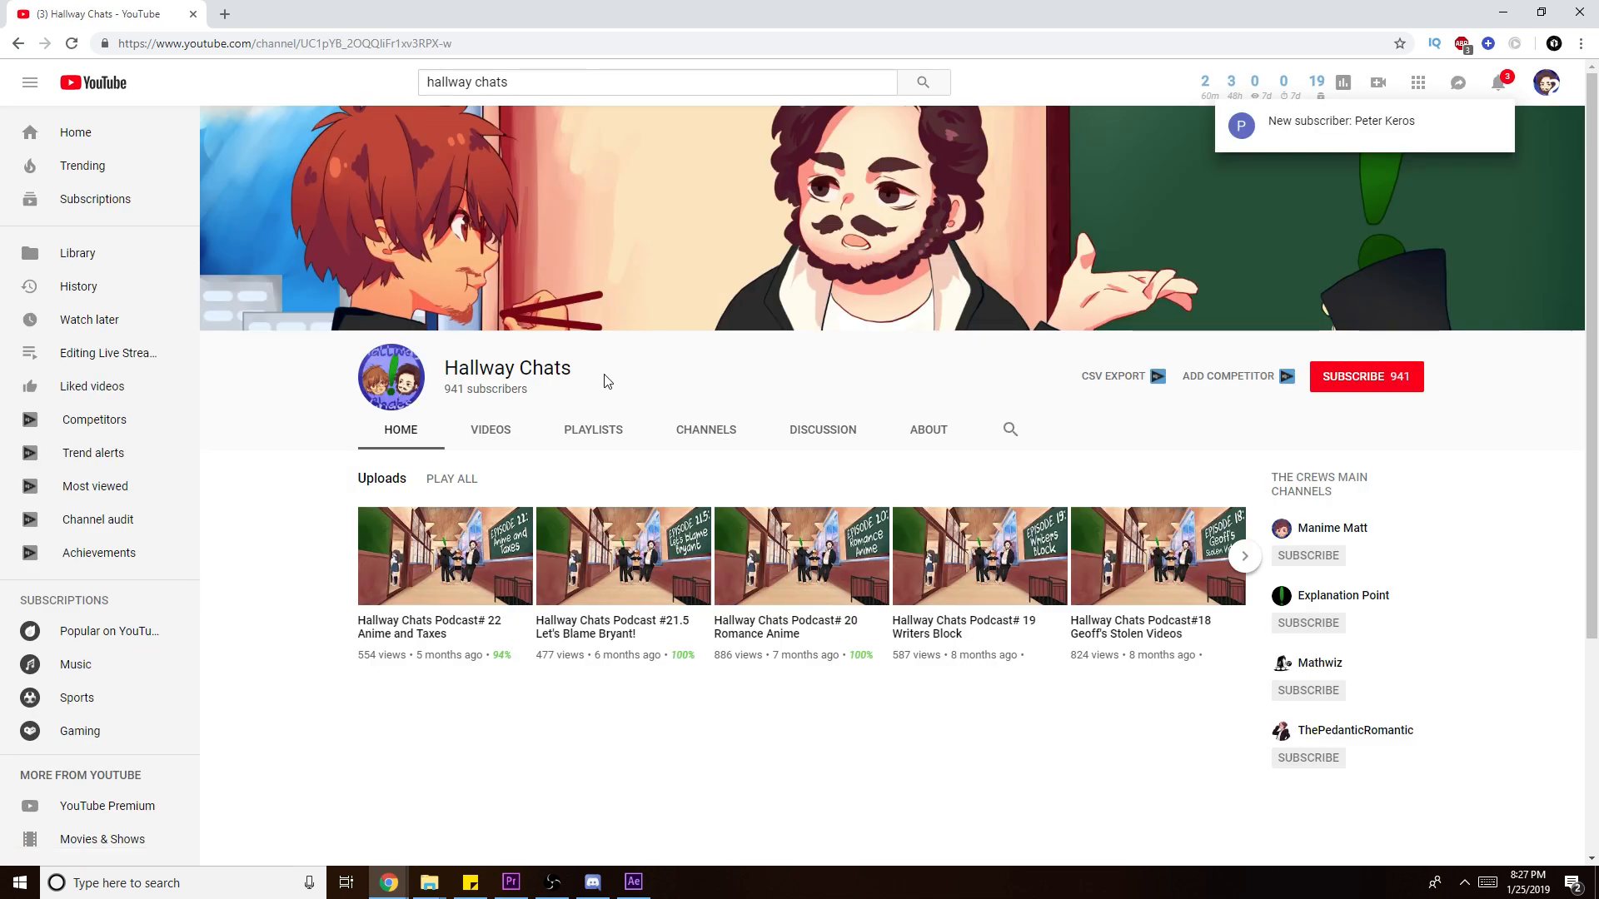
left_click(490, 431)
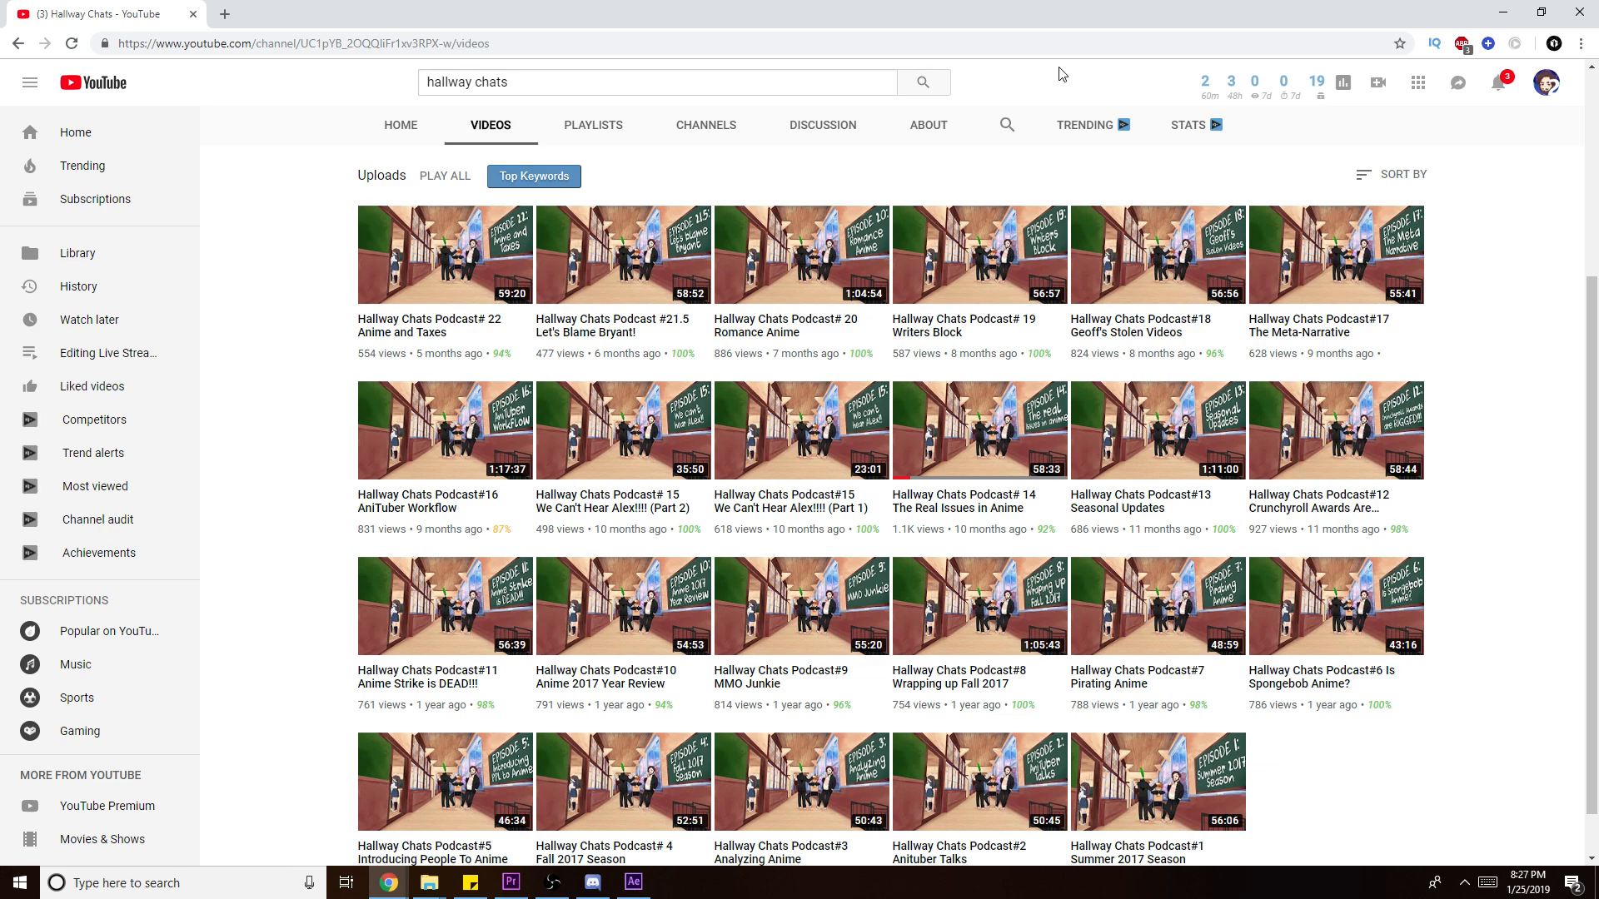
- Scroll through the channel's uploaded videos, then minimise the browser
scroll(880, 720, "down", 1)
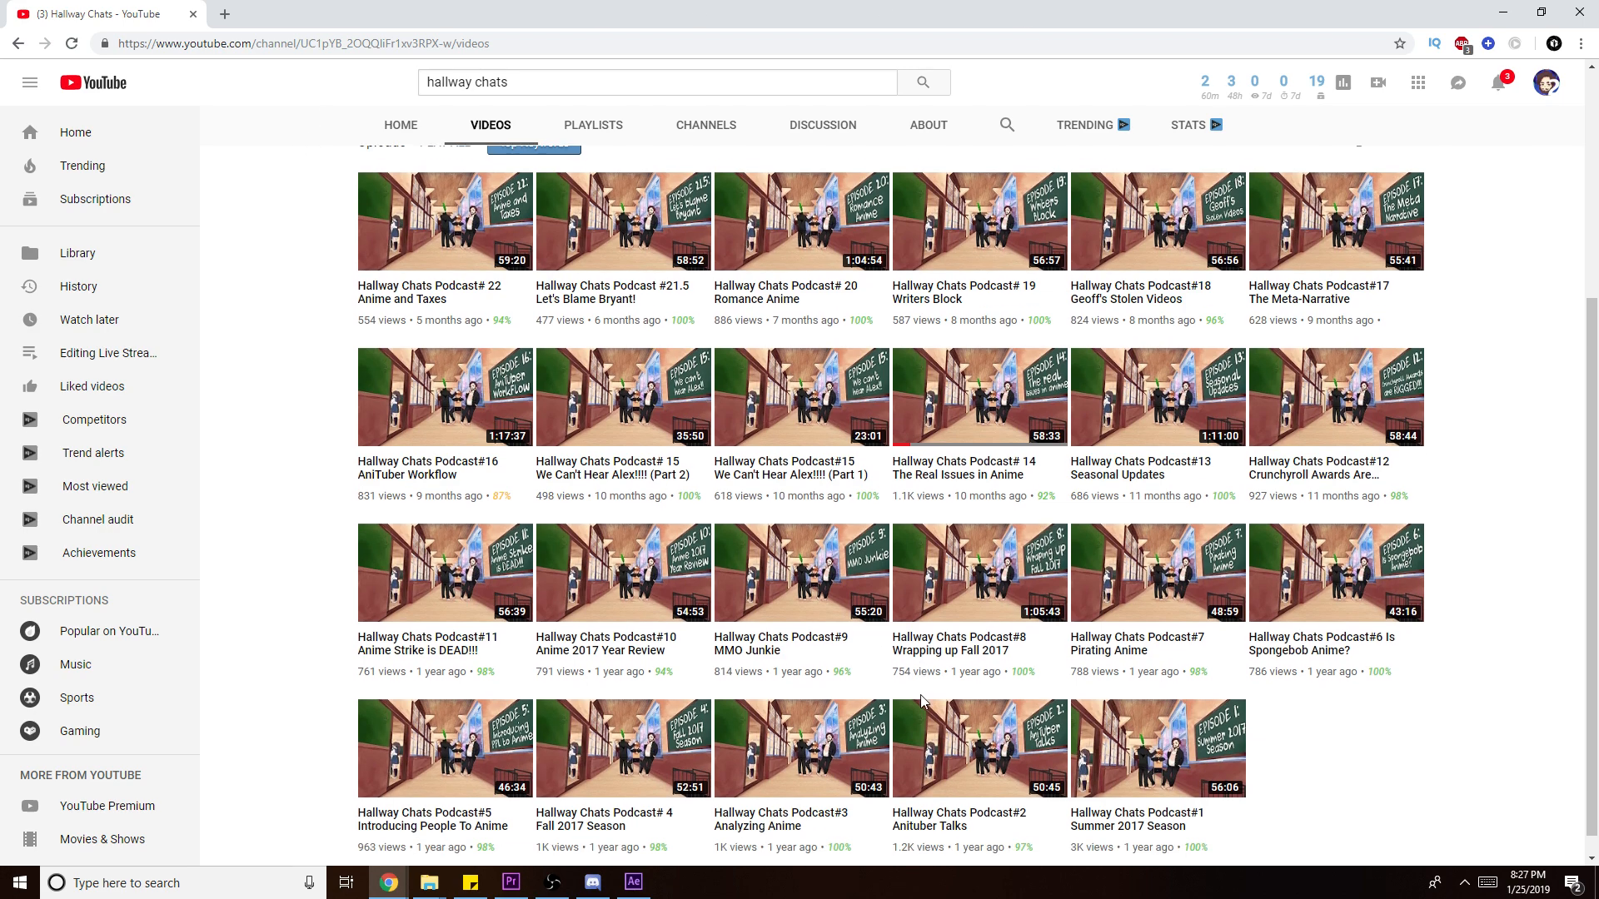
scroll(1192, 750, "up", 5)
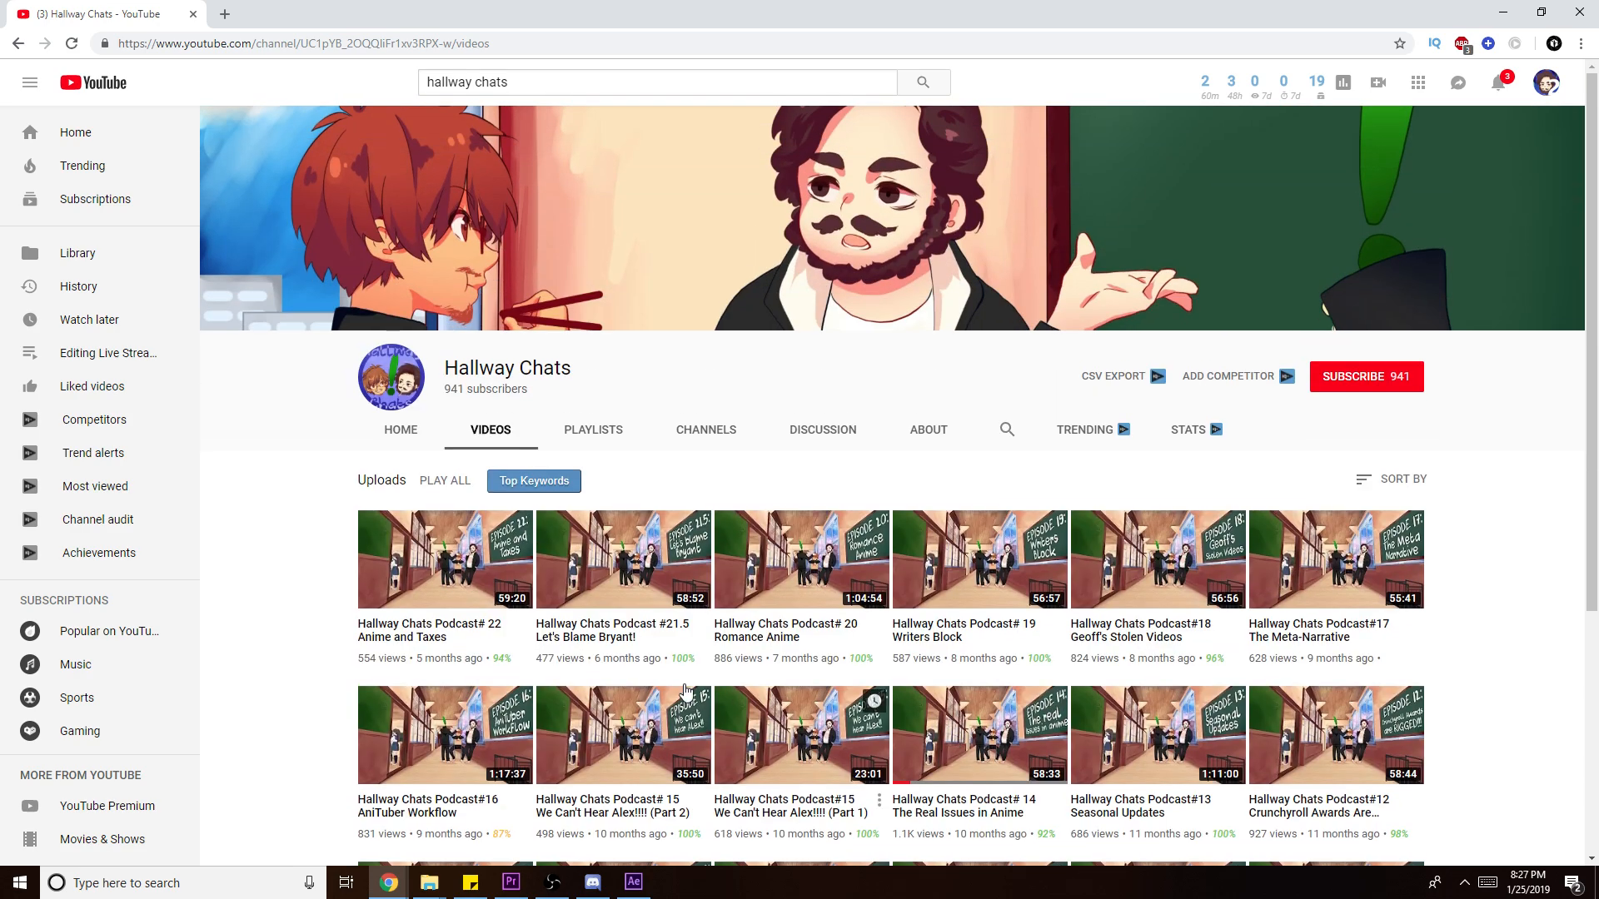
scroll(1099, 433, "down", 2)
scroll(1099, 433, "up", 2)
scroll(1192, 425, "down", 4)
scroll(1192, 424, "up", 5)
scroll(1193, 424, "down", 4)
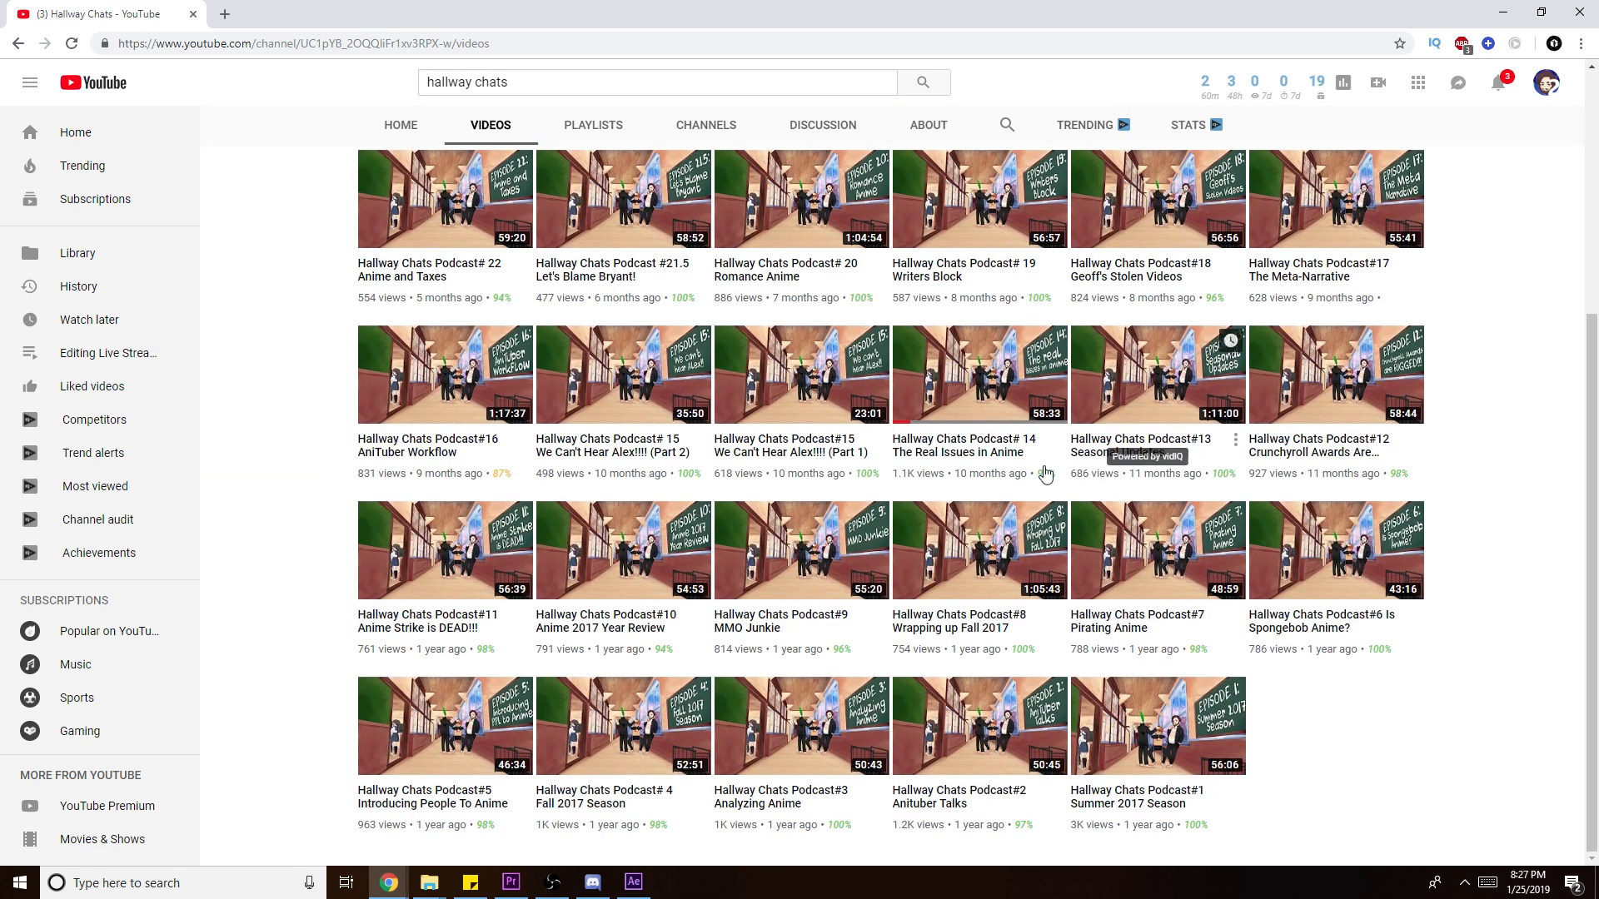
left_click_drag(1590, 330, 1590, 121)
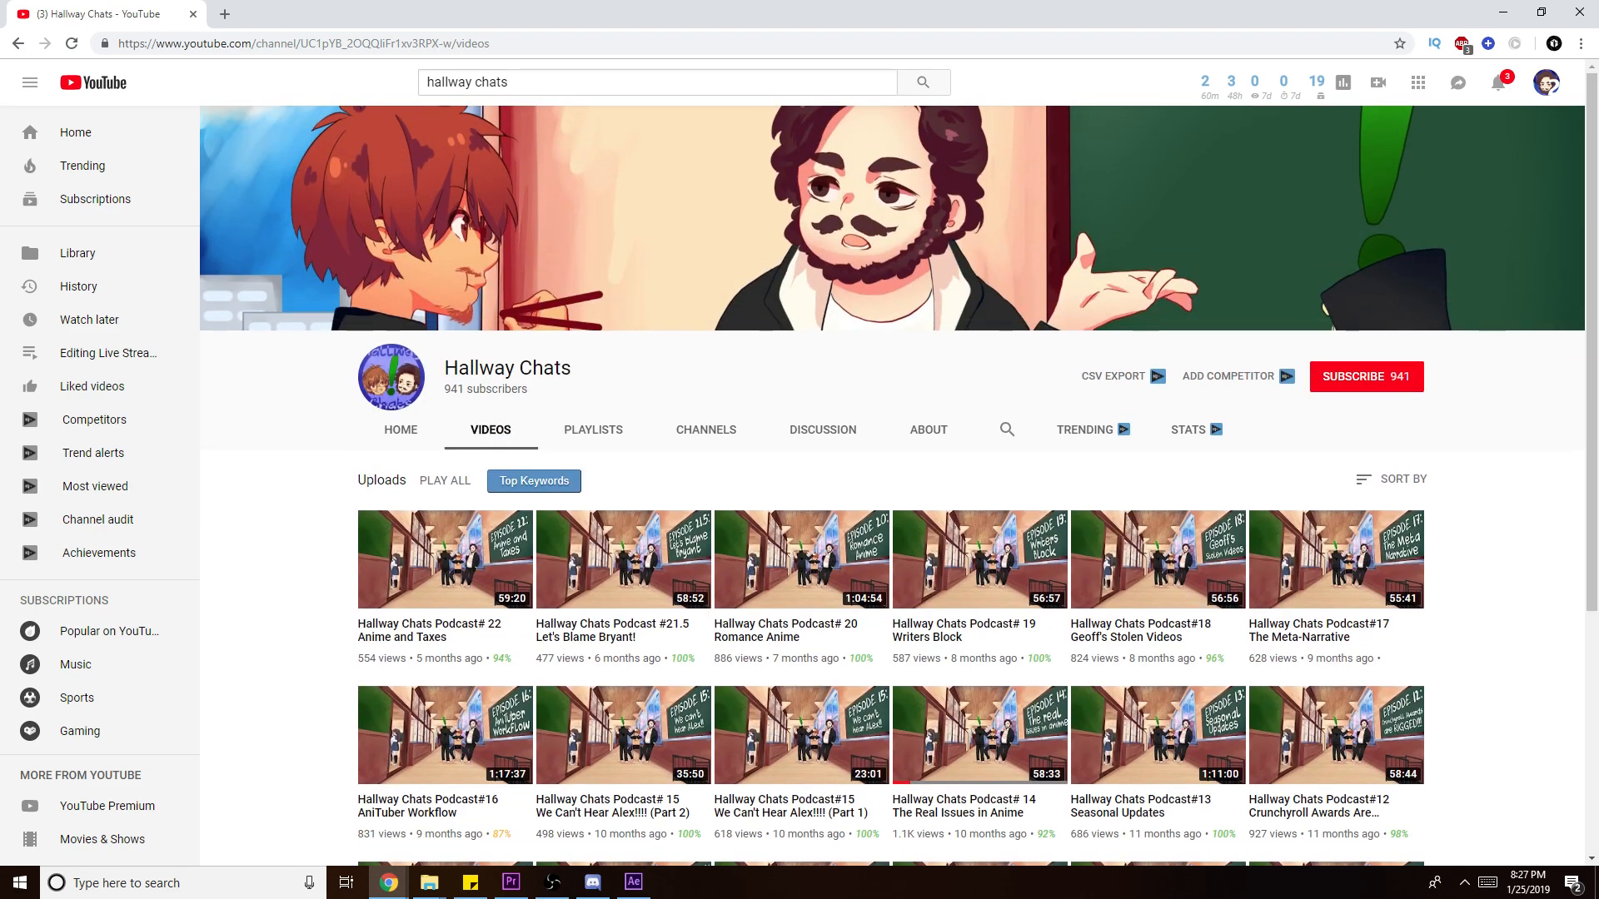
left_click(1503, 11)
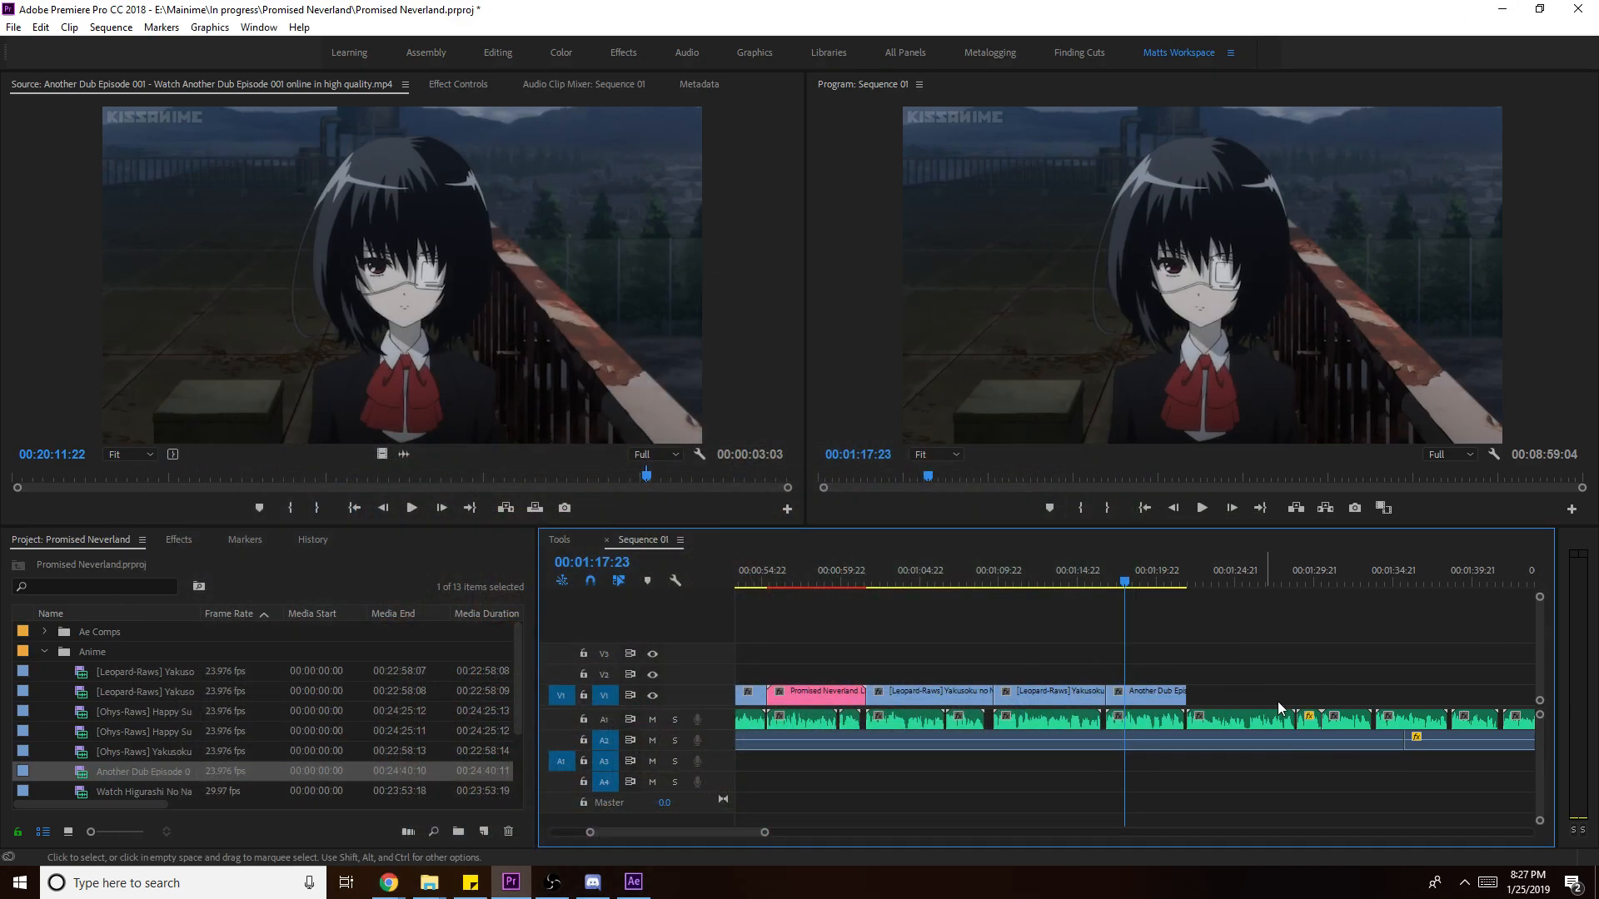
- Scale the Another Dub clip up in the Program monitor toward the frame width
left_click(1091, 569)
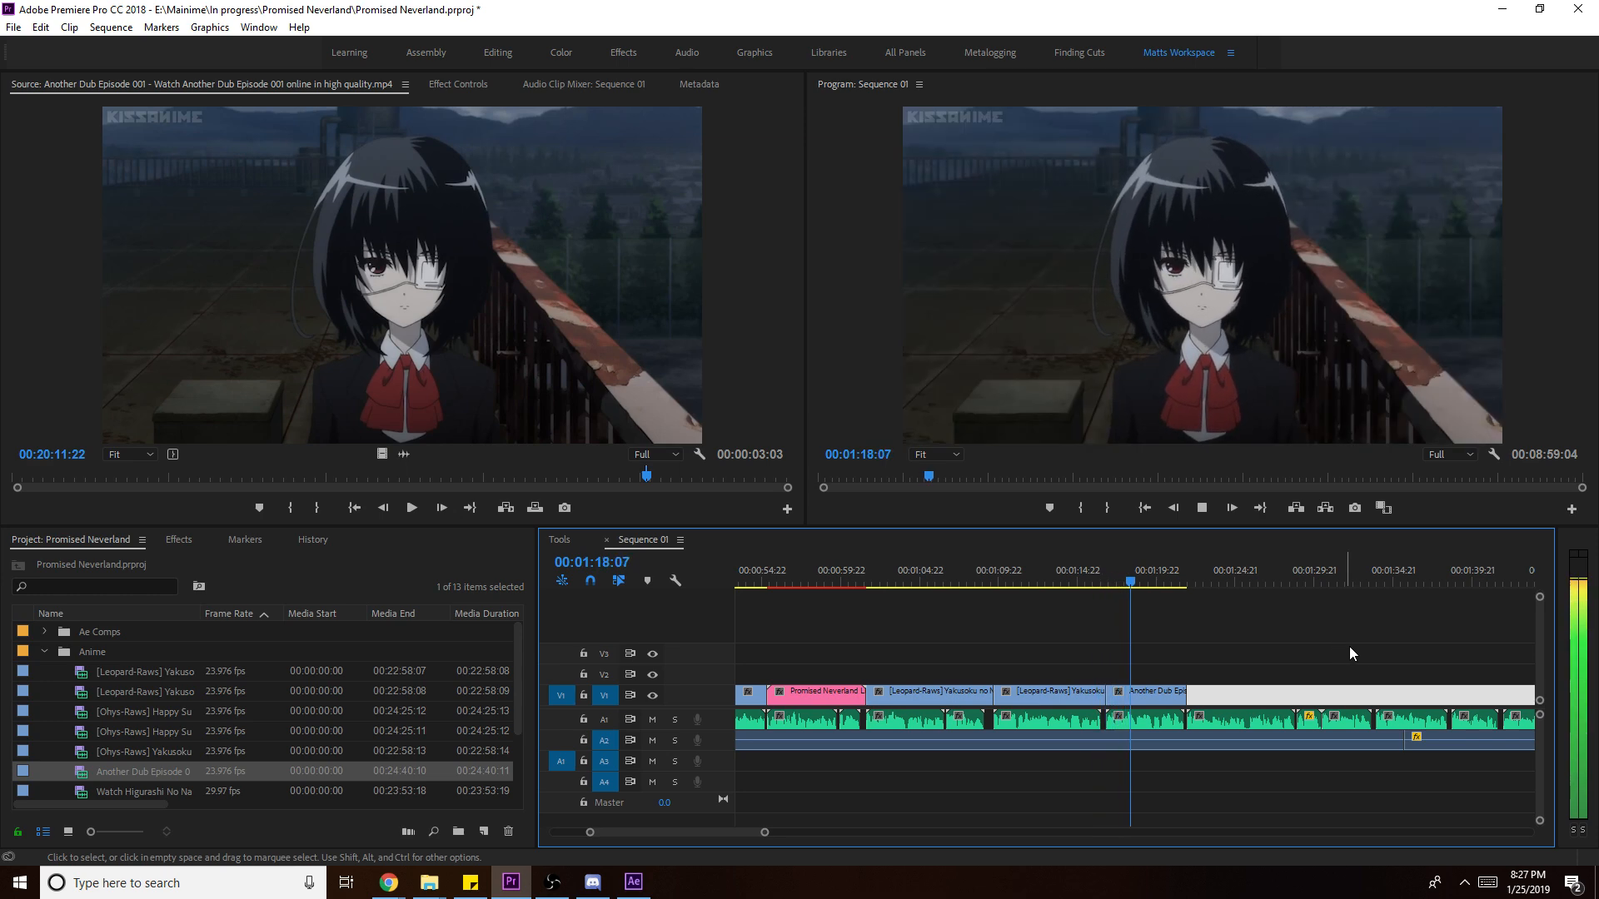
left_click(1349, 318)
left_click(1349, 318)
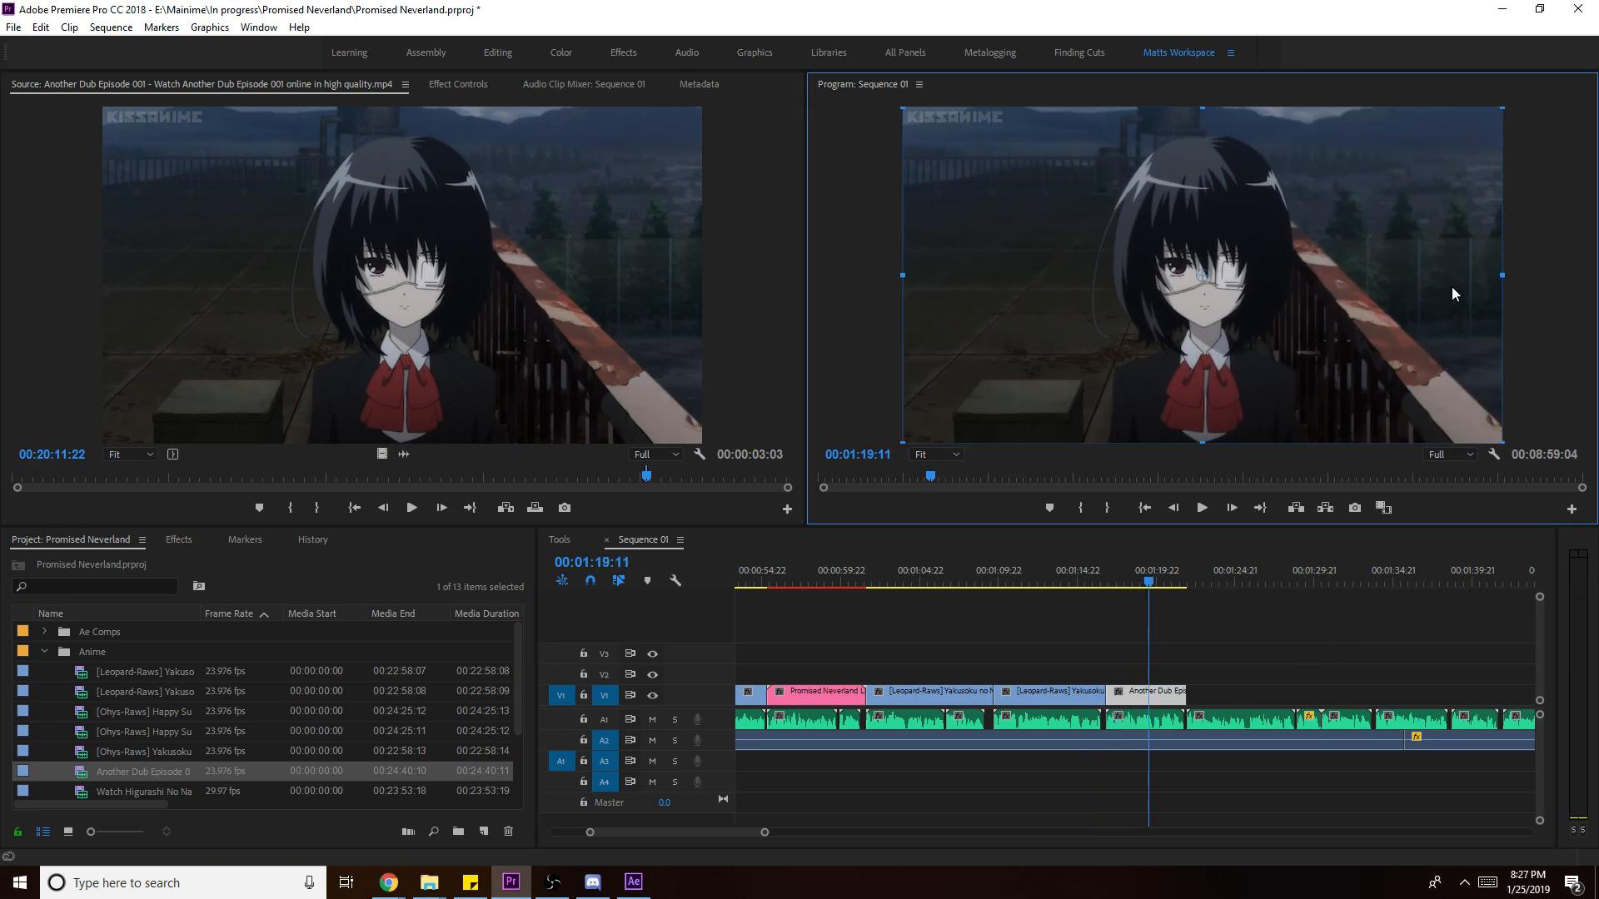
left_click_drag(1510, 276, 1519, 263)
mouse_move(1436, 337)
left_mouse_down()
mouse_move(1451, 298)
mouse_move(1437, 331)
left_mouse_up()
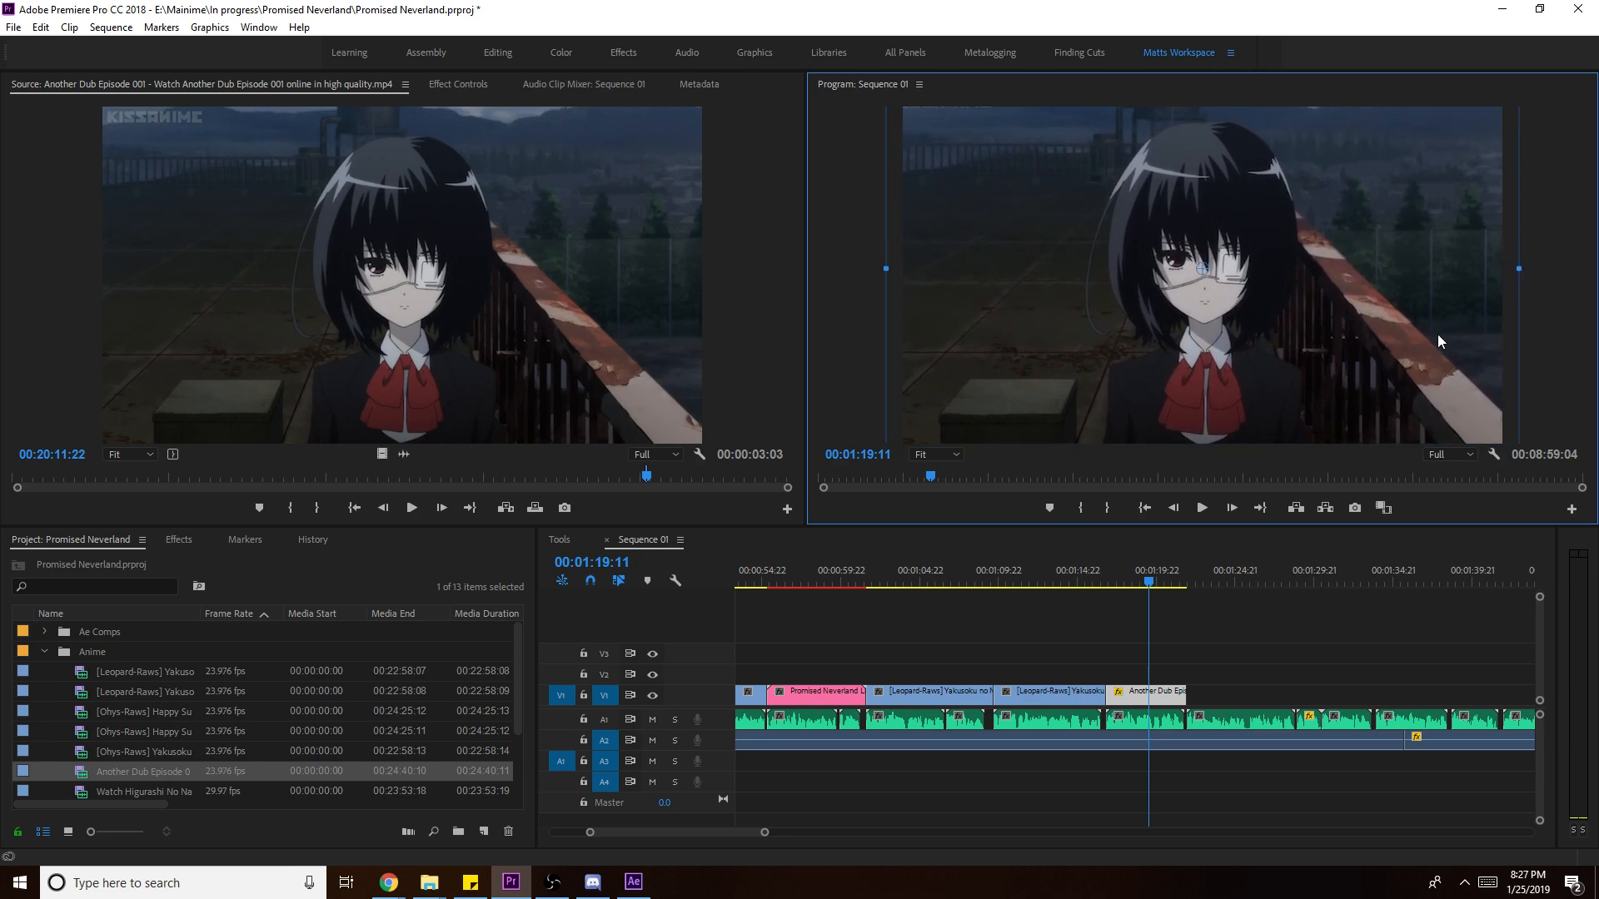
left_click(1306, 673)
- Widen the clip slightly to reach the frame edges, save, and play back the sequence end
left_click(1425, 296)
left_click_drag(1521, 270, 1524, 269)
left_click(1327, 693)
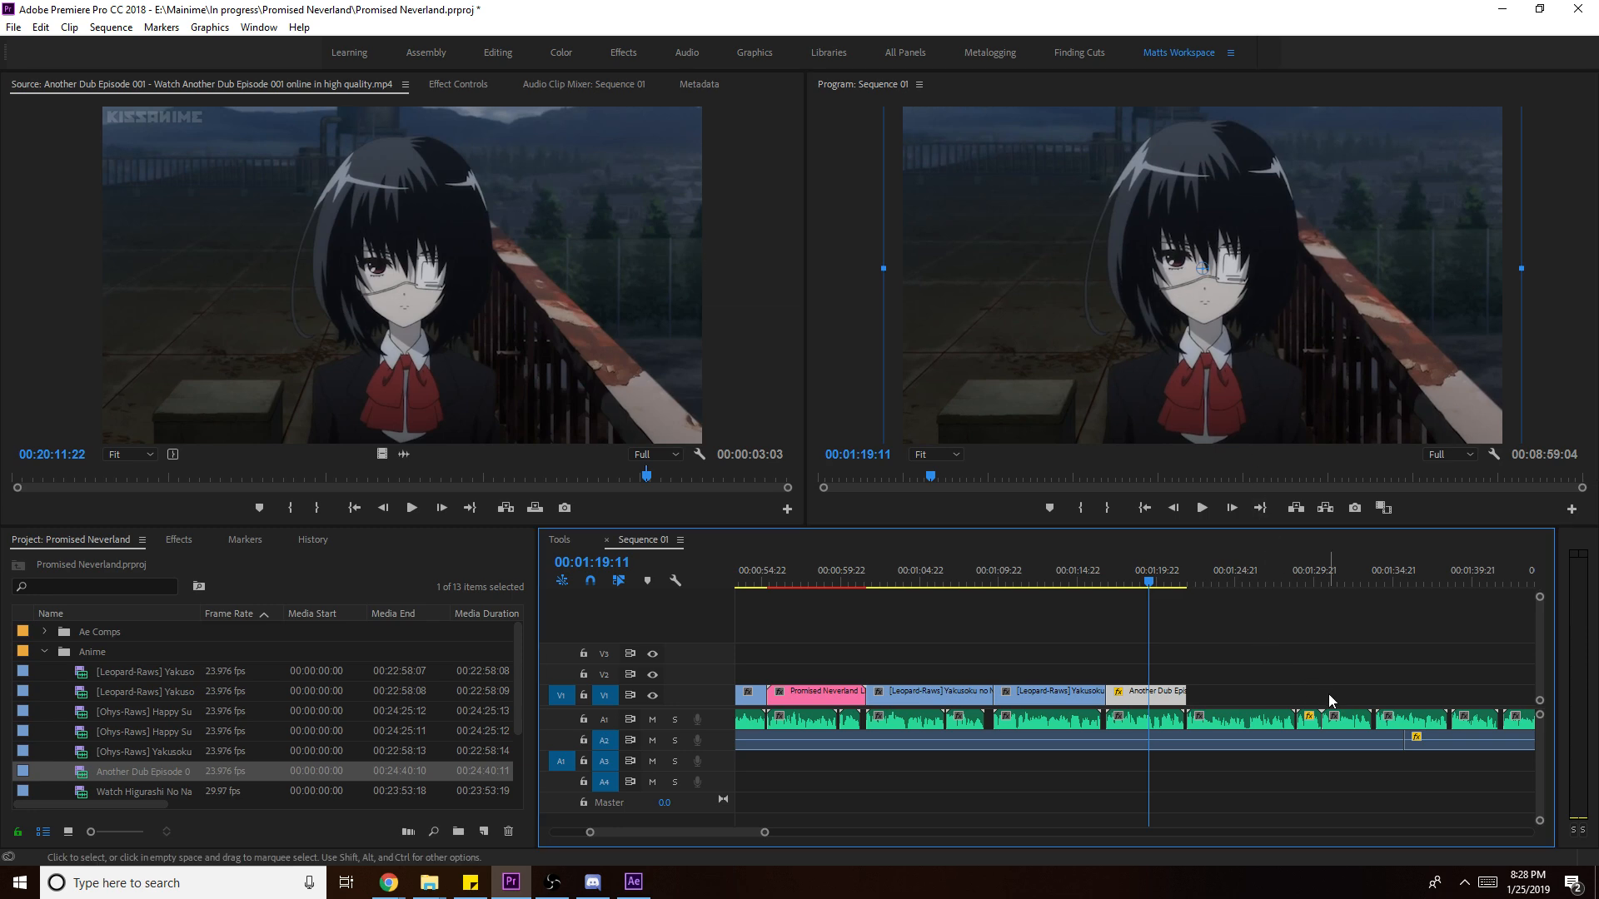
key("ctrl+s")
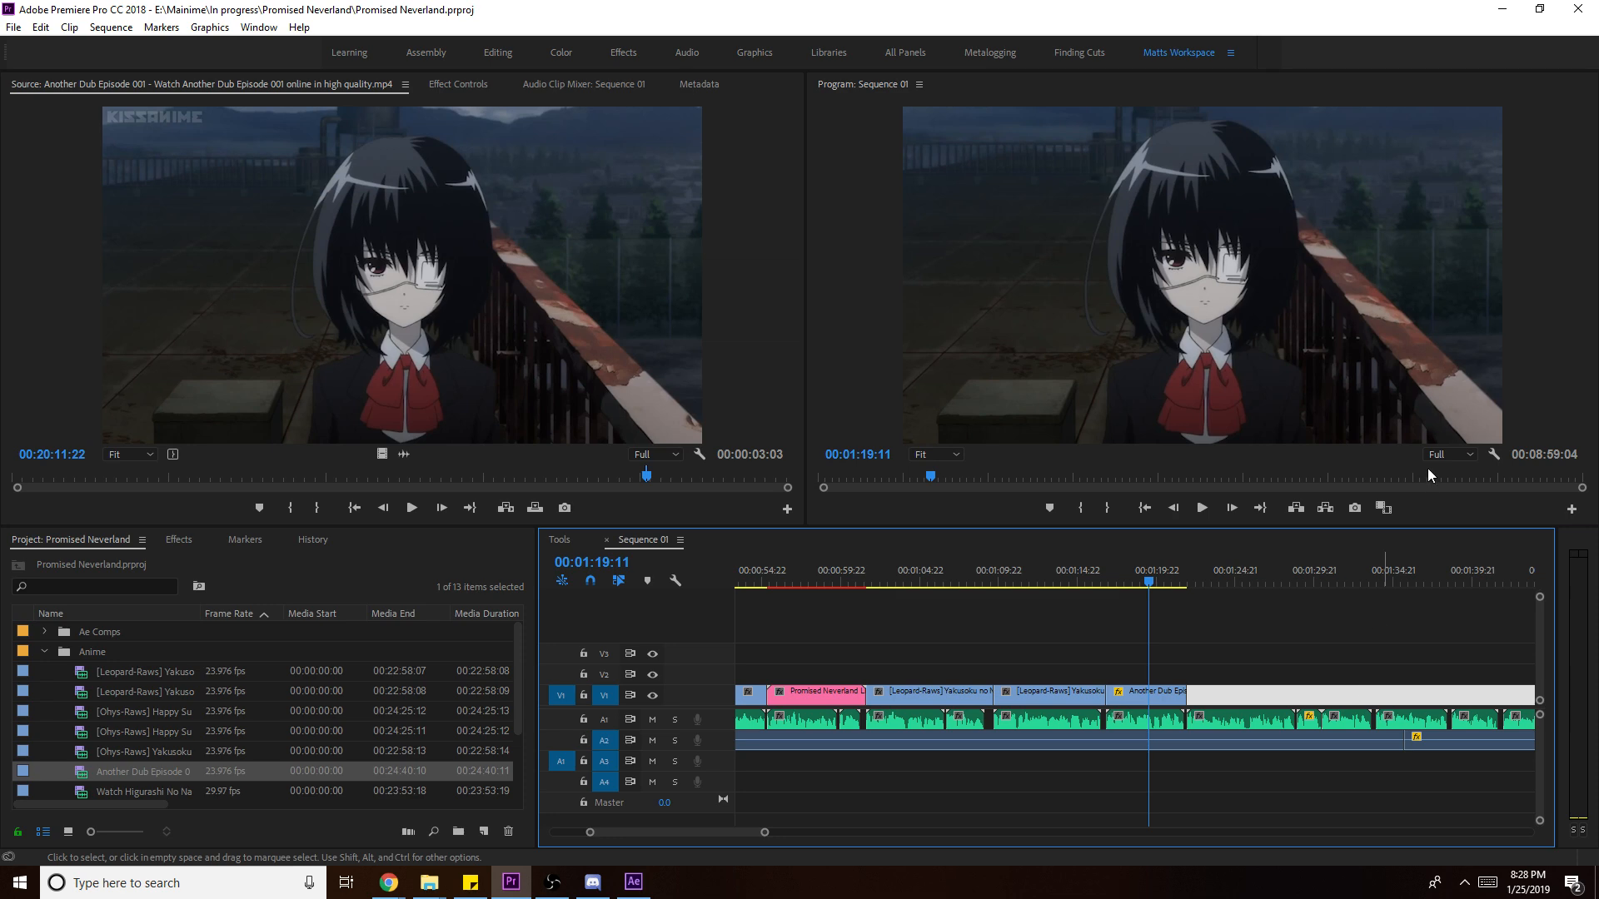
left_click(1277, 671)
key("space")
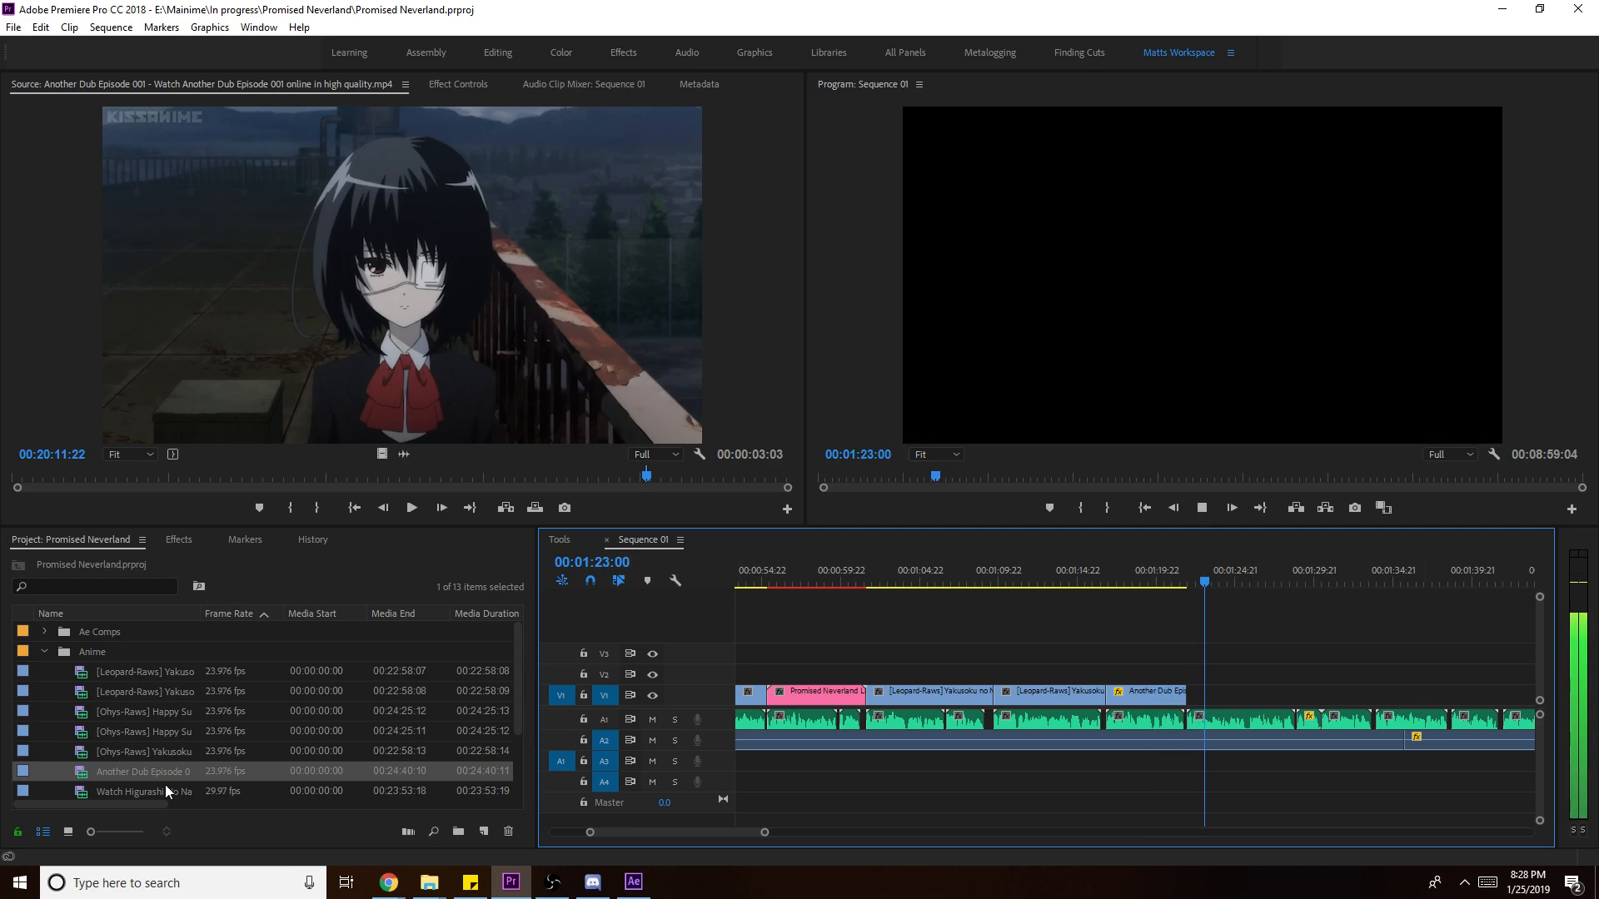
scroll(168, 777, "down", 2)
key("space")
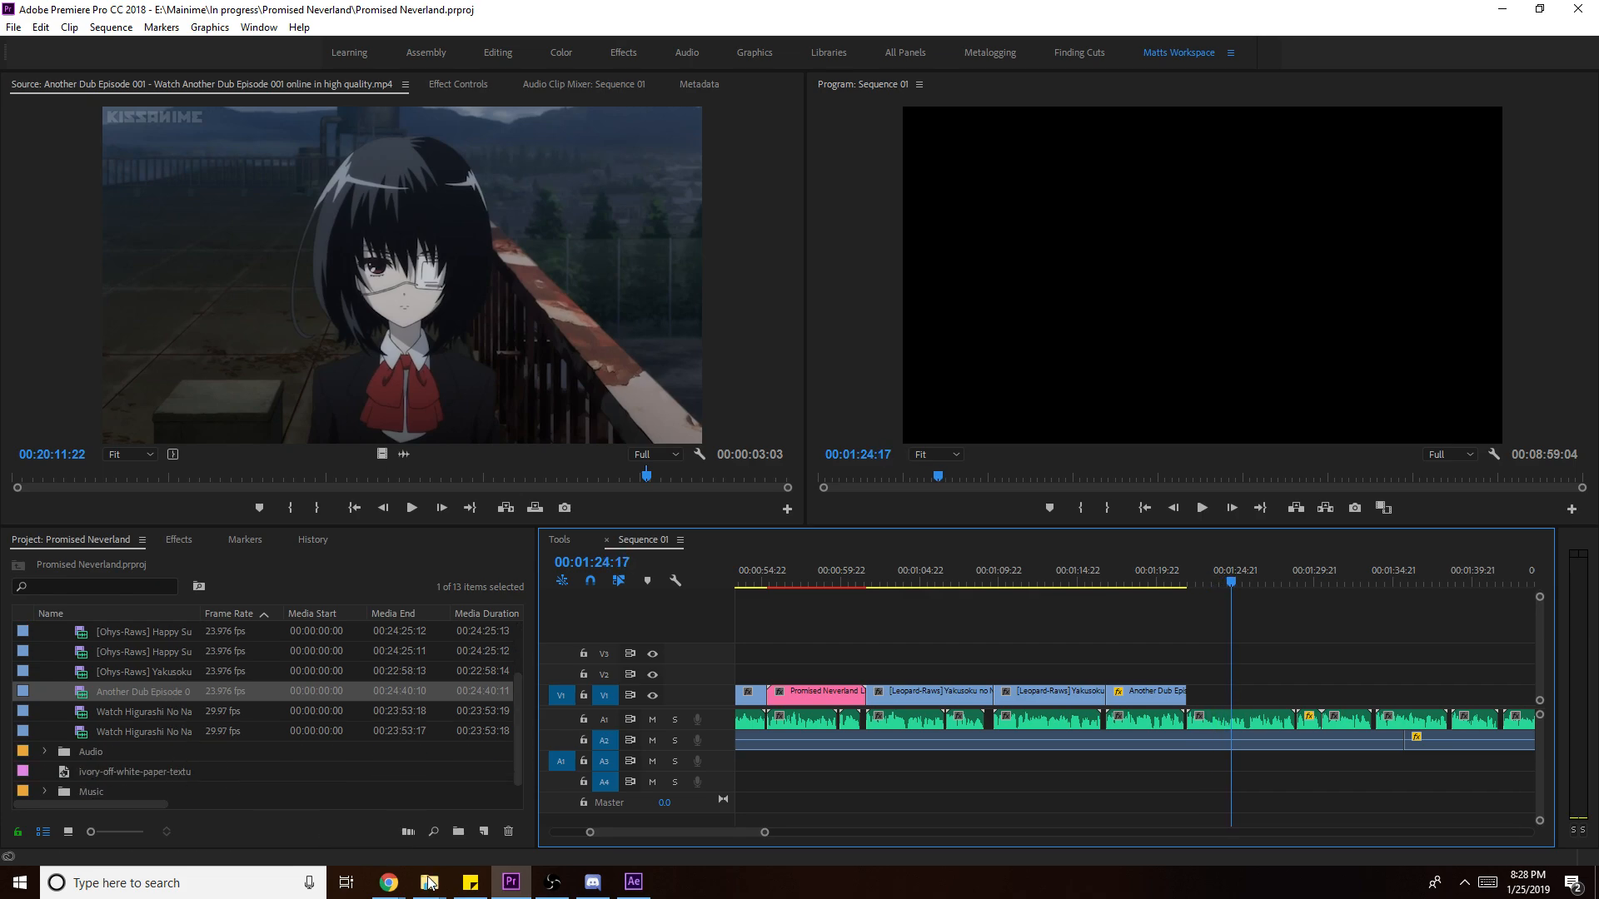
mouse_move(389, 880)
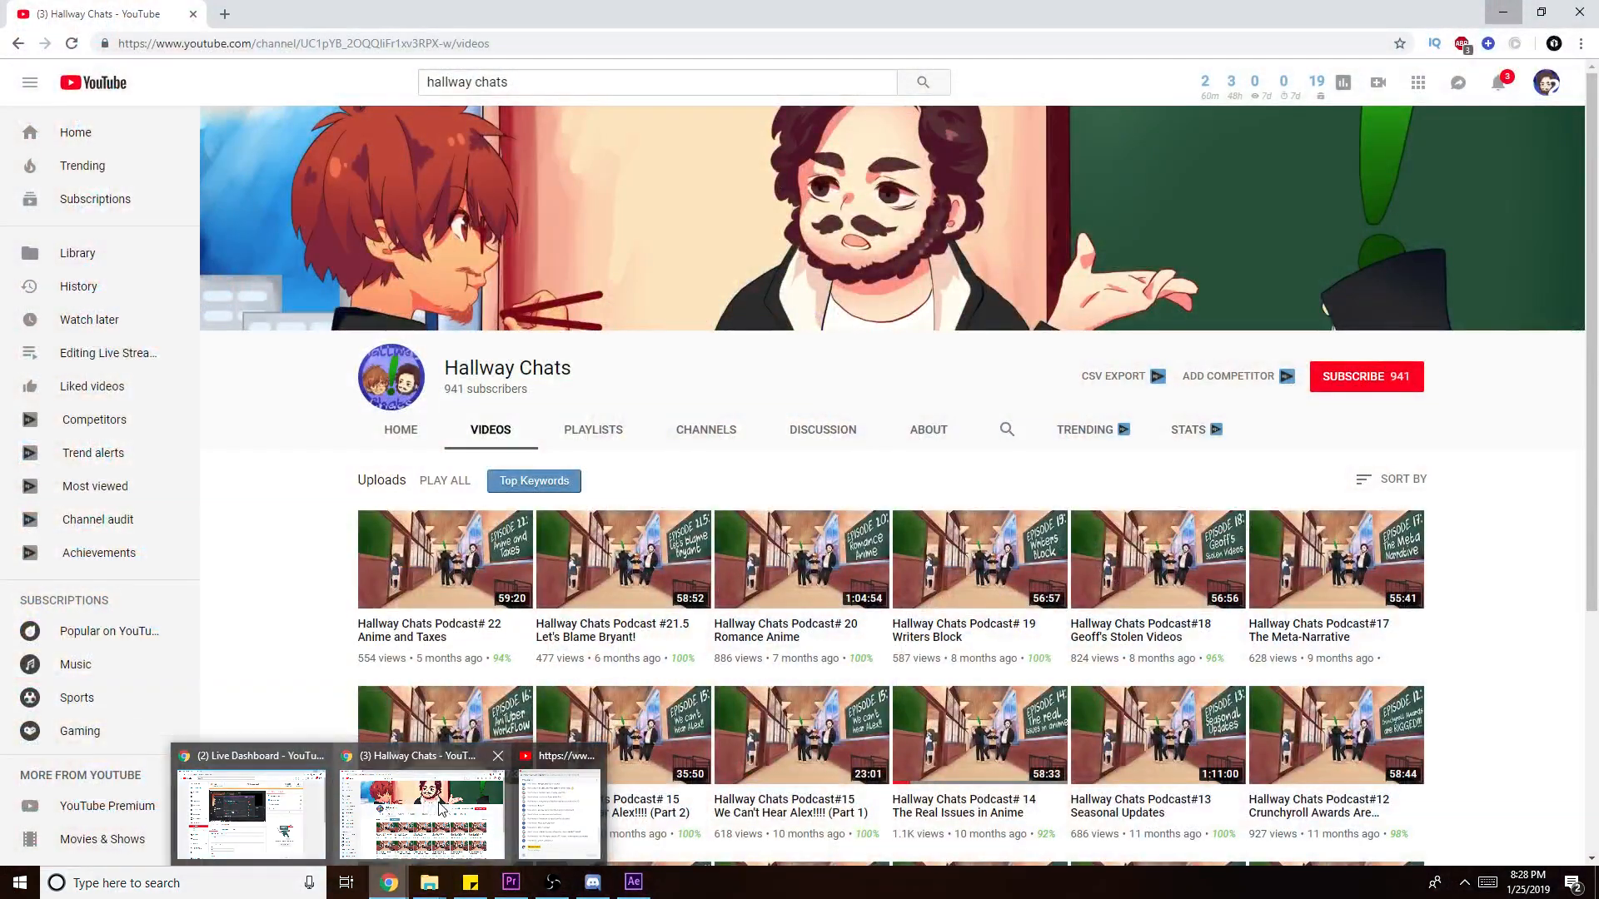
- Open the Hallway Chats Podcast#16 AniTuber Workflow video, then minimise both Chrome windows
left_click(440, 810)
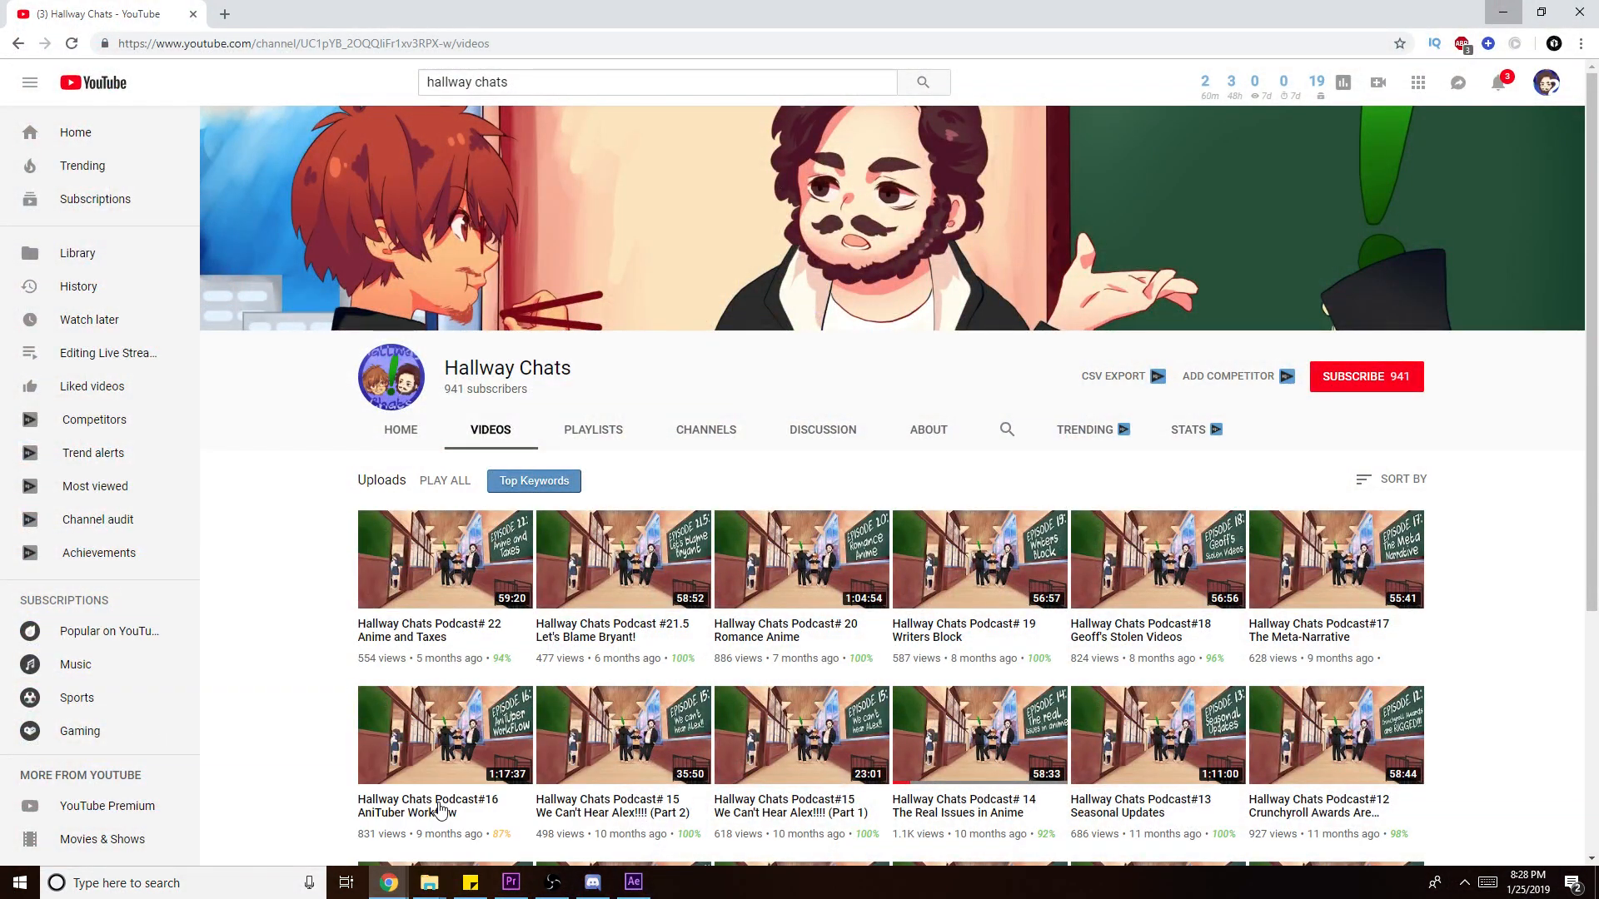
left_click(441, 808)
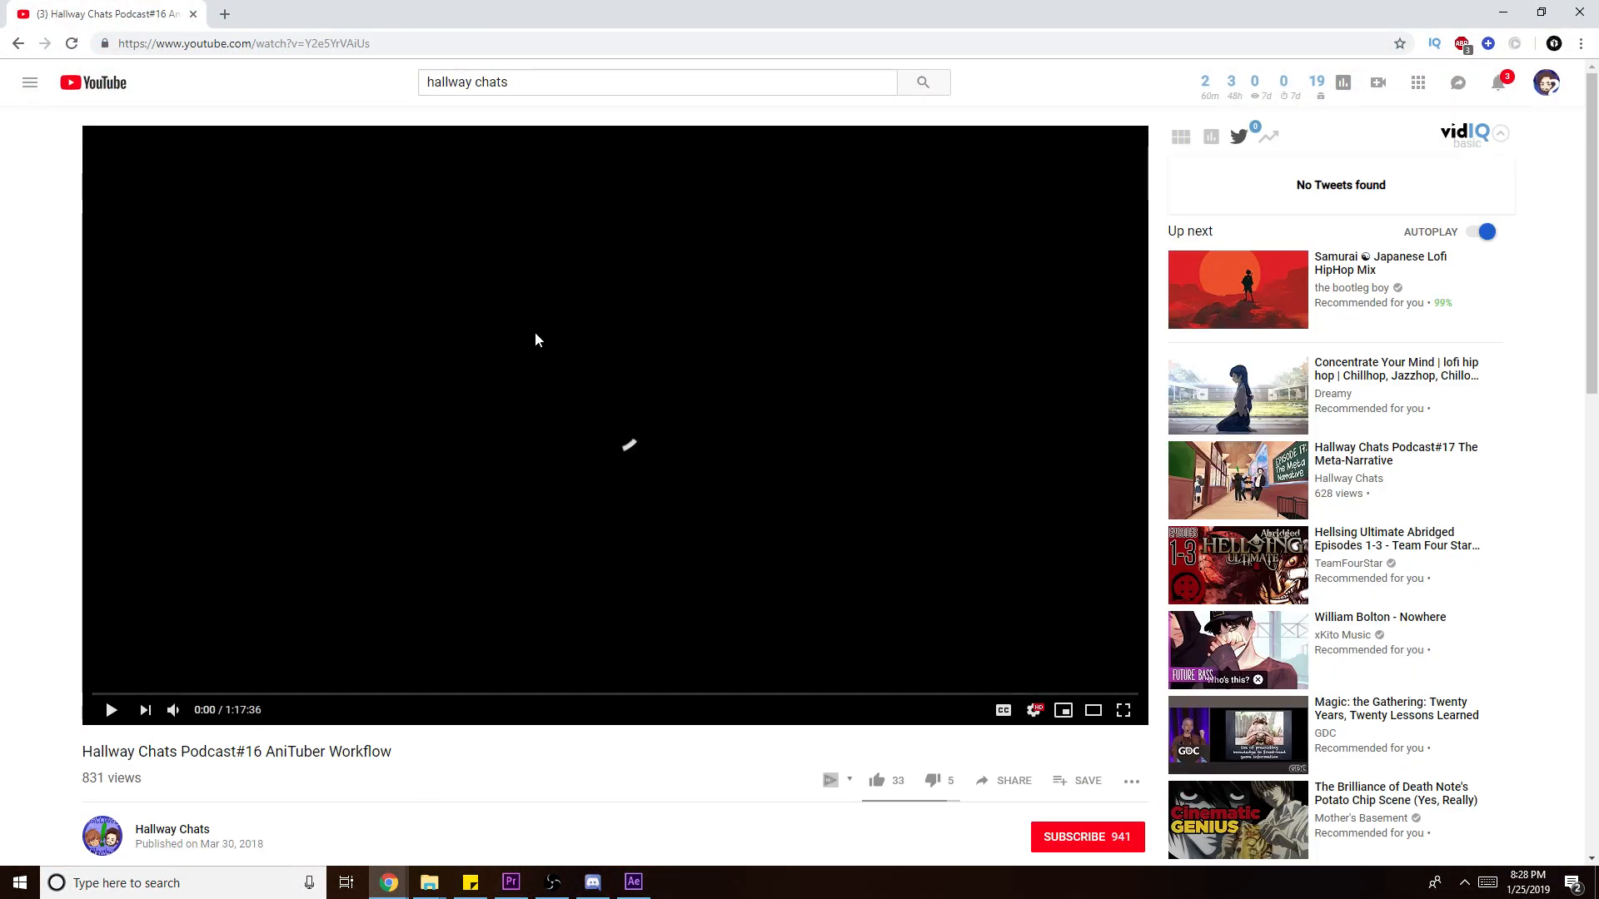
left_click(1497, 8)
left_click(1496, 9)
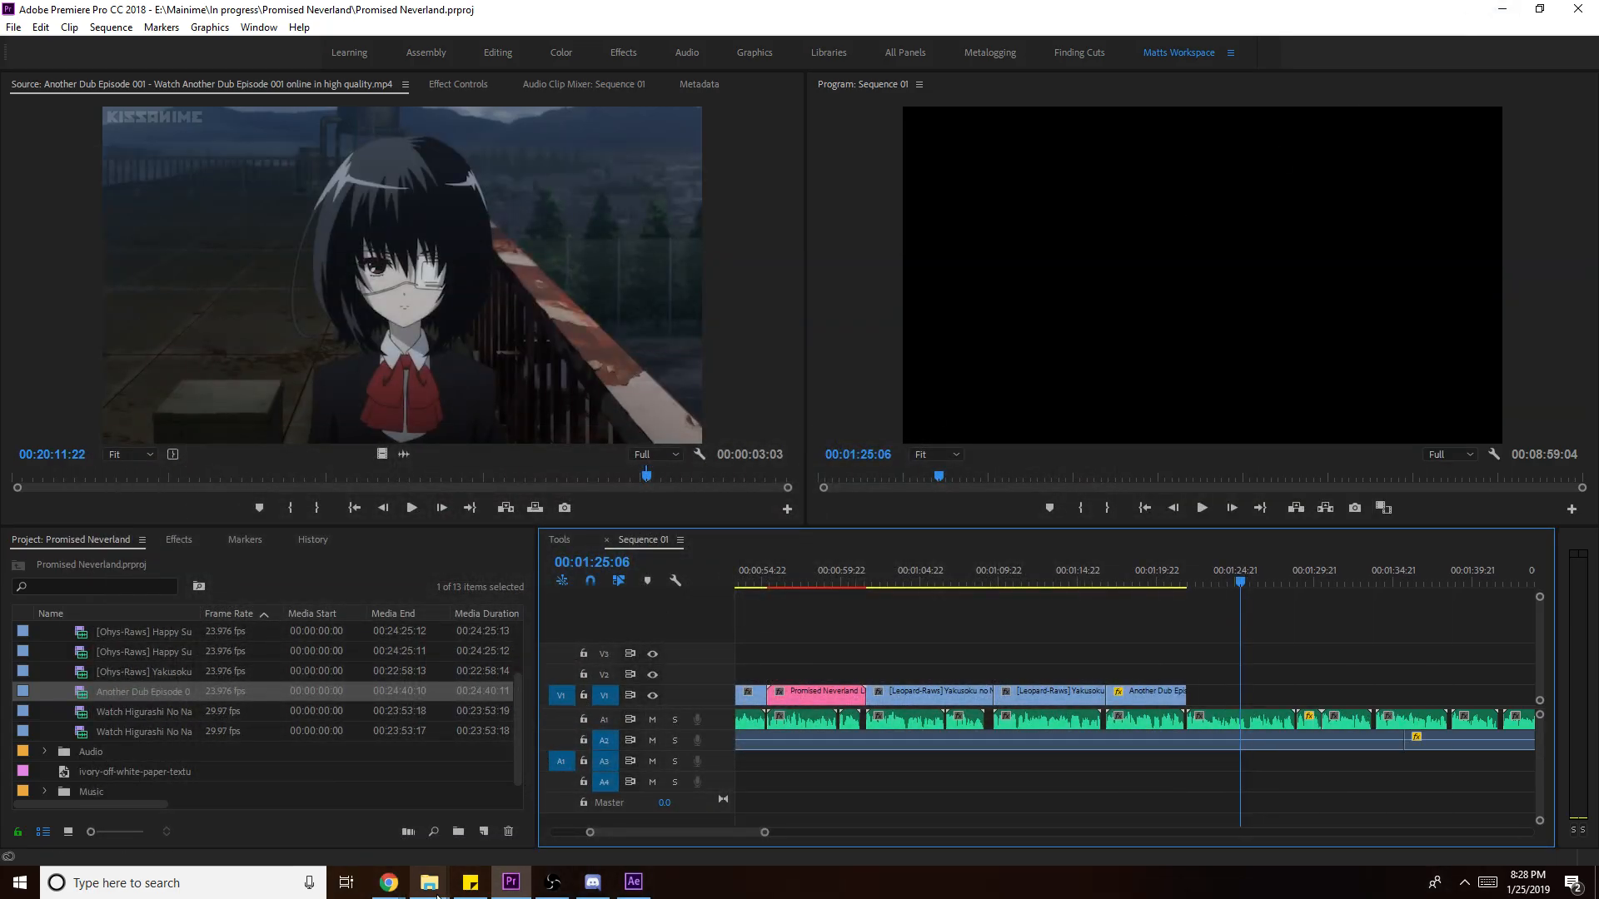
- Switch the anoth search-results Explorer window back to the Anime Database folder, then bring up the browser
mouse_move(429, 882)
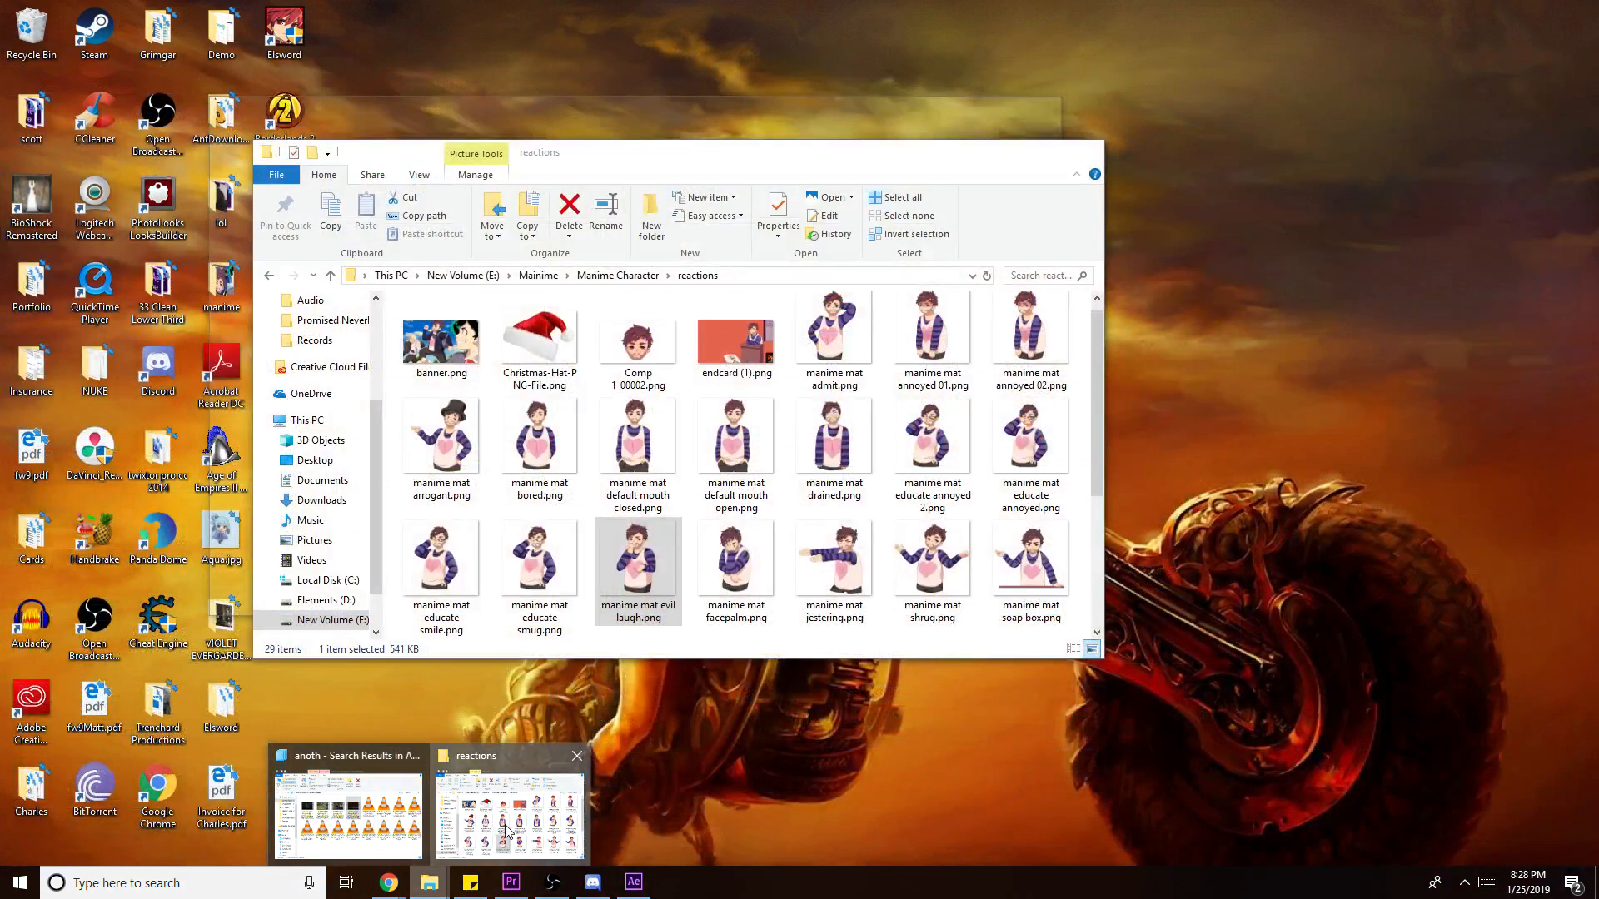
left_click(499, 828)
mouse_move(429, 882)
left_click(351, 827)
left_click(700, 580)
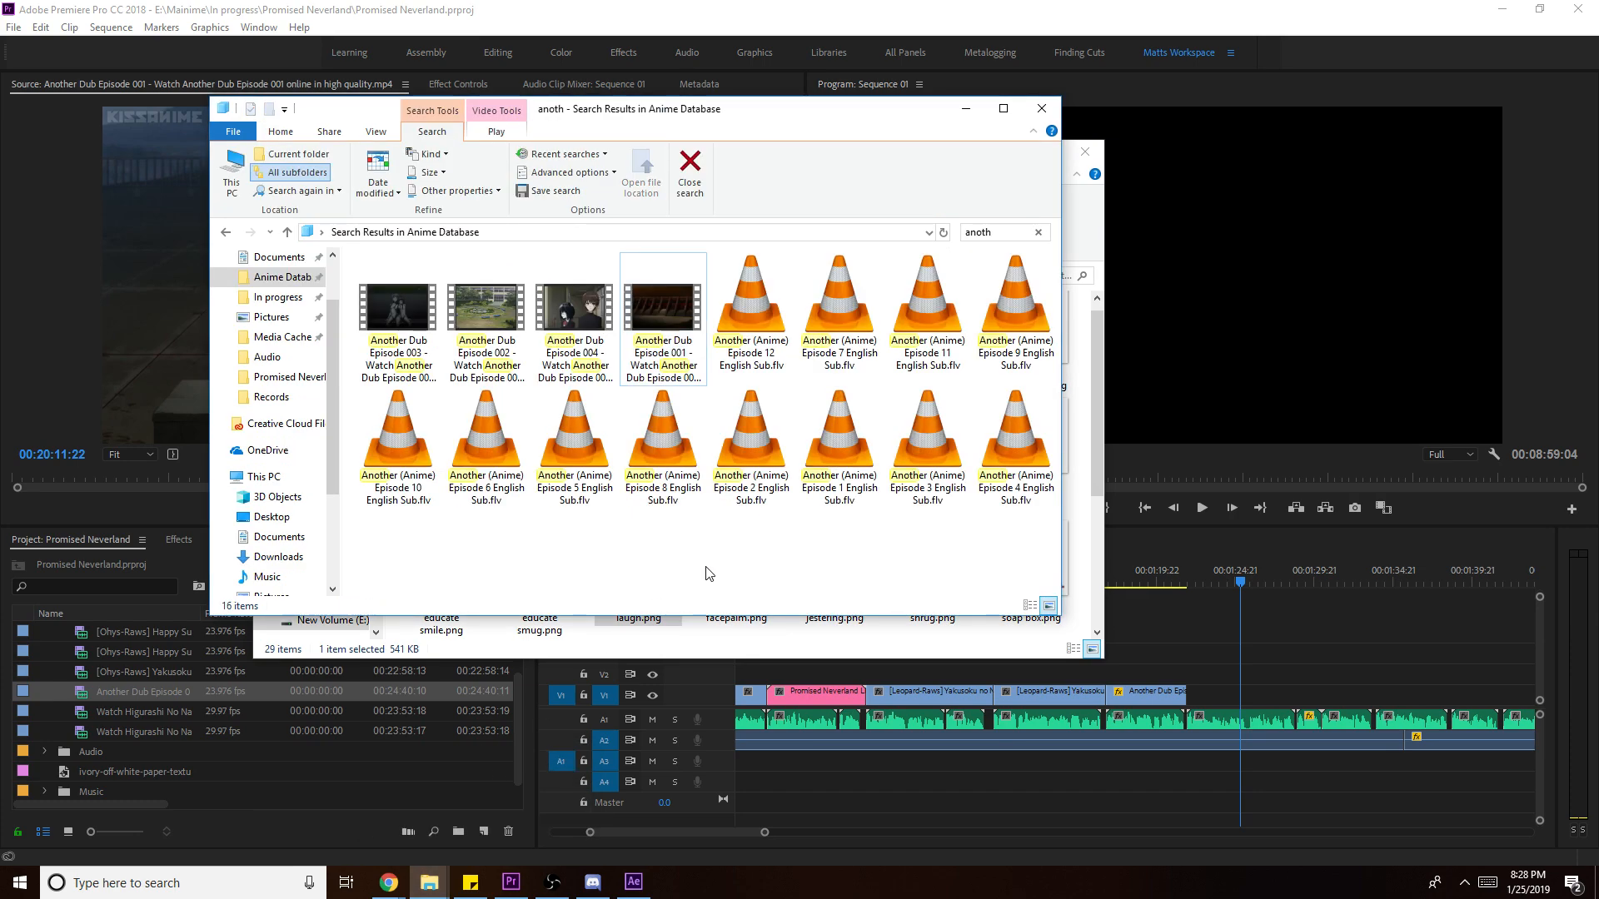
left_click(222, 231)
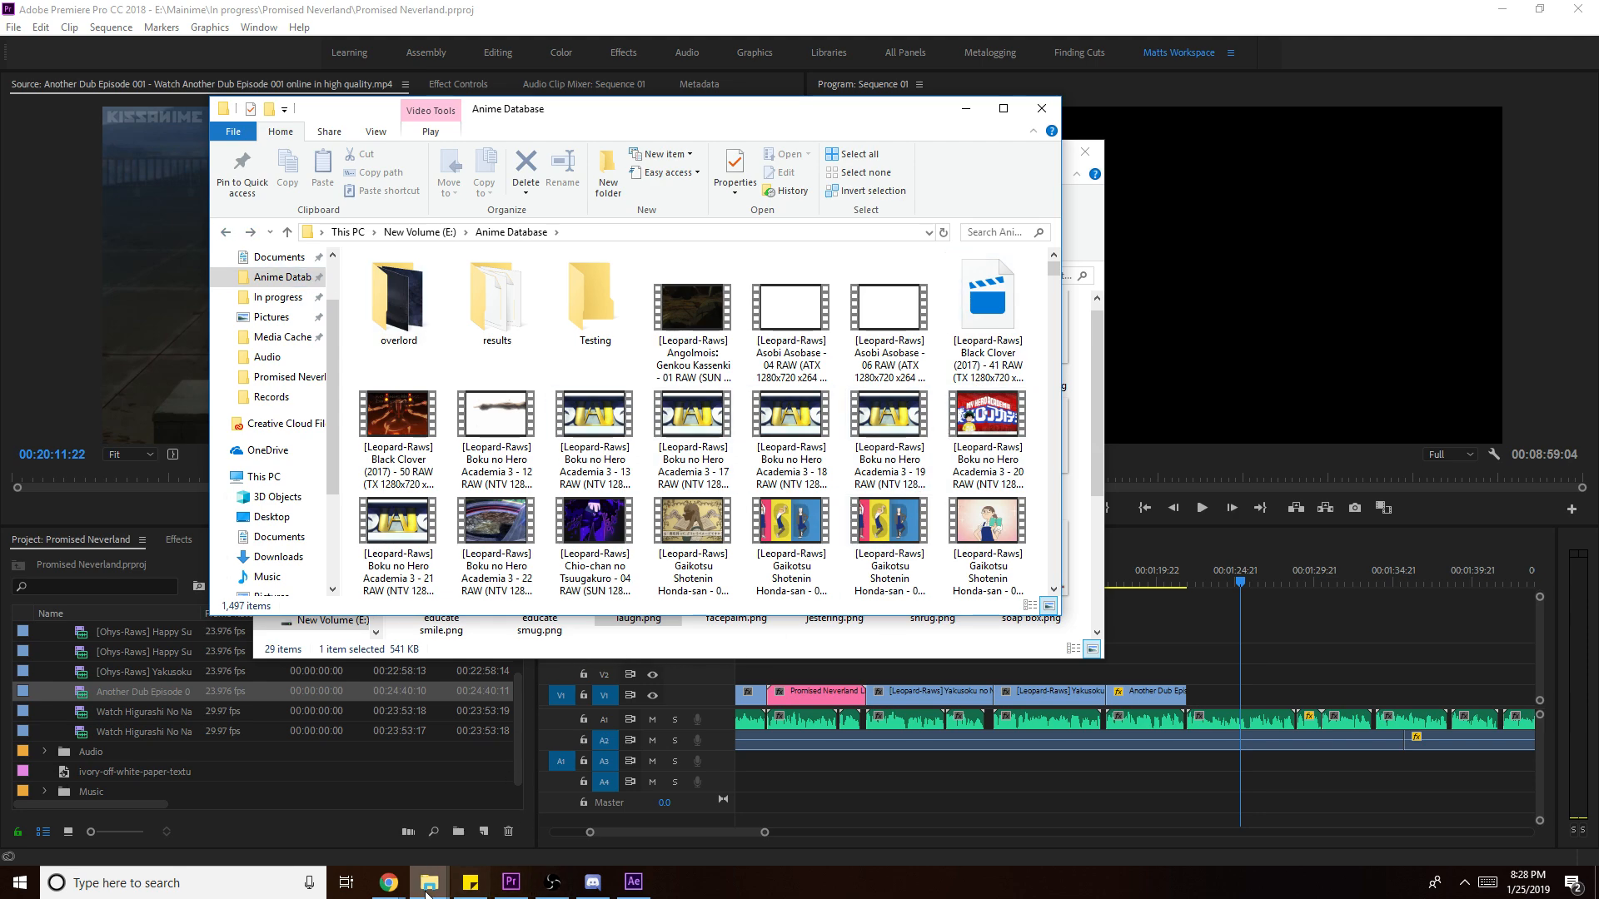
left_click(390, 884)
- Open a new browser tab and search Google for 'yu yu hakusho'
left_click(537, 833)
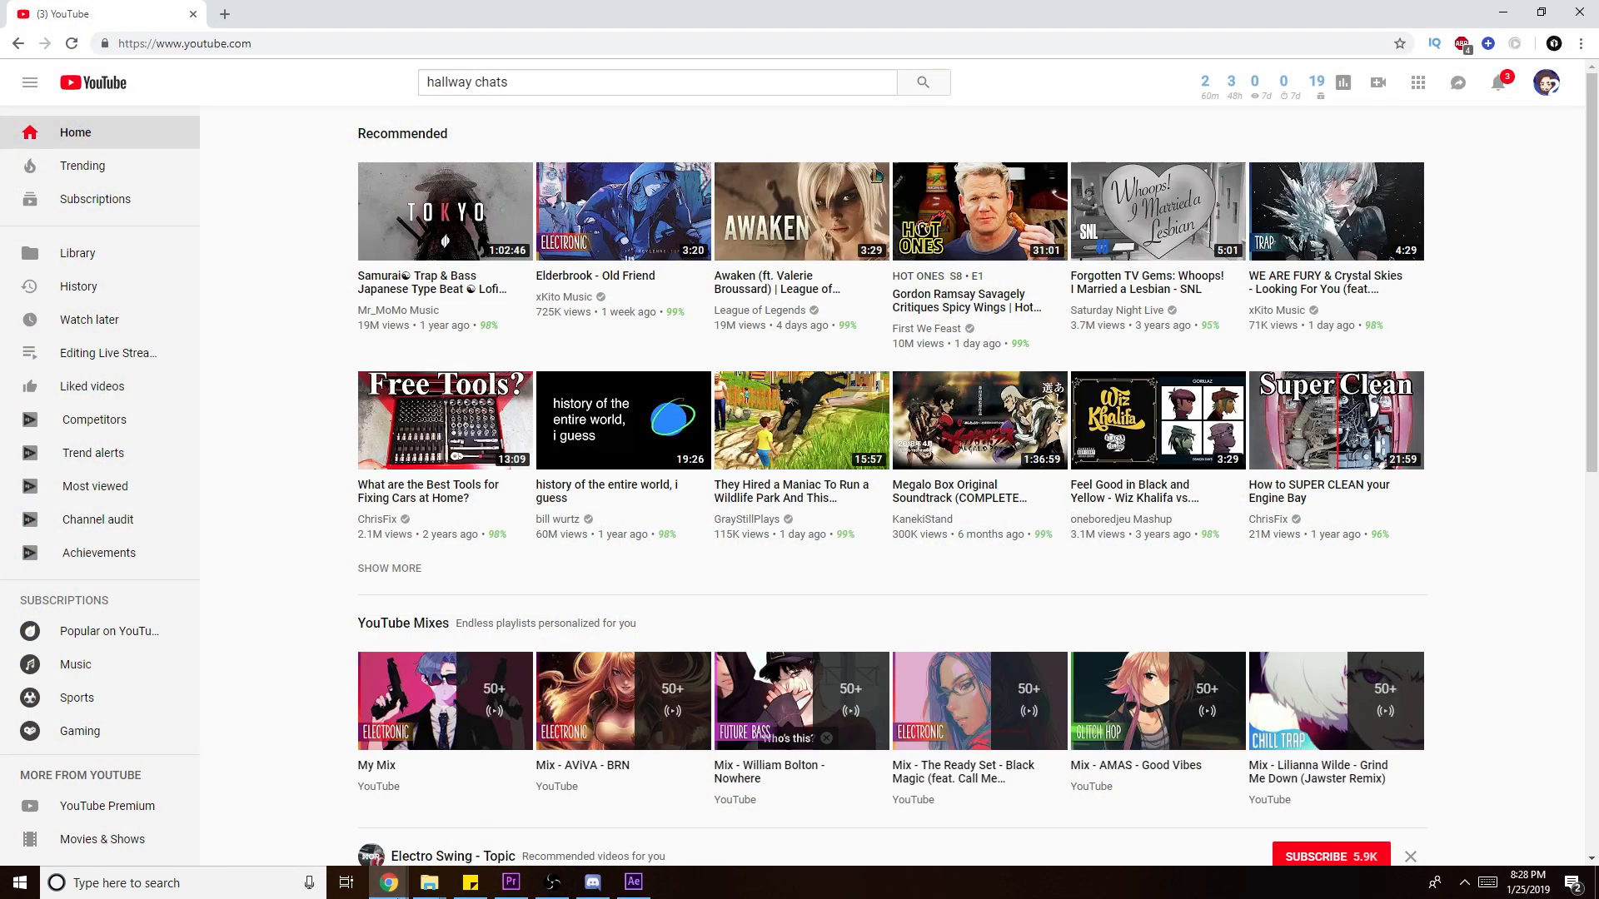
left_click(224, 15)
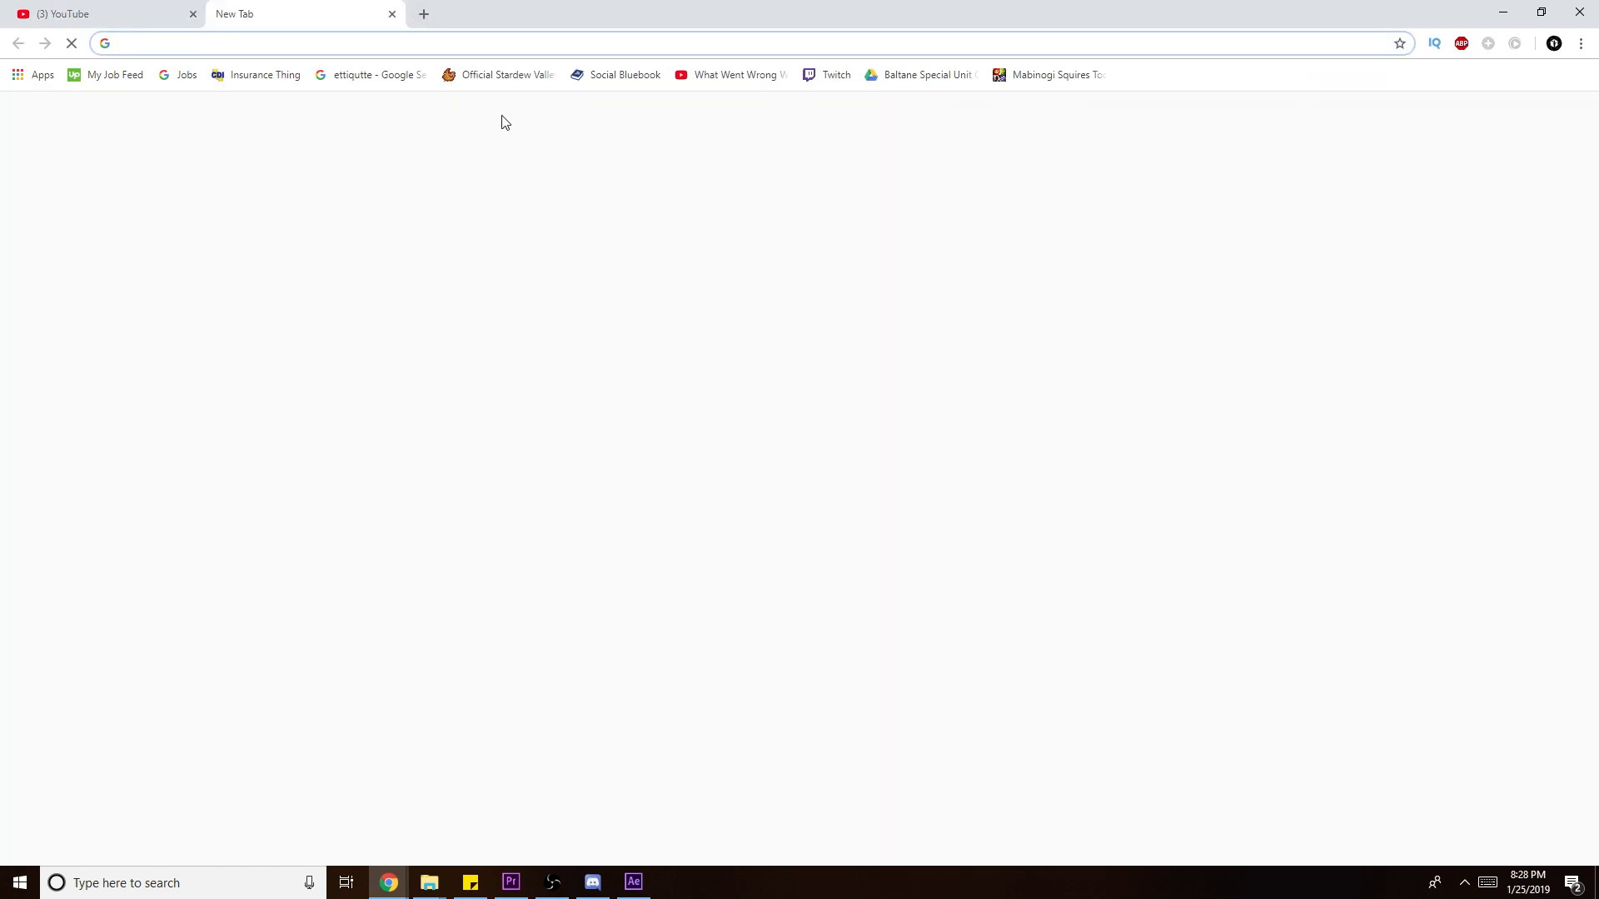
type("yu yu haku")
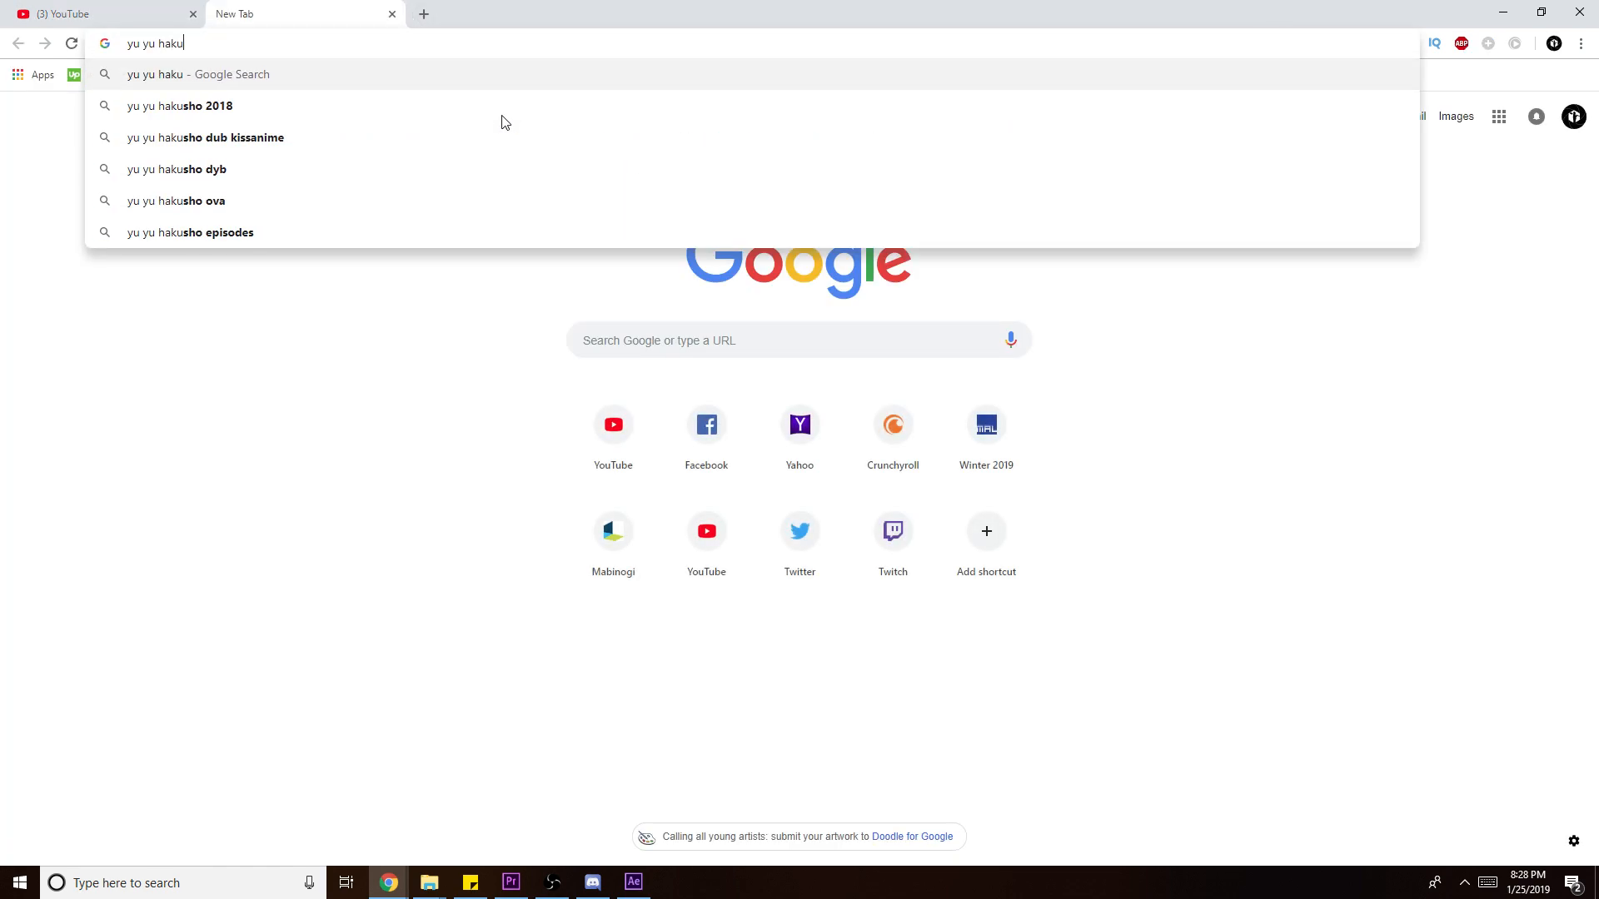
type("sho")
key("Return")
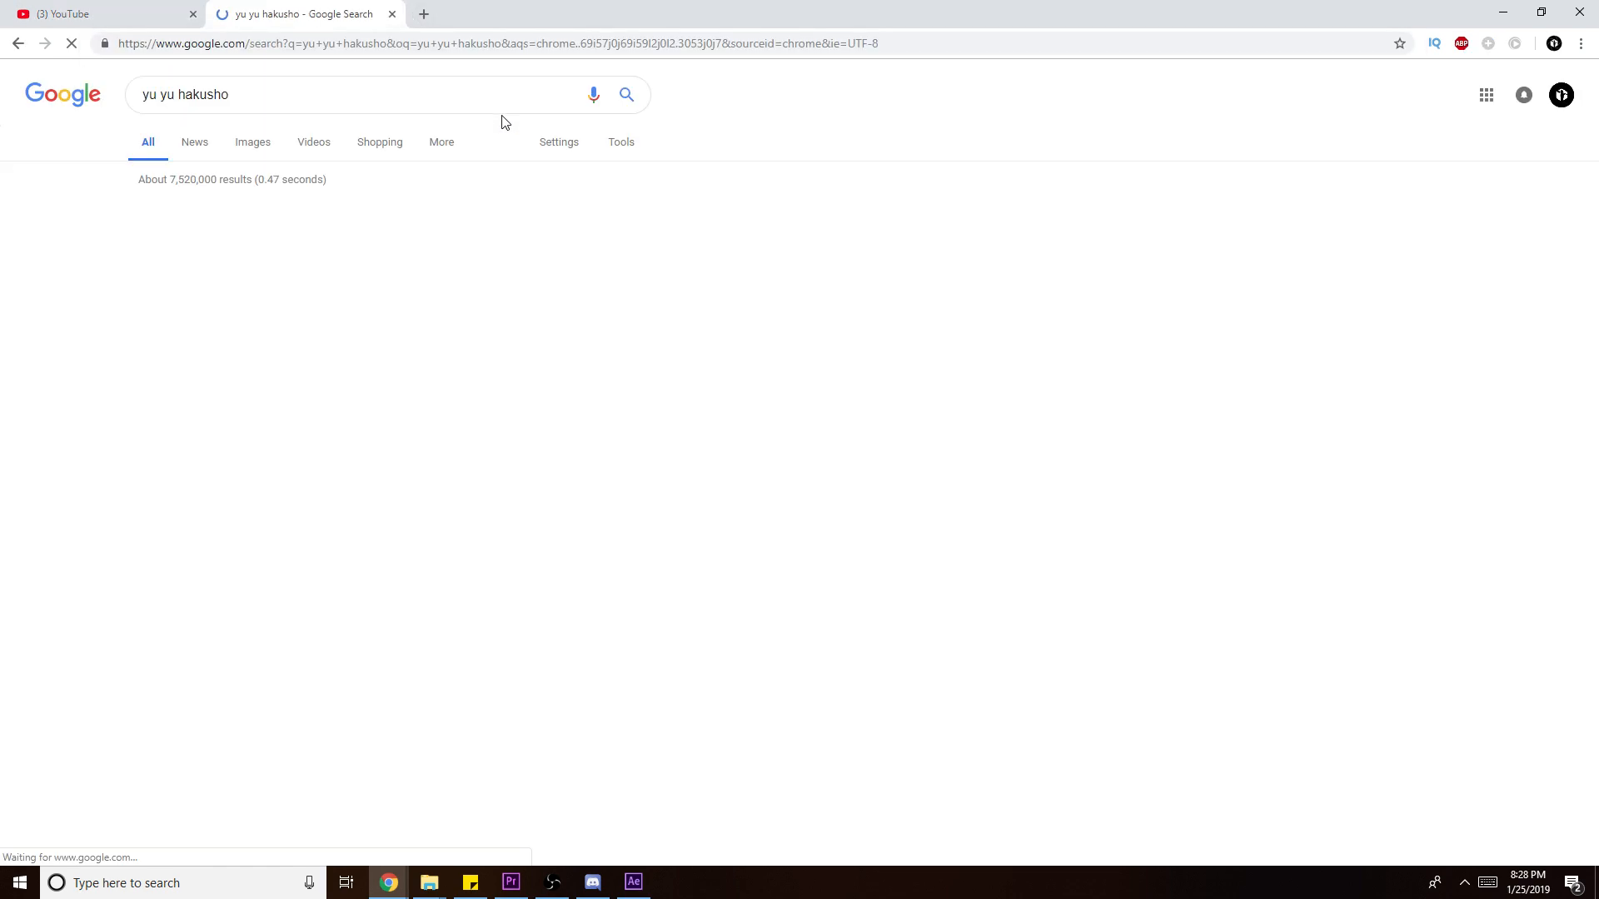
- Refine the search to 'yu yu hakusho decapitation scene' and browse the results
left_click(520, 104)
type("decapi")
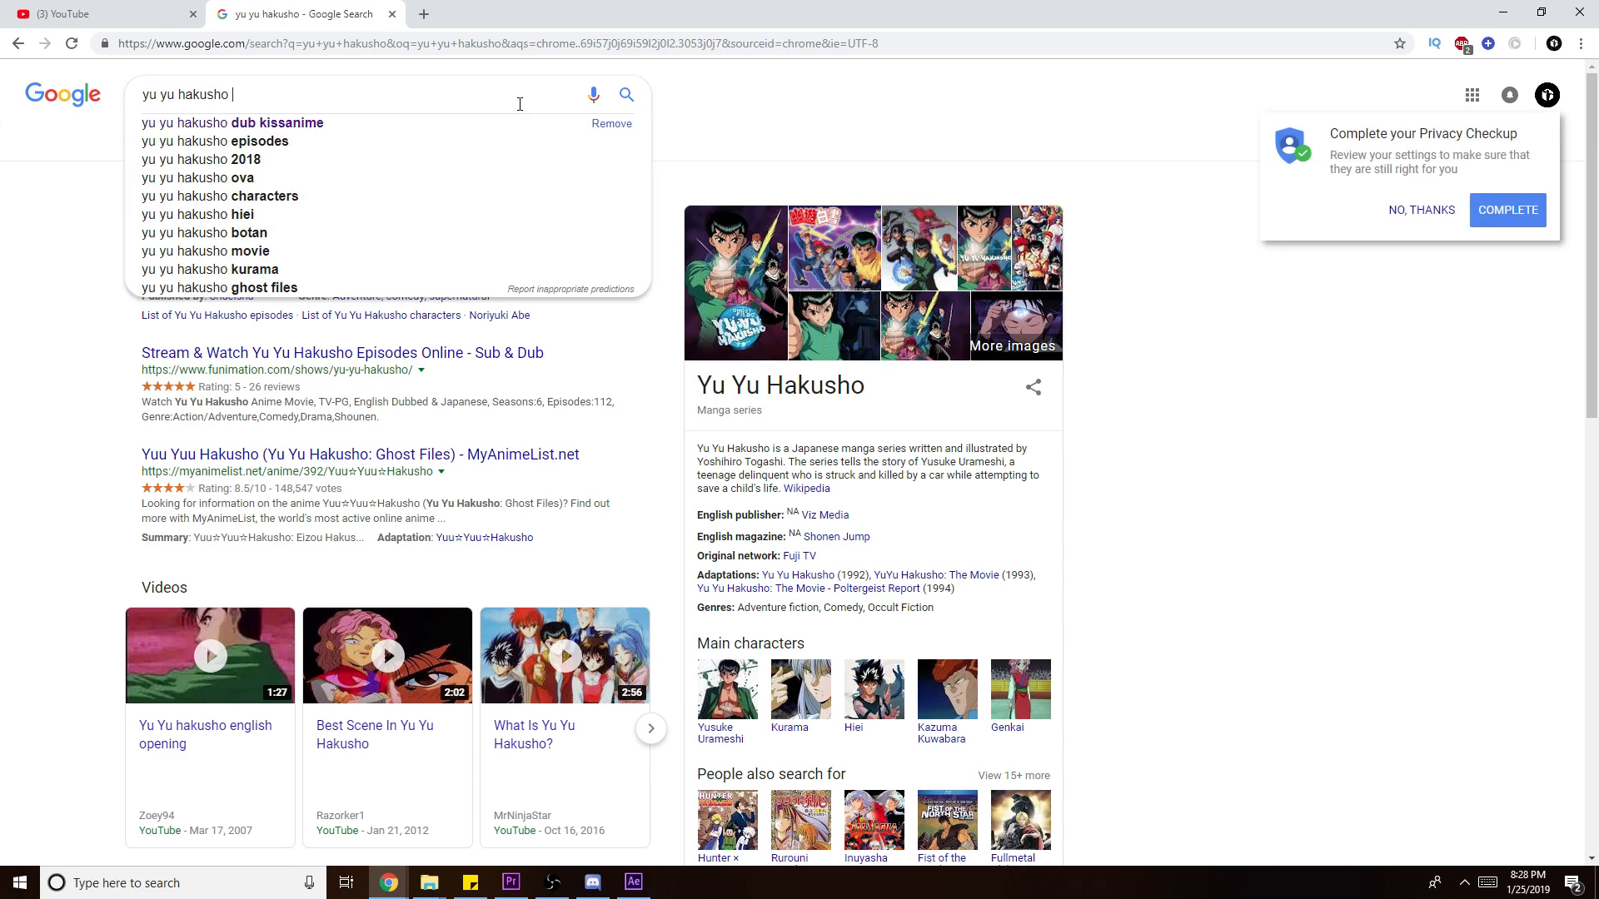
type("tait")
key("BackSpace")
key("BackSpace")
type("tion scene")
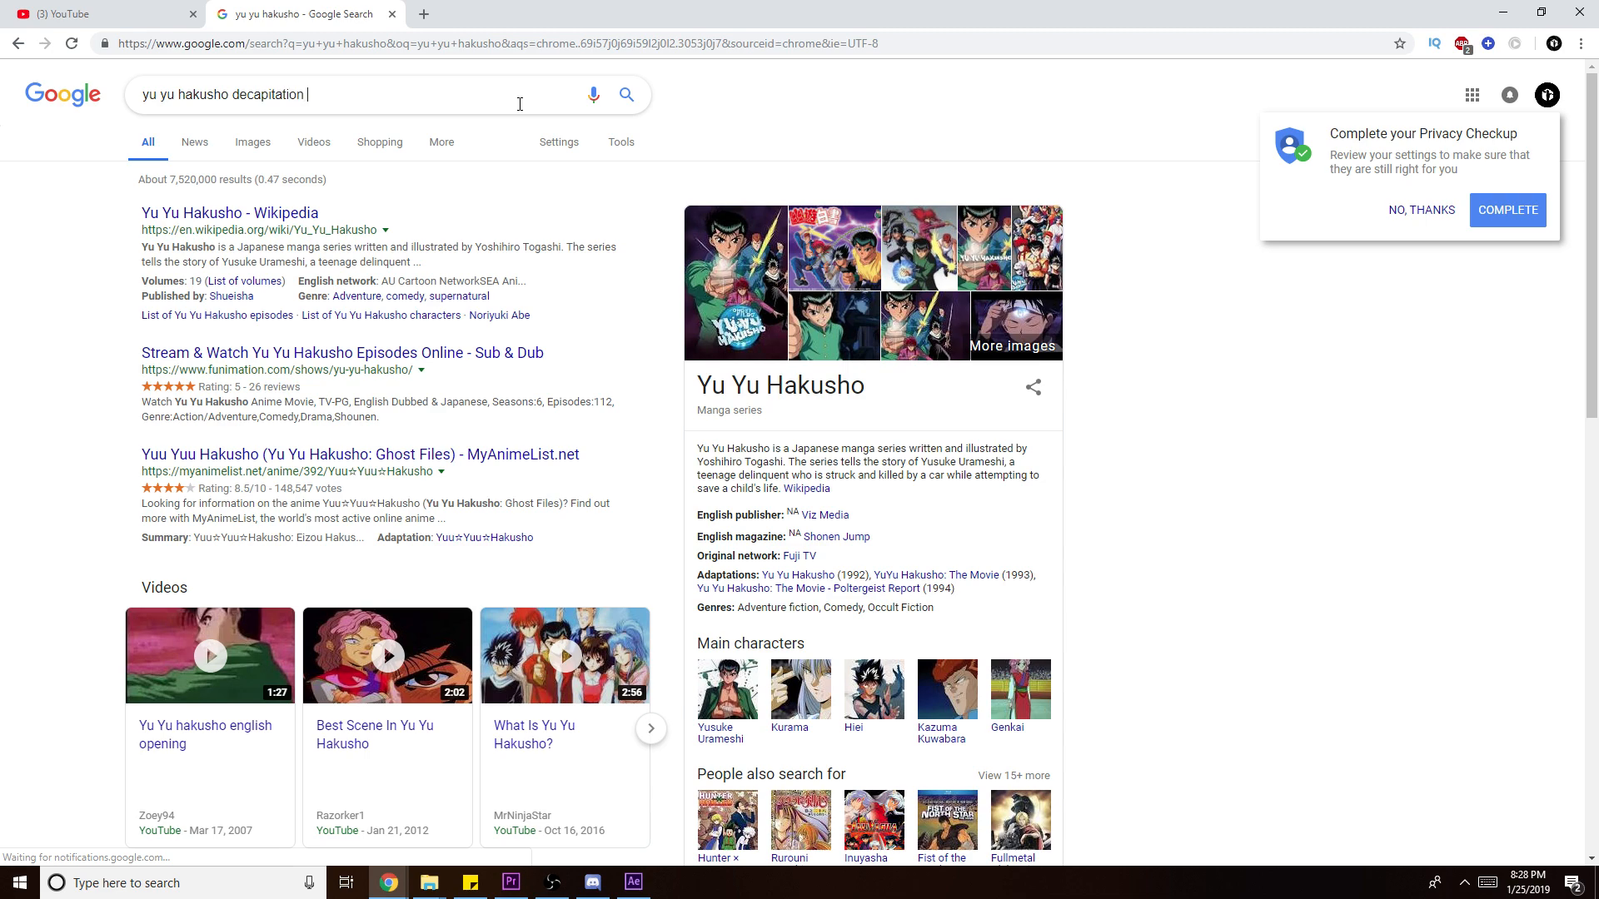
key("Return")
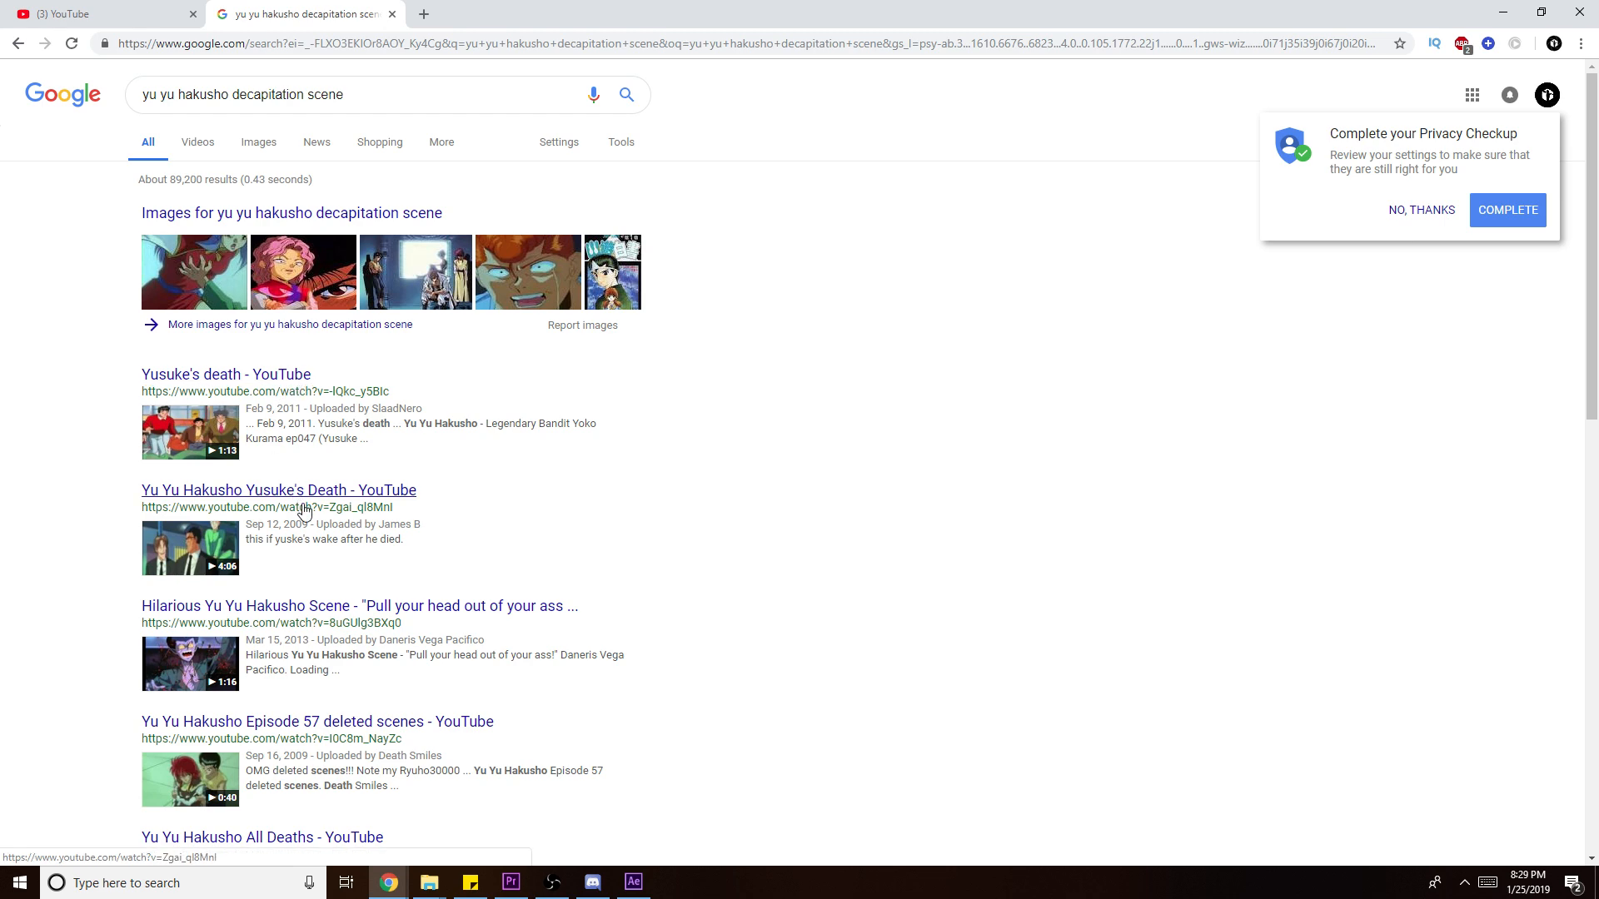
scroll(553, 646, "down", 2)
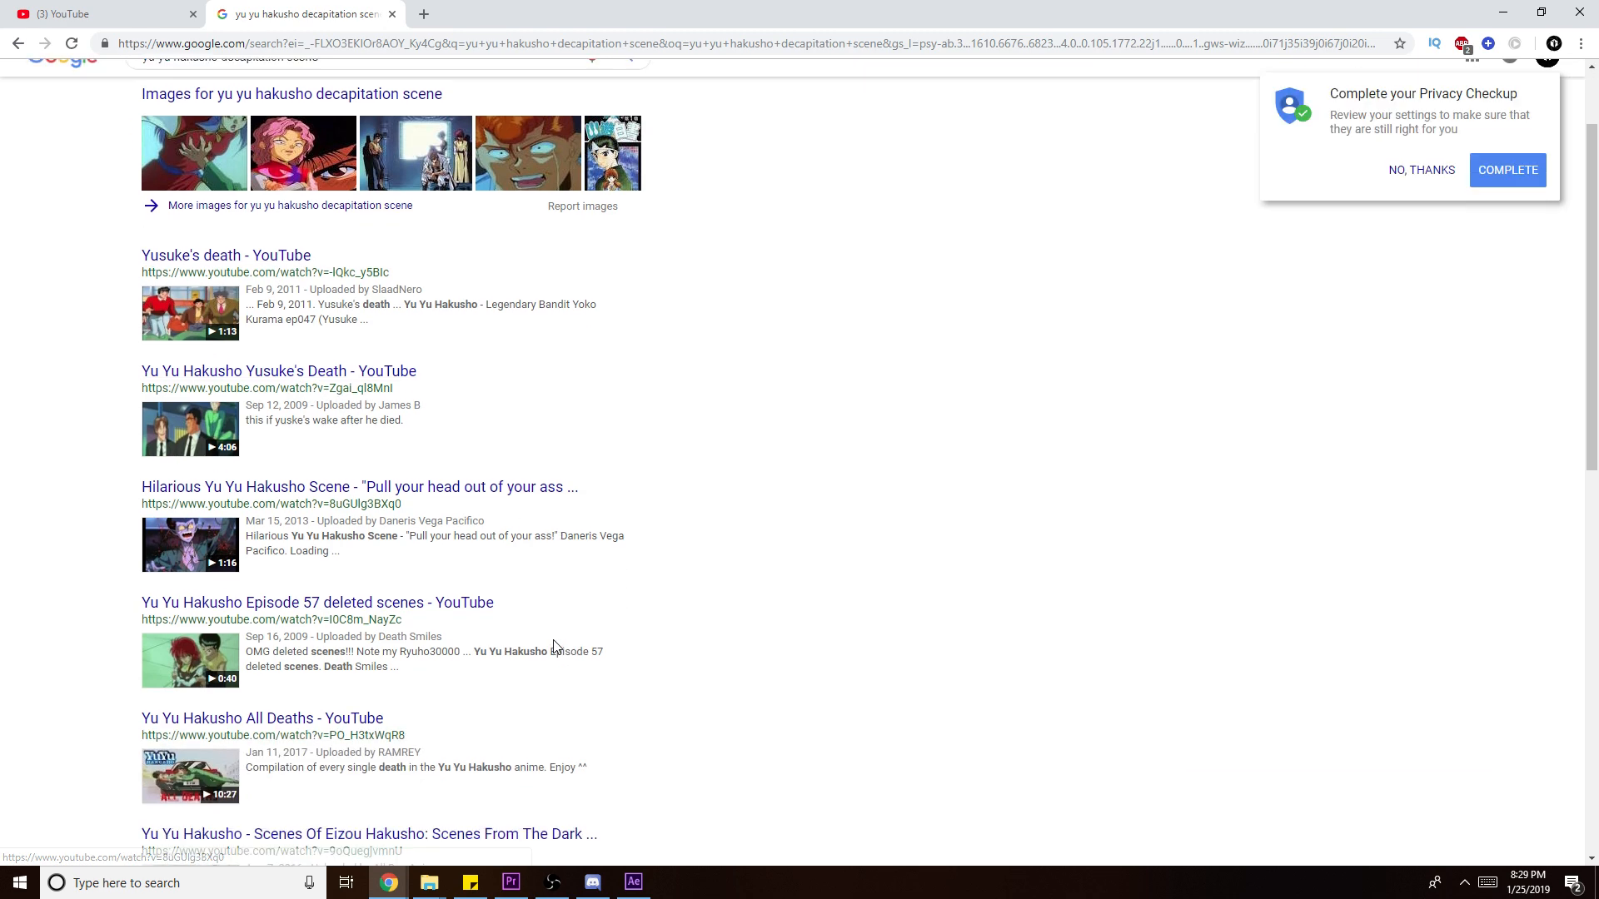
scroll(376, 487, "down", 3)
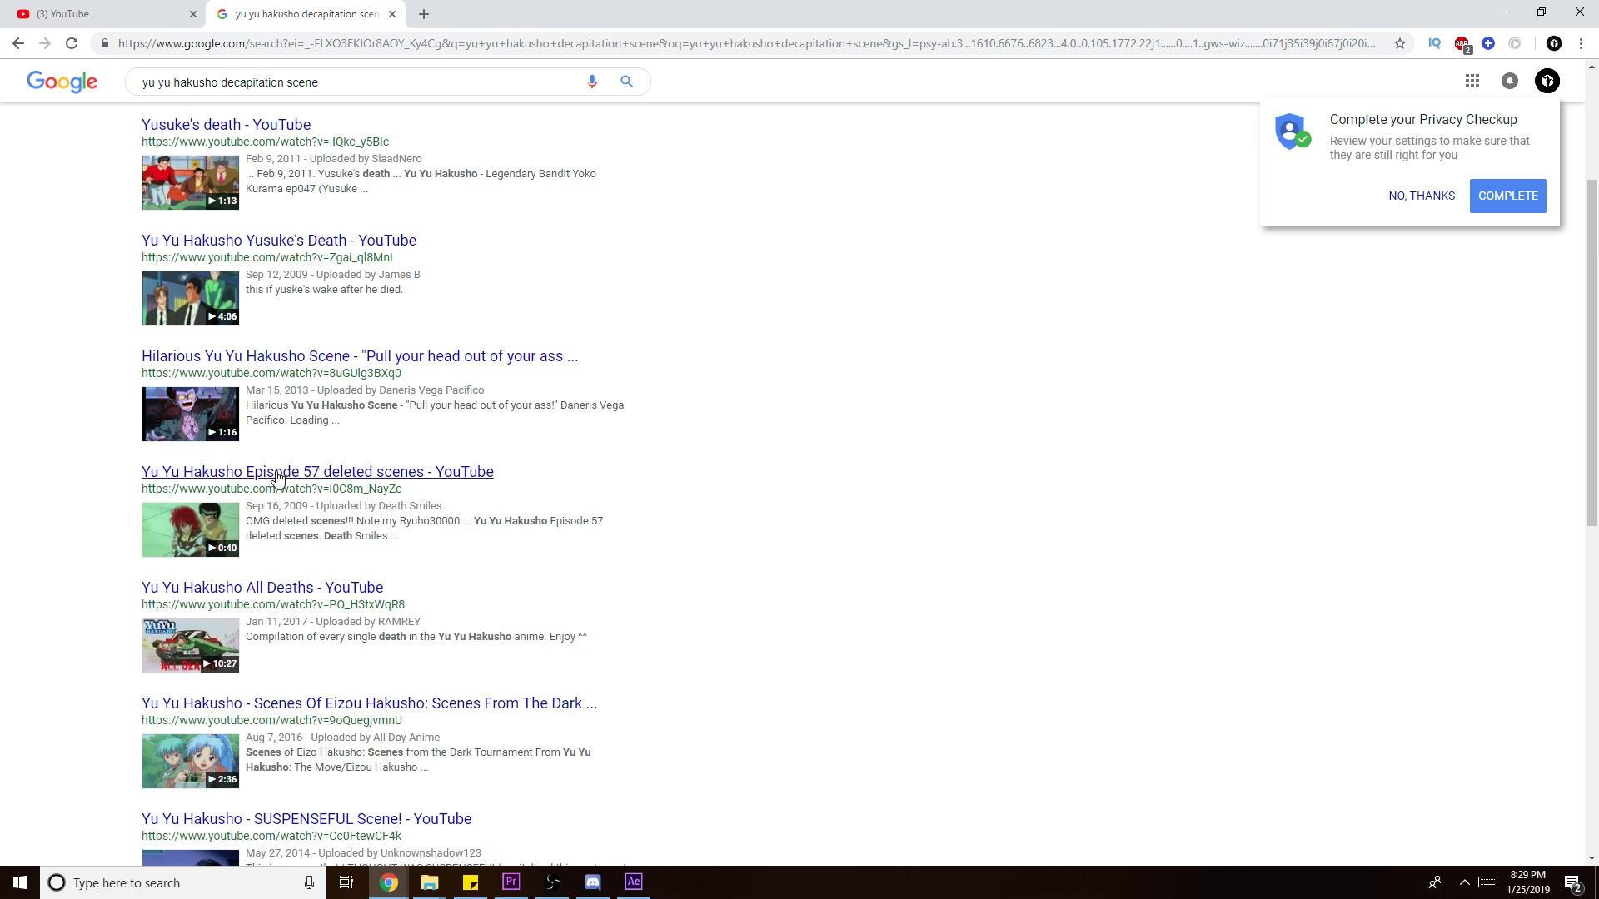
scroll(353, 406, "up", 1)
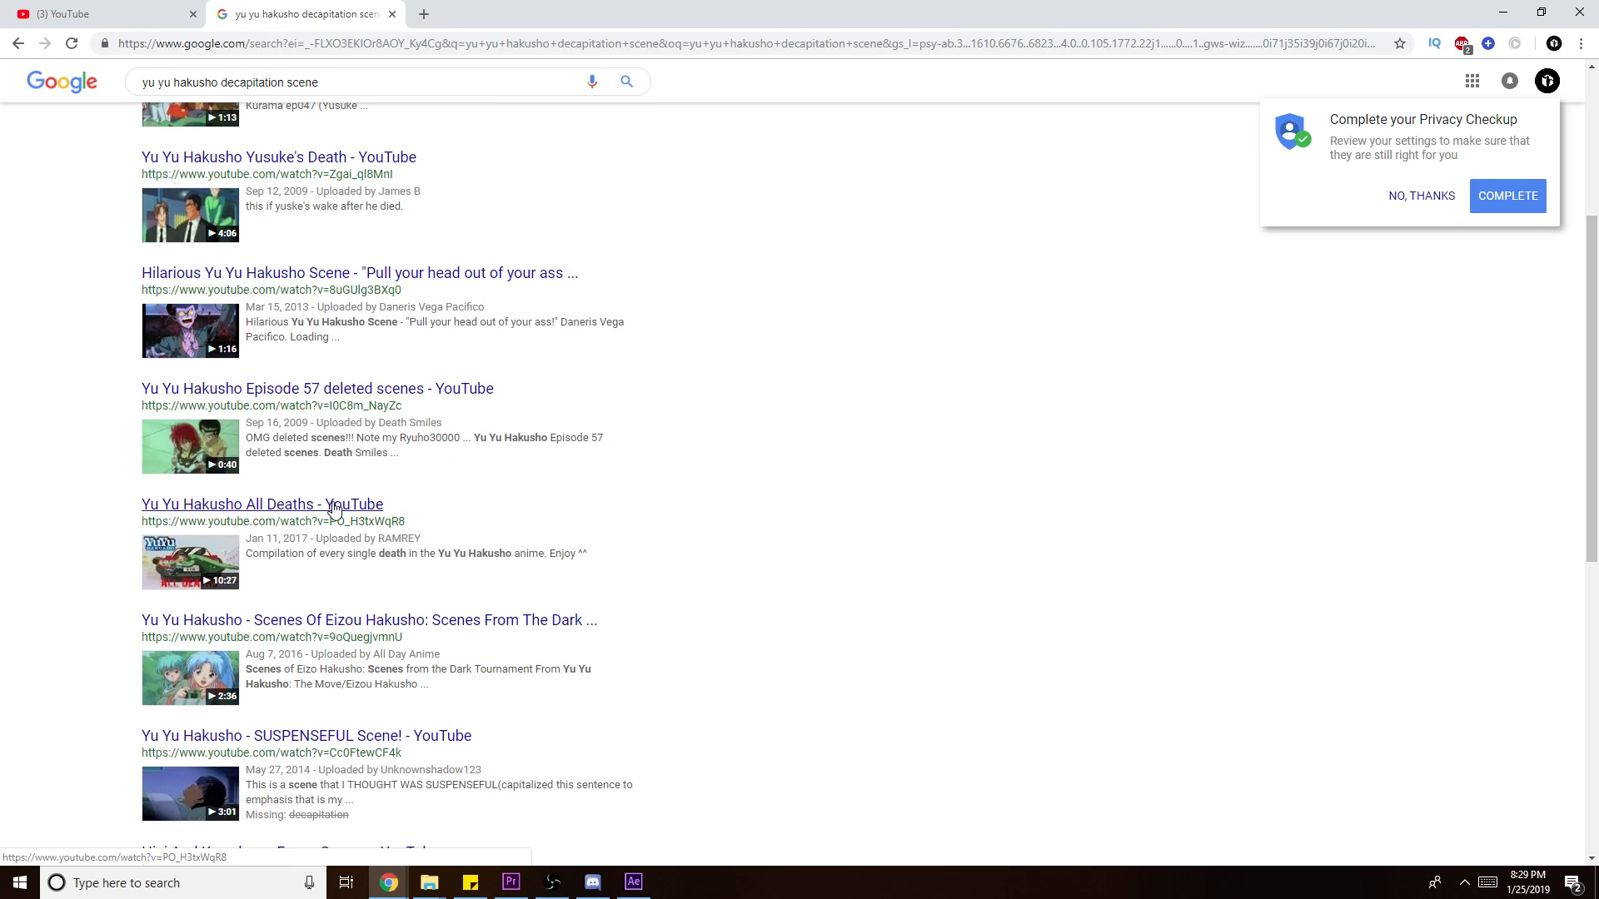
scroll(335, 509, "down", 2)
scroll(353, 465, "down", 3)
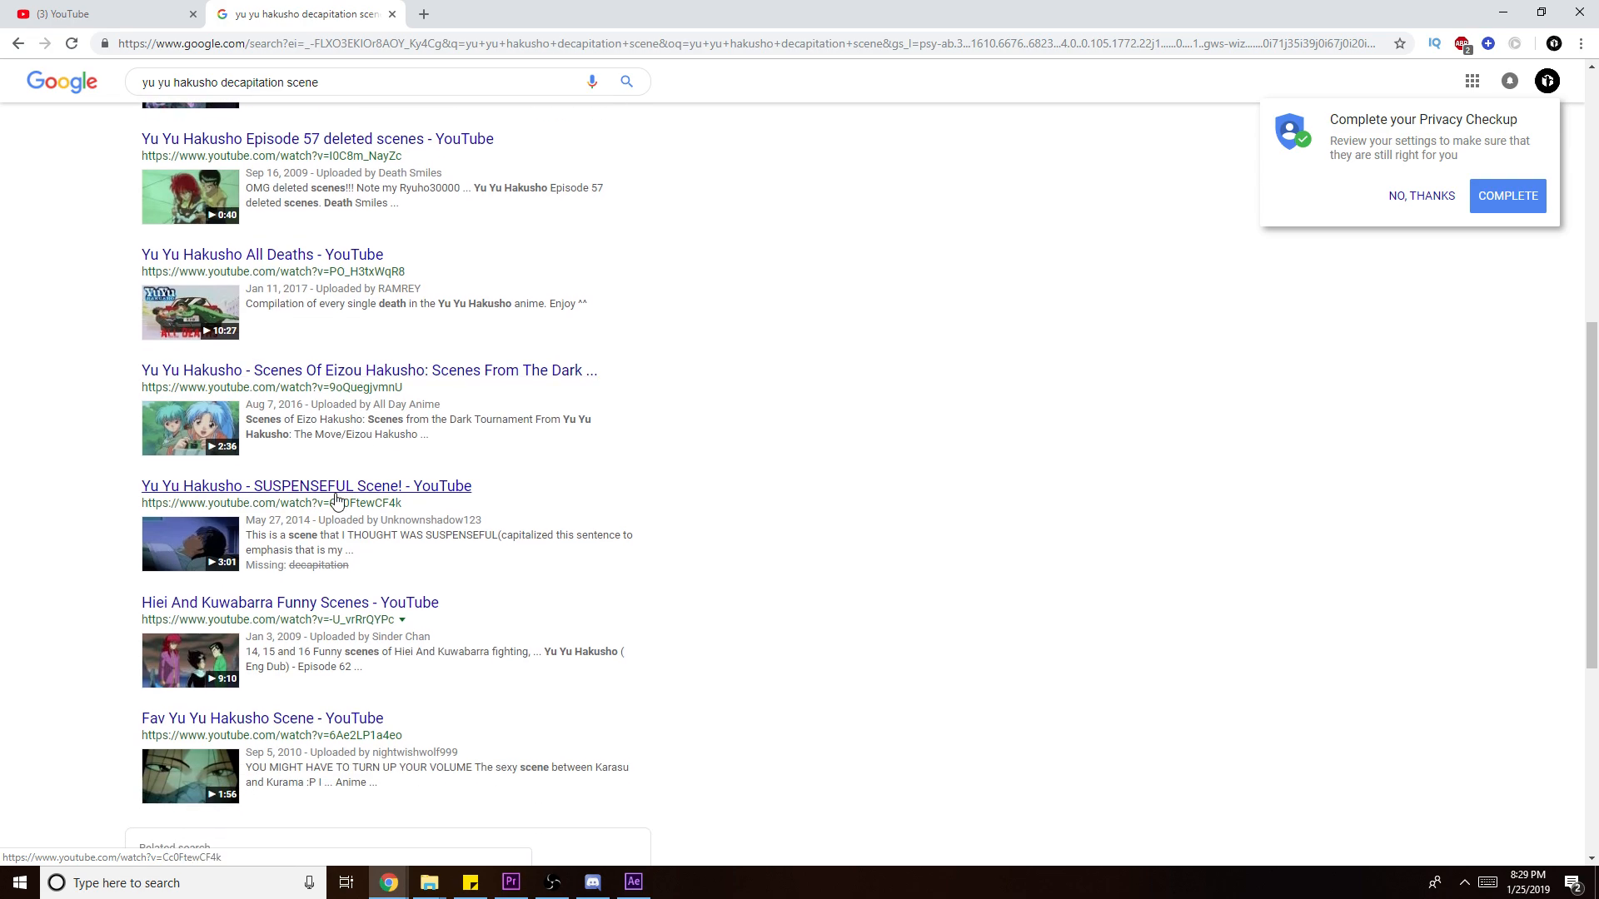
scroll(351, 525, "down", 2)
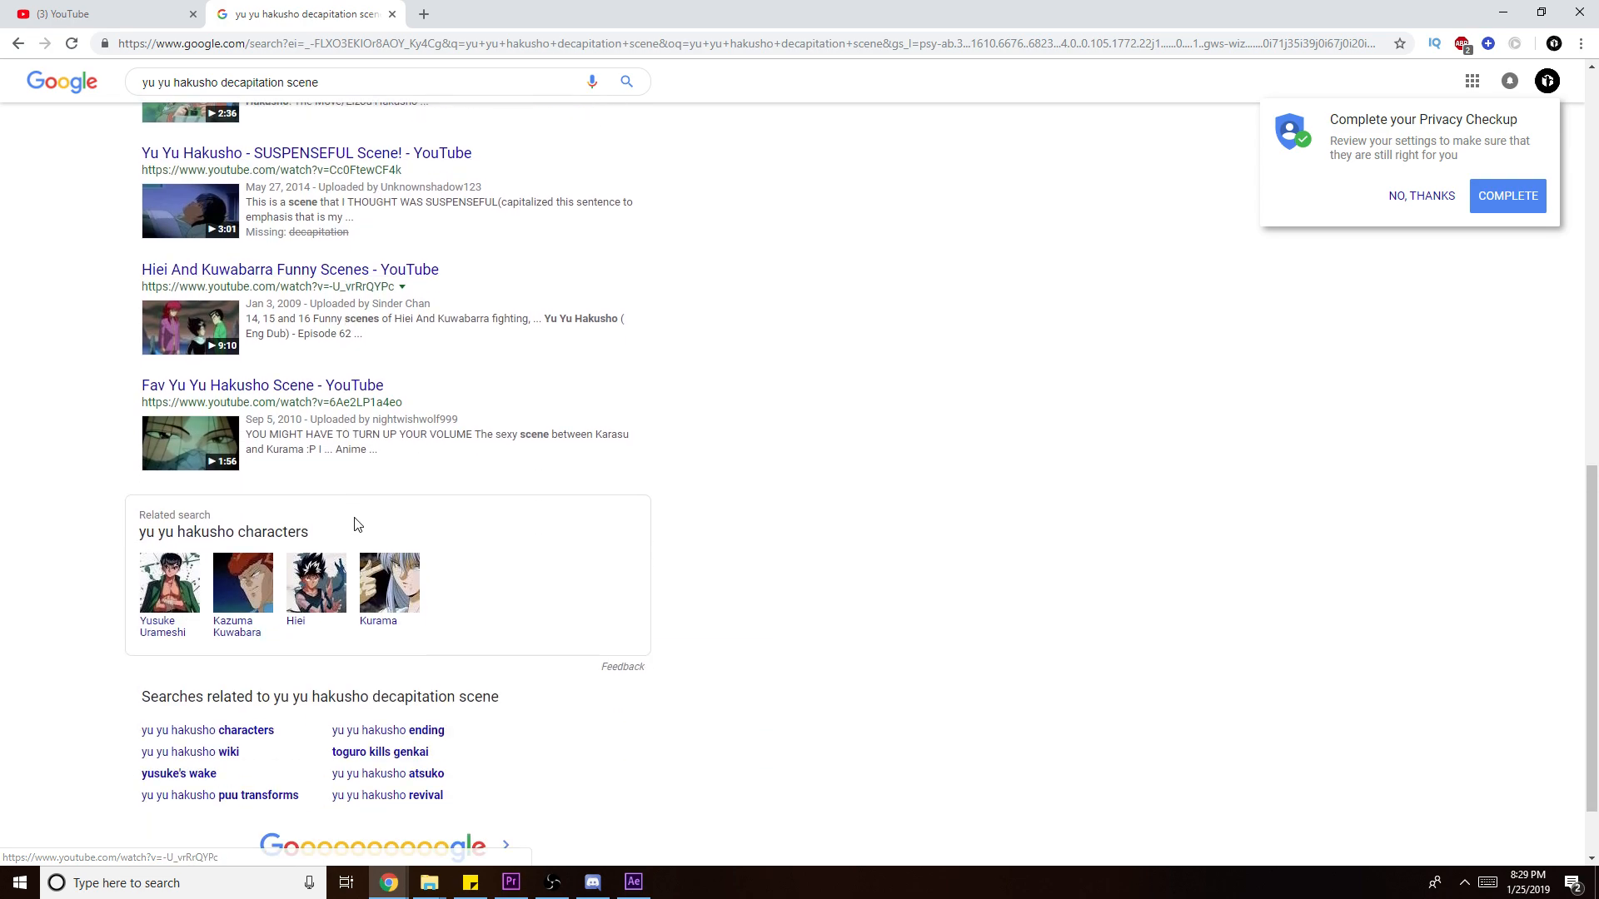
scroll(353, 525, "up", 10)
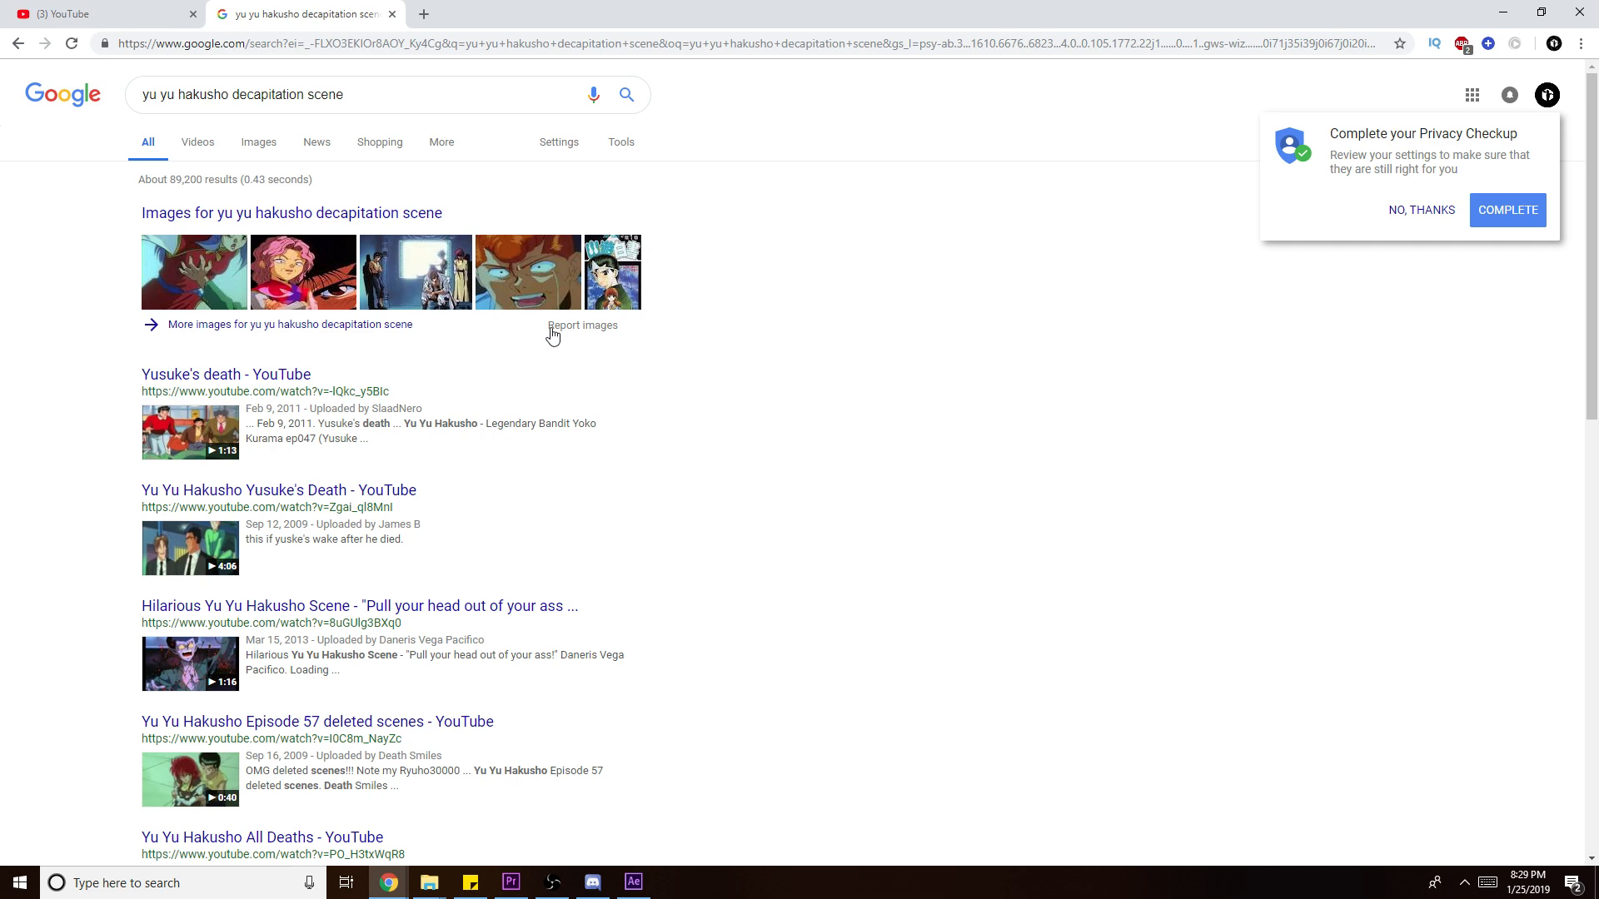
scroll(308, 400, "down", 12)
scroll(308, 400, "up", 12)
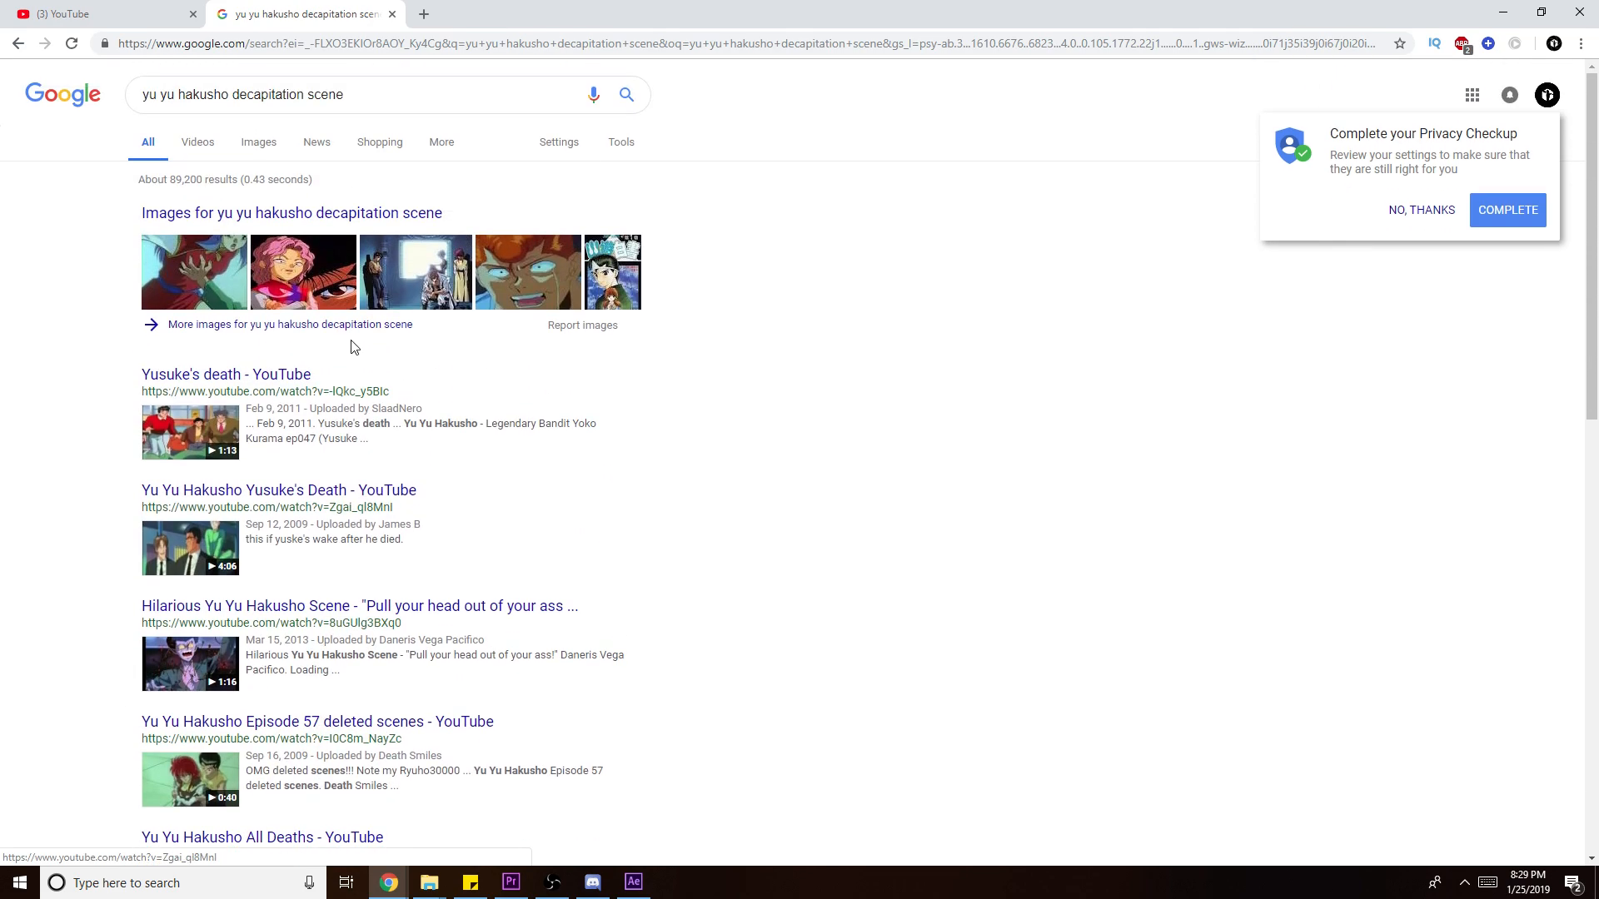
- Change the query to 'yu yu hakusho decapitation episode' and run it
left_click_drag(341, 96, 234, 107)
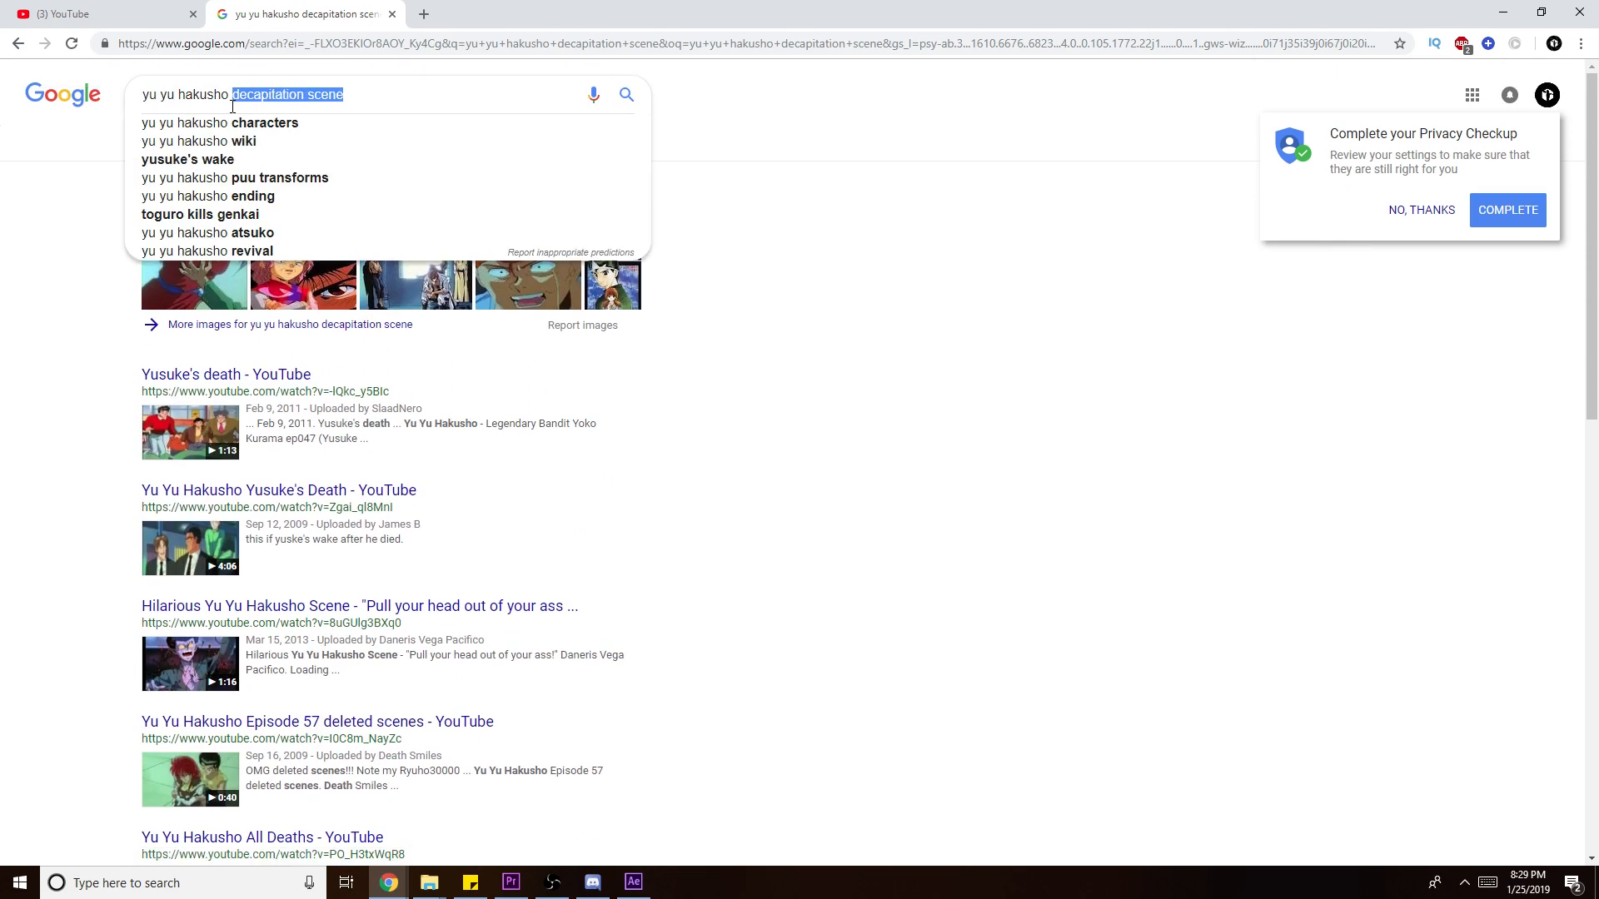
left_click(286, 98)
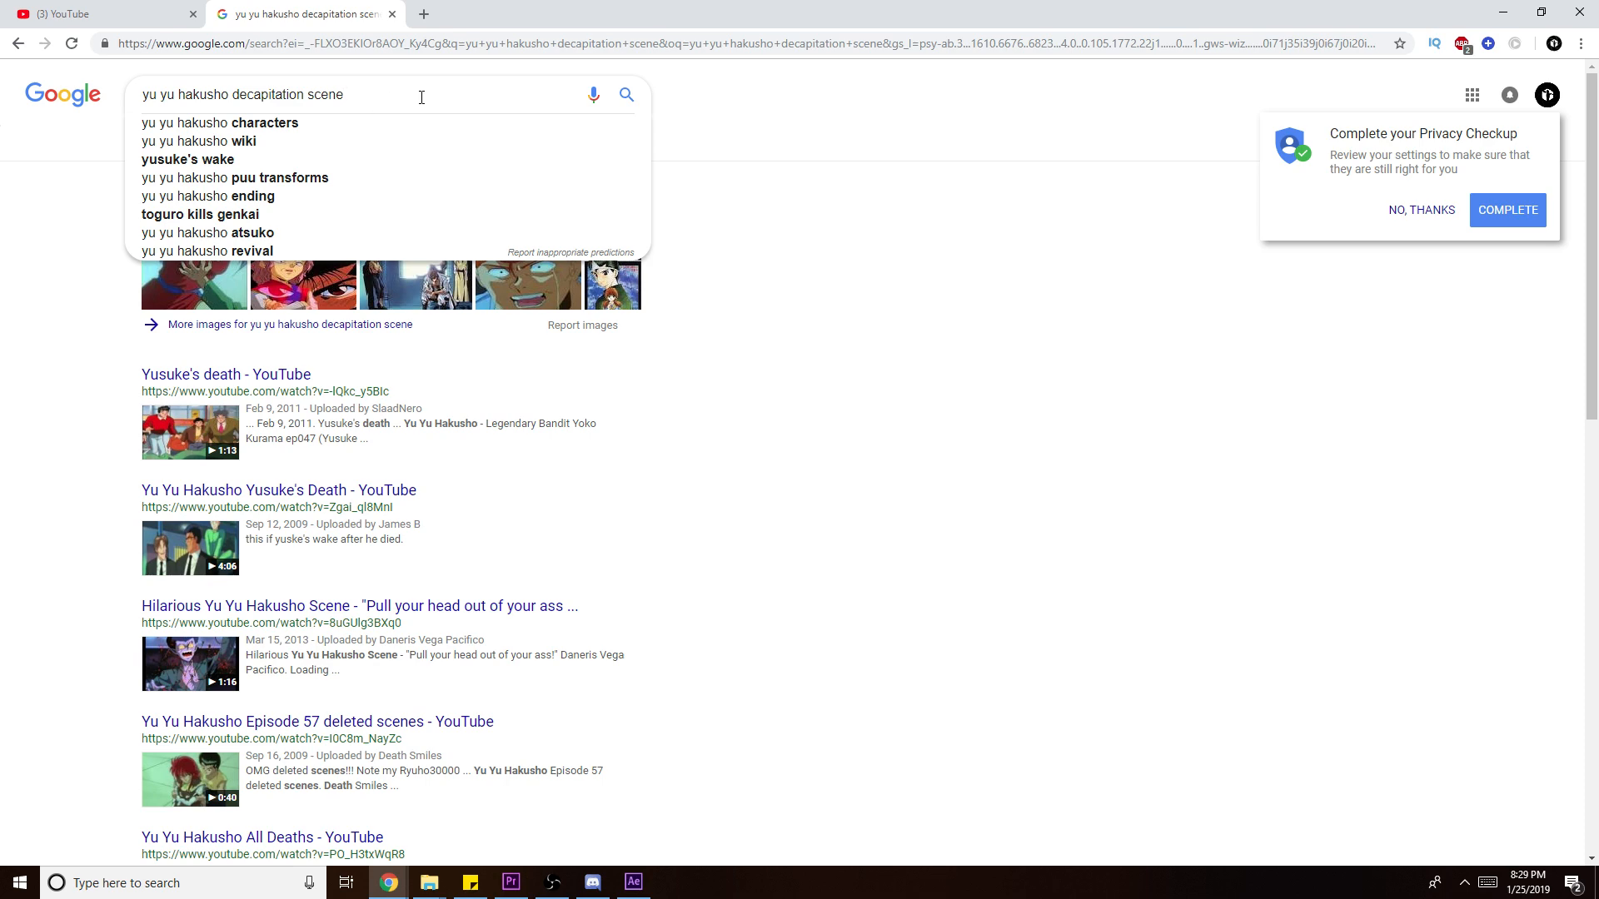
key("BackSpace")
key("BackSpace")
type("episode")
key("Return")
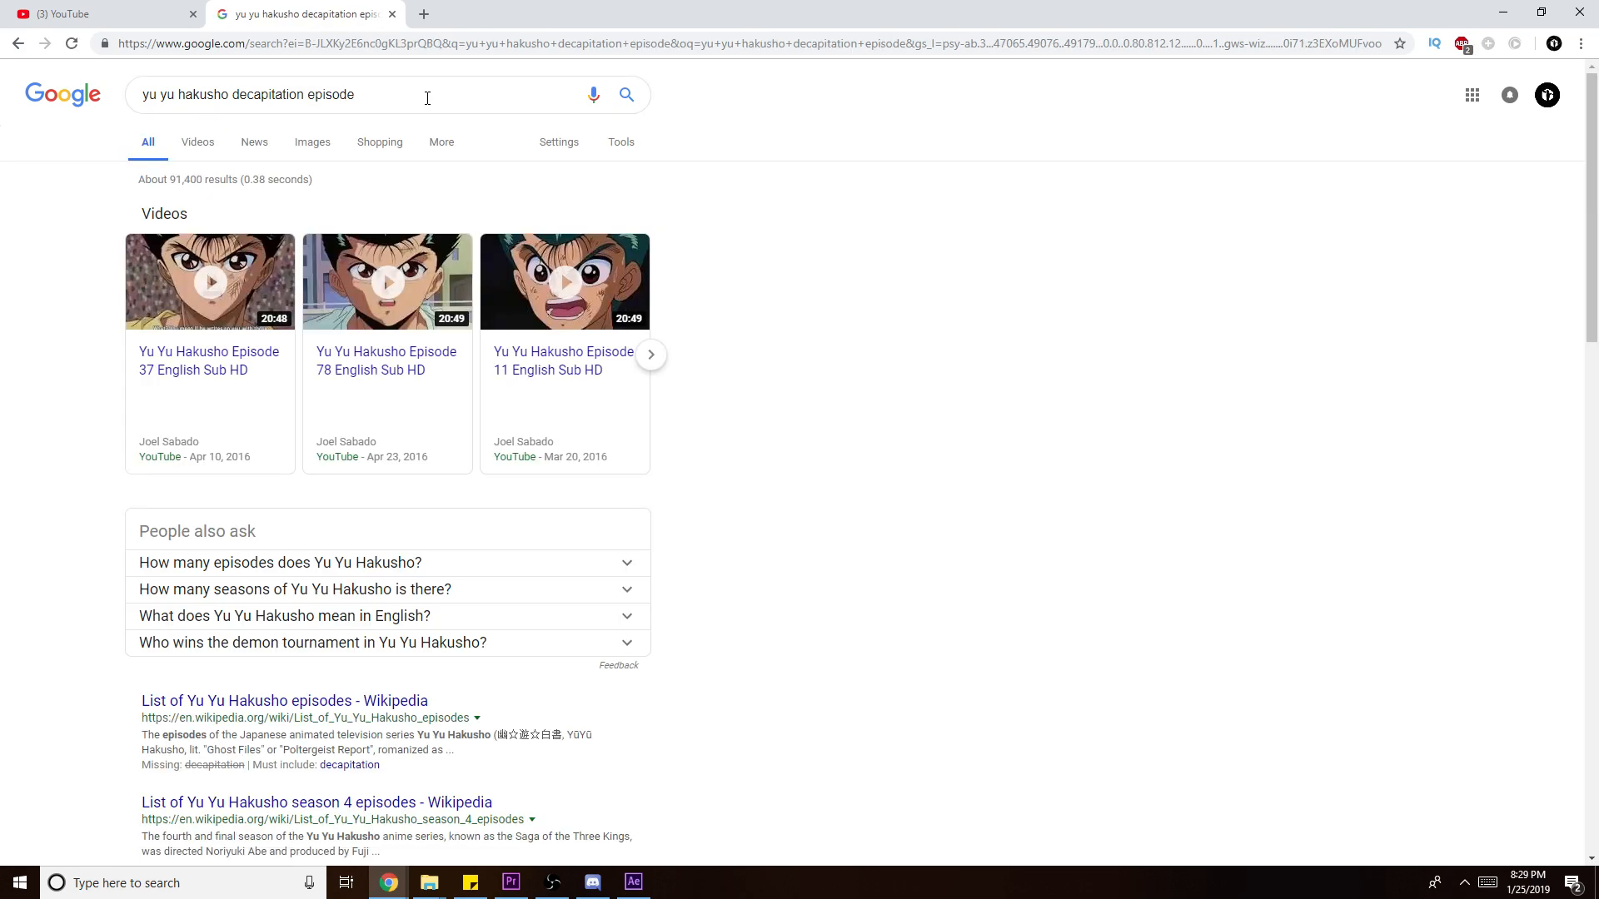
- Open the Yu Yu Hakusho Episode 37 video, mute it, and jump to around 7 minutes
left_click(212, 383)
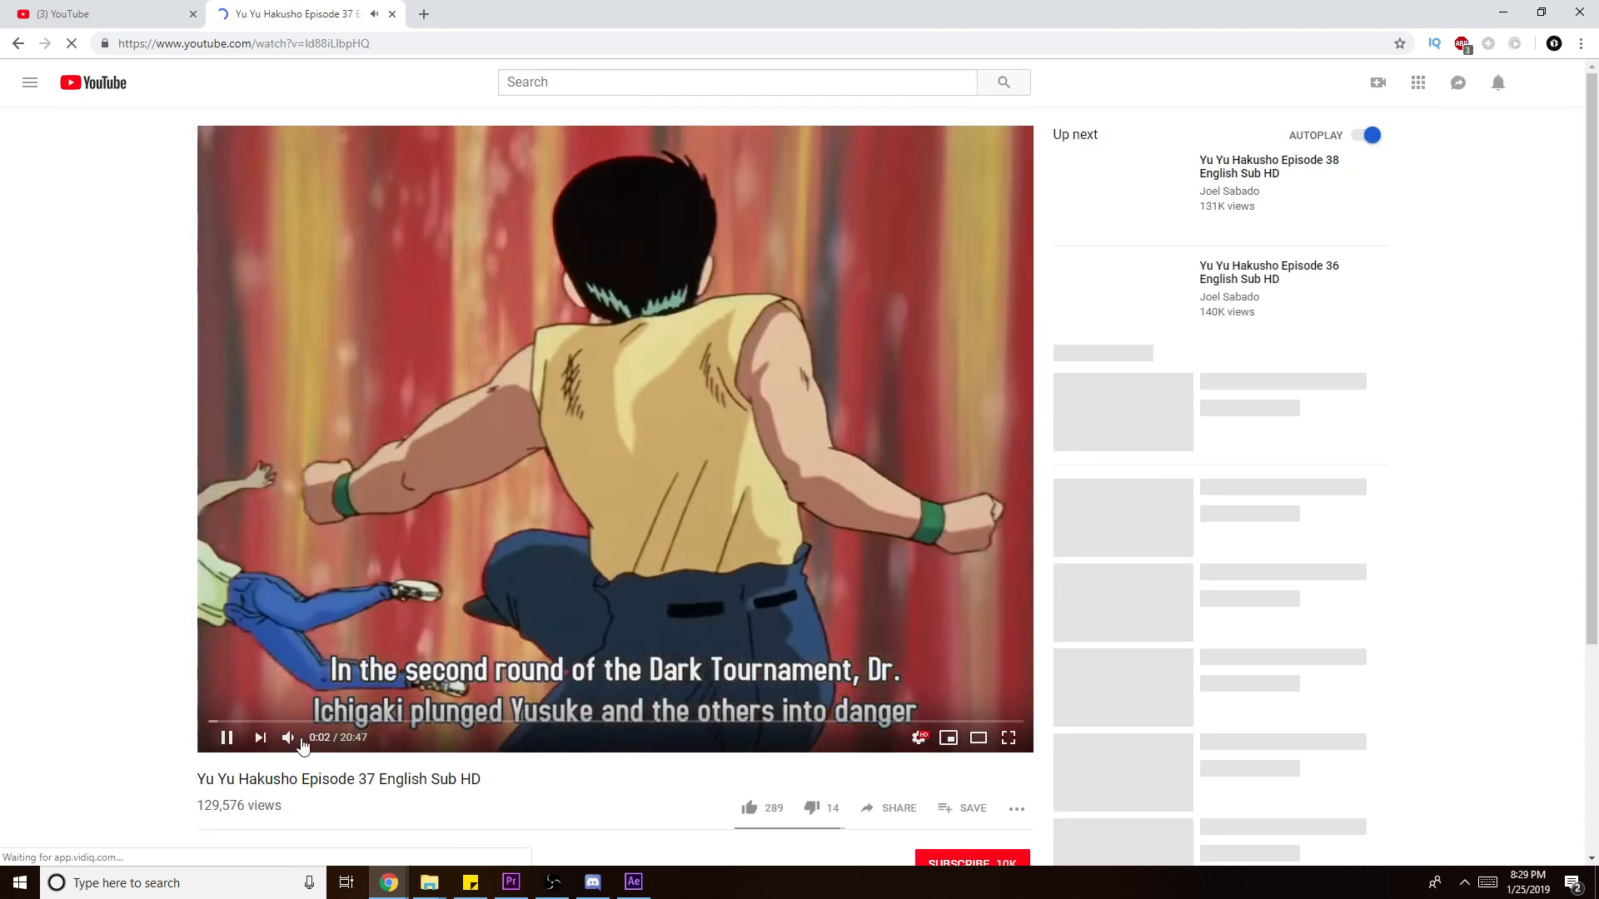
left_click(289, 739)
left_click_drag(468, 723, 518, 724)
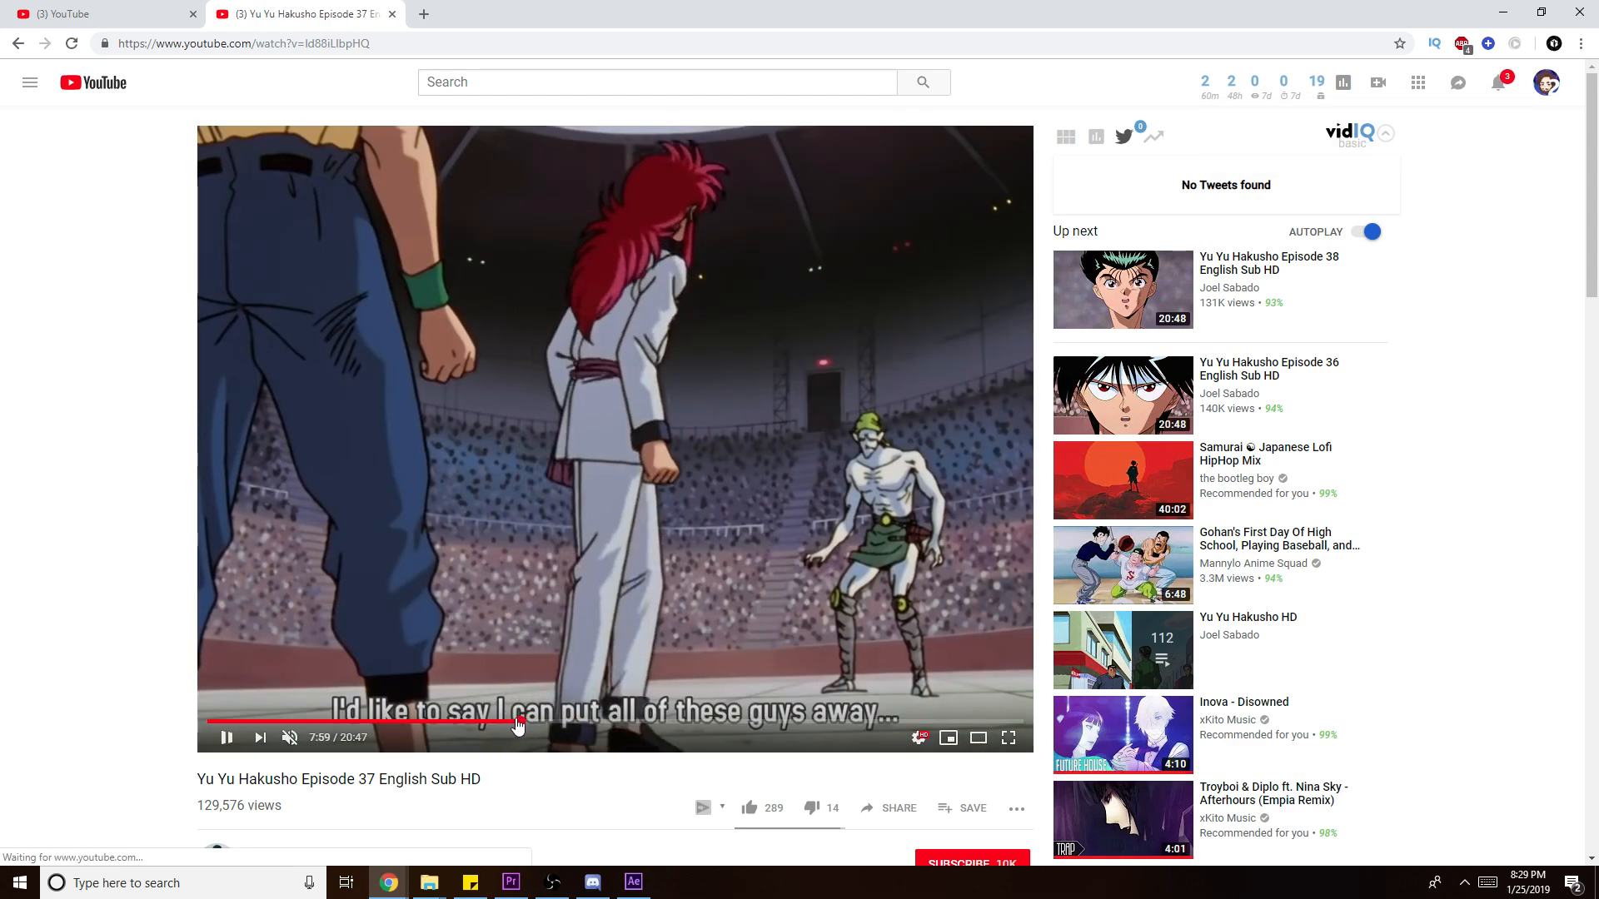
- Skim back through Episode 37, pause it at 0:10, and bring its window forward
left_click(398, 724)
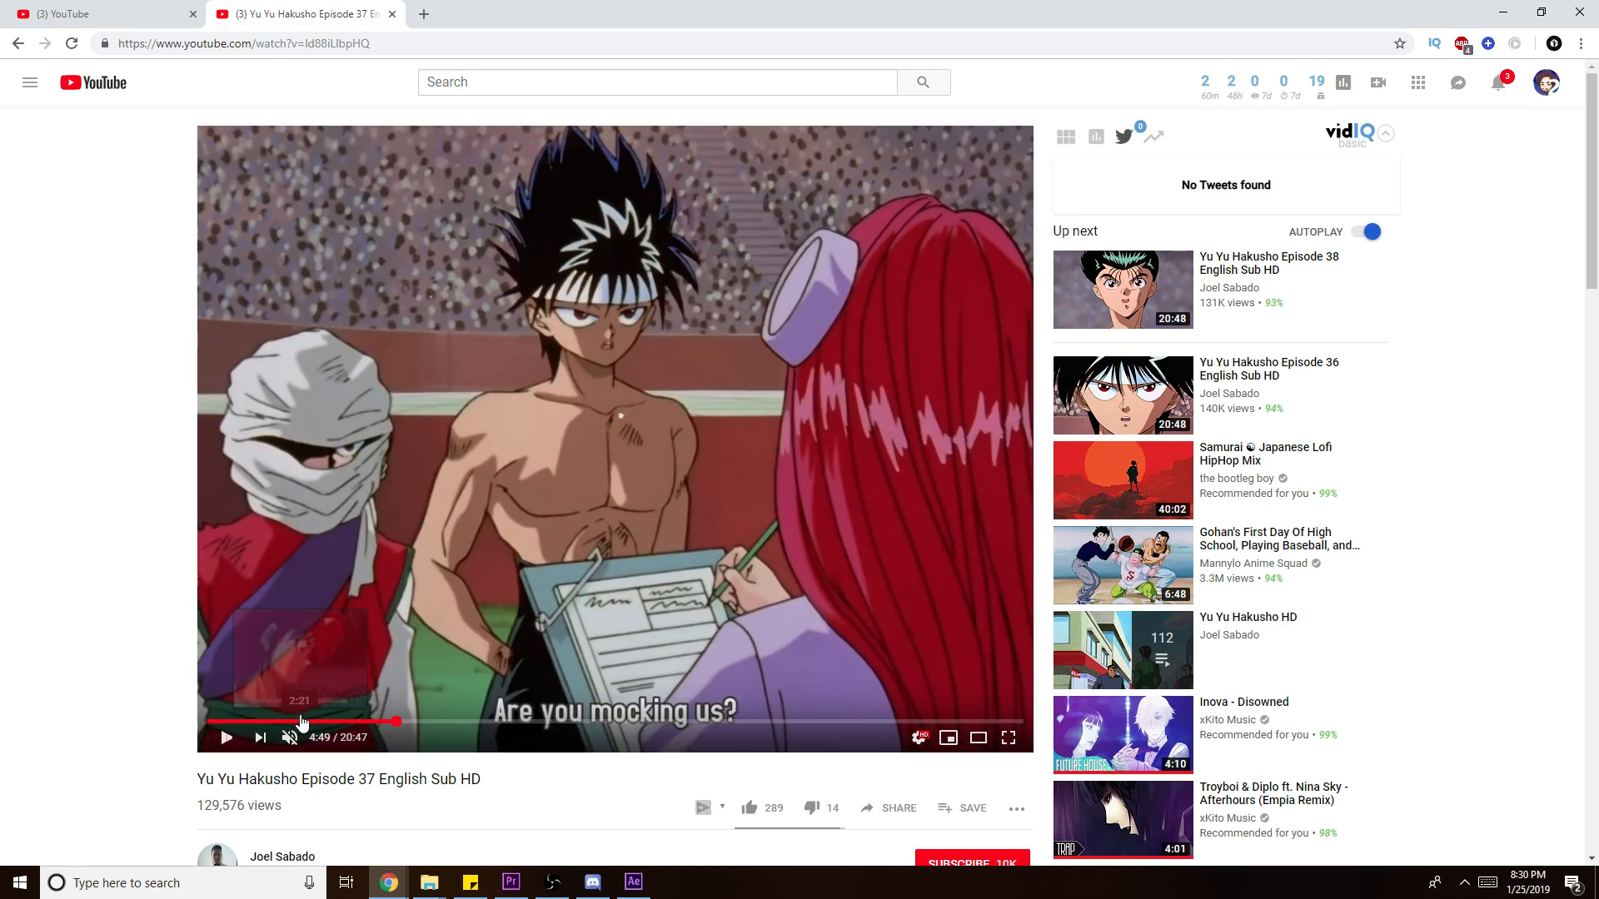
left_click(302, 721)
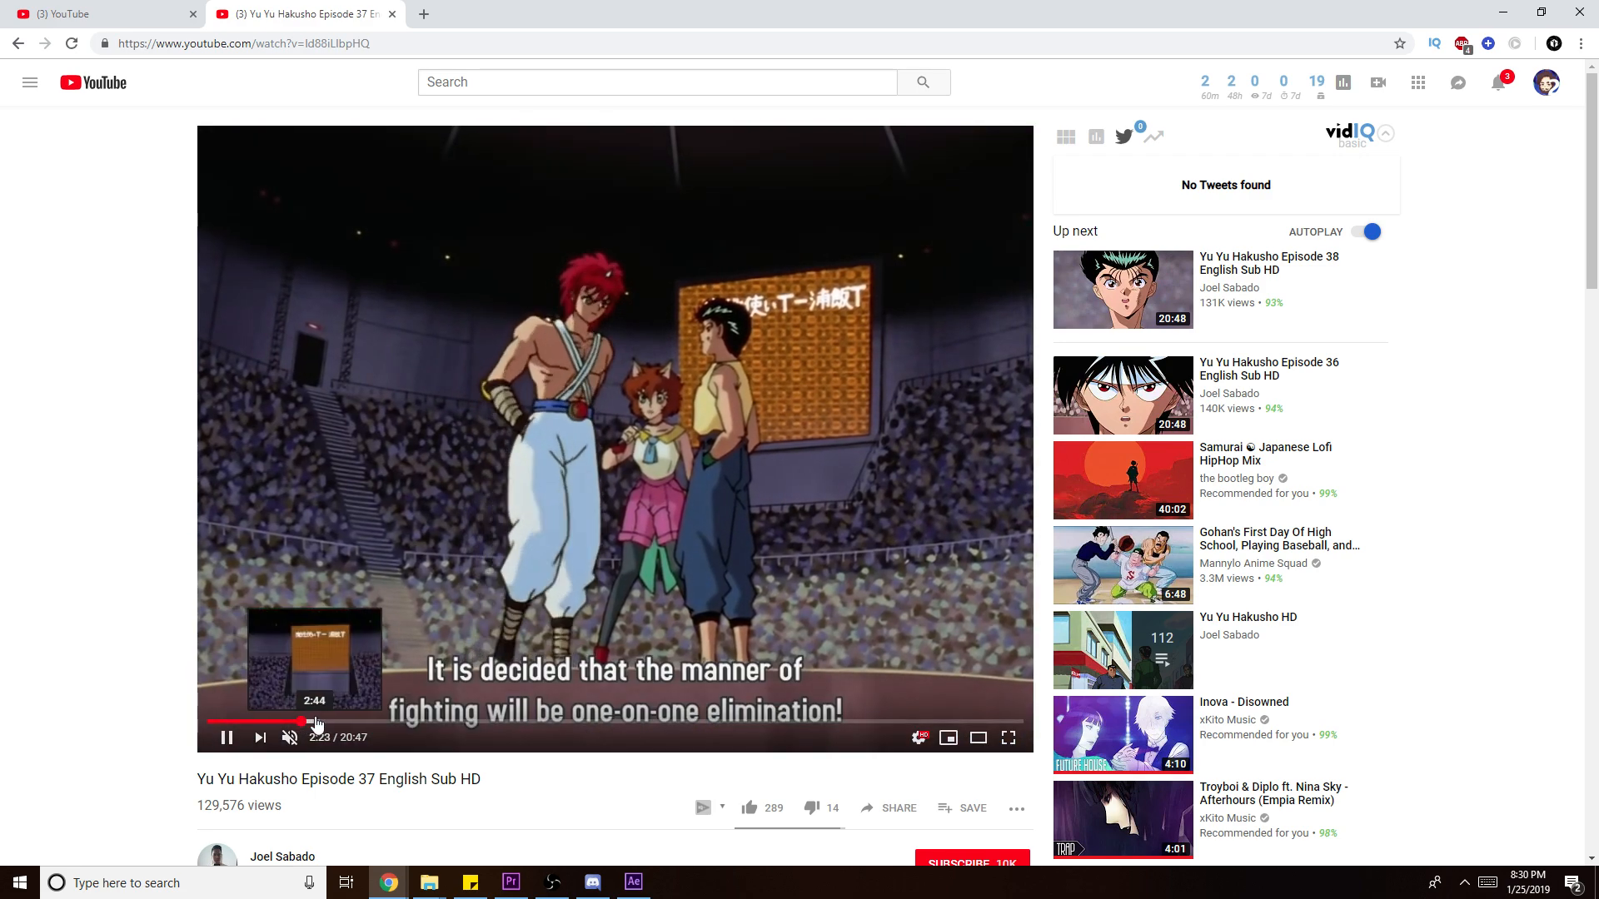
left_click(314, 721)
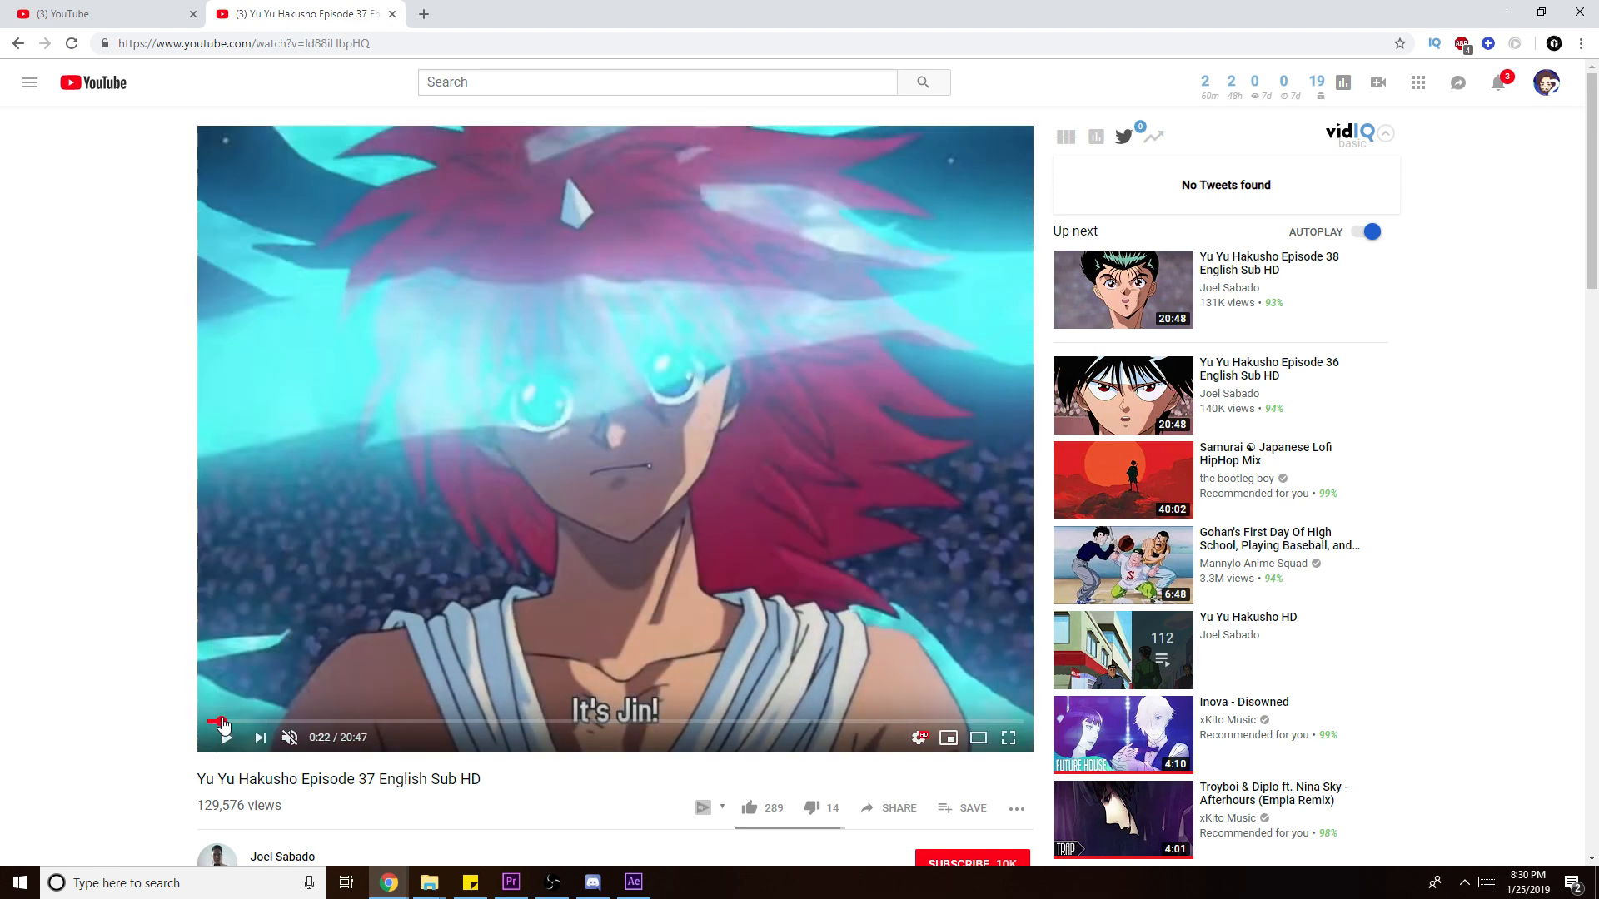
left_click(222, 722)
left_click(215, 722)
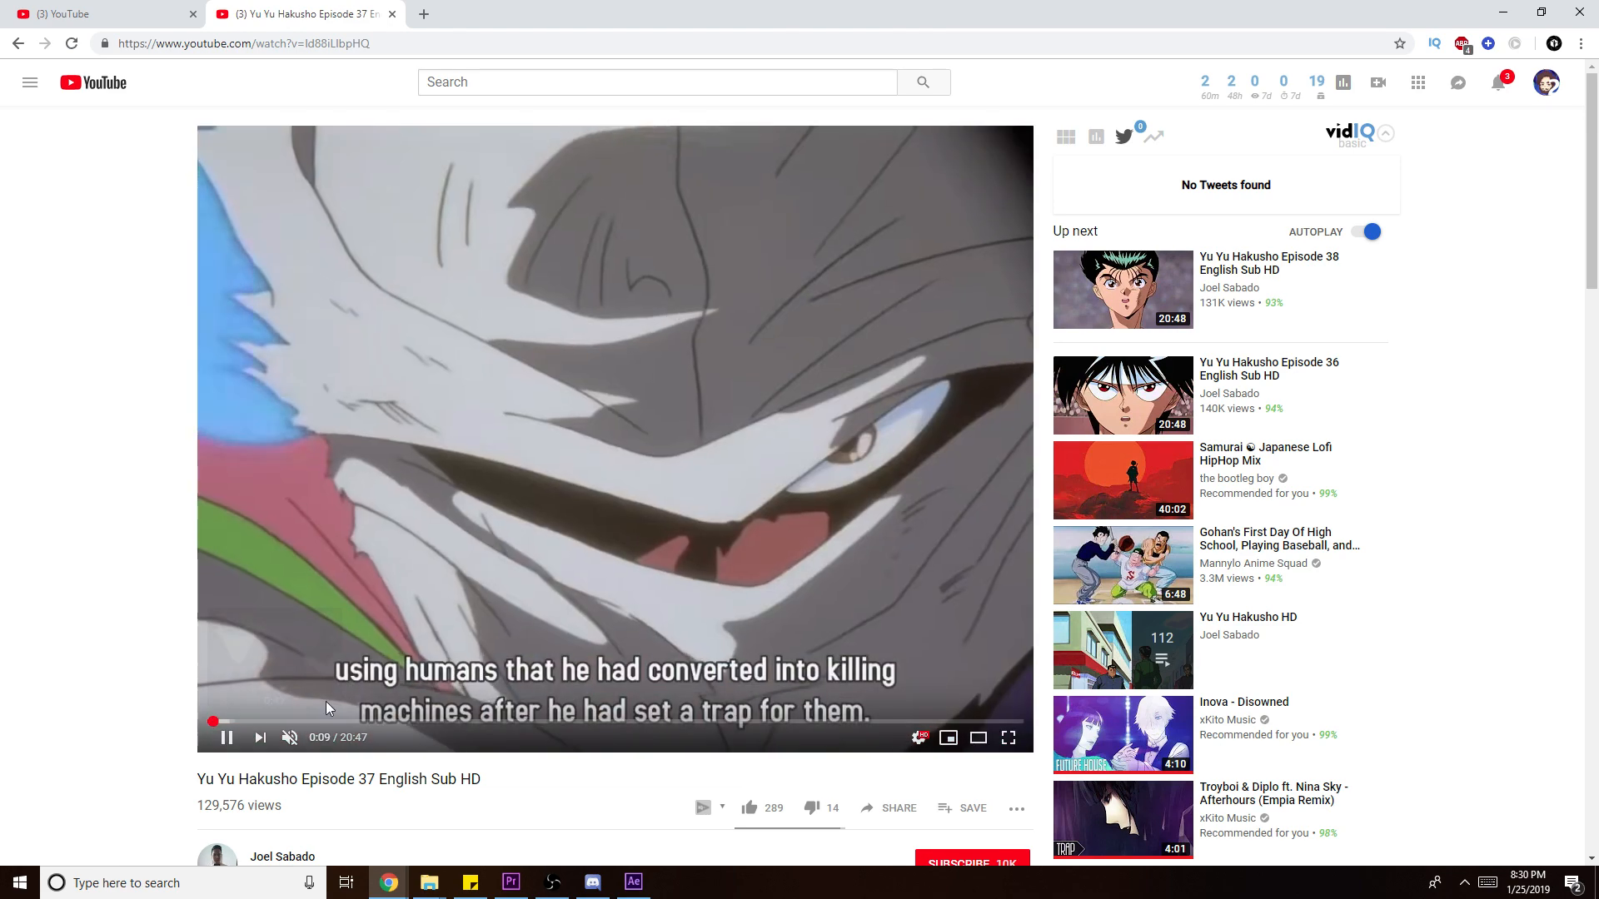
left_click(392, 679)
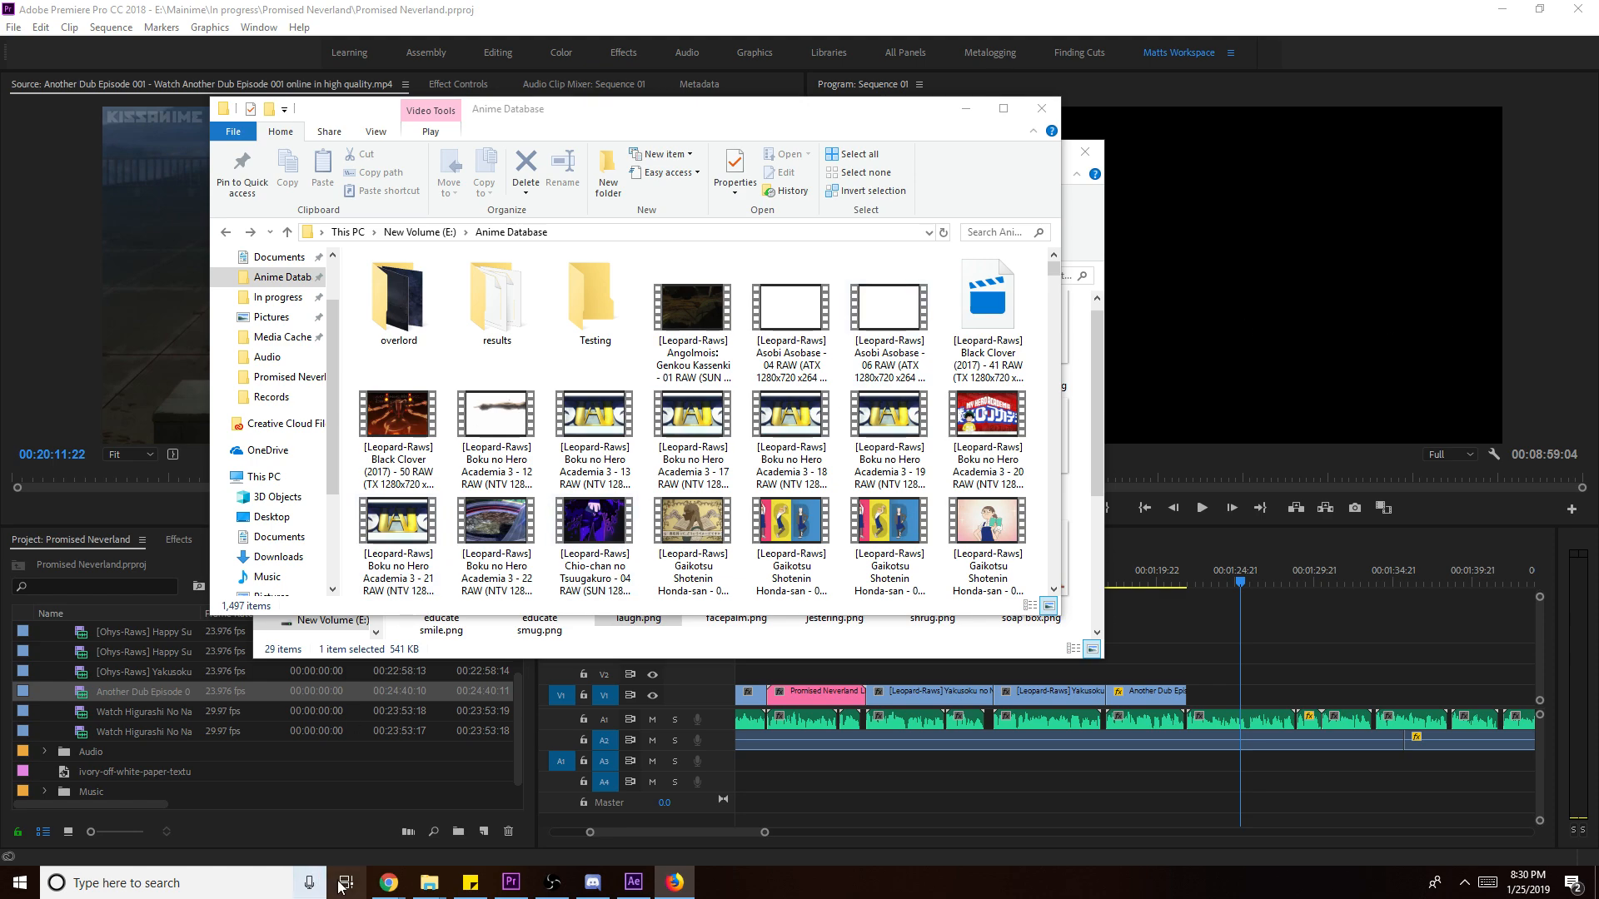
mouse_move(389, 882)
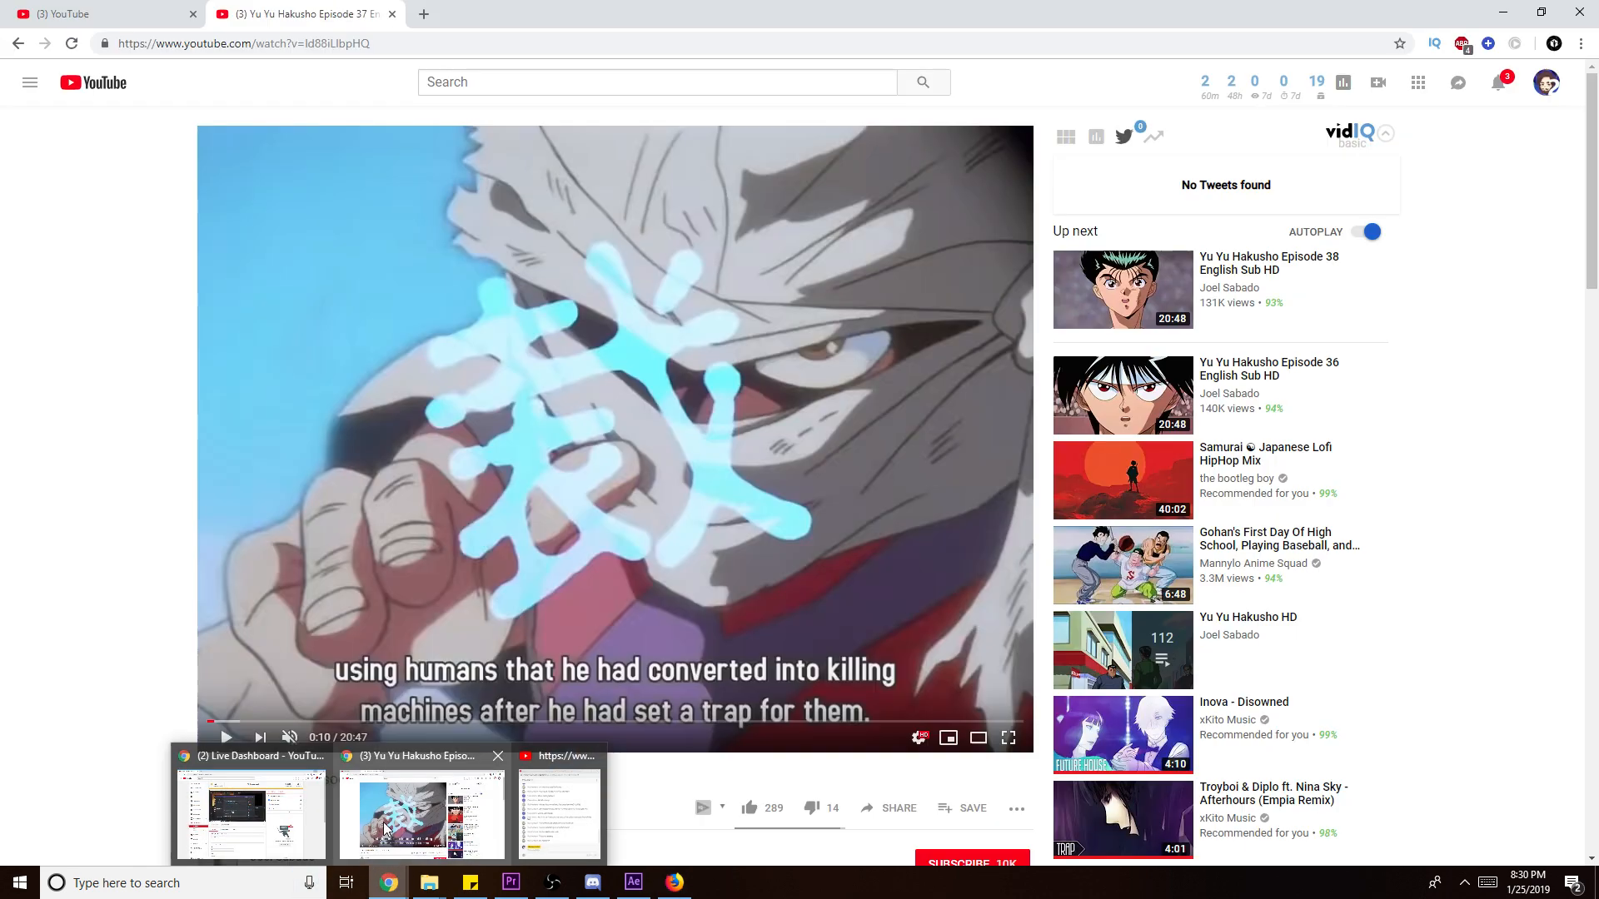
left_click(385, 828)
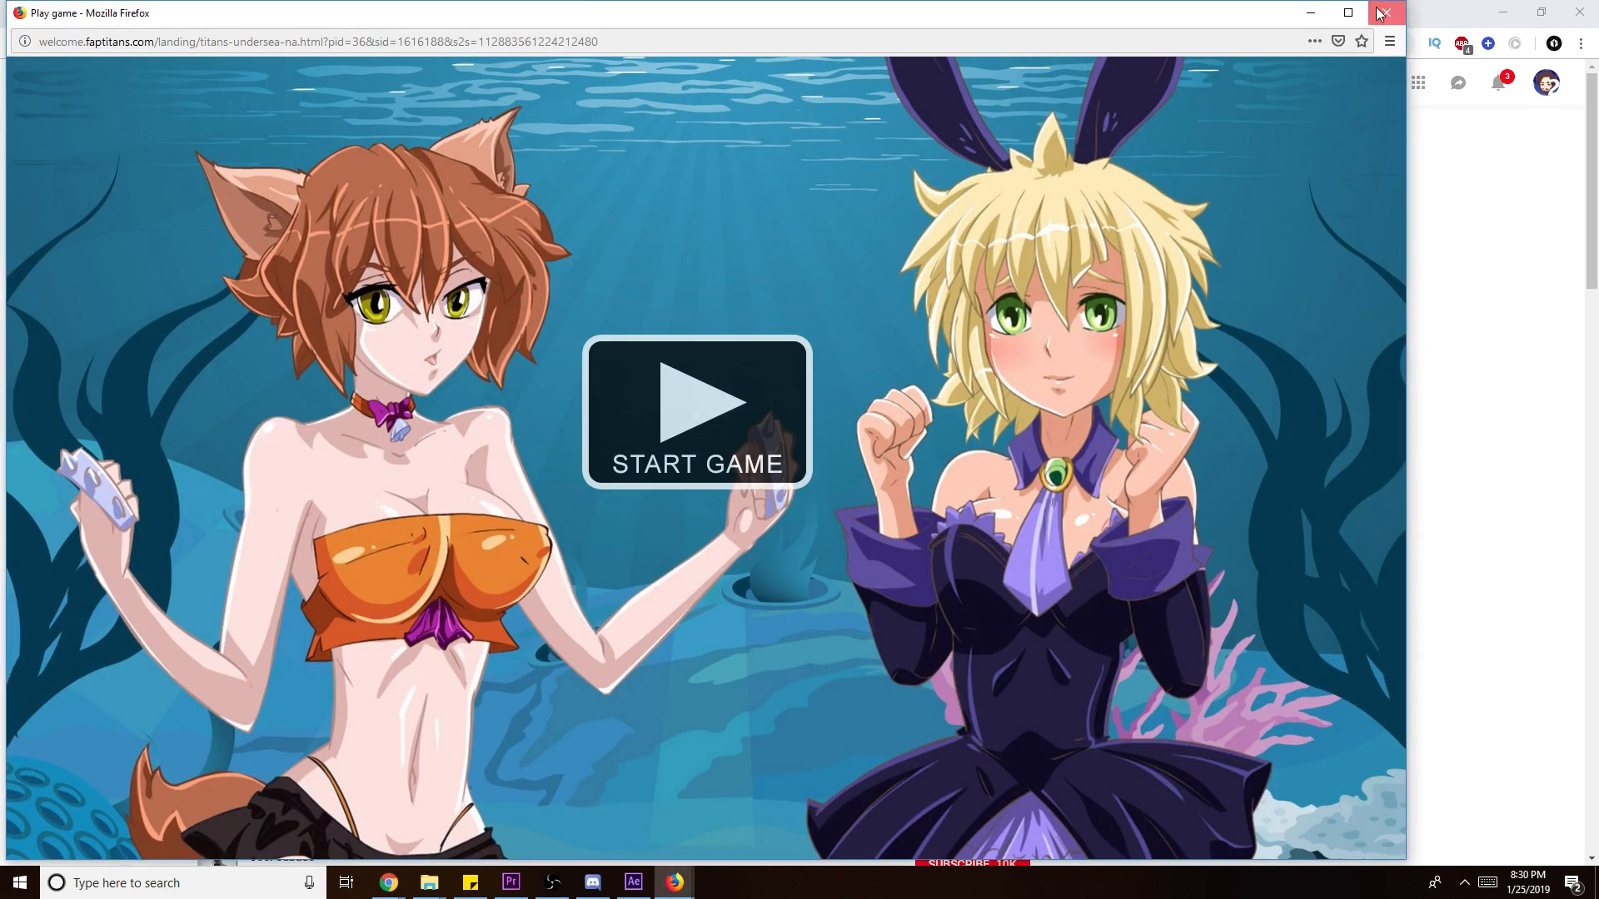
- Close the Firefox game ad popup, then the Brave browser ad popup
left_click(1387, 11)
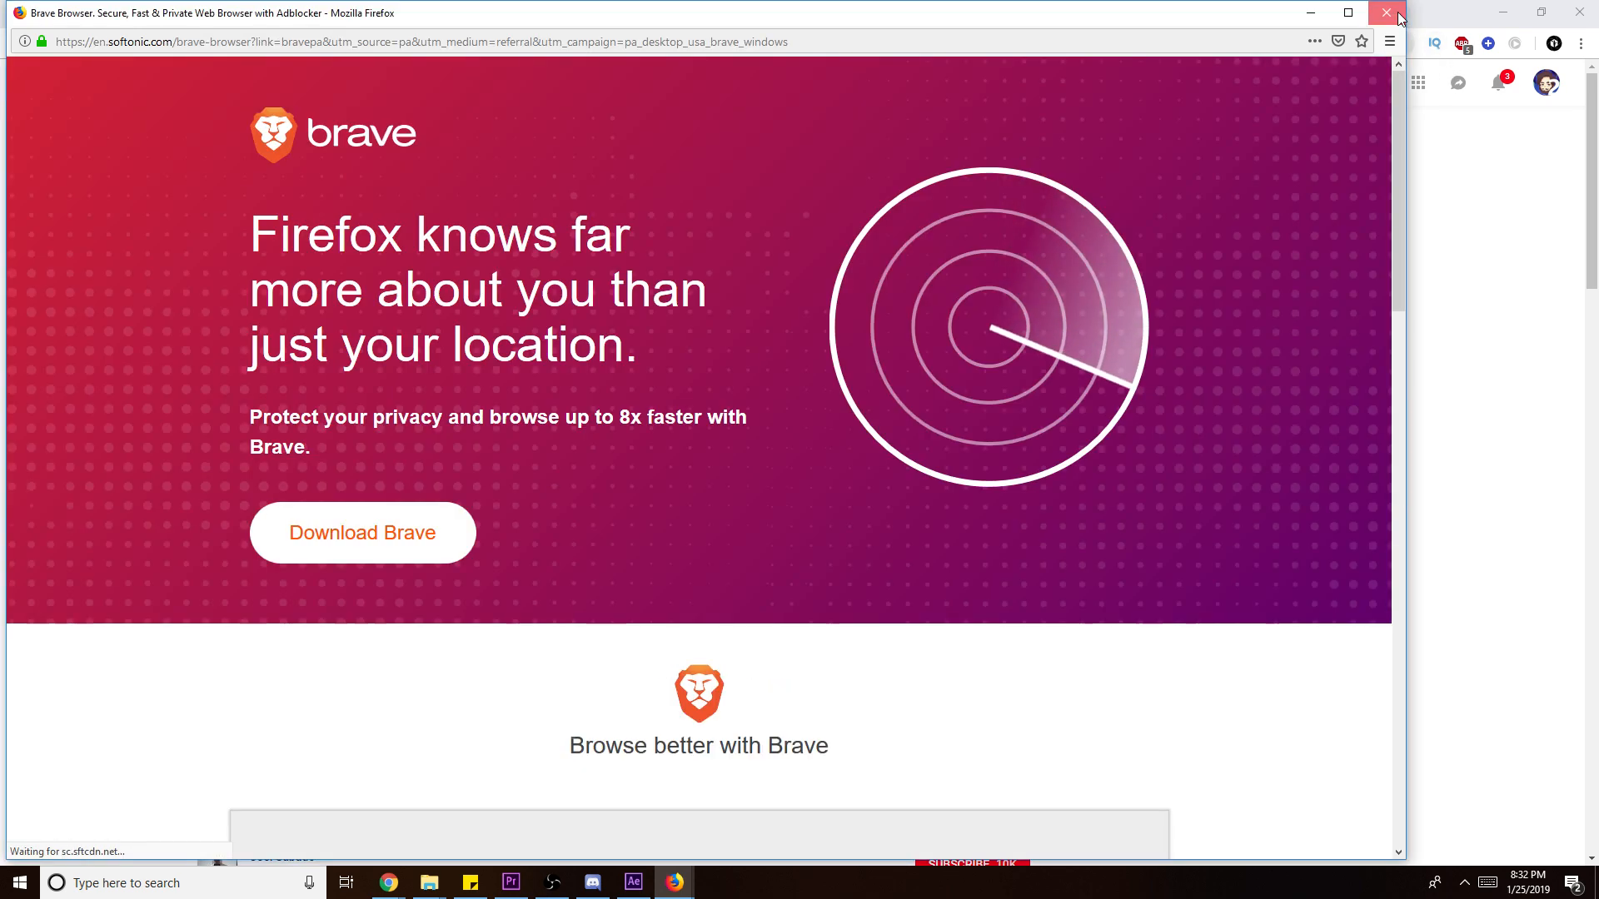
left_click(1389, 12)
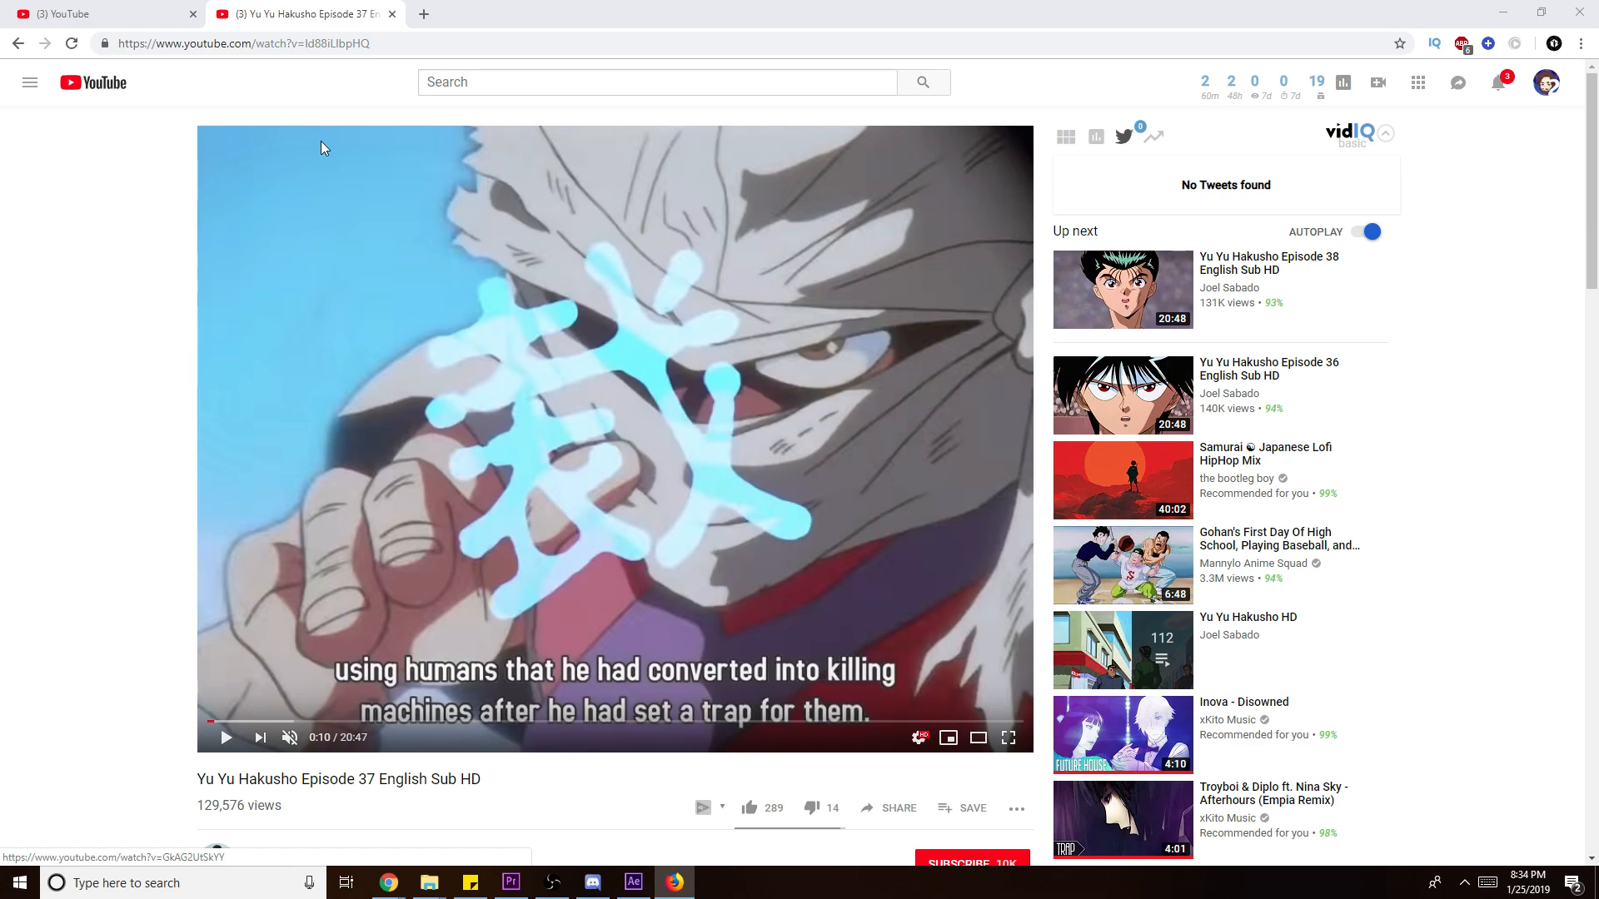
- Search YouTube for yu yu hakusho episode 33 and open Yu Yu Hakusho Episode 33 English Sub HD
left_click(540, 83)
type("yu yu ")
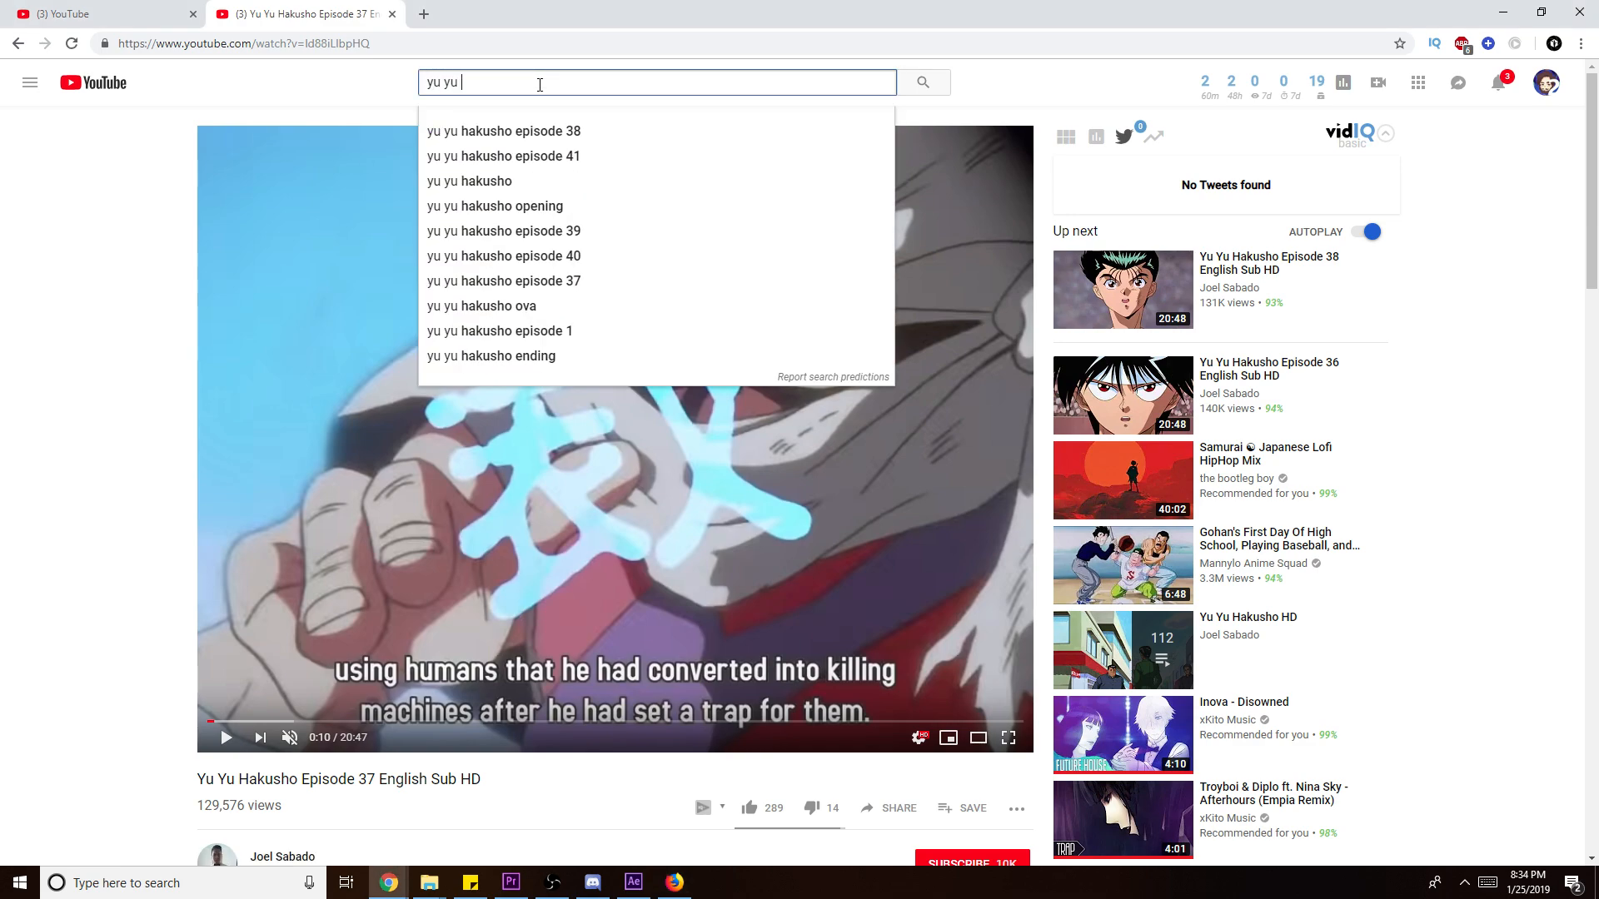
type("haku")
key("Down")
key("BackSpace")
type("33")
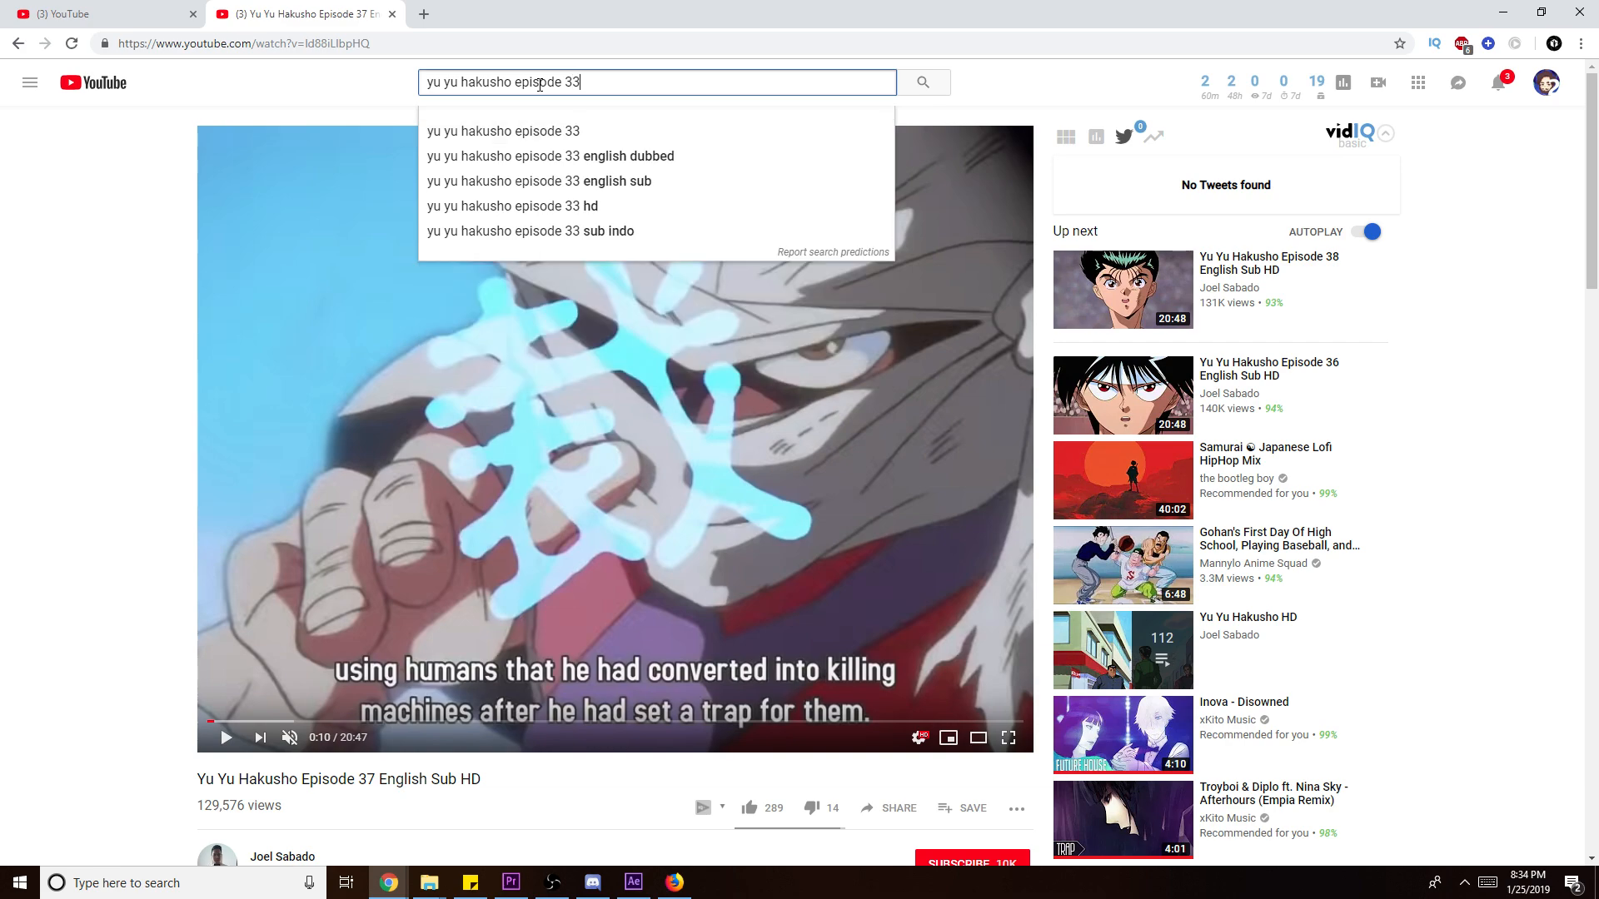
key("Return")
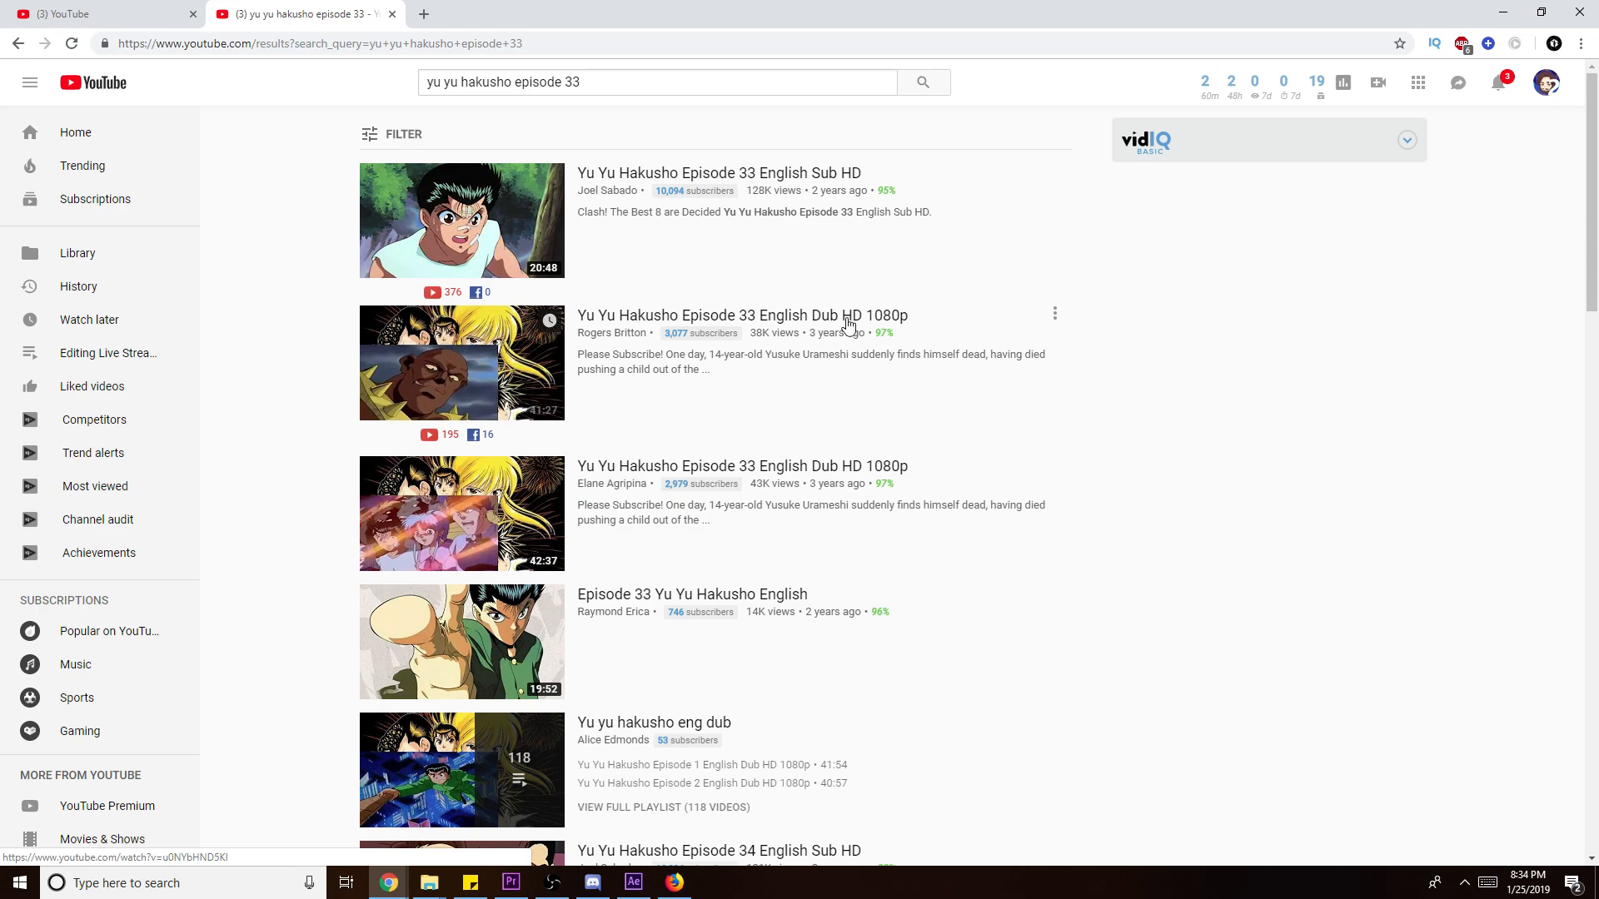
left_click(718, 173)
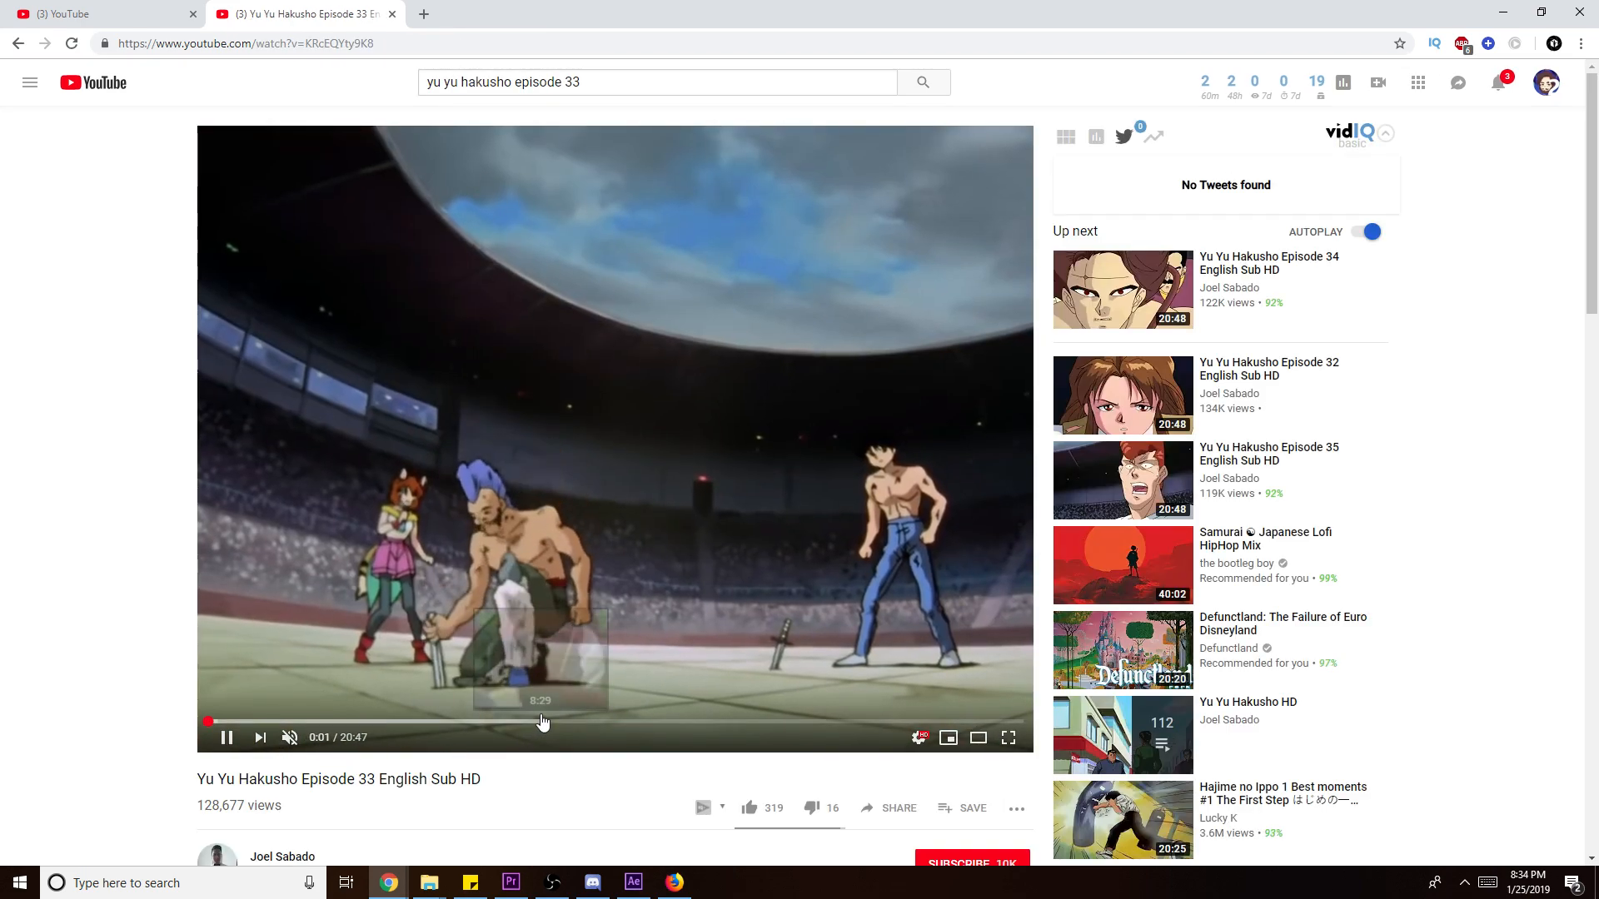
- Skim episode 33 along the seek bar, from about 8:29 up to 17:40 and back to 3:24
left_click(541, 721)
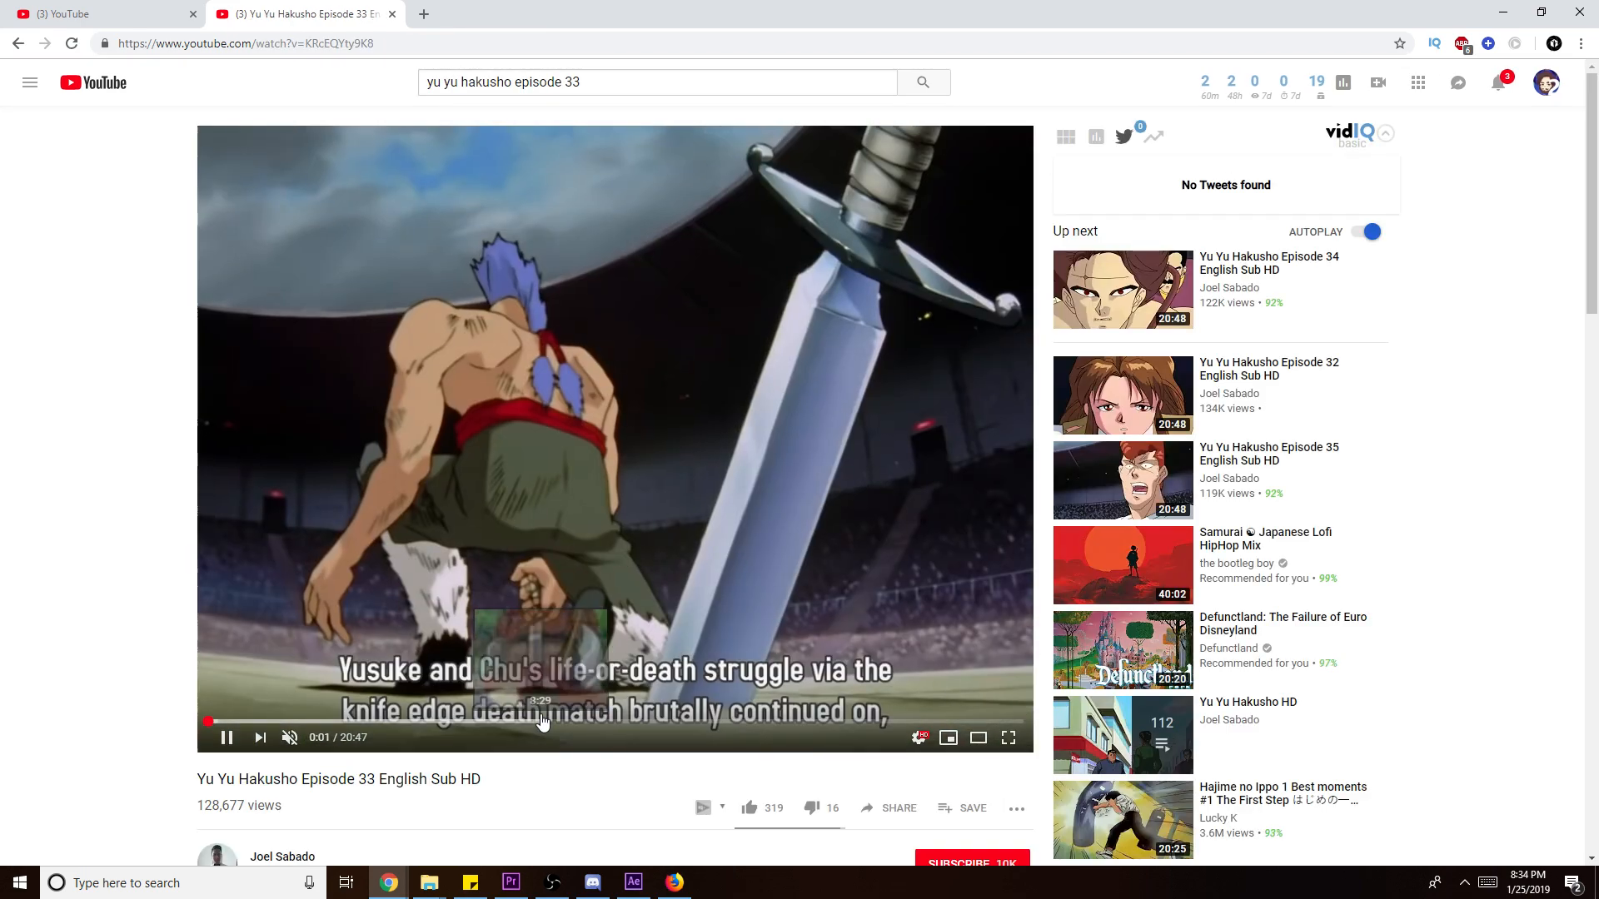
left_click(660, 721)
left_click(678, 721)
left_click(733, 721)
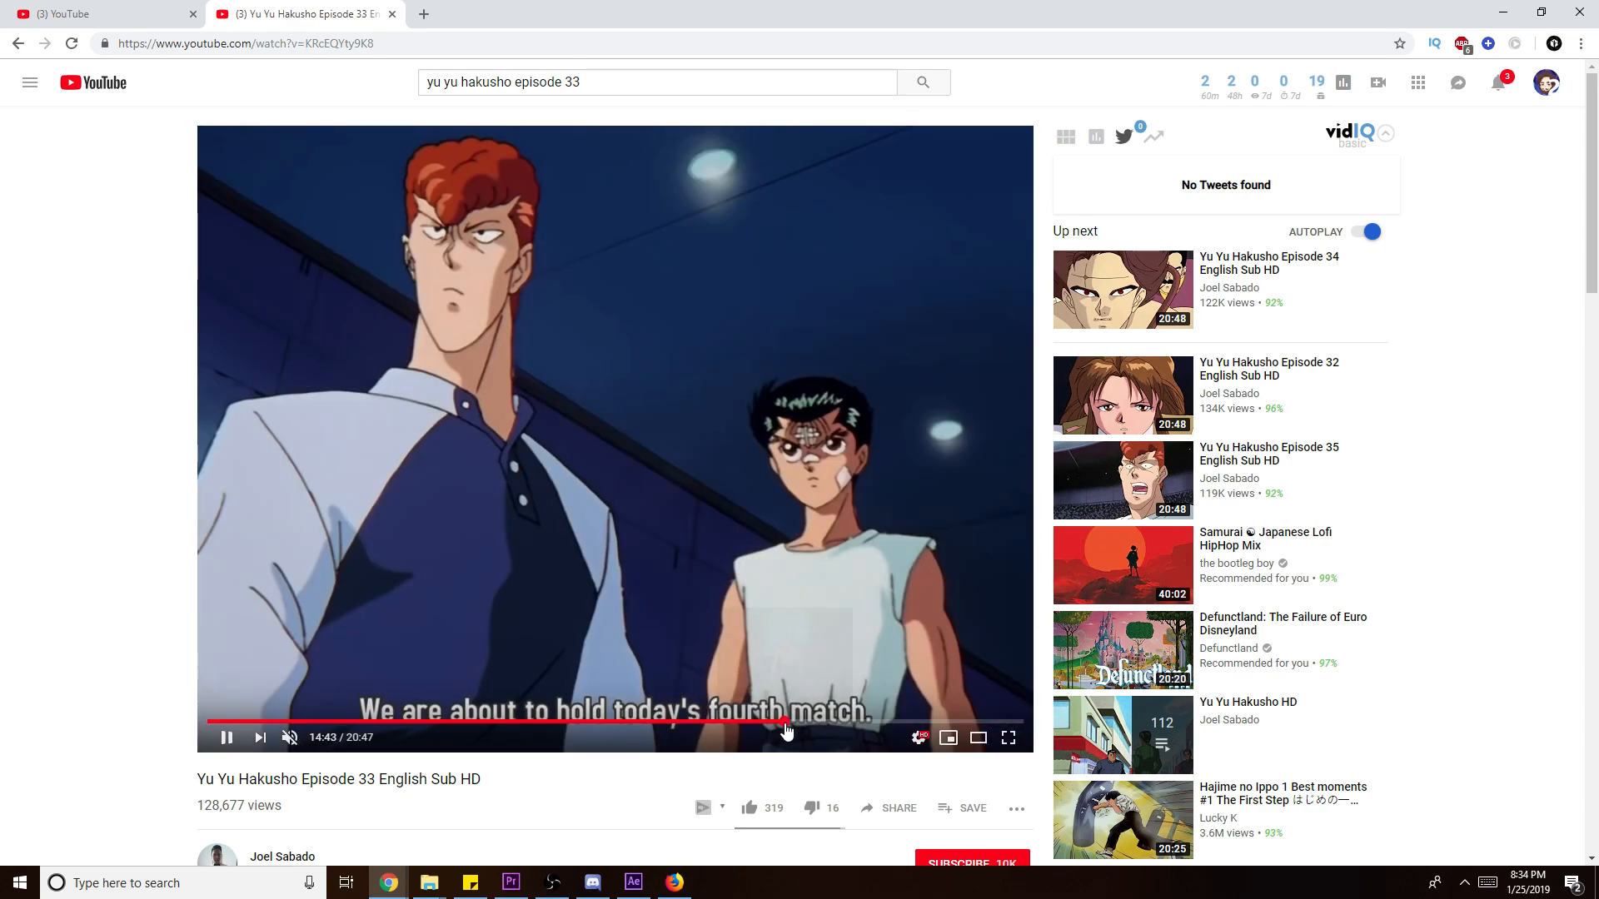
left_click(784, 721)
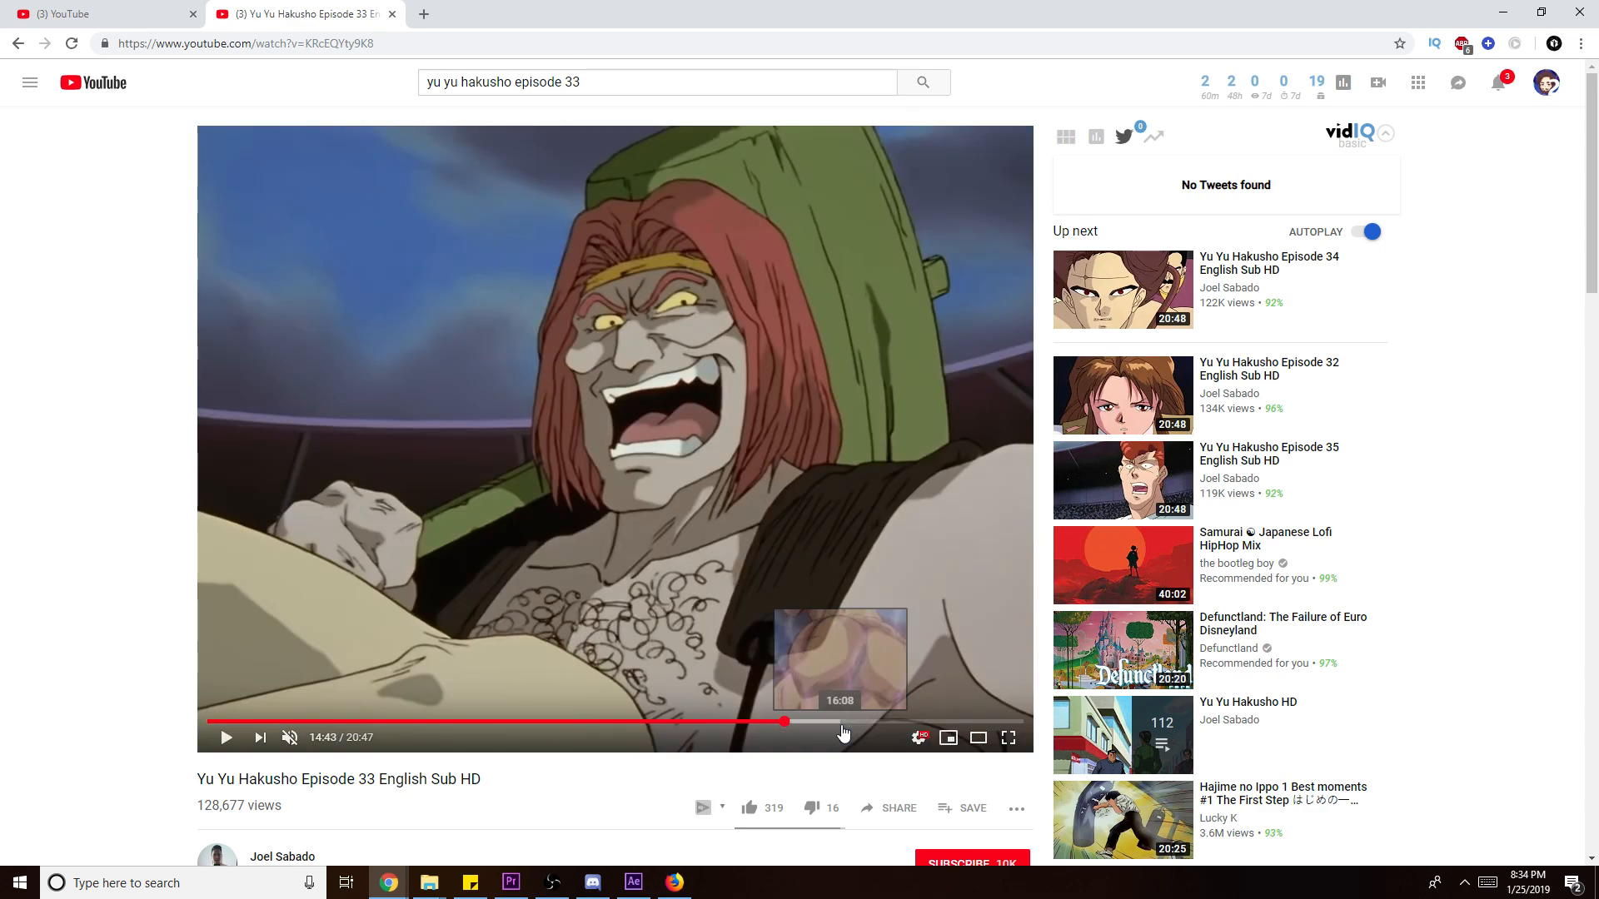
left_click(870, 721)
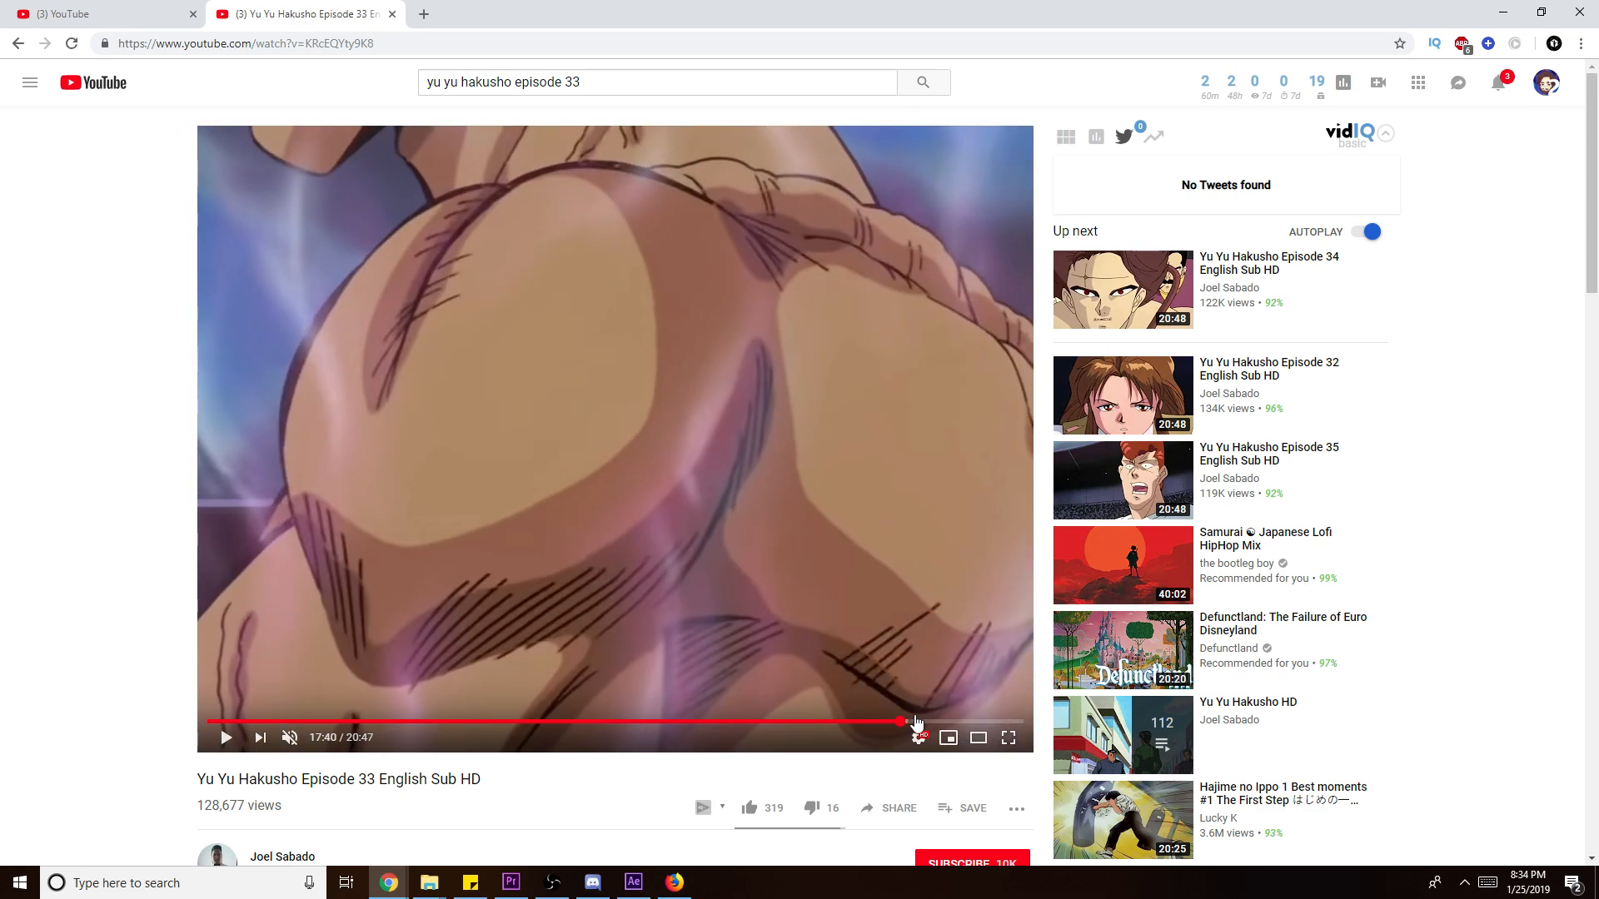
left_click(900, 721)
left_click_drag(947, 723, 662, 721)
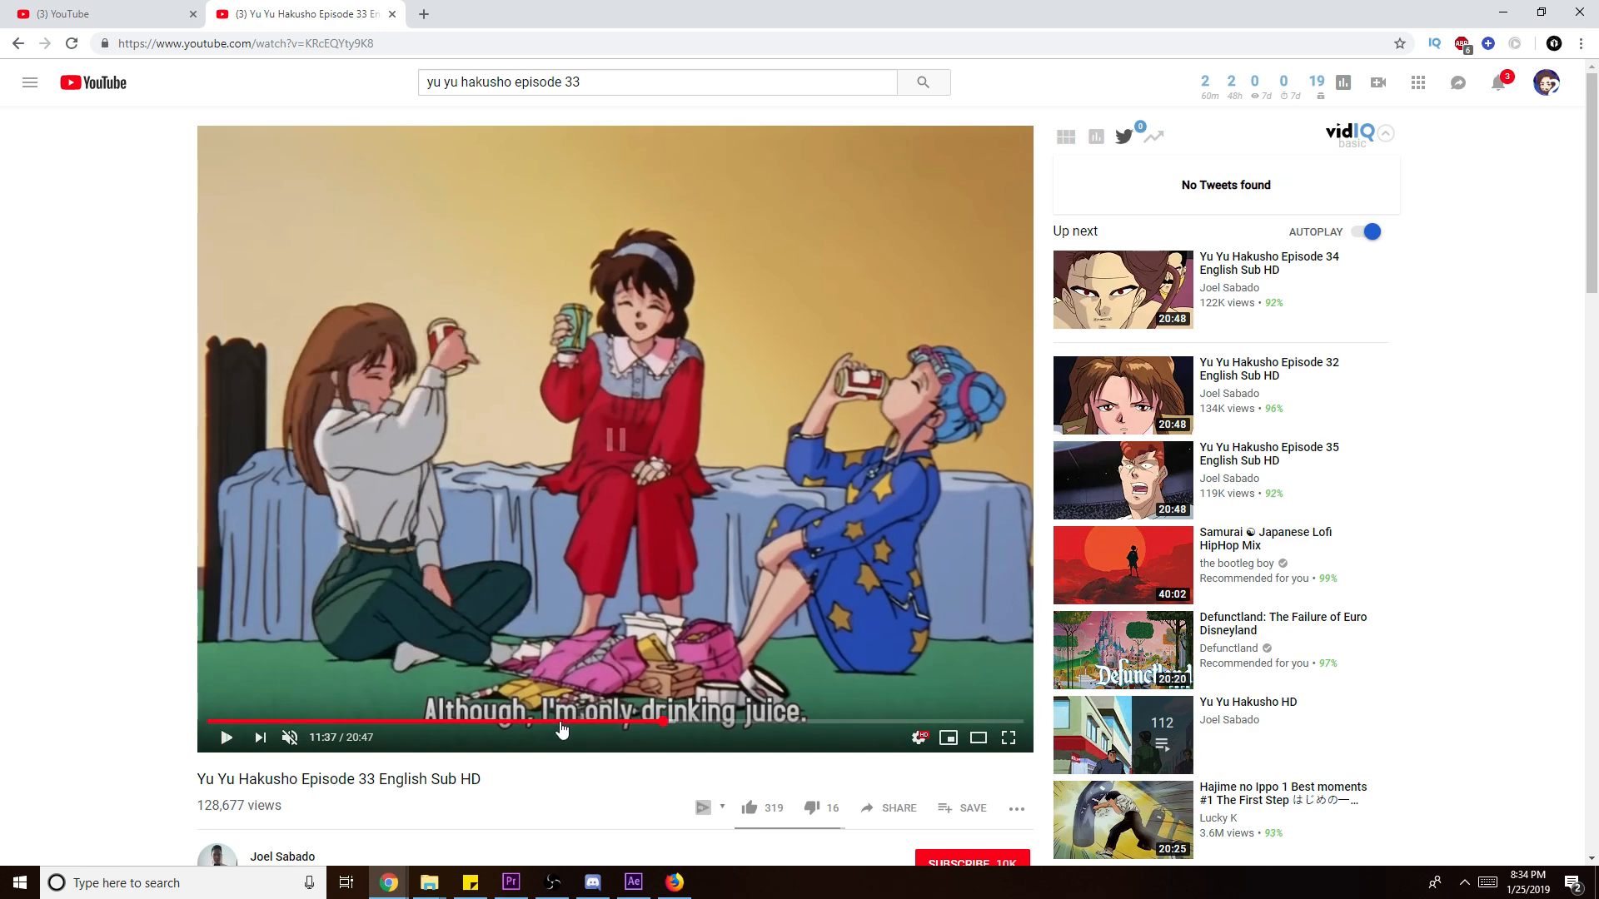
left_click(557, 723)
left_click(467, 722)
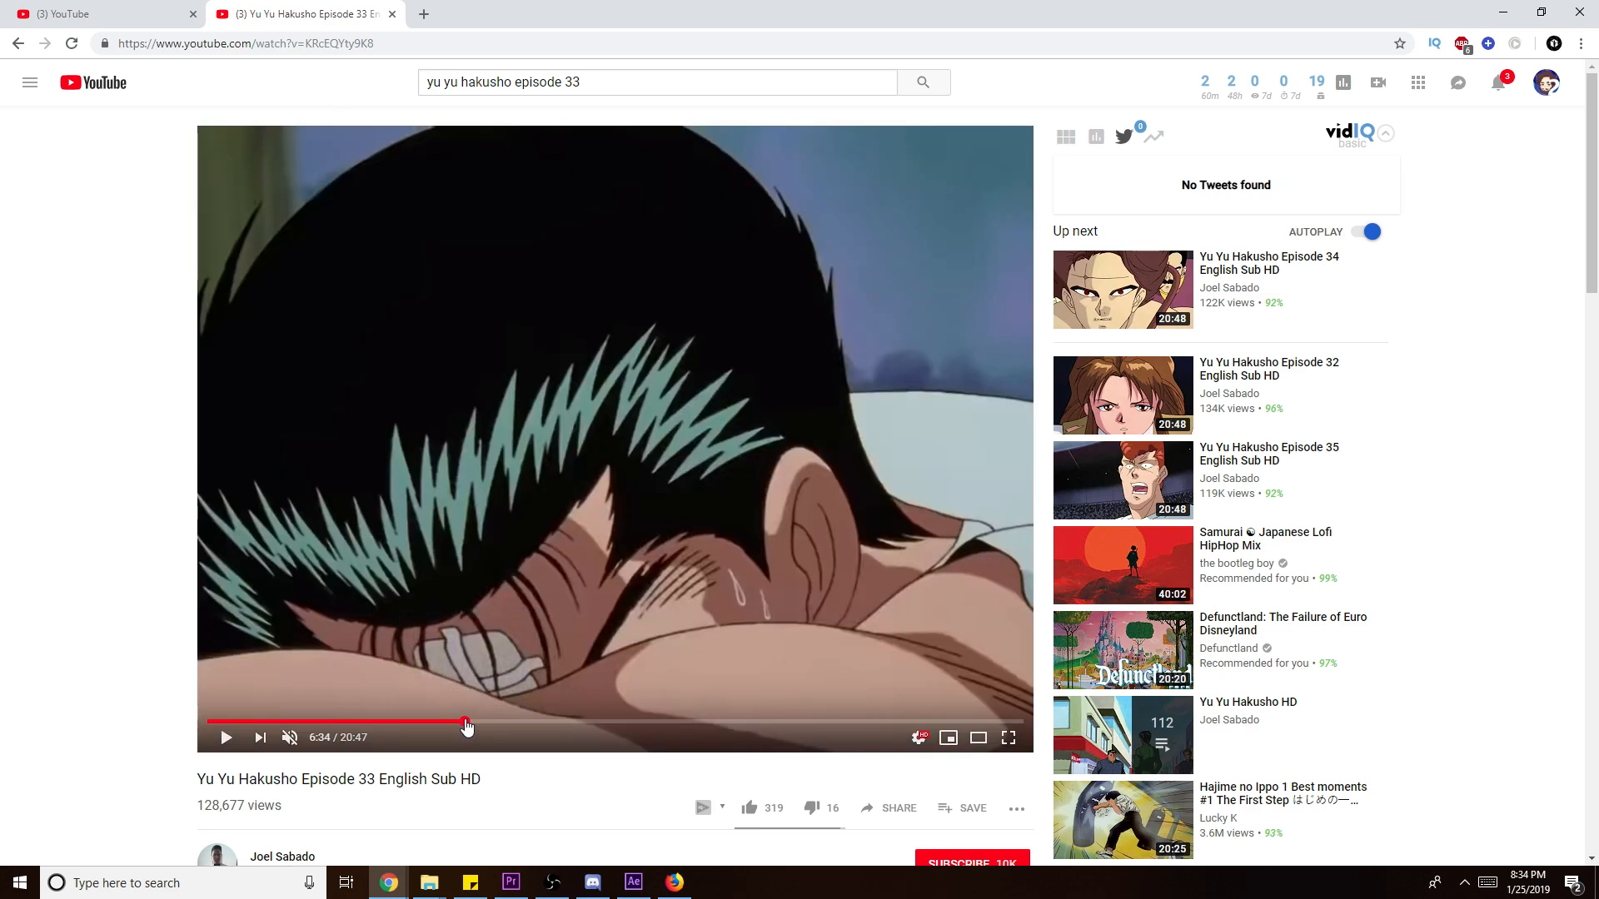
left_click(398, 721)
left_click(340, 721)
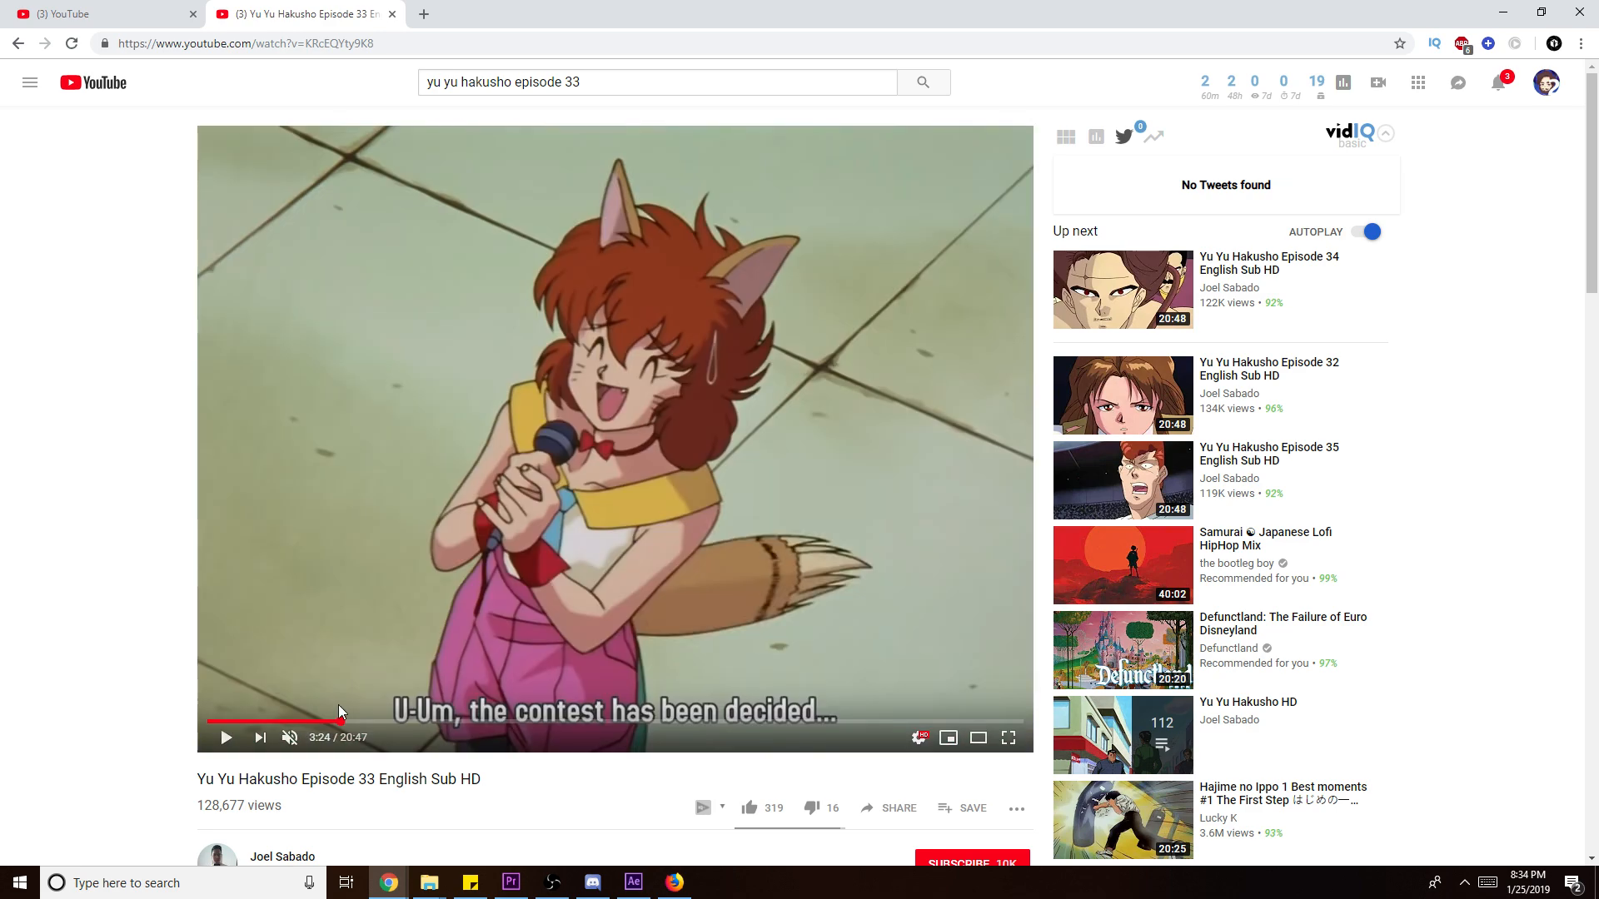
- Rewind episode 33 from 4:18 to 2:47 and pause it at 2:48
scroll(520, 578, "down", 1)
scroll(519, 576, "down", 2)
scroll(758, 433, "up", 3)
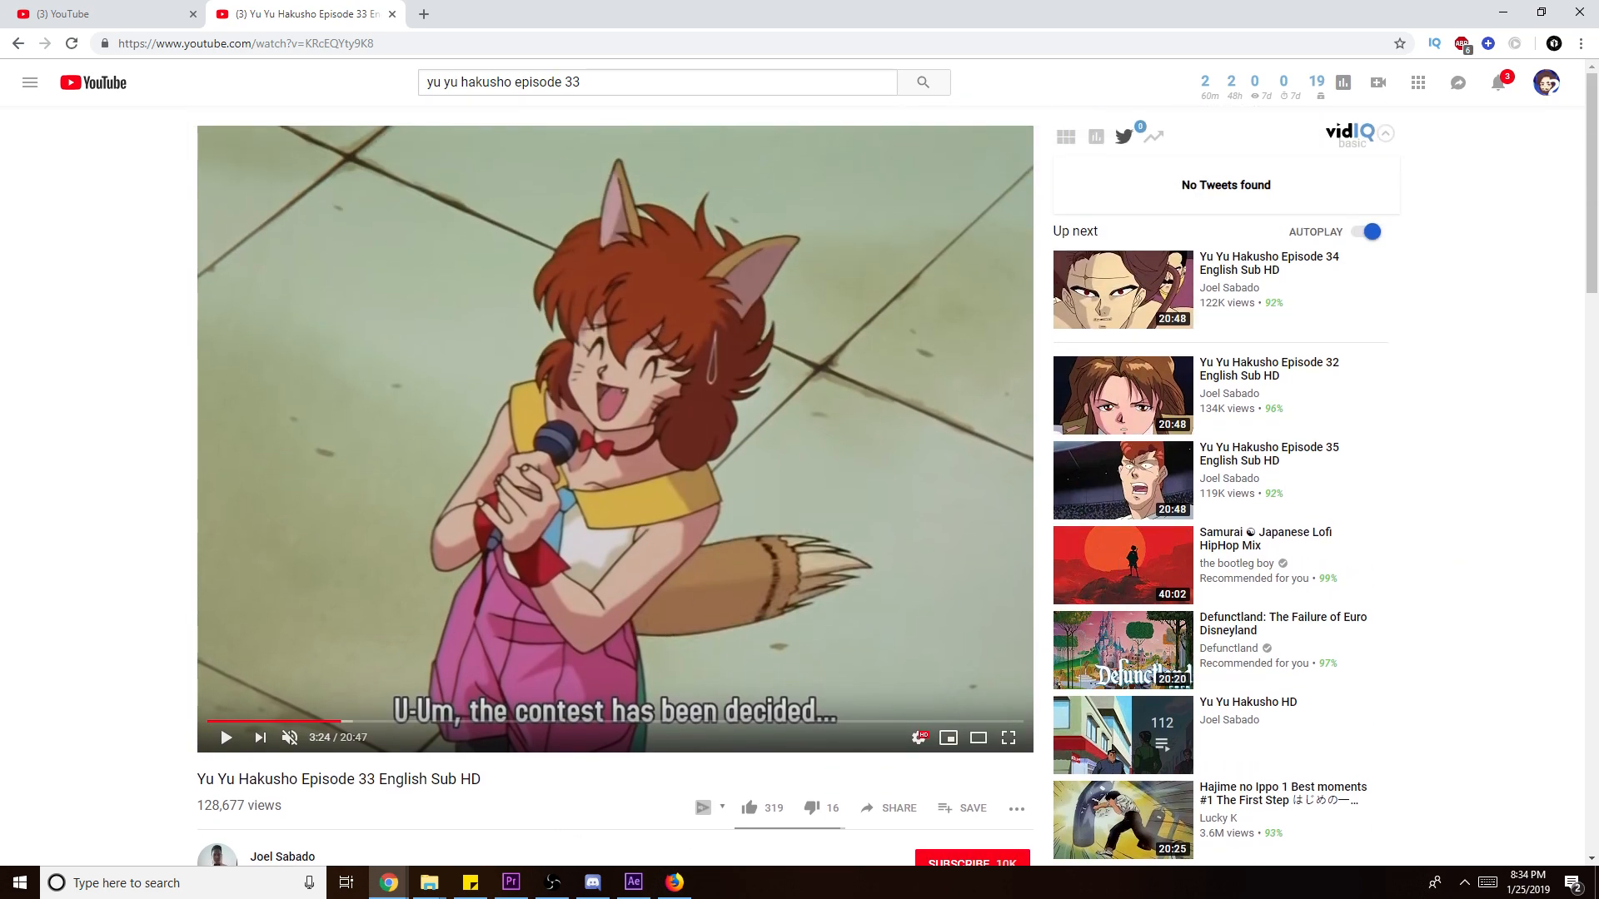
left_click(675, 882)
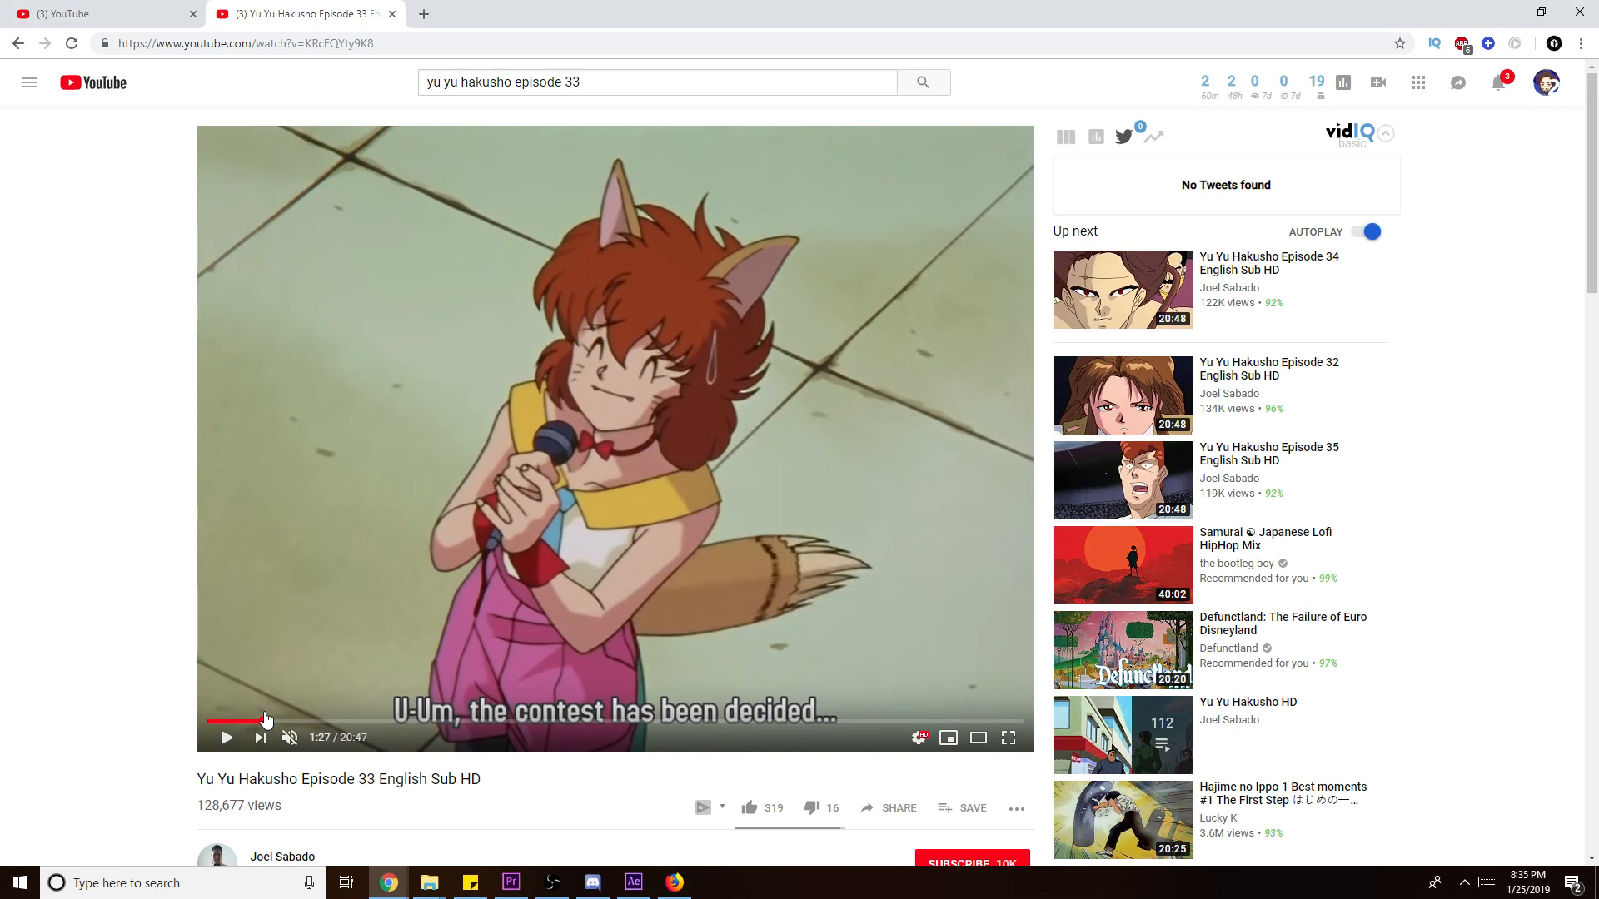
left_click(285, 721)
left_click_drag(326, 725, 377, 724)
key("space")
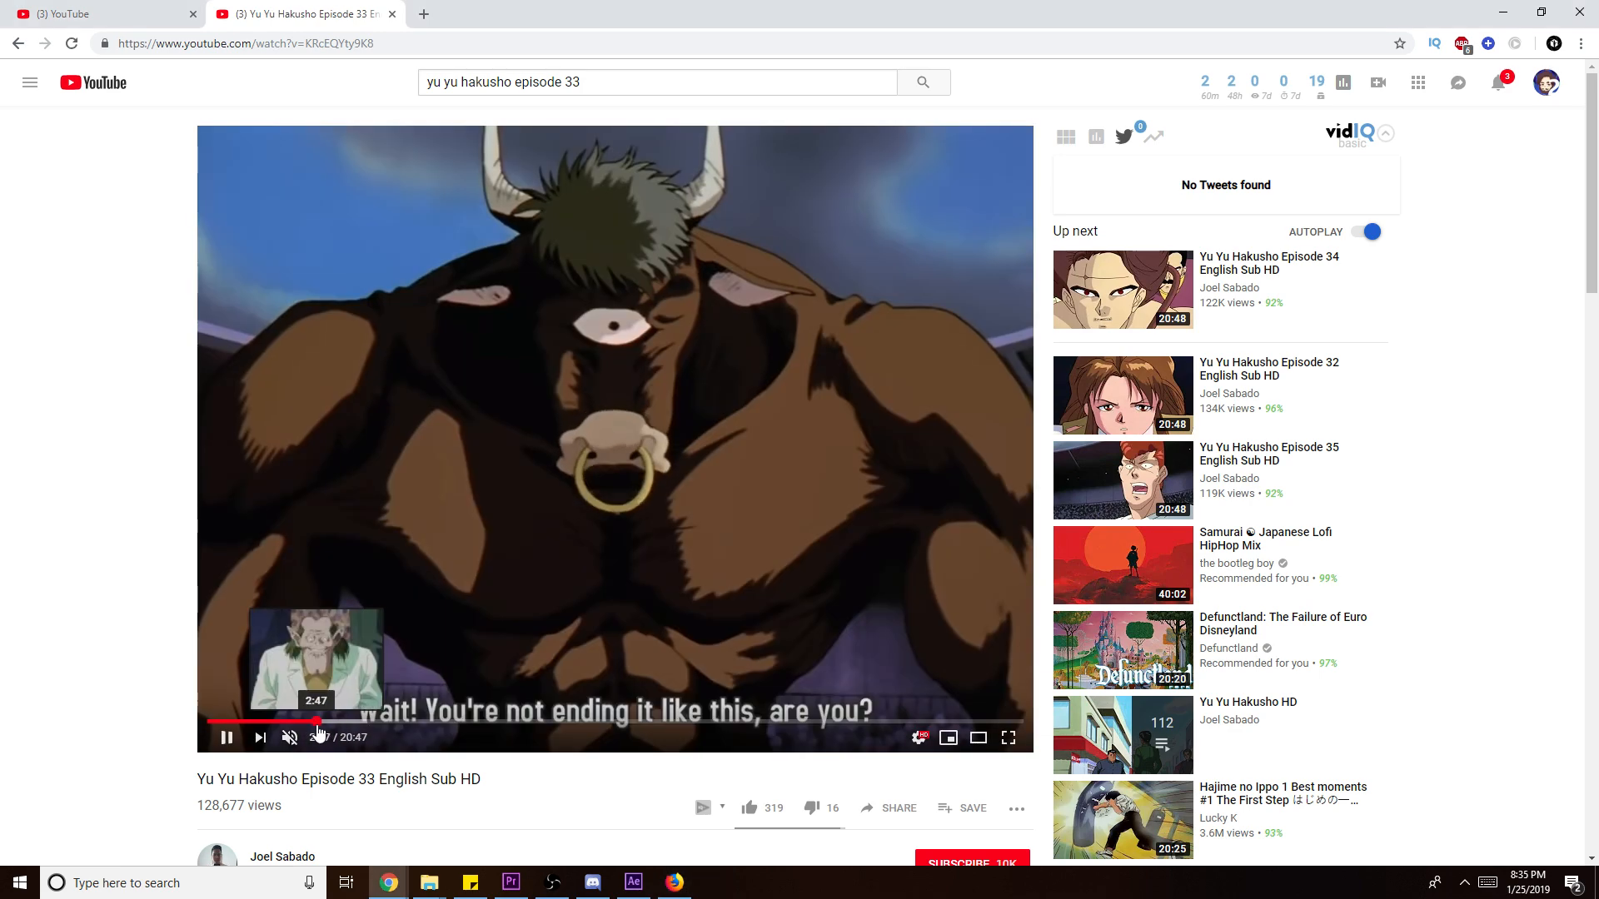
left_click(317, 721)
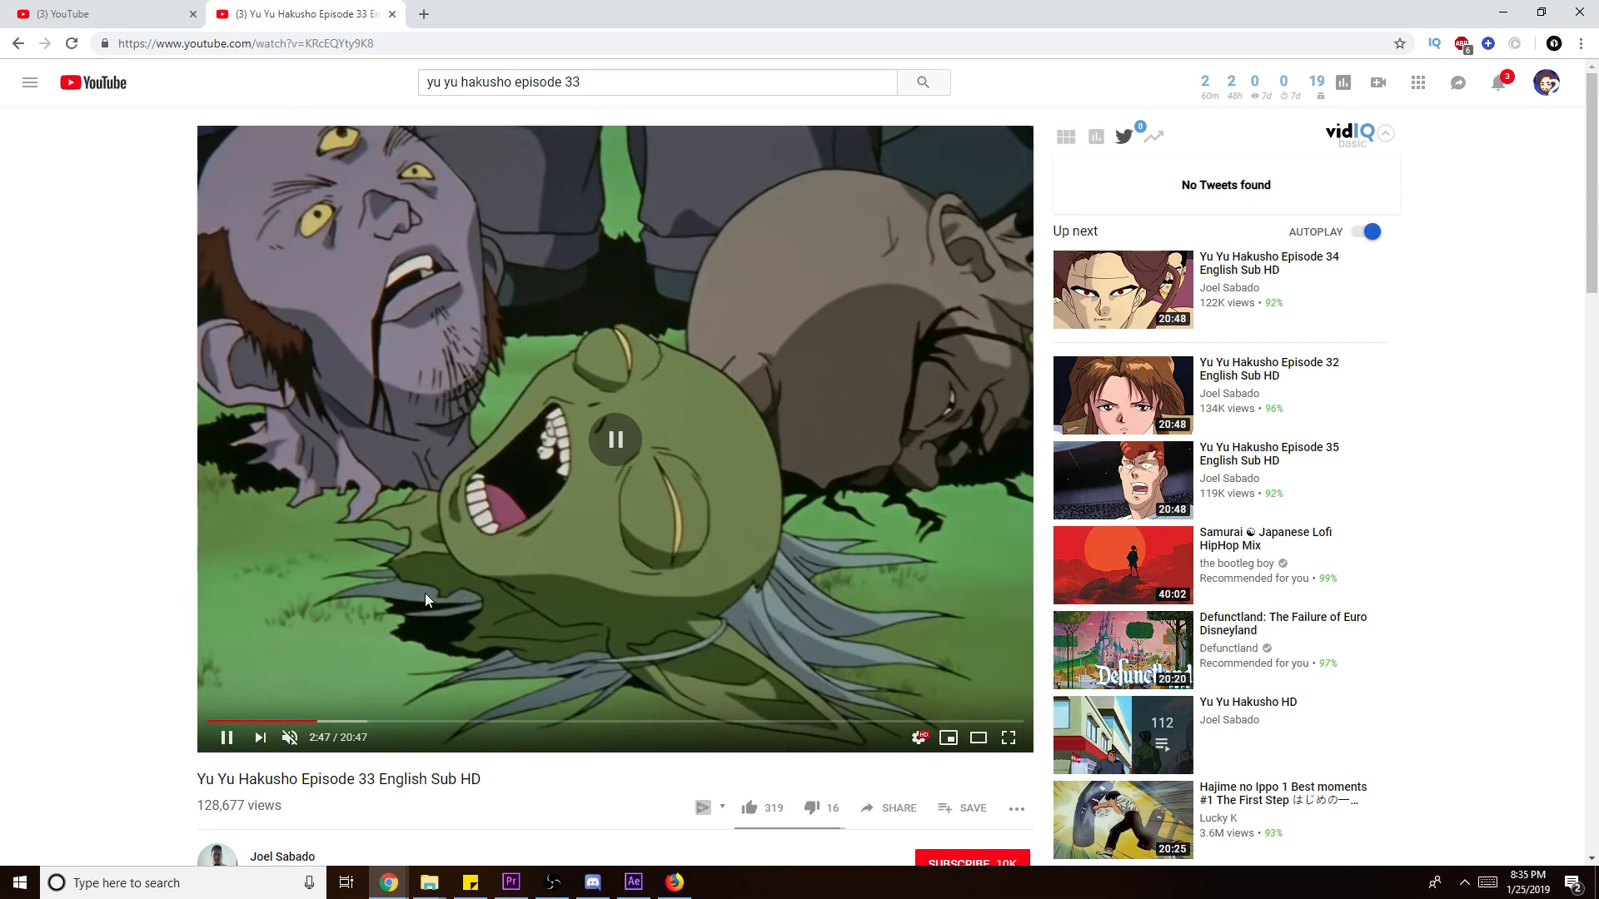
left_click(424, 598)
scroll(425, 599, "down", 4)
right_click(706, 279)
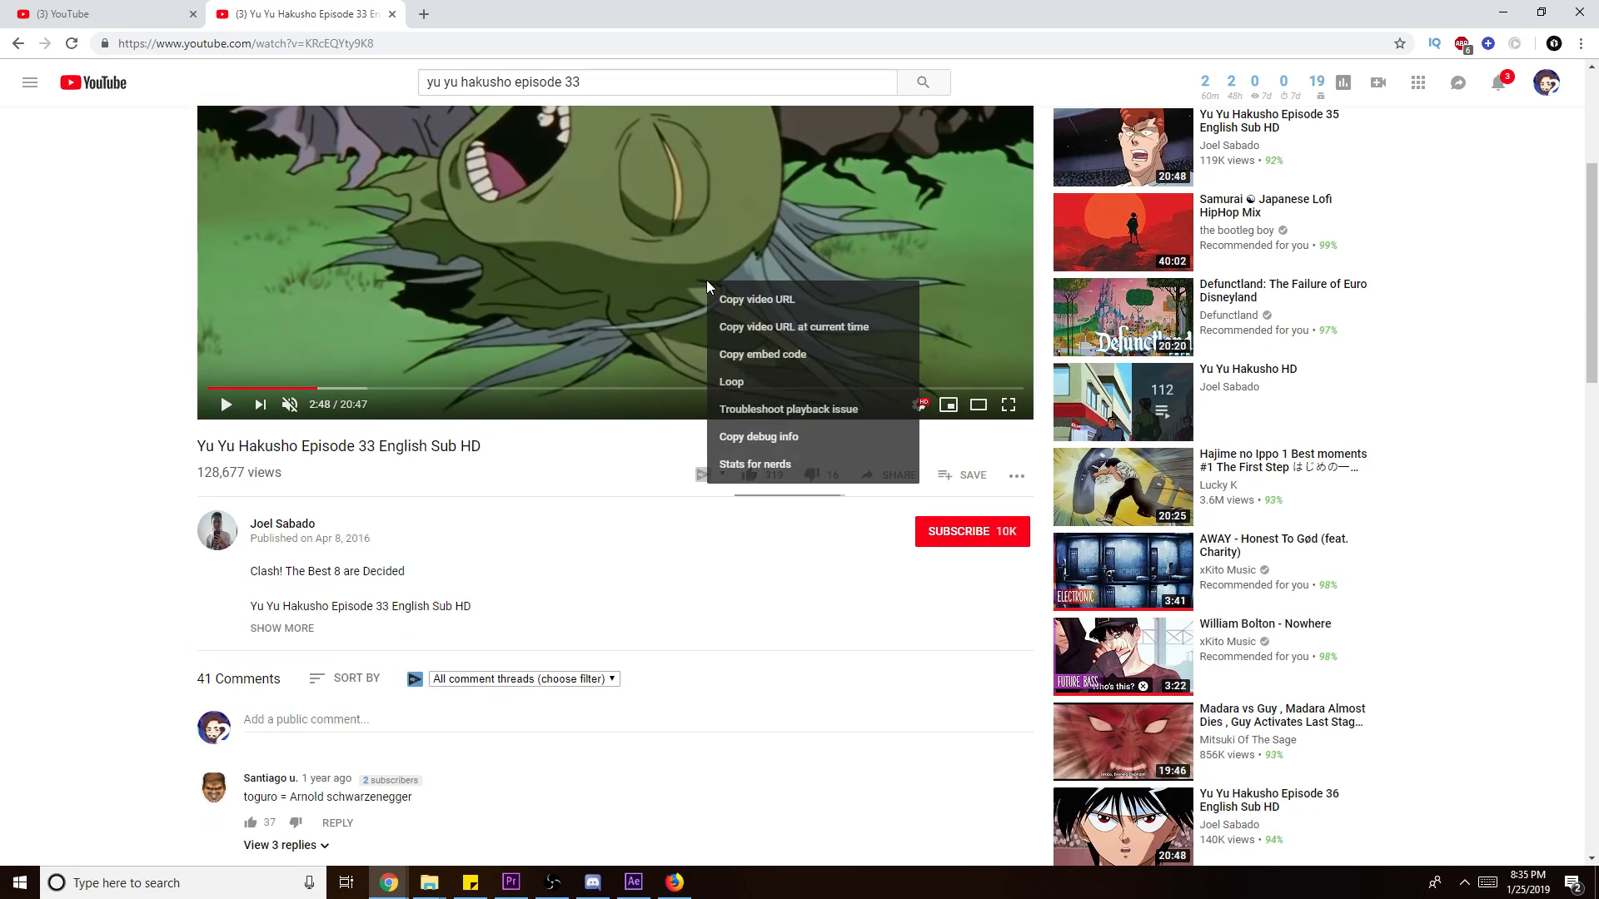
- Copy the Episode 33 video's web address from the address bar
left_click(599, 497)
right_click(528, 47)
left_click(560, 135)
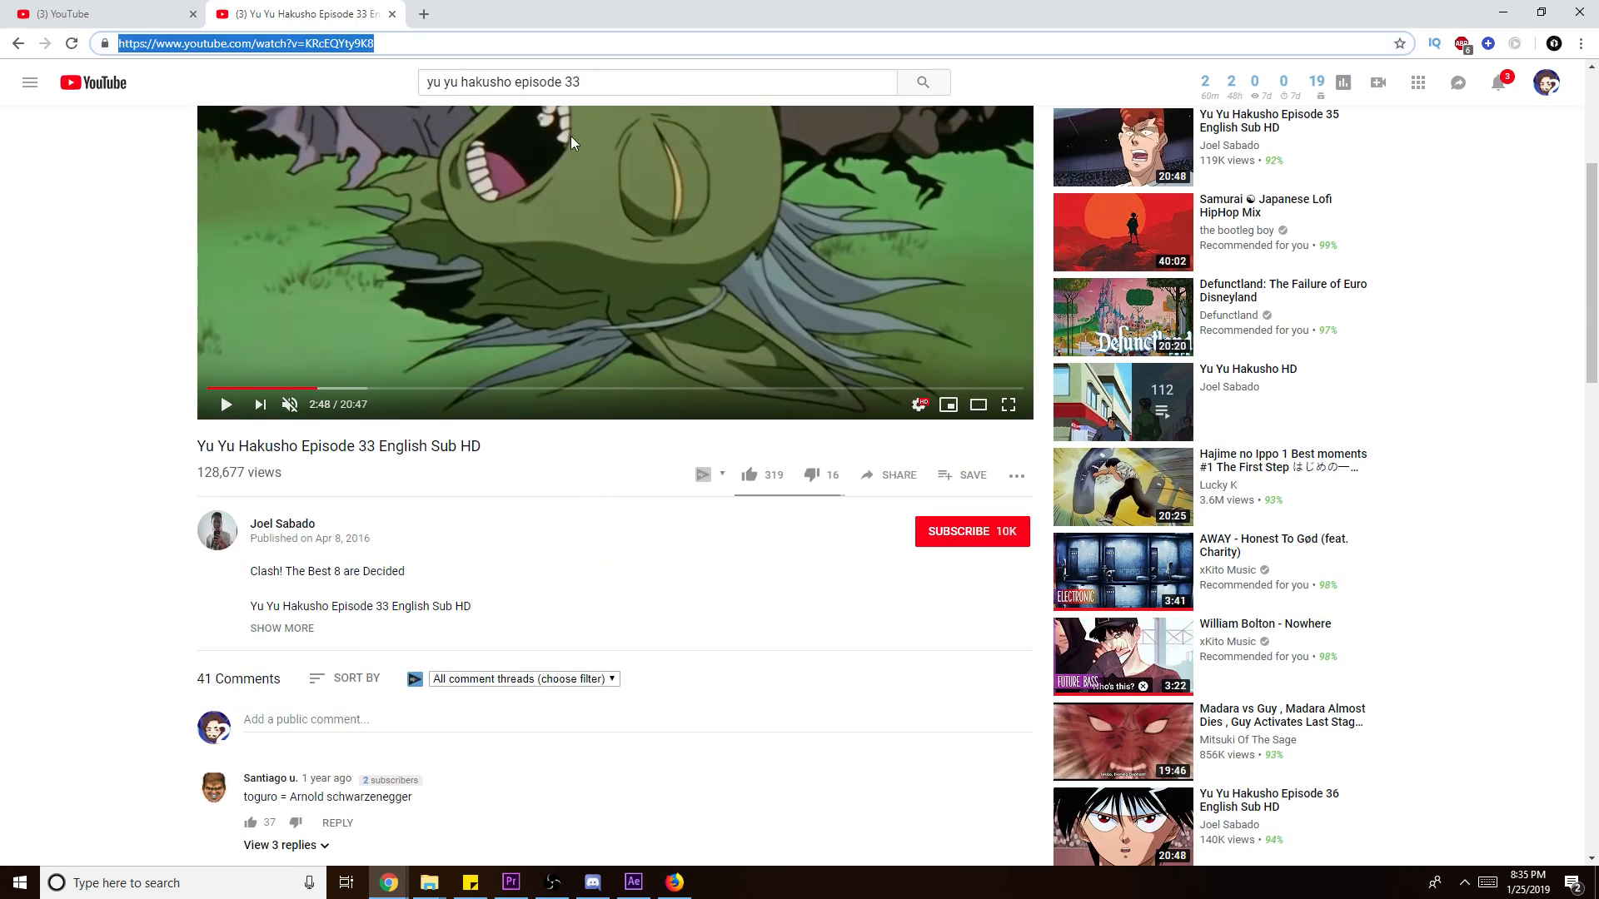
- Minimize the browser and close the Anime Database folder window to reveal Premiere
key("super+8")
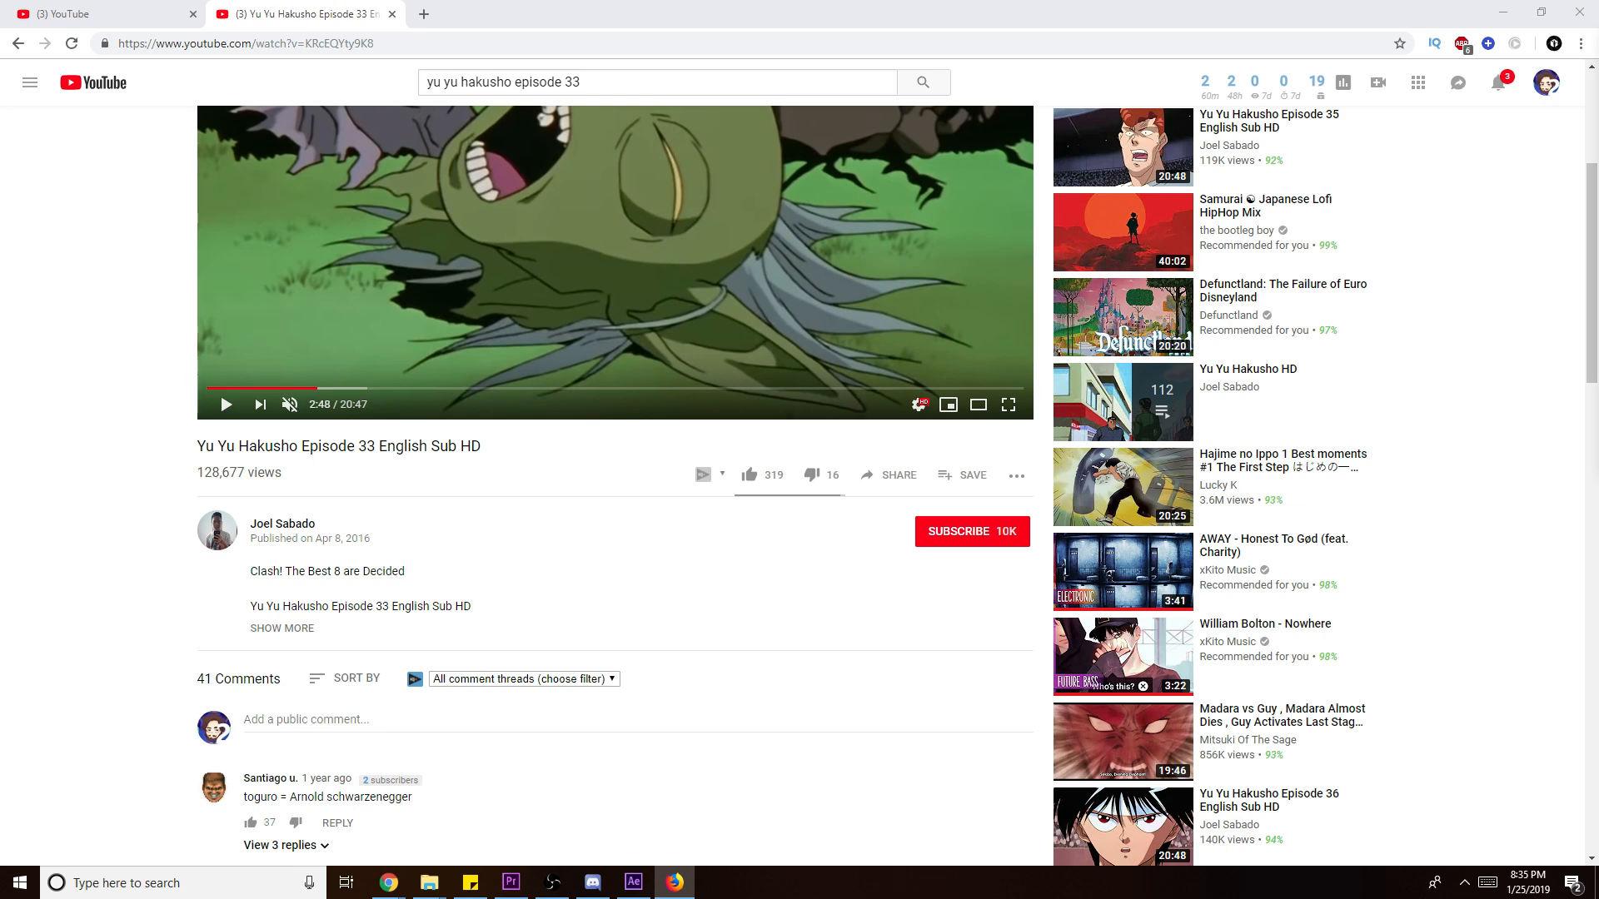
key("alt+Tab")
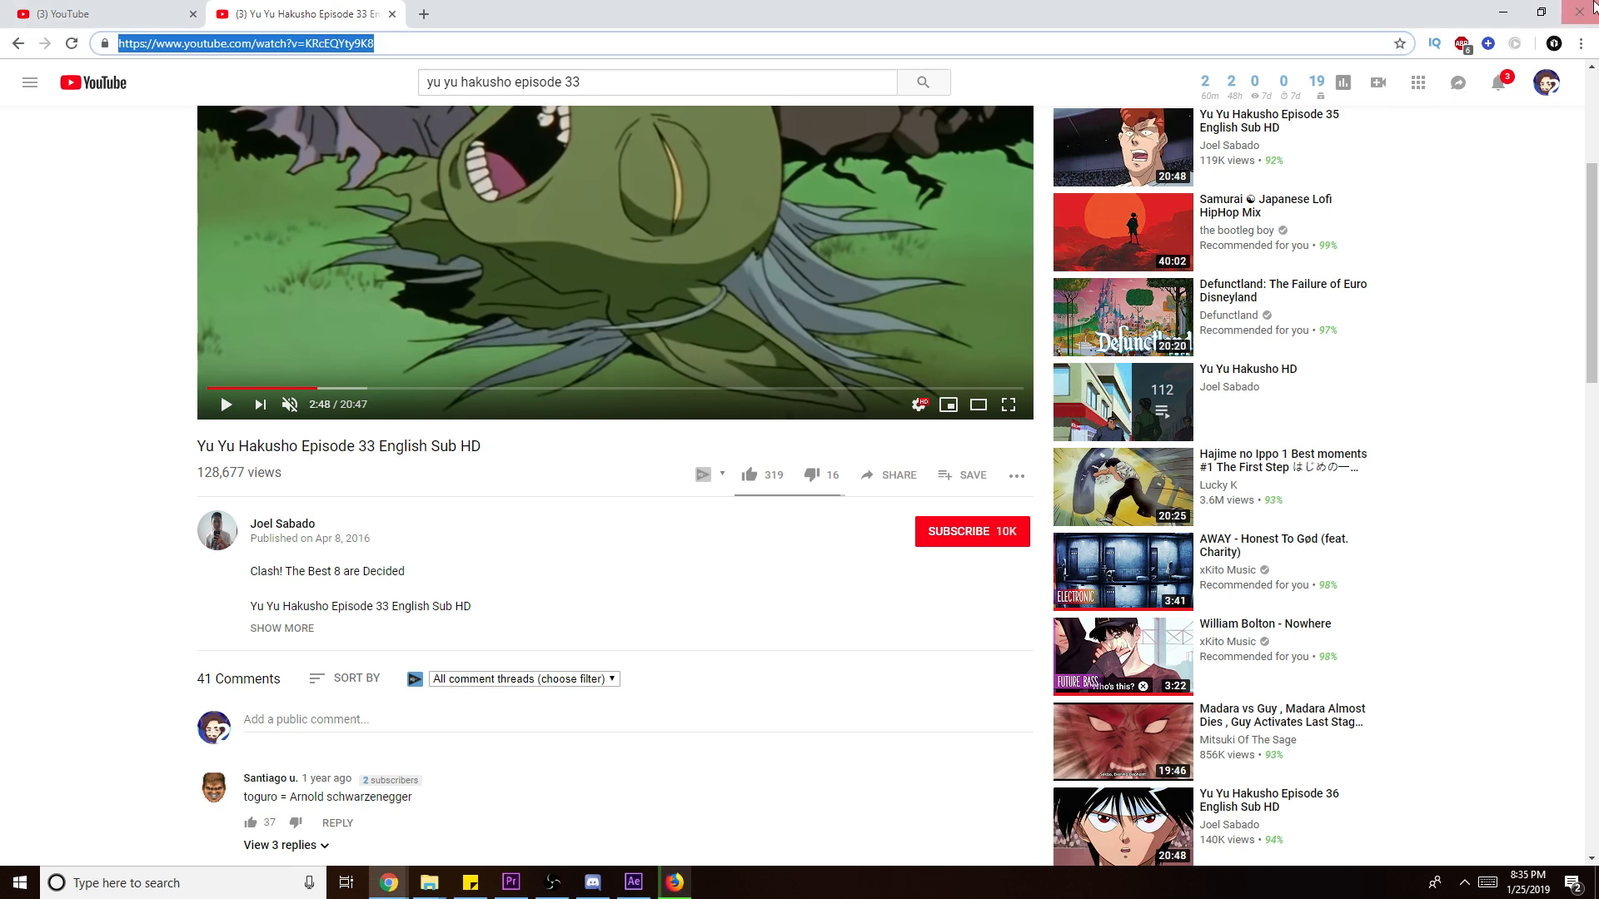
left_click(1594, 6)
left_click(966, 110)
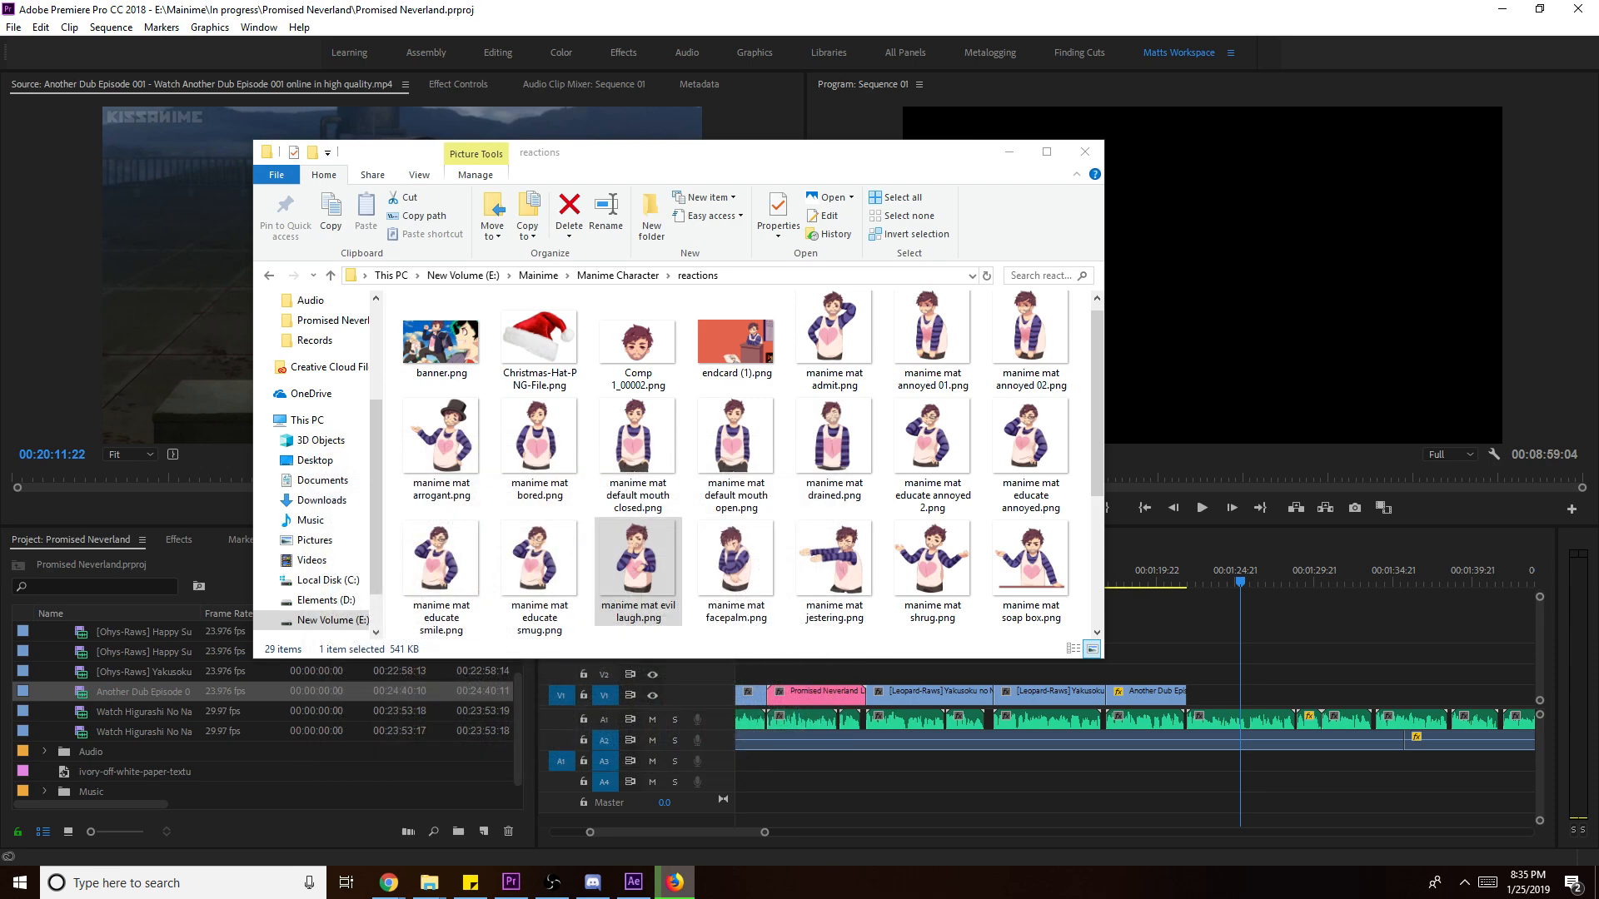
- Copy the Yu Yu Hakusho Episode 33 mp4 from Downloads into Anime Database and drag it into Premiere's Project panel
left_click(1008, 152)
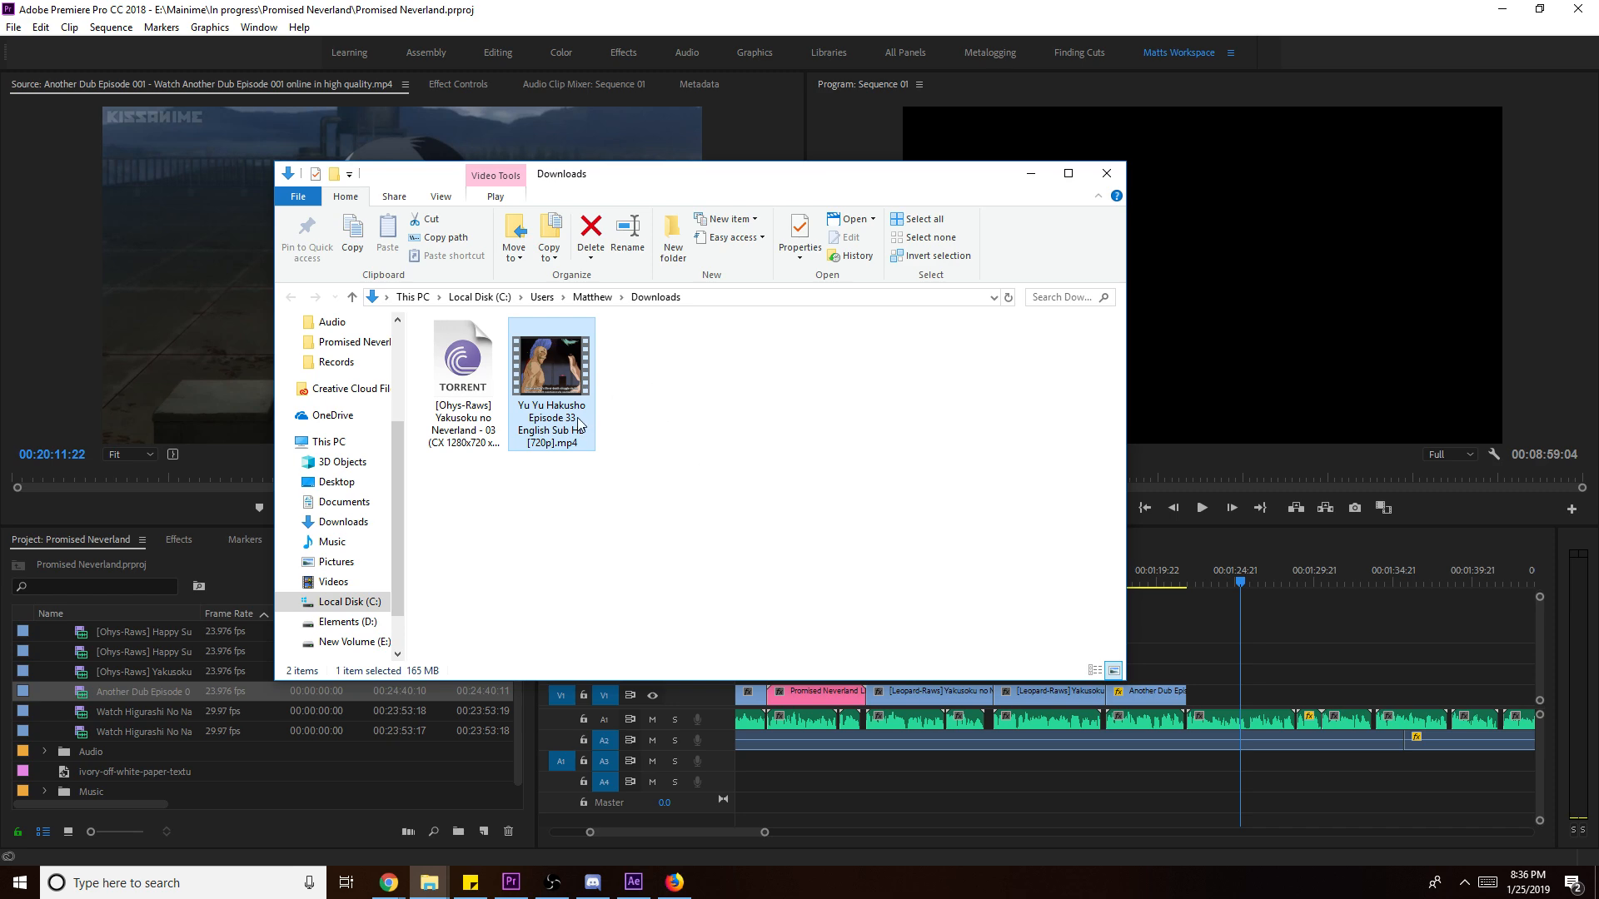
right_click(571, 352)
left_click(646, 617)
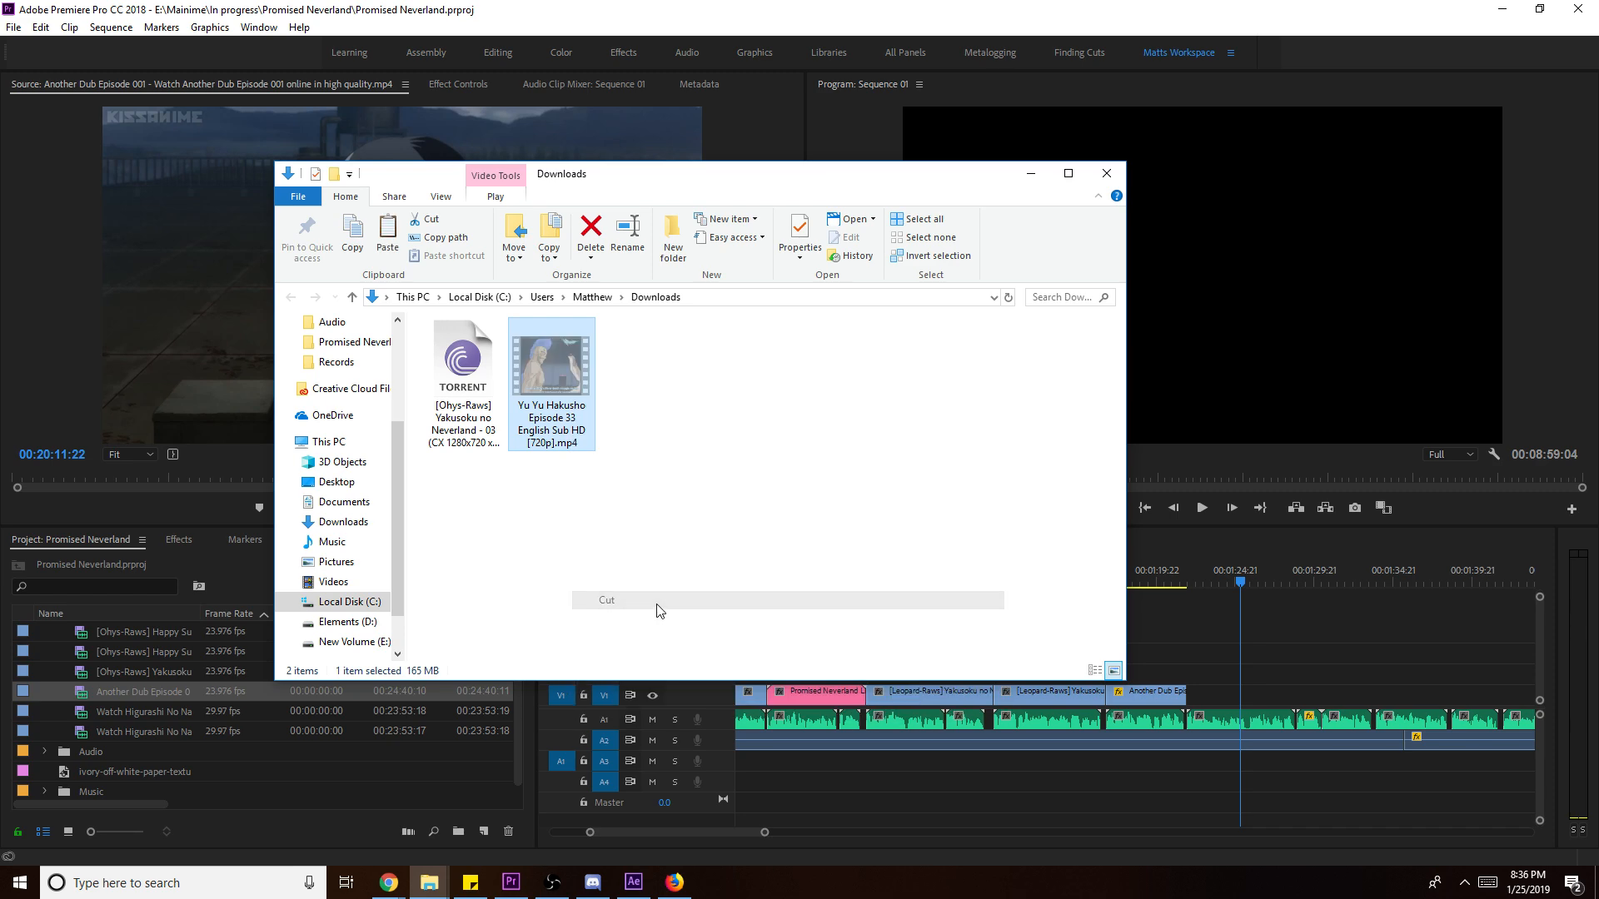
scroll(358, 416, "up", 3)
left_click(345, 418)
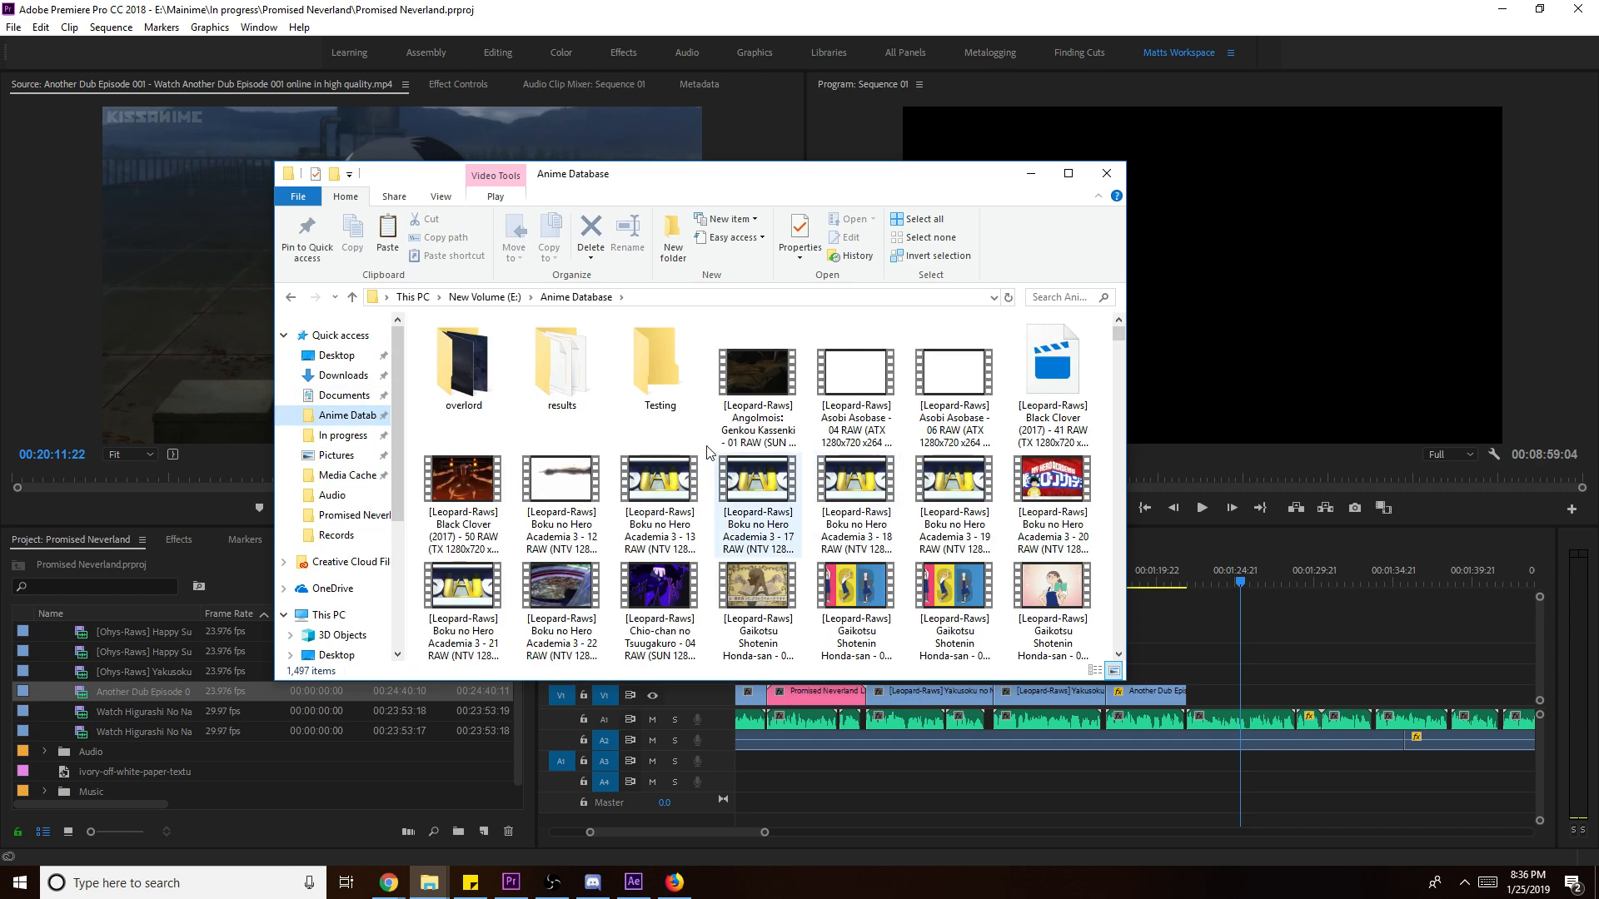
right_click(611, 423)
left_click(678, 543)
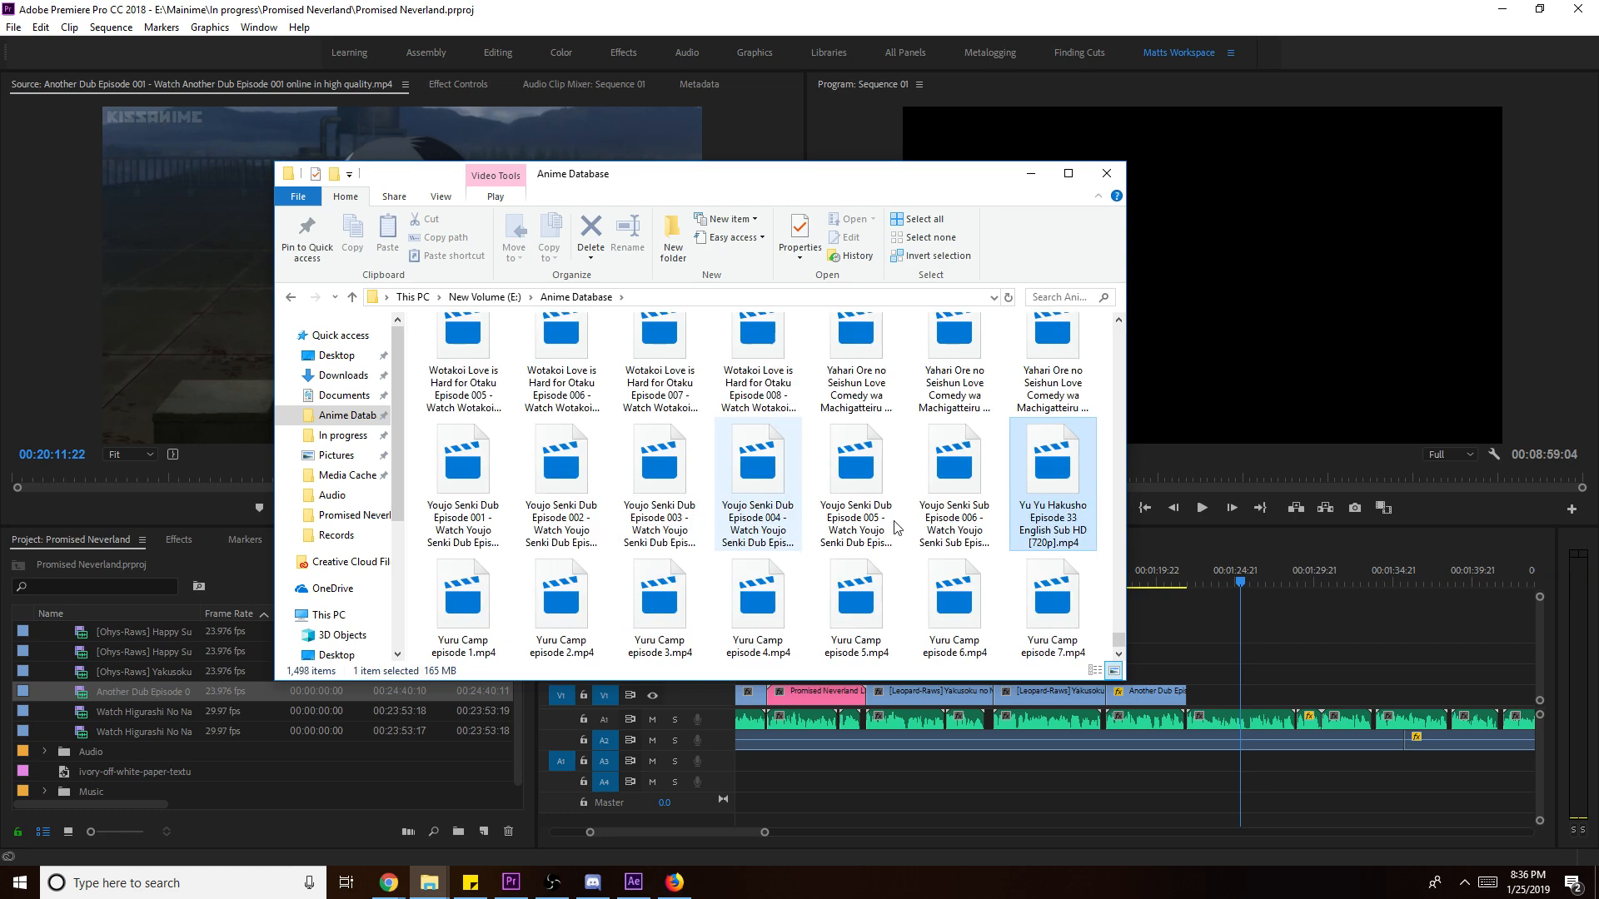
left_click_drag(1045, 470, 104, 679)
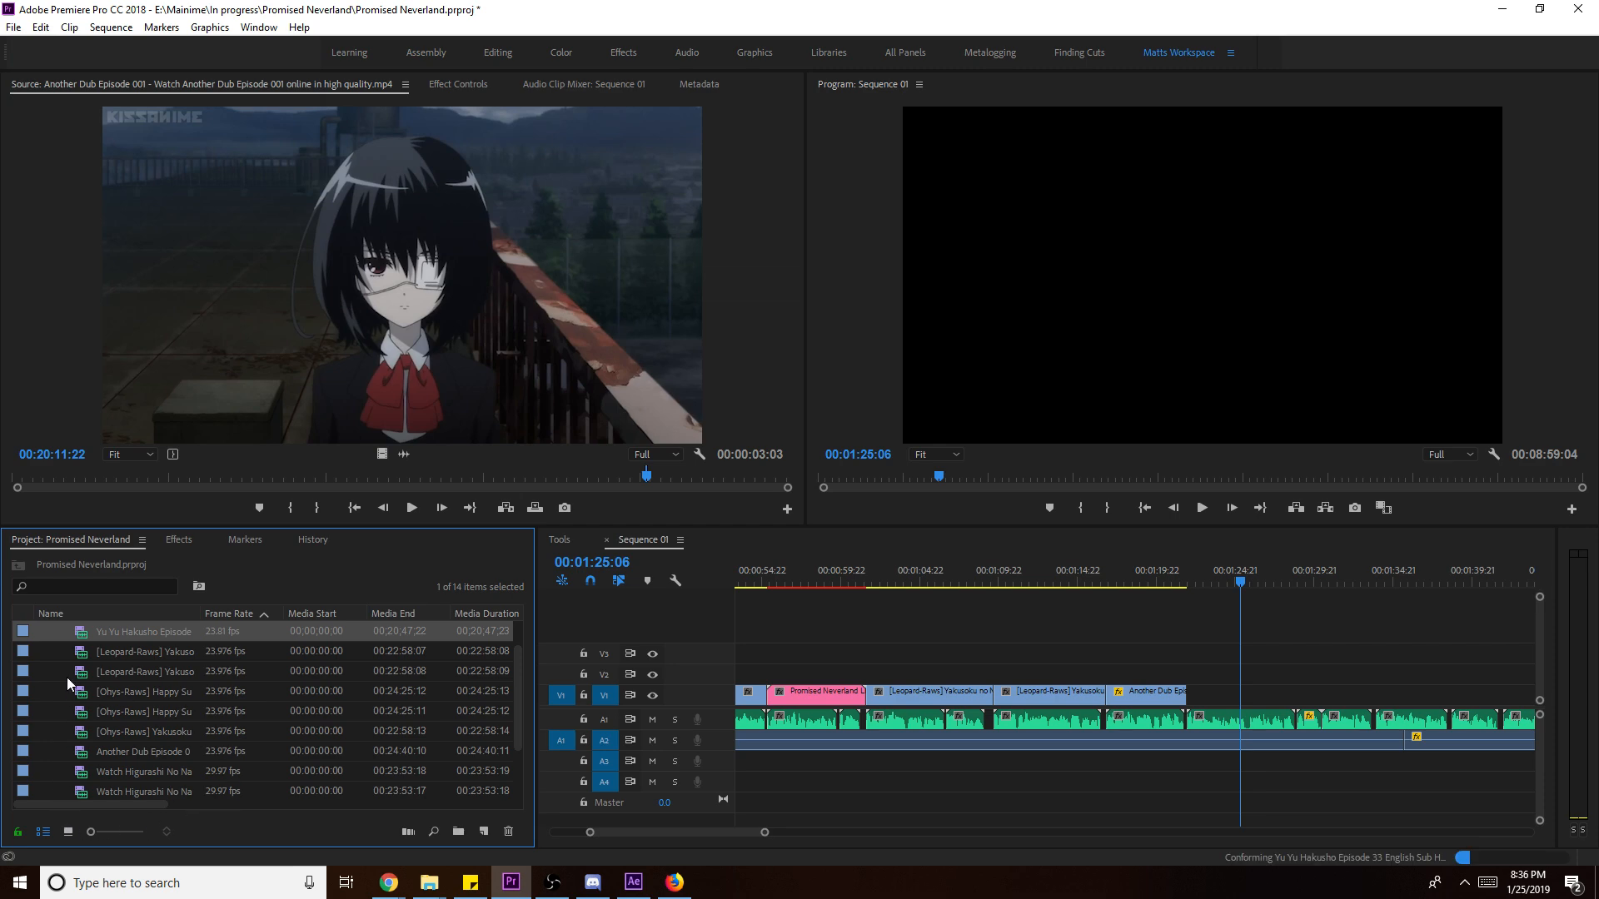
- Load Yu Yu Hakusho Episode 33 in the Source monitor and play through it to find the excerpt
double_click(87, 633)
left_click_drag(232, 476, 102, 476)
key("space")
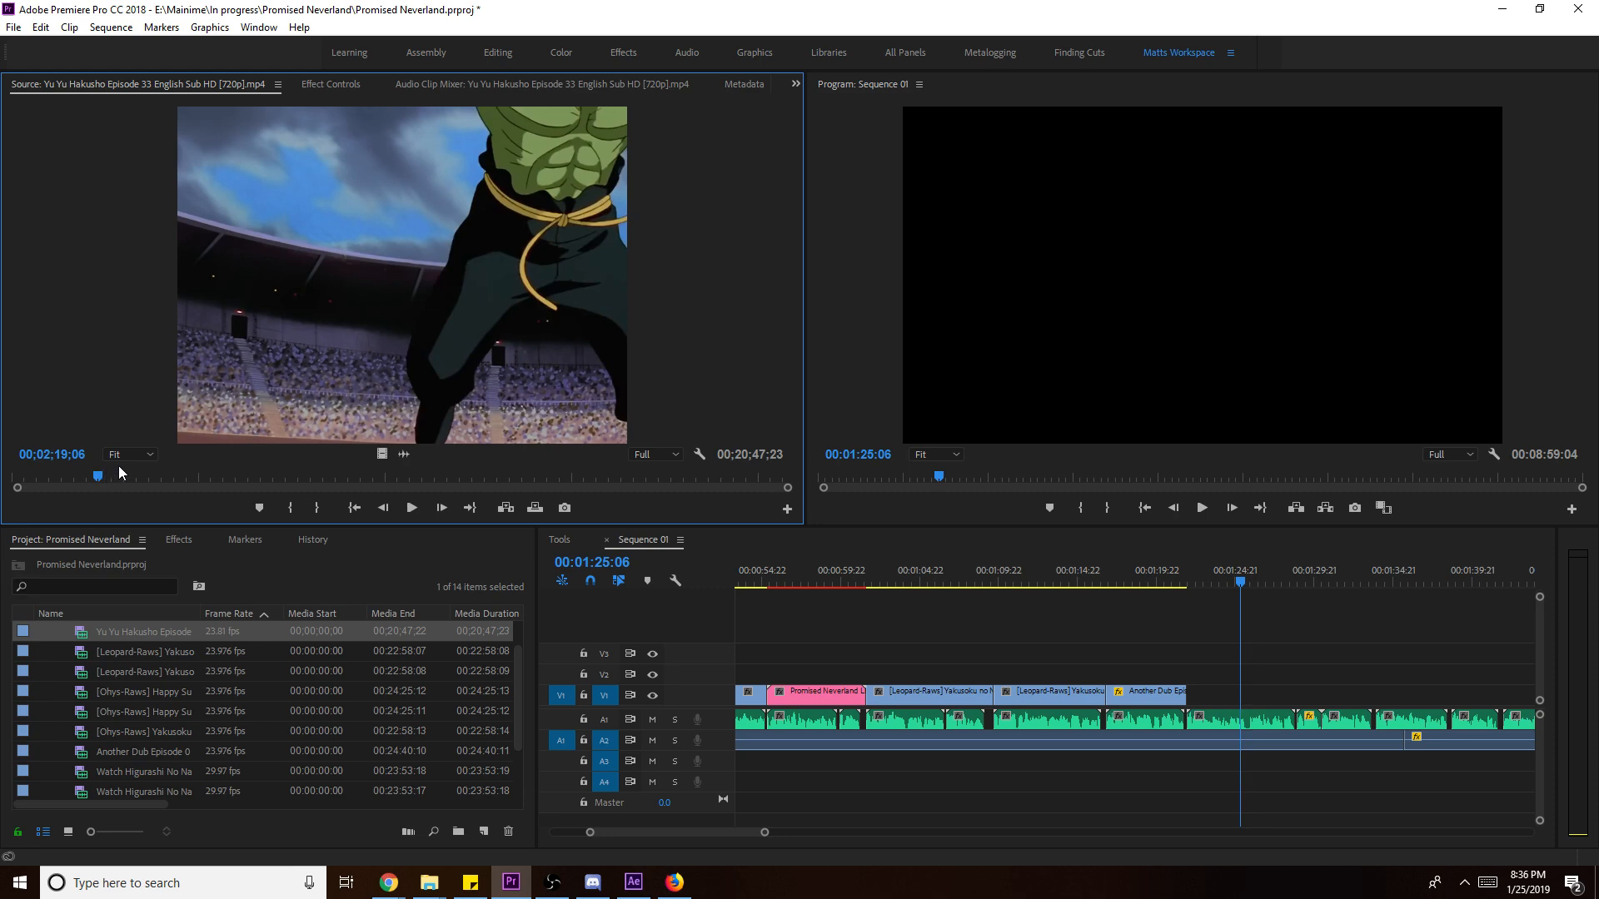
left_click(118, 455)
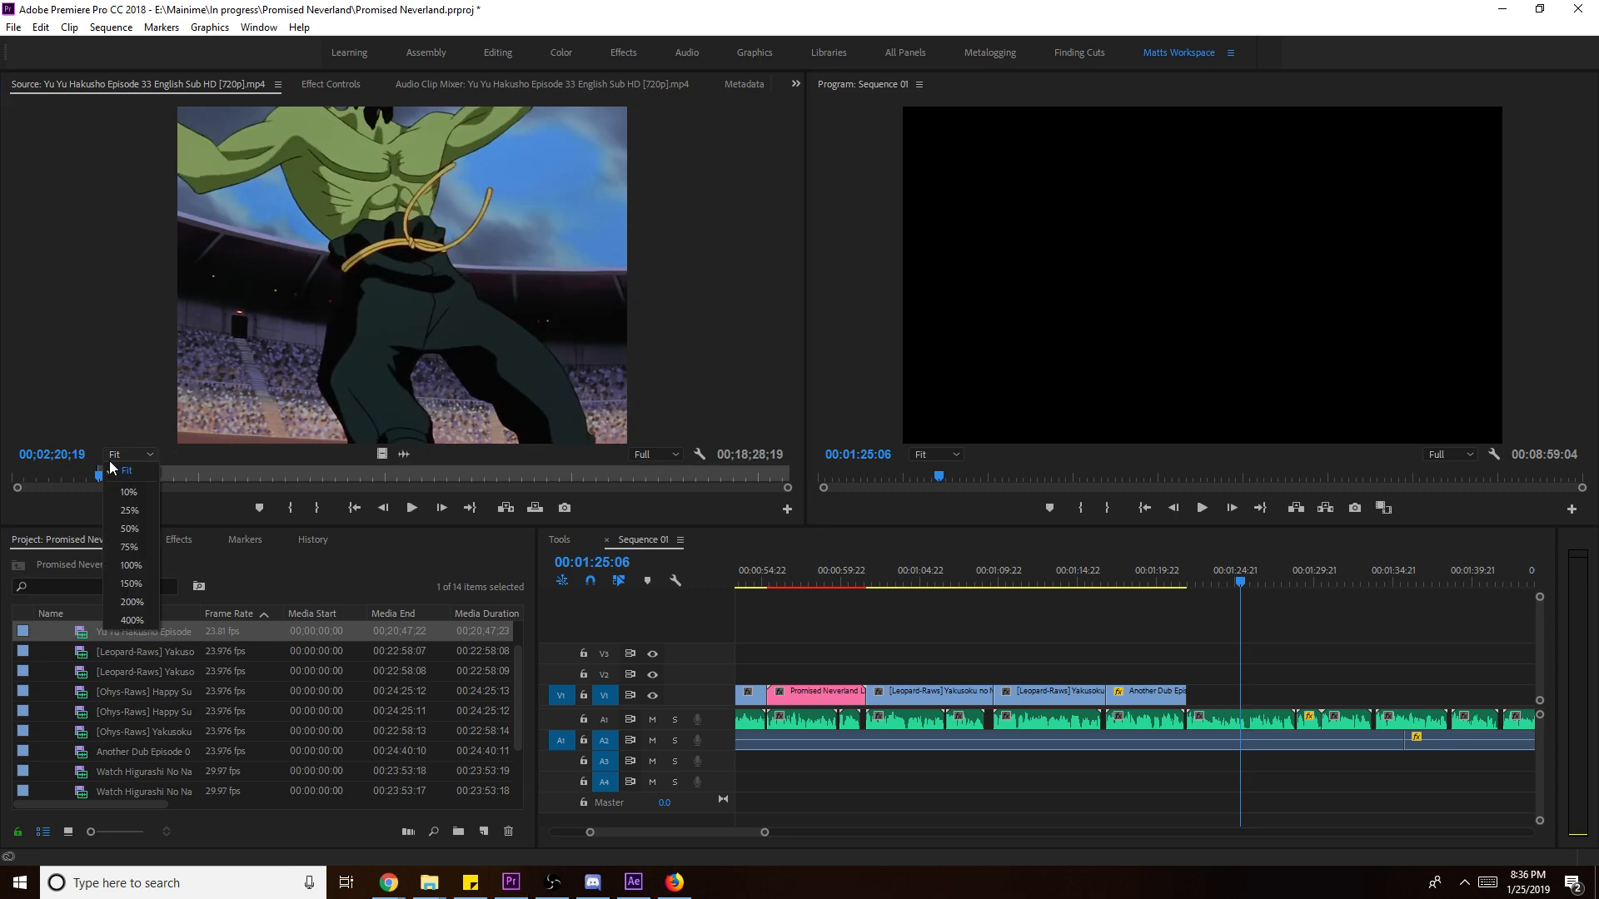
left_click(96, 476)
key("space")
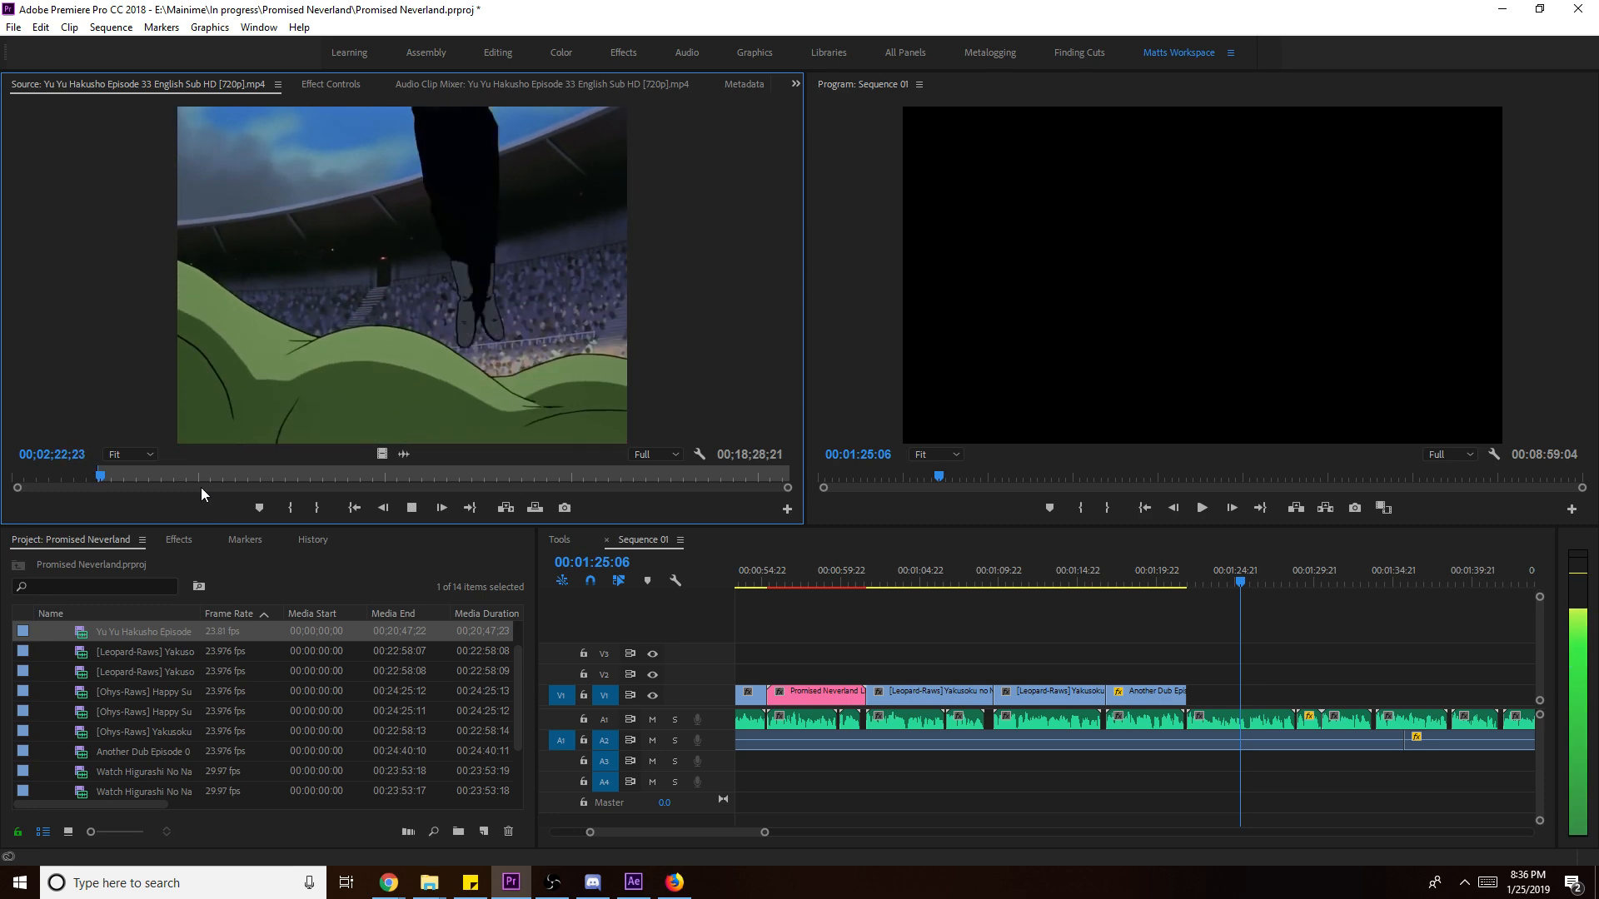
key("space")
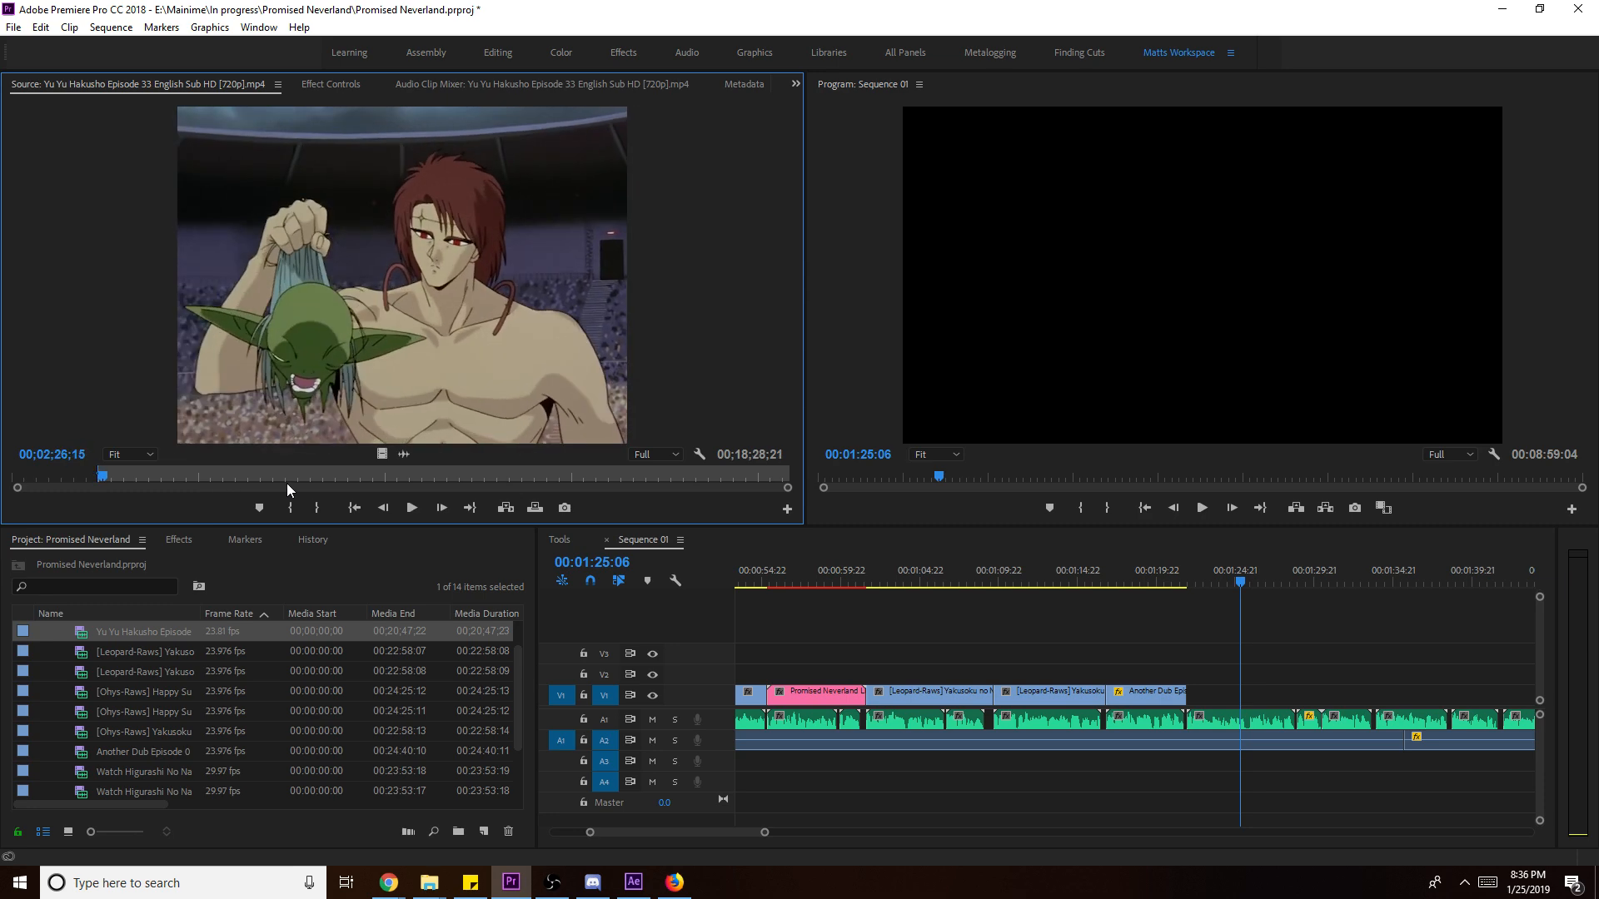
- Mark the excerpt's Out point and place its video on V1 after the Another Dub clip
key("o")
left_click_drag(383, 456, 1191, 702)
key("ctrl+z")
left_click_drag(383, 457, 1199, 708)
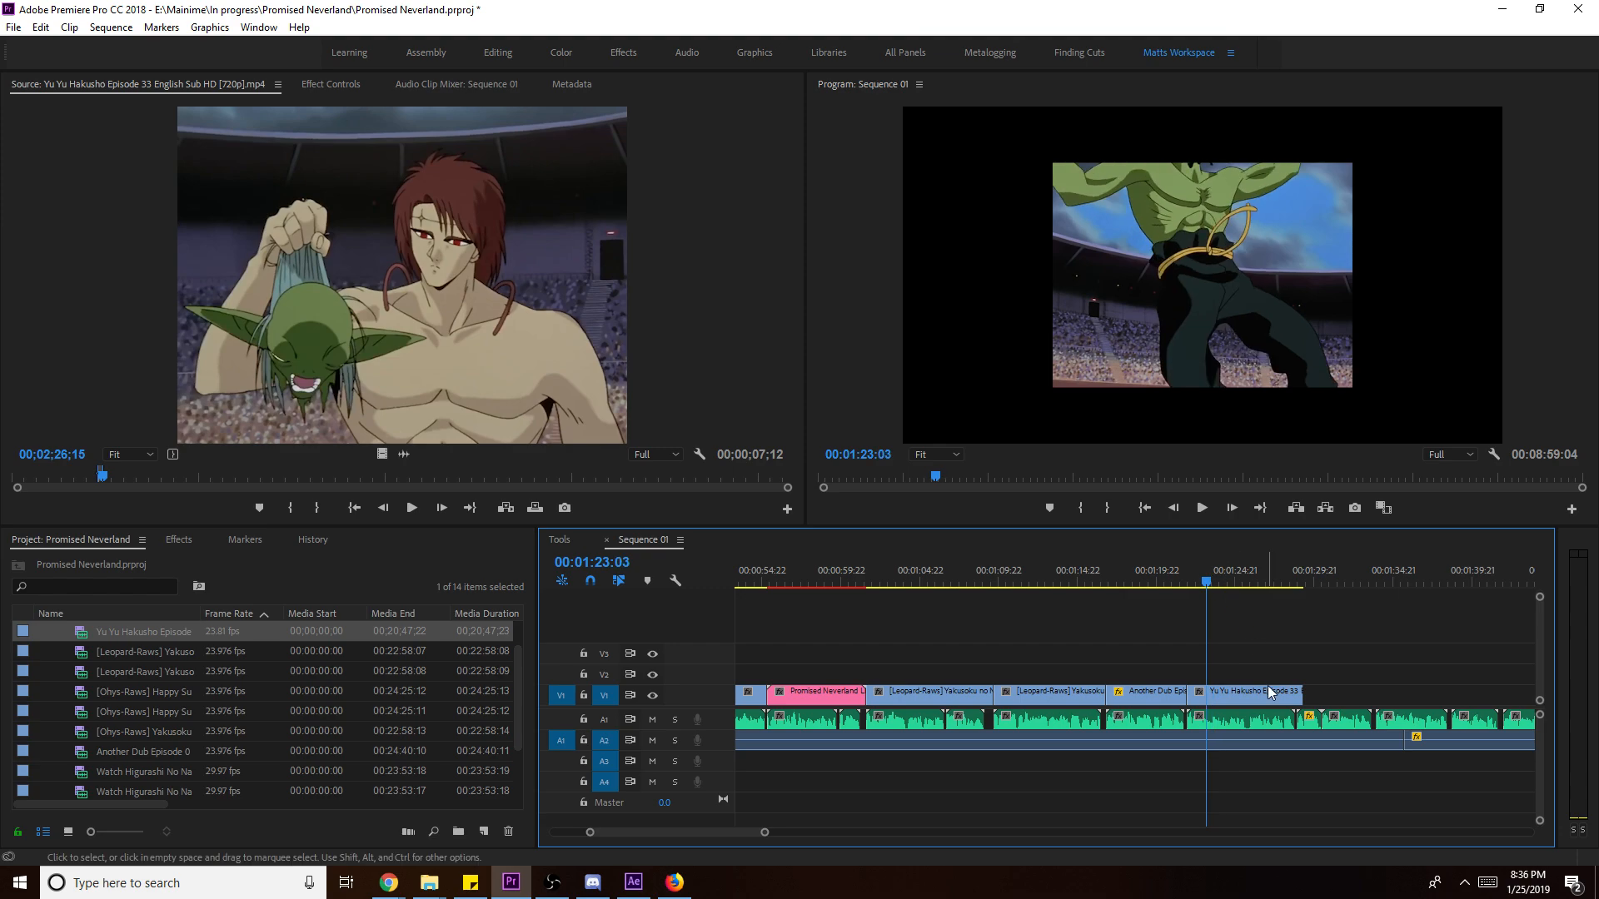
- Scale the Yu Yu Hakusho clip to frame size, extend it to 00:00:08:13, and save the project
right_click(1269, 696)
left_click(1336, 679)
key("space")
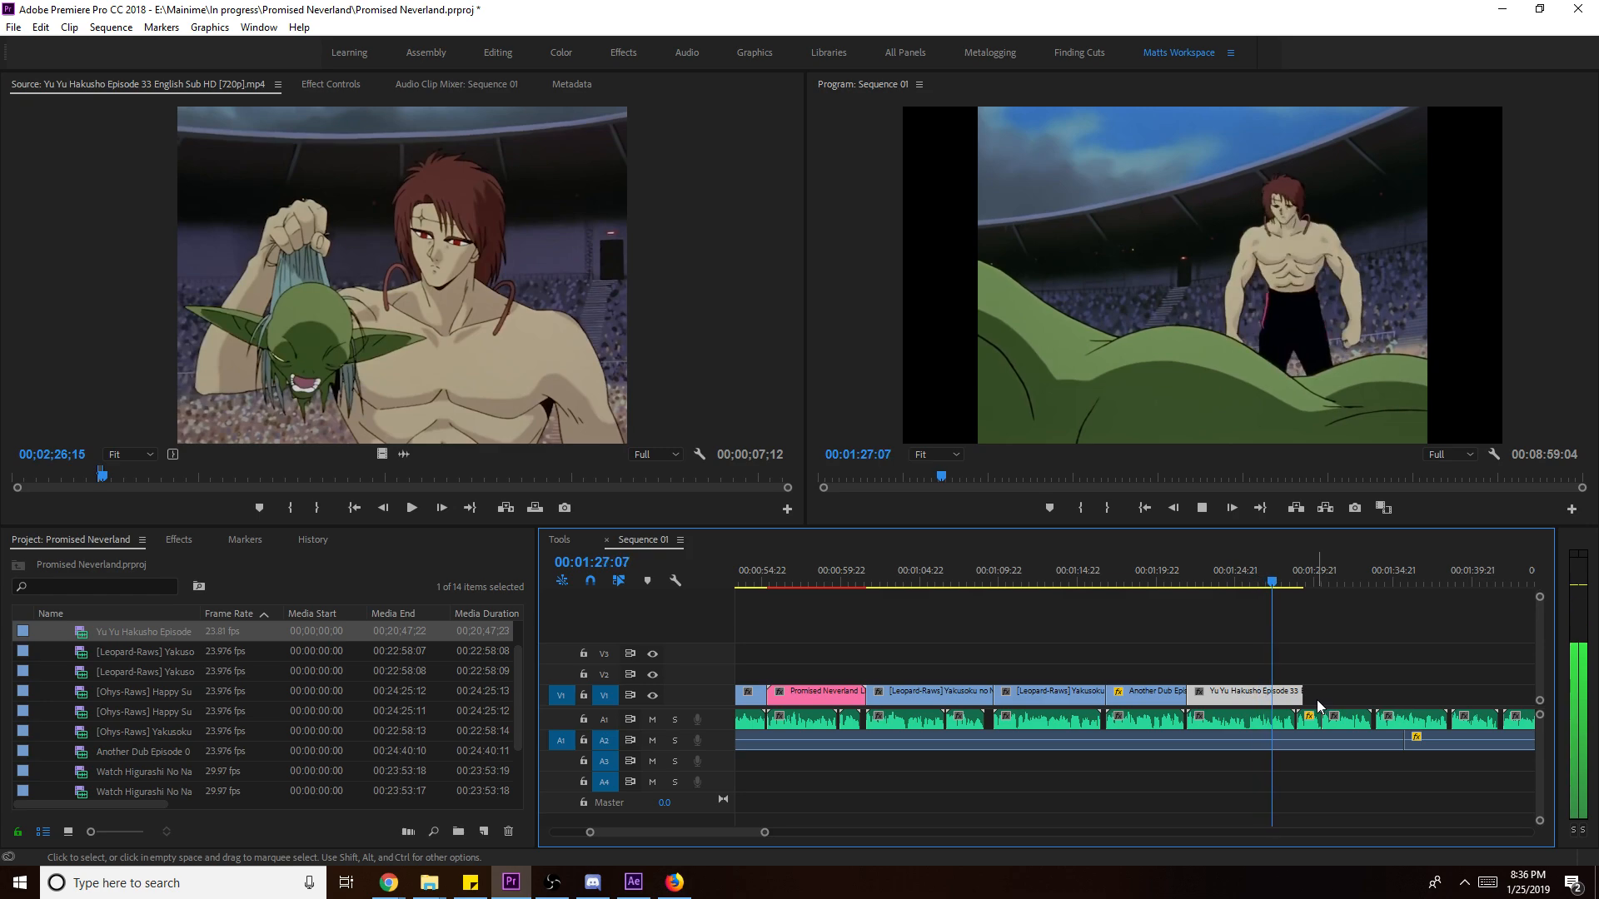
left_click_drag(1315, 698, 1334, 702)
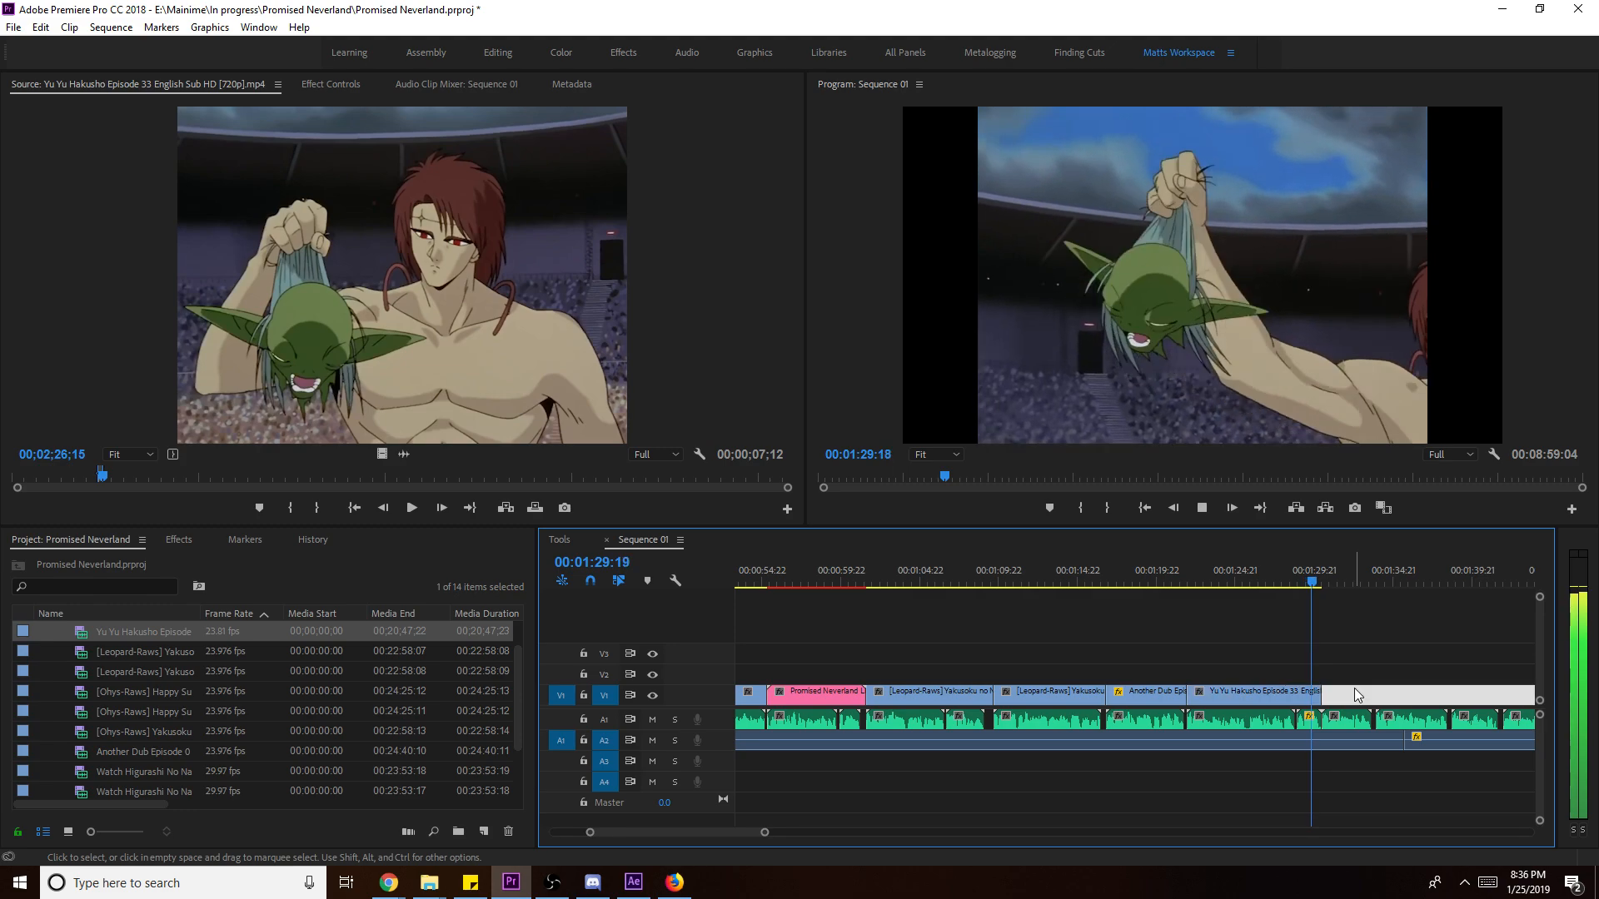
key("space")
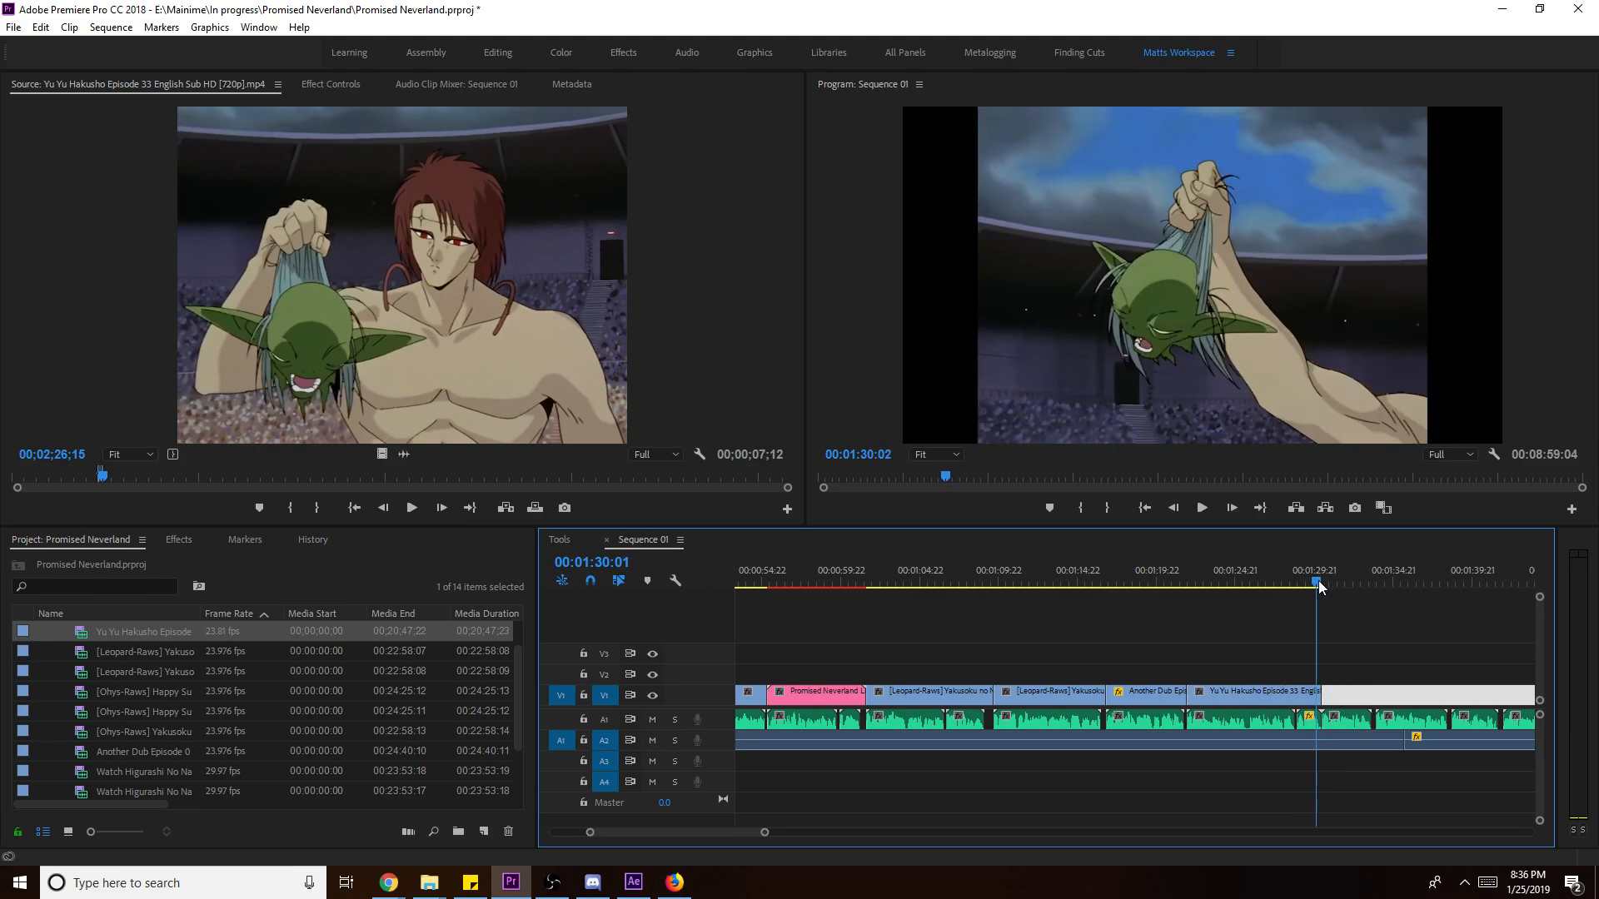
left_click(1324, 685)
key("ctrl+s")
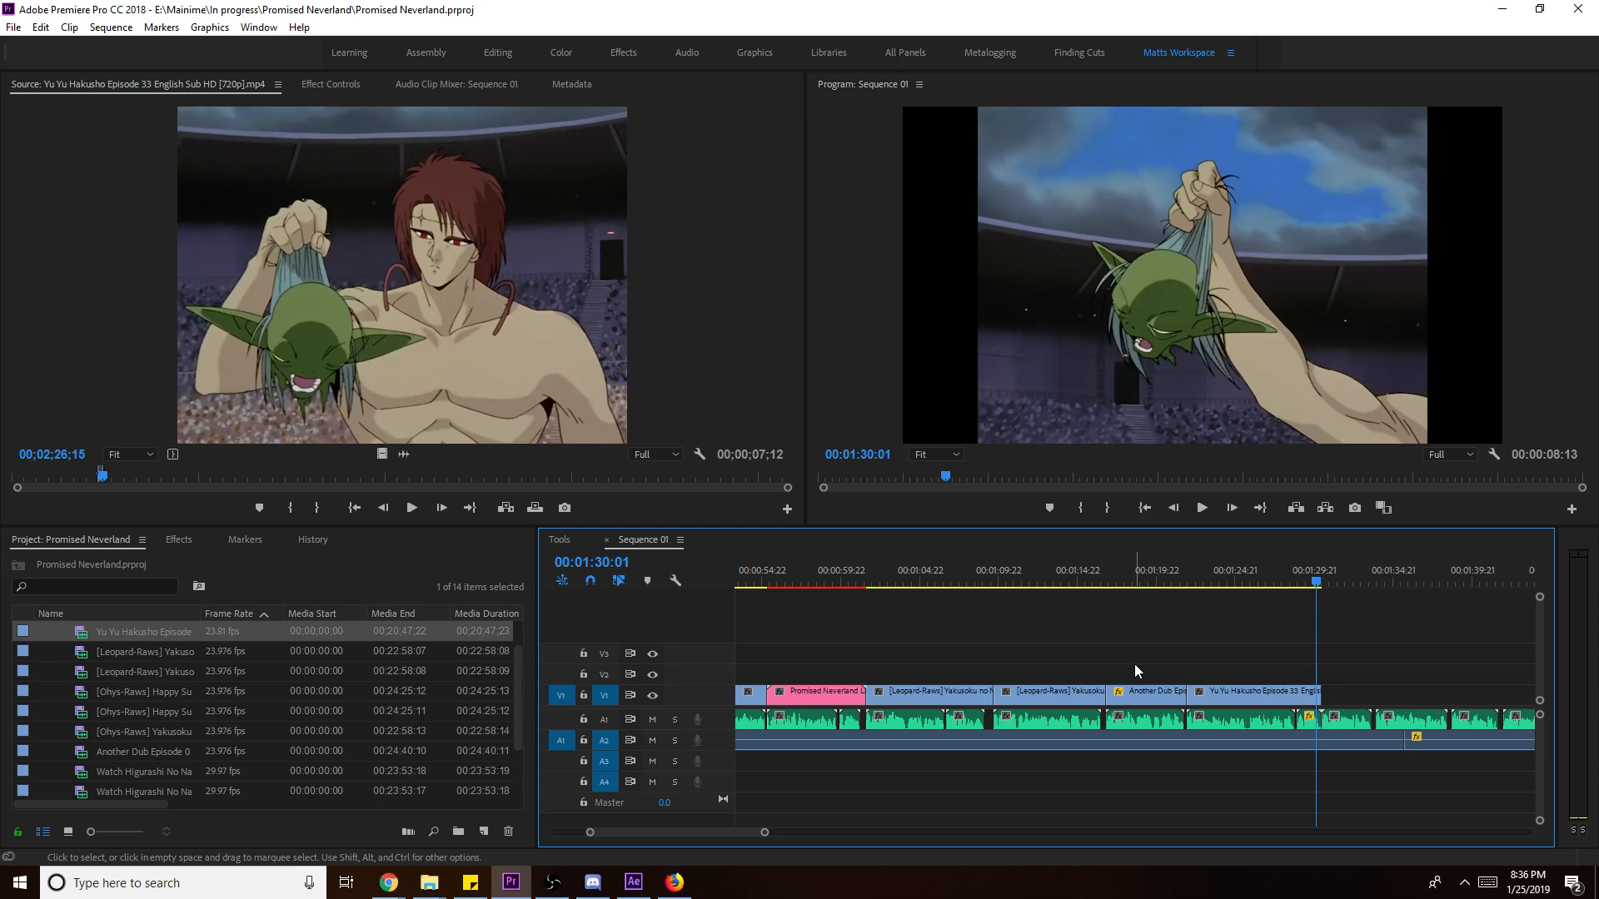
- Move the playhead back and play the sequence to review the new cut
scroll(76, 737, "up", 1)
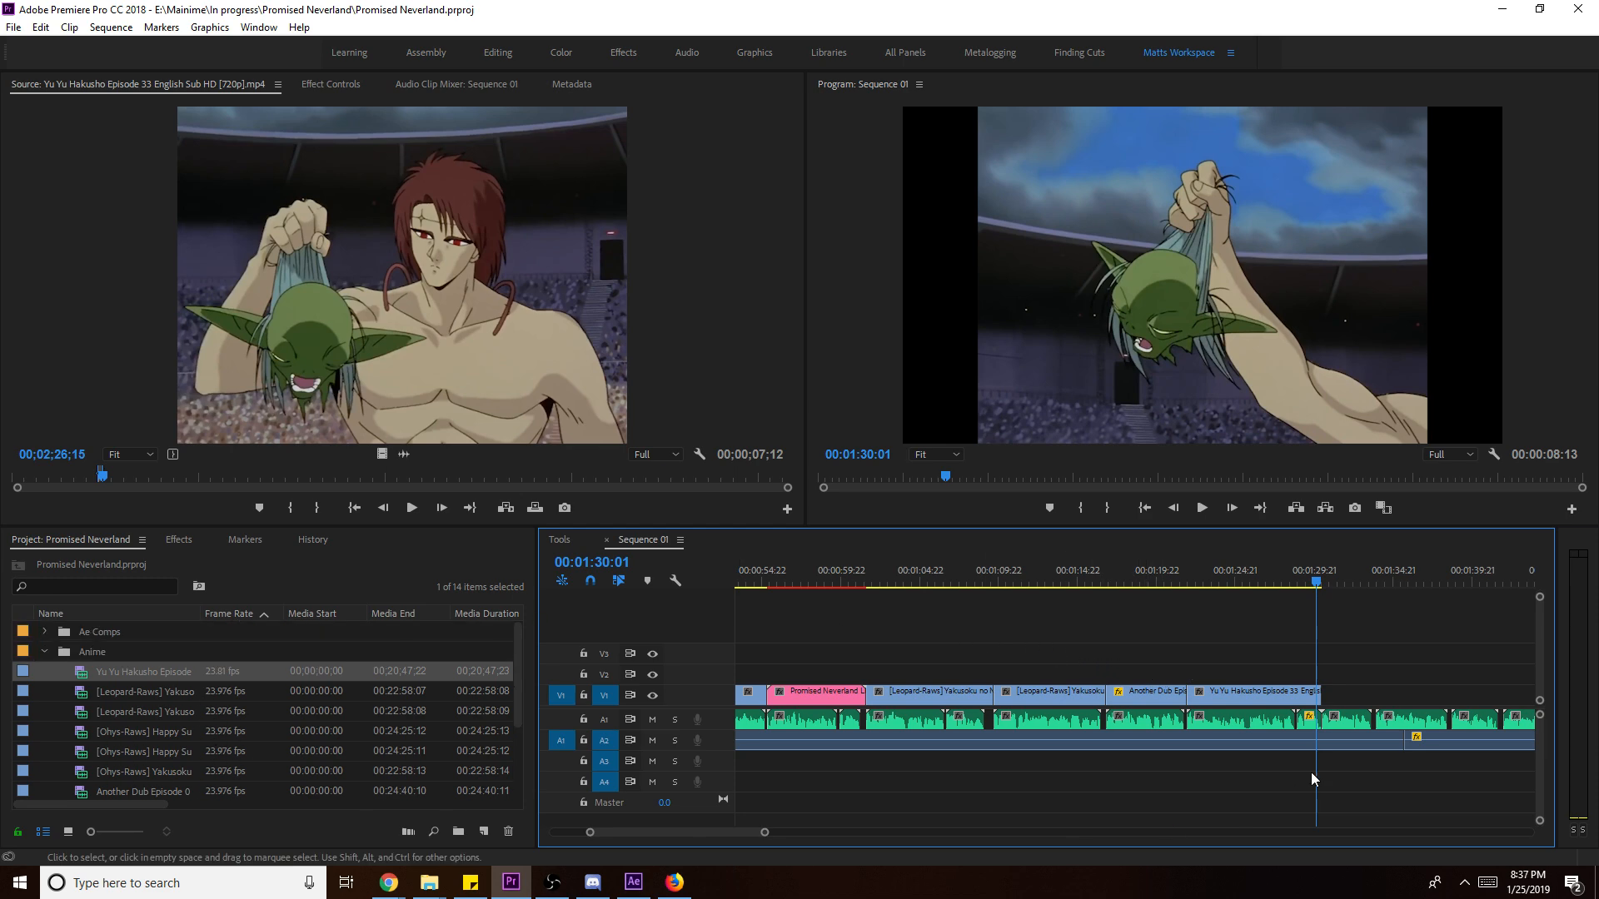
left_click(1230, 353)
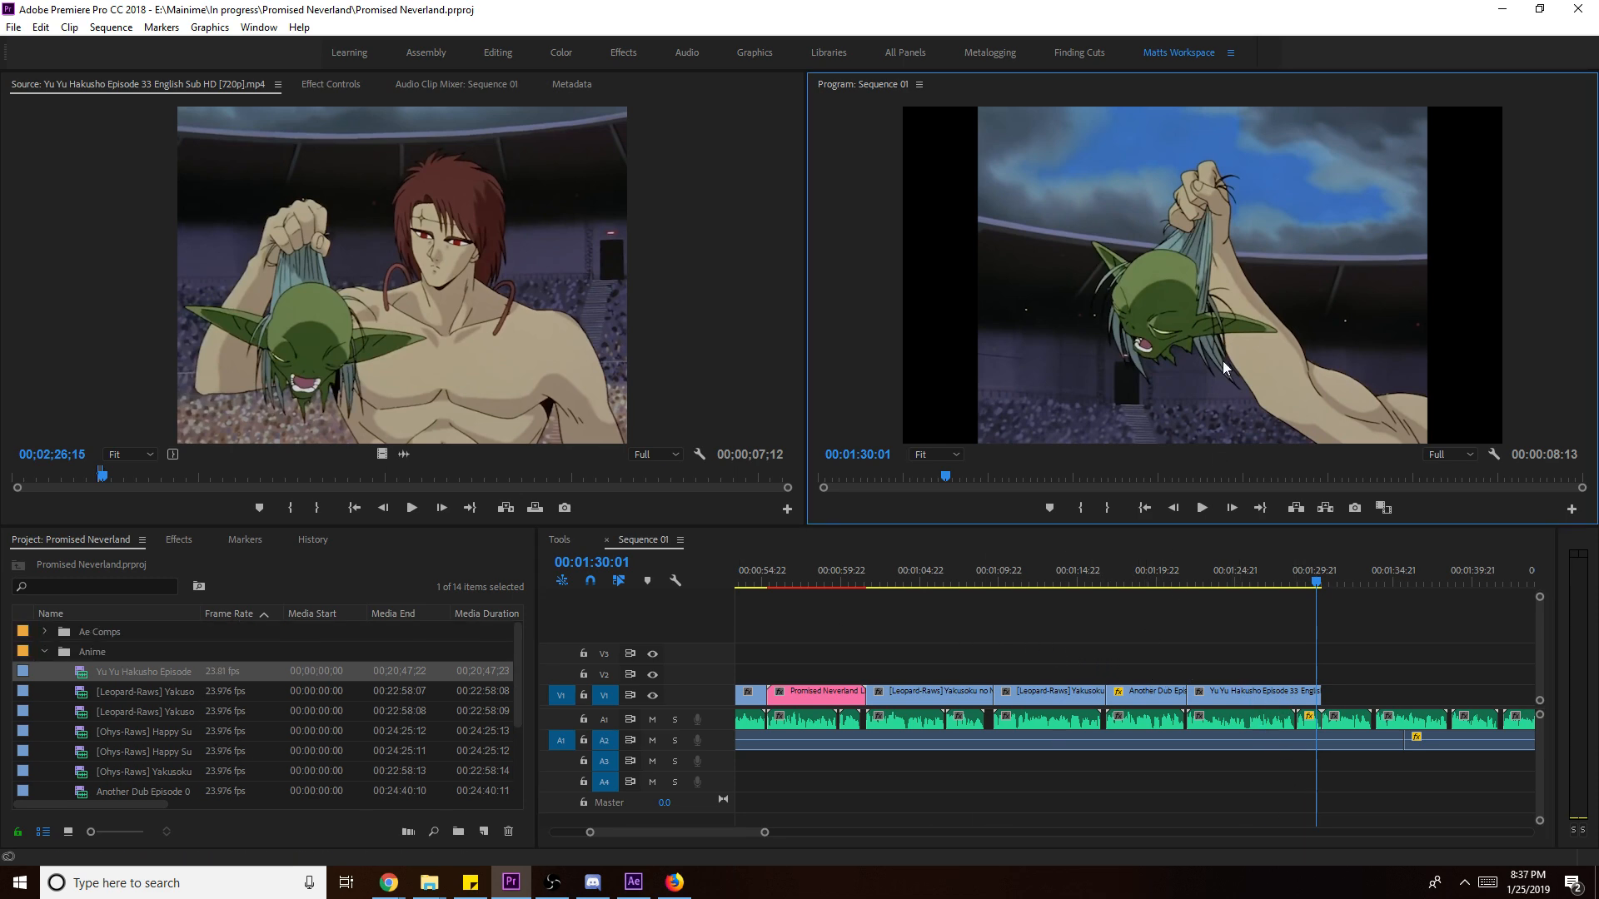
left_click(1251, 575)
key("space")
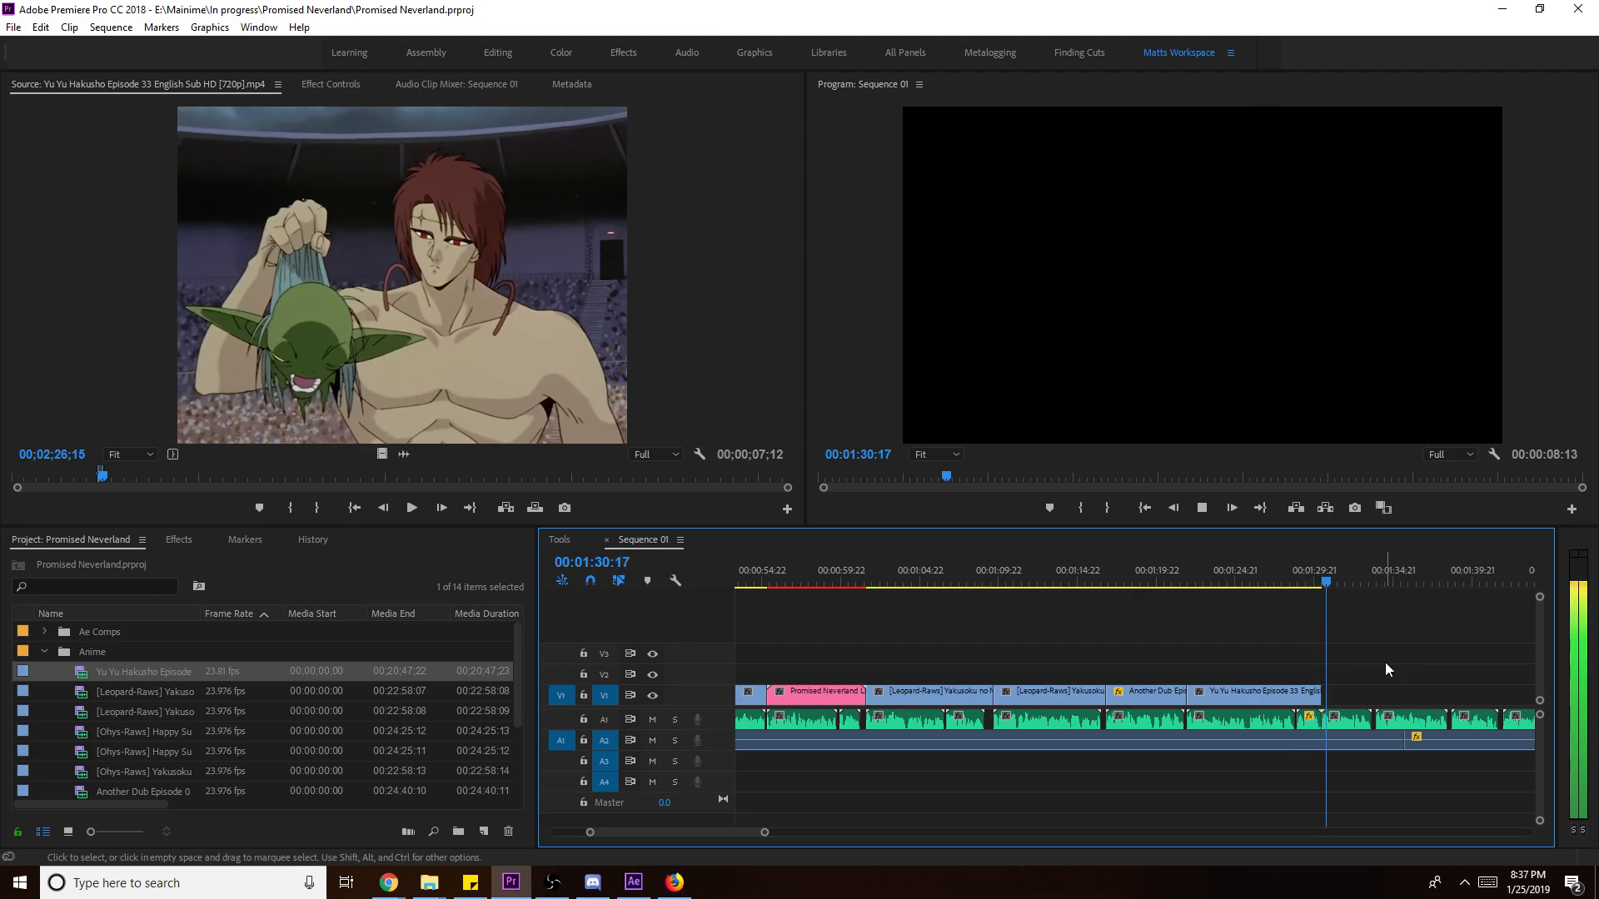
- Place a first Yakusoku no Neverland episode 01 excerpt on V1, slip it, and scale it to frame size
double_click(163, 692)
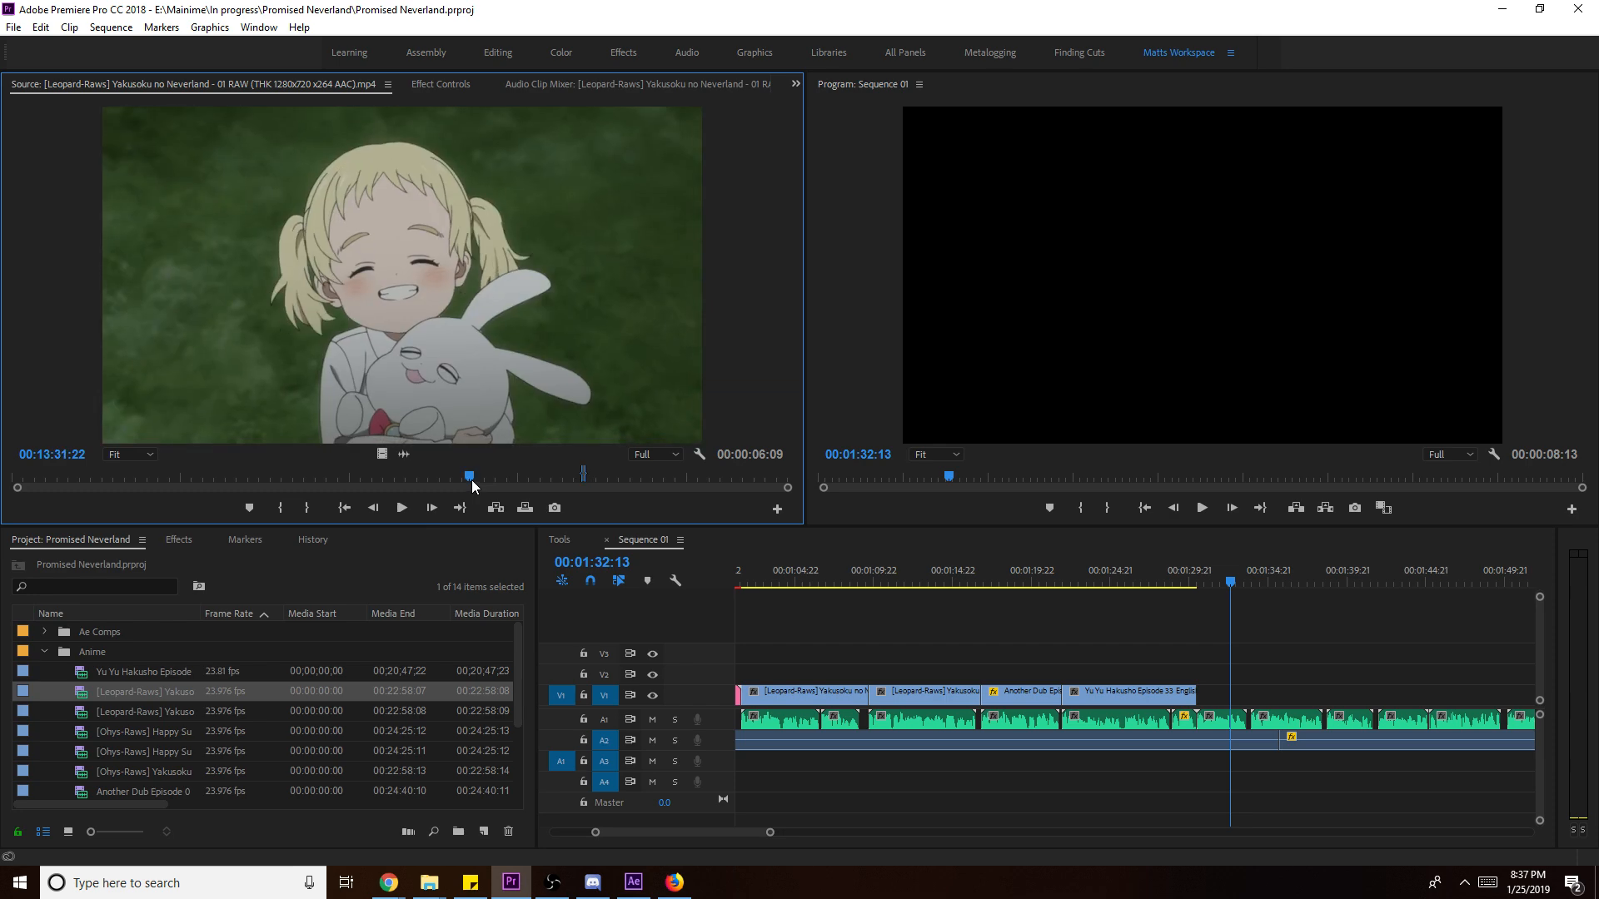
key("i")
key("space")
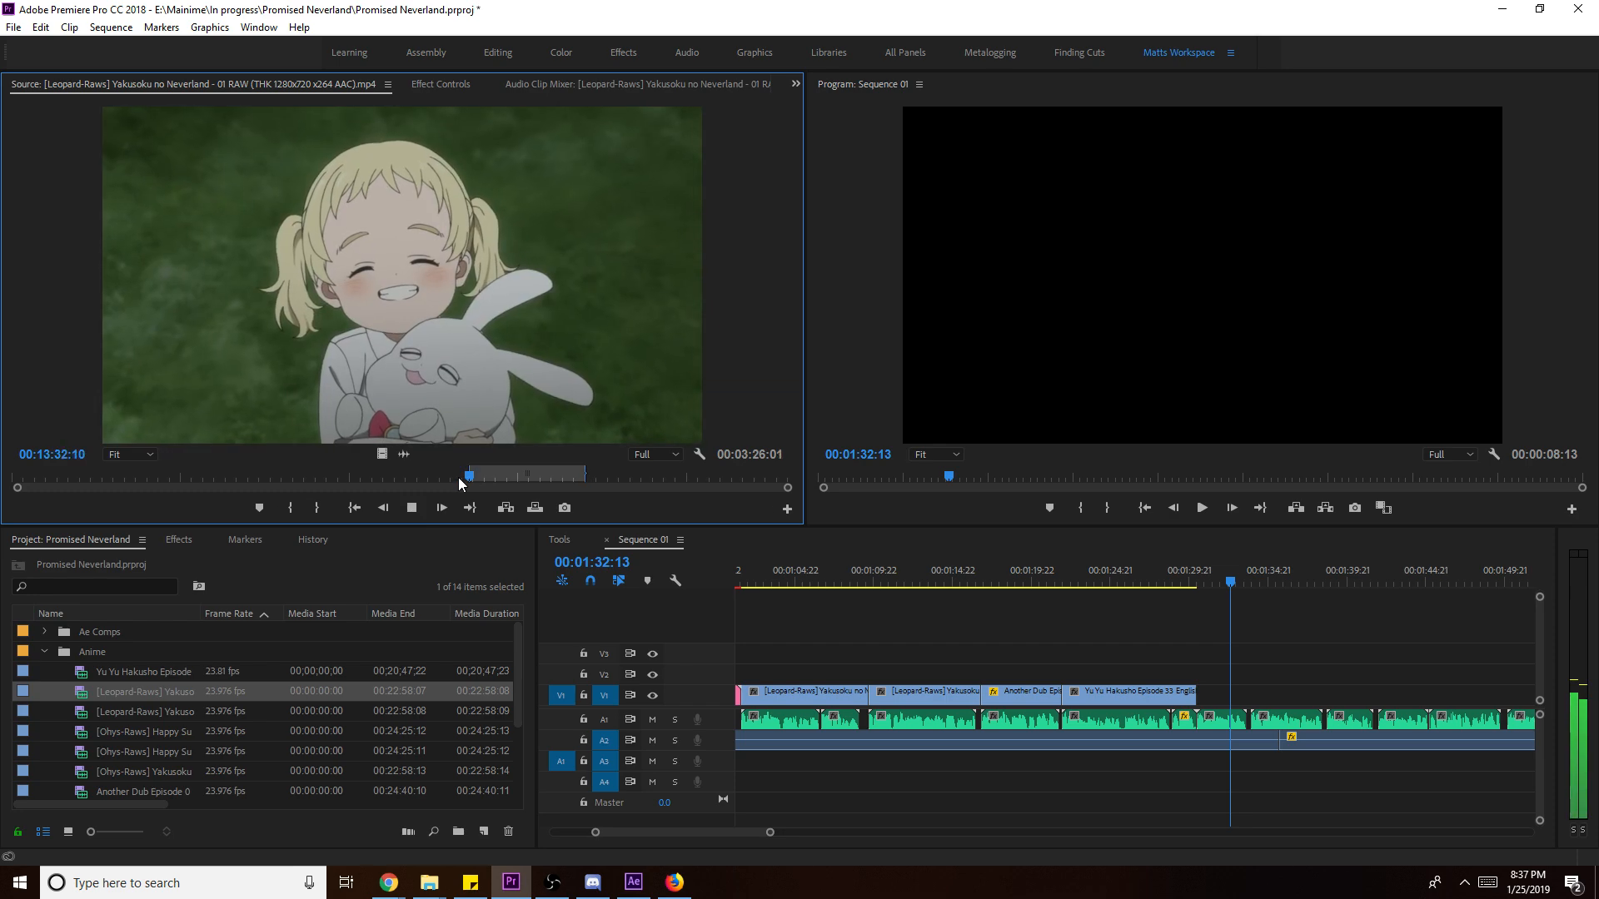
key("o")
left_click_drag(383, 455, 1251, 702)
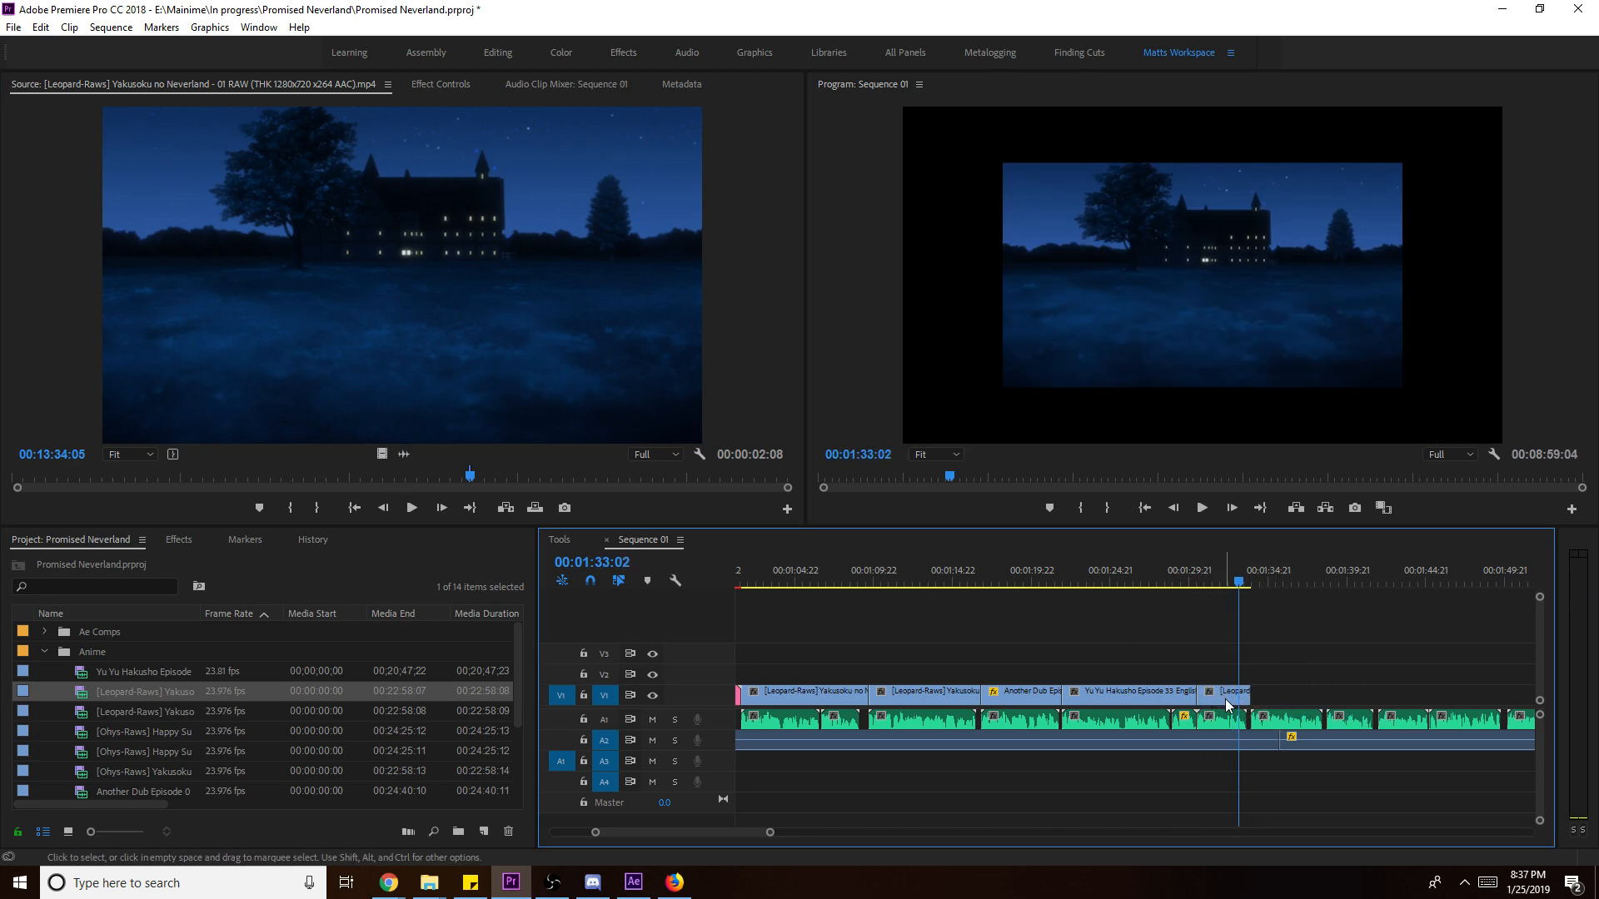
key("y")
left_click_drag(1236, 698, 1200, 702)
key("space")
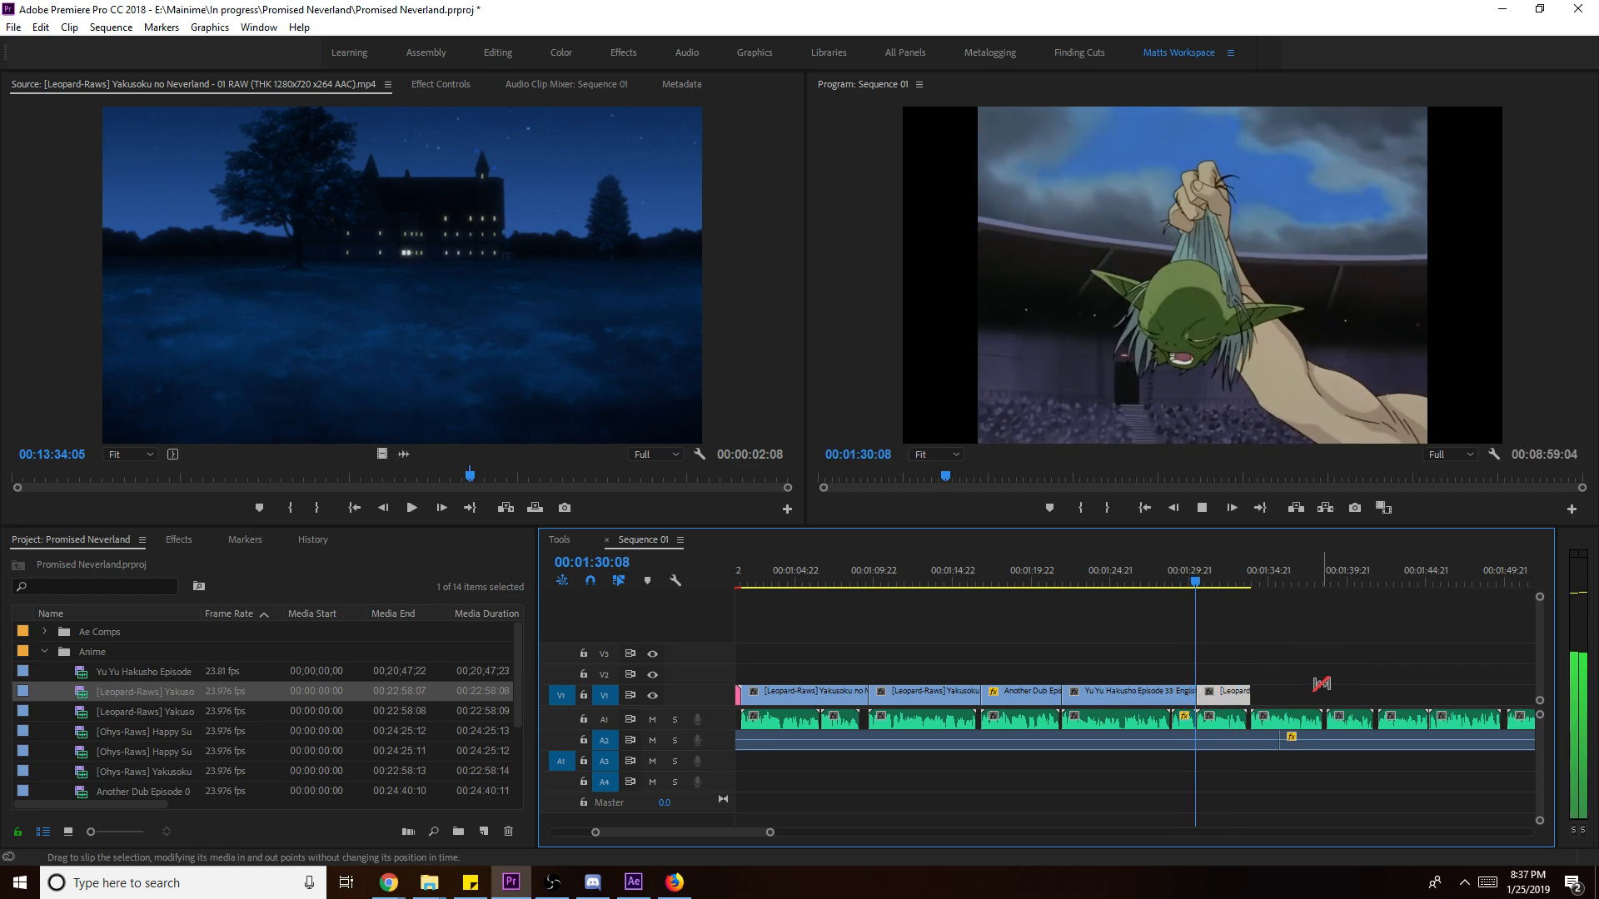
right_click(1228, 693)
left_click(1317, 671)
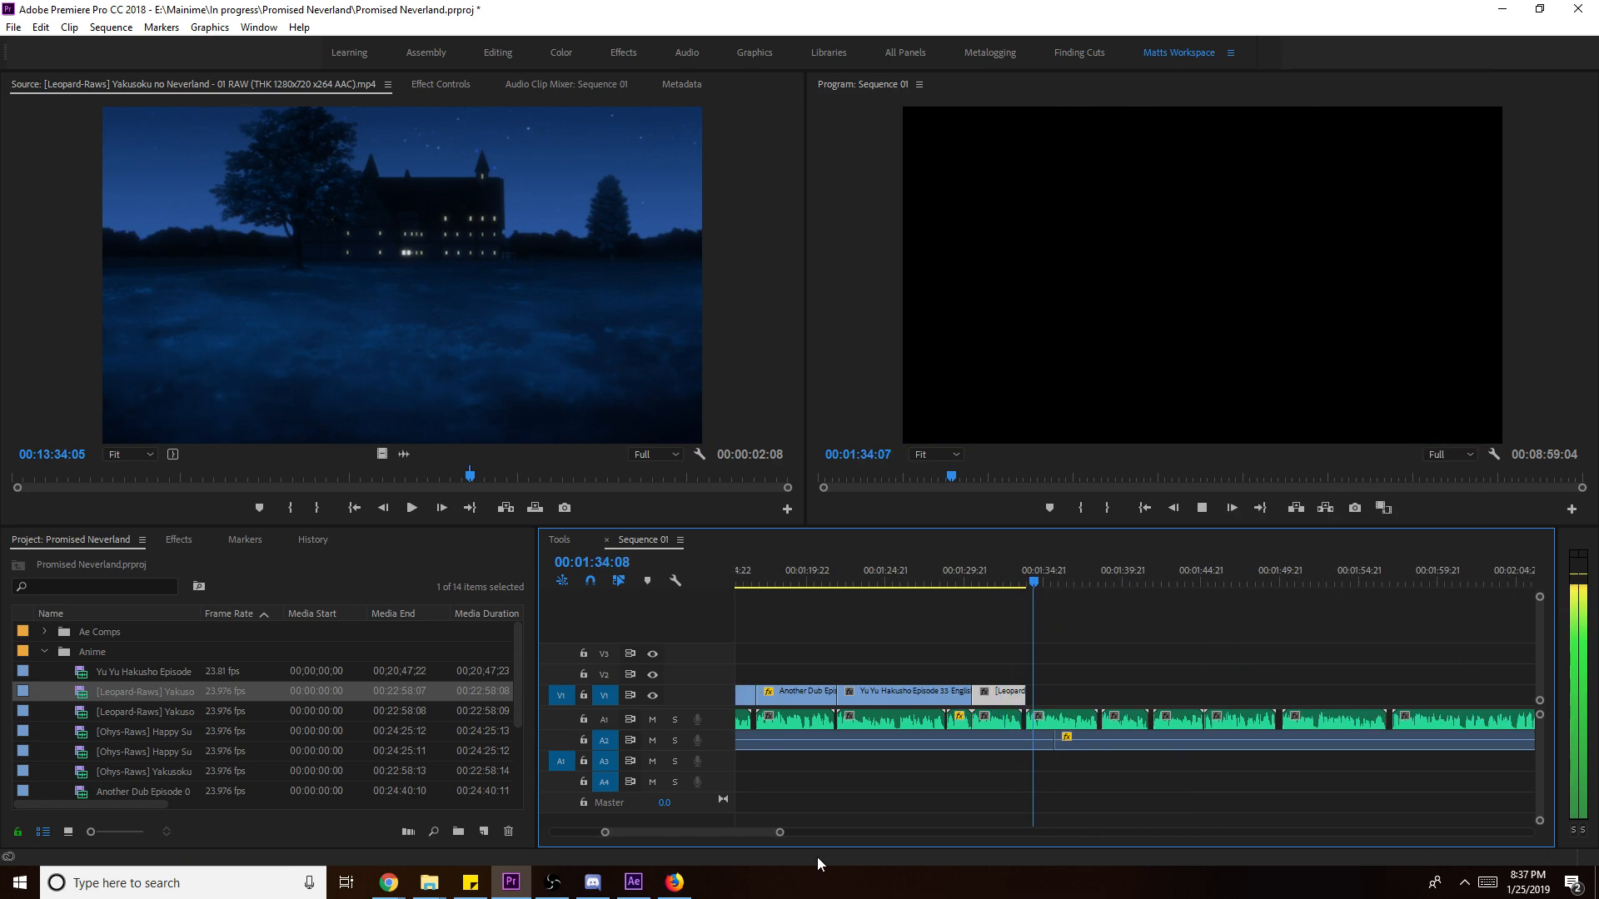
- Mark a second episode 01 excerpt from about 15:33 to 15:39:01 and place it on V1 after the first
left_click_drag(781, 832, 725, 833)
left_click(603, 483)
left_click(605, 478)
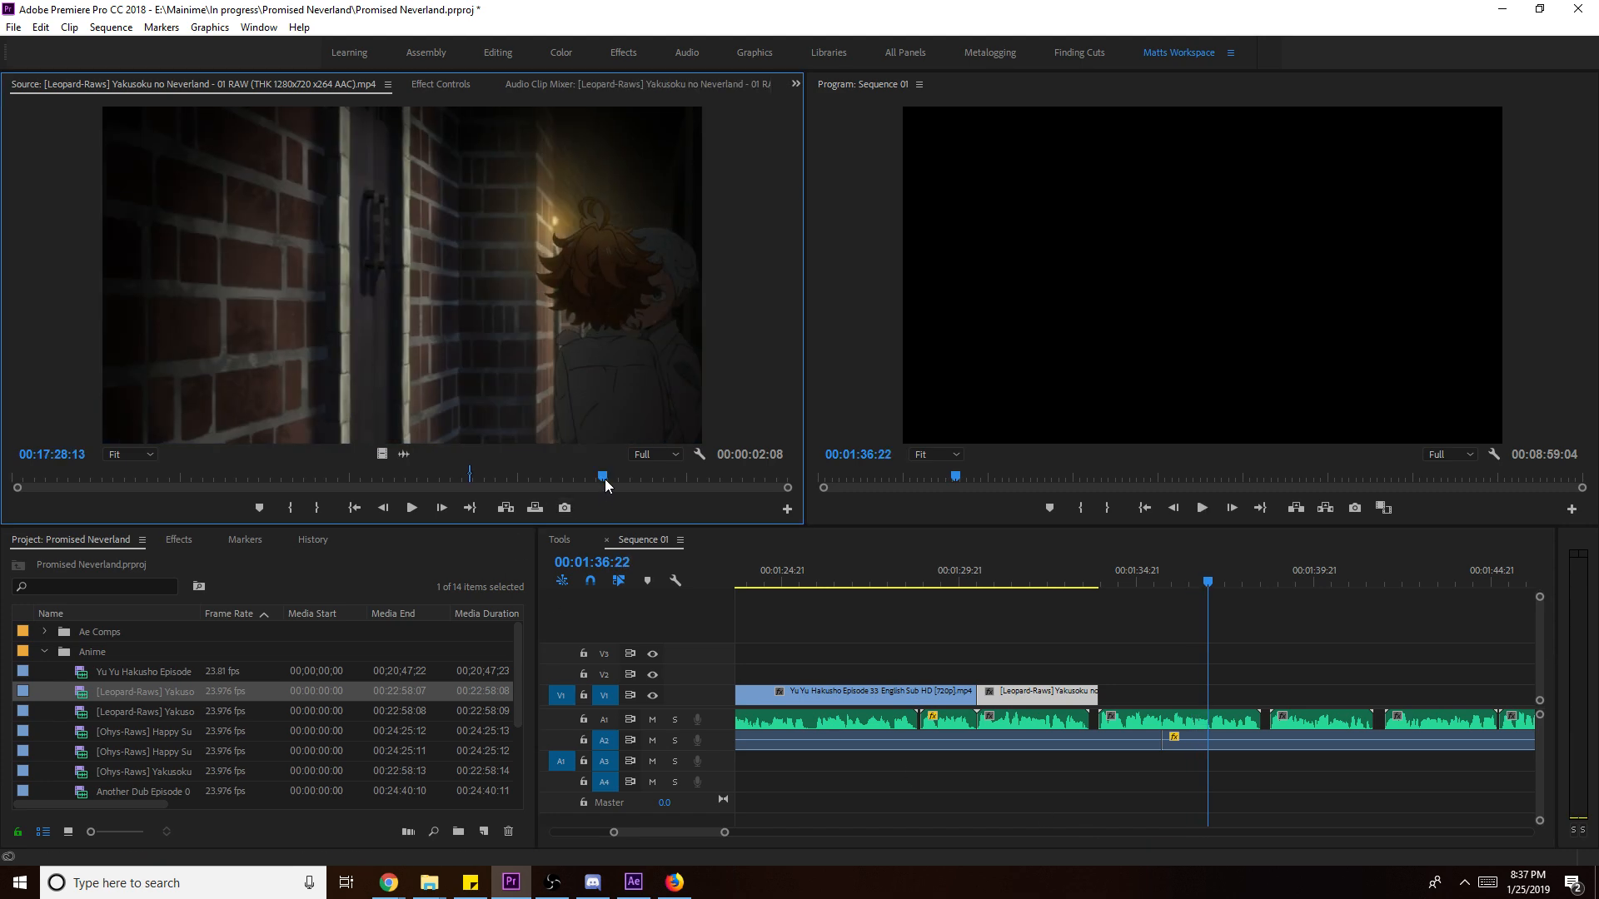
key("i")
key("l")
key("l")
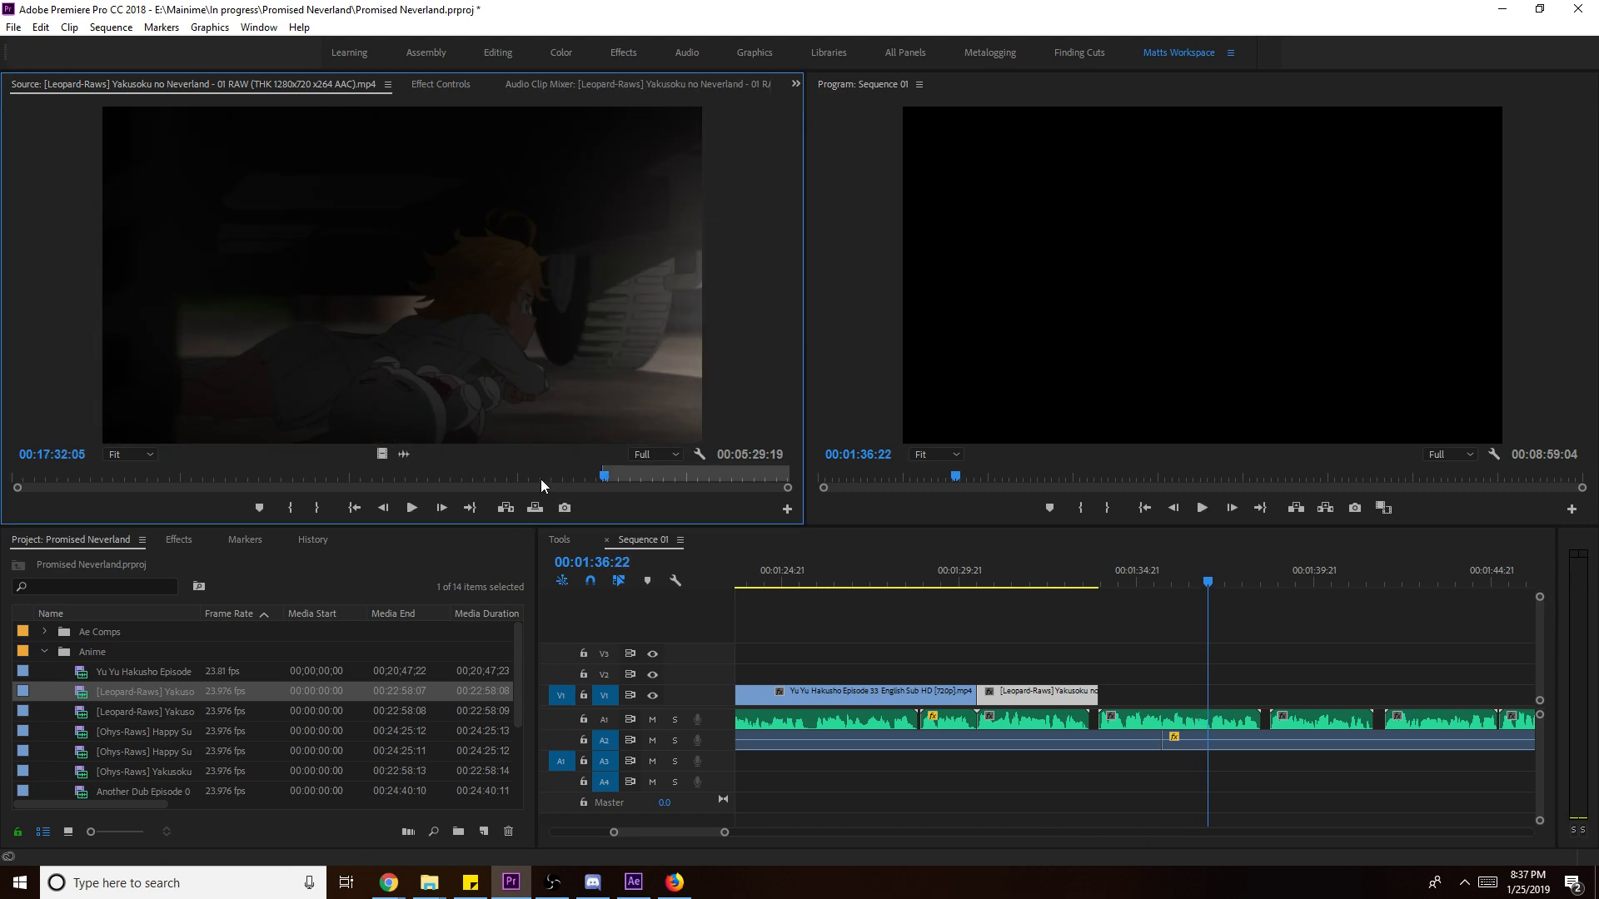
left_click(570, 478)
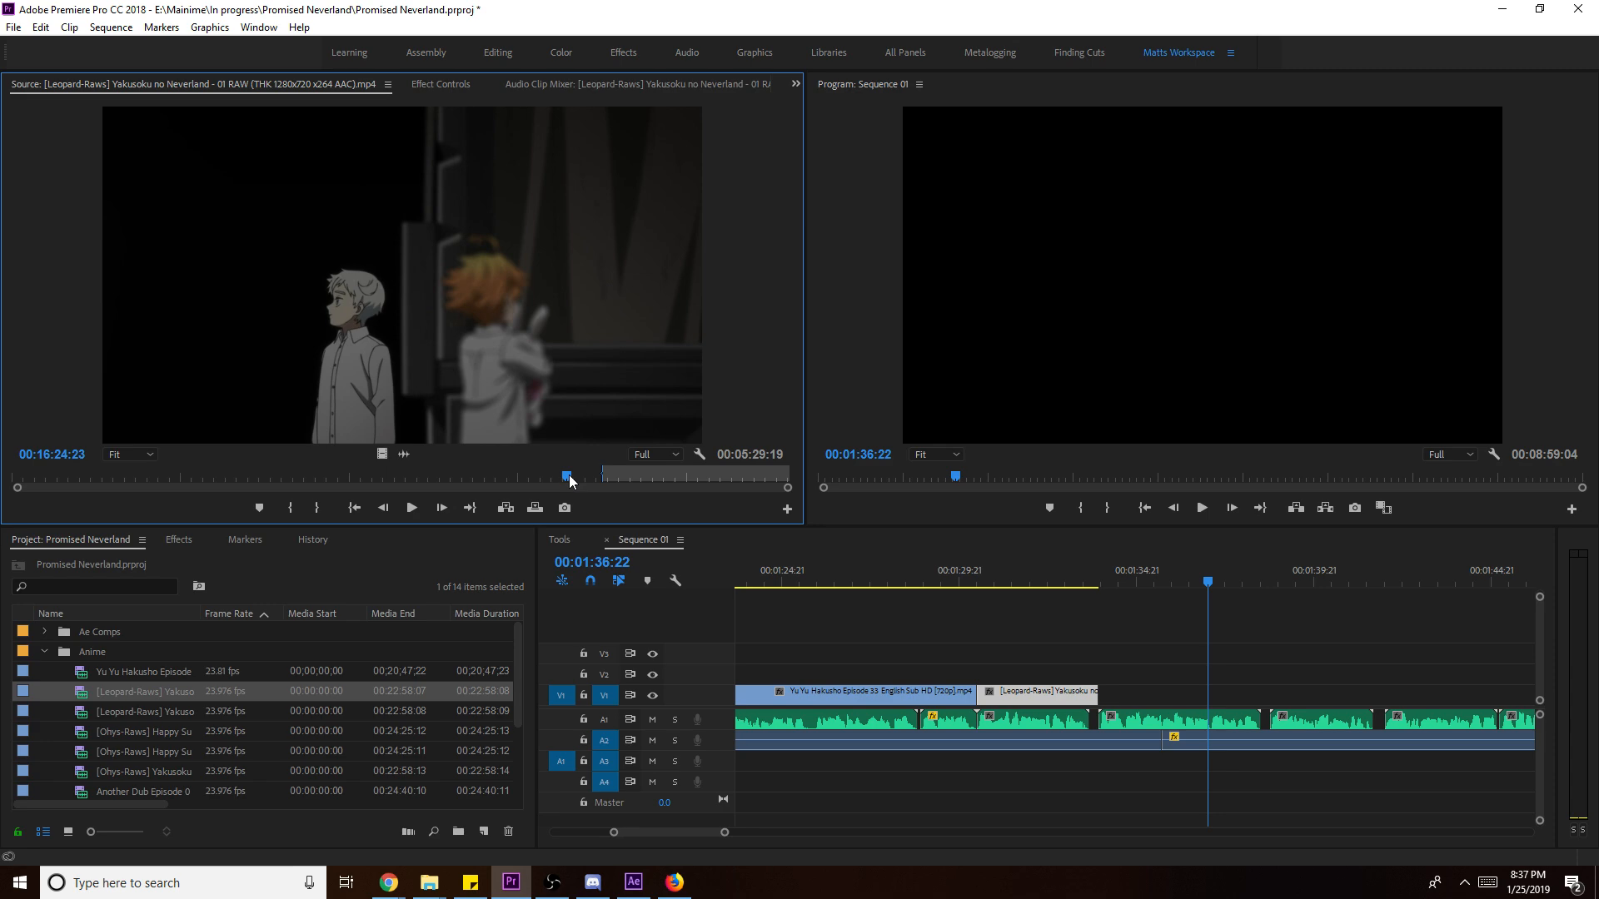
left_click(540, 477)
key("i")
key("l")
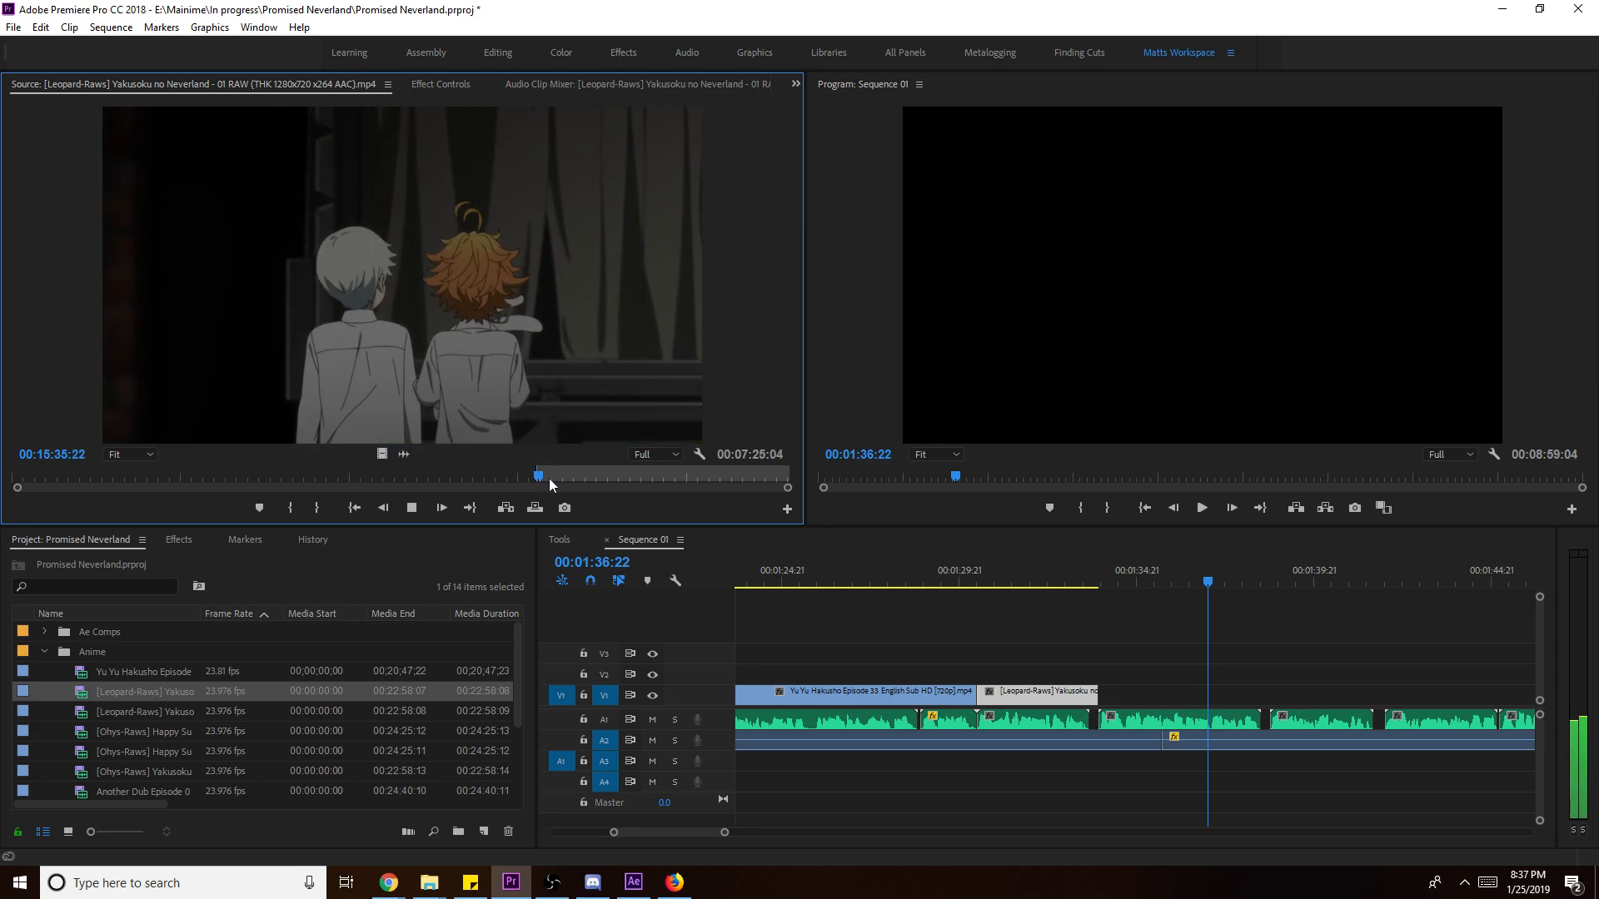
key("o")
left_click_drag(381, 454, 1103, 696)
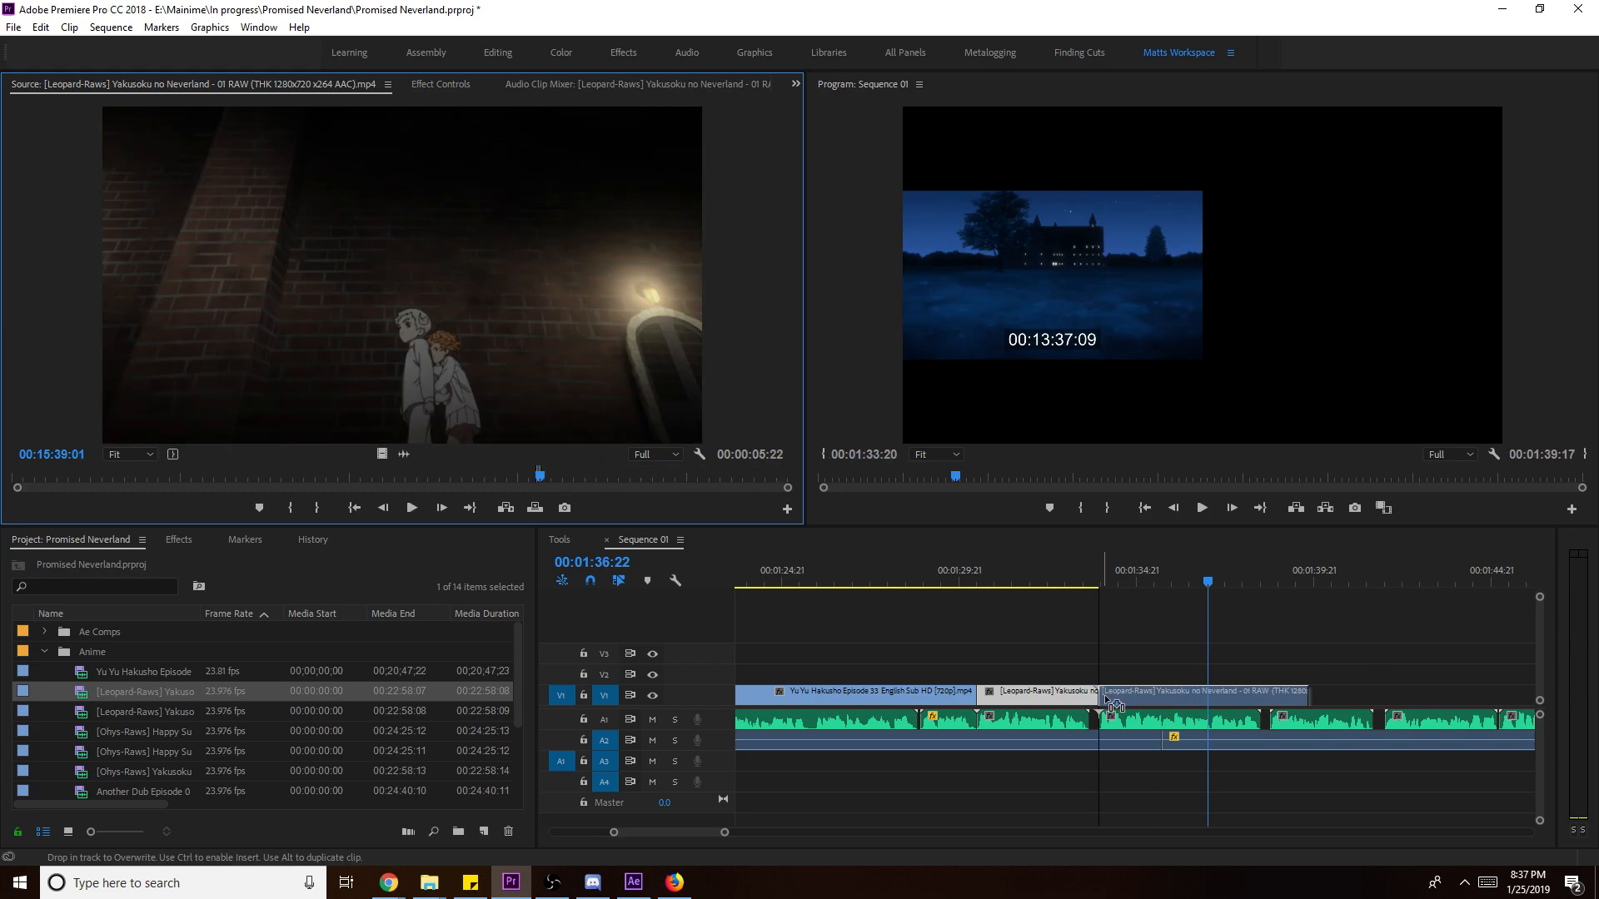
- Scale the second excerpt to frame size, lengthen its end, and play back the sequence
right_click(1278, 693)
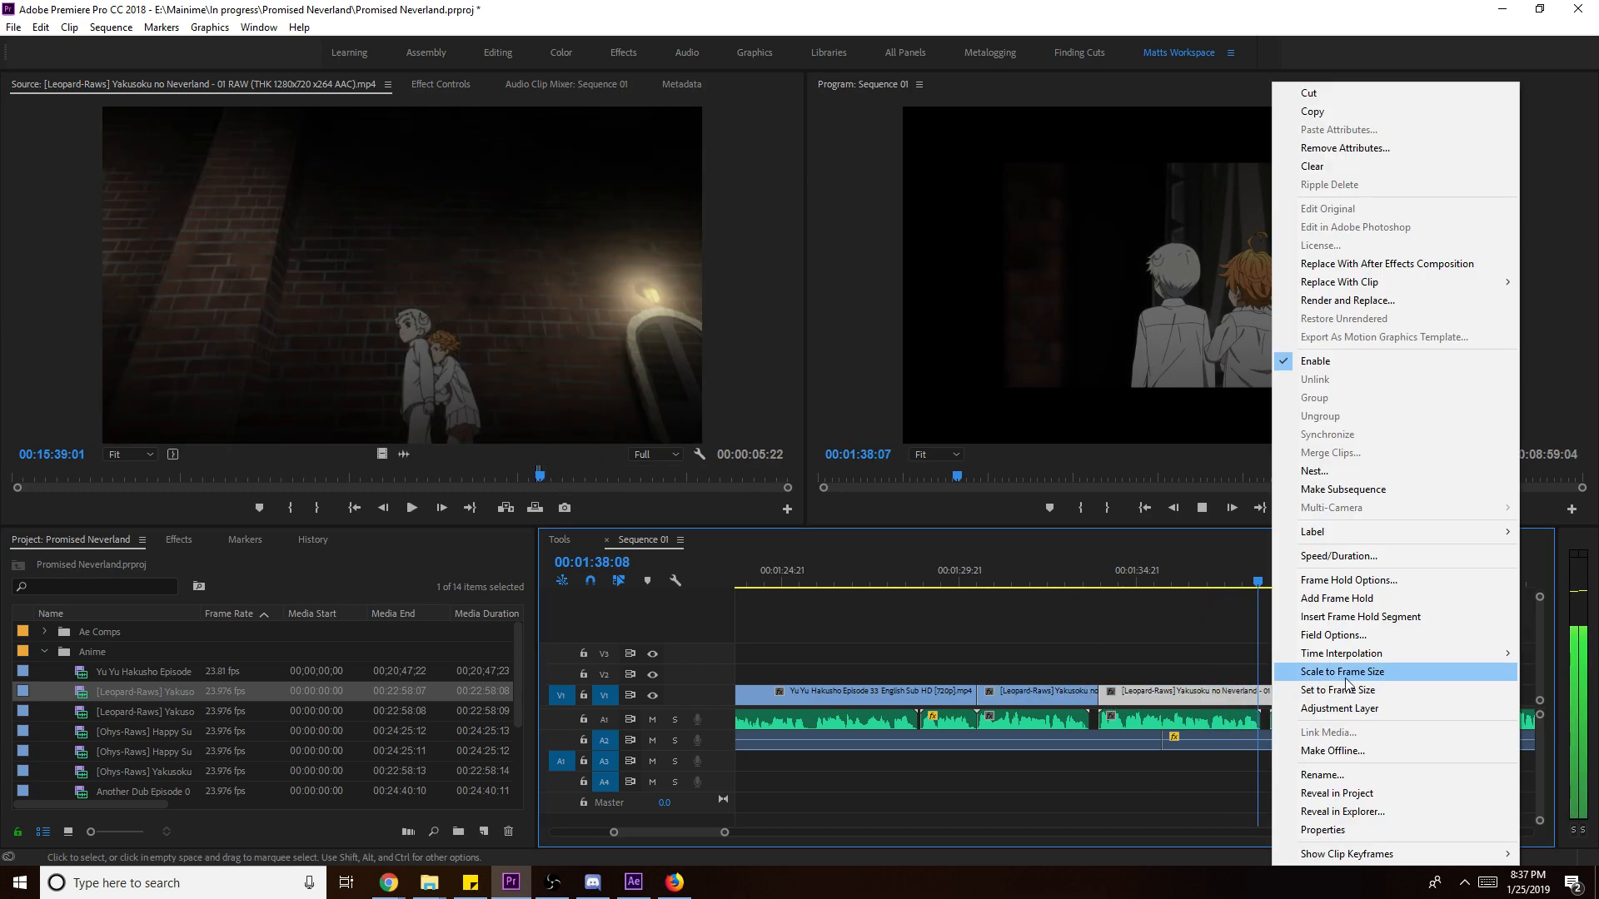
left_click(1298, 671)
left_click_drag(1297, 702, 1269, 701)
left_click_drag(1366, 573, 1329, 573)
left_click_drag(1269, 701, 1386, 716)
key("space")
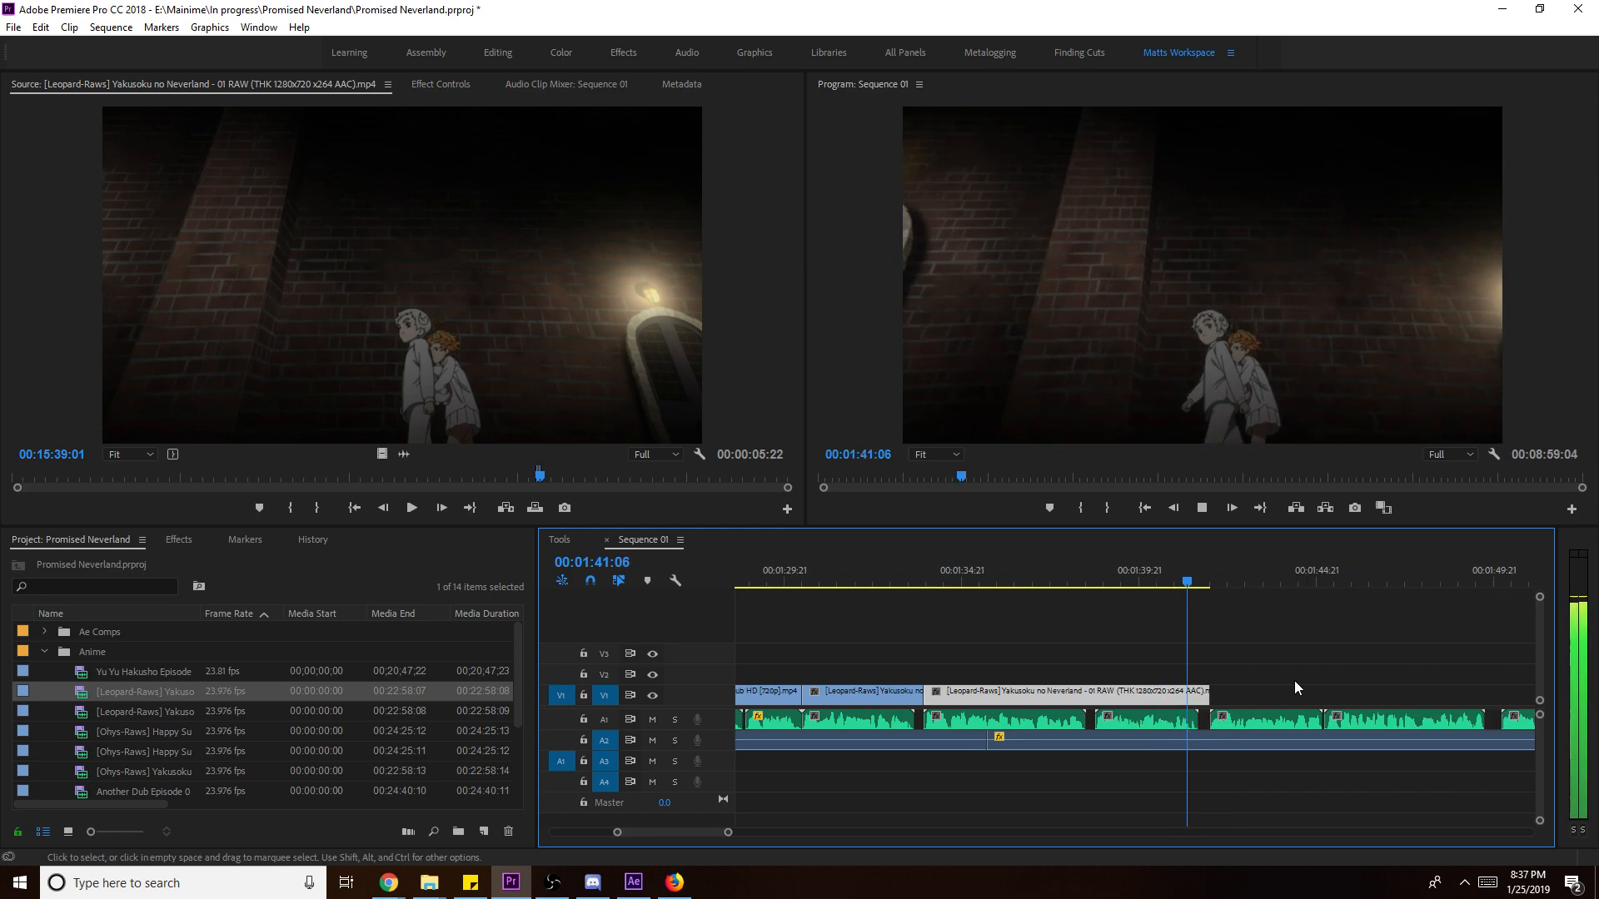
- Mark an In/Out excerpt in episode 02 and place it at the end of V1
key("space")
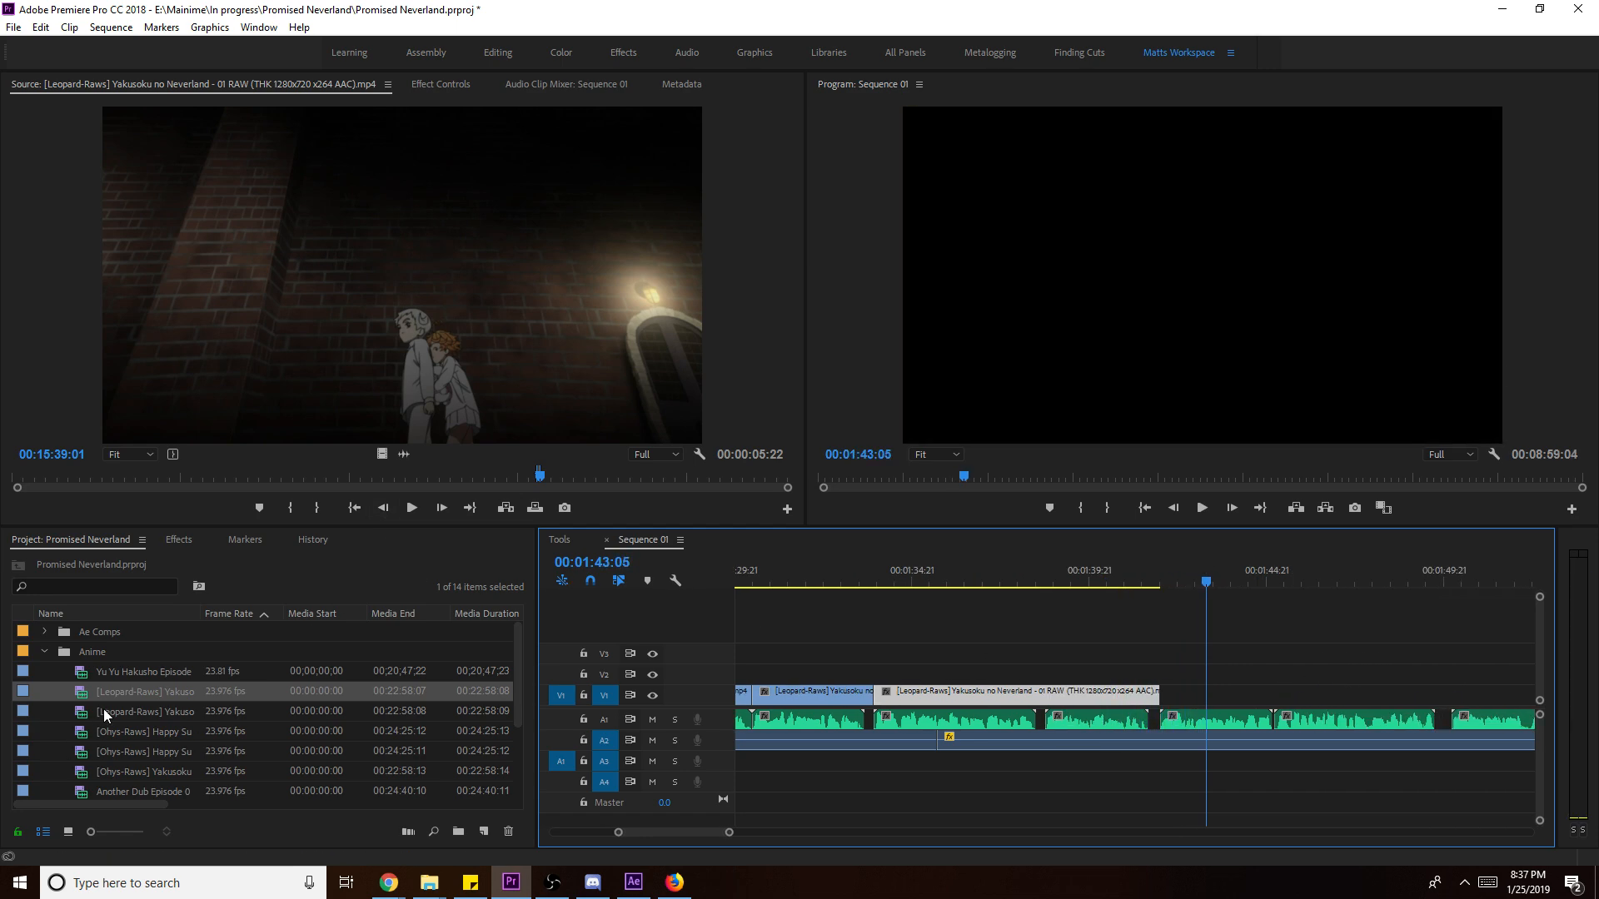
double_click(135, 706)
key("space")
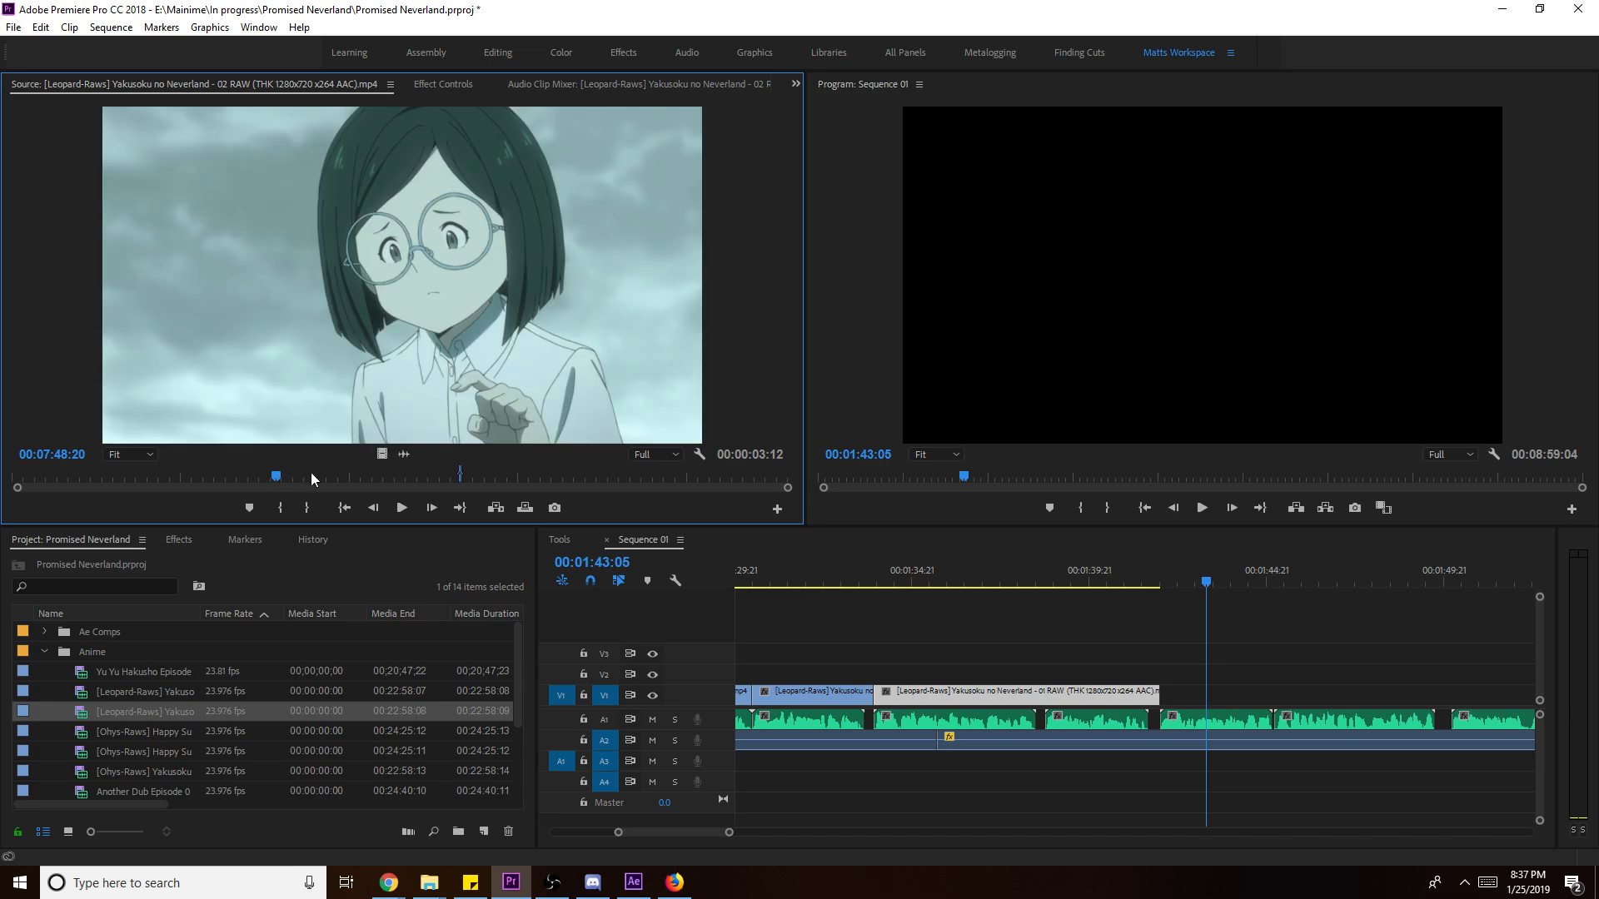
key("i")
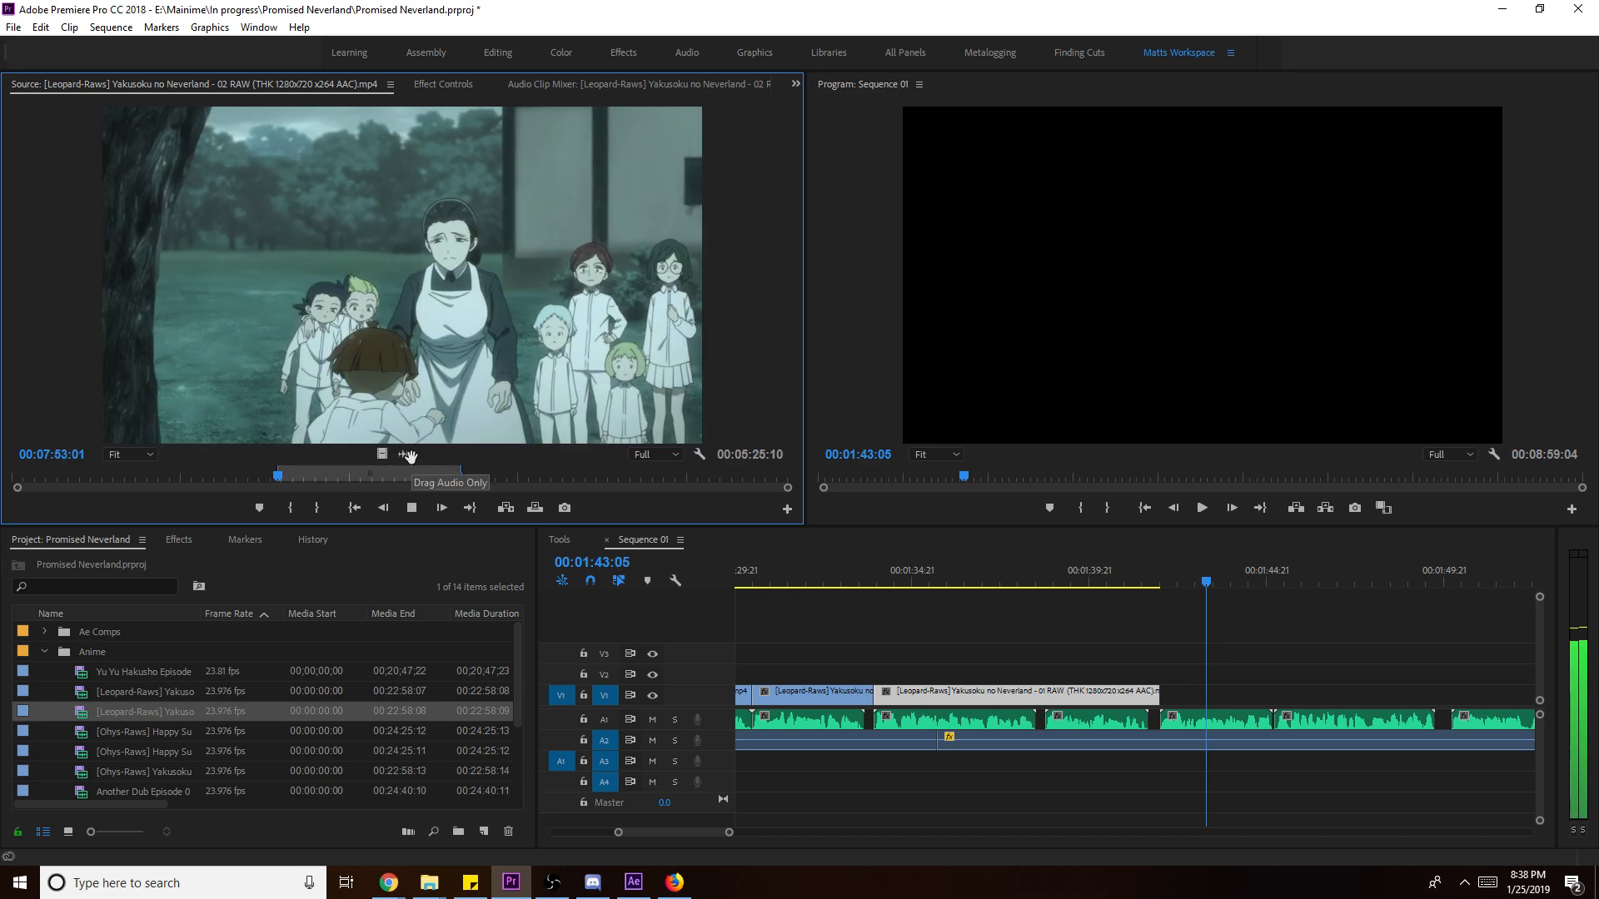
key("i")
key("o")
left_click_drag(387, 453, 1302, 702)
- Scale the episode 02 clip to frame size and adjust its end on V1
key("space")
right_click(1302, 702)
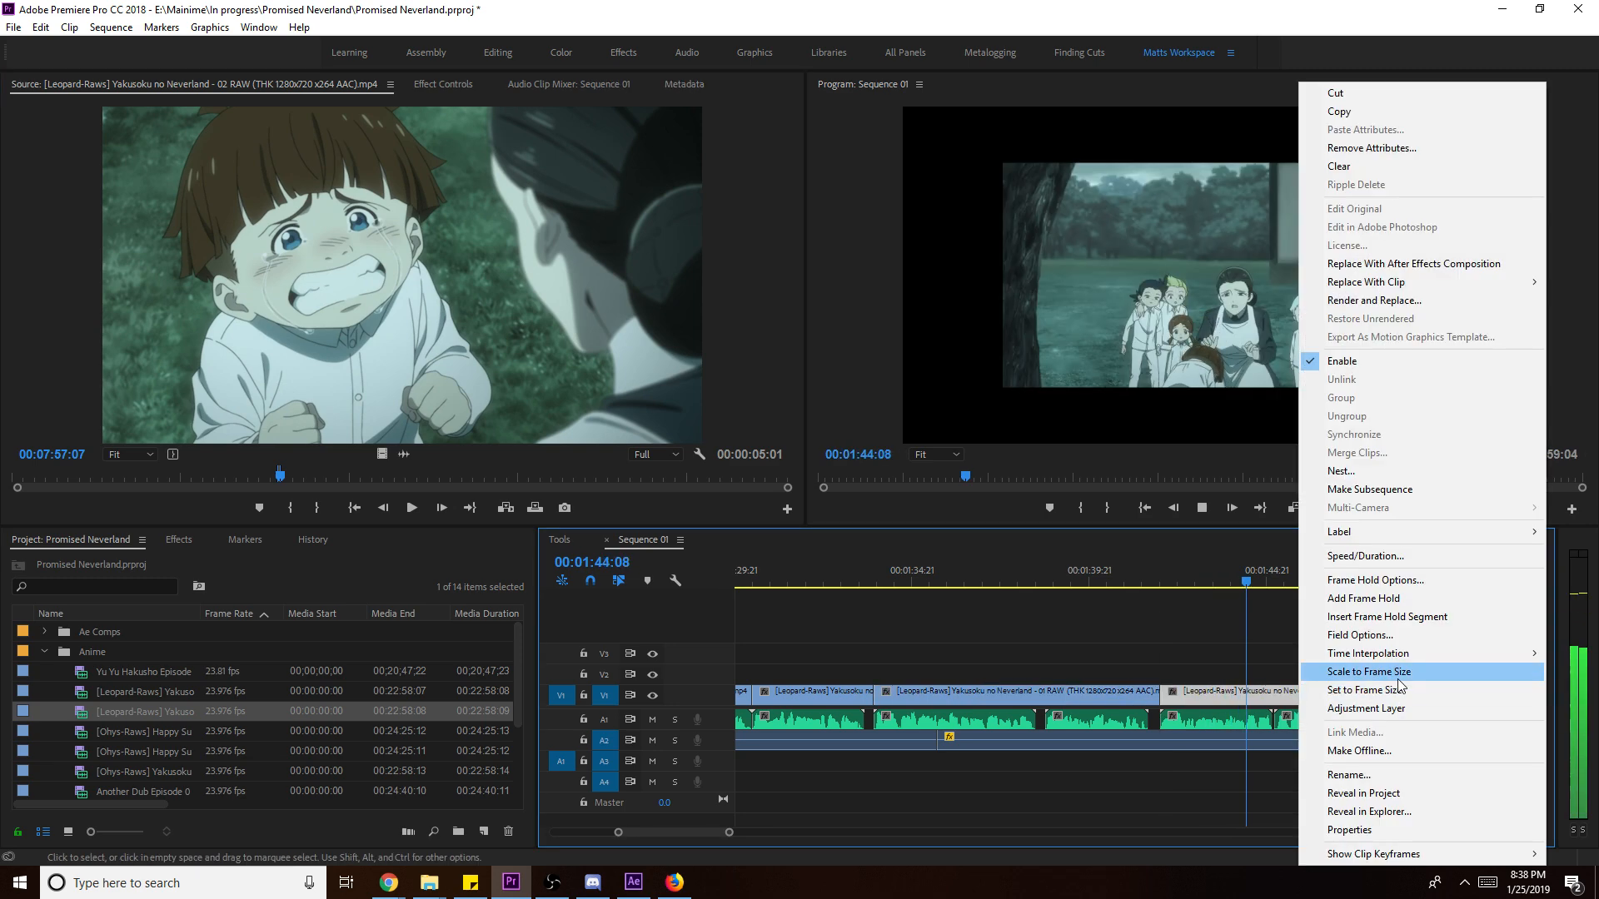
left_click(1353, 680)
left_click_drag(1348, 702, 1271, 711)
- Delete the episode 02 clip from V1 and scrub the source back to an earlier scene
left_click(1240, 693)
key("Delete")
left_click_drag(278, 477, 149, 477)
- Mark an episode 01 excerpt from around 08:12 to 00:08:24:03 in the Source monitor
double_click(142, 692)
left_click_drag(357, 478, 295, 481)
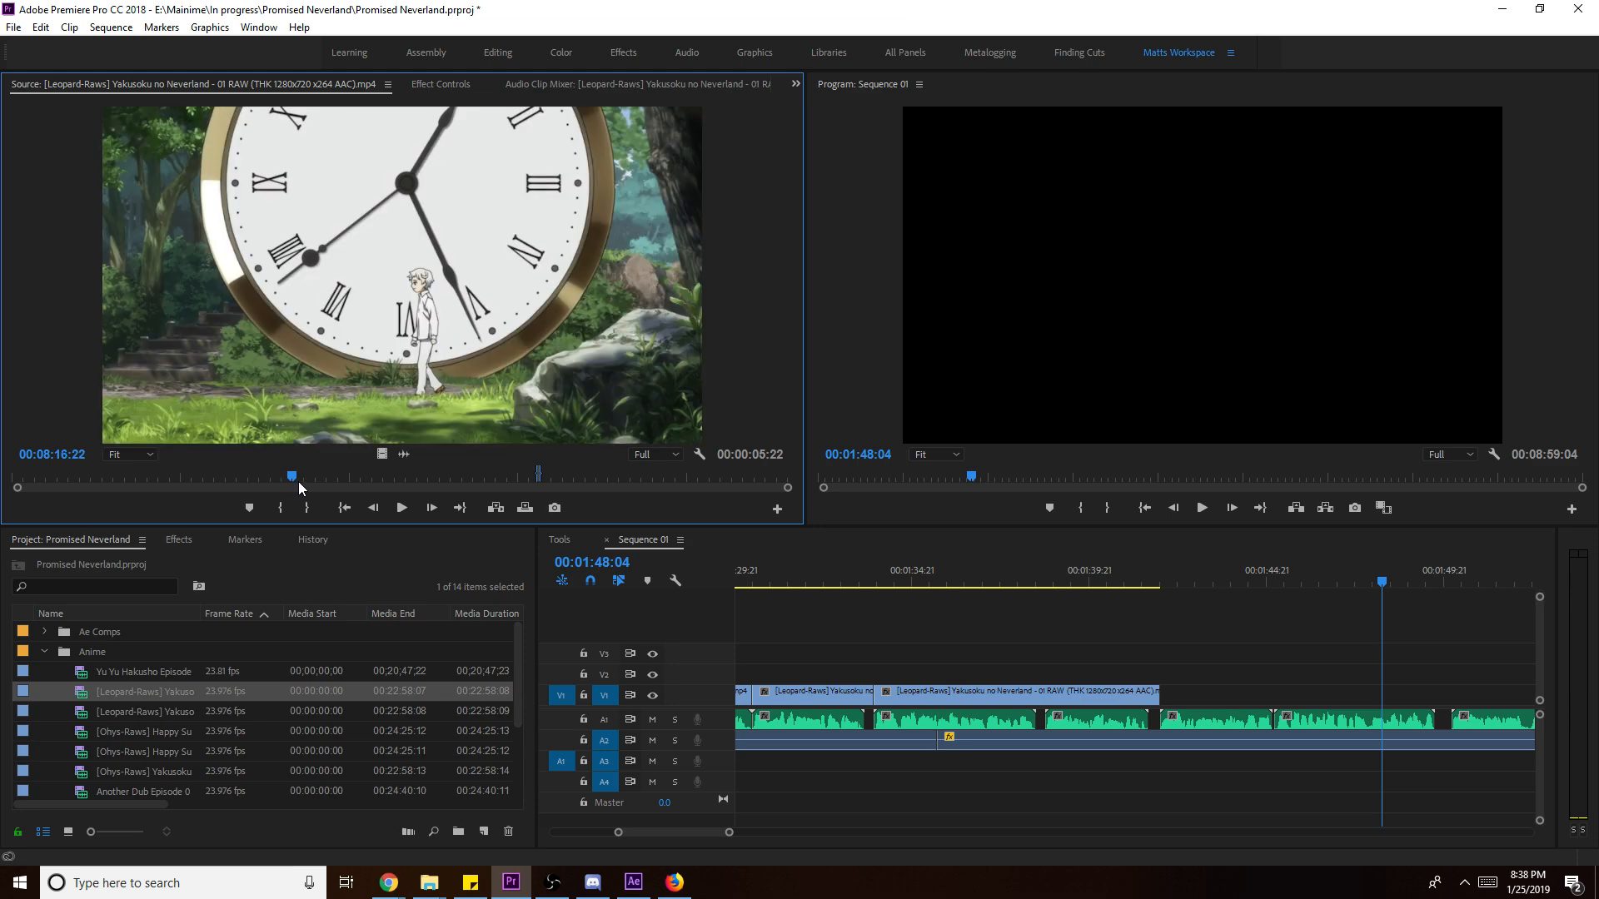
key("i")
key("space")
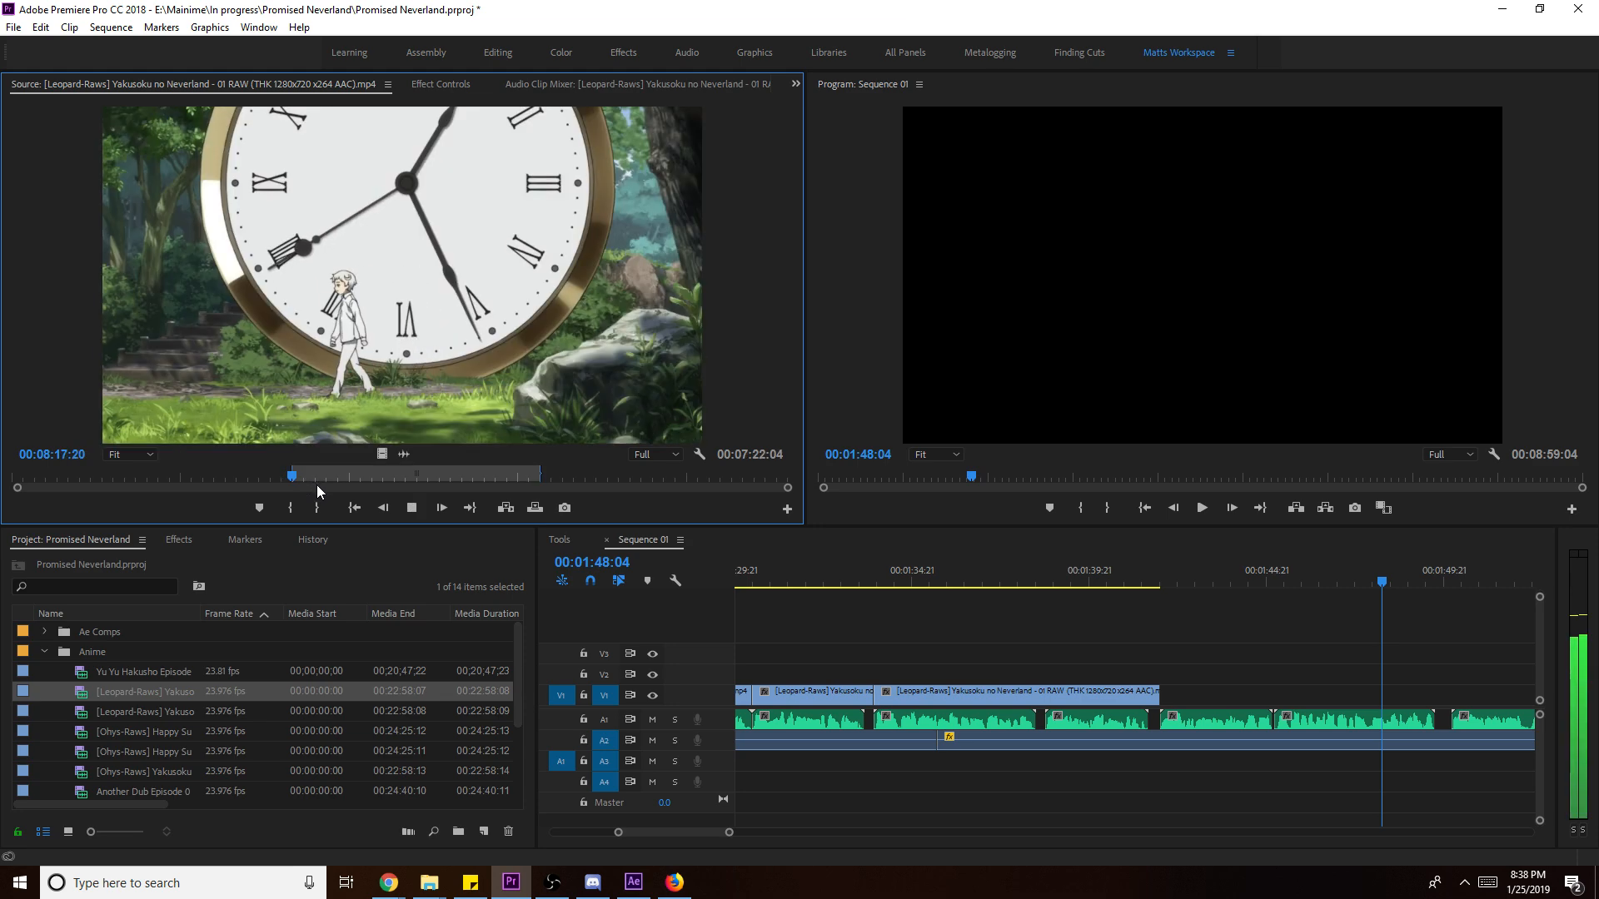
key("space")
key("o")
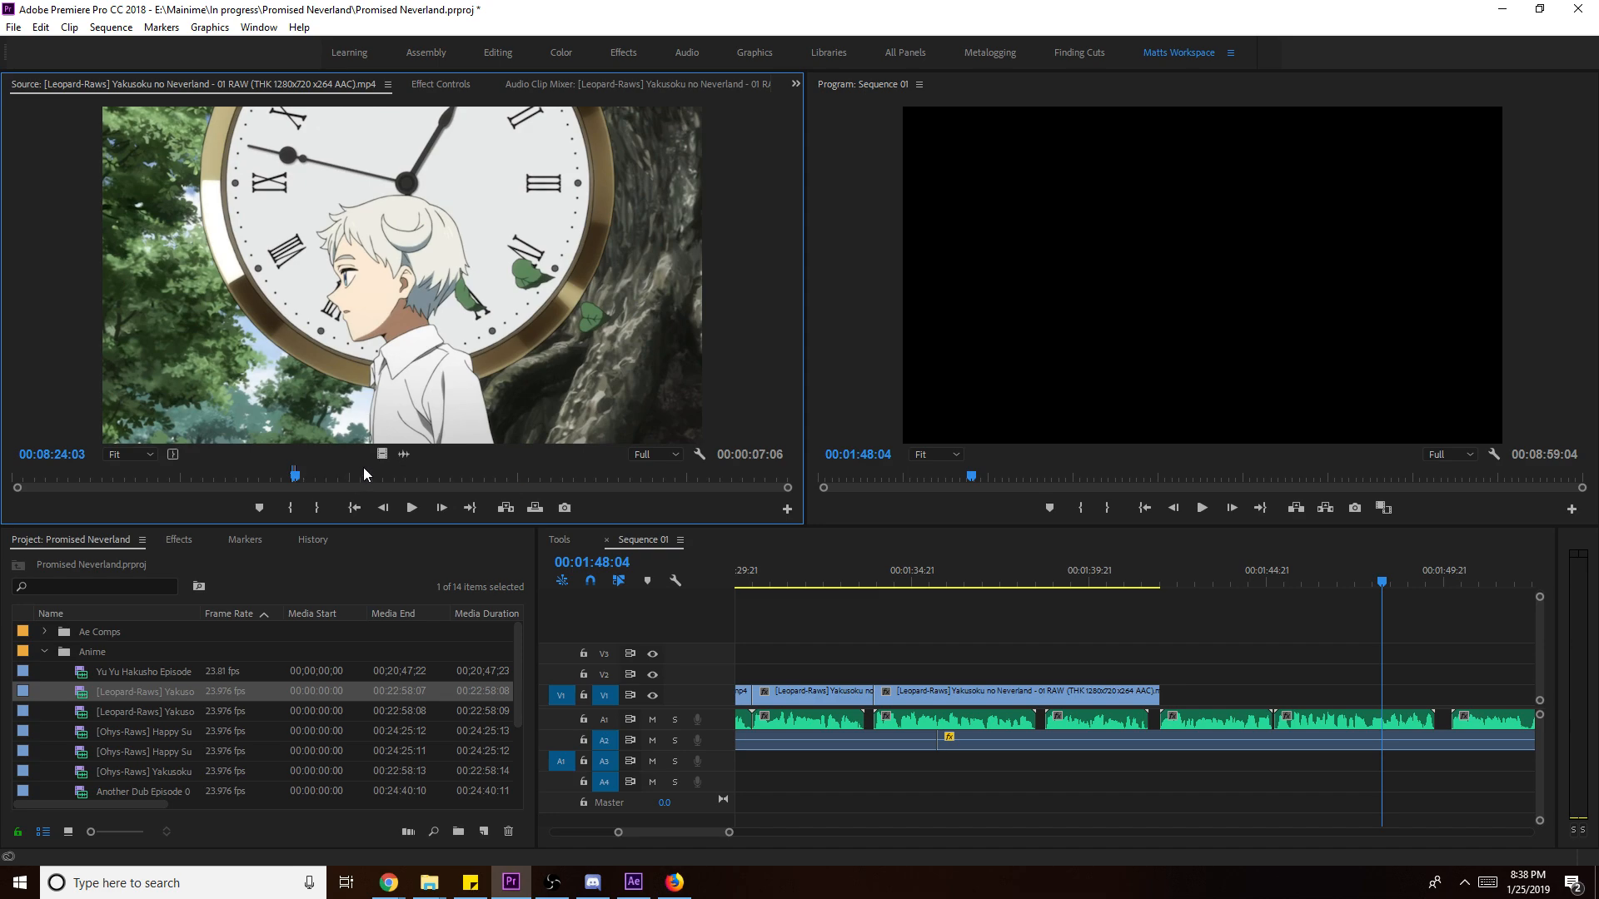
- Place the clock scene excerpt at the end of V1, shorten its end, and review the cut
left_click_drag(581, 518, 1162, 696)
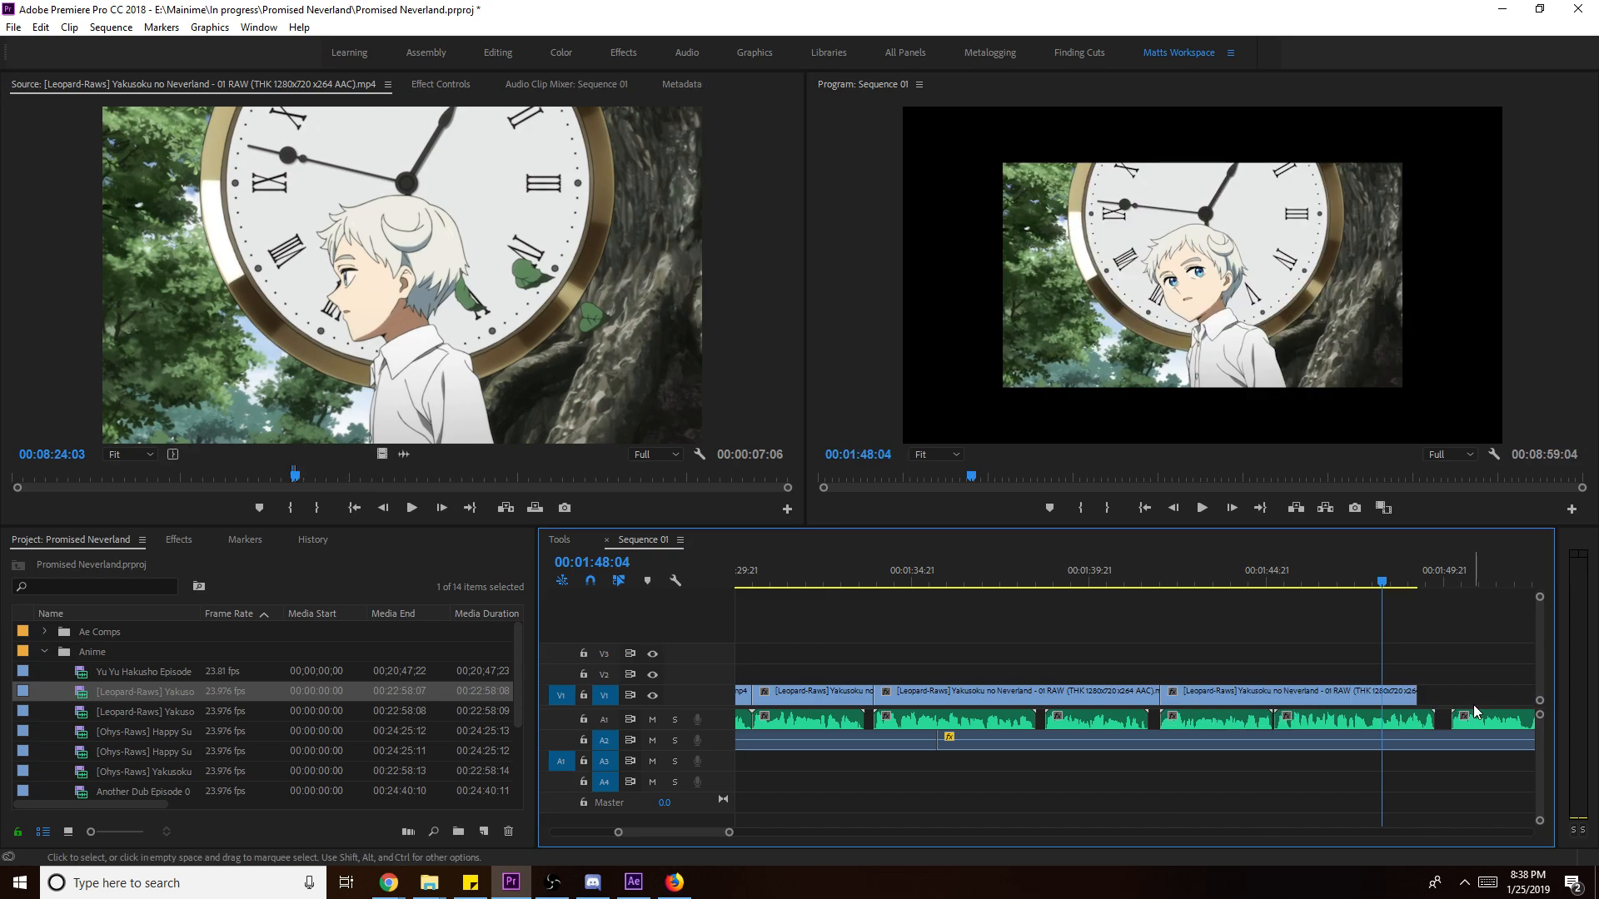
left_click_drag(1421, 696, 1272, 697)
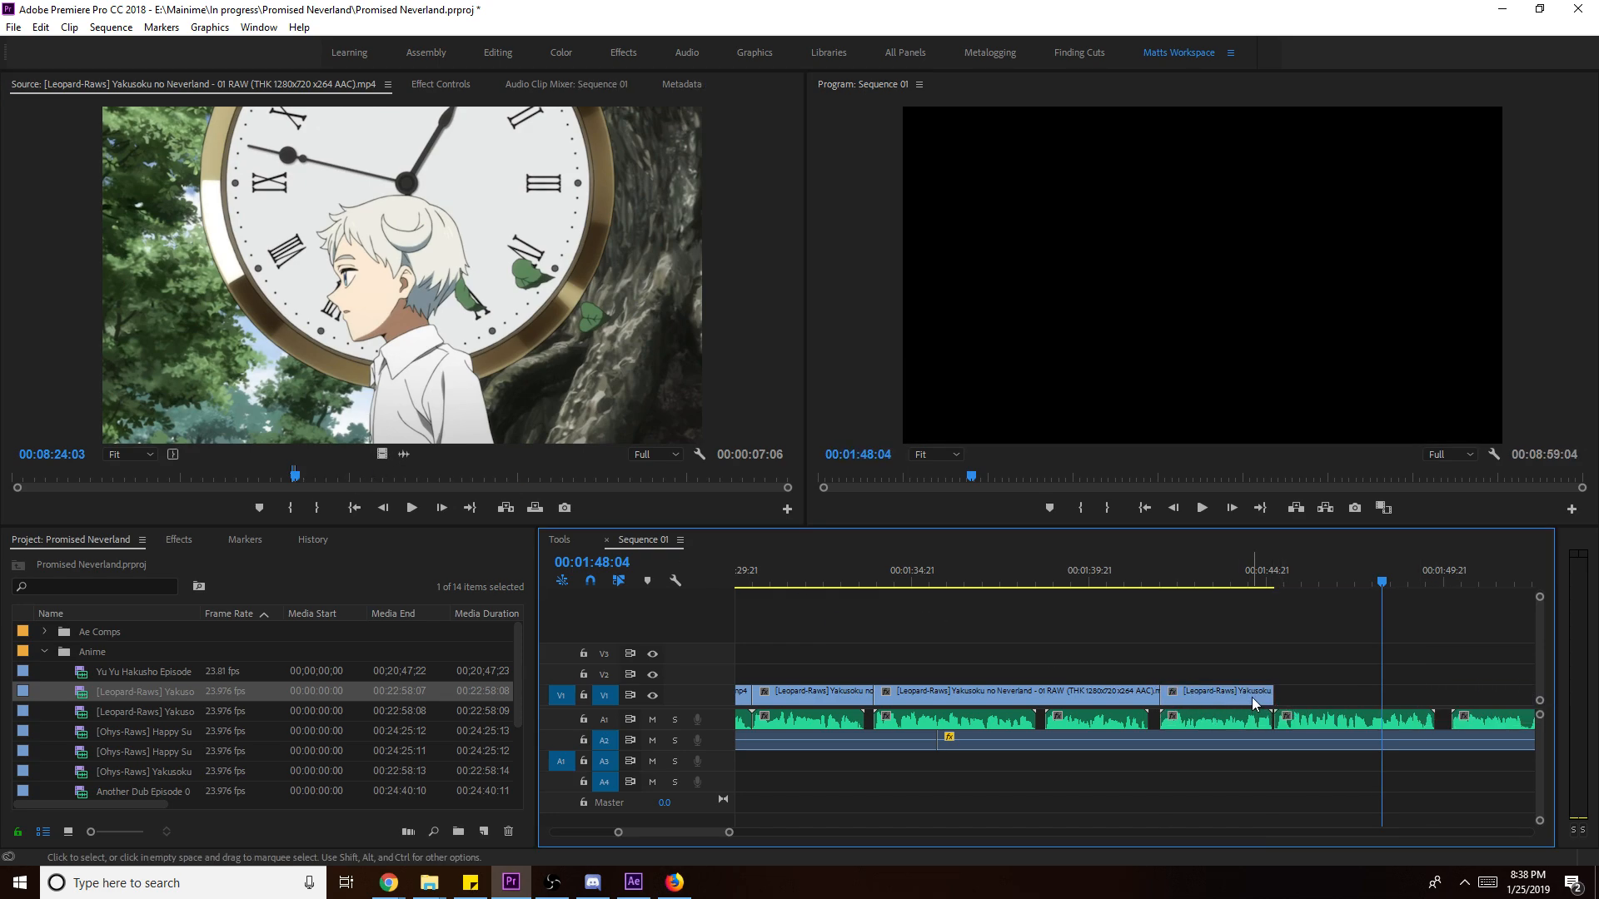
right_click(1252, 696)
left_click(1256, 566)
key("space")
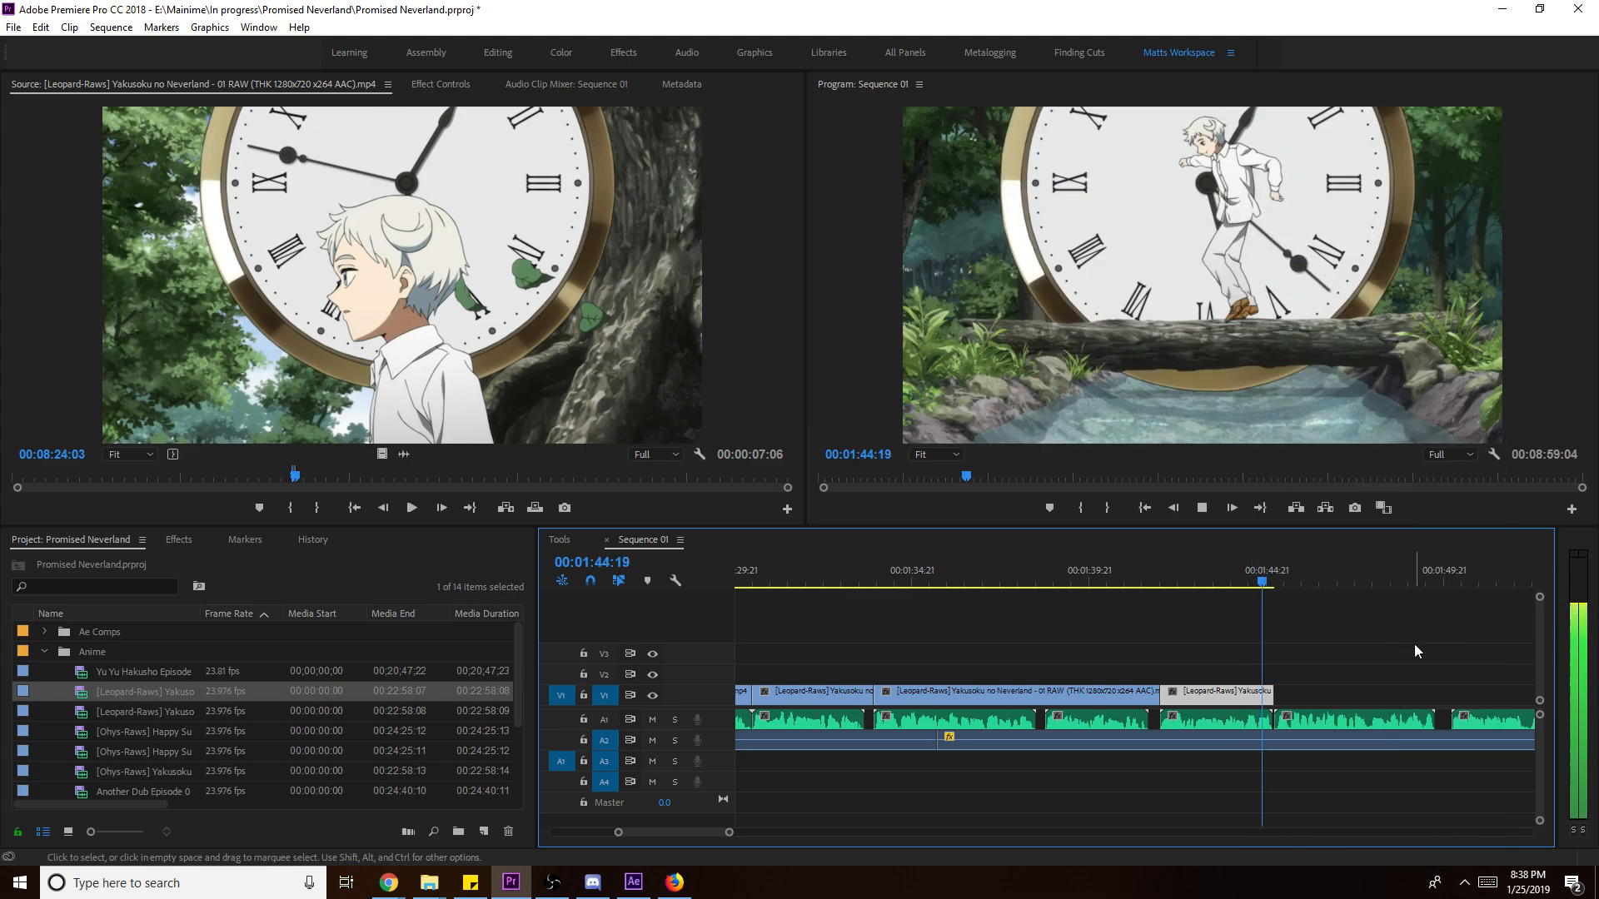
- Move to the episode 01 scene near 00:18:00 and set a new out point there
left_click(501, 475)
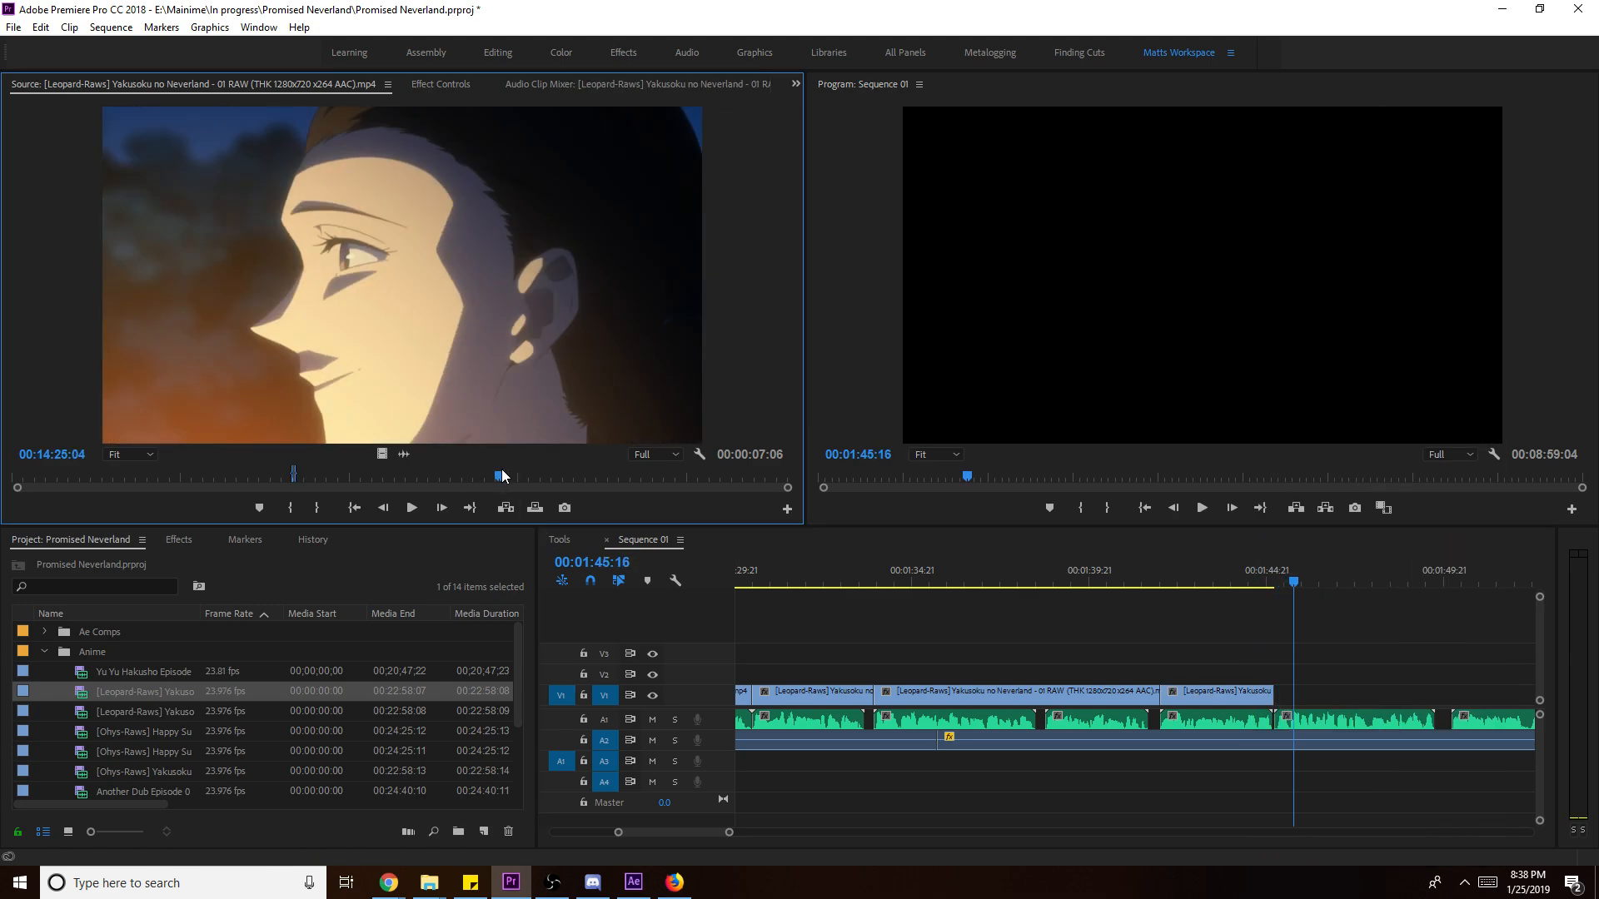
left_click(550, 476)
left_click_drag(552, 475, 602, 473)
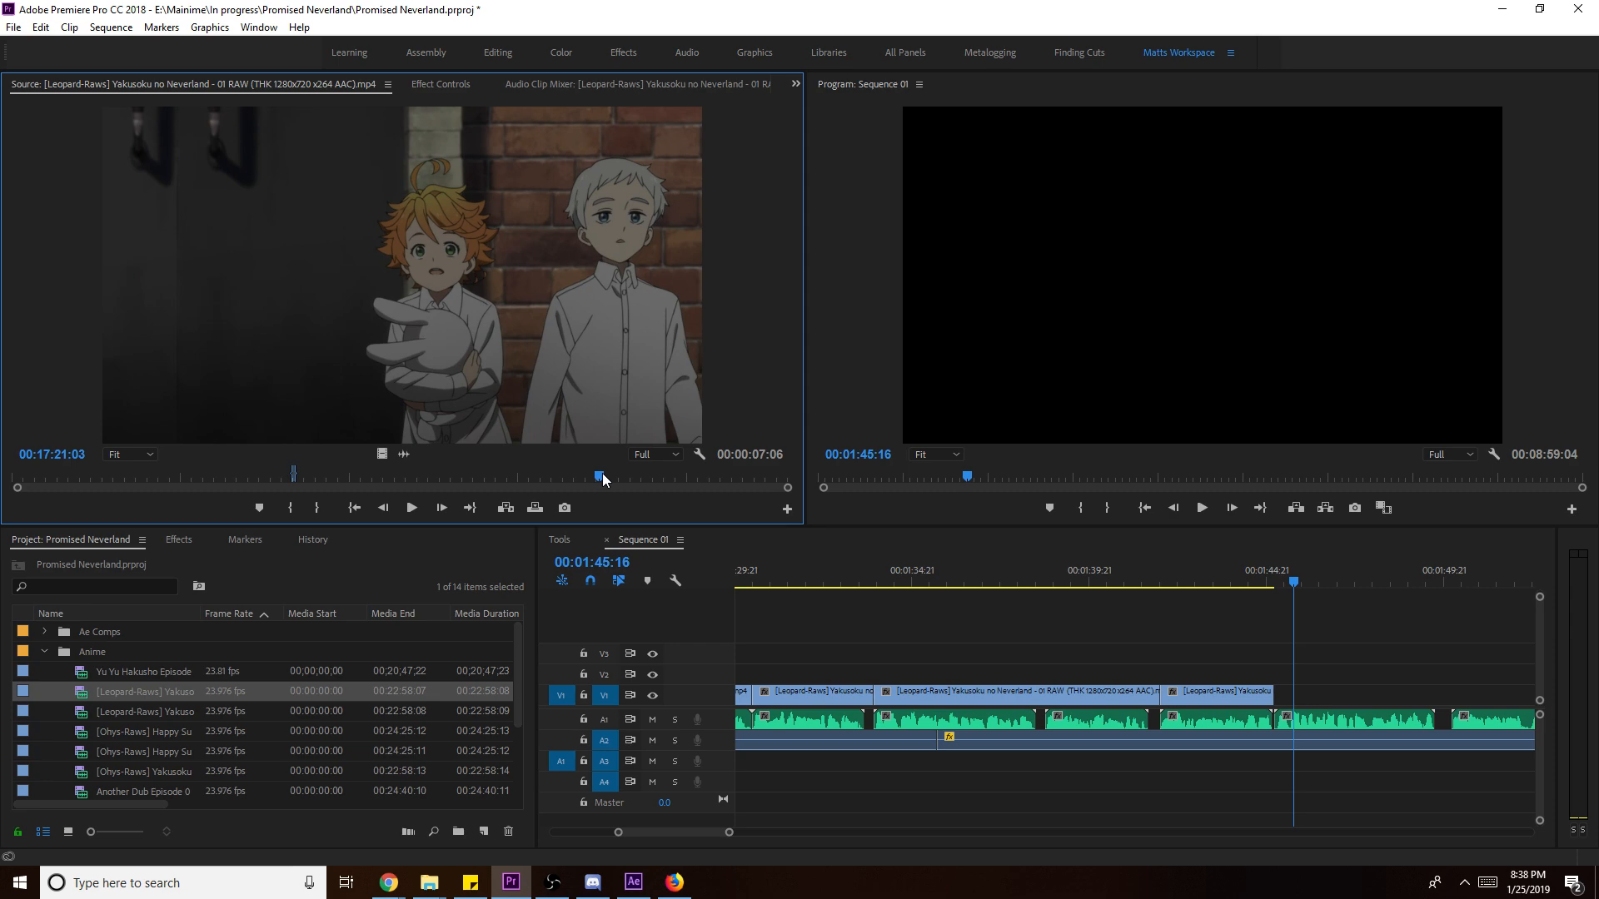
left_click_drag(602, 473, 622, 486)
key("space")
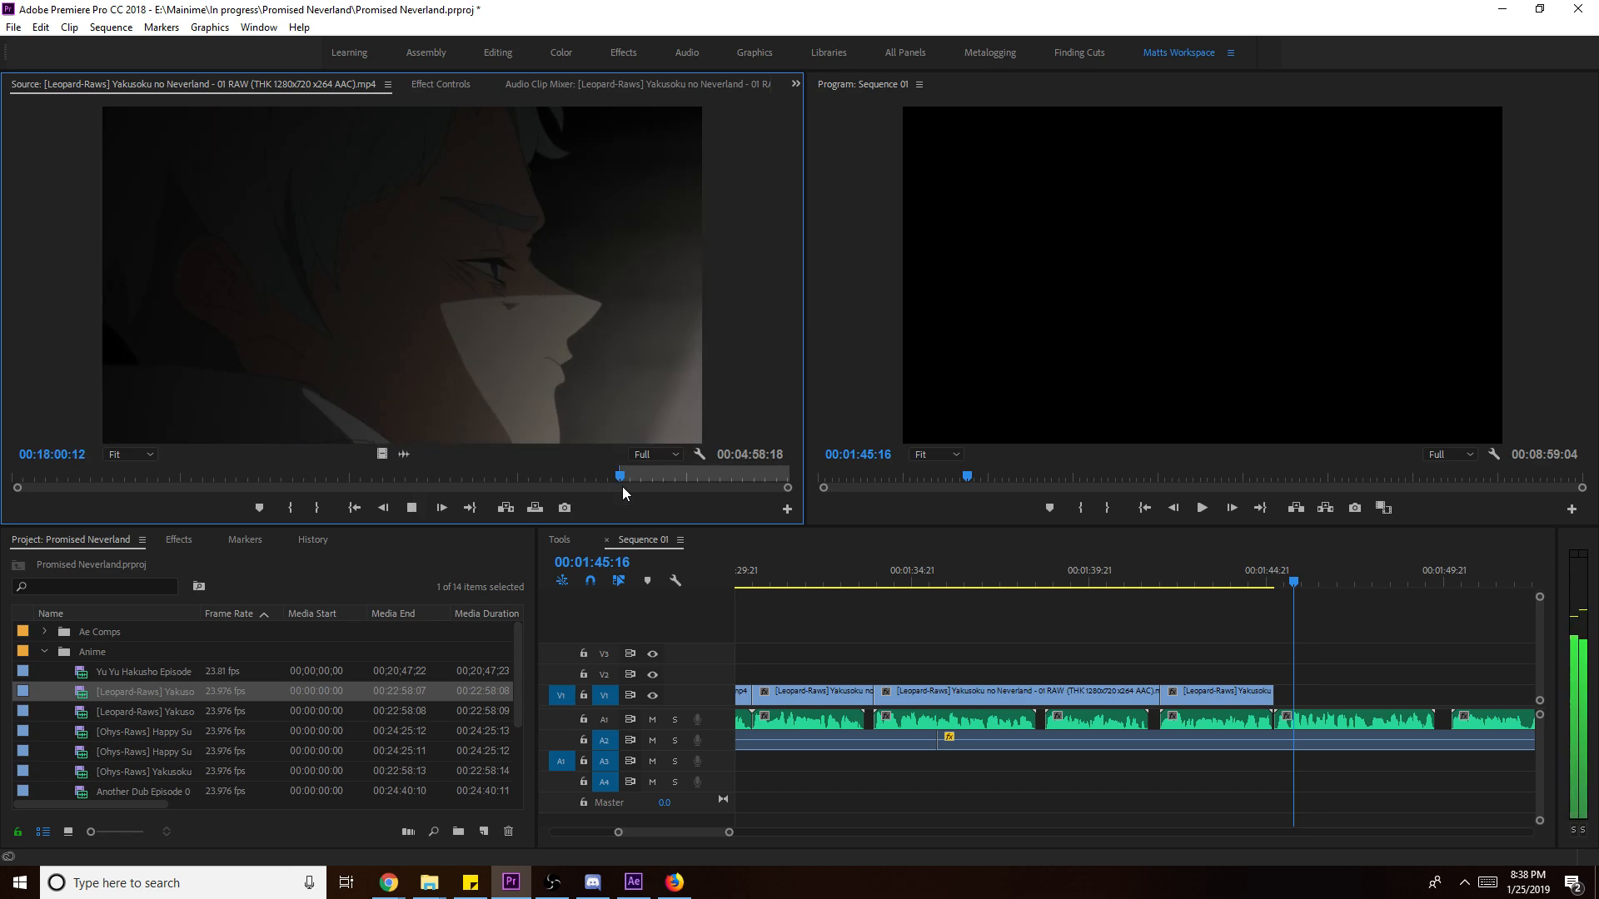
key("space")
key("o")
- Place the excerpt on V1 after the previous clip, extend its end, and Scale to Frame Size
left_click_drag(382, 454, 1286, 695)
key("space")
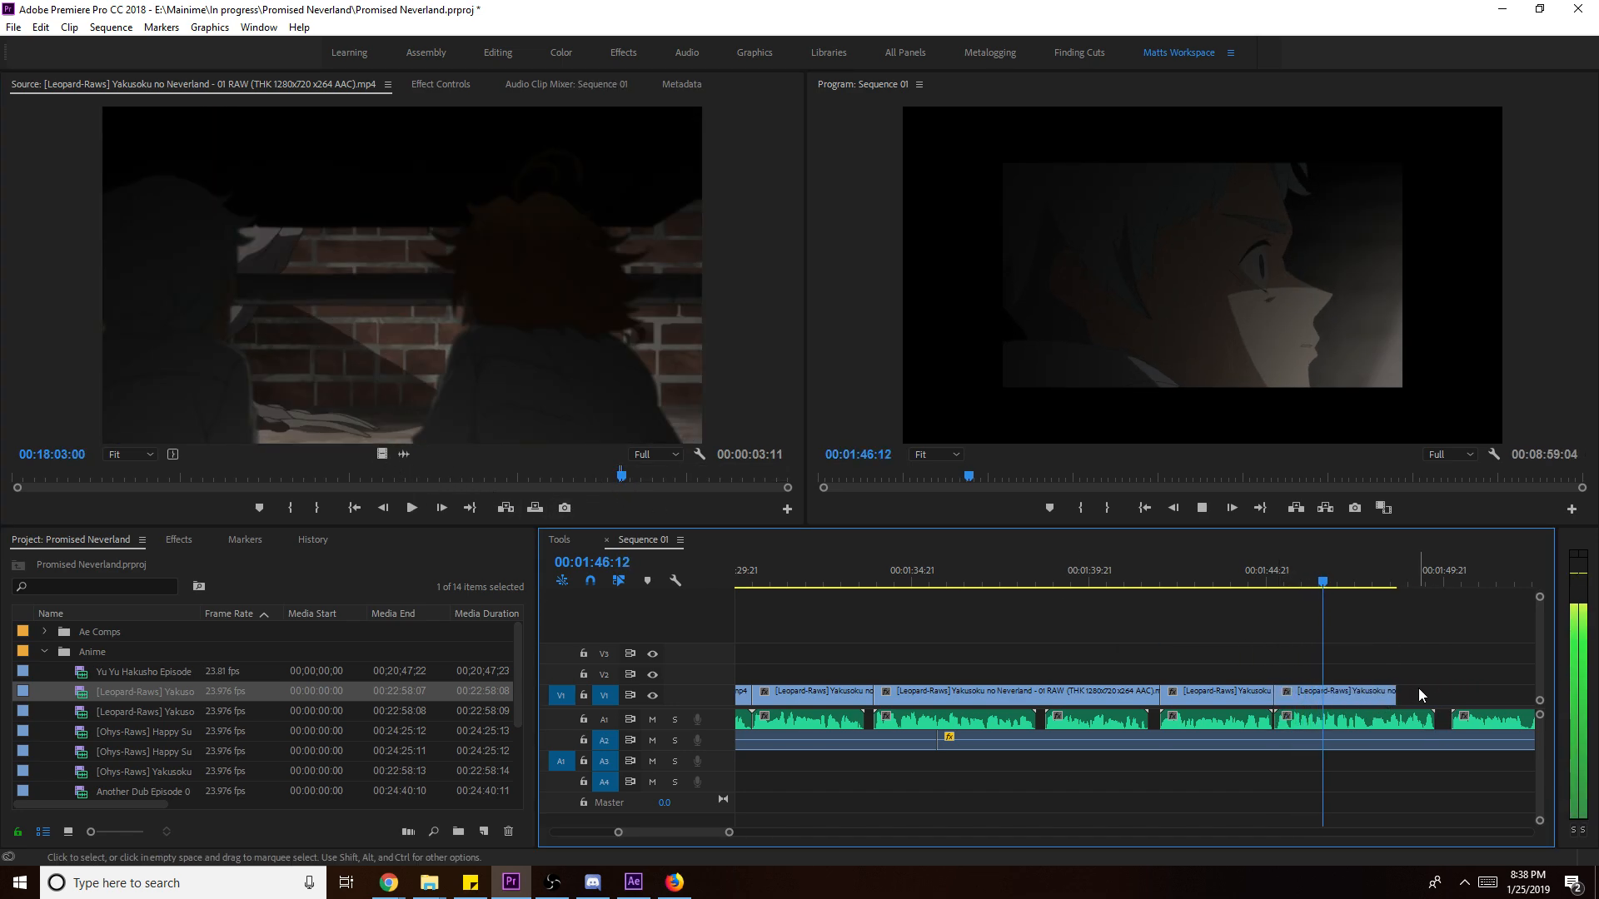
left_click_drag(1407, 691, 1449, 692)
left_click(1422, 698)
right_click(1422, 700)
left_click(1453, 672)
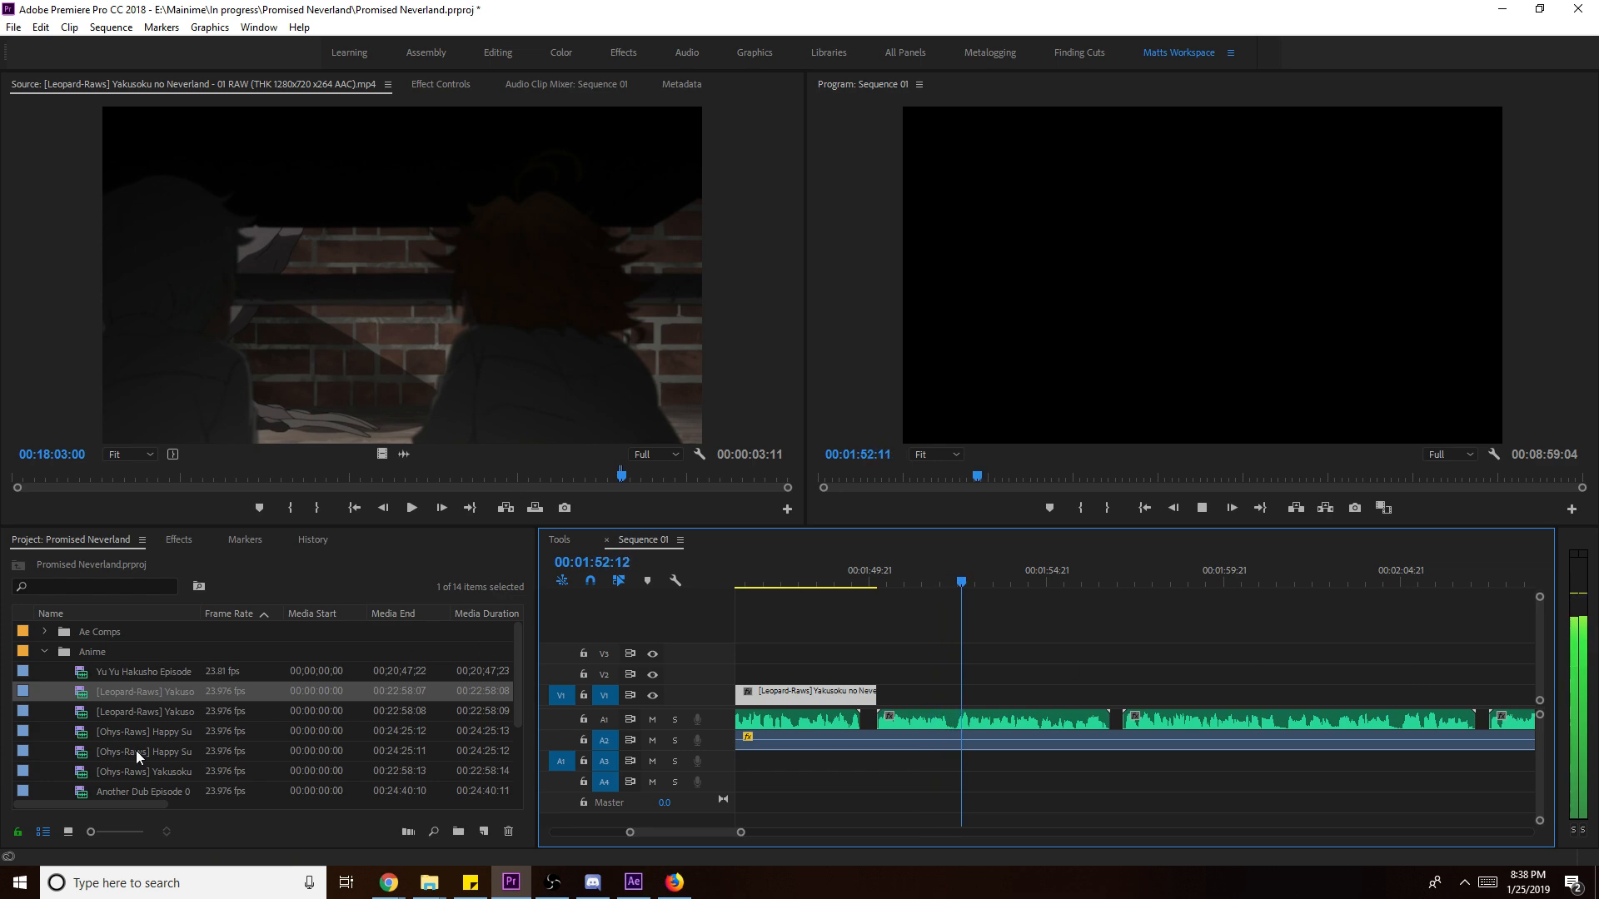
key("space")
scroll(155, 726, "down", 1)
- Mark about four seconds of Happy Sugar Life - 01 from 00:20:37:13 in the Source monitor
double_click(163, 711)
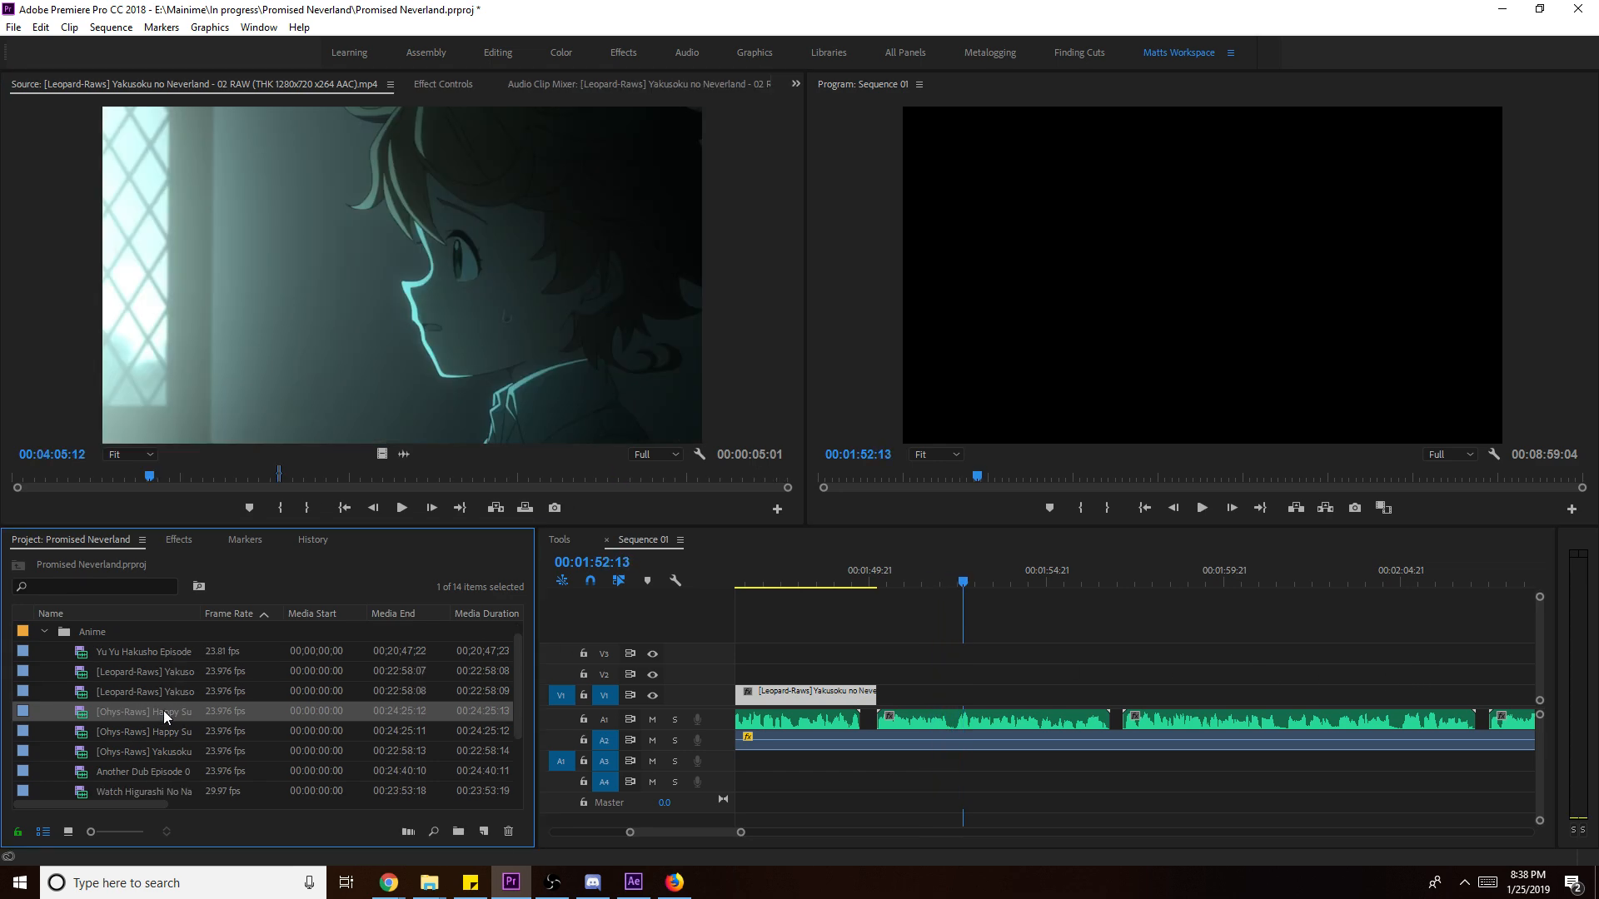
key("i")
left_click(671, 473)
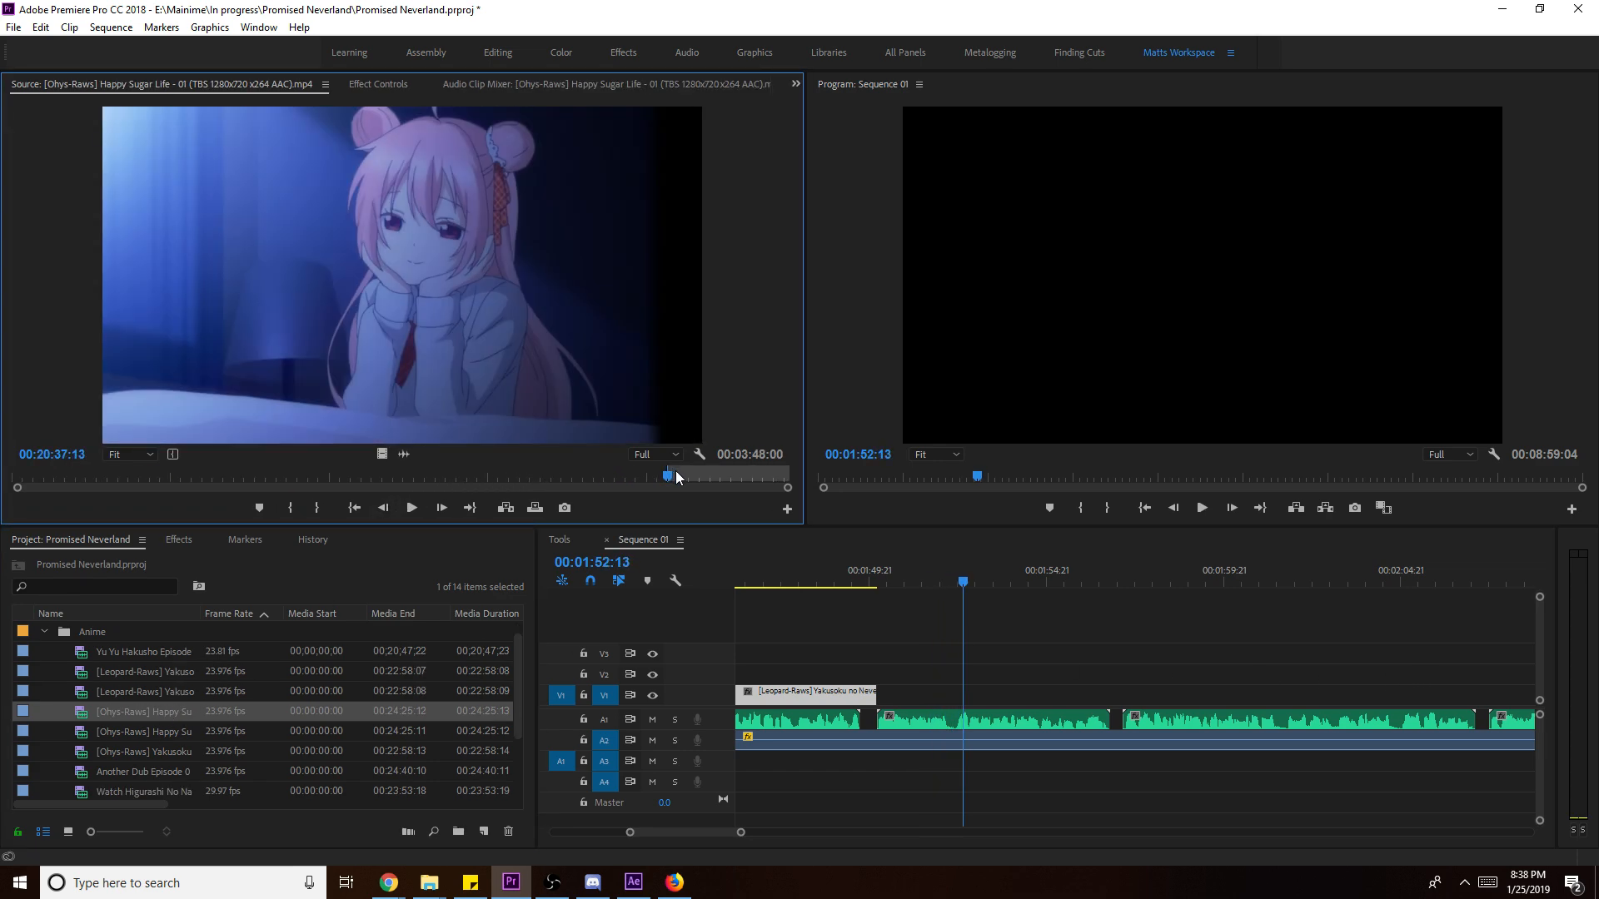
key("o")
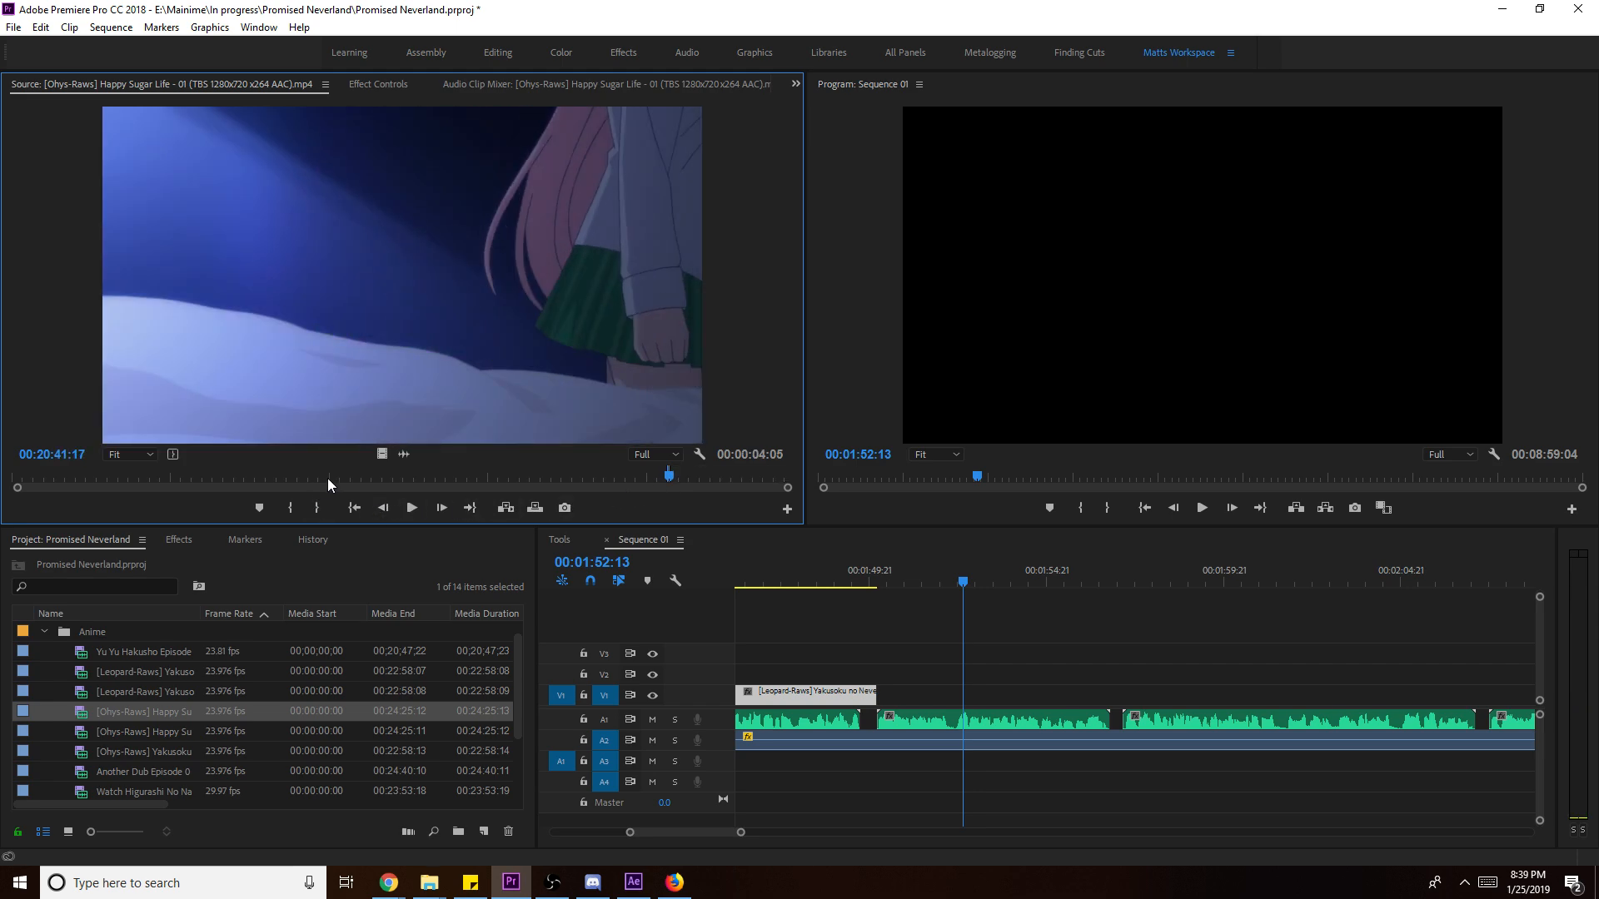
- Place the Happy Sugar Life clip after the Neverland clip, extend it, and Scale to Frame Size
left_click_drag(427, 468, 881, 695)
key("space")
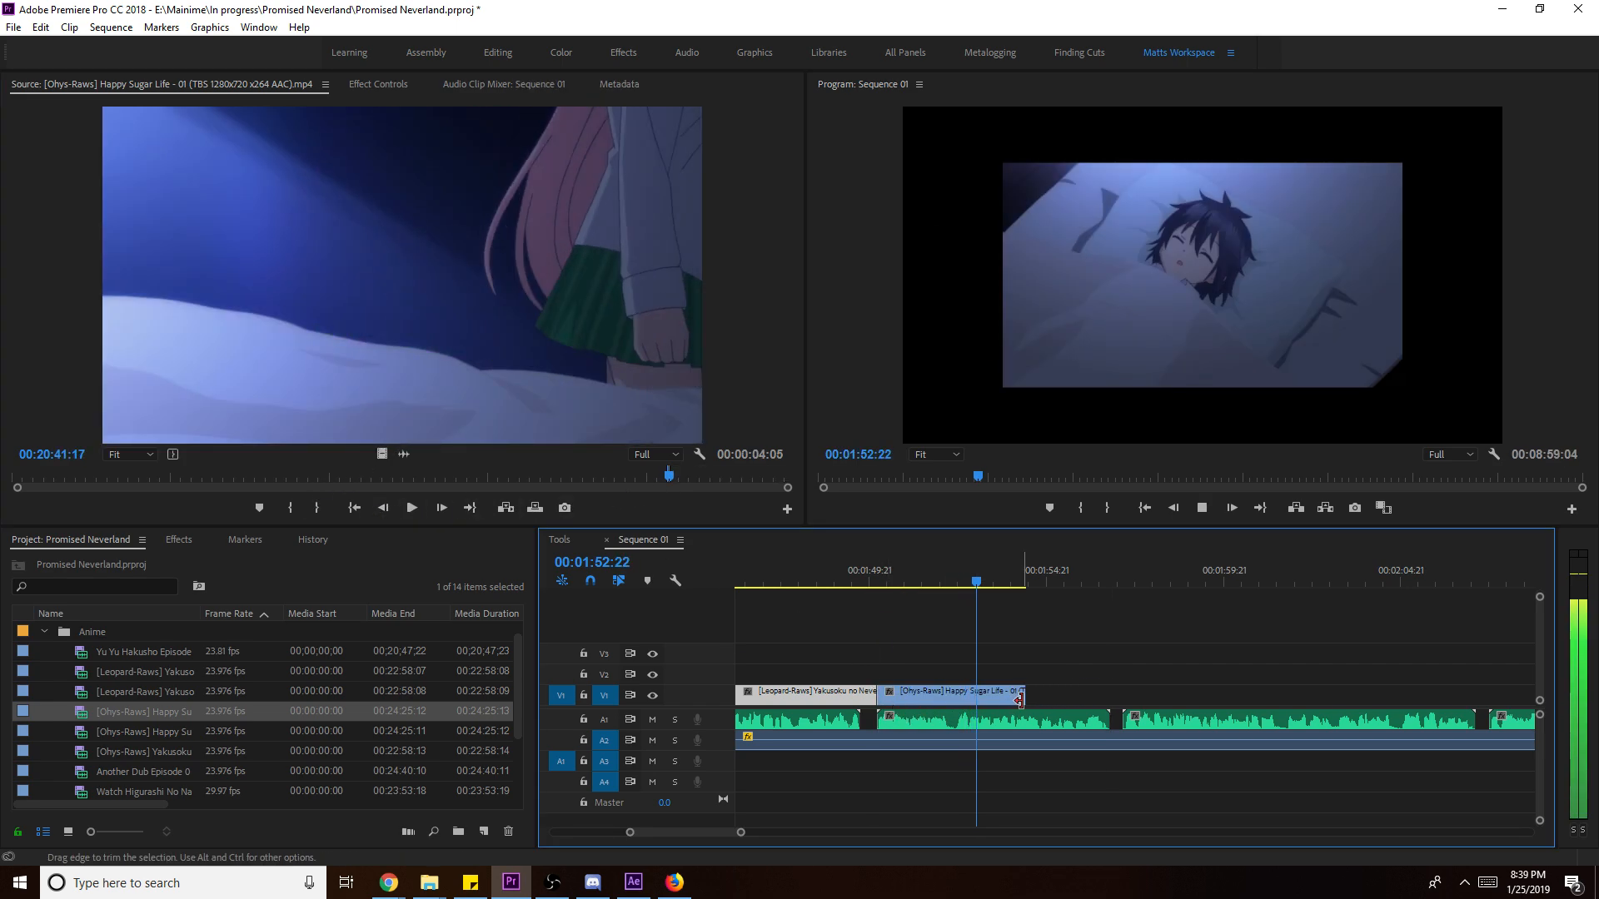
left_click_drag(1019, 702, 1152, 700)
right_click(1083, 701)
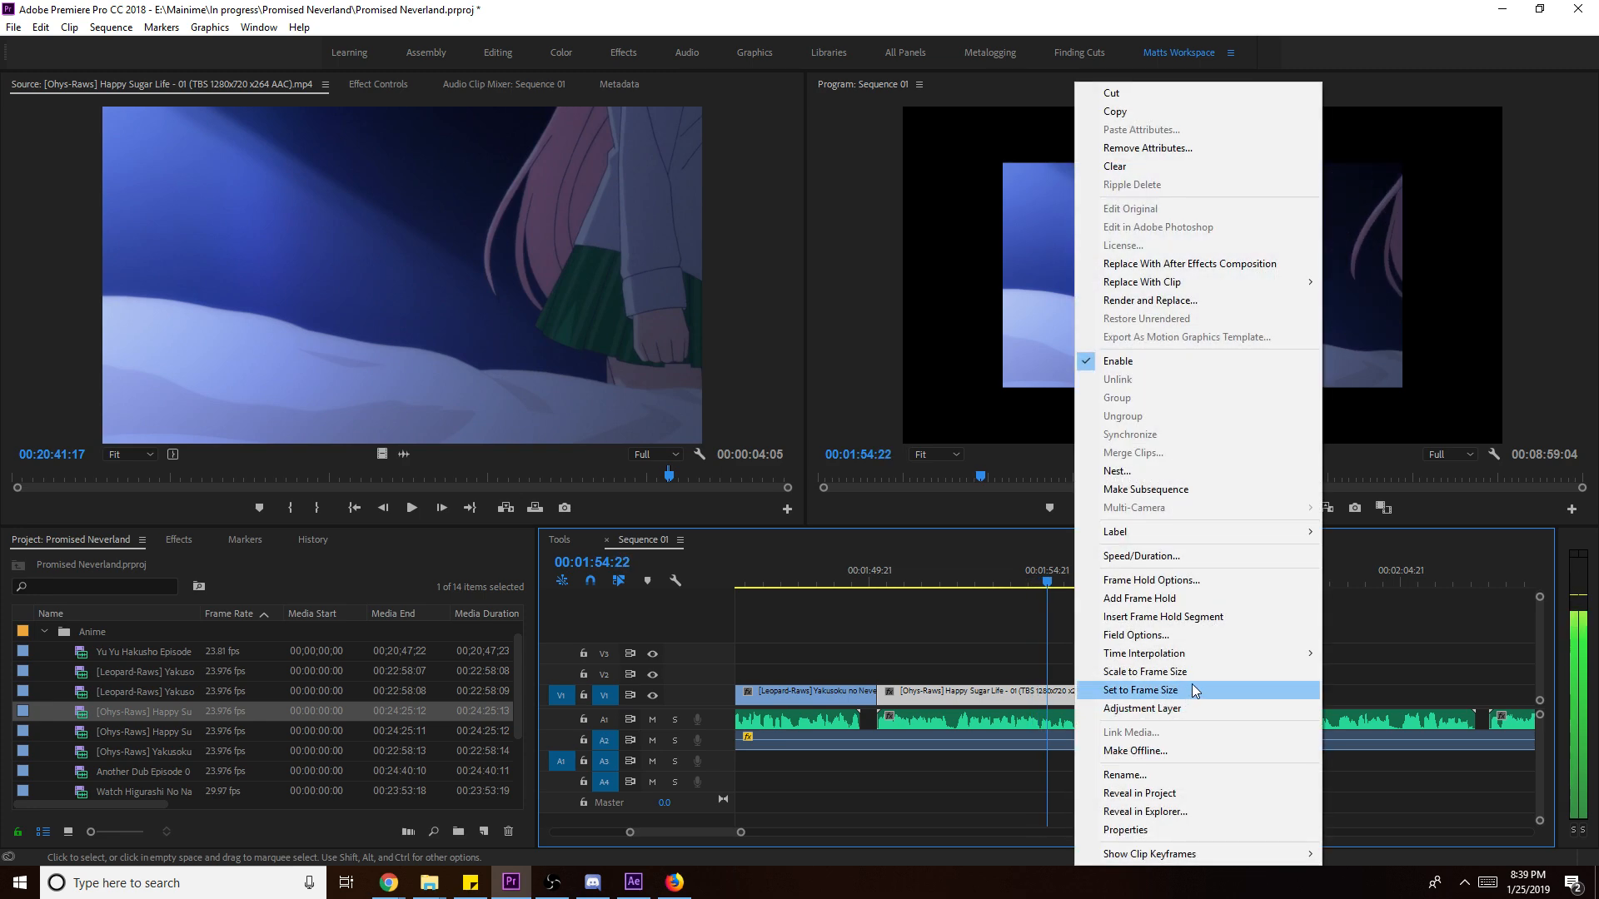
left_click(1217, 673)
key("space")
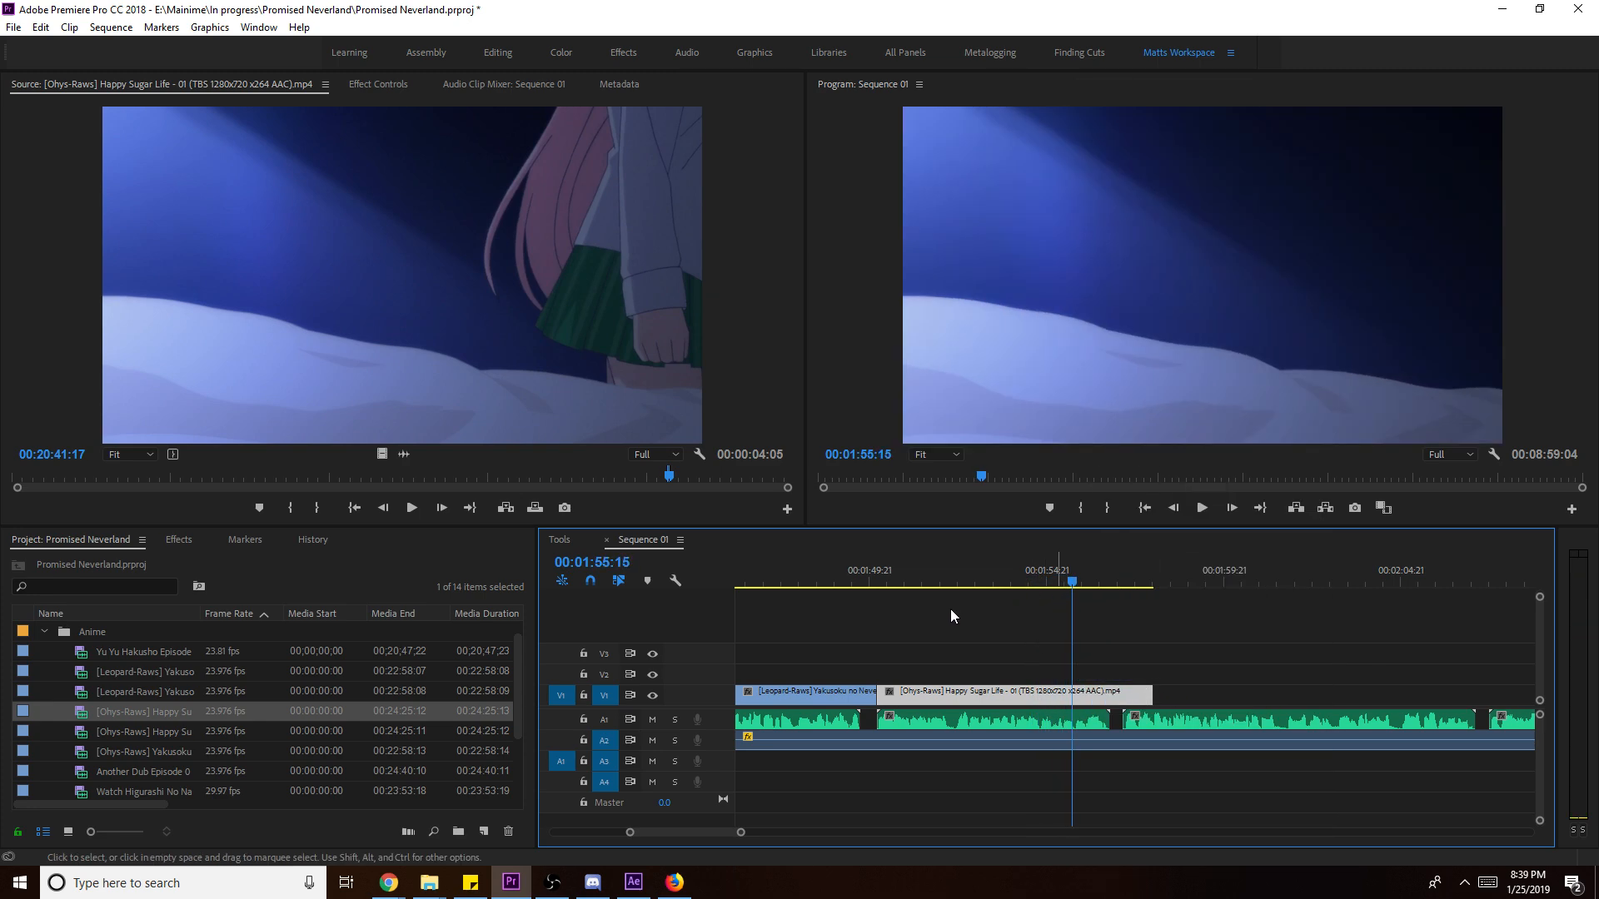
- Razor-split the Happy Sugar Life clip at 00:01:53:18 and move the second piece on V1
left_click(972, 577)
left_click(1006, 587)
key("c")
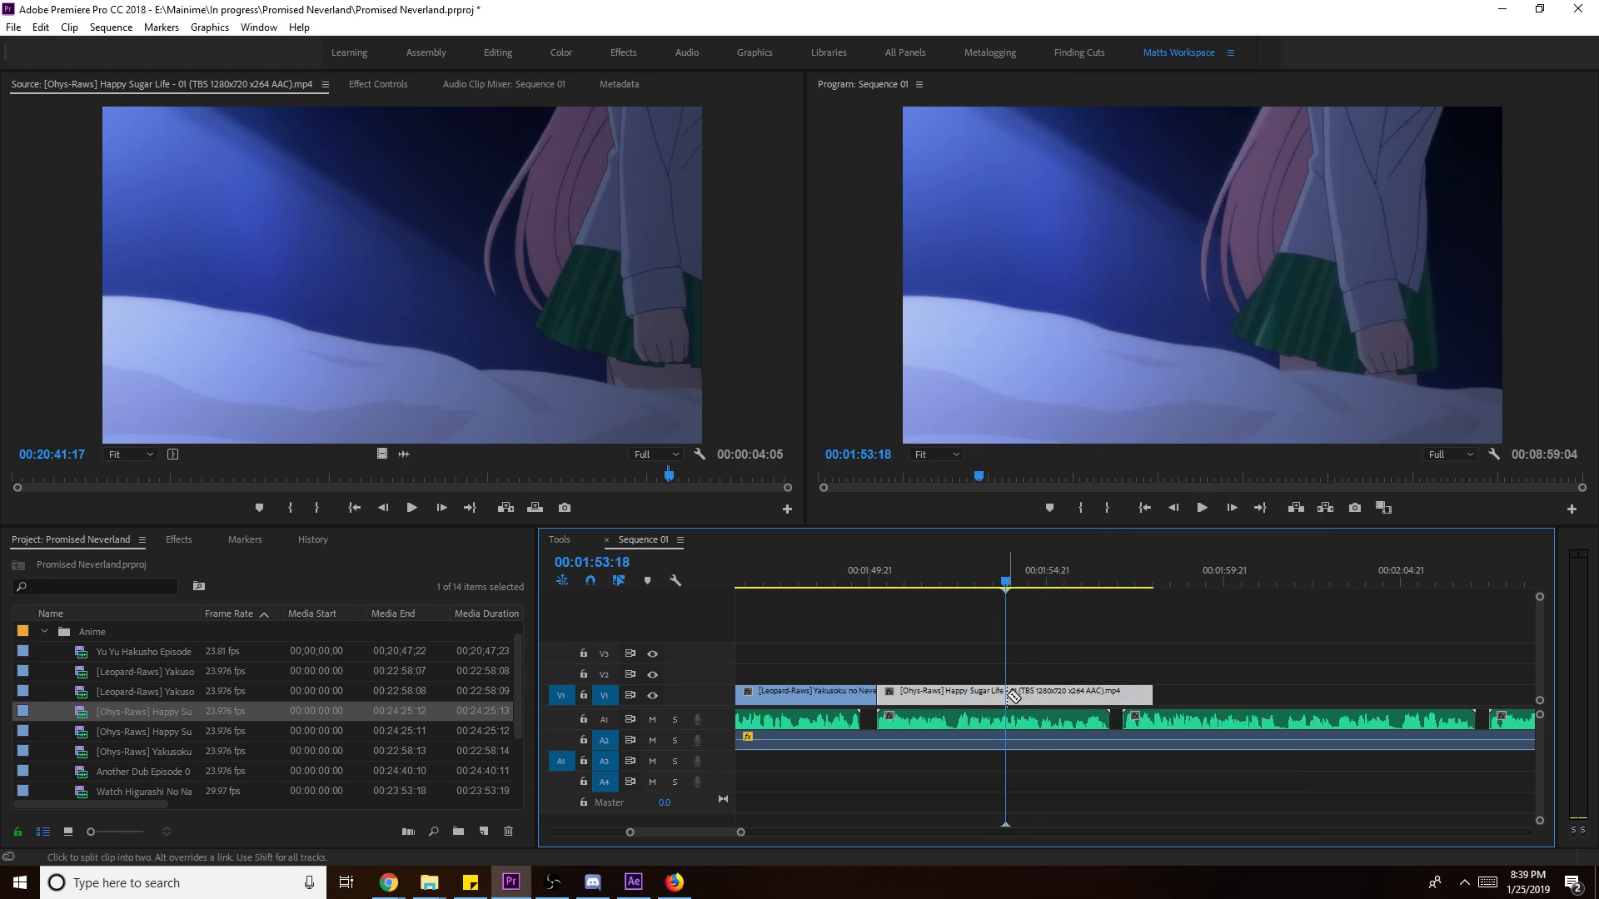
left_click(1010, 694)
left_click(970, 580)
left_click_drag(941, 586, 887, 603)
key("v")
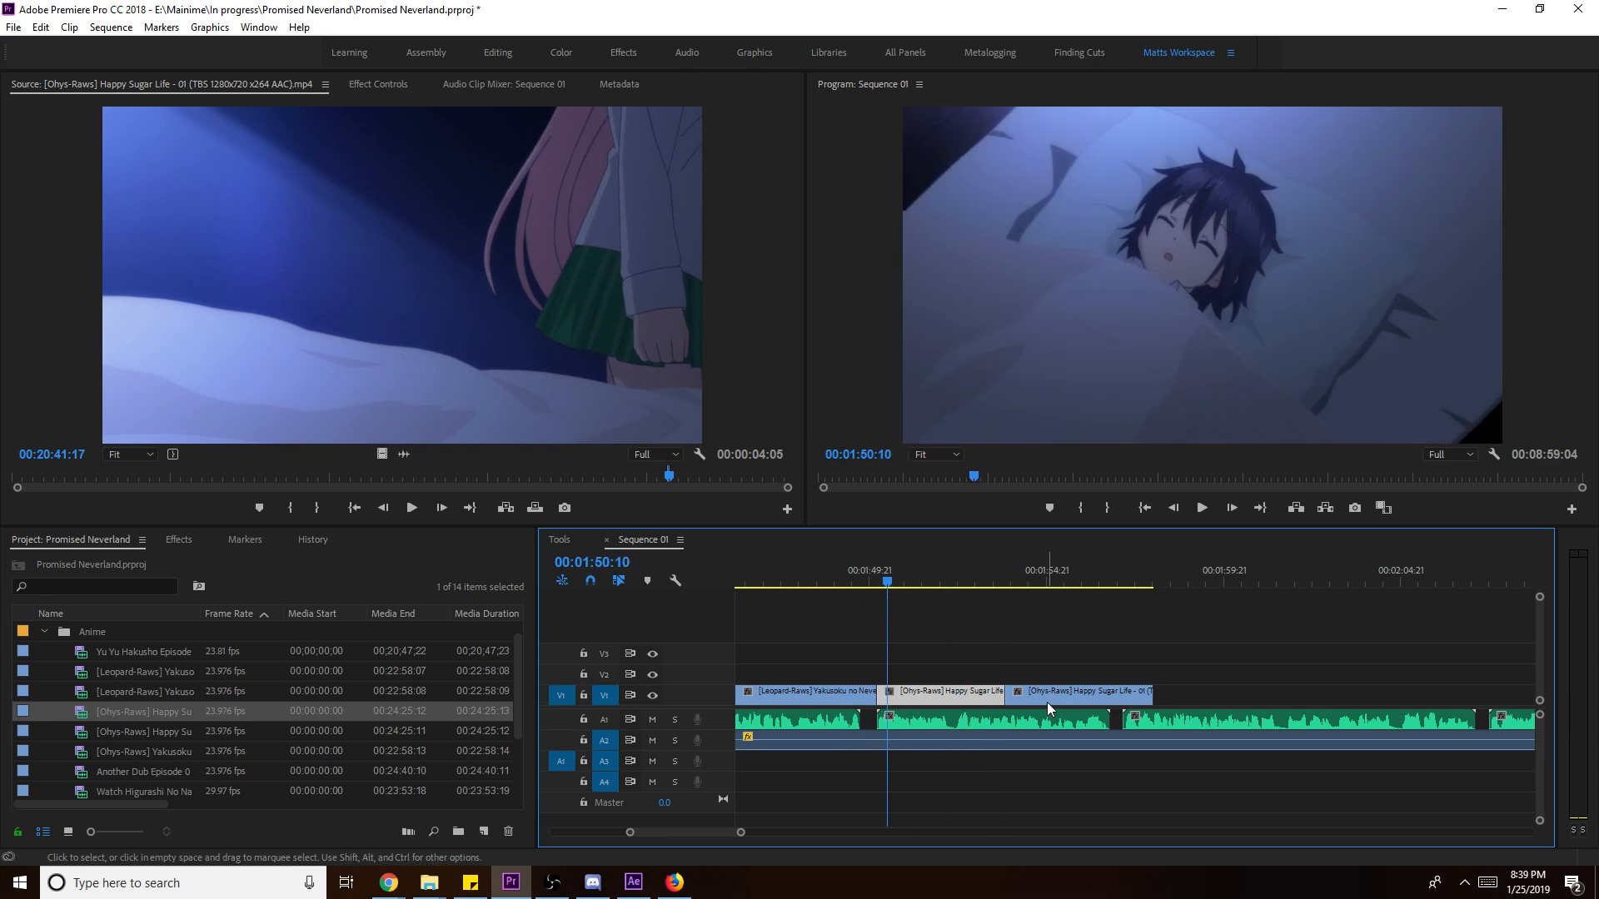
left_click_drag(974, 702, 880, 704)
key("space")
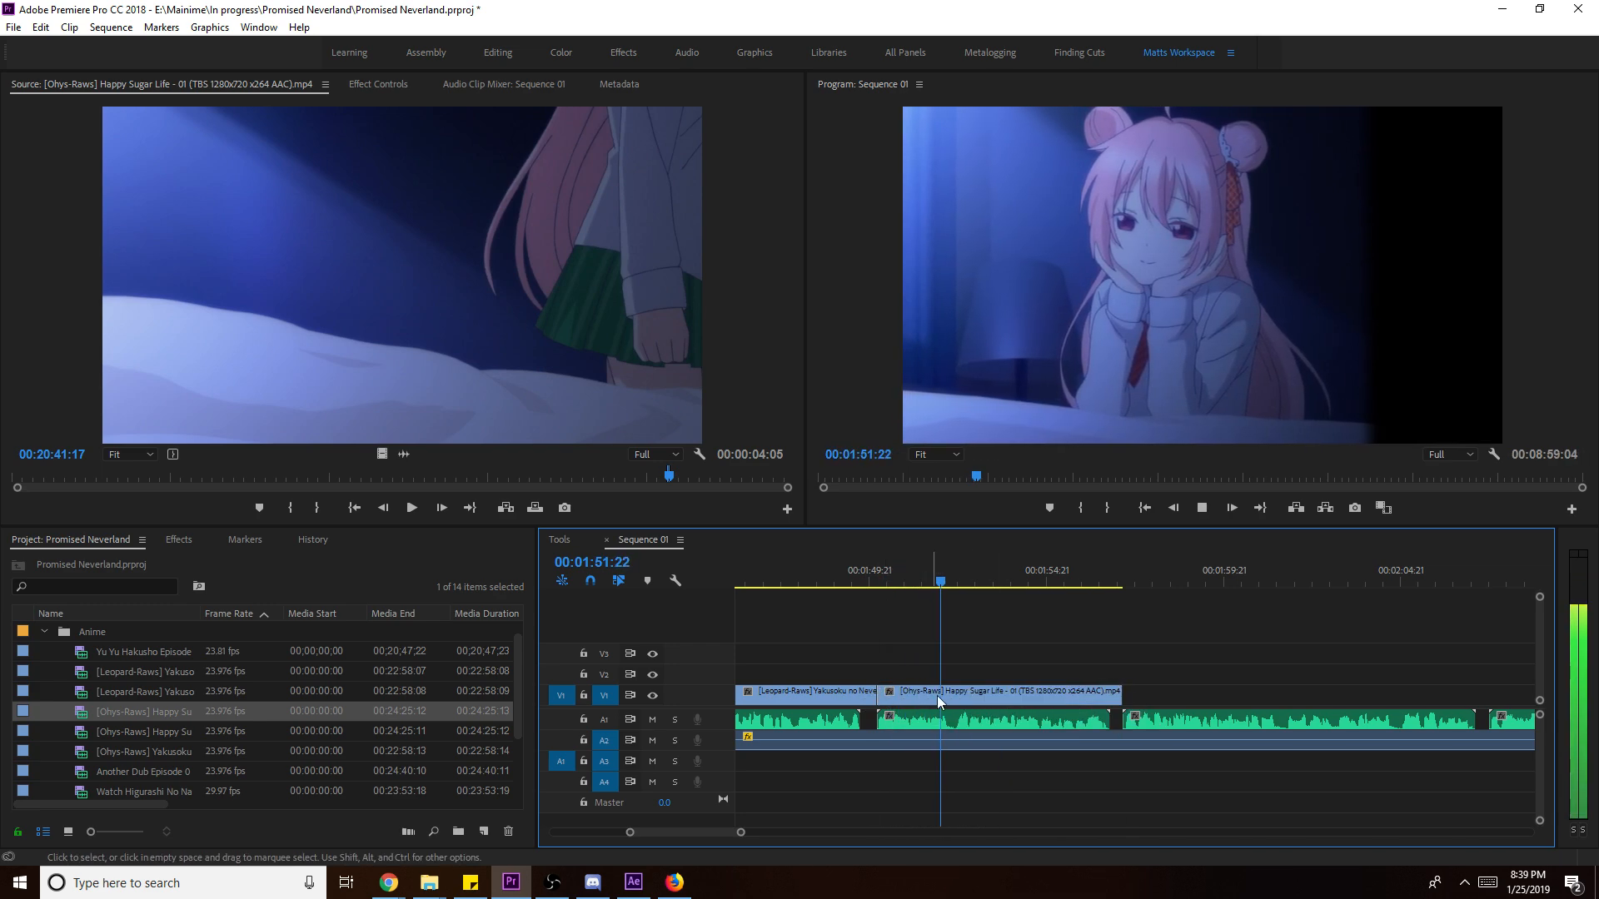
- Slip the Happy Sugar Life clip by 18 frames, review it, and save the project
left_click(872, 580)
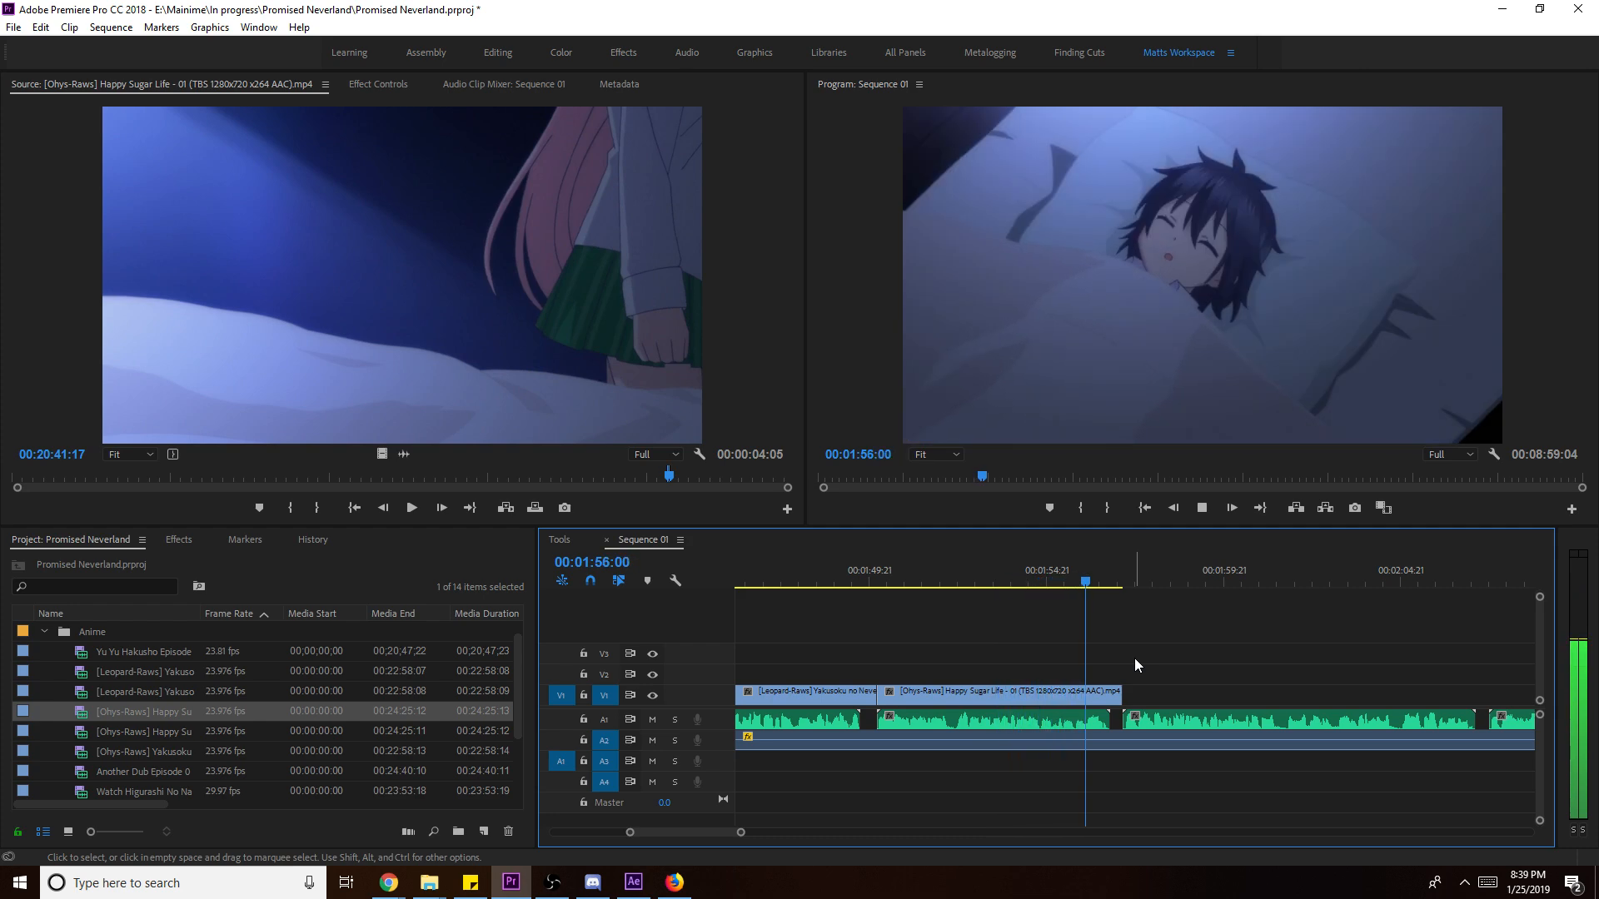
key("space")
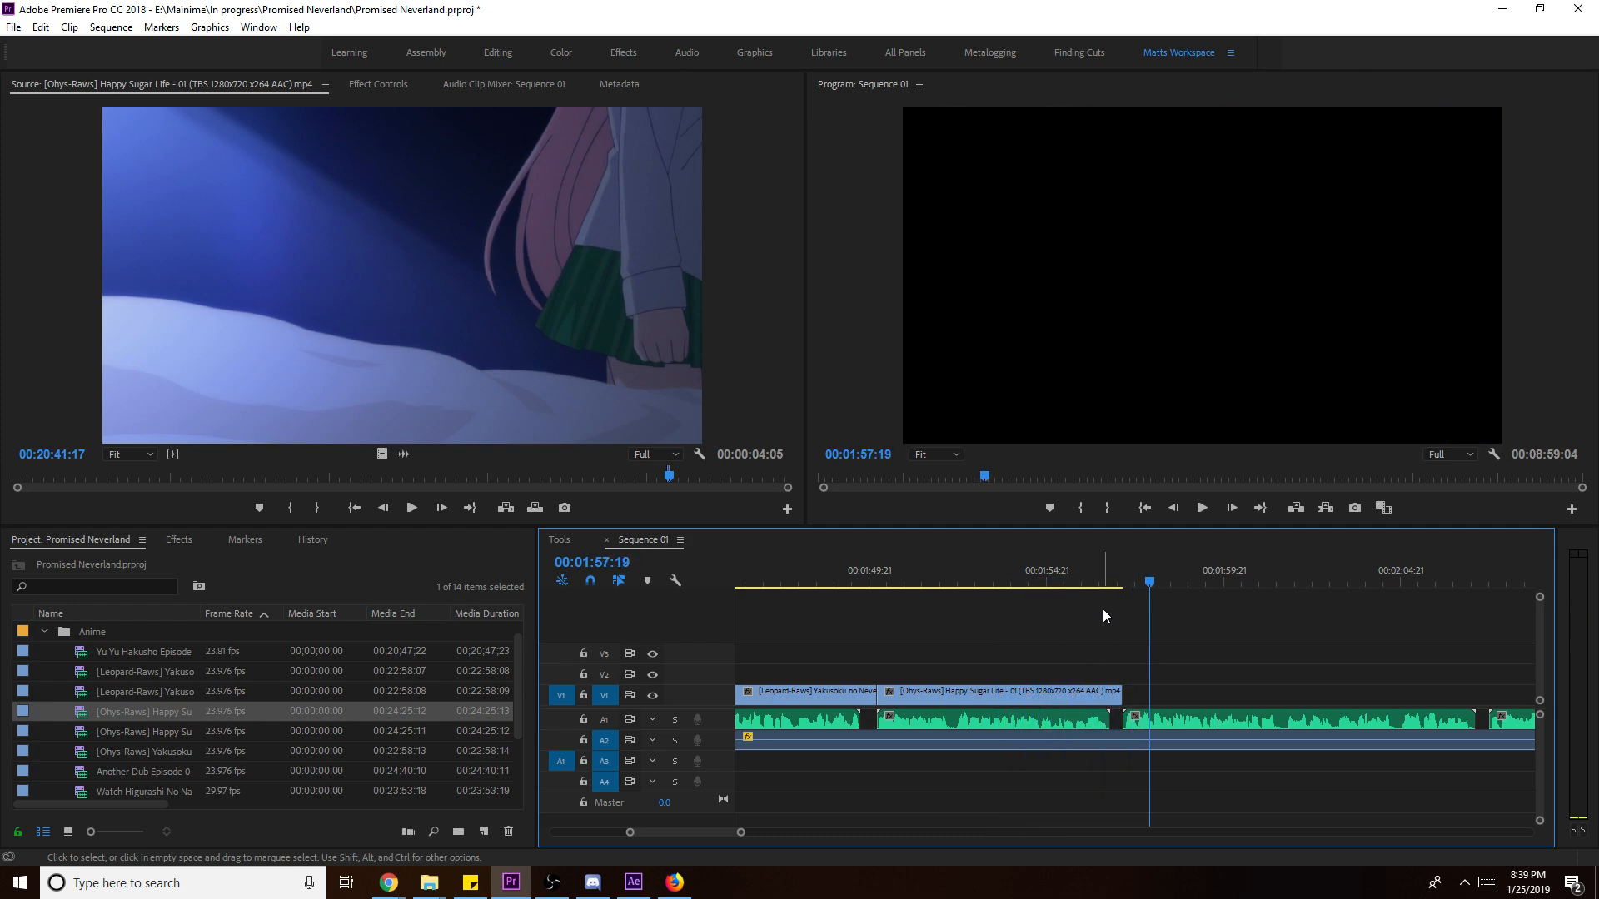
left_click(1113, 579)
key("y")
mouse_move(1078, 693)
left_mouse_down()
mouse_move(1116, 696)
mouse_move(1104, 703)
left_mouse_up()
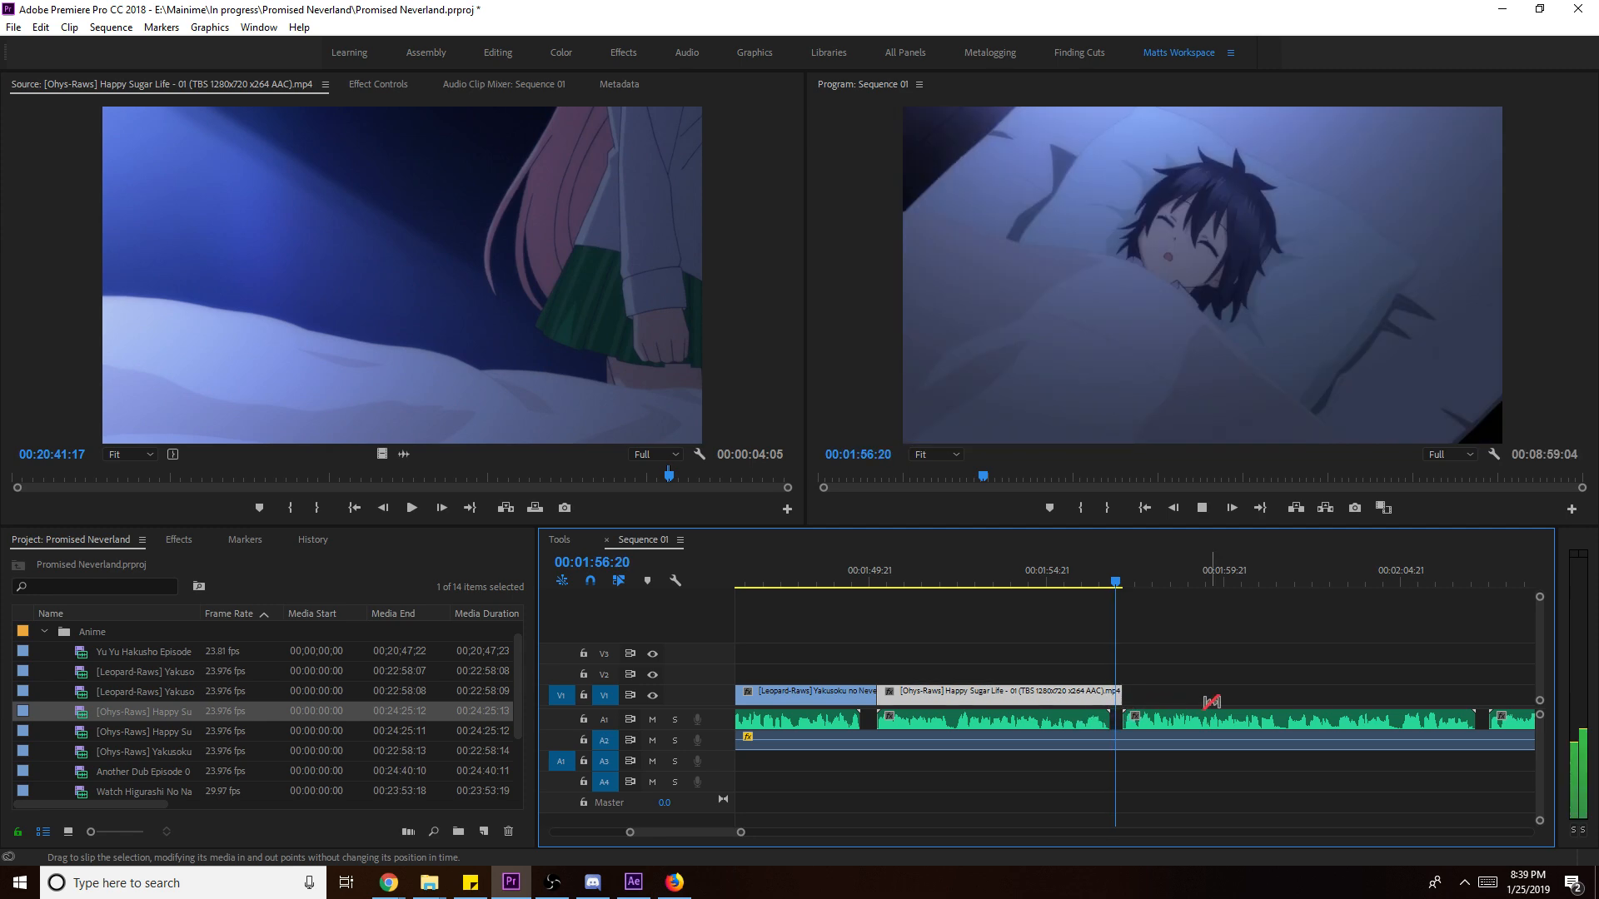
key("space")
left_click(1050, 570)
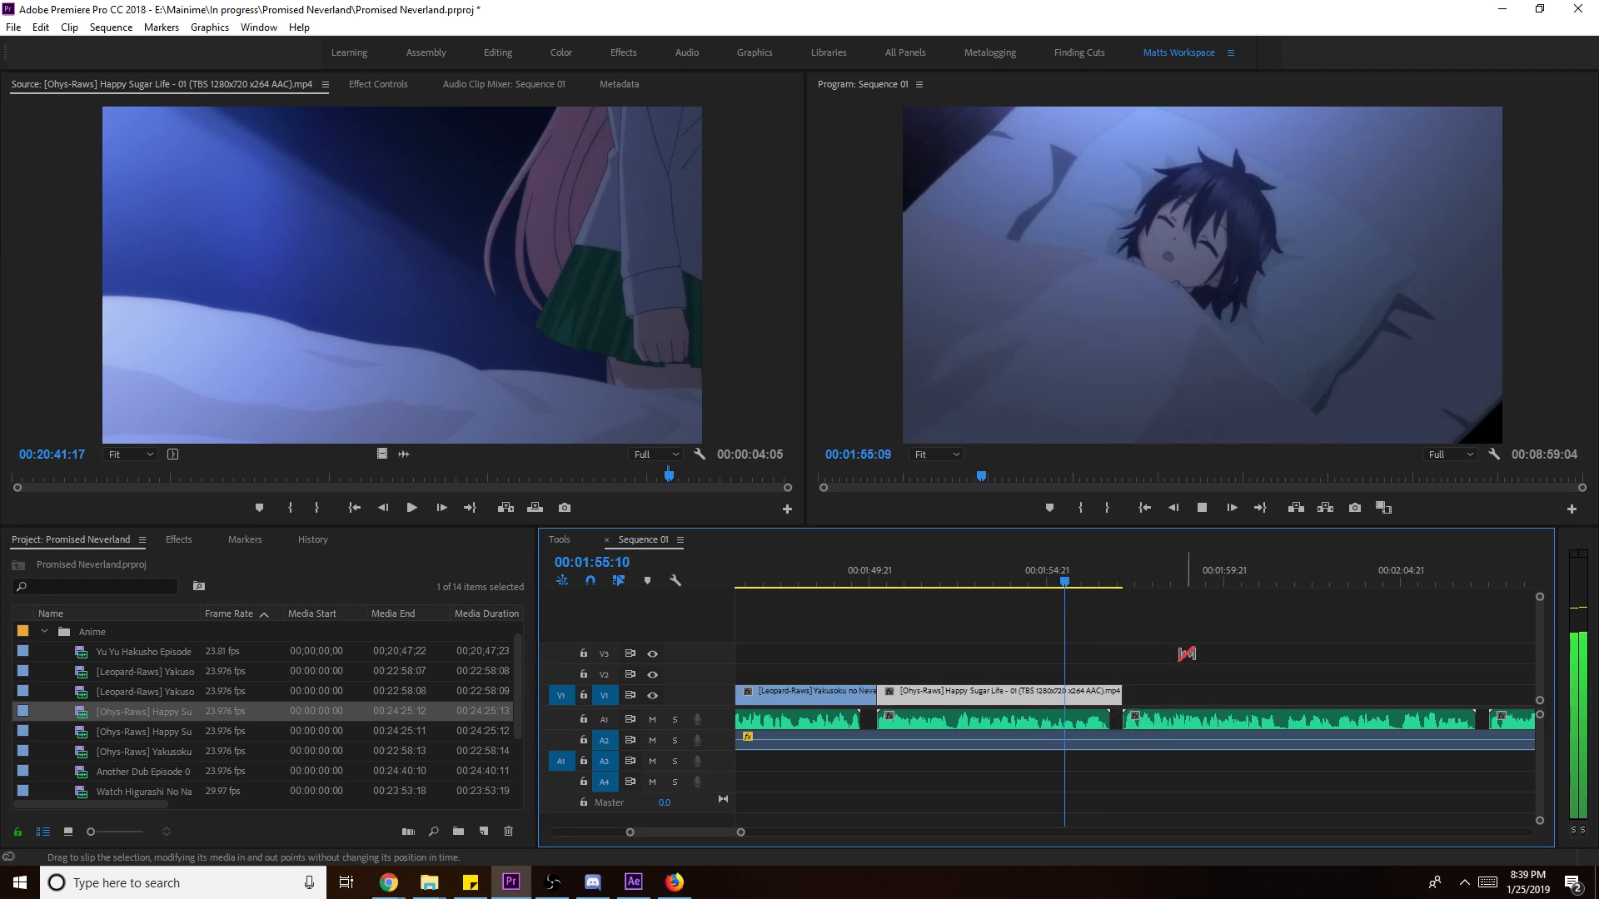
key("v")
key("ctrl+s")
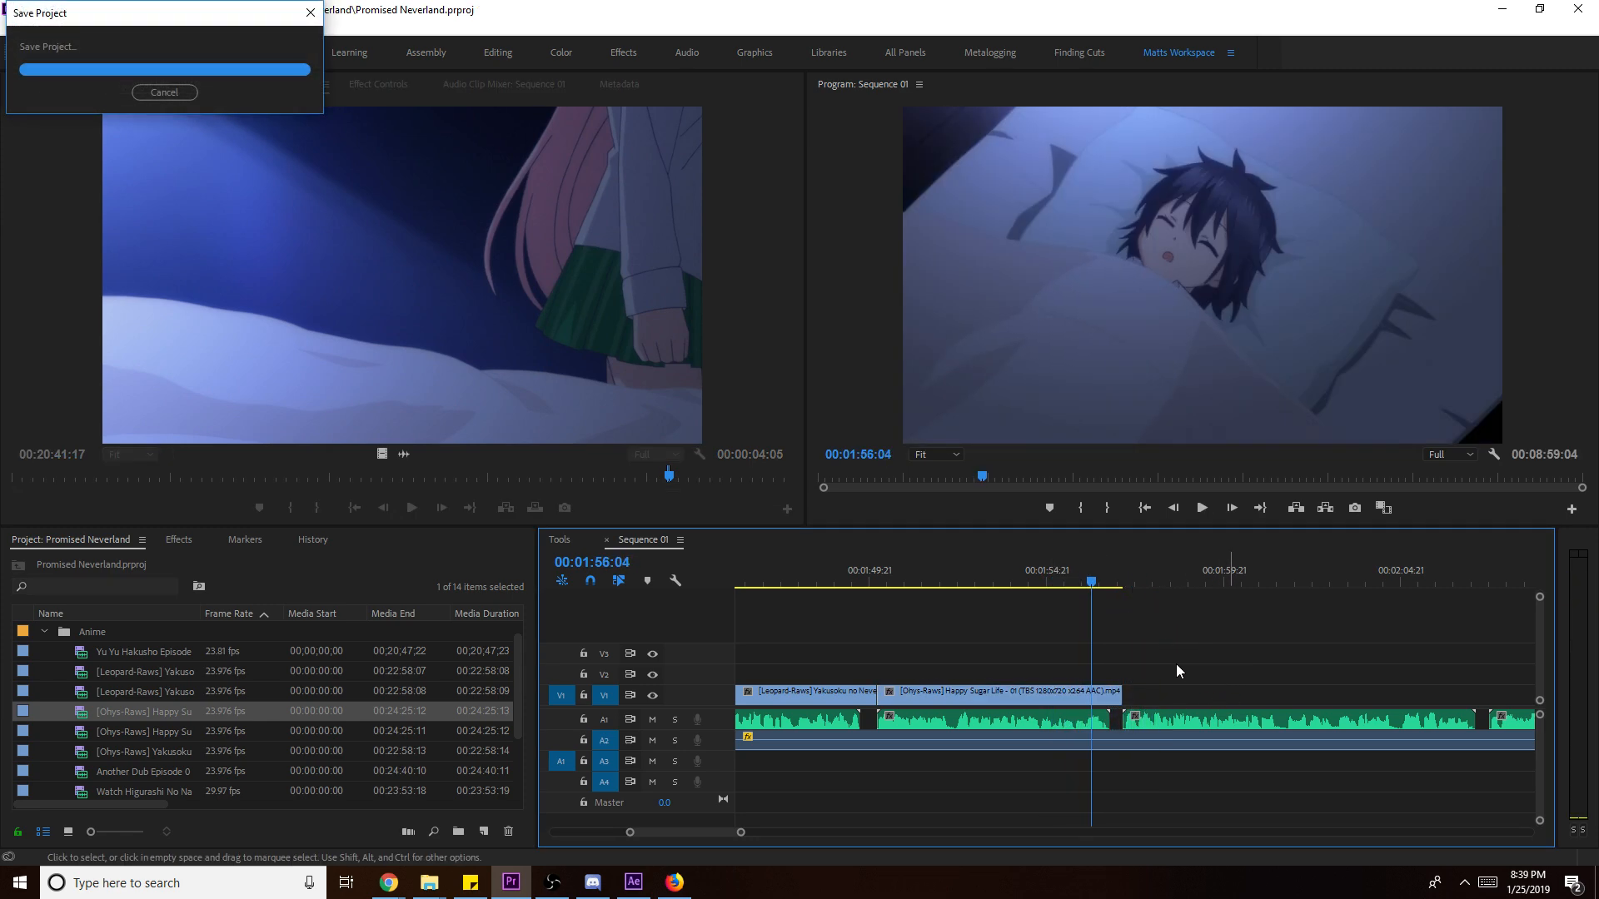
- Render video previews for Sequence 01 and let it play through
key("Return")
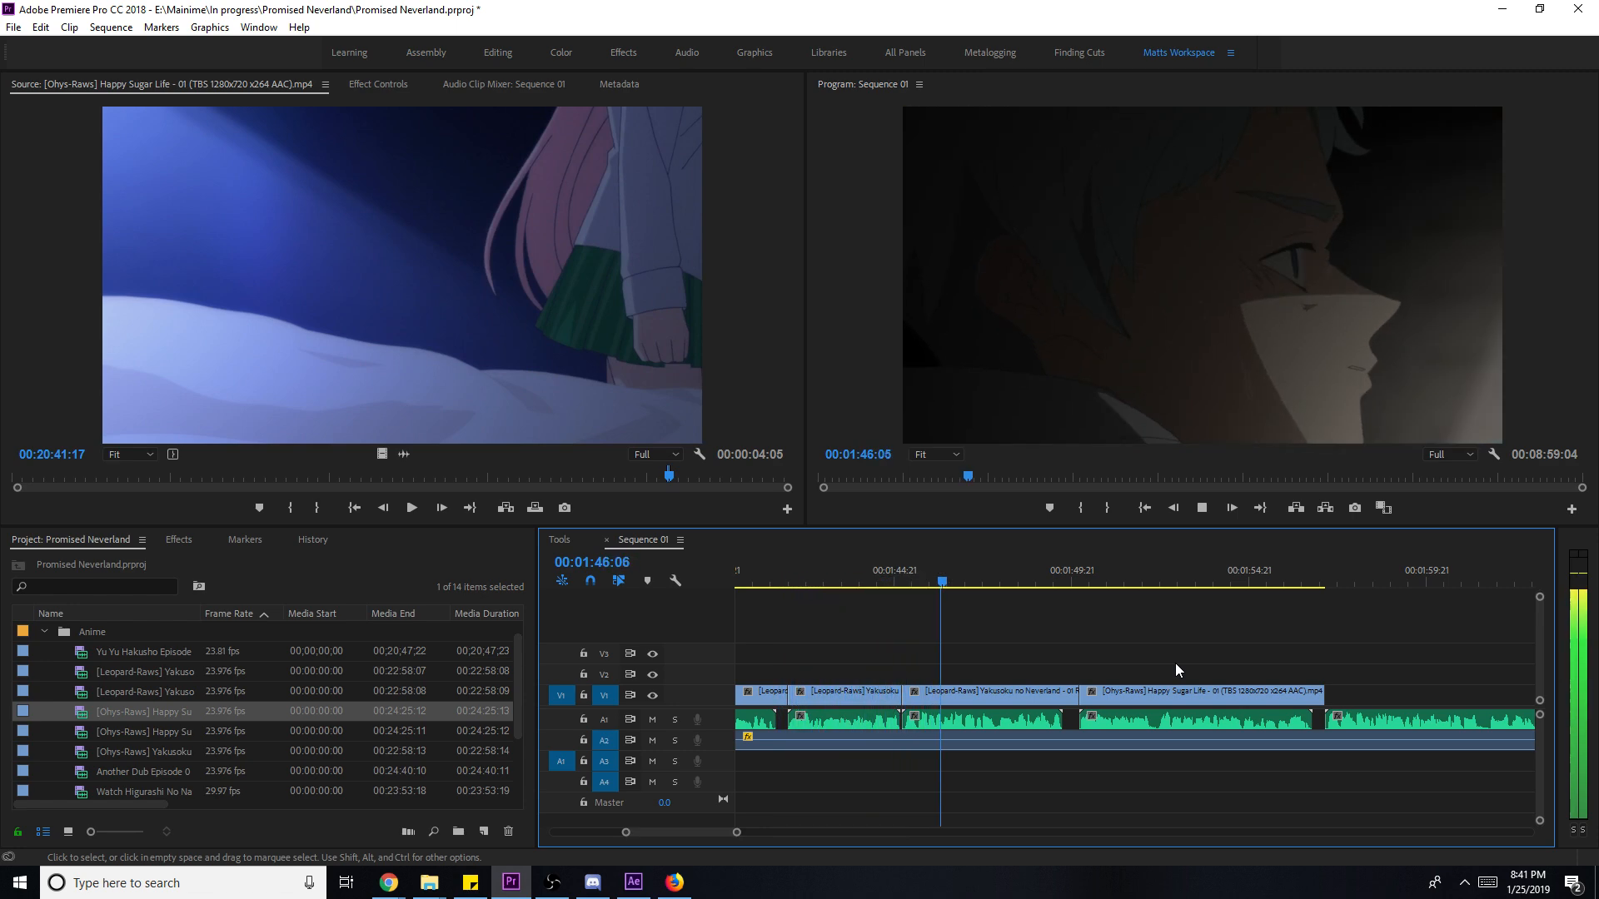
- Slip the Neverland clip's content by 8 frames from 00:01:45:07 and review it
key("space")
left_click(908, 573)
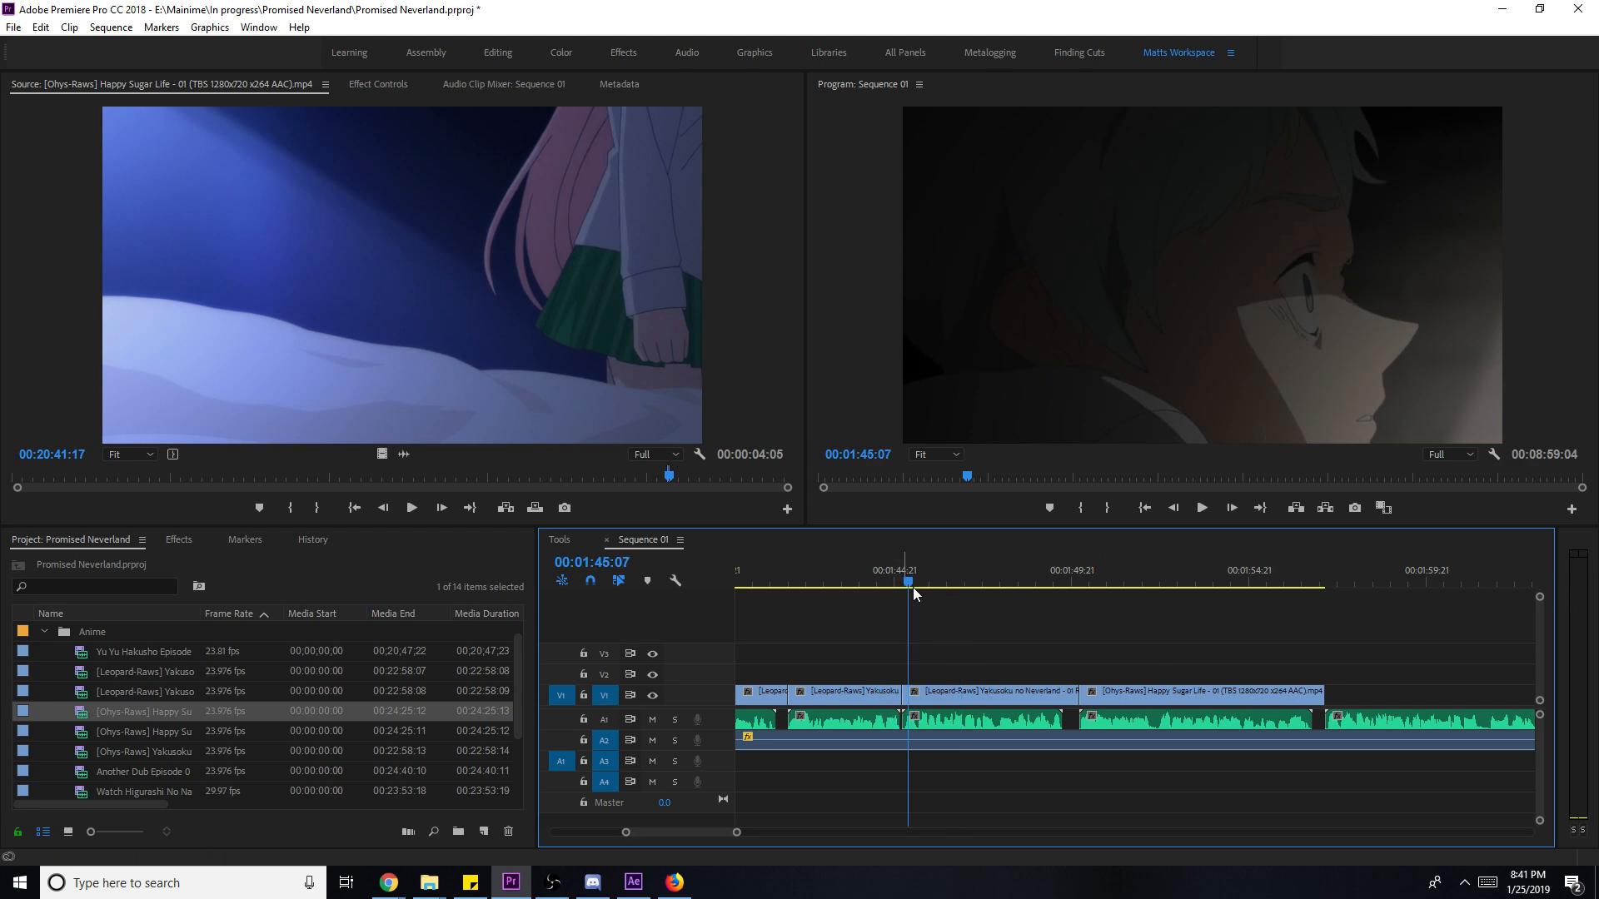
left_click_drag(953, 696, 922, 692)
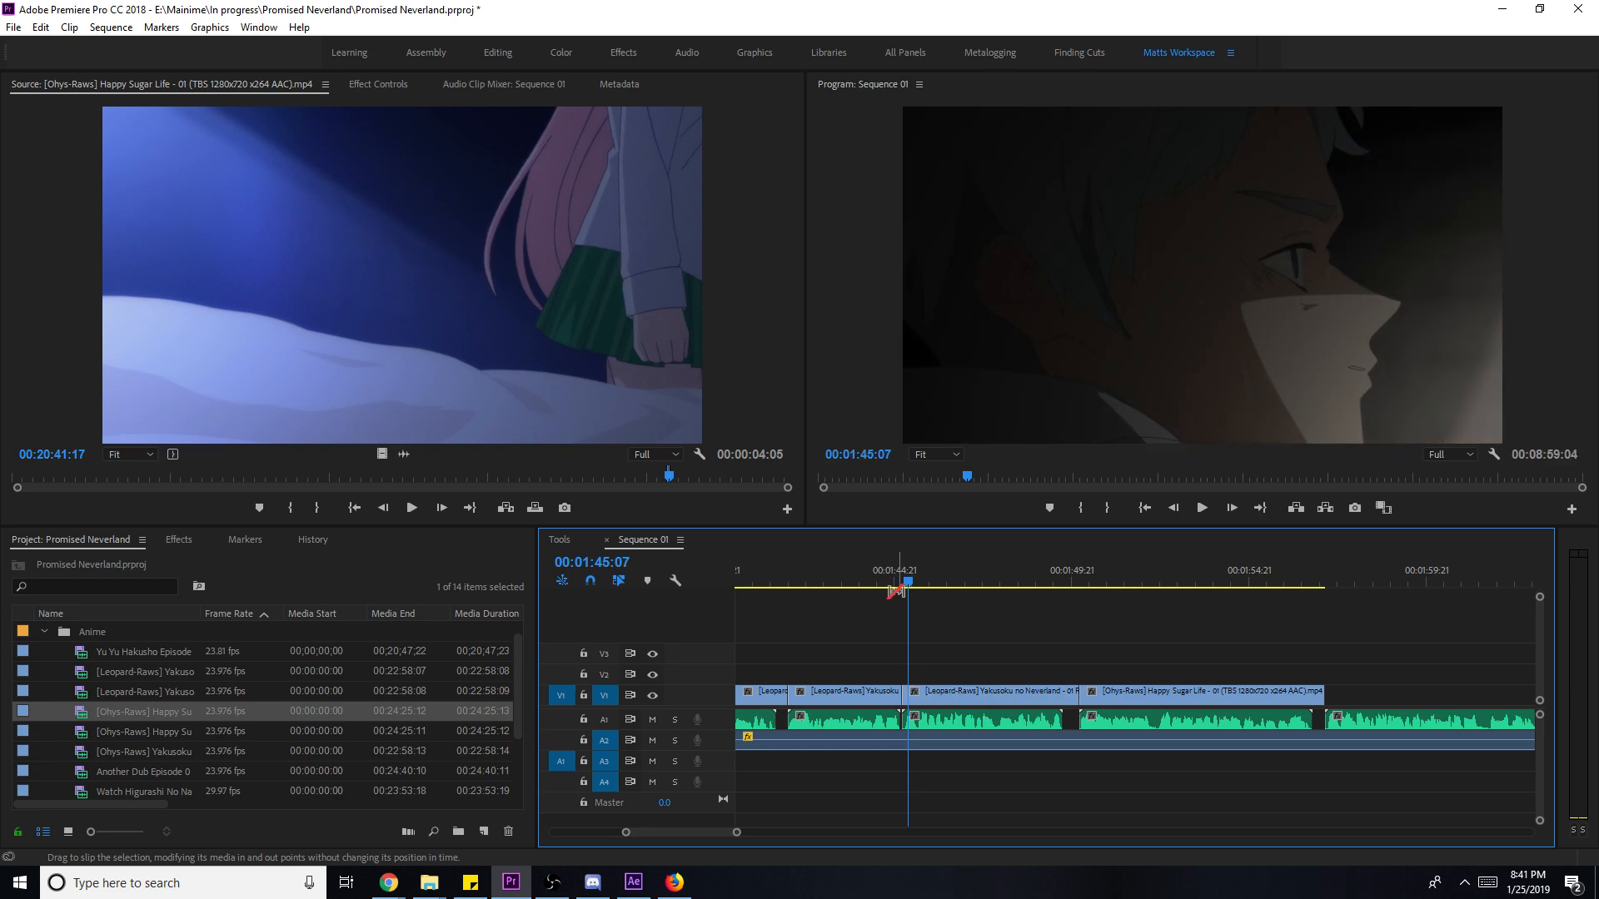
left_click(928, 573)
key("space")
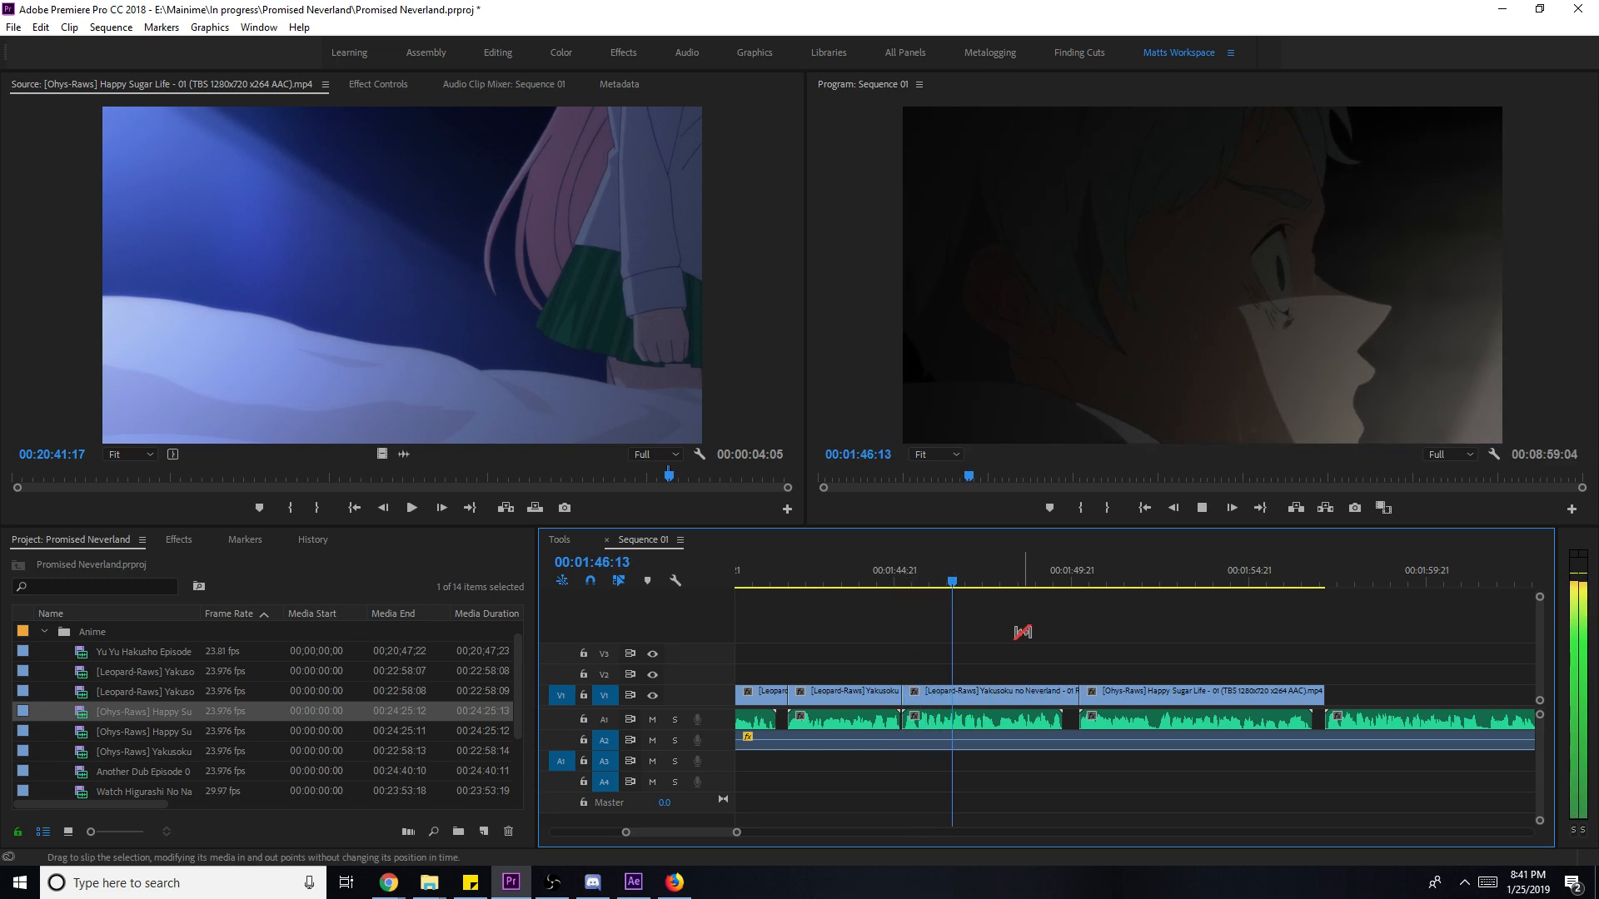
key("v")
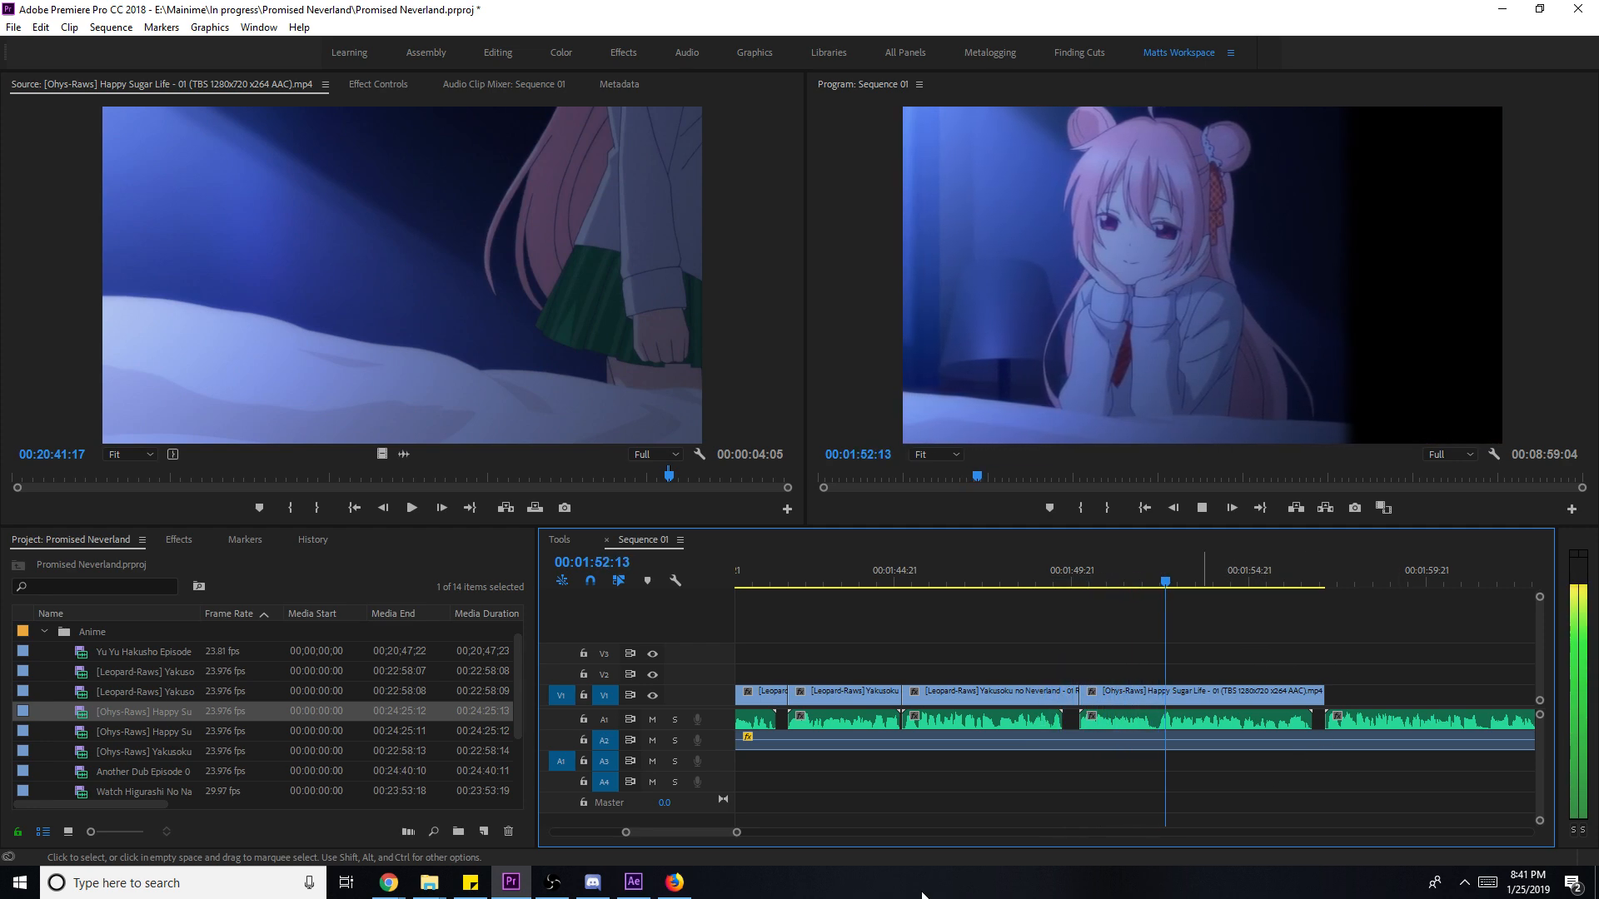
- Zoom the timeline out and back, save, and select Neverland episode 02 in the Project panel
left_click_drag(736, 832, 860, 832)
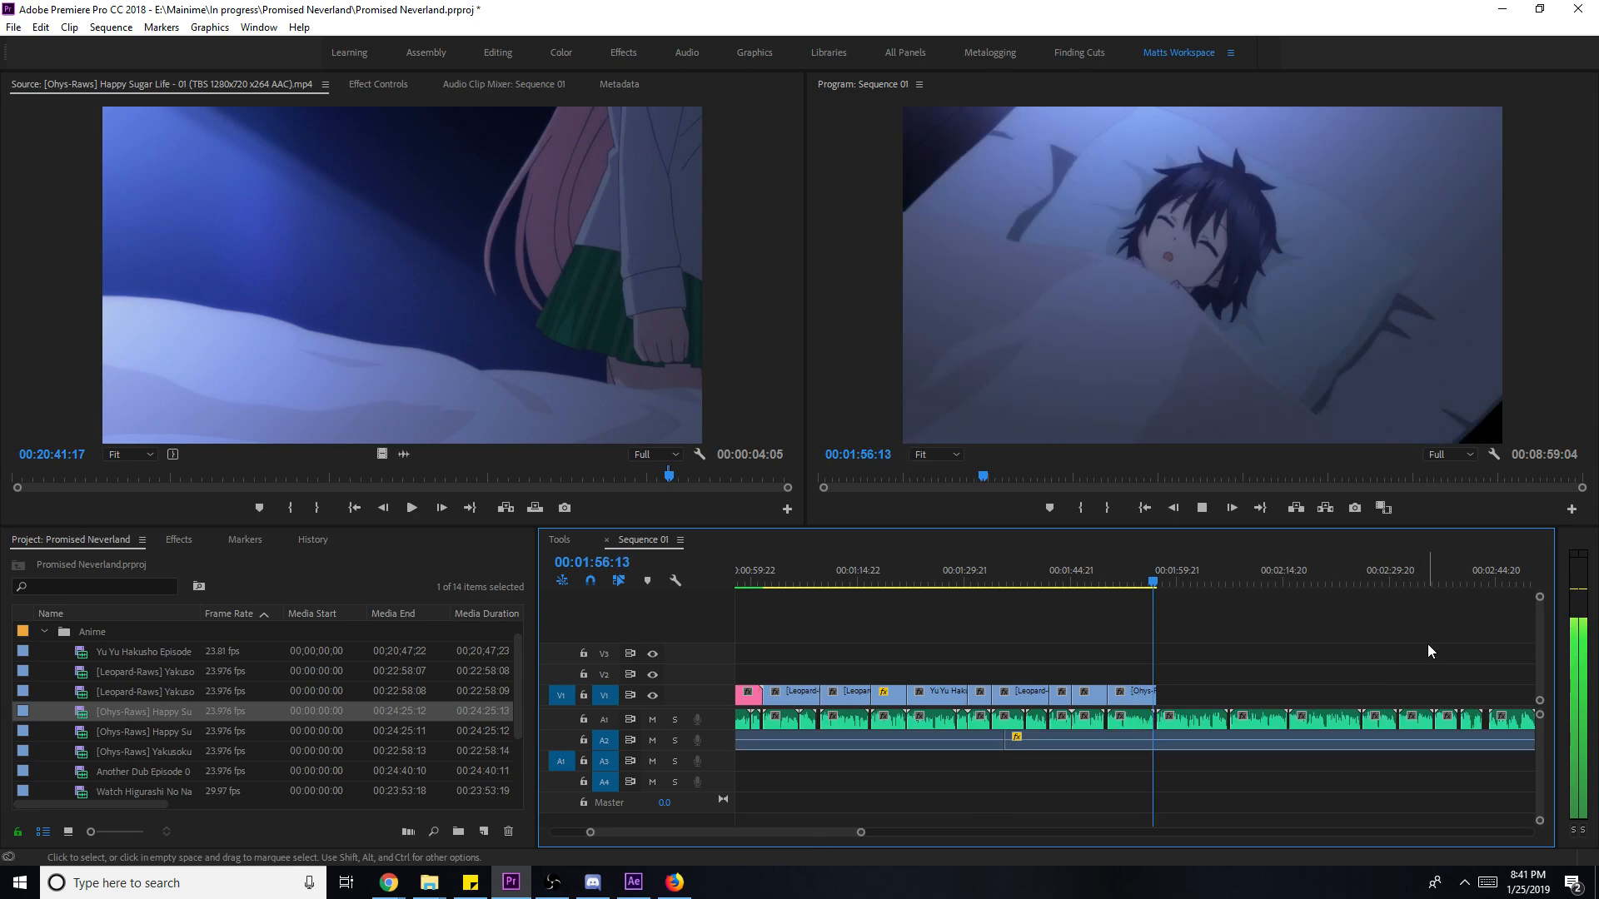
left_click_drag(862, 837, 737, 833)
key("ctrl+s")
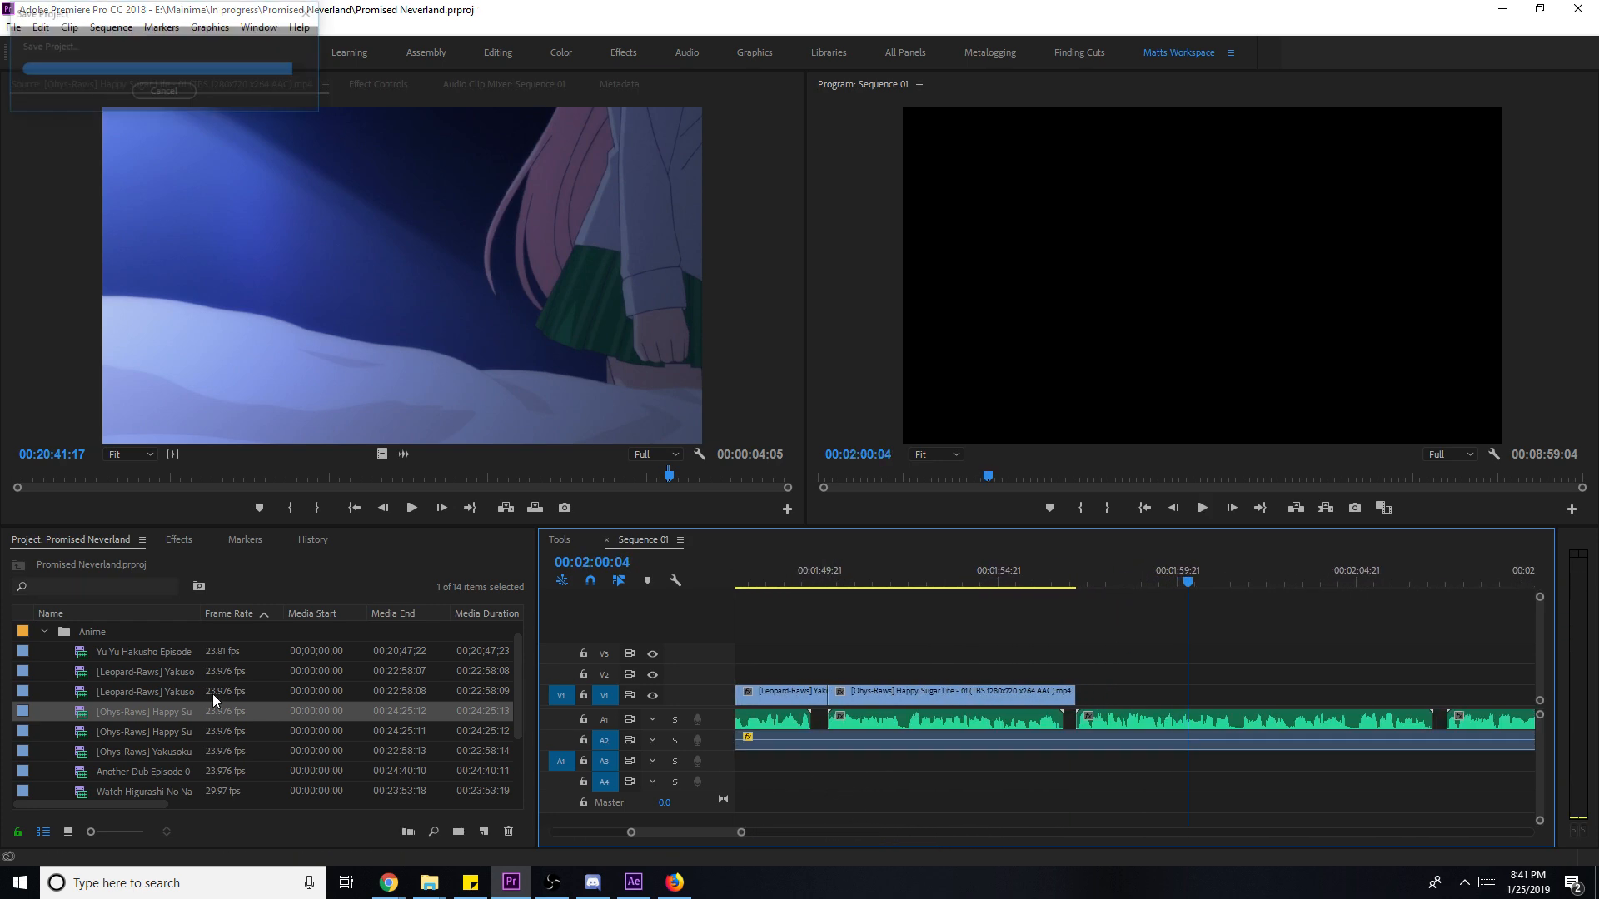
left_click(163, 716)
left_click(174, 688)
- Mark an In/Out excerpt of Neverland episode 02 and place it after Happy Sugar Life on V1
double_click(174, 685)
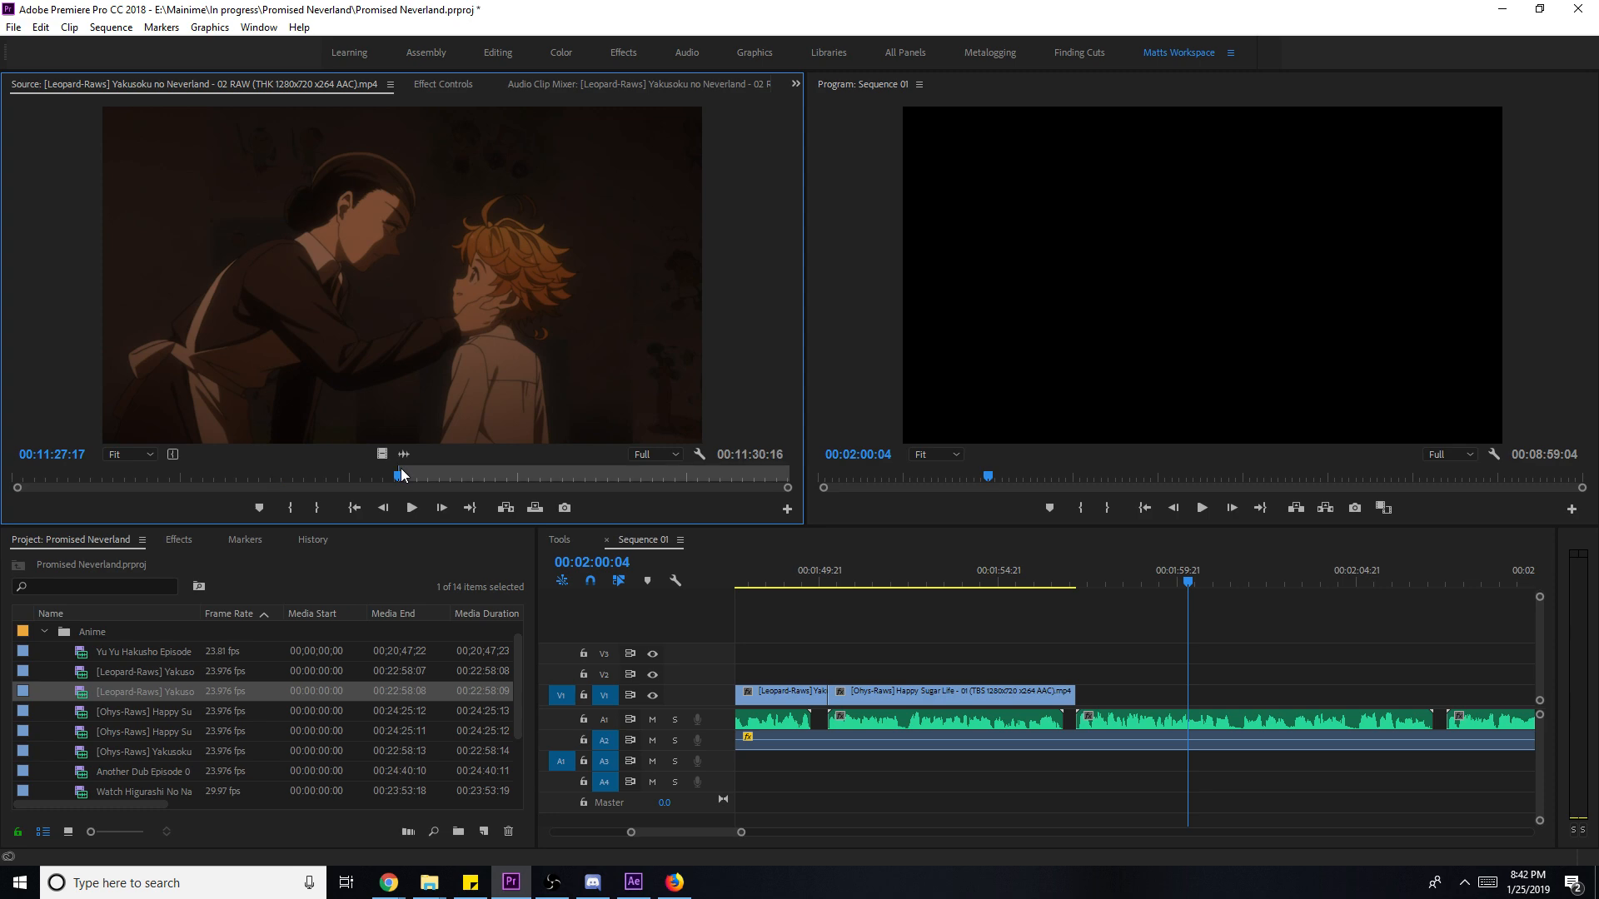
key("i")
key("space")
key("space")
key("o")
left_click_drag(383, 454, 1246, 721)
key("space")
- Scale the episode 02 clip to frame size and position the playhead at the gap
right_click(1261, 699)
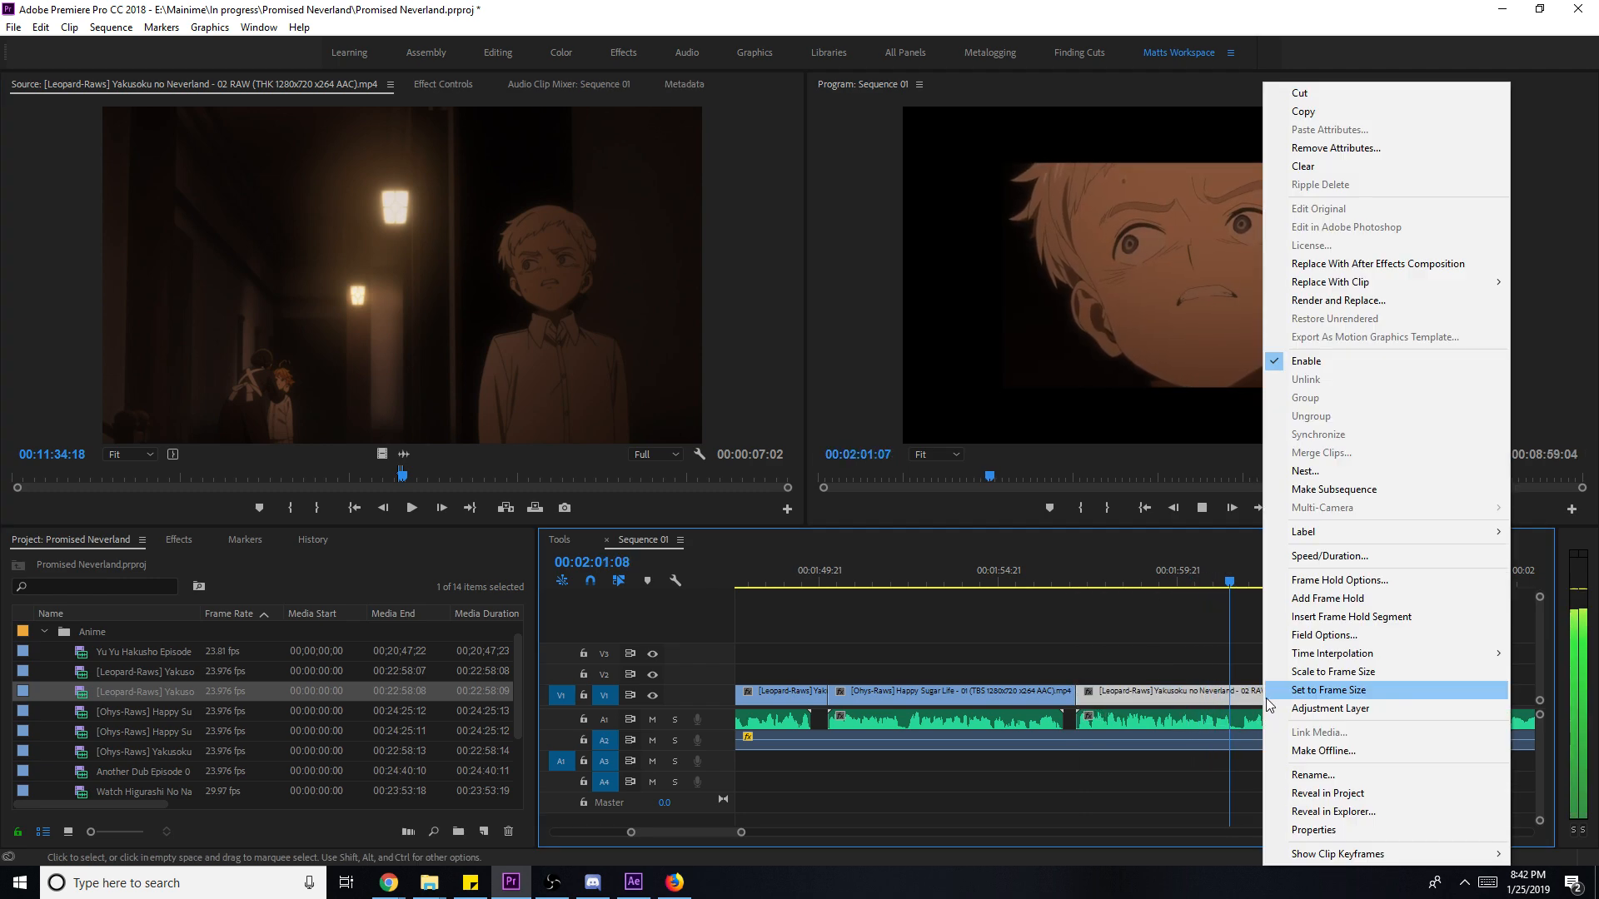
left_click(1372, 697)
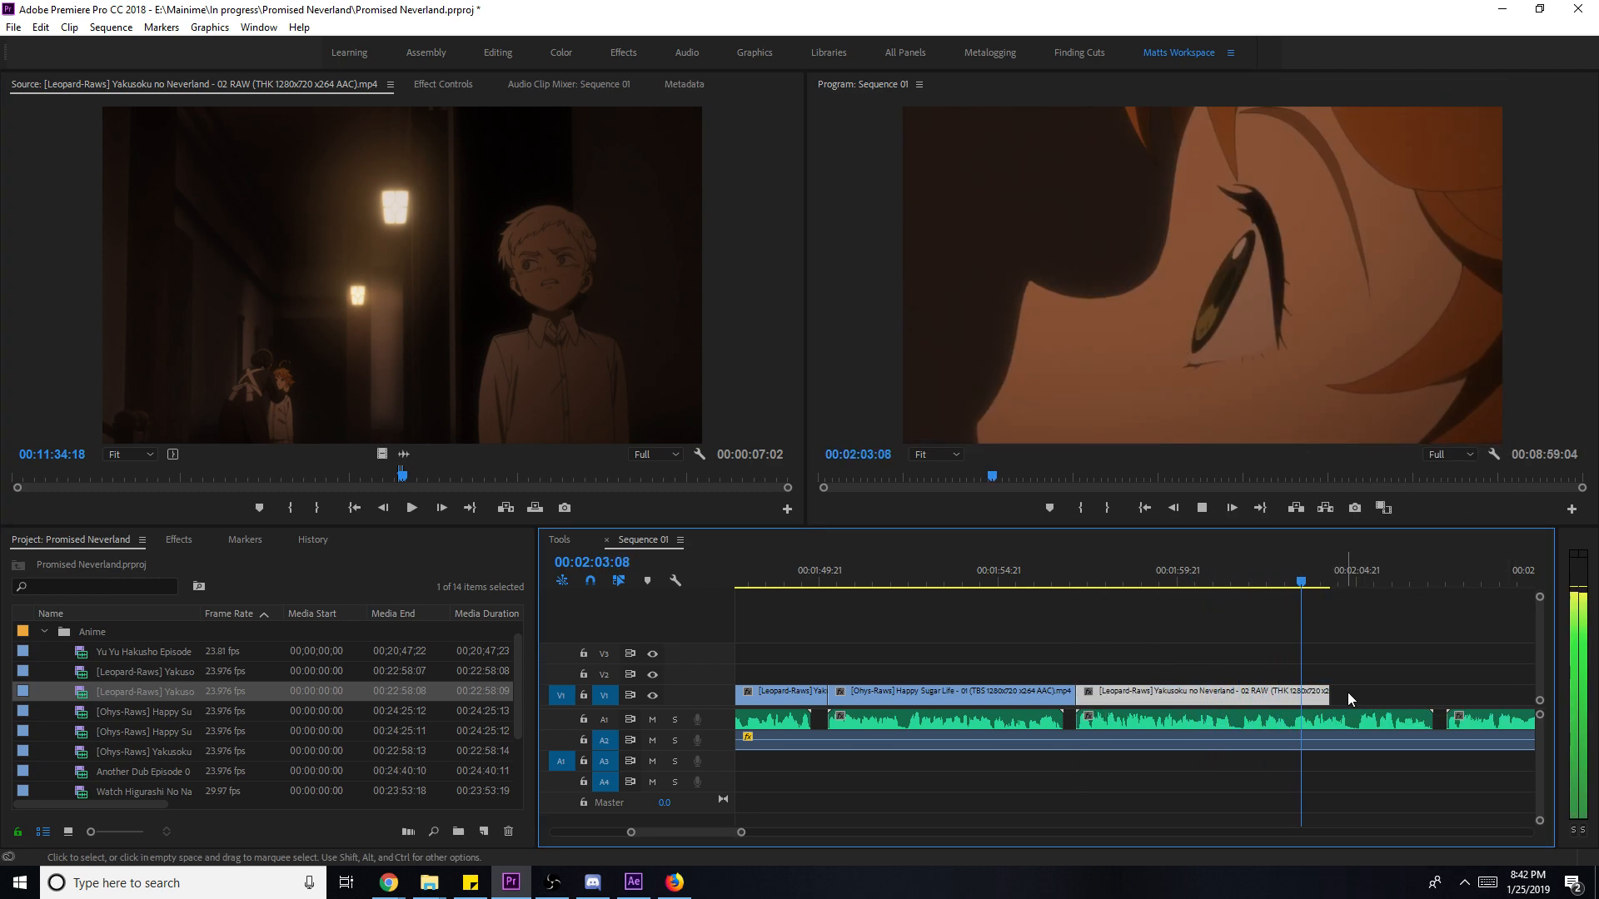
left_click(1346, 692)
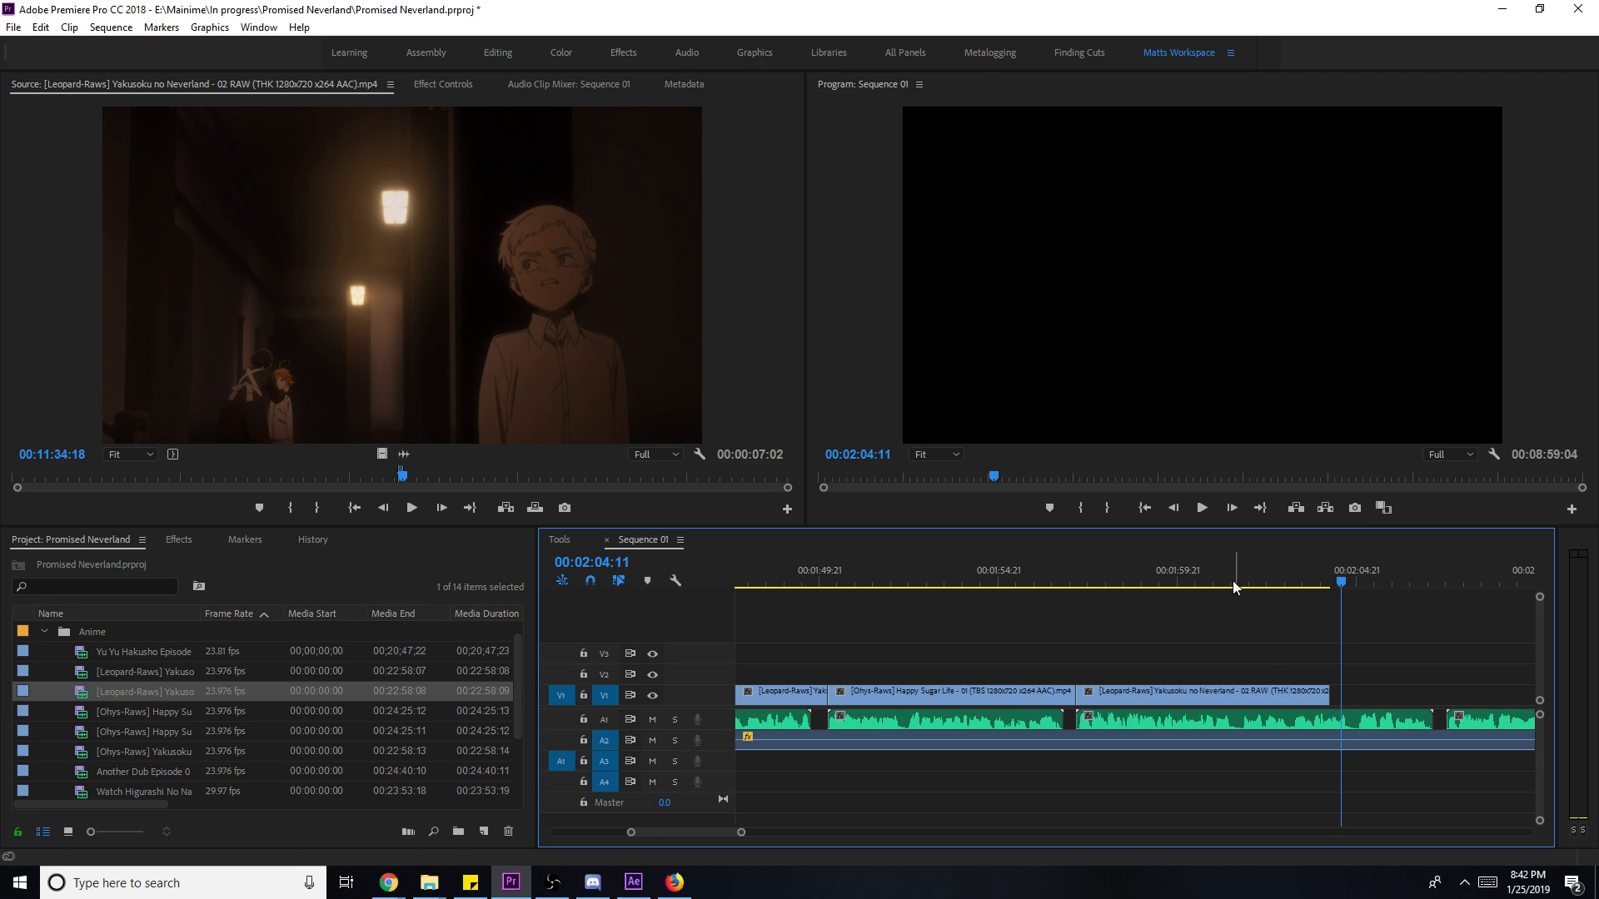
left_click(1163, 582)
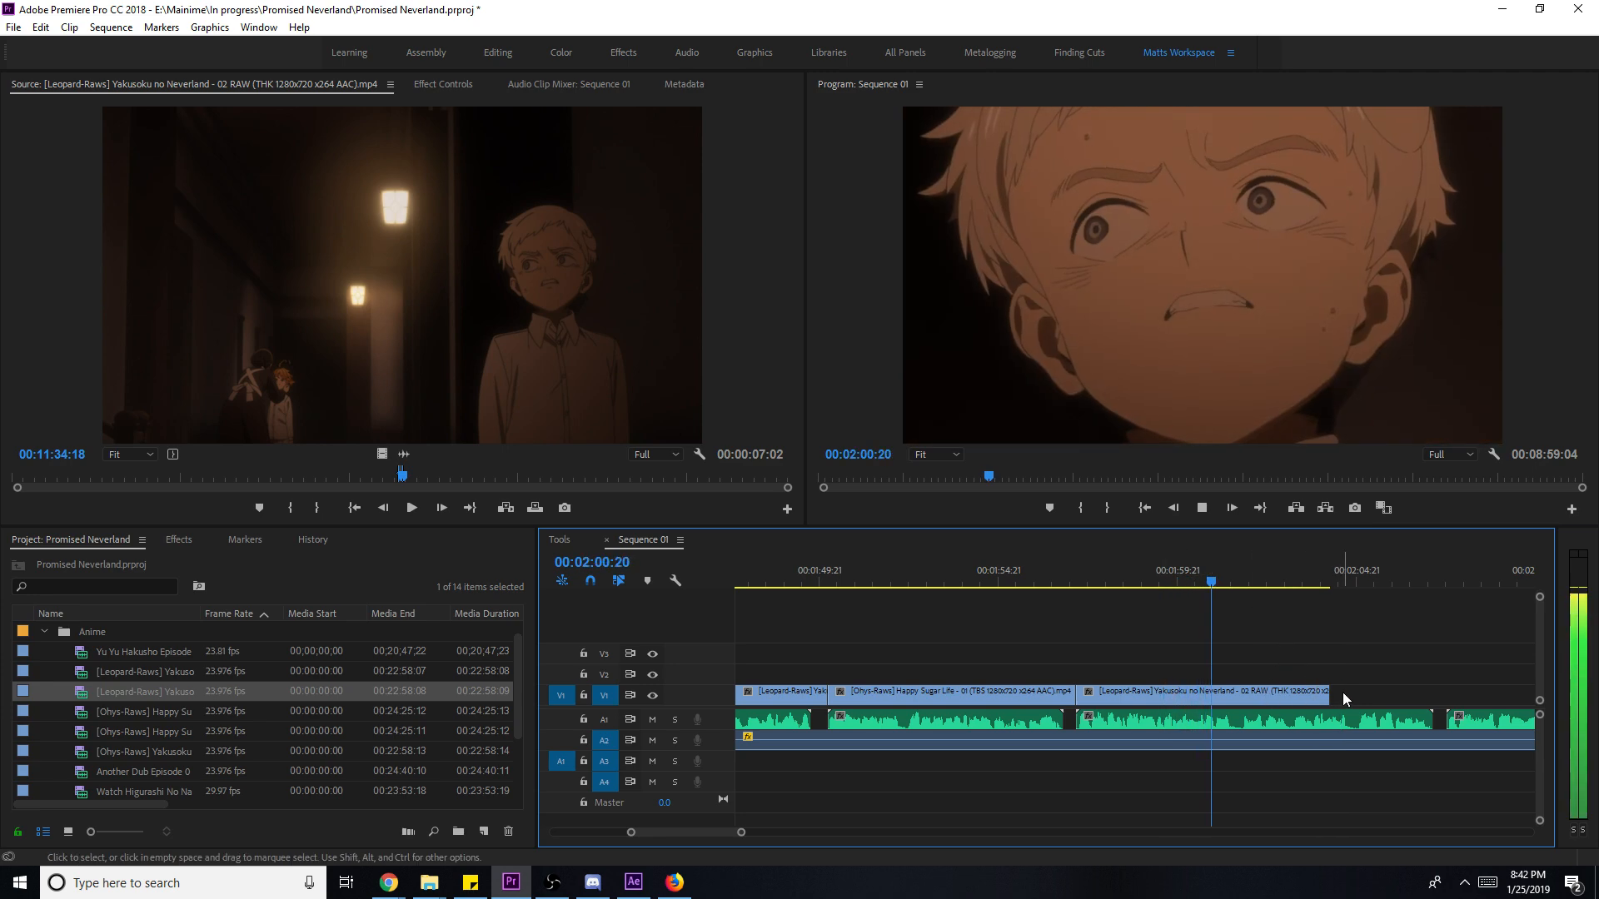
left_click(1342, 692)
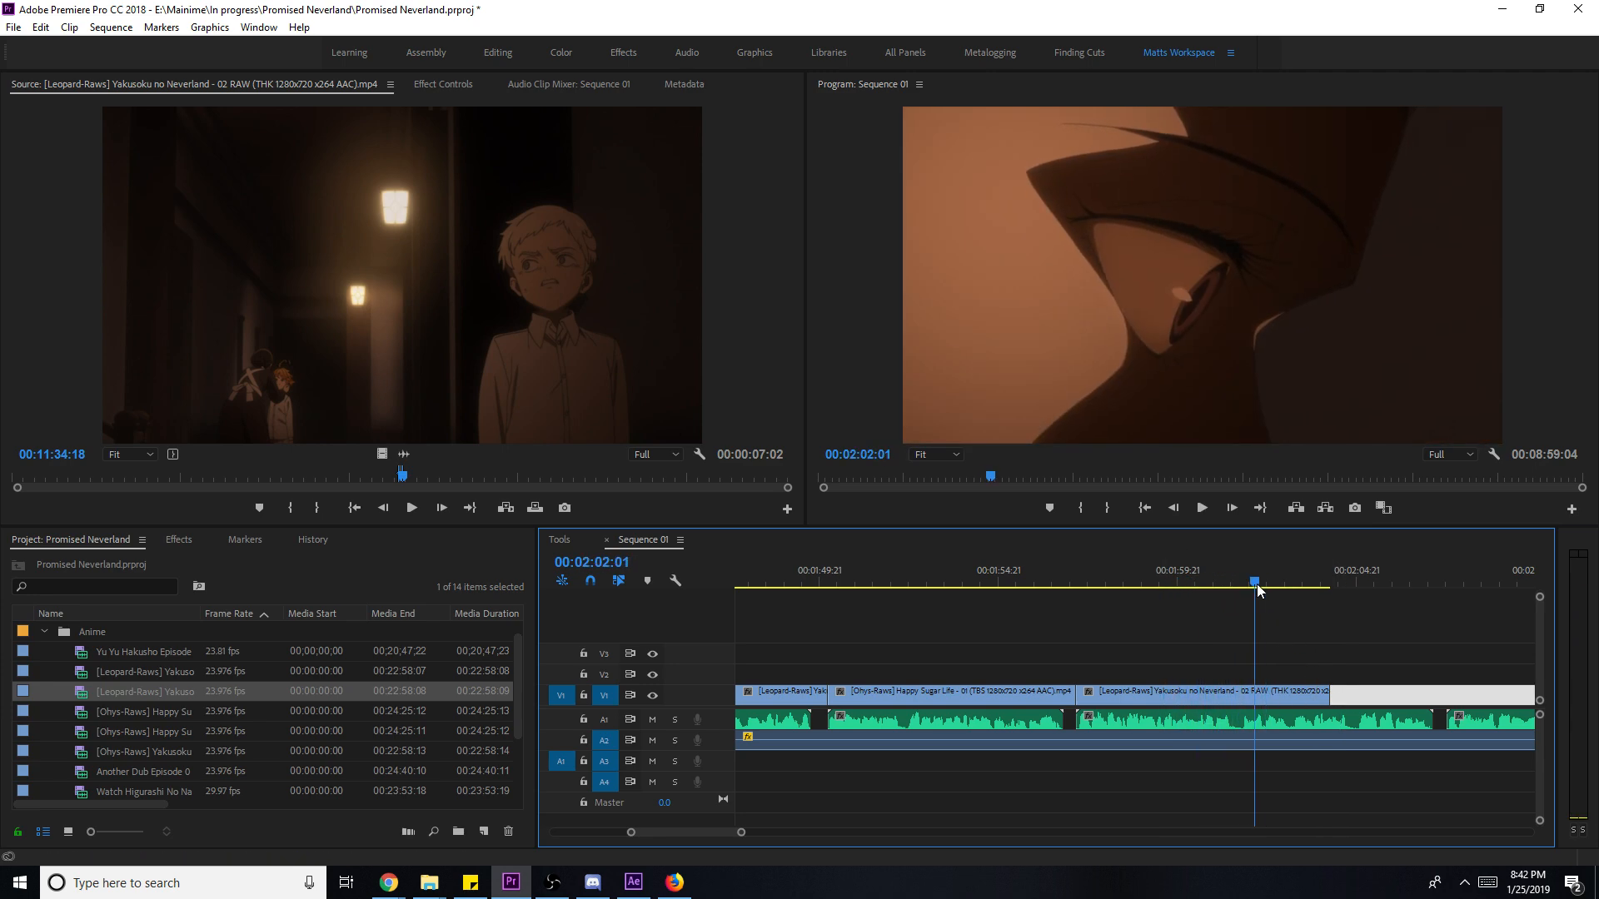
left_click(1242, 583)
key("Right")
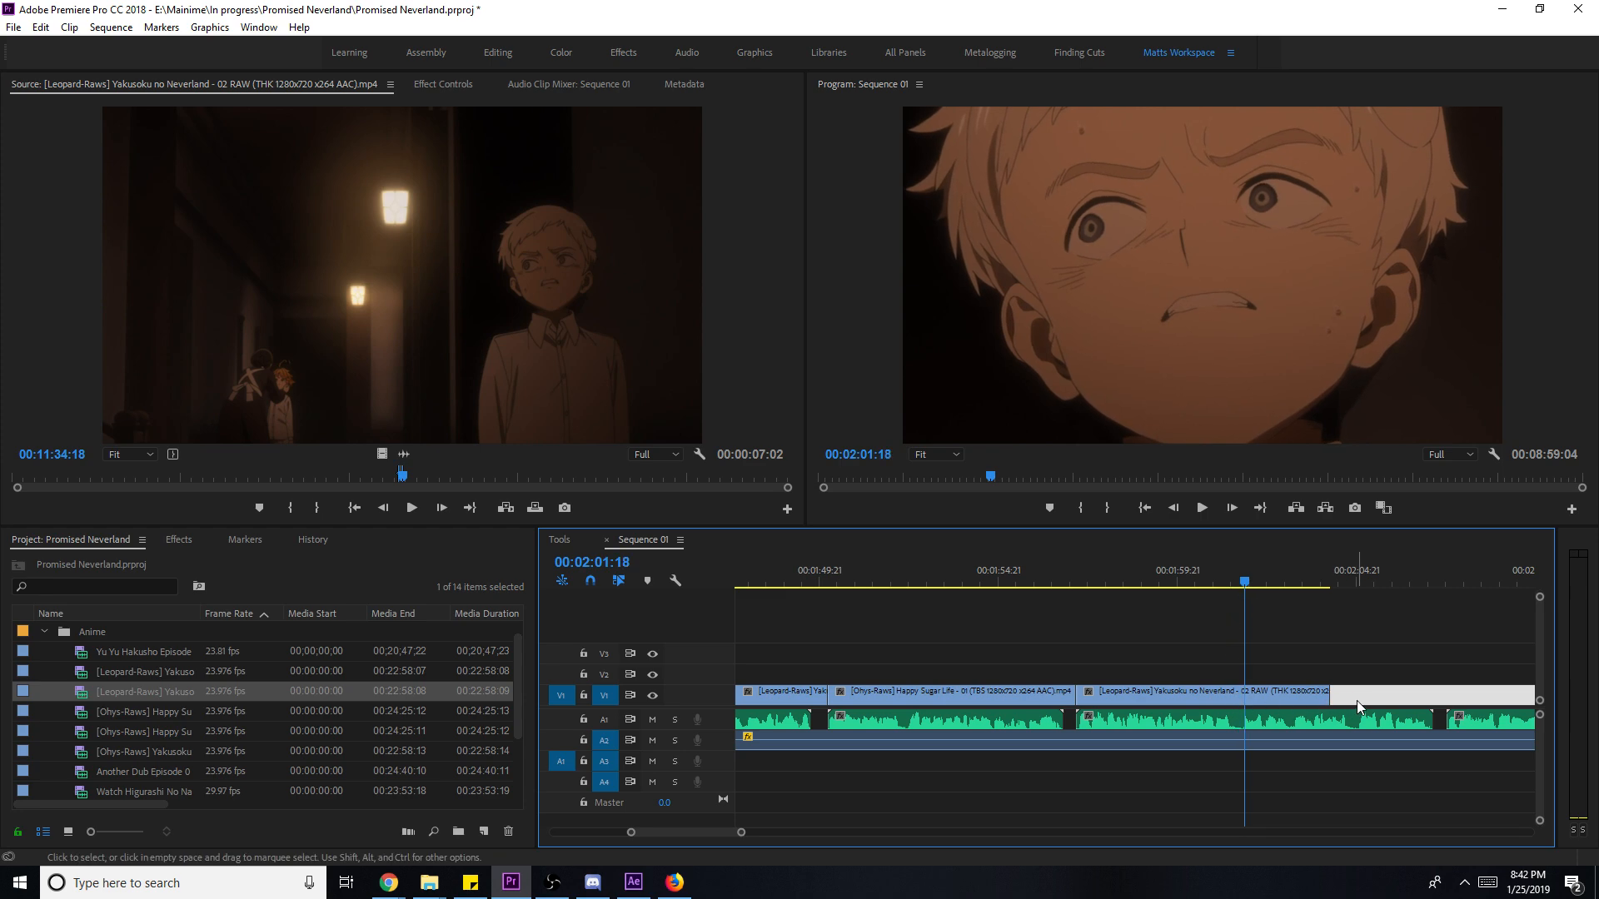
- Lengthen the episode 02 clip, cut its front with Ctrl+K, delete it, and shift the clip to the playhead
left_click_drag(1259, 584, 1322, 600)
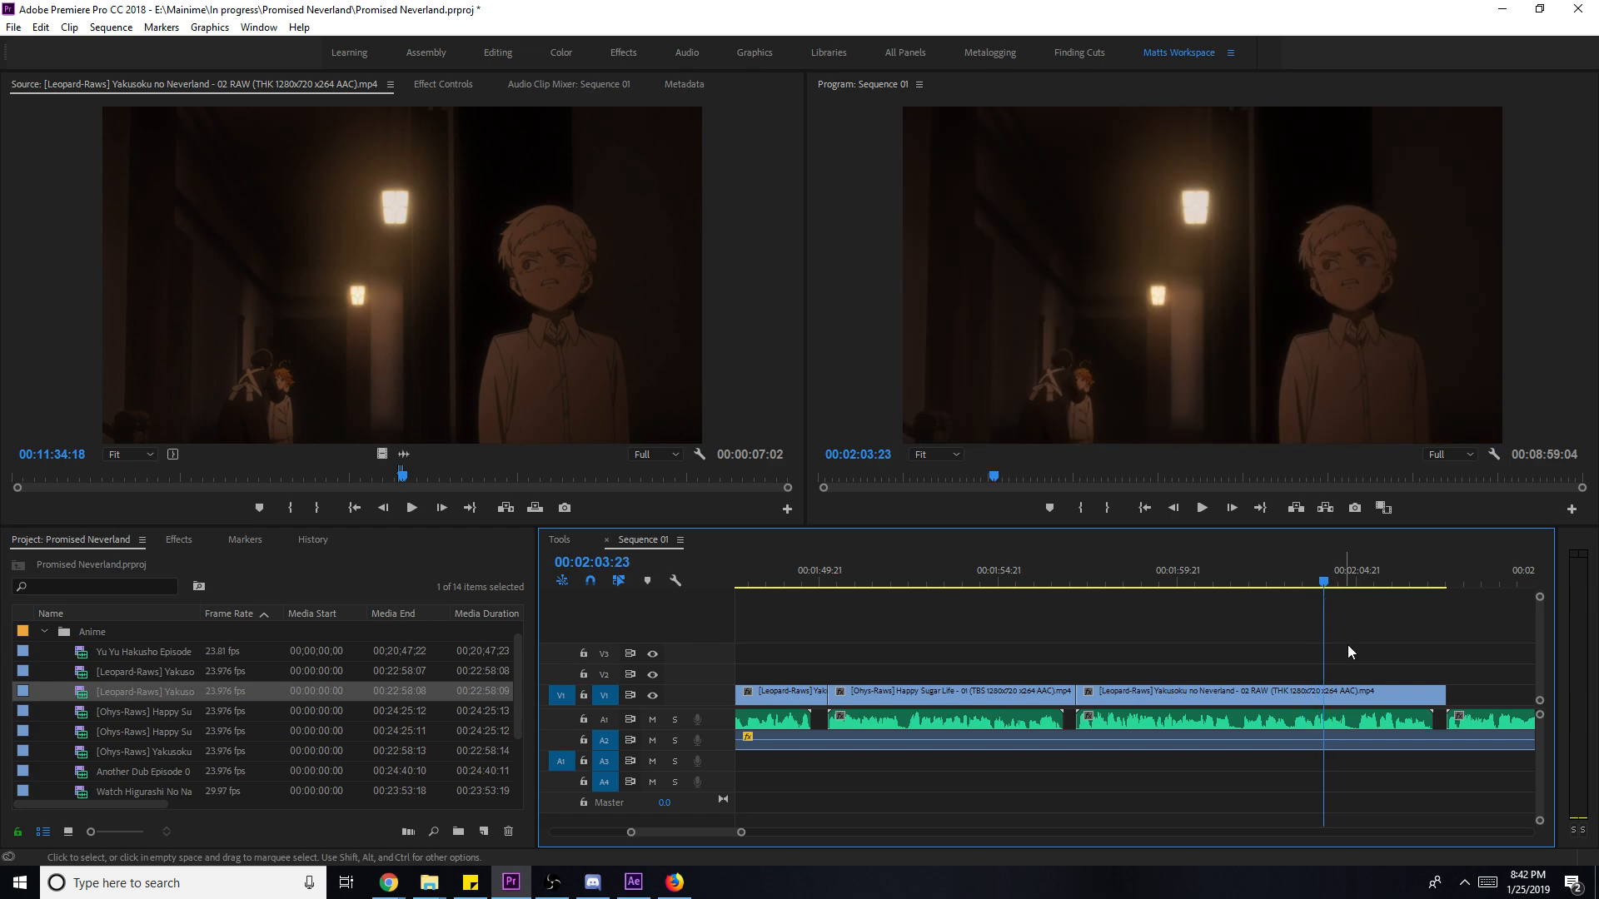
key("ctrl+k")
left_click(1286, 691)
key("Delete")
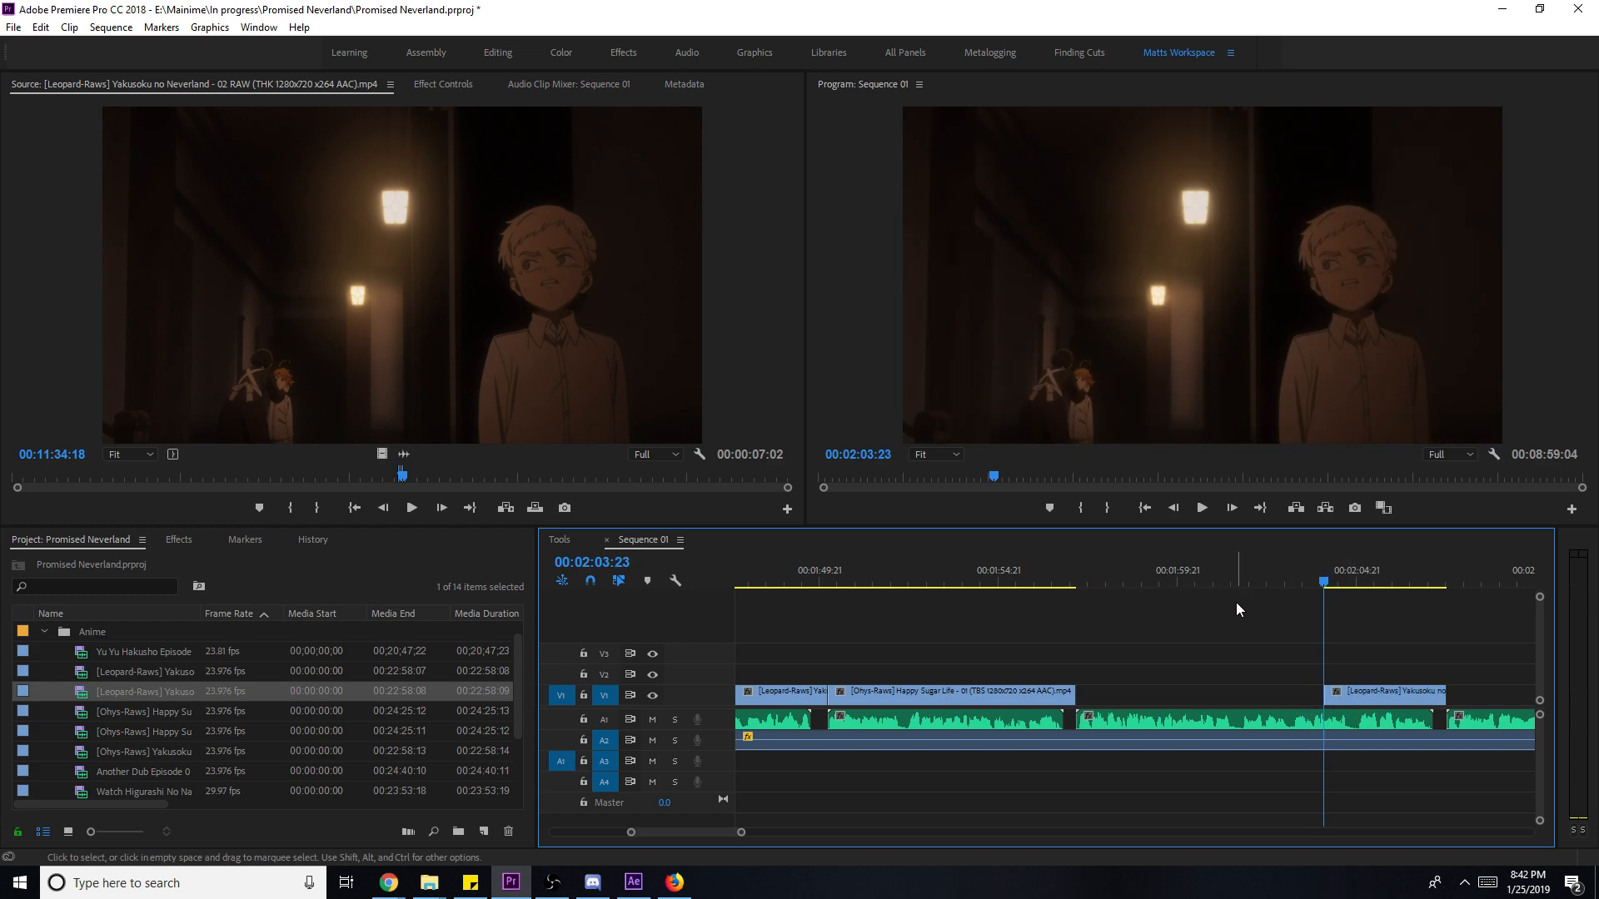
left_click(1197, 584)
left_click_drag(1362, 692, 1280, 692)
key("space")
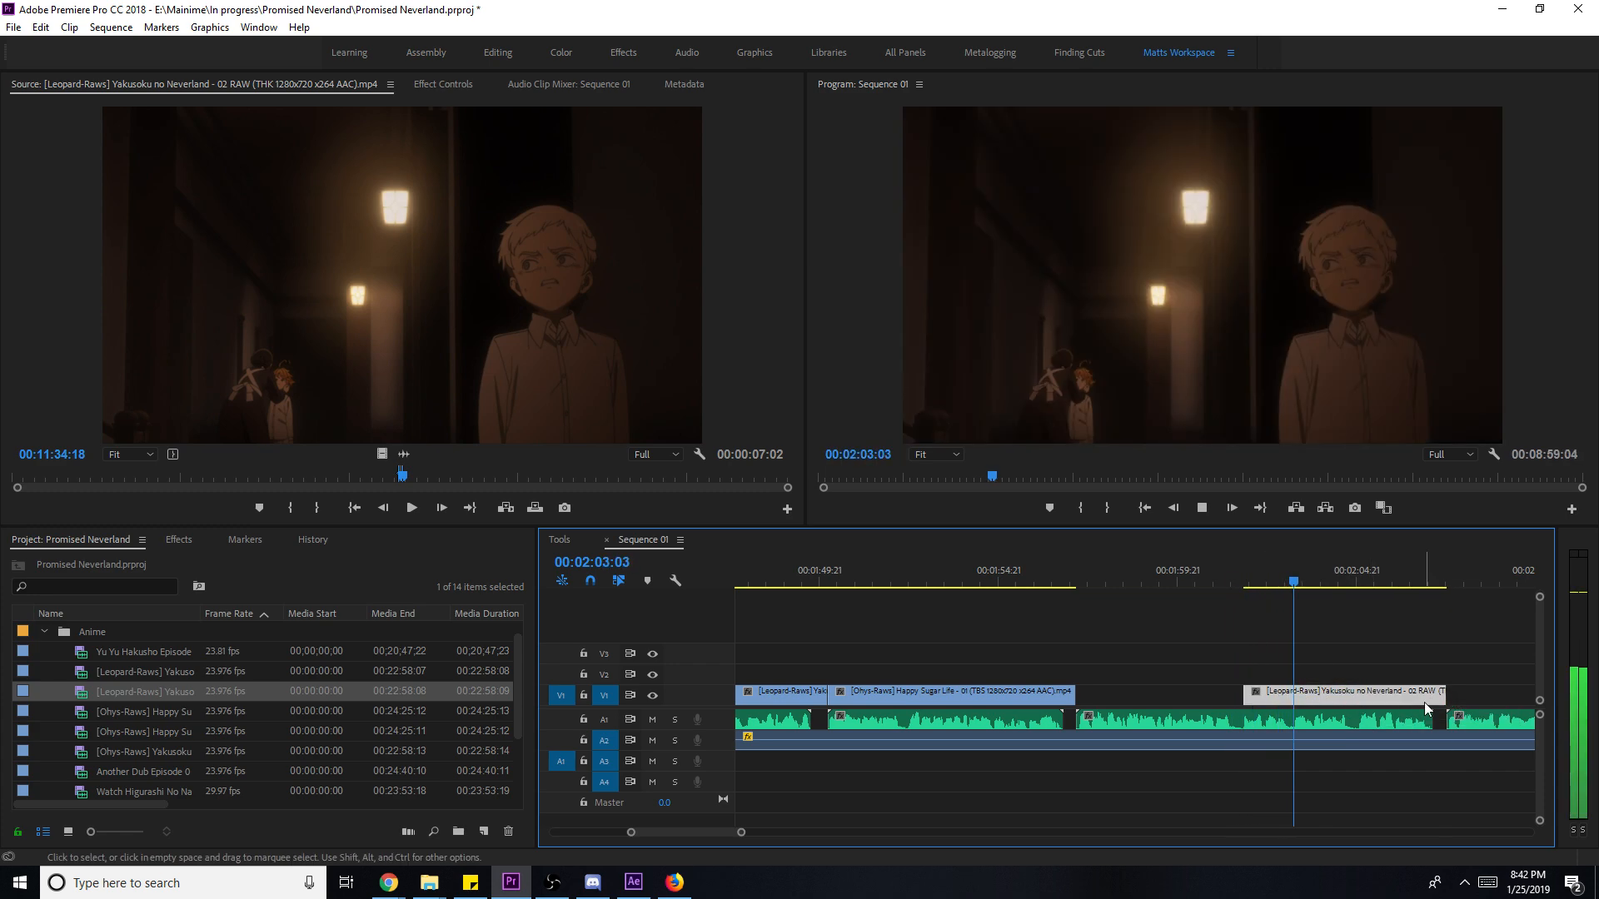
- Review the edit from 01:55:22 and jump the source preview to another moment
right_click(1424, 702)
left_click(1277, 641)
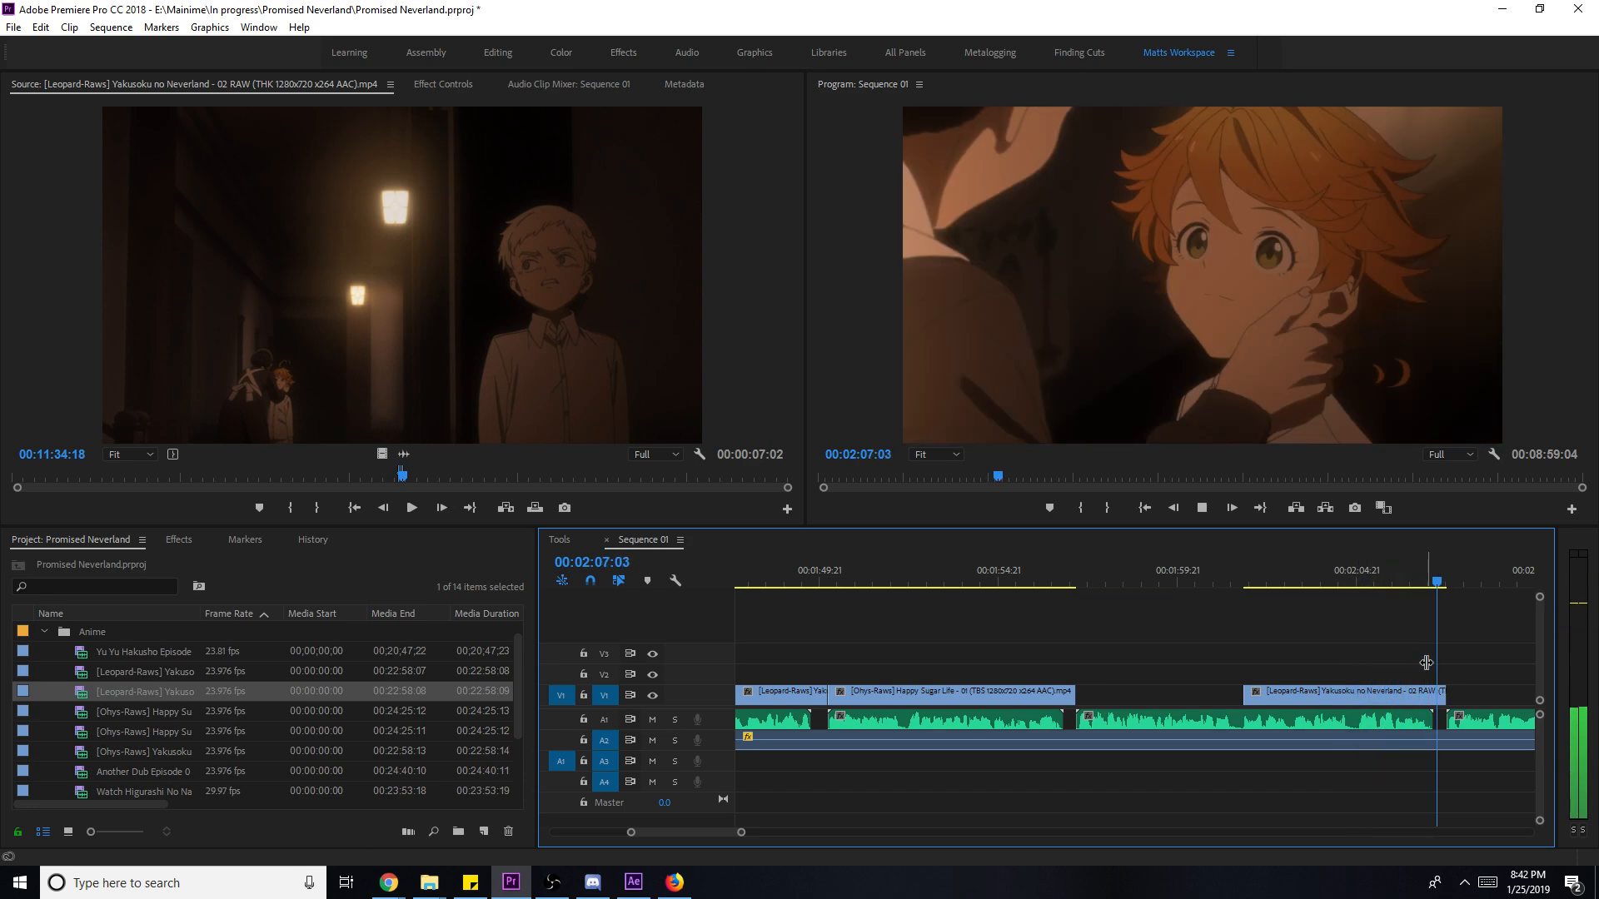
left_click(1247, 562)
left_click(1035, 577)
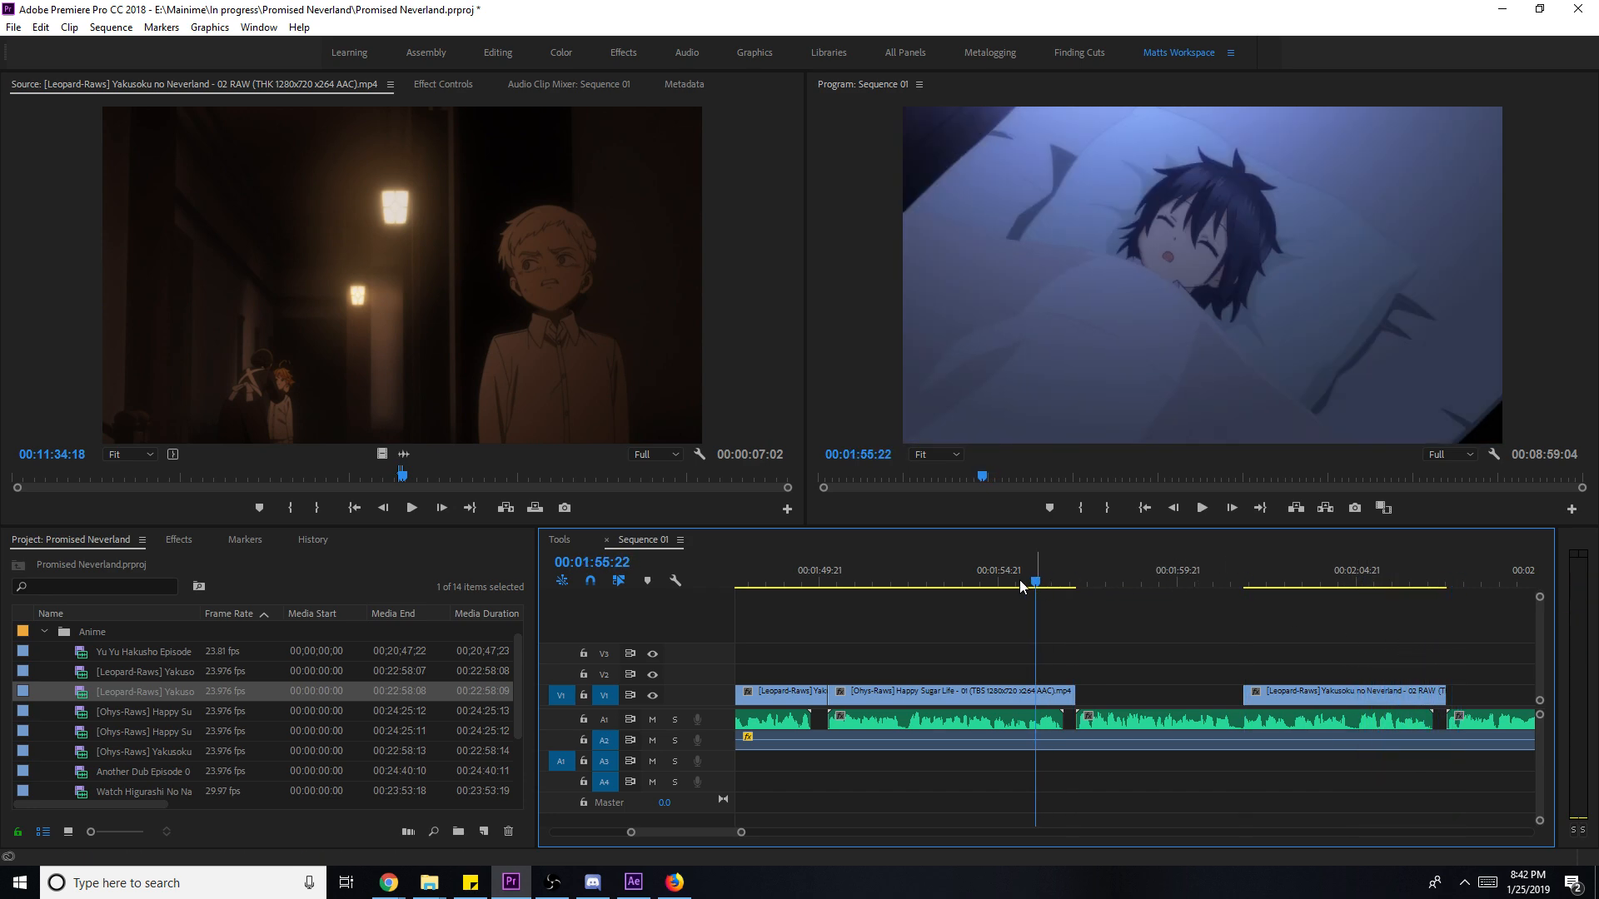
left_click(214, 474)
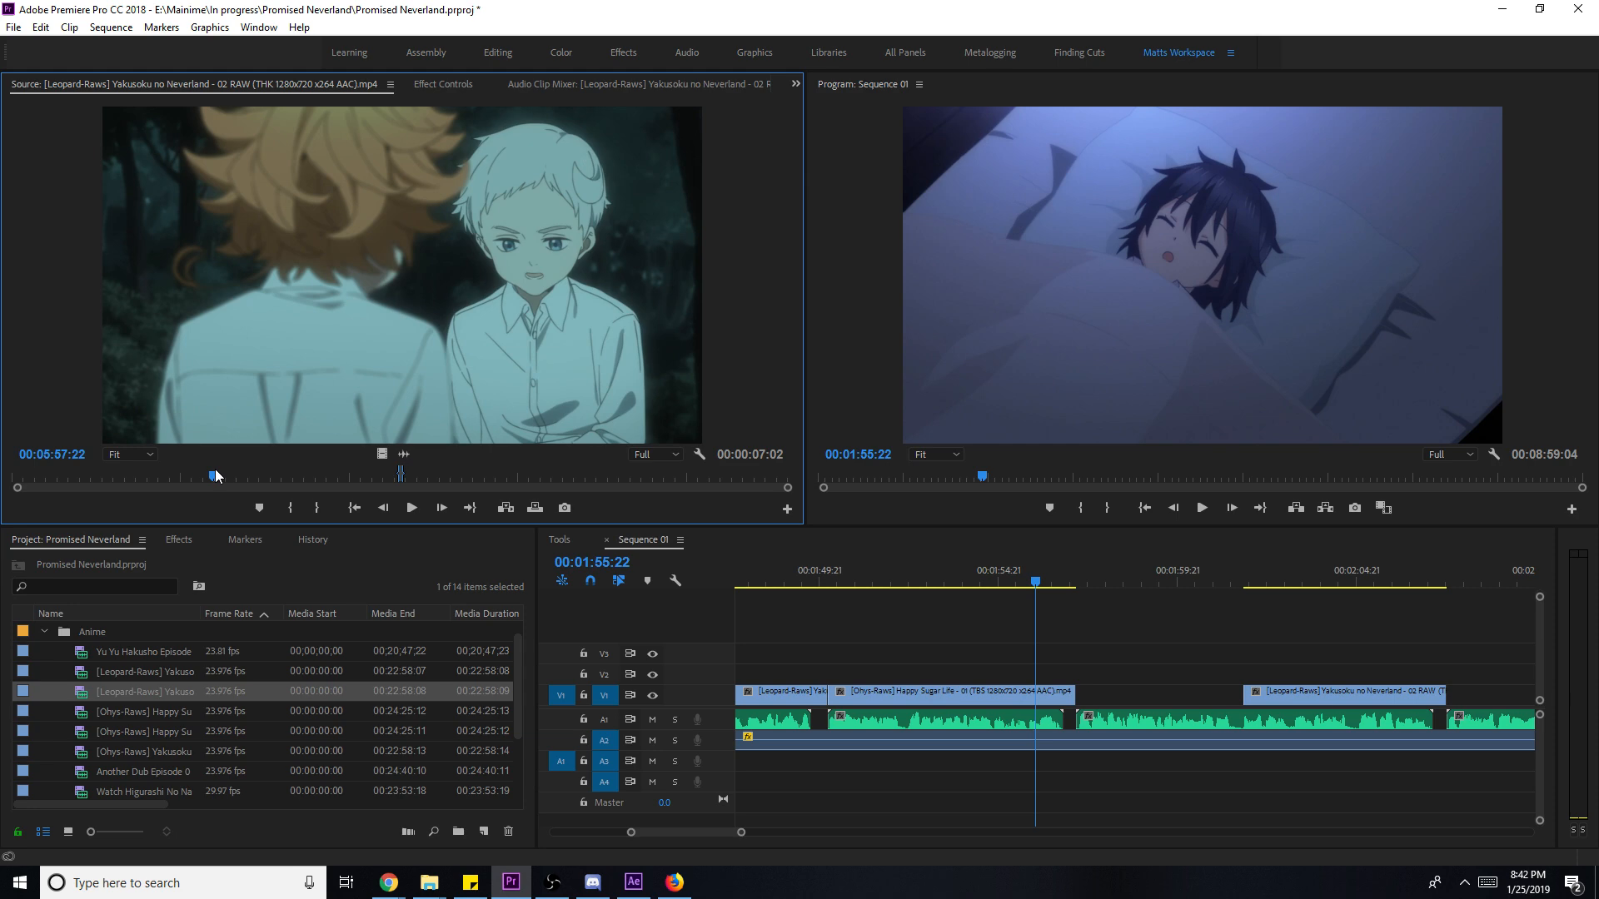
- Find a shot around 05:35 in episode 01 and mark its out point
double_click(143, 671)
left_click(201, 475)
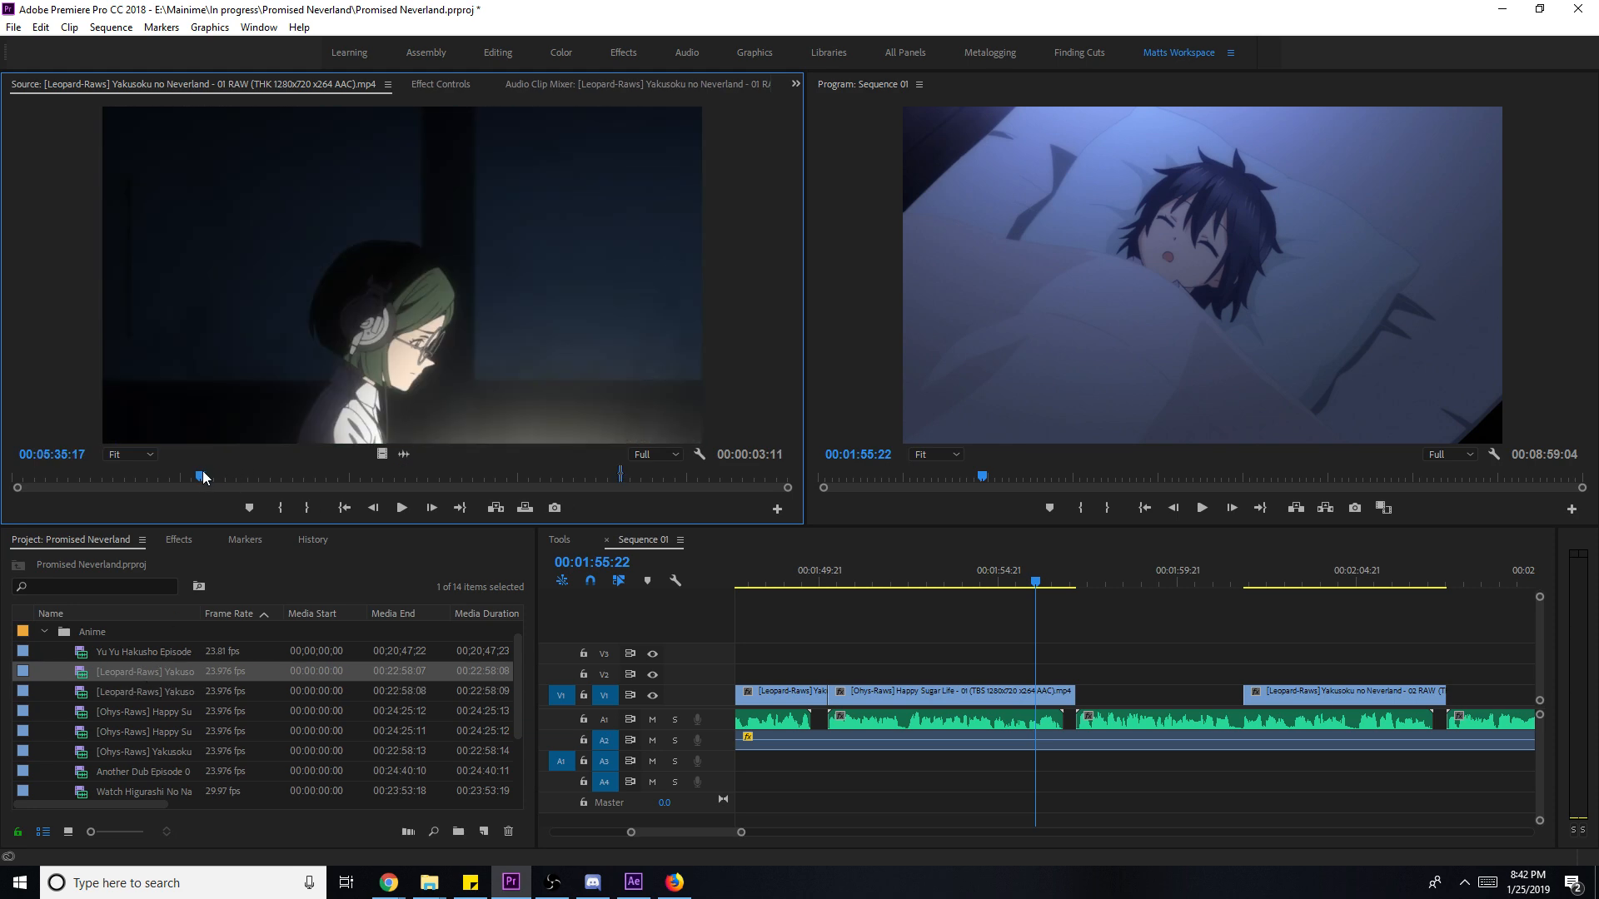
mouse_move(173, 477)
left_mouse_down()
mouse_move(143, 476)
mouse_move(195, 479)
left_mouse_up()
key("space")
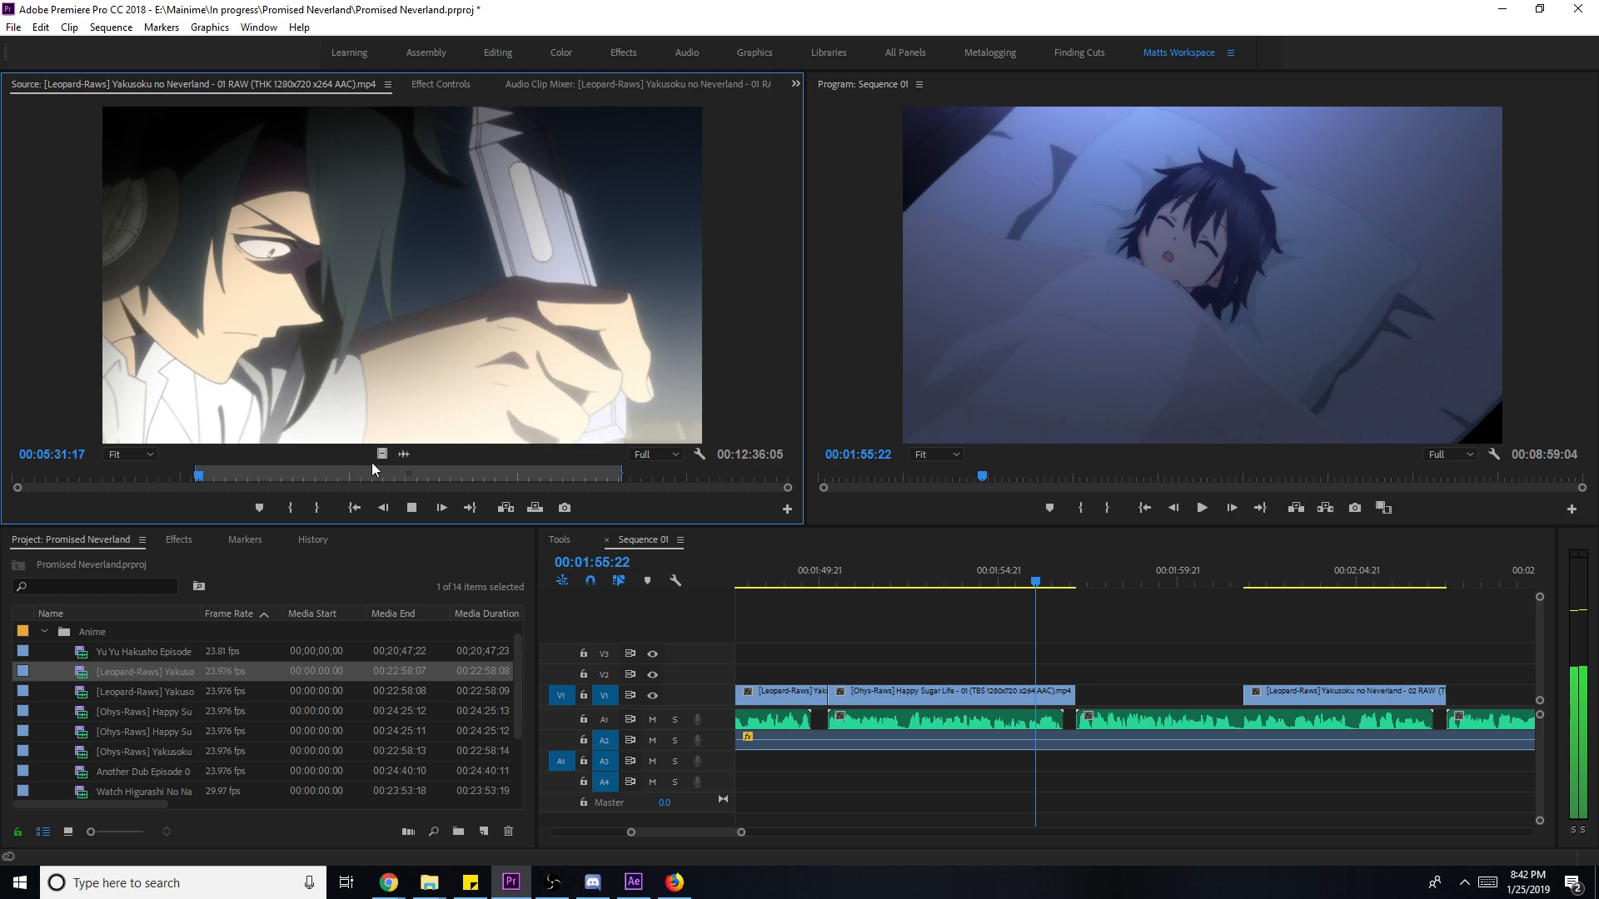
key("o")
- Place the shot on V2, Scale to Frame Size, slip its content, and move it down to V1
left_click_drag(393, 461, 1246, 678)
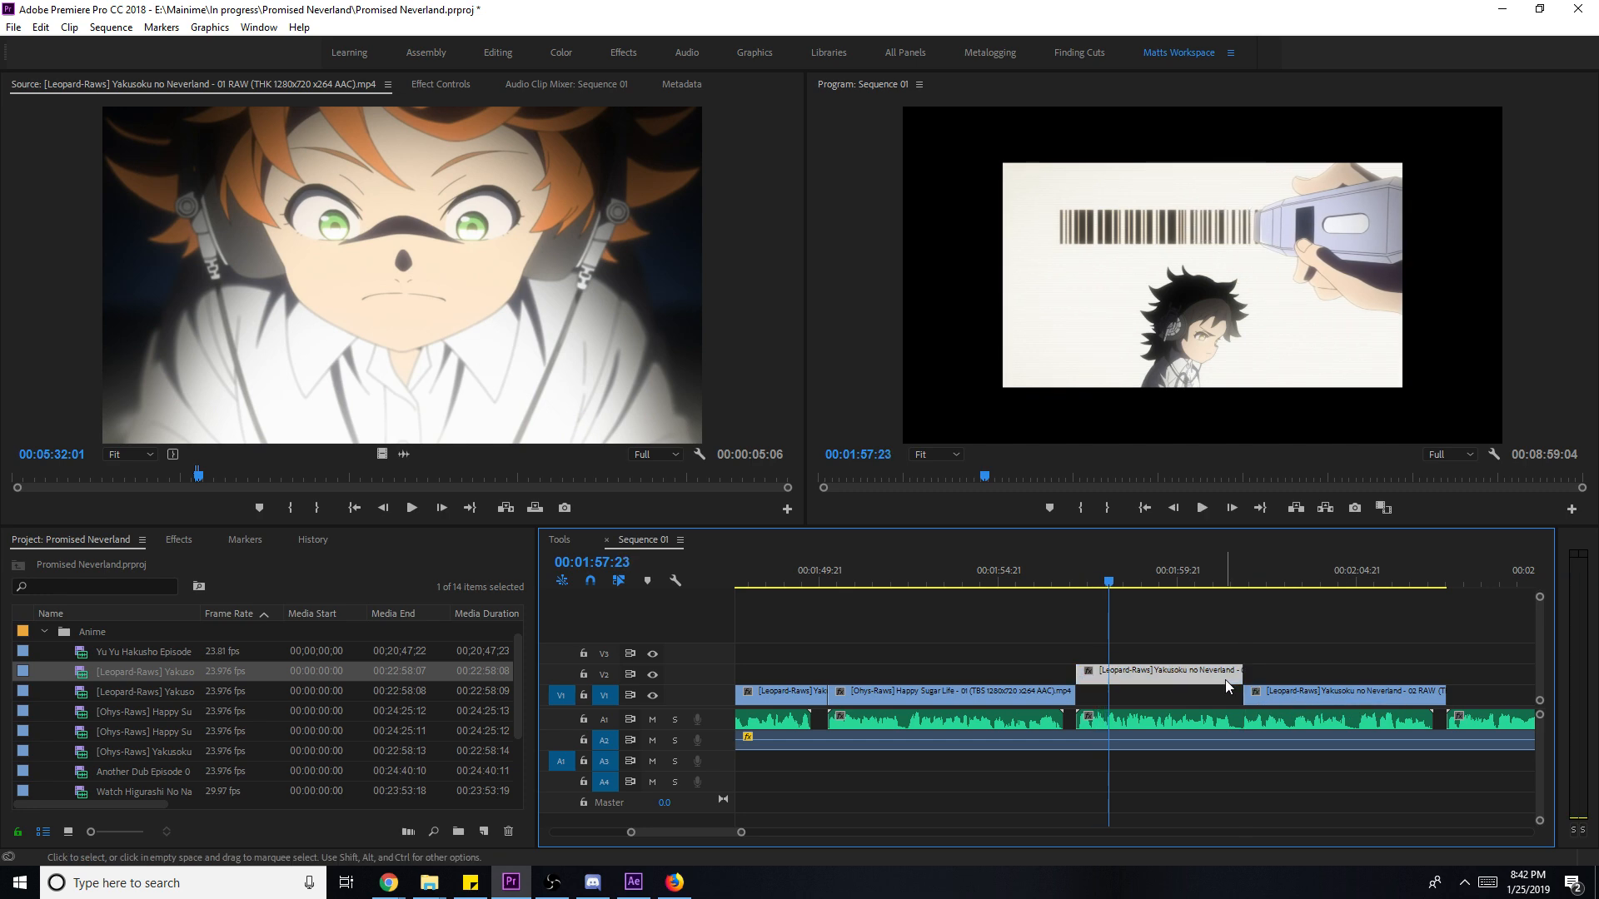
right_click(1224, 671)
left_click(1282, 667)
left_click_drag(1163, 673, 1133, 671)
left_click(1082, 583)
key("space")
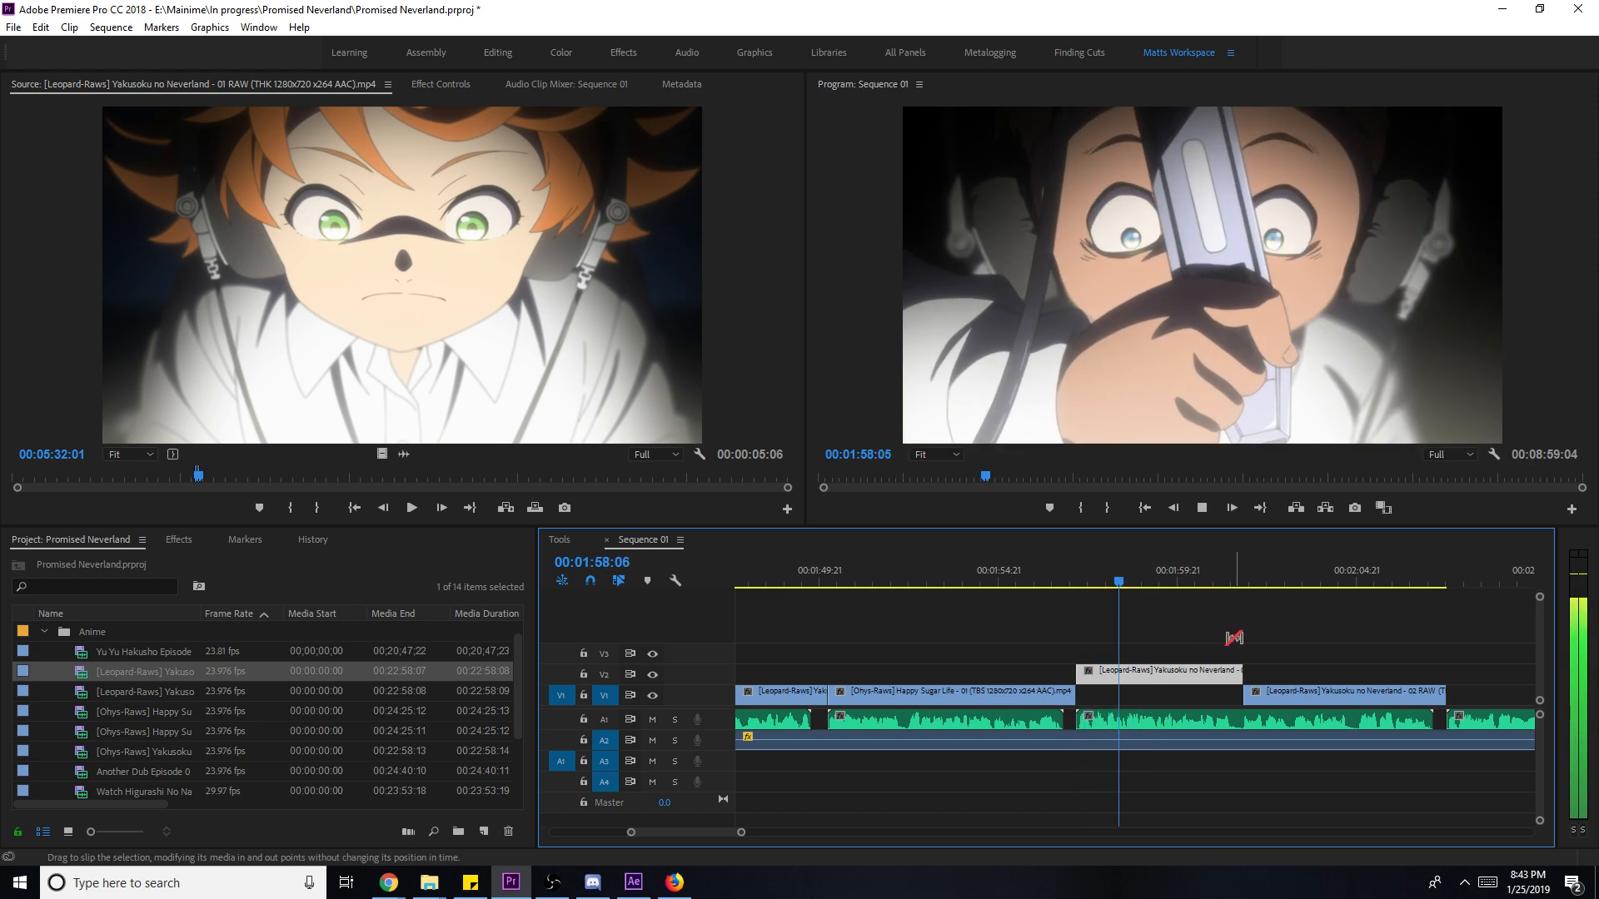
key("v")
left_click_drag(1190, 672, 1190, 695)
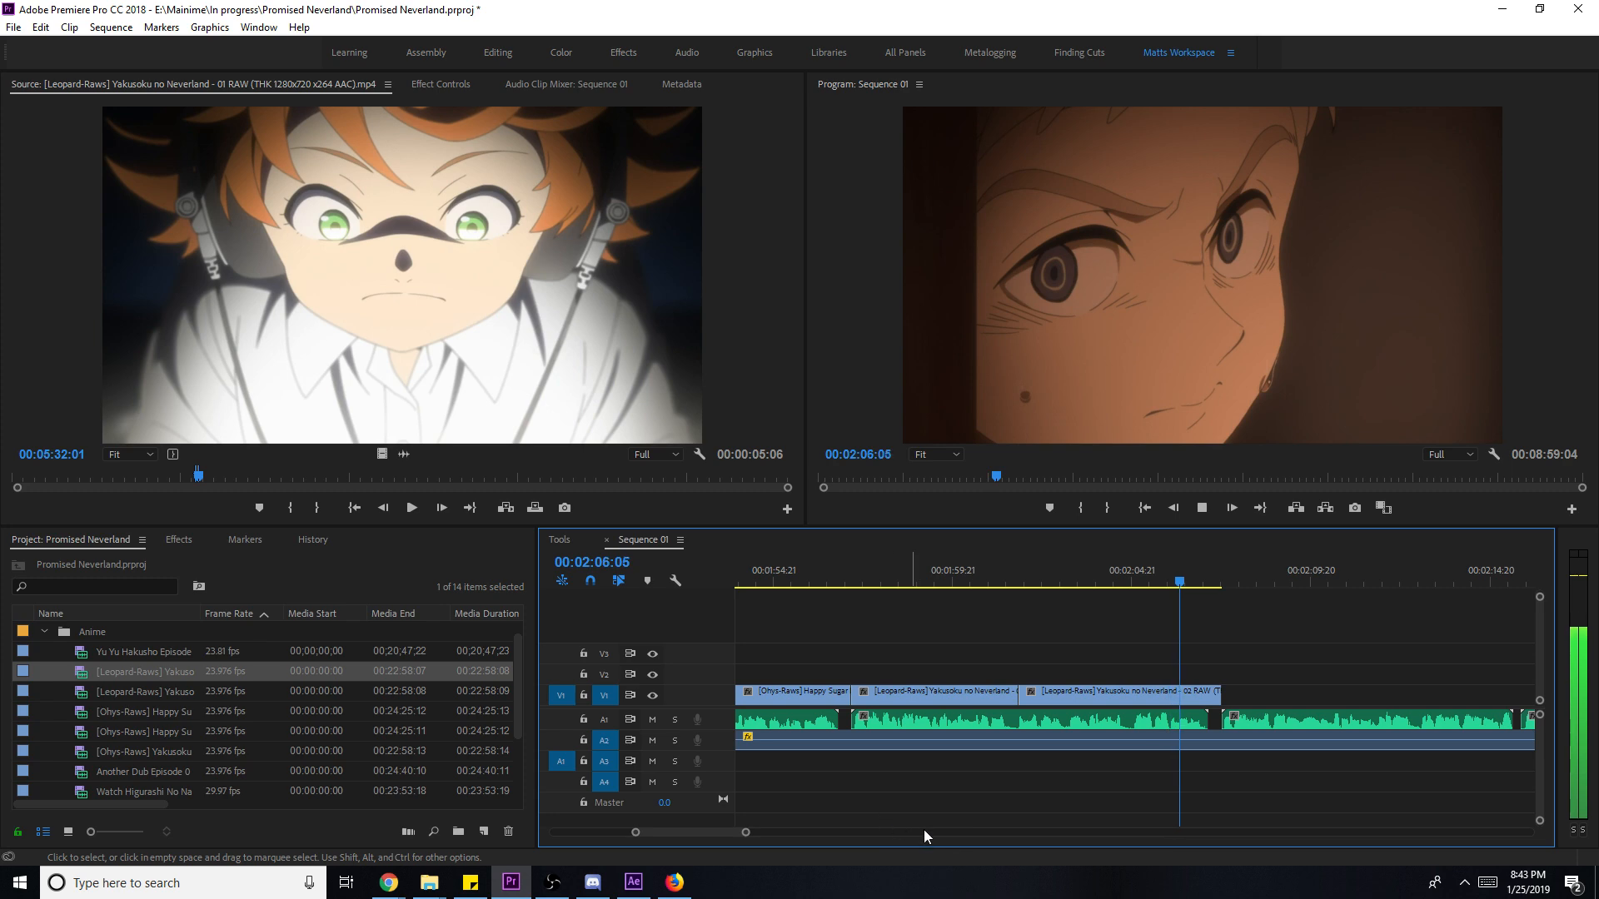
- Zoom the timeline out, save the project, and play the sequence from about 02:02
left_click_drag(746, 832, 1312, 821)
key("ctrl+s")
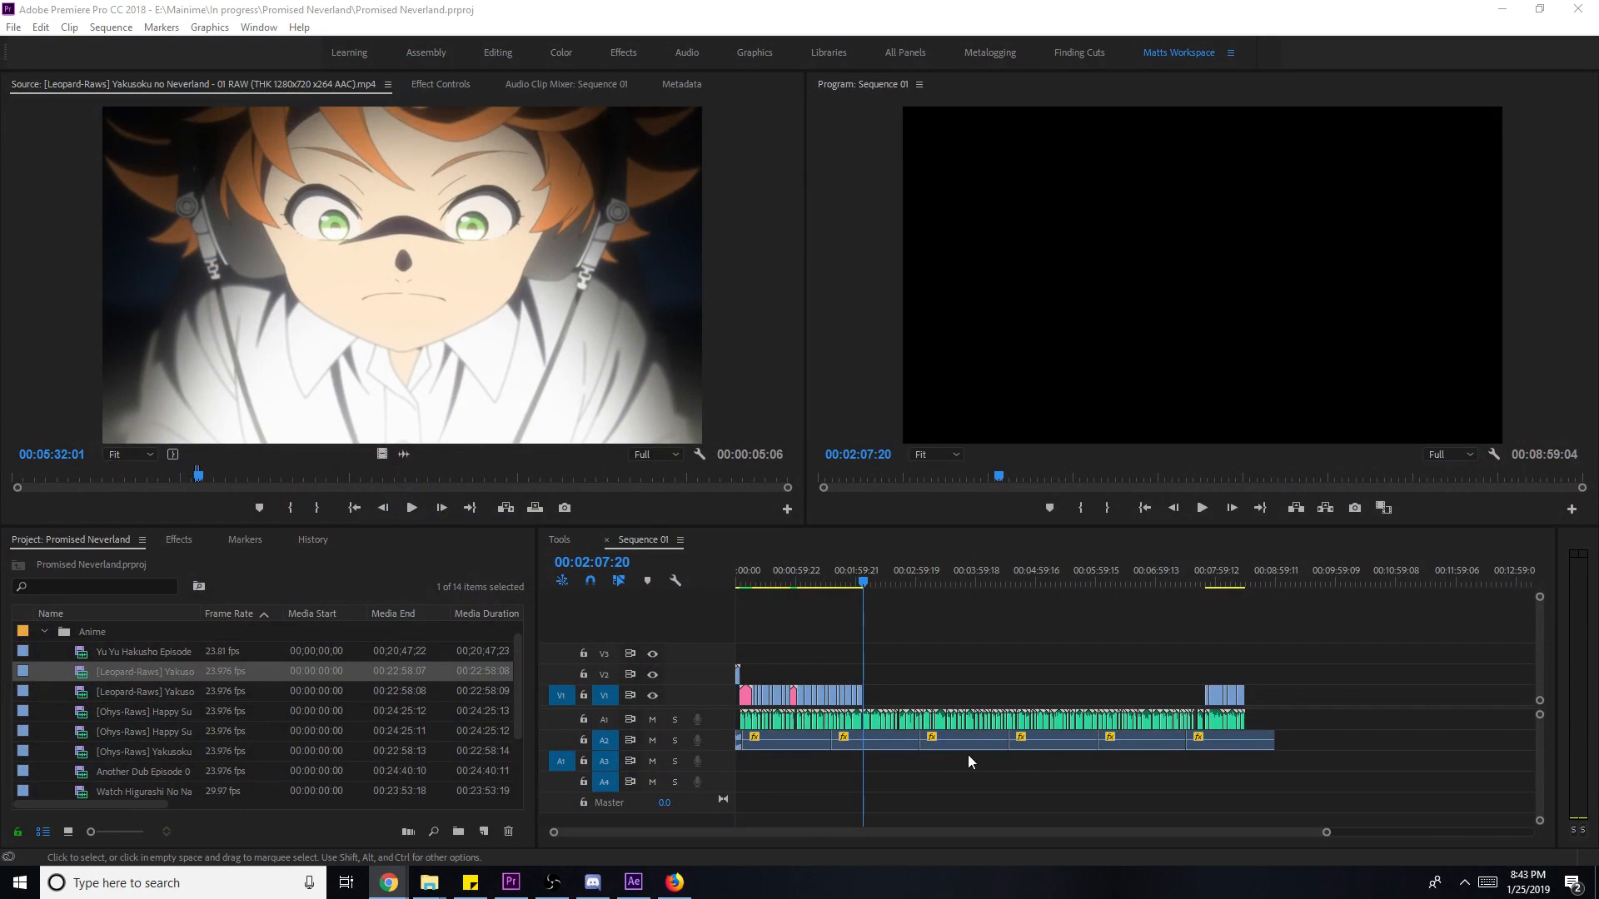
left_click(1116, 671)
left_click_drag(841, 585, 859, 582)
key("space")
key("ctrl+s")
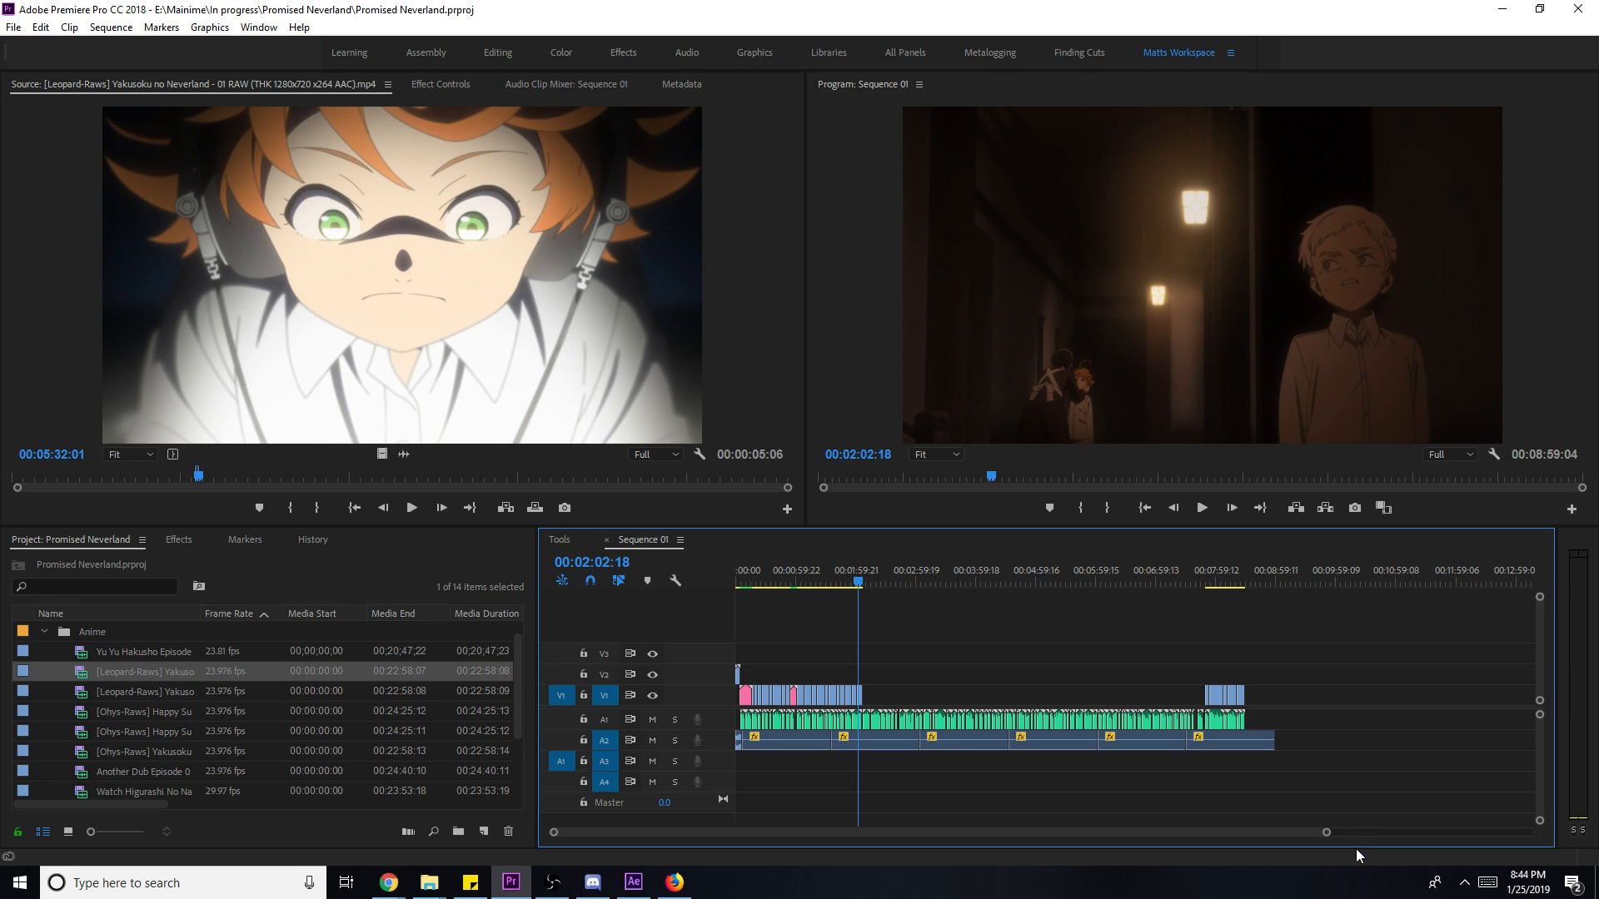
key("space")
- Add the episode 01 kitchen shot from around 07:59 to the end of V1, scaled to frame size
left_click_drag(1327, 833, 805, 832)
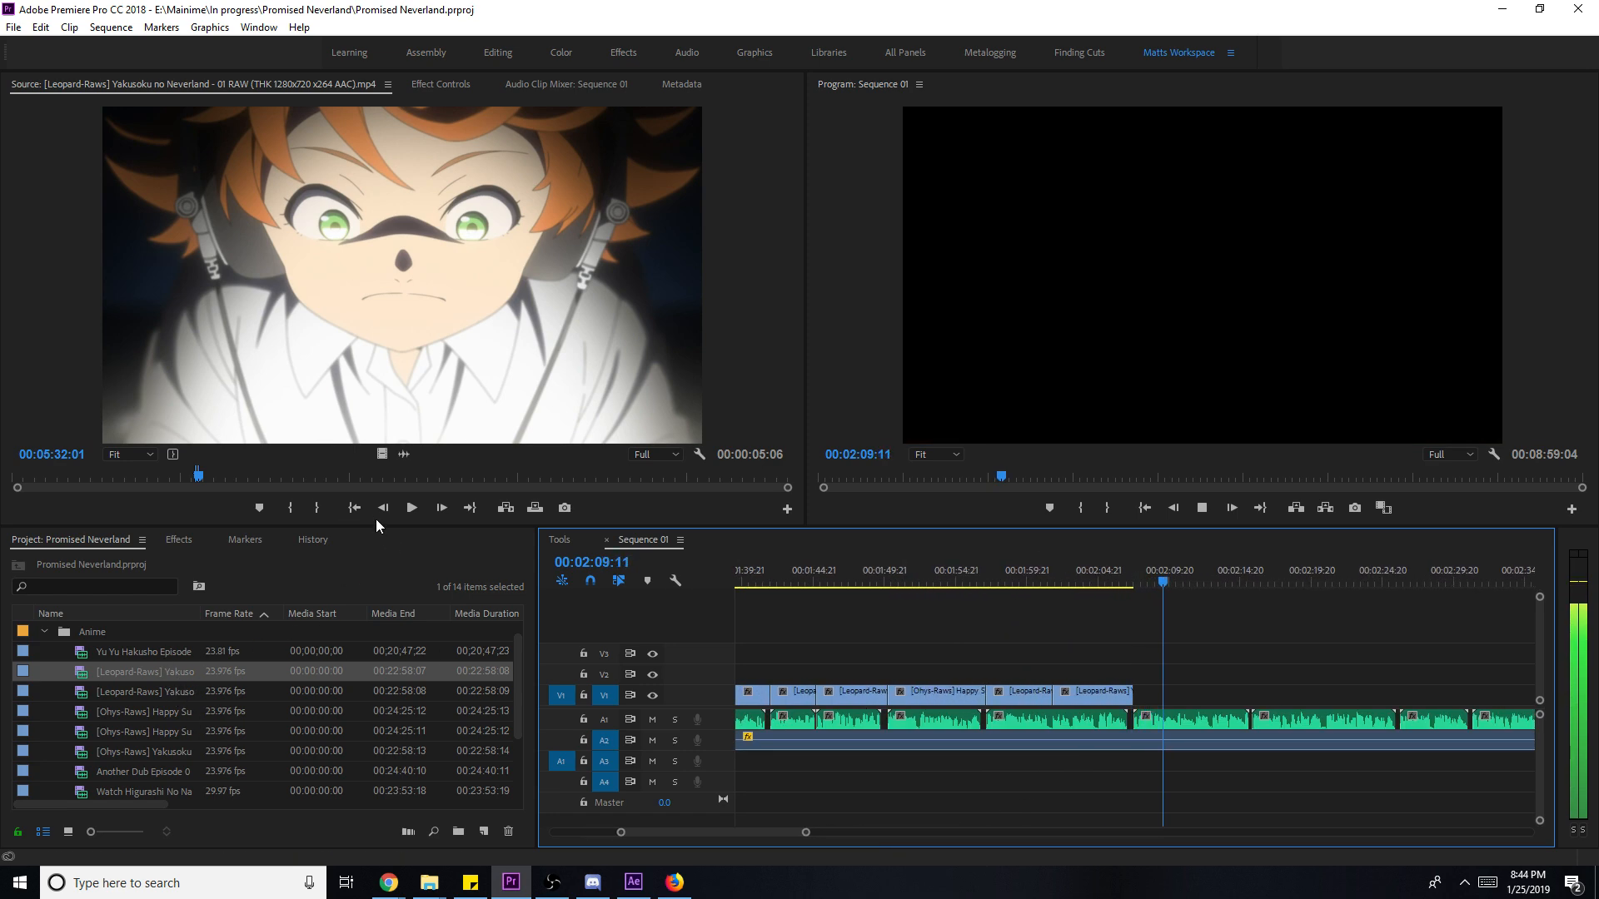
left_click(284, 477)
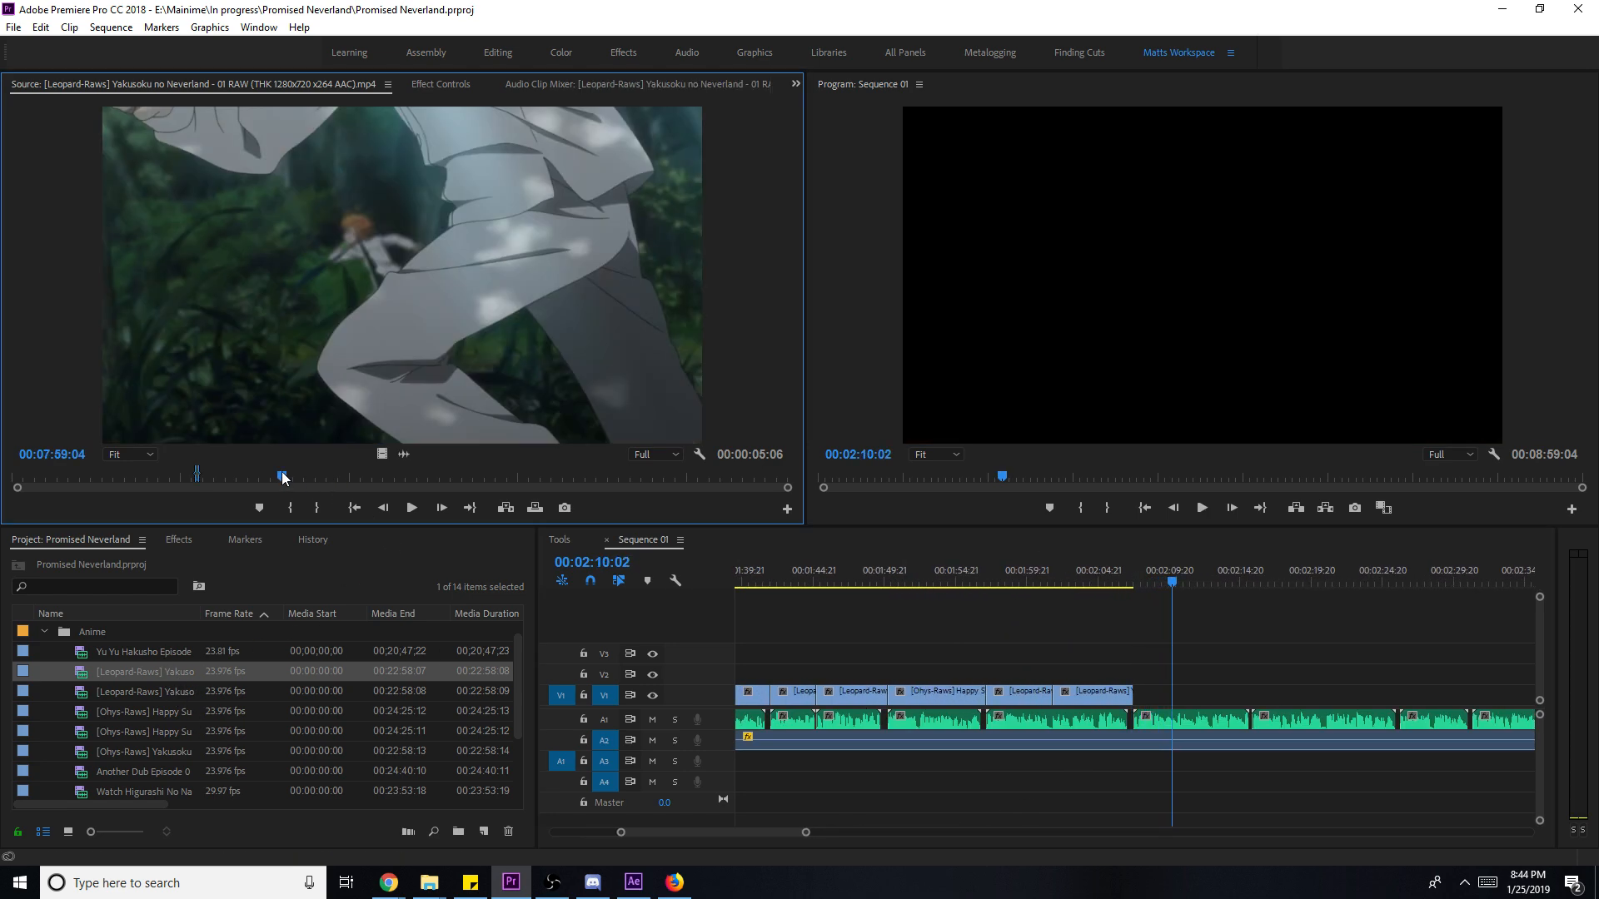
left_click_drag(241, 478, 137, 480)
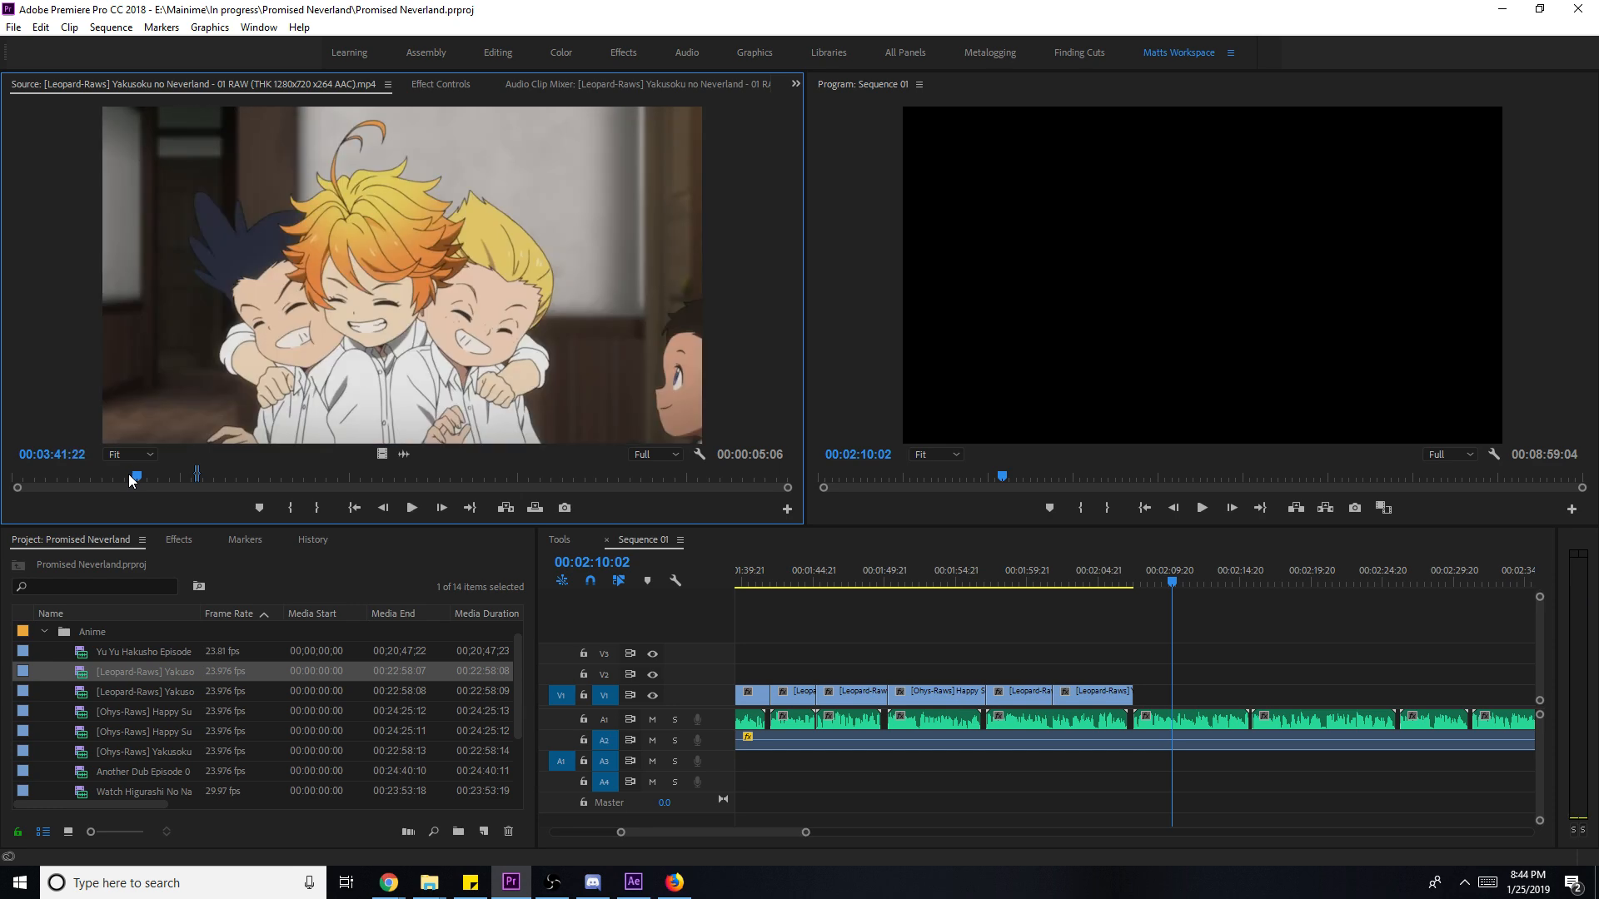
key("i")
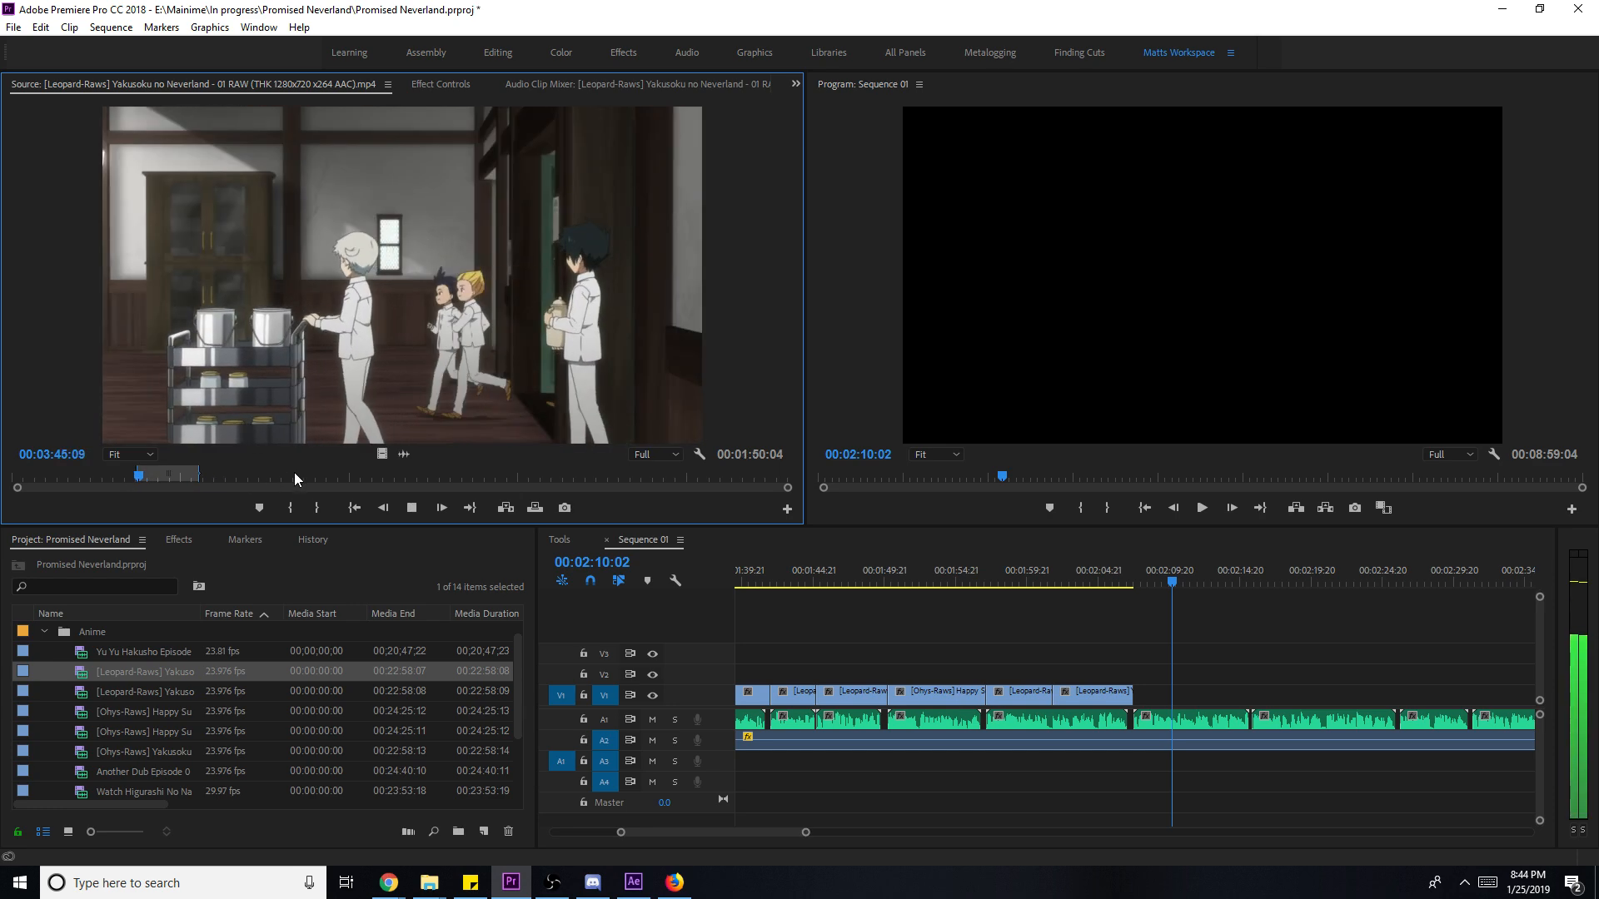
key("space")
key("o")
left_click_drag(394, 457, 1255, 697)
right_click(1191, 693)
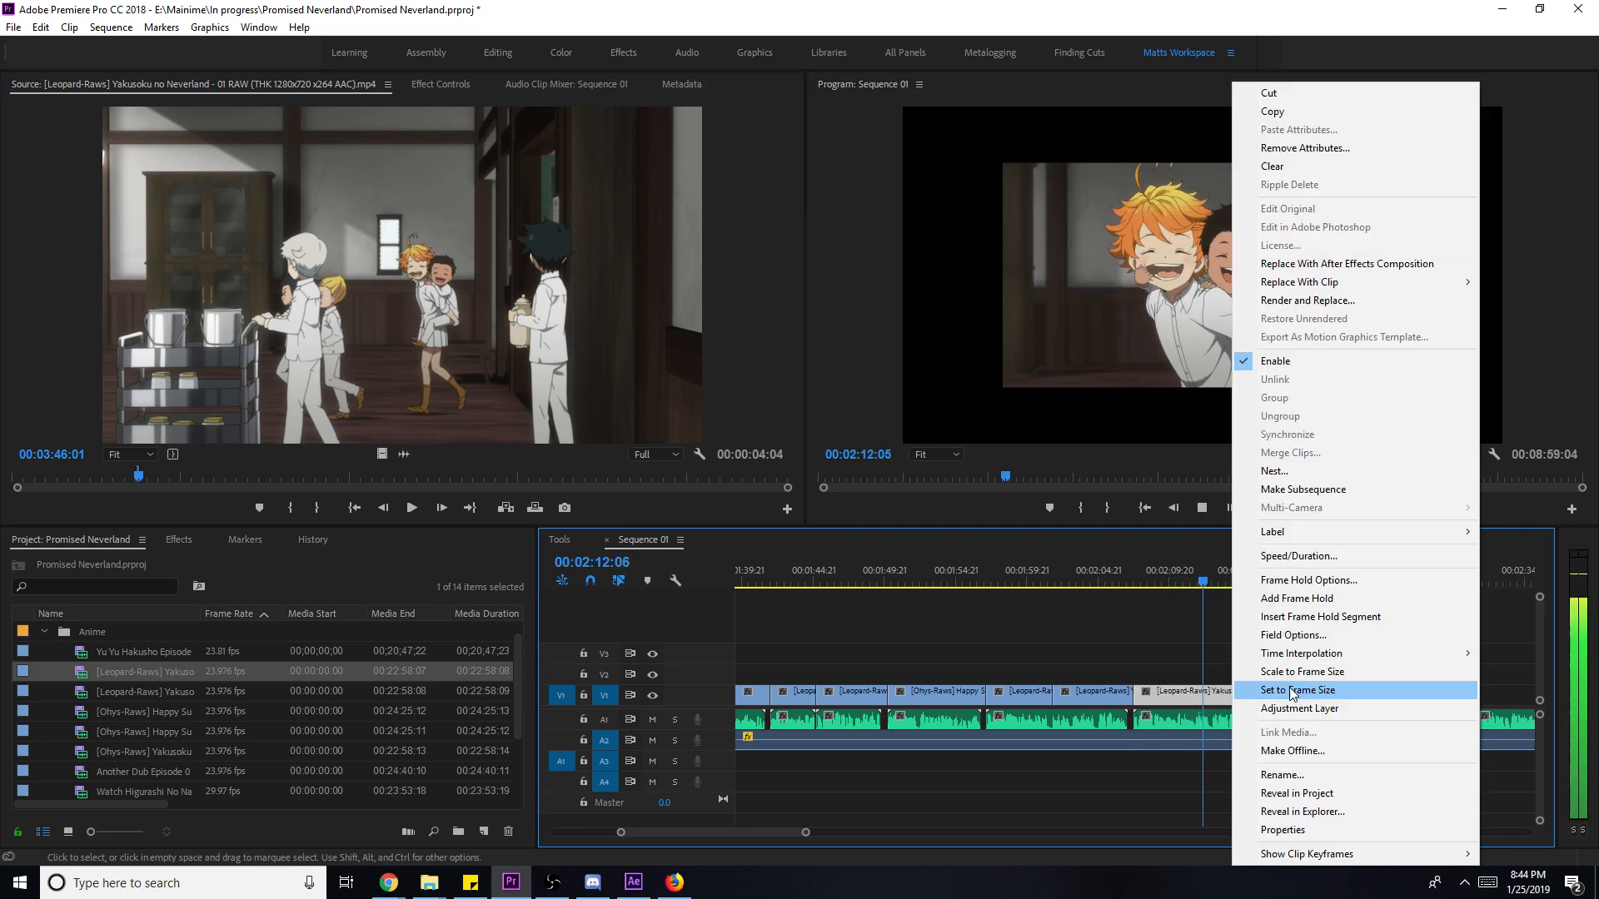
left_click(1299, 671)
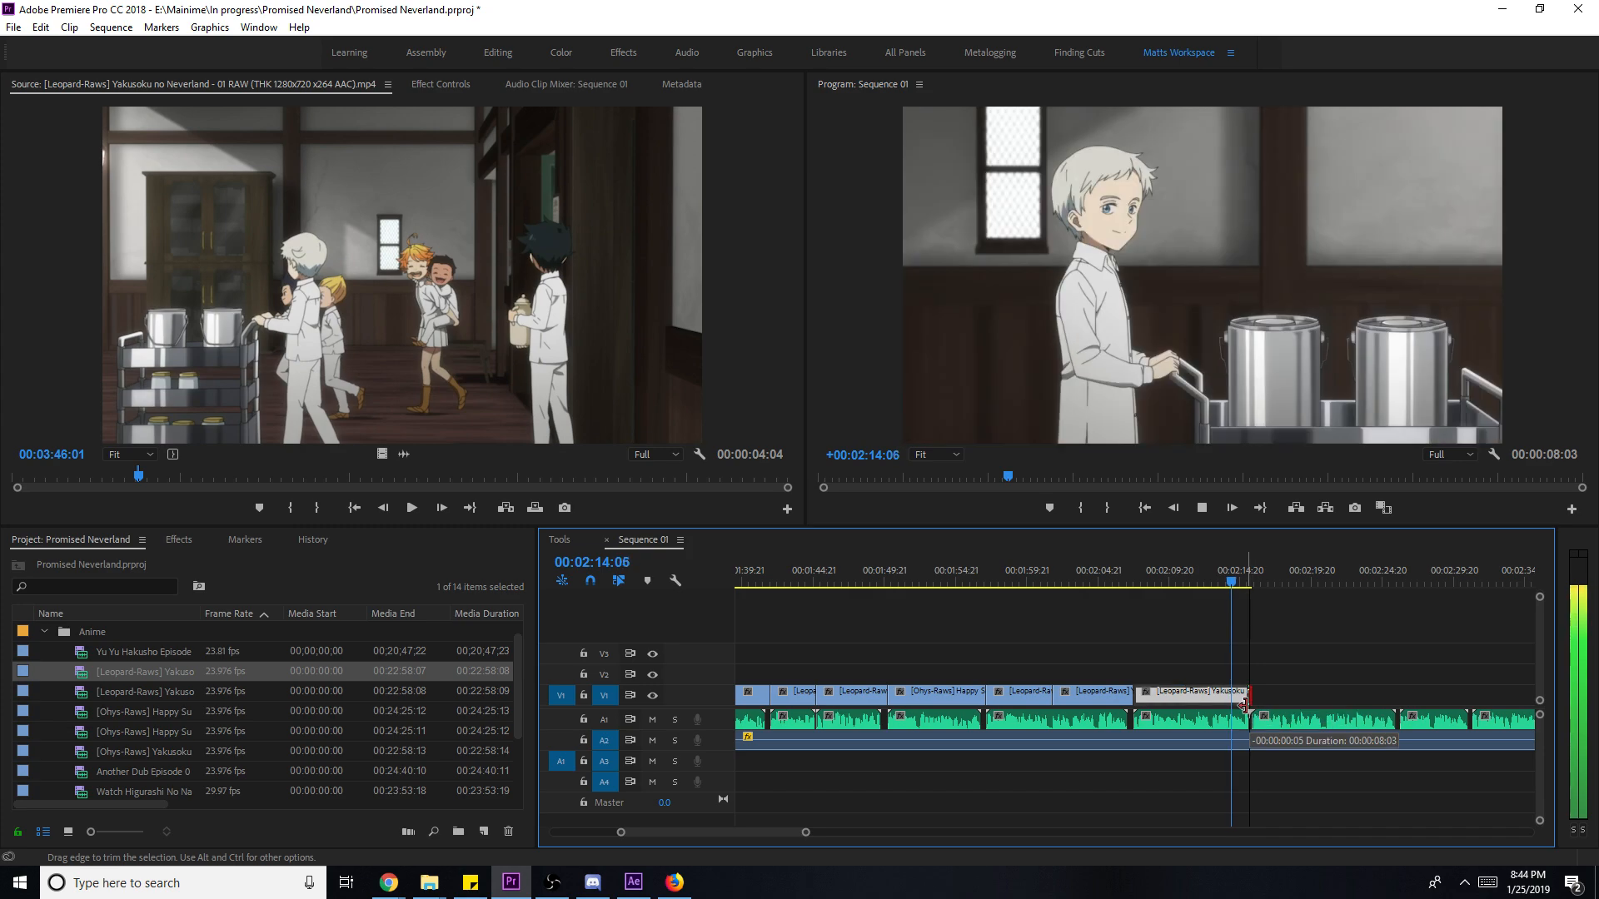
- Extend the kitchen clip's end slightly and play the sequence past it
scroll(1247, 709, "down", 2)
key("space")
left_click_drag(1150, 696, 1153, 698)
key("space")
scroll(1245, 685, "down", 2)
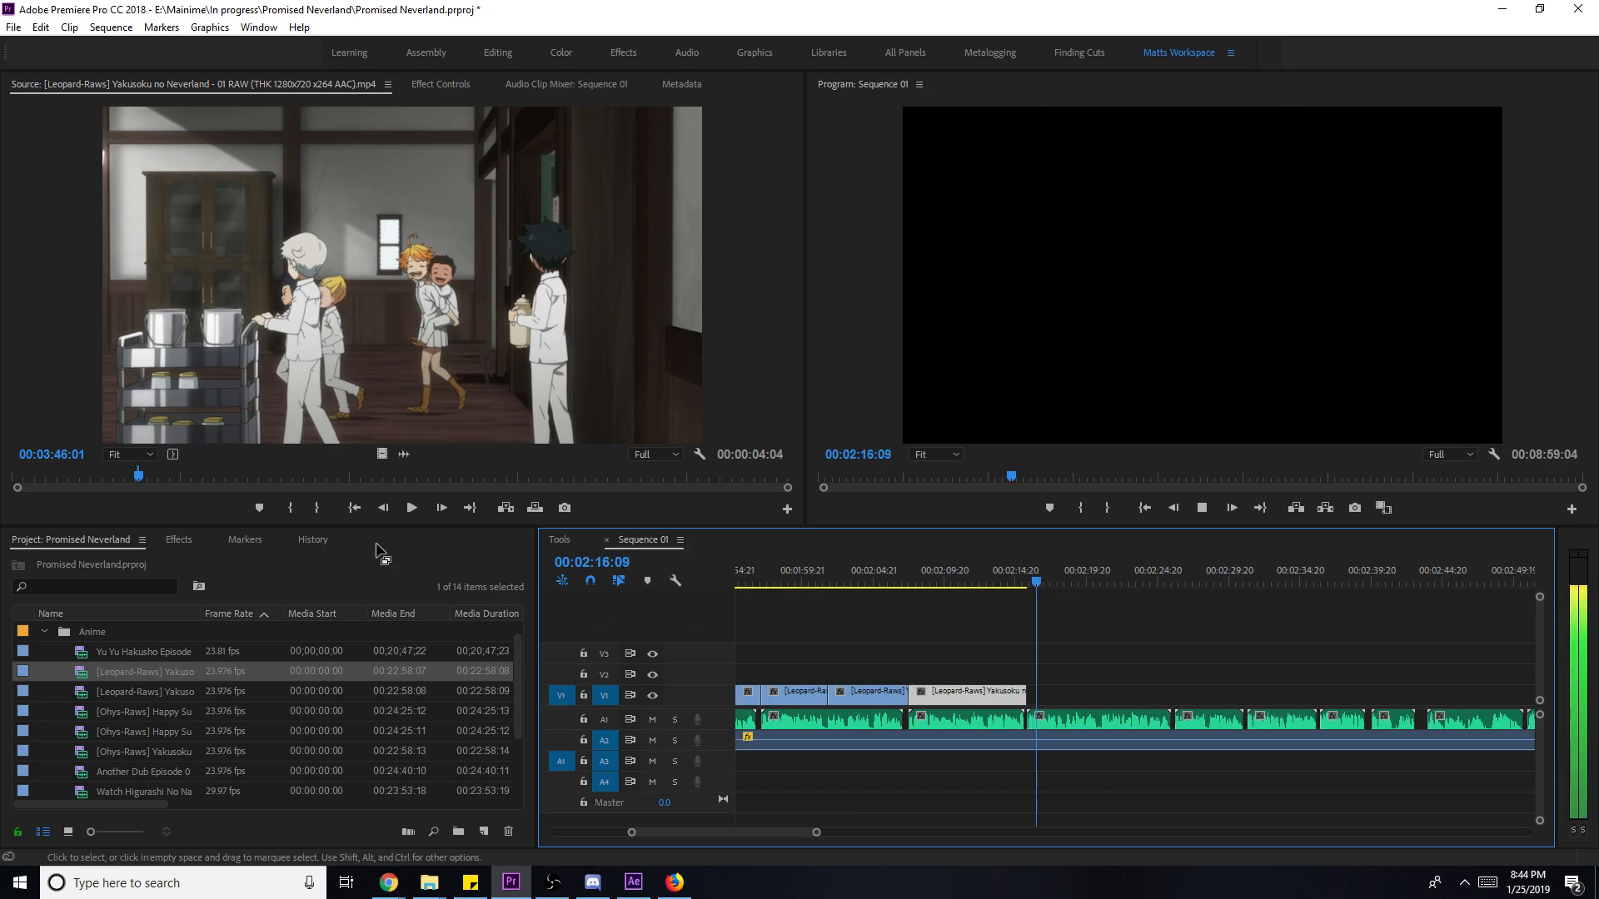
- Add the boy-under-tree shot from 07:47 in episode 01 to V1, scaled to frame size
left_click(277, 478)
key("space")
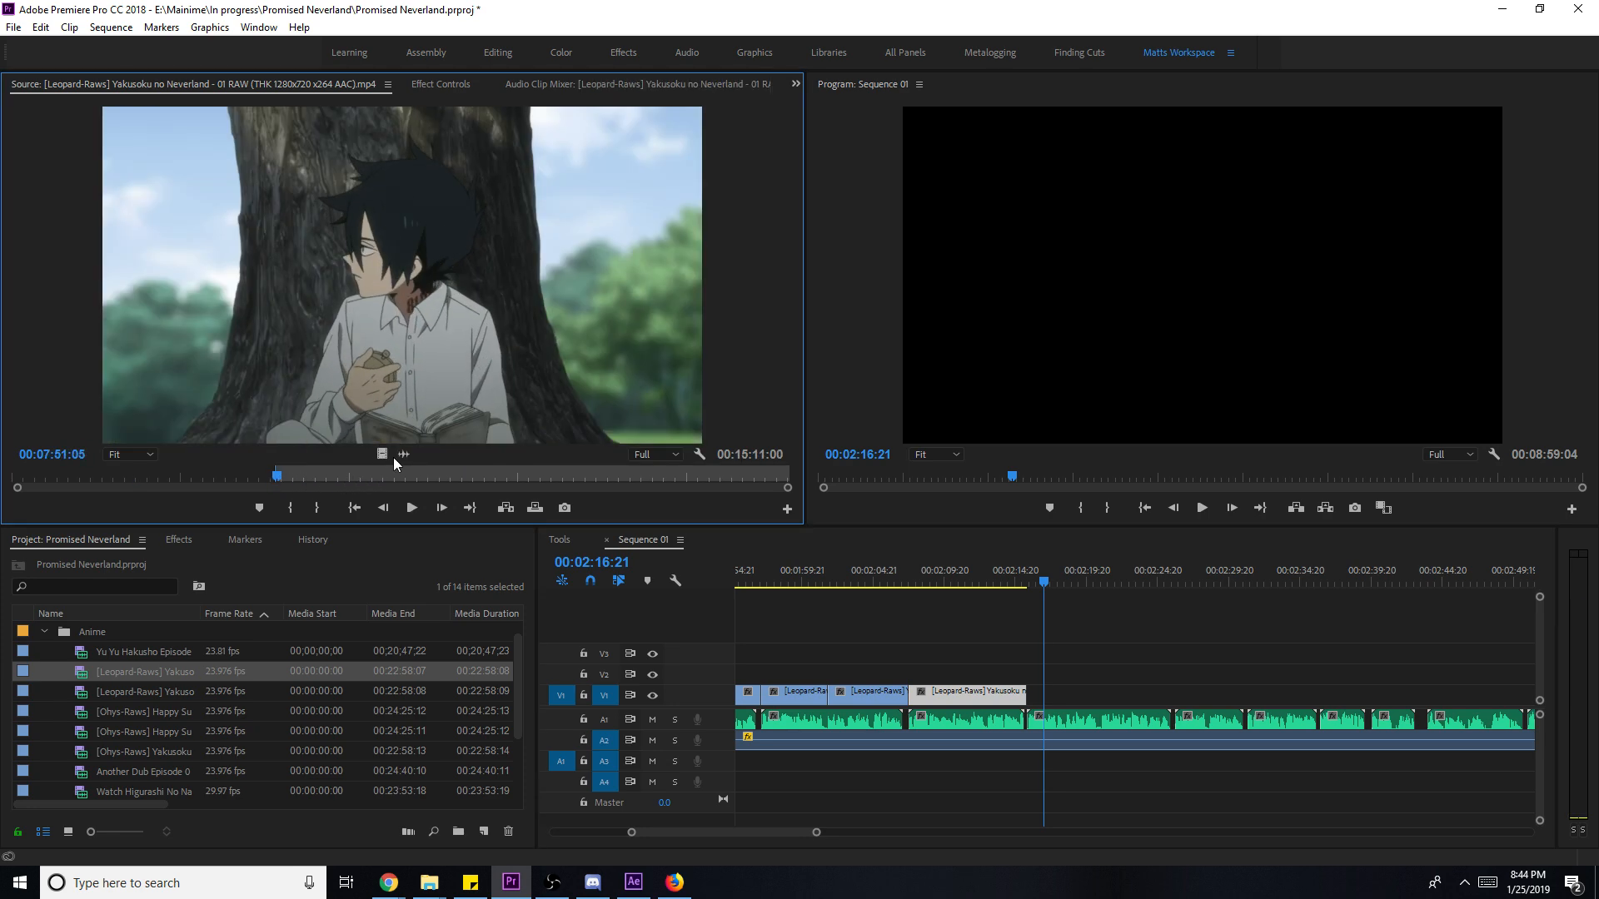
key("space")
key("o")
left_click_drag(1097, 714, 1137, 702)
key("space")
right_click(1097, 697)
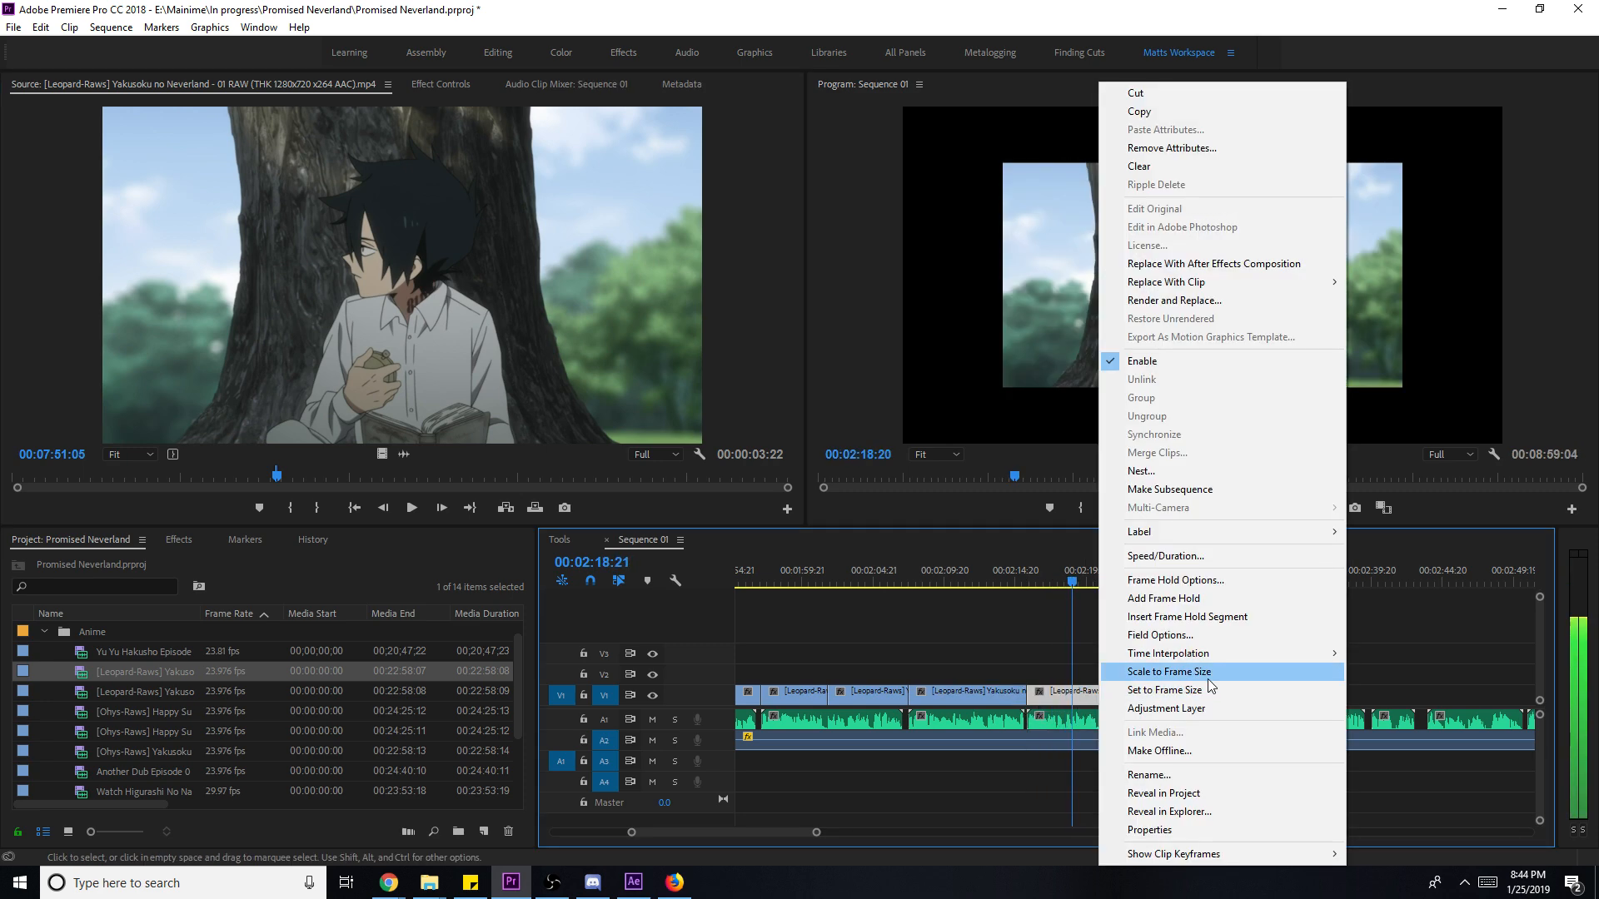
left_click(1166, 667)
- Park the playhead just before 02:18:12 and switch to the Razor tool
key("j")
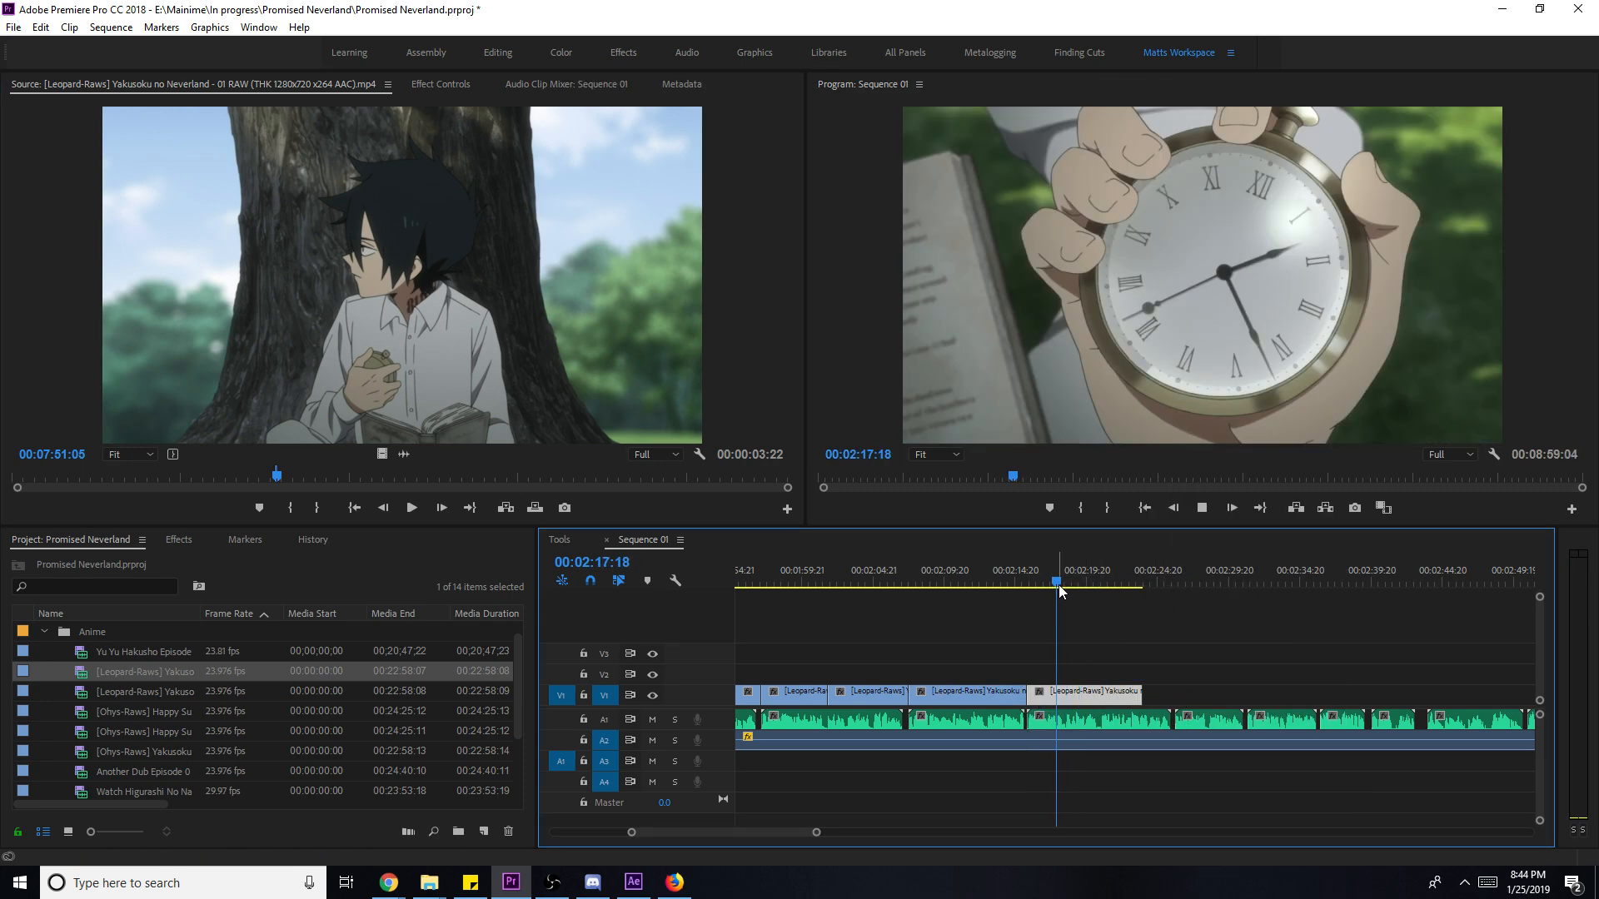
key("k")
left_click(1069, 588)
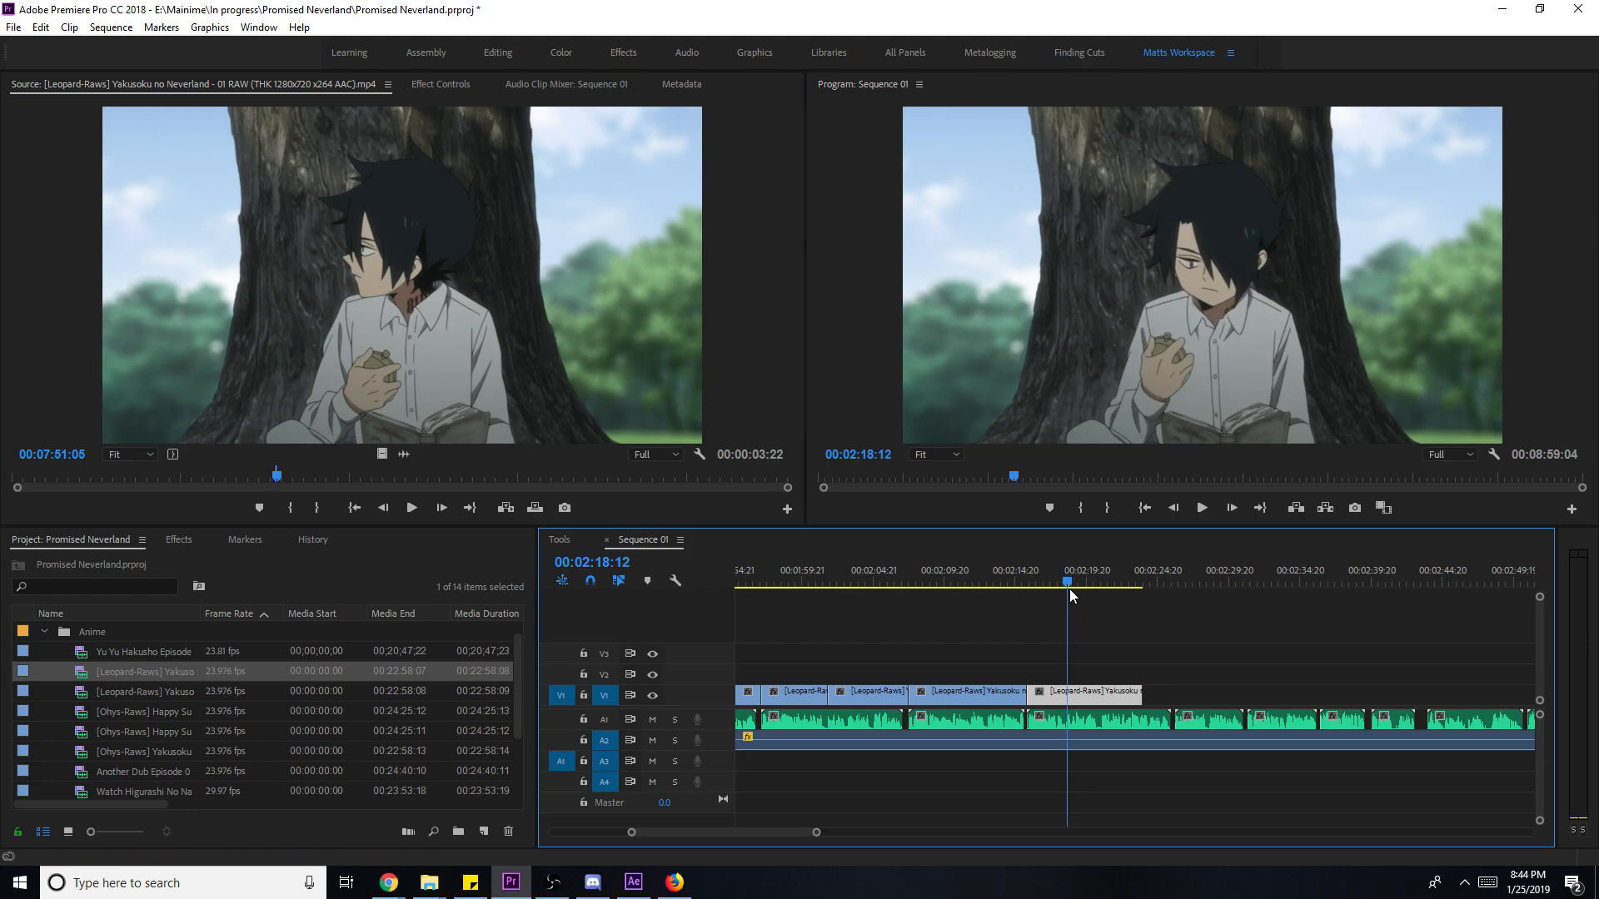
key("Left")
key("Left")
key("Left")
key("c")
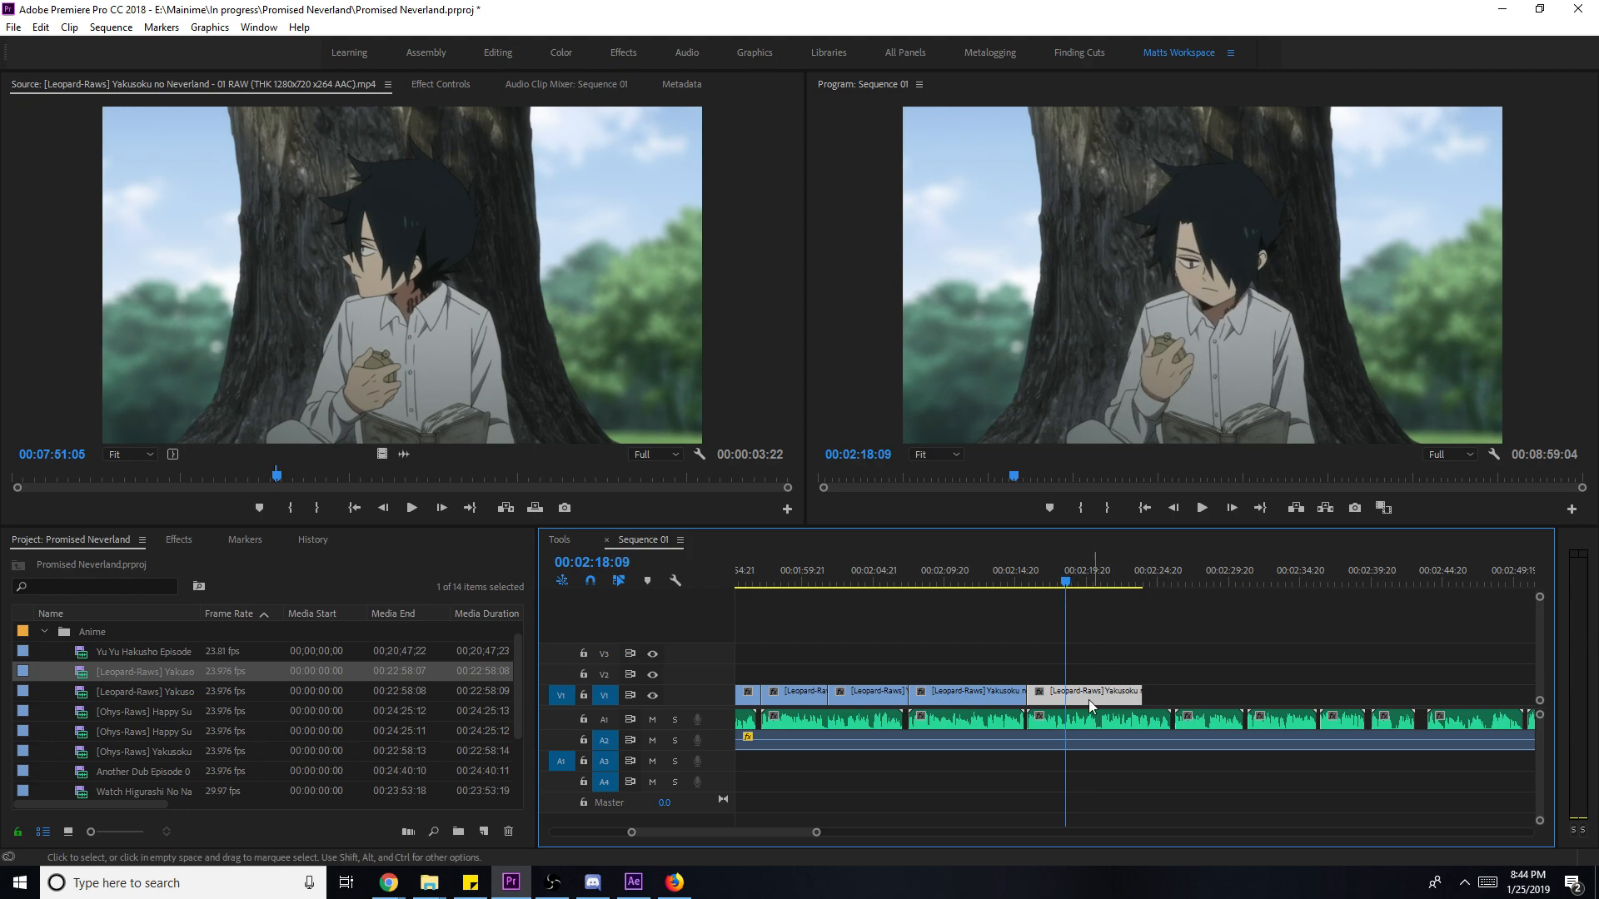
- Lengthen the tree clip's end and set the playhead to 02:20:21
left_click(1081, 601)
left_click(1098, 580)
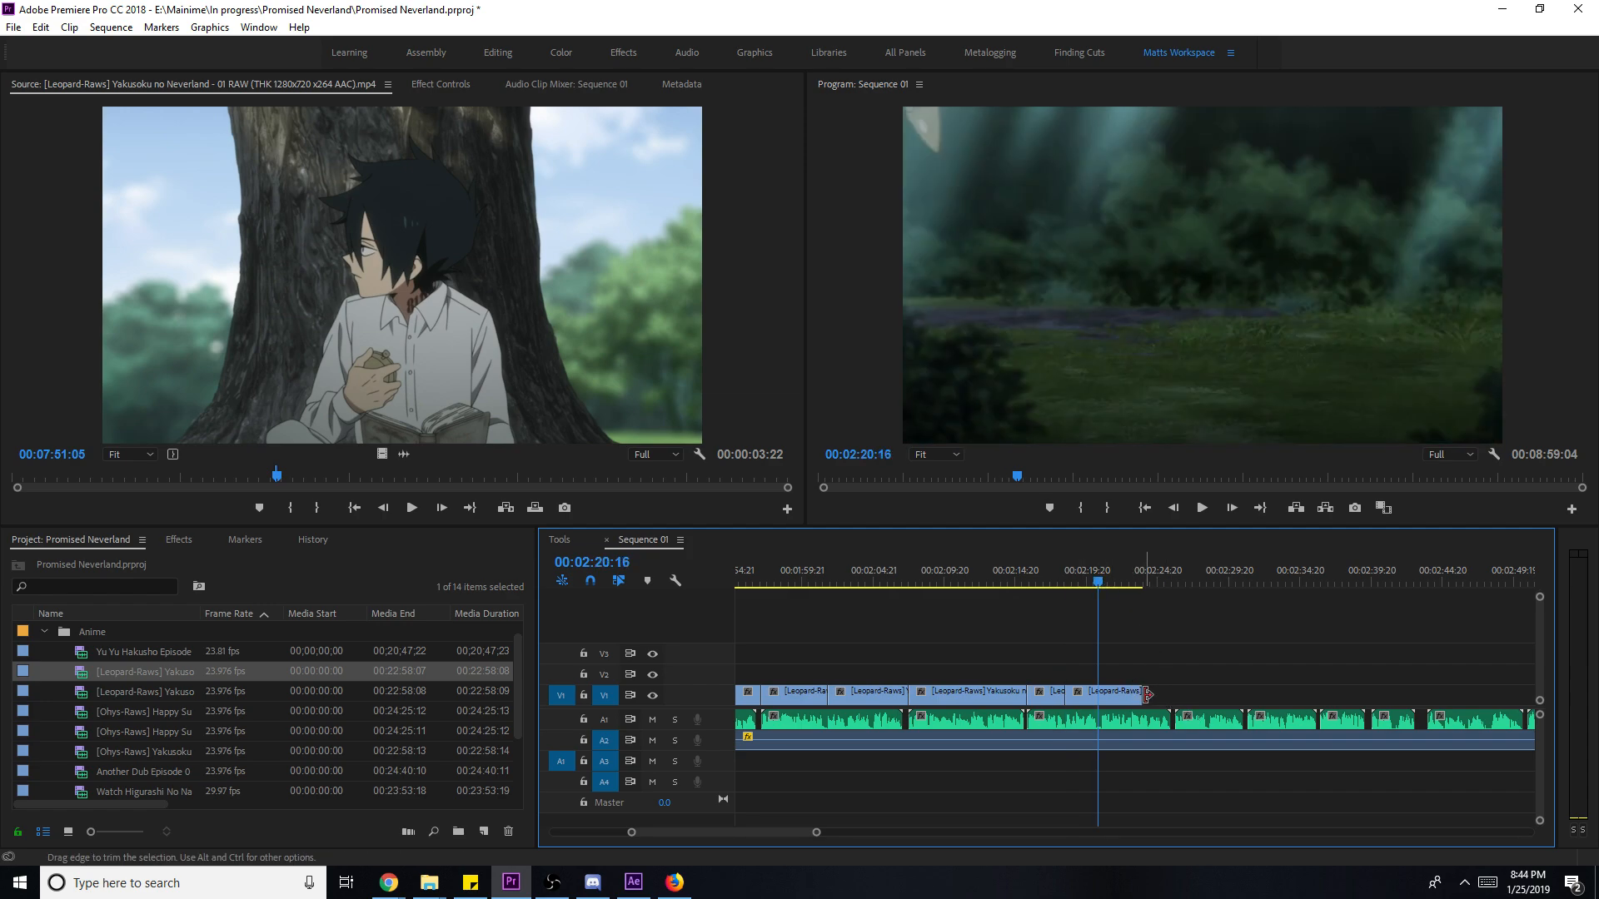
left_click_drag(1139, 688, 1195, 688)
key("space")
left_click_drag(1106, 587, 1101, 596)
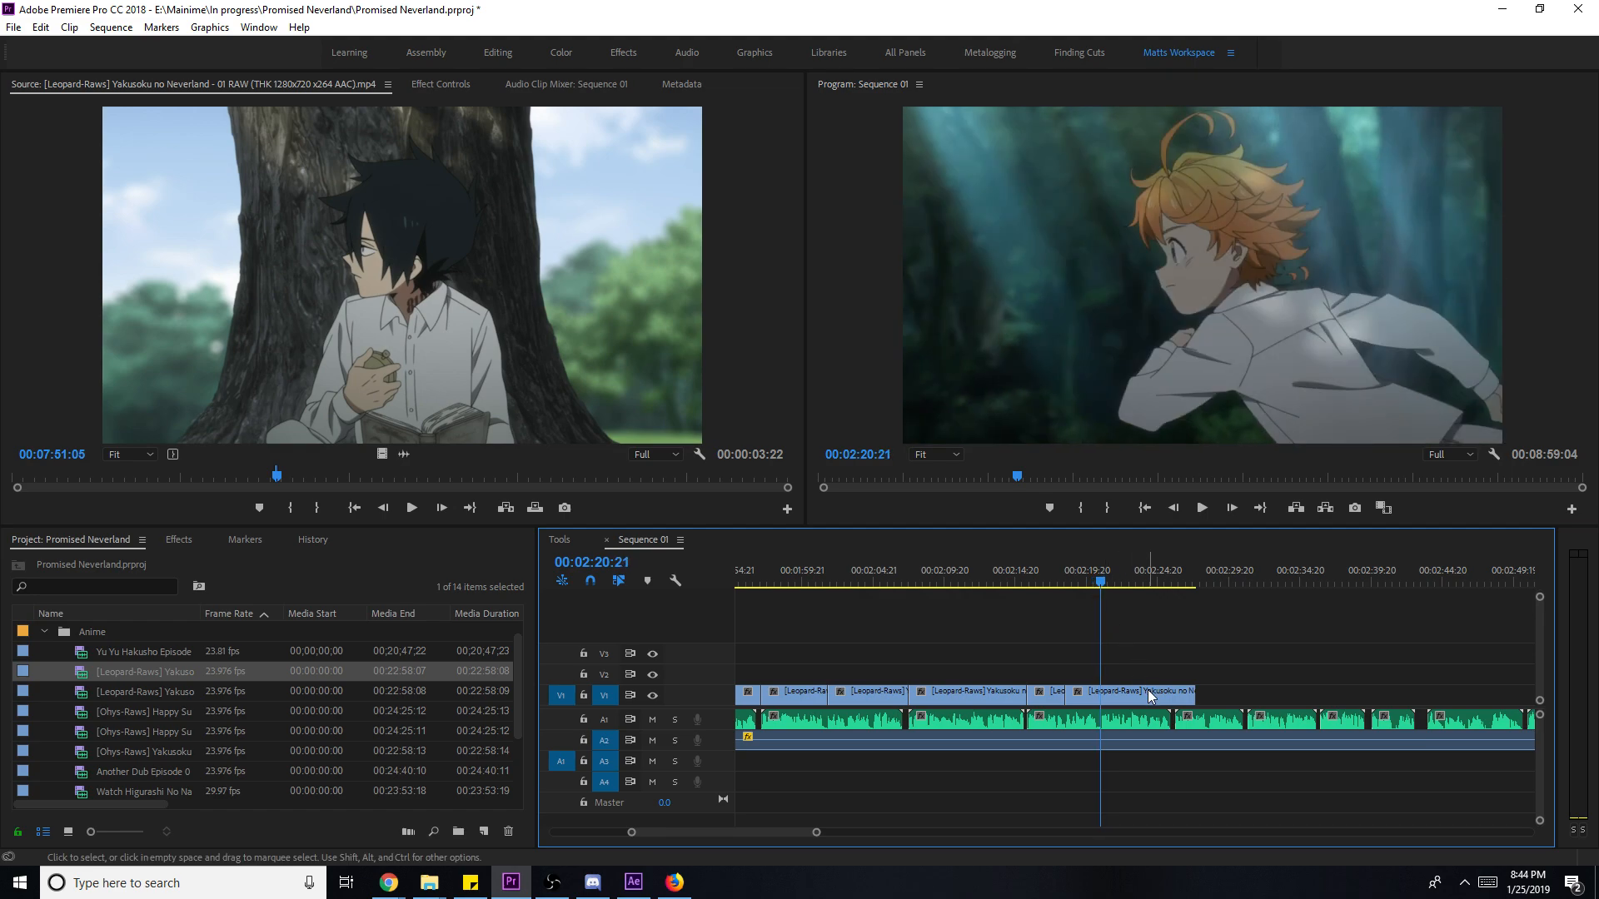
- Split the tree clip at the playhead and delete the short leftover piece
key("ctrl+k")
key("Delete")
left_click(1129, 698)
left_click(1056, 567)
key("space")
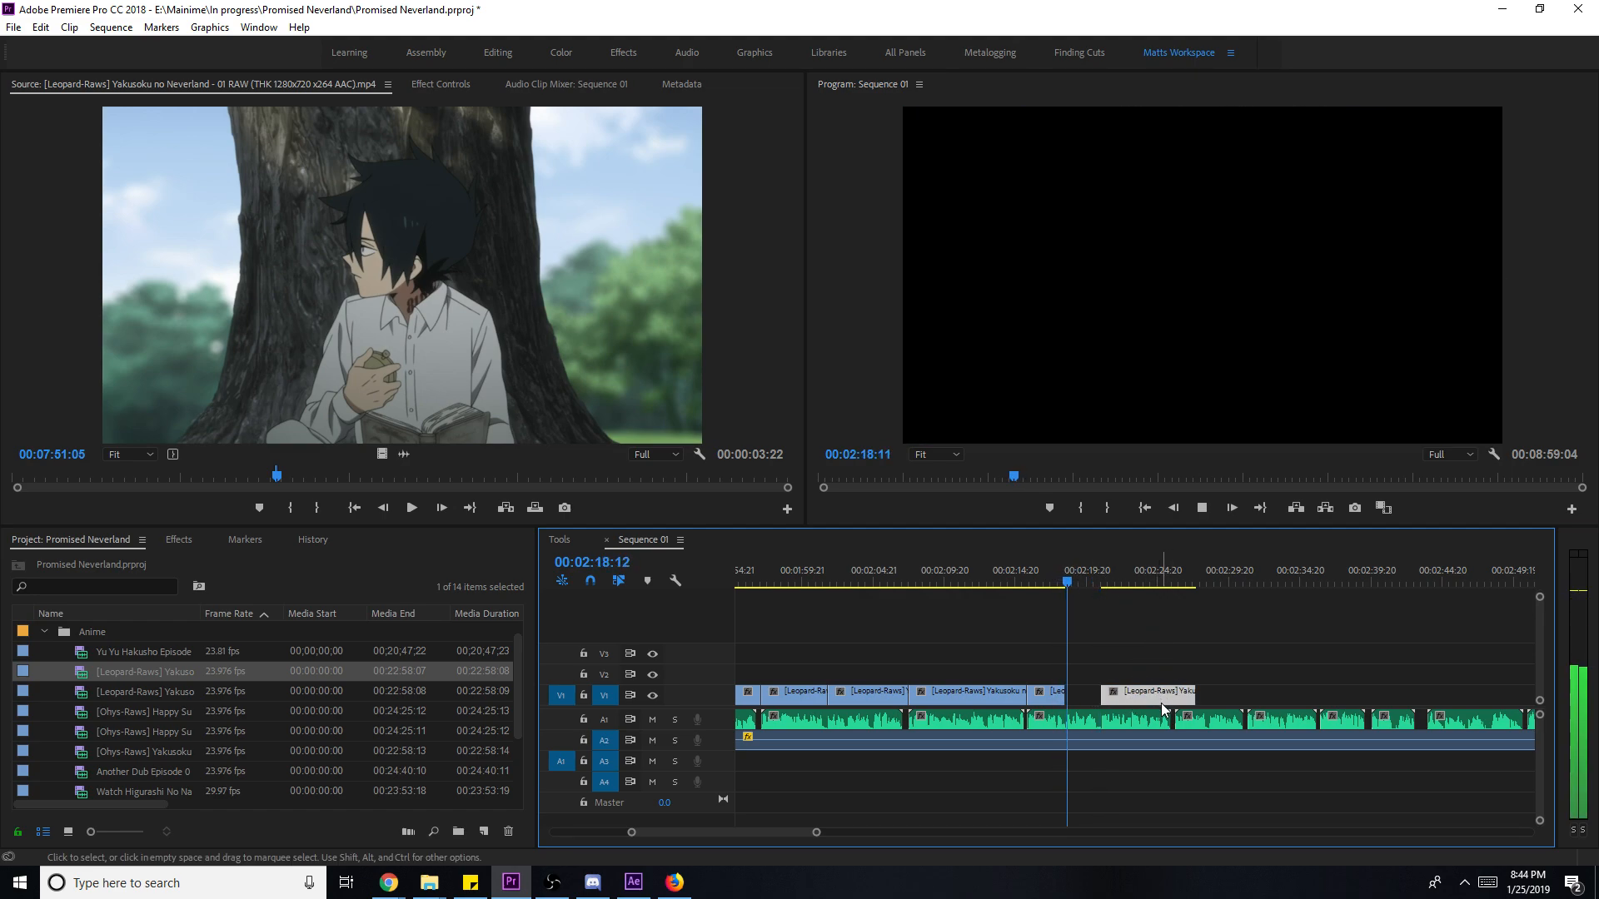
left_click(1055, 573)
- Slip the short clip's content forward with the Slip tool, then return to Selection
key("y")
left_click(1053, 694)
left_click_drag(1053, 694, 1064, 696)
key("Up")
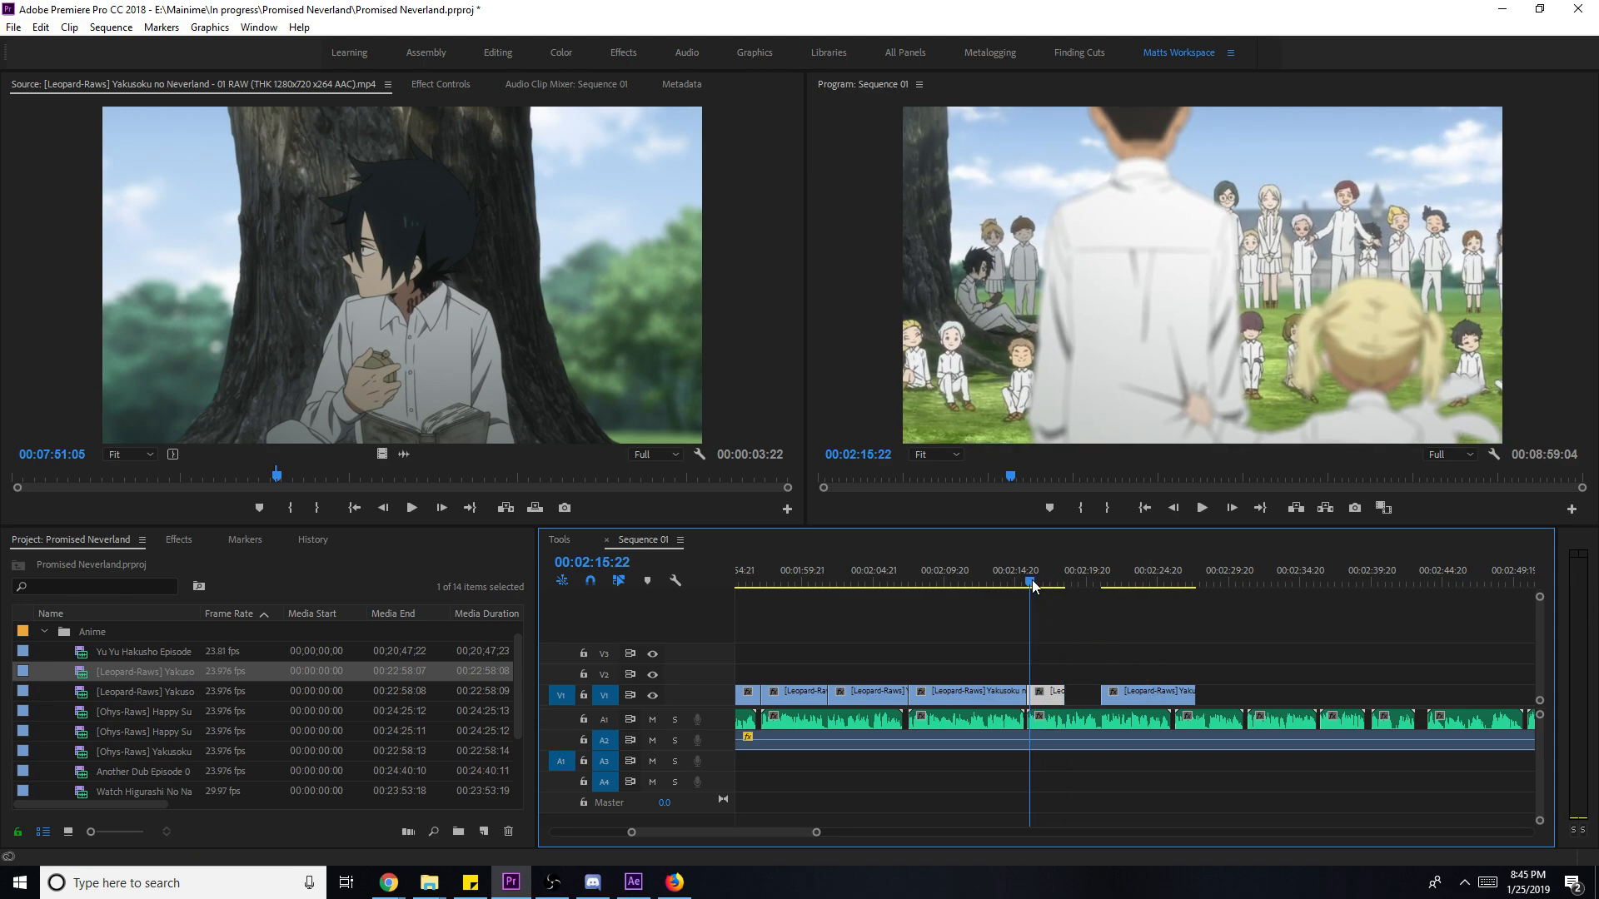
left_click_drag(1047, 704, 1070, 704)
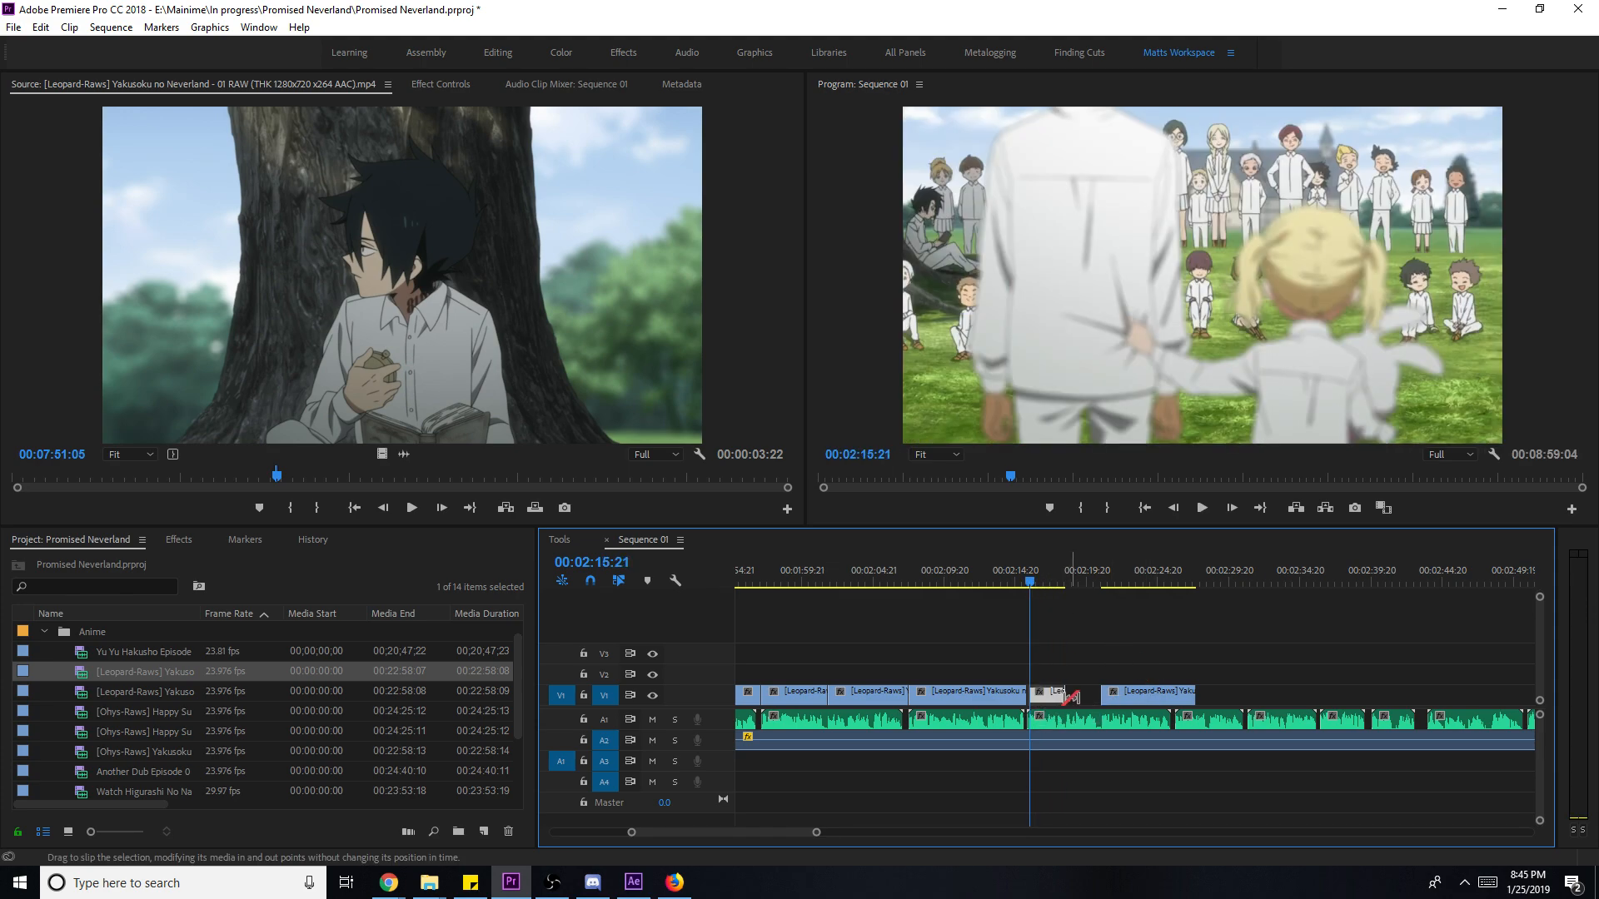
key("space")
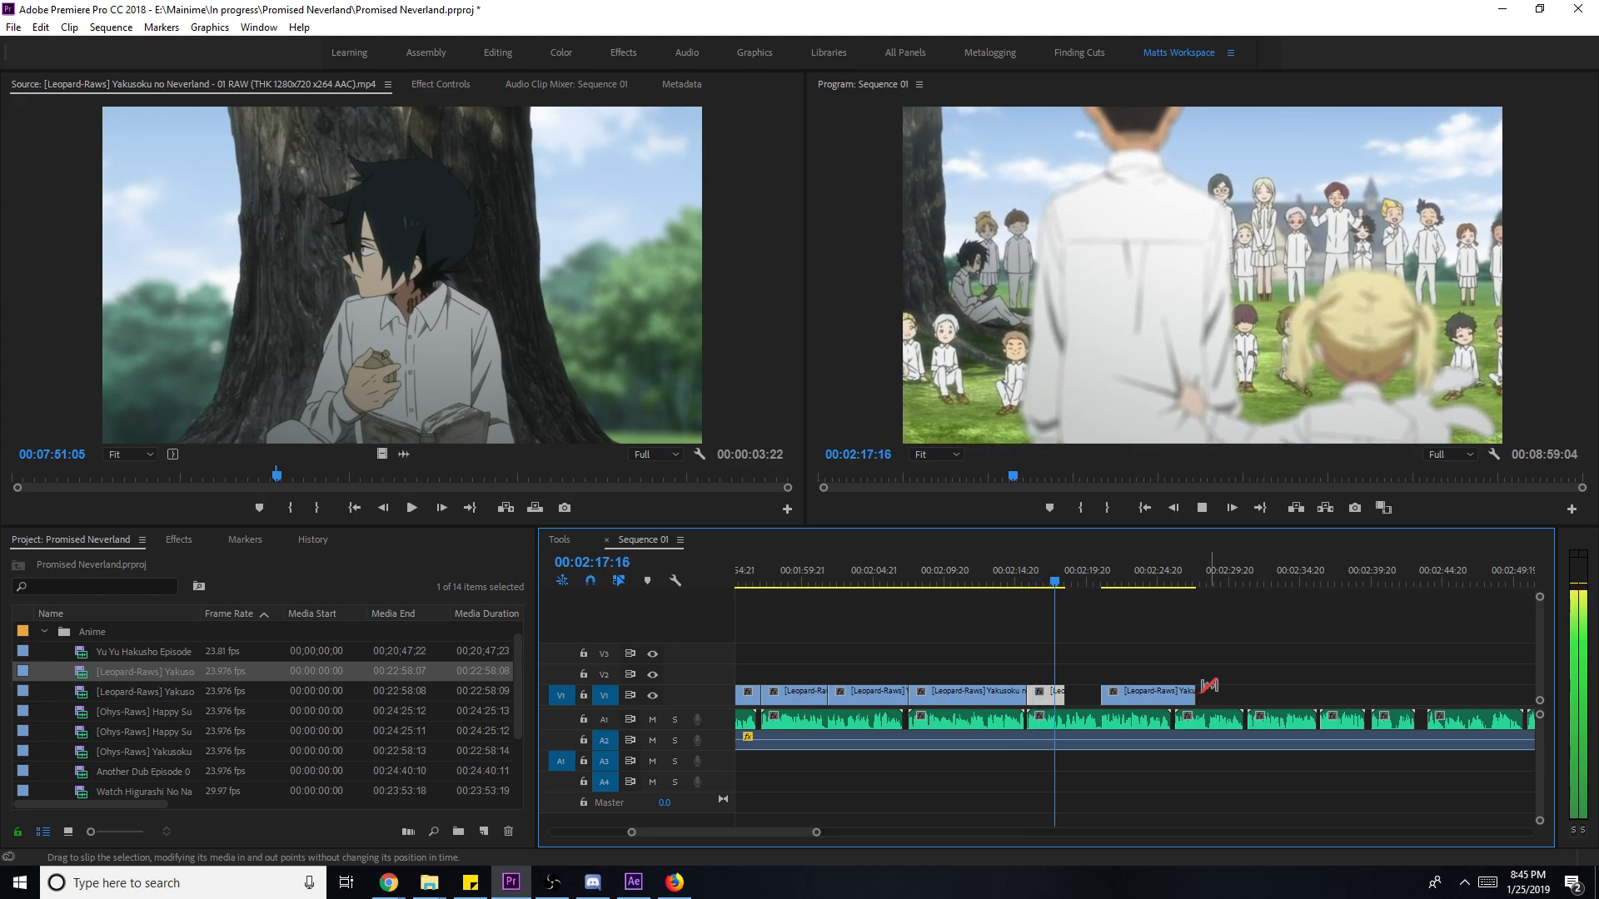
key("space")
key("v")
- Save the project, then shift the following clip left into the gap and trim it short
key("ctrl+s")
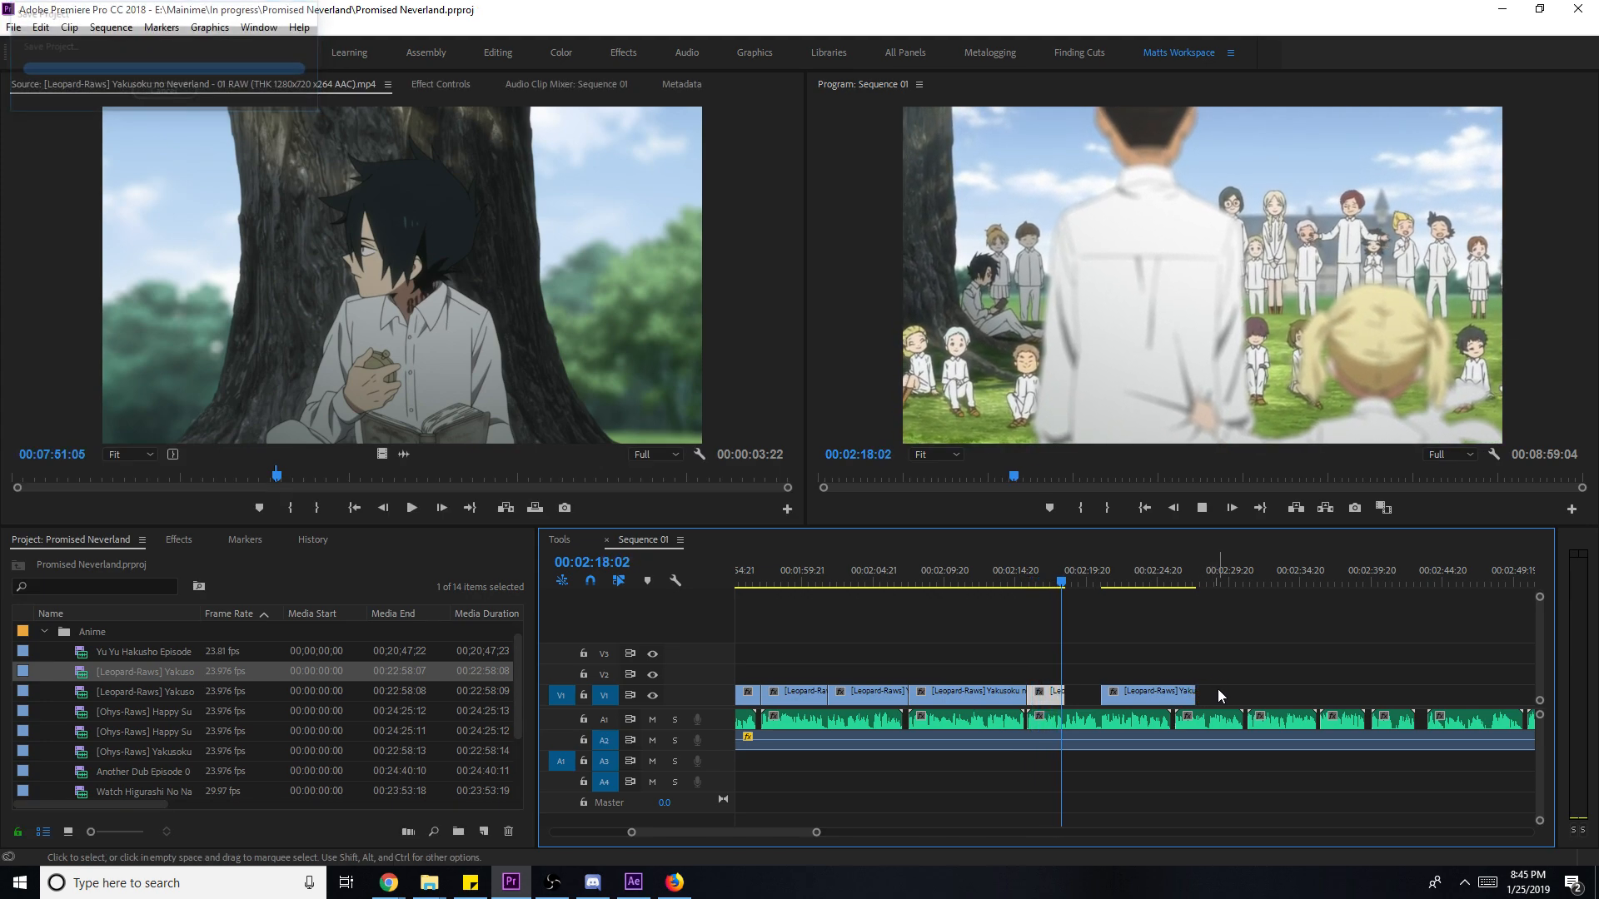
key("space")
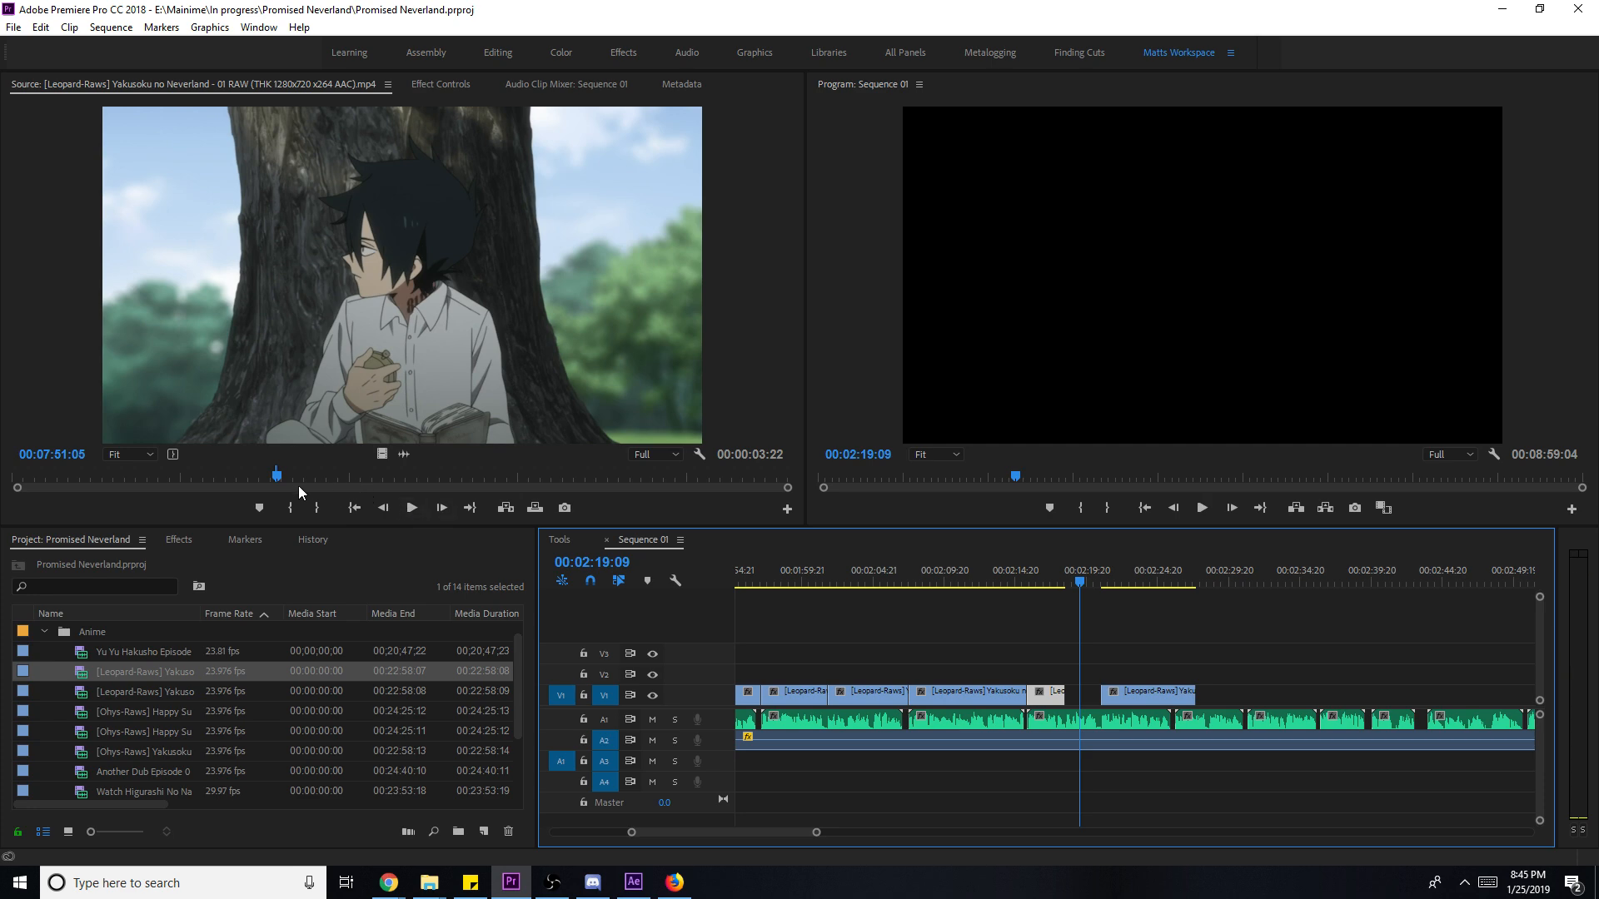
left_click(1081, 583)
left_click_drag(1138, 702, 1116, 700)
key("space")
key("space")
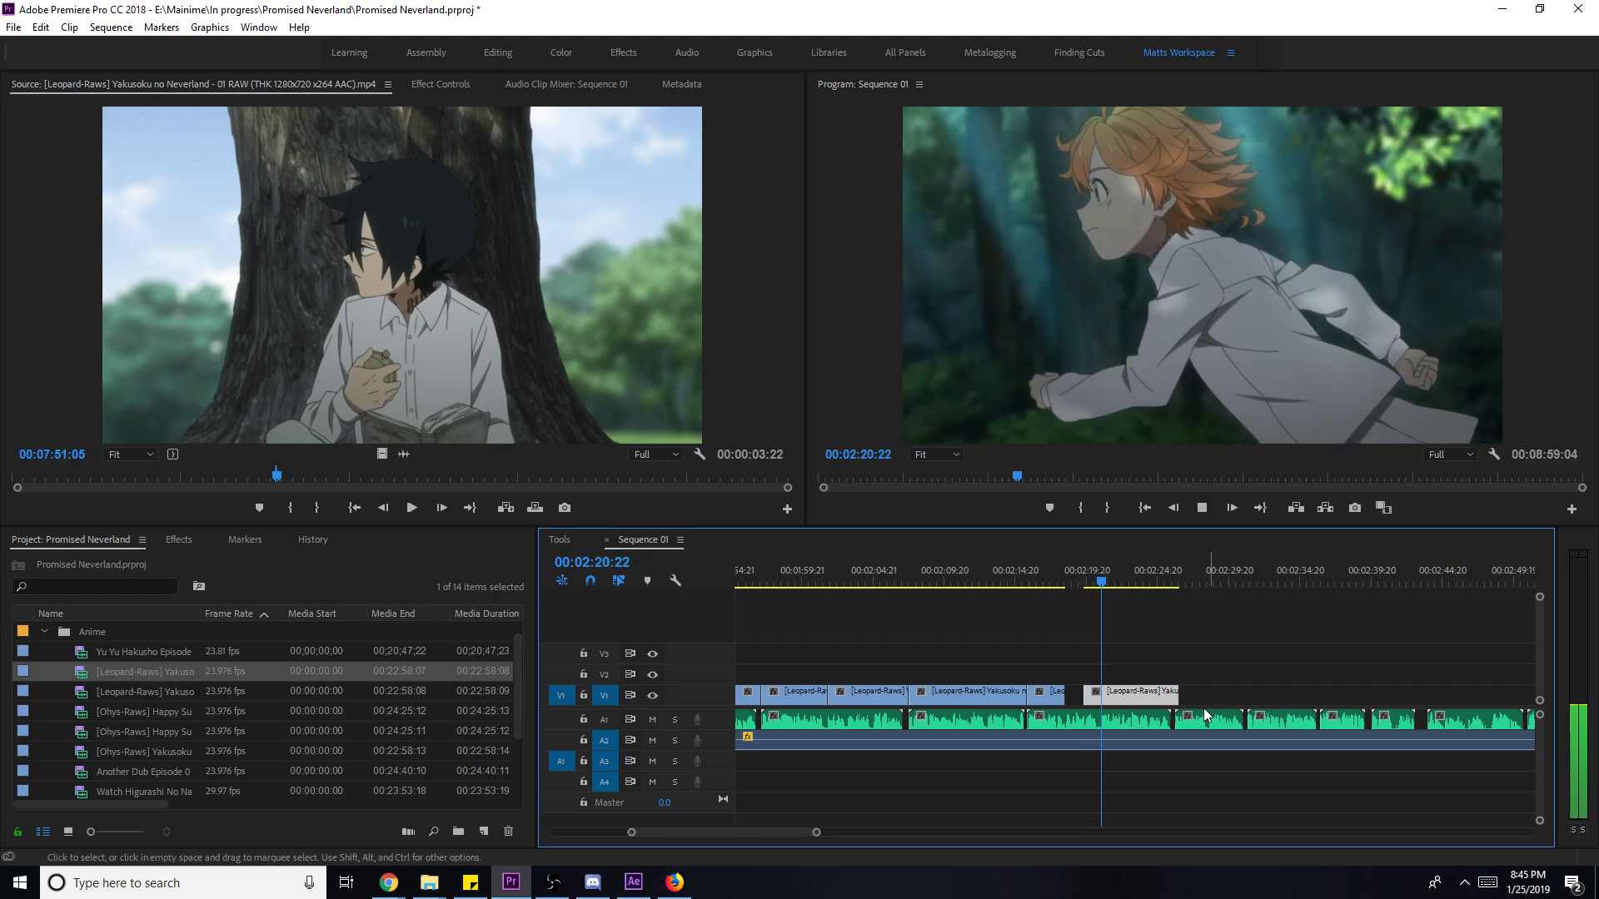
left_click_drag(1178, 698, 1114, 703)
key("space")
- Add a short marked episode 01 clip after the last V1 clip, trimming its end to the playhead
left_click(381, 476)
left_click(1129, 658)
key("space")
key("space")
left_click(406, 476)
left_click(406, 478)
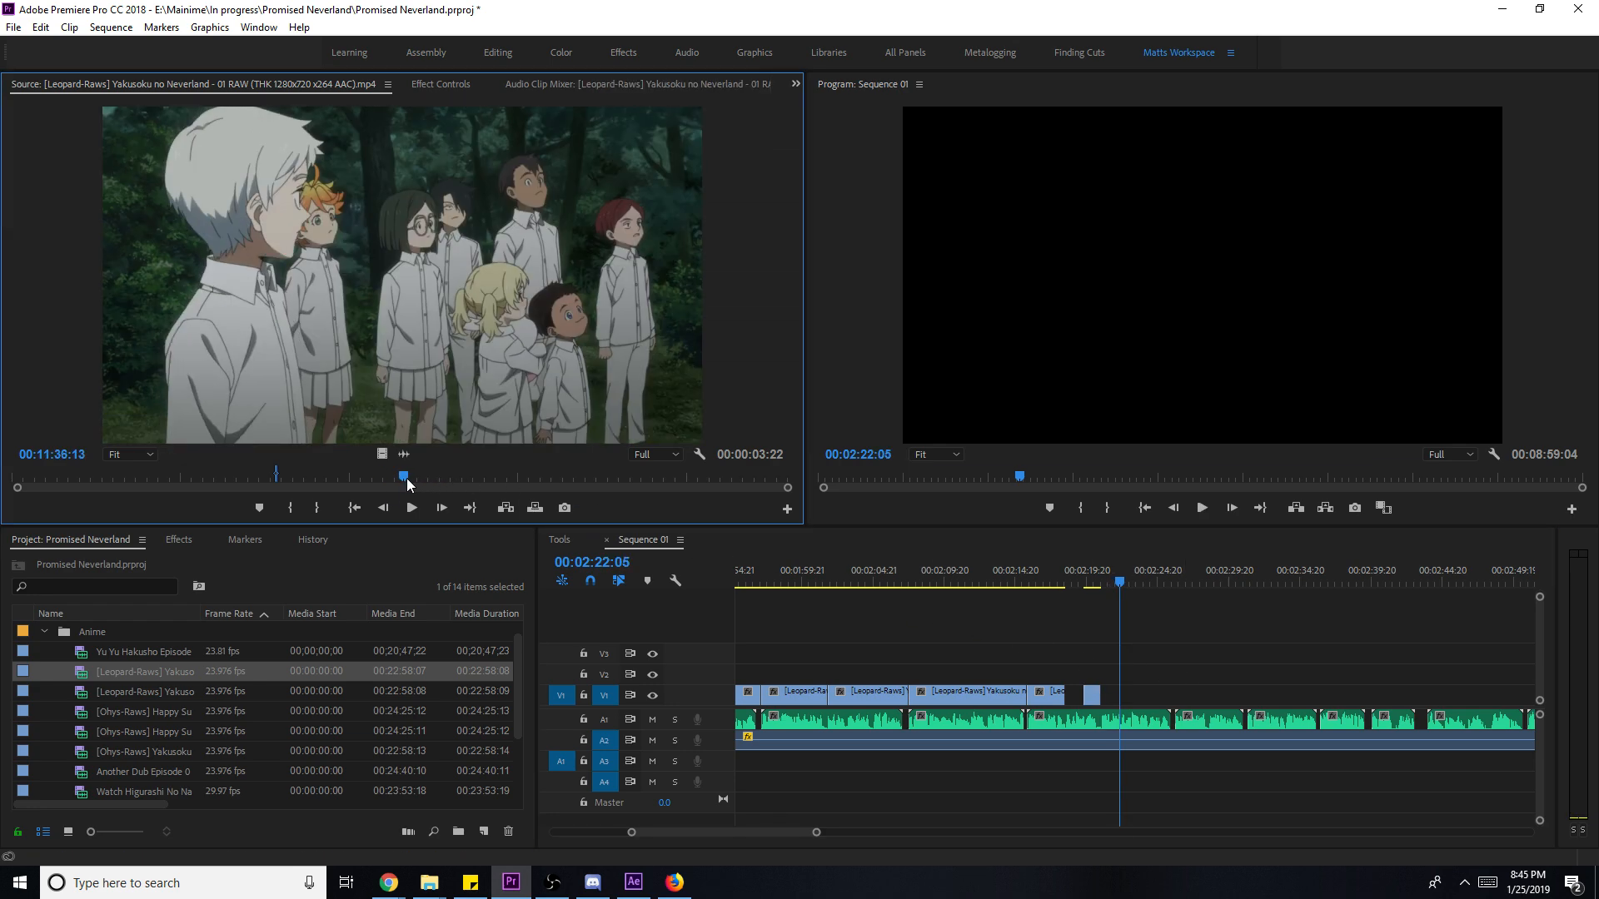
key("i")
key("space")
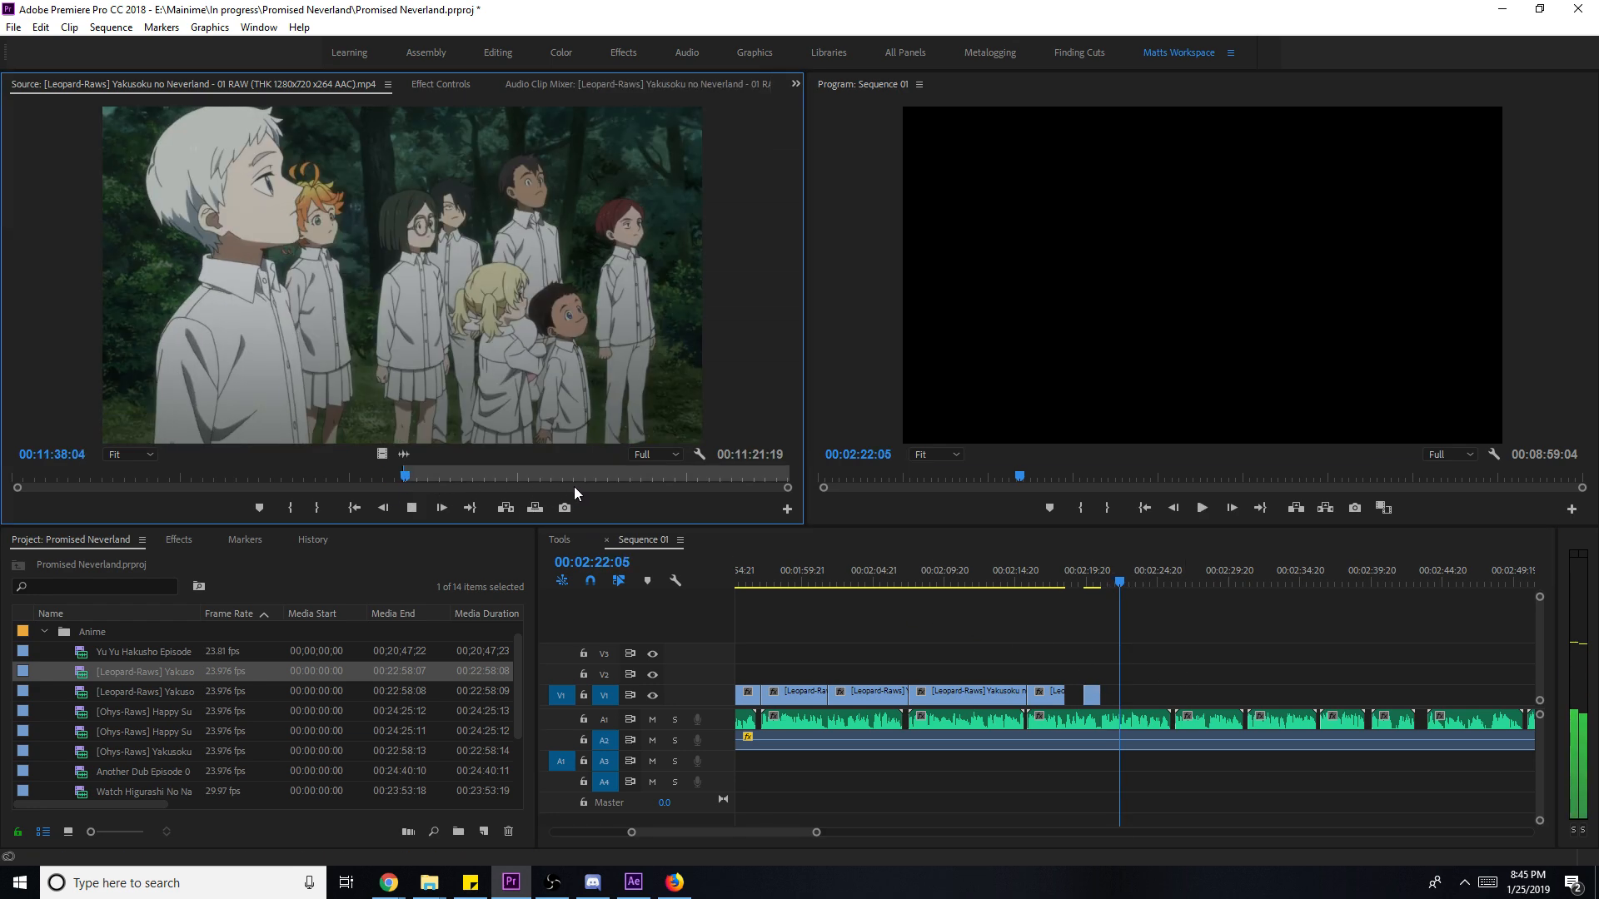
key("space")
key("o")
left_click_drag(381, 455, 1184, 704)
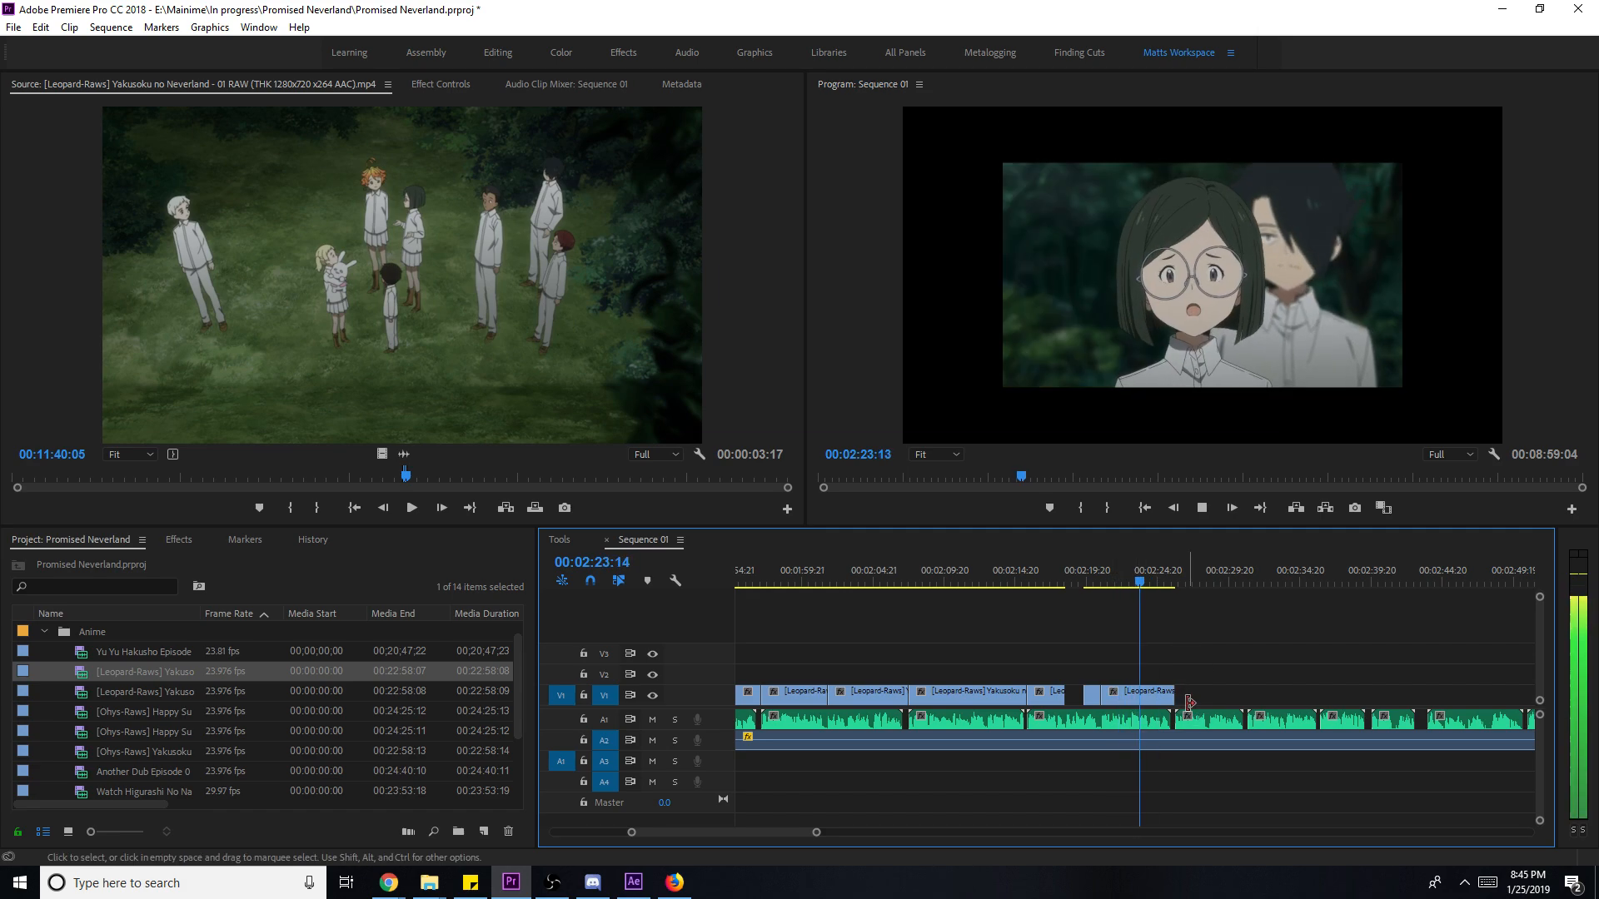
left_click_drag(1188, 702, 1139, 704)
- Place a later episode 01 shot on V1 and adjust its end
left_click(403, 367)
key("space")
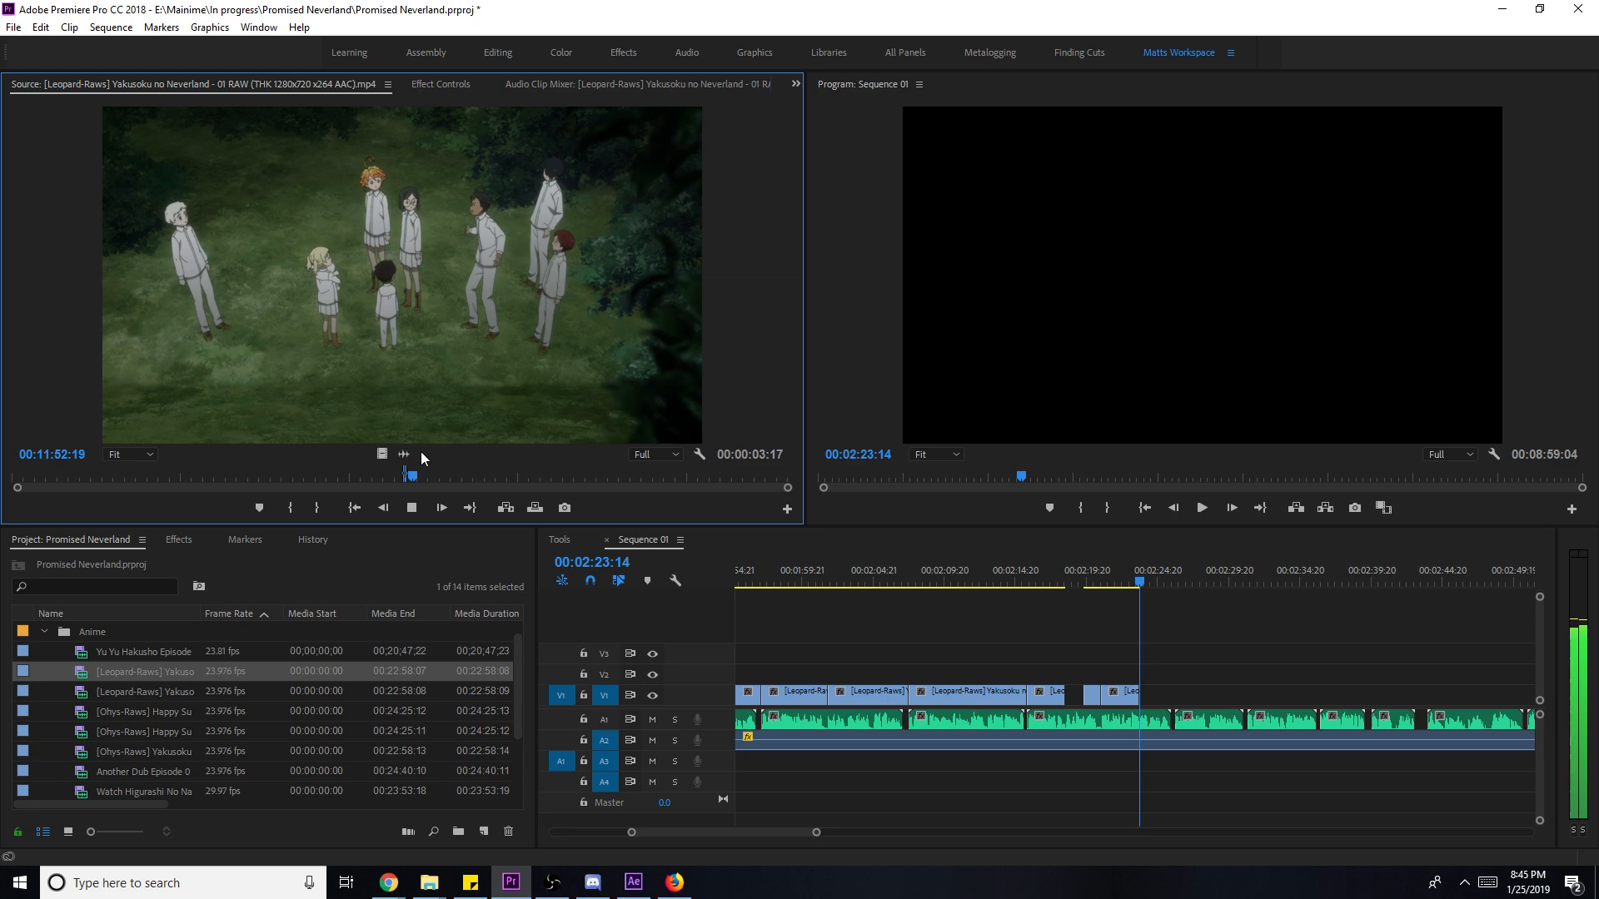
left_click(478, 471)
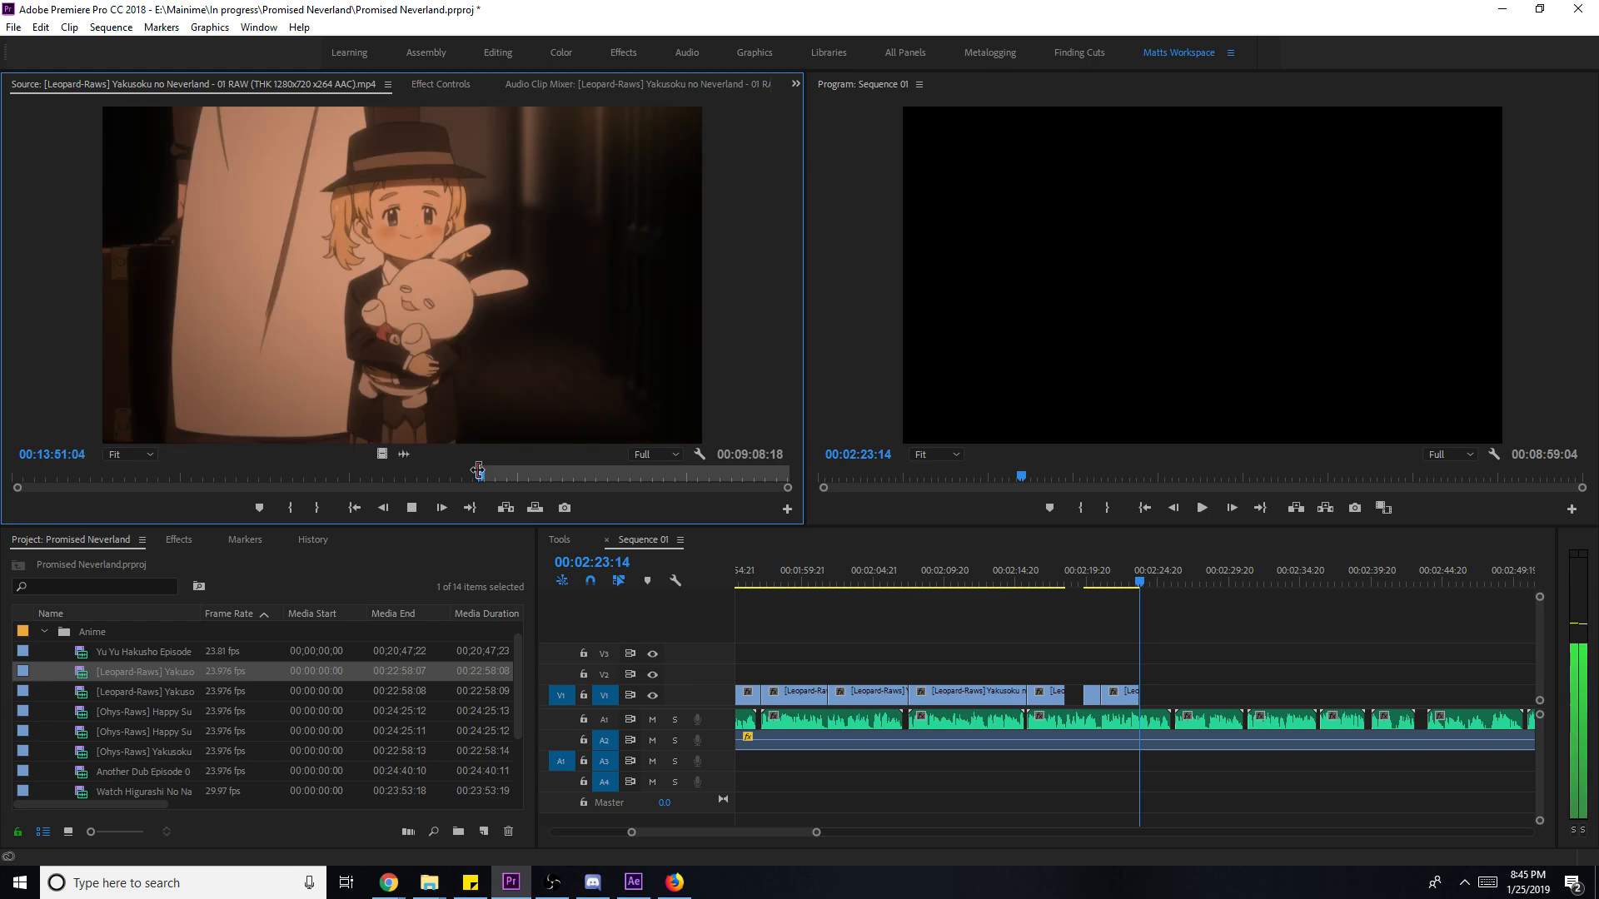
key("o")
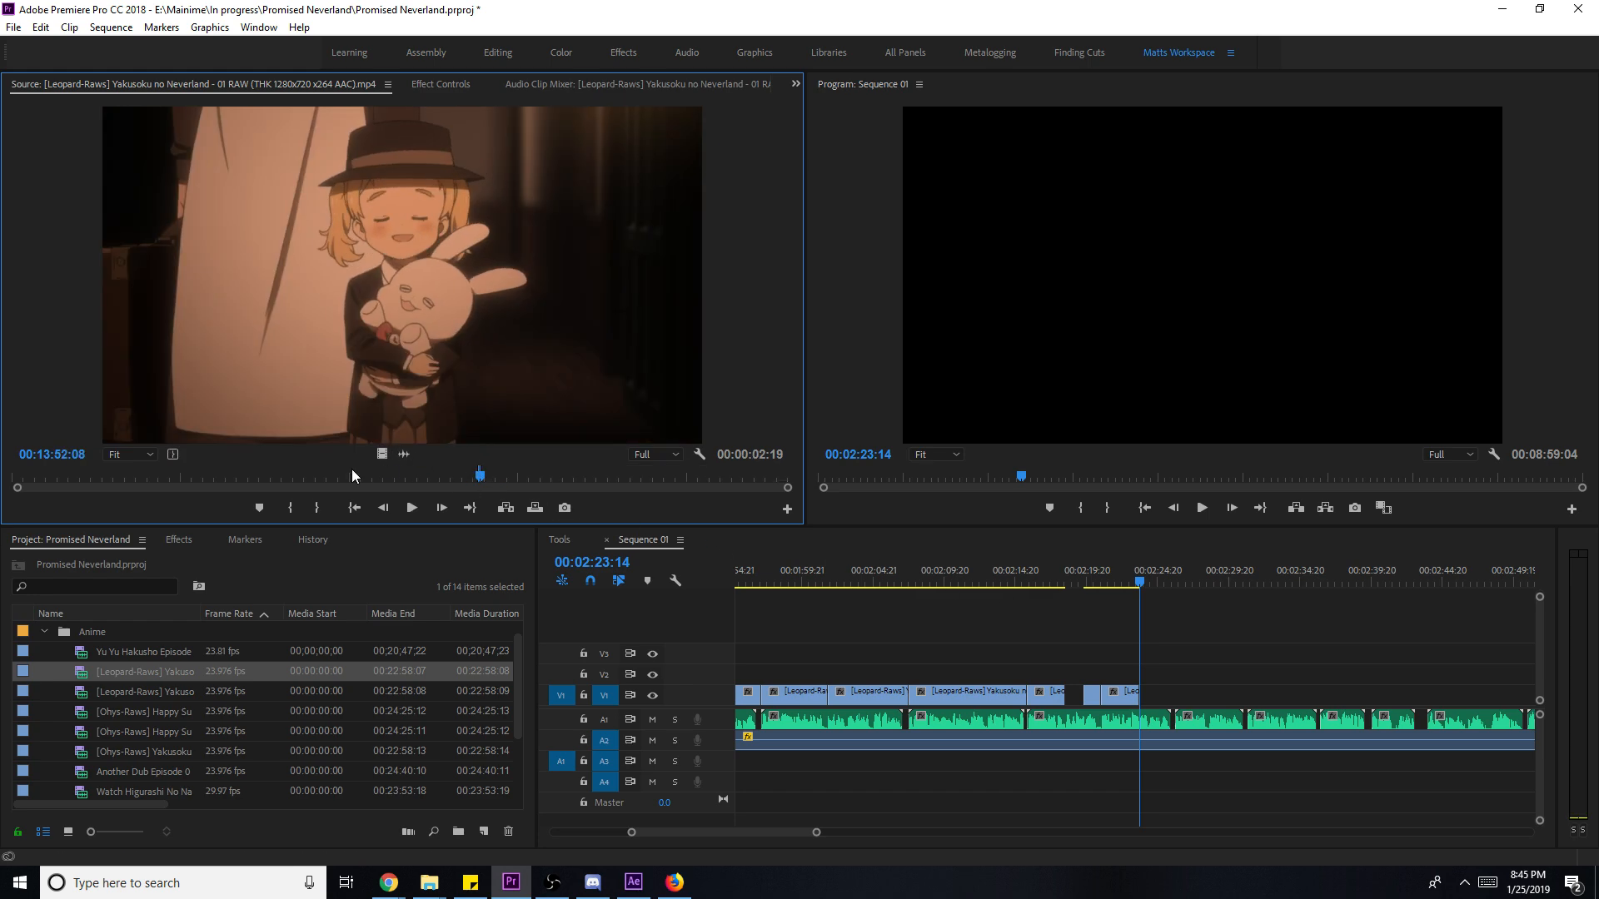
left_click_drag(416, 470, 1162, 703)
key("space")
right_click(1161, 704)
key("Escape")
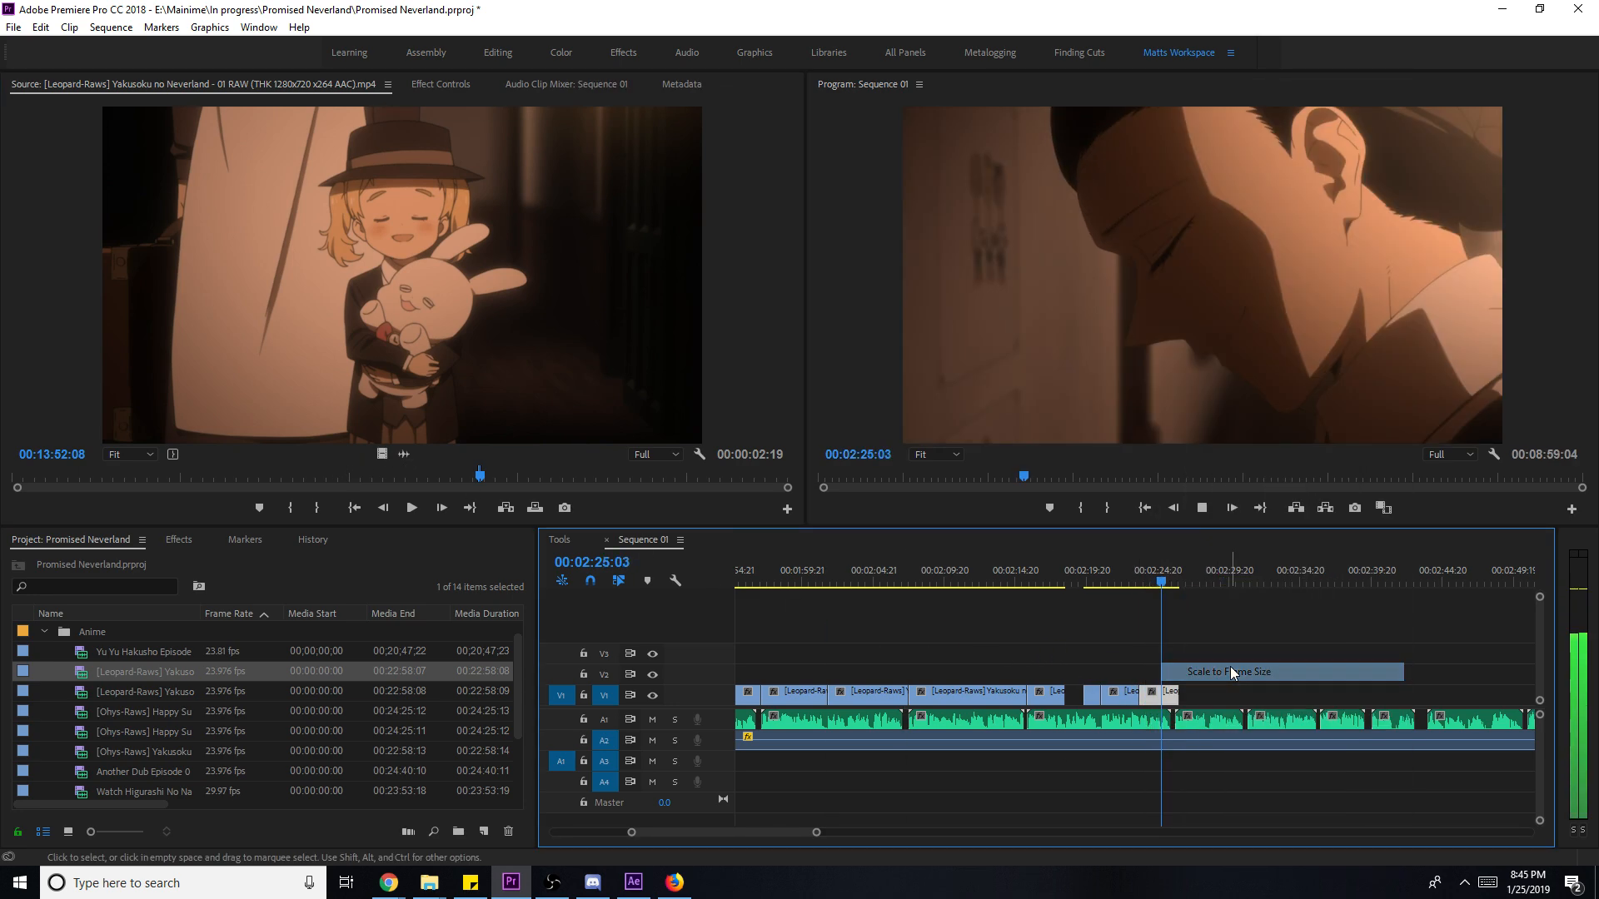
key("space")
left_click_drag(1174, 693, 1224, 697)
key("space")
- Slip the new clip's content by about 00:00:01:04 and scale it to frame size
key("Up")
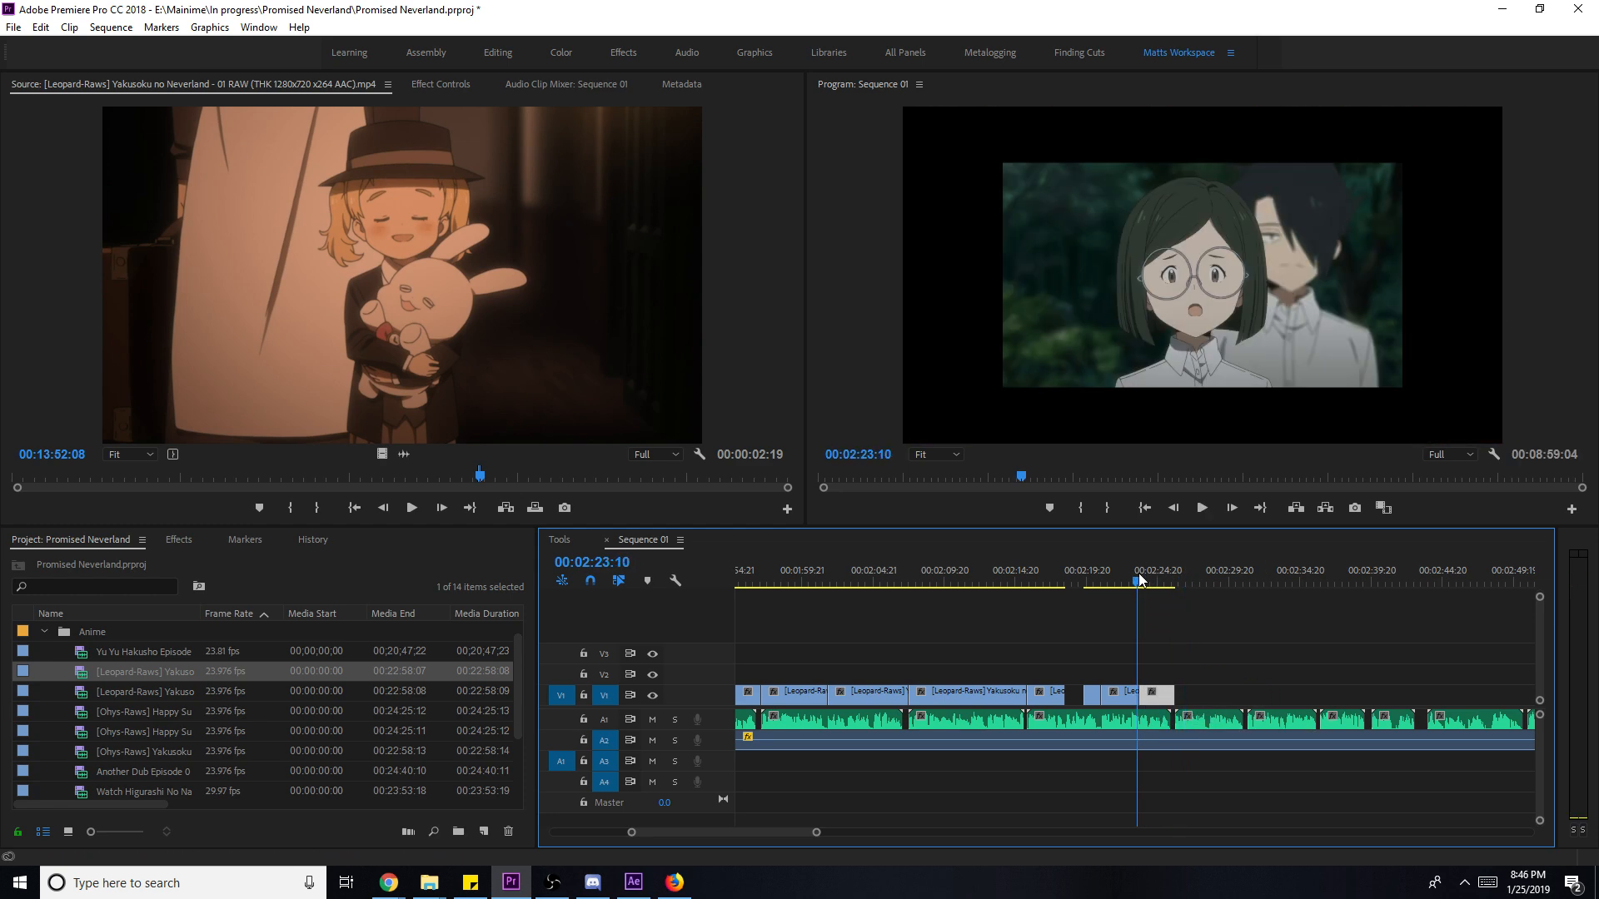
key("j")
key("k")
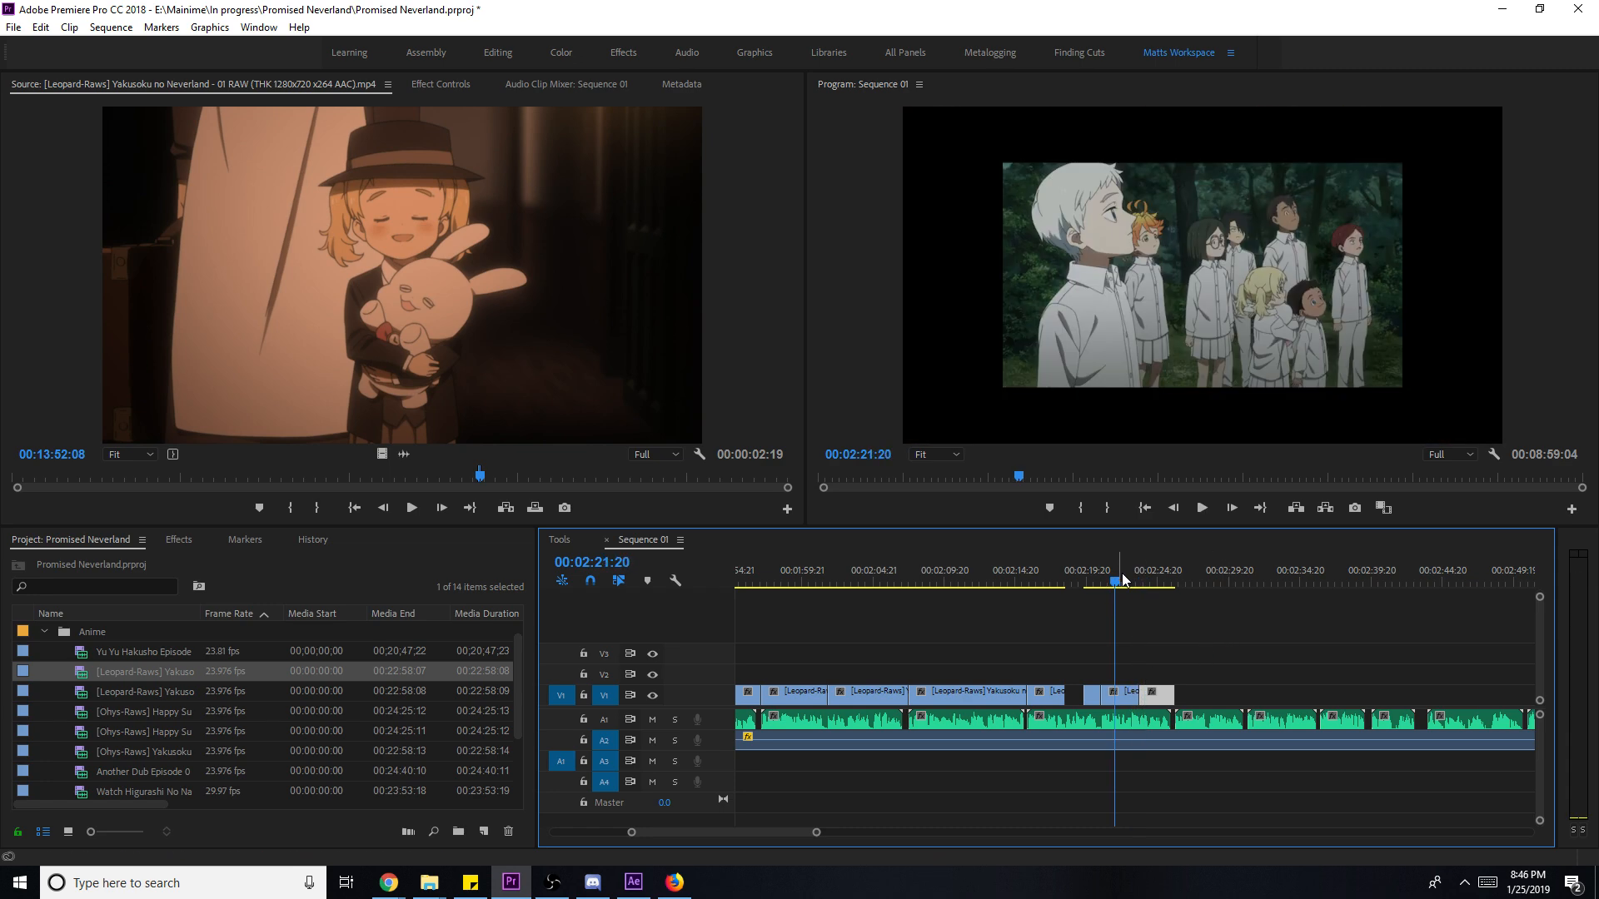
left_click_drag(1127, 700, 1140, 709)
right_click(1124, 697)
left_click(1132, 715)
right_click(1123, 702)
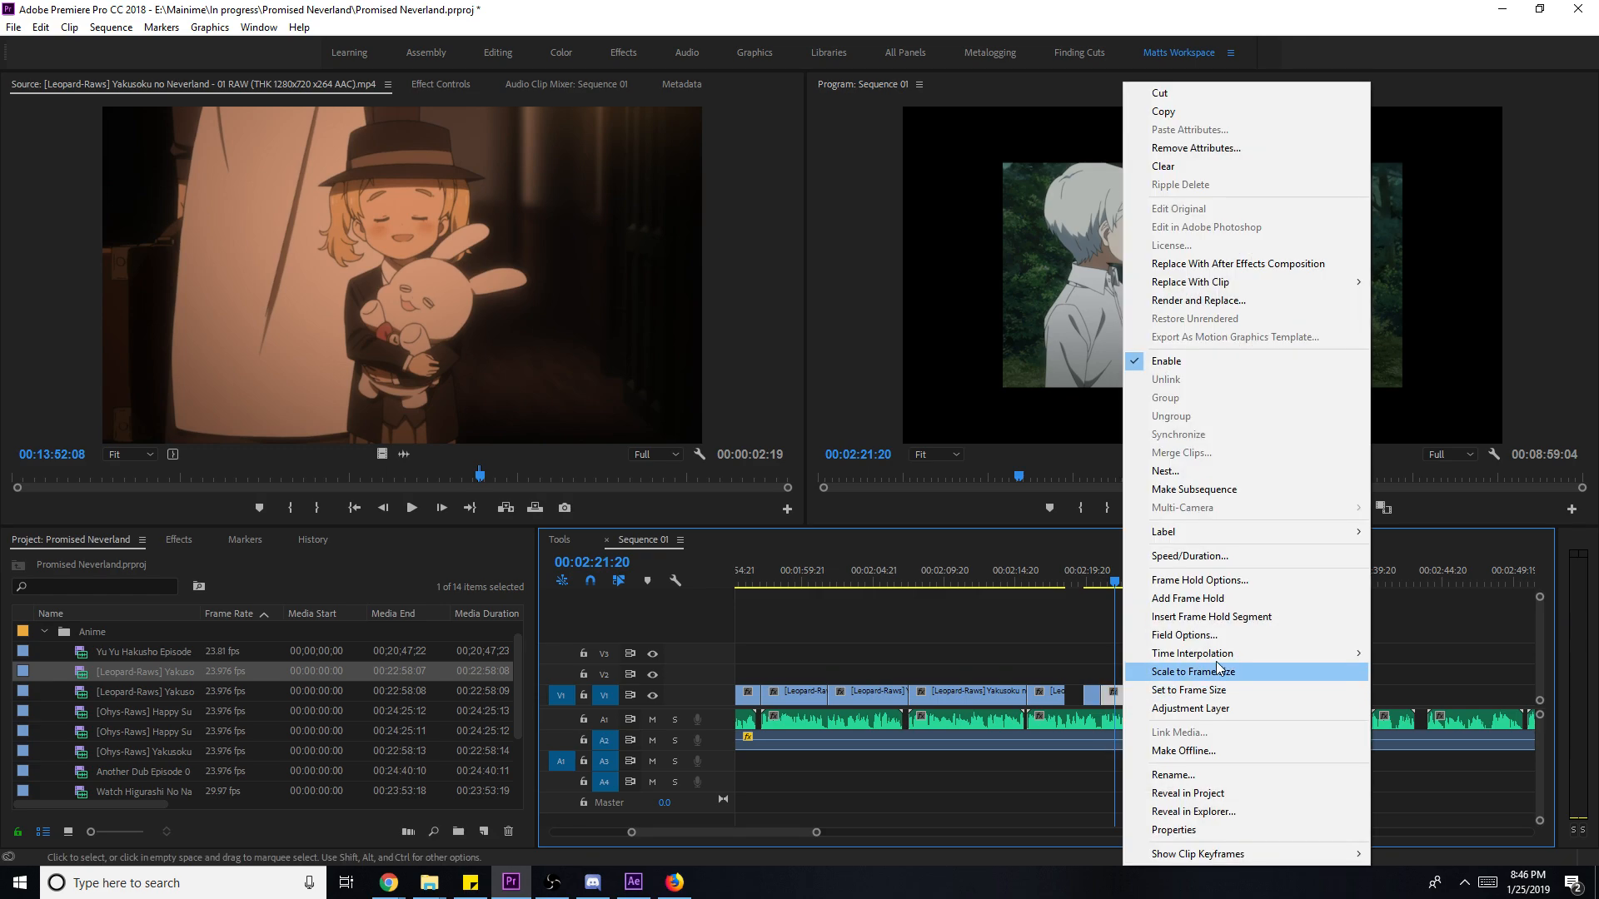
left_click(1182, 681)
left_click(1057, 568)
key("space")
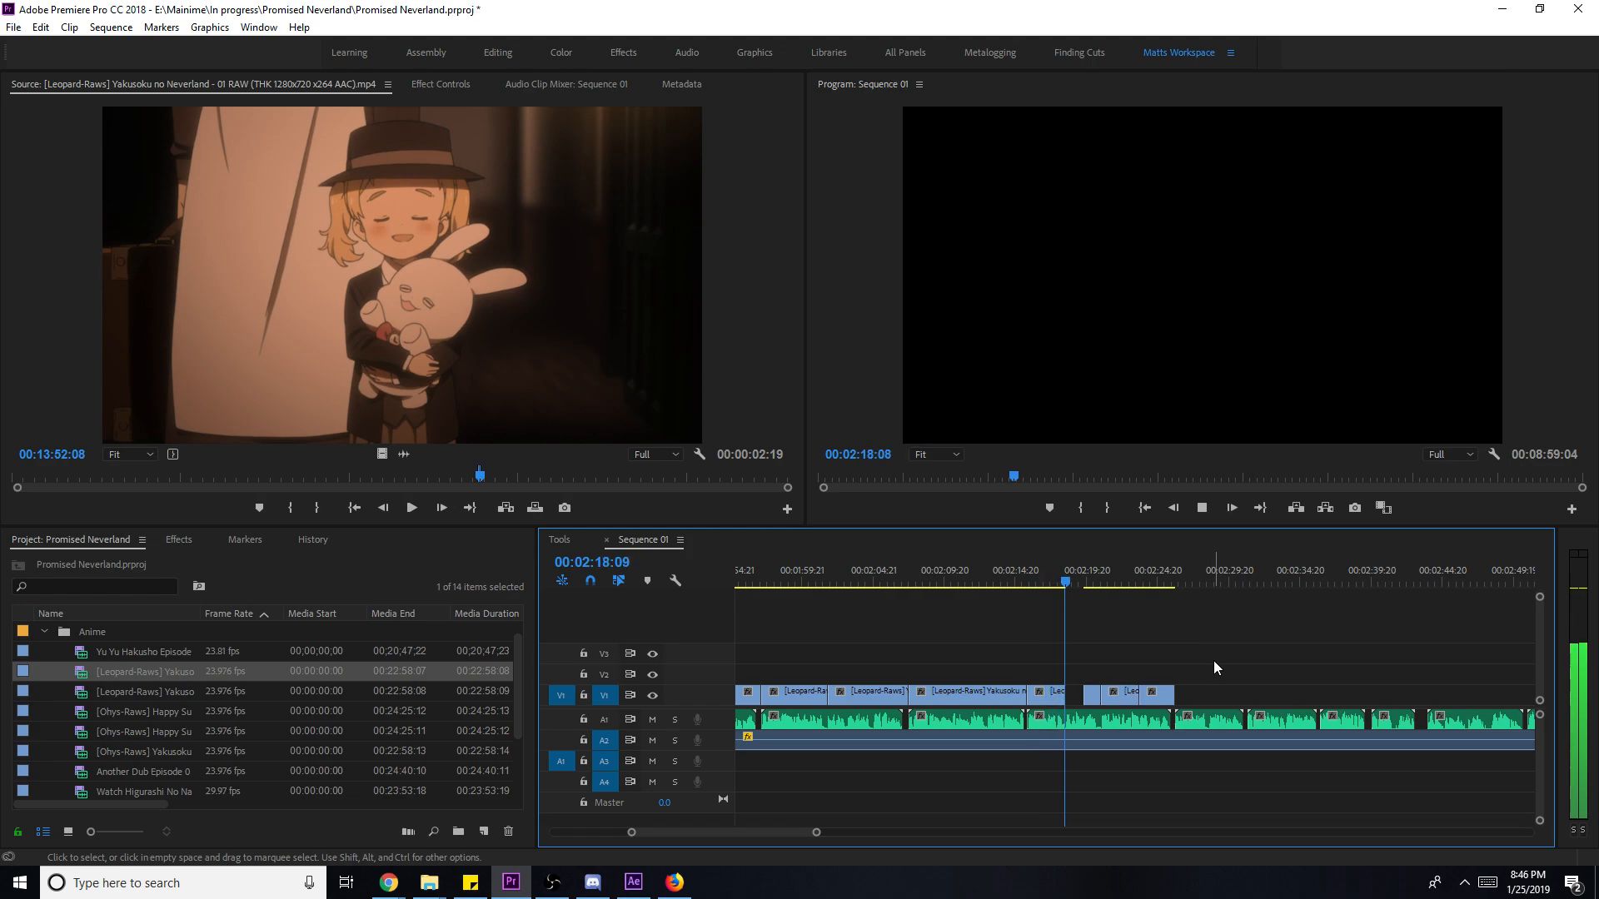
key("space")
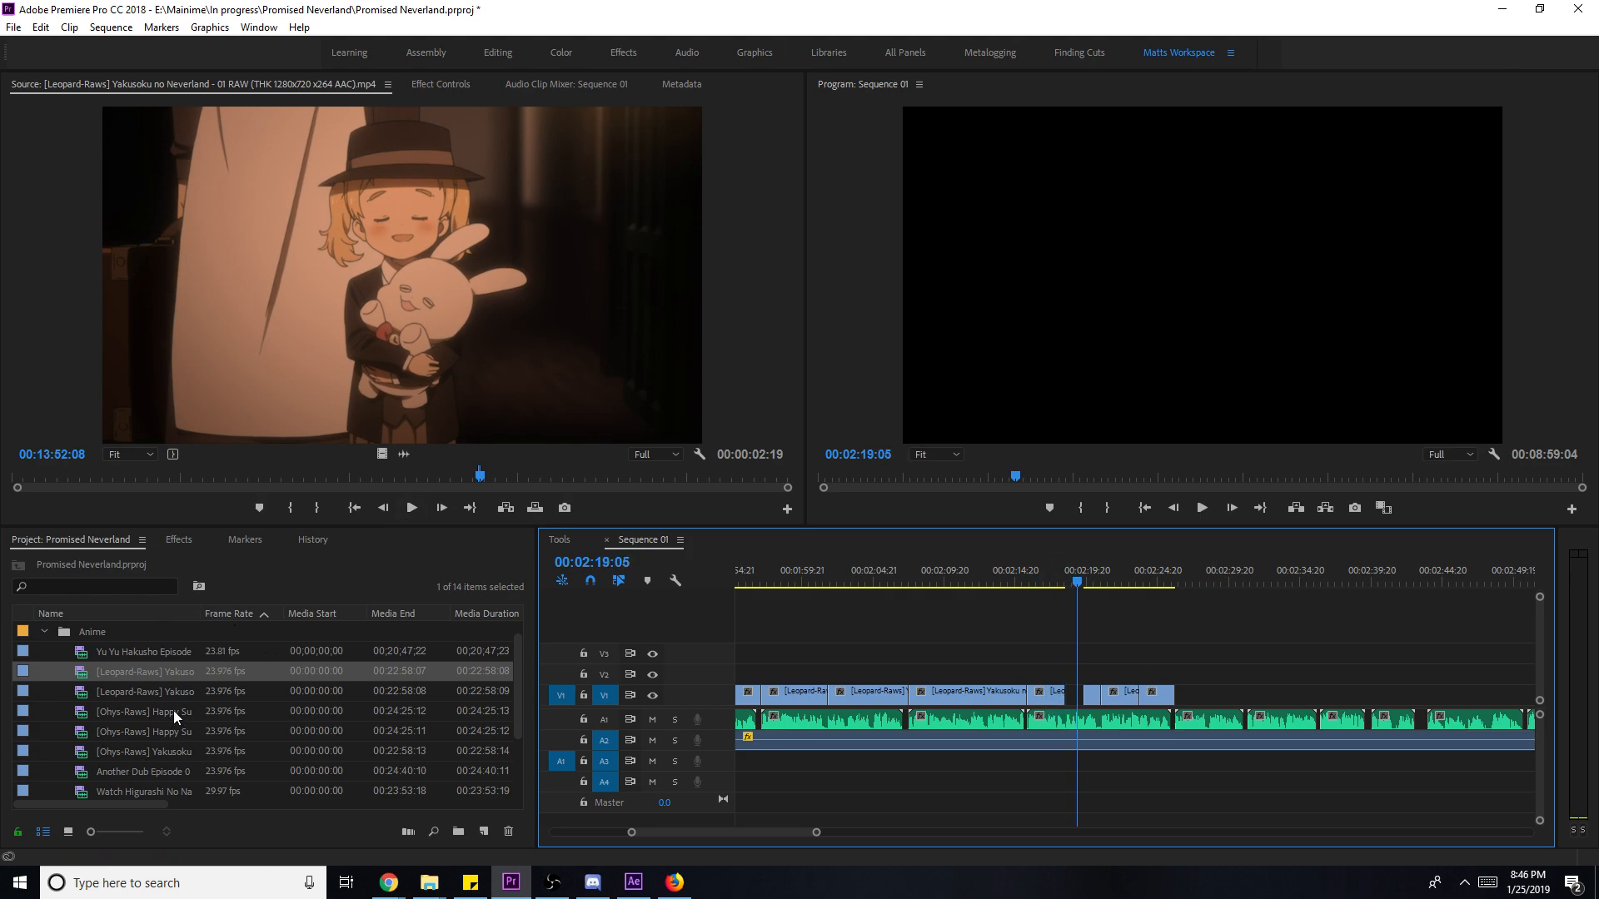
- Load episode 03, mark a roughly two-second shot, and place it on V2 at the playhead
double_click(168, 755)
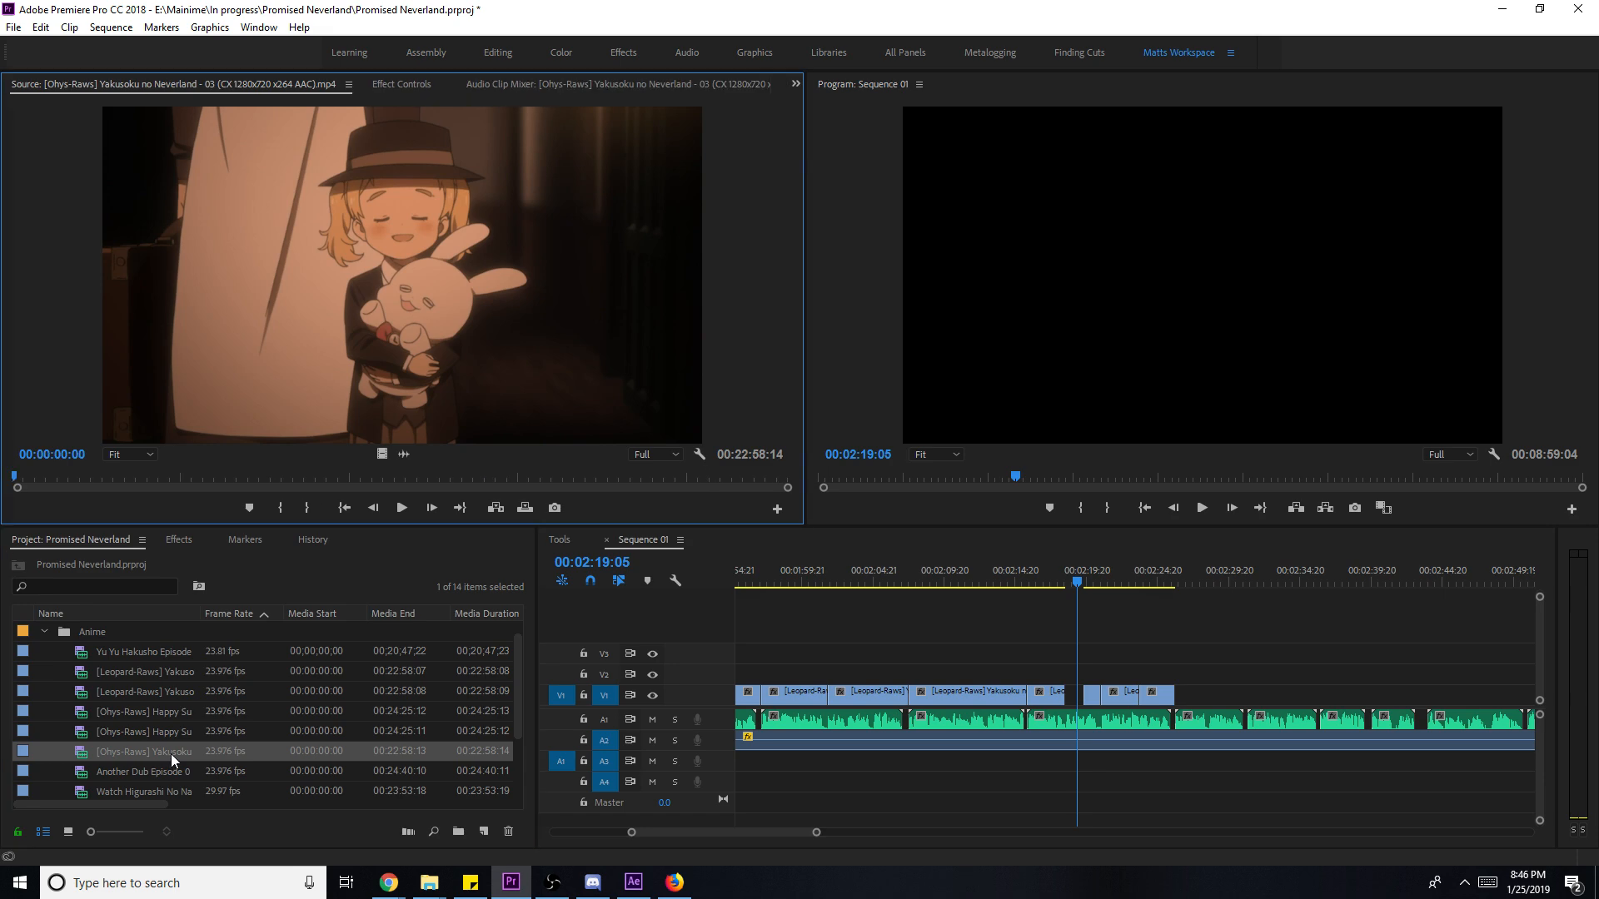
left_click(530, 477)
left_click_drag(531, 476, 723, 477)
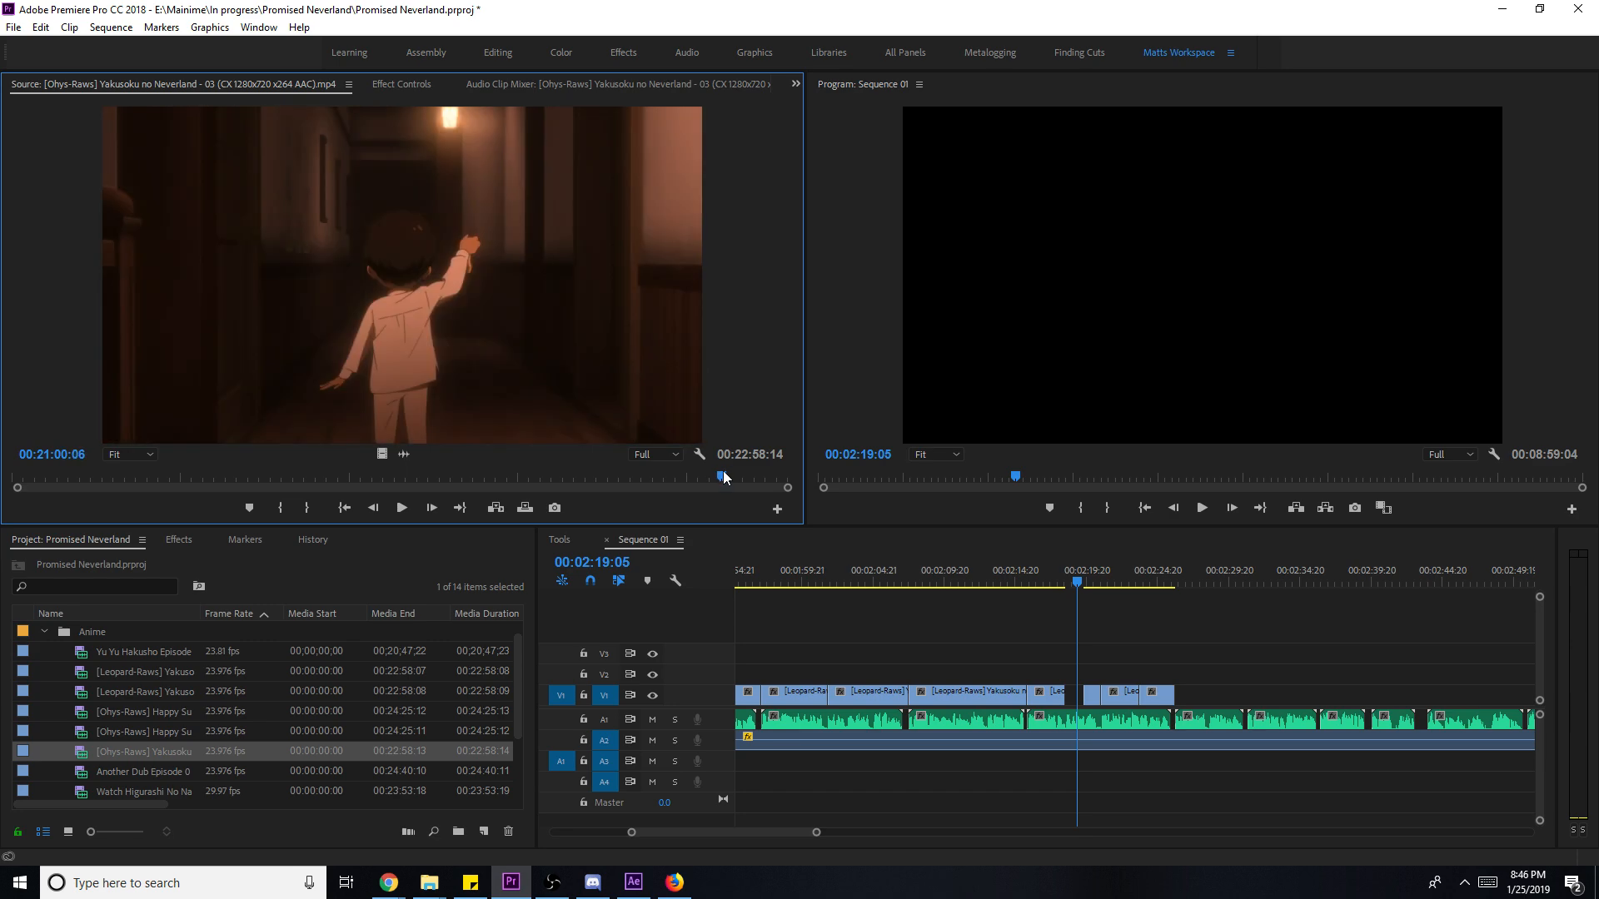
key("space")
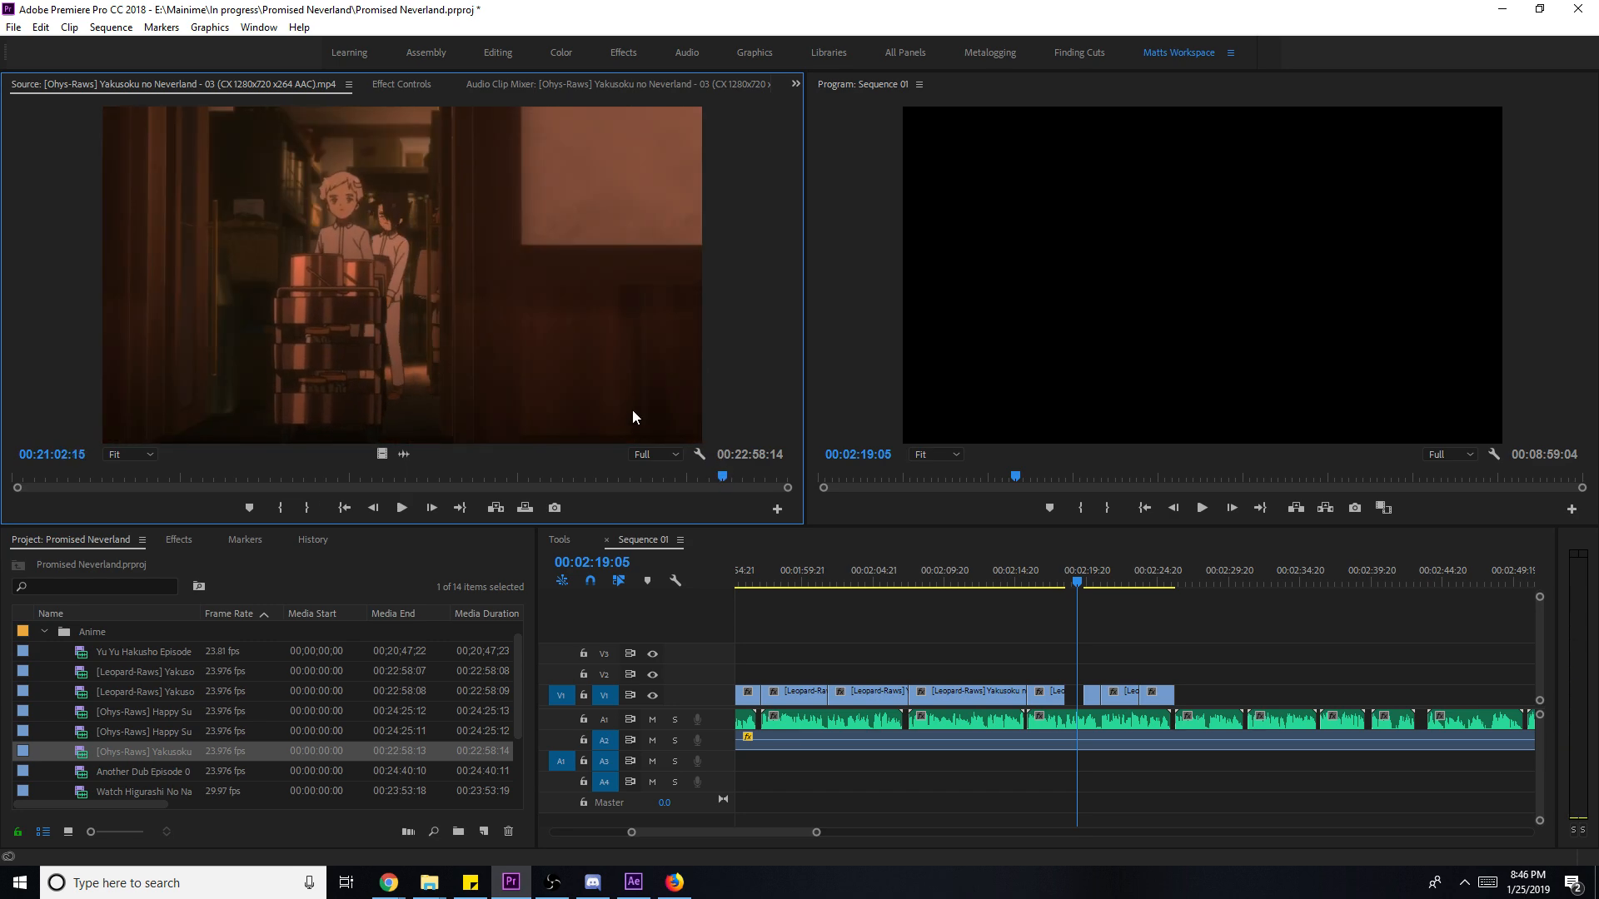
key("i")
key("space")
key("o")
left_click_drag(381, 454, 1071, 675)
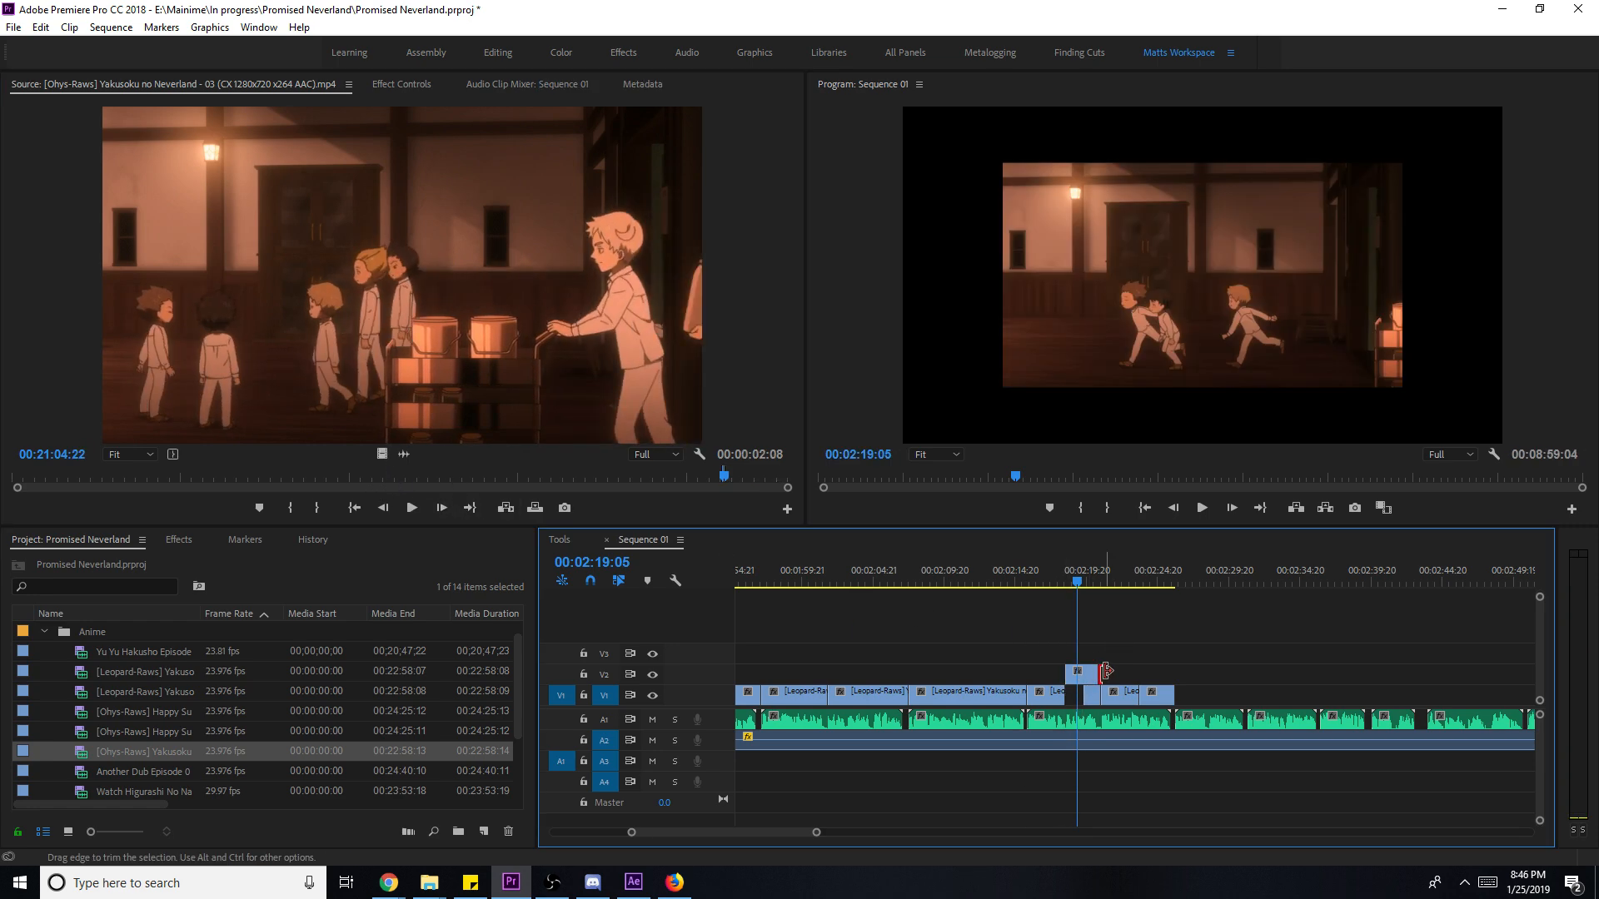
left_click_drag(1075, 573, 1067, 572)
key("space")
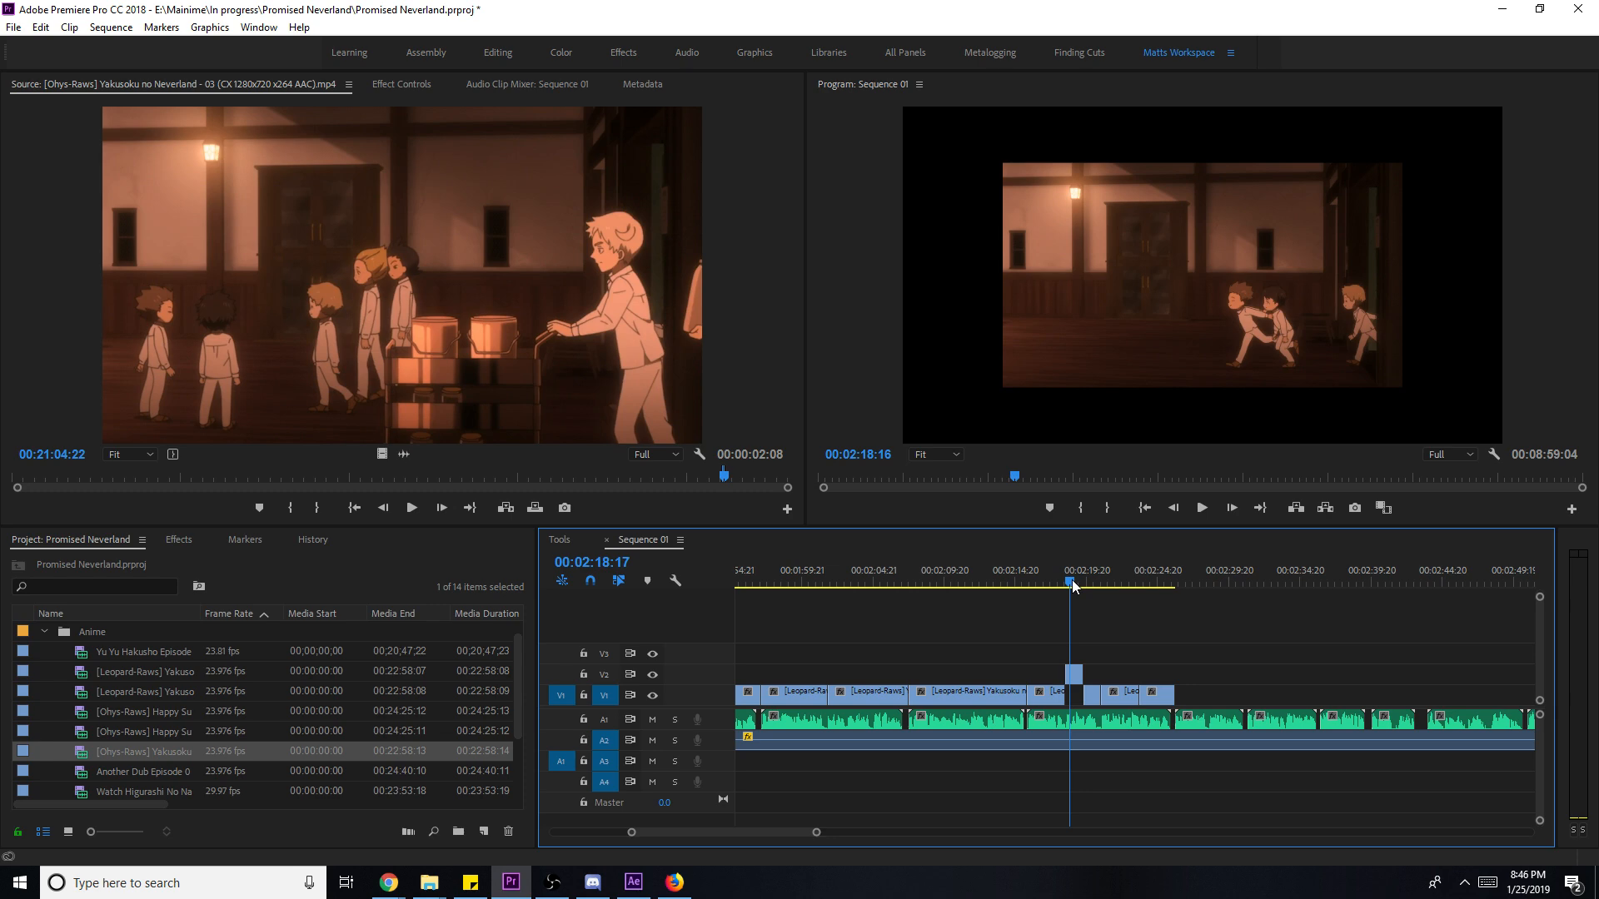
key("space")
- Slip the V2 clip earlier, scale it to frame size, and drop it into the V1 gap near 02:18
key("y")
left_click_drag(1079, 679, 1057, 676)
left_click_drag(1061, 590, 1073, 589)
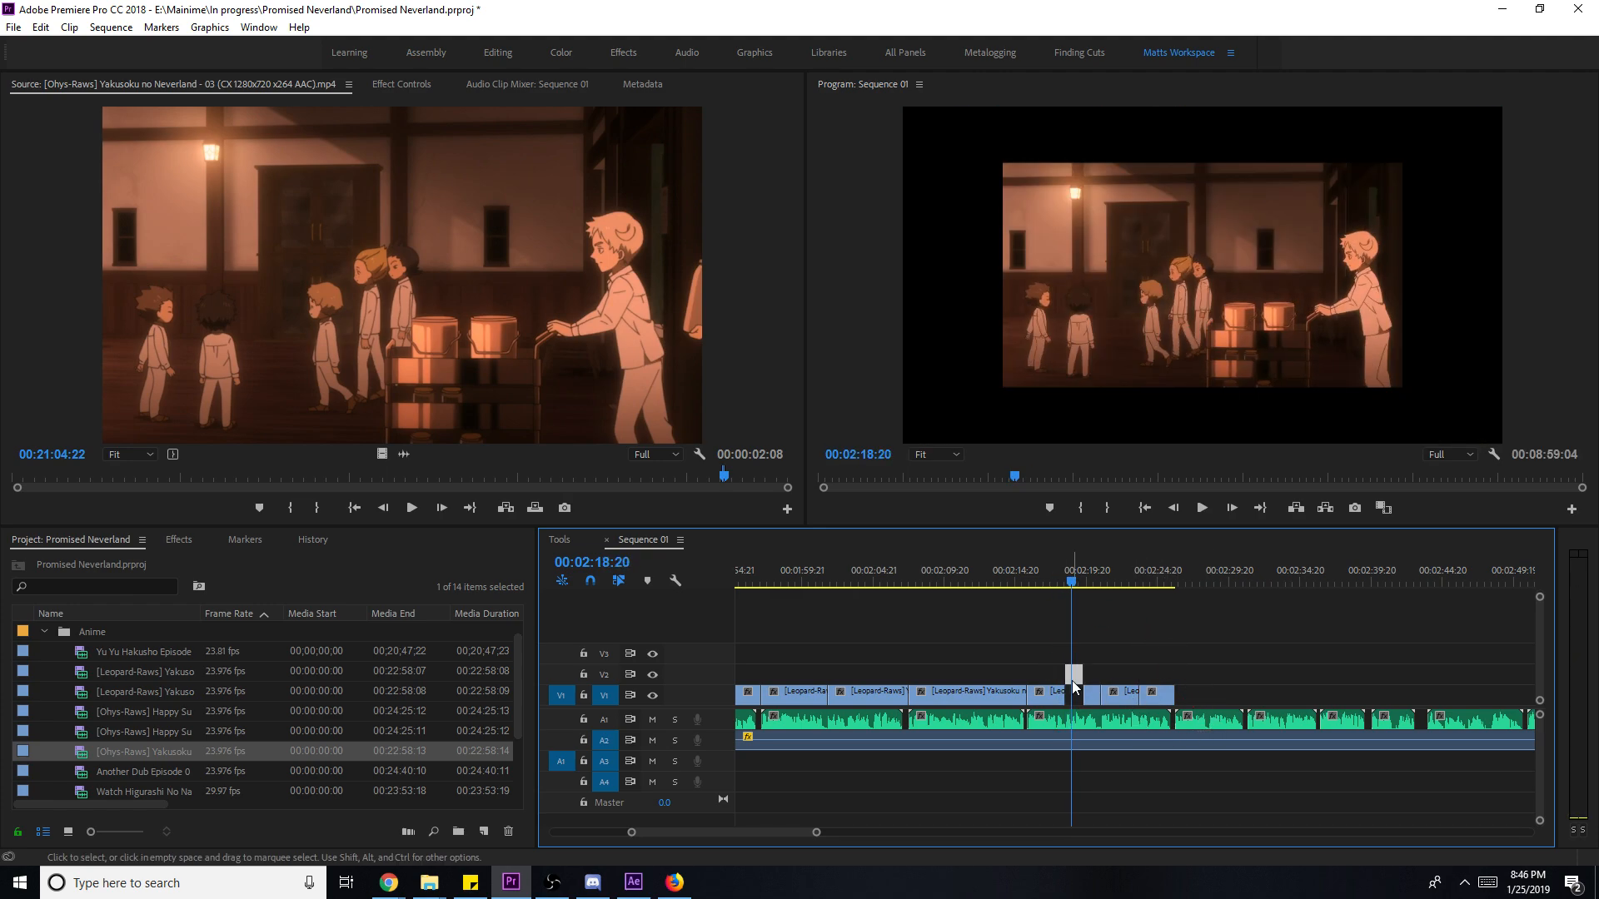
right_click(1074, 683)
left_click(1083, 668)
left_click_drag(1083, 698, 1078, 696)
left_click_drag(1040, 589, 1020, 589)
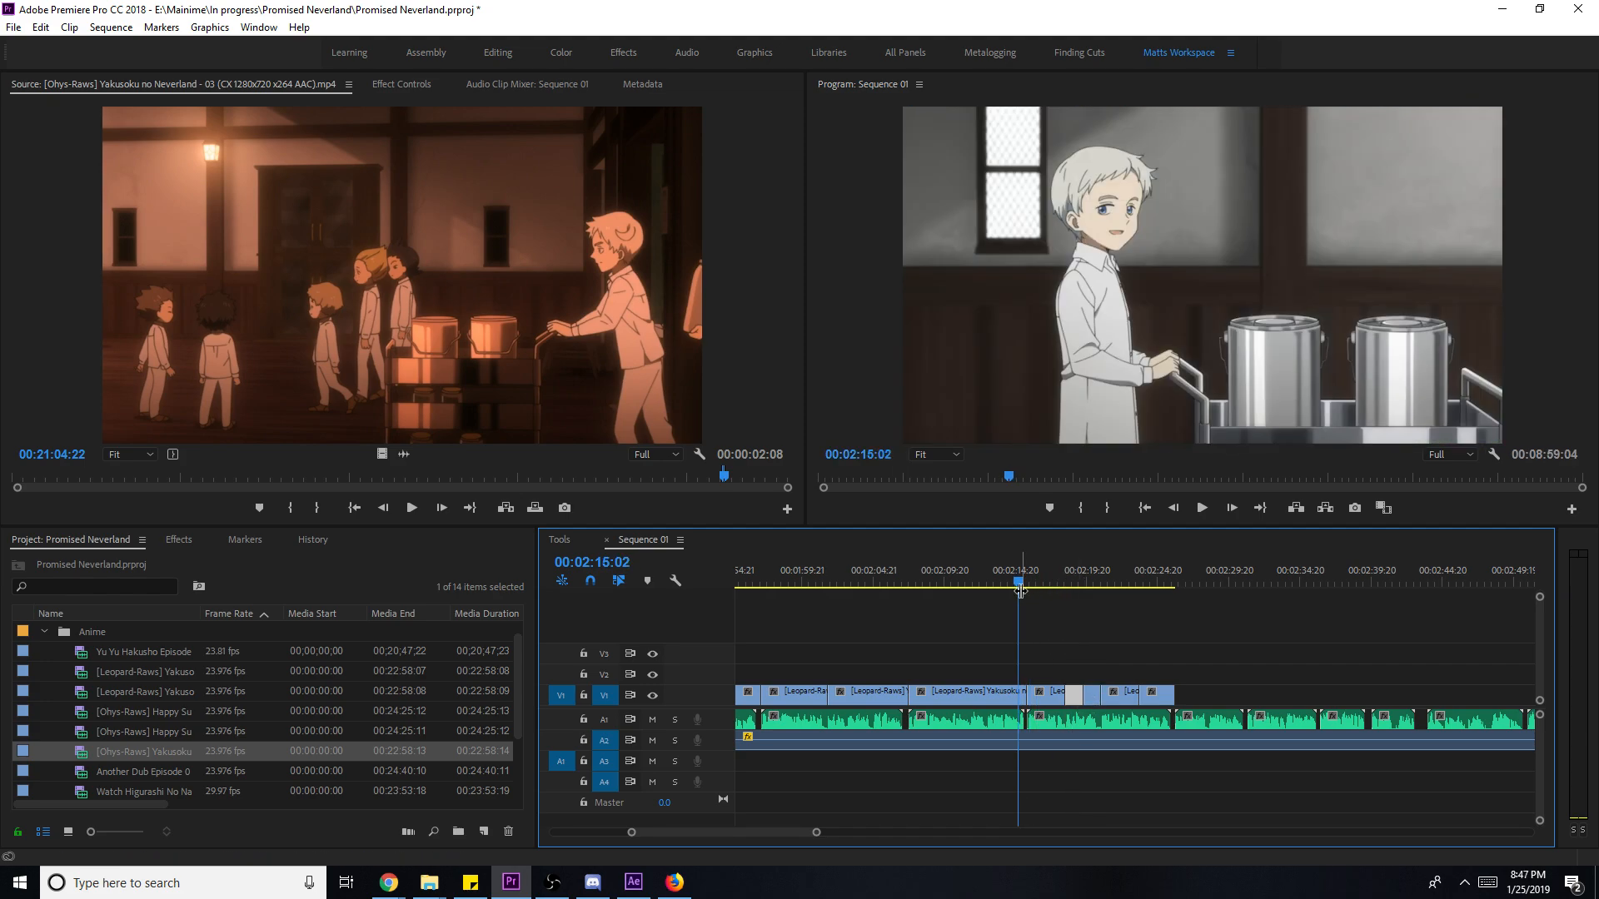
key("space")
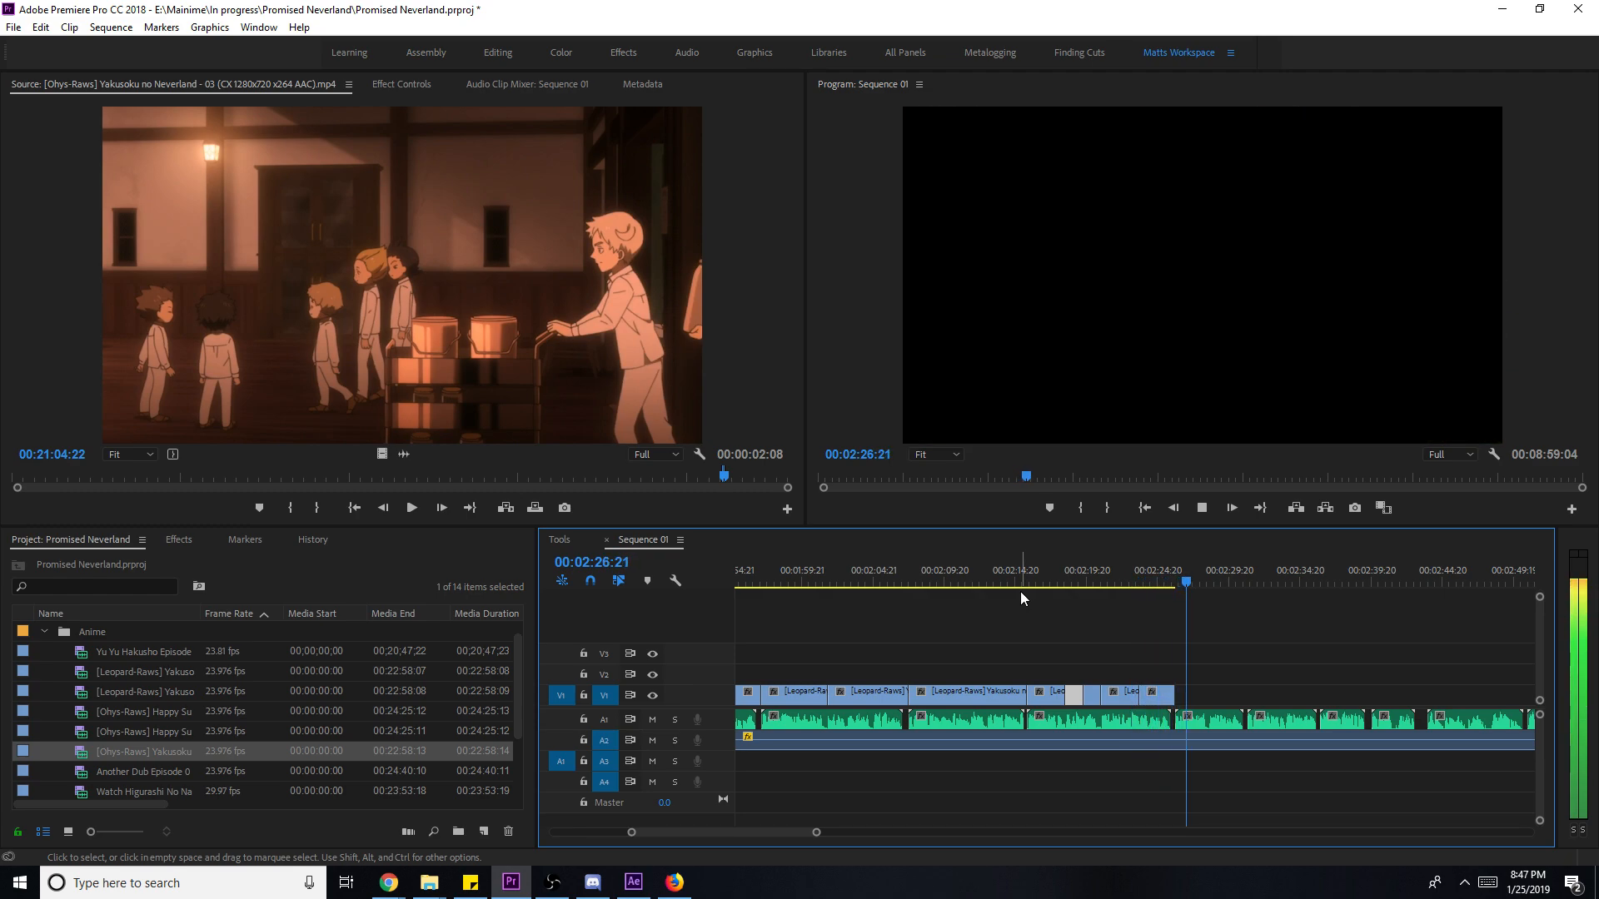
key("space")
left_click(681, 299)
key("space")
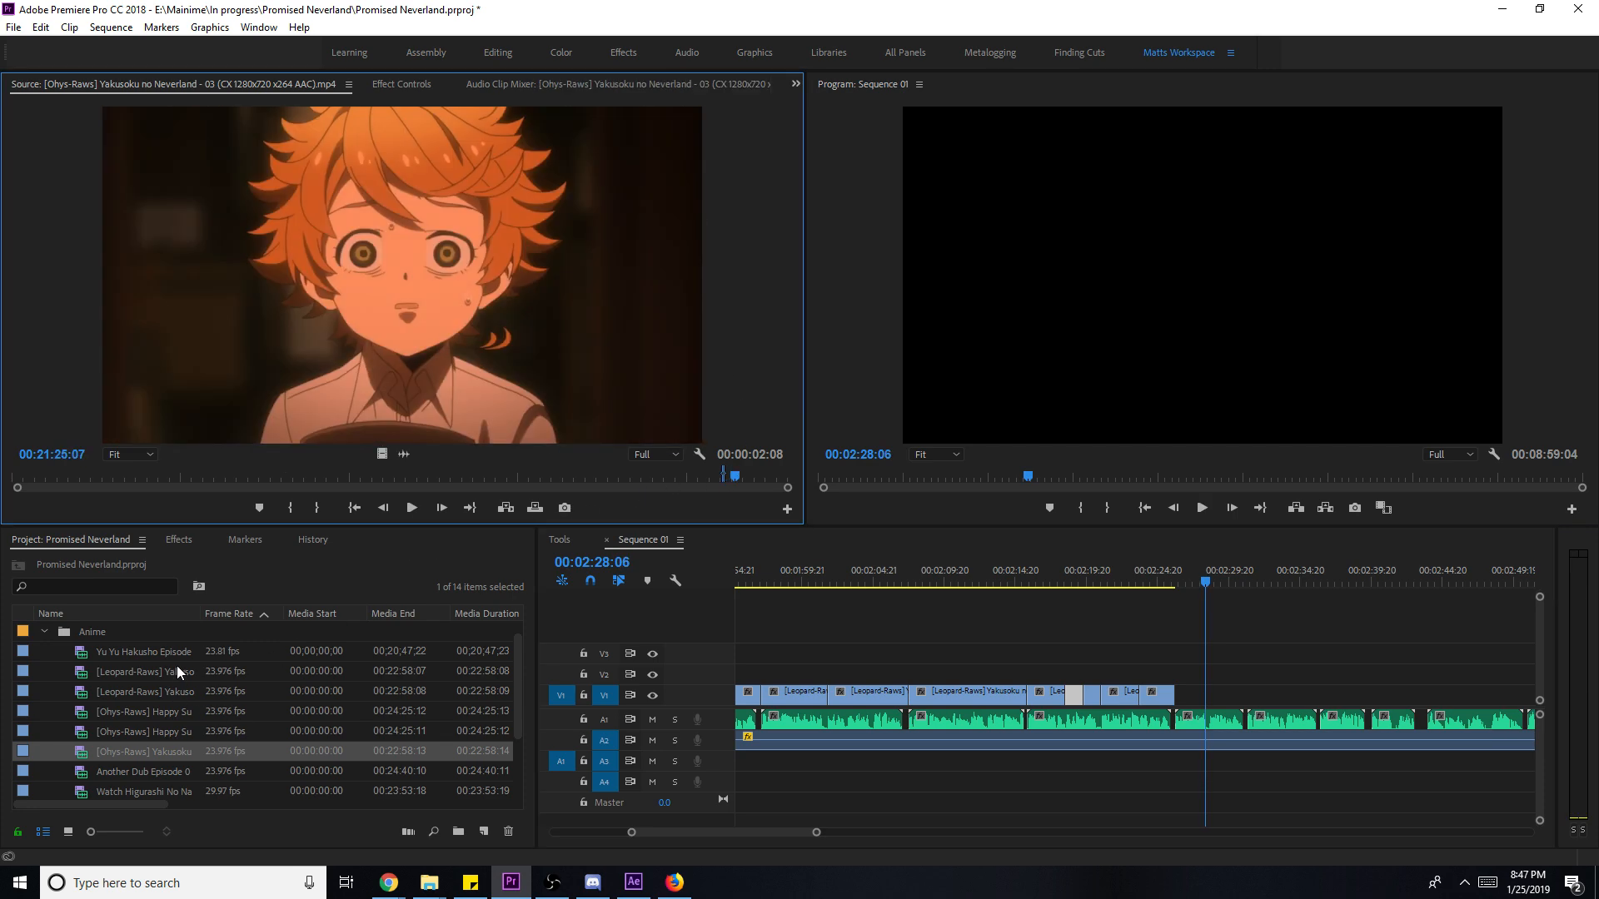
- Reload episode 01 and add a marked shot to V1, scaled to frame size
left_click(177, 671)
left_click_drag(176, 671, 591, 488)
key("space")
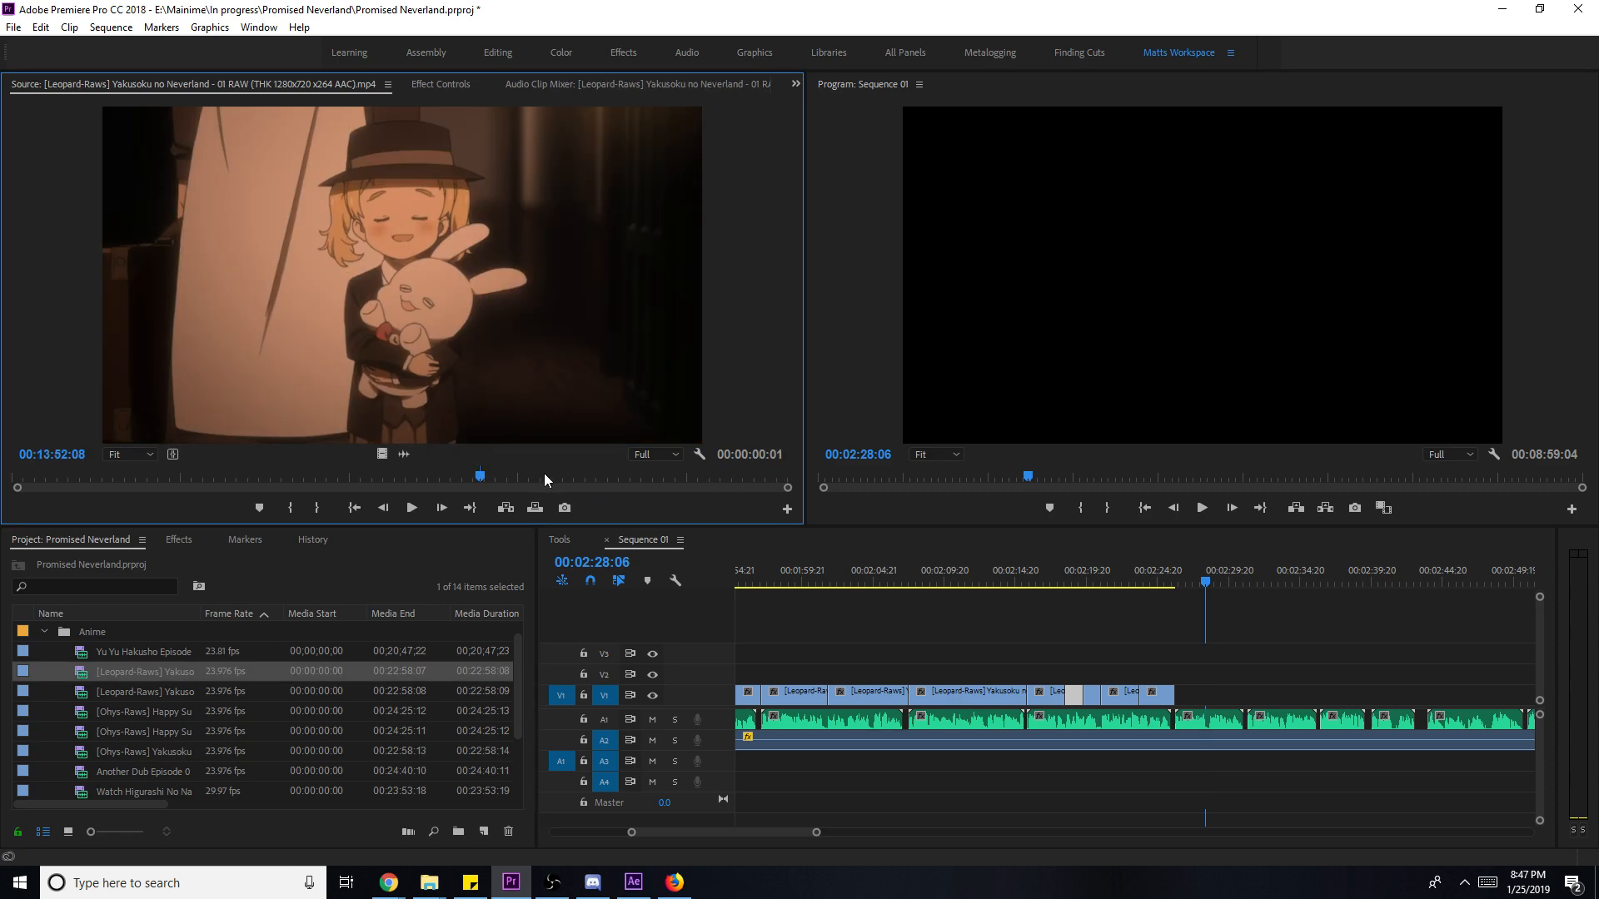
key("space")
key("o")
left_click_drag(381, 453, 1254, 698)
key("space")
right_click(1239, 692)
left_click(1338, 672)
key("space")
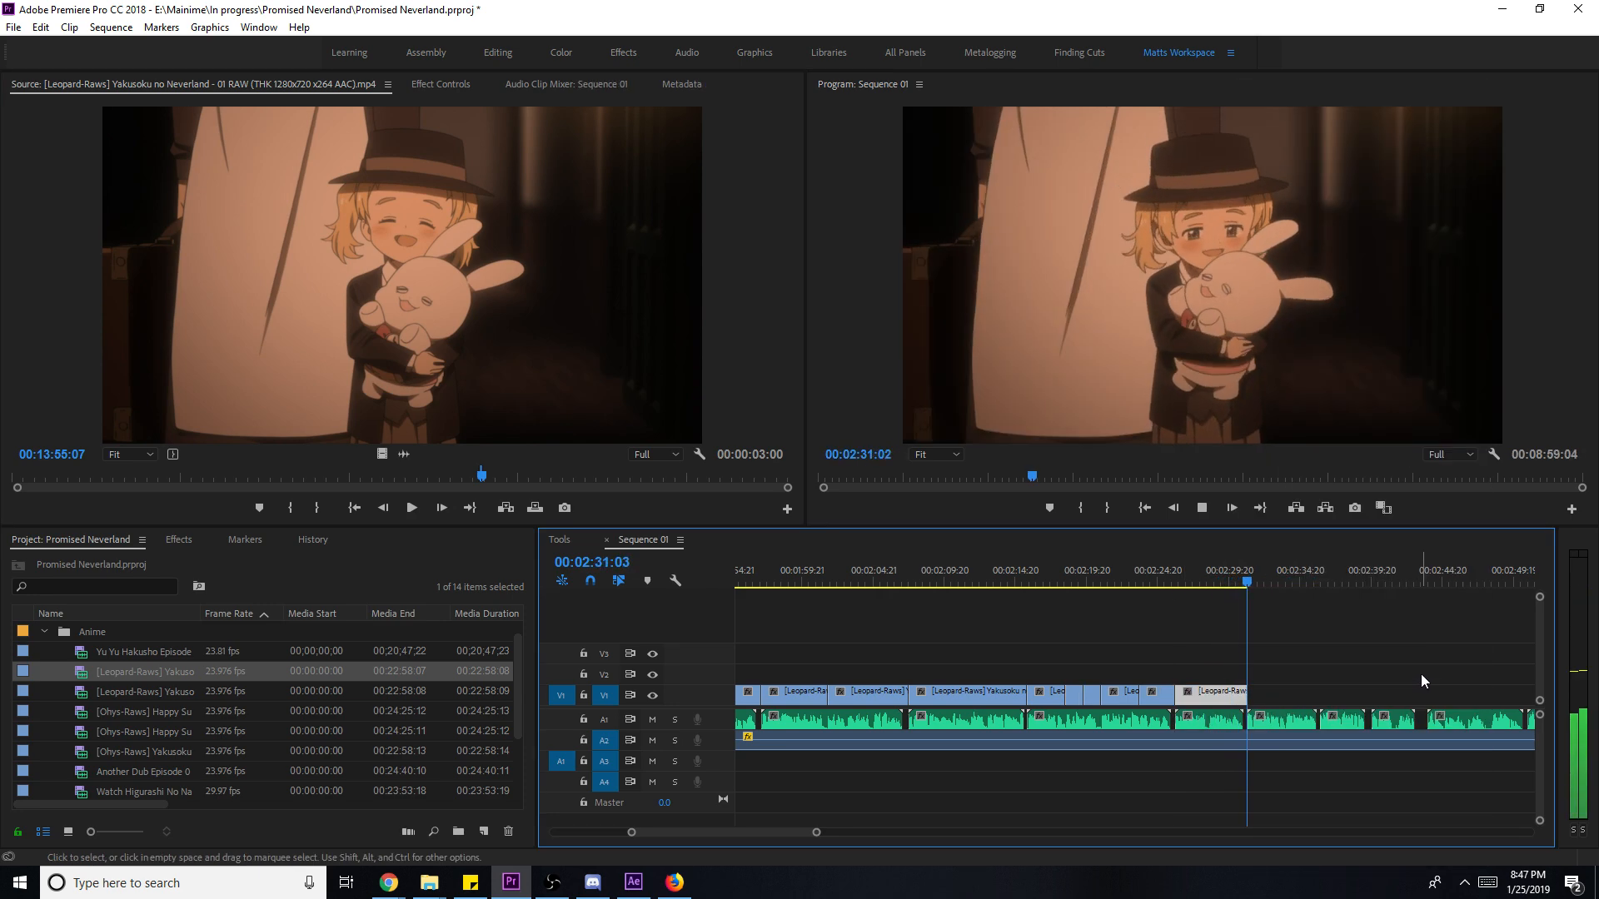
- Add another episode 01 shot after the last V1 clip, fitted to frame size
left_click_drag(525, 478, 508, 478)
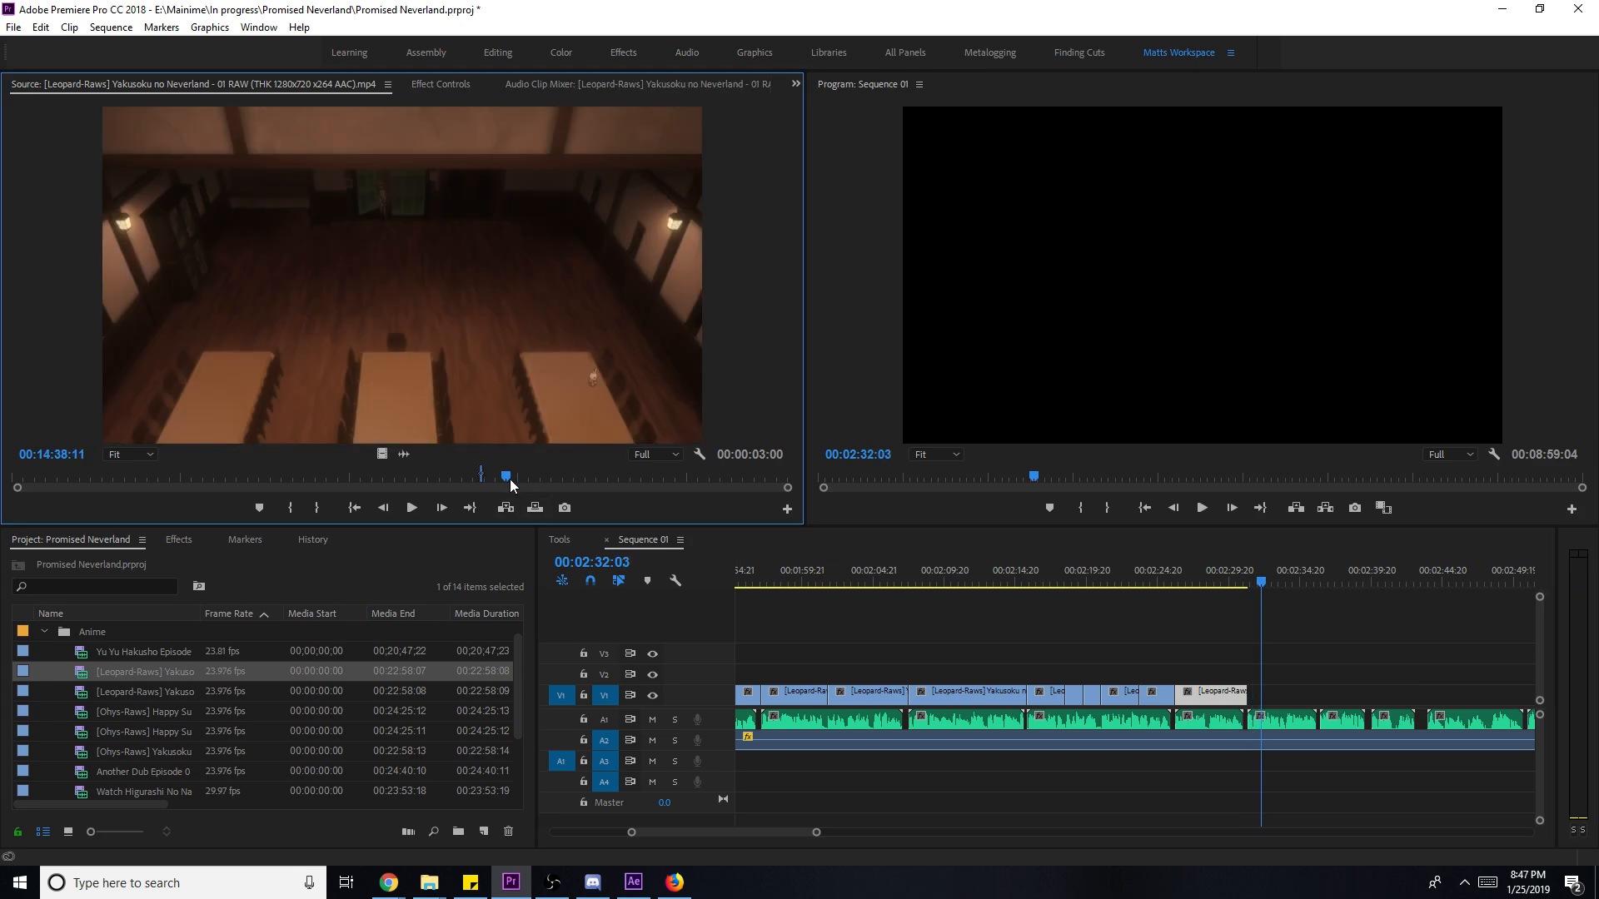
key("i")
key("space")
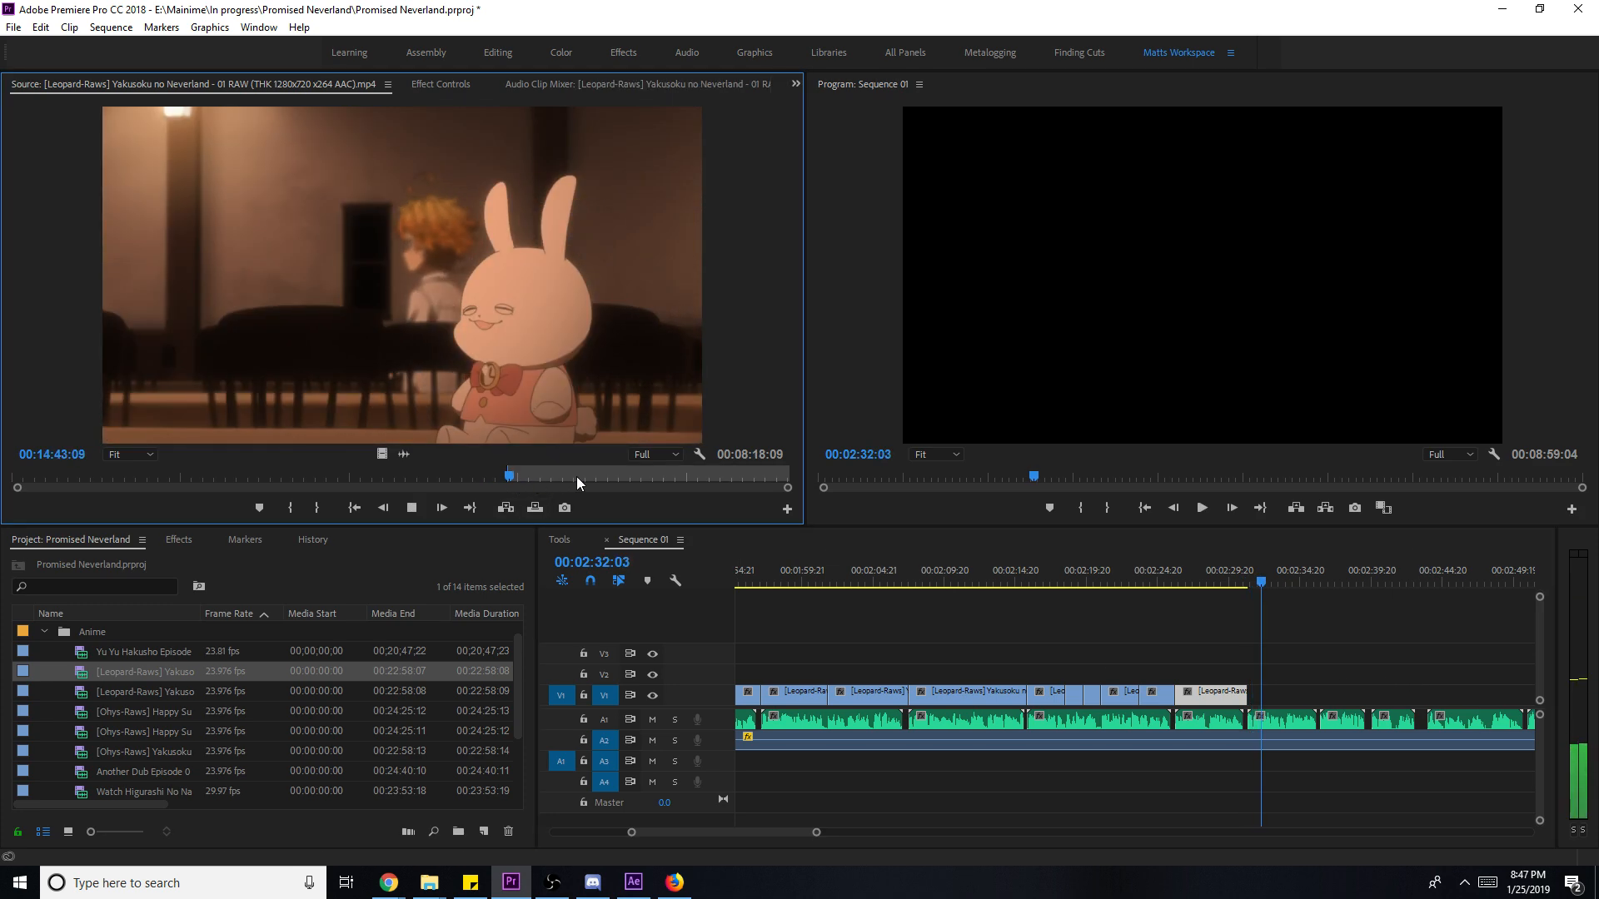
key("space")
key("o")
left_click_drag(382, 455, 1323, 696)
key("space")
right_click(1322, 696)
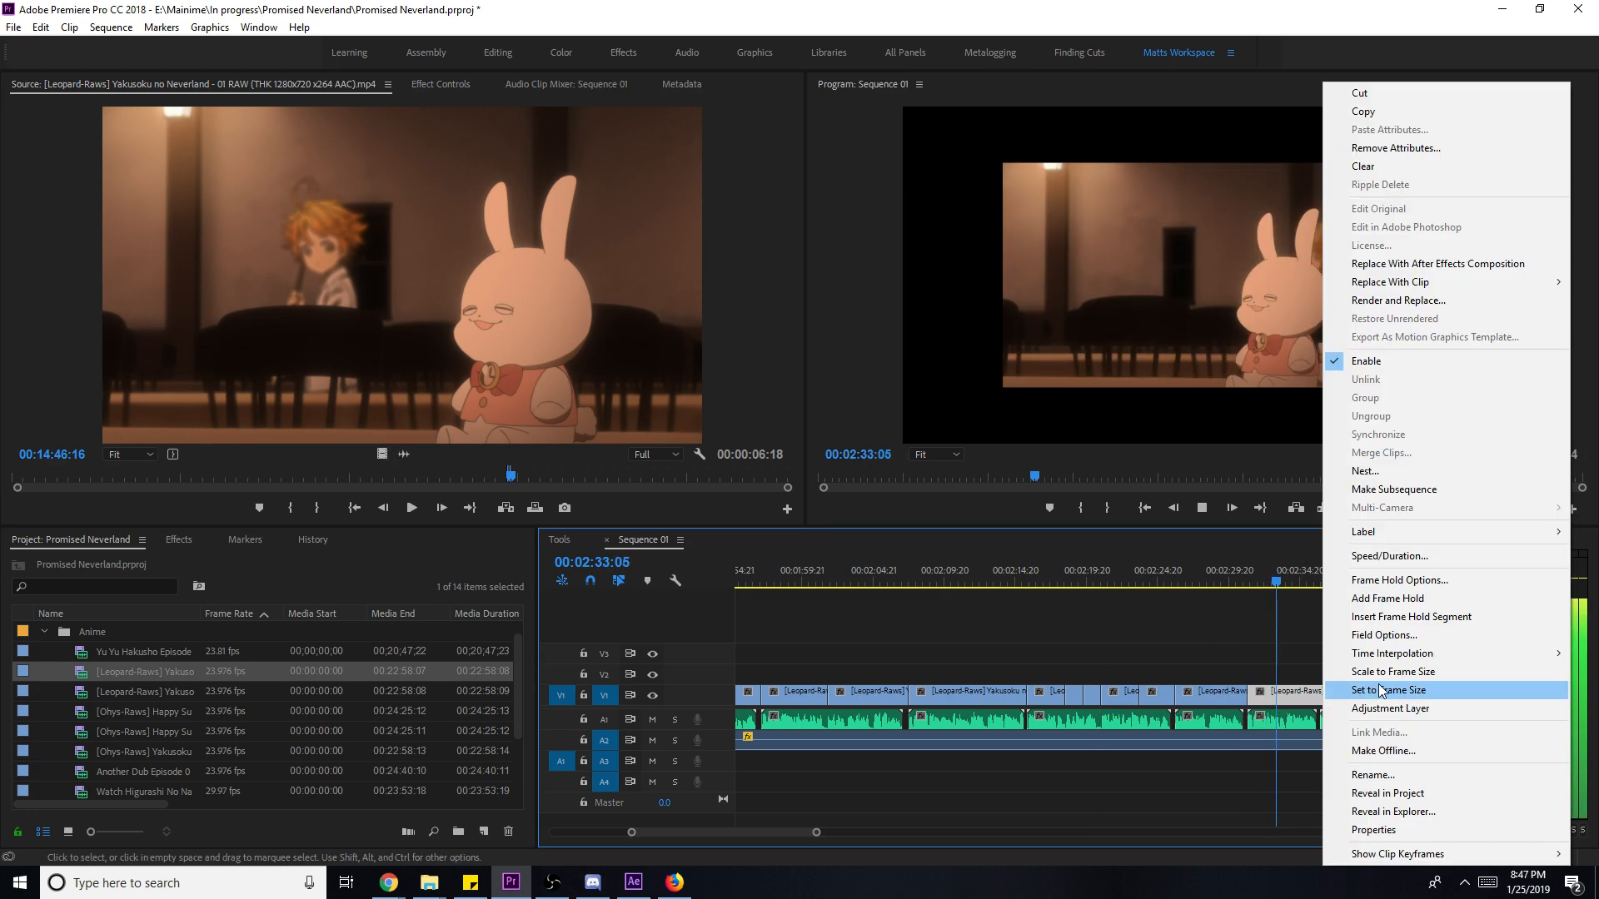
left_click(1395, 673)
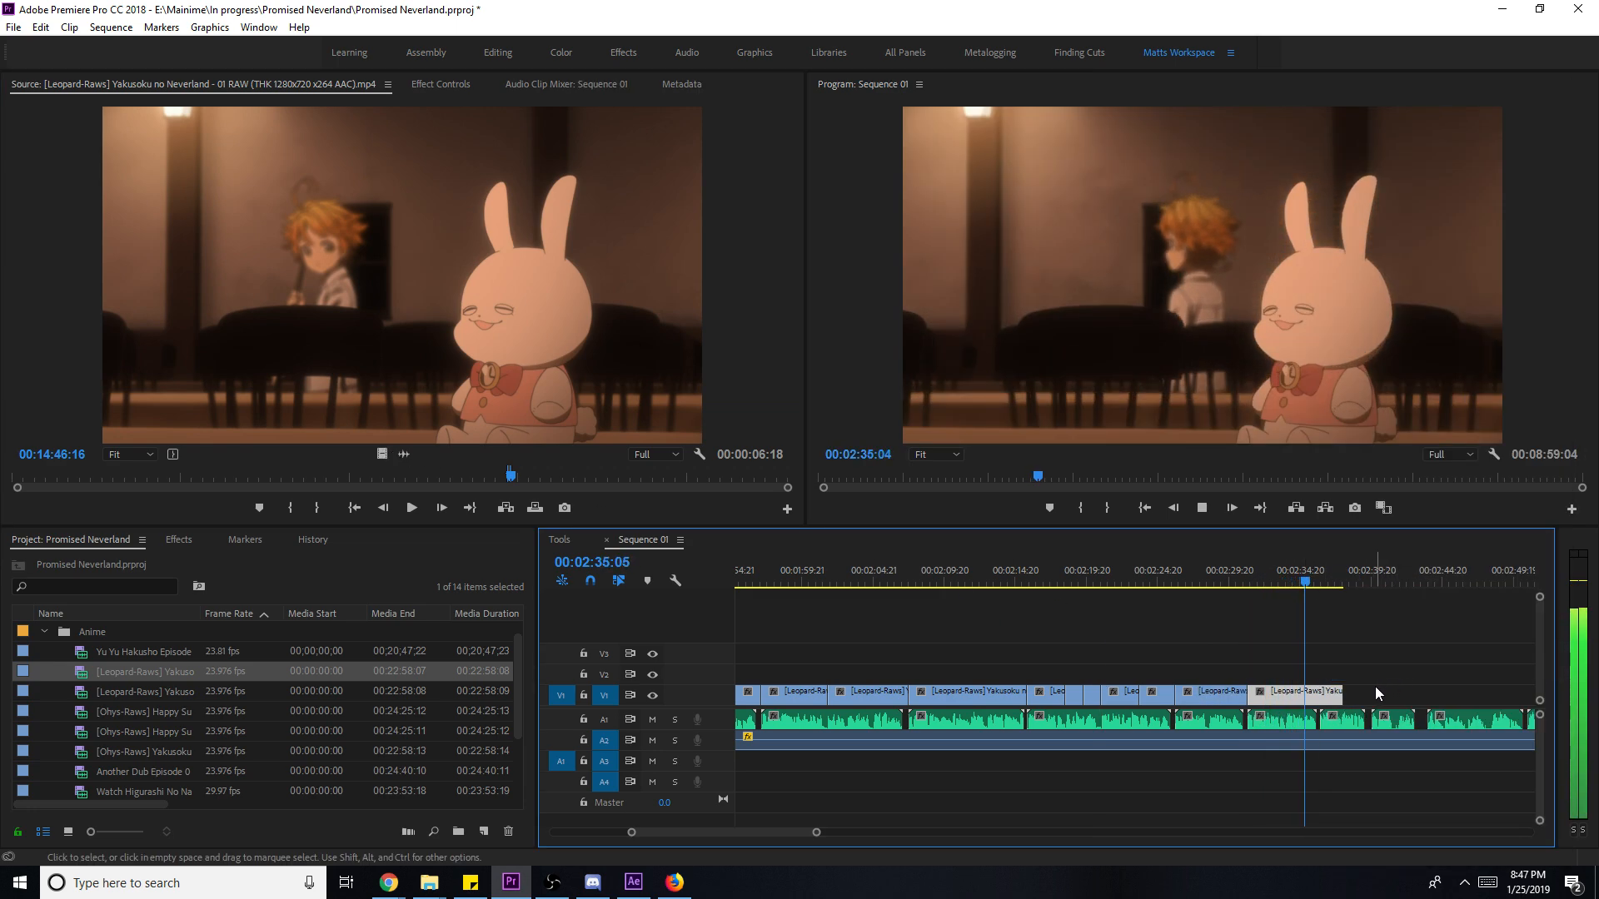
key("space")
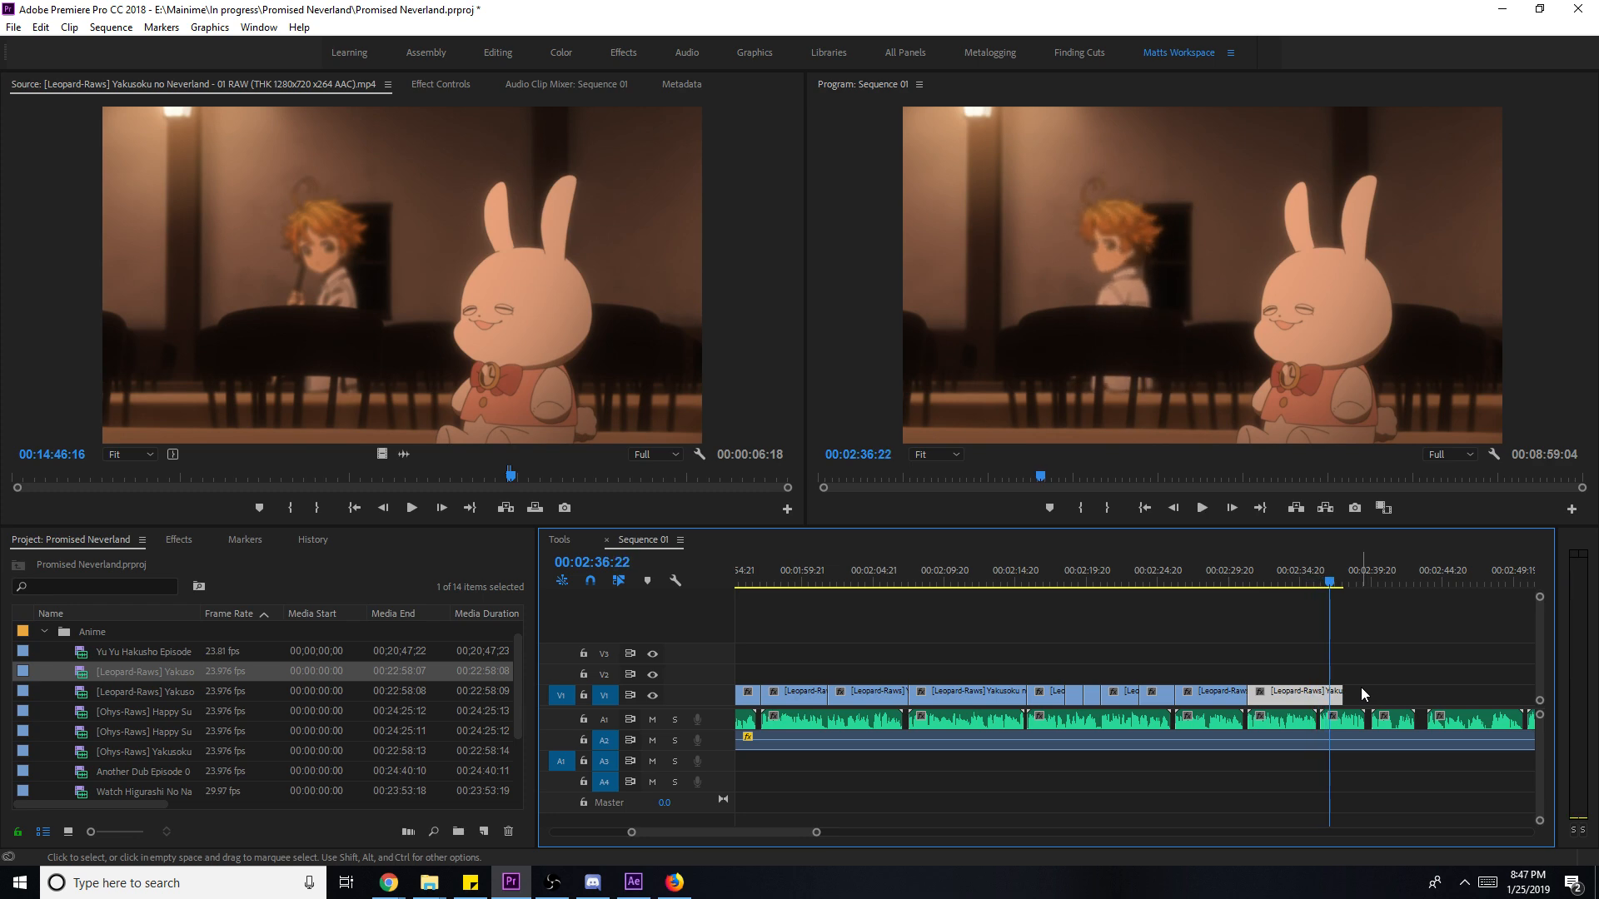
- Trim the last V1 clip to end near 02:34 and preview ahead in the source
key("ctrl+z")
left_click(1290, 577)
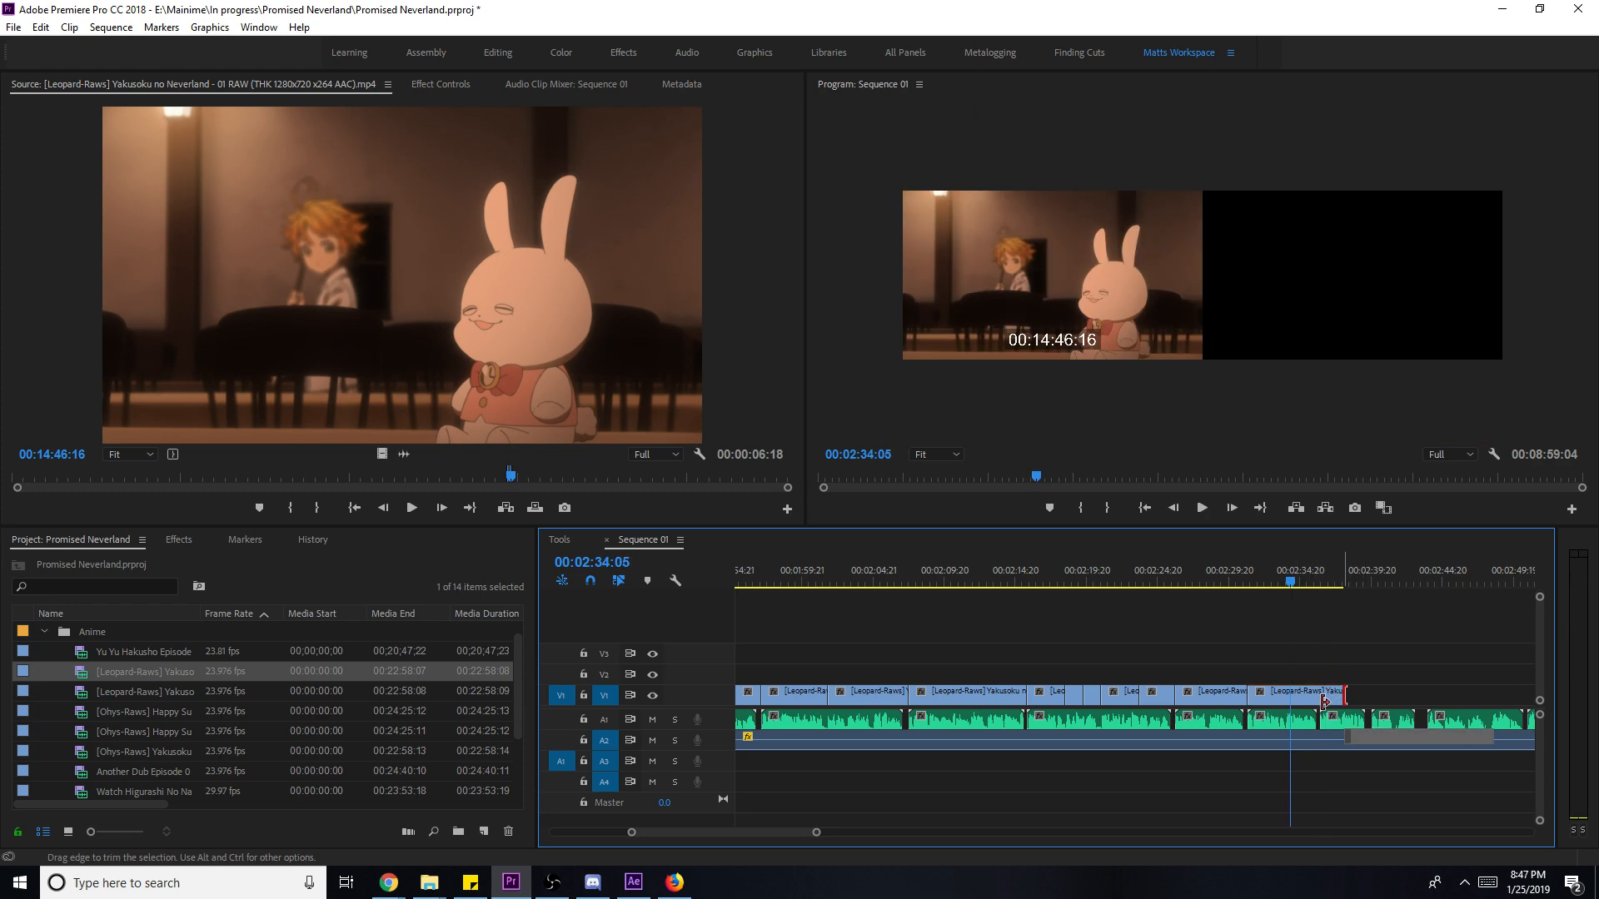
left_click(531, 396)
key("l")
key("l")
key("l")
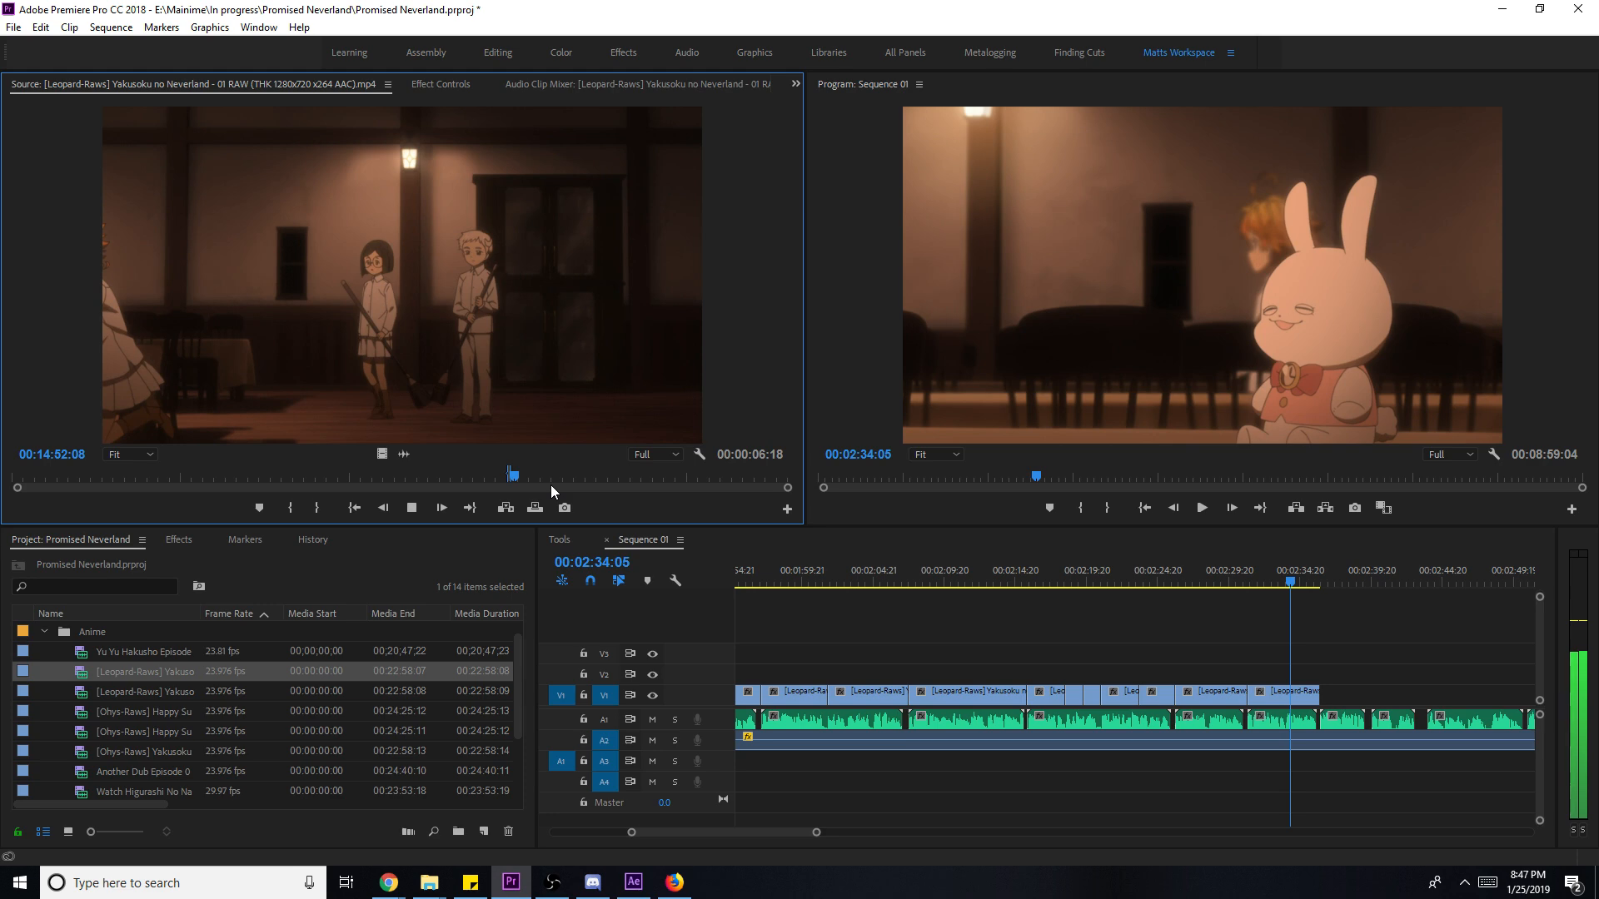
- Add the starry-night shot to V1 at 02:34 and scale it to frame size
left_click_drag(499, 375, 1337, 704)
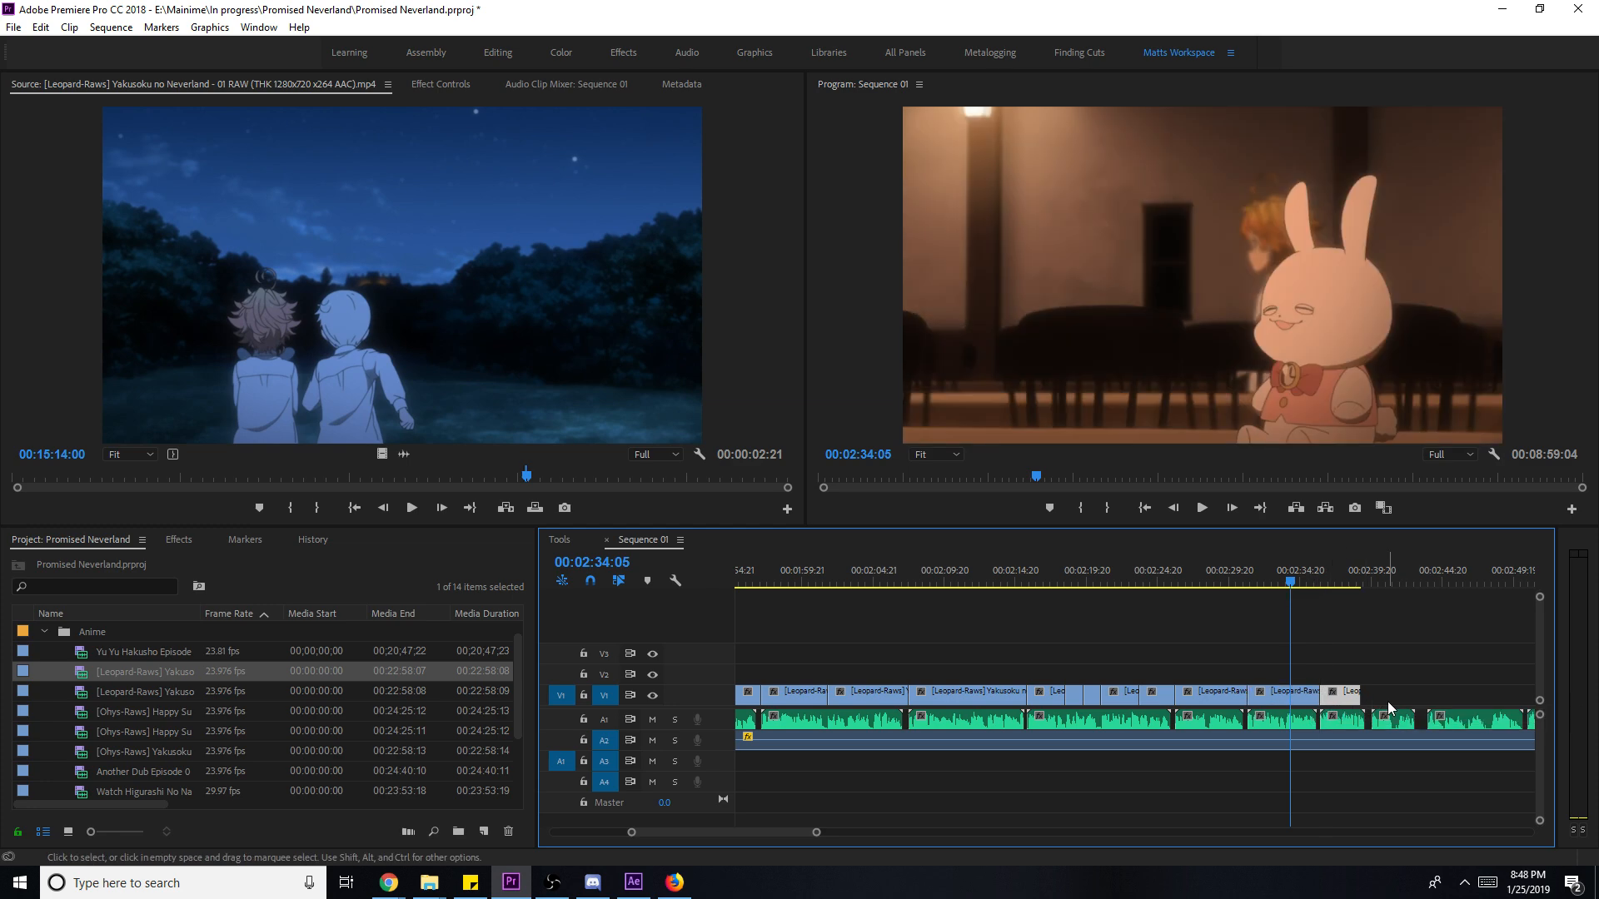
key("space")
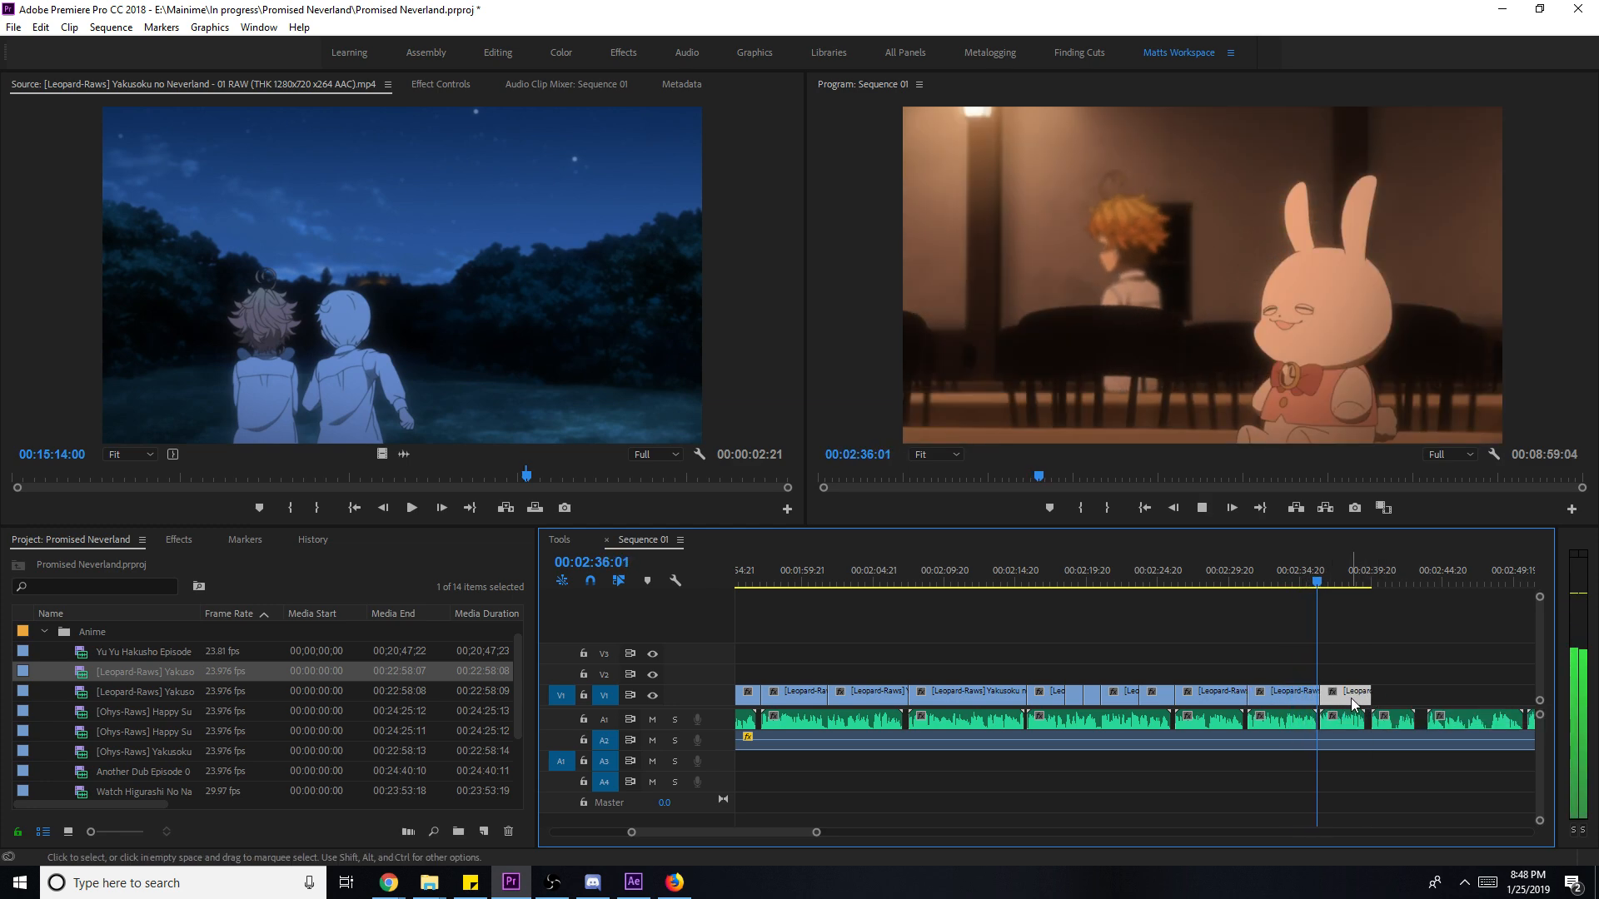
right_click(1350, 697)
left_click(1418, 673)
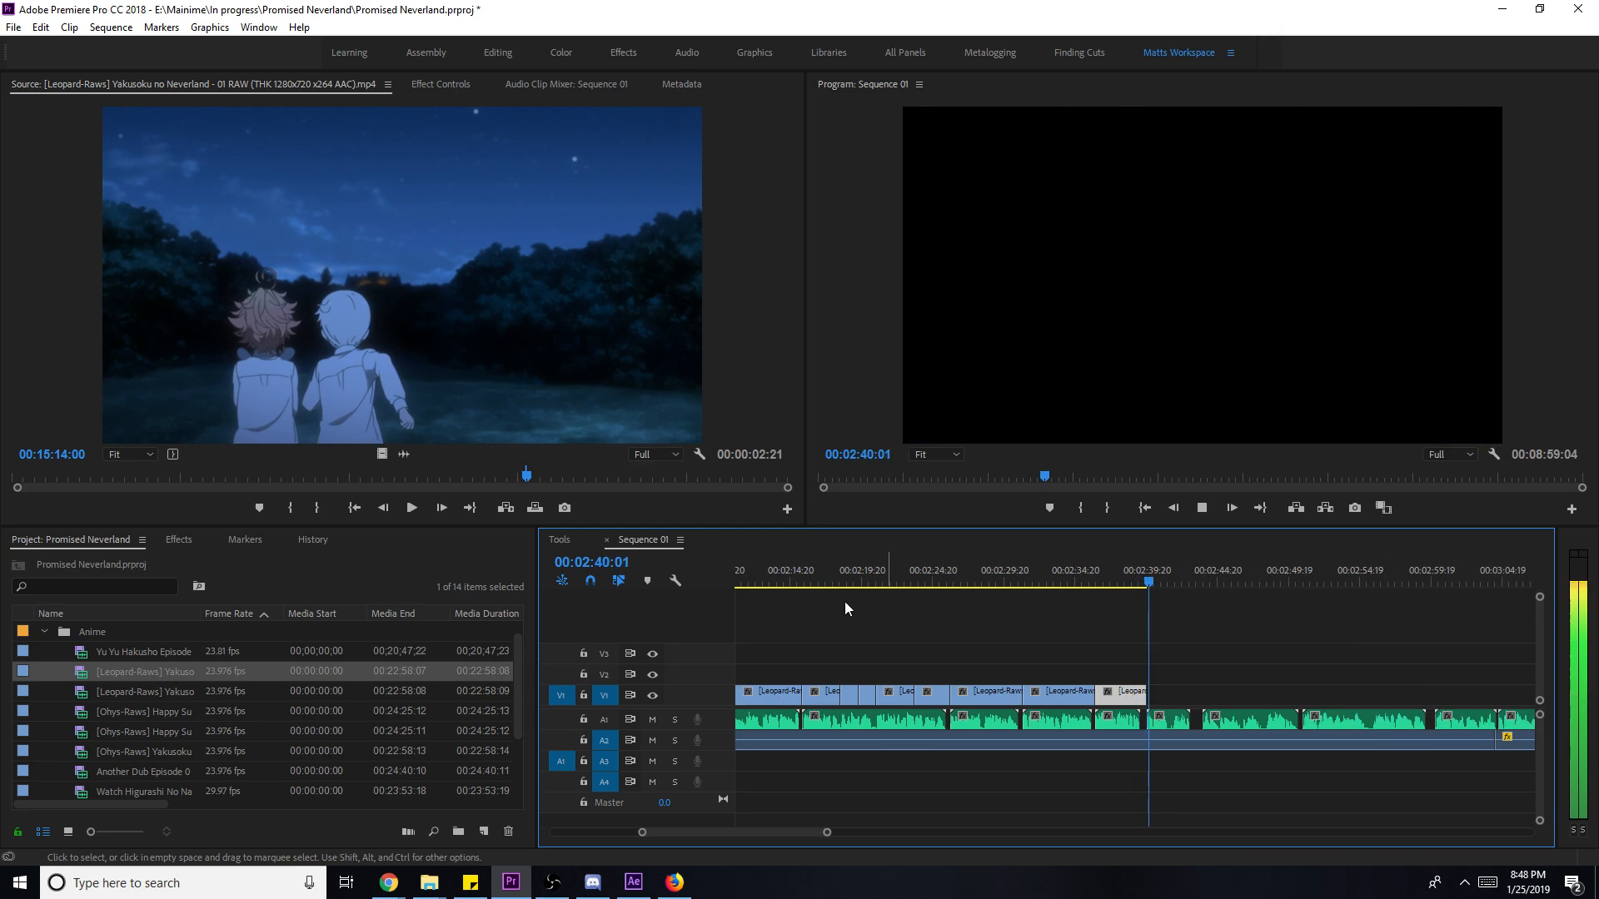
key("space")
- Cue the alley shot of Emma, add it to the end of V1, and scale it to frame size
left_click(547, 477)
left_click_drag(549, 476, 556, 479)
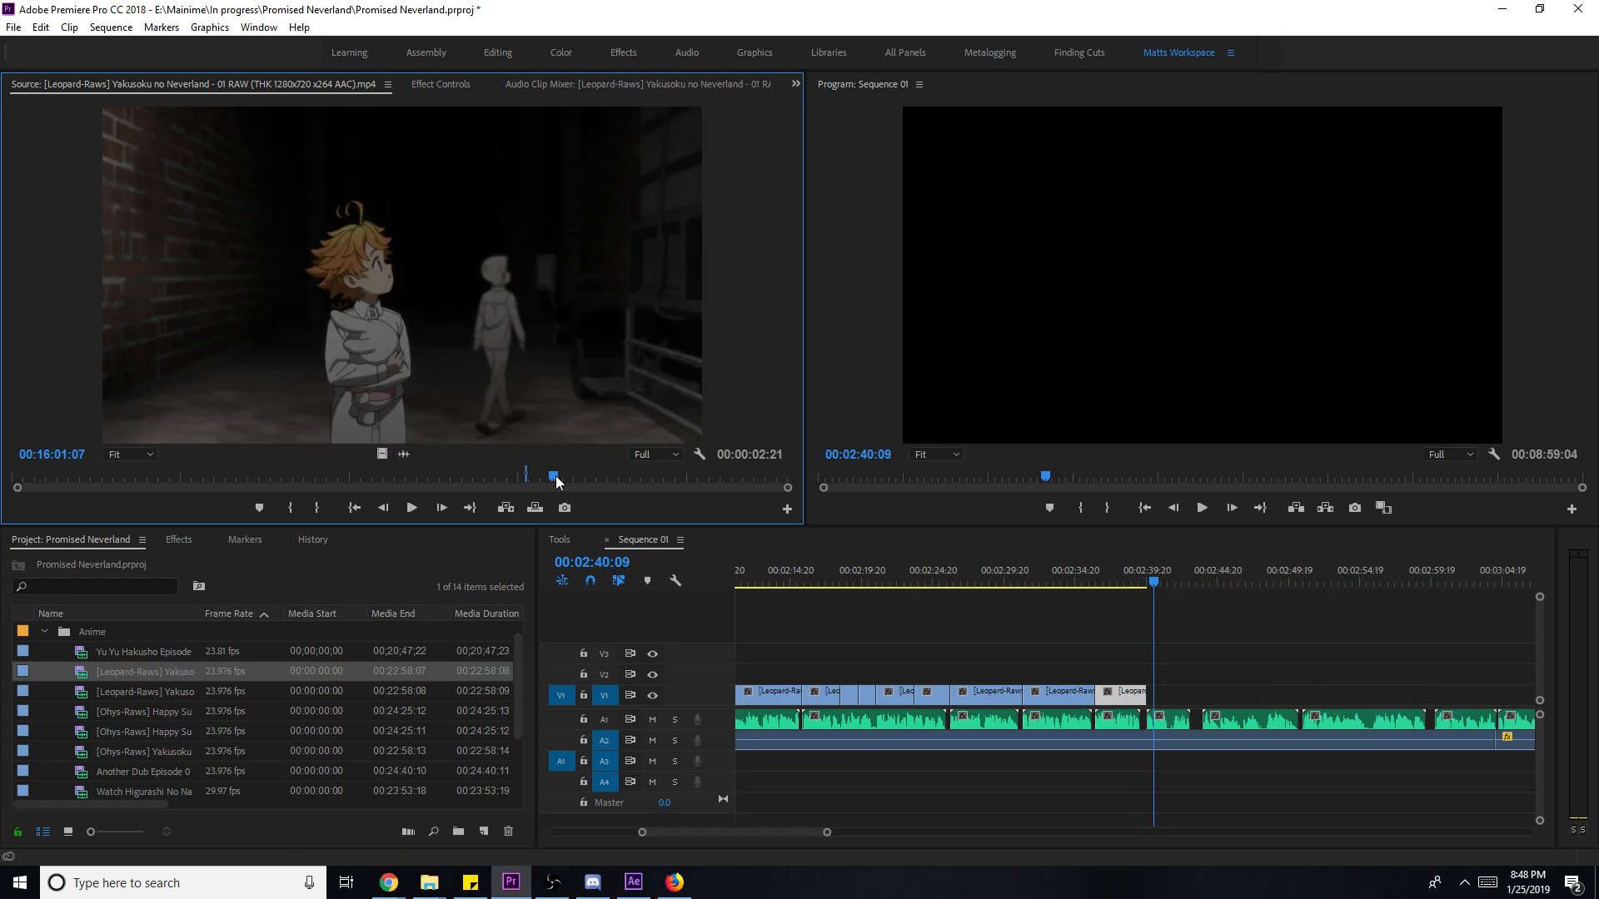
key("space")
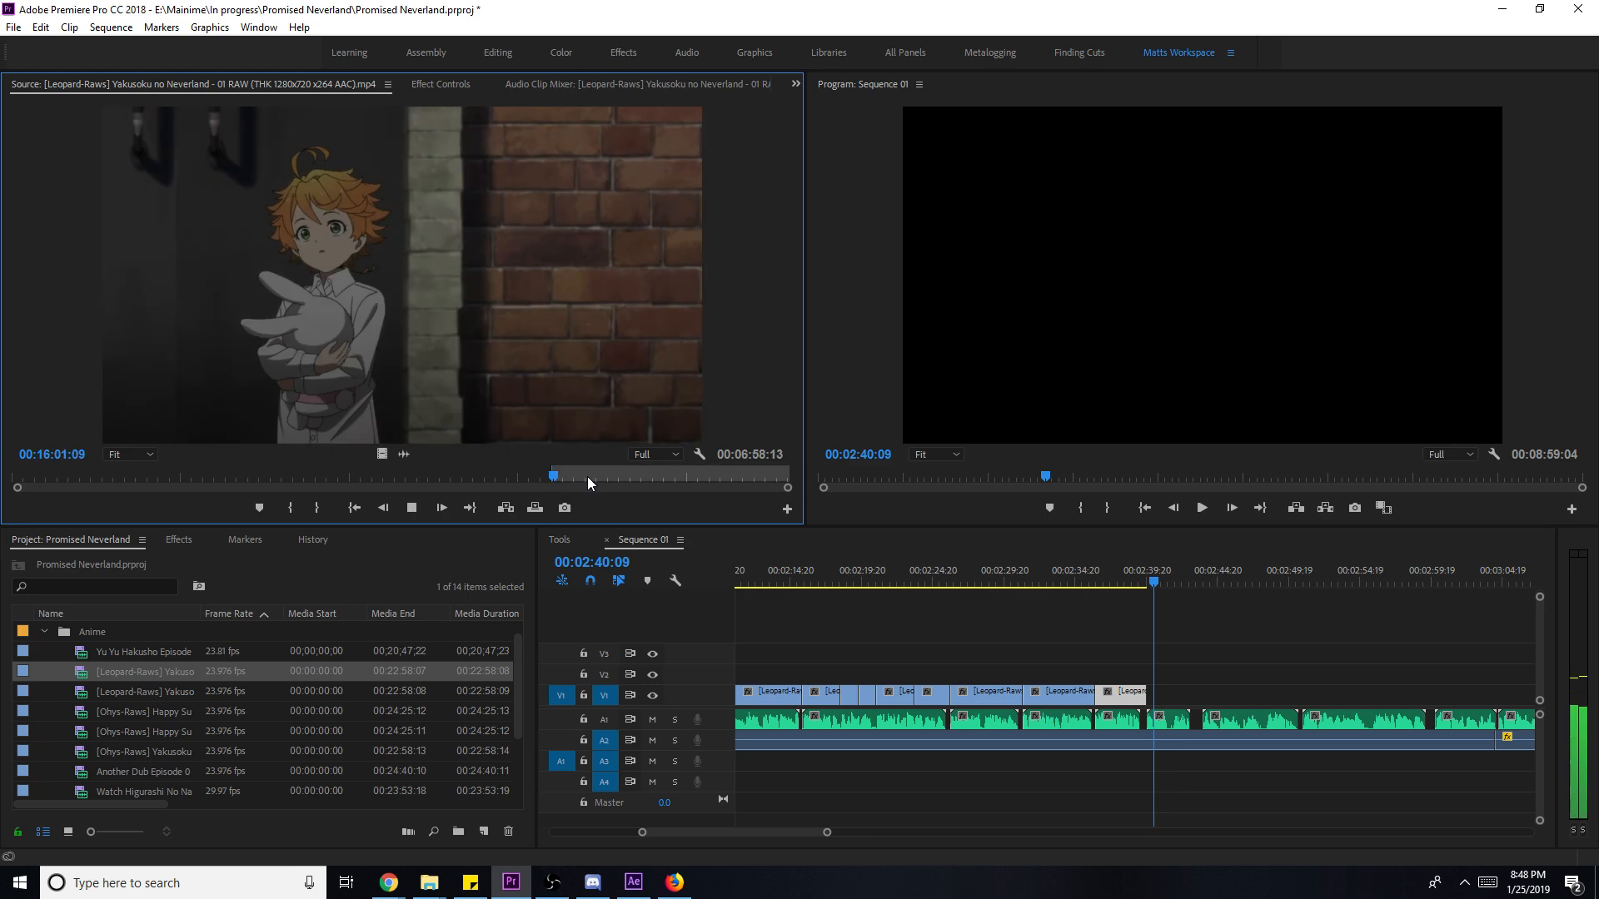
left_click_drag(429, 470, 1176, 706)
key("space")
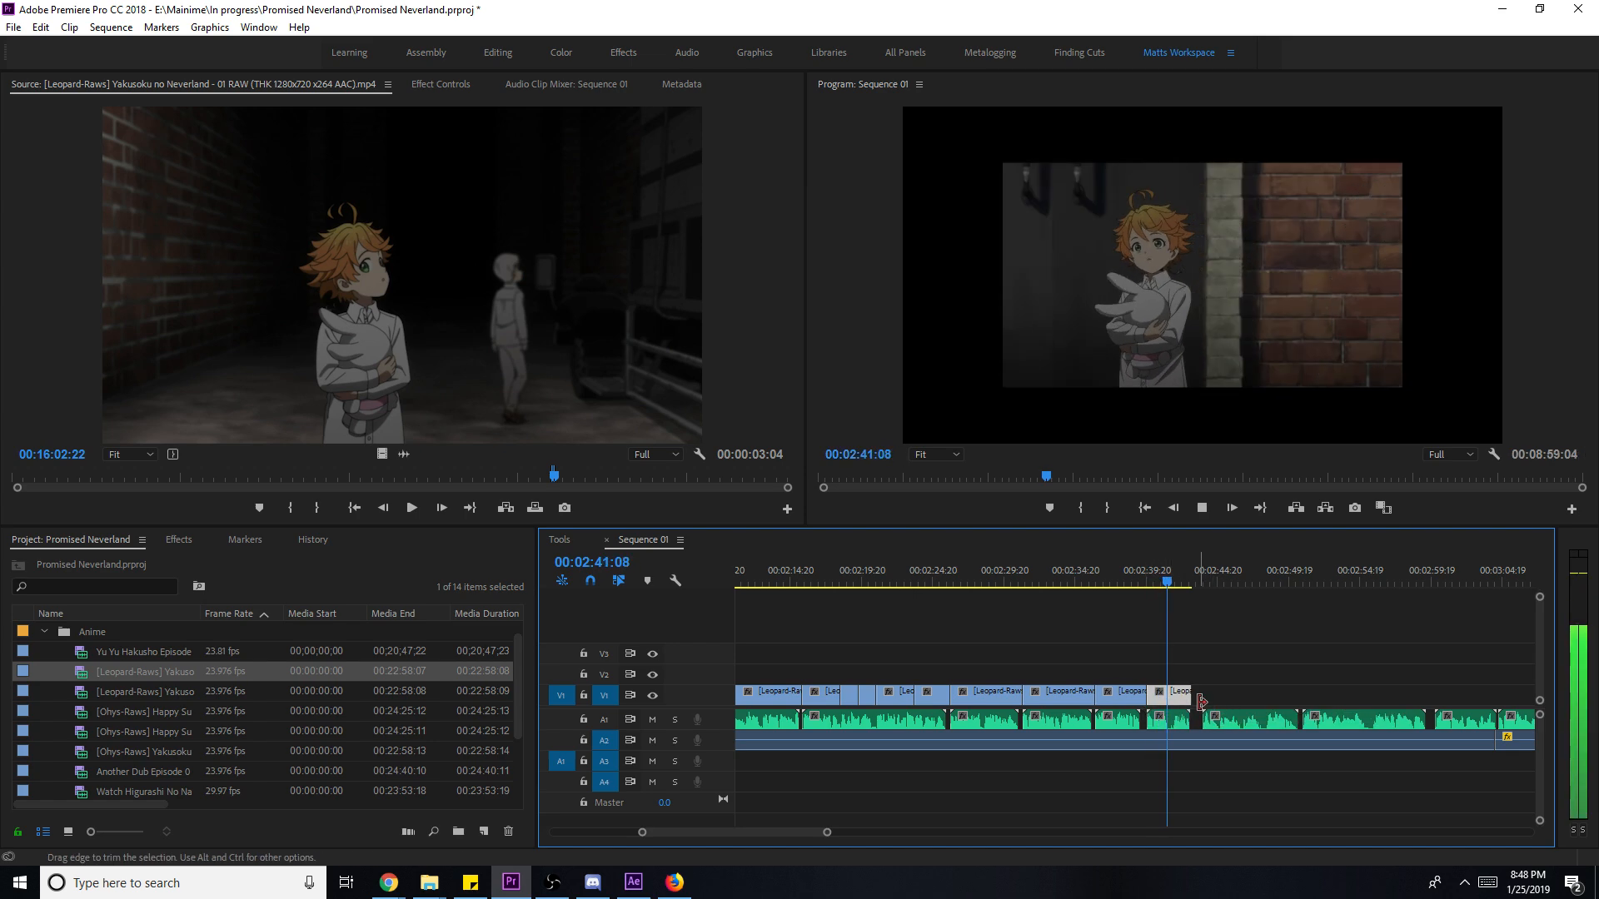
right_click(1193, 702)
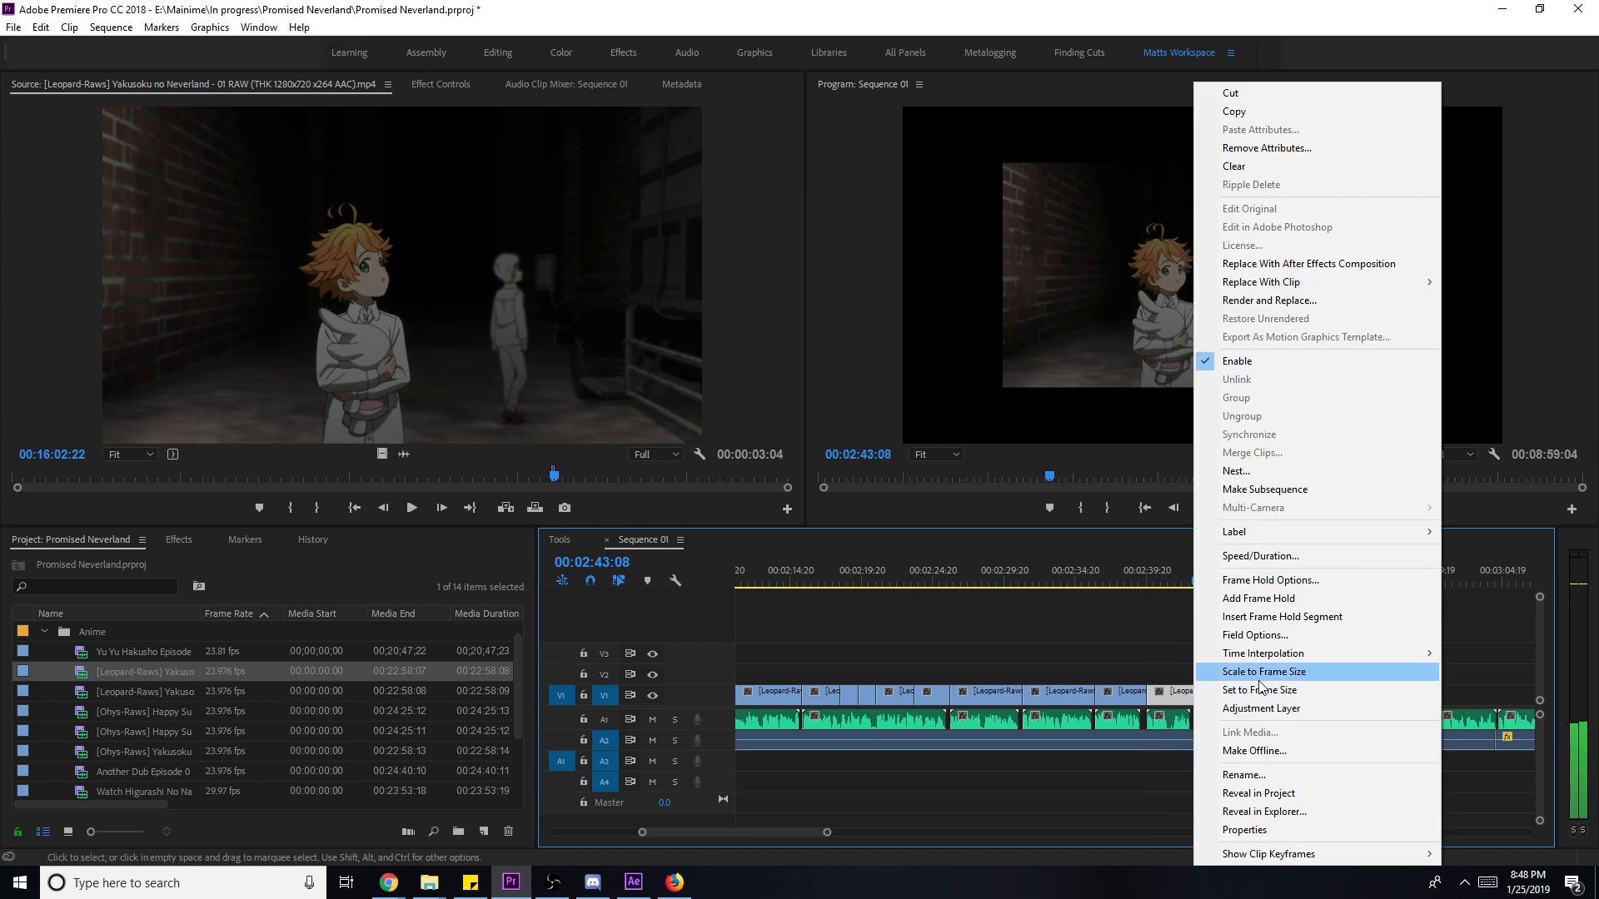
left_click(1325, 682)
- Play the source footage and skip ahead to an Emma close-up
left_click(601, 408)
key("space")
left_click(557, 479)
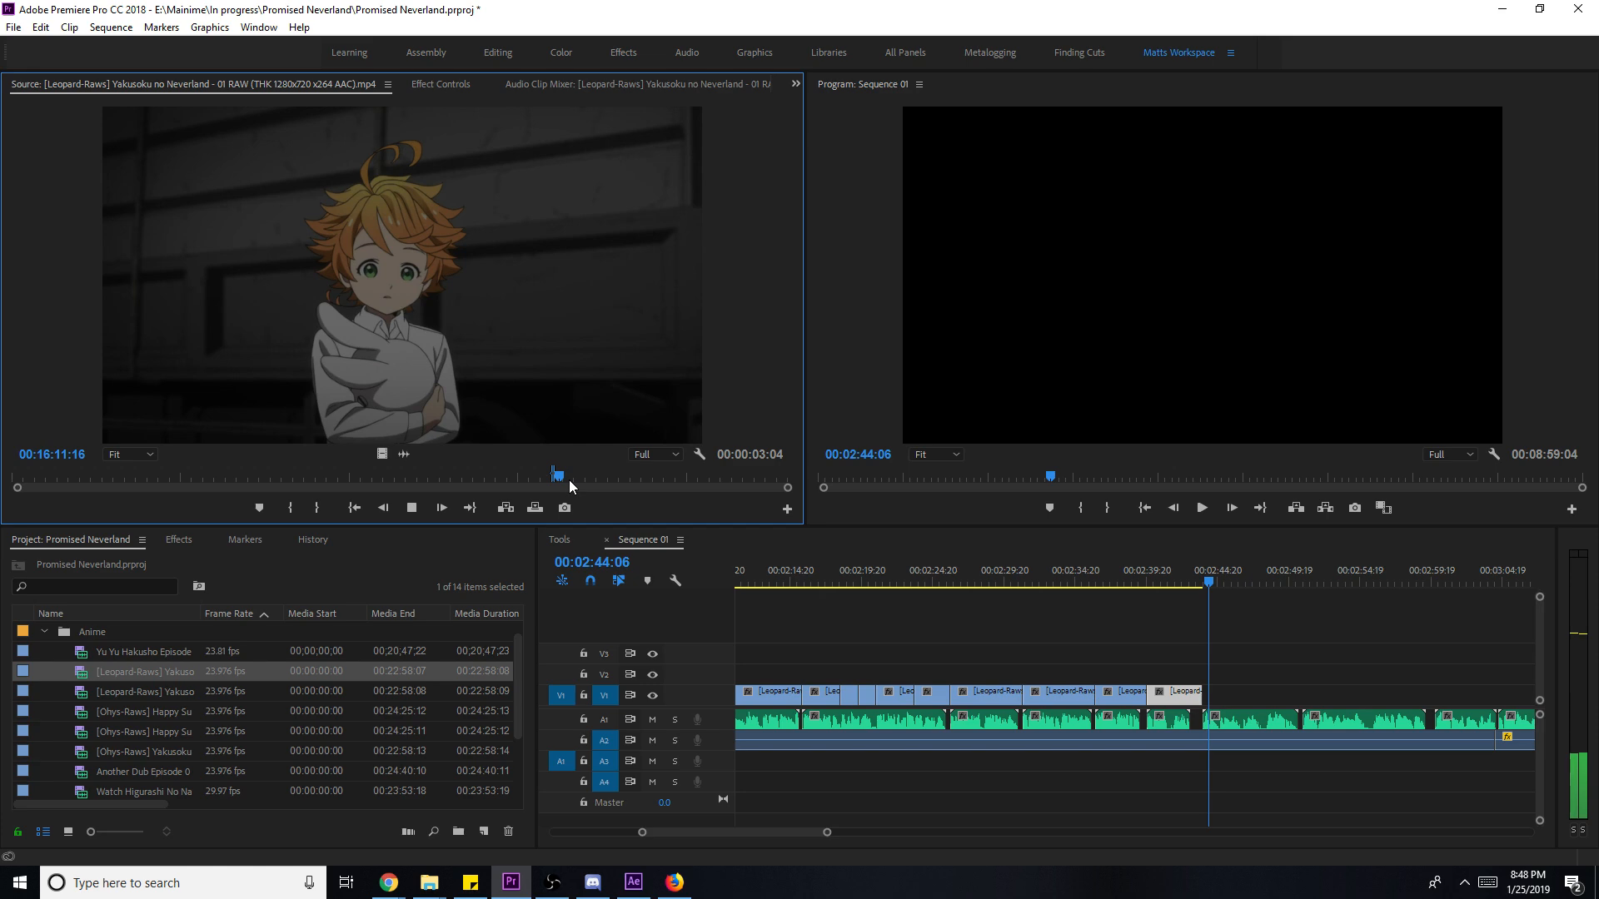
- Scrub the source to the glowing tank scene and mark its In and Out points
left_click(589, 480)
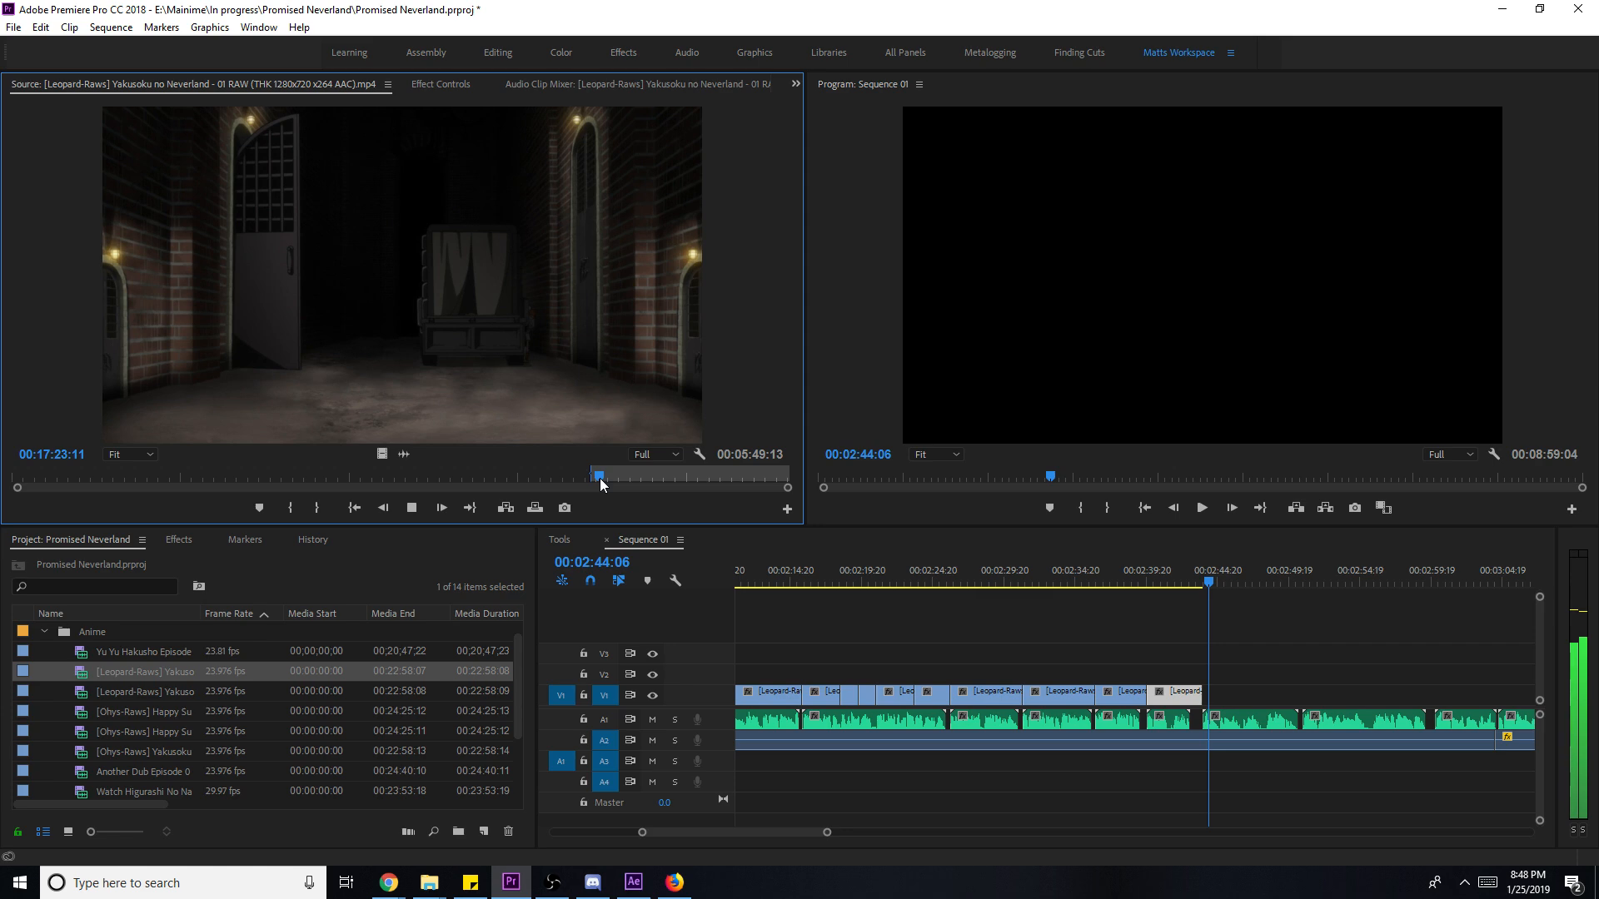
left_click_drag(600, 477, 642, 477)
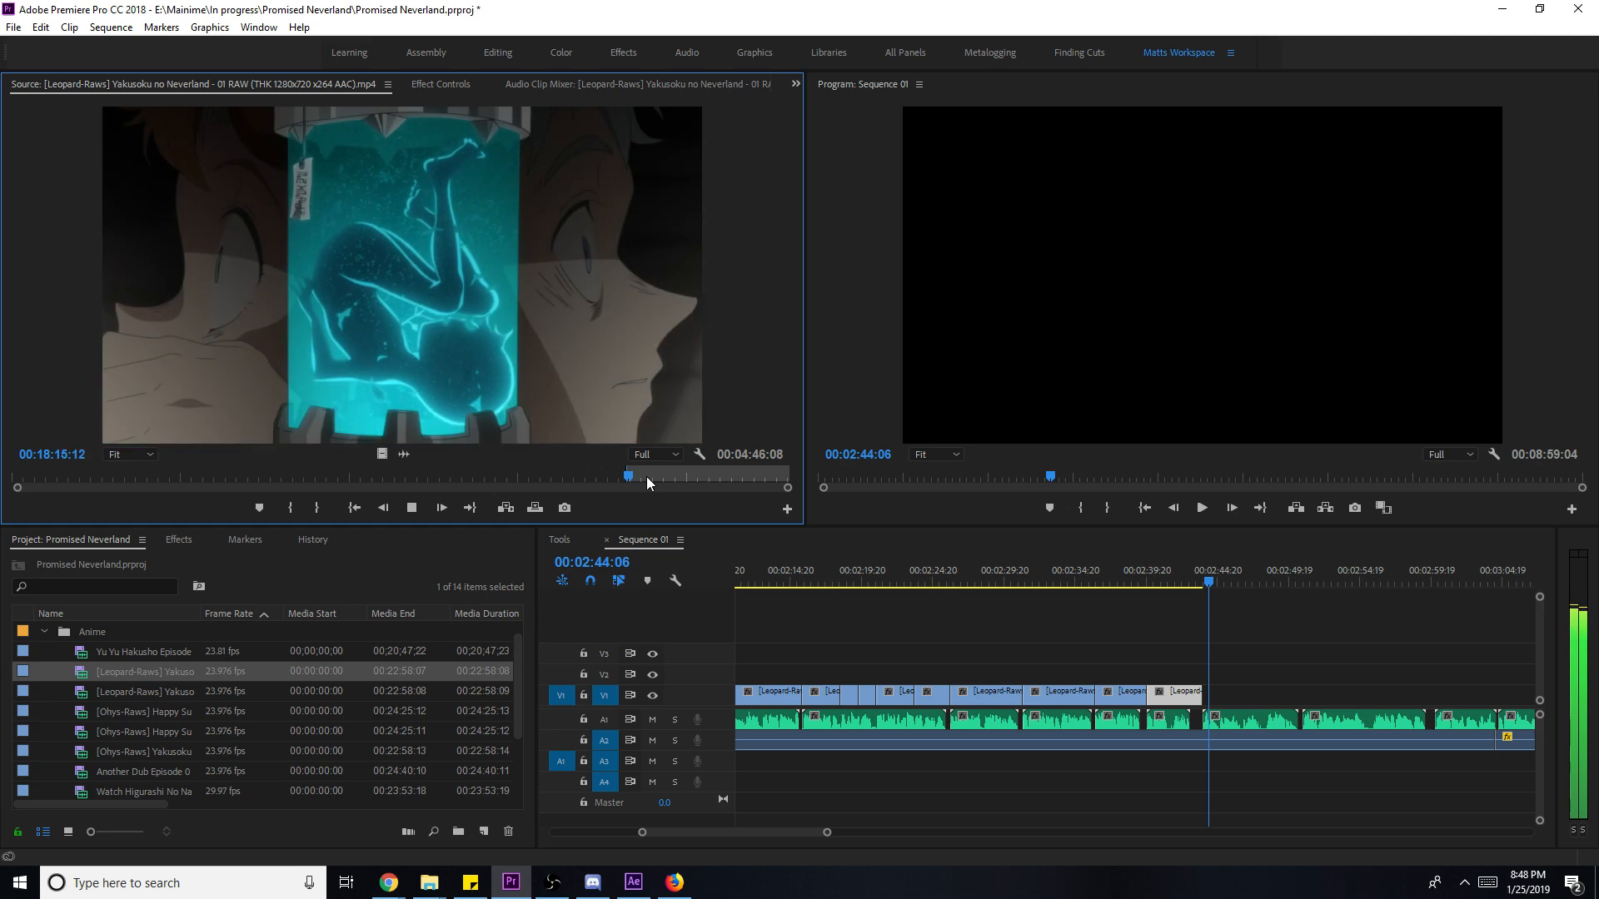
key("k")
key("o")
- Place the tank shot at V1's end, scale it to frame size, and lengthen its end slightly
left_click_drag(381, 454, 1218, 693)
key("space")
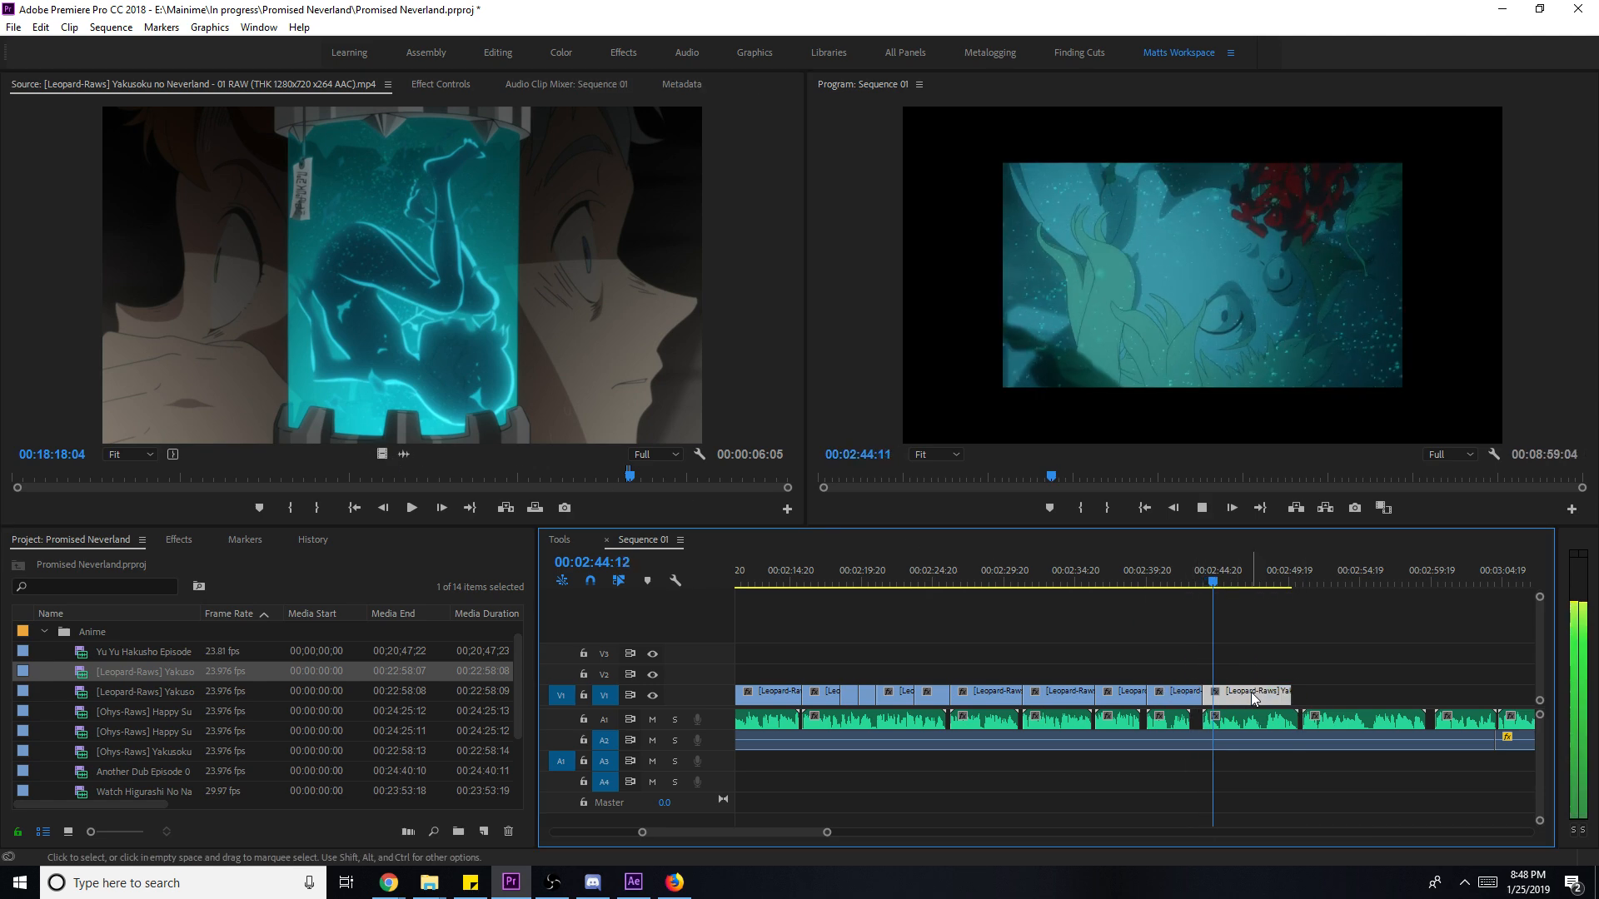
right_click(1251, 693)
left_click(1309, 672)
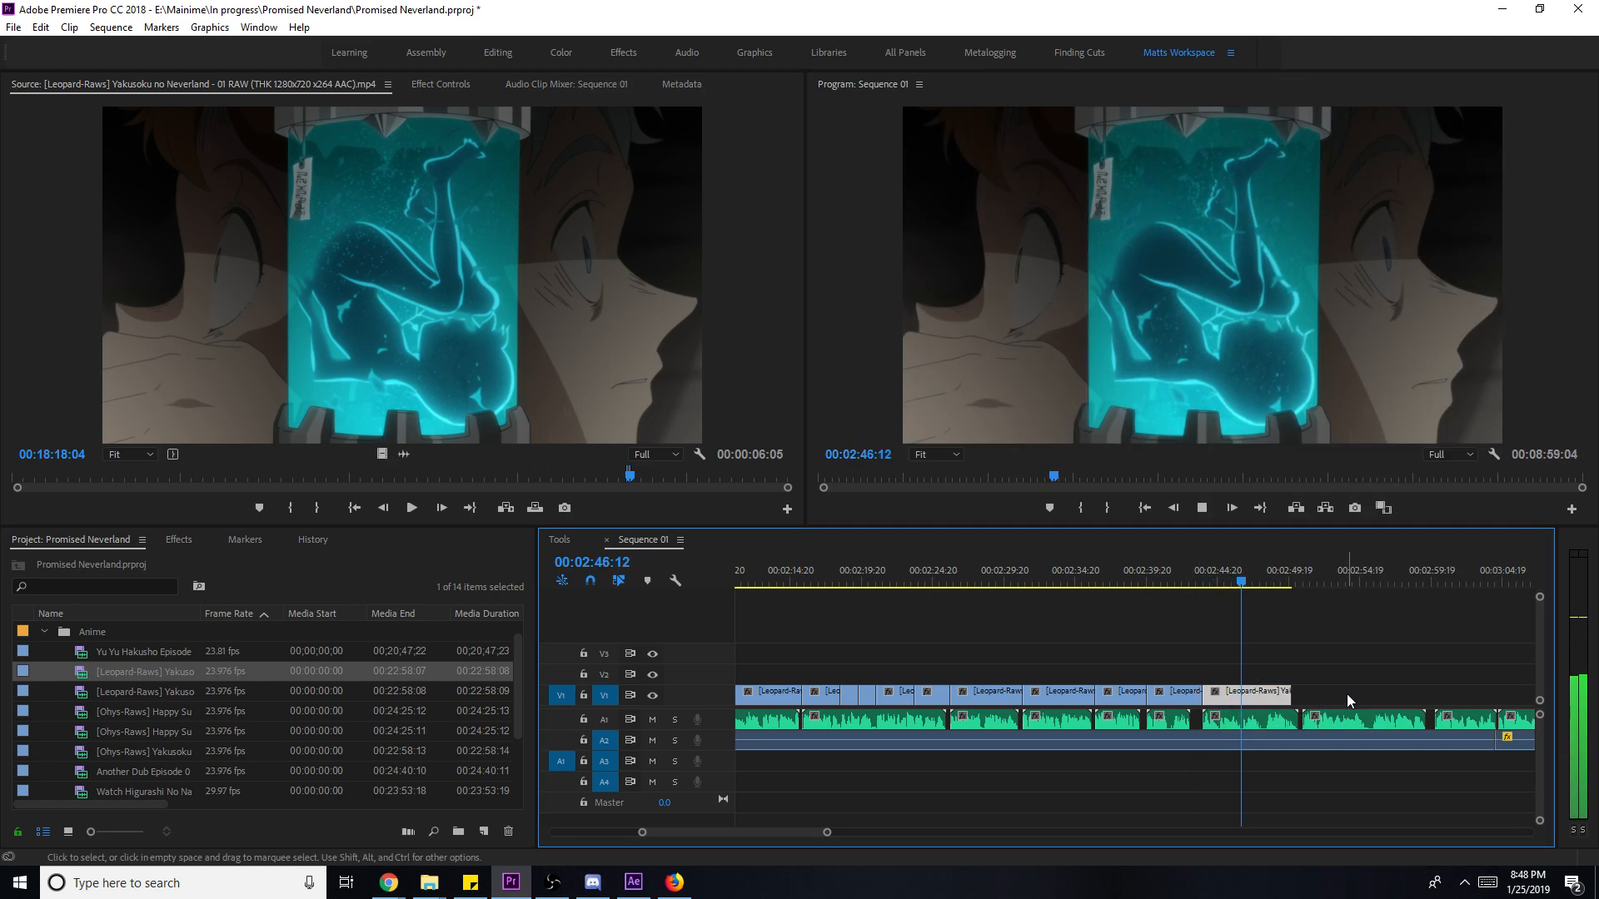
left_click_drag(1290, 692, 1302, 692)
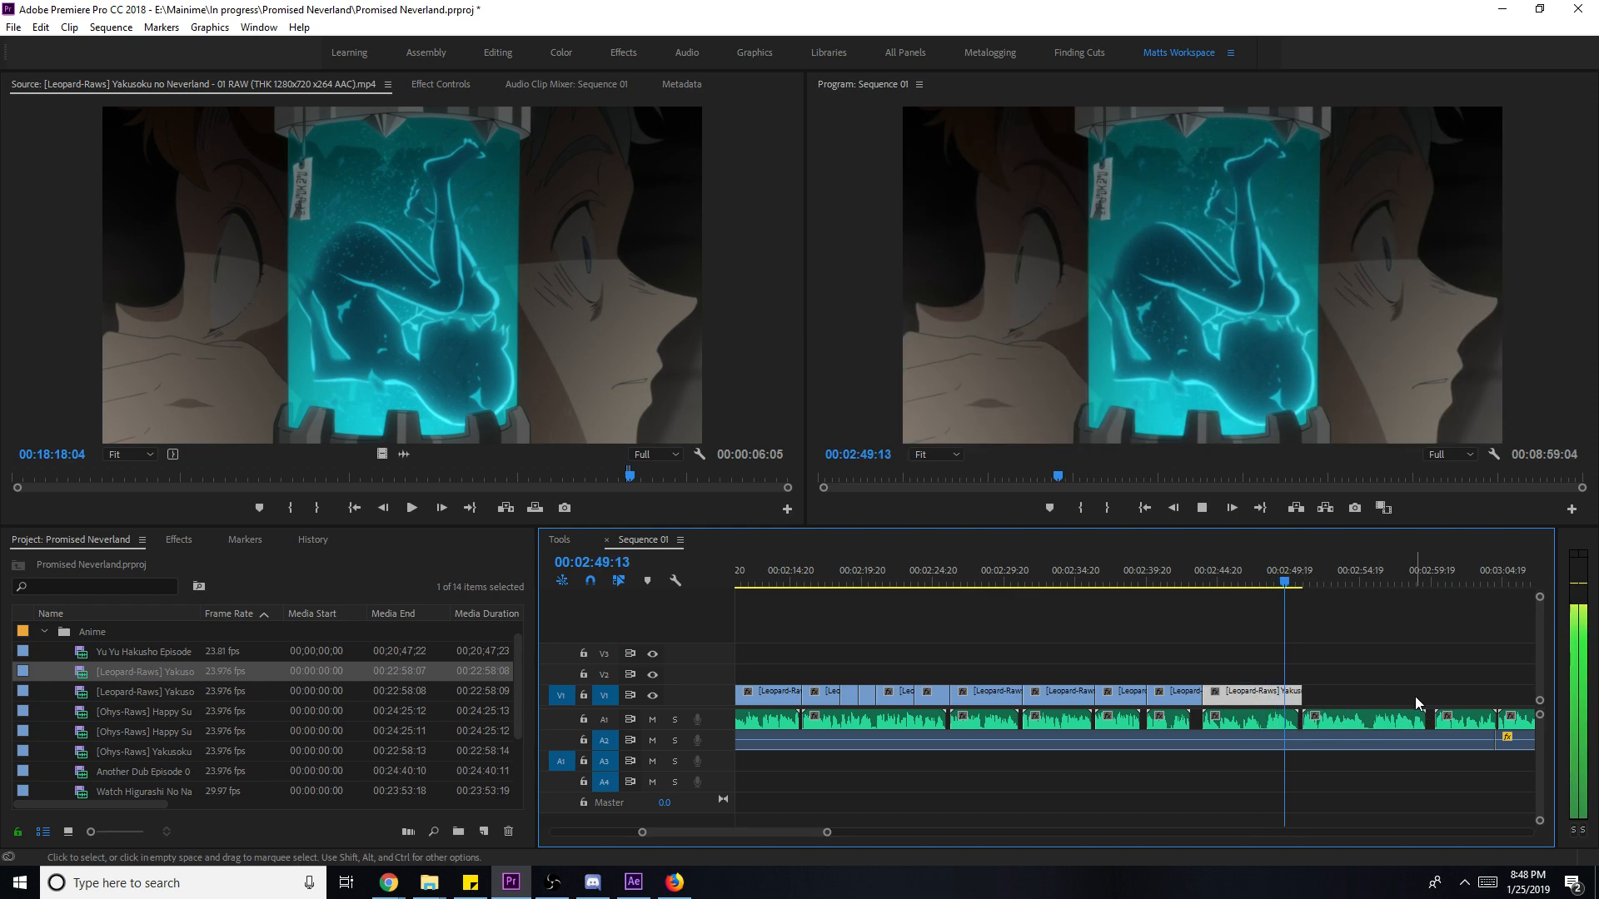
key("space")
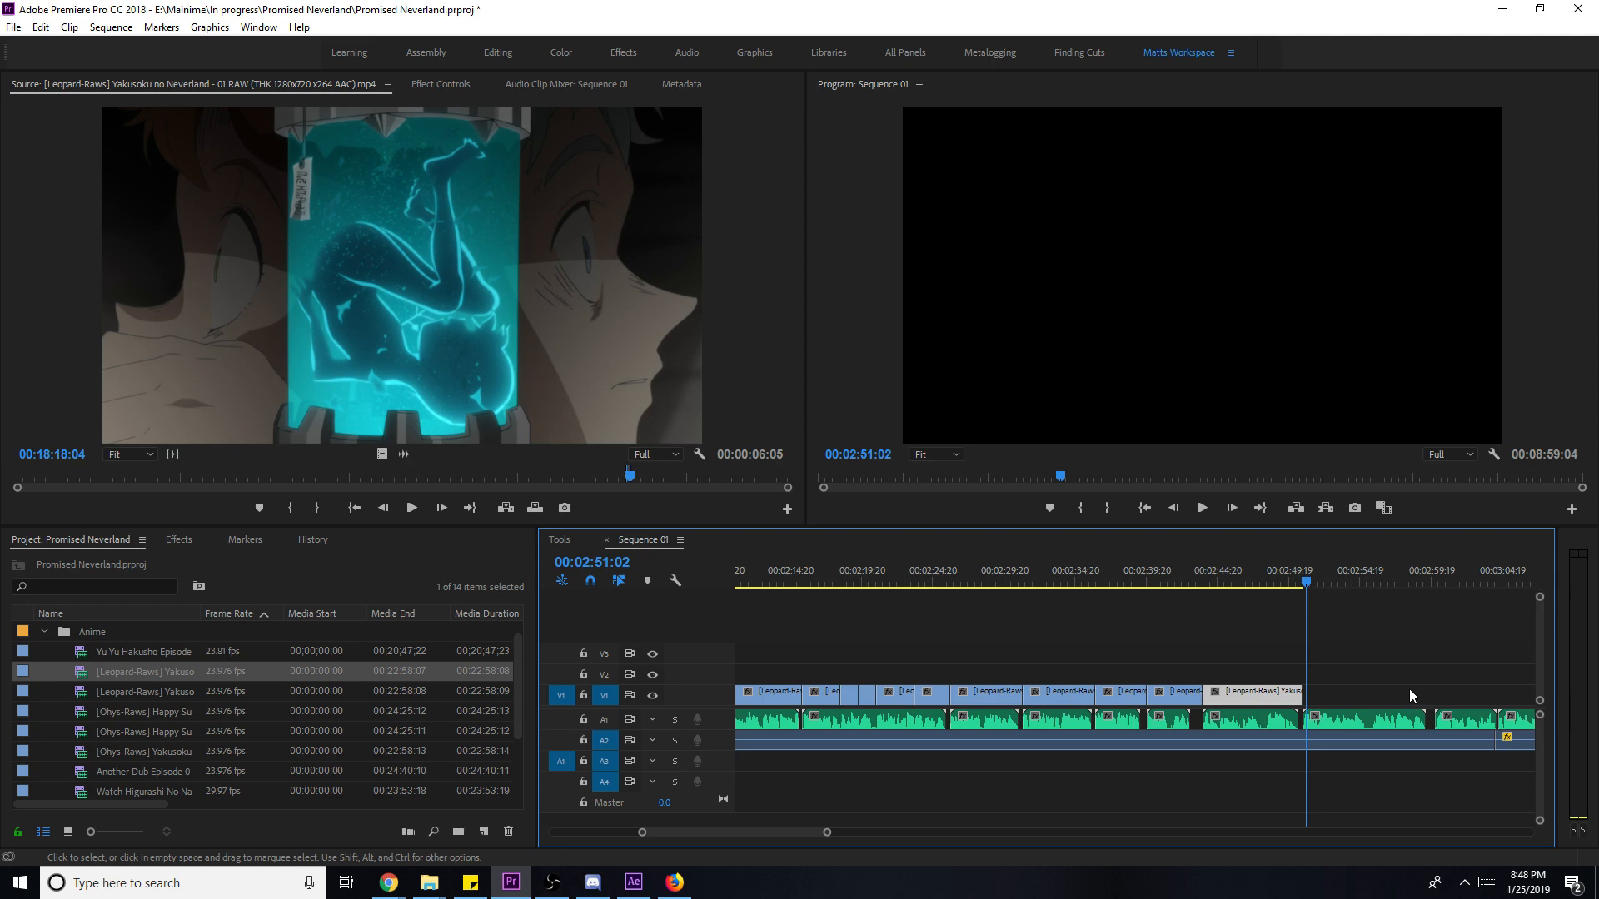
- Park the playhead past the last clip and save the project
left_click(1267, 556)
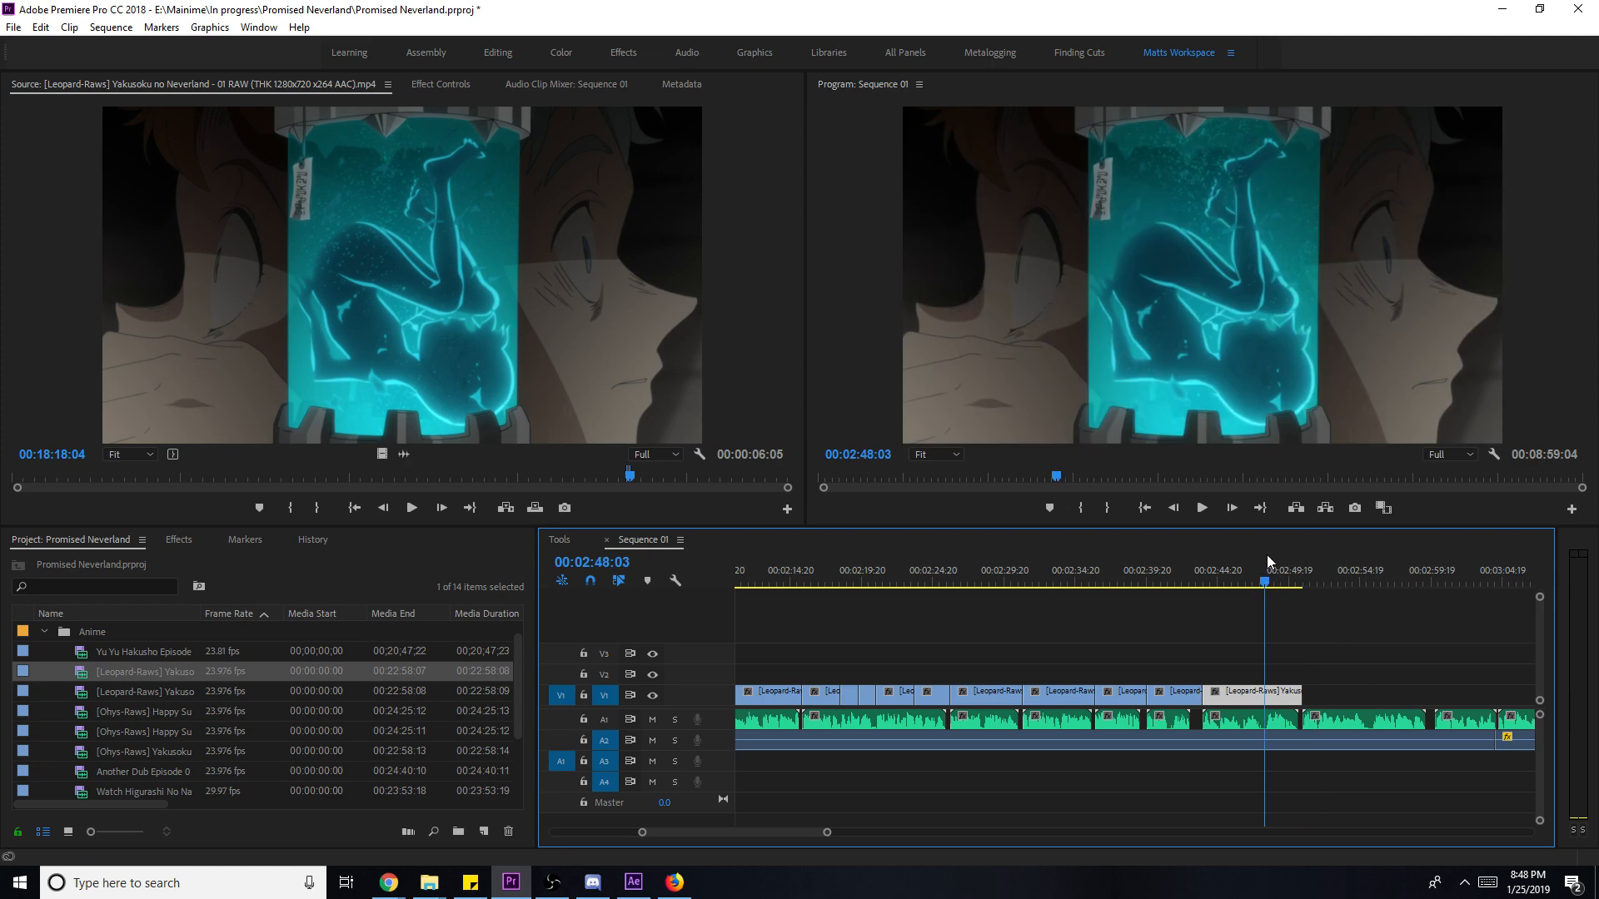
left_click(1384, 566)
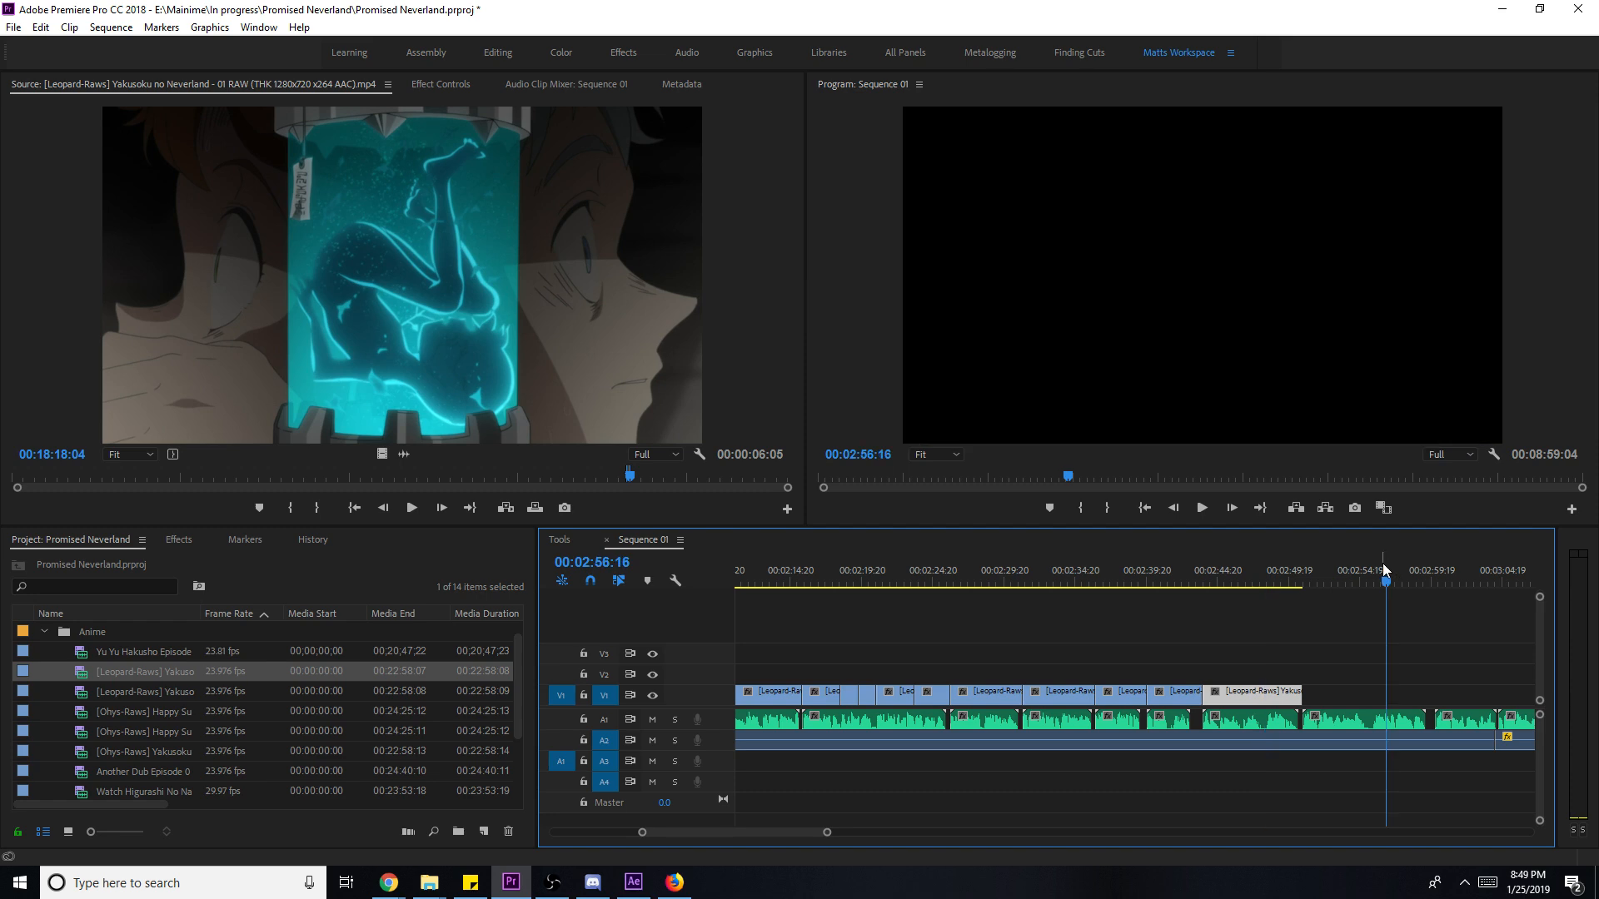
key("ctrl+s")
- Review the sequence ending, then slip the tank clip's footage 8 frames later with the Slip tool
left_click(1176, 583)
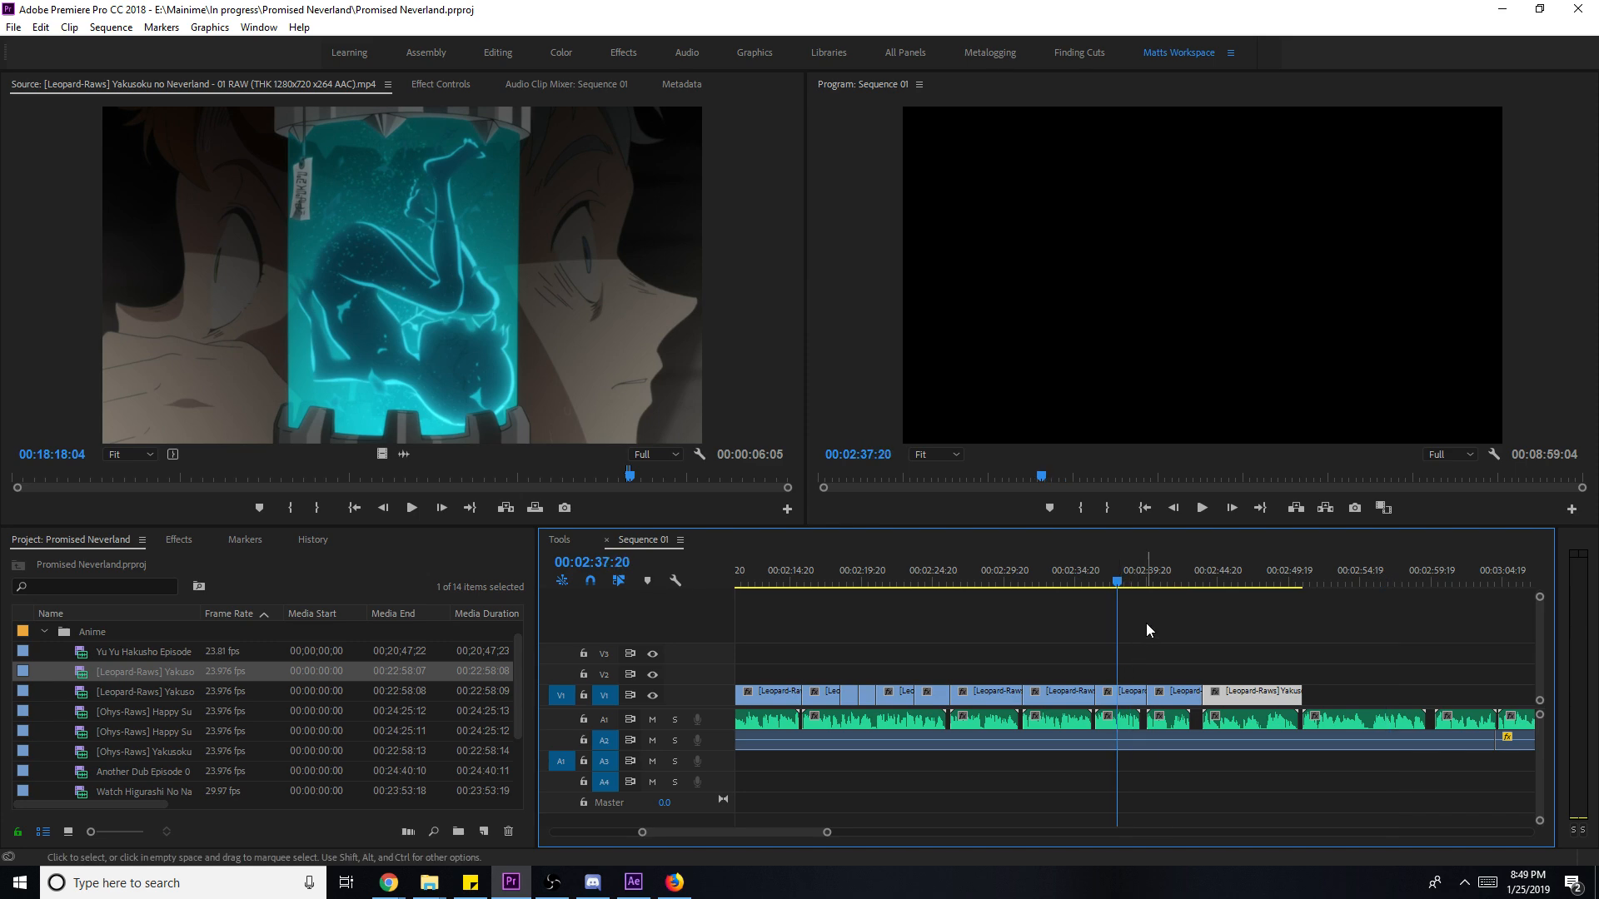
key("space")
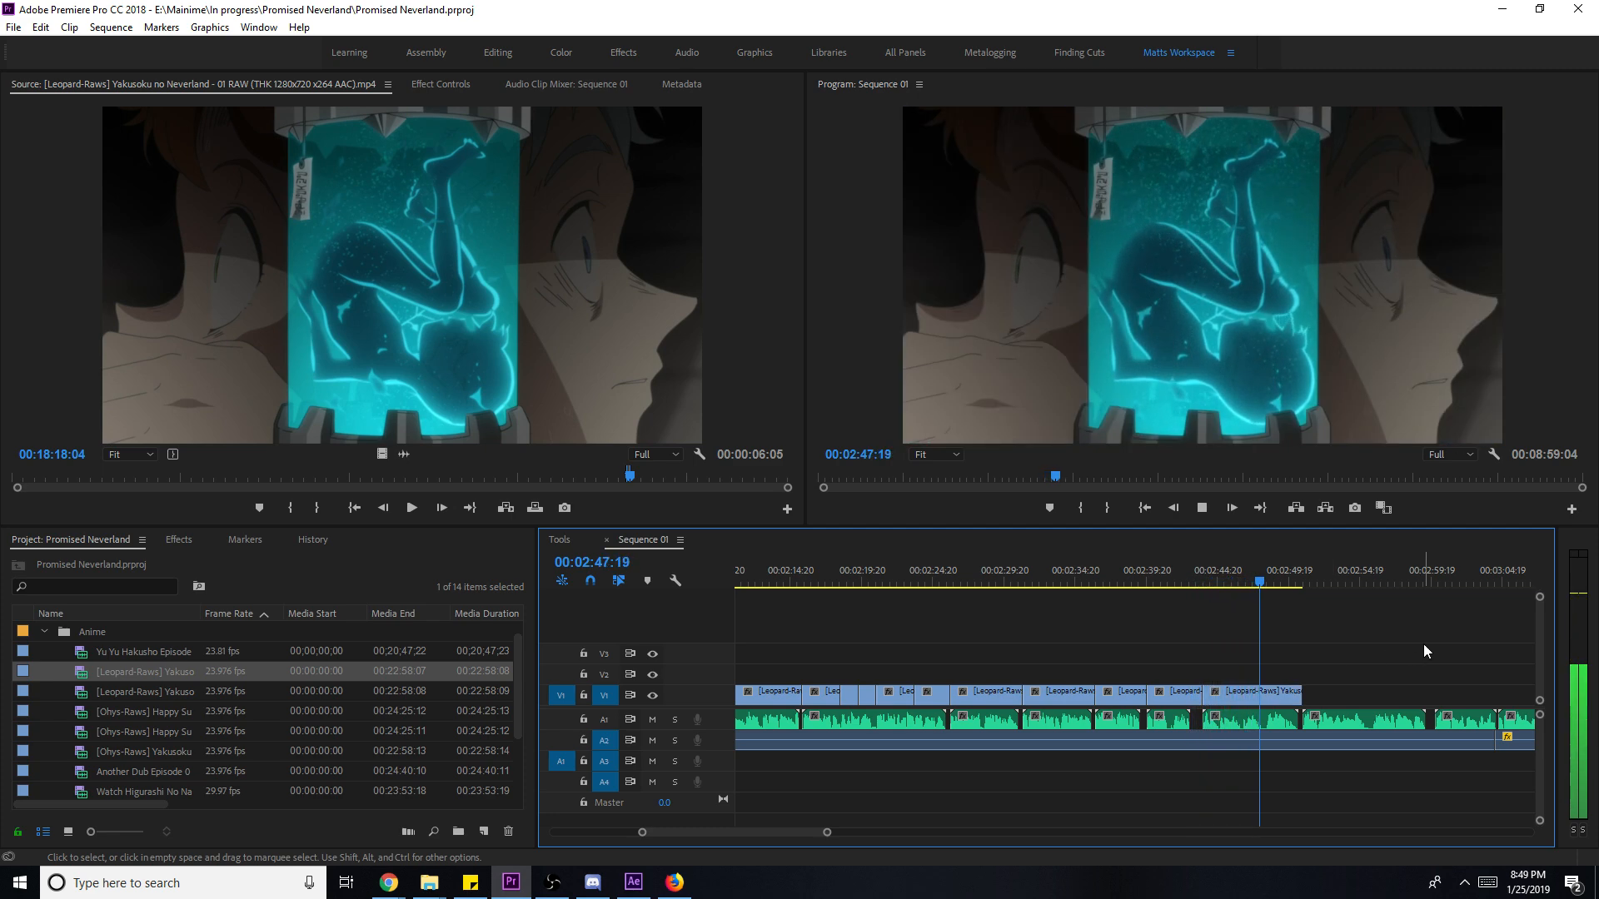
scroll(1421, 663, "down", 9)
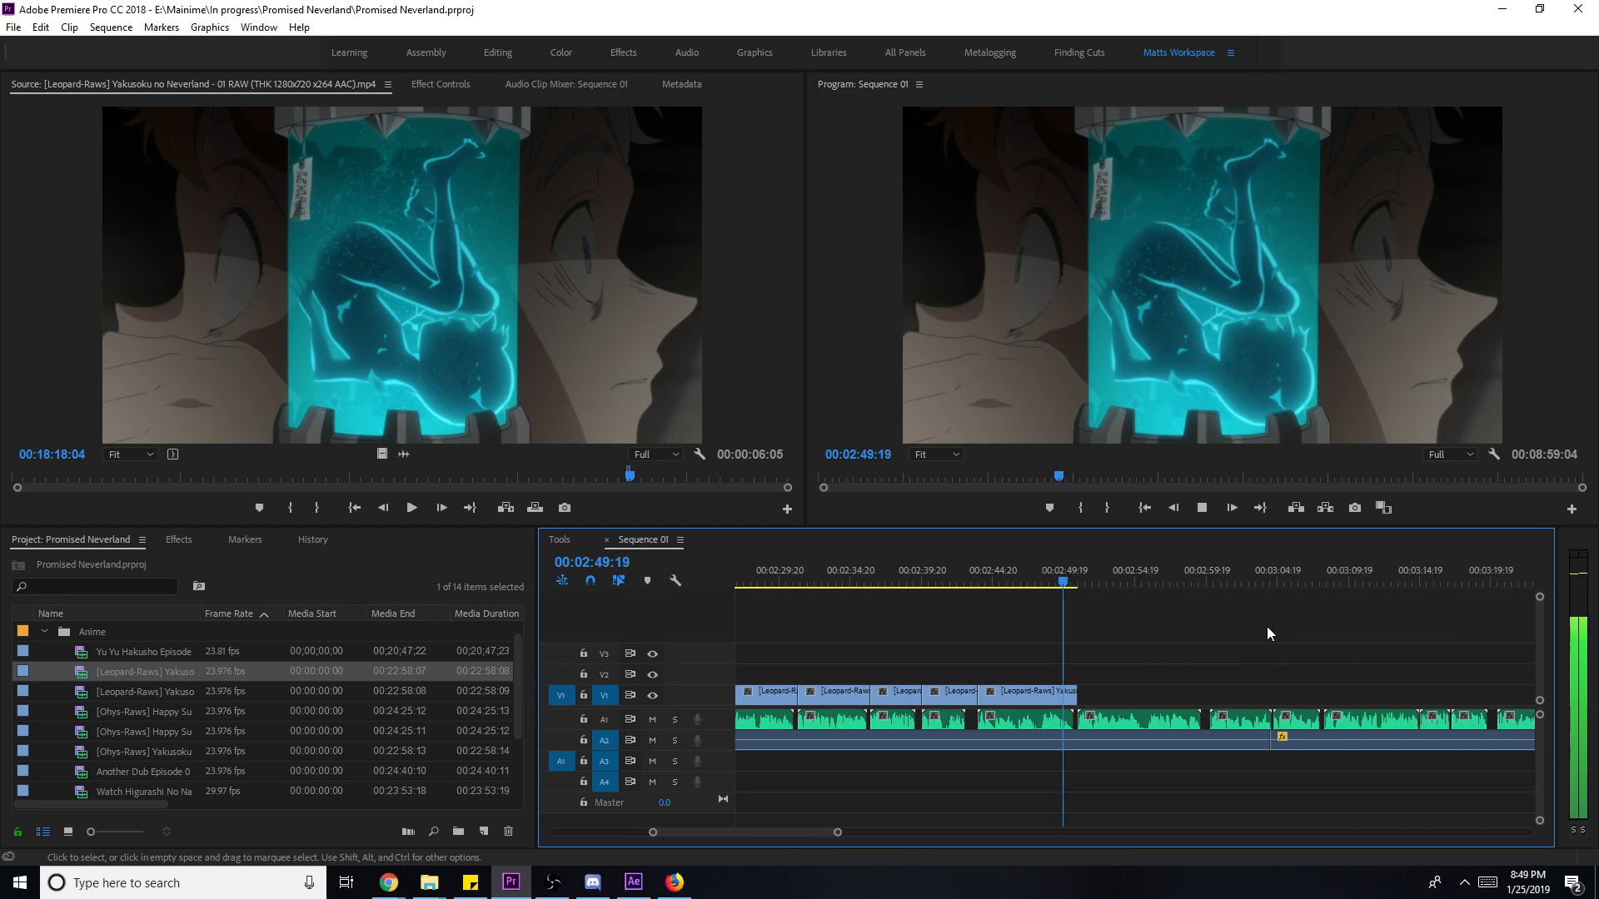
left_click(1069, 576)
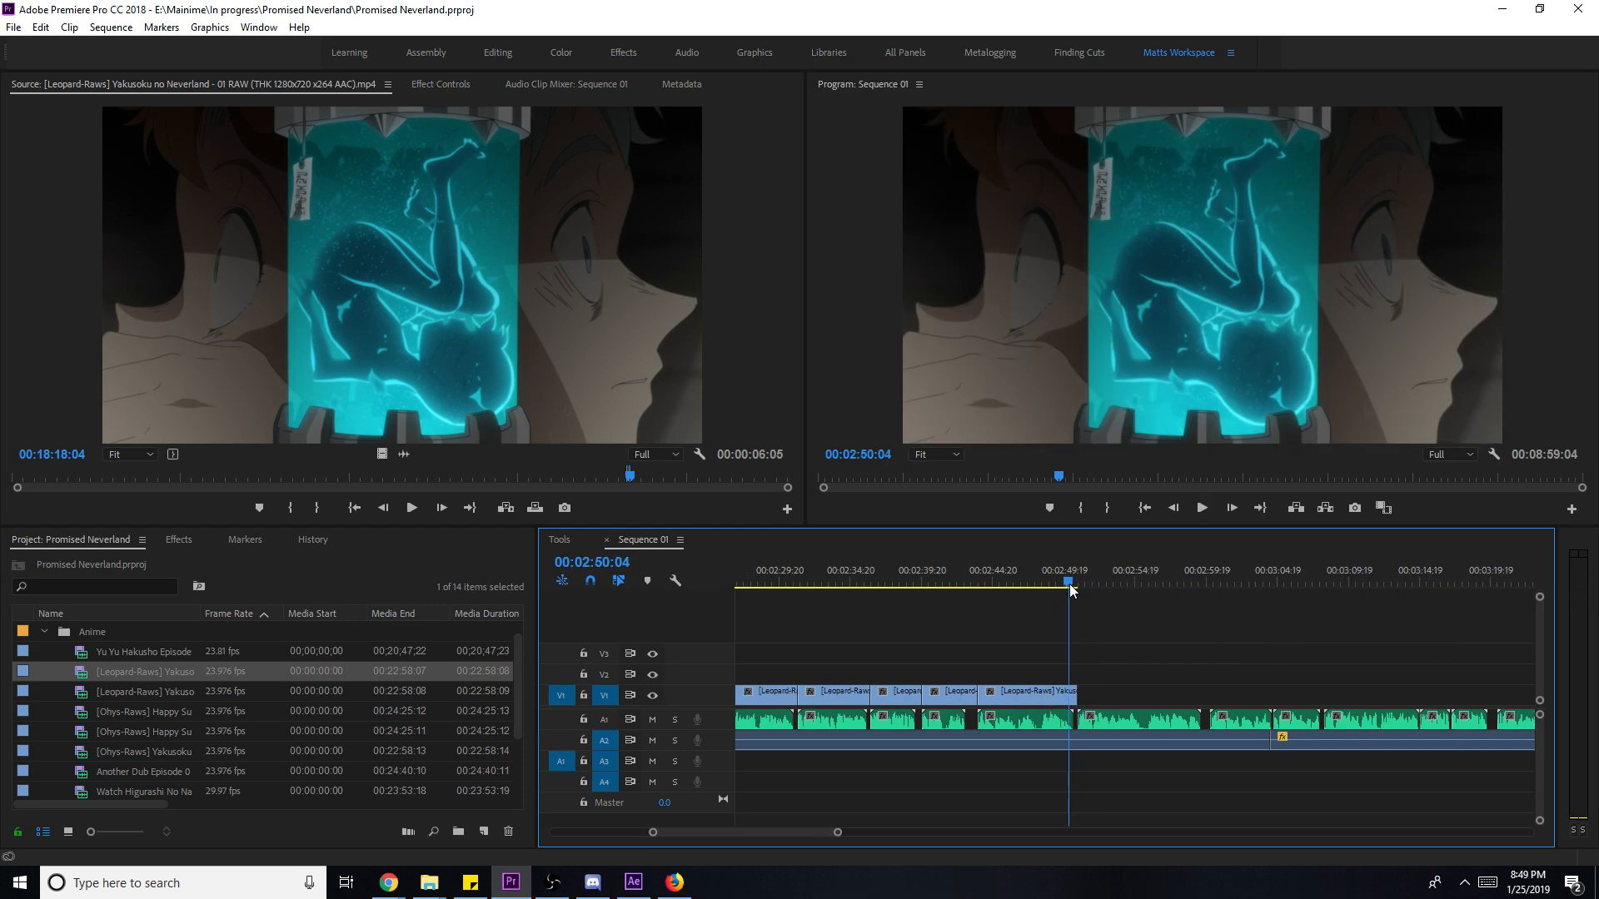
key("y")
left_click_drag(1055, 695, 1051, 698)
- Scrub the source to 19:02:08 and mark the next shot's start at Emma kneeling in grass
left_click(650, 356)
key("space")
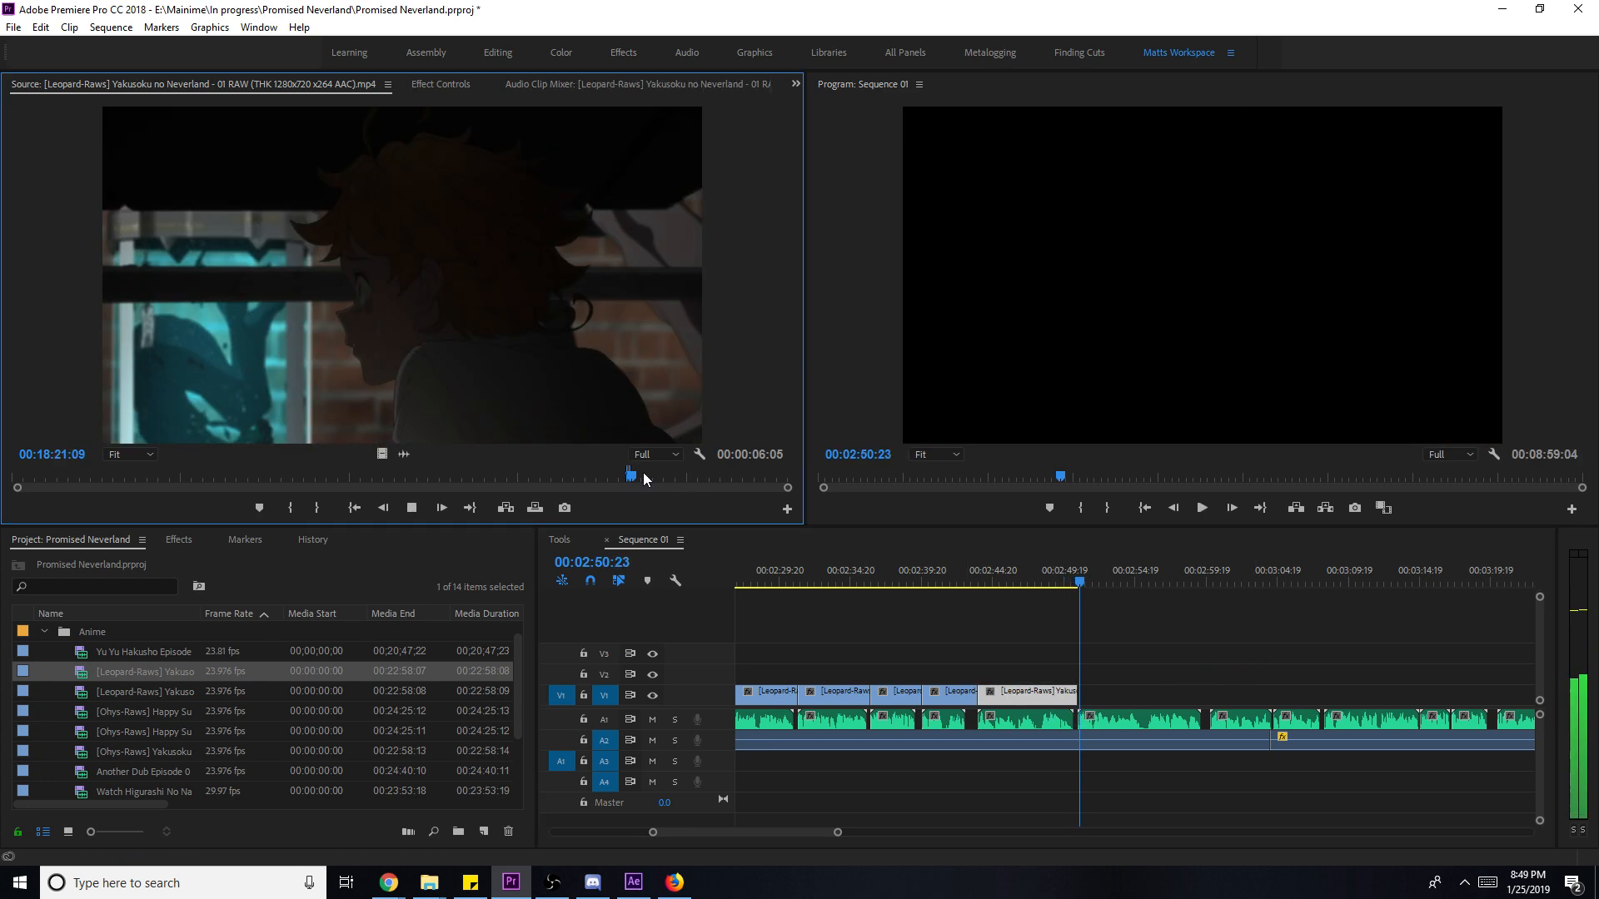
left_click_drag(643, 472, 703, 478)
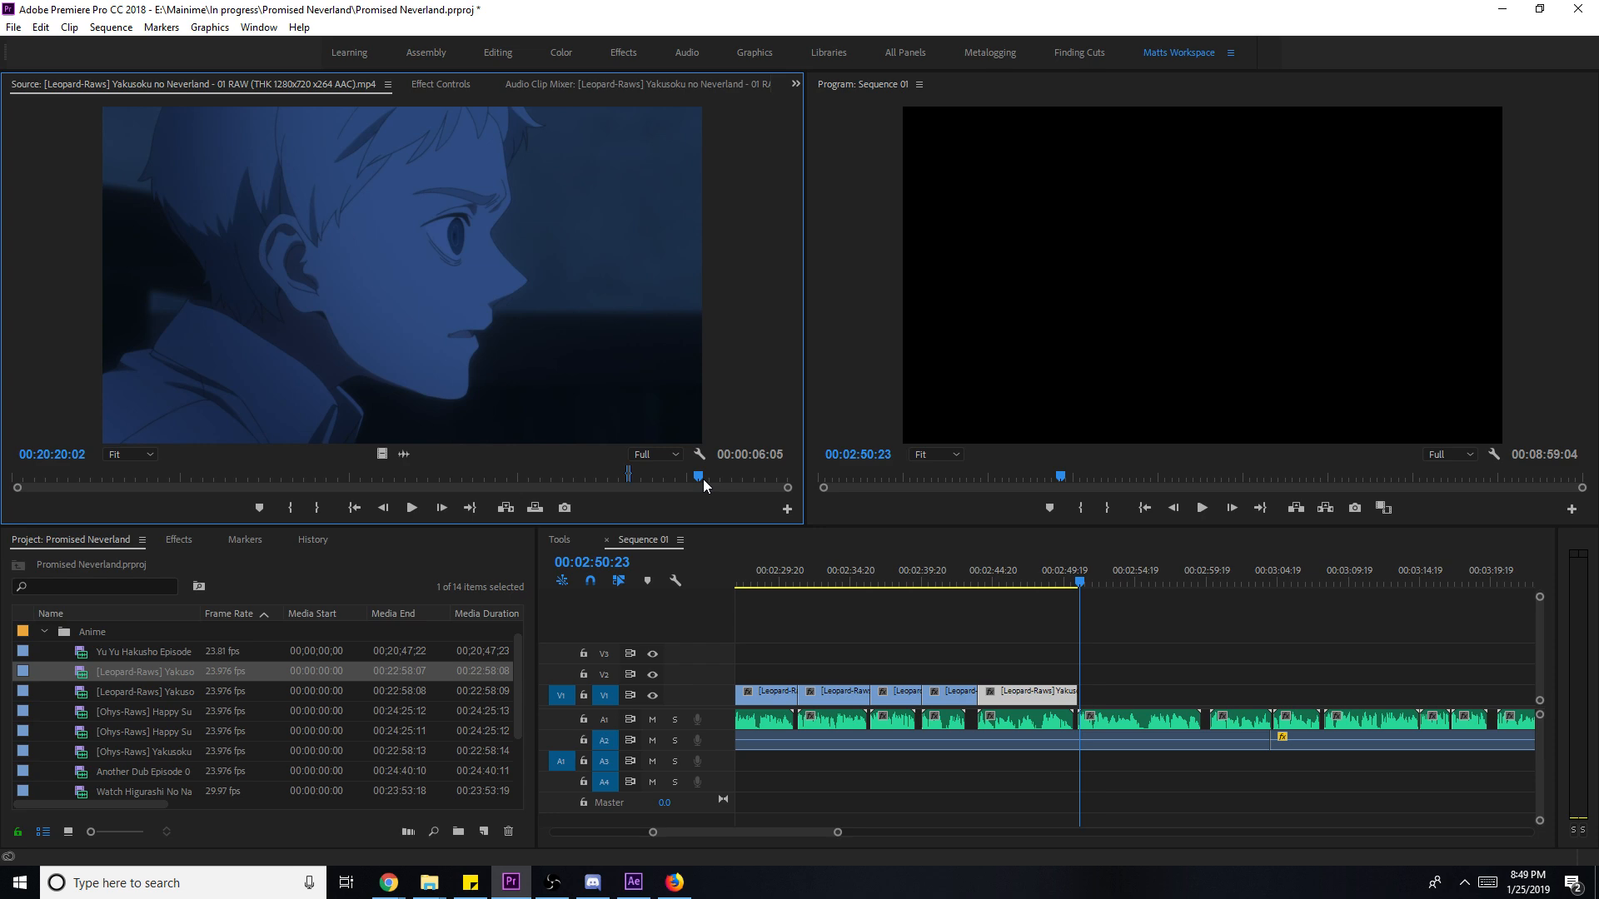
left_click_drag(702, 478, 658, 484)
key("space")
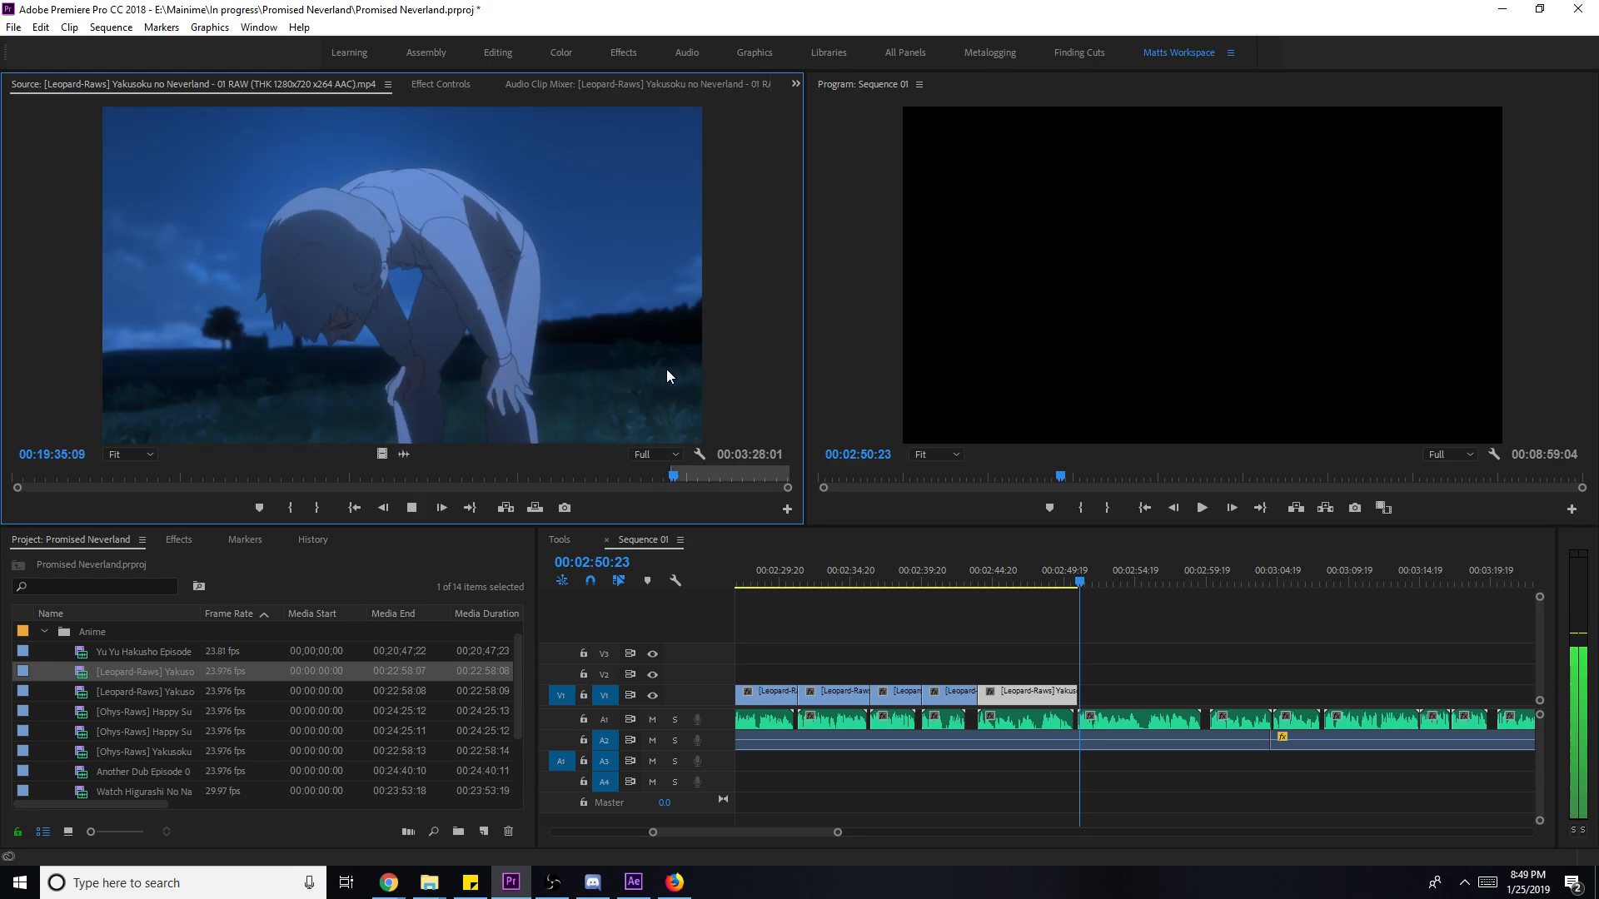
key("space")
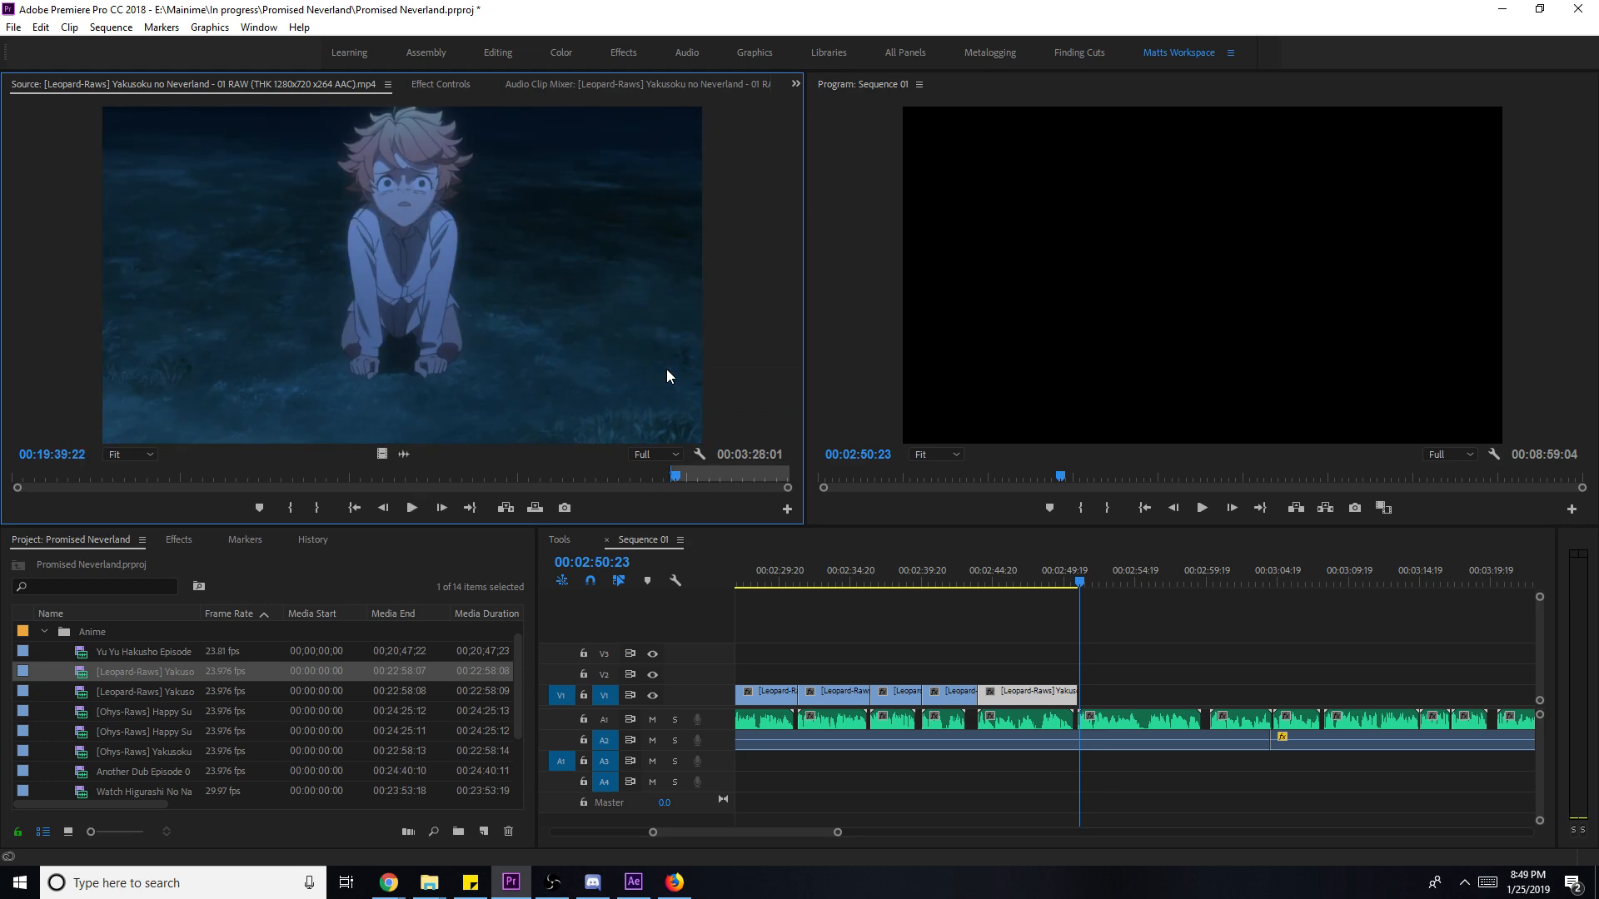
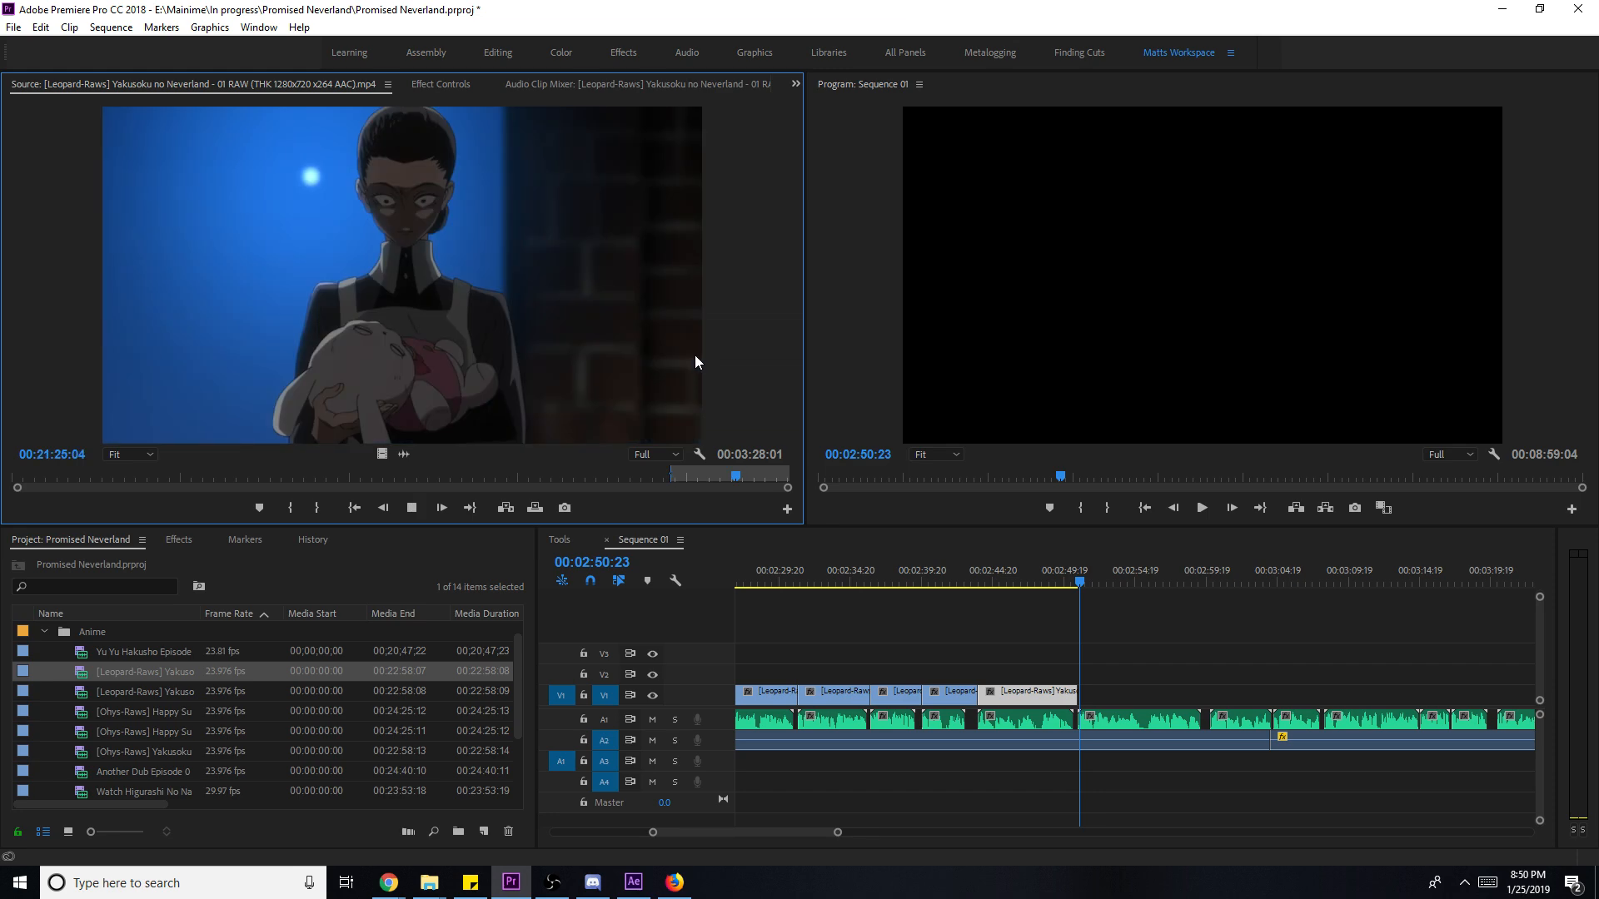
- Mark a two-second source shot of the woman holding the stuffed rabbit and place its video on V1
key("i")
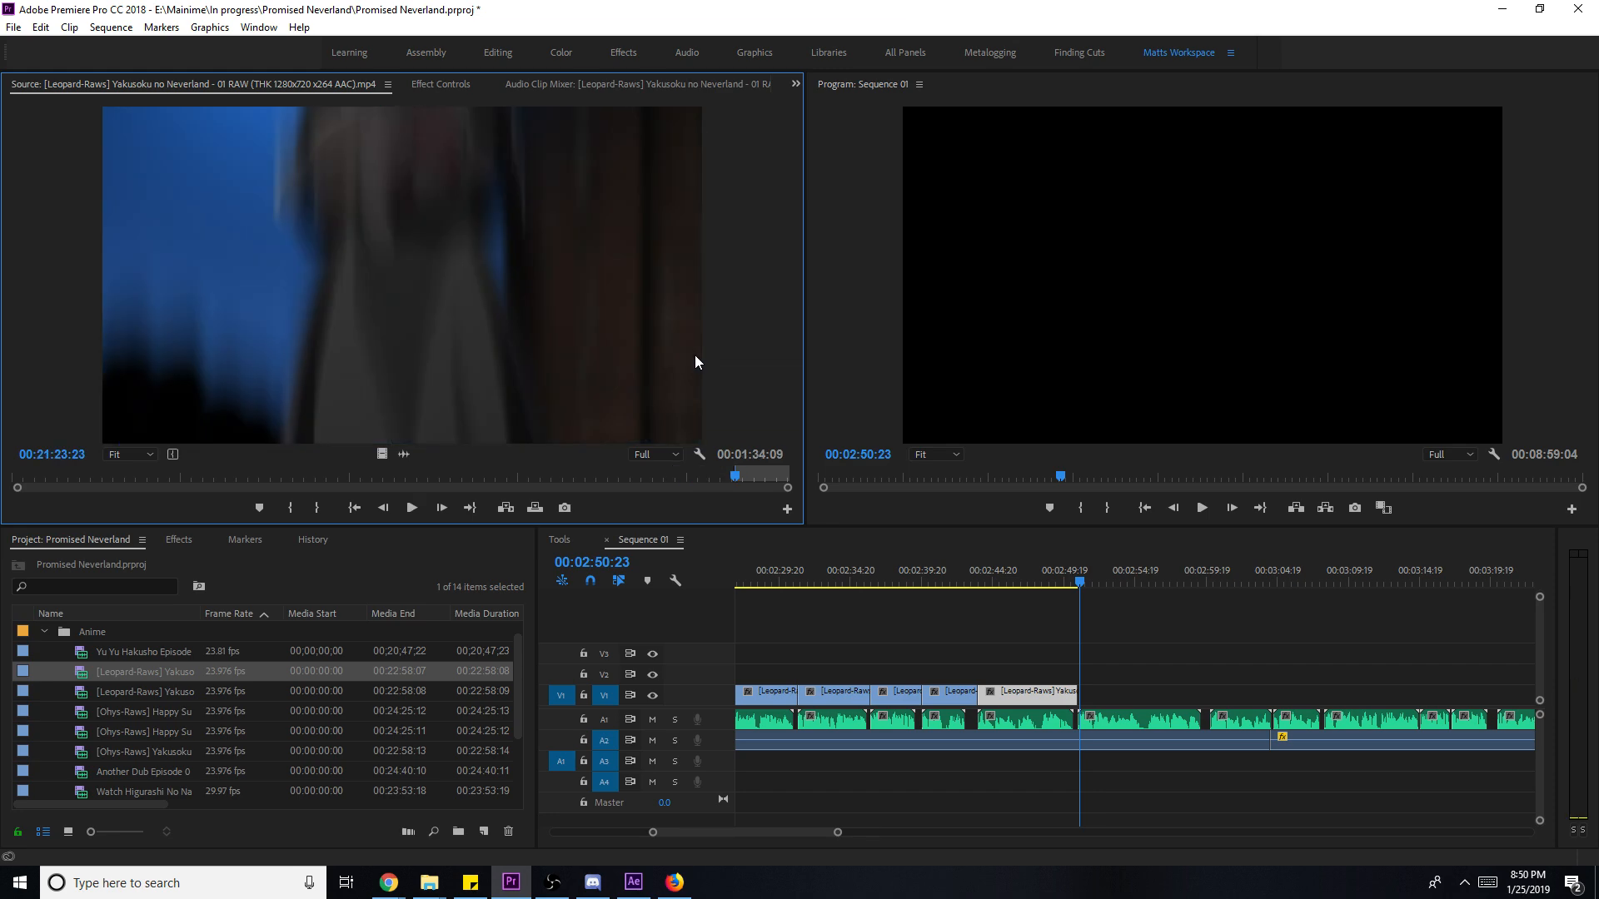
key("o")
key("space")
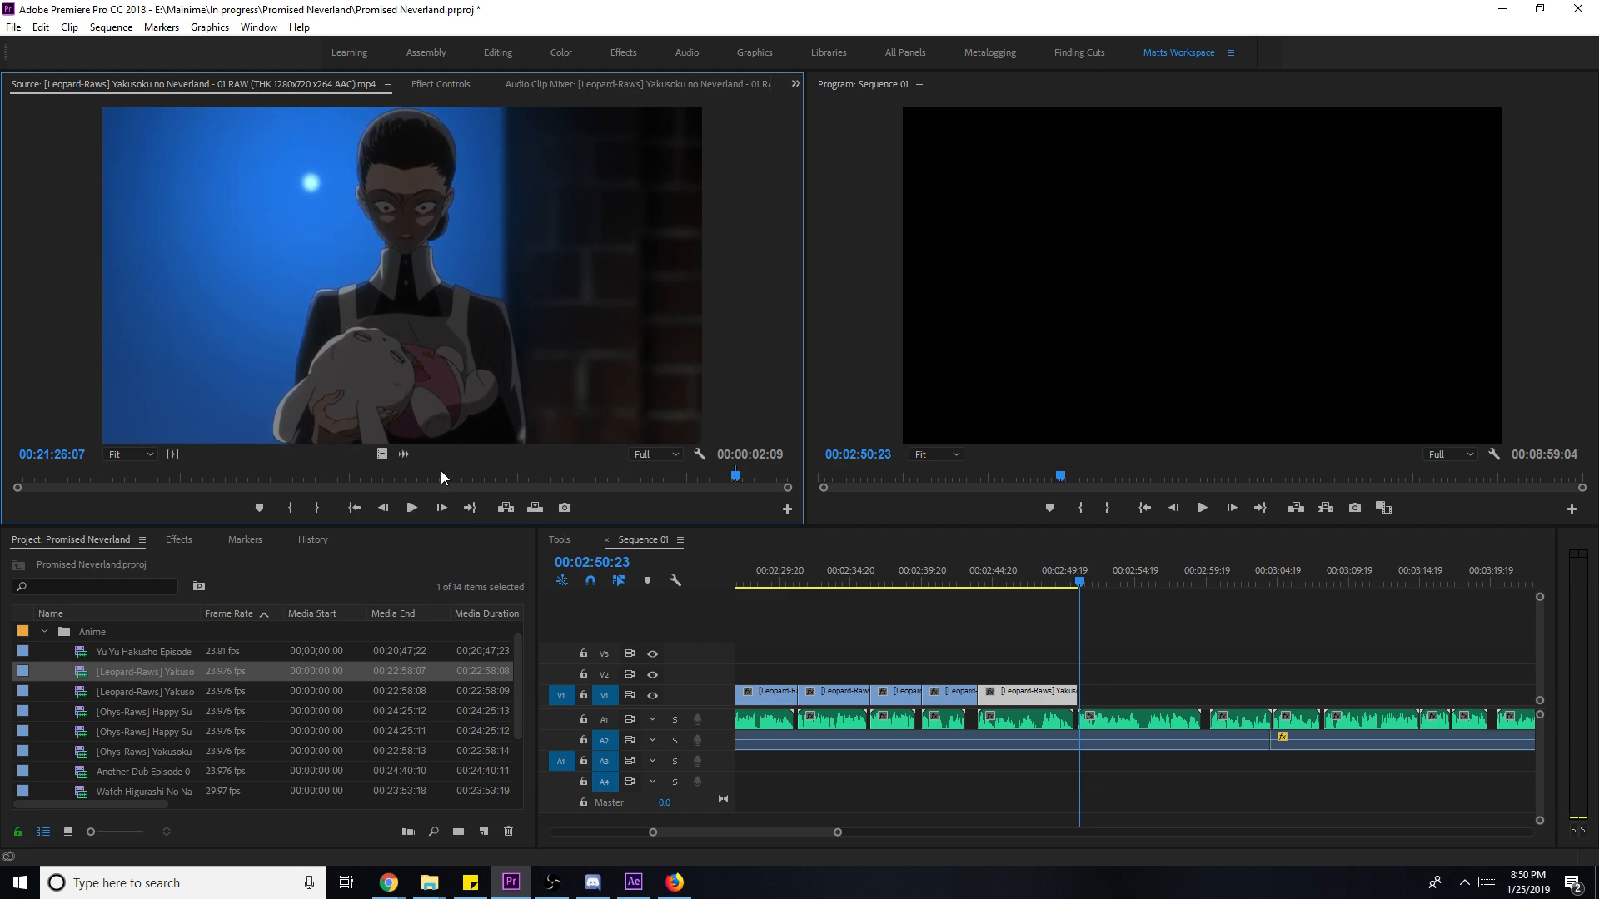
left_click_drag(381, 453, 1256, 692)
key("space")
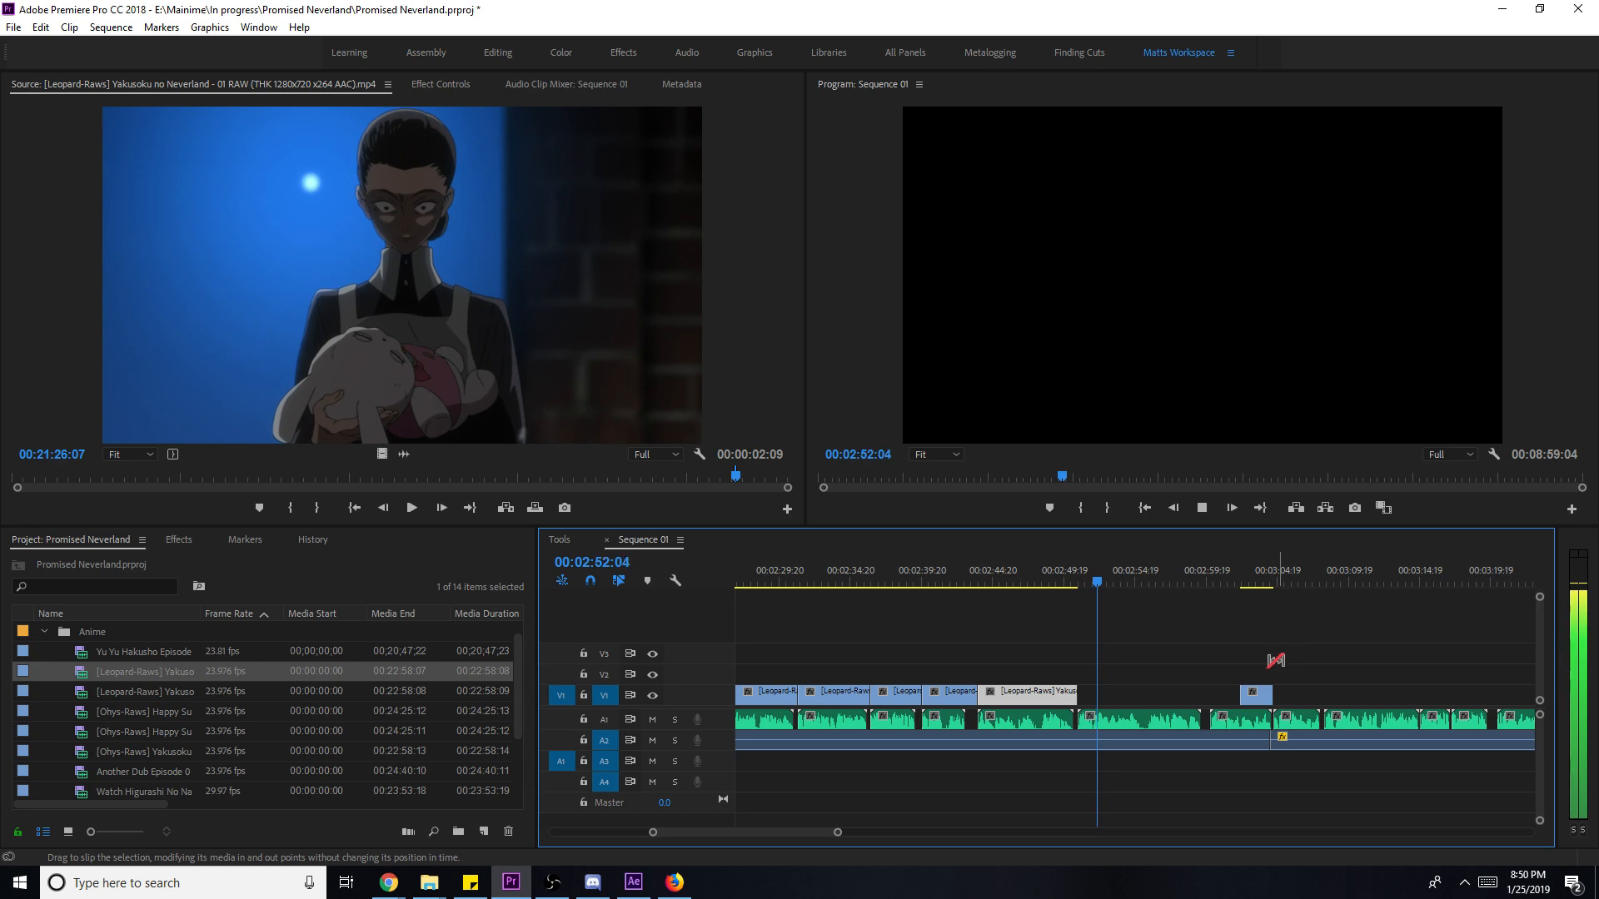
- Move the rabbit clip earlier along V1 and scale it to frame size
left_click(1254, 695)
left_click_drag(1255, 697, 1192, 698)
key("space")
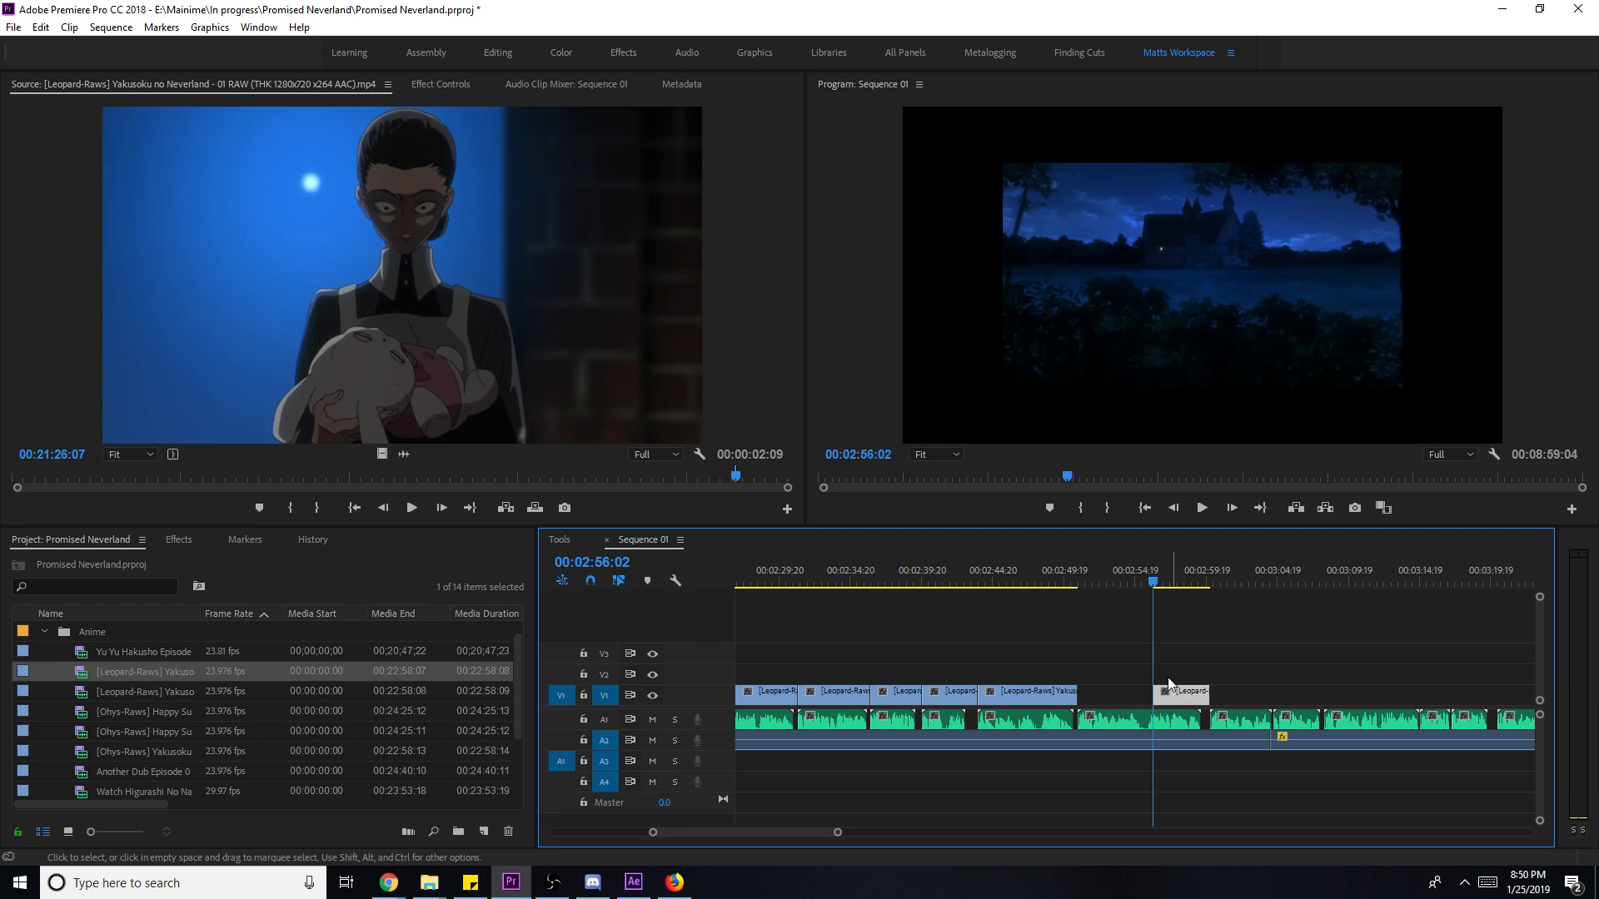
key("j")
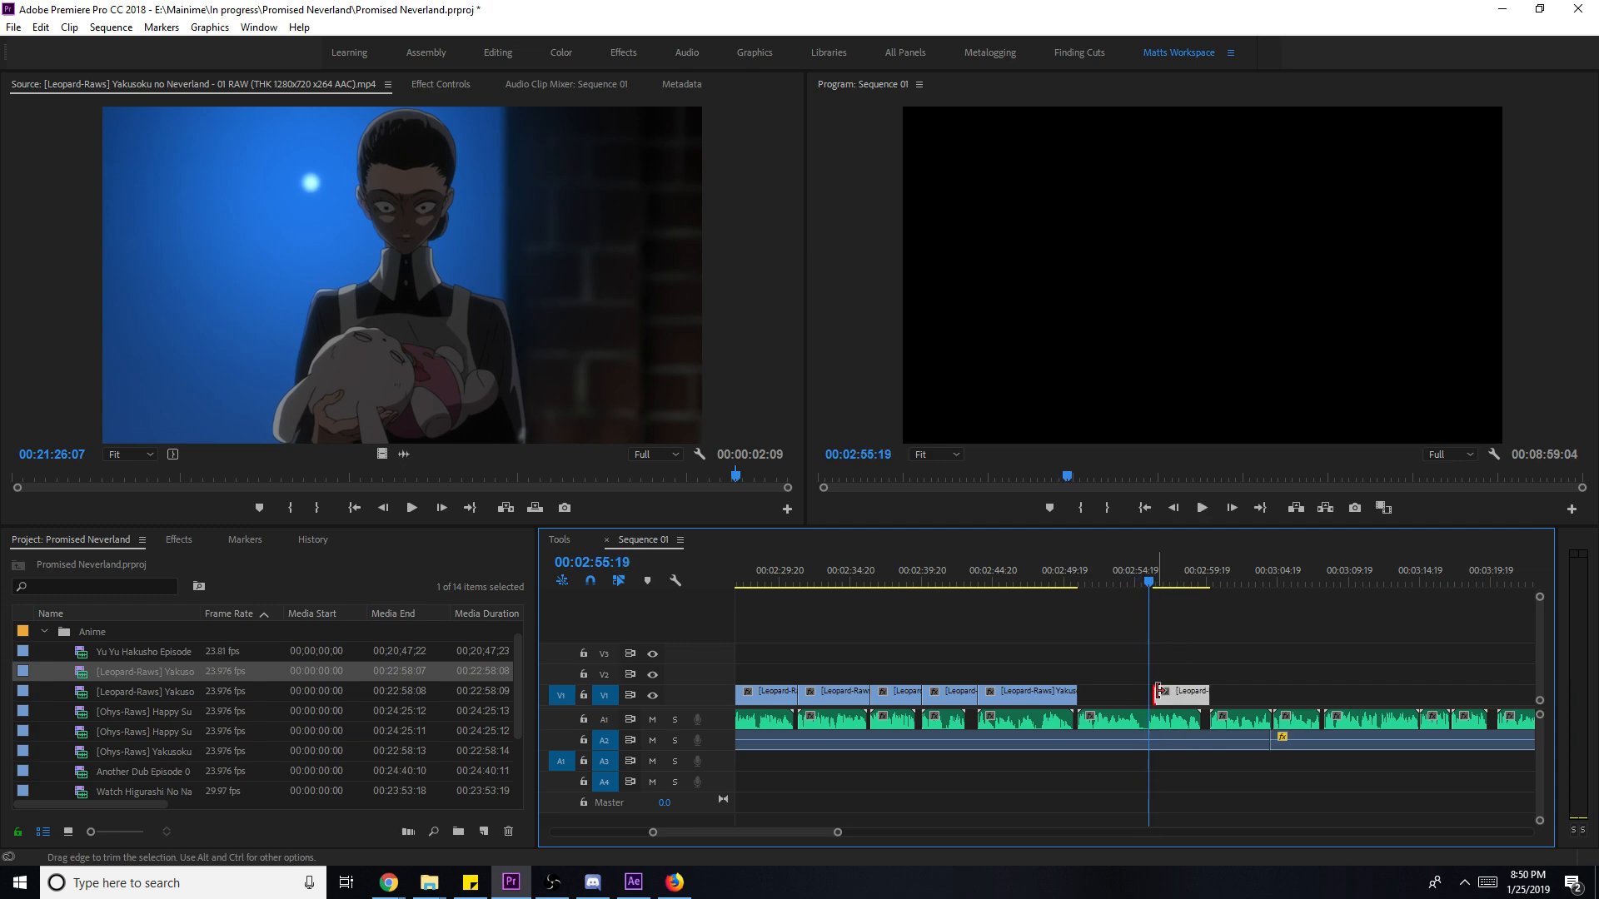
right_click(1167, 692)
left_click(1238, 678)
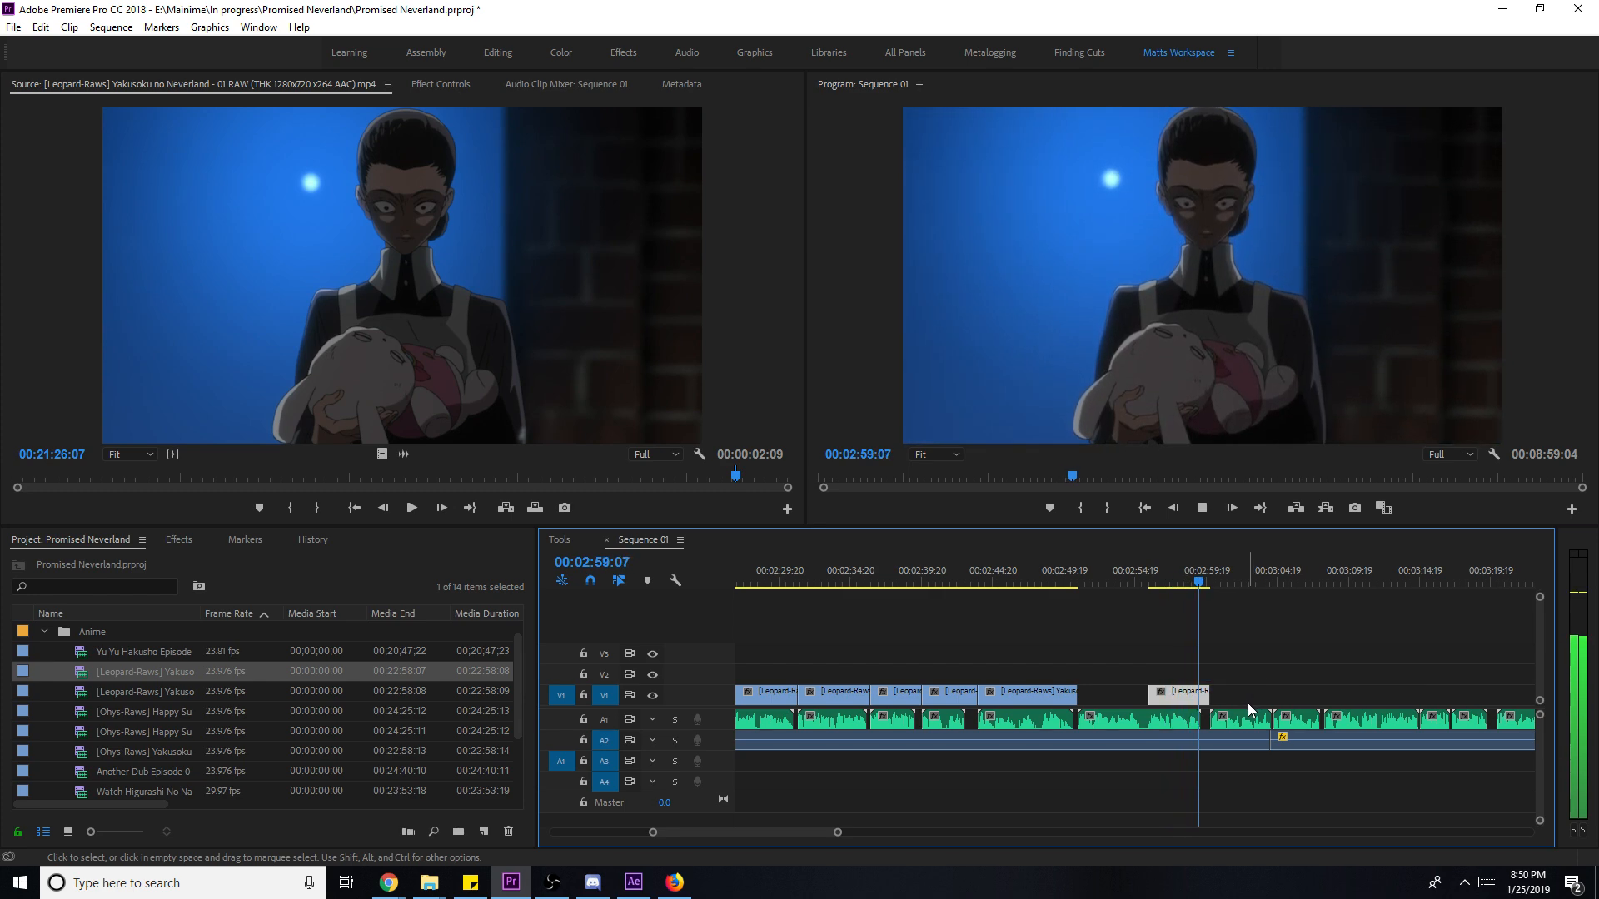
key("k")
- Slip the rabbit clip's content about two seconds with the Slip tool, then return to selection
key("y")
left_click_drag(1183, 701, 1134, 589)
left_click(1149, 583)
key("space")
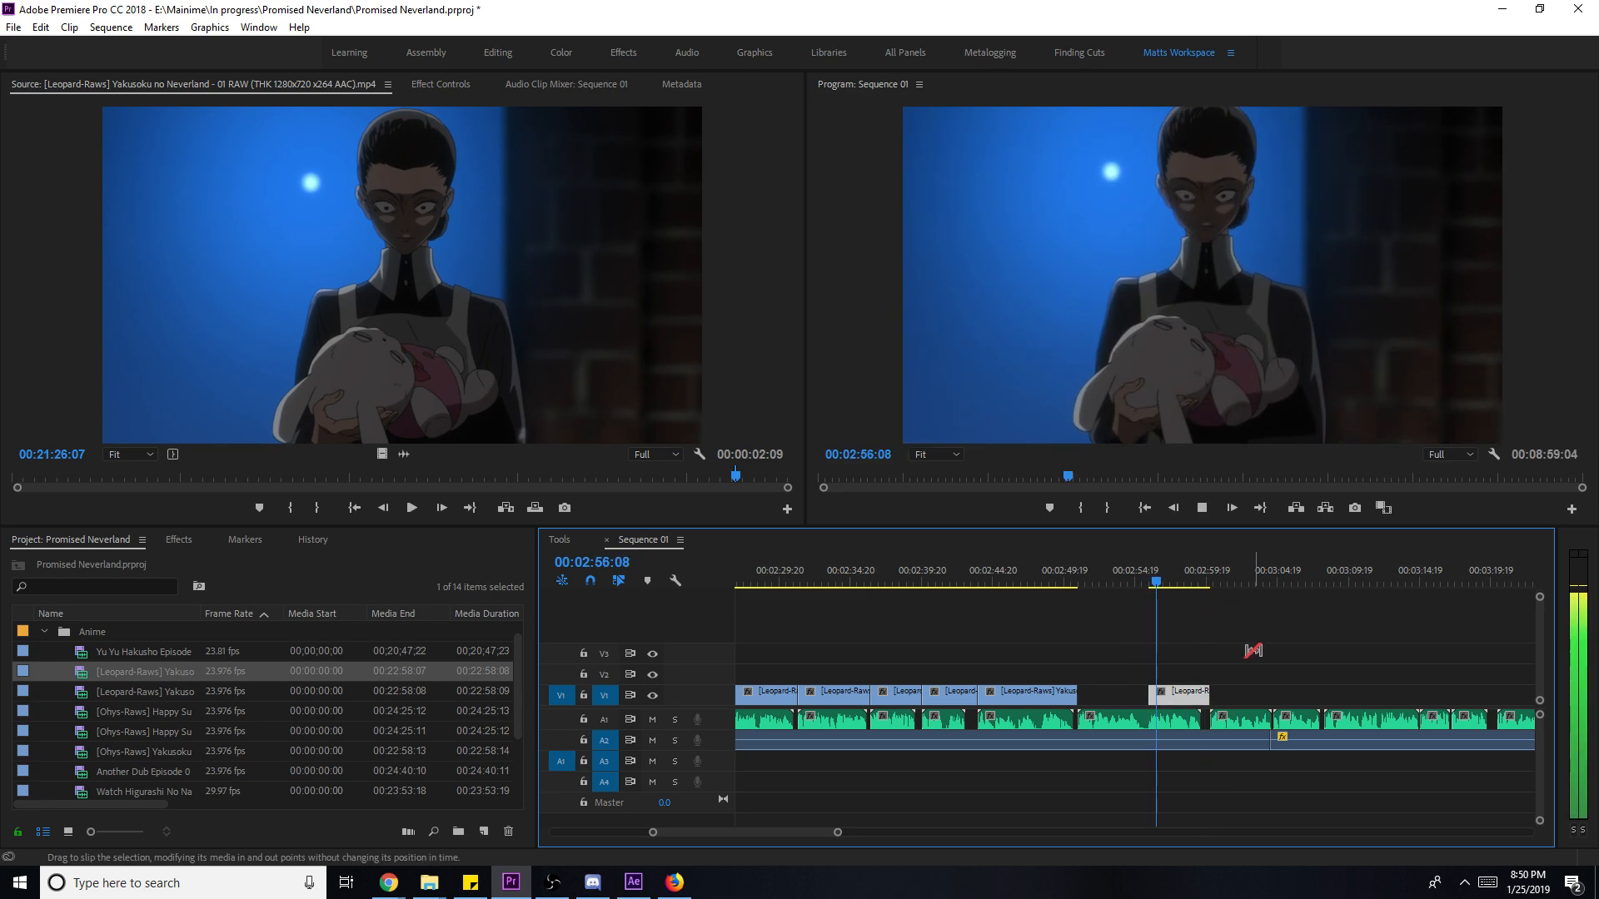
key("v")
left_click(1064, 583)
left_click(1280, 669)
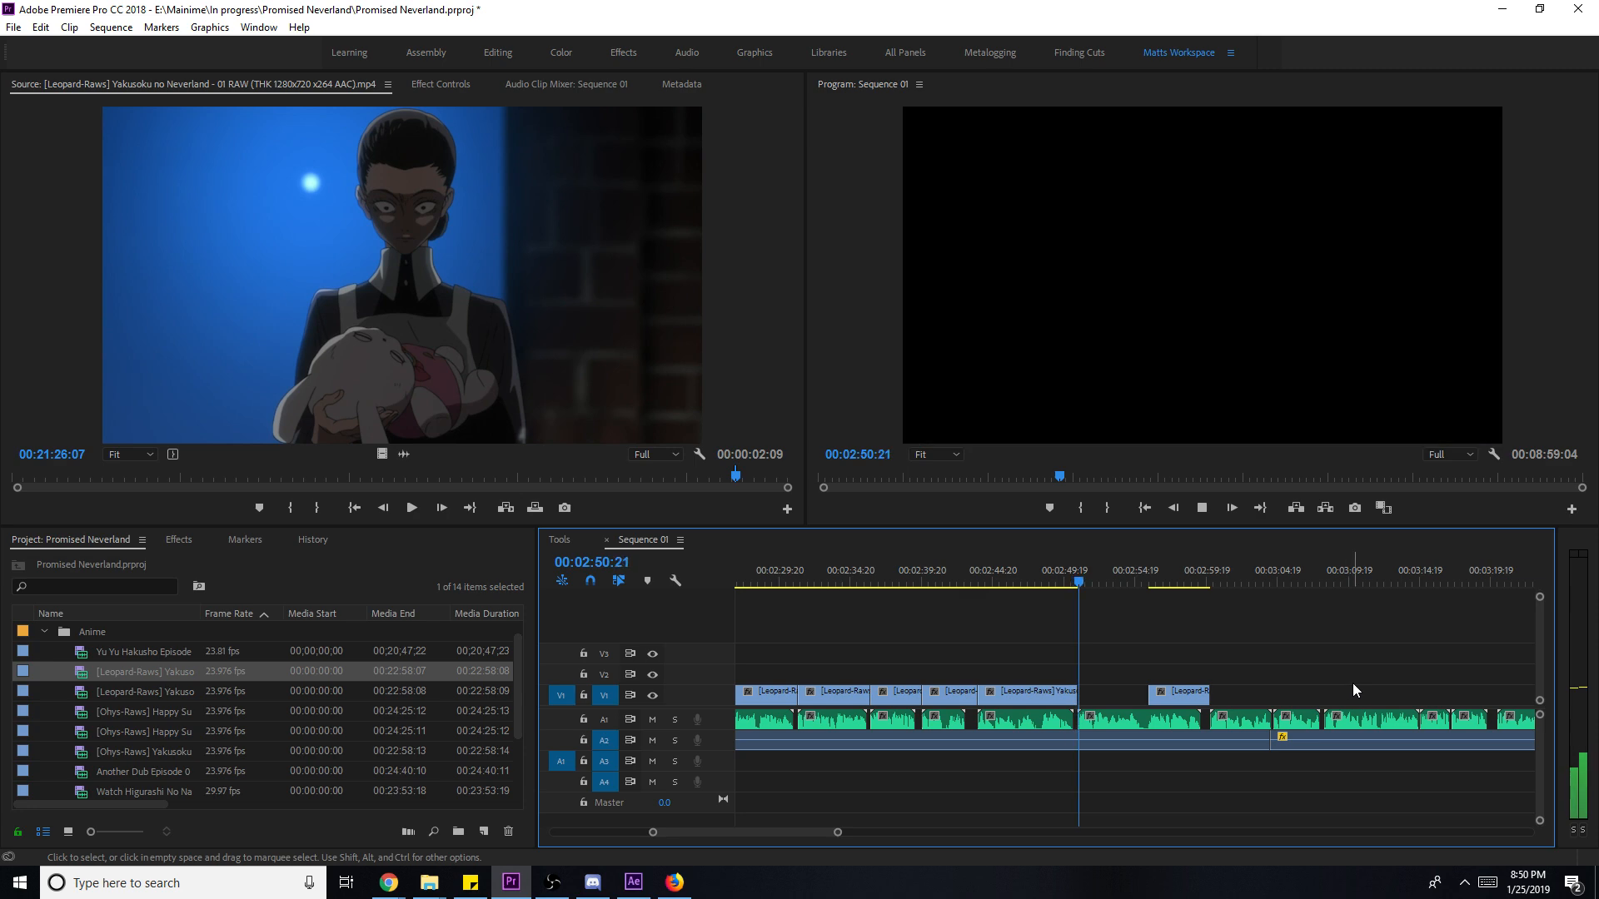
left_click(699, 481)
- Mark a 00:00:03:10 source range on the night shot of the masked, crouching figure
left_click_drag(698, 481, 652, 483)
key("i")
key("space")
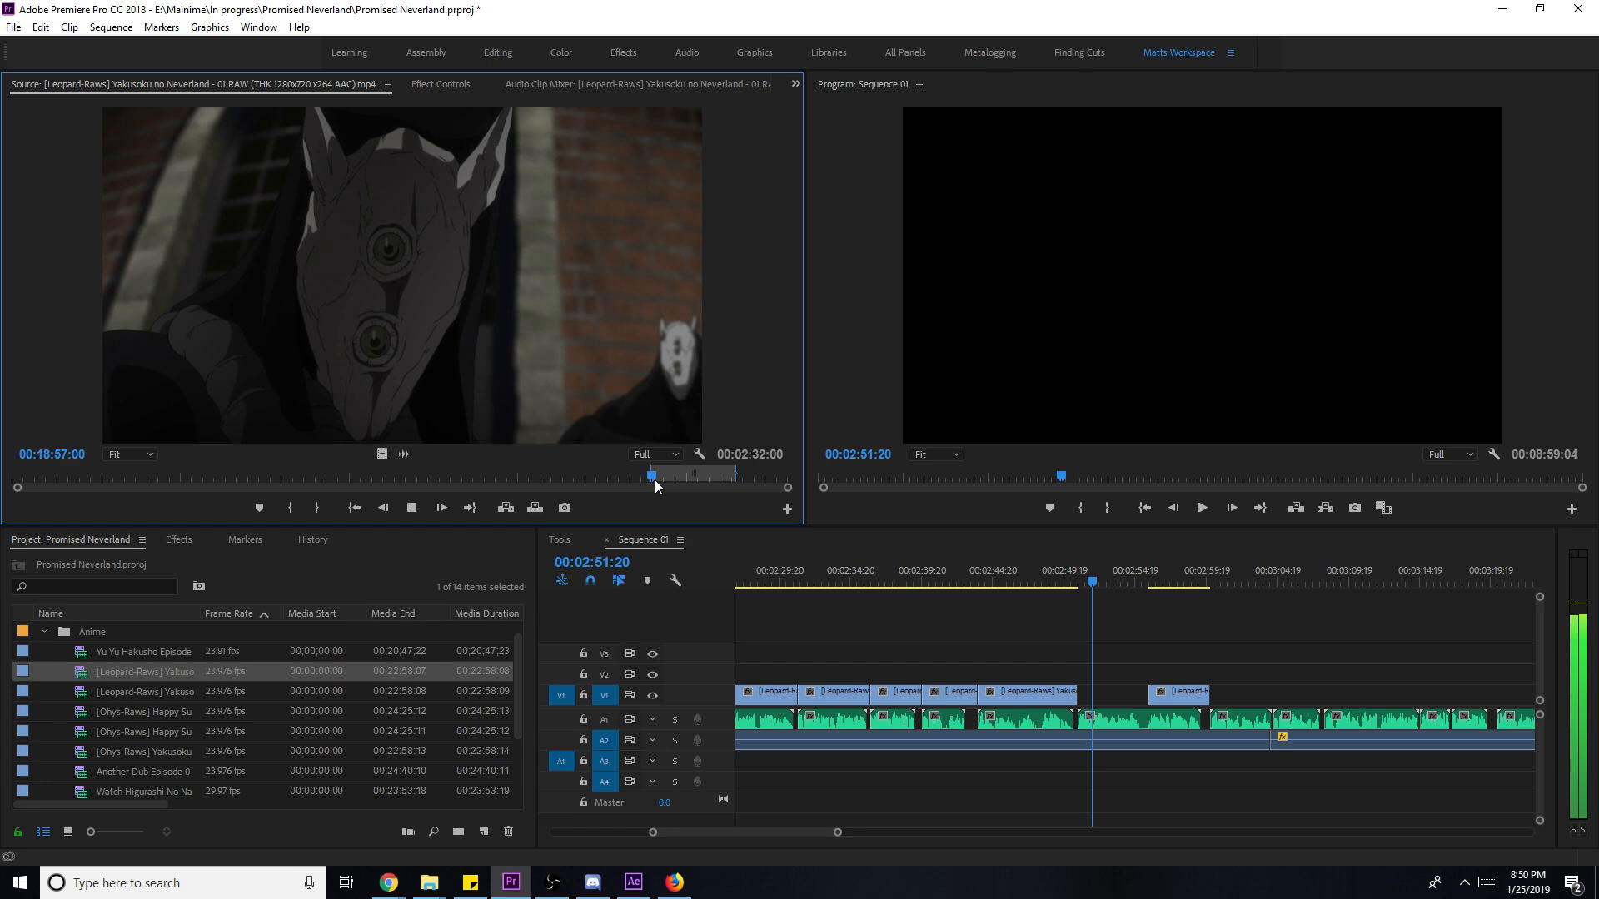
key("i")
key("space")
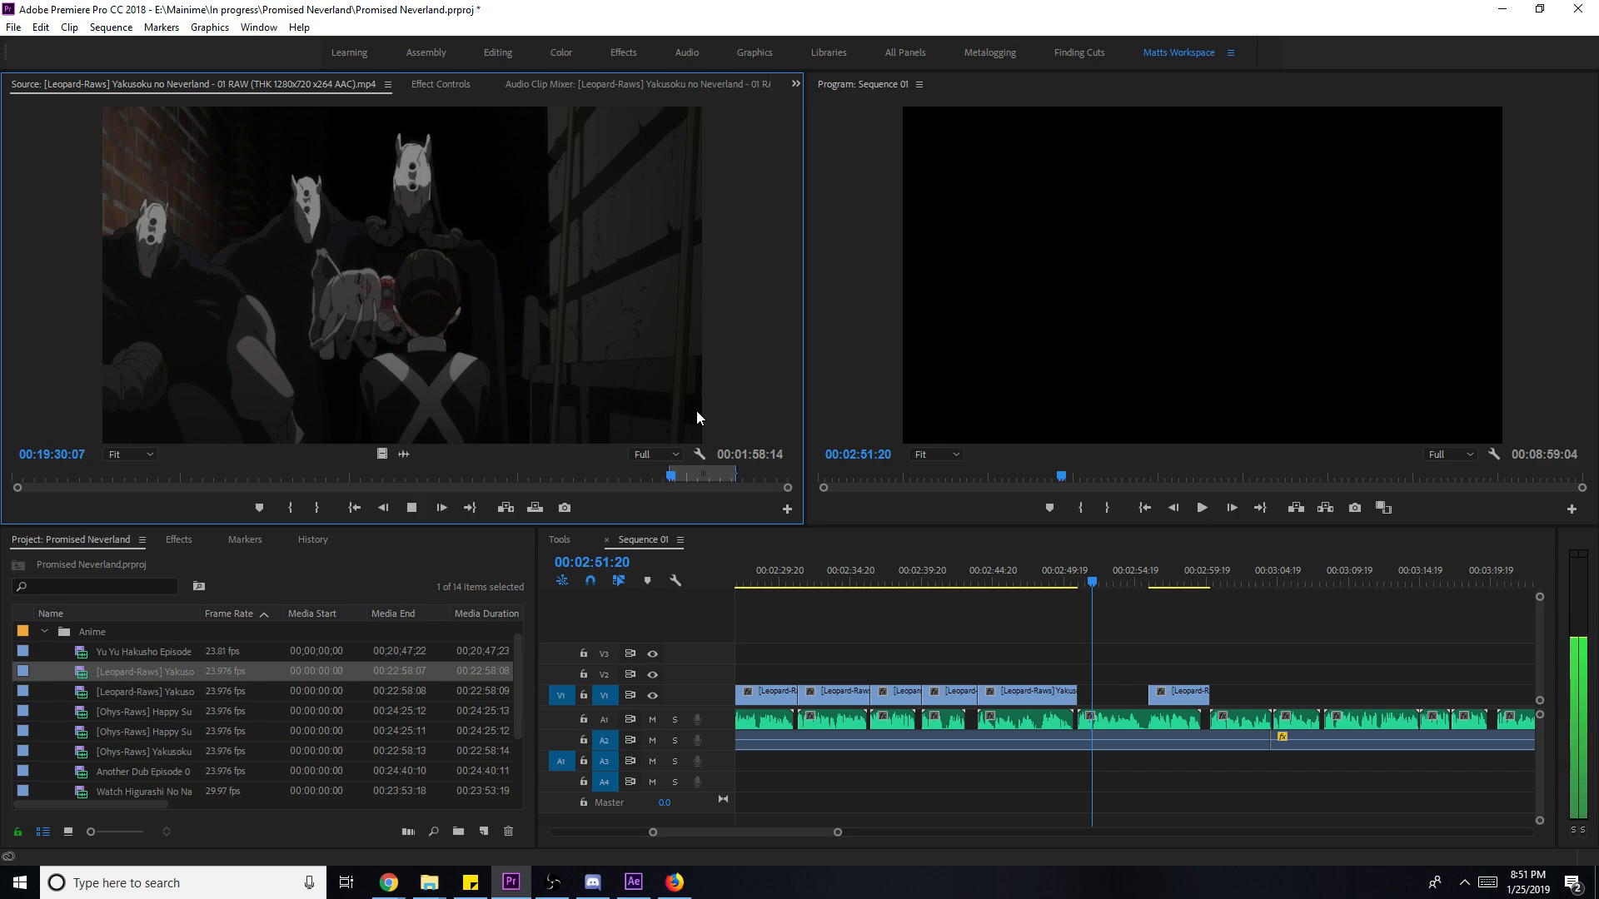
key("space")
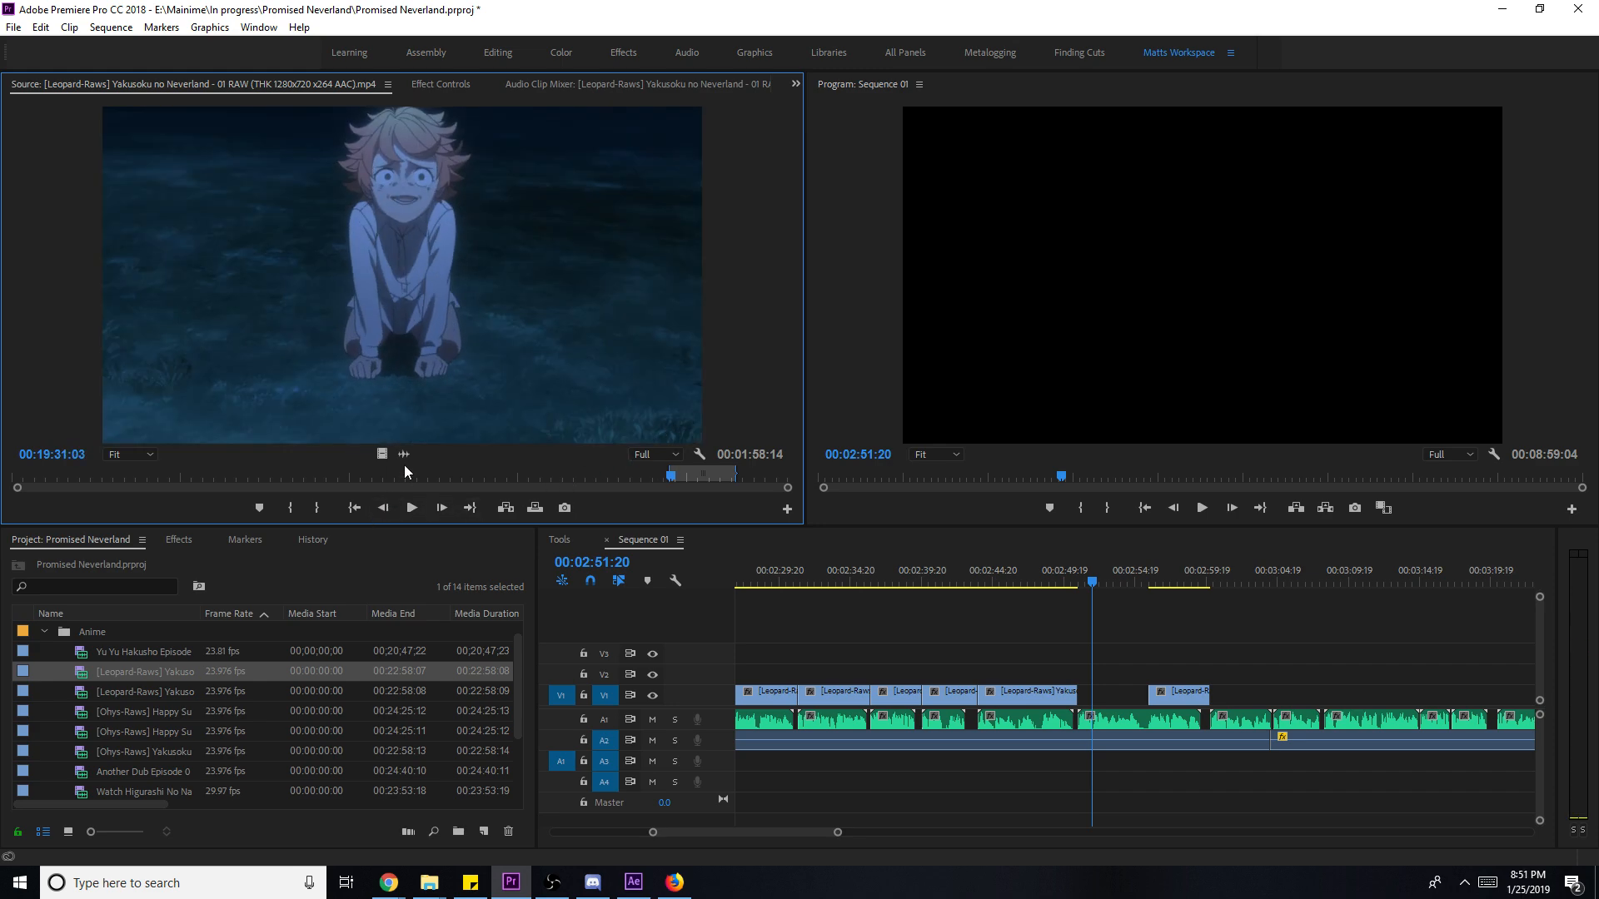
key("o")
- Place the masked-figures shot on V1 after the playhead clip and trim its end back
left_click_drag(381, 453, 1148, 693)
key("space")
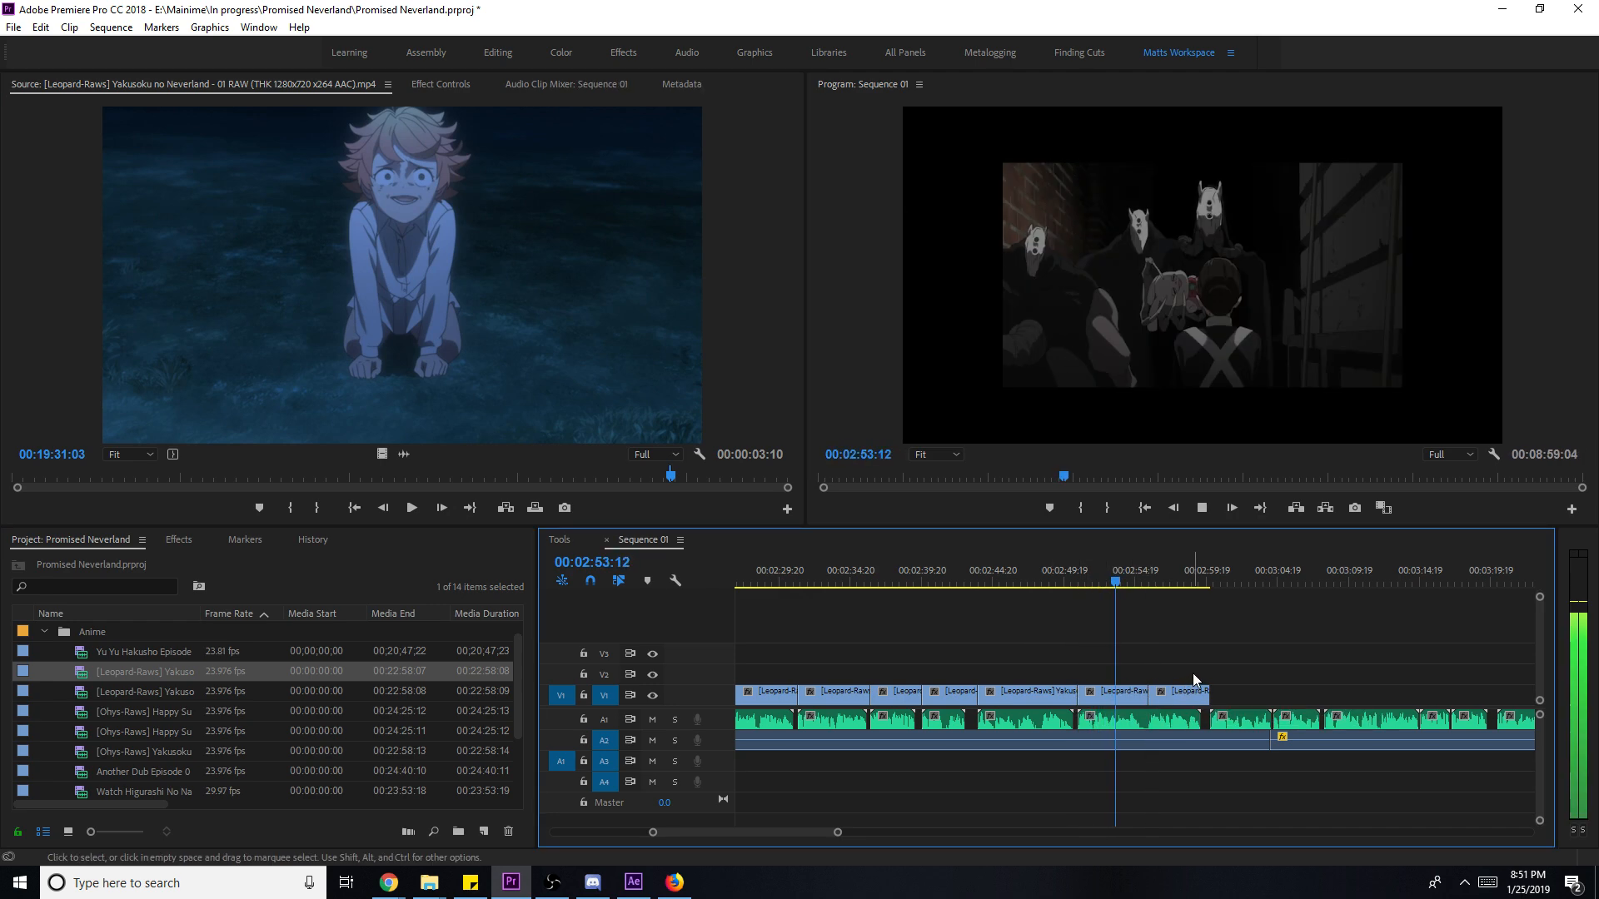
key("space")
left_click(1110, 571)
key("space")
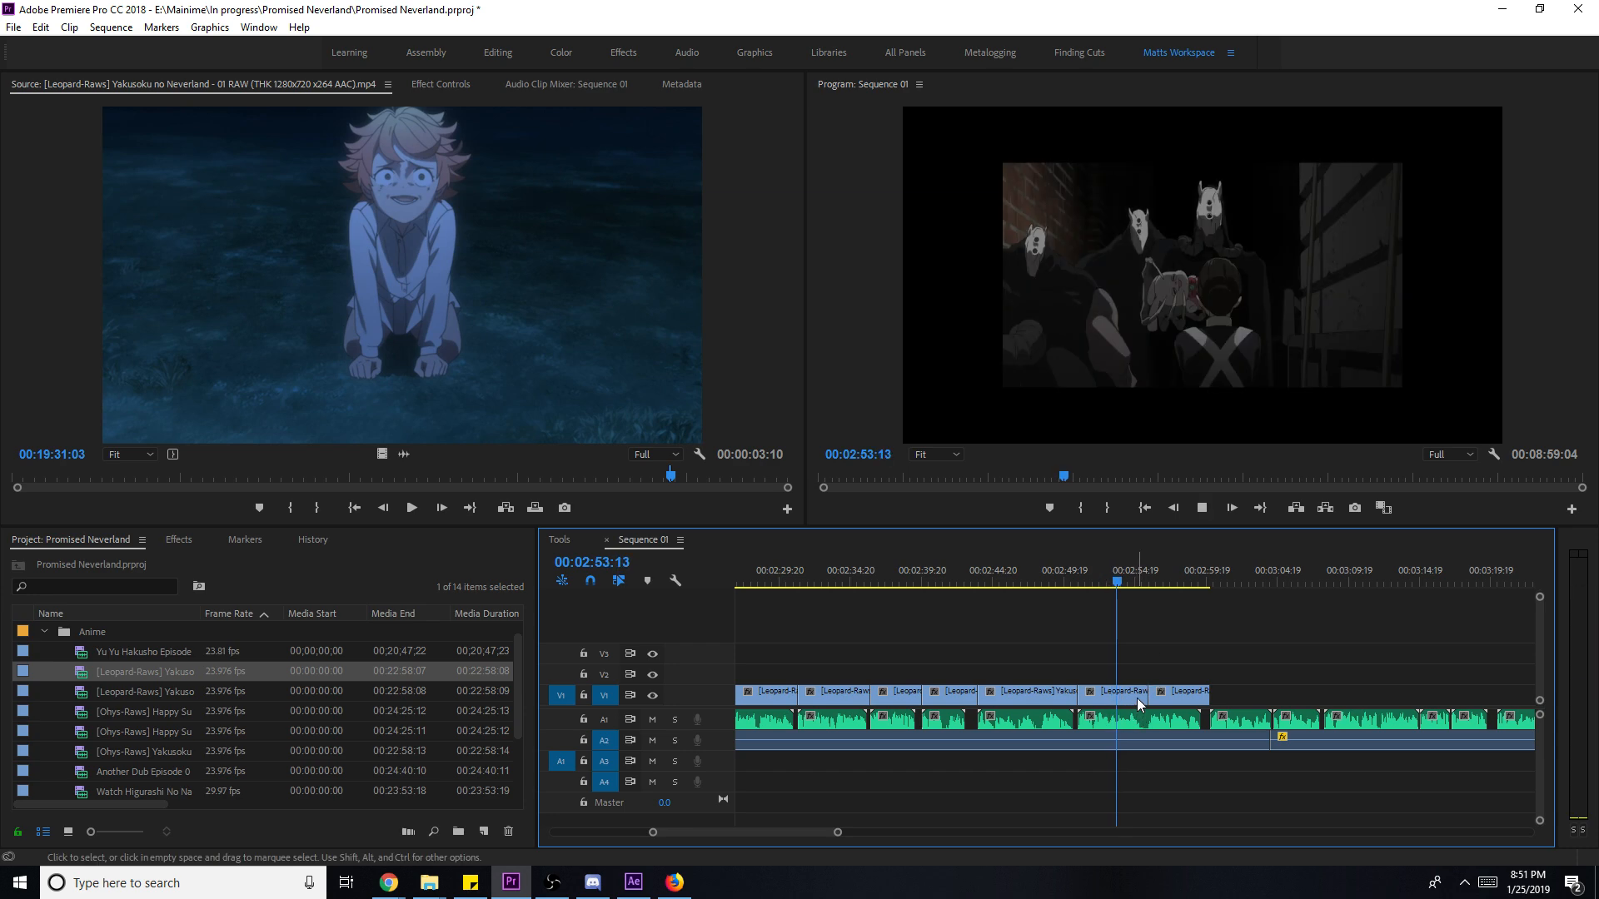
left_click_drag(1147, 694, 1117, 694)
- Resume browsing the source episode from an earlier moment
left_click(609, 333)
key("space")
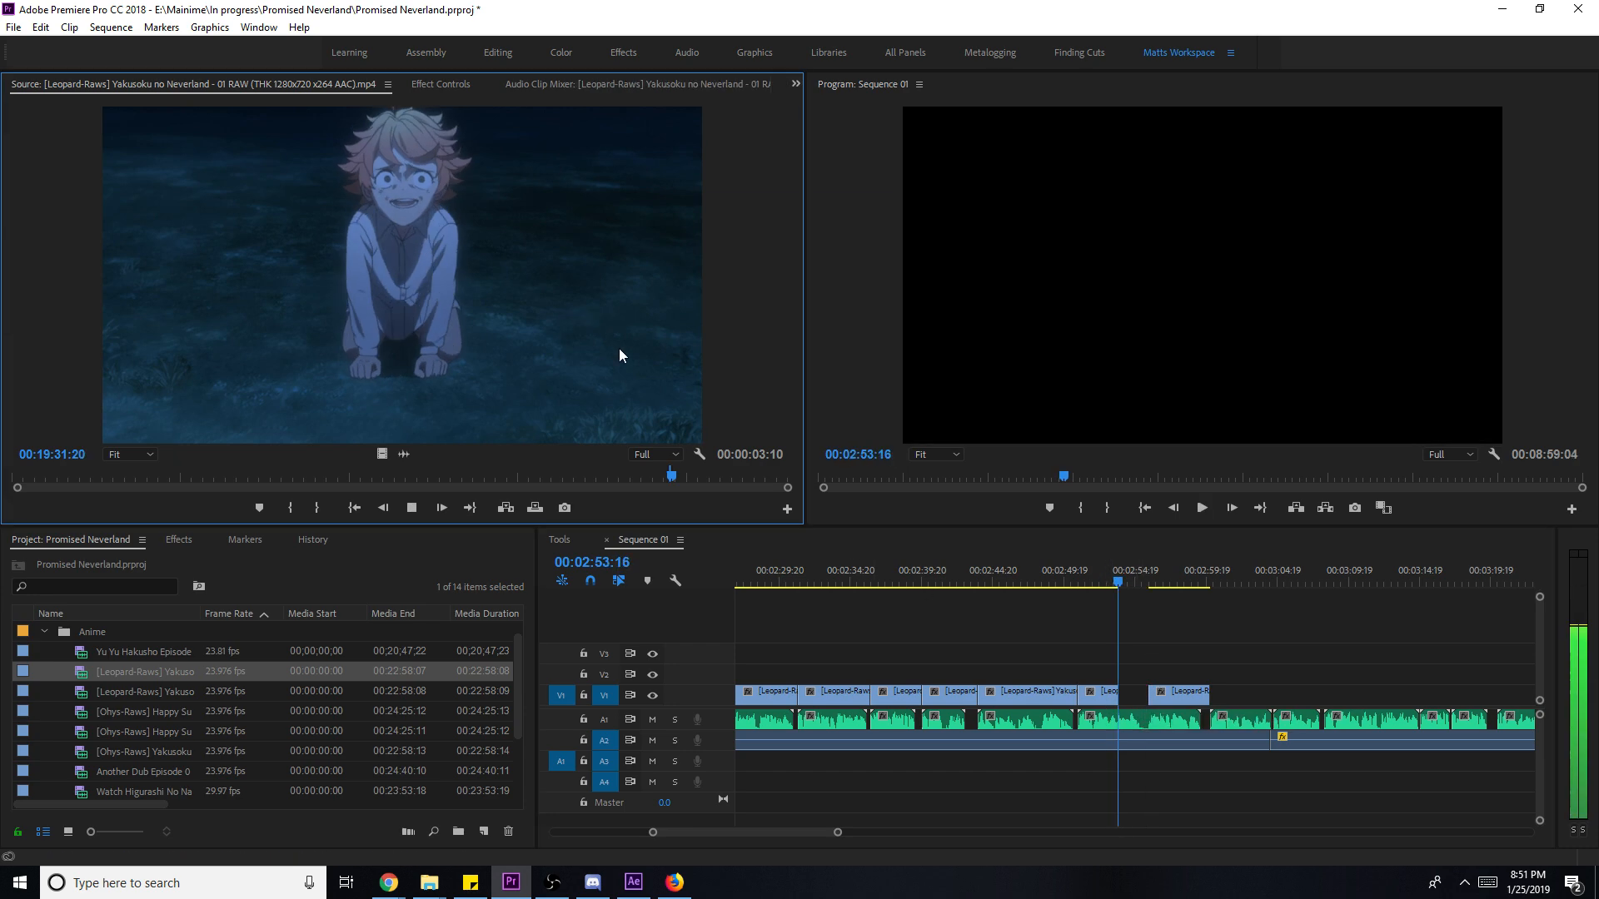
left_click_drag(671, 475, 648, 478)
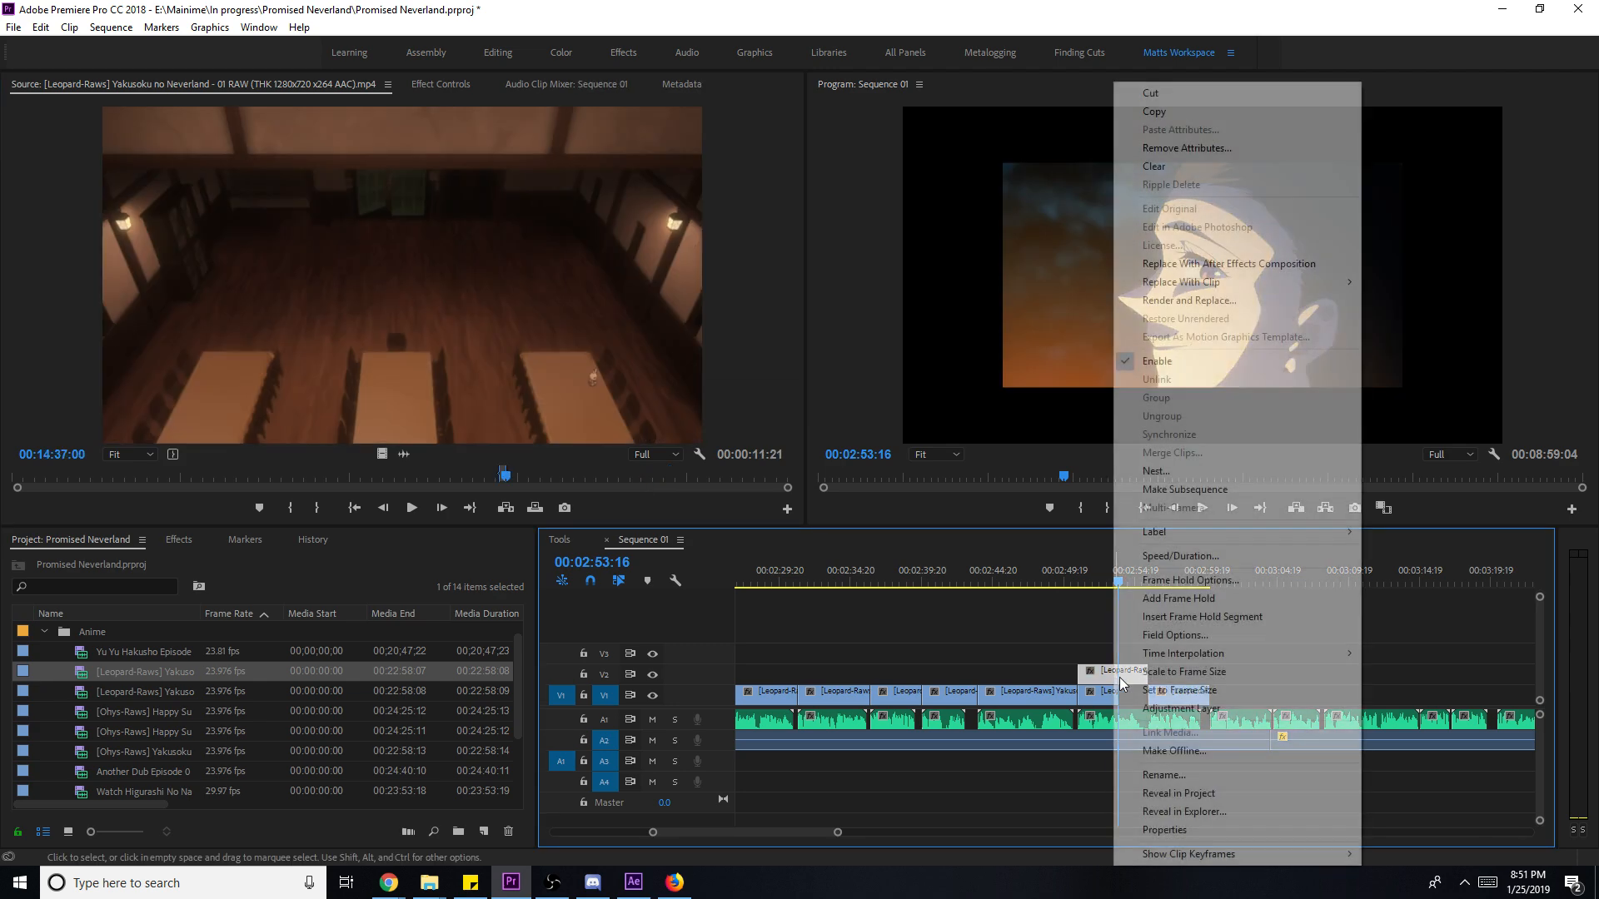
- Bring the crouching-figure clip down from V2 into the V1 gap before the rabbit shot
key("Escape")
left_click(1072, 581)
key("space")
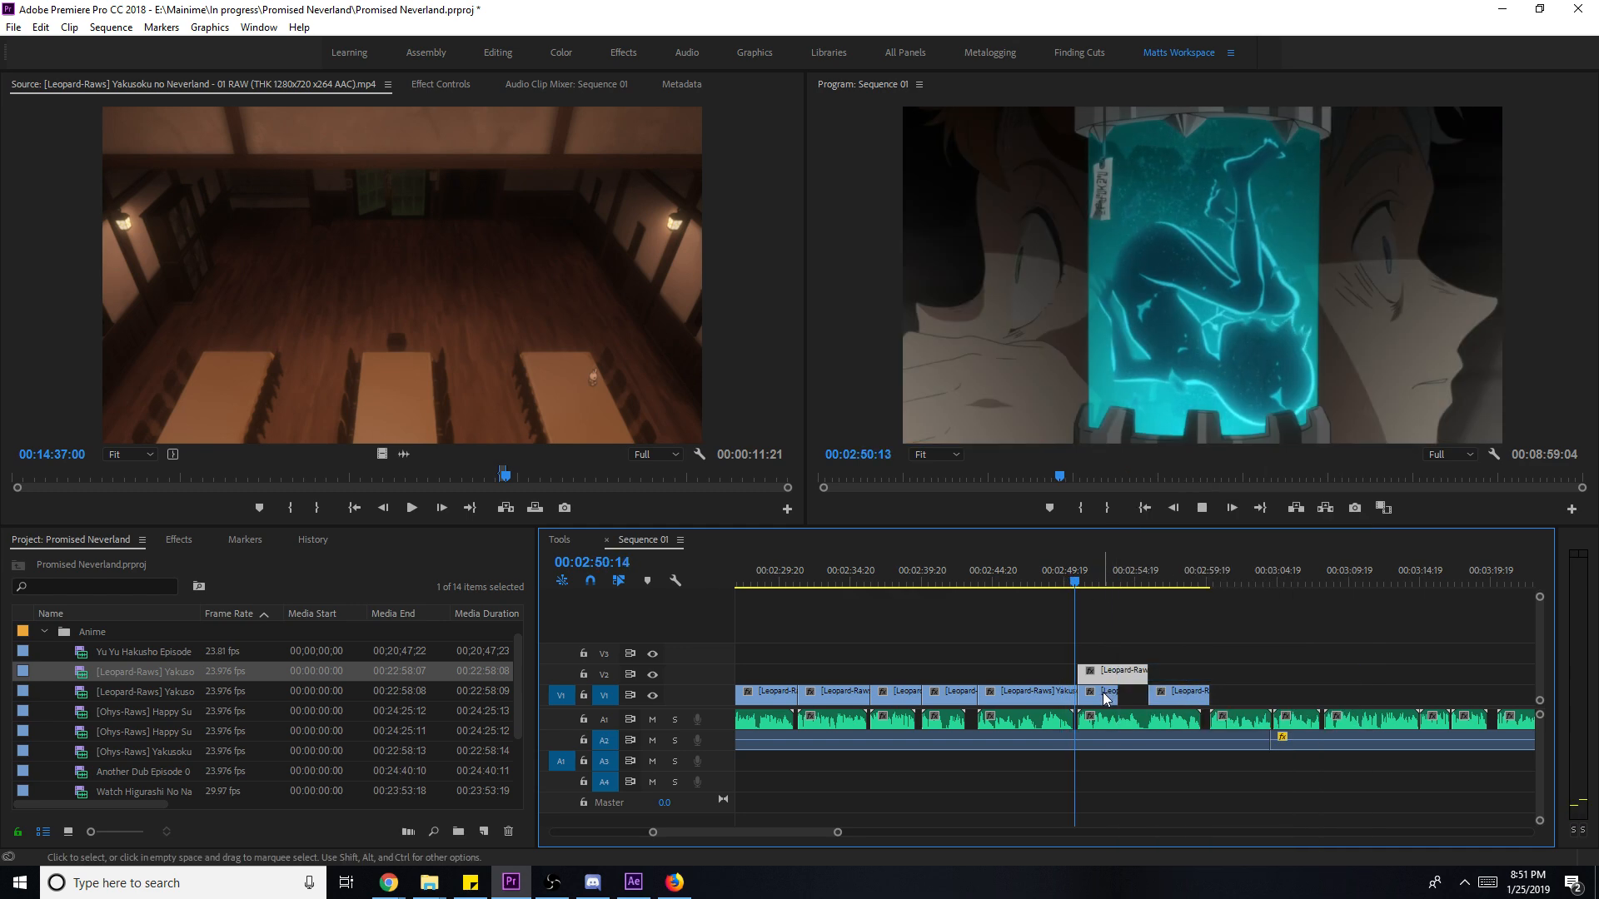
left_click_drag(1110, 676, 1111, 696)
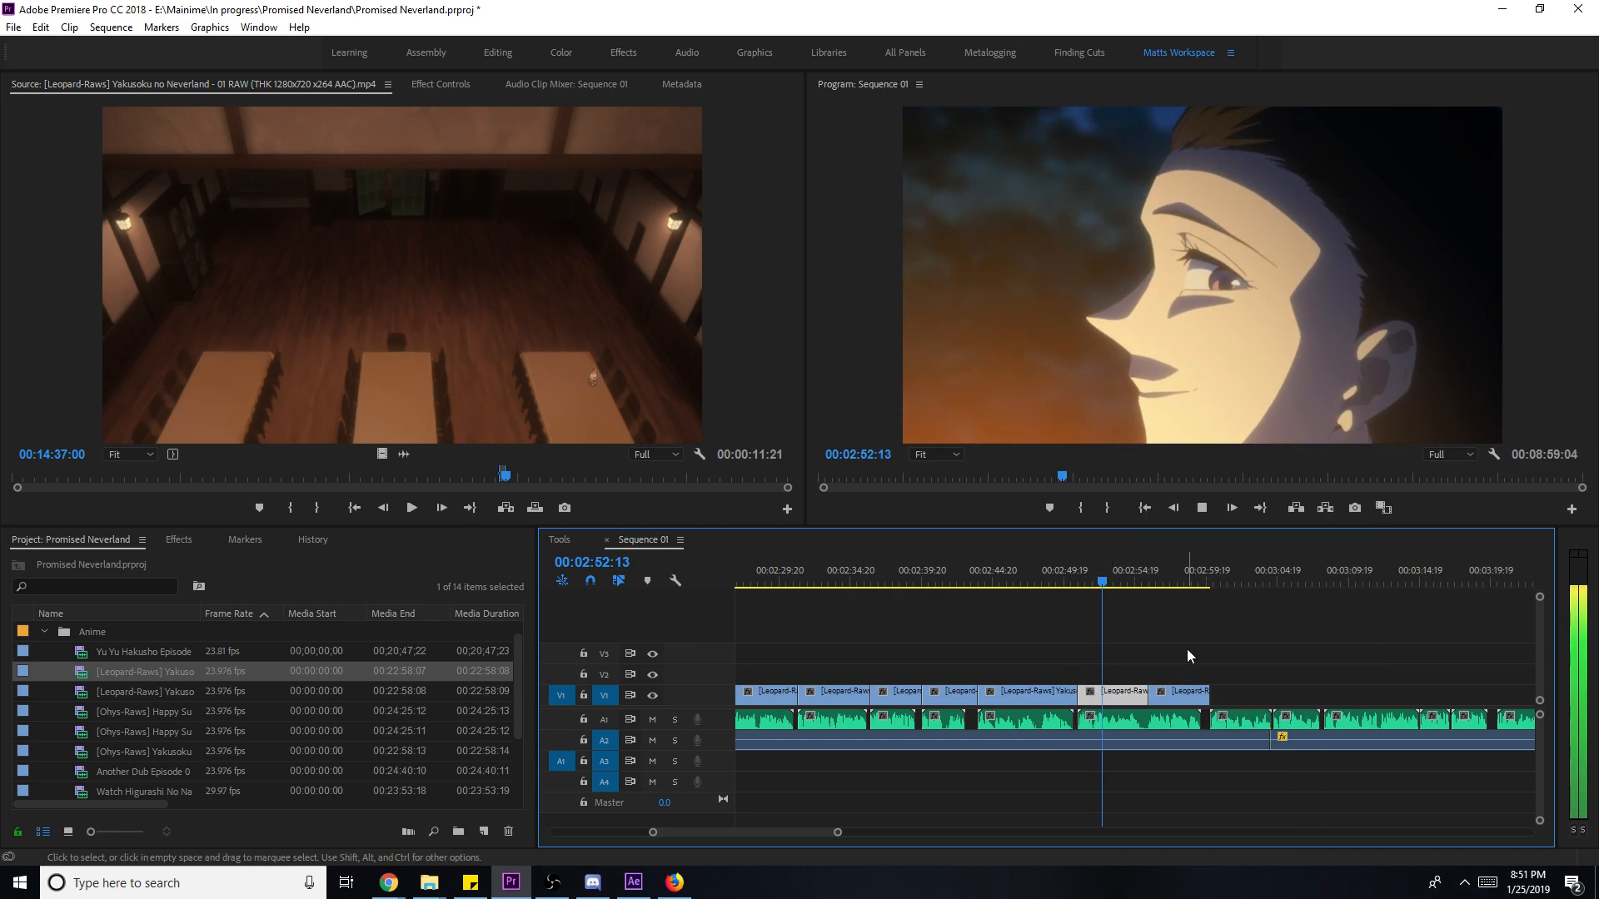
left_click(1187, 647)
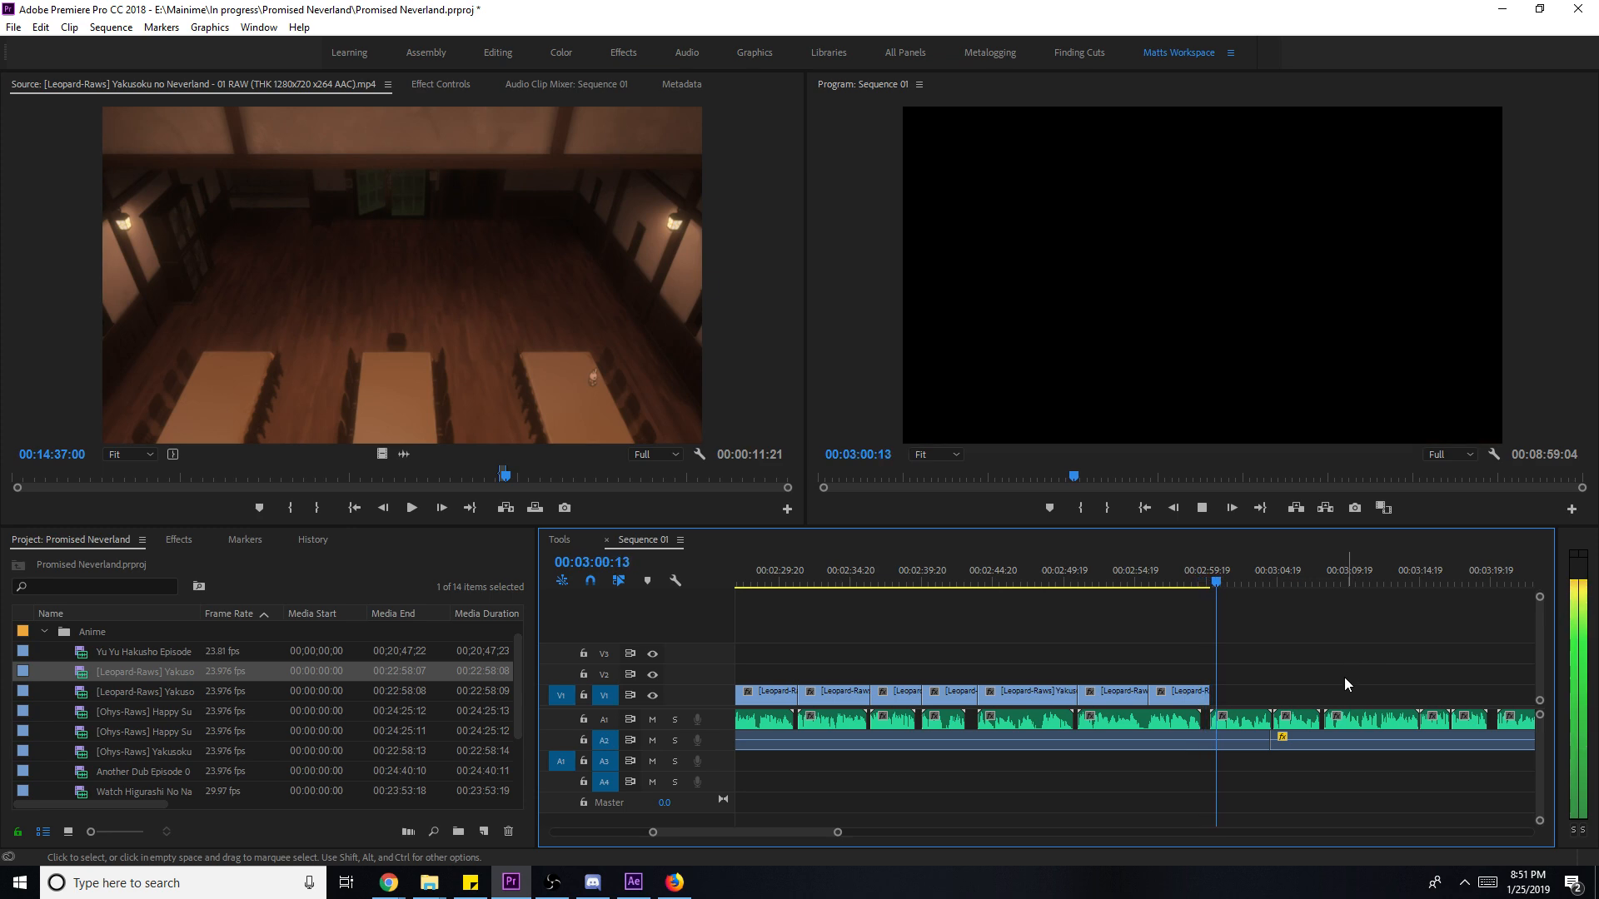
key("space")
- Save the project with Ctrl+S and zoom the timeline out over the whole sequence
key("ctrl+s")
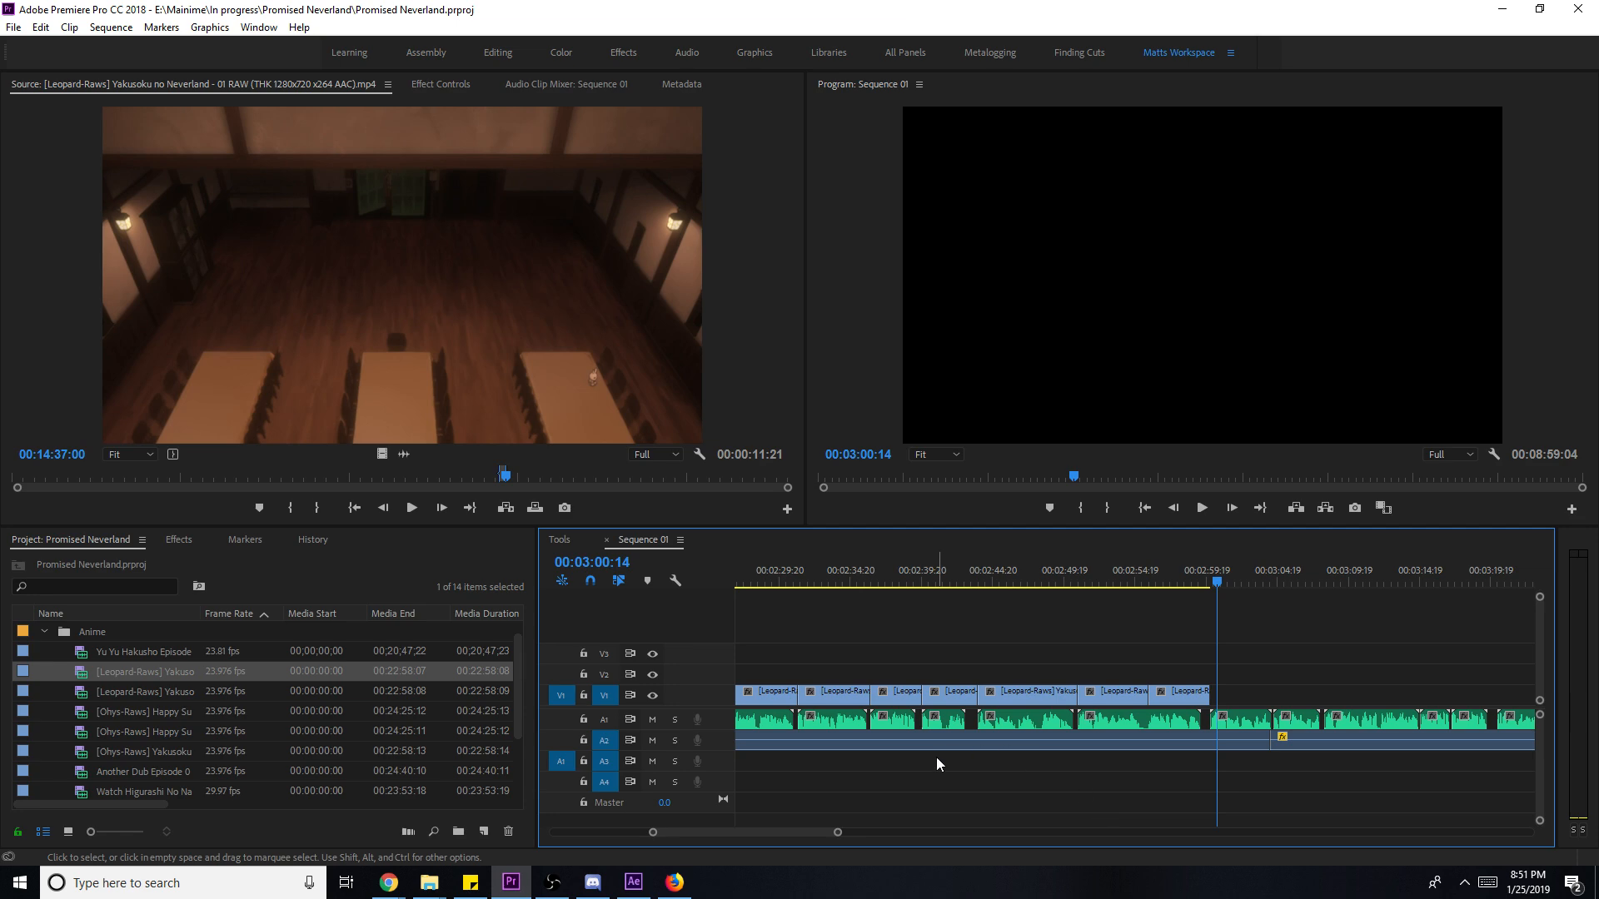
left_click_drag(837, 832, 1139, 839)
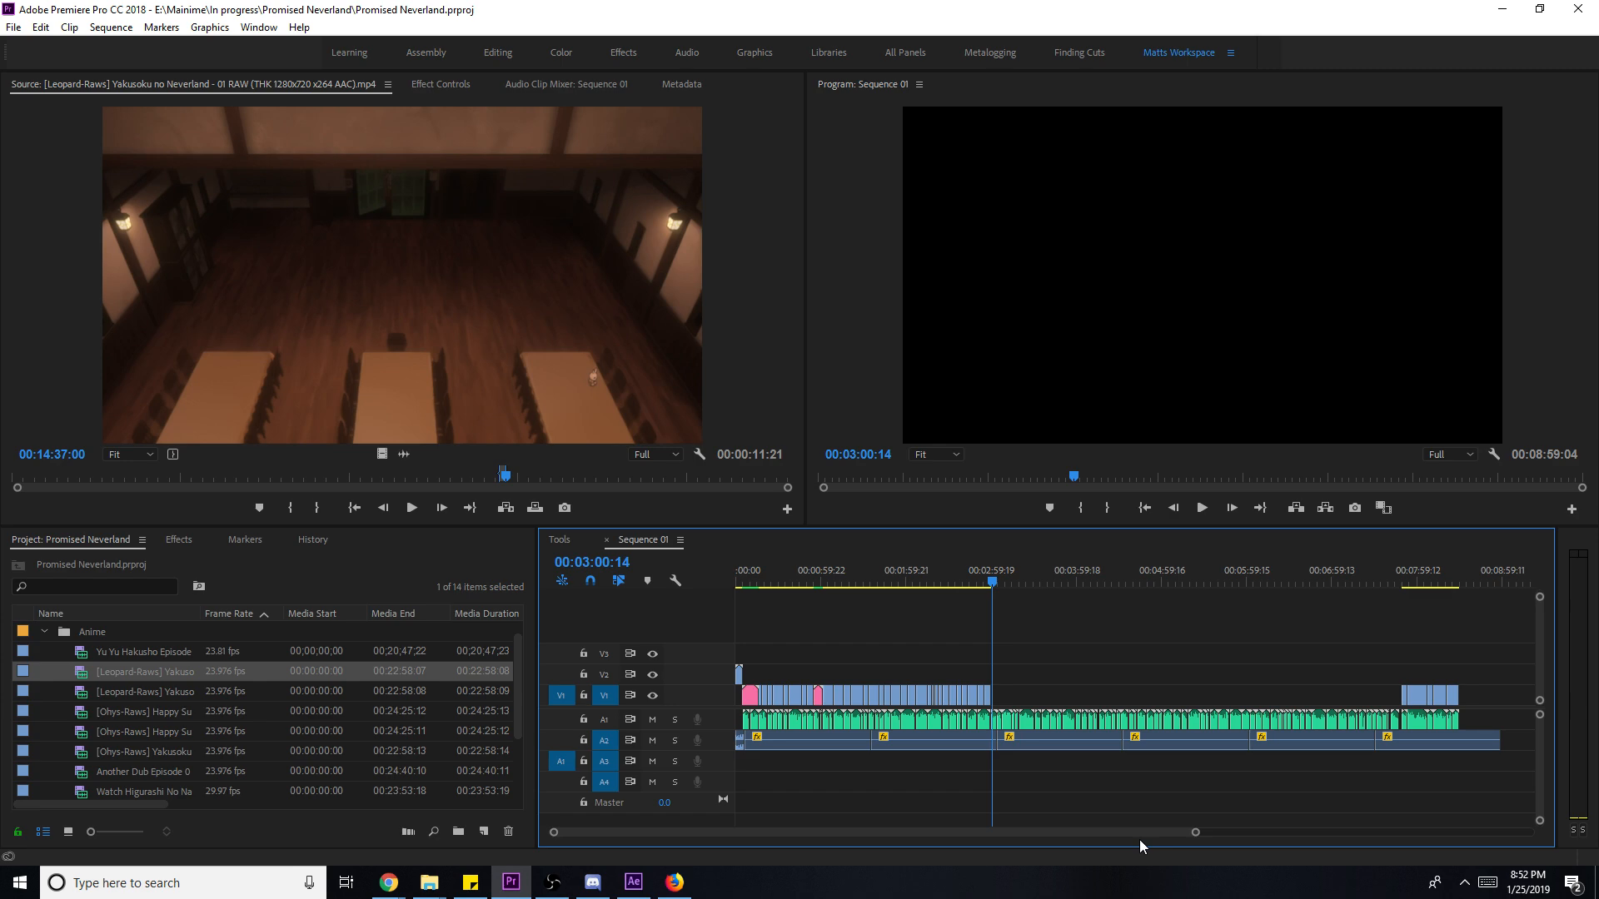
key("Home")
key("space")
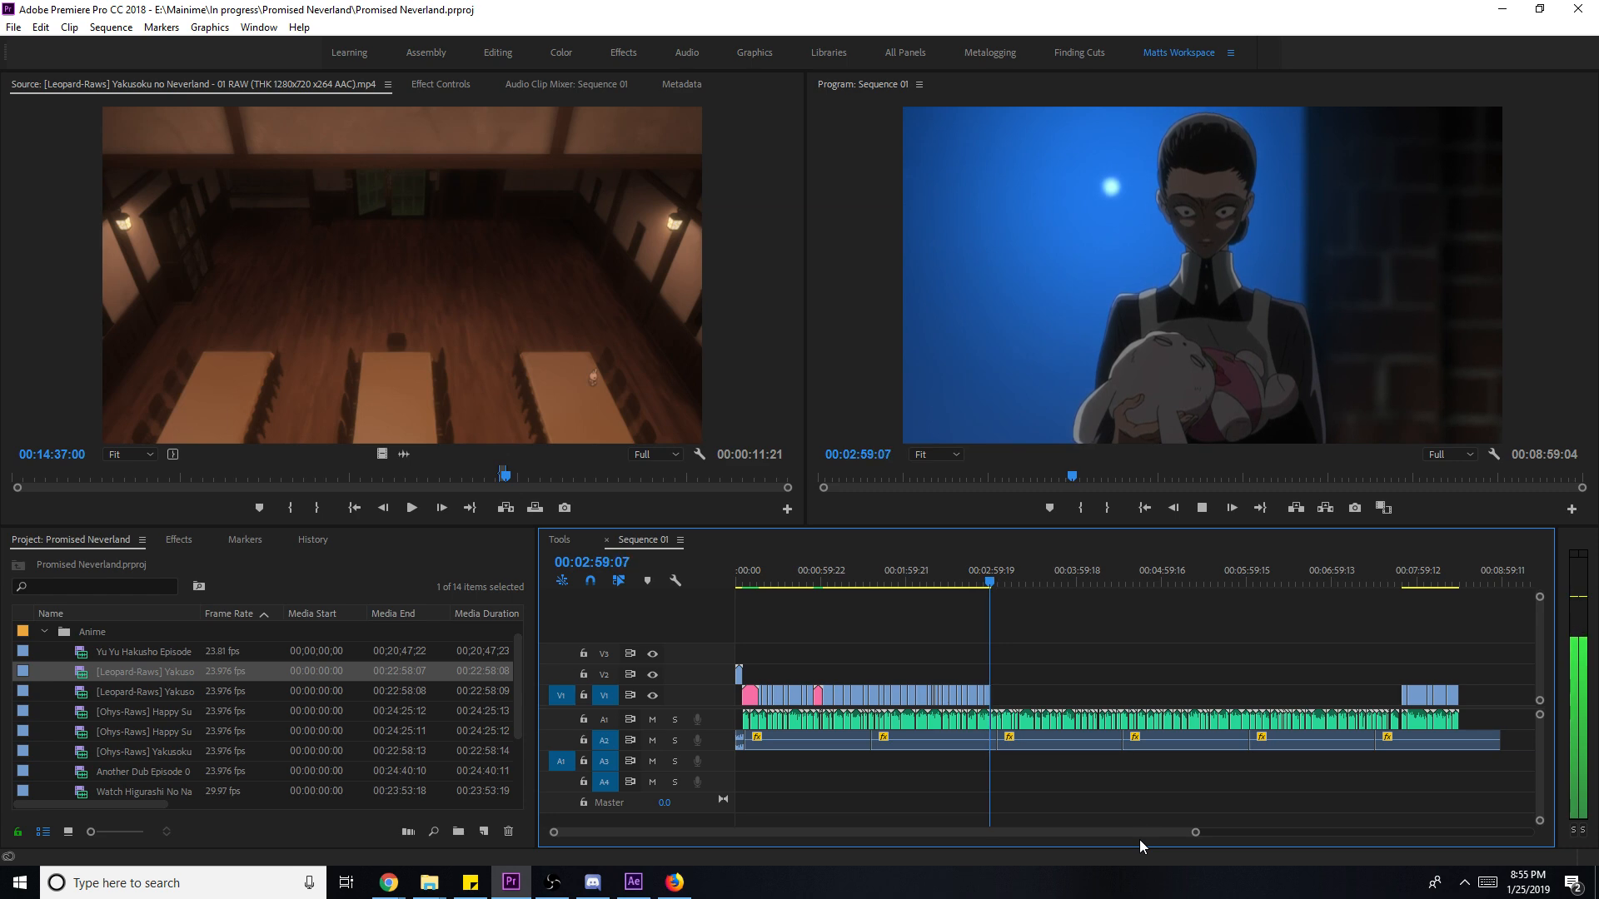
- Load episode 02 and mark a just-under-four-second shot of the matron among the children
left_click_drag(1195, 832, 844, 832)
key("space")
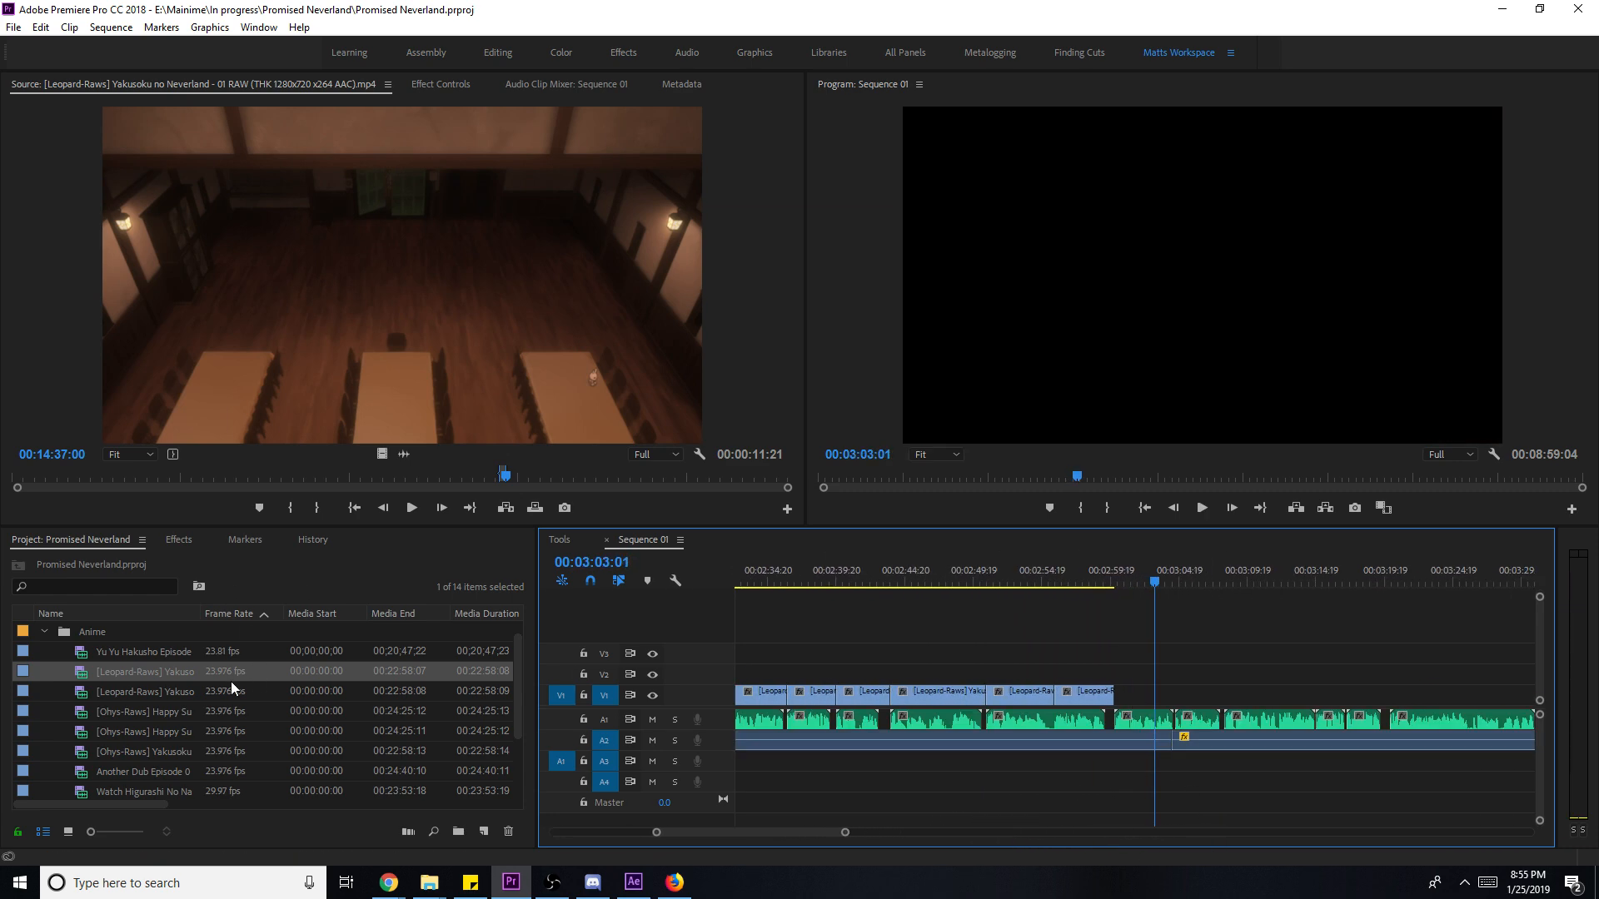
double_click(173, 689)
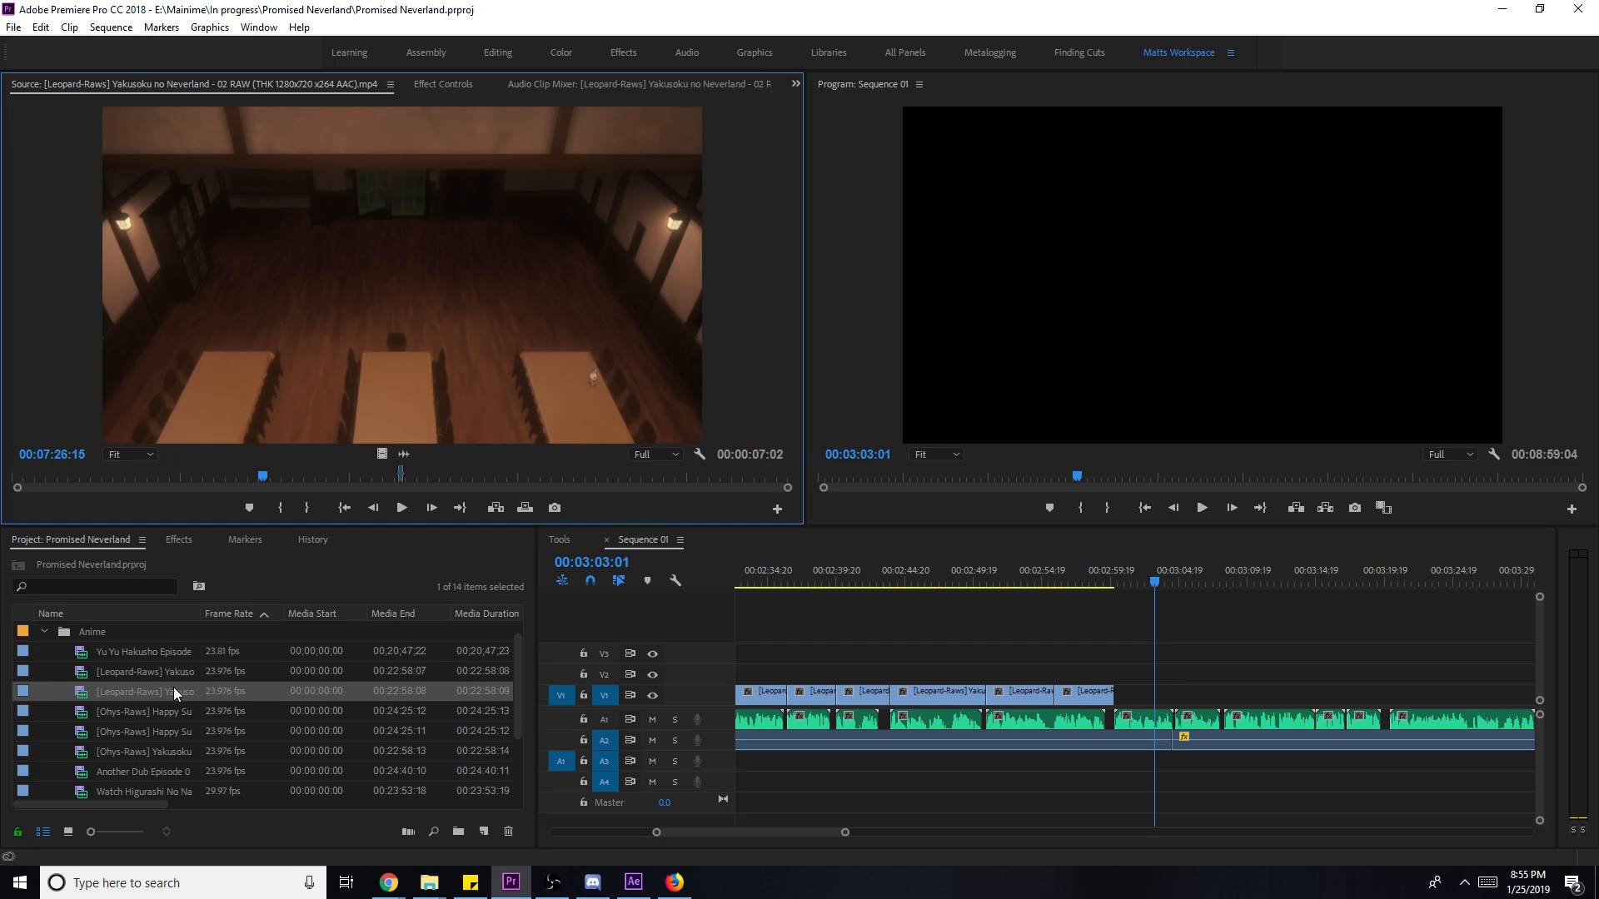
left_click(262, 477)
left_click_drag(262, 475, 284, 474)
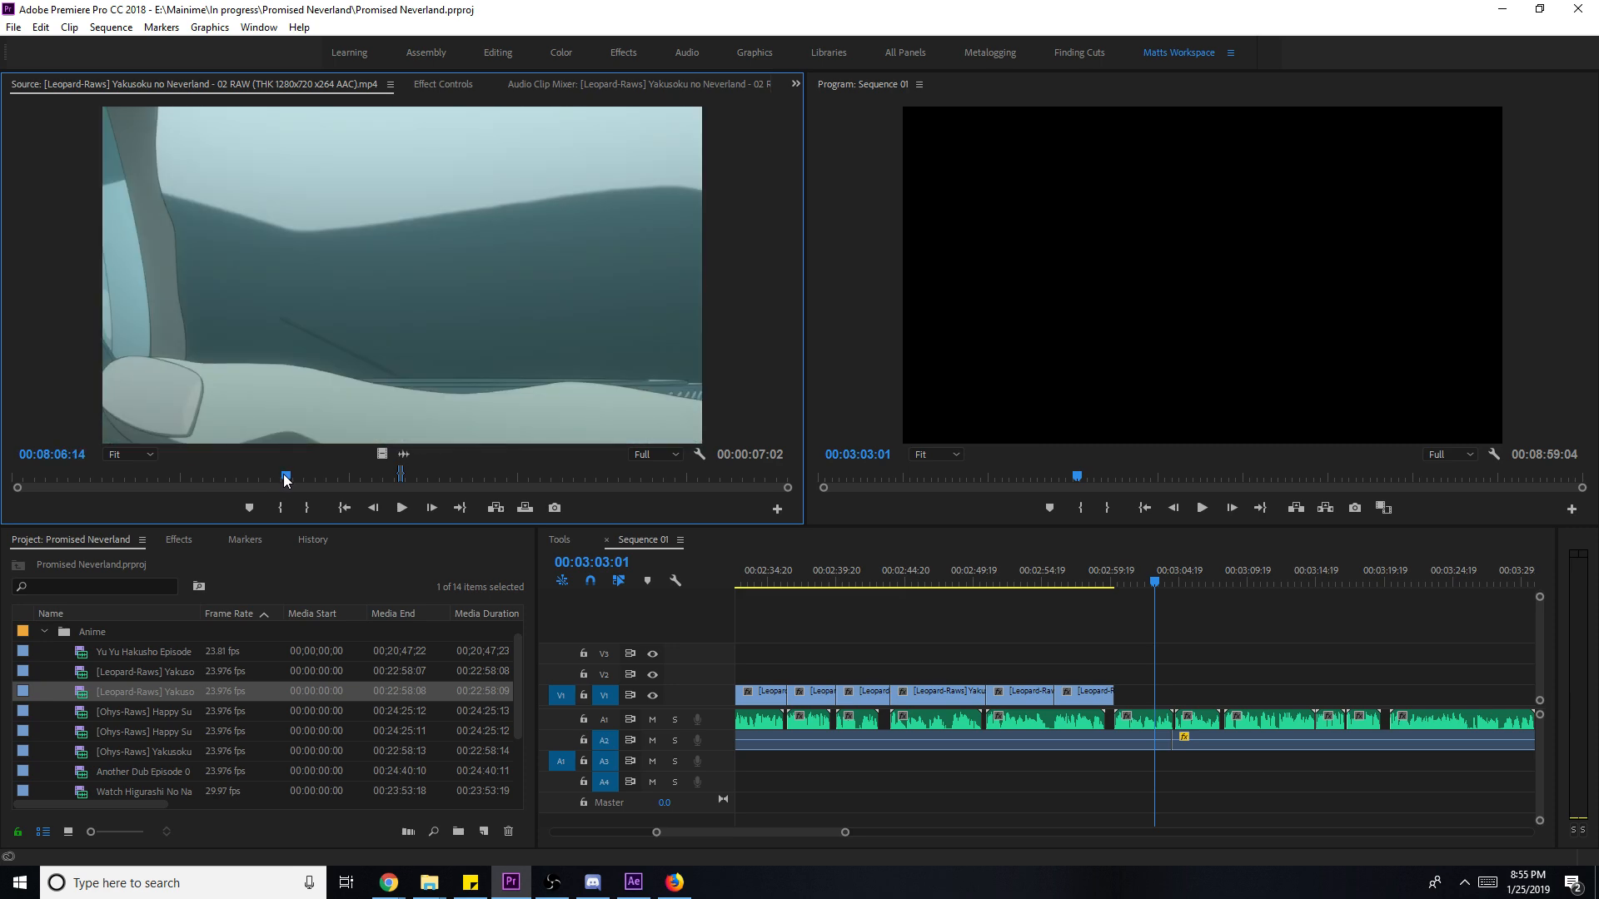
key("i")
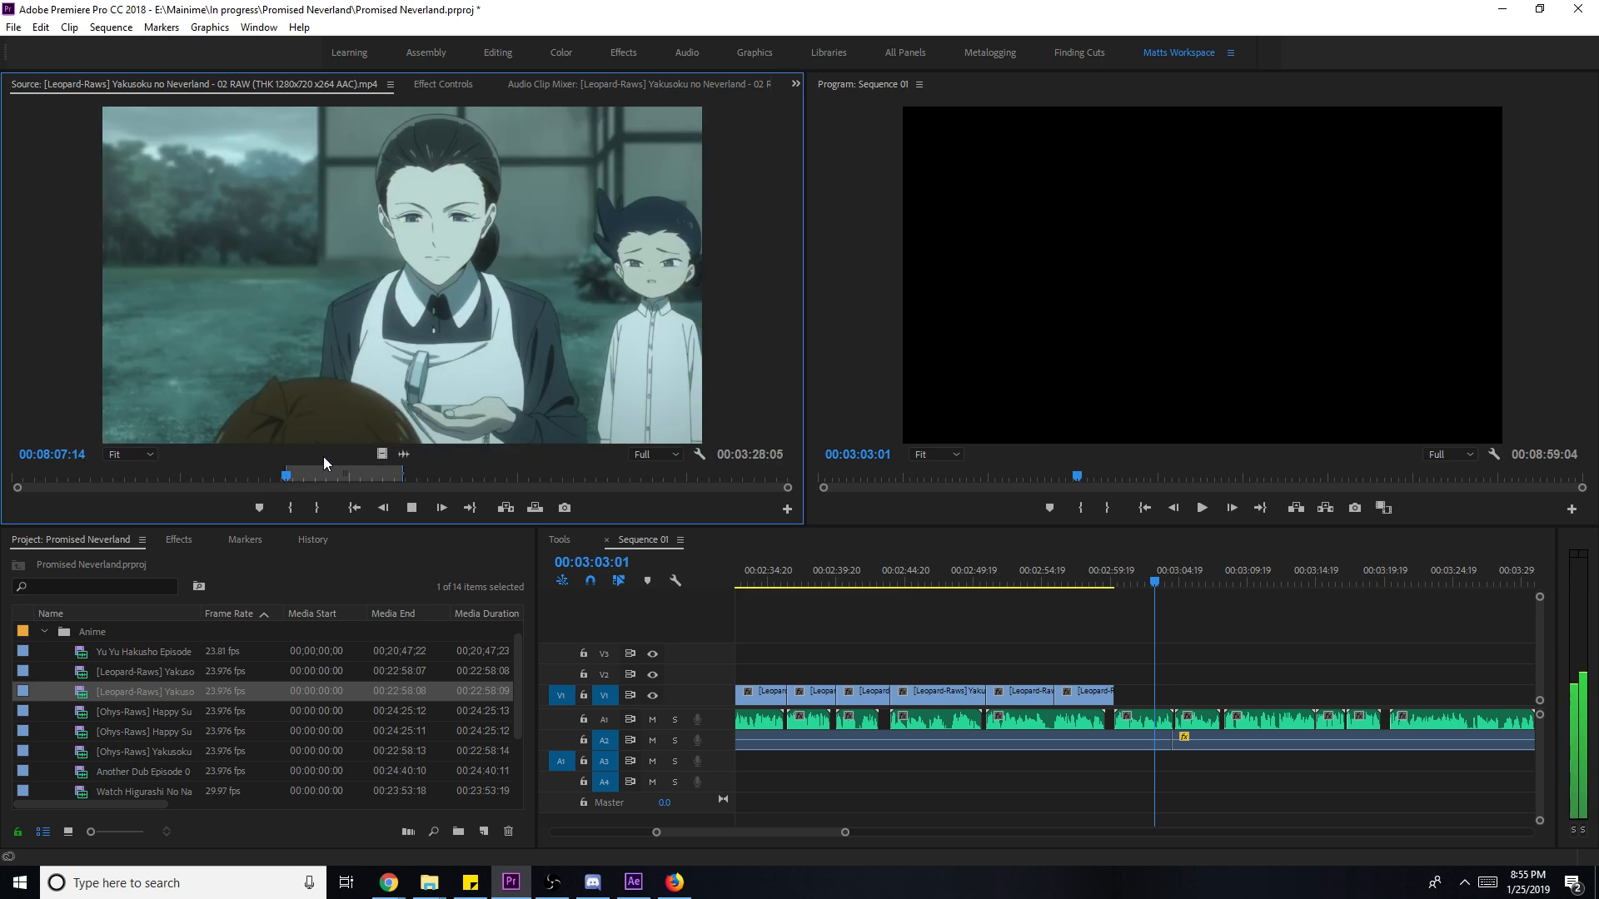
left_click_drag(285, 476, 280, 476)
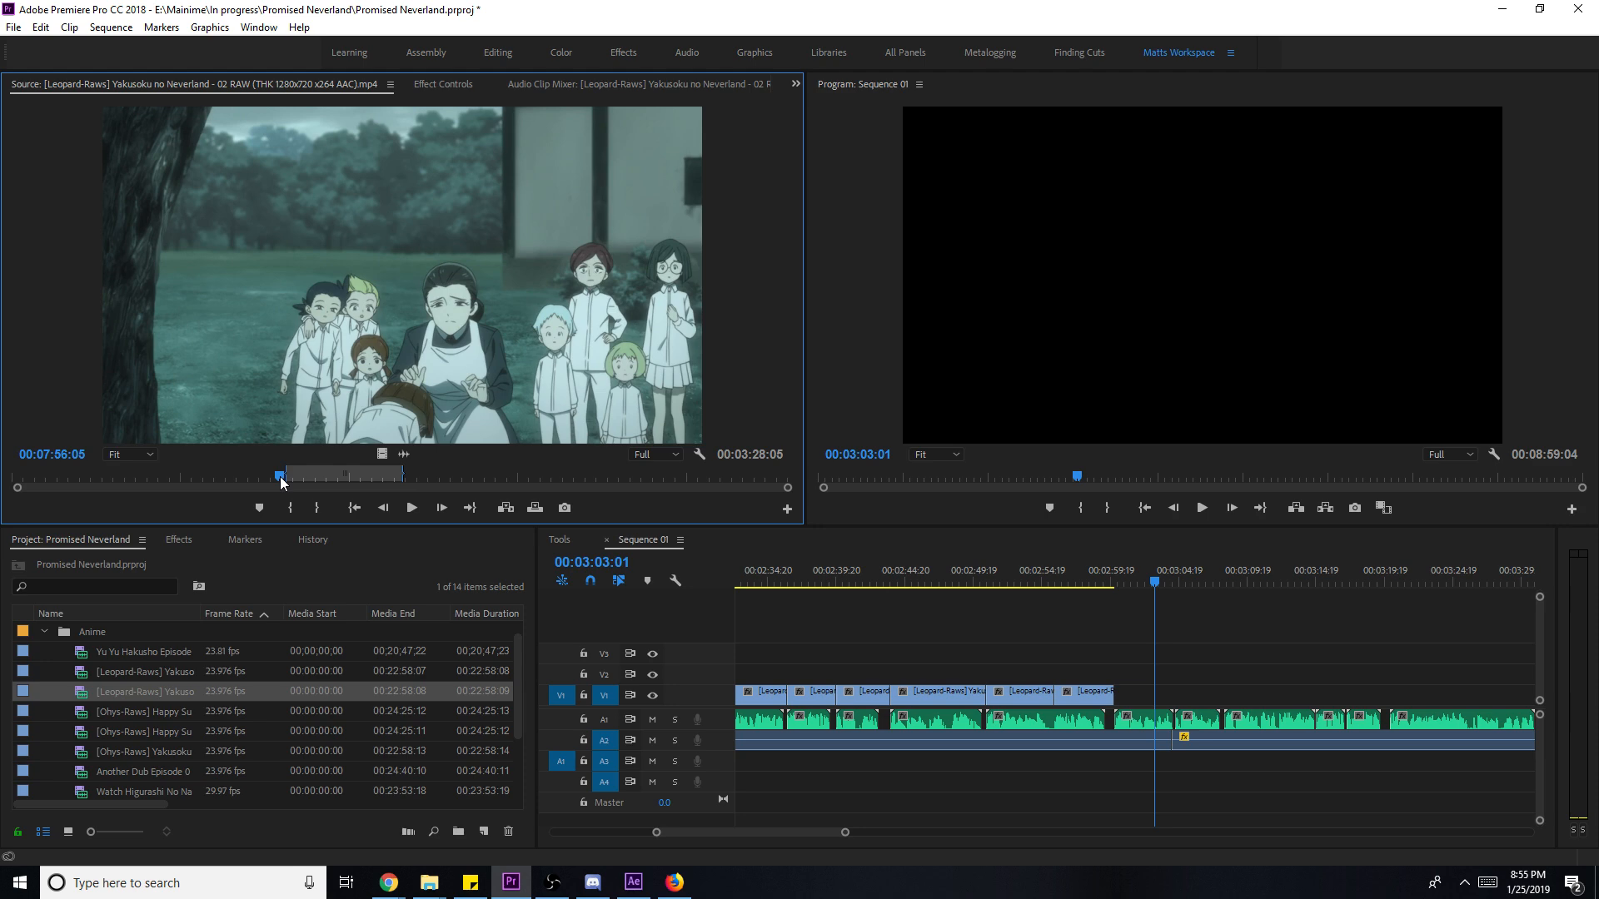
key("l")
key("k")
key("o")
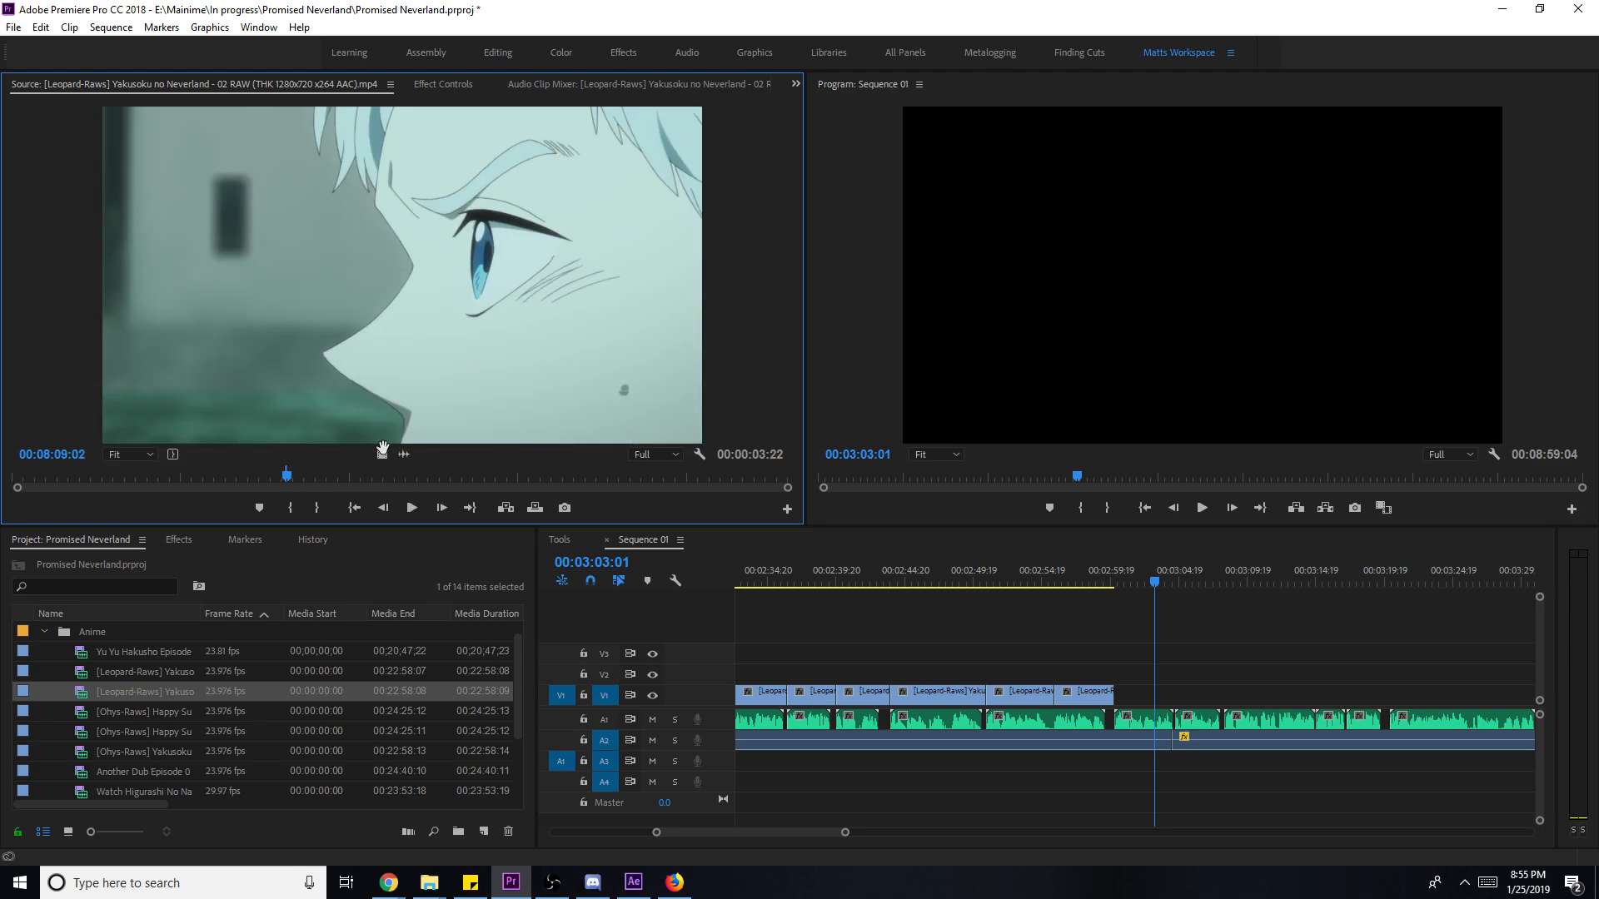
- Place the episode 02 shot on V1 after the last clip and apply a clip option to it
left_click_drag(817, 531, 1154, 702)
key("space")
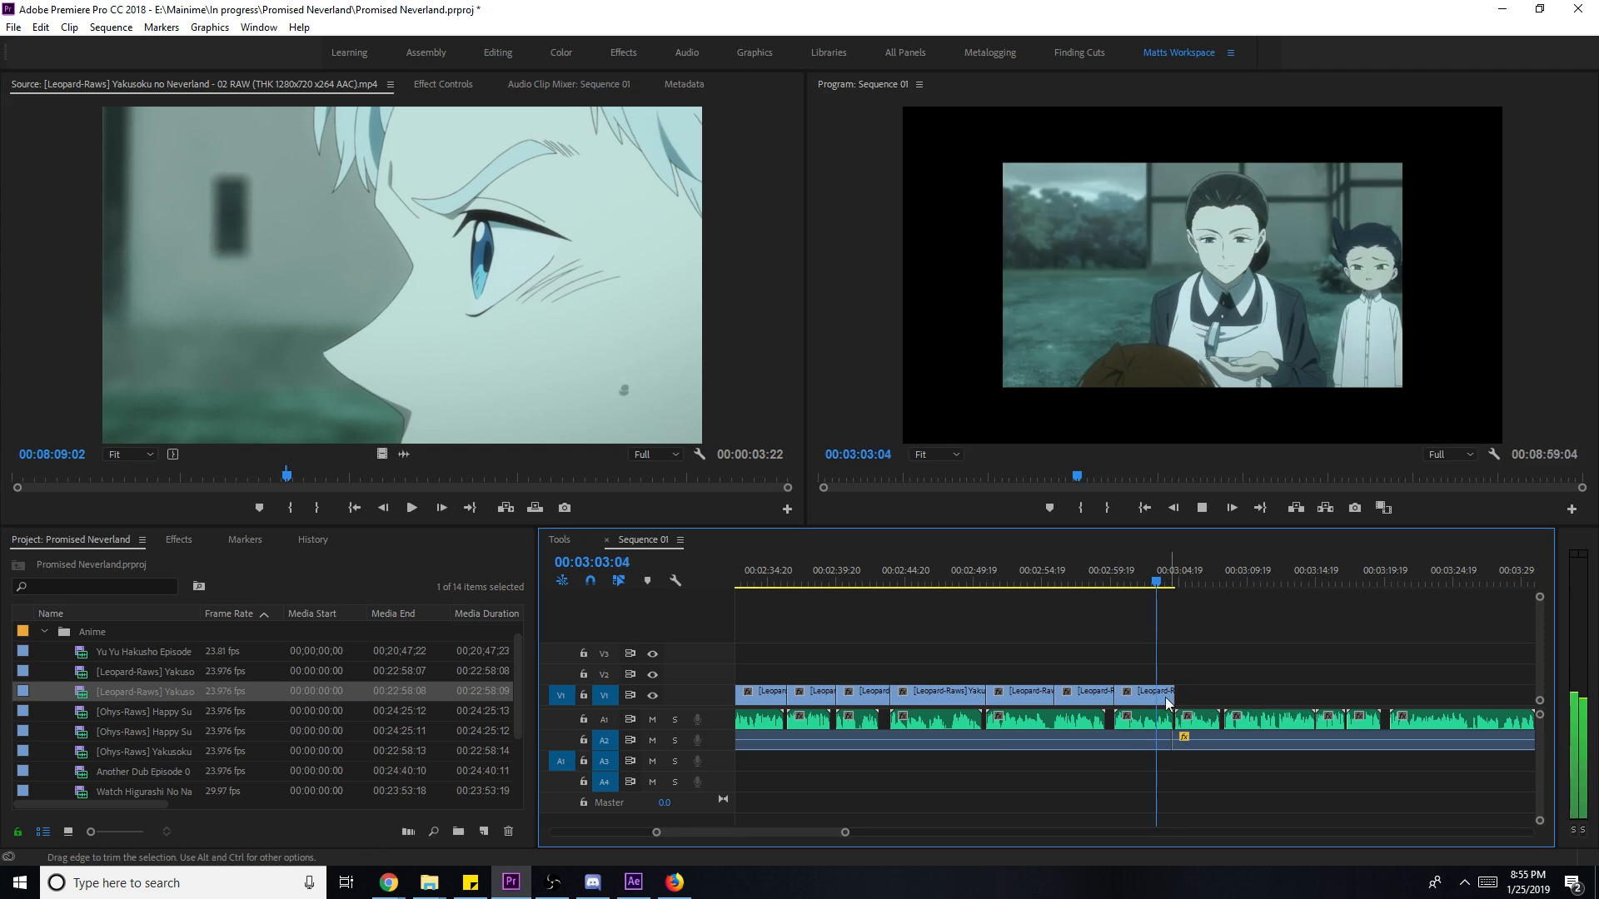
right_click(1153, 702)
left_click(1312, 677)
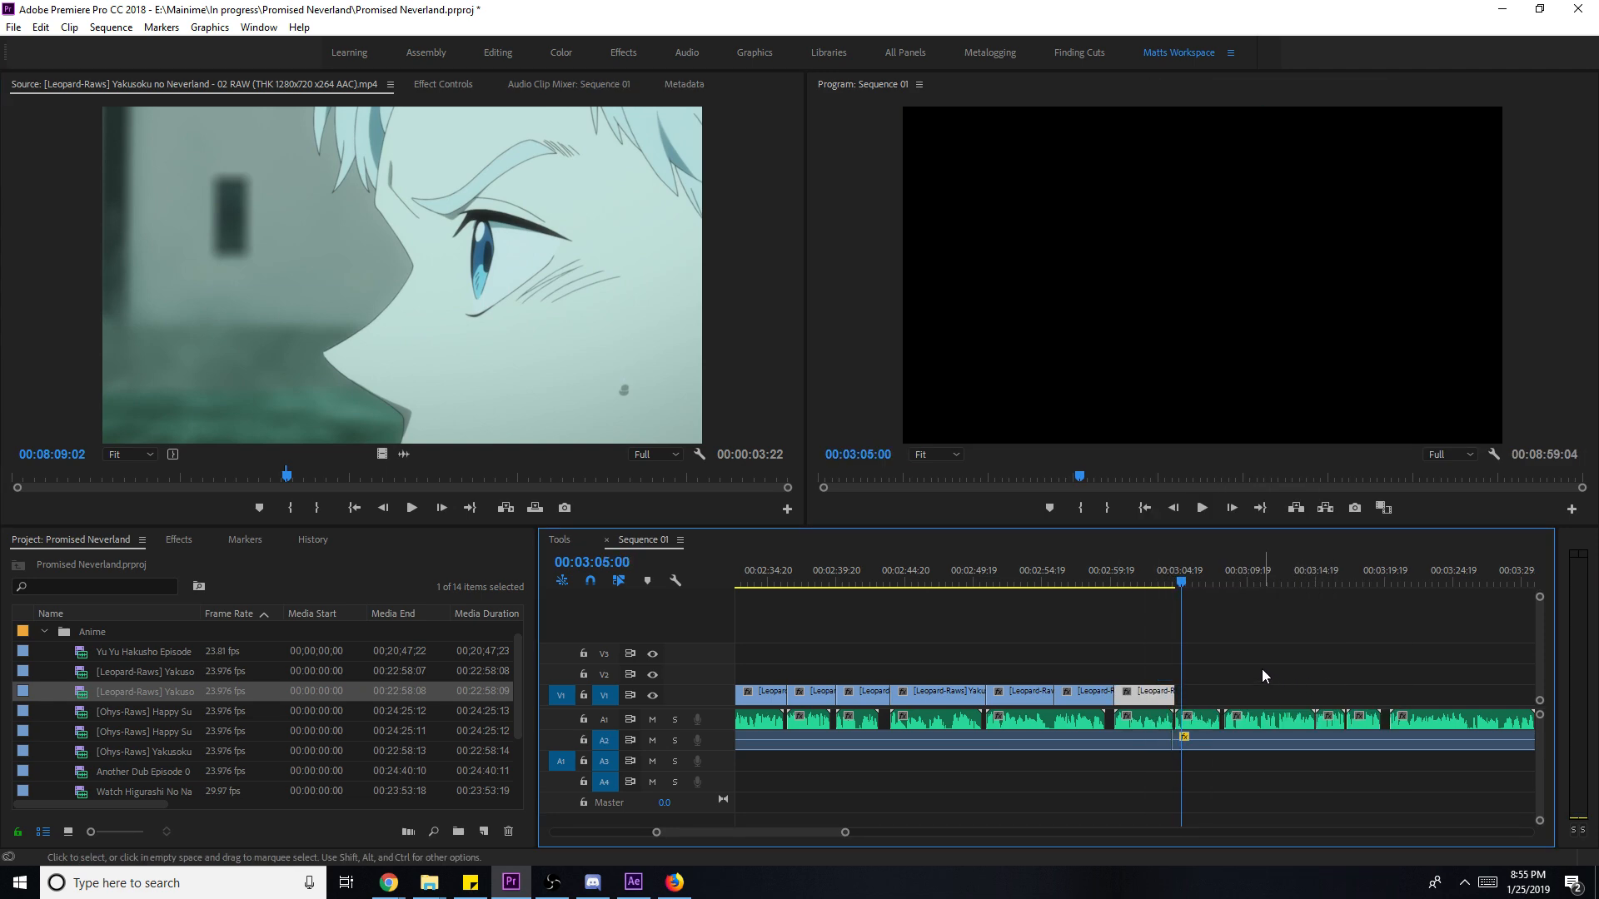
- Extend the end of the new episode 02 clip on V1
left_click_drag(1174, 694, 1223, 693)
left_click(1339, 693)
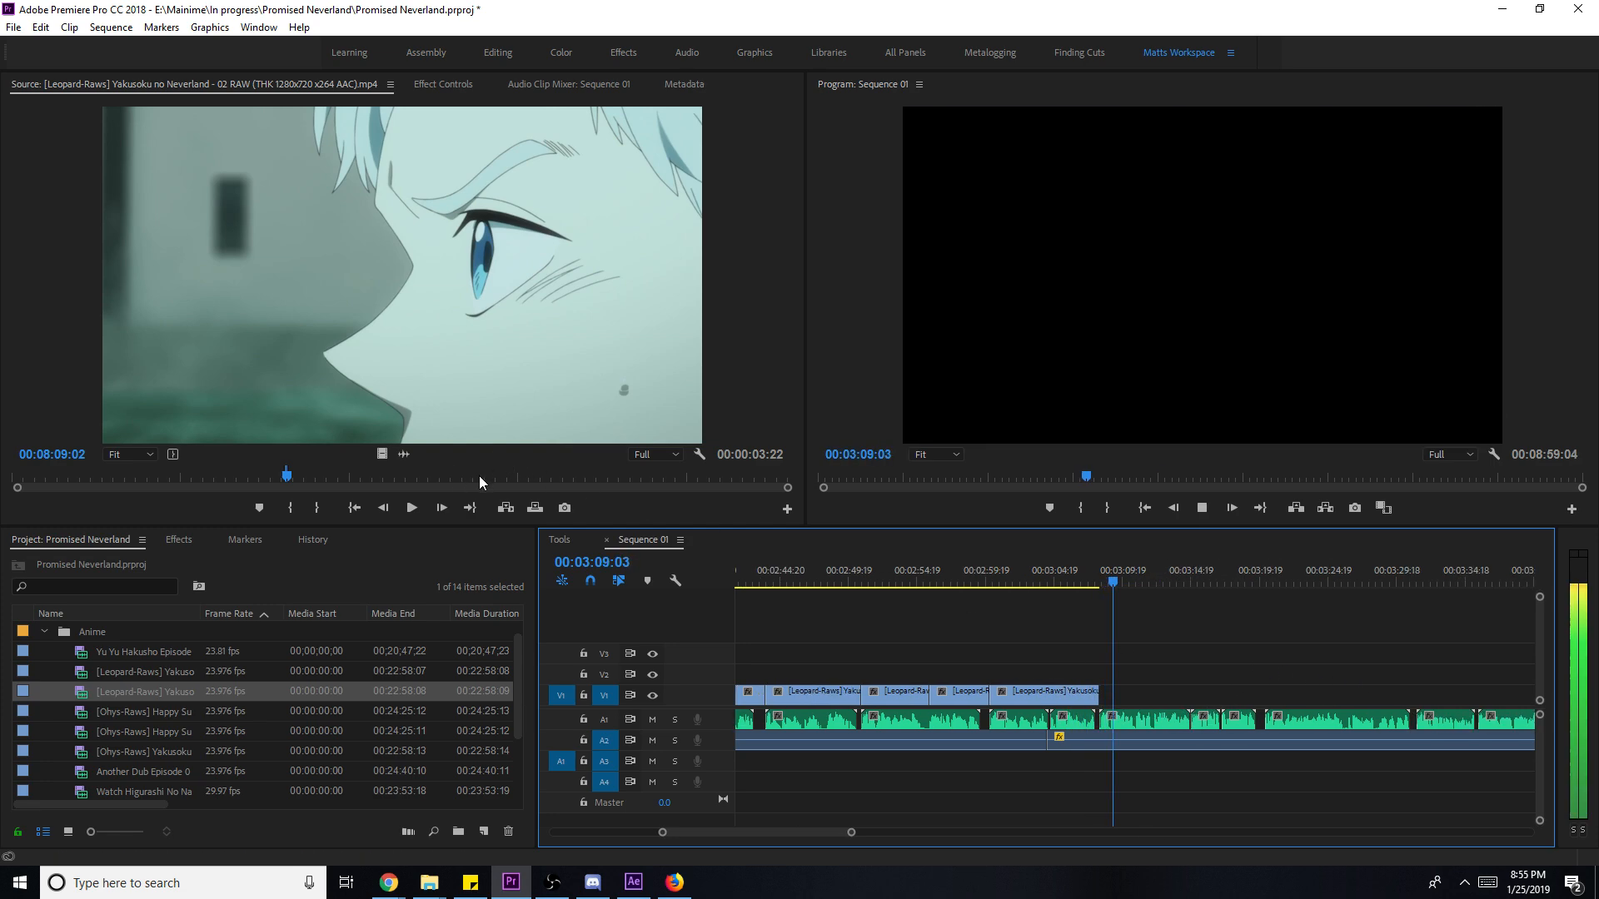
key("space")
- Browse episode 02 for the next shot, trying several In points
left_click(483, 474)
key("i")
left_click(516, 473)
key("i")
key("space")
left_click(552, 472)
key("i")
left_click(622, 472)
key("space")
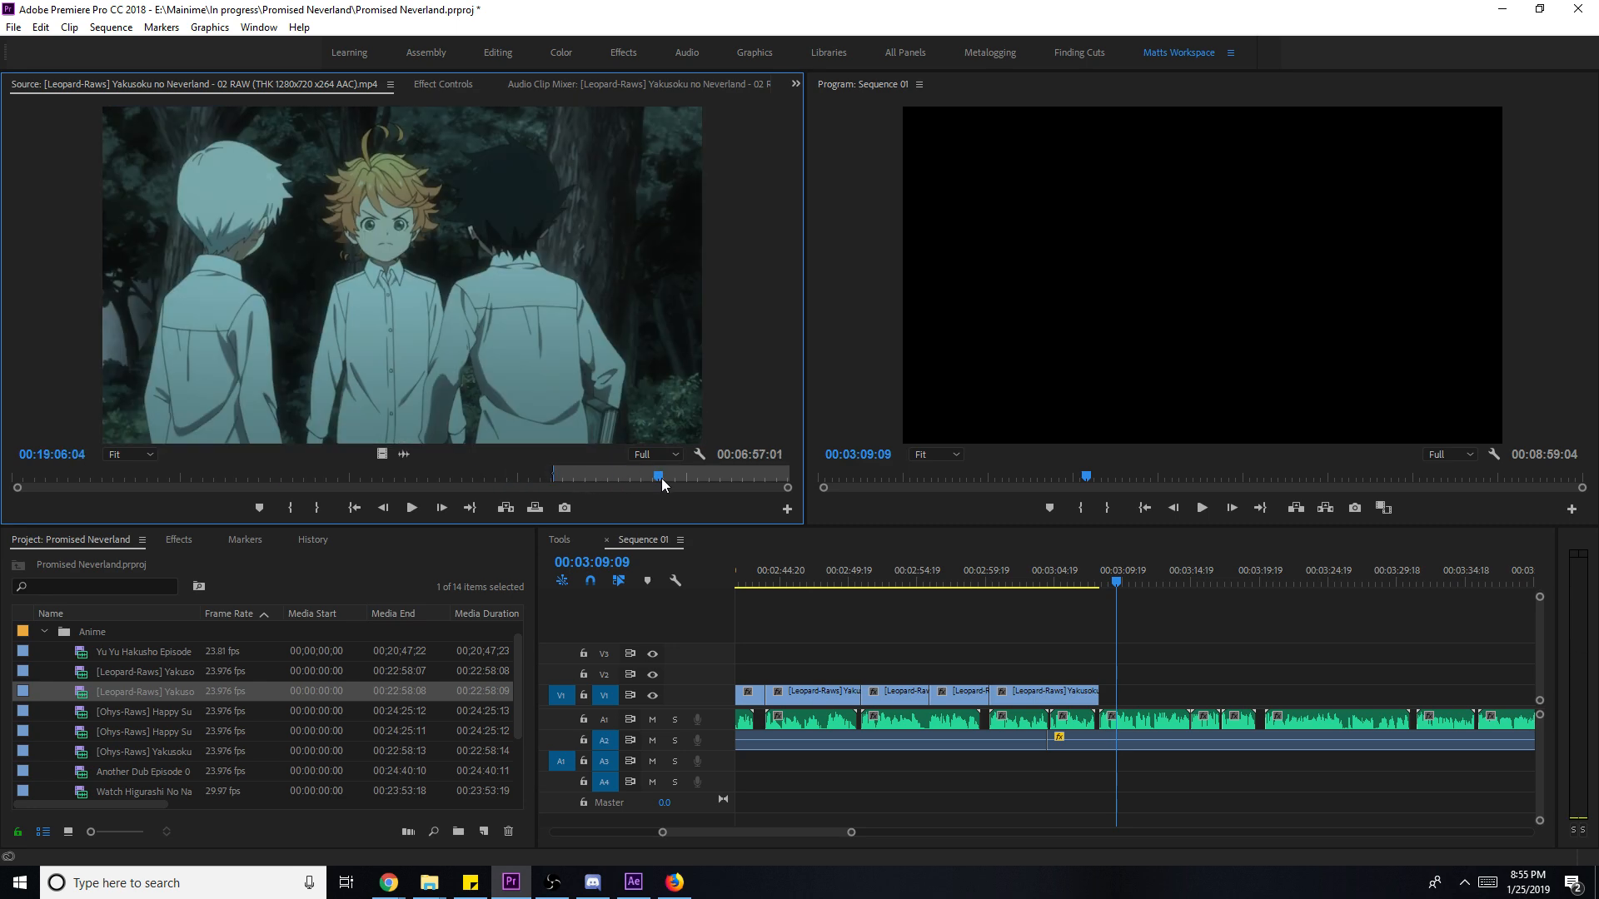
left_click(683, 477)
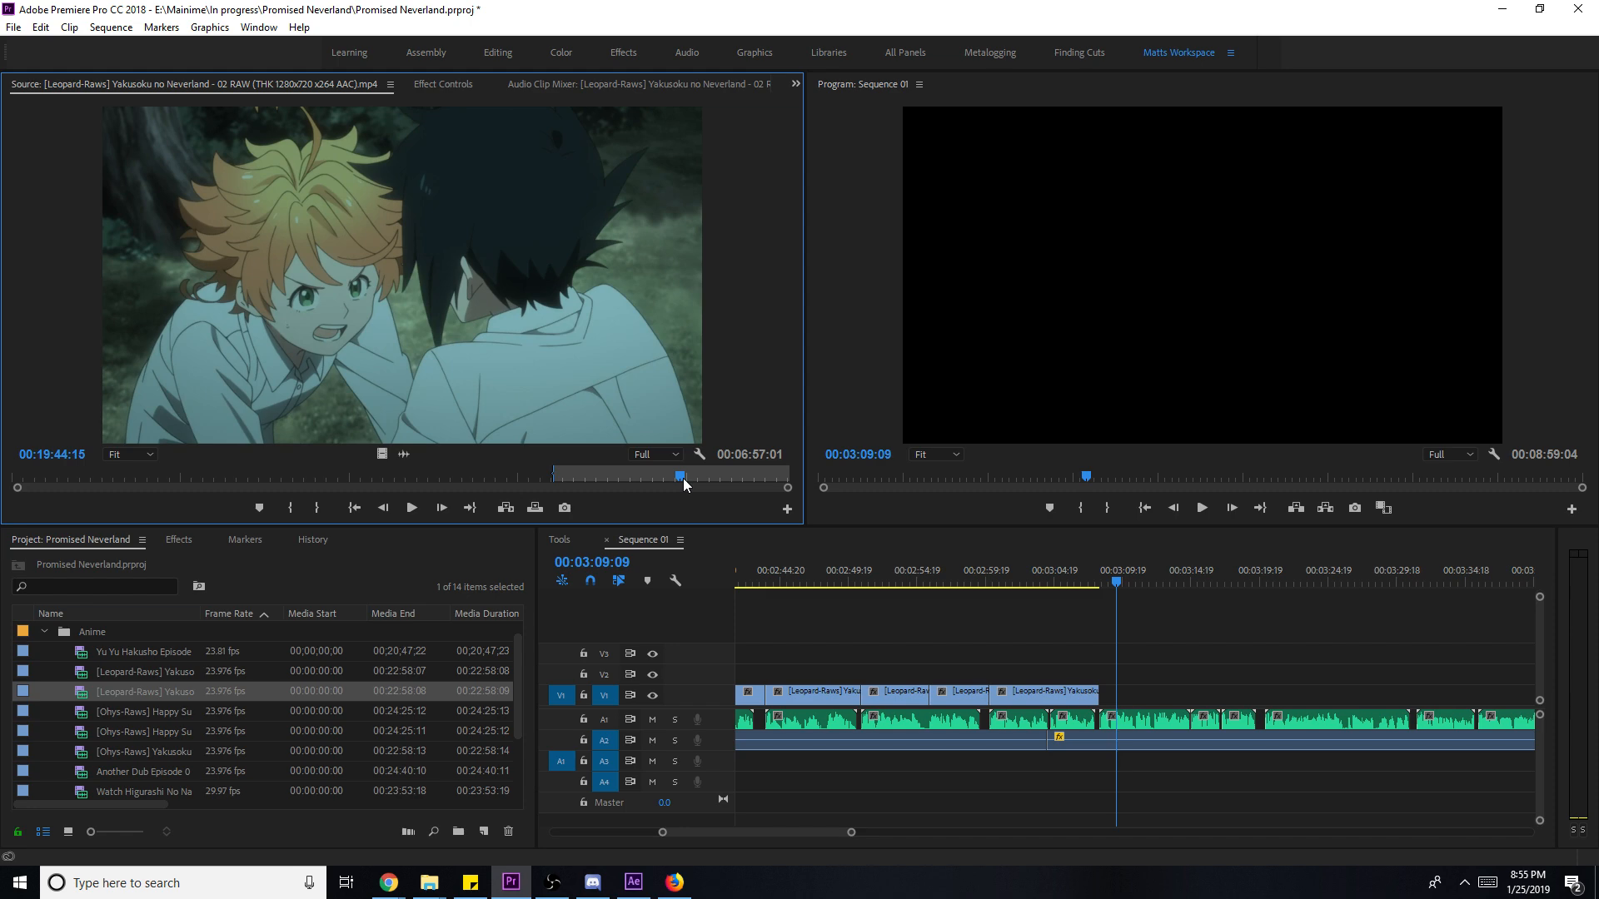
left_click(428, 476)
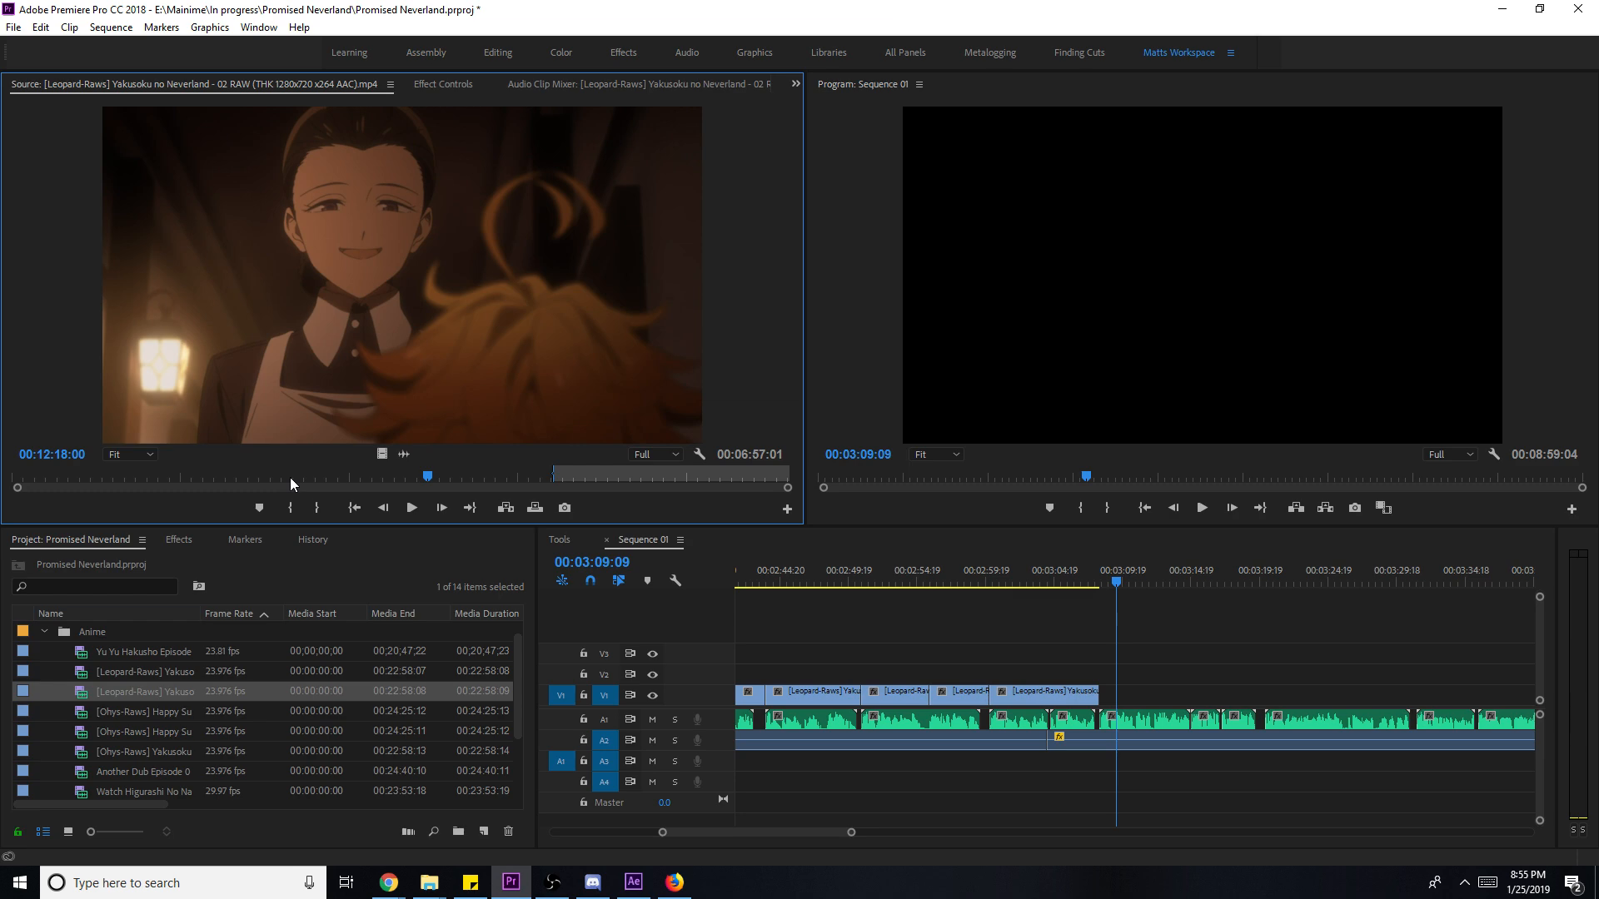
- Mark an episode 02 range from about 00:11:42 to 00:11:56:12
left_click(408, 477)
key("i")
key("space")
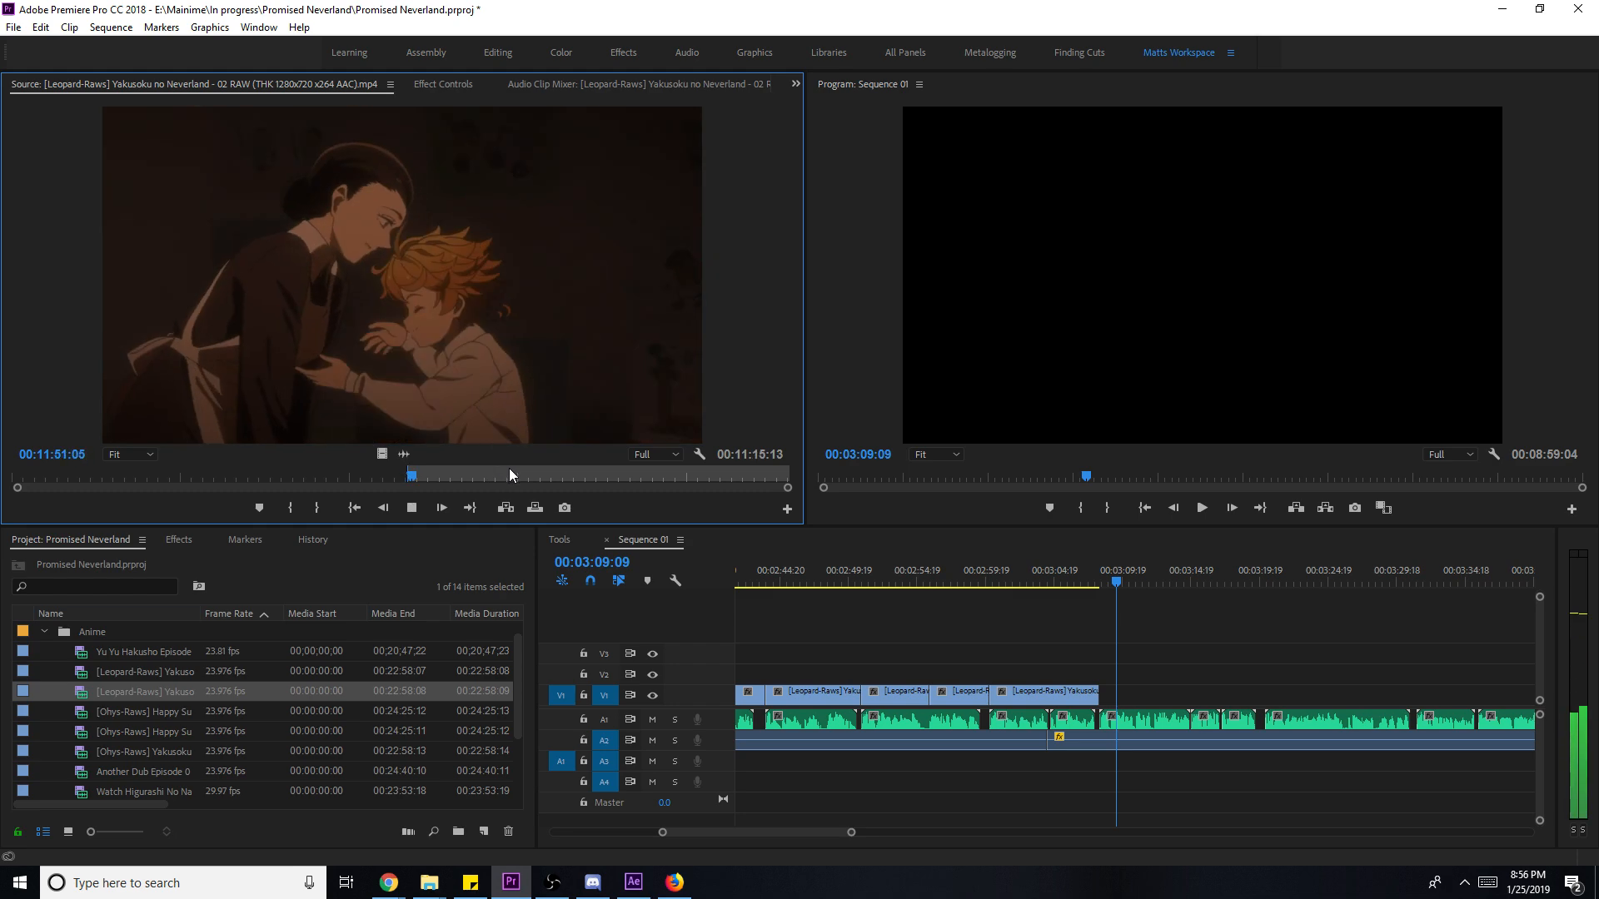
key("space")
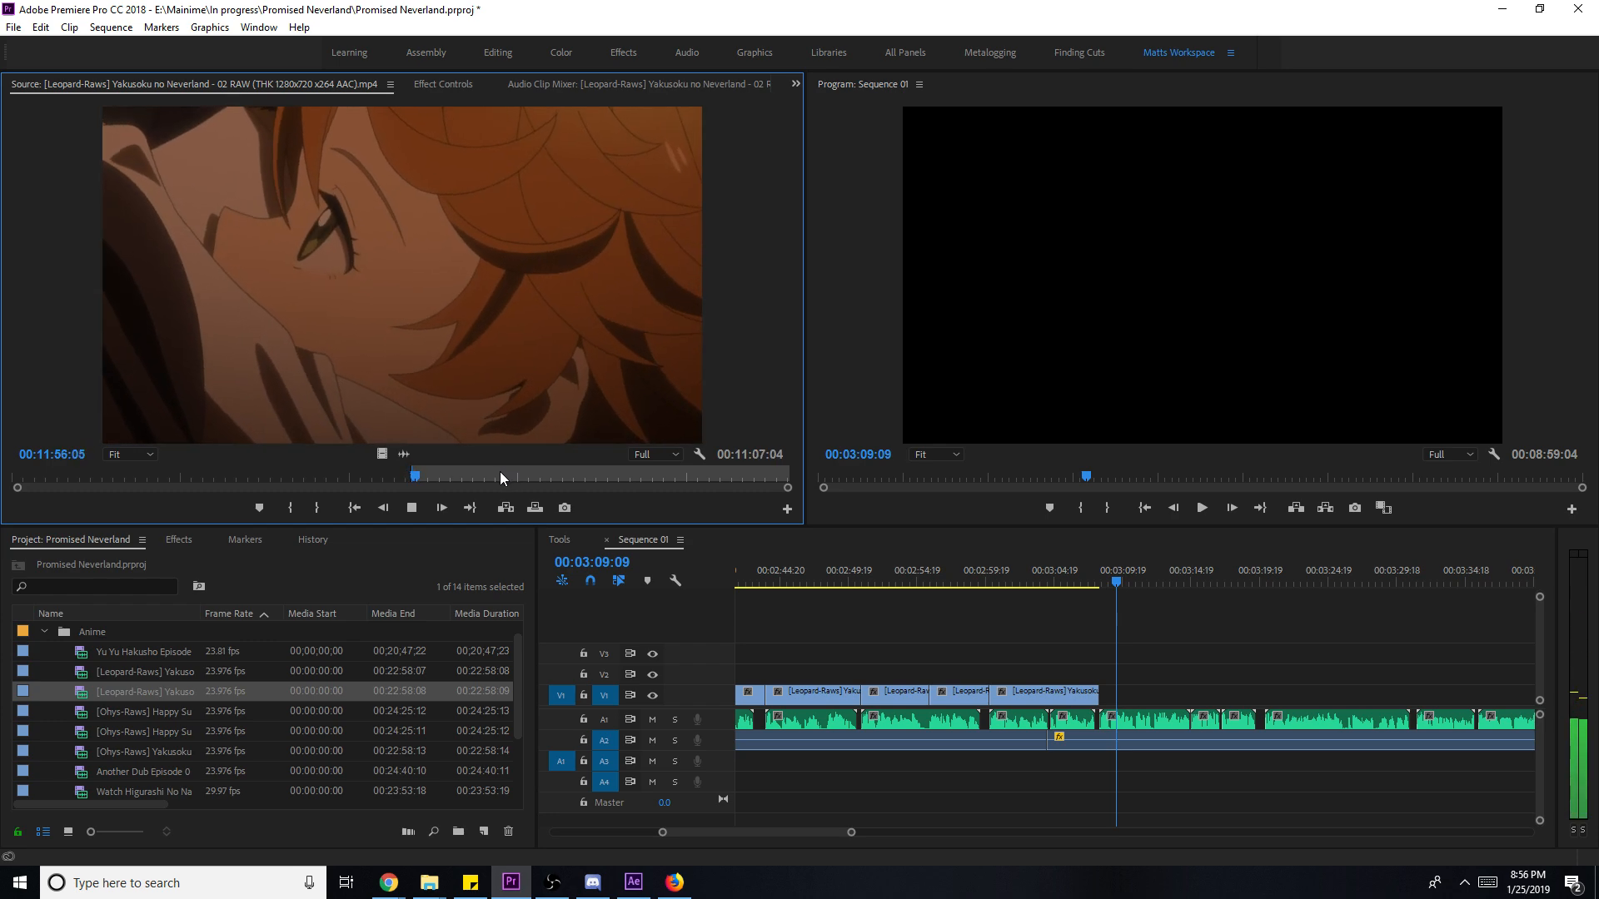
key("space")
key("o")
- Place the shot video-only on V1, scale it to frame size, and lengthen its end
left_click_drag(382, 454, 1108, 699)
key("space")
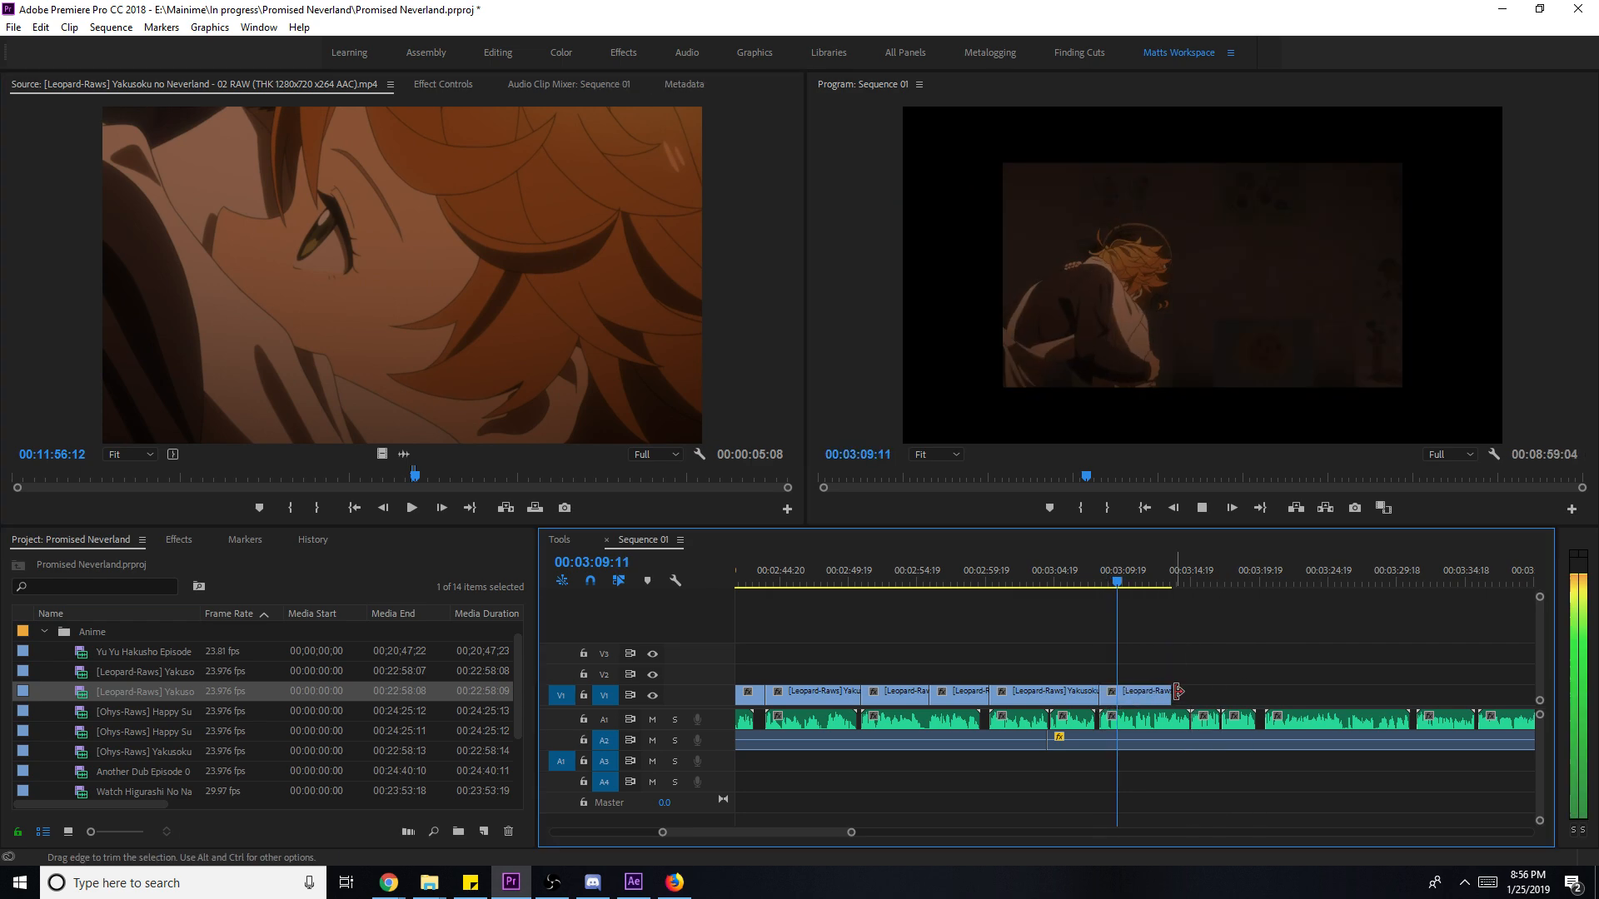
right_click(1156, 693)
left_click(1216, 675)
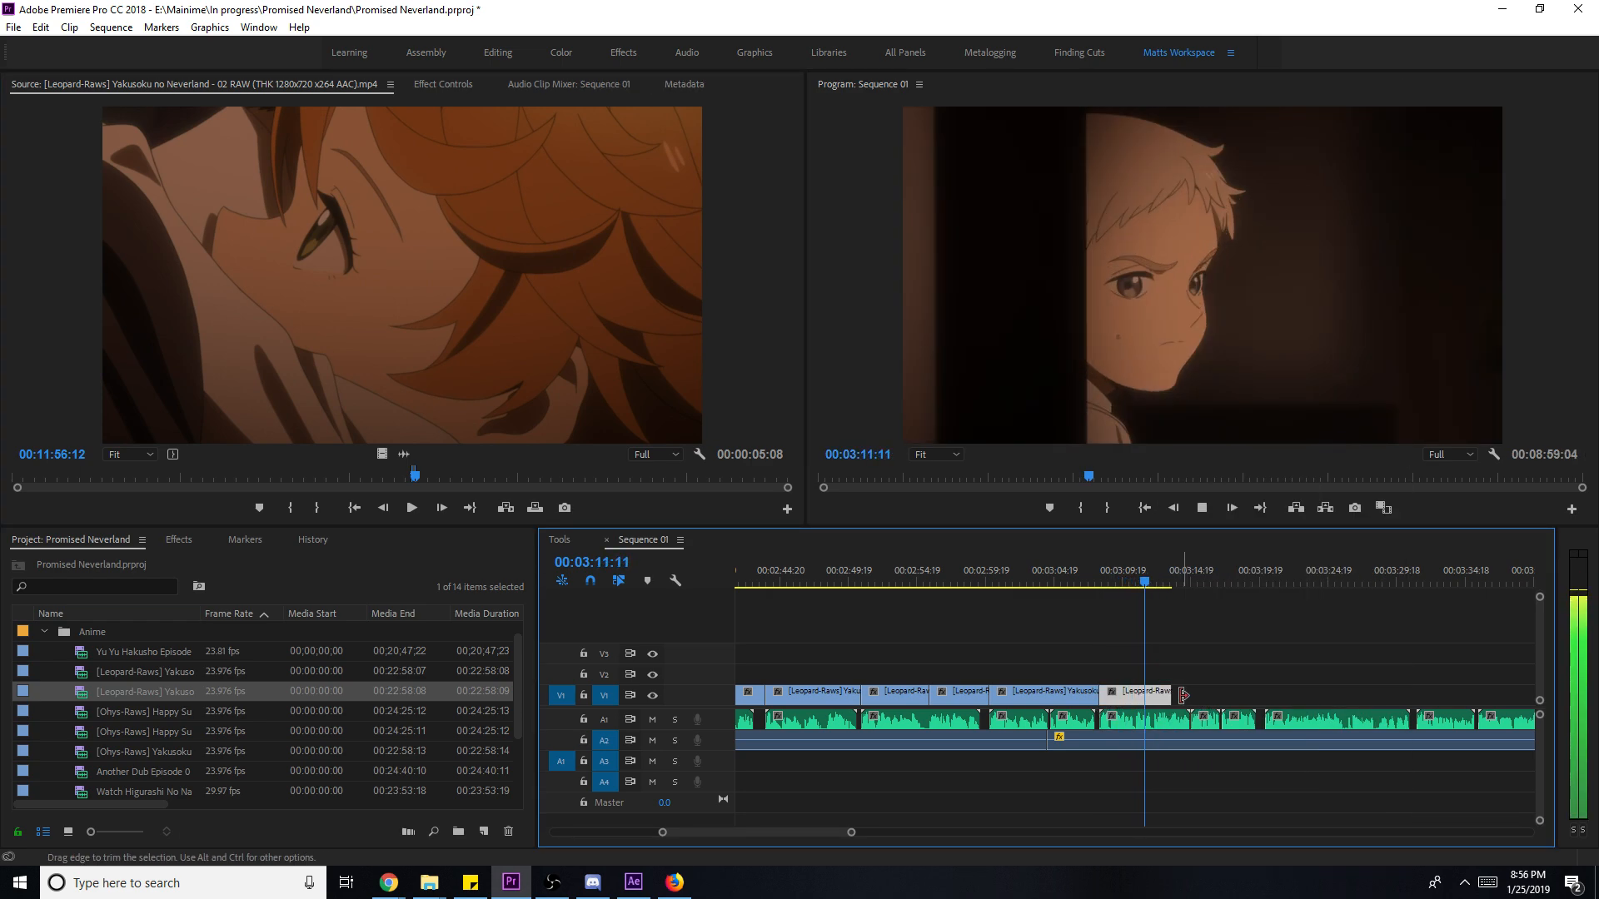
left_click_drag(1171, 693, 1233, 699)
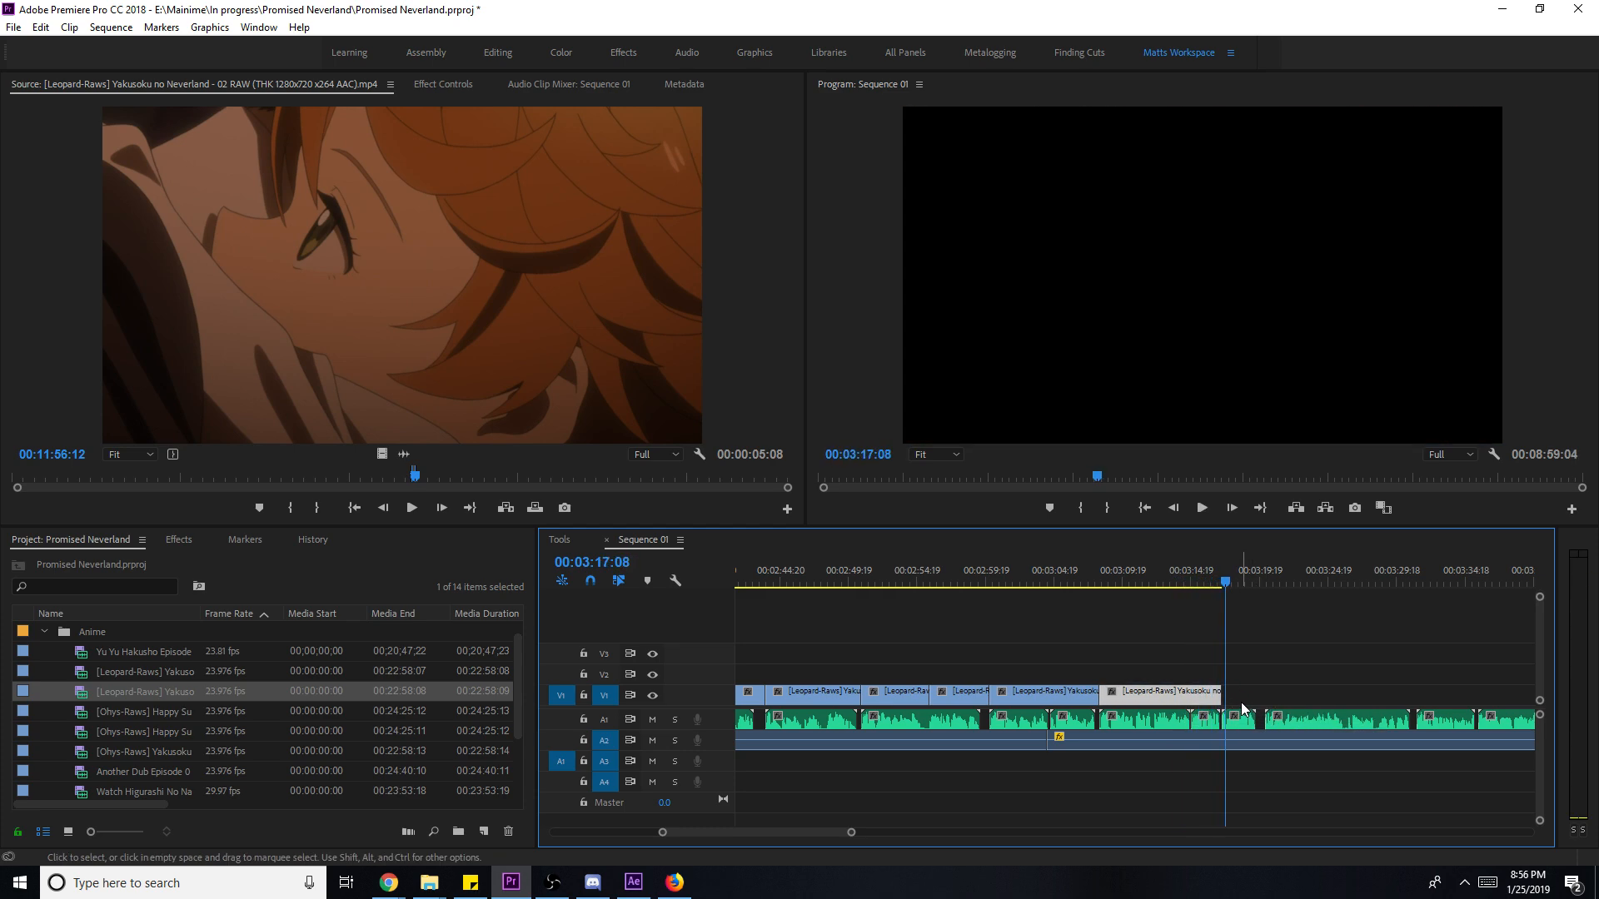
left_click_drag(1267, 709, 1309, 699)
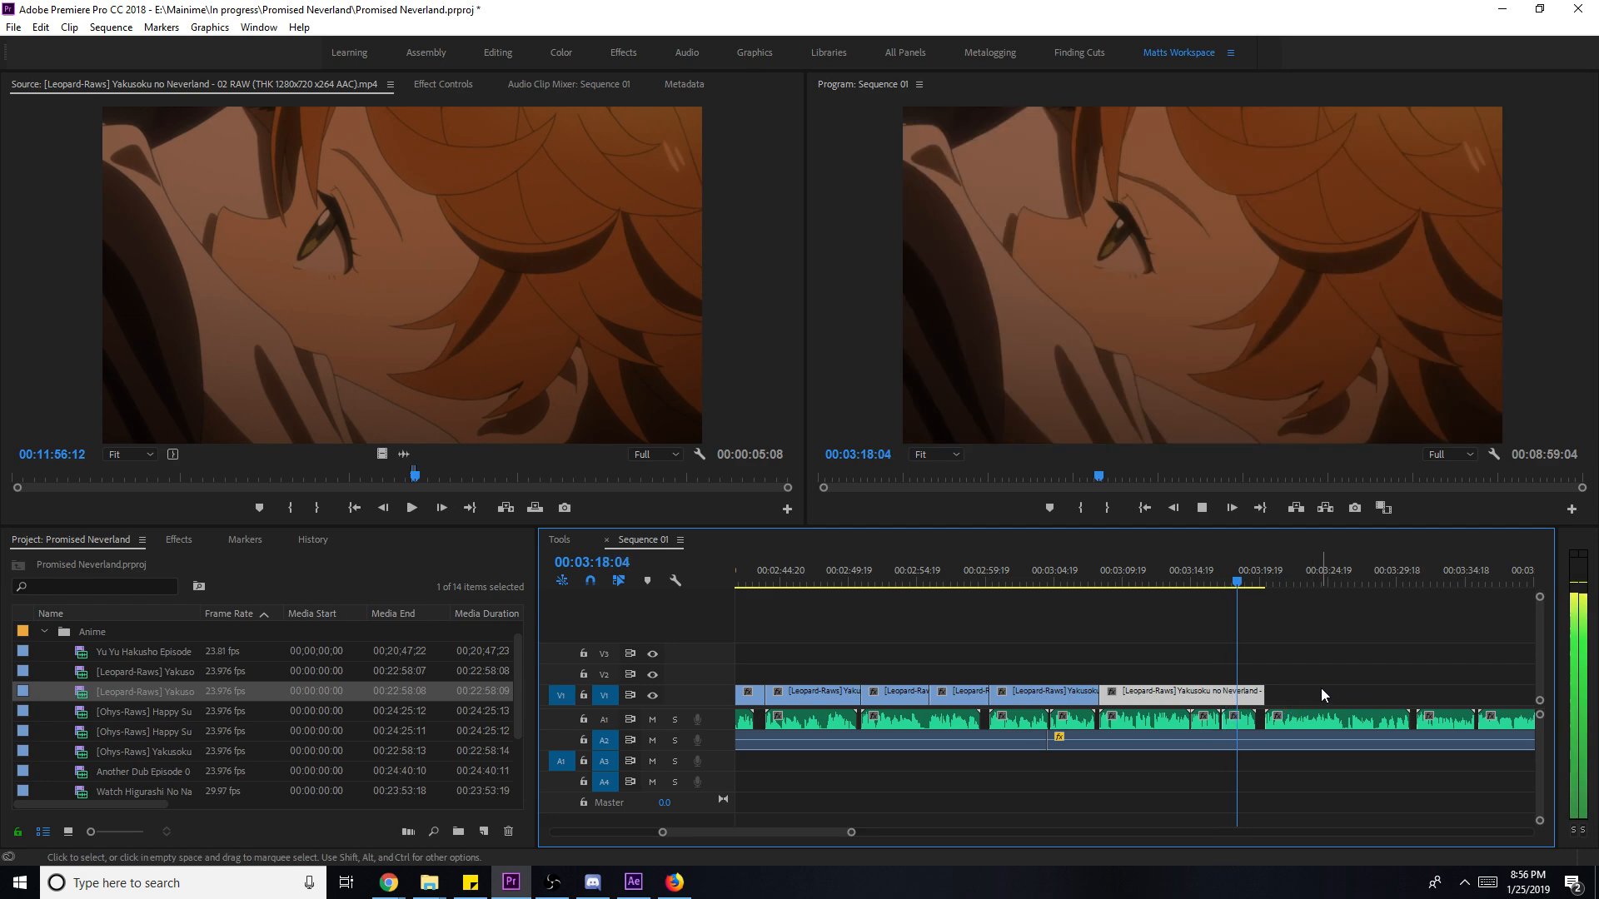
left_click(1320, 689)
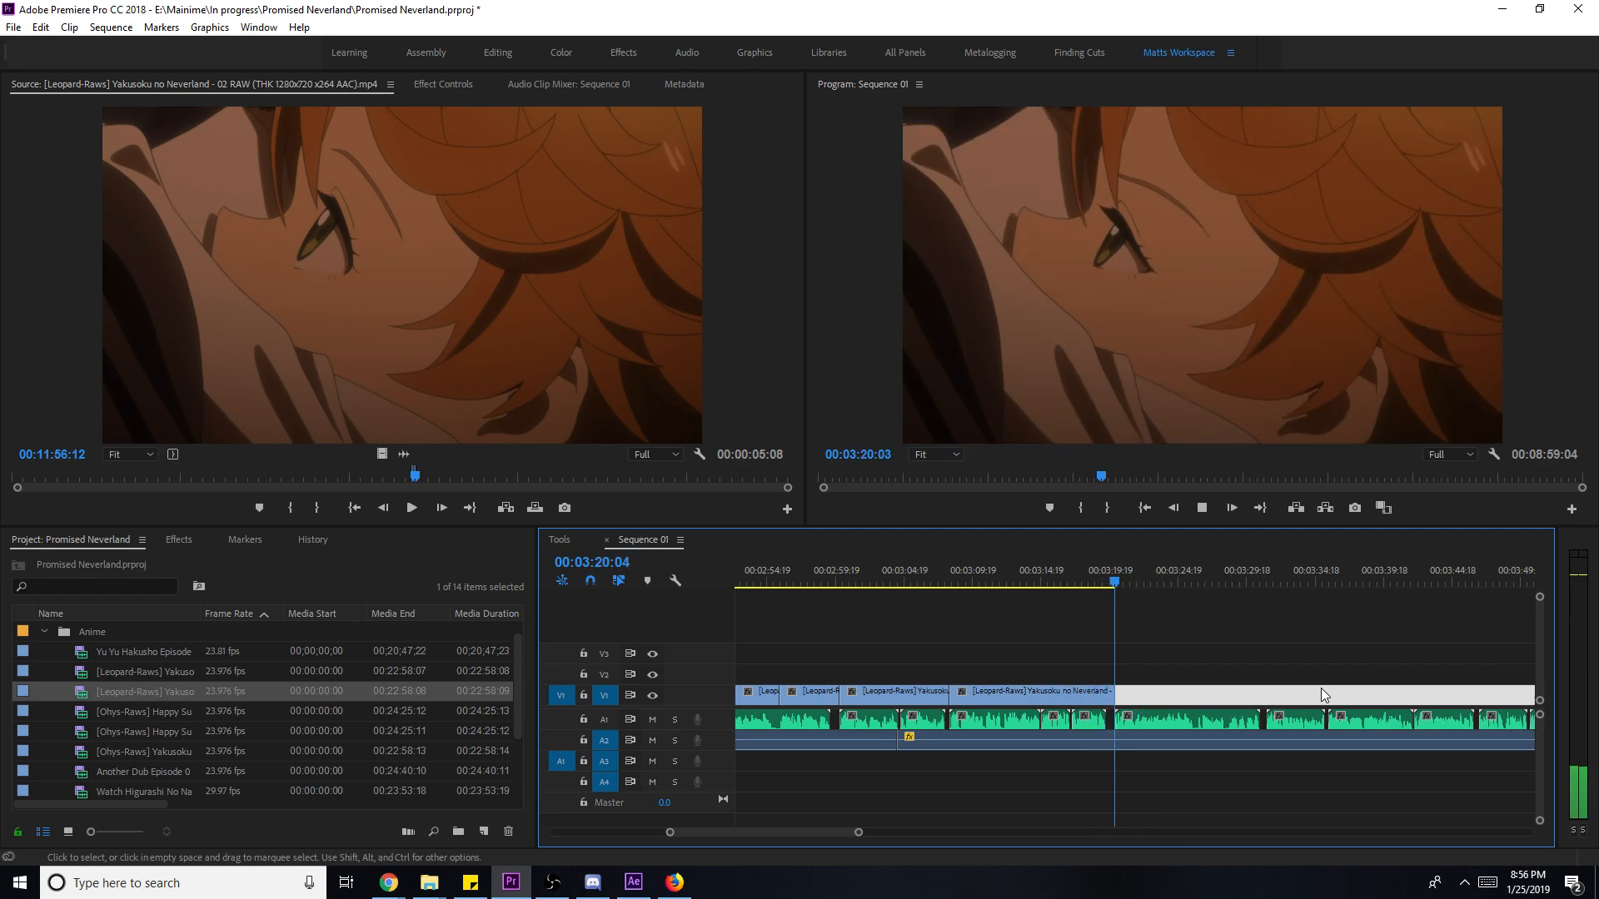
key("space")
- Mark a roughly three-second banister shot starting at 00:13:10:12 in episode 02
left_click(493, 396)
key("space")
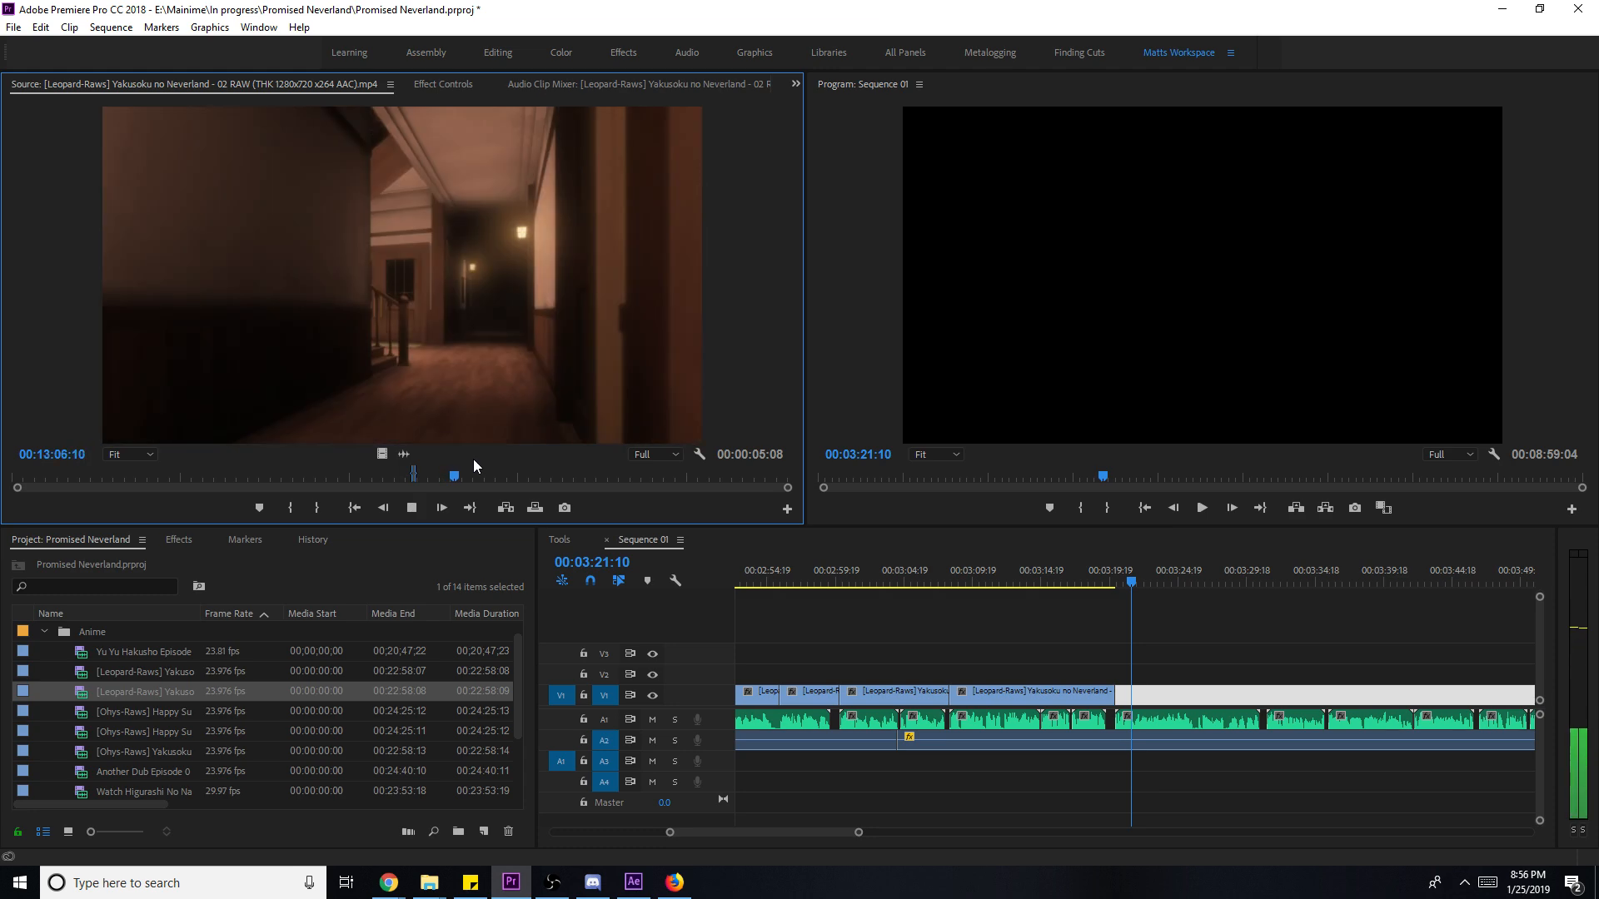
key("space")
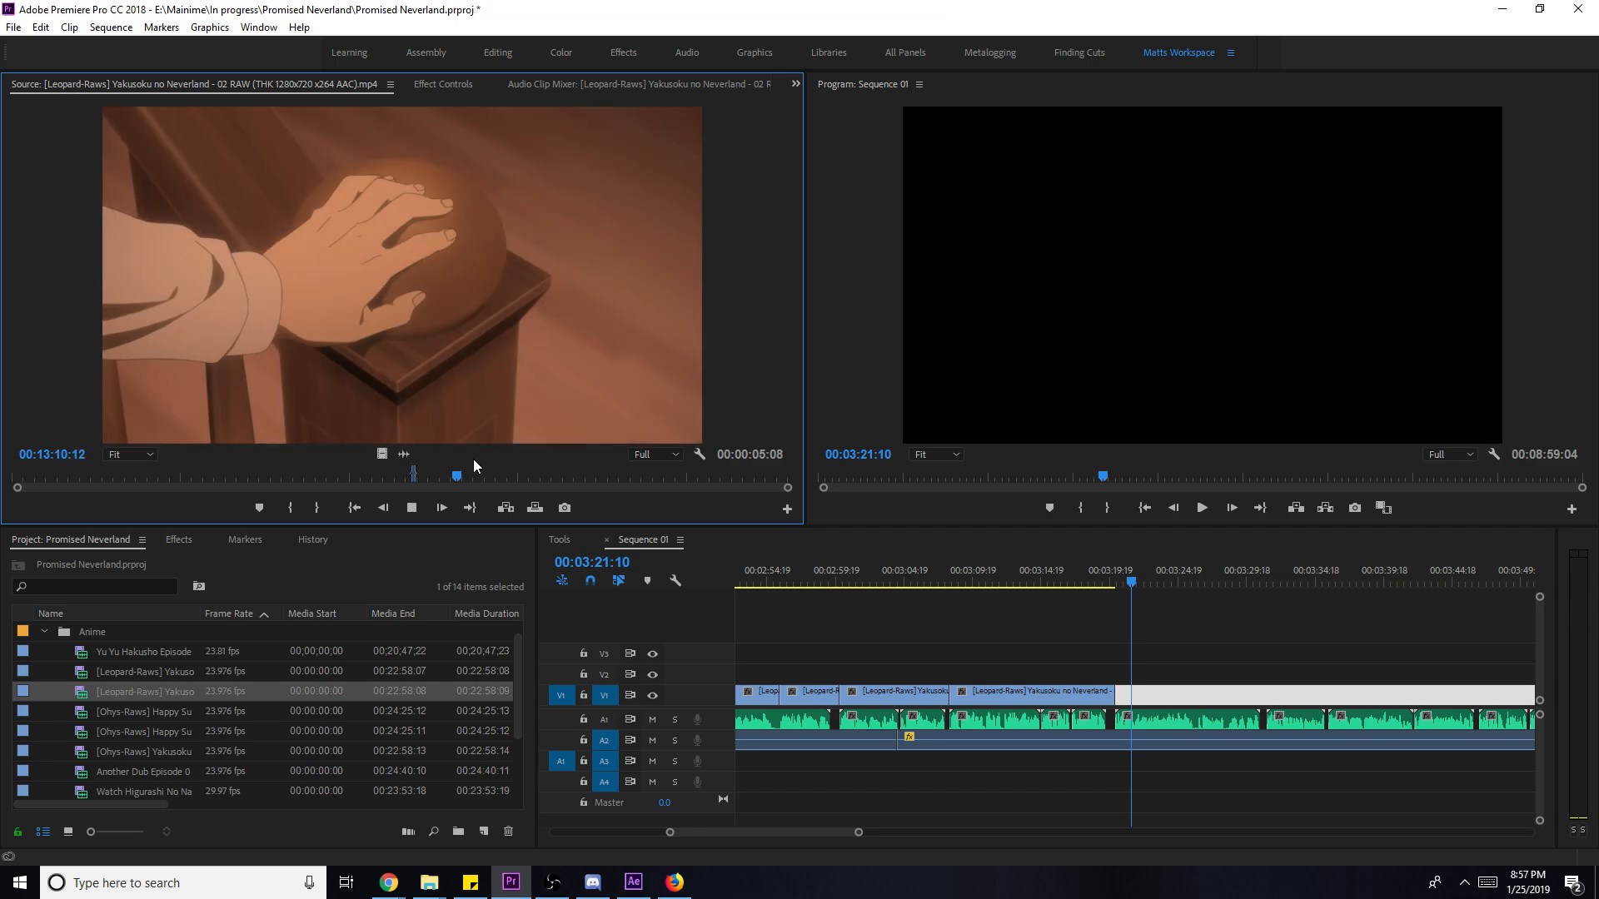
key("i")
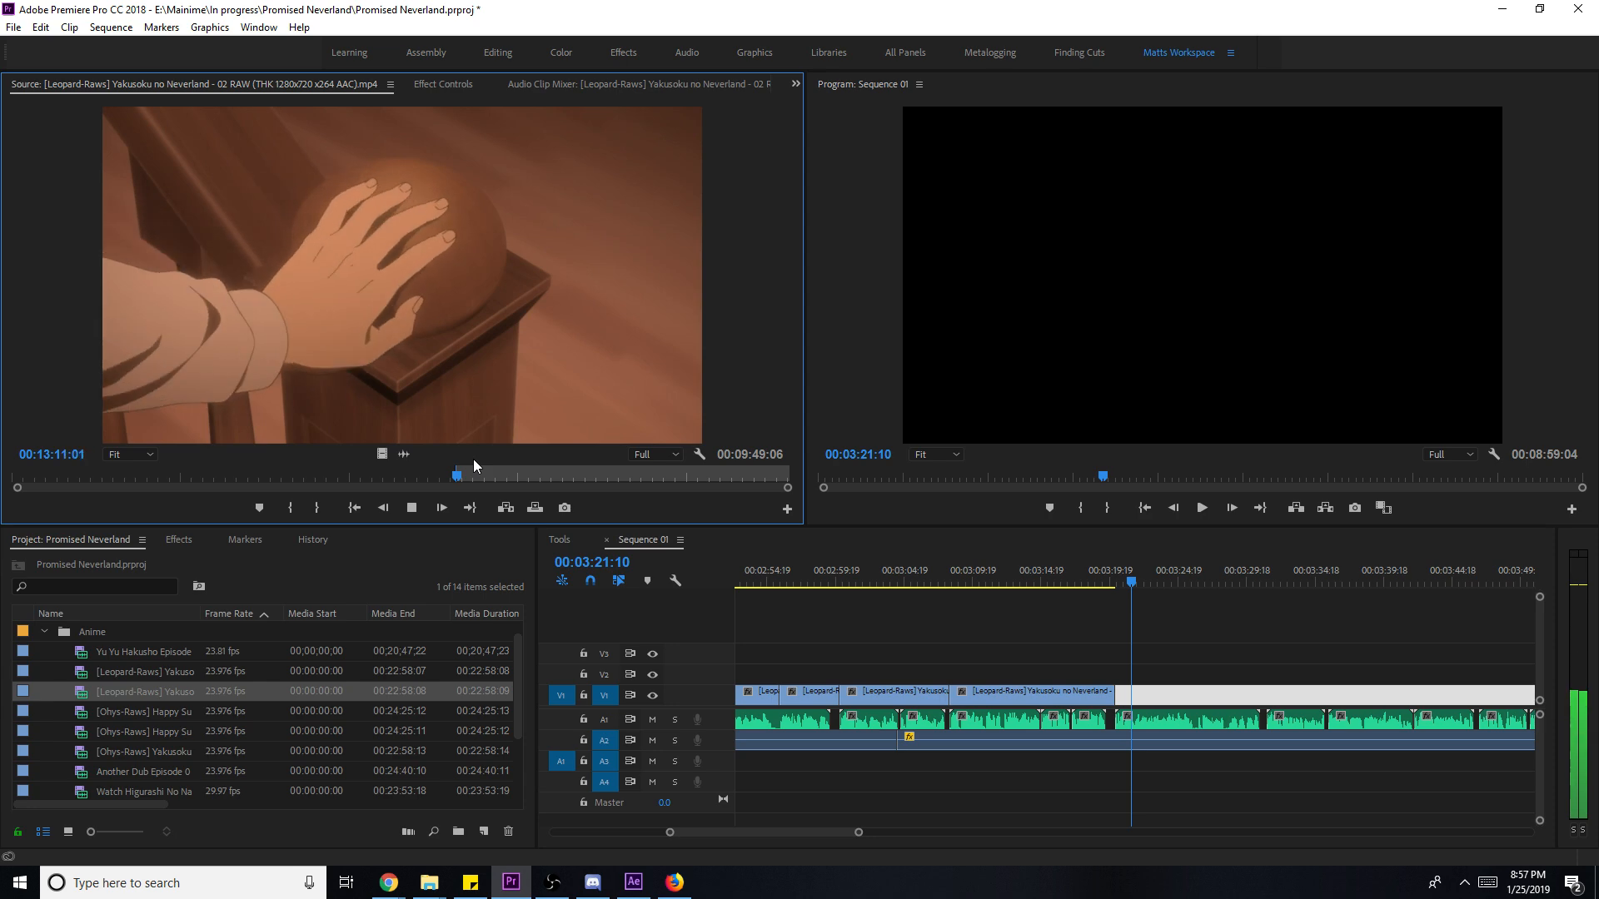
key("o")
- Place the banister shot on V1, scale it to frame size, and trim its end to 00:03:26:04
left_click_drag(381, 453, 1129, 702)
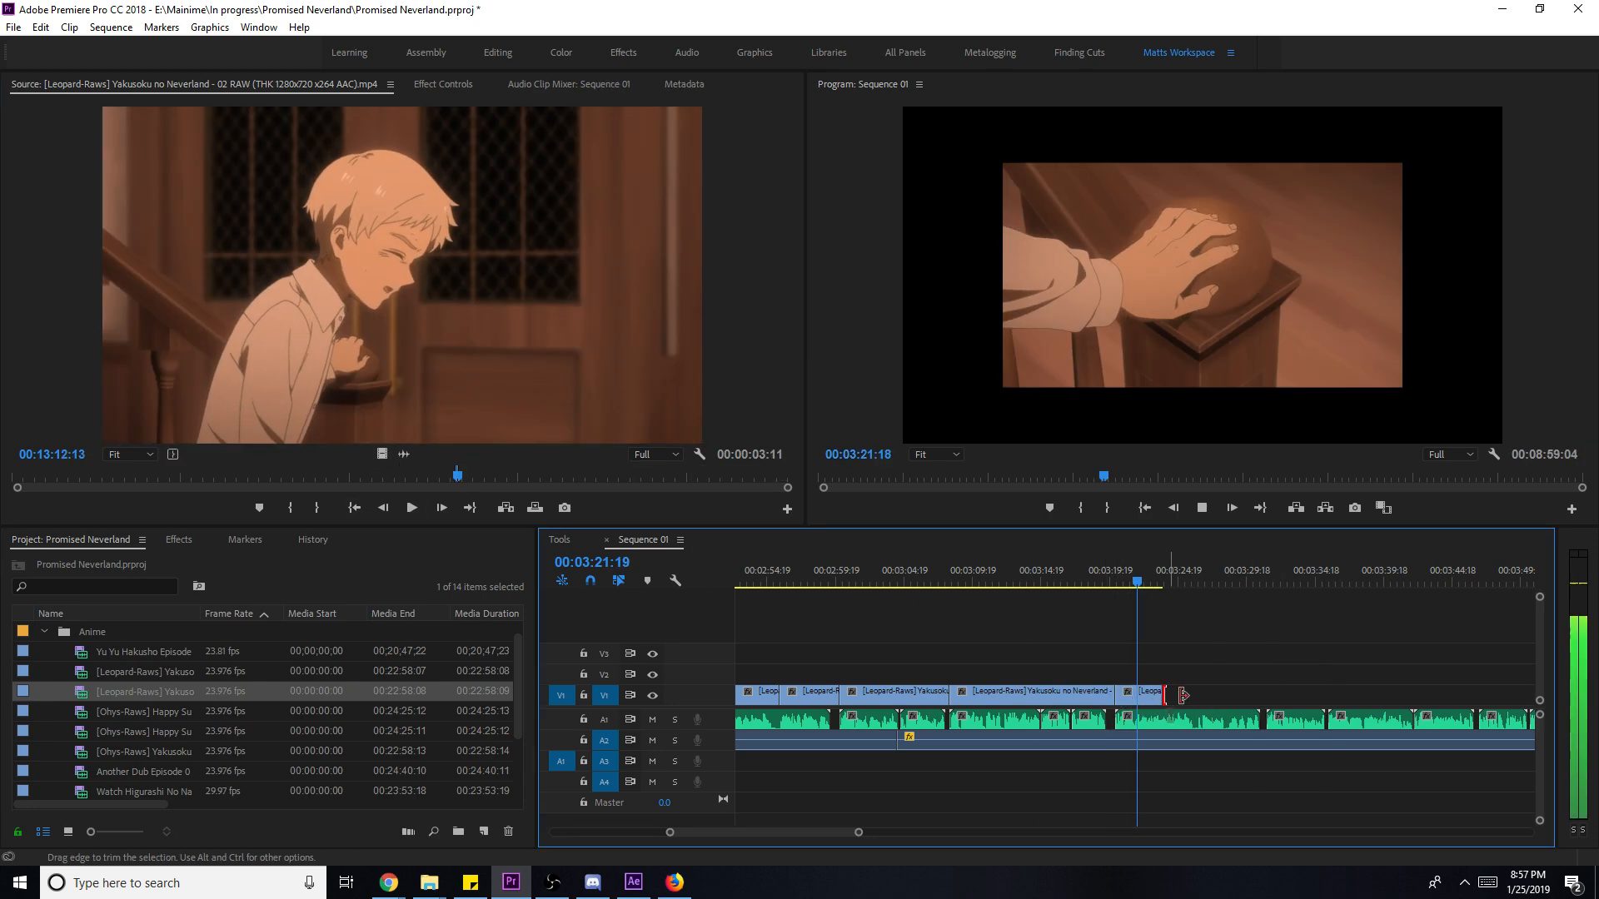
right_click(1203, 692)
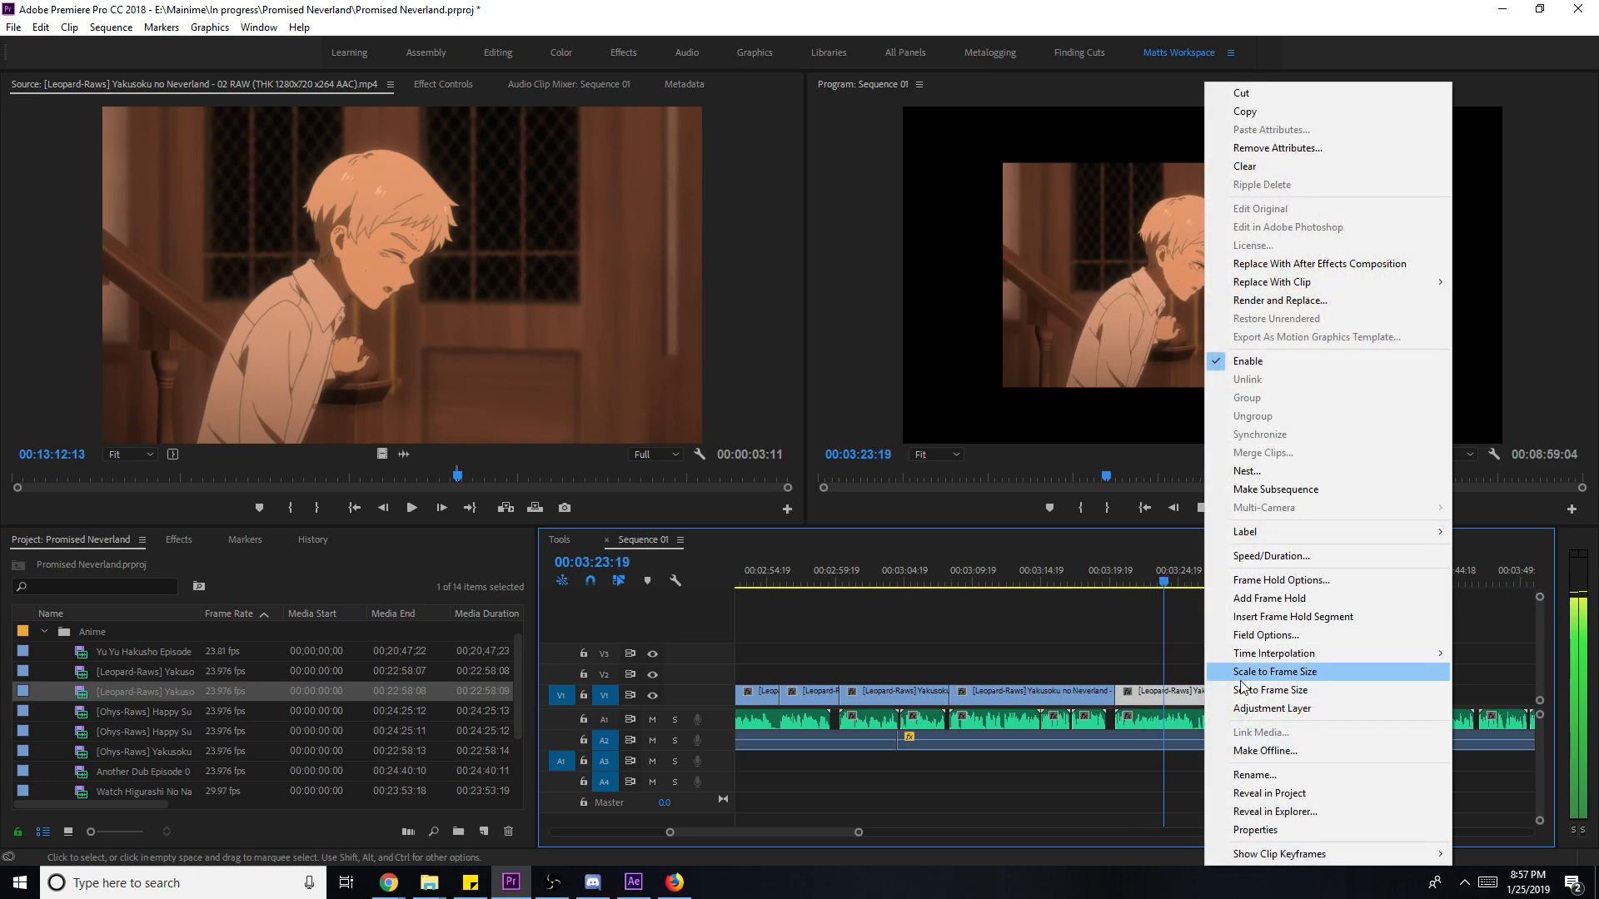
left_click(1261, 671)
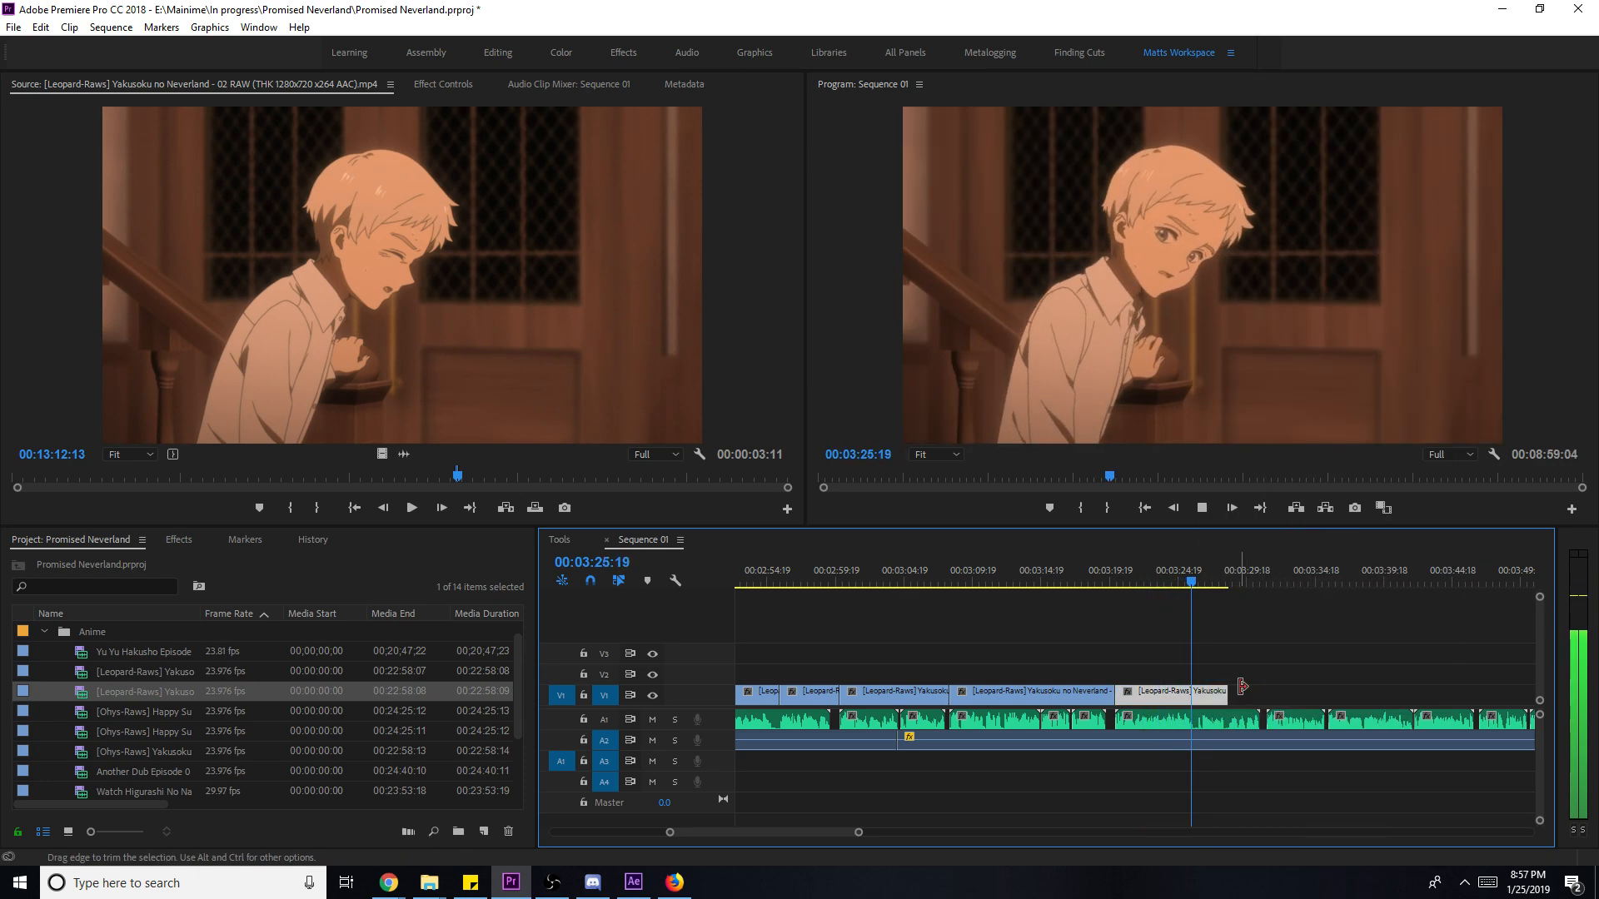
key("space")
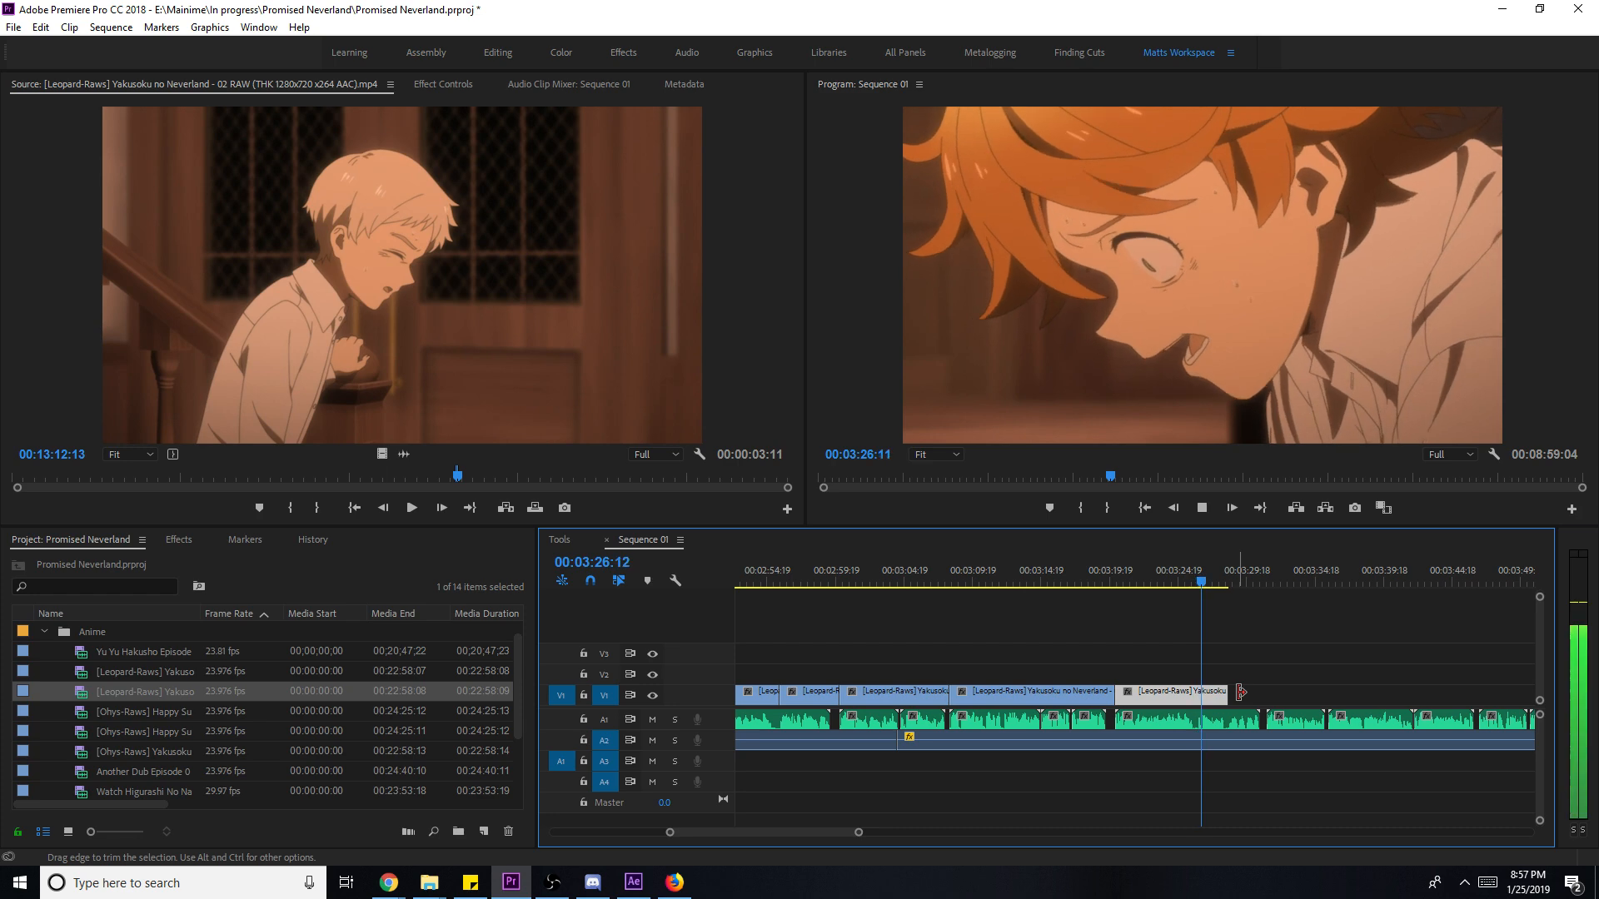
left_click(1196, 616)
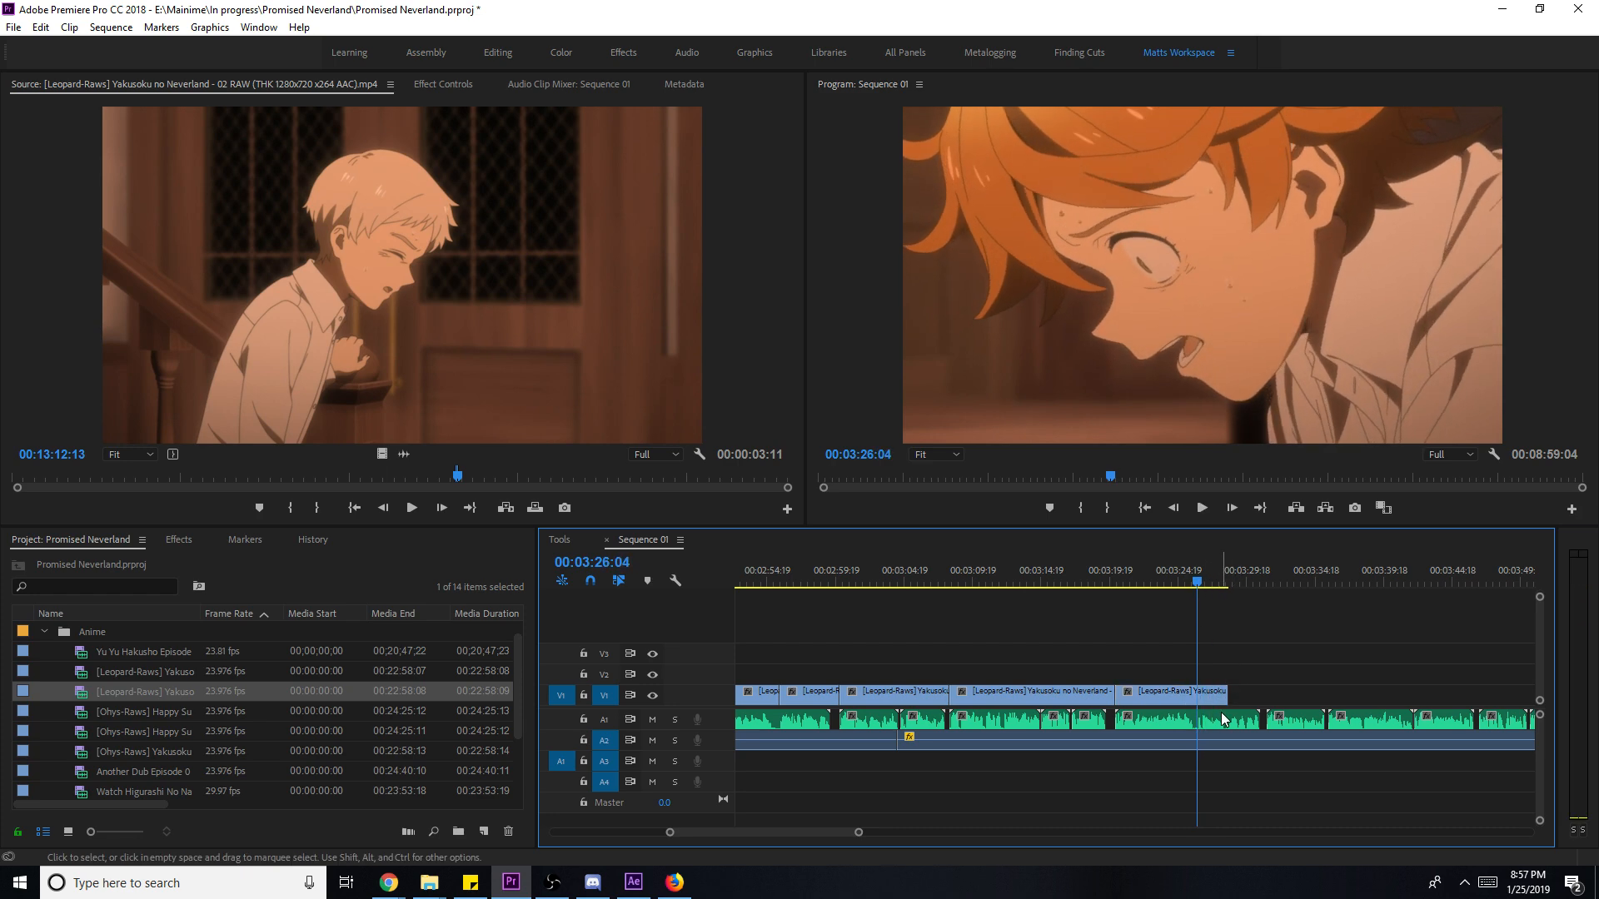
left_click_drag(1225, 693, 1197, 693)
- Load episode 01 and mark a roughly three-second classroom shot
left_click(543, 478)
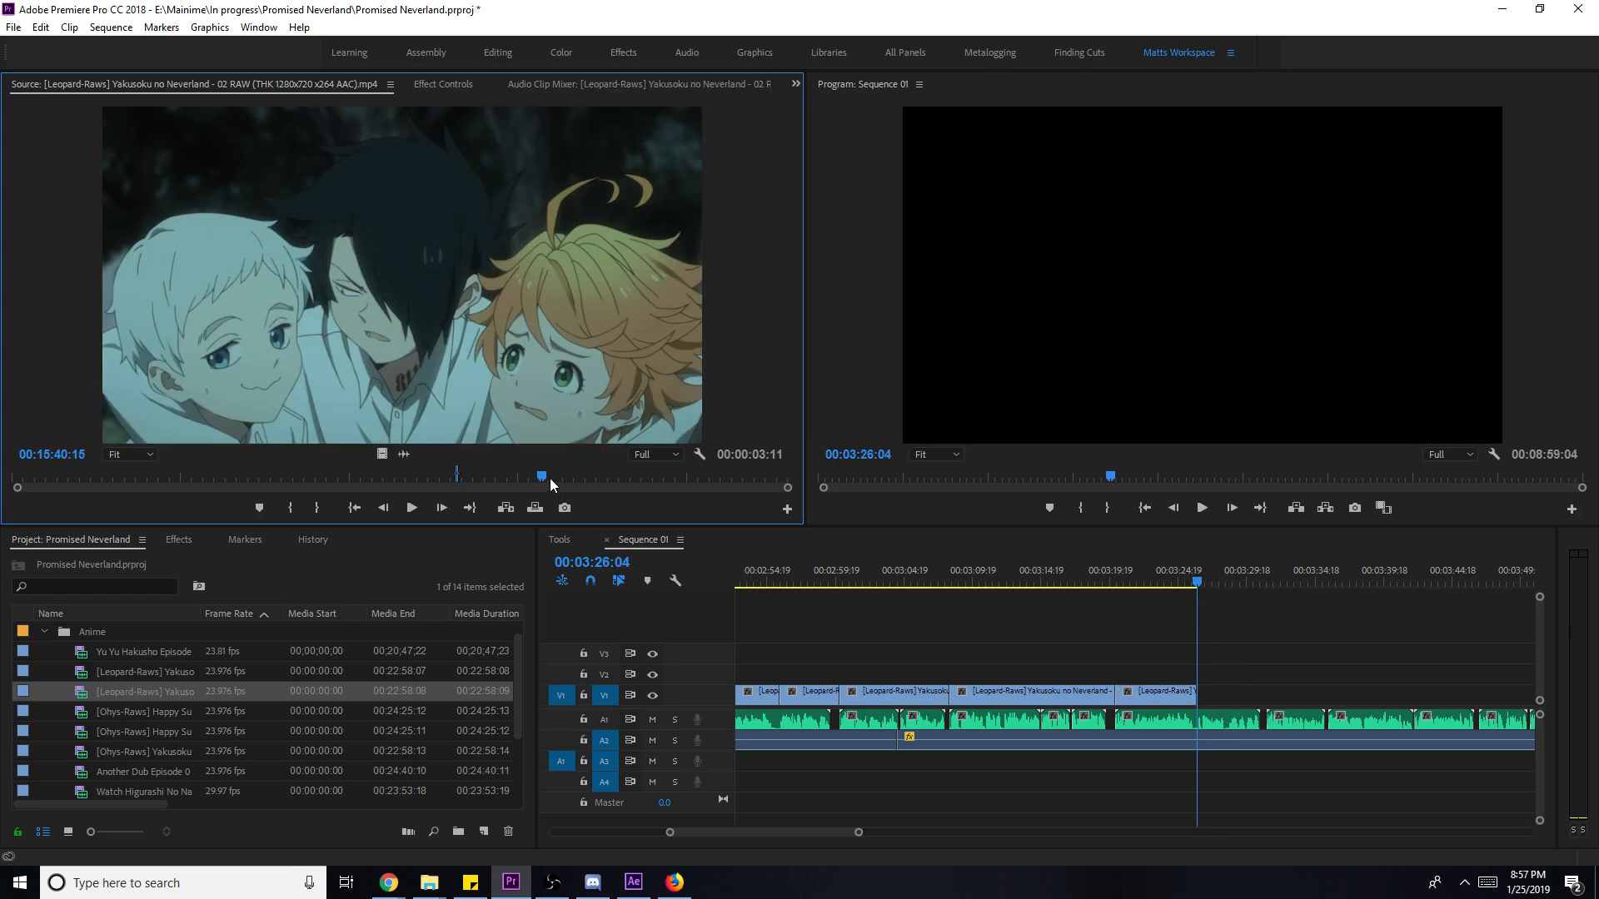
double_click(155, 669)
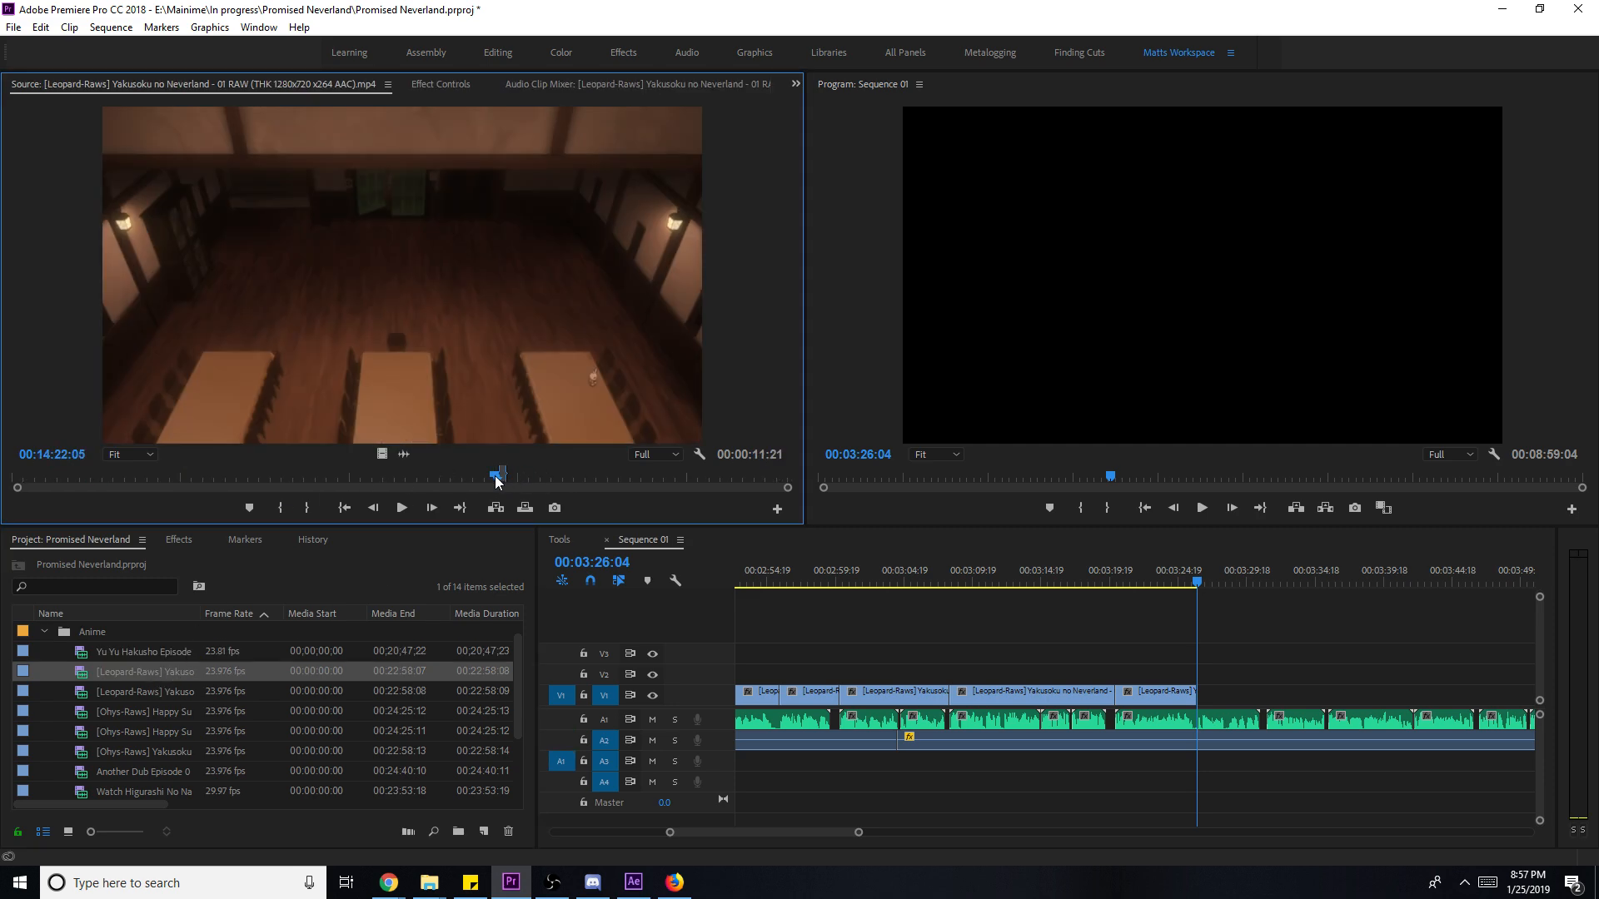
left_click(383, 479)
left_click_drag(383, 481, 215, 477)
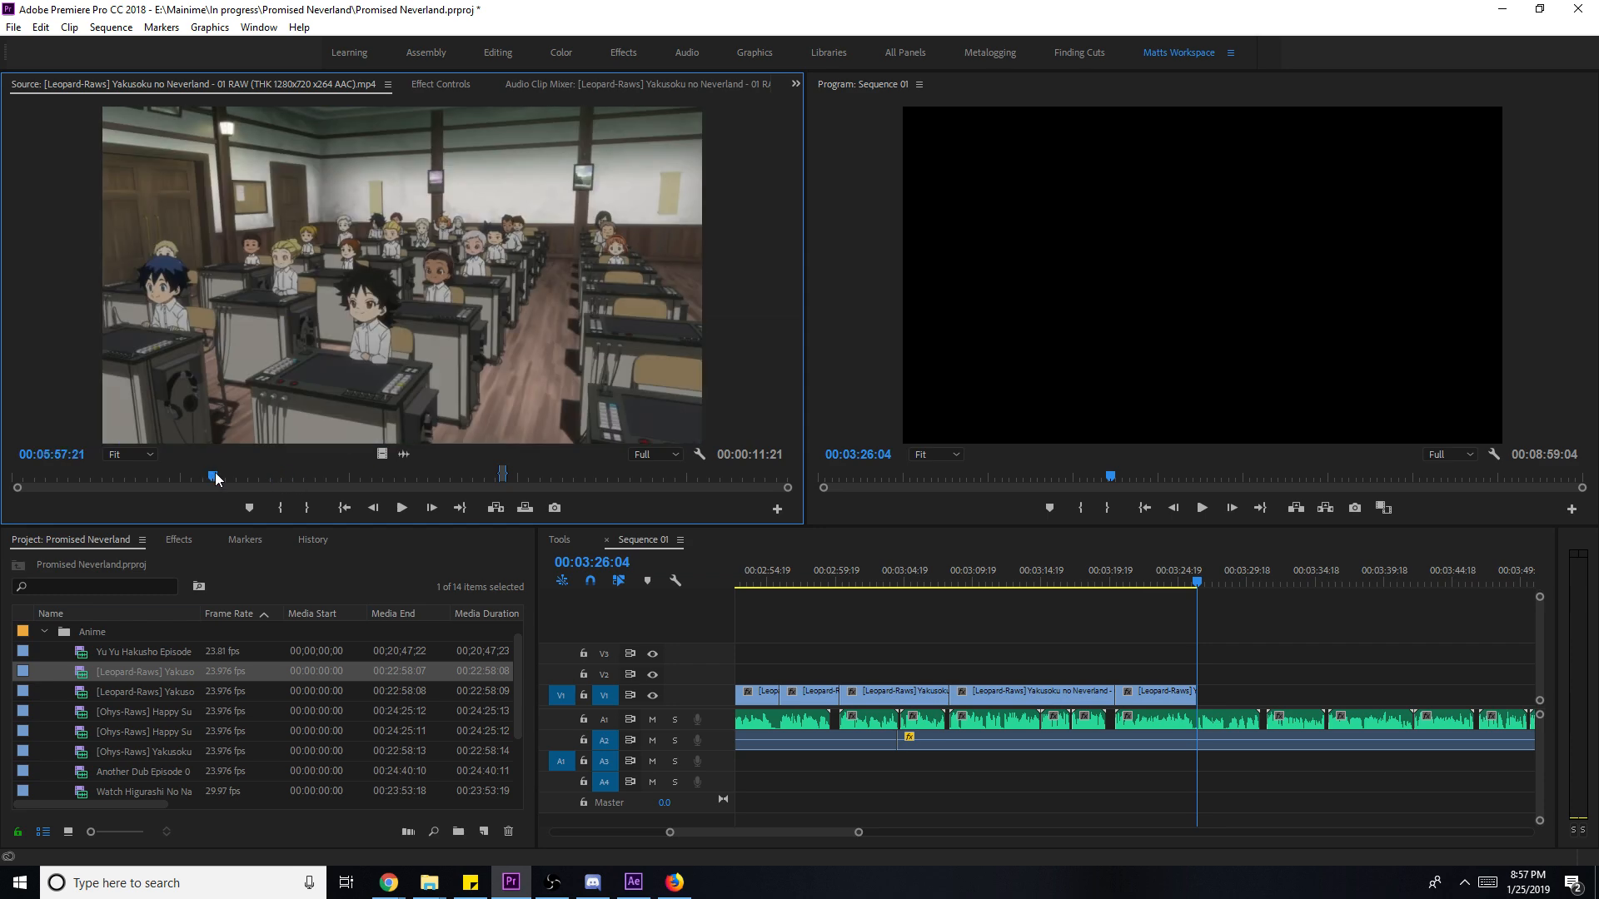
key("i")
key("space")
key("o")
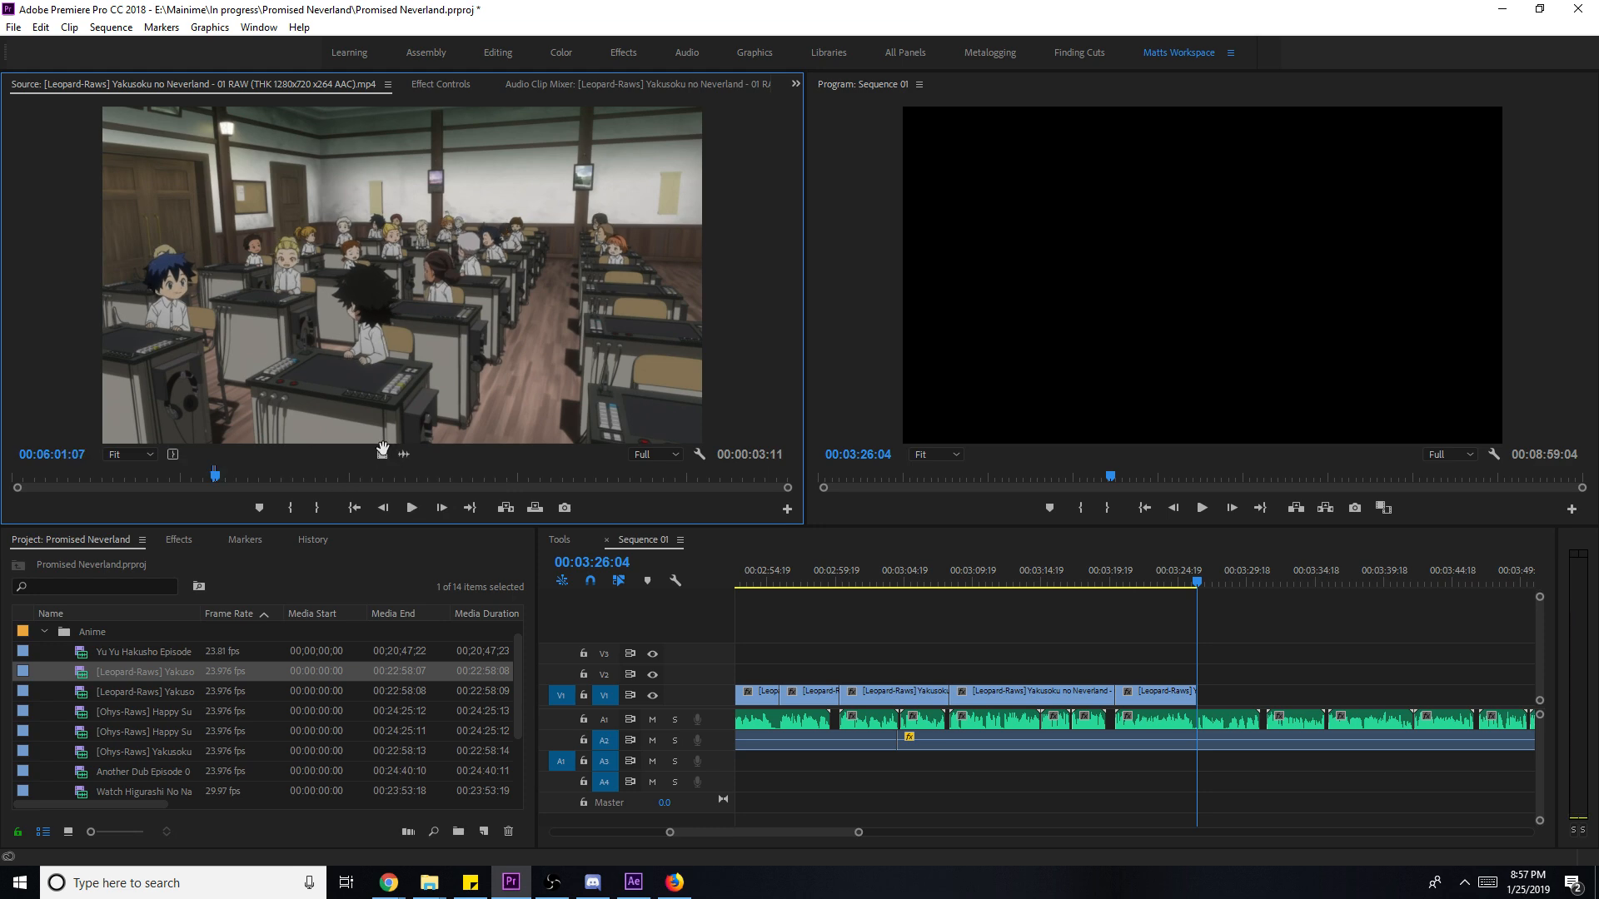
- Place the classroom shot on V1, set it to frame size, trim to 00:03:28:09, and load episode 03
left_click_drag(379, 452, 1205, 714)
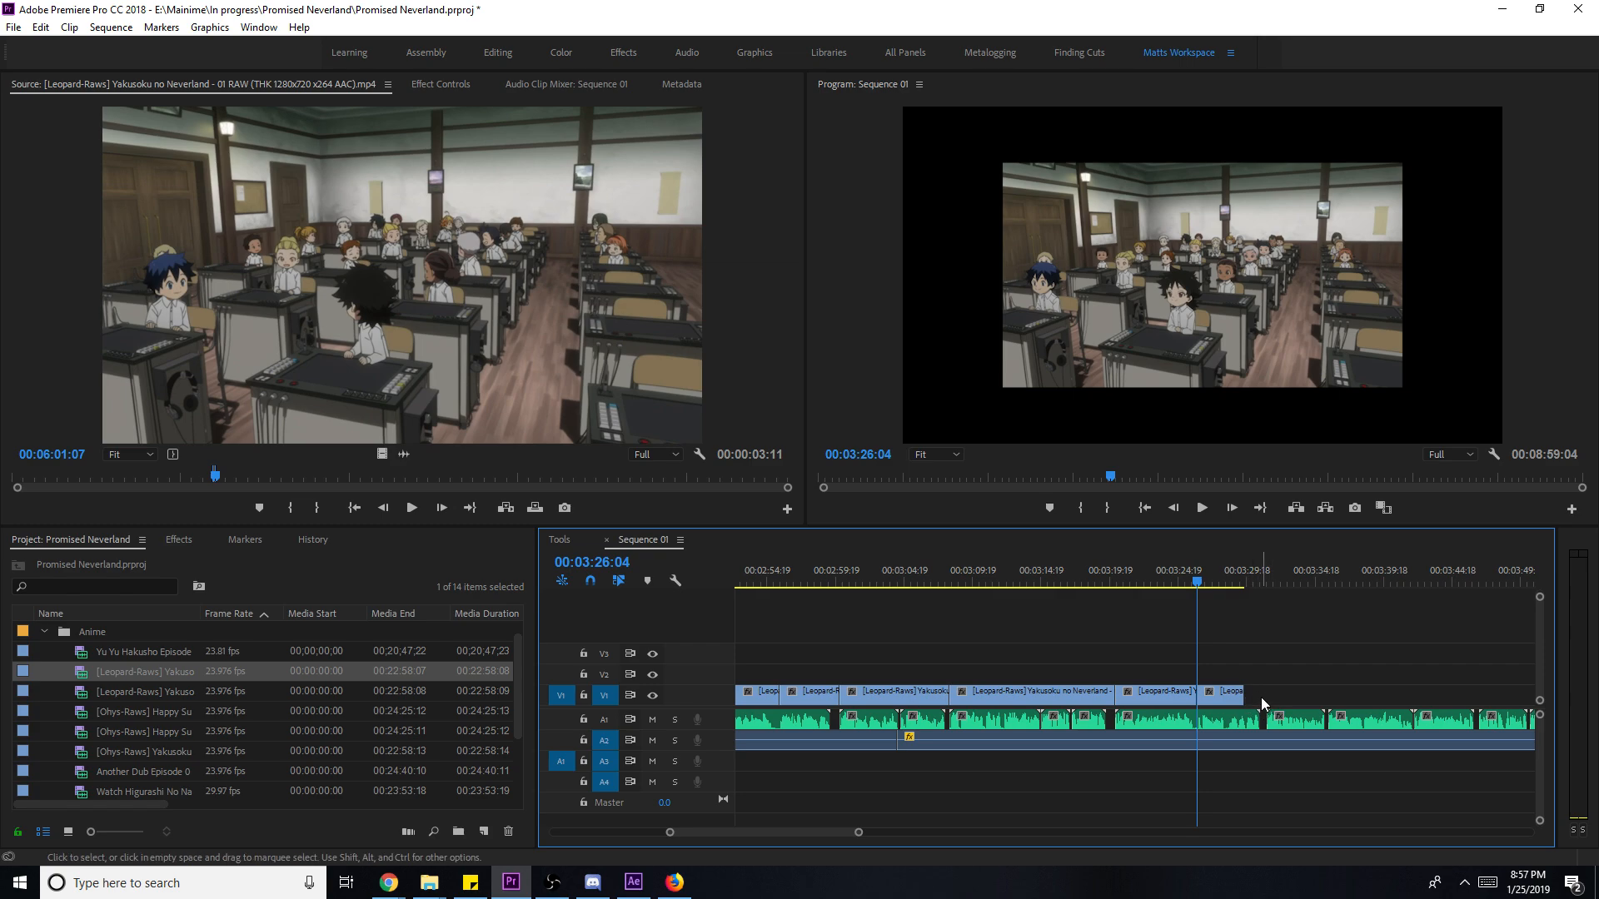
left_click_drag(1243, 694, 1265, 693)
key("space")
right_click(1226, 701)
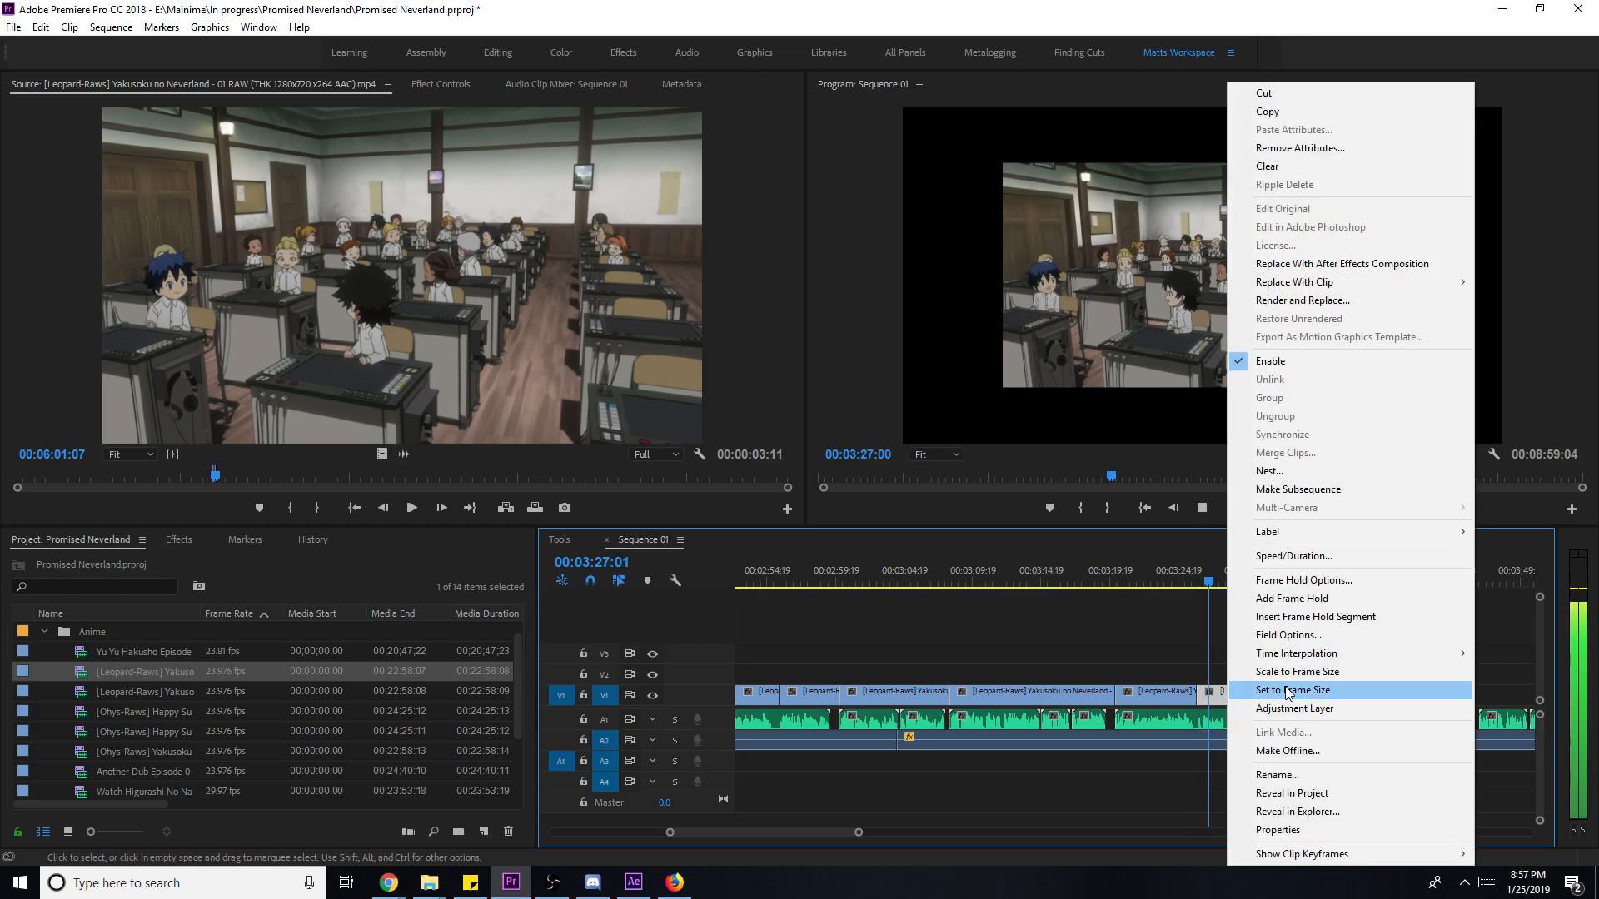
left_click(1335, 667)
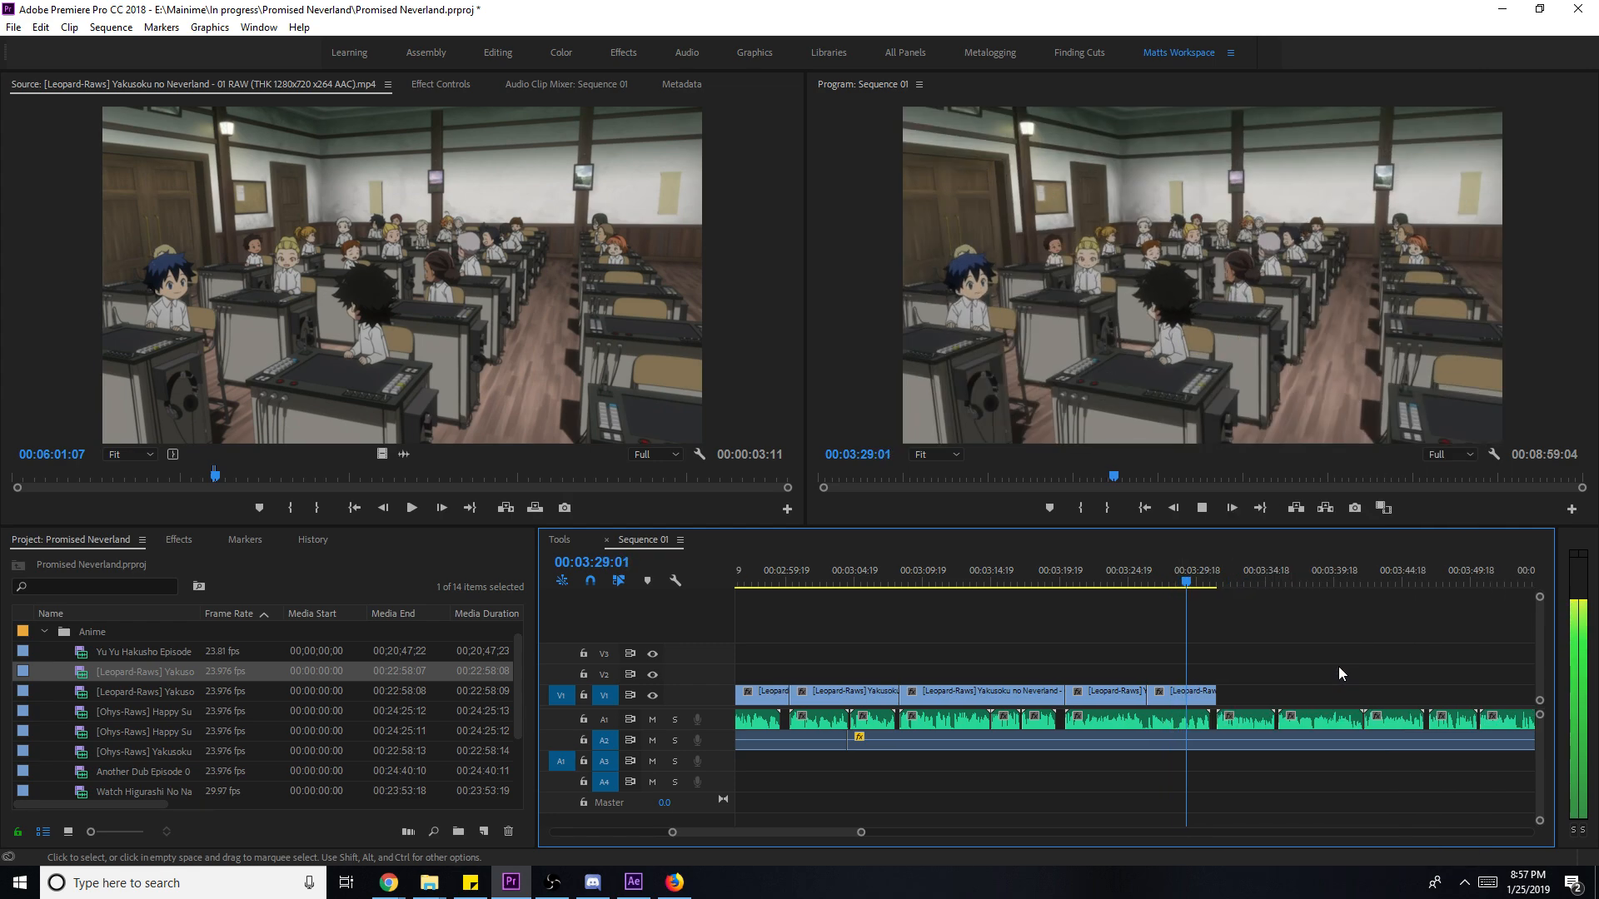
key("space")
left_click(1165, 587)
key("space")
key("space")
left_click_drag(1220, 696, 1176, 696)
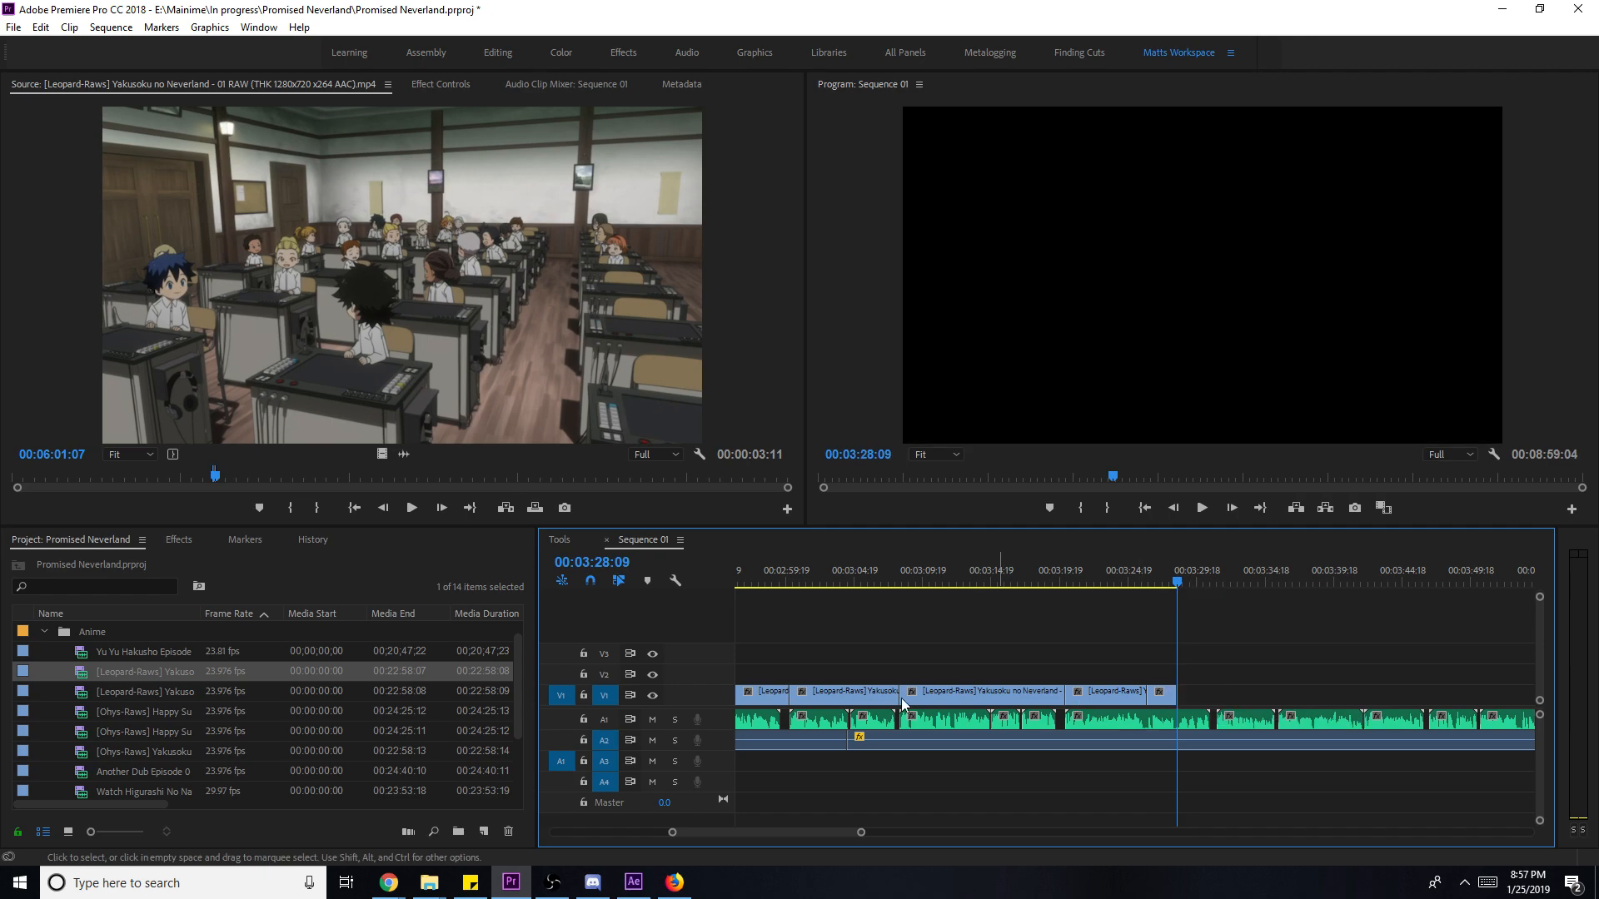
double_click(181, 753)
left_click_drag(735, 476, 605, 477)
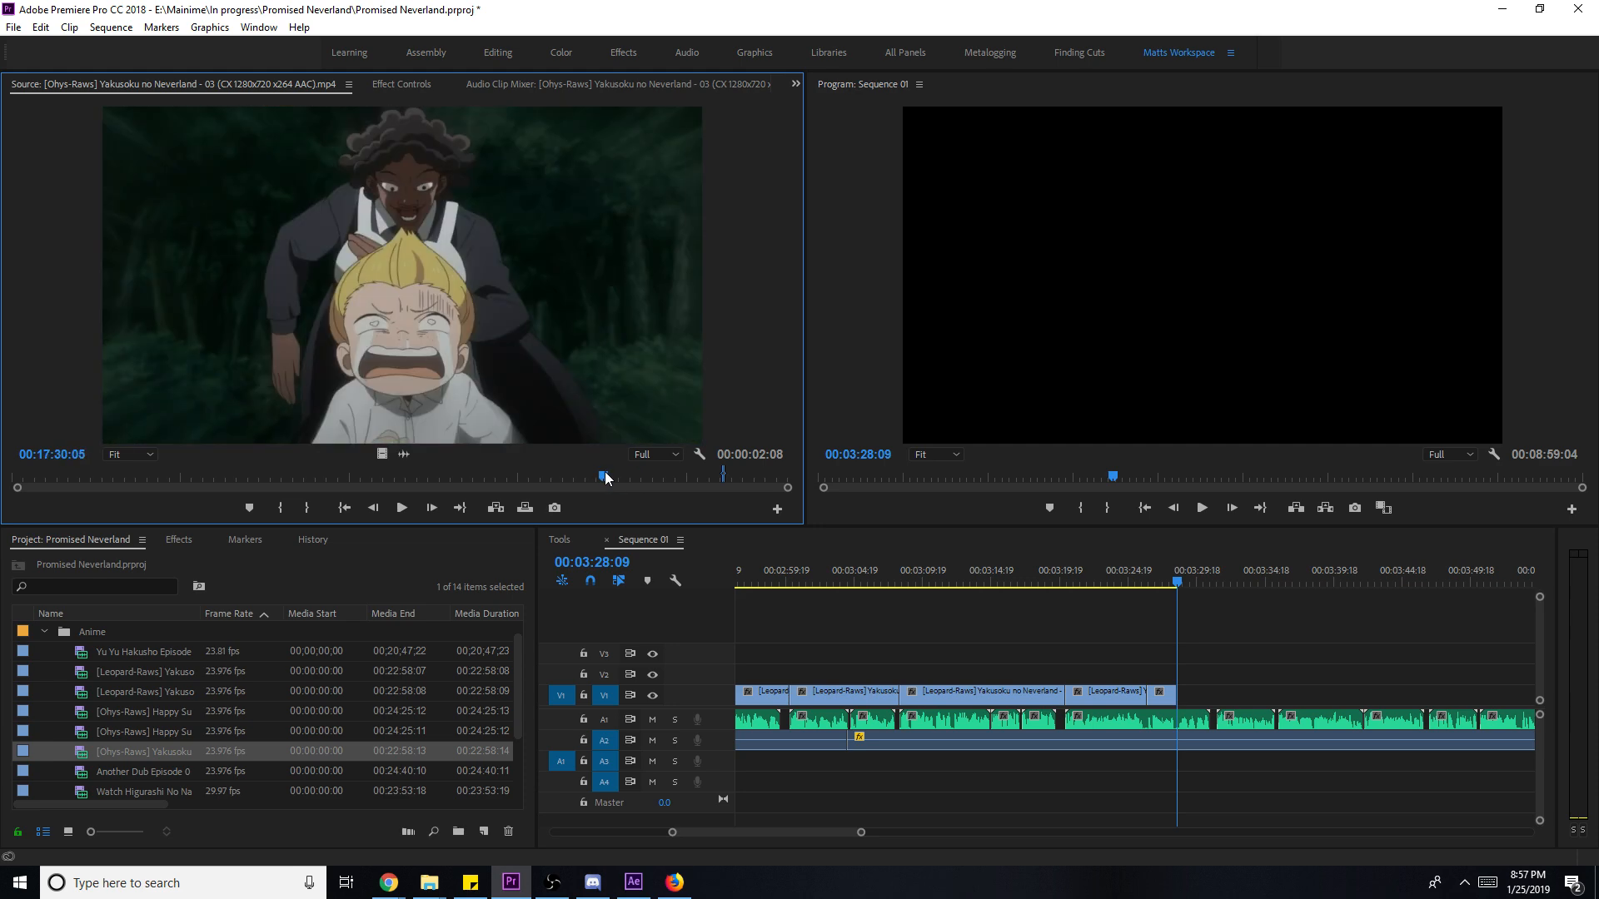
- Briefly check Discord, then preview episode 03 around 00:17:00 in the Source monitor
left_click(592, 884)
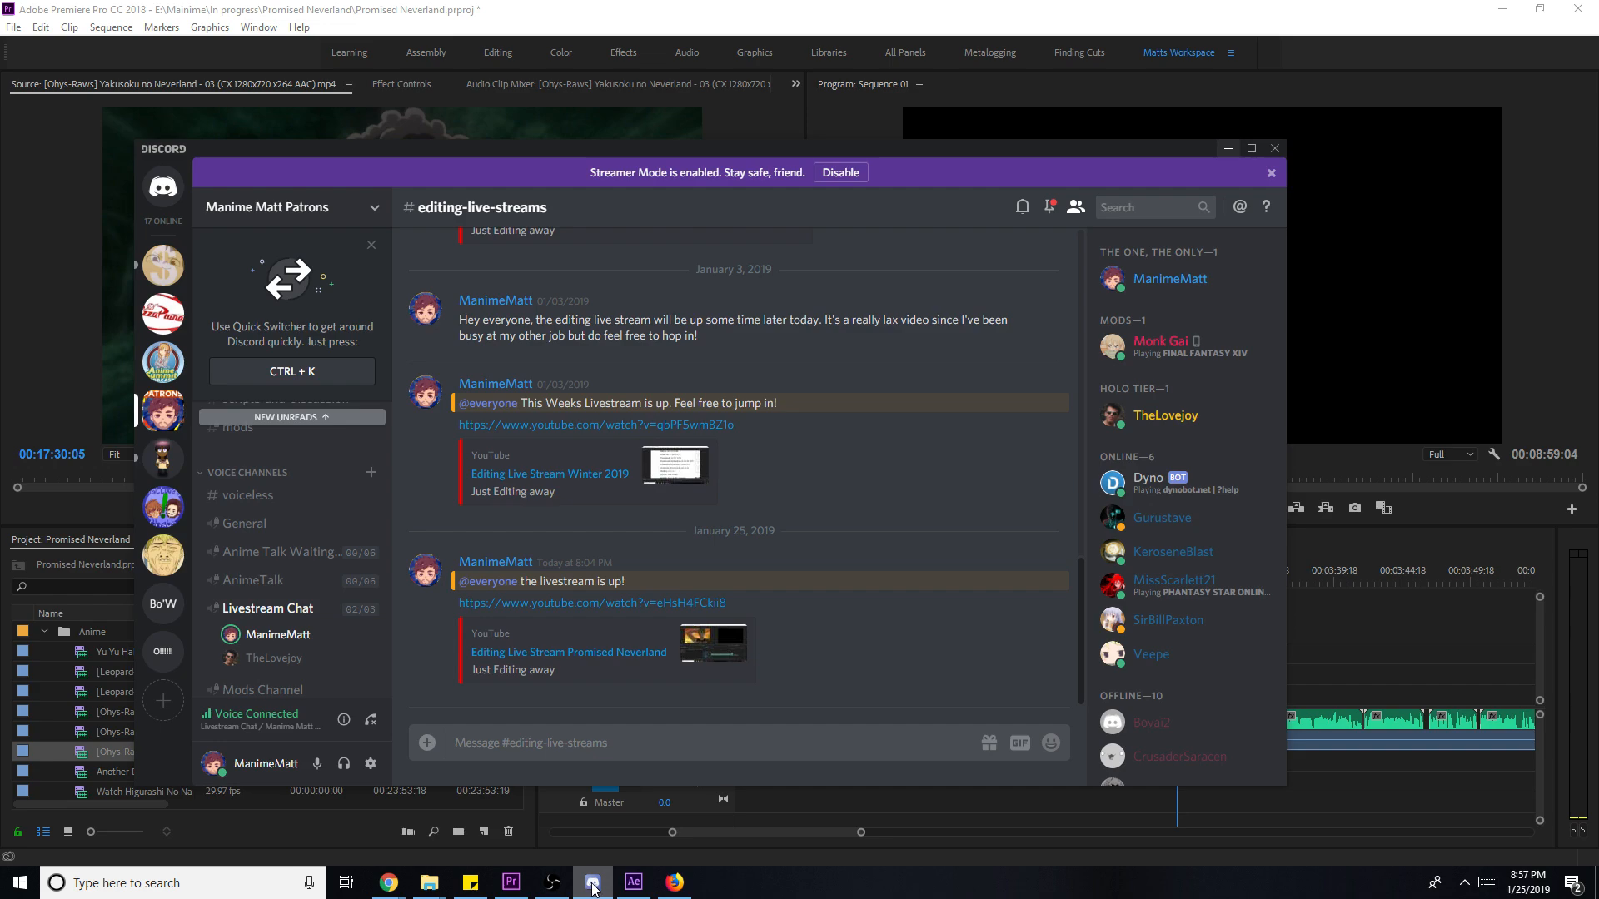
left_click(592, 883)
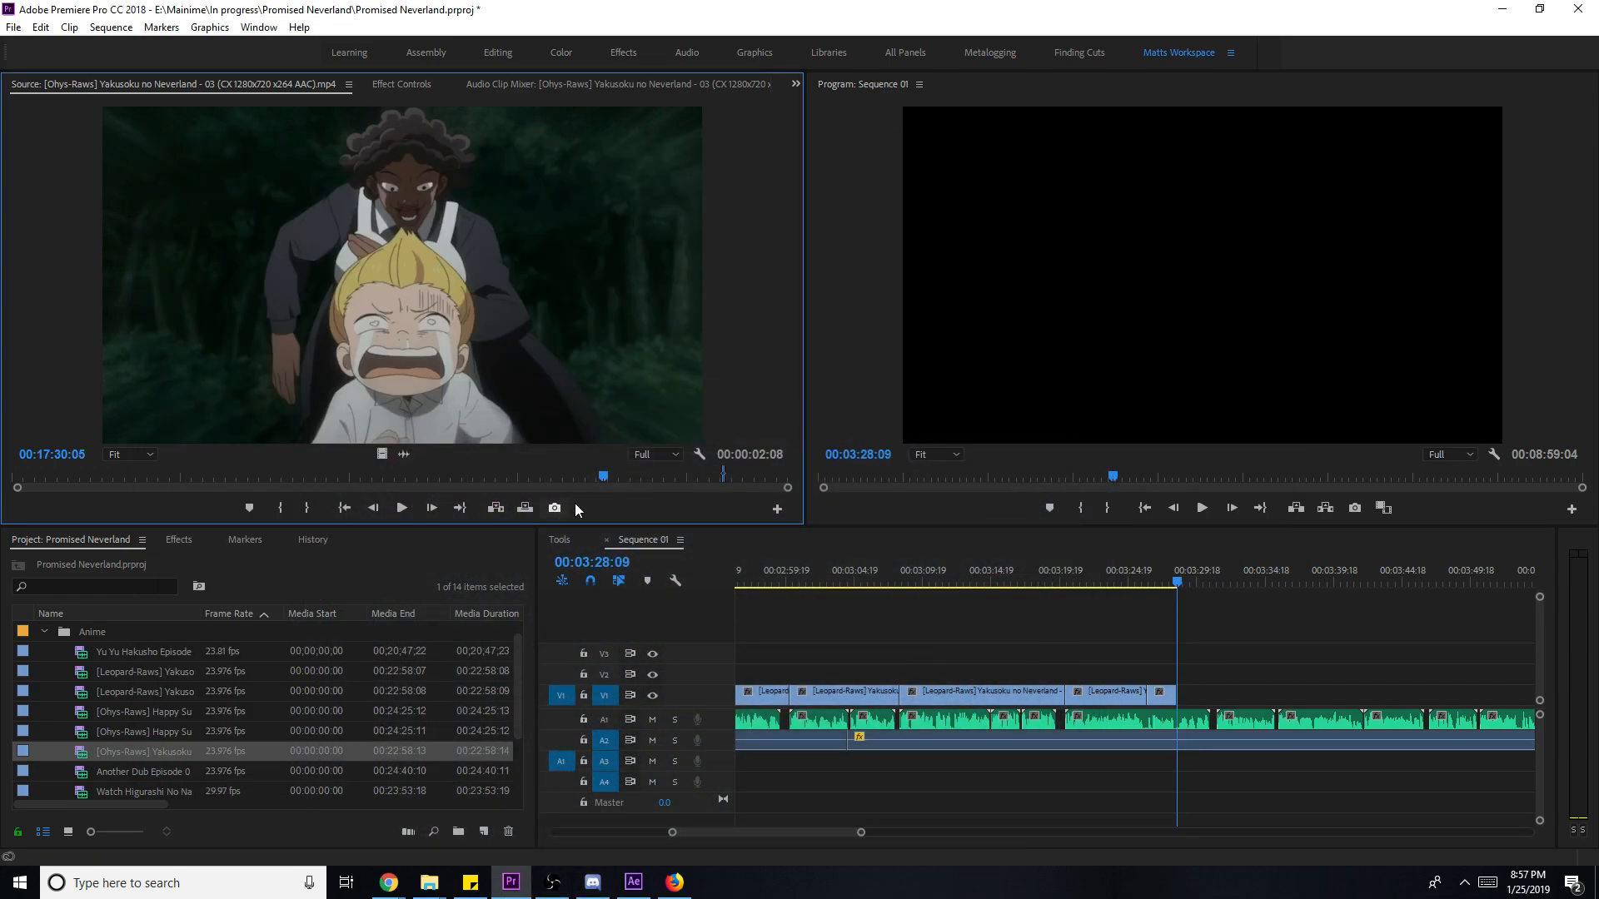
left_click_drag(603, 477, 562, 483)
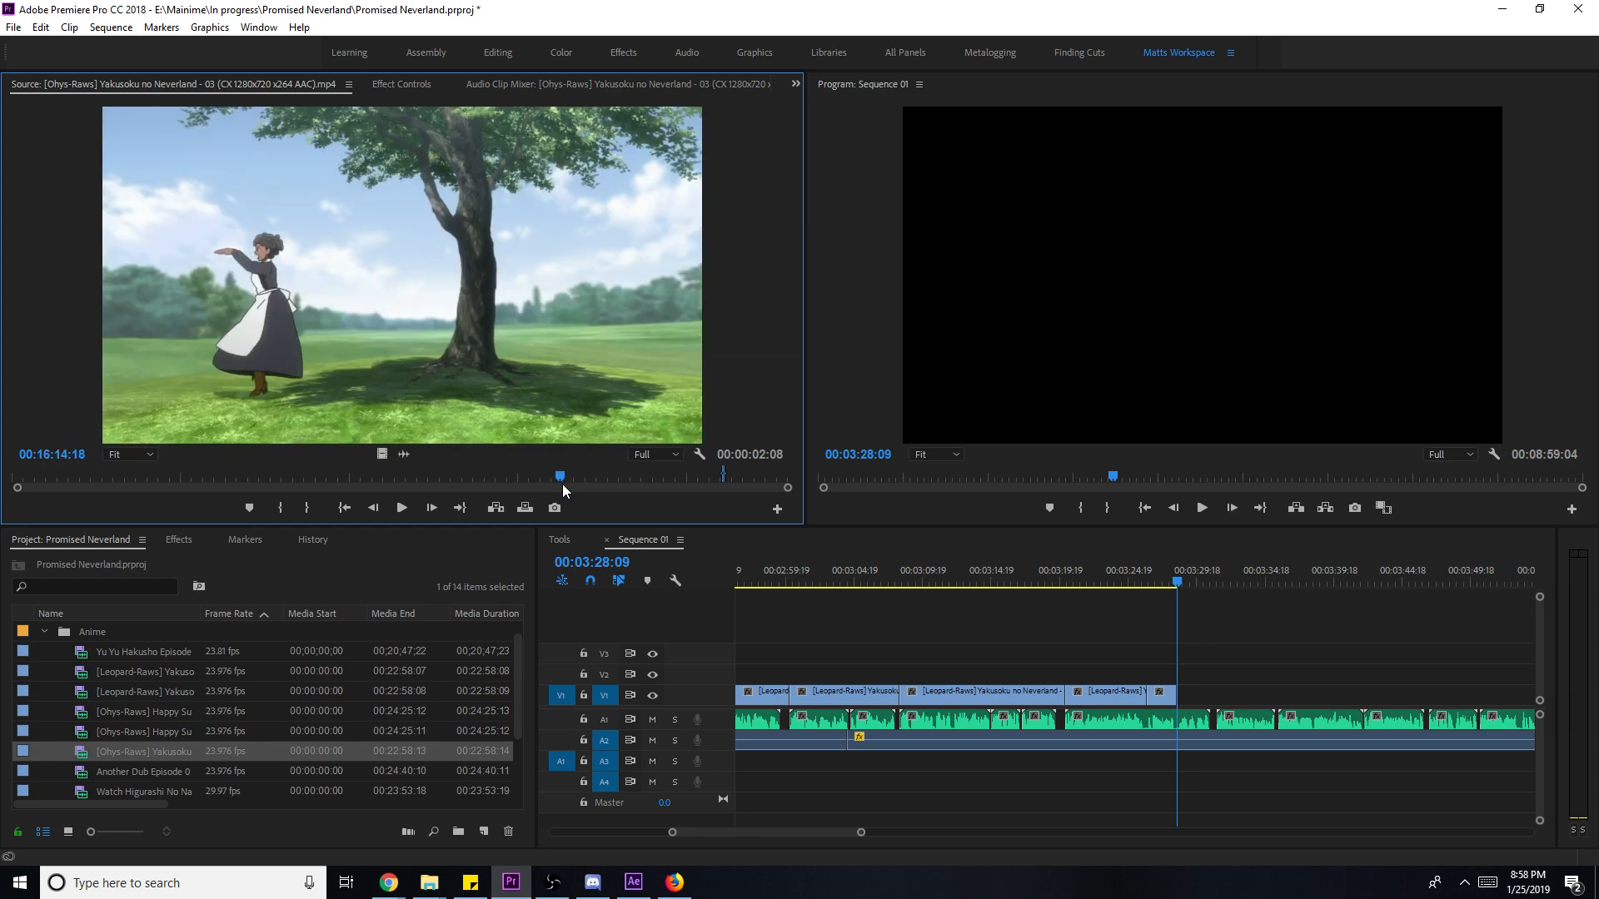
key("space")
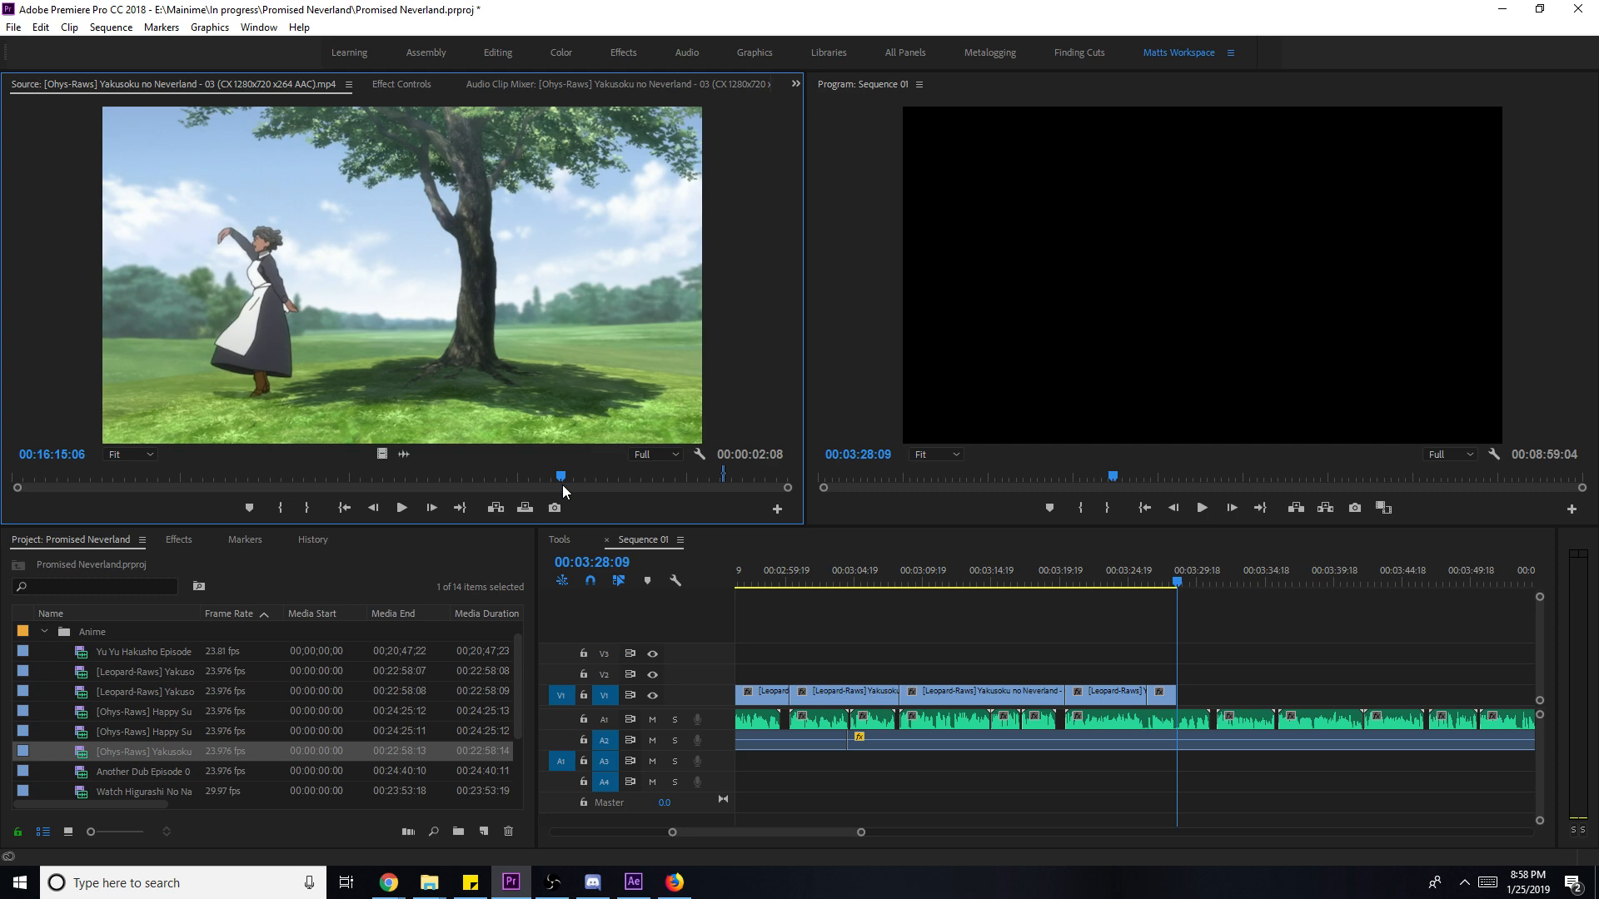
left_click_drag(558, 472, 592, 459)
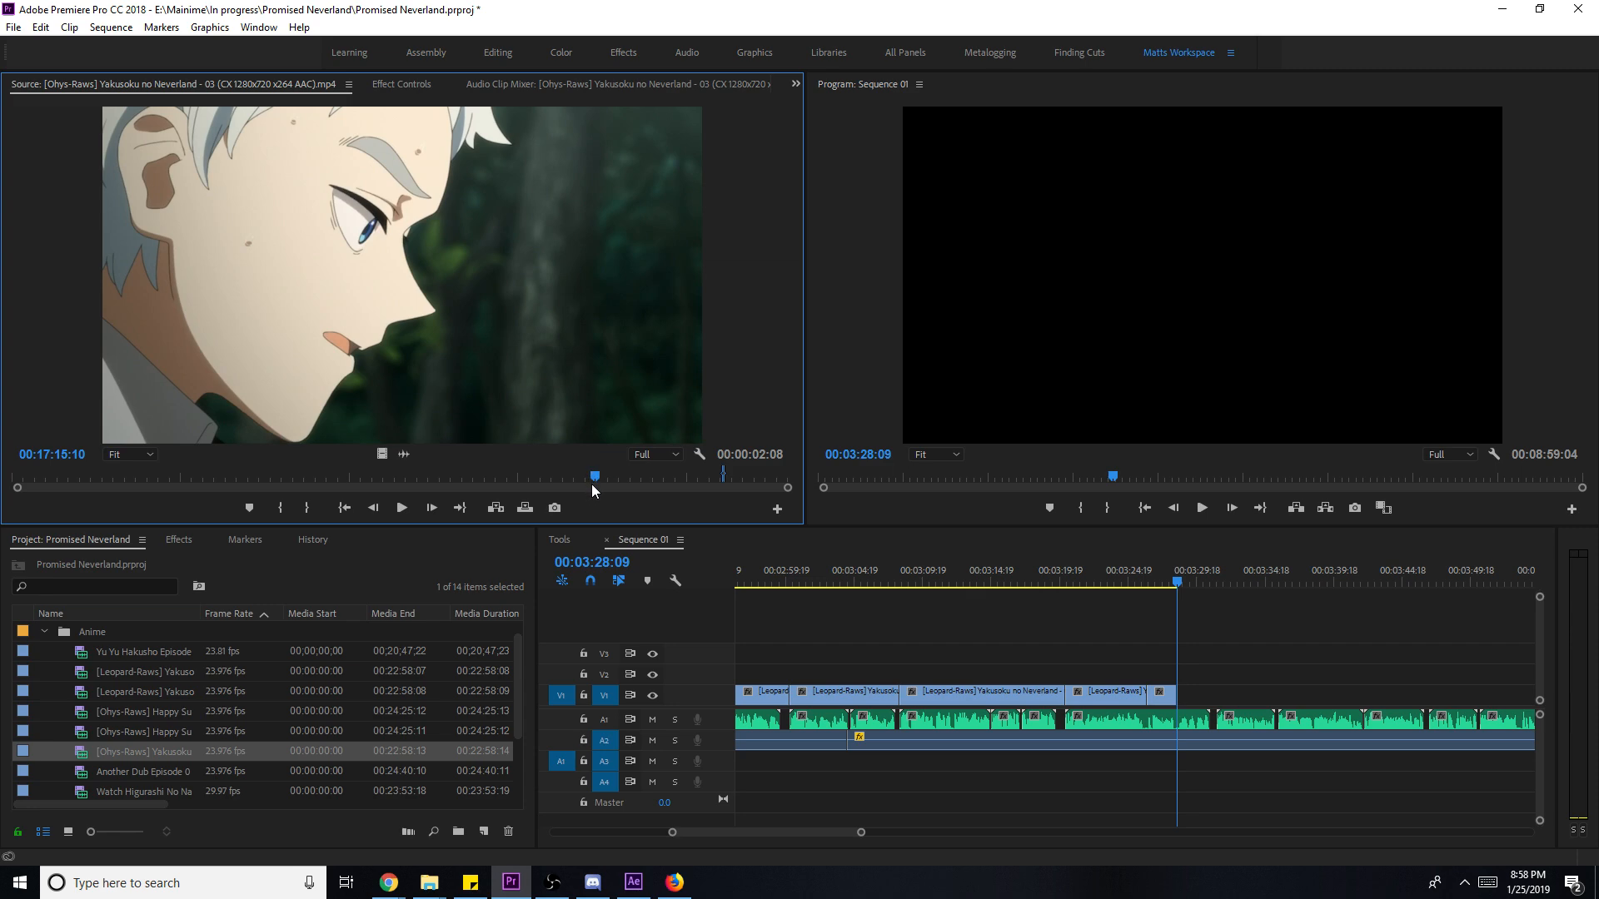
left_click(571, 477)
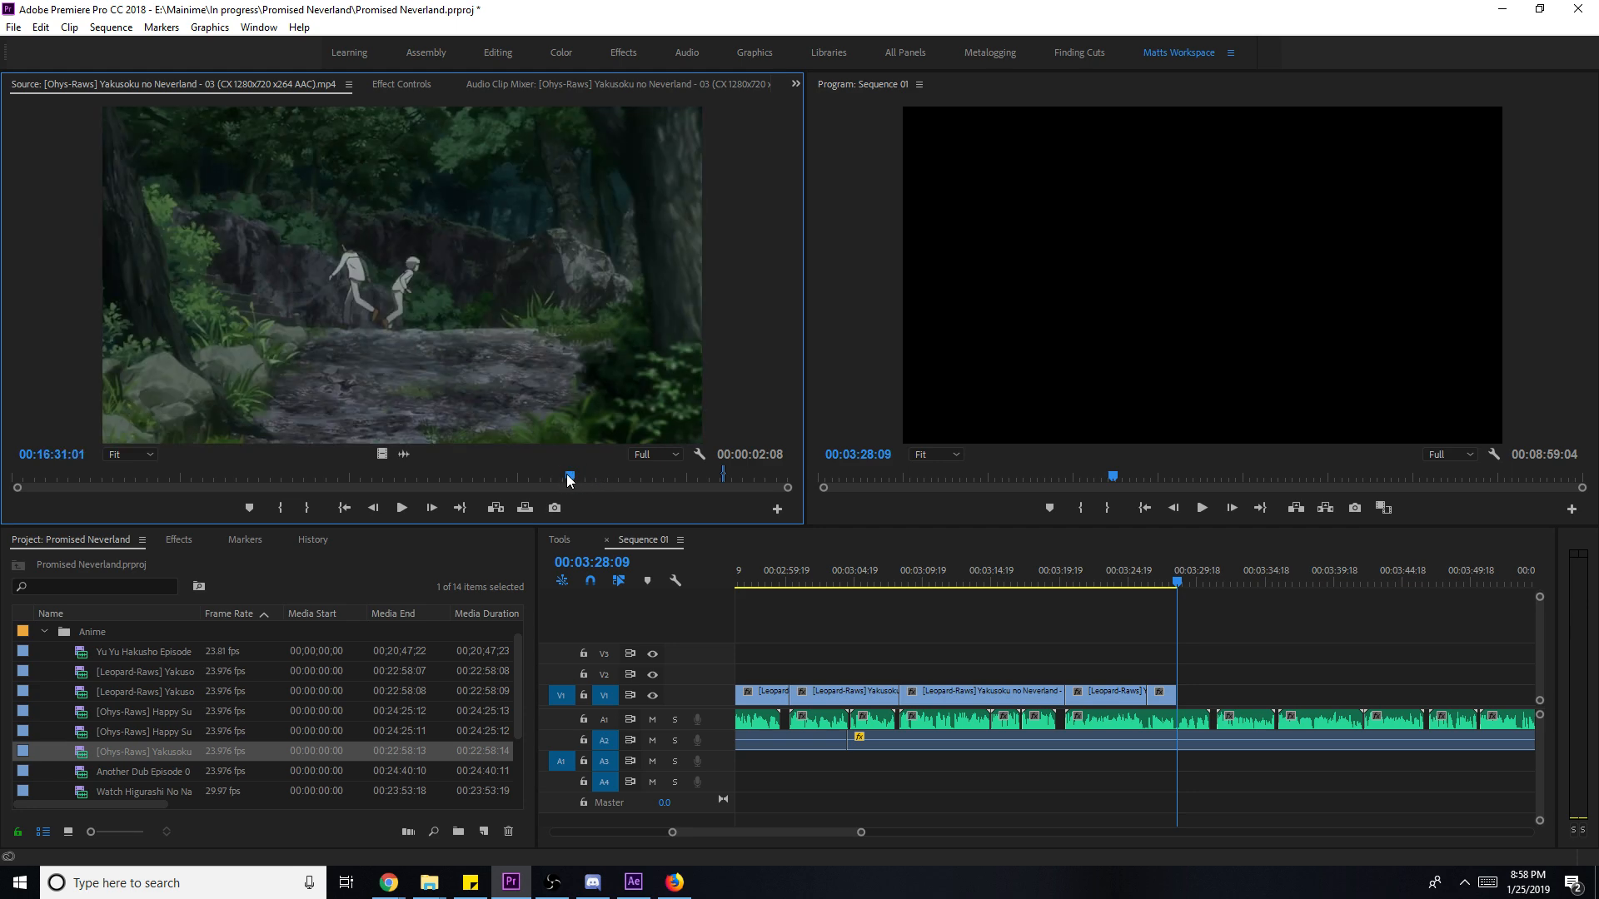
left_click_drag(571, 479, 505, 492)
- Review the sequence ending, then mark an episode 03 In point near 00:09:08:01
left_click(1219, 612)
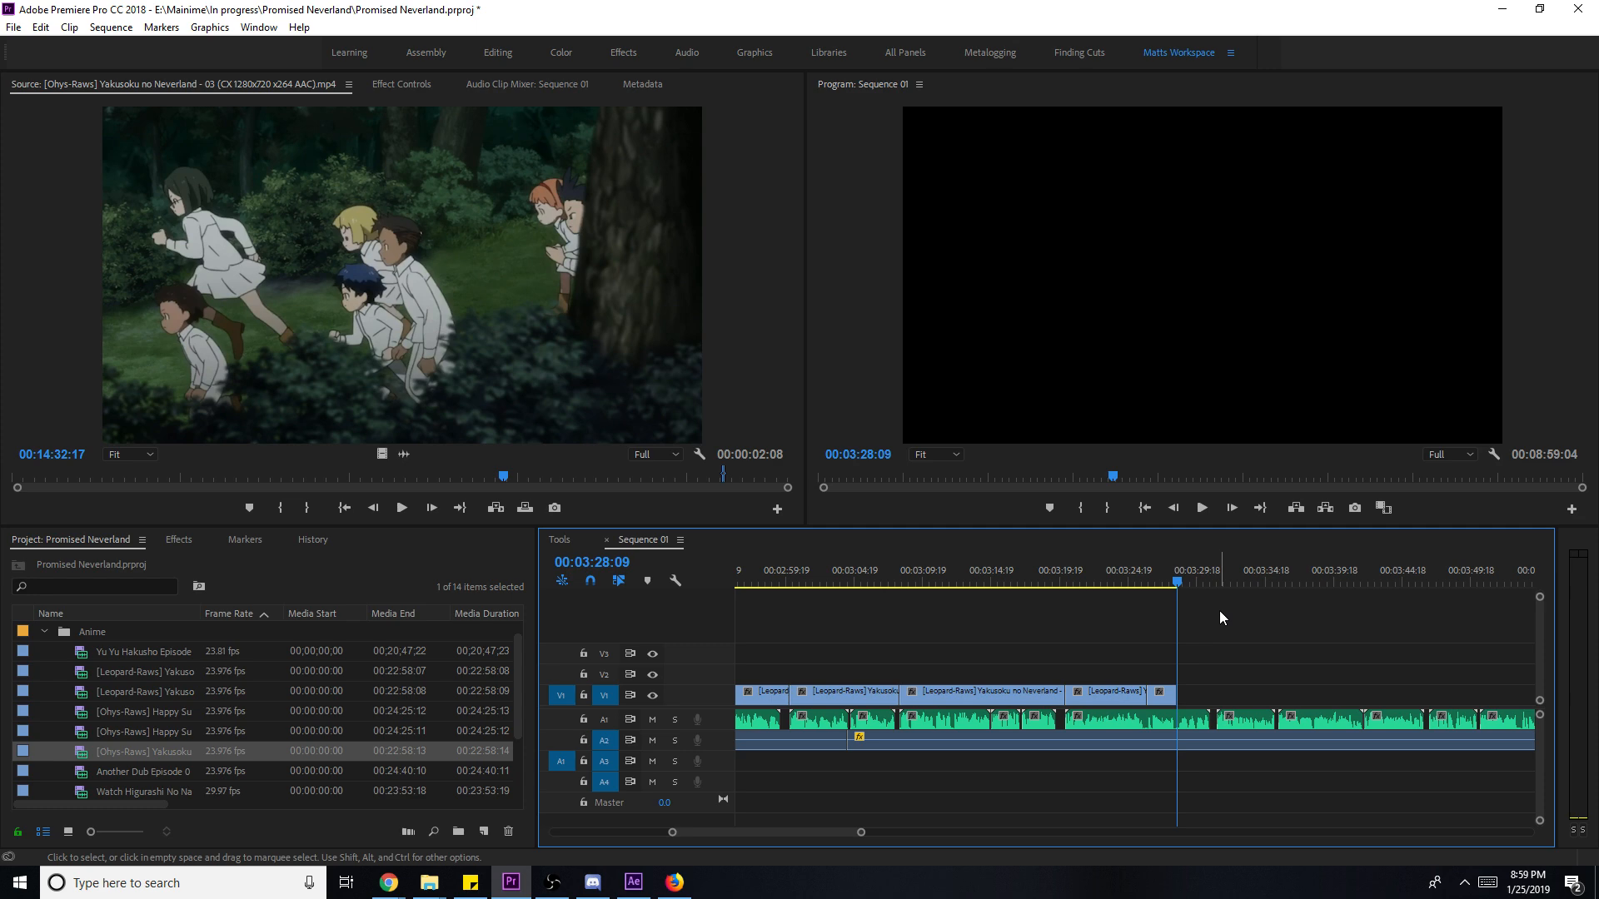
left_click_drag(500, 486, 458, 482)
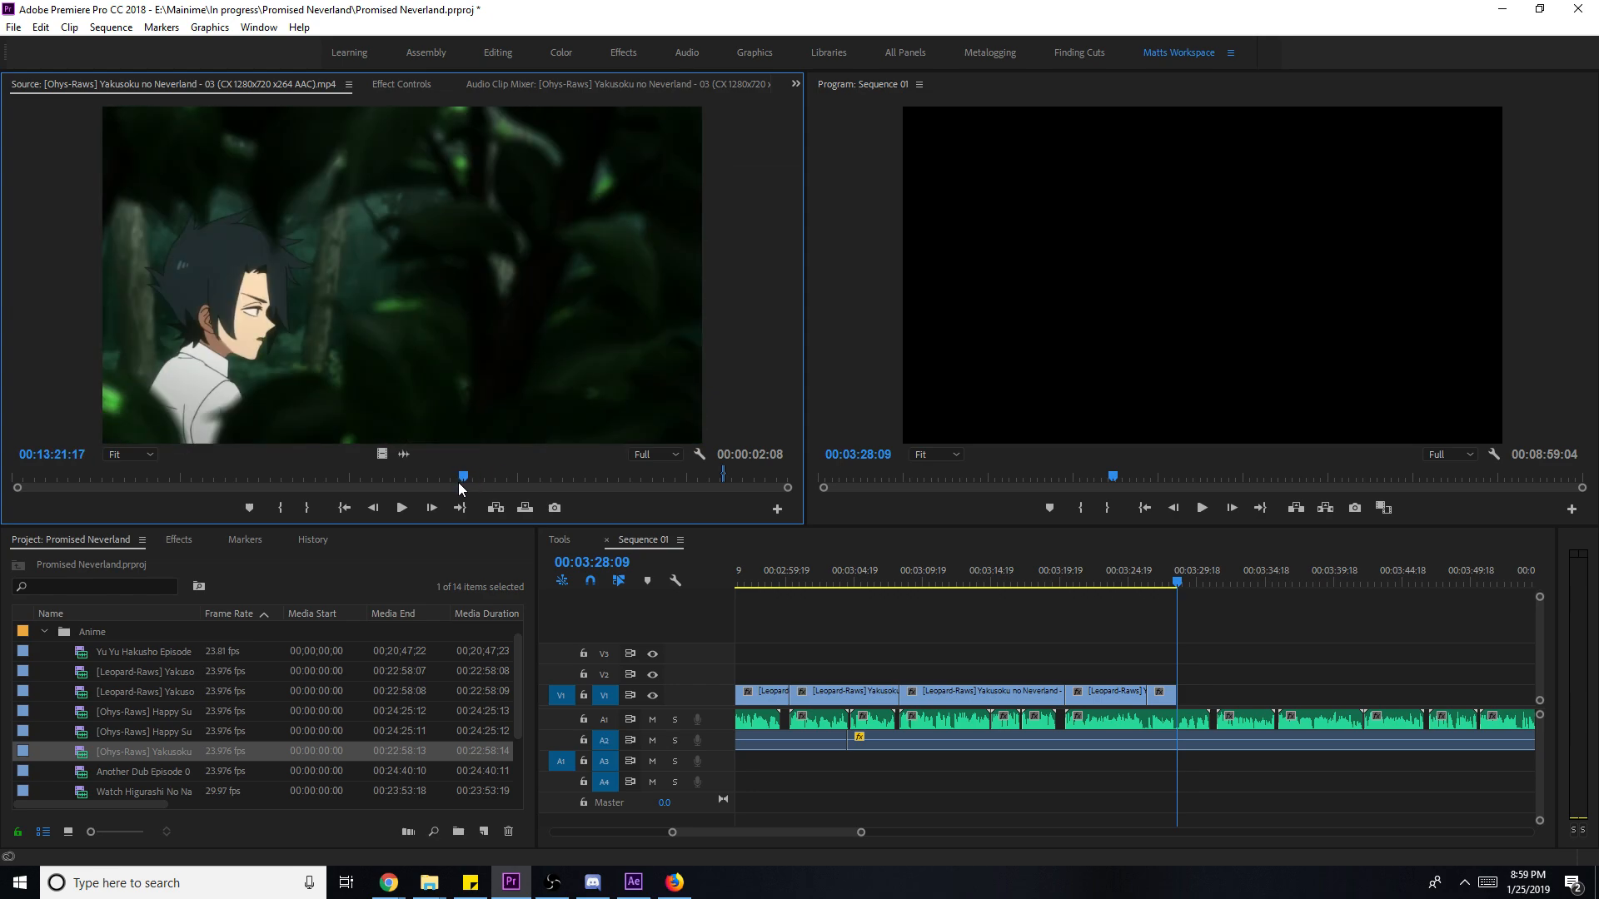
left_click(1157, 573)
key("space")
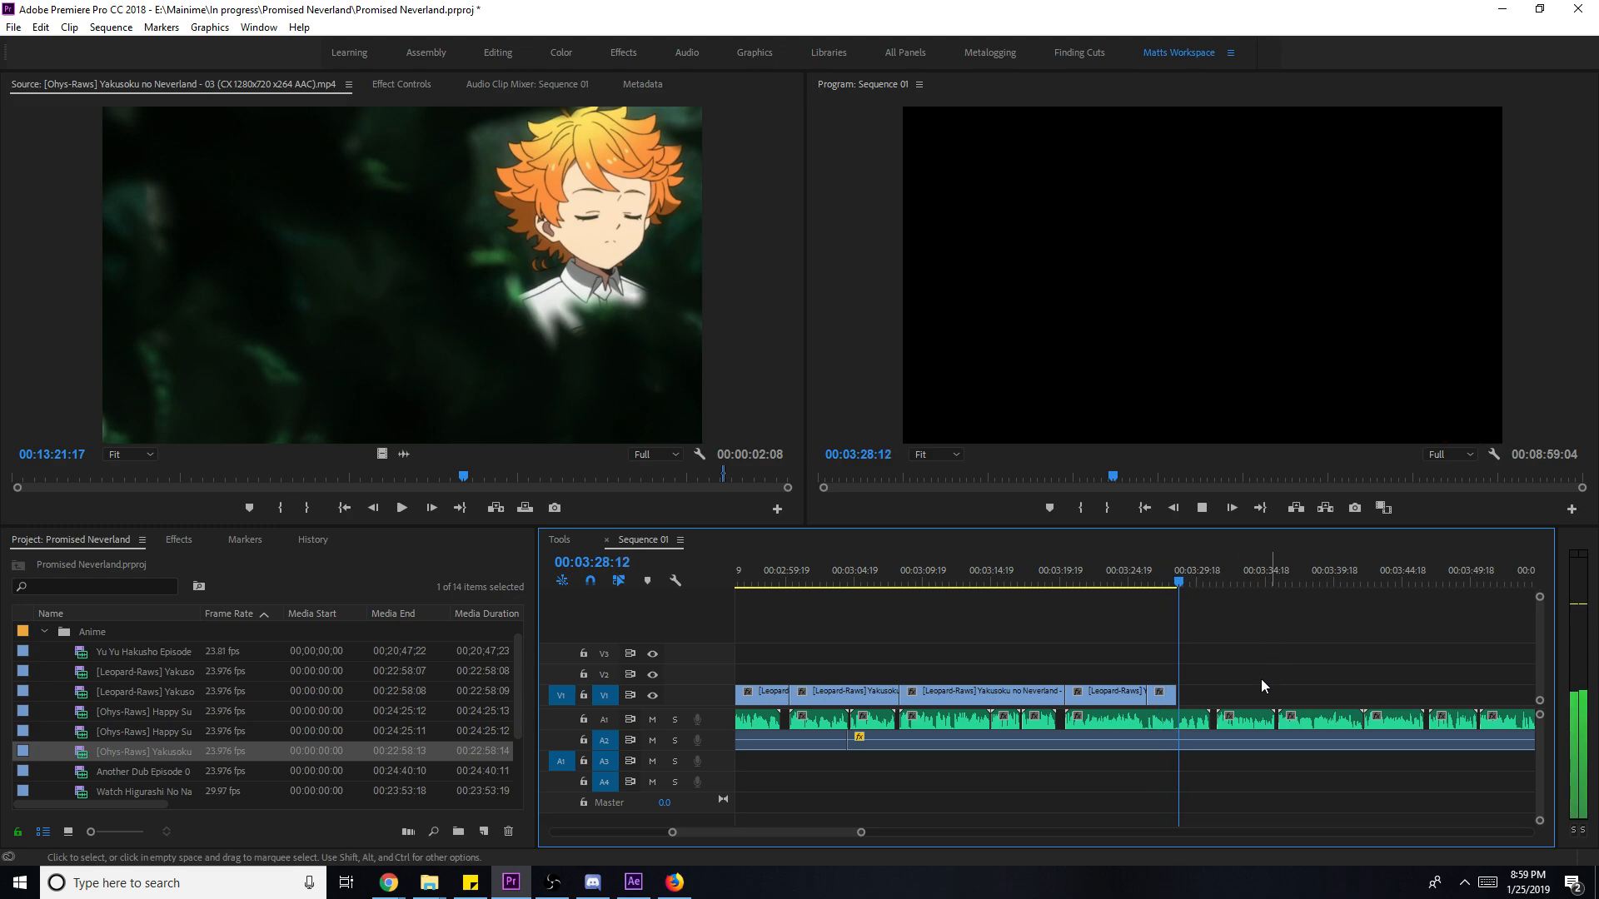
left_click_drag(498, 478, 314, 486)
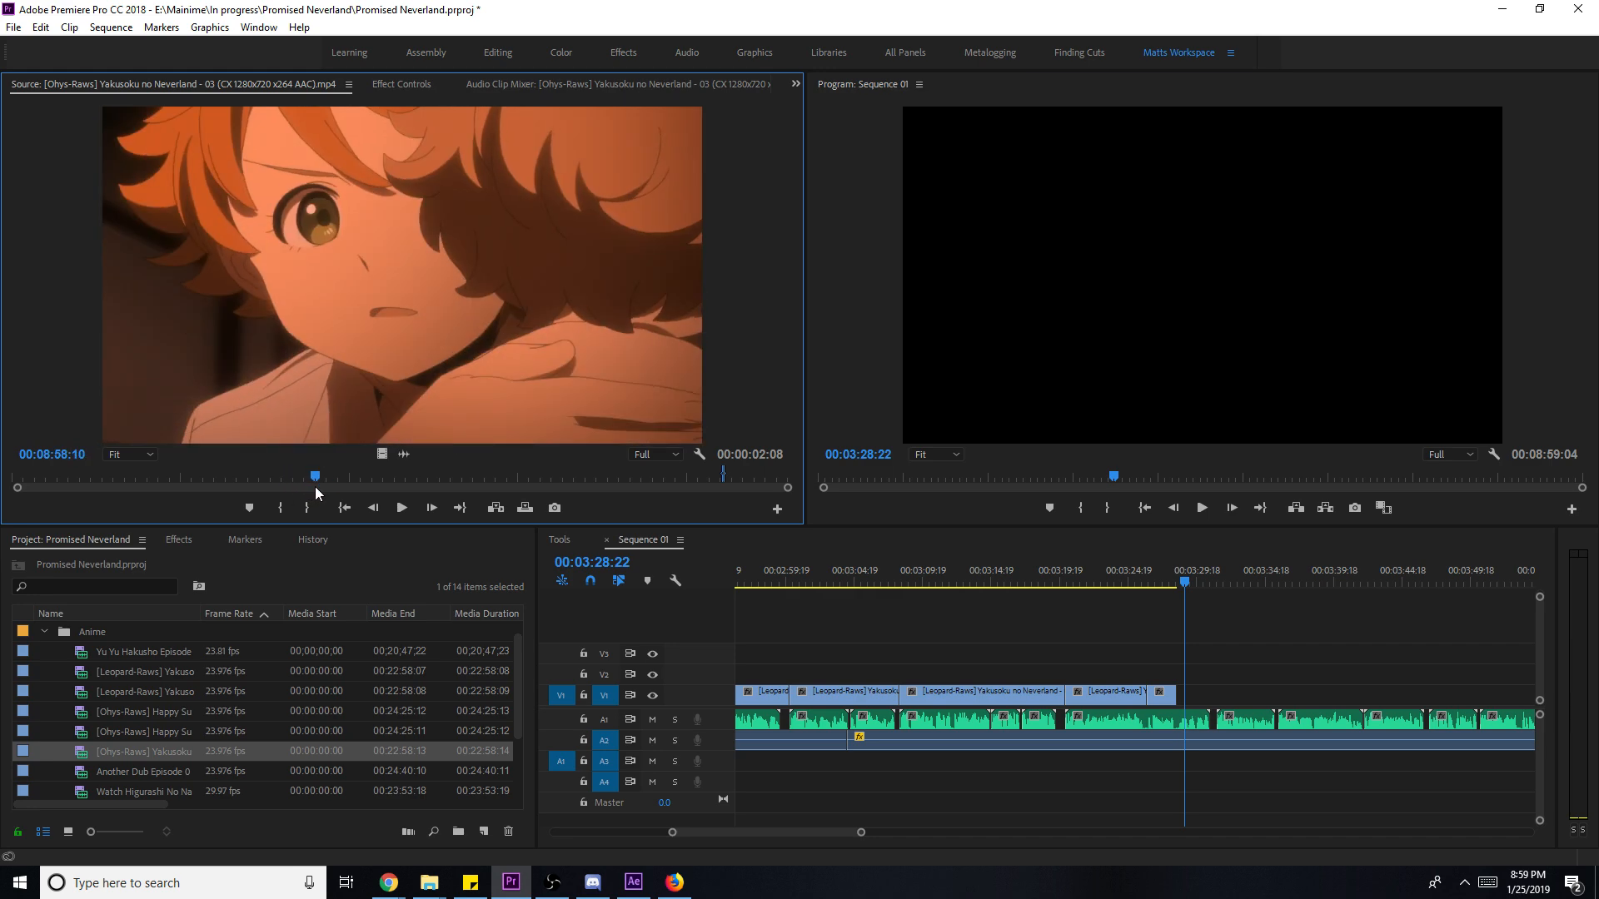
key("i")
key("space")
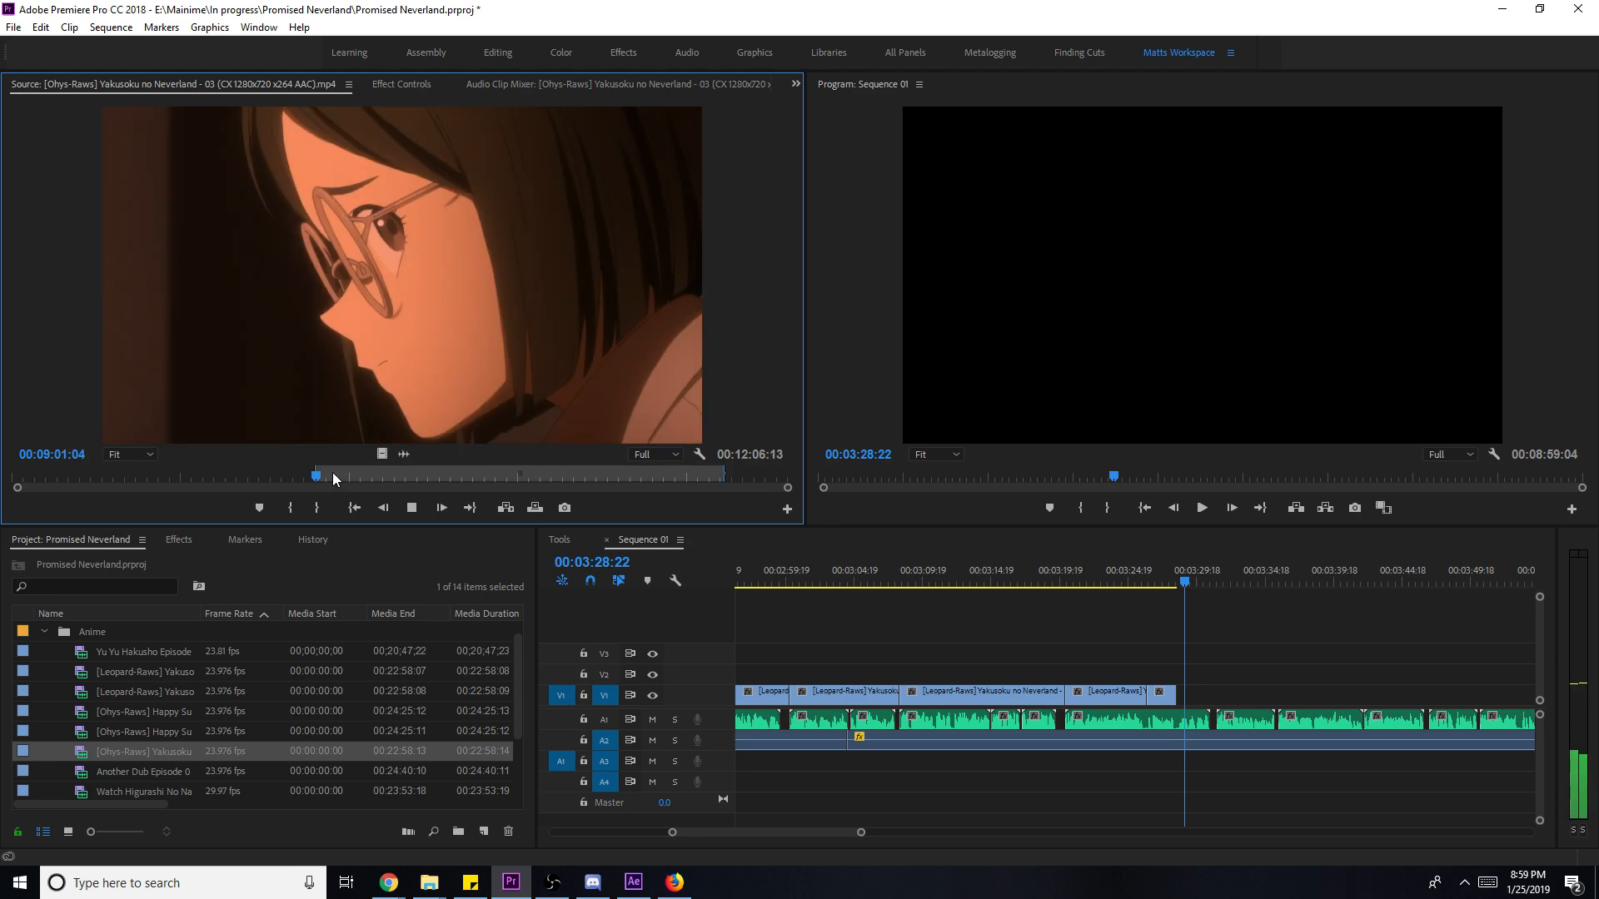
key("space")
- Mark a four-second episode 03 shot, place it at the end of V1, and scale it to frame size
key("i")
key("o")
left_click_drag(383, 453, 1189, 709)
right_click(1218, 697)
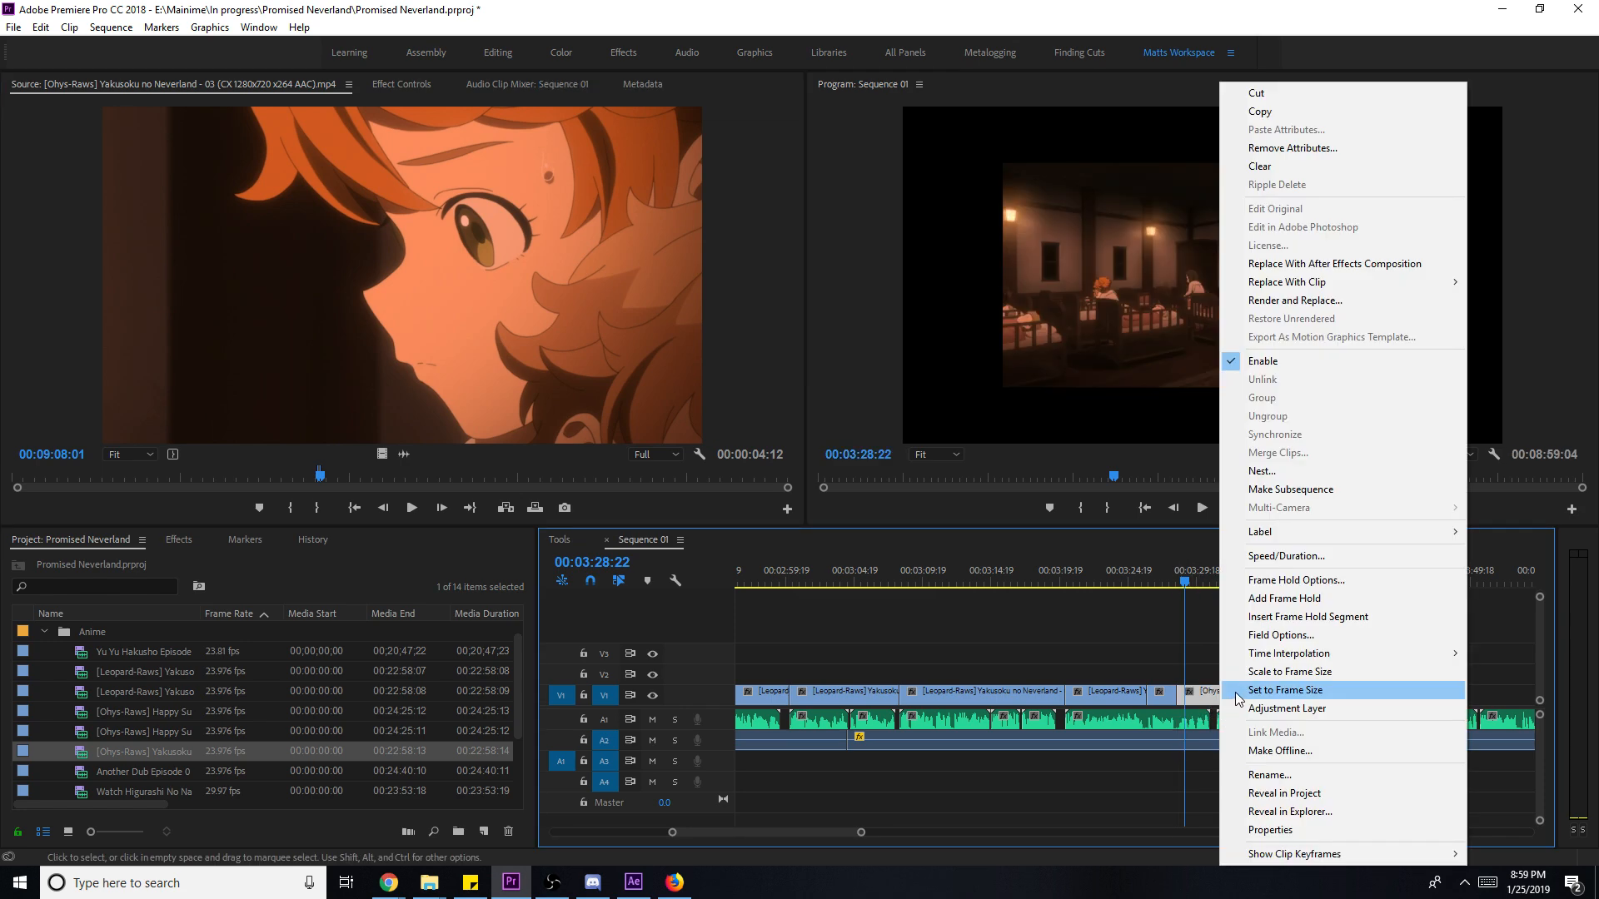
left_click(1314, 674)
- Trim the new clip's end shorter, save the project, and zoom out the timeline
key("space")
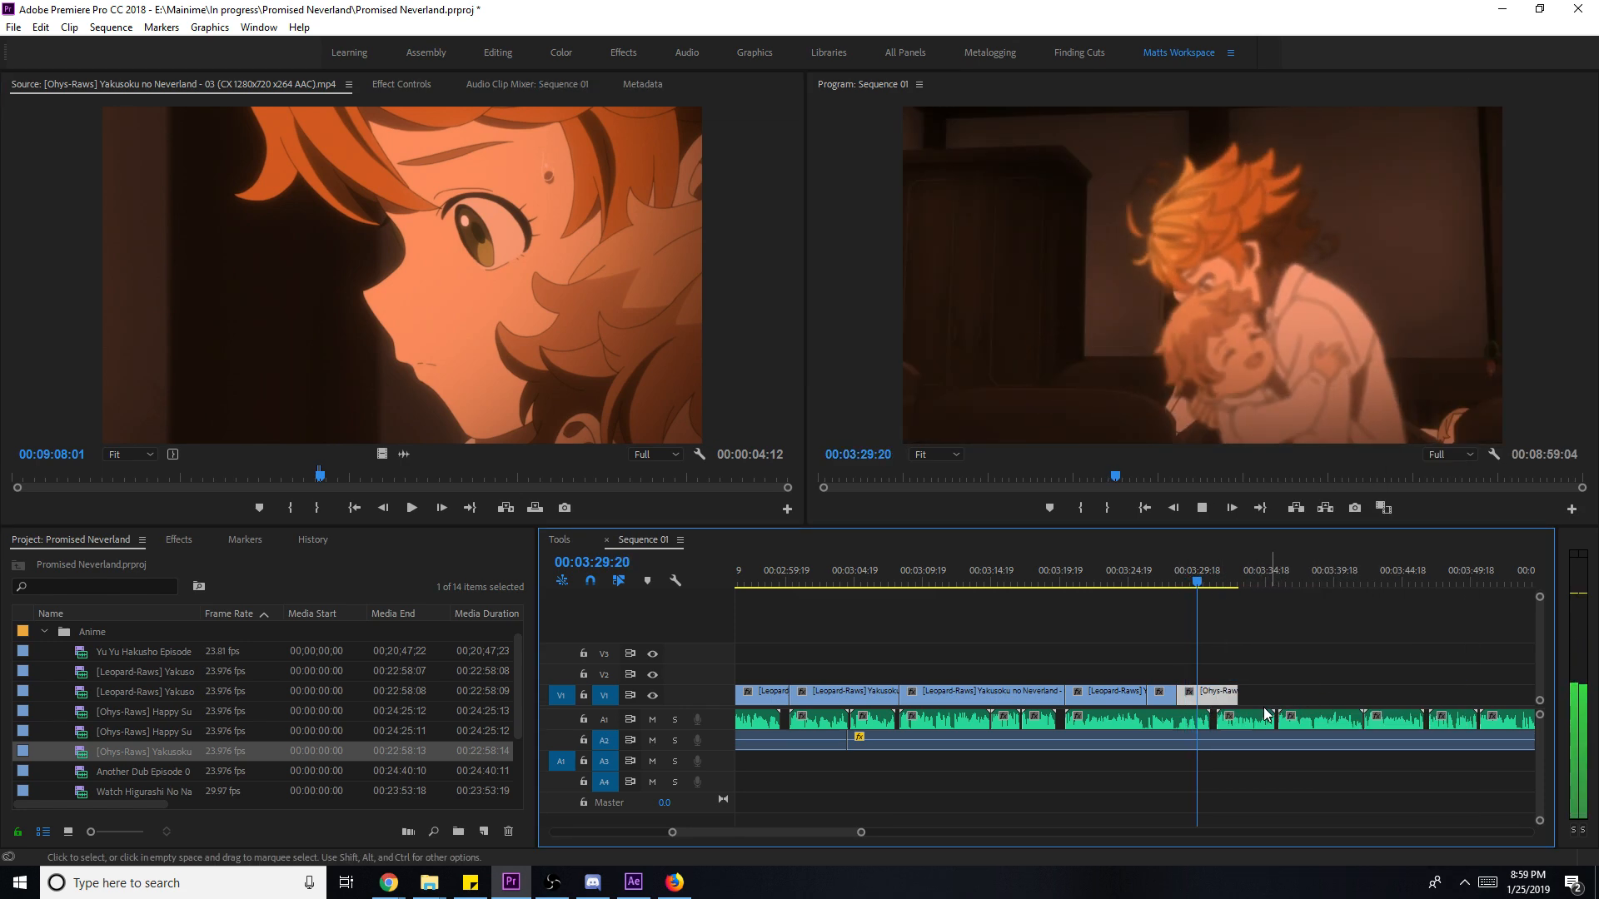
key("space")
left_click(1237, 701)
left_click_drag(1237, 701, 1273, 702)
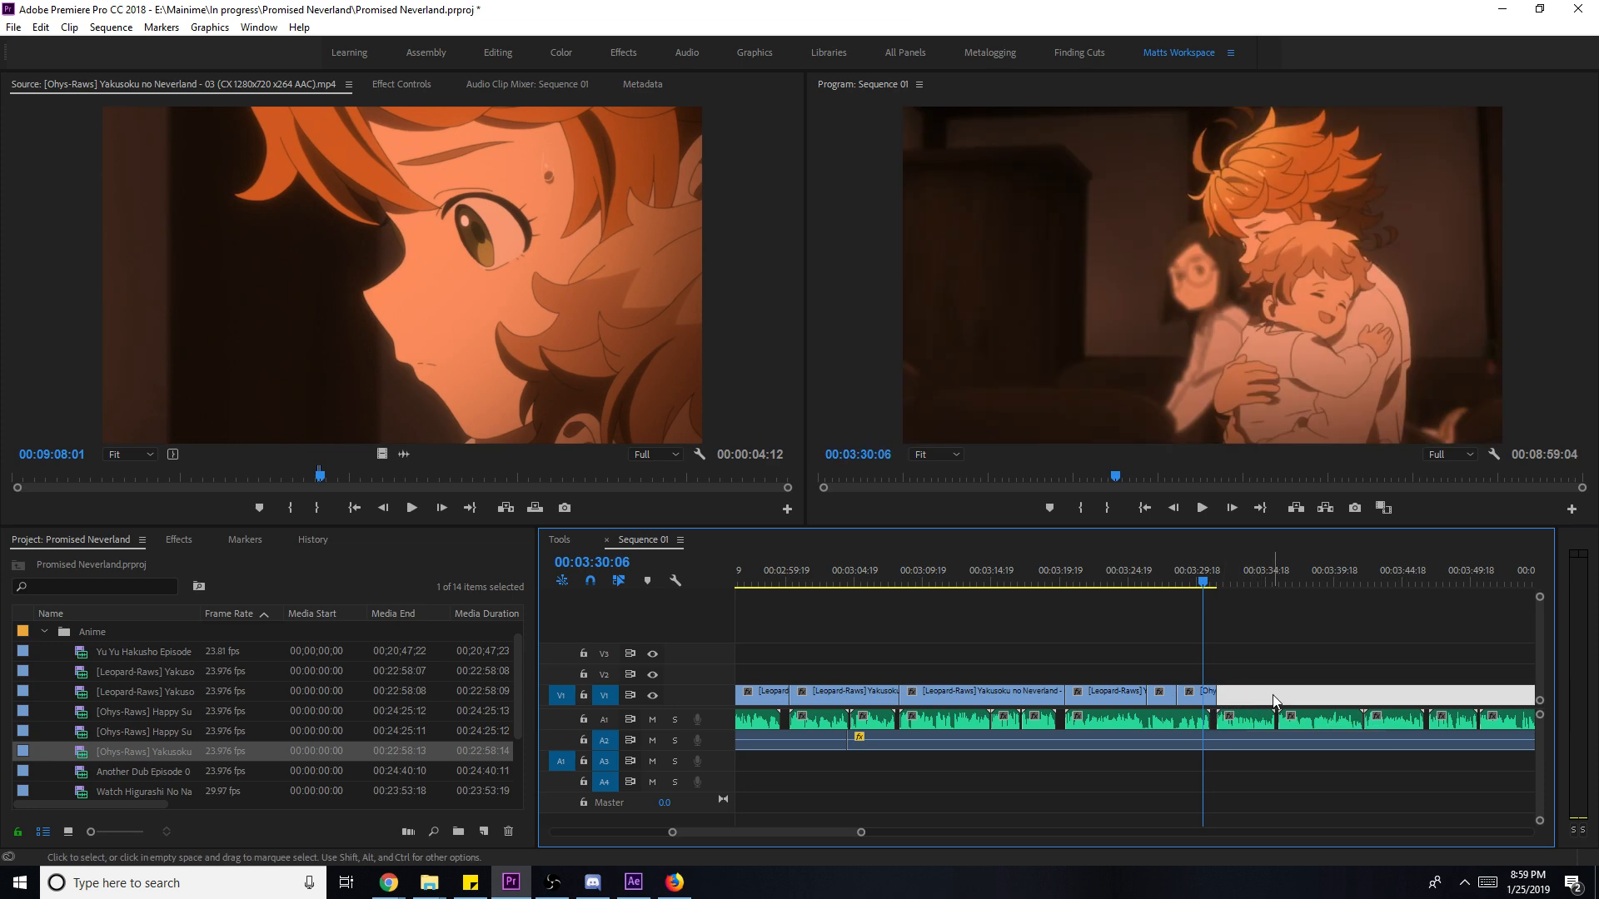
key("ctrl+s")
left_click(867, 833)
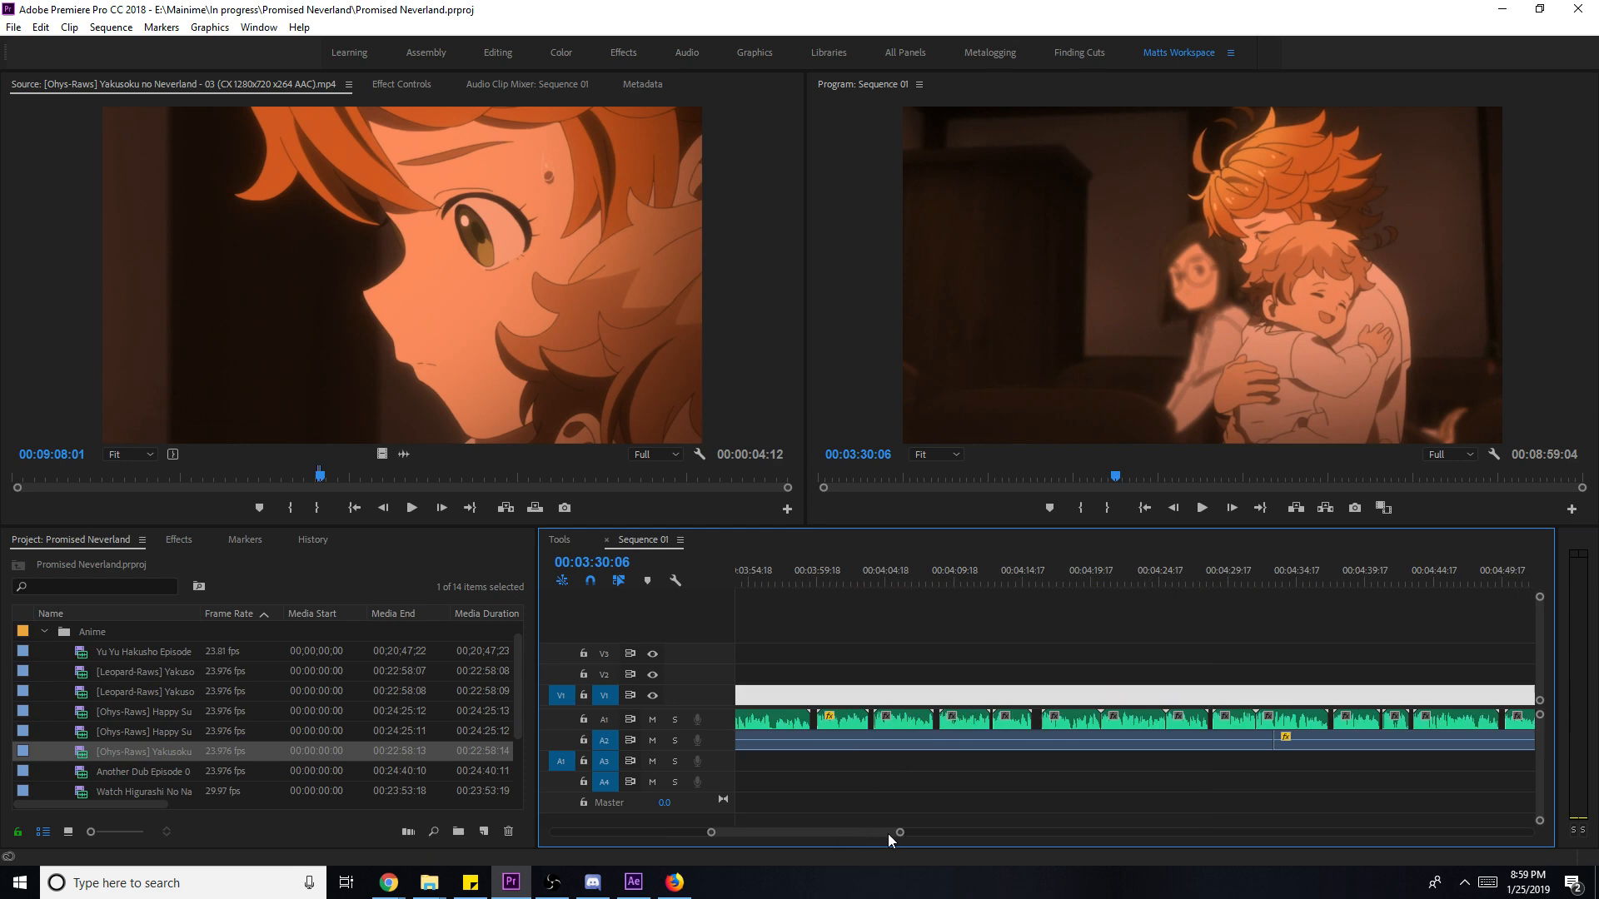
left_click_drag(899, 833, 1054, 835)
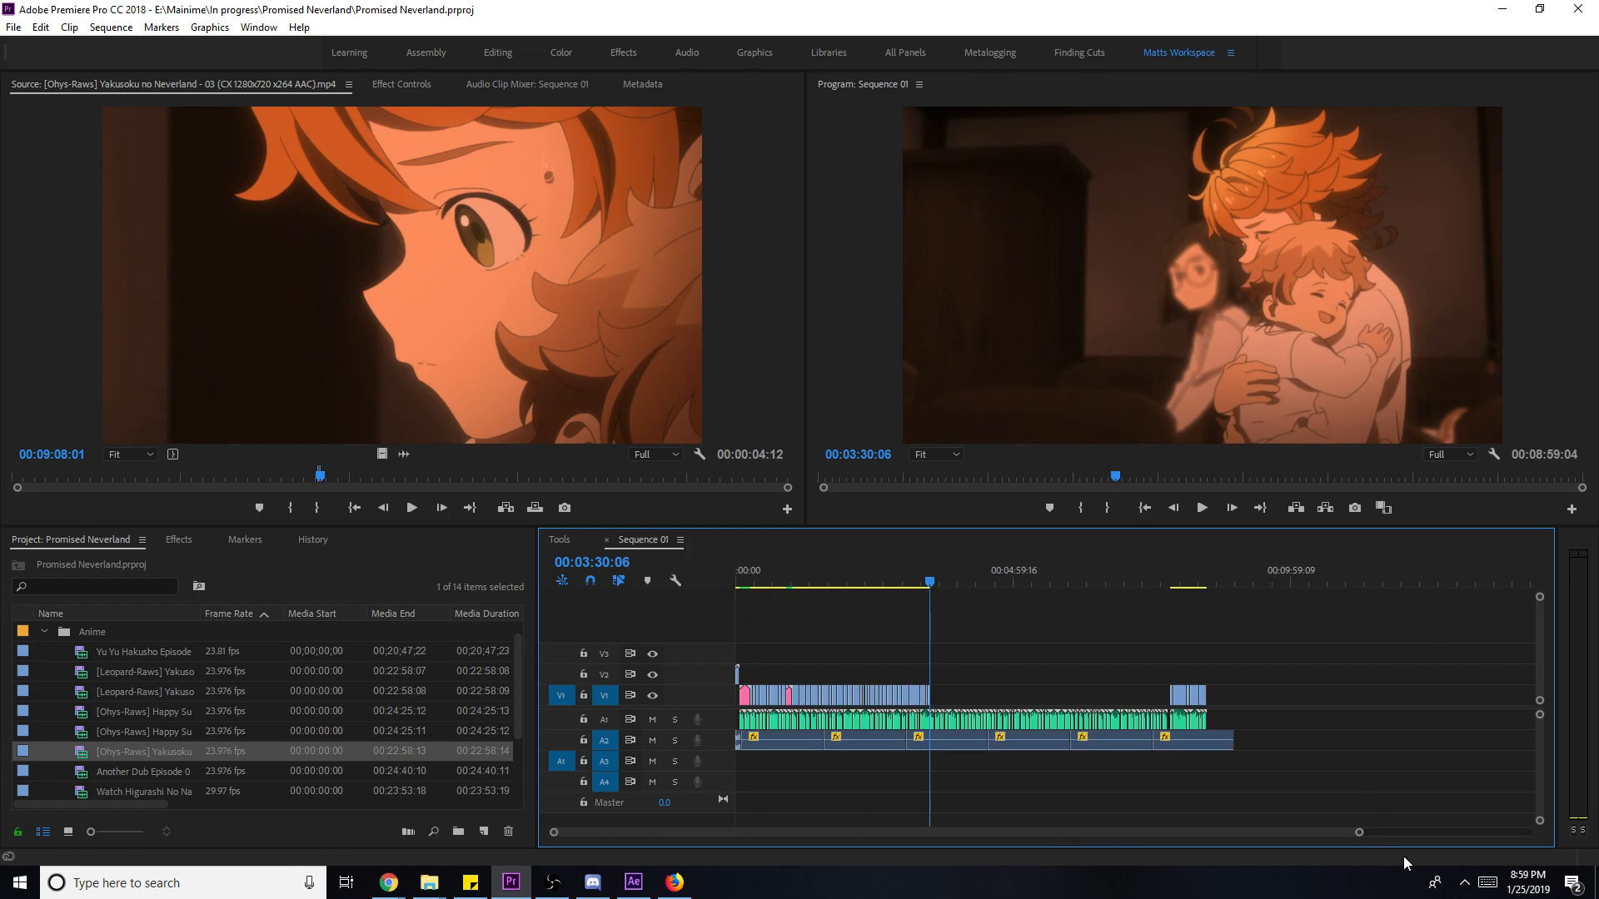
- Save the project and zoom the timeline in on the end of the sequence
key("ctrl+s")
scroll(1364, 834, "down", 5)
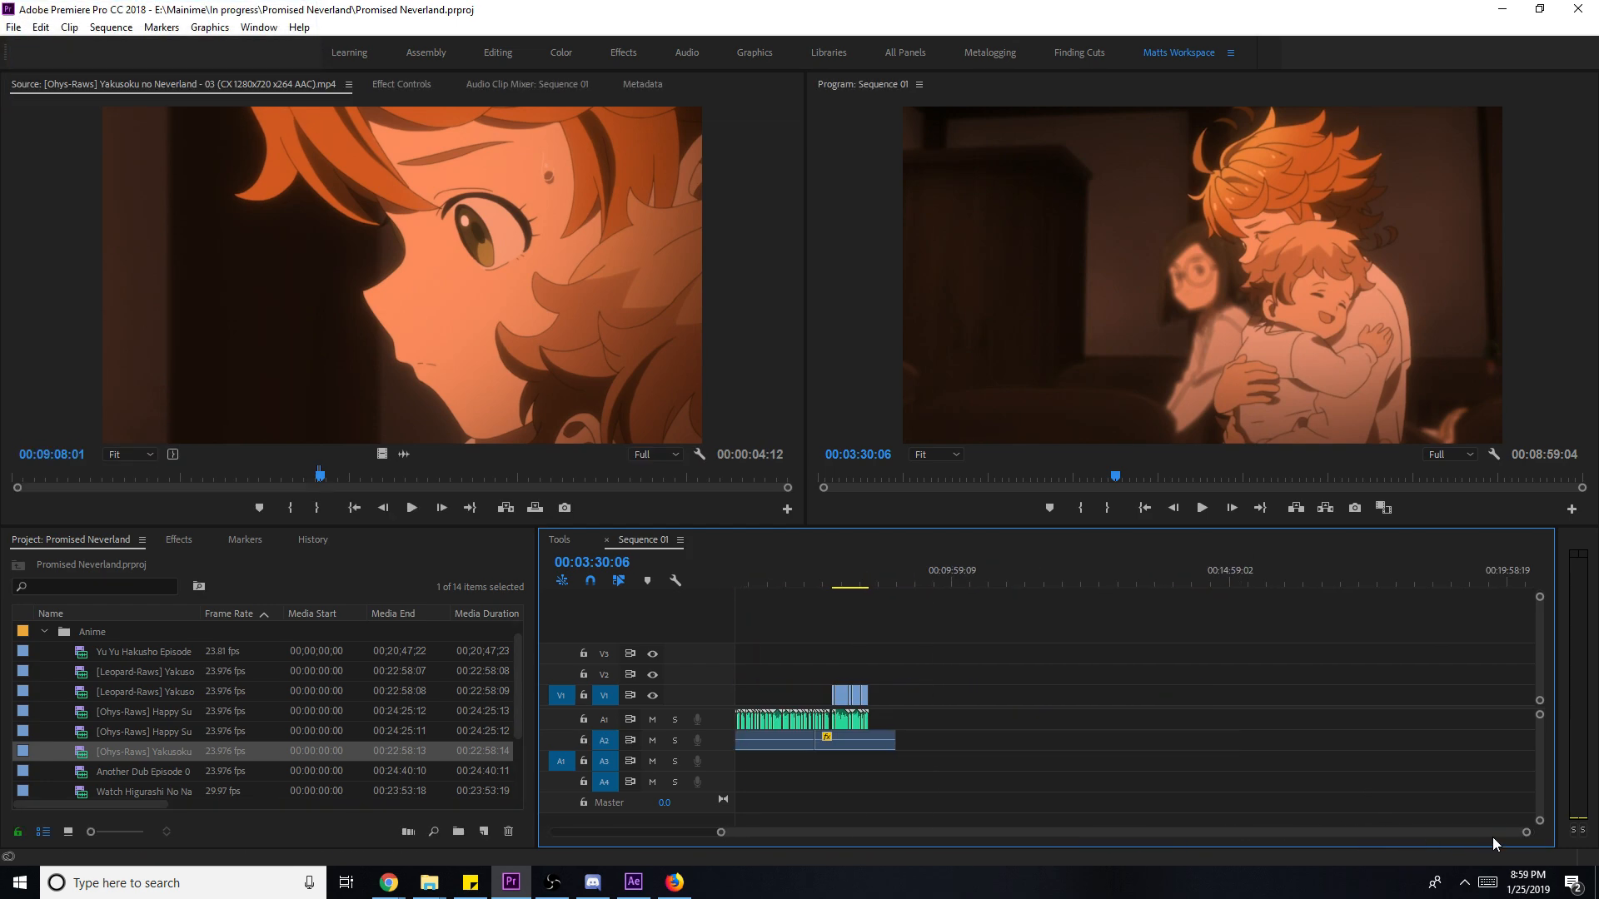
key("equal")
key("equal")
key("equal")
key("equal")
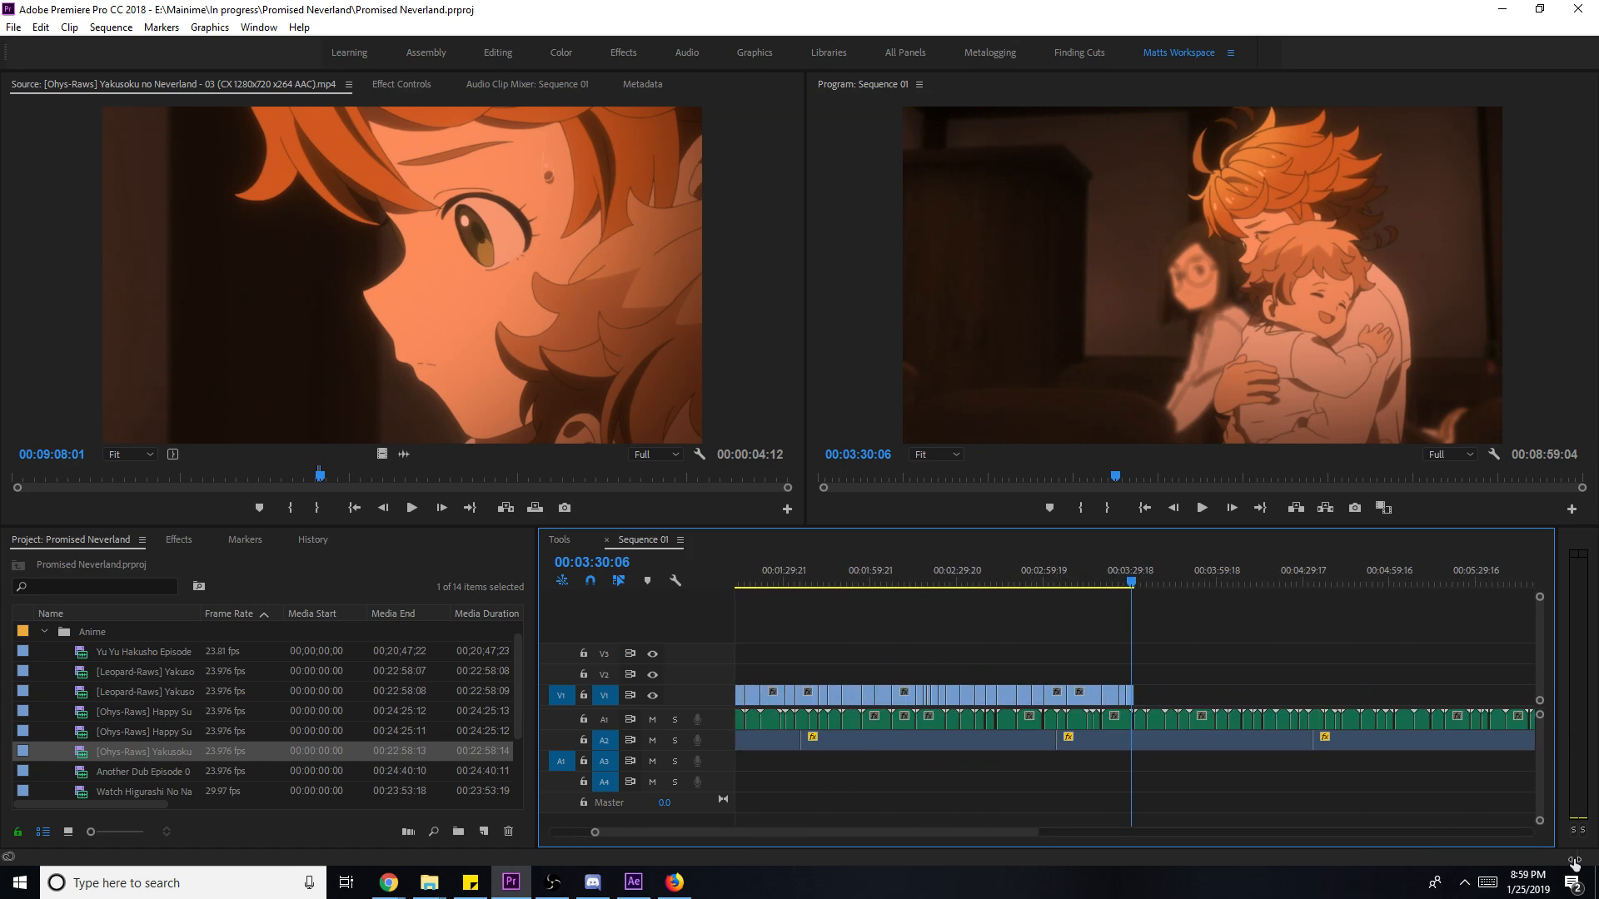
key("ctrl+s")
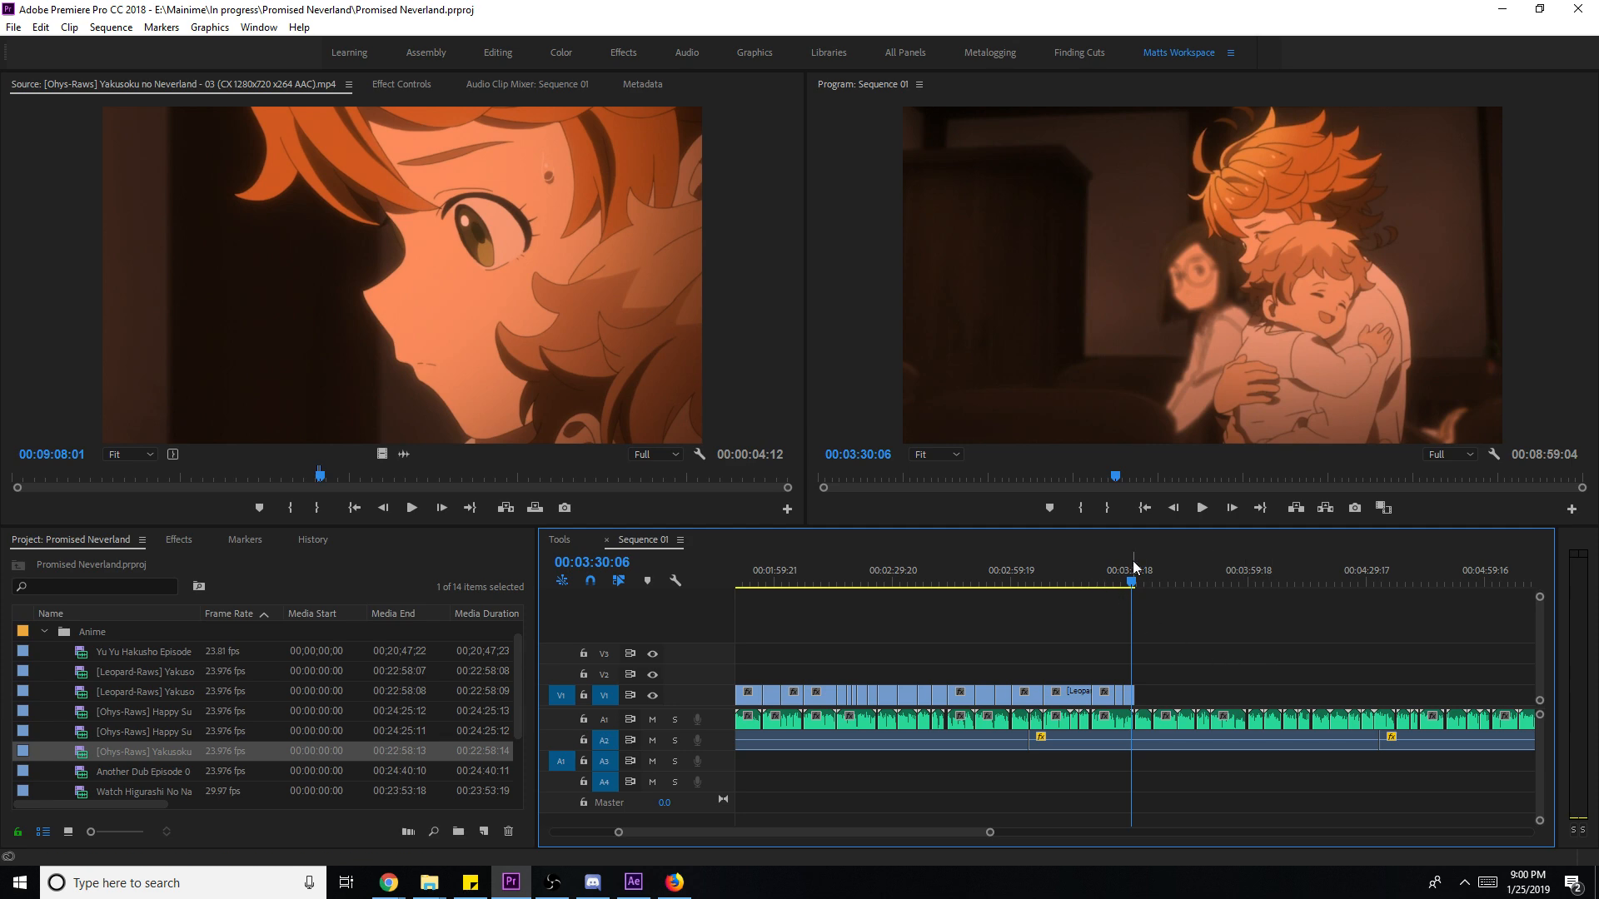
left_click_drag(990, 833, 915, 832)
- Slip the last V1 clip from around 03:29:12 and play it back to check
key("space")
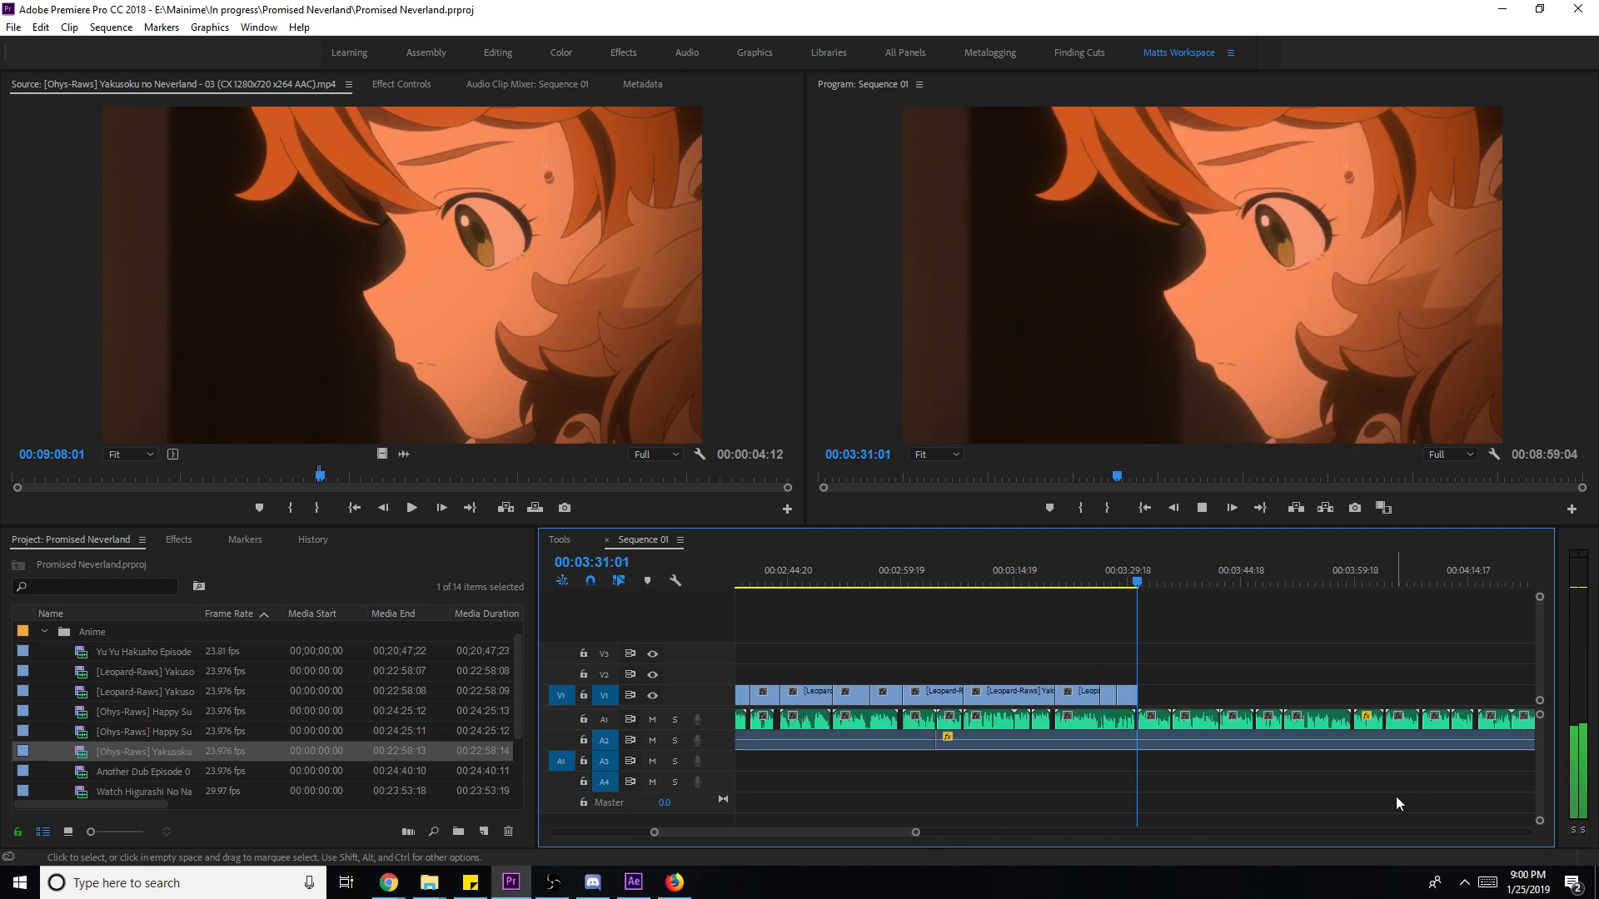
key("space")
left_click_drag(1141, 585, 1126, 584)
left_click_drag(1130, 700, 1141, 697)
key("space")
key("space")
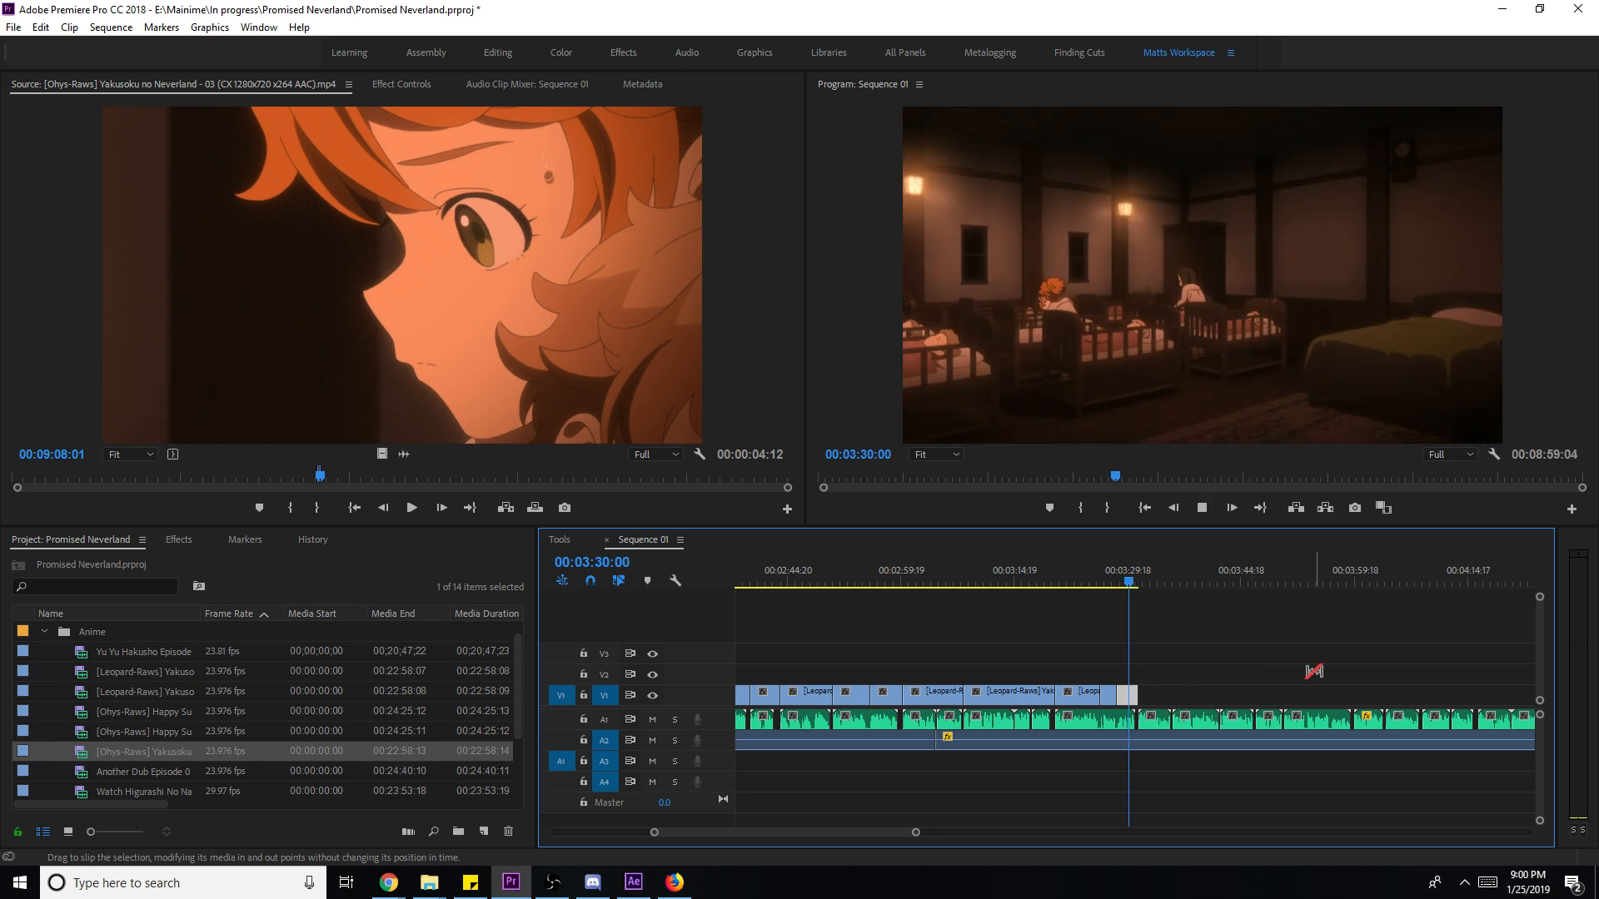
key("space")
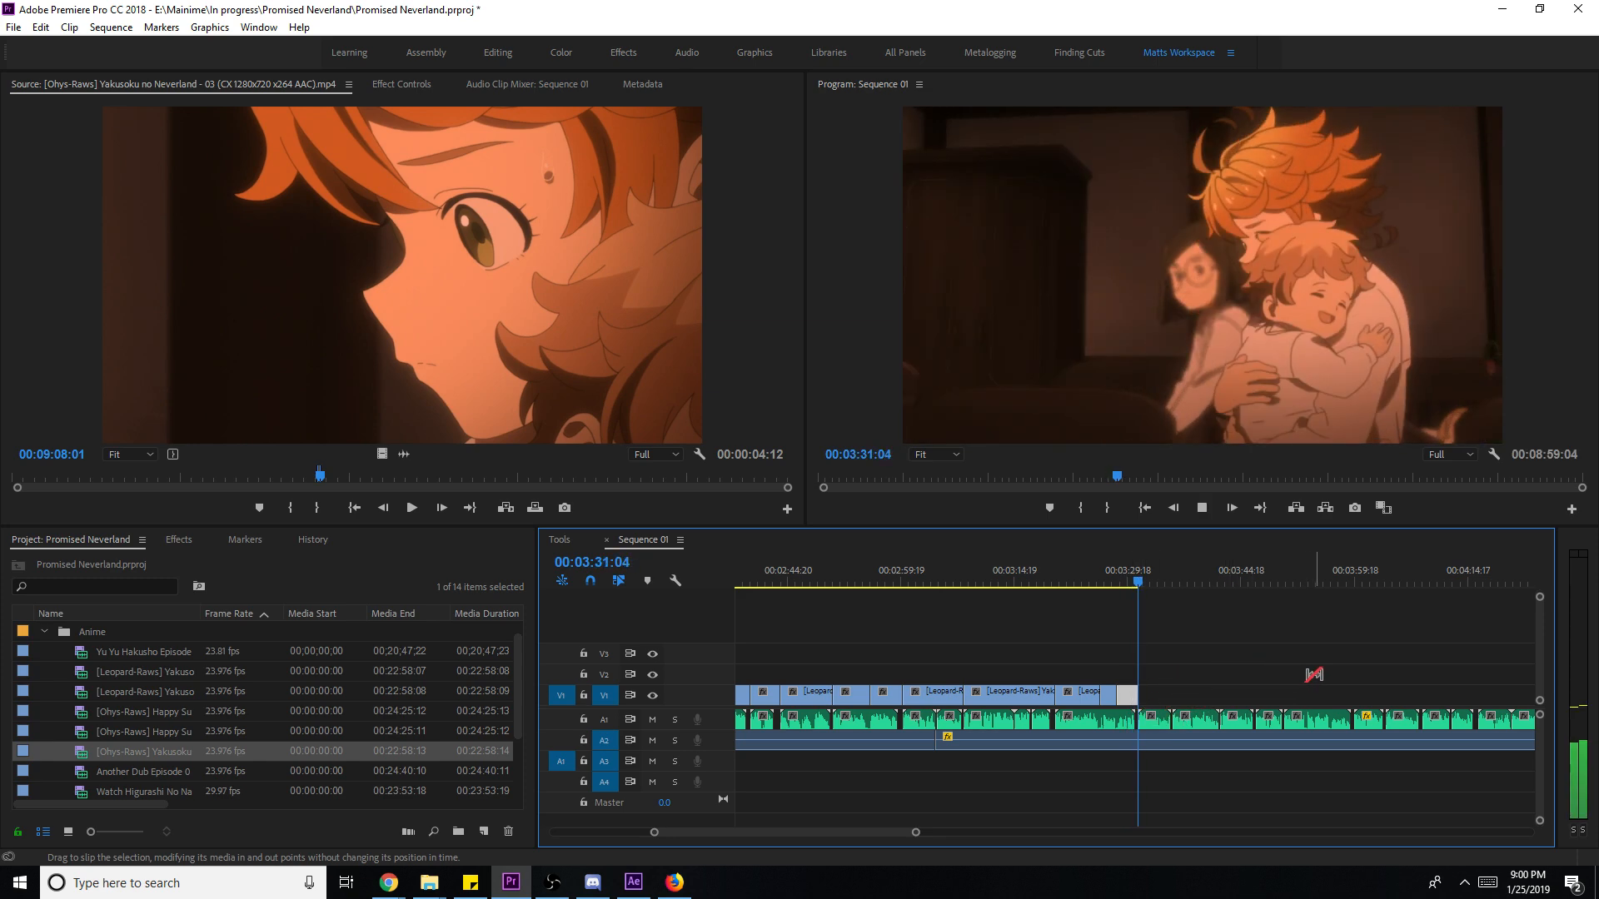
key("space")
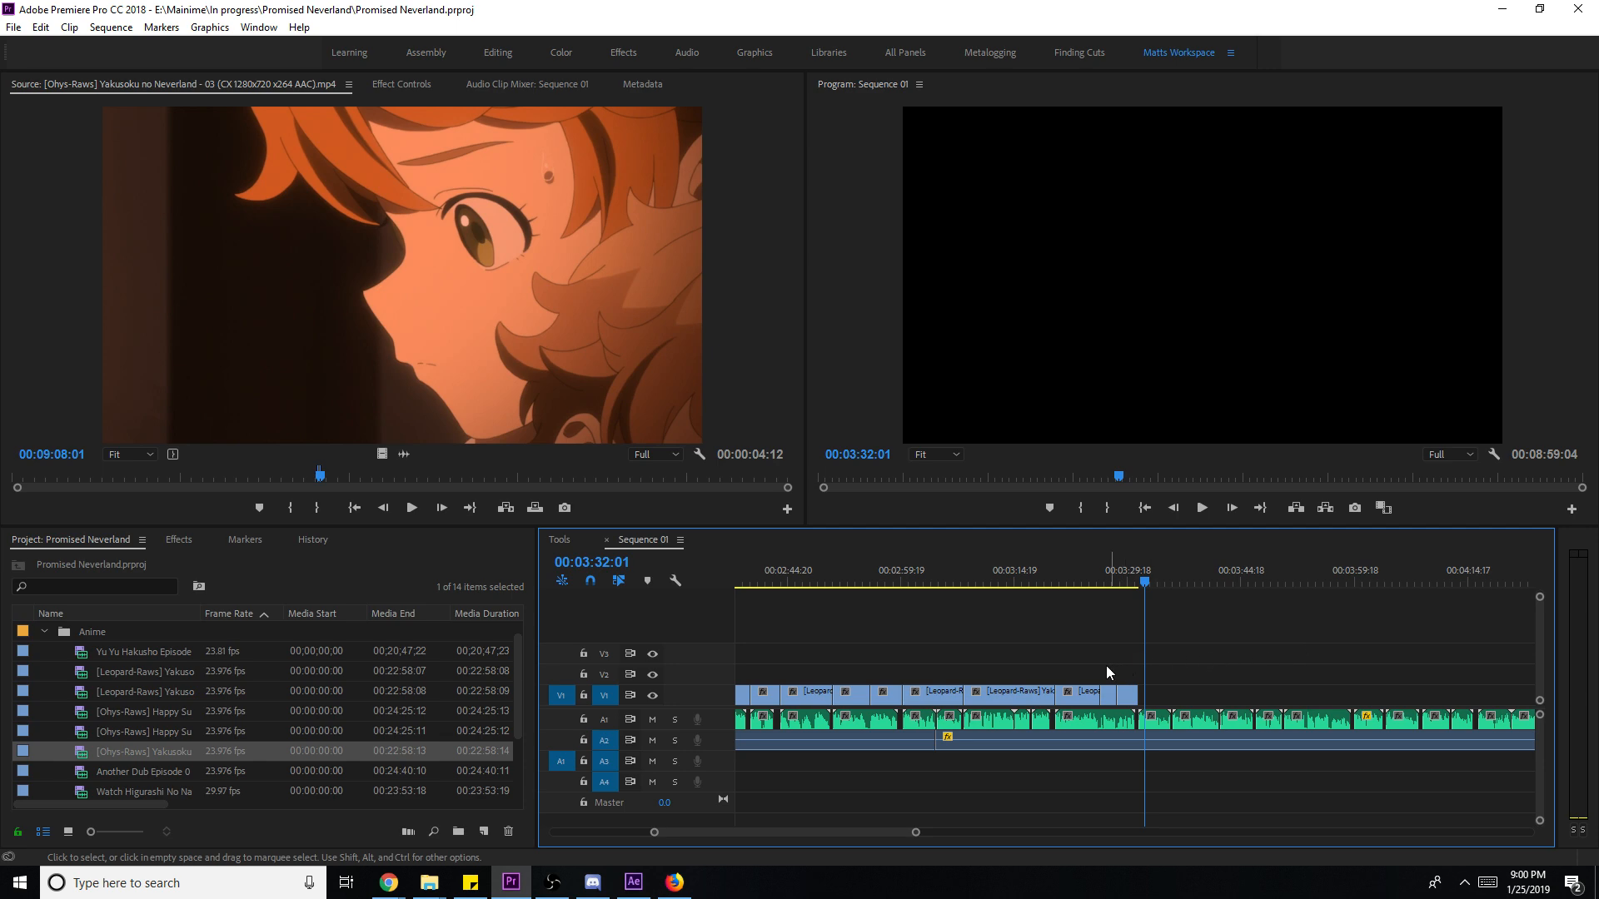
- Replay the sequence ending and cue the episode 03 source at 00:06:14:06
left_click(1163, 572)
left_click(1133, 583)
key("space")
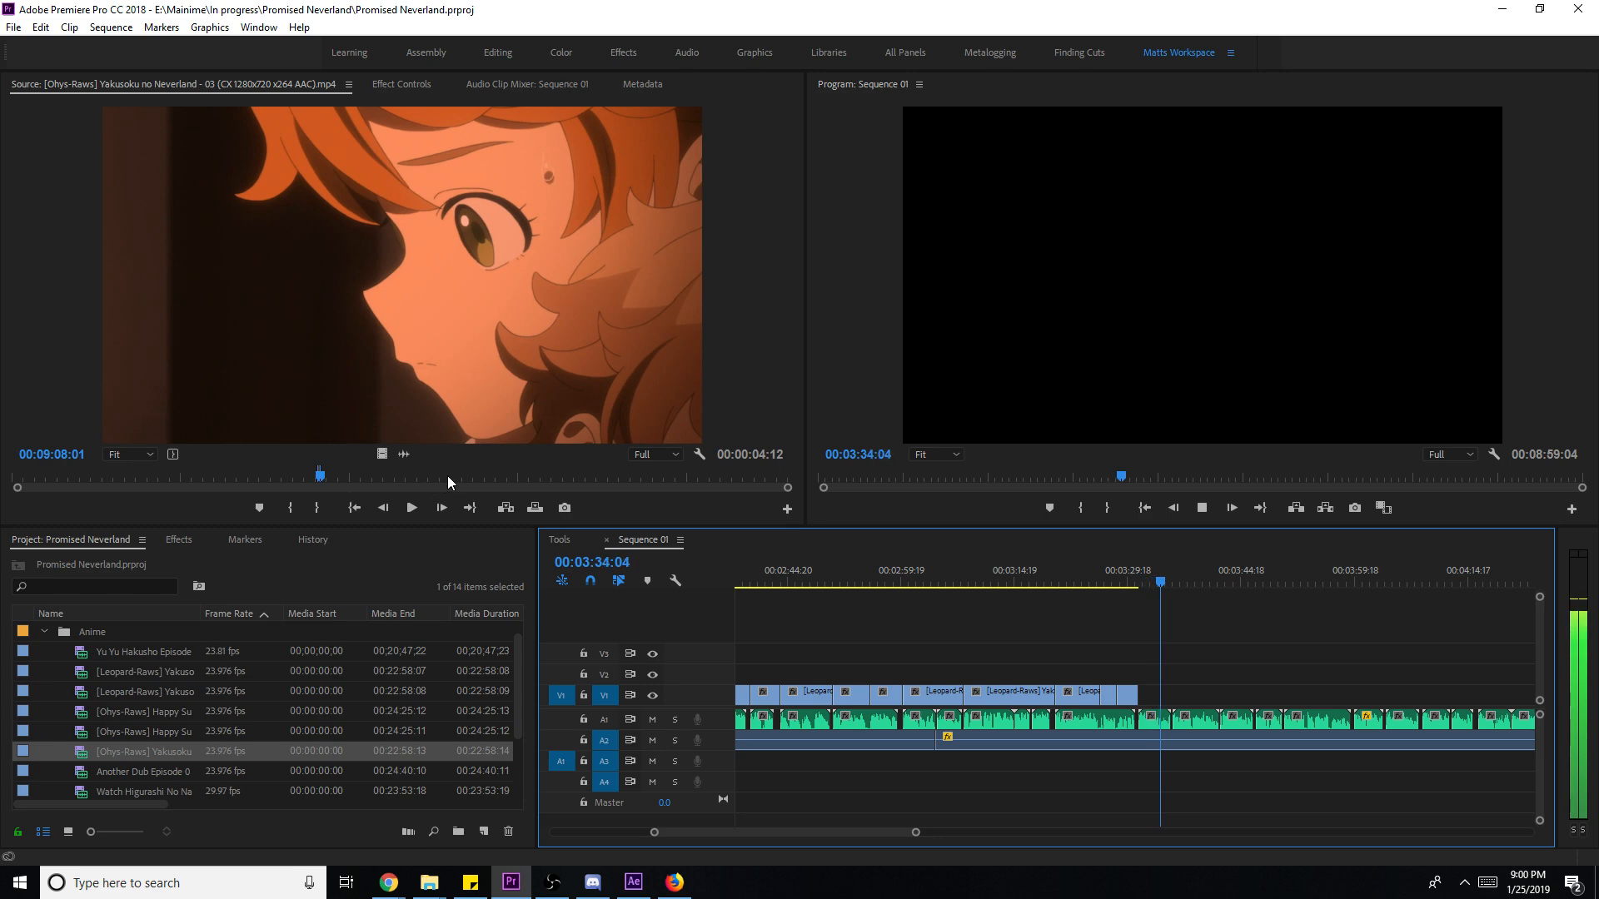
left_click(223, 477)
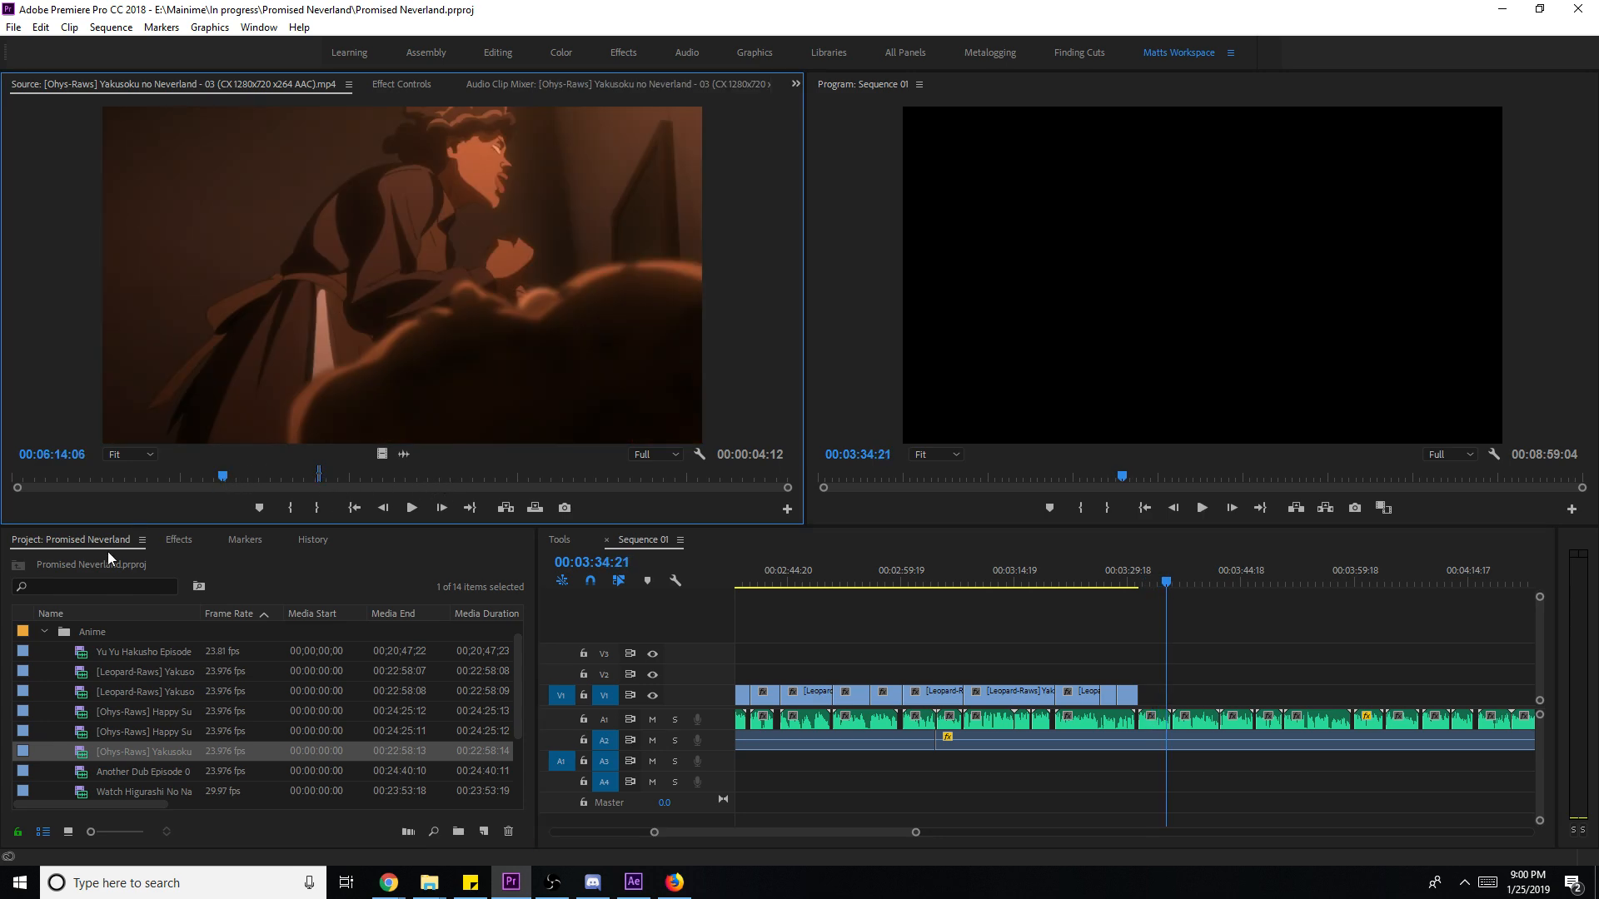
- Load the Leopard-Raws episode 01 clip and scrub to the dark-haired boy's close-up
double_click(162, 671)
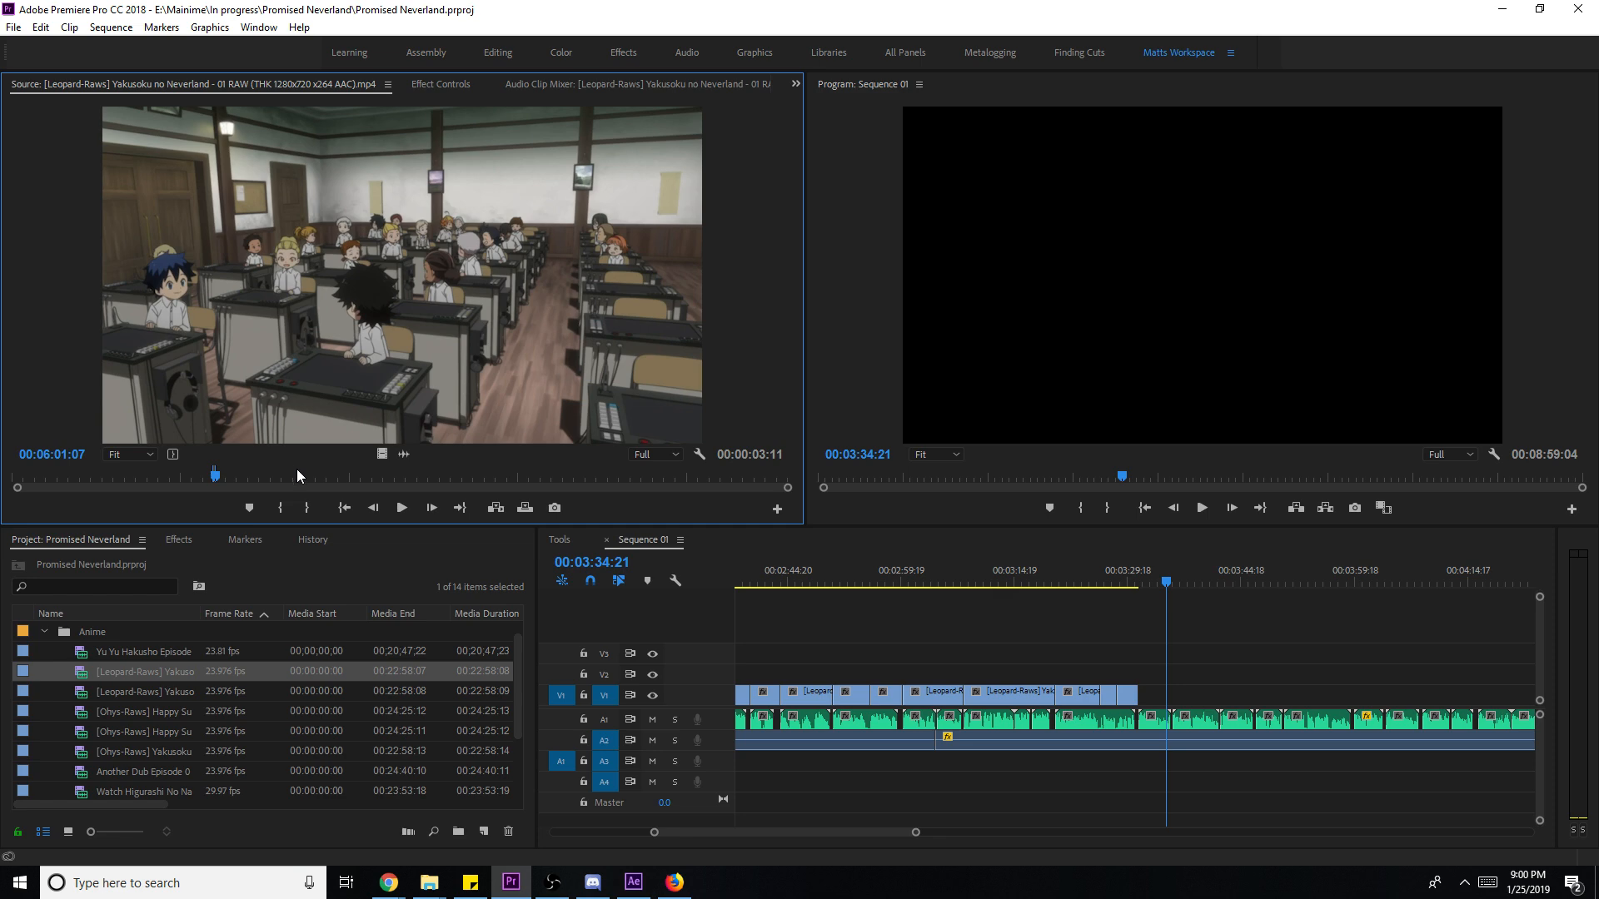
left_click(302, 478)
left_click(332, 478)
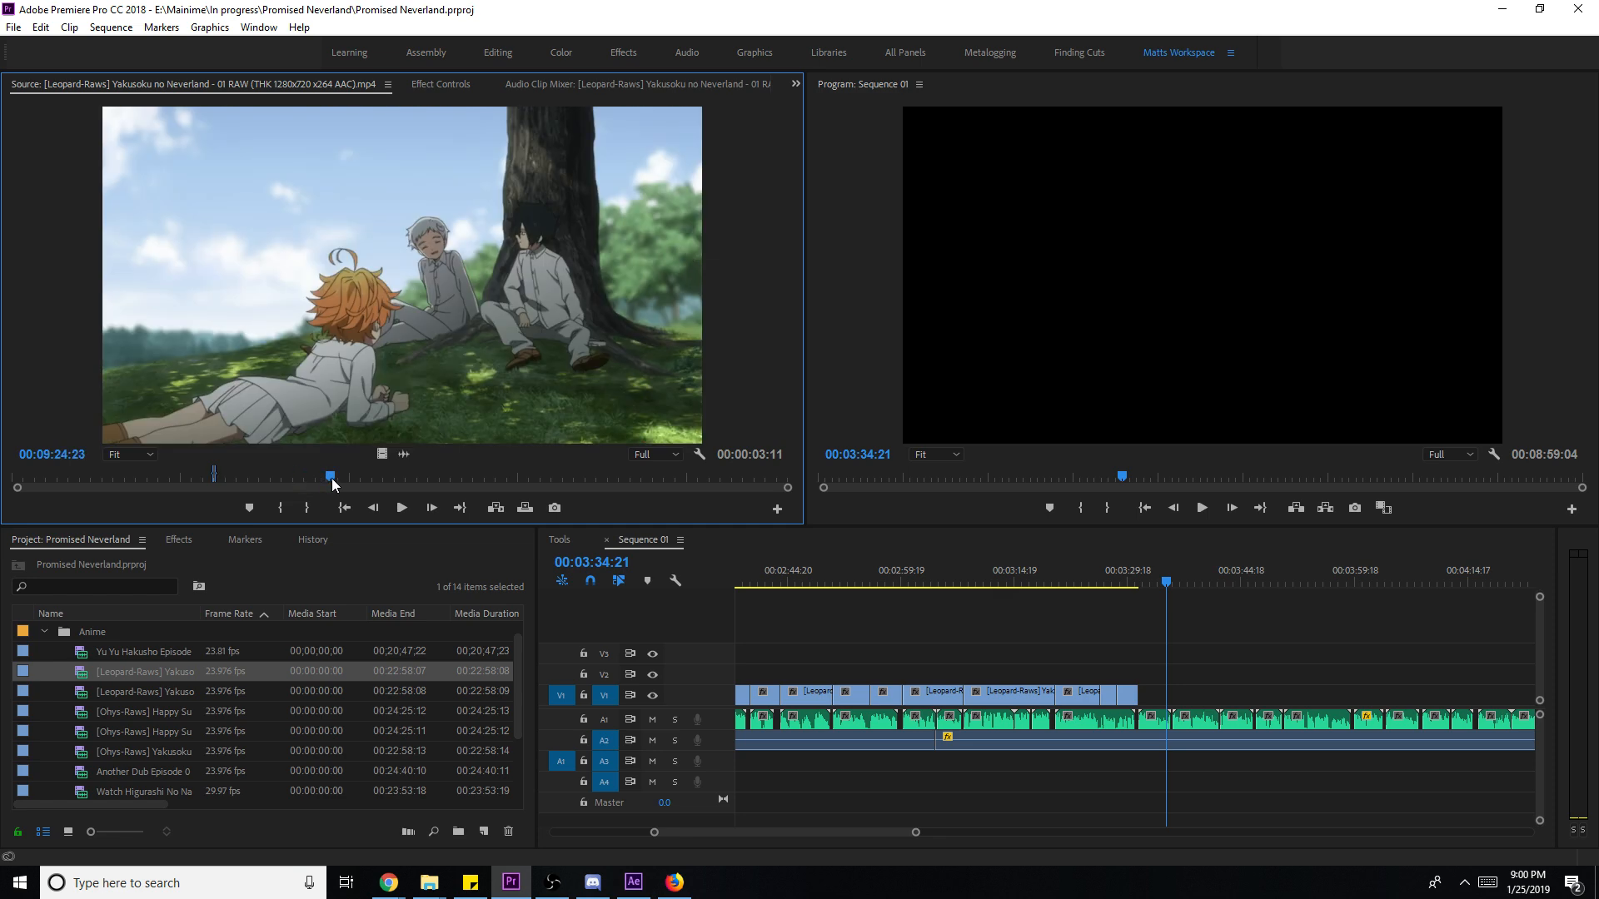
left_click(355, 476)
left_click(359, 477)
left_click(375, 476)
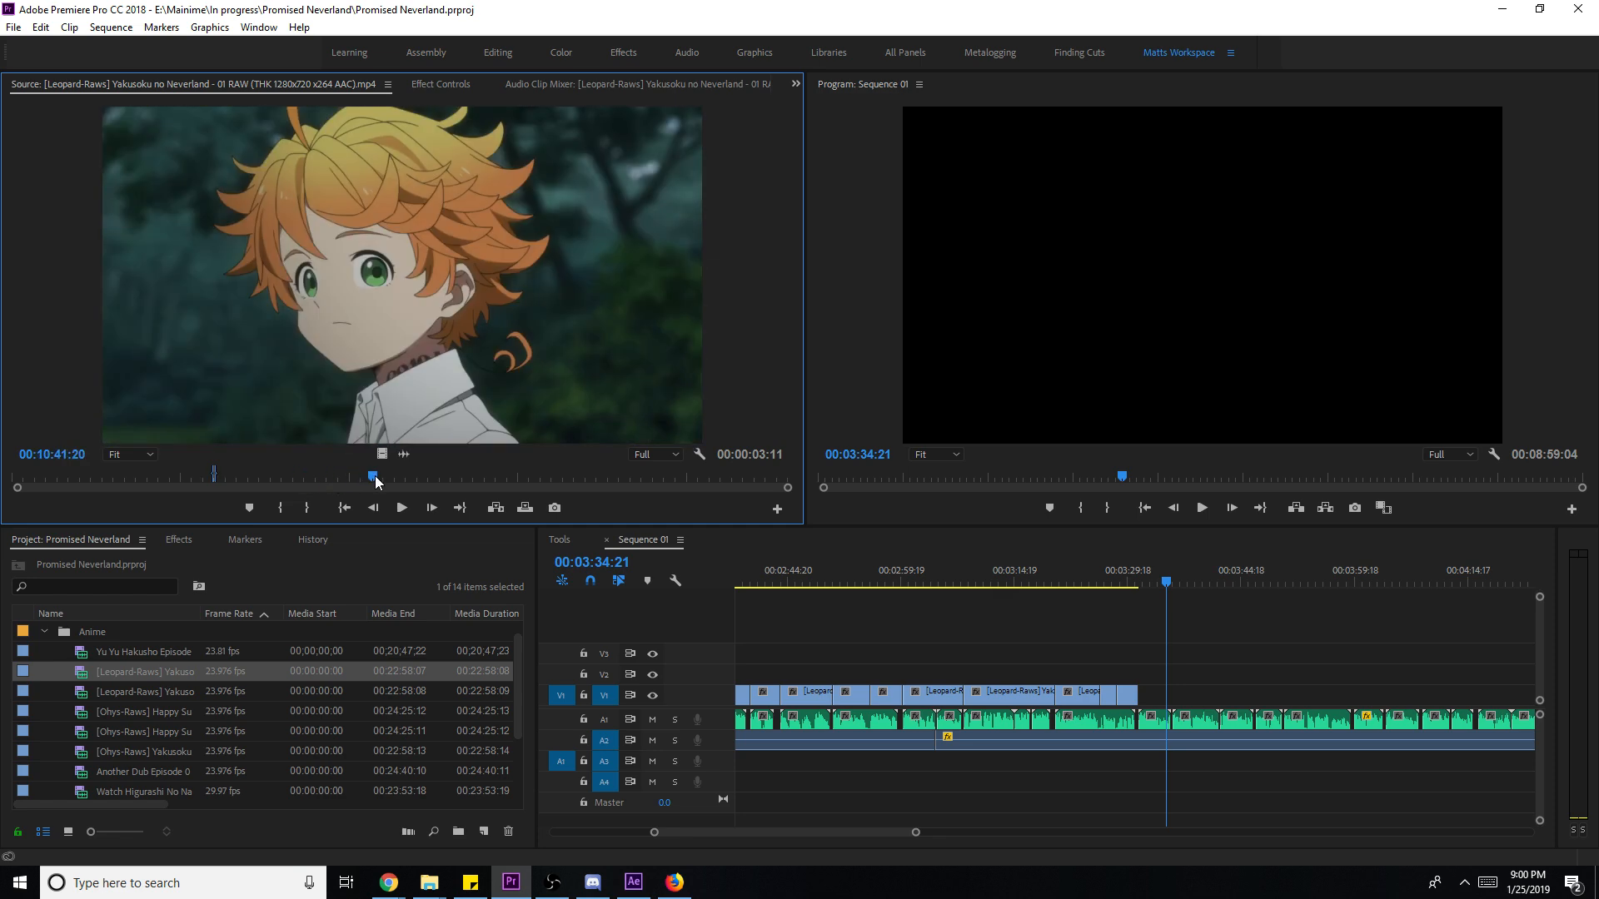
left_click(400, 476)
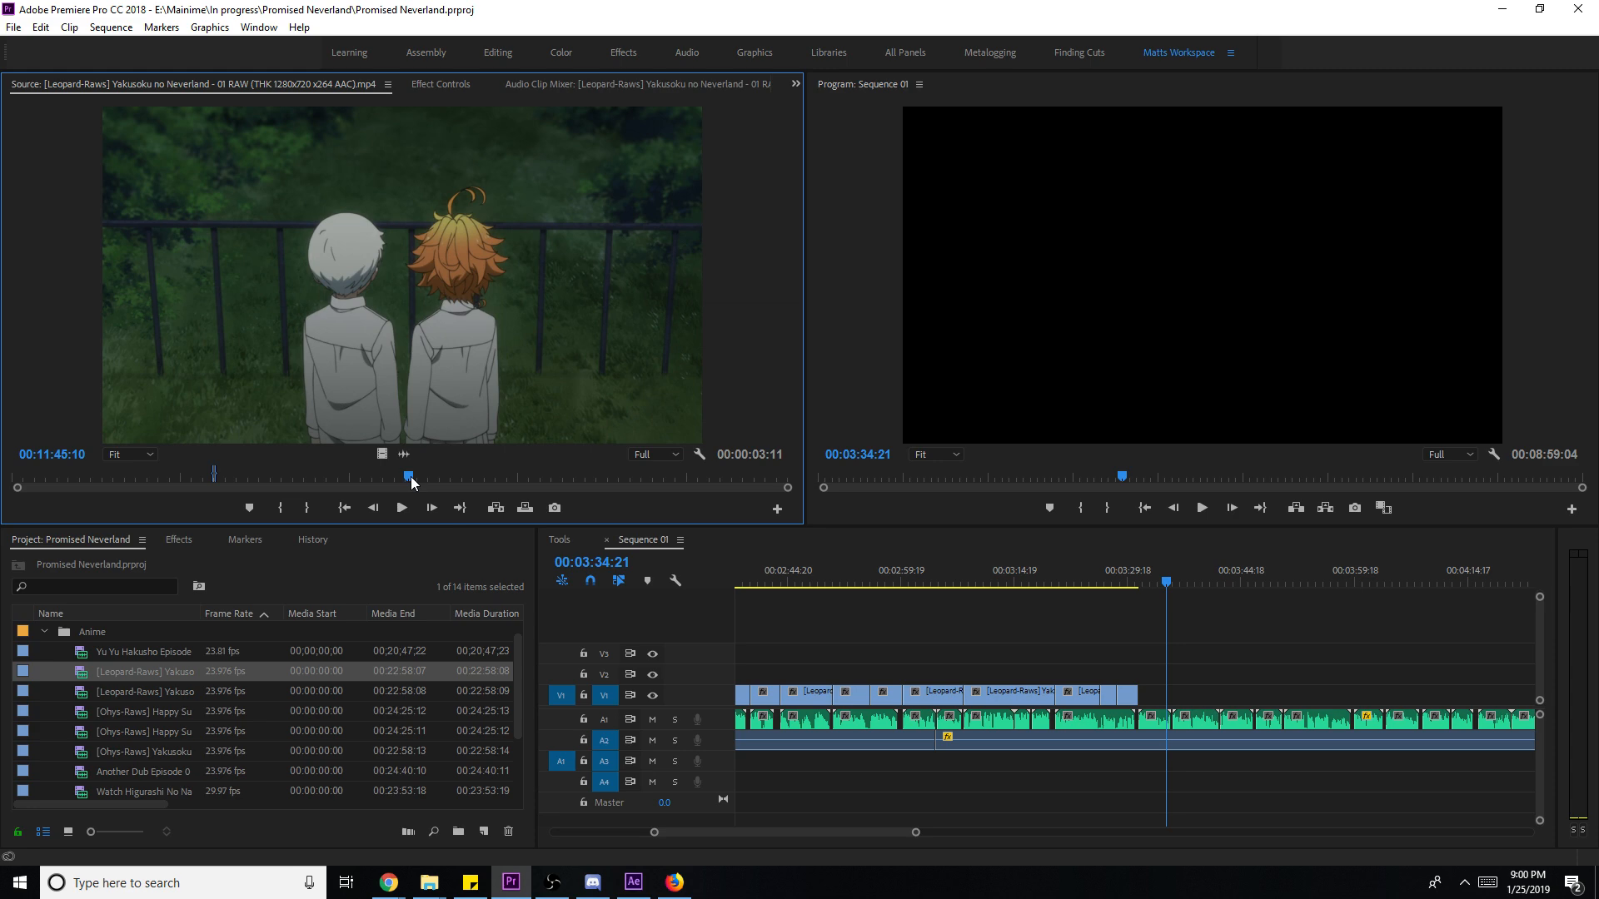
left_click(427, 480)
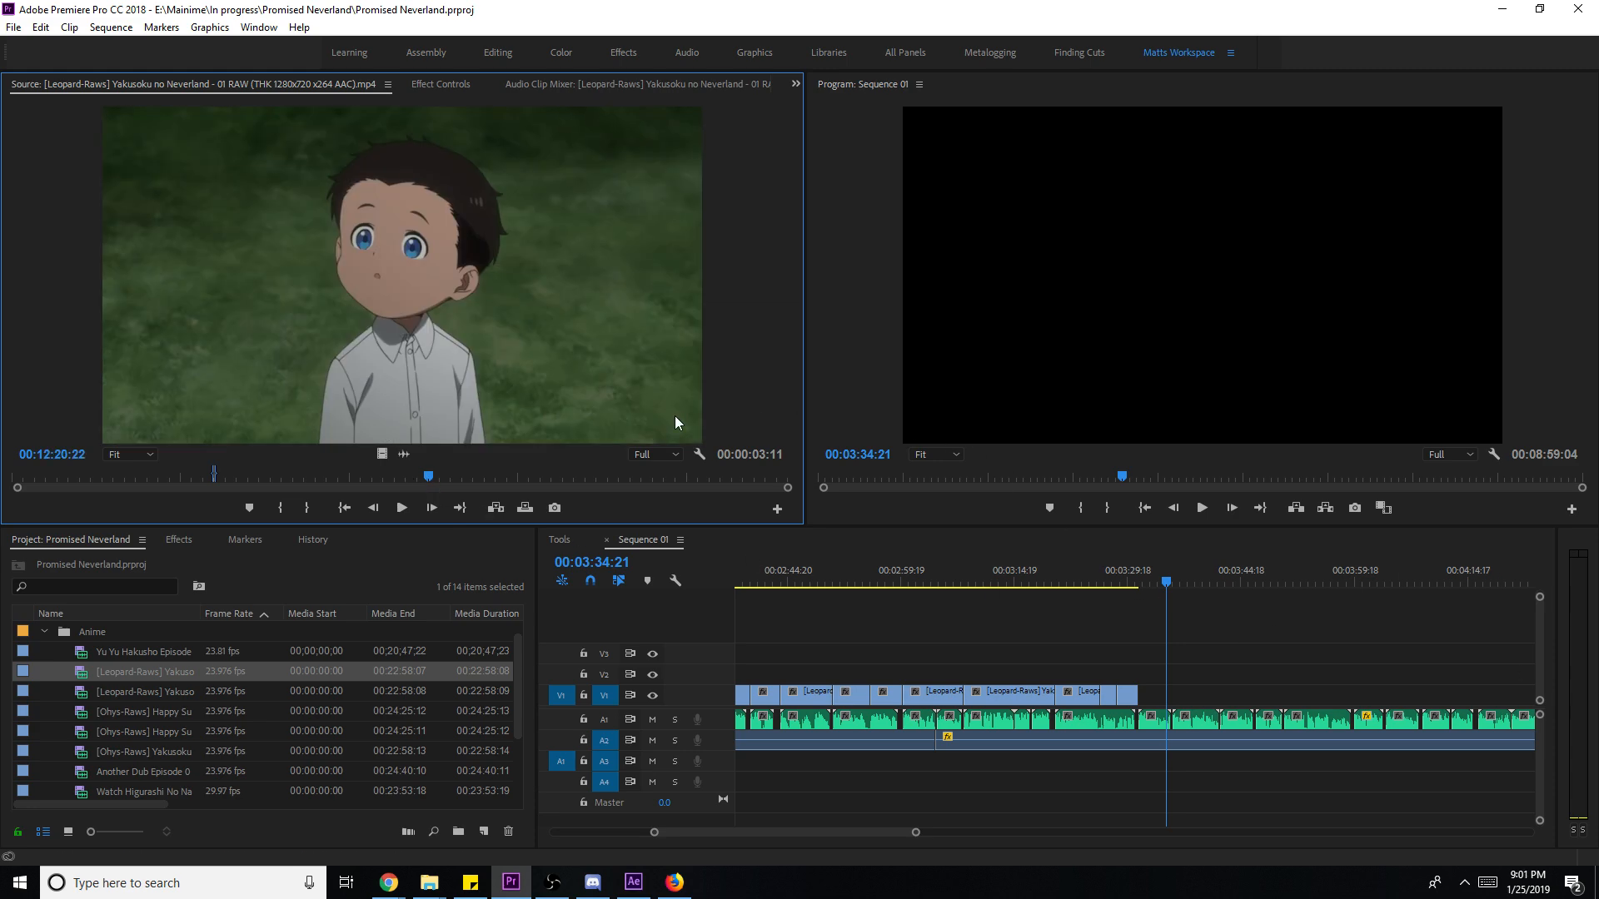
- Mark a two-second range on the close-up and add it after the last V1 clip
key("i")
key("space")
key("o")
left_click_drag(382, 457, 1146, 707)
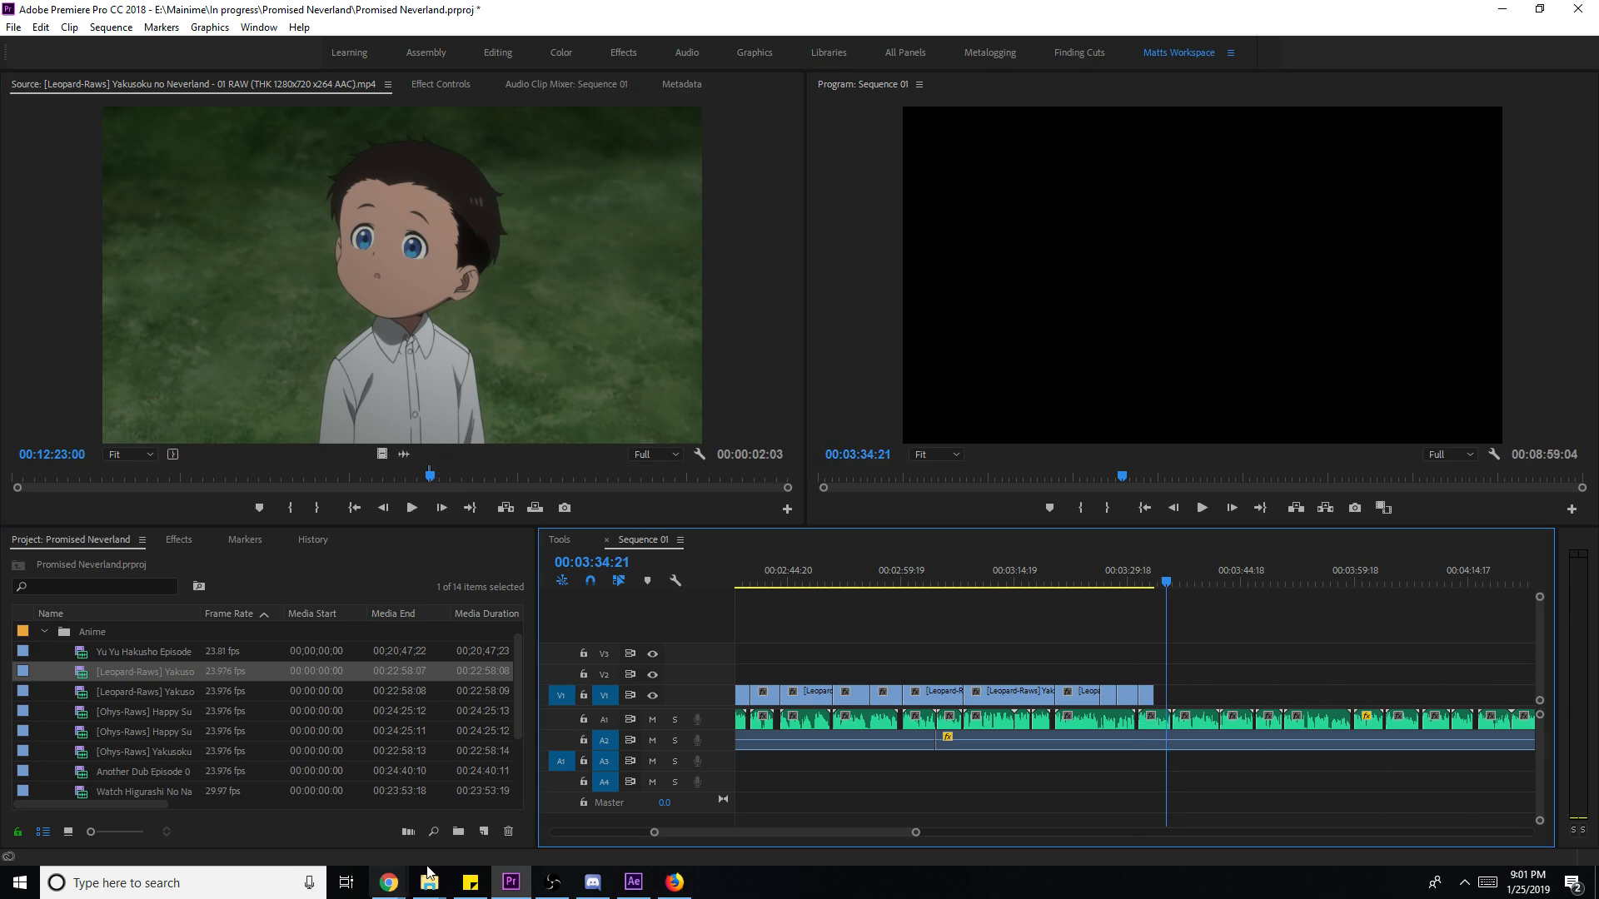
mouse_move(387, 881)
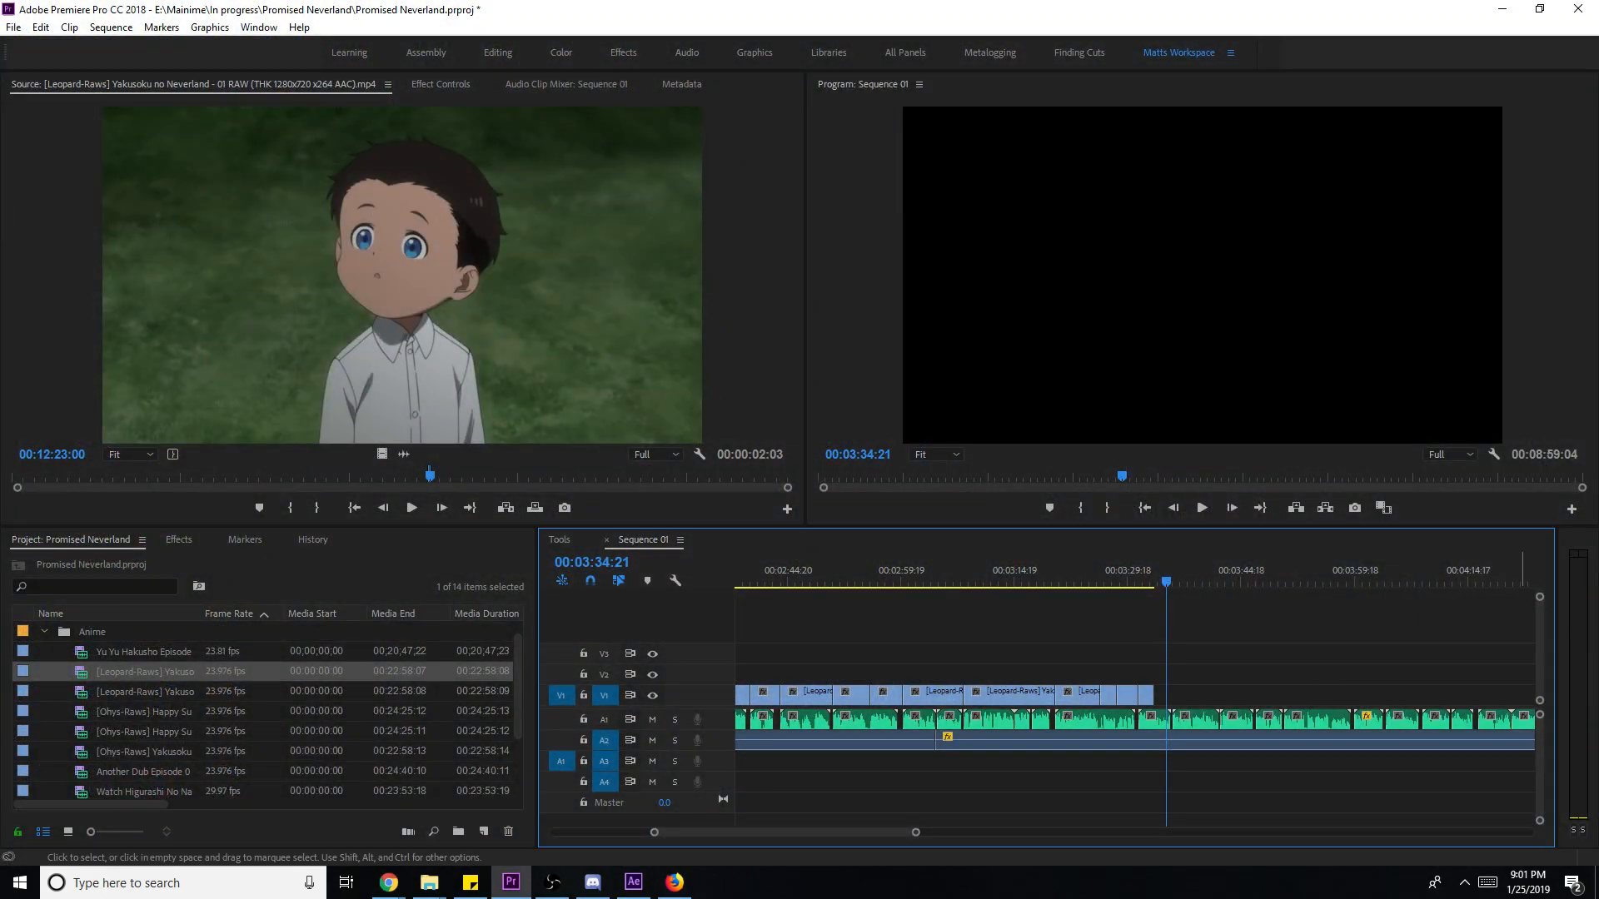
- Trim the last V1 clip's end shorter and scale it to frame size
left_click(1153, 573)
left_click_drag(1153, 574, 1129, 574)
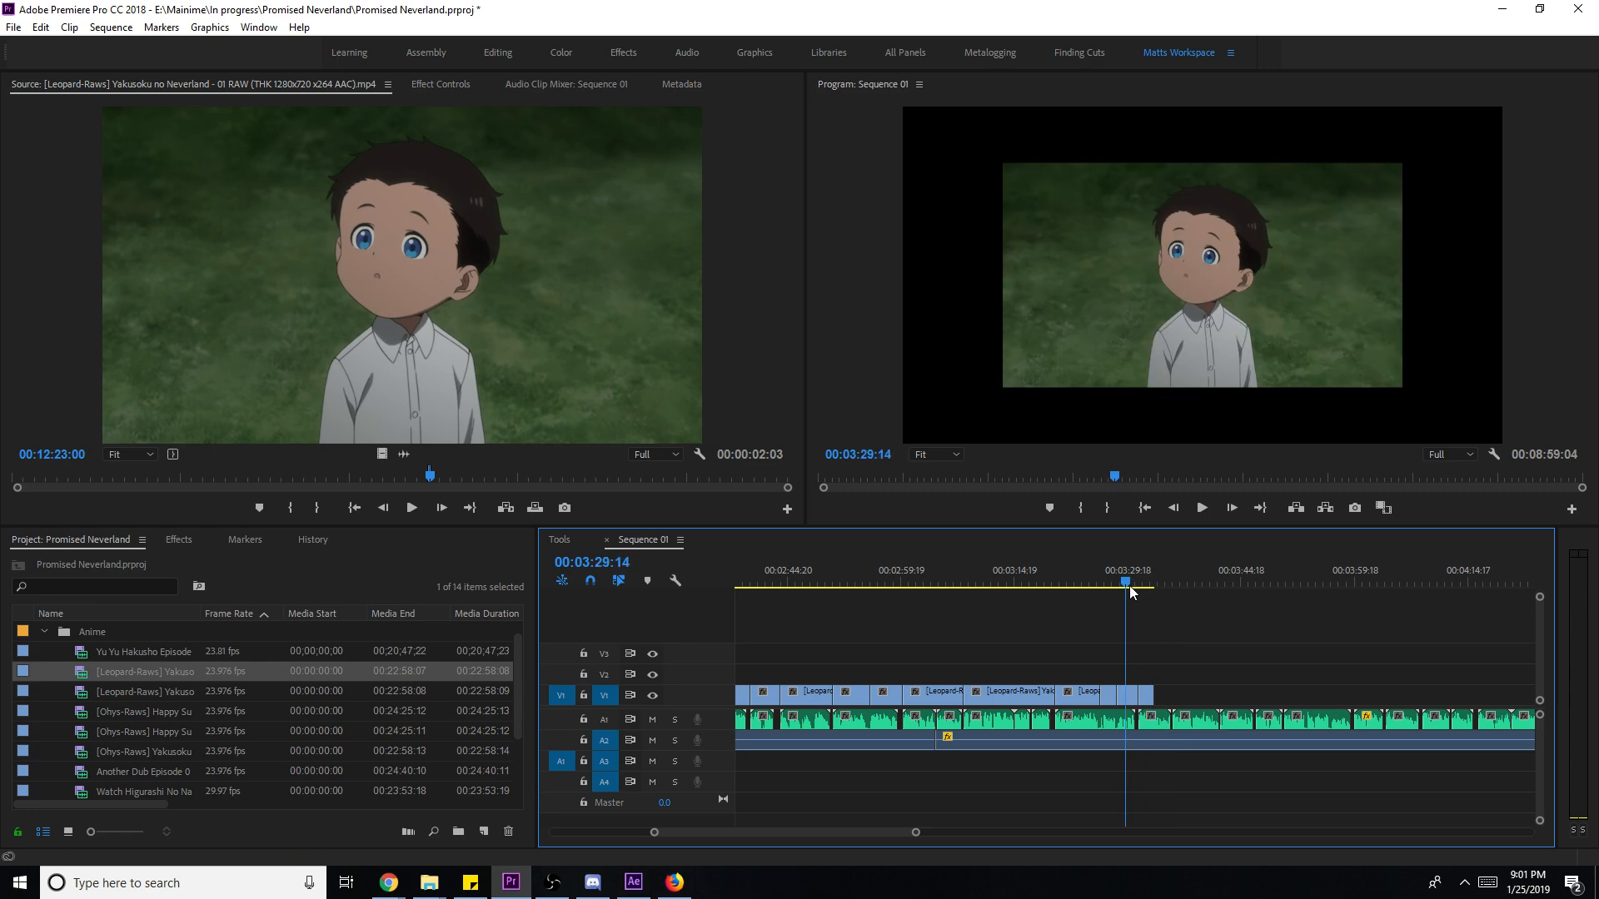
mouse_move(1173, 696)
left_mouse_down()
mouse_move(1153, 696)
mouse_move(1171, 699)
left_mouse_up()
right_click(1164, 708)
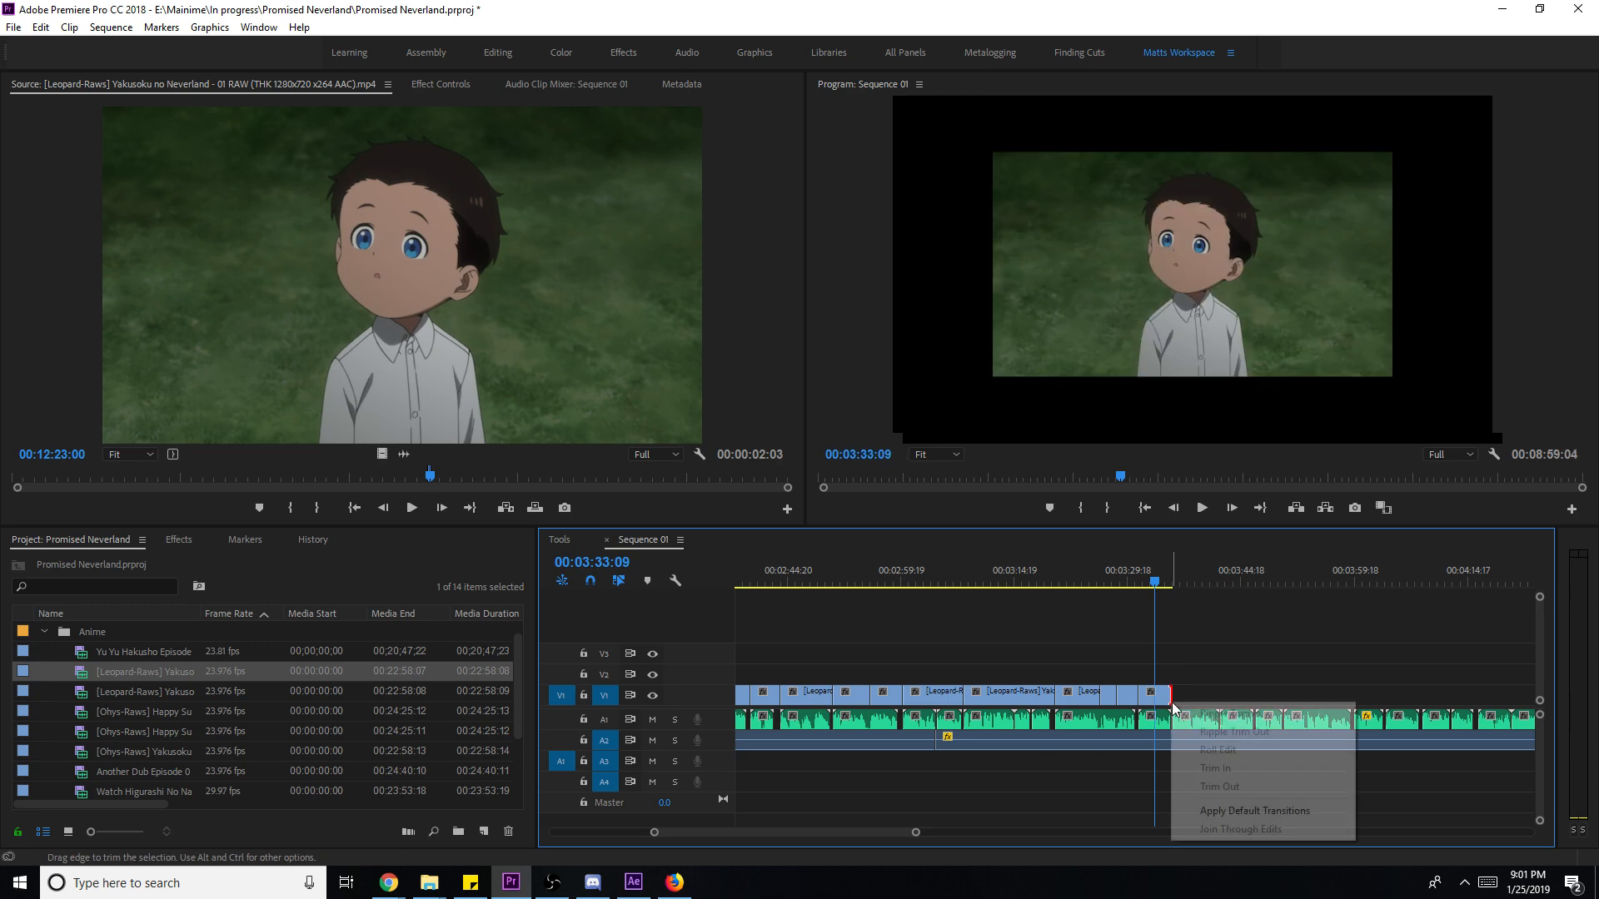
left_click(1149, 706)
right_click(1149, 706)
left_click(1191, 674)
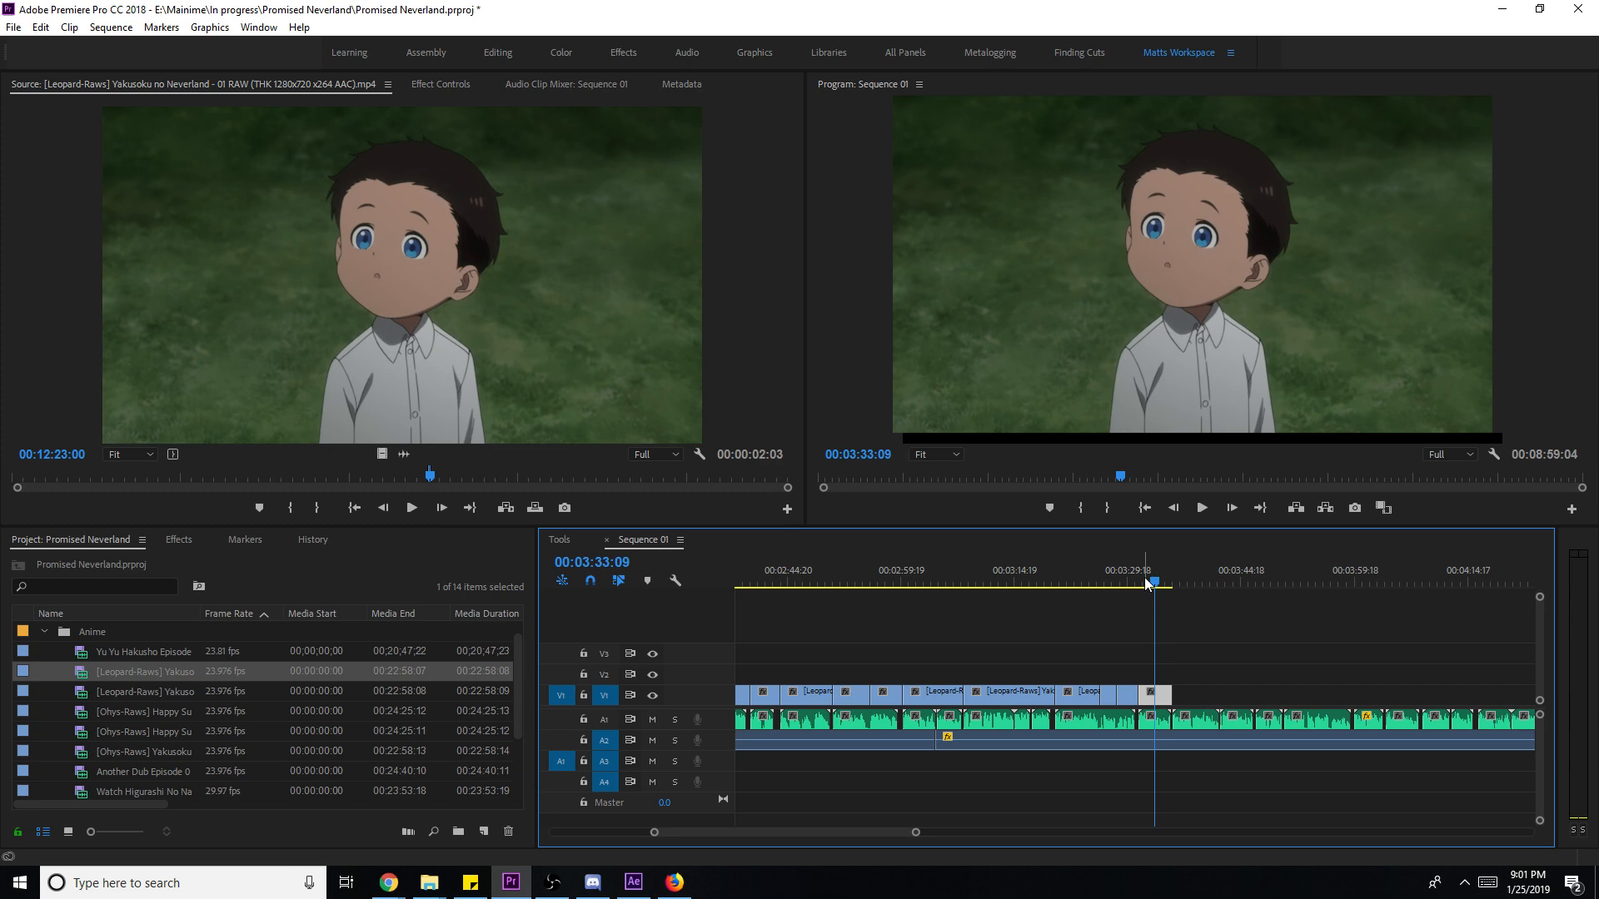
- Play the ending back from 00:03:30:11 and cue the source clip at 00:11:42:11
left_click(1131, 582)
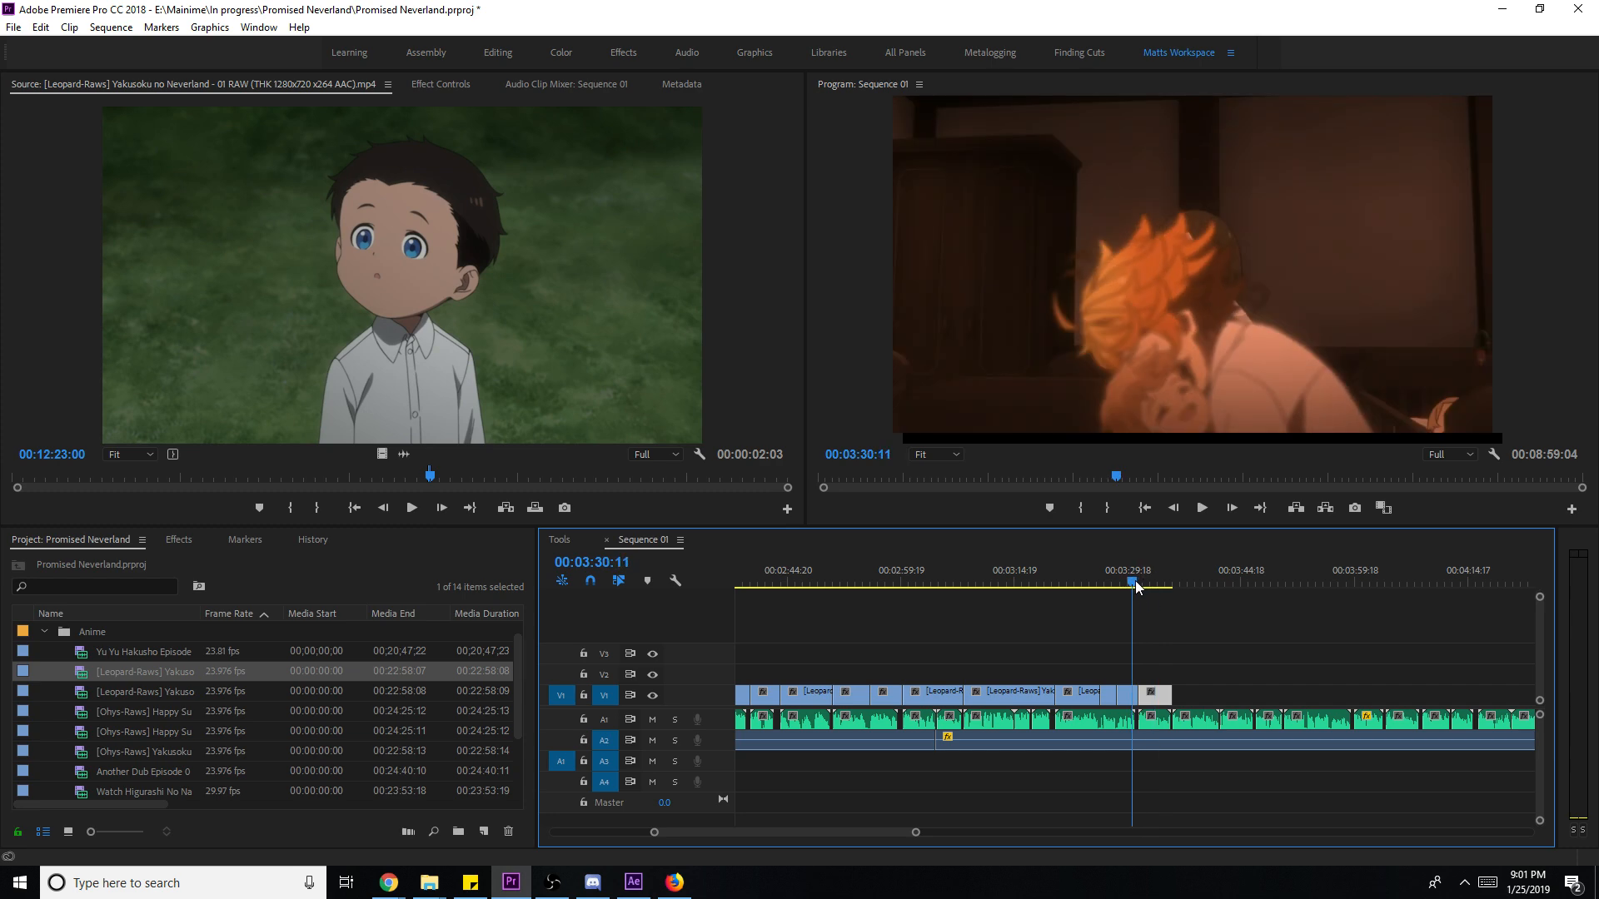
left_click(1352, 686)
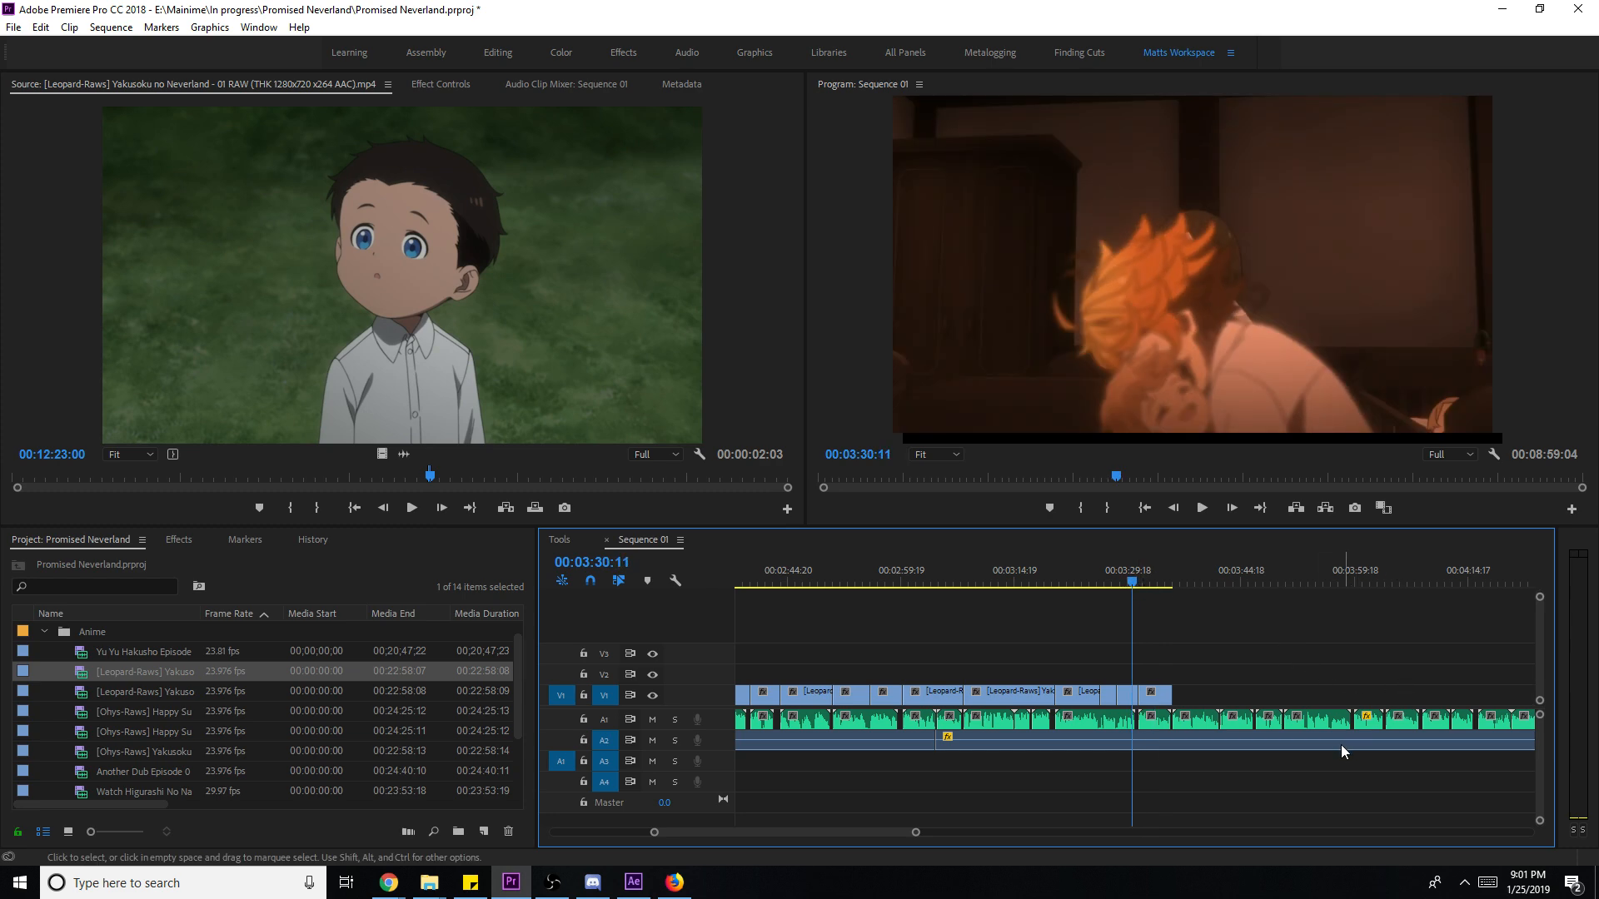
key("space")
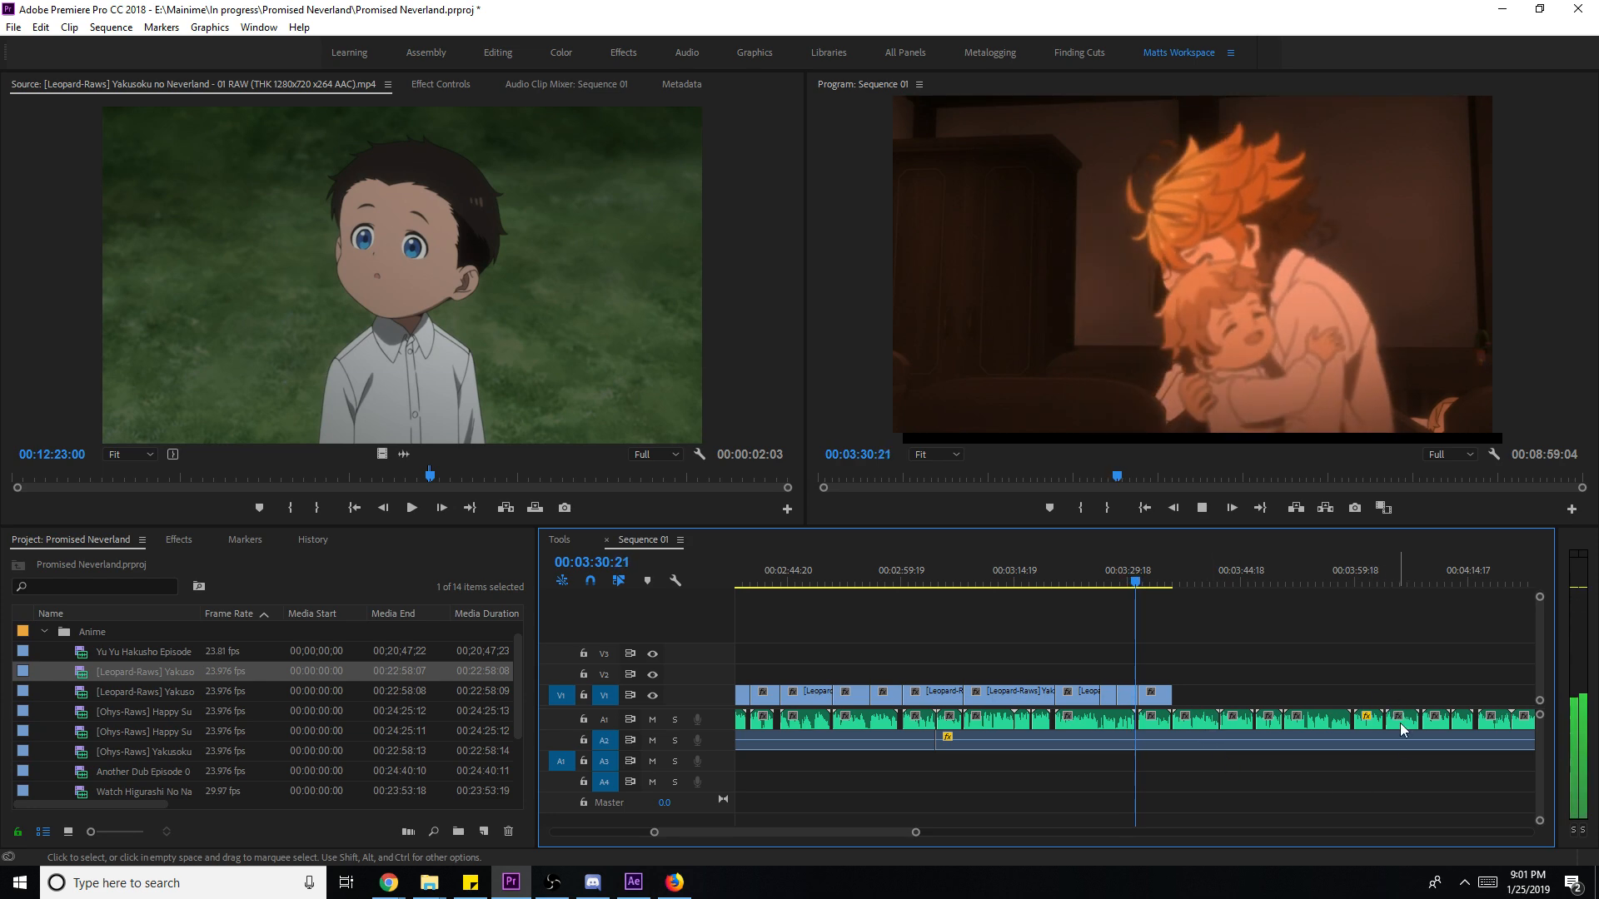
left_click_drag(915, 833, 868, 832)
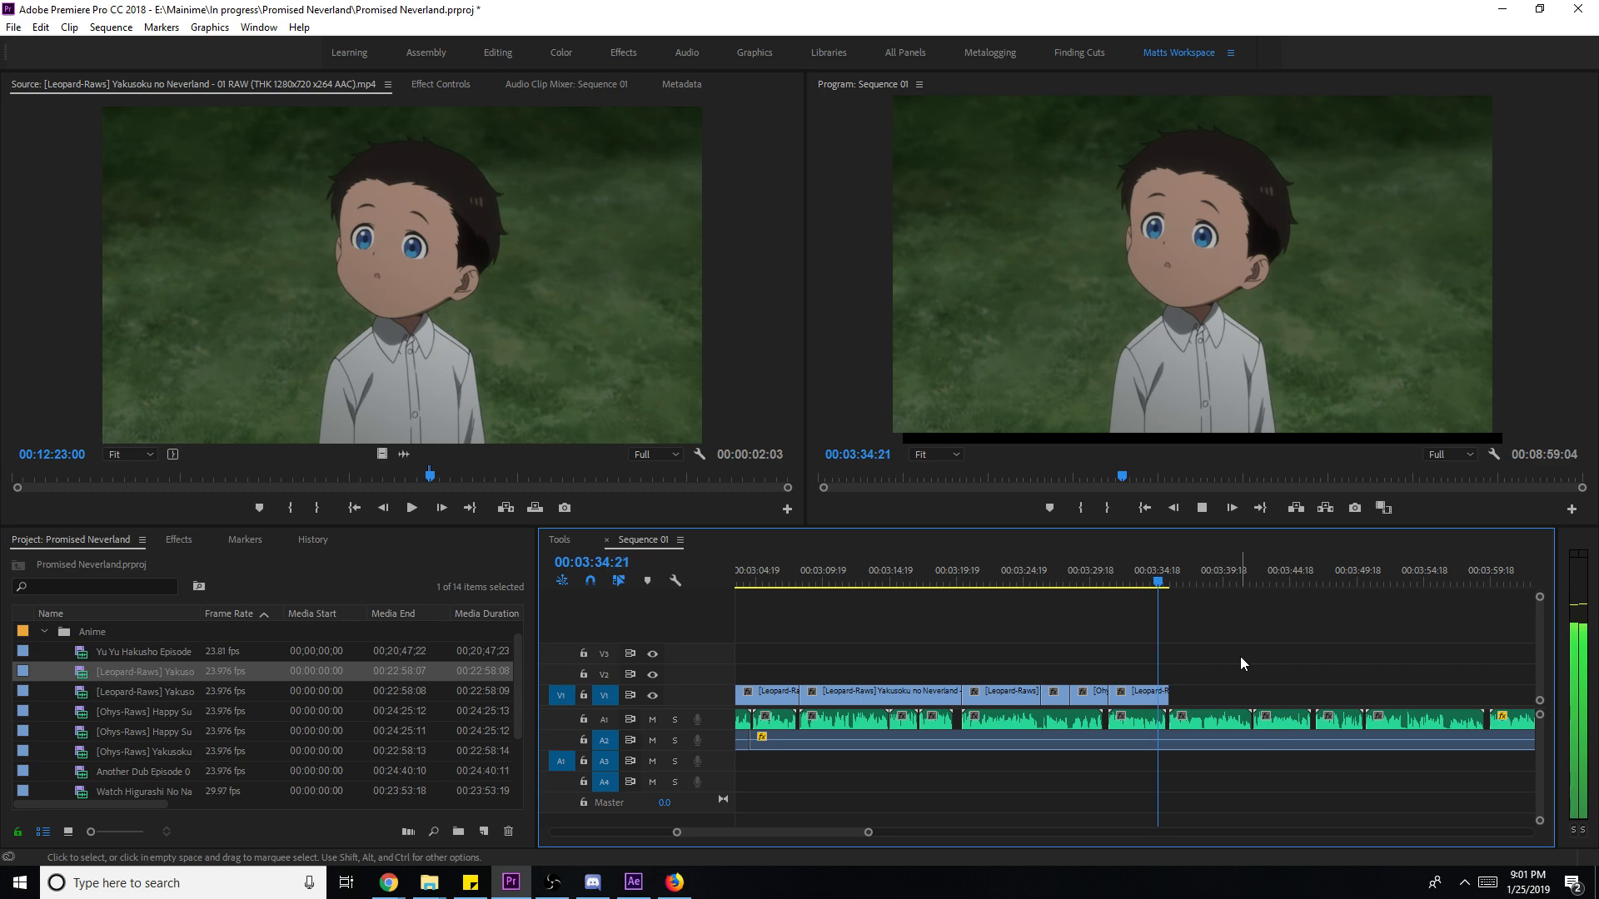
key("space")
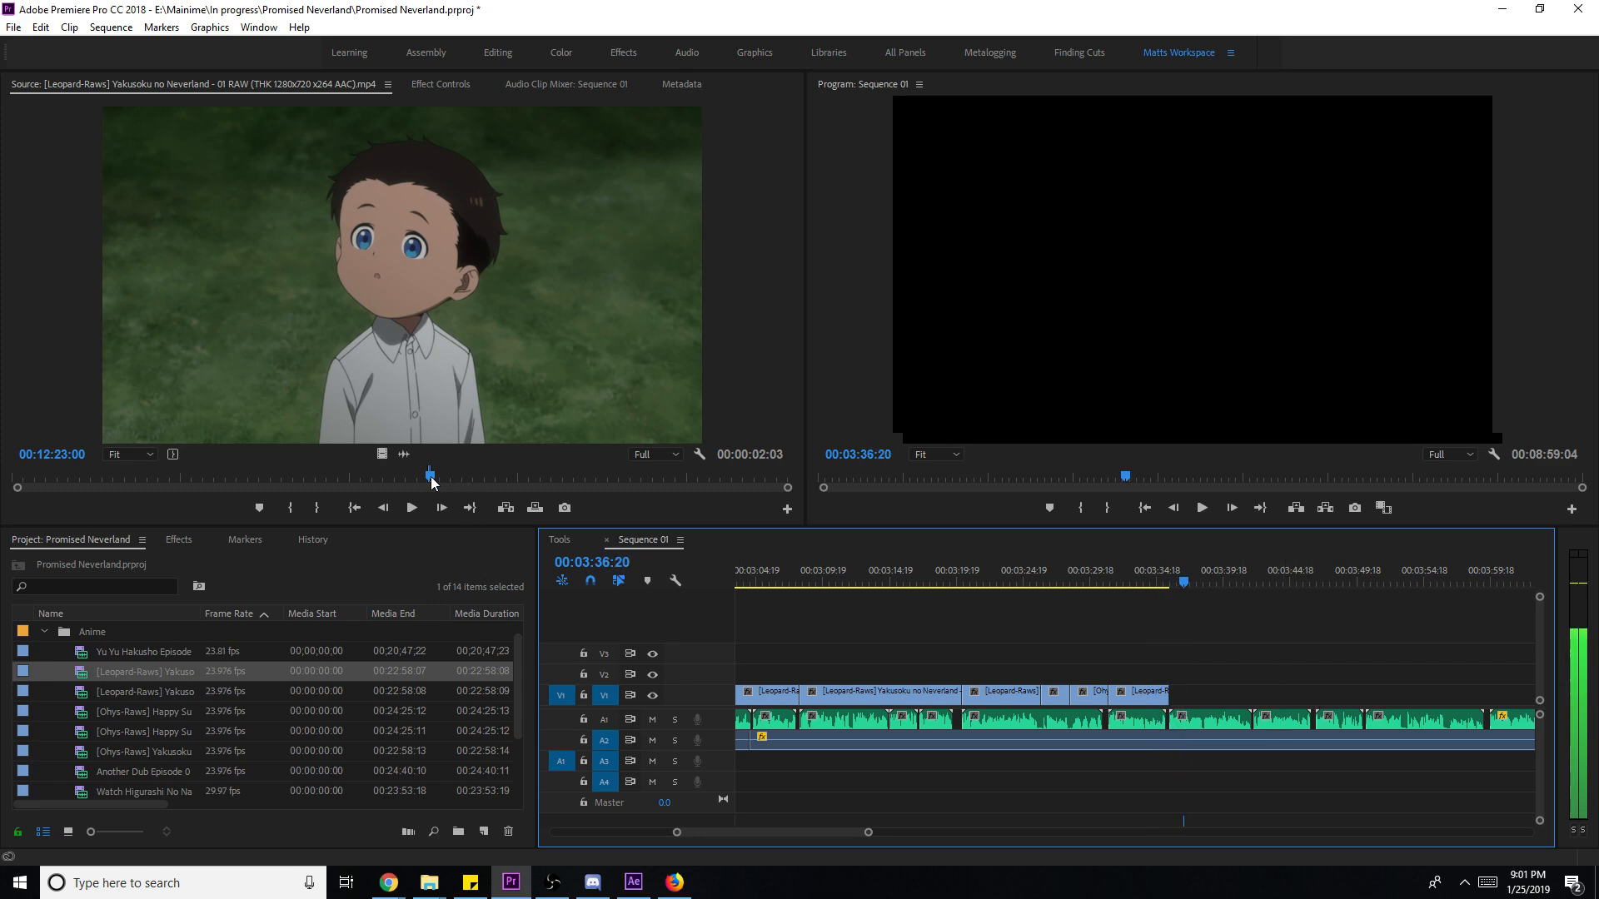
left_click_drag(440, 476, 406, 476)
left_click(1367, 667)
key("space")
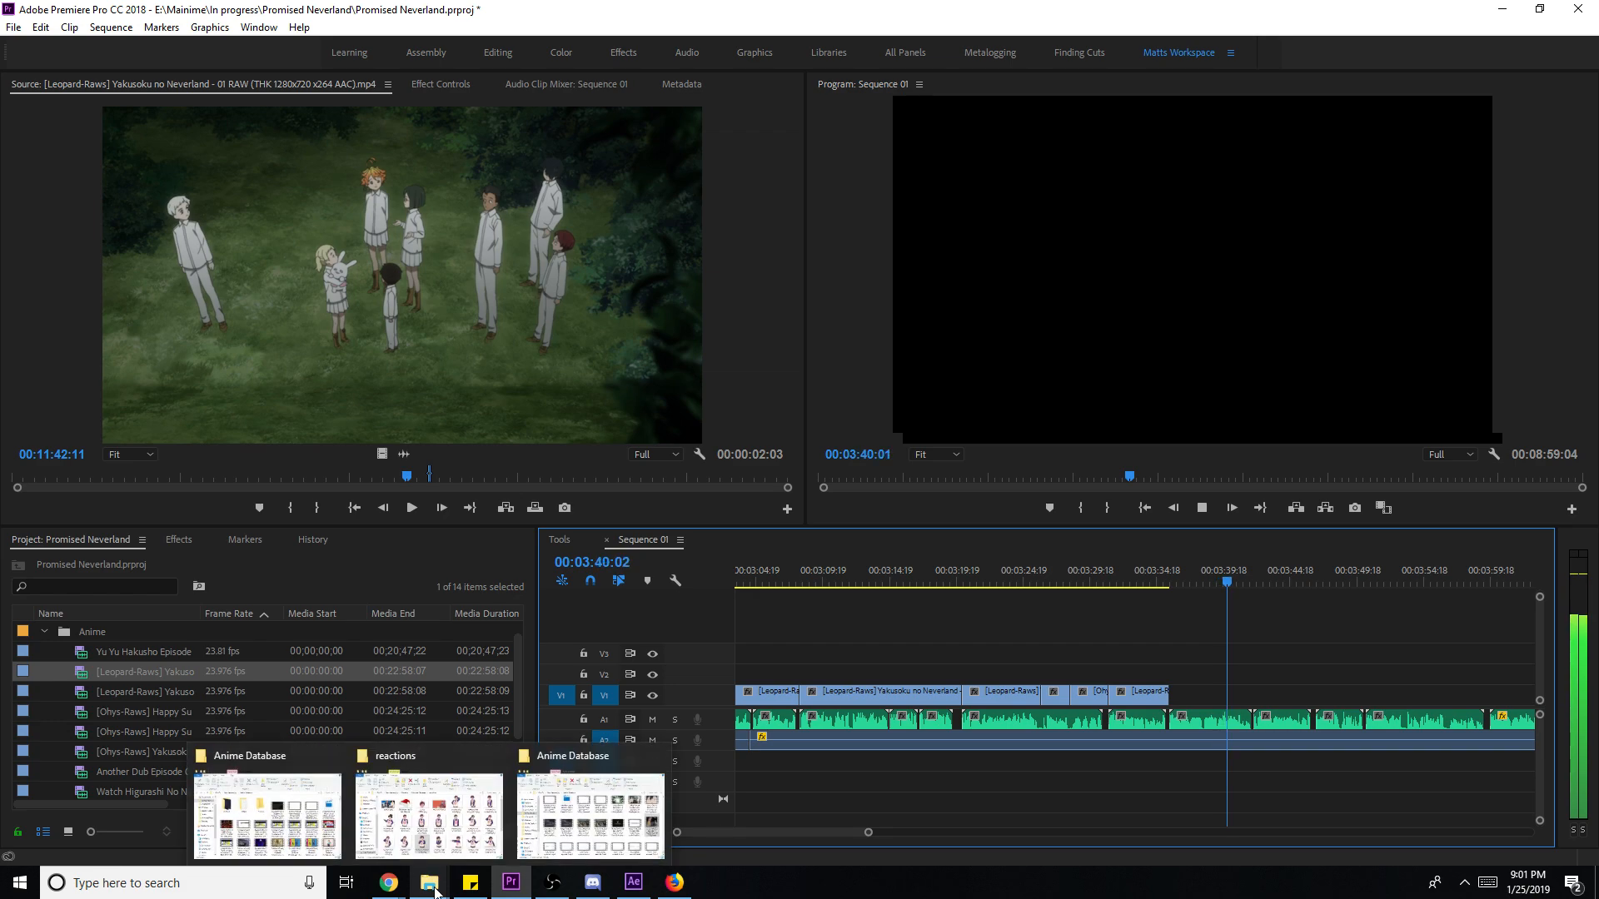
- Stop playback and select Youjo Senki Dub Episode 004 in the Anime Database folder
key("space")
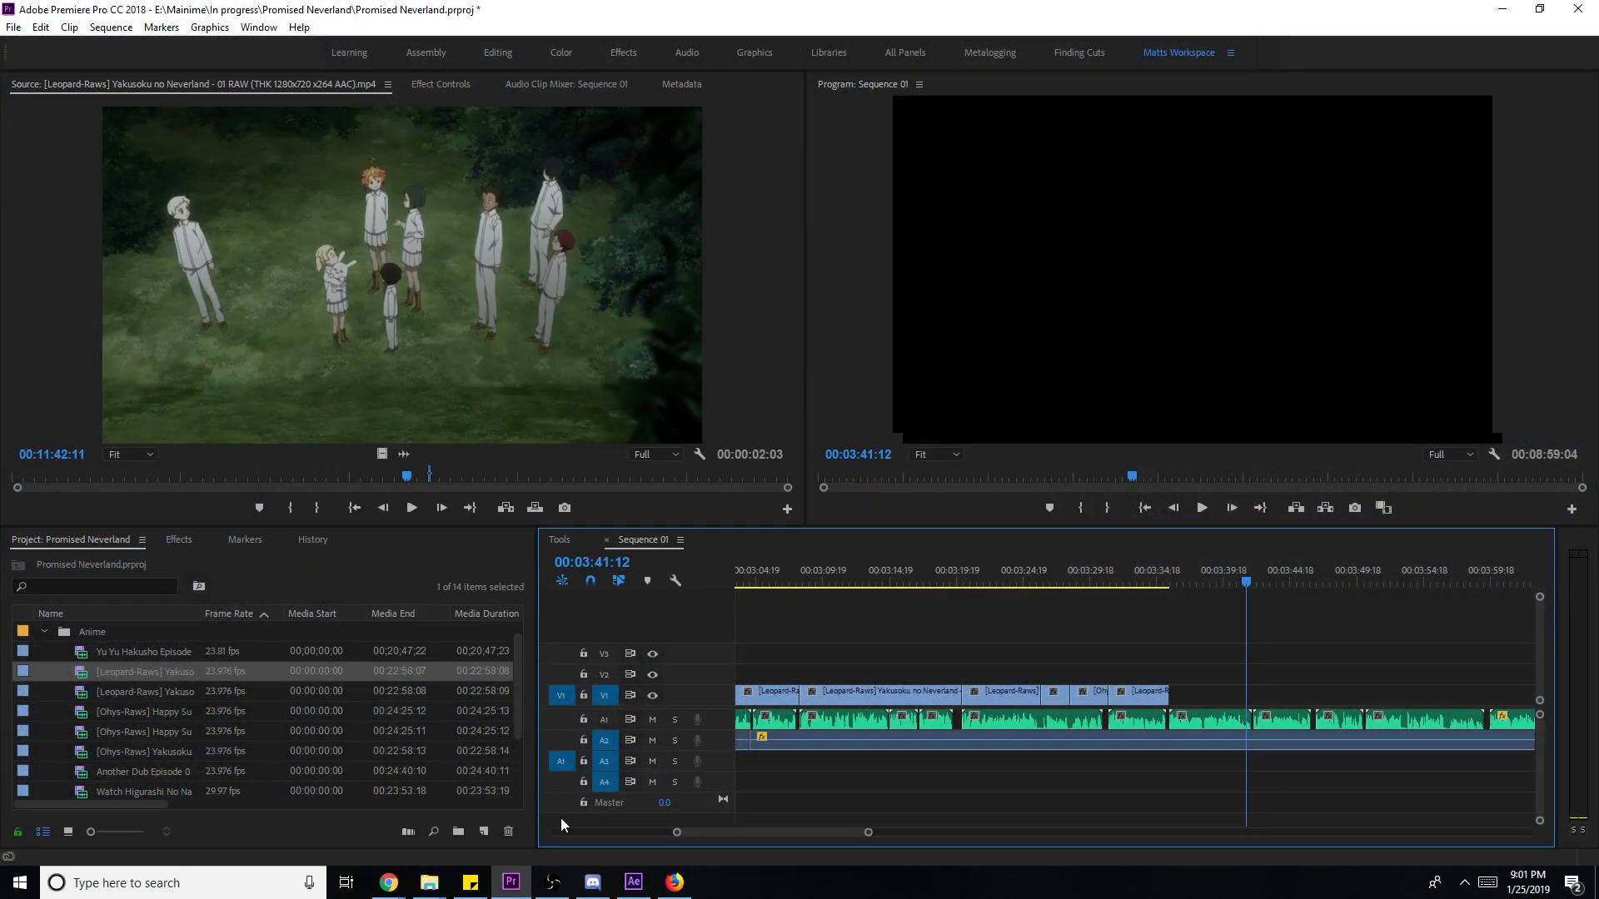
left_click(595, 811)
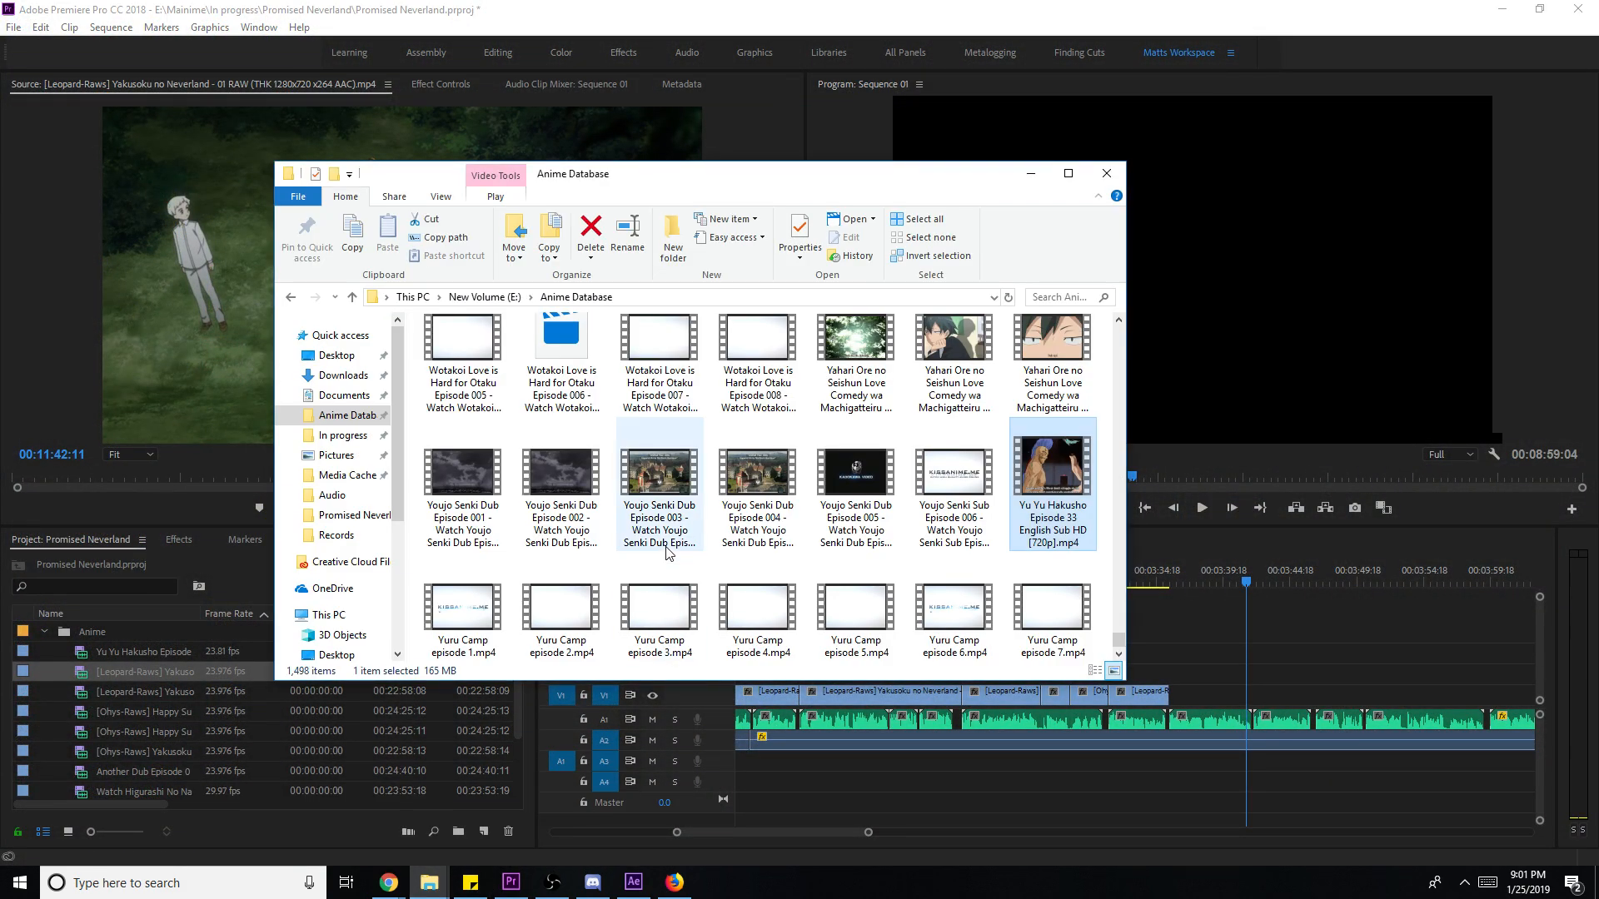
scroll(703, 604, "up", 3)
scroll(716, 616, "down", 3)
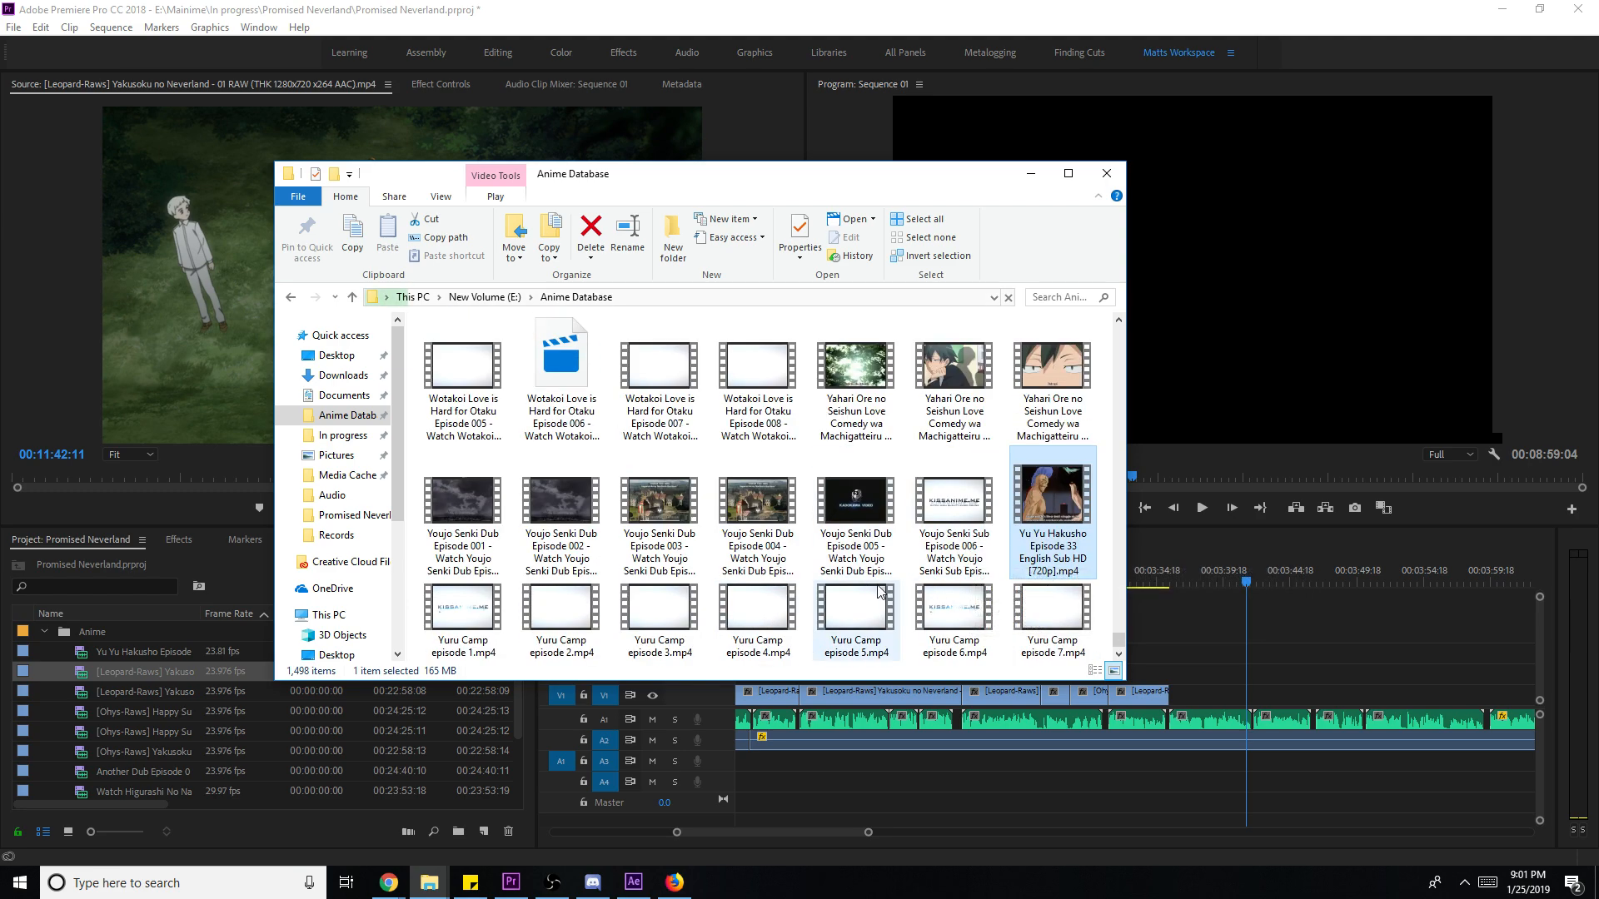
left_click(746, 529)
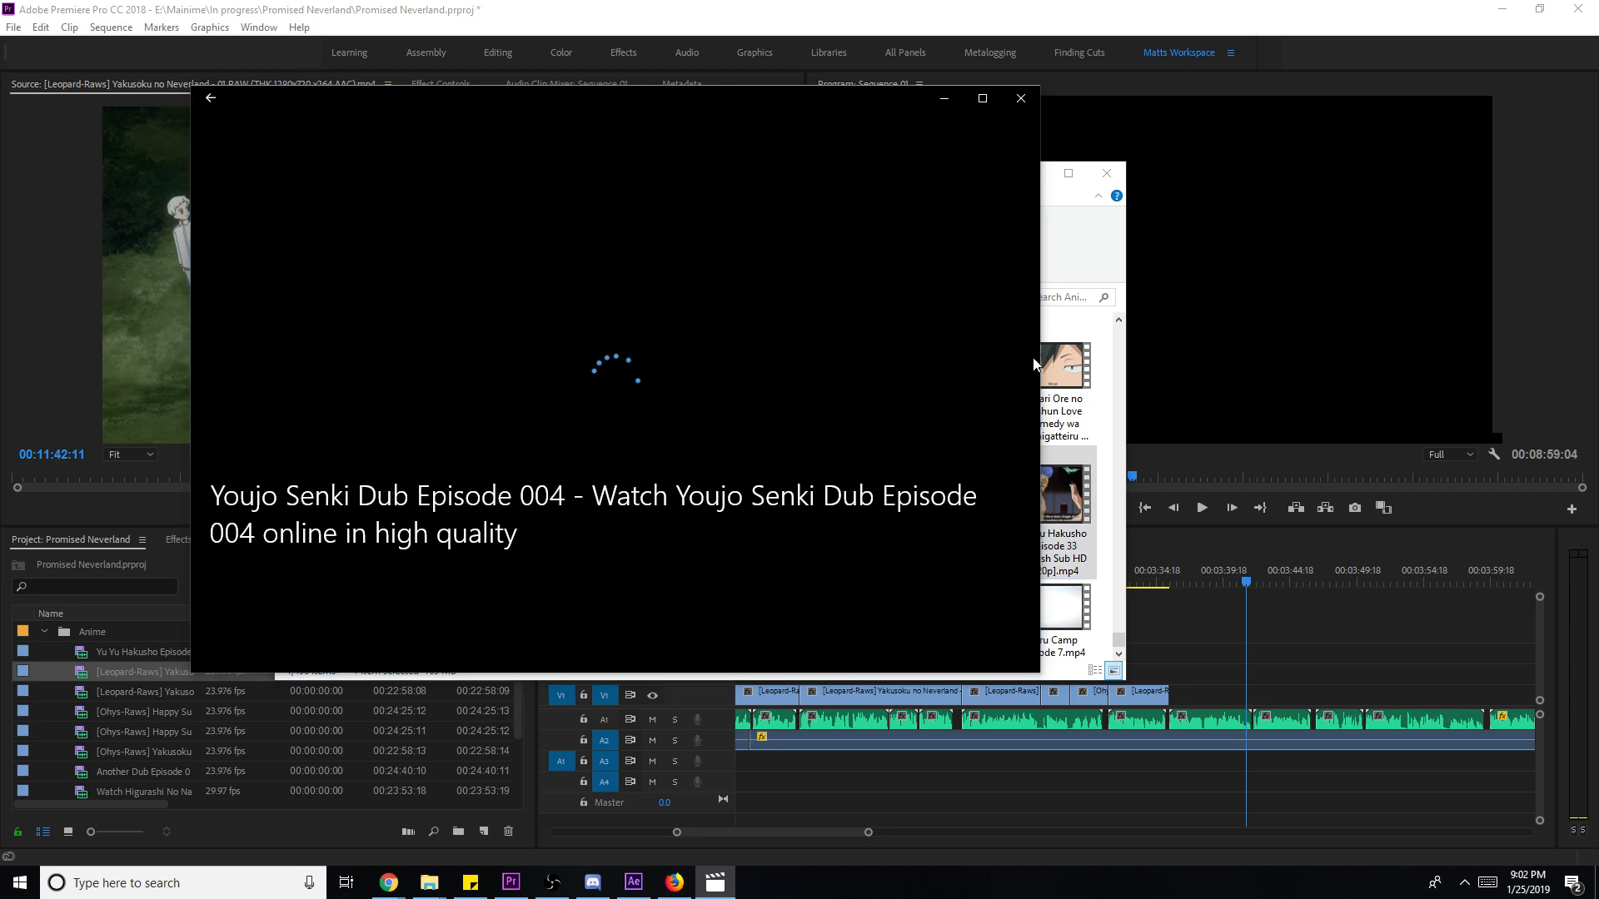
- Skim through the Youjo Senki episode preview, then close the player
left_click(1076, 249)
left_click(716, 882)
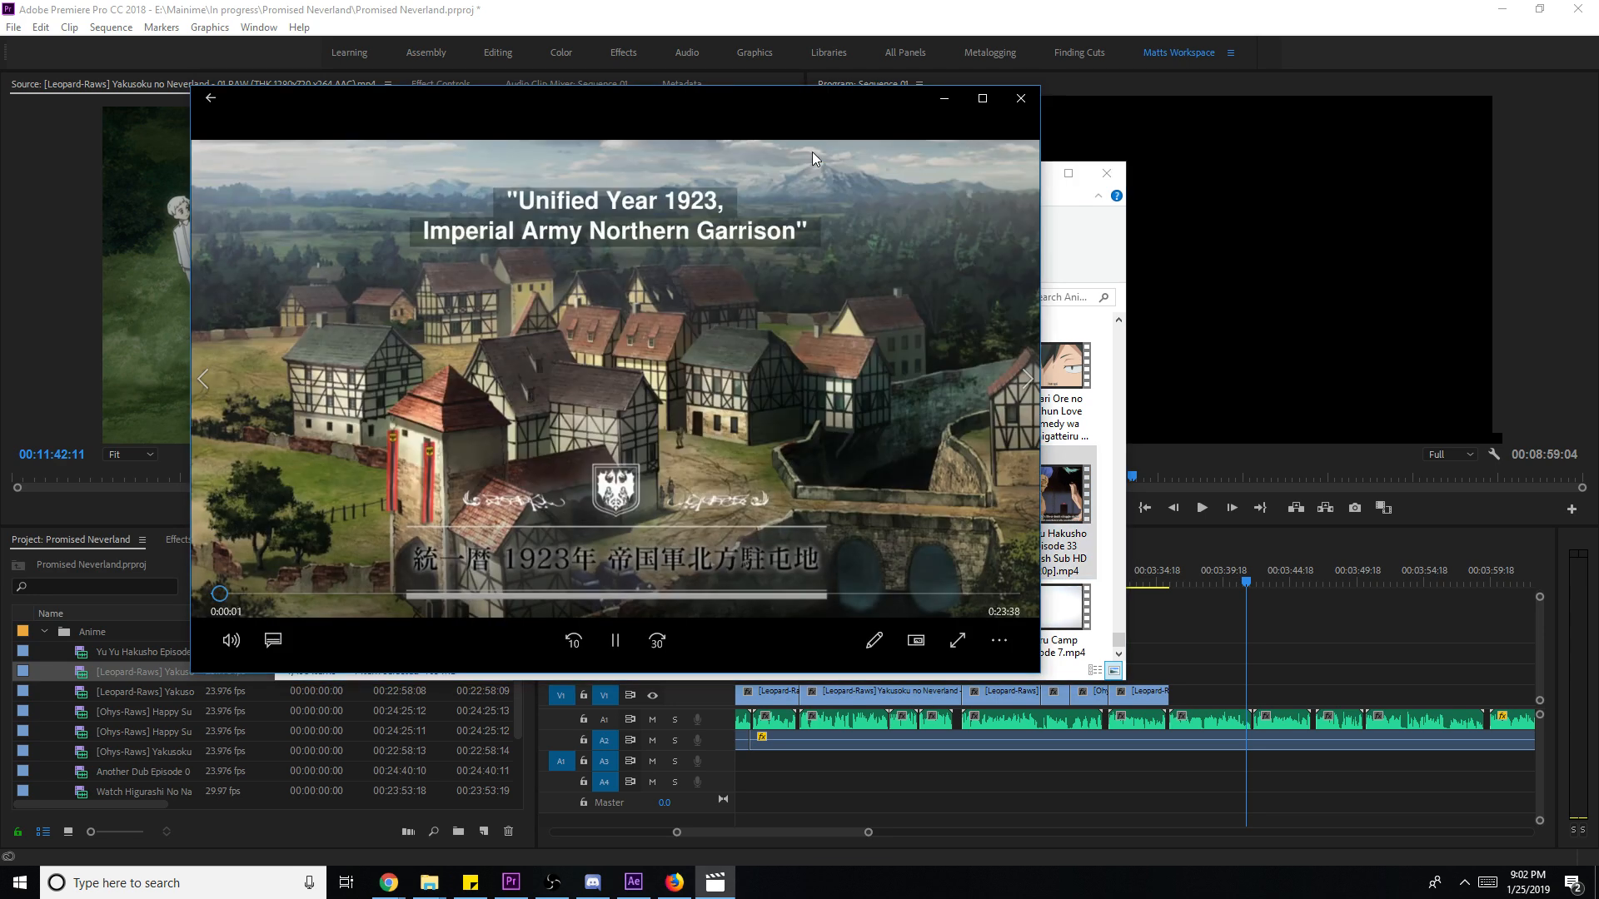
left_click(433, 596)
left_click(510, 594)
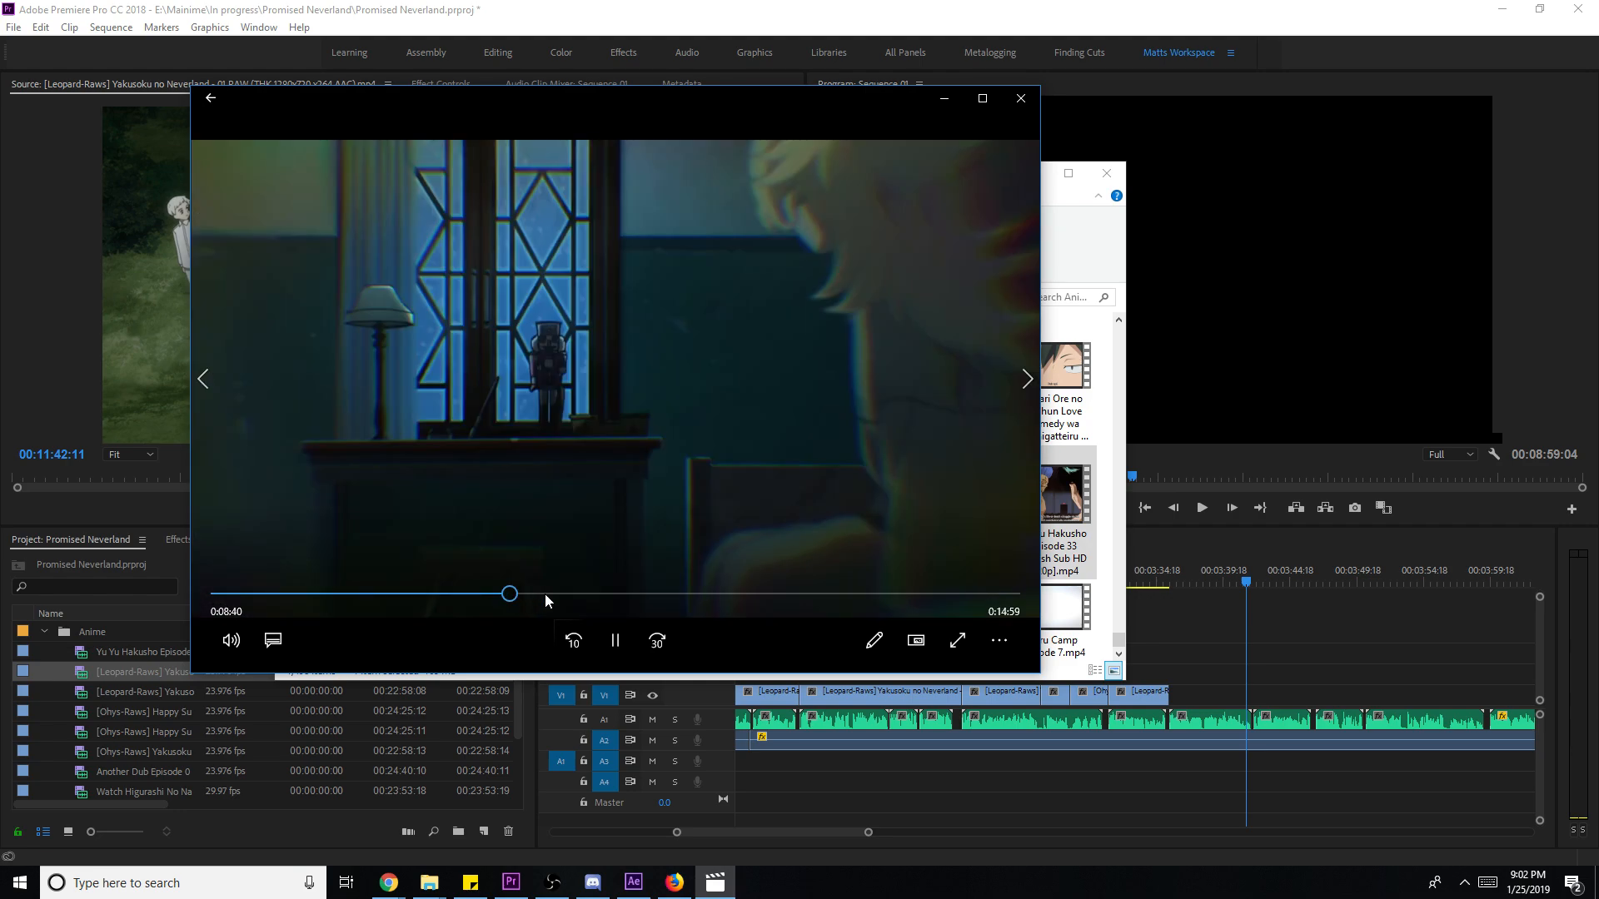
left_click(666, 595)
left_click(1030, 107)
scroll(1021, 375, "up", 10)
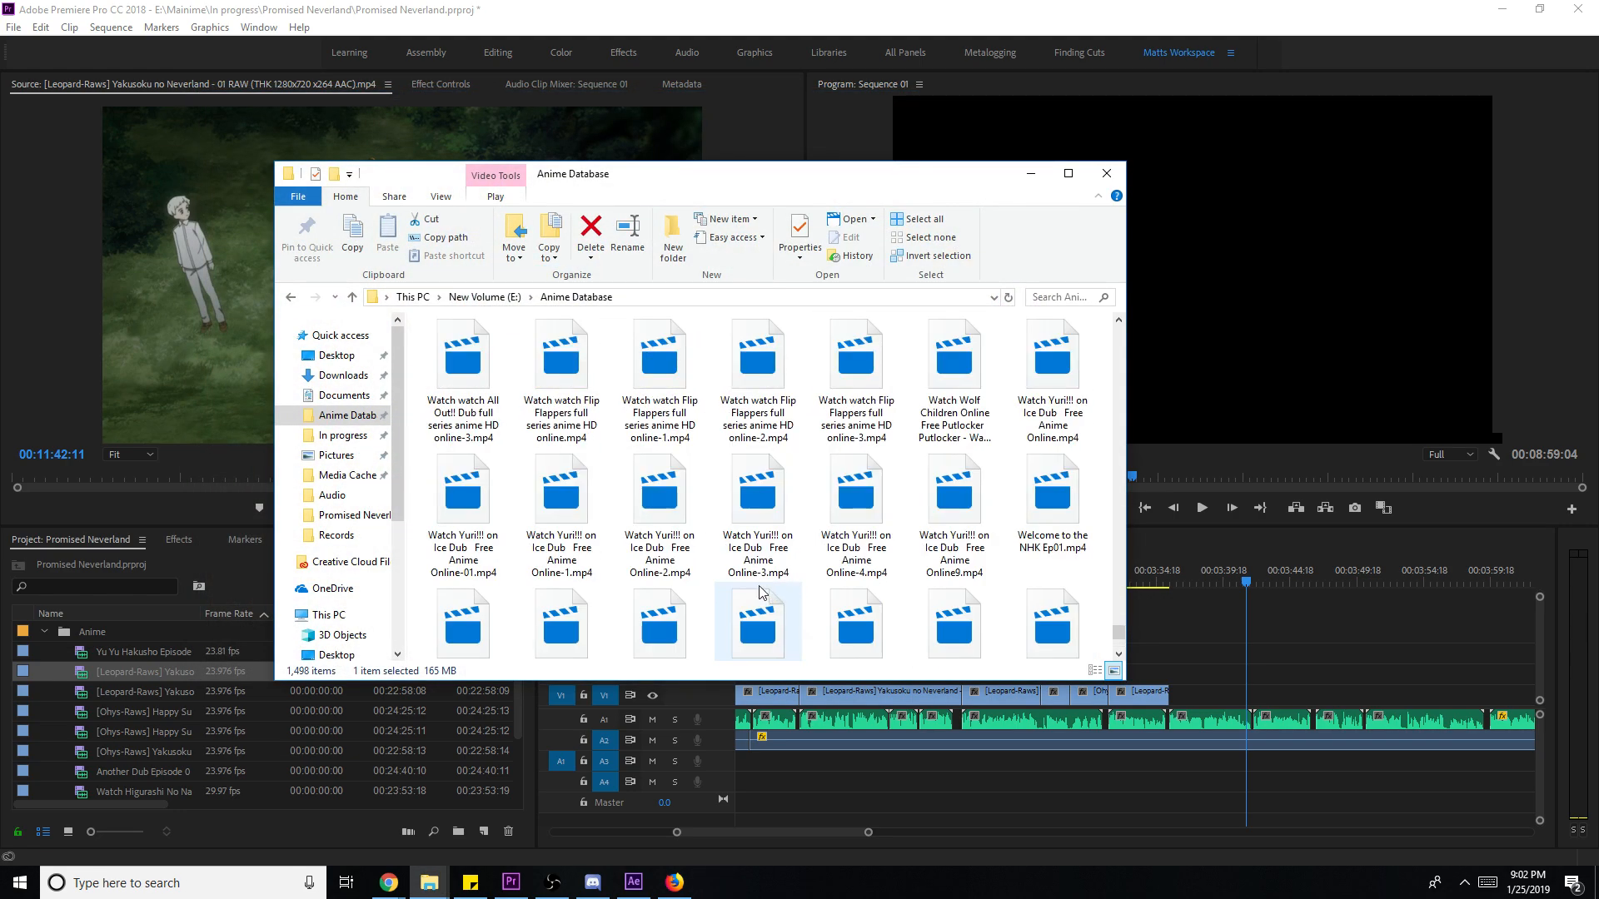
- Search the Anime Database folder for 'yakusoku' and browse the results
left_click(1037, 298)
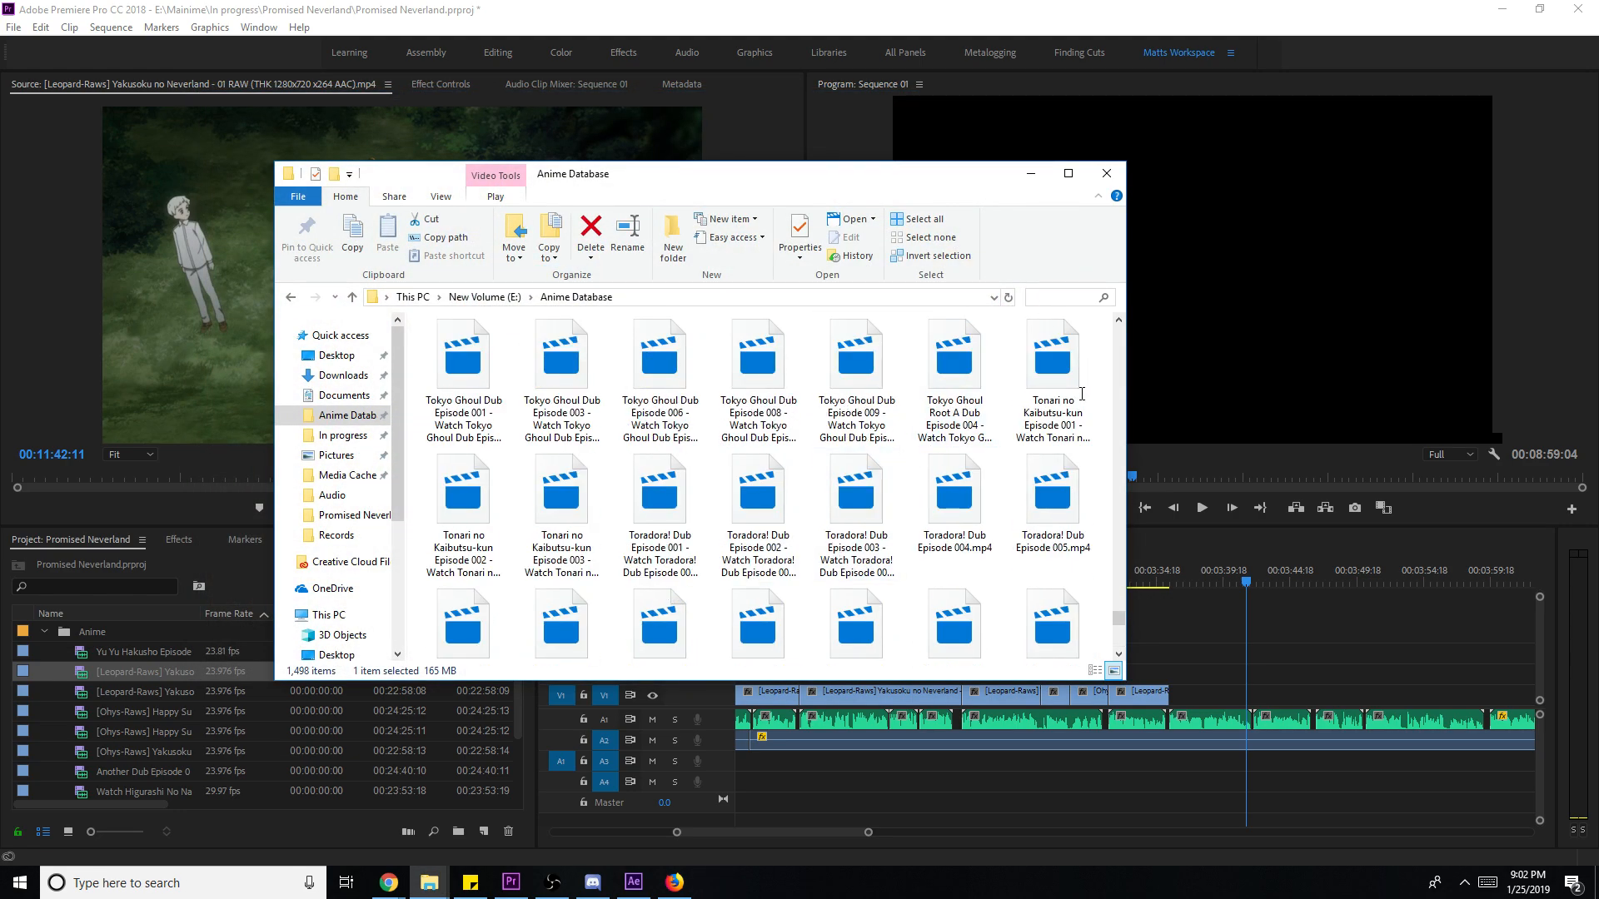
type("yakusoku")
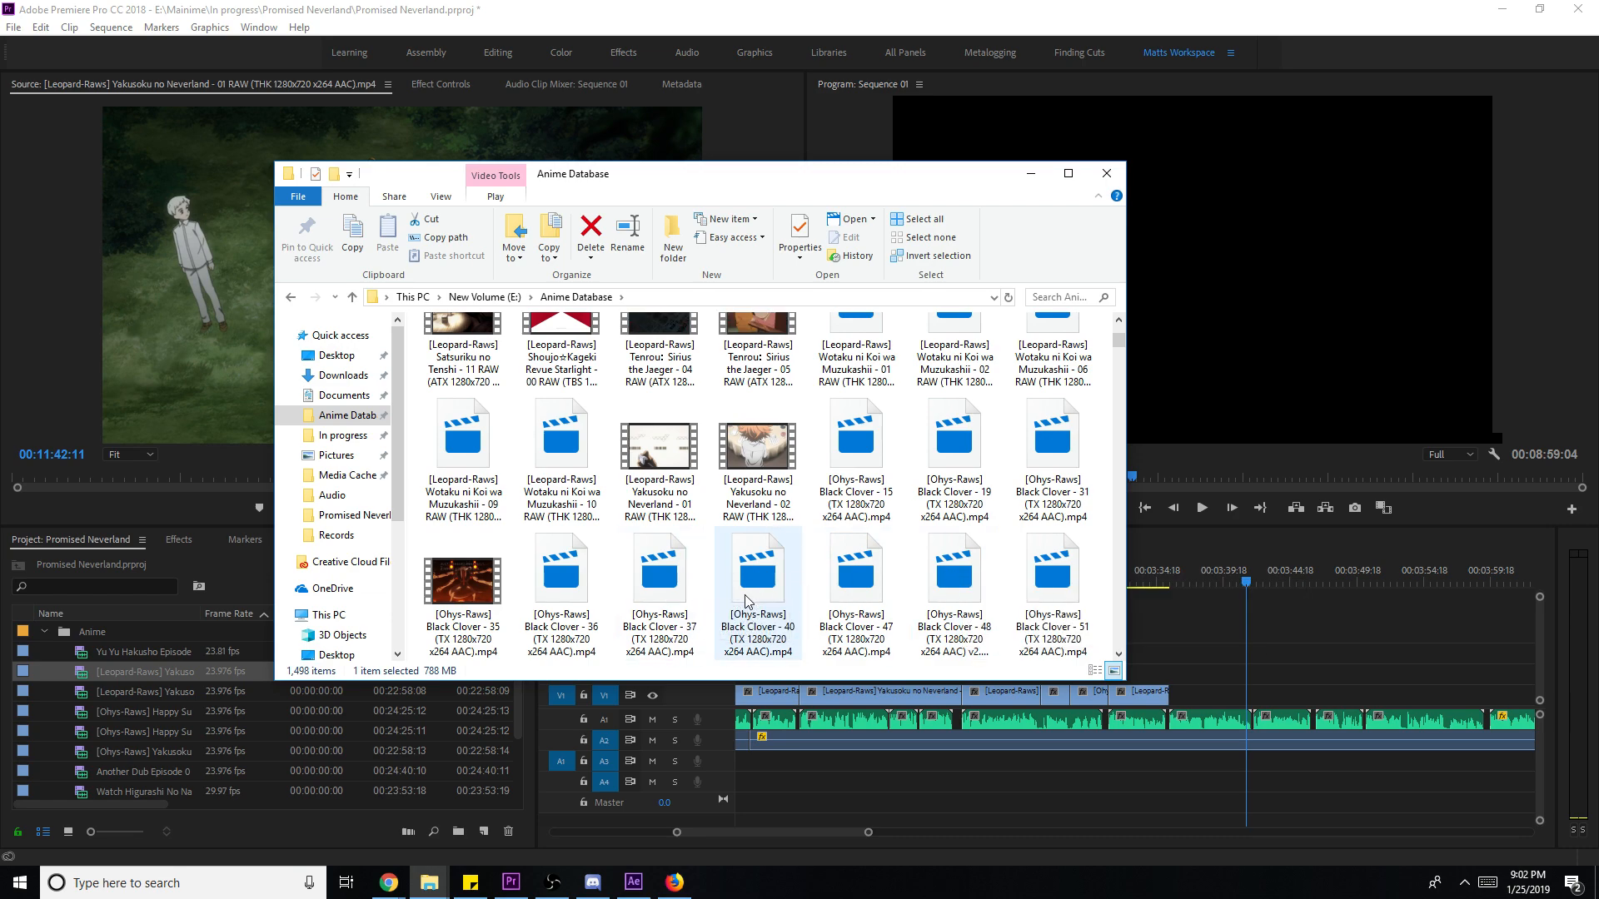
scroll(725, 533, "down", 2)
scroll(592, 612, "down", 10)
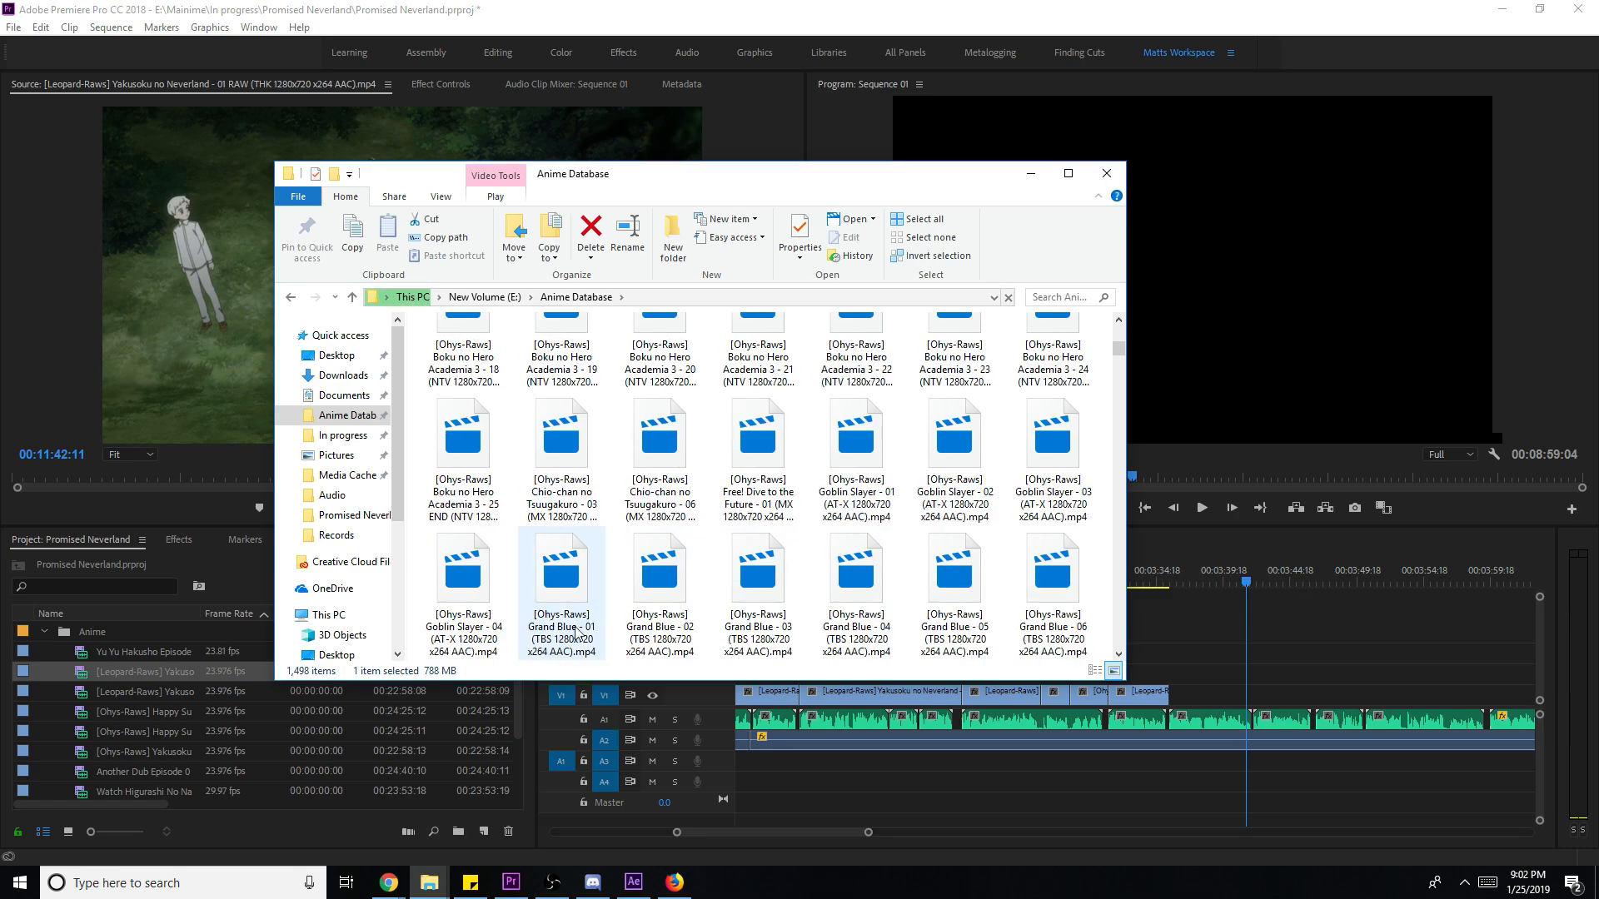
scroll(658, 595, "down", 1)
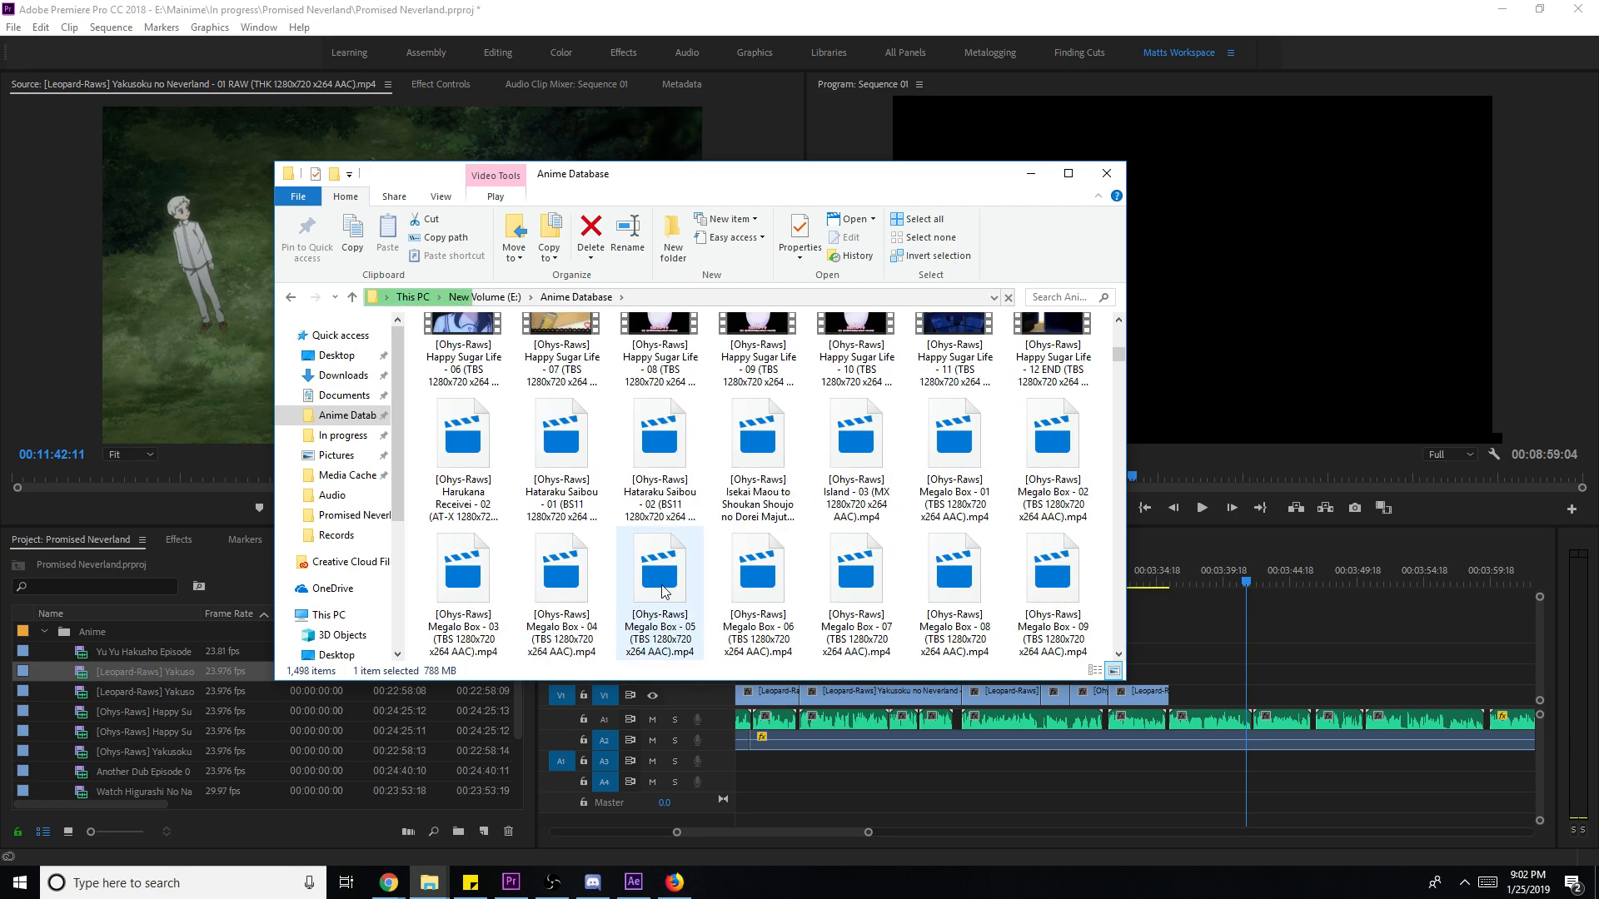
scroll(666, 594, "down", 1)
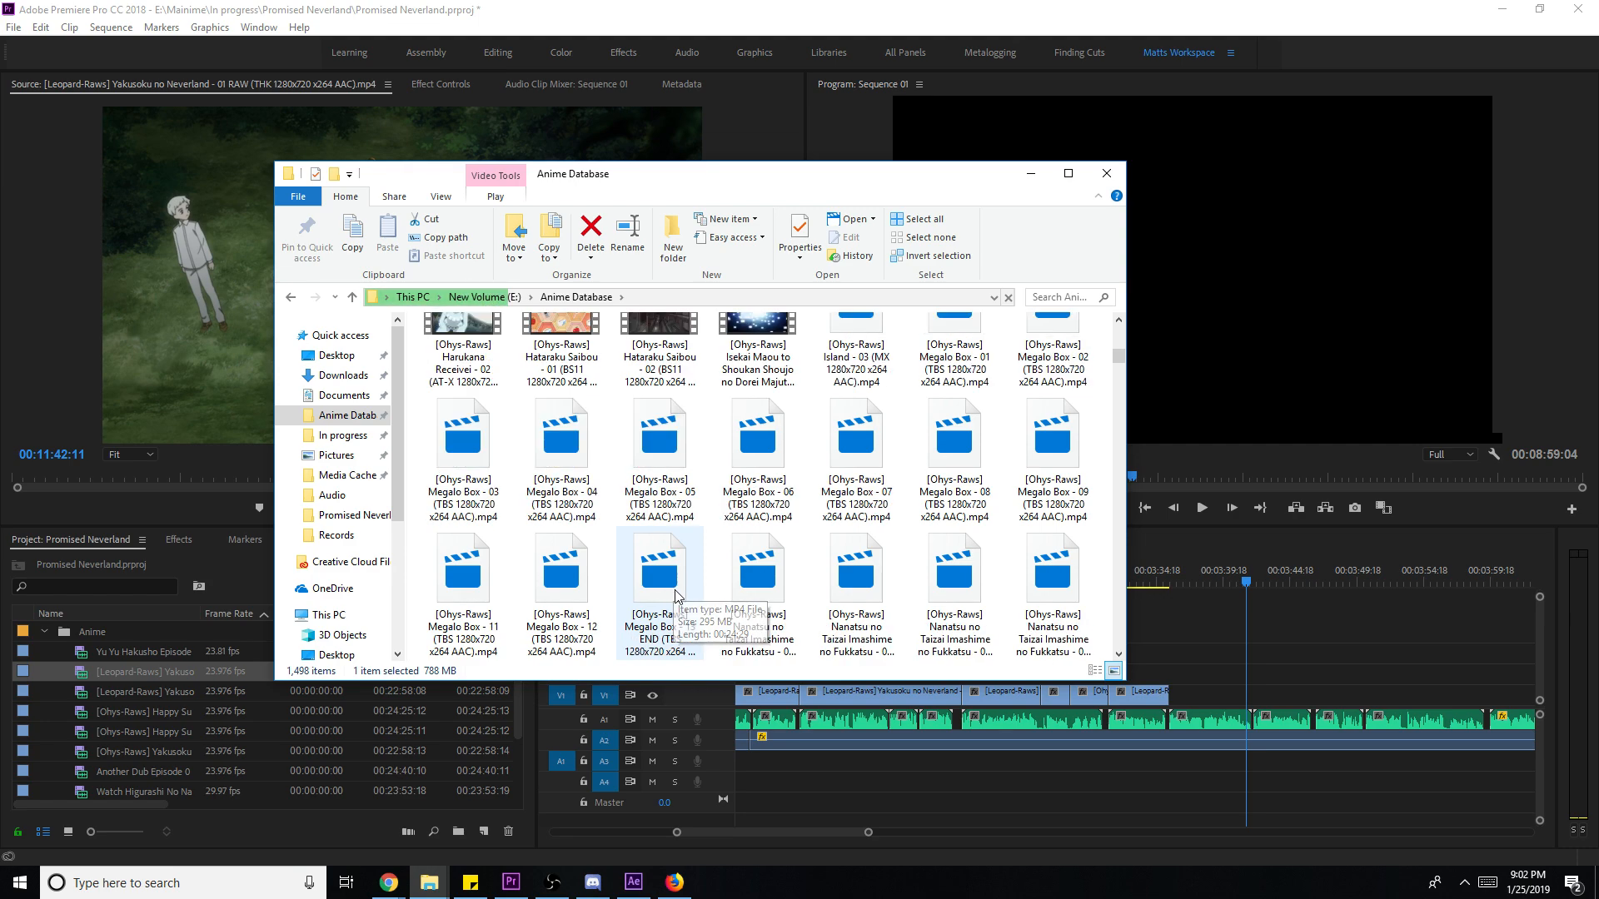
scroll(703, 595, "down", 1)
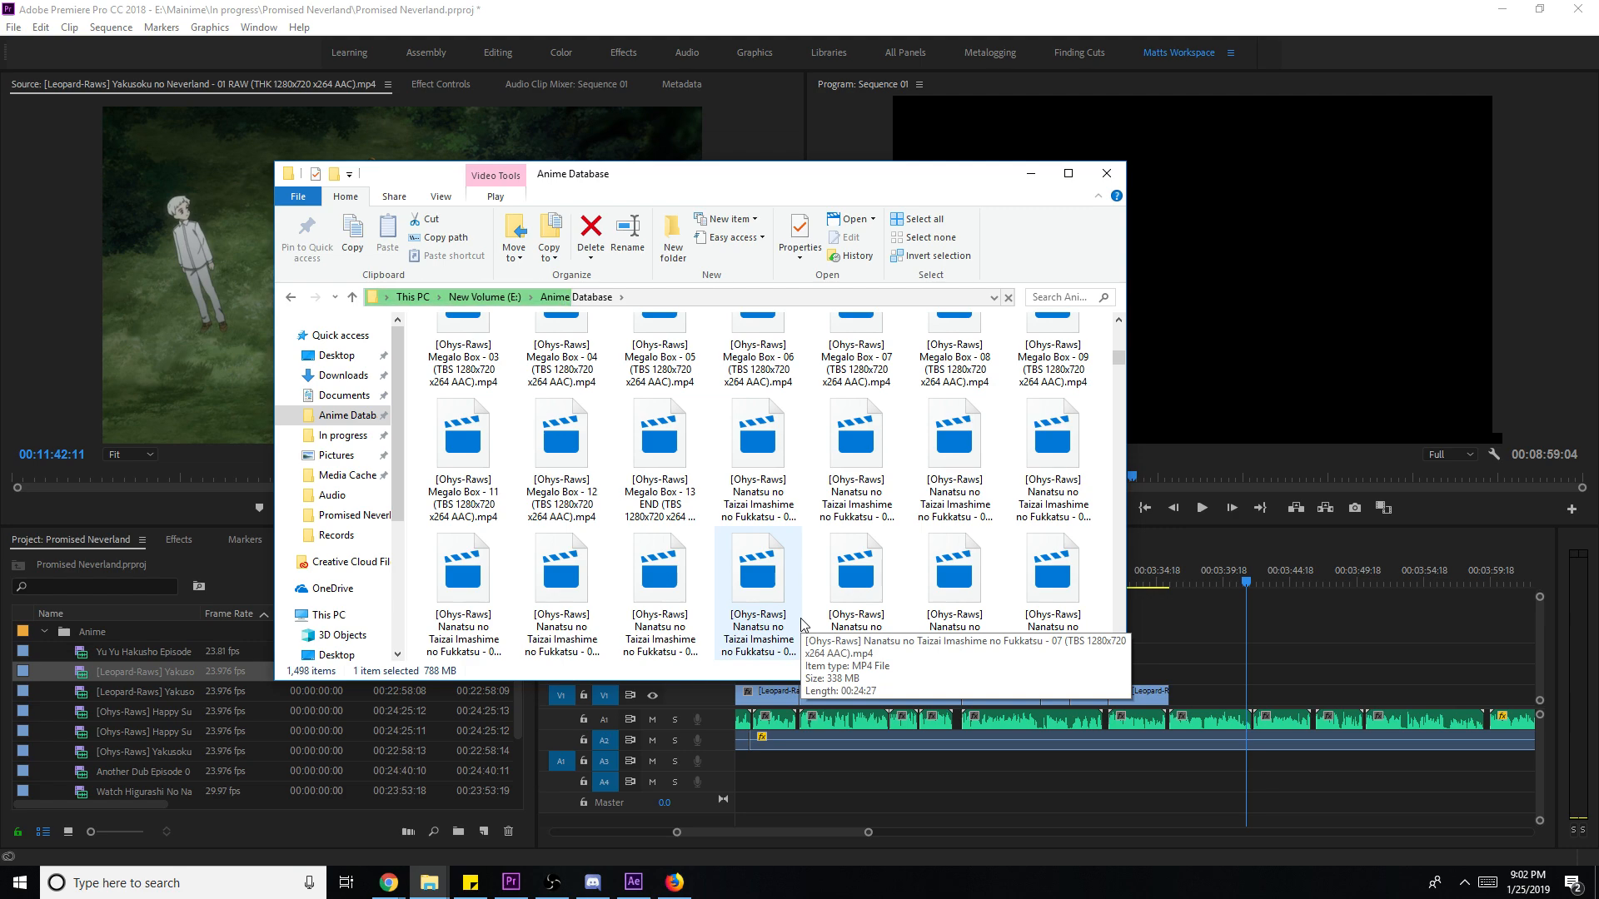
scroll(801, 627, "down", 1)
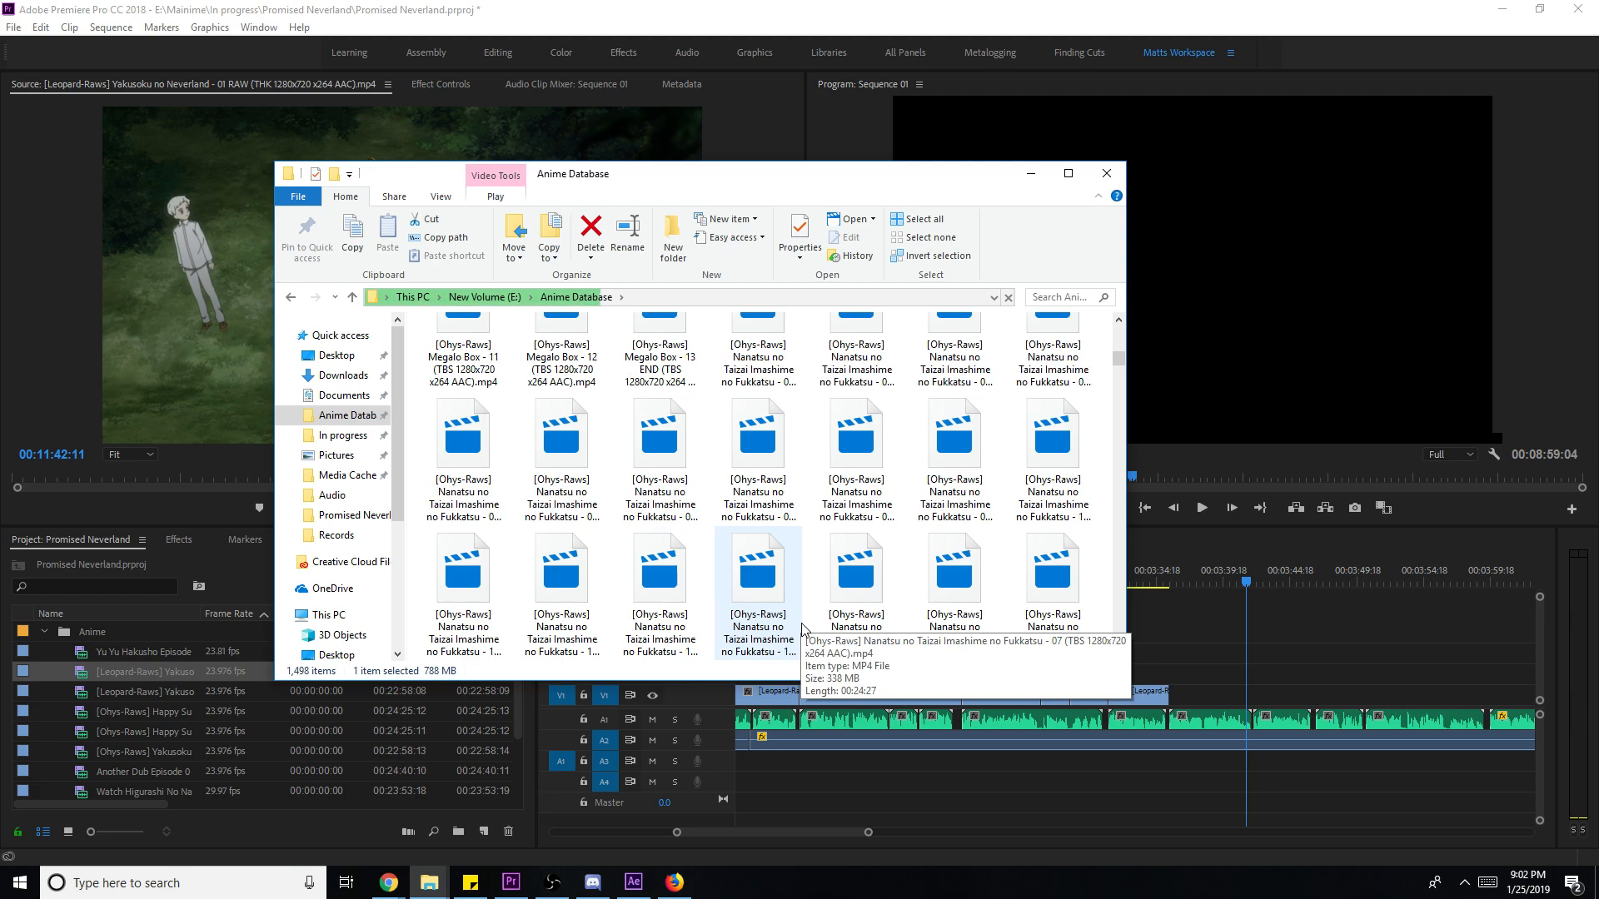
left_click(1070, 296)
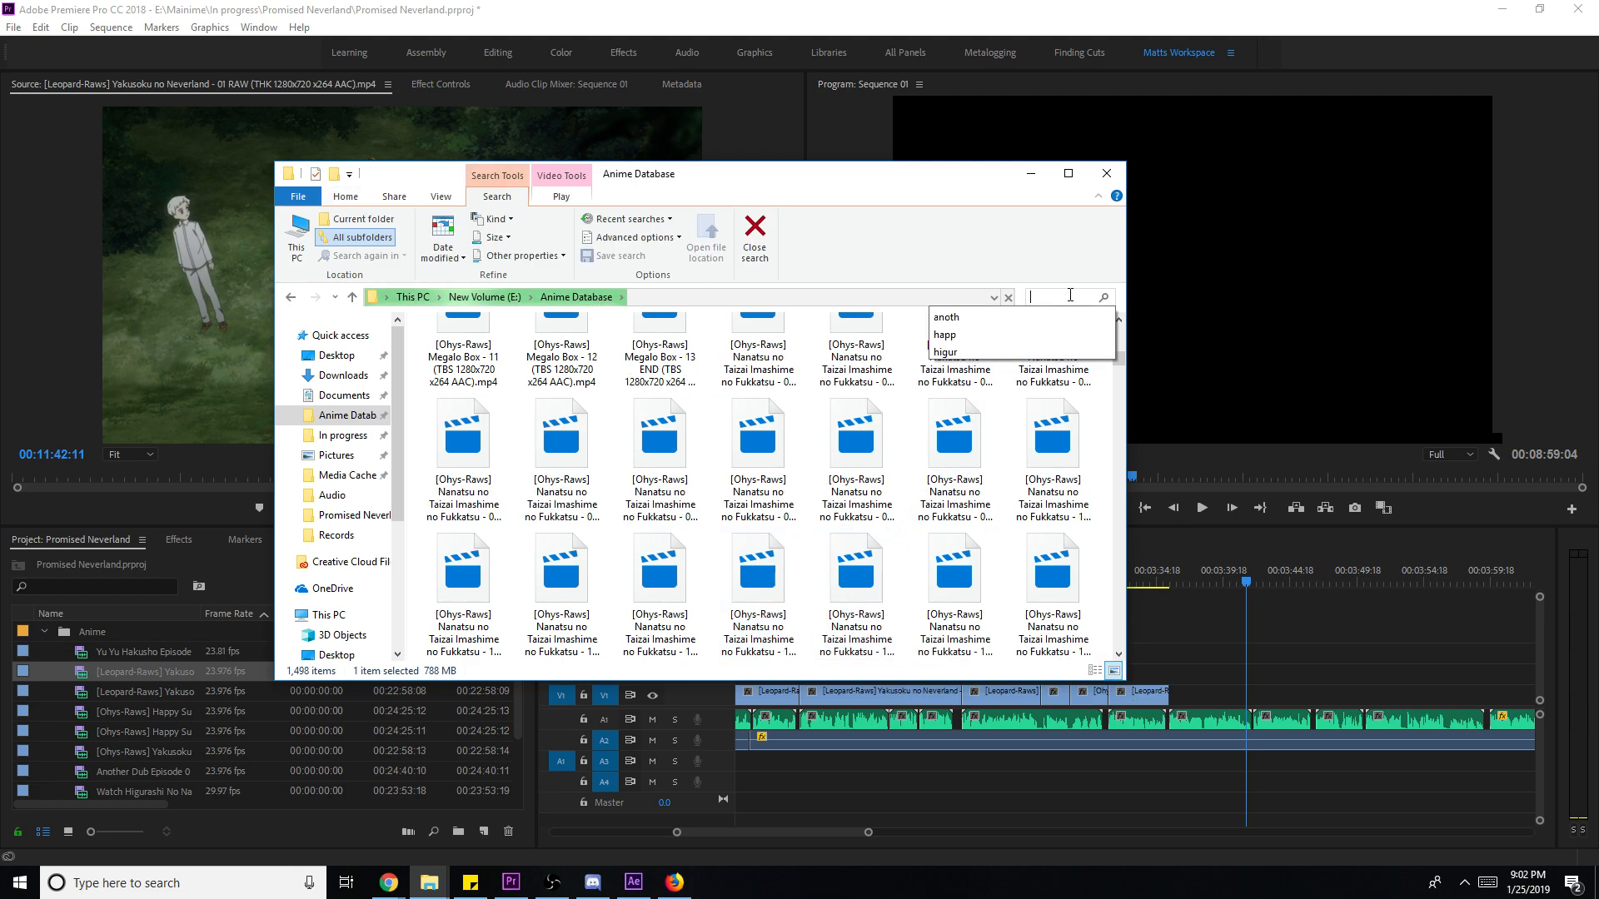
- Search 'higur', preview Higurashi Episode 3, then close the player
type("higur")
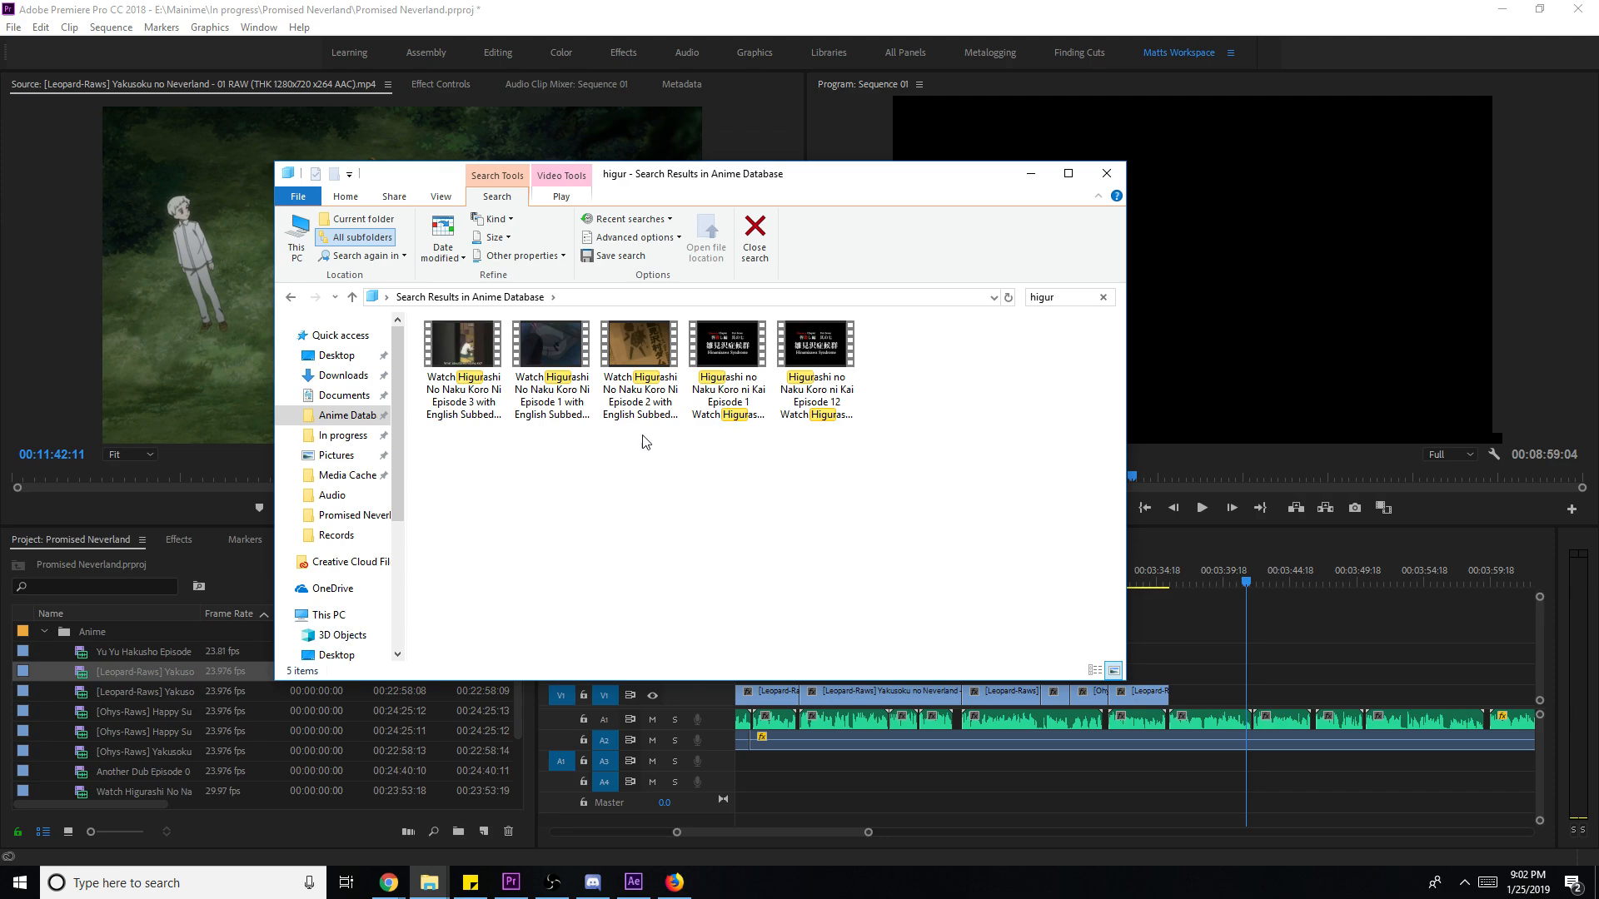
left_click(469, 368)
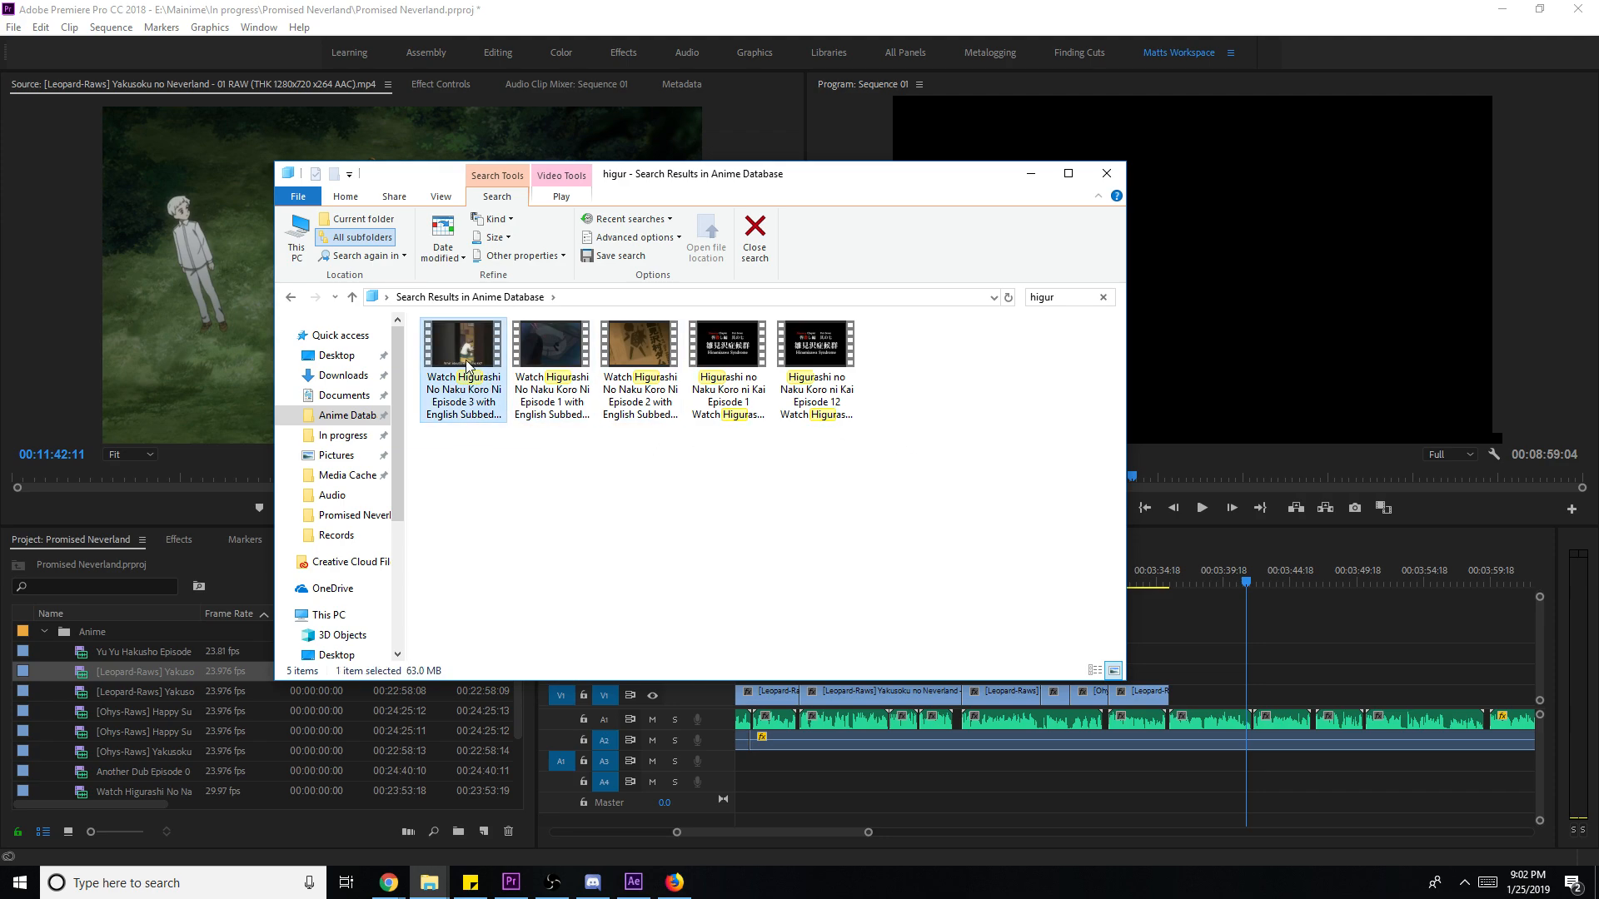
double_click(465, 363)
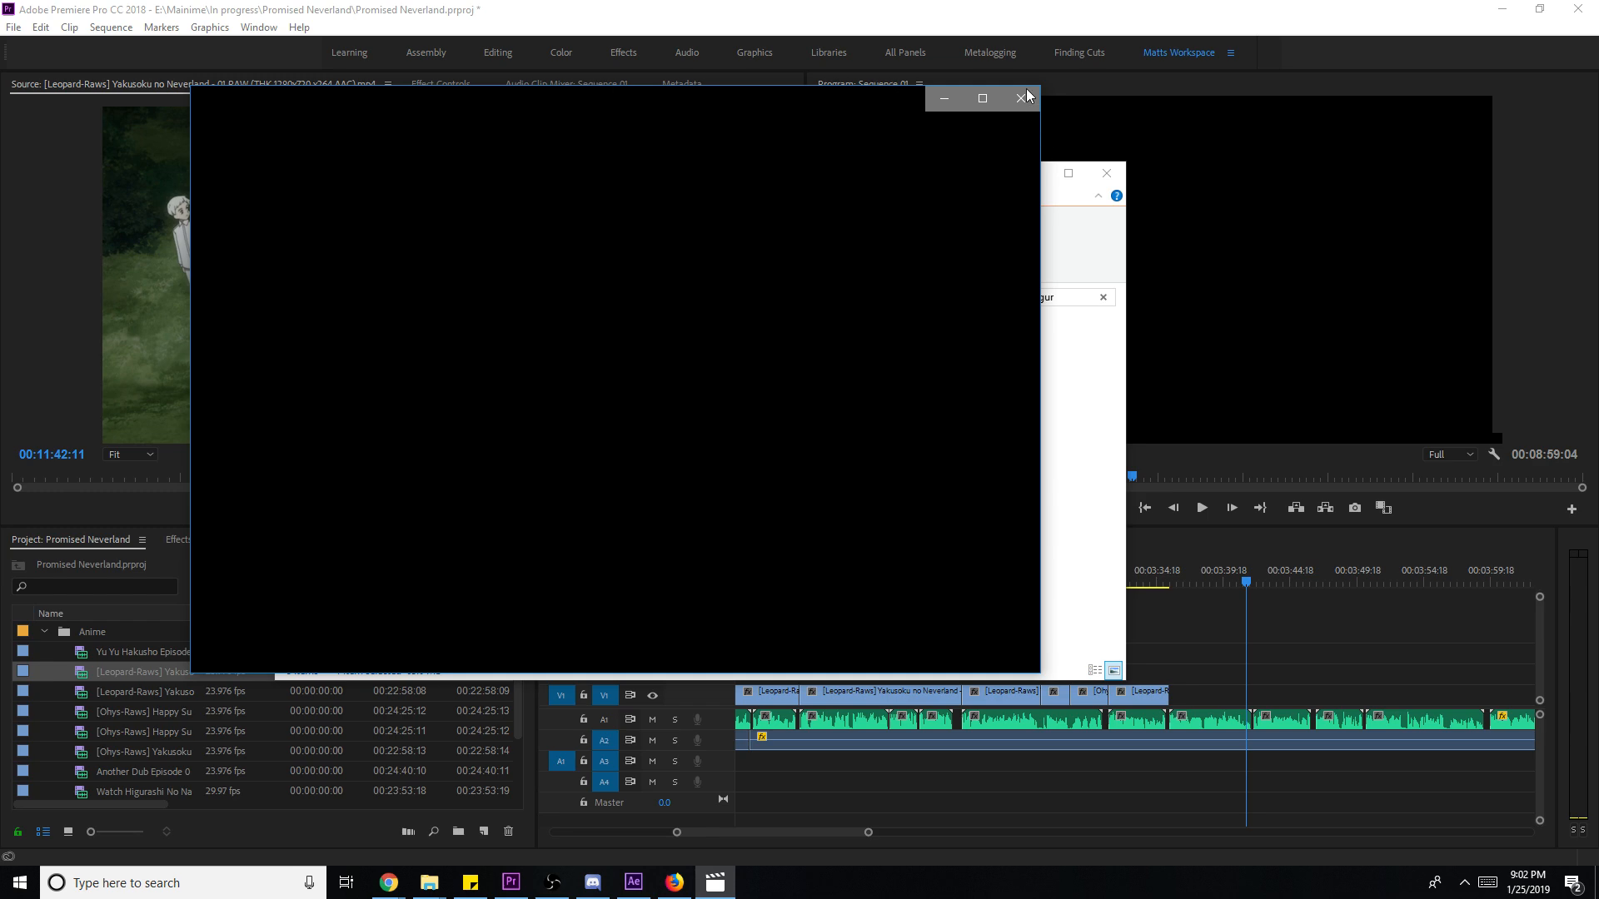
left_click(1020, 98)
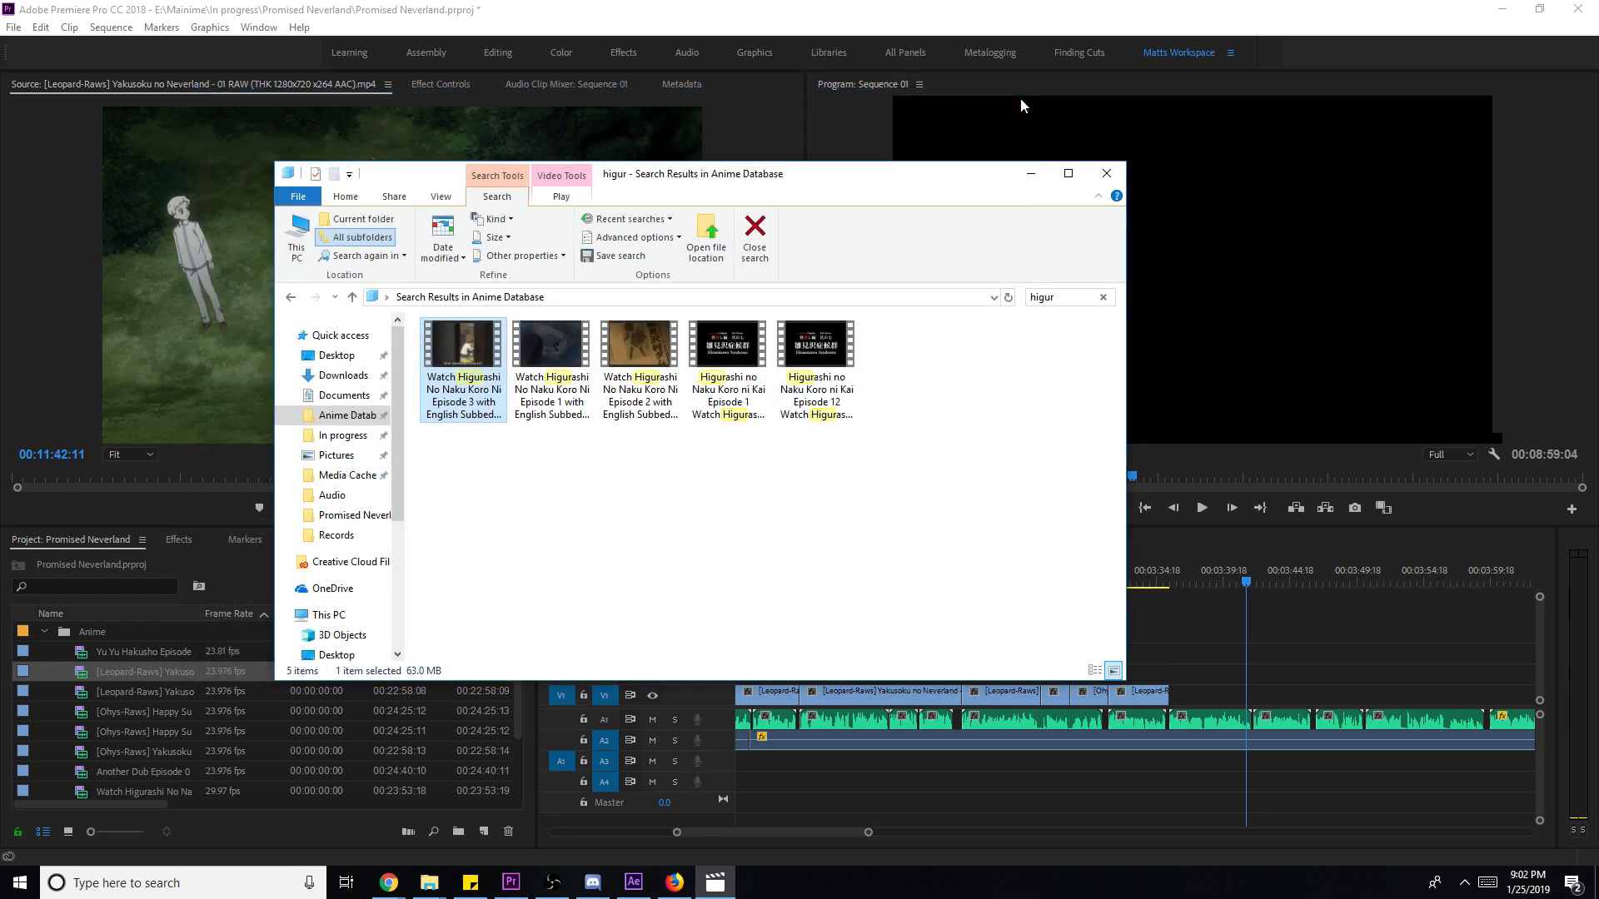
- Search 'happy' and play Happy Sugar Life - 04
key("ctrl+f")
type("ha")
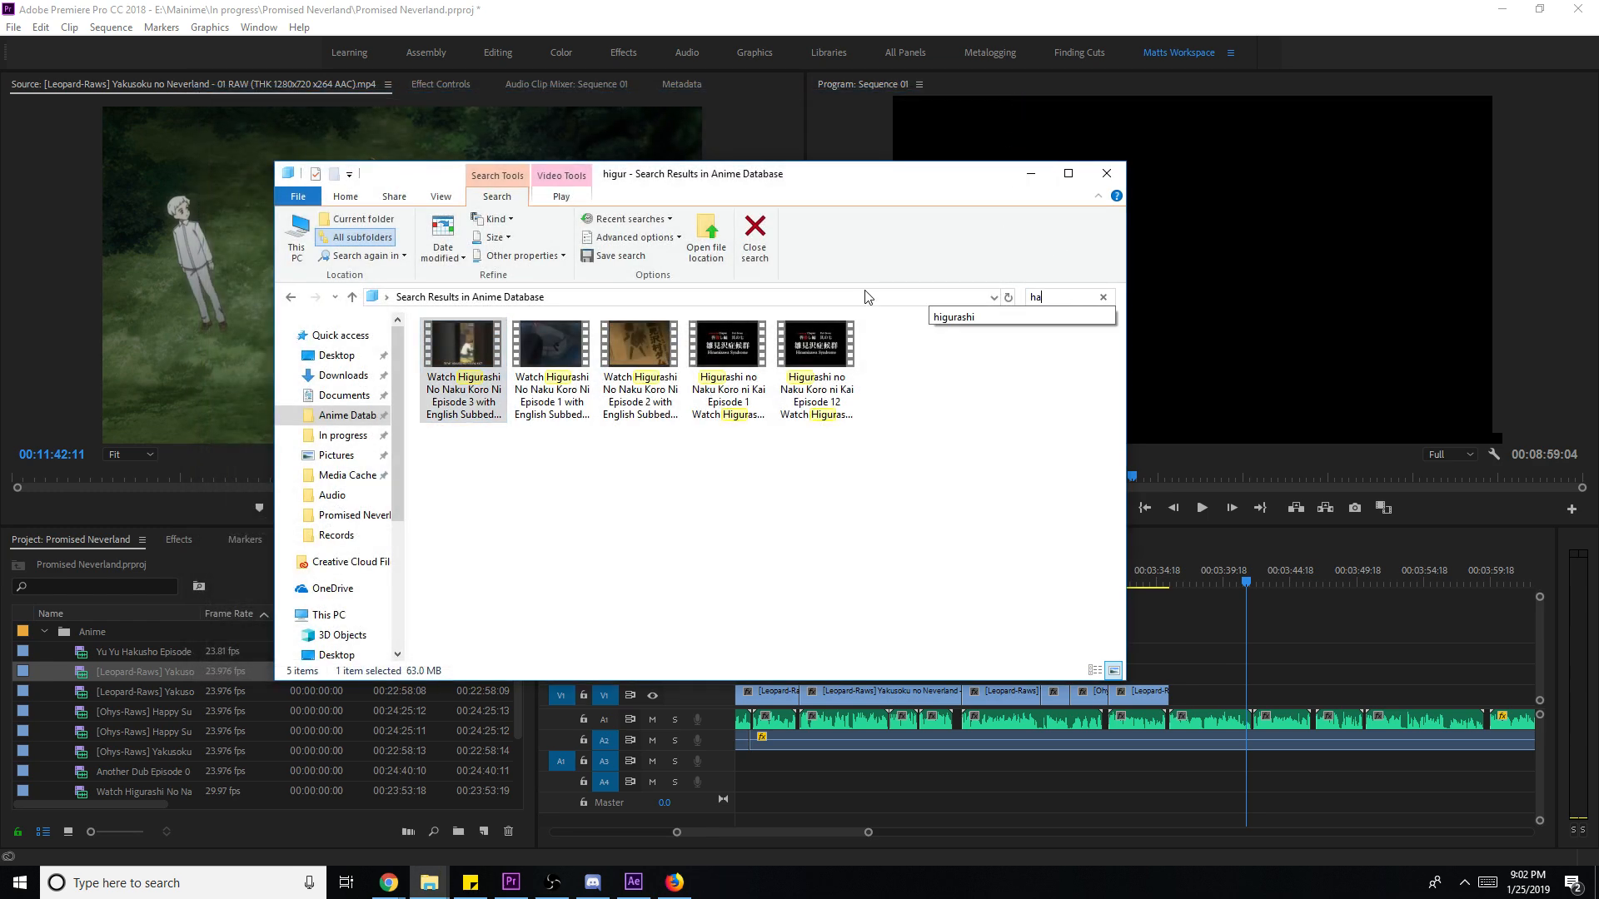
type("ppy")
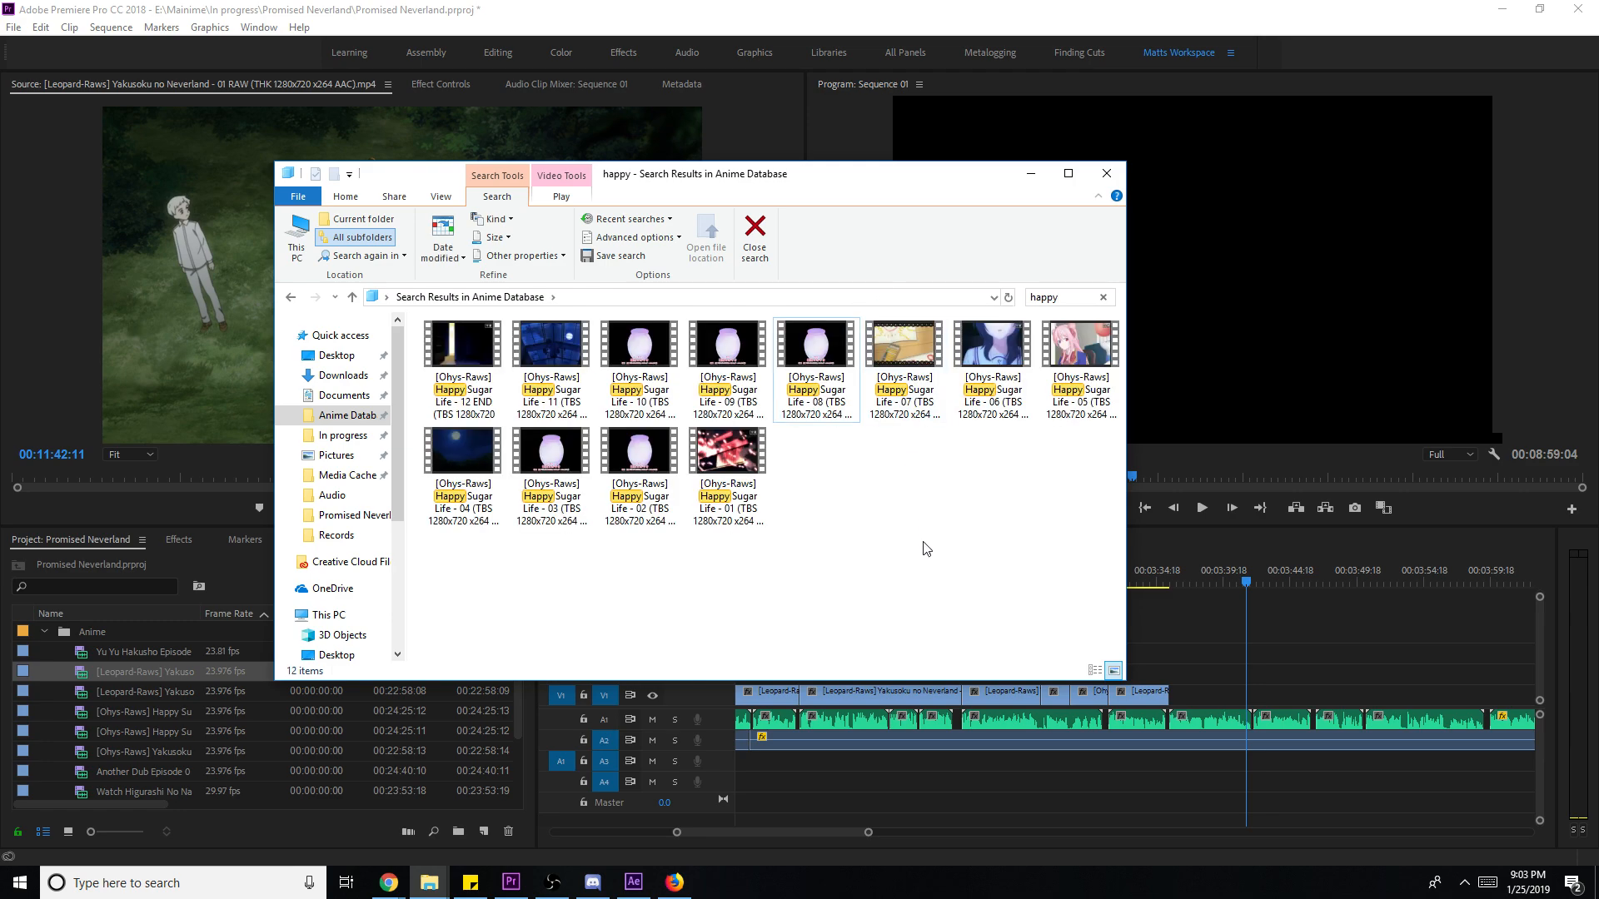
double_click(463, 458)
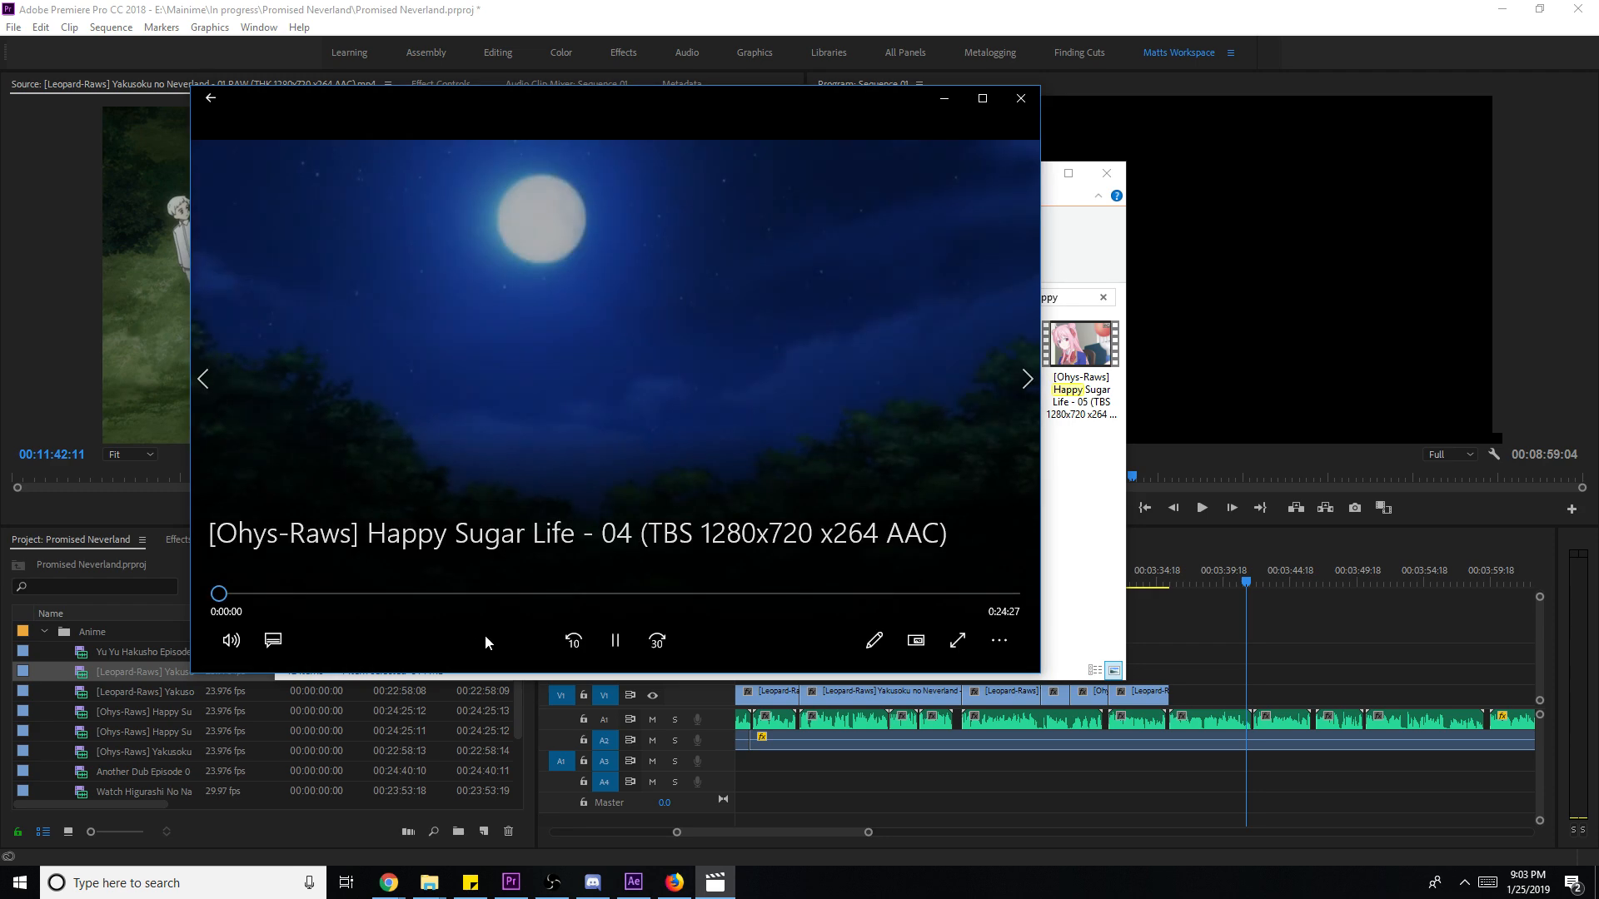
- Close the Movies & TV preview and import Happy Sugar Life episode 04 into the Premiere project
left_click_drag(413, 586, 375, 594)
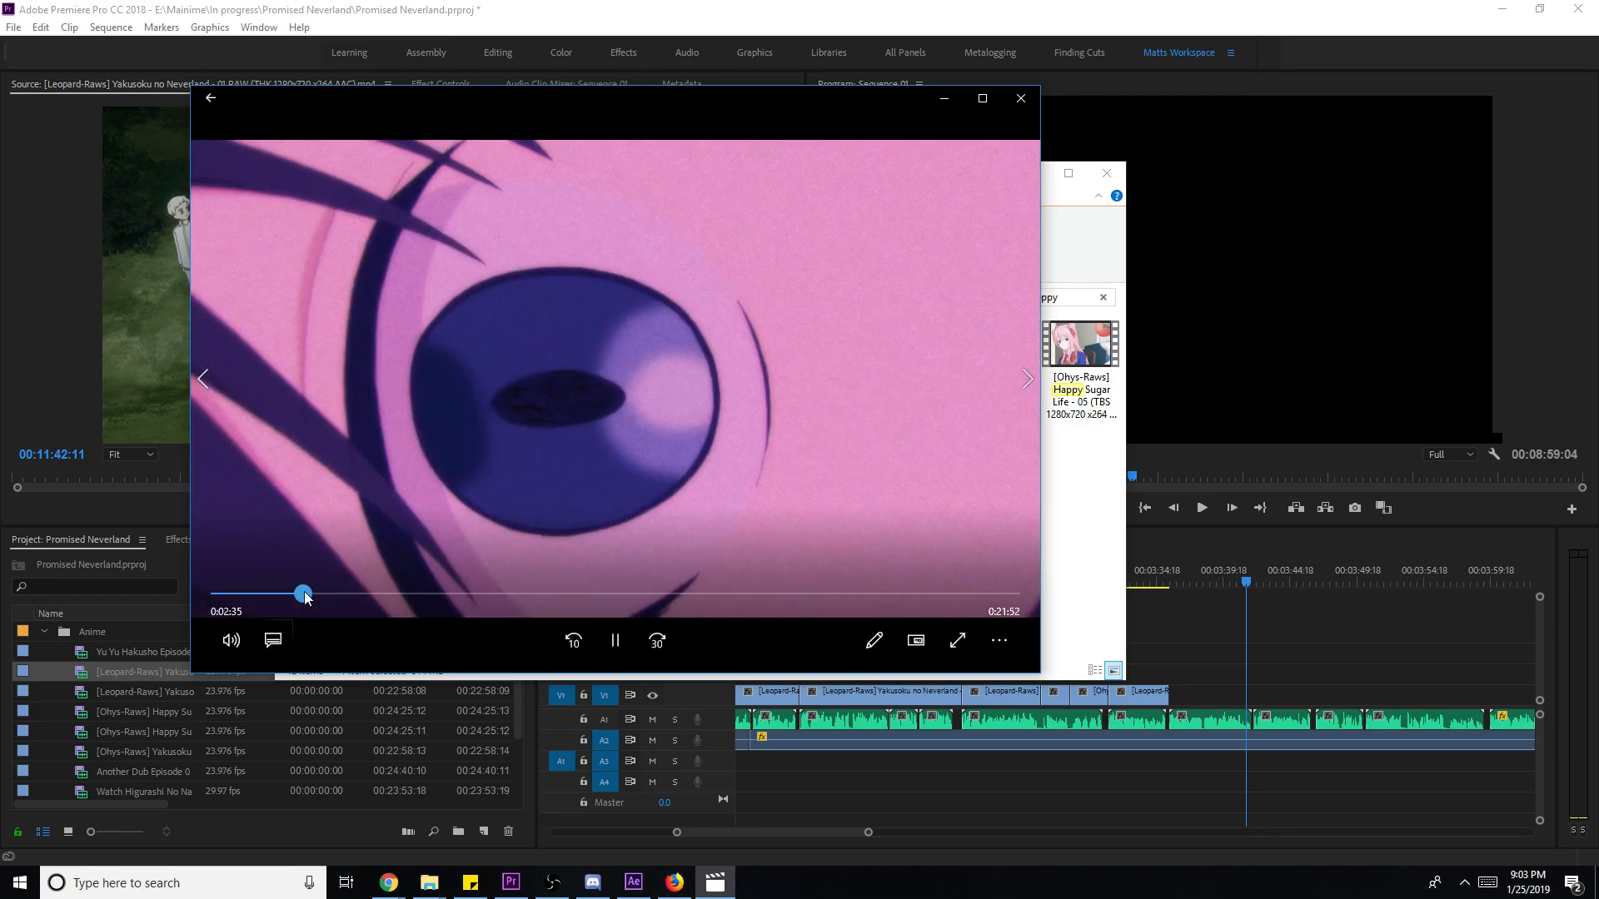
left_click(1005, 100)
left_click_drag(420, 491, 169, 704)
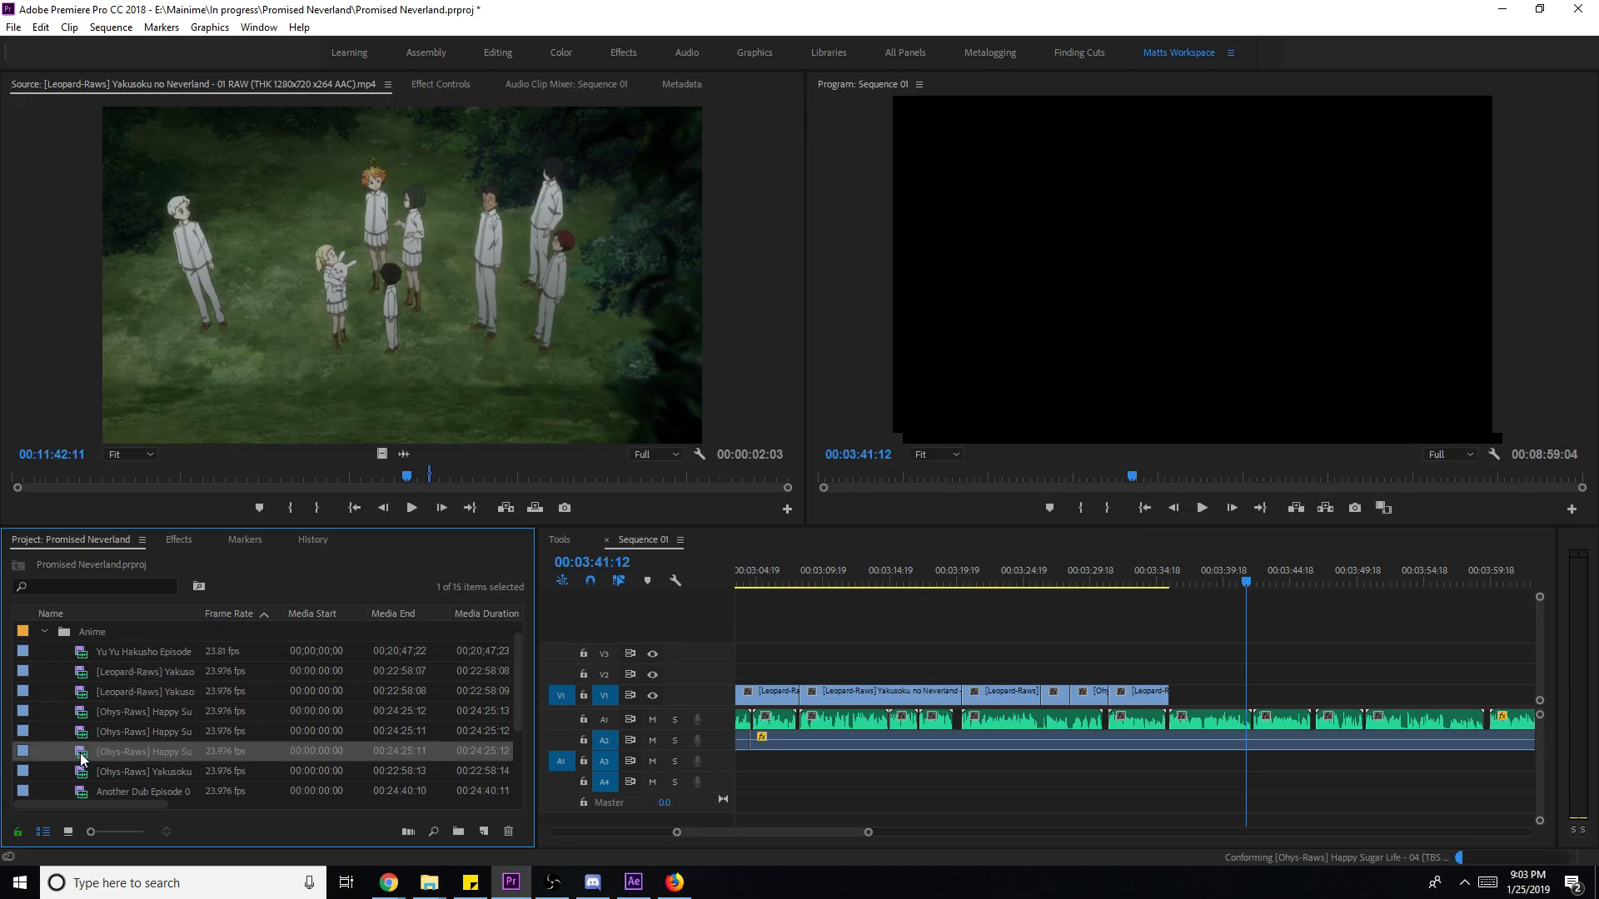
double_click(82, 757)
- Skim the episode 04 footage, then delete that clip from the Project panel
mouse_move(150, 479)
left_mouse_down()
mouse_move(136, 478)
mouse_move(202, 477)
mouse_move(135, 481)
left_mouse_up()
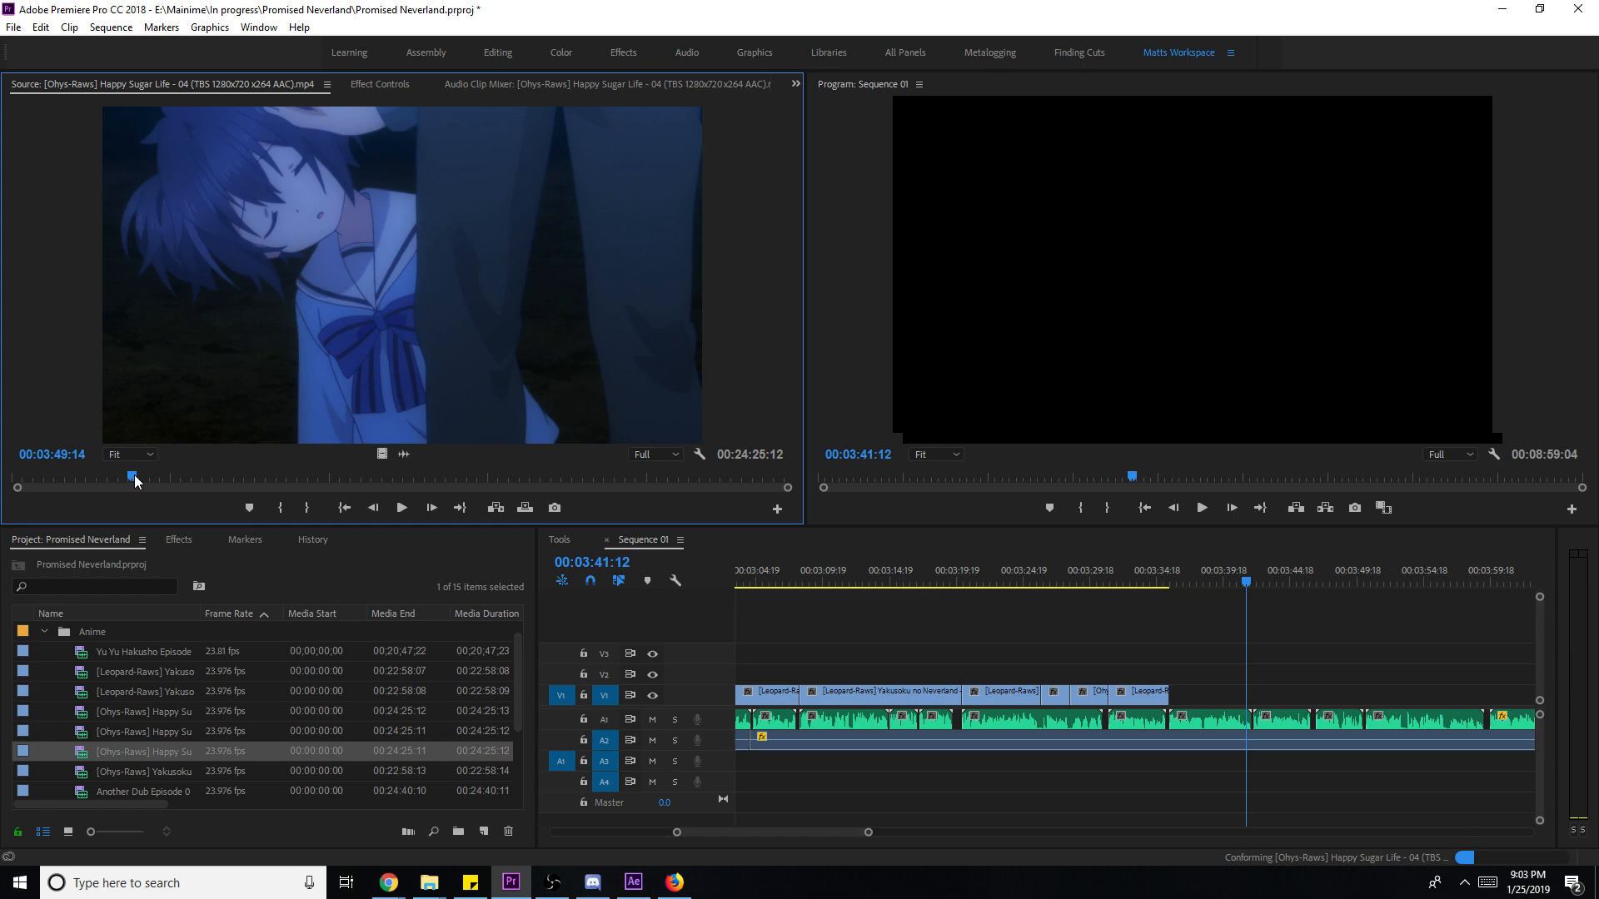
left_click(508, 831)
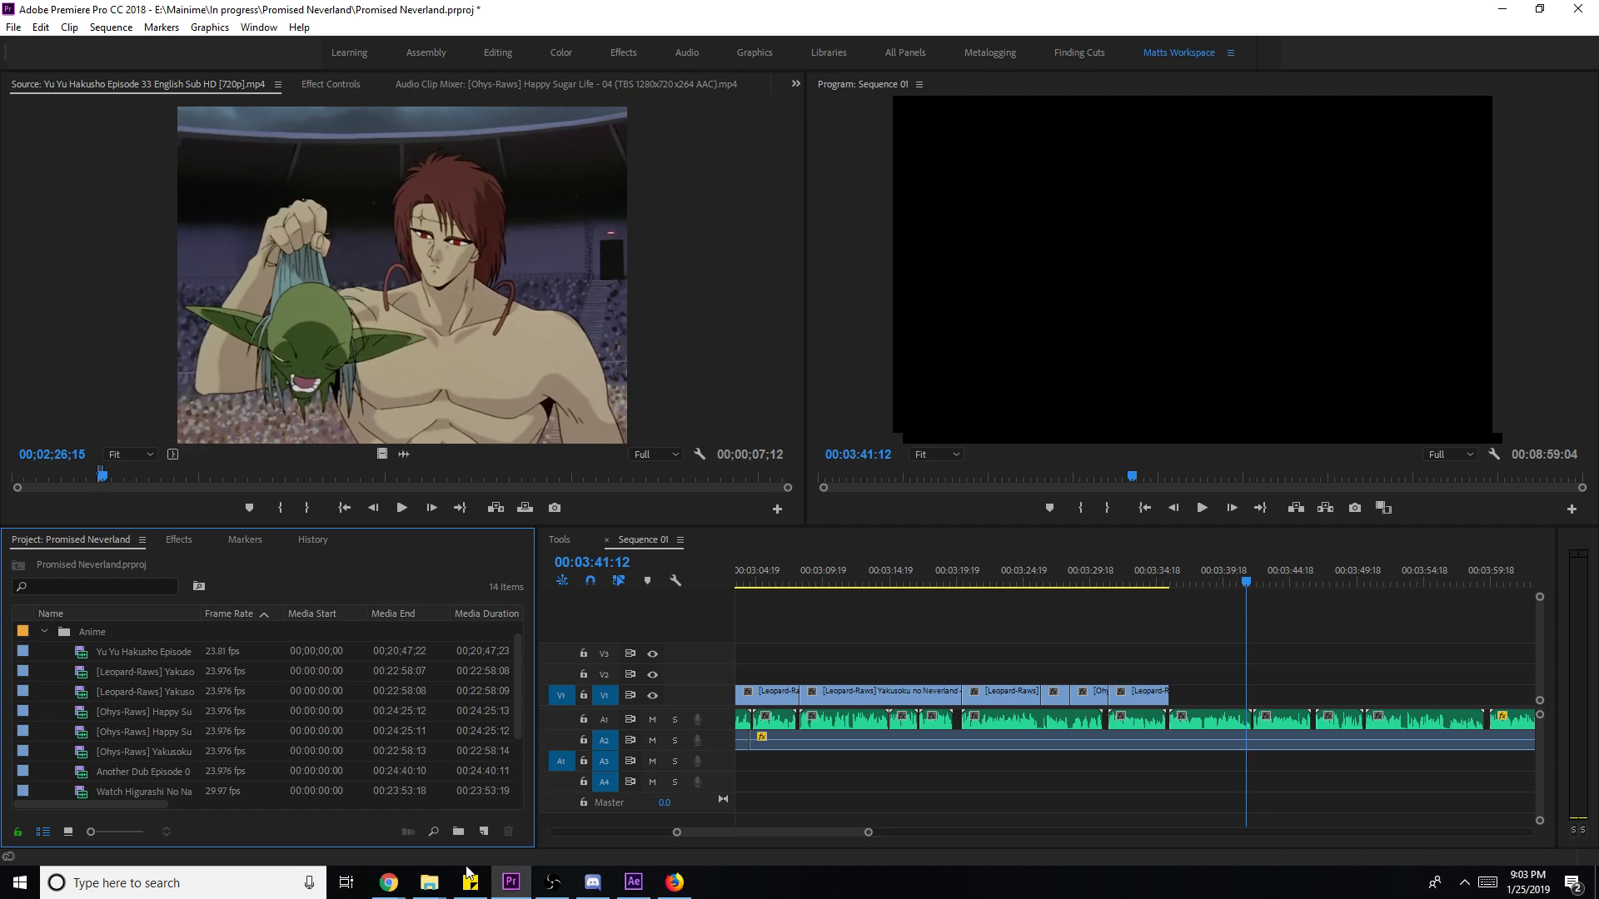
- Import Happy Sugar Life episode 03 from the 'happy' results and cue it at 00:17:18:05
mouse_move(429, 881)
left_click(549, 836)
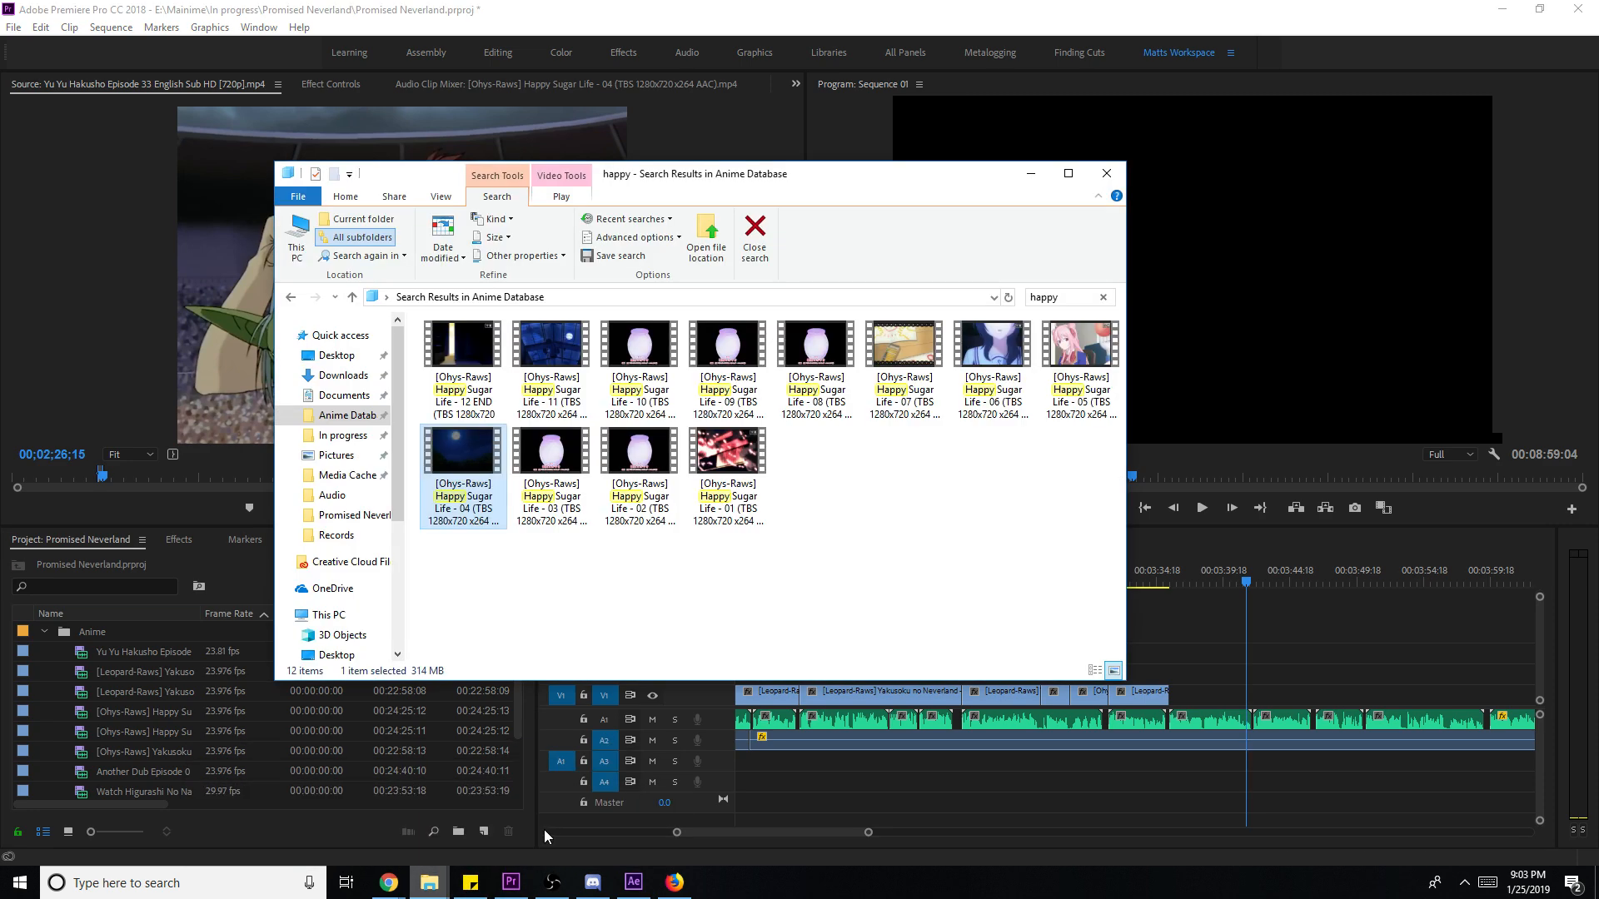
left_click(541, 478)
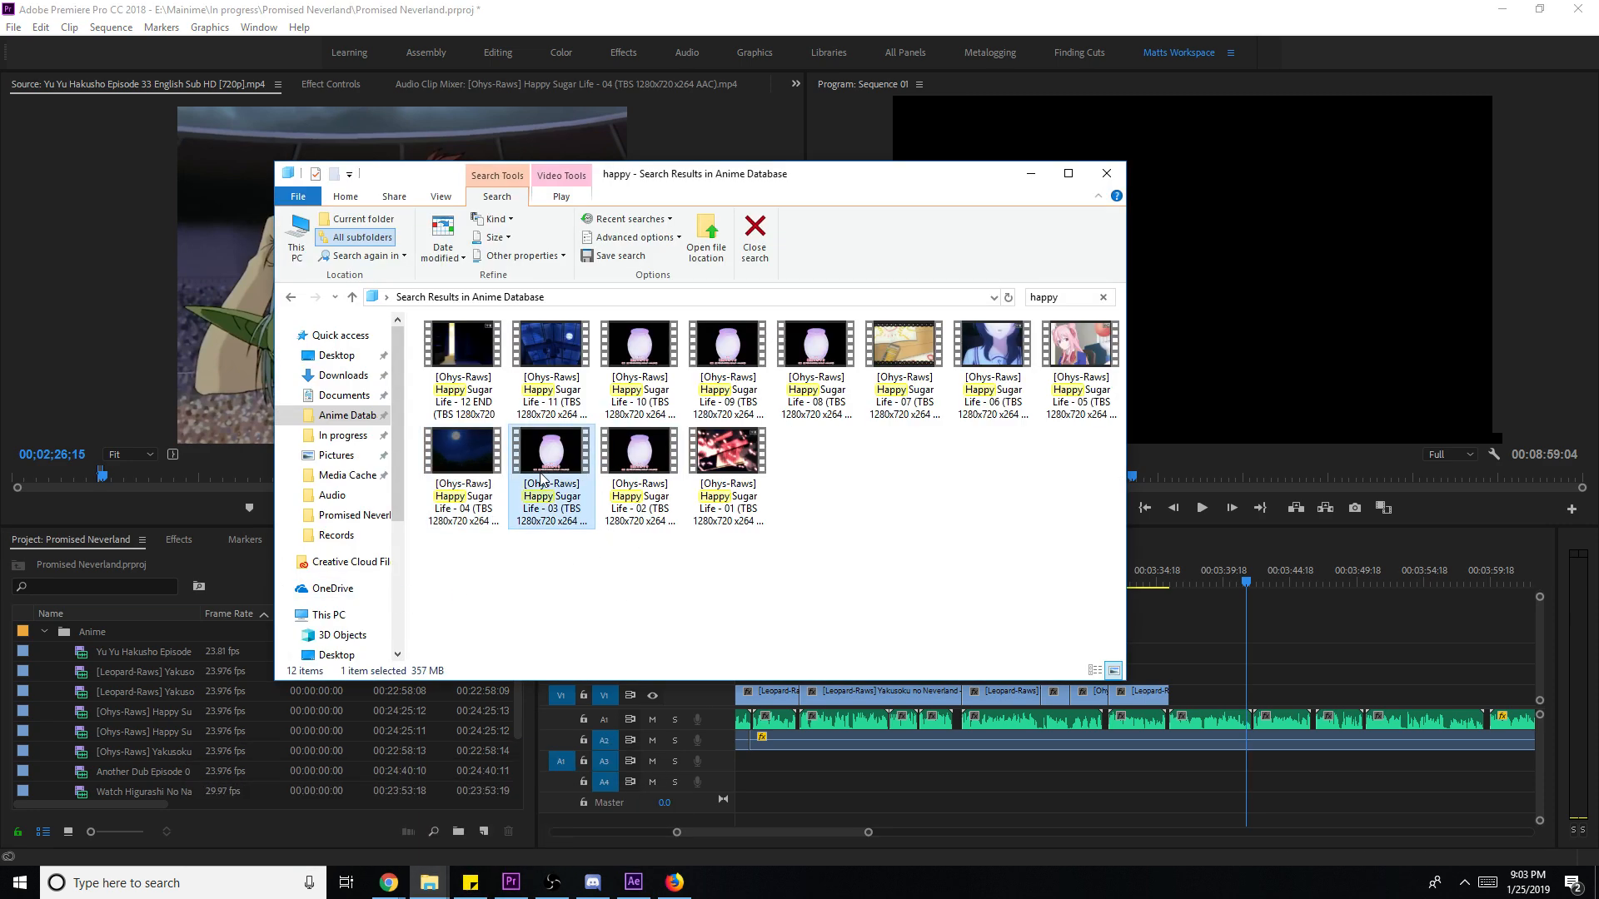
left_click_drag(241, 759, 243, 759)
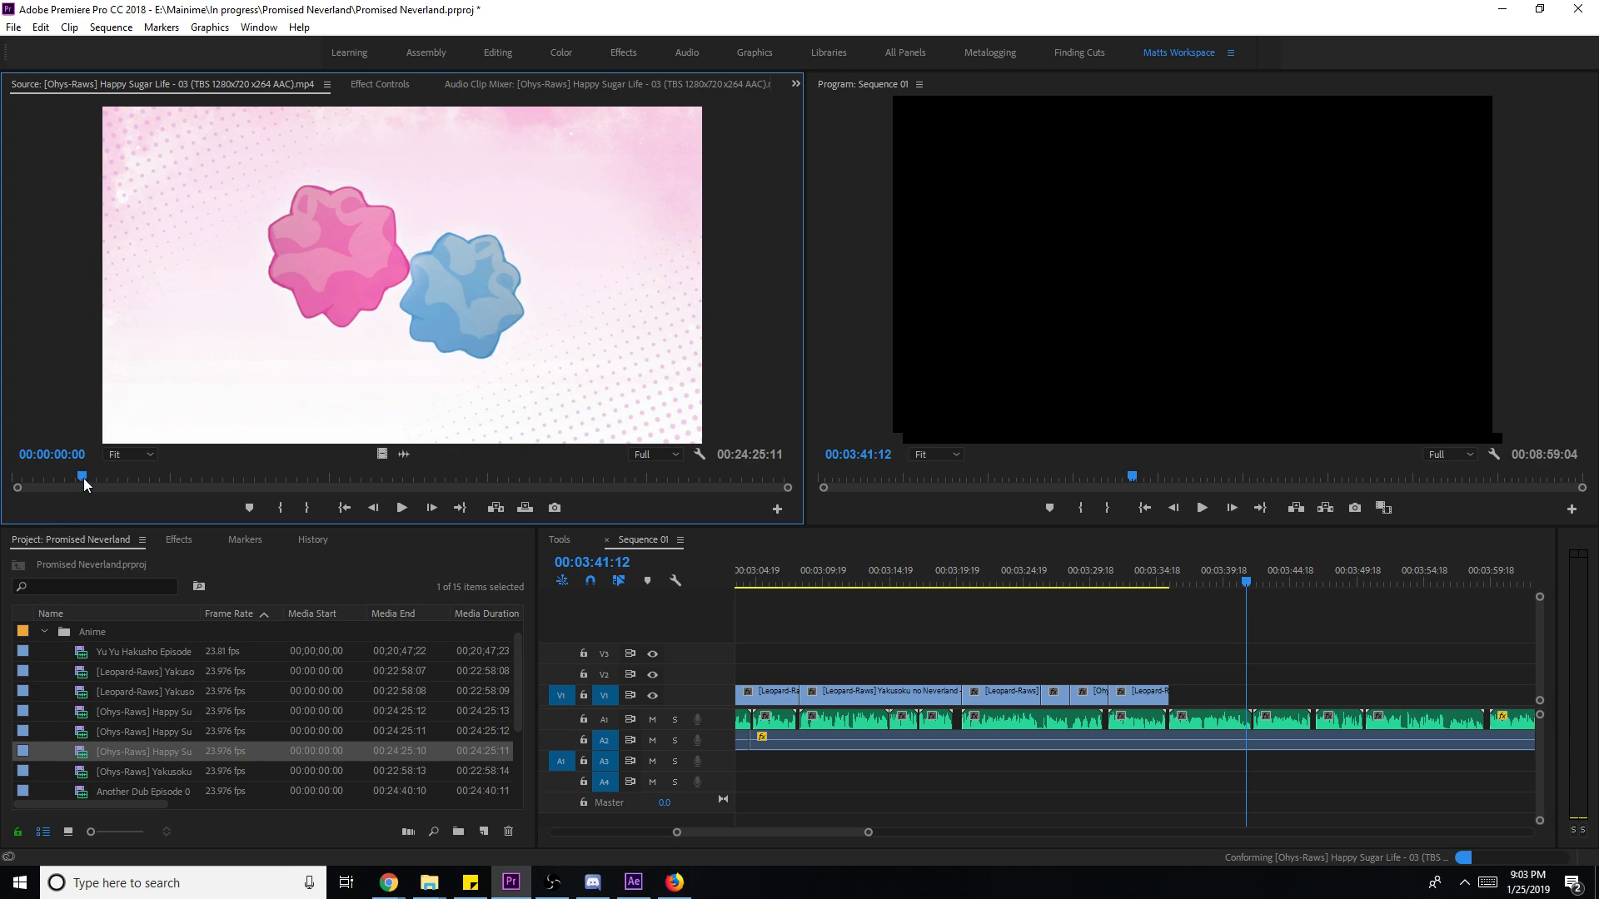
left_click(83, 478)
- Mark In and Out on the moonlit episode 03 shot, ending at 00:17:48:09
left_click_drag(93, 475, 562, 511)
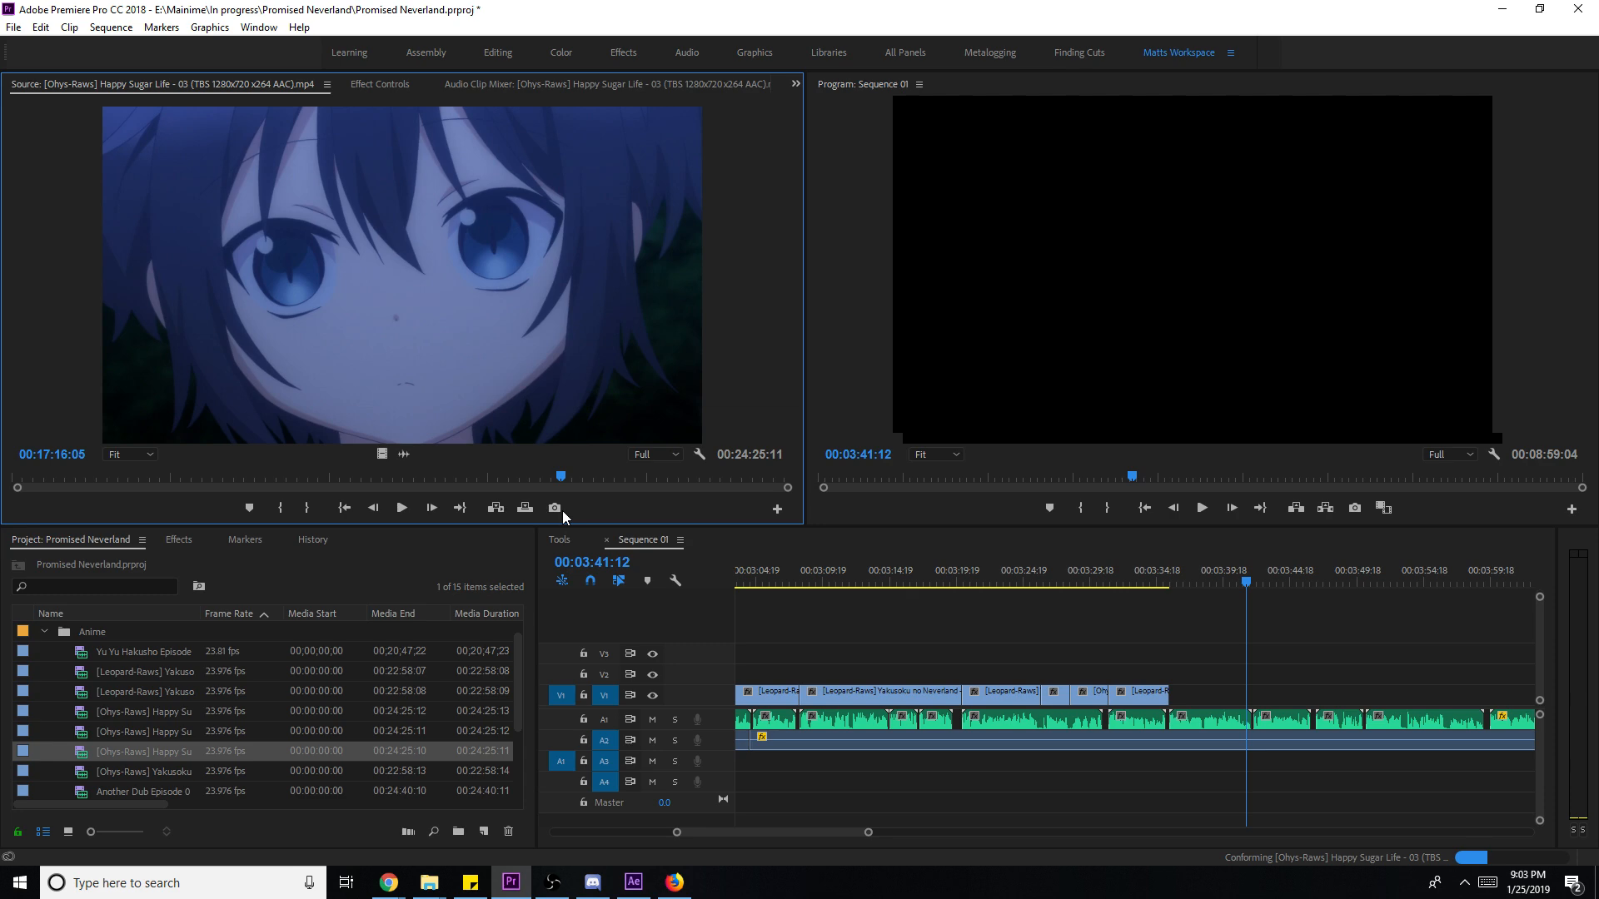
key("l")
key("l")
key("l")
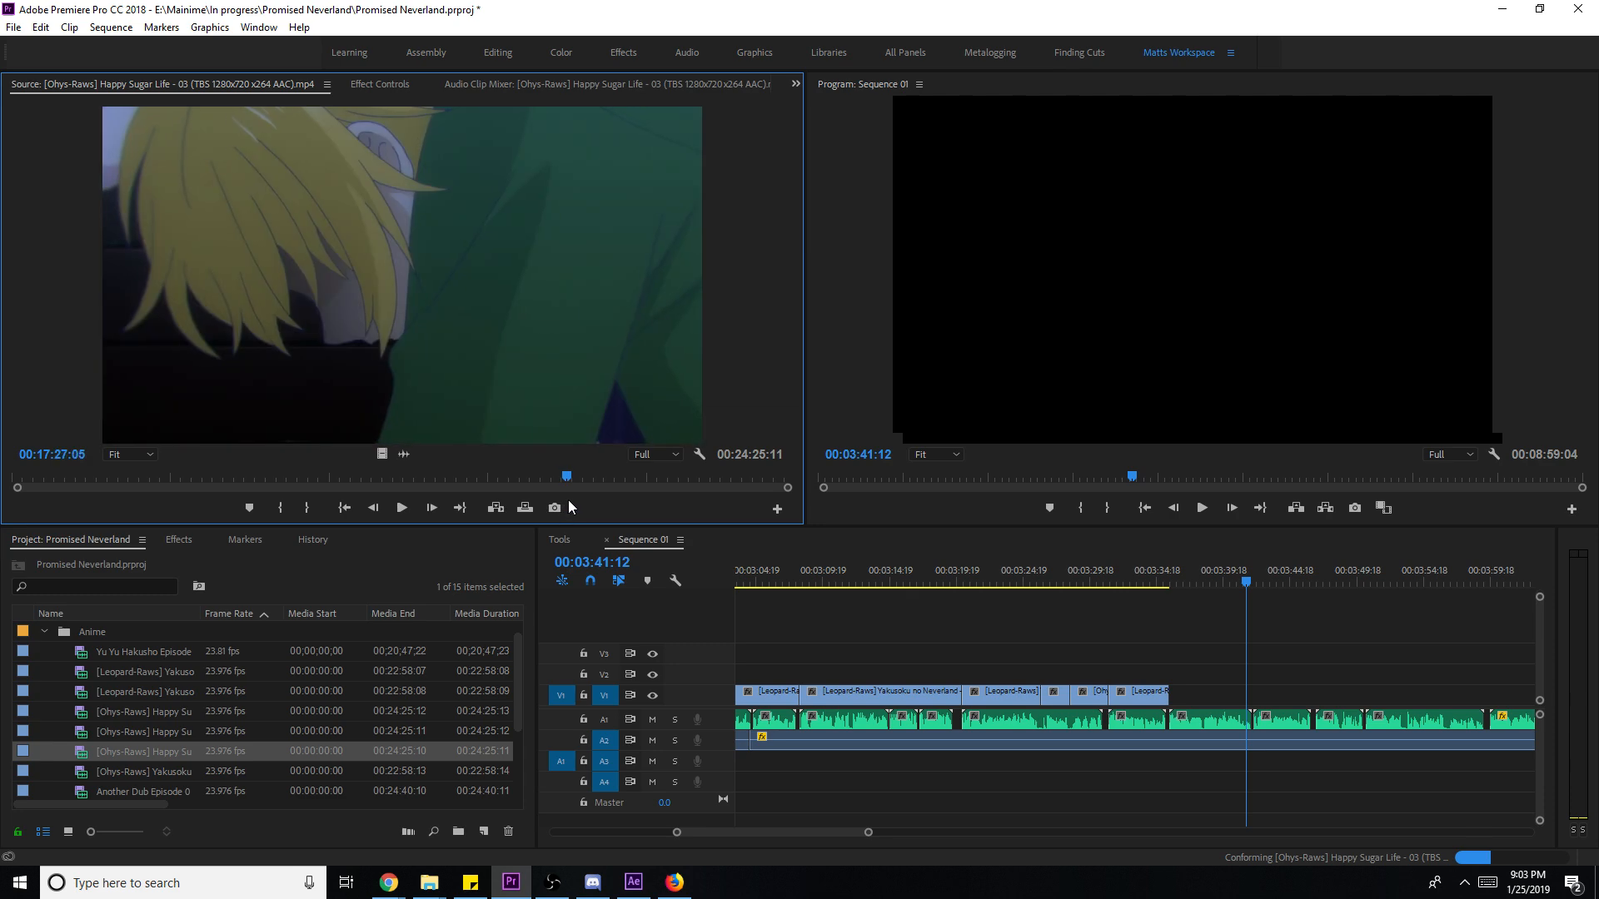
key("k")
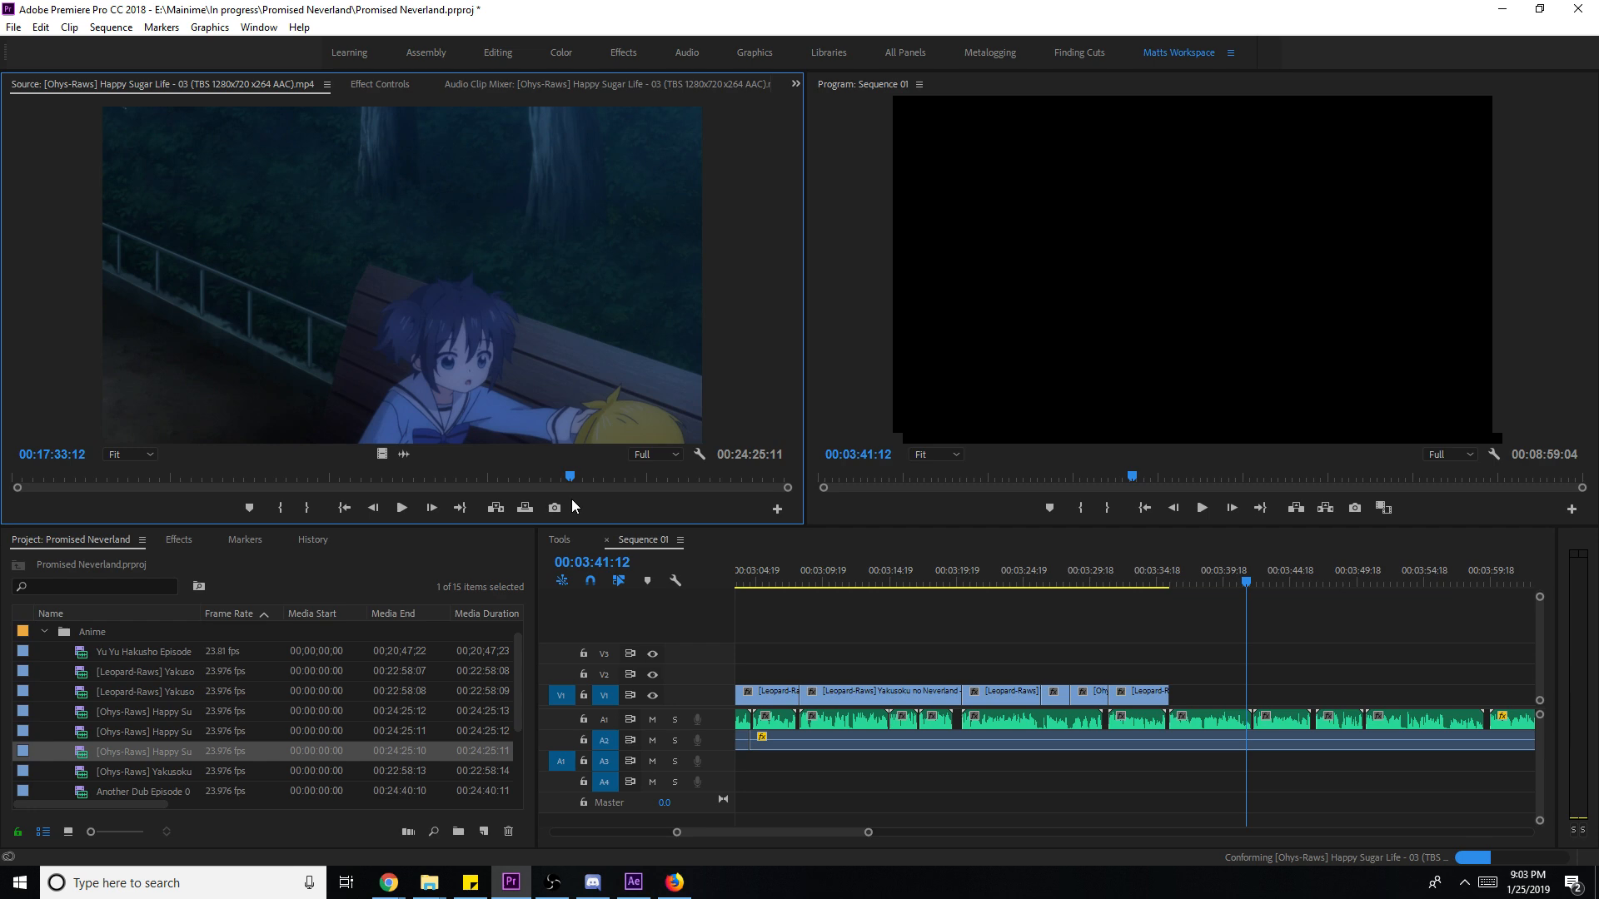
key("l")
key("l")
key("l")
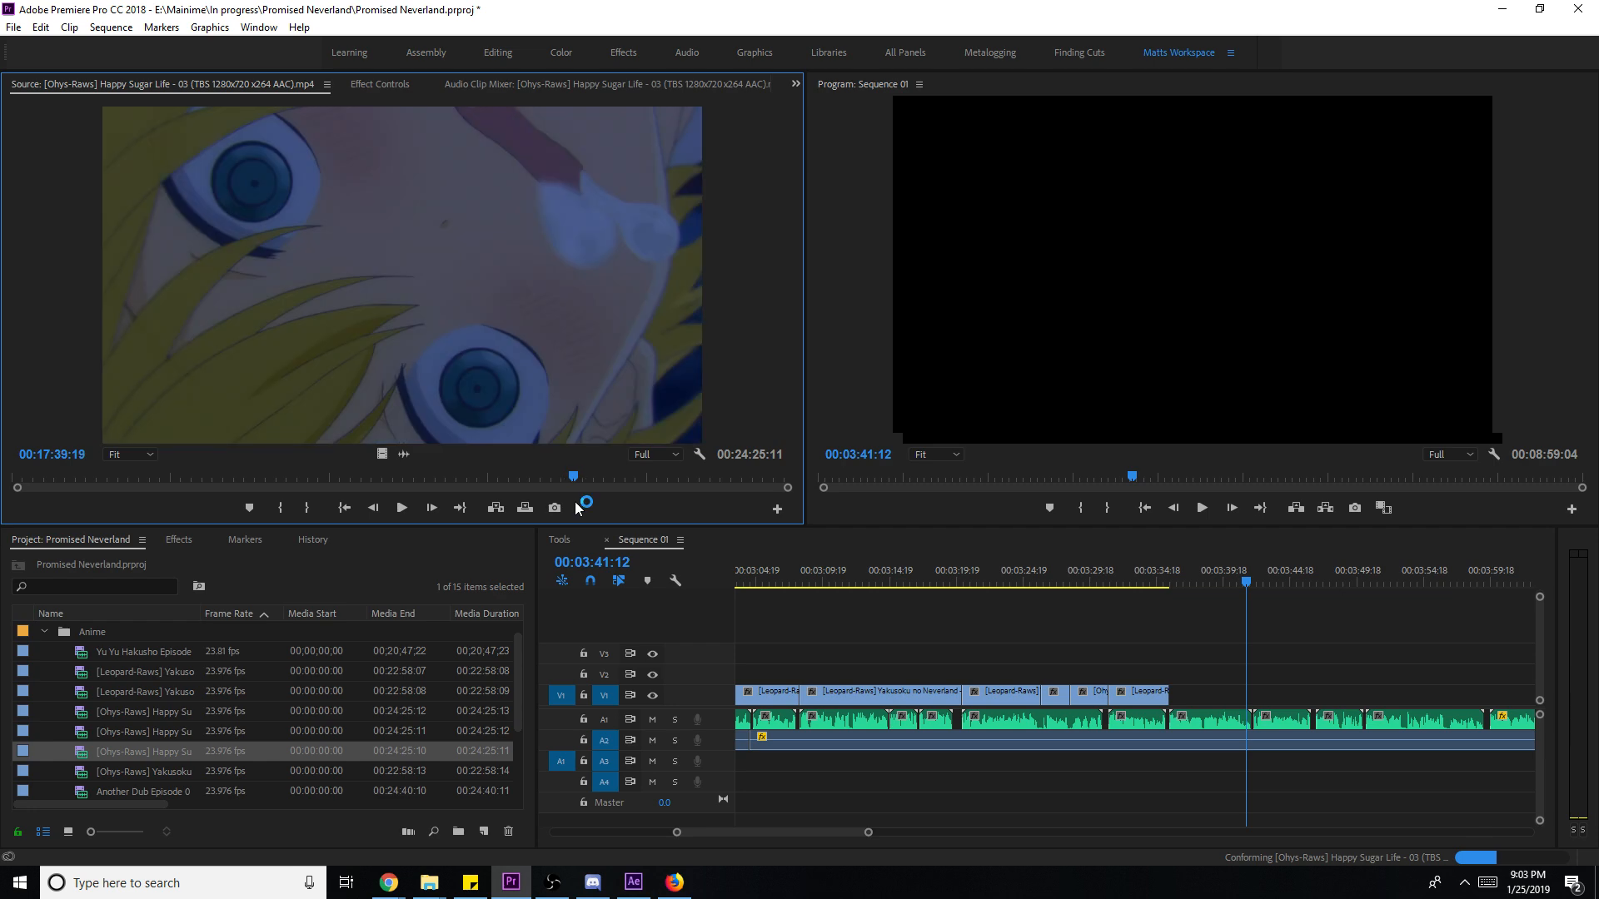
key("i")
key("l")
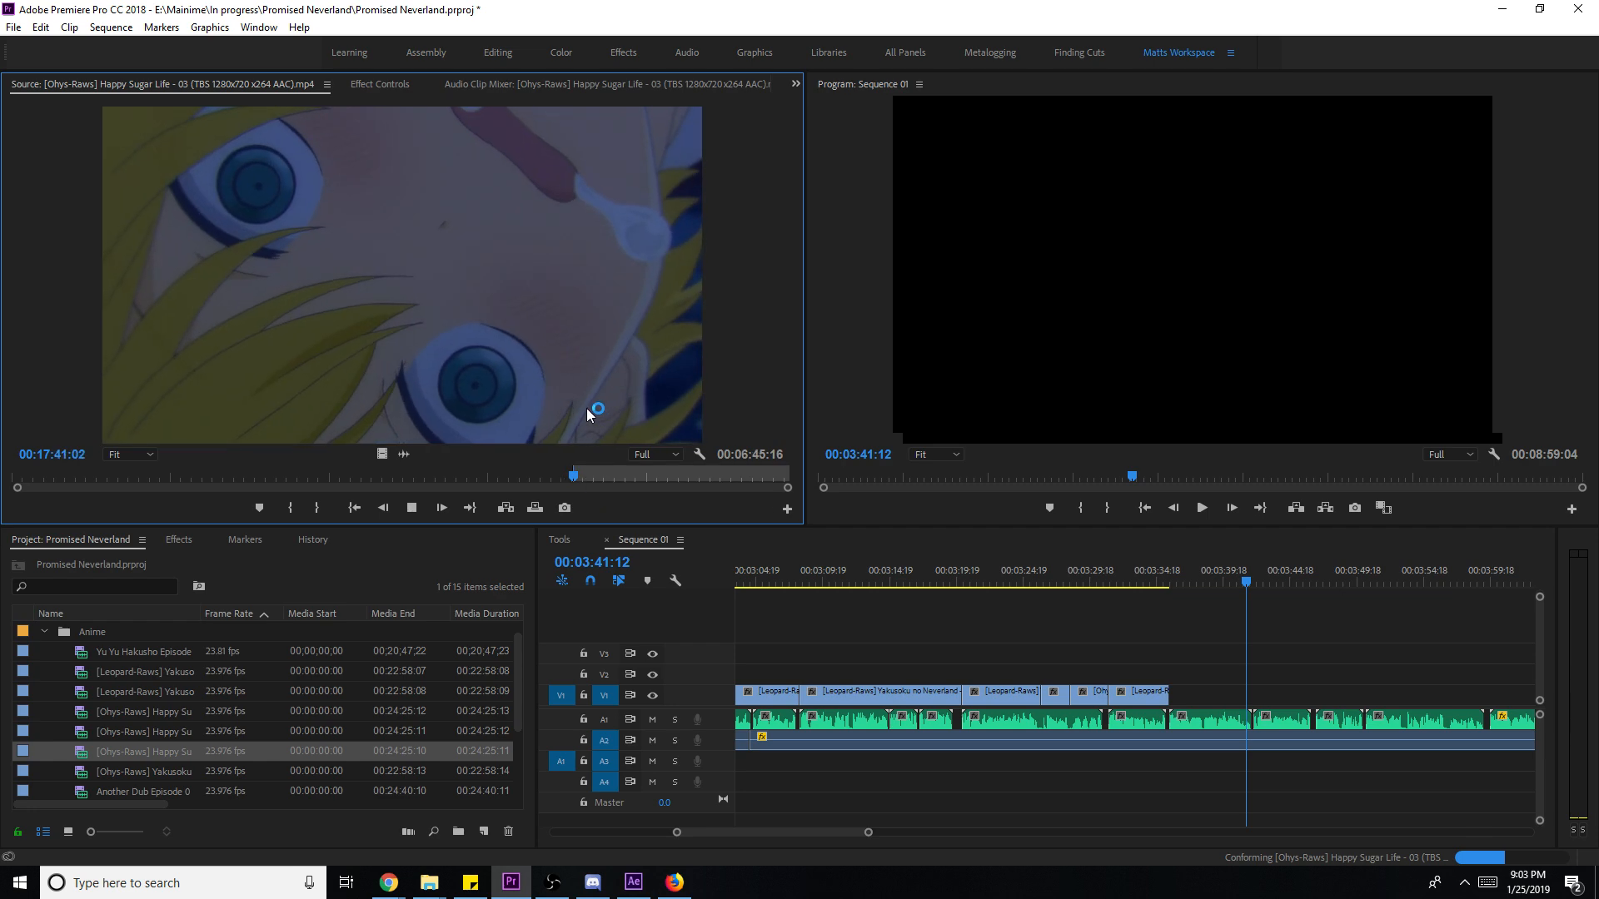
key("i")
key("k")
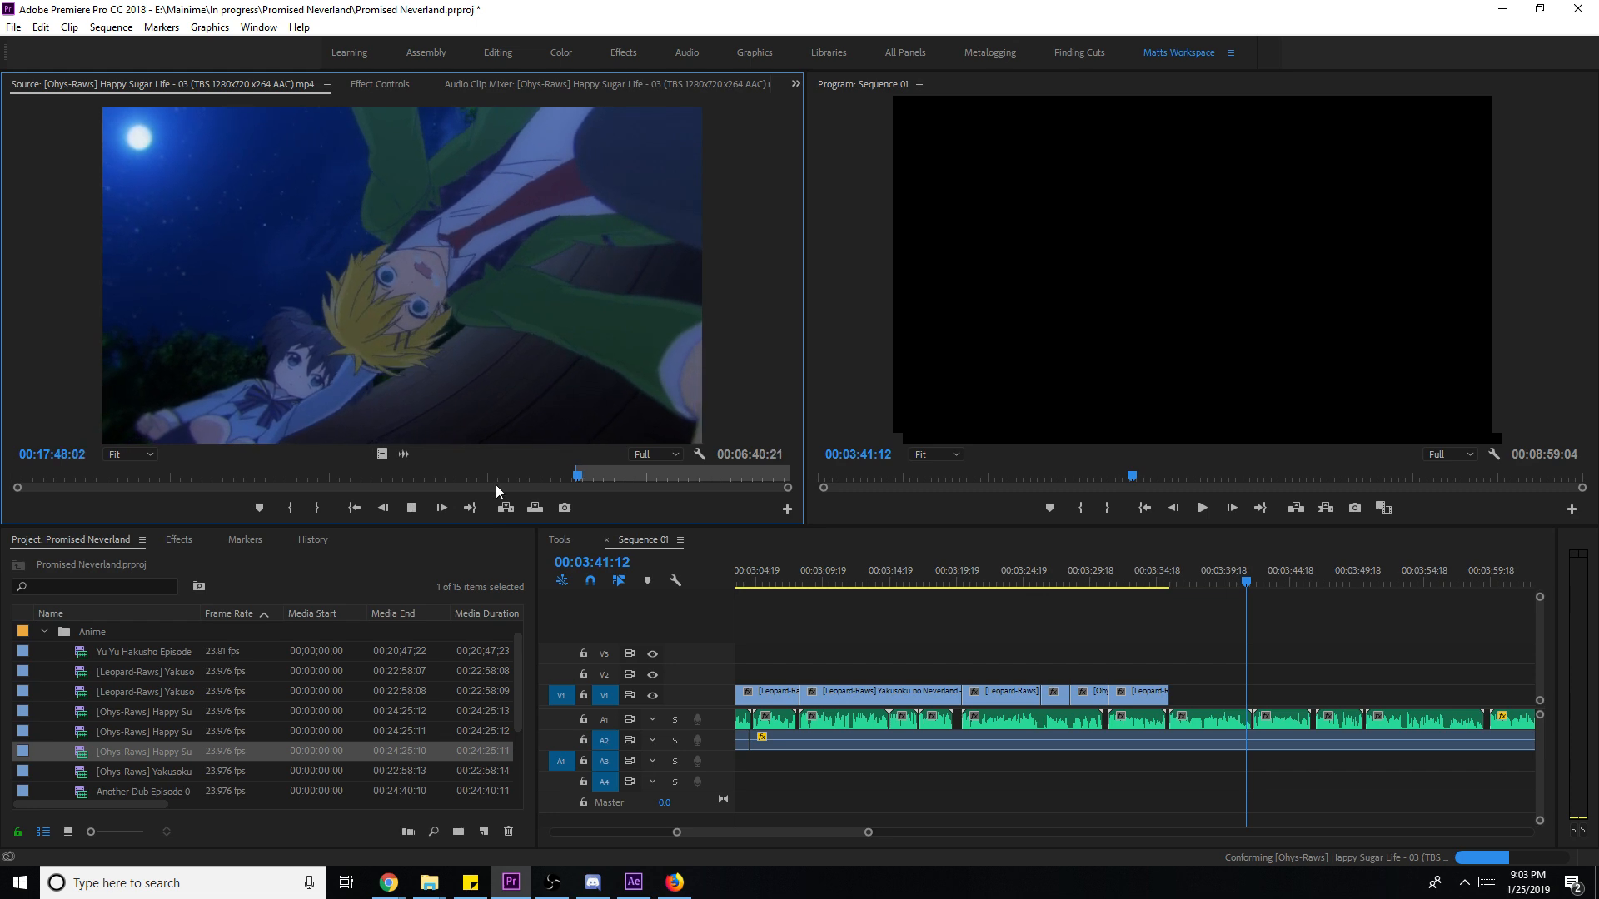
key("o")
- Place the 3-second-20-frame shot video-only at the end of V1 near 03:36
left_click_drag(382, 453, 1173, 692)
key("ctrl+z")
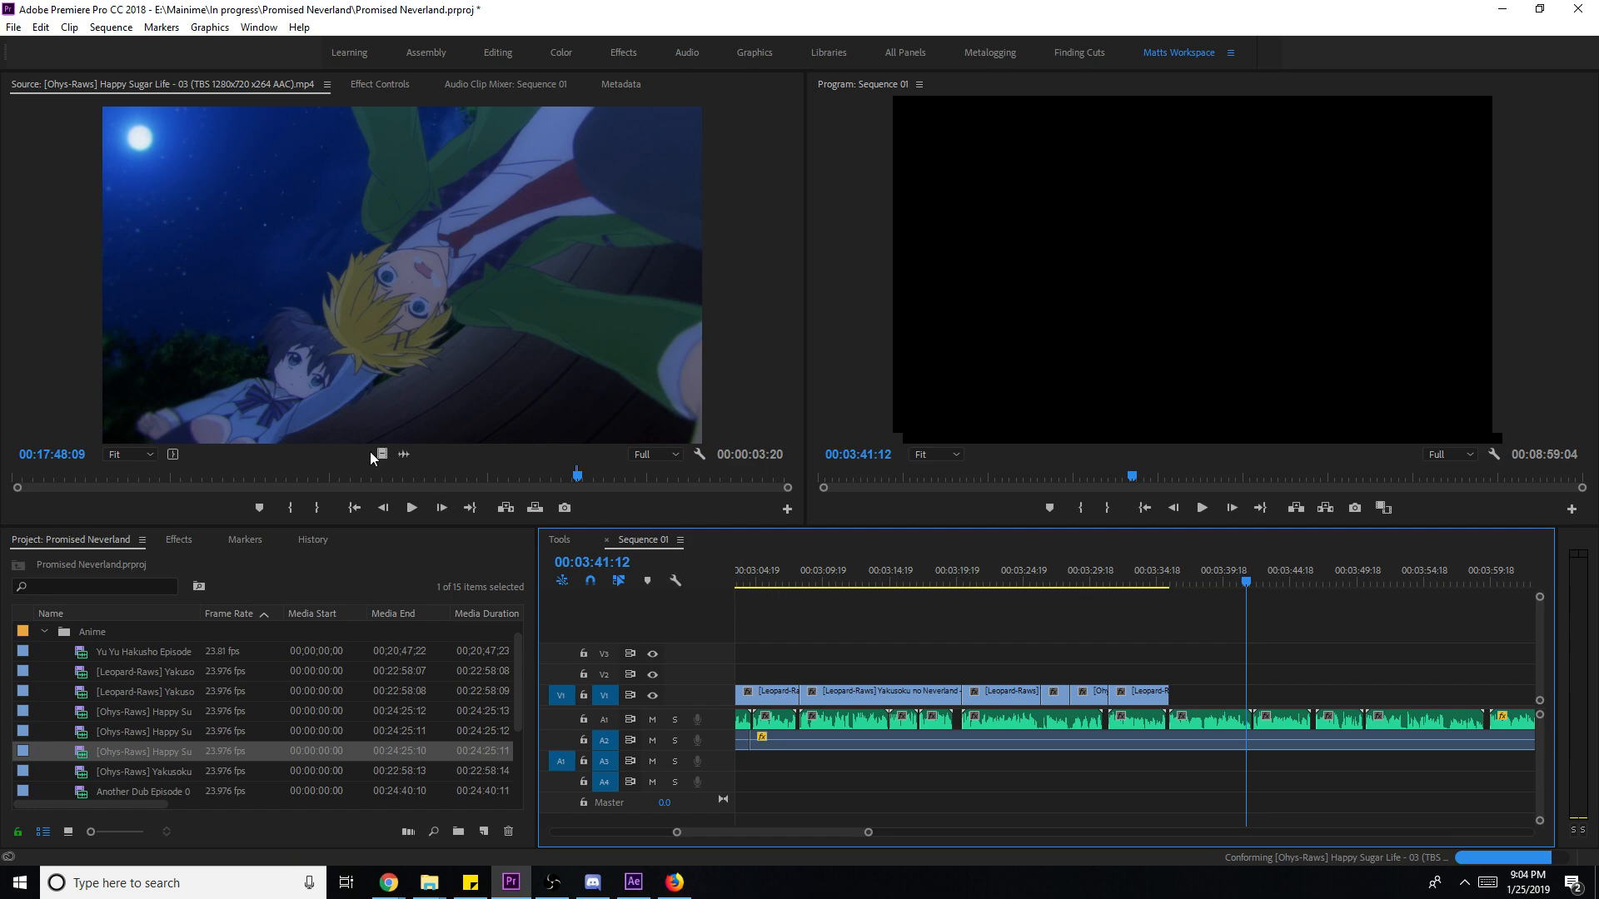
left_click_drag(381, 454, 1180, 710)
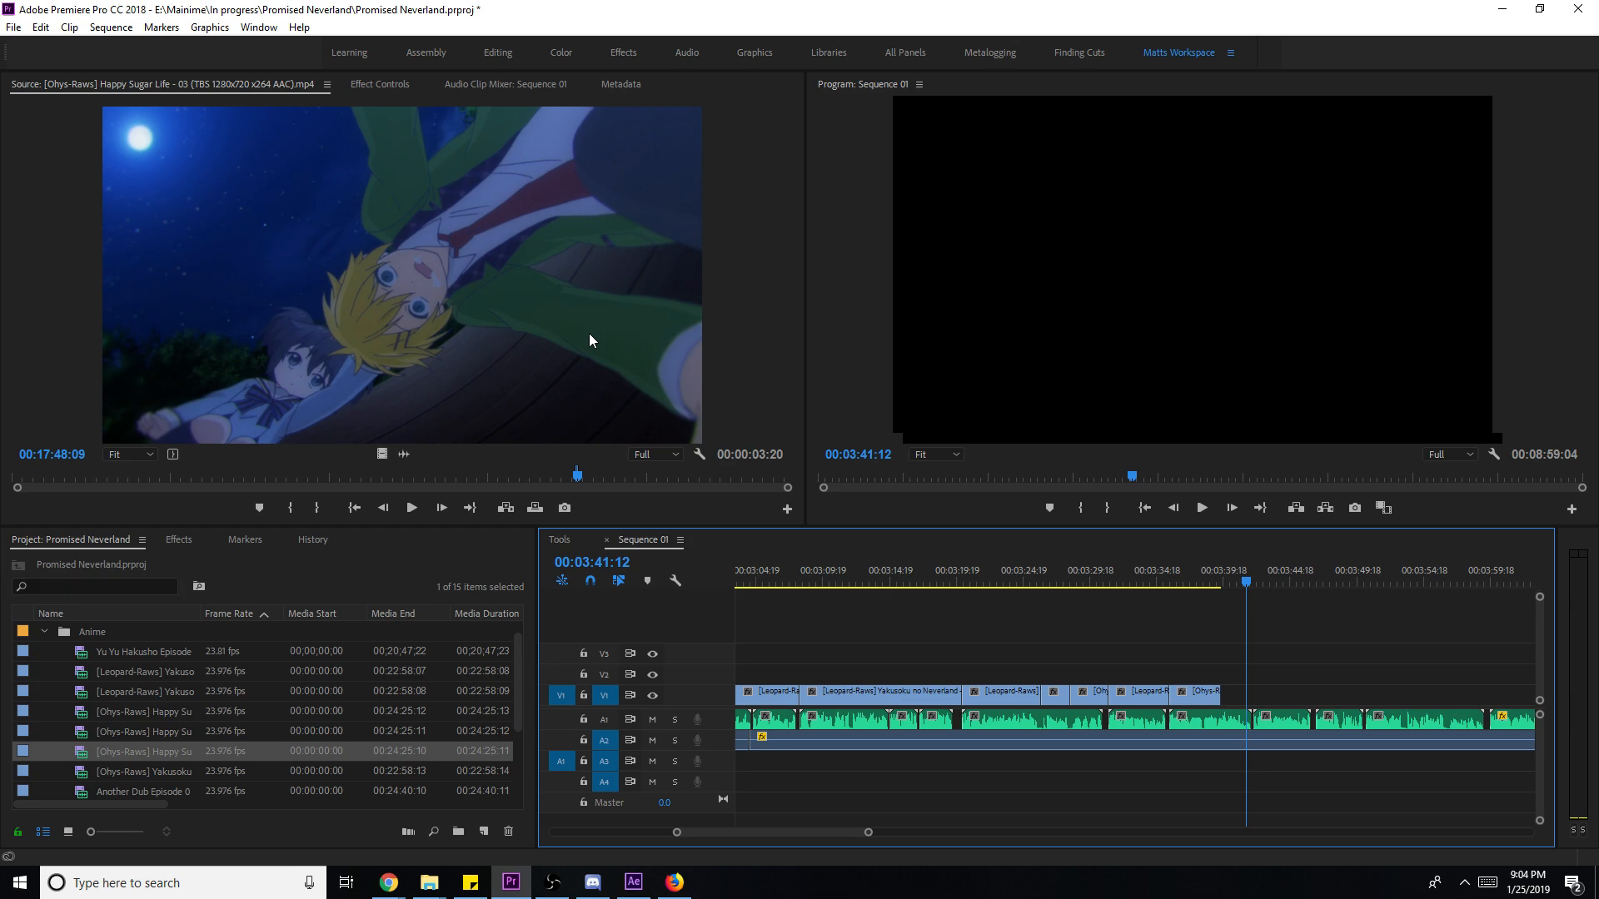
- Lengthen the Happy Sugar Life clip's end to about six seconds, set it to frame size, and play from 03:34:12
left_click(1178, 586)
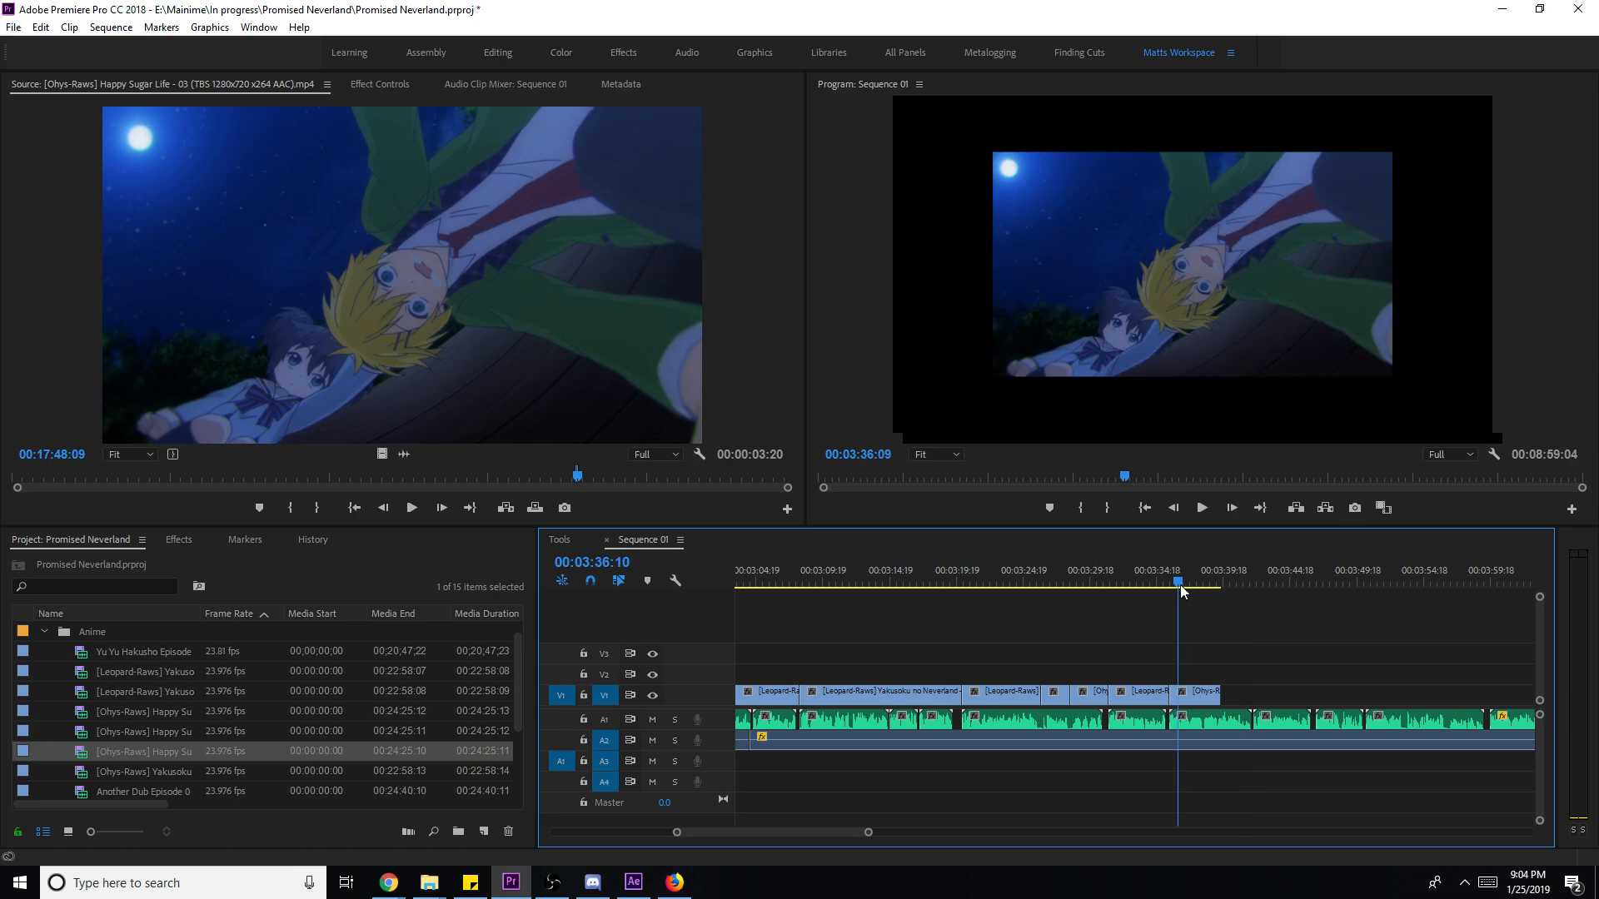
left_click_drag(1221, 692, 1253, 702)
right_click(1214, 696)
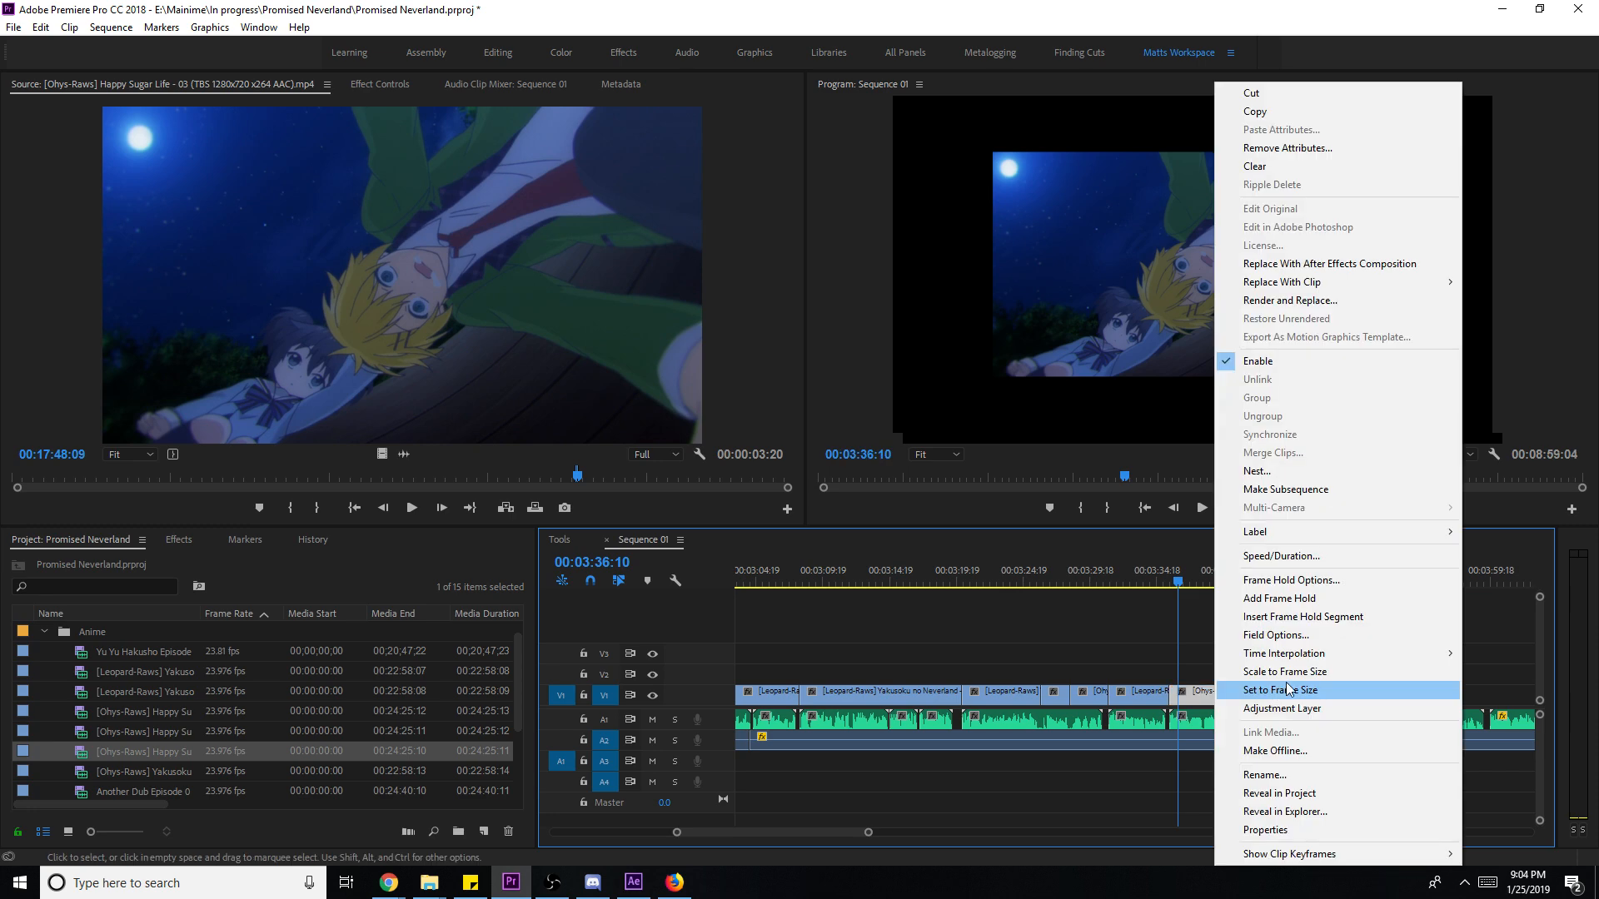
left_click(1274, 667)
left_click(1154, 581)
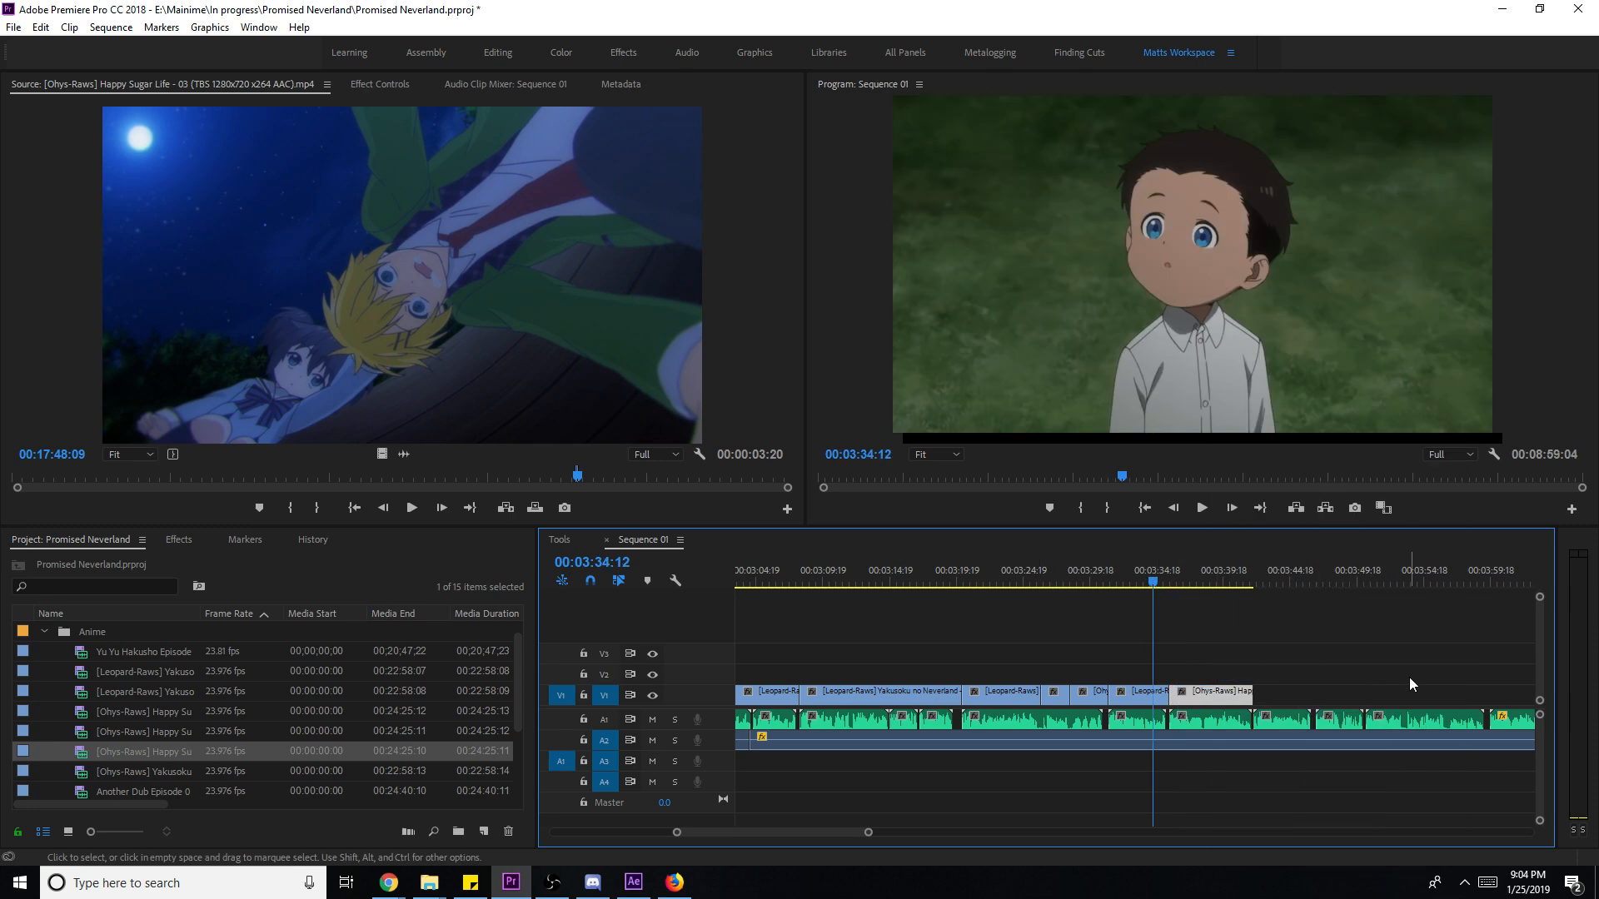
left_click(1409, 677)
key("space")
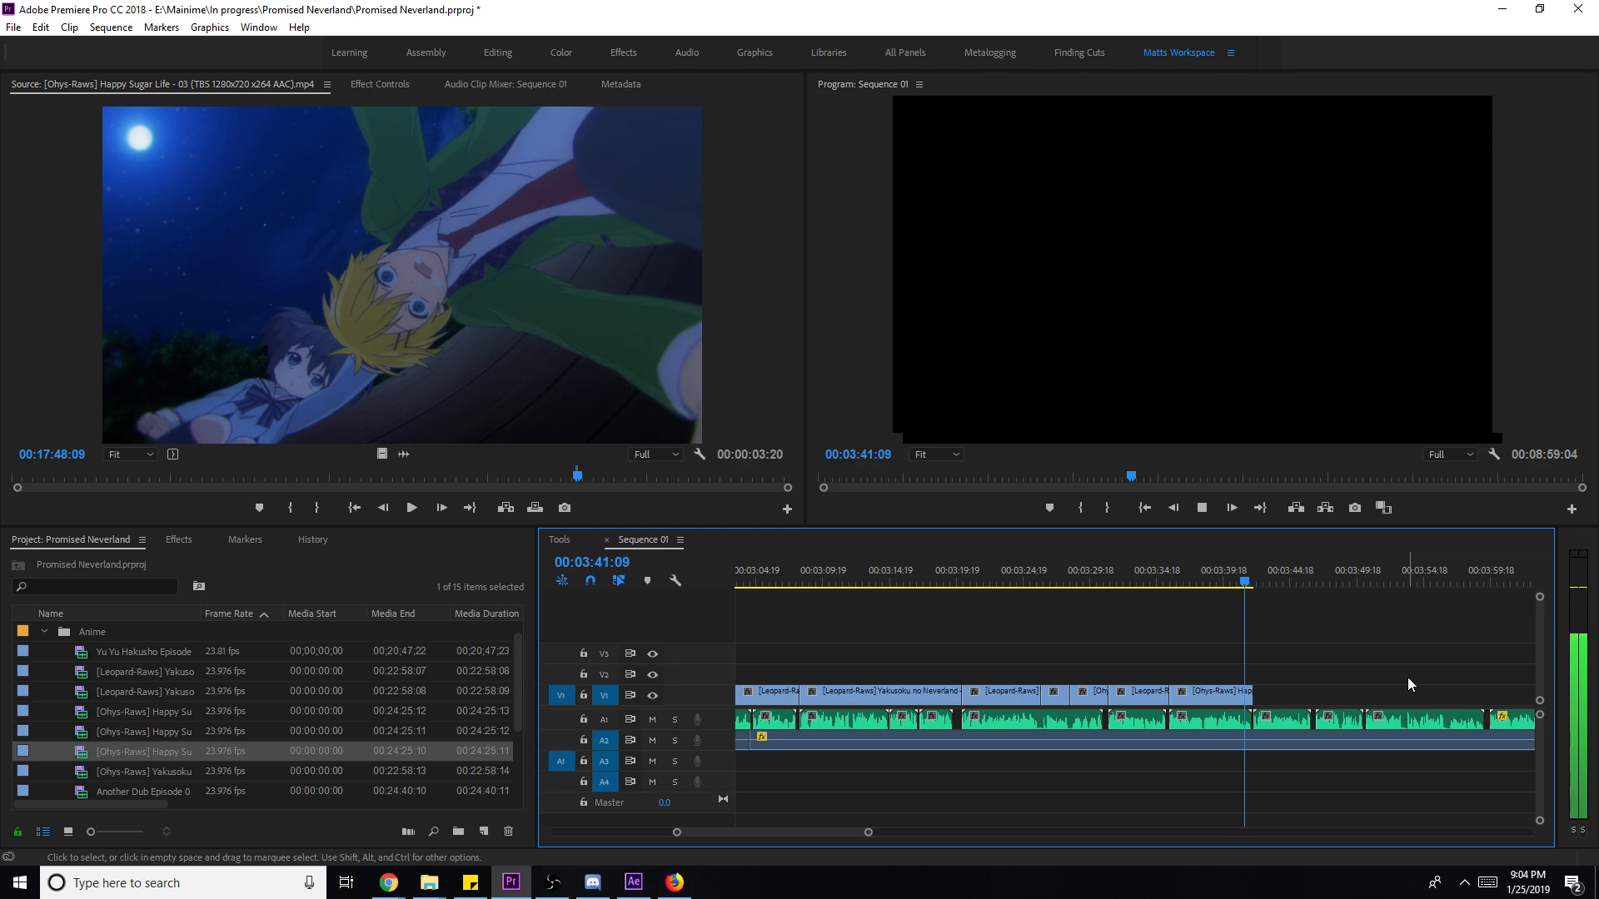
- Slip the last V1 clip's footage by 17 frames with the Slip tool, then return to Selection
key("space")
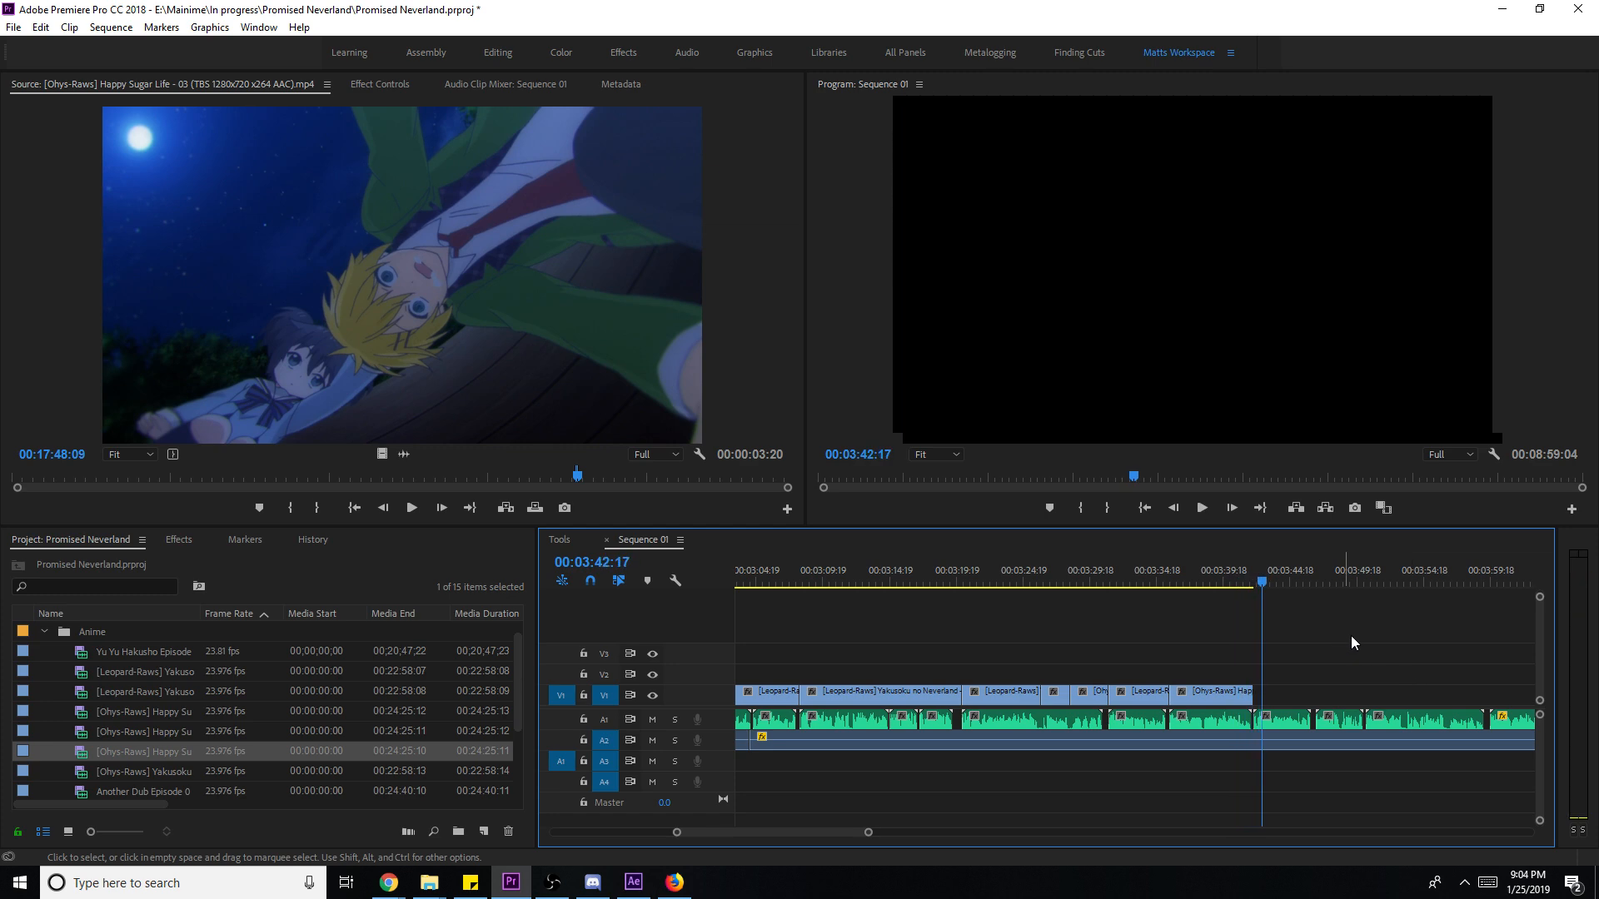
key("y")
left_click_drag(1202, 698, 1249, 702)
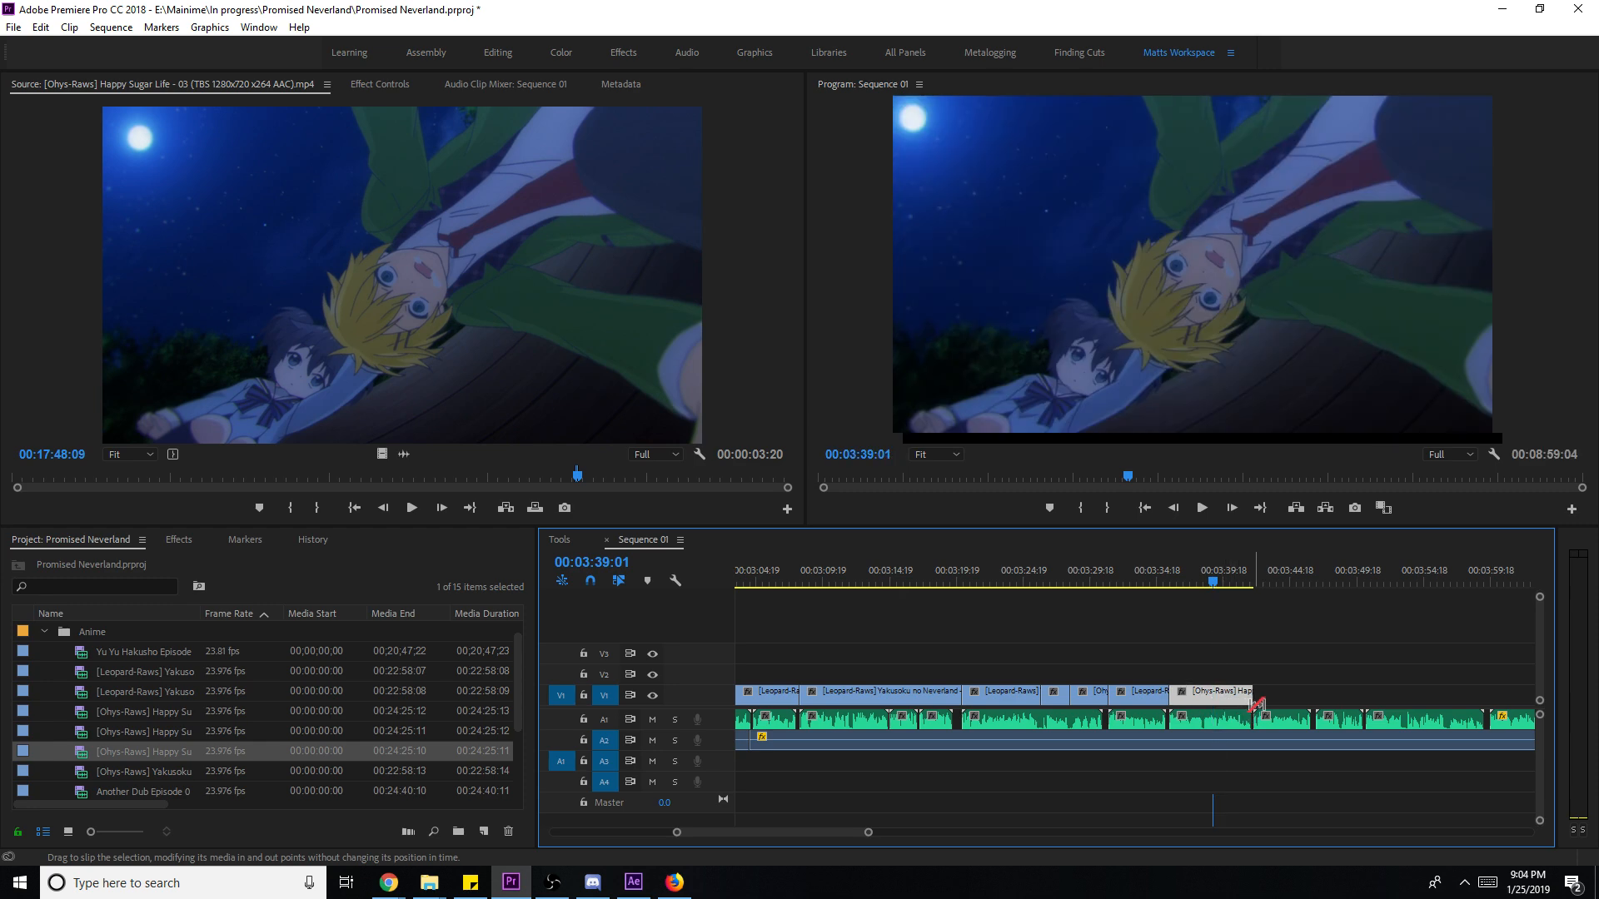
key("space")
left_click(1365, 696)
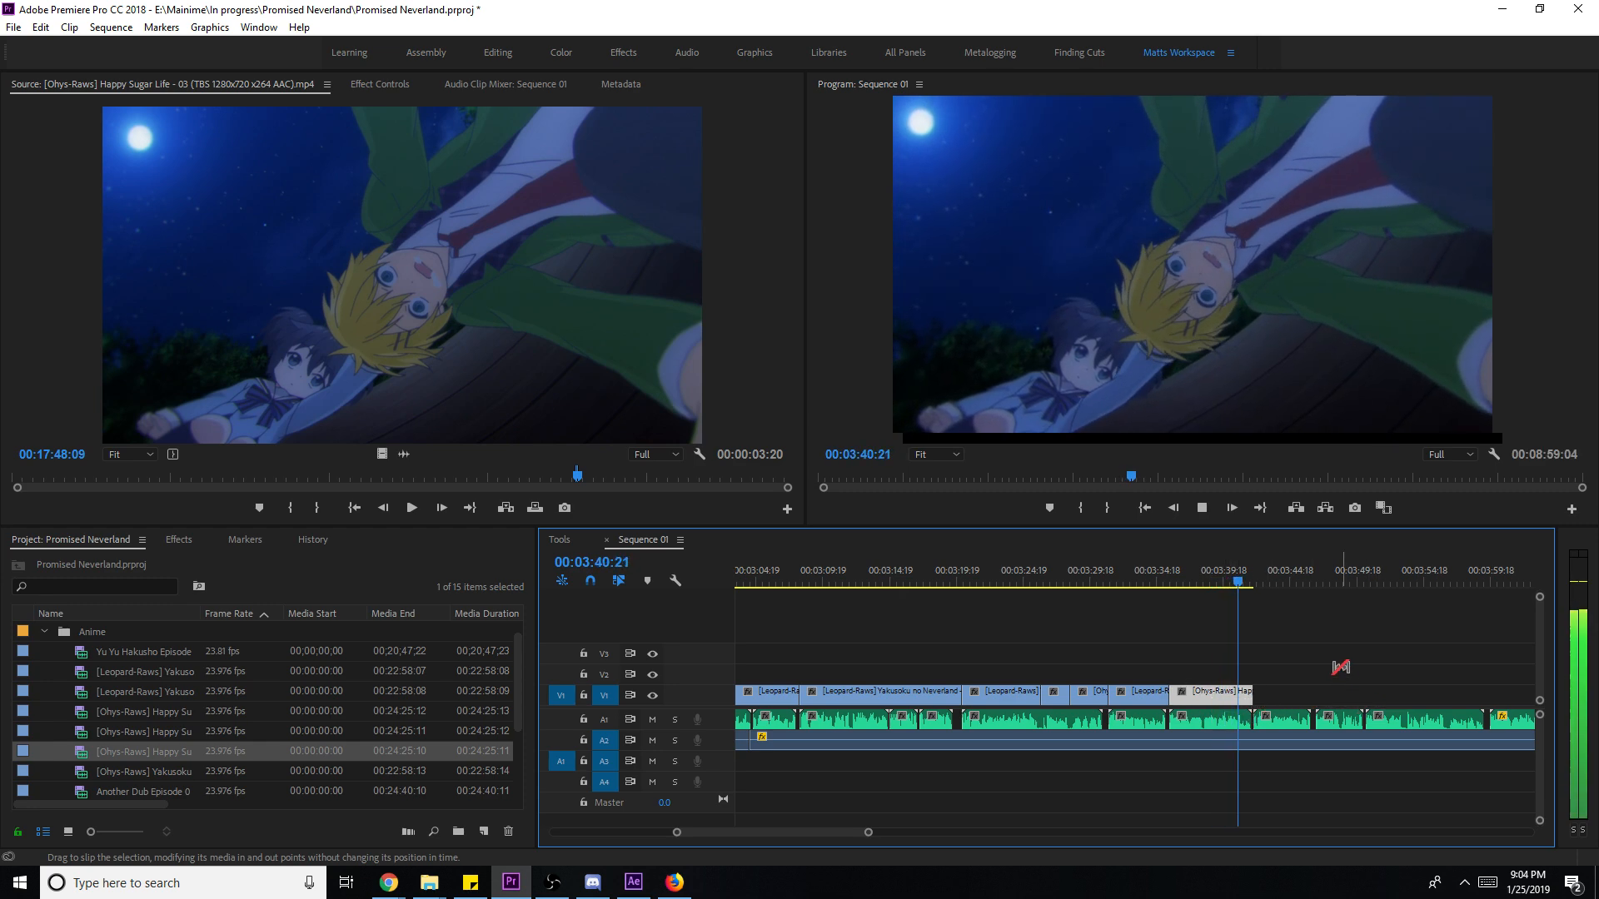
key("v")
- Save the project
key("ctrl+s")
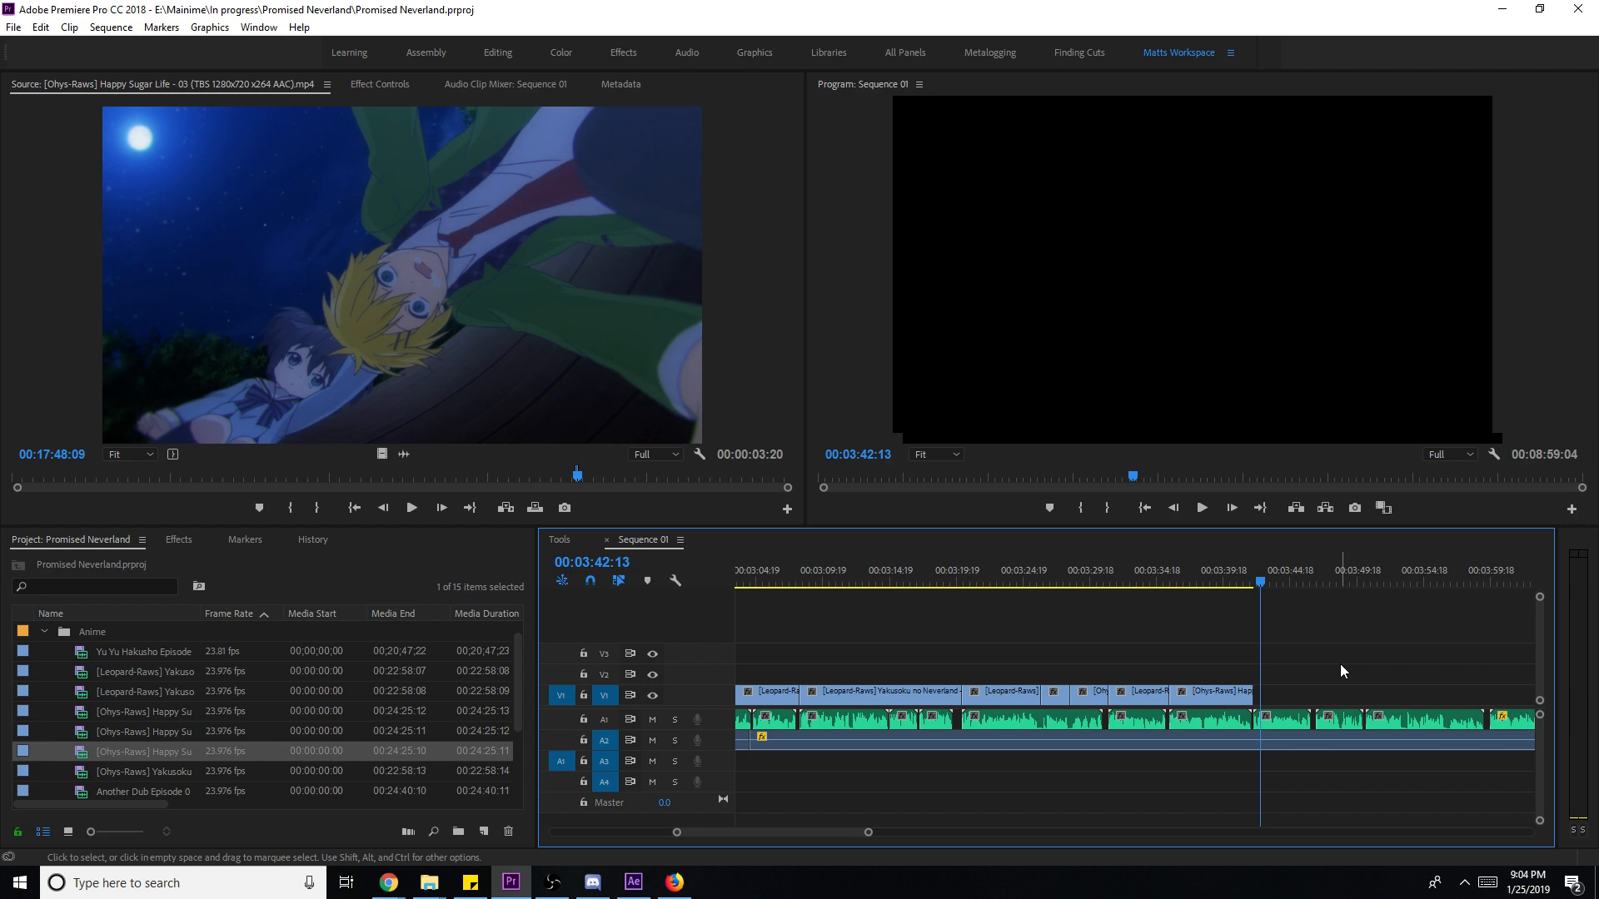
key("ctrl+s")
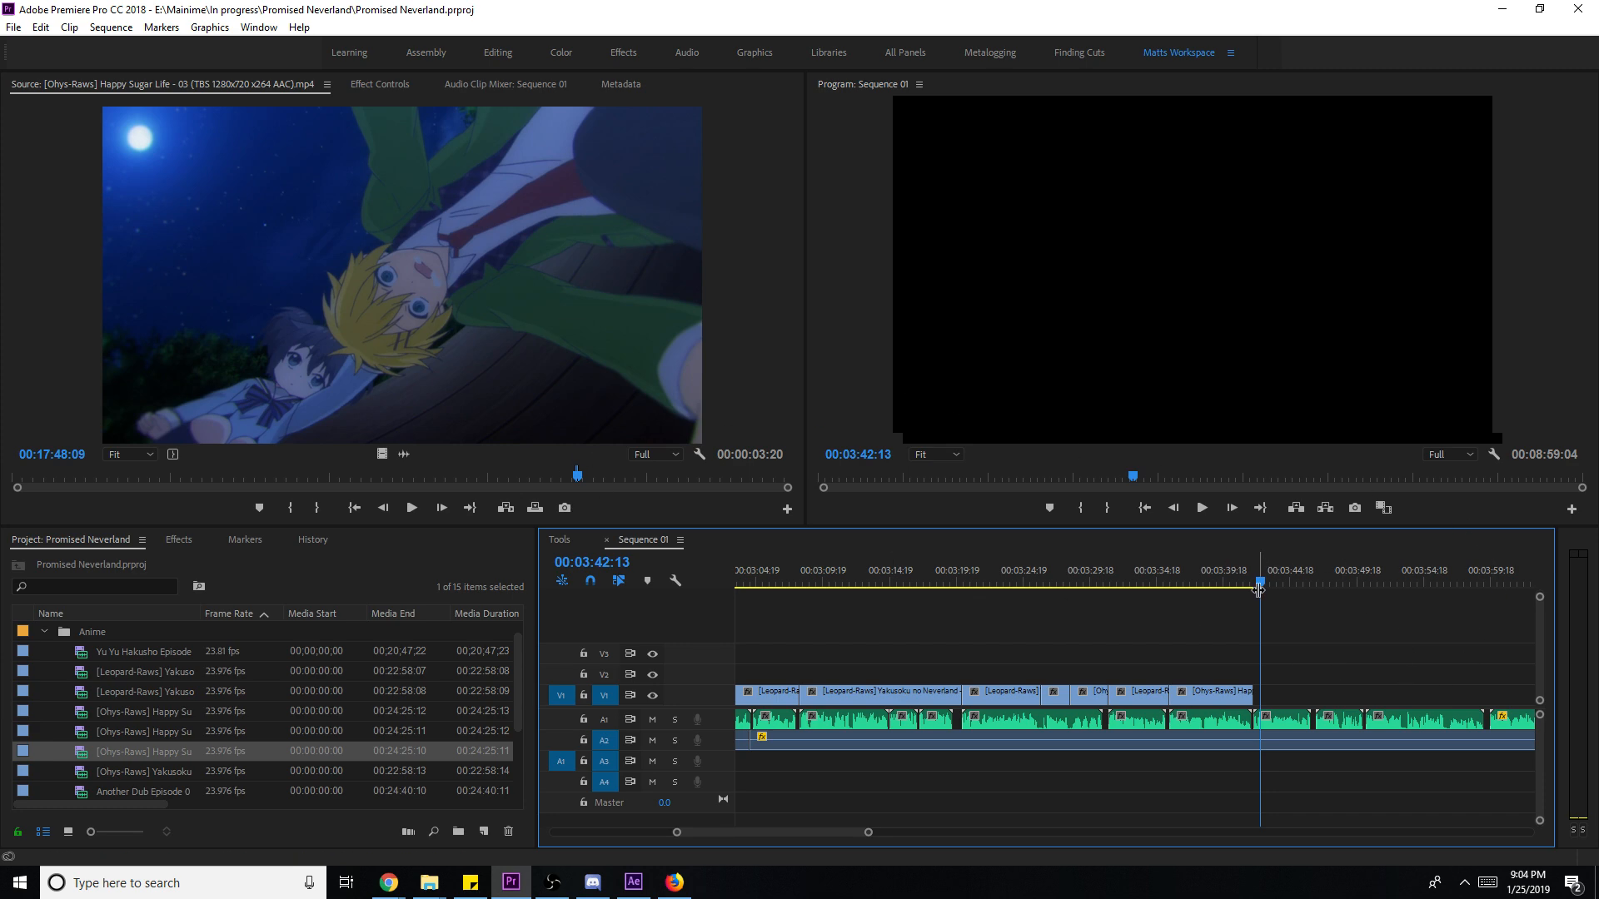
left_click(1213, 582)
key("ctrl+s")
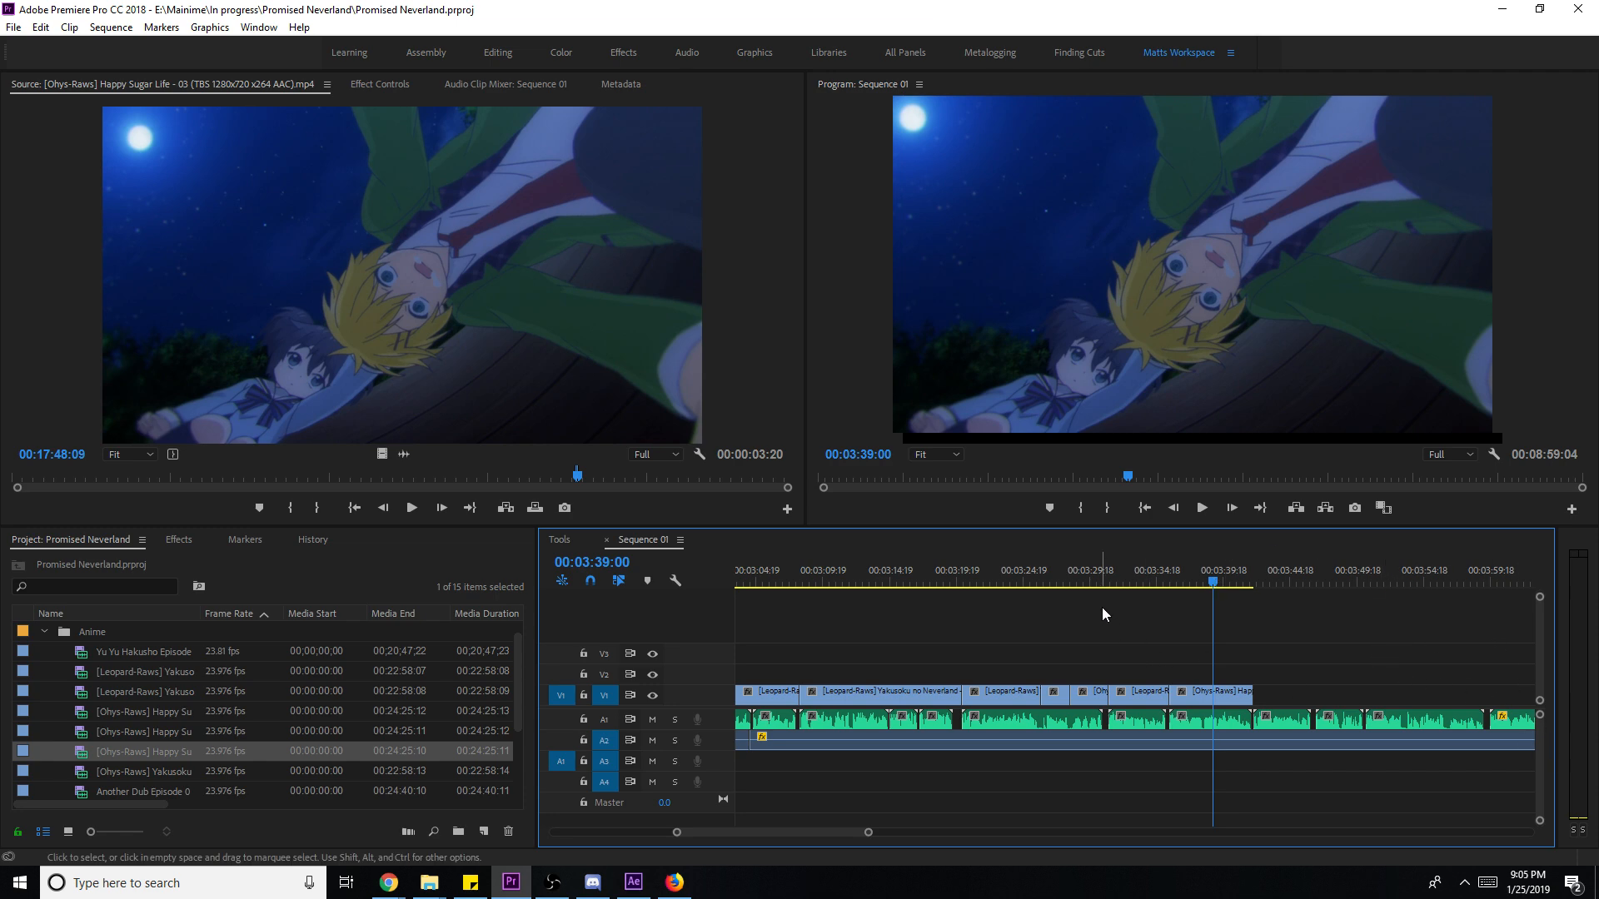
- Zoom the timeline in around 03:40:13 and play the end of V1
left_click(1180, 588)
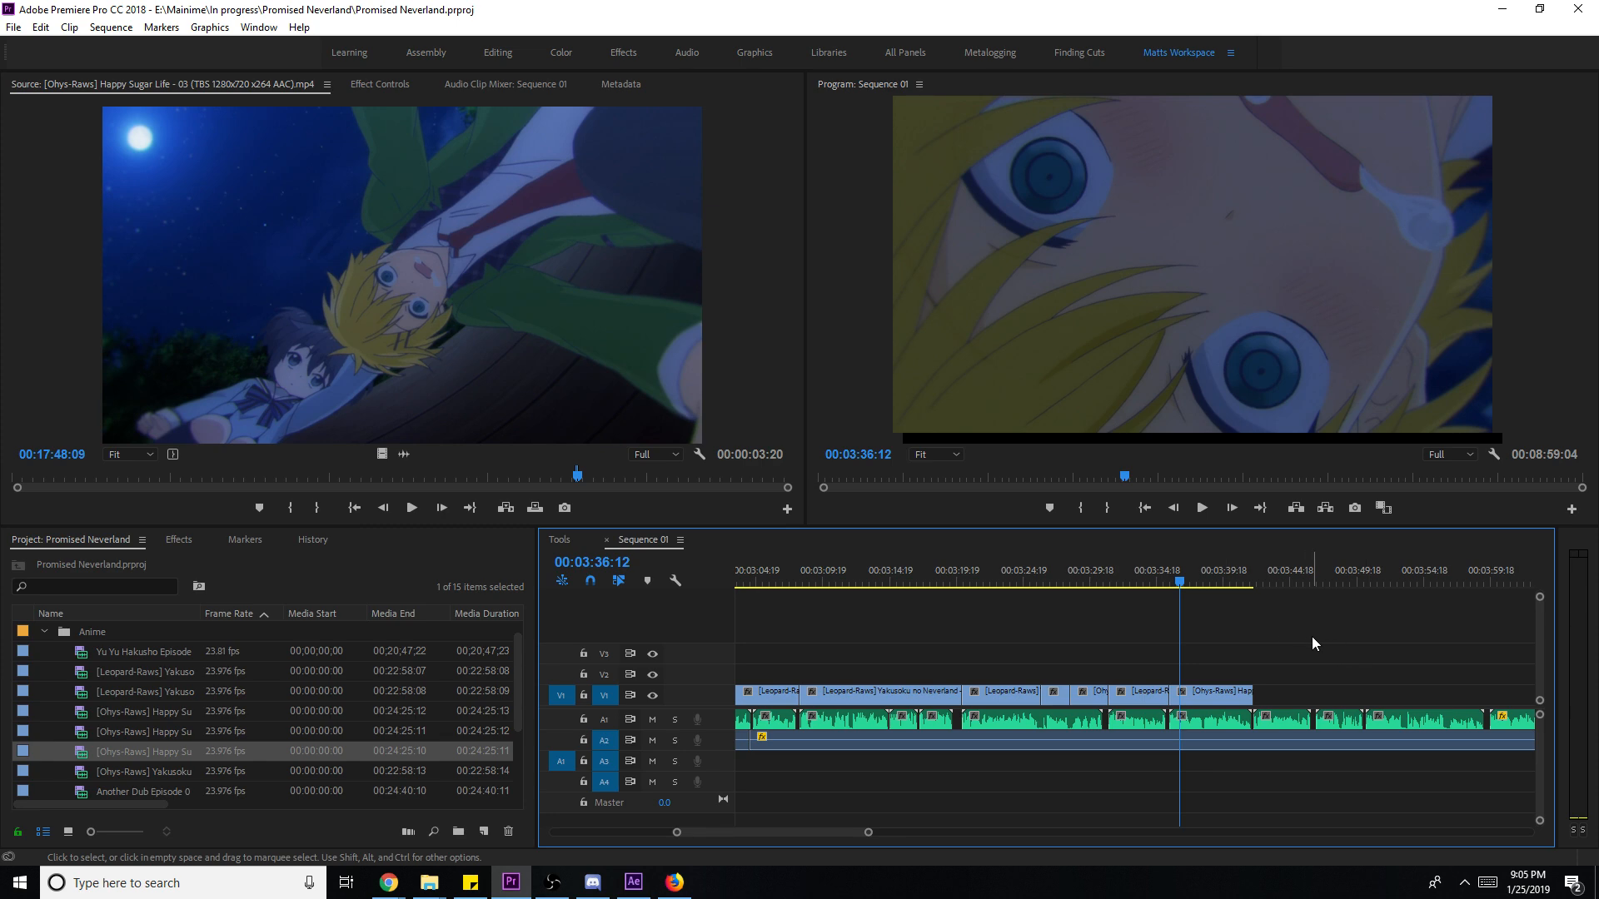
left_click(1167, 571)
left_click(1206, 570)
scroll(1241, 629, "down", 3)
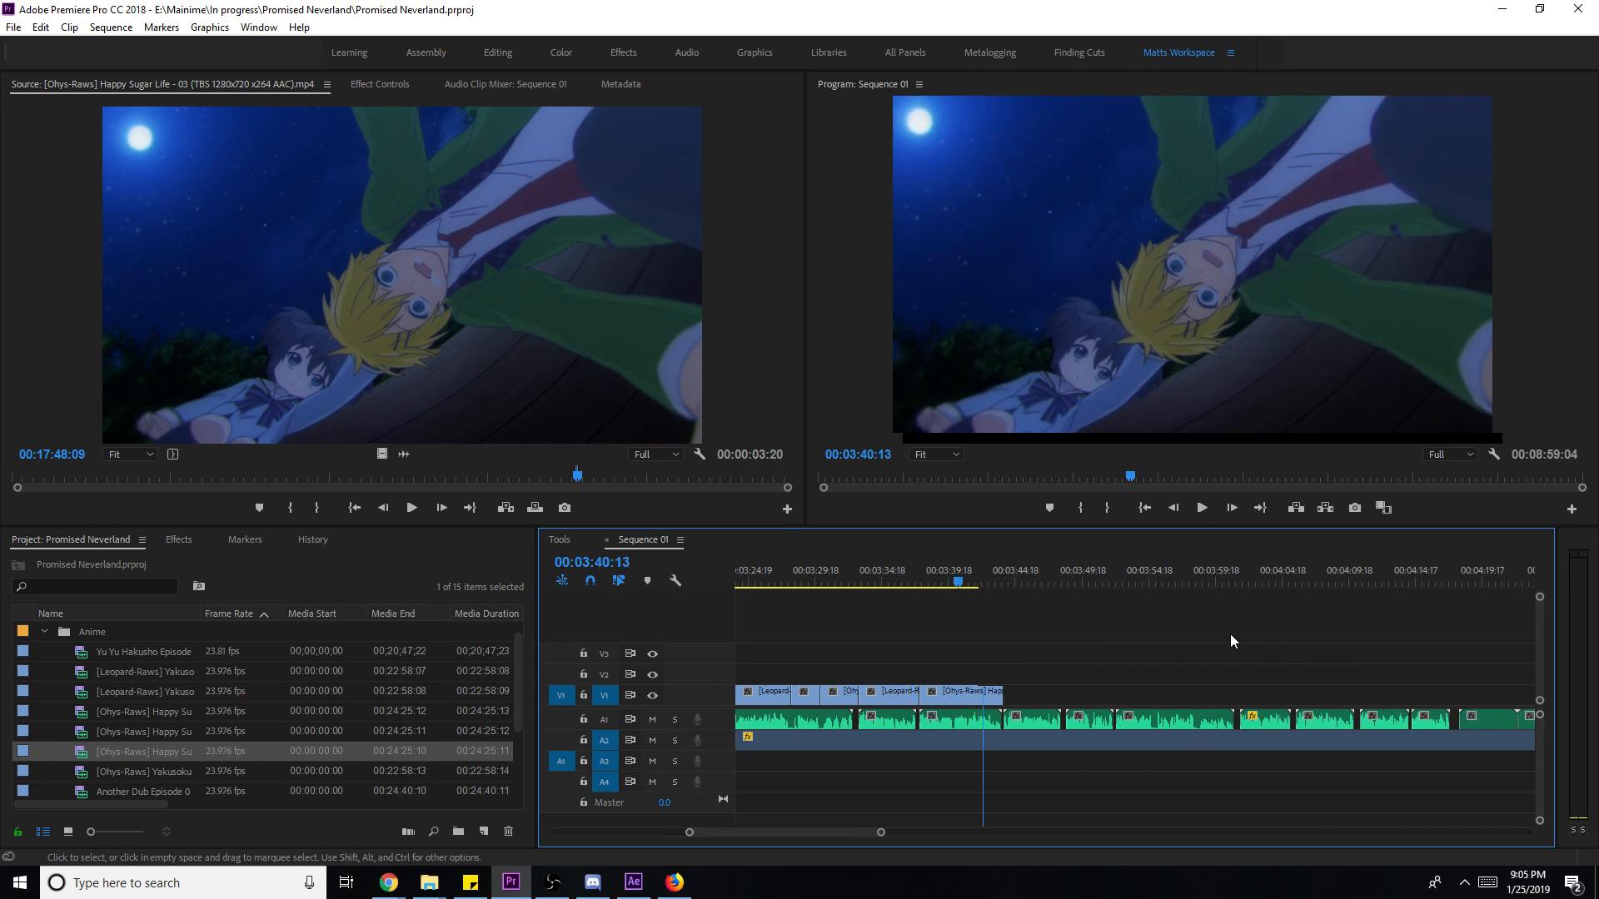
scroll(1256, 662, "down", 2)
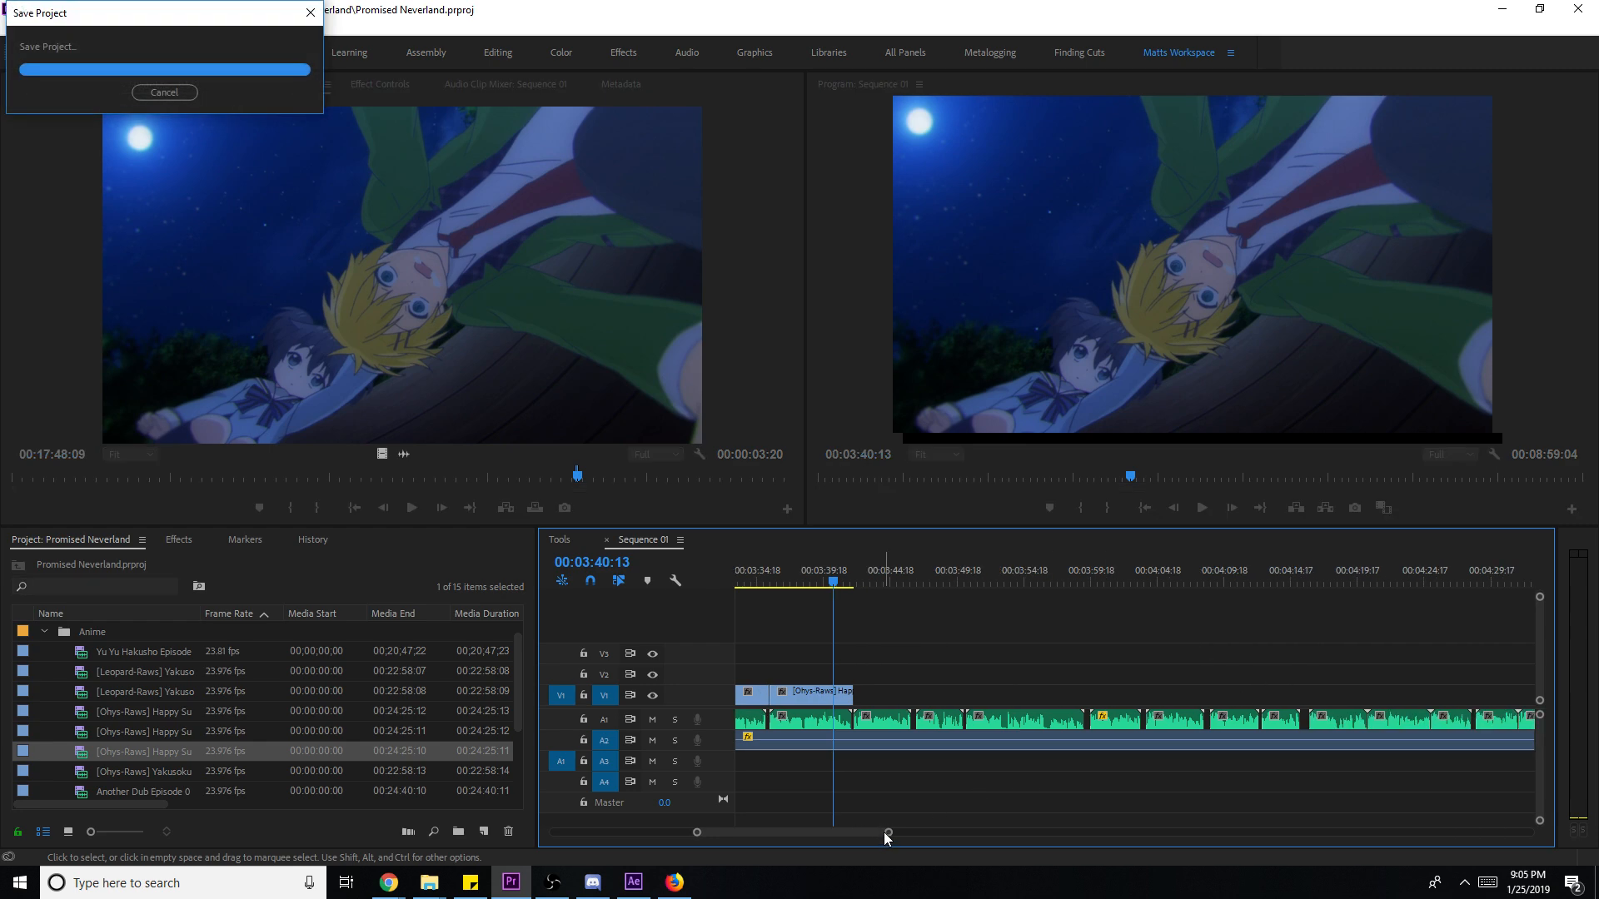
key("equal")
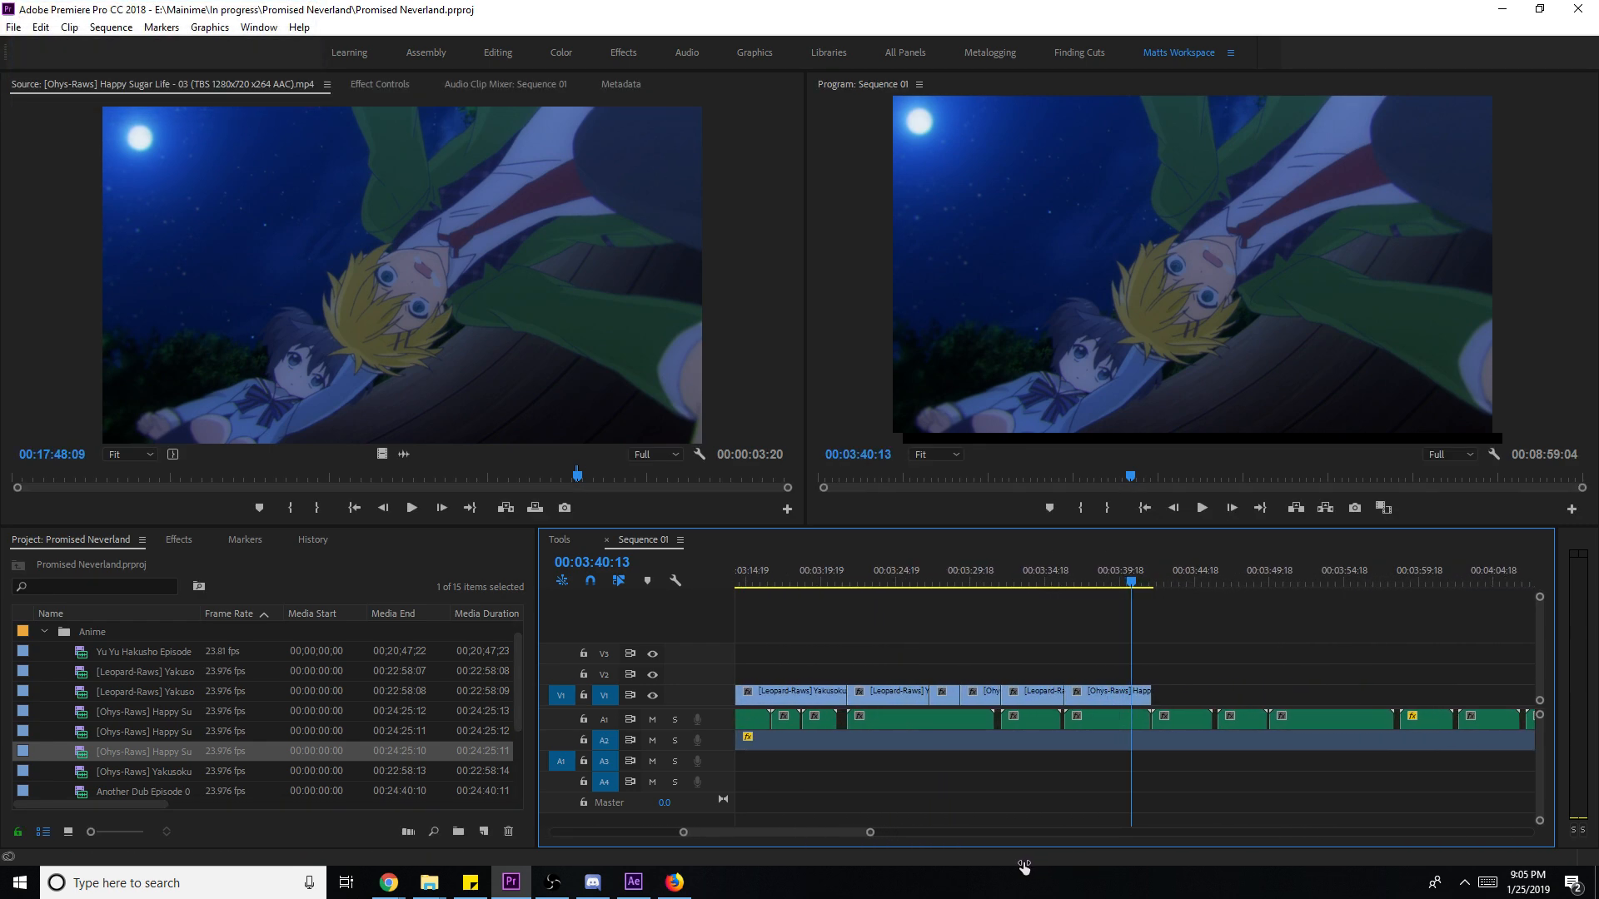
key("space")
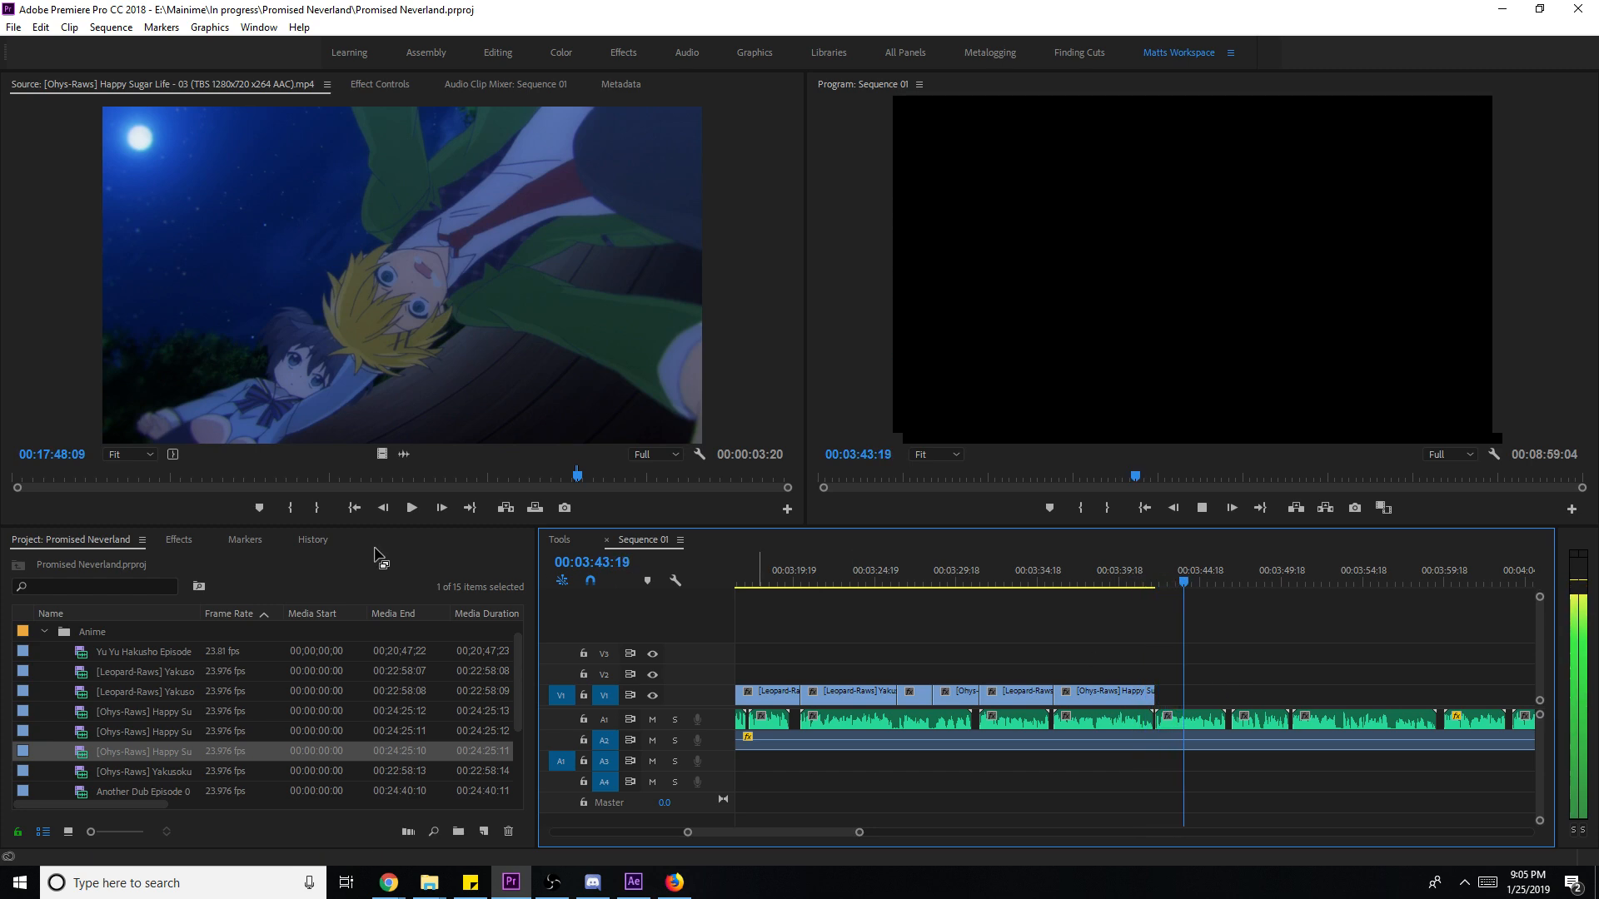
- Mark the forest shot near 00:08:25 in episode 01 and drop it on V1 after the clips
double_click(178, 674)
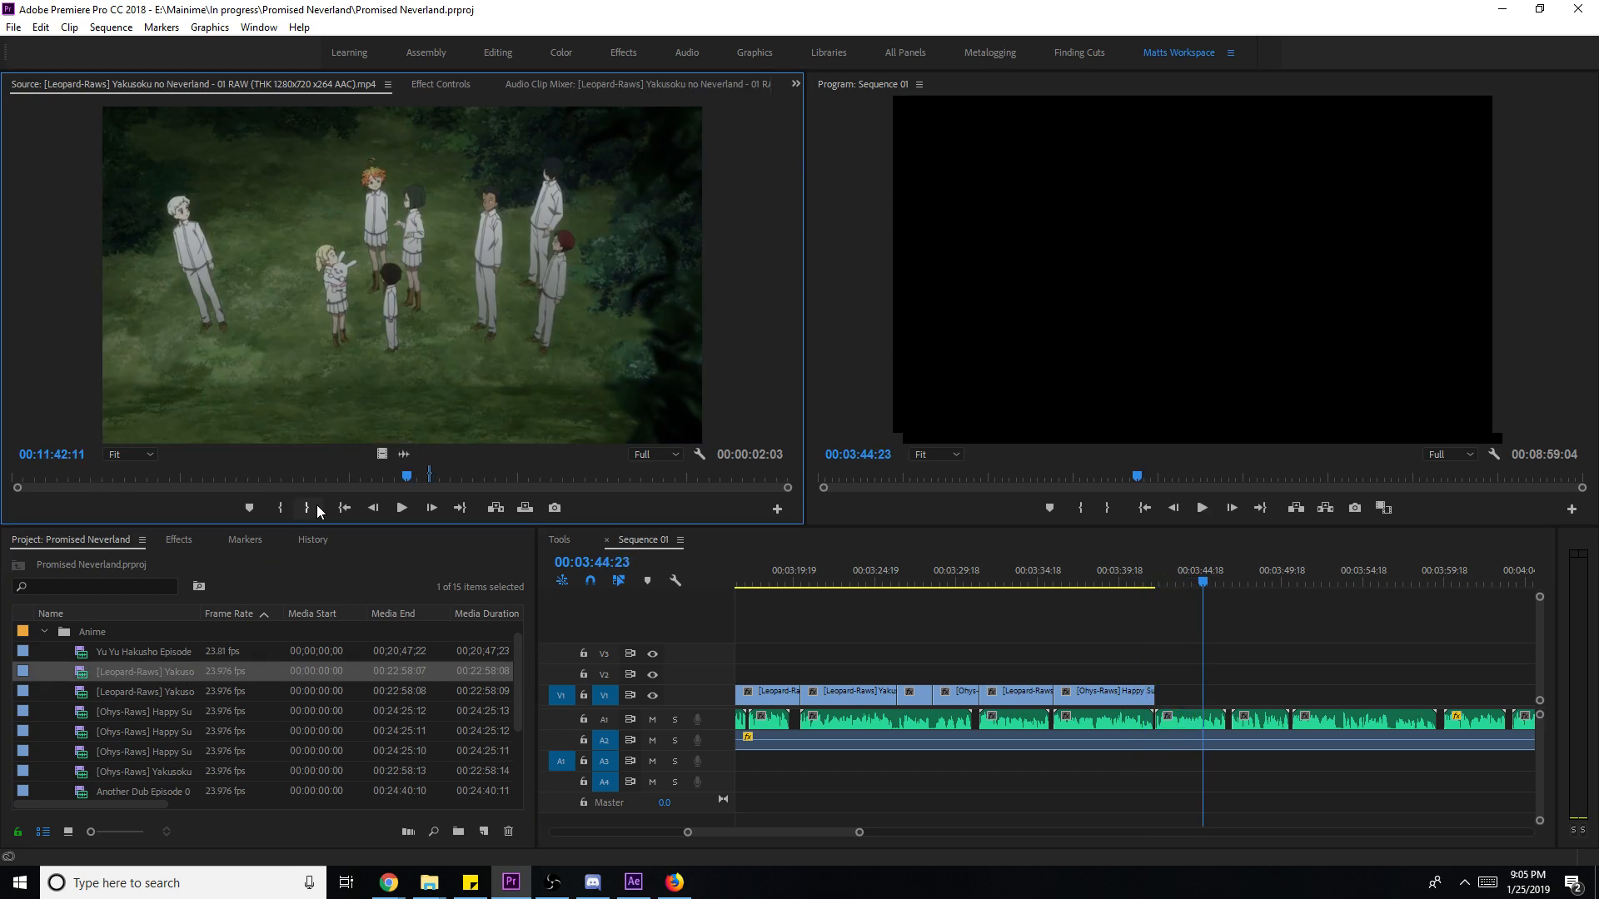
left_click(297, 476)
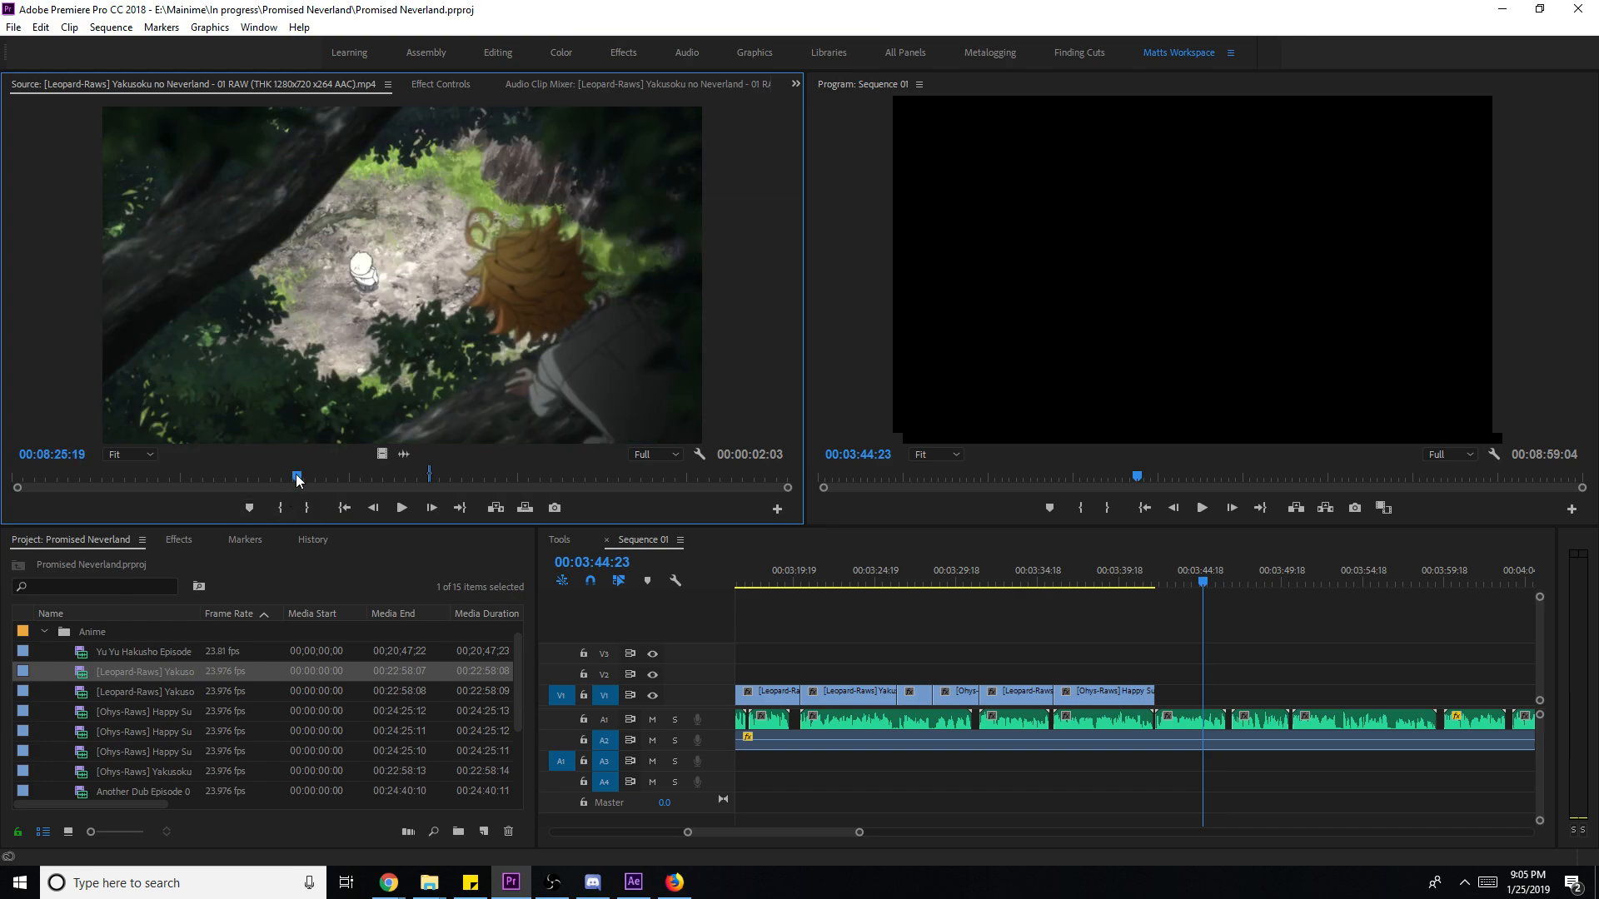
key("space")
key("o")
left_click_drag(382, 454, 1232, 699)
- Scale the forest clip to frame size, save, and play it back from about 00:03:41
right_click(1209, 706)
left_click(1304, 675)
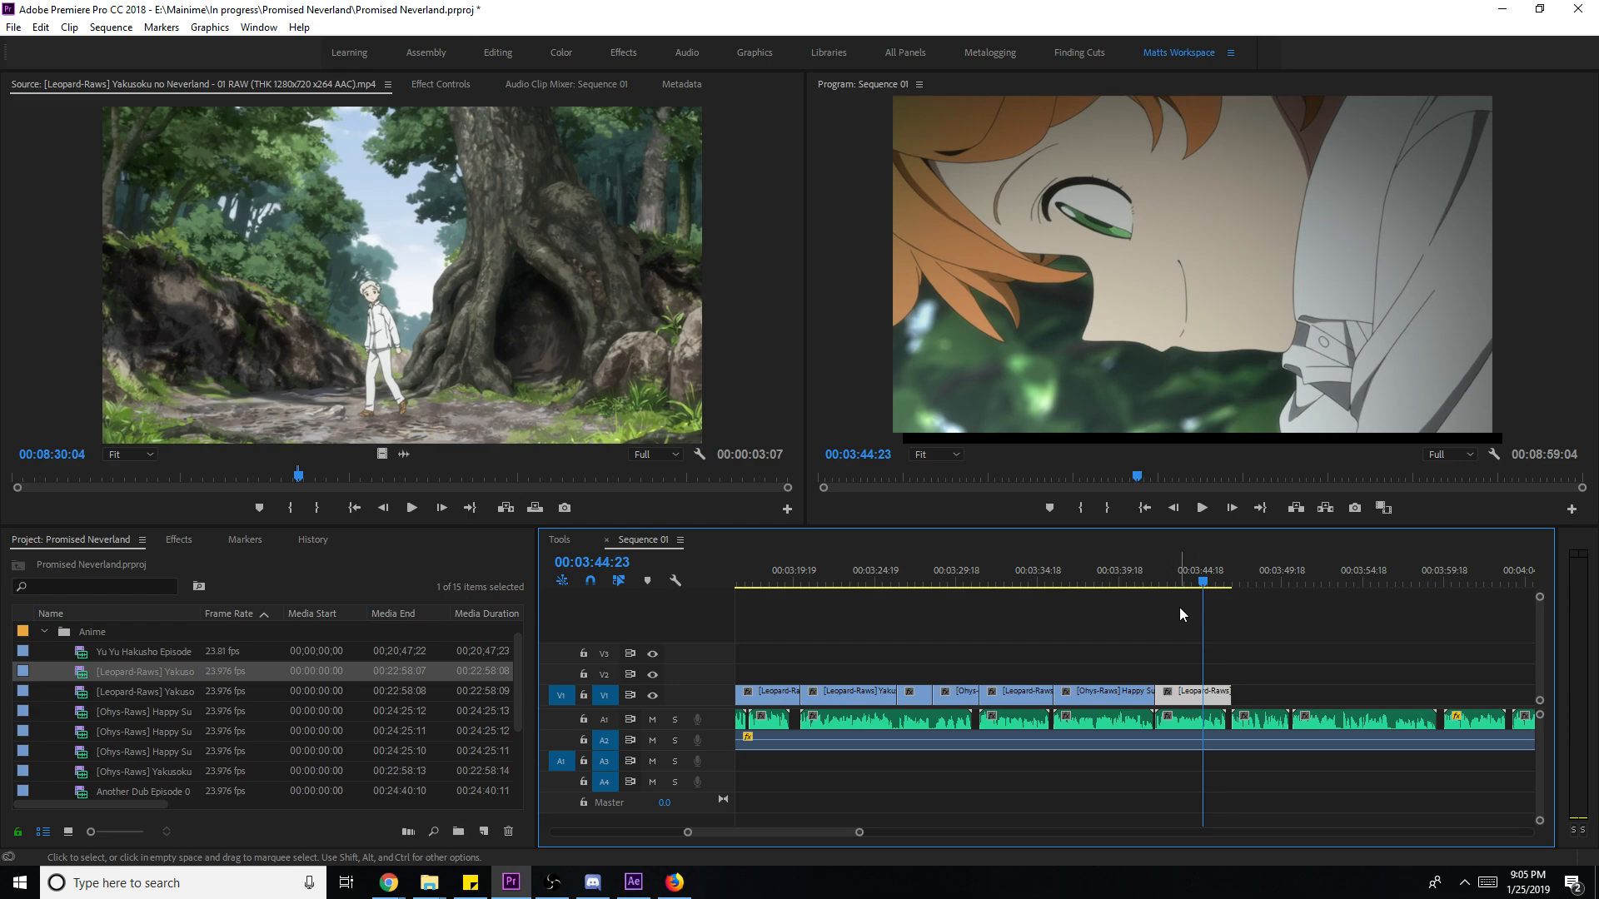
key("ctrl+s")
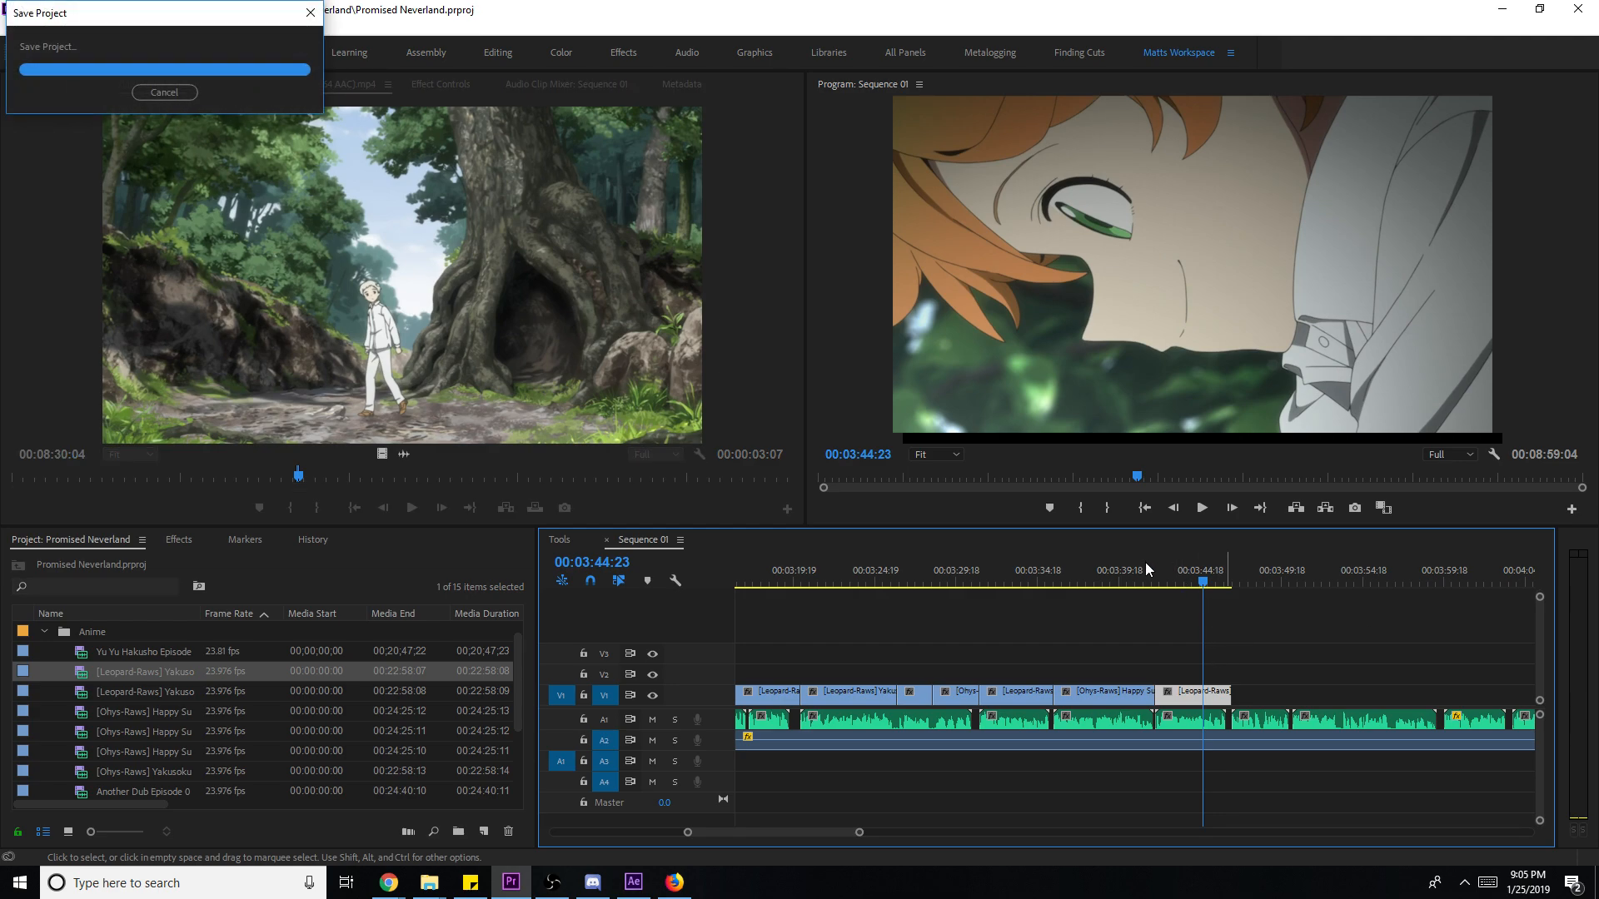
left_click(1146, 563)
key("space")
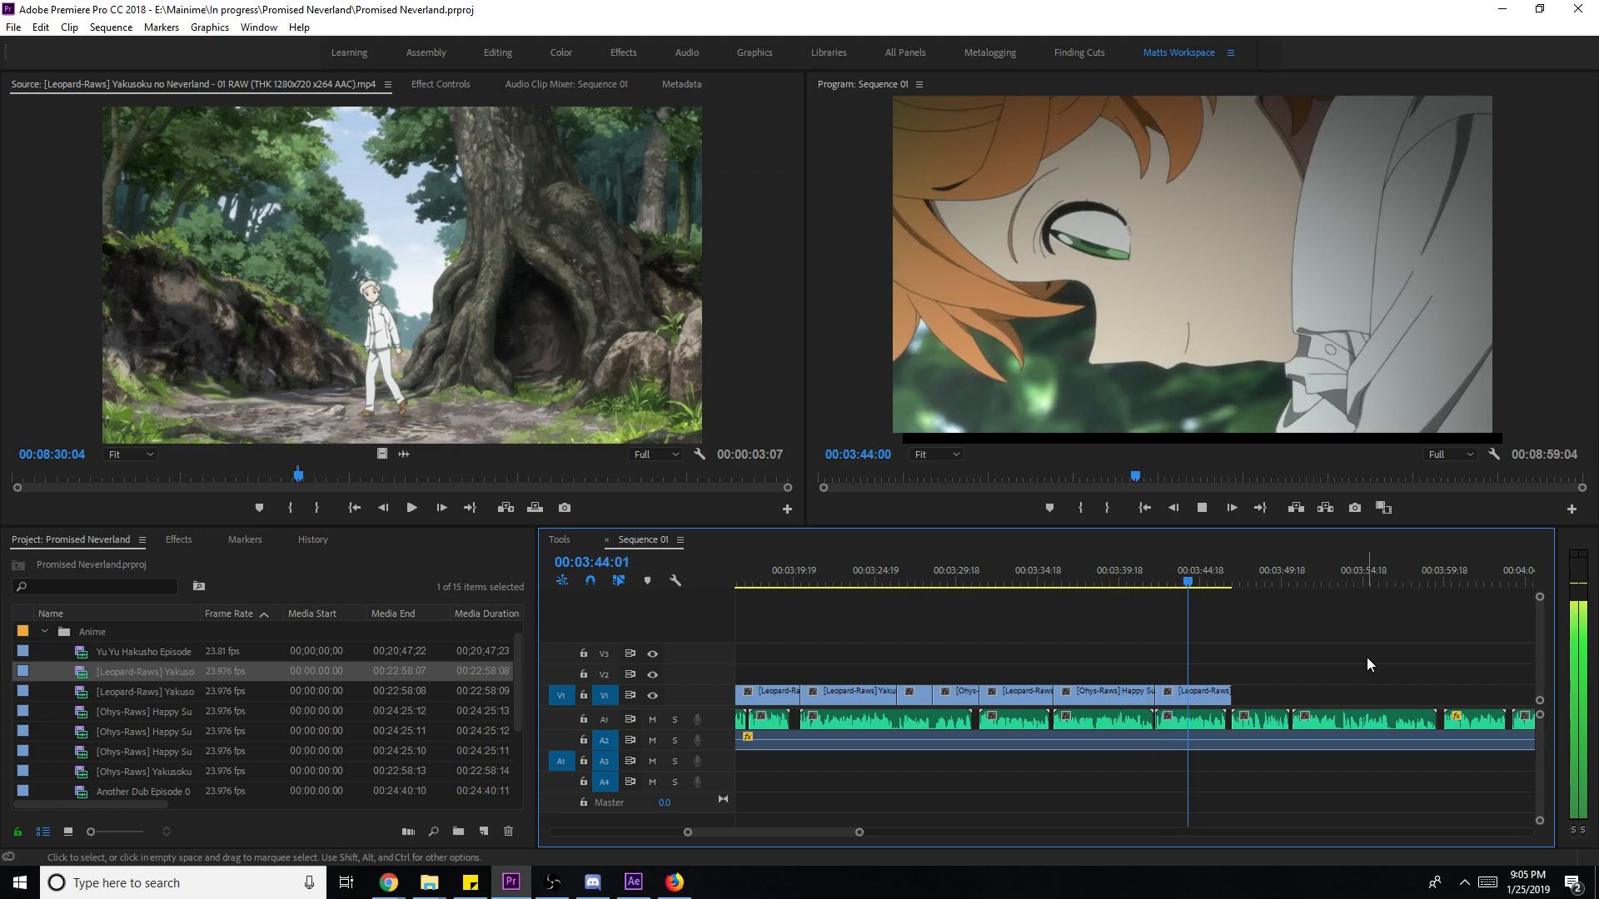
scroll(1332, 653, "down", 5)
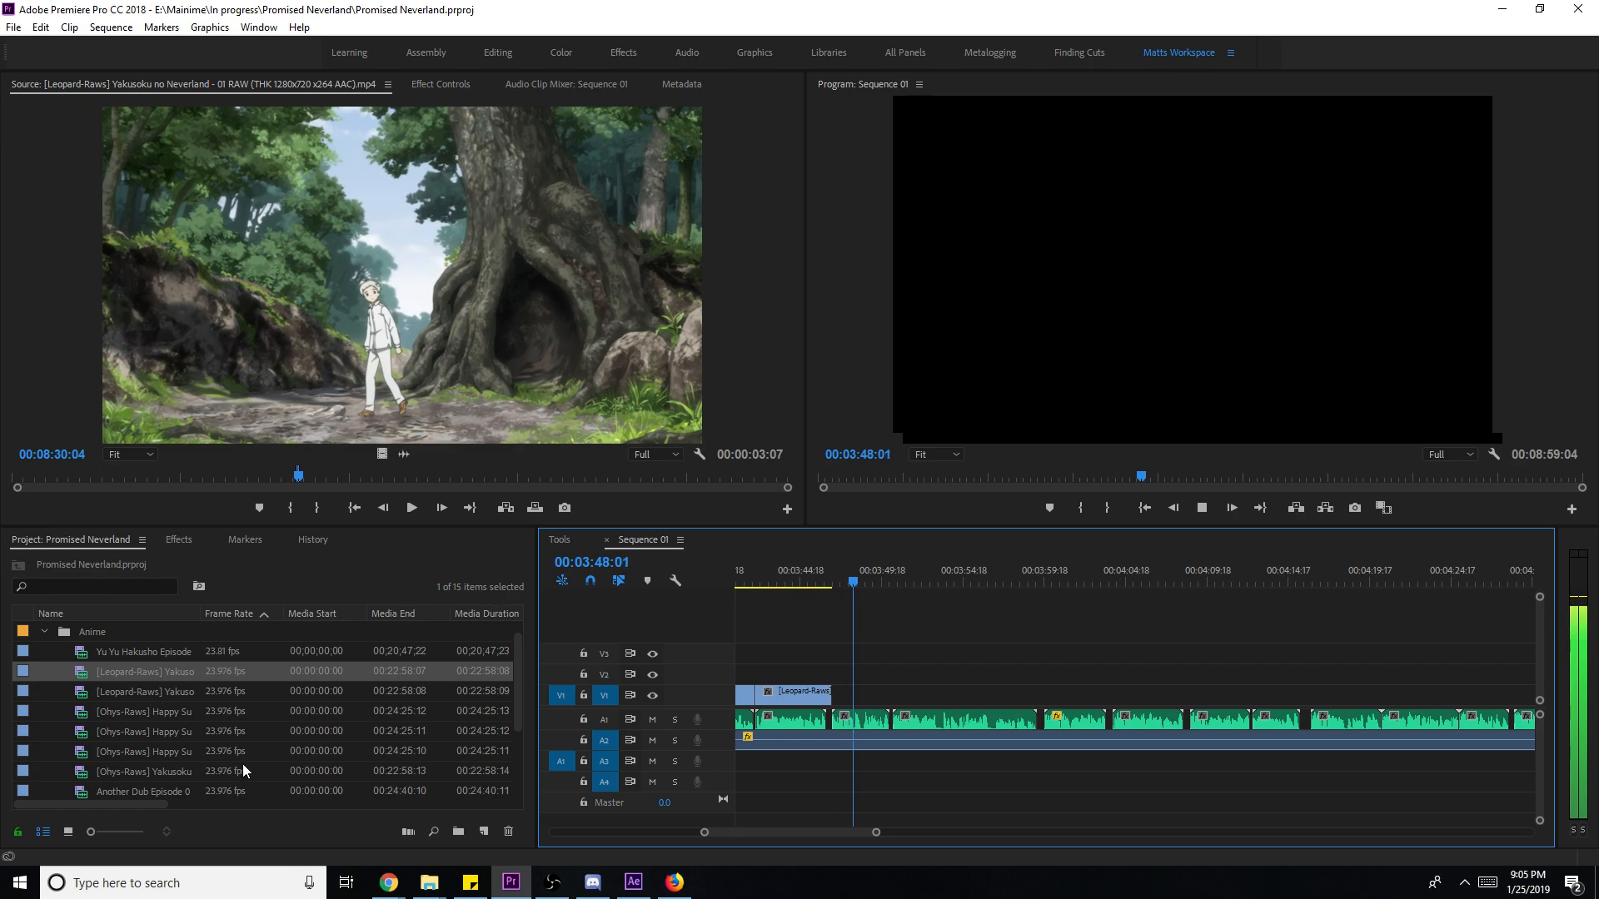
key("space")
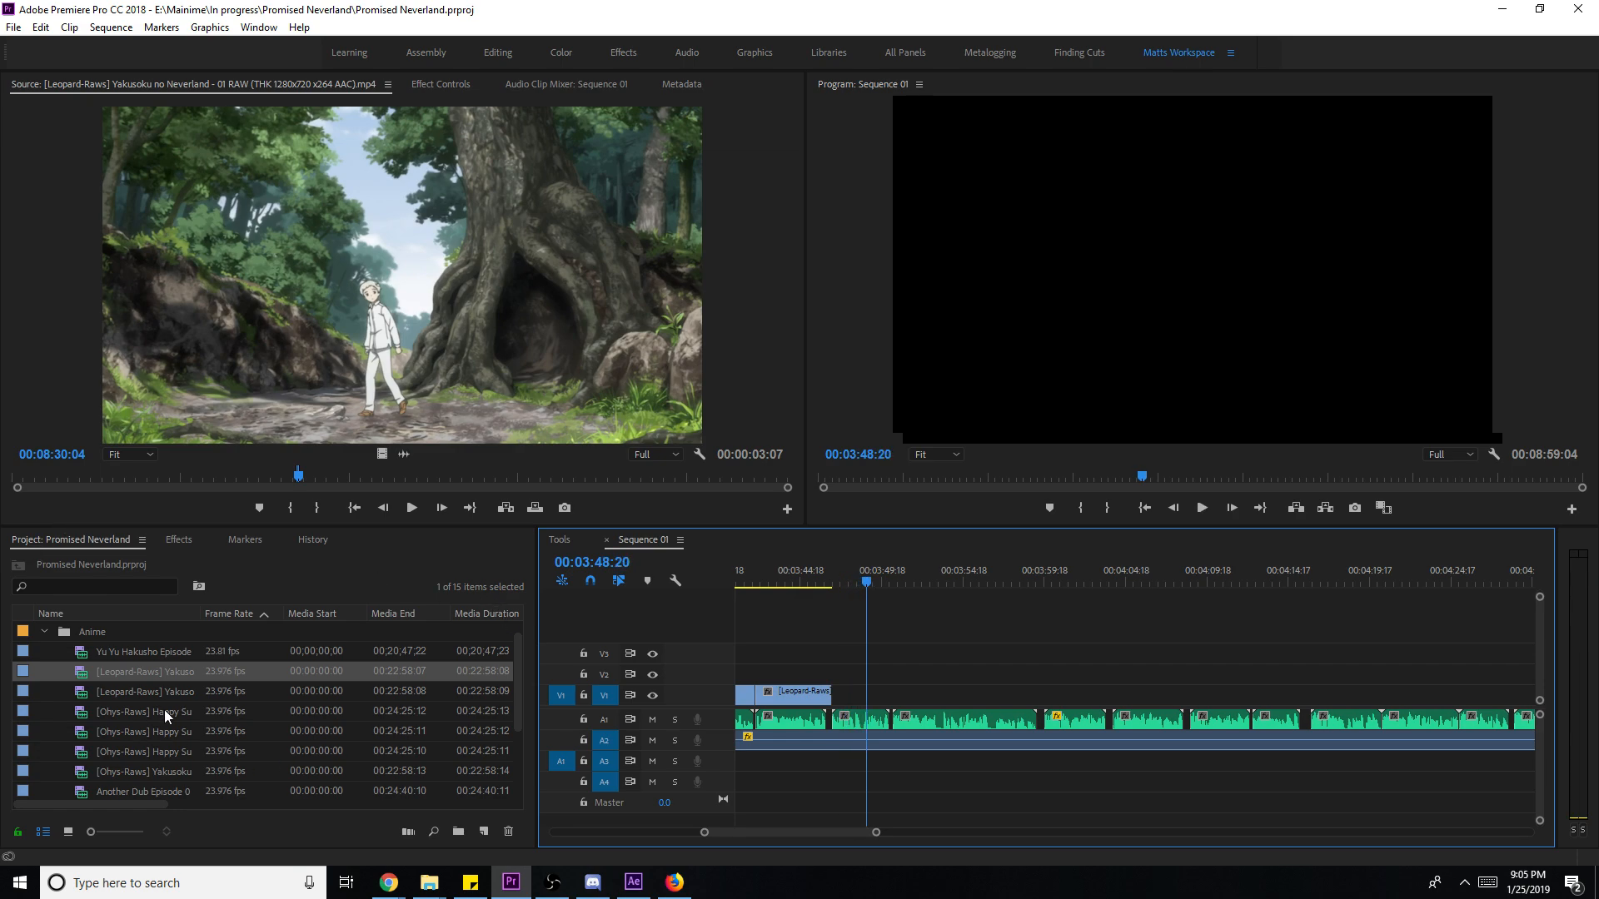
- Mark a 6-second door scene in episode 01 and place its video on V1
left_click(371, 473)
left_click(208, 478)
mouse_move(208, 479)
left_mouse_down()
mouse_move(192, 477)
mouse_move(207, 479)
left_mouse_up()
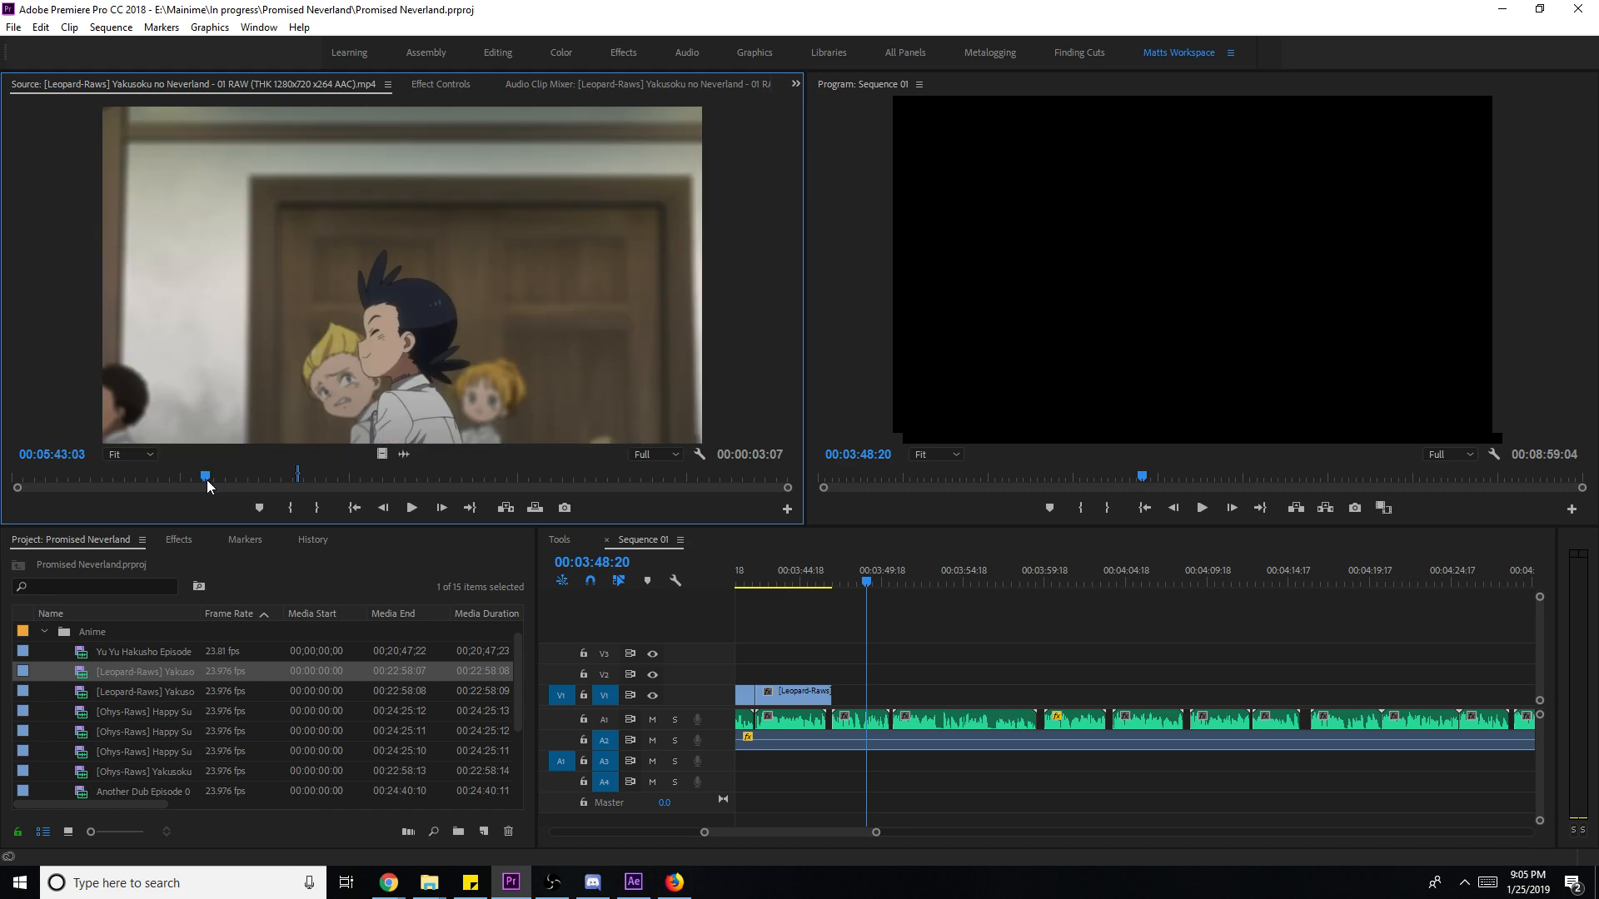
key("i")
key("space")
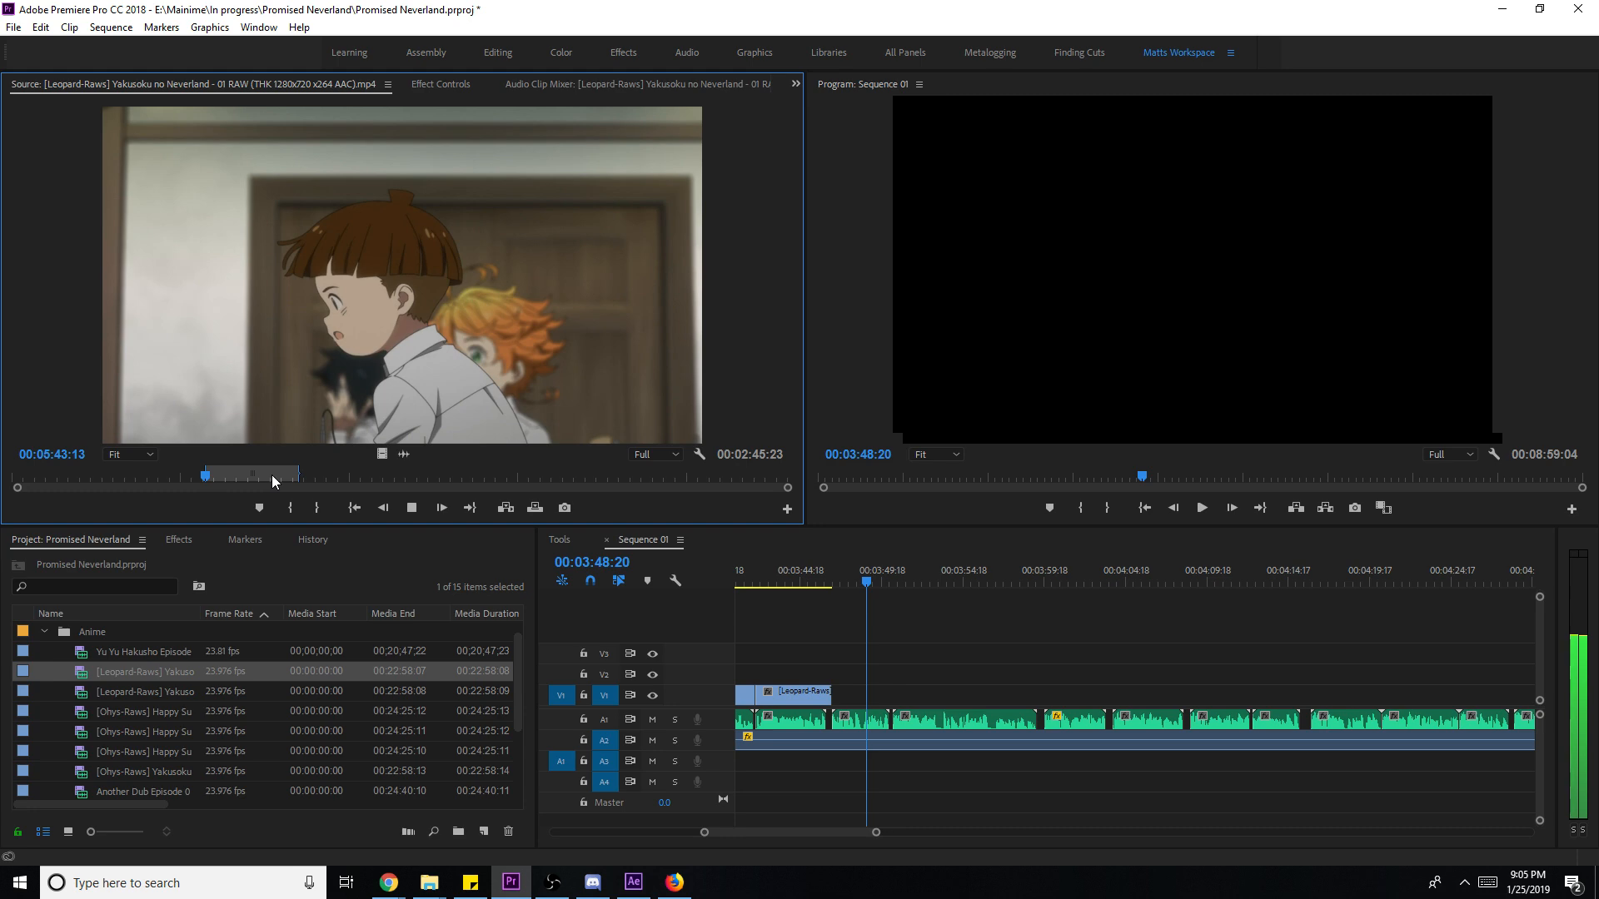
key("o")
key("space")
left_click_drag(381, 454, 843, 704)
- Scale the door clip to frame size and trim its end
key("space")
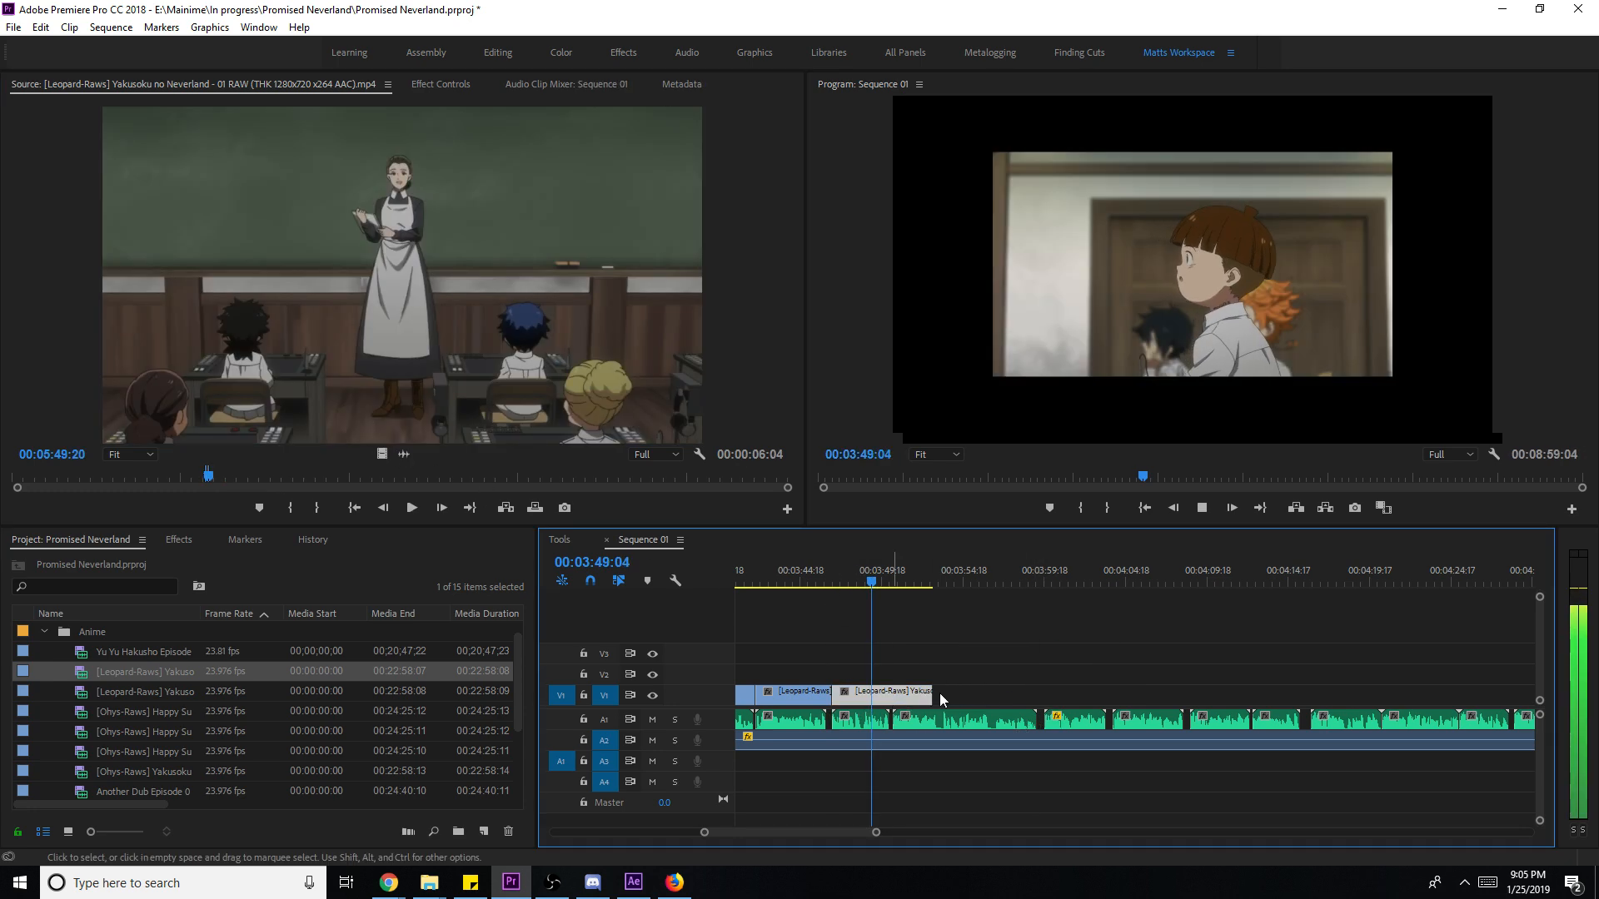
right_click(893, 693)
left_click(1023, 671)
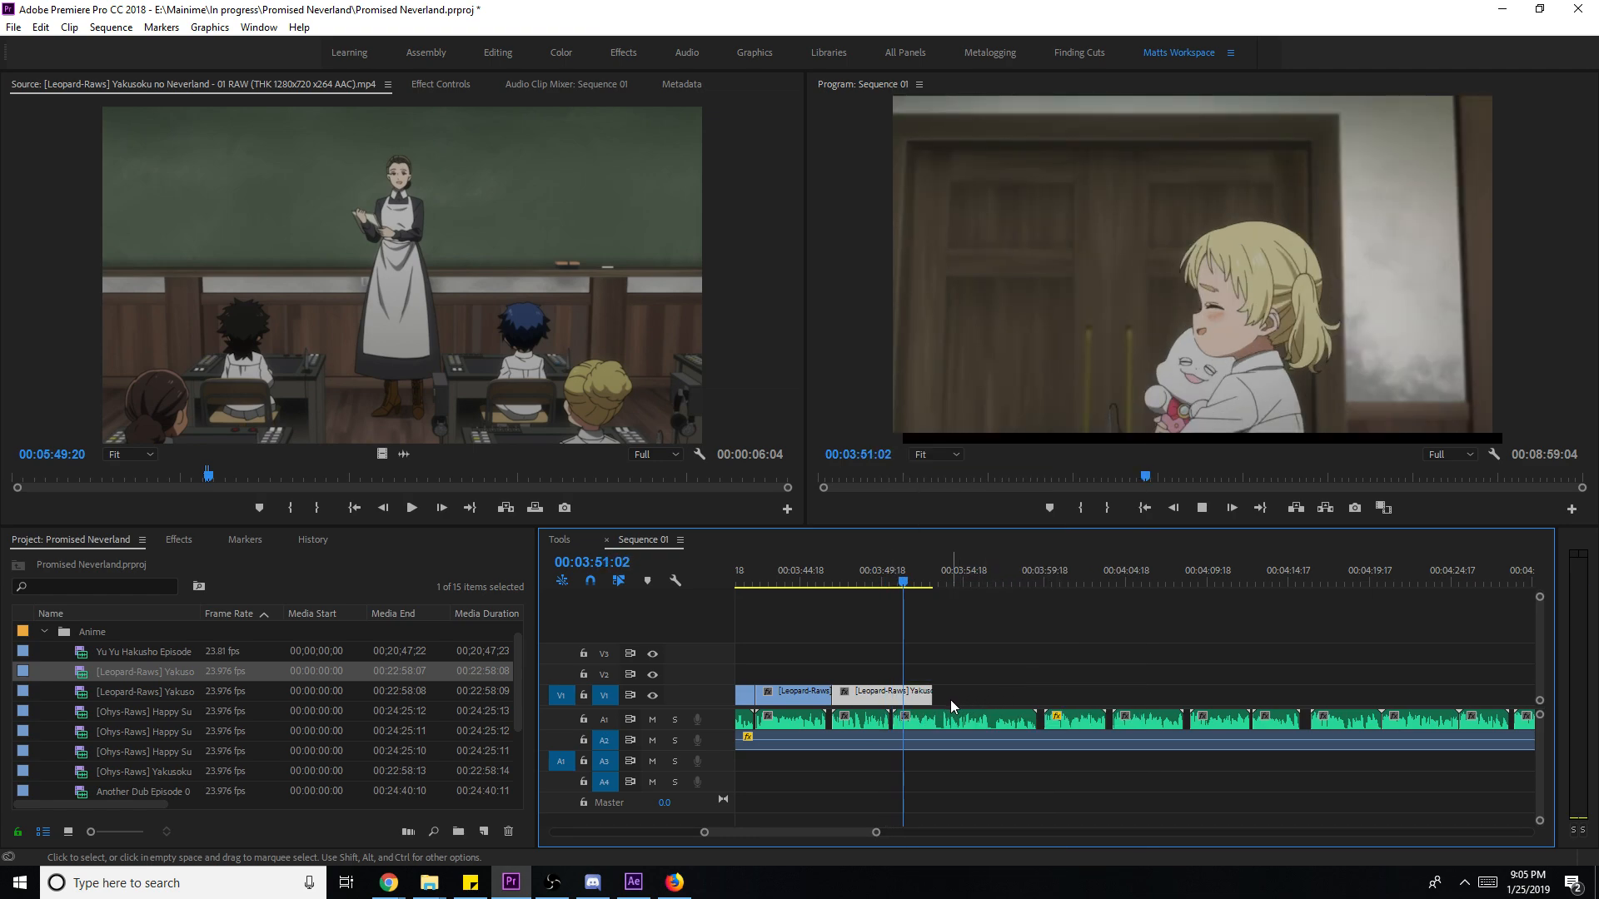
left_click_drag(926, 704, 976, 708)
key("space")
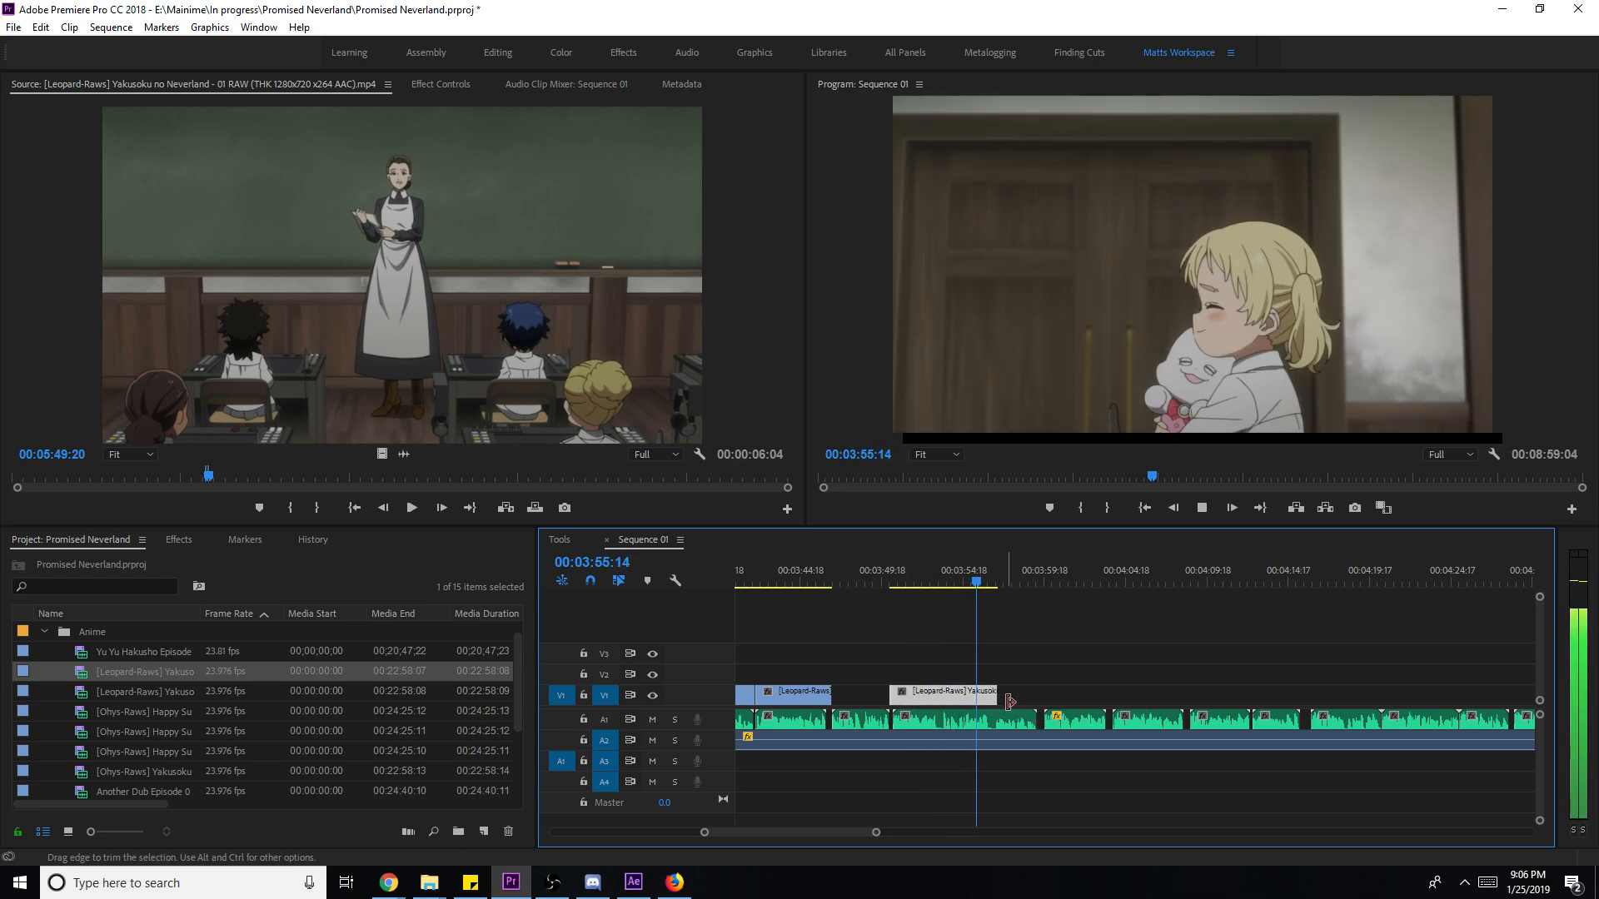
- Lengthen the door clip by about two seconds to end near 00:04:00 and save
left_click_drag(998, 696, 1043, 700)
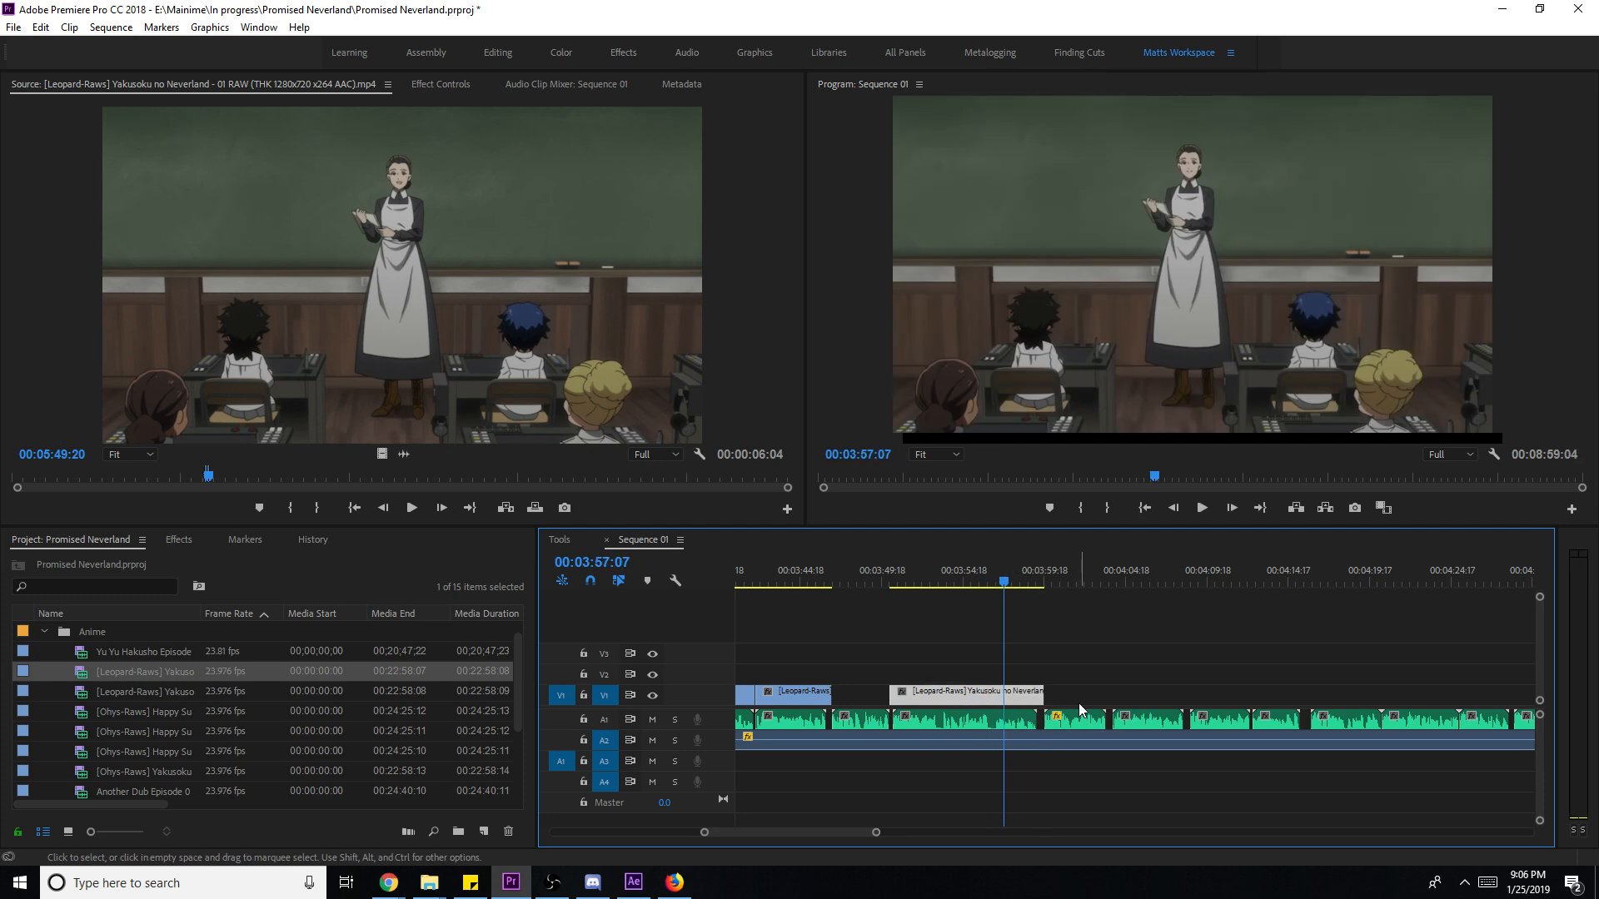
key("space")
left_click(1099, 696)
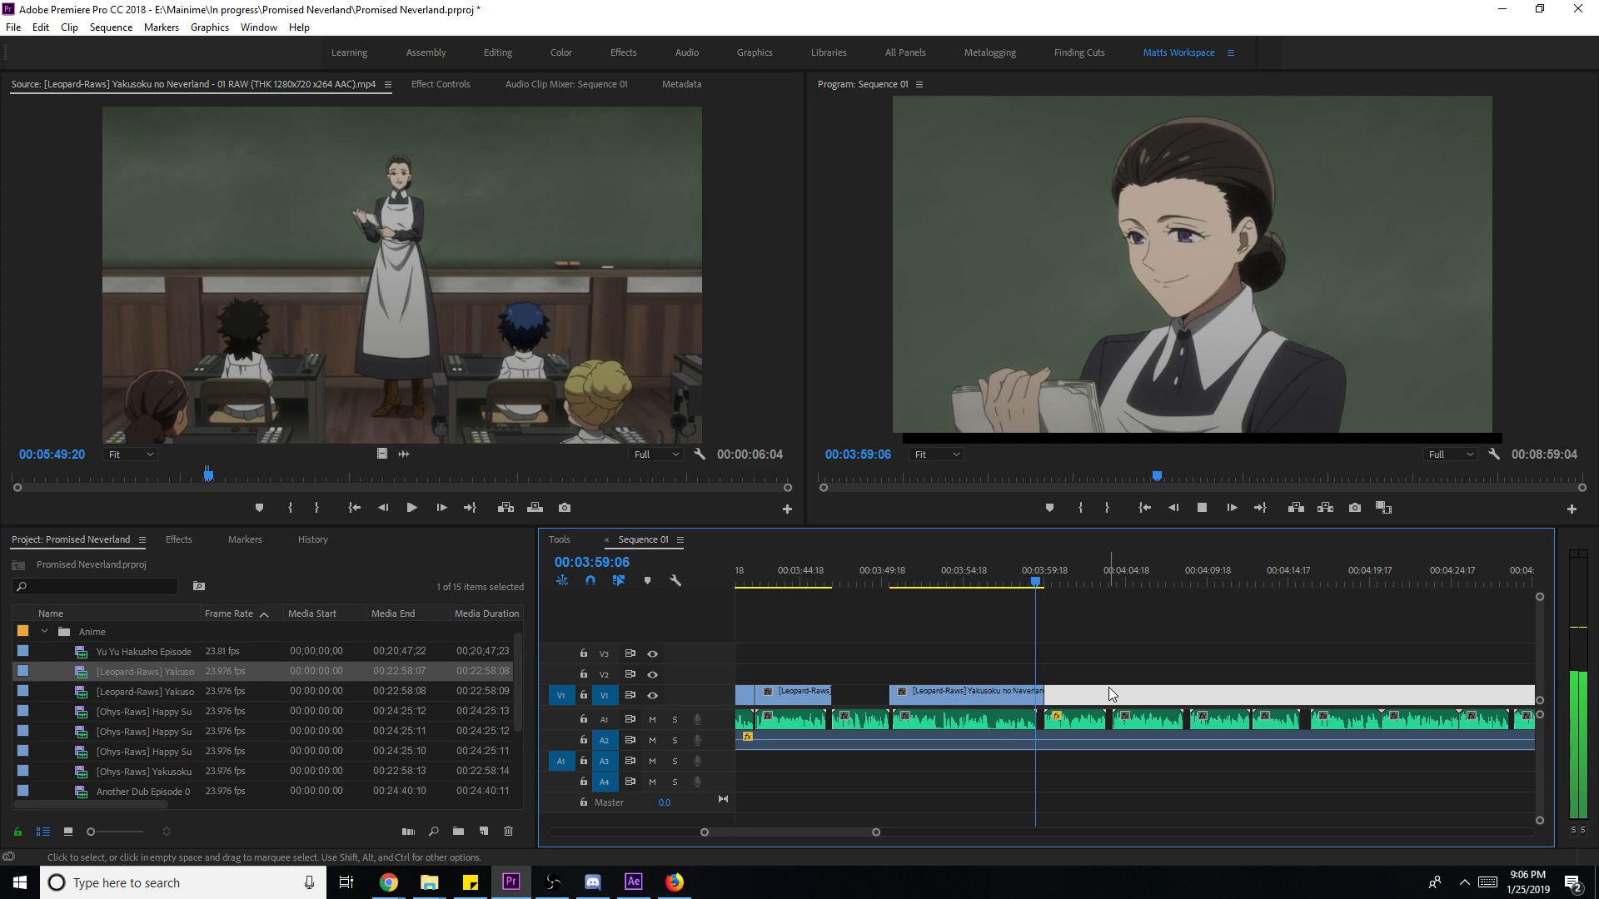
key("space")
key("ctrl+s")
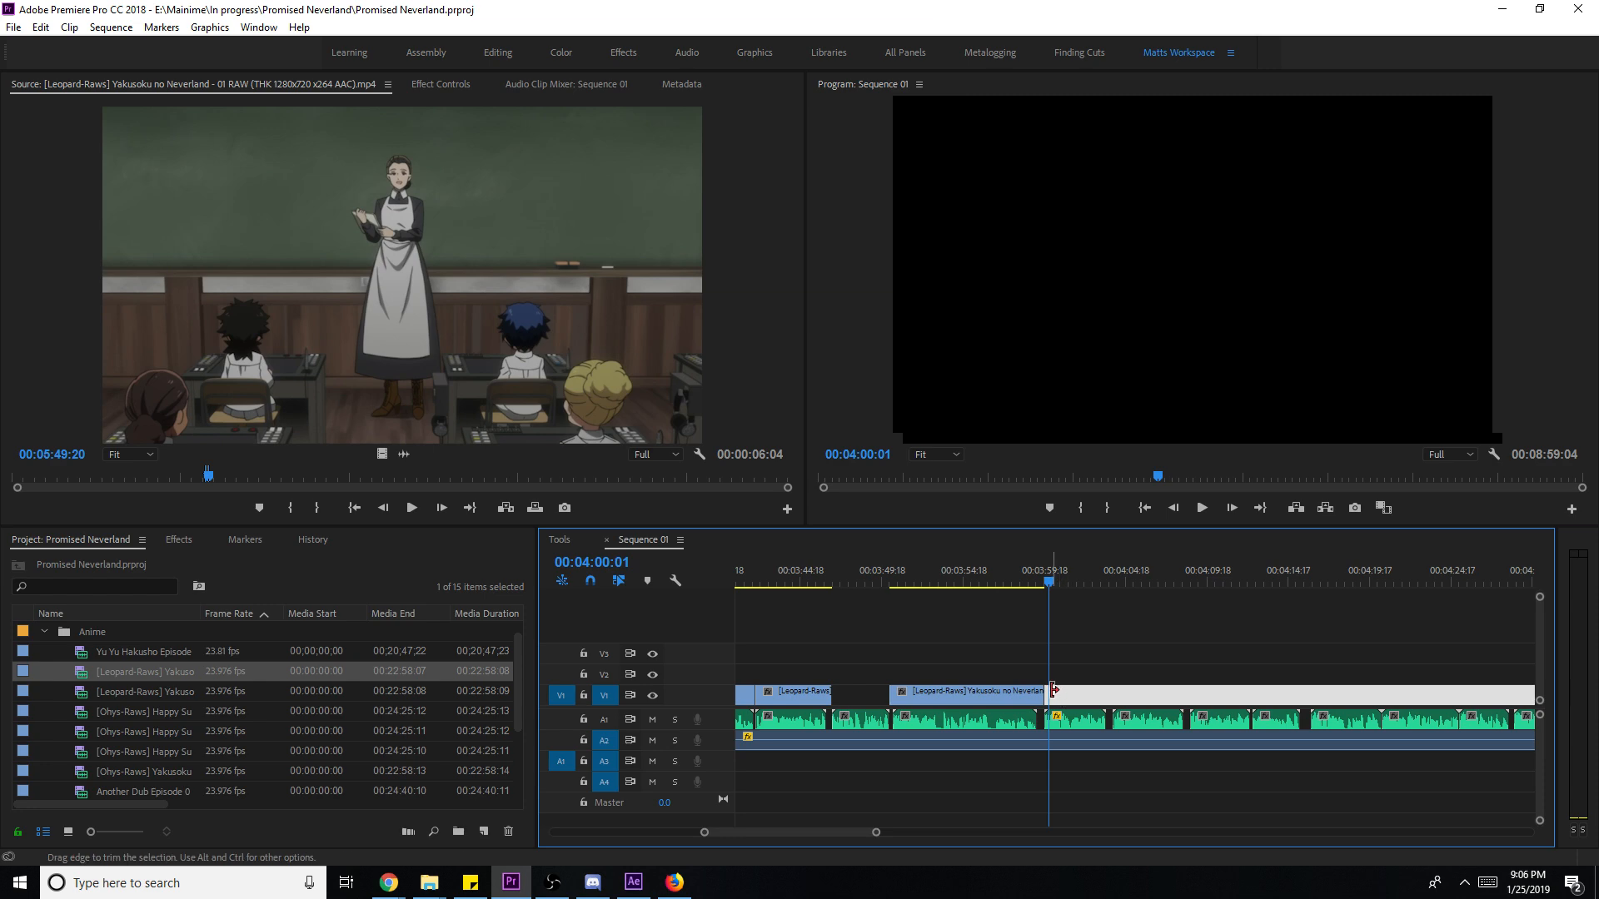
- Save again and play the sequence from 00:03:46:05 on the forest shot
left_click(1281, 662)
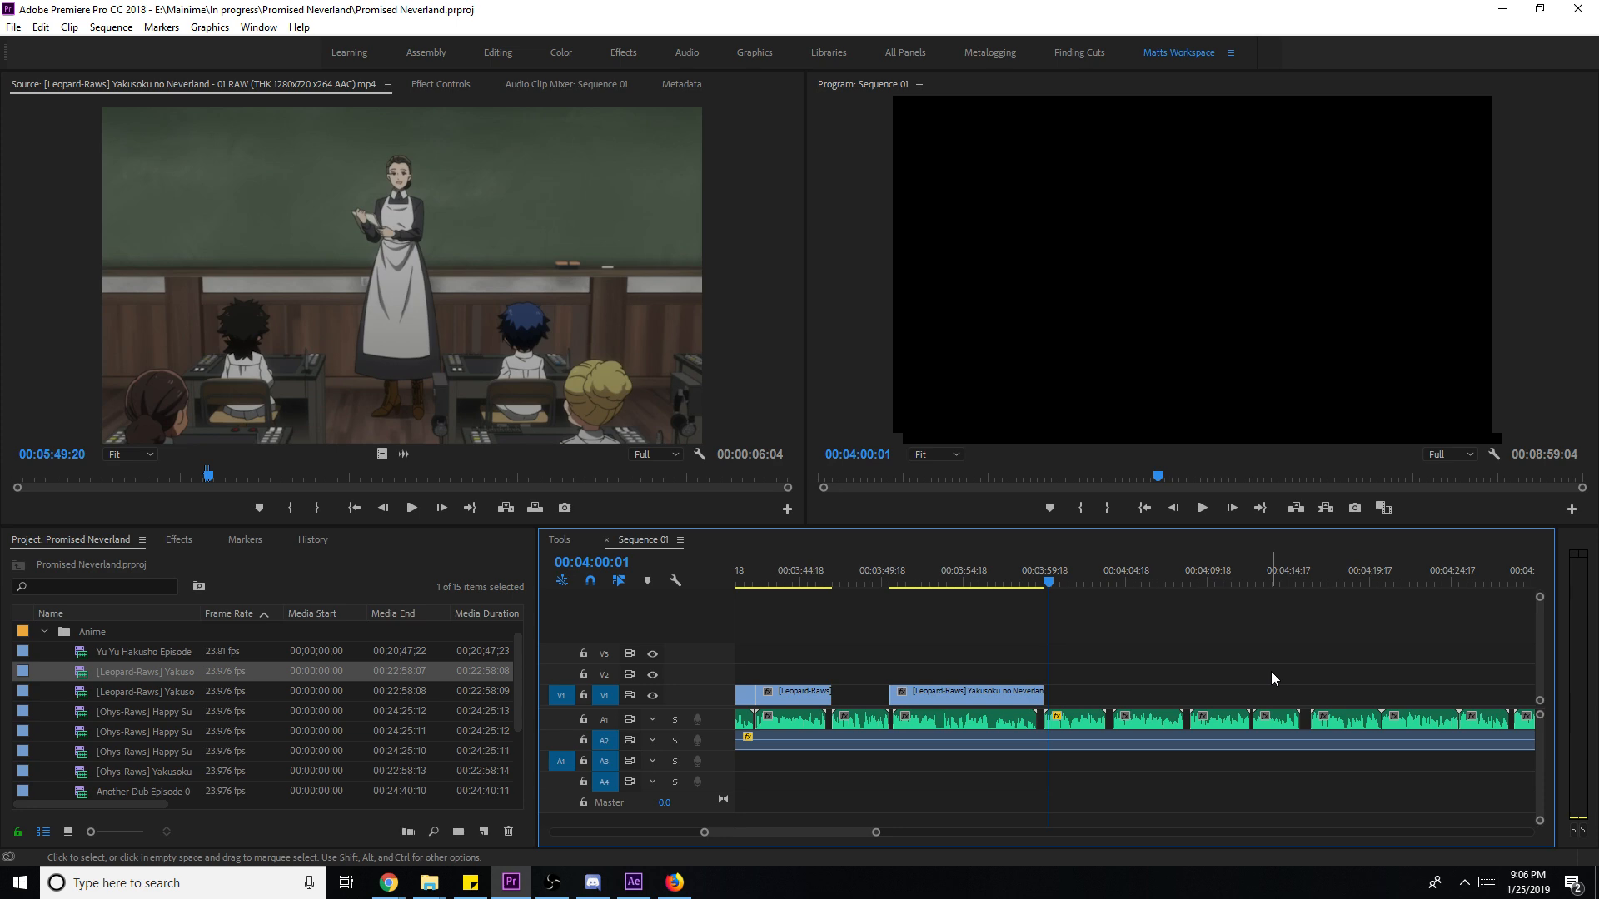
key("ctrl+s")
left_click(824, 586)
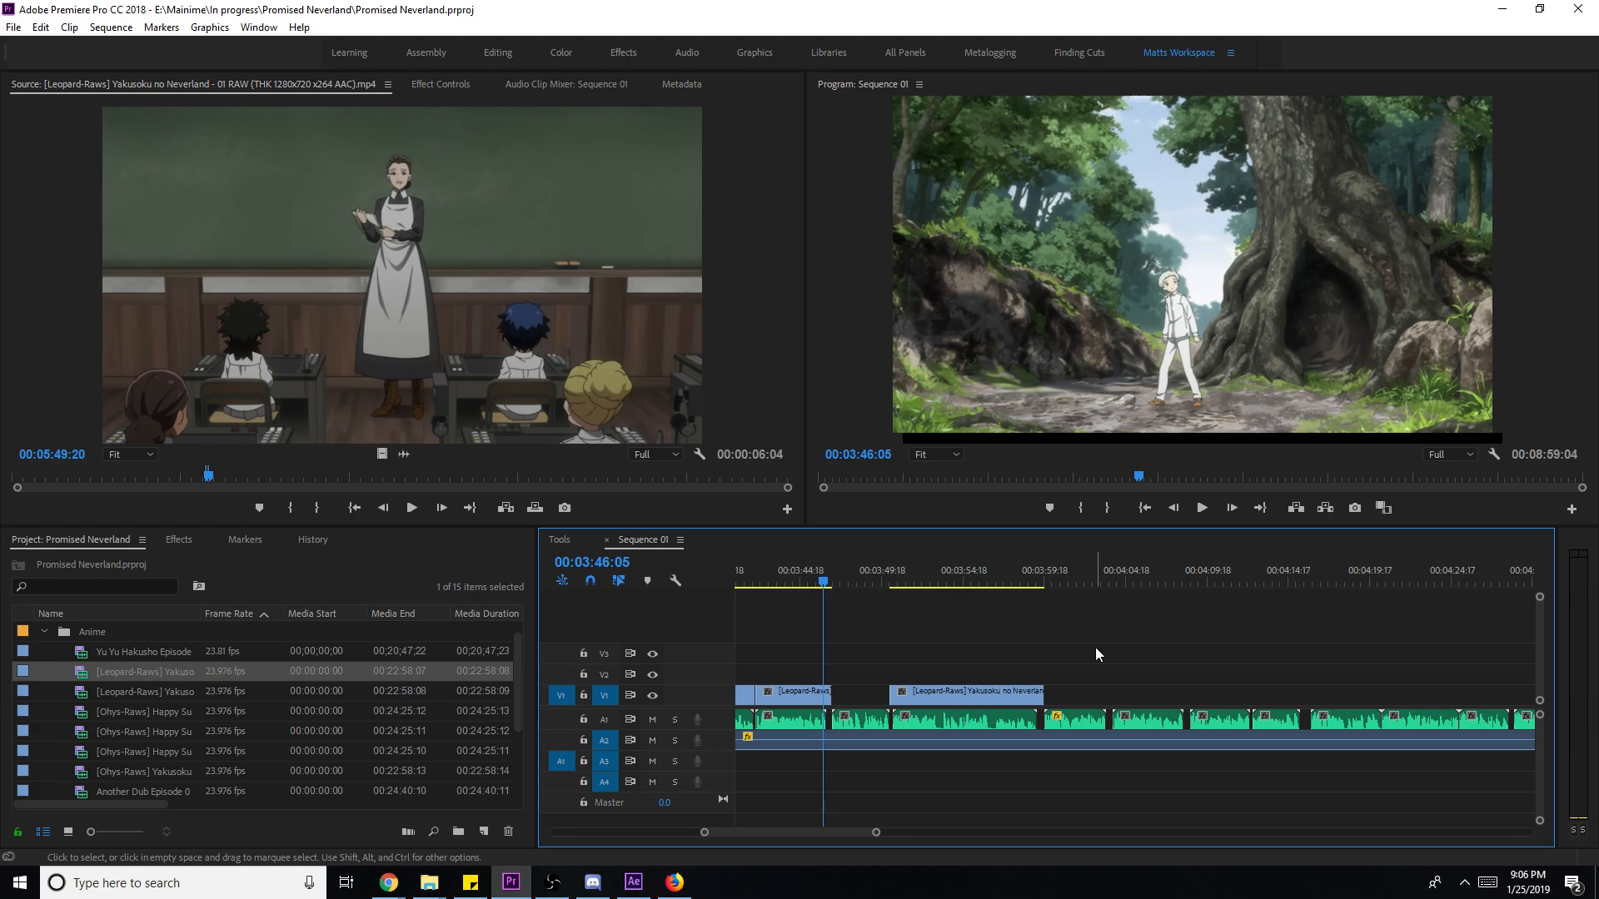
key("space")
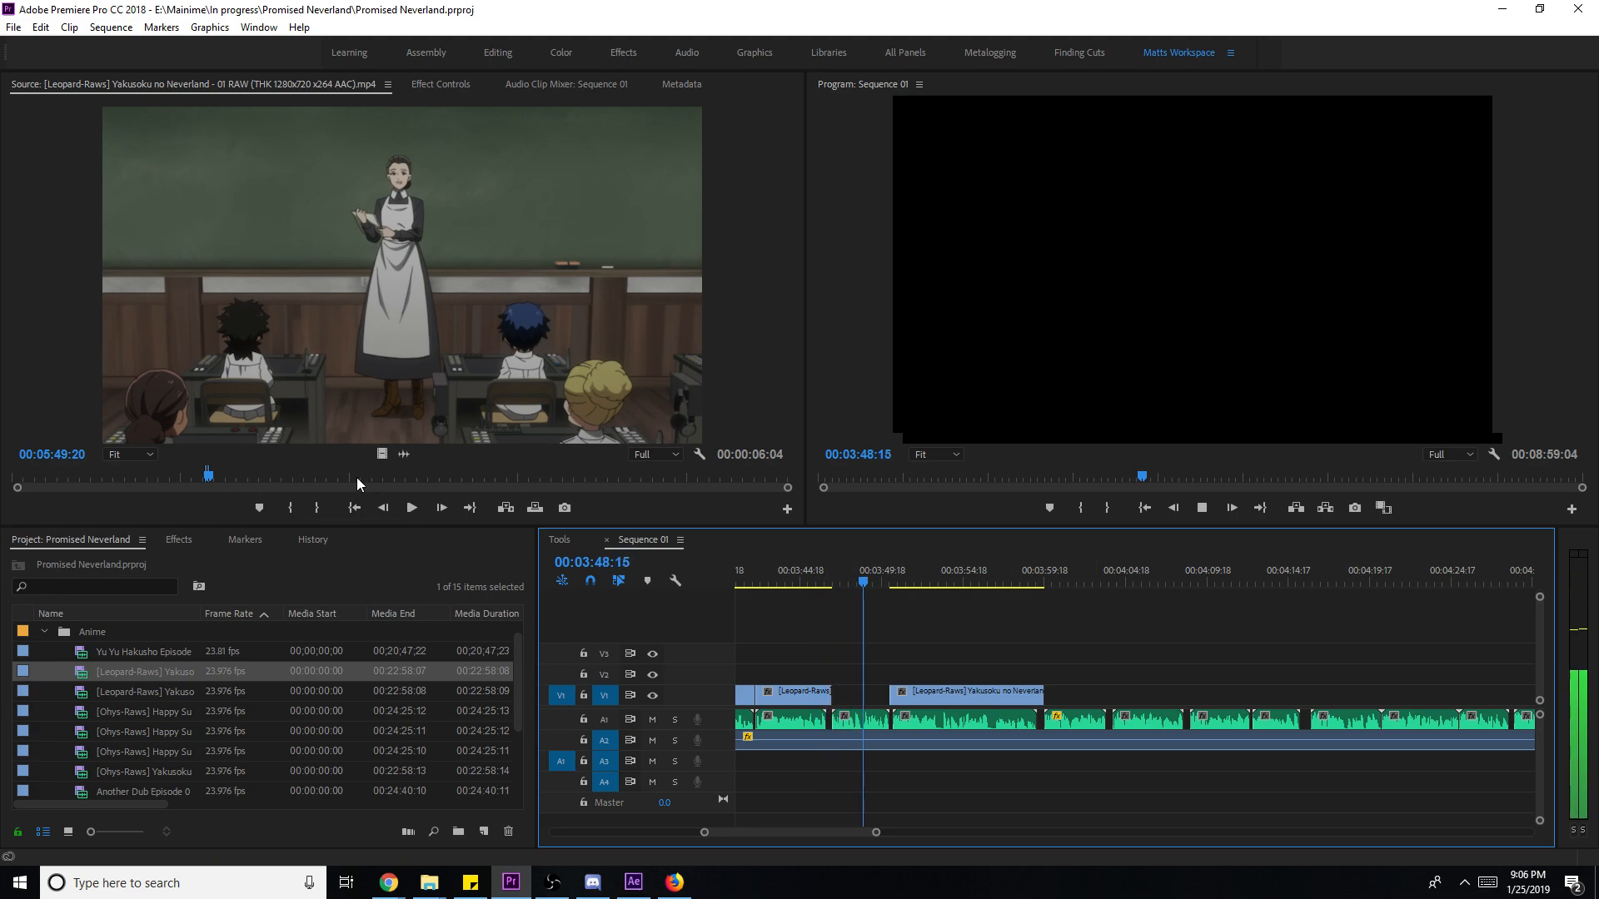
- Browse episode 01 for a shot, resetting the in point to 10:34:17
left_click(302, 477)
left_click_drag(789, 581, 848, 629)
left_click(463, 468)
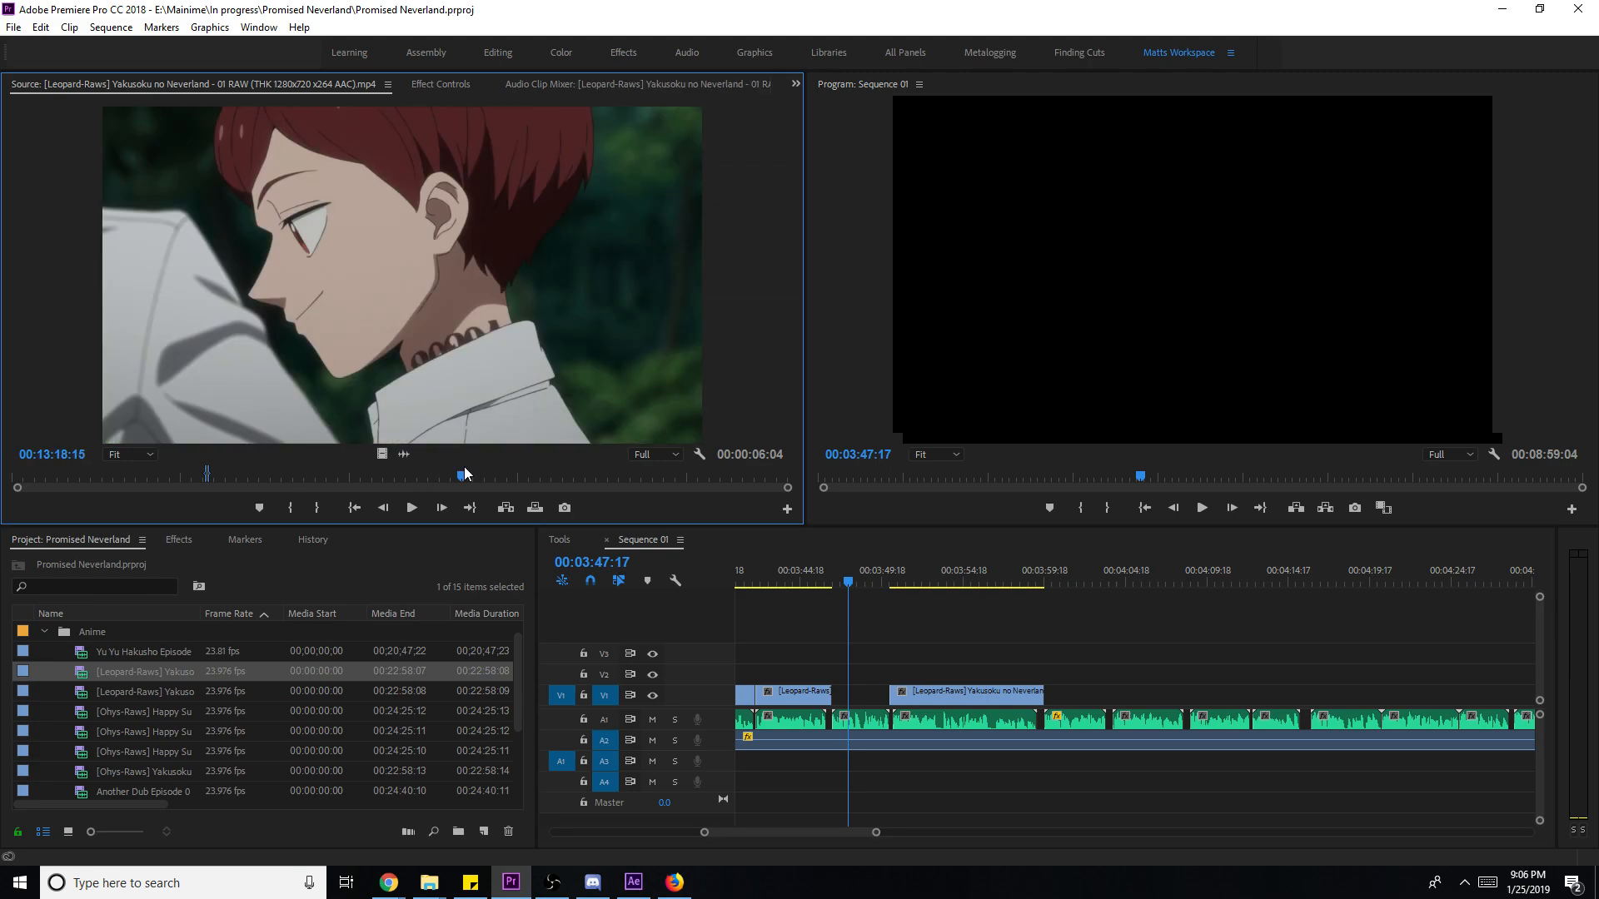
key("space")
key("i")
left_click(492, 472)
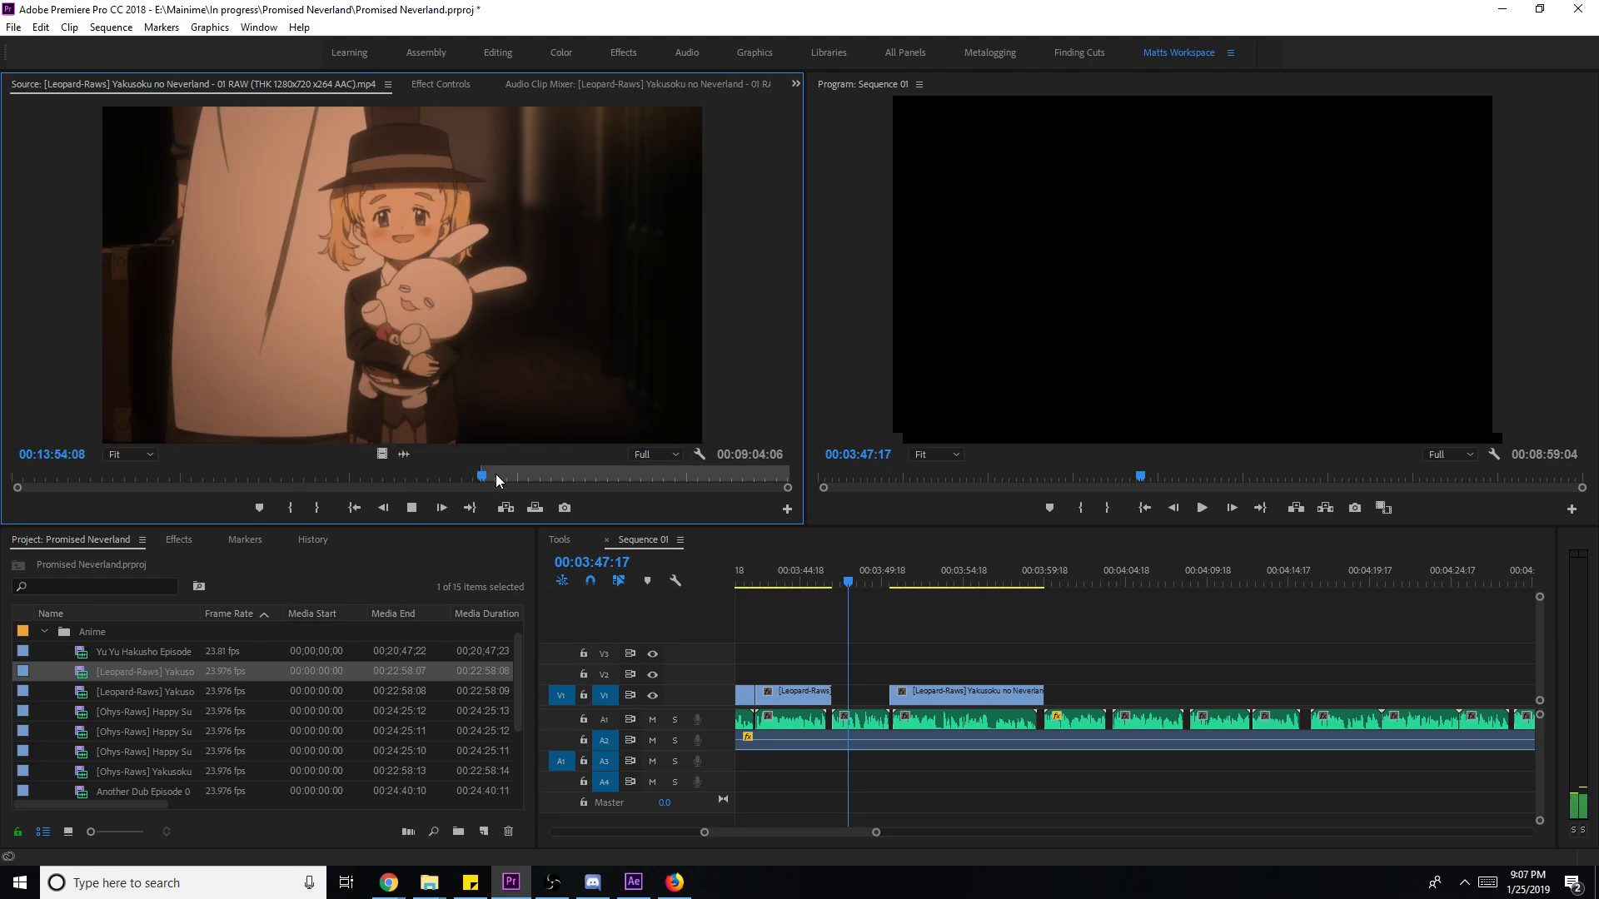
left_click(502, 473)
key("i")
left_click(412, 481)
key("space")
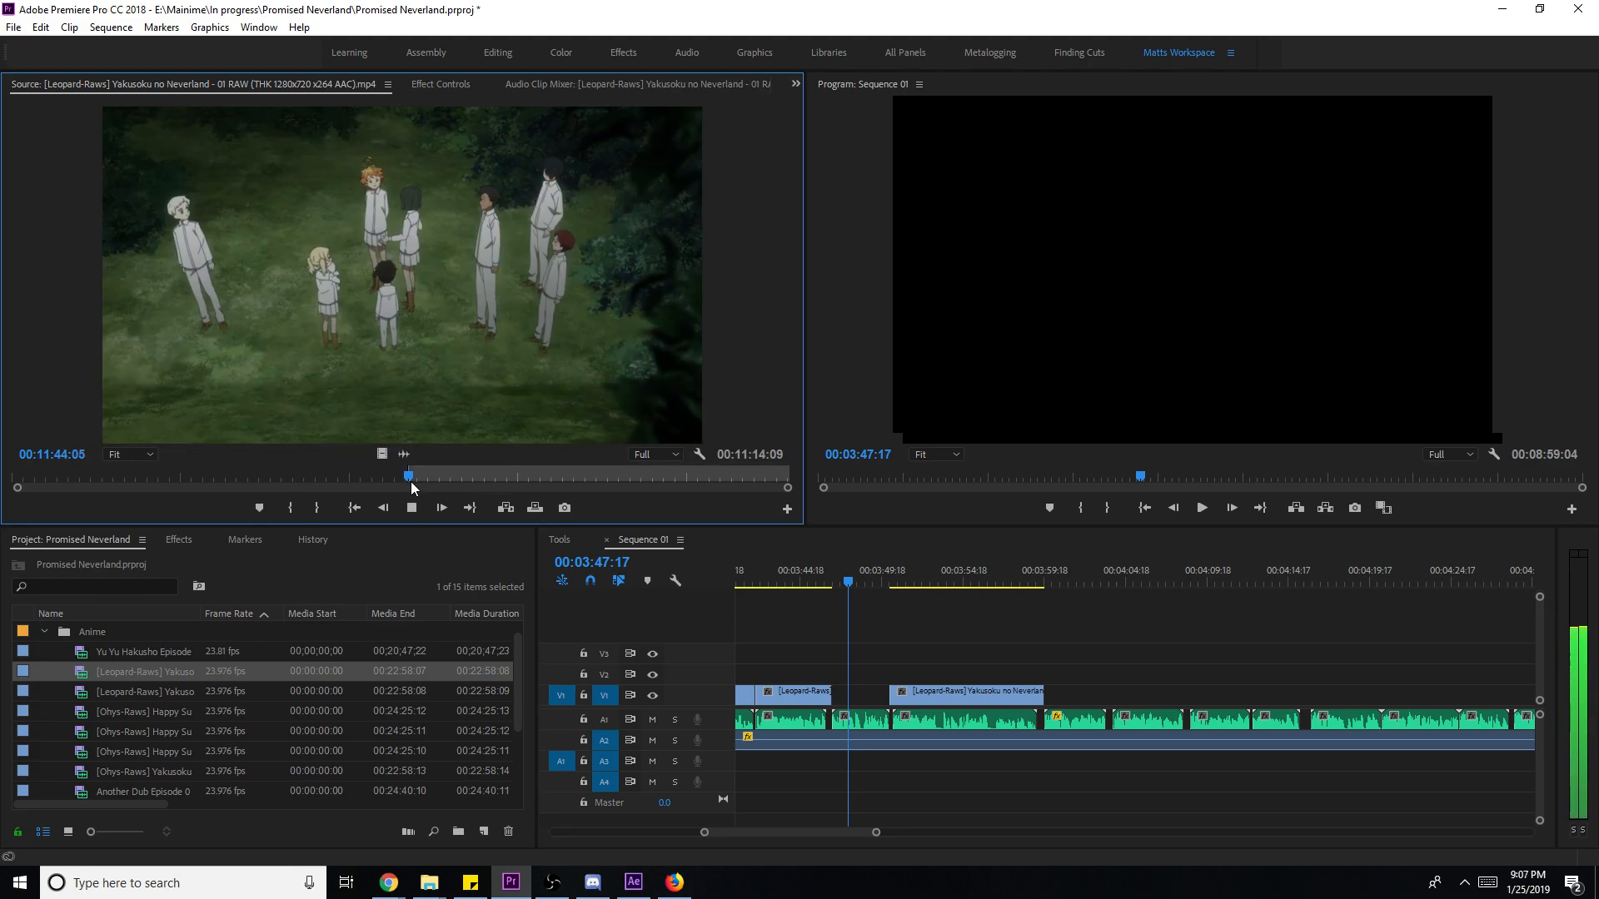
left_click(371, 477)
key("space")
key("i")
- Look through episode 02, then load episode 03 and scrub to the meadow scene
double_click(170, 692)
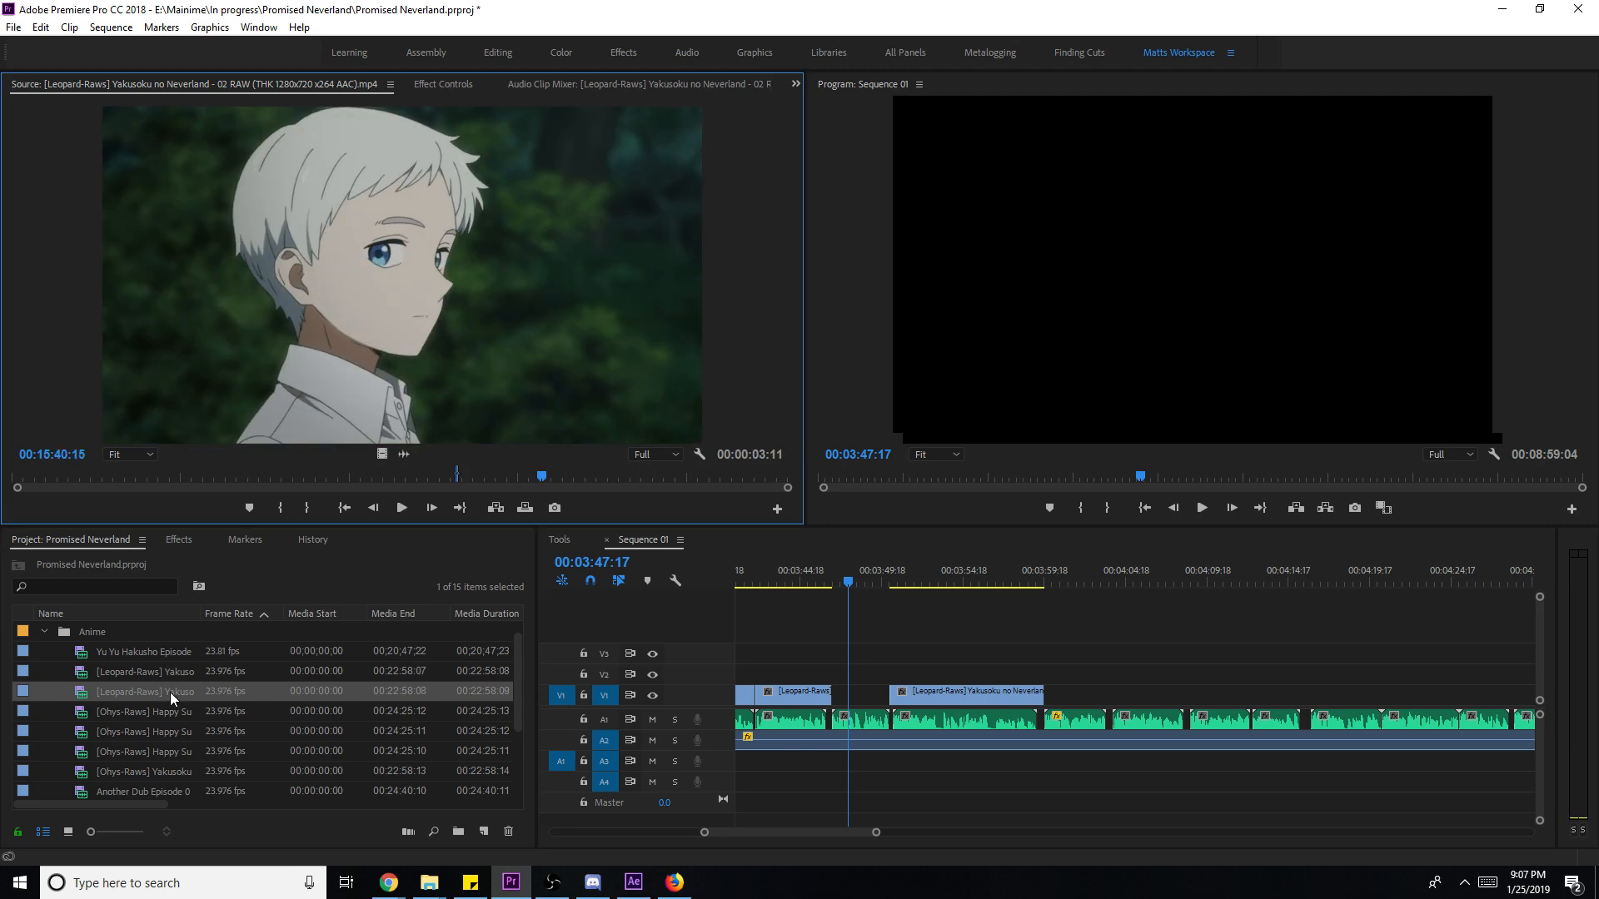
left_click(617, 478)
left_click(674, 468)
left_click_drag(675, 471, 58, 477)
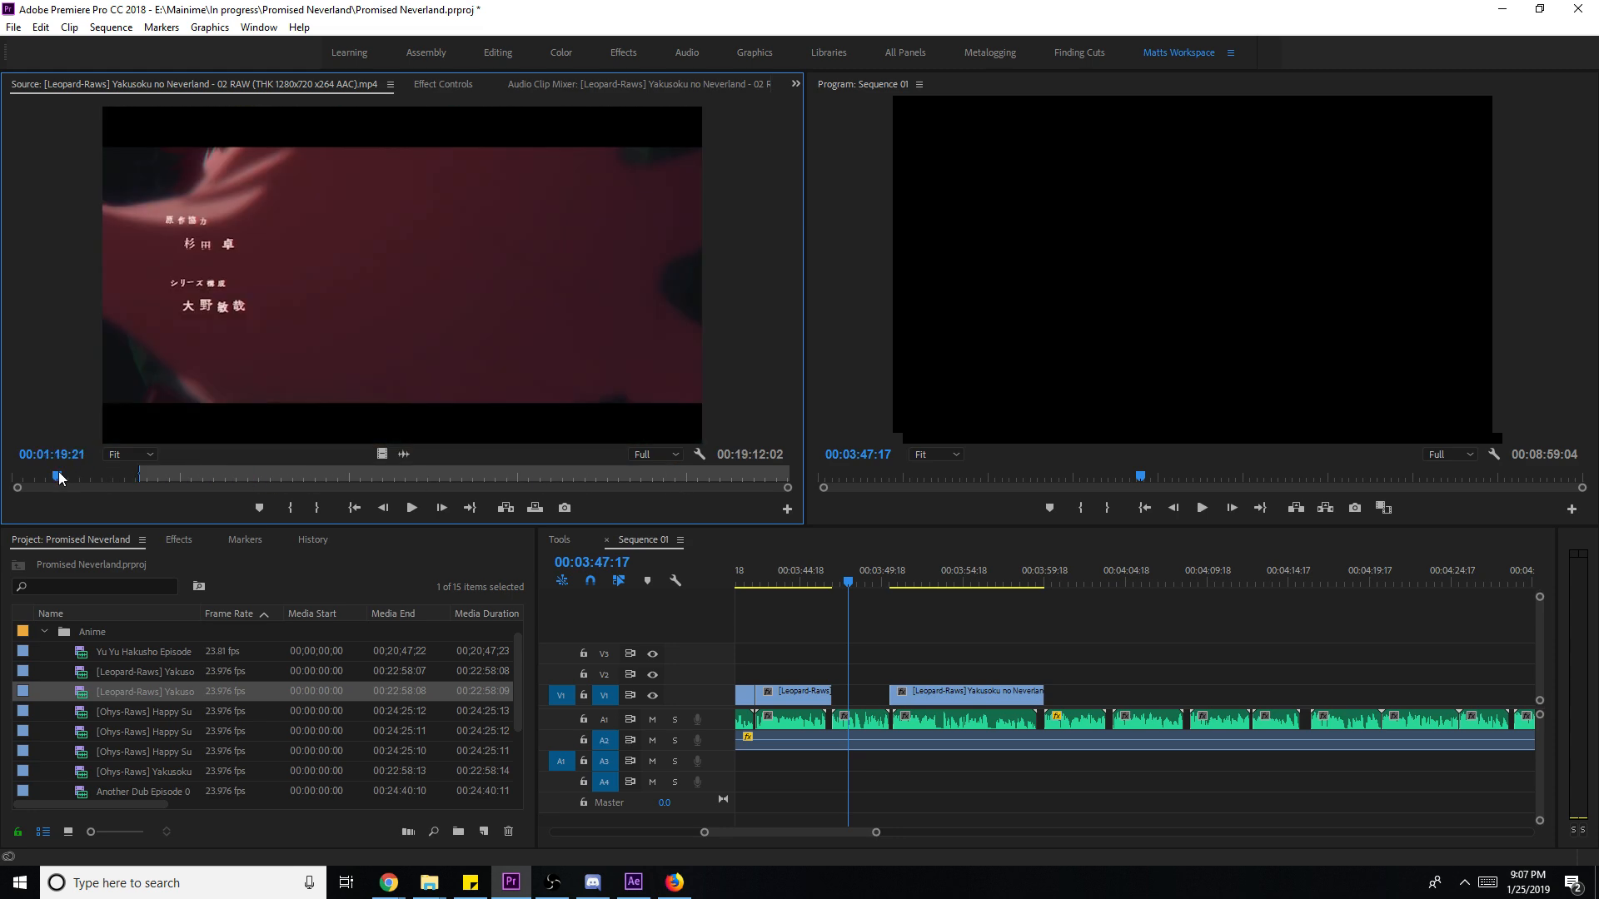
left_click(181, 737)
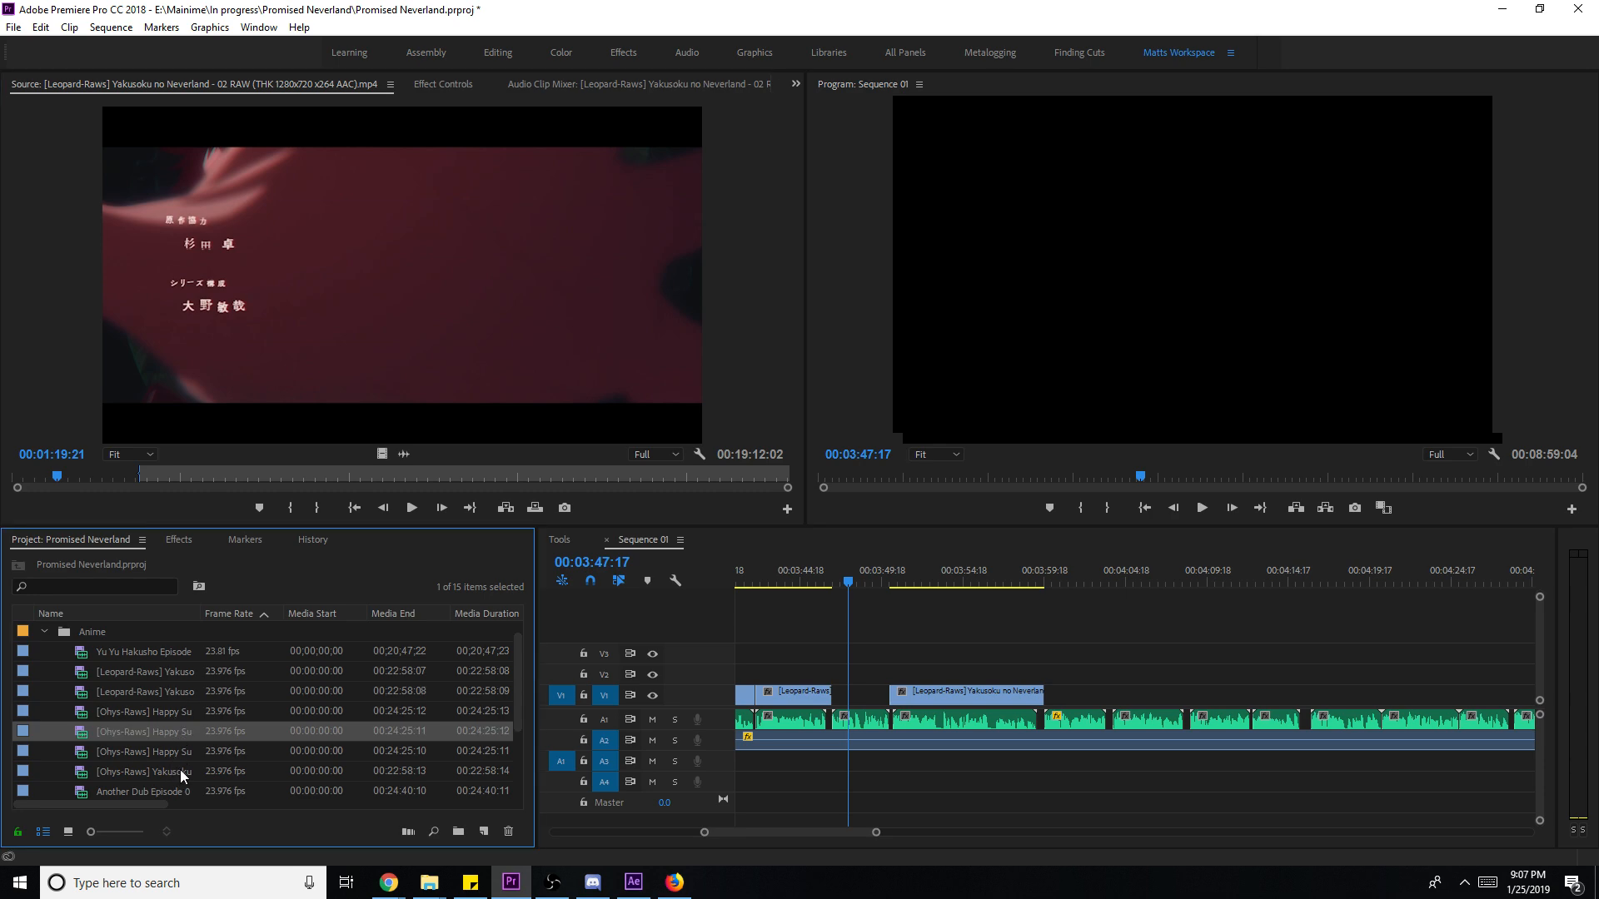
double_click(178, 769)
left_click_drag(373, 481, 536, 480)
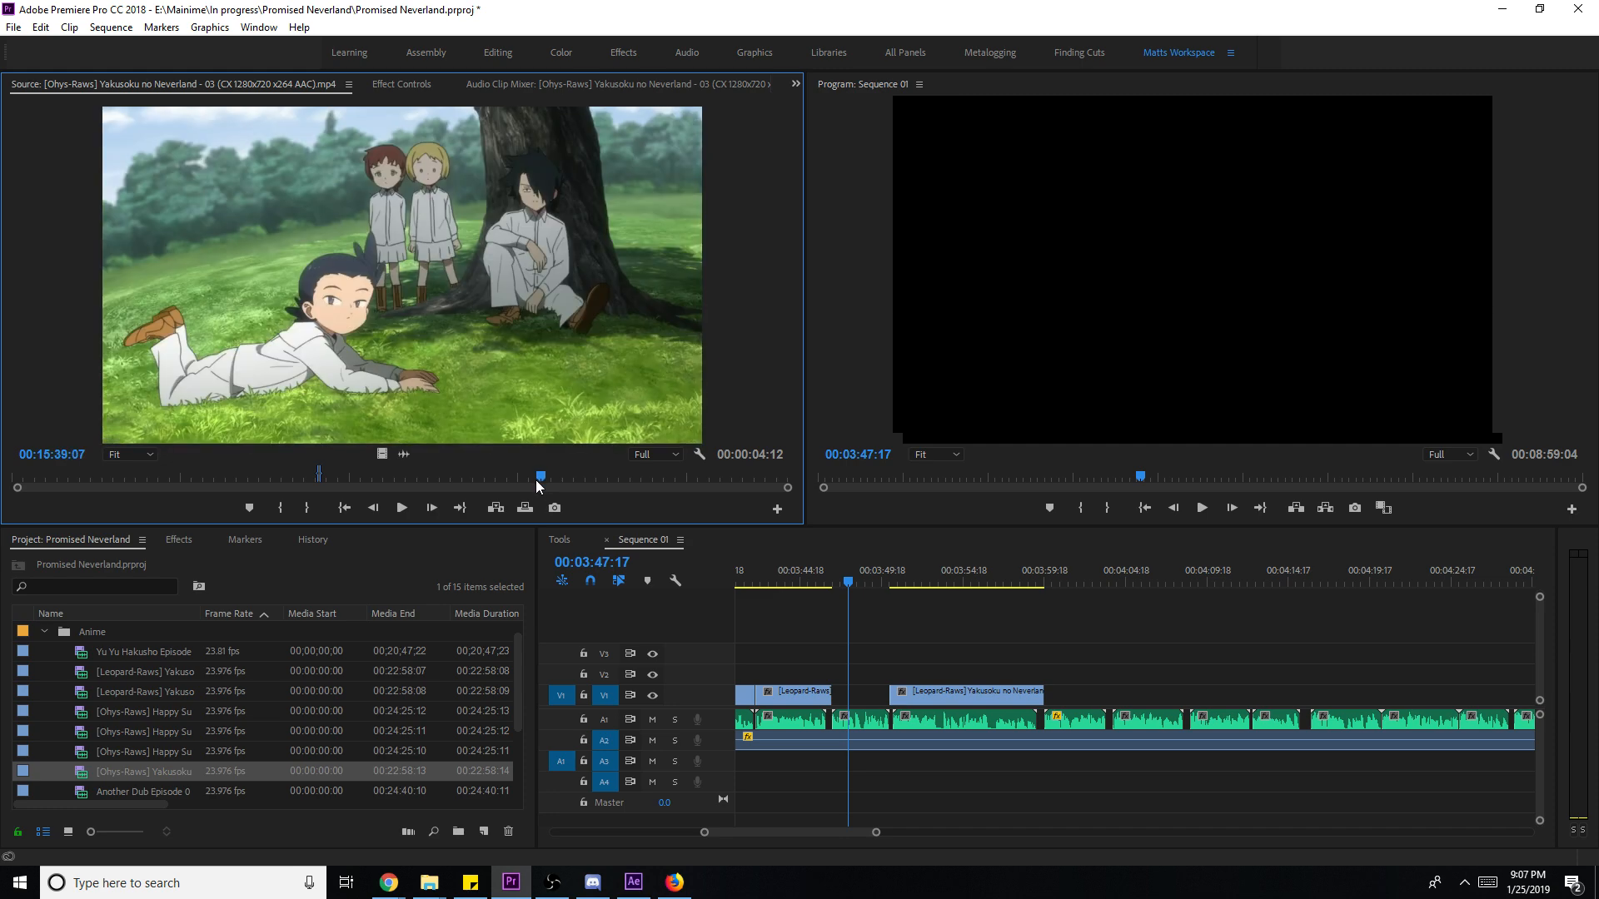
- Mark a 2-second meadow range and drop its video into the V1 gap
key("i")
key("space")
key("o")
key("space")
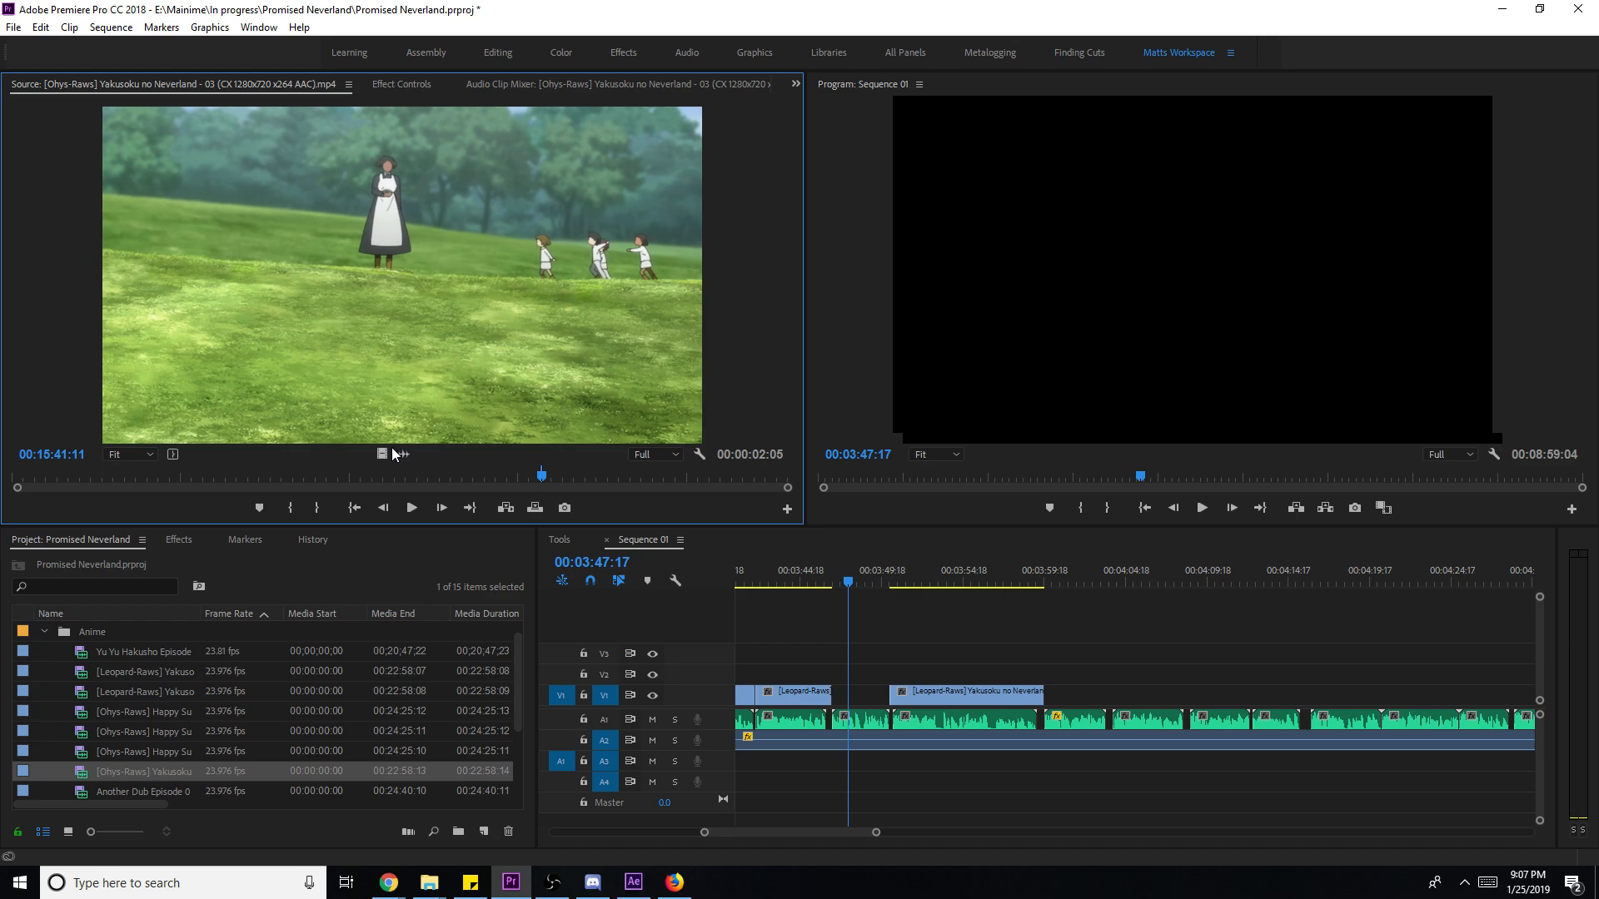
left_click_drag(385, 451, 843, 692)
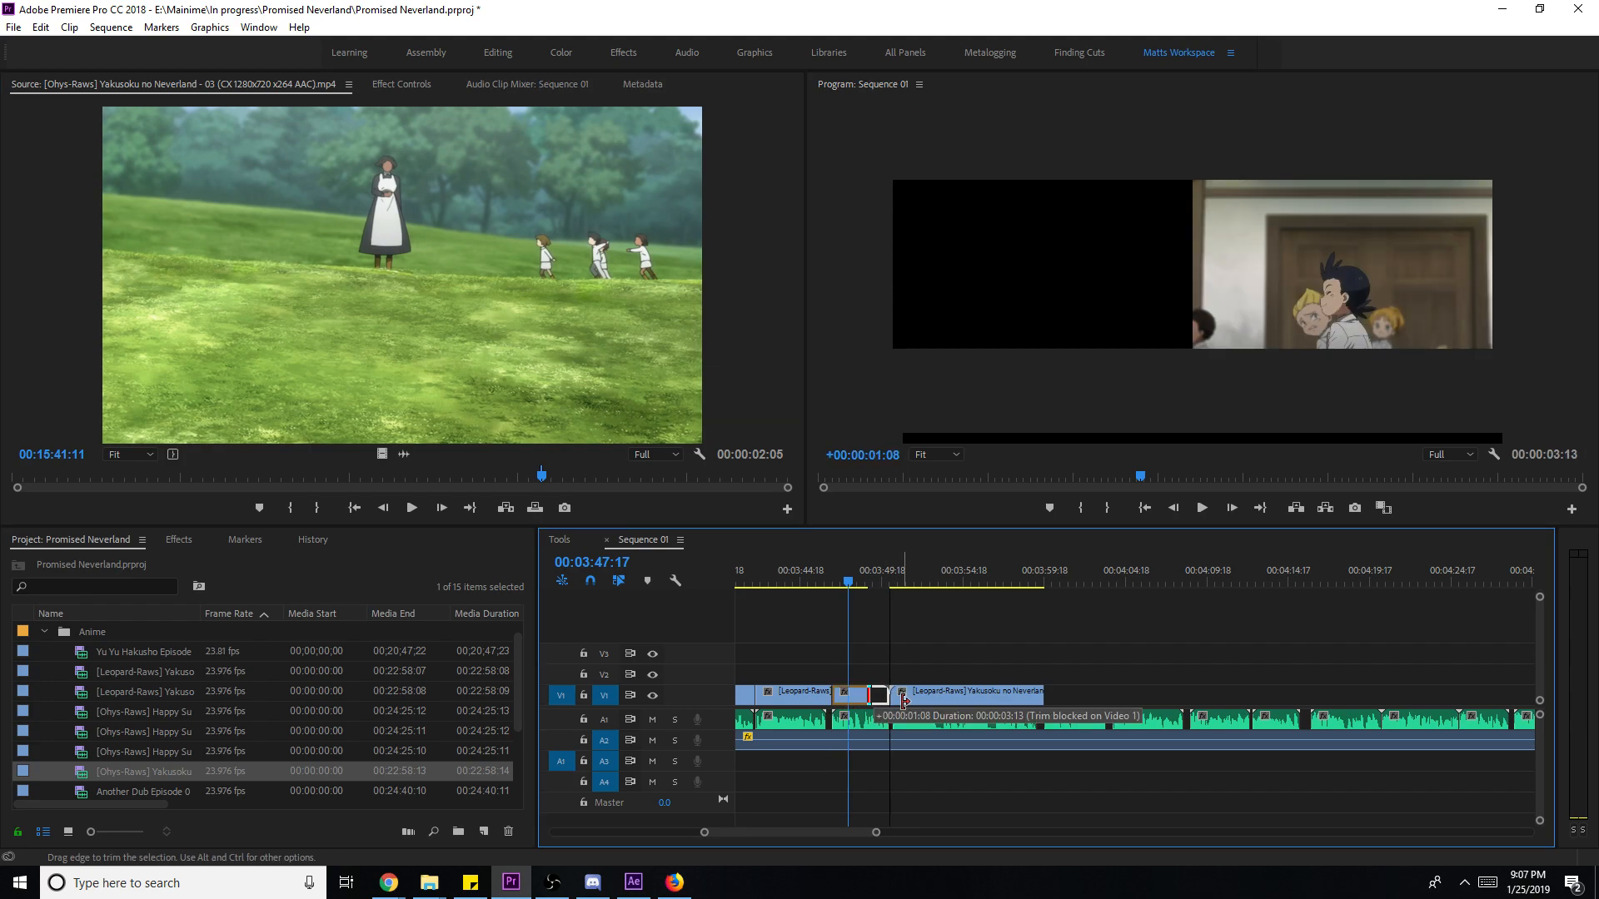
- Scale the meadow clip to frame size and slip its content a few frames
right_click(869, 695)
left_click(929, 671)
key("shift+k")
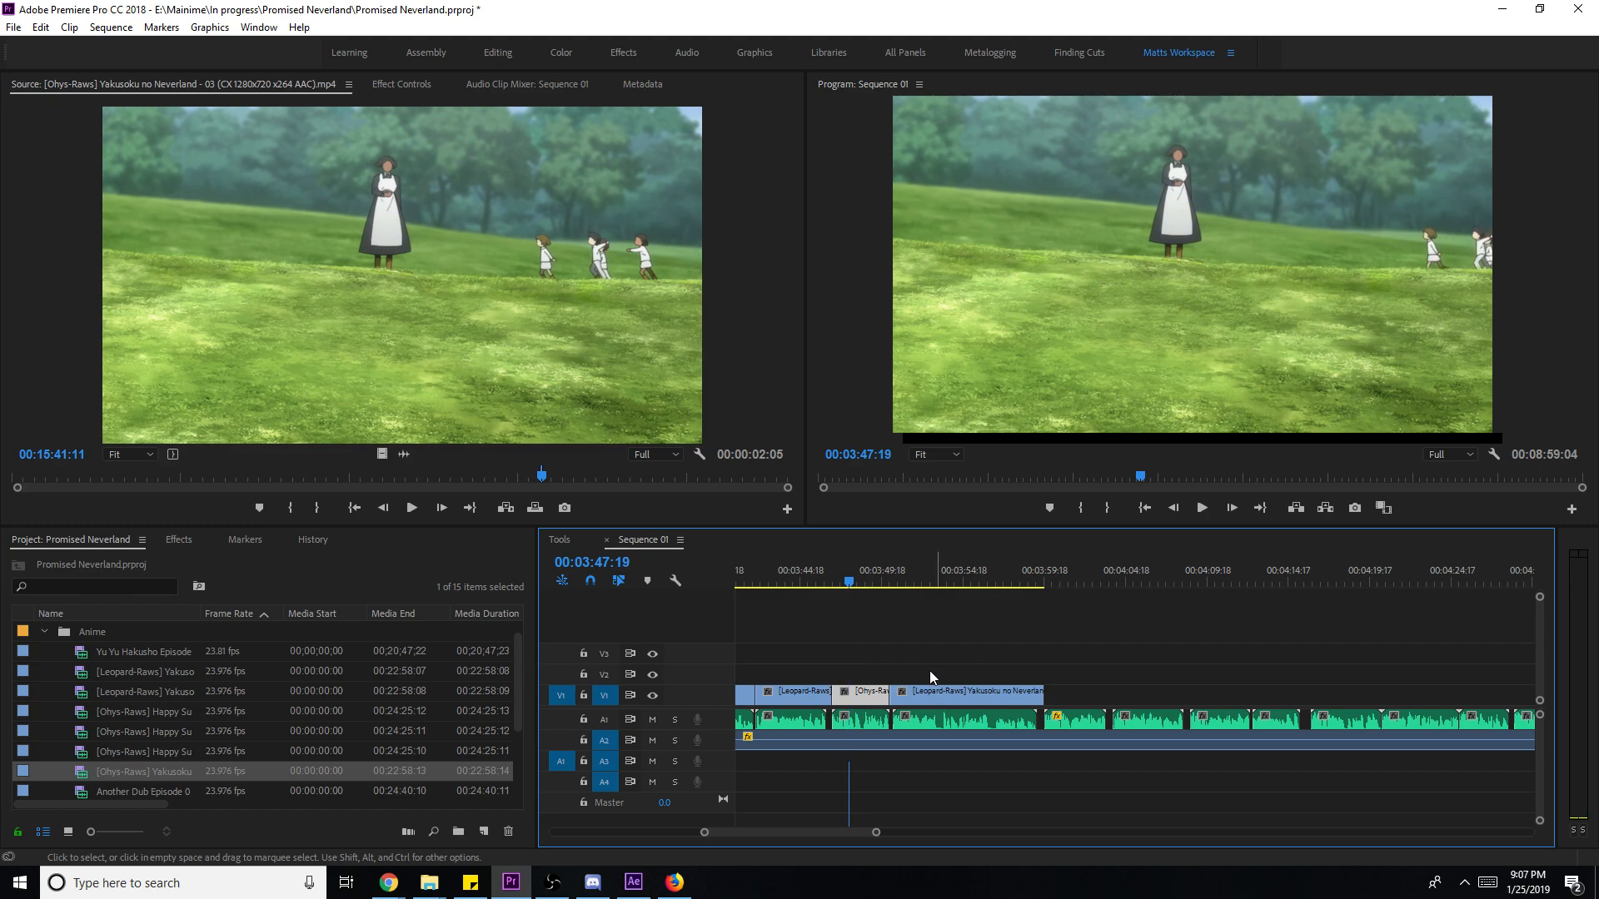
key("y")
left_click_drag(862, 695, 888, 700)
key("space")
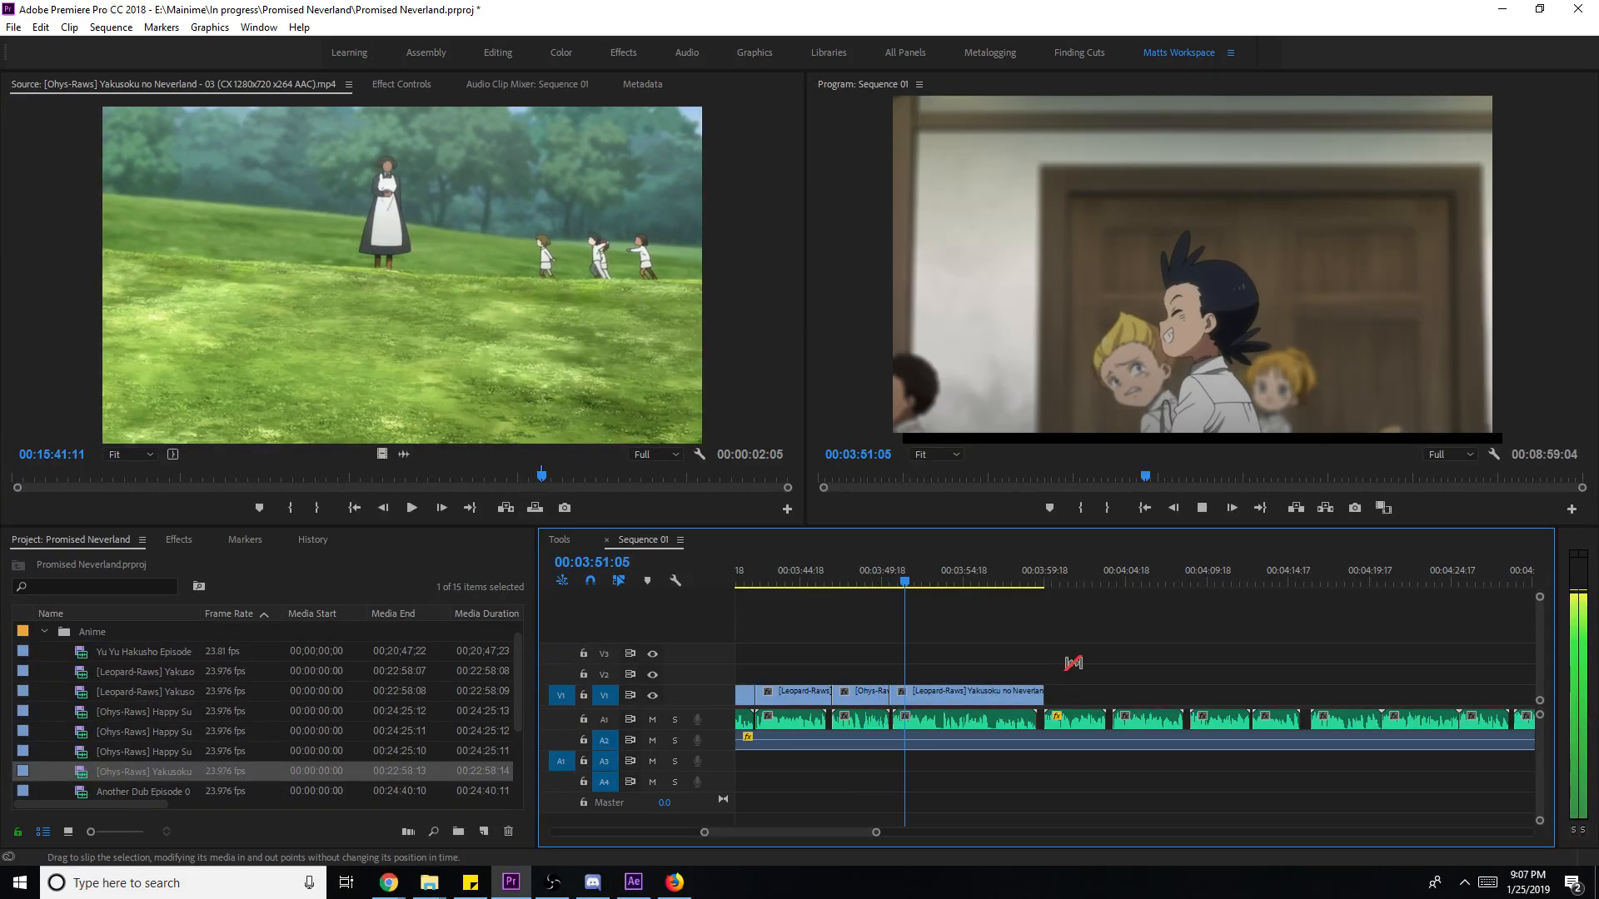
key("v")
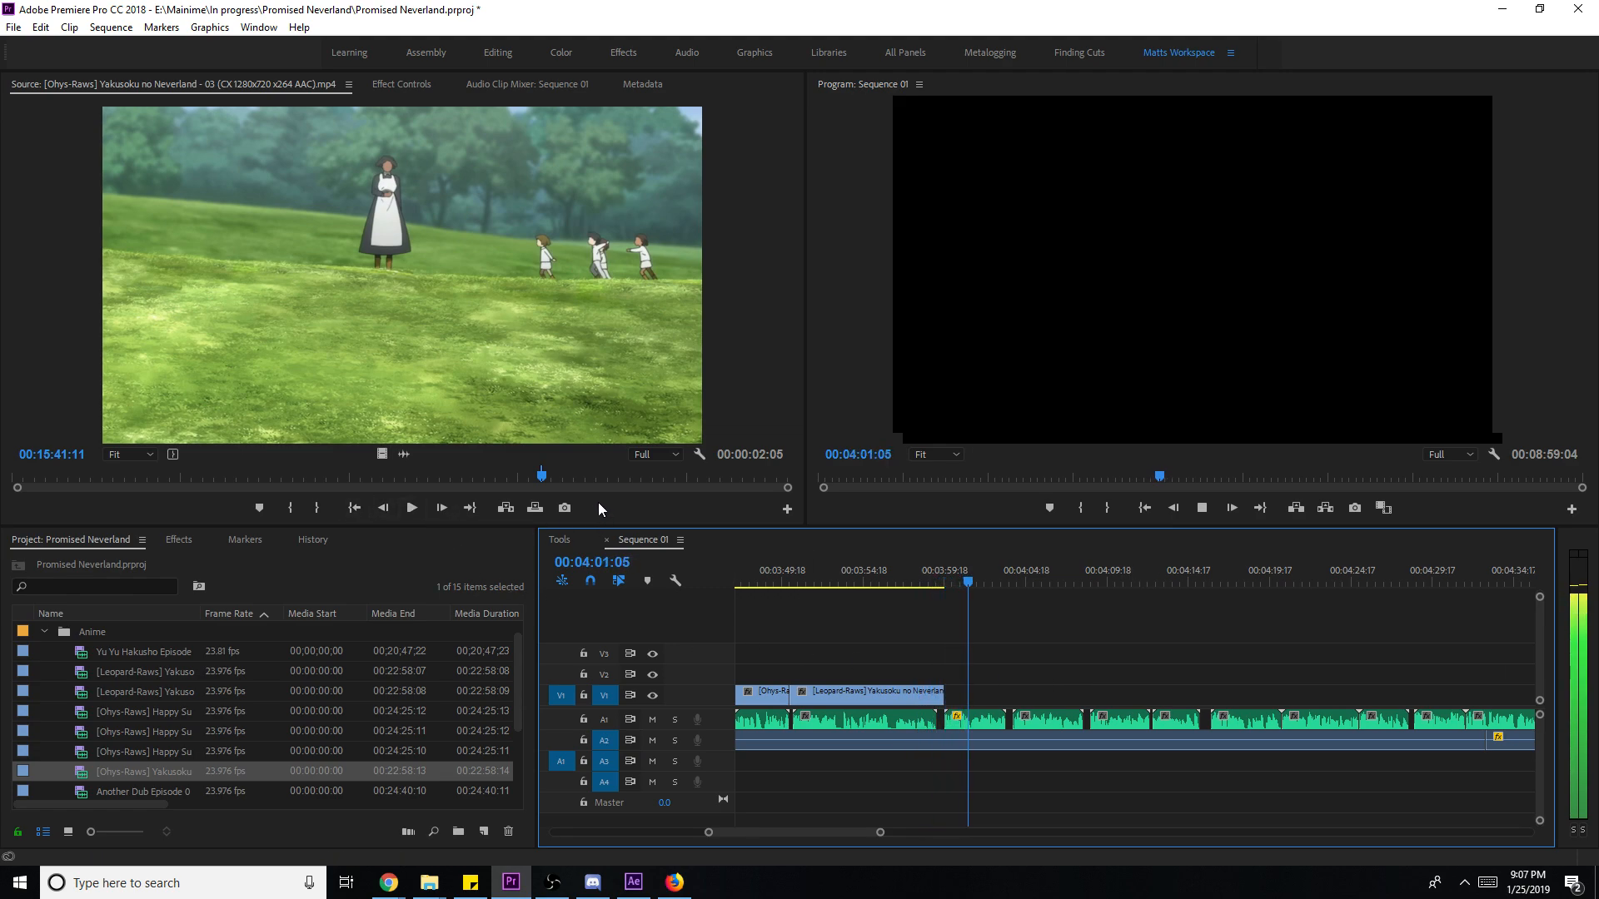
key("space")
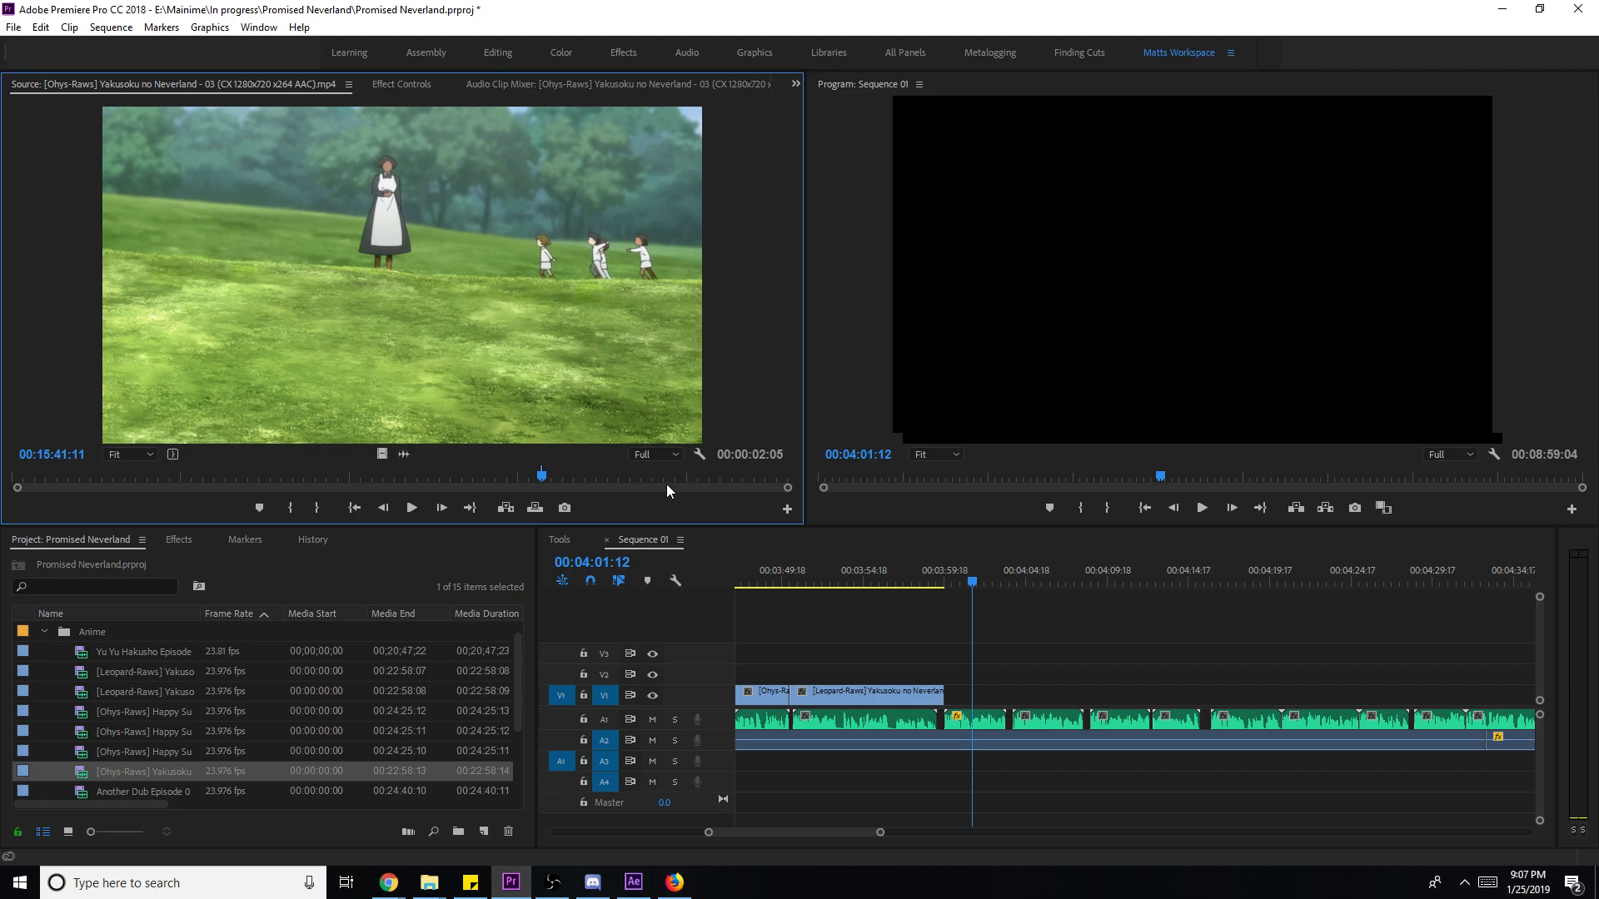
- Mark a five-second episode 03 excerpt from 00:16:29:13 and place it on V1 after the gap
mouse_move(542, 476)
left_mouse_down()
mouse_move(571, 485)
mouse_move(554, 479)
left_mouse_up()
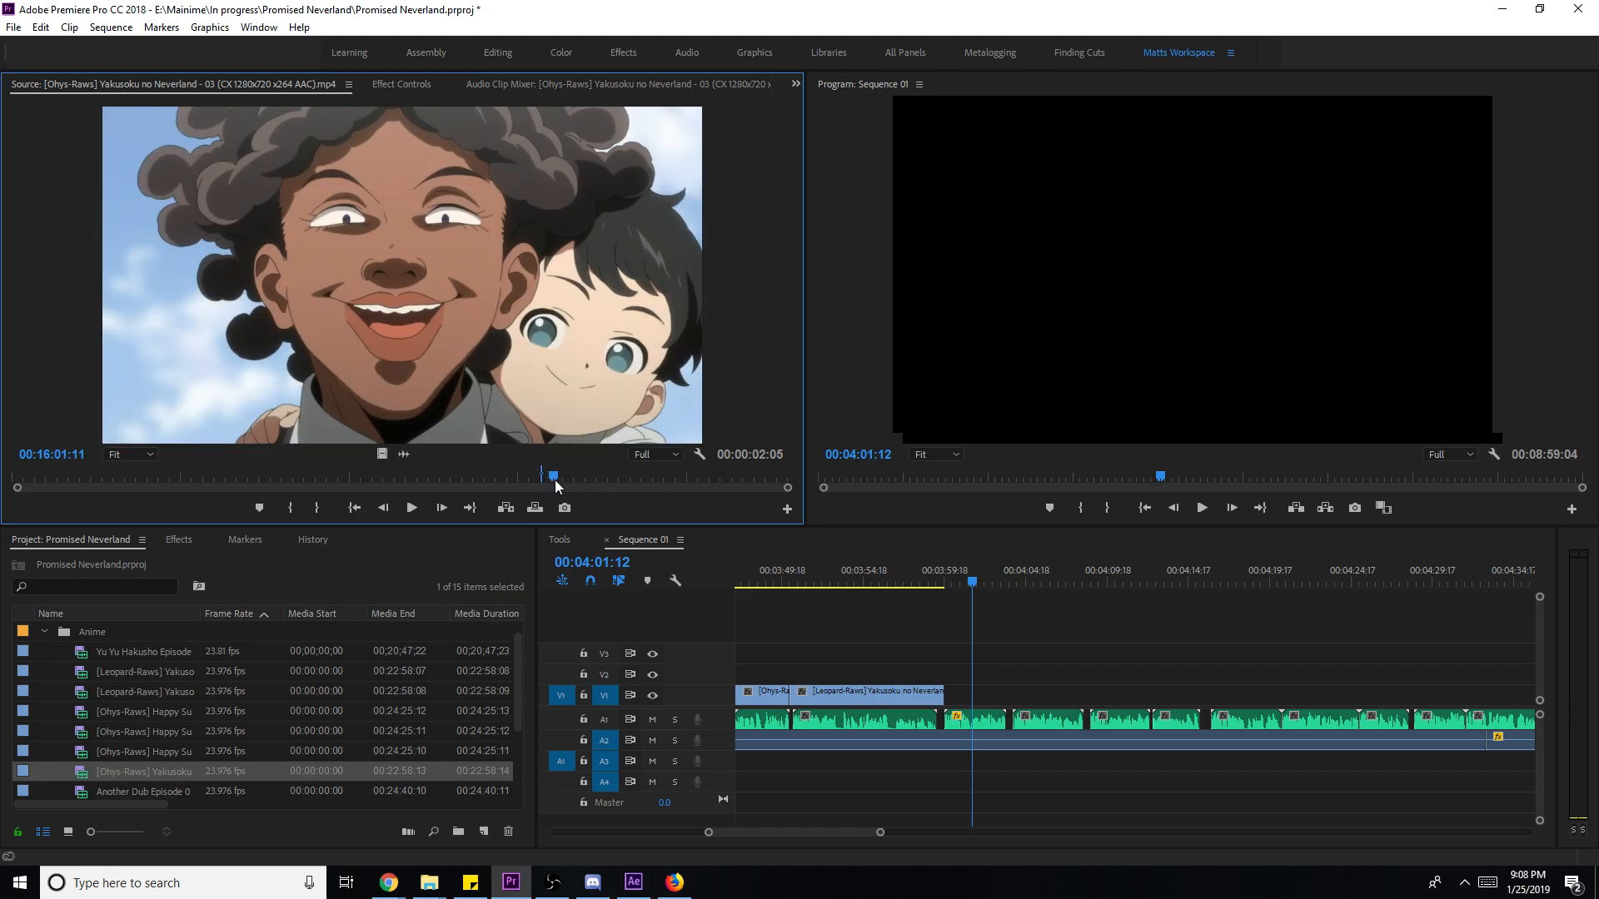
key("i")
key("space")
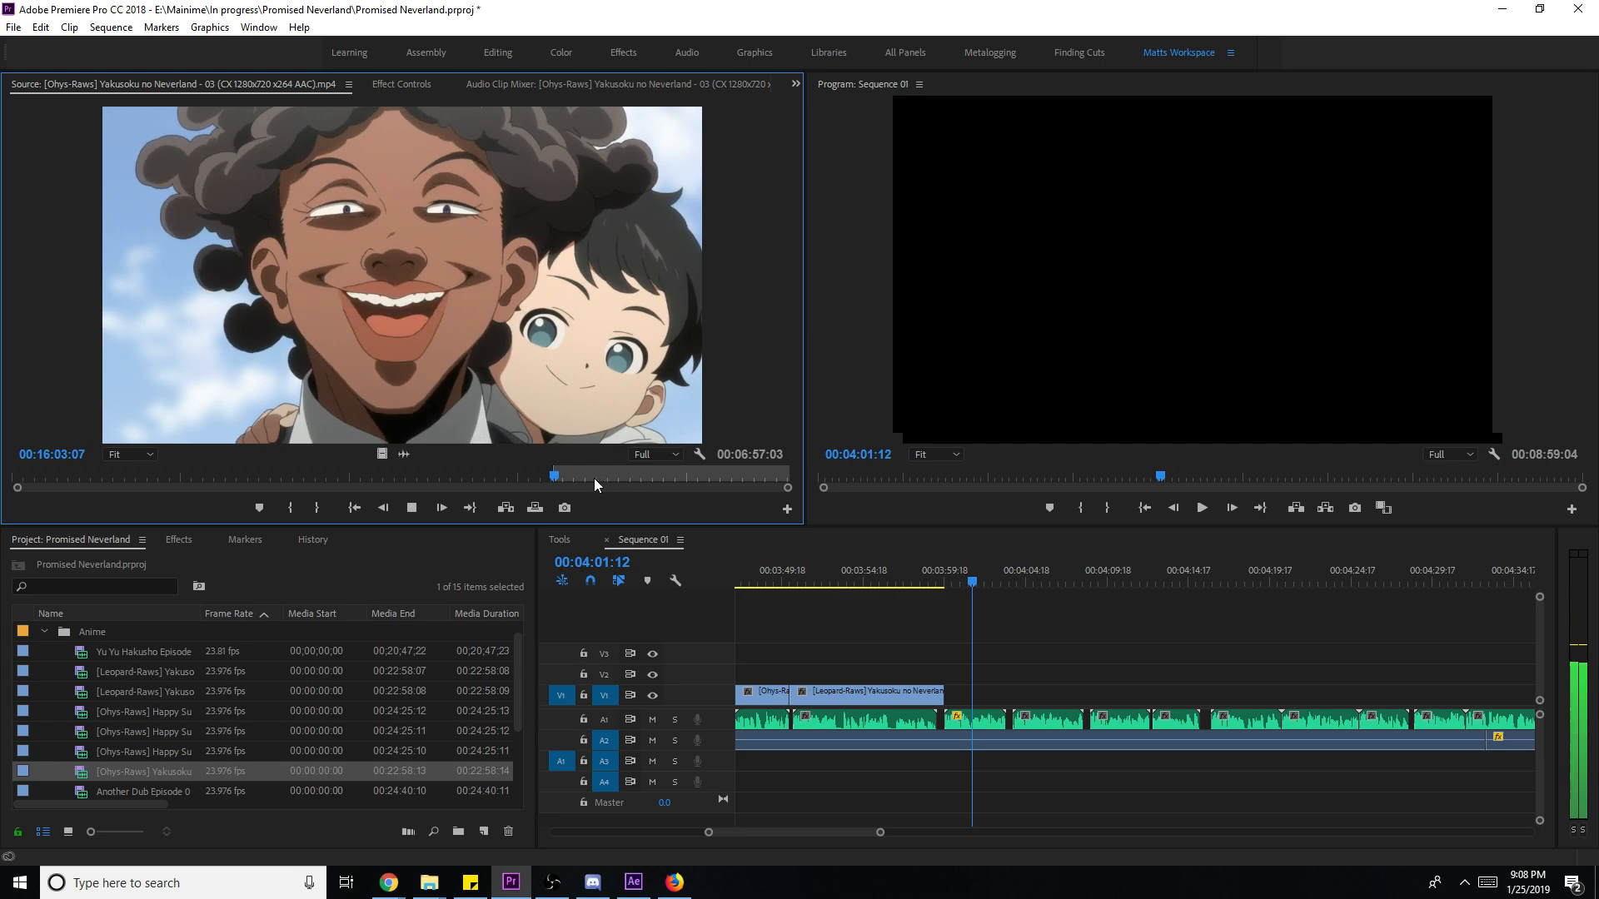
key("space")
key("o")
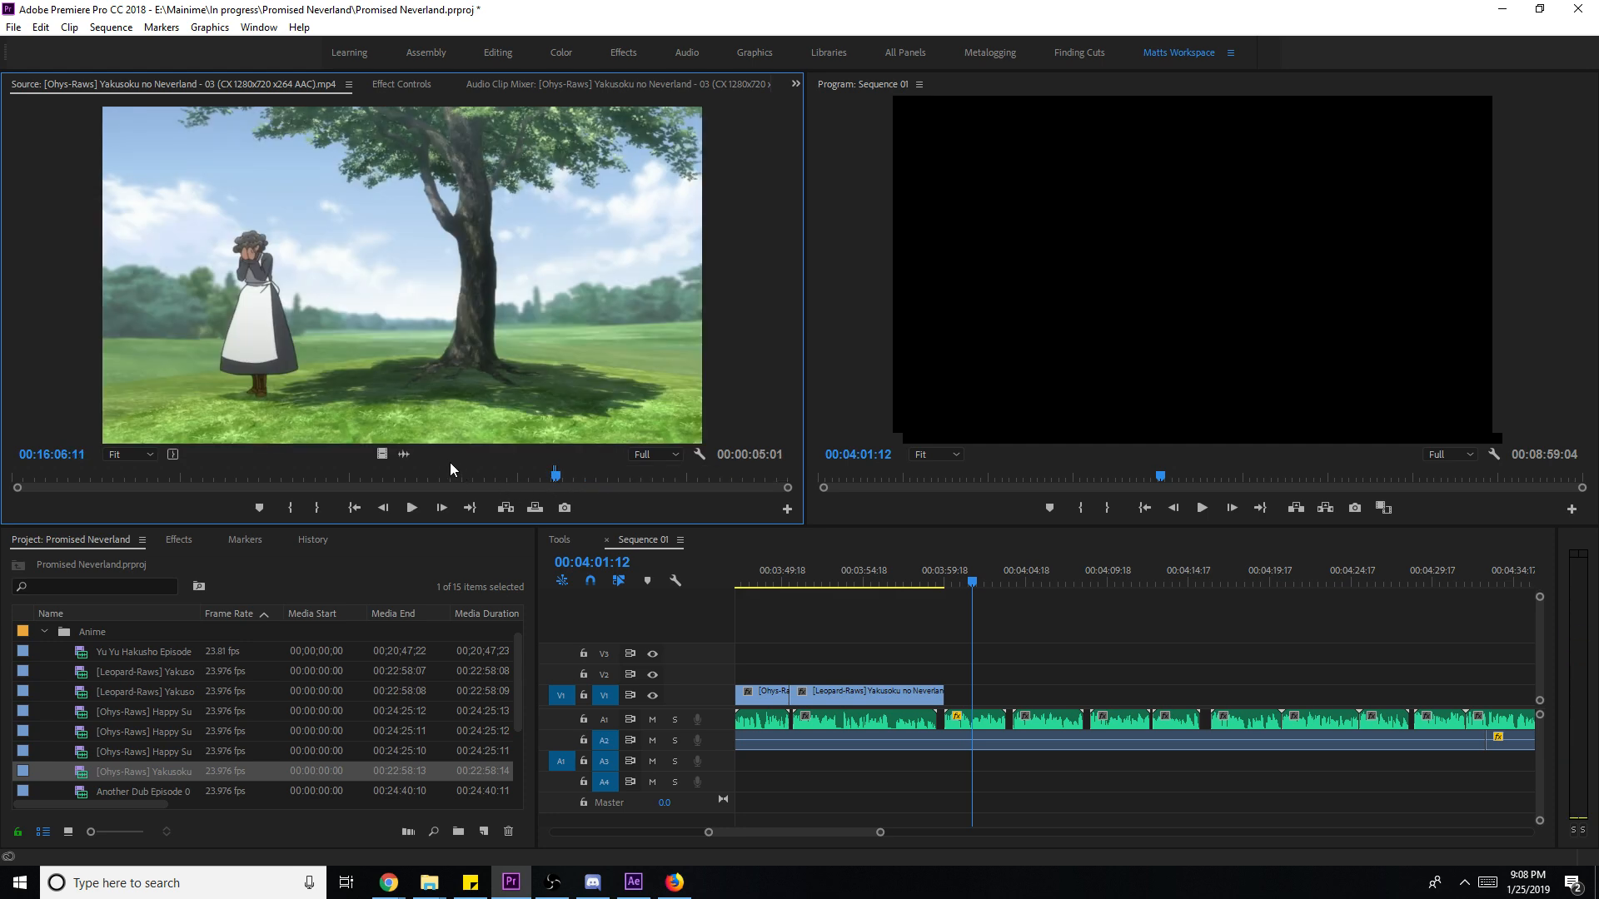
left_click_drag(406, 463, 1016, 695)
key("Down")
key("space")
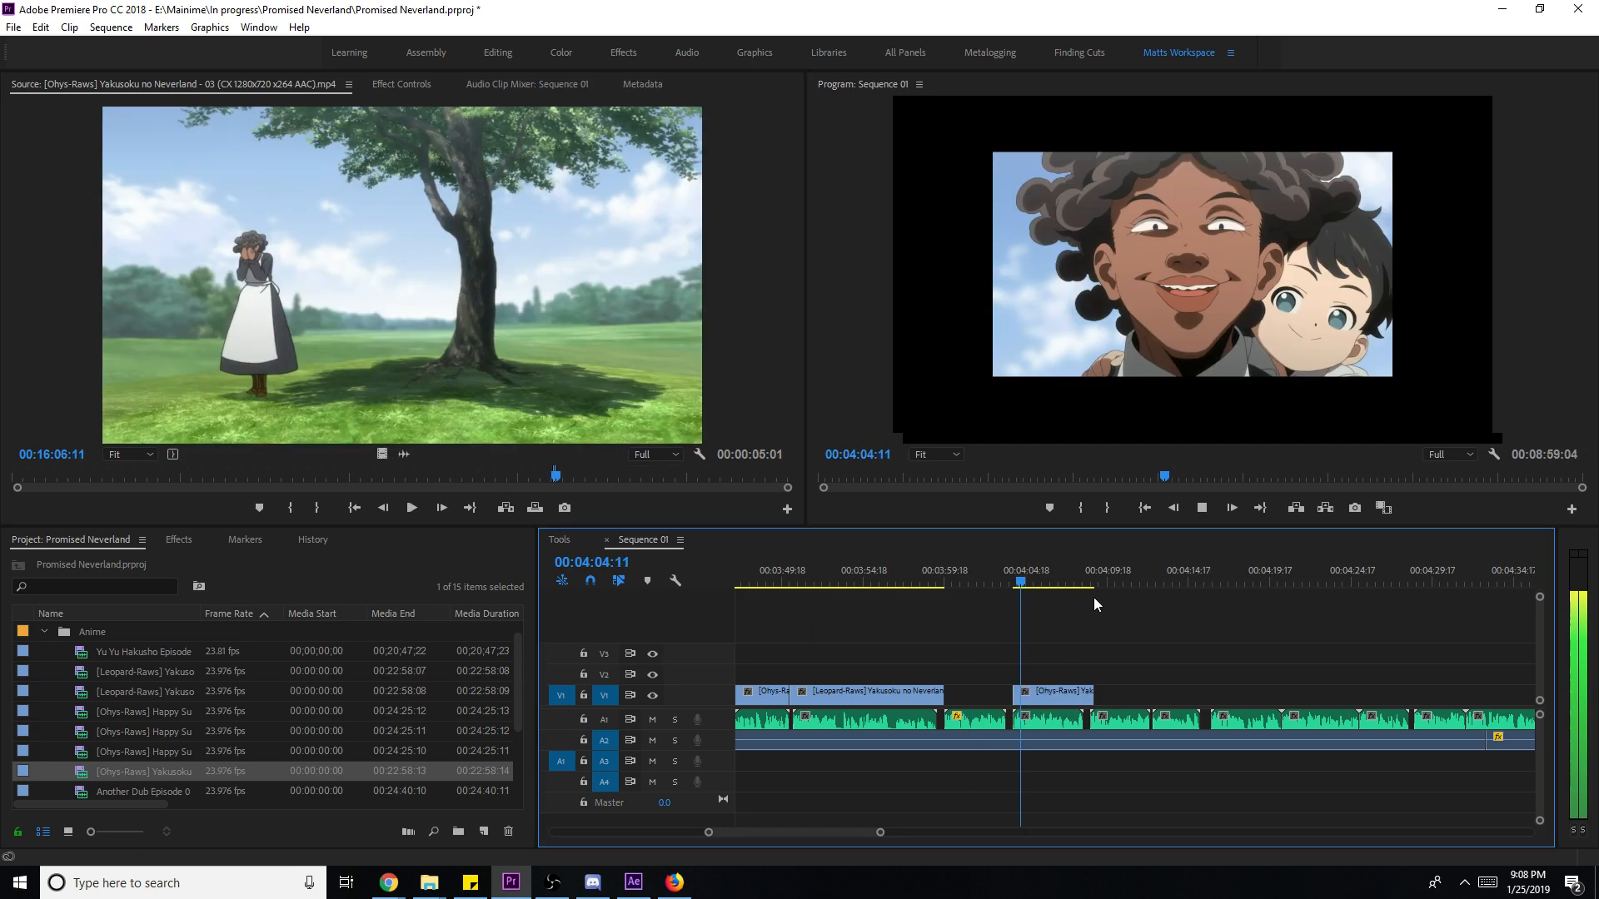
- Scale the excerpt to frame size and move the playhead back into the gap before it
right_click(1078, 696)
left_click(1142, 676)
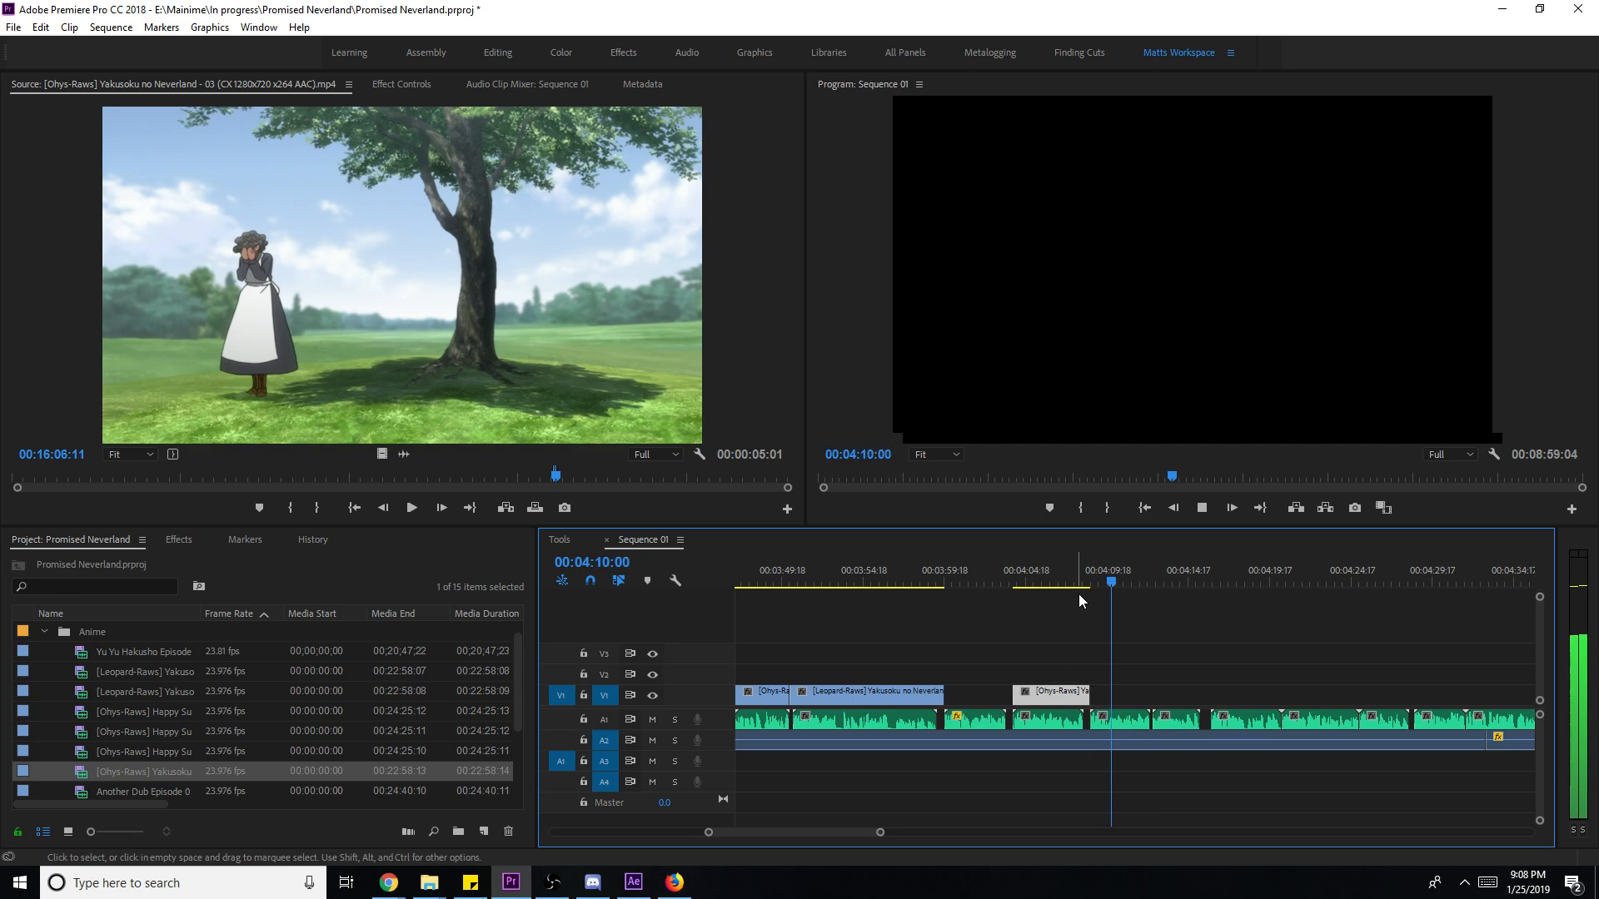
left_click(1067, 584)
left_click_drag(1067, 585, 964, 585)
- Save the project and play back across the V1 gap near 00:04:00
key("ctrl+s")
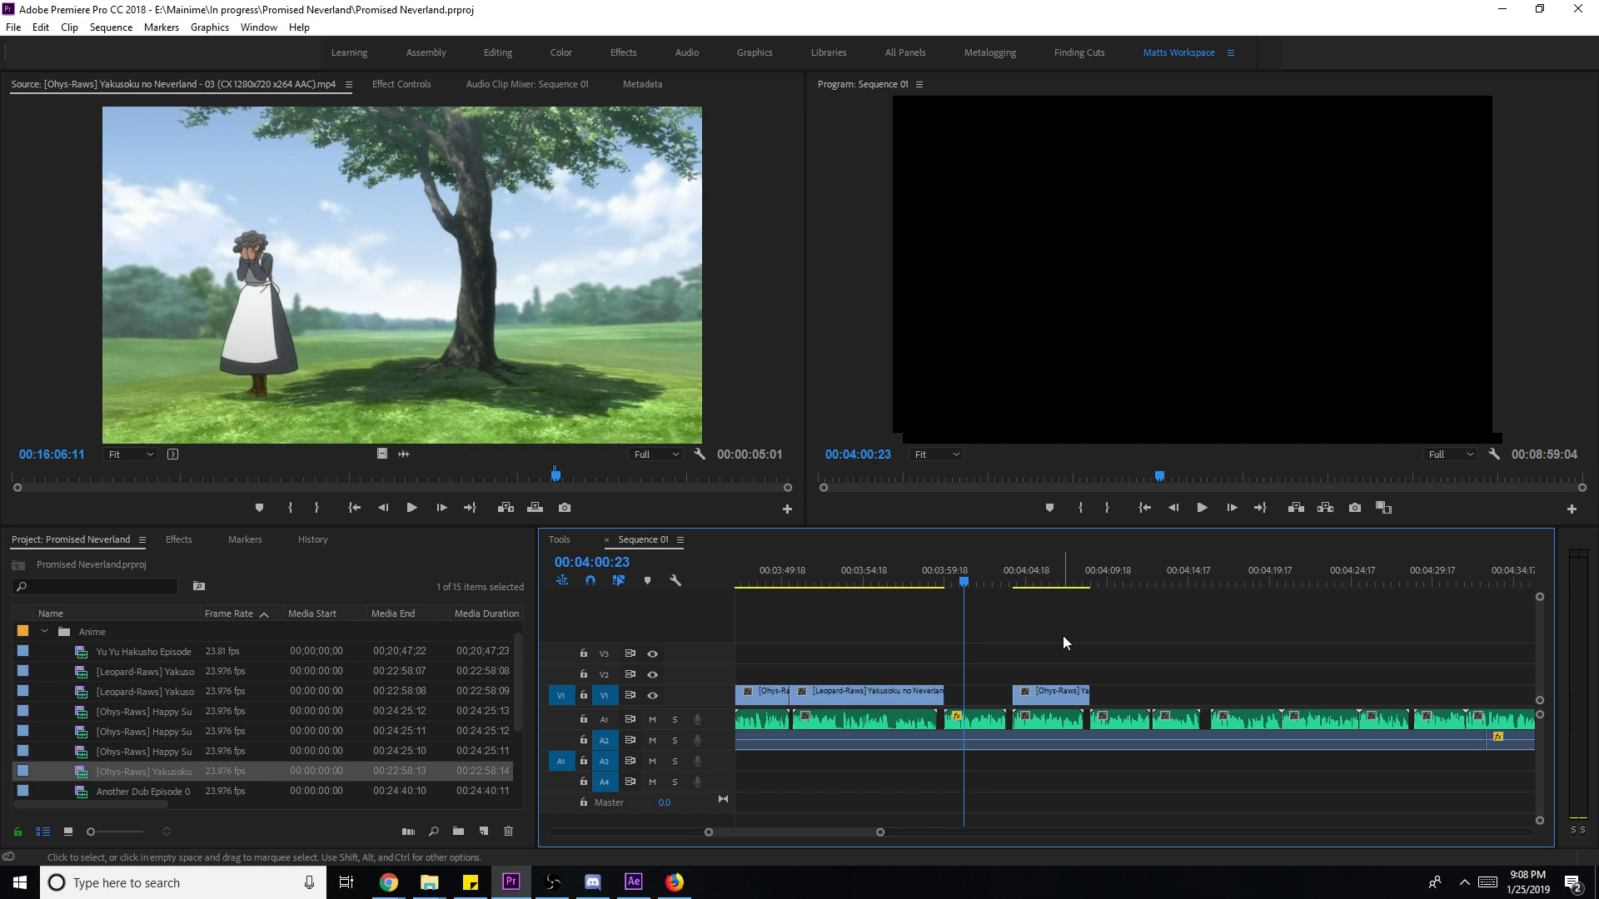
key("ctrl+s")
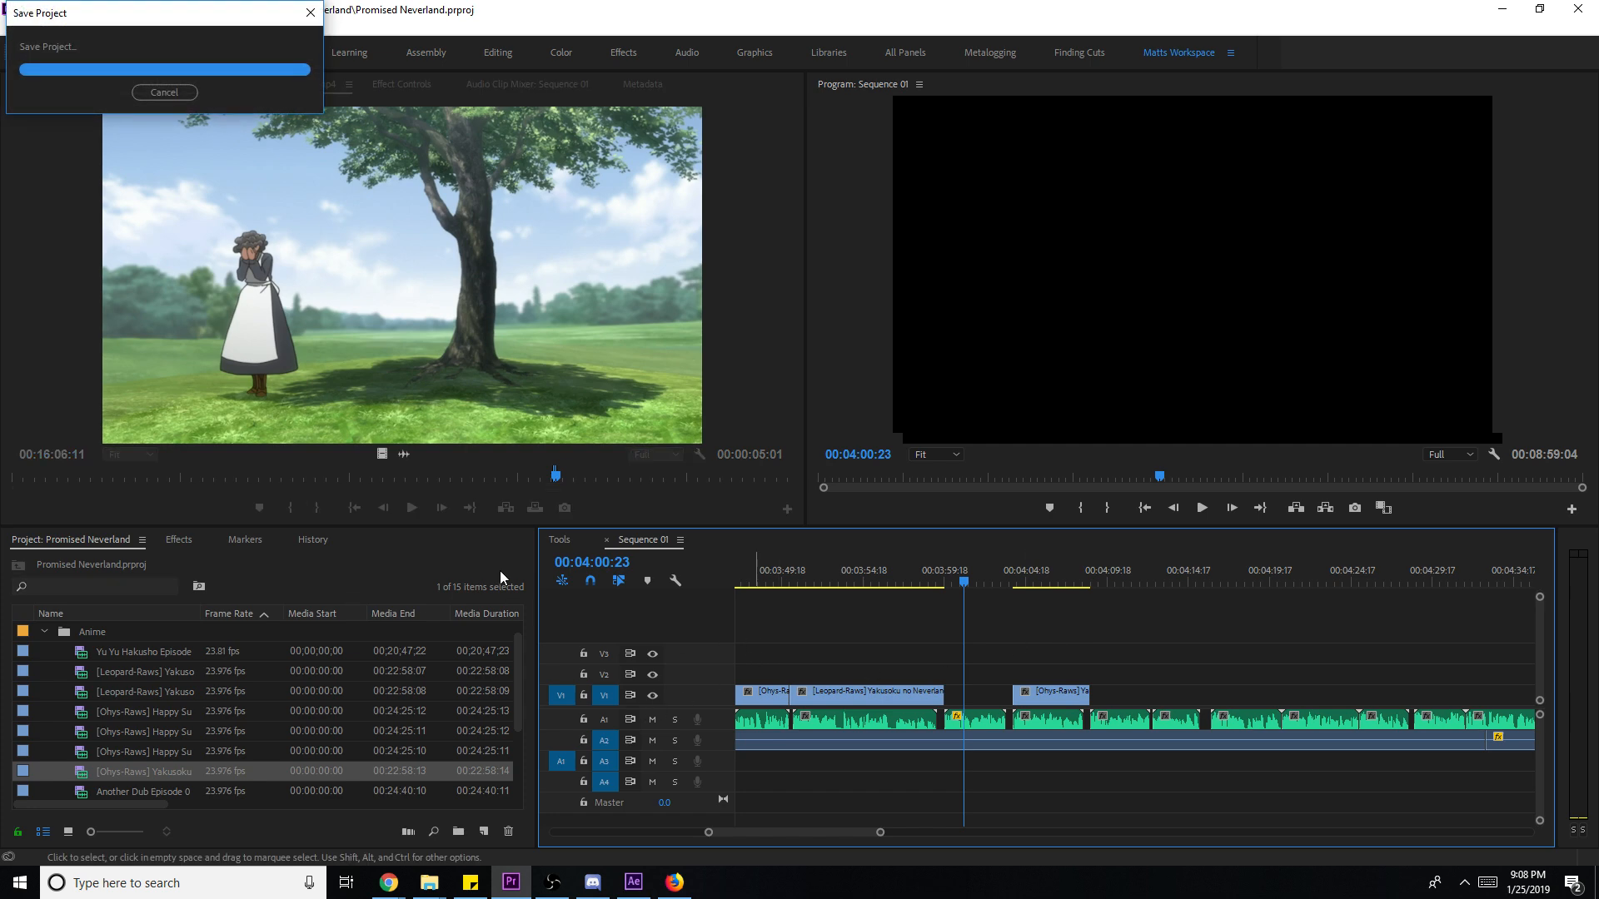
left_click(943, 571)
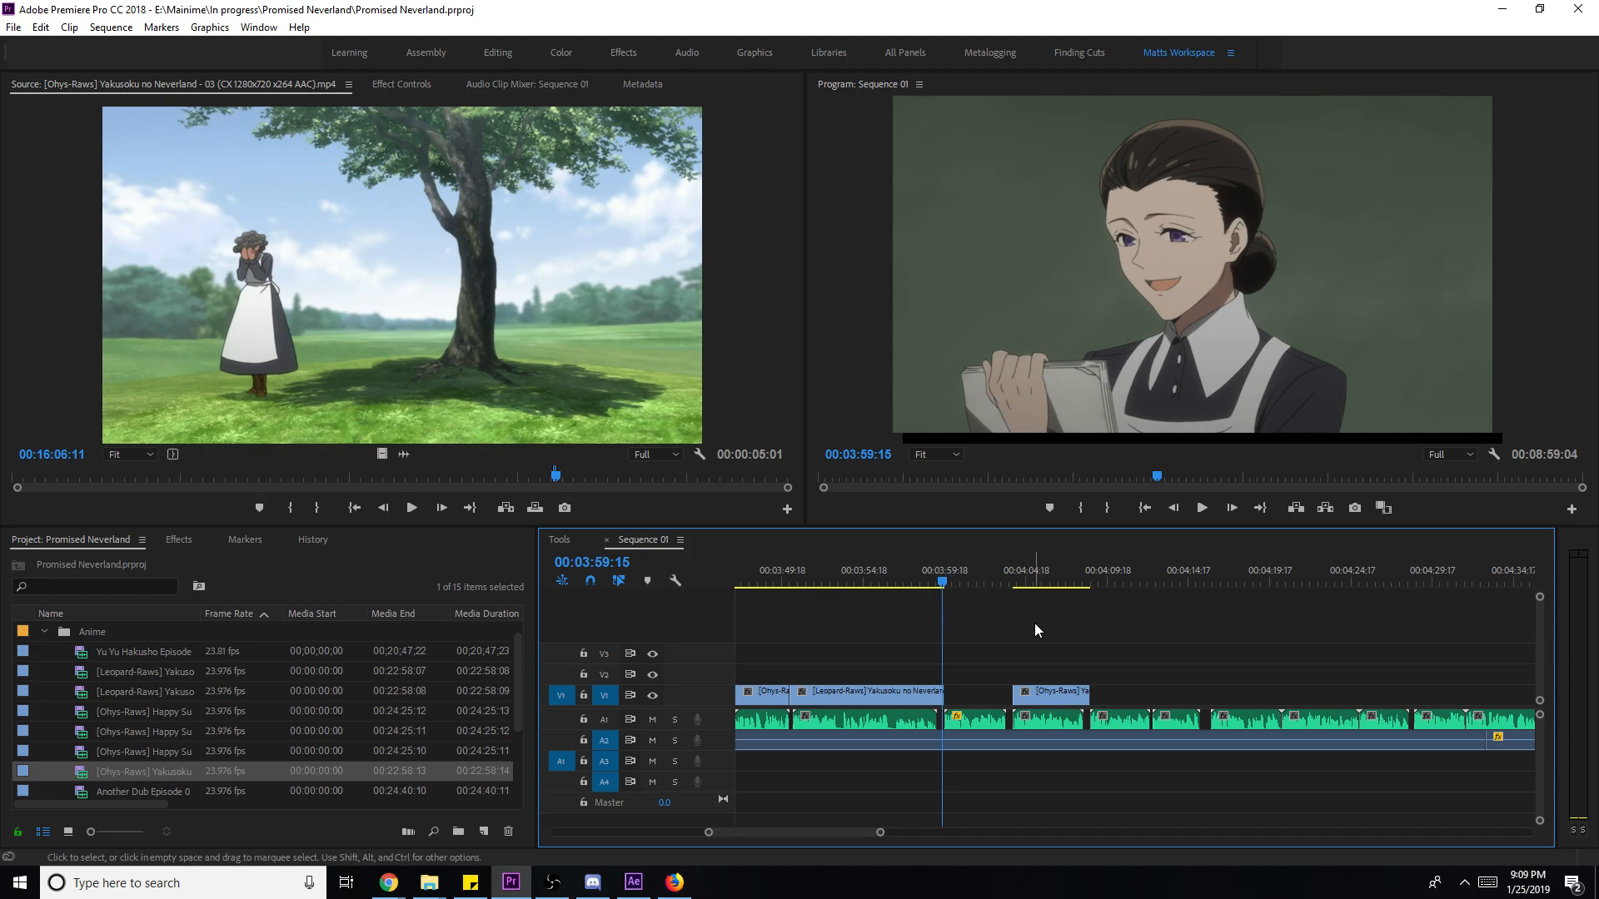
left_click(924, 576)
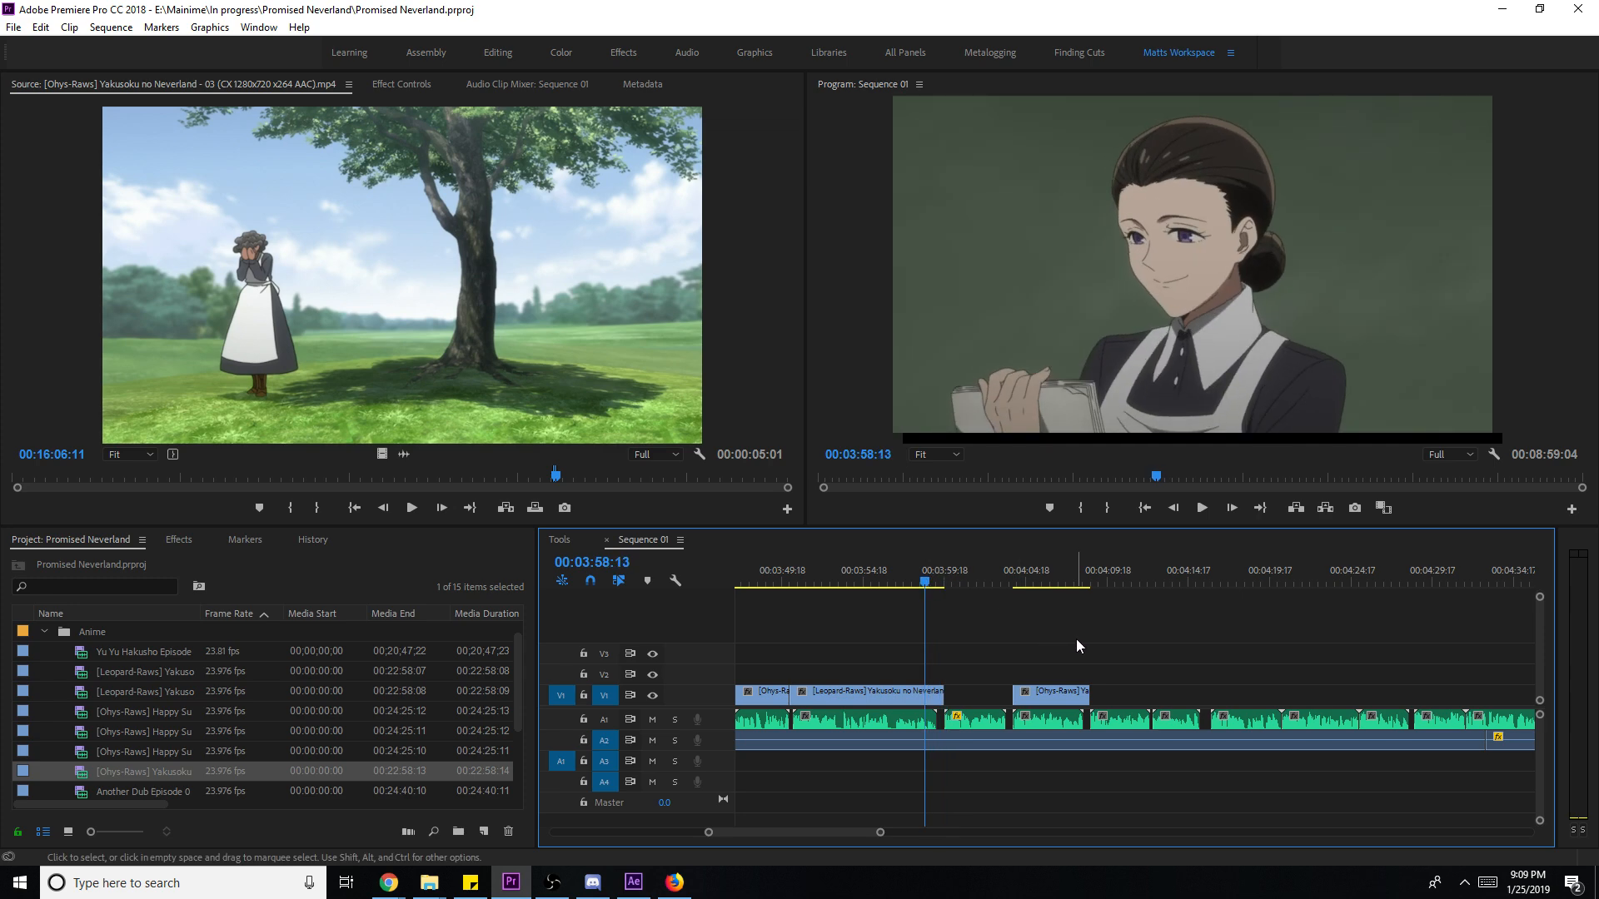
key("space")
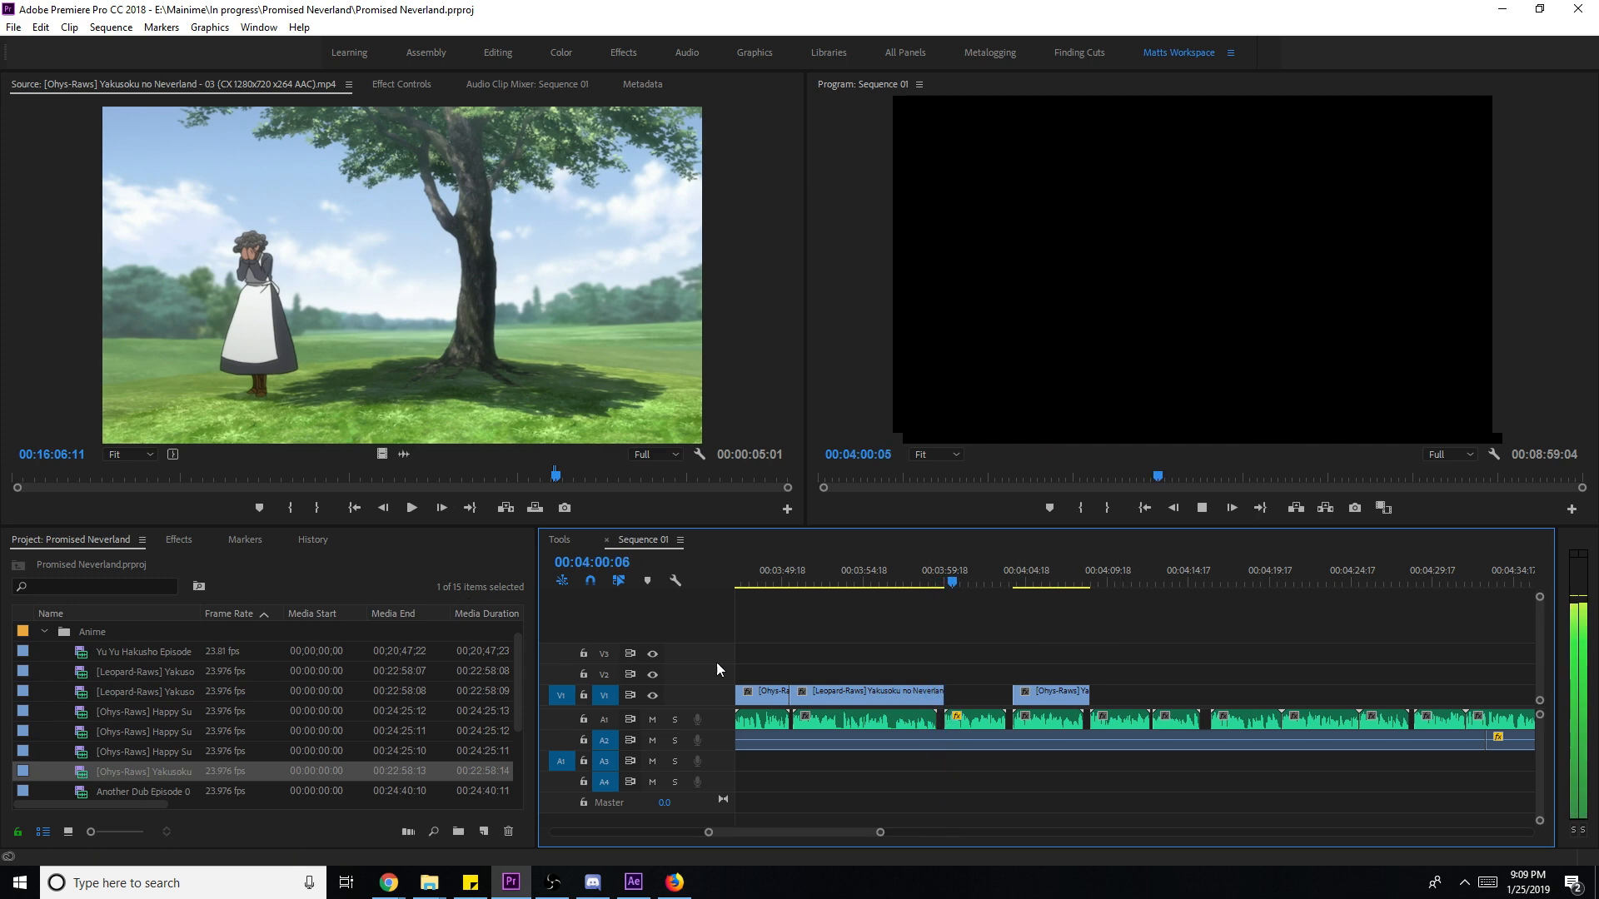
- Load episode 02 into Source and scrub to around 00:07:53
key("space")
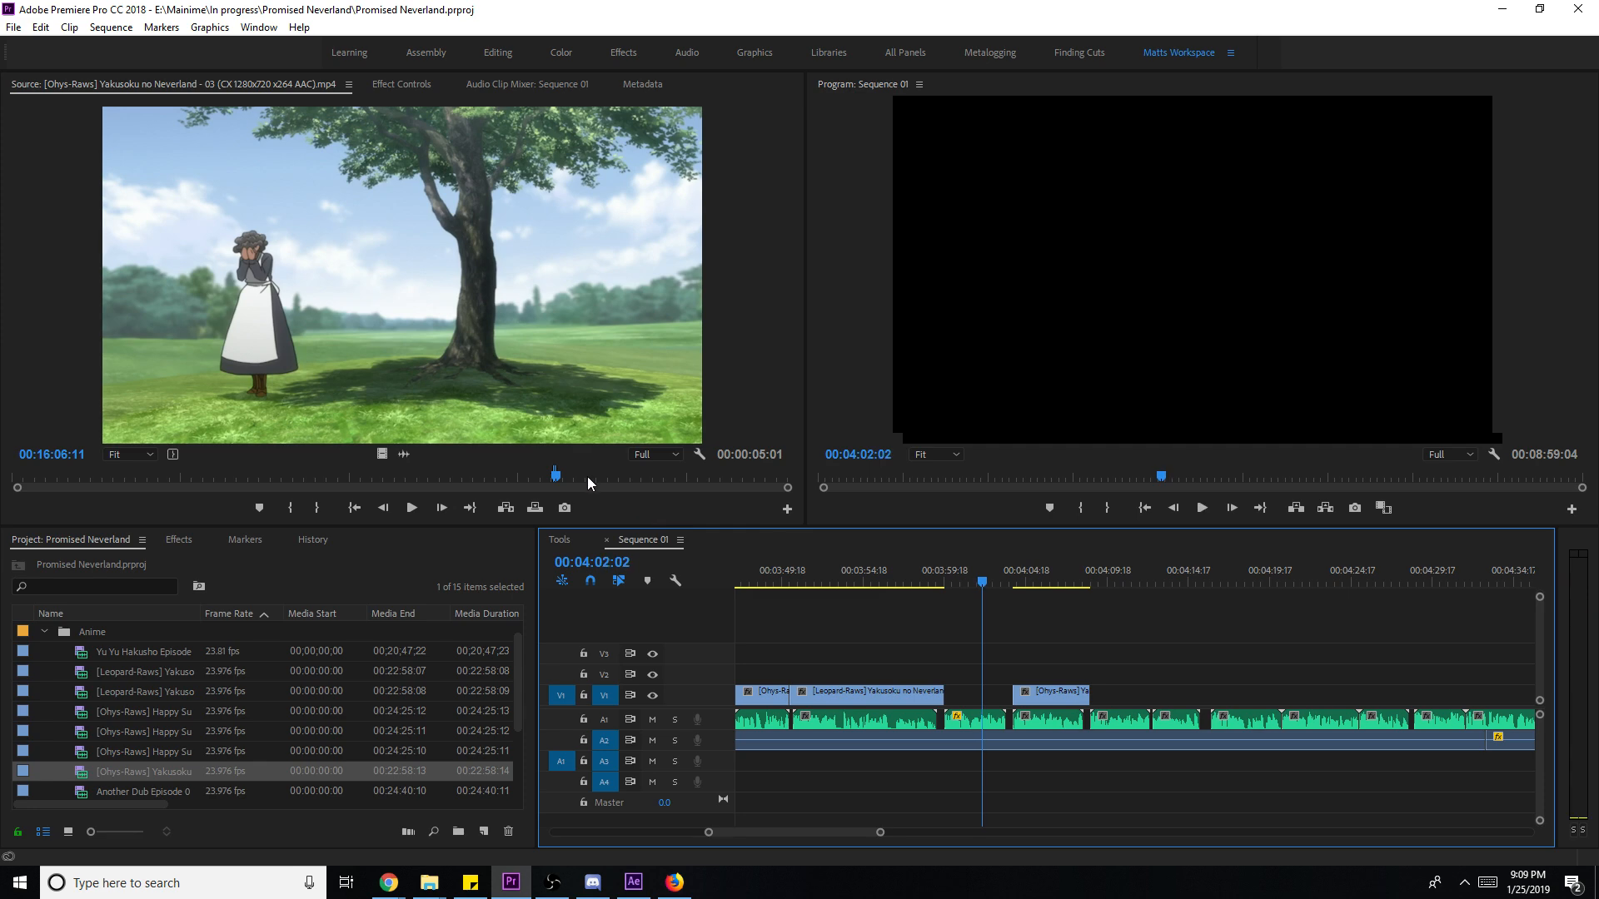
left_click(587, 477)
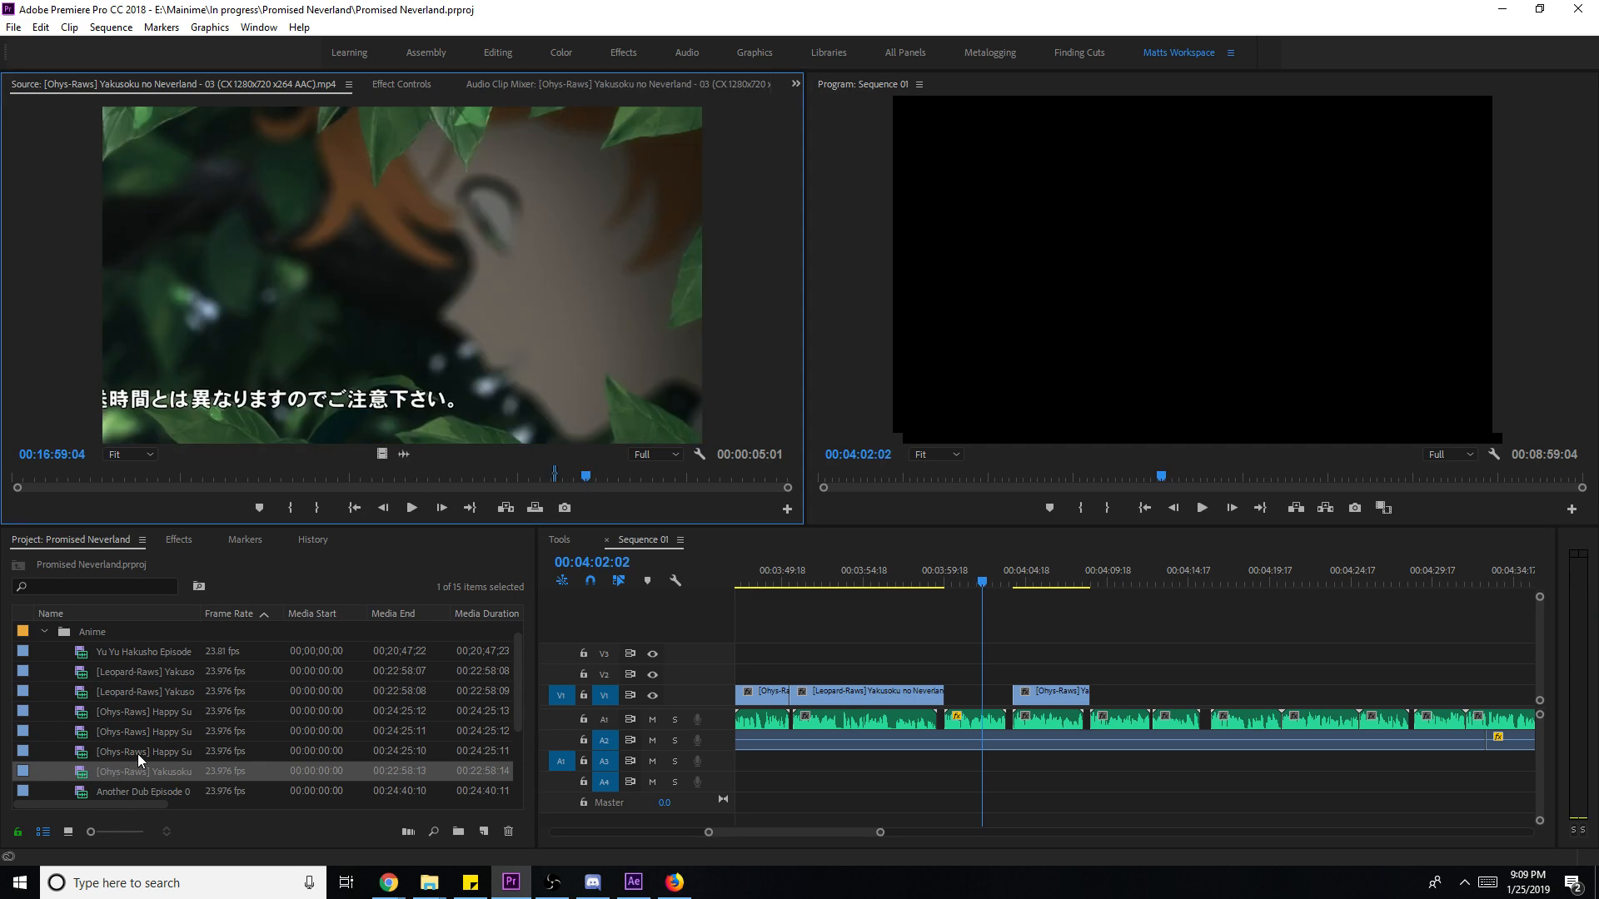
double_click(177, 752)
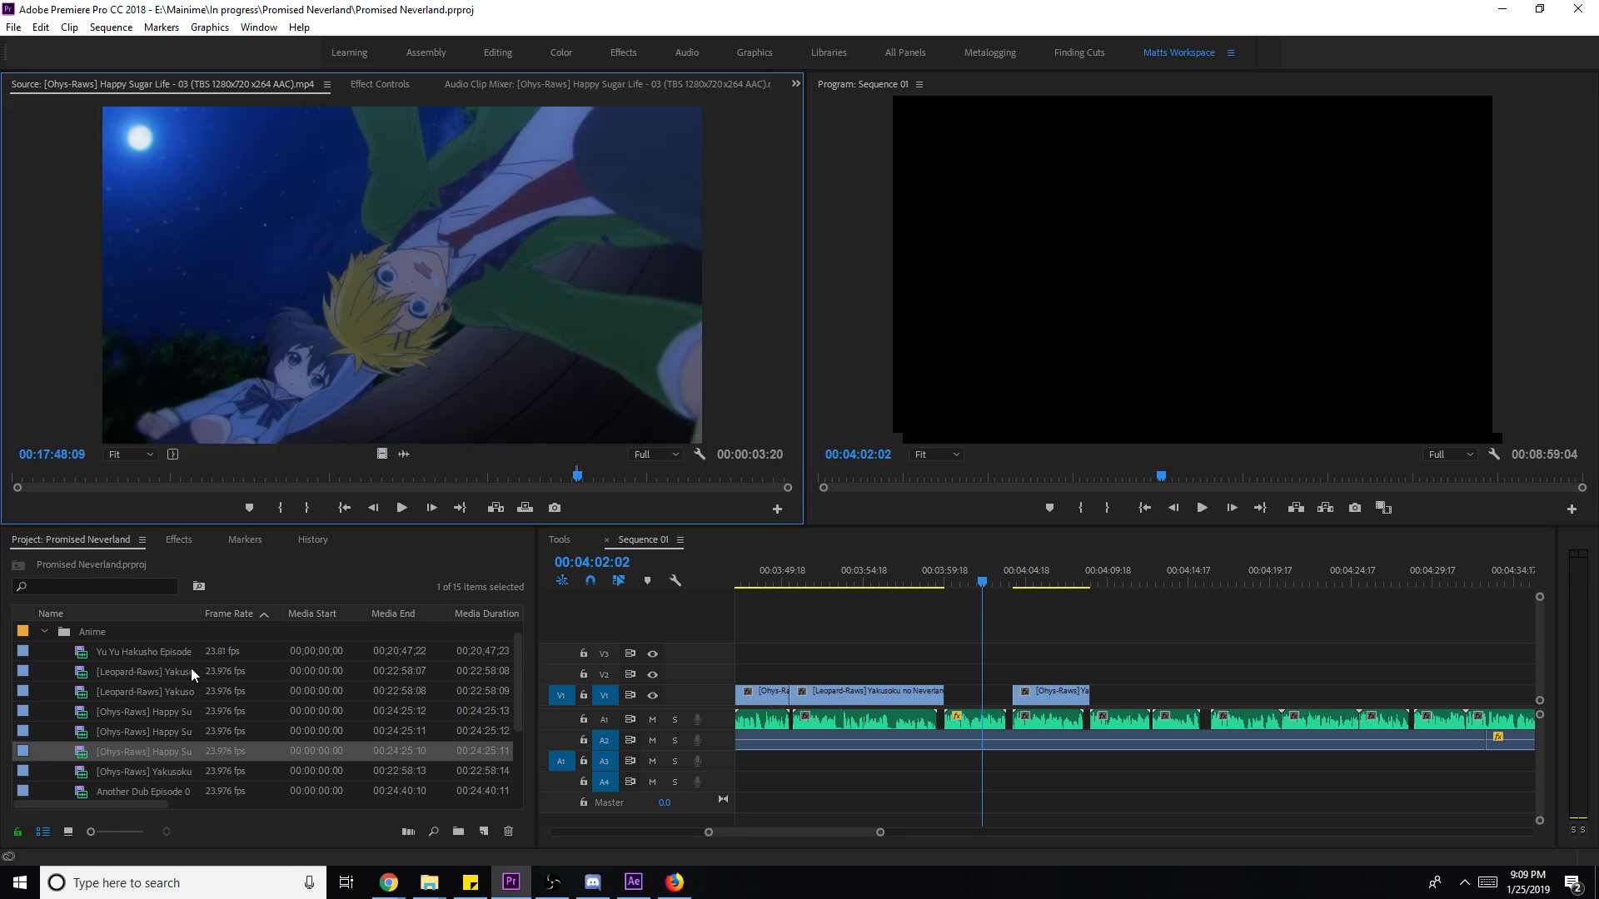
double_click(184, 690)
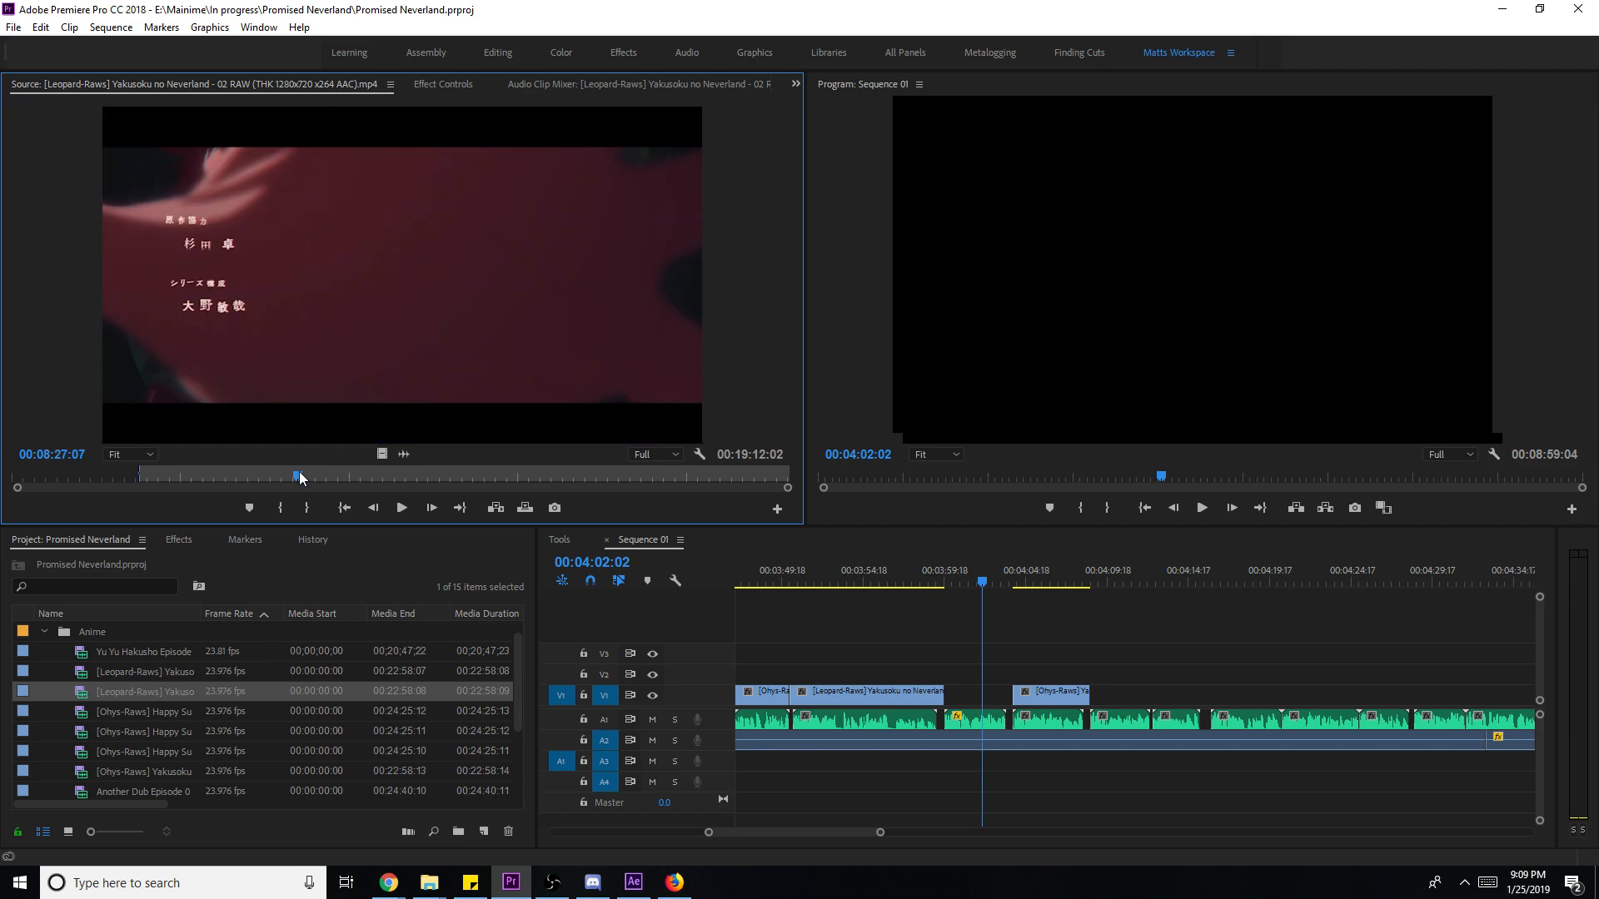
left_click(298, 471)
left_click(201, 477)
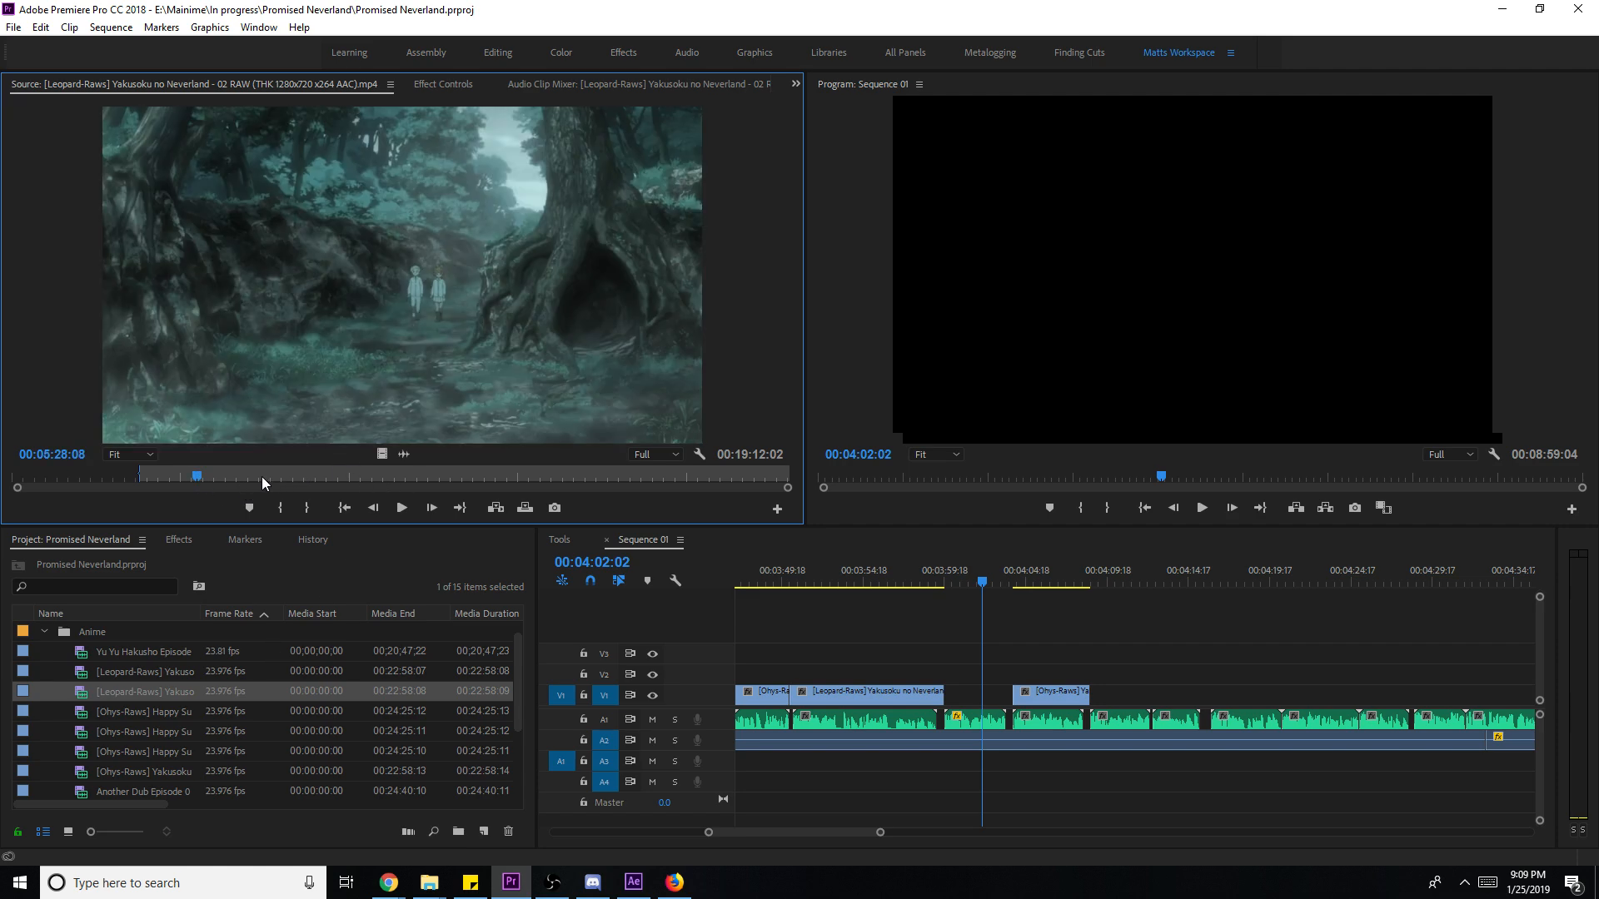
left_click(184, 485)
left_click(170, 483)
left_click_drag(170, 483, 180, 476)
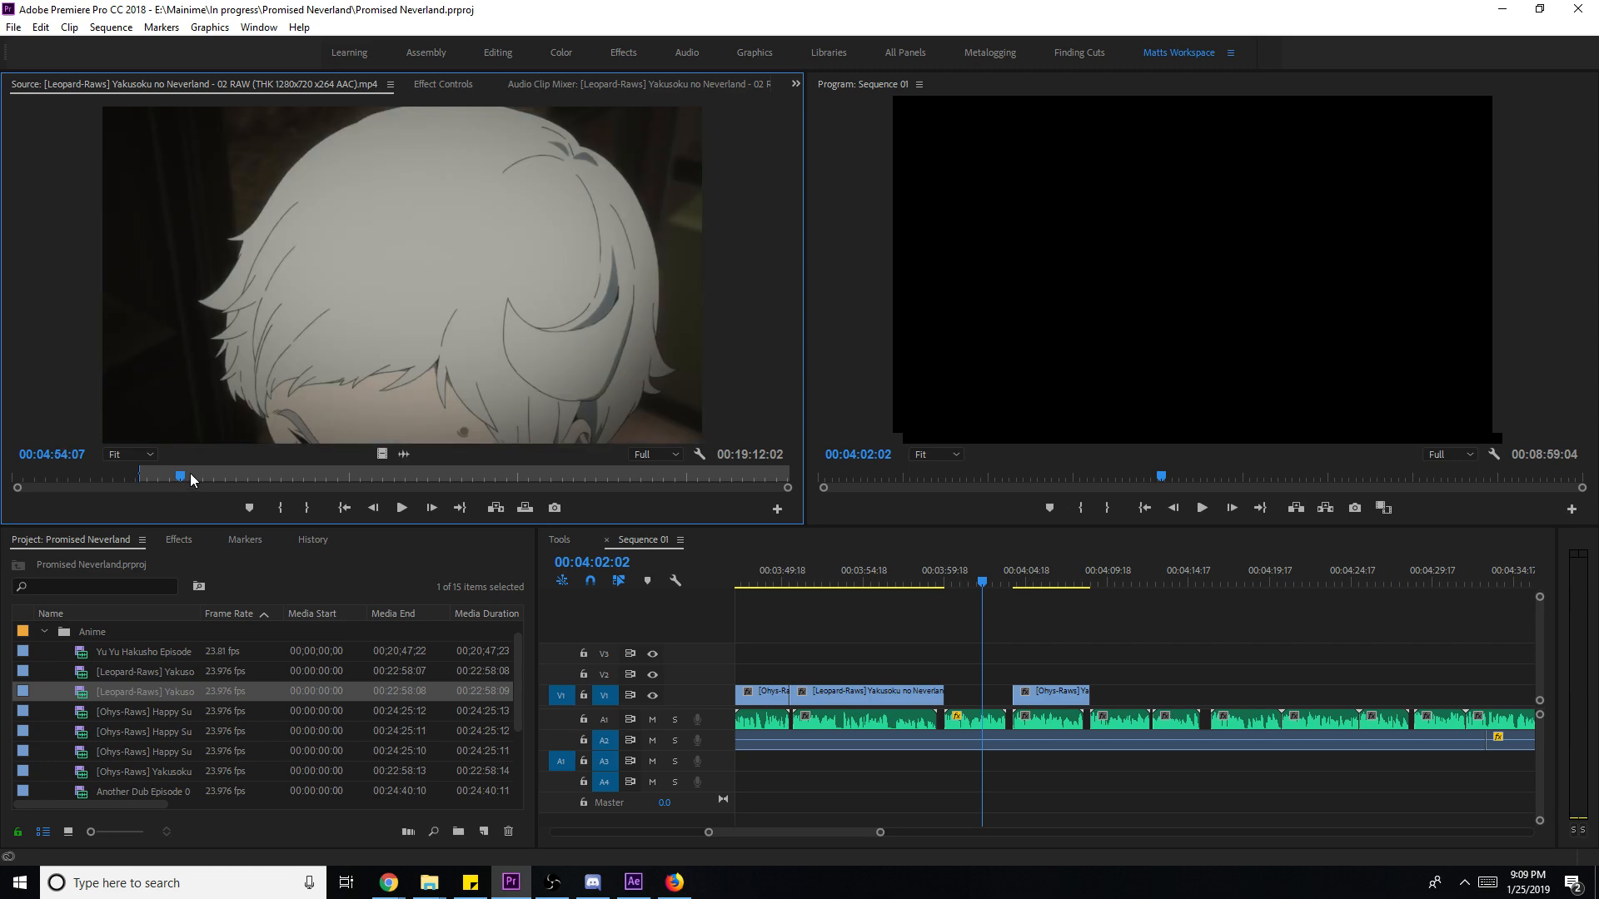
left_click(305, 472)
left_click_drag(298, 473, 280, 479)
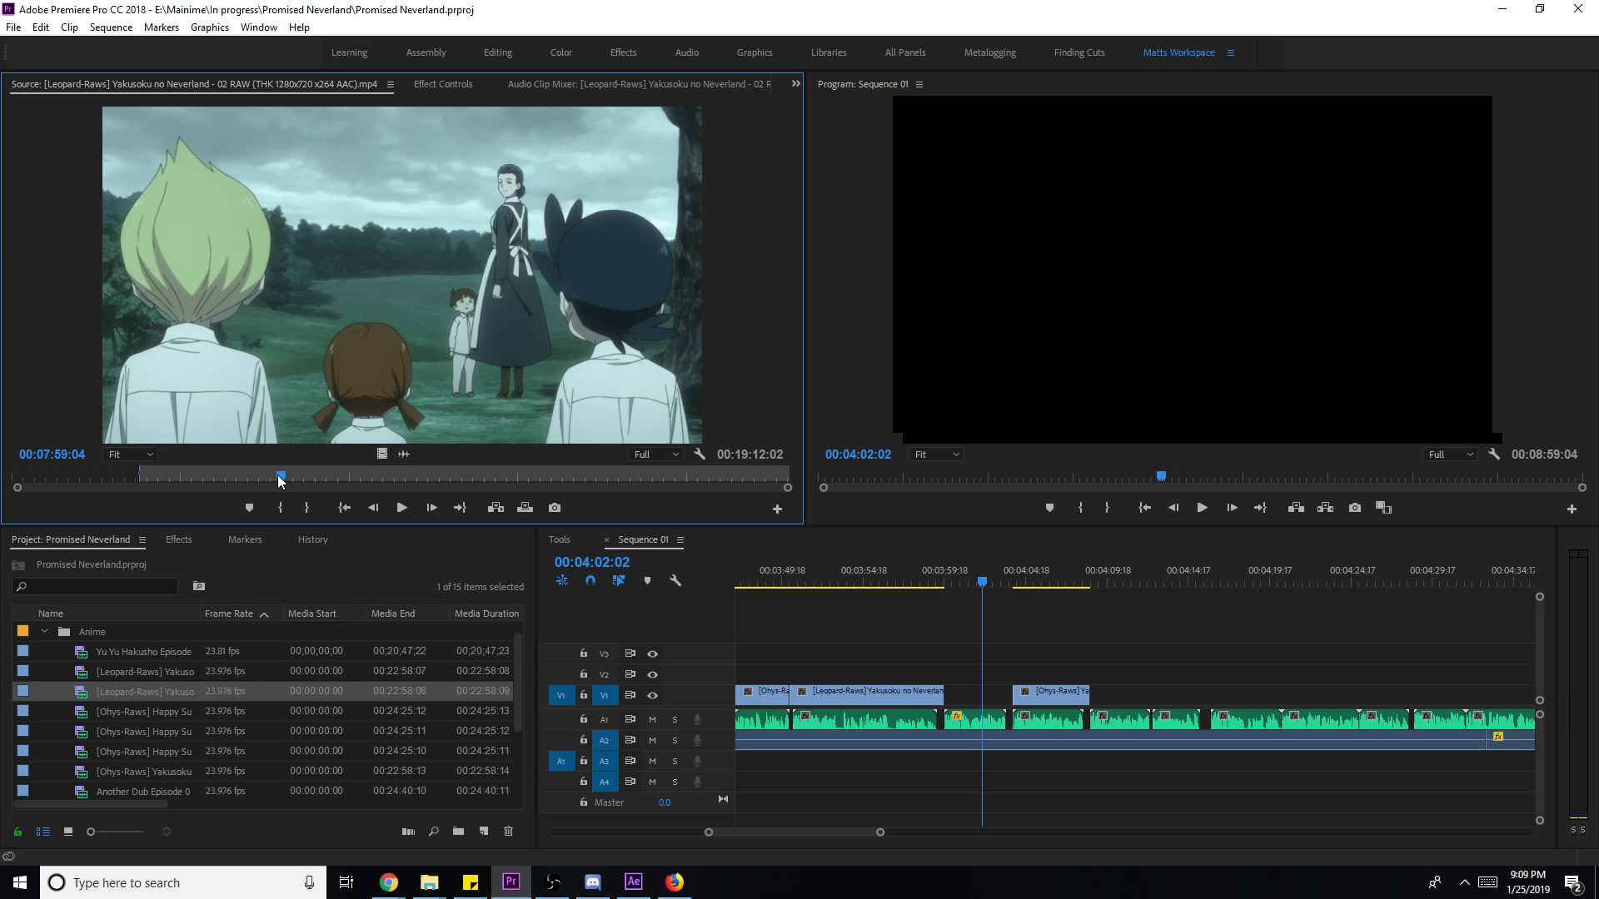
left_click(278, 475)
- Mark a shot from 00:07:53 and place it on V1, then delete it and save
key("i")
key("space")
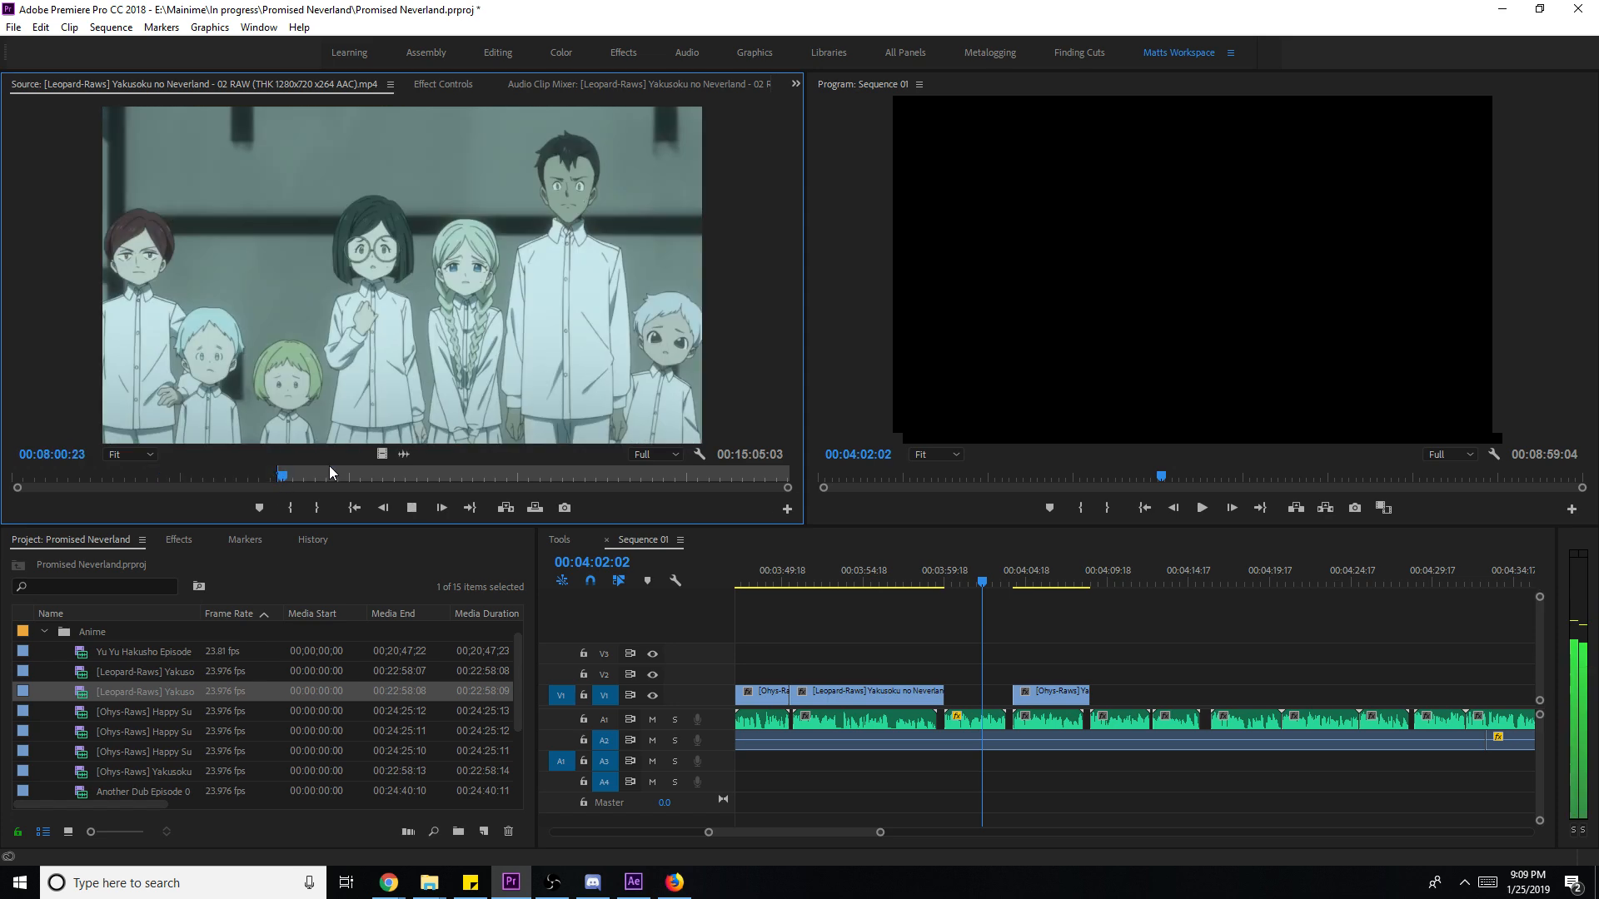
key("space")
key("space")
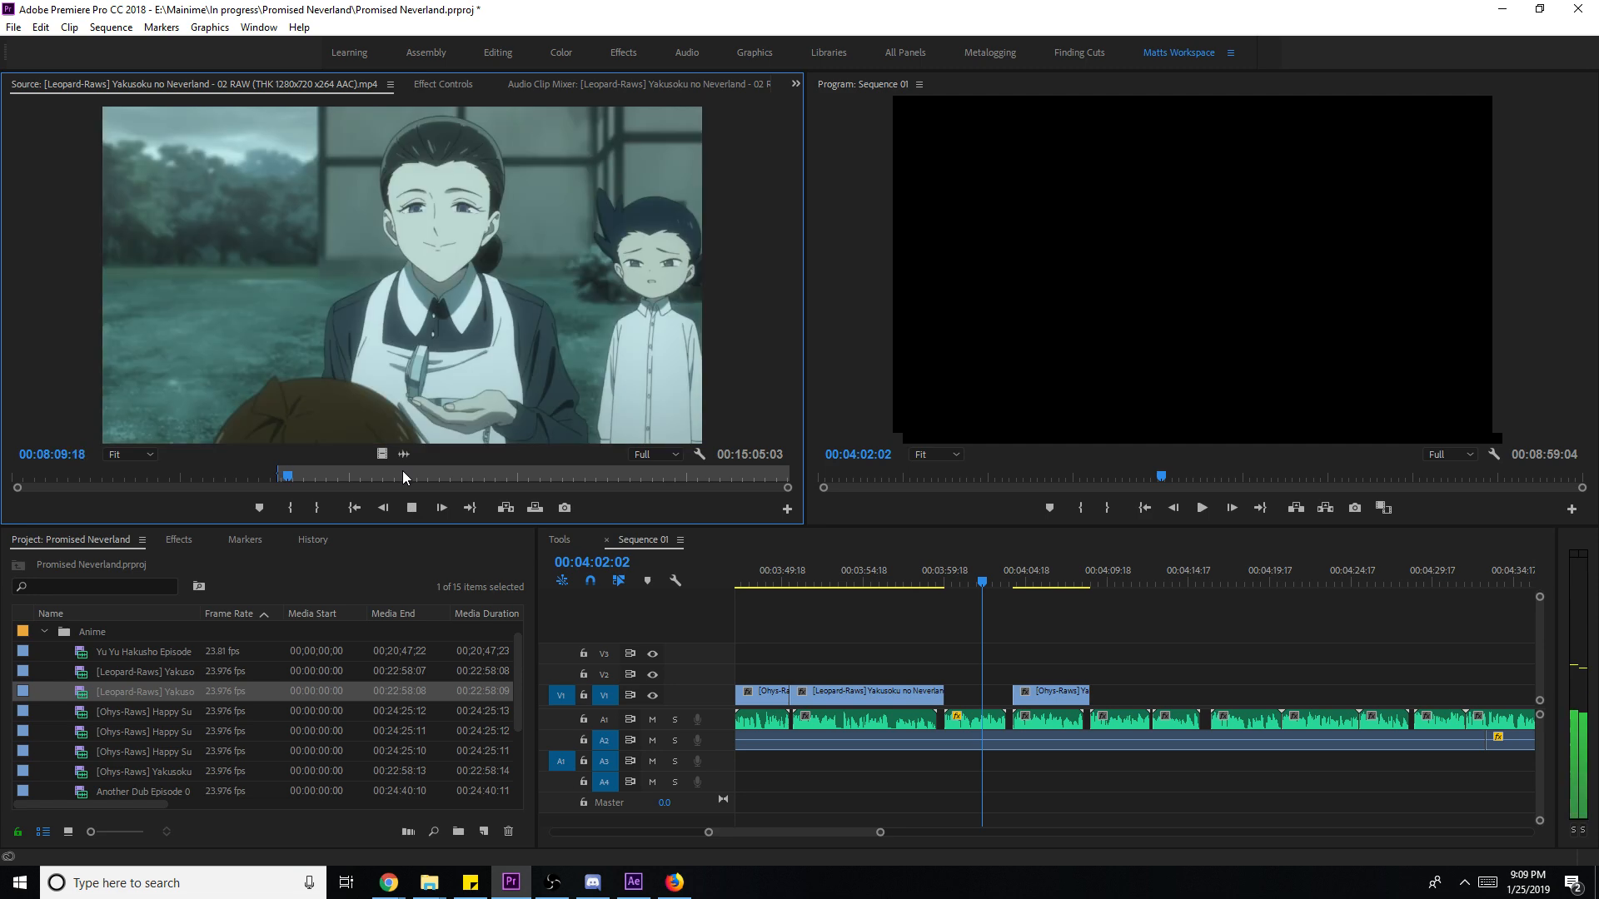
key("i")
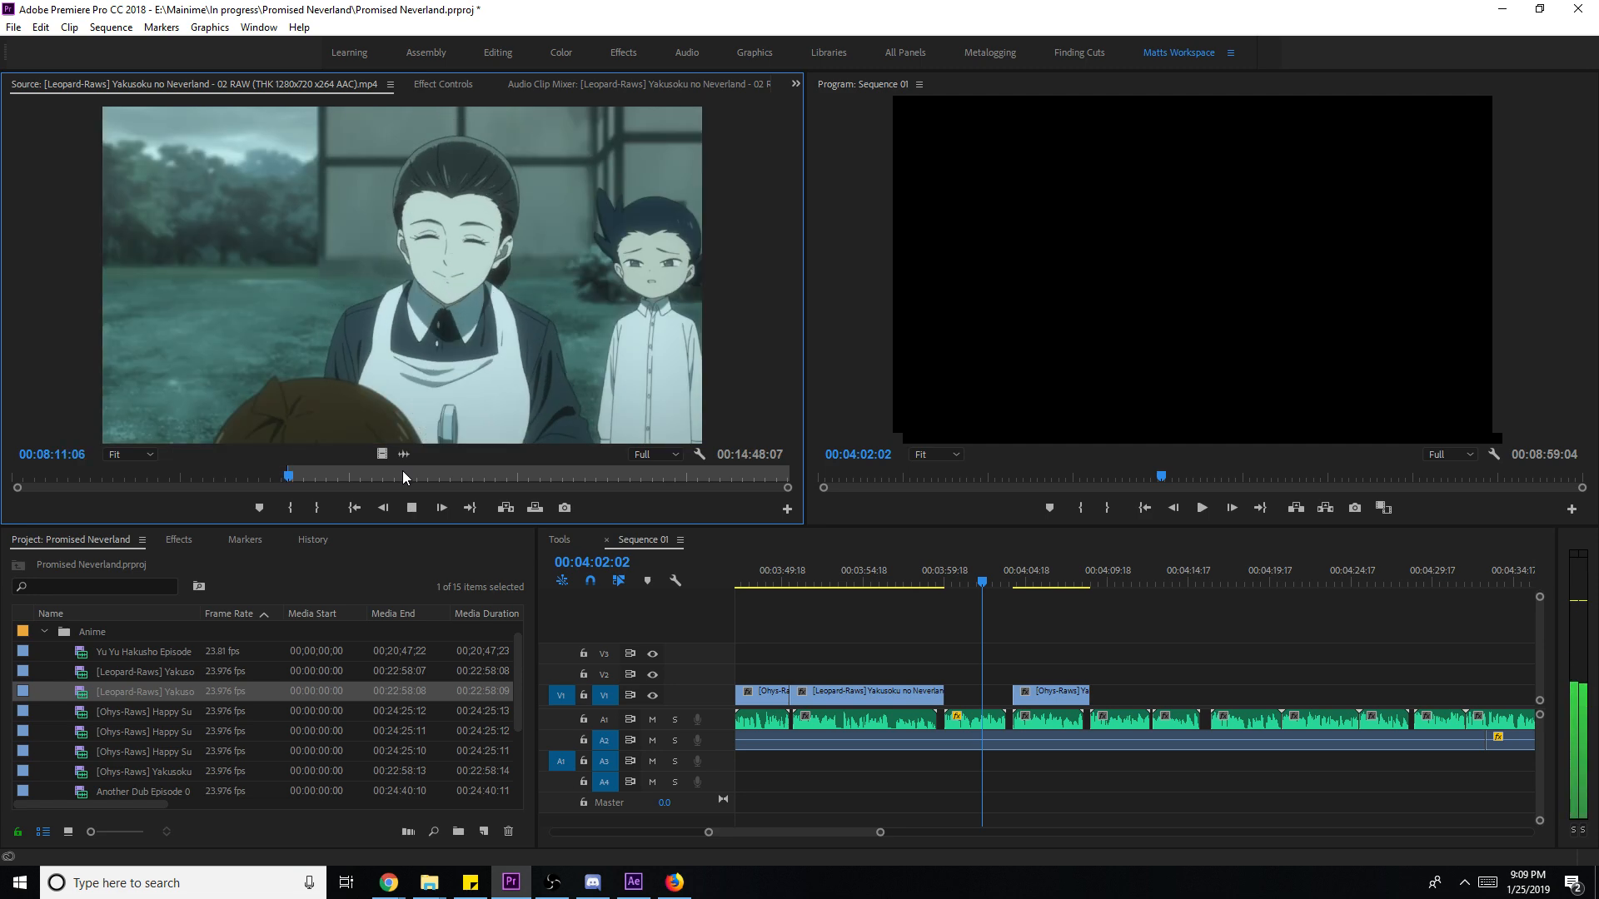
key("o")
key("space")
left_click_drag(381, 453, 996, 694)
key("Delete")
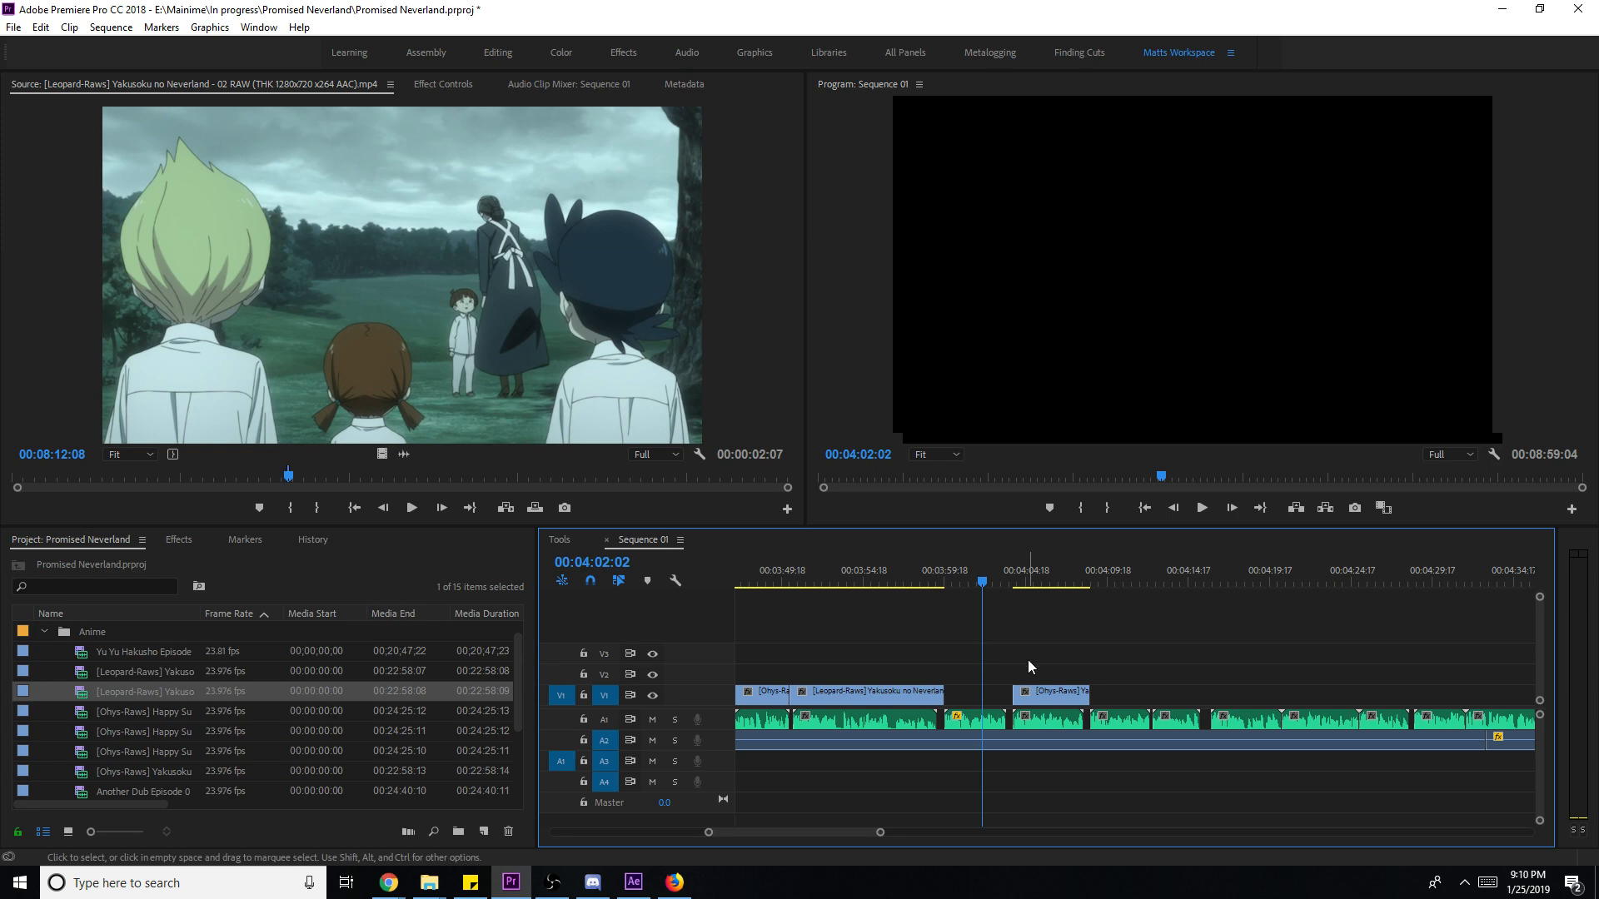
key("ctrl+s")
- Mark a four-second stairway shot from 00:12:59:10 and drop it into the V1 gap
left_click(526, 475)
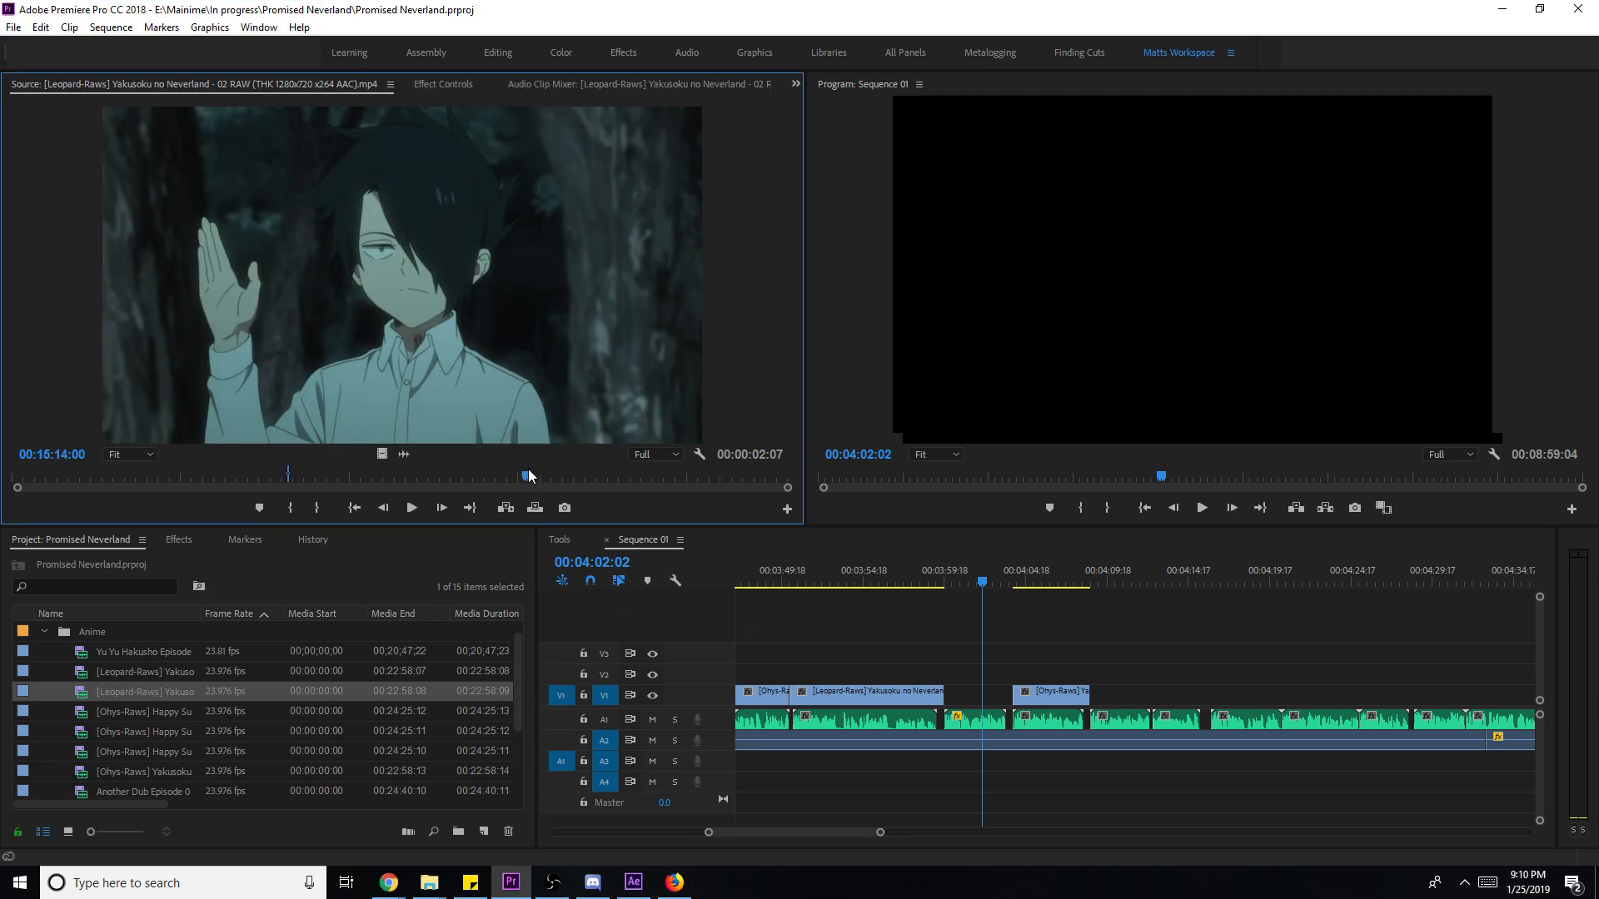
left_click(433, 476)
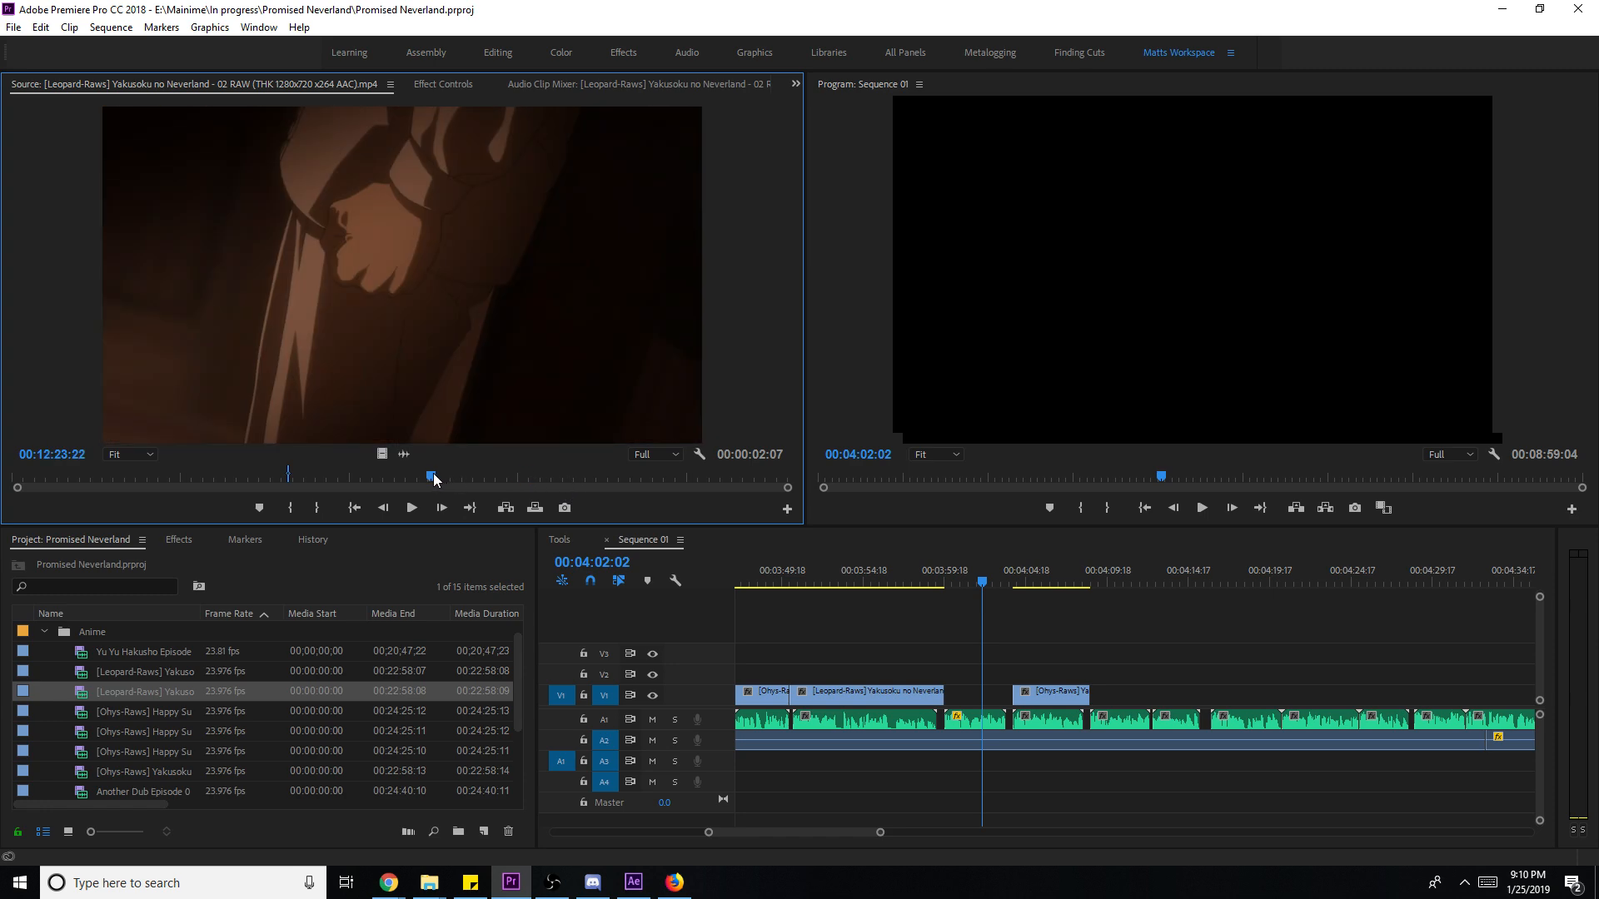
left_click_drag(433, 479, 451, 483)
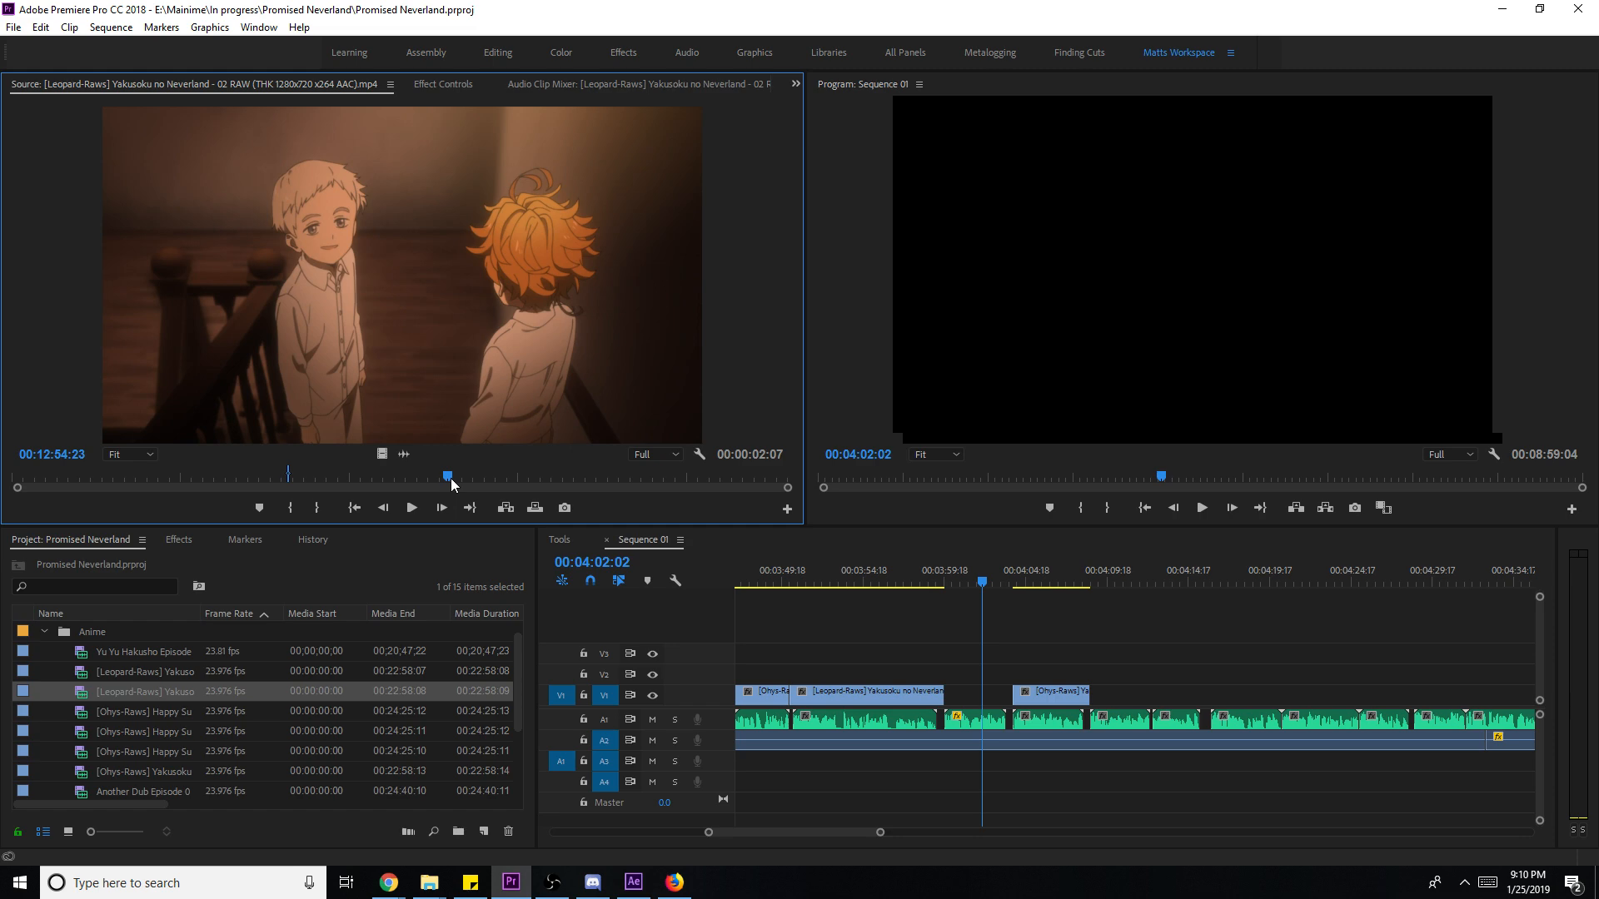
left_click(452, 478)
key("i")
key("space")
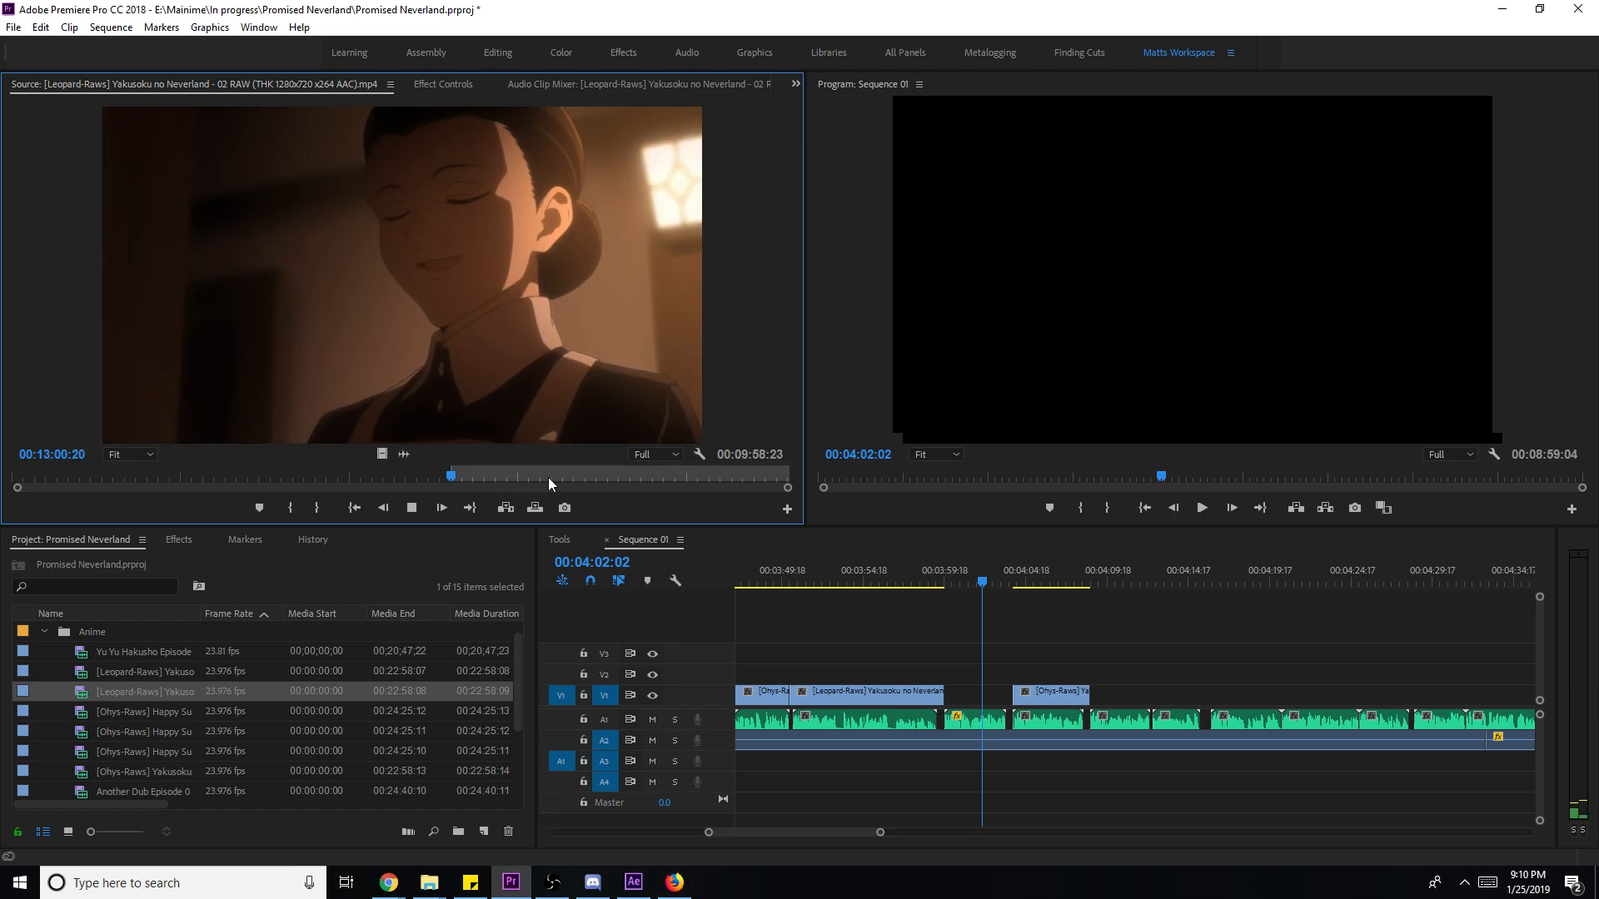
key("space")
key("o")
left_click_drag(381, 453, 991, 699)
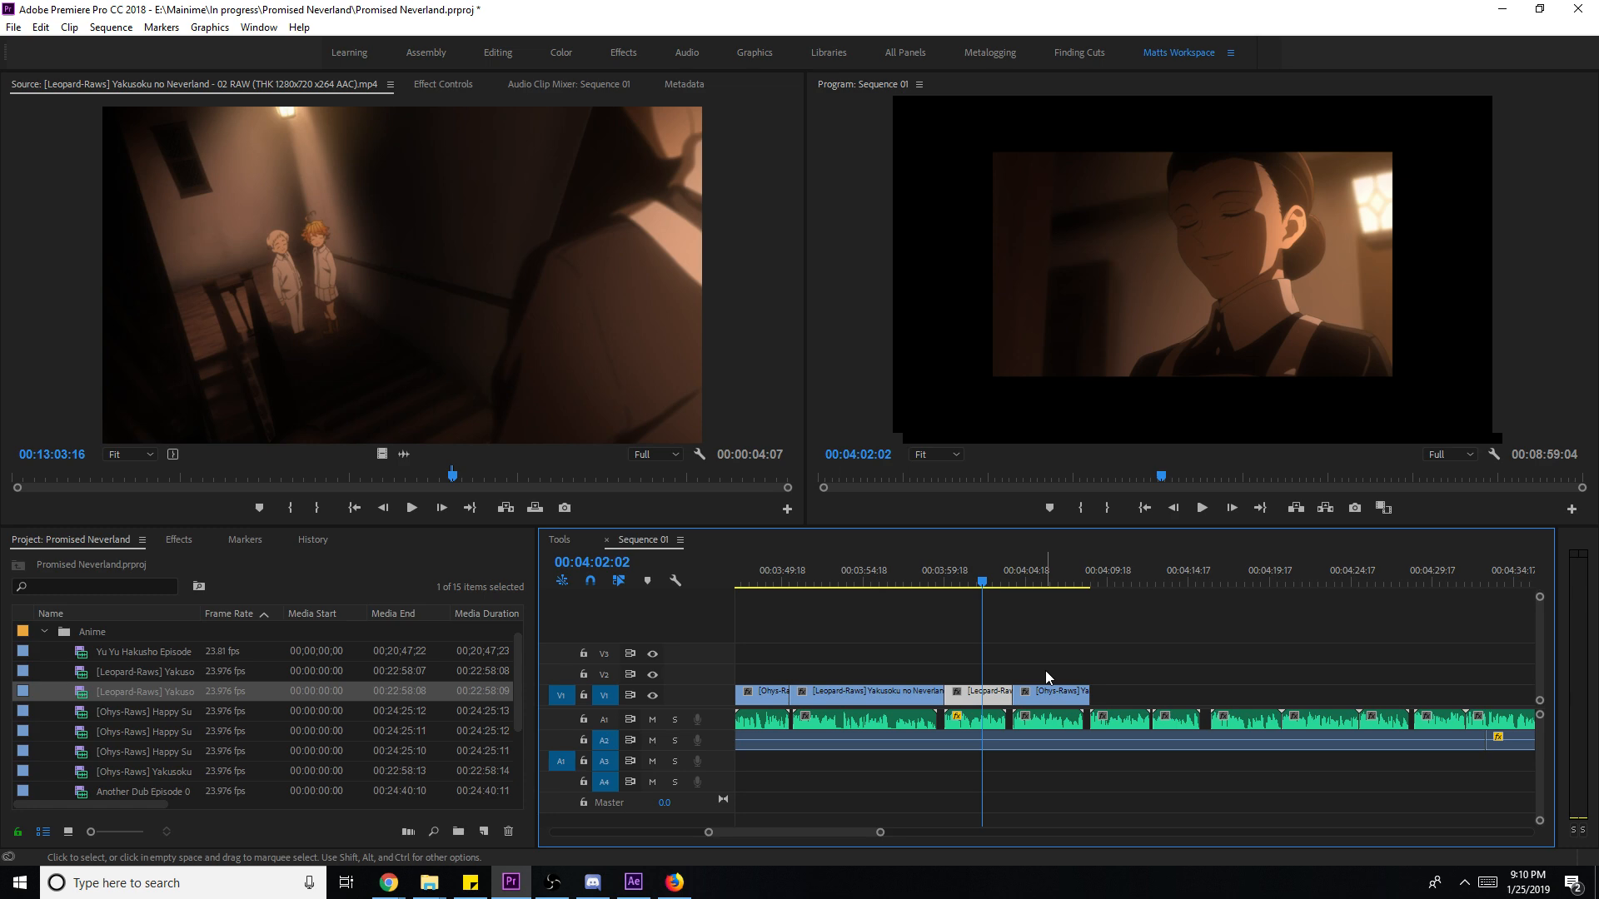
right_click(1005, 691)
left_click(1077, 675)
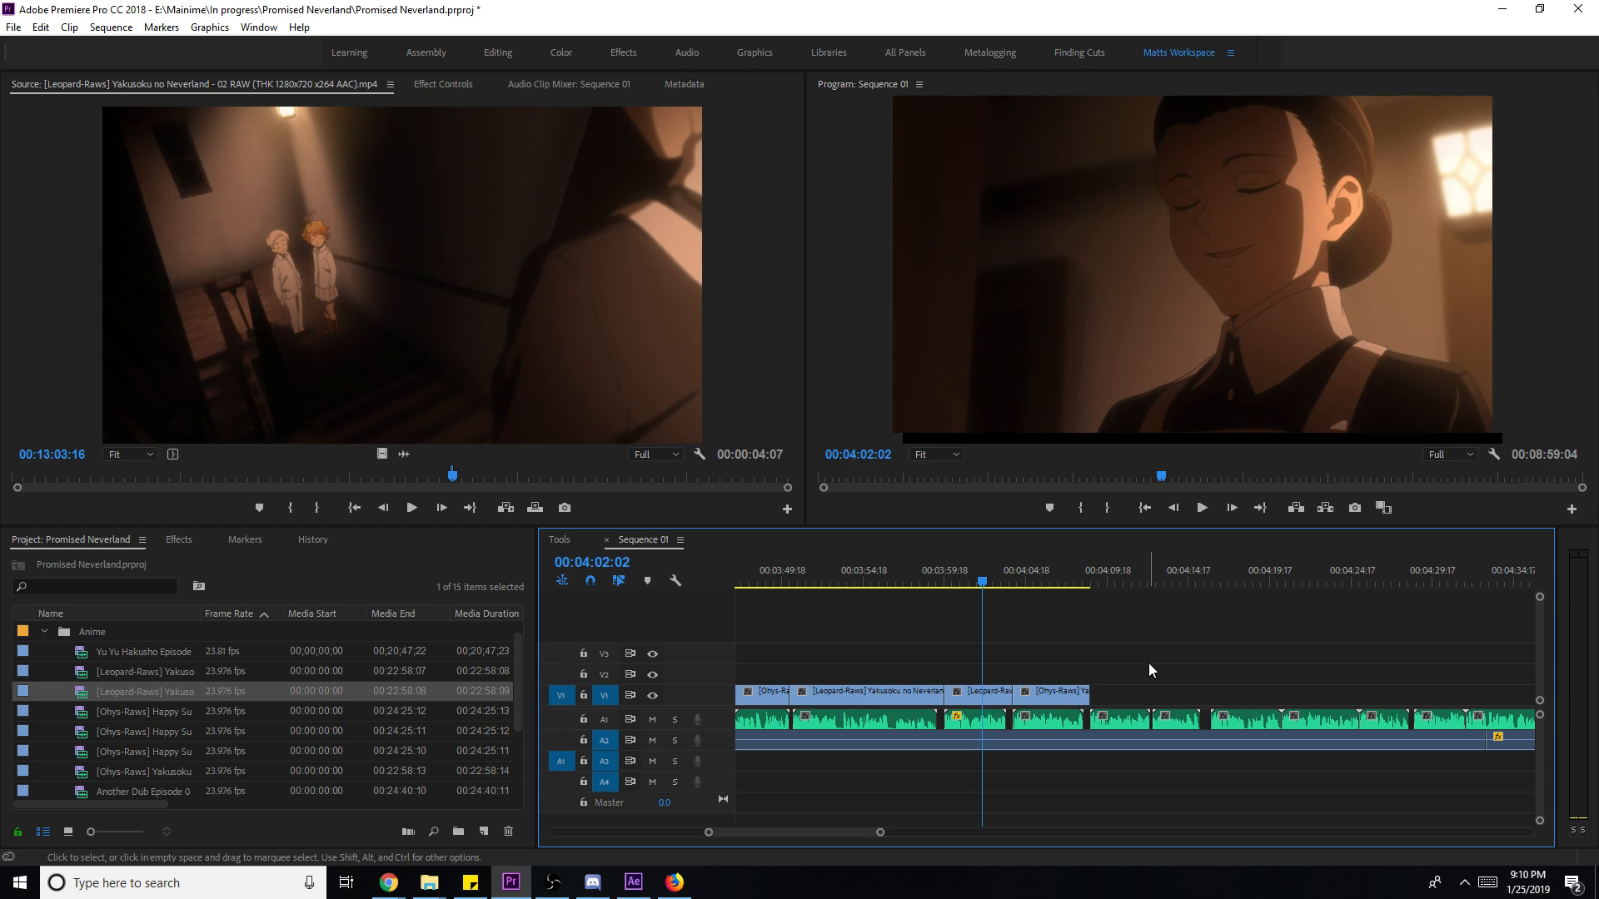
key("space")
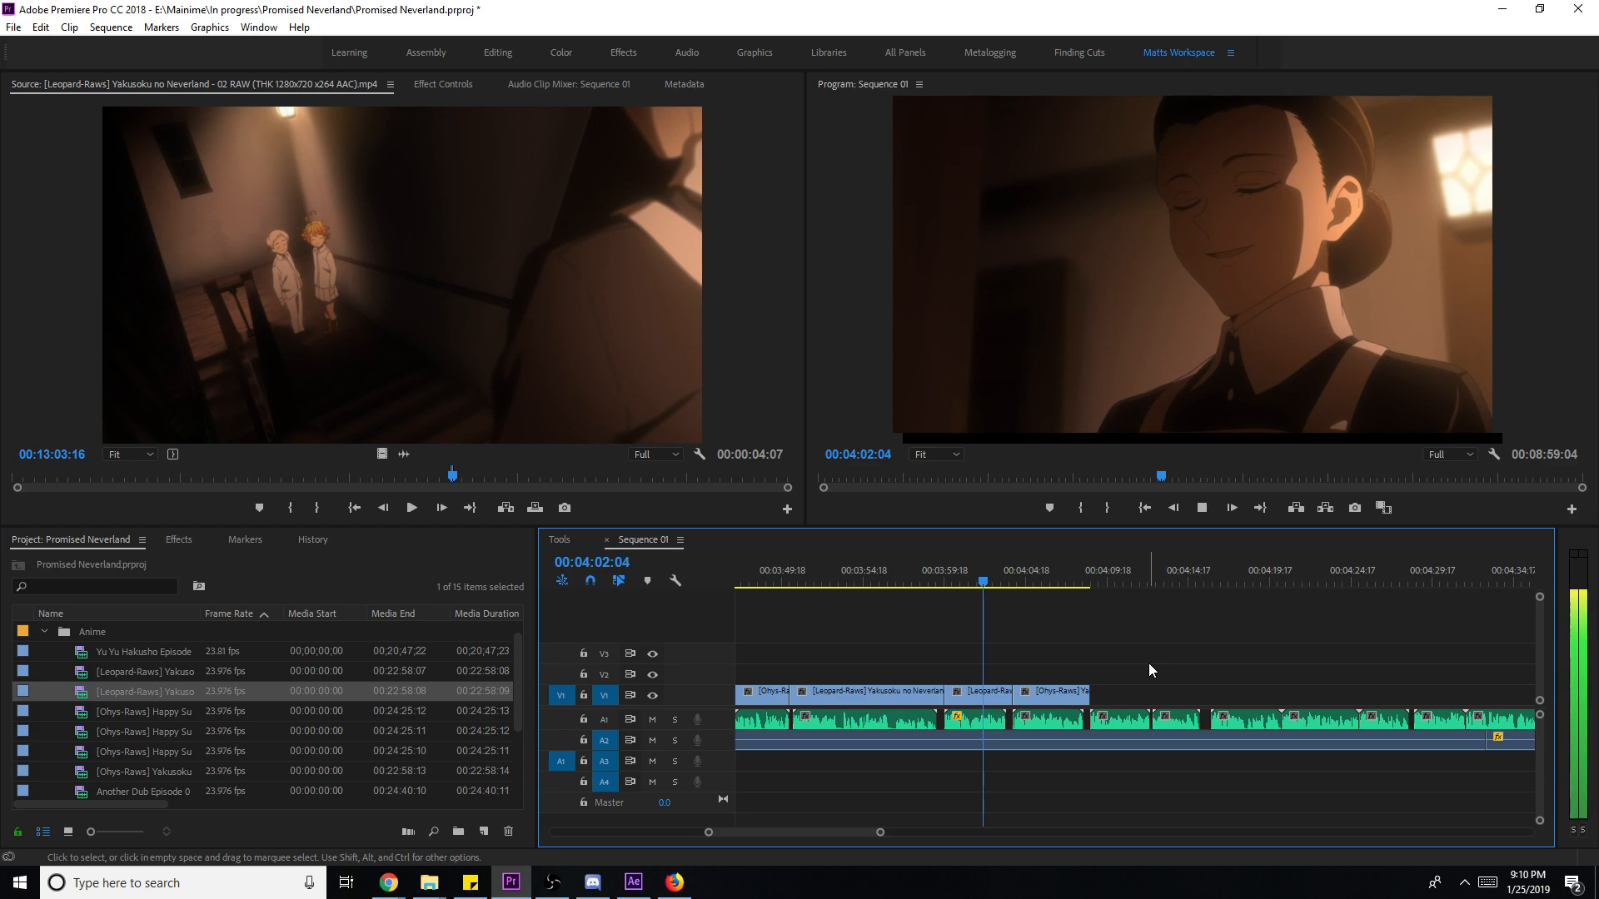
key("space")
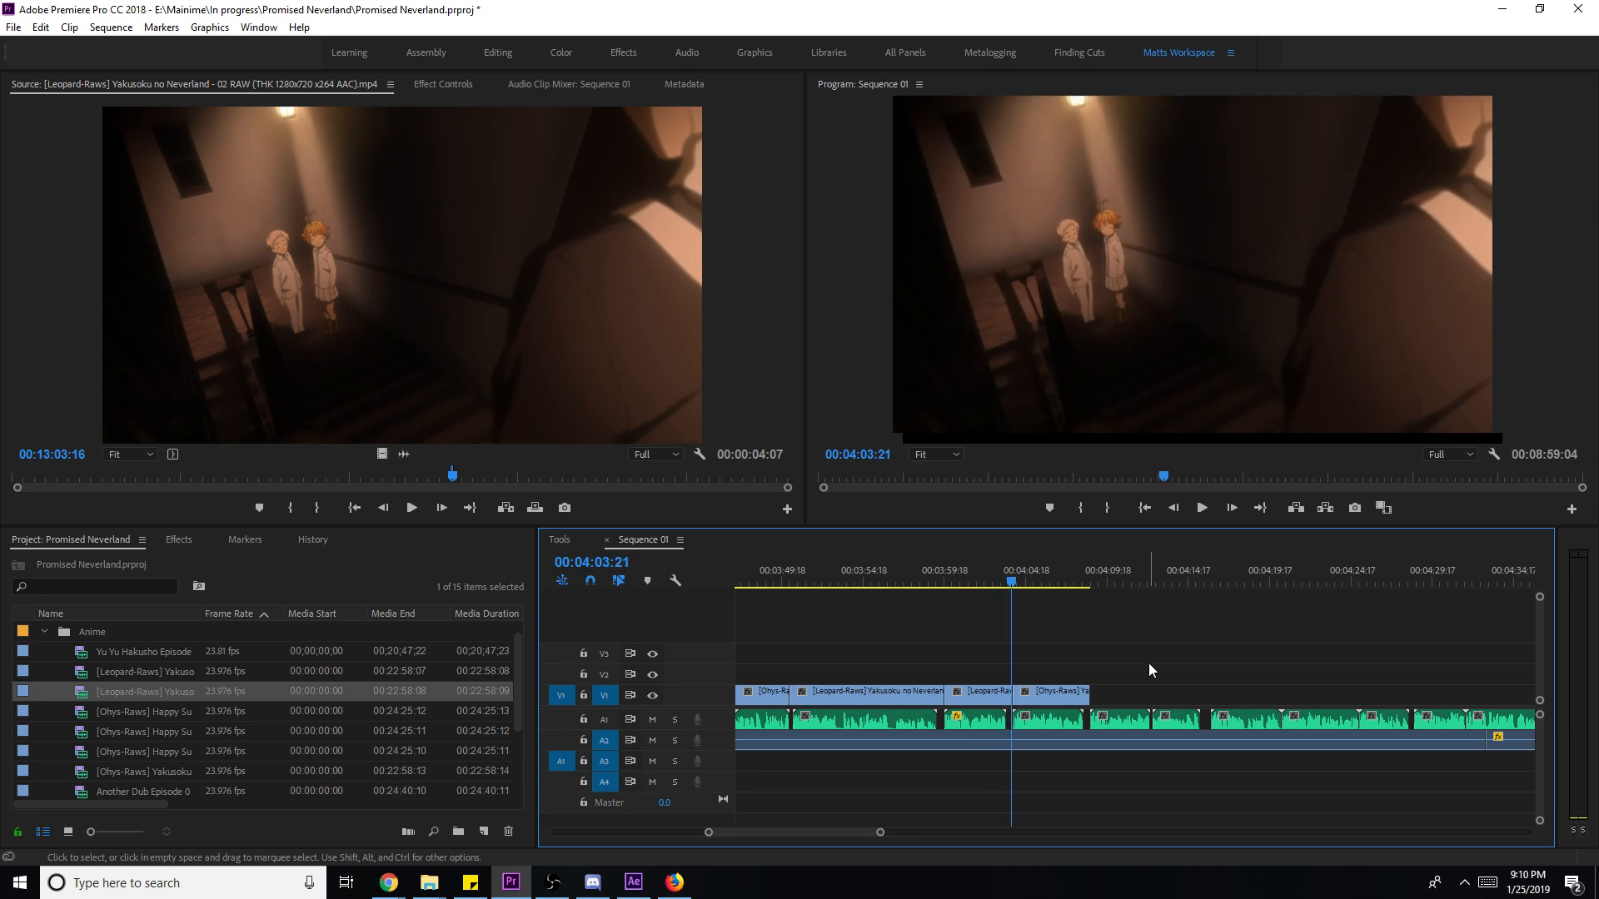
key("y")
left_click_drag(981, 701, 988, 702)
key("space")
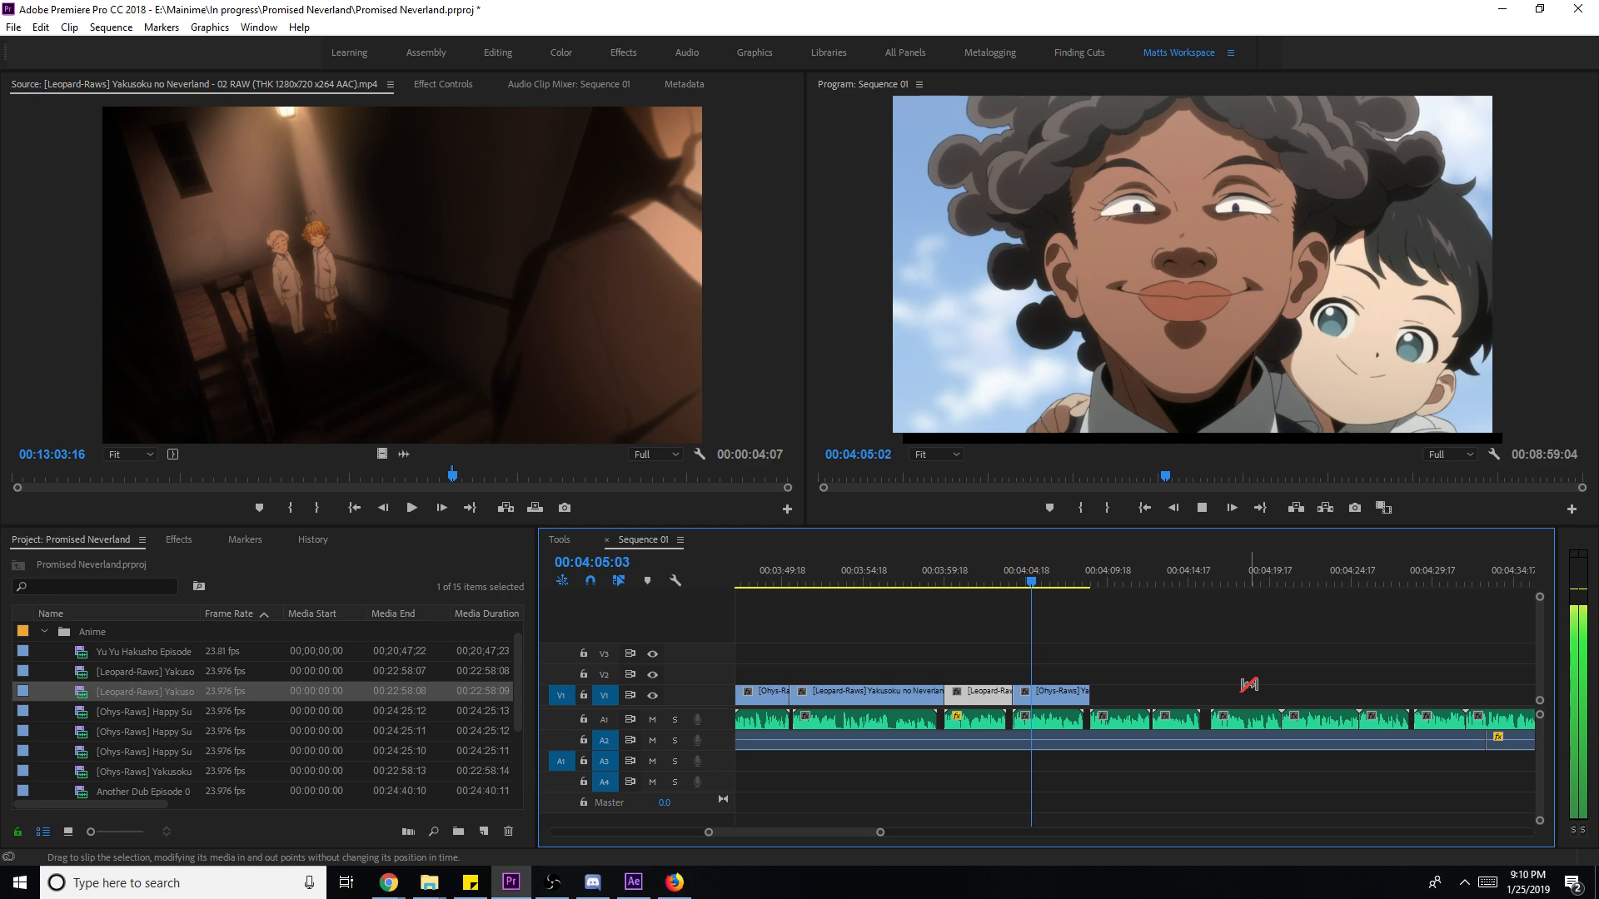
key("v")
key("space")
key("ctrl+s")
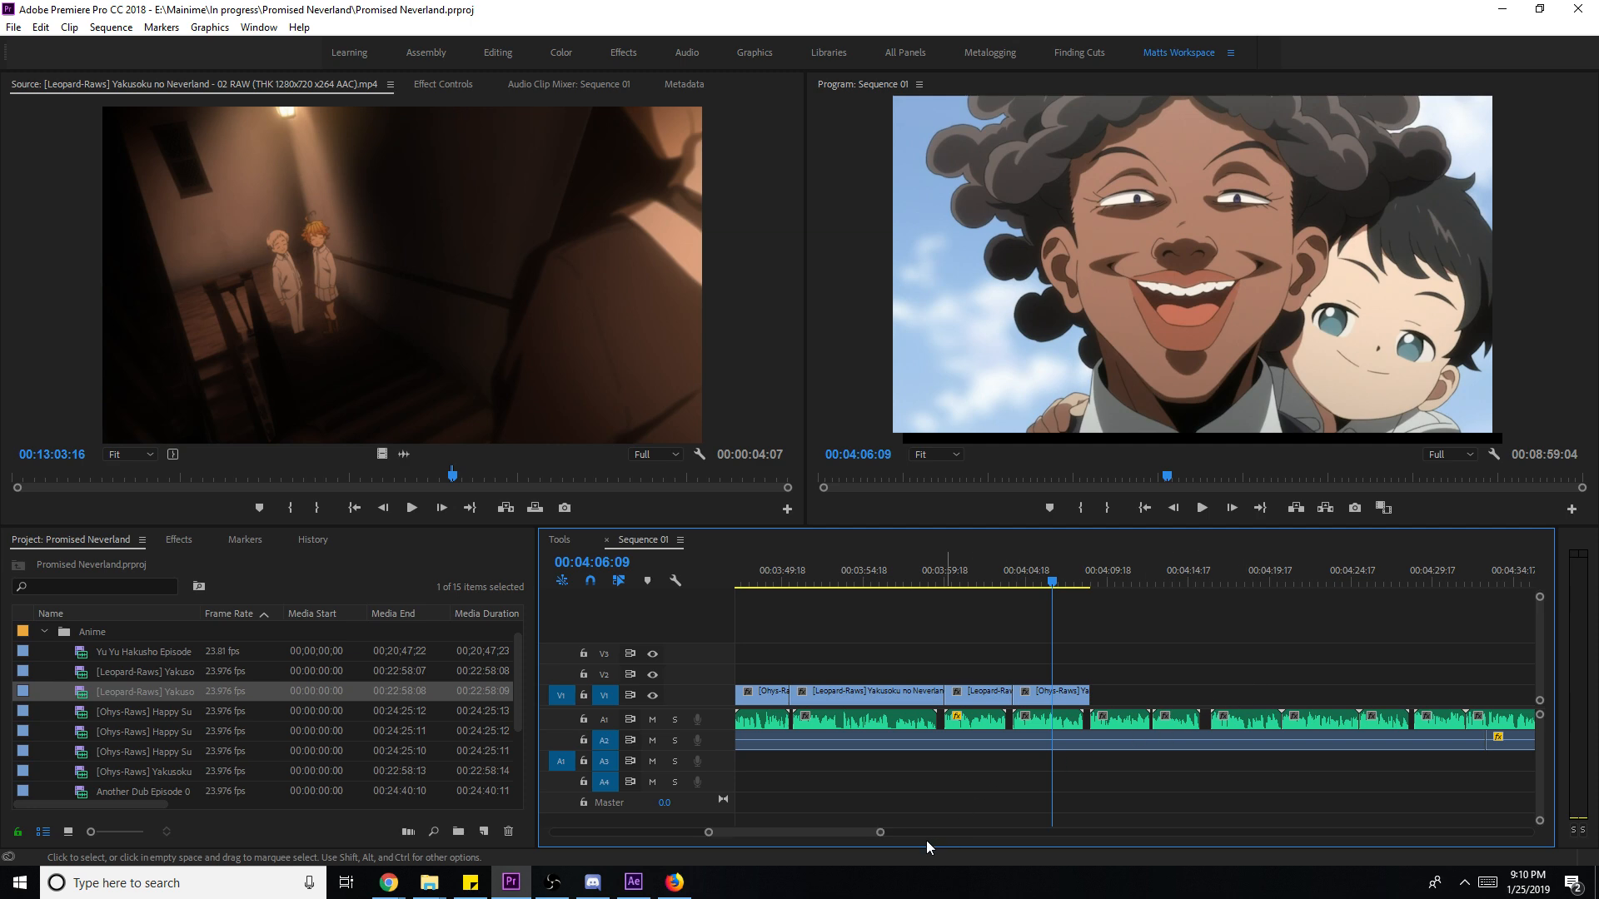
left_click_drag(881, 832, 1064, 832)
key("equal")
key("equal")
key("equal")
key("equal")
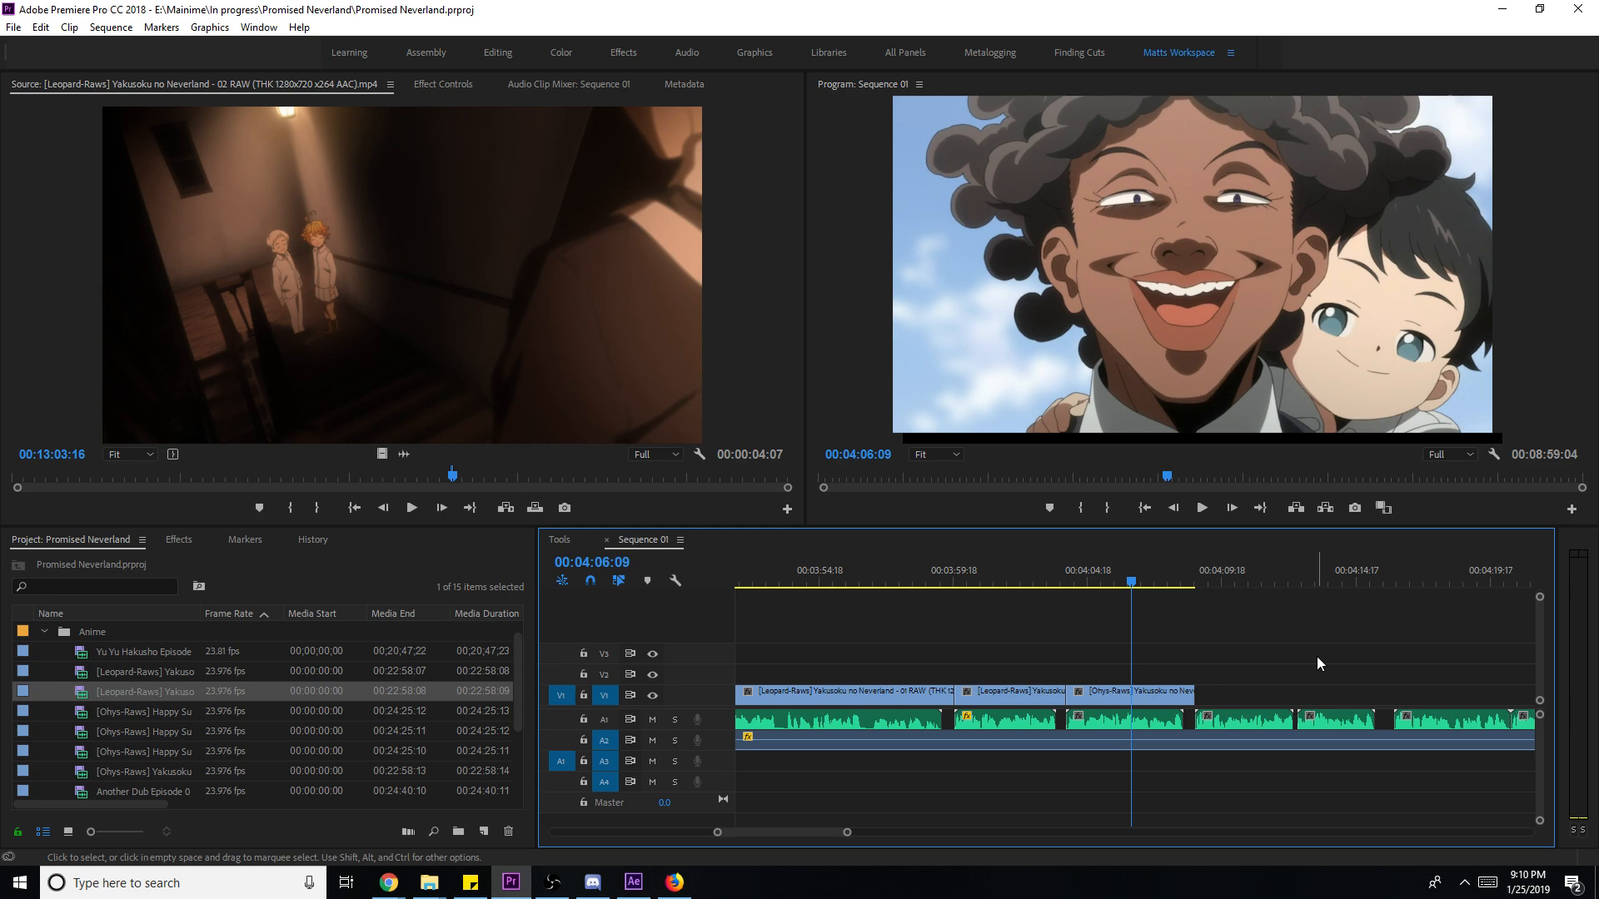
left_click_drag(861, 836, 1083, 837)
left_click(1238, 574)
key("space")
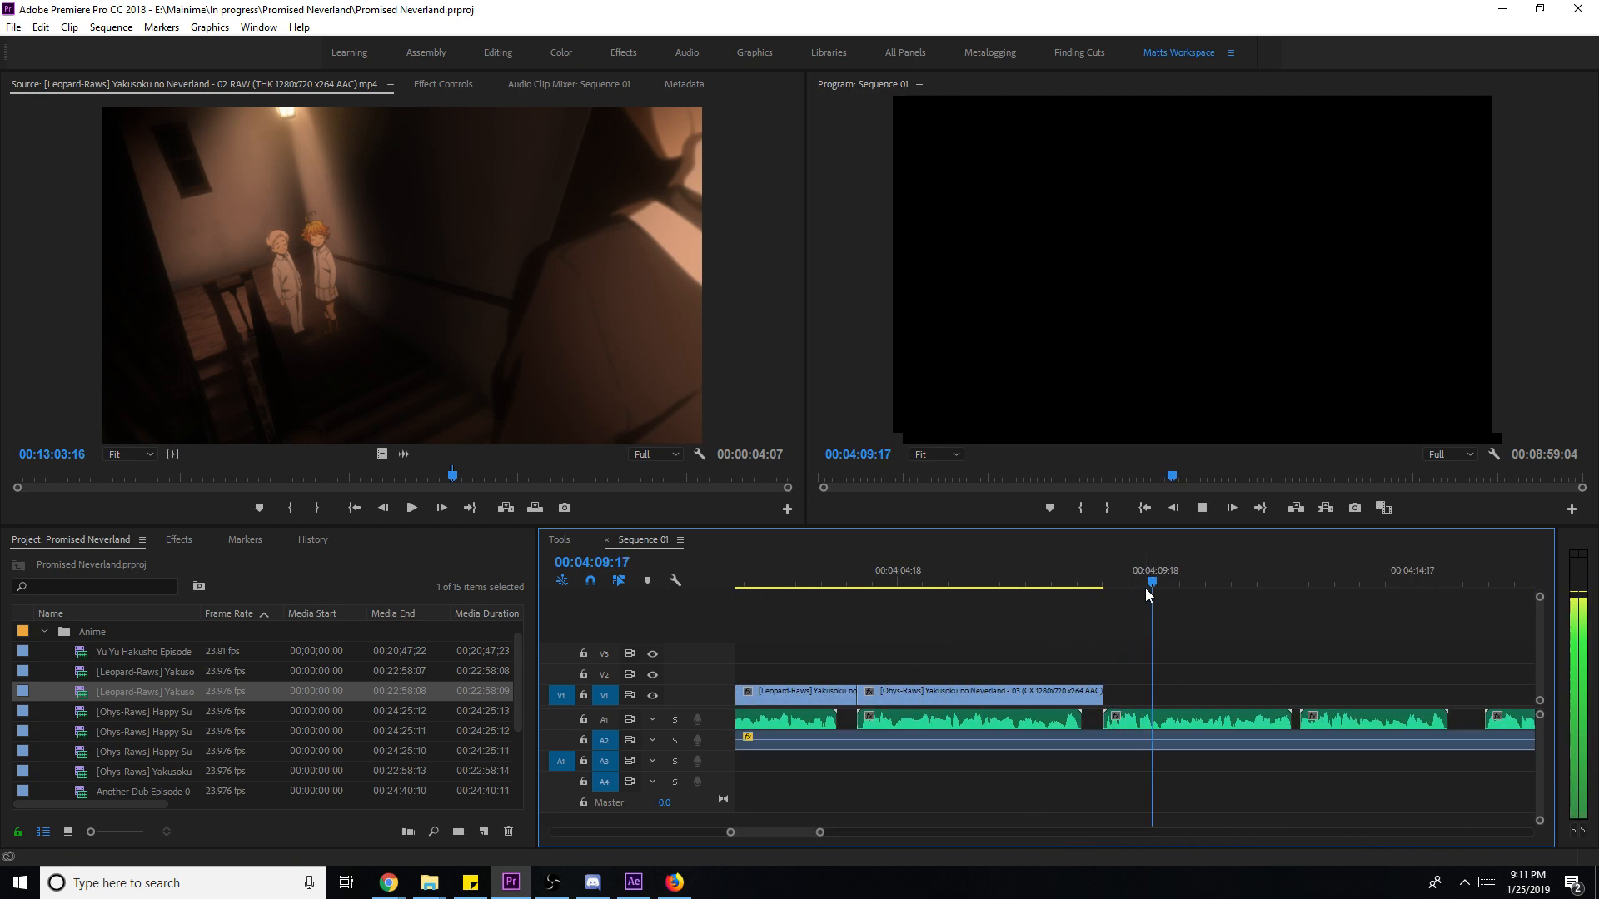
left_click_drag(996, 576, 737, 577)
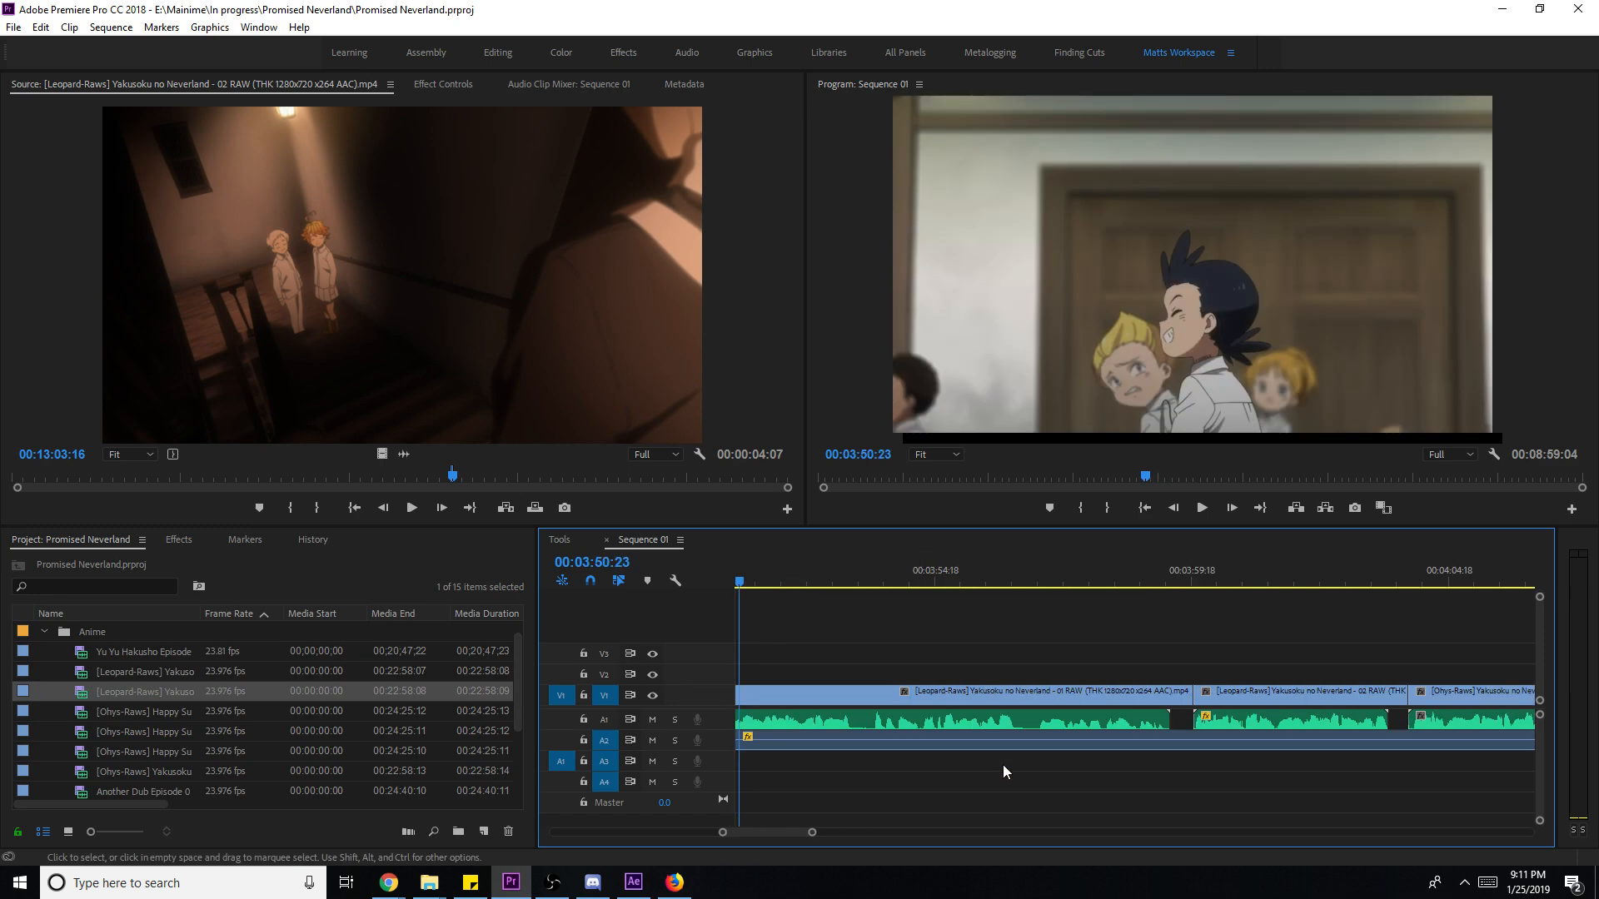
key("space")
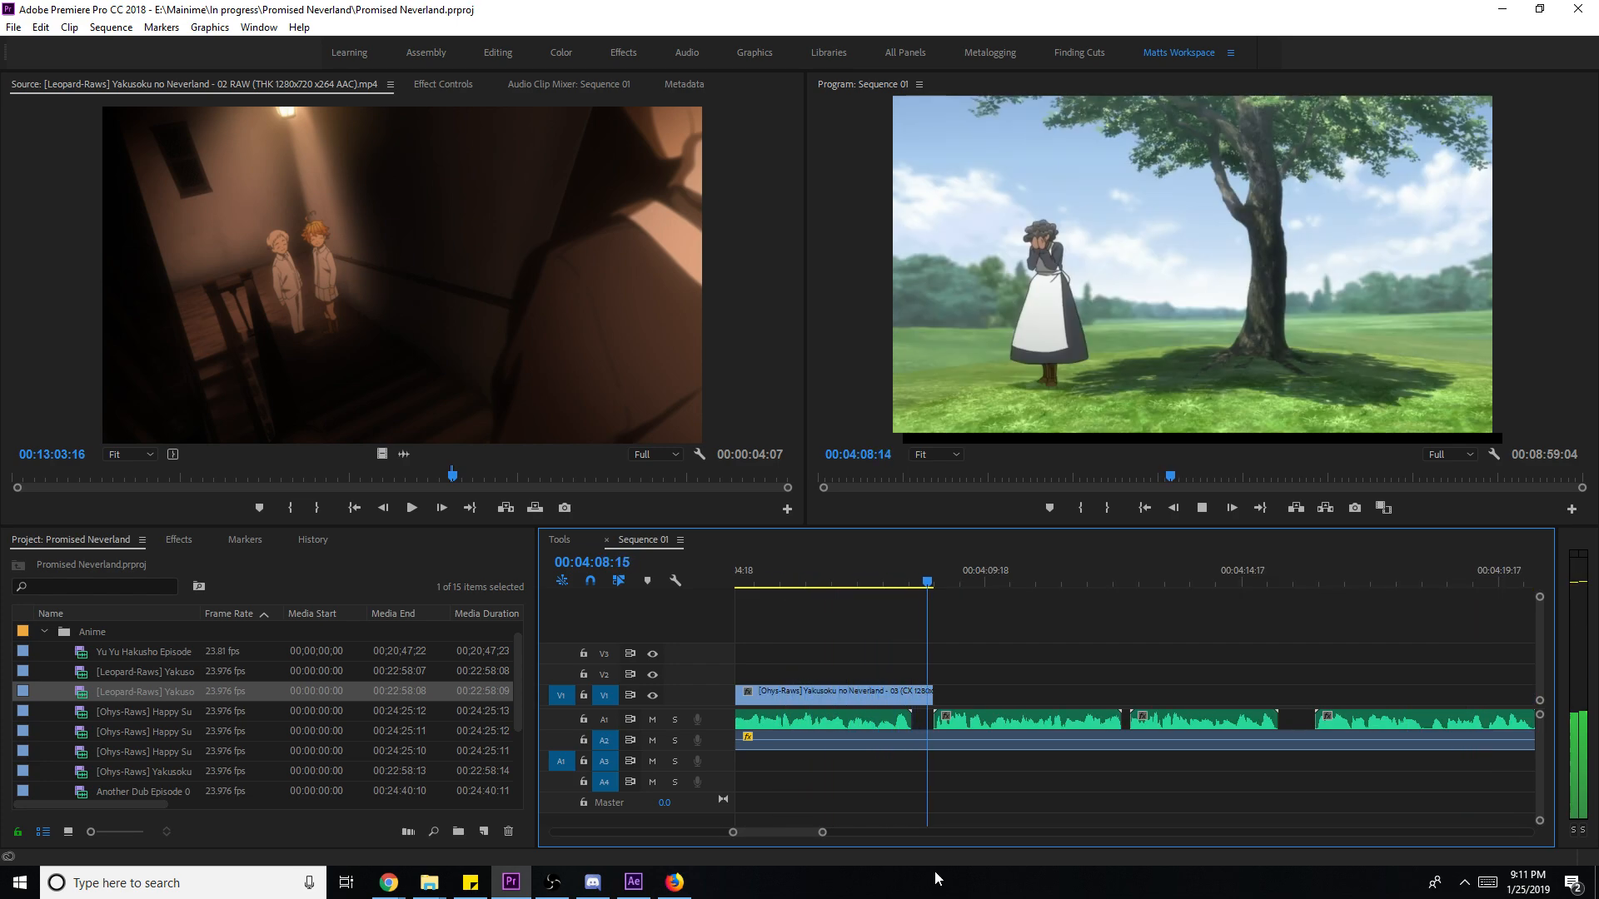
key("space")
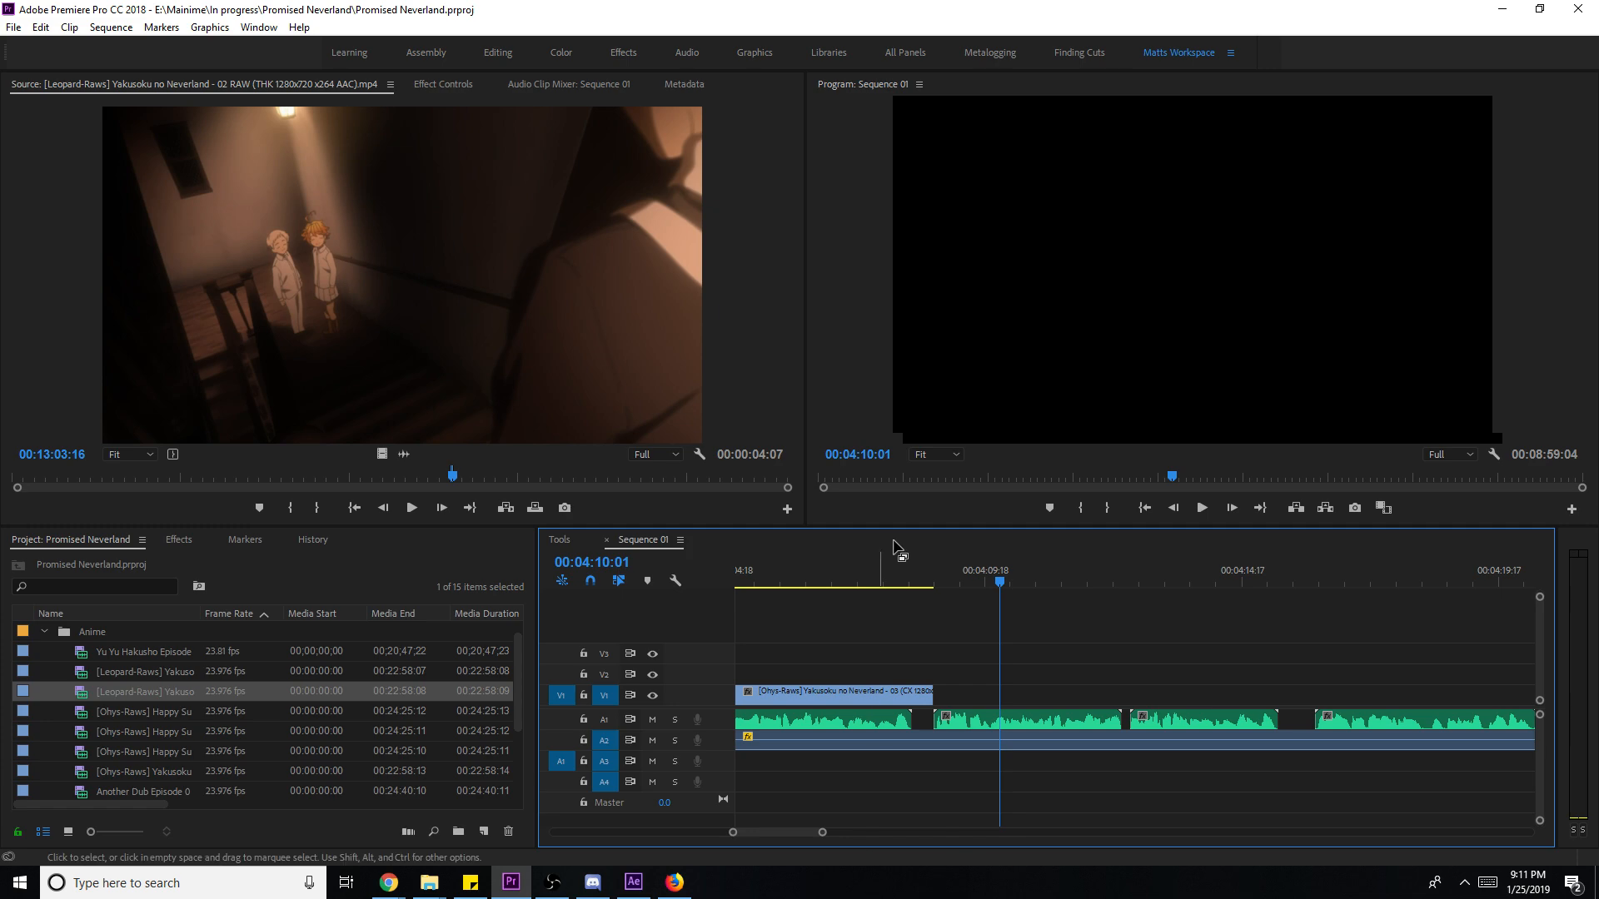
- Slip the last V1 clip's content a few frames and play it back
left_click(879, 574)
key("y")
left_click_drag(858, 691, 862, 691)
key("space")
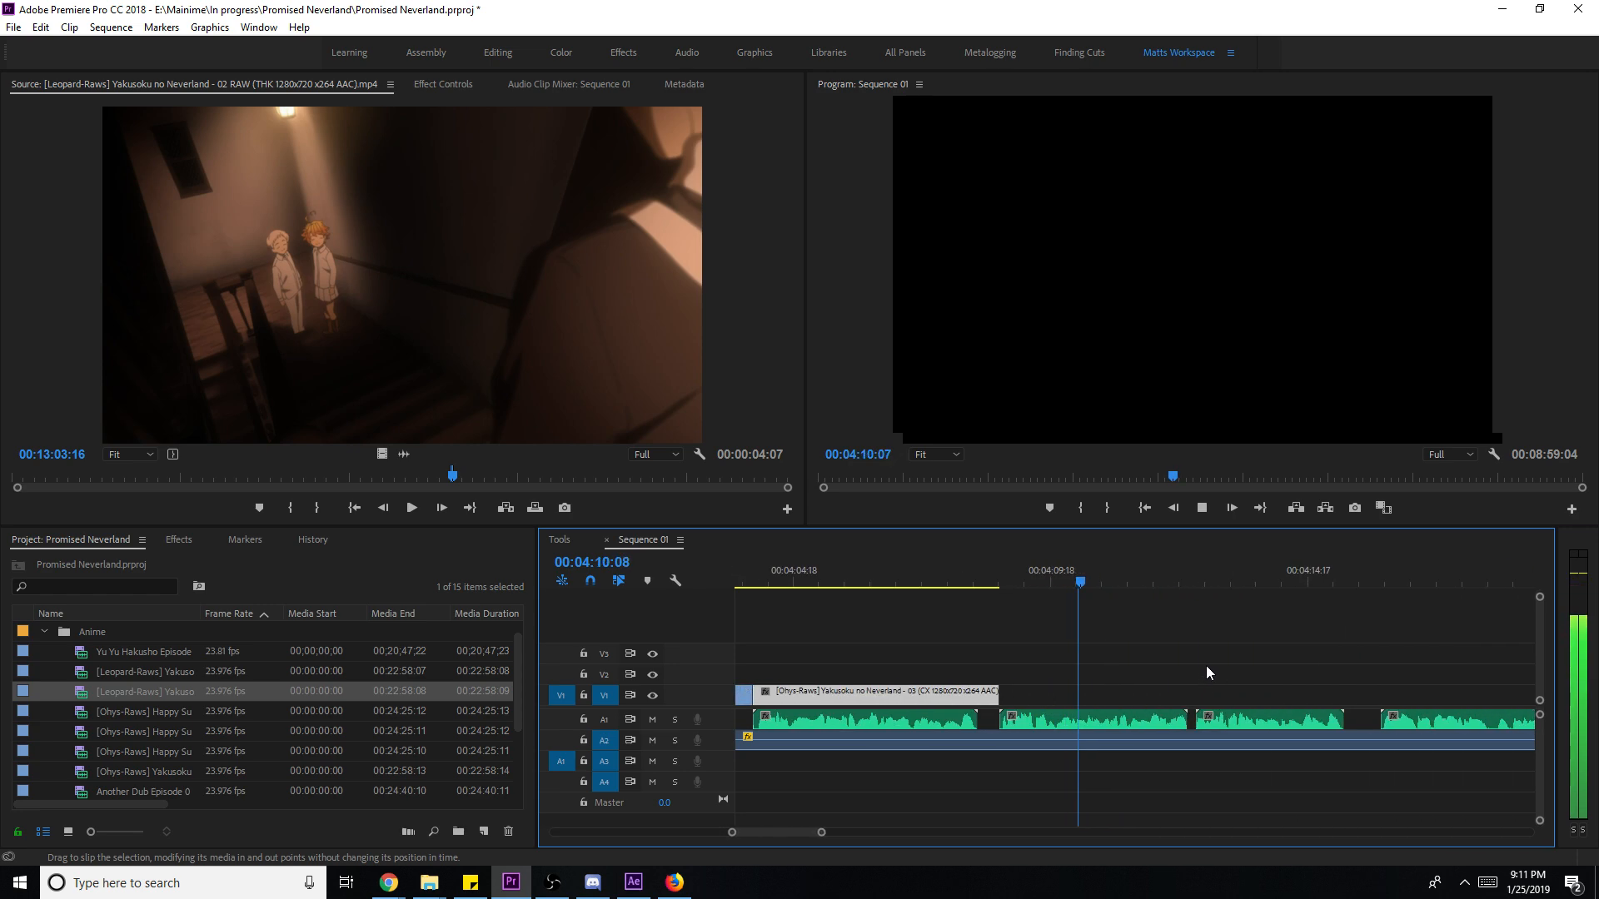
- Mark in and out points around the episode 02 forest shot at 00:16:13:03
left_click(515, 477)
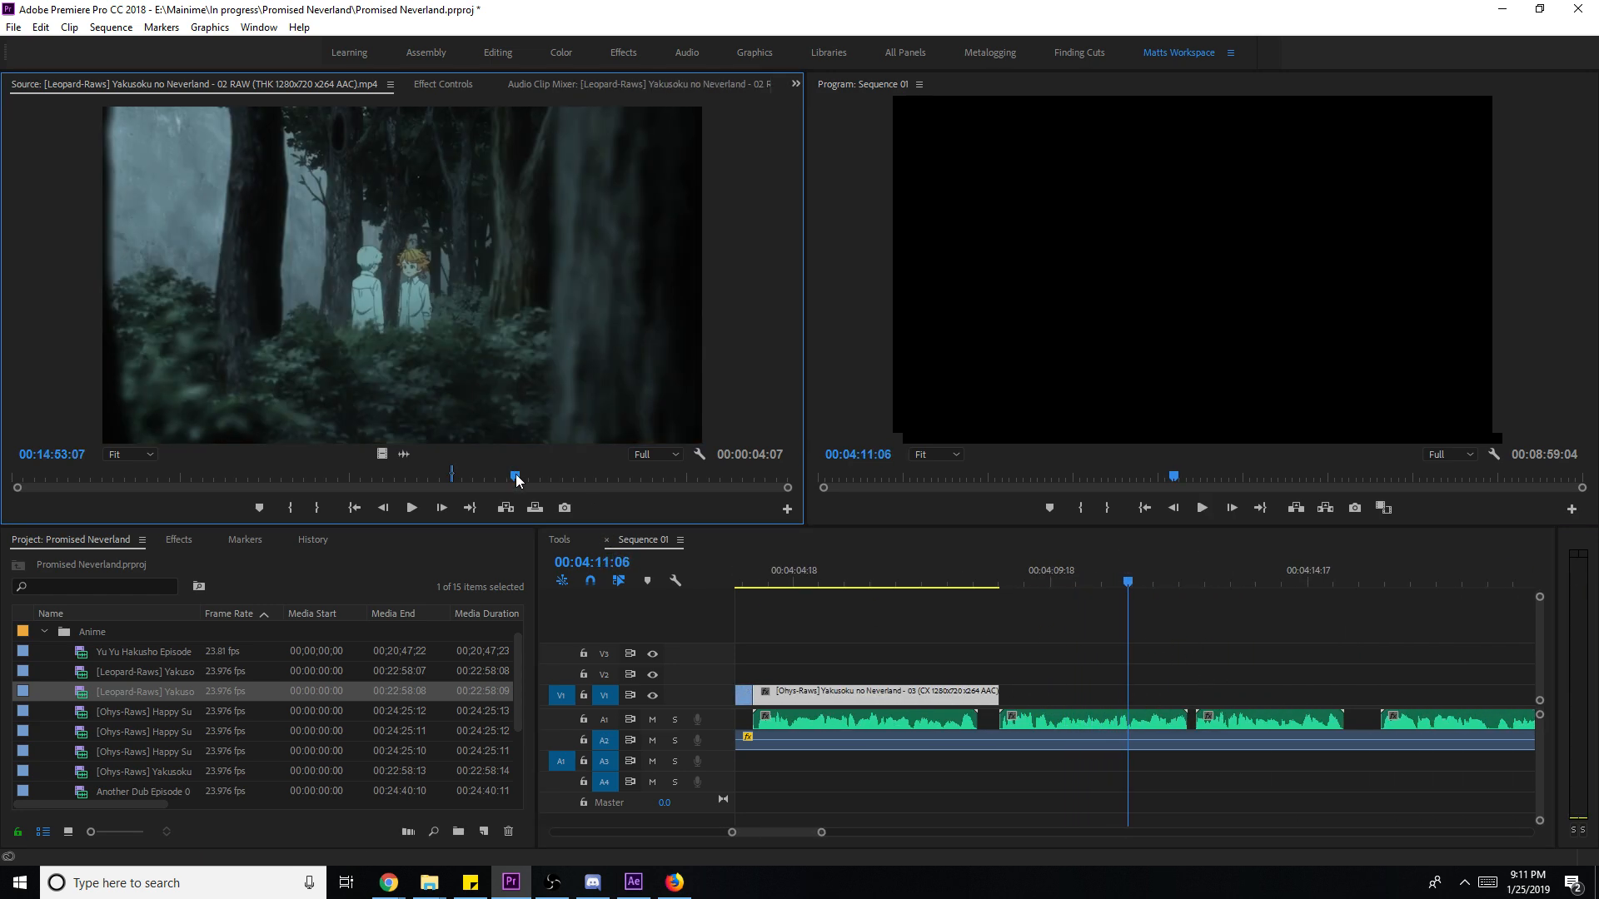
left_click(558, 479)
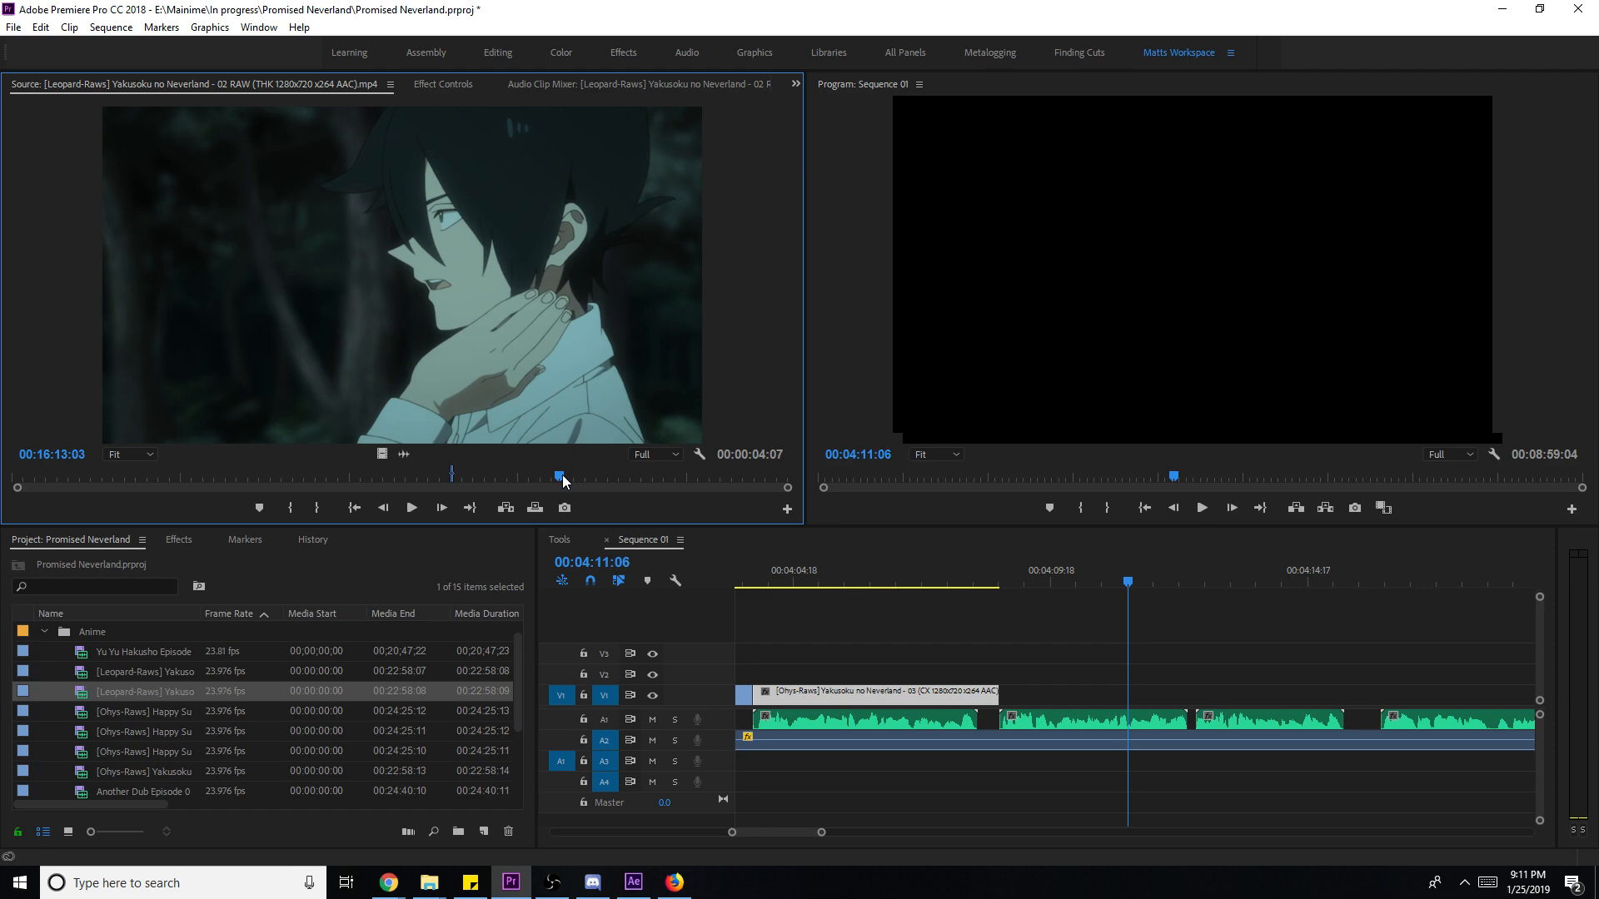
key("i")
key("space")
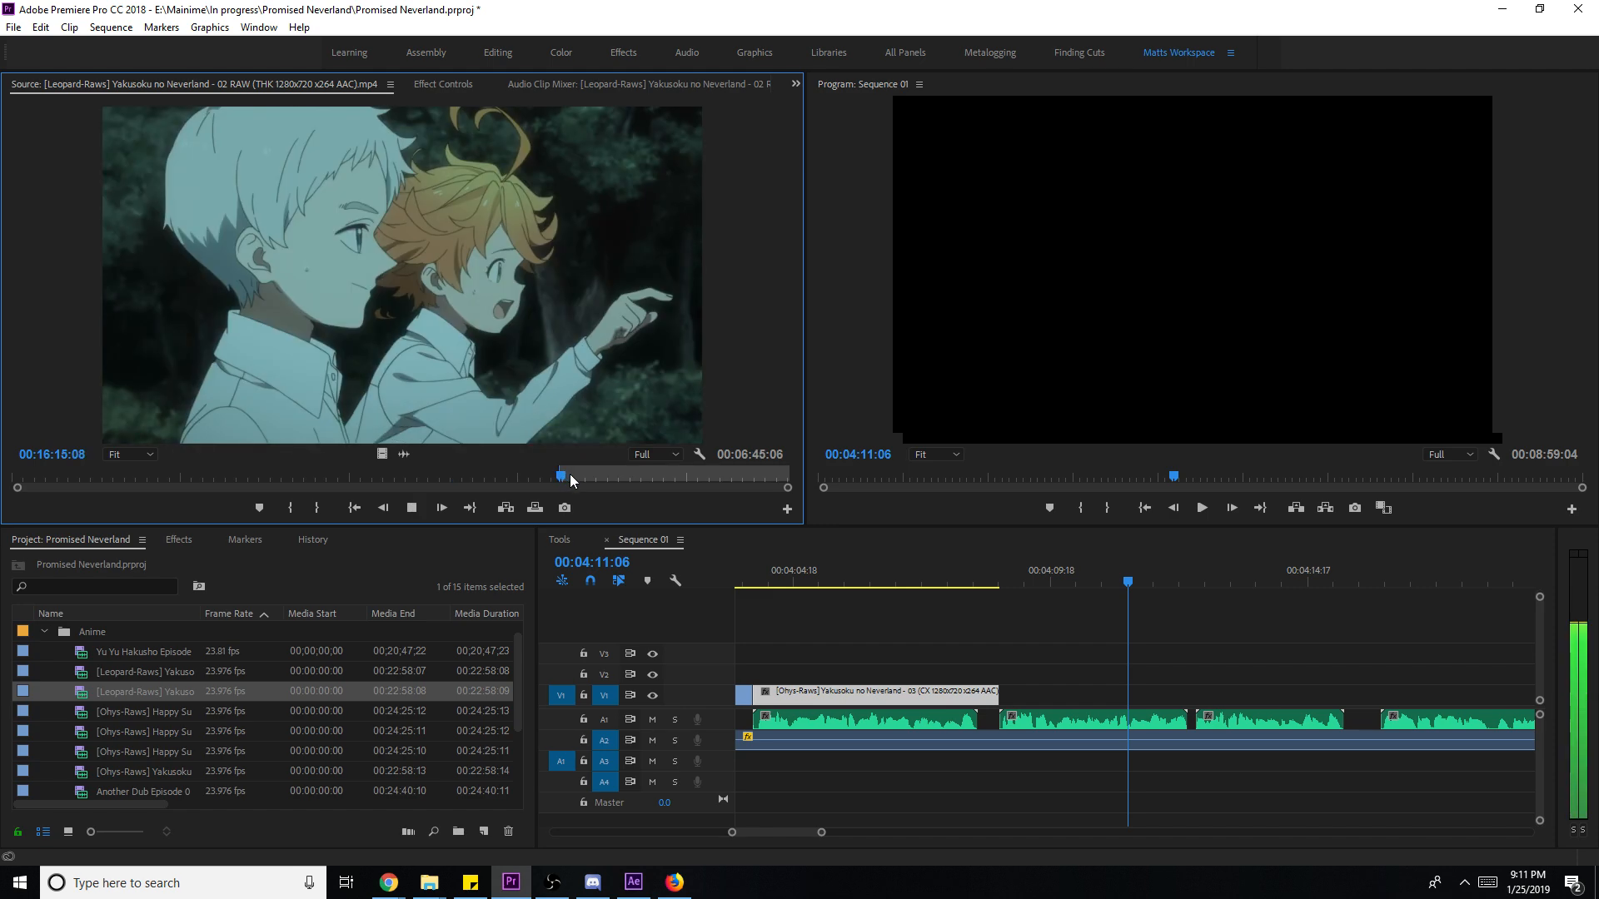
key("space")
key("o")
- Place the forest shot on V1 after the clip and trim its end to three seconds
left_click_drag(381, 454, 1009, 703)
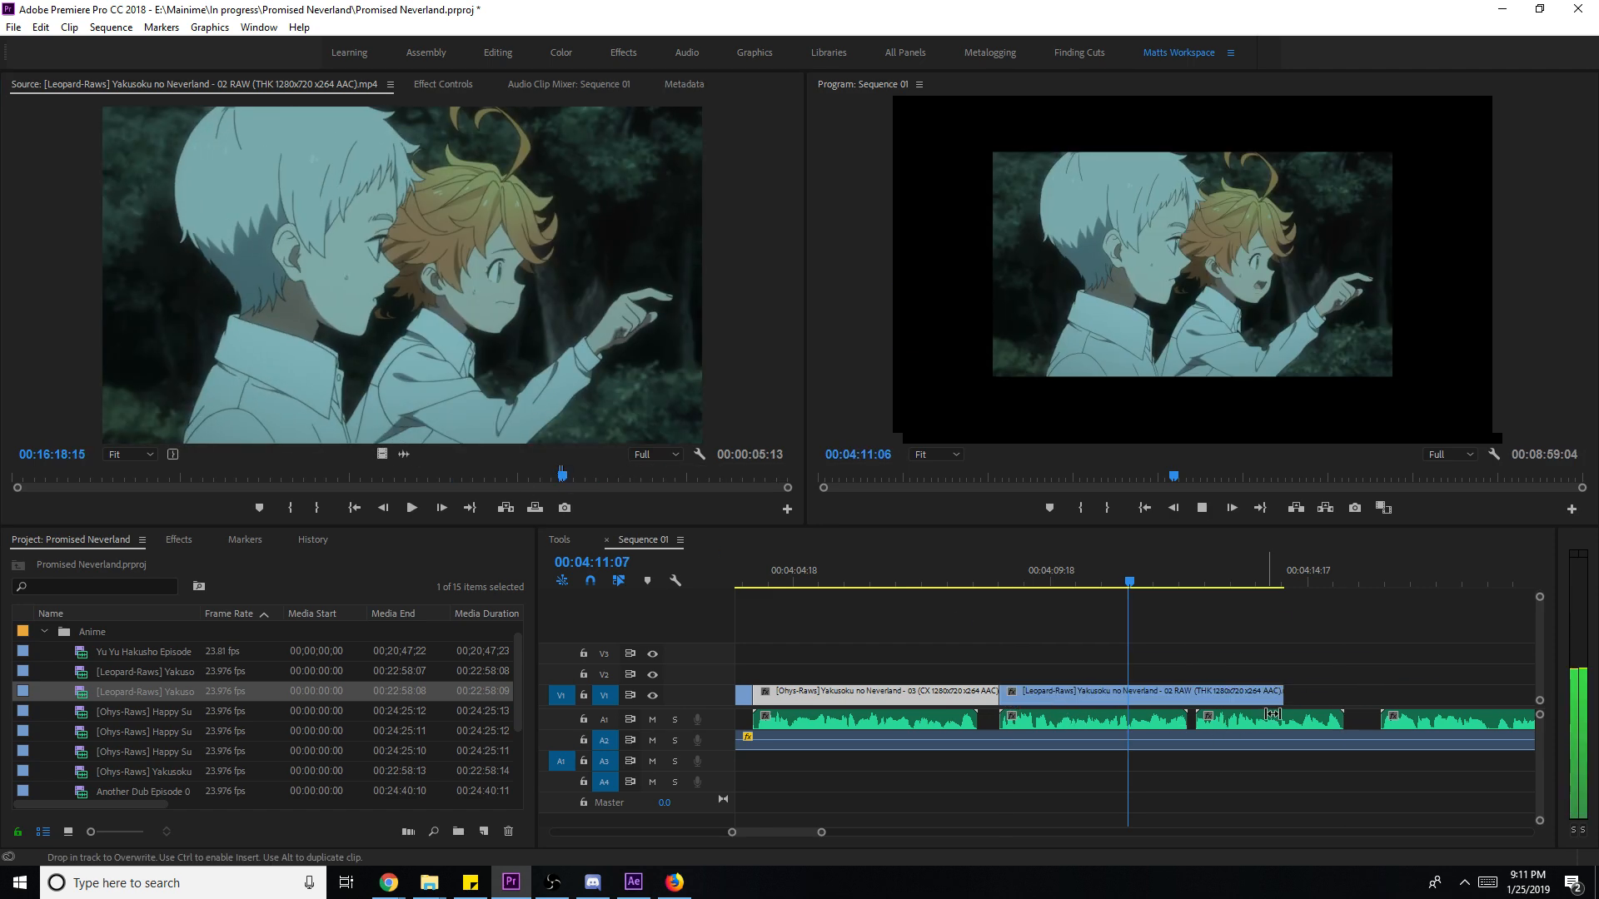
key("space")
left_click_drag(1286, 692, 1195, 717)
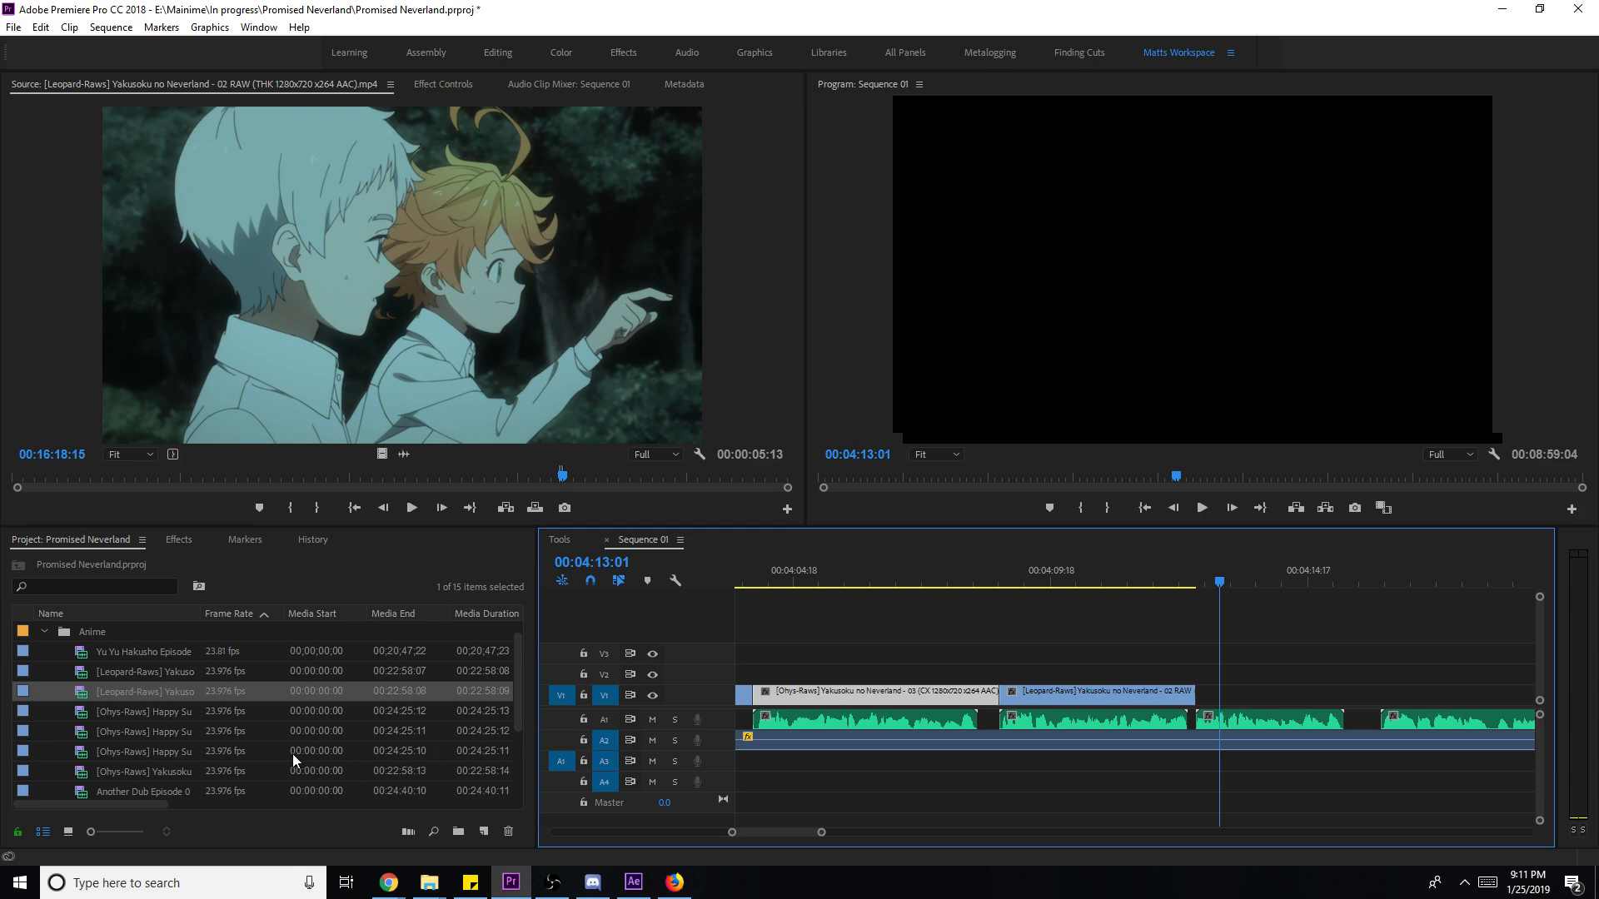
scroll(180, 708, "down", 1)
- Load episode 03 and mark in/out points around the dark library shot at 10:55:12
double_click(173, 751)
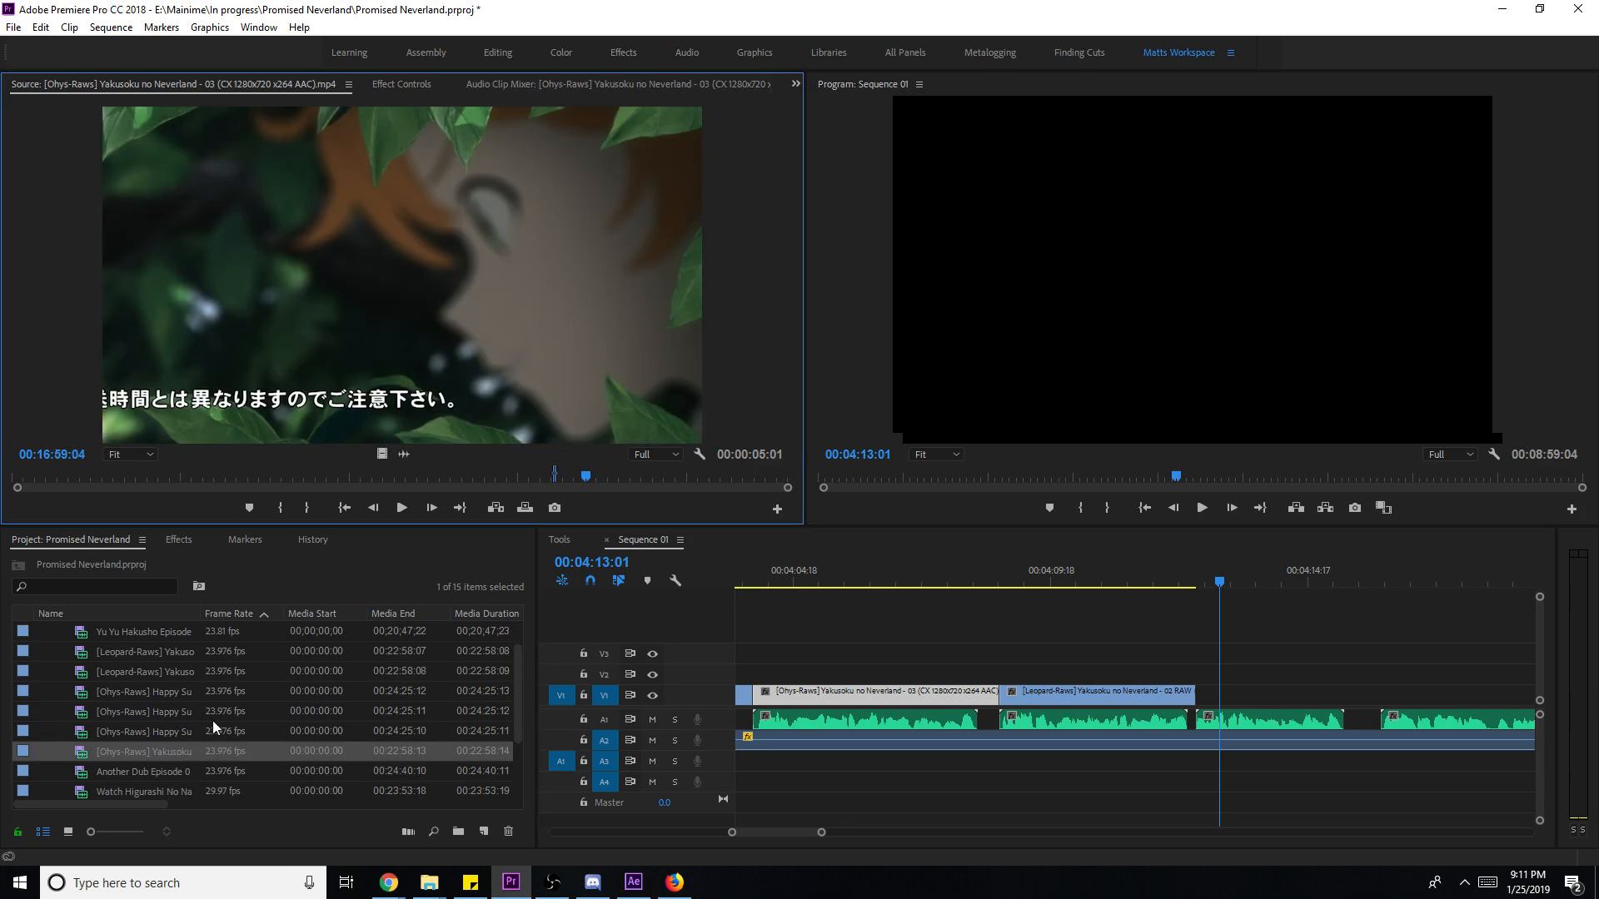
left_click_drag(592, 479, 373, 480)
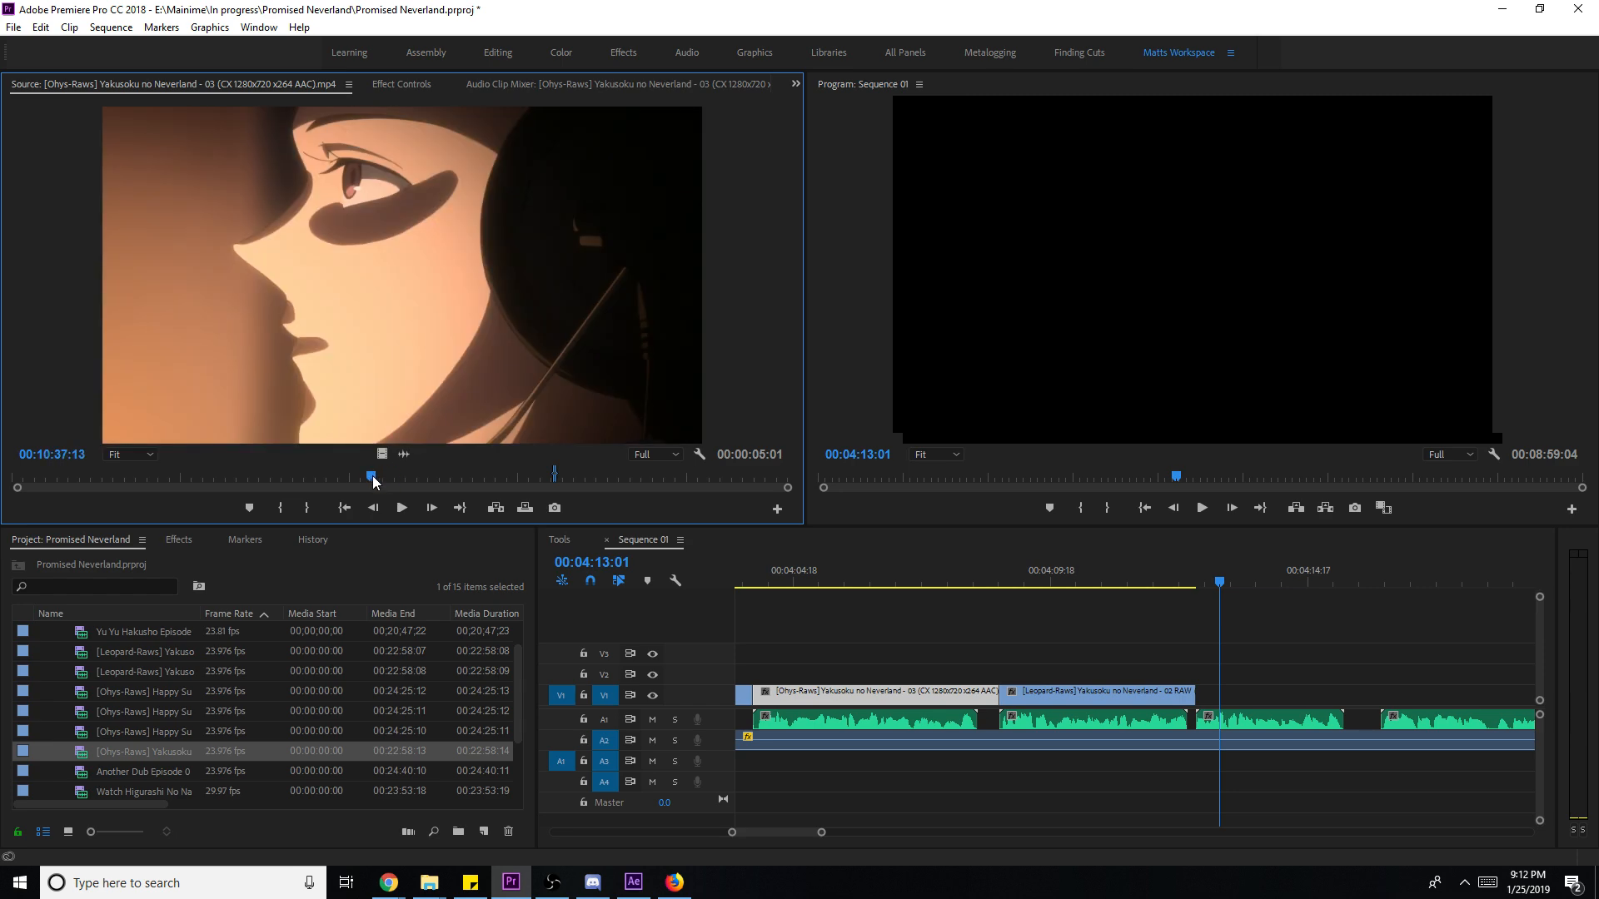
left_click_drag(372, 477, 380, 476)
key("i")
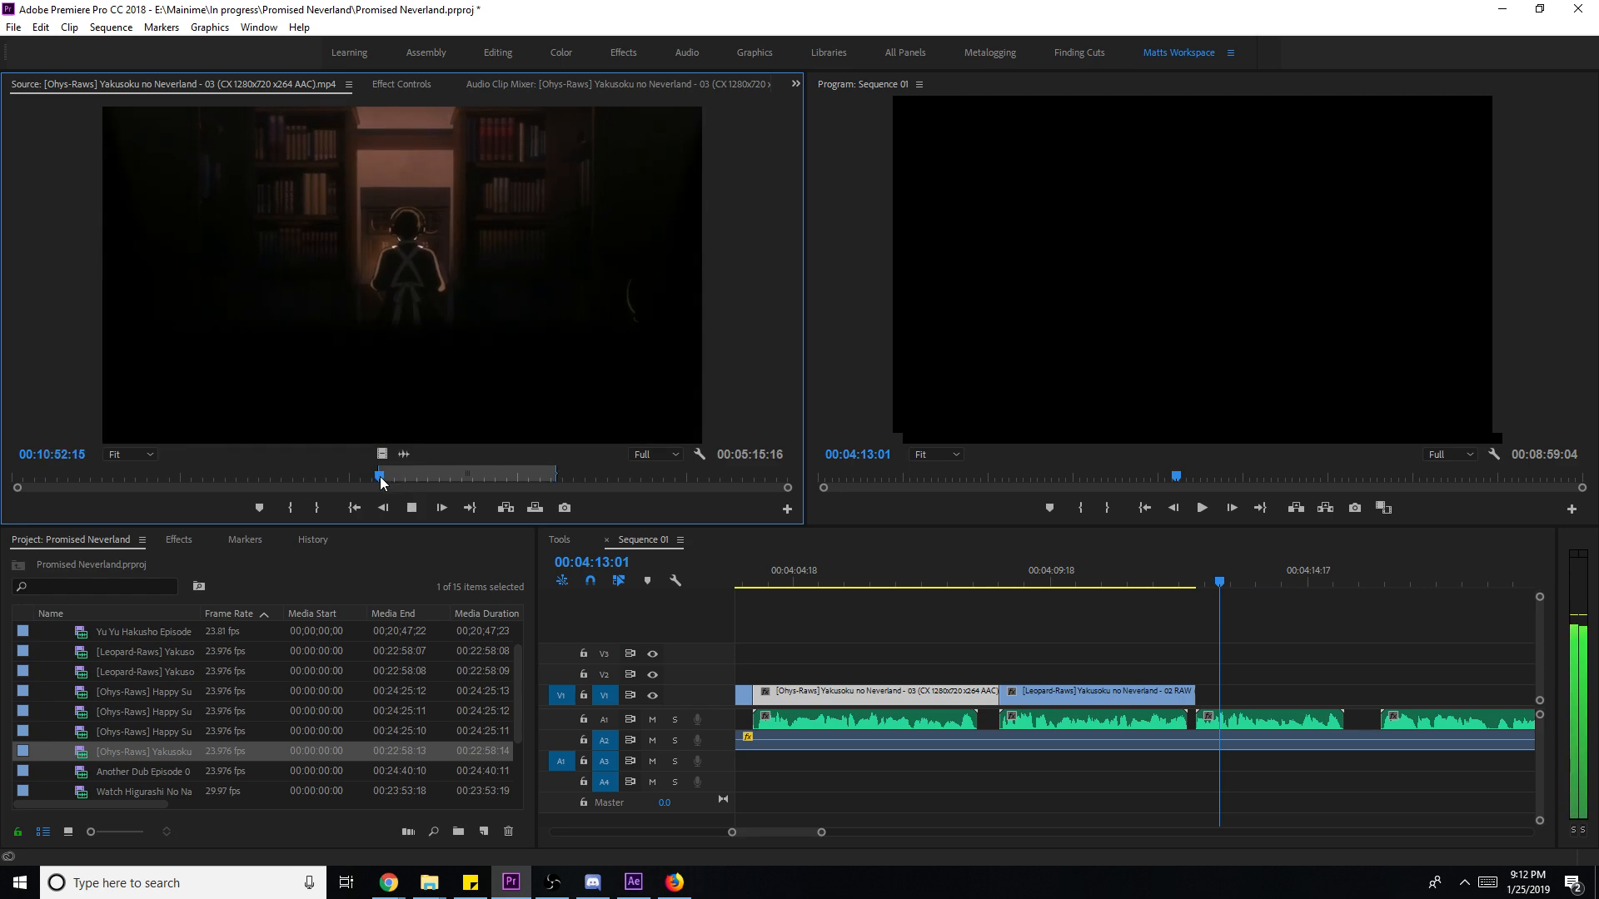
key("o")
- Place the library shot on V1 after the forest clip, shortening its end by two seconds
left_click_drag(381, 454, 1199, 699)
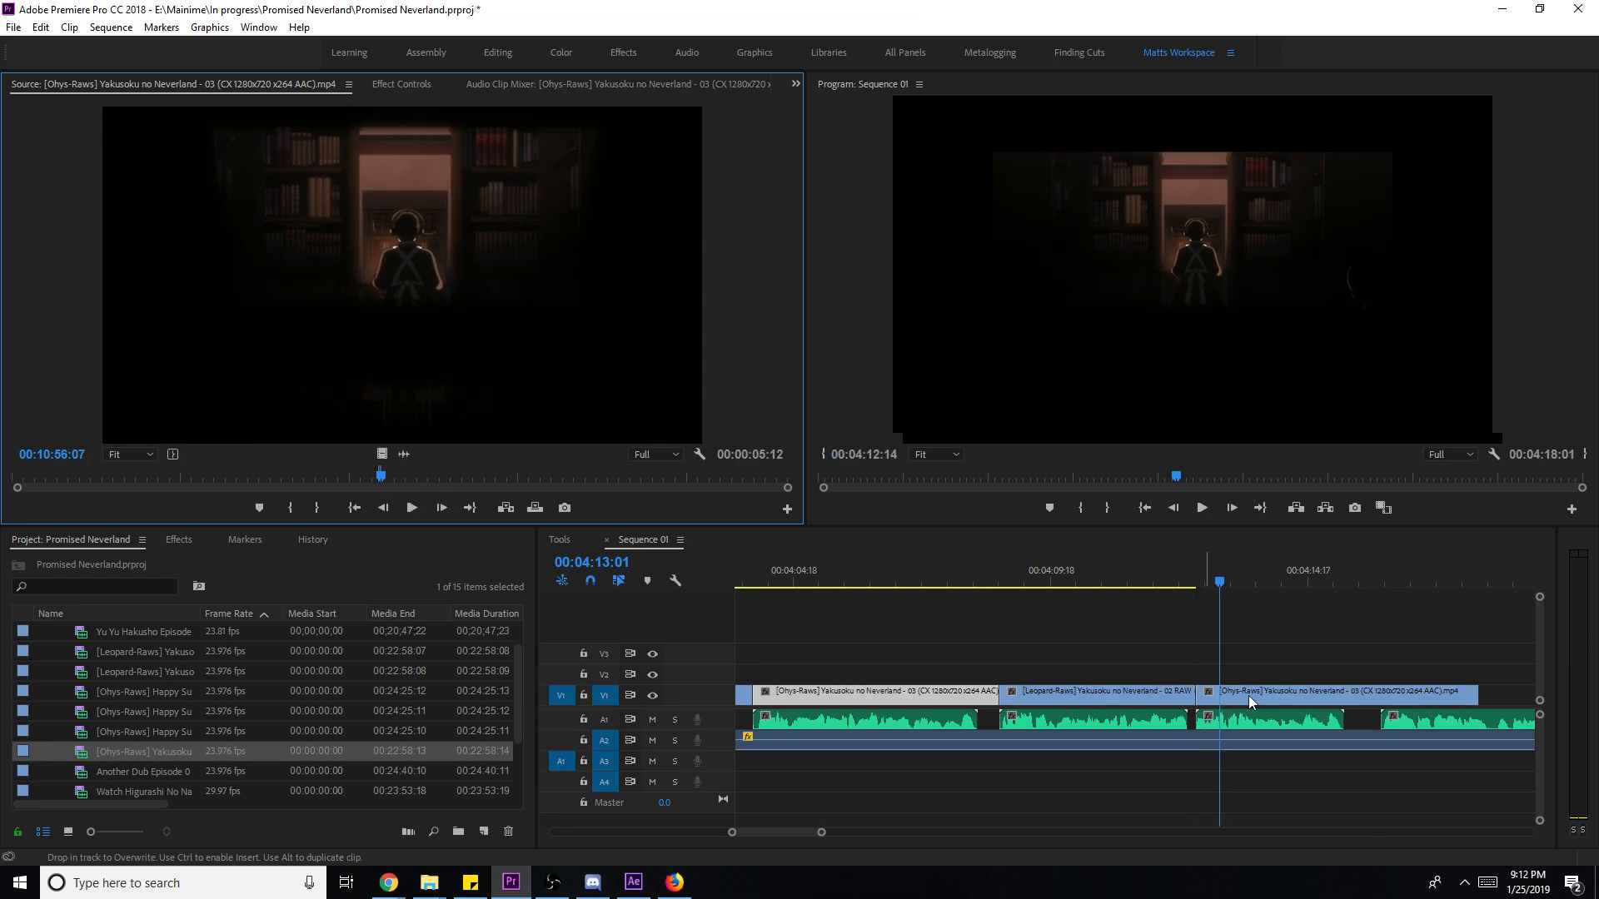
left_click_drag(1480, 695, 1390, 704)
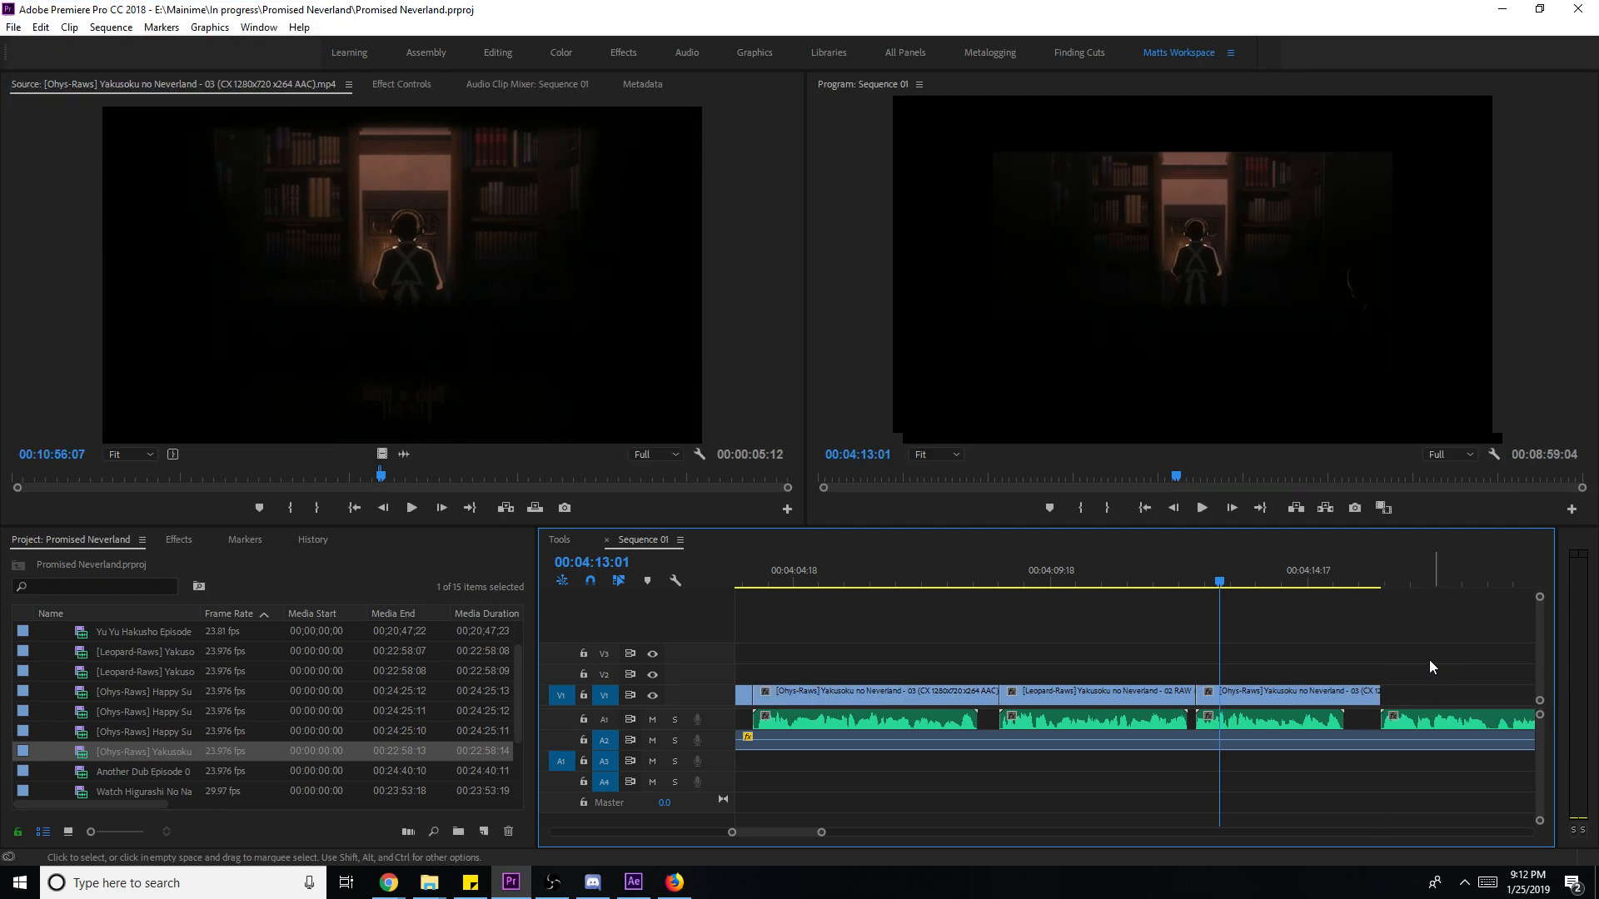
key("space")
key("space")
- Set the library clip to frame size, play back the fit, and save the project
right_click(1356, 691)
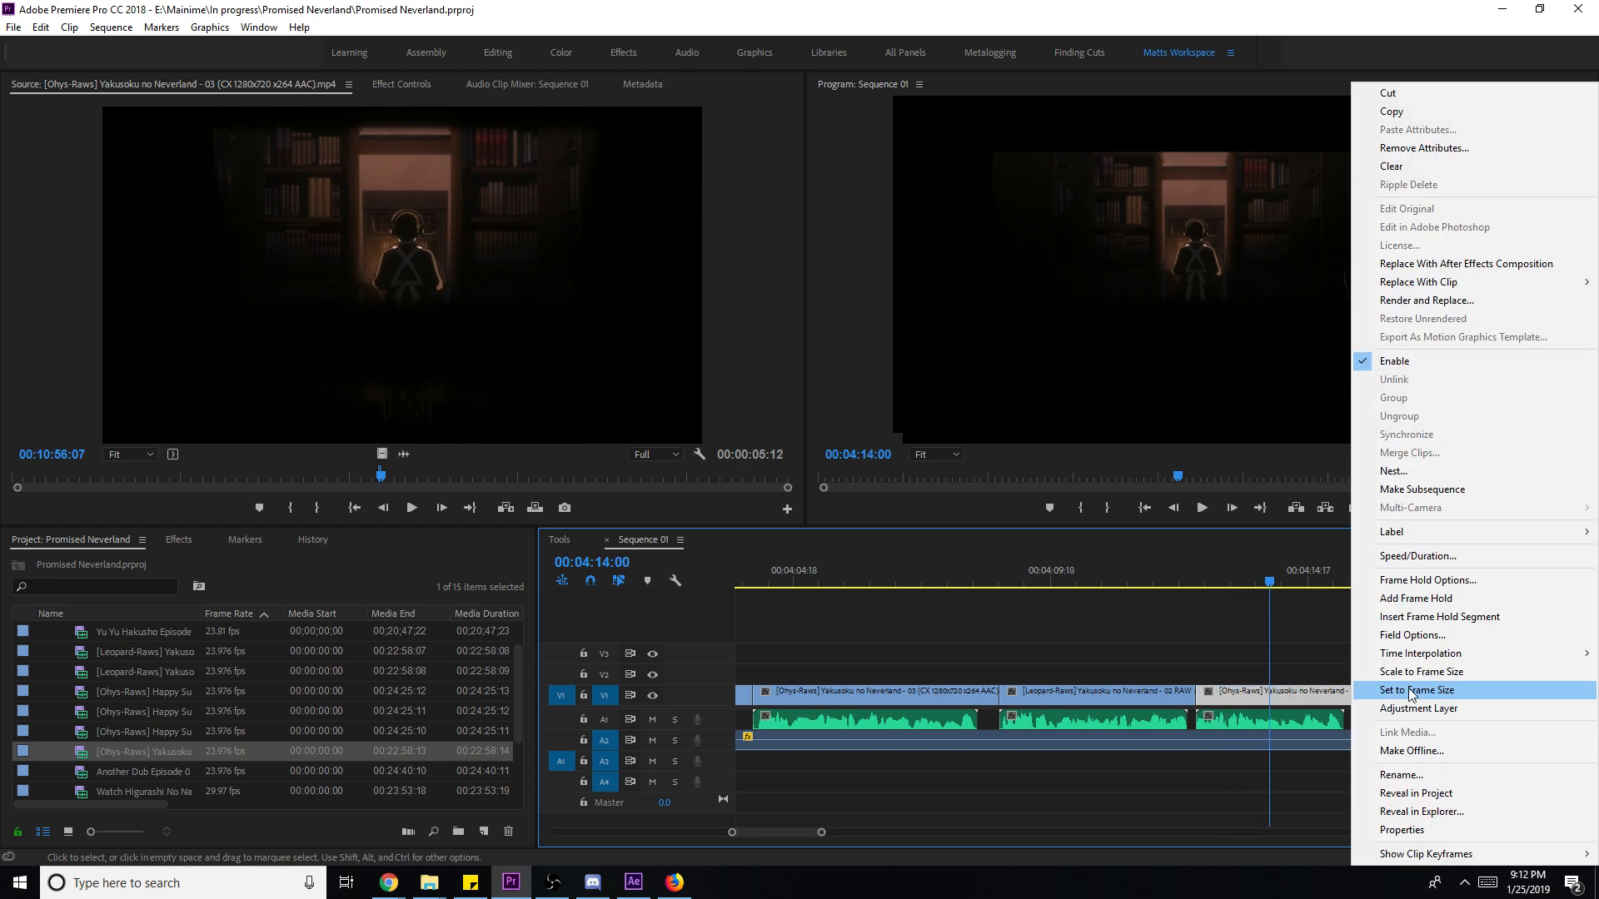
left_click(1402, 692)
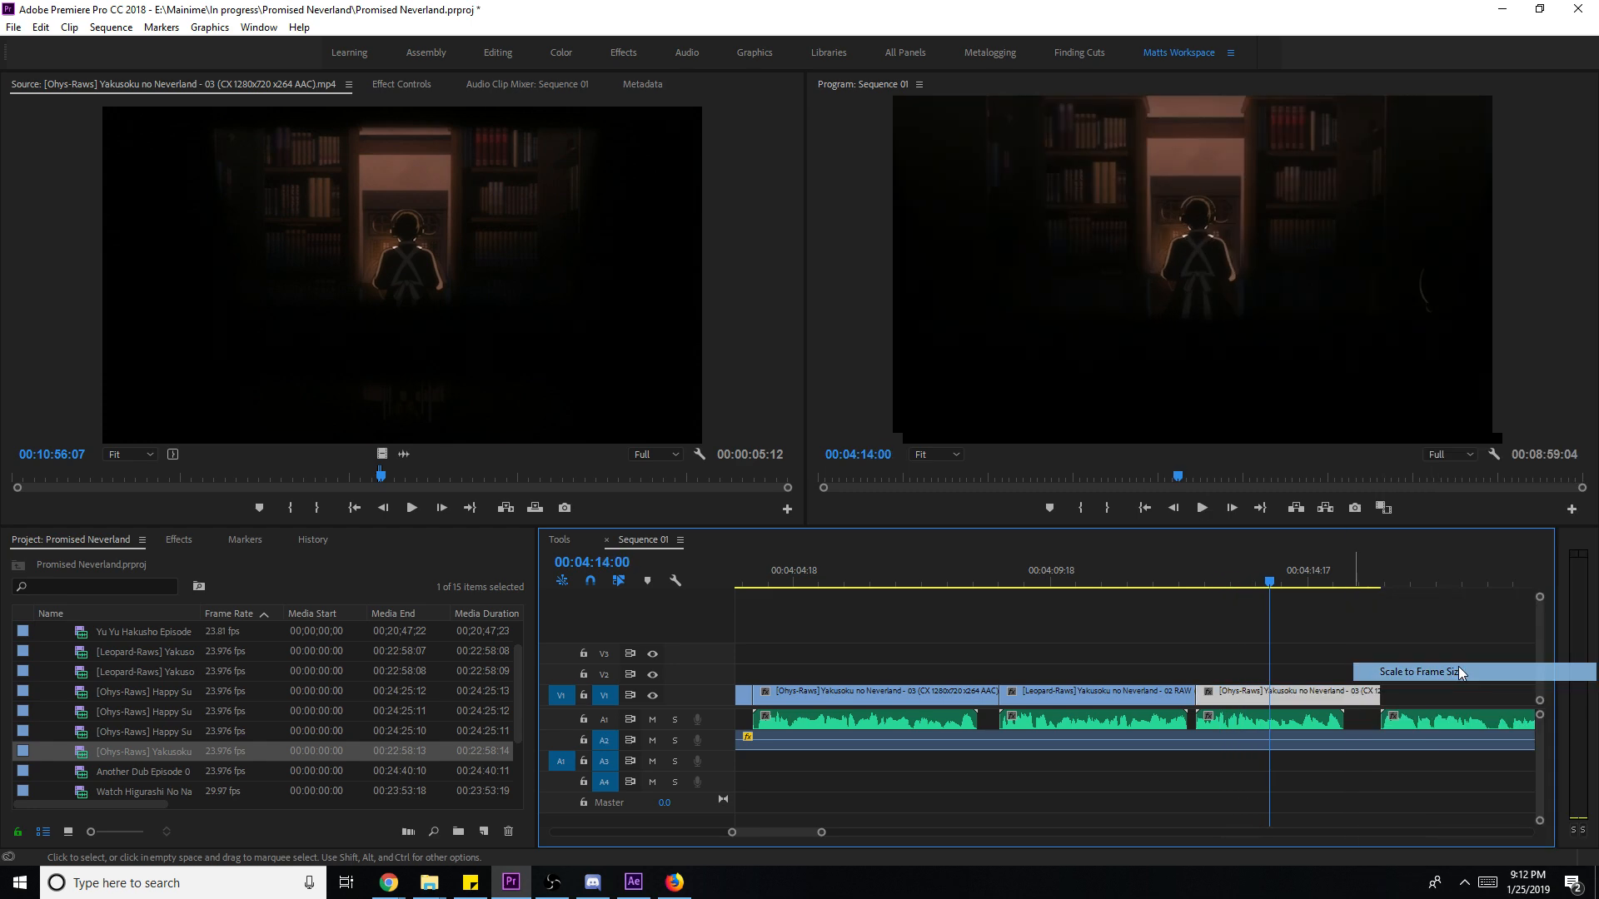
left_click(1495, 645)
key("space")
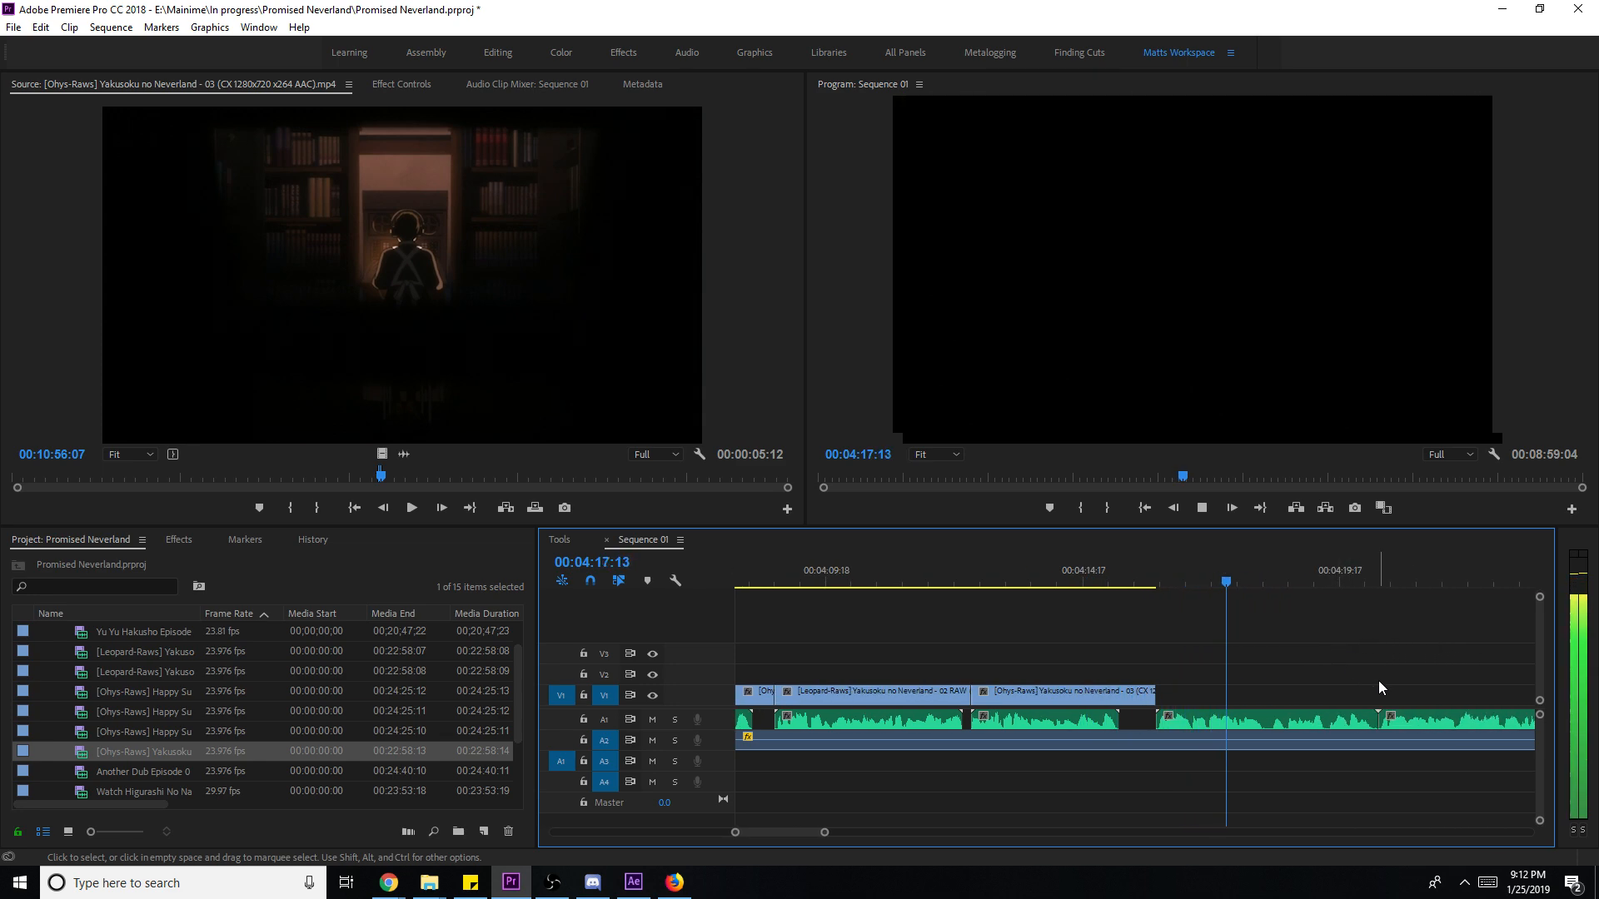
key("ctrl+s")
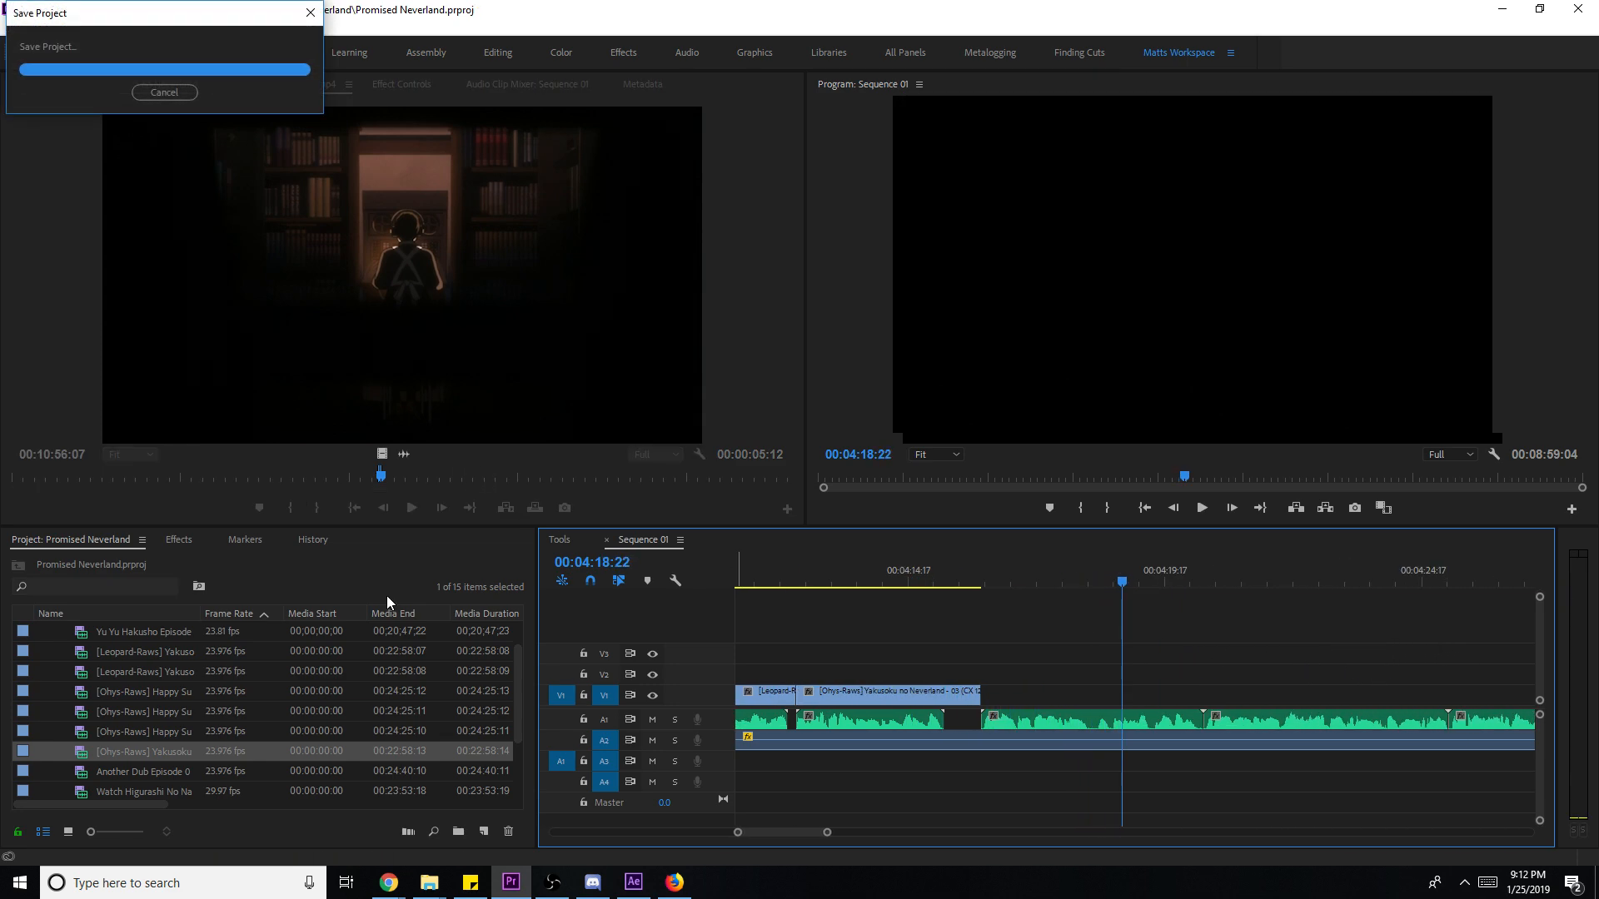
- Mark in and out points around a new episode 03 shot of two smiling boys
left_click_drag(456, 476, 531, 482)
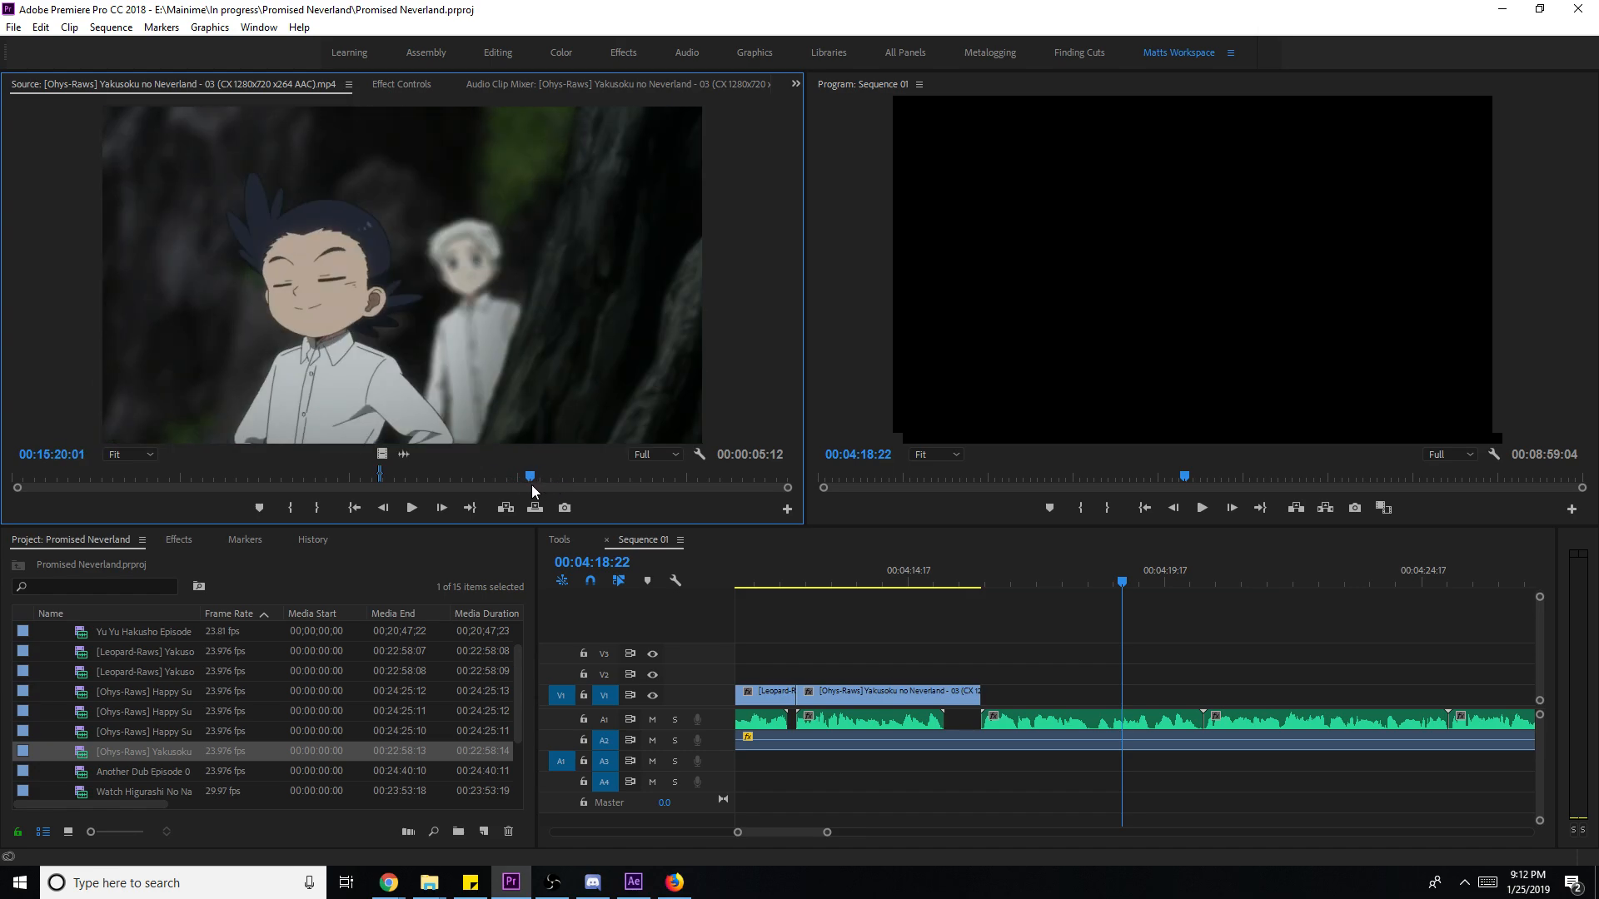
key("i")
key("space")
key("o")
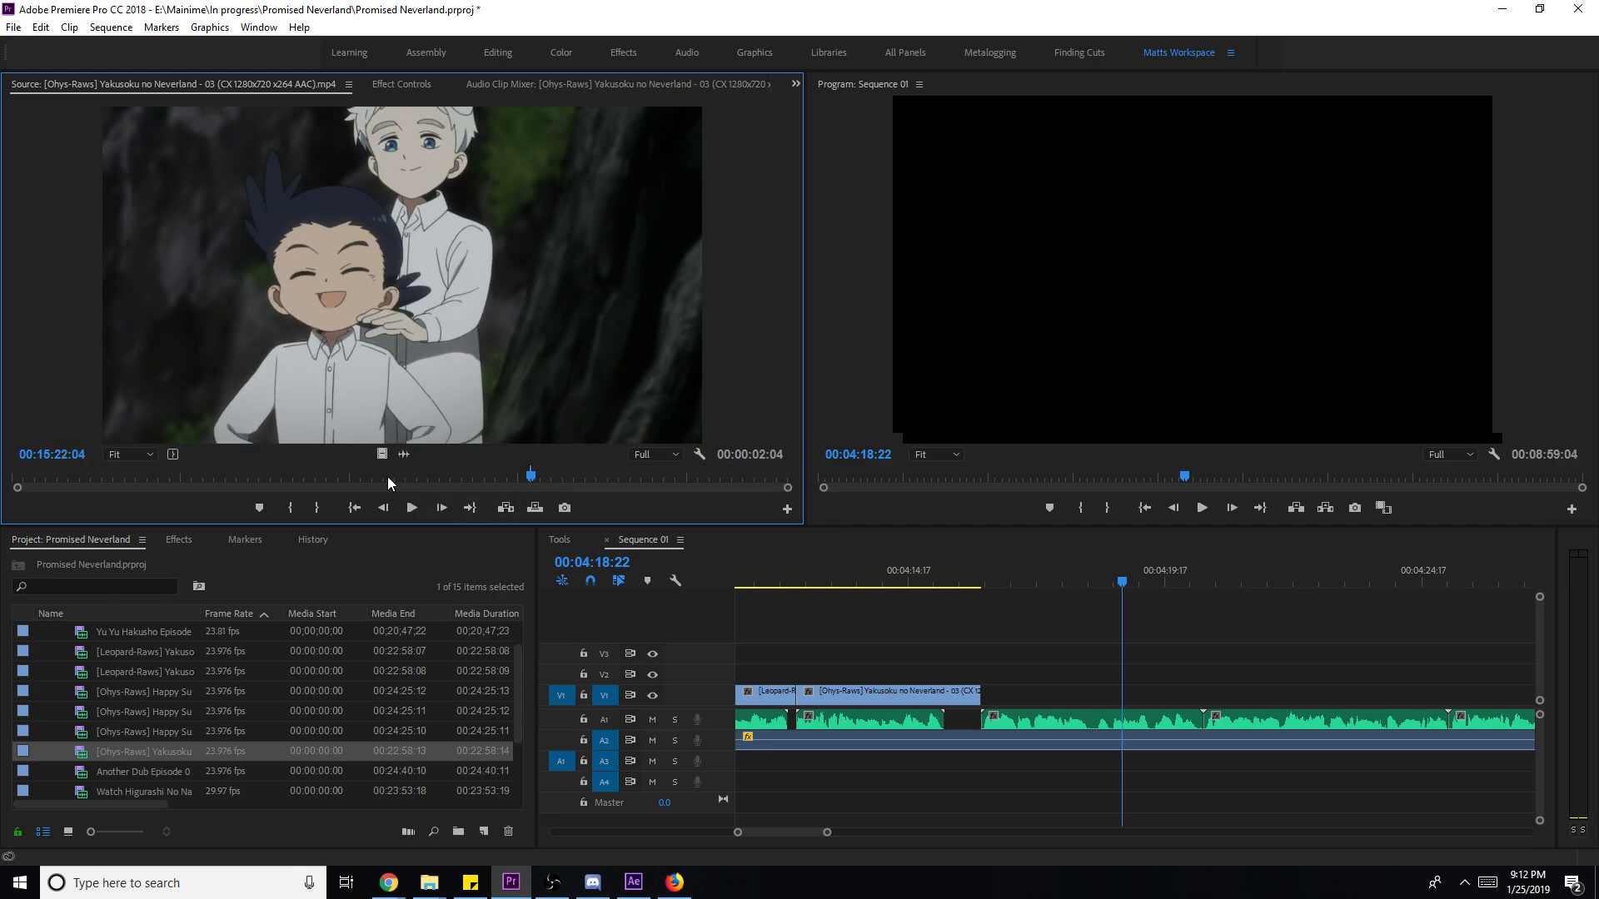
- Add the shot to V1 after the library clip, extend its end, scale to frame size, and save
left_click_drag(381, 454, 982, 695)
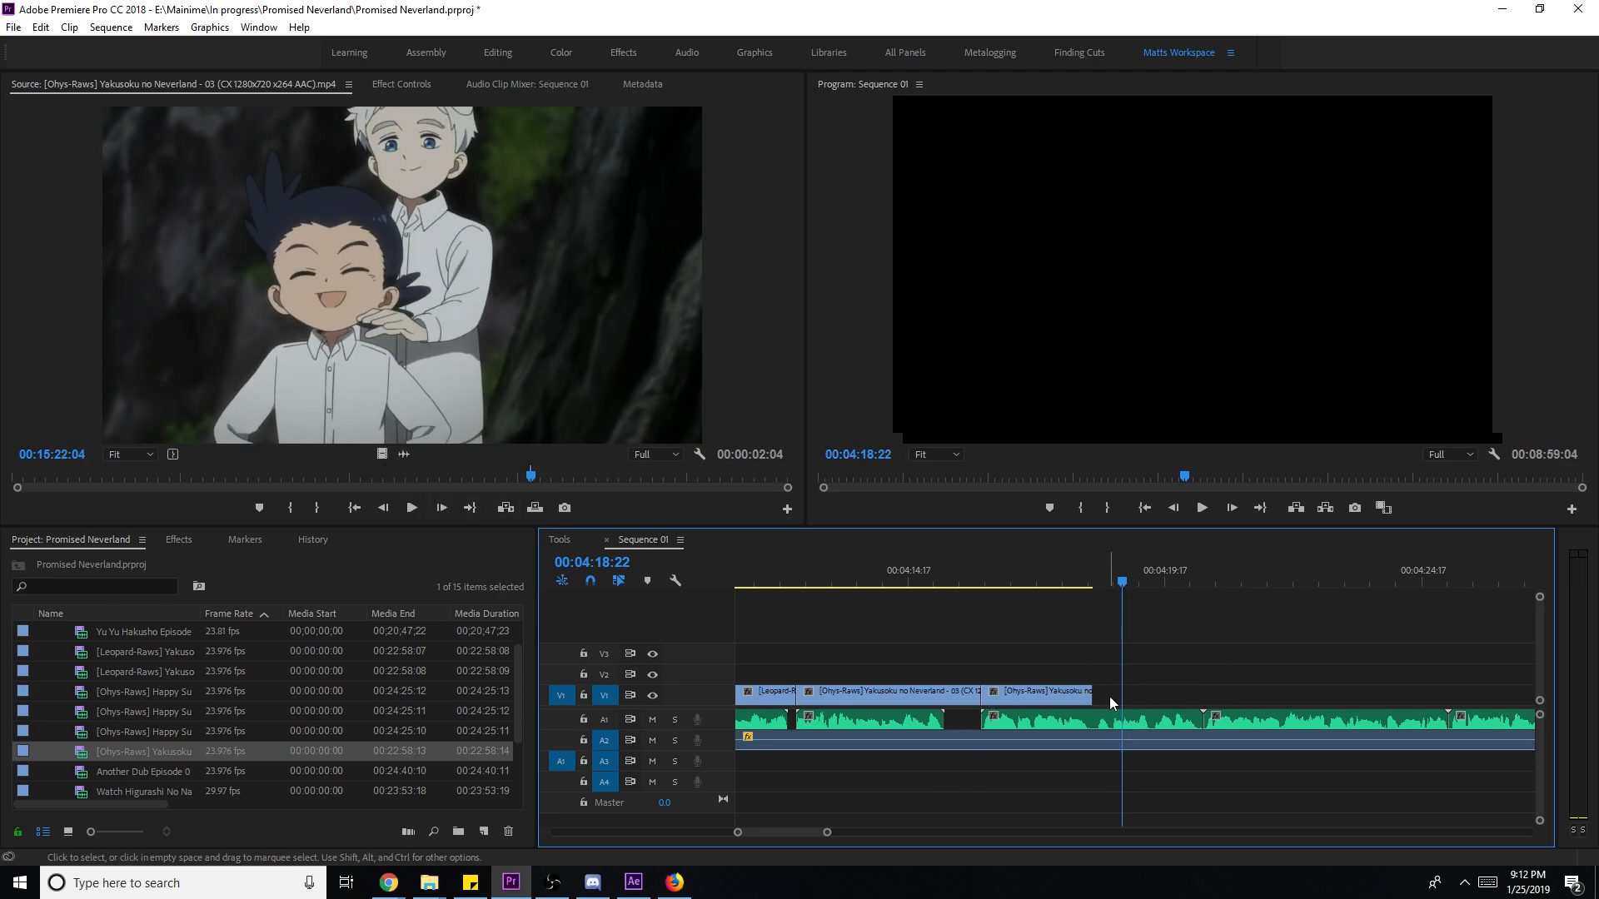
left_click_drag(1116, 693, 1202, 694)
key("space")
right_click(1187, 695)
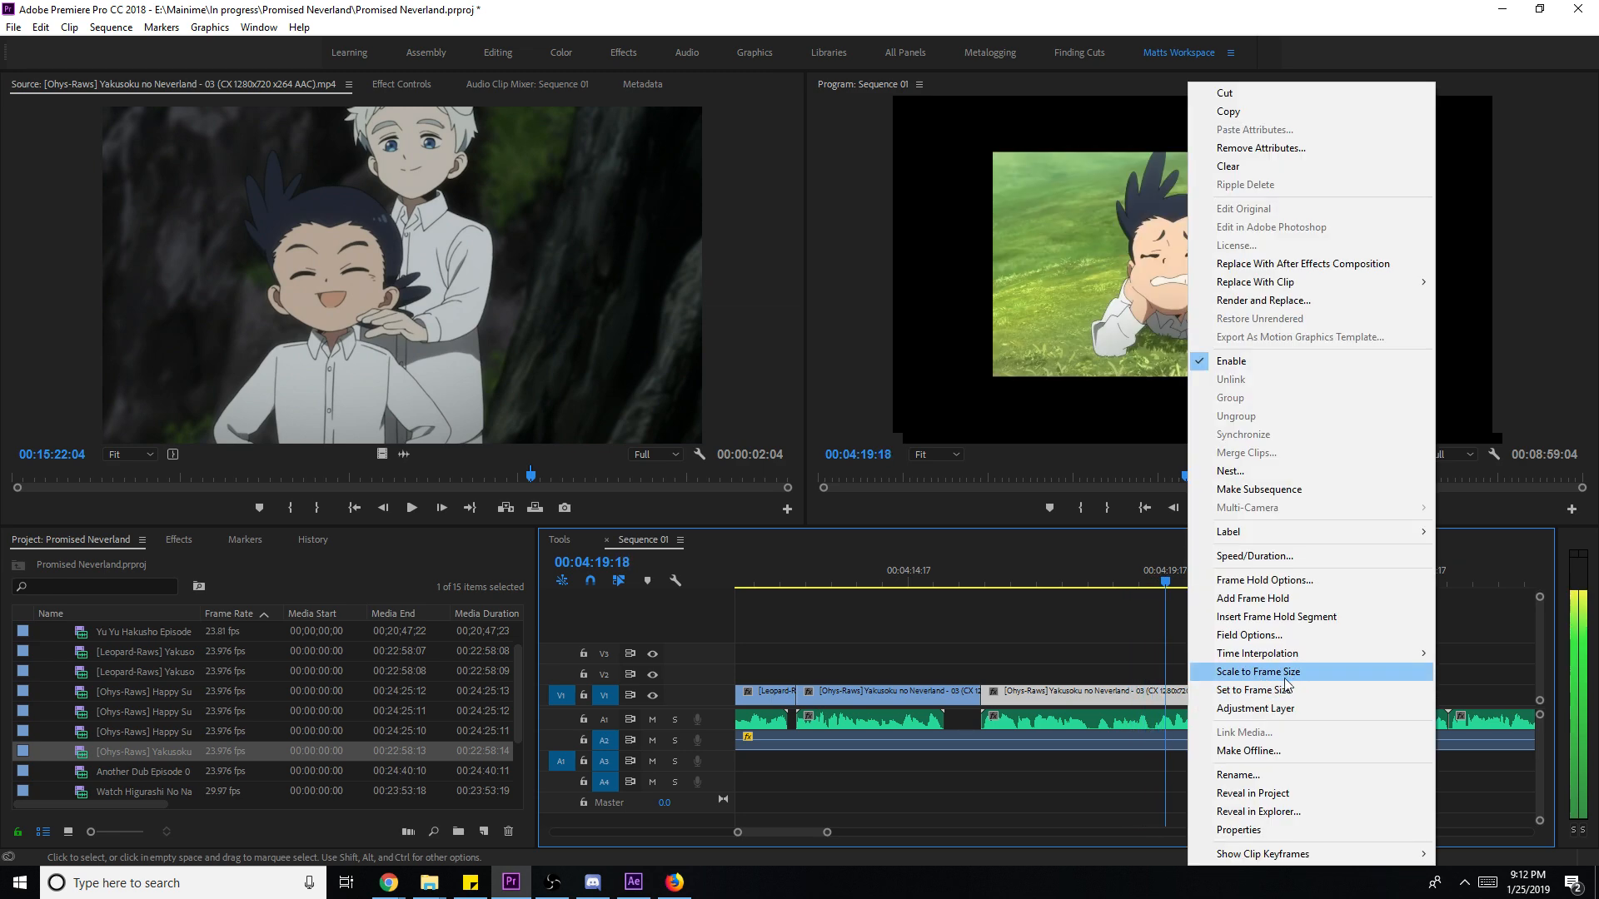
left_click(1324, 676)
key("ctrl+s")
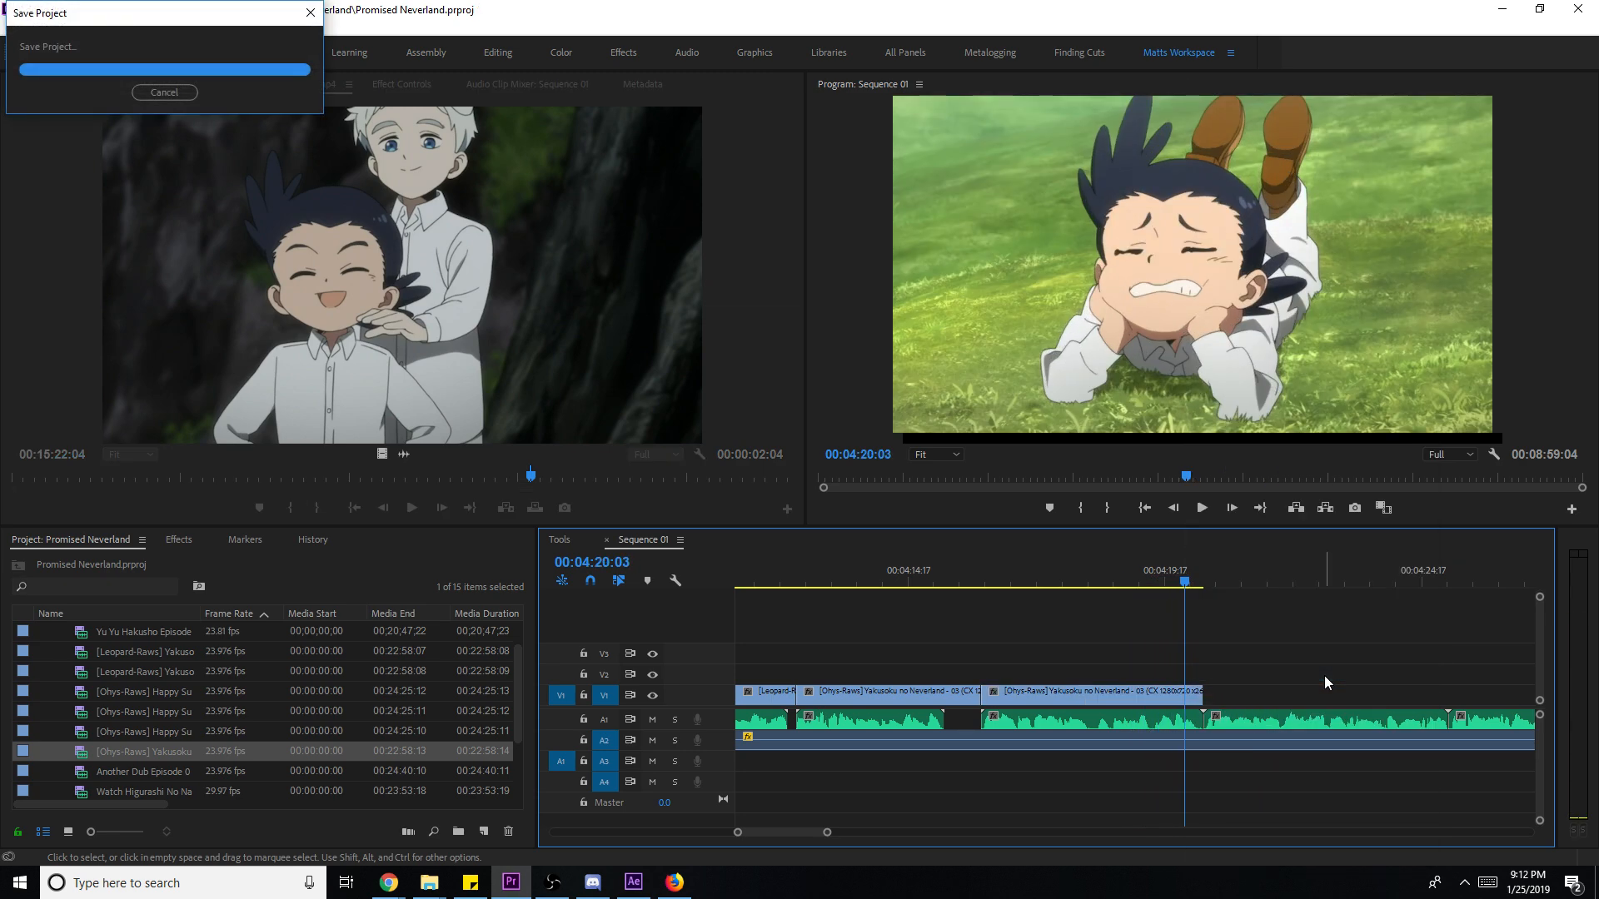
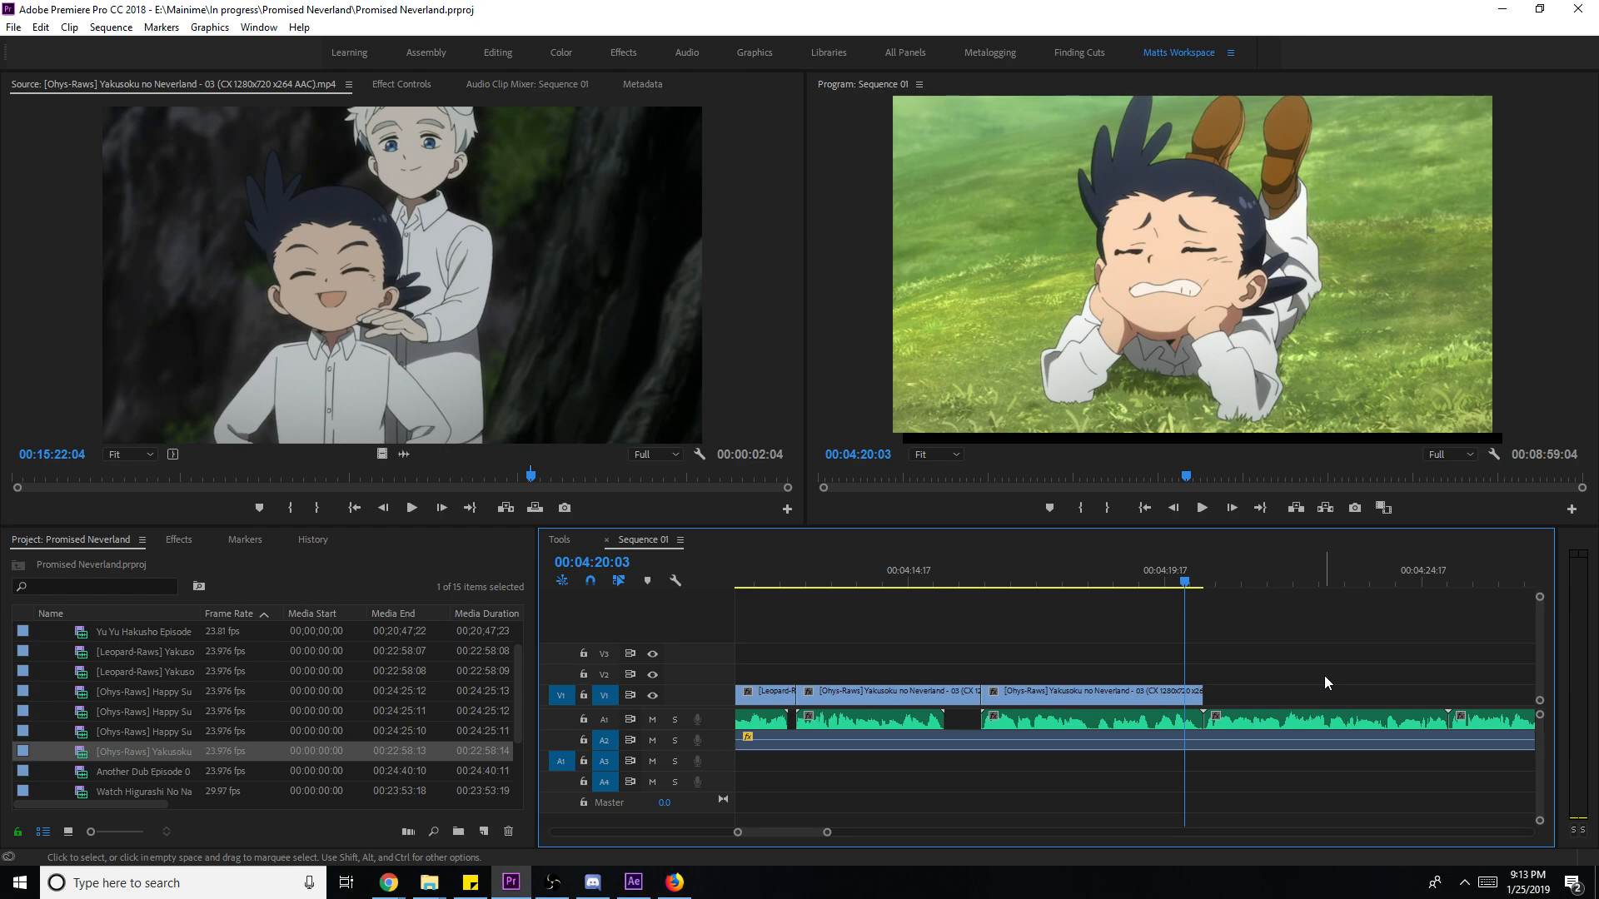
- Save the project and zoom the timeline in around the playhead
key("ctrl+s")
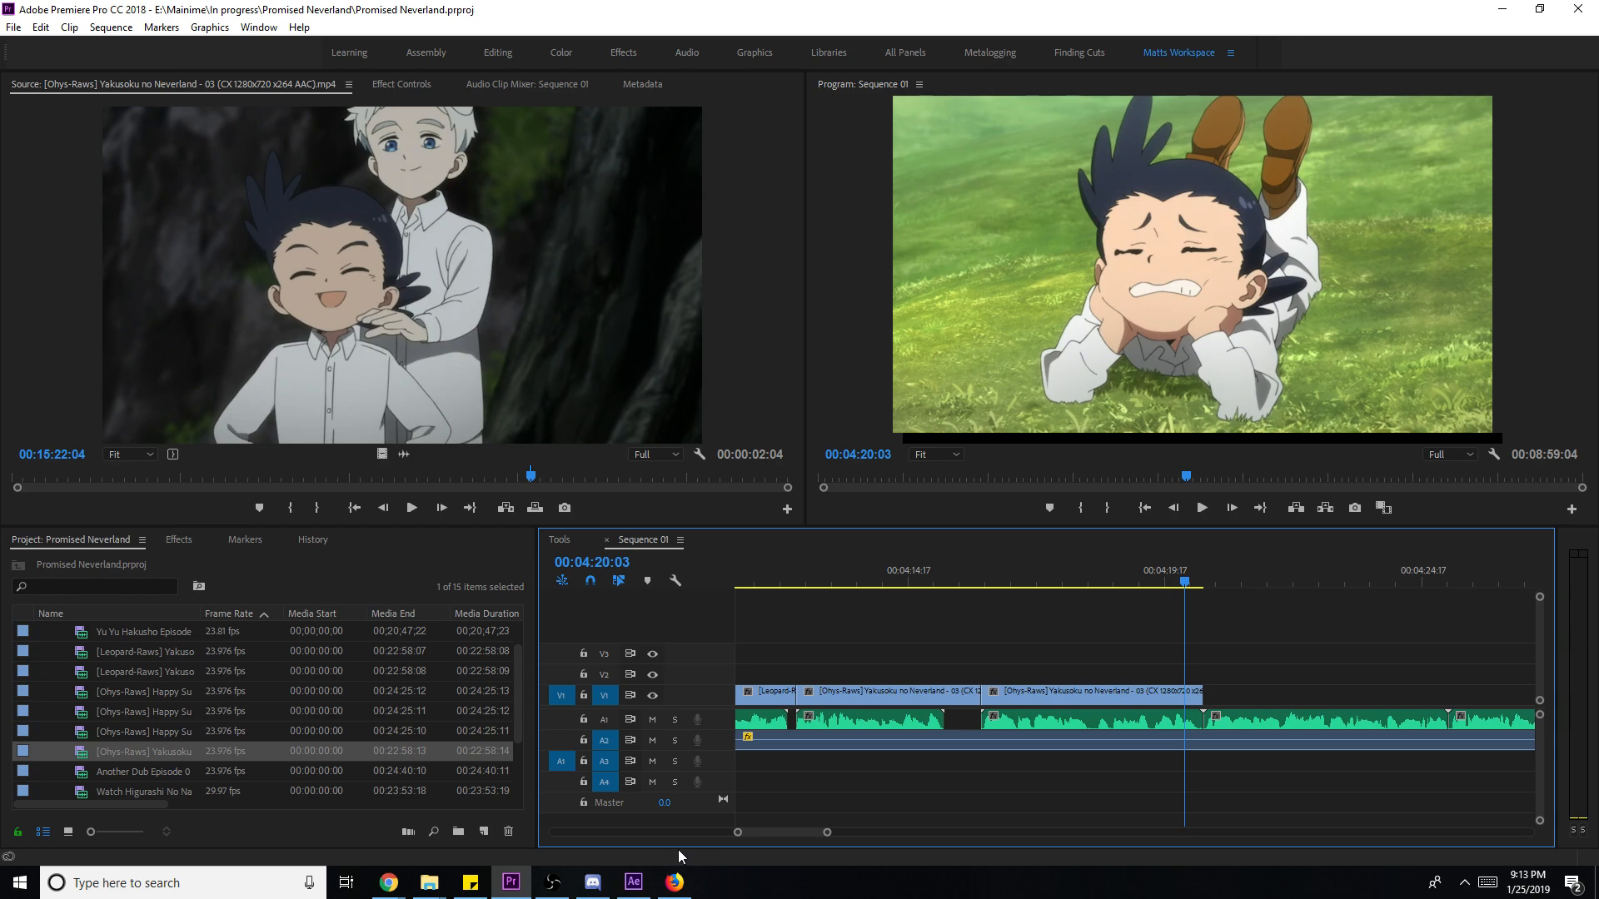
mouse_move(827, 832)
left_mouse_down()
mouse_move(1033, 833)
mouse_move(776, 807)
mouse_move(1132, 832)
mouse_move(831, 832)
left_mouse_up()
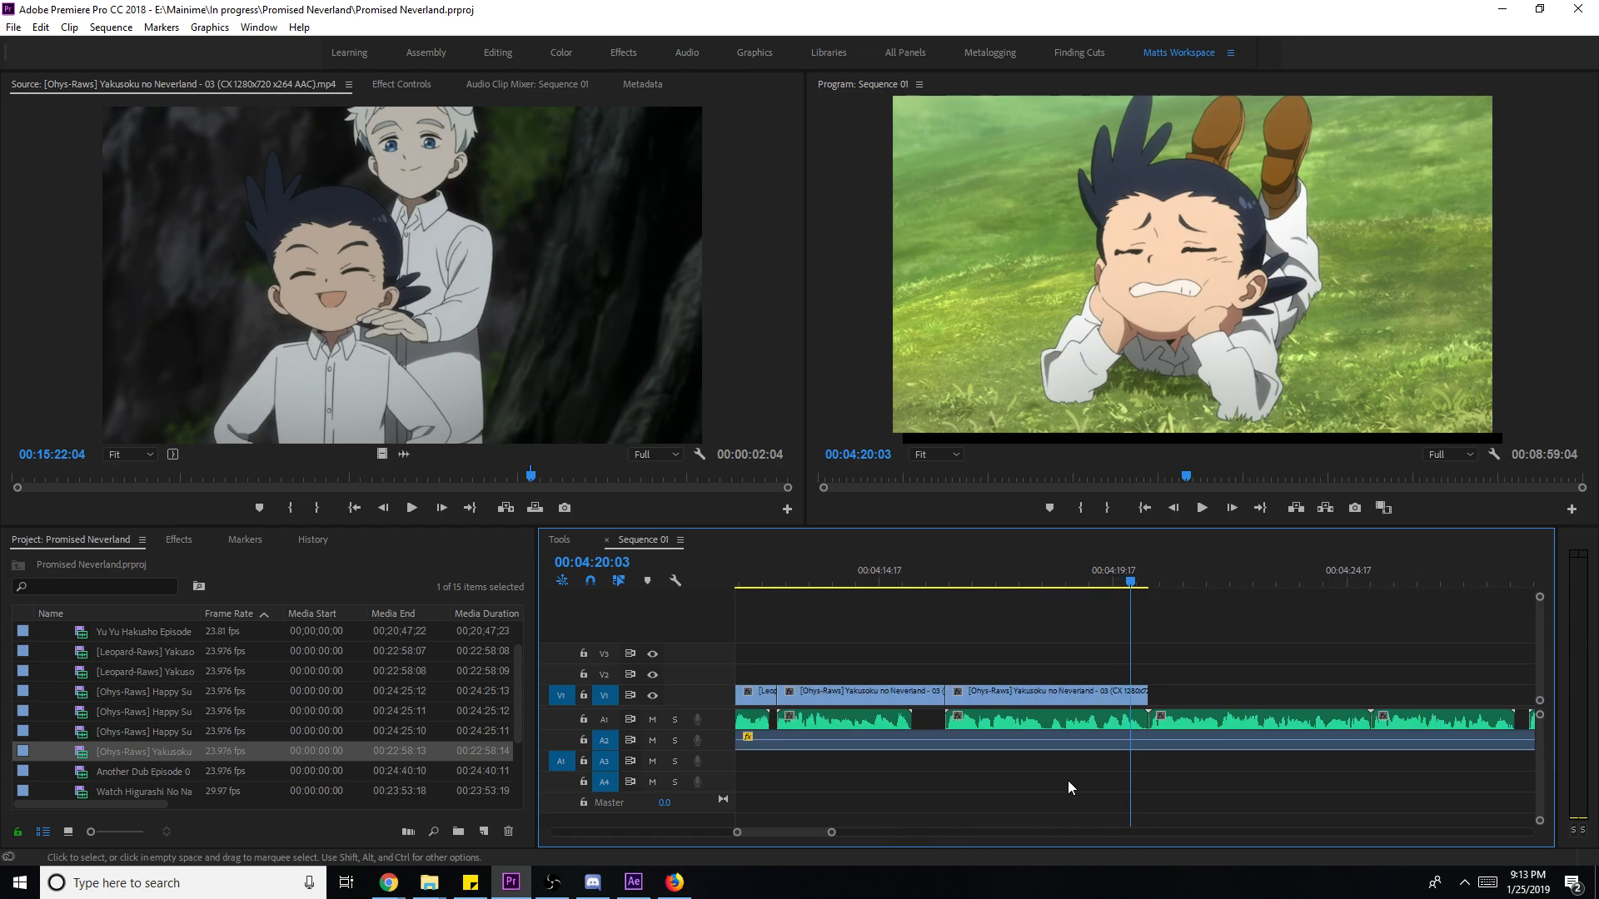
- Add the children-under-the-tree shot to the end of V1, set to frame size, with its end trimmed
key("space")
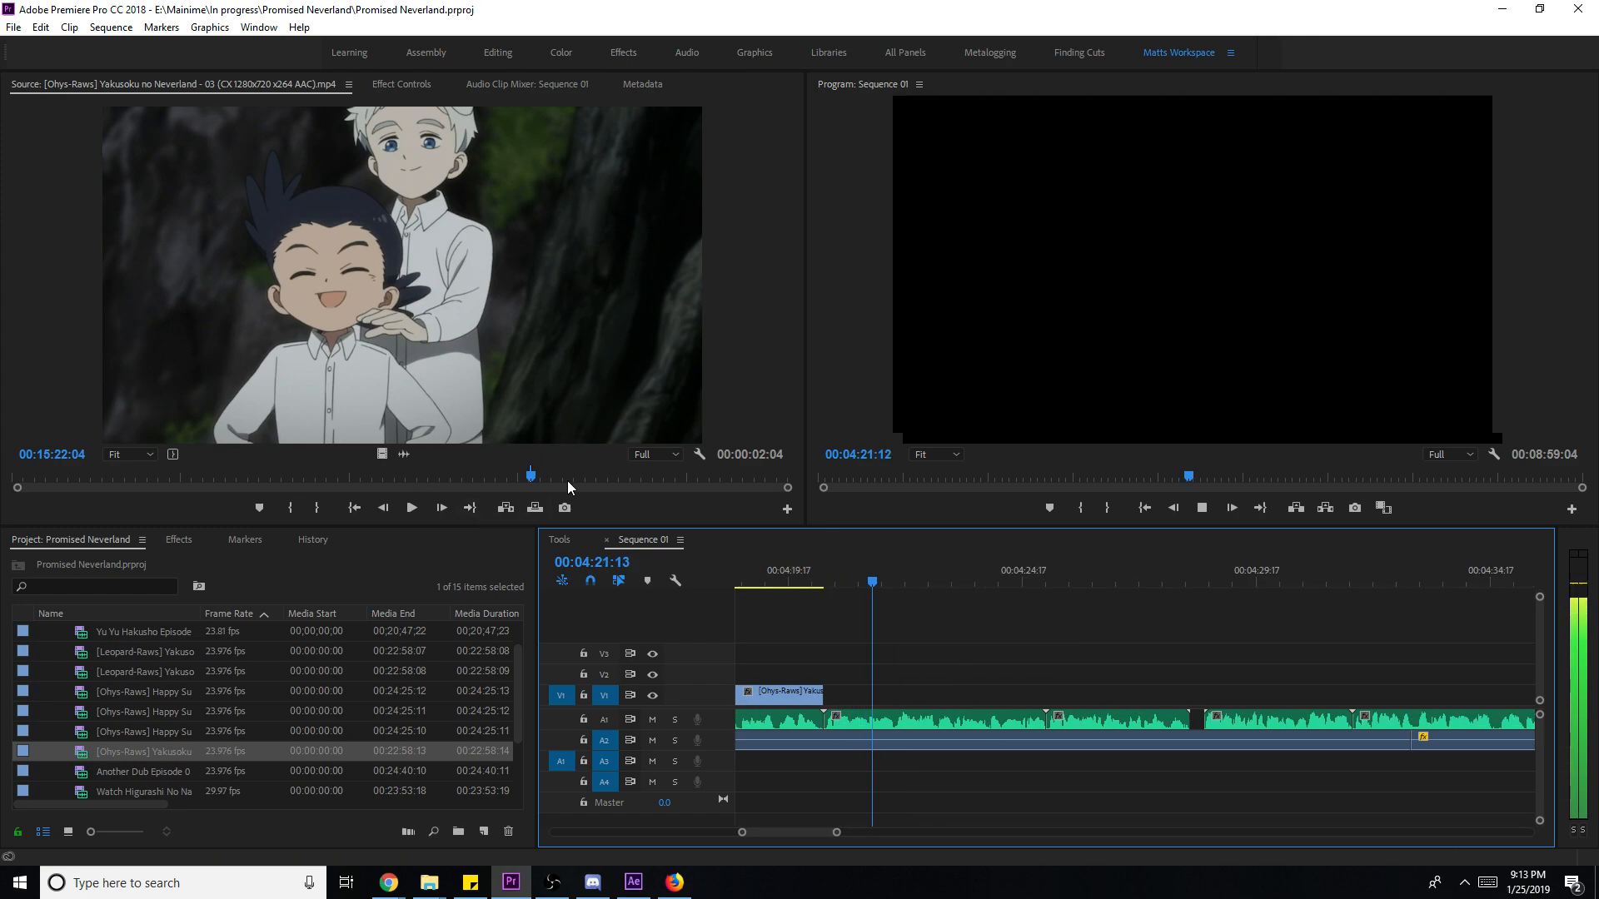
left_click(576, 341)
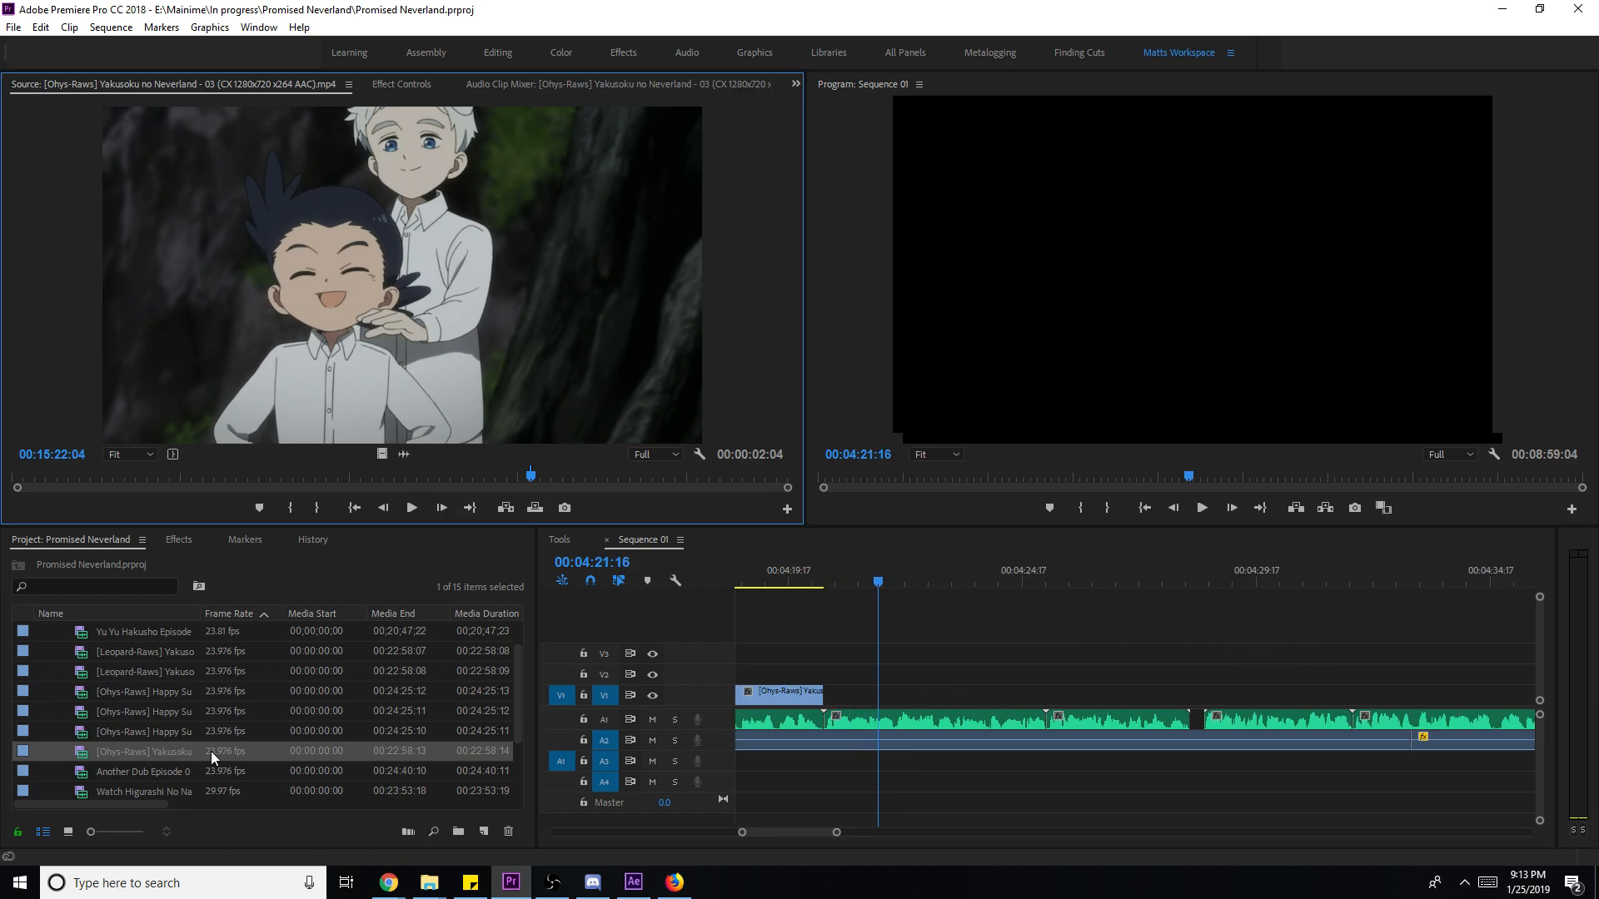
key("space")
key("i")
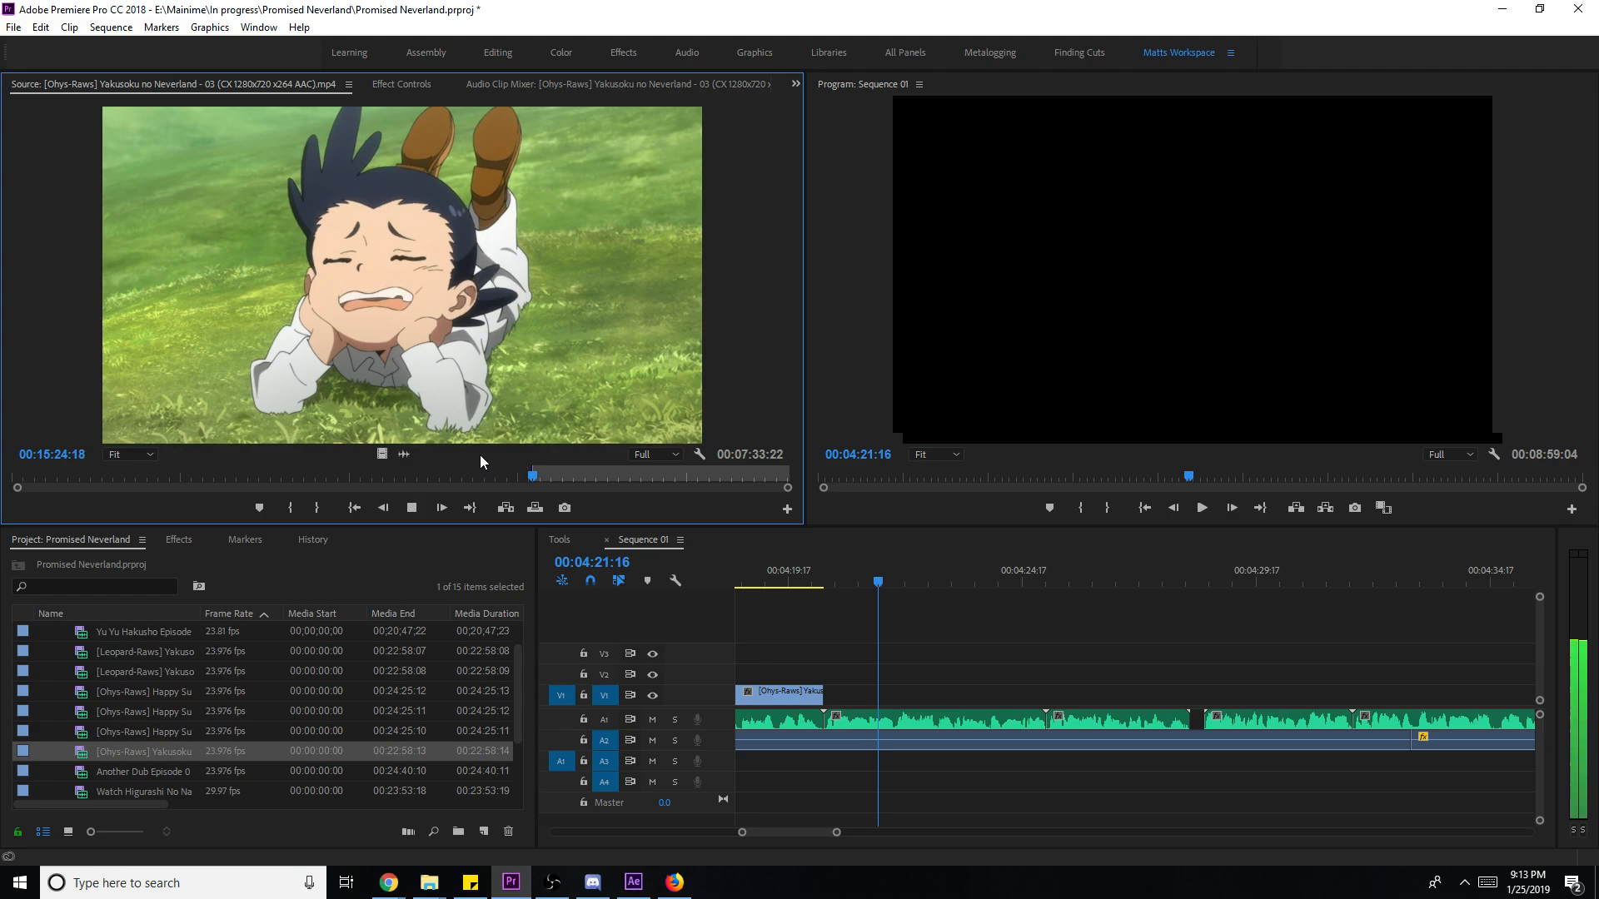
key("i")
key("space")
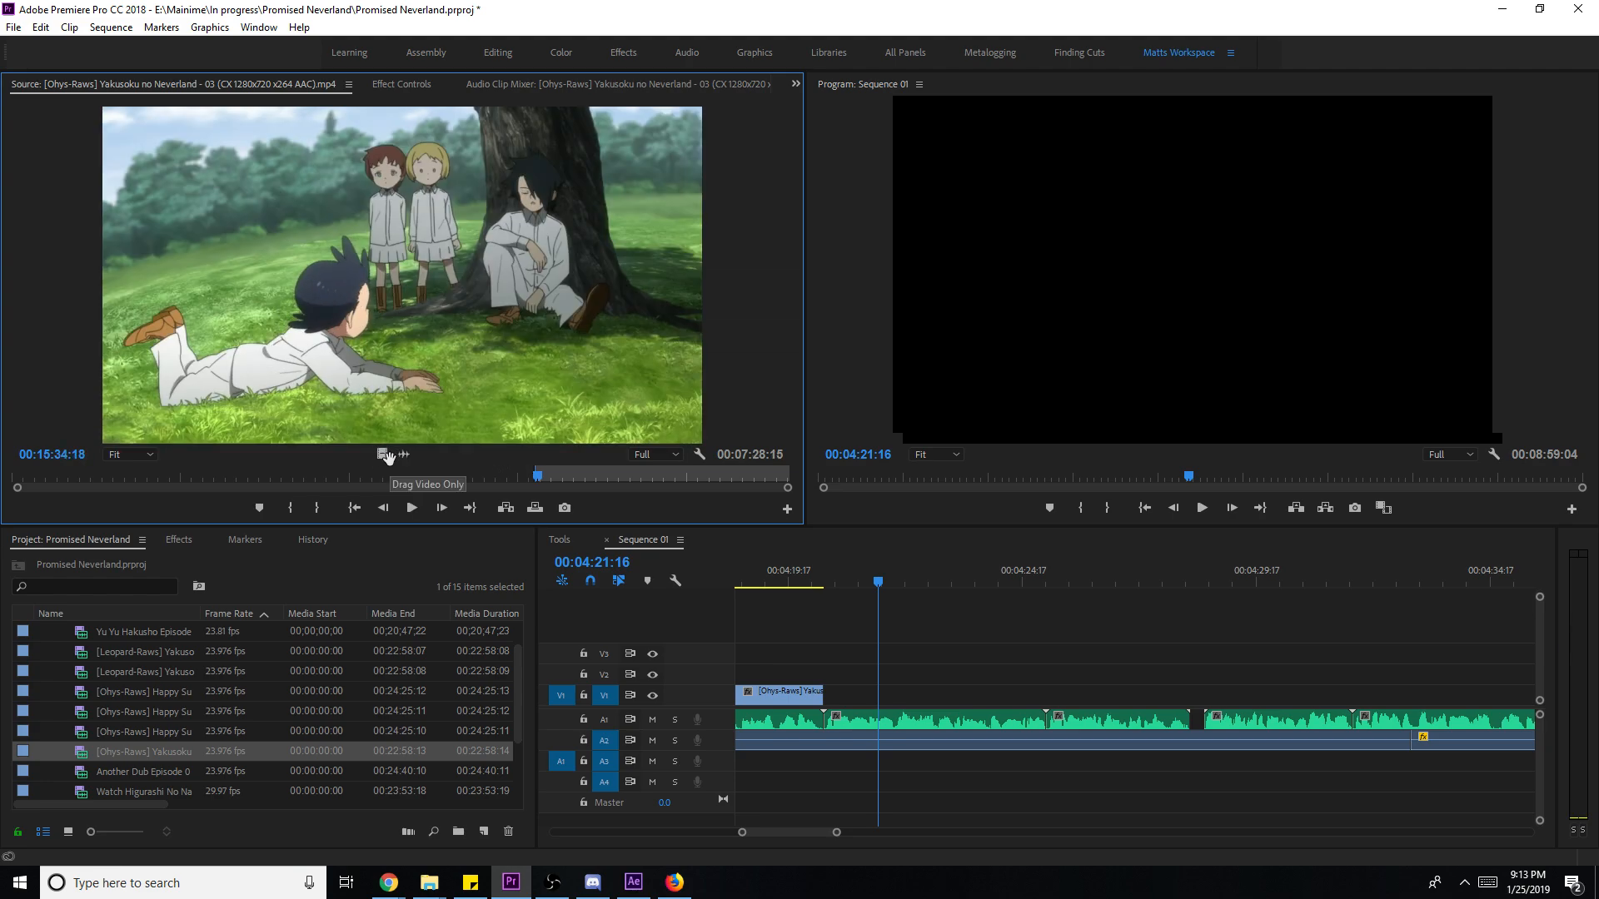
left_click_drag(385, 454, 829, 692)
left_click_drag(1047, 693, 1223, 705)
right_click(1201, 702)
left_click(1253, 690)
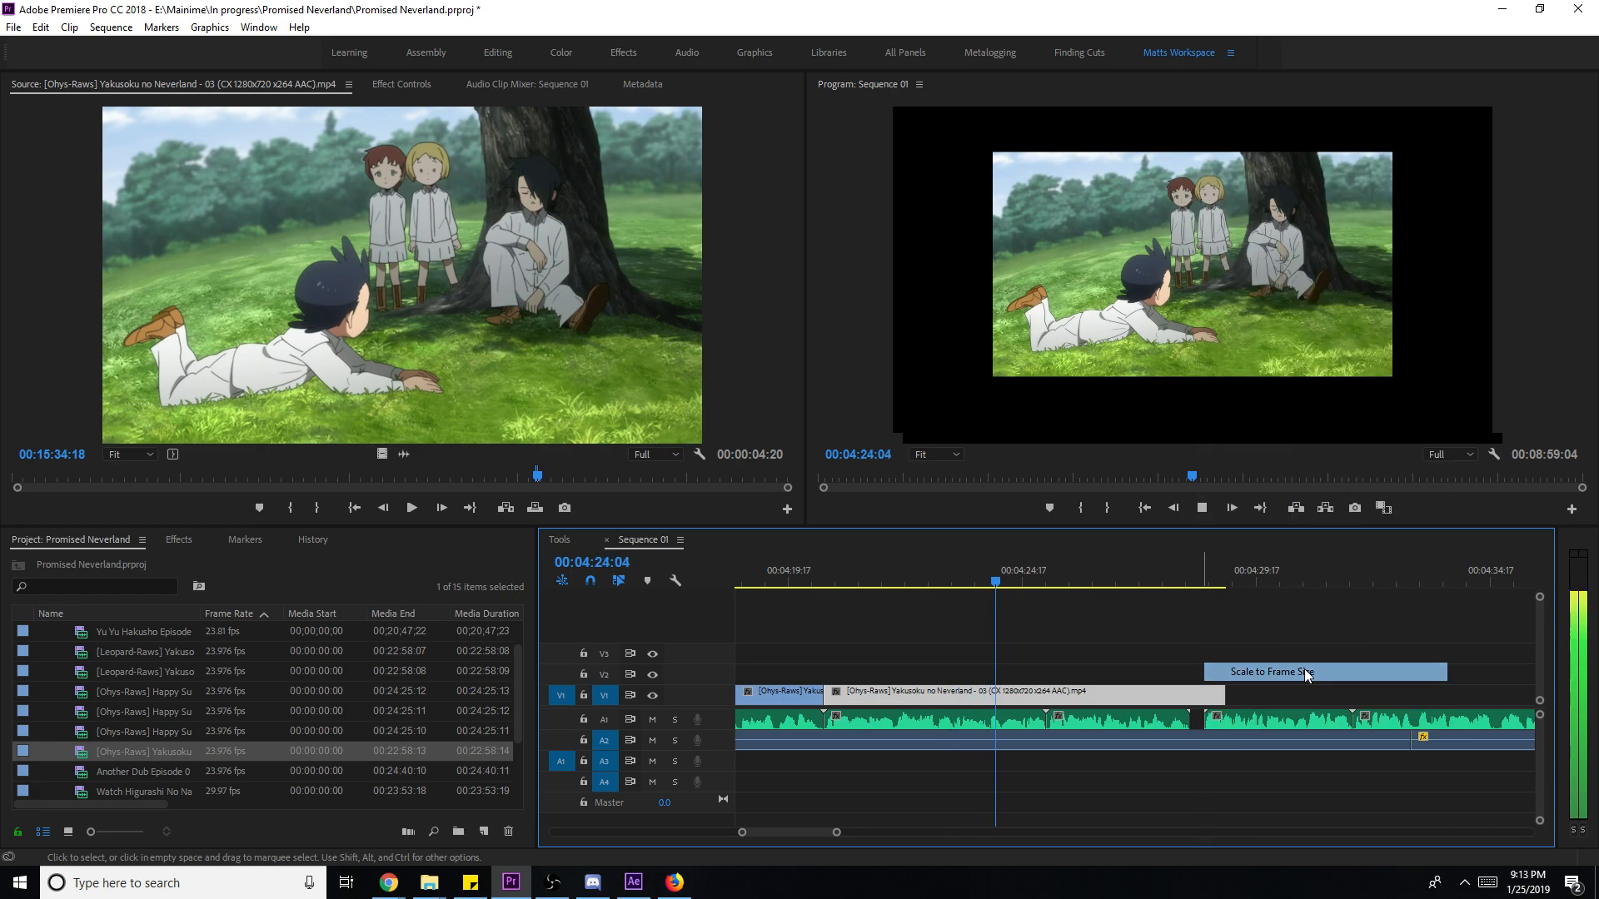
left_click_drag(1224, 695, 1203, 695)
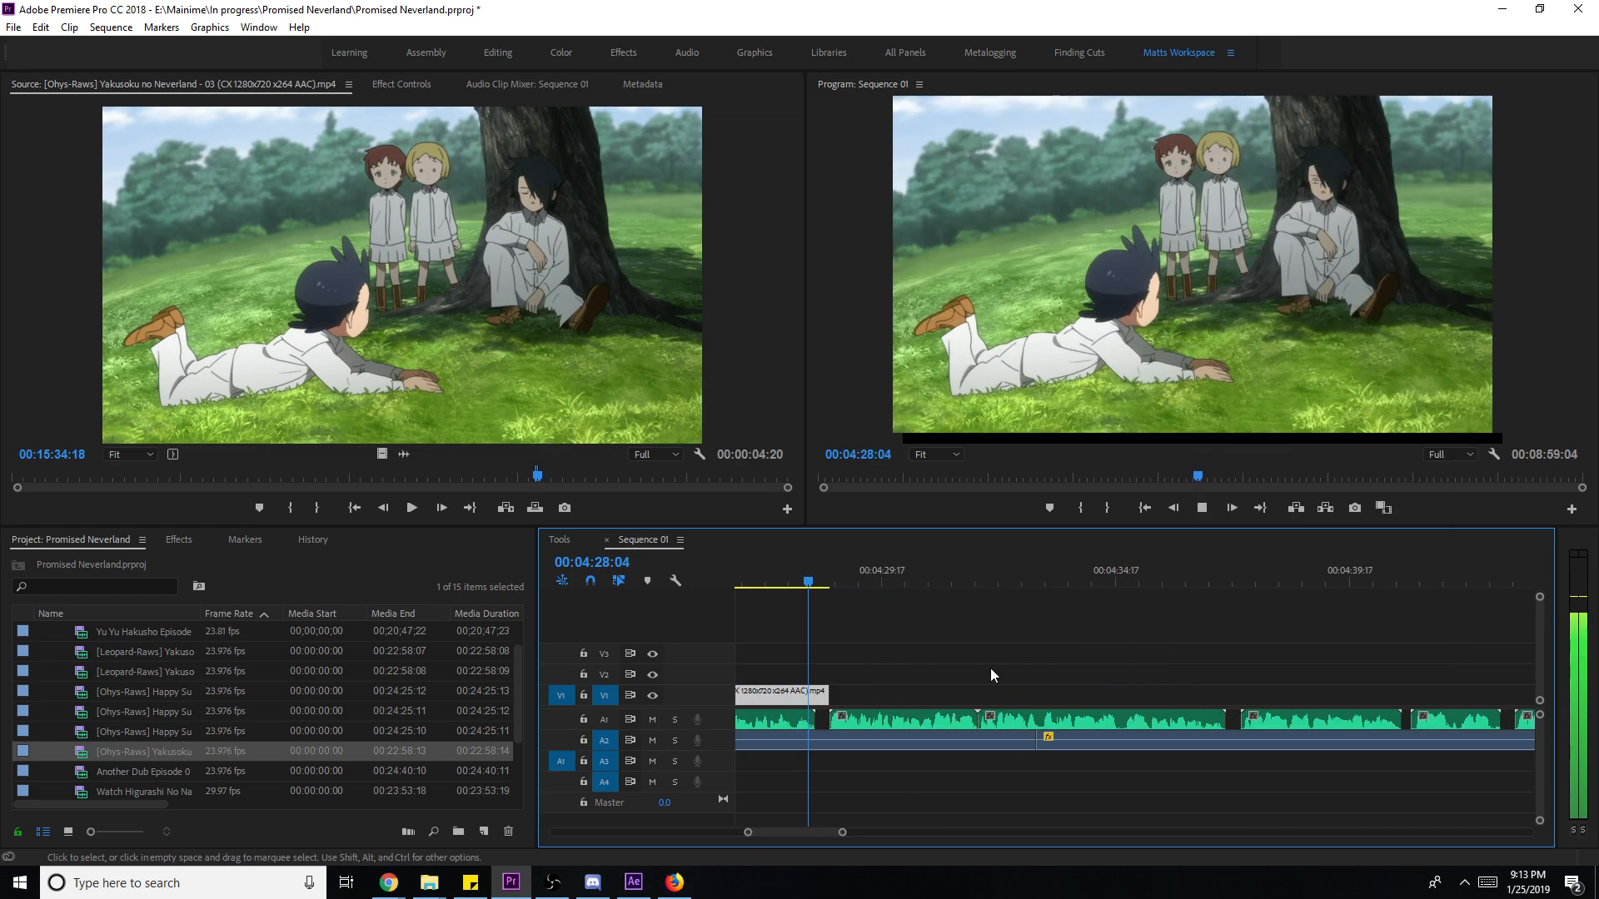
- Add the Emma-beside-Ray shot after it, set to frame size, trim its end and play it back
left_click(544, 477)
key("i")
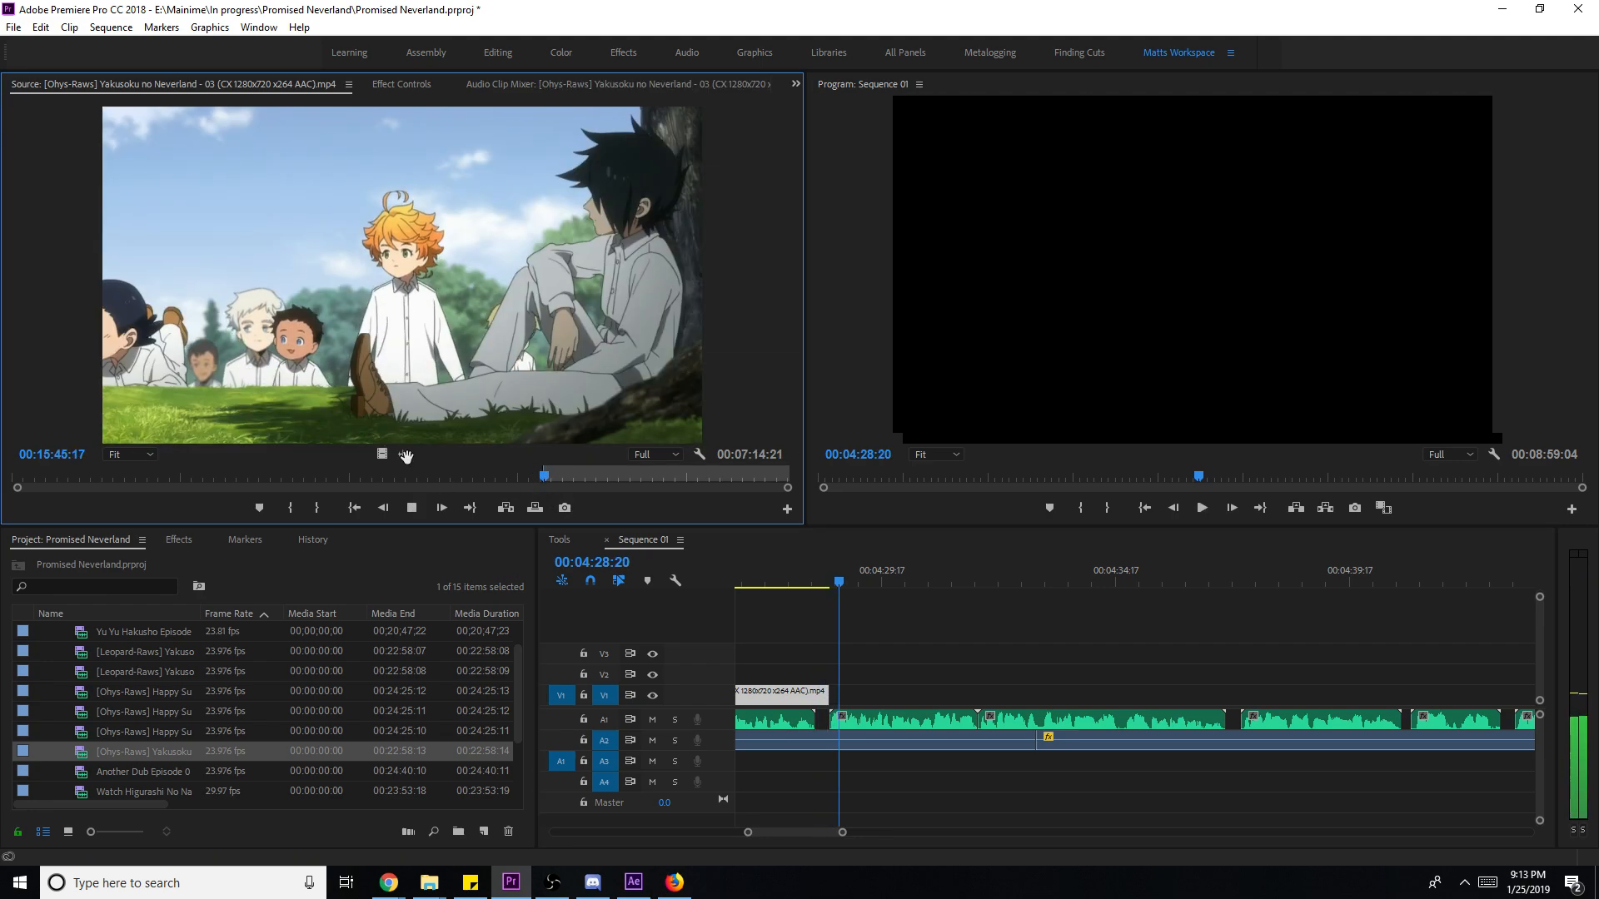
left_click_drag(380, 451, 987, 693)
left_click_drag(830, 712, 830, 712)
key("space")
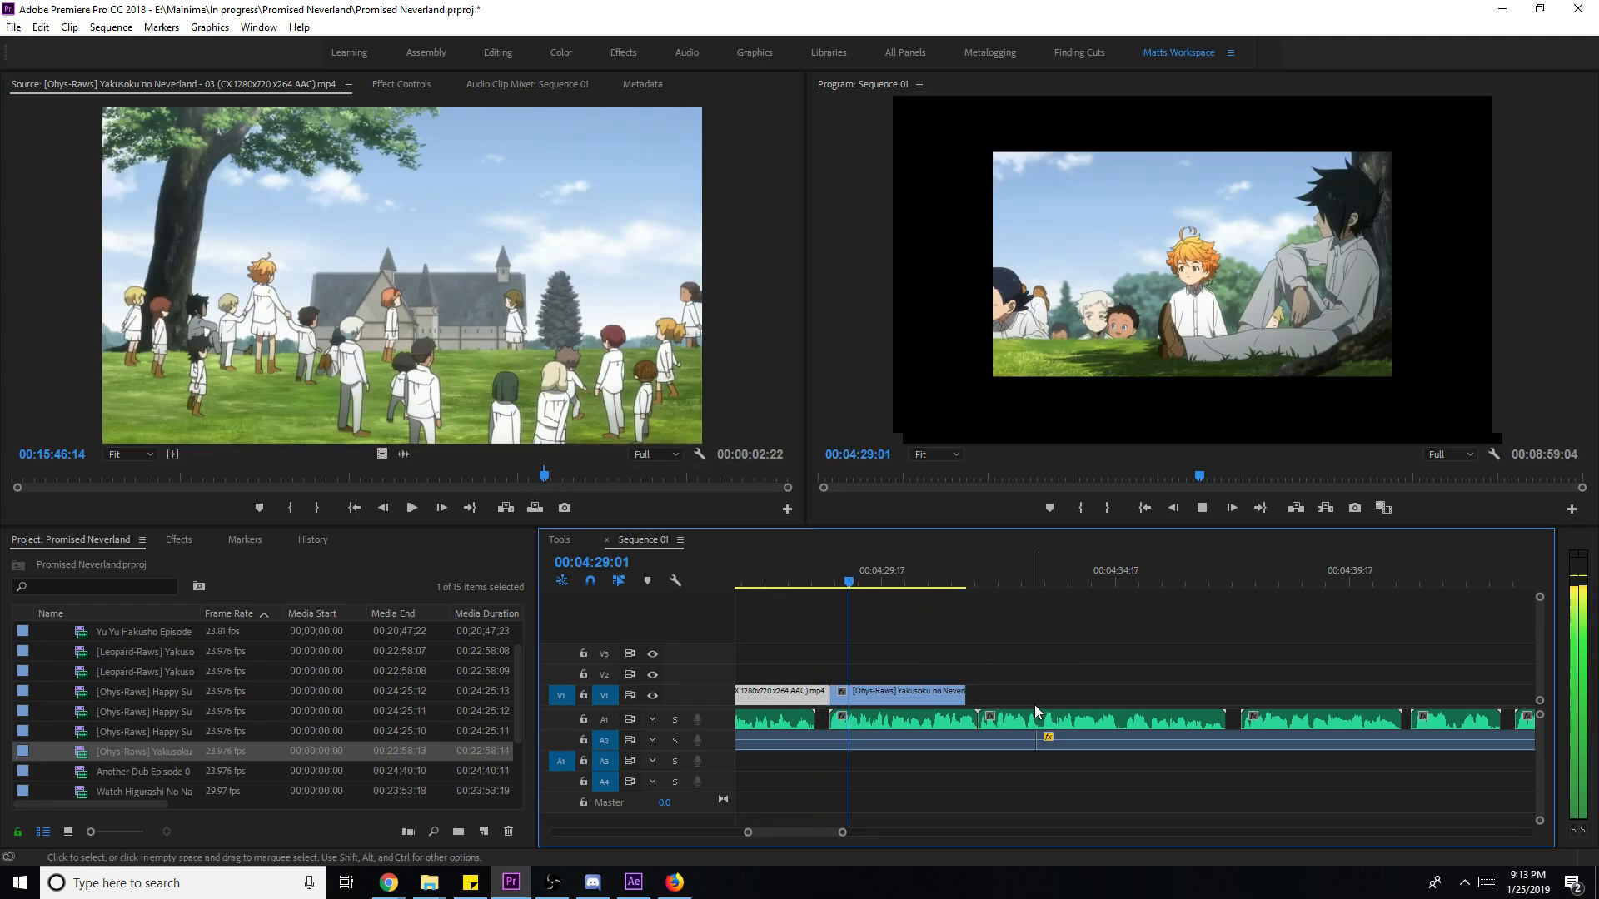
right_click(1043, 693)
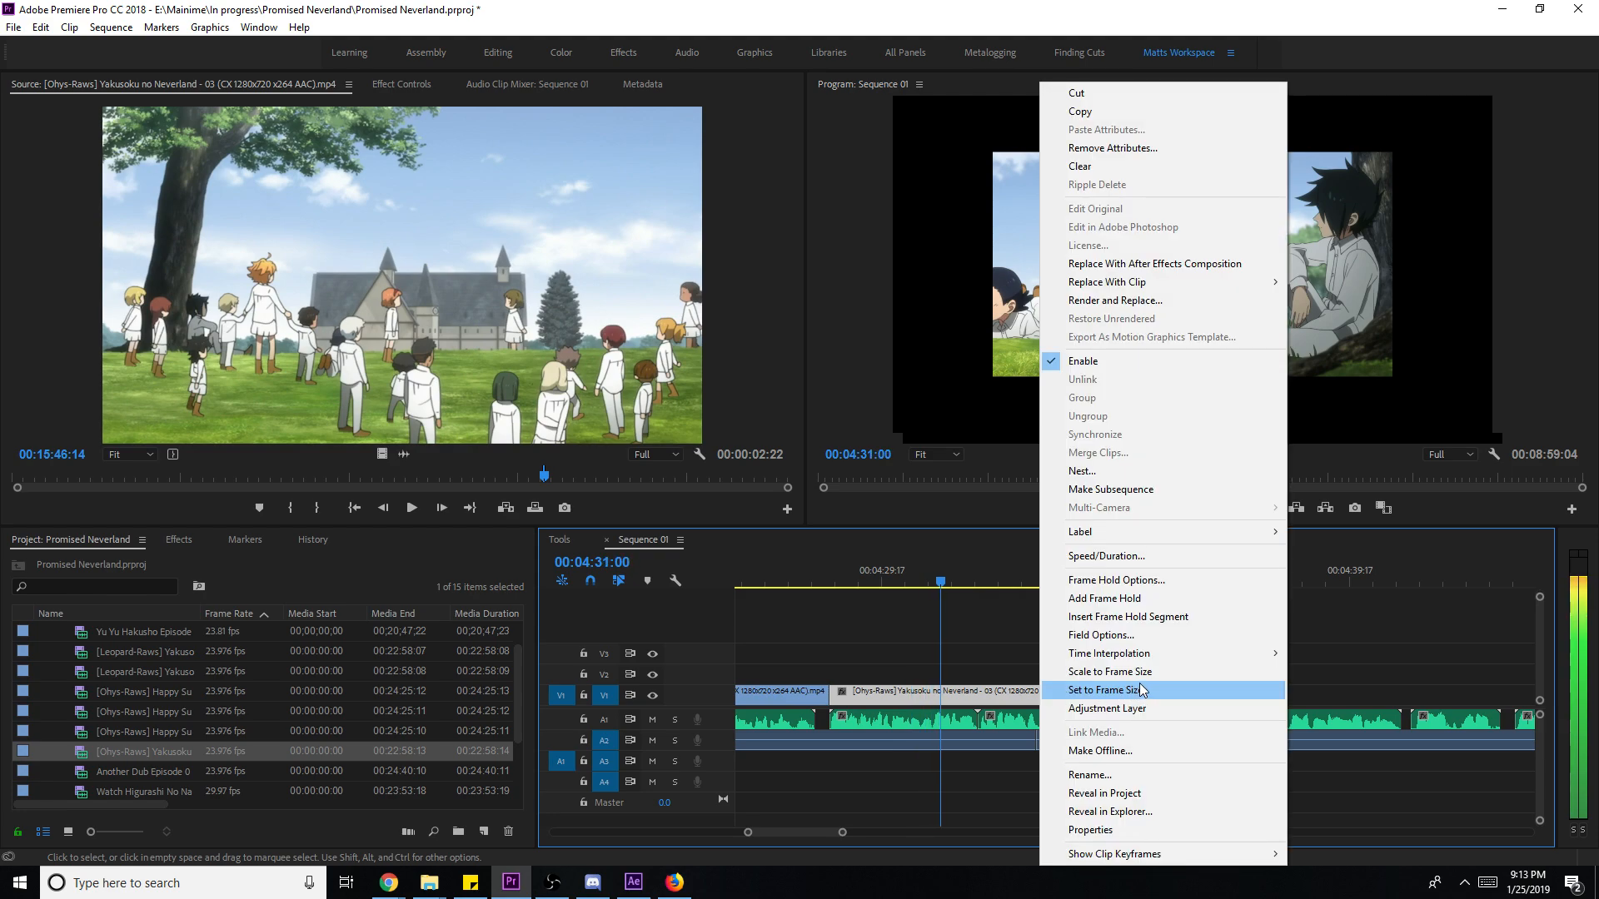
left_click(1131, 684)
left_click_drag(1070, 693, 1239, 701)
left_click_drag(774, 832, 1031, 832)
key("space")
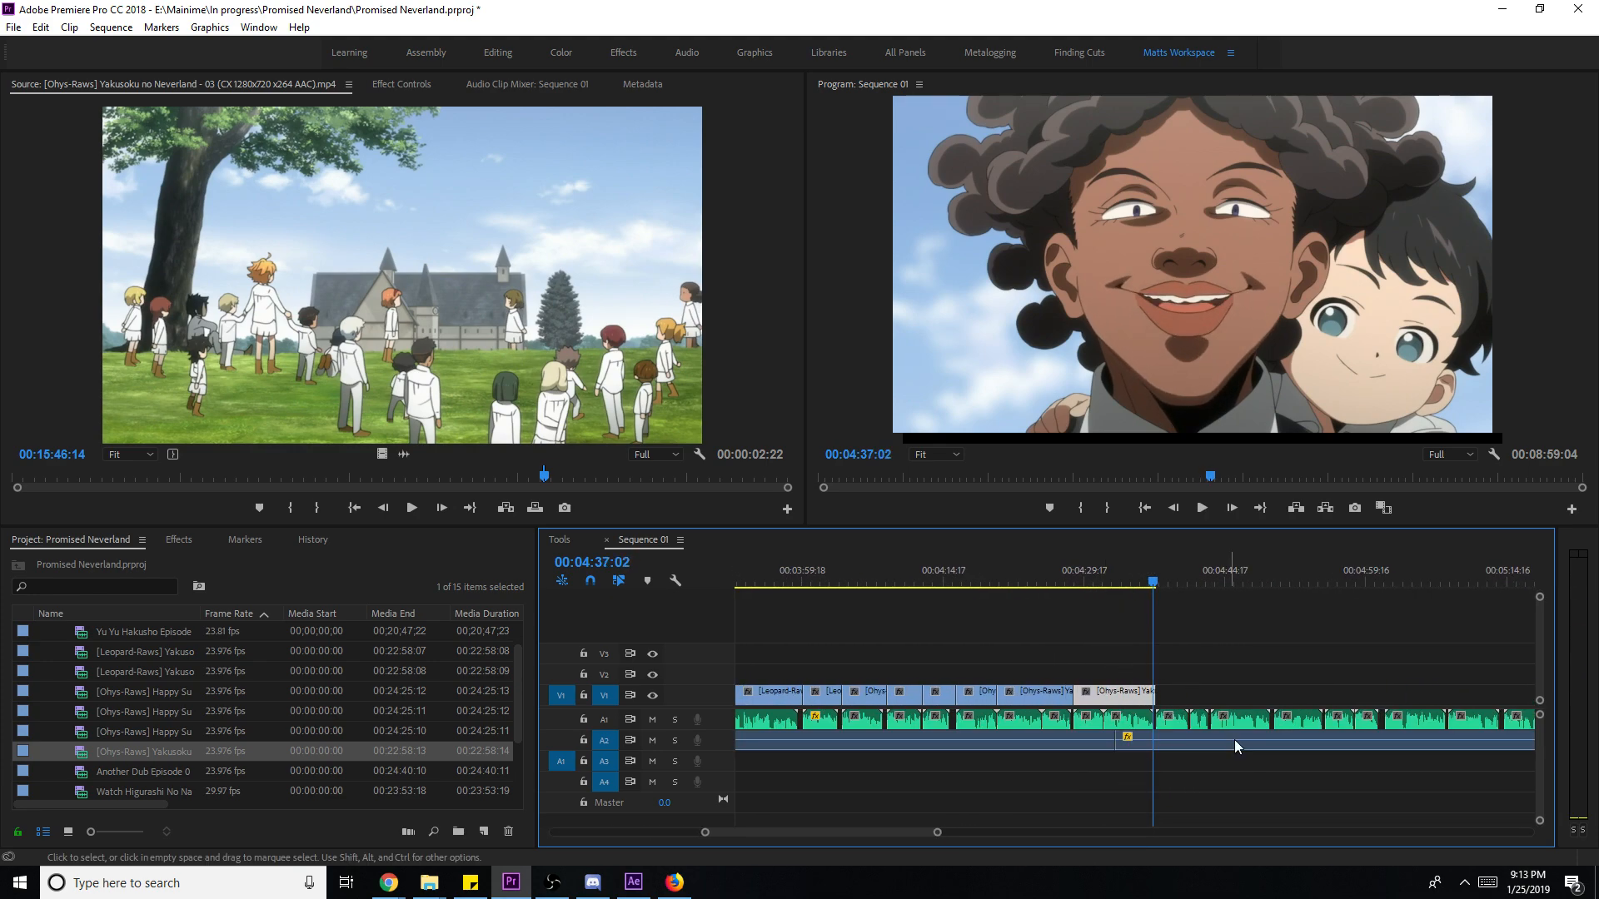
- Play through the empty stretch after the clips, jumping from about 5:56 to 6:12
left_click_drag(937, 832, 1033, 842)
left_click(1263, 581)
key("space")
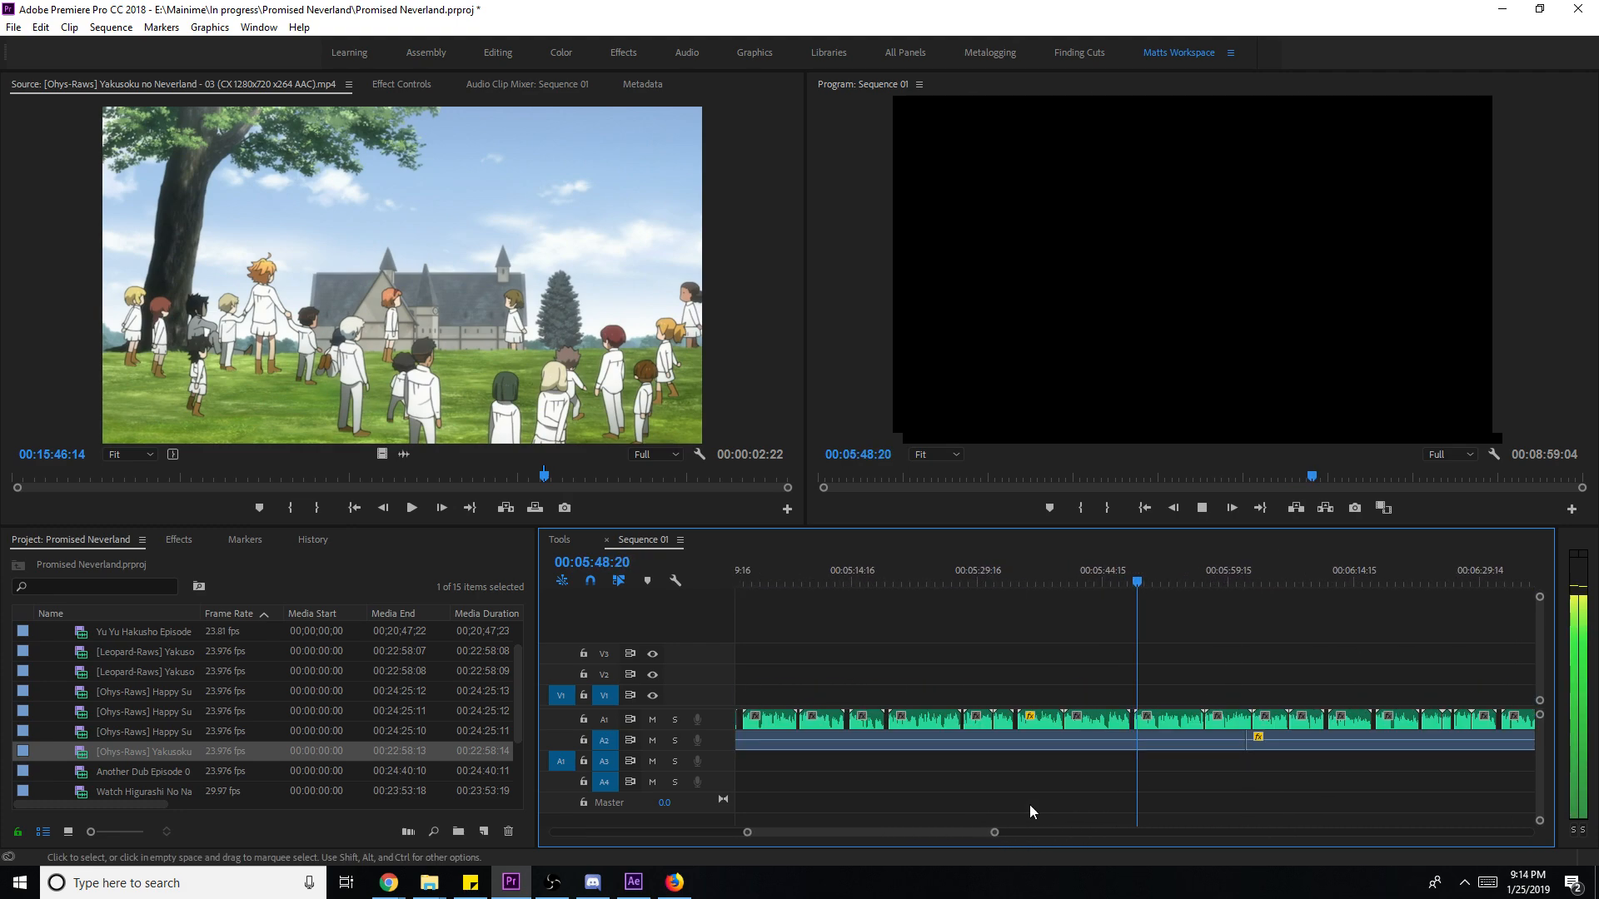
left_click(1202, 568)
key("space")
scroll(1164, 588, "down", 2)
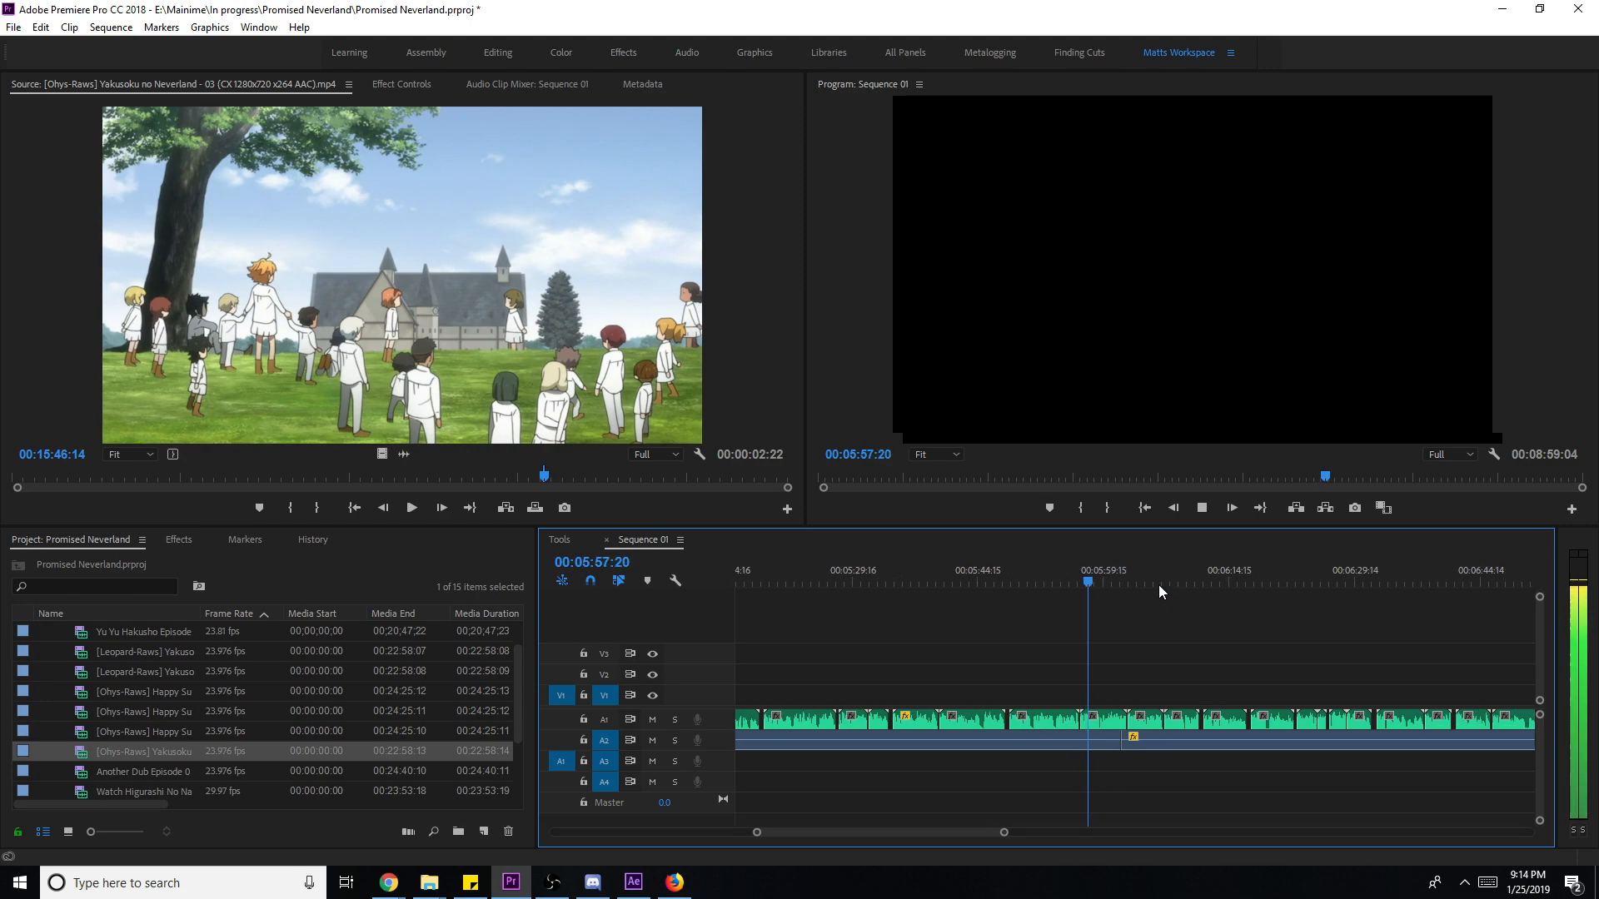
left_click(1126, 570)
left_click(1162, 576)
left_click(1205, 569)
- Park the playhead at about 6:31 and save the project
scroll(1205, 577, "down", 1)
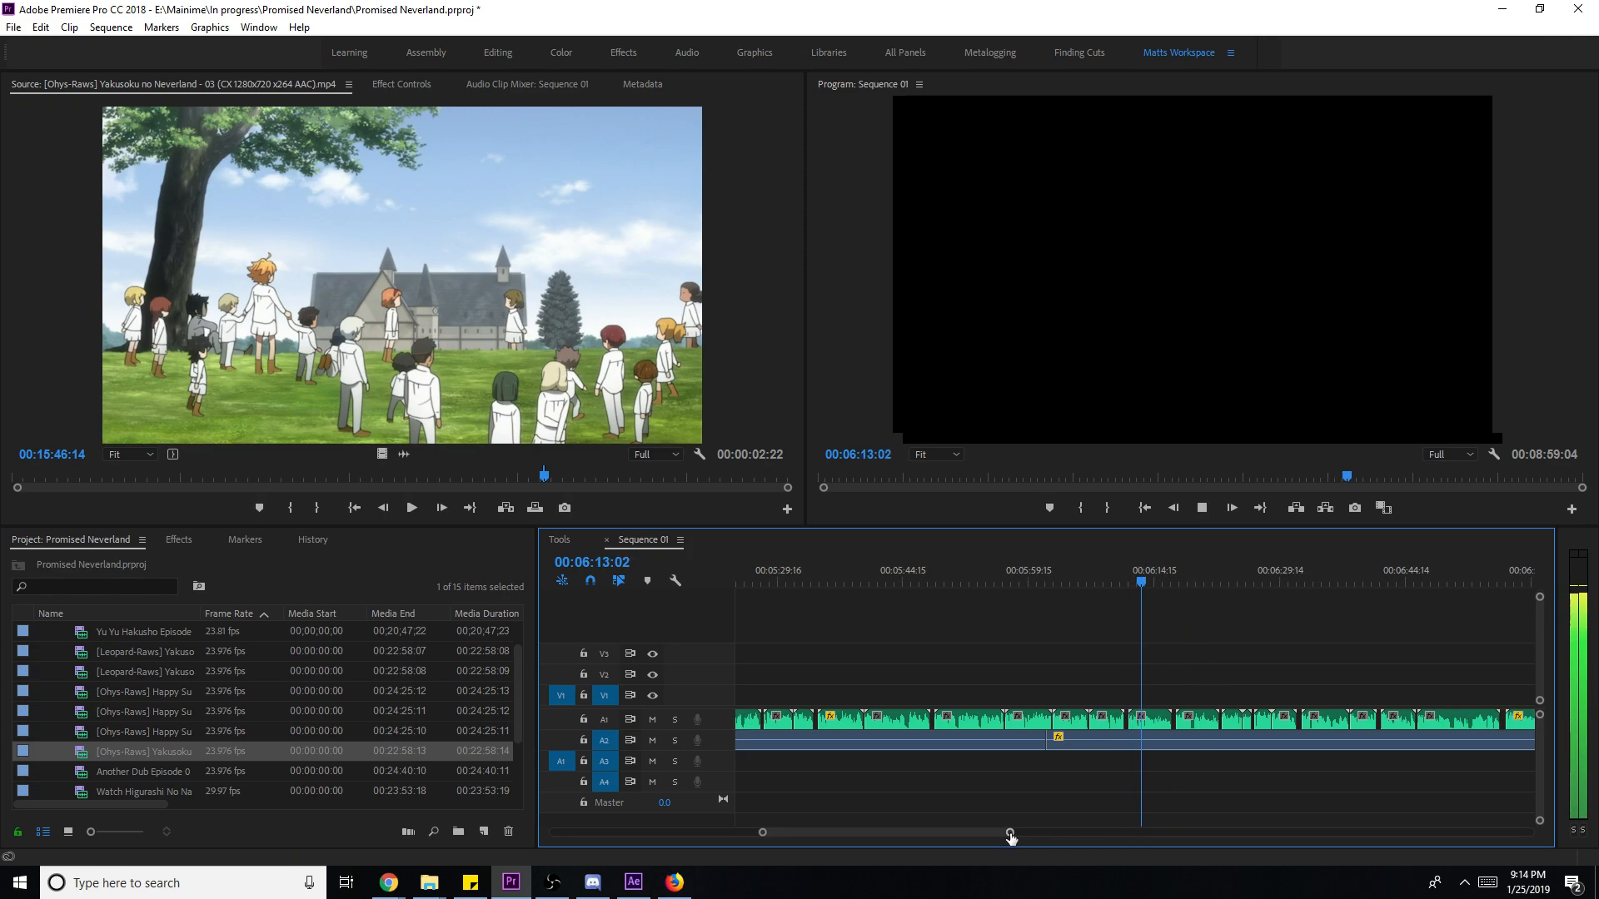
scroll(1177, 696, "up", 2, "alt")
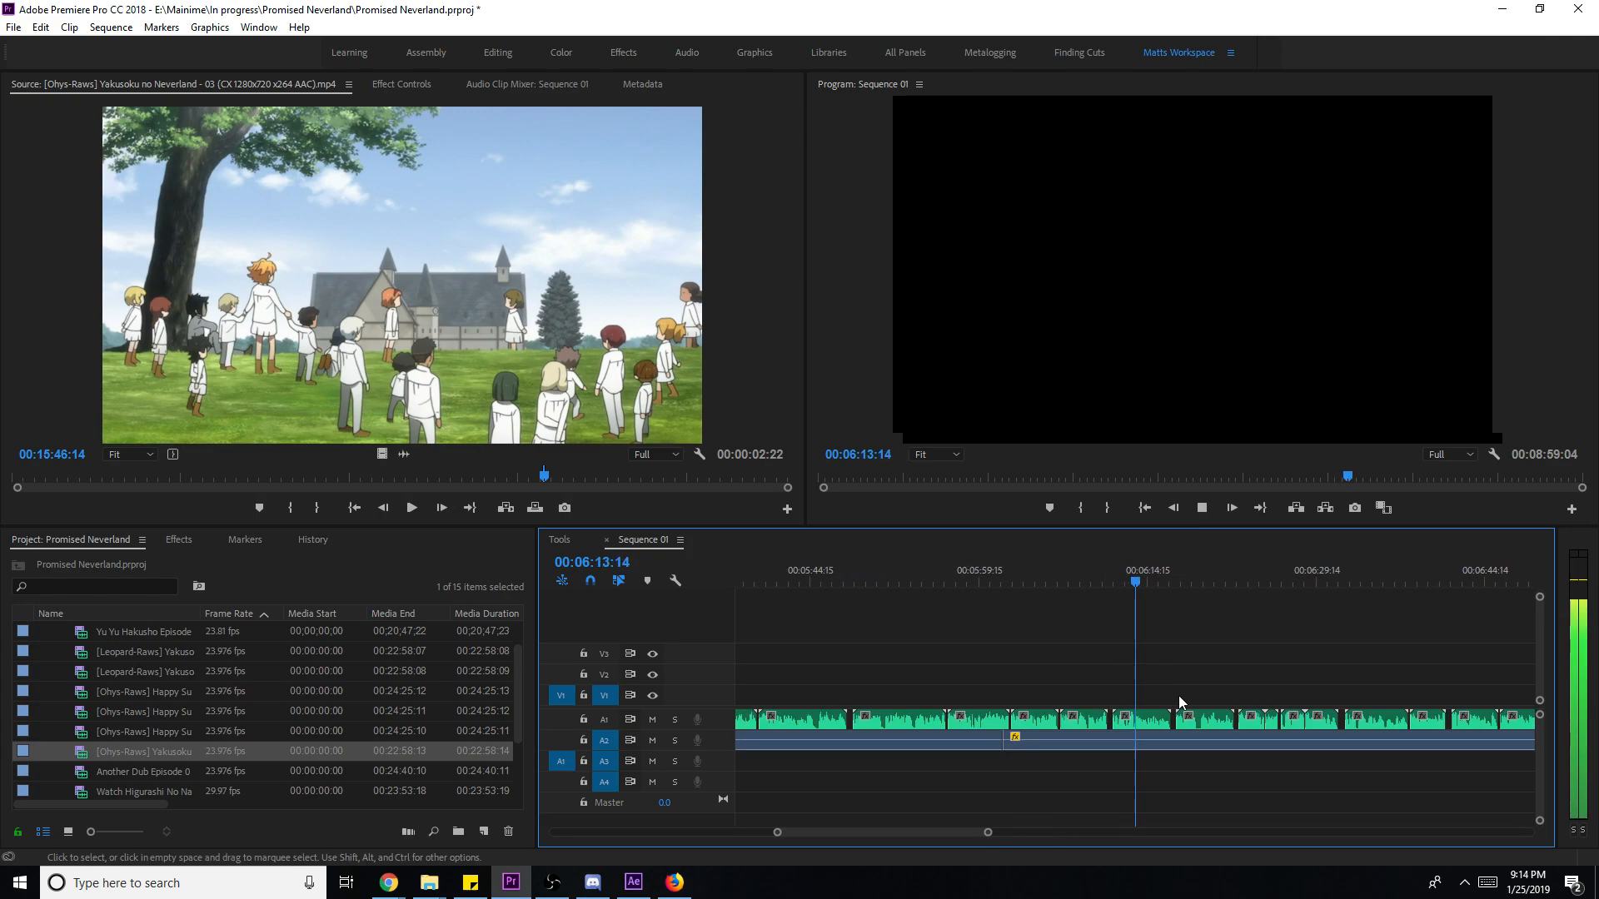
left_click(1234, 571)
key("space")
scroll(1258, 616, "down", 2)
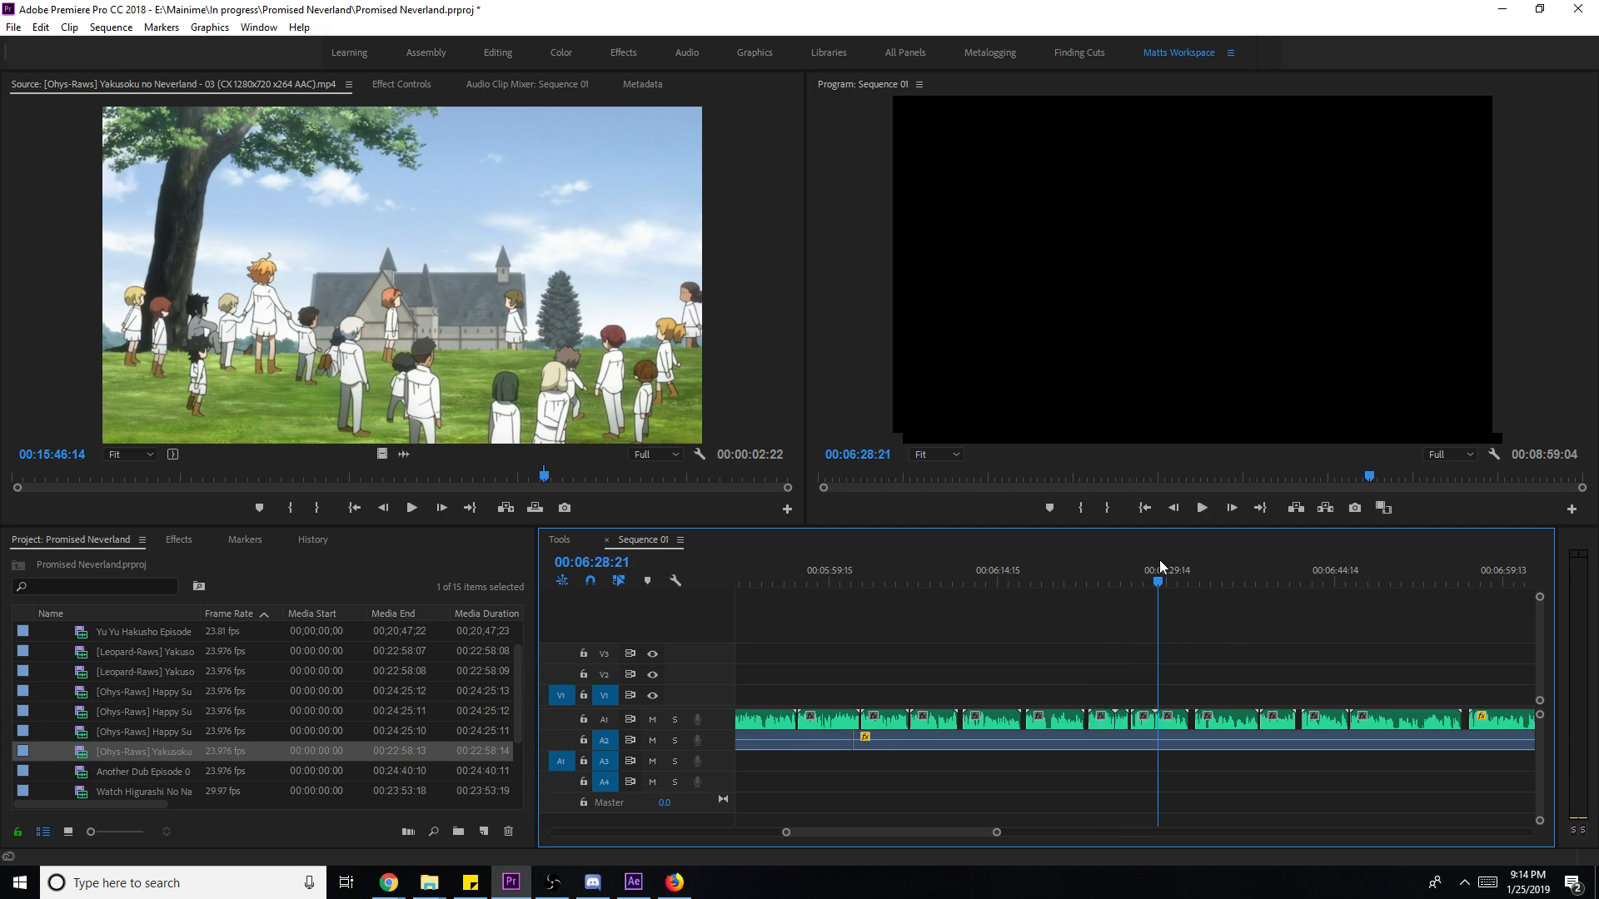
left_click_drag(1203, 566, 1121, 562)
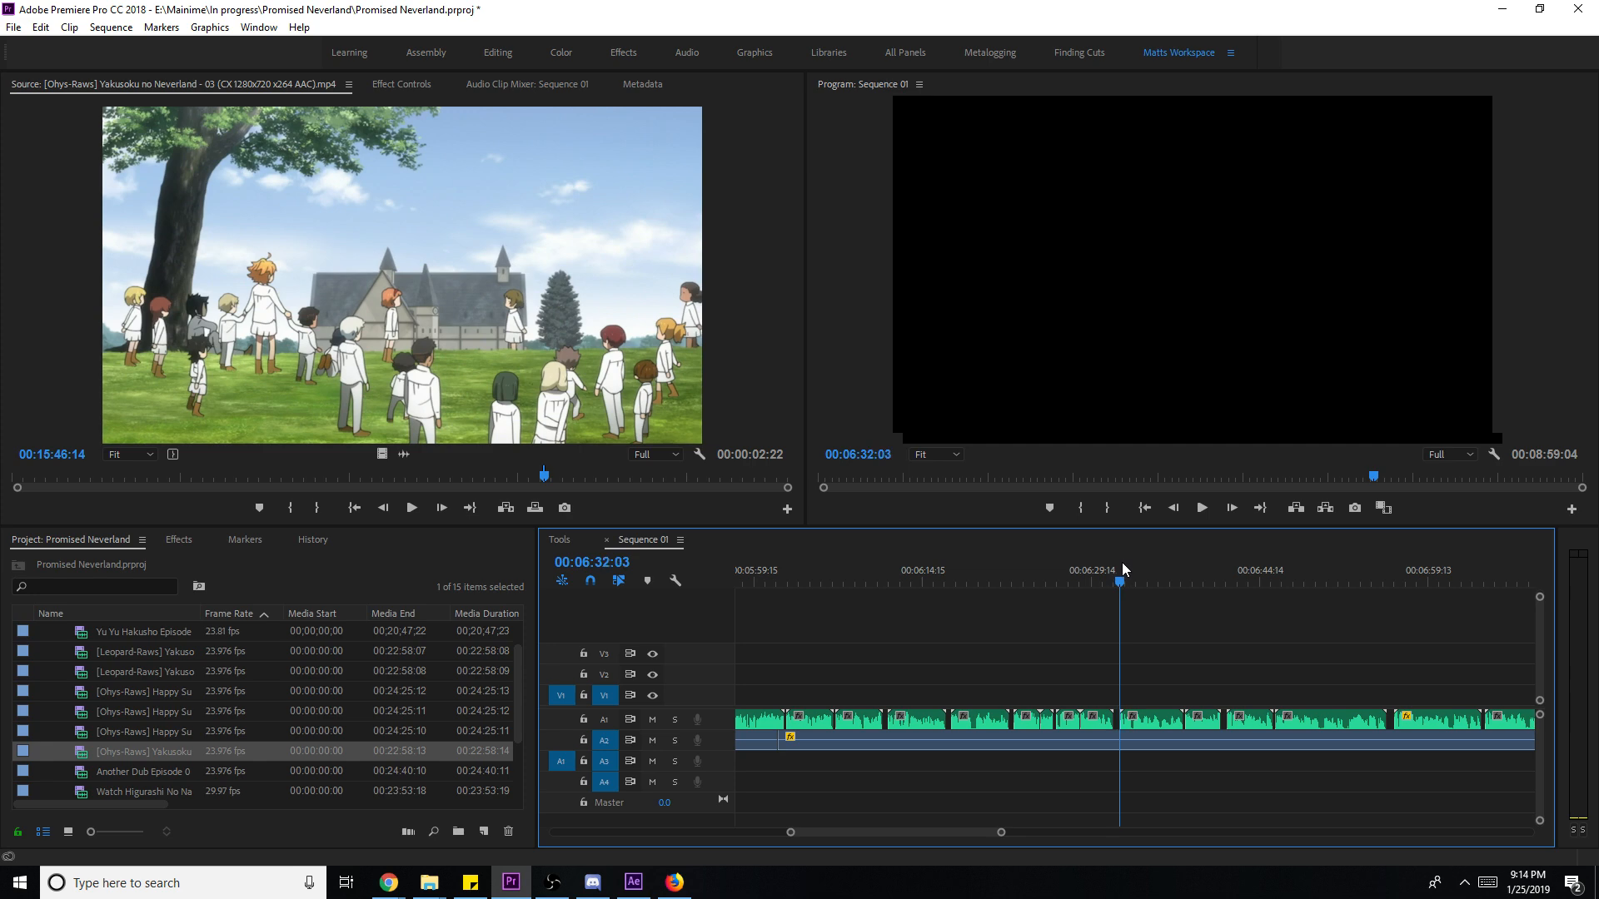
key("ctrl+s")
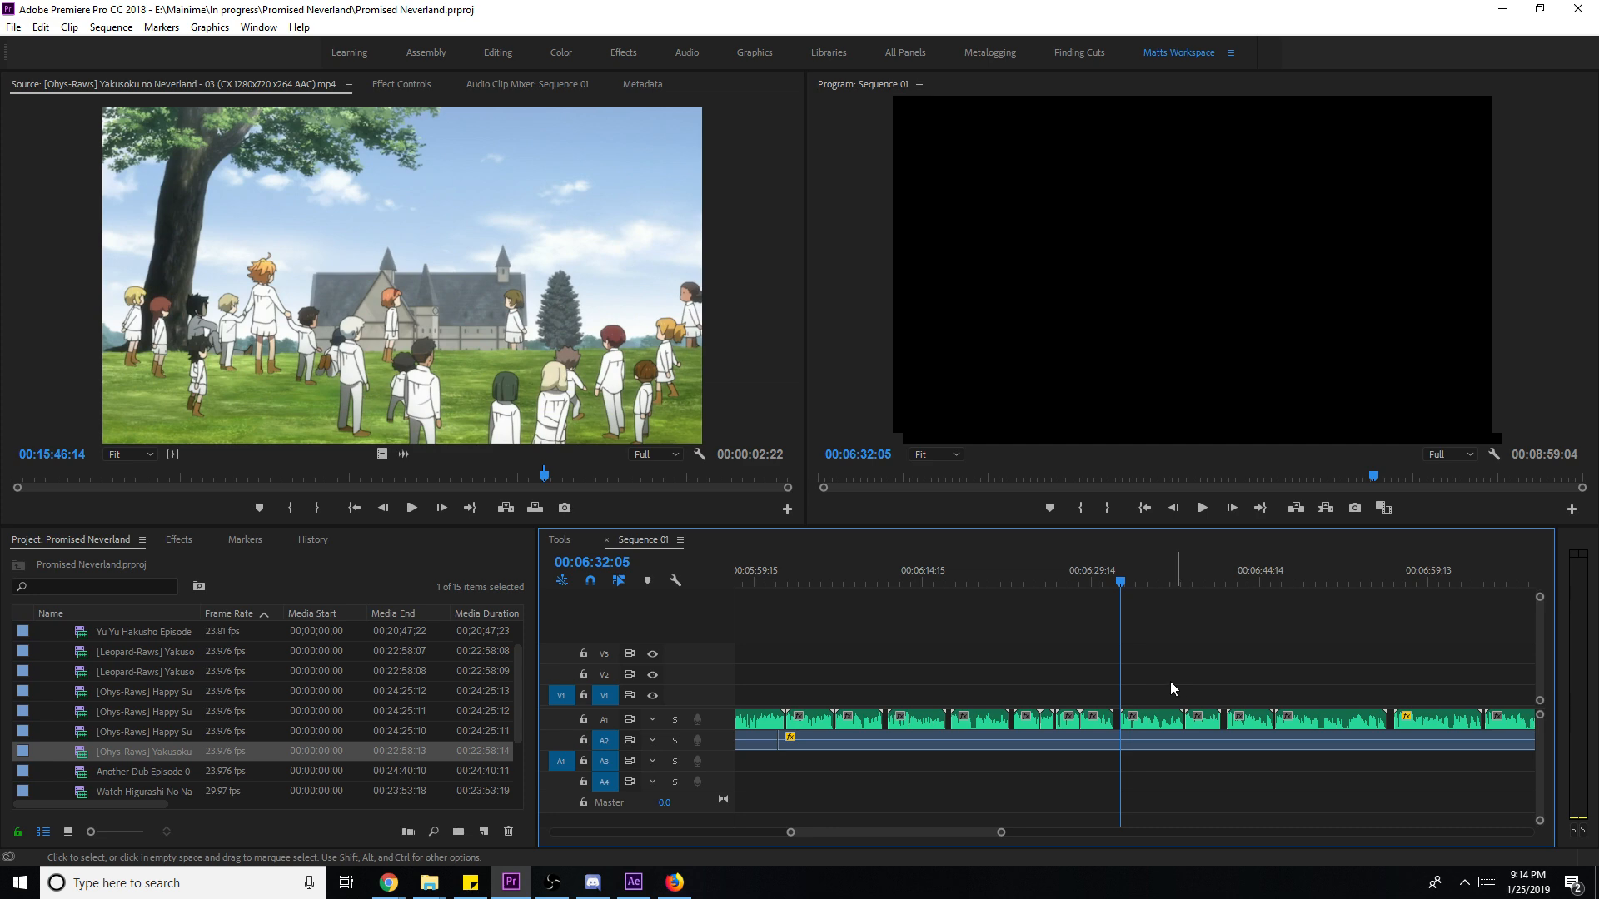
- Play back the newest clips, then replace the last V1 clip with an After Effects composition
left_click_drag(909, 832, 826, 834)
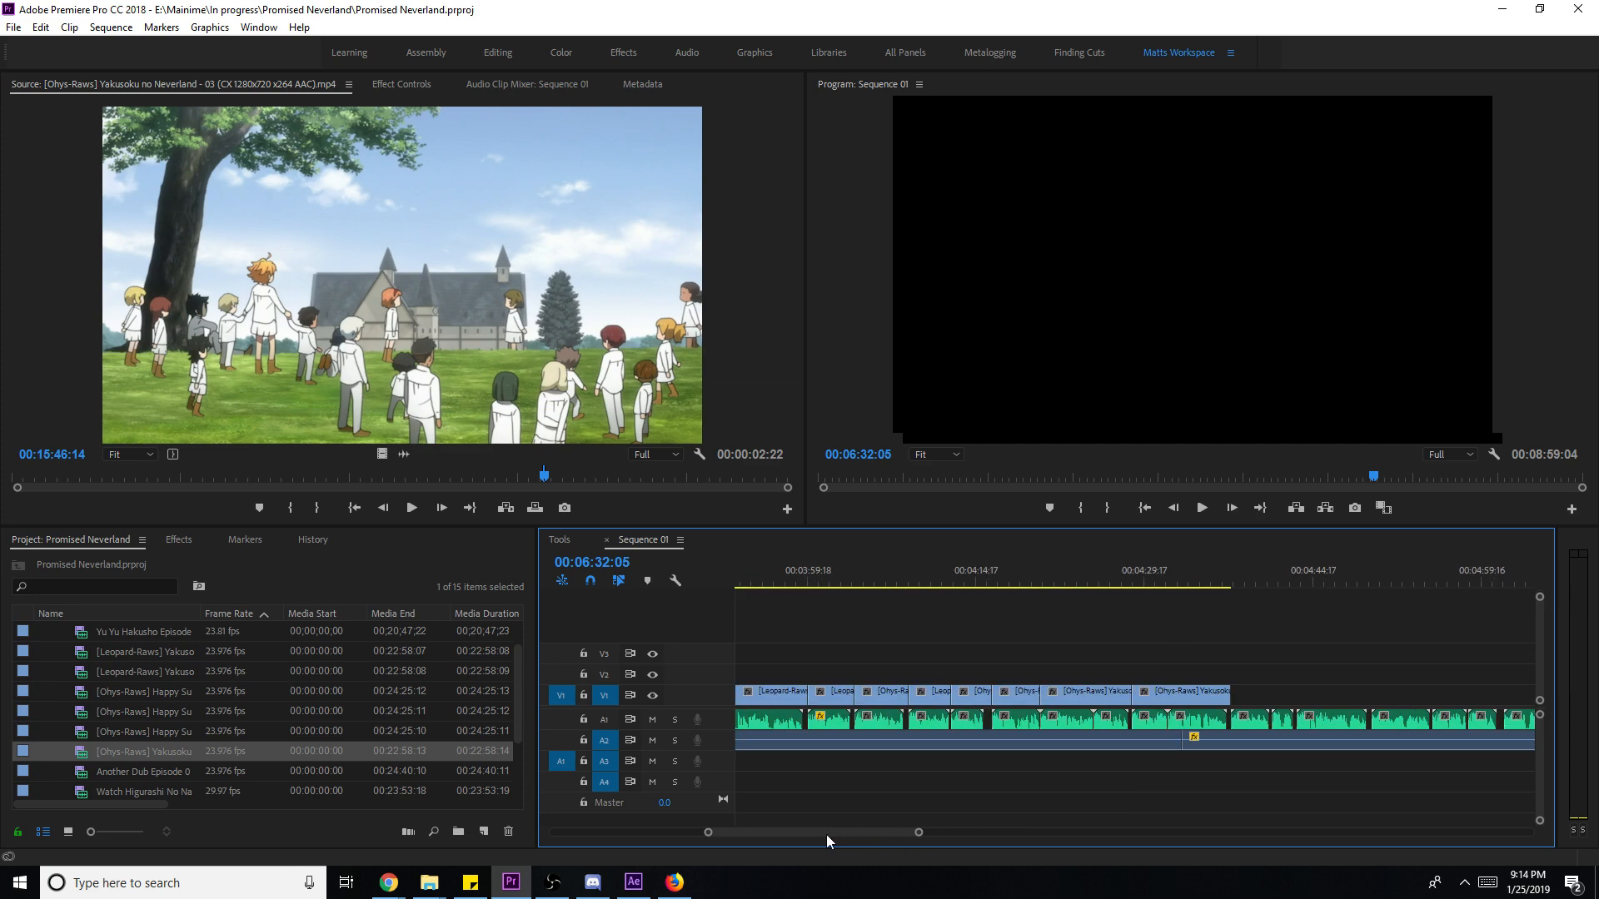
left_click(1197, 587)
key("space")
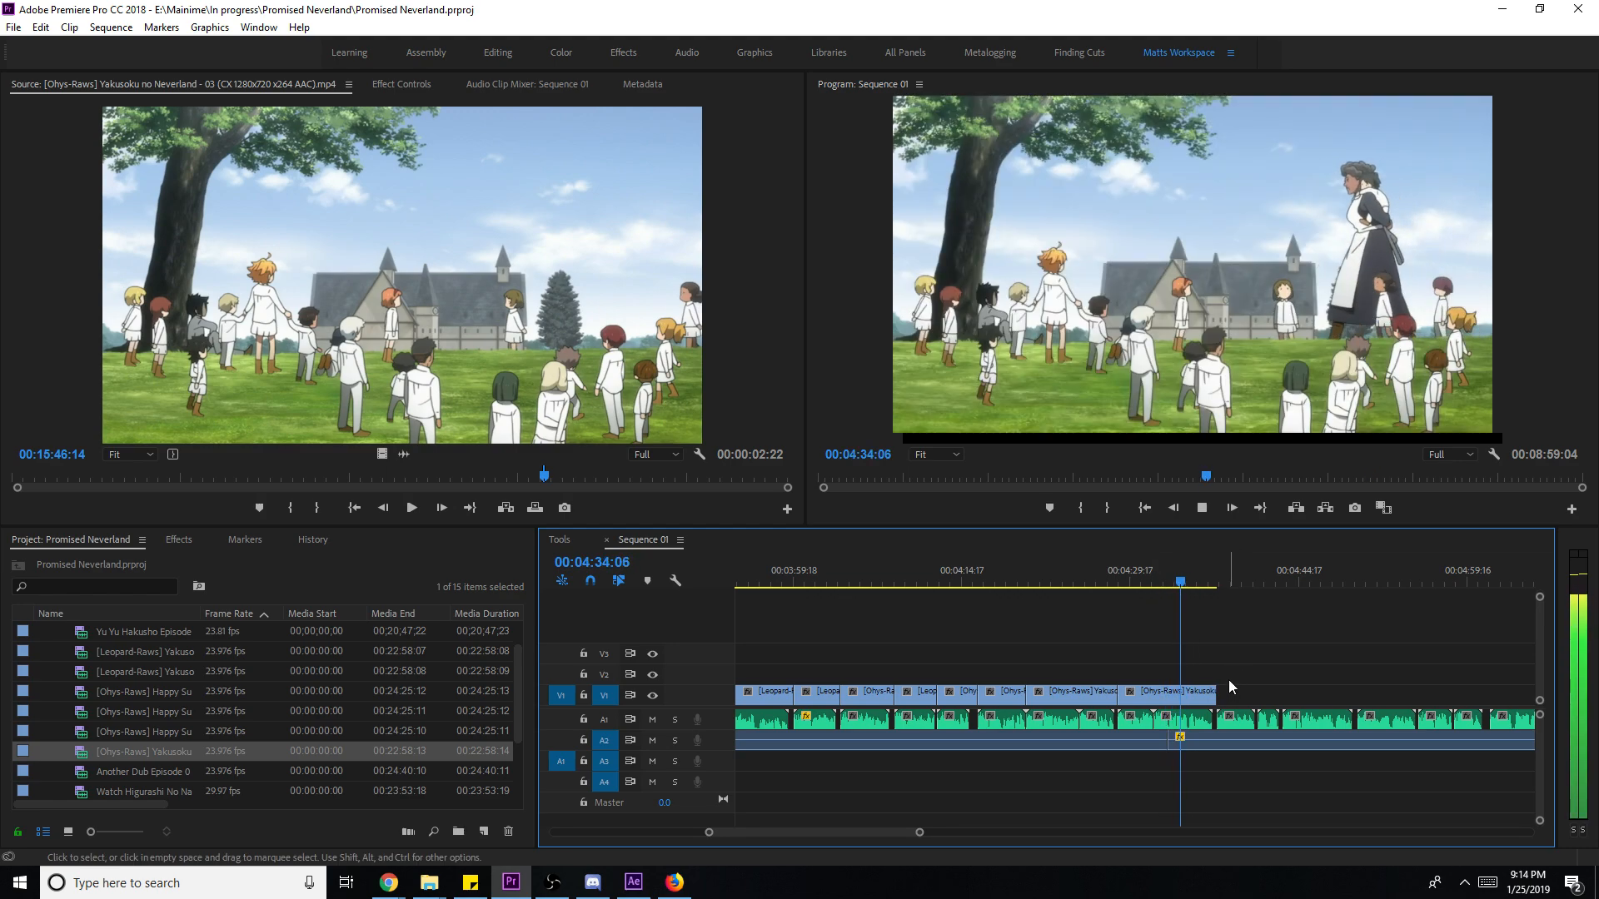
key("space")
left_click_drag(1206, 673, 1140, 708)
right_click(1172, 703)
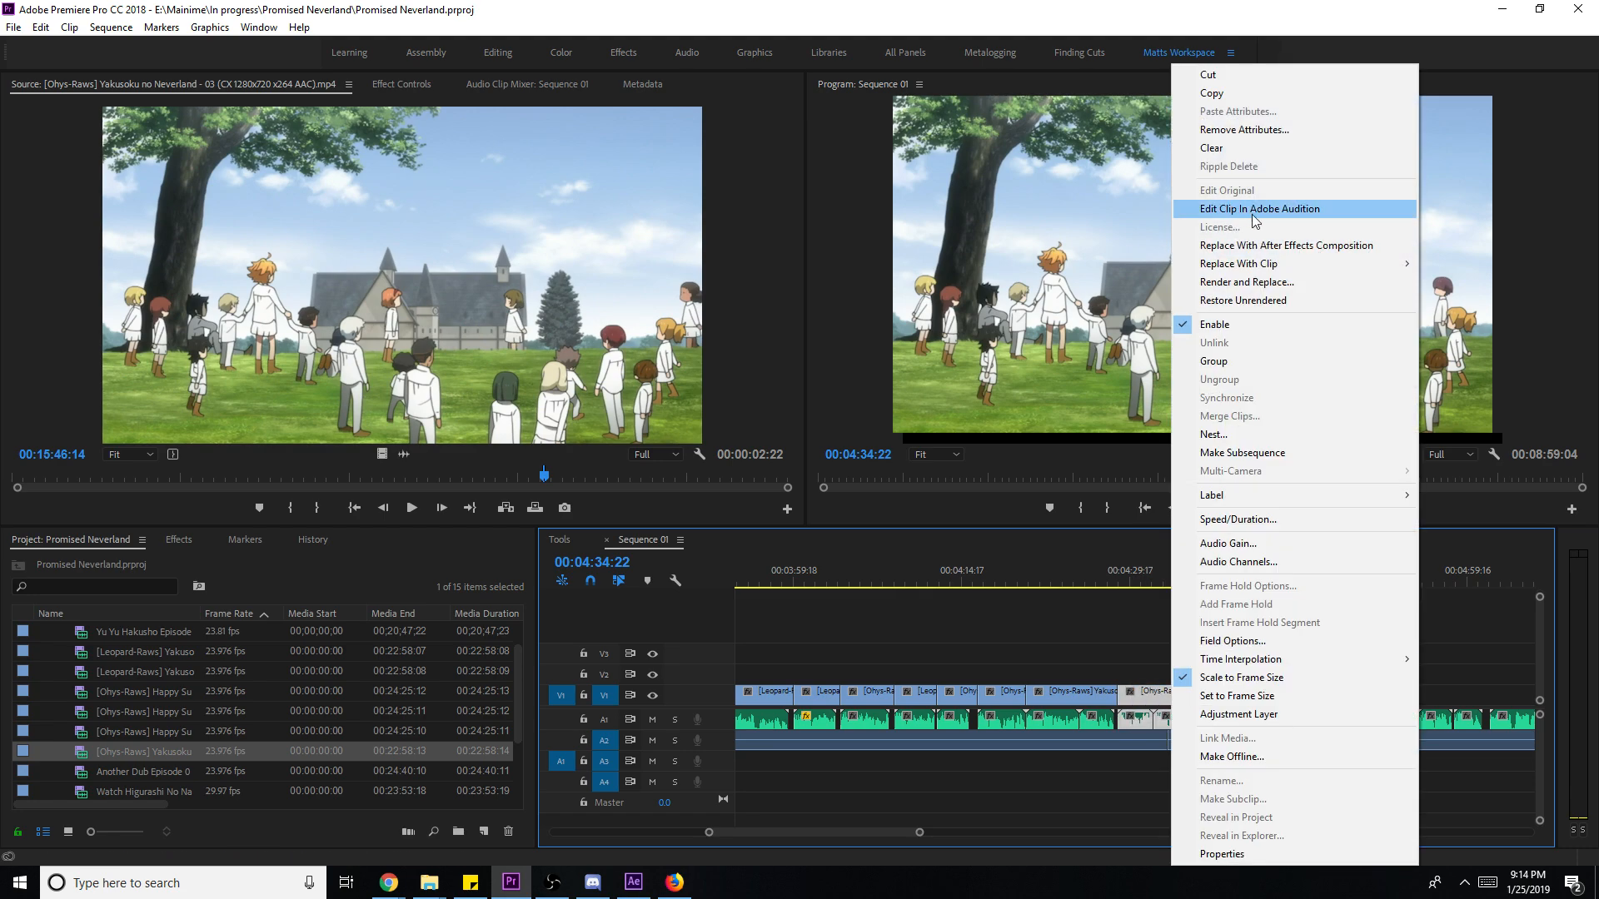
left_click(1207, 245)
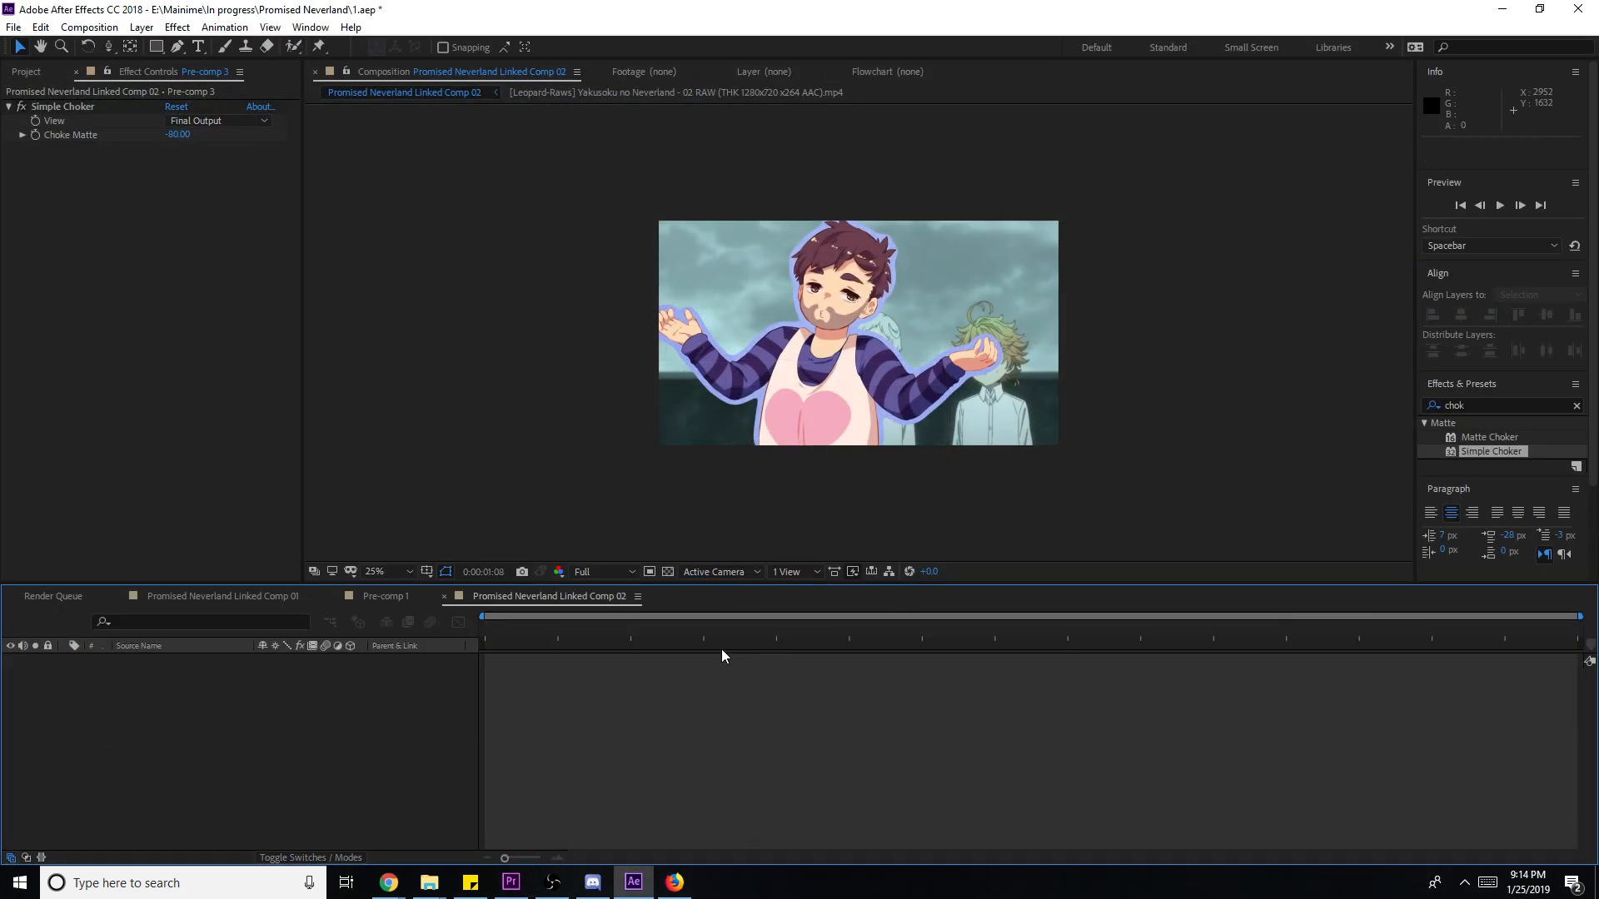
- Add a 6:32 text layer over the episode 3 clip, undoing accidental moves
left_click(198, 48)
left_click(781, 401)
type("6:32")
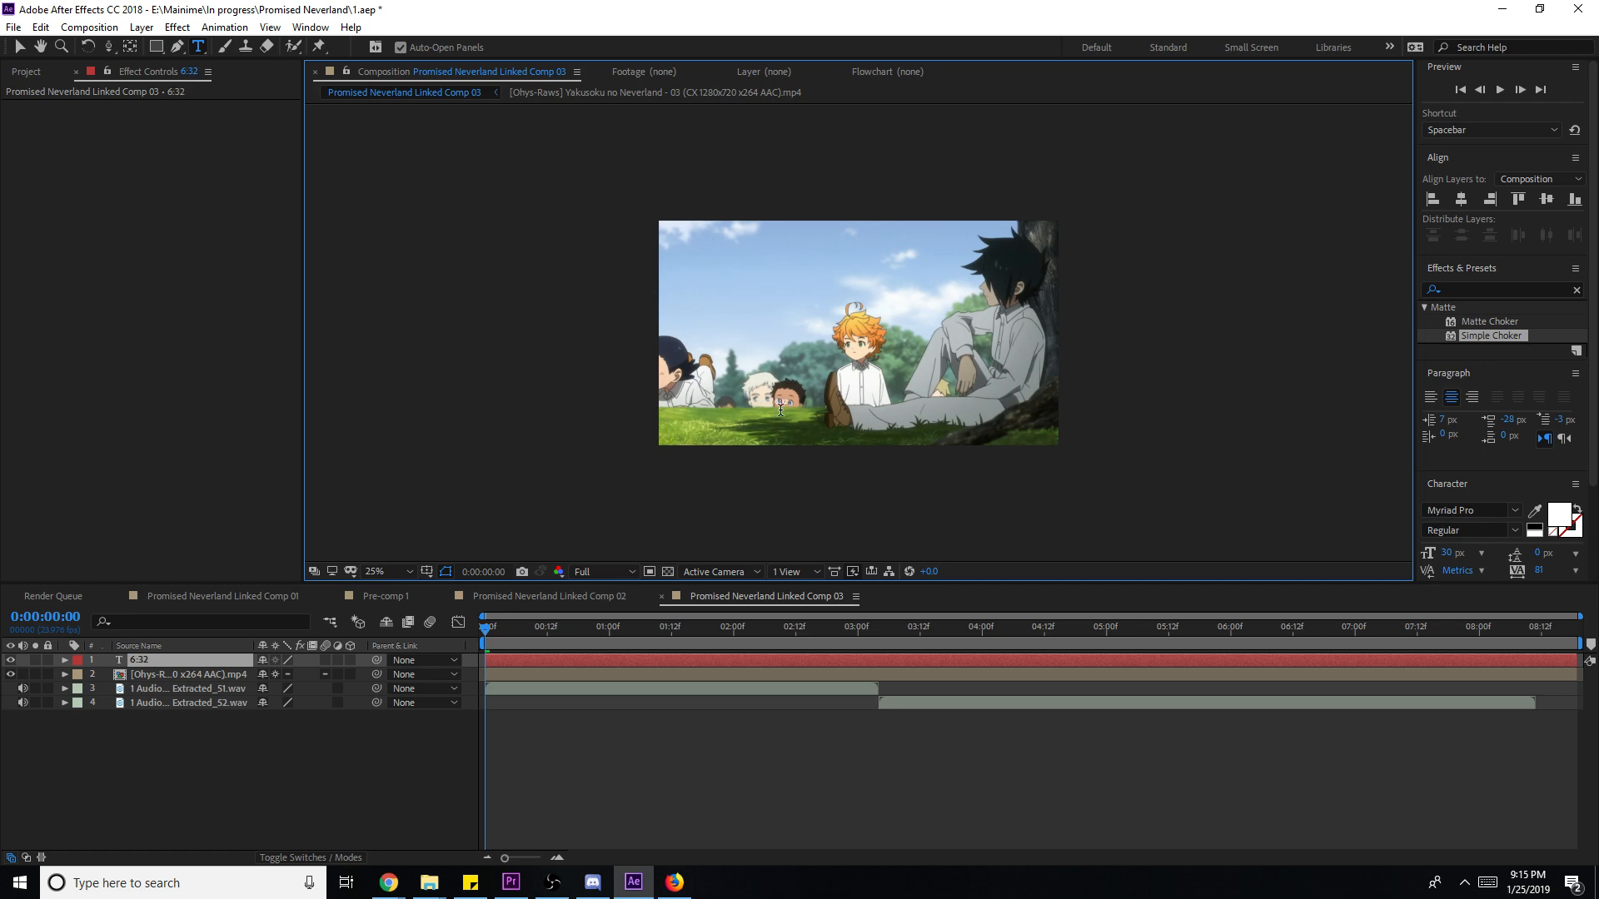
key("Escape")
key("v")
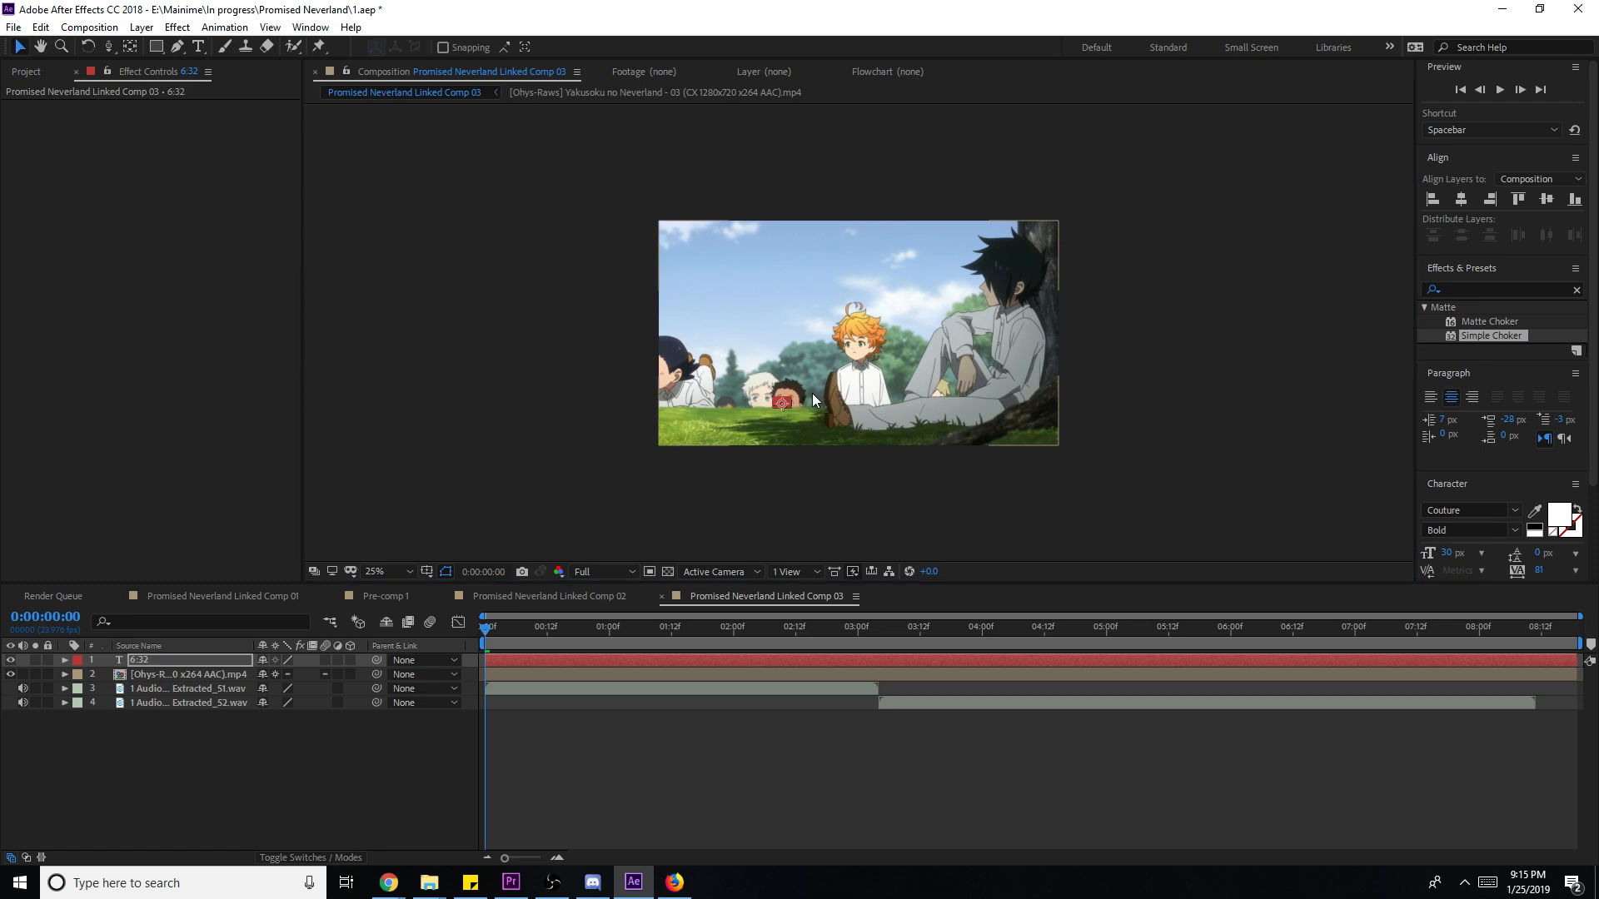
left_click_drag(786, 398, 832, 358)
key("ctrl+z")
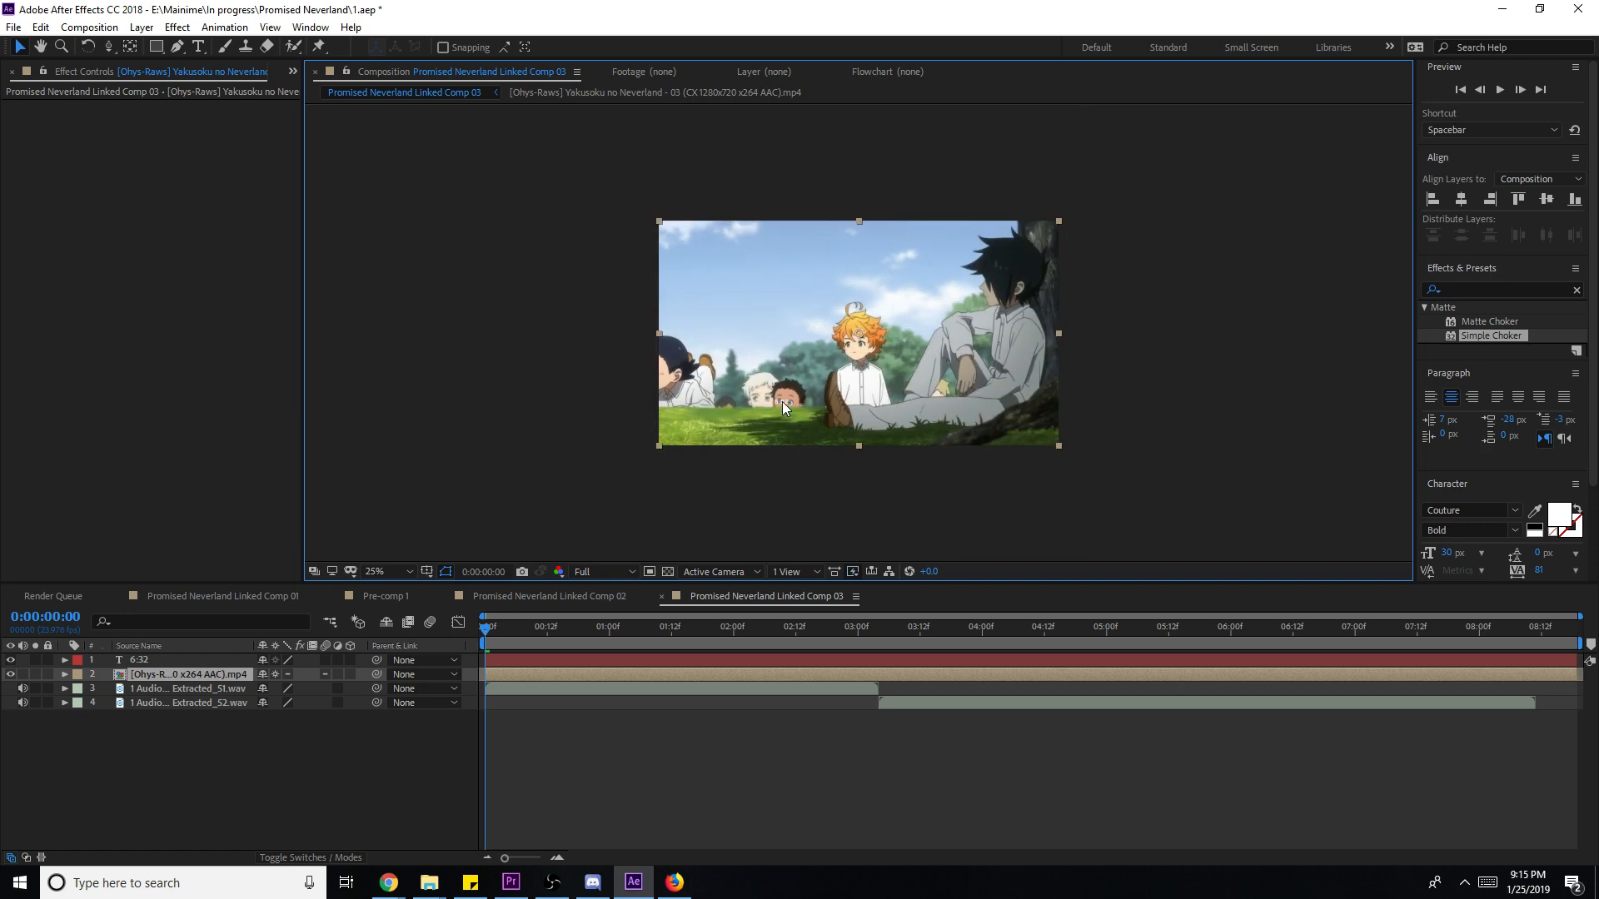
left_click(154, 662)
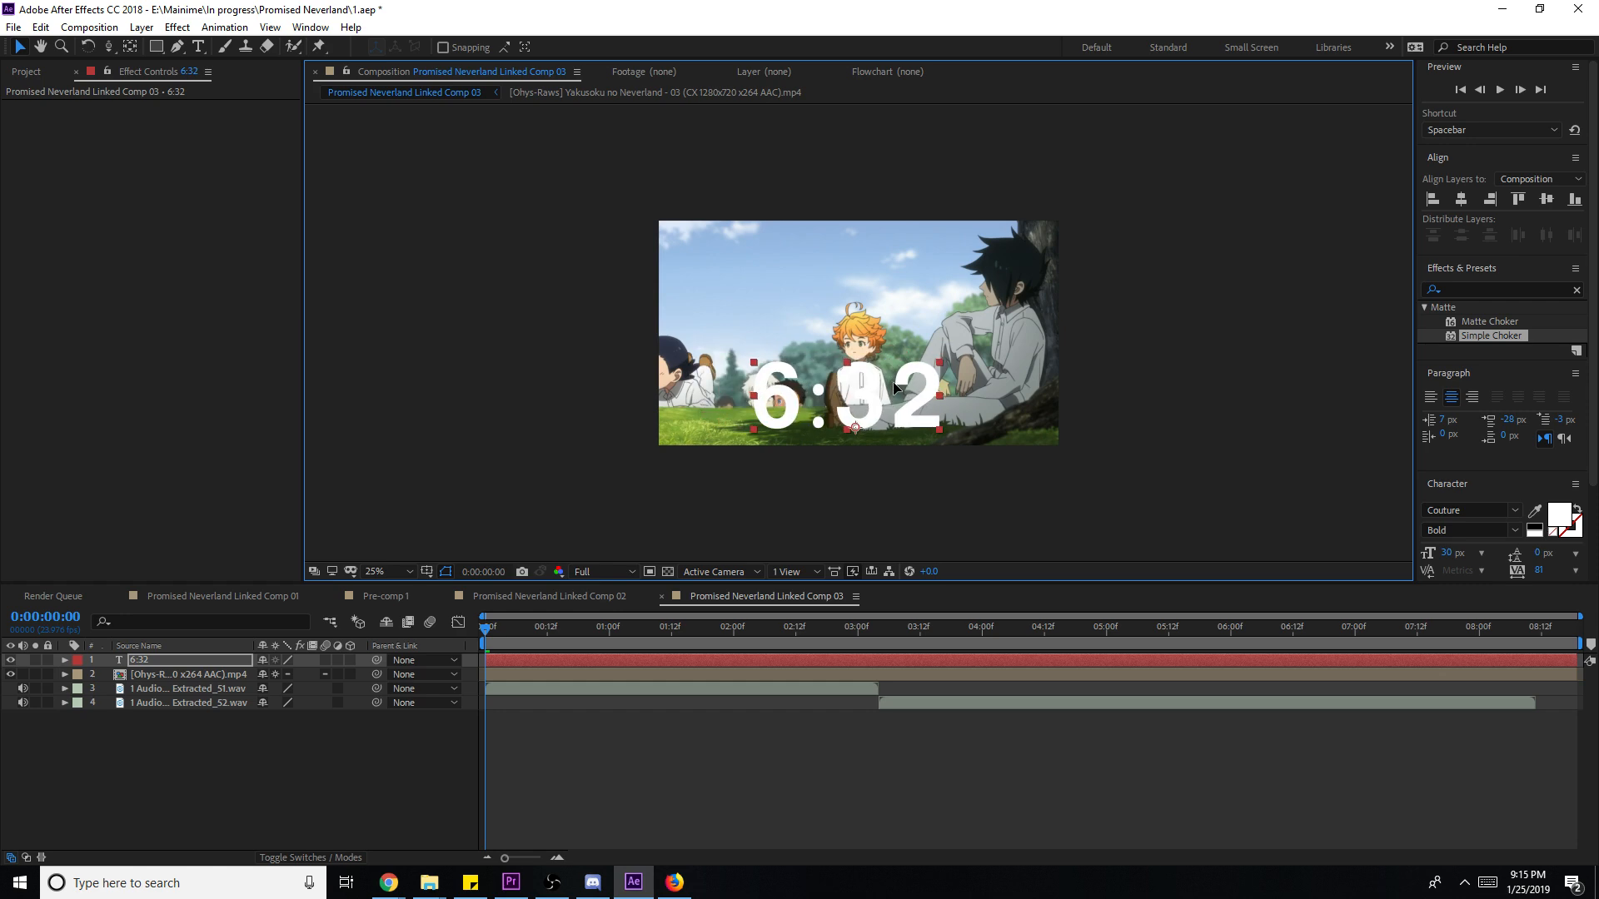
key("ctrl+z")
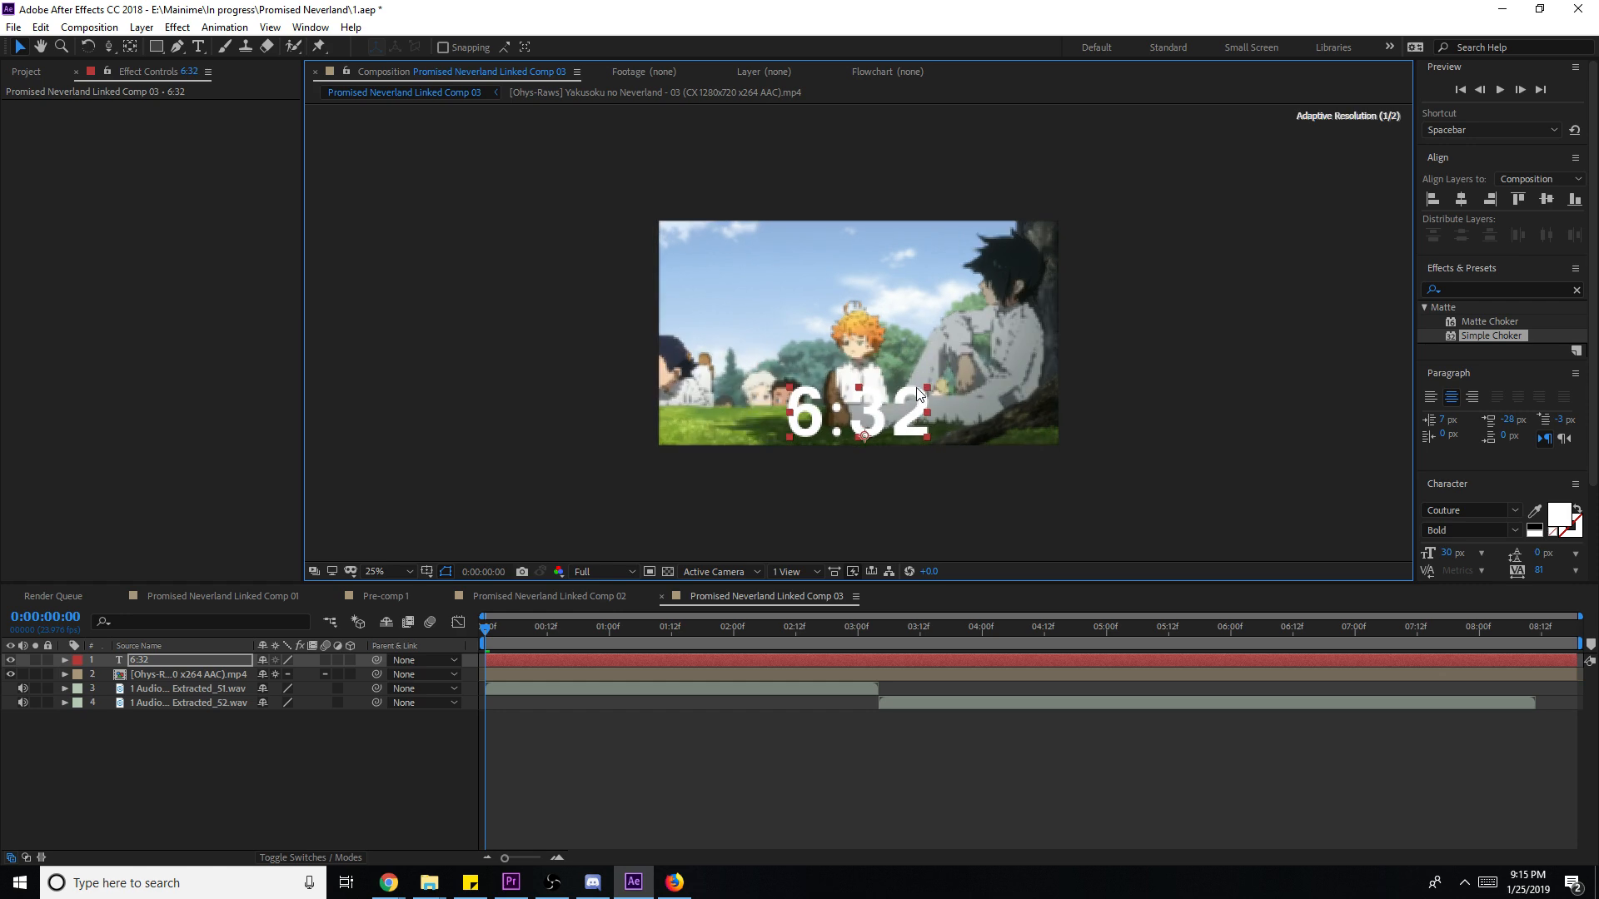
left_click_drag(887, 407, 982, 481)
- Duplicate the 6:32 layer, move the copy left and retype it as SKIP TO
key("ctrl+d")
left_click_drag(946, 426, 786, 426)
key("ctrl+t")
left_click(829, 427)
key("BackSpace")
key("Home")
type("sc")
key("BackSpace")
type("kip to")
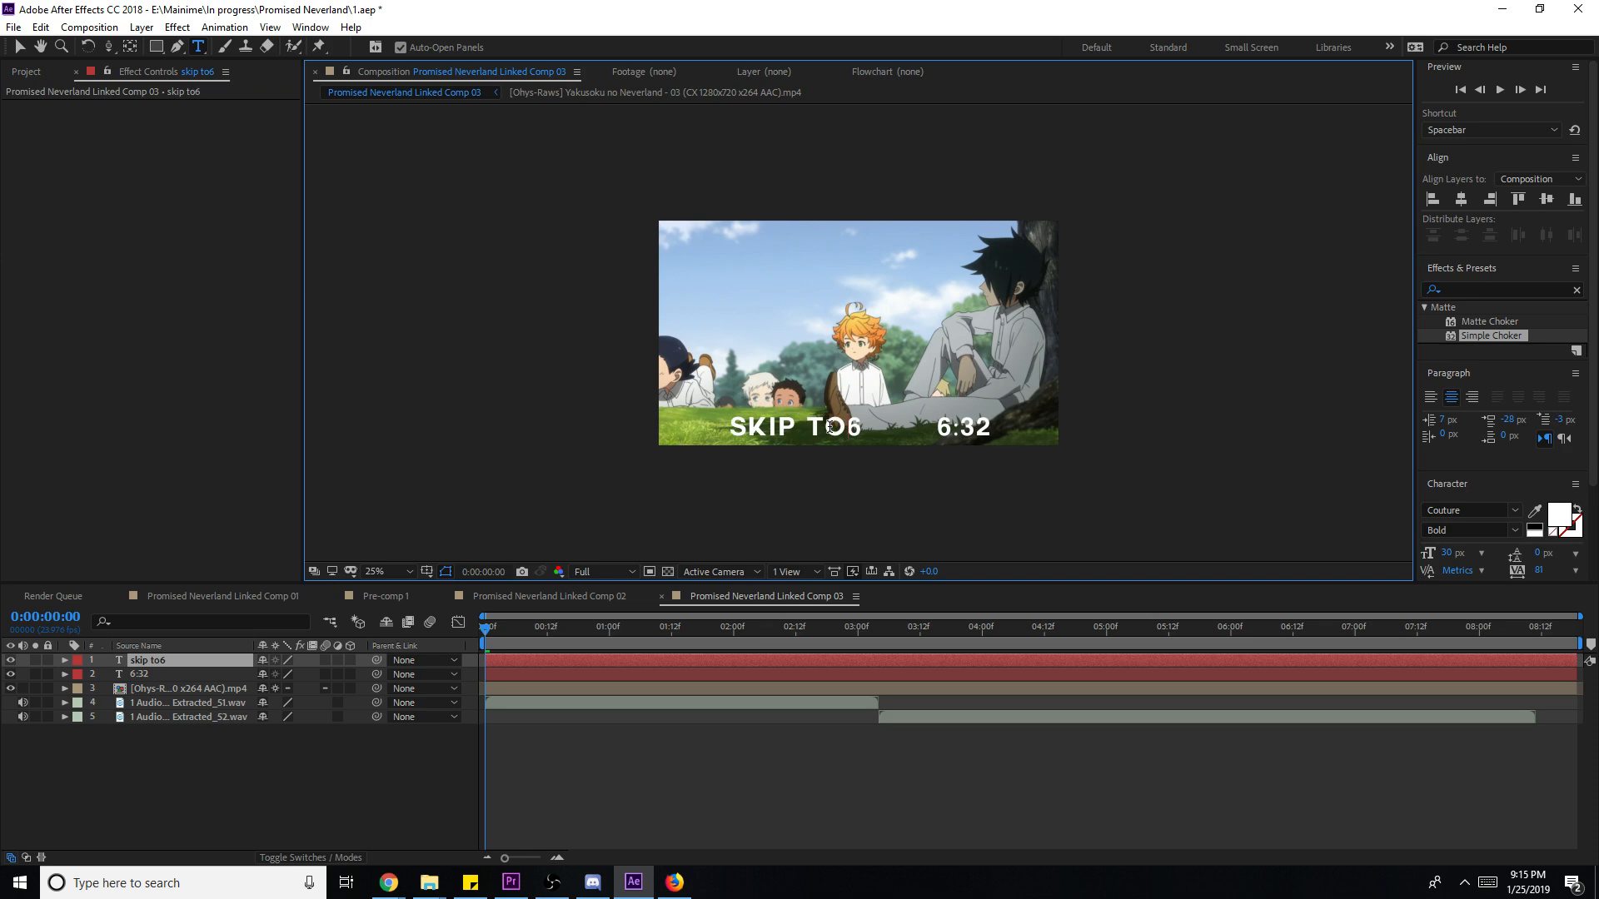
key("Delete")
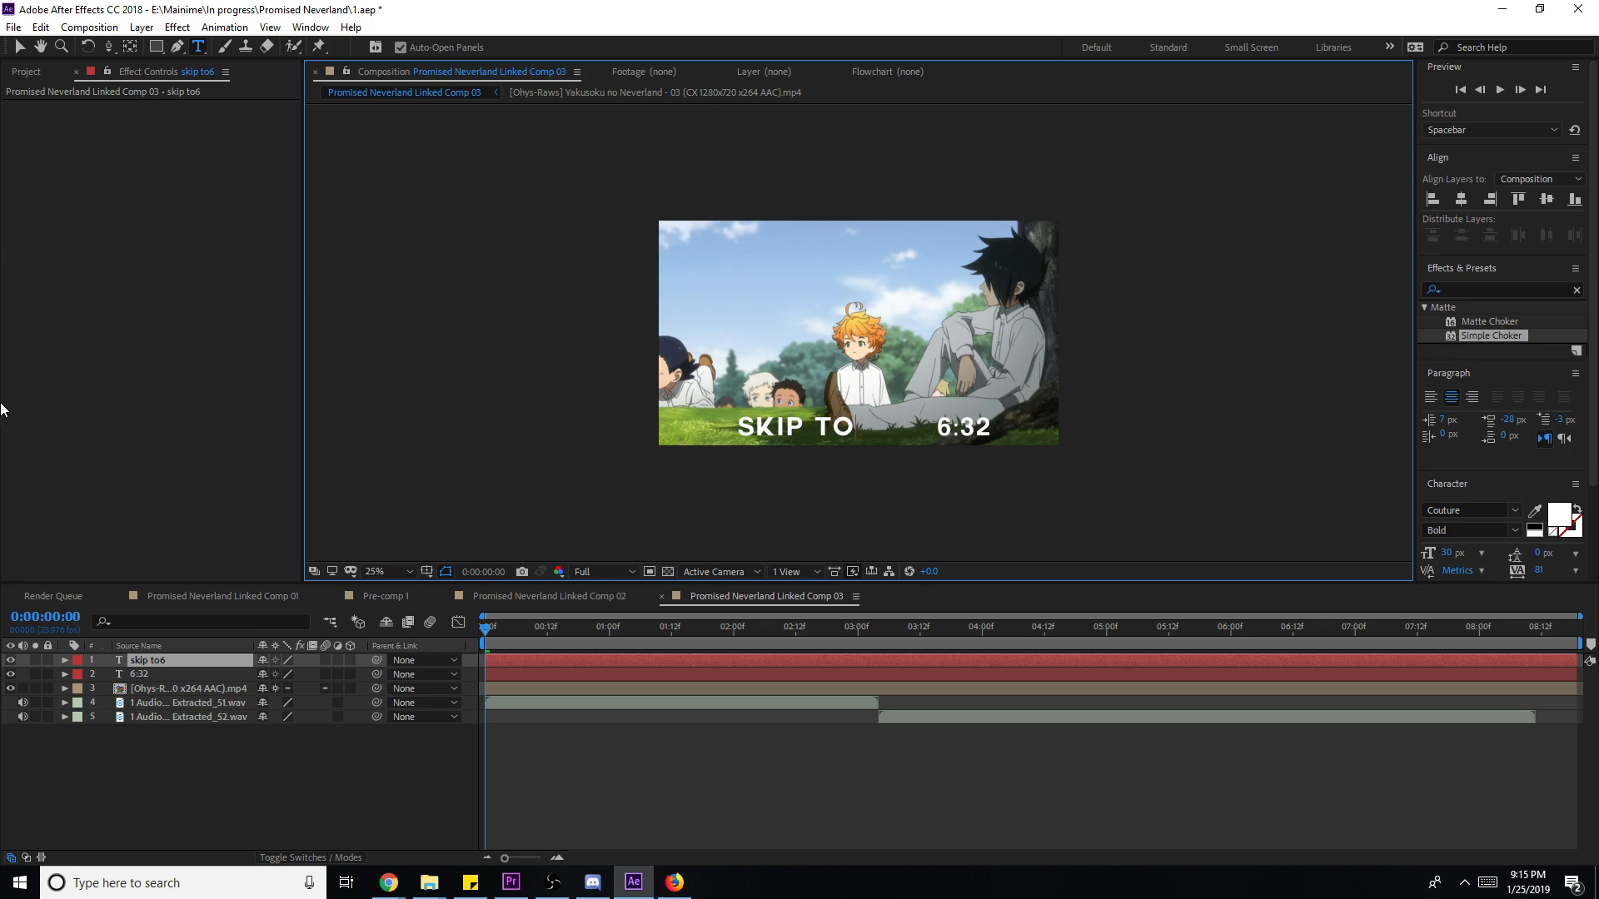
- Add a colon to SKIP TO and move 6:32 beside it near the frame bottom
key("v")
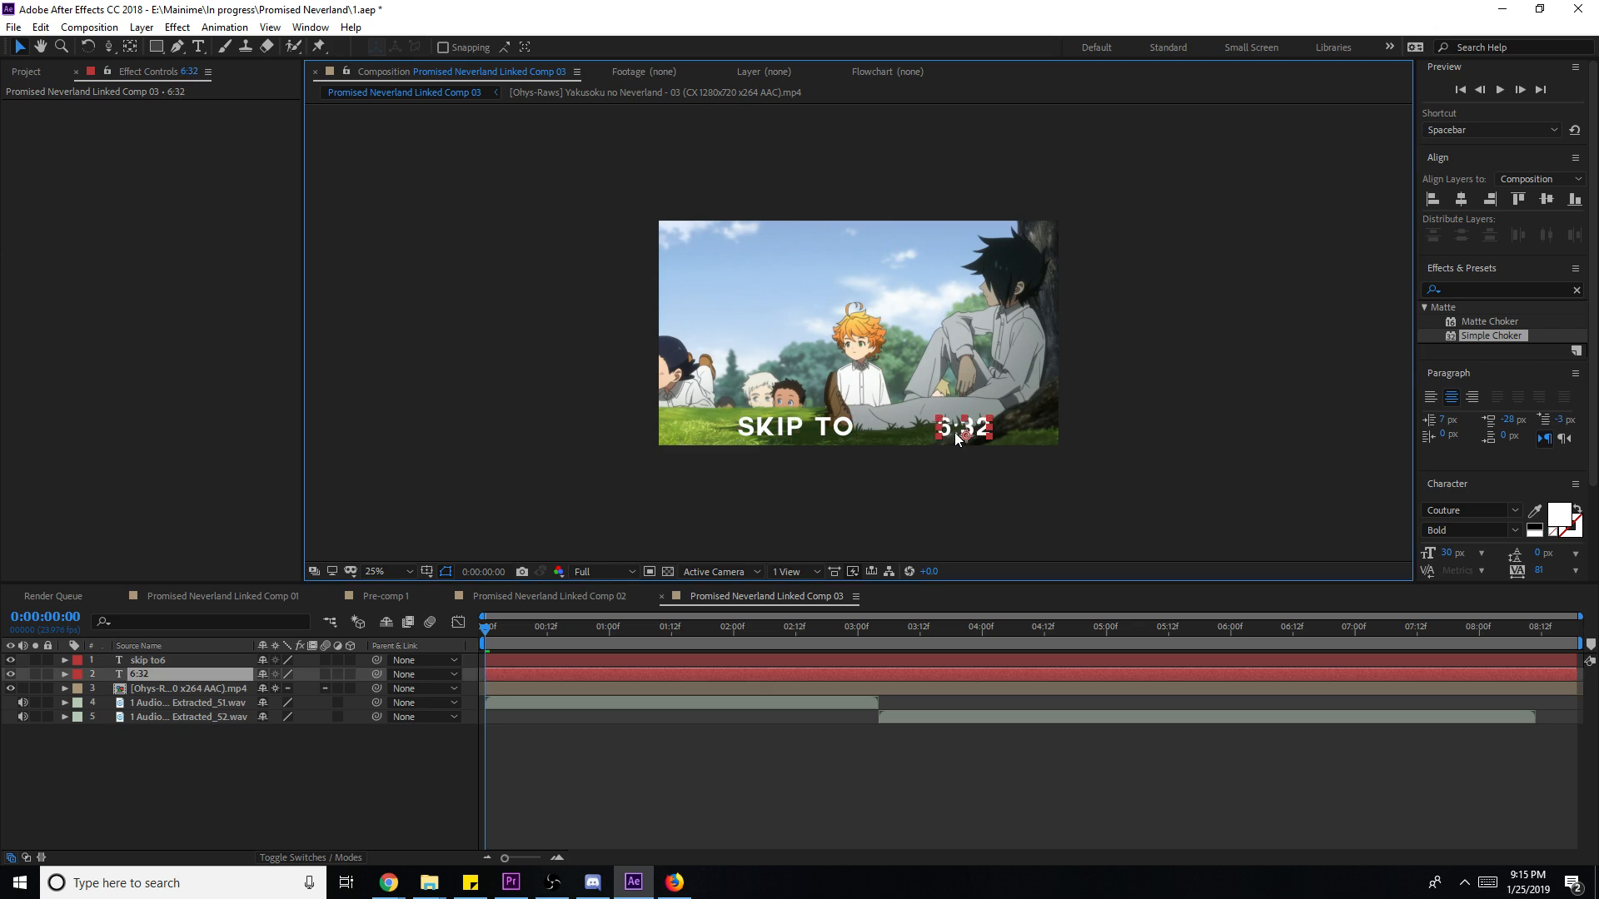
left_click(896, 426)
double_click(858, 432)
left_click(865, 429)
type(":")
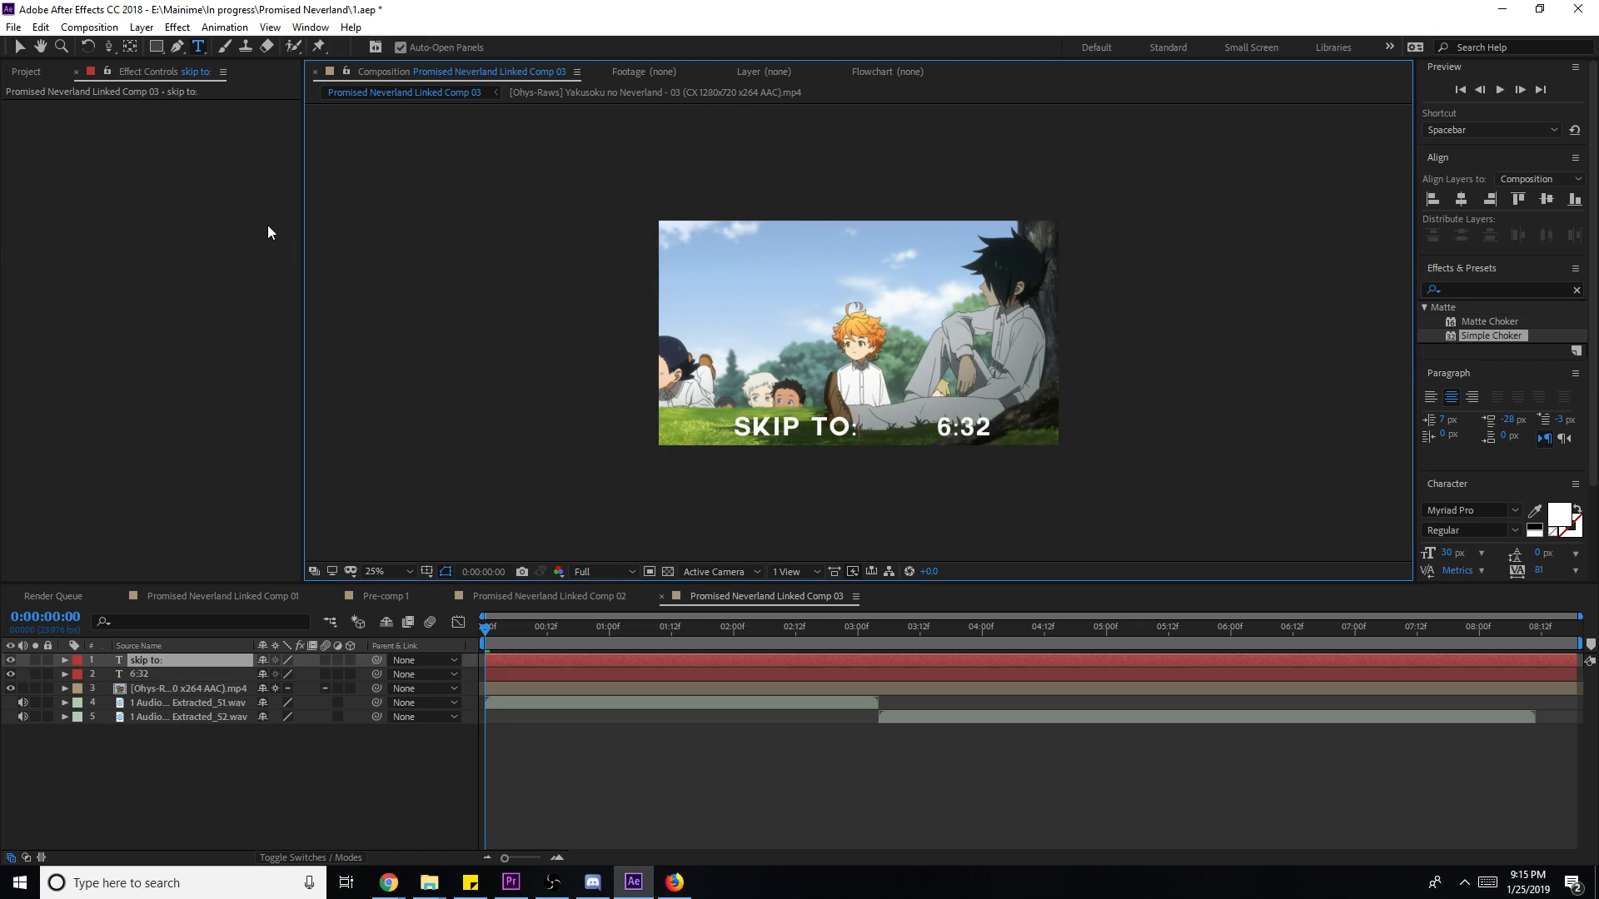
left_click(20, 47)
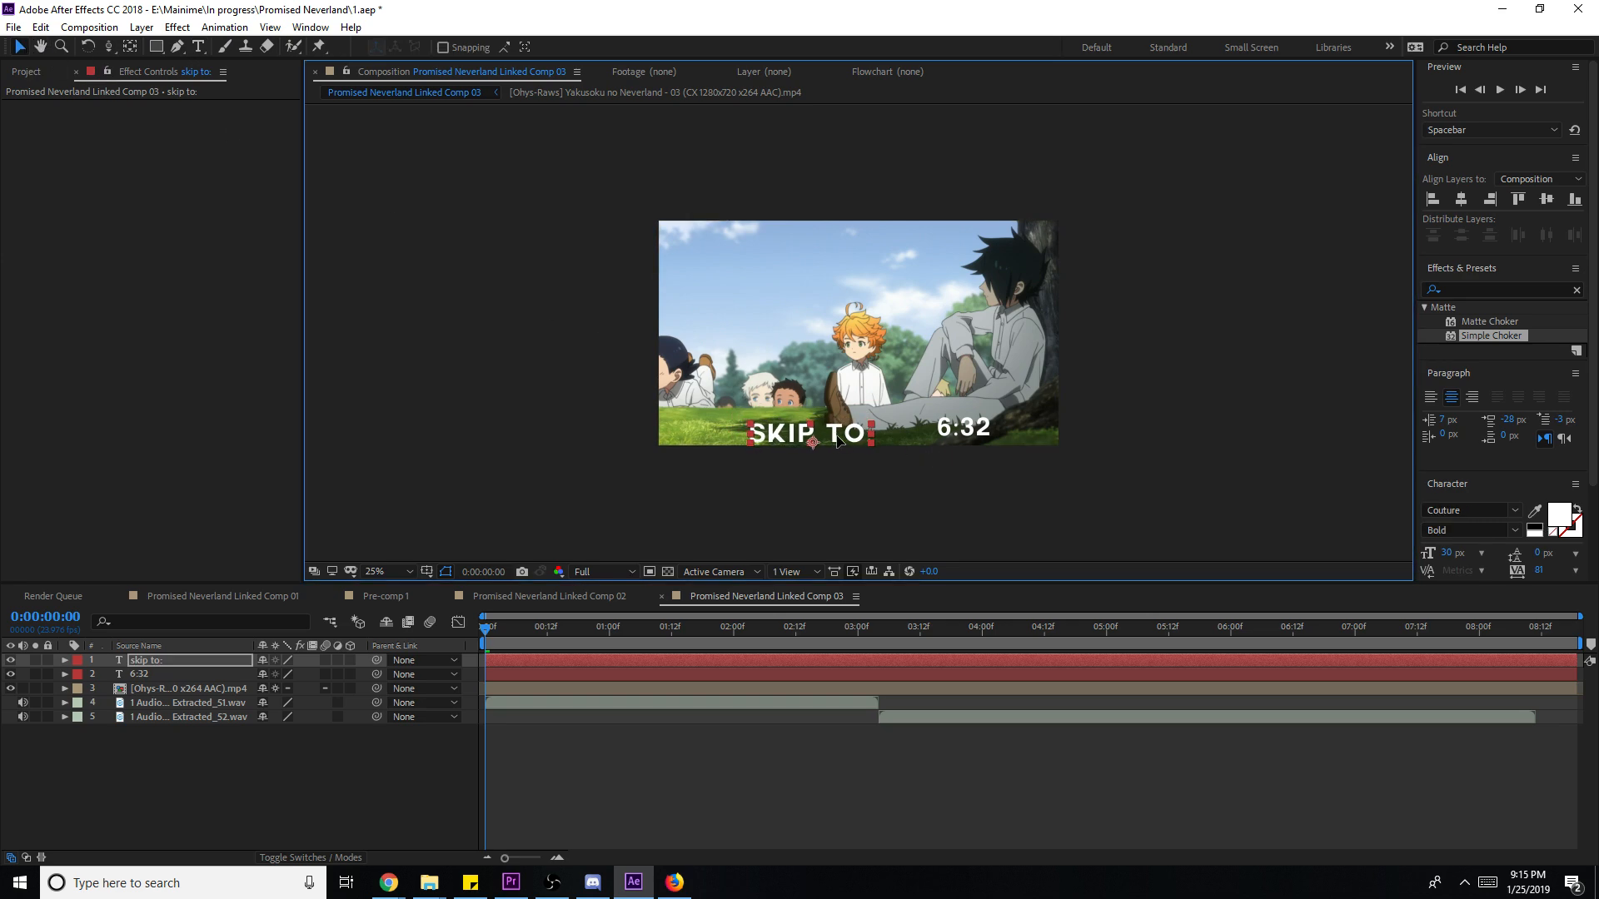
left_click_drag(850, 435, 856, 432)
left_click(917, 423)
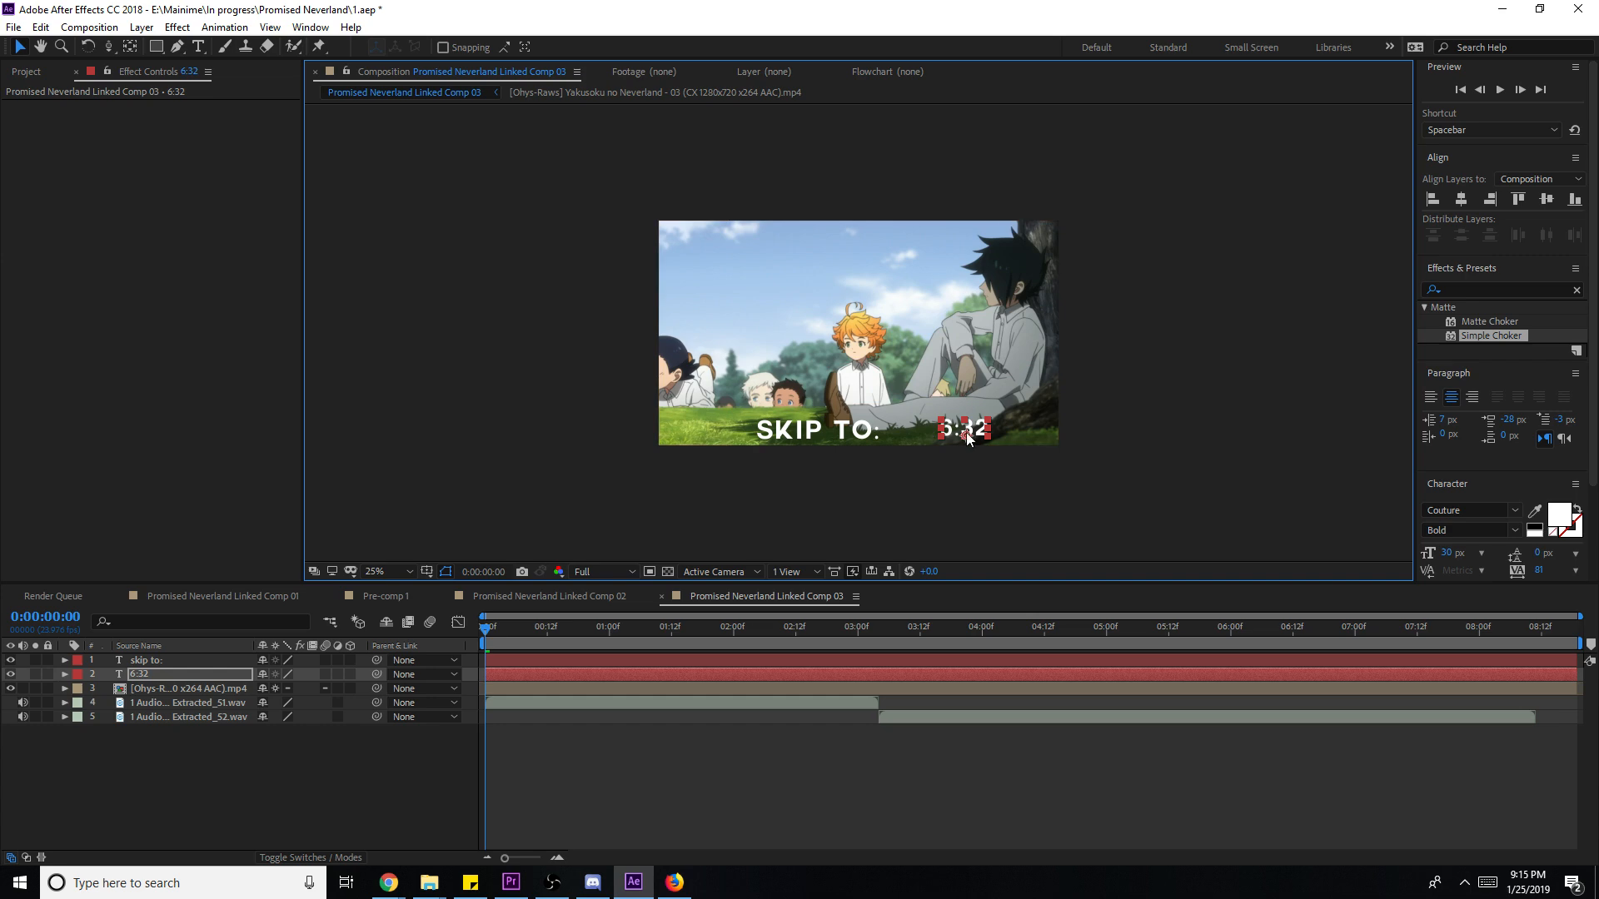
scroll(1012, 455, "up", 1)
left_click_drag(1001, 524, 903, 523)
scroll(966, 509, "down", 1)
scroll(966, 510, "up", 1)
key("Down")
key("Down")
key("Down")
key("Down")
key("Down")
key("Down")
key("Down")
key("Down")
key("Down")
key("Down")
key("Down")
key("Down")
key("Down")
key("Down")
key("Right")
key("Right")
key("Right")
key("Right")
key("Right")
key("Right")
- Remove the colon again and fine-tune the gap between SKIP TO and 6:32
left_click(881, 535)
key("ctrl+t")
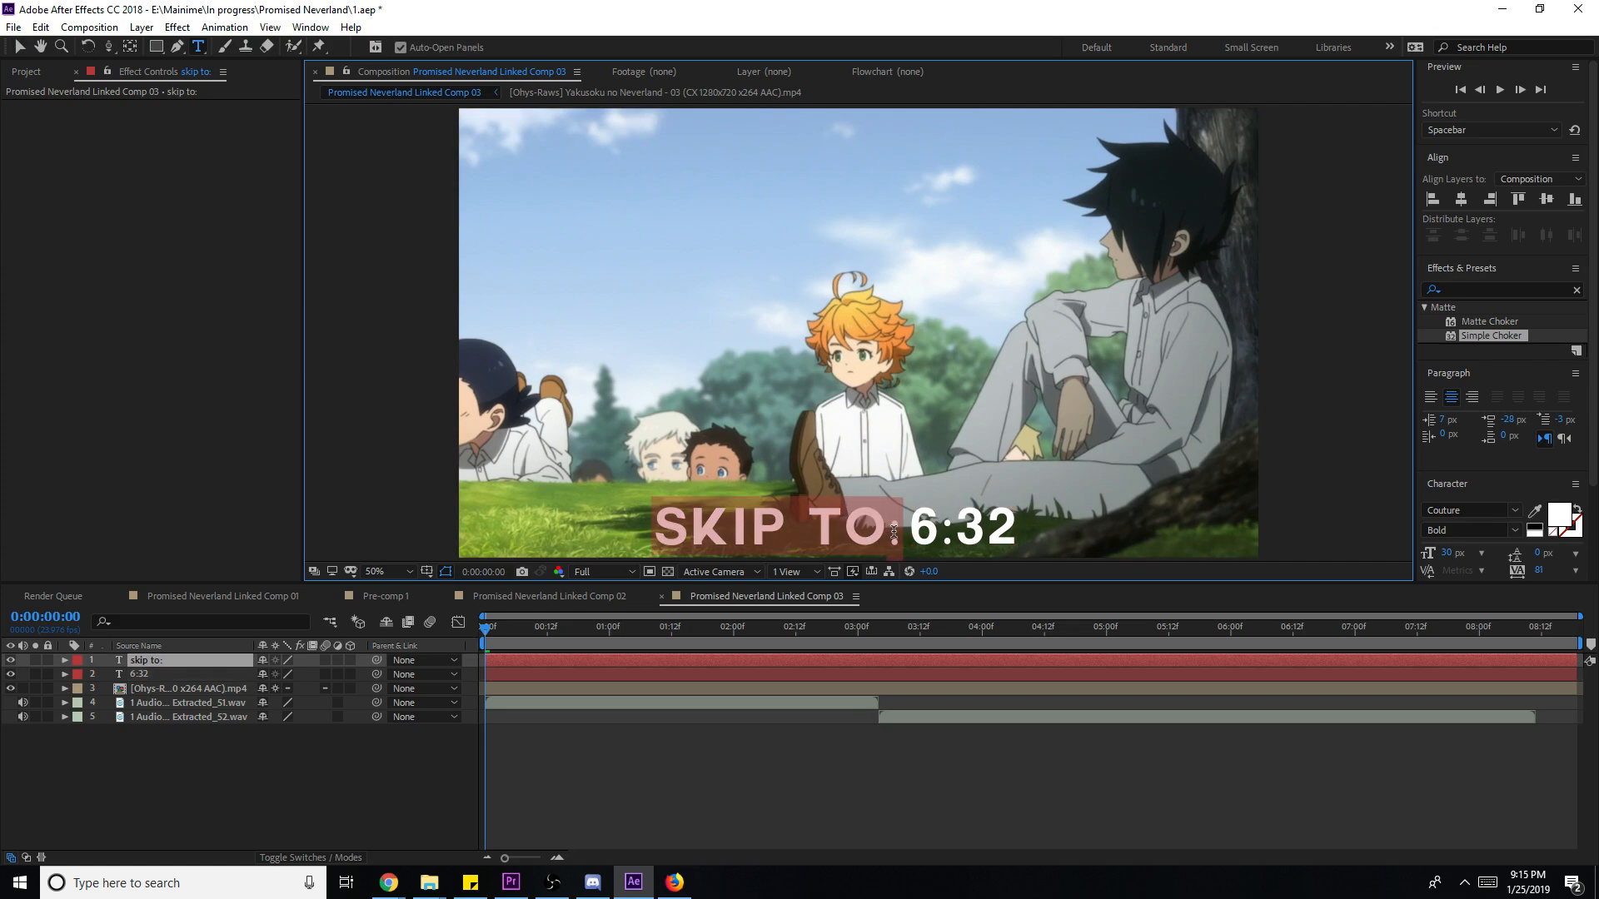
key("BackSpace")
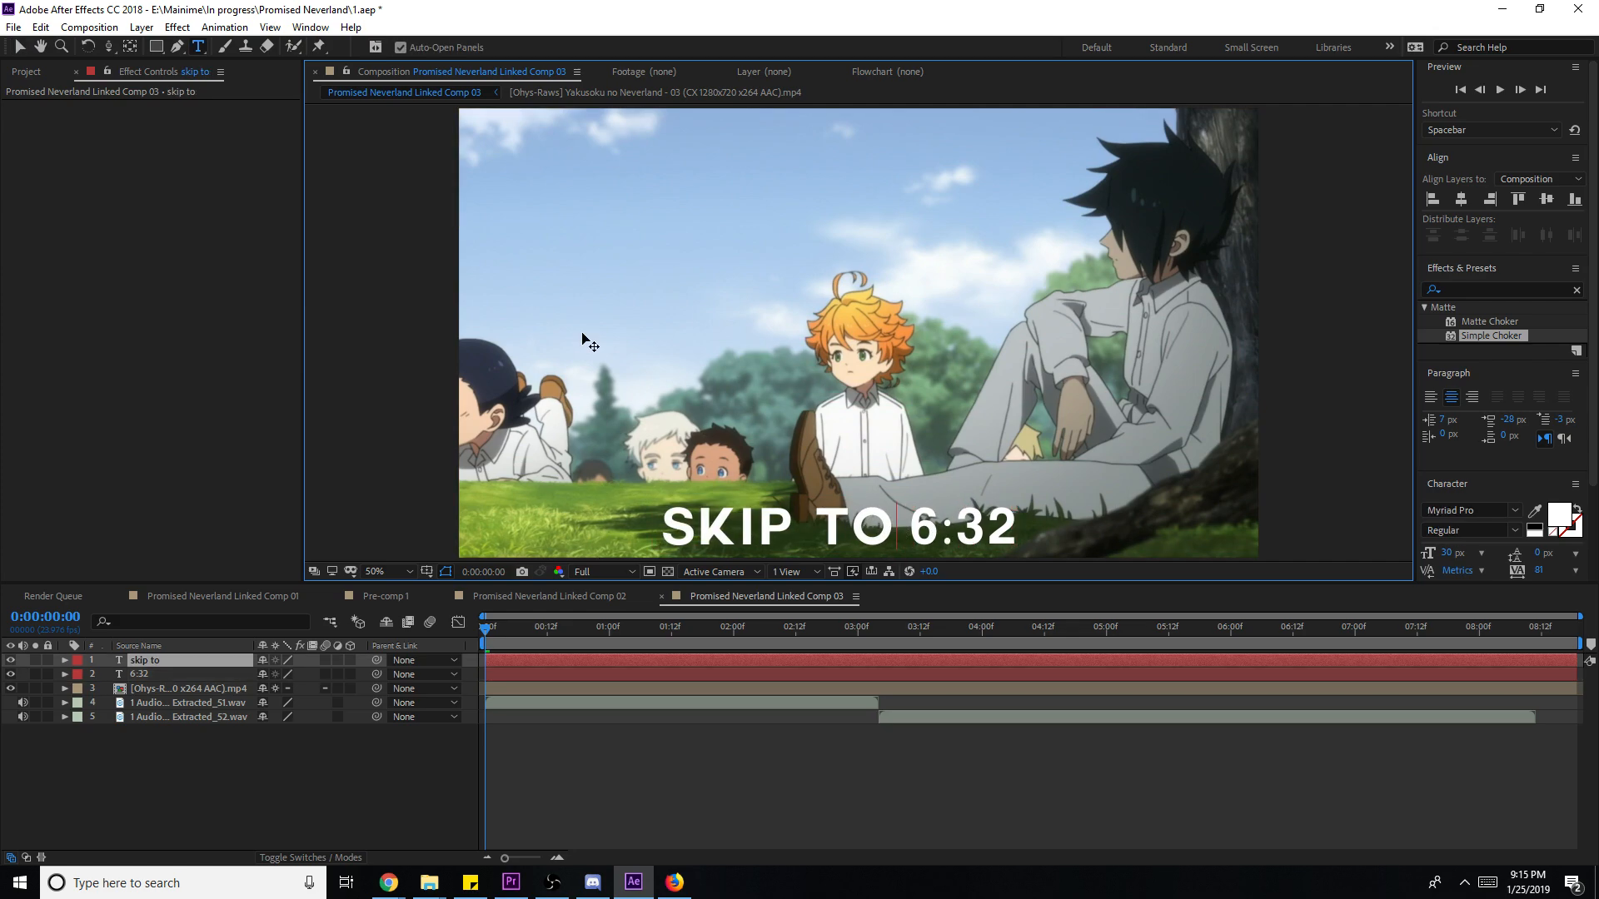
left_click(20, 47)
left_click(970, 537)
mouse_move(970, 533)
left_mouse_down()
mouse_move(950, 533)
mouse_move(972, 546)
left_mouse_up()
left_click(866, 527, "shift")
left_click(996, 742)
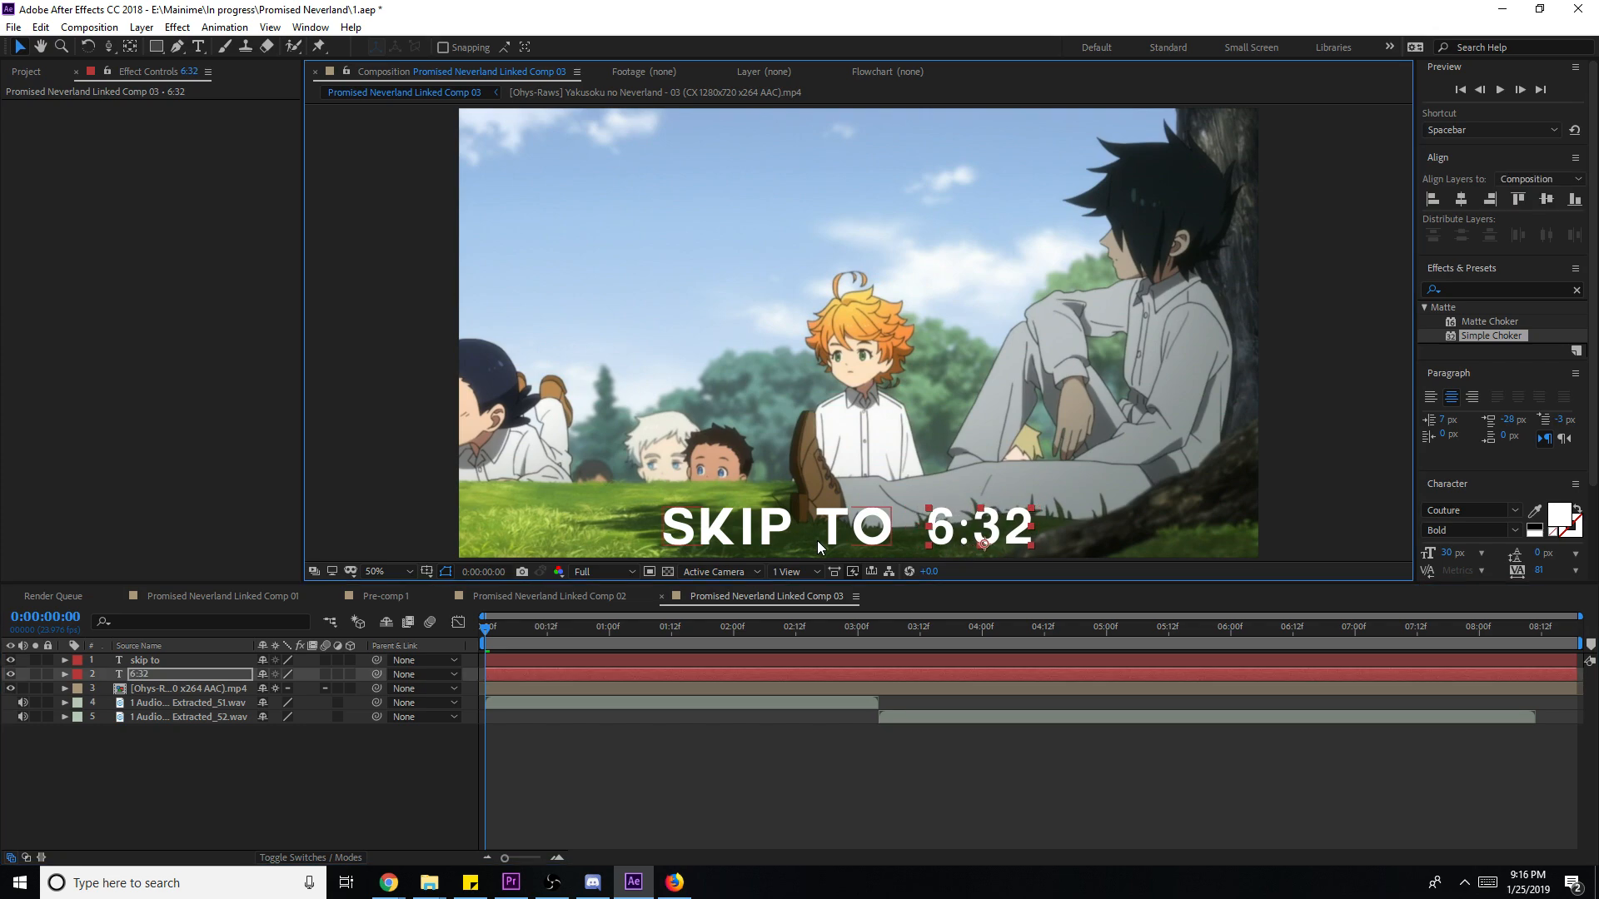
left_click(820, 547, "shift")
- Save, keyframe both captions' Position at 0:15, and drop them below frame at 0:00
key("ctrl+s")
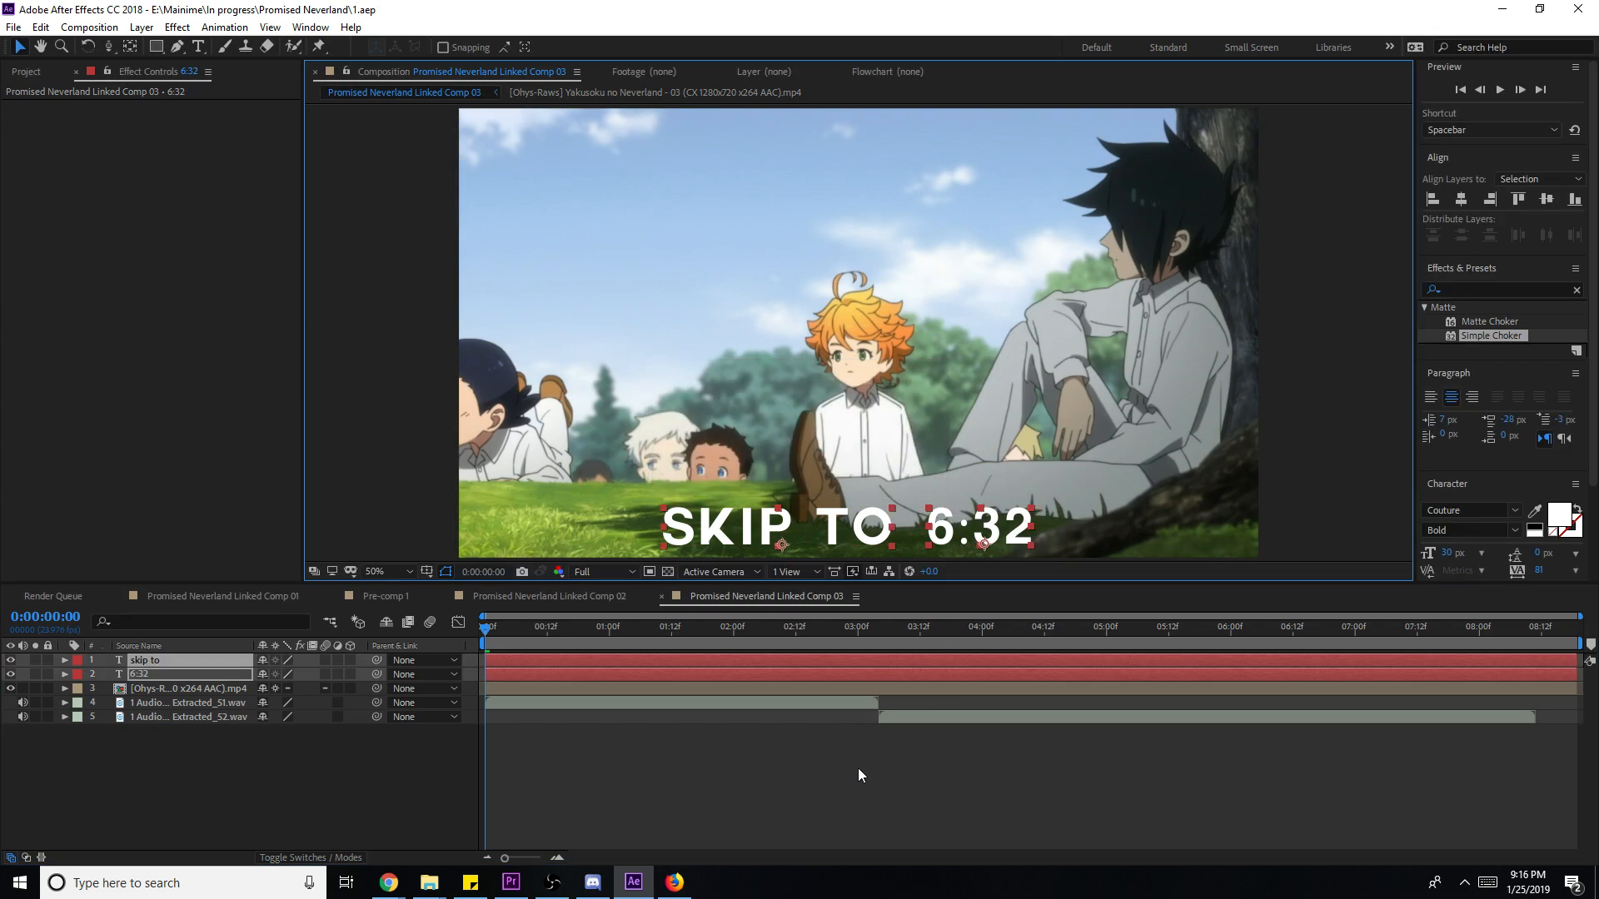
key("space")
key("space")
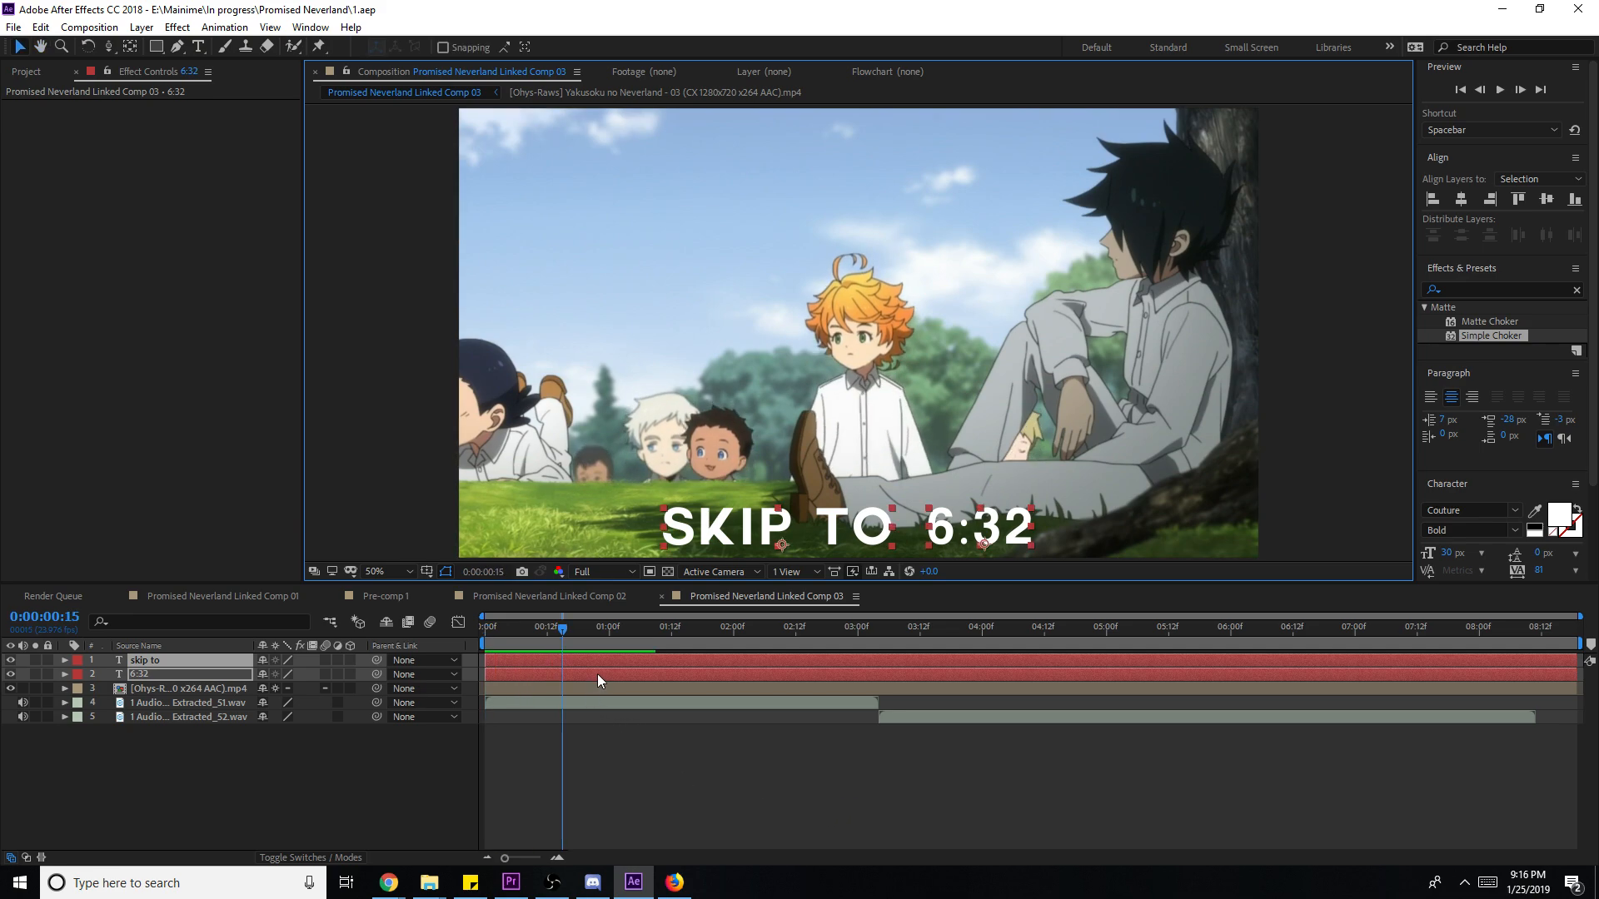
key("p")
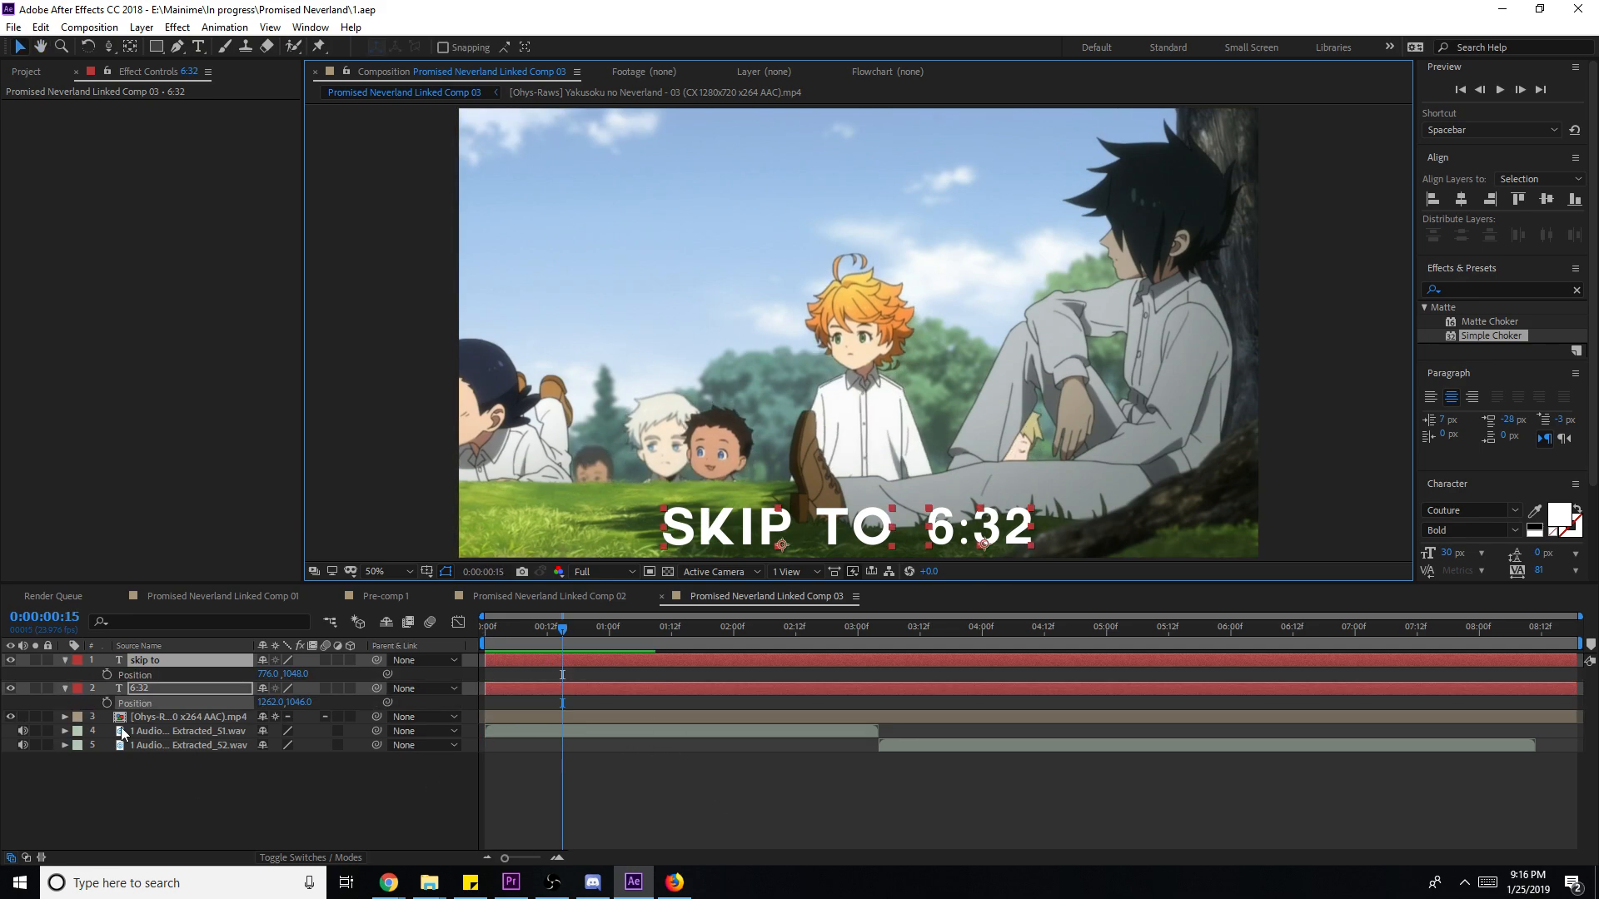
left_click(106, 701)
left_click(107, 674)
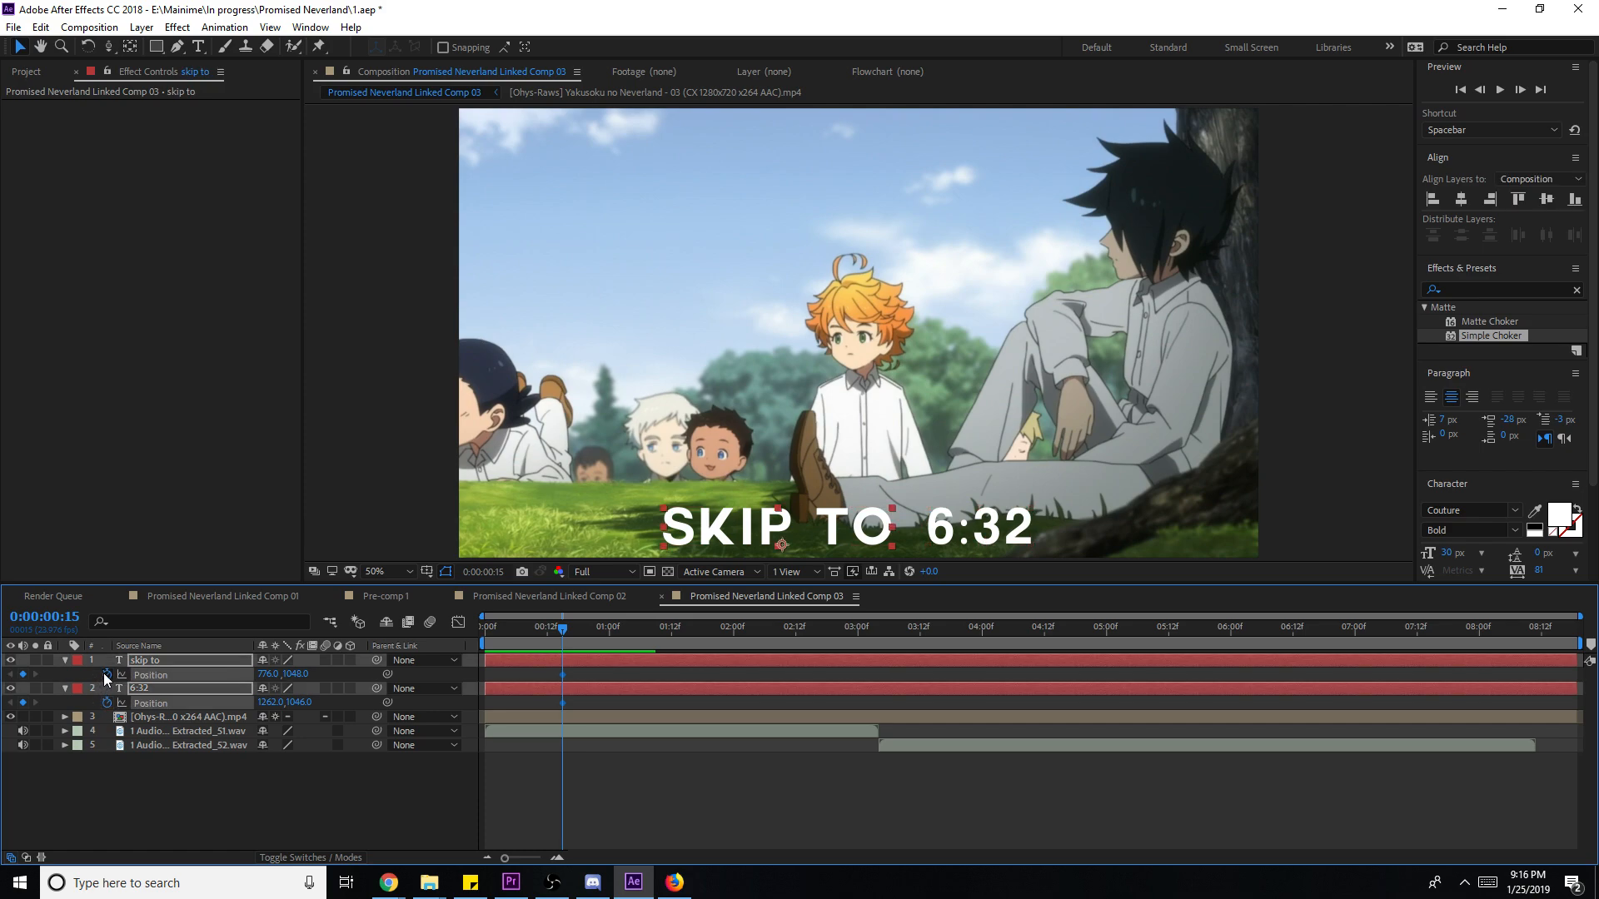
left_click(576, 661)
key("Home")
left_click(588, 693, "ctrl")
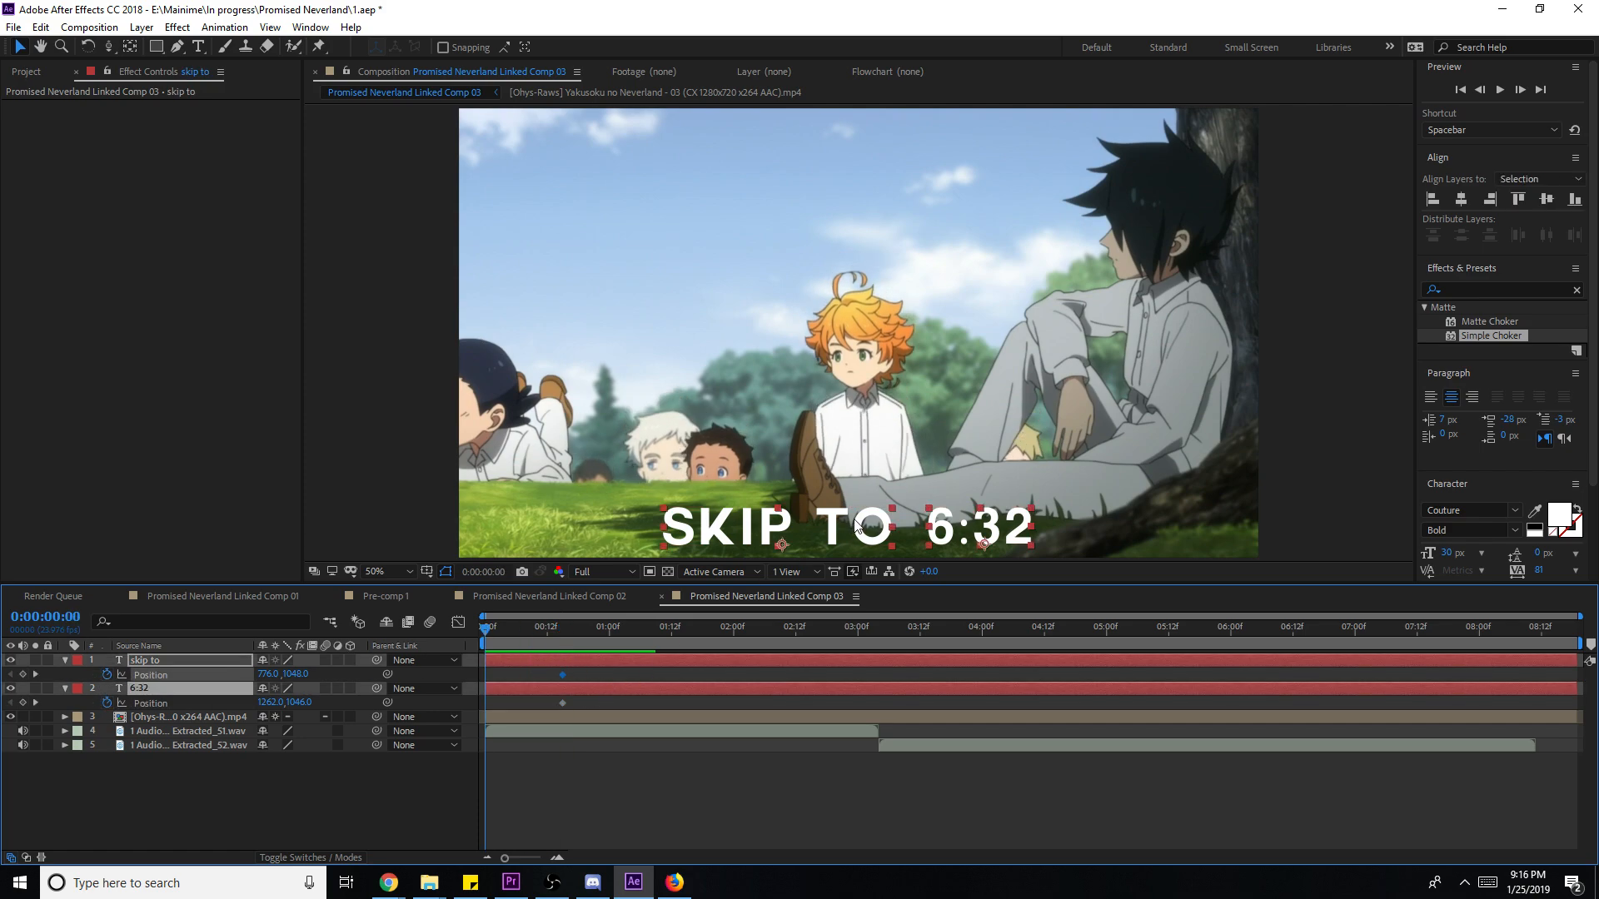
left_click_drag(937, 535, 933, 601)
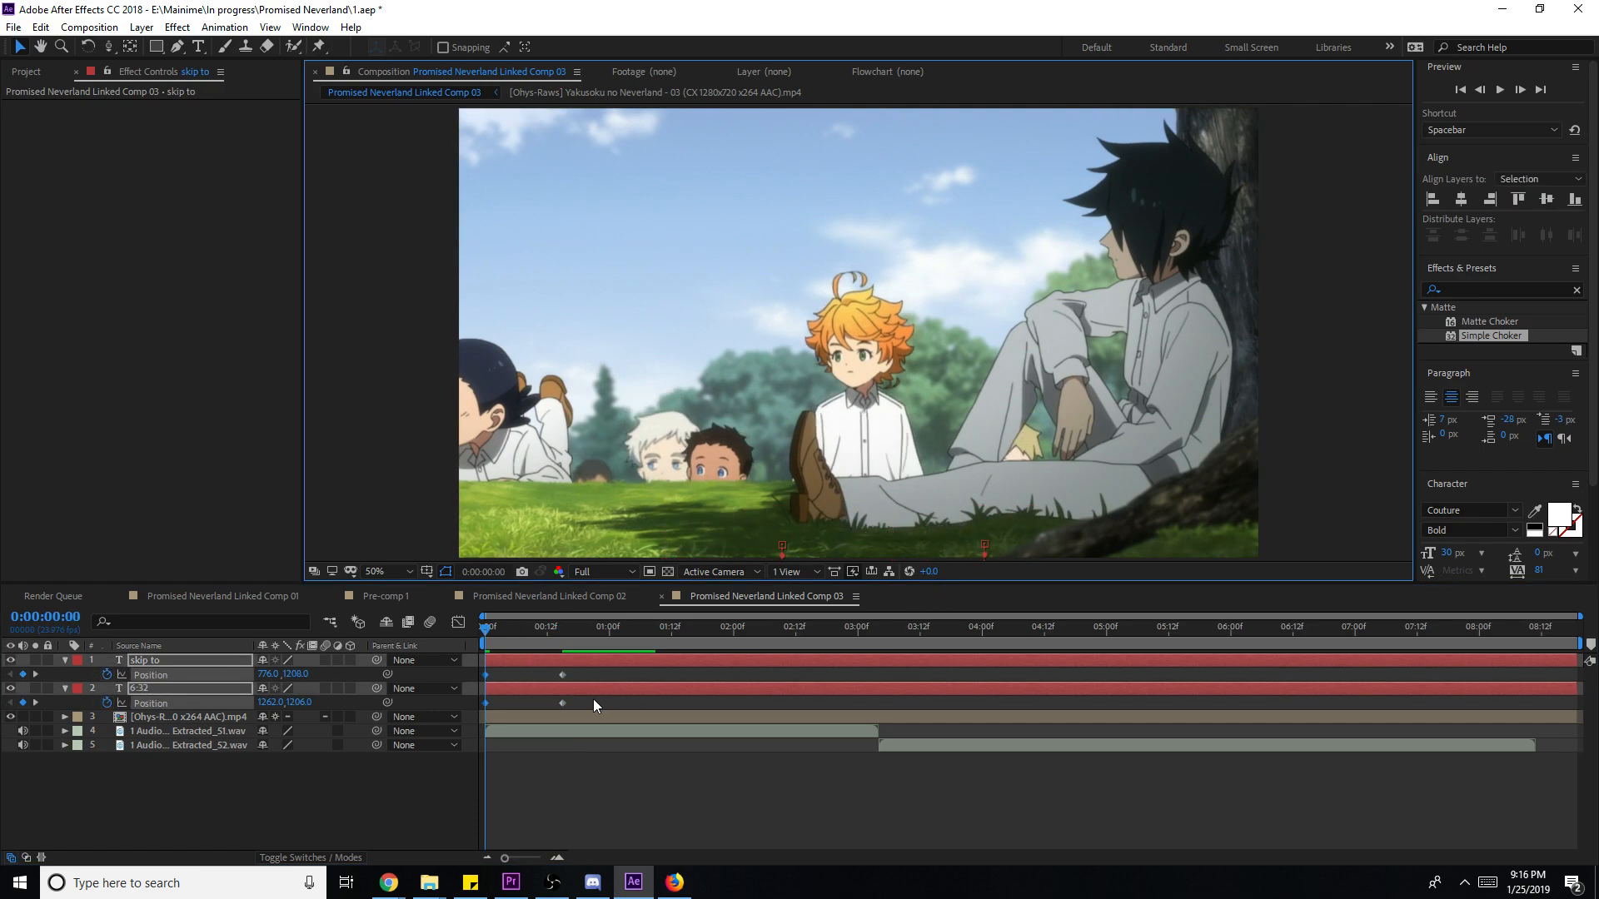
- Pre-compose the two caption layers into Pre-comp 4
left_click(563, 675)
left_click(562, 704, "shift")
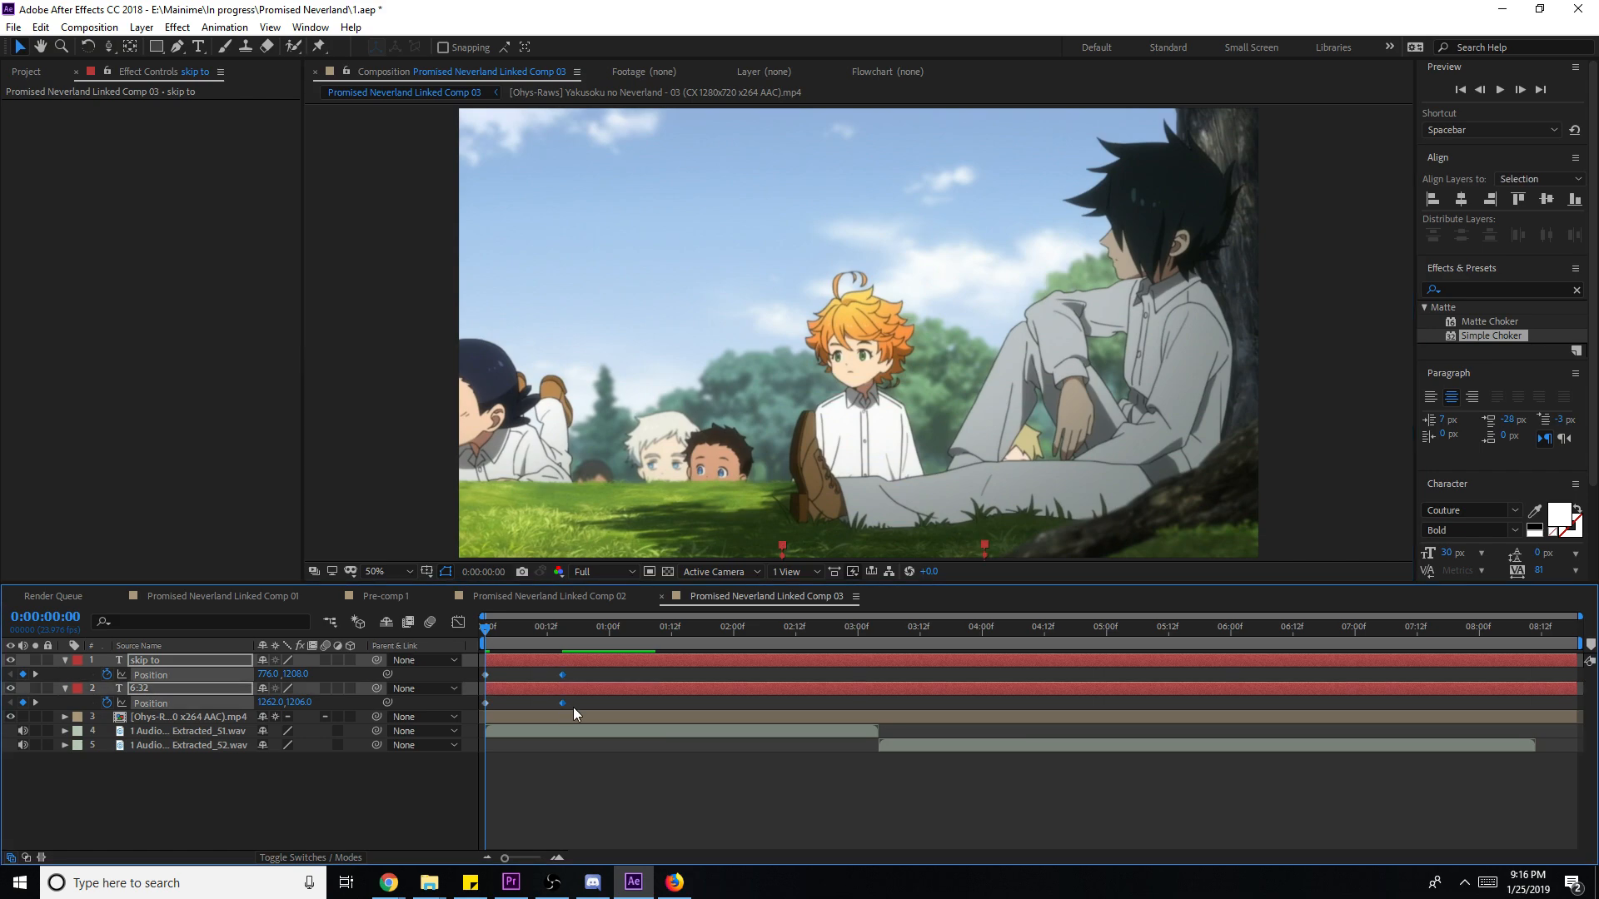
right_click(636, 674)
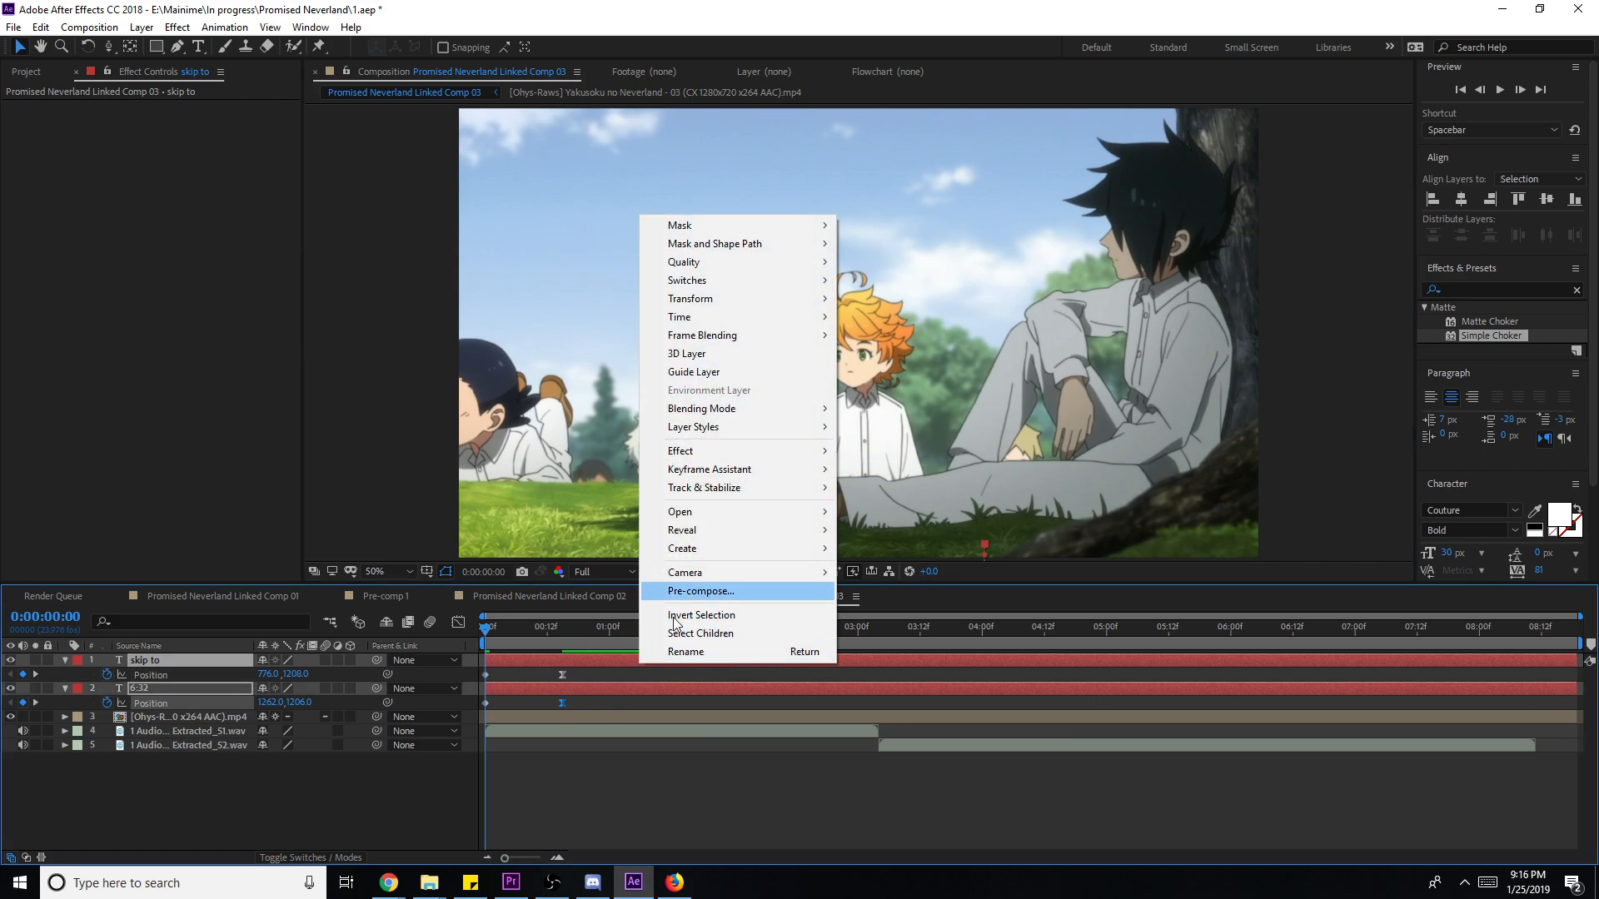
left_click(588, 666)
right_click(619, 666)
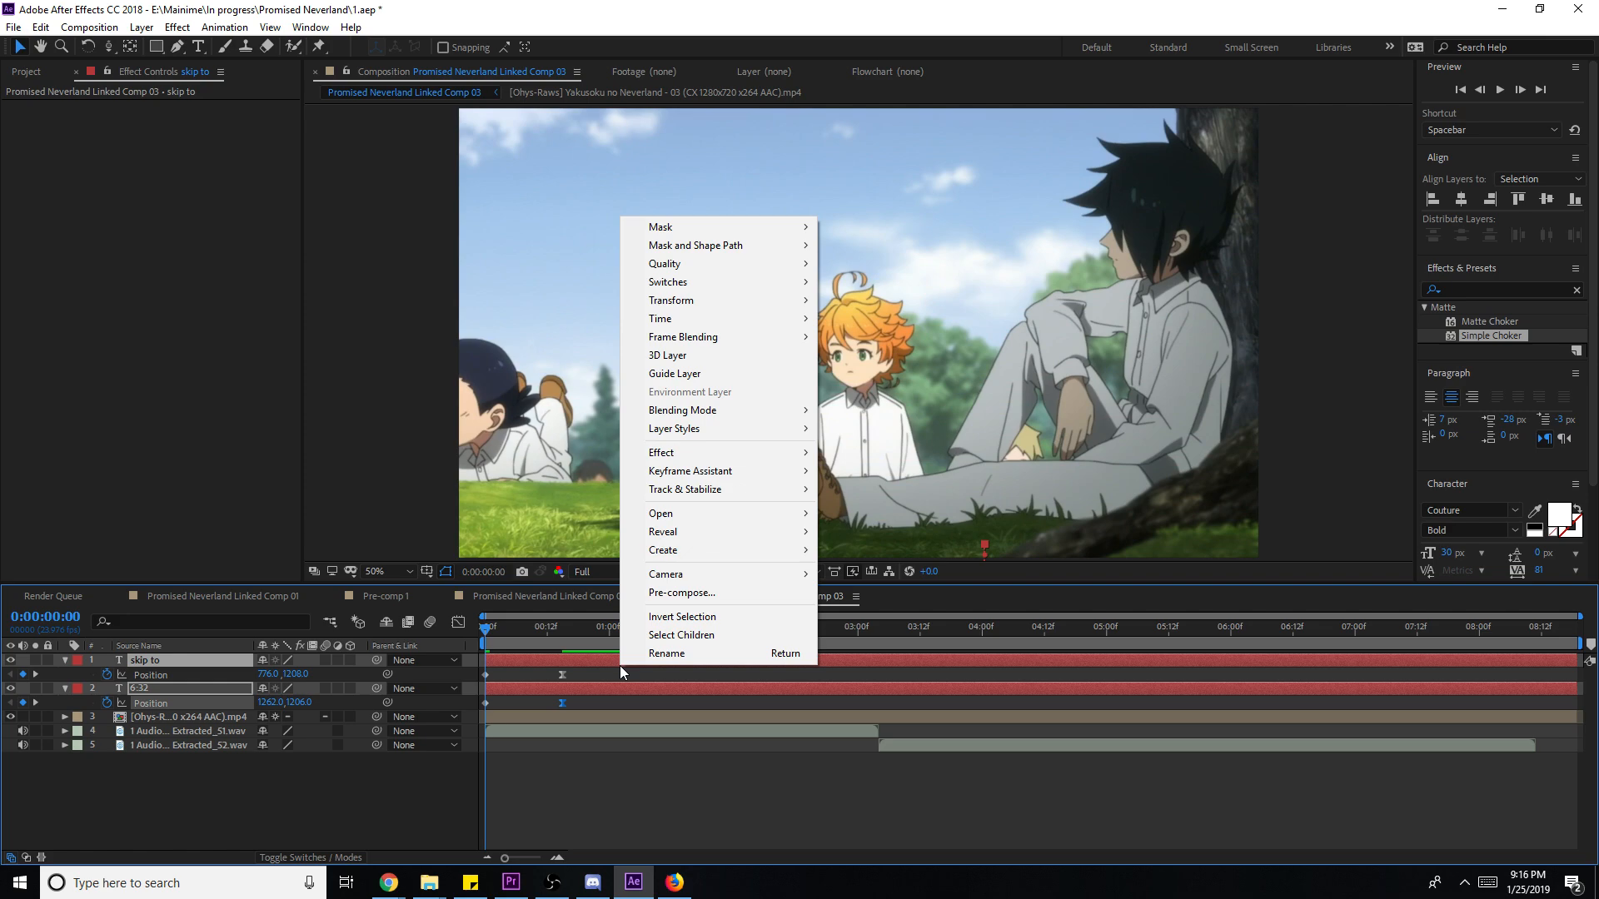
left_click(666, 593)
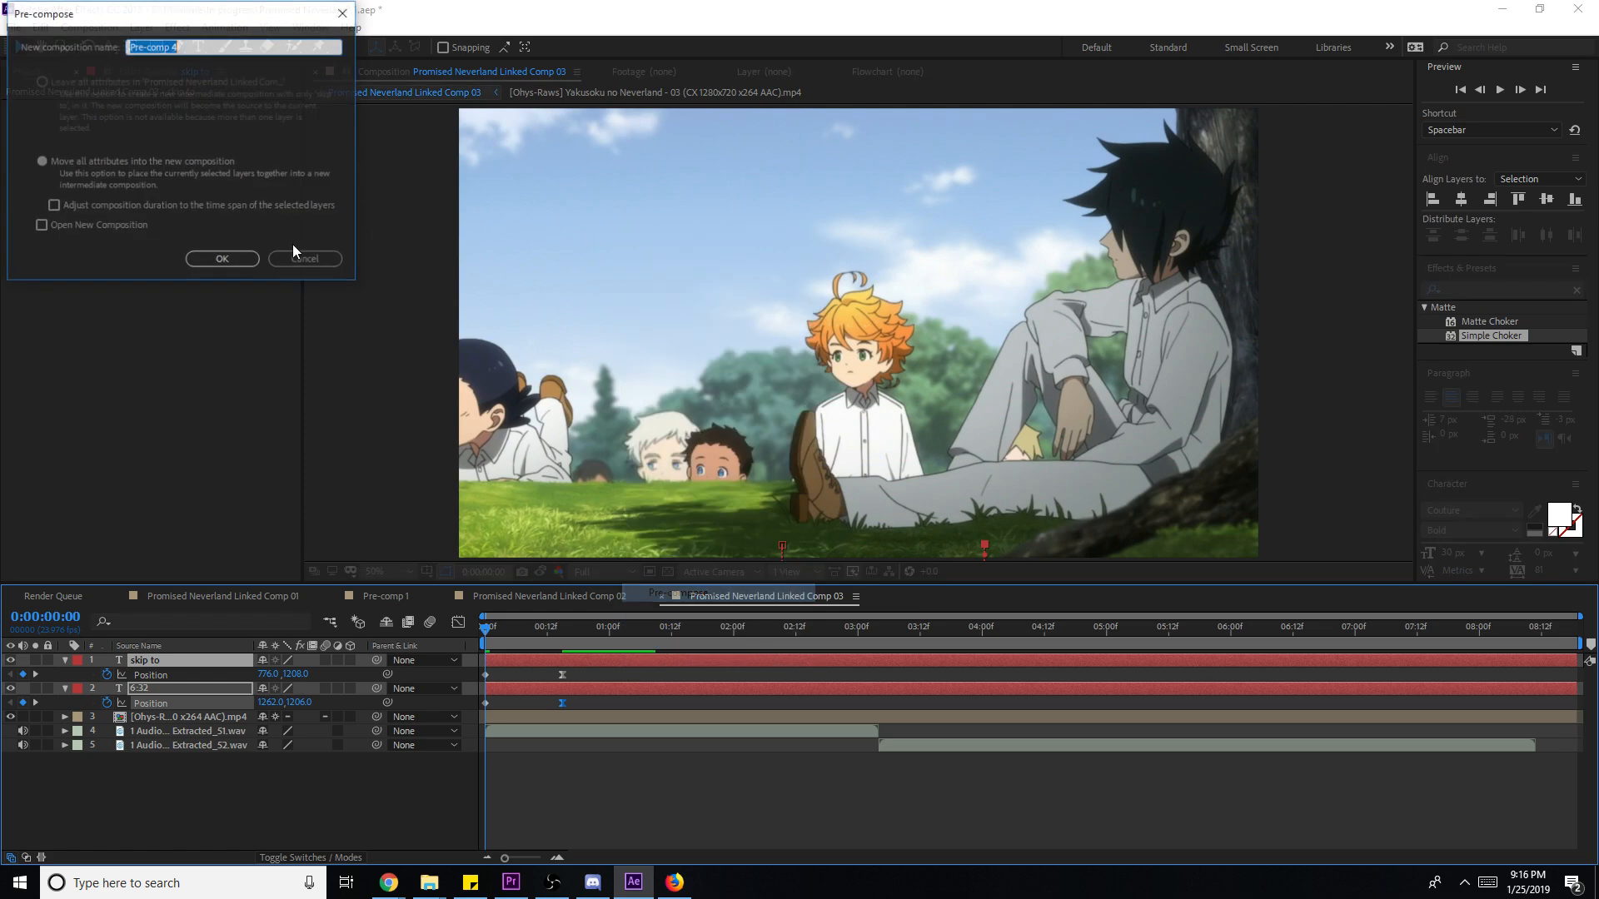
left_click(221, 258)
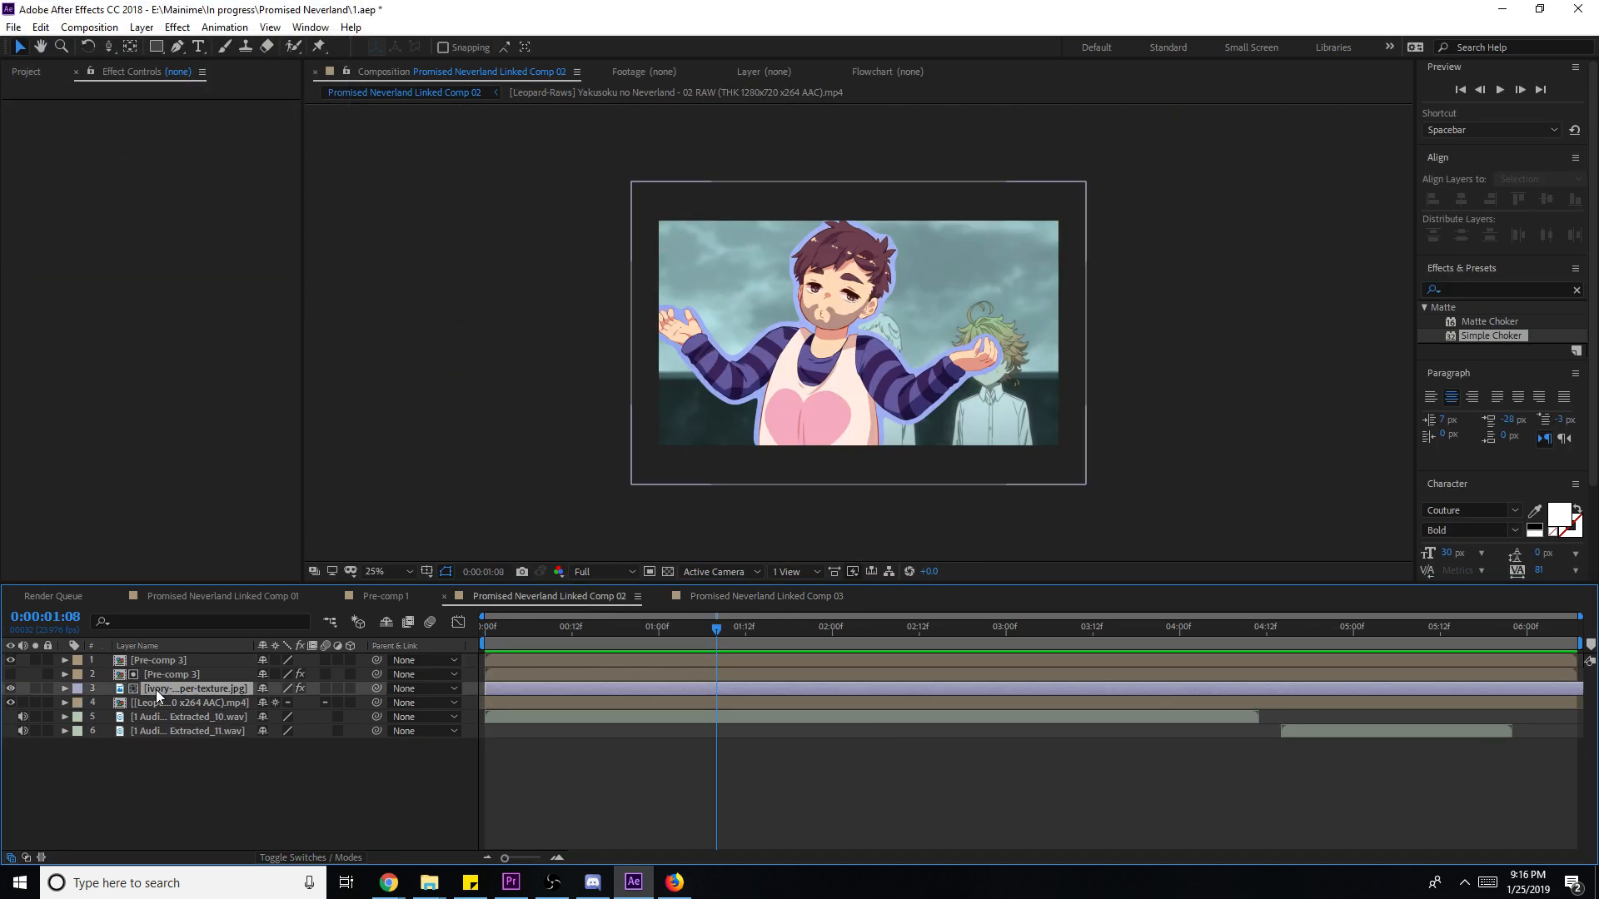
- Place the ivory paper-texture layer from Linked Comp 02 beneath Pre-comp 4
left_click(157, 689)
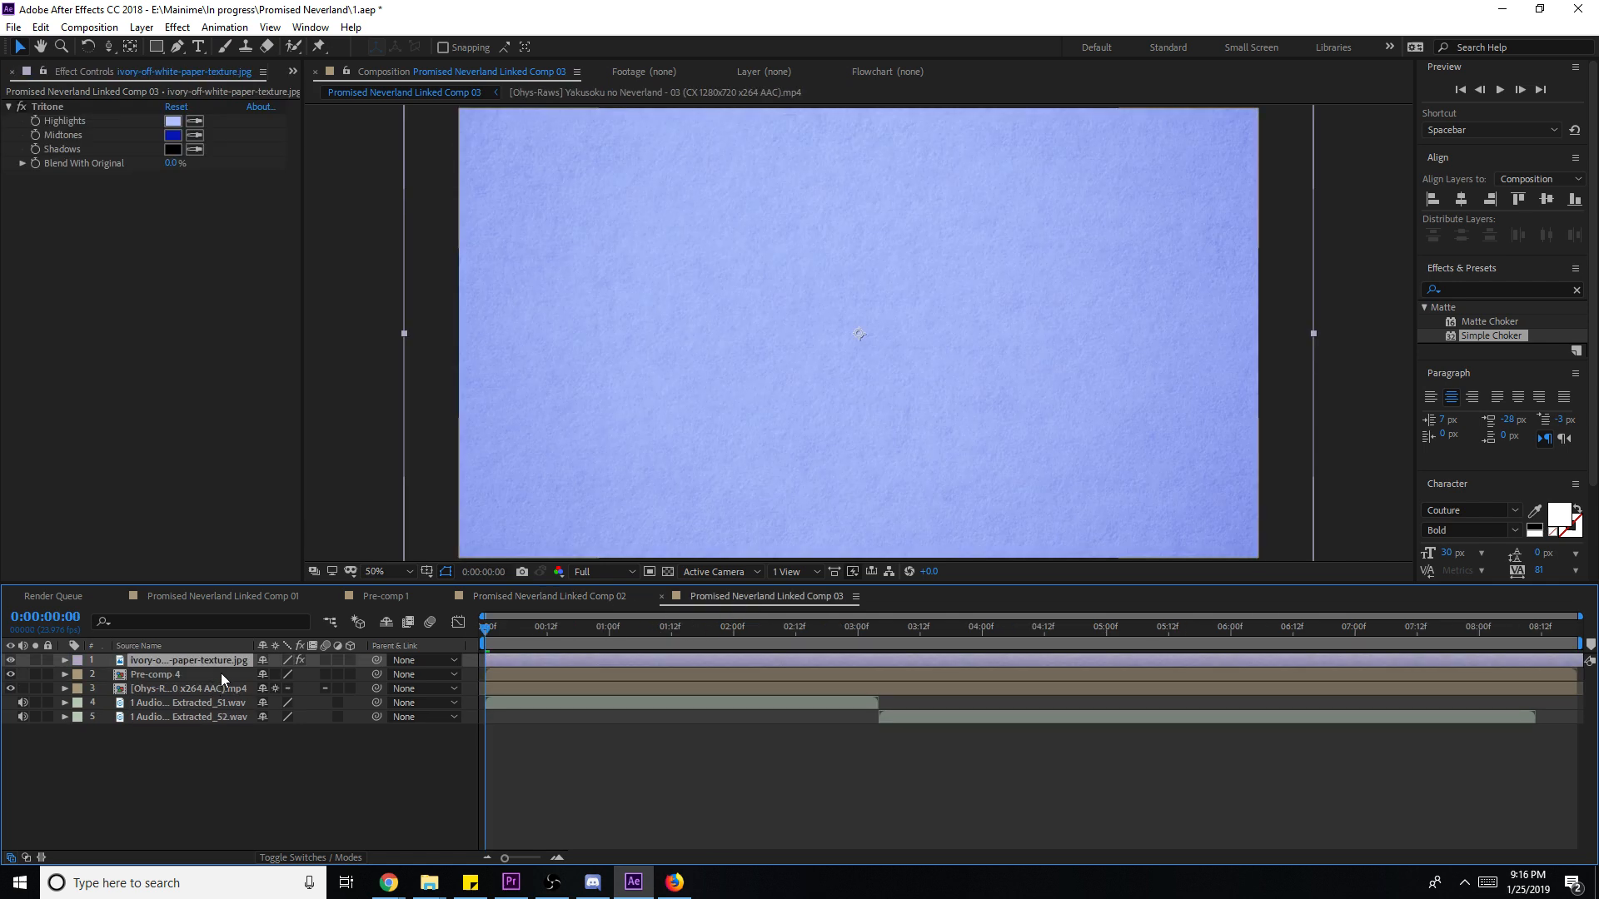
left_click(222, 672)
left_click(218, 661)
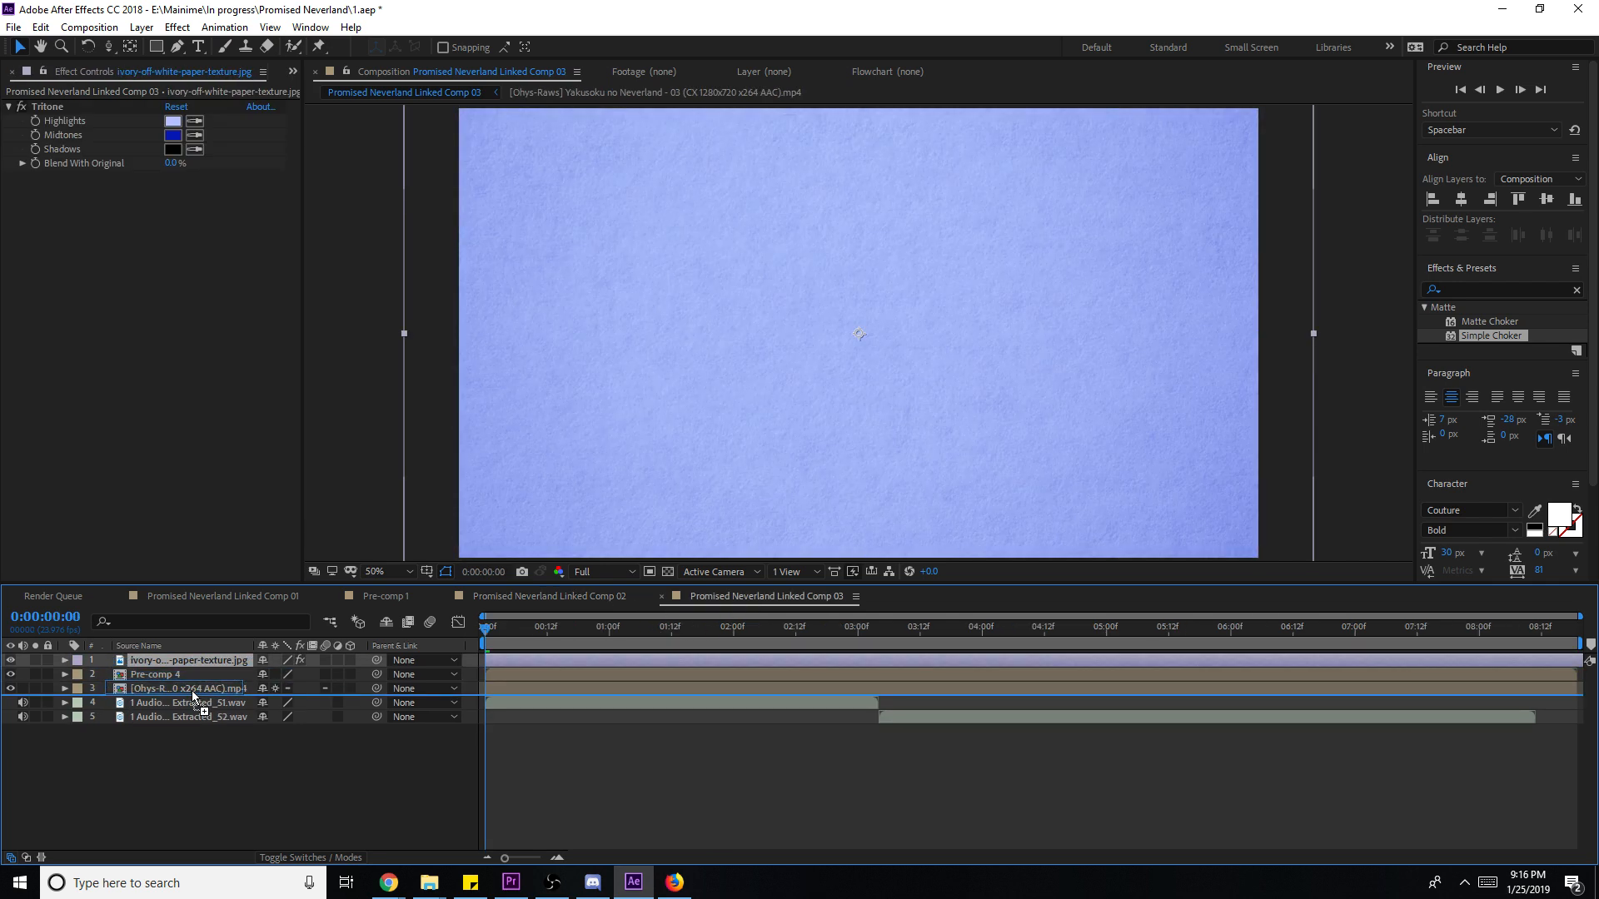
left_click_drag(200, 666, 200, 680)
left_click(806, 761)
- Preview the comp, save, and minimize After Effects to return to Premiere Pro
key("space")
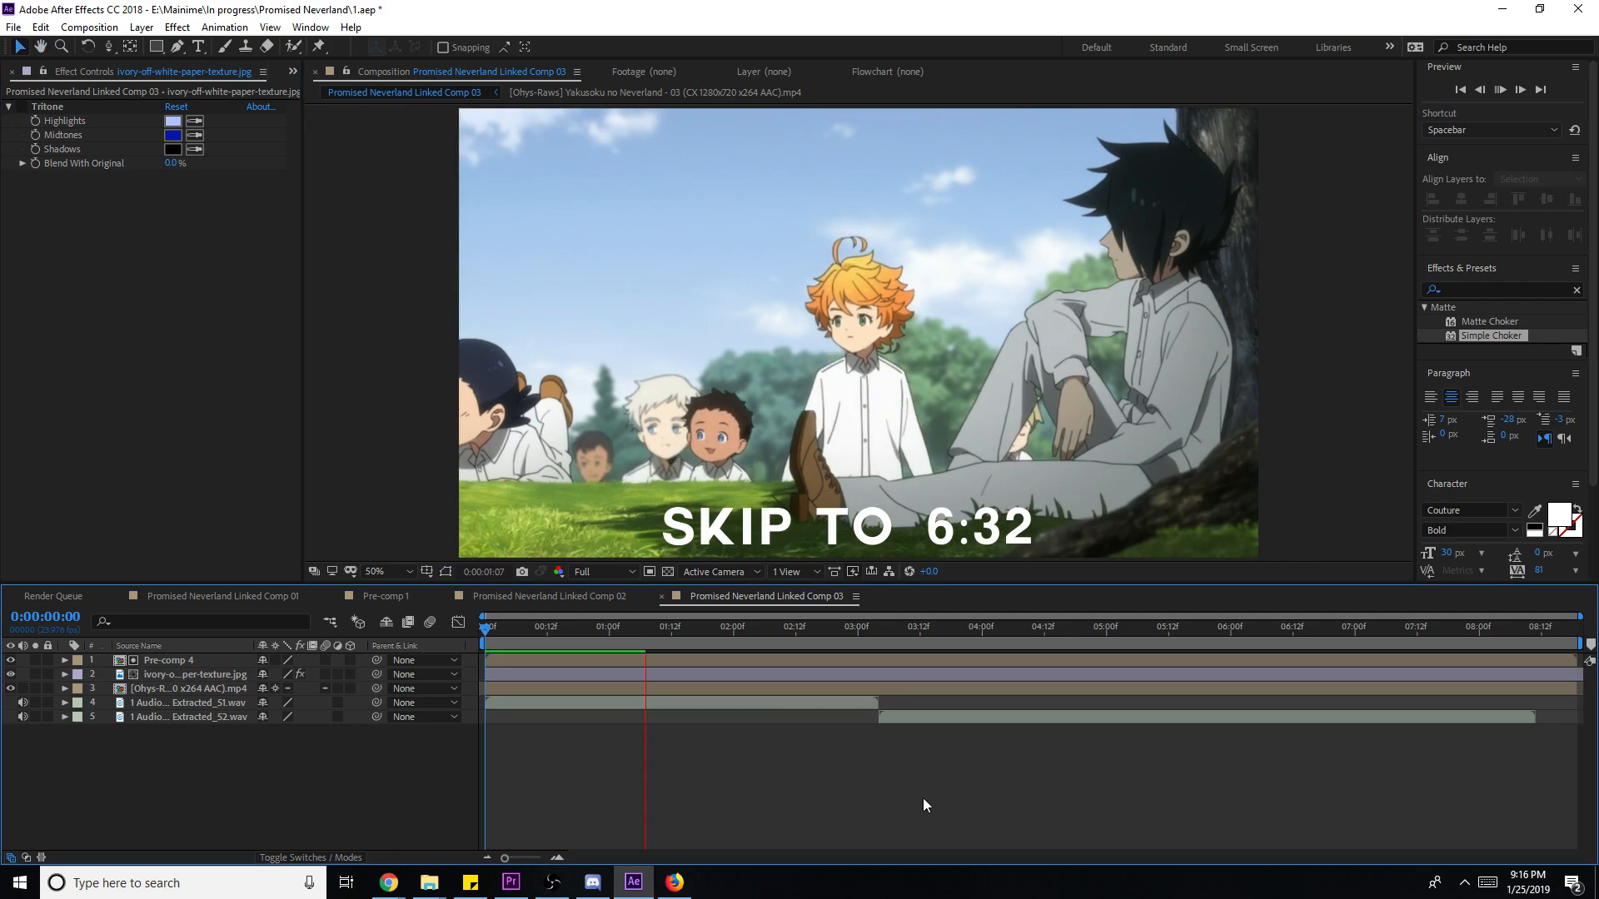
key("ctrl+s")
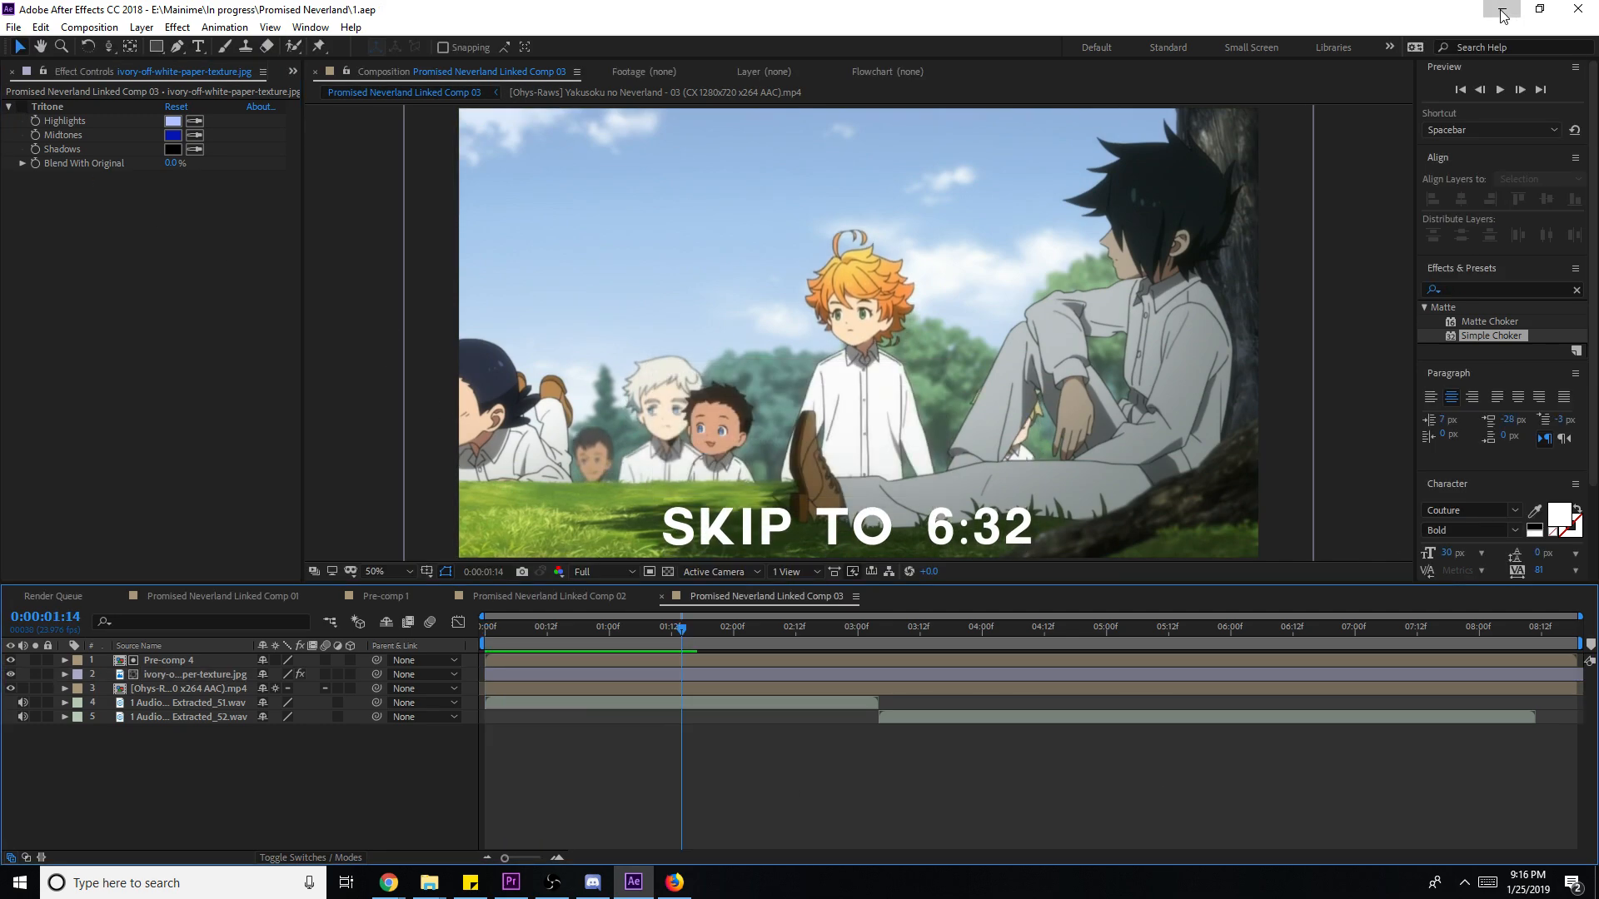
left_click(1503, 8)
left_click(1280, 635)
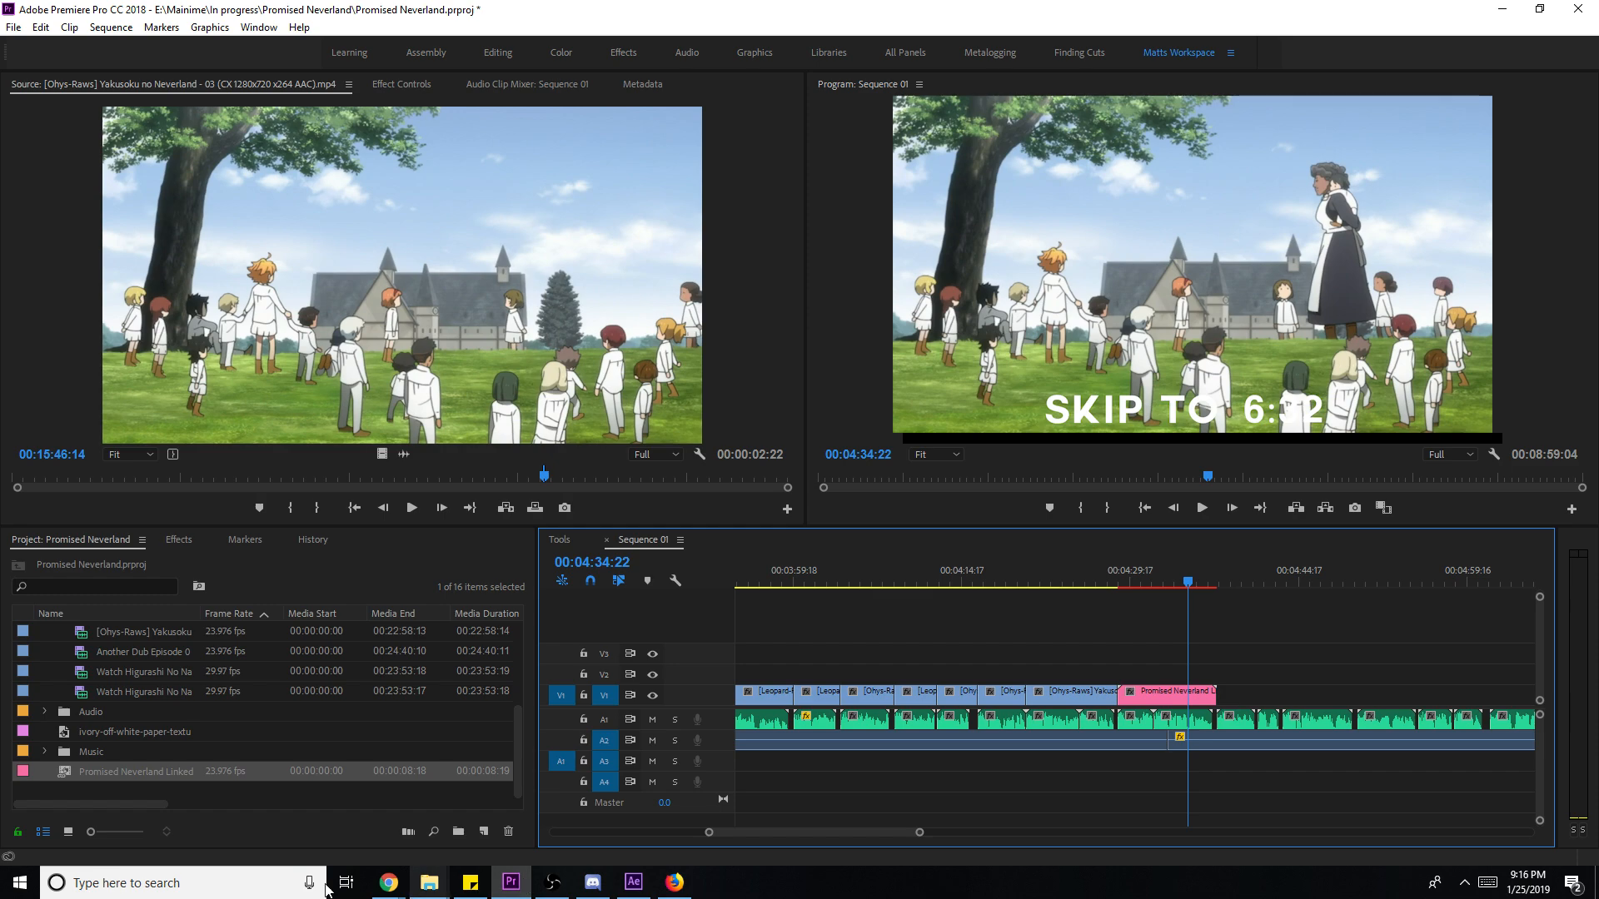
- Paste a copy of Pre-comp 4 above the episode video layer and hide it
left_click(634, 882)
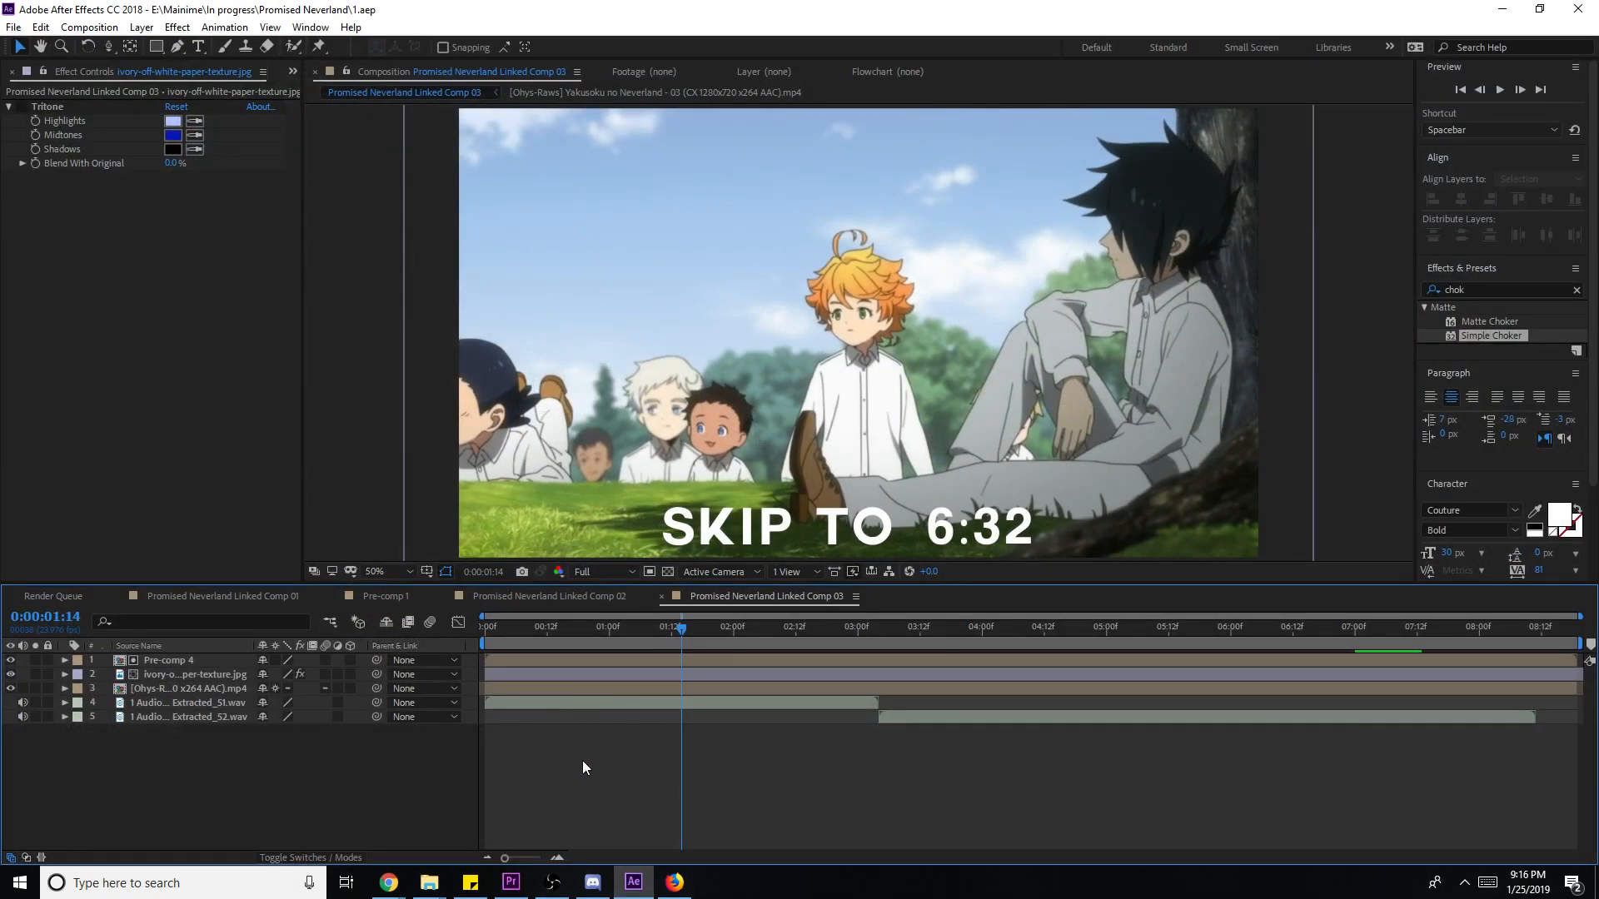
left_click(178, 672)
left_click(183, 662)
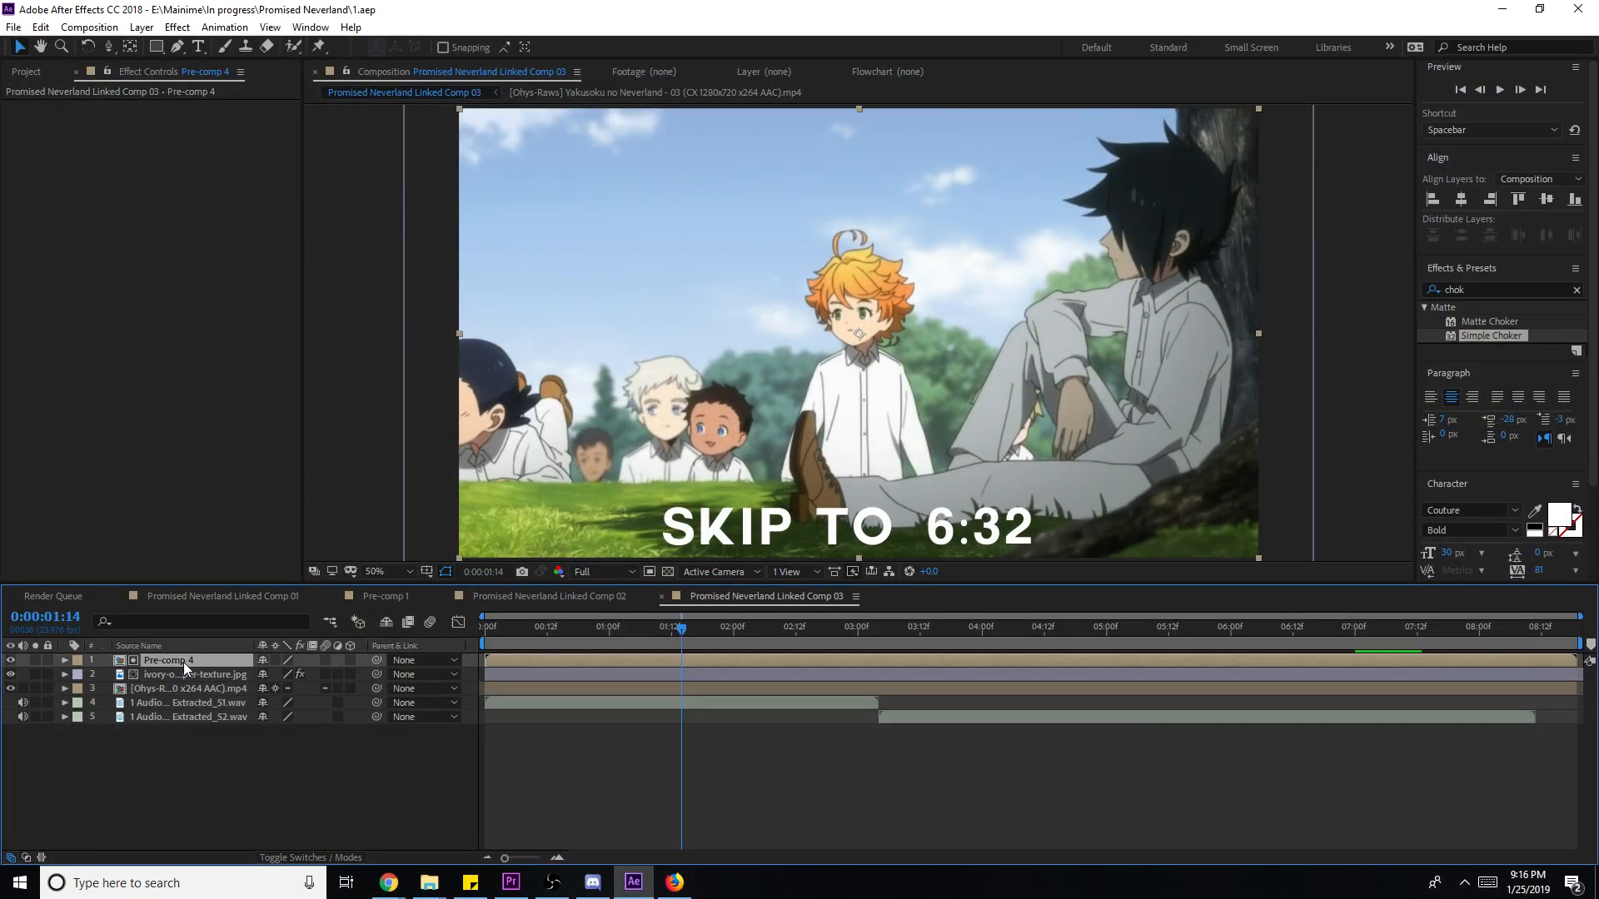
left_click(175, 678)
left_click(183, 660)
key("ctrl+c")
left_click(58, 690)
key("ctrl+v")
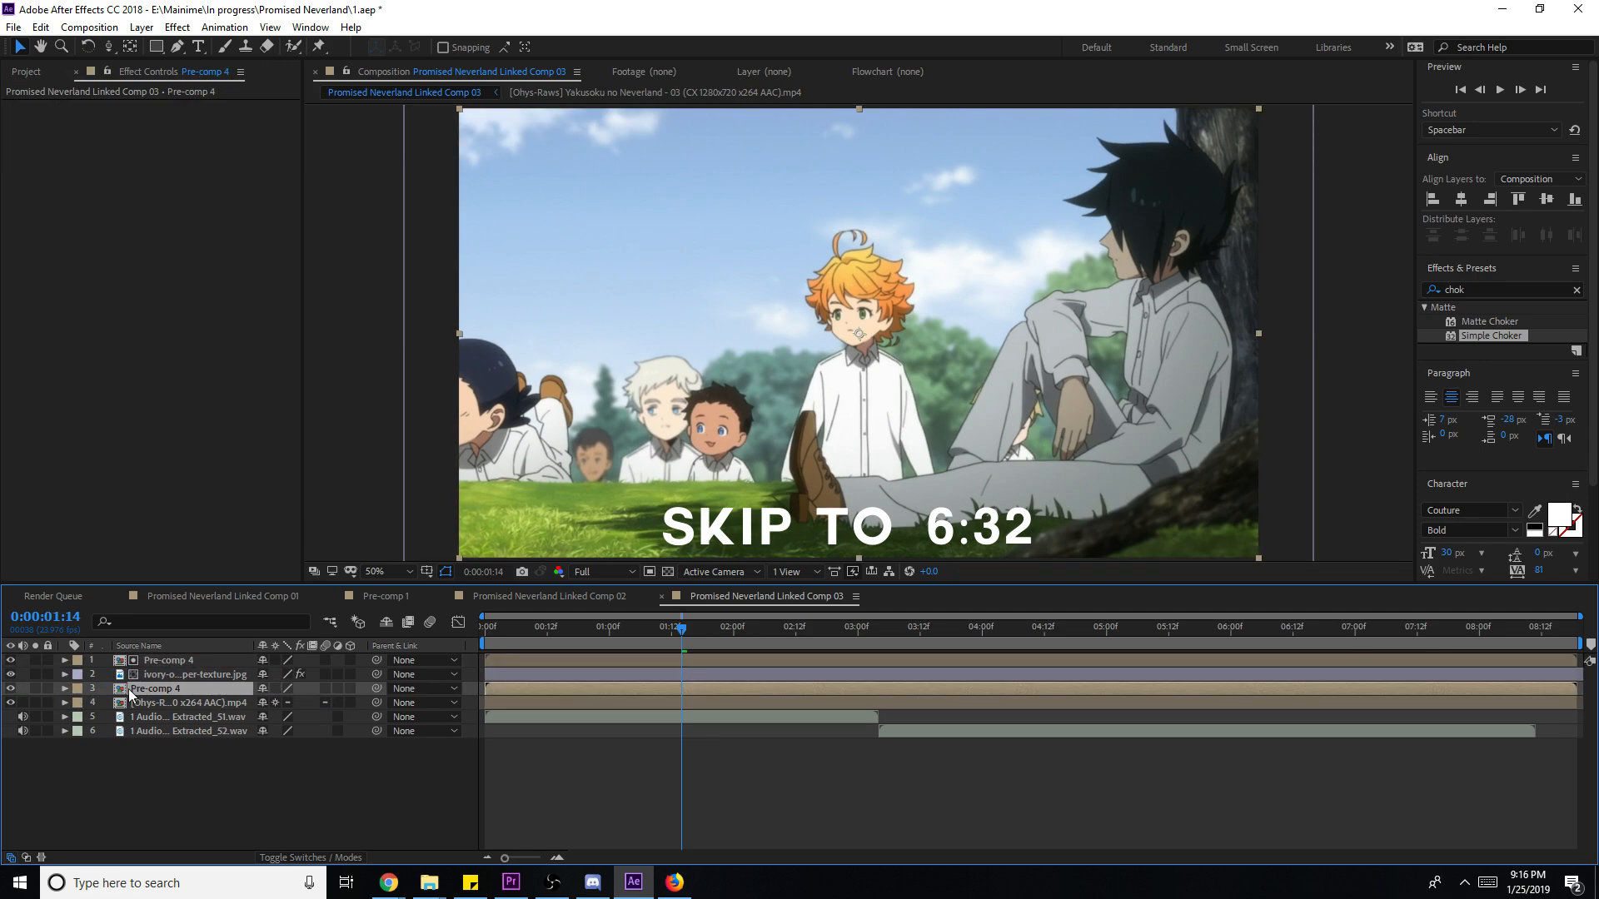
left_click(152, 661)
left_click(11, 660)
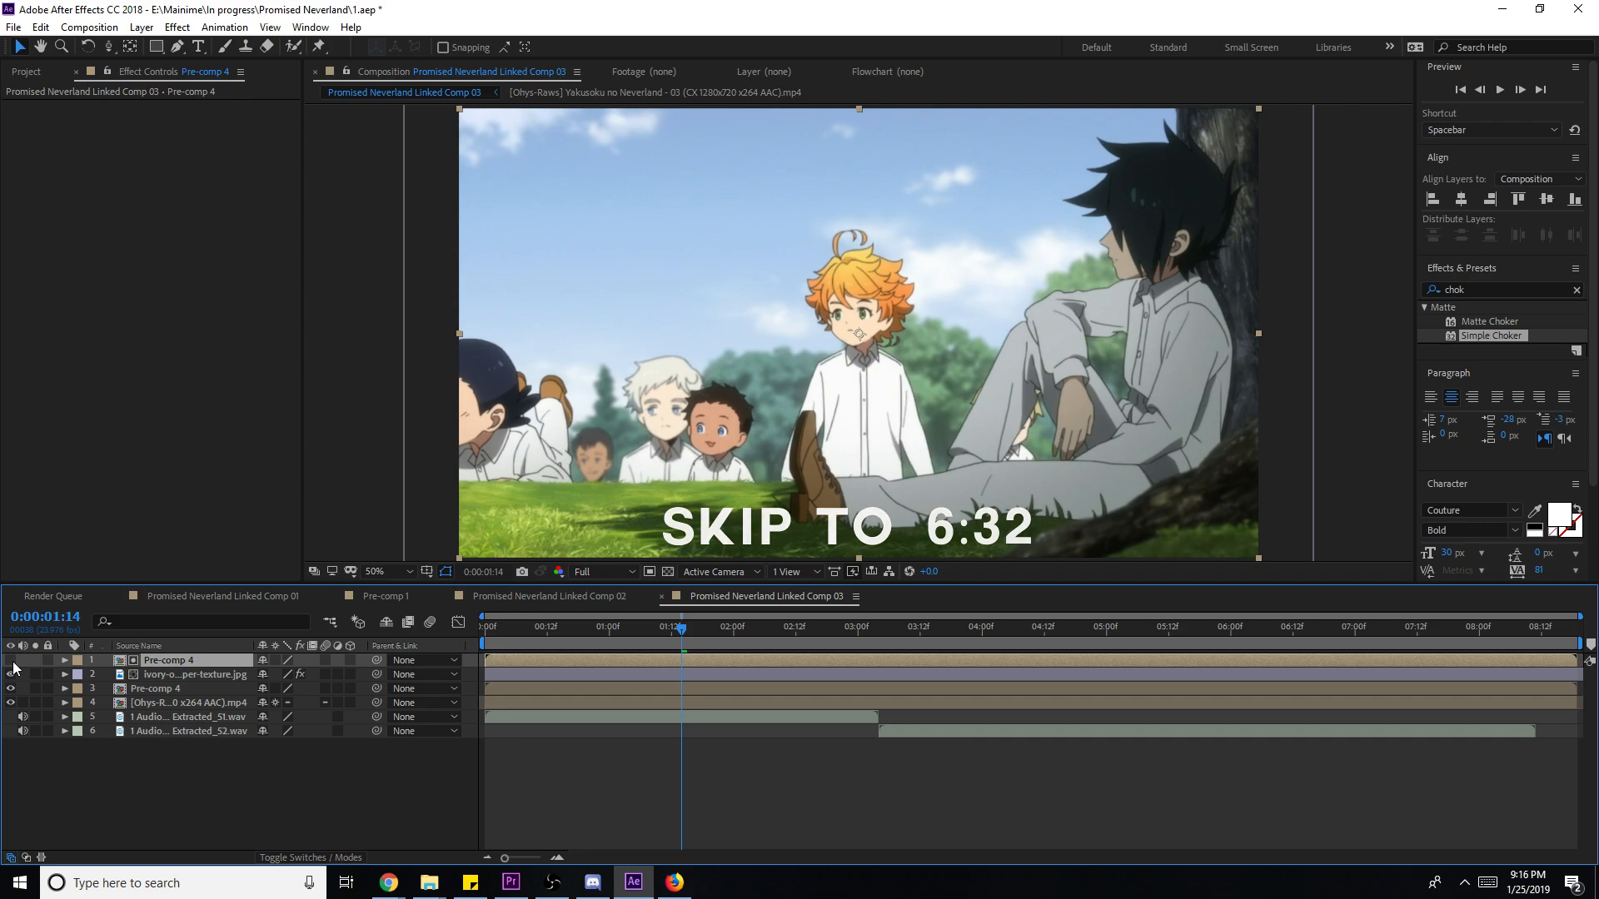
- Make the caption text black inside the lower Pre-comp 4
left_click(1503, 288)
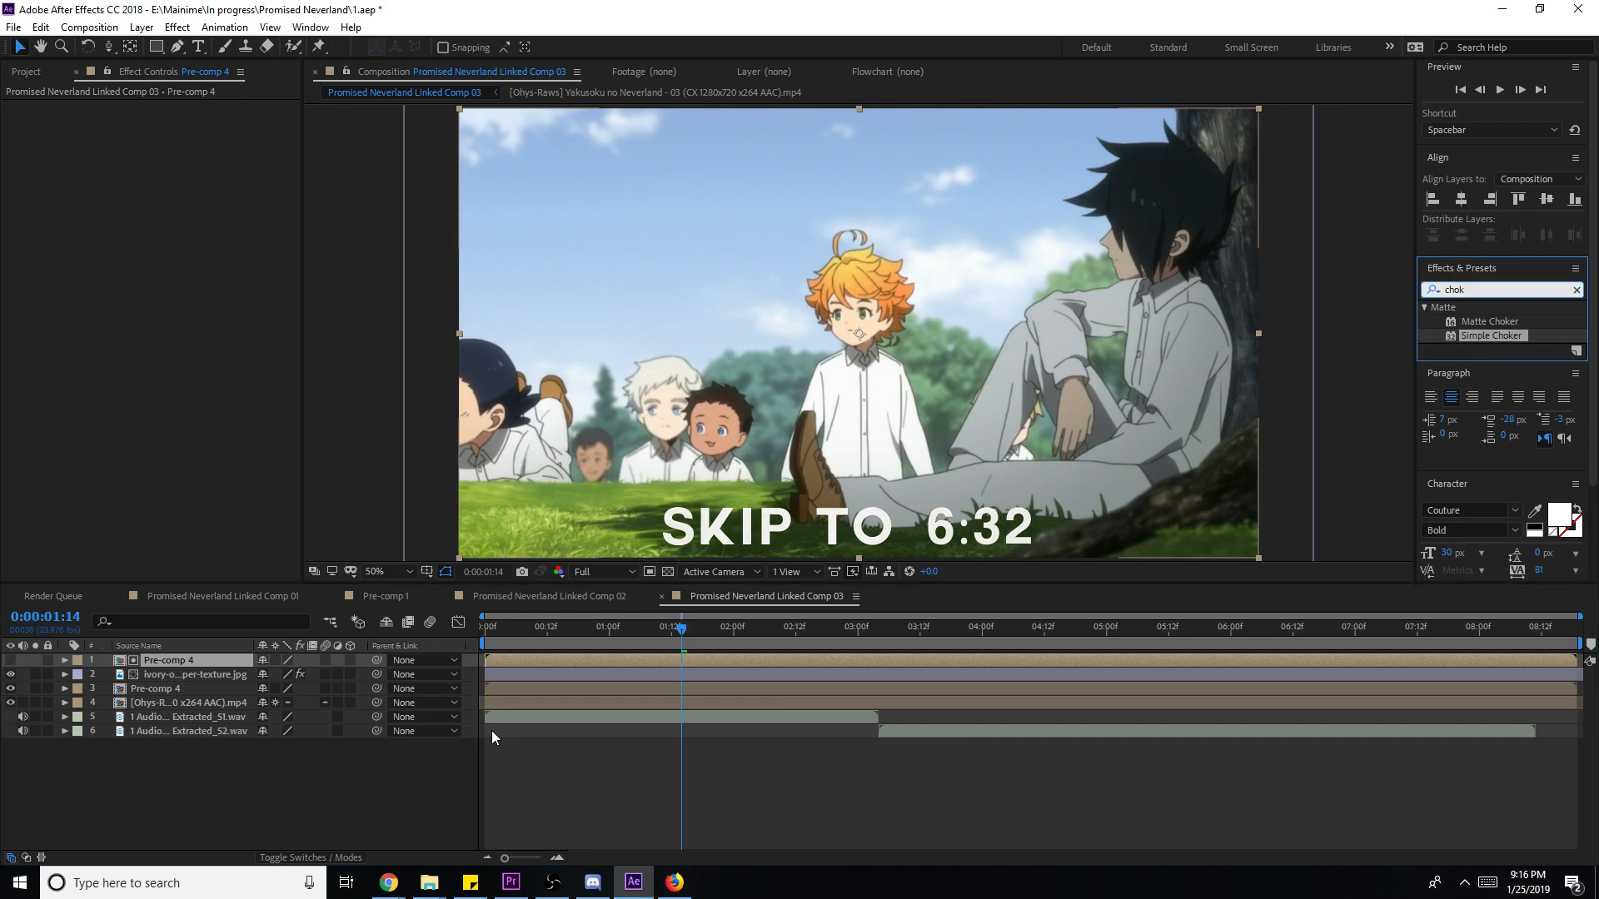
double_click(161, 688)
left_click_drag(213, 761, 70, 567)
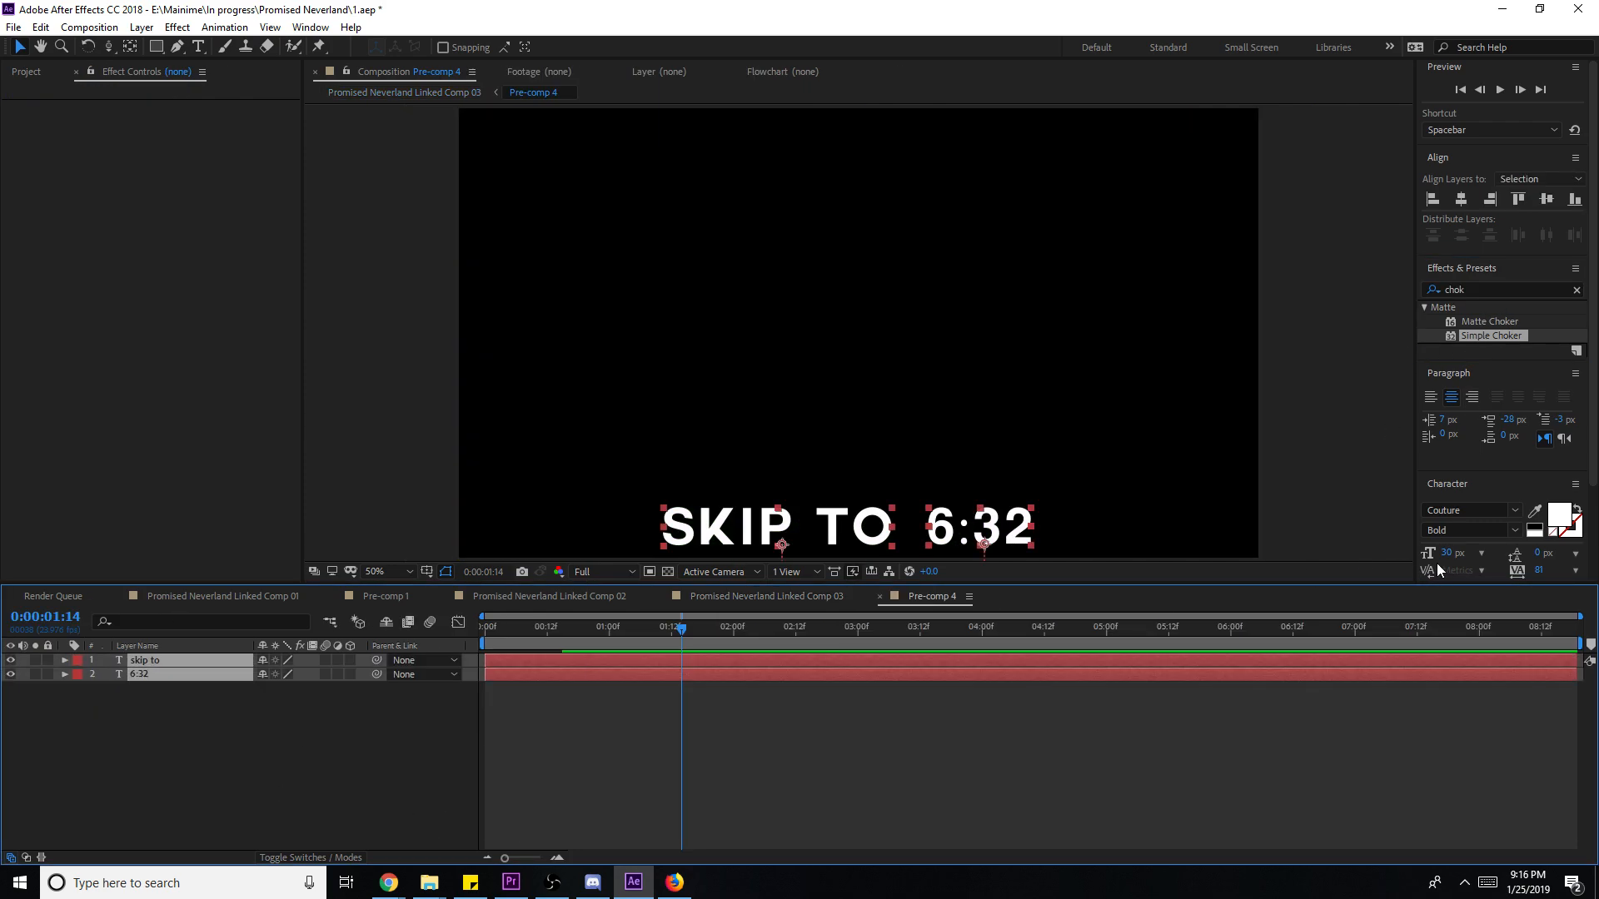
left_click(1534, 528)
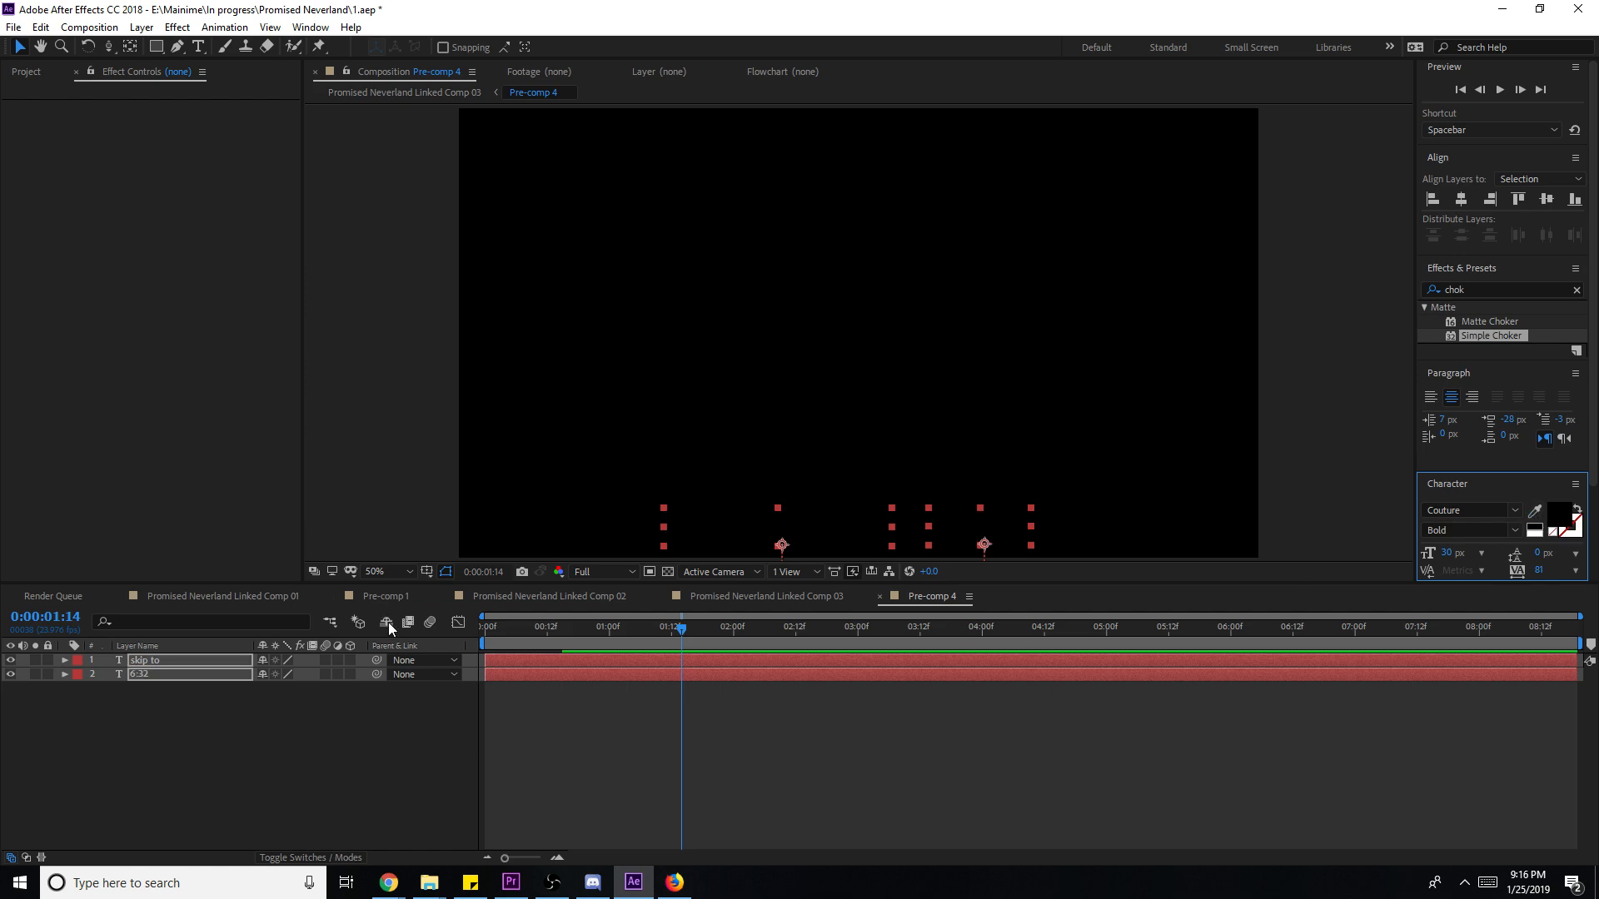
left_click(809, 596)
- Apply Simple Choker at -4.40 to Pre-comp 4, save, and minimize After Effects
left_click_drag(1501, 335, 745, 685)
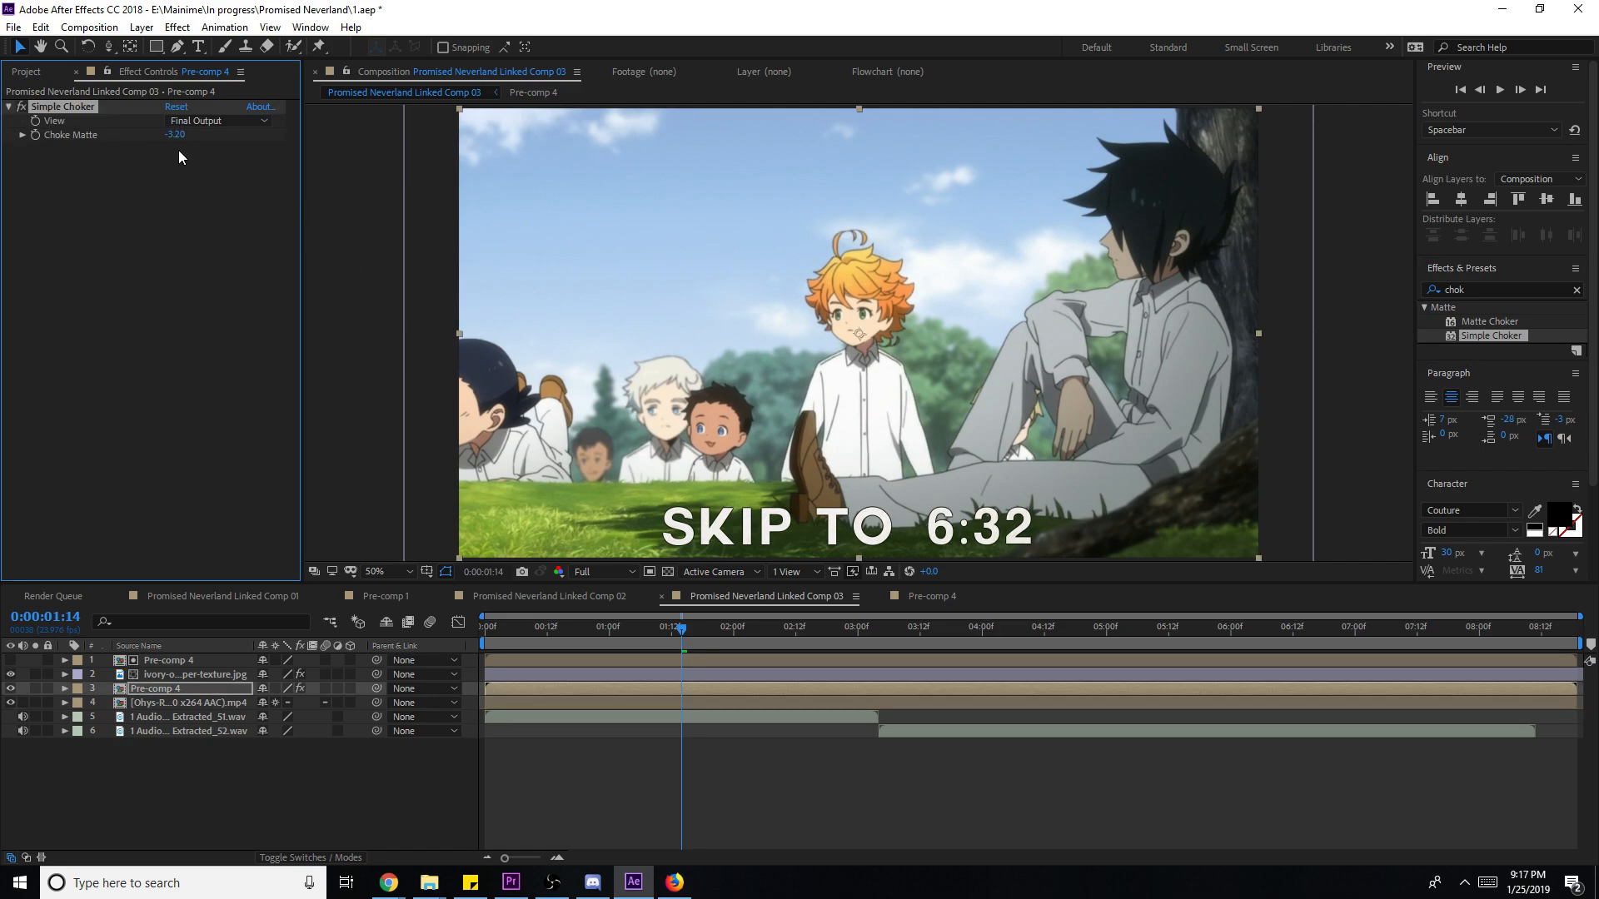
left_click(346, 183)
key("ctrl+s")
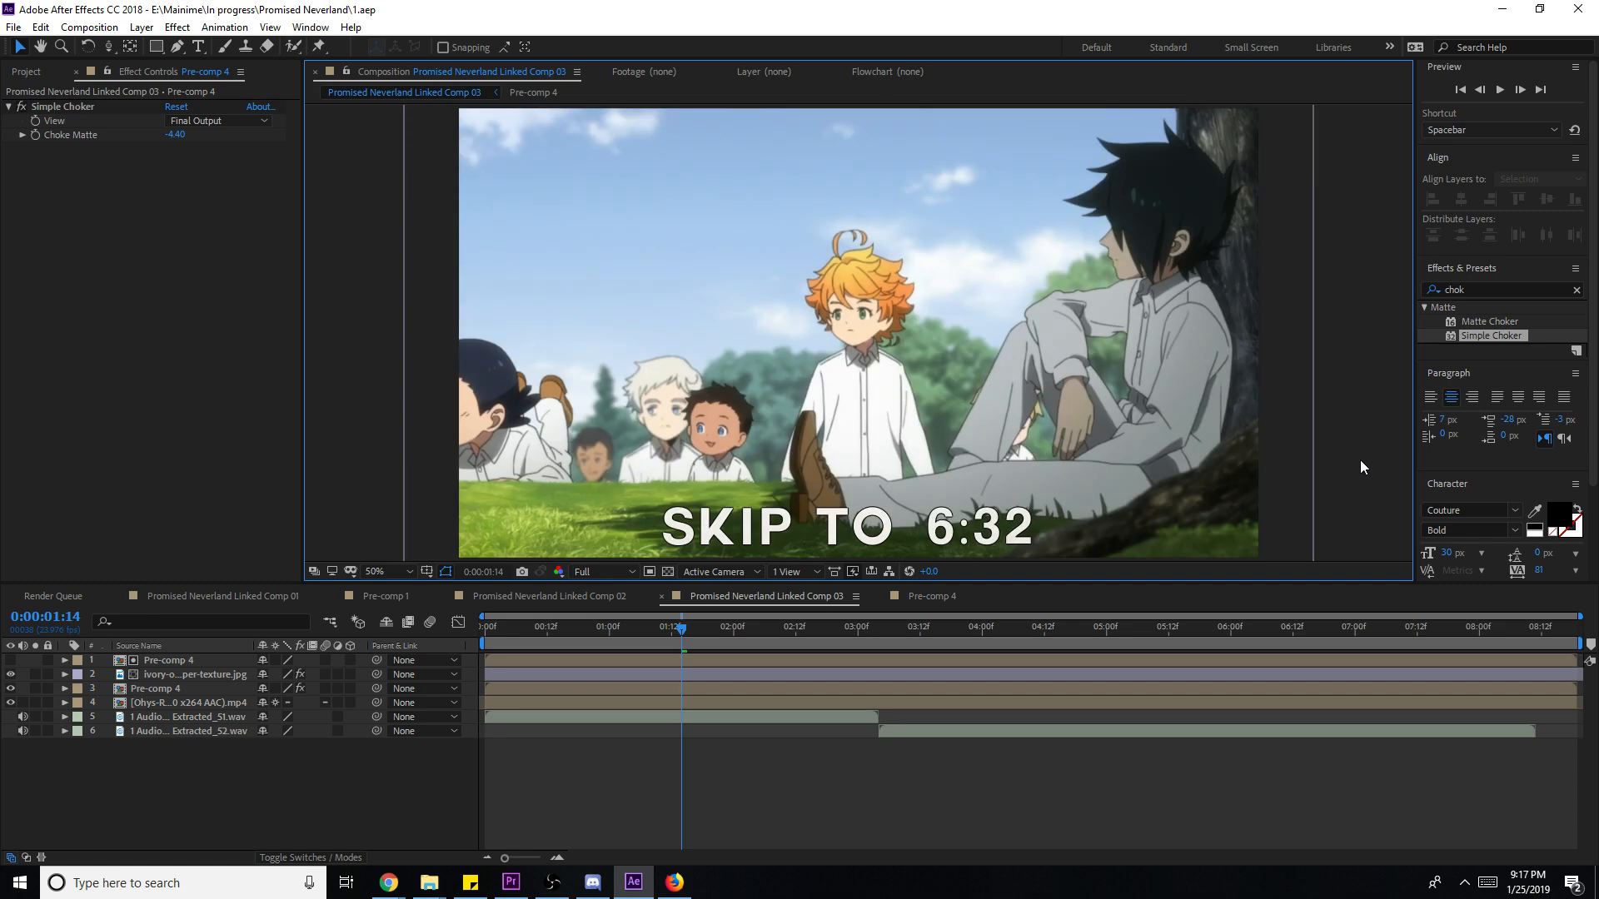
left_click(1501, 8)
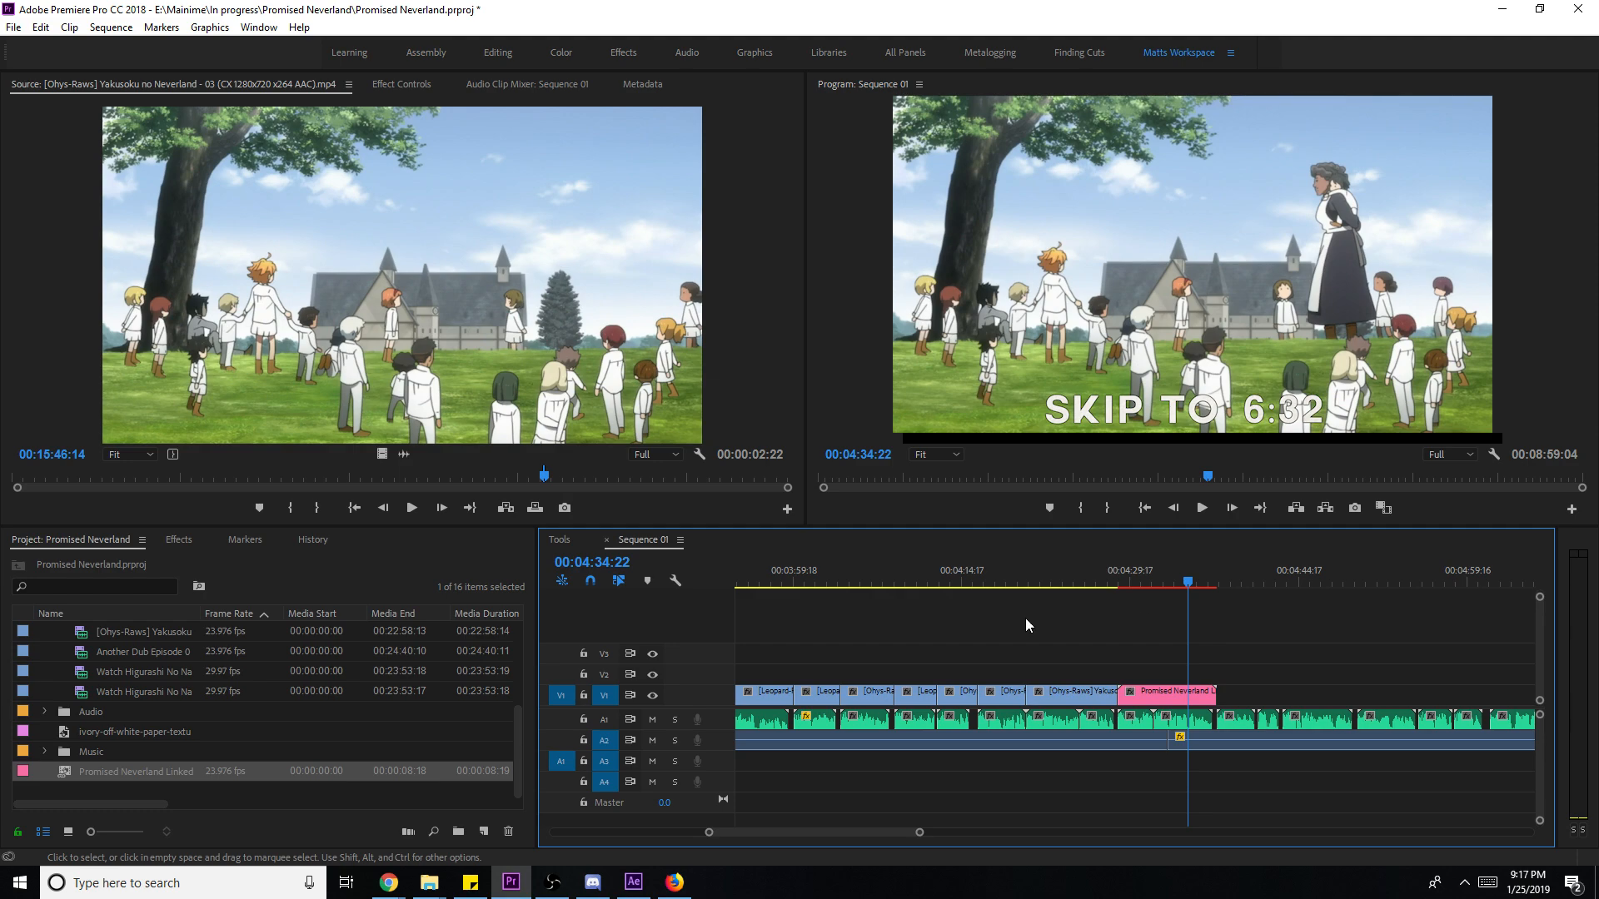
- Save the Premiere project
left_click(81, 770)
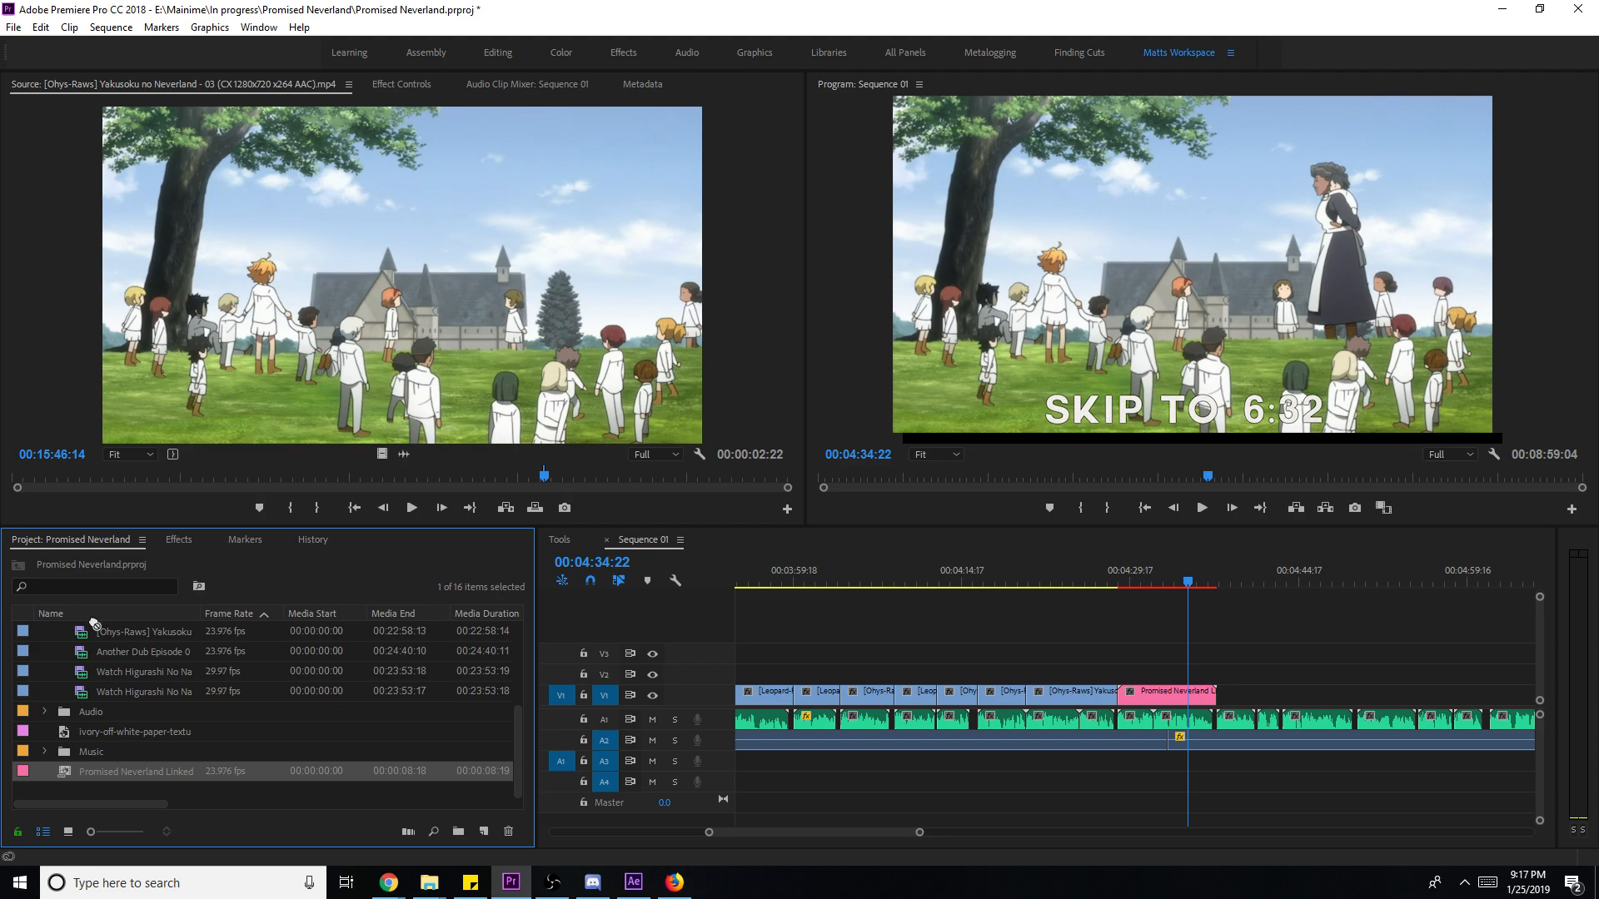
scroll(93, 631, "up", 3)
left_click(1352, 638)
key("ctrl+s")
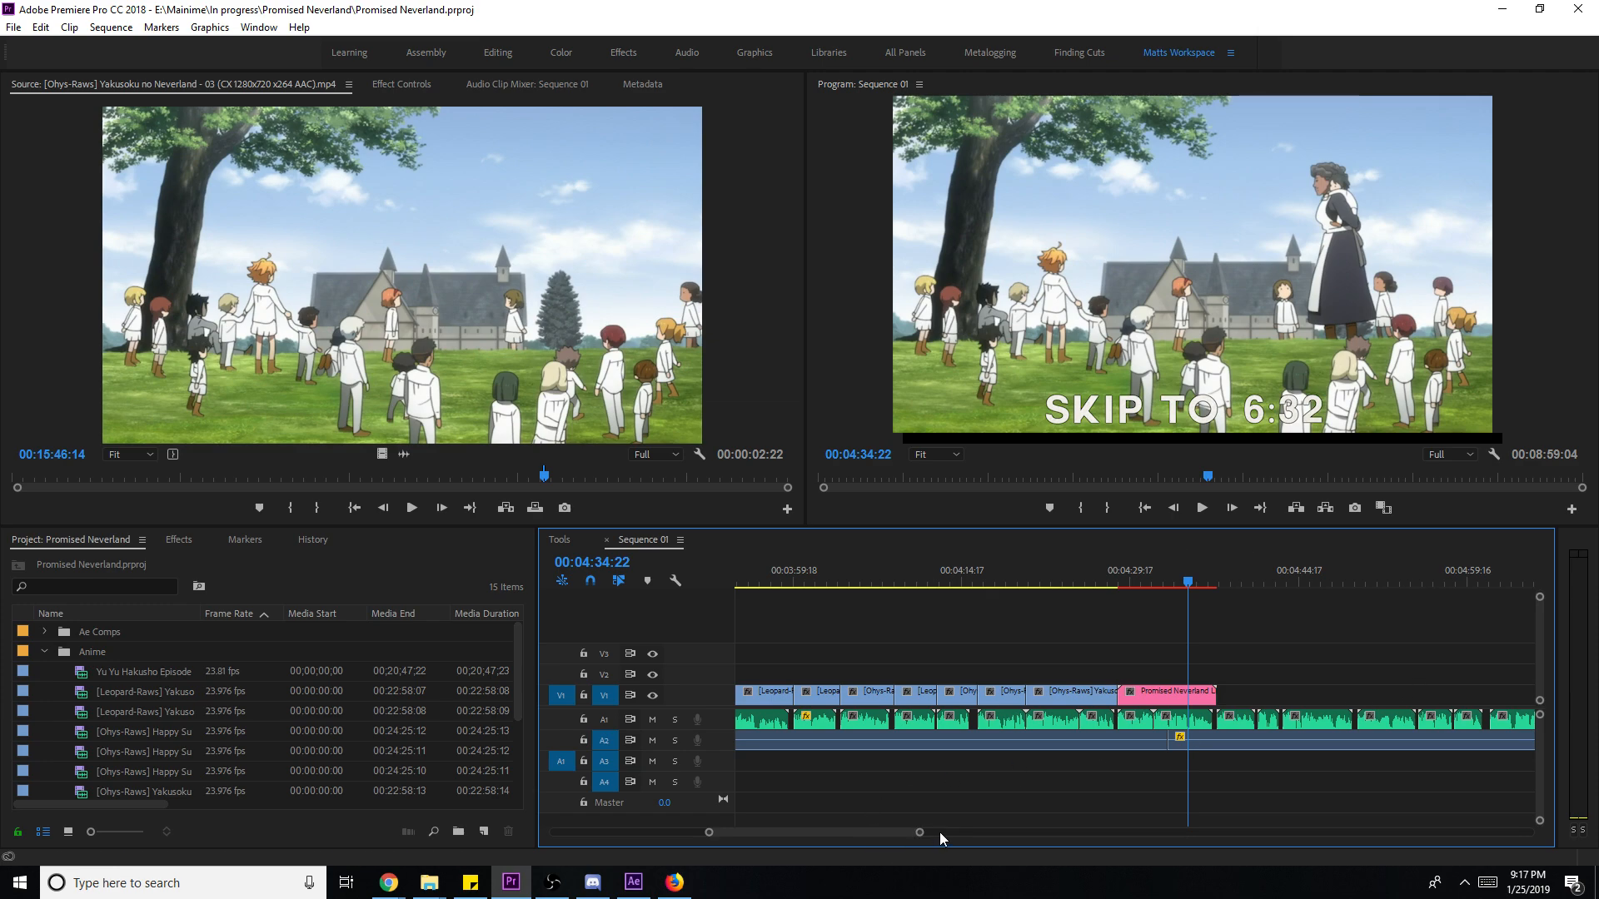
- Mark a sequence In point at 04:27:01 and render previews for the marked range
left_click_drag(919, 832, 960, 832)
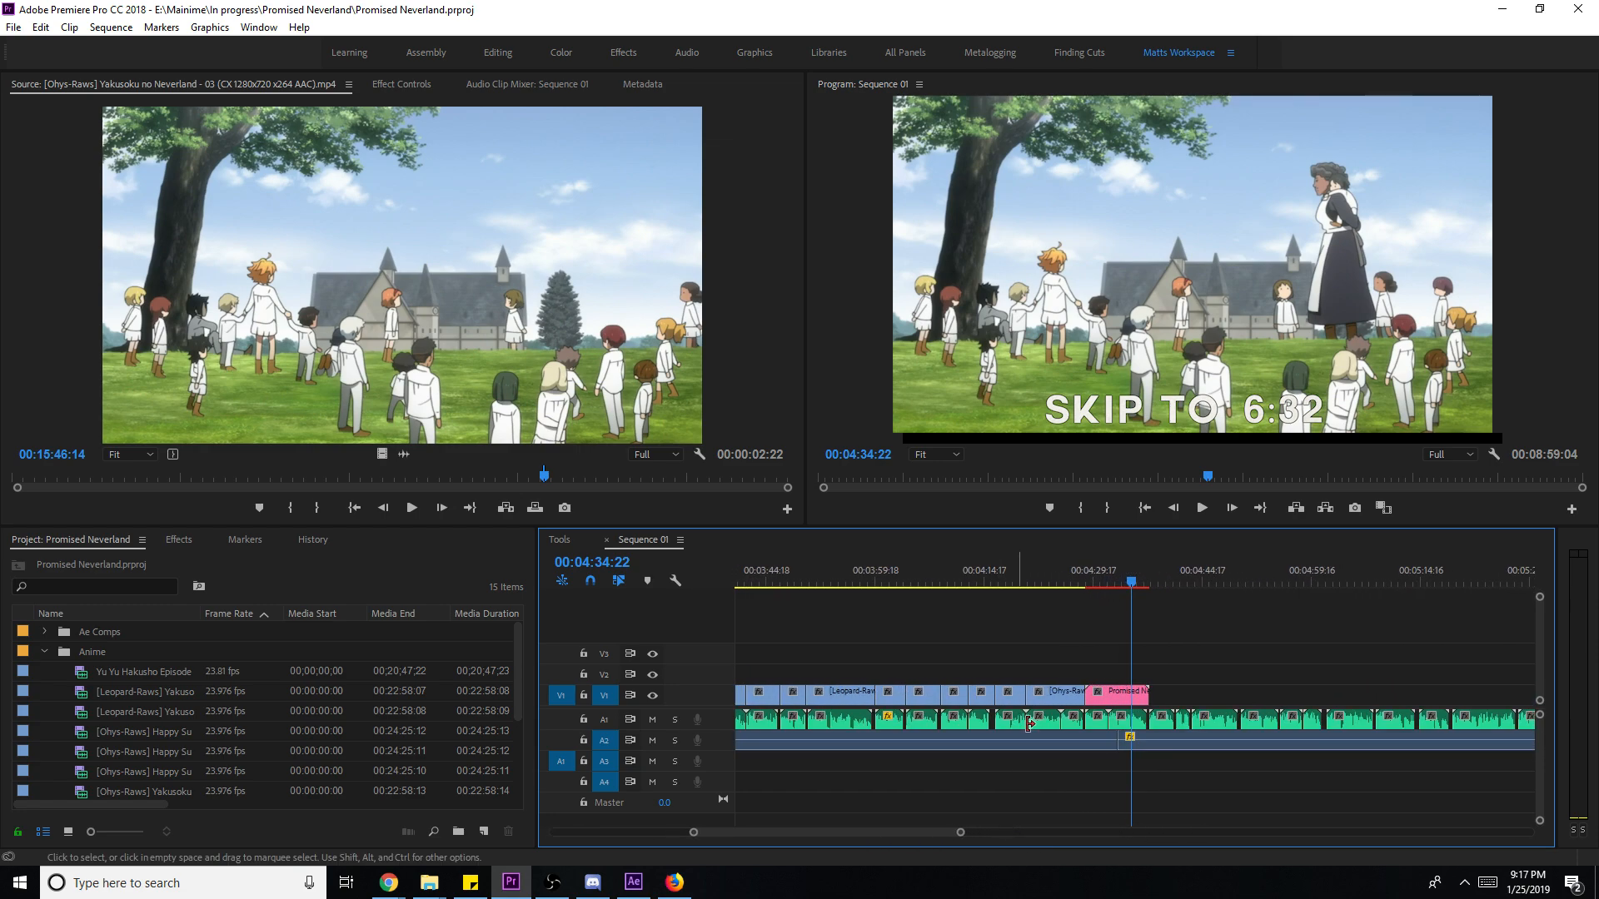
left_click_drag(1098, 580, 1074, 580)
key("i")
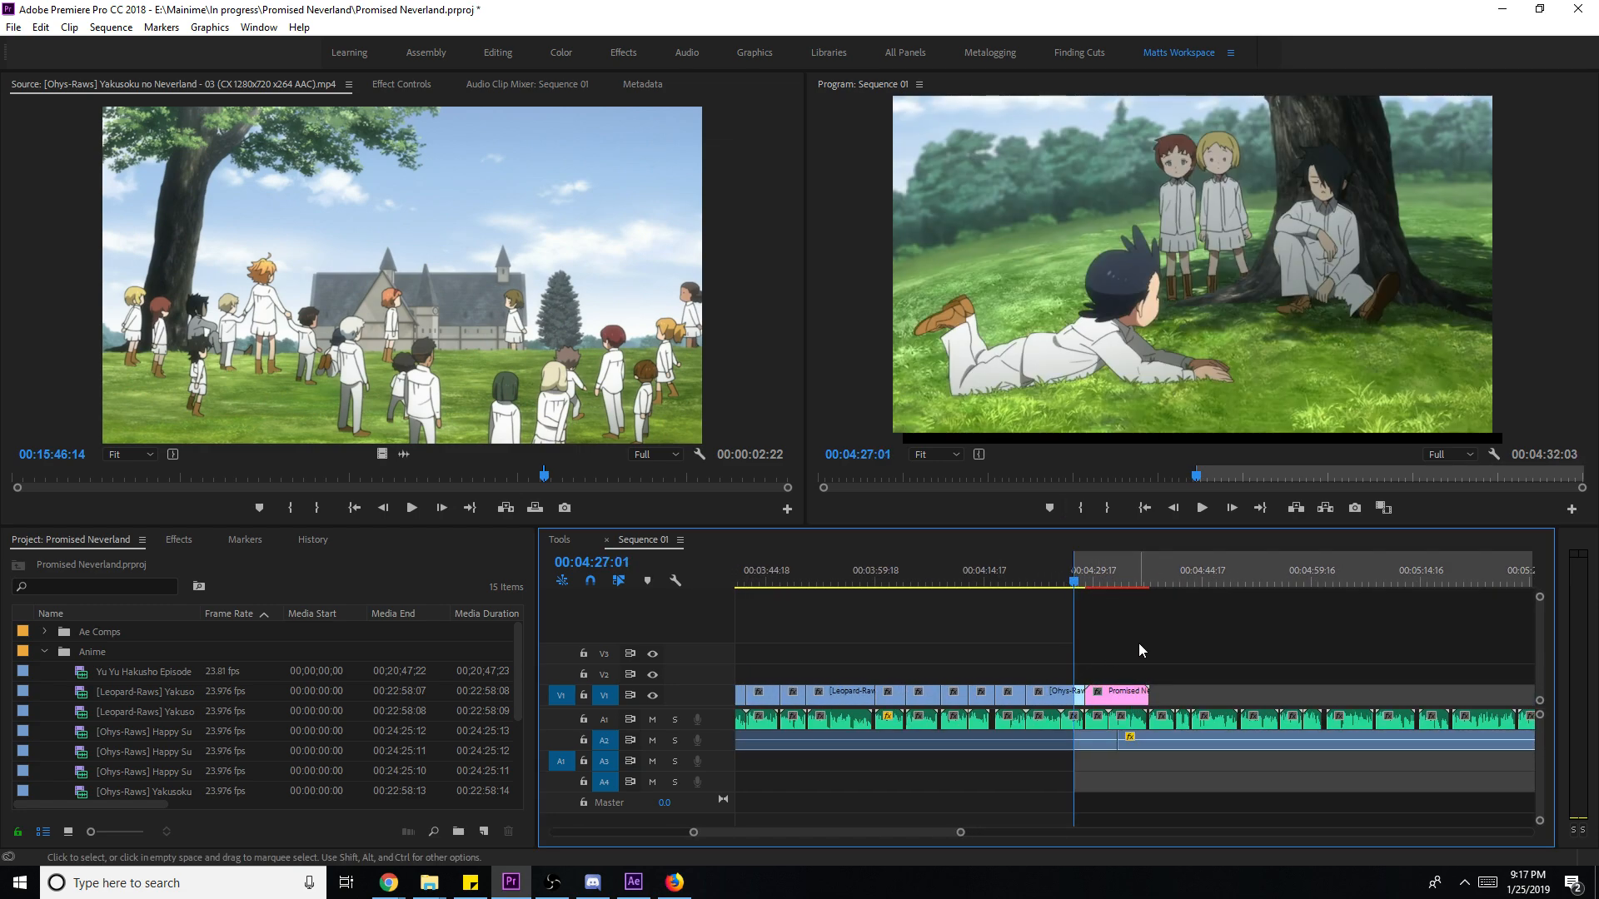
key("Return")
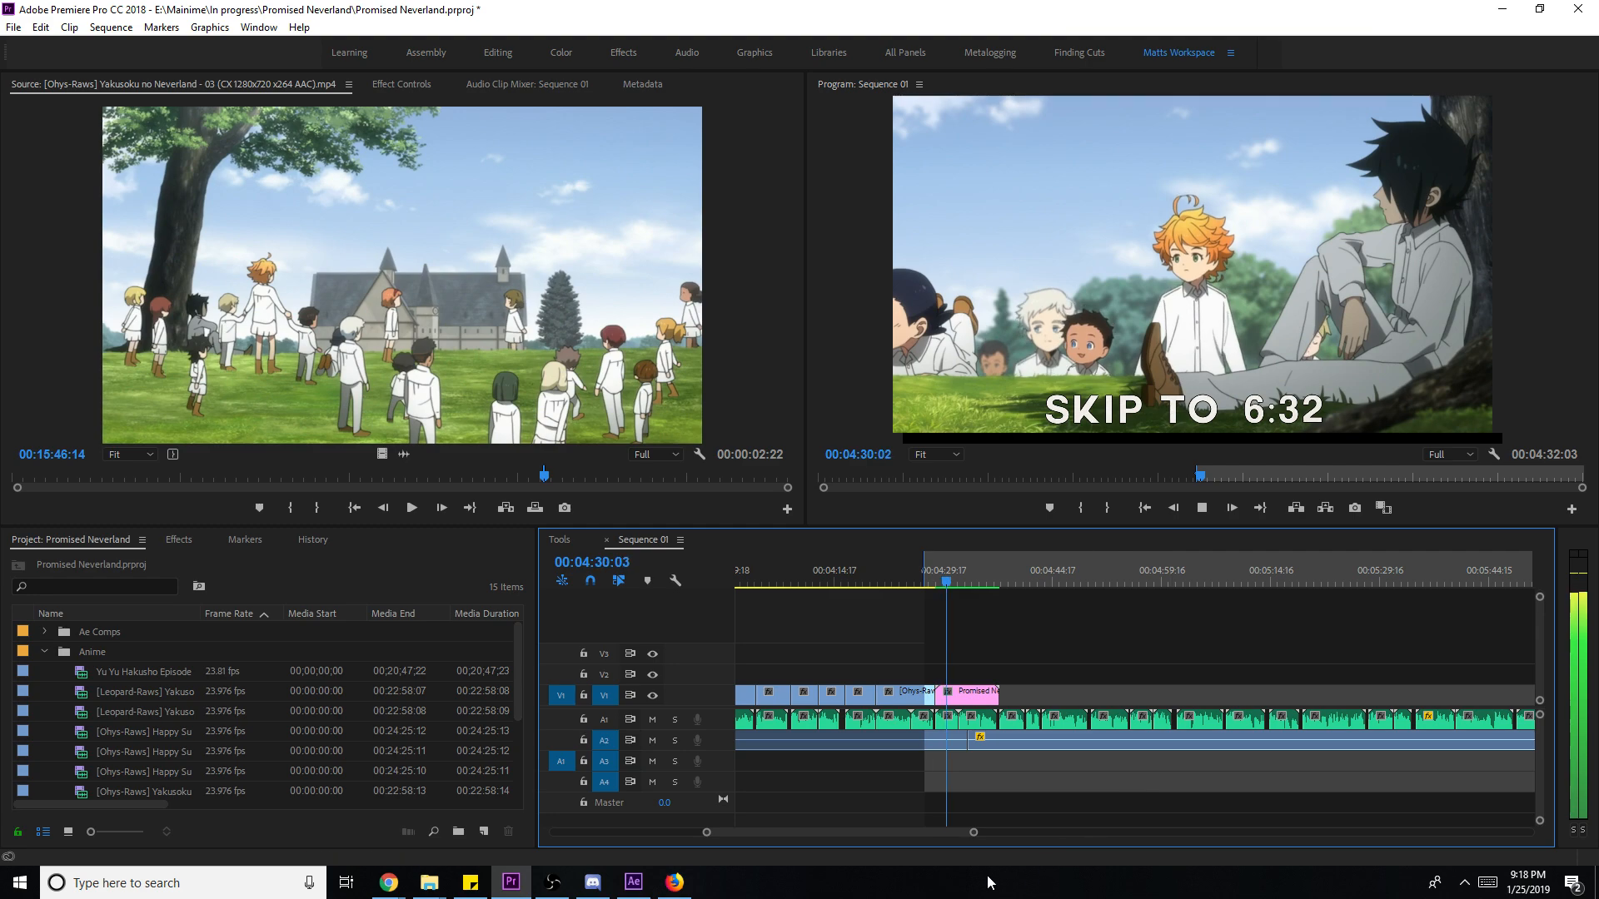
left_click_drag(972, 831, 1013, 794)
scroll(1274, 655, "down", 2)
scroll(1274, 661, "down", 2)
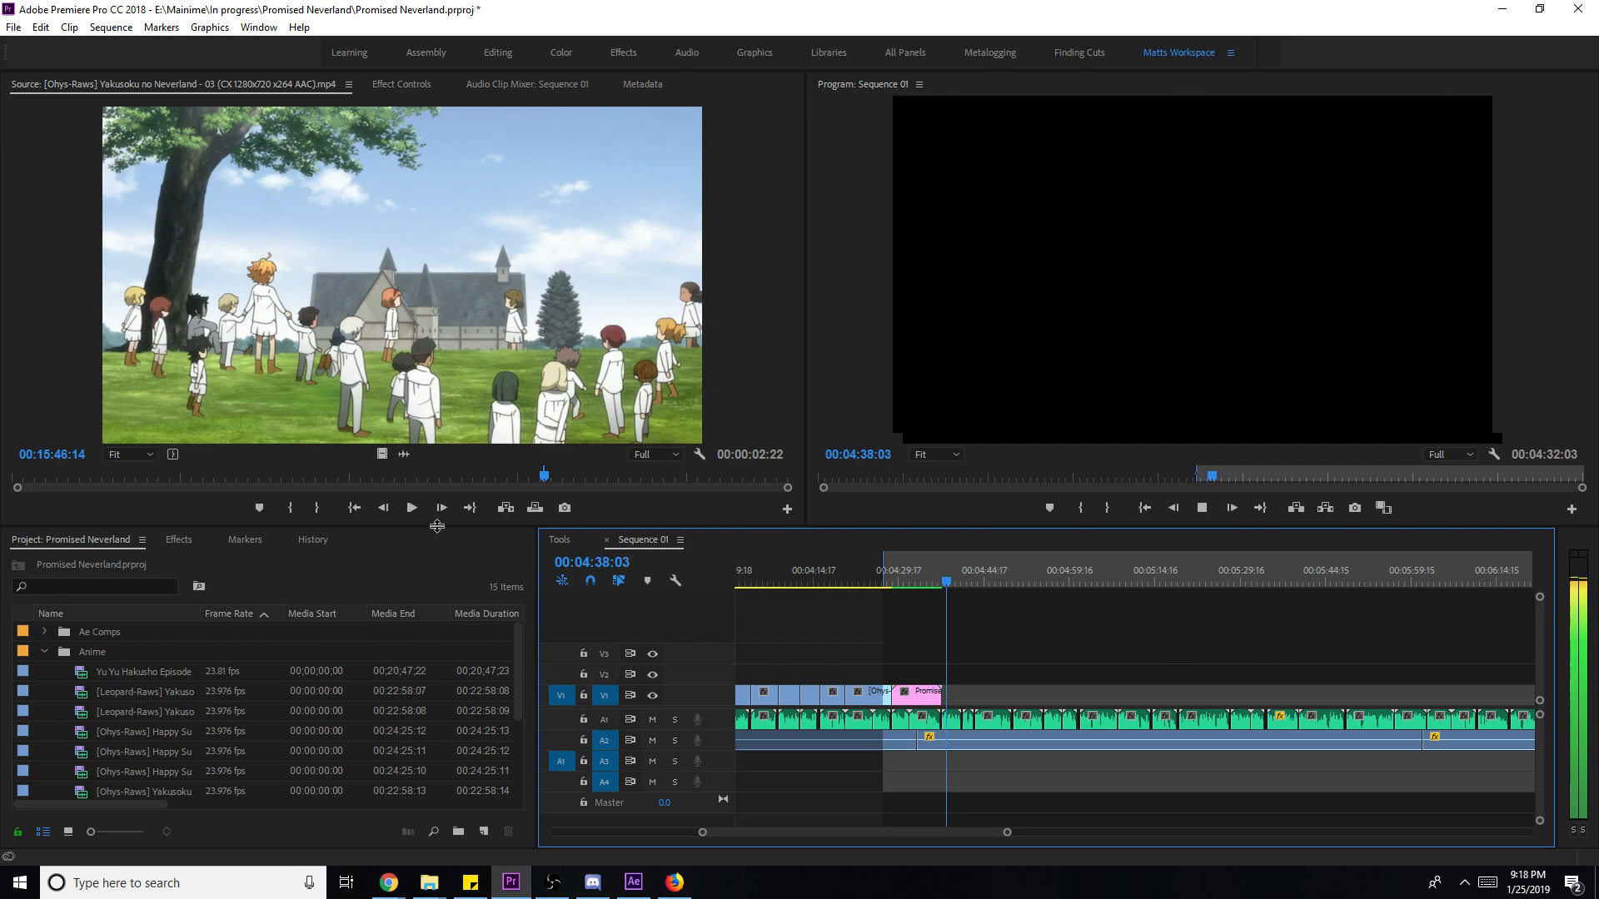
key("space")
- Mark the source Out at 00:16:01:11 and place the smiling woman-and-child shot on V1 after the comp
left_click(513, 372)
key("space")
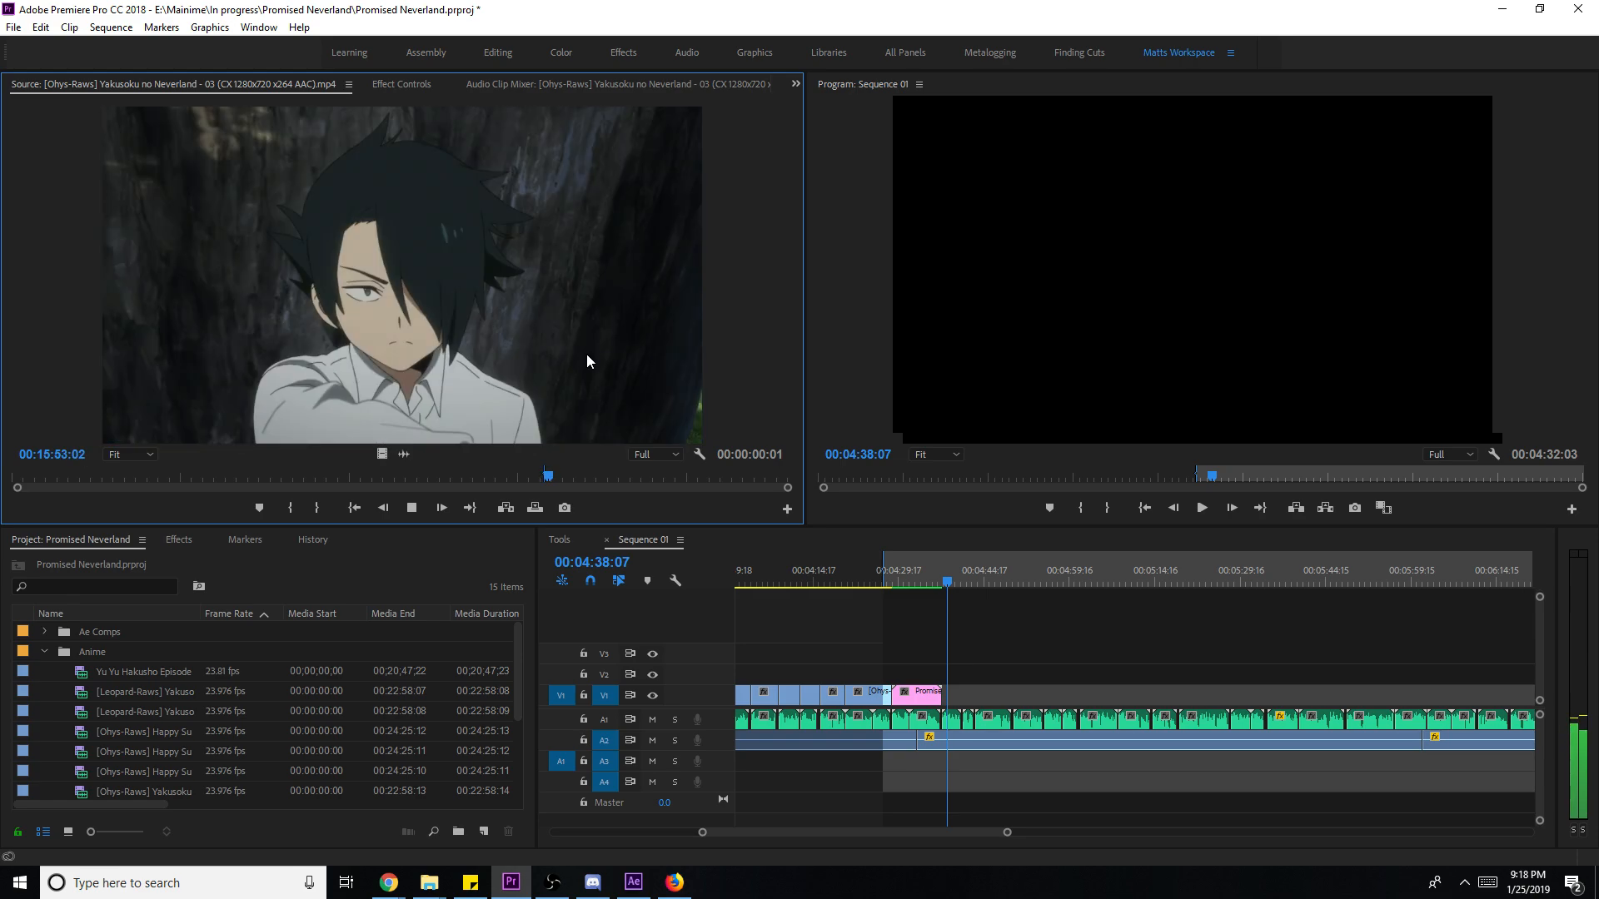
key("o")
left_click_drag(587, 360, 963, 699)
key("space")
- Scale the new clip to frame size, trim 3:08 off its end, and save
right_click(963, 699)
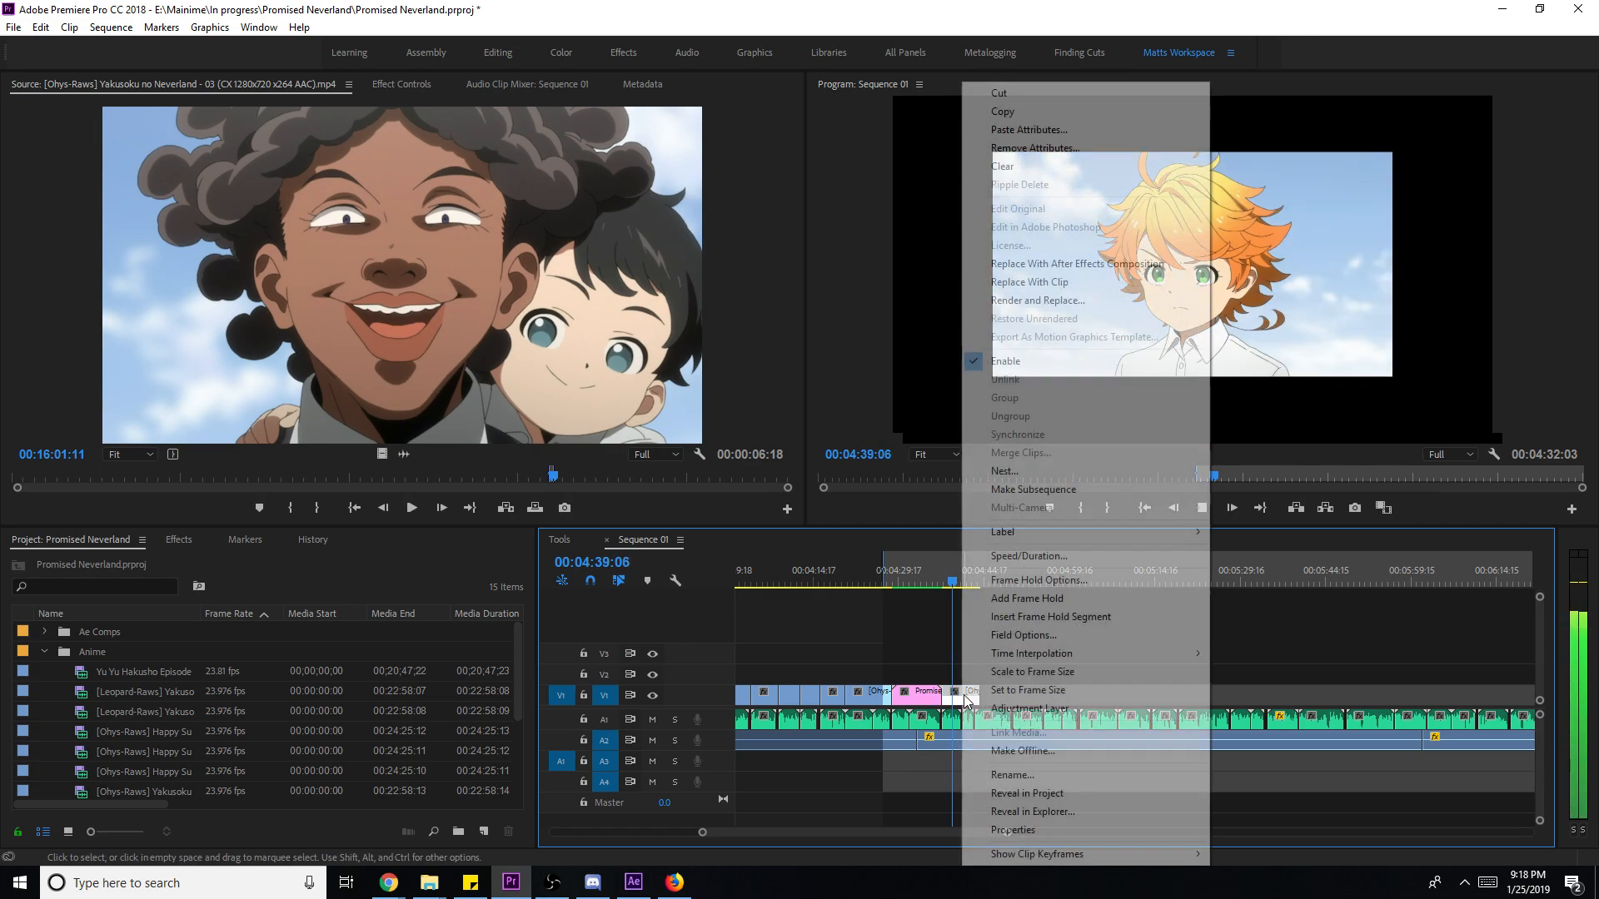
left_click(1040, 773)
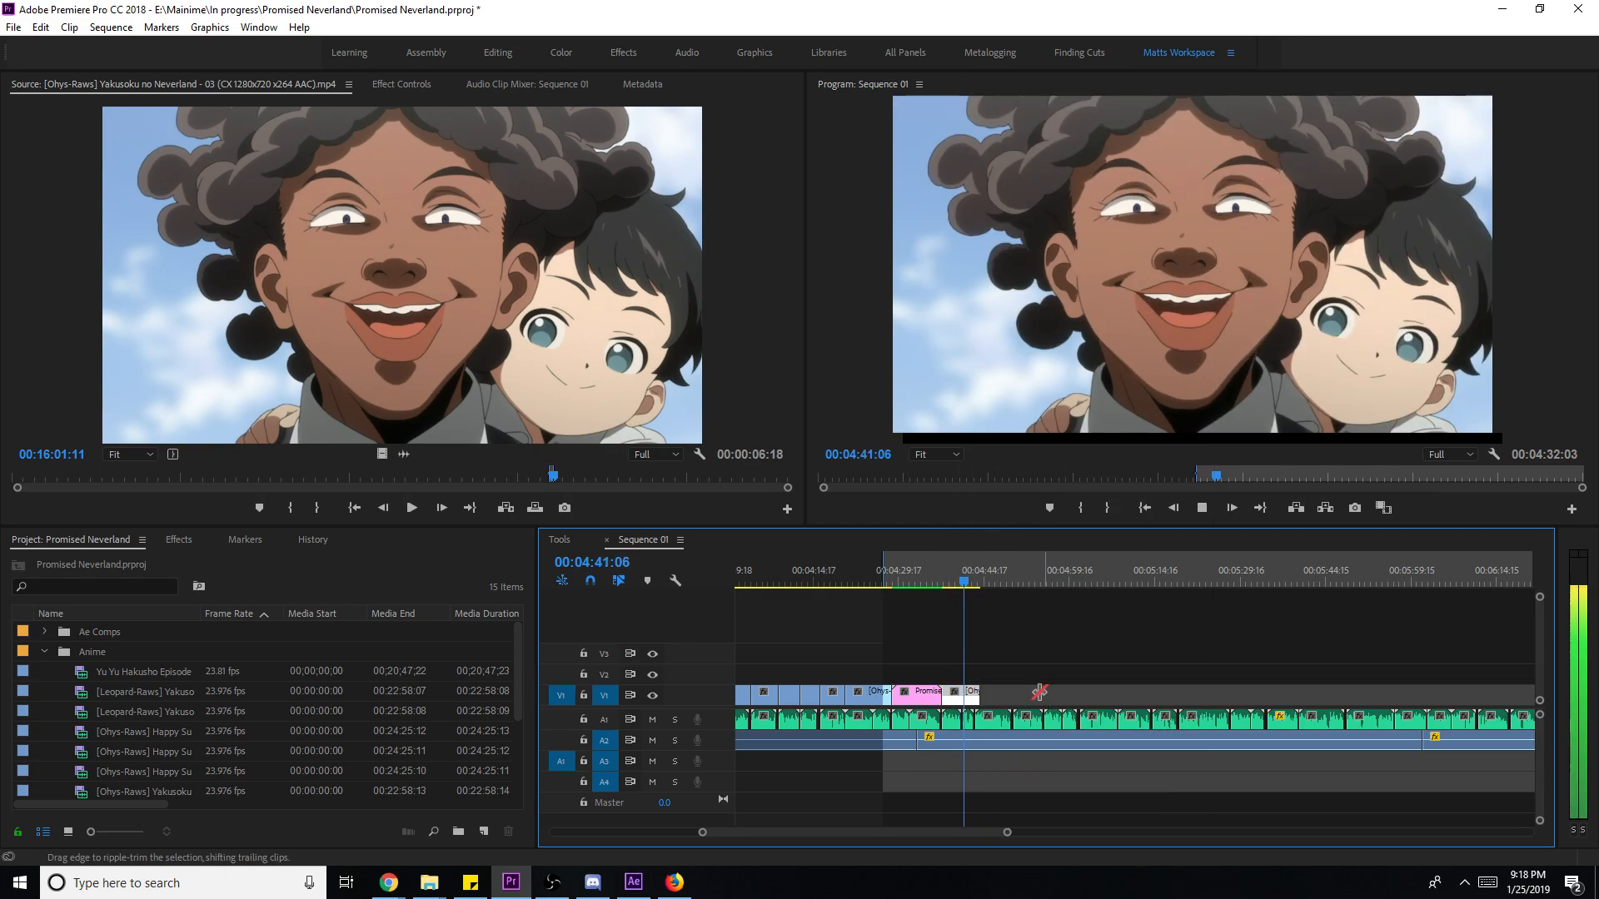
left_click_drag(987, 693, 971, 700)
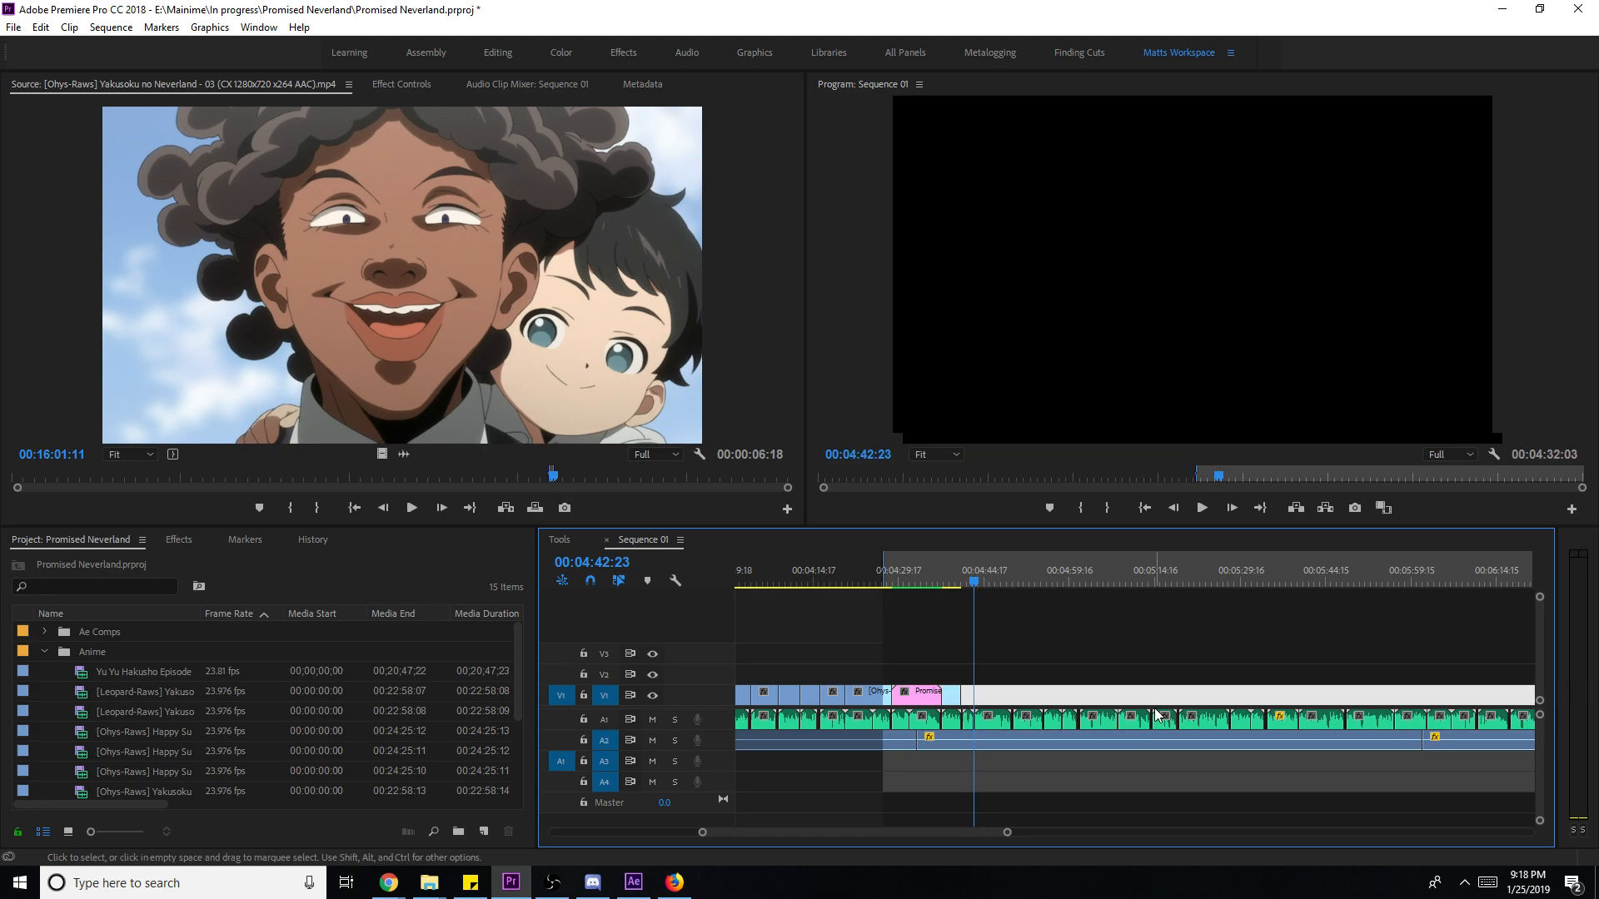
key("ctrl+s")
- Clear the sequence In and Out points
right_click(1184, 567)
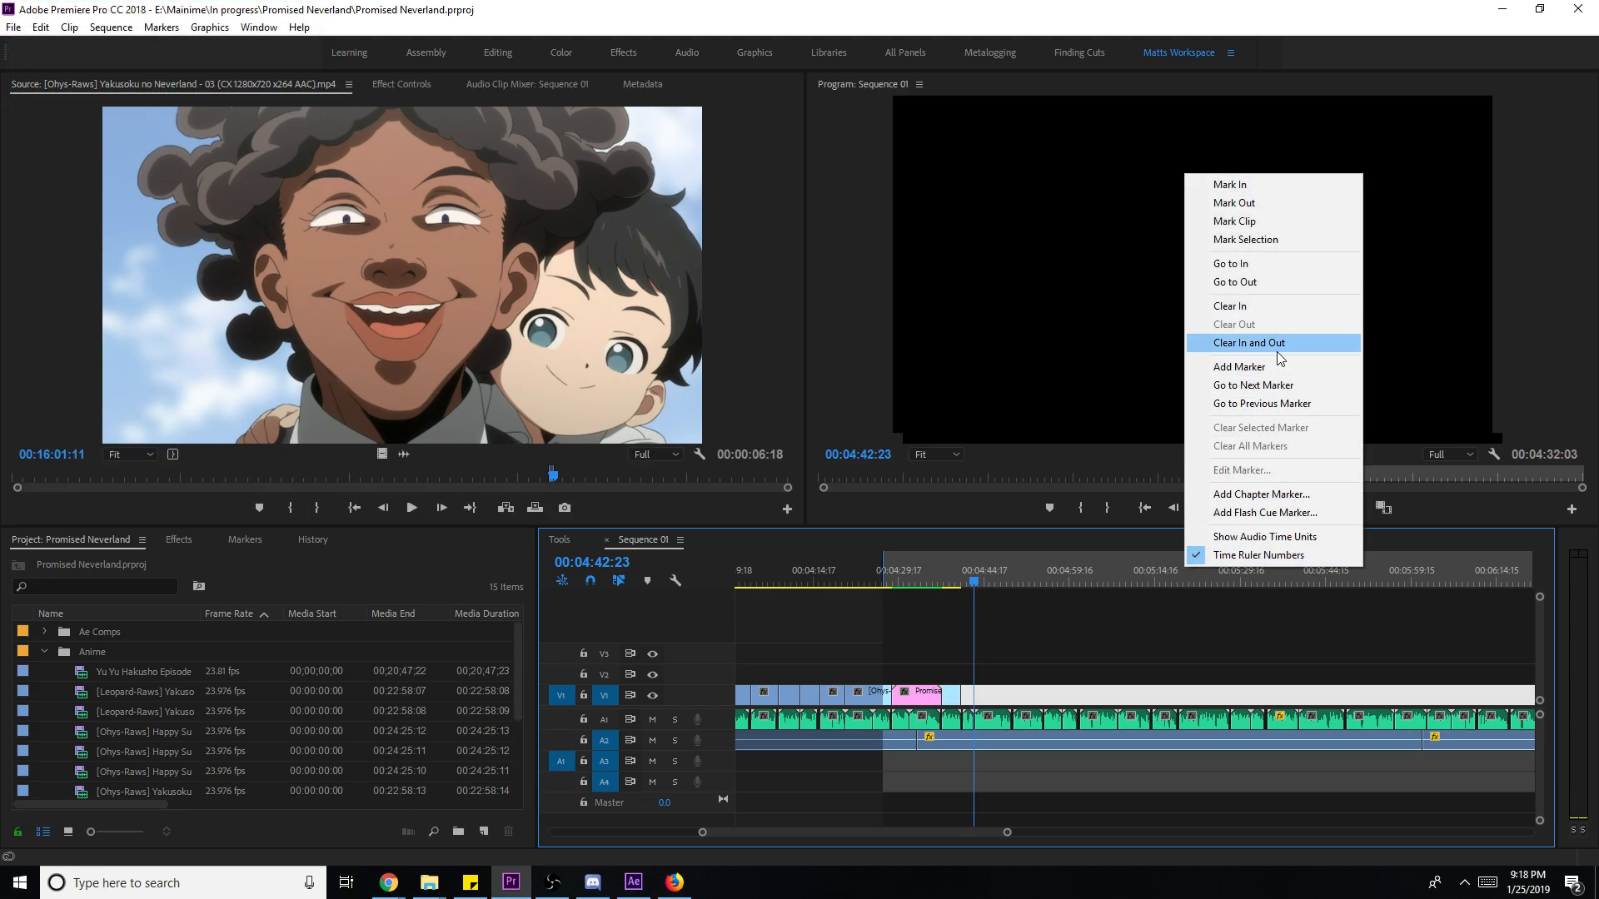
left_click(1249, 342)
left_click_drag(1035, 836, 1465, 836)
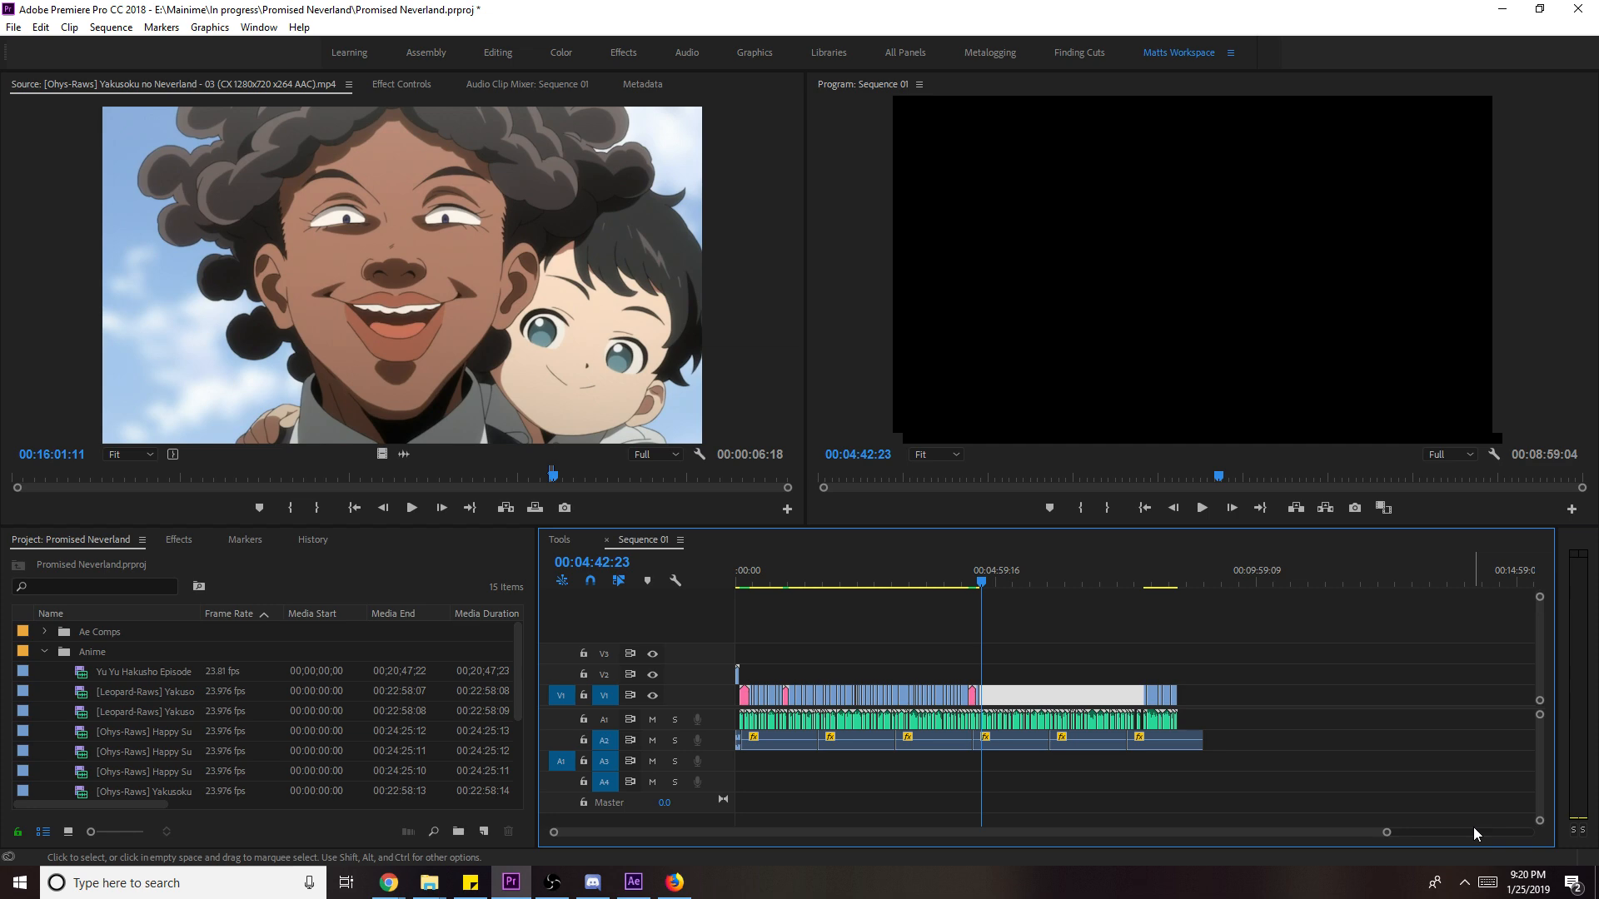
- Review the edit from about 4:37 to 4:40:14 and save the project
key("ctrl+s")
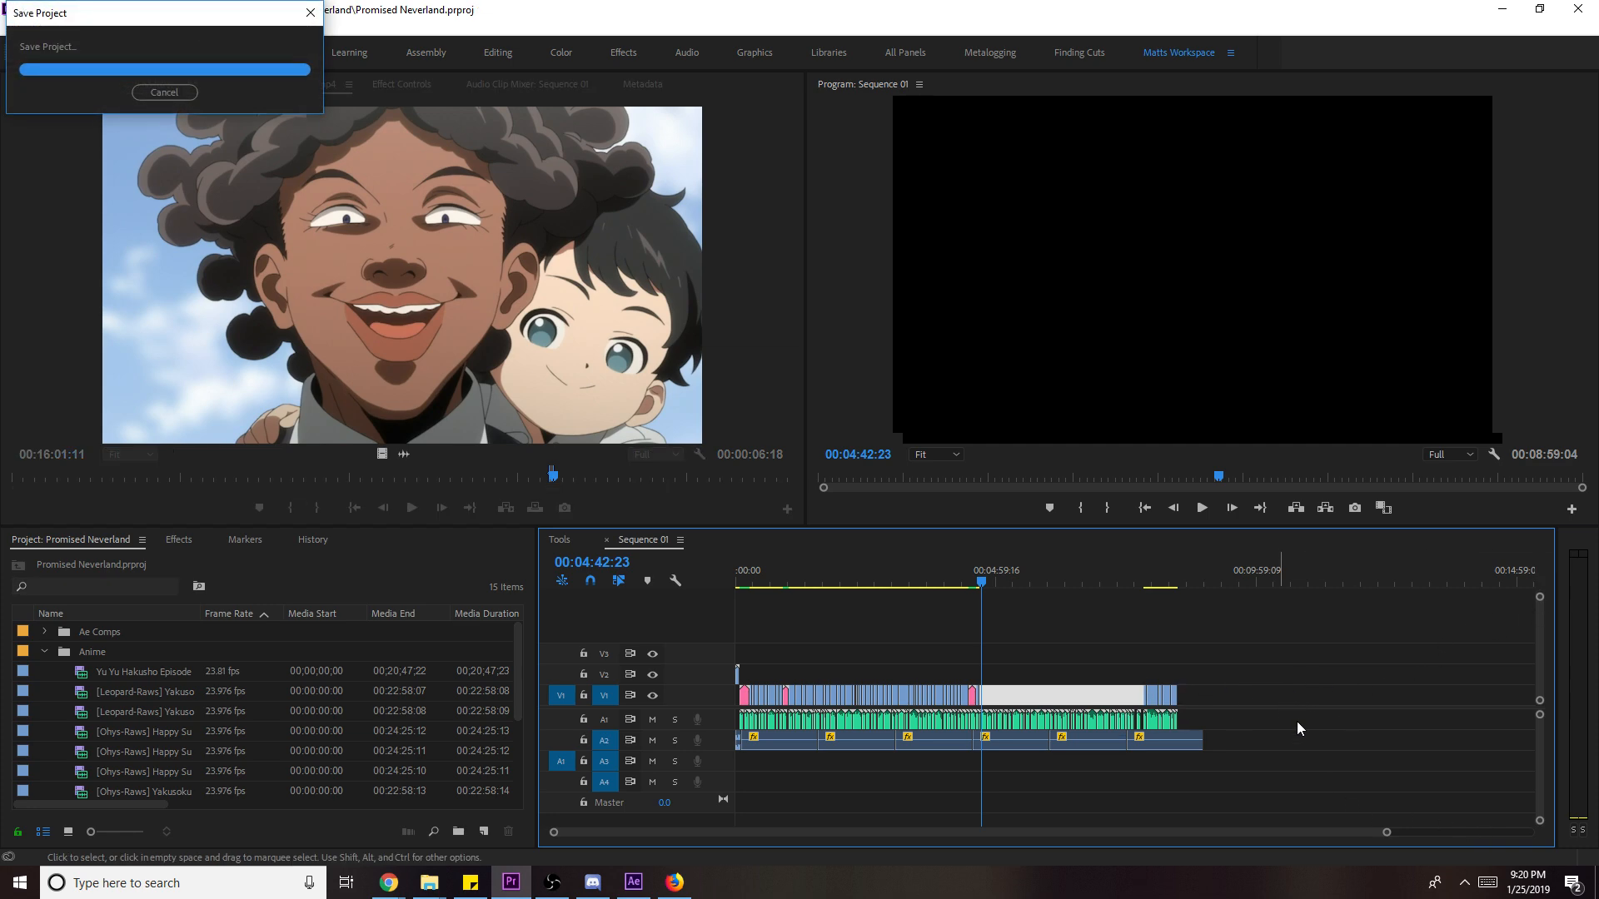
left_click_drag(1386, 833, 1227, 832)
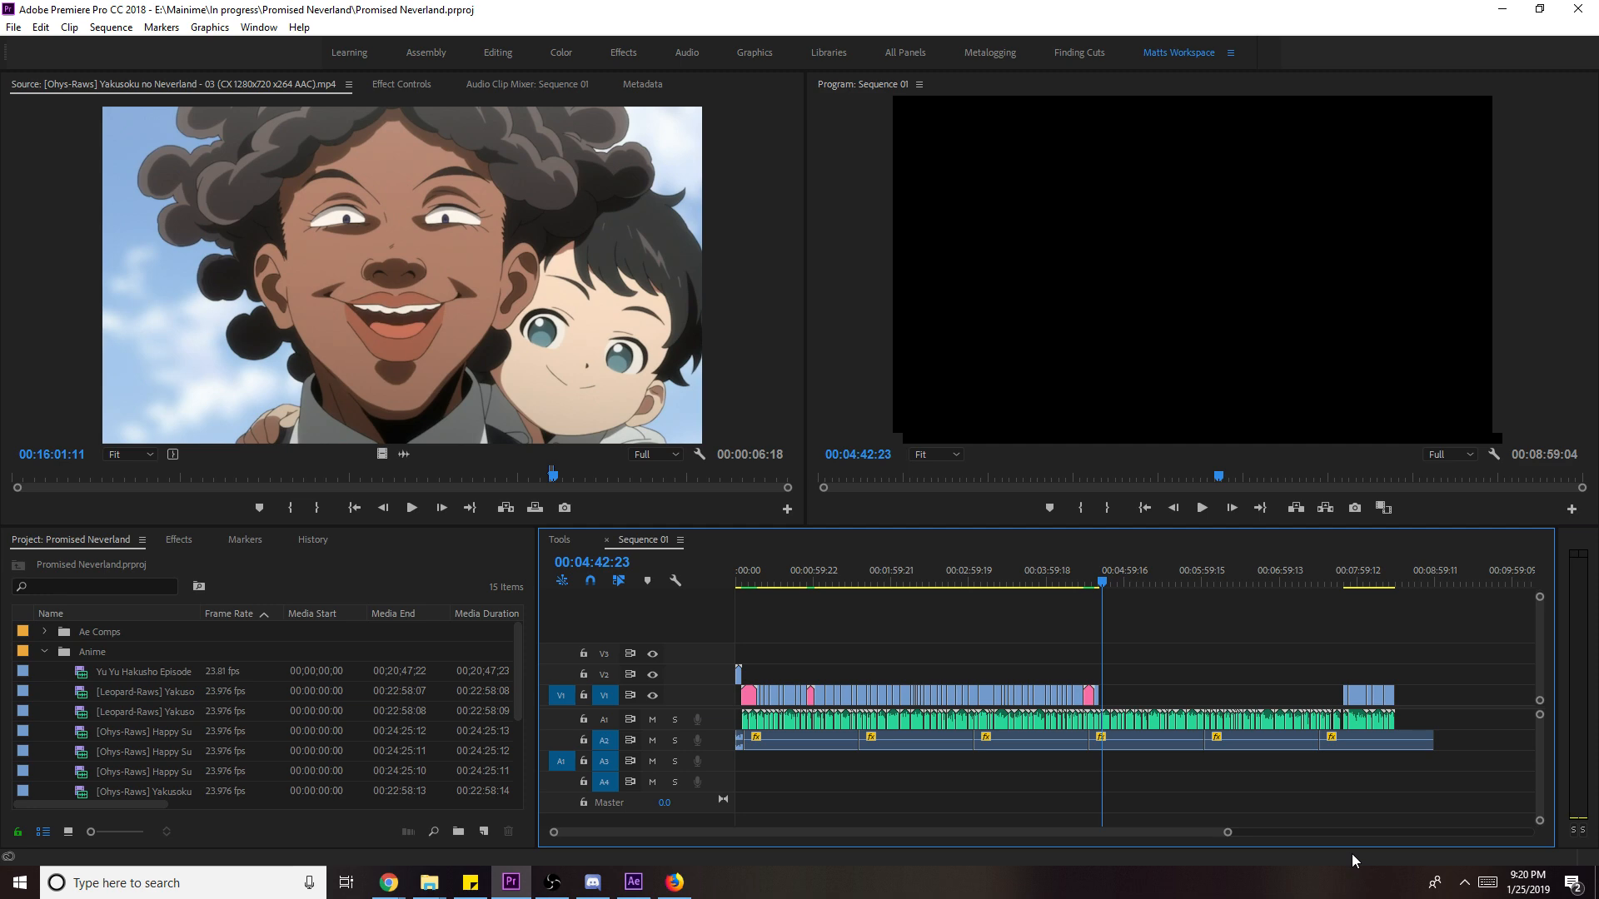
left_click(1092, 582)
key("space")
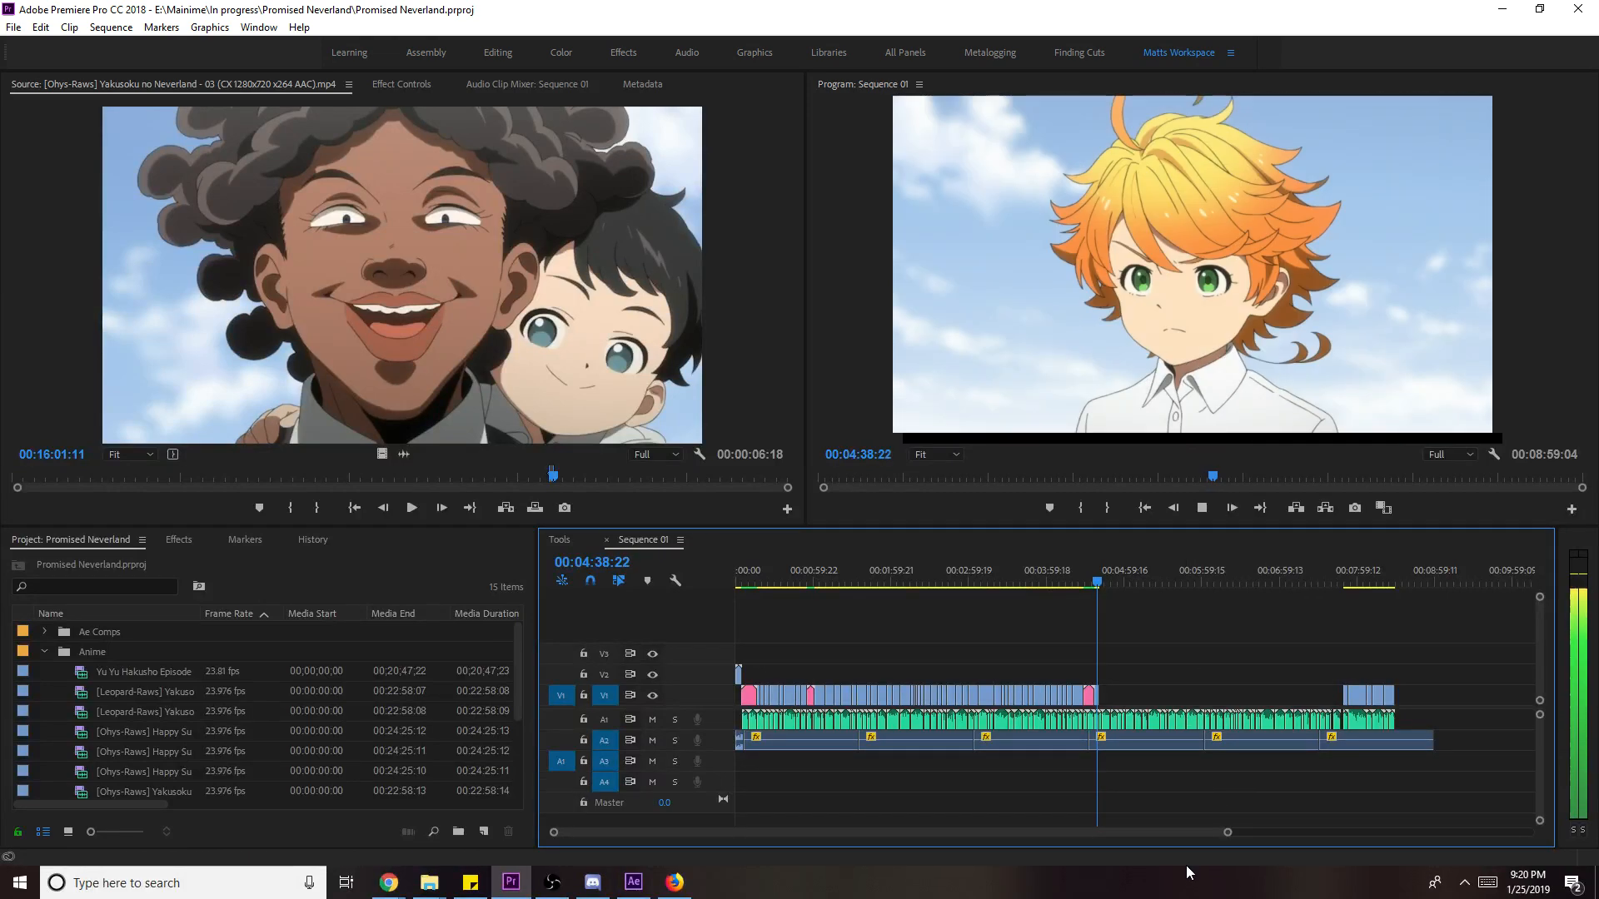
key("space")
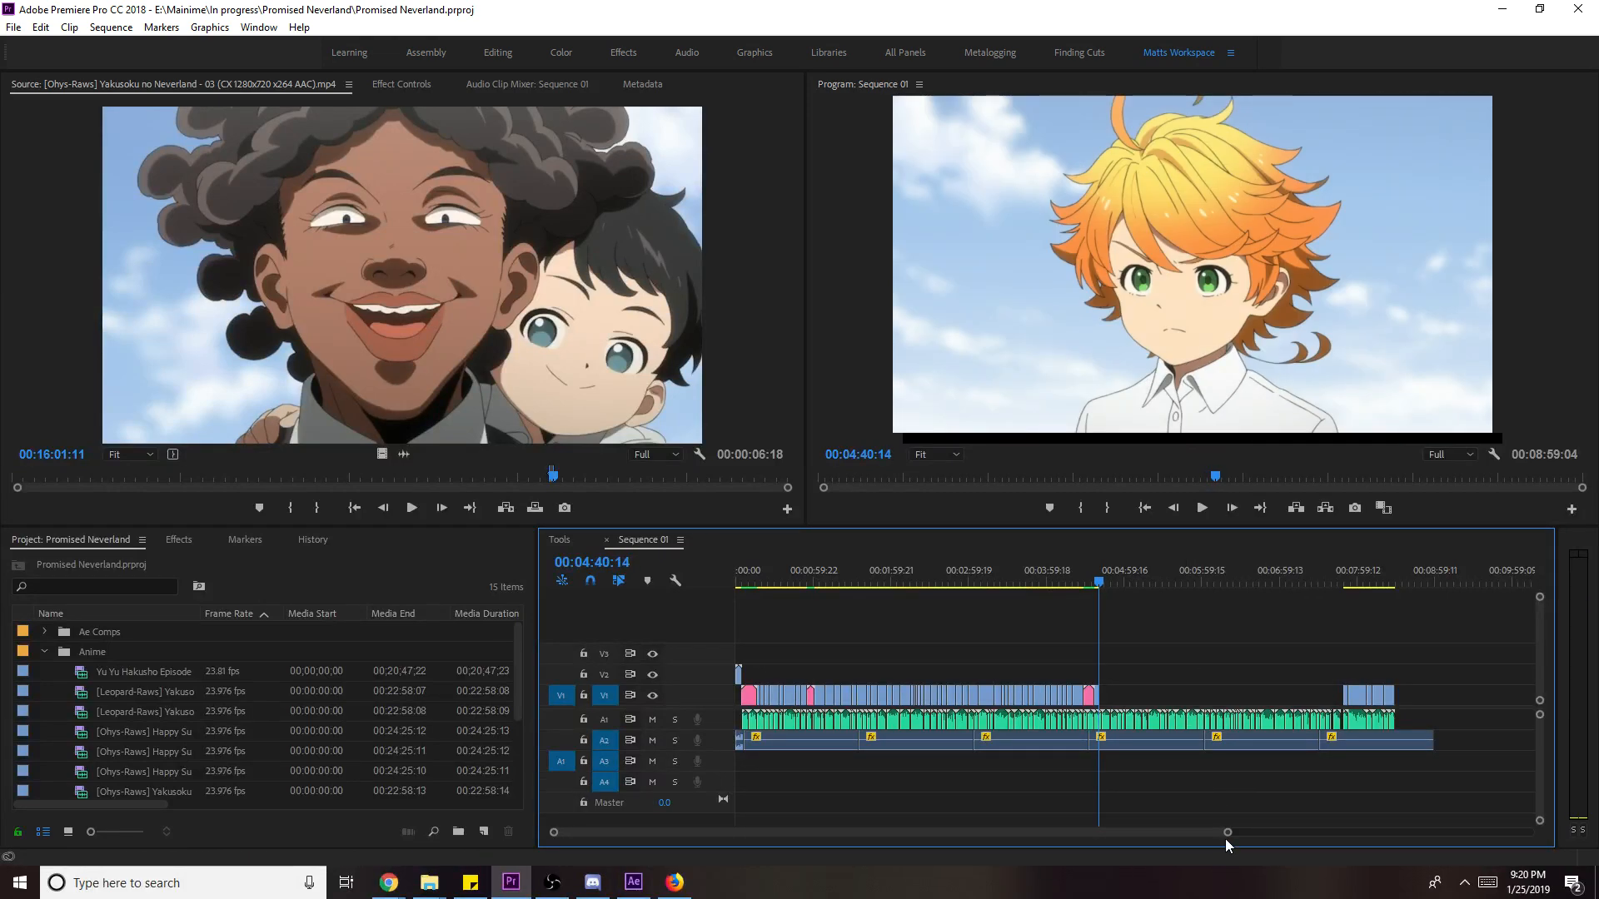
key("ctrl+s")
- Replay from 4:35:23 and extend the blue clip's end slightly
left_click_drag(1237, 832, 849, 832)
left_click(921, 581)
key("space")
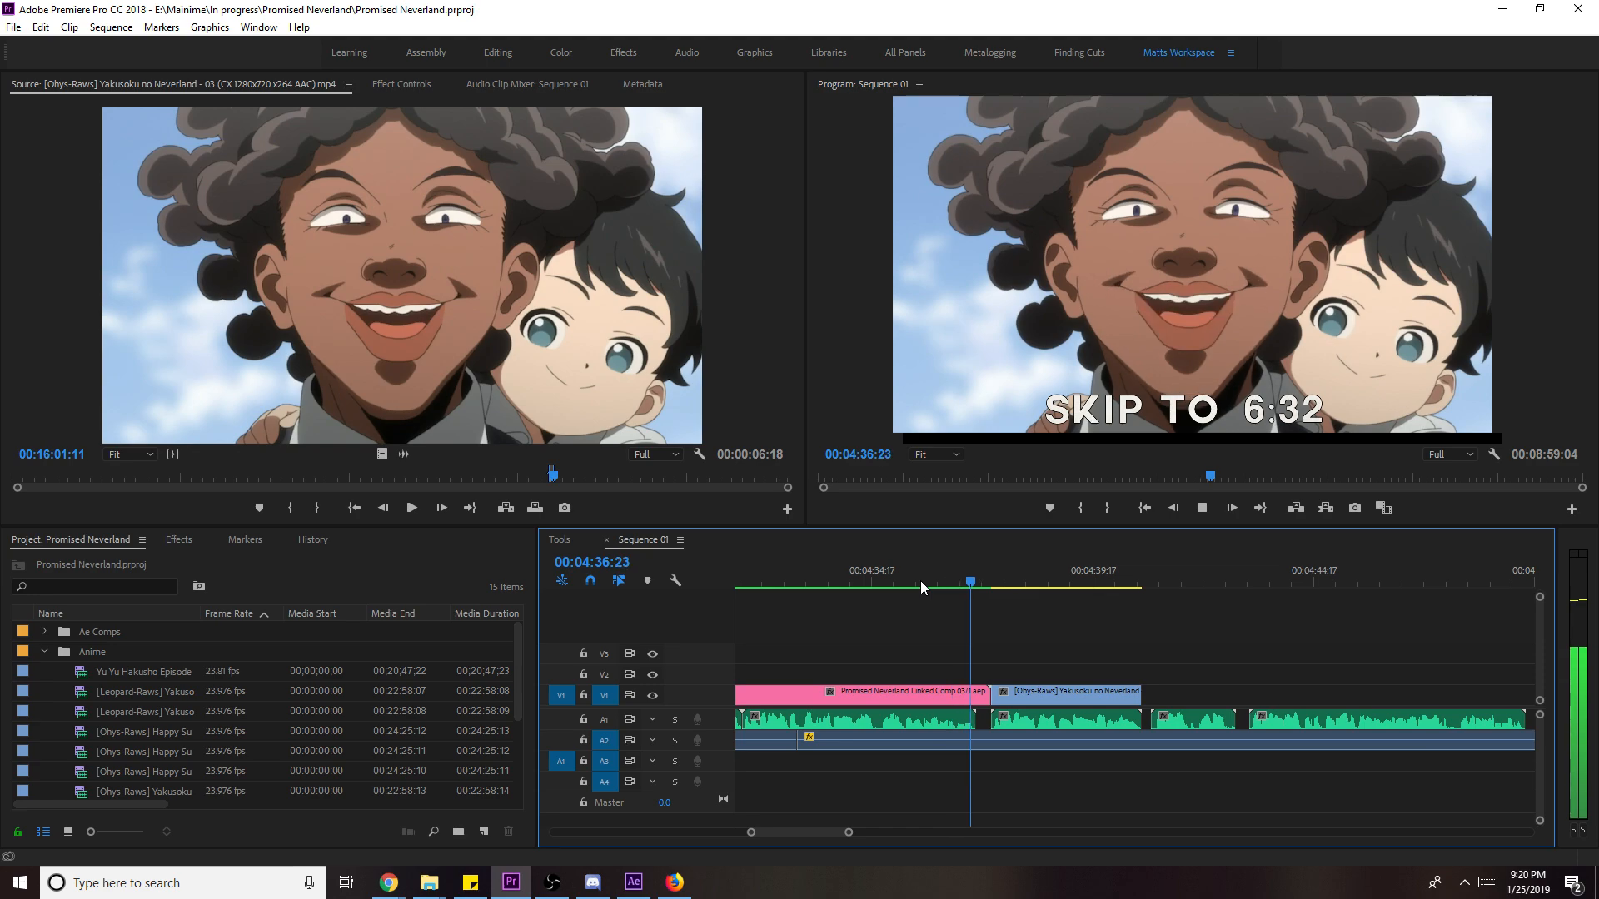
key("space")
key("space")
left_click_drag(1140, 691, 1157, 691)
key("space")
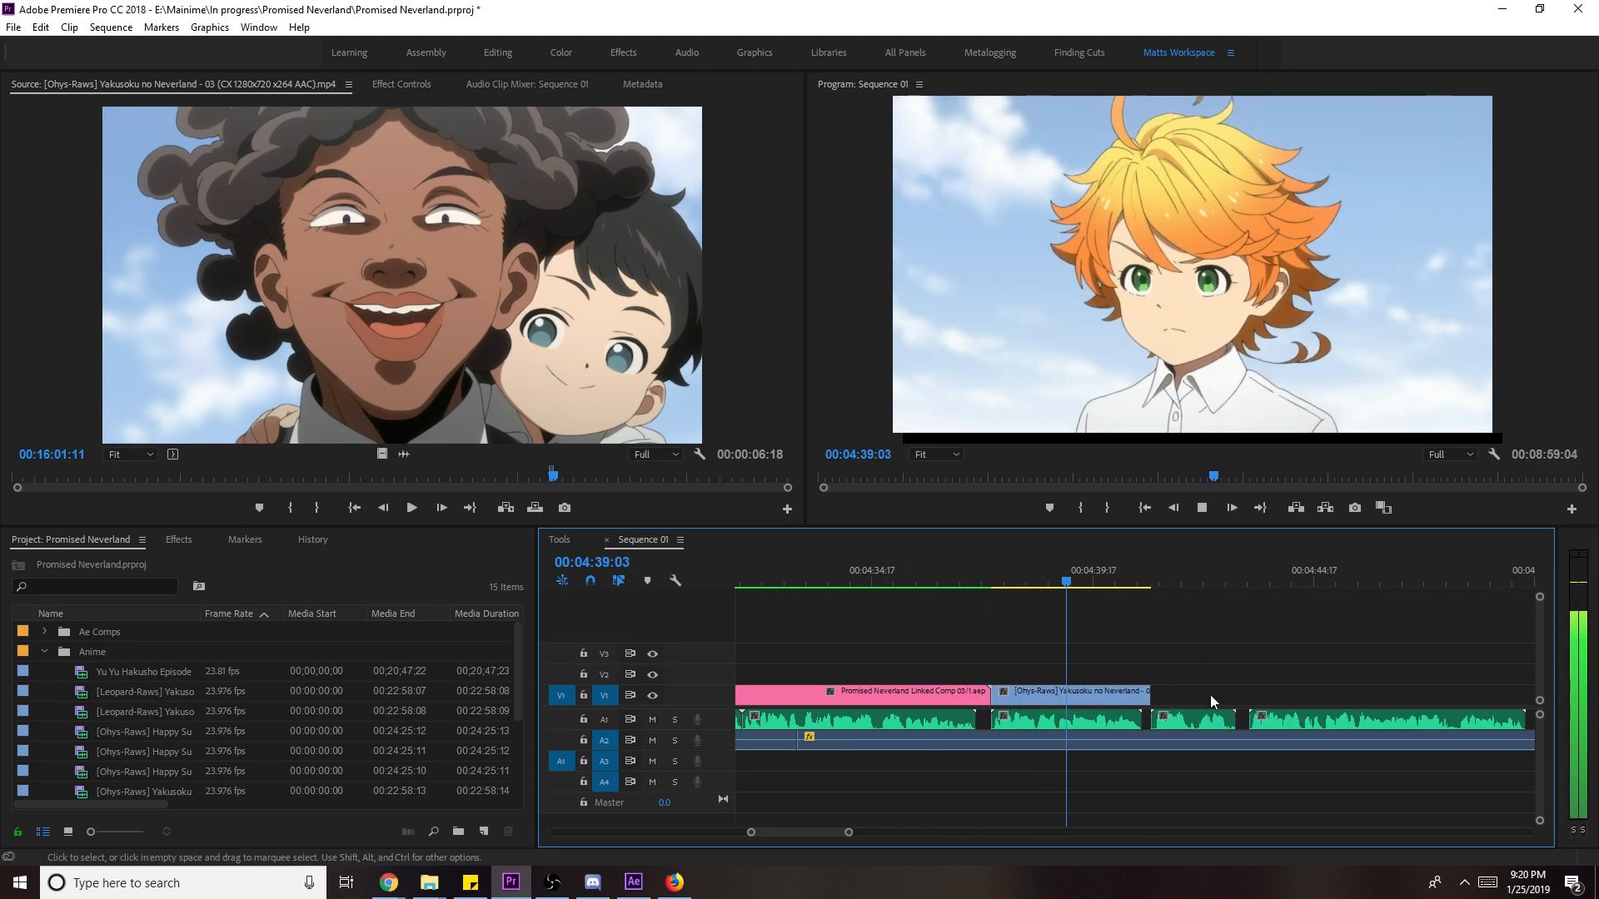
scroll(1216, 683, "down", 2)
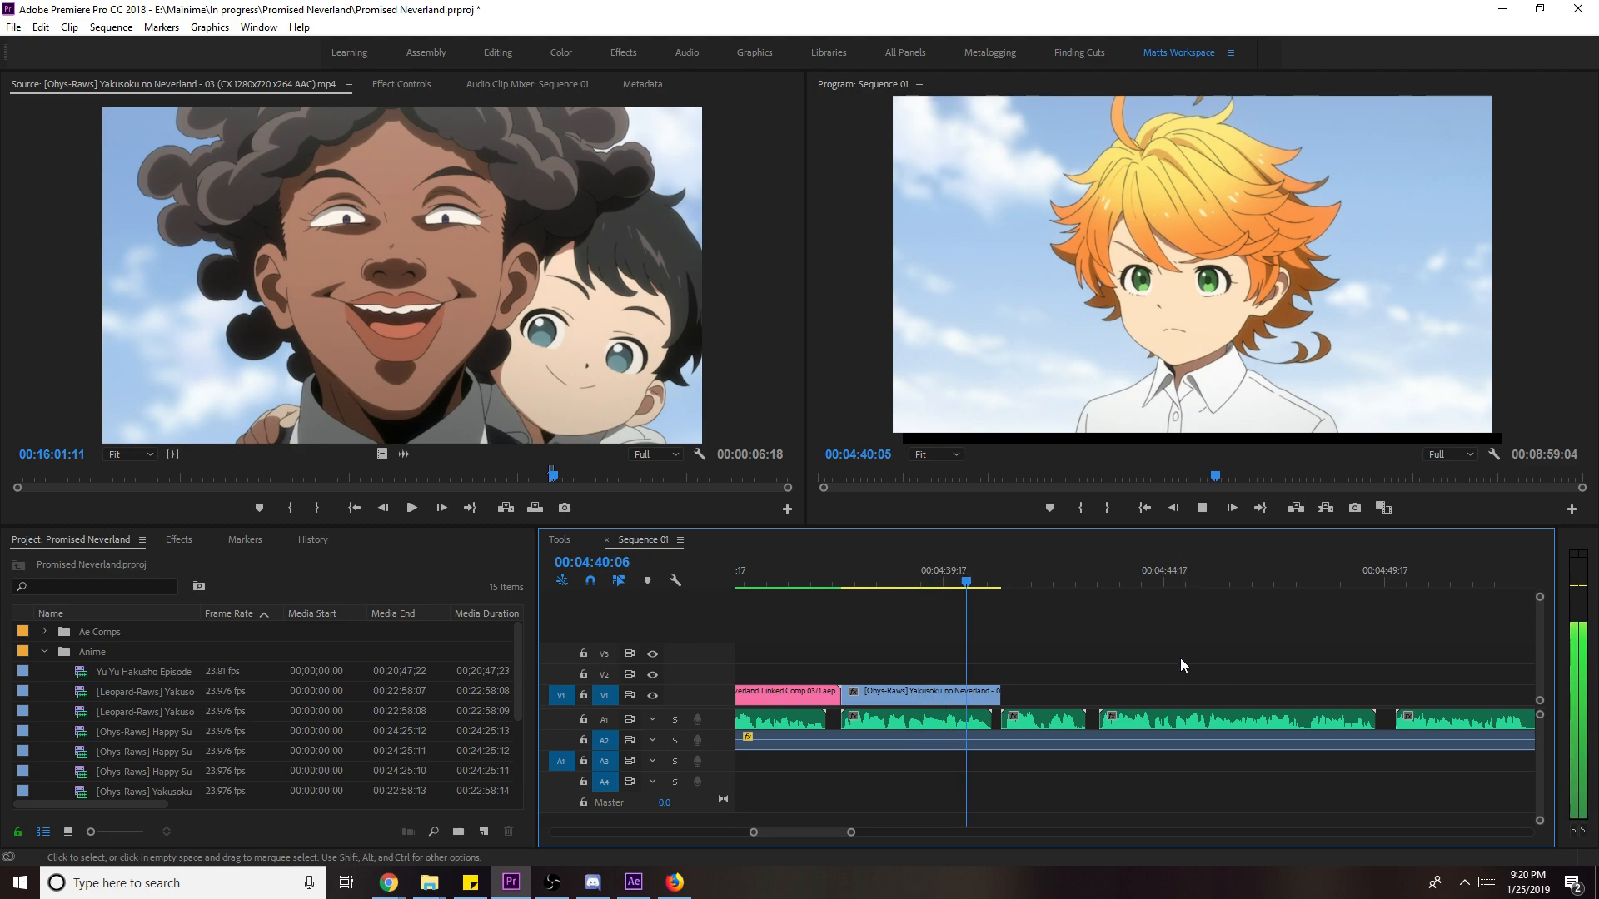
key("space")
- Slip the blue Yakusoku clip by 7 frames, then delete it to leave a gap
left_click(957, 576)
key("y")
left_click_drag(935, 693, 915, 703)
key("Delete")
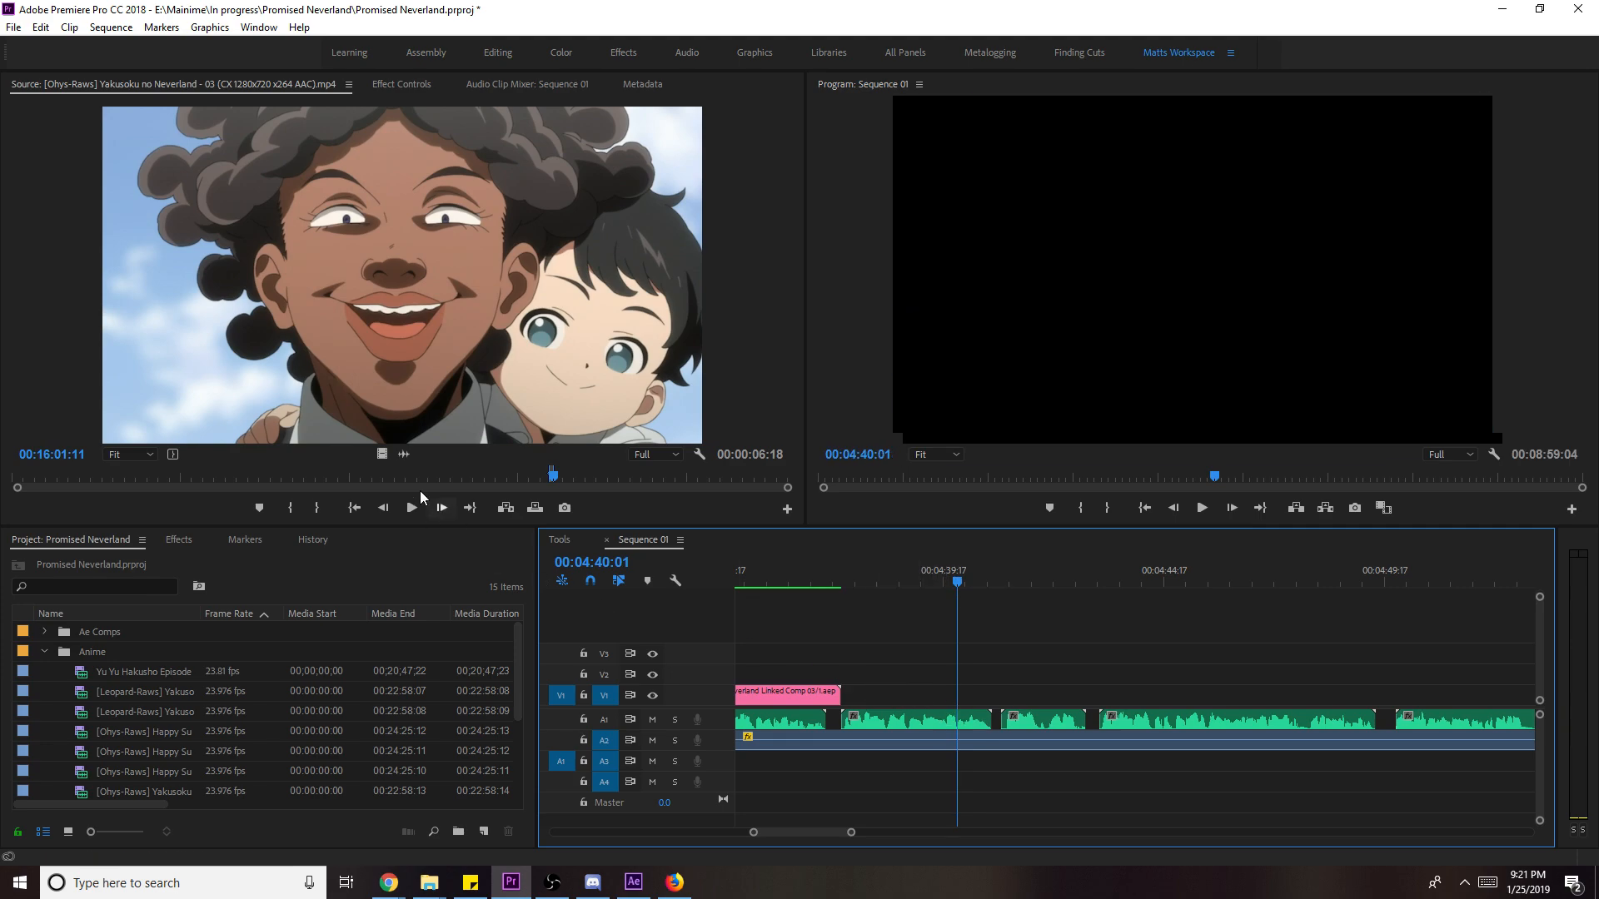
- Mark a source shot ending at 00:12:29:08 and place it into the V1 gap
left_click_drag(268, 479, 432, 483)
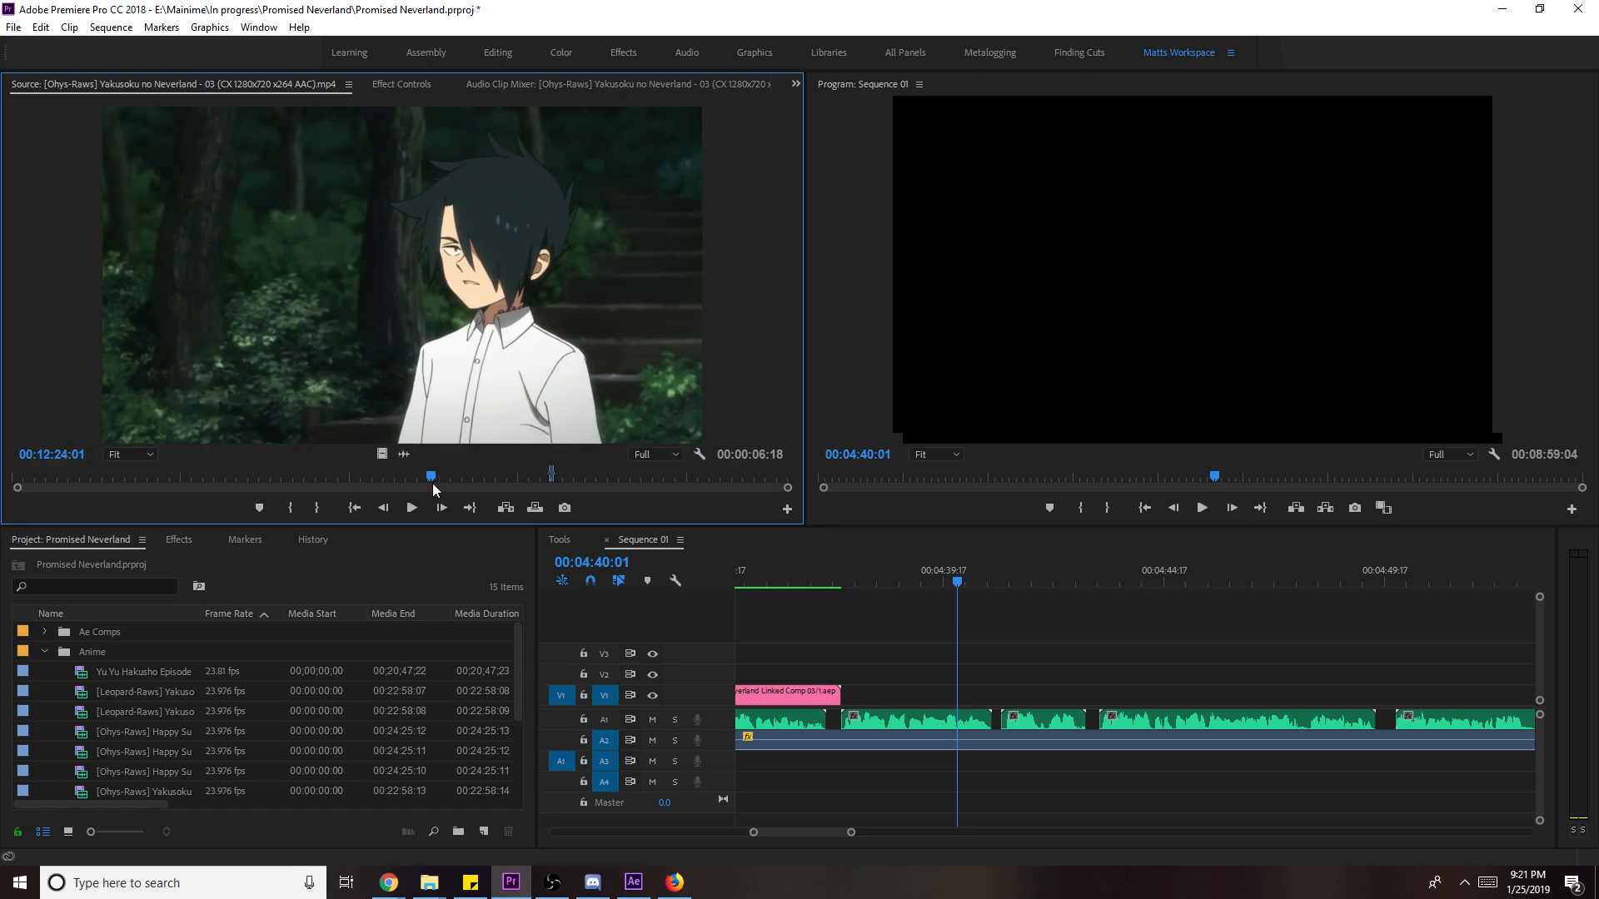
key("i")
key("space")
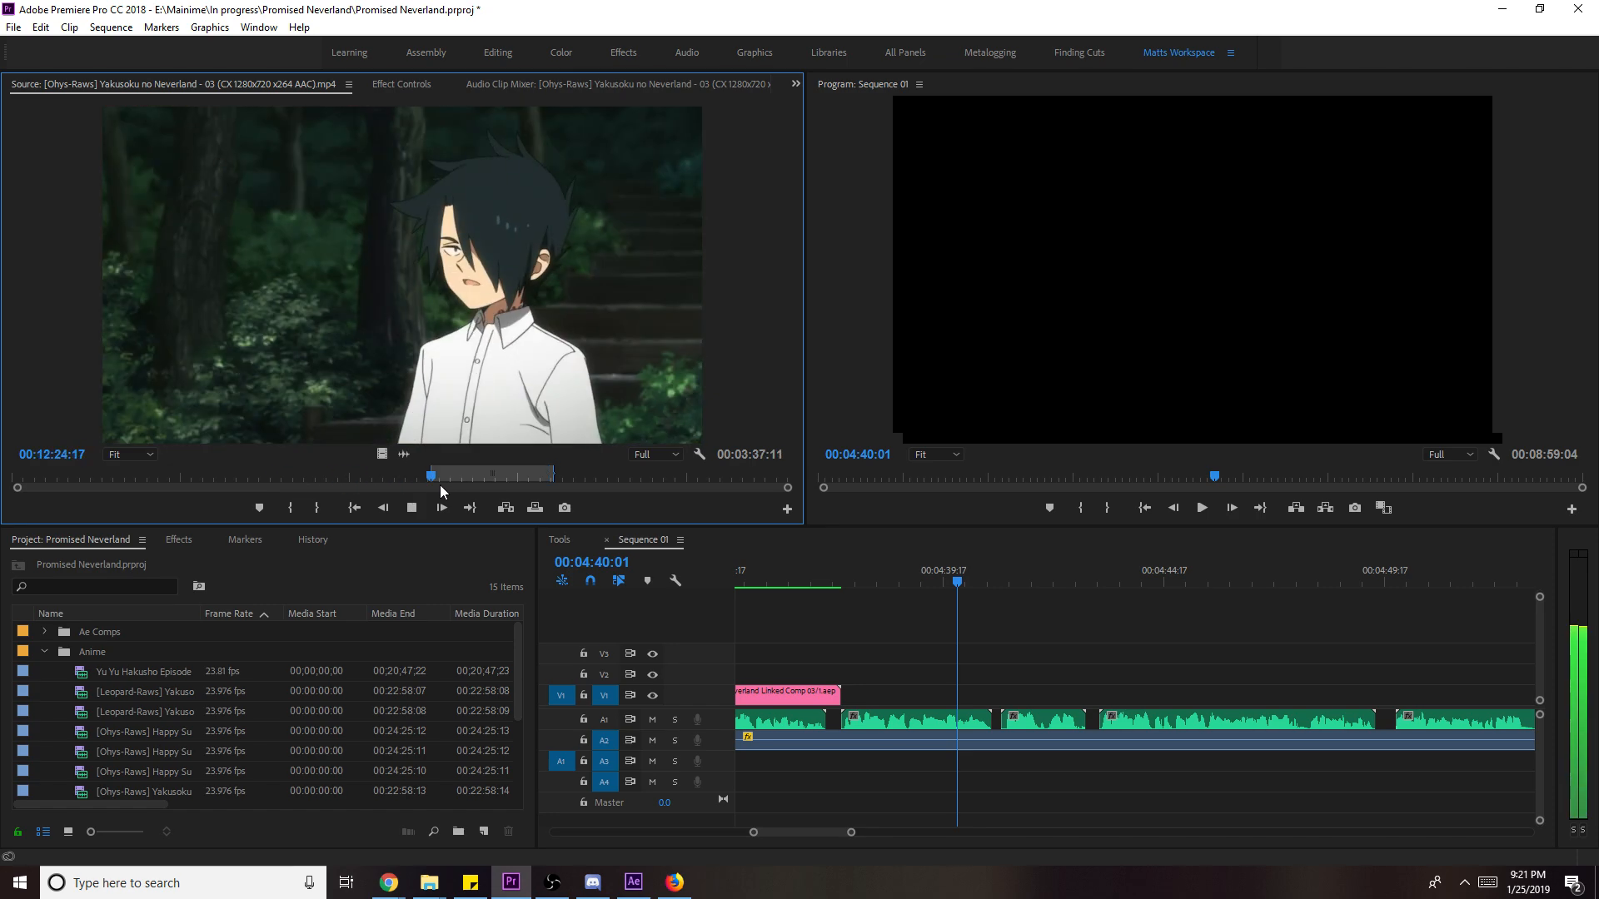
key("space")
key("o")
left_click_drag(382, 454, 854, 708)
key("space")
- Trim the new boy-in-forest clip's end back and save the project
left_click_drag(1085, 693, 1000, 695)
key("ctrl+s")
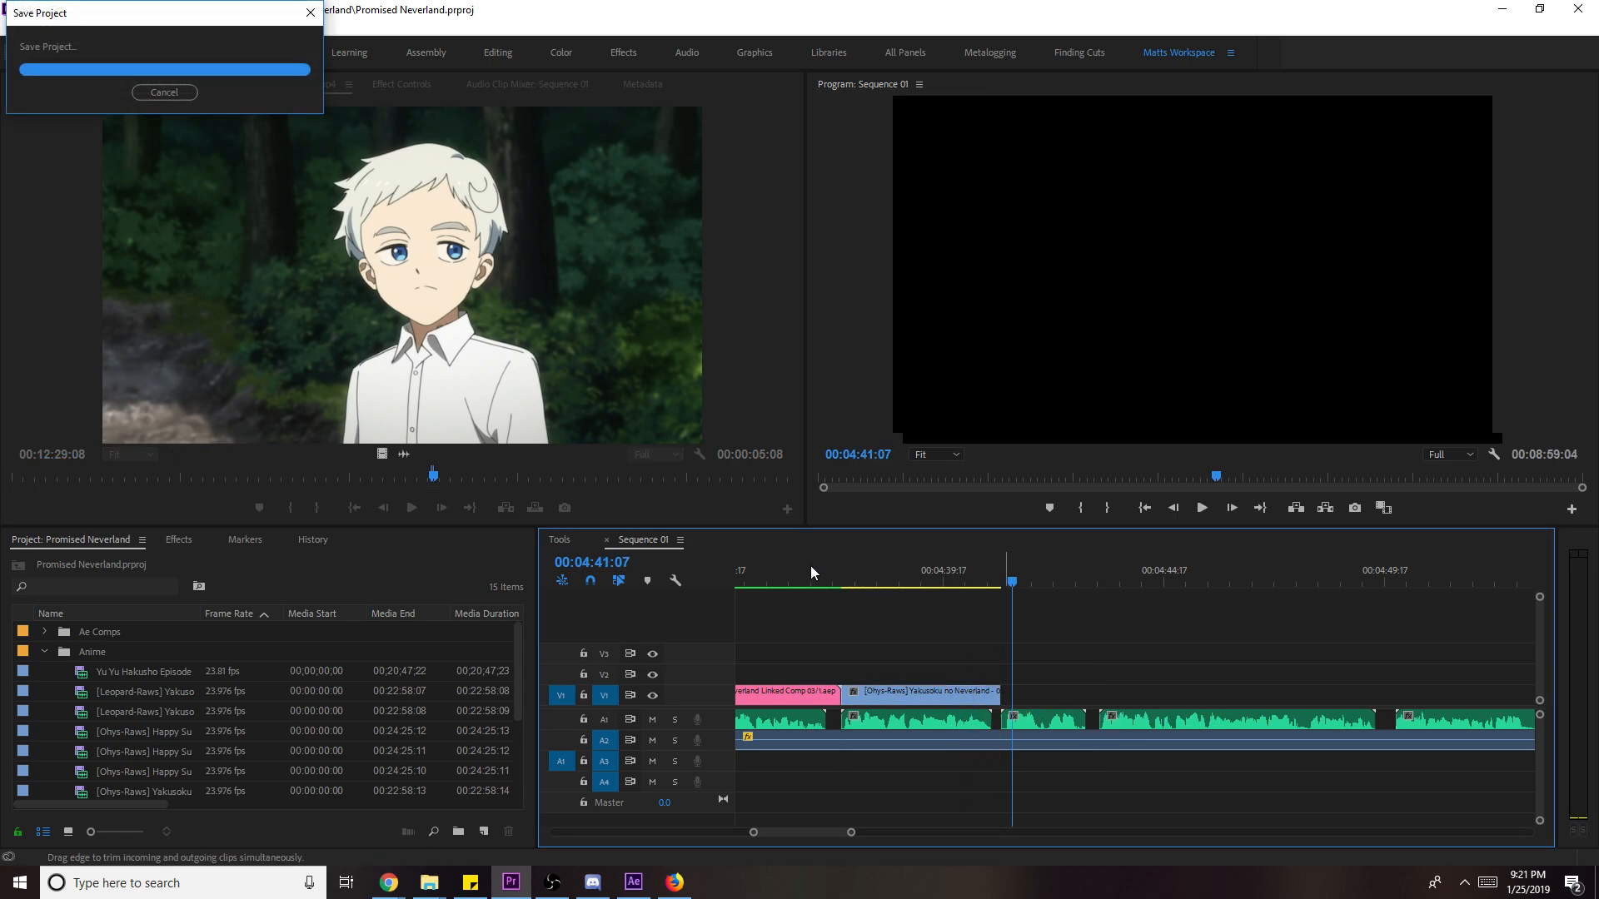
left_click(854, 573)
right_click(976, 696)
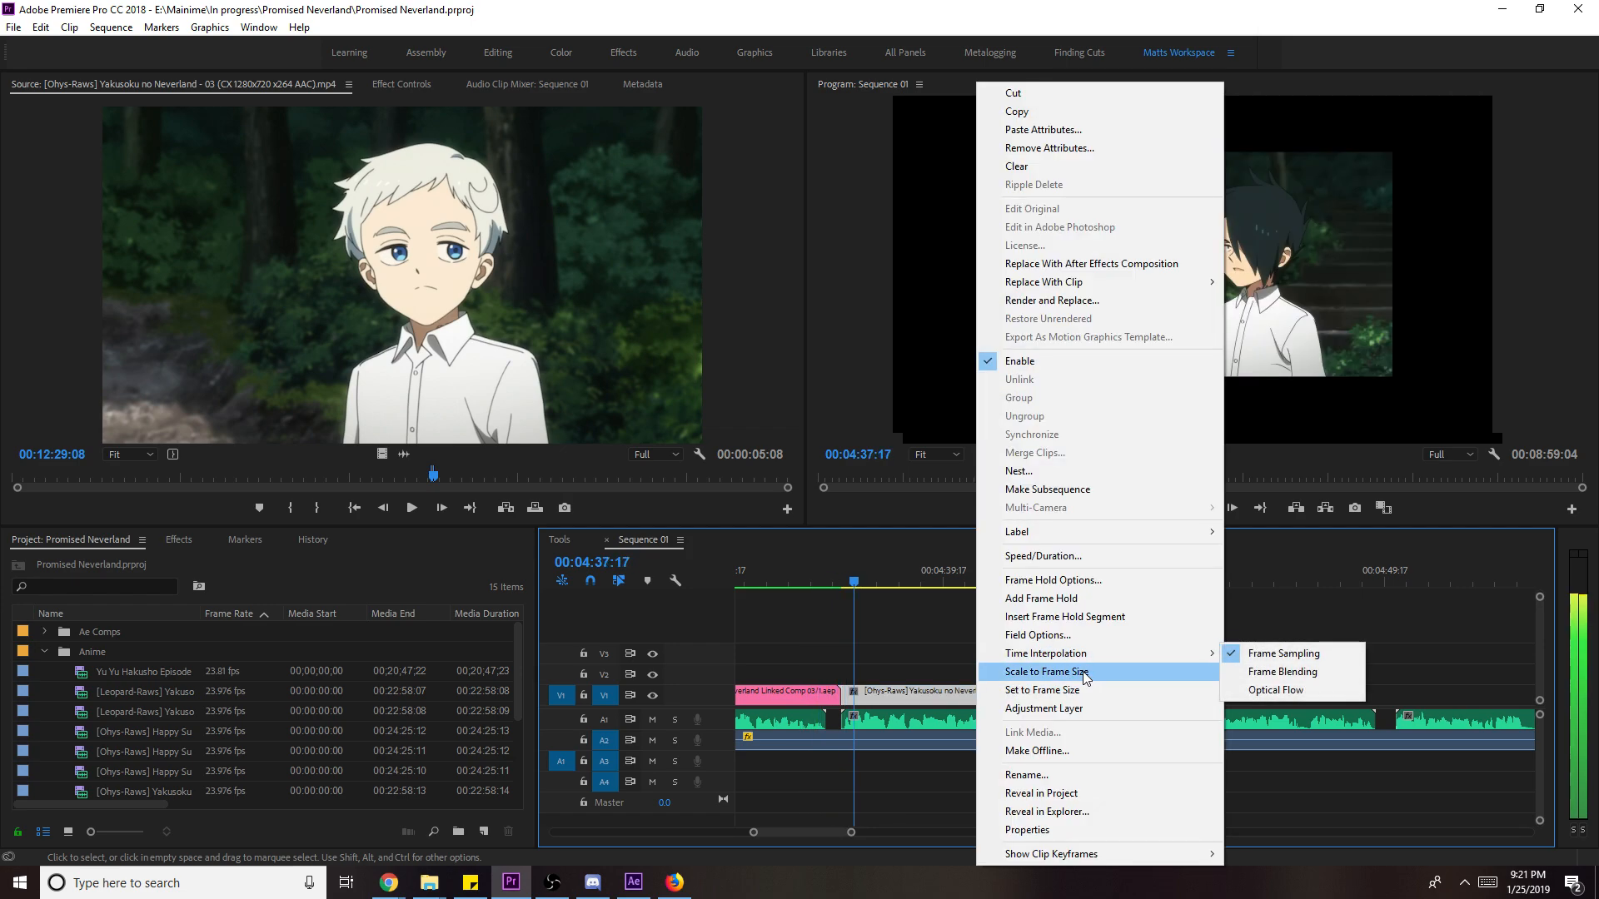
- Scale the forest clip to frame, then drop a later episode 3 shot onto V1
left_click(1085, 672)
key("space")
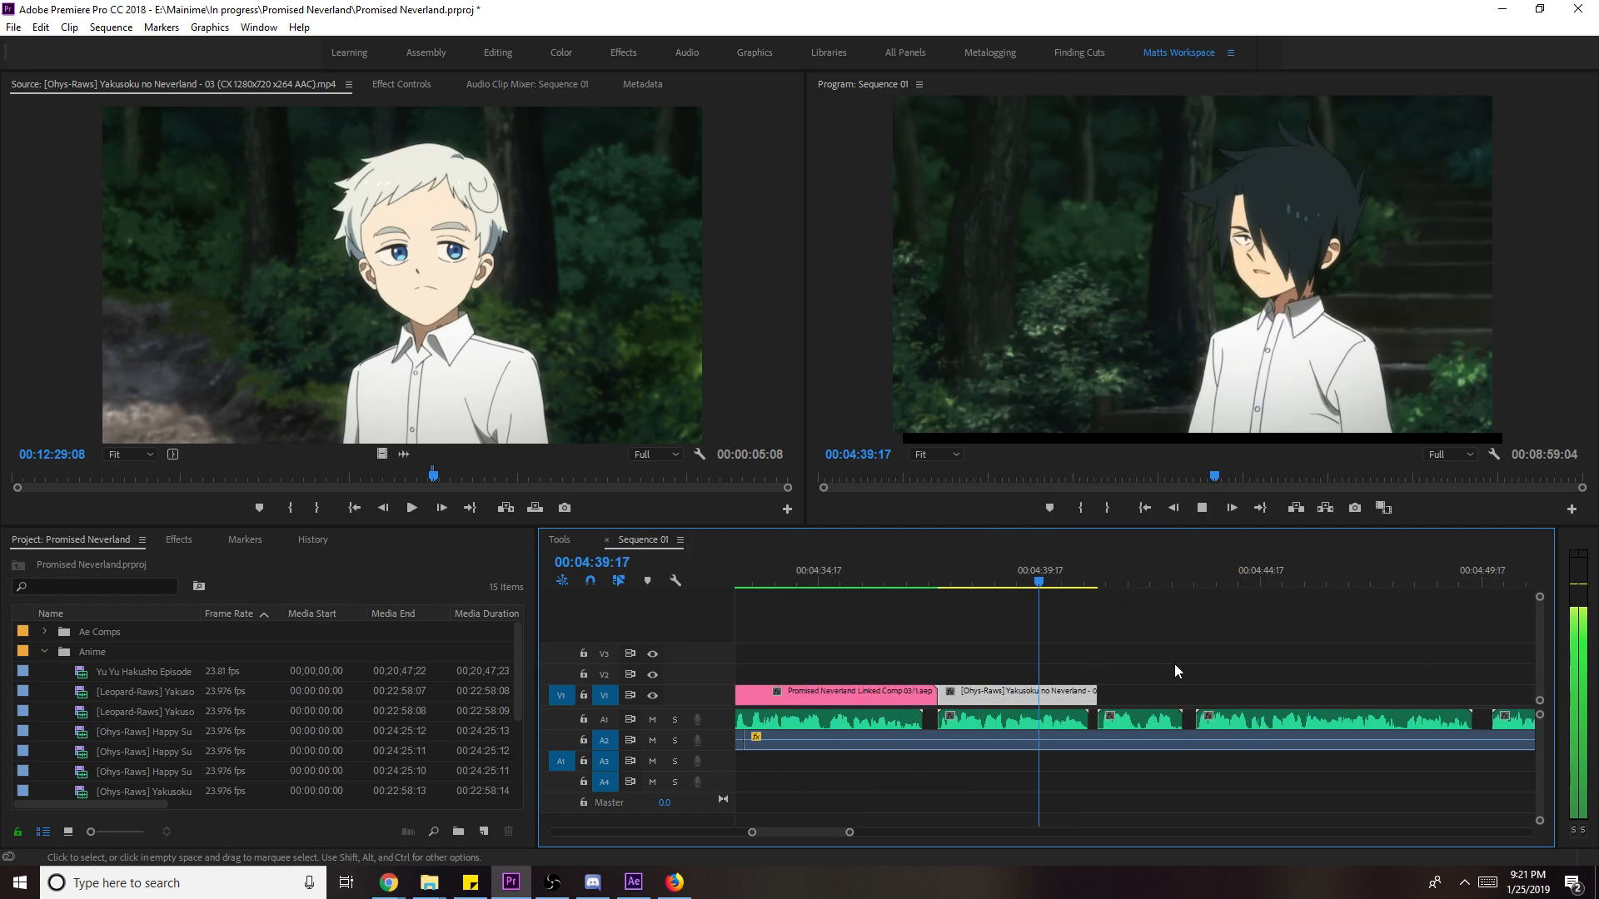
left_click_drag(433, 477, 513, 480)
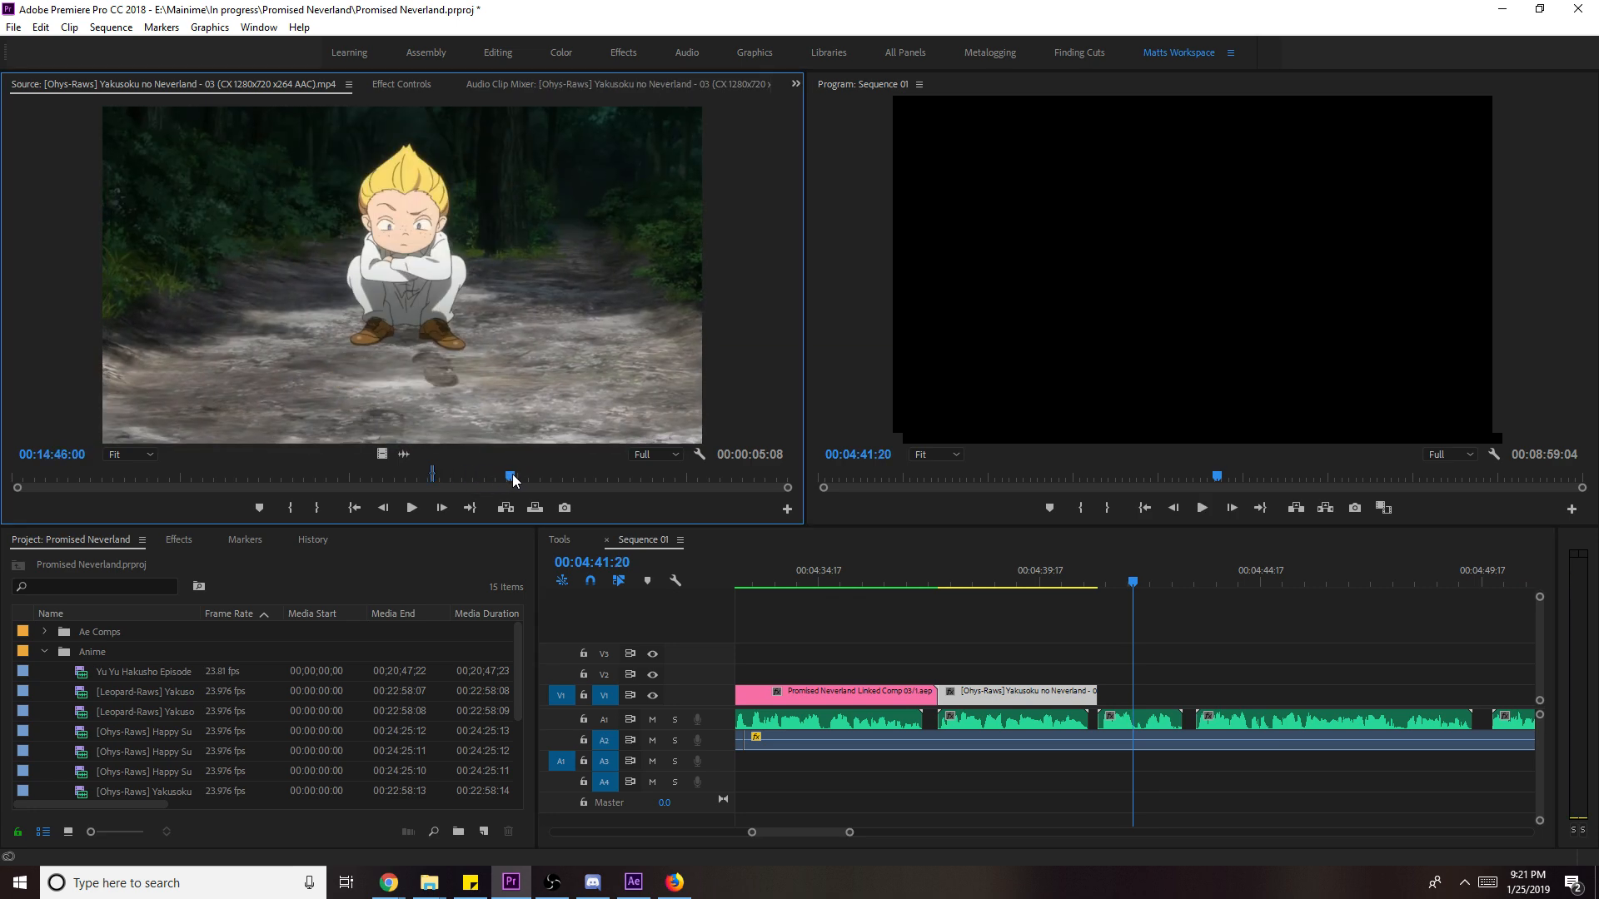
key("l")
key("l")
key("l")
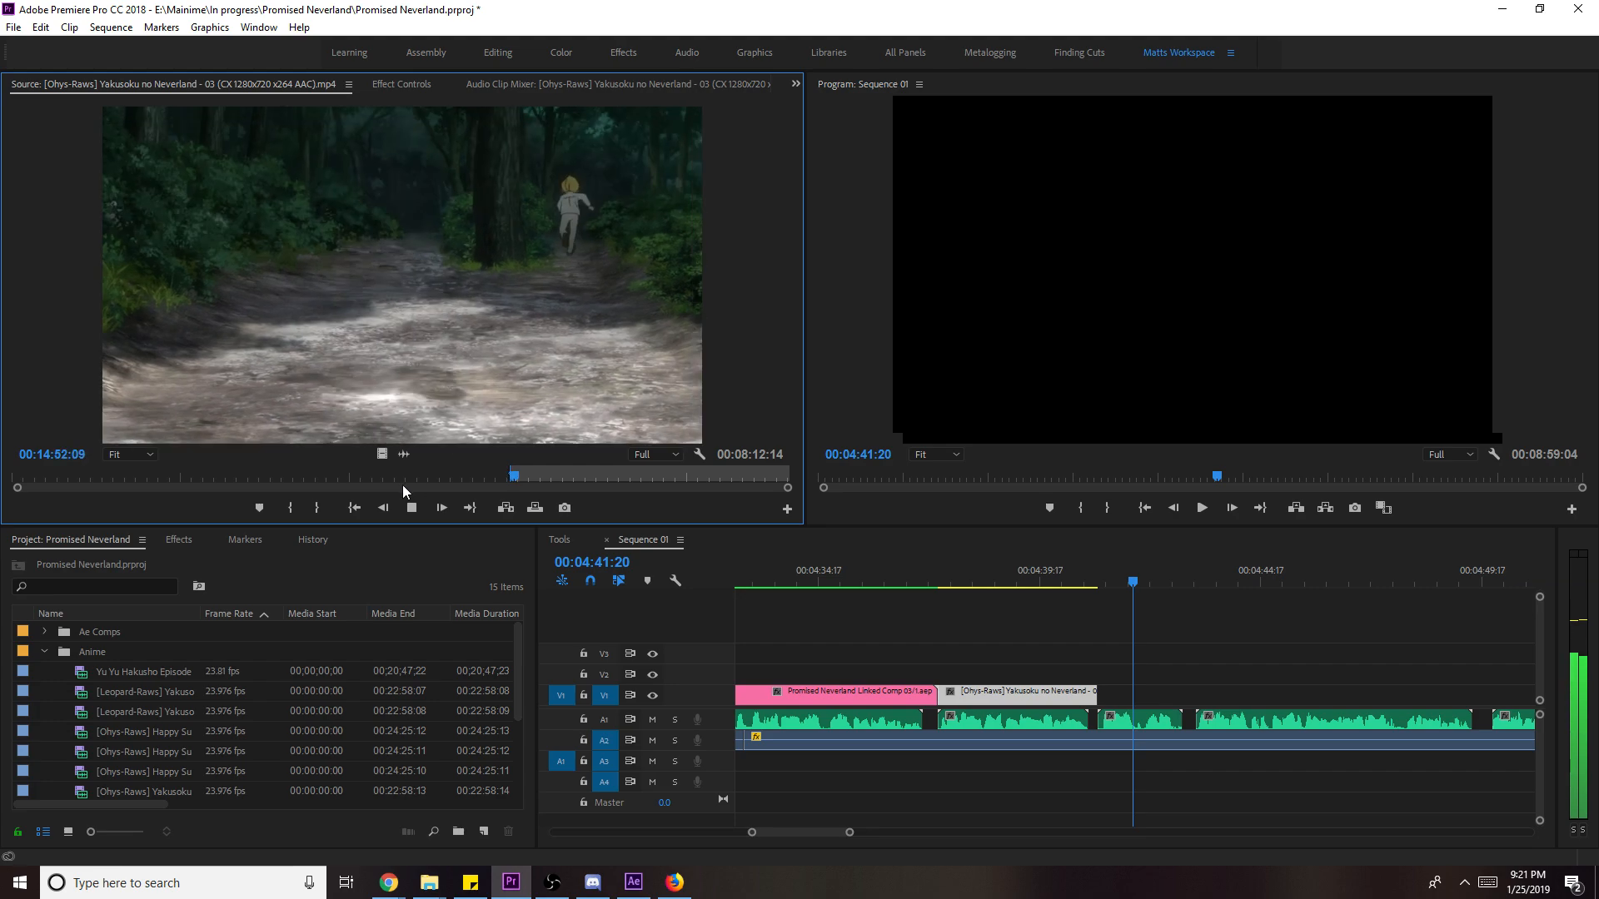
left_click_drag(402, 275, 1109, 693)
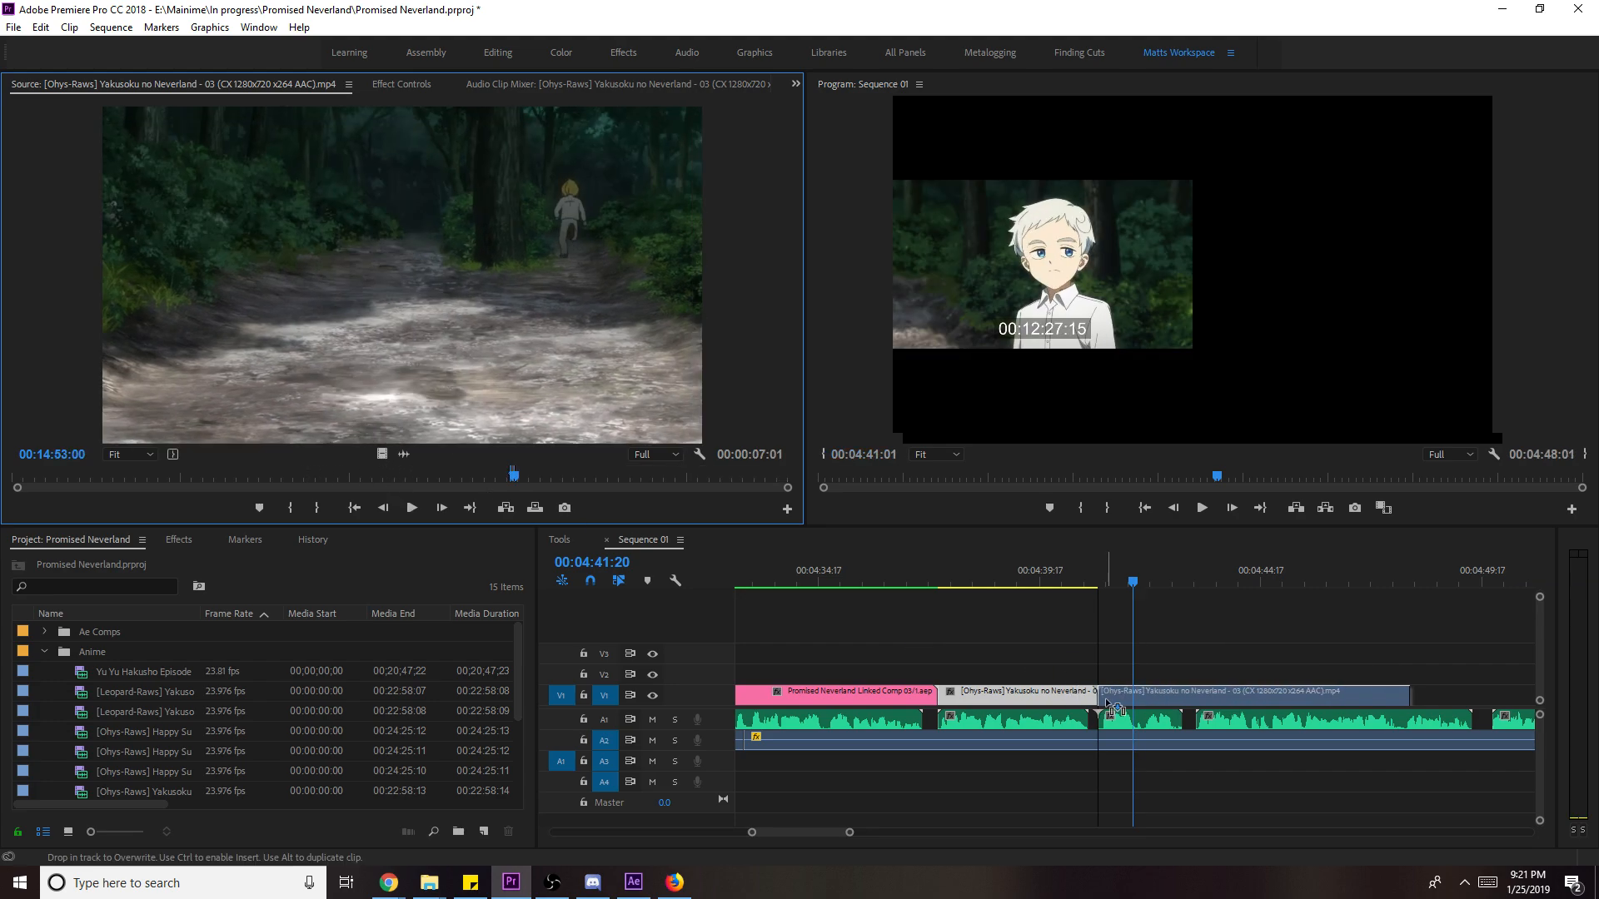
key("Up")
key("space")
- Scale the added clip to frame size and trim its end shorter
right_click(1187, 703)
left_click(1299, 662)
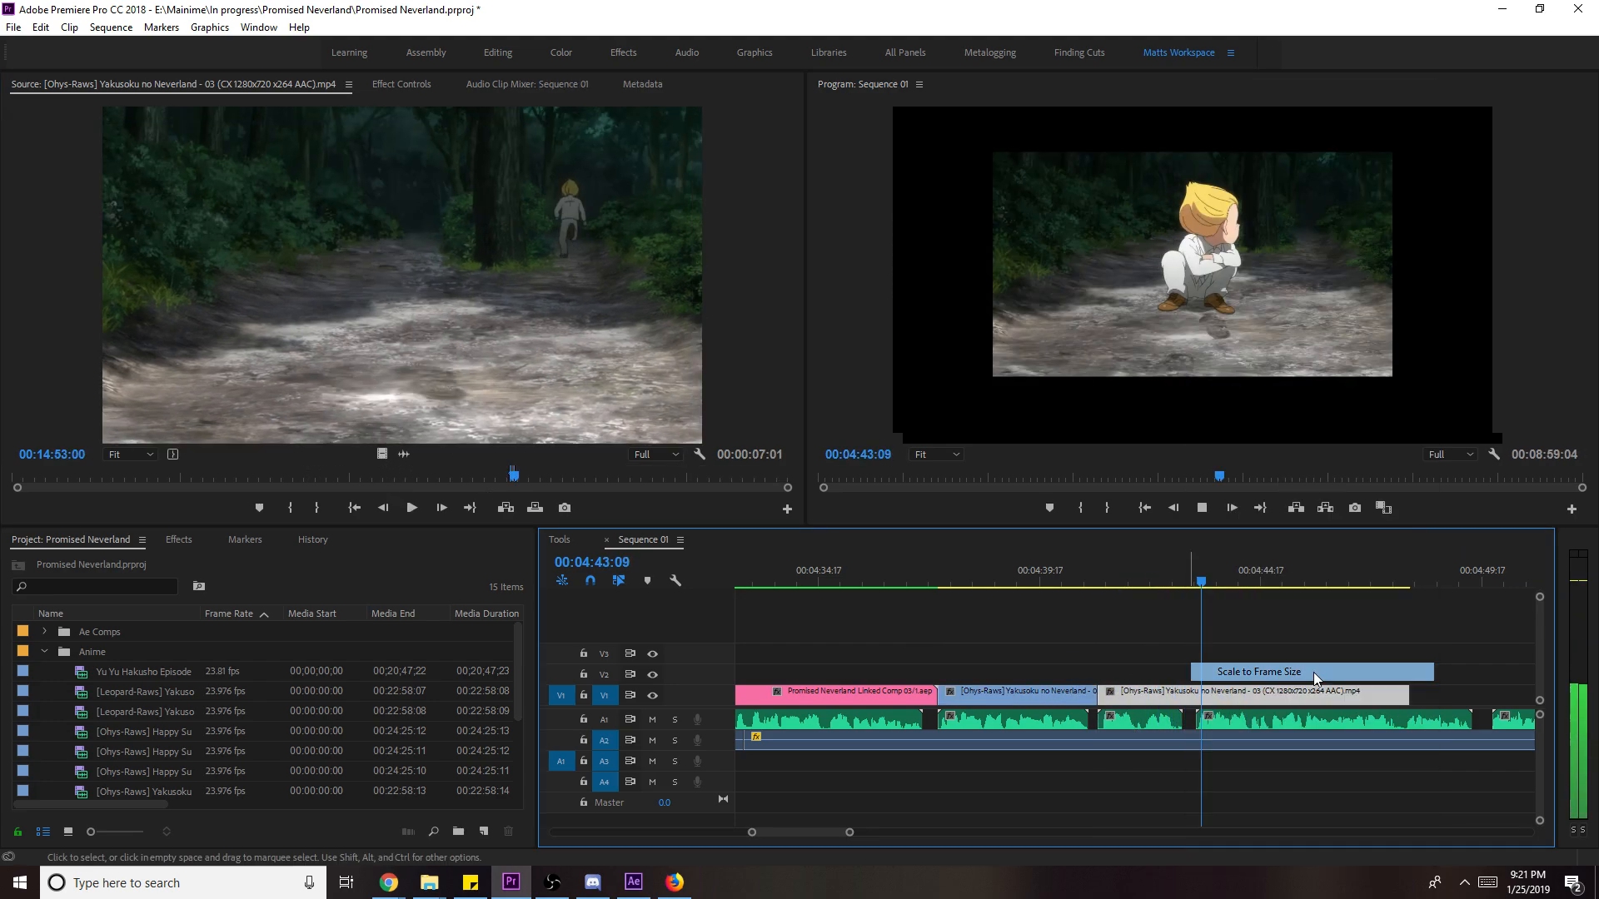
left_click_drag(1407, 695, 1196, 725)
- Mark the next source shot ending at 15:27:00 and add it to V1 after the last clip
left_click(511, 308)
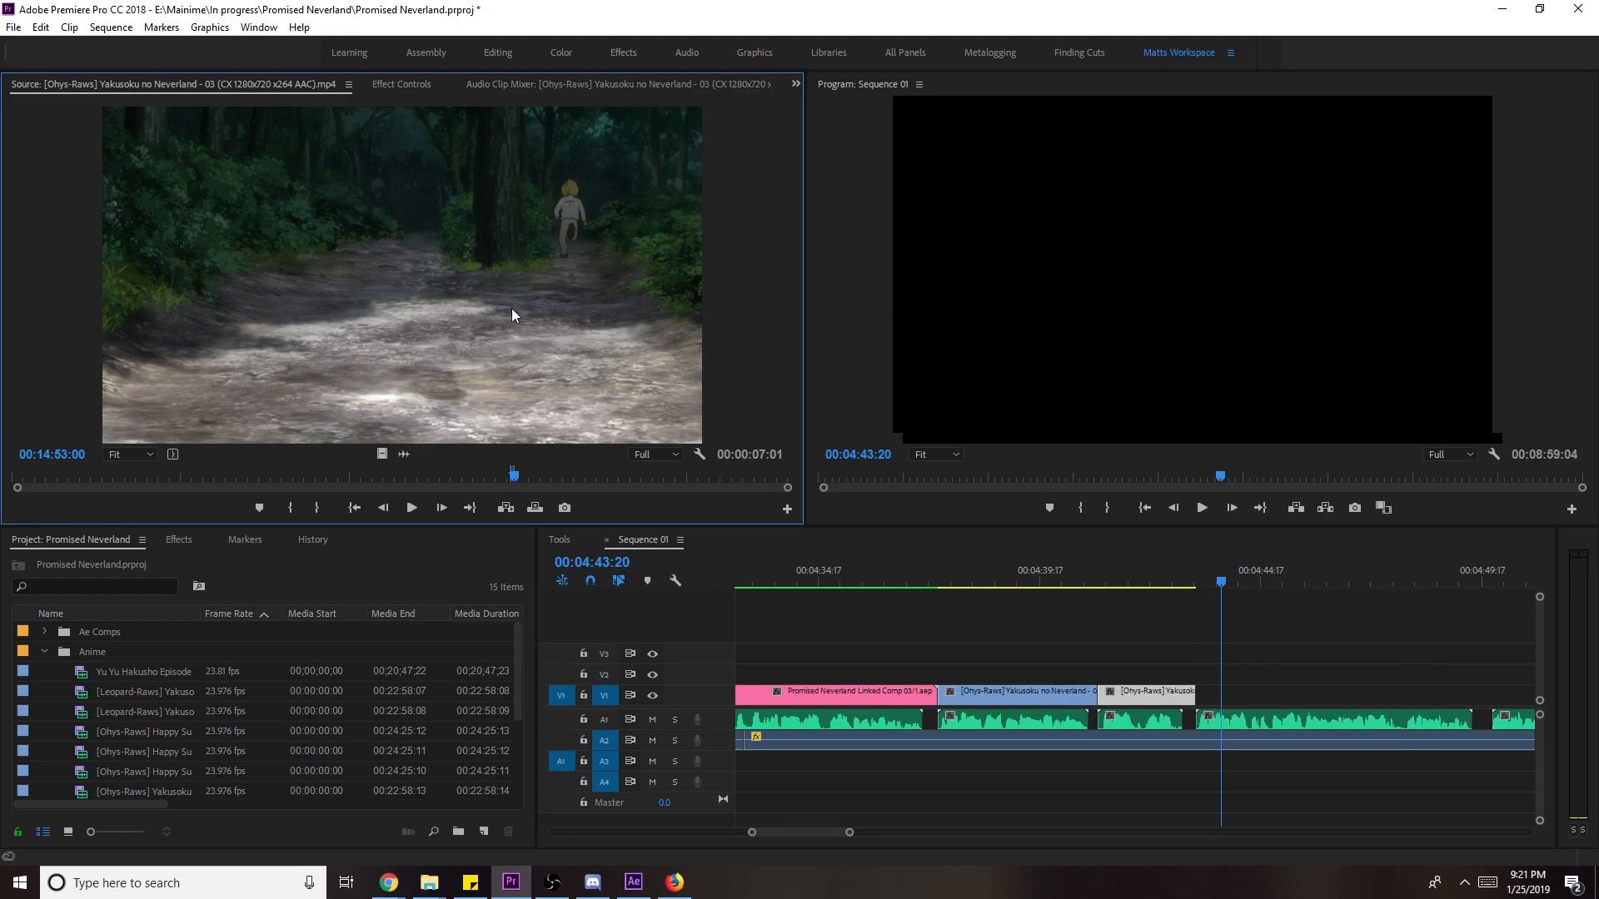
key("l")
key("l")
key("l")
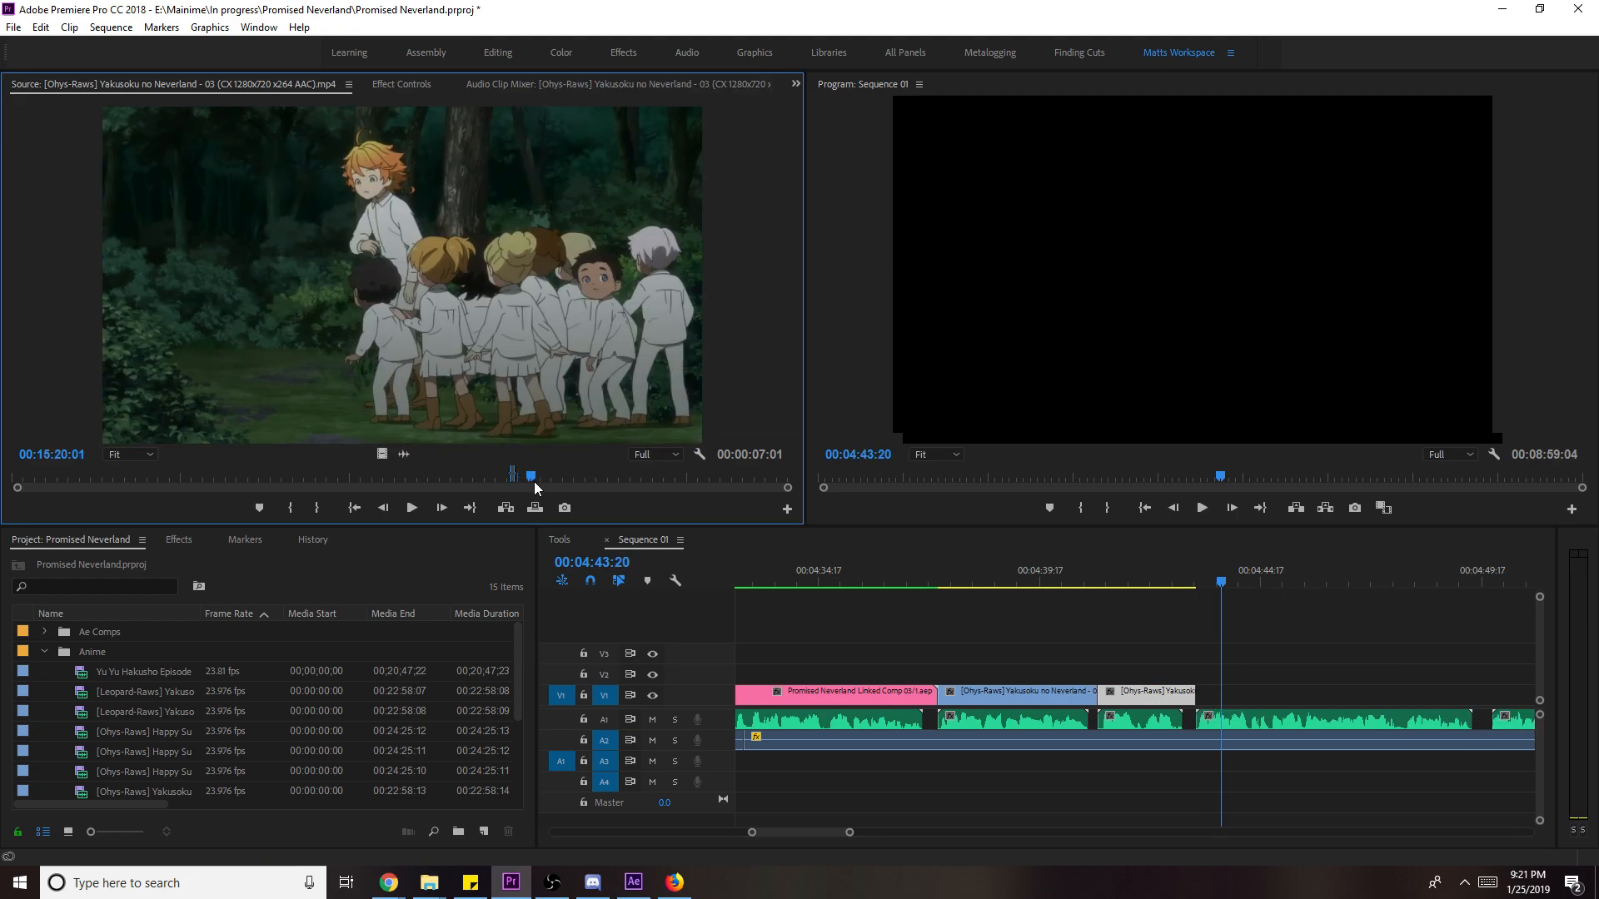
left_click_drag(541, 481, 532, 482)
key("i")
key("l")
key("l")
key("l")
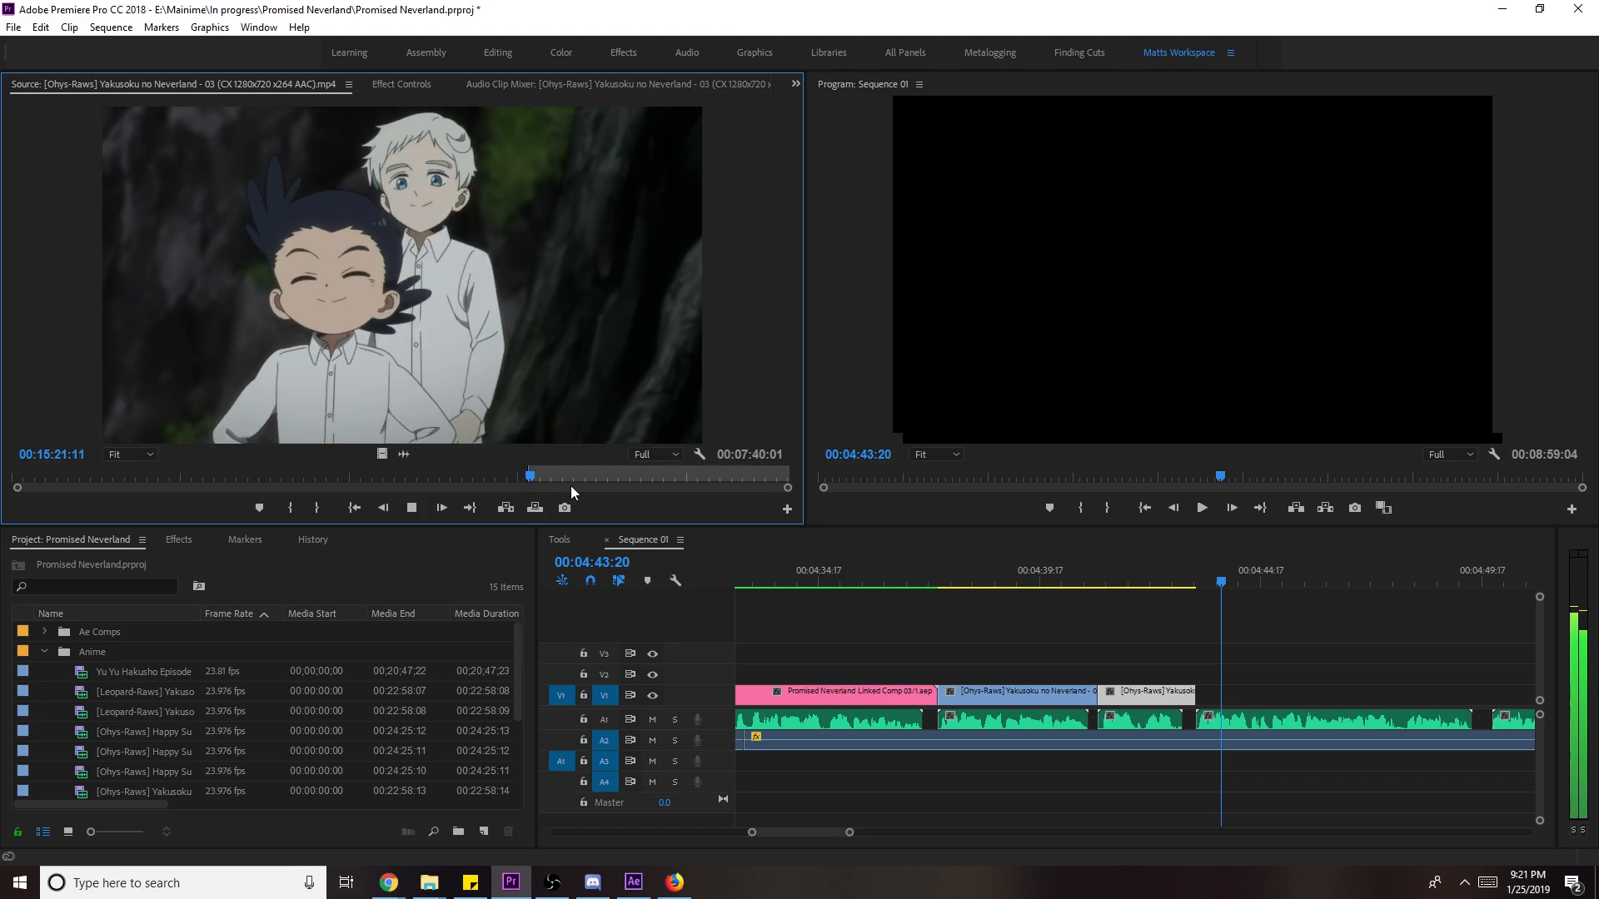
key("o")
left_click_drag(383, 455, 1232, 701)
- Scale the last V1 clip to frame, trim its end, and load Yu Yu Hakusho as source
key("space")
right_click(1320, 698)
left_click(1365, 670)
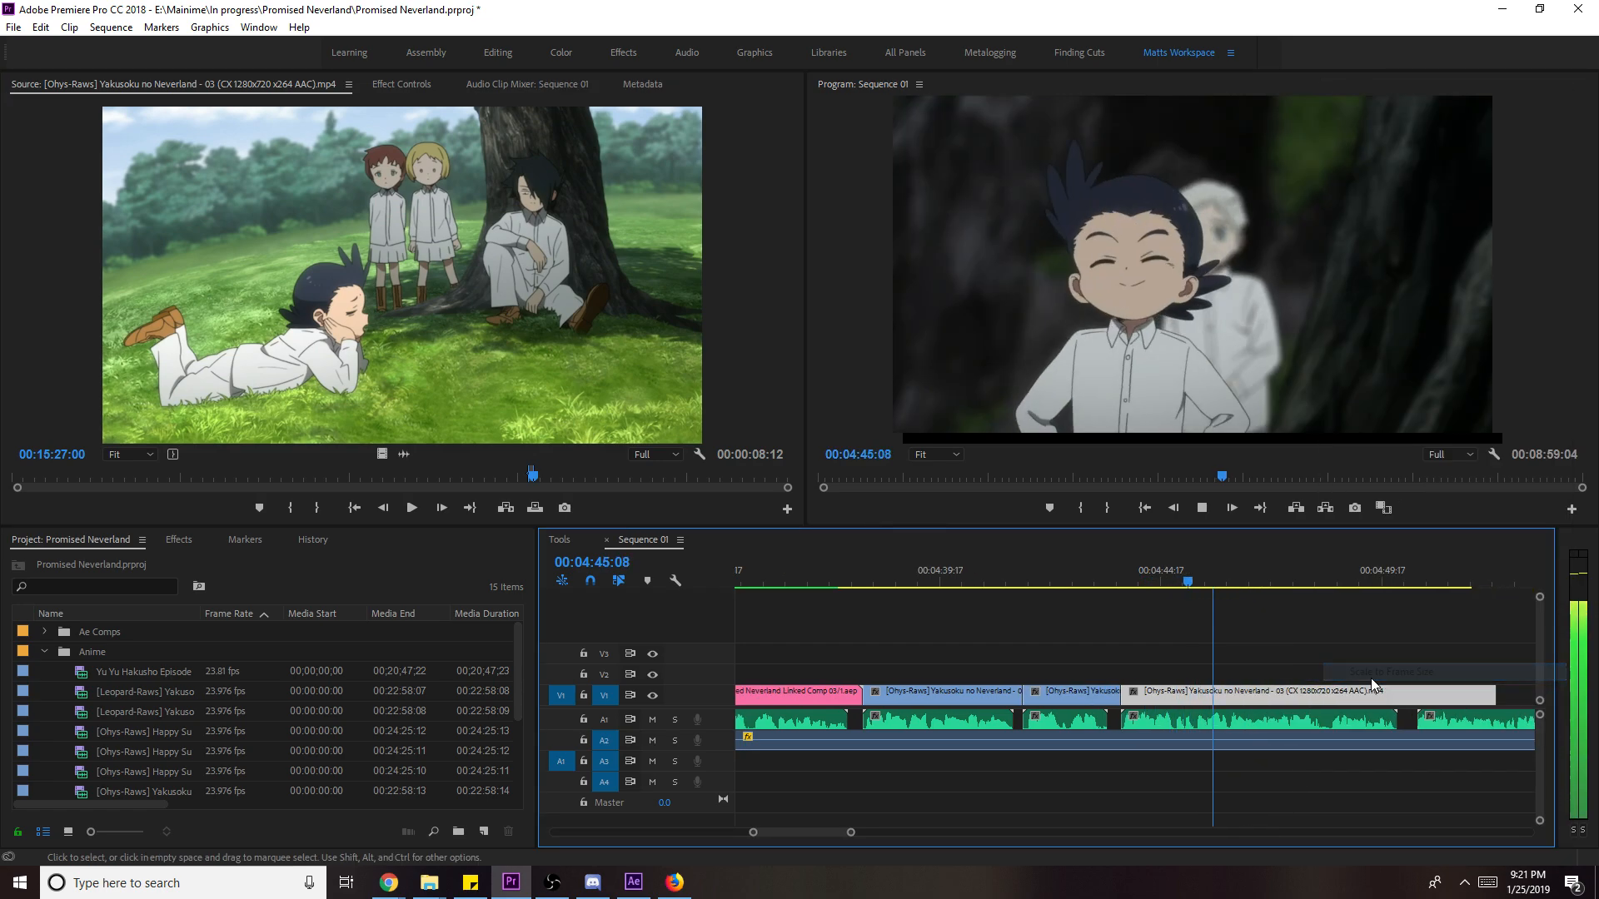
left_click_drag(1395, 697, 1021, 696)
double_click(152, 673)
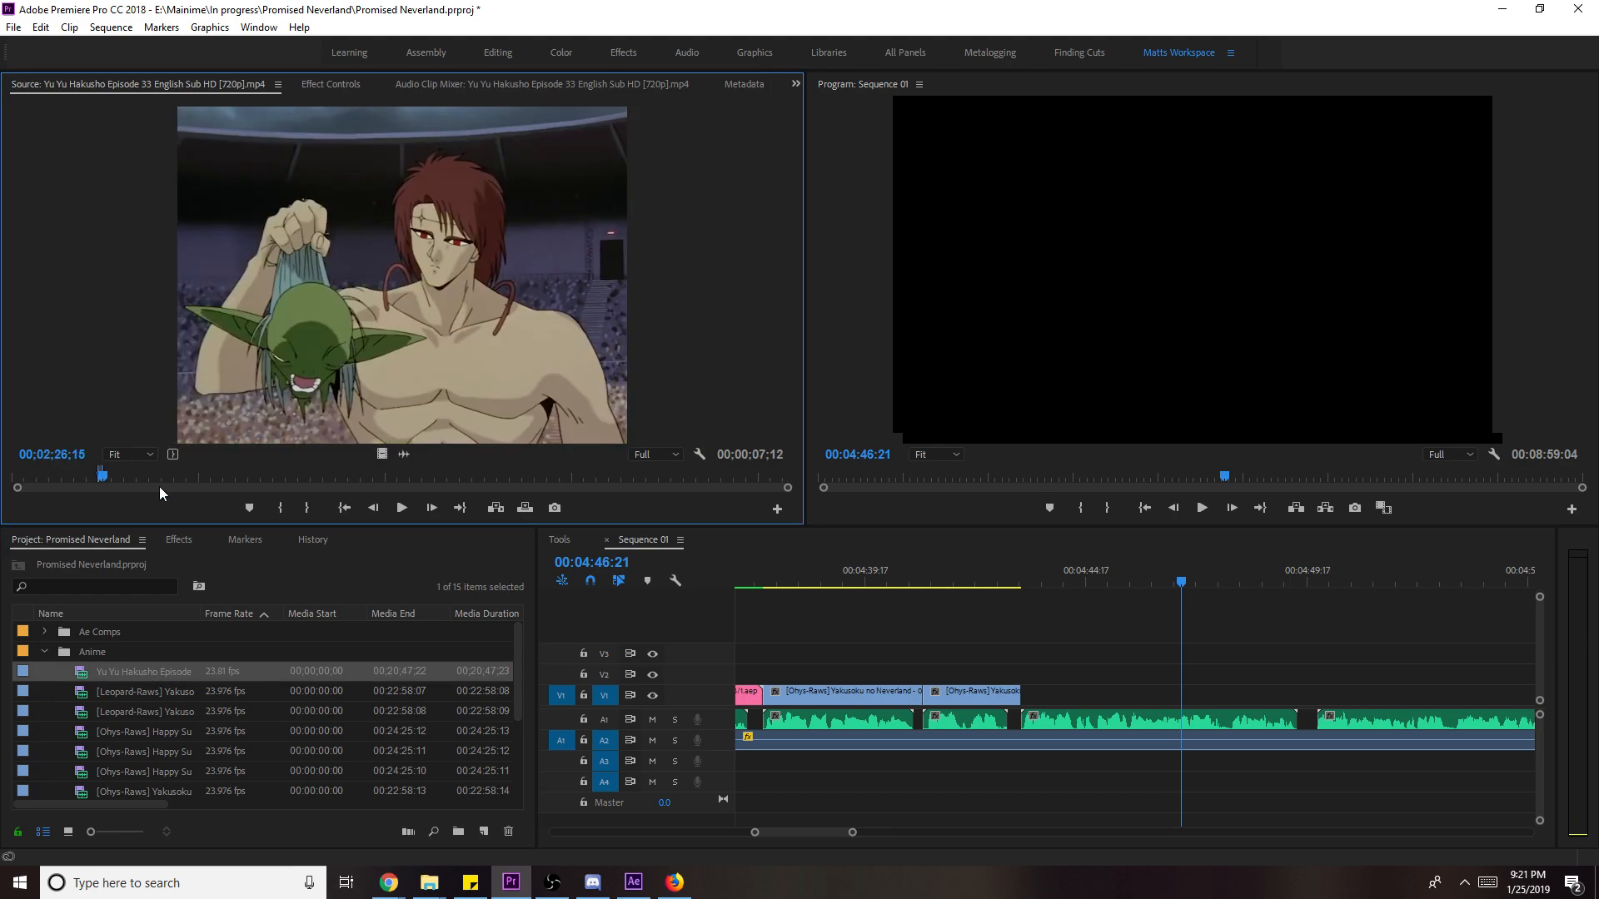
- Load the Leopard-Raws Yakusoku no Neverland episode and cue it to 00:07:29:14
left_click(152, 476)
double_click(148, 693)
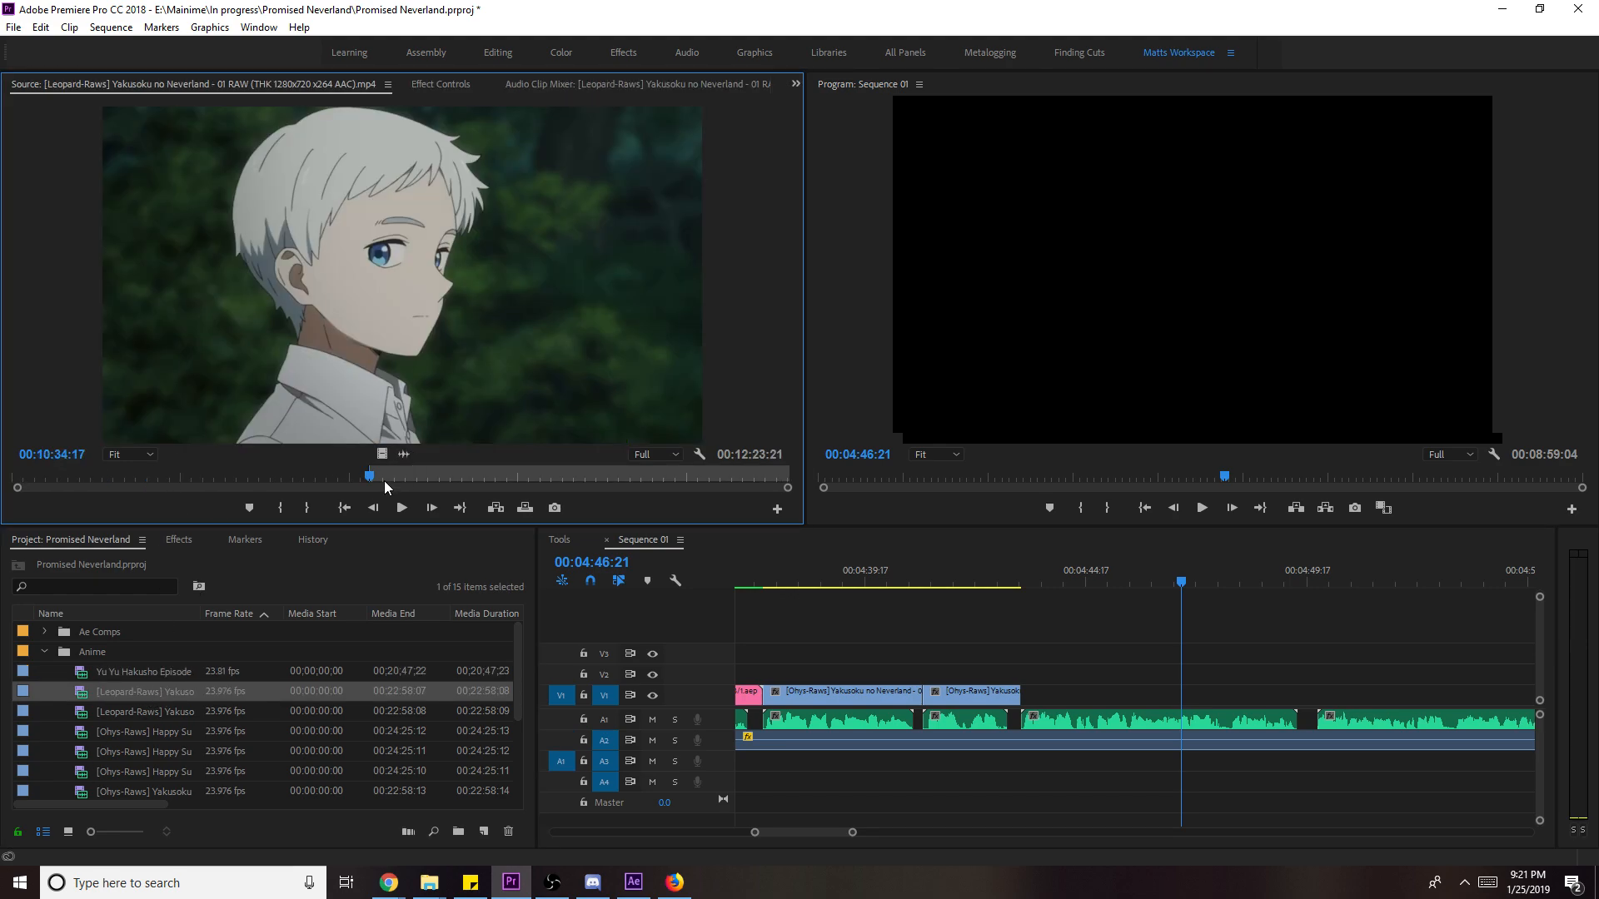
left_click_drag(369, 482, 242, 476)
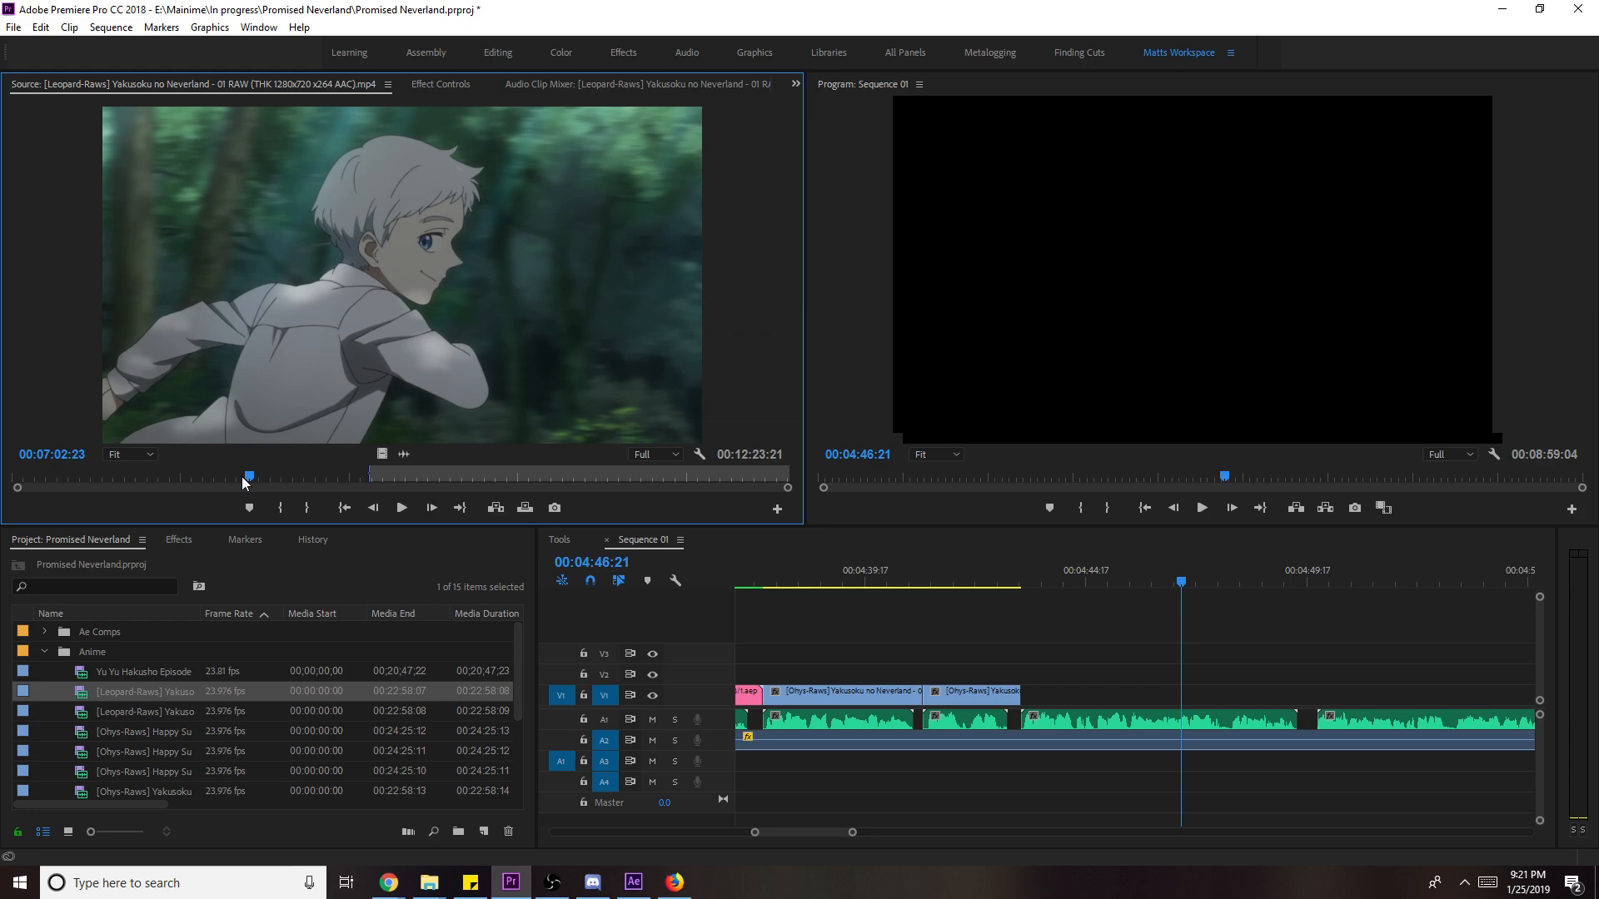
left_click_drag(242, 476, 260, 479)
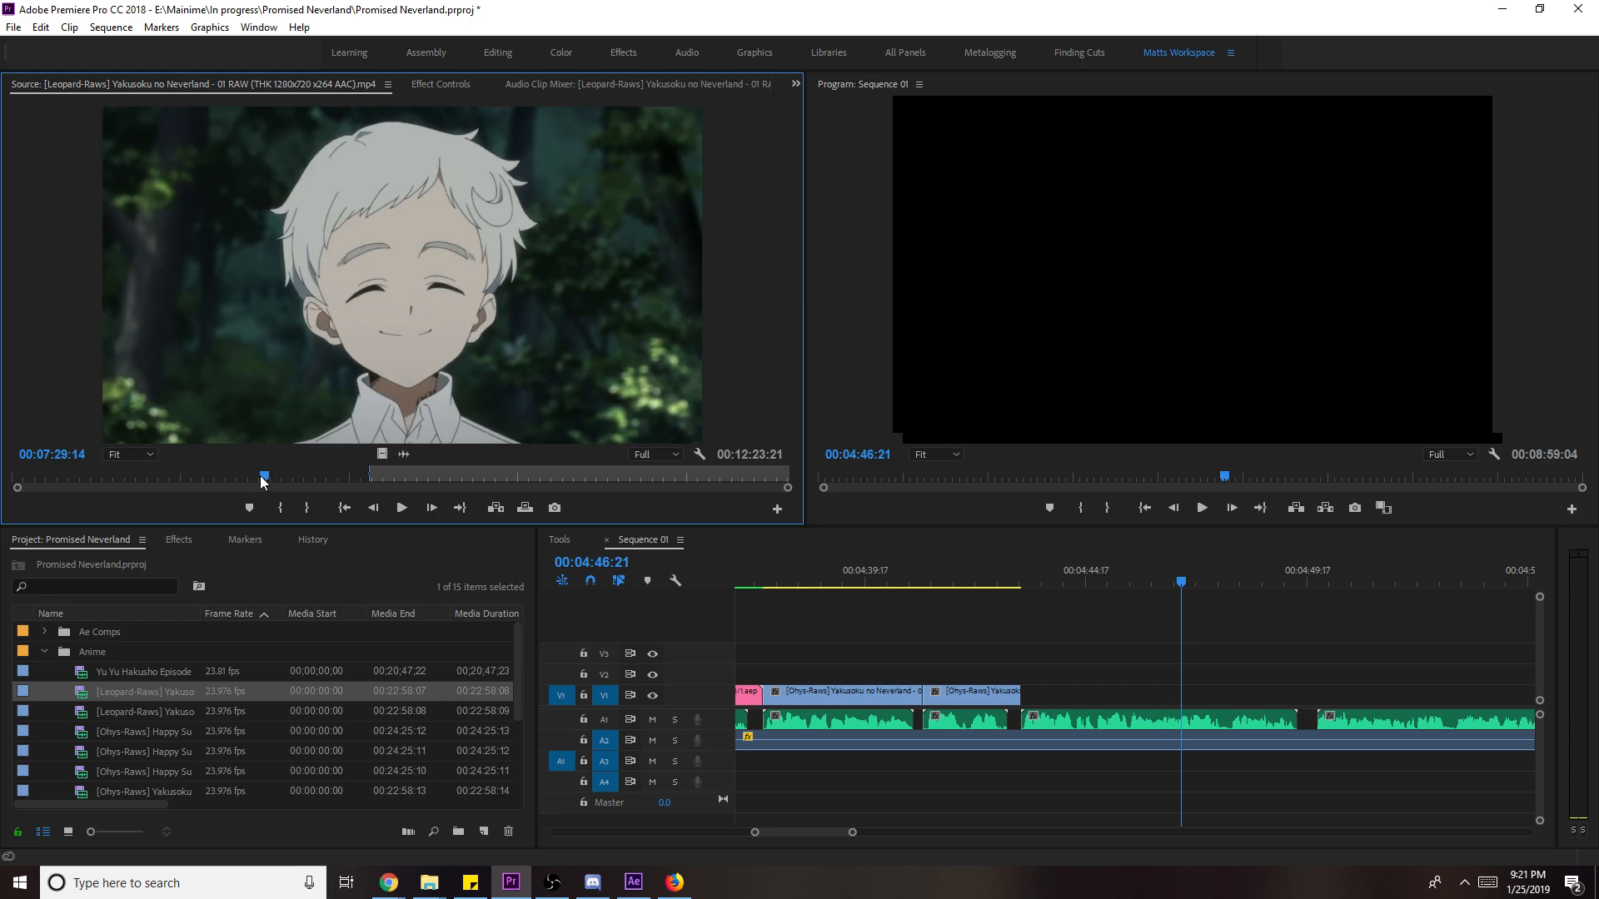
key("space")
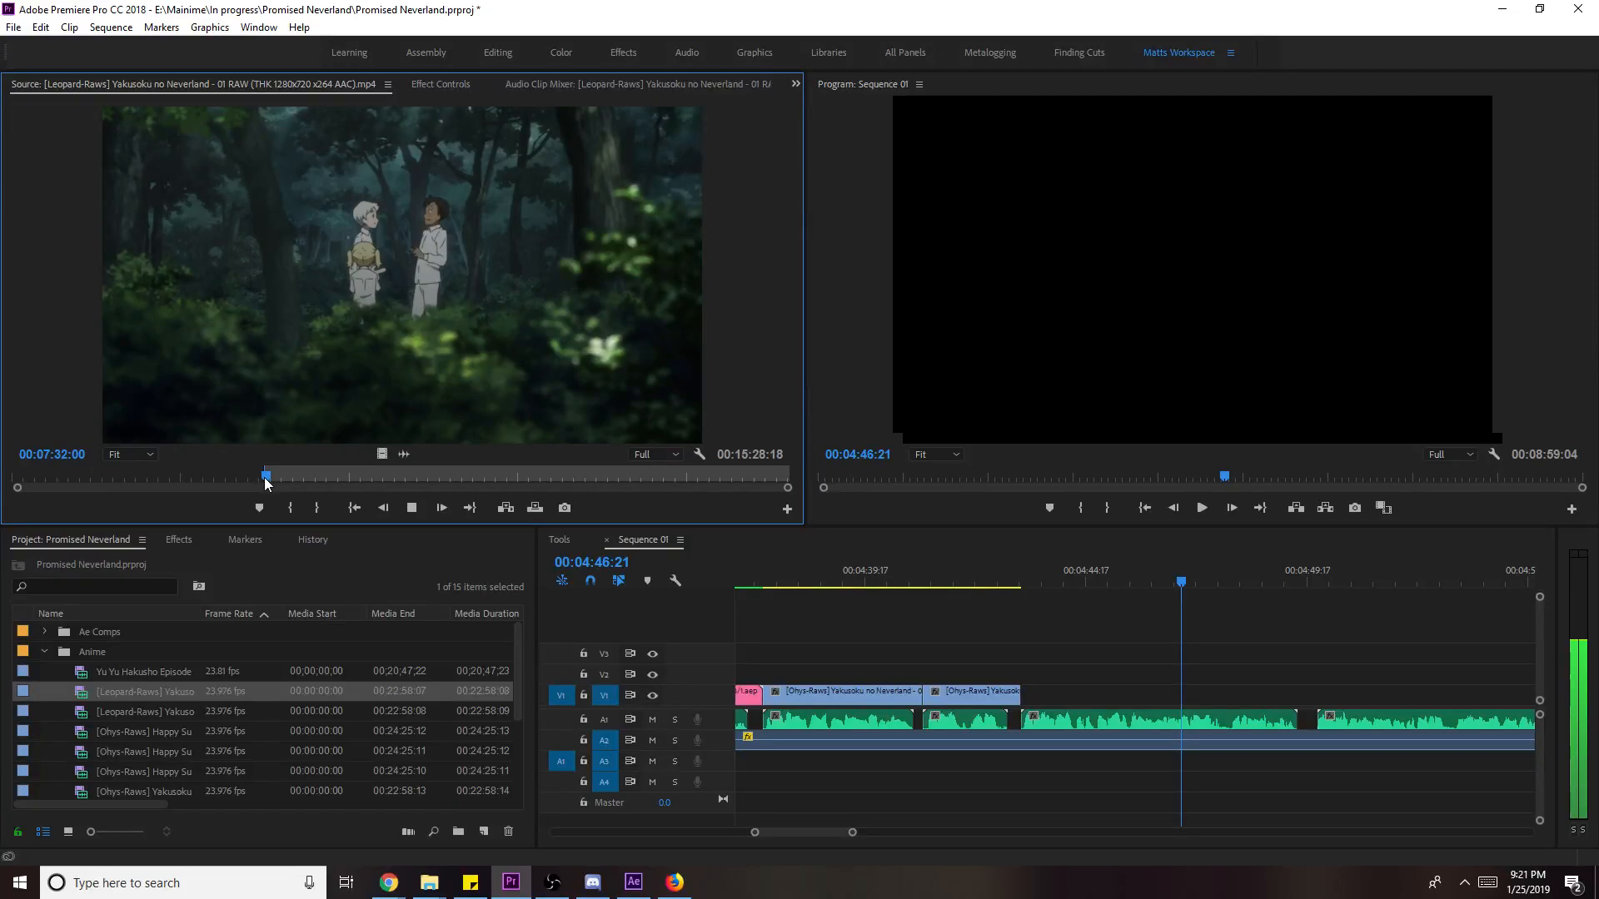
- Place the shot's video on V1 at 00:04:43, scale to frame, and trim to 00:04:46:10
left_click_drag(381, 454, 1024, 691)
left_click(1028, 584)
key("space")
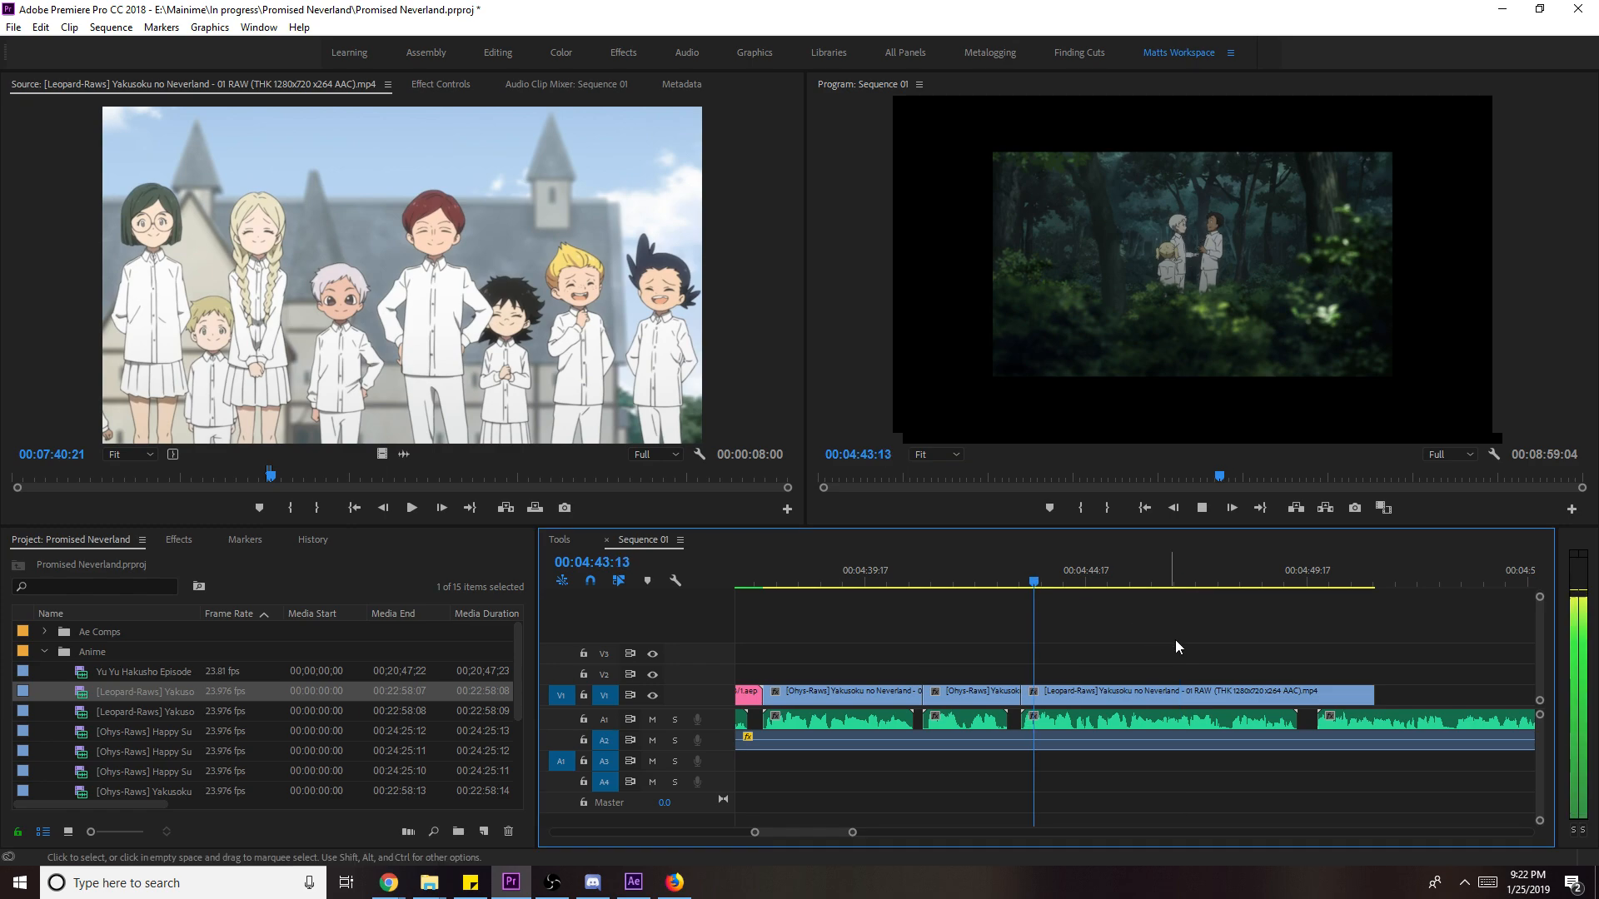
right_click(1329, 704)
left_click(1365, 671)
key("space")
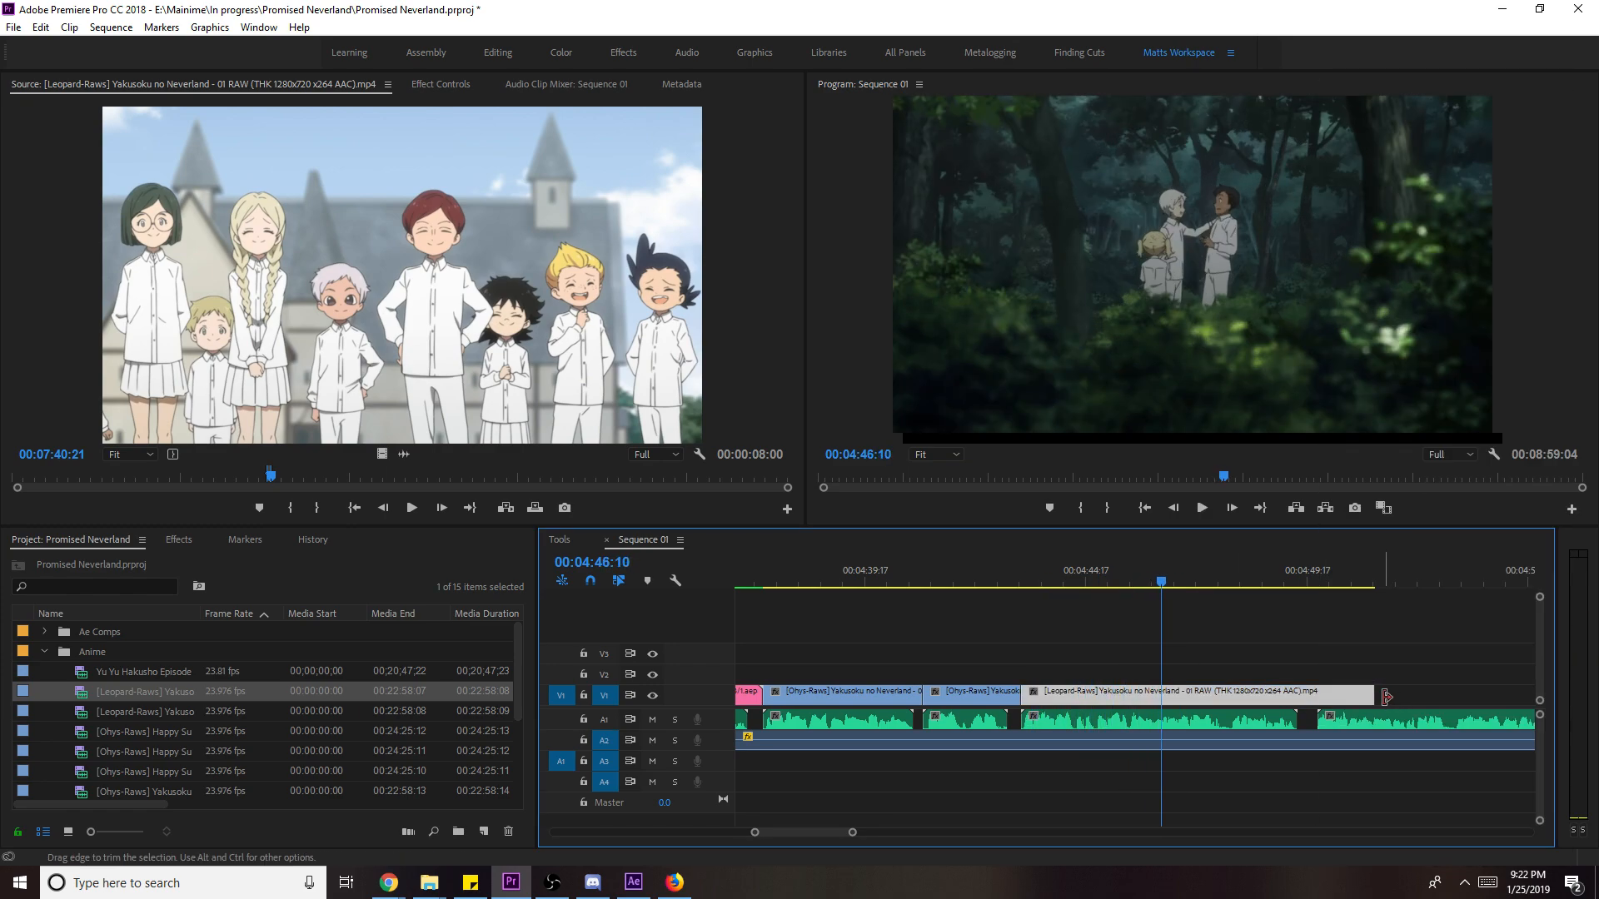
left_click_drag(1387, 696, 1160, 696)
- Mark the next source Out point, place that video on V1, and scale it to frame
left_click(557, 363)
key("space")
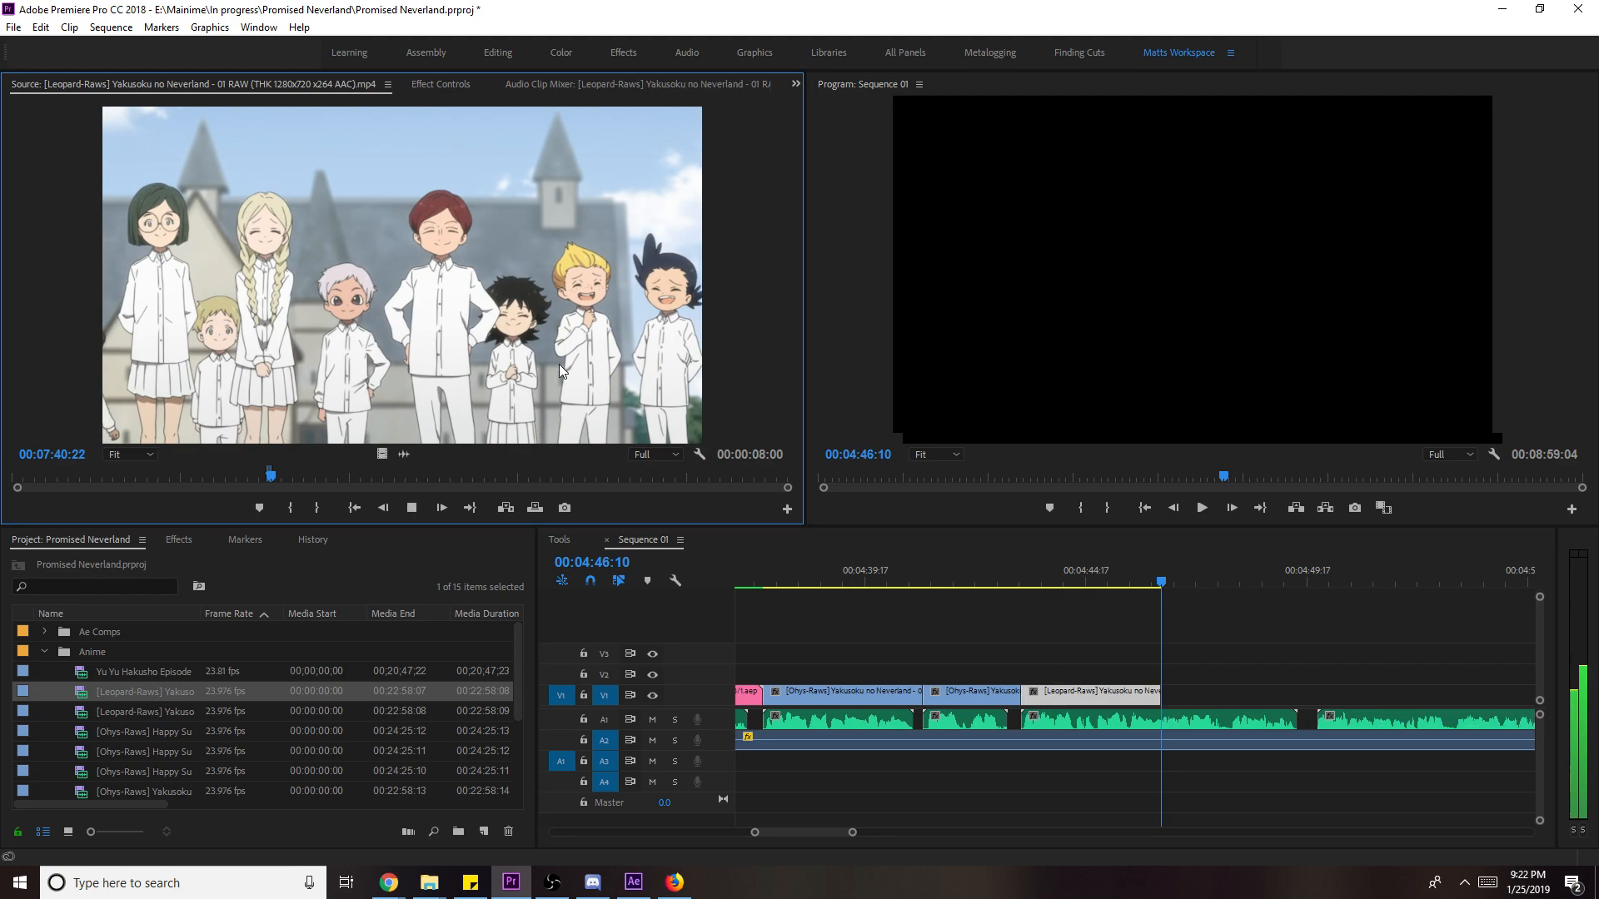
key("space")
key("o")
left_click_drag(420, 433, 1318, 697)
key("space")
right_click(1208, 698)
left_click(1305, 671)
- Move the source ahead to about 07:47:08 and clear its old Out mark
left_click(1229, 582)
mouse_move(275, 482)
left_mouse_down()
mouse_move(220, 482)
mouse_move(266, 480)
left_mouse_up()
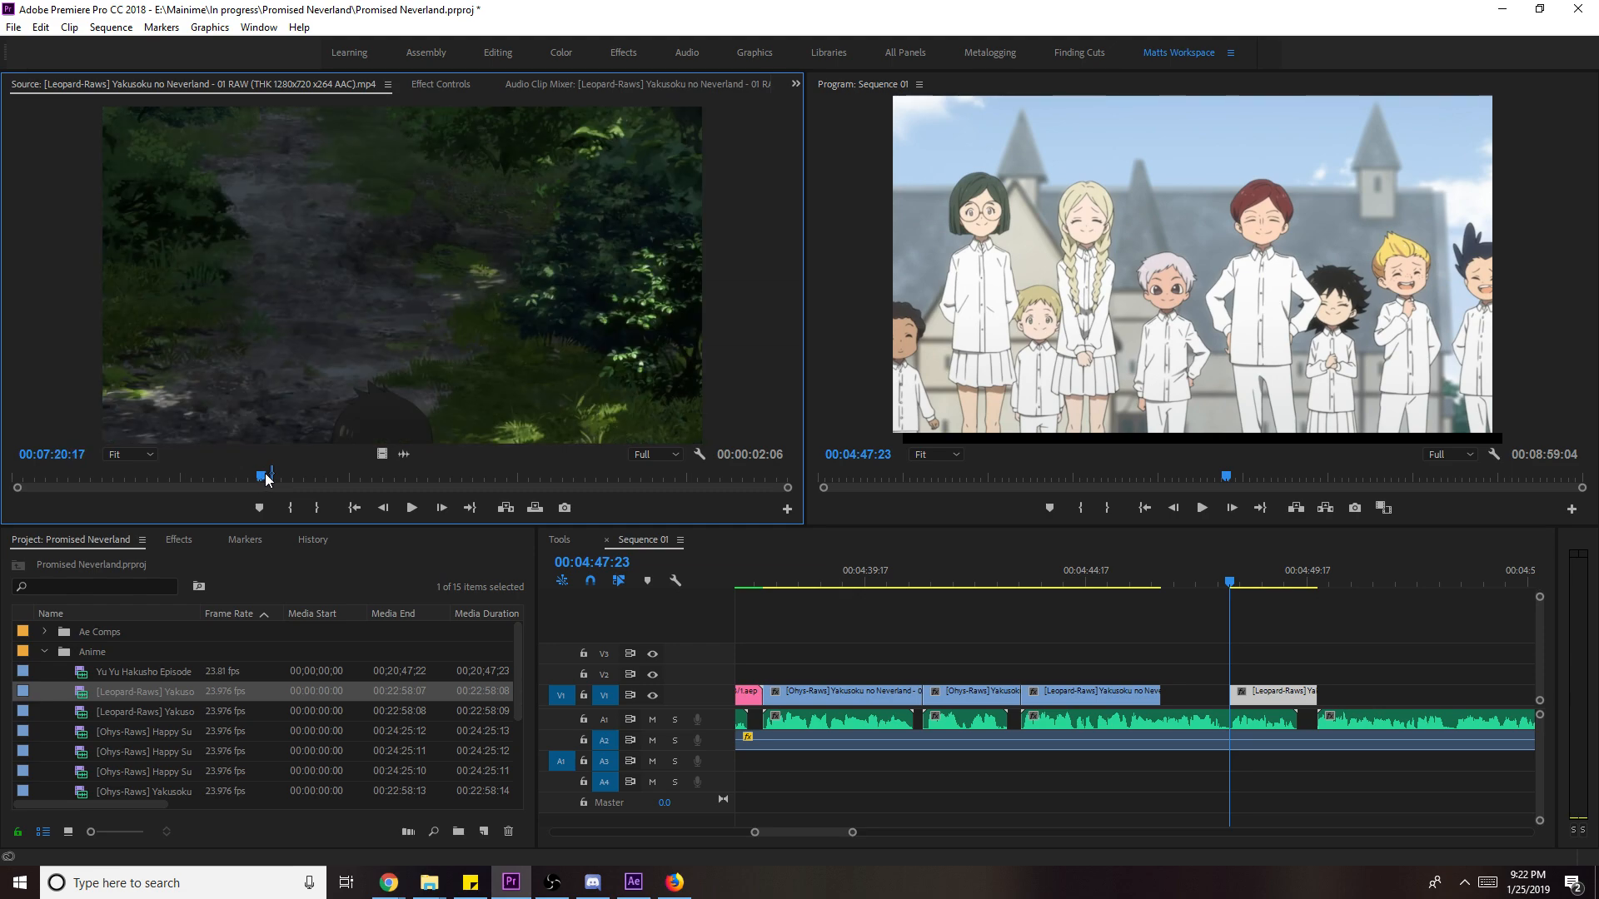
left_click_drag(267, 480, 281, 479)
key("space")
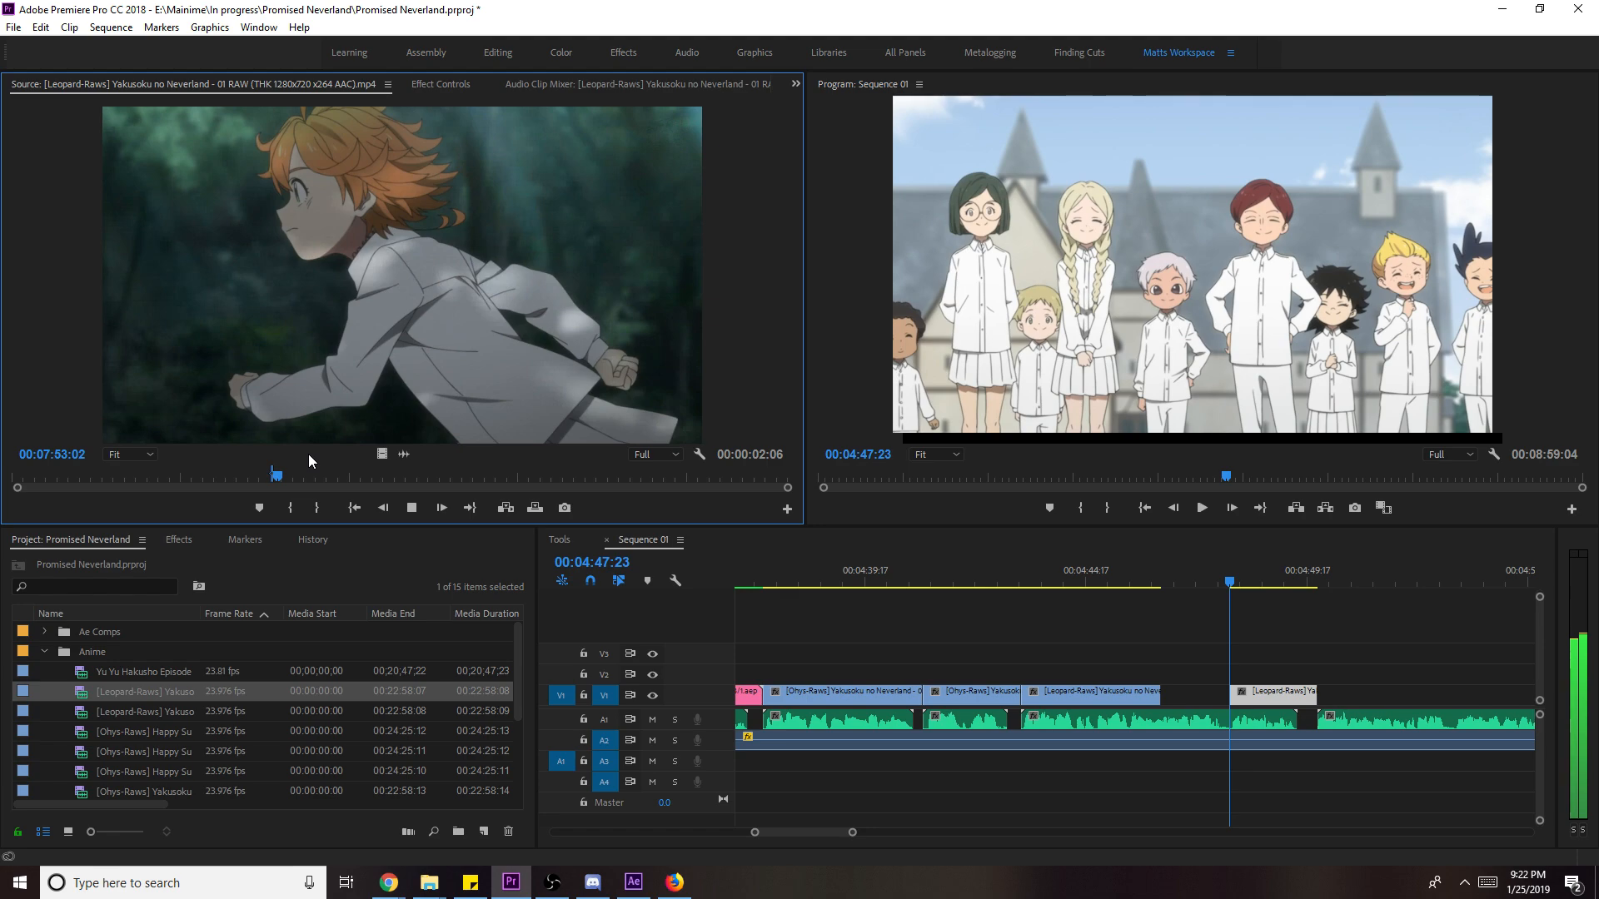
key("ctrl+shift+o")
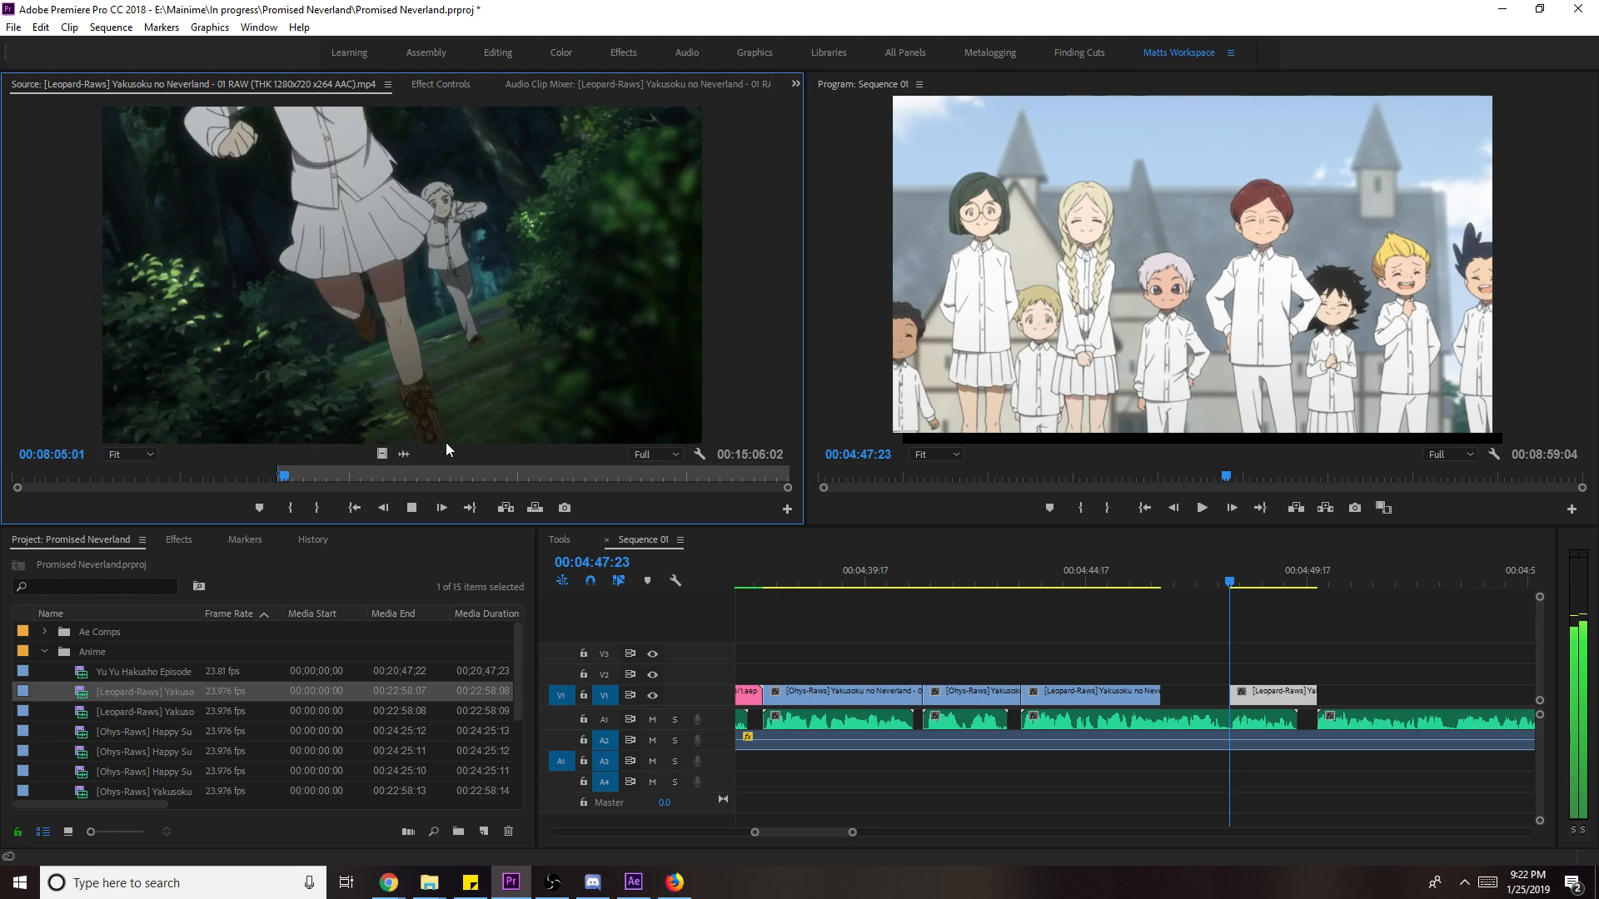
left_click(287, 483)
key("space")
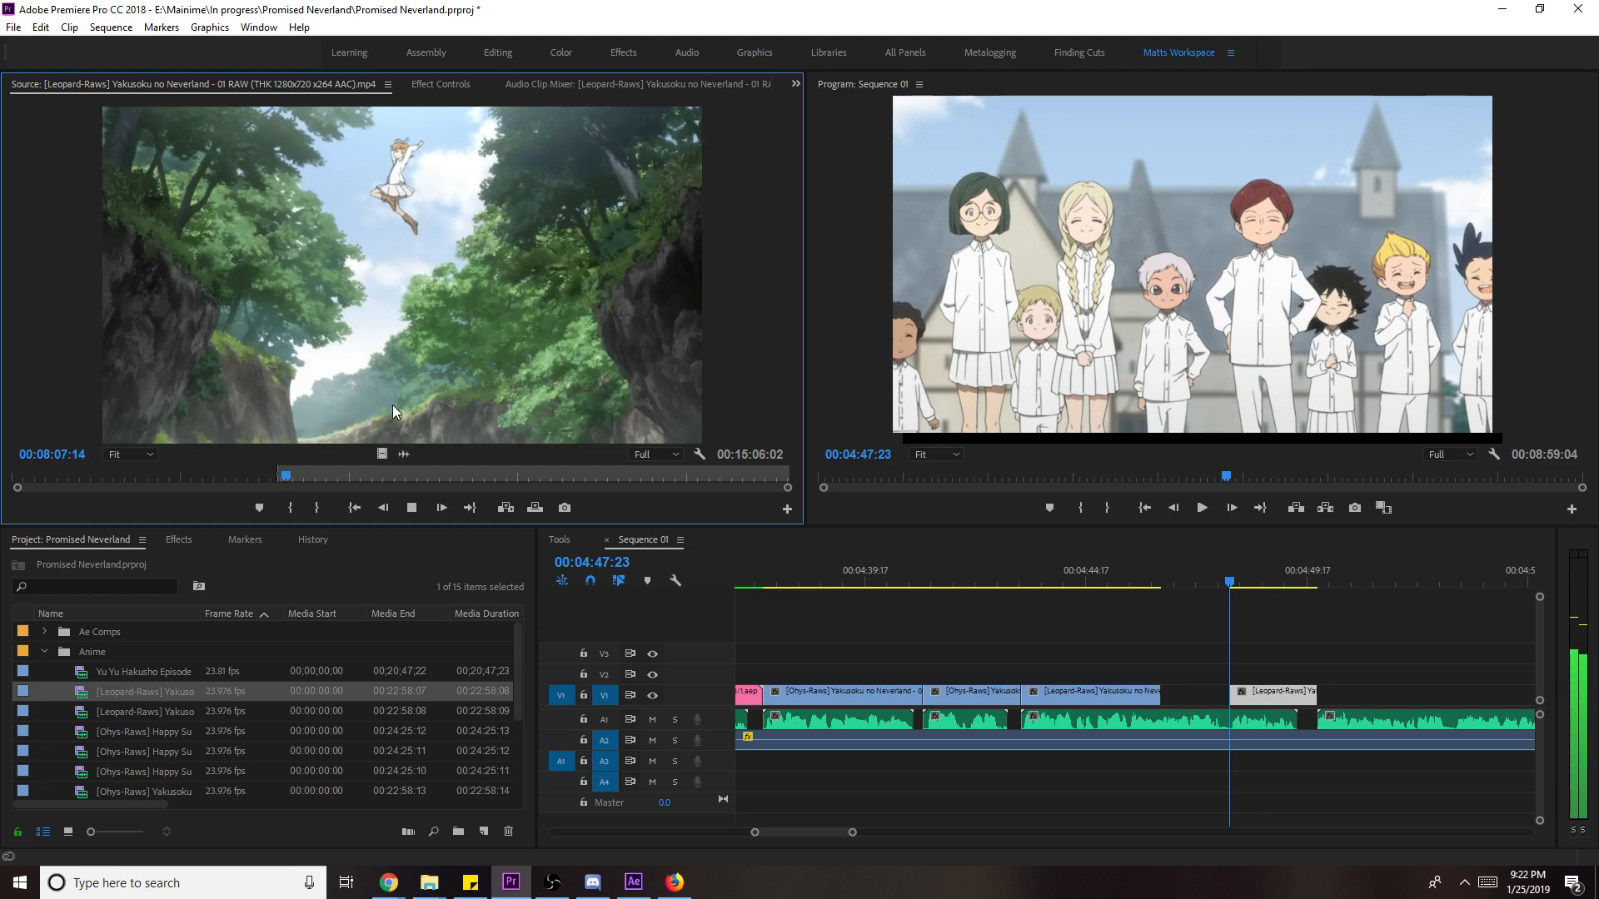
- Mark a new source shot starting at 00:08:15:22 with its Out point
key("l")
key("l")
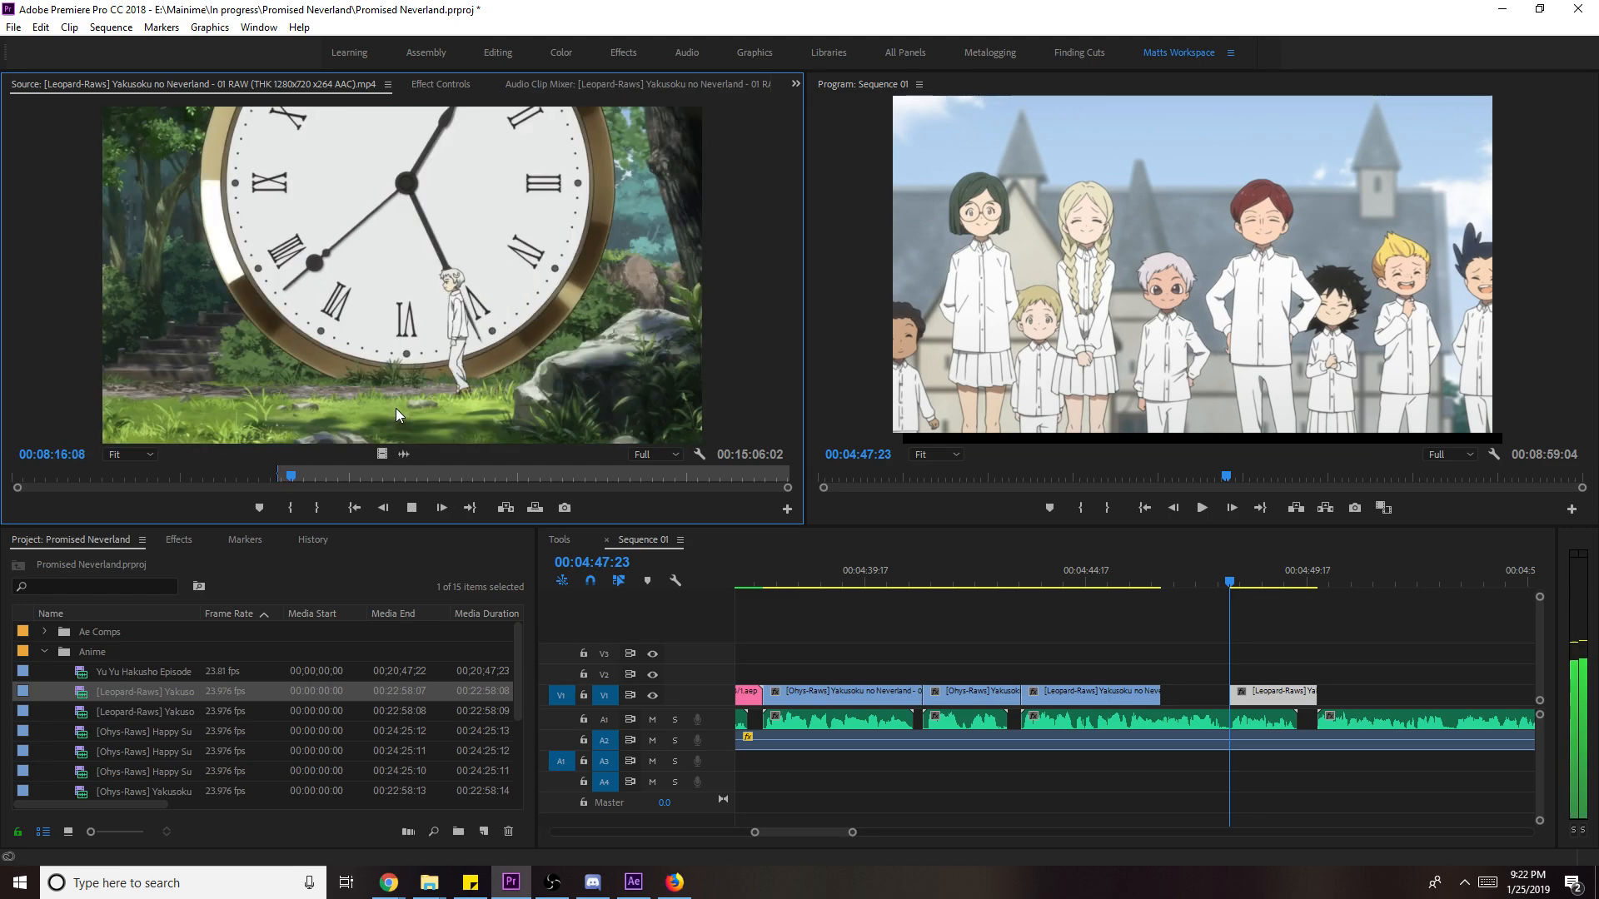
key("space")
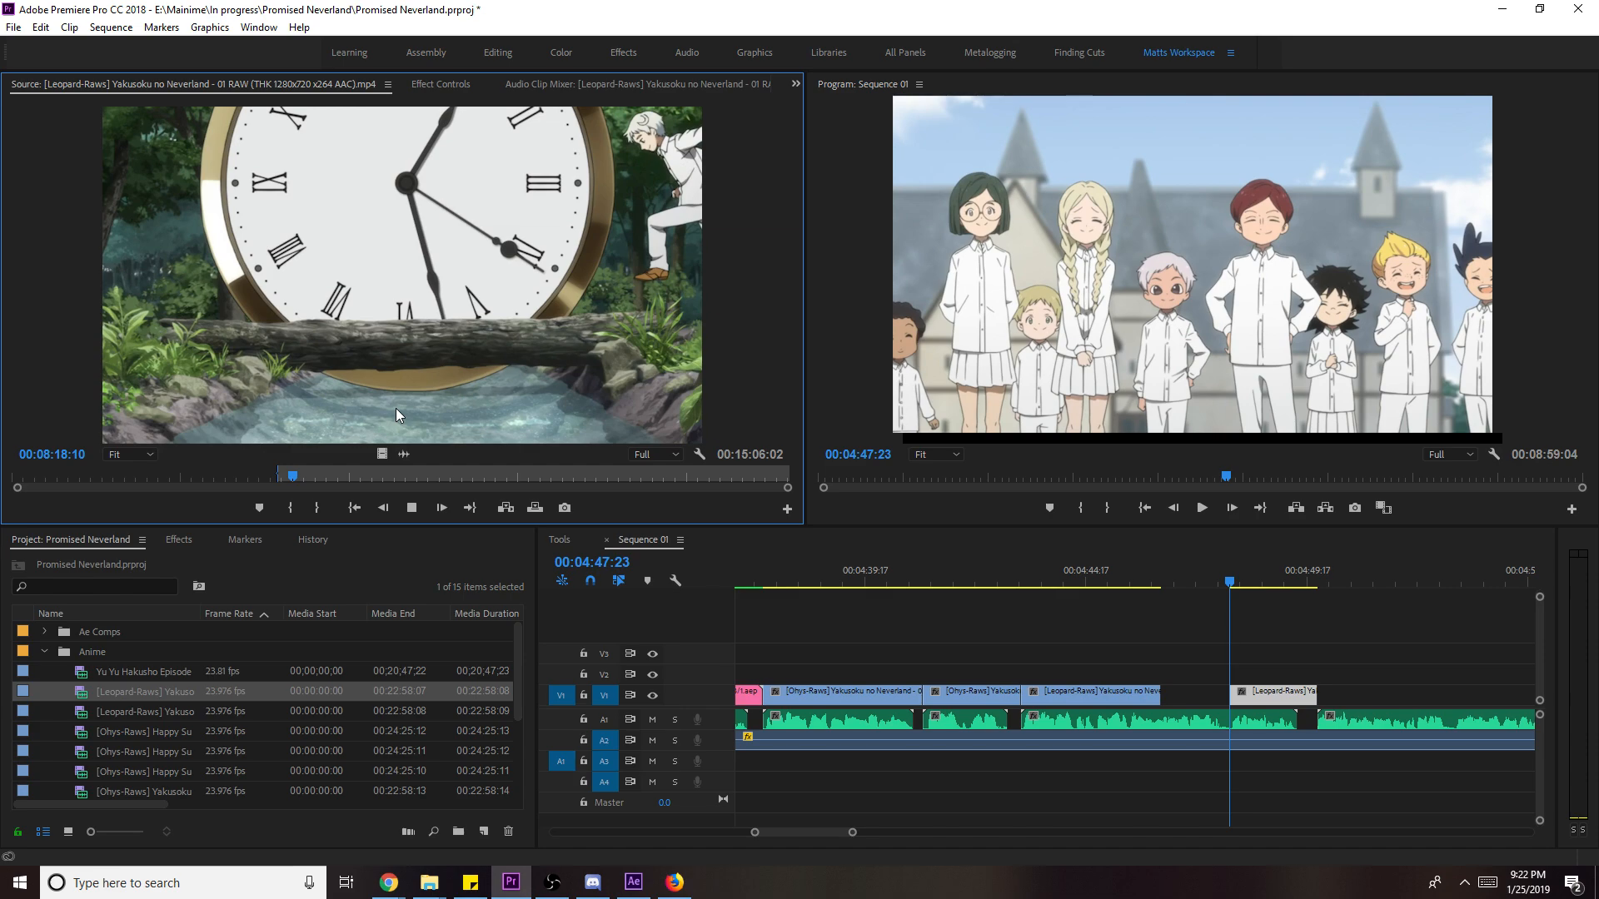
key("j")
key("space")
key("i")
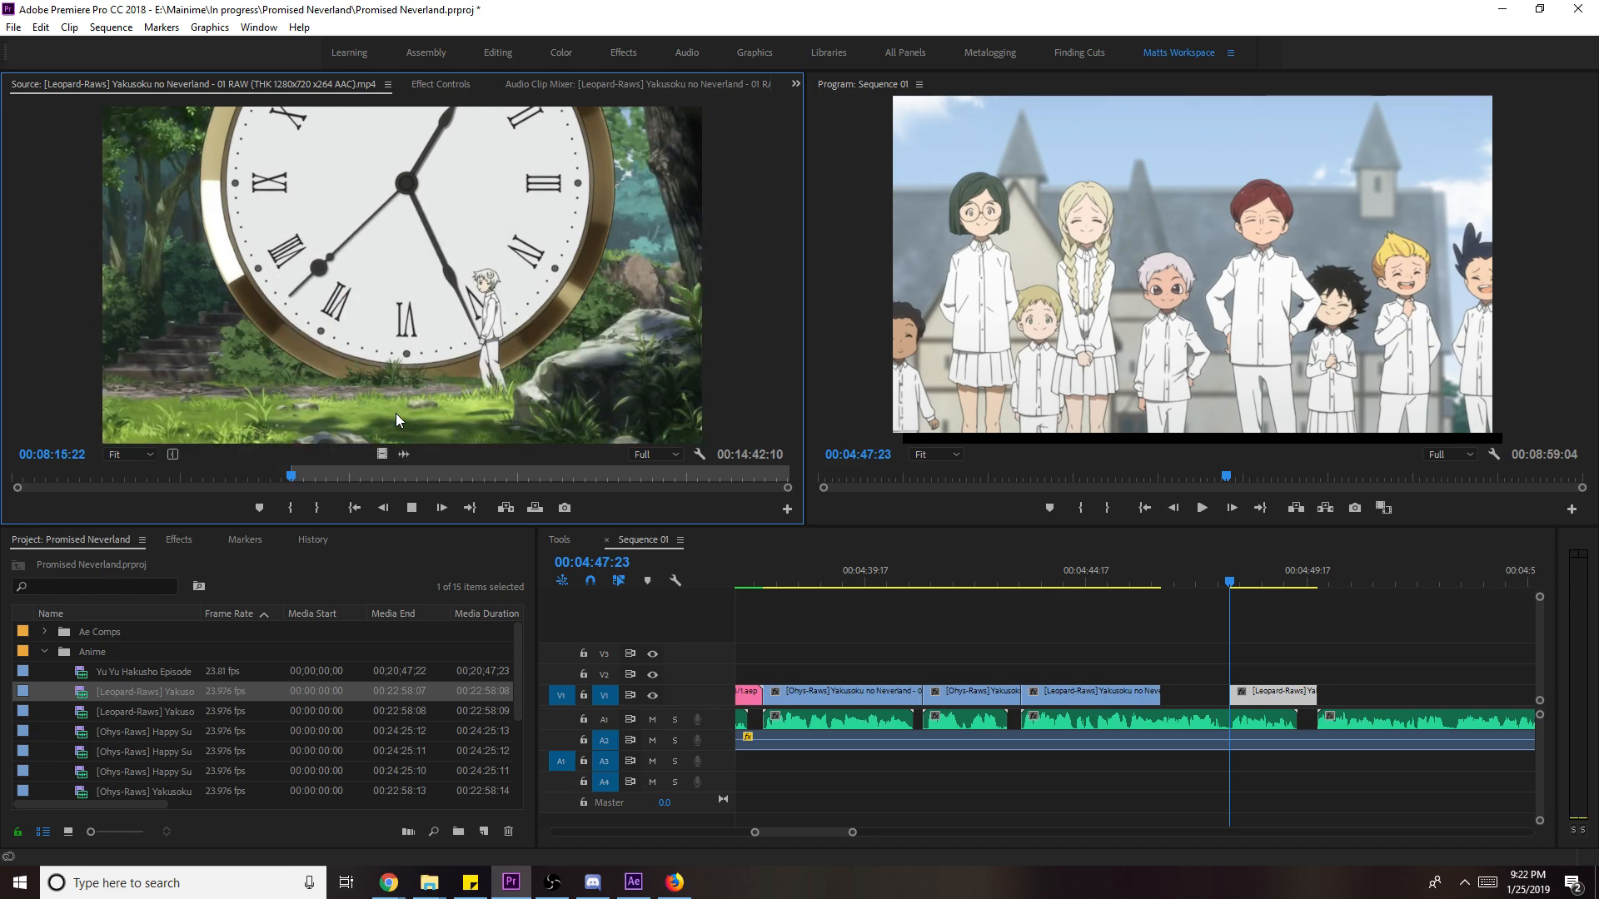
key("l")
key("l")
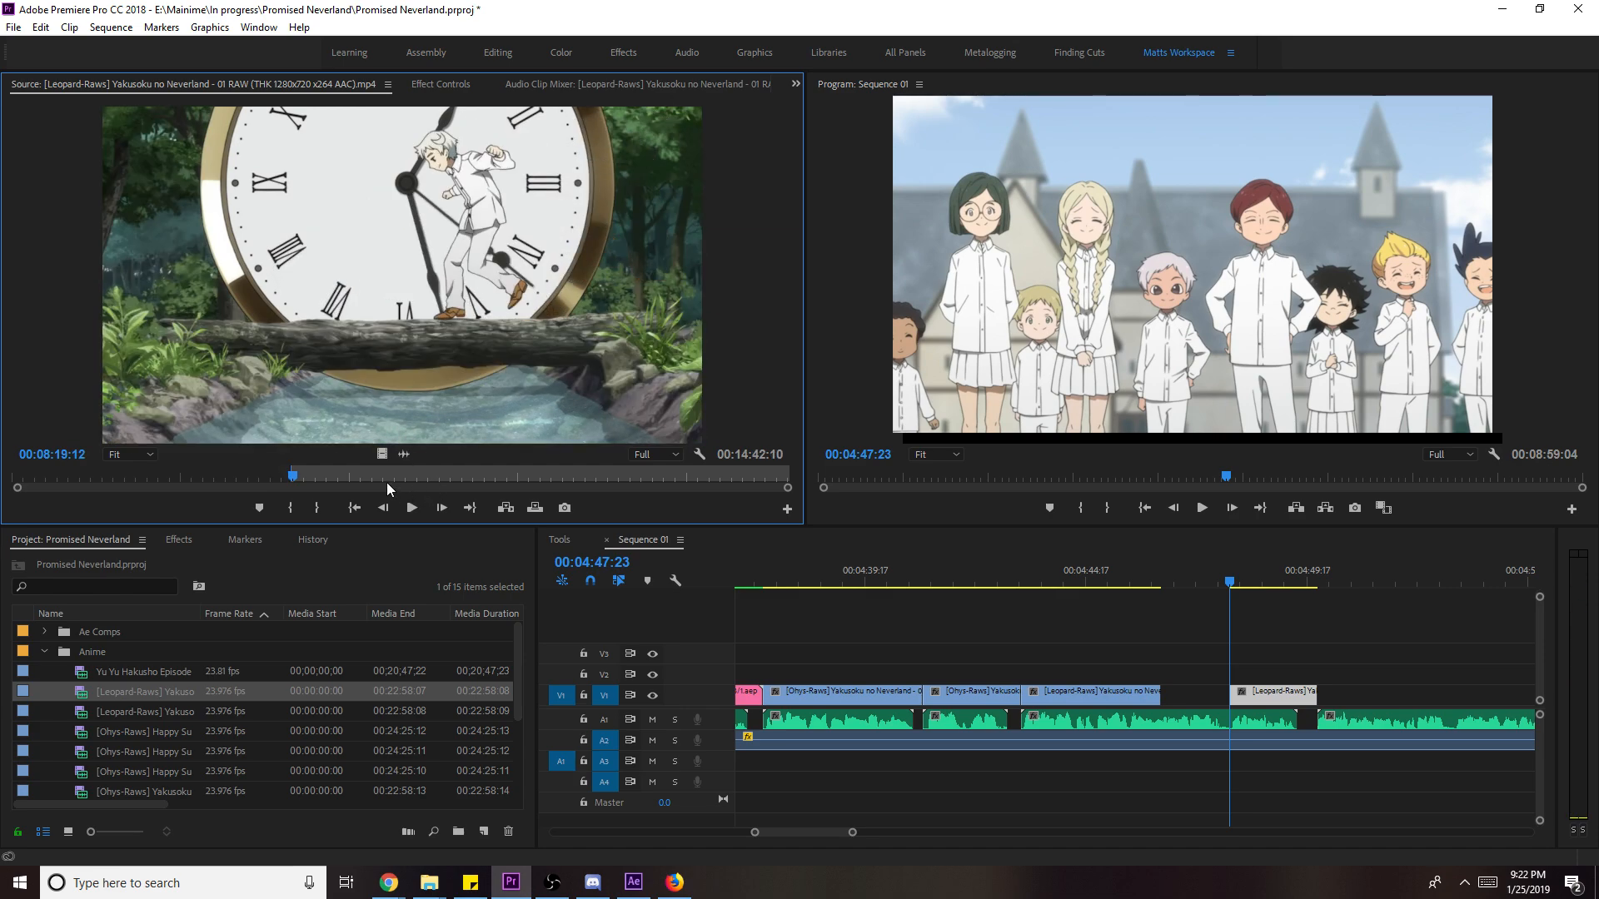
key("o")
- Add the video-only shot to the sequence, scale it to frame, and save
left_click_drag(381, 453, 1210, 689)
right_click(1185, 672)
left_click(1265, 671)
key("ctrl+s")
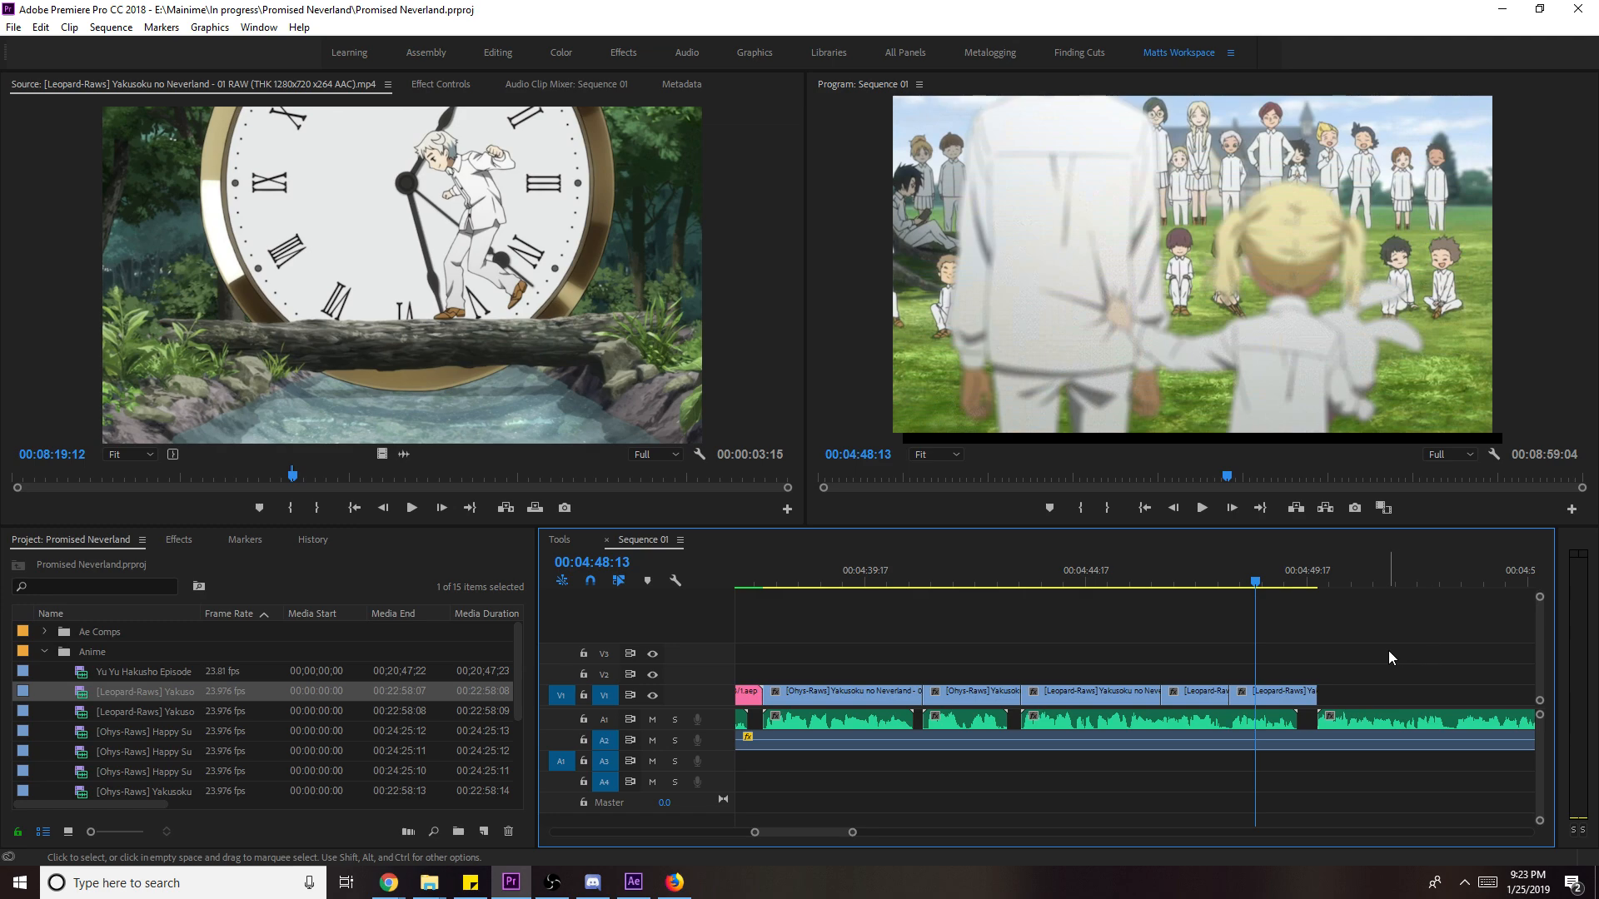
- Review the cuts from 04:45 and slip the third clip's footage by 21 frames
left_click(1131, 561)
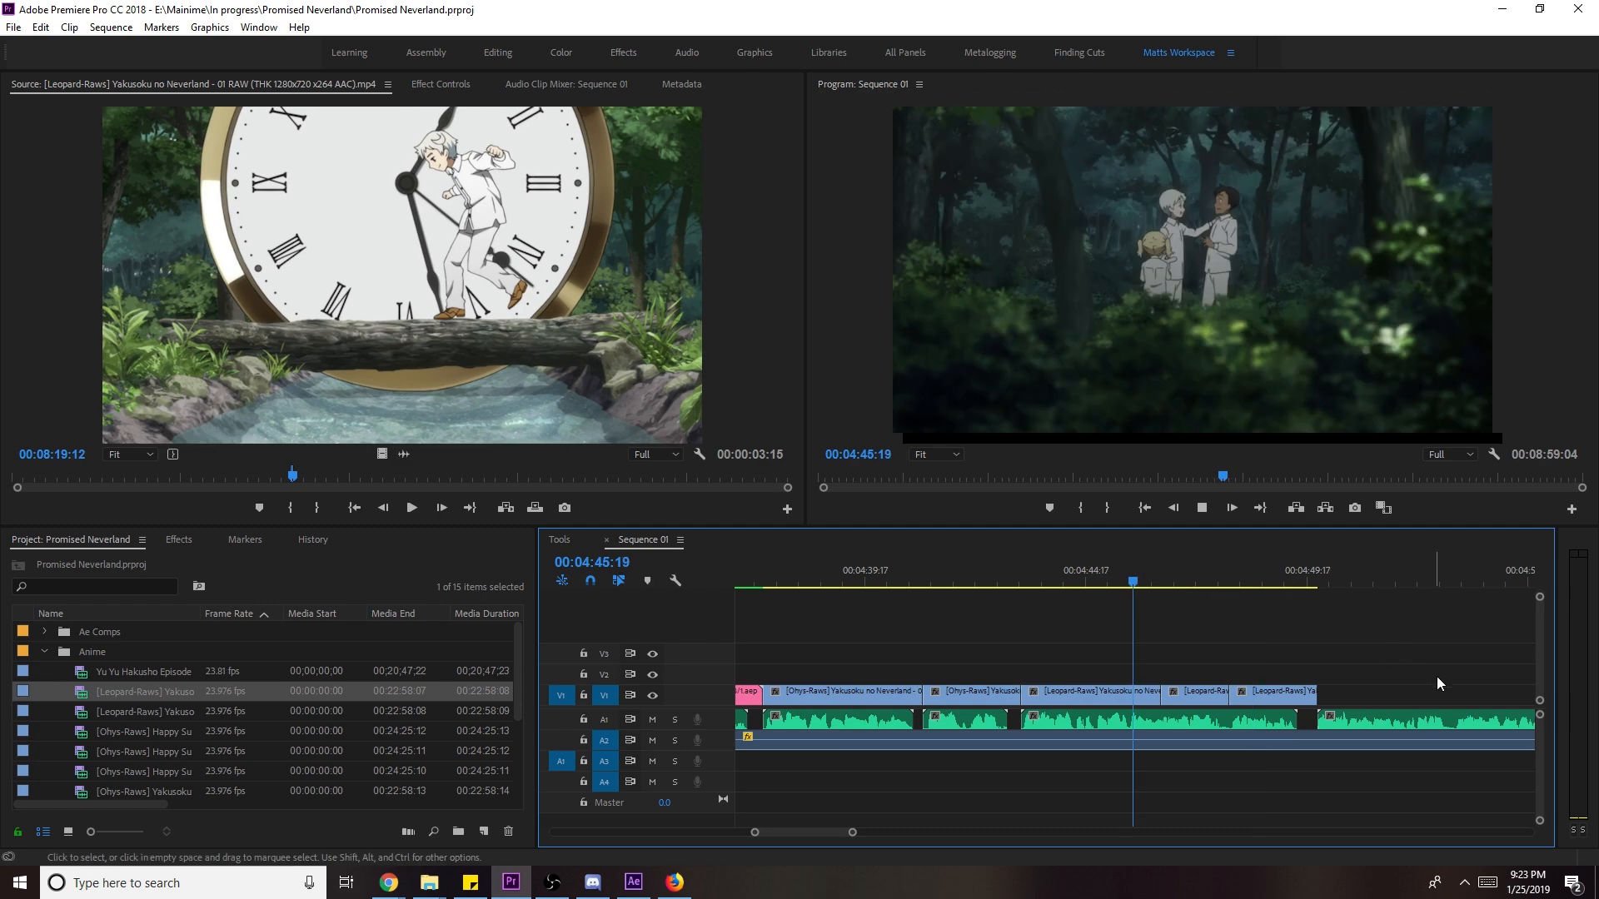
key("space")
scroll(1434, 679, "down", 2)
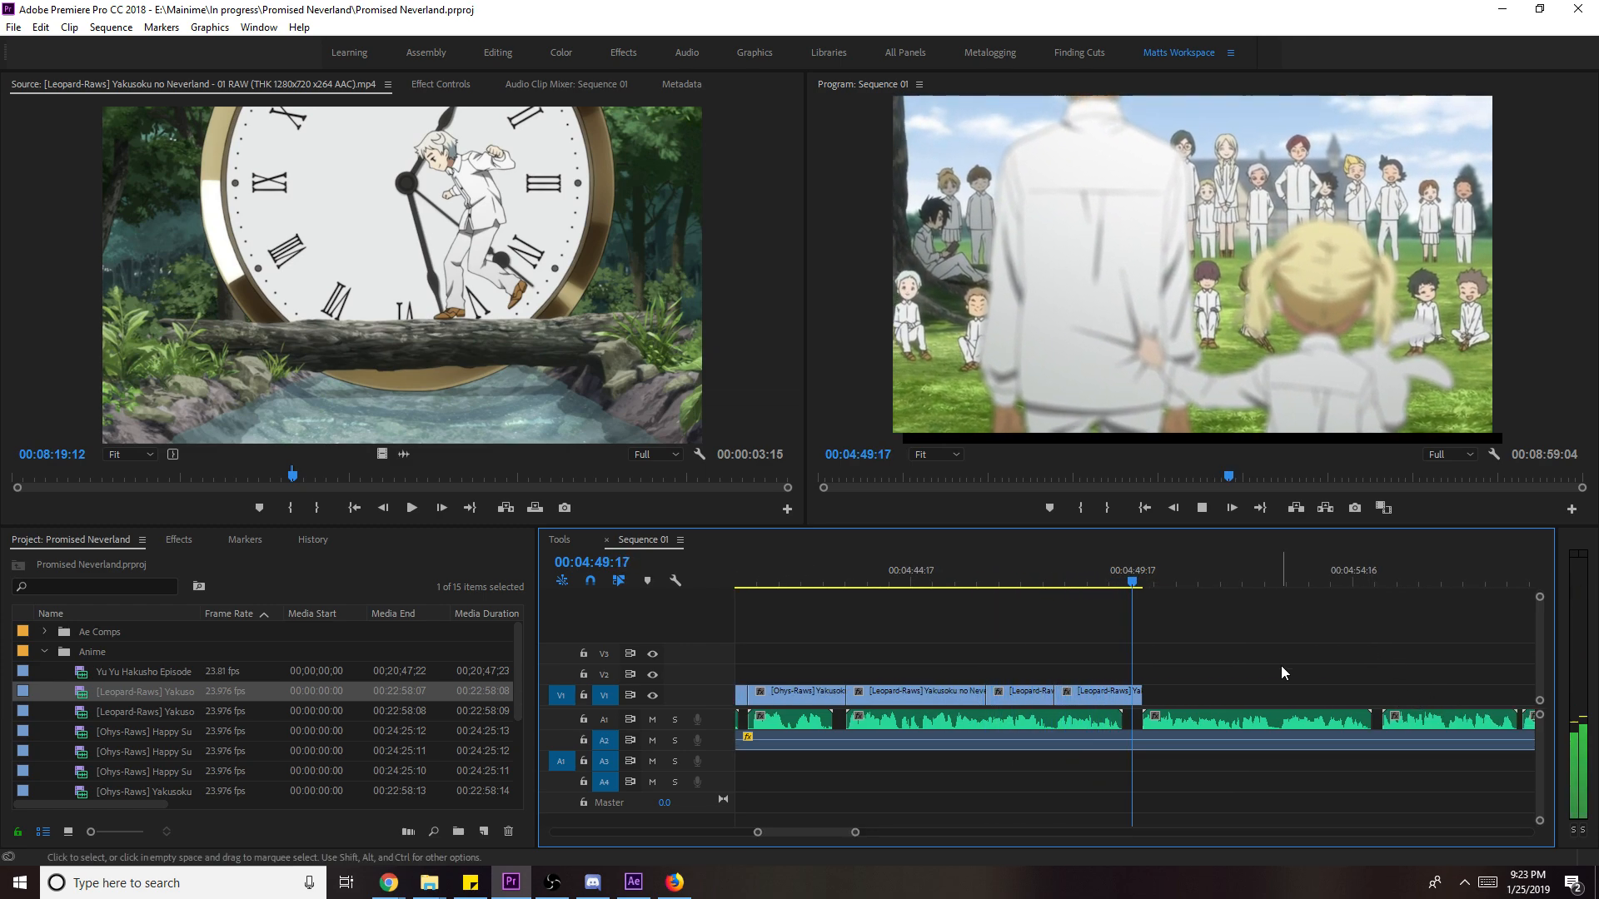
scroll(1280, 666, "down", 1)
left_click(990, 581)
key("y")
left_click_drag(1020, 695, 1030, 702)
key("space")
scroll(1241, 676, "down", 1)
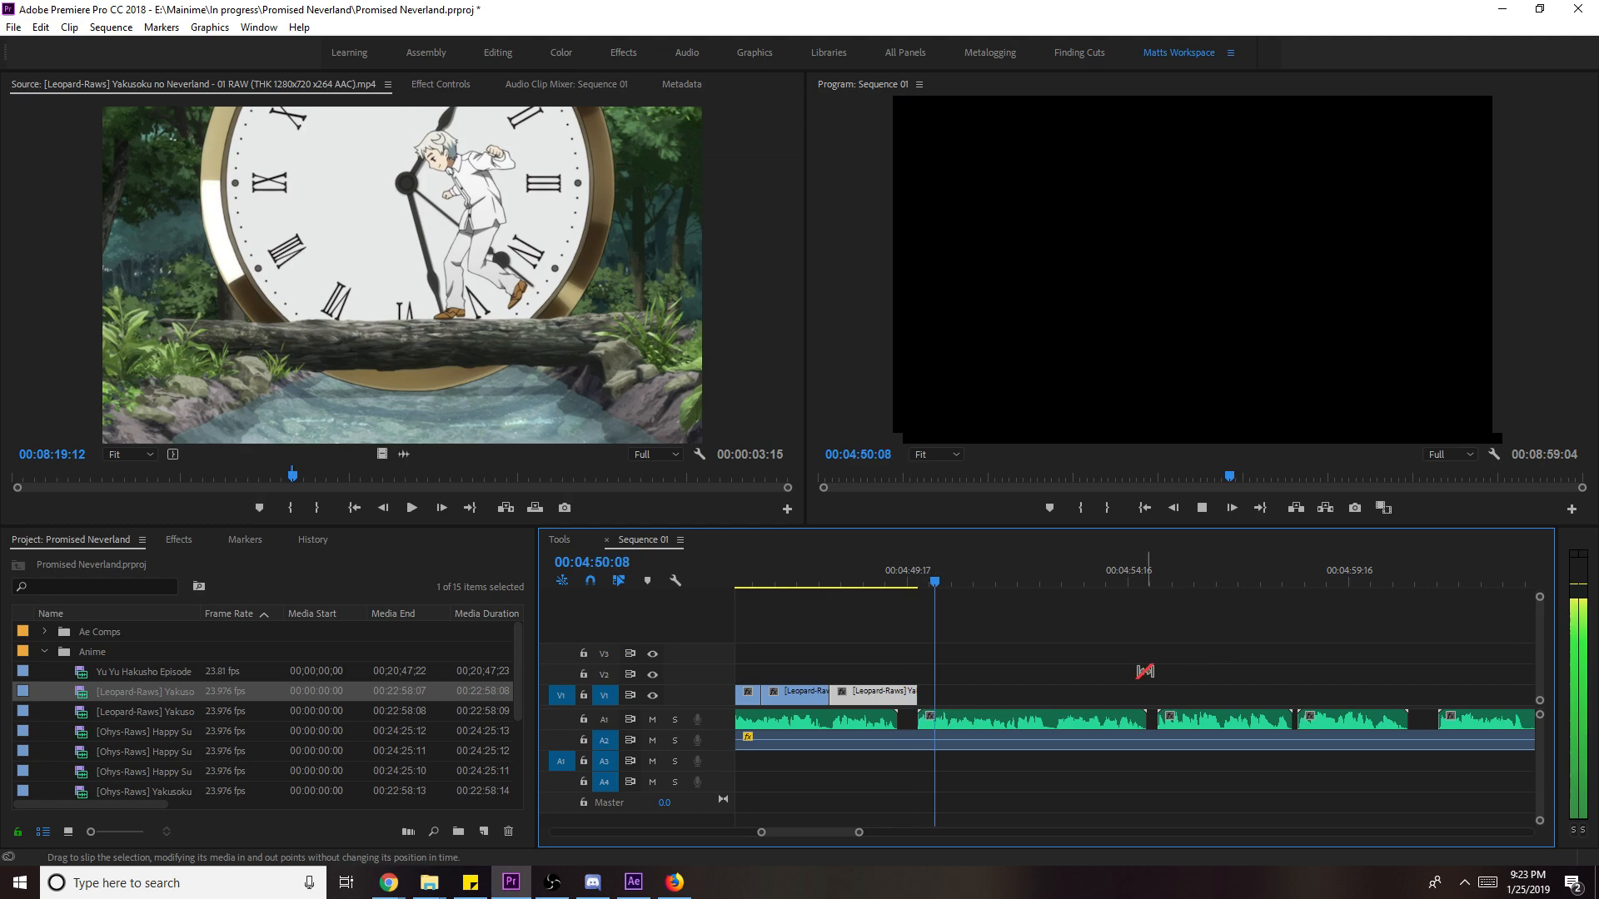
key("space")
- Mark the next source shot ending at 08:27:10 and add it to V1 after the last clip
left_click(353, 356)
key("space")
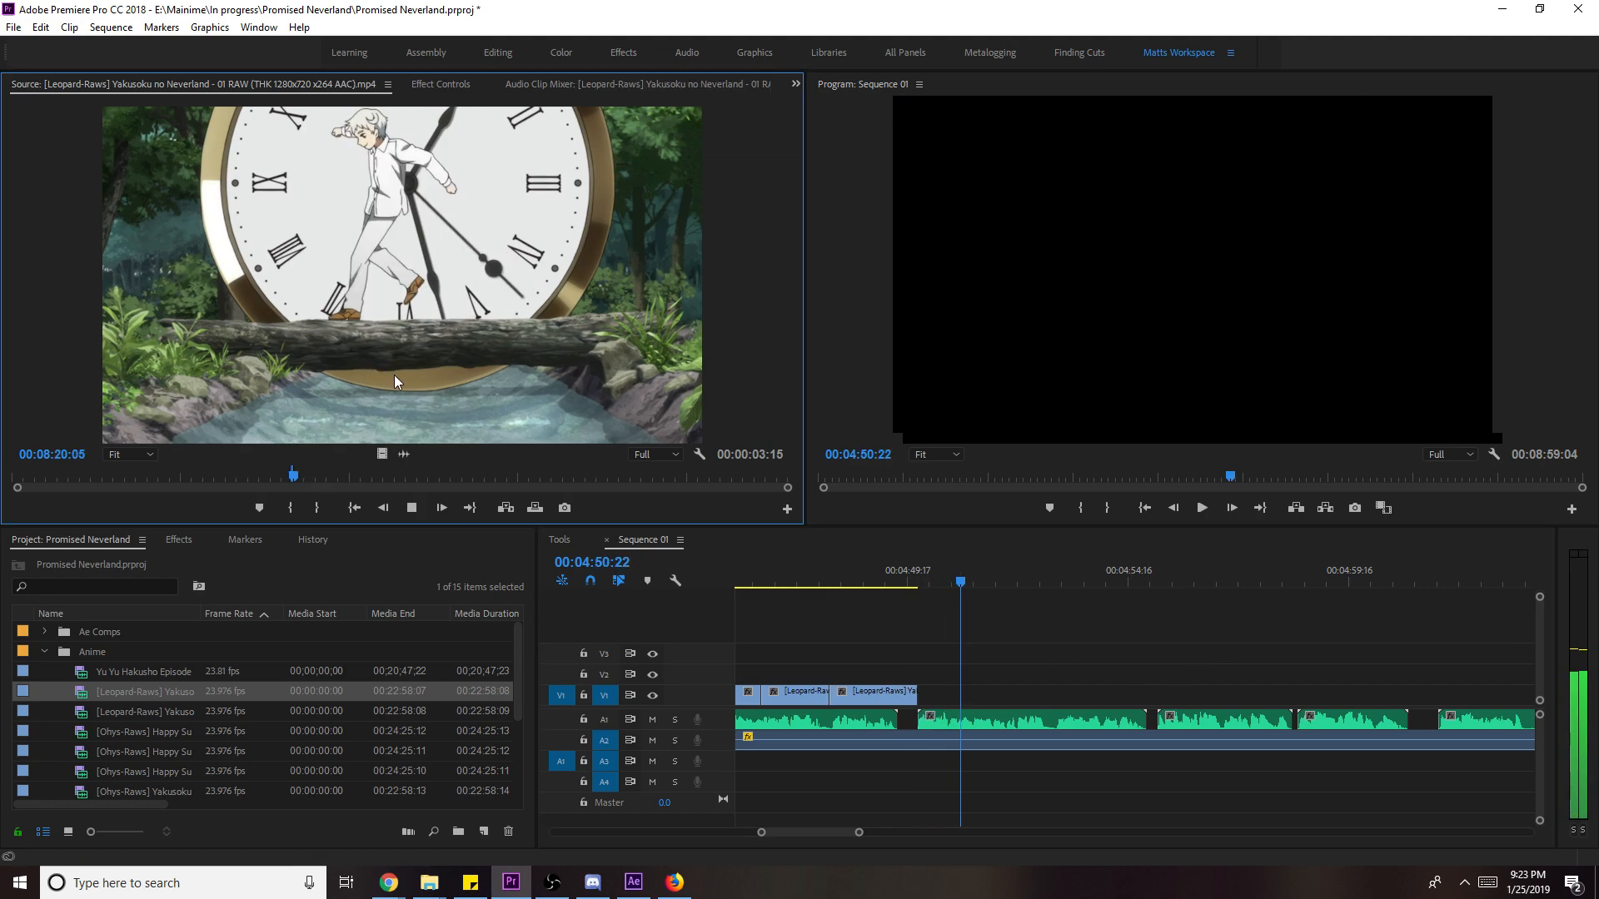
key("i")
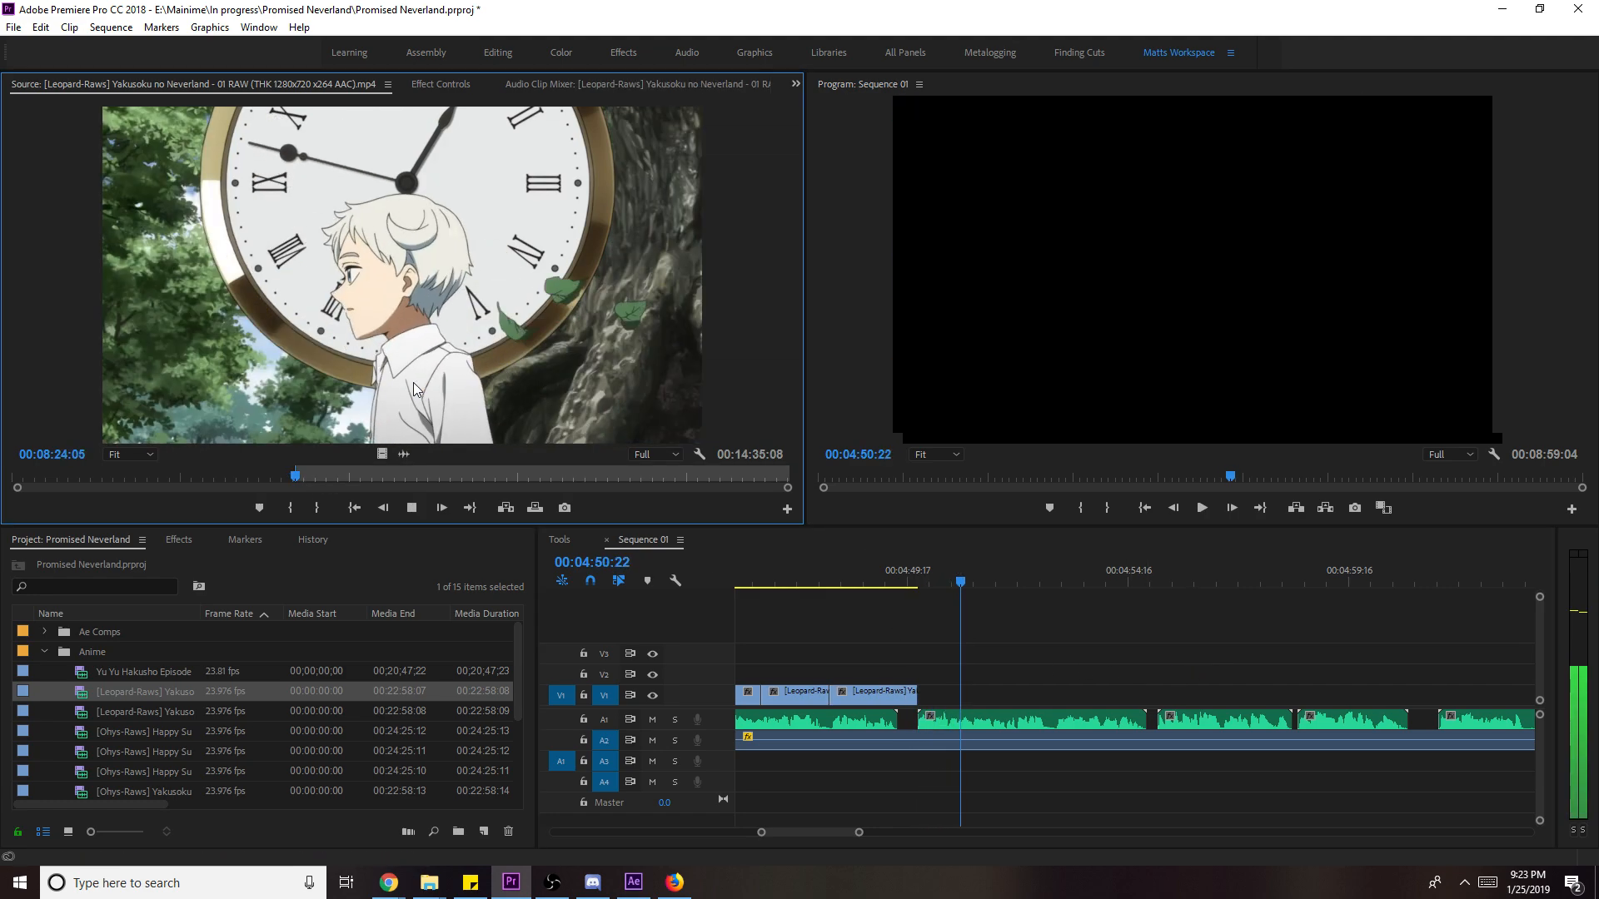
key("o")
key("space")
left_click_drag(382, 455, 1027, 697)
- Scale the new clip to fill the frame and stop playback
key("space")
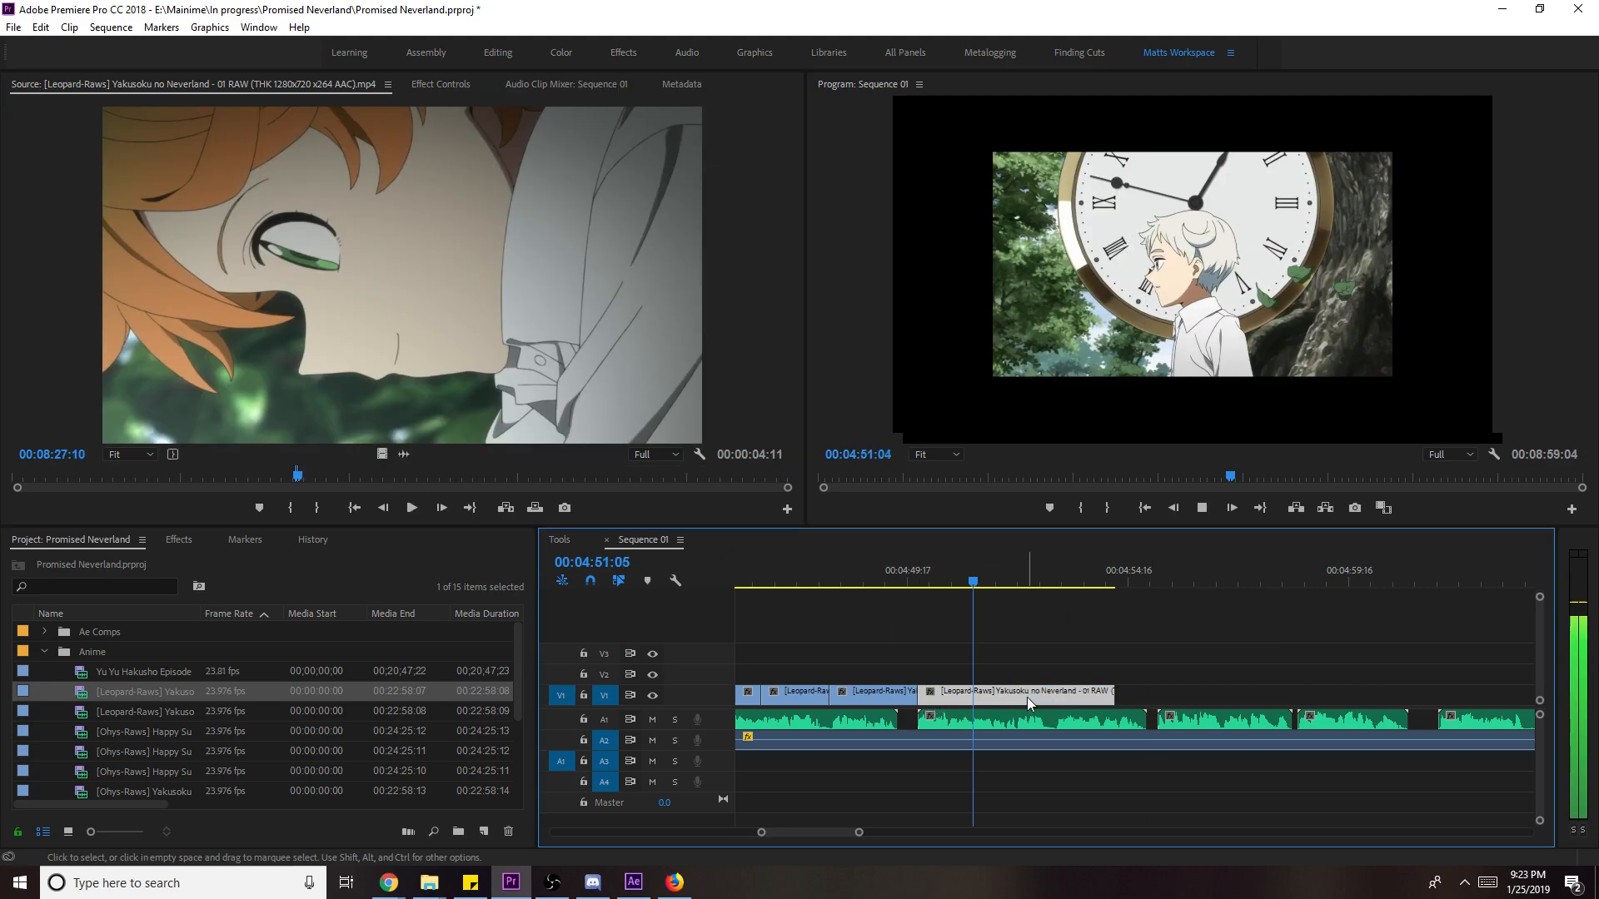
right_click(1027, 697)
left_click(1186, 678)
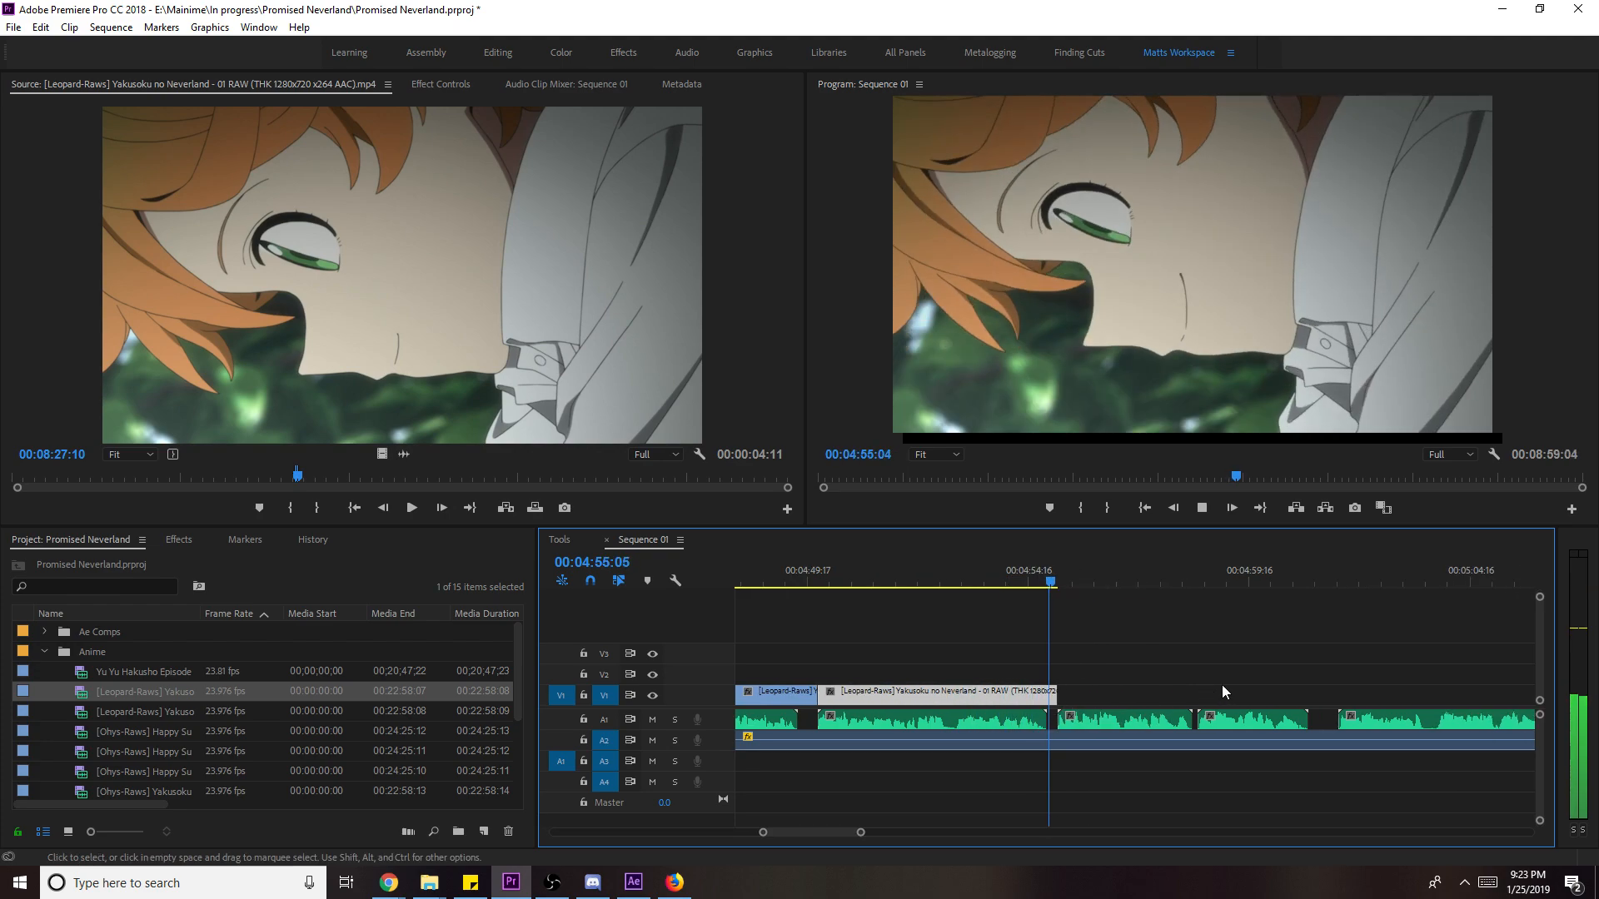
key("space")
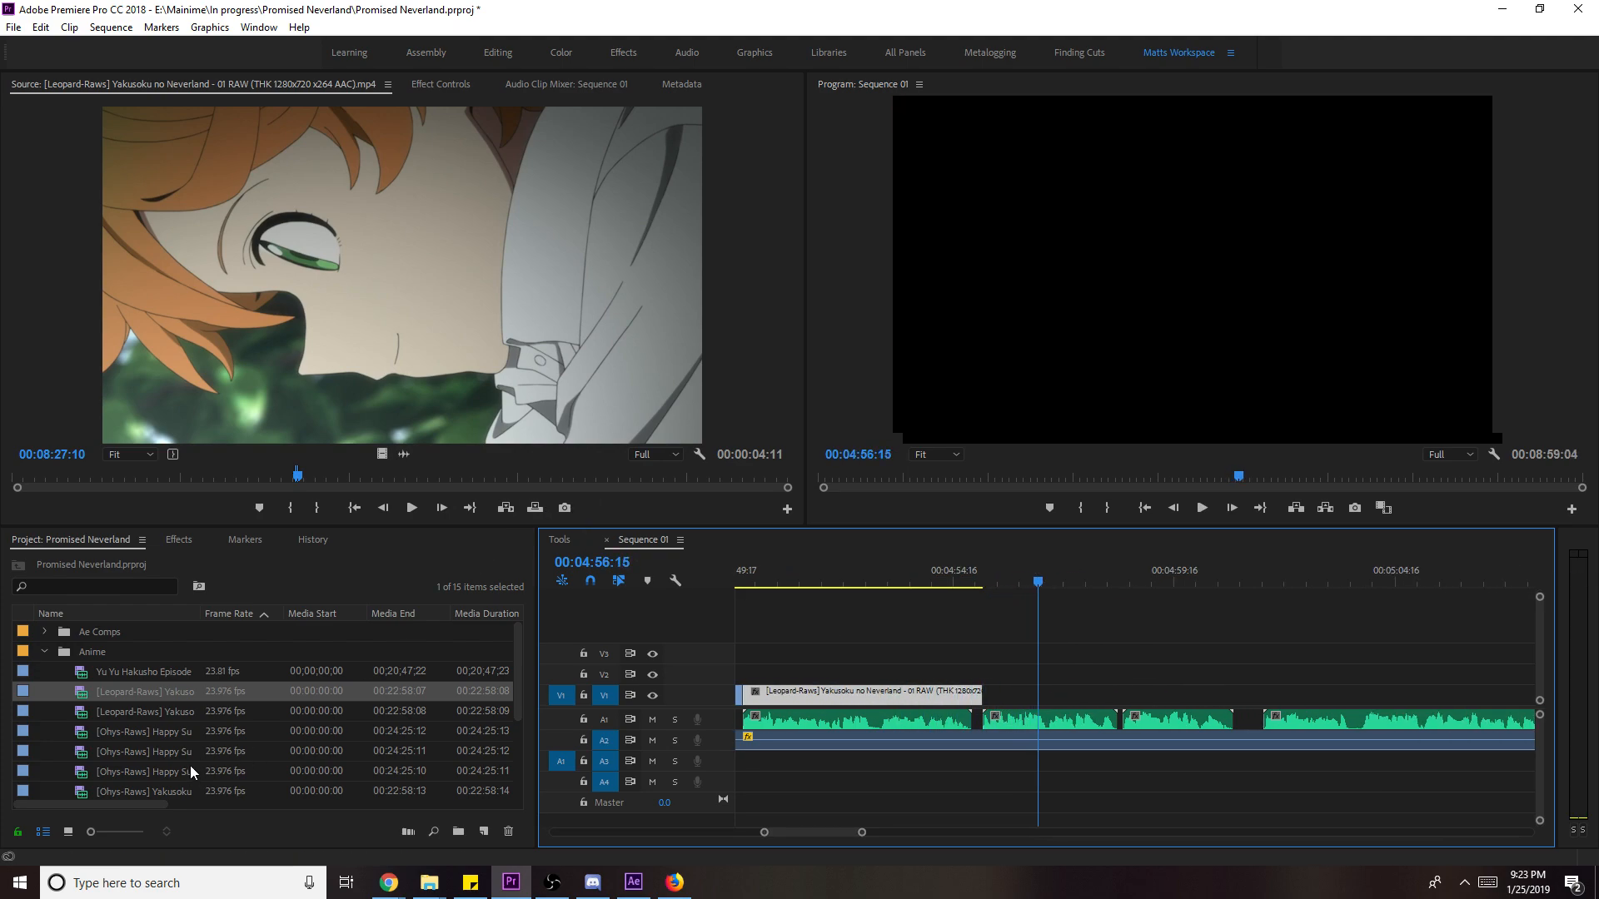
scroll(180, 721, "down", 2)
- Mark In/Out on the episode 03 tree shot and place it on V1 after the first clip
double_click(178, 751)
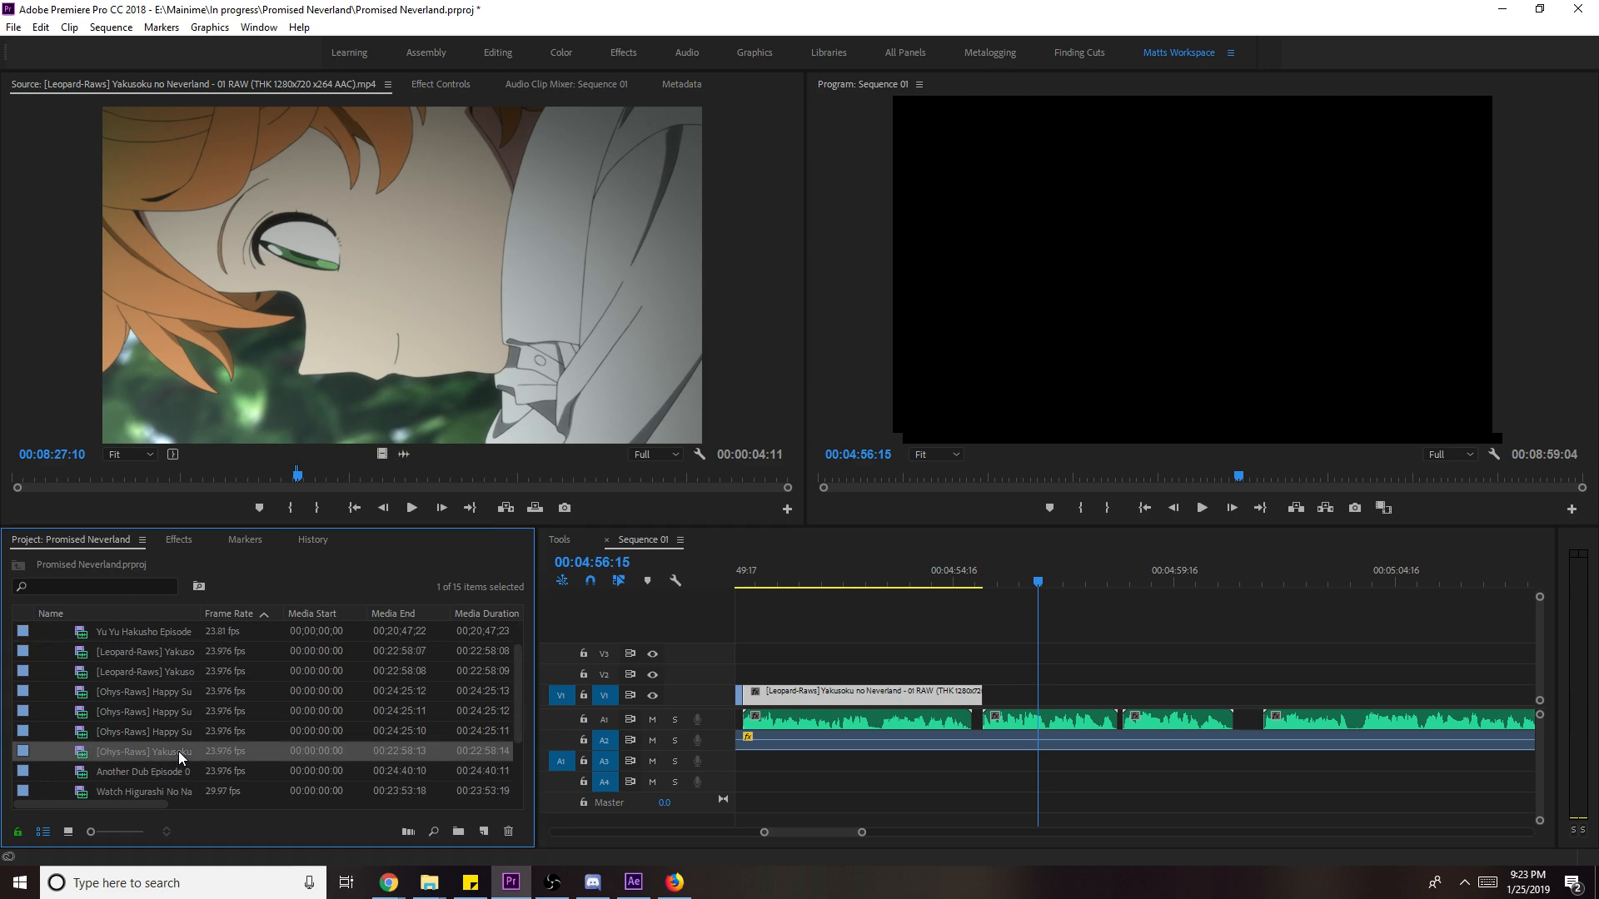
left_click_drag(533, 477, 558, 477)
key("space")
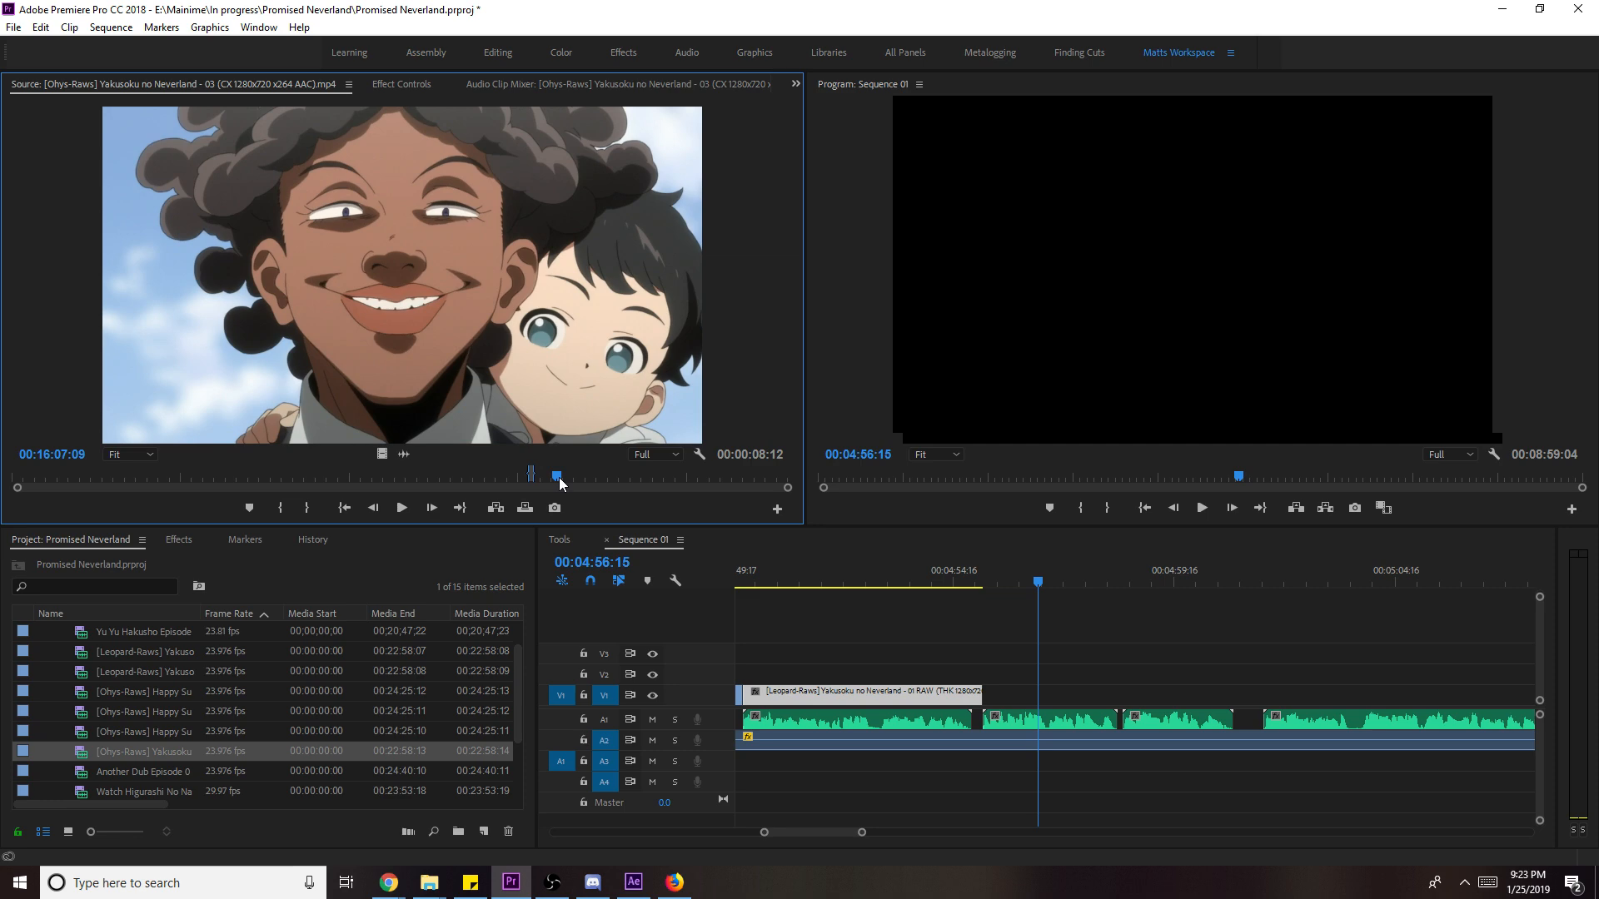
key("i")
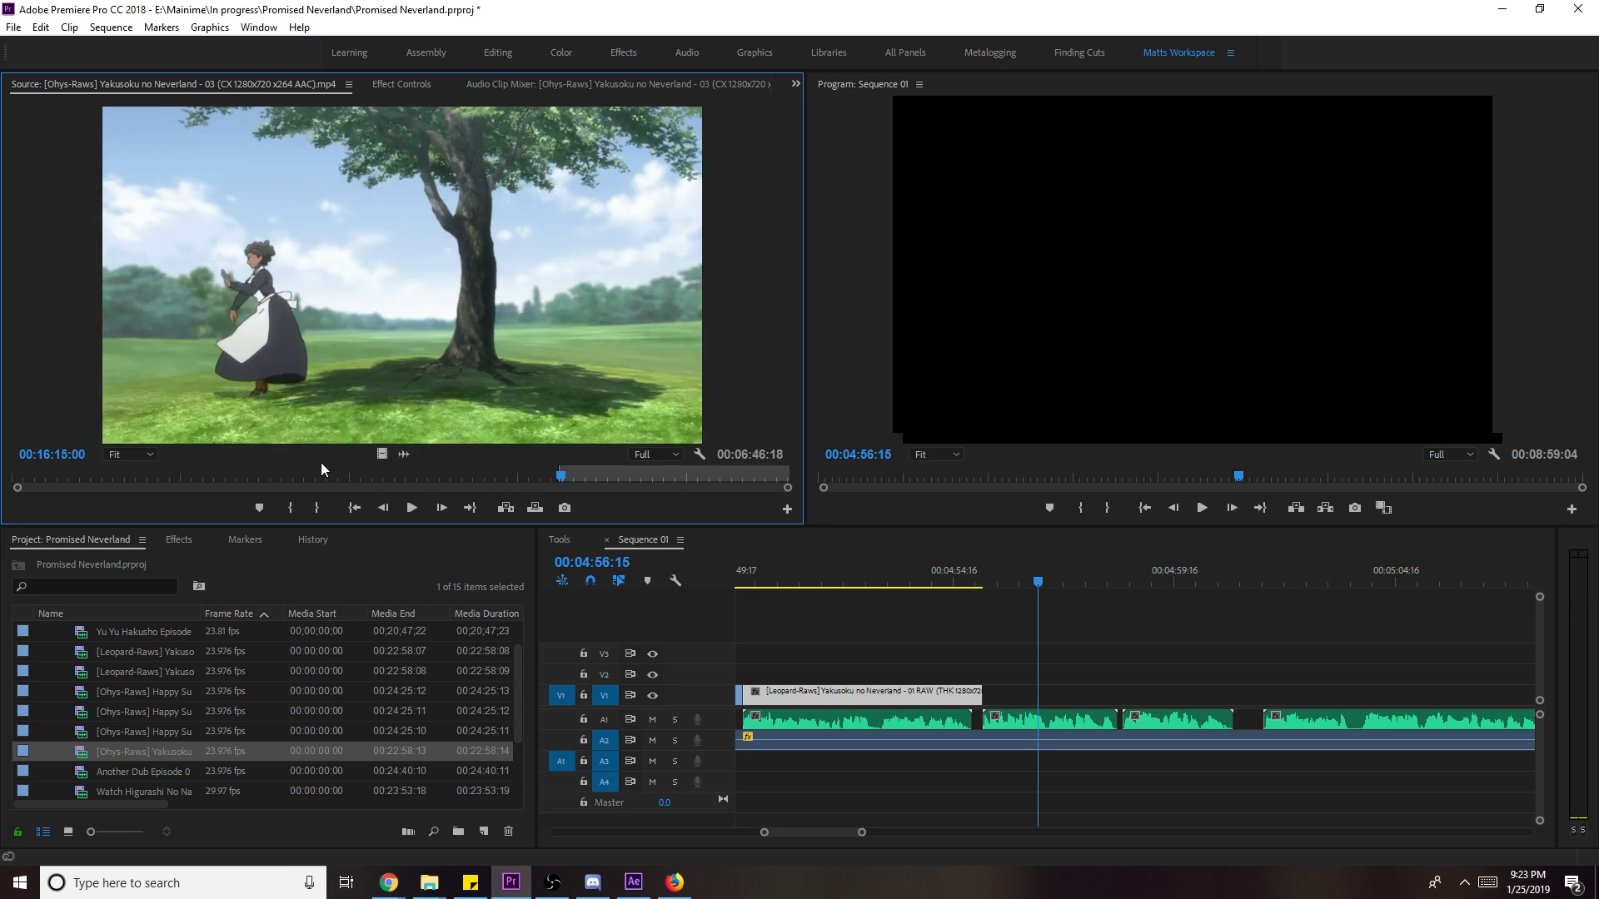
key("o")
left_click_drag(381, 454, 996, 712)
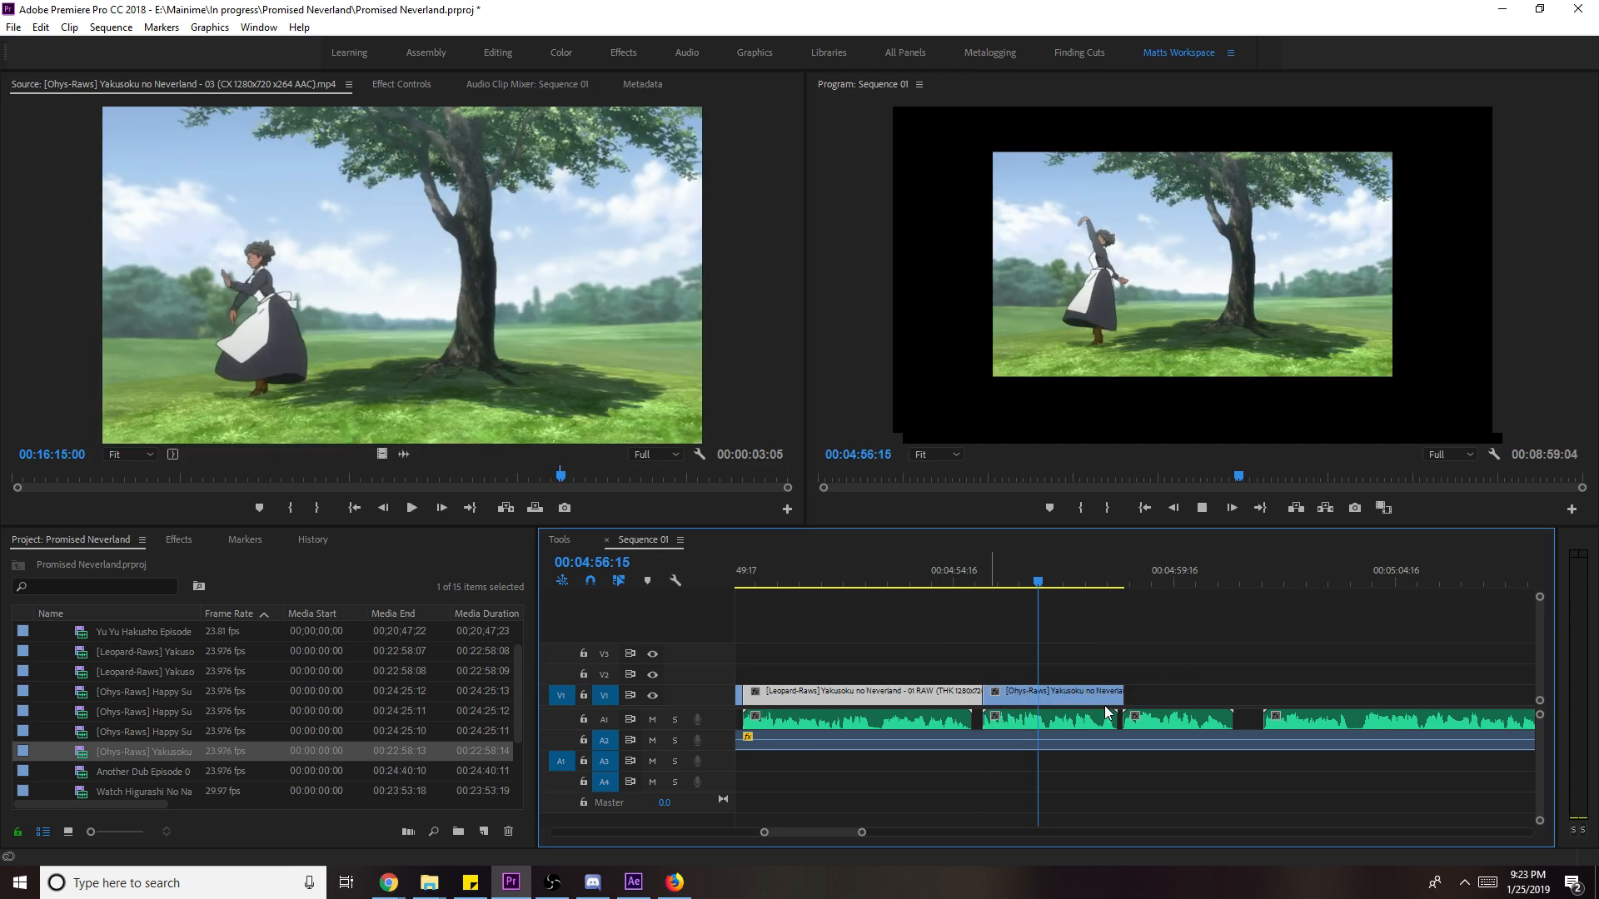
key("space")
- Scale the tree clip to frame size and extend its end later
right_click(1108, 691)
left_click(1202, 689)
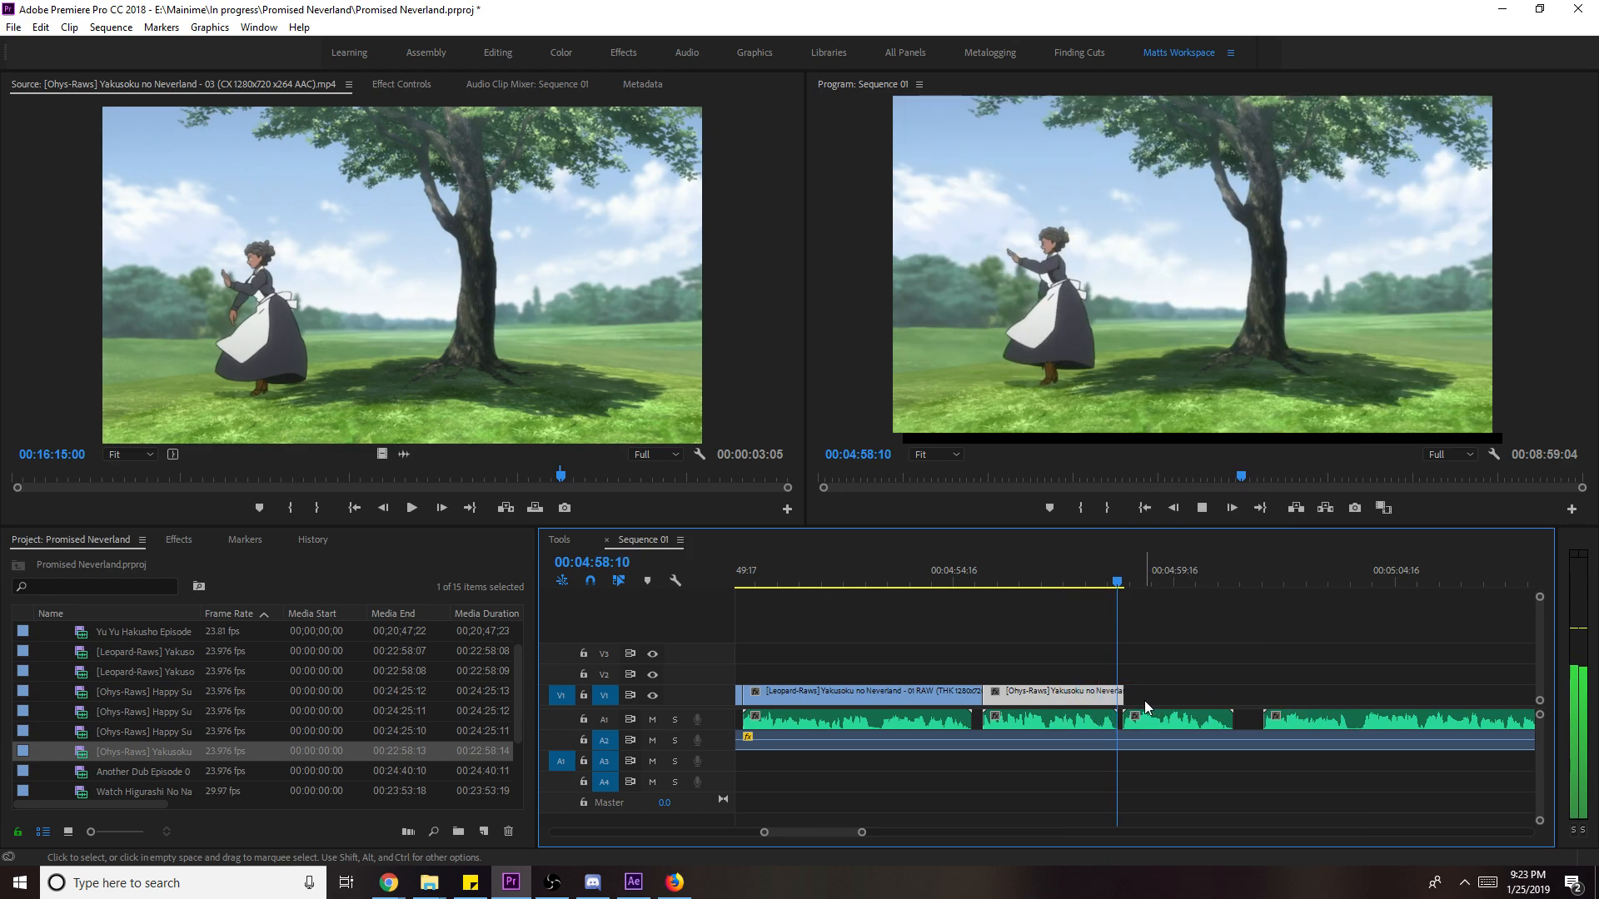
left_click_drag(1123, 691, 1262, 717)
key("space")
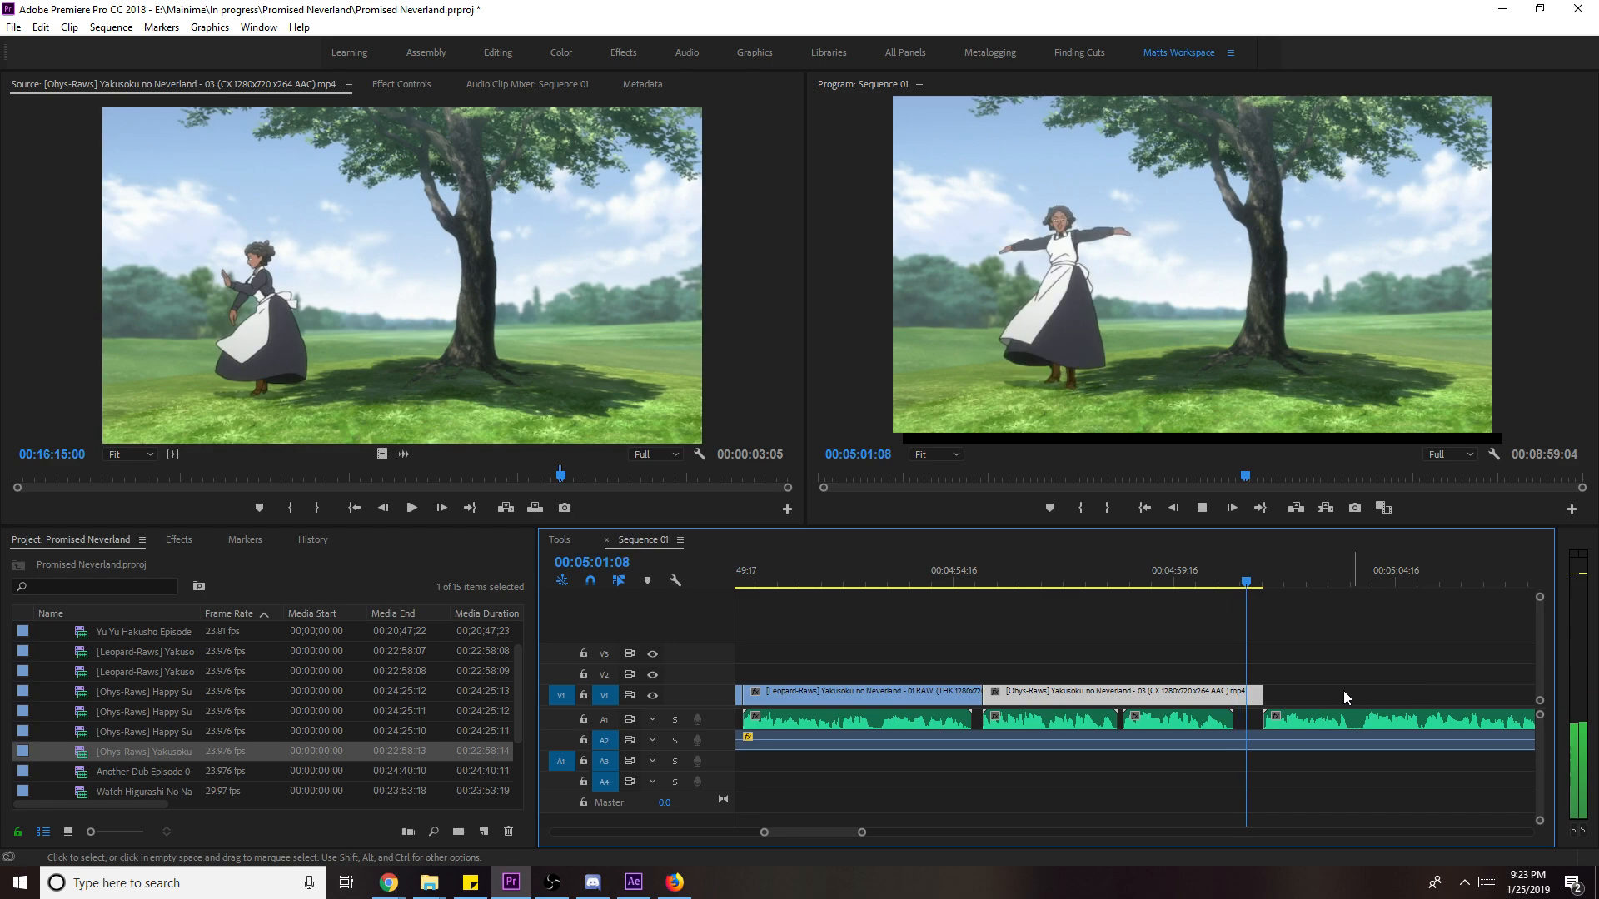
- Load the episode 02 Leopard-Raws clip and mark In/Out on the dining-hall shot near 19:55
left_click(268, 476)
mouse_move(271, 476)
left_mouse_down()
mouse_move(300, 473)
mouse_move(283, 477)
left_mouse_up()
left_click(163, 749)
double_click(183, 668)
left_click_drag(671, 477, 686, 478)
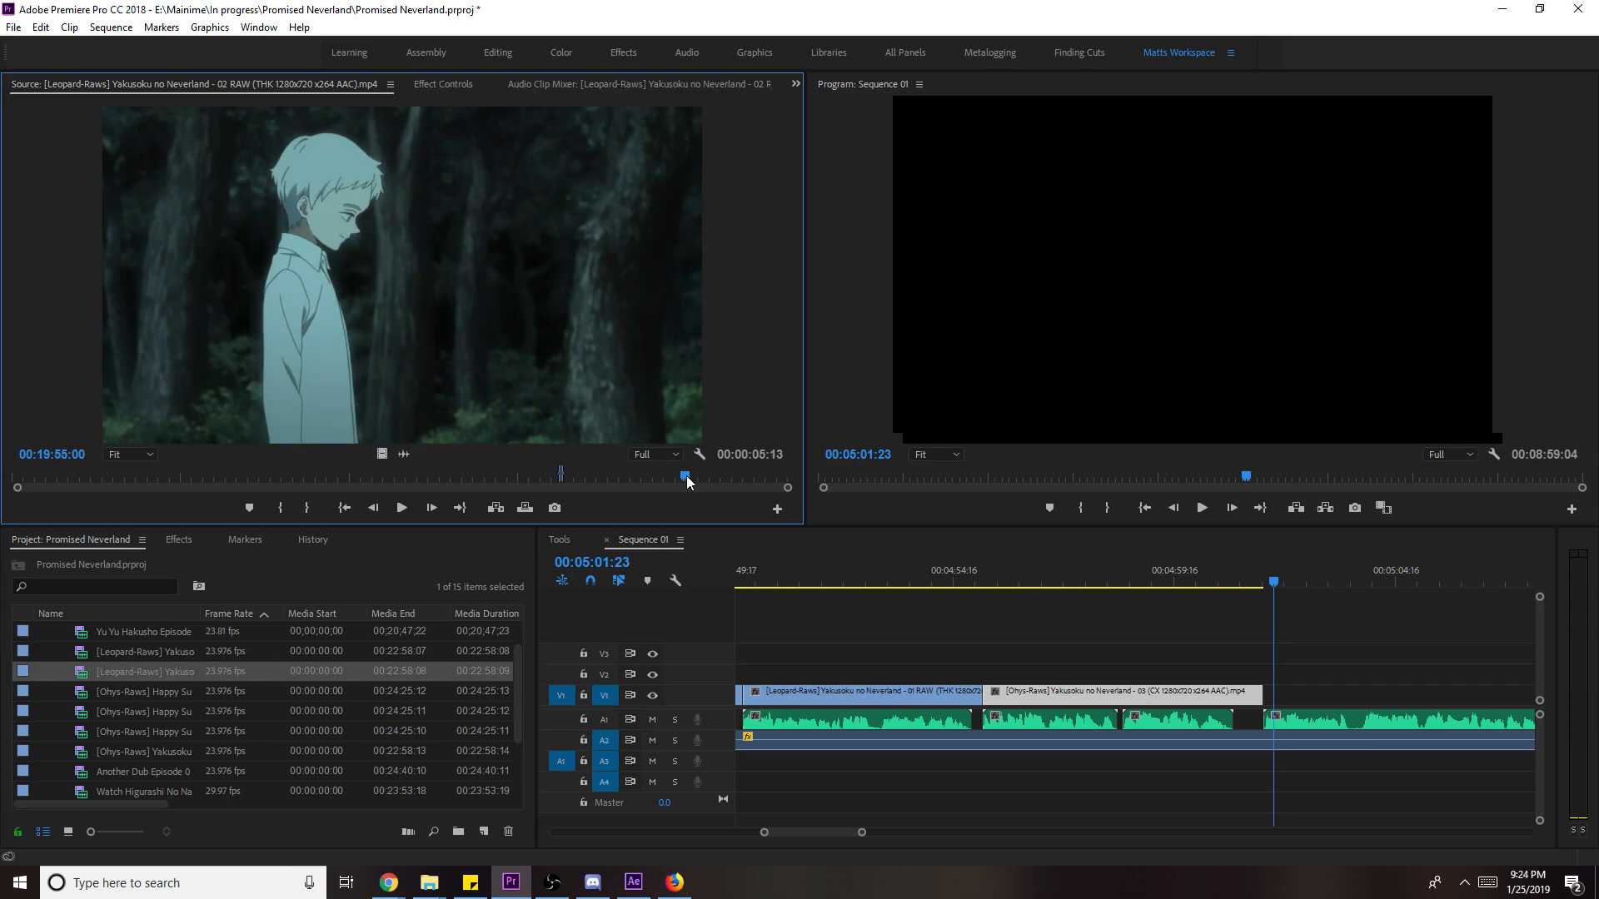
left_click_drag(686, 480, 719, 481)
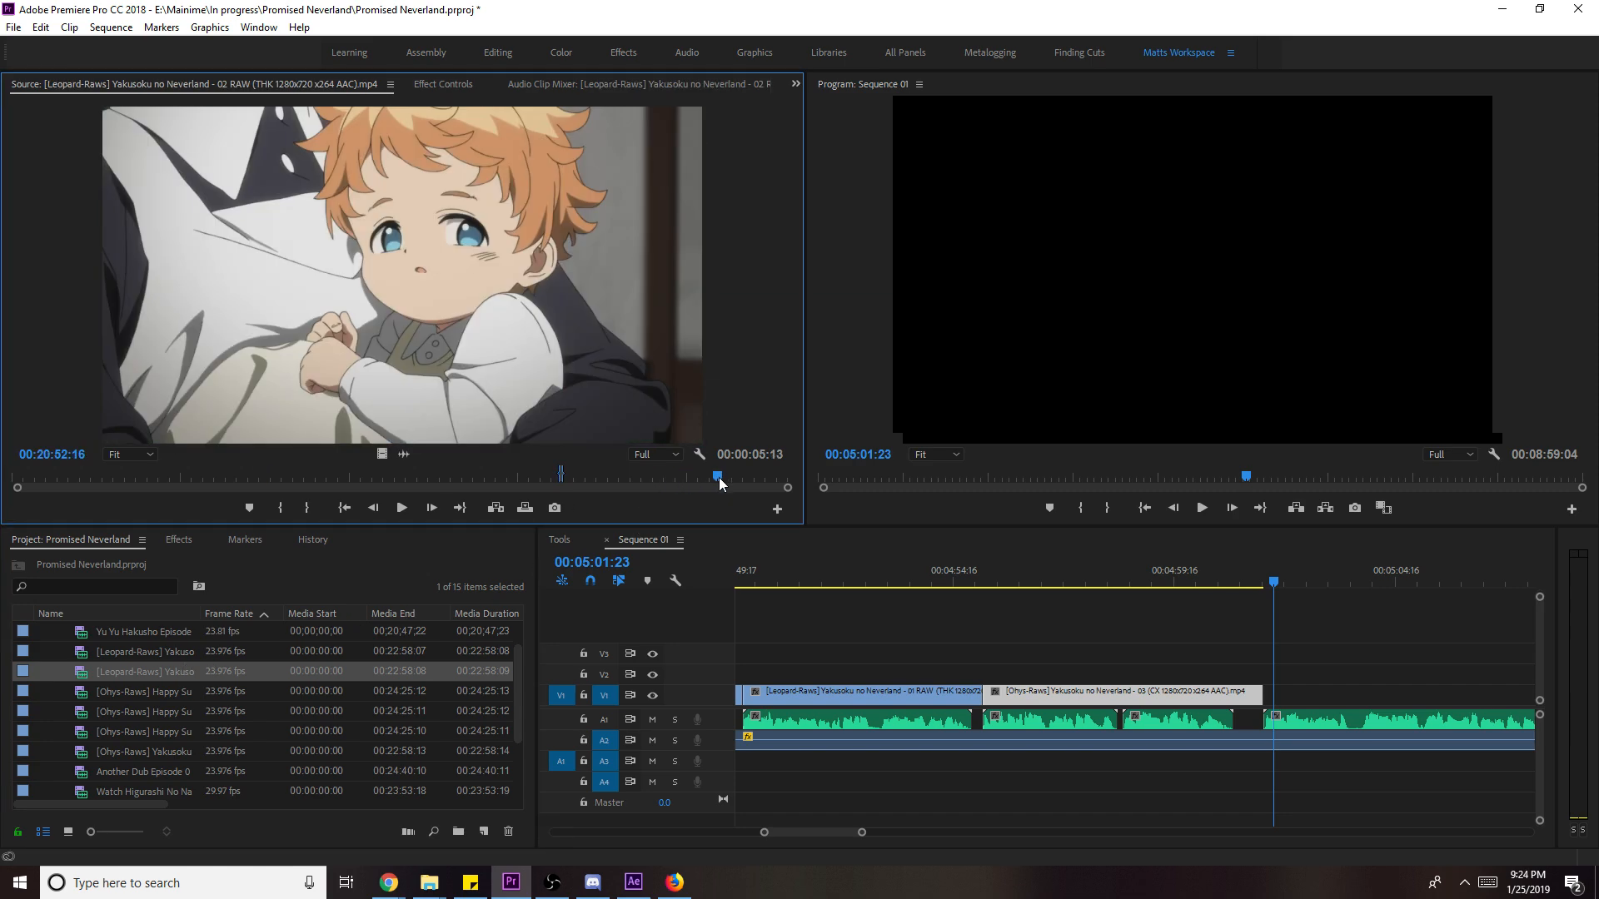
key("space")
key("i")
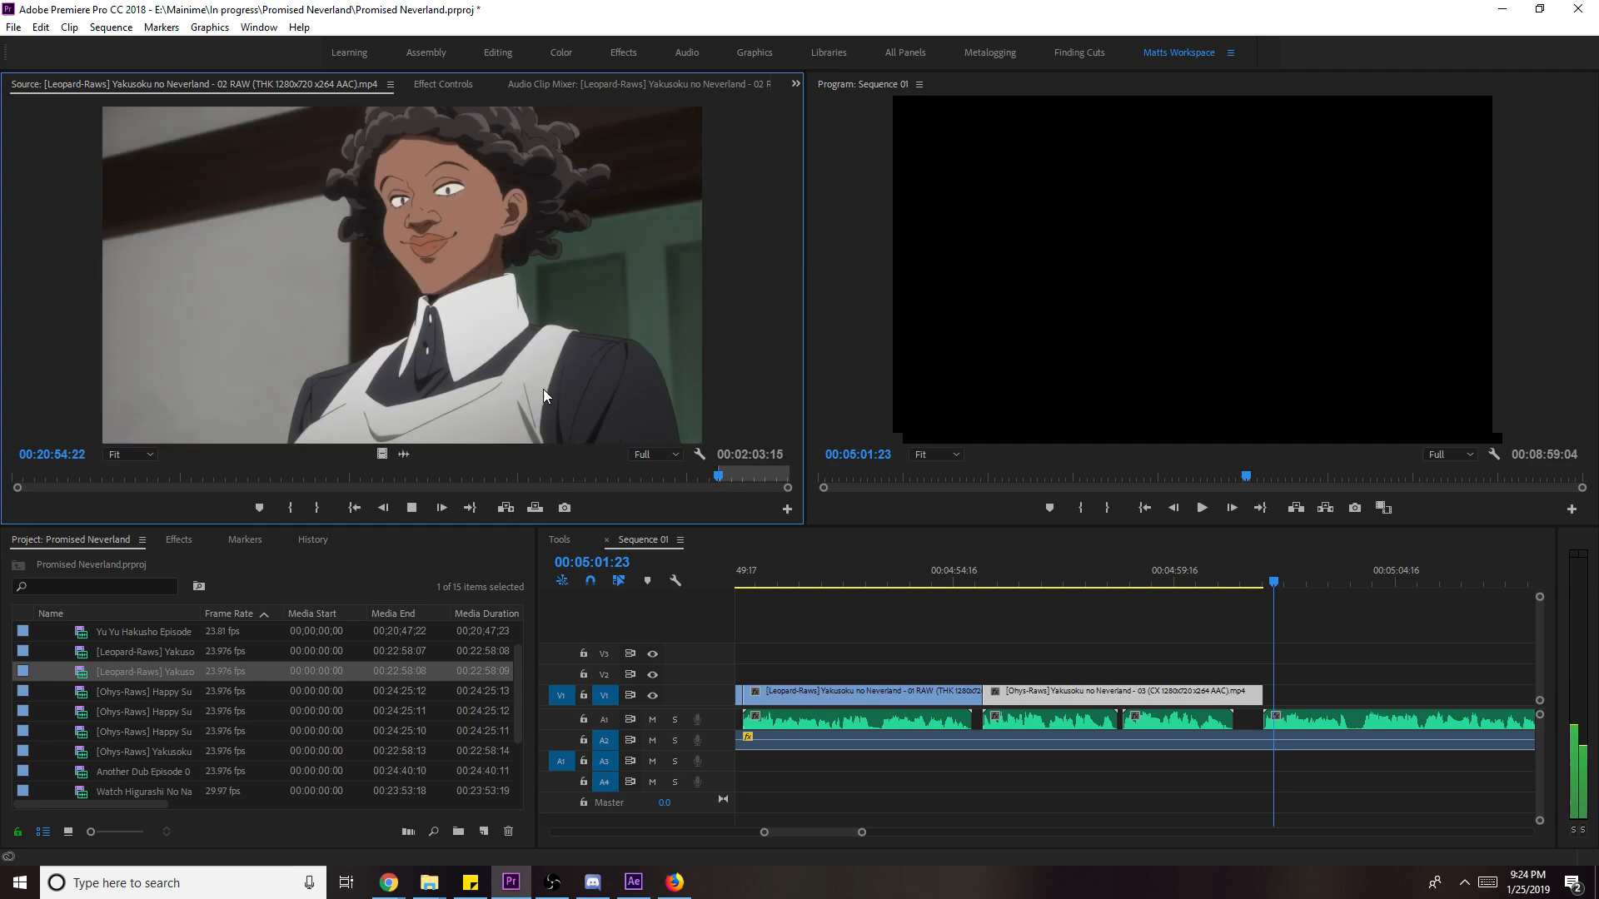
key("o")
key("space")
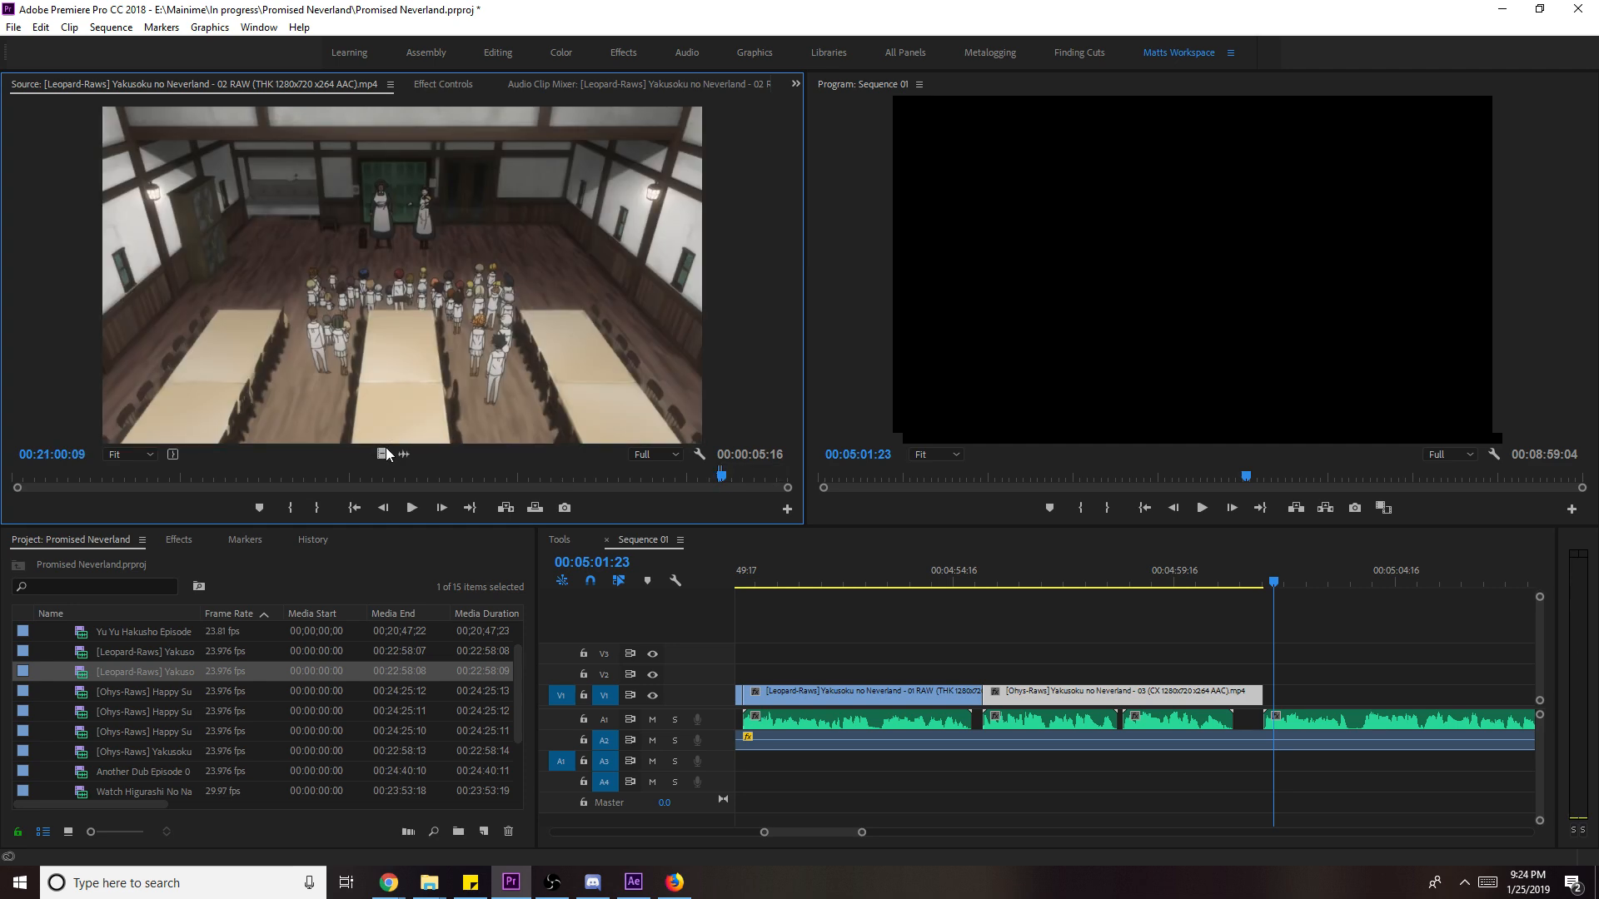
- Put the dining-hall shot on V1 after the episode 03 clip and scale it to frame size
left_click(1356, 696)
key(".")
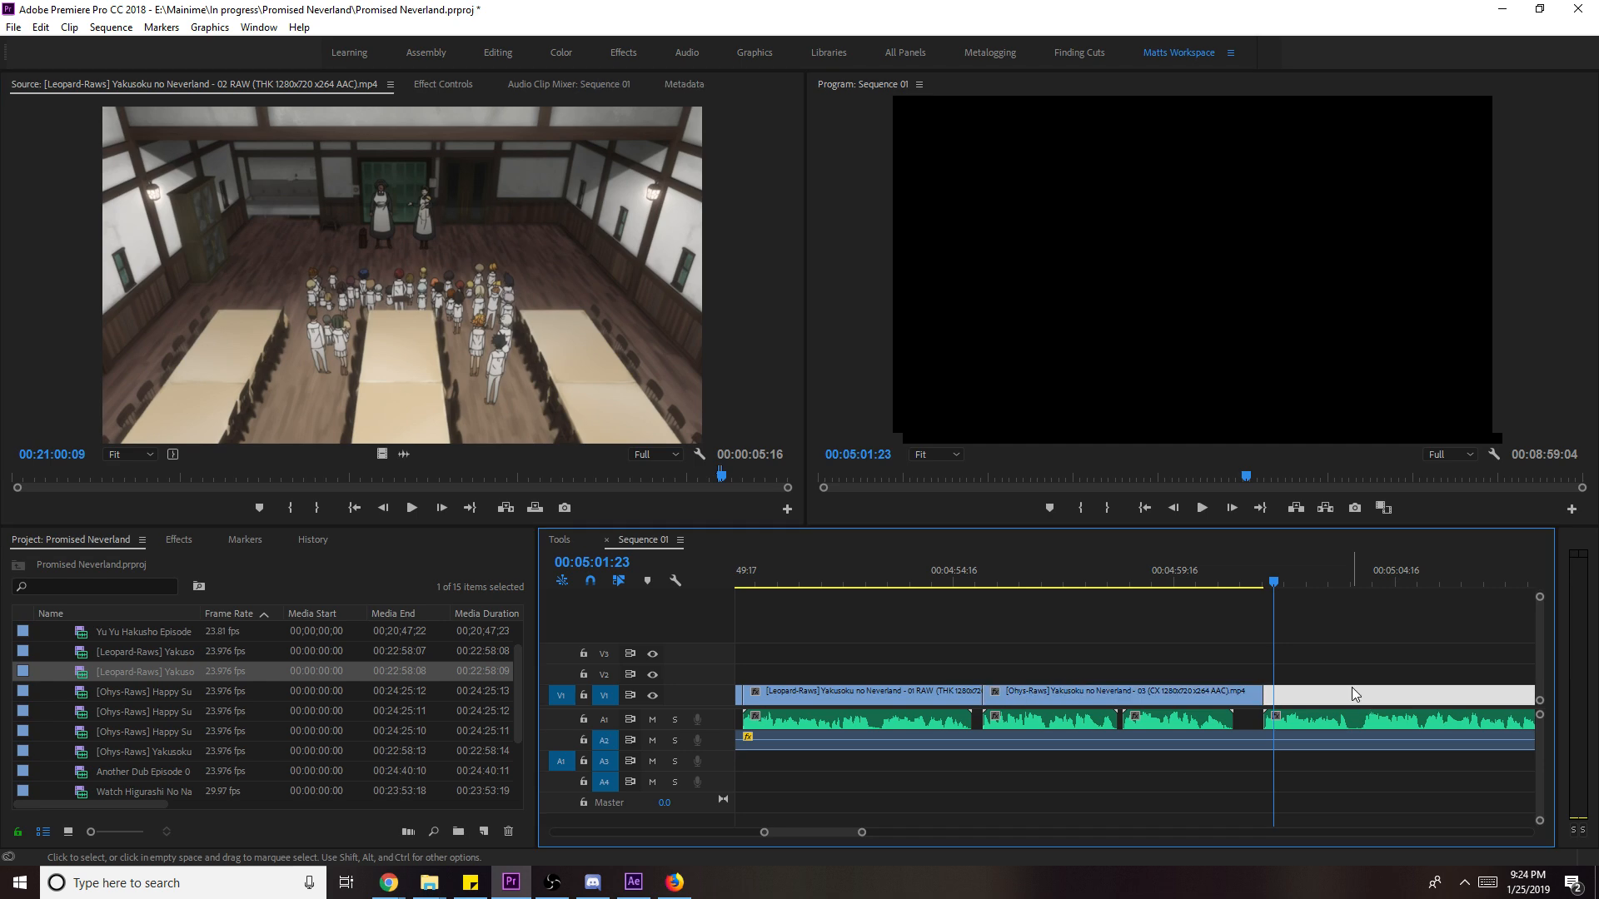
left_click_drag(382, 454, 1268, 714)
key("space")
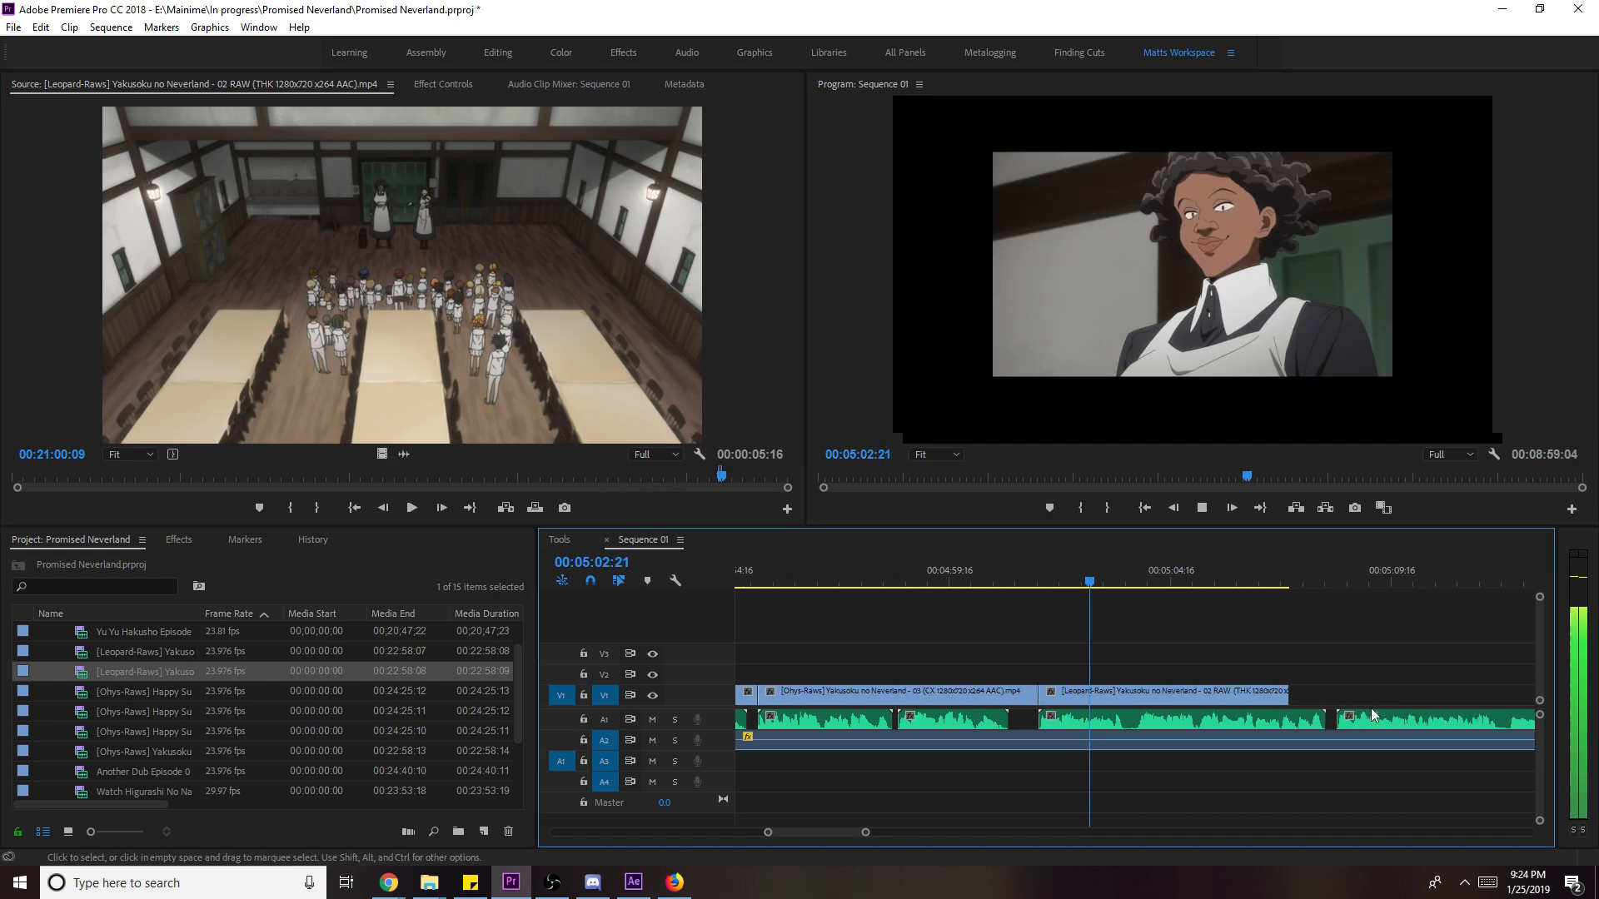
right_click(1262, 692)
left_click(1282, 672)
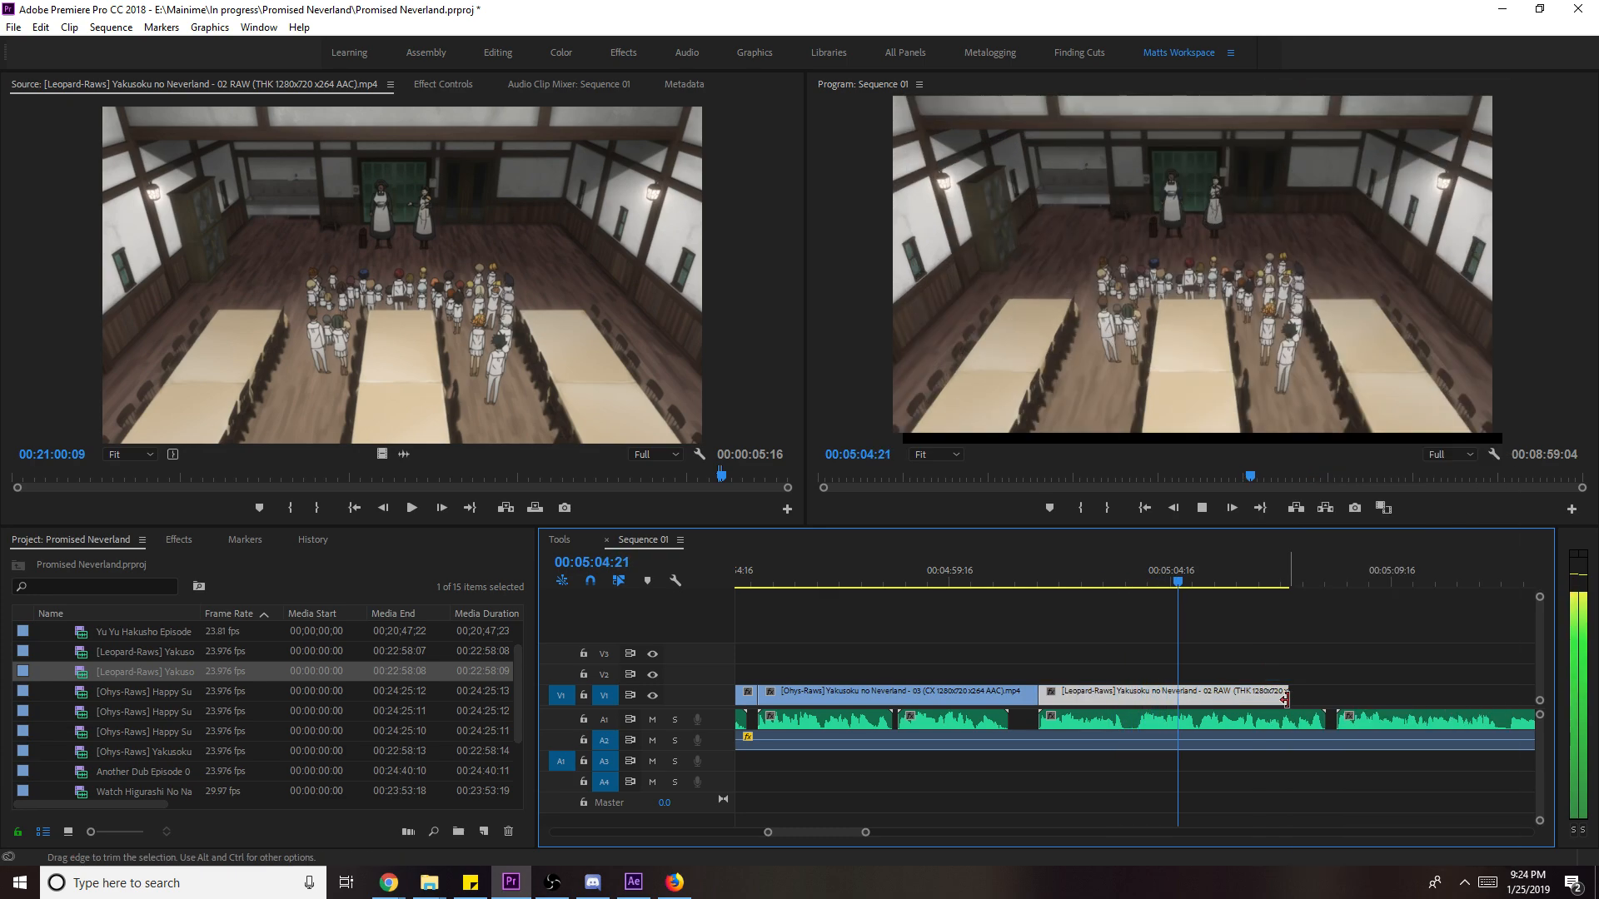
- Shorten the dining-hall clip's end, slip its content a few frames, and save the project
left_click_drag(1306, 697, 1144, 706)
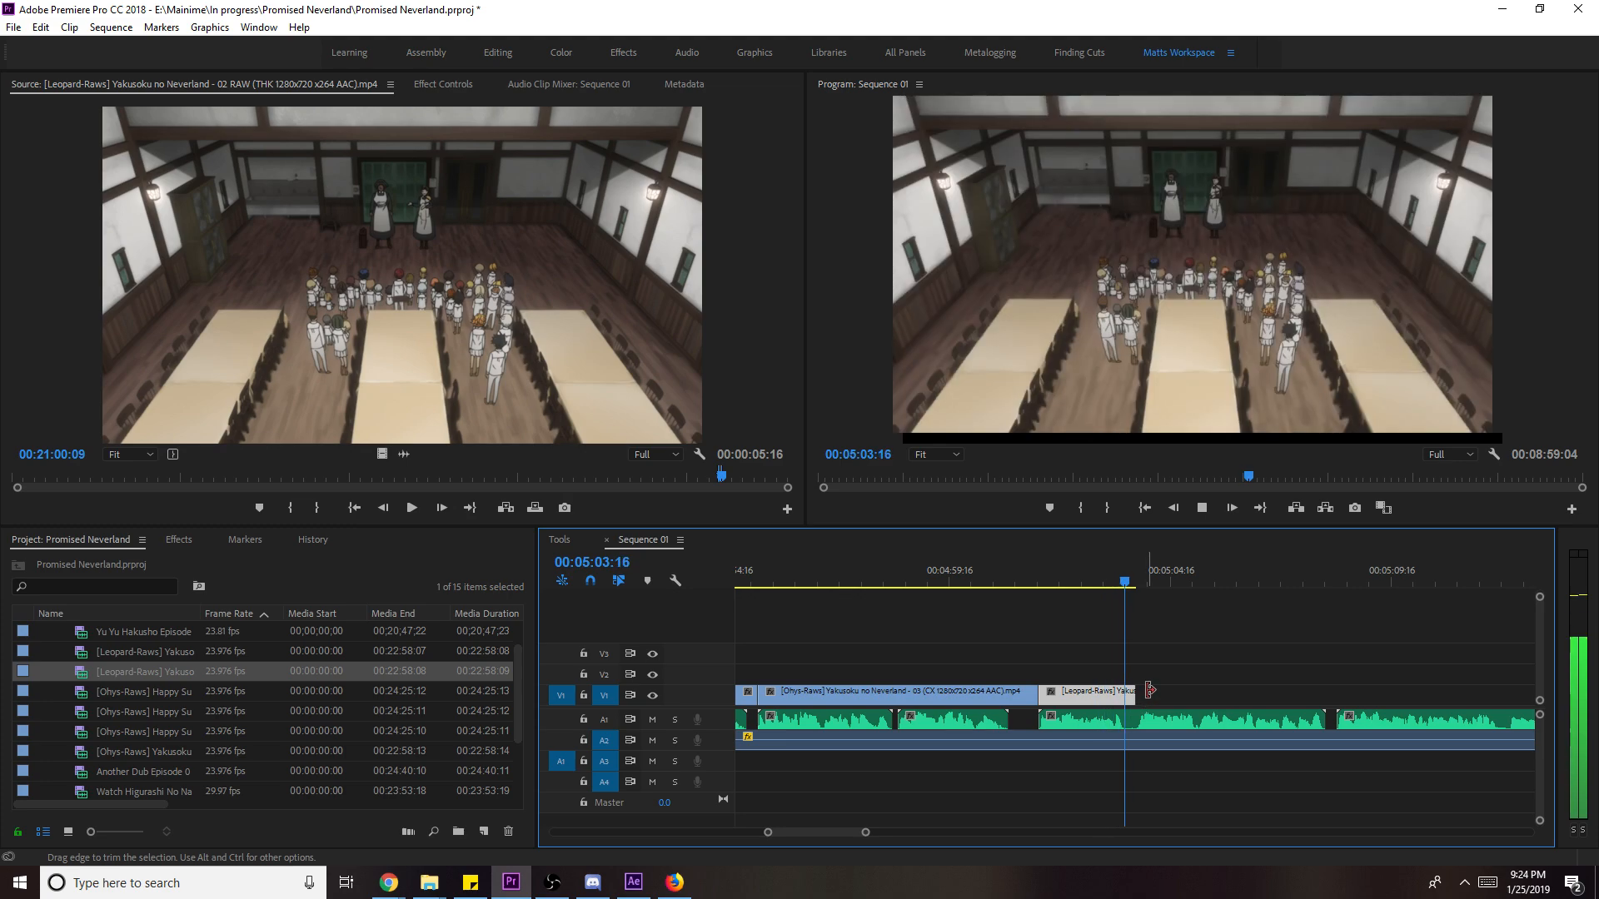
left_click(1141, 583)
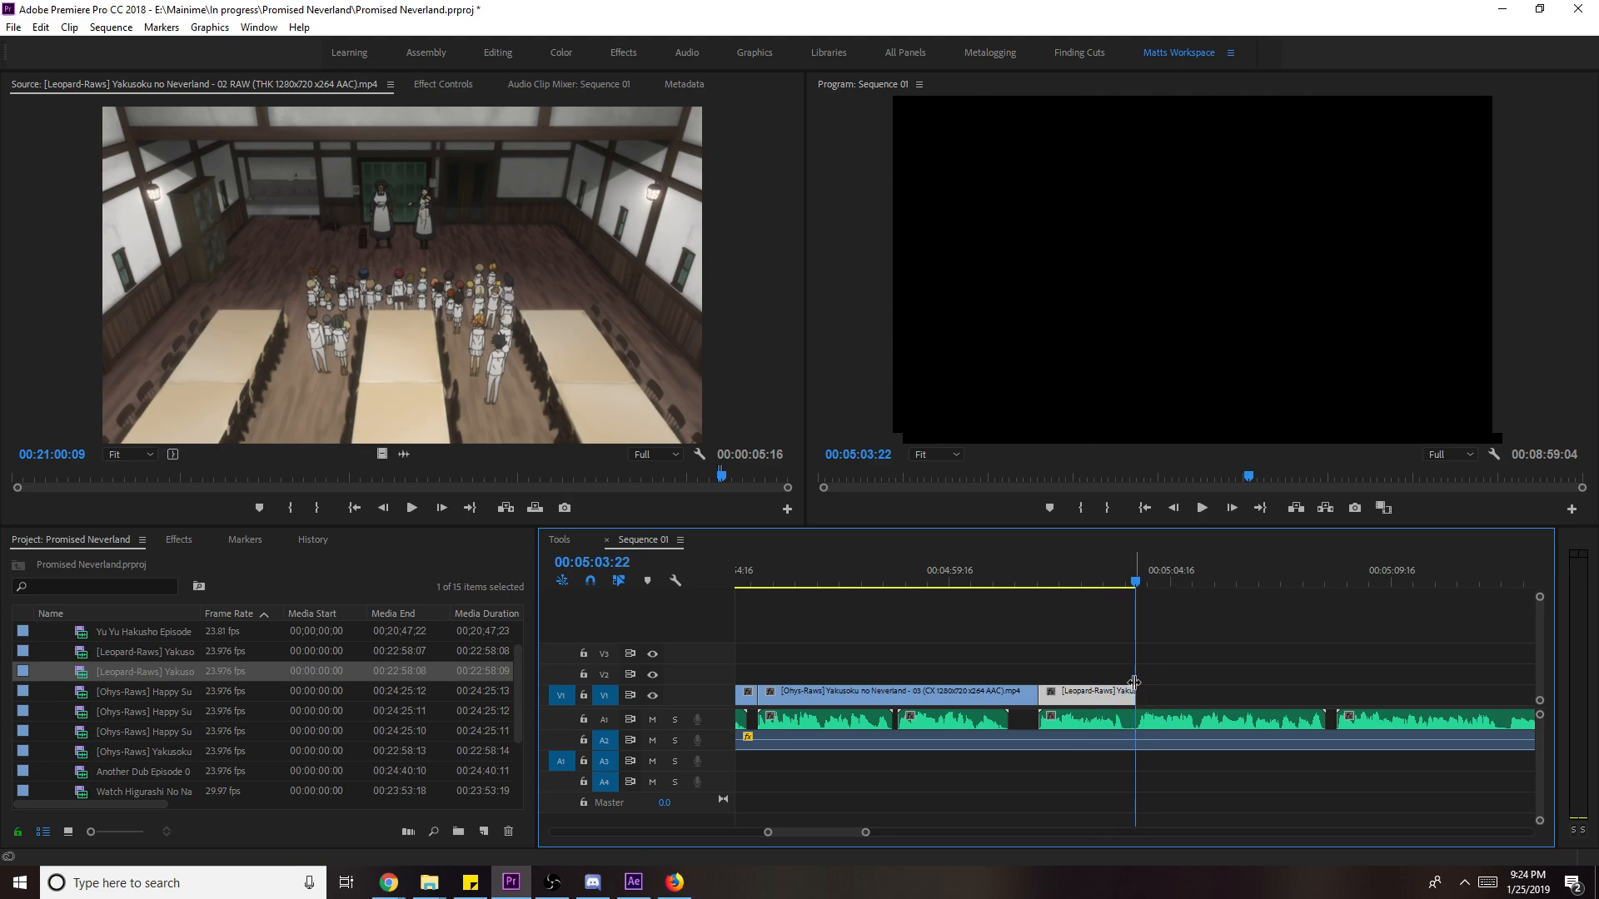
left_click_drag(1129, 572, 1109, 574)
mouse_move(1099, 696)
left_mouse_down()
mouse_move(1141, 696)
mouse_move(1099, 693)
left_mouse_up()
key("space")
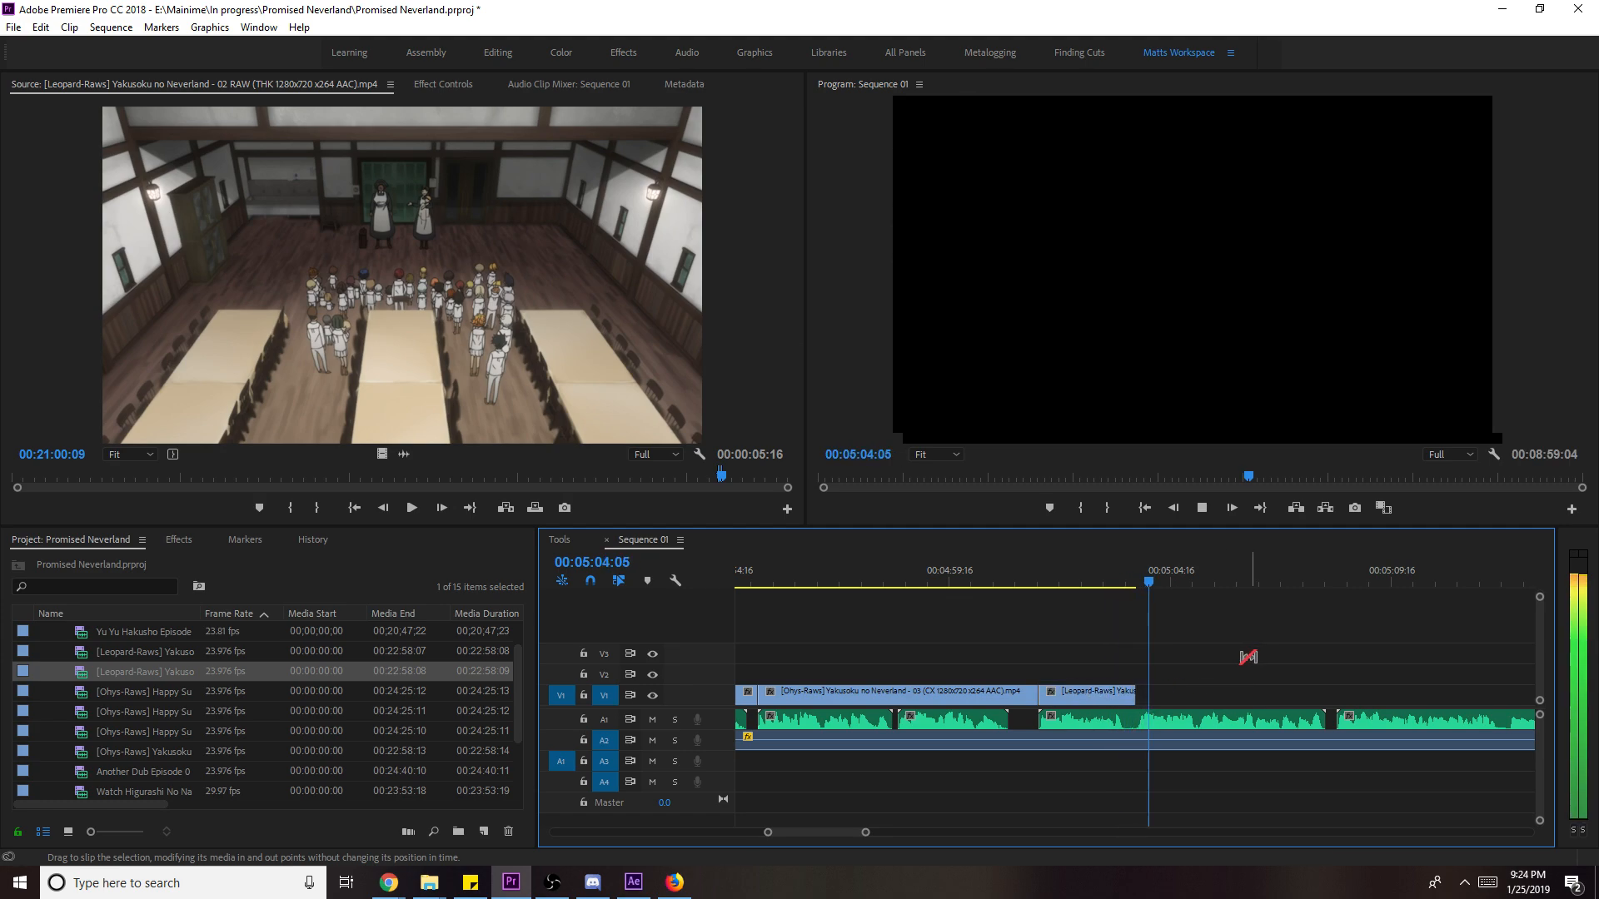
key("space")
key("v")
key("ctrl+s")
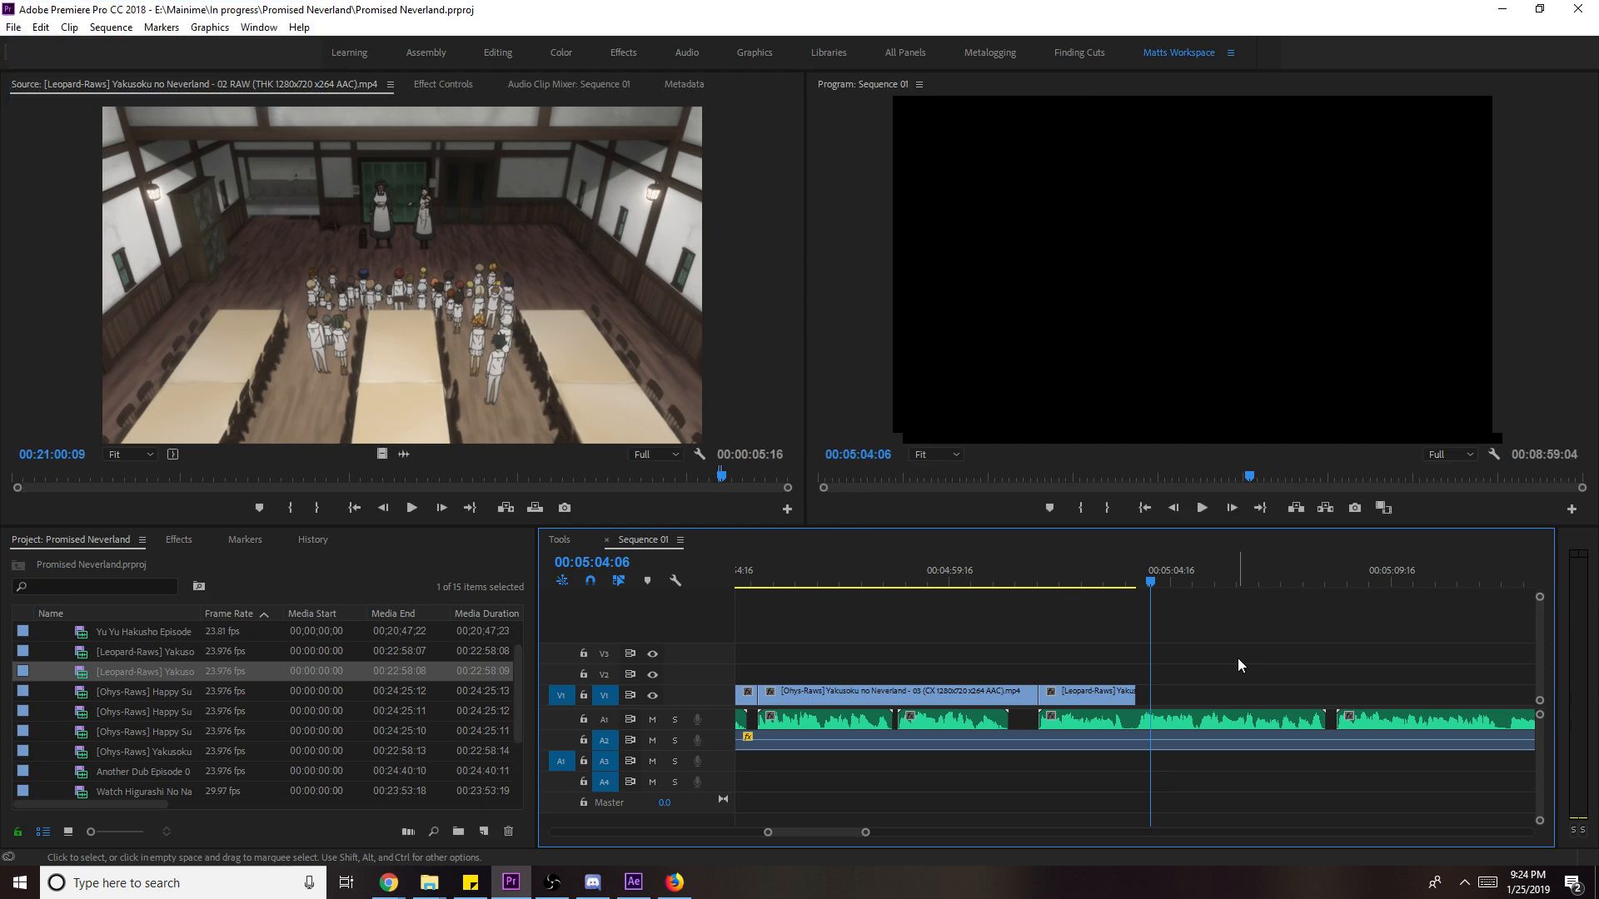
- Load the episode 03 Ohys-Raws clip and mark In/Out on the running shot near 15:36
double_click(170, 758)
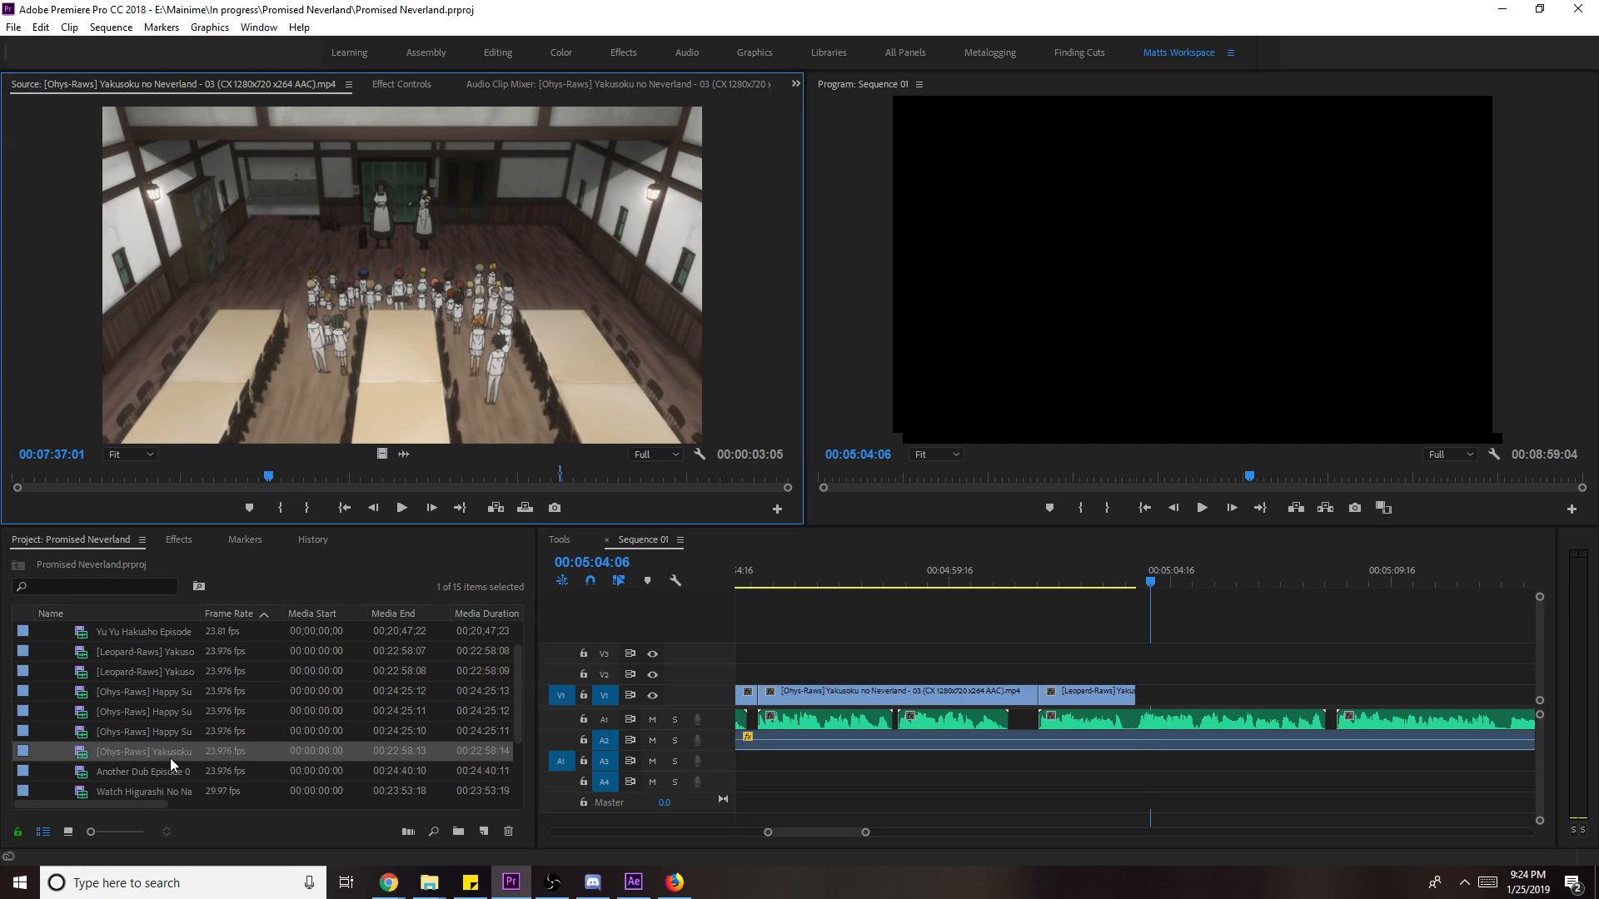
key("ctrl+s")
left_click_drag(534, 476, 568, 483)
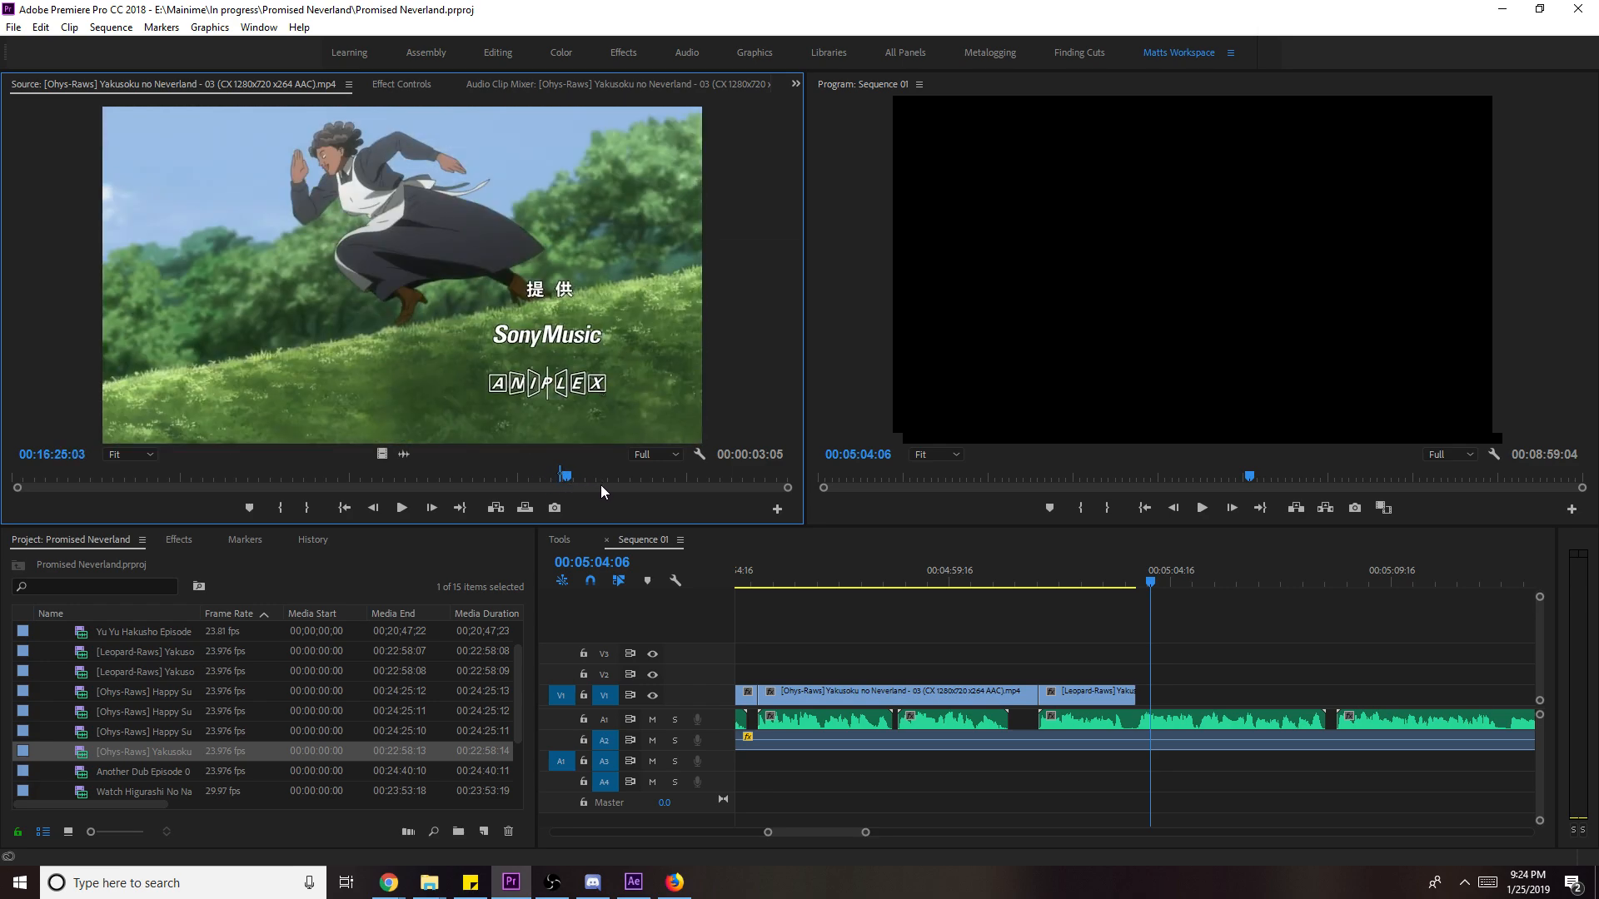
key("i")
key("space")
left_click_drag(567, 476, 565, 483)
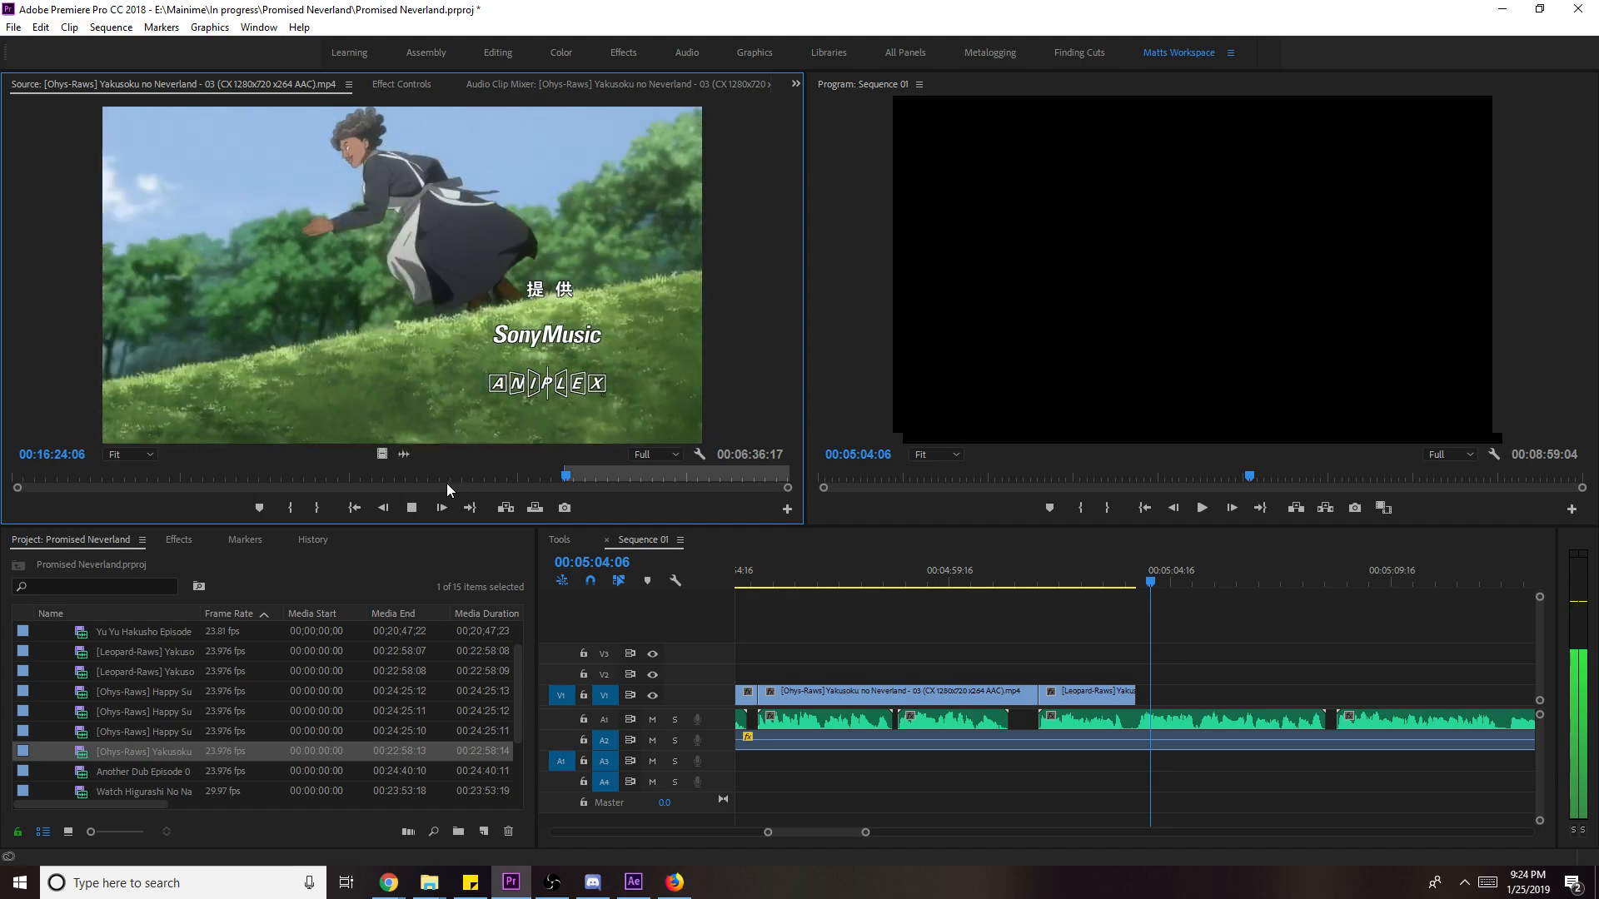
key("space")
key("o")
- Overwrite the running shot onto V1 after the episode 02 clip, scale it to frame size, and save
key(".")
key("space")
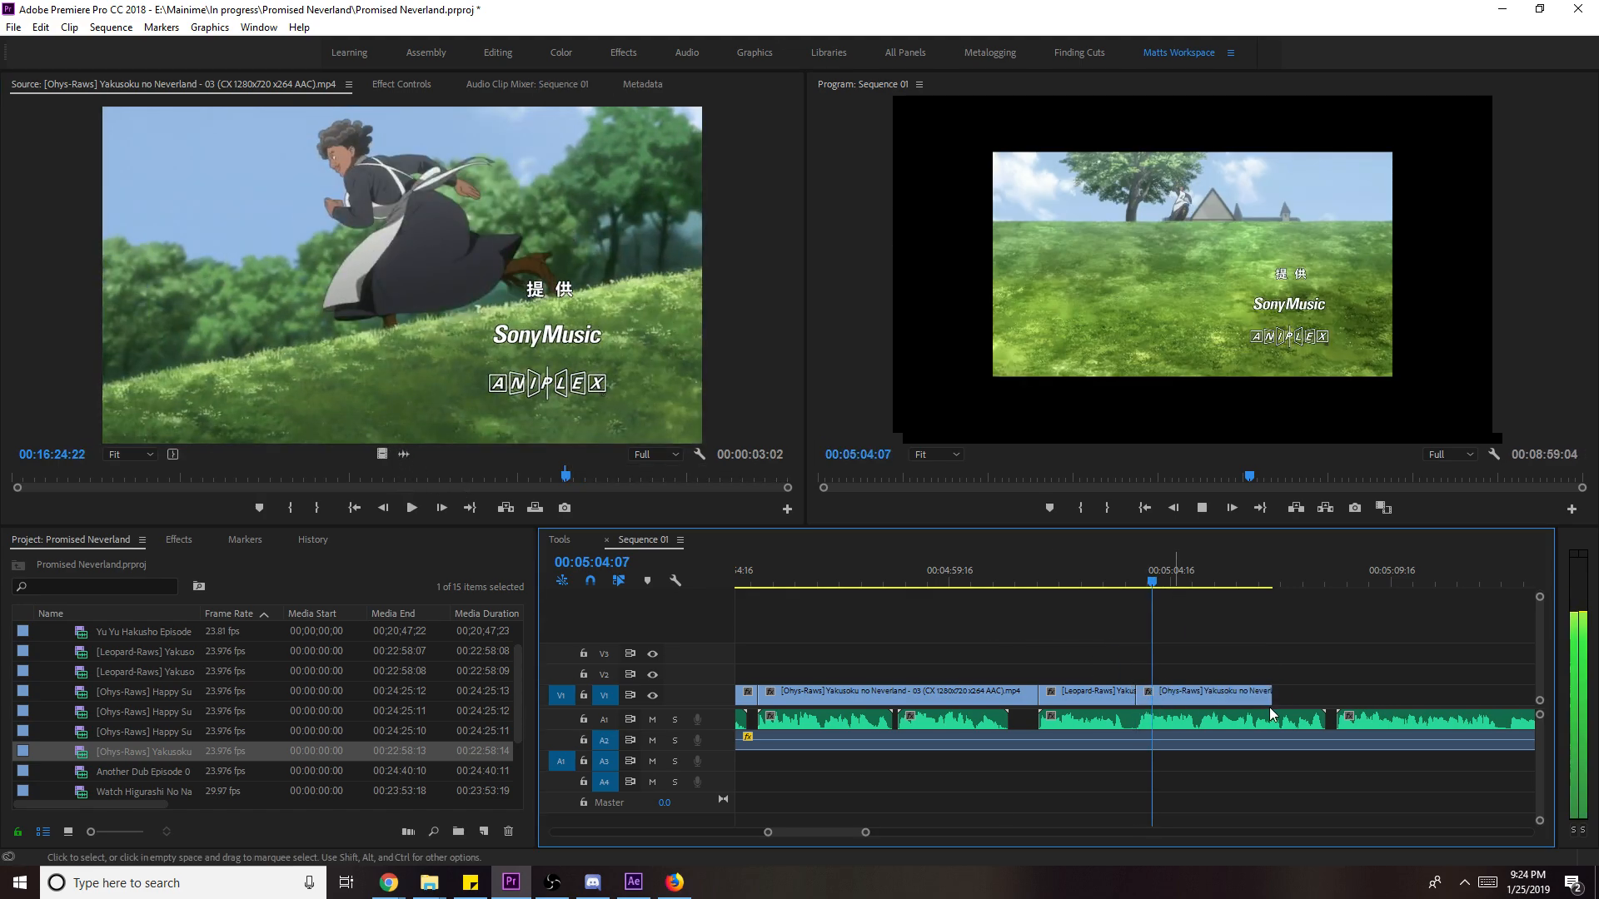
right_click(1323, 699)
left_click(1411, 671)
key("space")
left_click(1408, 677)
key("ctrl+s")
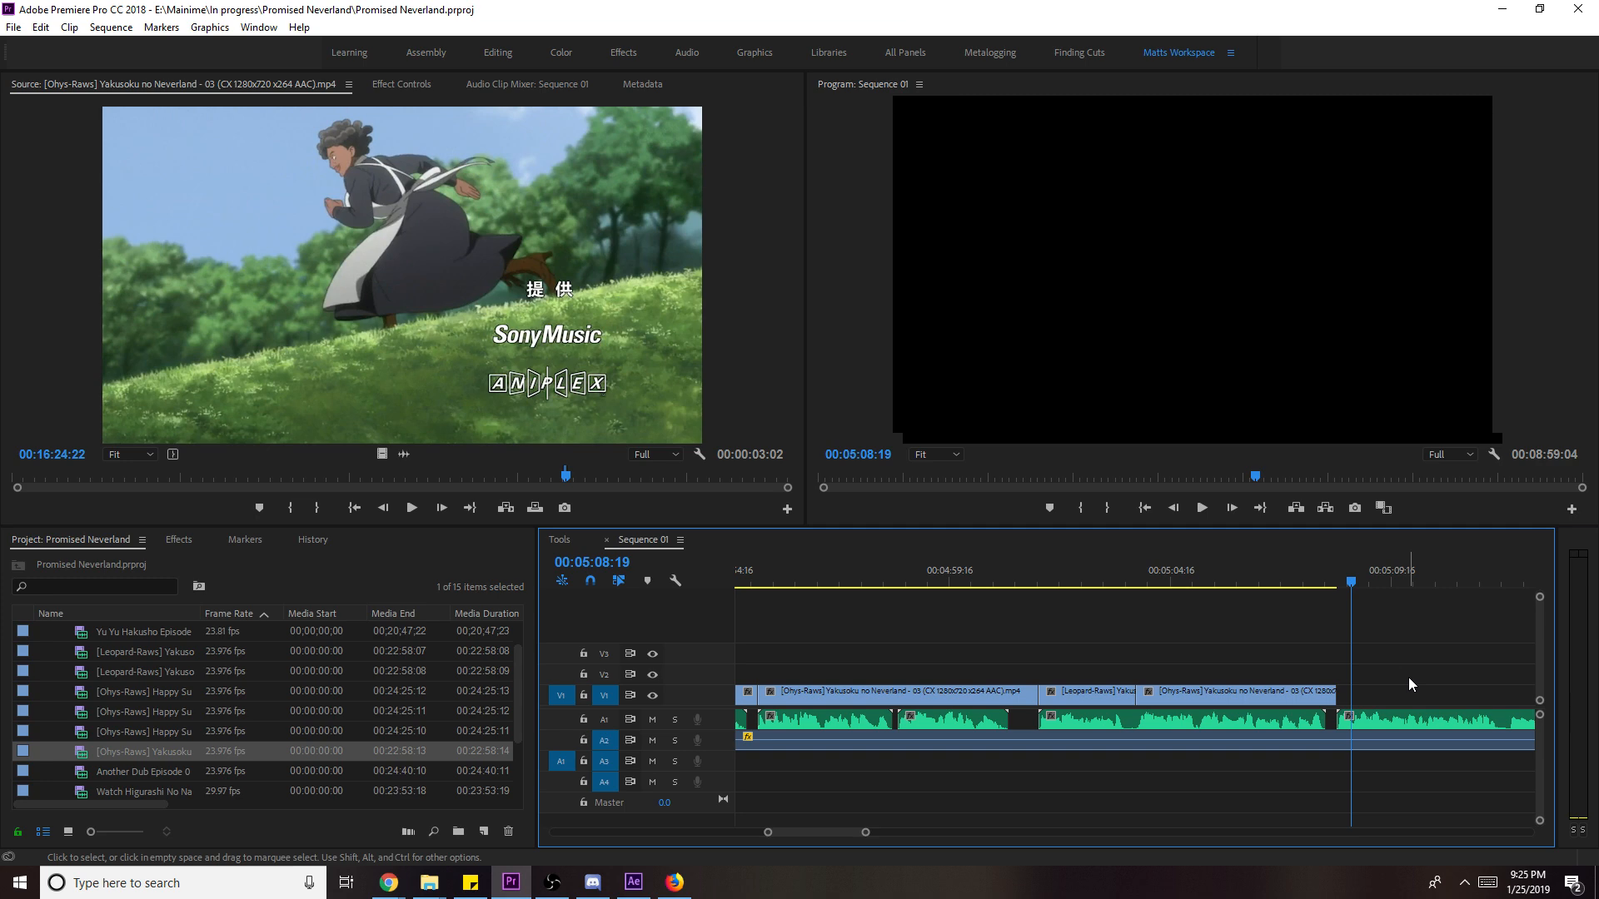
scroll(1407, 677, "down", 4)
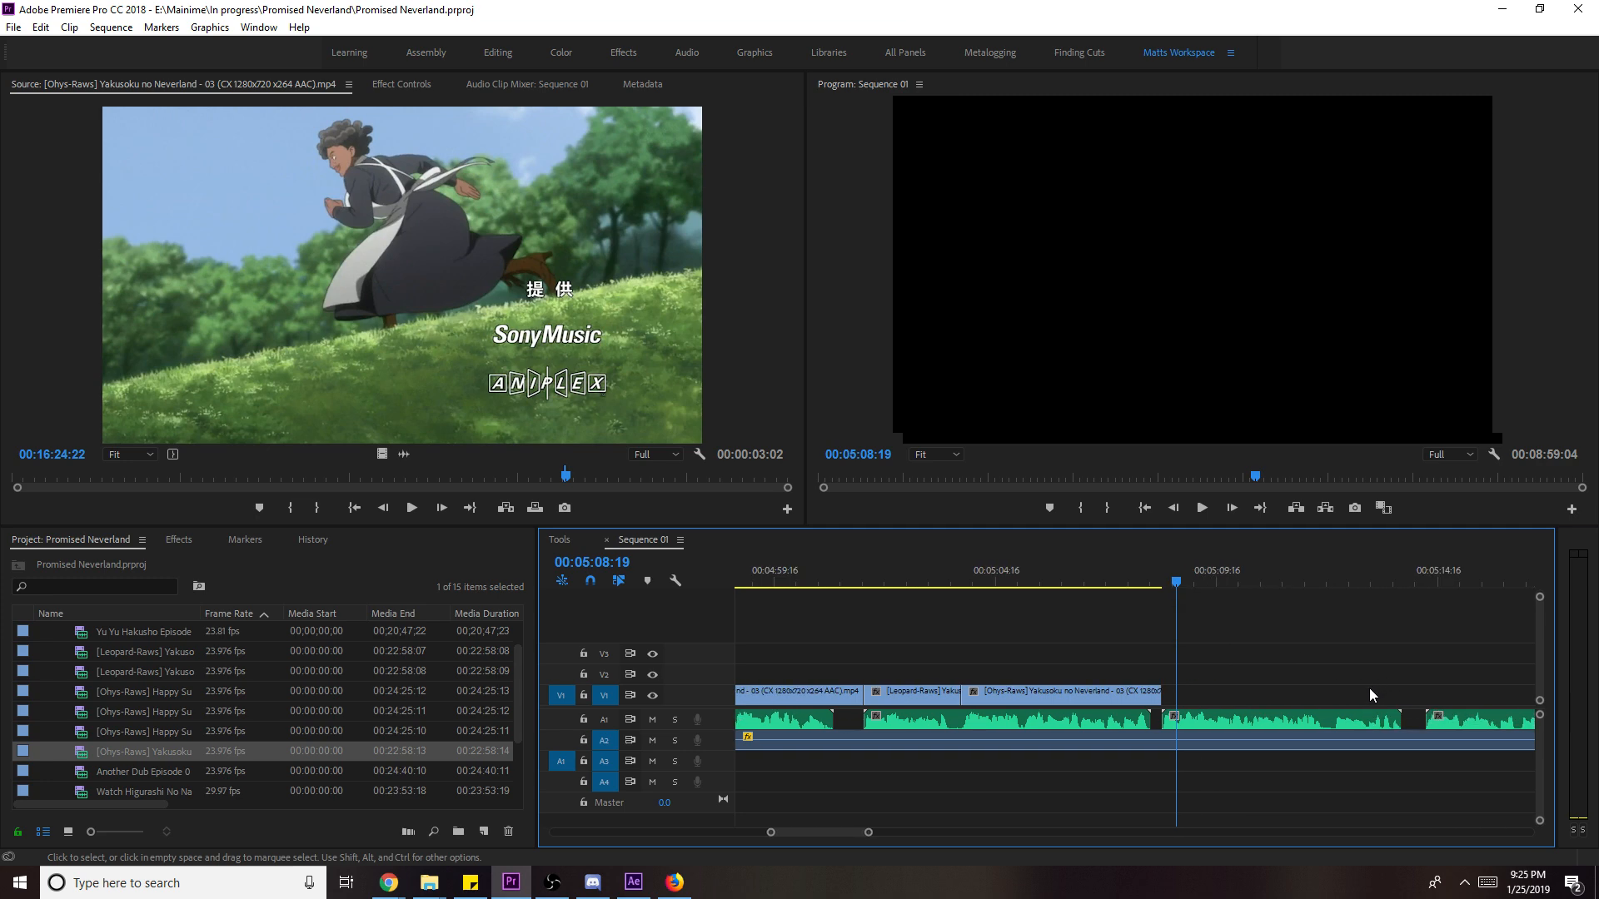
key("ctrl+s")
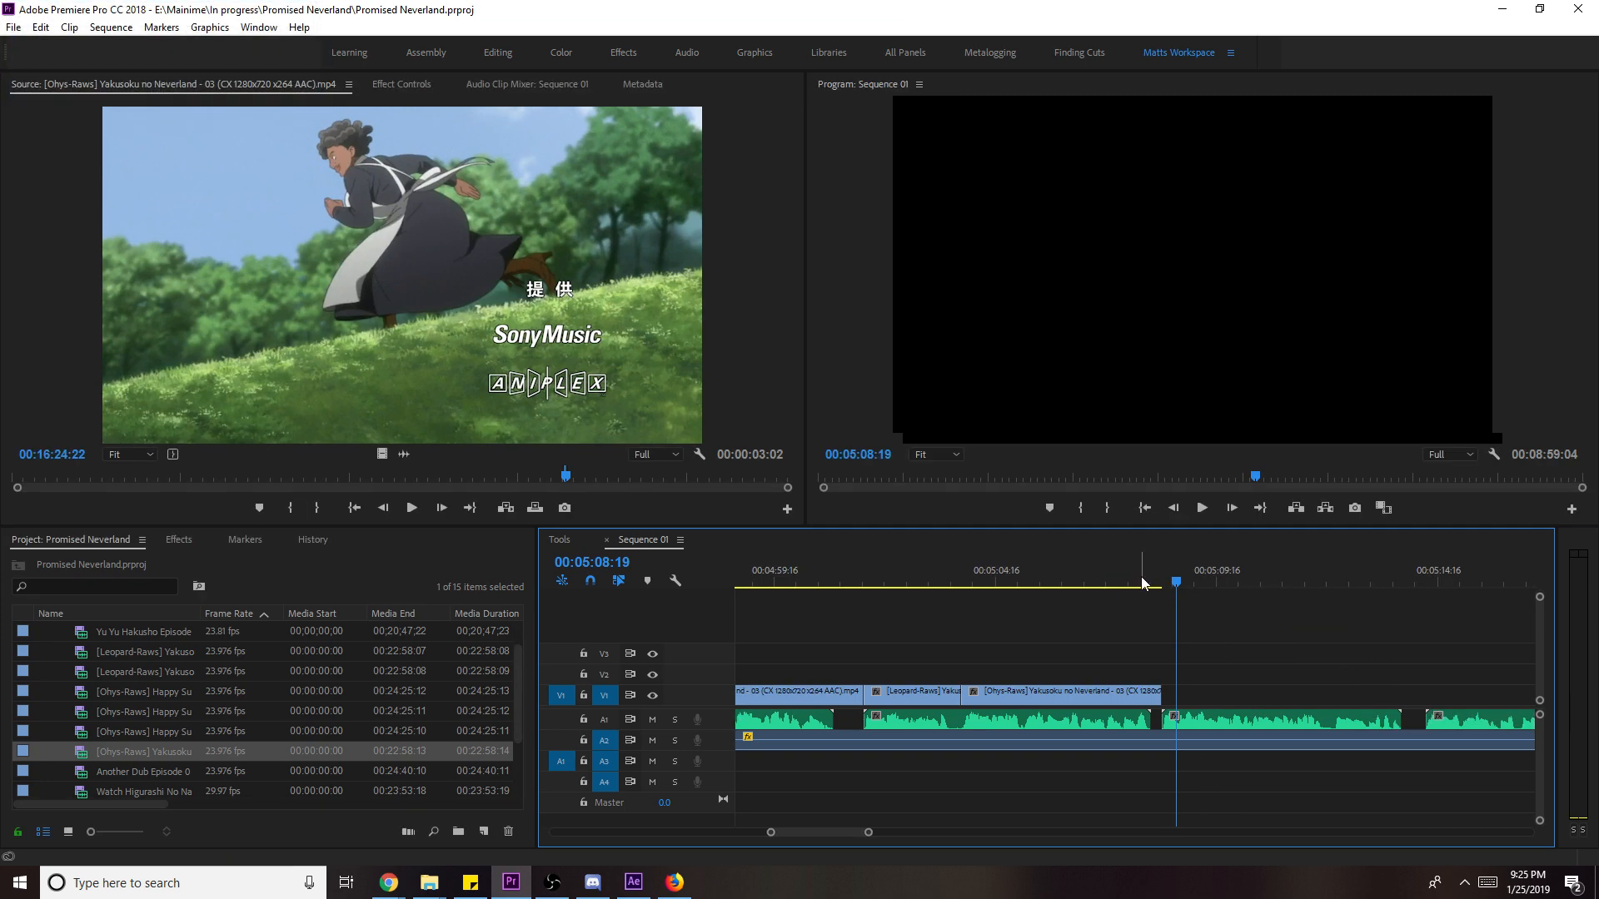
- Mark the close-up's Out near 15:33 in the source and drag it onto V1 after the running clip
key("space")
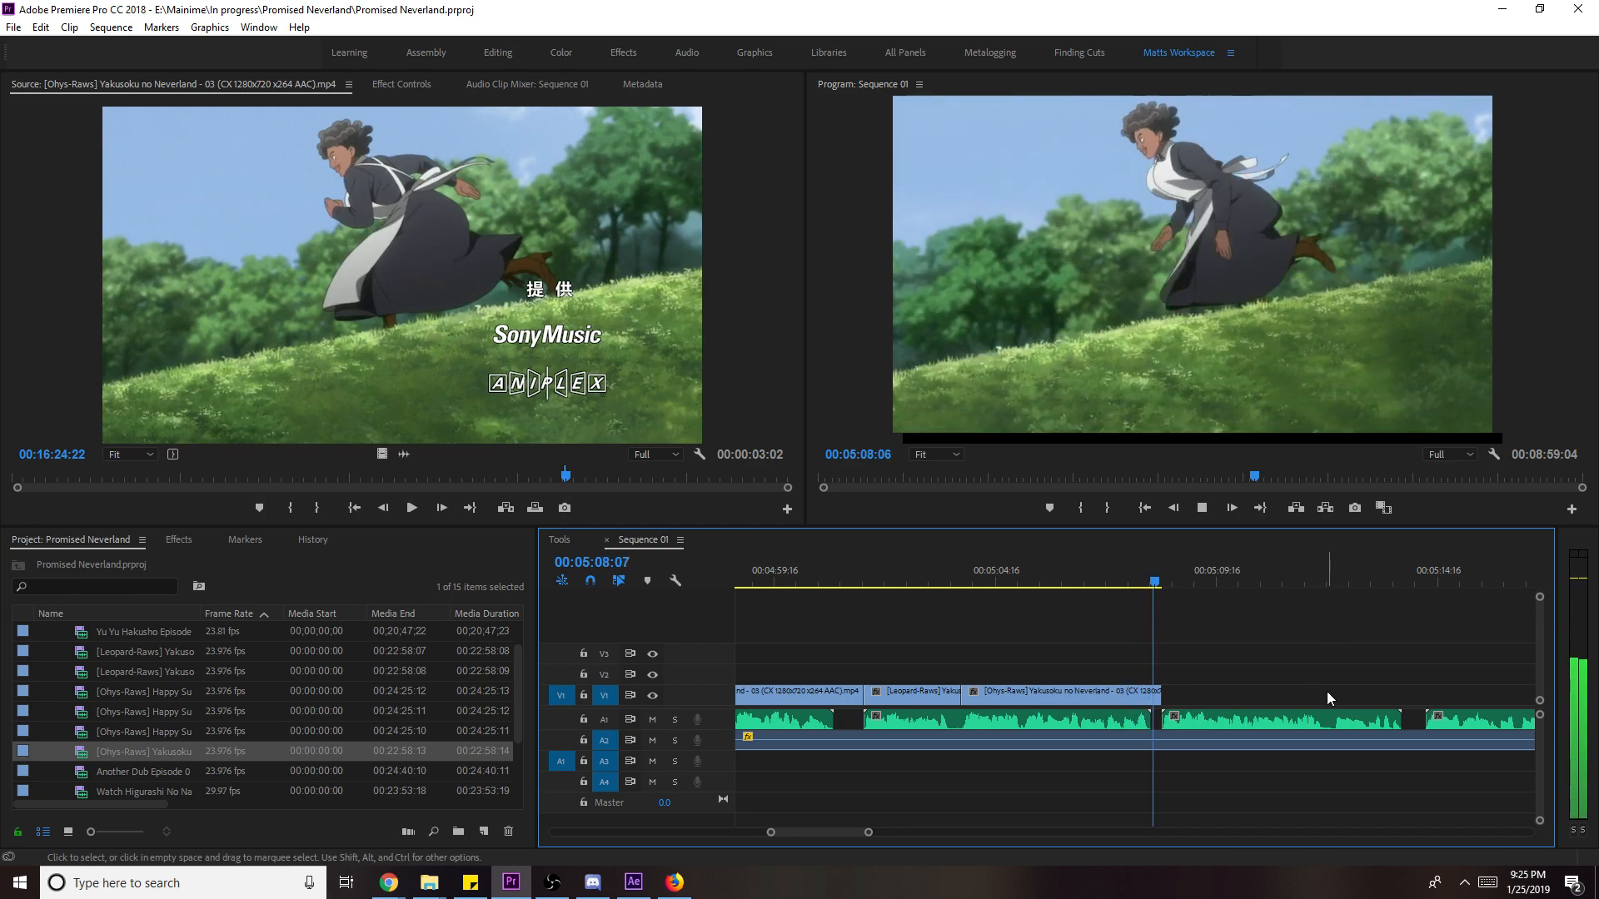
left_click(556, 463)
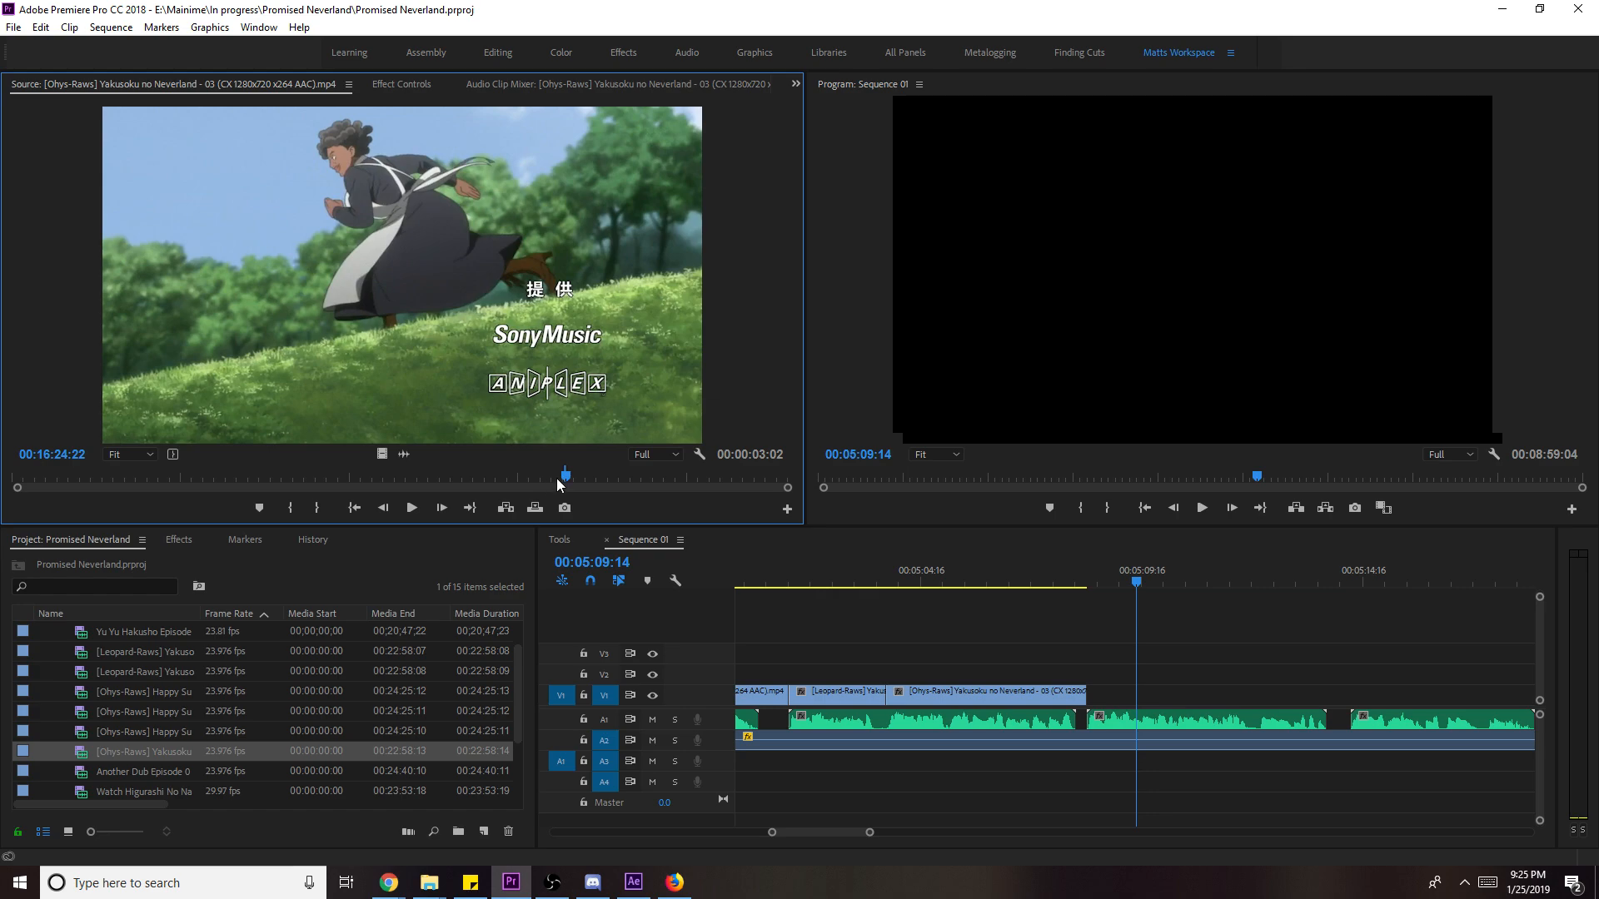
left_click_drag(563, 471, 547, 479)
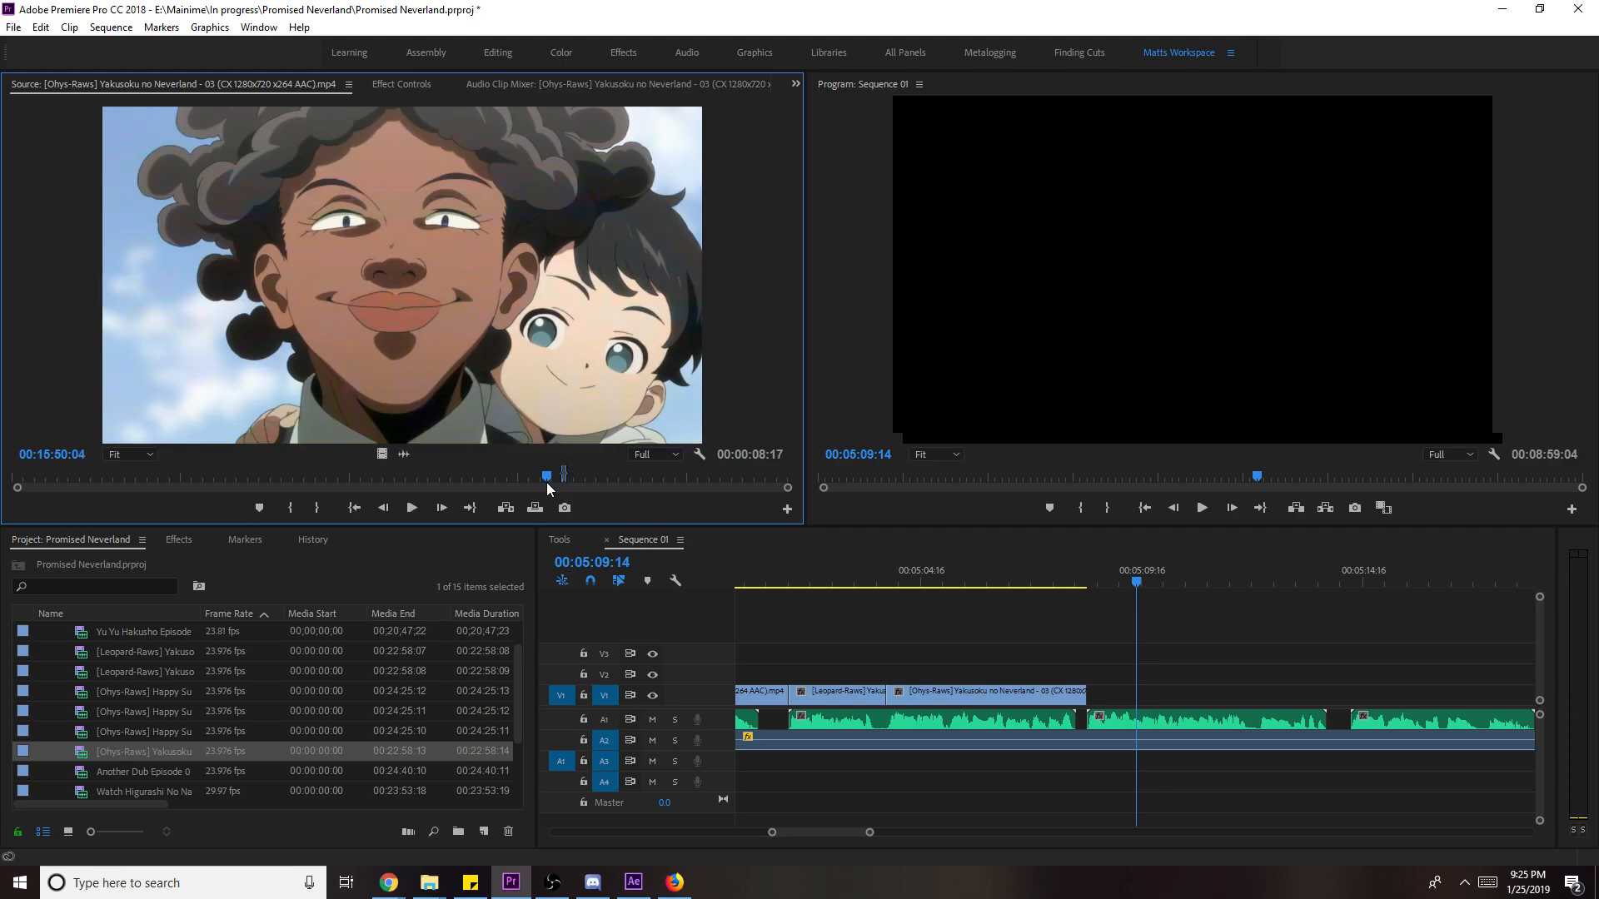
key("j")
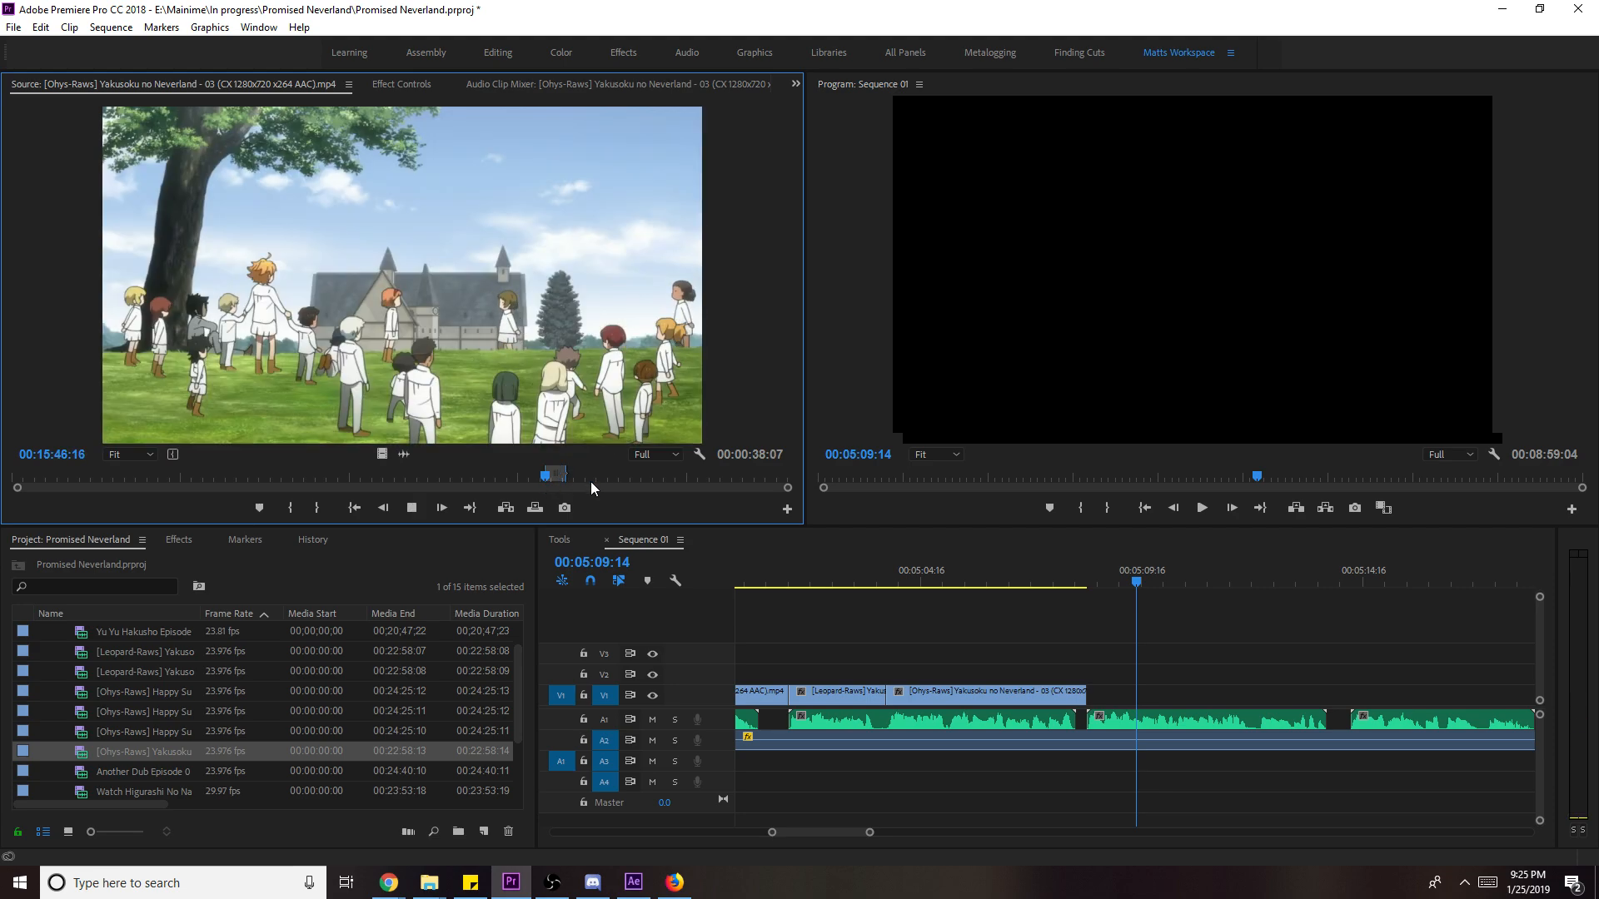
key("space")
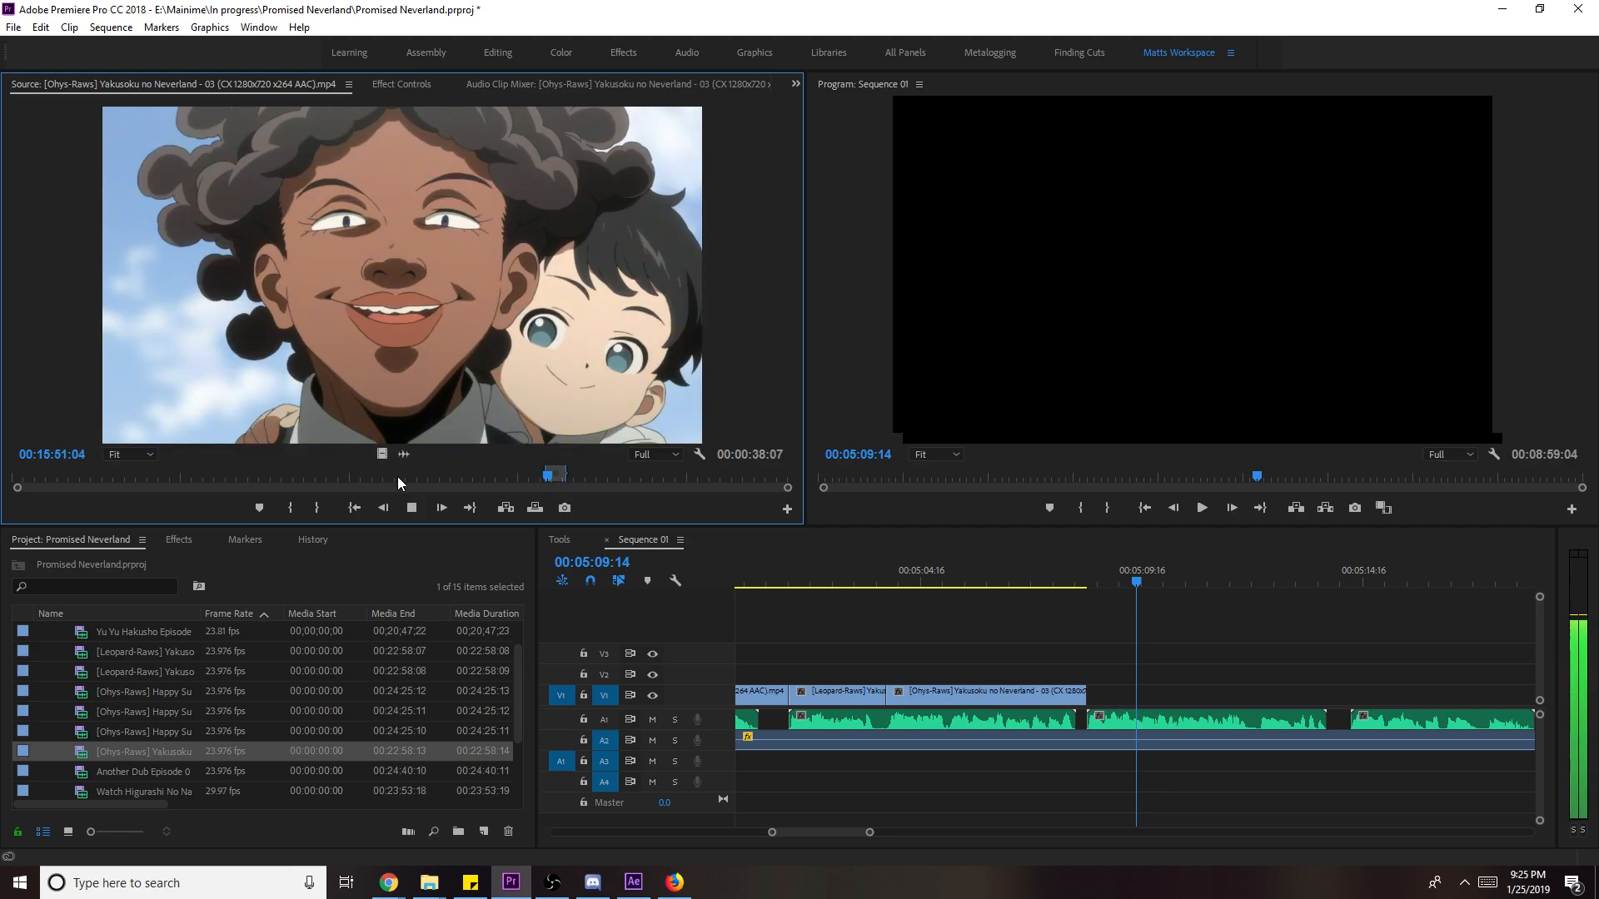
key("o")
left_click_drag(381, 454, 1089, 695)
- Extend the end of the close-up clip on V1
key("space")
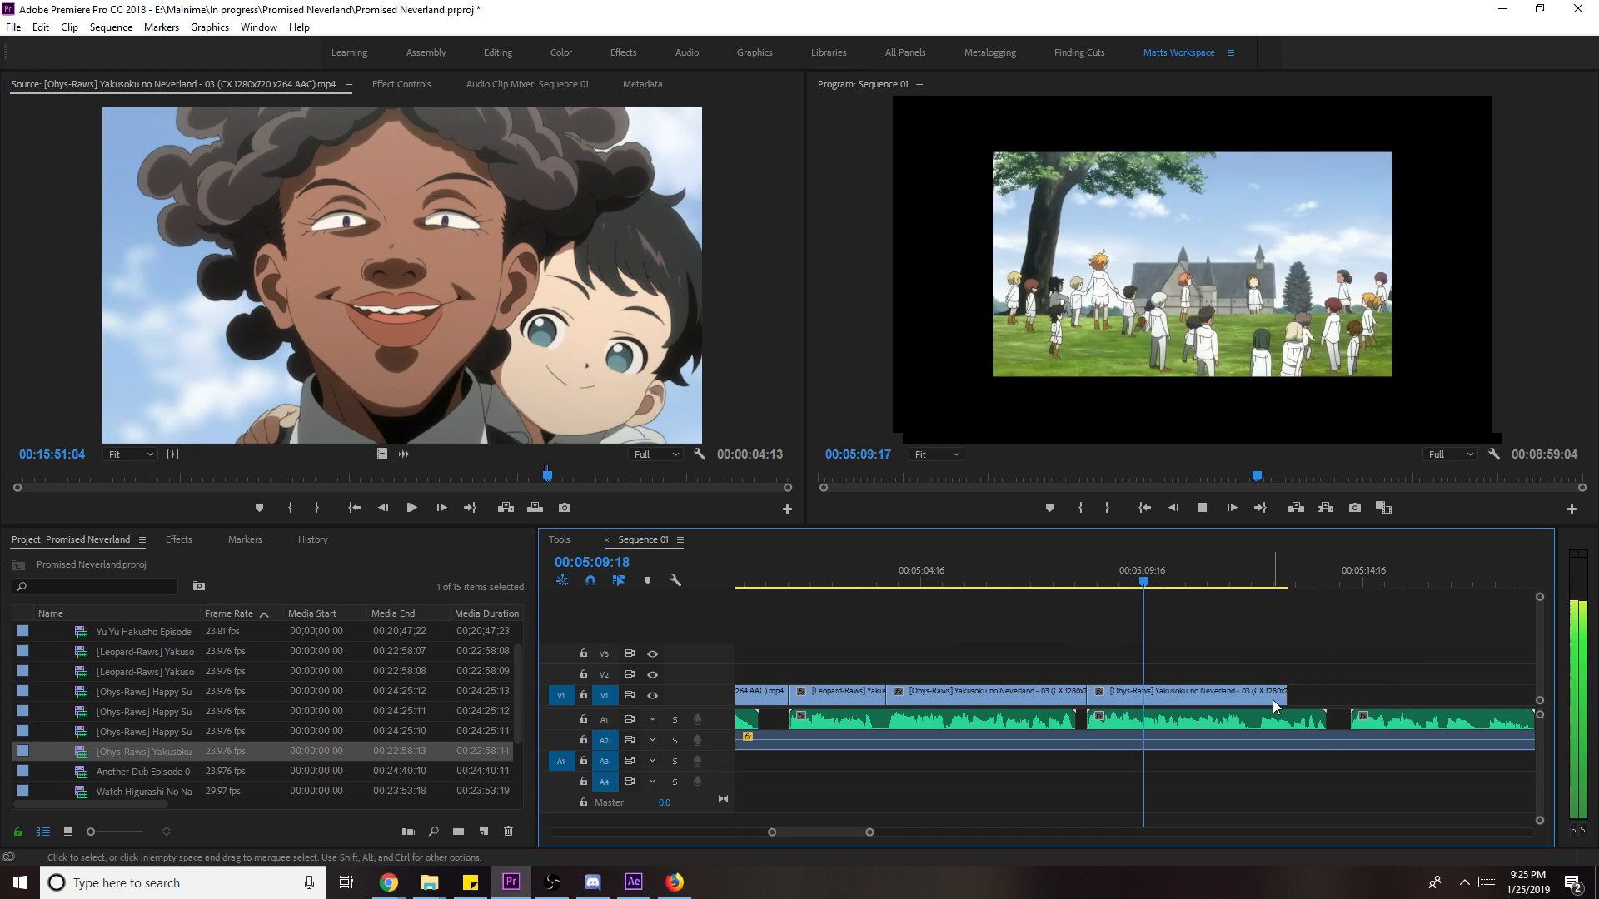
left_click_drag(1361, 700, 1350, 696)
right_click(1272, 693)
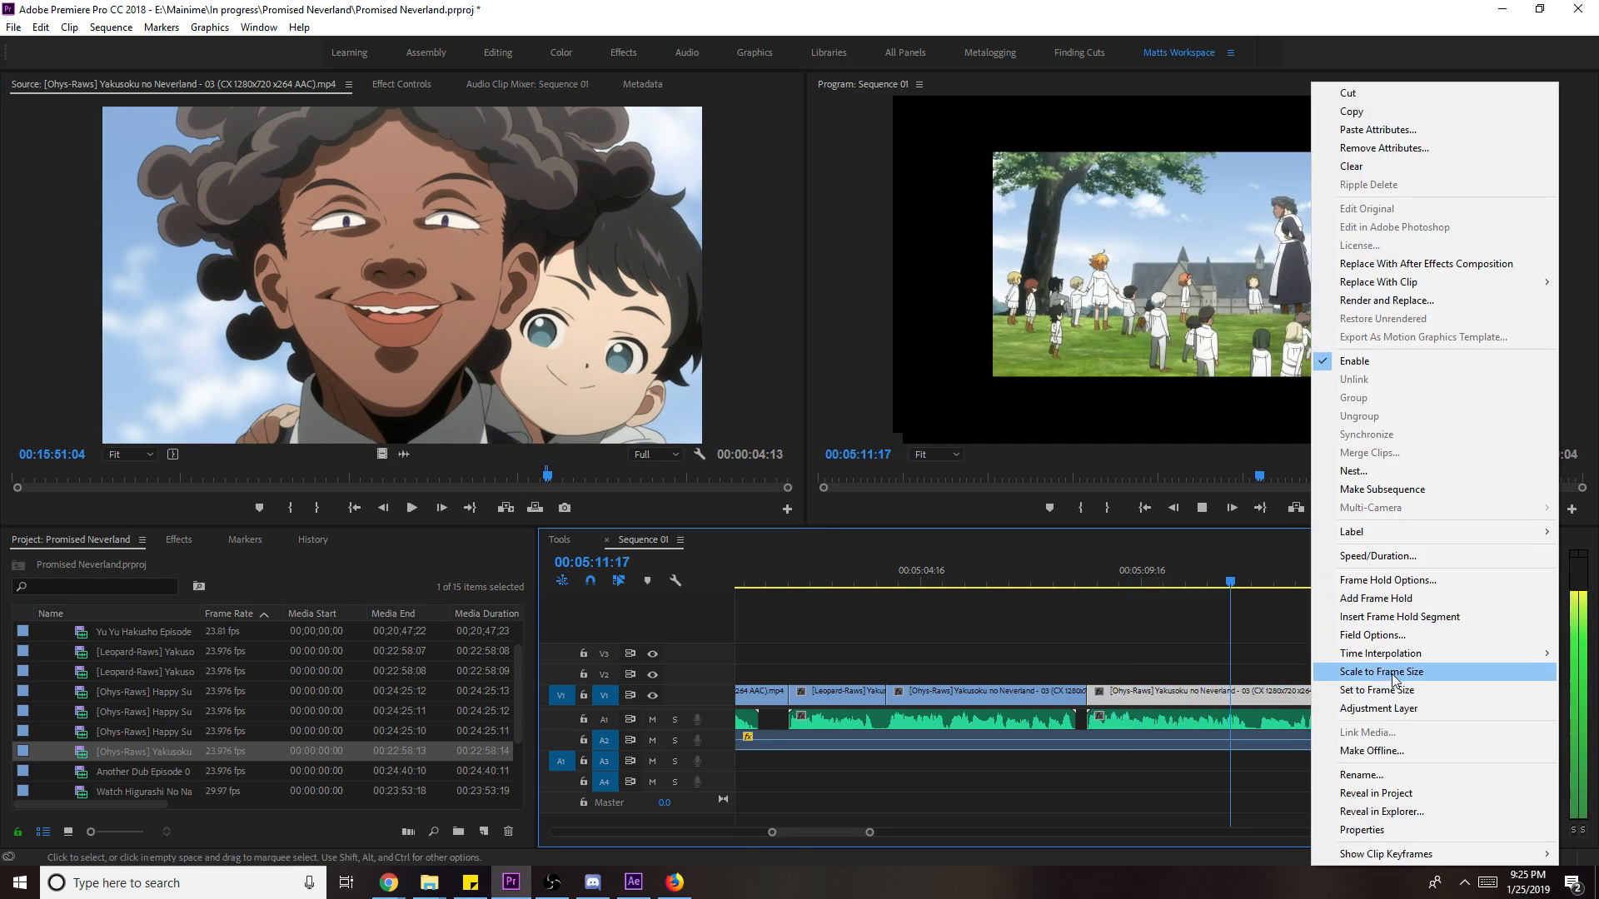
key("Escape")
- Mark In/Out on the forest shot at 17:51:13 and drag its video onto V1 after the close-up
scroll(1420, 706, "down", 2)
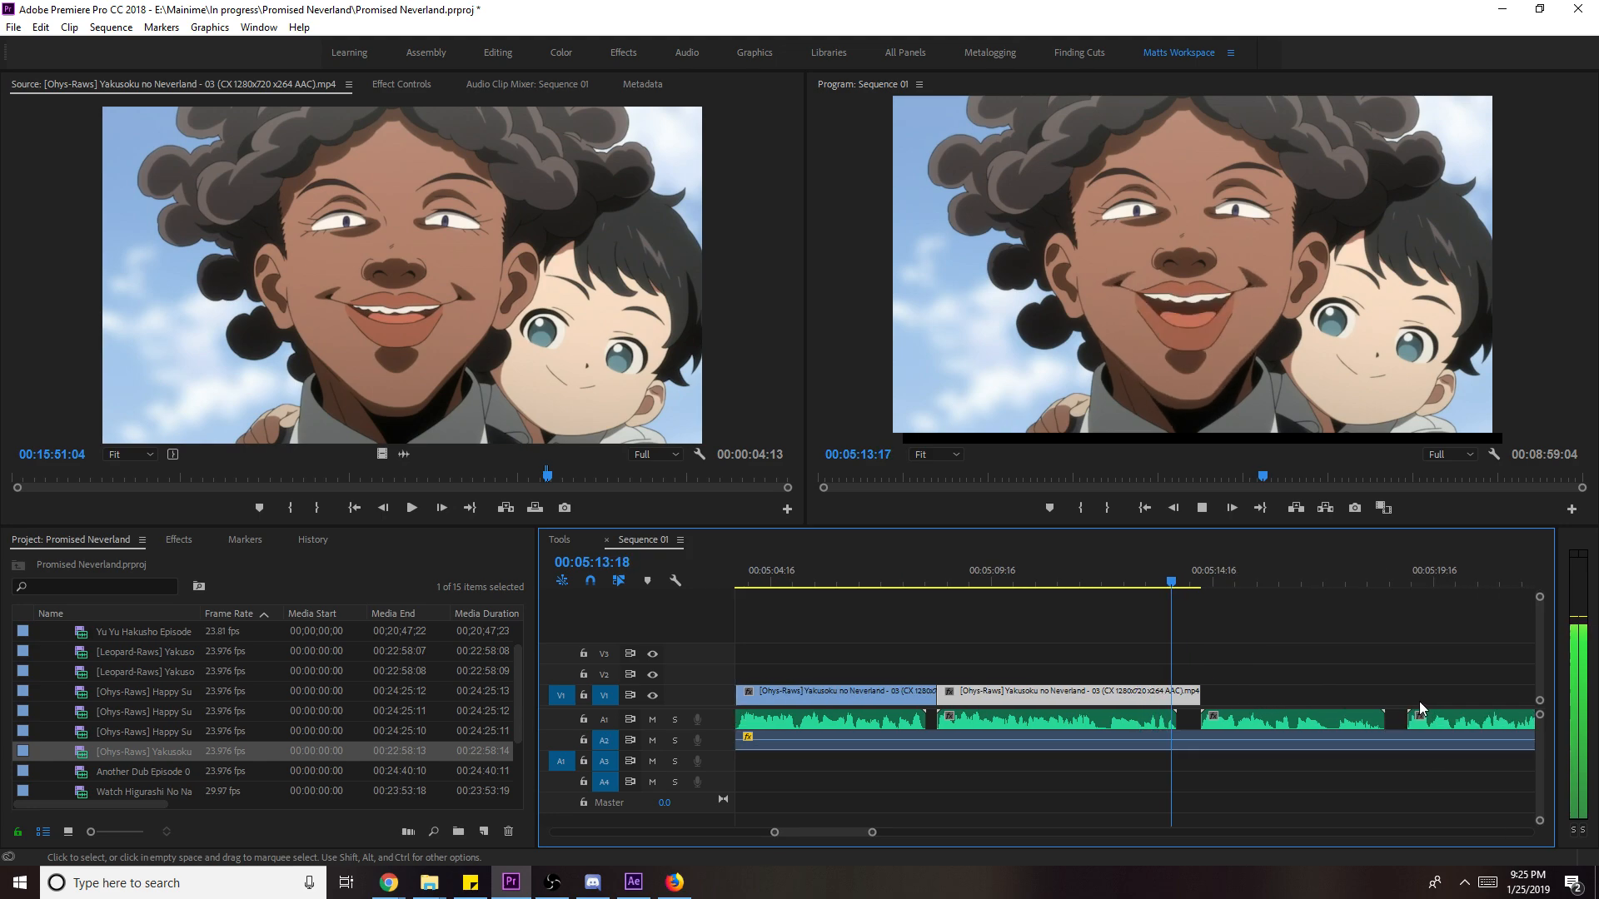
scroll(1412, 697, "down", 2)
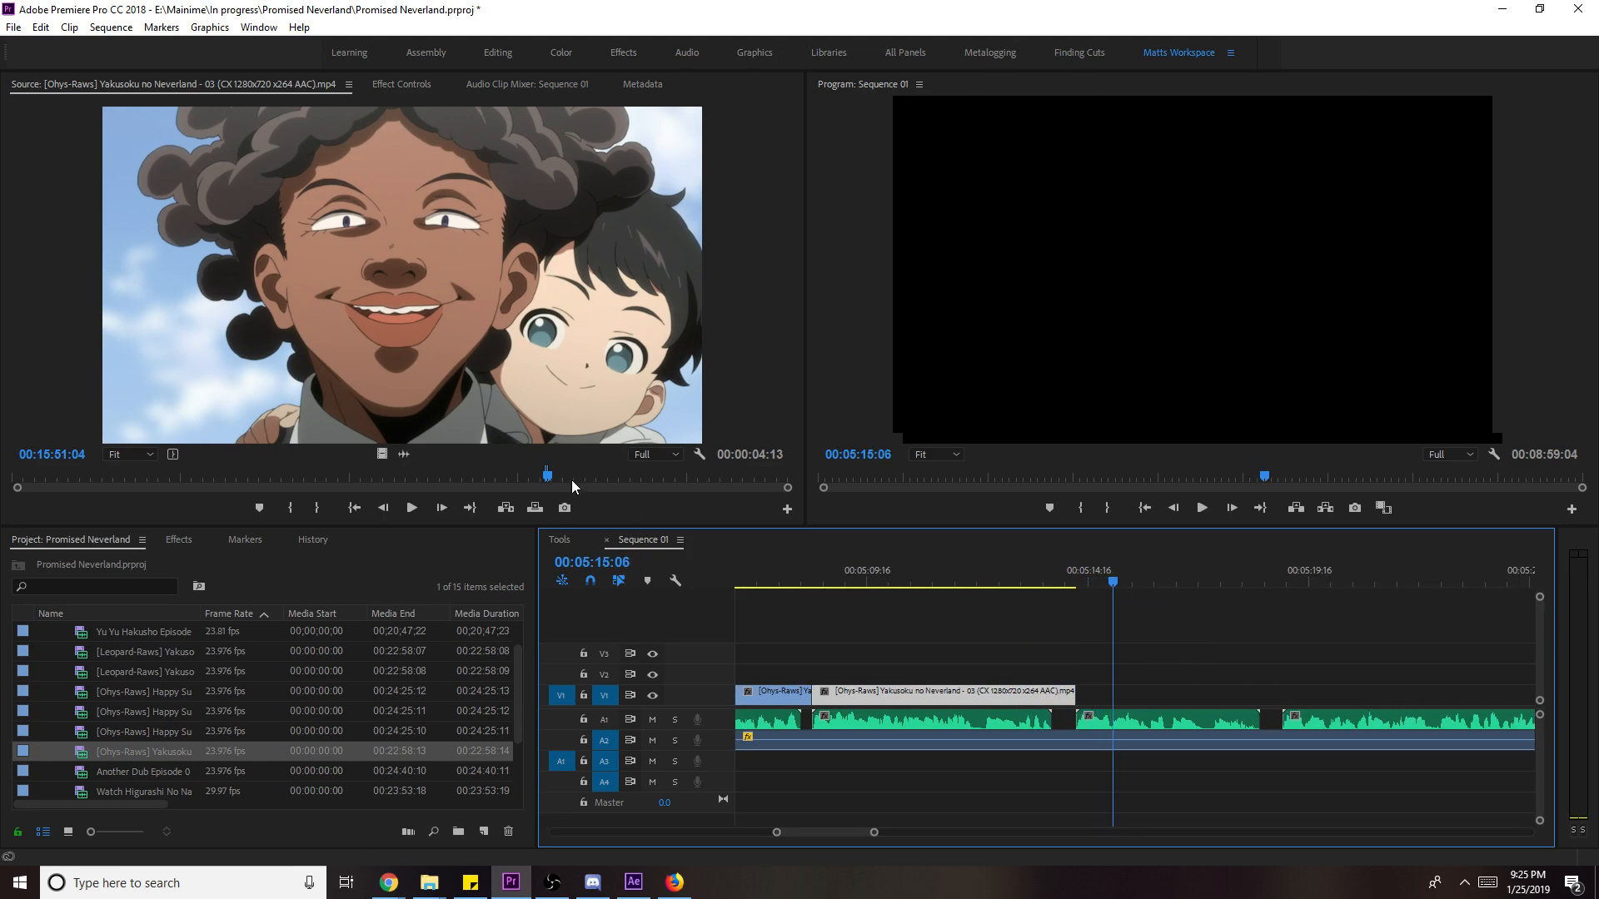
left_click(572, 478)
left_click(615, 476)
key("i")
key("space")
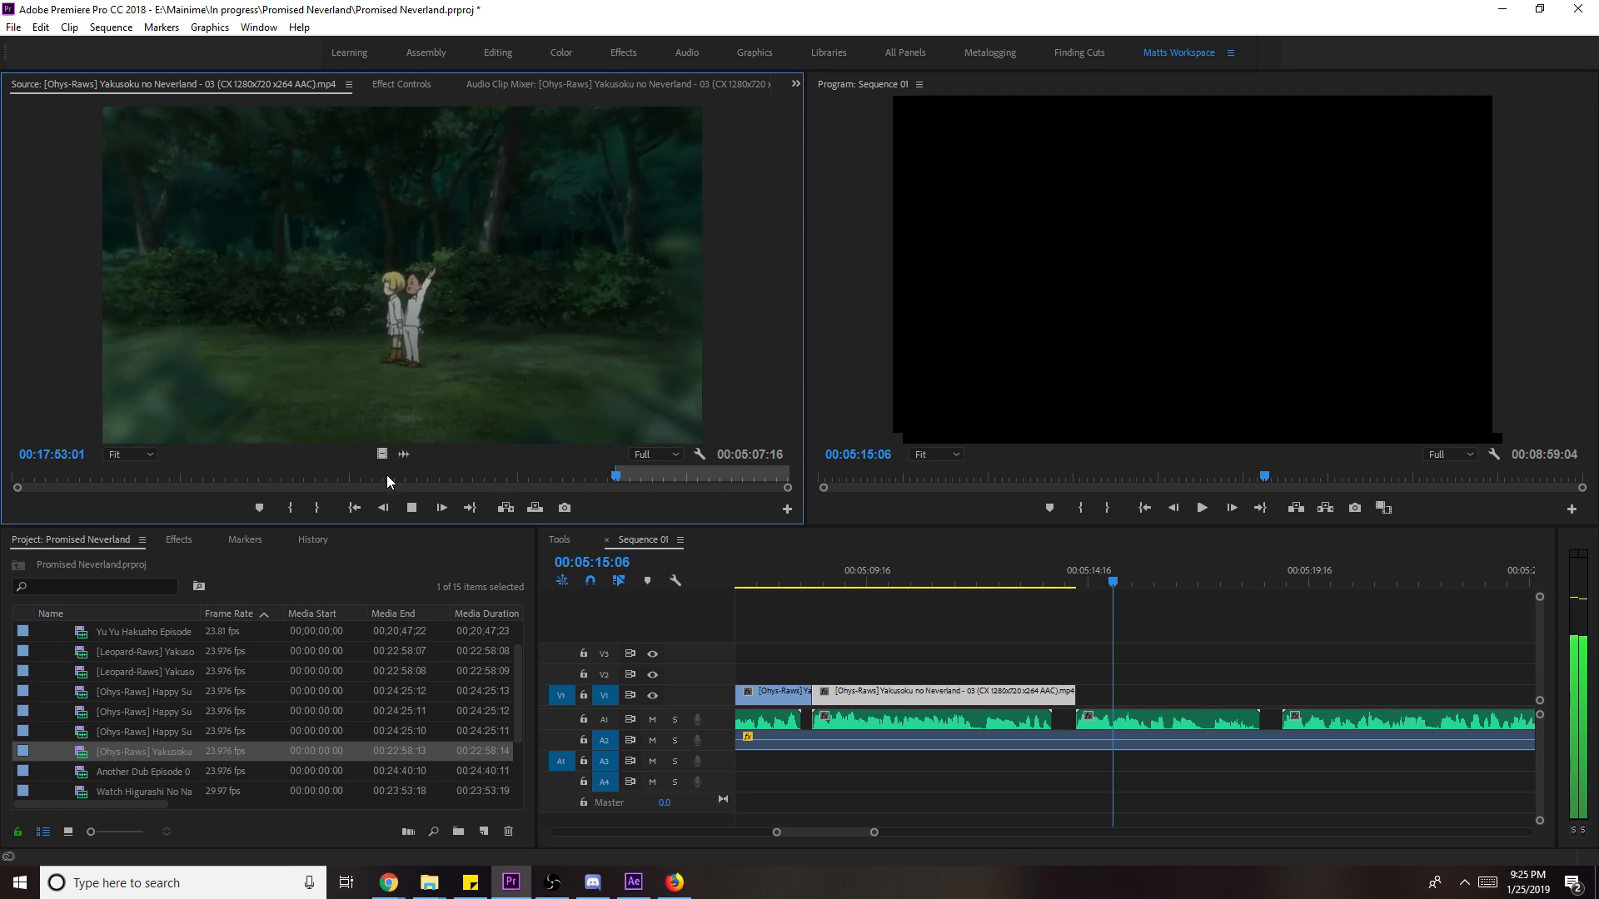
key("space")
key("o")
left_click_drag(379, 455, 1235, 701)
- Scale the forest clip to frame size and extend its end
key("space")
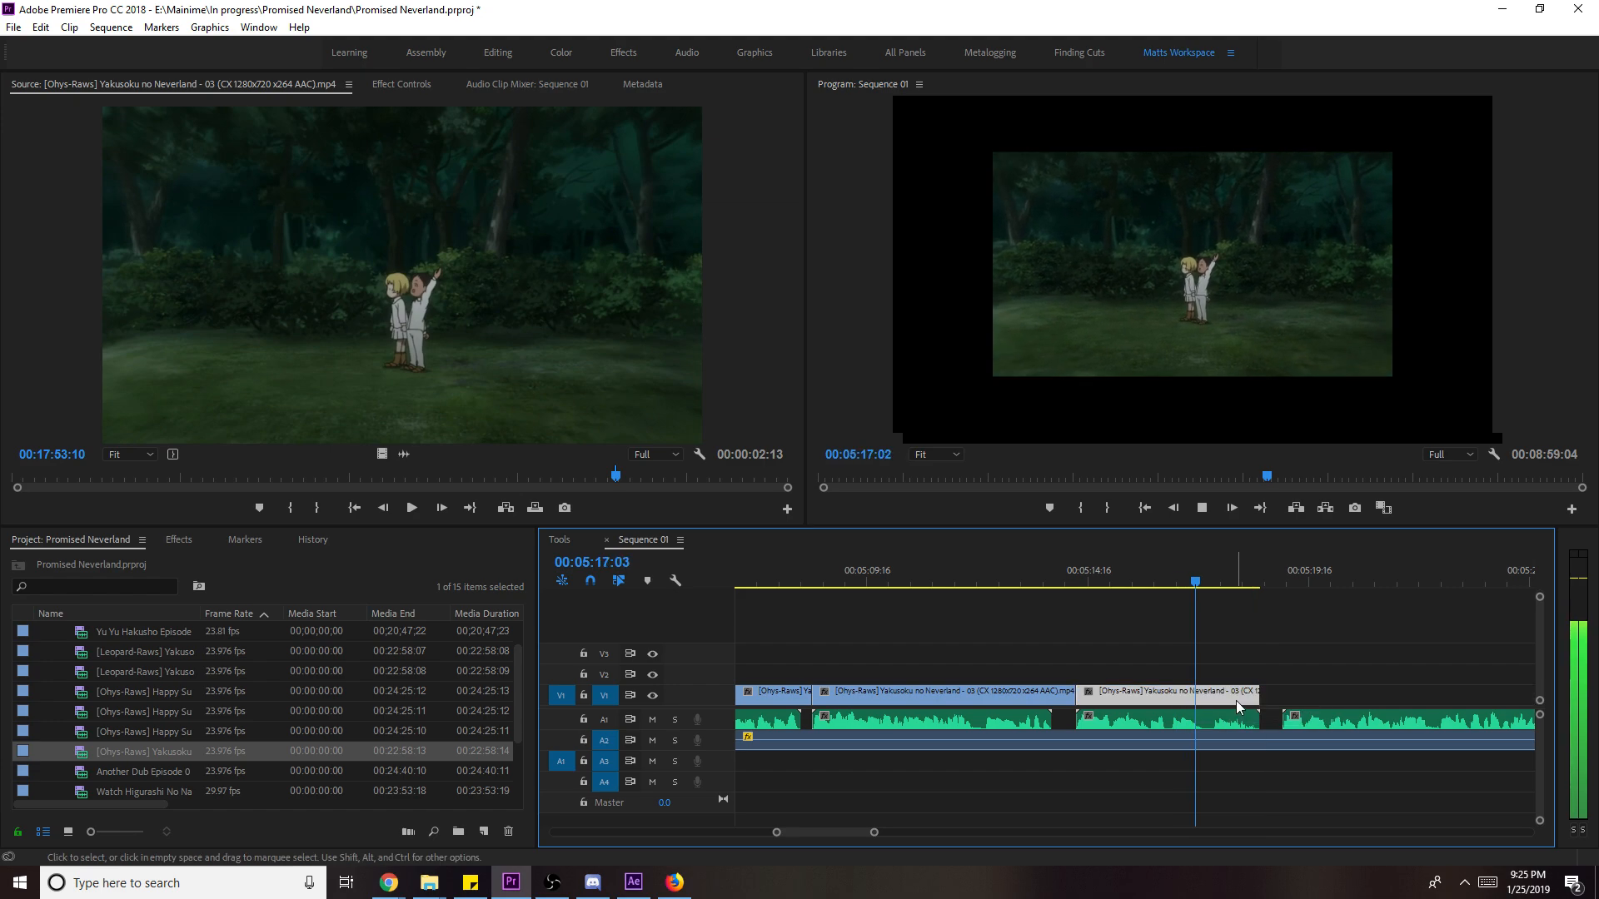
right_click(1236, 701)
left_click(1269, 671)
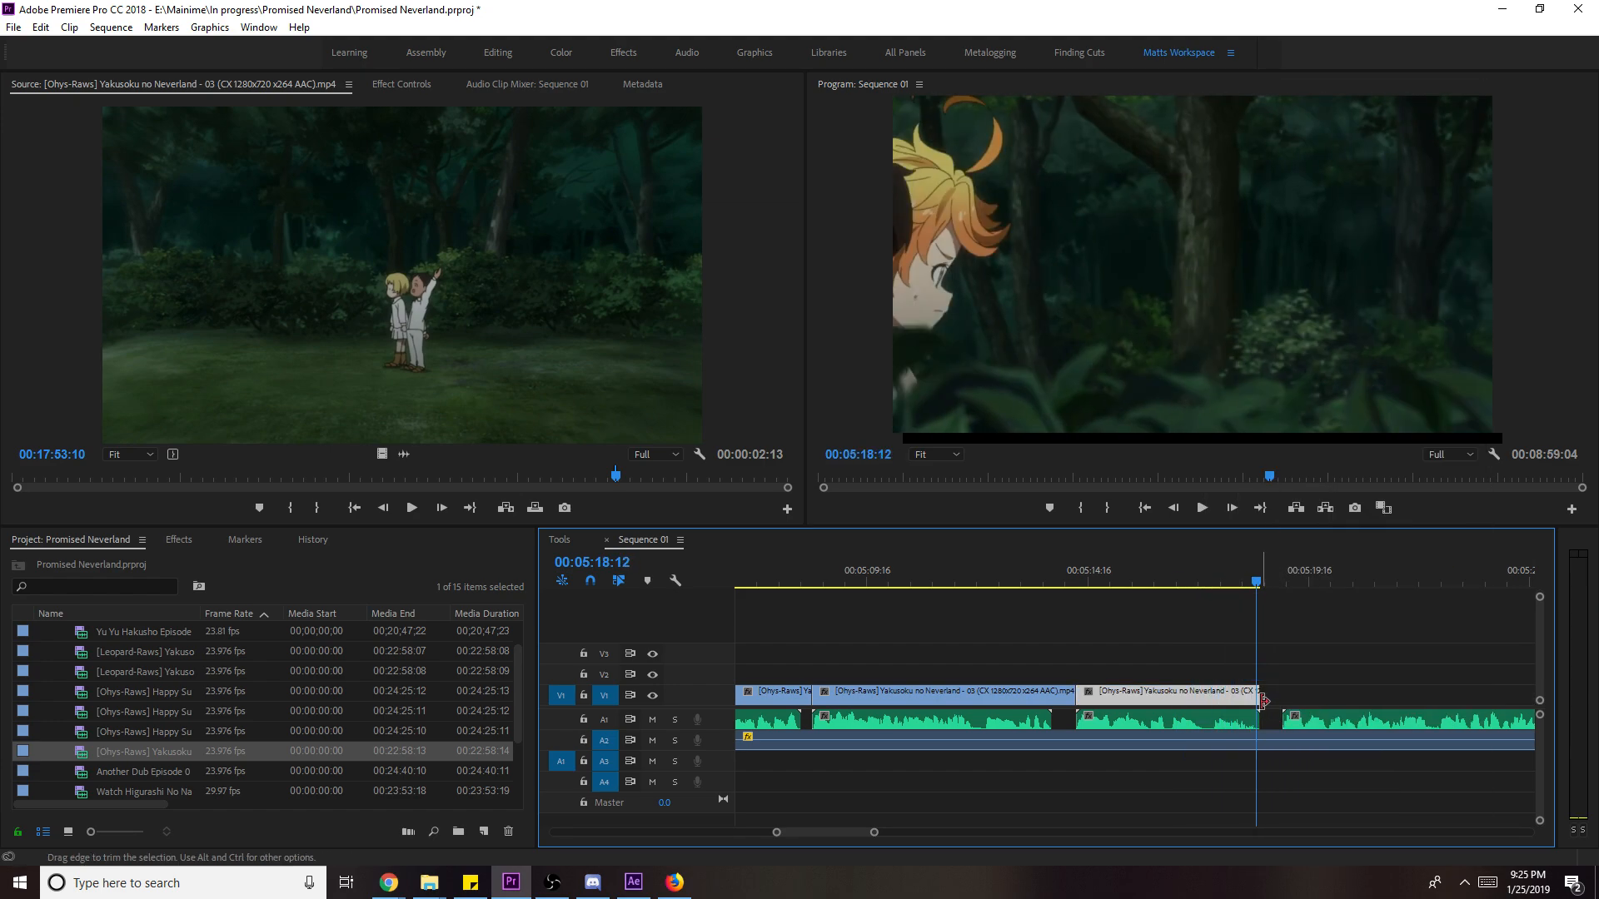
left_click_drag(1285, 699, 1282, 701)
key("space")
- Slip the forest clip's footage, dismiss the file-busy warning, and review the shot around 00:05:15
left_click_drag(1233, 583, 1112, 593)
key("space")
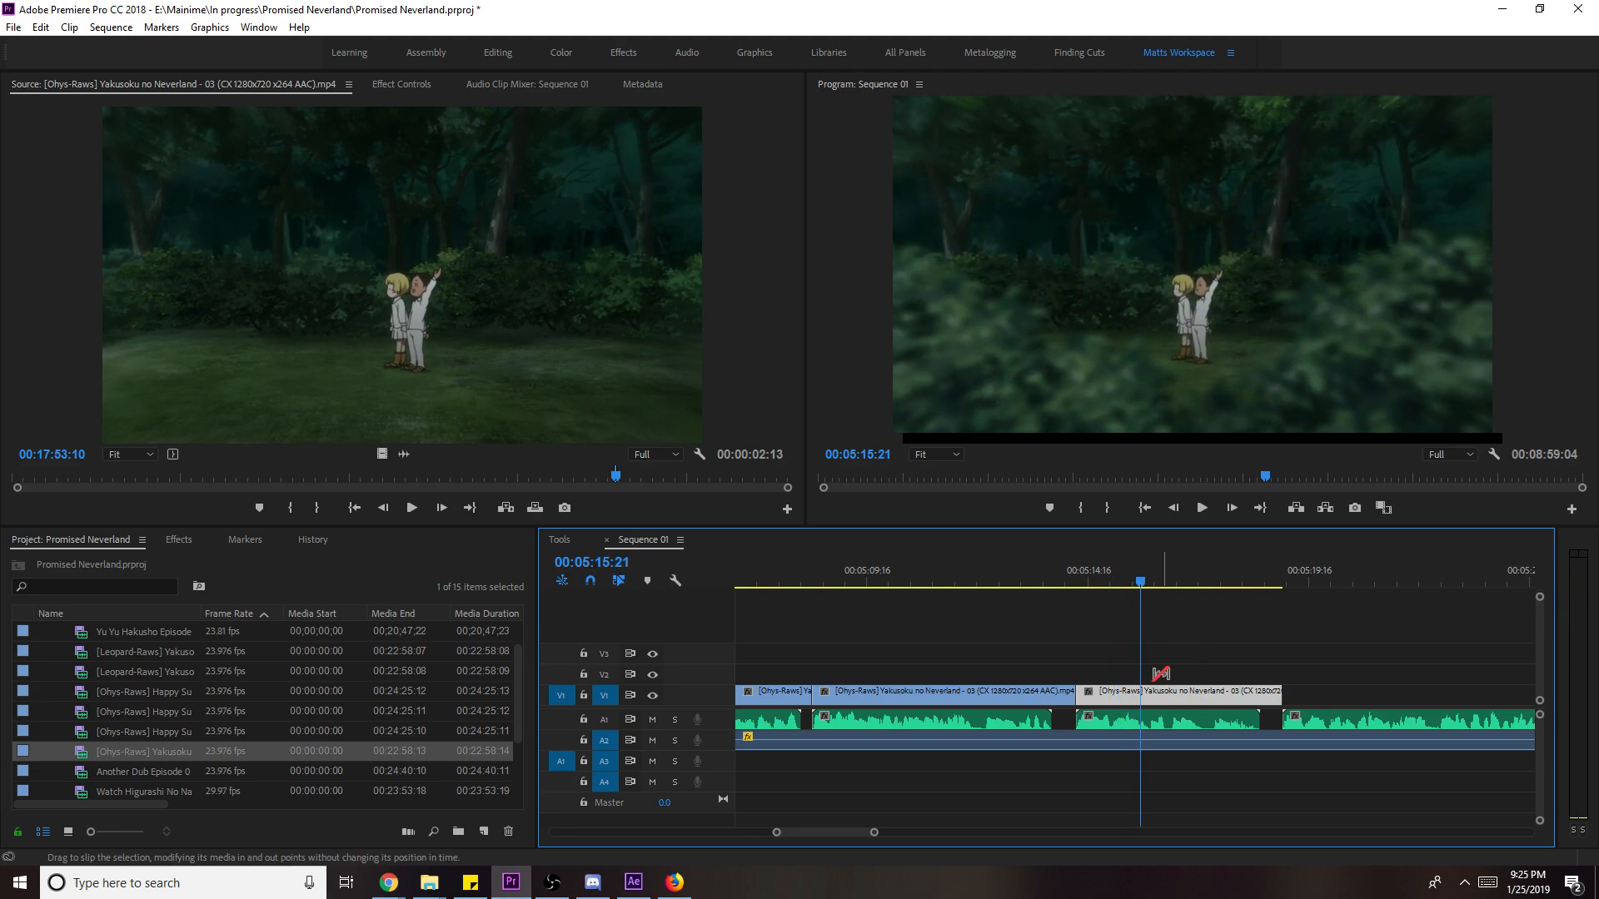
mouse_move(1164, 694)
left_mouse_down()
mouse_move(1198, 694)
mouse_move(1176, 691)
left_mouse_up()
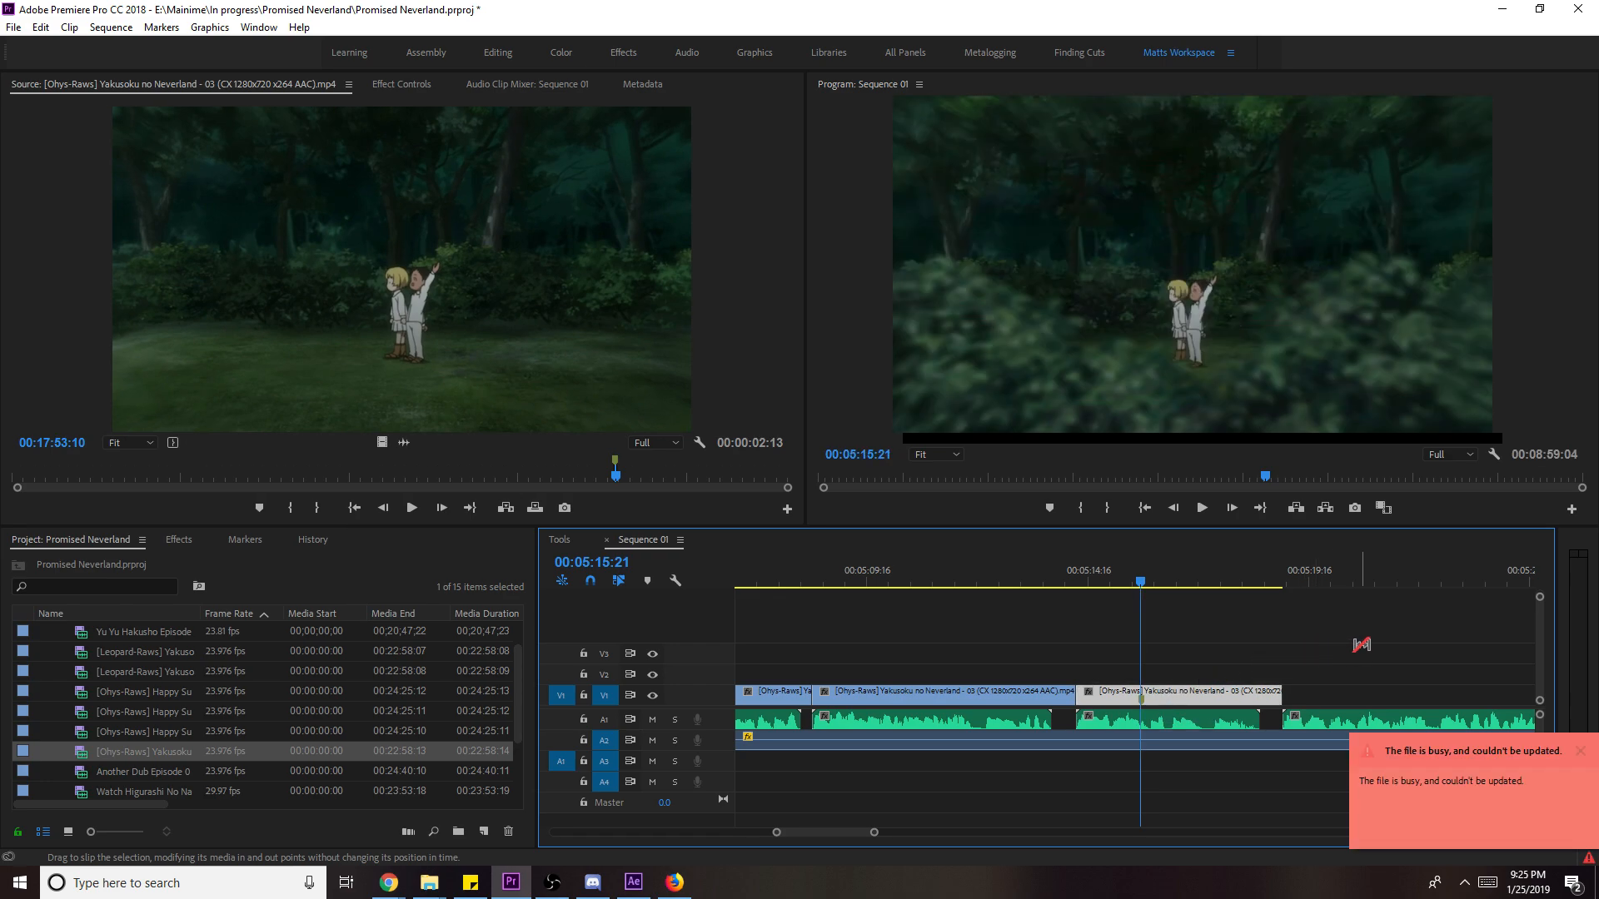
left_click(1387, 672)
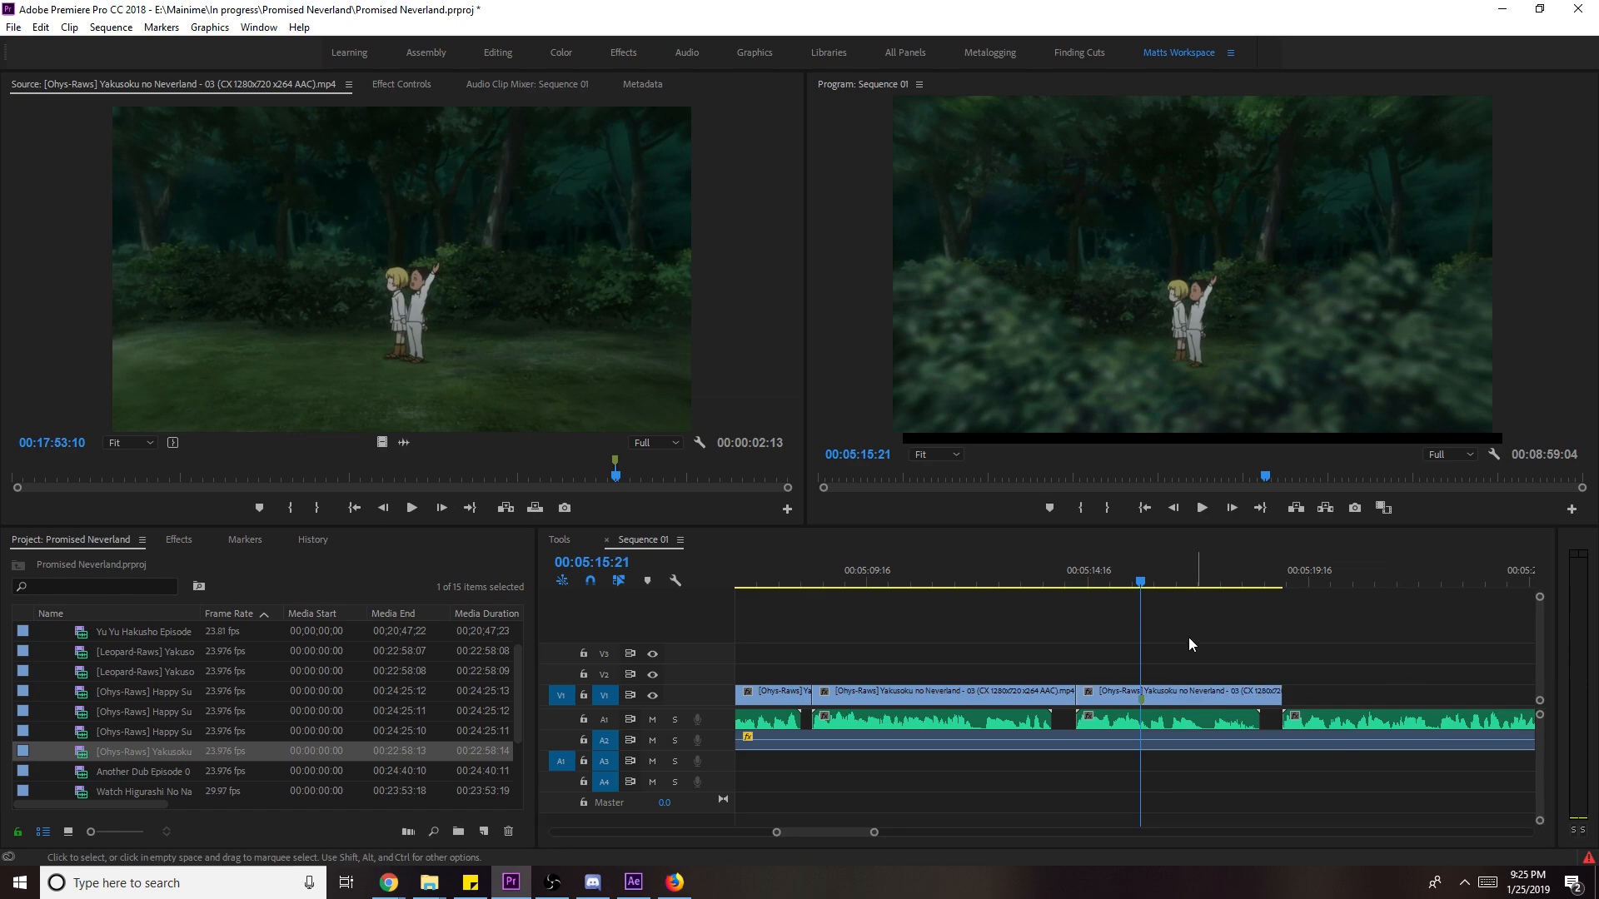
left_click(1082, 573)
key("space")
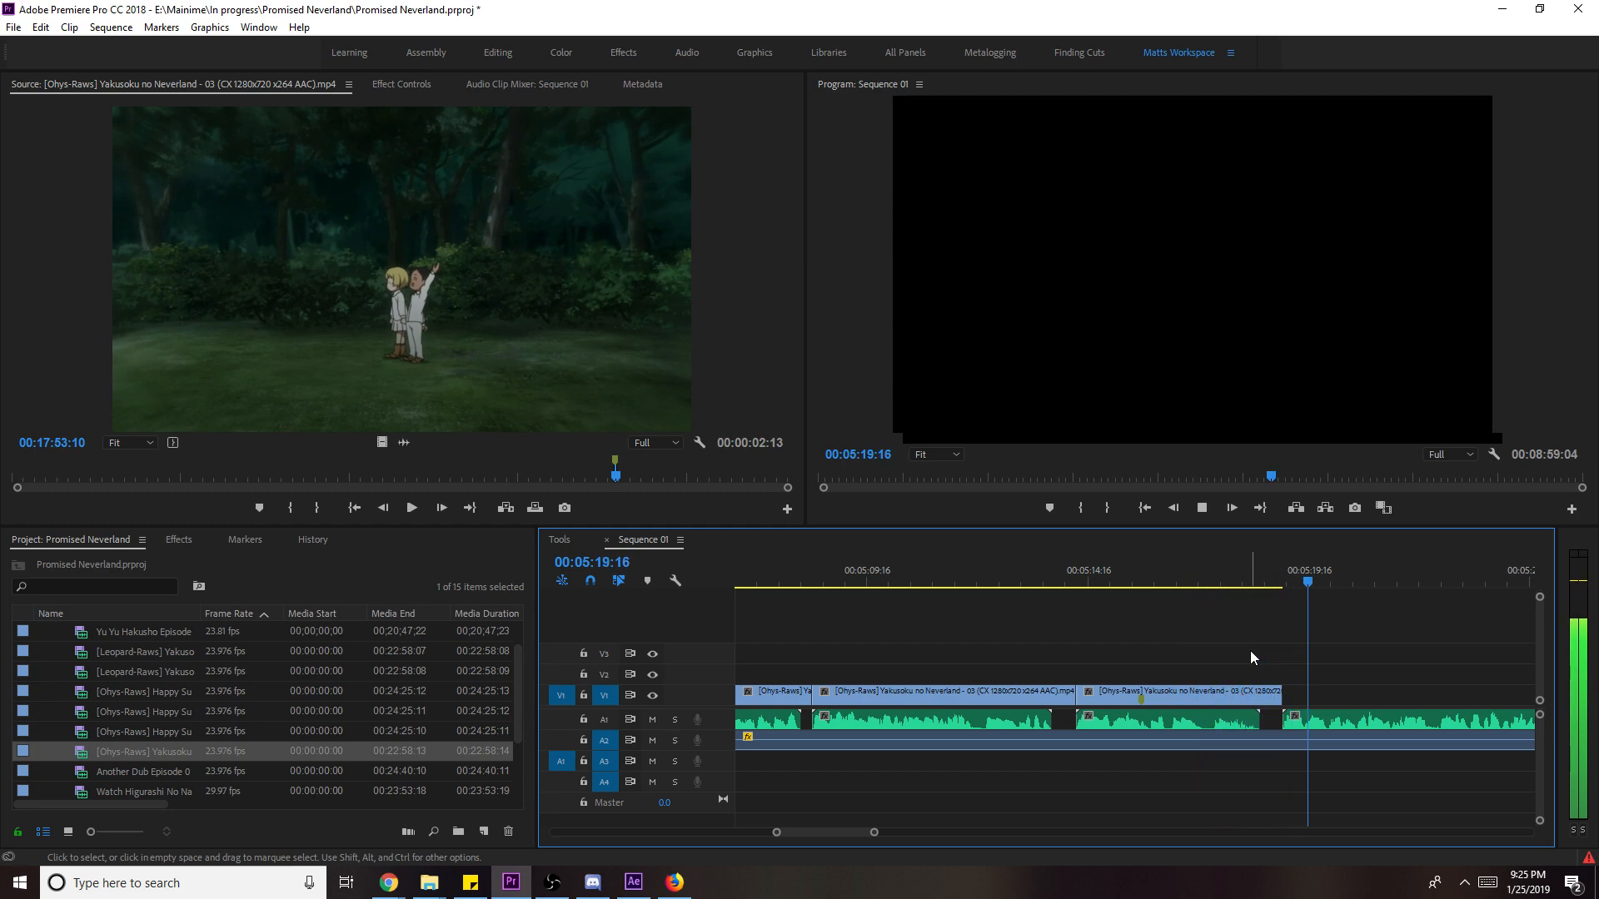
key("space")
- Find the blond boy's field shot near 00:17:49:10 in the source and mark its Out point
left_click(592, 481)
left_click(562, 482)
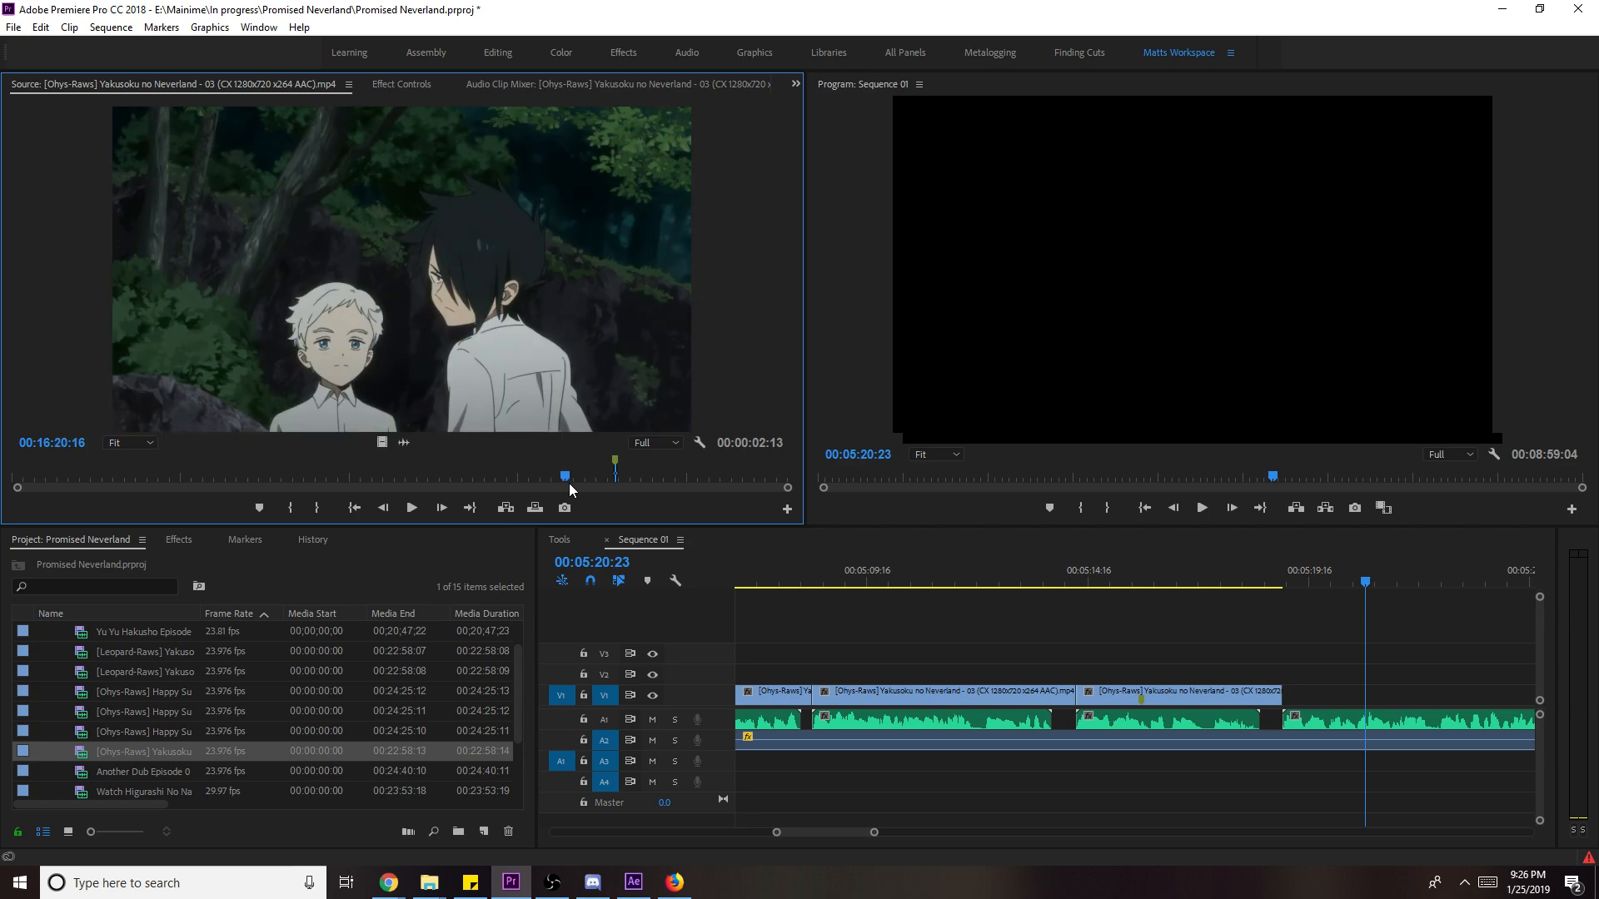
left_click(614, 483)
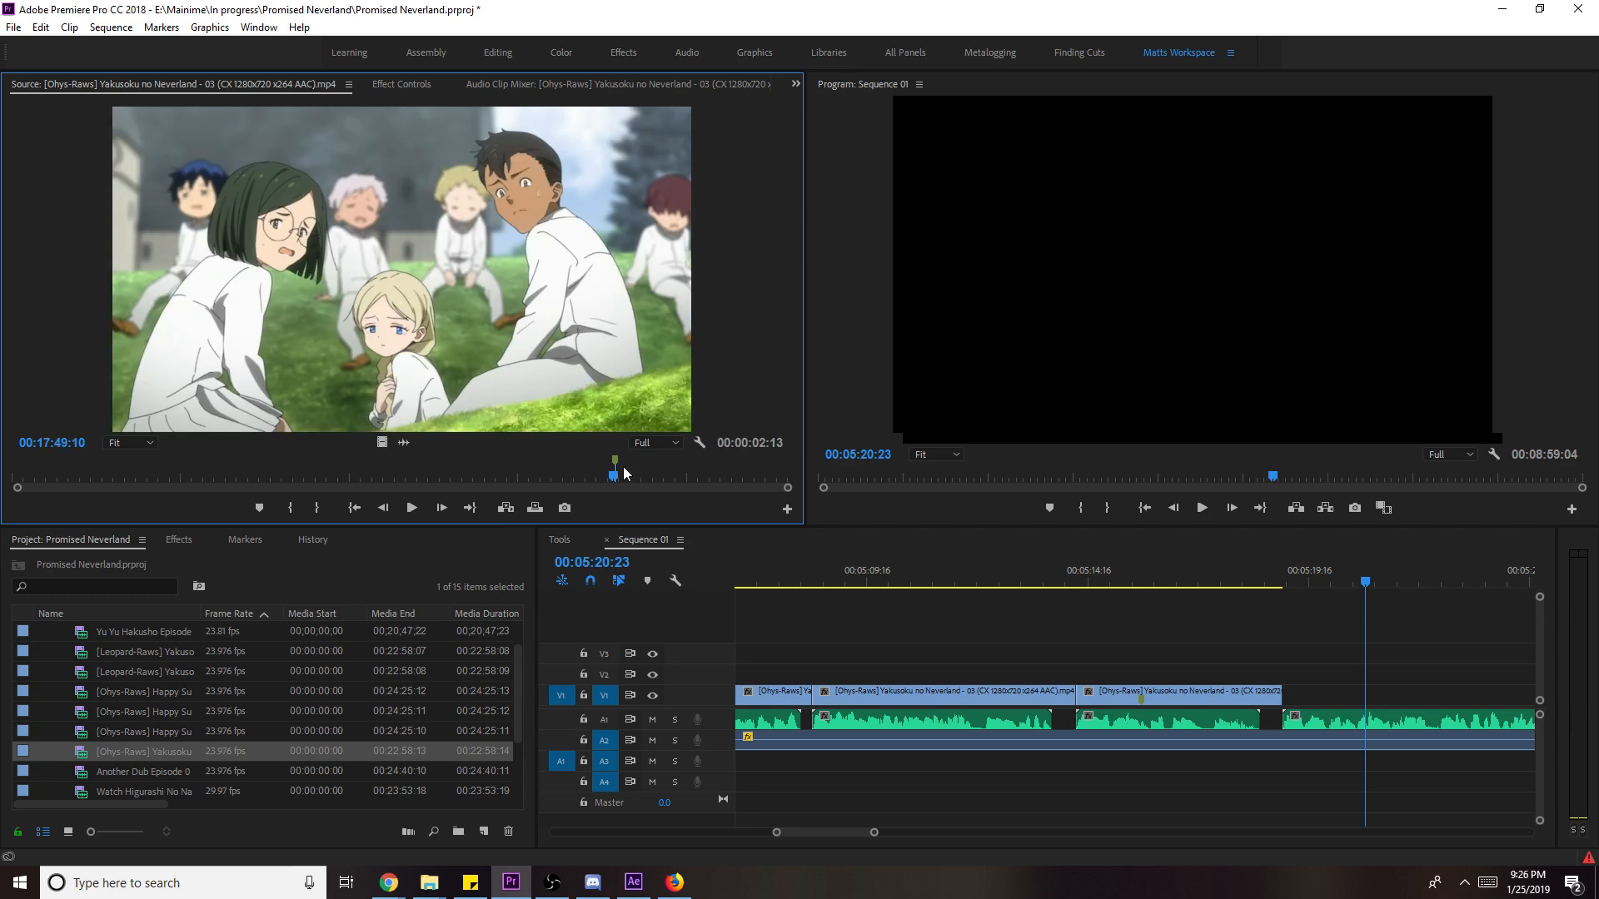
key("space")
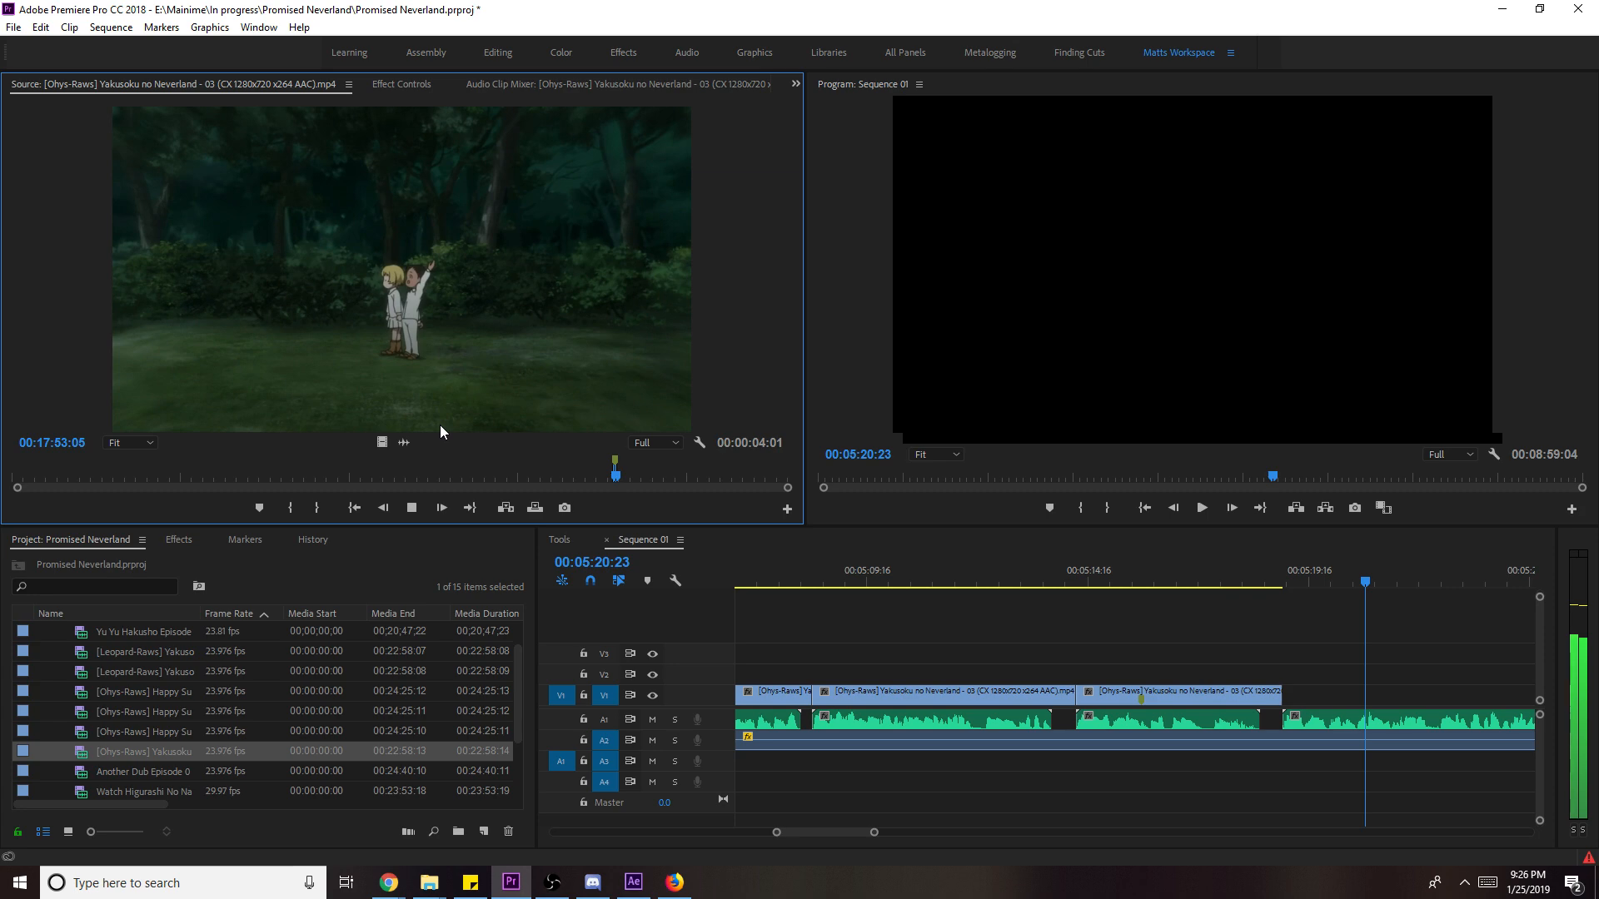
left_click_drag(616, 477, 602, 481)
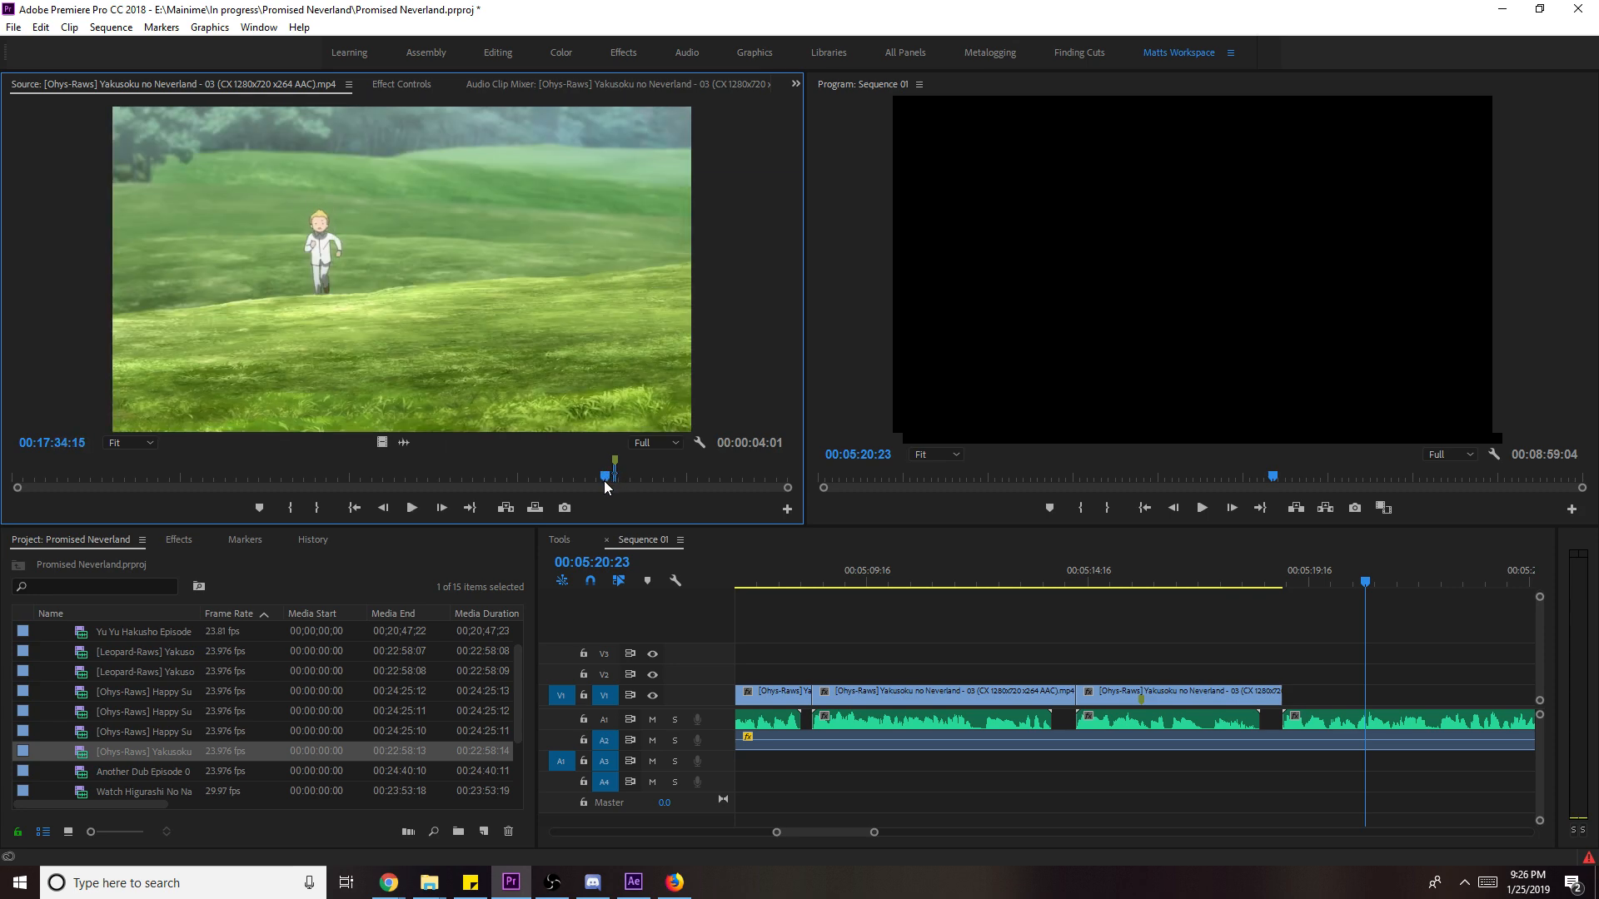
key("space")
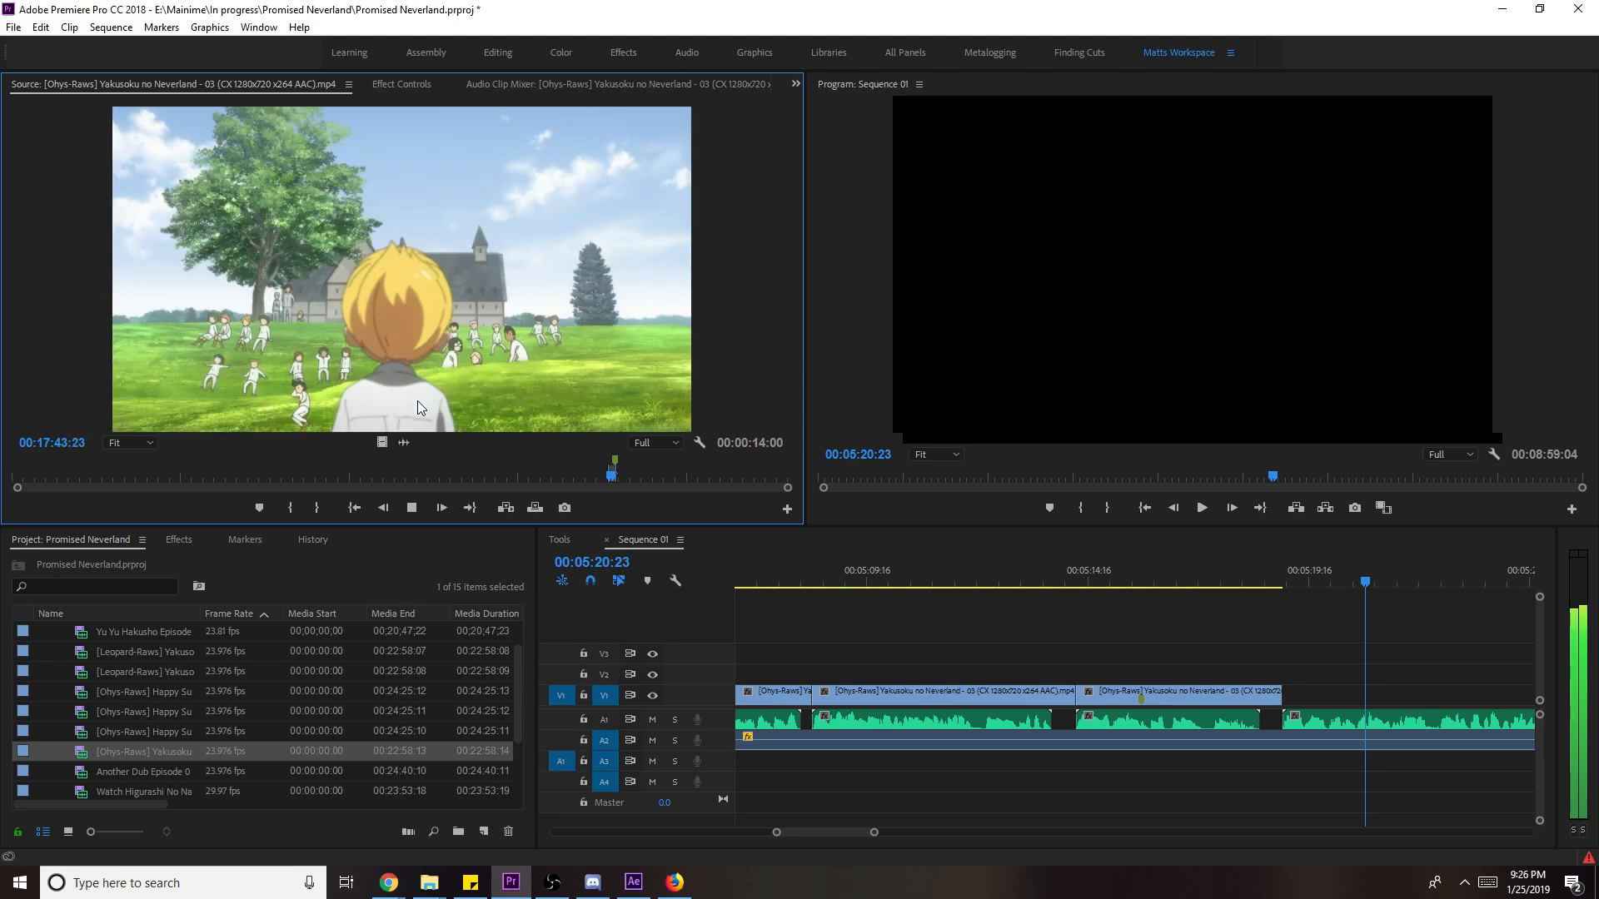
key("space")
key("o")
- Place the field shot on V1 after the forest clip, scale it to frame size, and shorten it about 4 seconds
left_click_drag(400, 267, 1286, 695)
key("space")
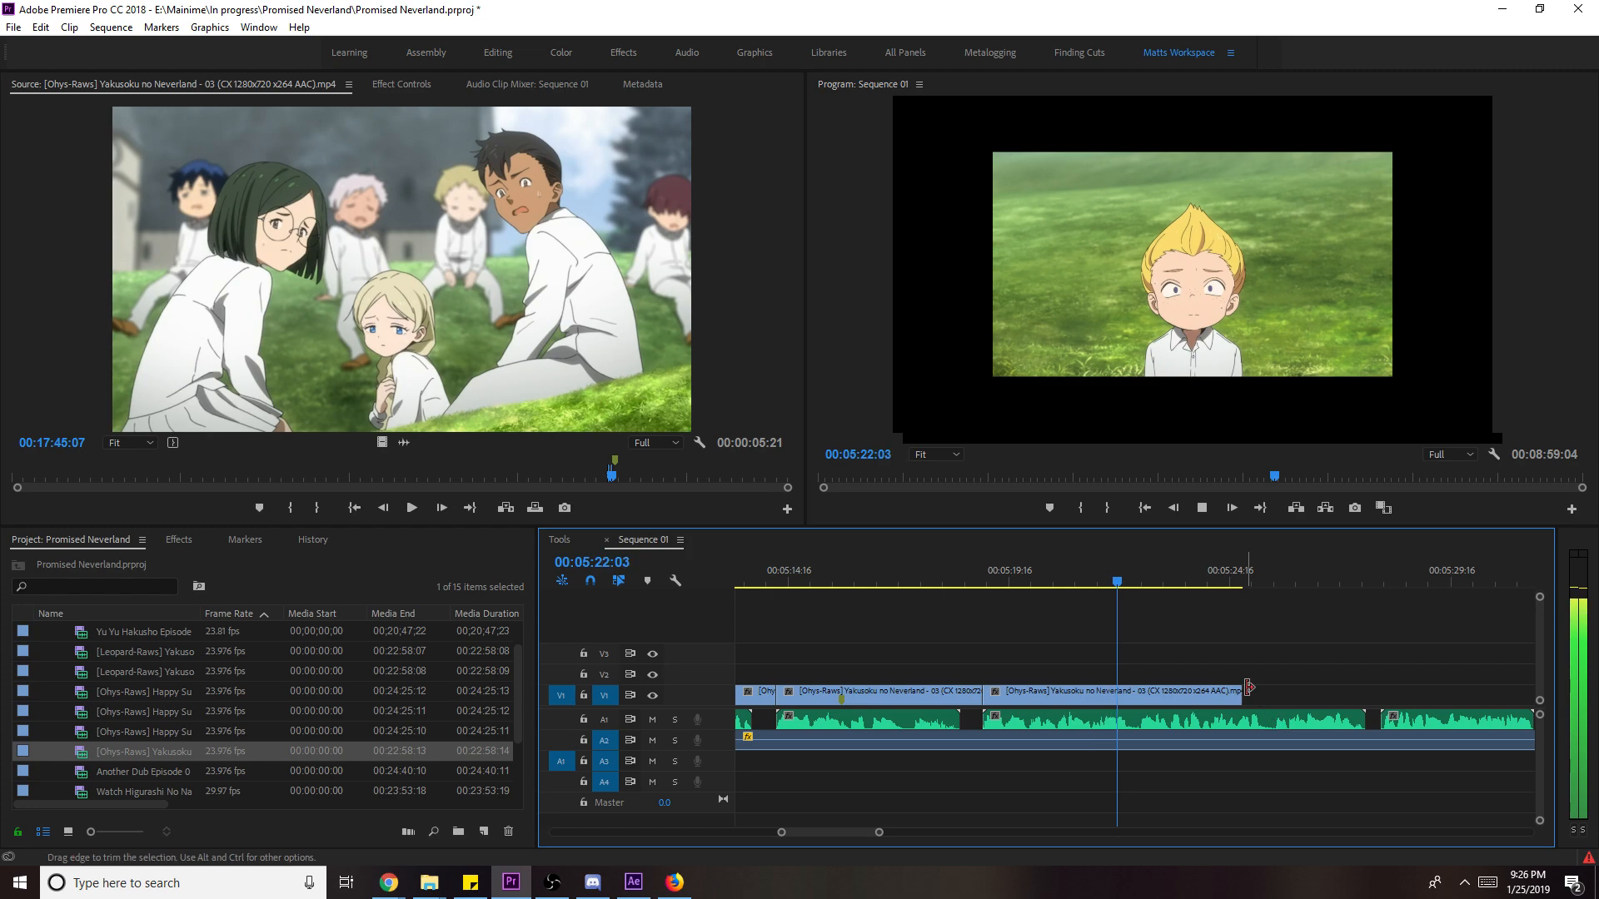
right_click(1339, 698)
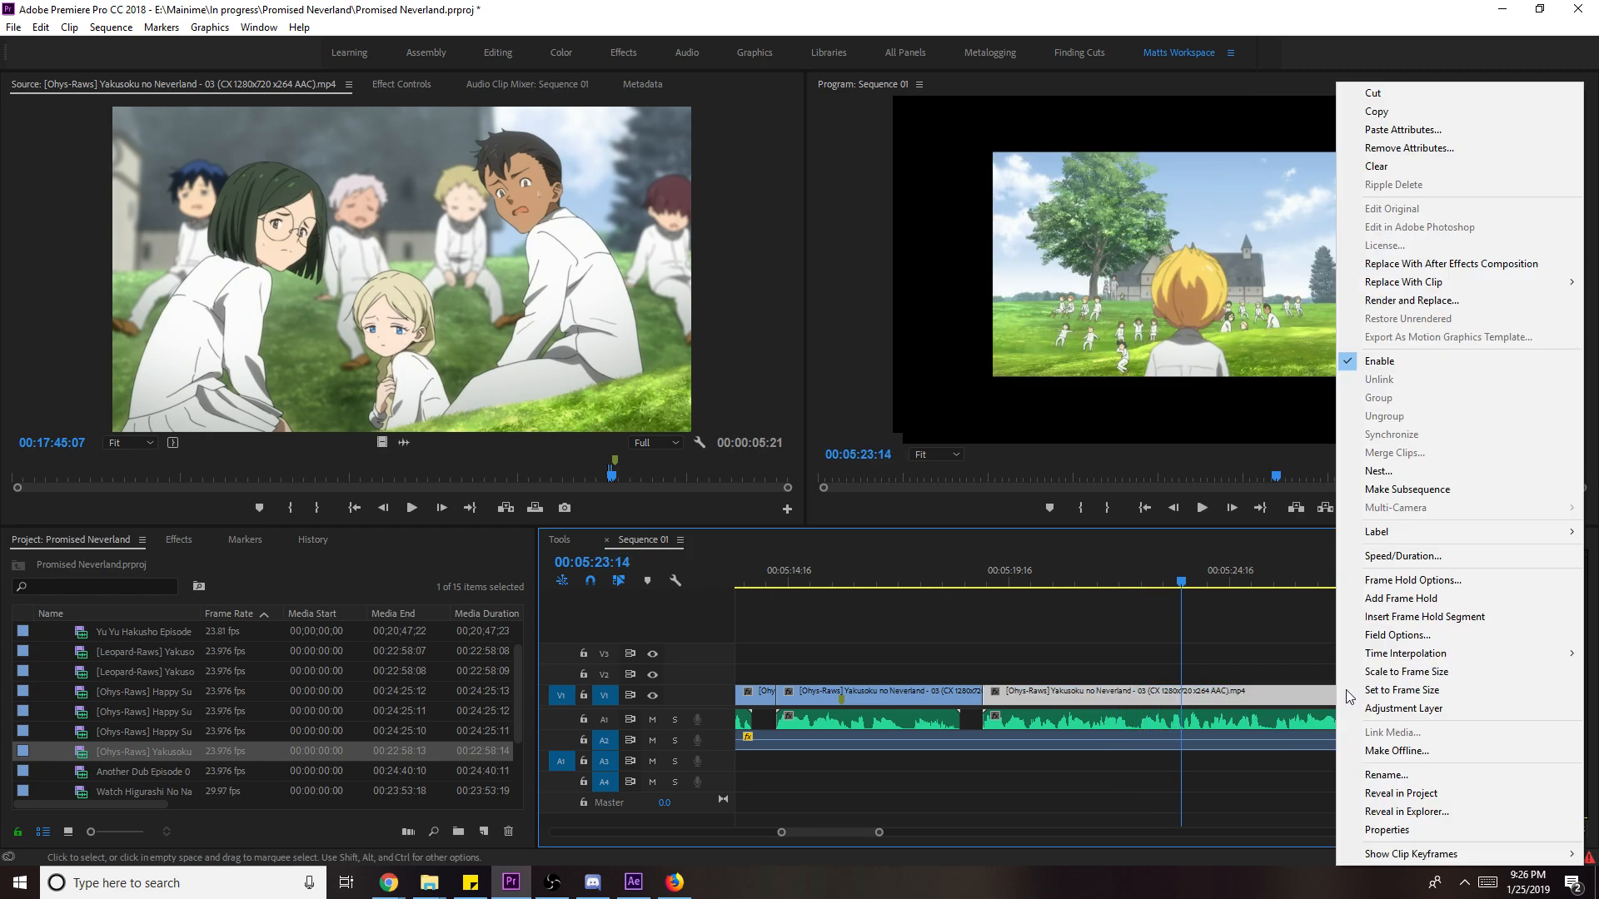
left_click(1337, 665)
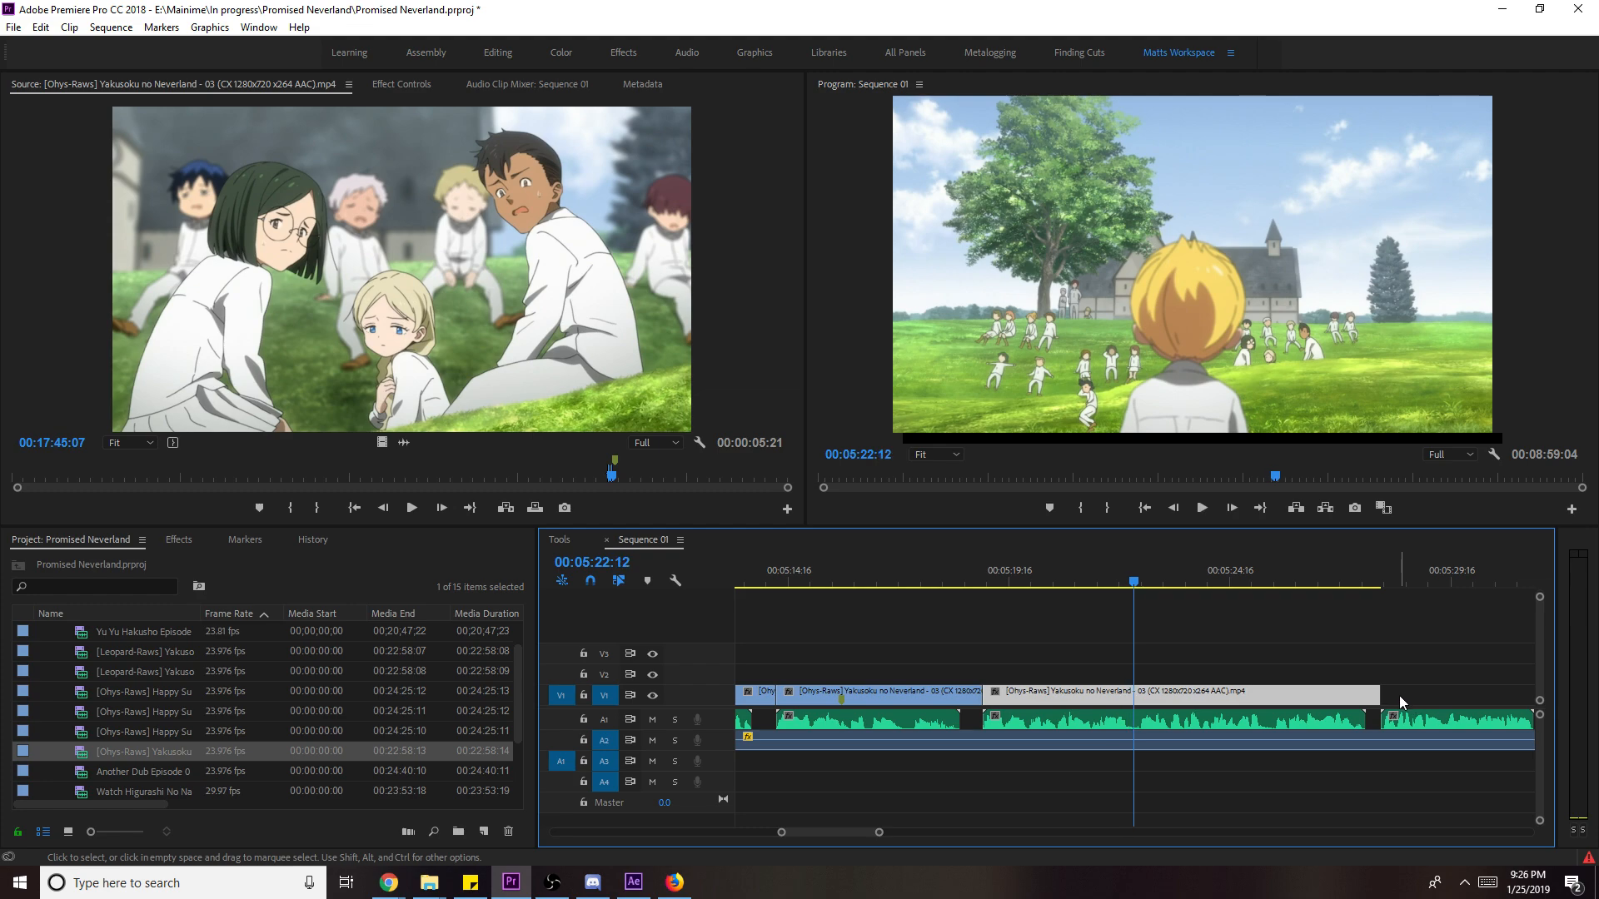
left_click_drag(1124, 583, 1143, 581)
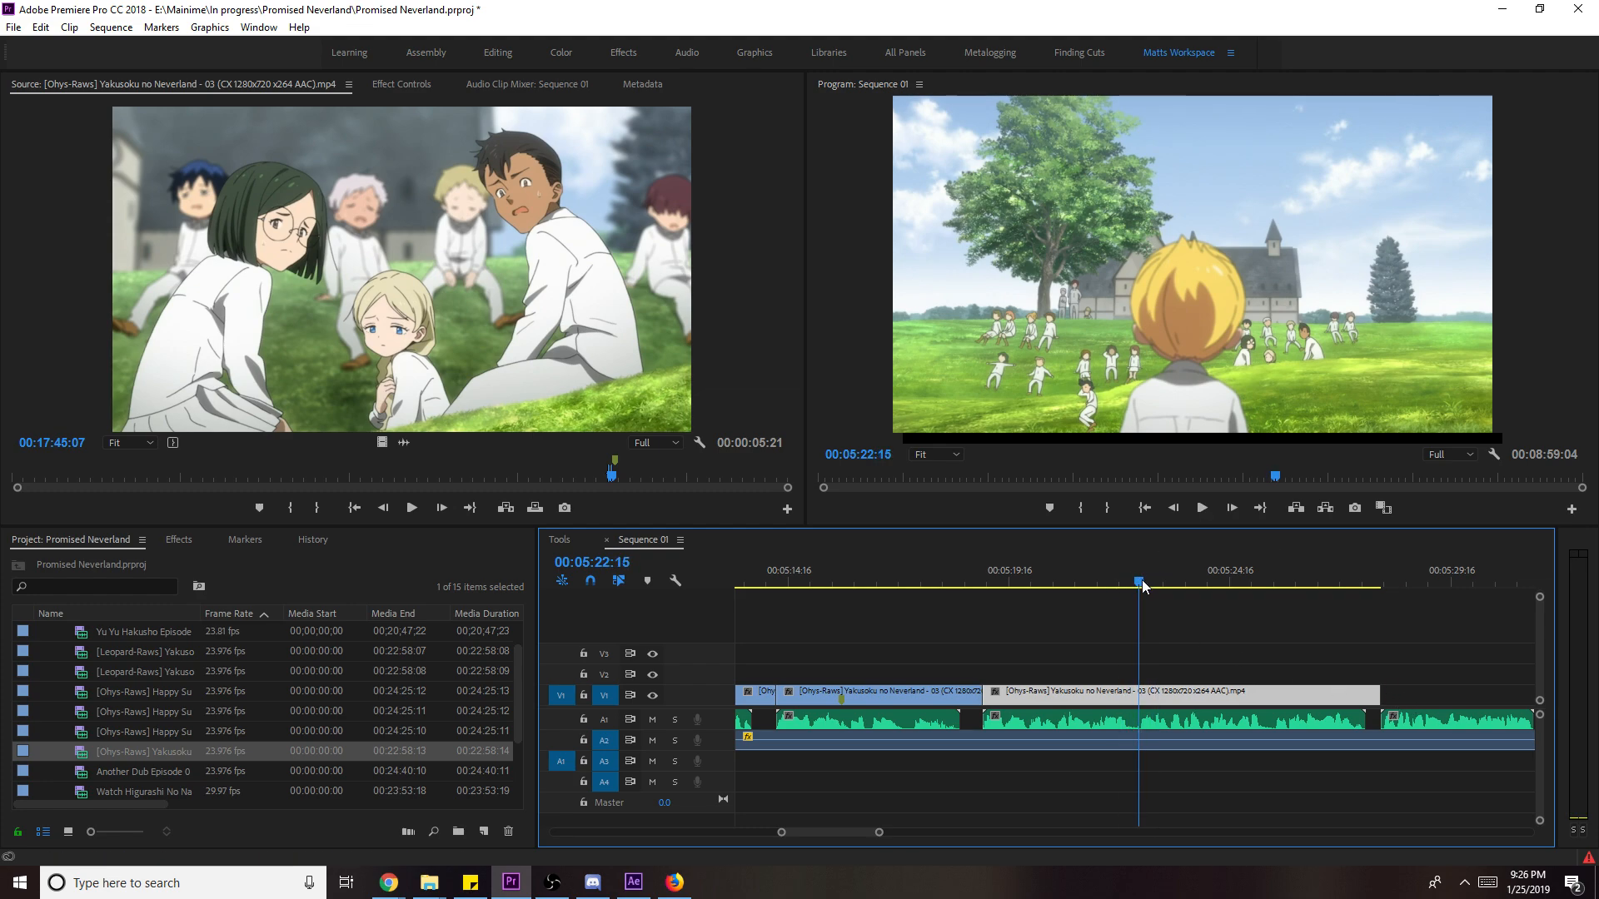
left_click_drag(1378, 695, 1137, 697)
- Slip the field clip's footage, nudge it a few frames earlier, and replay the result
left_click_drag(1119, 586, 1028, 587)
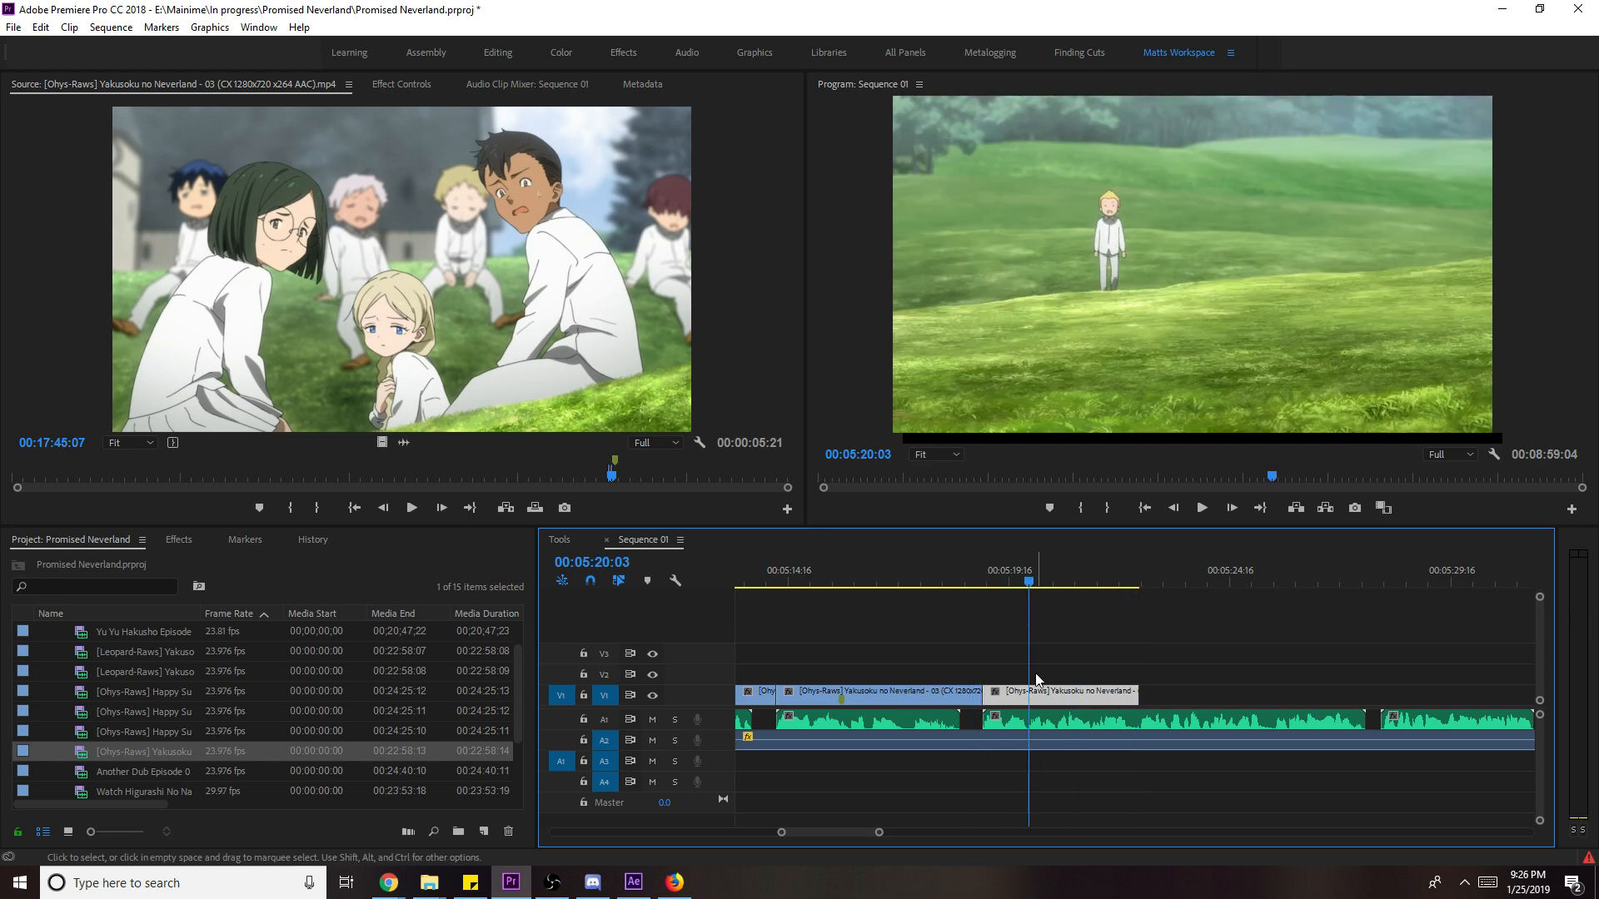
left_click_drag(1062, 696, 1107, 708)
key("space")
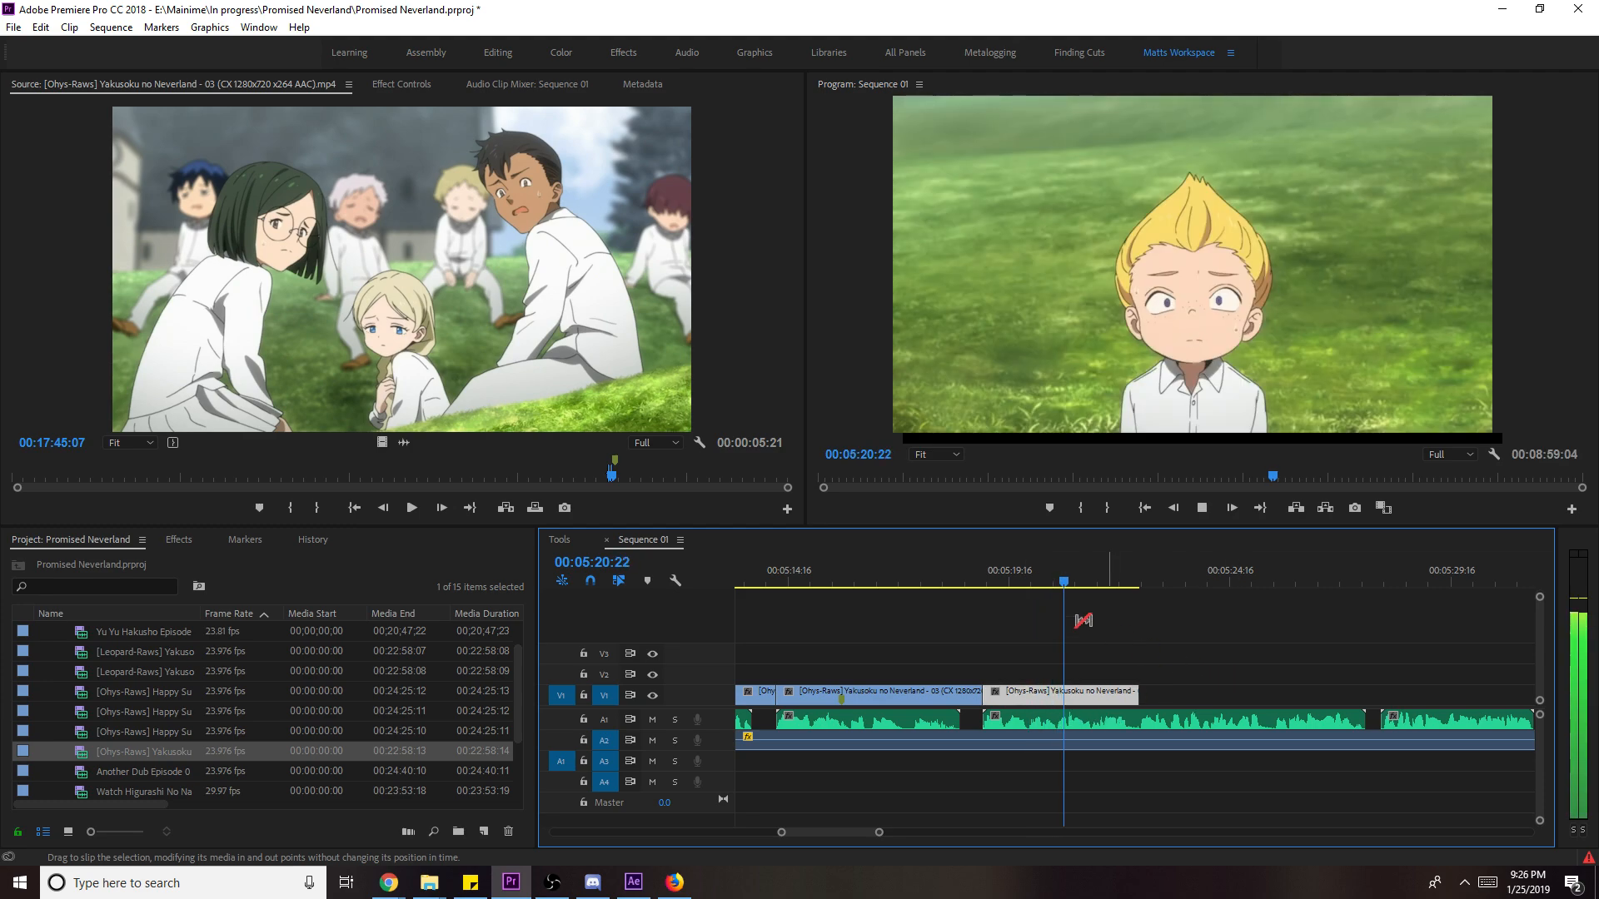
left_click_drag(972, 574, 981, 562)
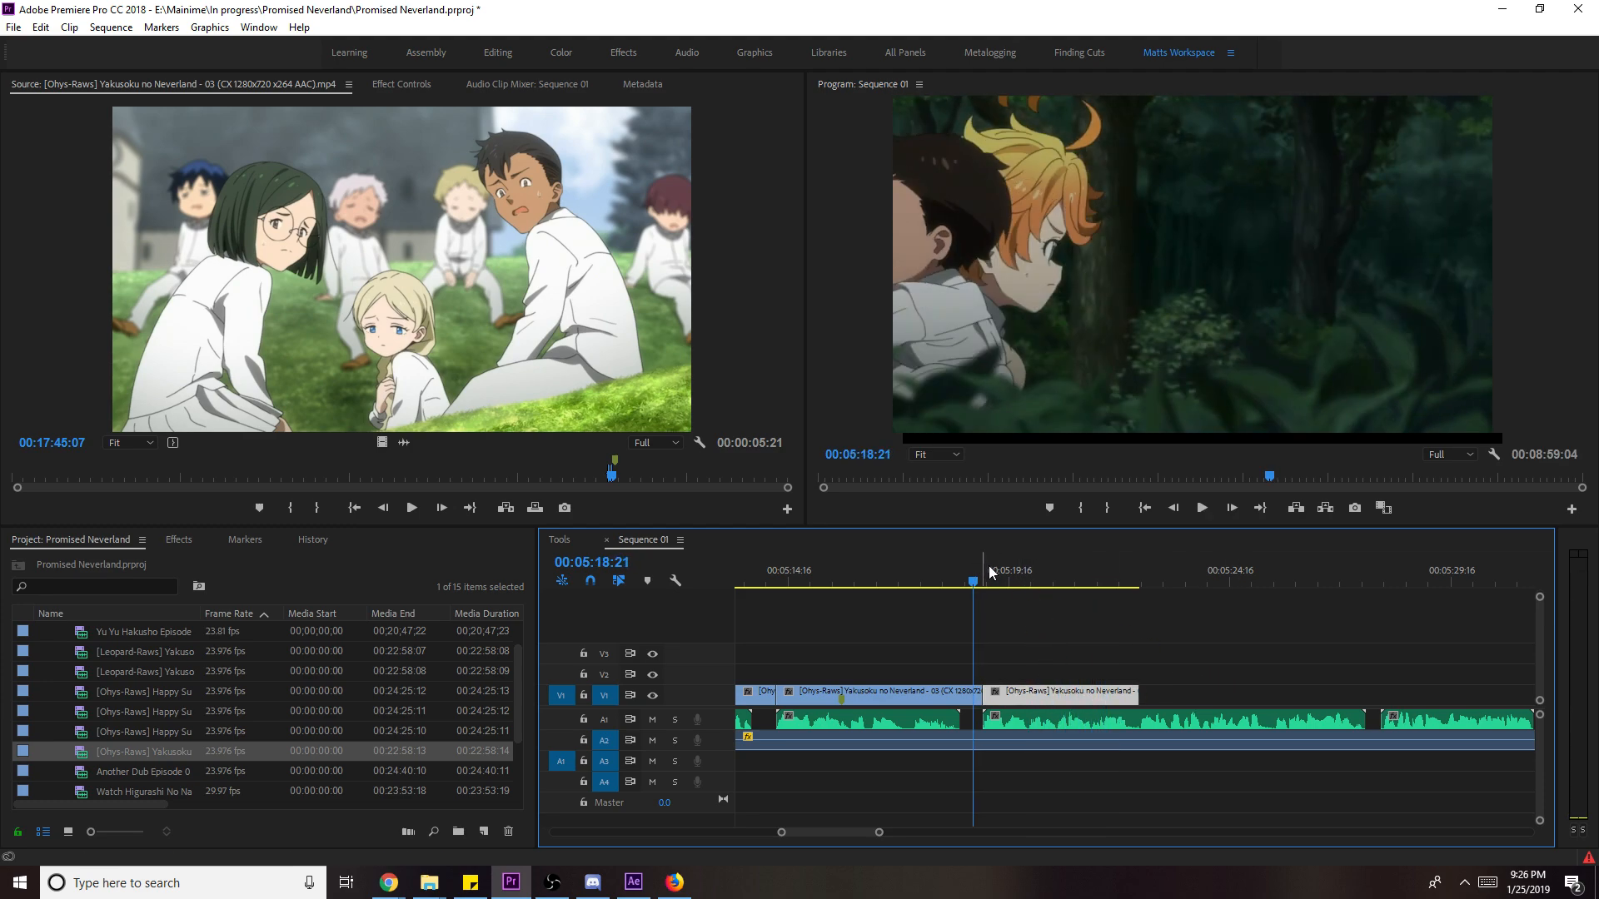
key("space")
key("space")
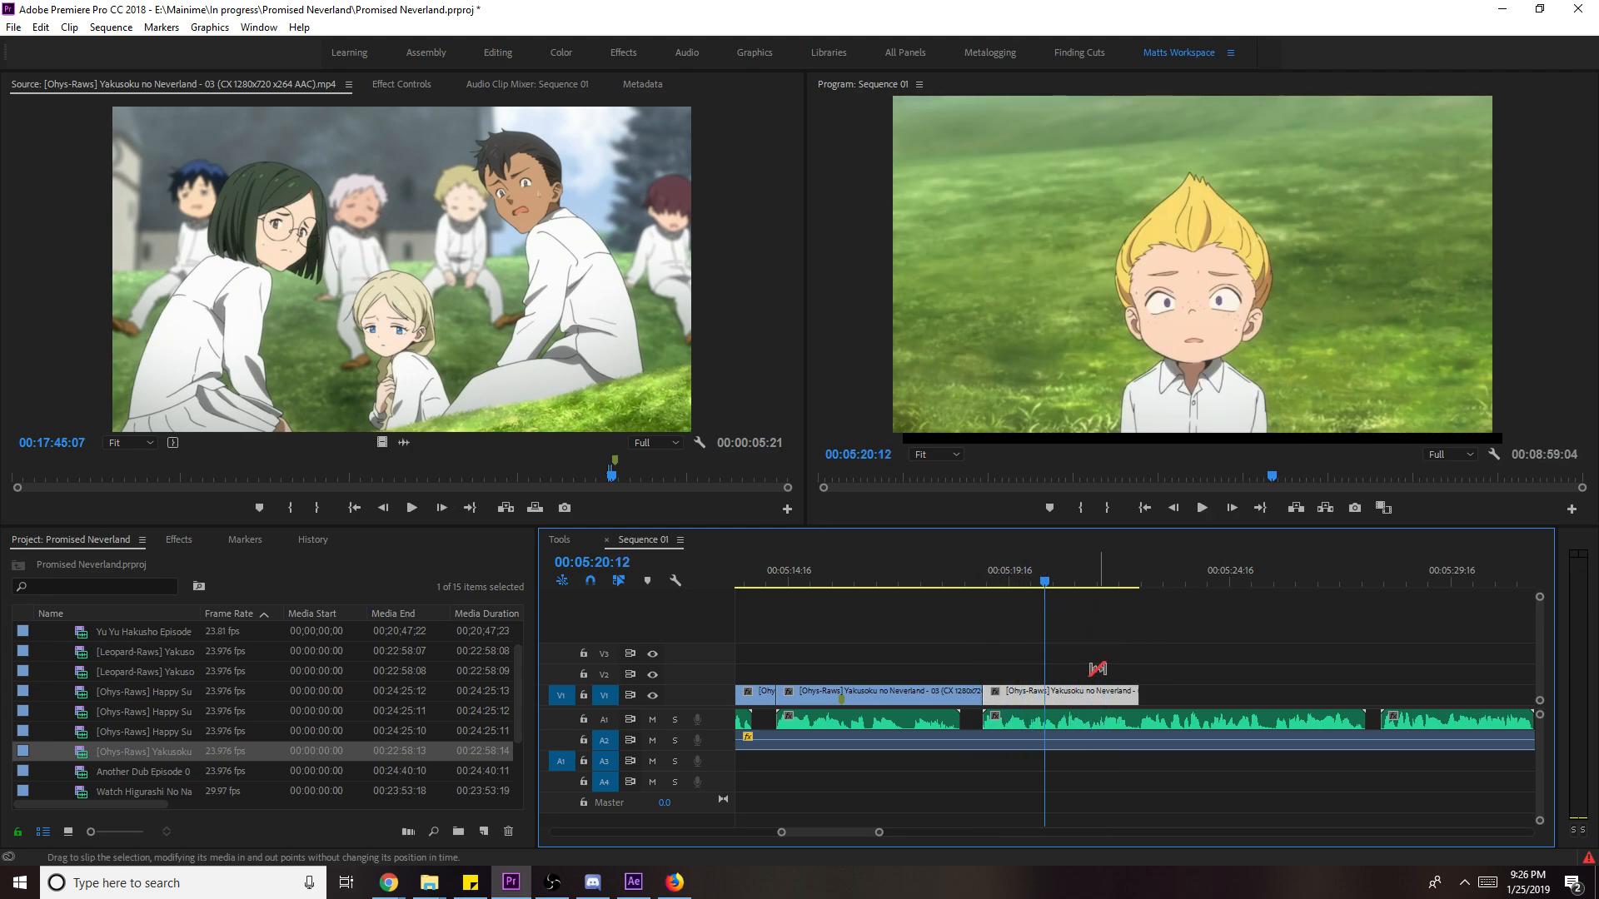
left_click_drag(1074, 691, 1052, 695)
key("shift+k")
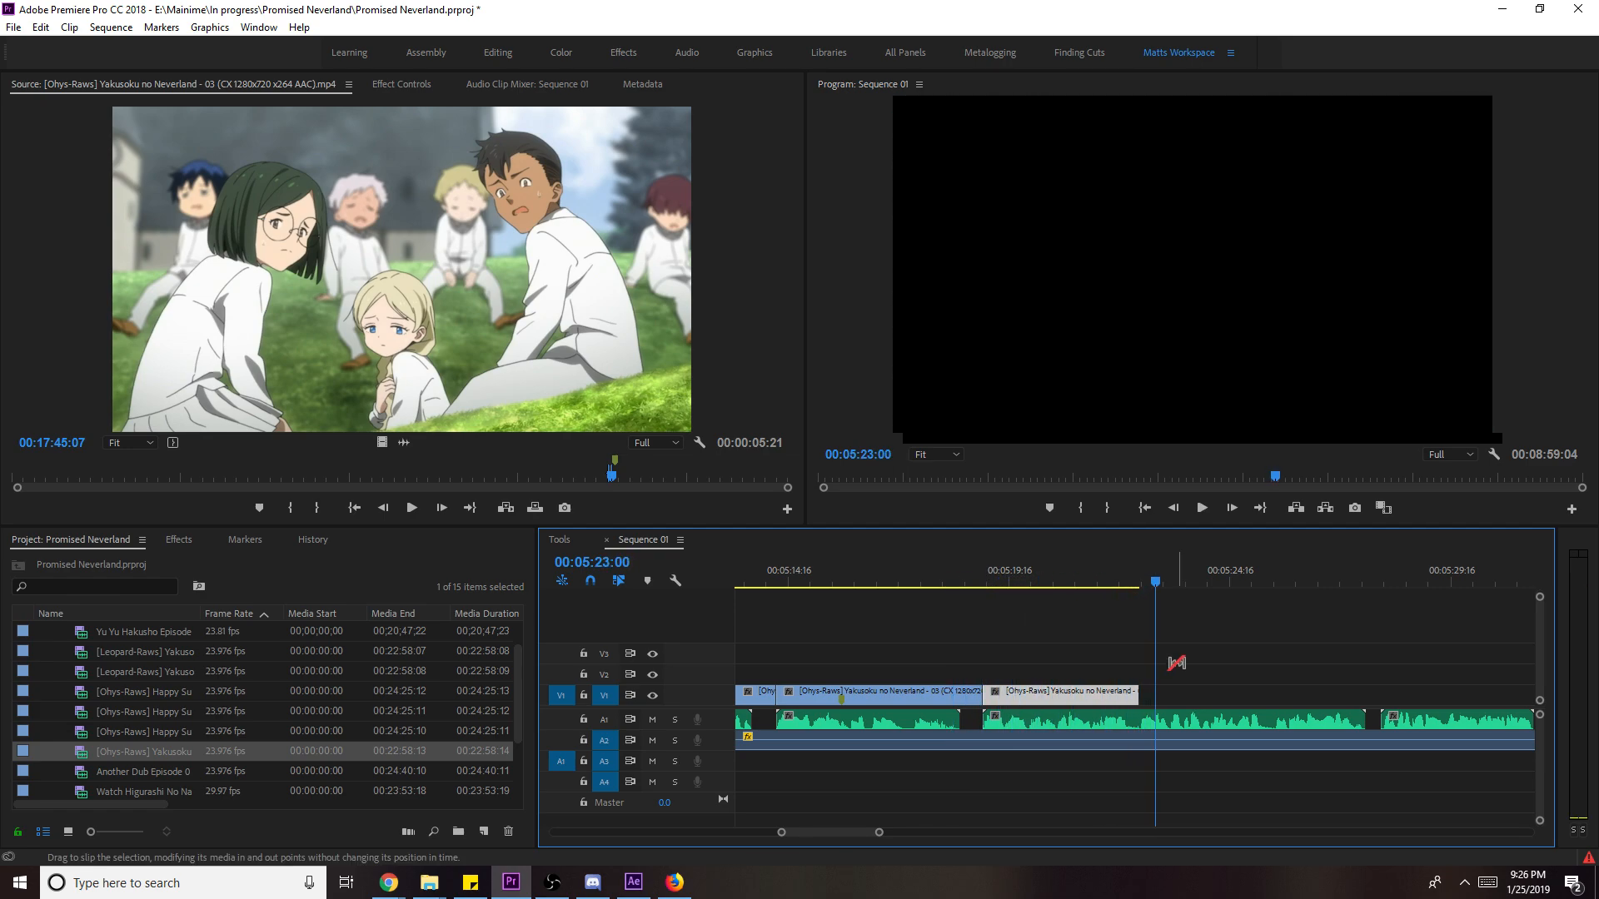
mouse_move(608, 479)
left_mouse_down()
mouse_move(577, 481)
mouse_move(591, 485)
left_mouse_up()
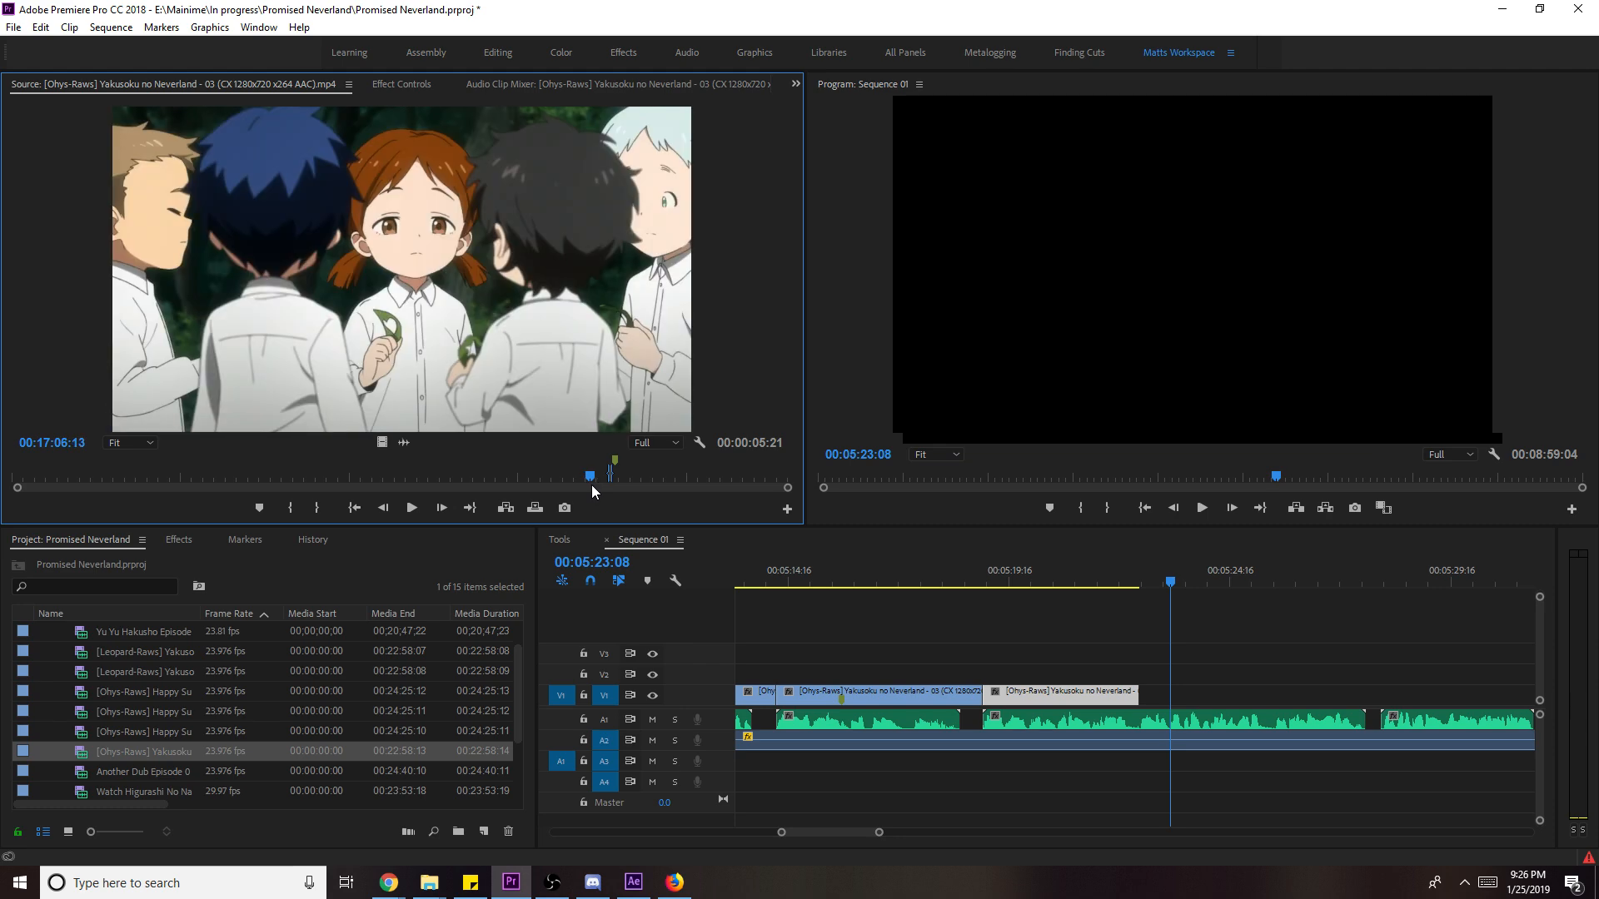
- Place the next source shot on V1 after the field clip, scale it to frame size, and trim its end to the playhead
key("space")
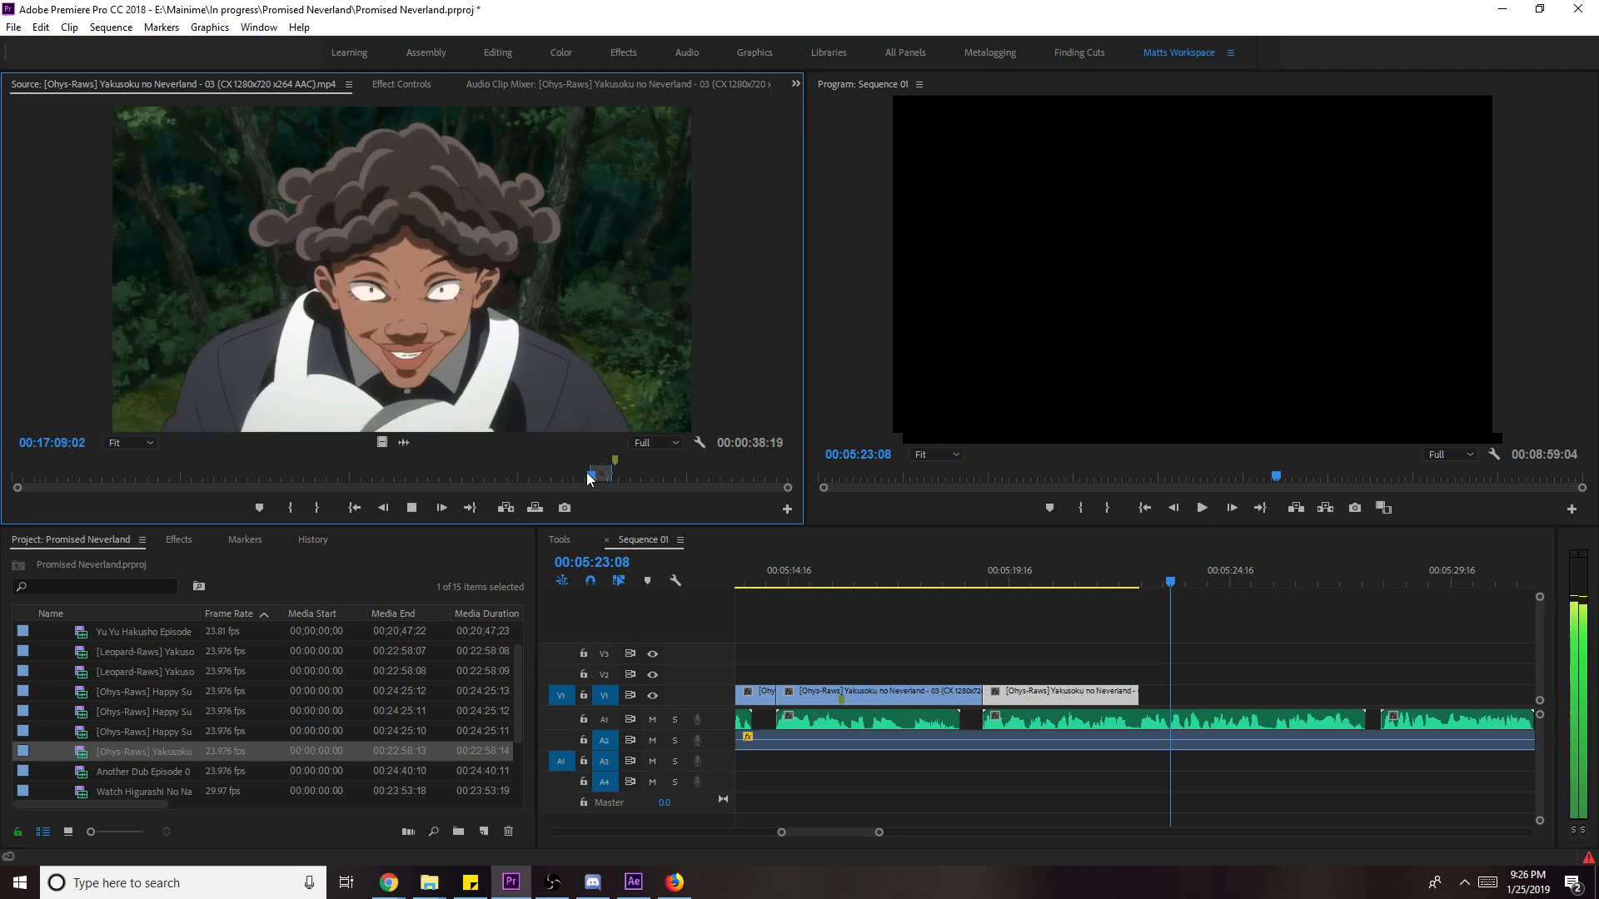
key("space")
left_click_drag(382, 445, 1157, 674)
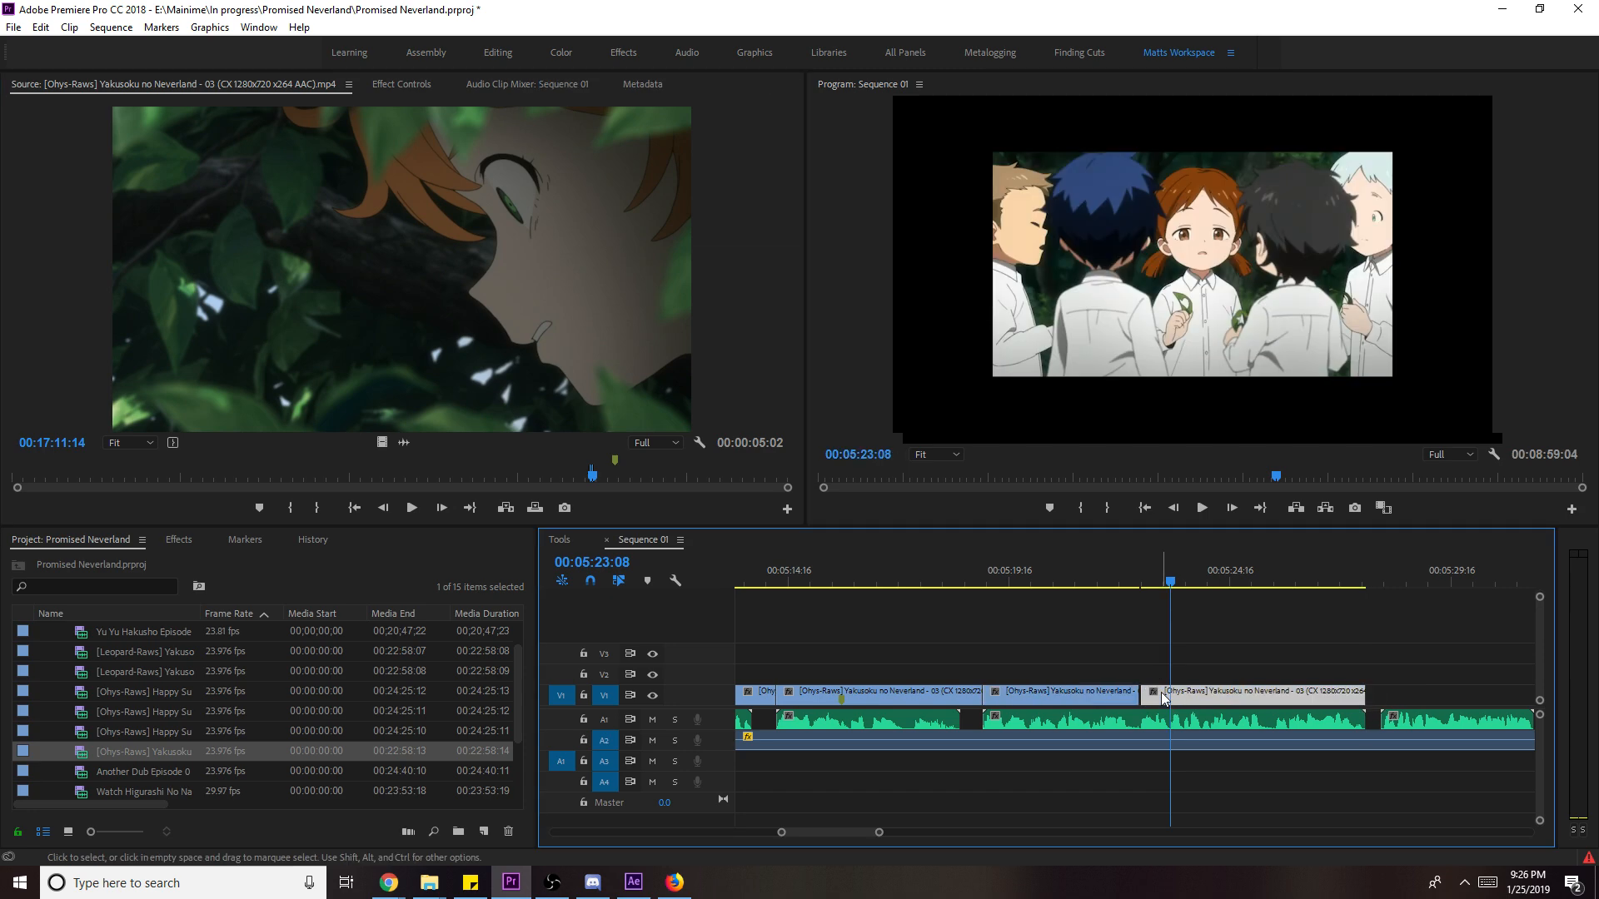
left_click(1135, 559)
key("space")
right_click(1252, 686)
left_click(1315, 664)
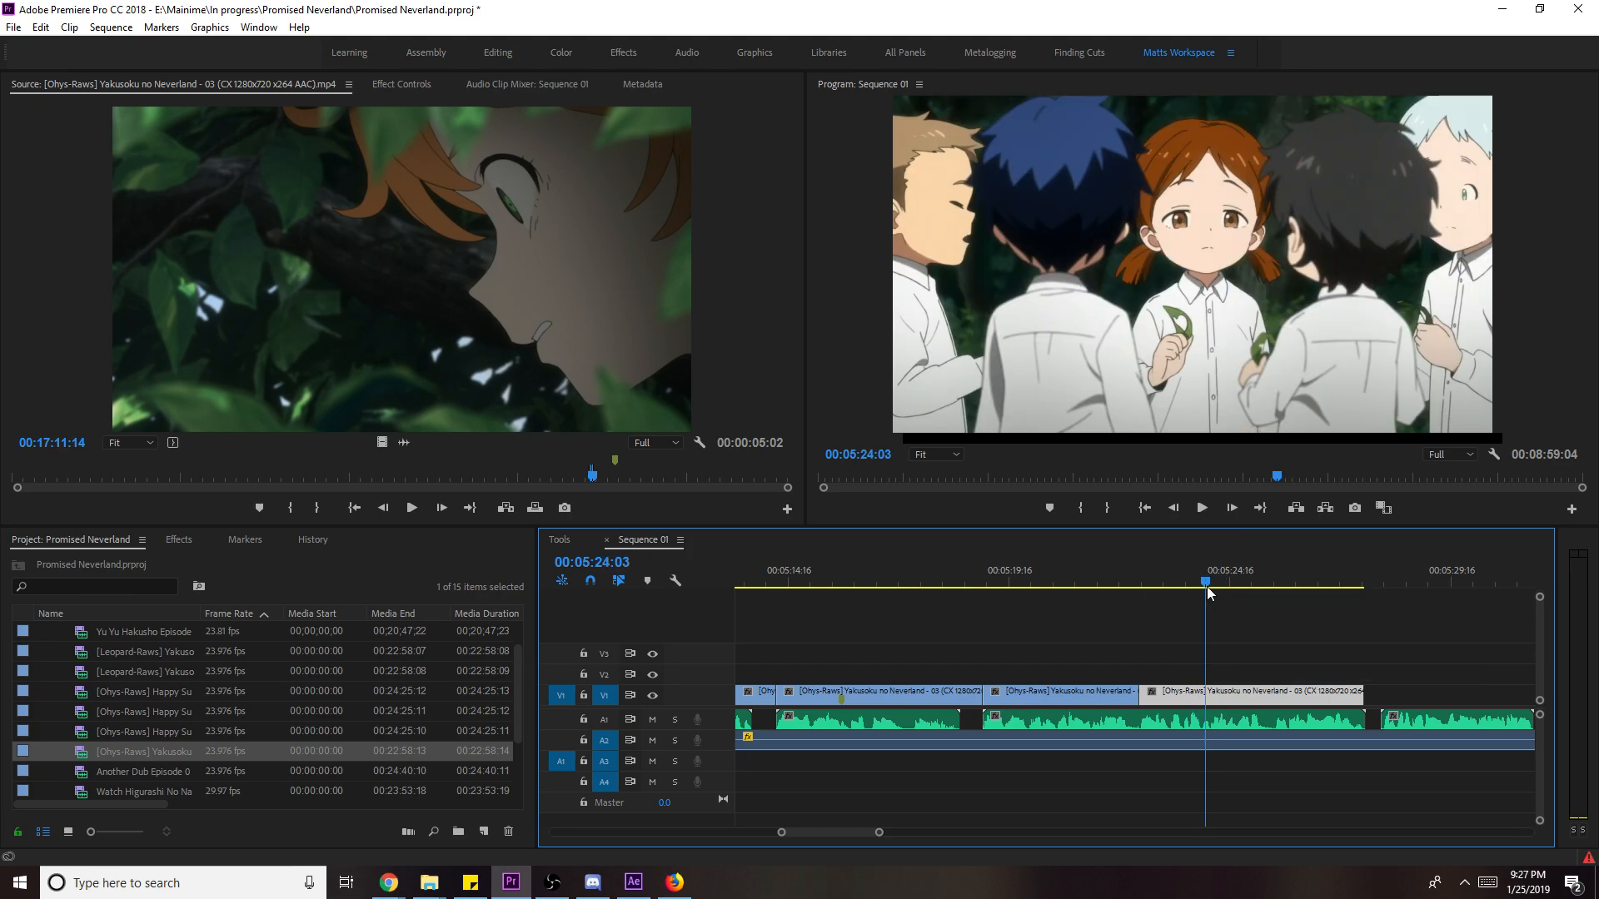
left_click_drag(1363, 695, 1201, 695)
- Mark the boots shot's Out near 00:16:36:23, place it on V1, fill the frame, and trim it to 1:16
left_click(513, 336)
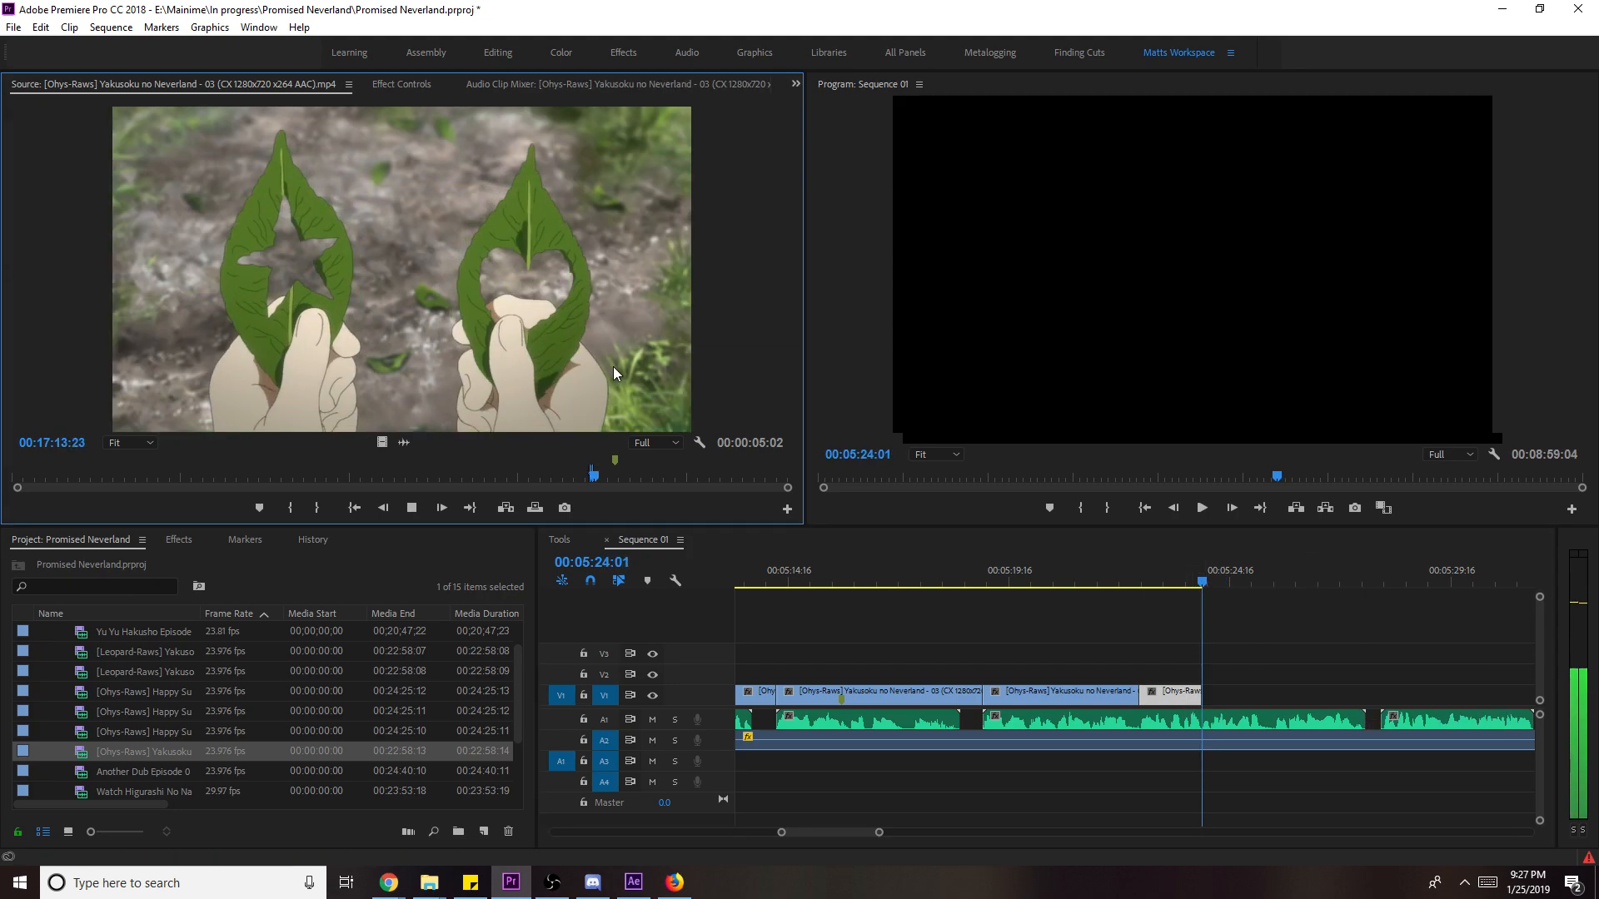
mouse_move(597, 481)
left_mouse_down()
mouse_move(563, 481)
mouse_move(581, 481)
left_mouse_up()
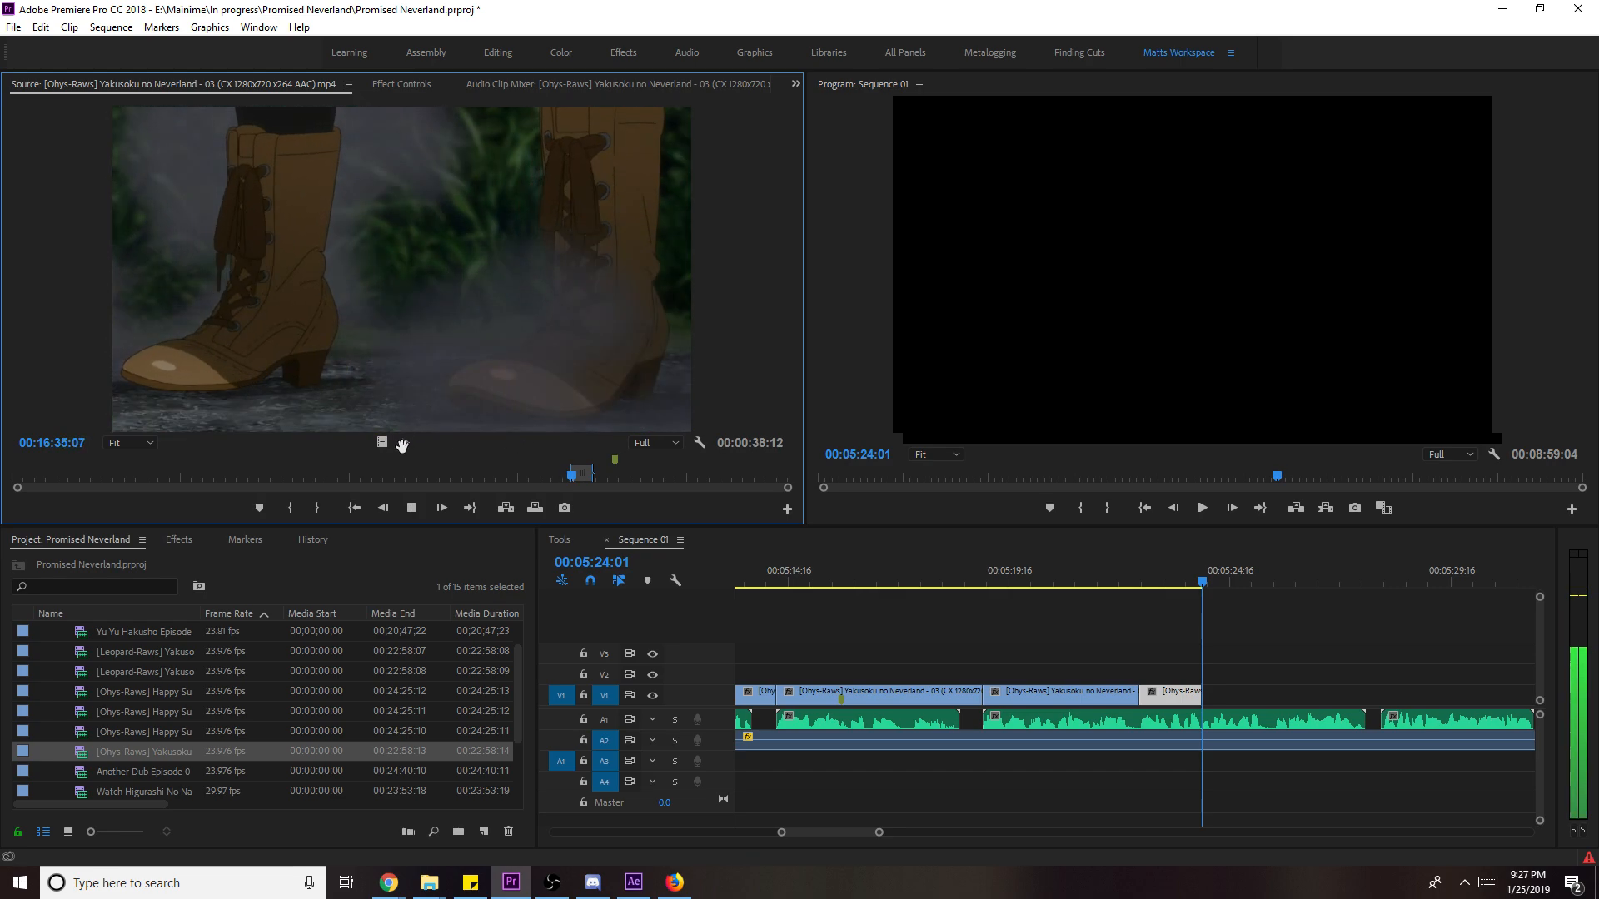
key("o")
left_click_drag(1241, 691, 1242, 693)
key("space")
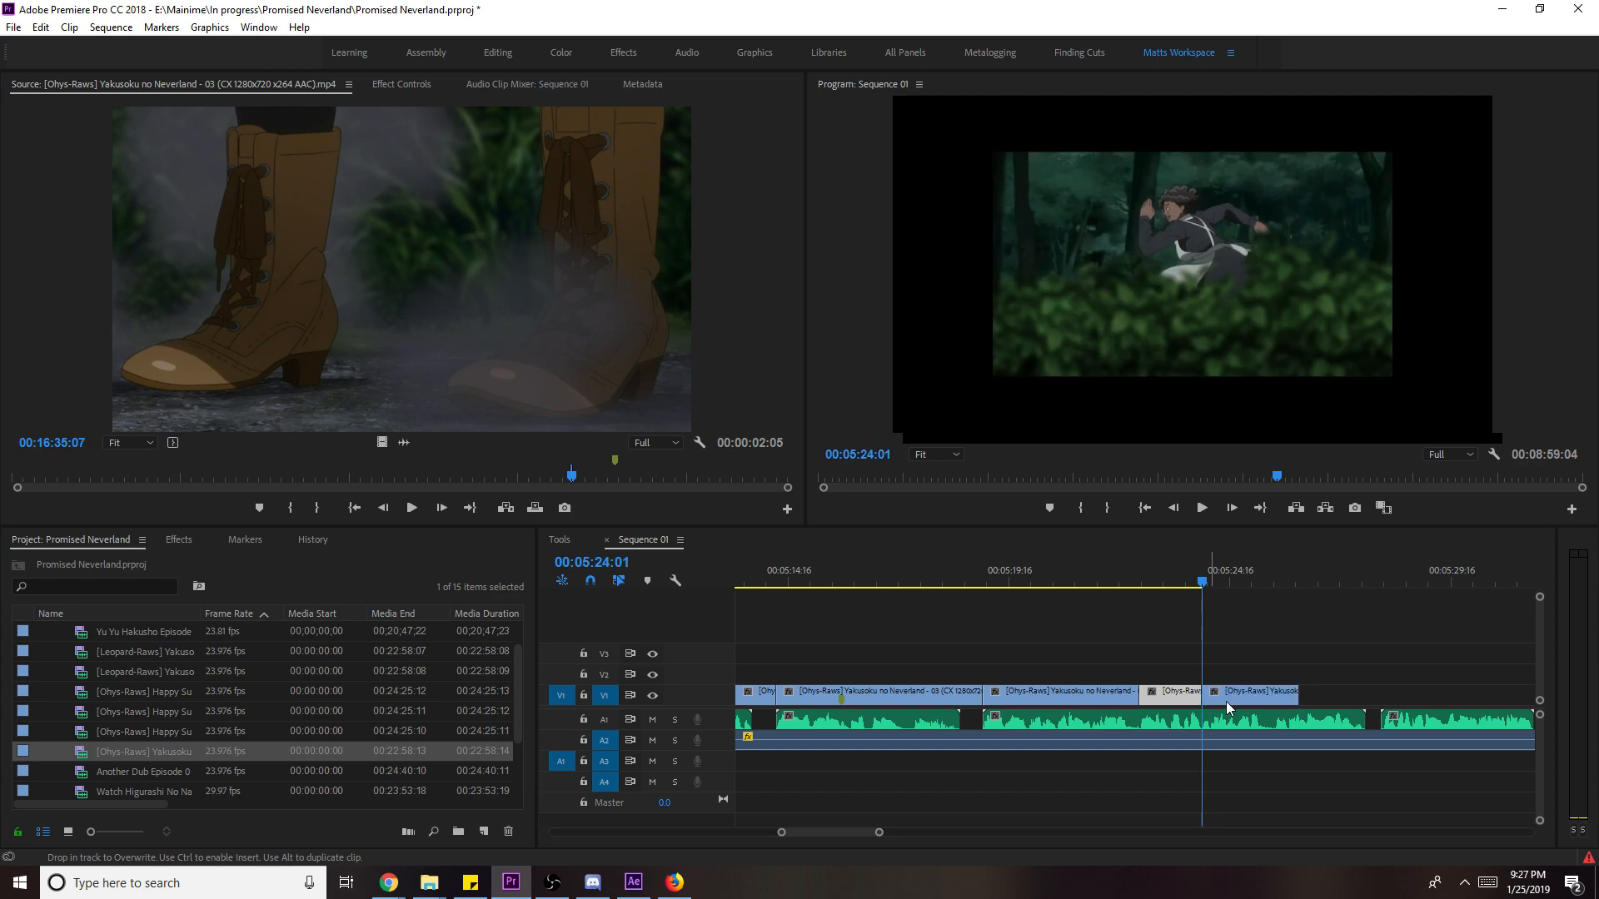
right_click(1246, 693)
left_click(1299, 690)
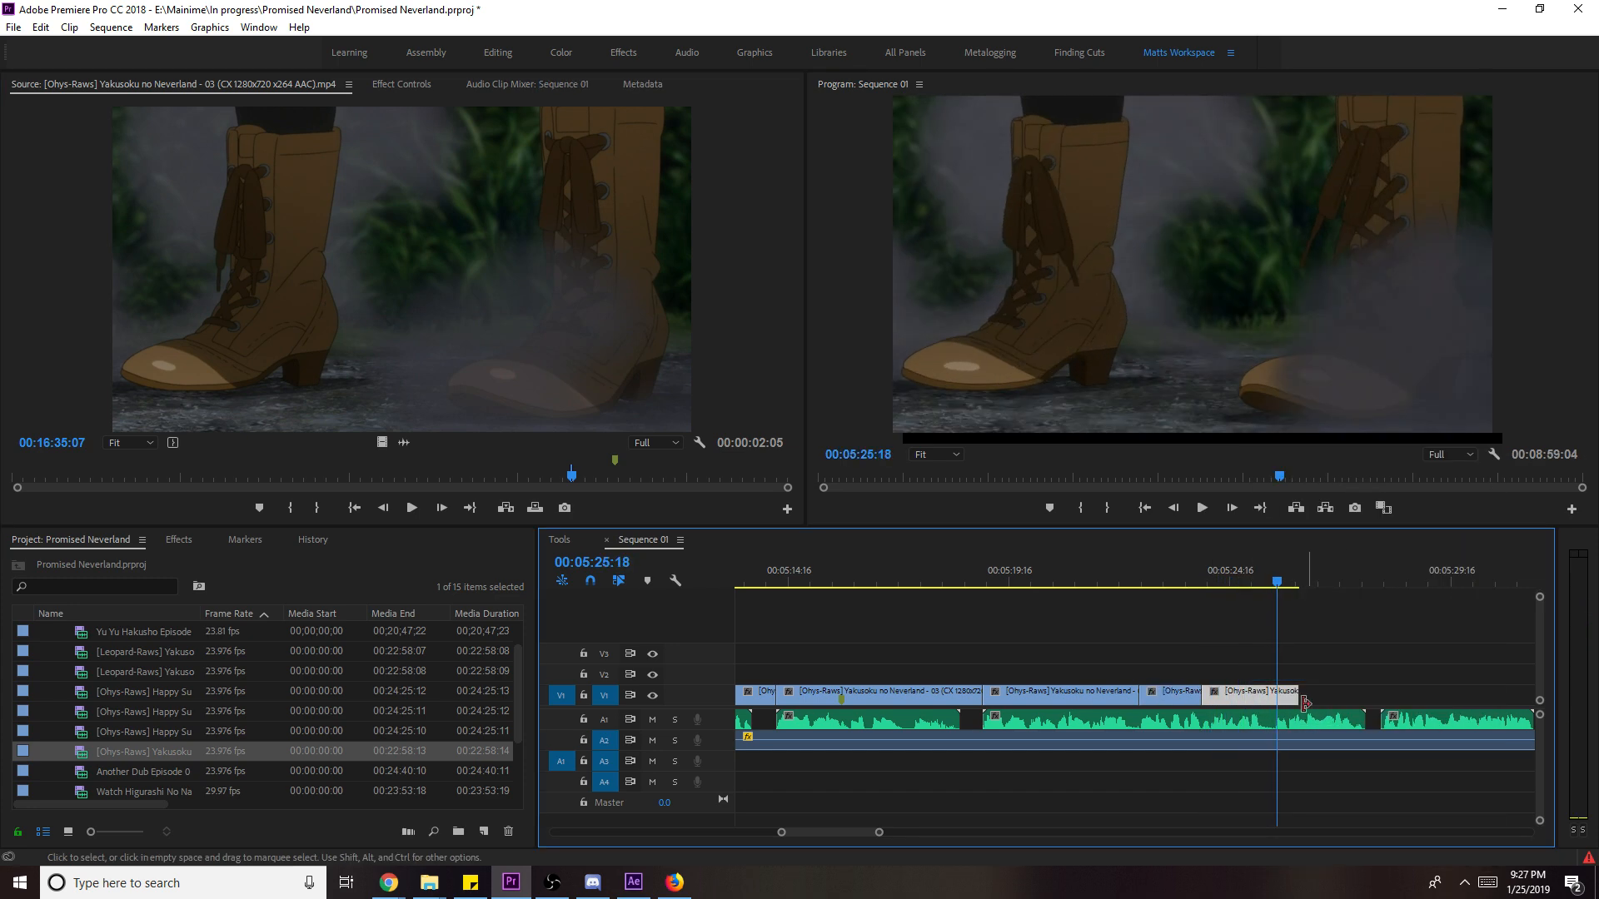
key("Left")
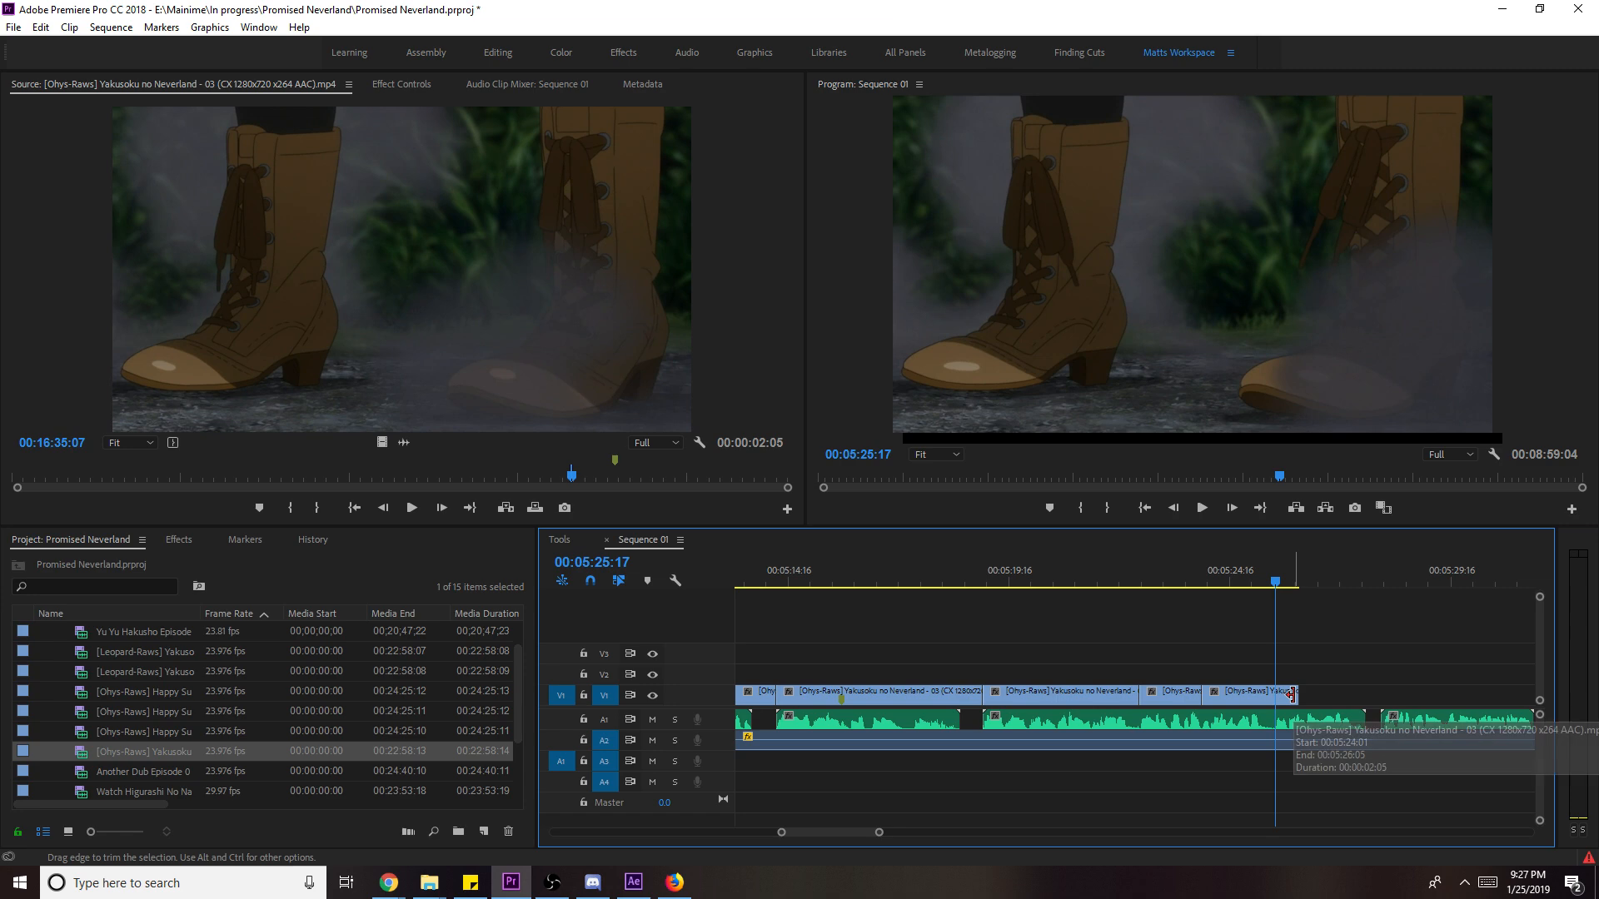
left_click_drag(1291, 694, 1270, 700)
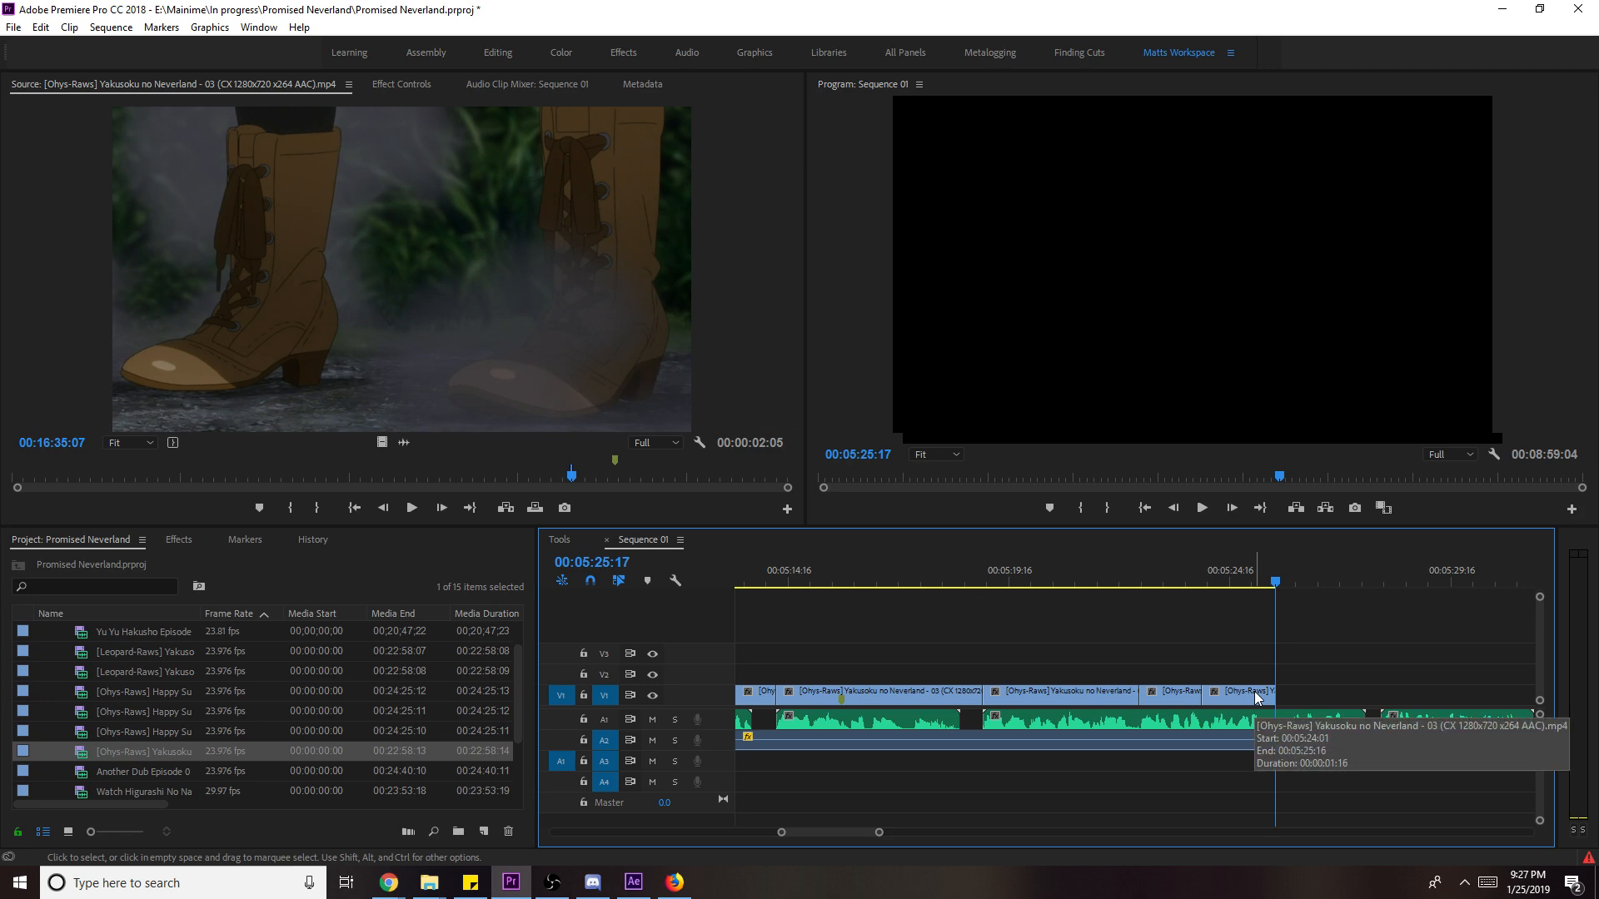
- Mark in and out points on the next episode 3 shot in the Source monitor
left_click(563, 408)
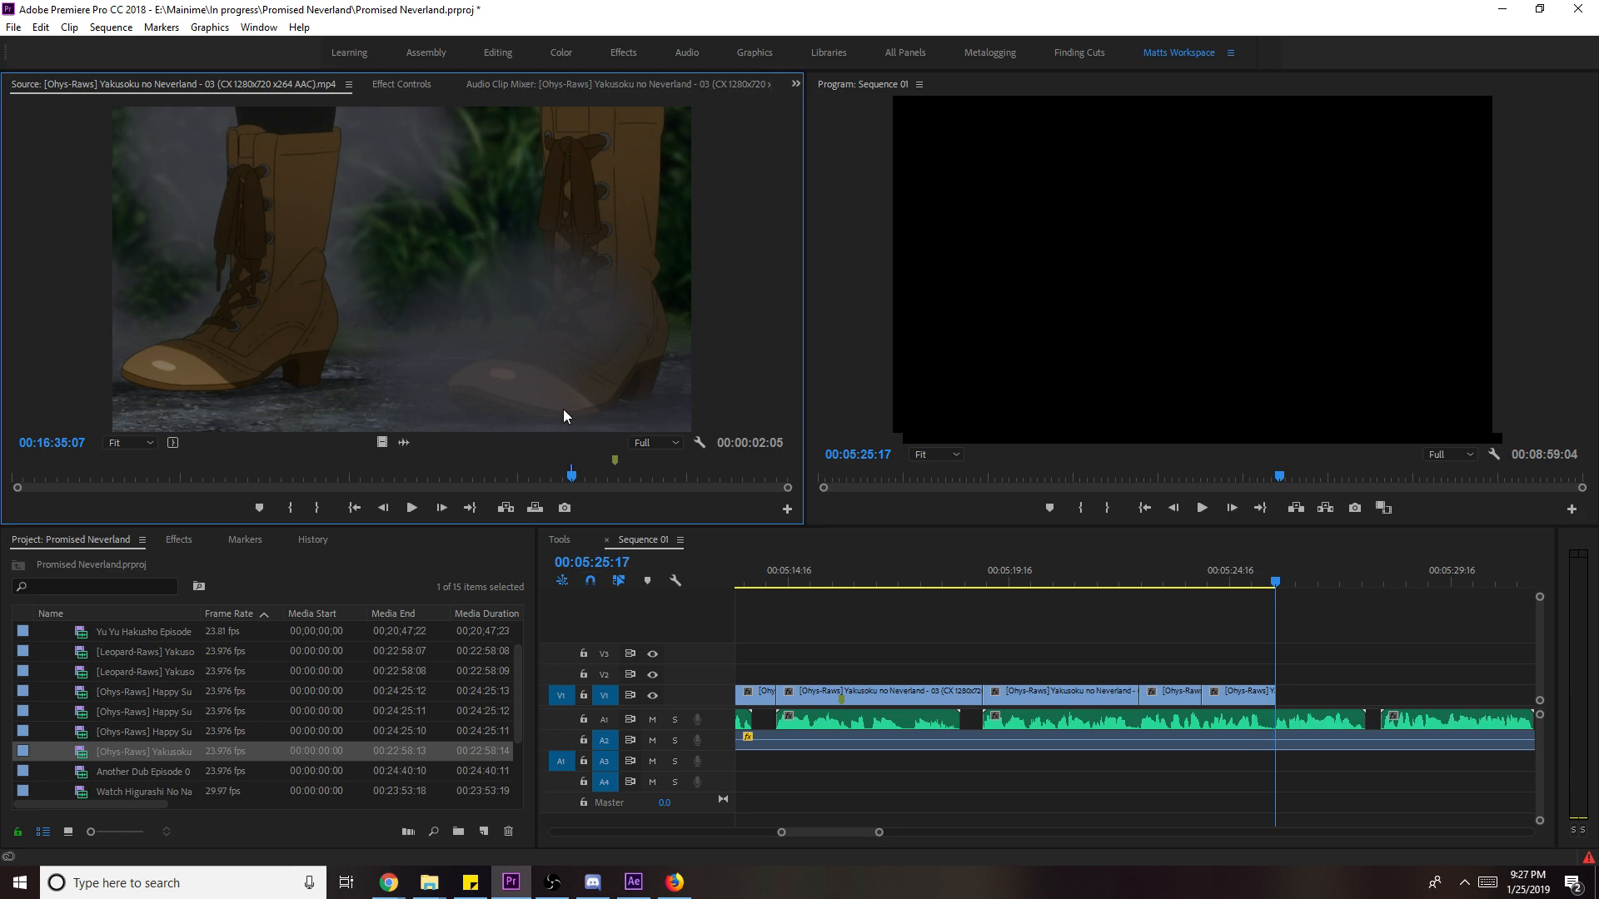
scroll(681, 375, "down", 2)
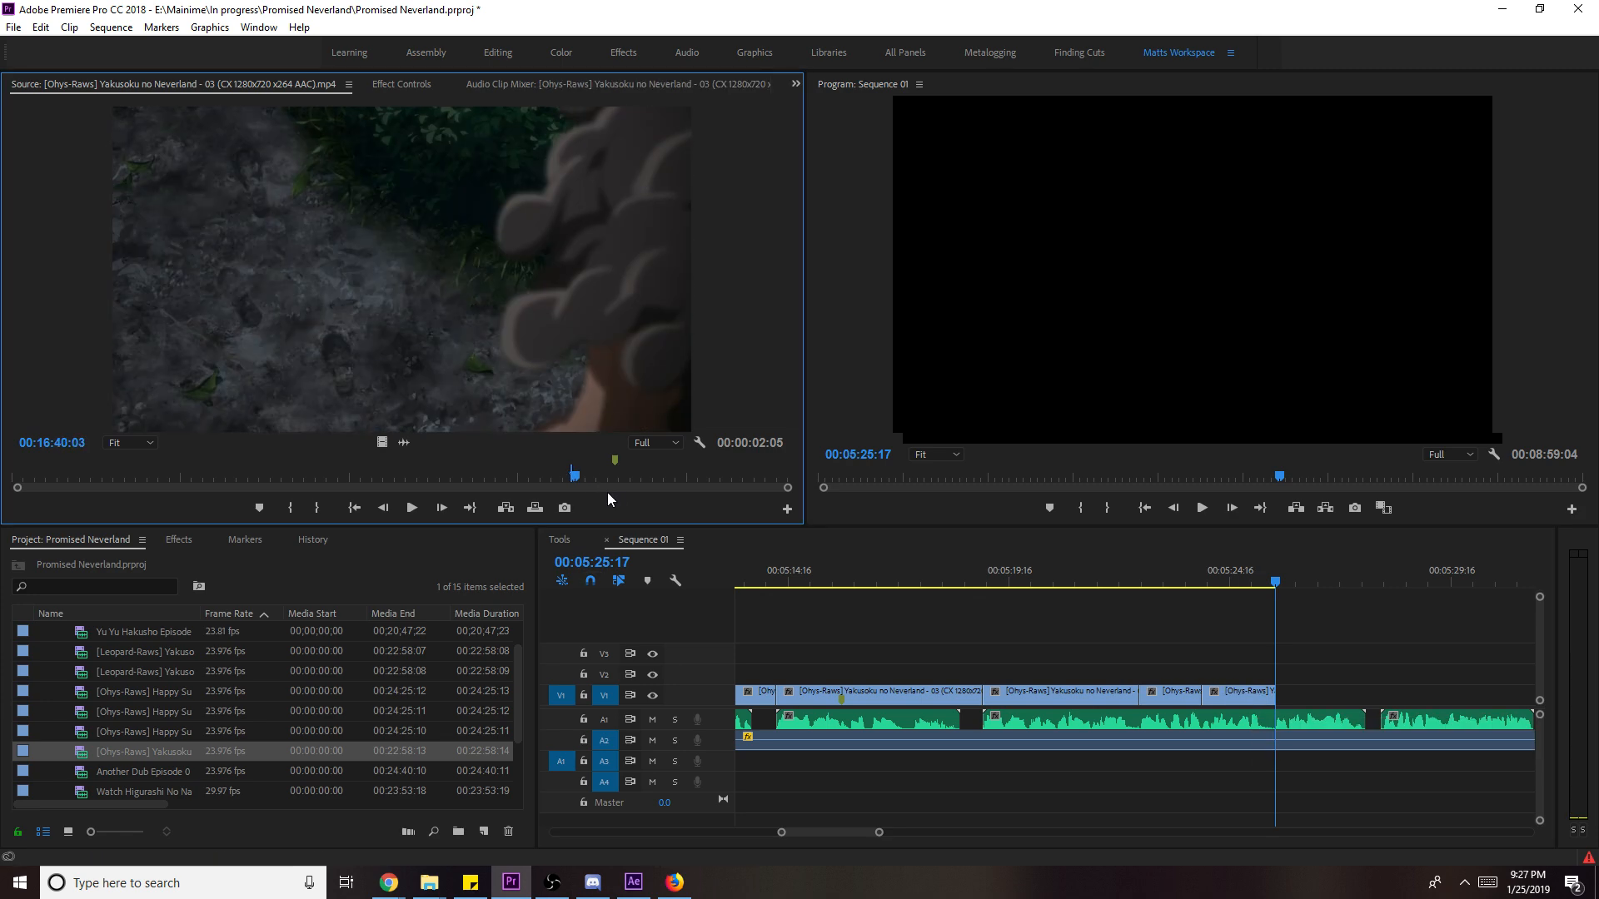
mouse_move(610, 478)
left_mouse_down()
mouse_move(587, 477)
mouse_move(604, 476)
left_mouse_up()
key("l")
key("l")
key("l")
key("l")
key("l")
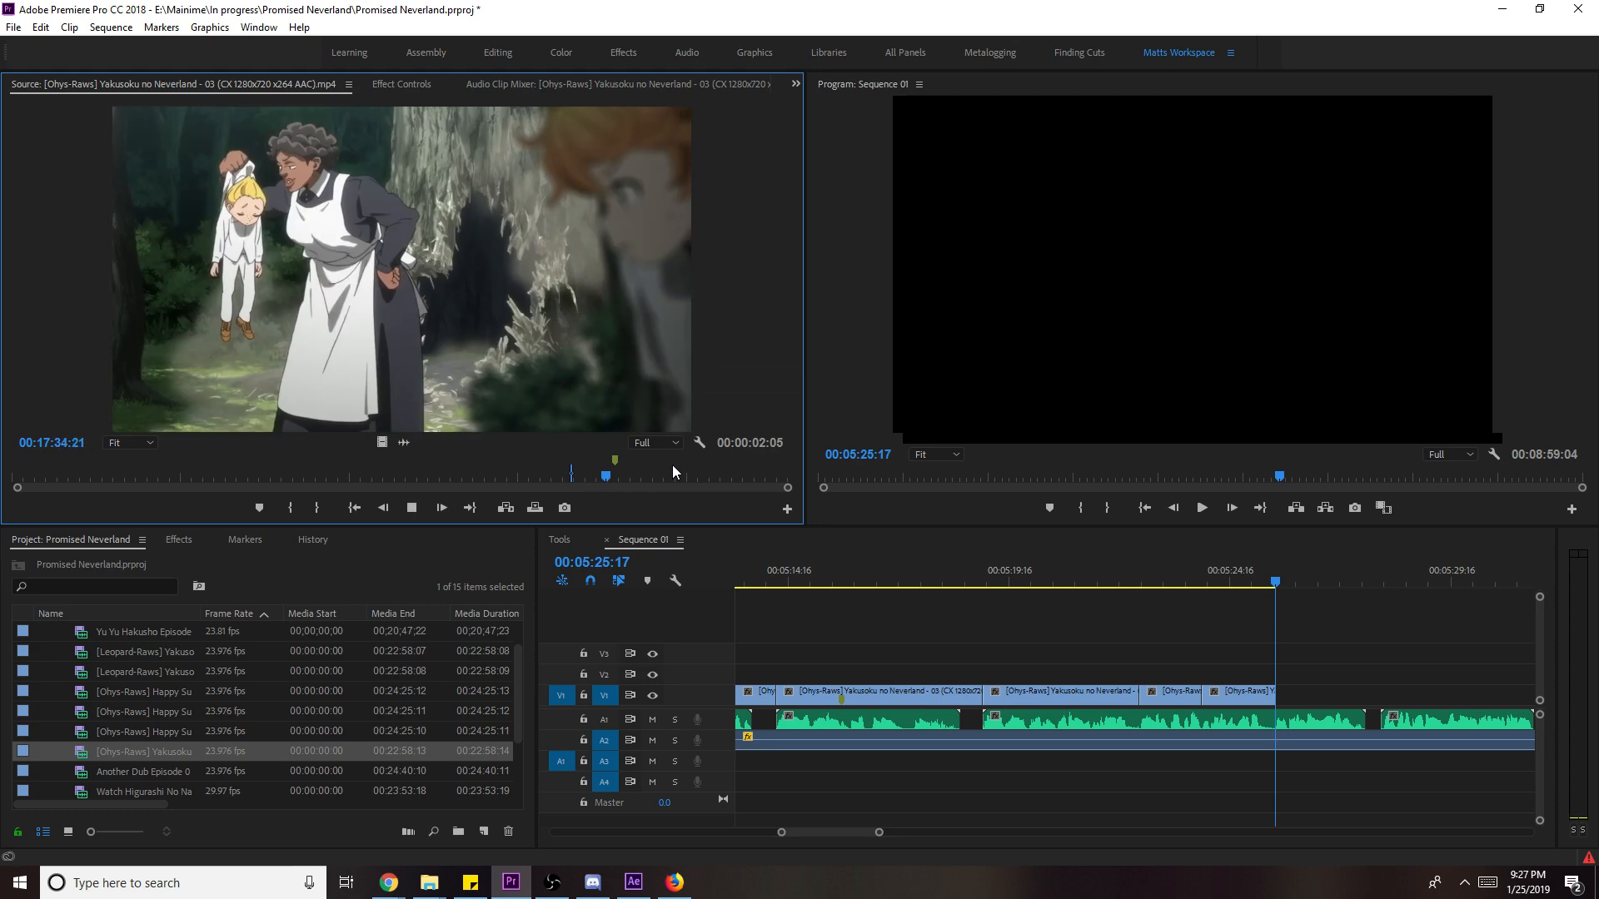
key("k")
key("i")
key("l")
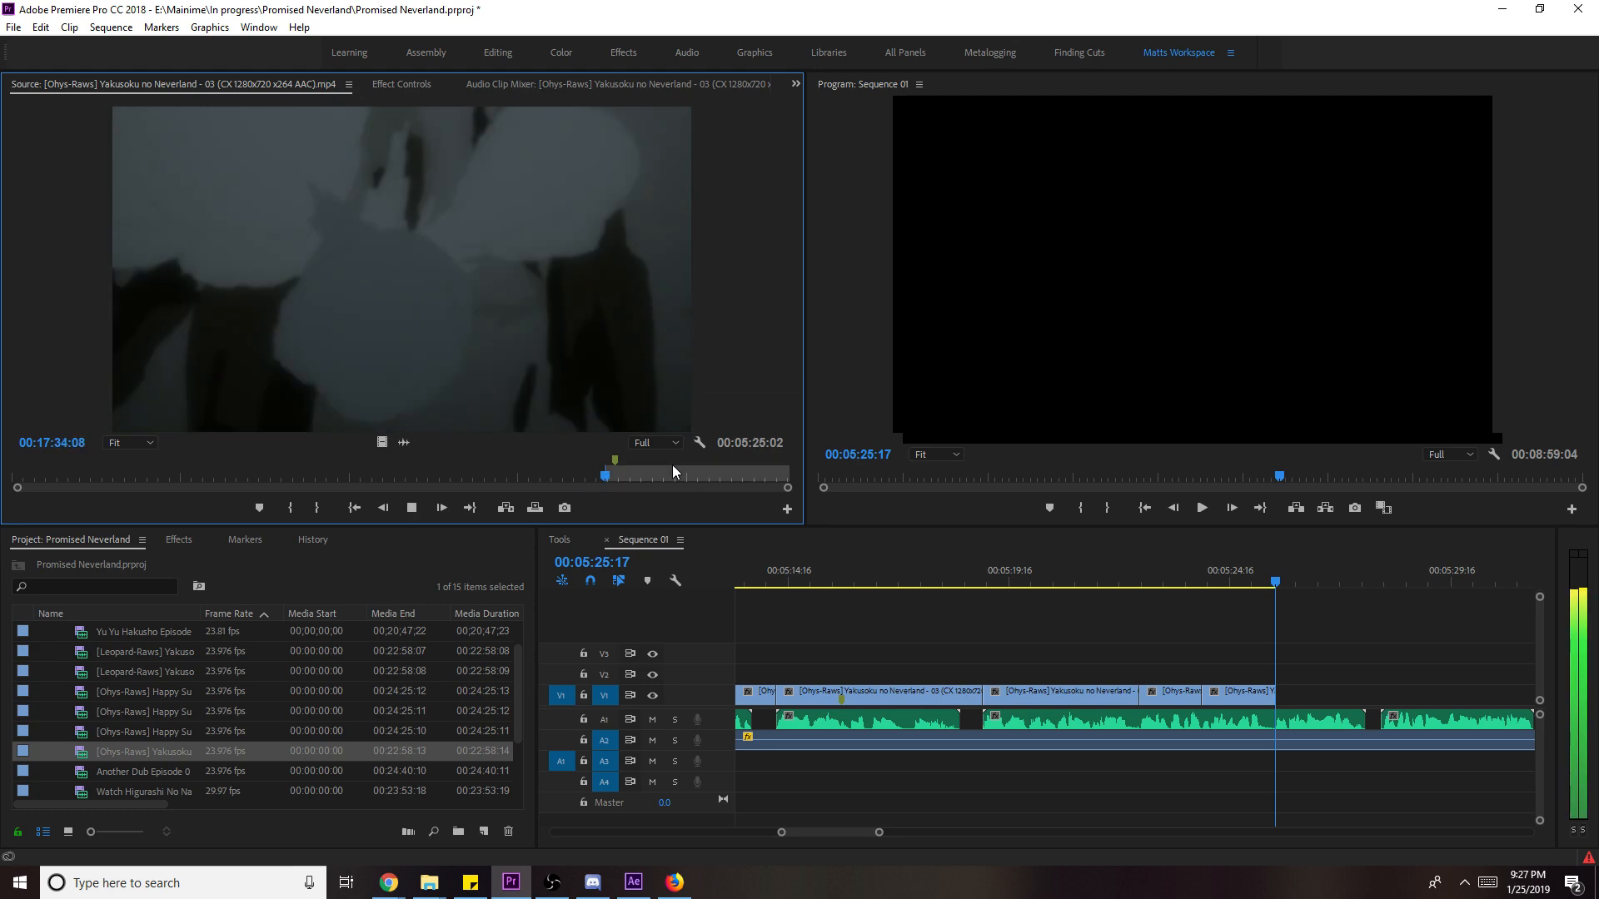
key("k")
key("o")
- Add the marked shot after the last V1 clip and scale it to frame size
left_click_drag(997, 609, 1292, 703)
key("space")
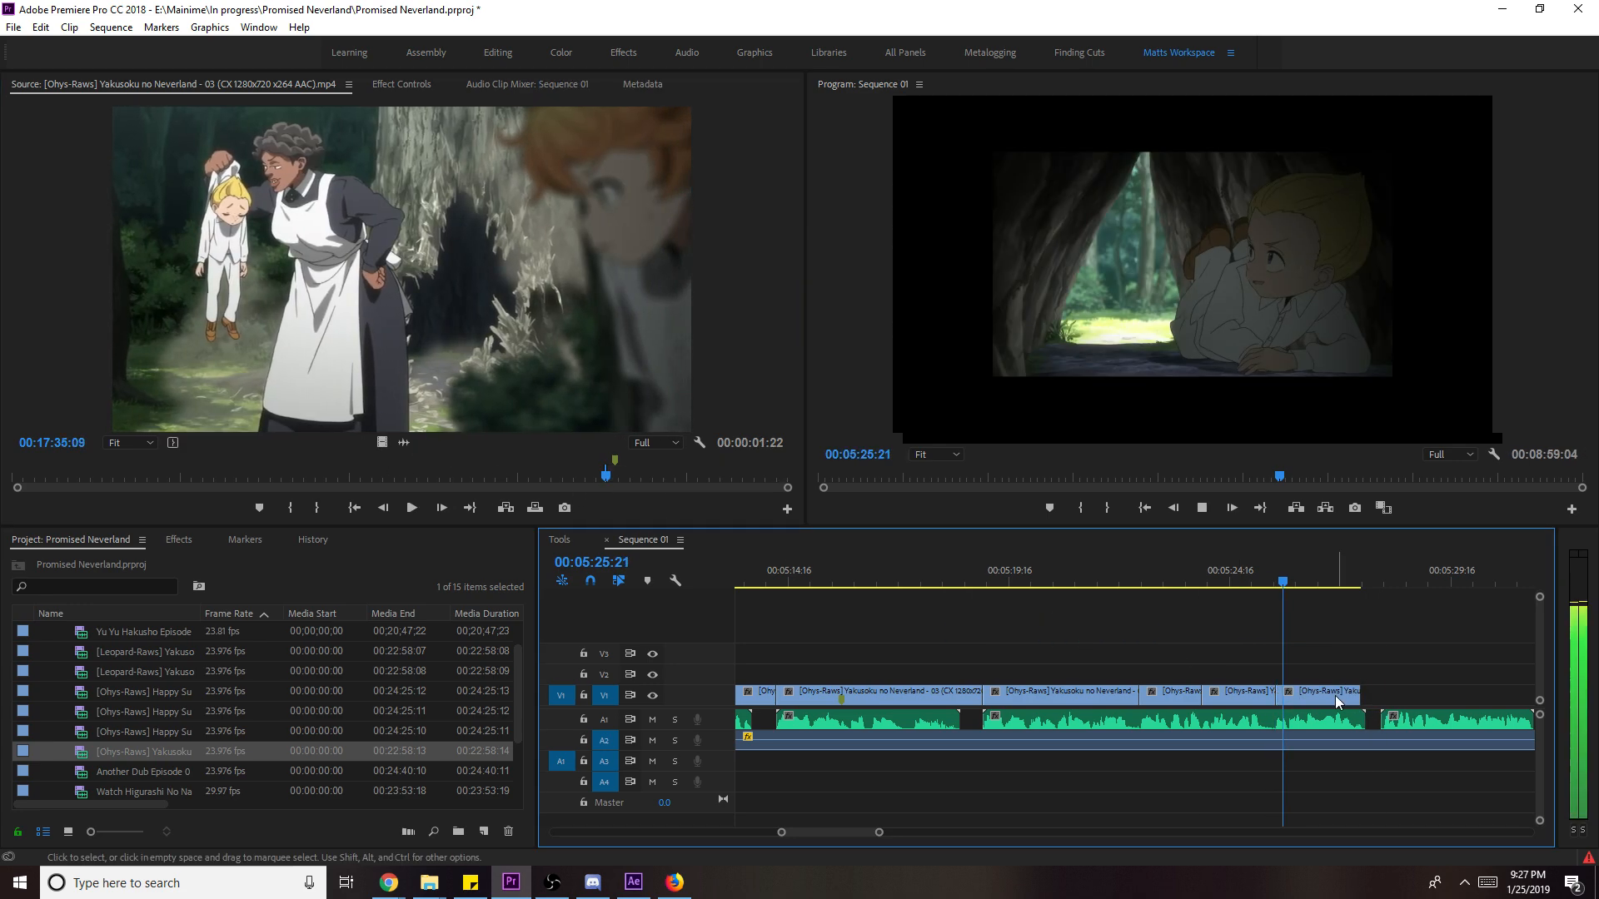
left_click(1363, 704)
right_click(1364, 706)
left_click(1441, 667)
key("space")
- Mark a second episode 3 shot's out point, add it to V1, and scale it to frame size
scroll(864, 831, "down", 3)
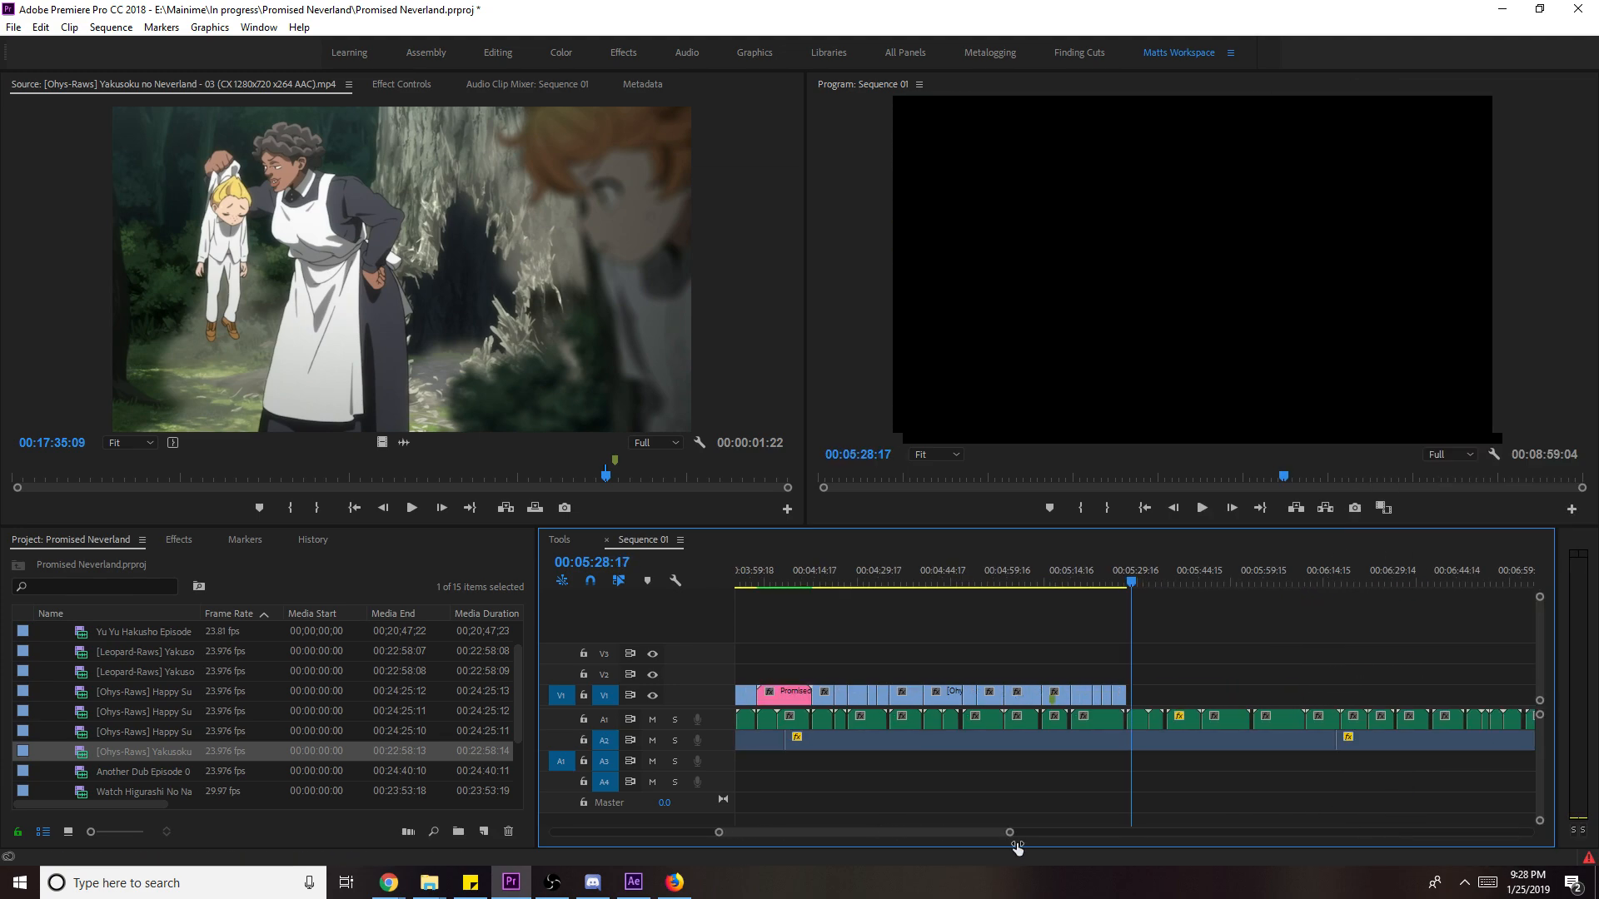
mouse_move(586, 477)
left_mouse_down()
mouse_move(549, 477)
mouse_move(616, 474)
mouse_move(590, 478)
left_mouse_up()
key("space")
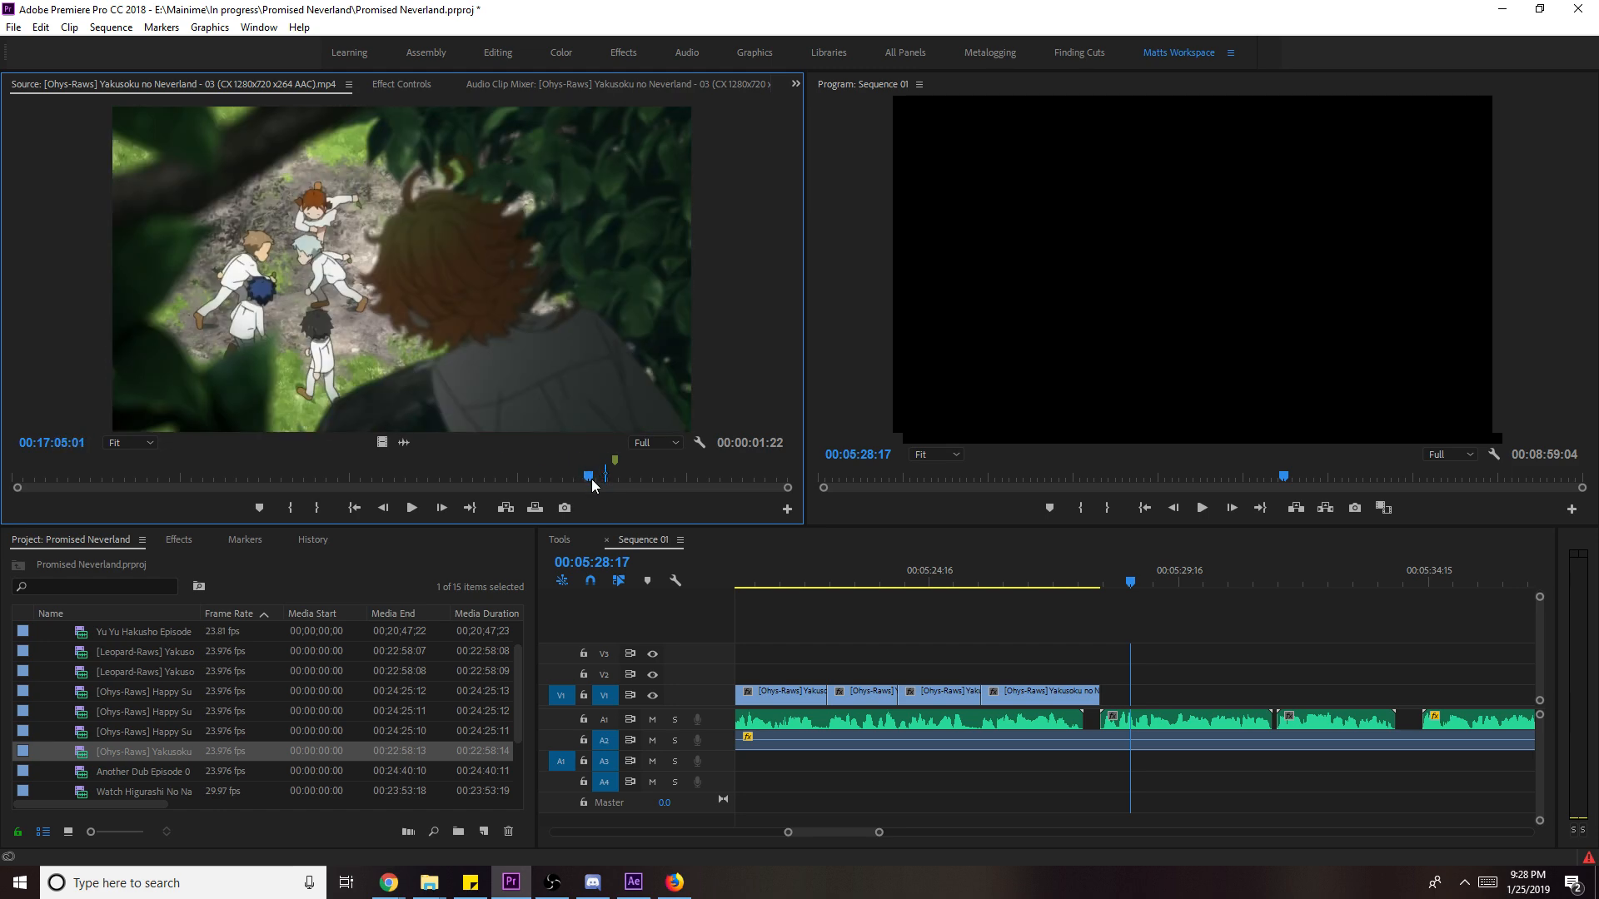
key("space")
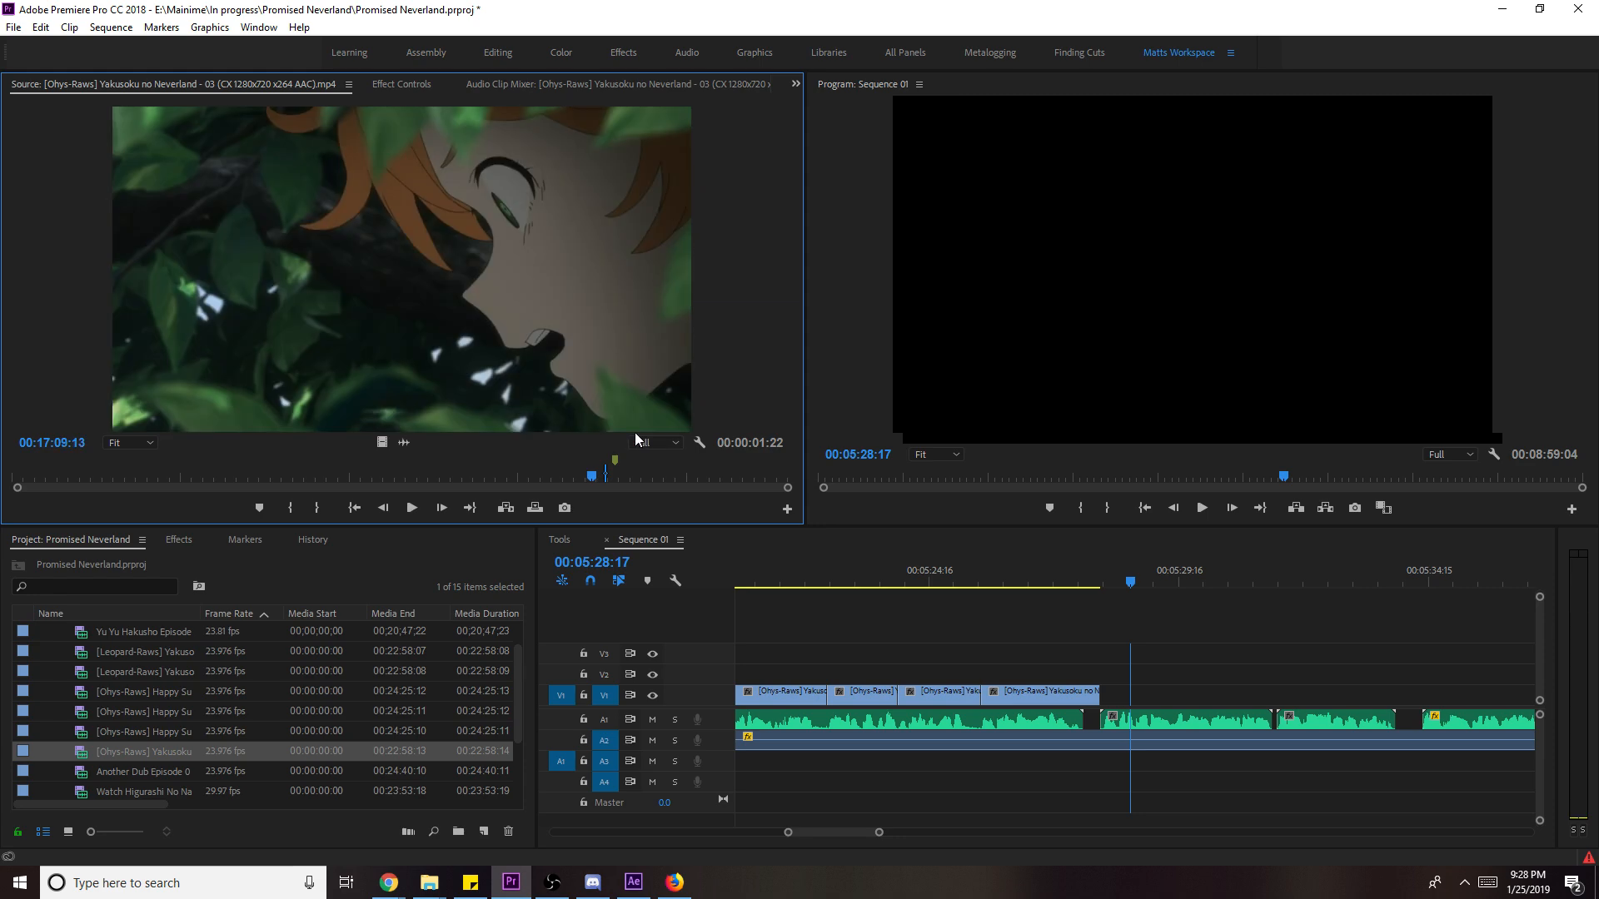
key("space")
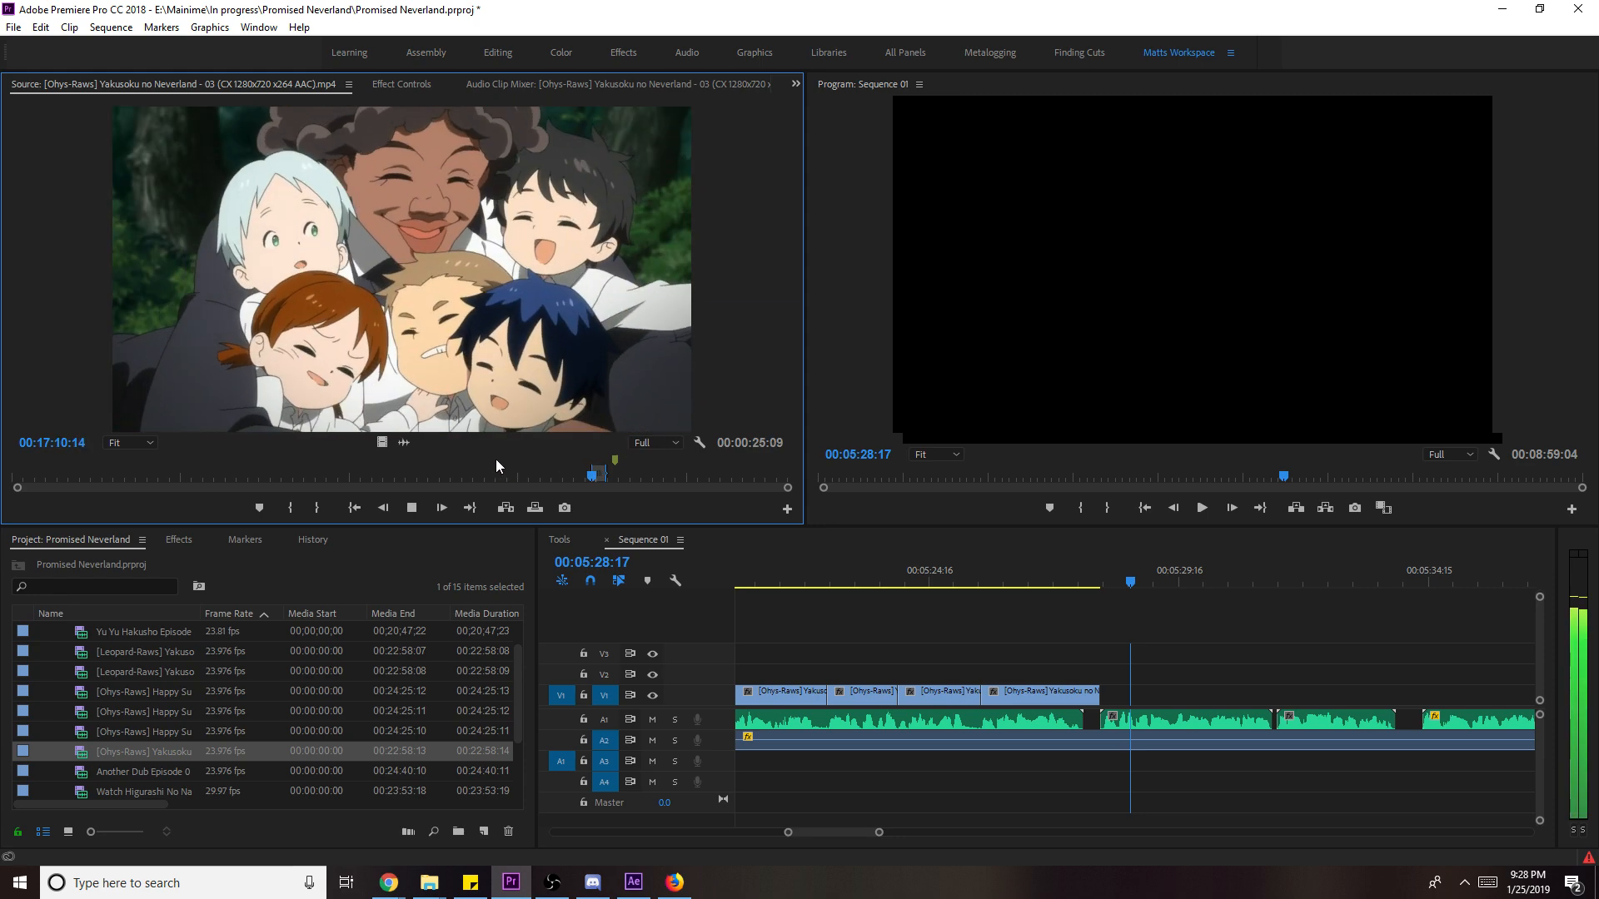
key("space")
key("o")
left_click_drag(381, 442, 1242, 713)
key("space")
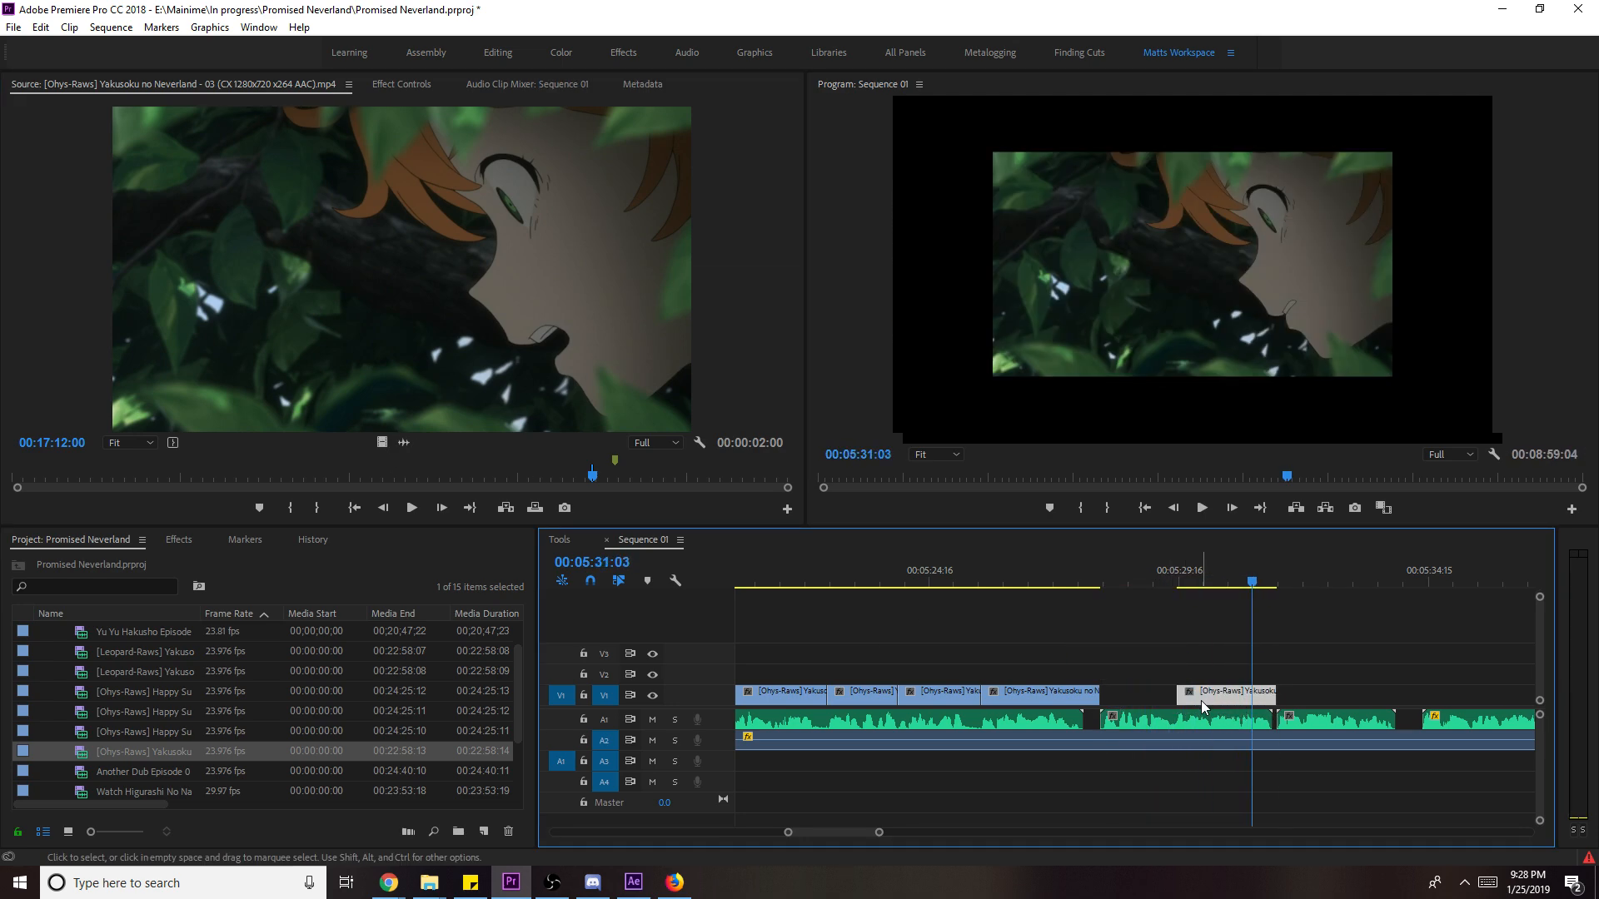
left_click(1093, 572)
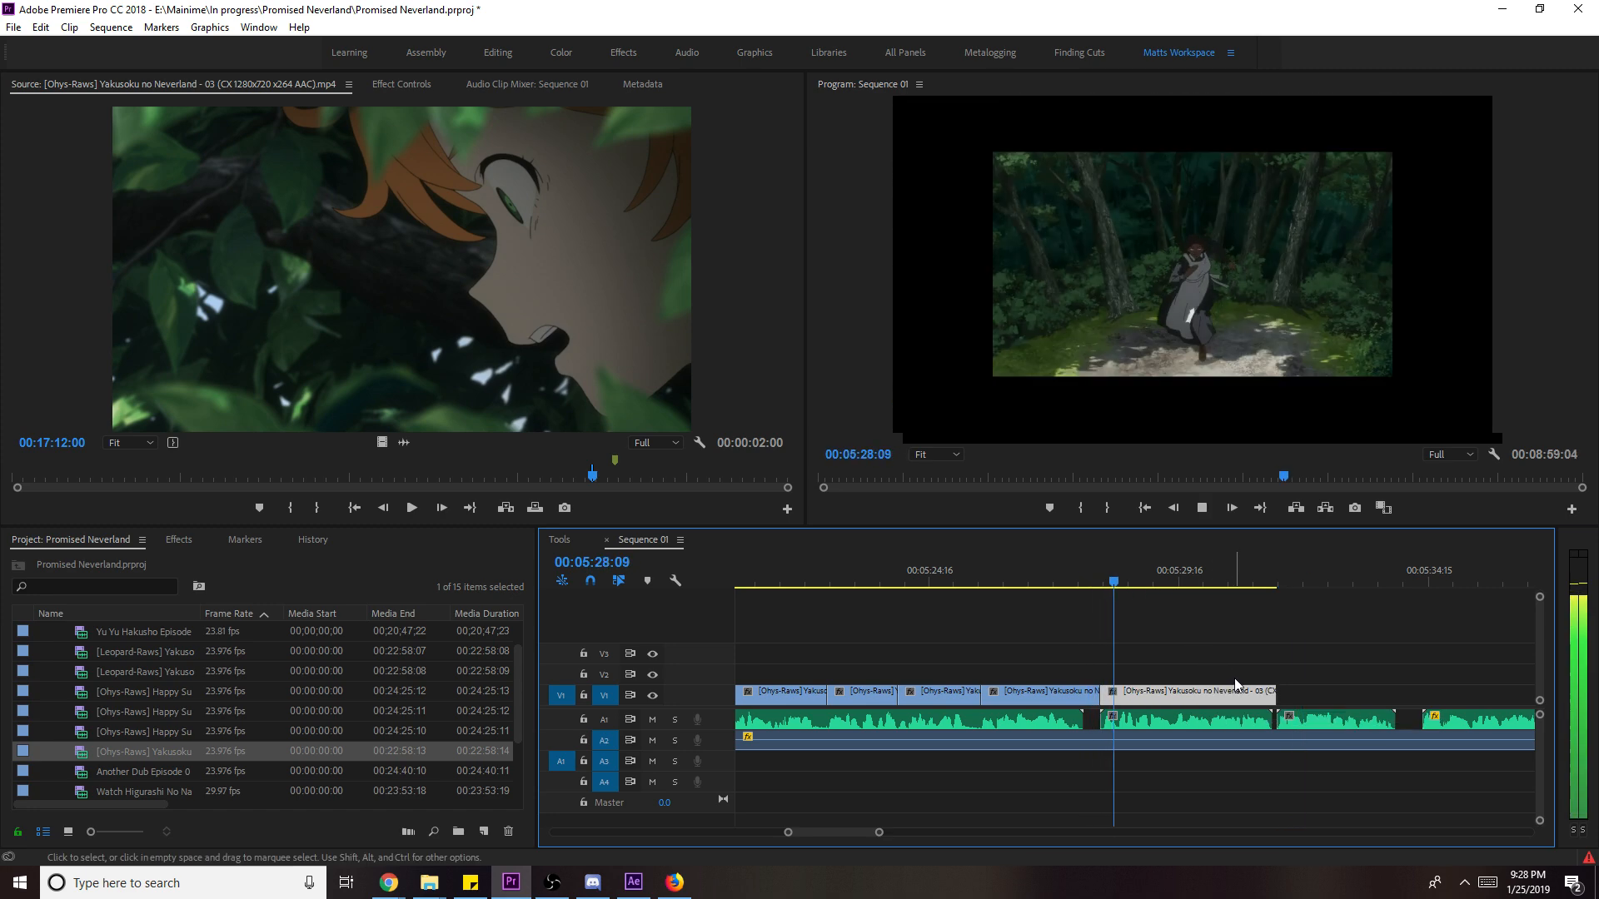
right_click(1239, 690)
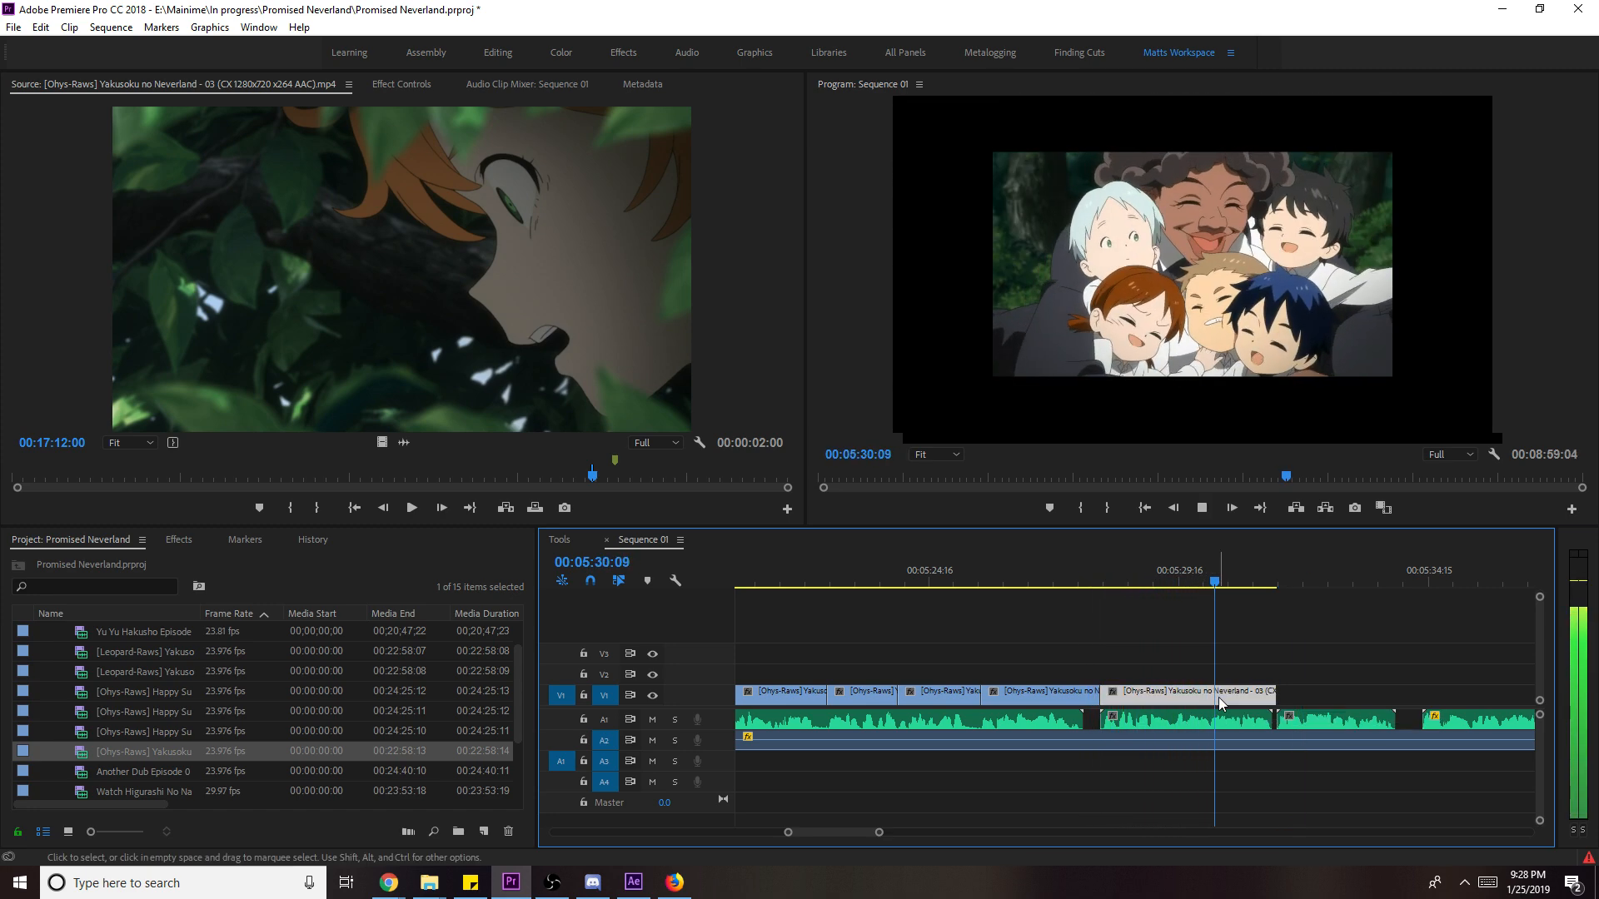
left_click(1357, 667)
- Slip the last V1 clip 8 frames within its source and play it back
left_click_drag(1110, 575, 1079, 594)
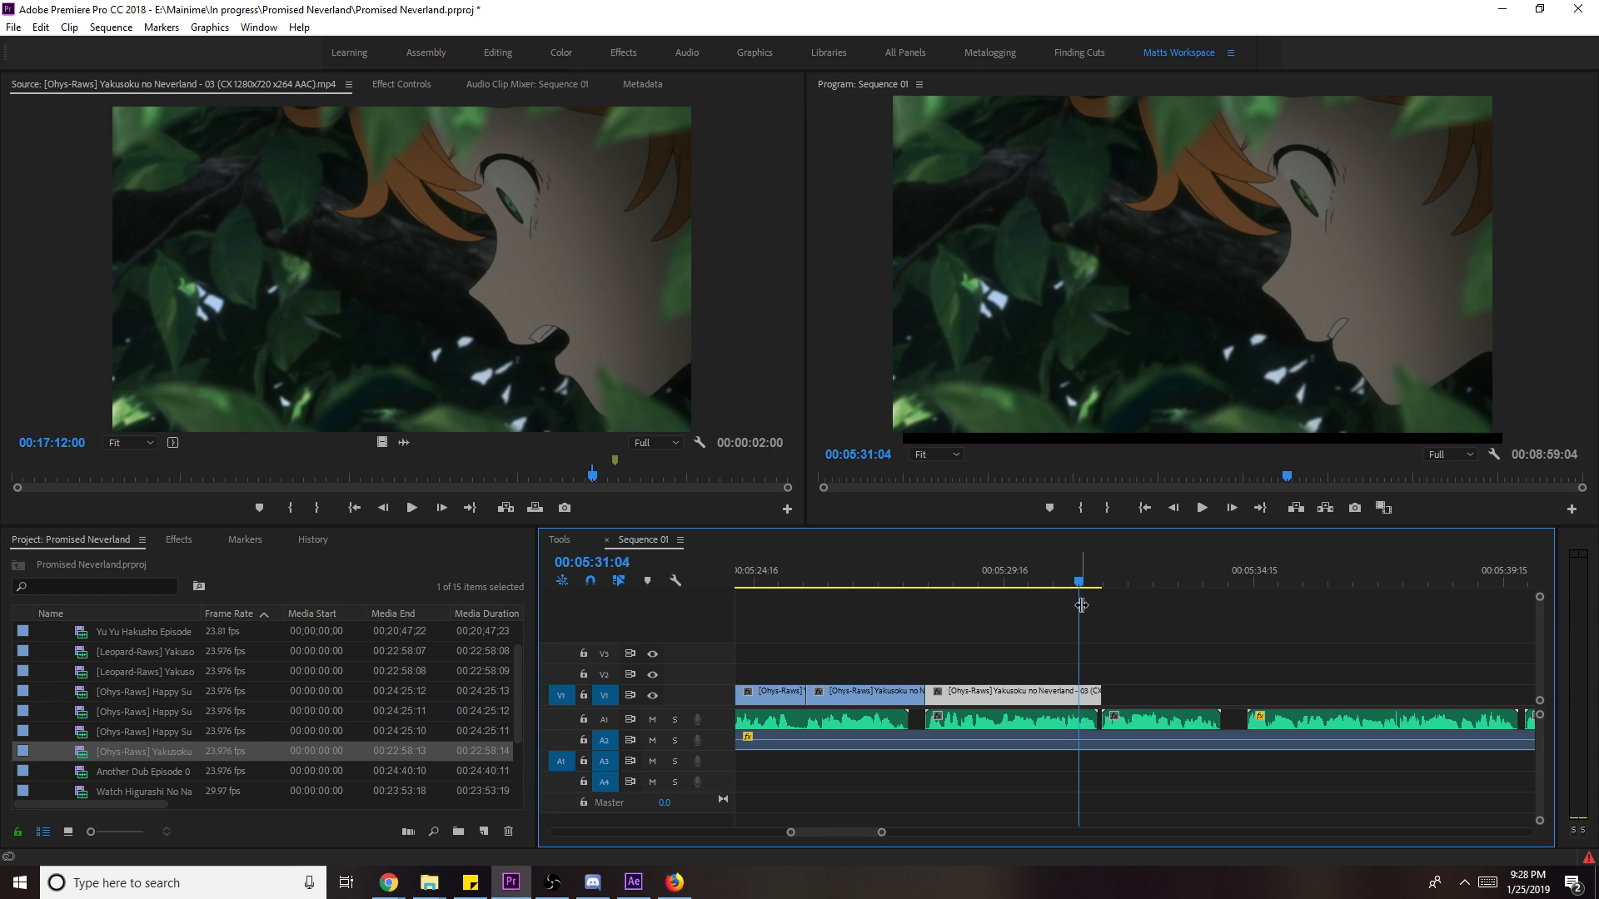
left_click_drag(1030, 700, 1059, 705)
key("space")
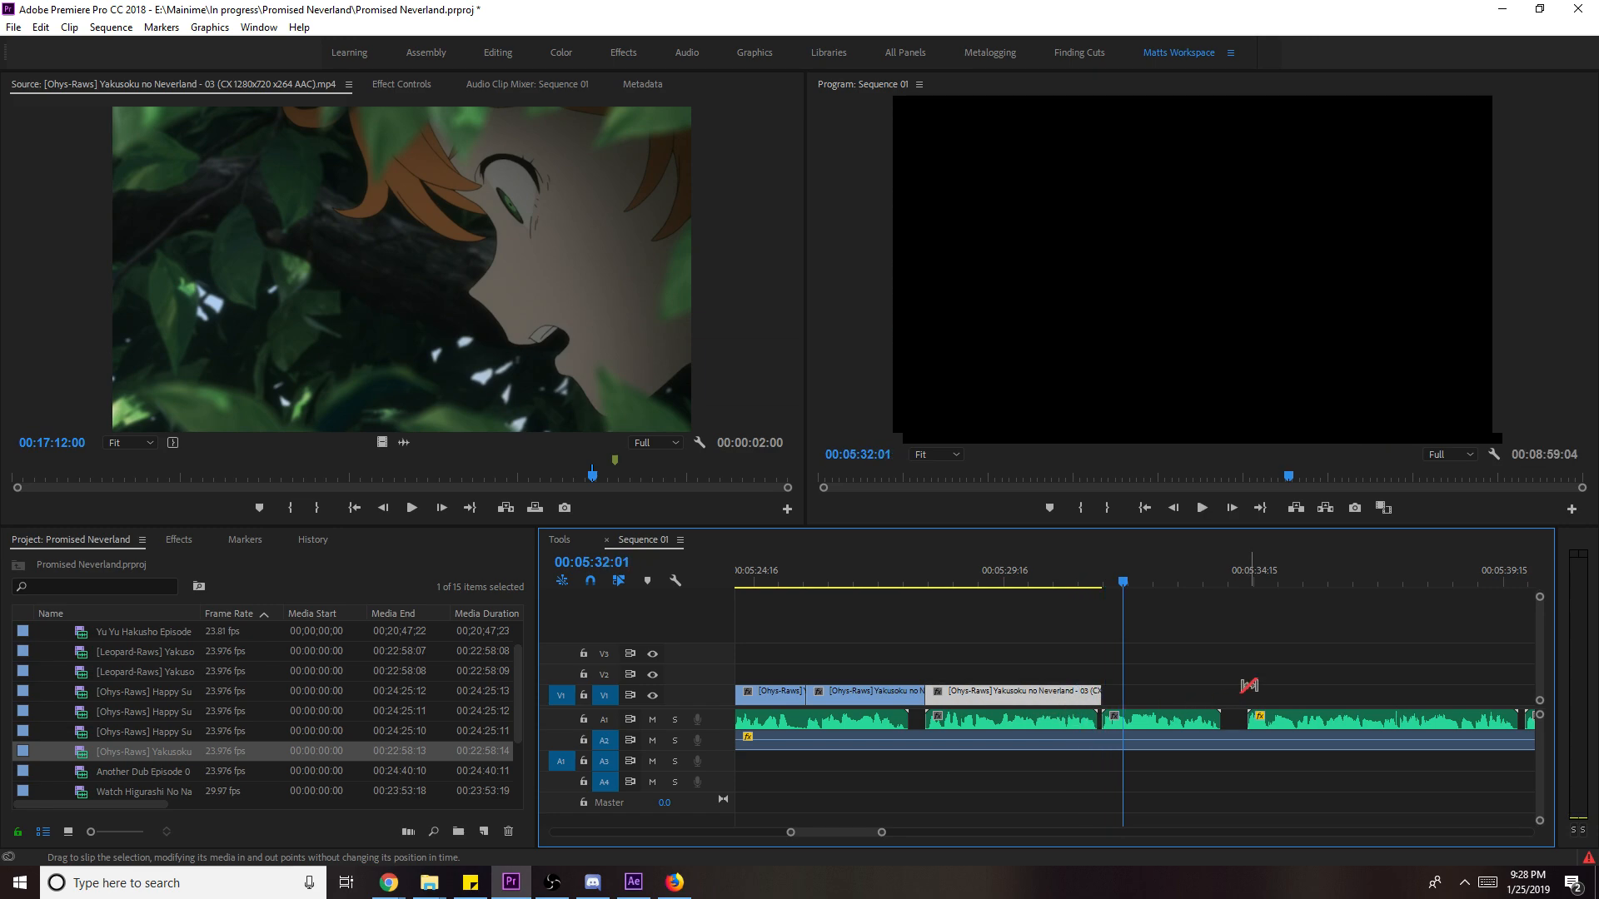
left_click(533, 328)
- Mark a new episode 3 shot, place it on V1 at the playhead, and scale it to frame size
key("space")
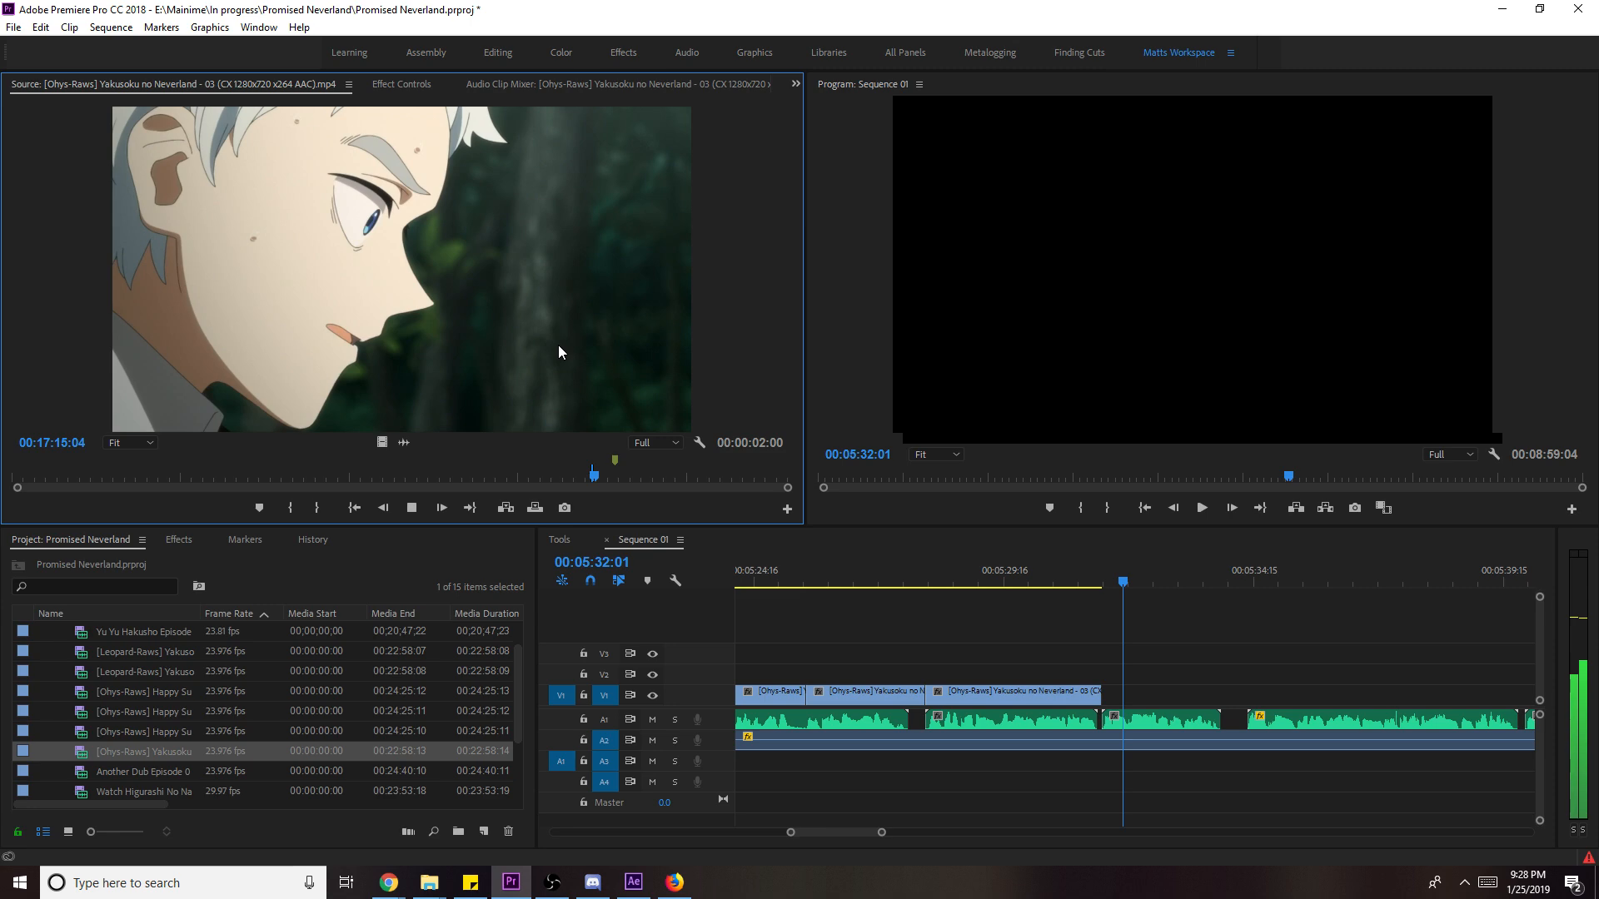
left_click_drag(617, 478, 636, 482)
key("i")
key("space")
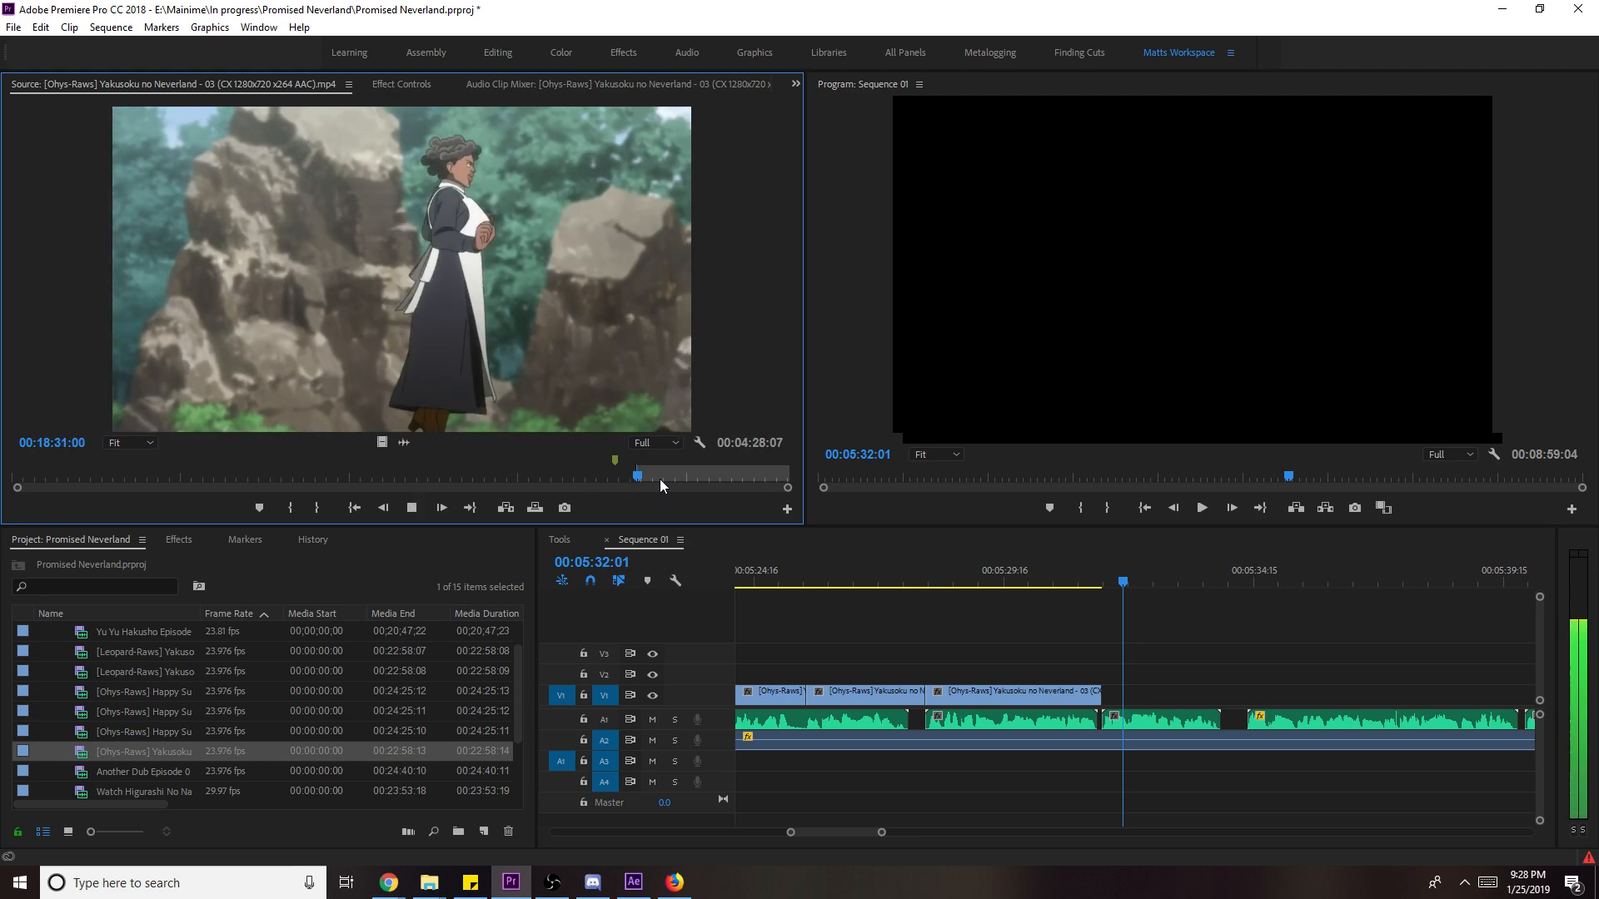
key("o")
key("space")
left_click_drag(1106, 721, 1107, 691)
key("space")
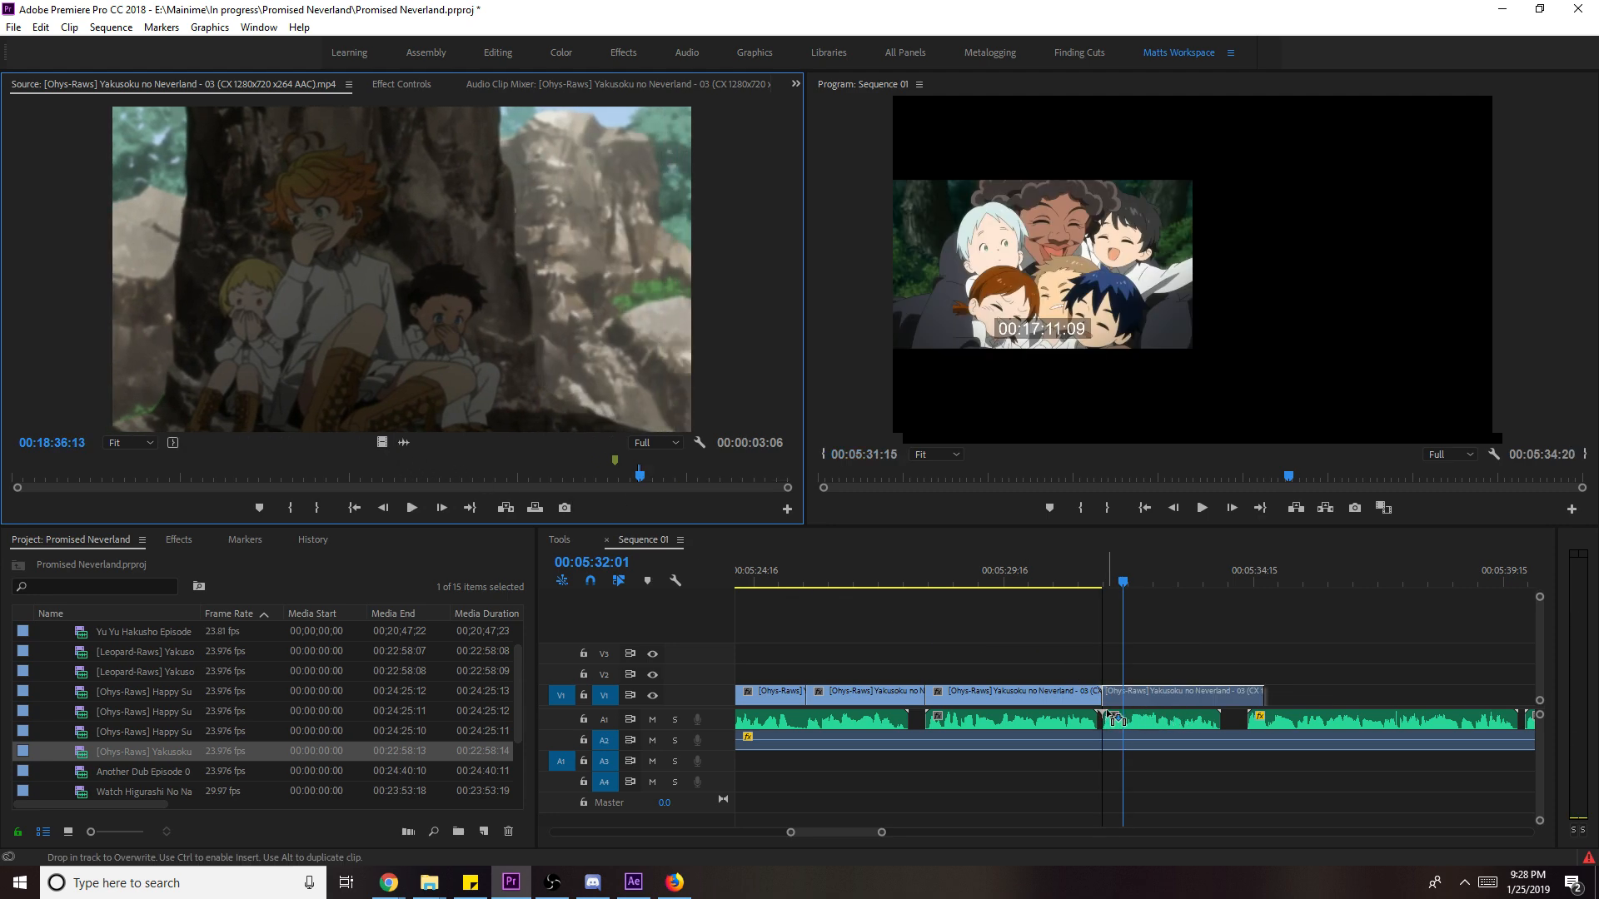
right_click(1193, 691)
left_click(1286, 673)
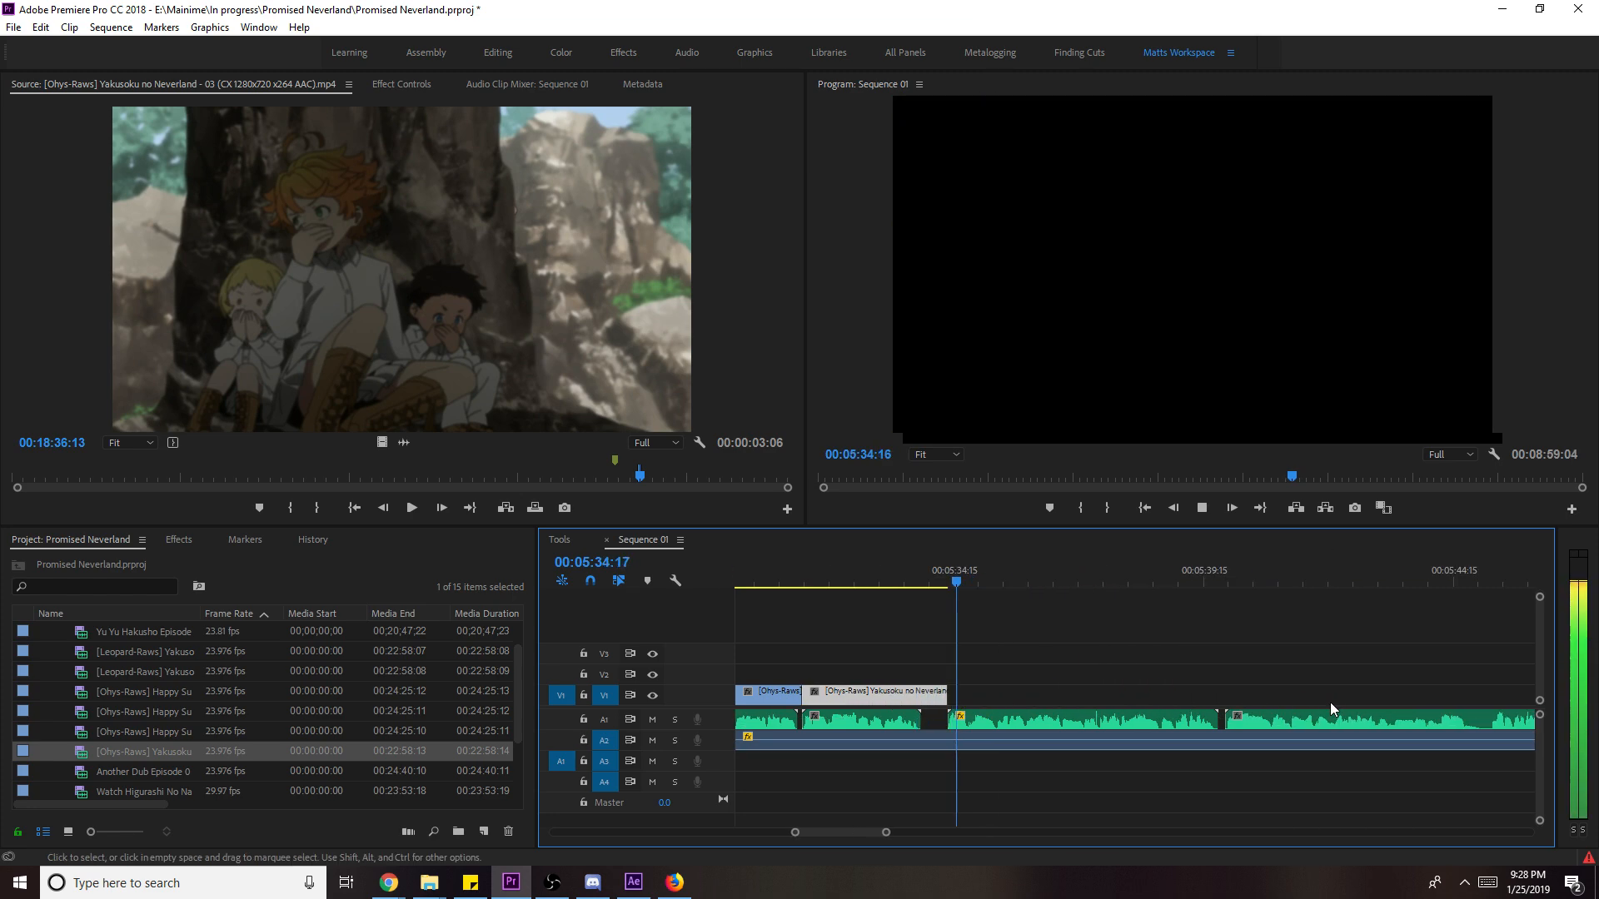
- Mark the forest shot of the children hiding and place it after the V1 clips
left_click(615, 373)
key("space")
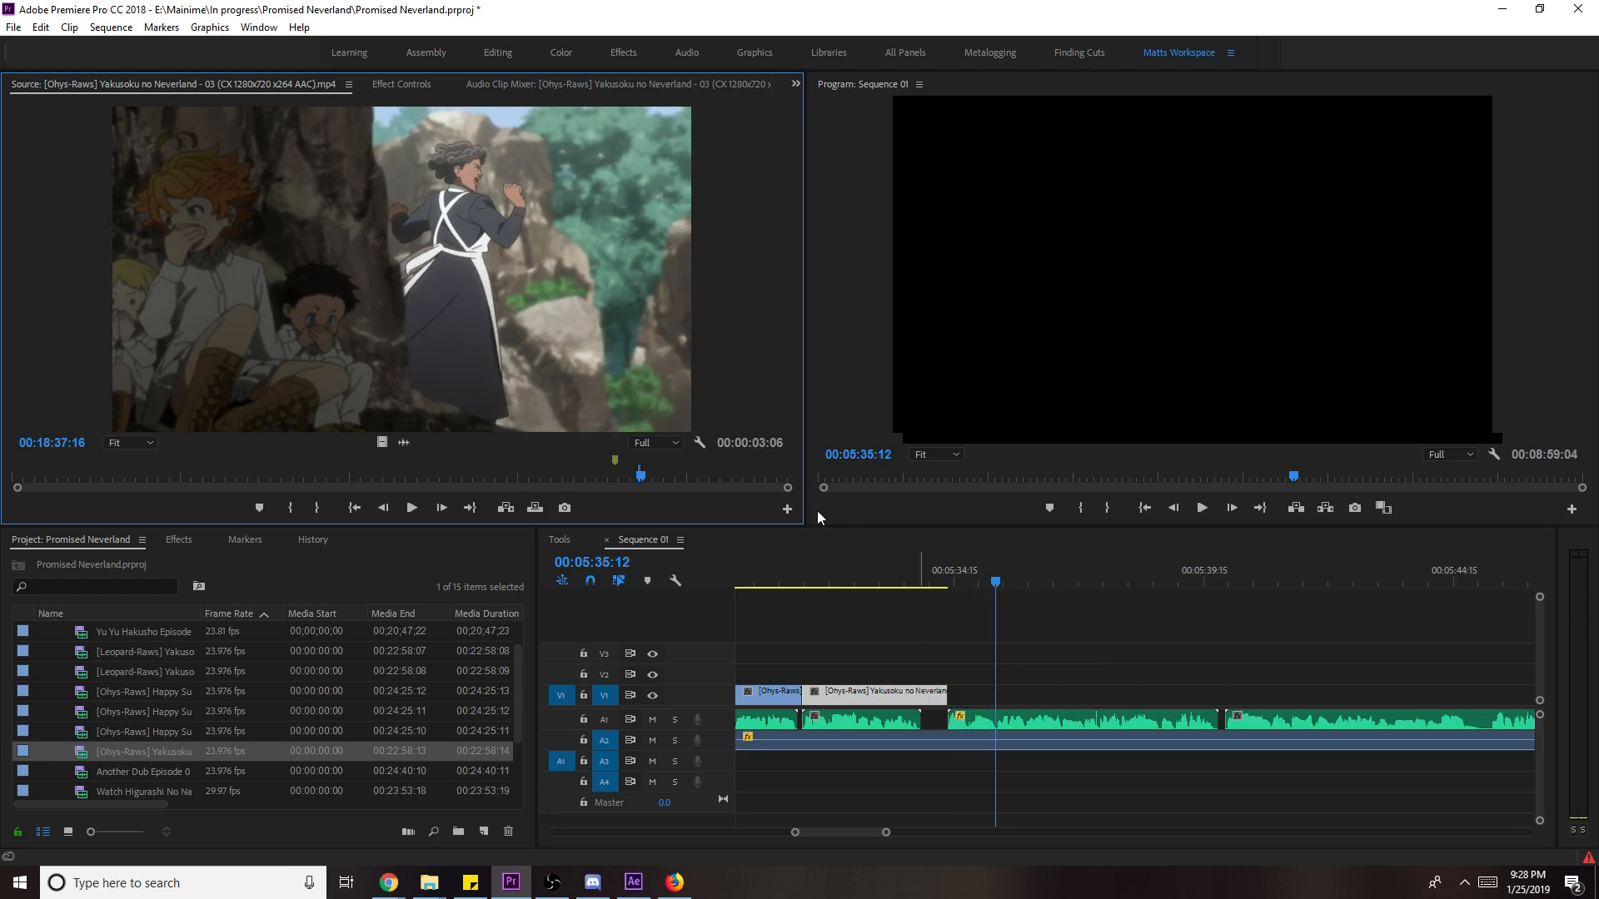
left_click_drag(642, 476, 616, 481)
key("i")
key("space")
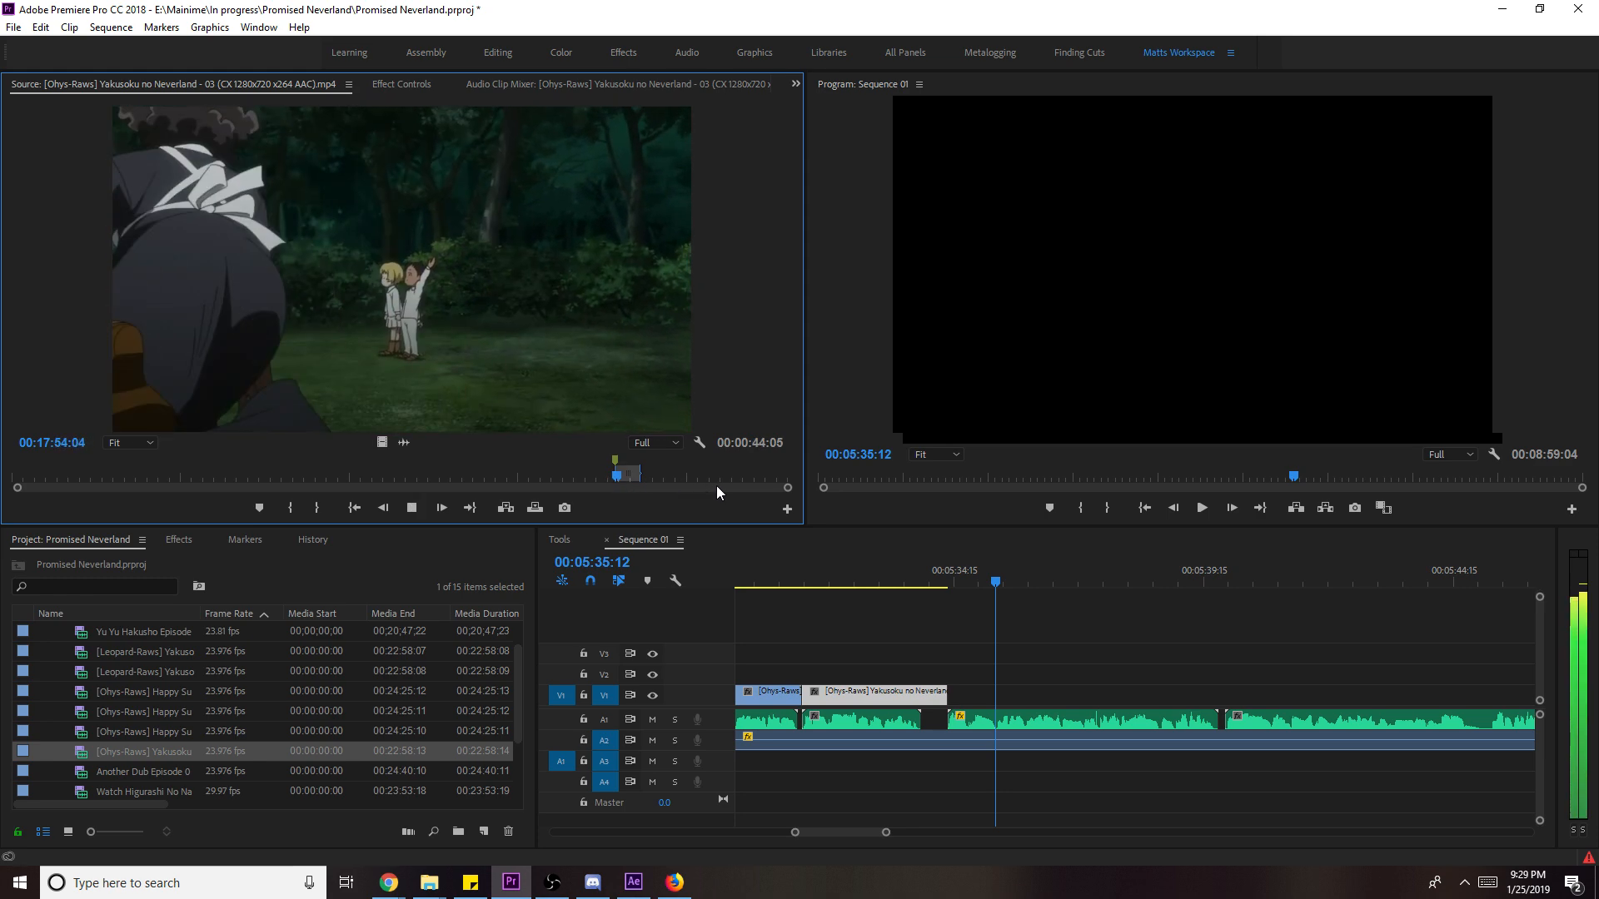
key("space")
key("o")
left_click_drag(431, 464, 1216, 696)
key("space")
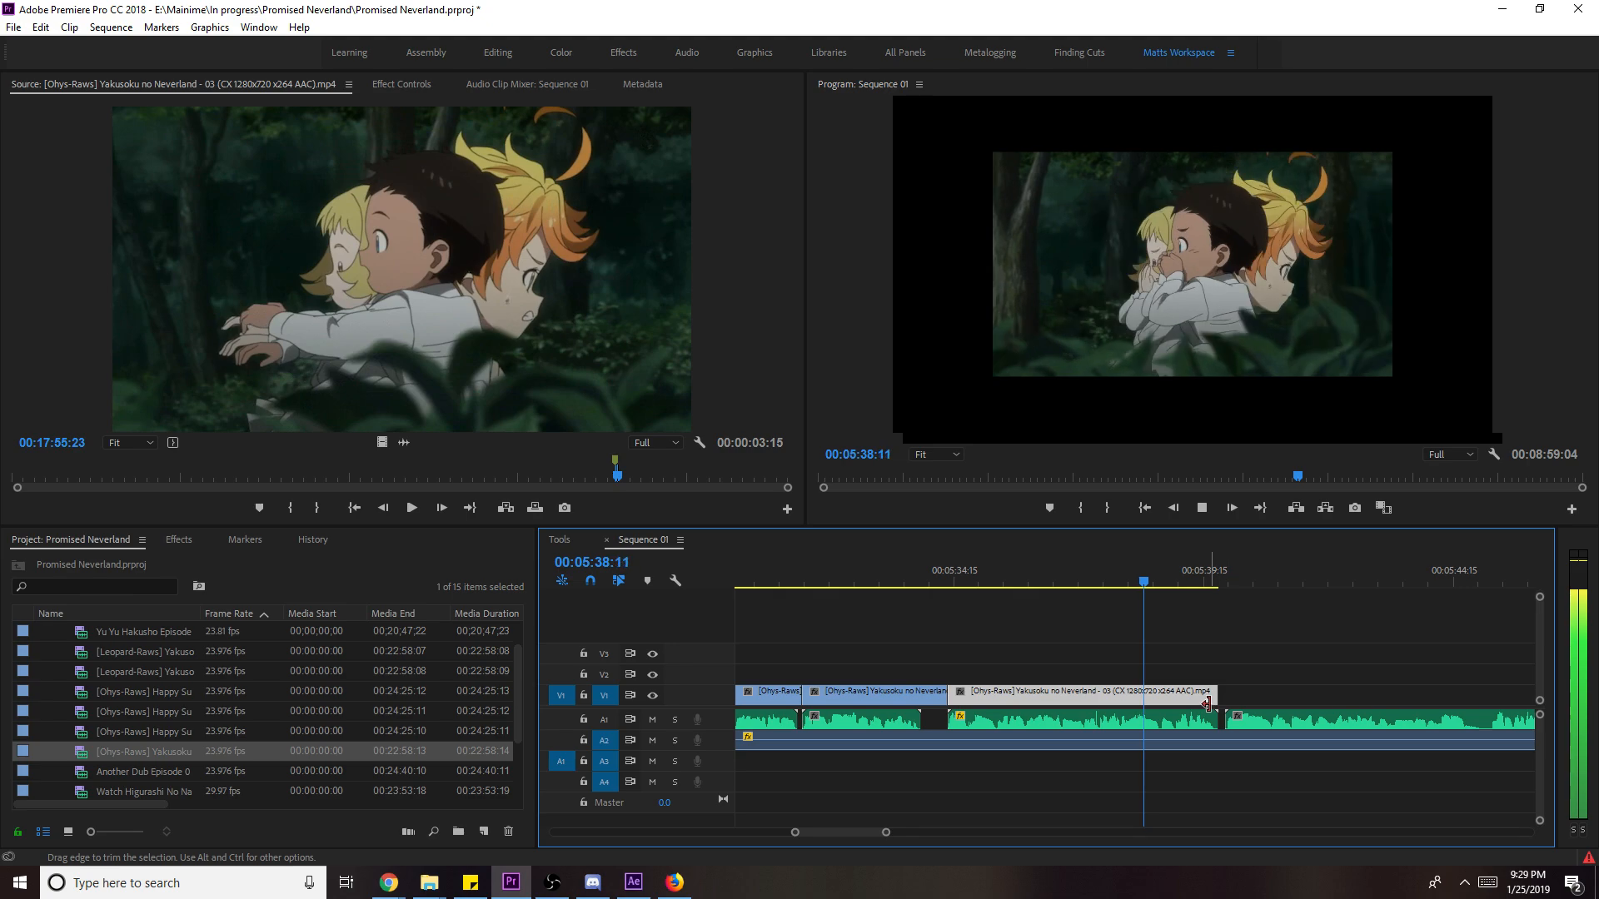
- Scale the forest clip to frame size and trim its end to about 00:05:38:16
right_click(1196, 695)
left_click(1249, 676)
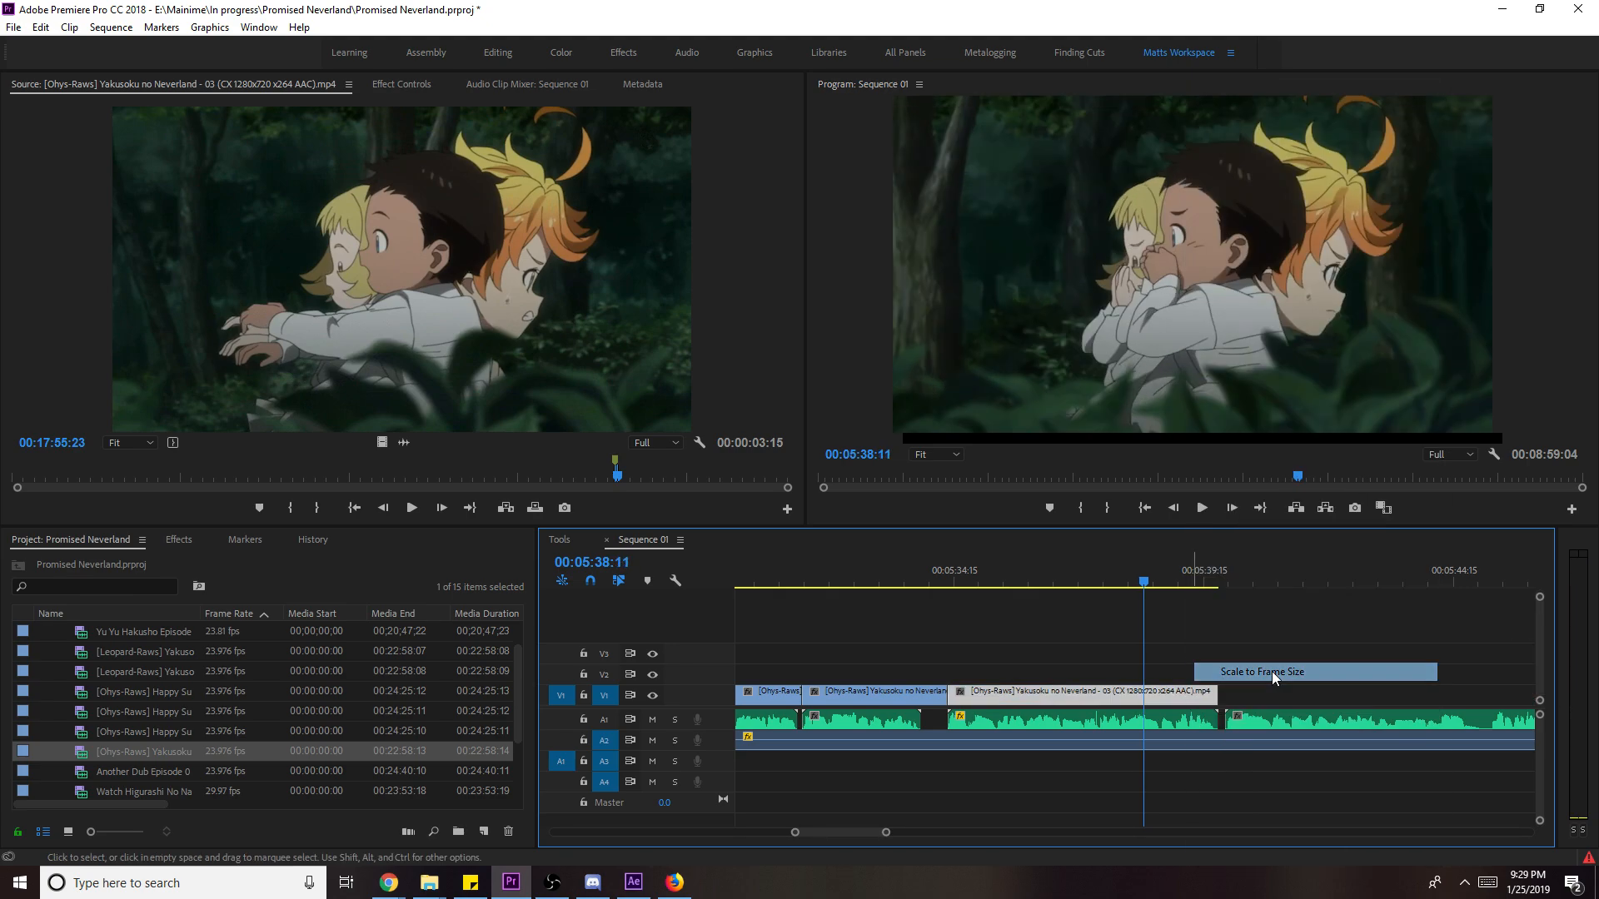
left_click_drag(1227, 693, 1152, 696)
left_click(1156, 589)
key("space")
left_click_drag(621, 480, 657, 483)
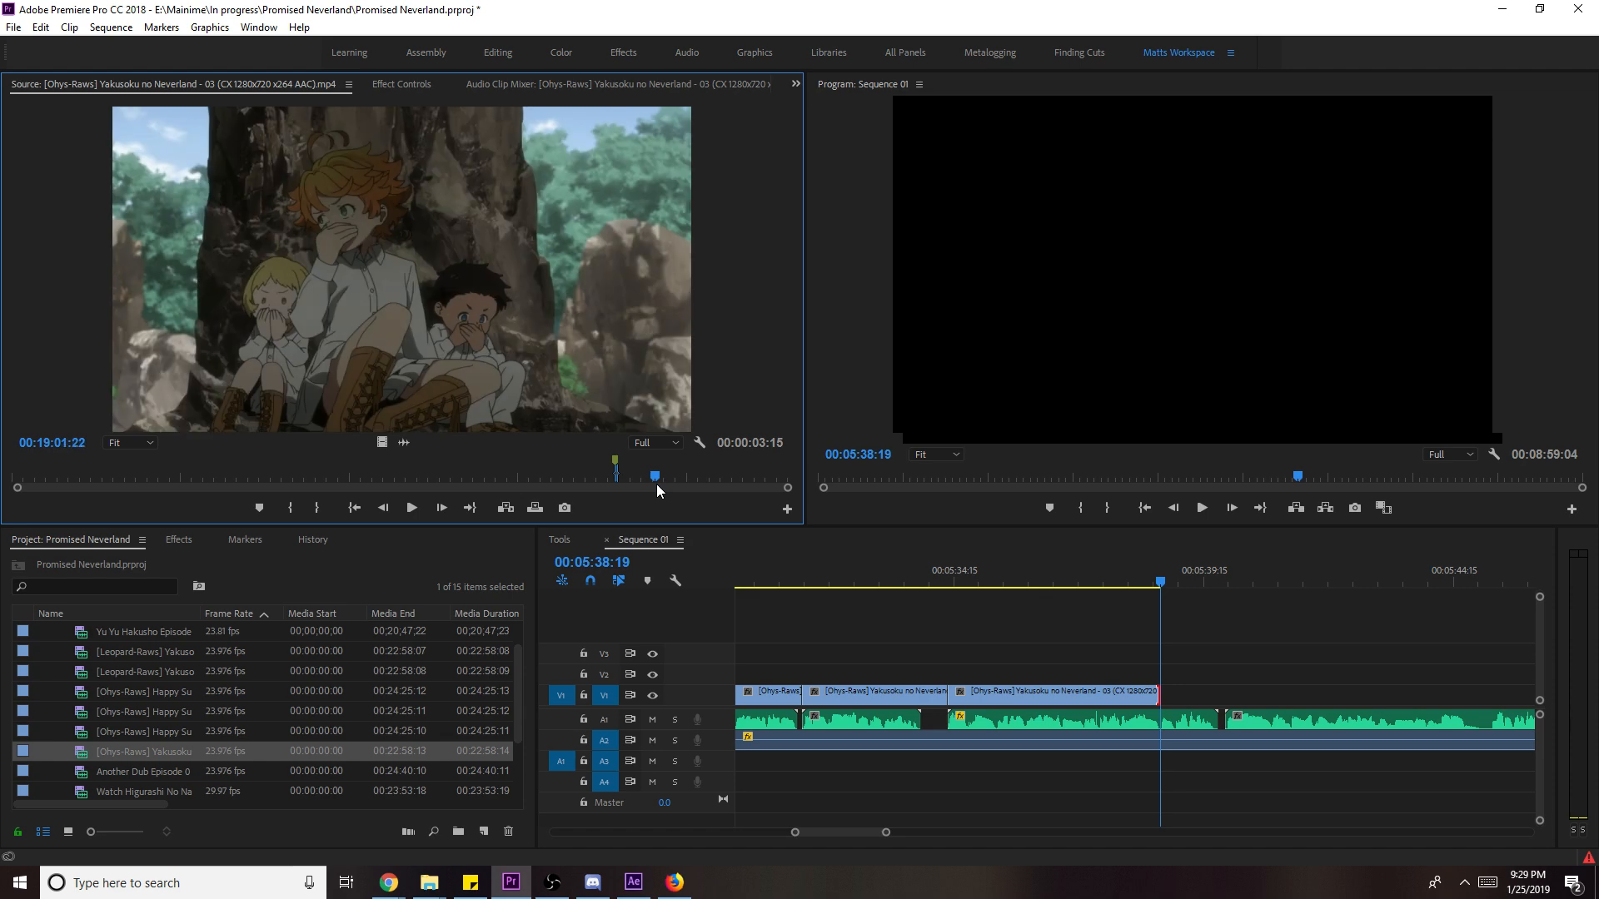
- Mark the next shot's out point, place it on V1, and scale it to frame size
key("l")
key("l")
key("l")
key("l")
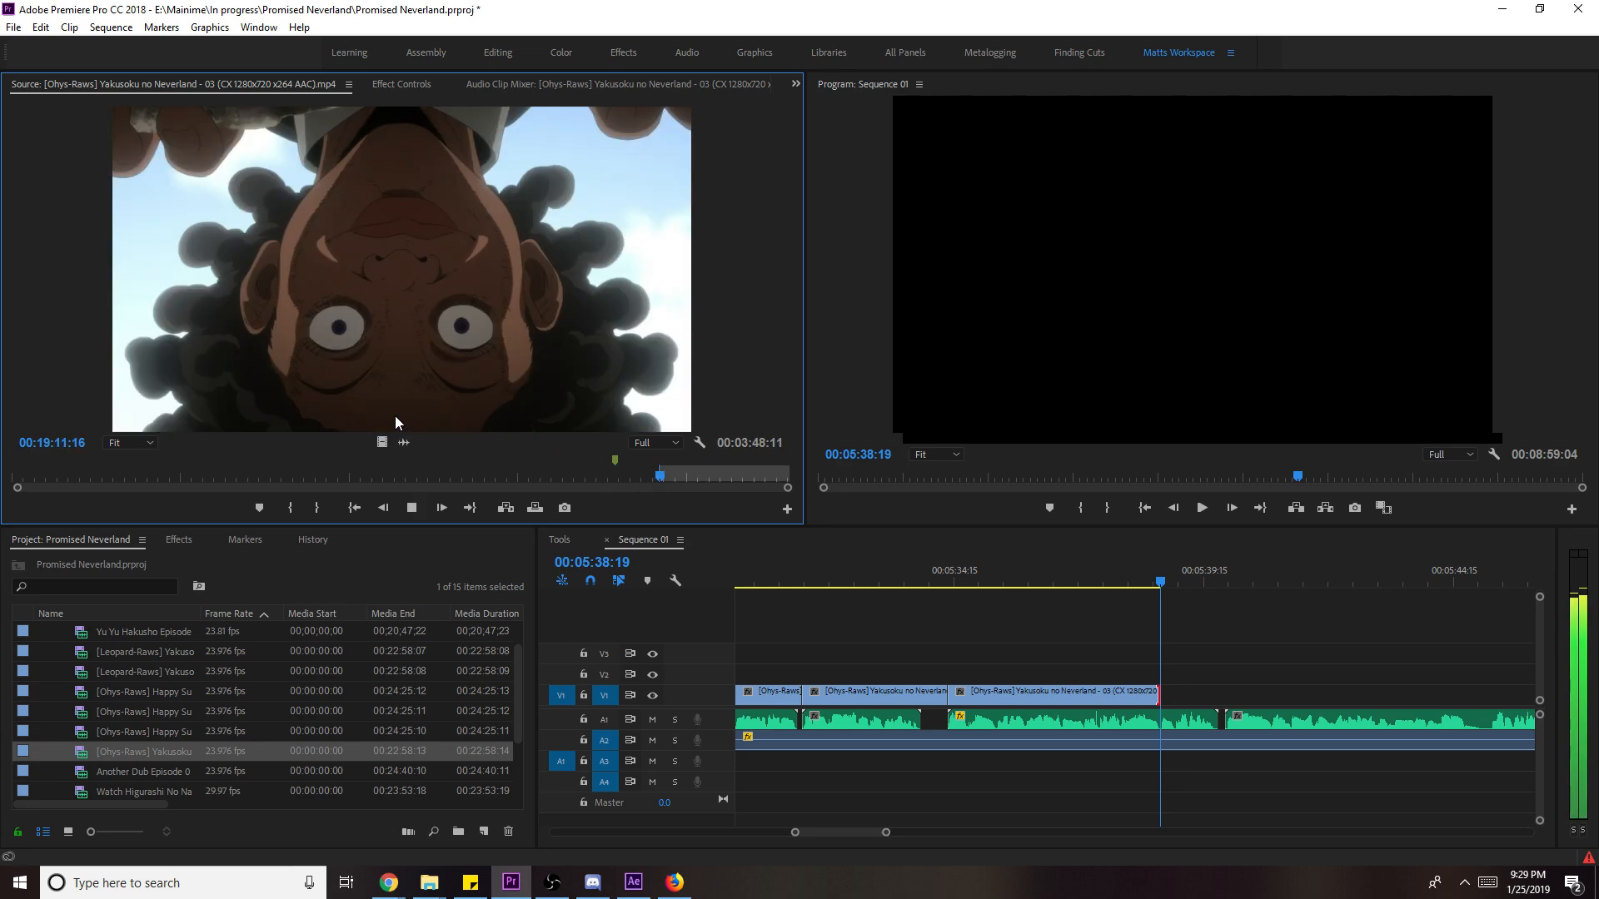
key("k")
key("o")
left_click_drag(381, 442, 1170, 706)
right_click(1253, 697)
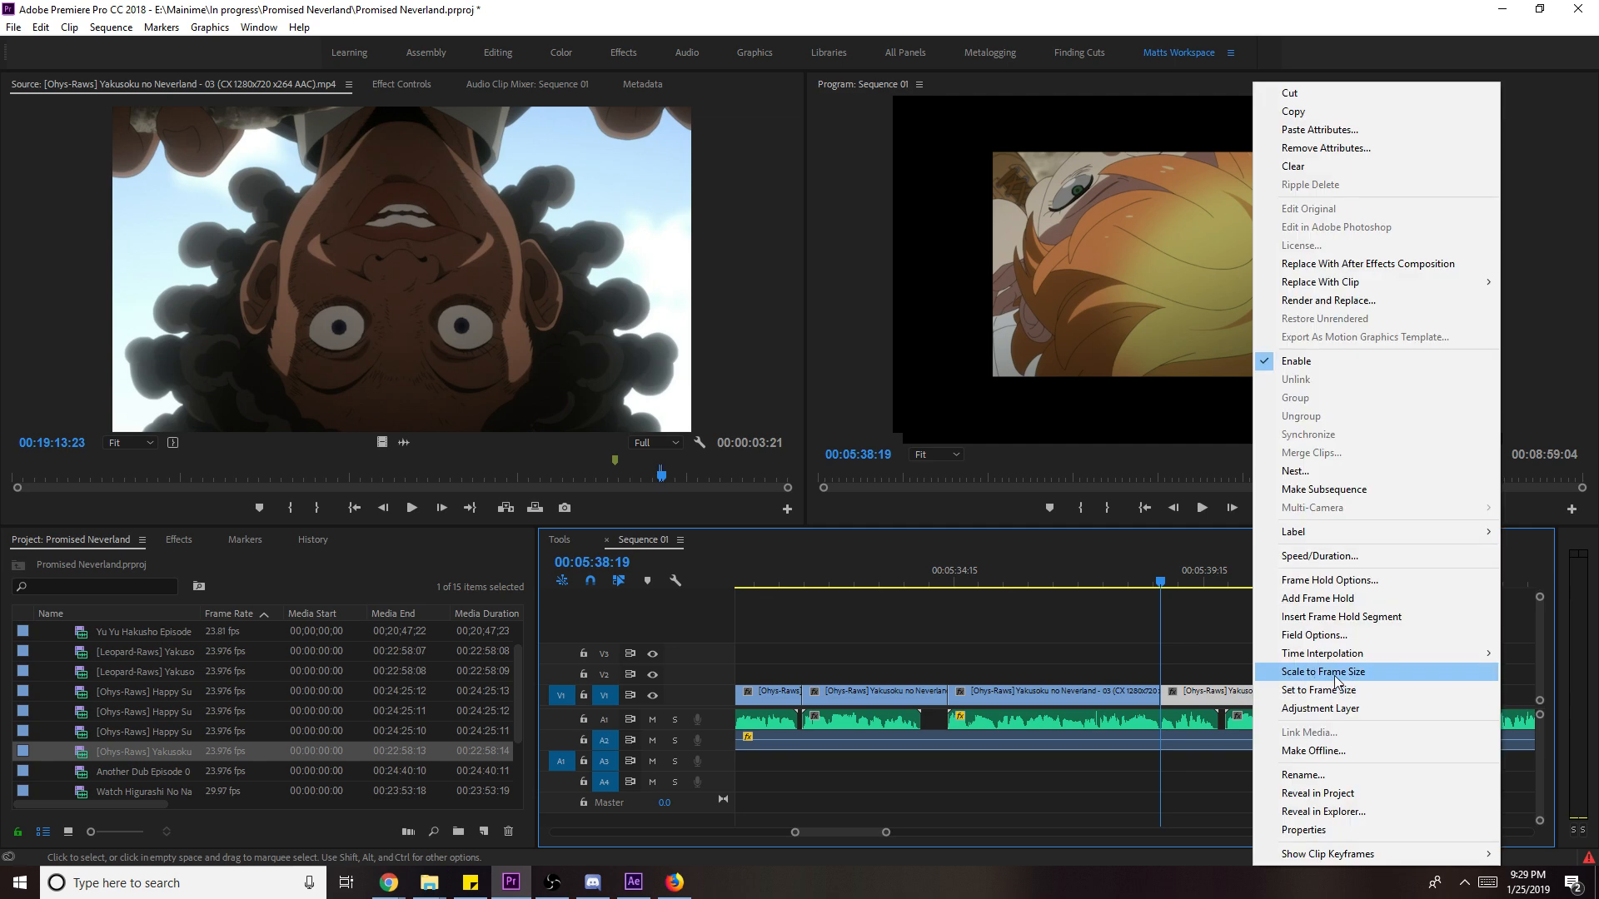
left_click(1335, 675)
key("space")
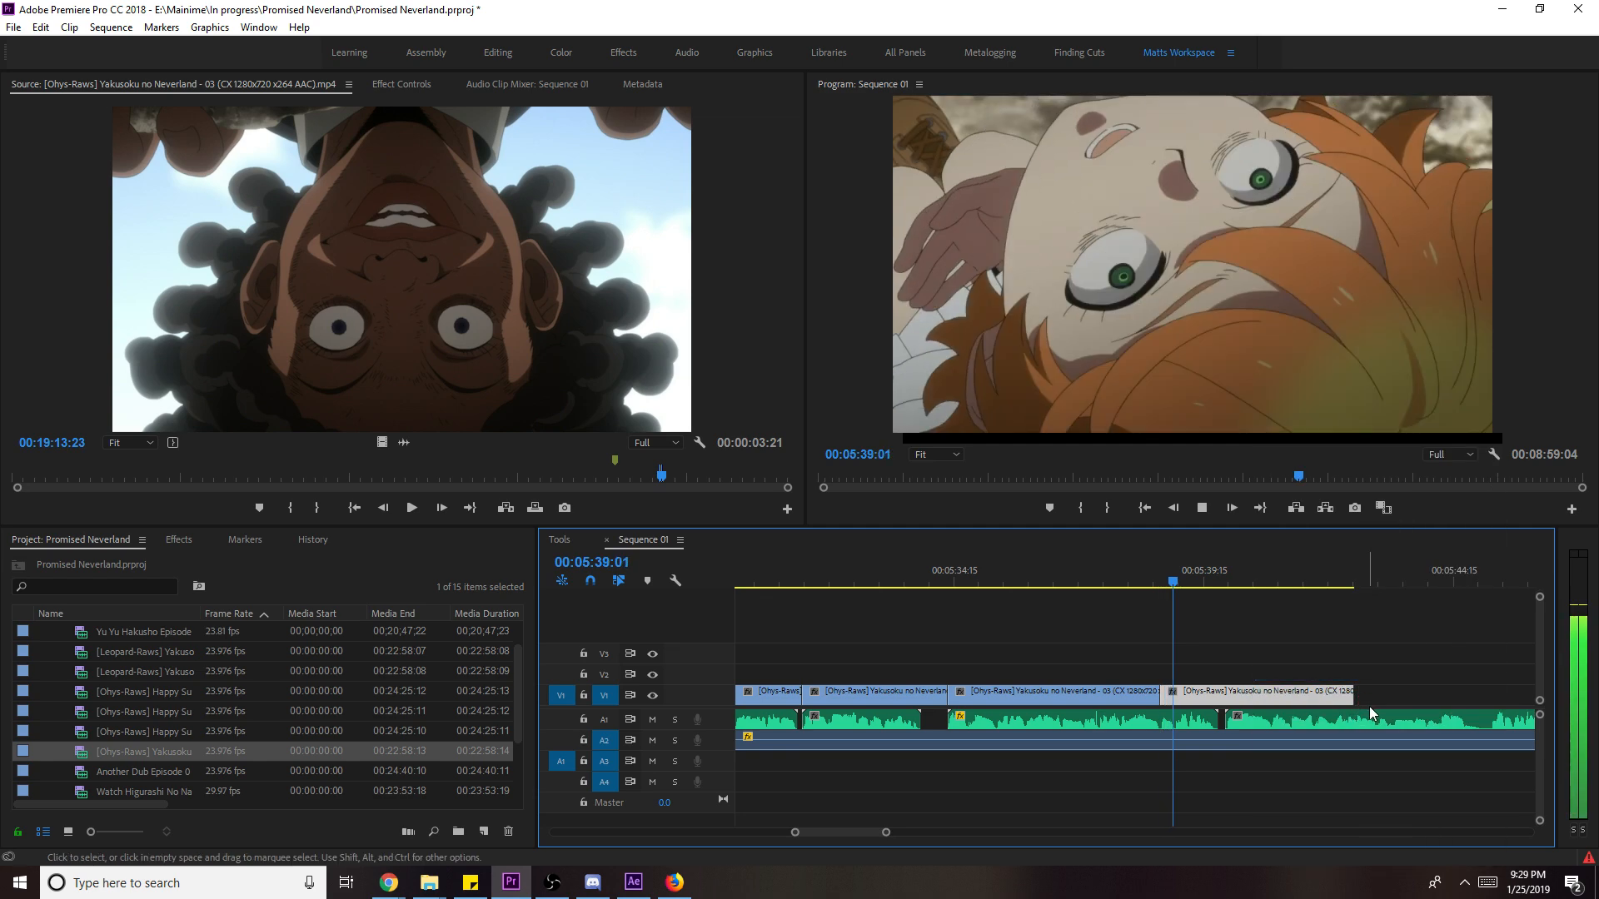
- Adjust the last V1 clip's end, trimming it back to the playhead near 00:05:45
left_click_drag(1365, 696, 1496, 695)
scroll(1463, 715, "down", 3)
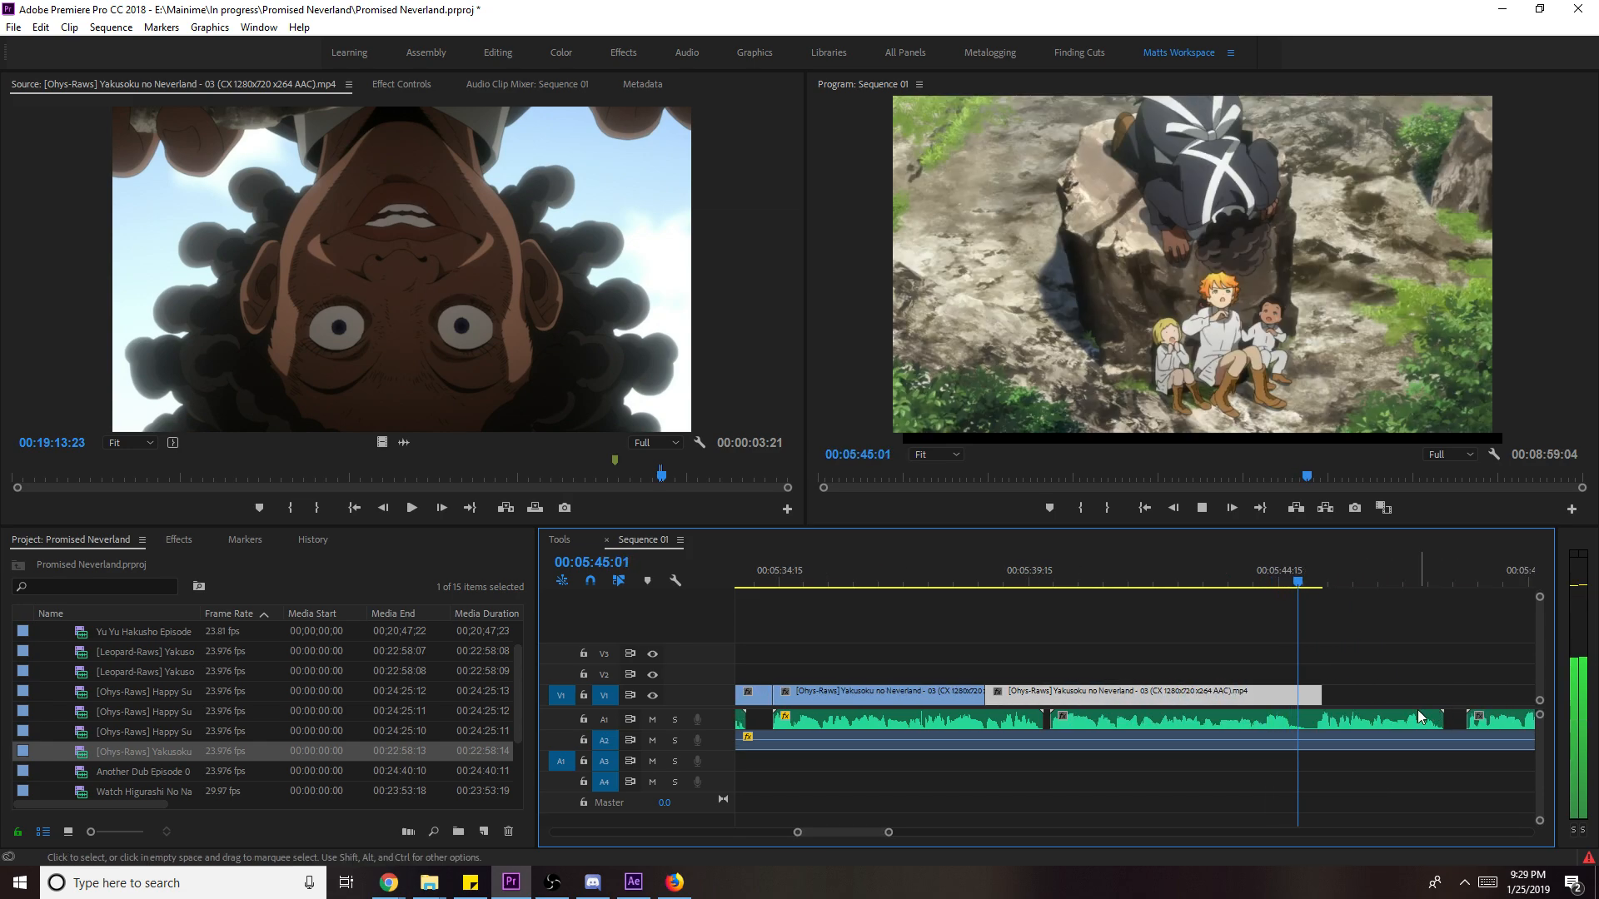
key("space")
left_click(1291, 596)
left_click(1277, 576)
key("Right")
key("Right")
key("Right")
key("Right")
key("Right")
key("Right")
key("Right")
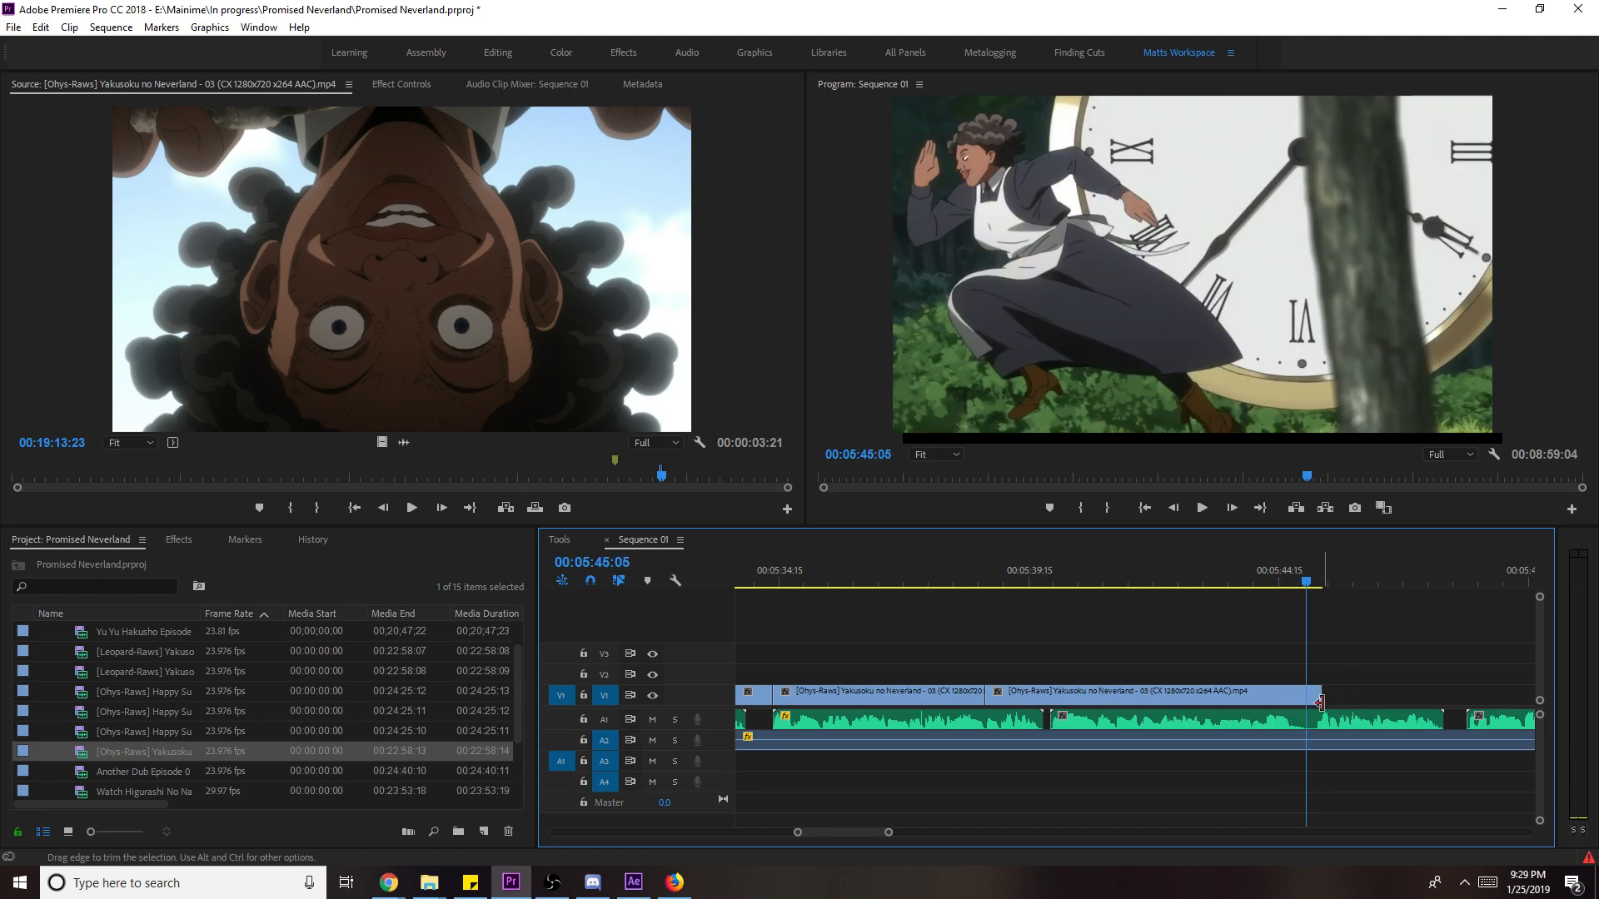
left_click_drag(1322, 696, 1315, 696)
- Slip the last clip's content at 05:44:08, replay it, and scrub the source back
left_click(1263, 647)
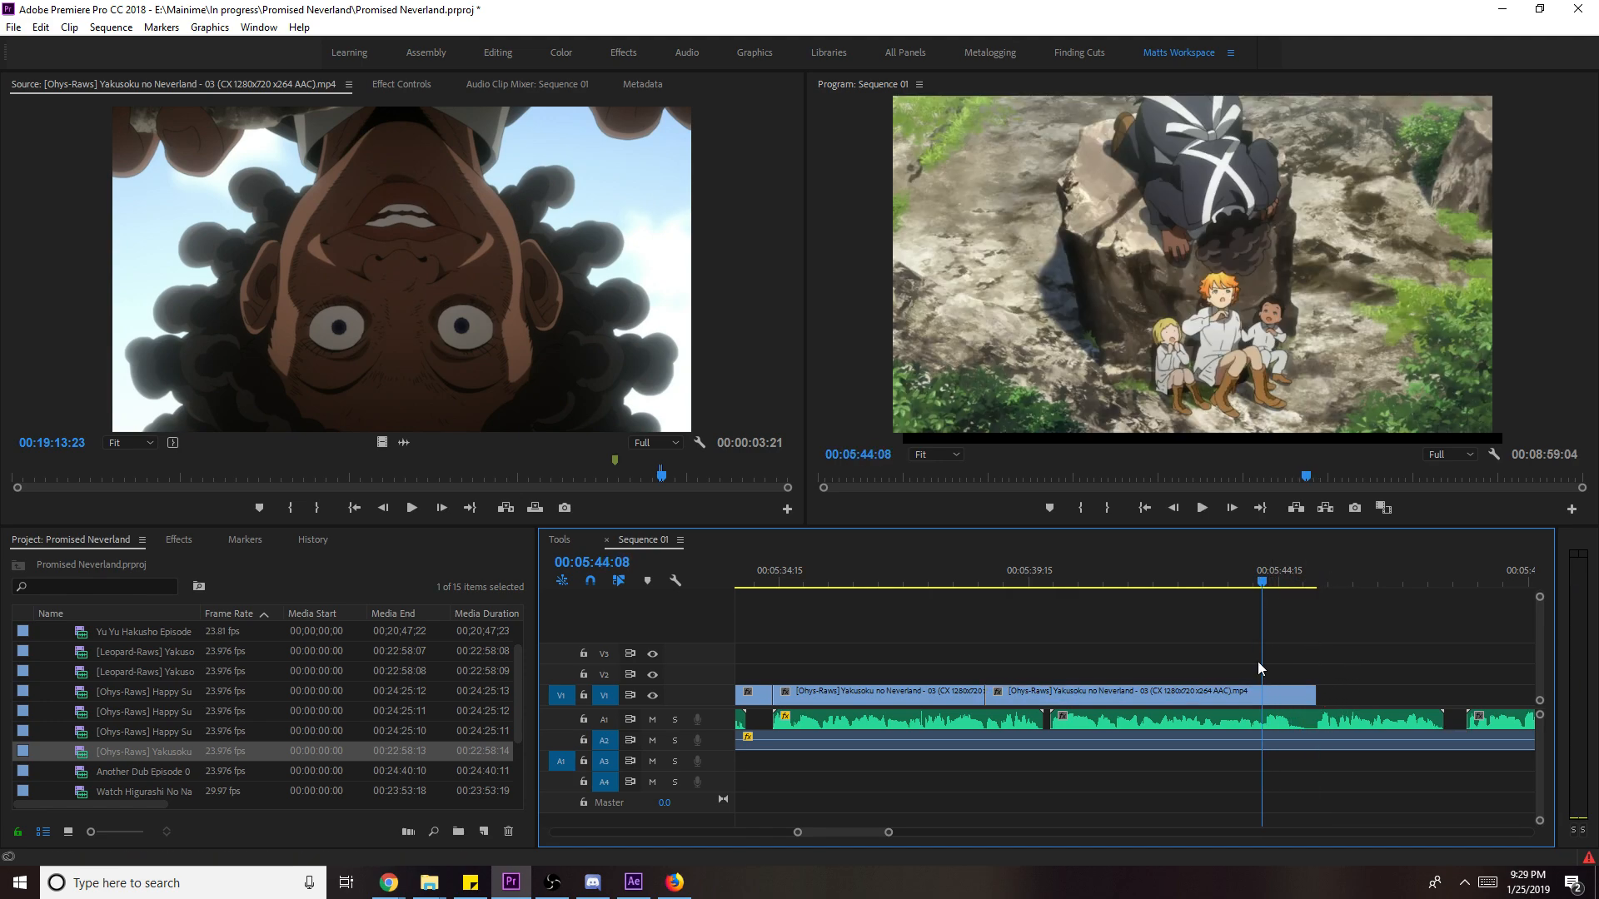
left_click_drag(1199, 706, 1214, 706)
key("space")
key("Up")
key("Up")
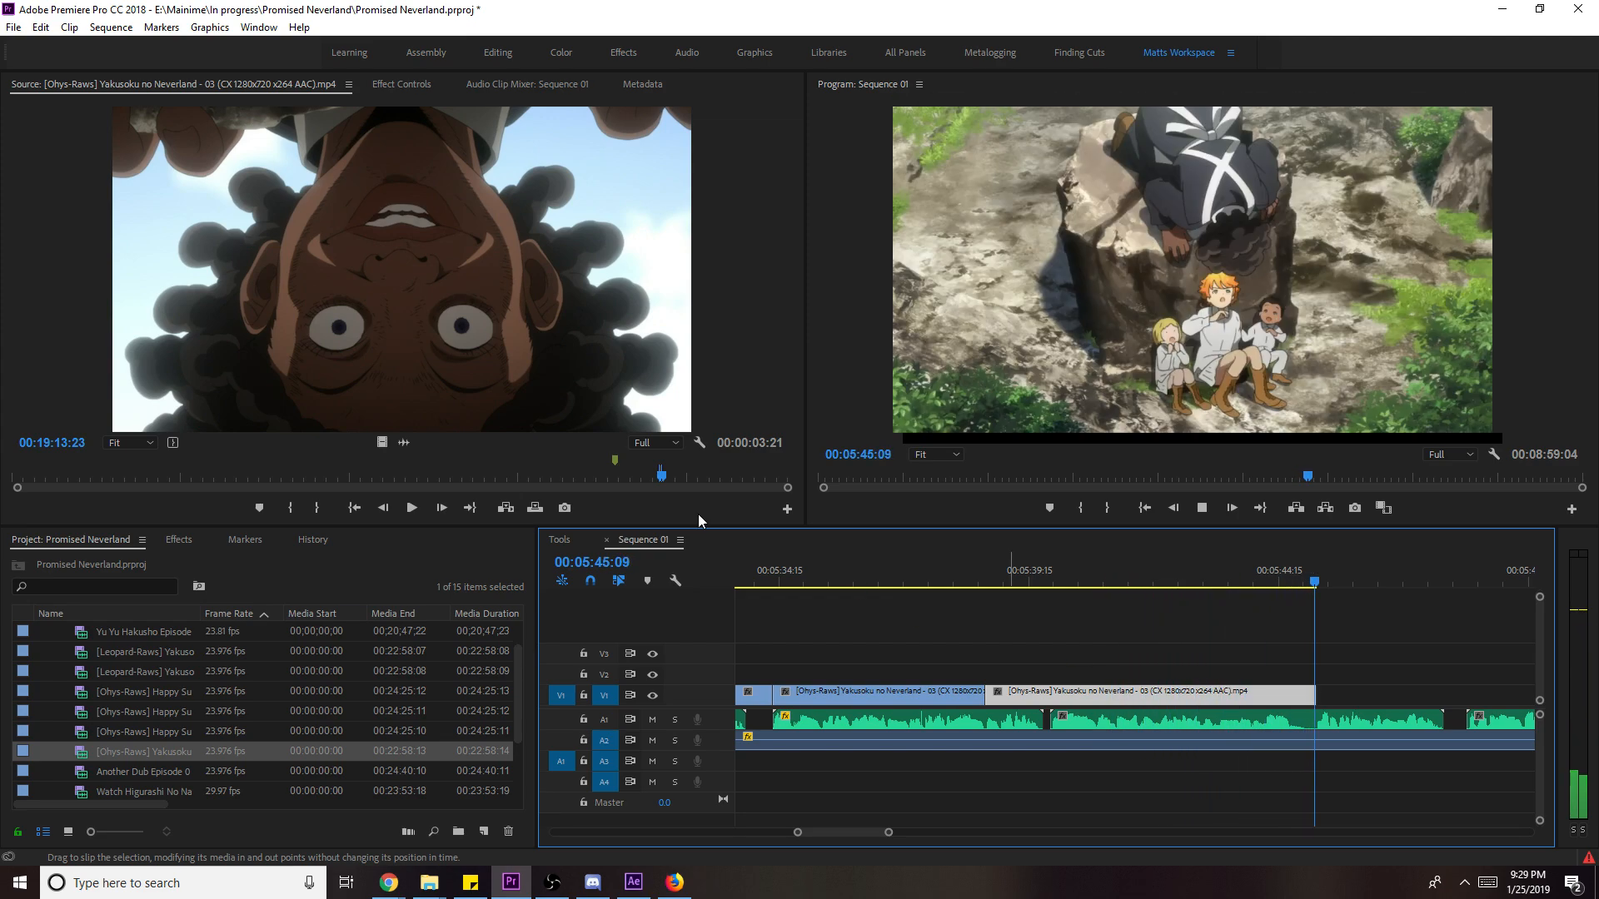
left_click_drag(650, 472, 632, 476)
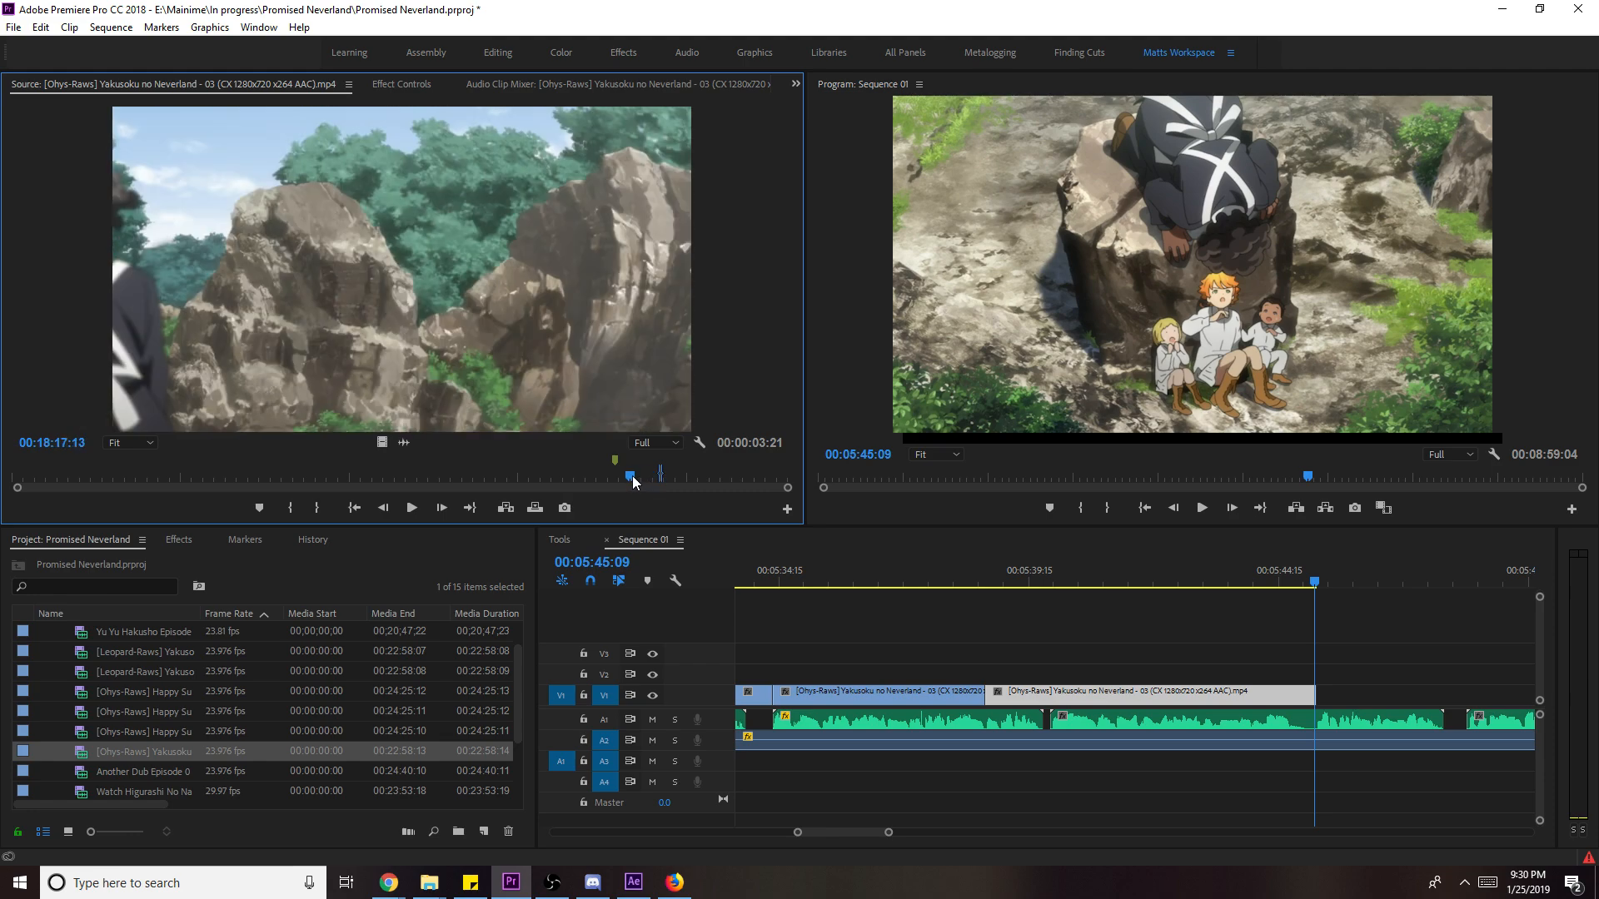
- Add the smiling close-up after the last V1 clip, set it to frame size, and save the project
key("space")
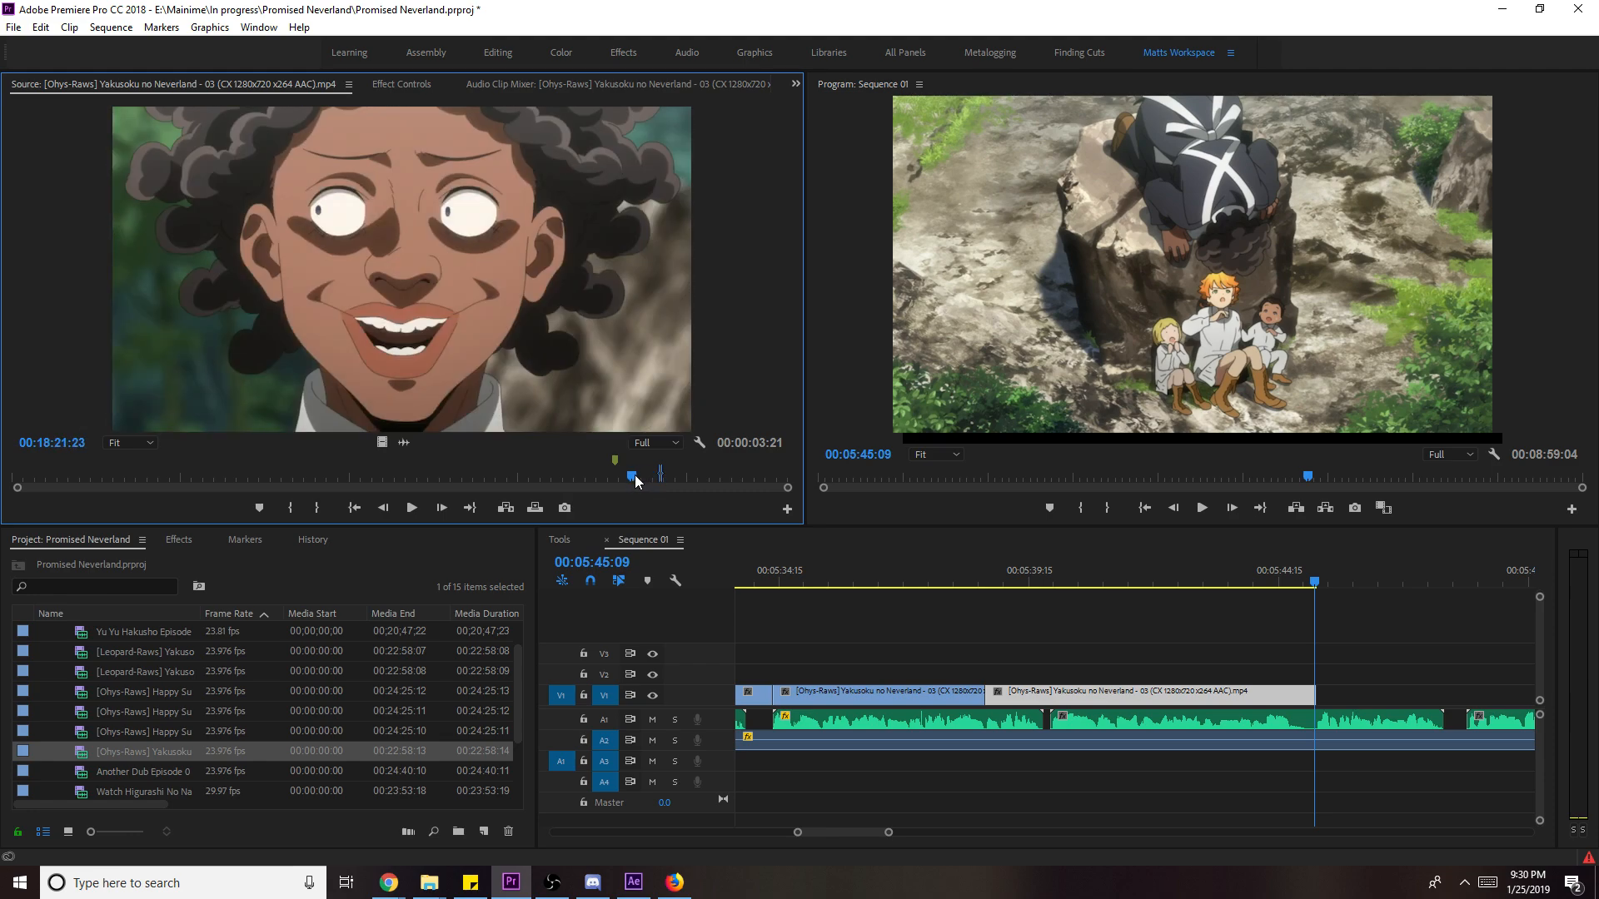
key("o")
left_click_drag(381, 442, 1323, 716)
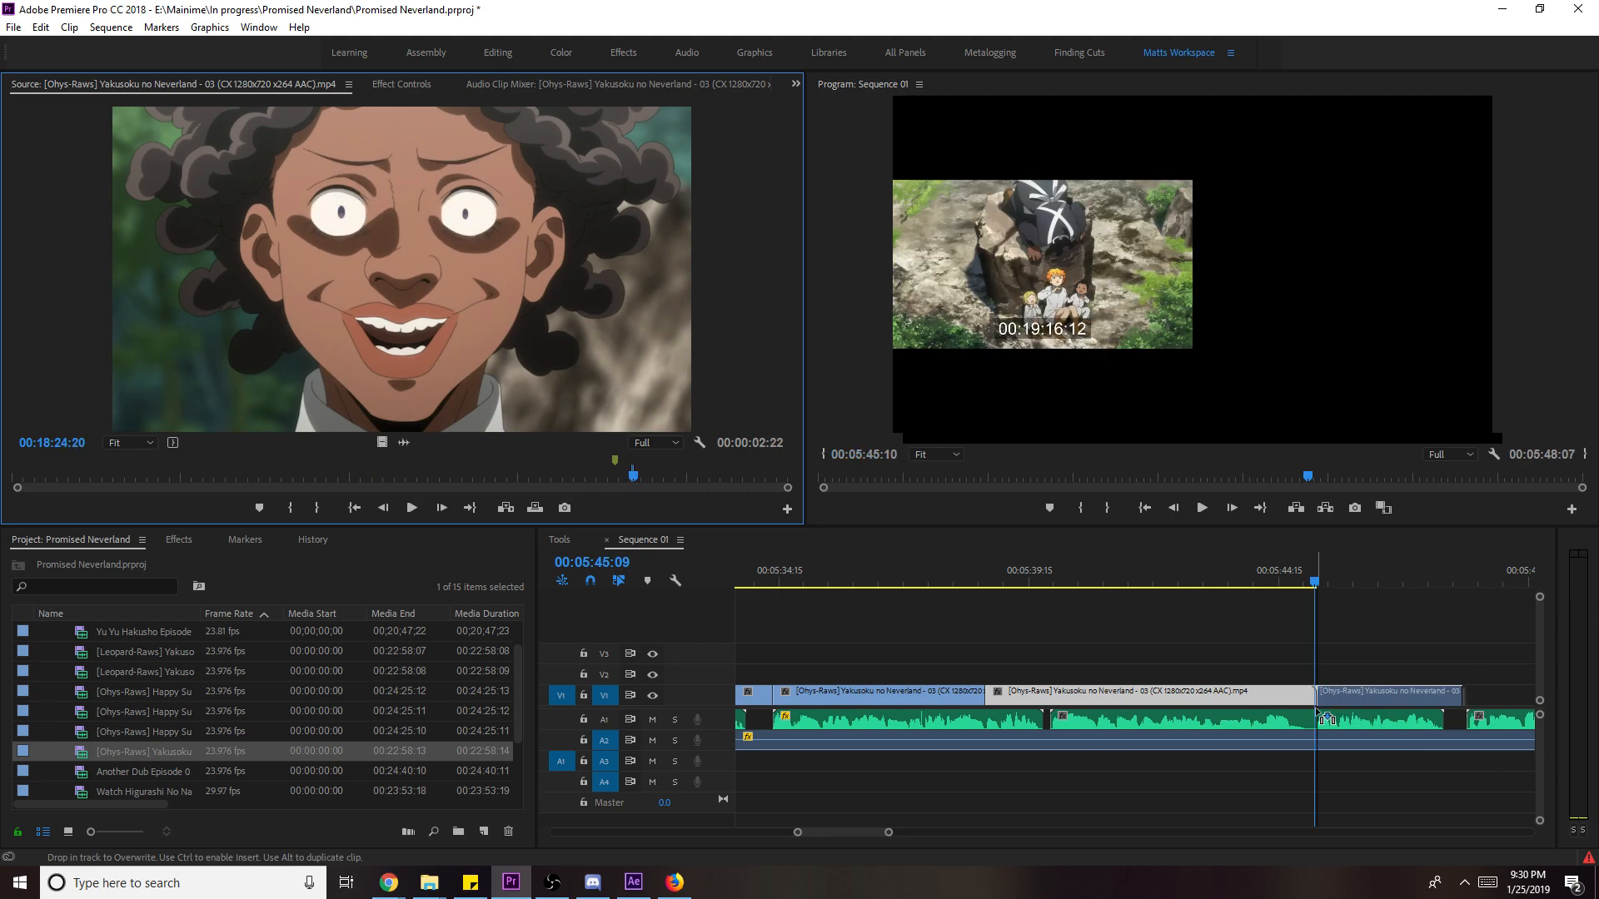
key("space")
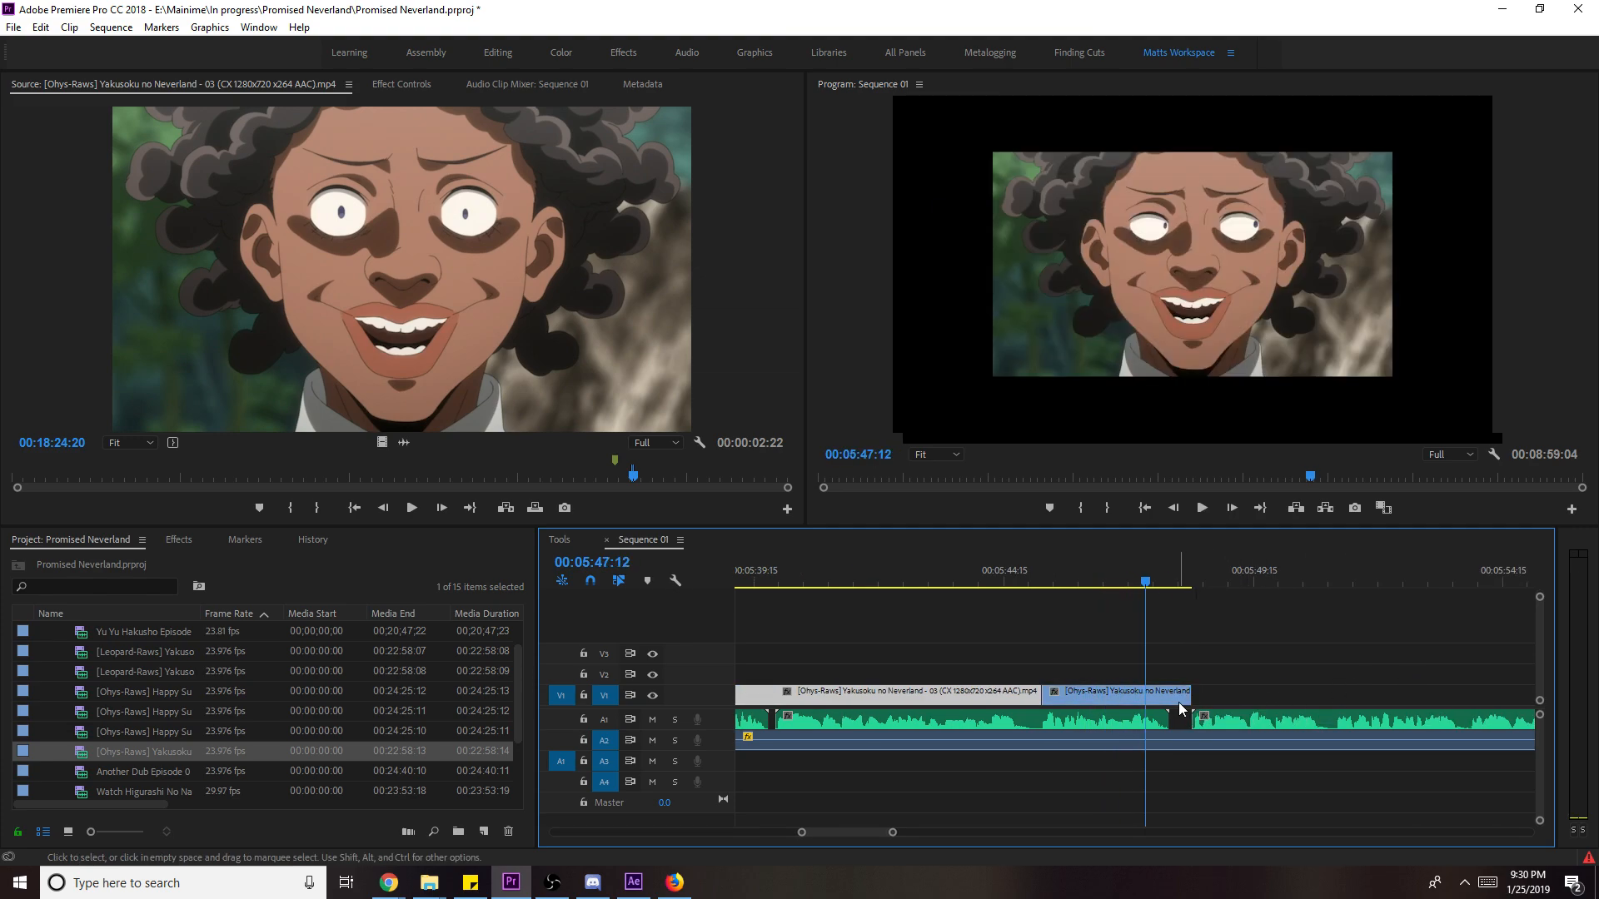
right_click(1194, 705)
left_click(1291, 688)
key("ctrl+s")
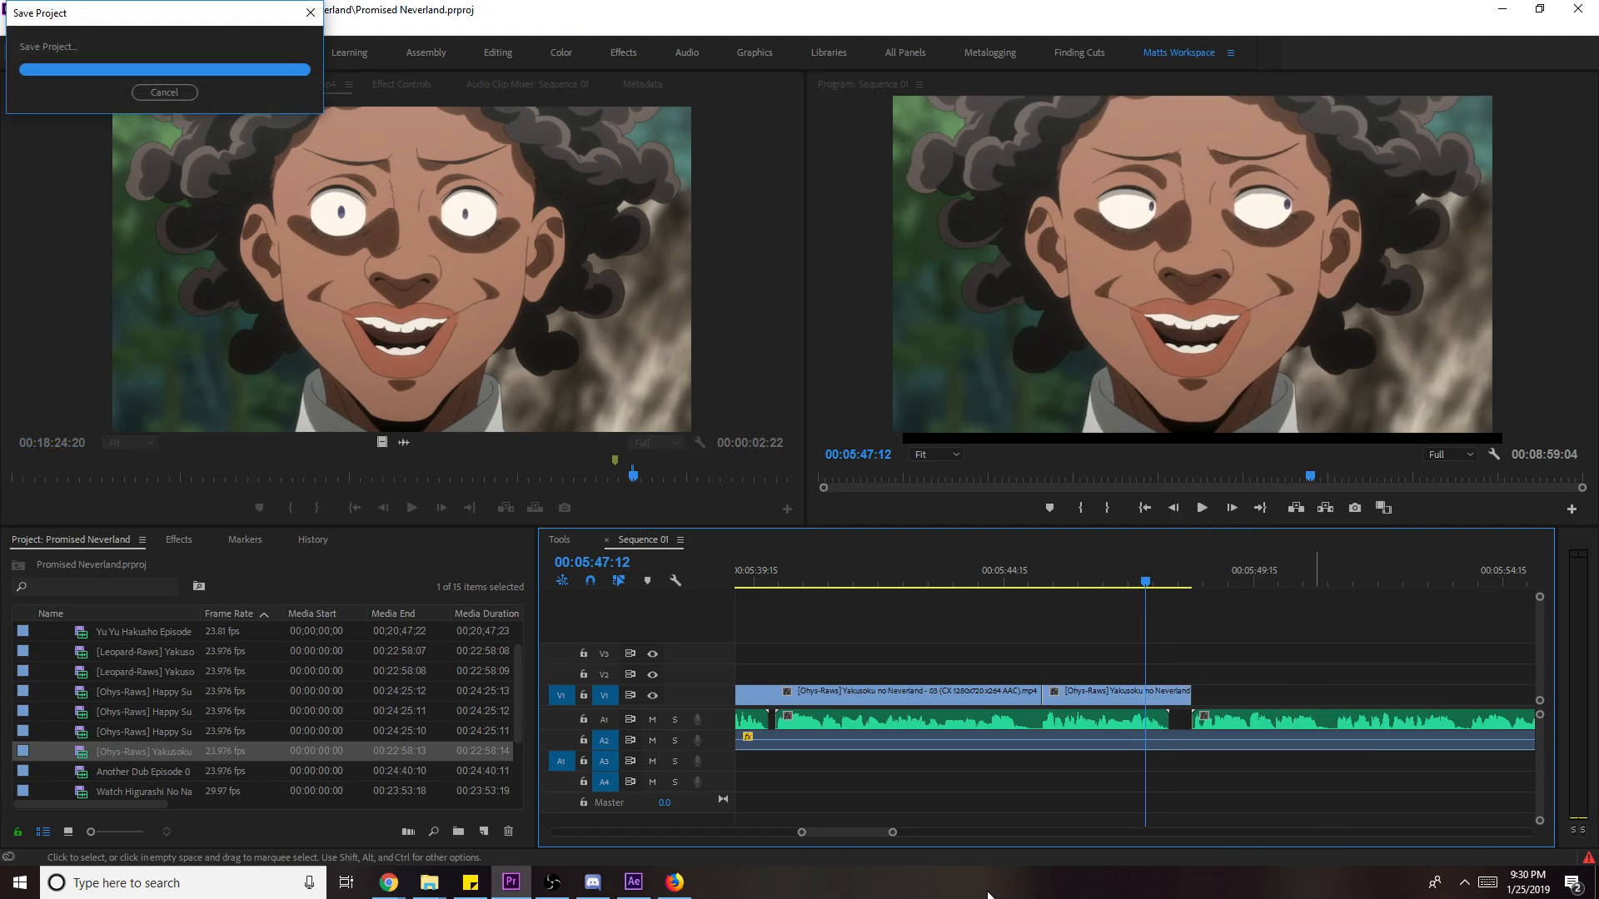
key("space")
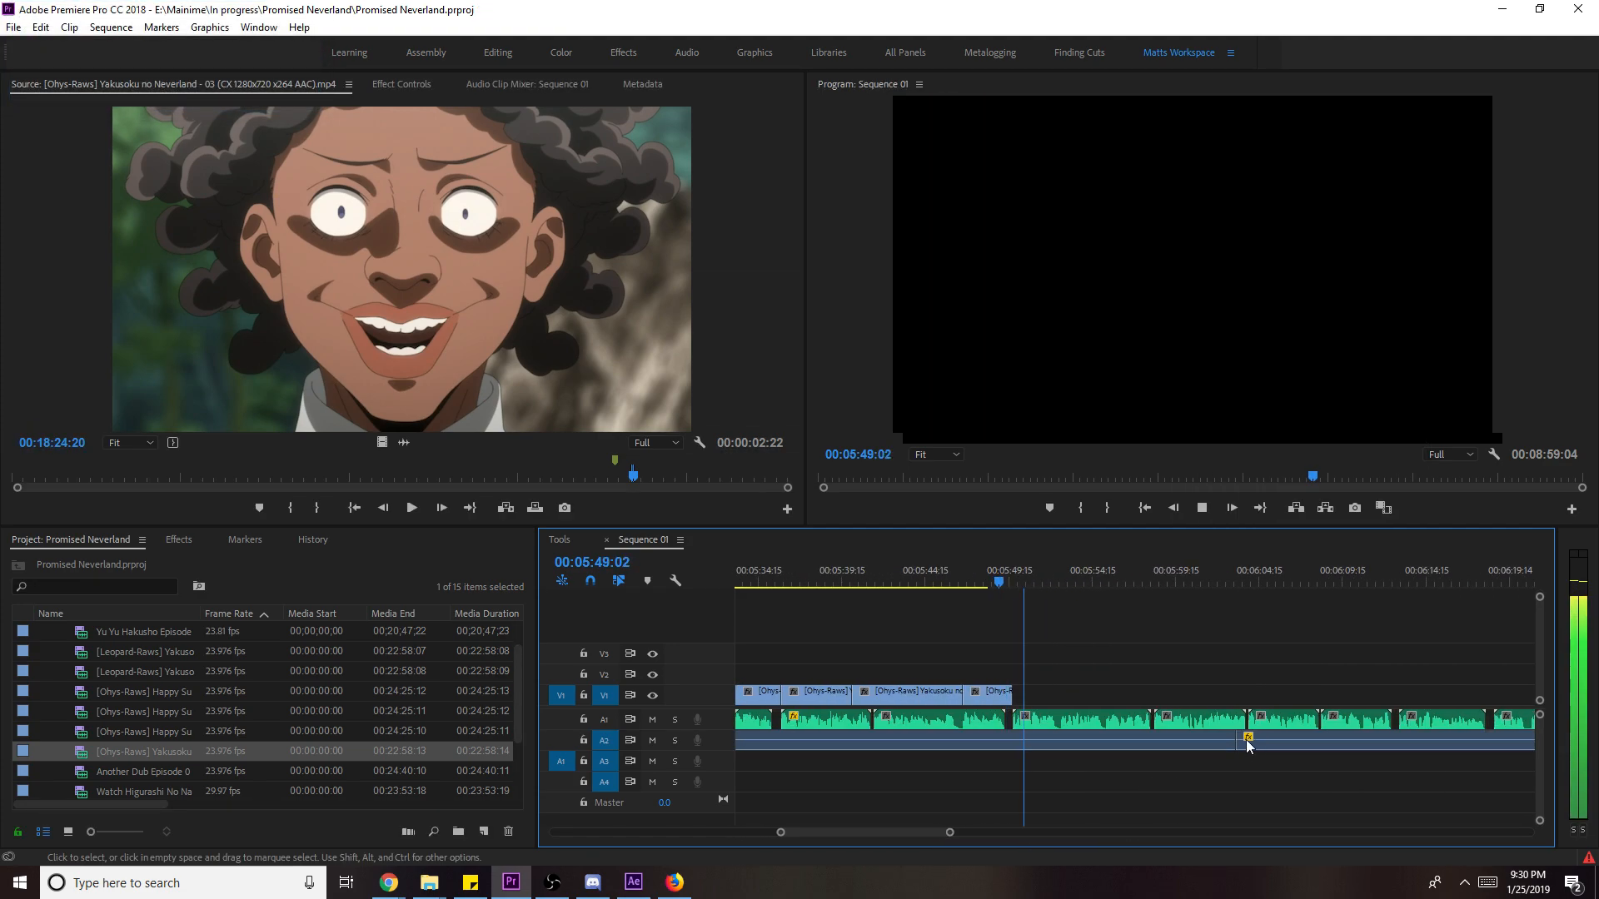
left_click_drag(937, 835, 1208, 823)
key("space")
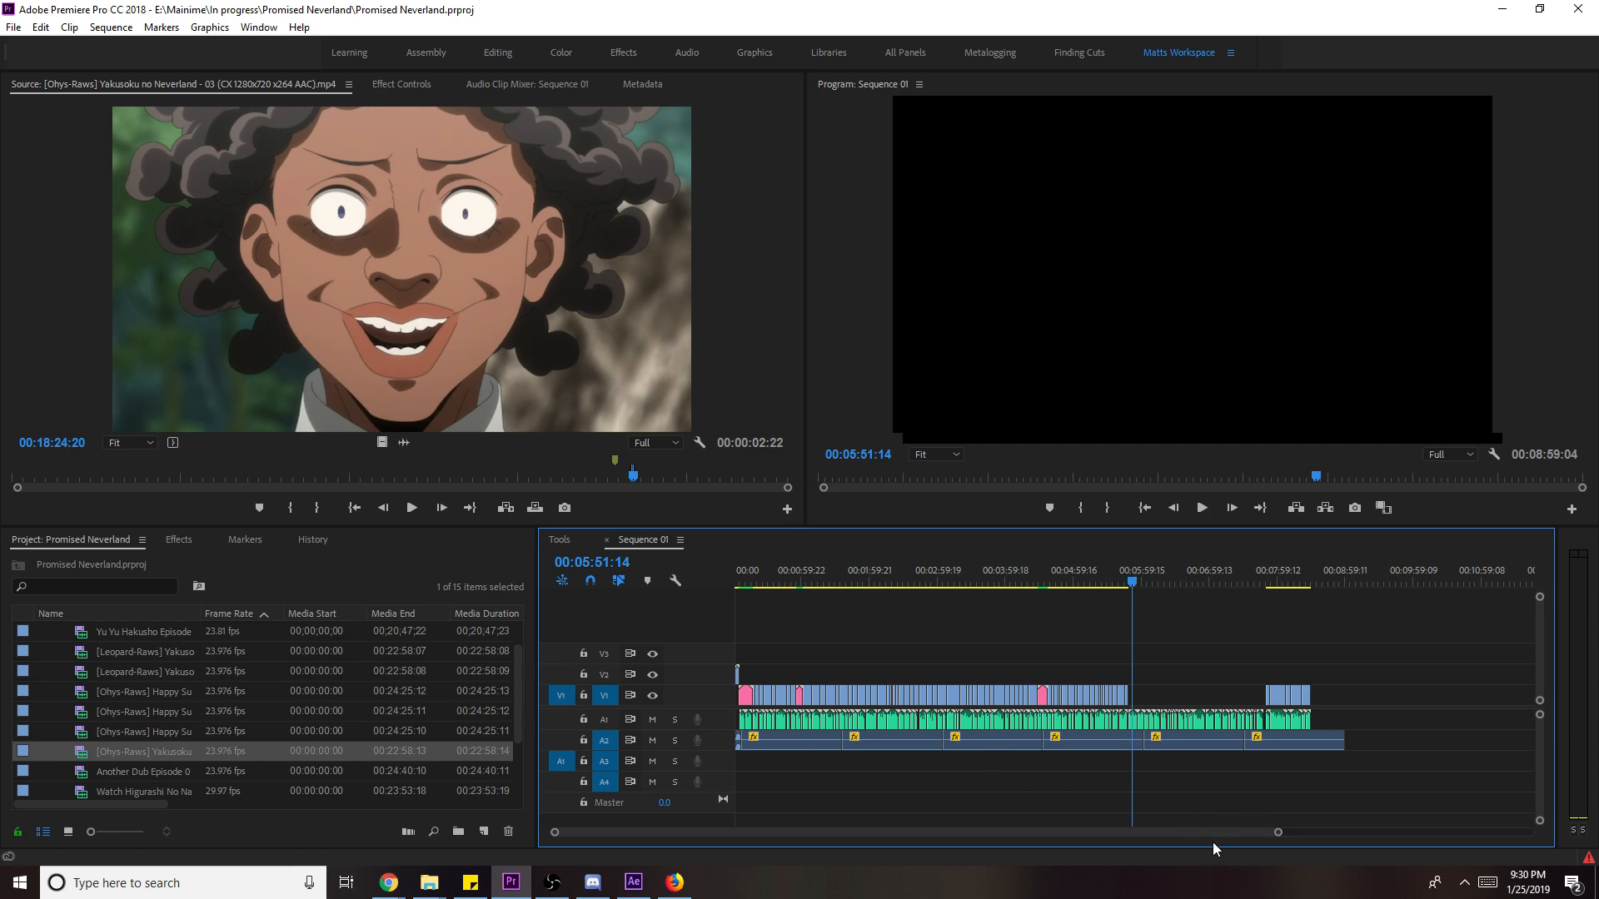
left_click_drag(1274, 832, 933, 832)
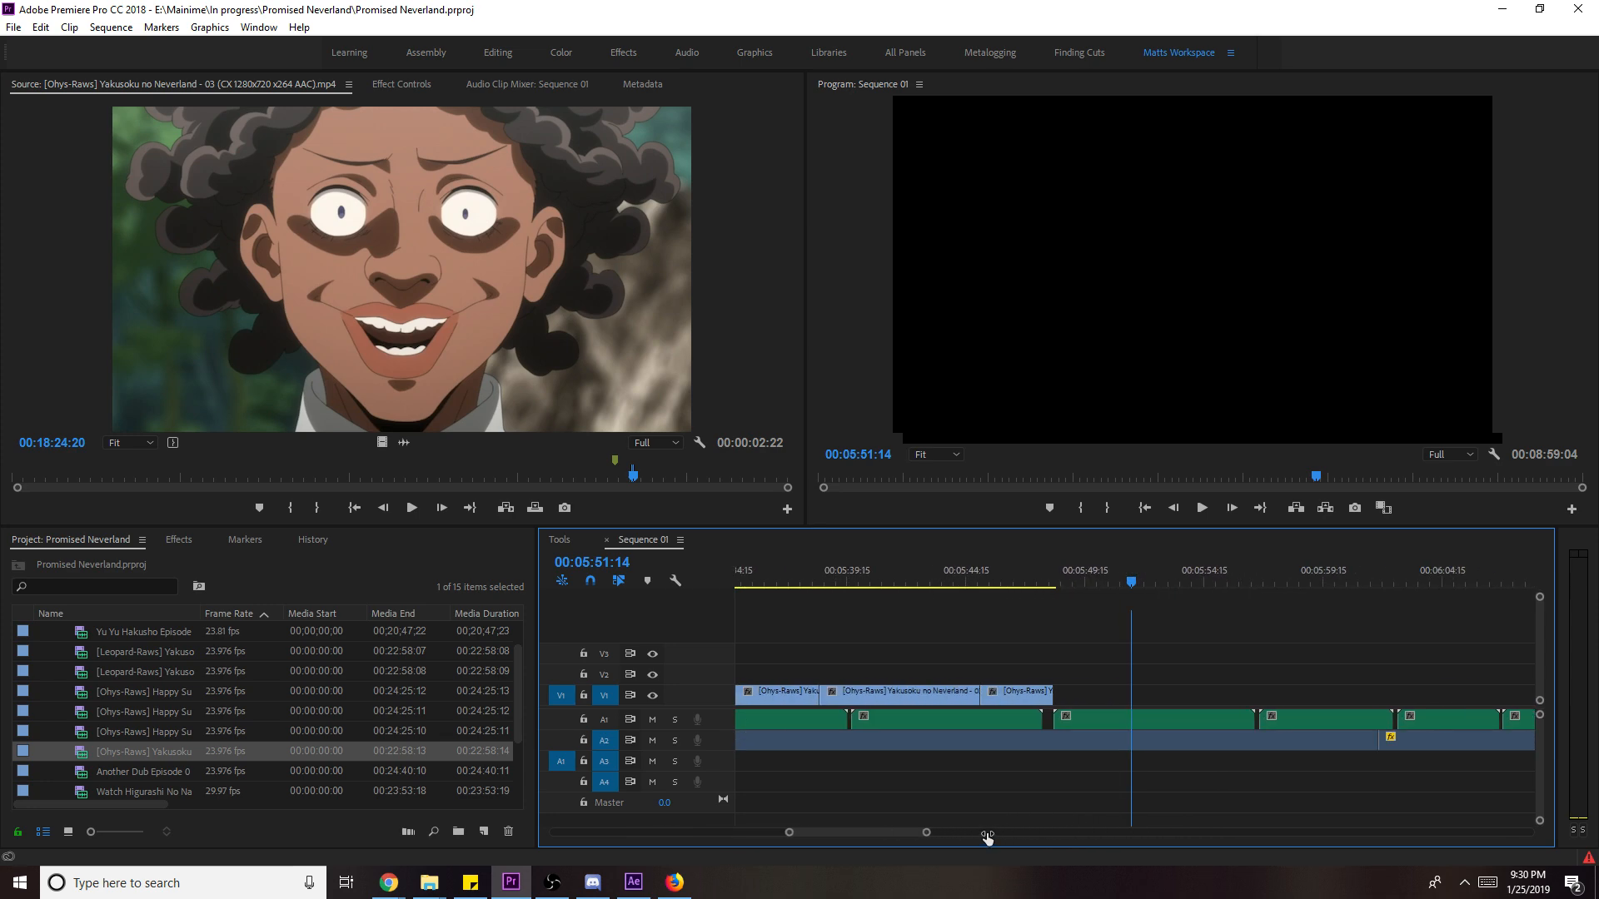
left_click(970, 571)
key("space")
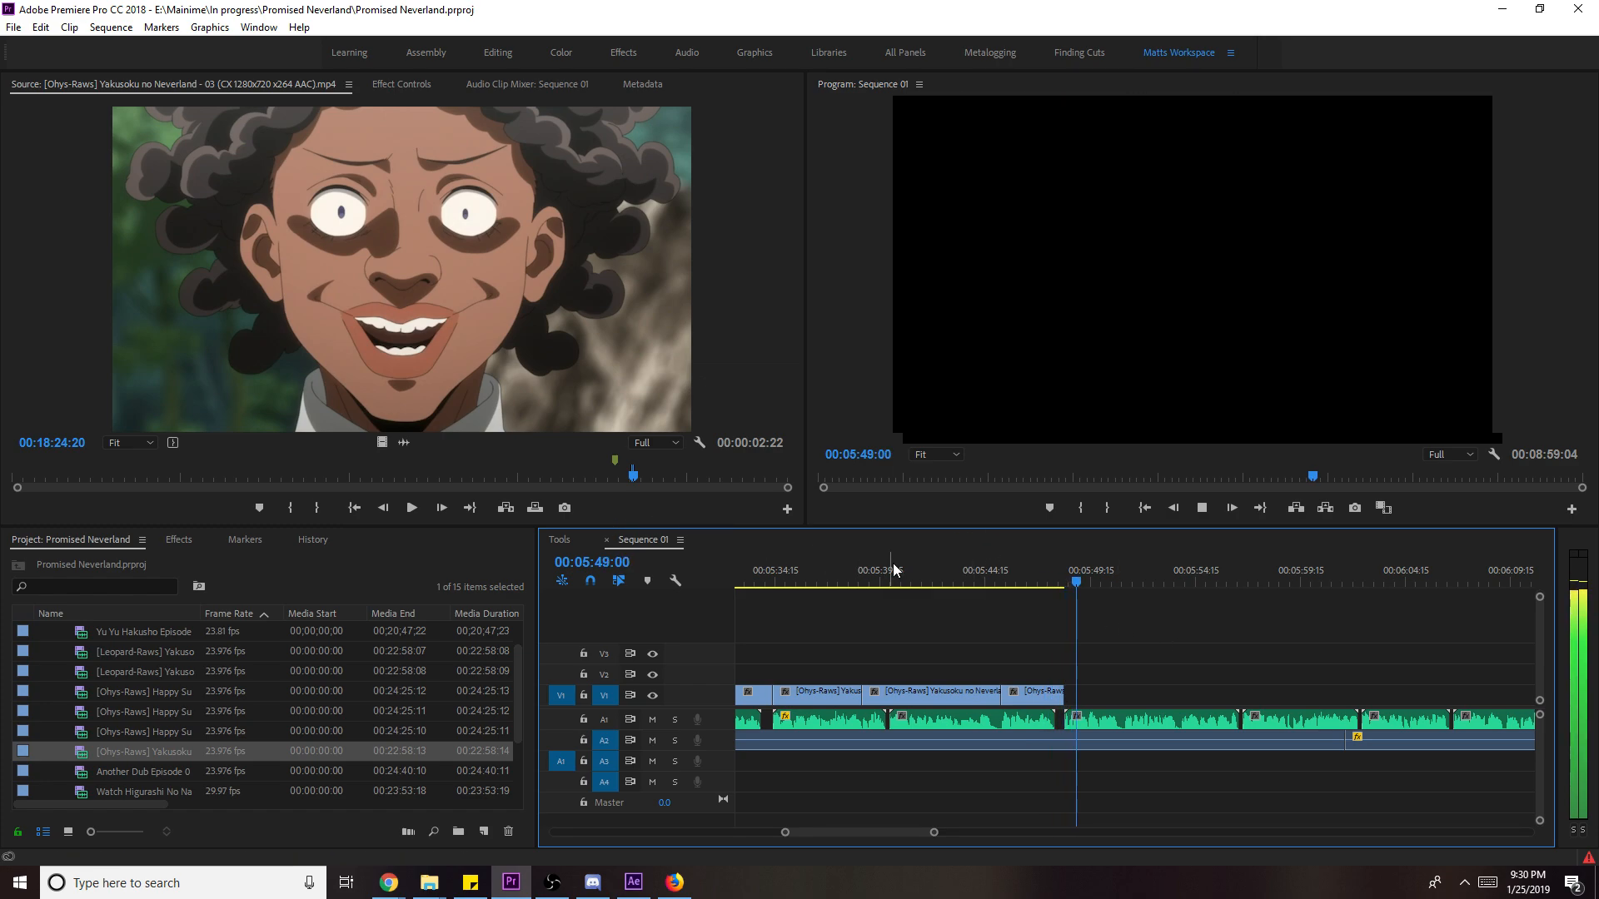
- Mark in and out points on the maids grabbing the children at the giant clock
left_click(593, 477)
mouse_move(593, 477)
left_mouse_down()
mouse_move(537, 474)
mouse_move(571, 480)
left_mouse_up()
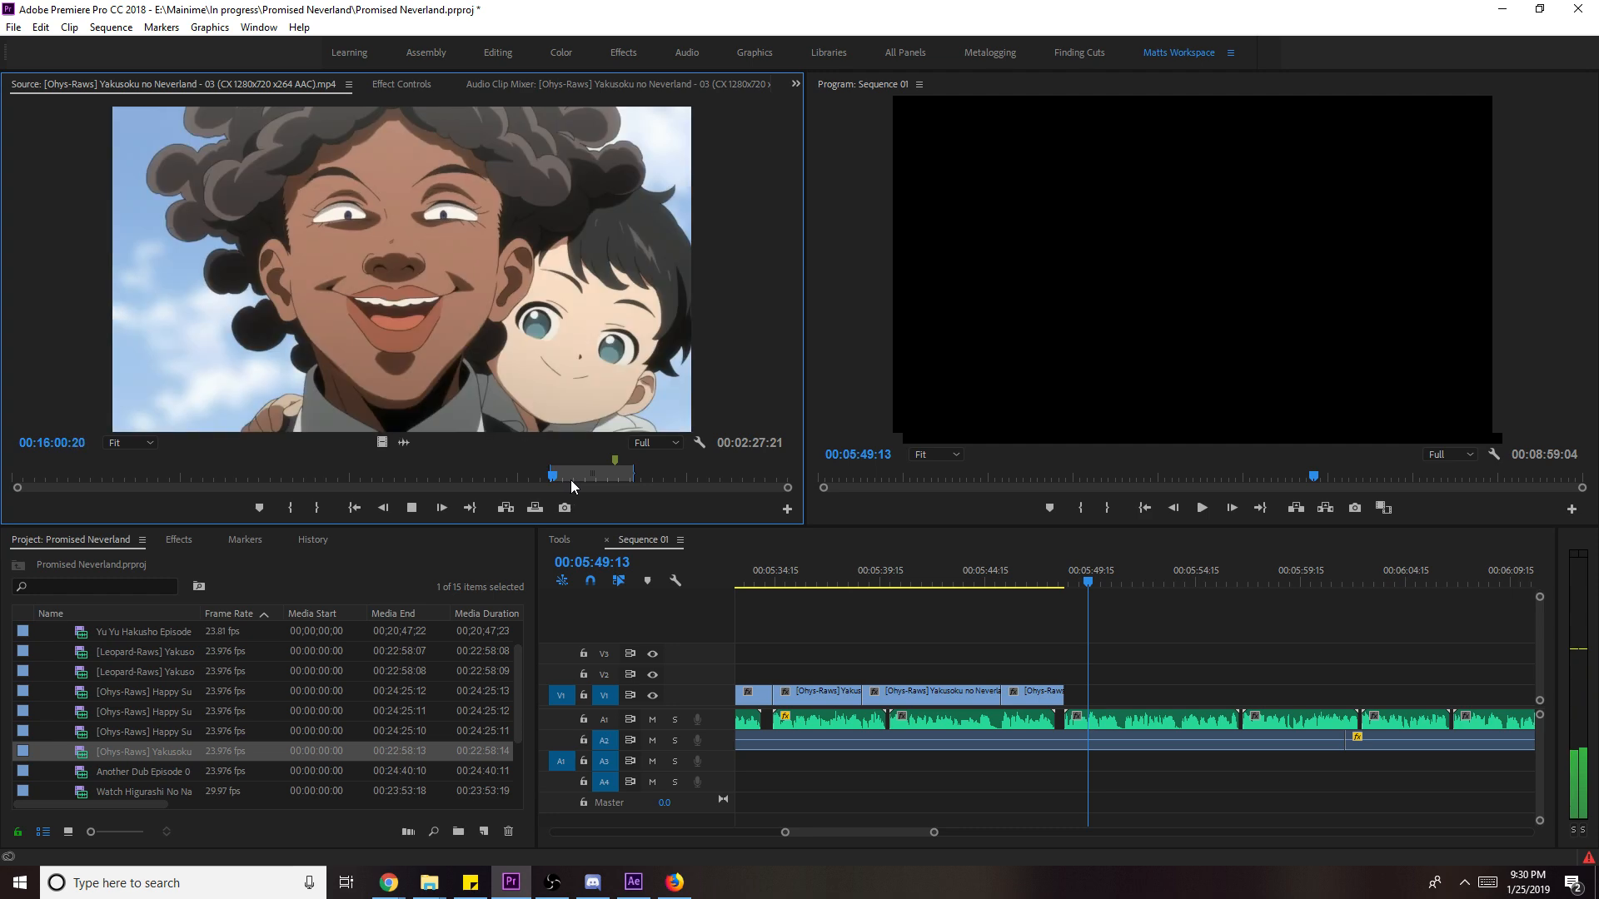
left_click_drag(571, 480, 621, 488)
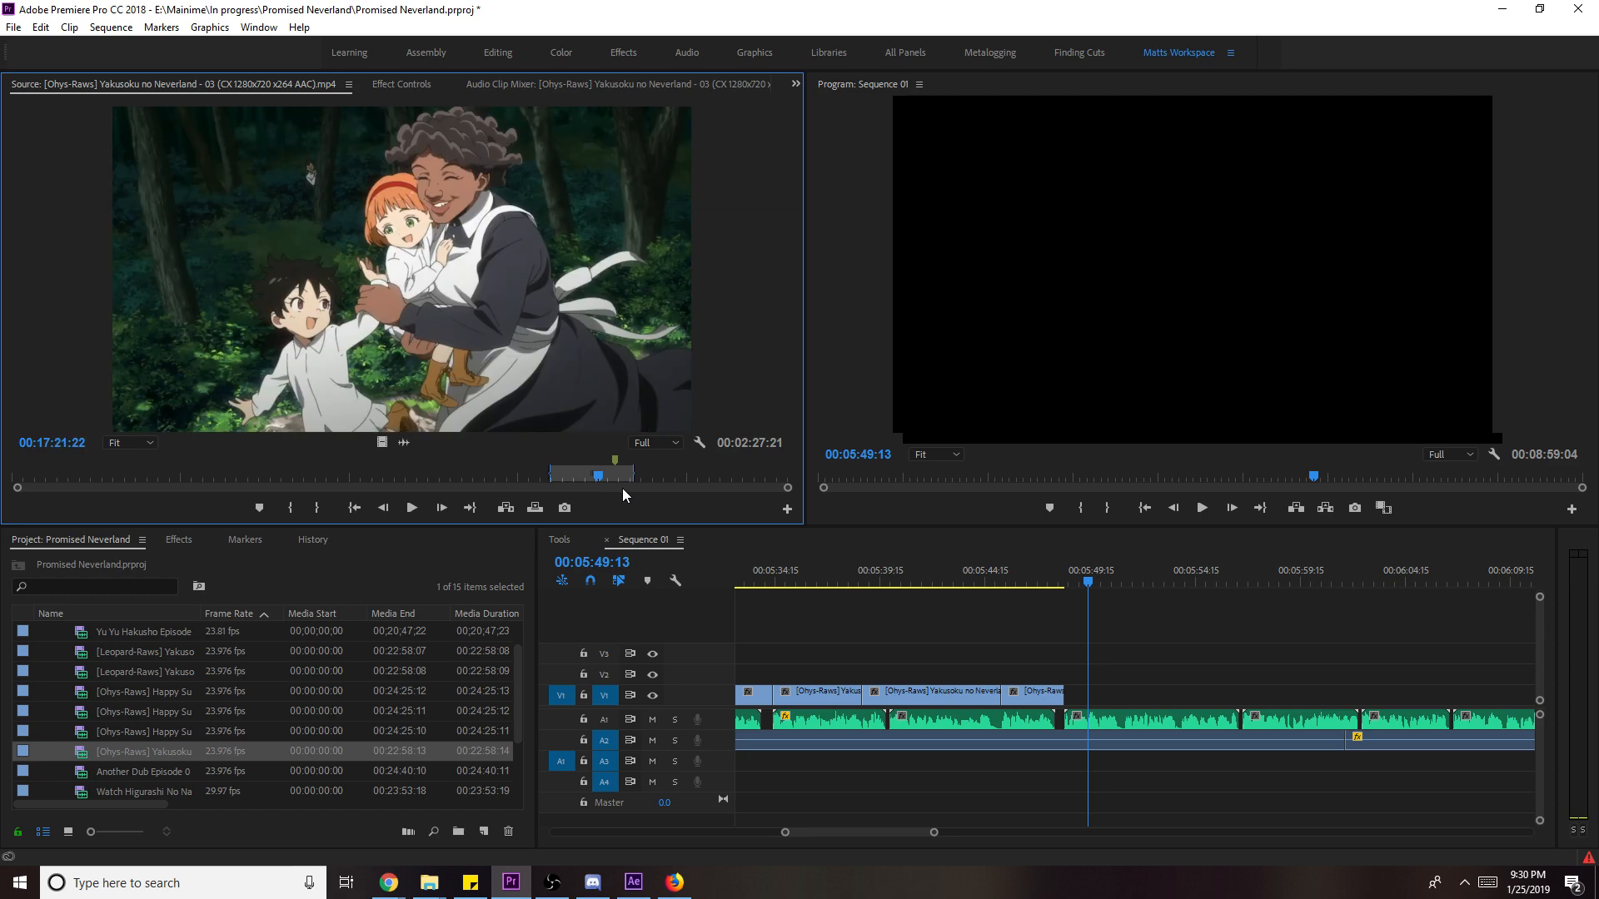
key("i")
key("i")
key("space")
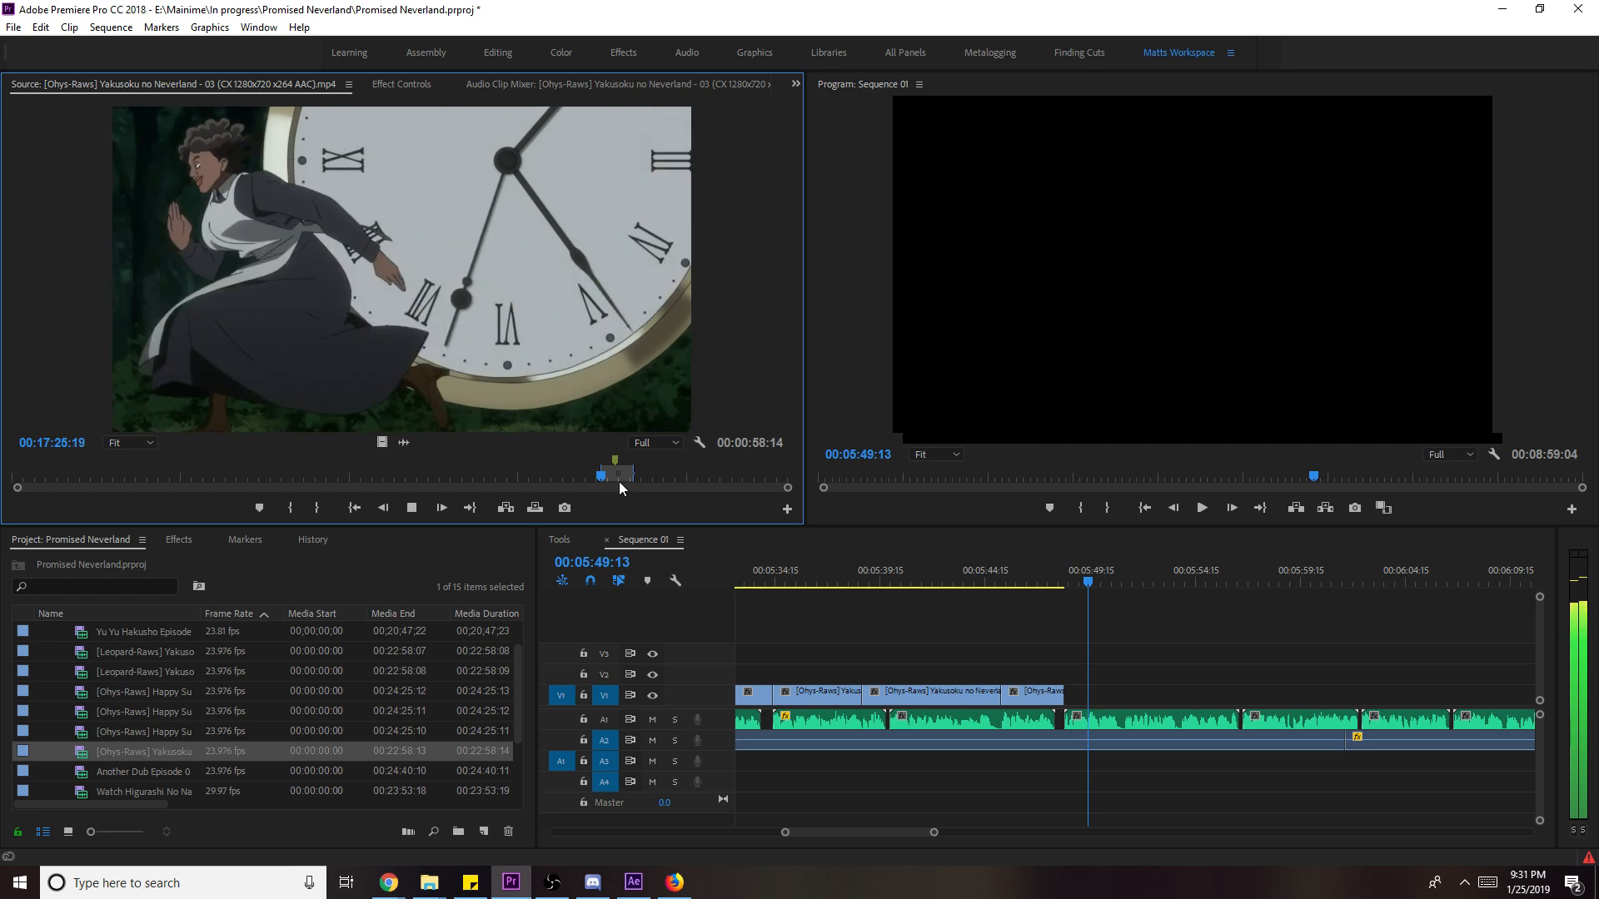
key("i")
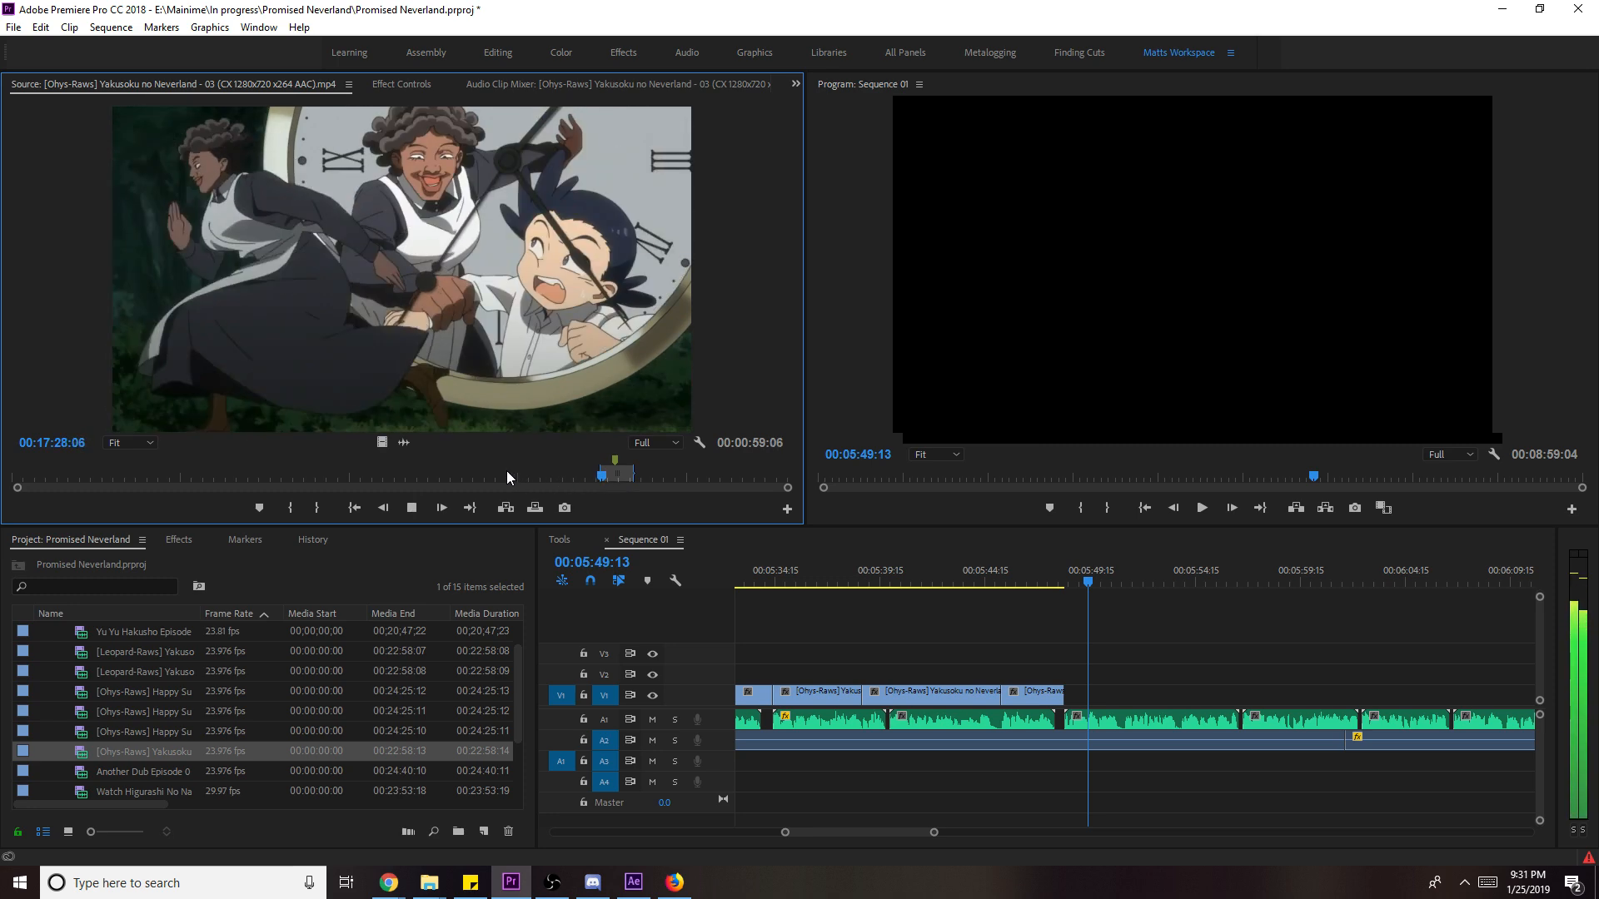
key("o")
key("space")
- Add the clock shot's video to the end of V1, set it to frame size, and lengthen it
left_click_drag(383, 444, 1091, 698)
key("space")
right_click(1108, 696)
left_click(1382, 669)
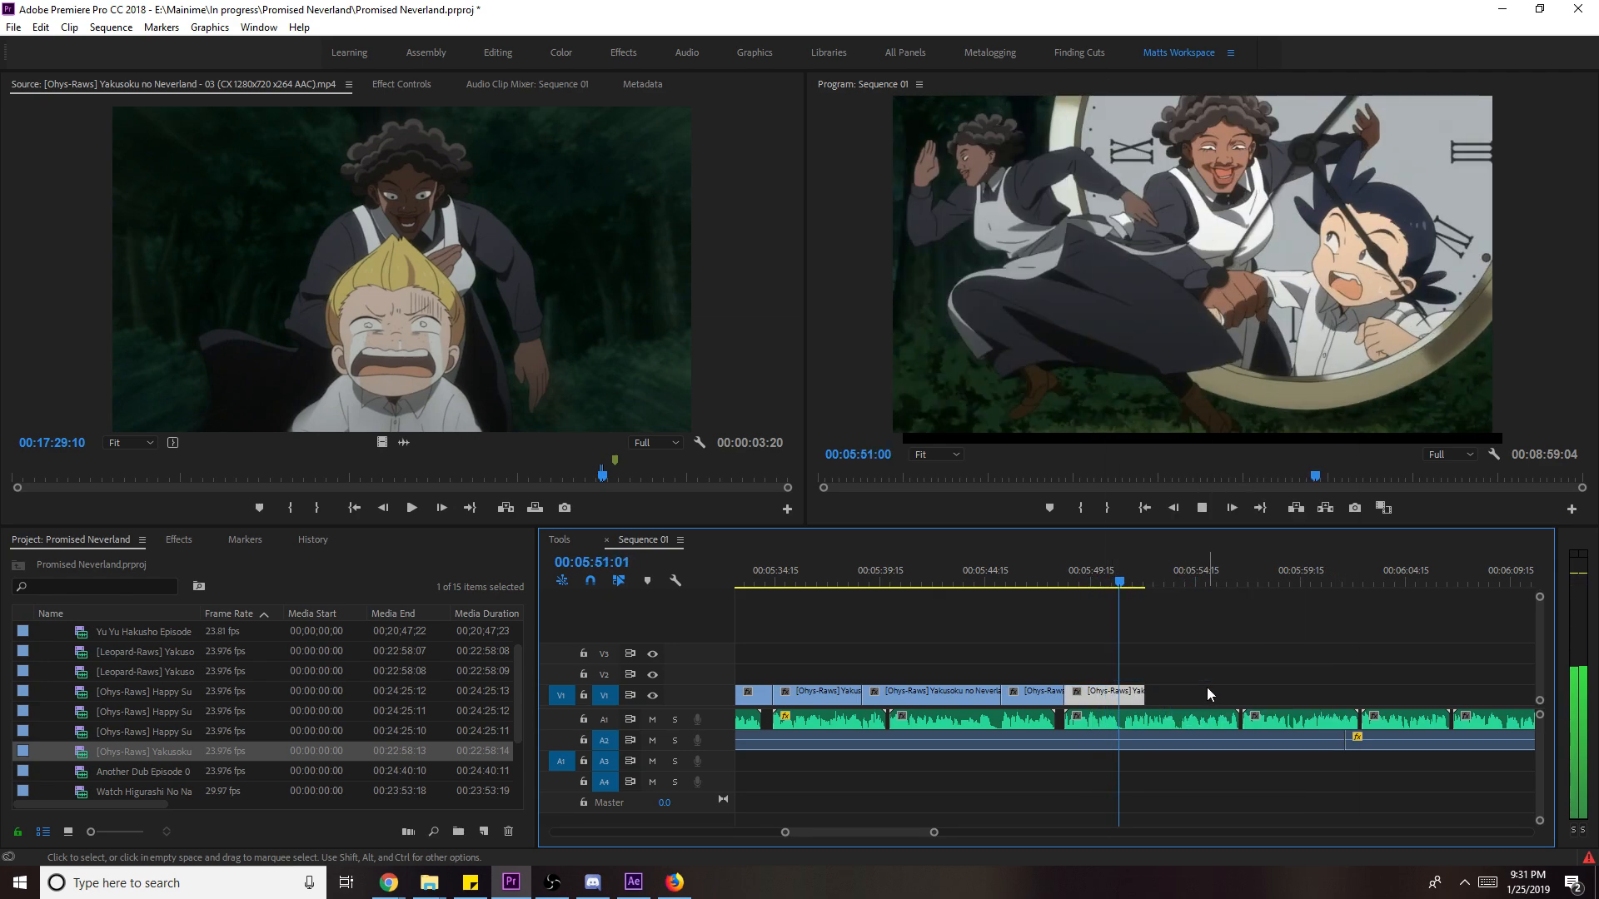
left_click_drag(1179, 697, 1341, 701)
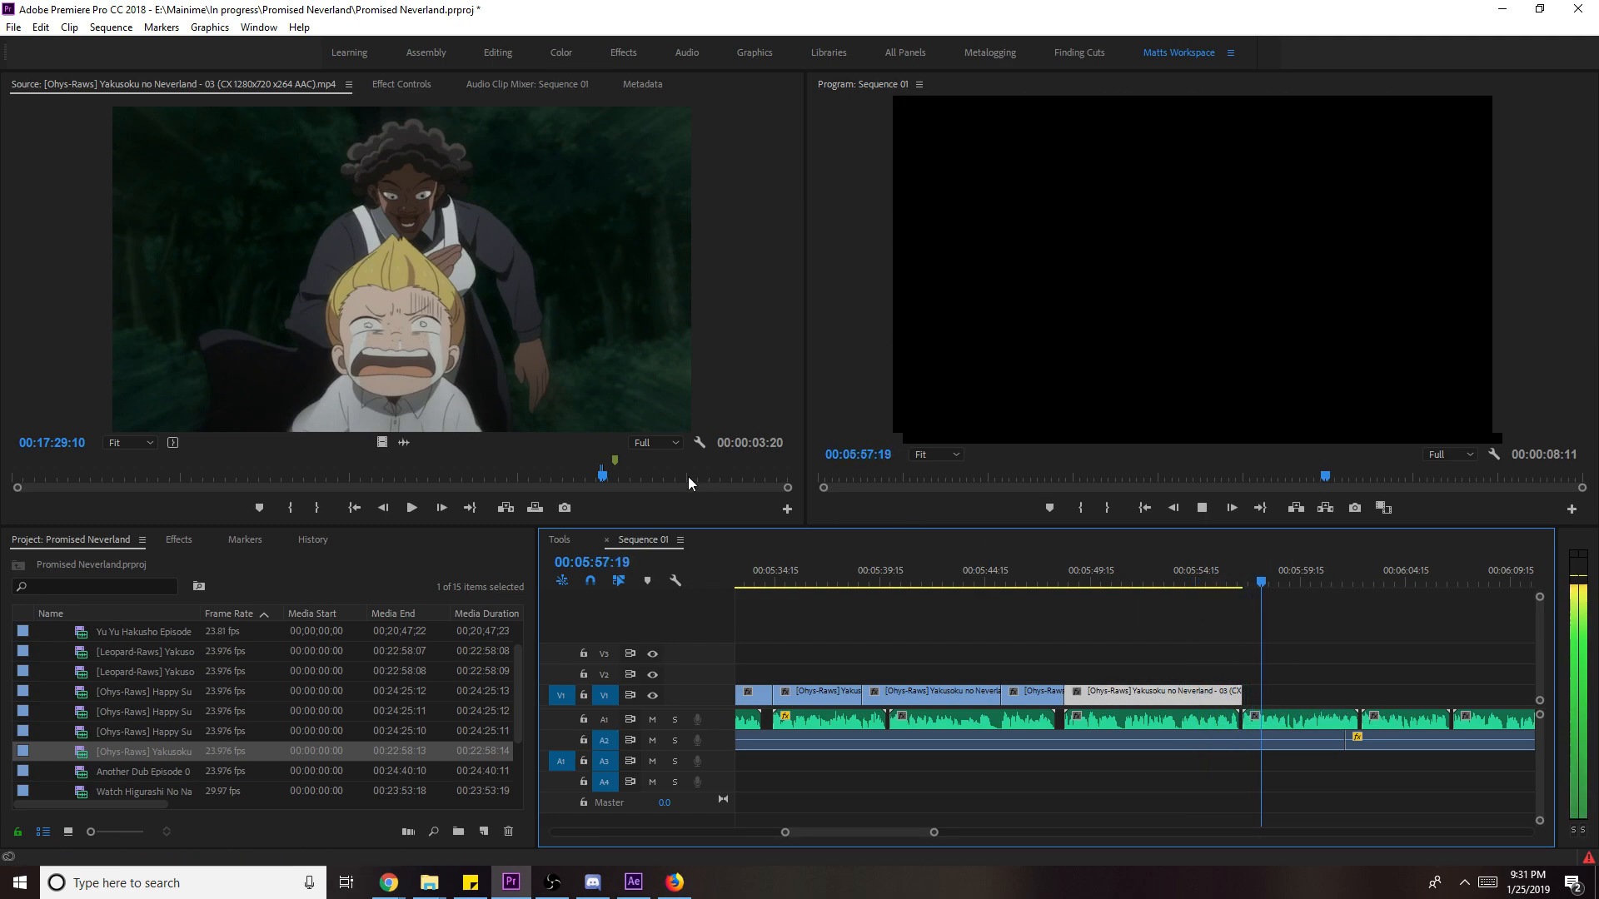
- Mark in and out points on the maid touching her ear in the source
left_click(635, 381)
key("space")
key("space")
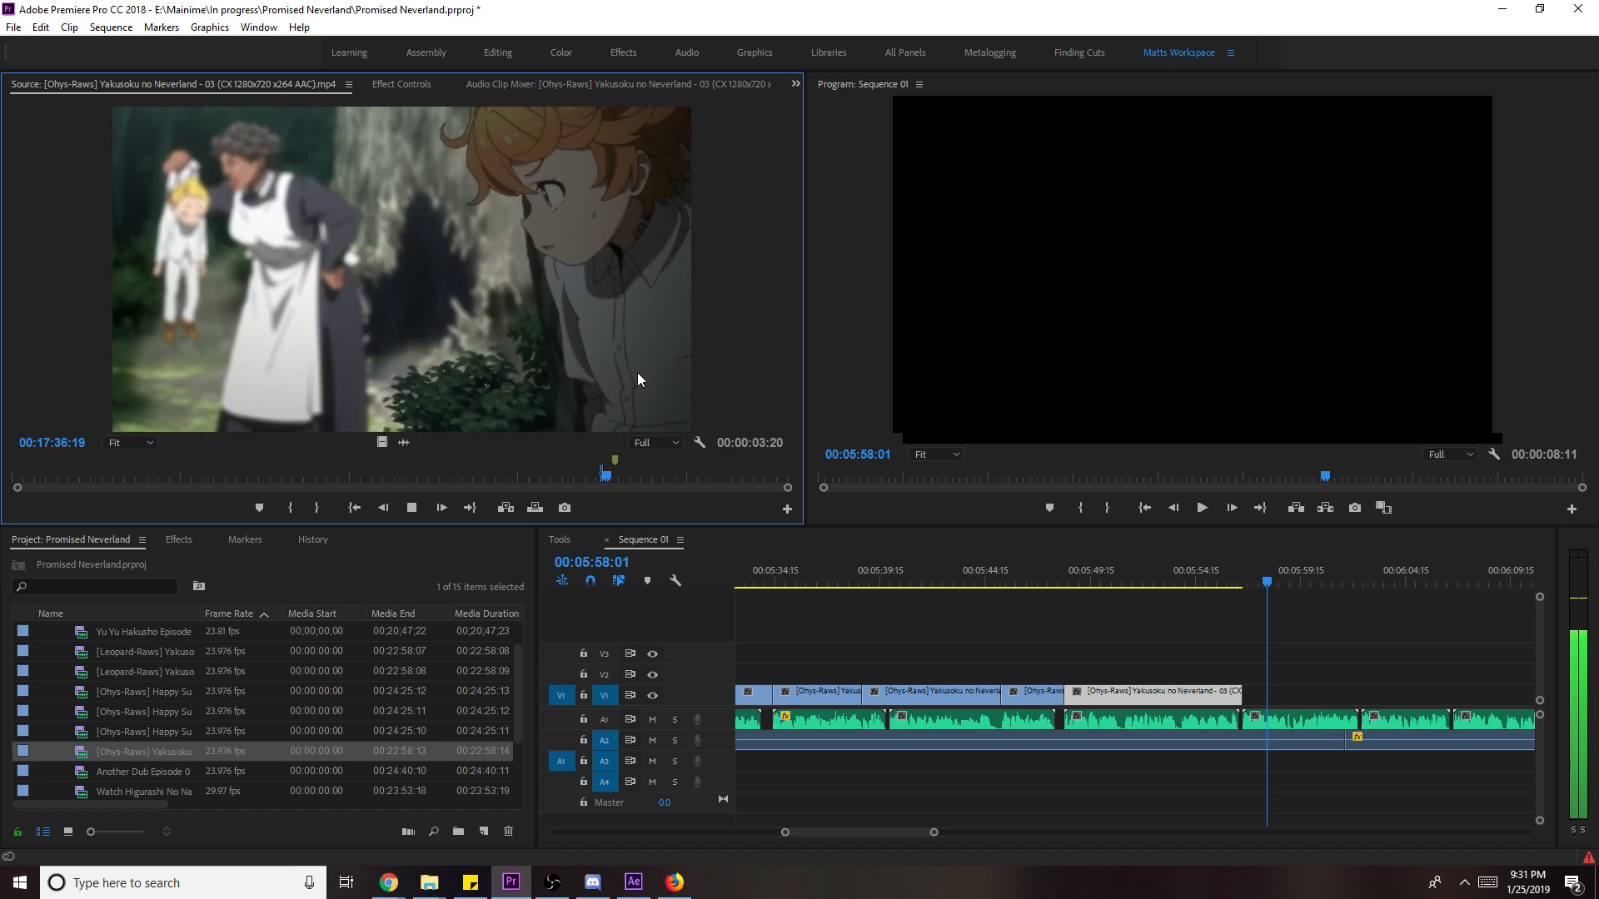
left_click_drag(571, 471, 554, 478)
key("i")
key("space")
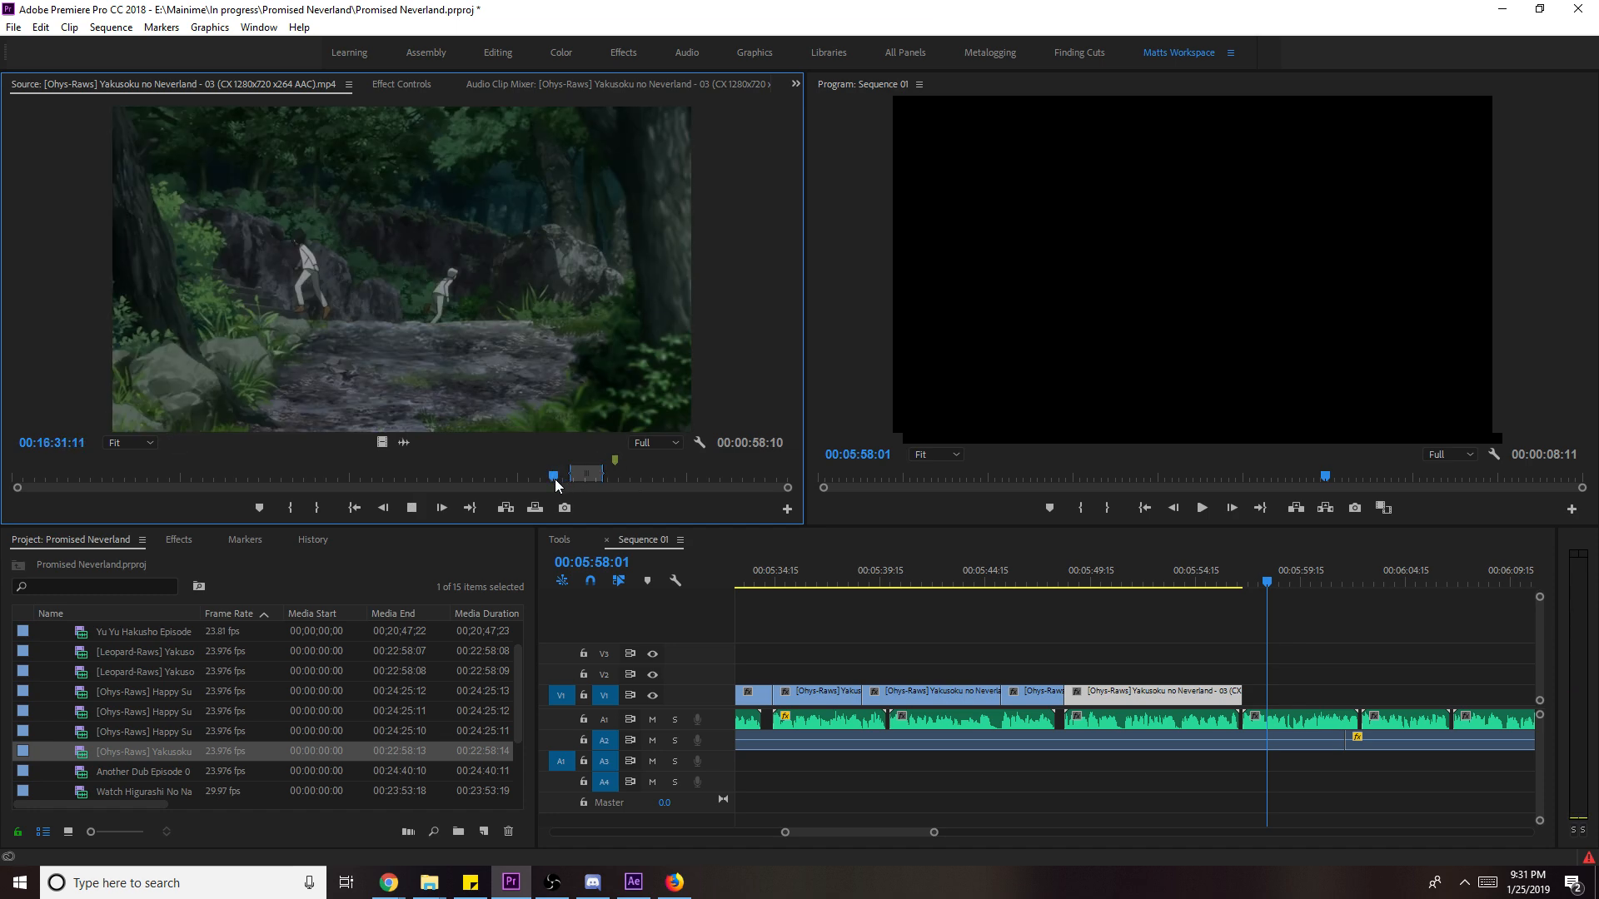
key("i")
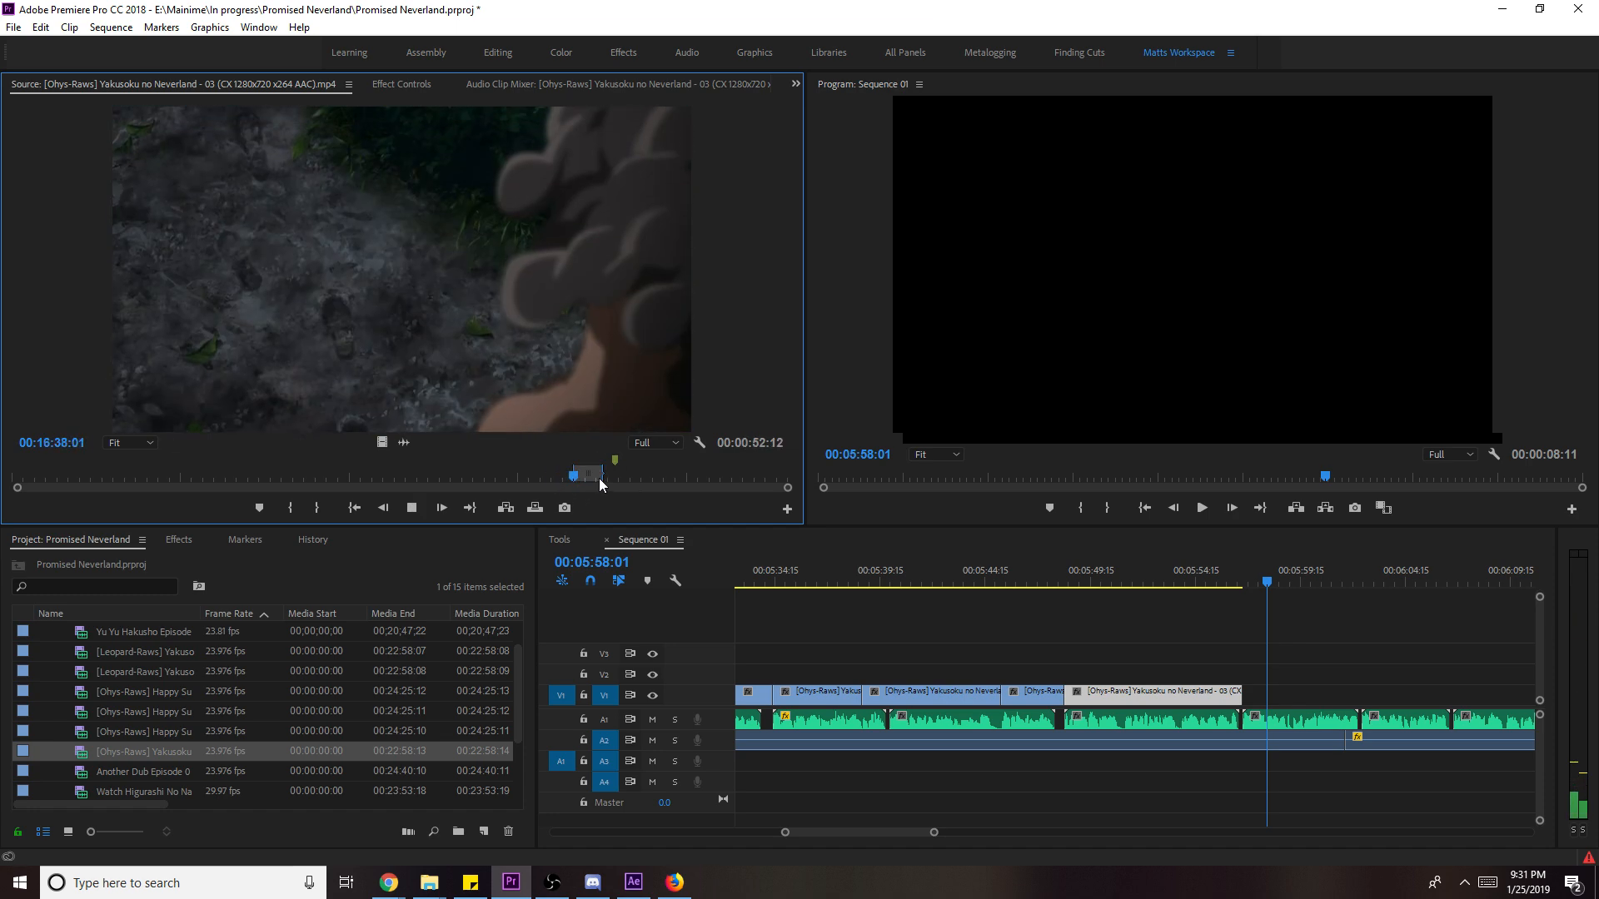
key("space")
key("o")
- Add the ear-touch shot's video to the end of V1 and trim its end shorter
left_click_drag(382, 442, 1259, 708)
key("space")
right_click(1330, 702)
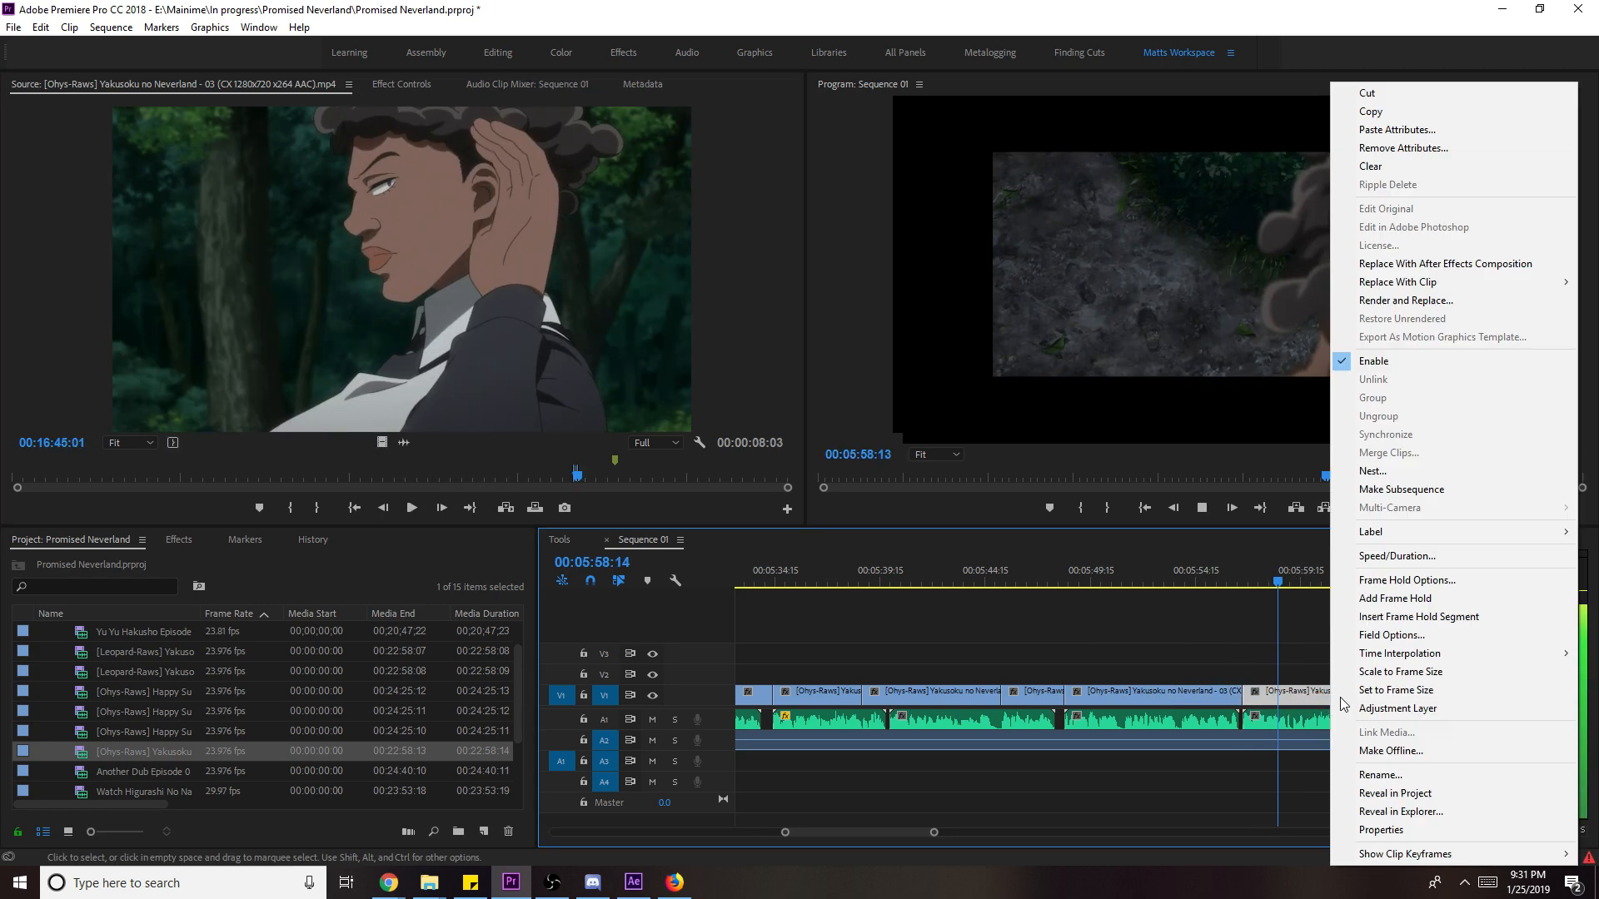
key("Escape")
left_click_drag(1407, 694, 1361, 694)
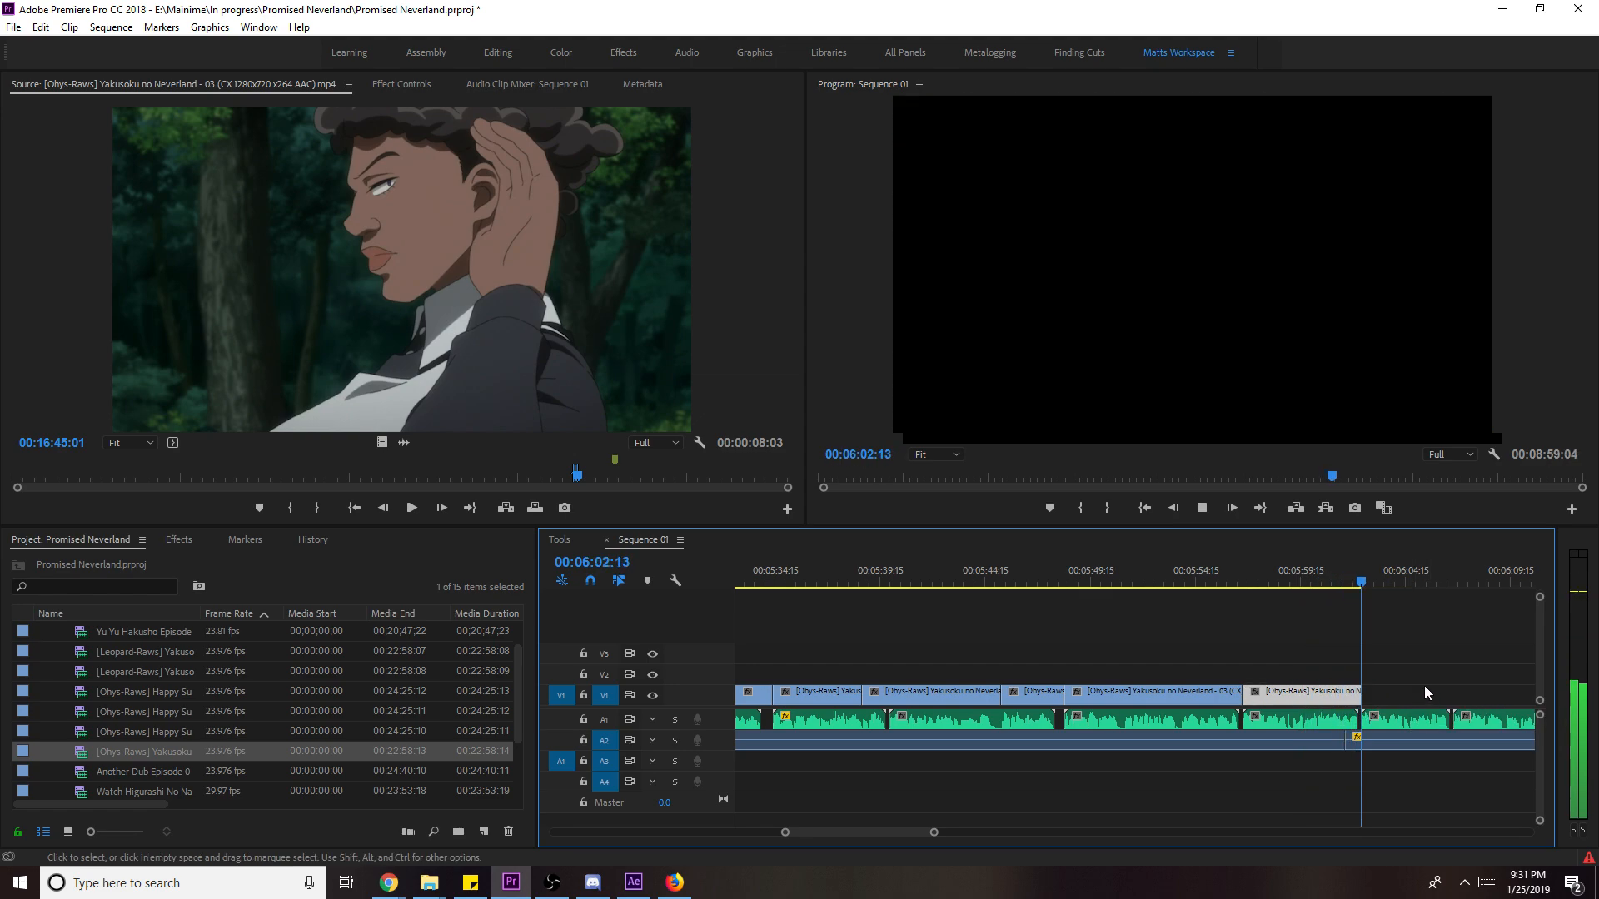
- Cue the episode 3 source to the hug frame
left_click_drag(576, 475, 595, 477)
key("space")
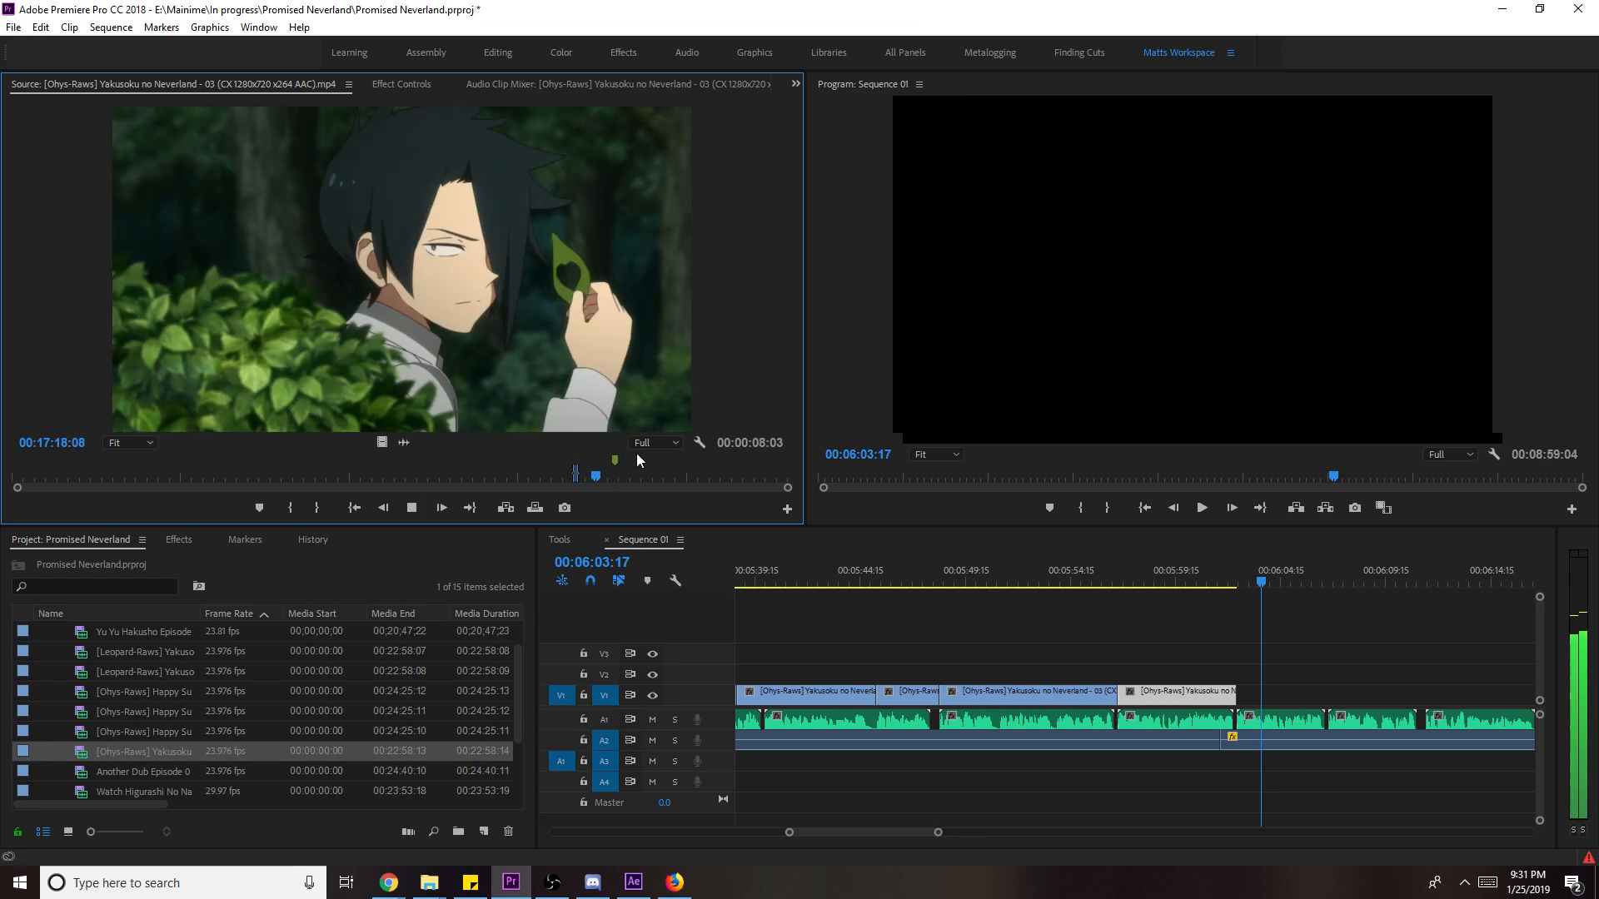
key("space")
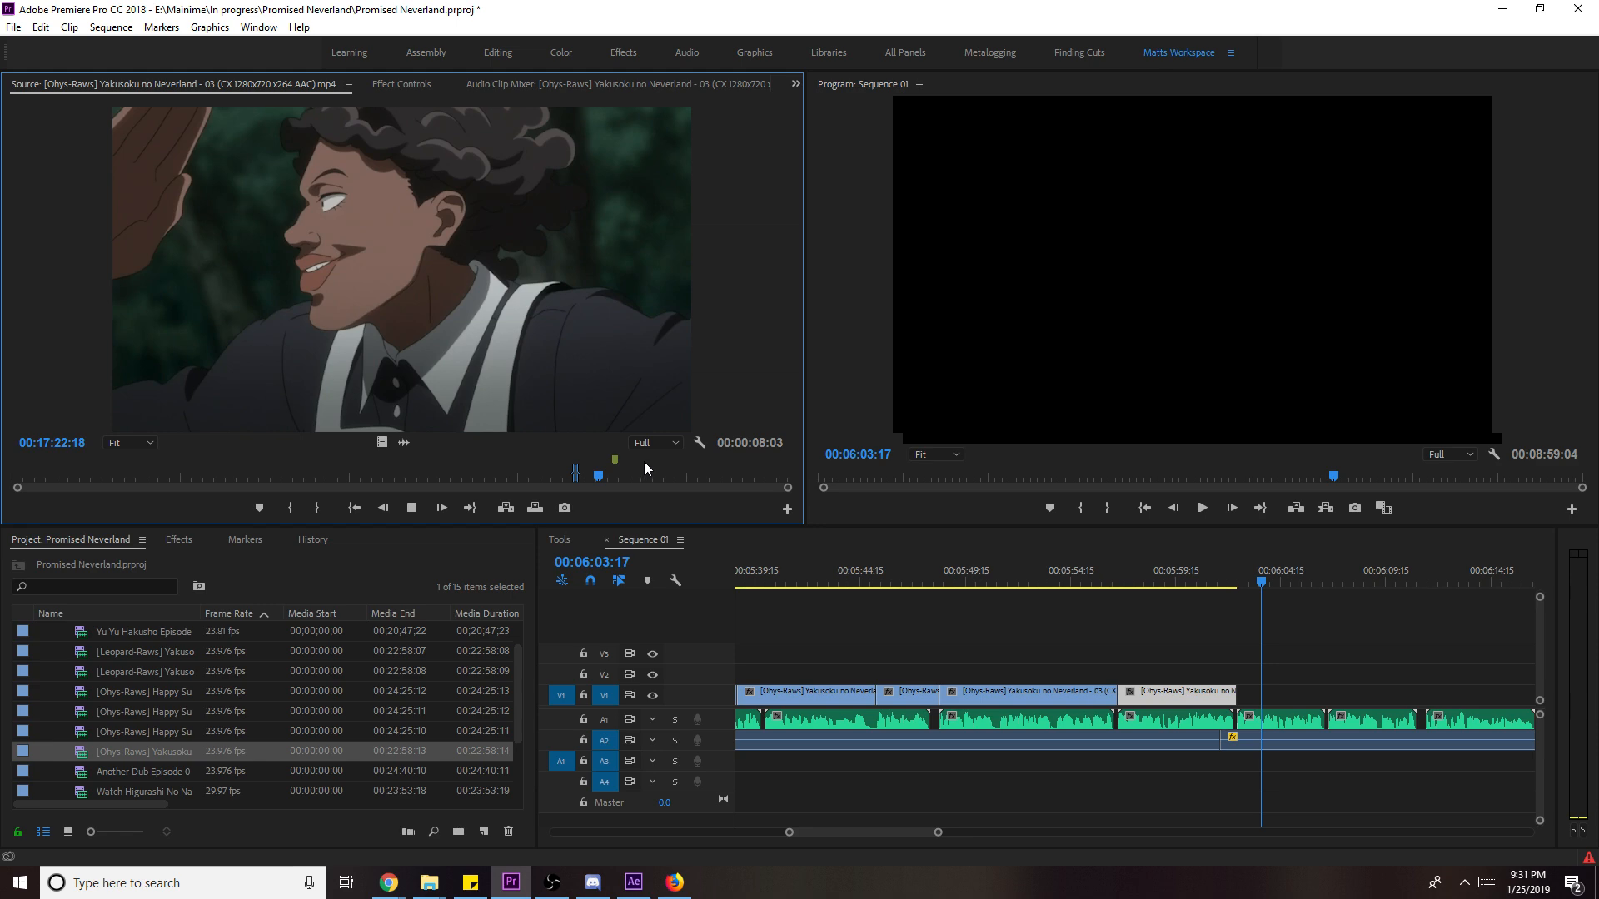
key("space")
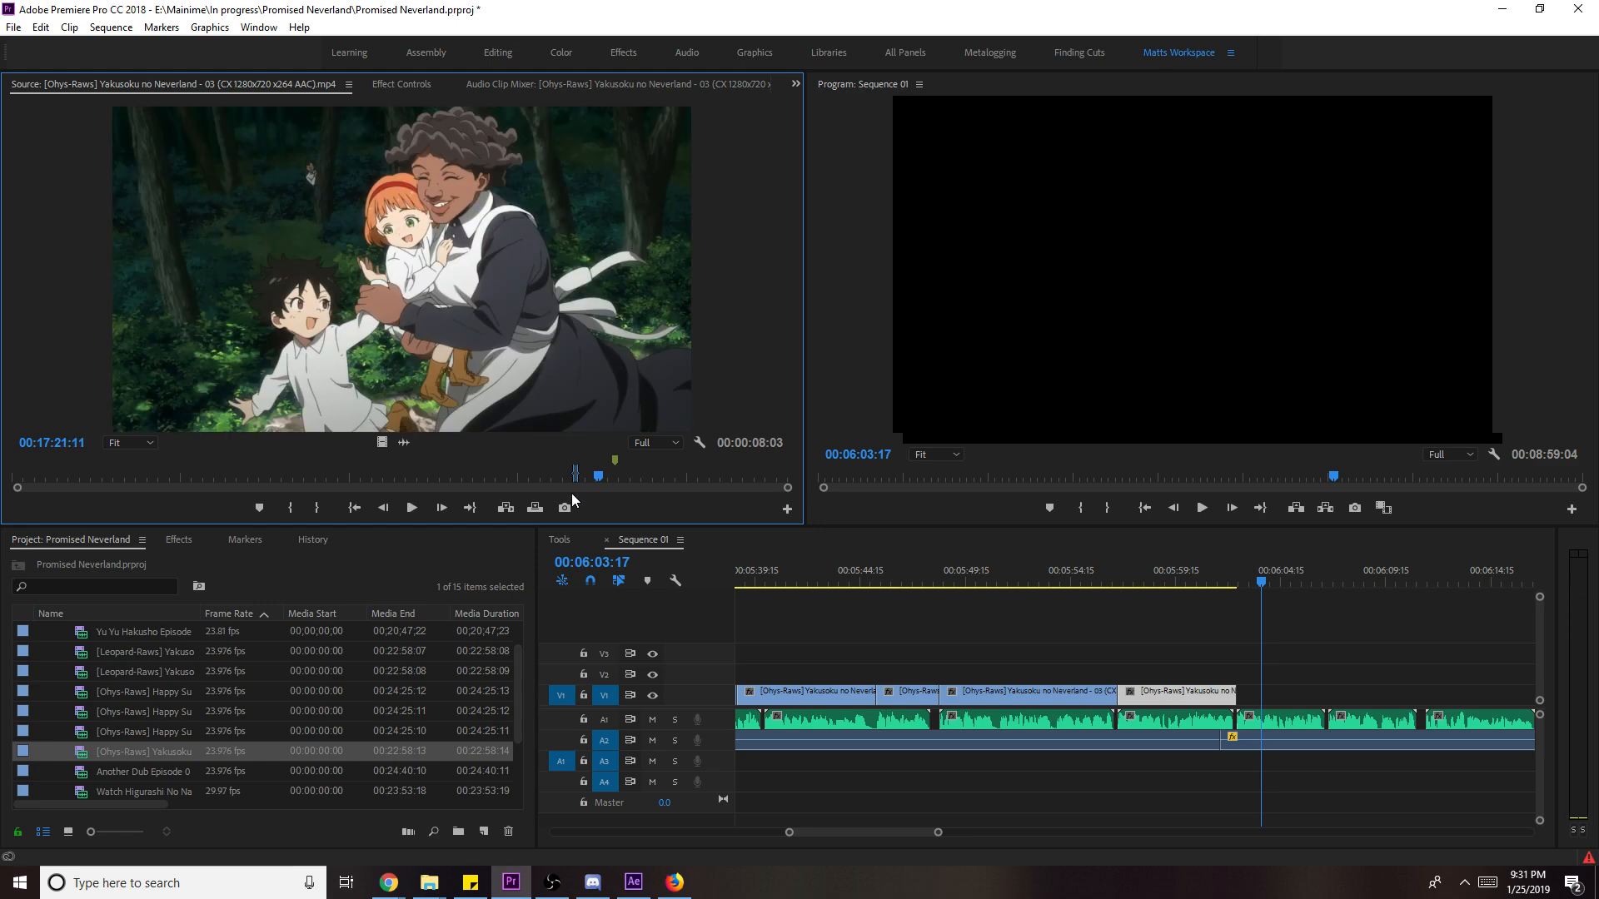
- Export the hug frame as a PNG still, add it to the end of V1, and scale it to frame size
left_click(565, 507)
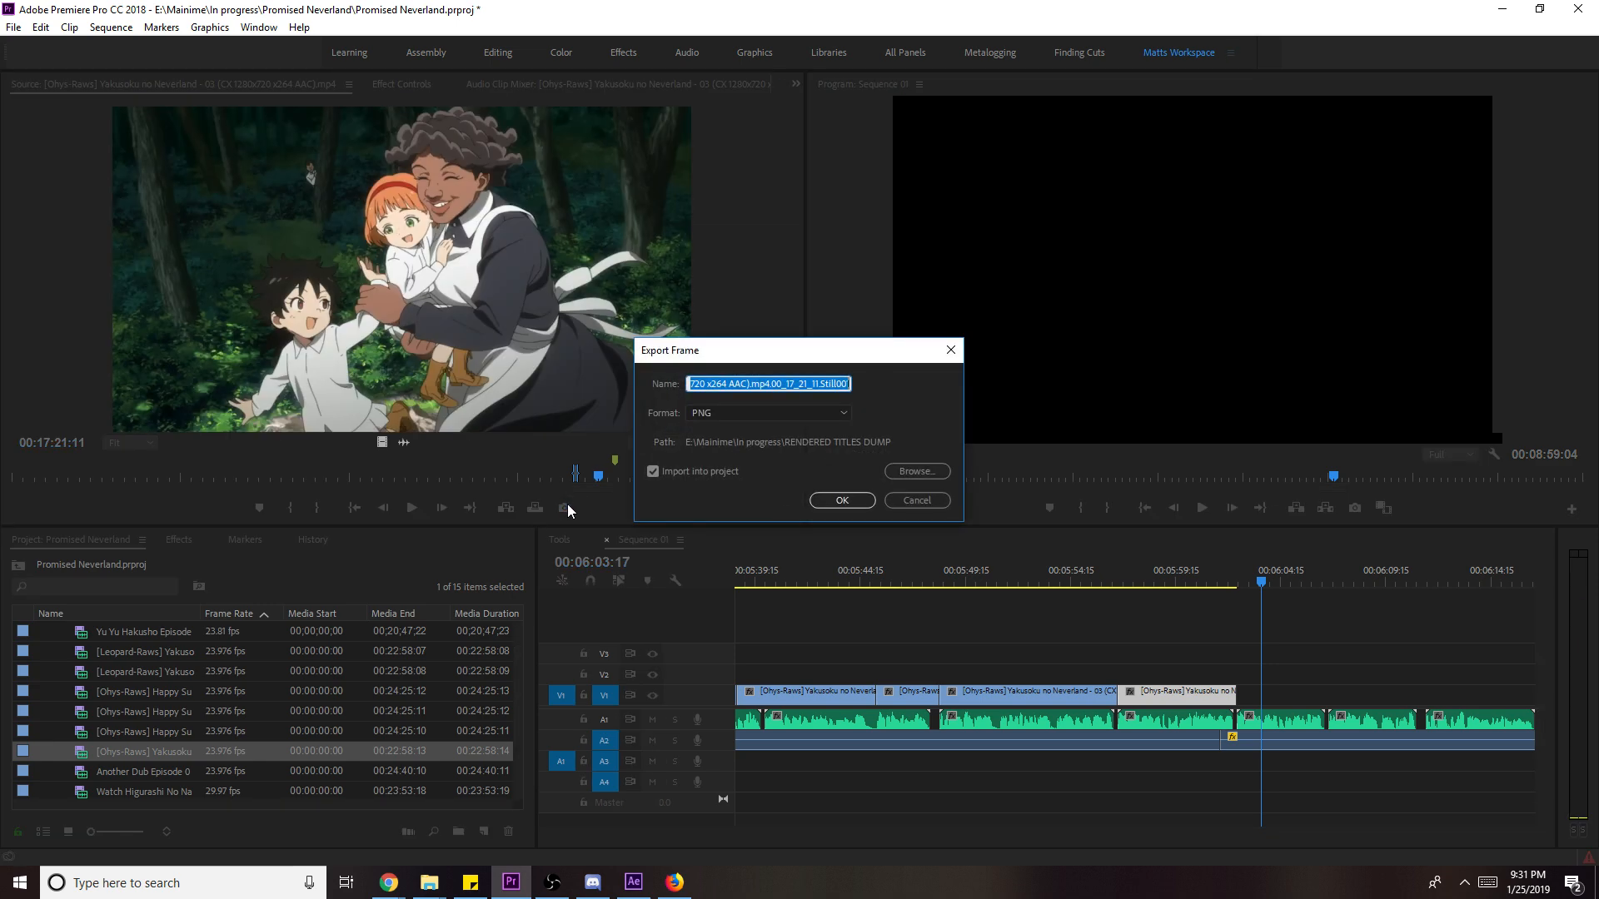
left_click(826, 503)
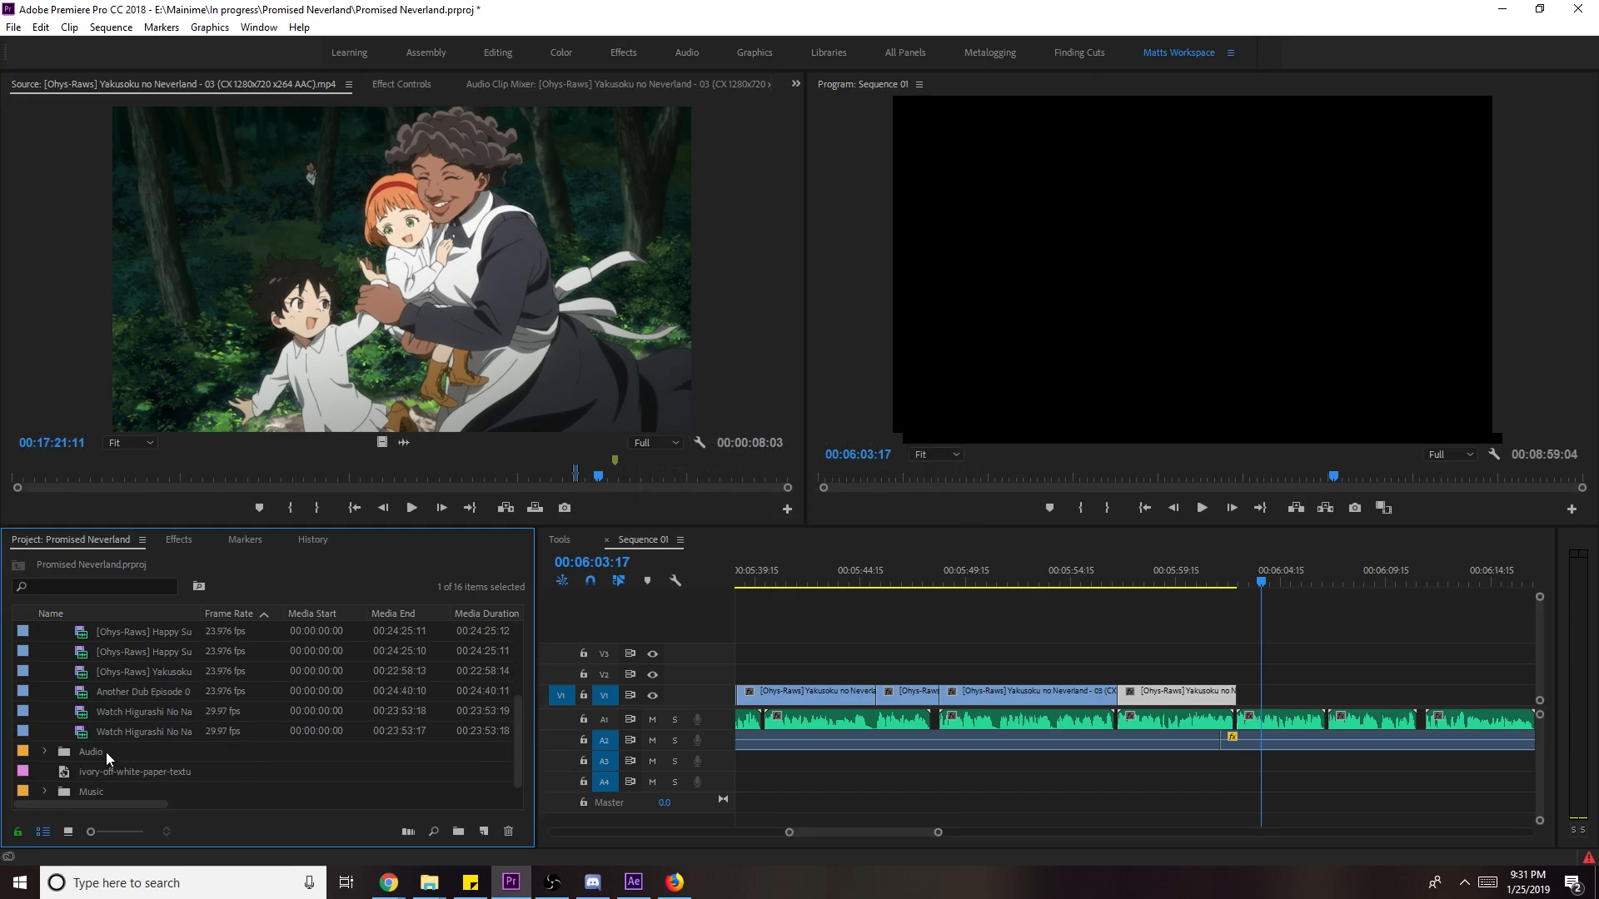
scroll(151, 722, "up", 2)
left_click_drag(113, 632, 1313, 703)
key("space")
right_click(1311, 704)
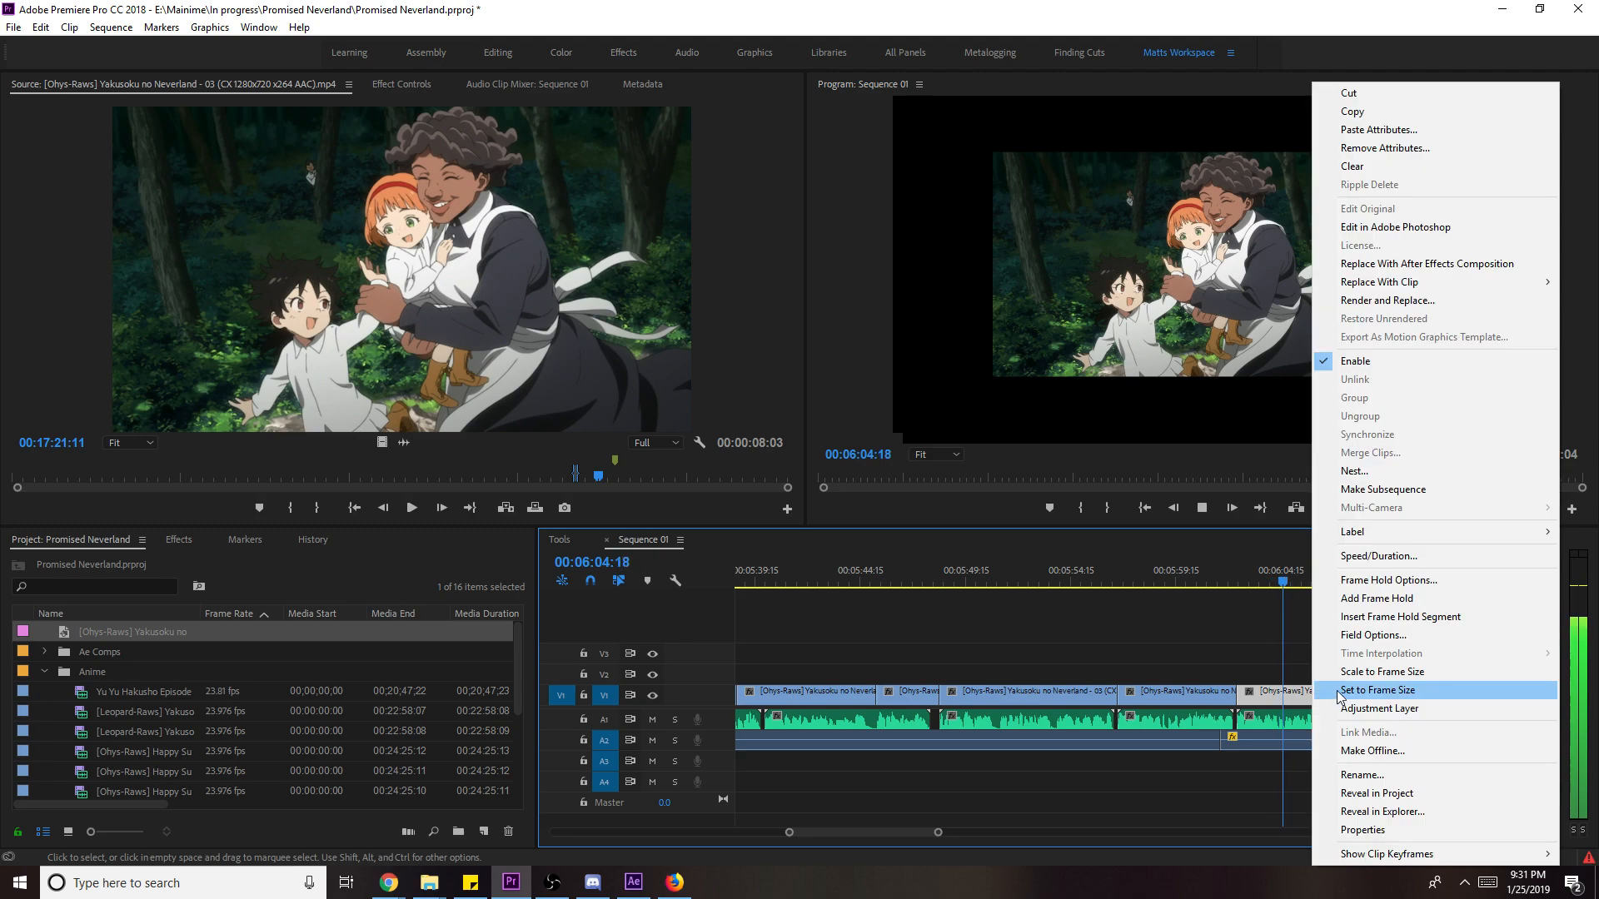
left_click(1345, 689)
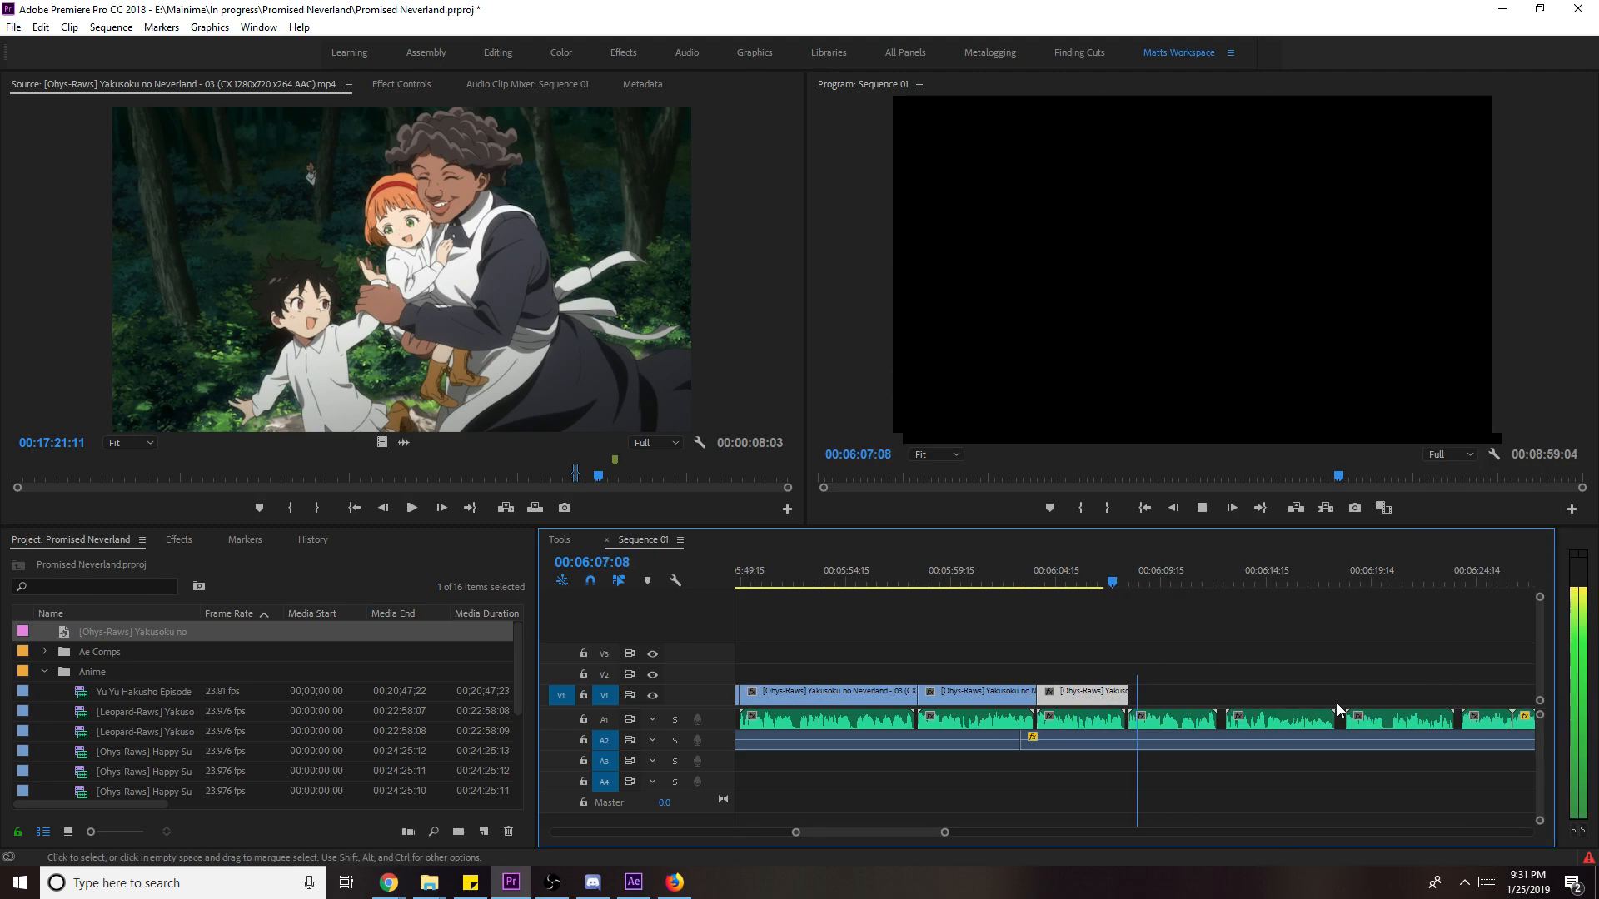
left_click(616, 478)
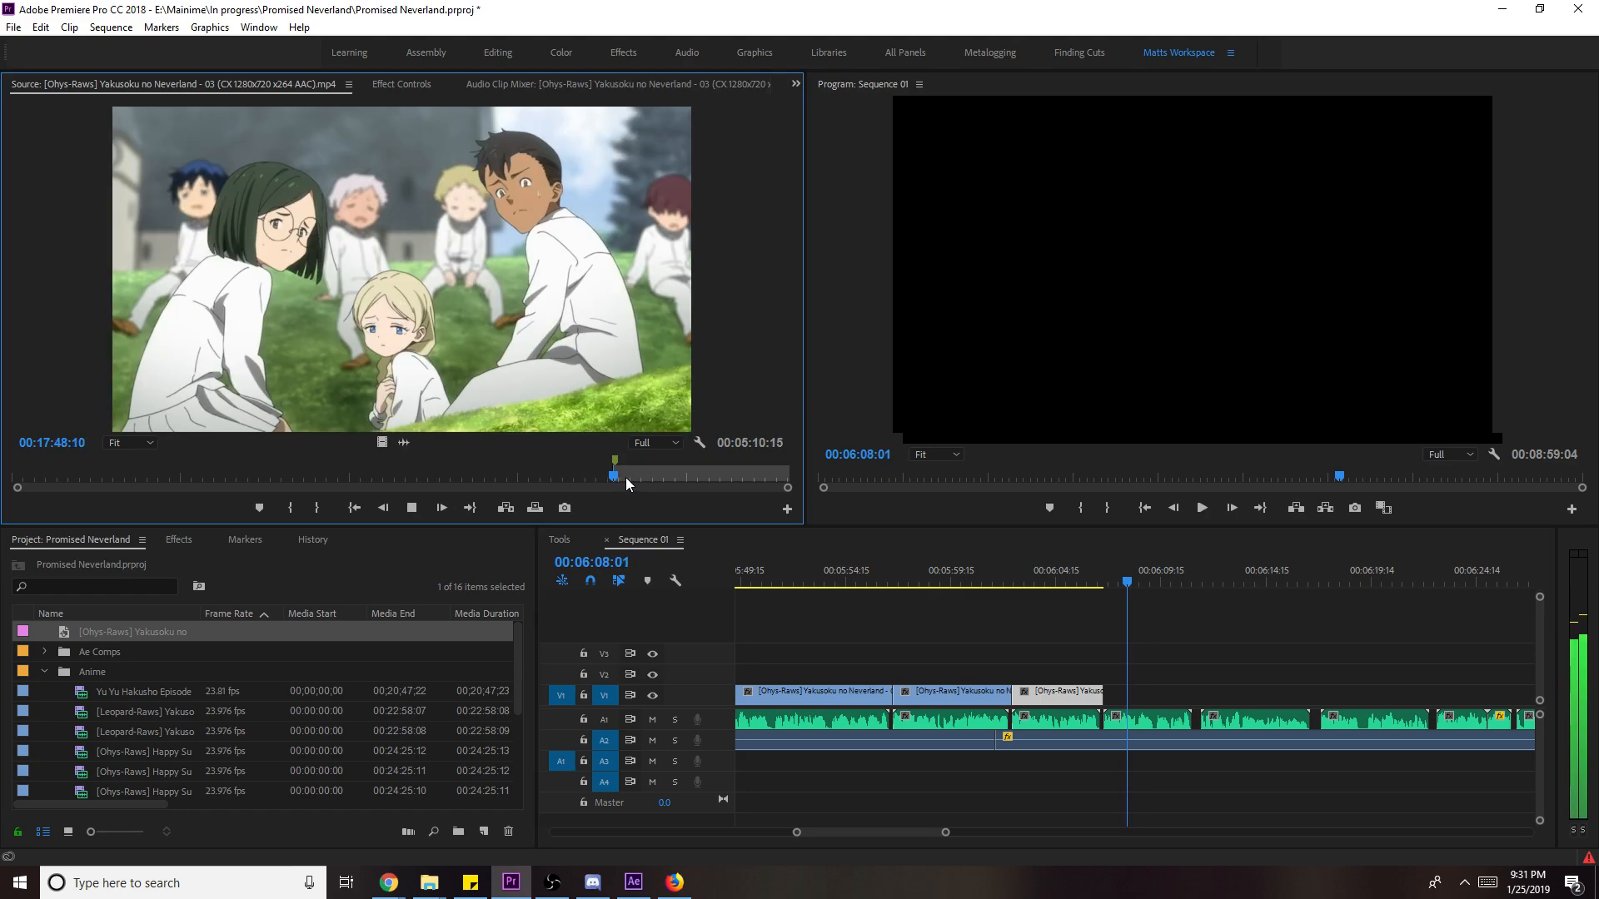
- Cue the source to the girl and children hiding and mark the shot's out point
key("space")
left_click(631, 476)
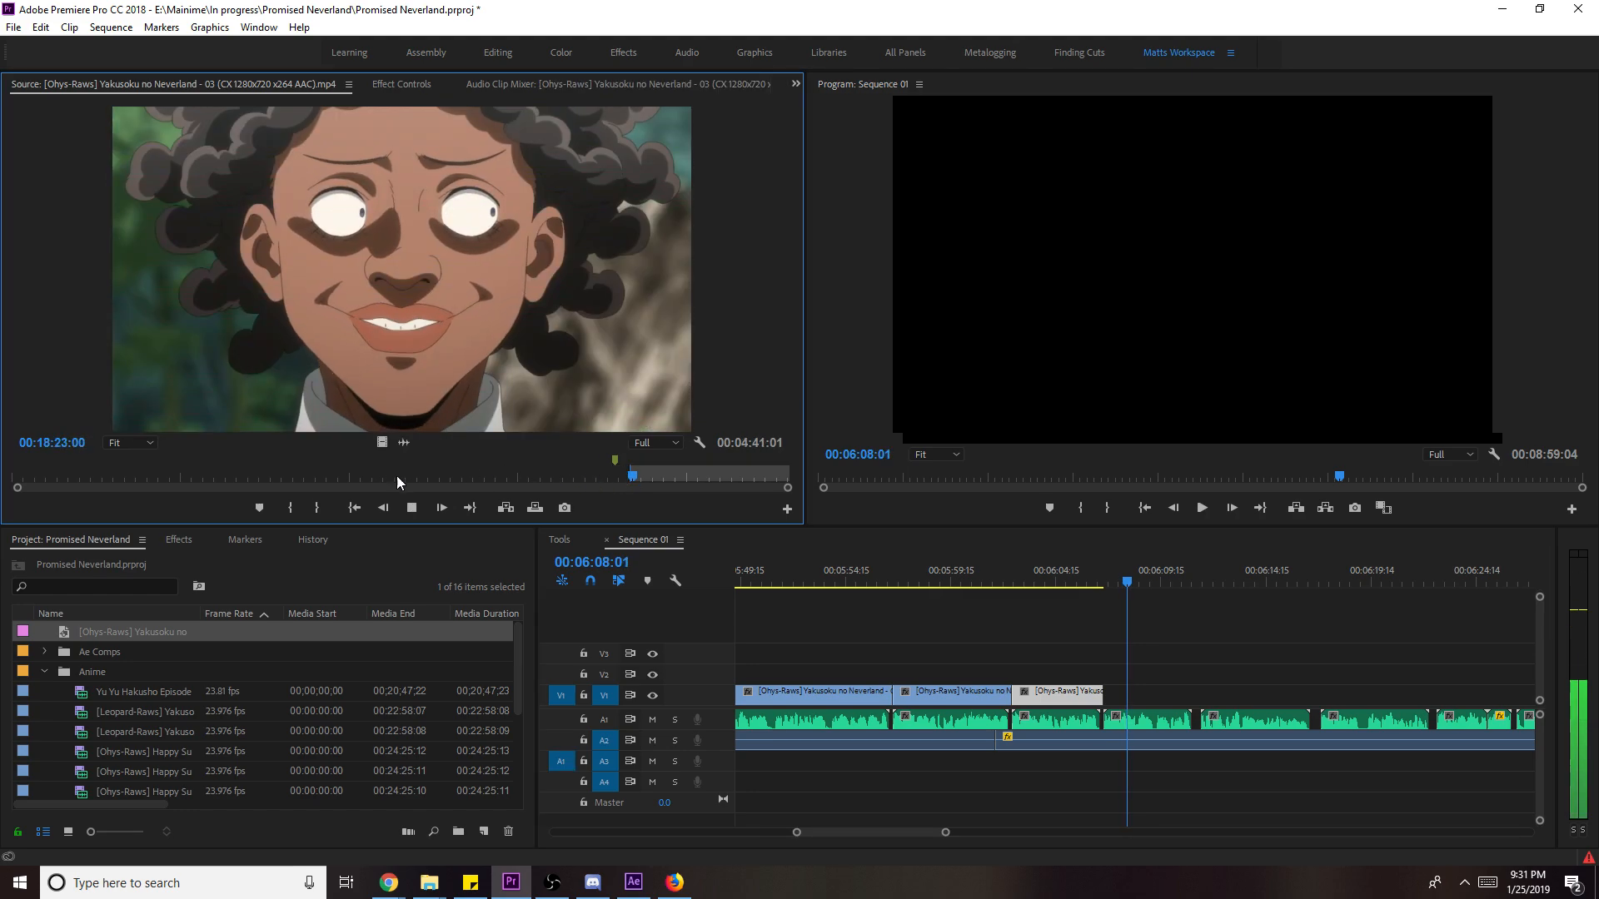
left_click(651, 473)
key("space")
left_click(646, 475)
key("space")
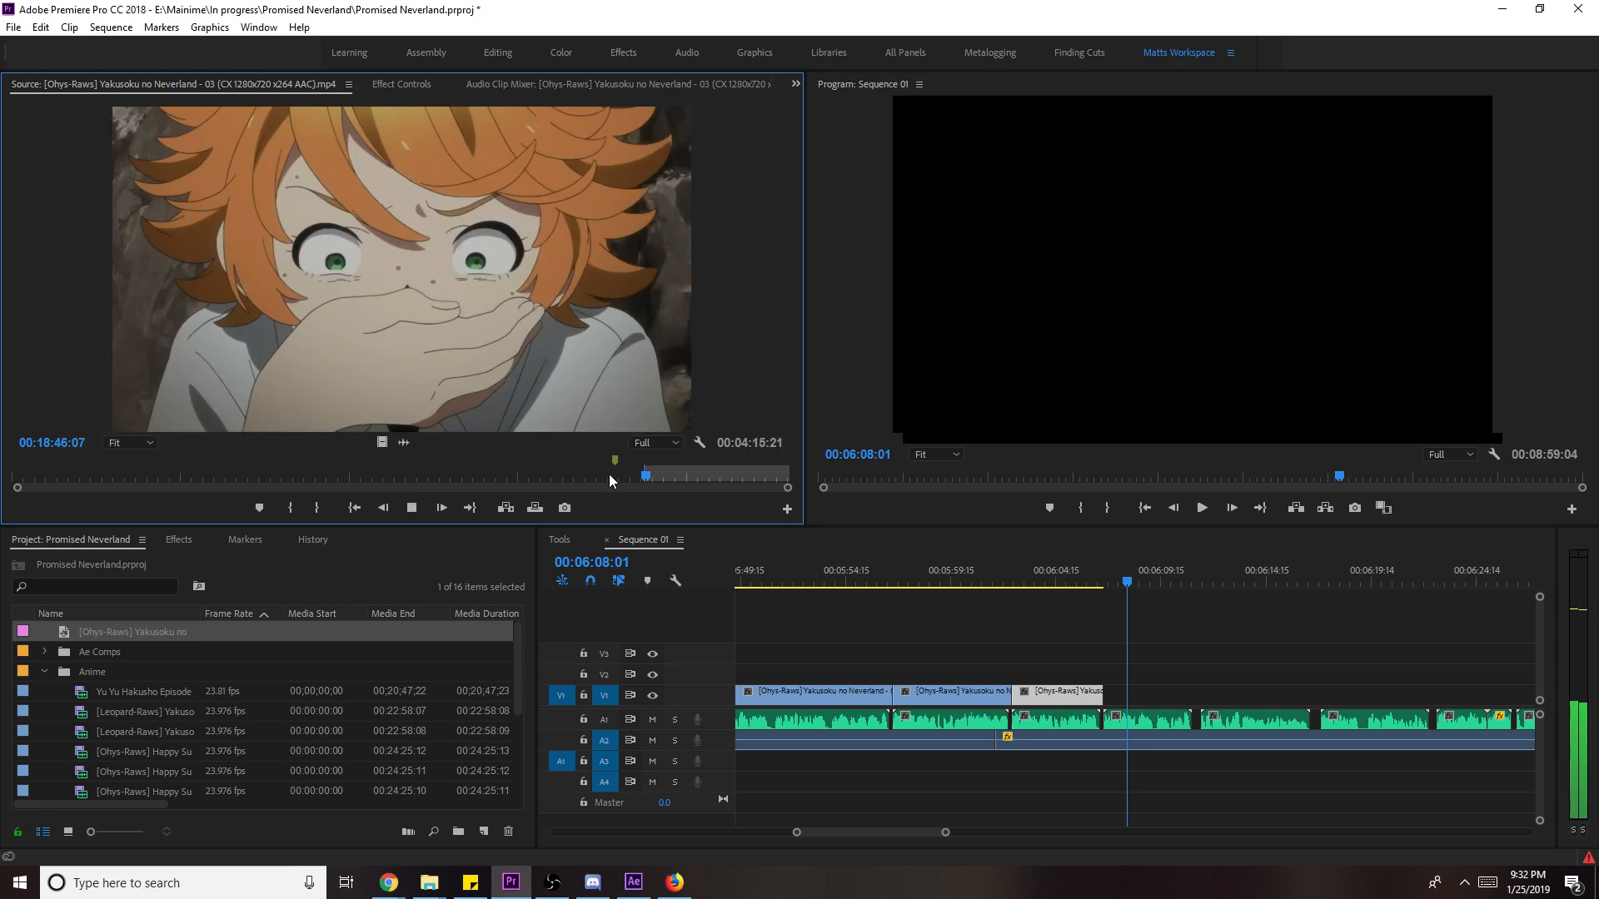
key("o")
key("space")
- Add the hiding shot's video to V1, scale it to frame size, and lengthen it about 2 seconds
left_click_drag(381, 442, 1160, 698)
key("space")
right_click(1158, 693)
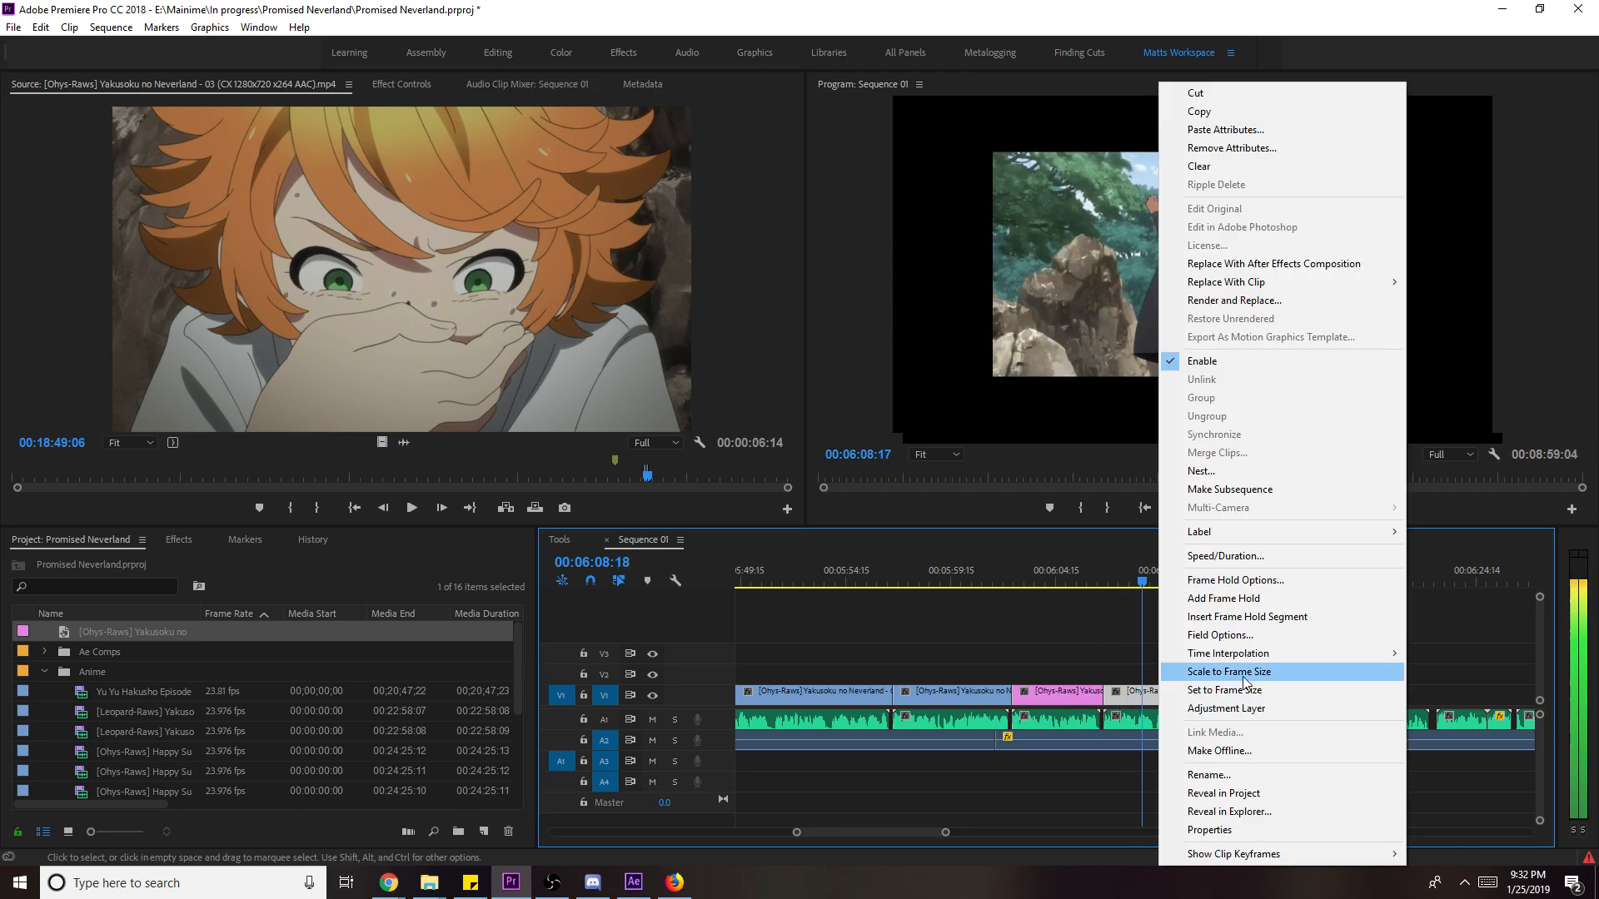
left_click(1190, 670)
left_click_drag(1242, 694, 1321, 716)
left_click(1366, 673)
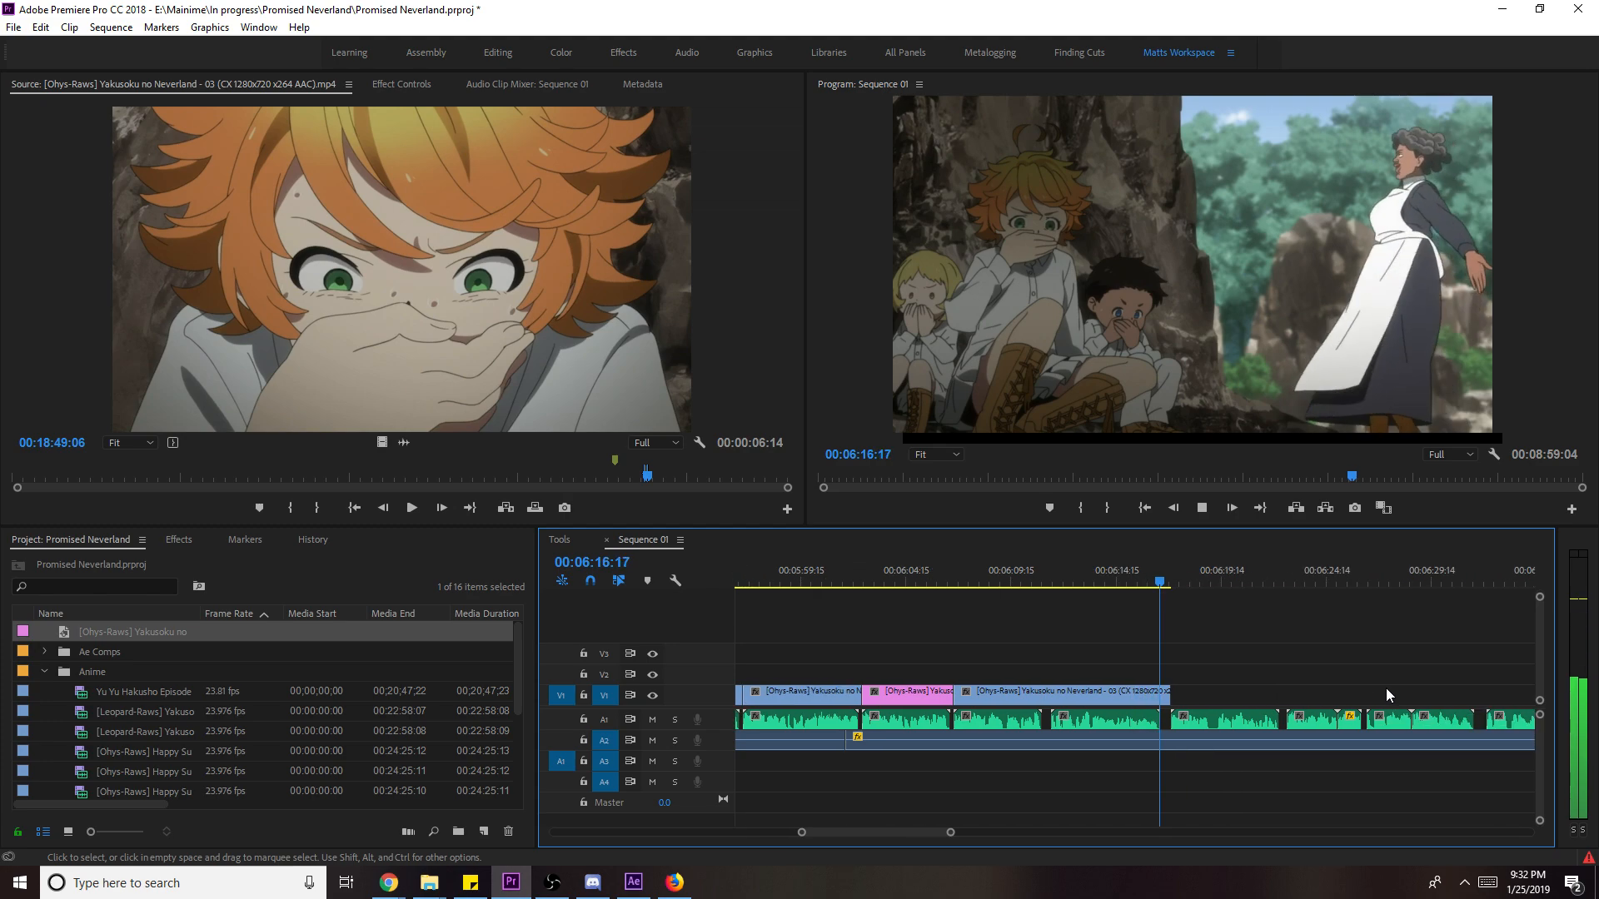
key("space")
left_click_drag(647, 476, 613, 477)
- Mark an out point in the source footage and place the video-only clip after the last V1 clip
key("space")
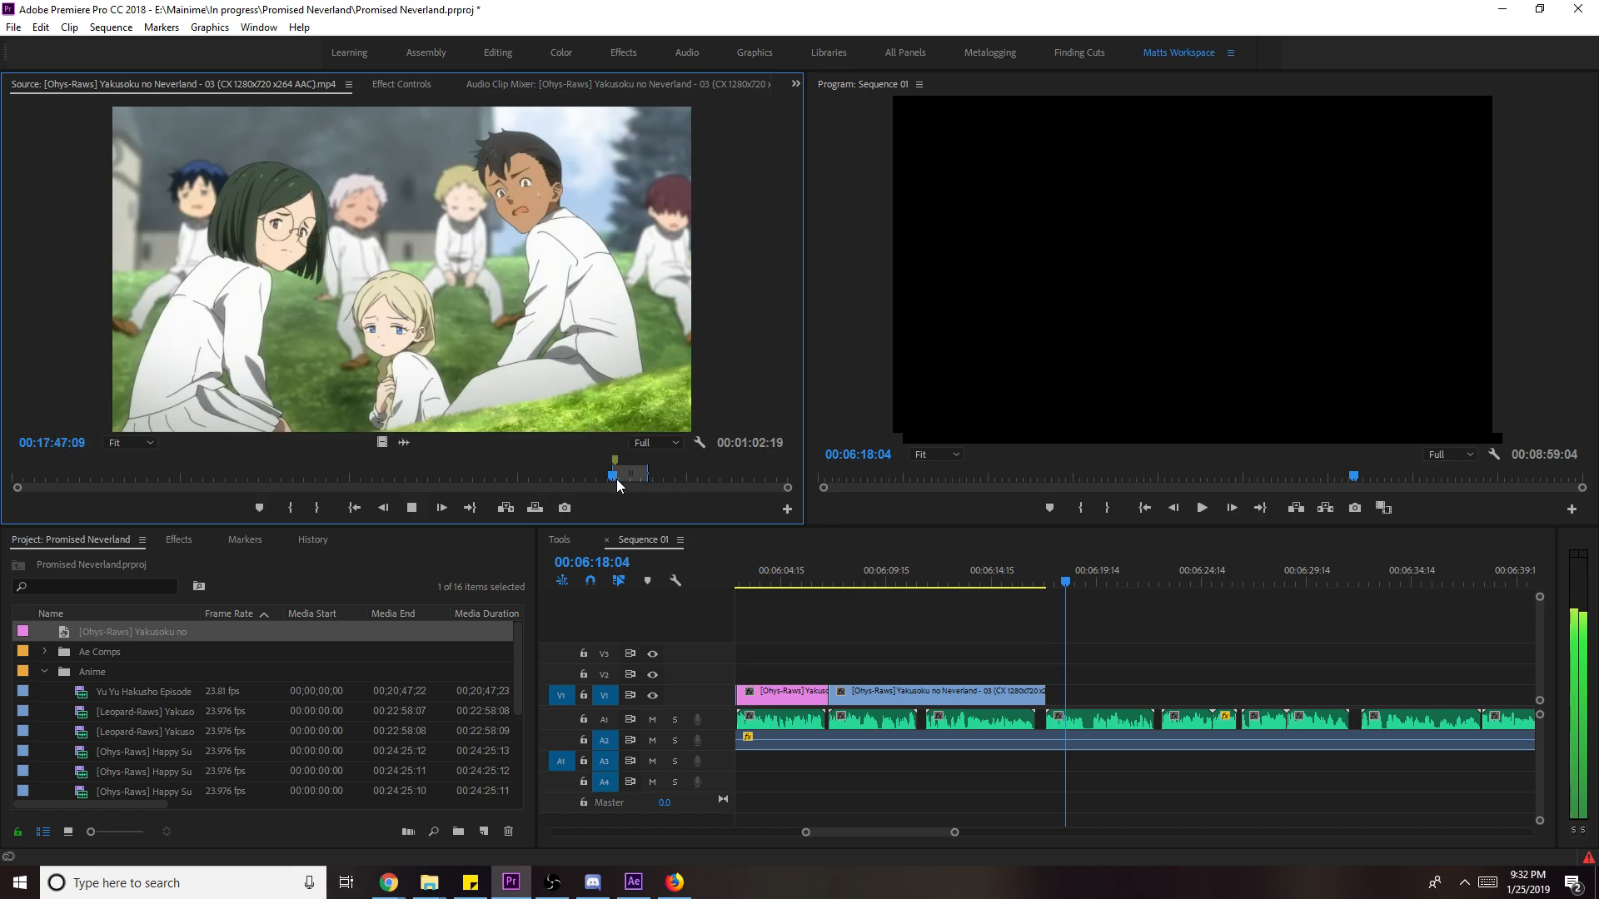
key("o")
key("space")
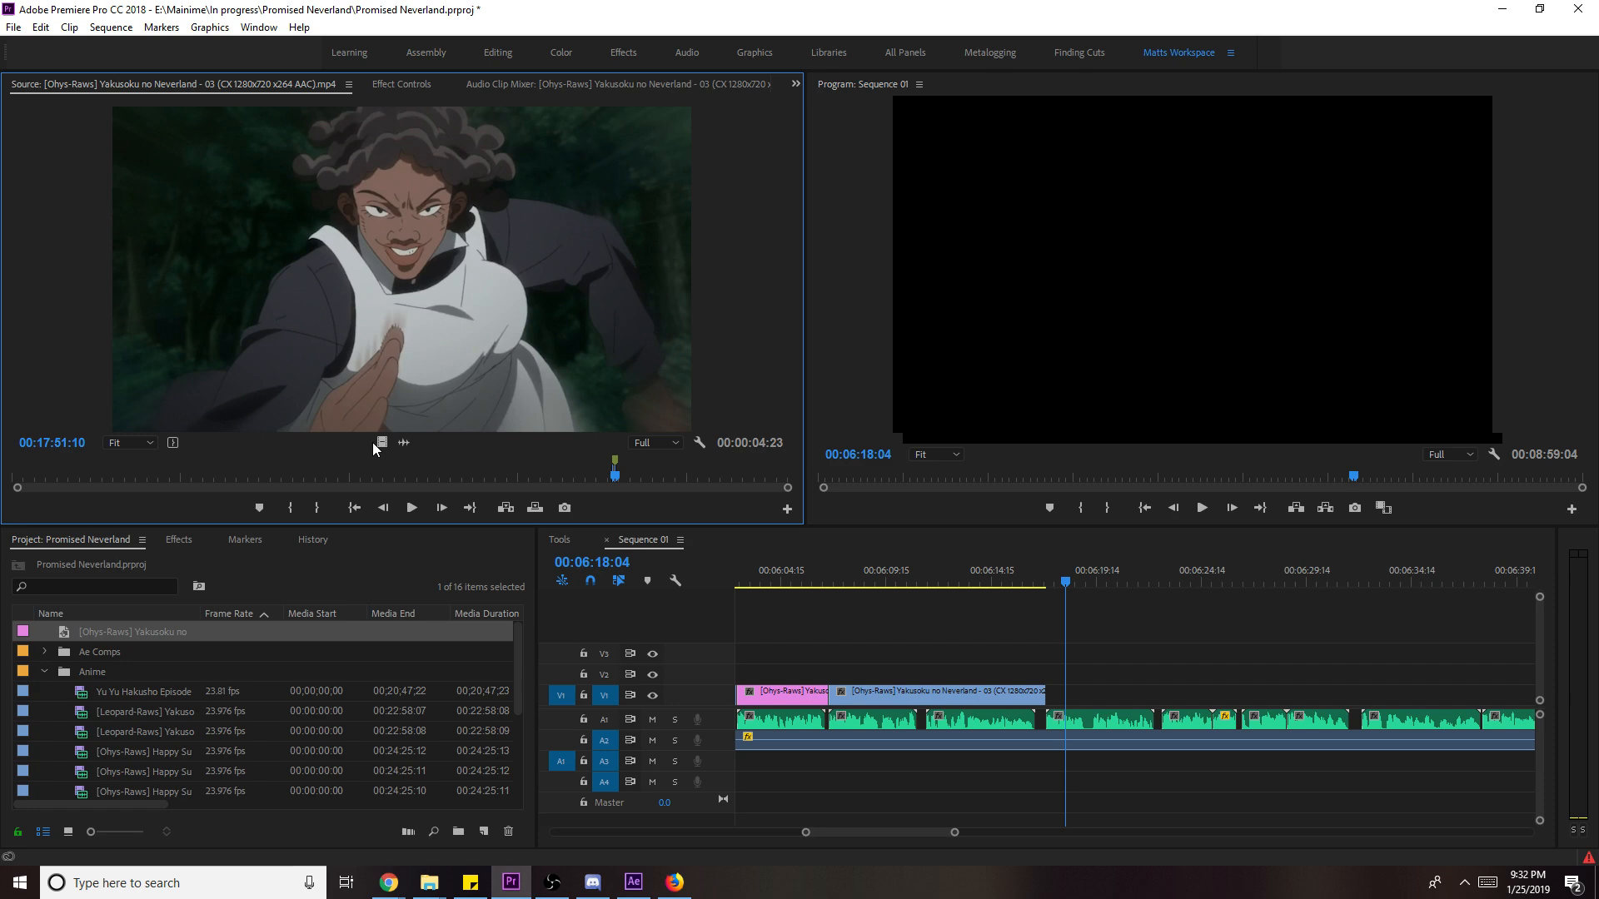
left_click_drag(379, 443, 1051, 714)
left_click_drag(1052, 588, 1031, 583)
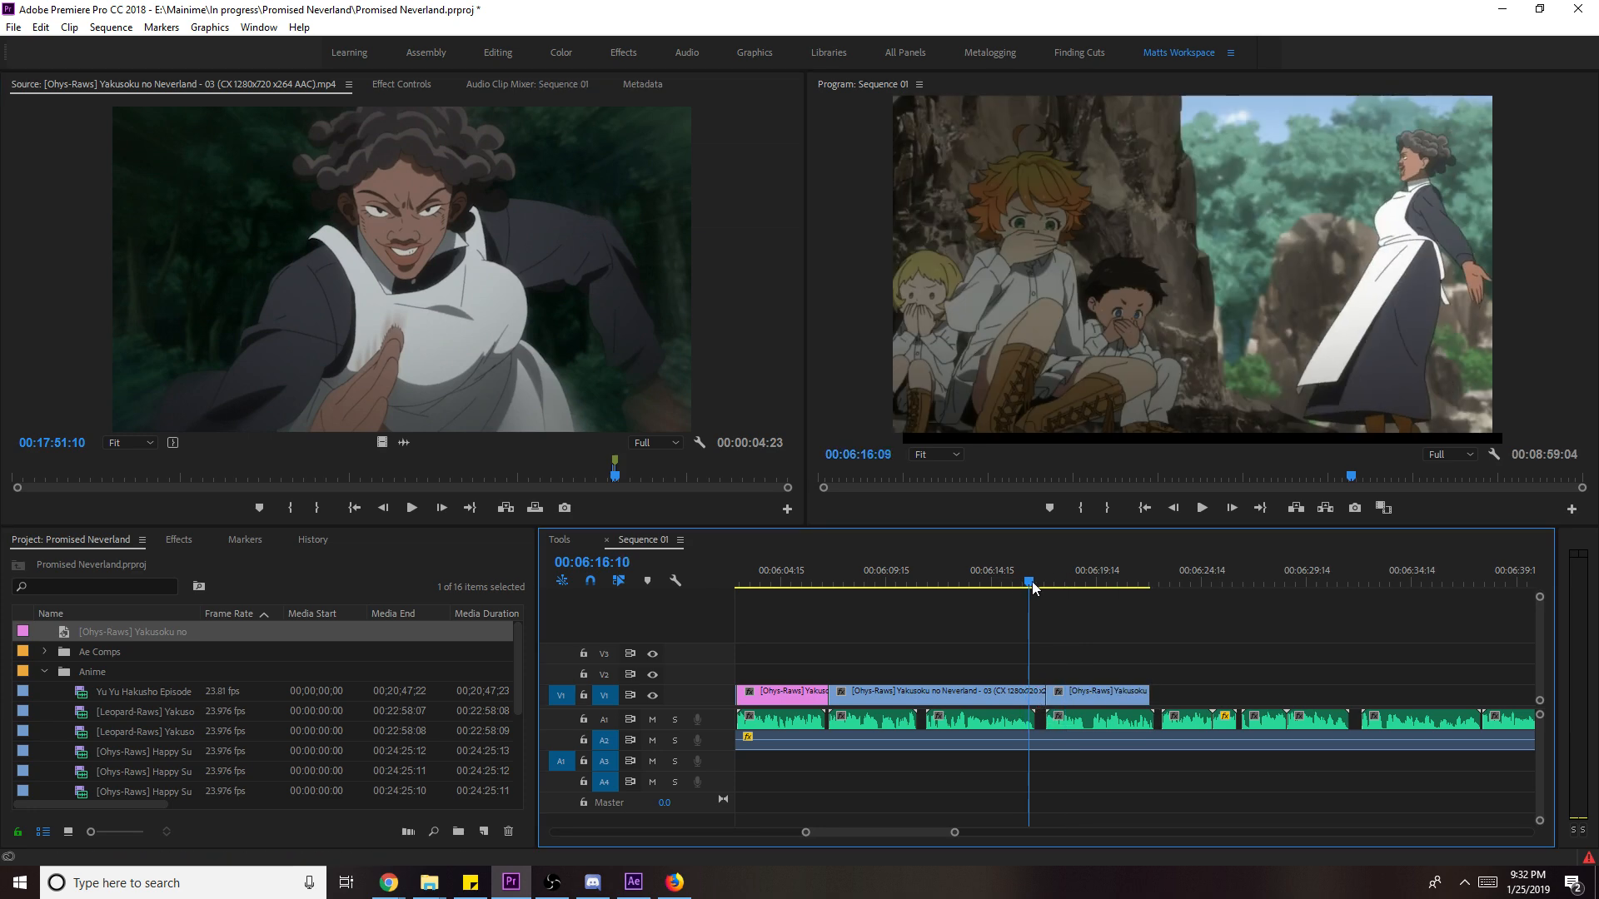
- Scale the new clip to frame size and extend its end slightly
right_click(1112, 698)
left_click(1195, 686)
left_click_drag(1157, 692, 1171, 700)
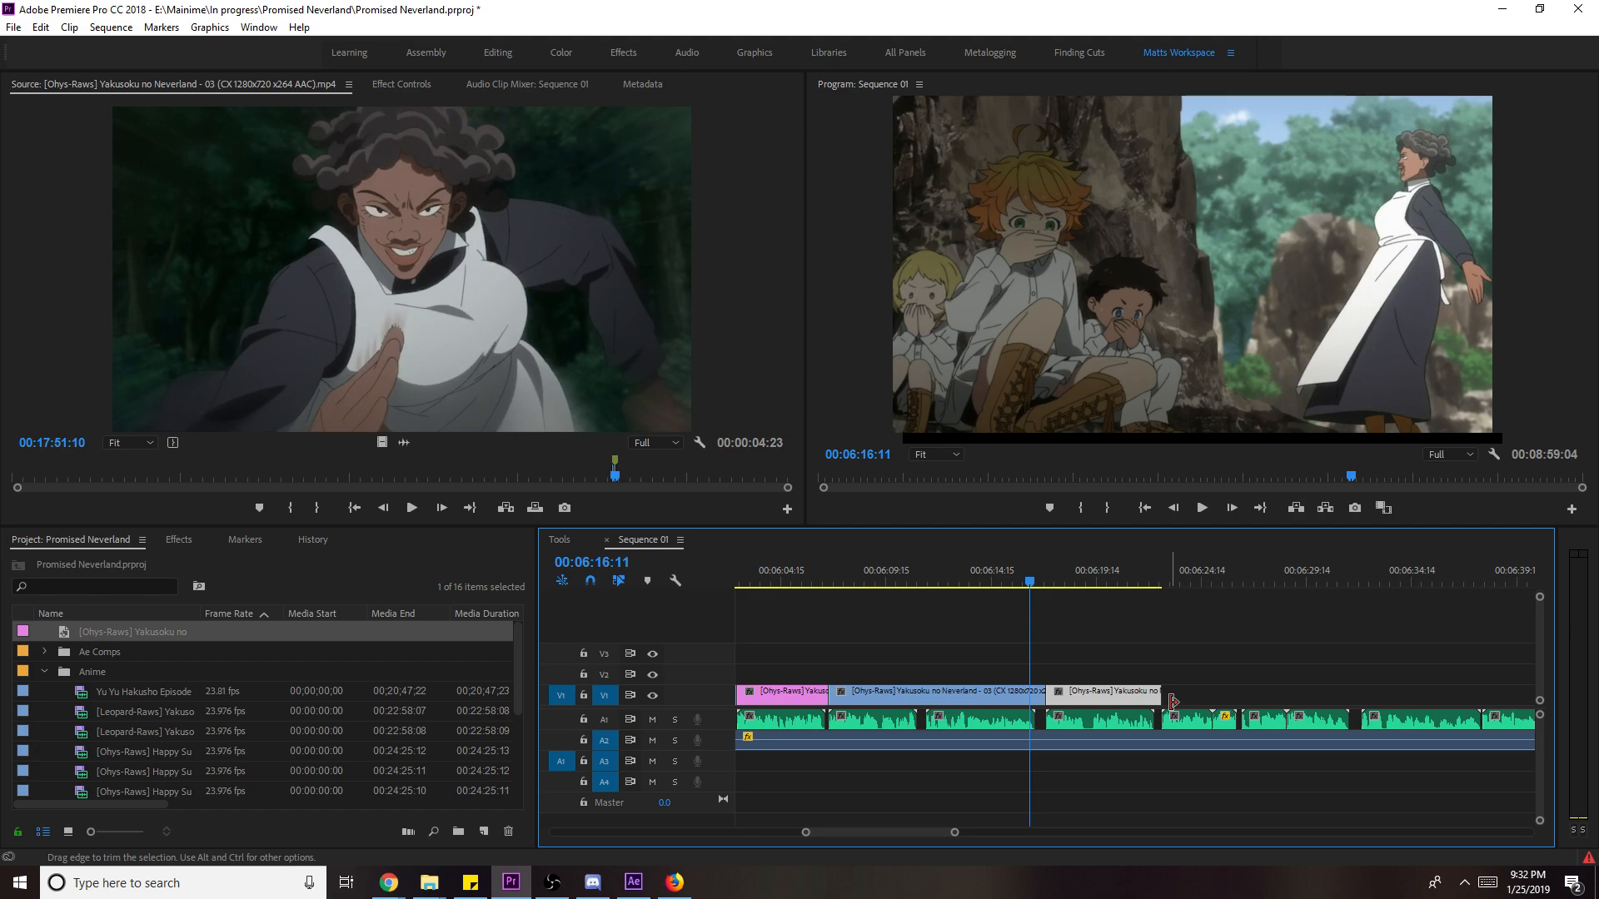
mouse_move(1172, 700)
left_mouse_down()
mouse_move(1190, 696)
mouse_move(1174, 698)
left_mouse_up()
left_click(1212, 687)
- Play back the new children-on-the-grass clip in the sequence
key("space")
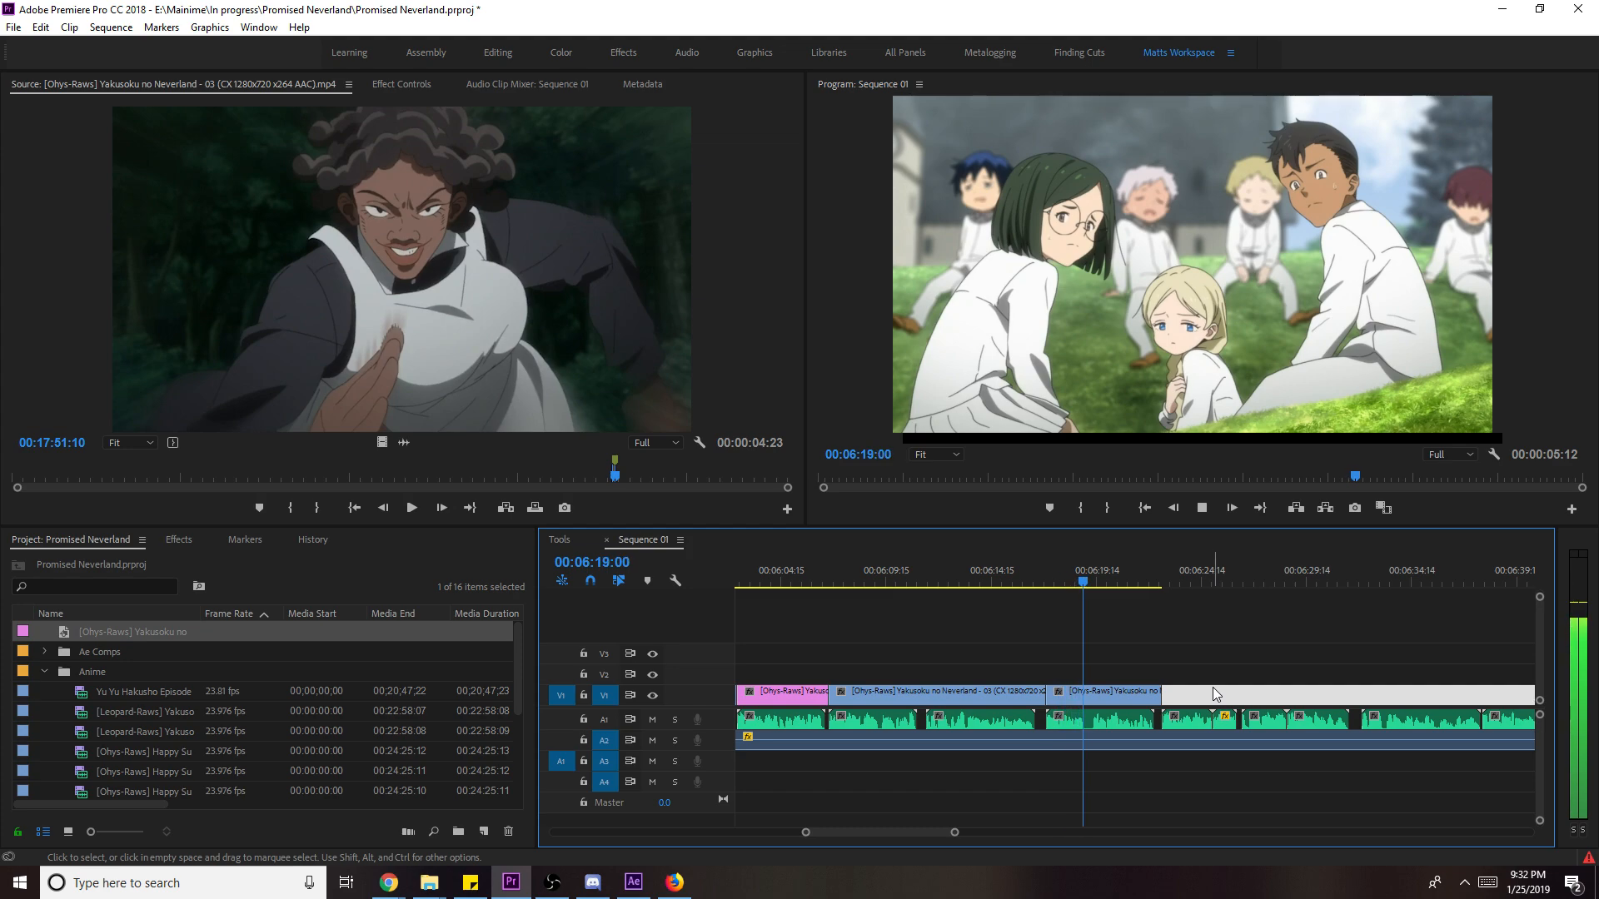
key("space")
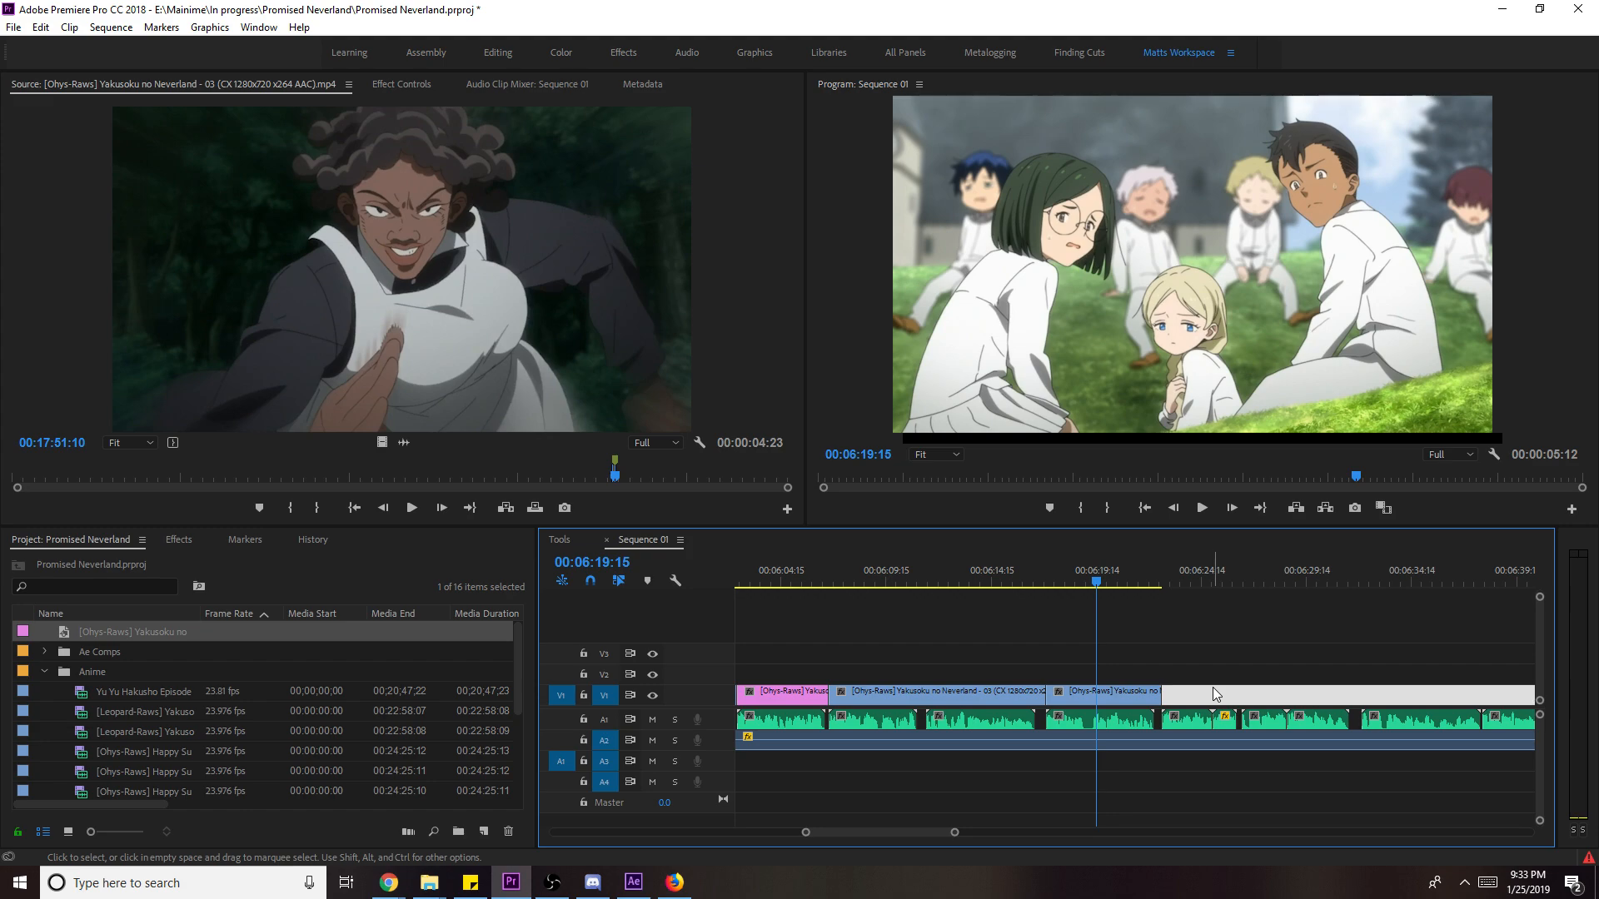
left_click(1026, 587)
key("space")
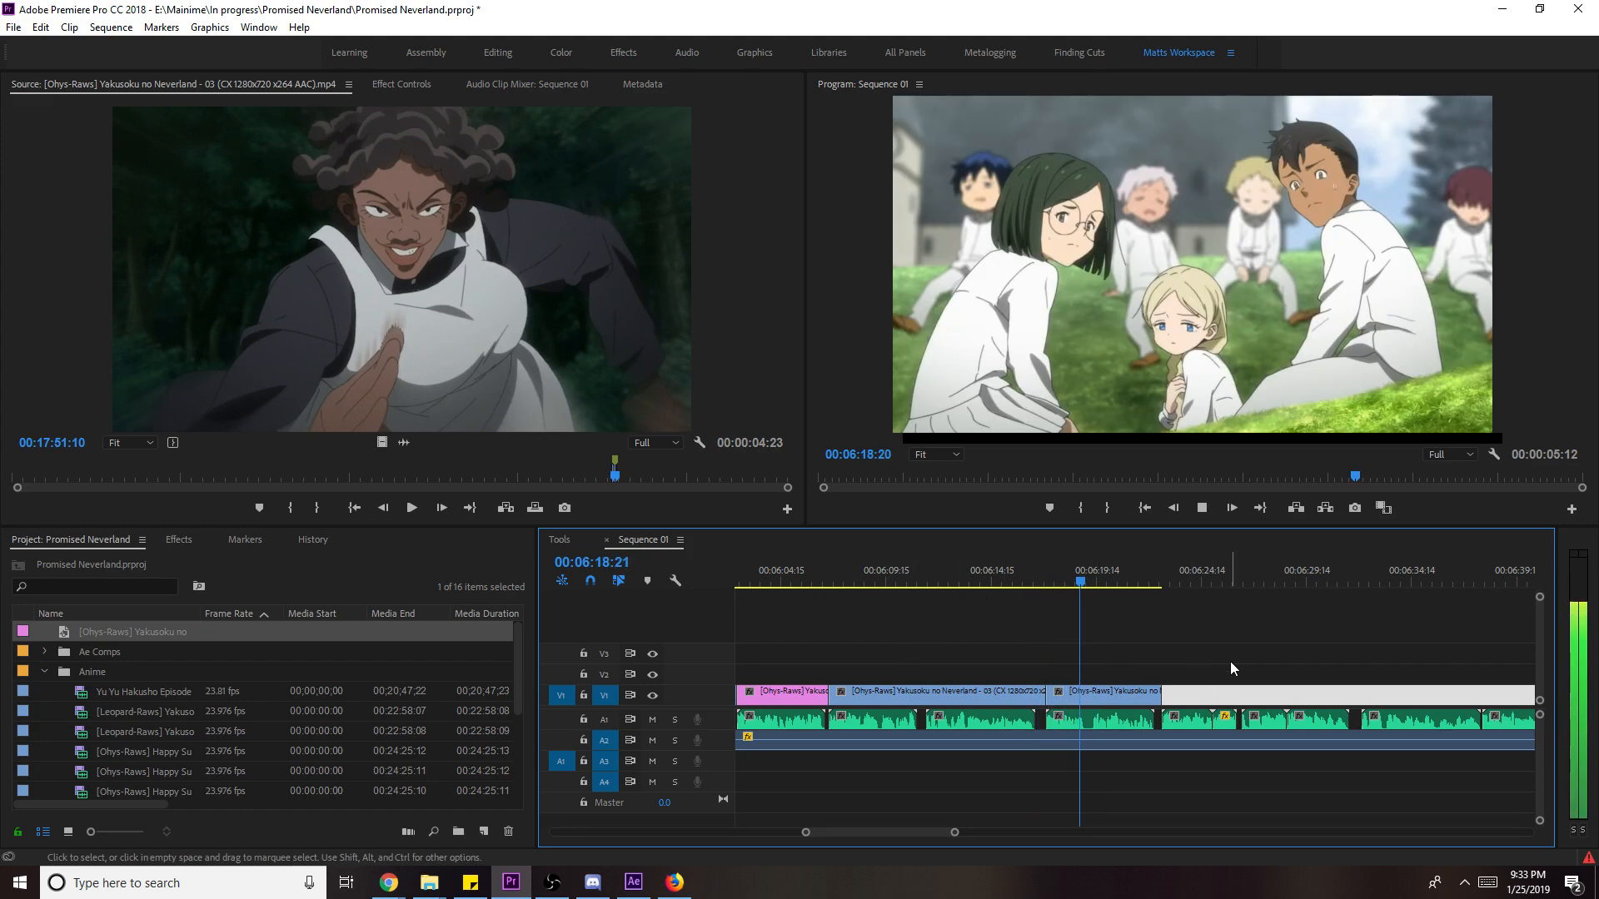
- Move the playhead back to 00:06:17:03 and save the project
scroll(1288, 668, "down", 1)
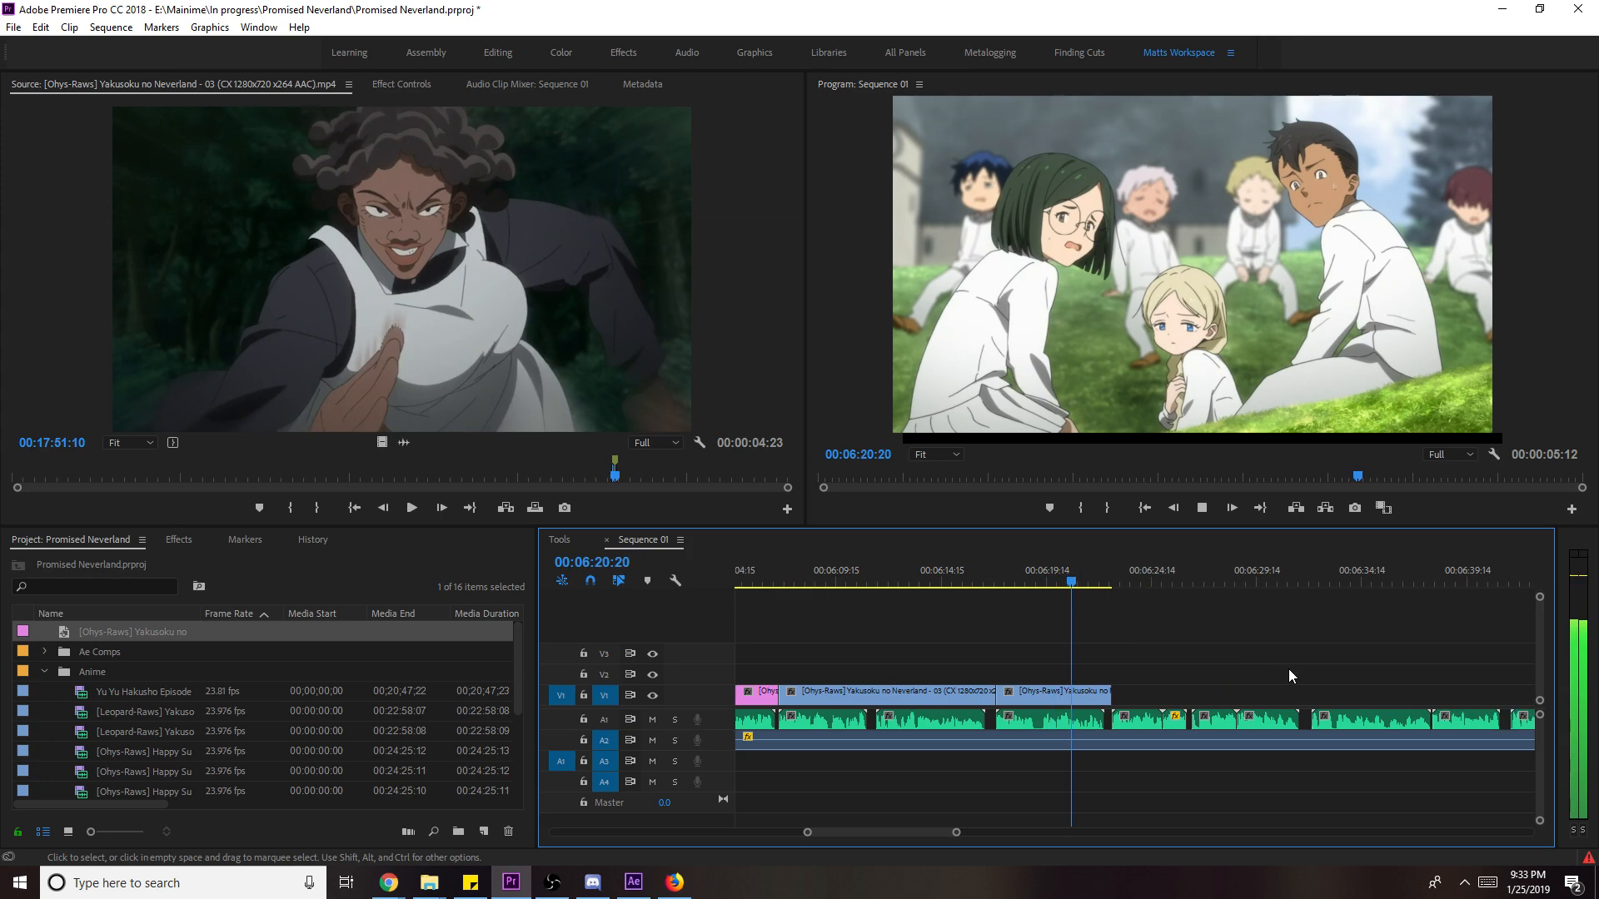
key("space")
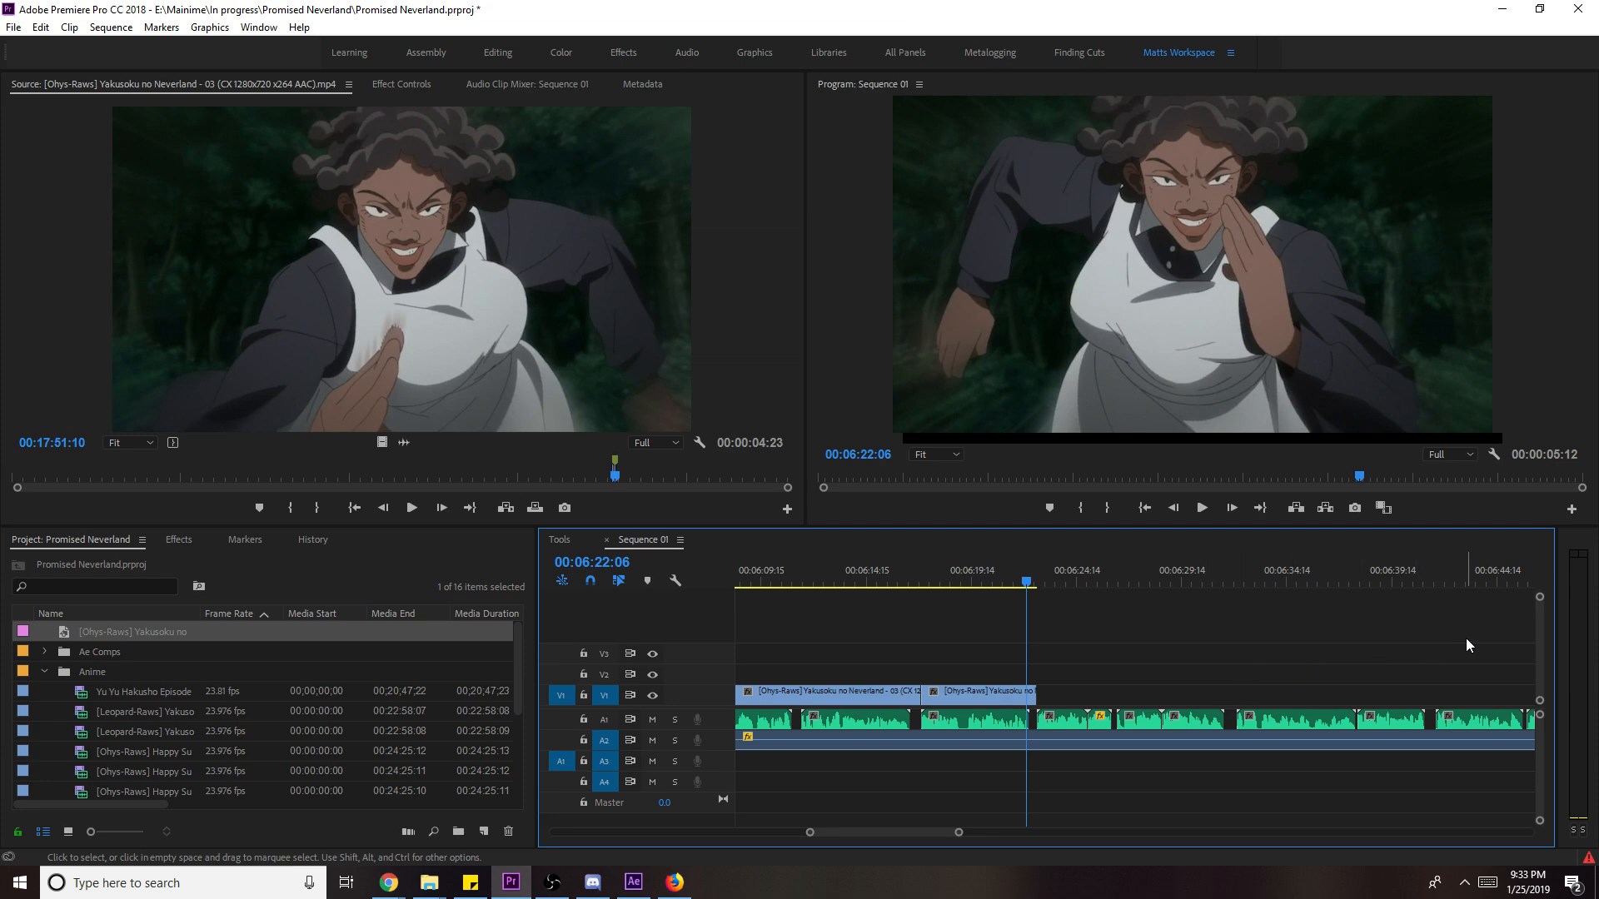
left_click_drag(1011, 582, 921, 588)
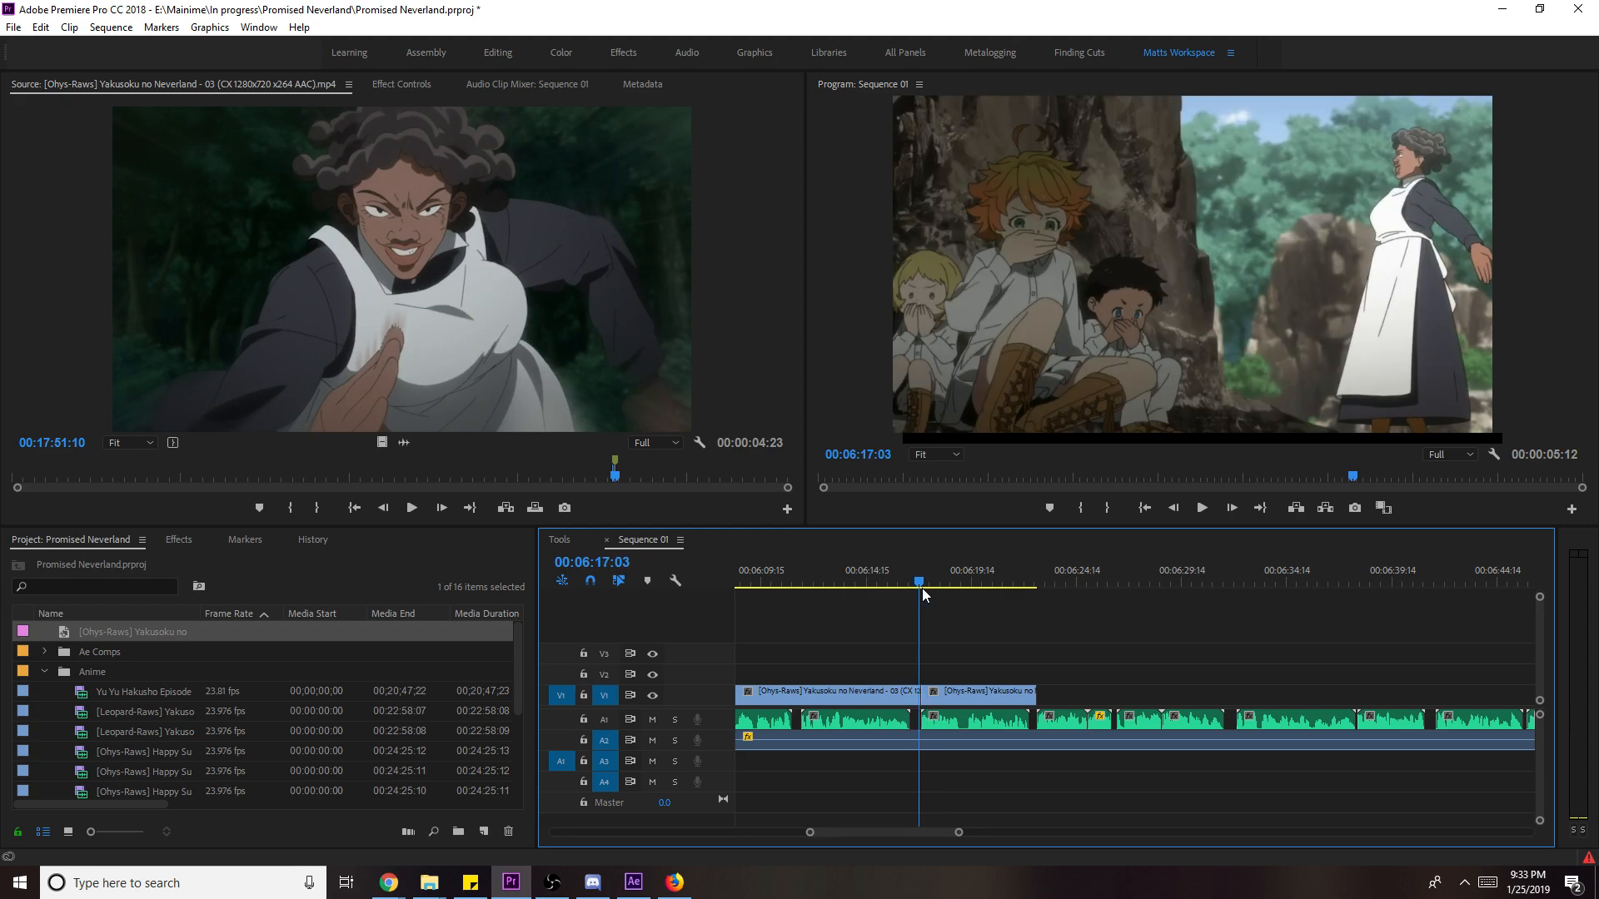
key("ctrl+s")
- Zoom the timeline out to the whole sequence, review it, and save again
left_click_drag(957, 832, 1314, 850)
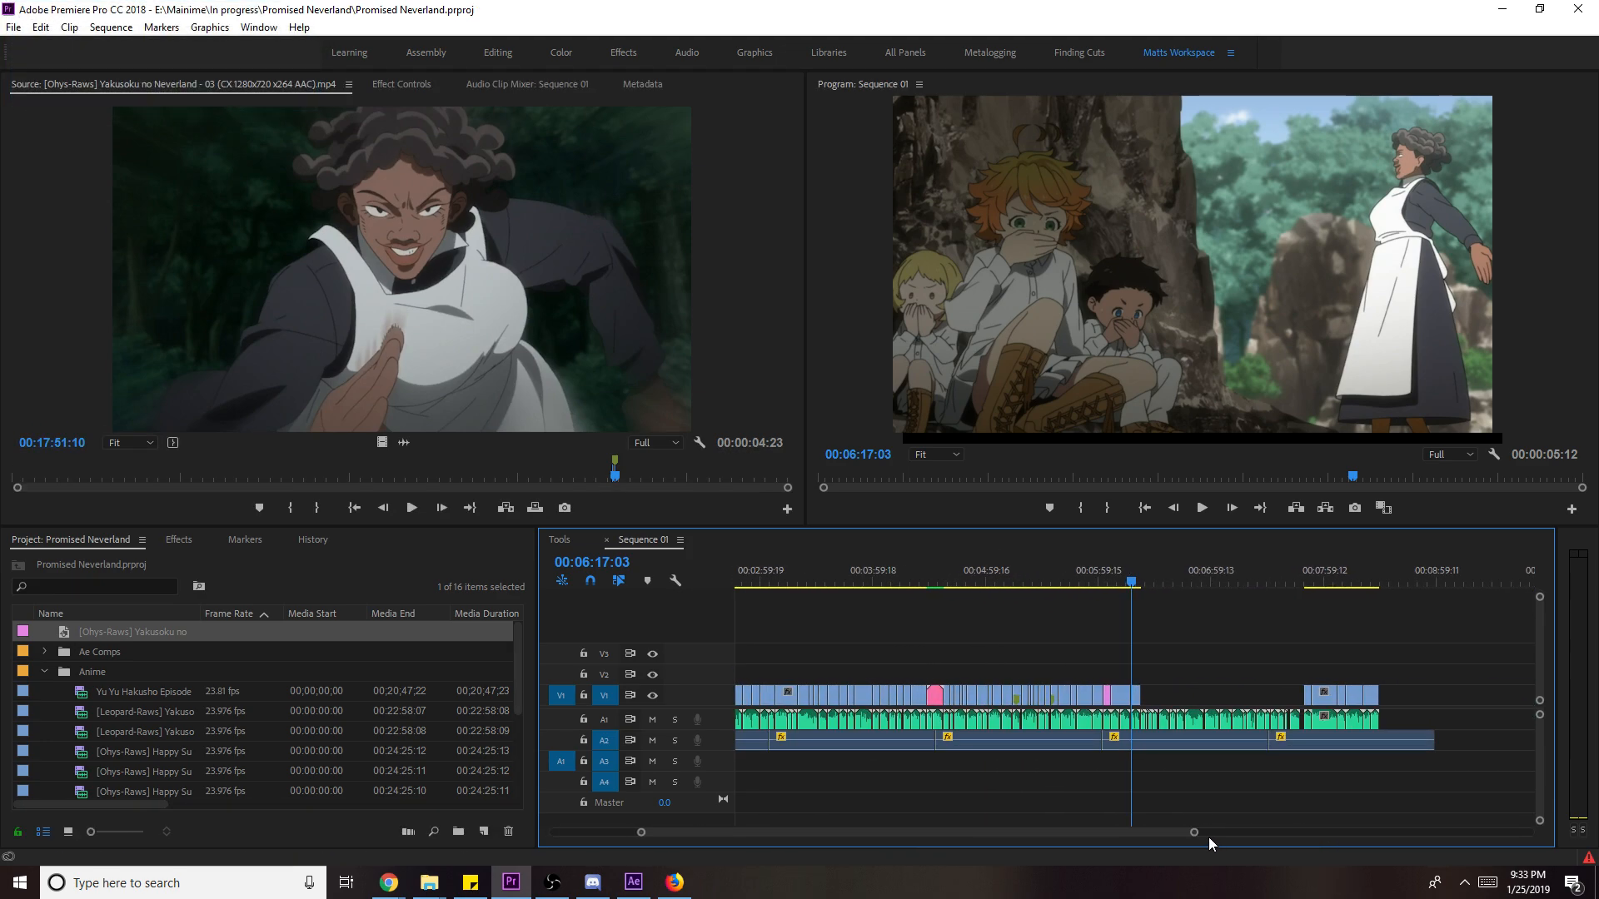
scroll(1165, 824, "up", 5)
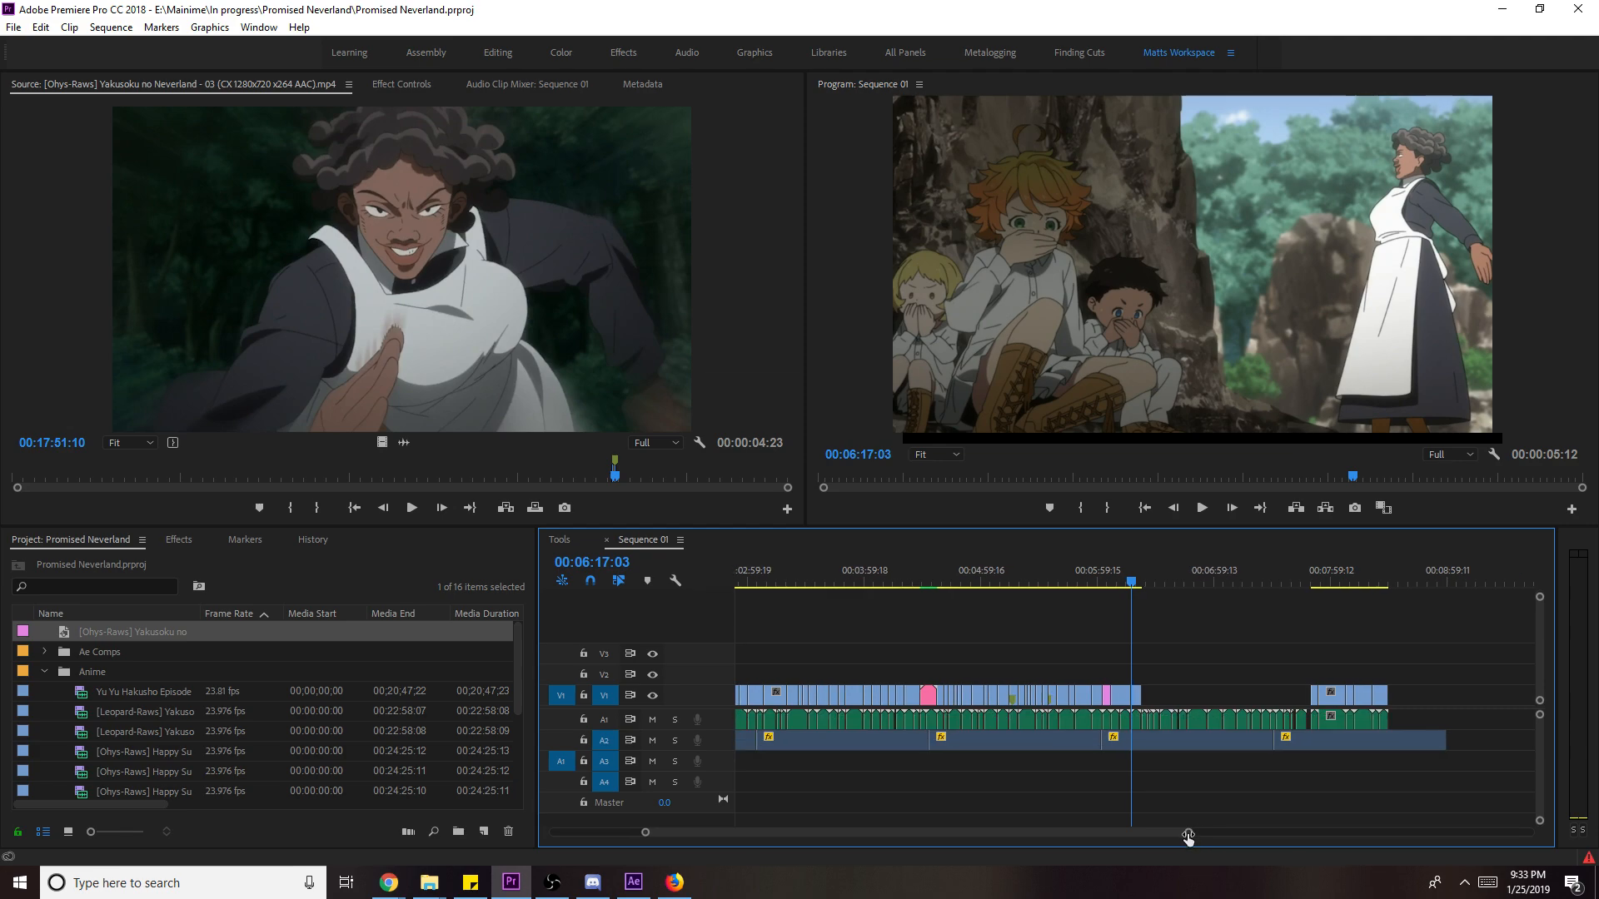
scroll(1117, 812, "up", 3)
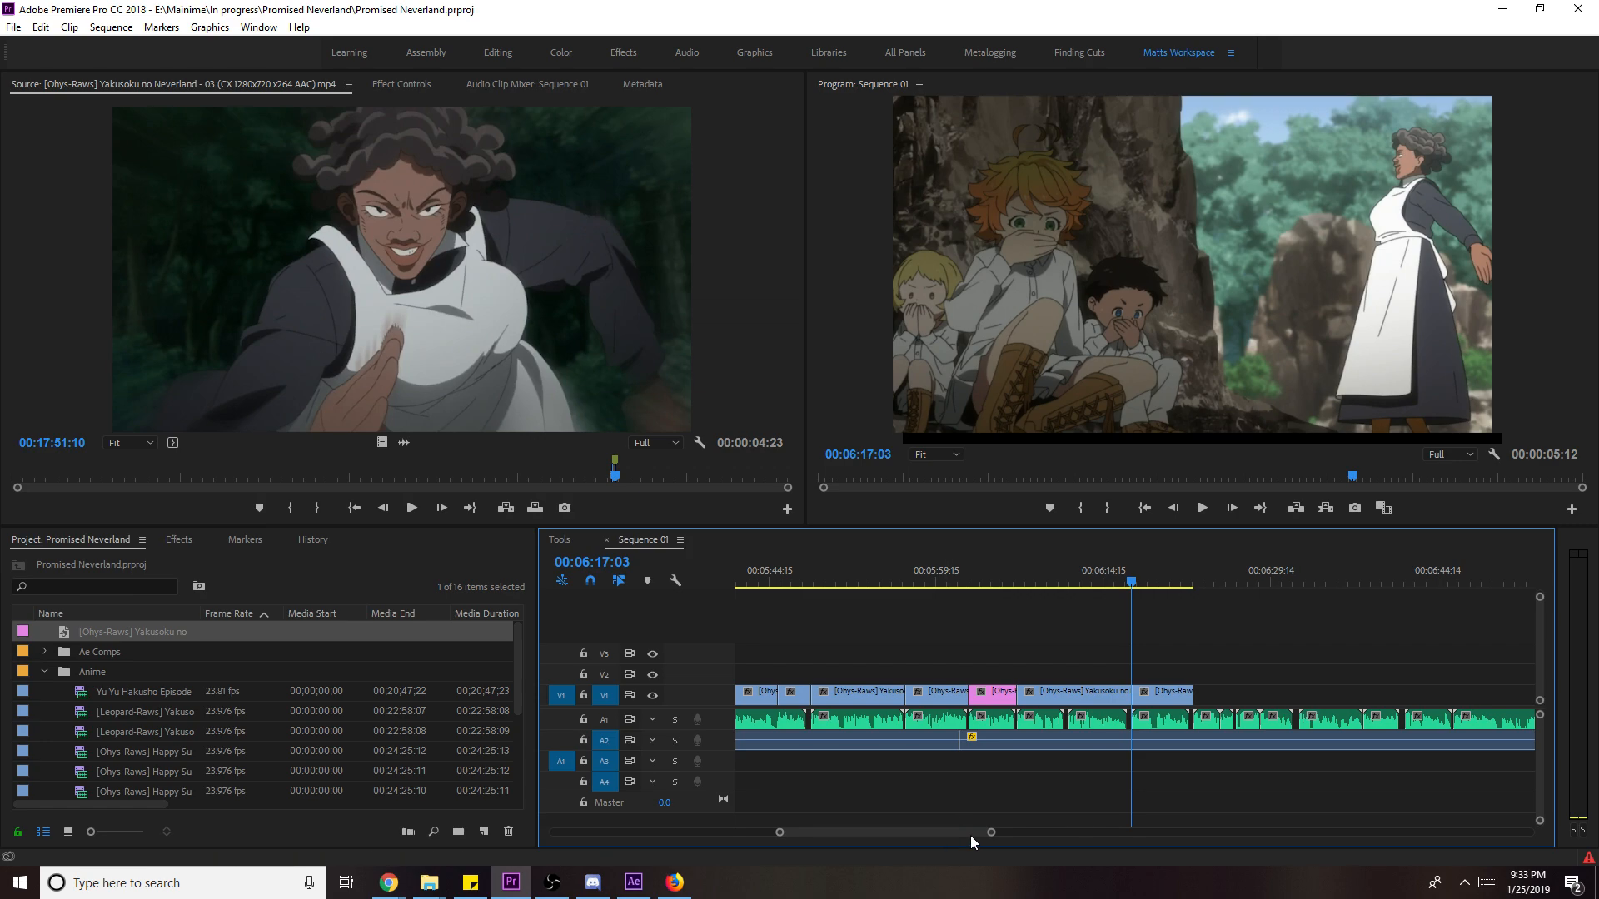
scroll(966, 830, "down", 5)
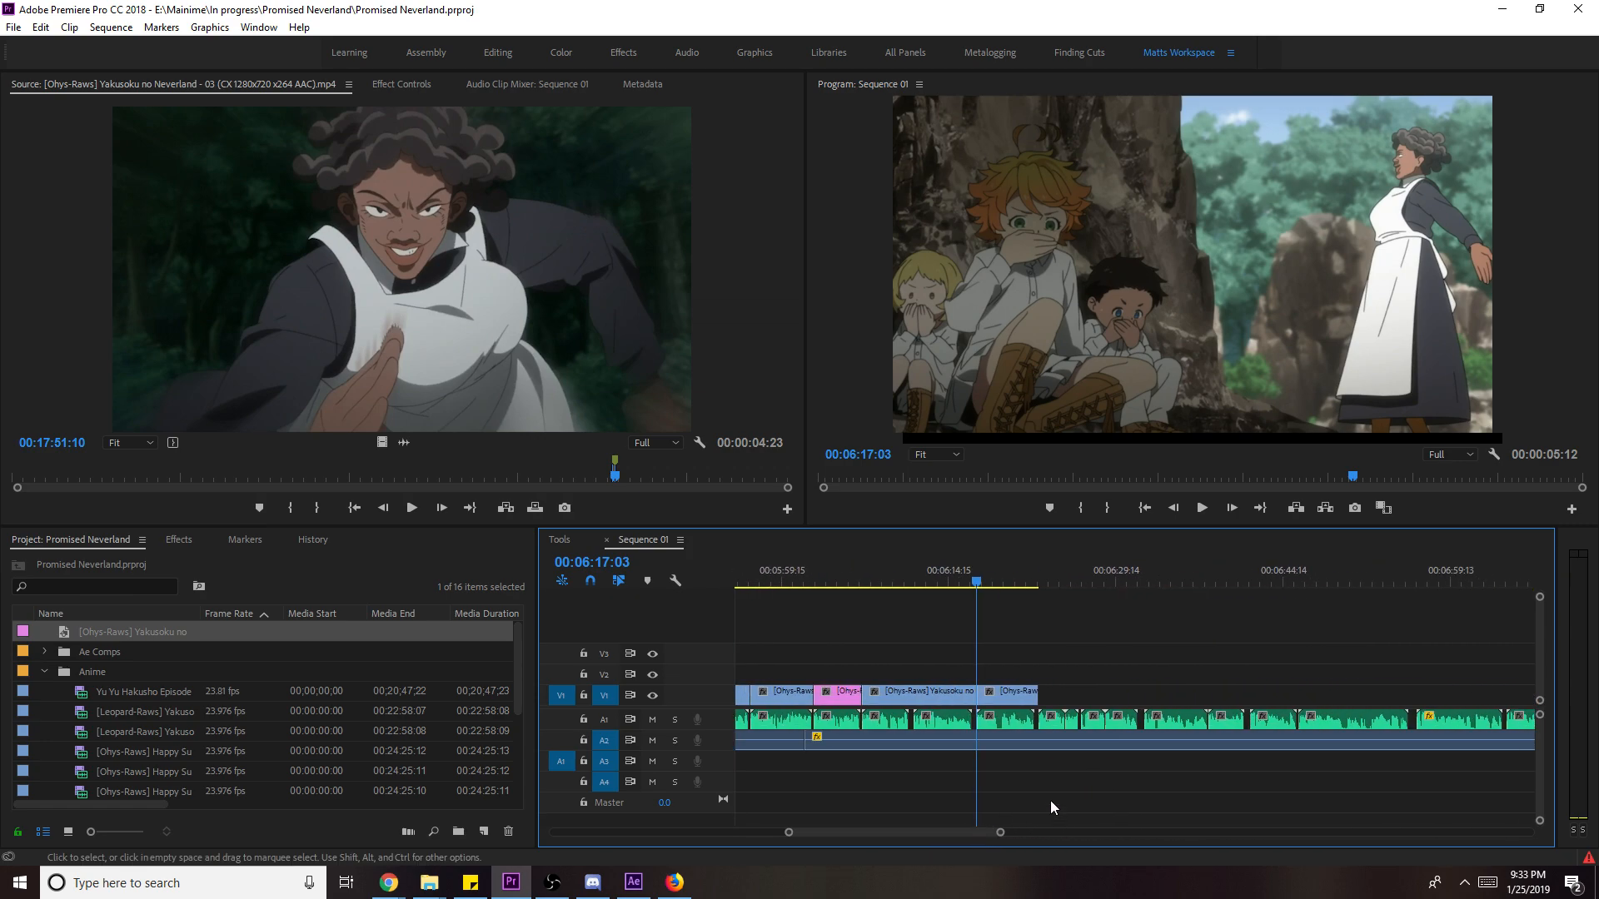
key("space")
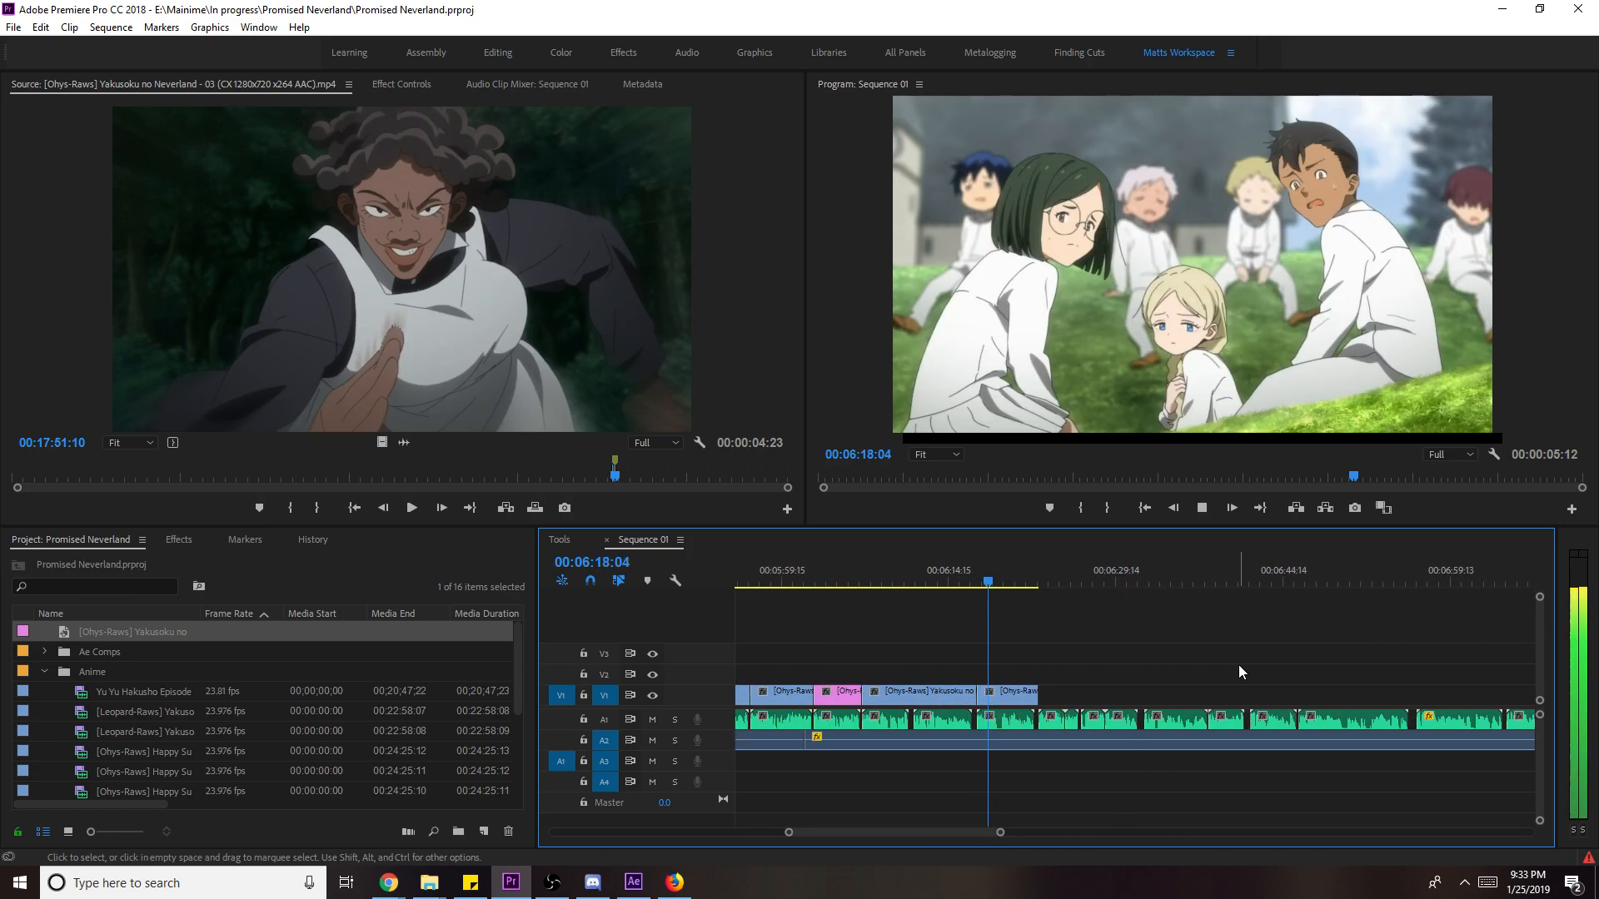
key("space")
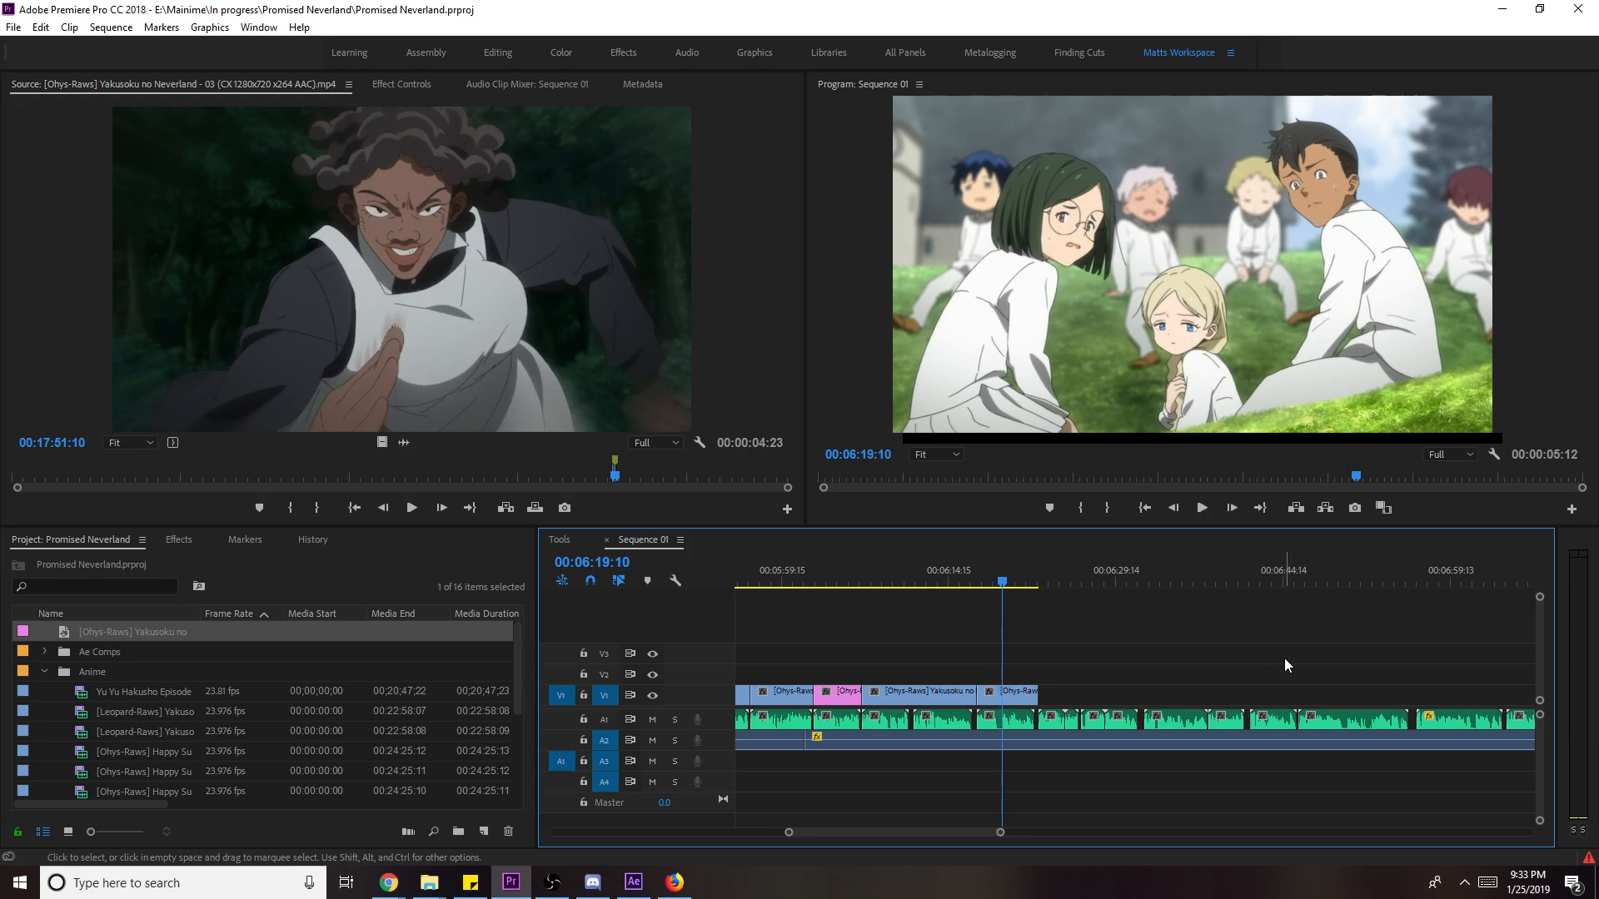
key("ctrl+s")
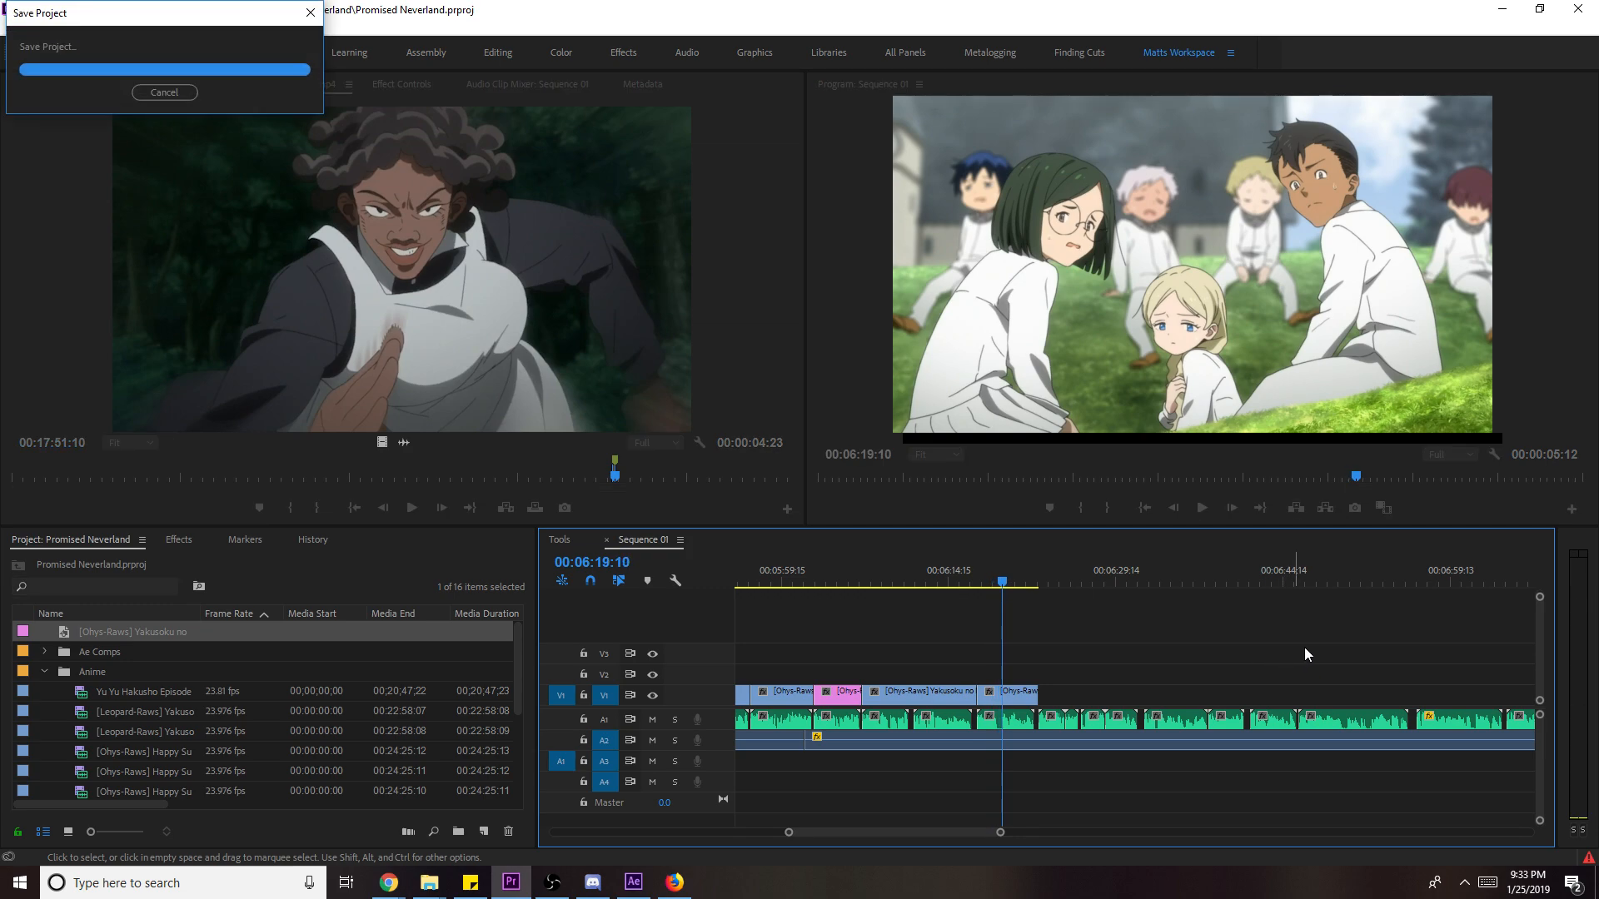
key("space")
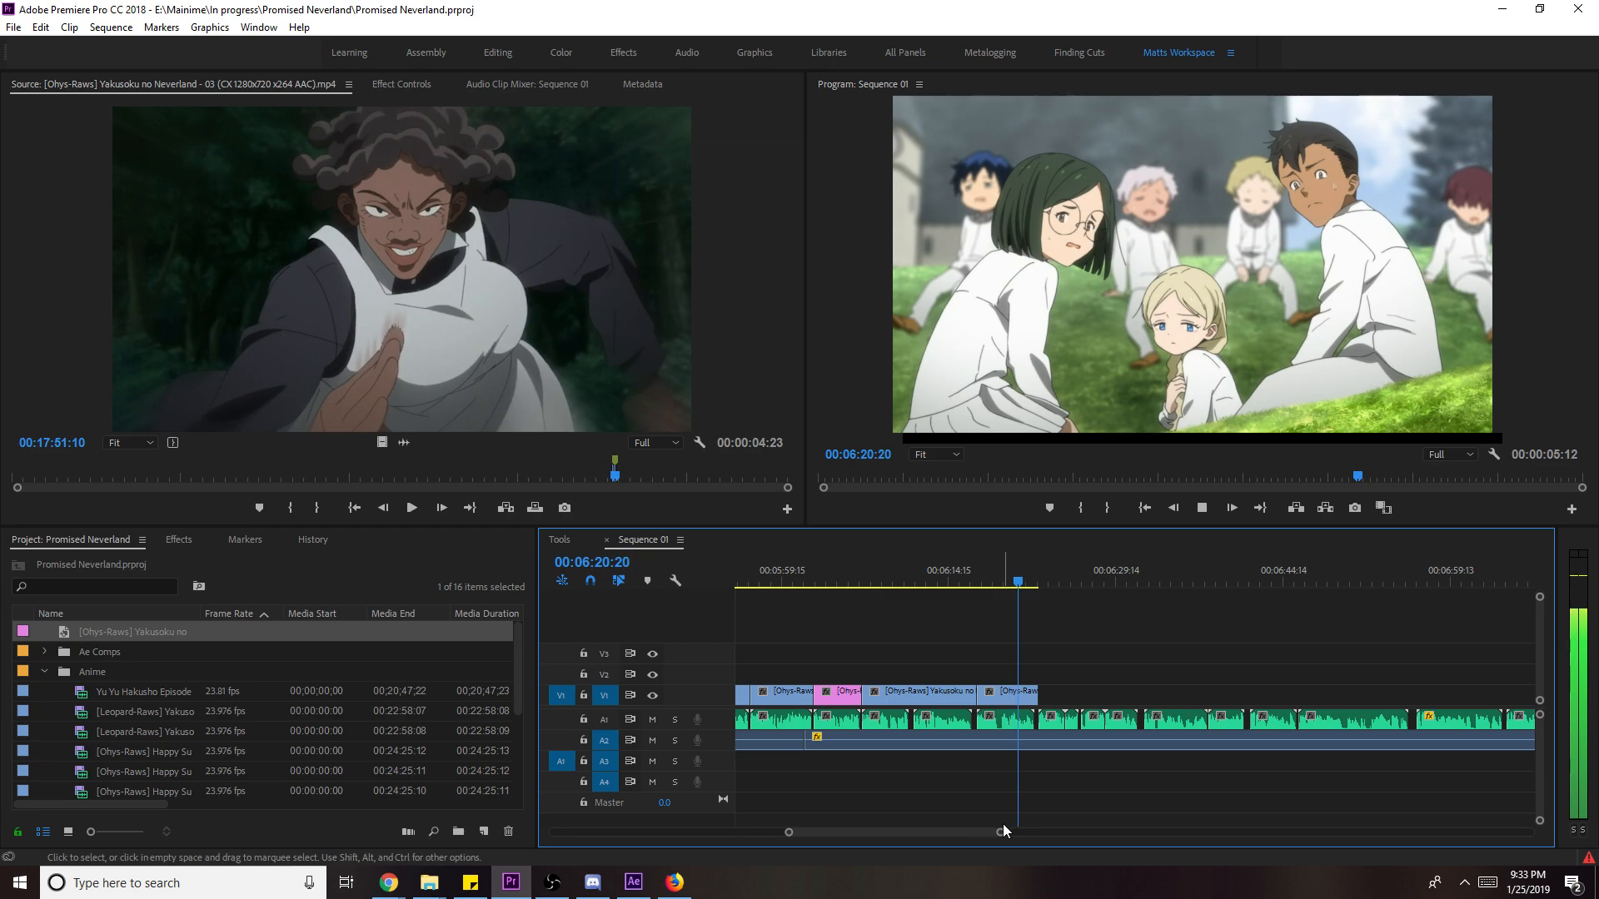
scroll(983, 822, "up", 3)
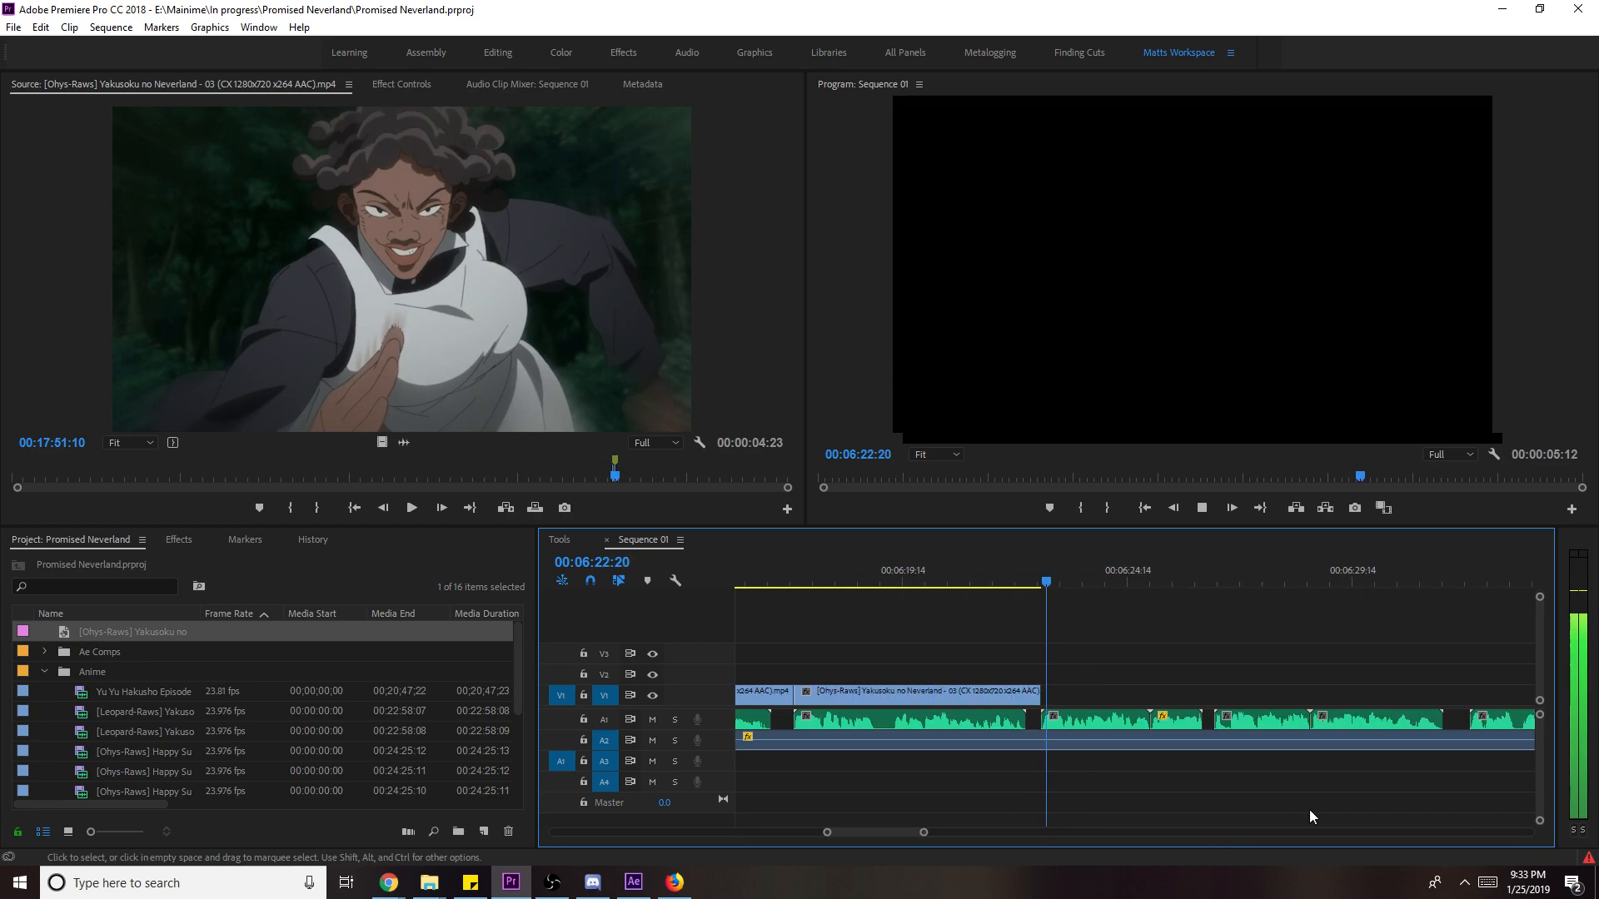
- Mark in and out points on the next episode 3 shot and add it to the end of V1
left_click(638, 393)
key("space")
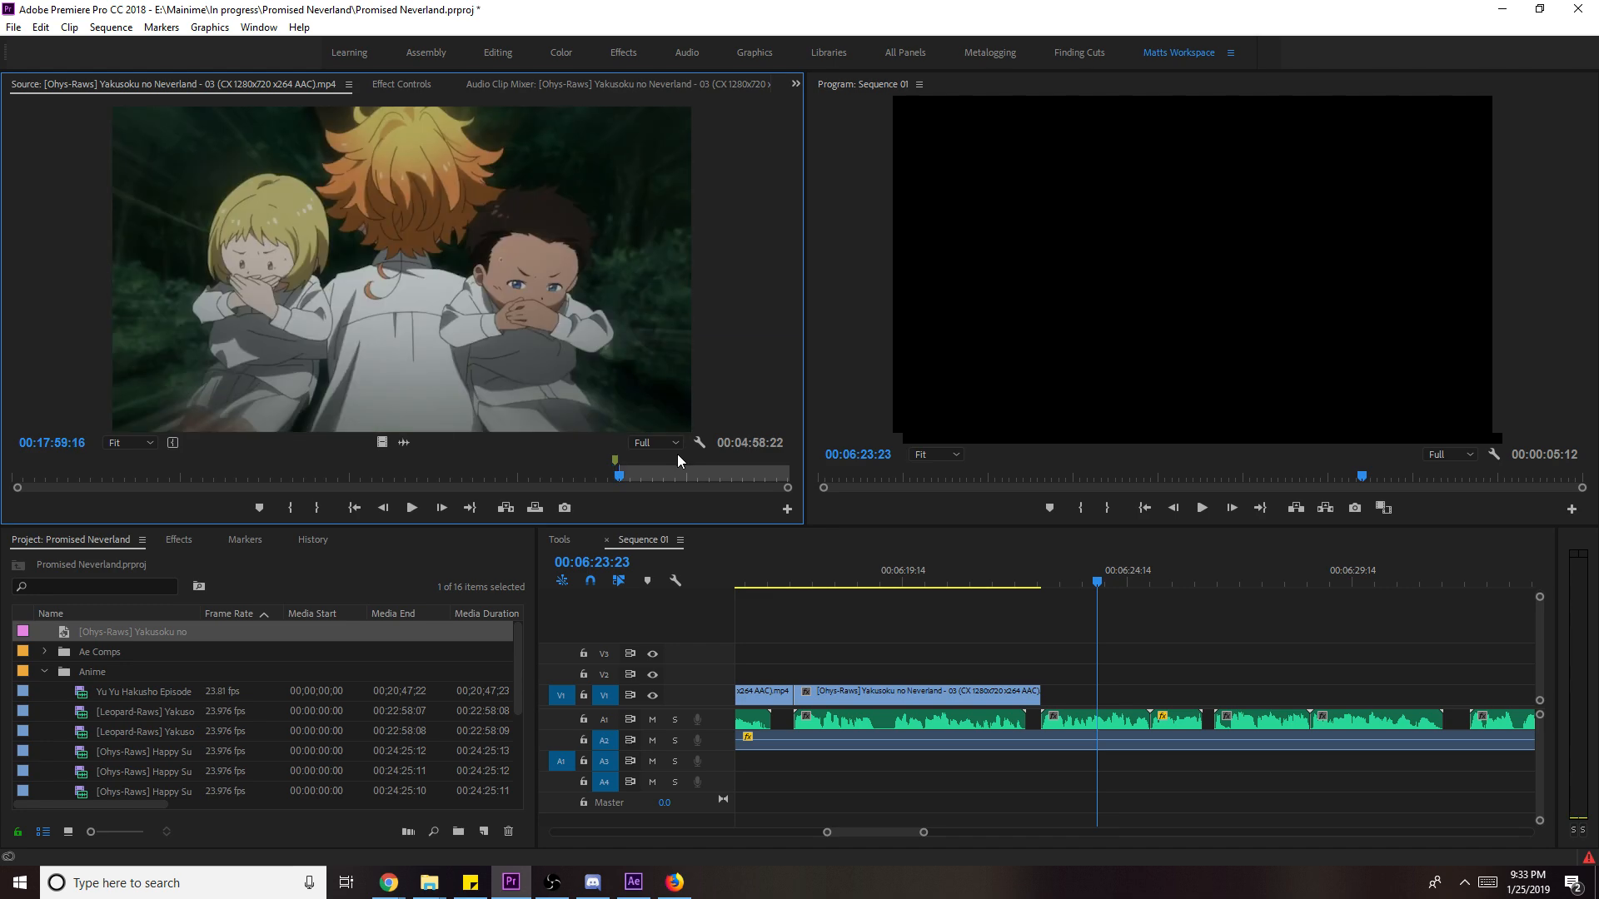
key("i")
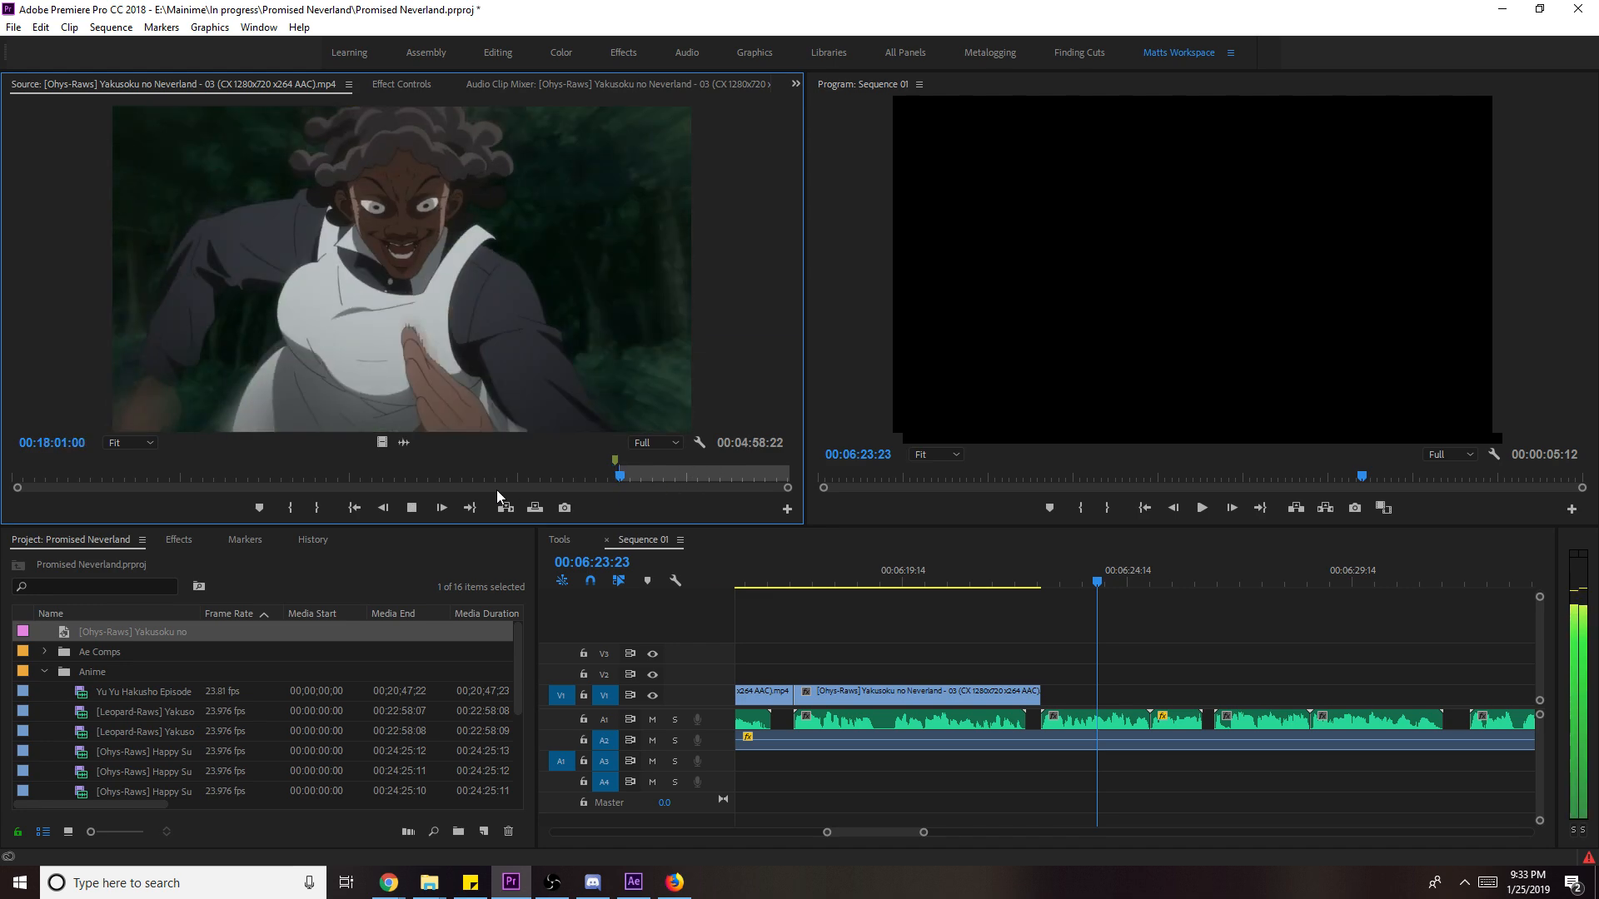
key("space")
key("o")
left_click_drag(381, 443, 1074, 691)
- Extend the new clip's end, scale it to frame size, and play it back
left_click(1015, 581)
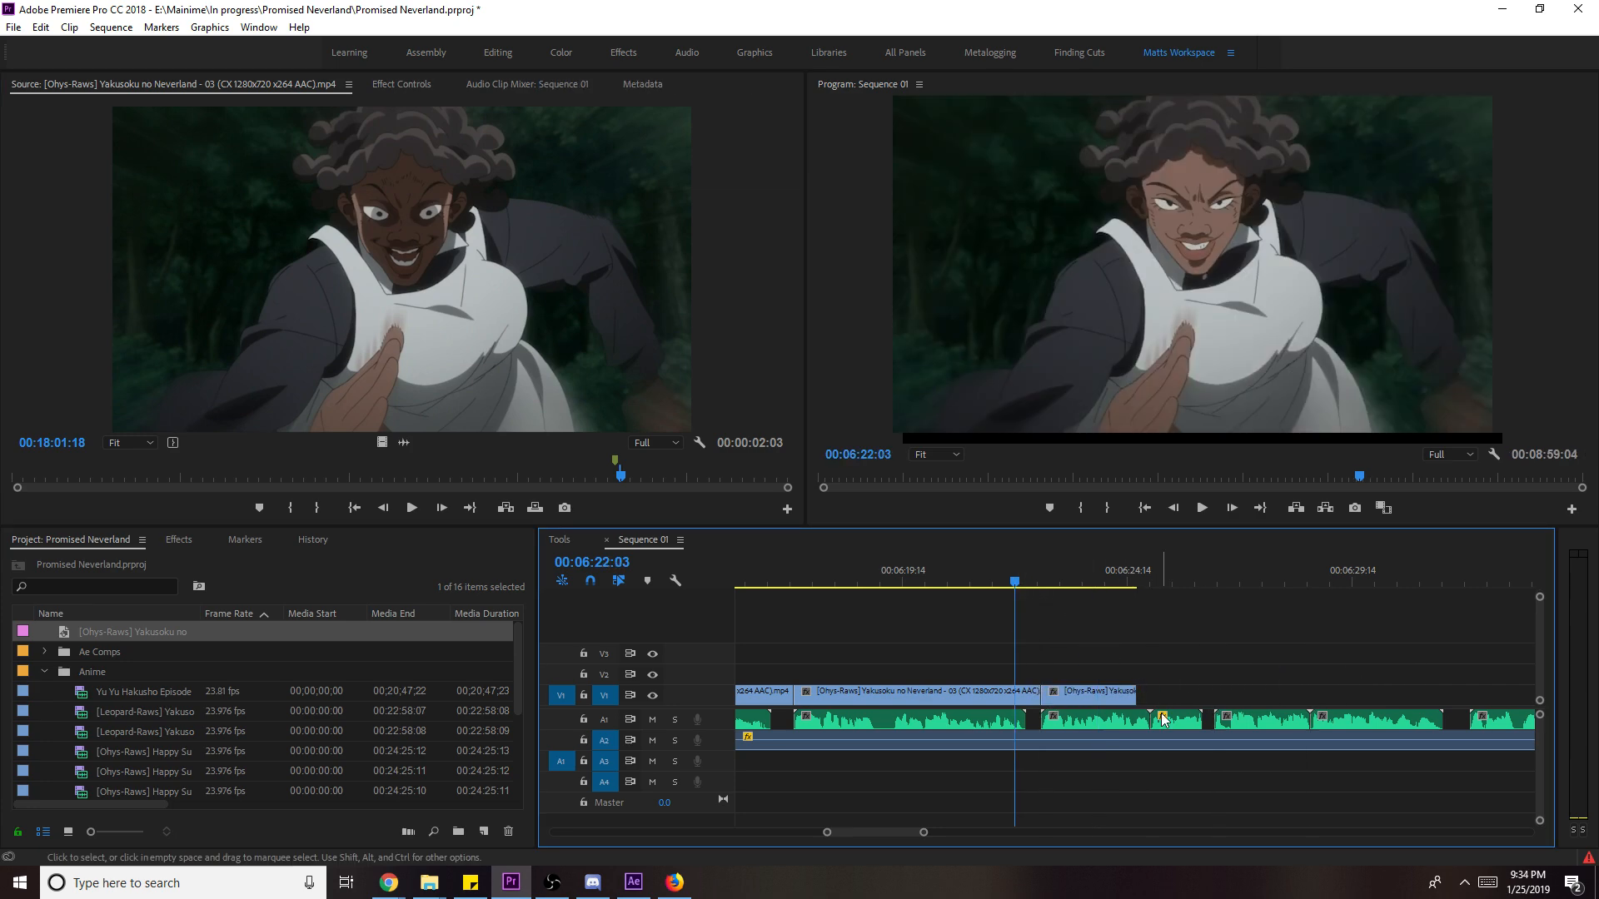
key("space")
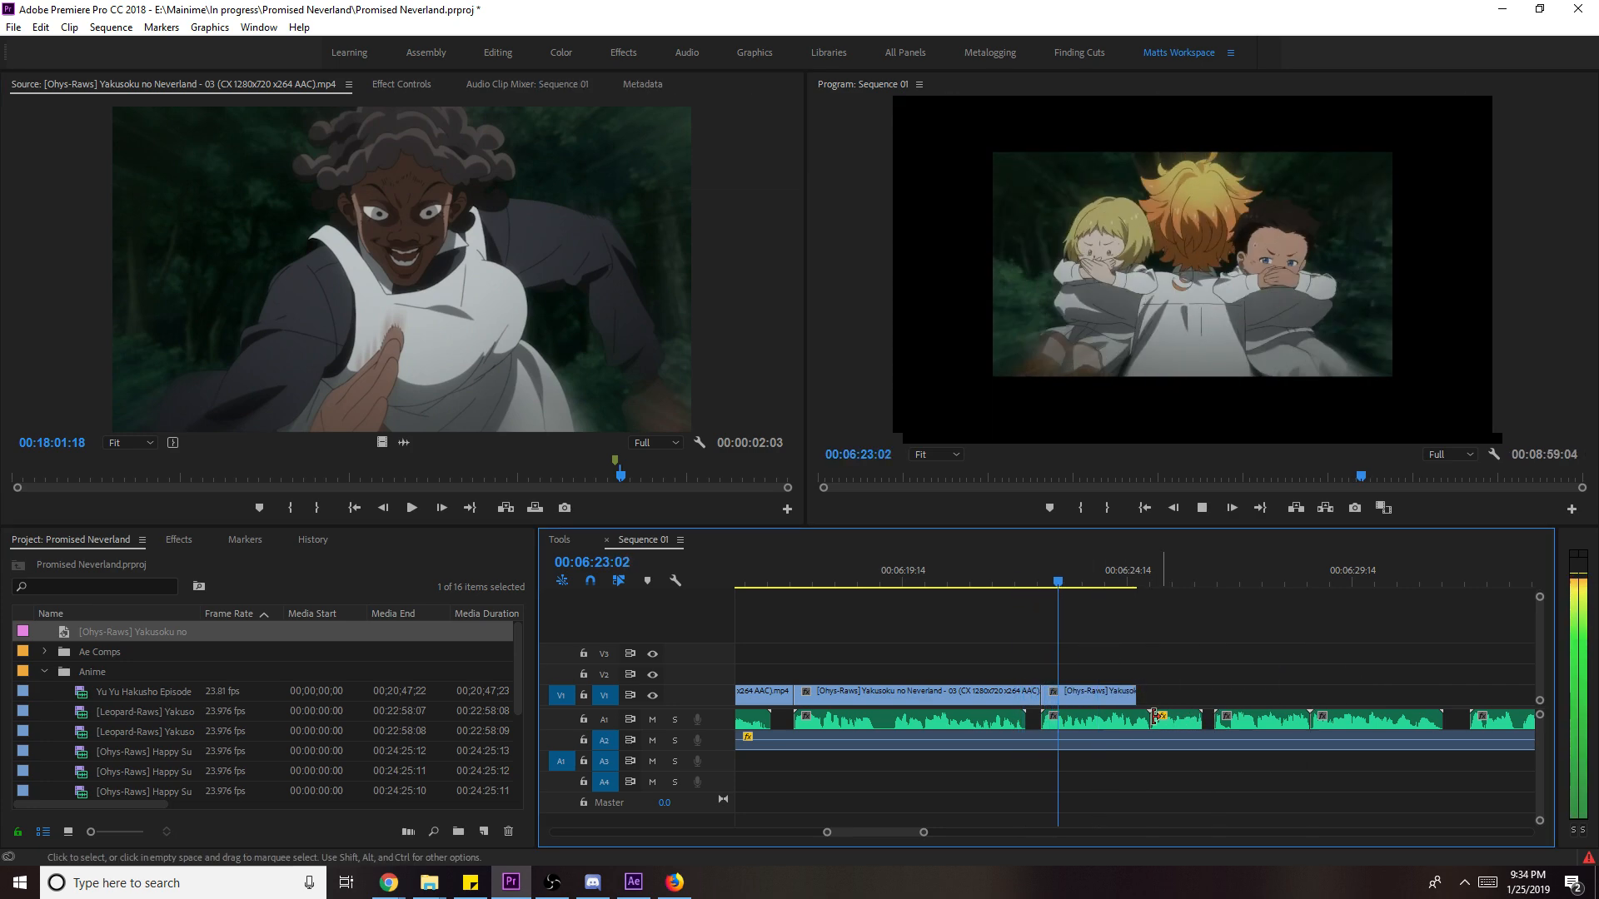
key("space")
left_click_drag(1152, 683, 1213, 693)
right_click(1162, 694)
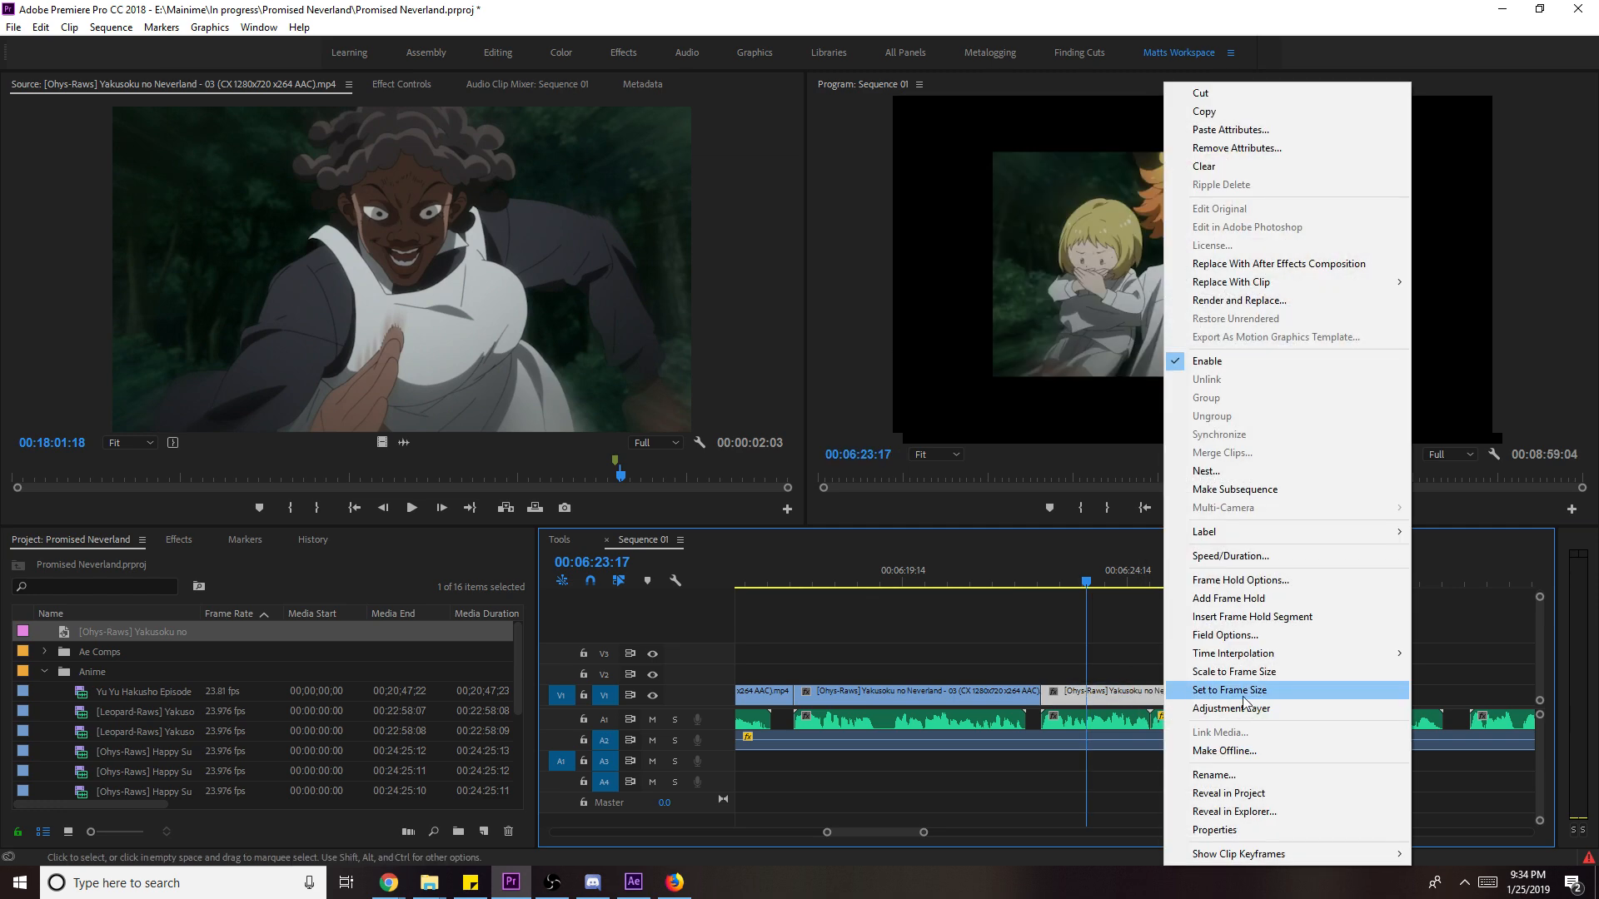
left_click(1274, 676)
key("space")
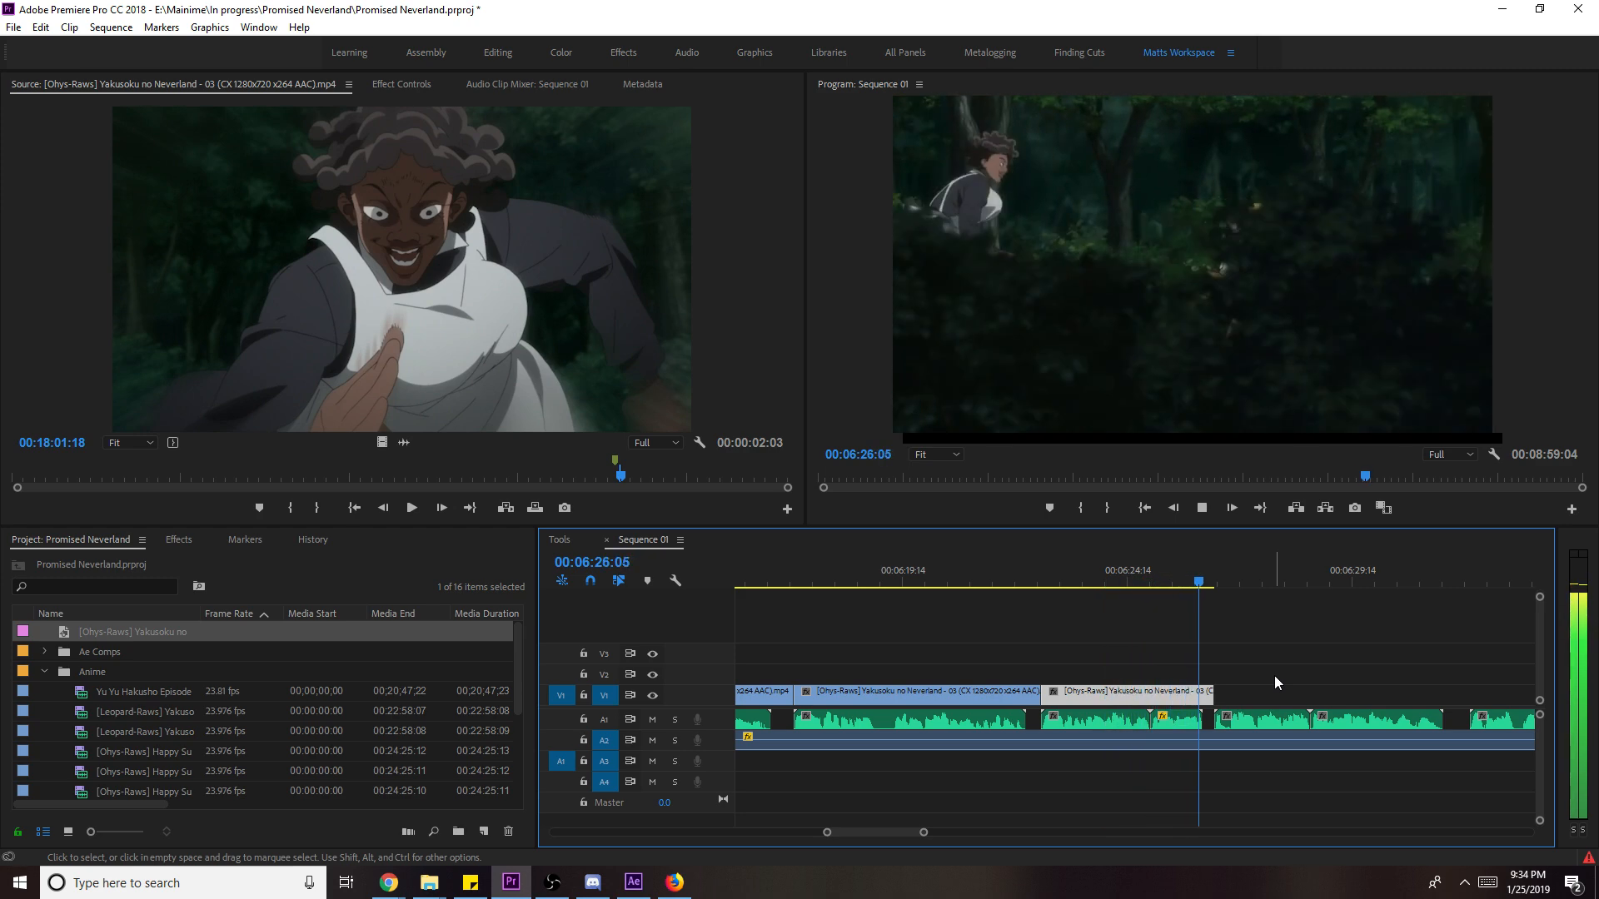
key("space")
- Mark in and out points on the following source shot, save, and place it after the last V1 clip
left_click(651, 398)
key("space")
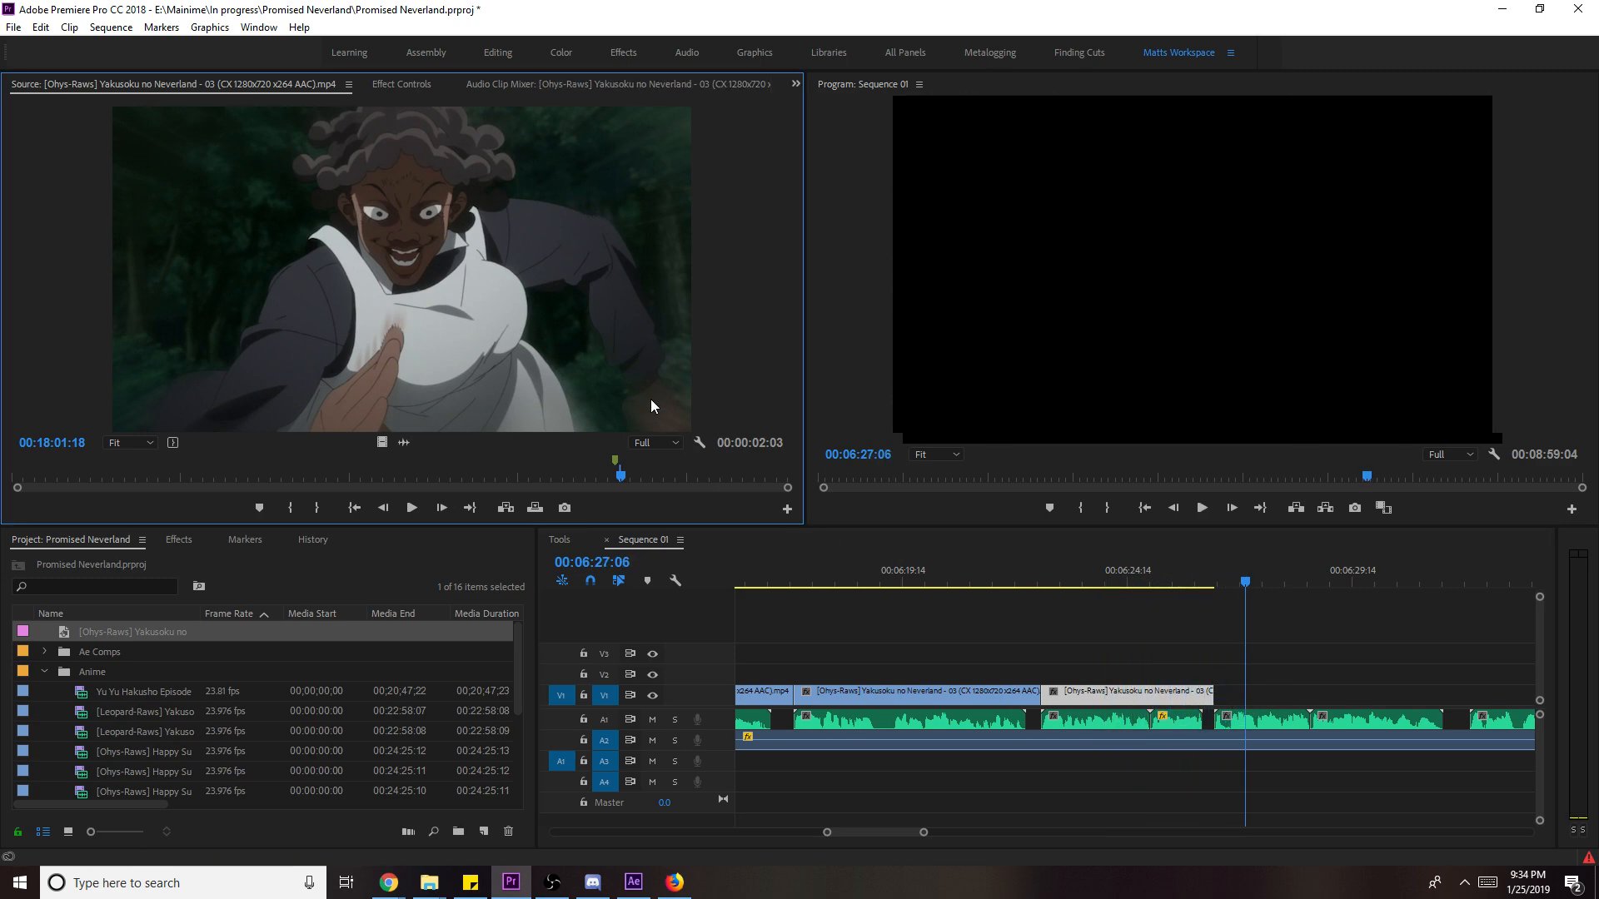
key("space")
key("i")
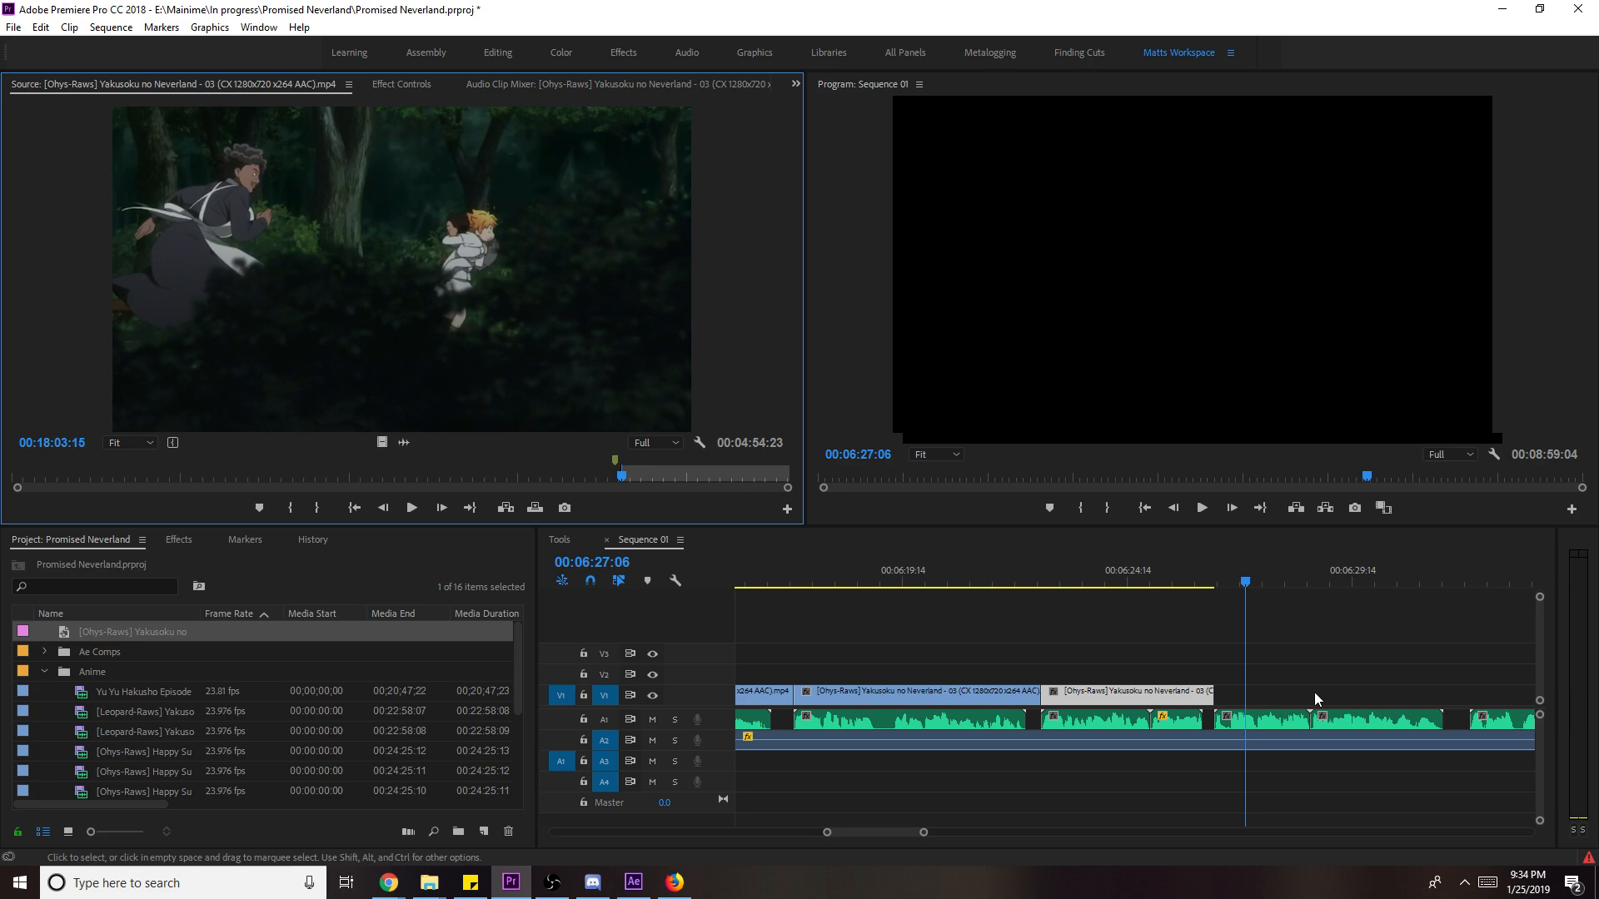
key("ctrl+s")
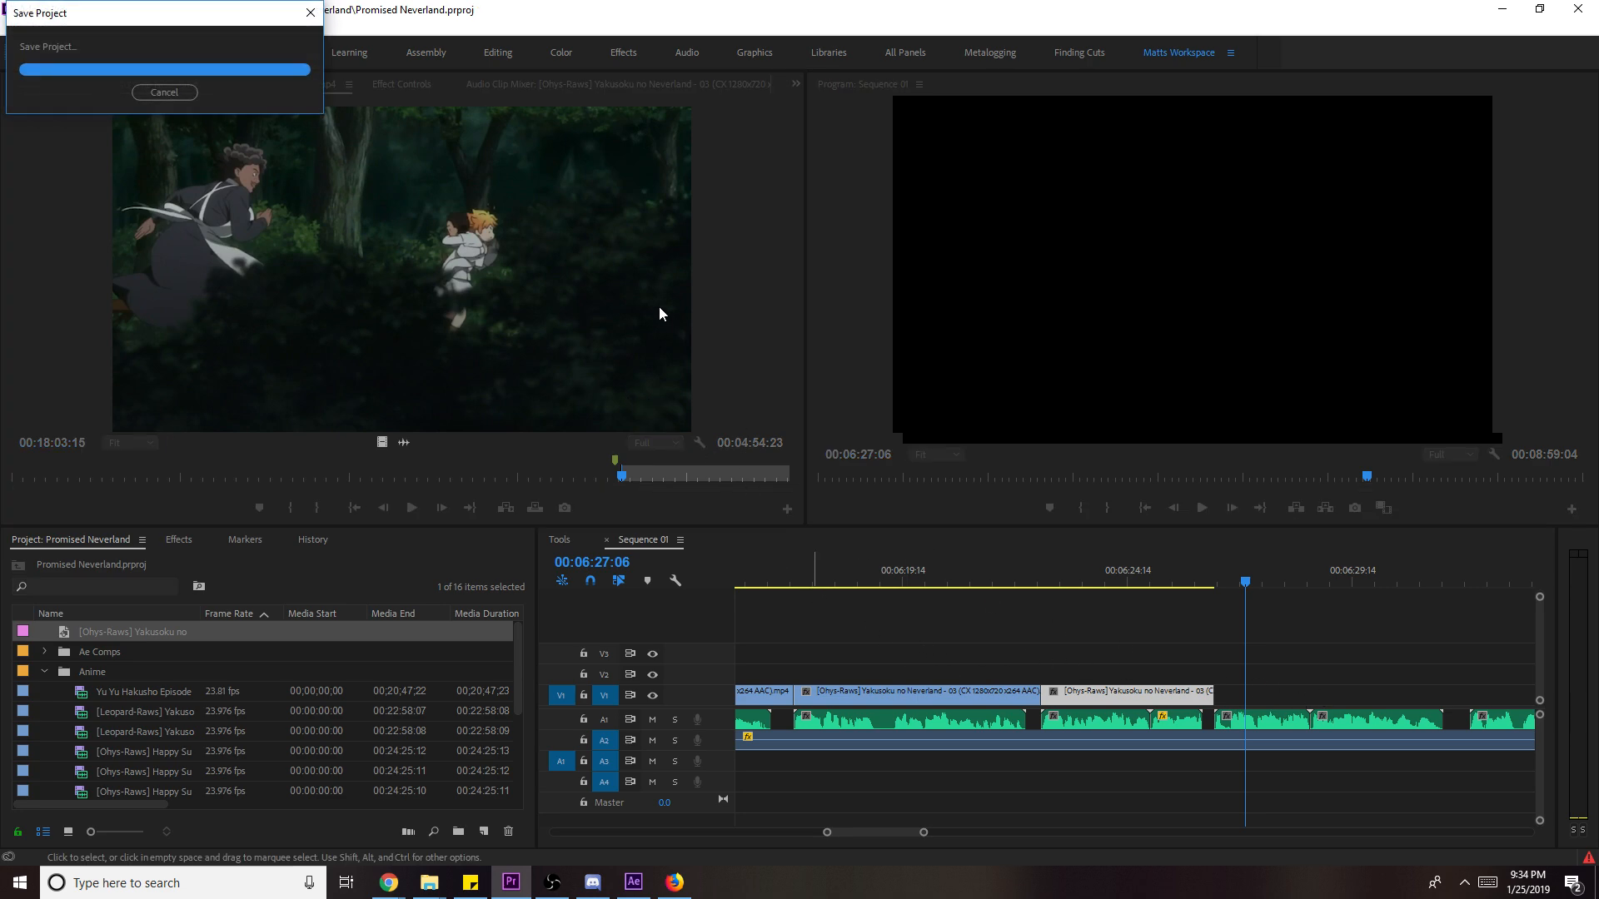
key("space")
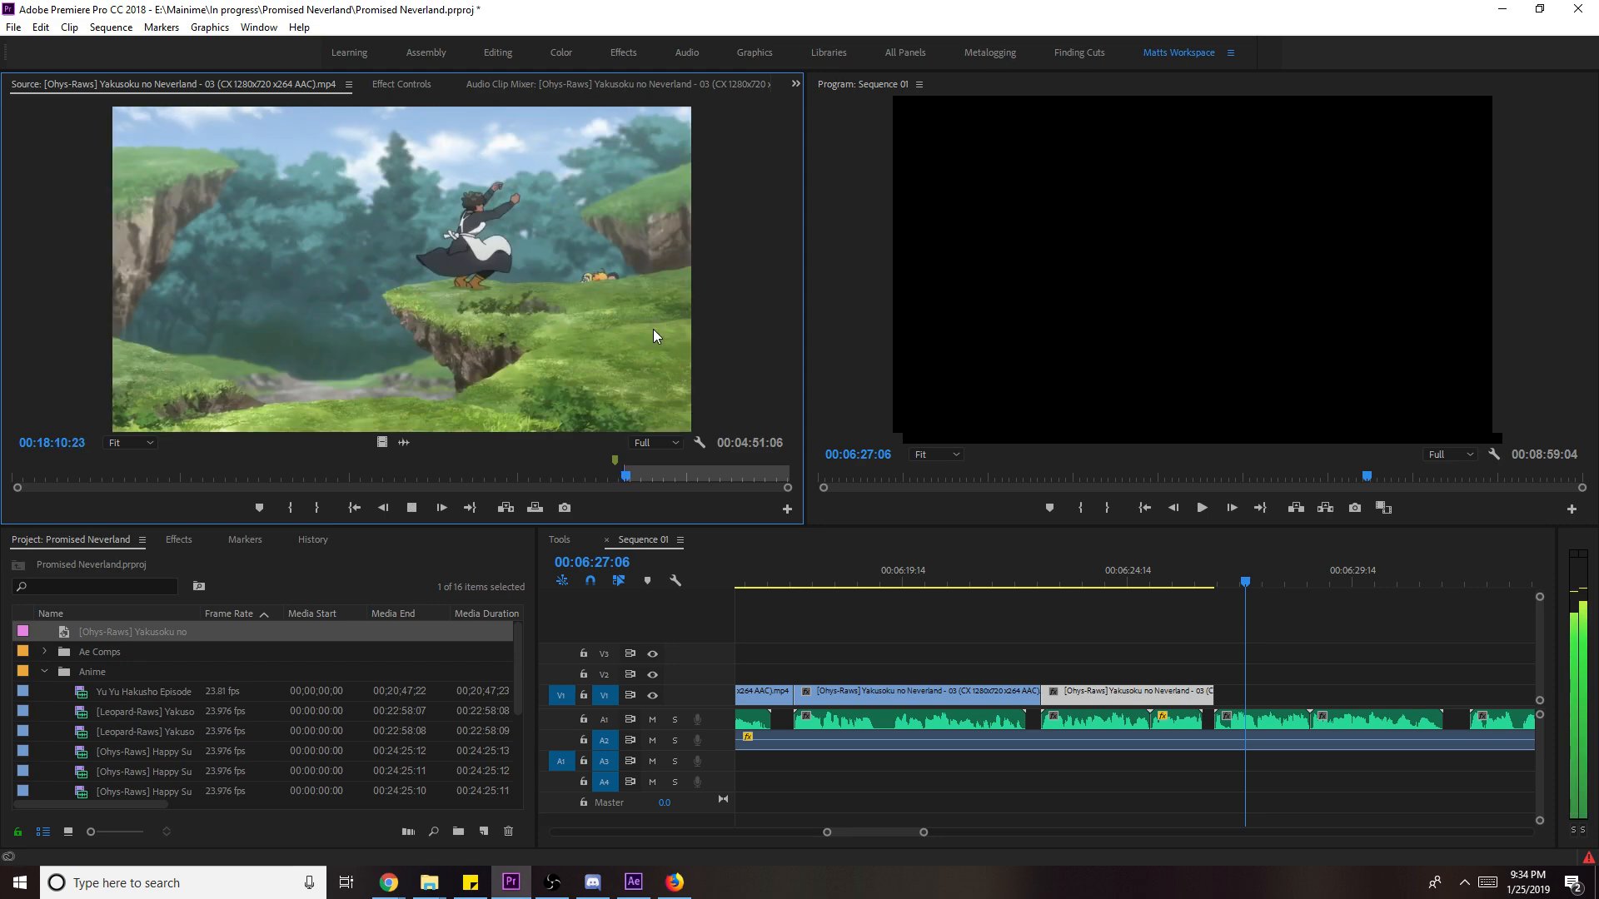
key("o")
left_click_drag(653, 328, 1237, 703)
- Scale the newly placed shot to frame size
right_click(1293, 695)
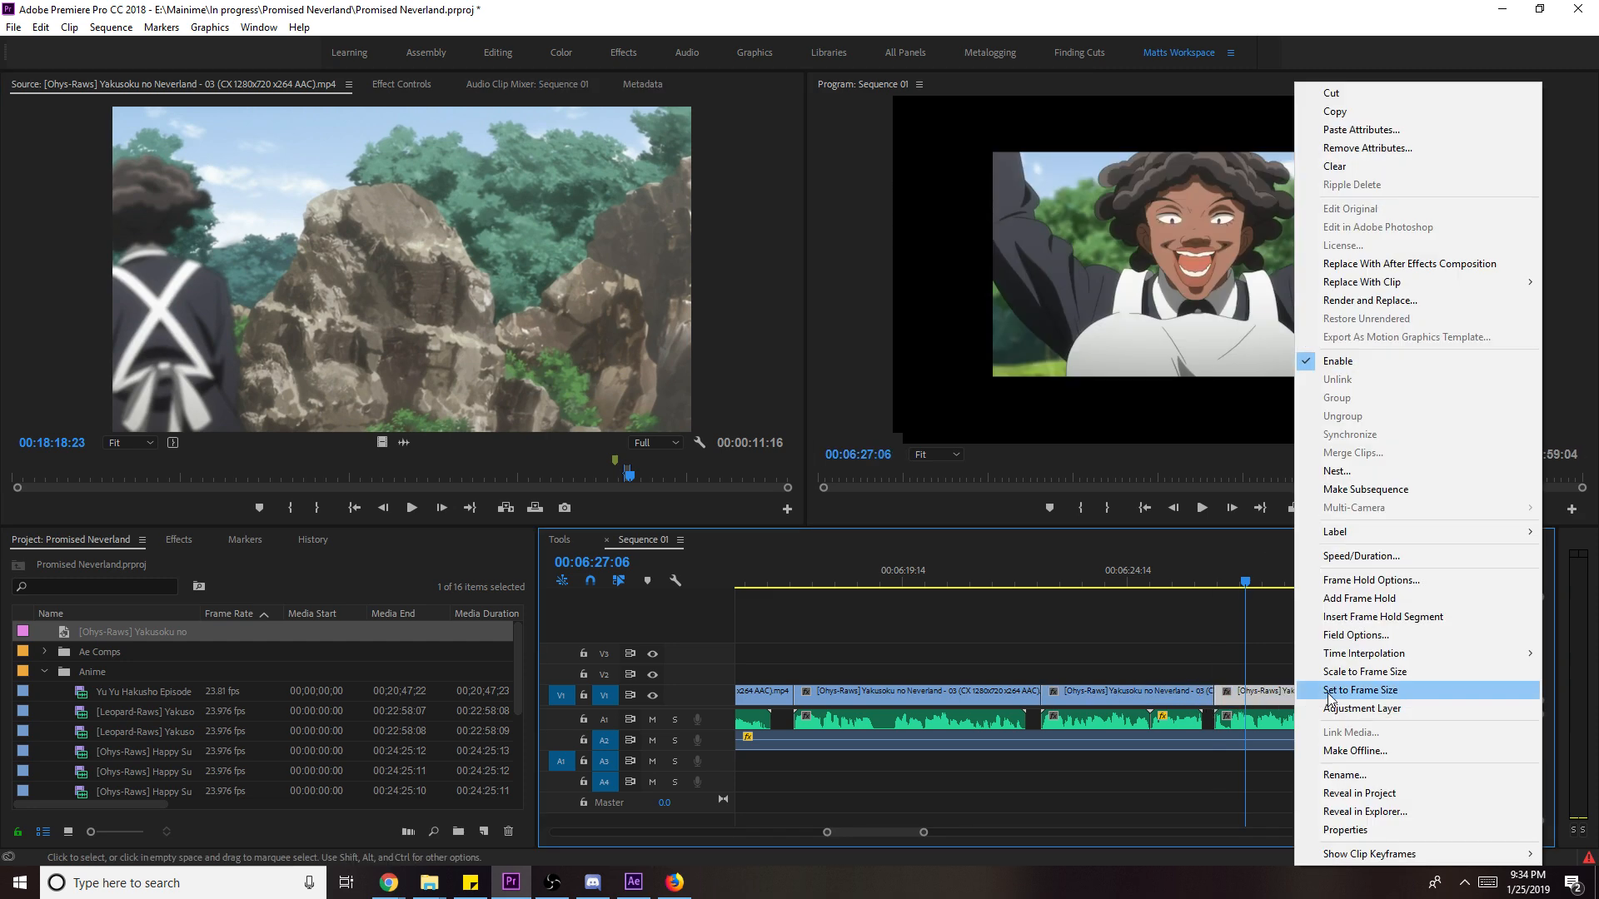
left_click(1361, 671)
left_click(1211, 575)
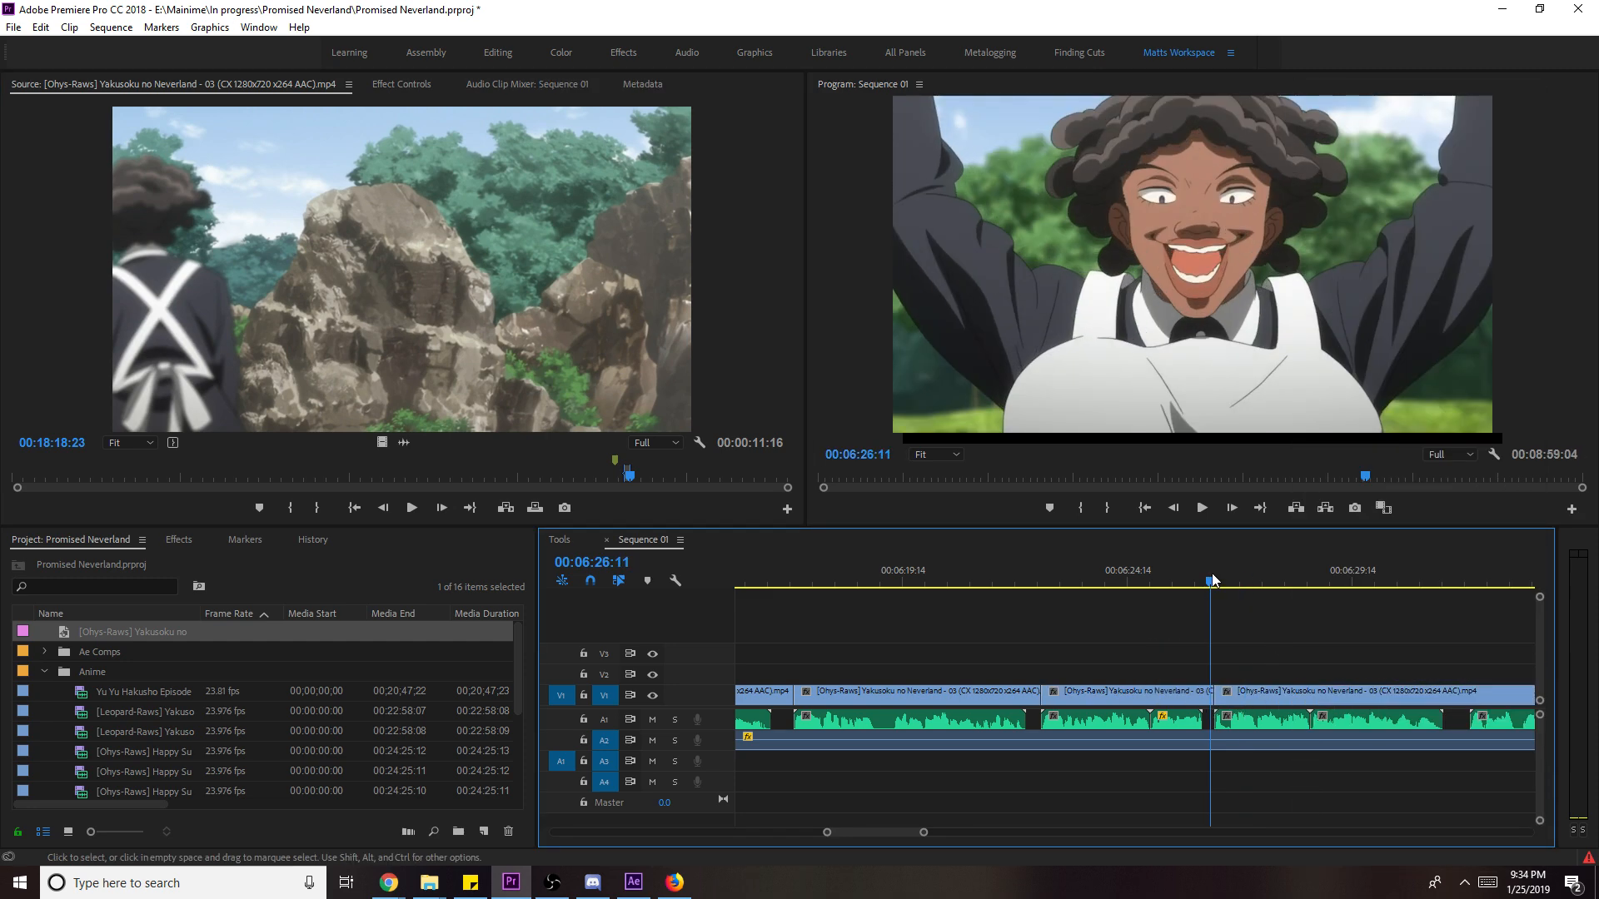
scroll(1320, 693, "down", 3)
- Trim the cheering-woman clip about five seconds shorter, save, and play back the result
left_click_drag(1438, 696, 1171, 707)
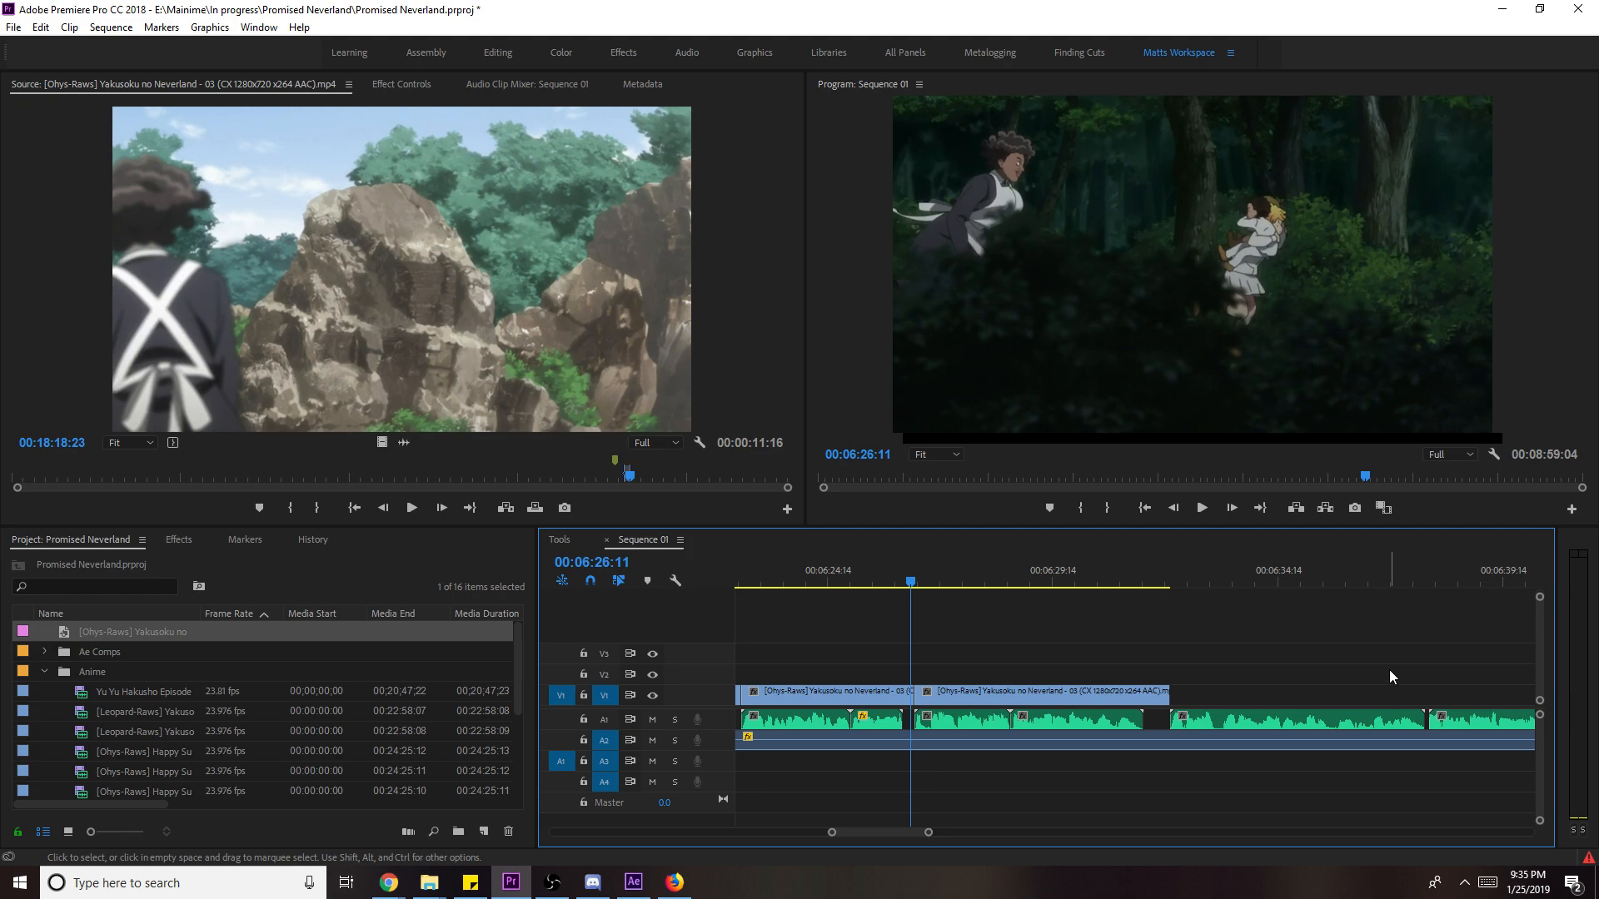
key("ctrl+s")
scroll(1392, 623, "down", 2)
scroll(1391, 622, "down", 1)
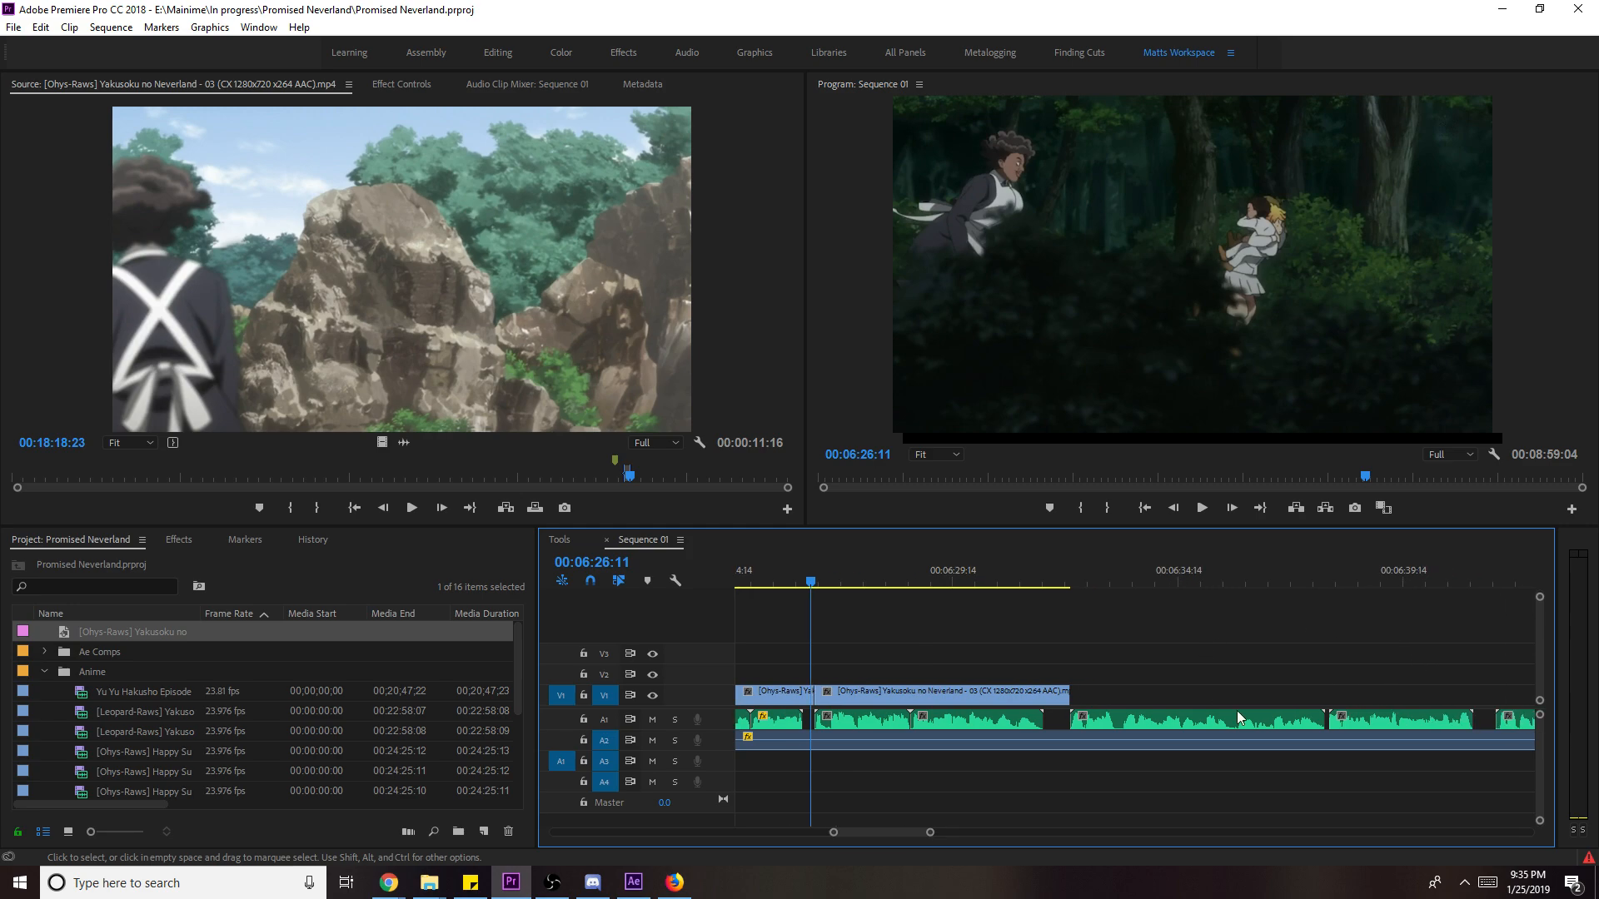
key("space")
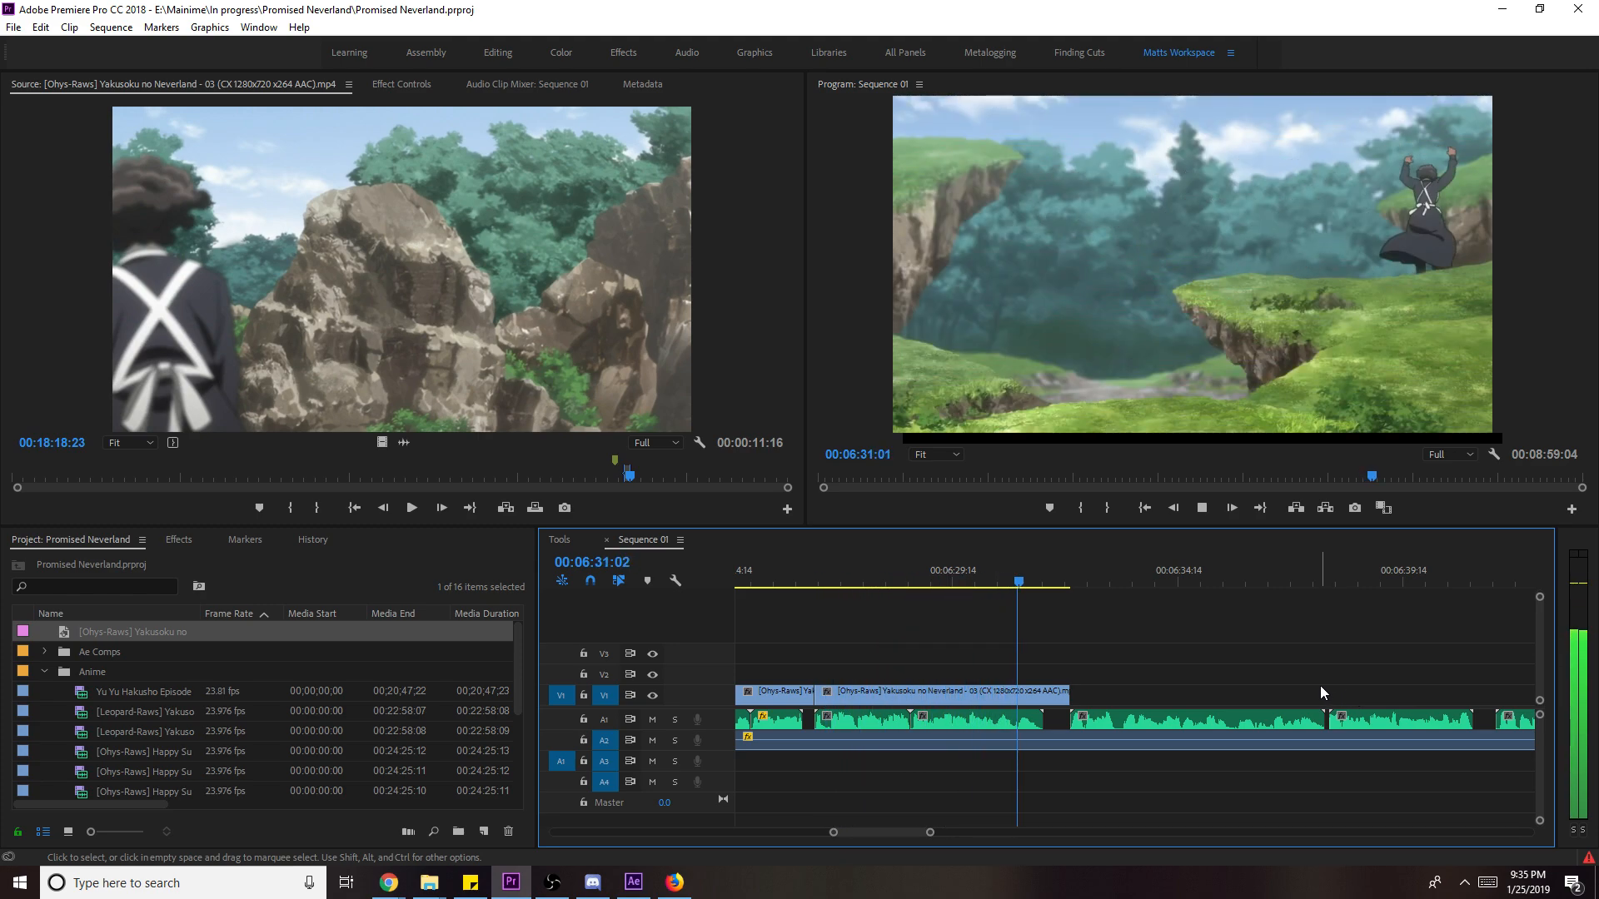
- Slip the previous clip's footage ten frames with the Slip tool, check it, and save
key("space")
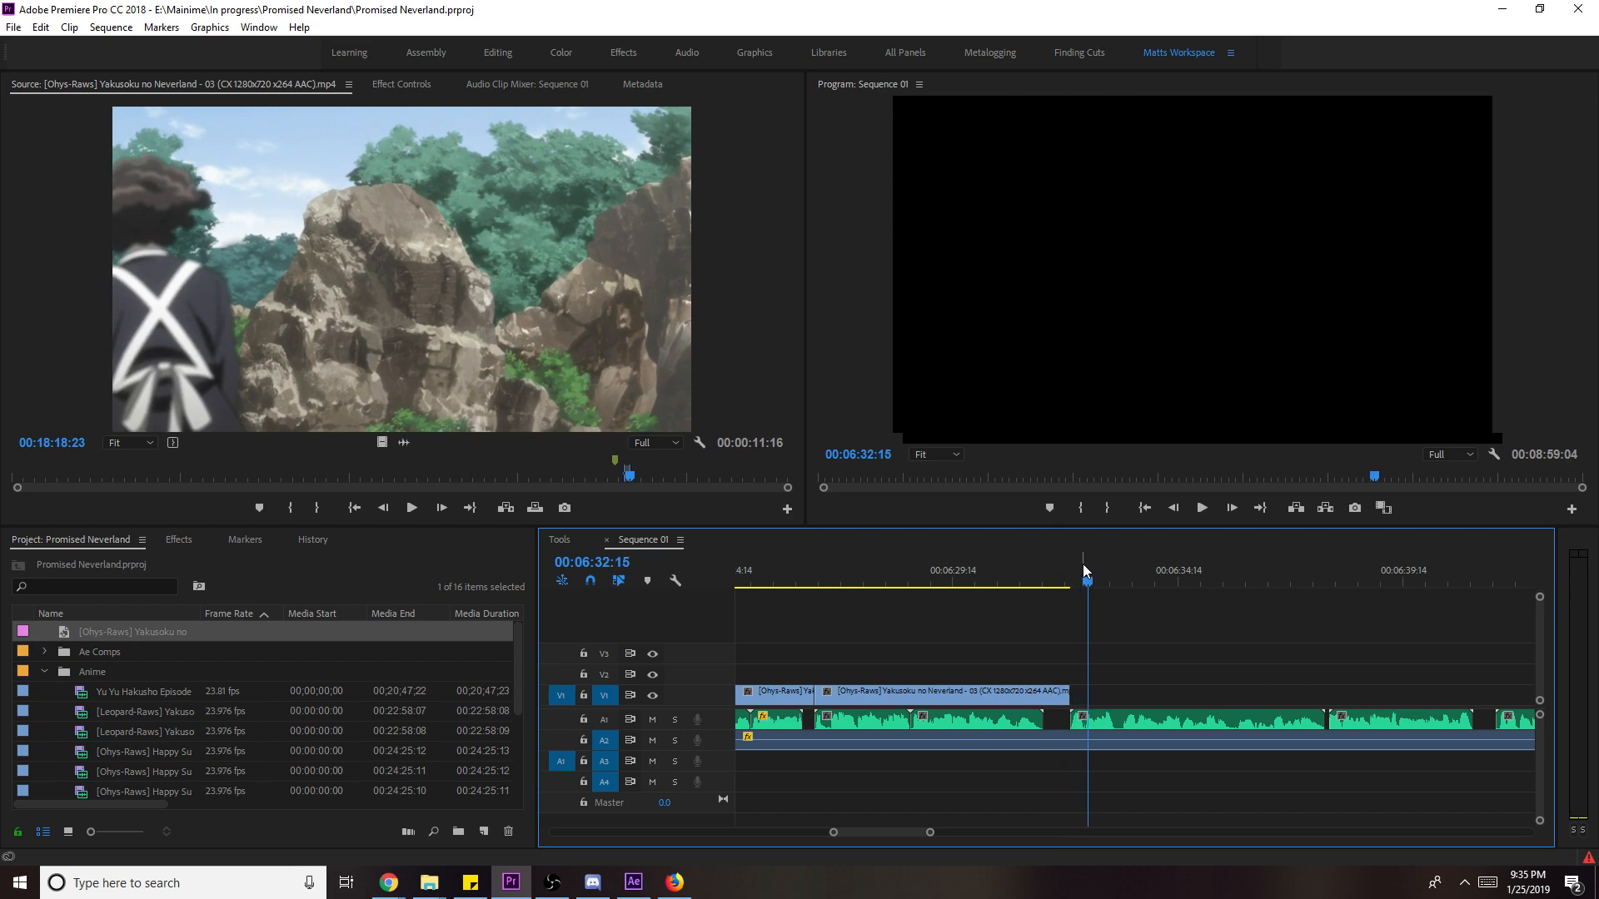
left_click(1057, 583)
left_click_drag(1056, 586, 1020, 582)
key("y")
mouse_move(1000, 698)
left_mouse_down()
mouse_move(956, 701)
mouse_move(1012, 691)
left_mouse_up()
key("space")
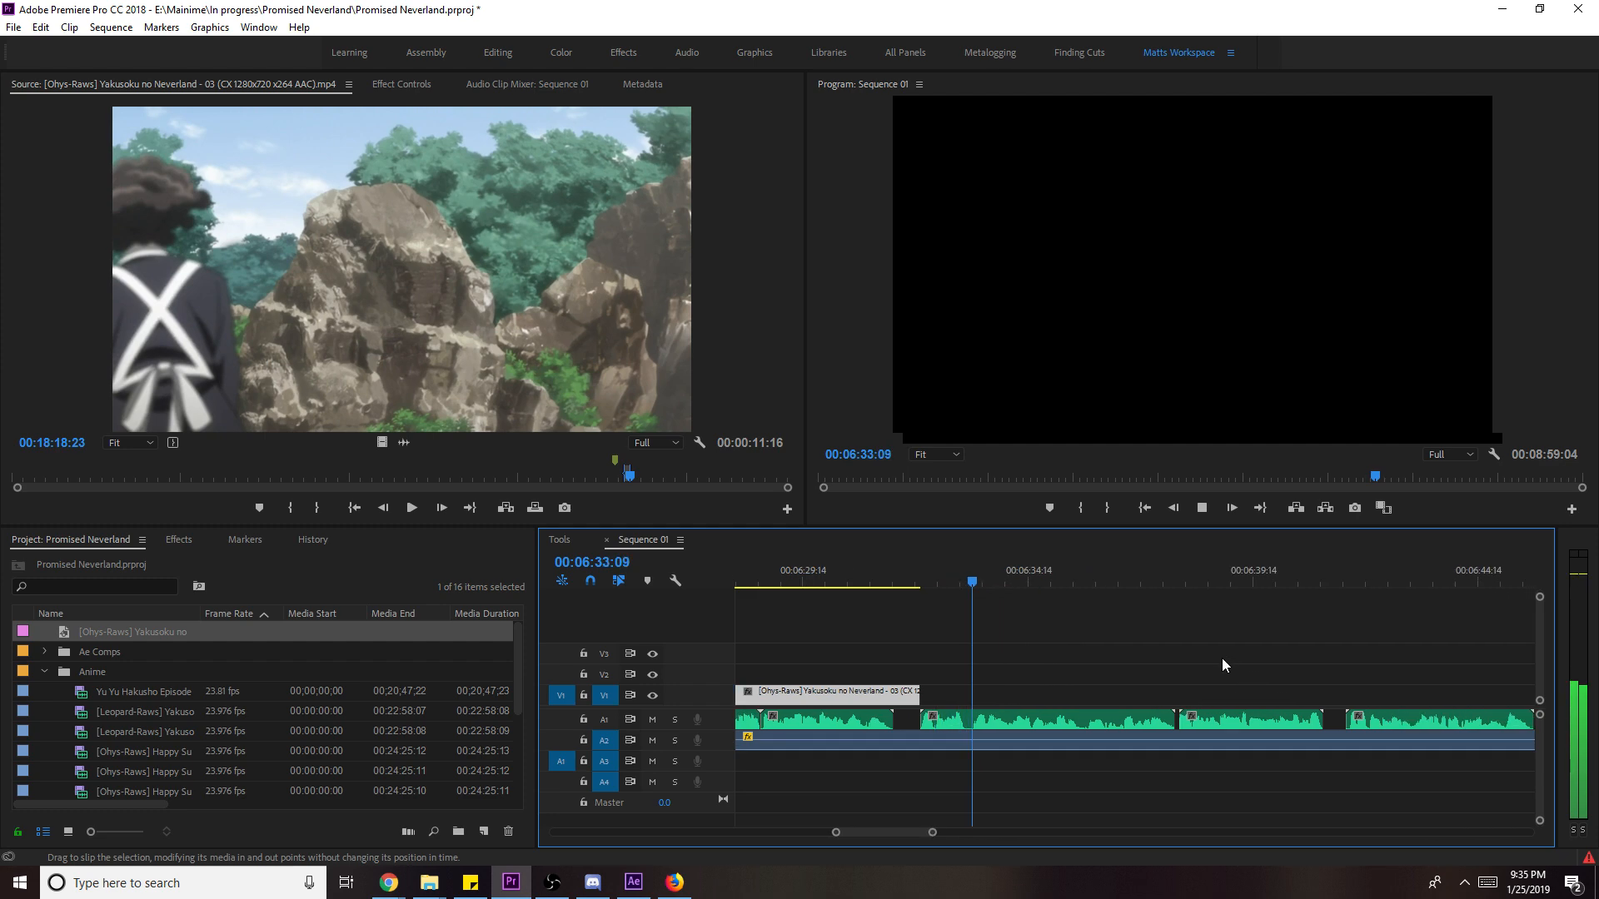
key("ctrl+s")
- Mark the next source shot ending at 19:36:07 and add its video after the previous clip
left_click(647, 472)
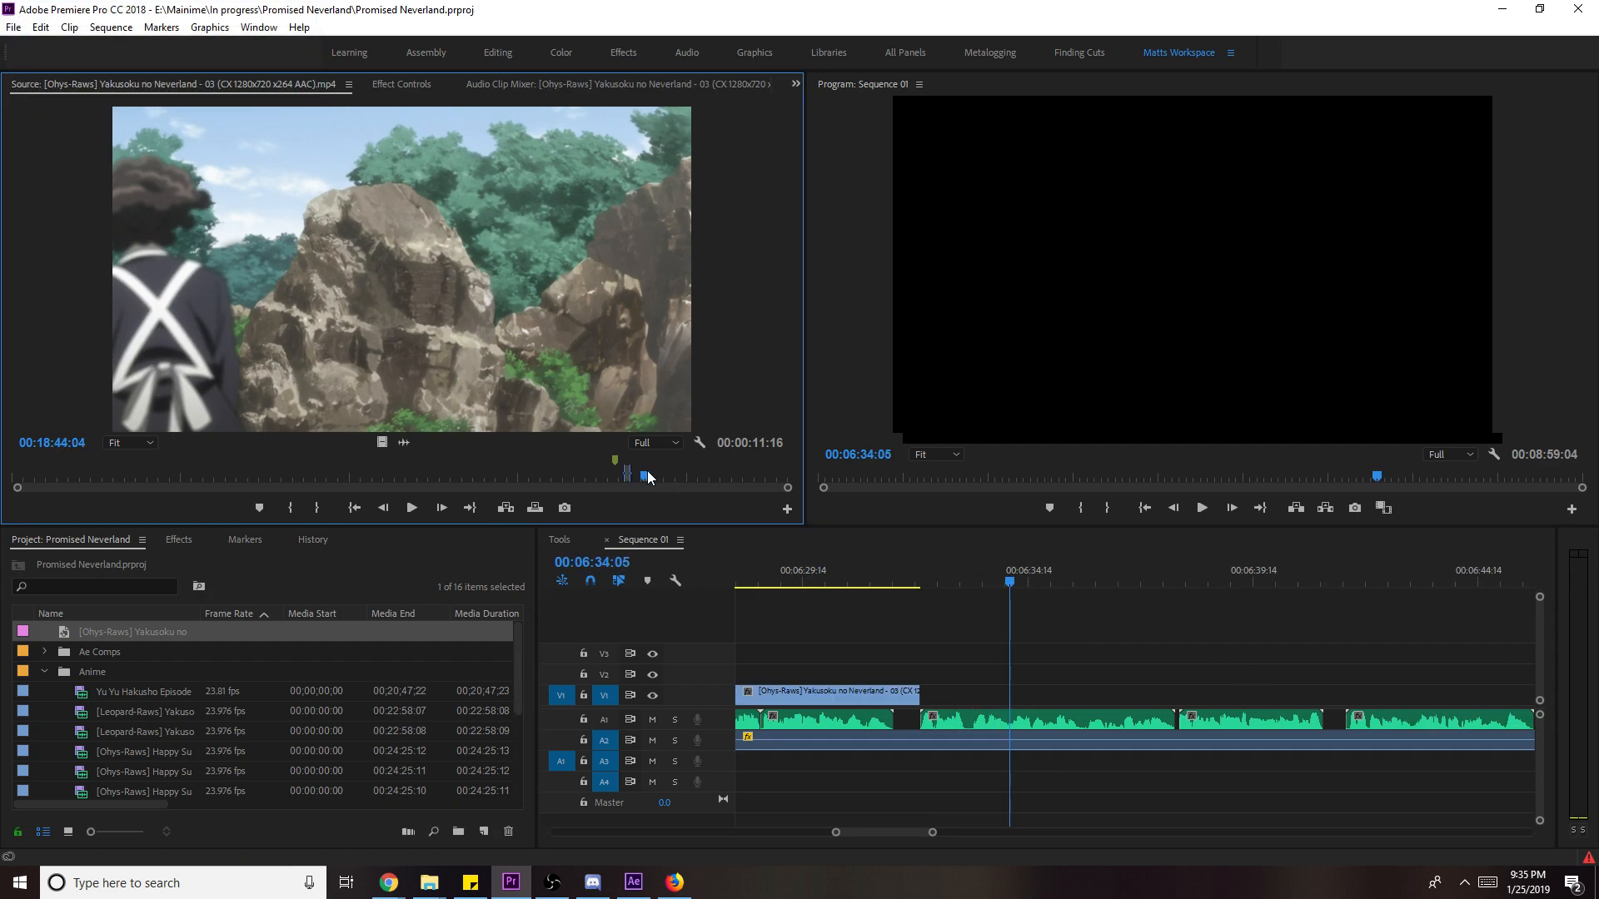
key("l")
key("l")
key("l")
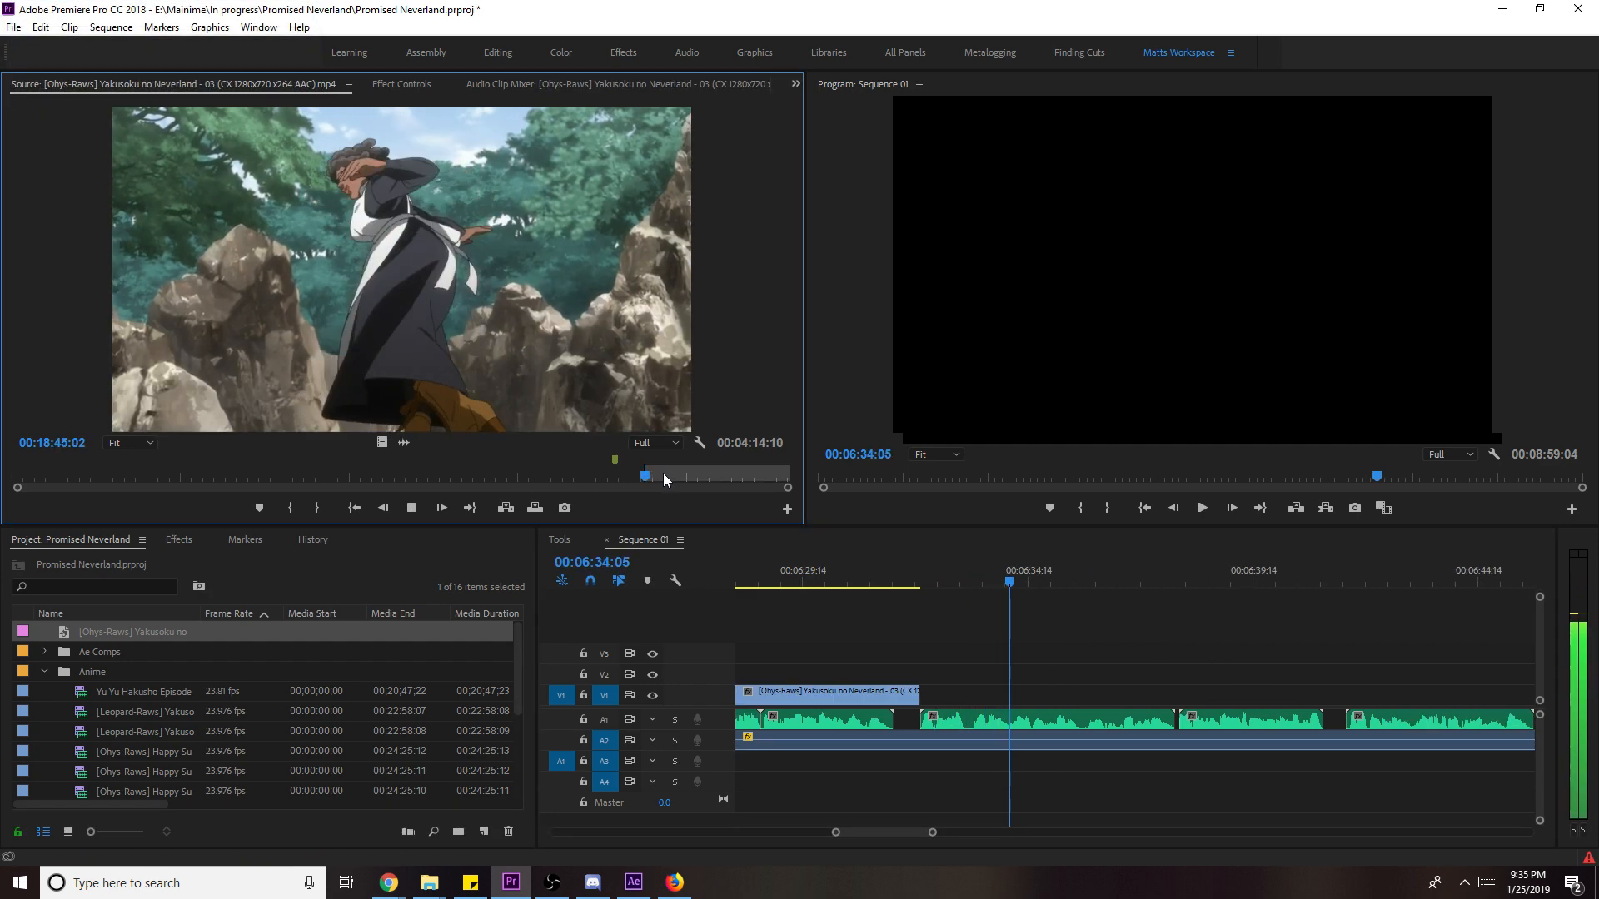
key("i")
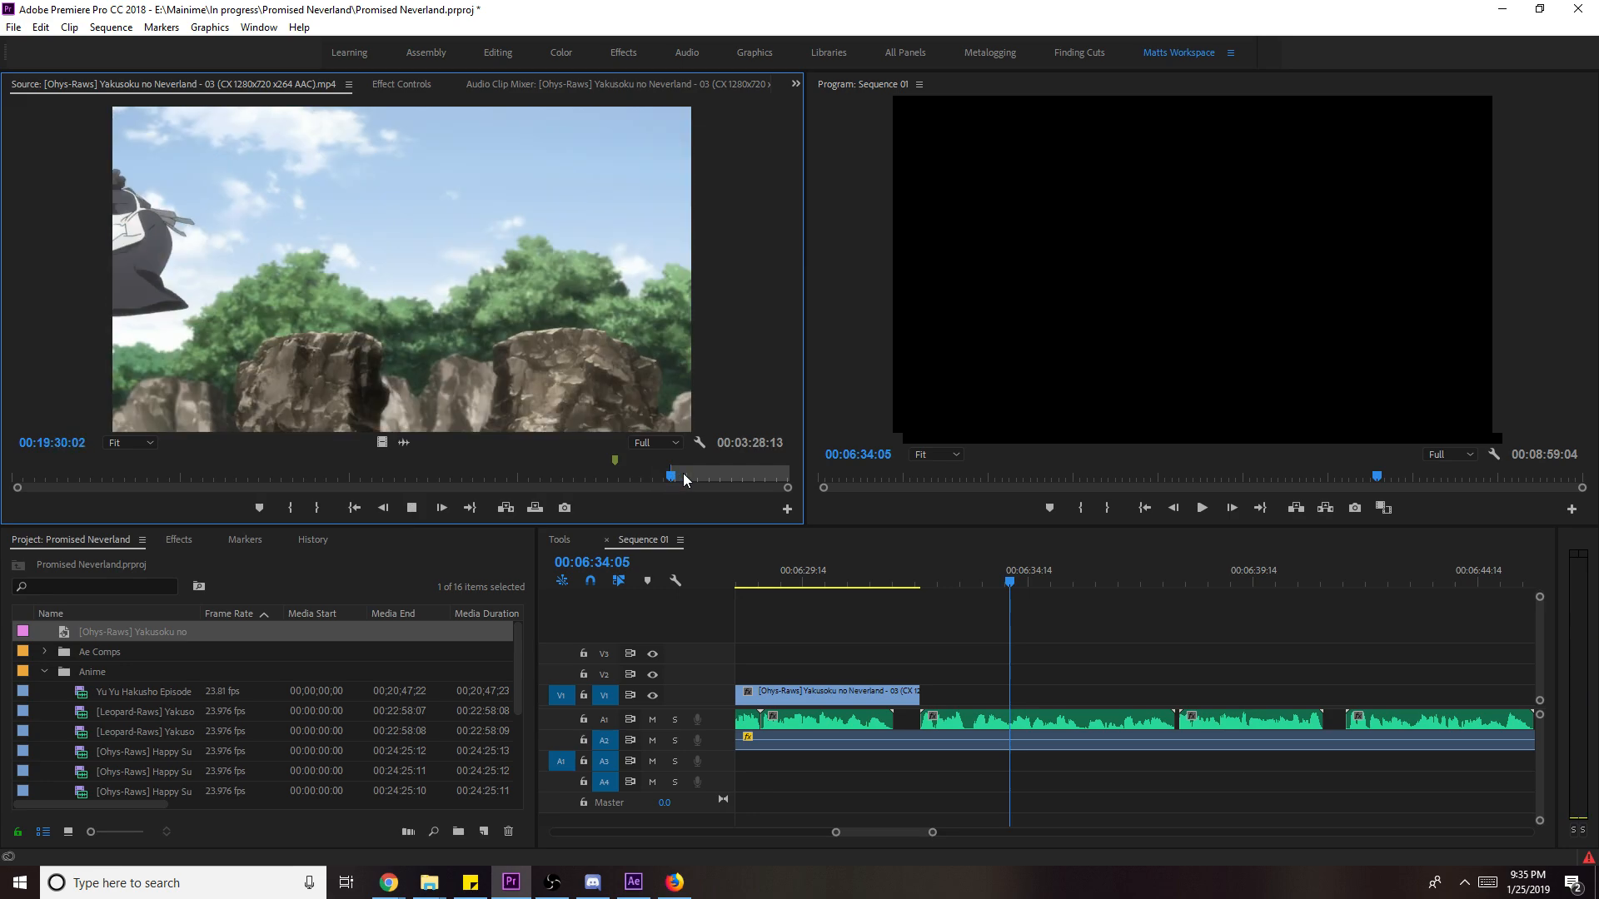
key("i")
key("o")
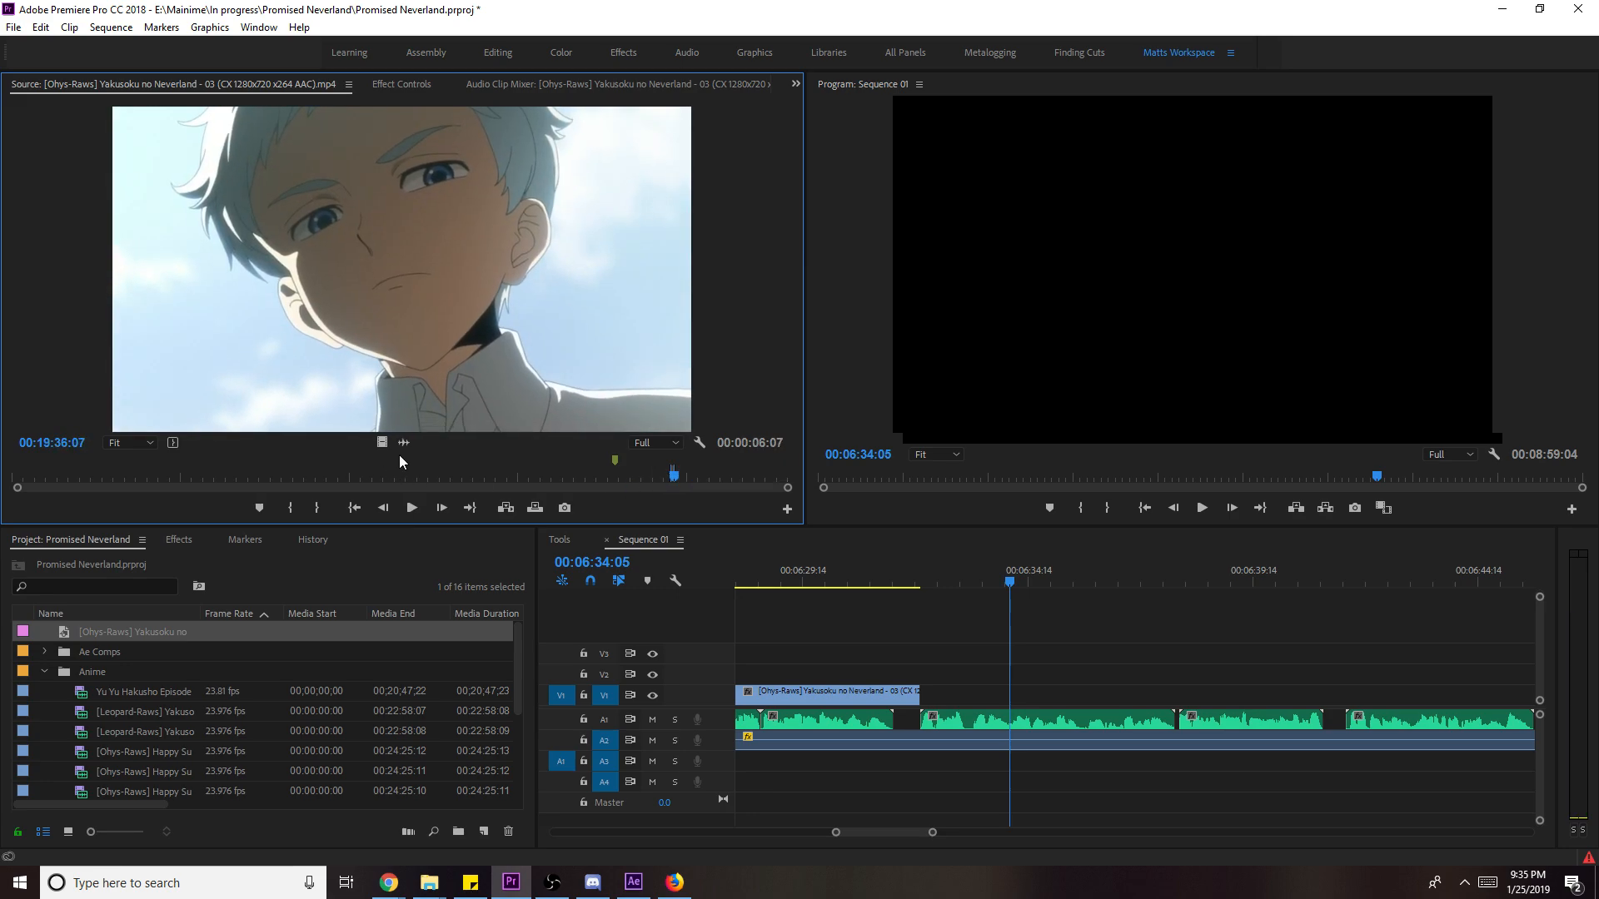
left_click_drag(384, 440, 1087, 677)
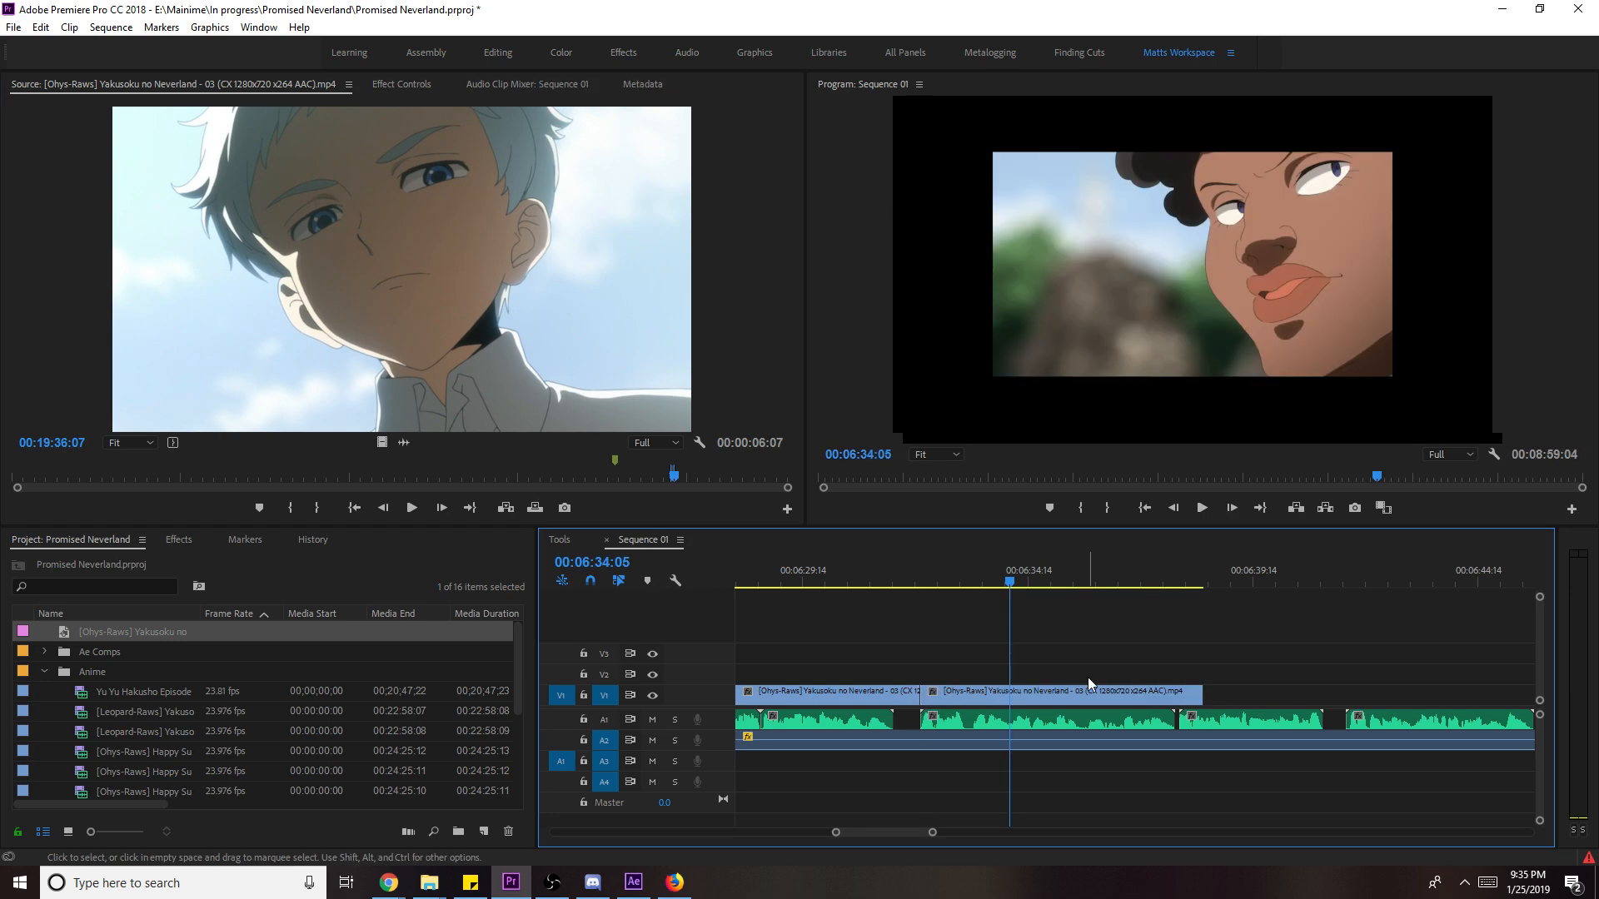
- Scale the new close-up to frame size and play it back from 06:32:02
right_click(1102, 696)
left_click(1209, 670)
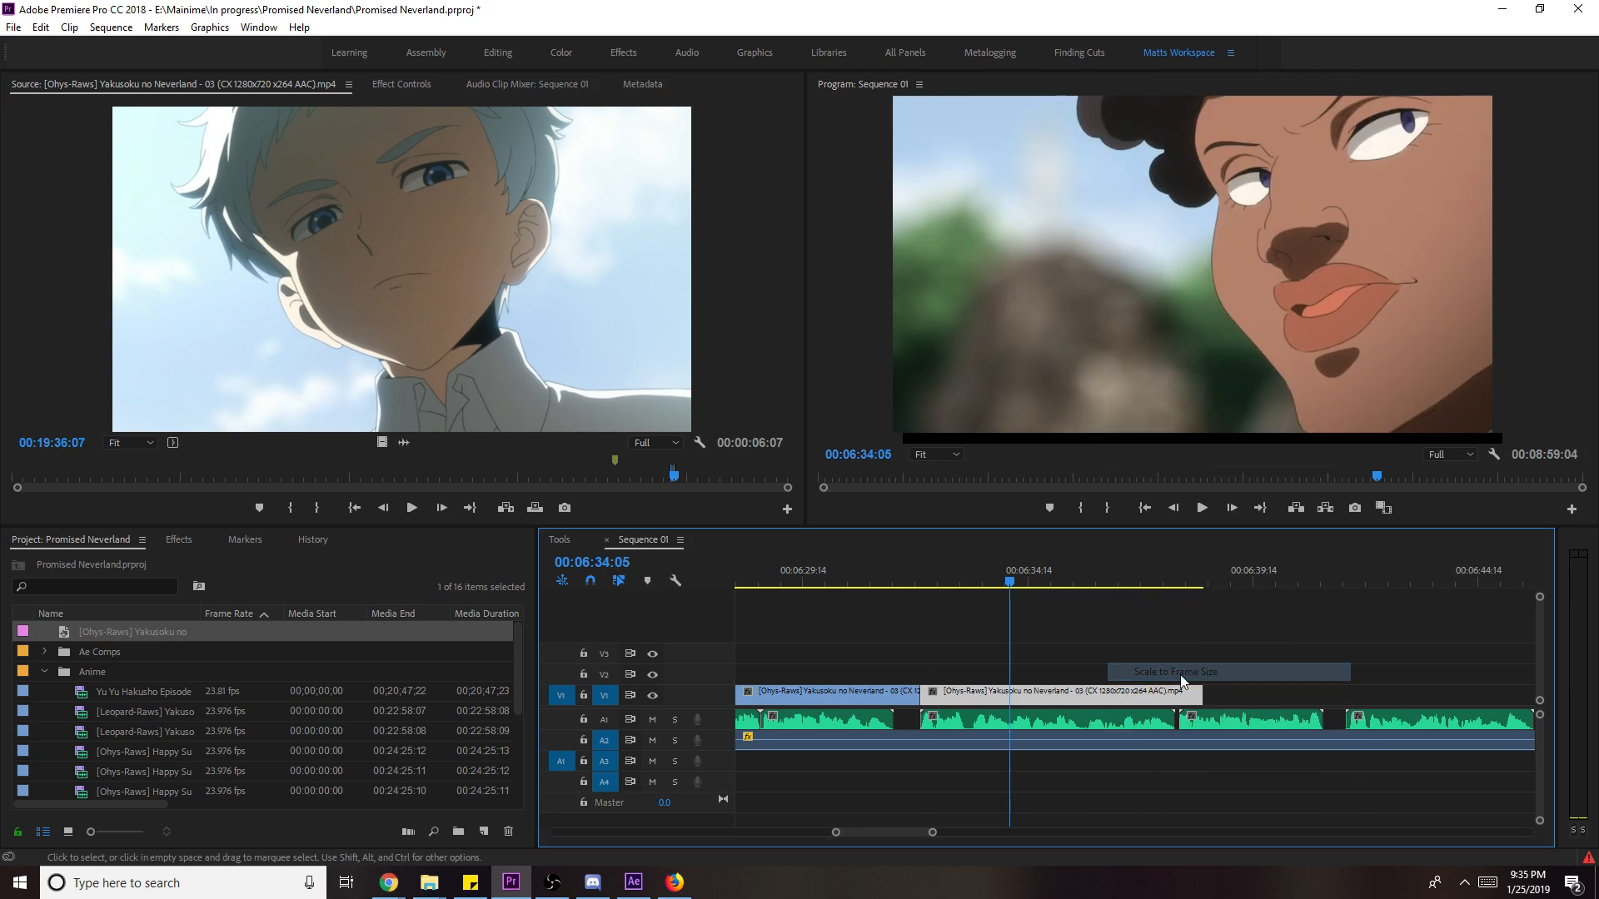
left_click(915, 587)
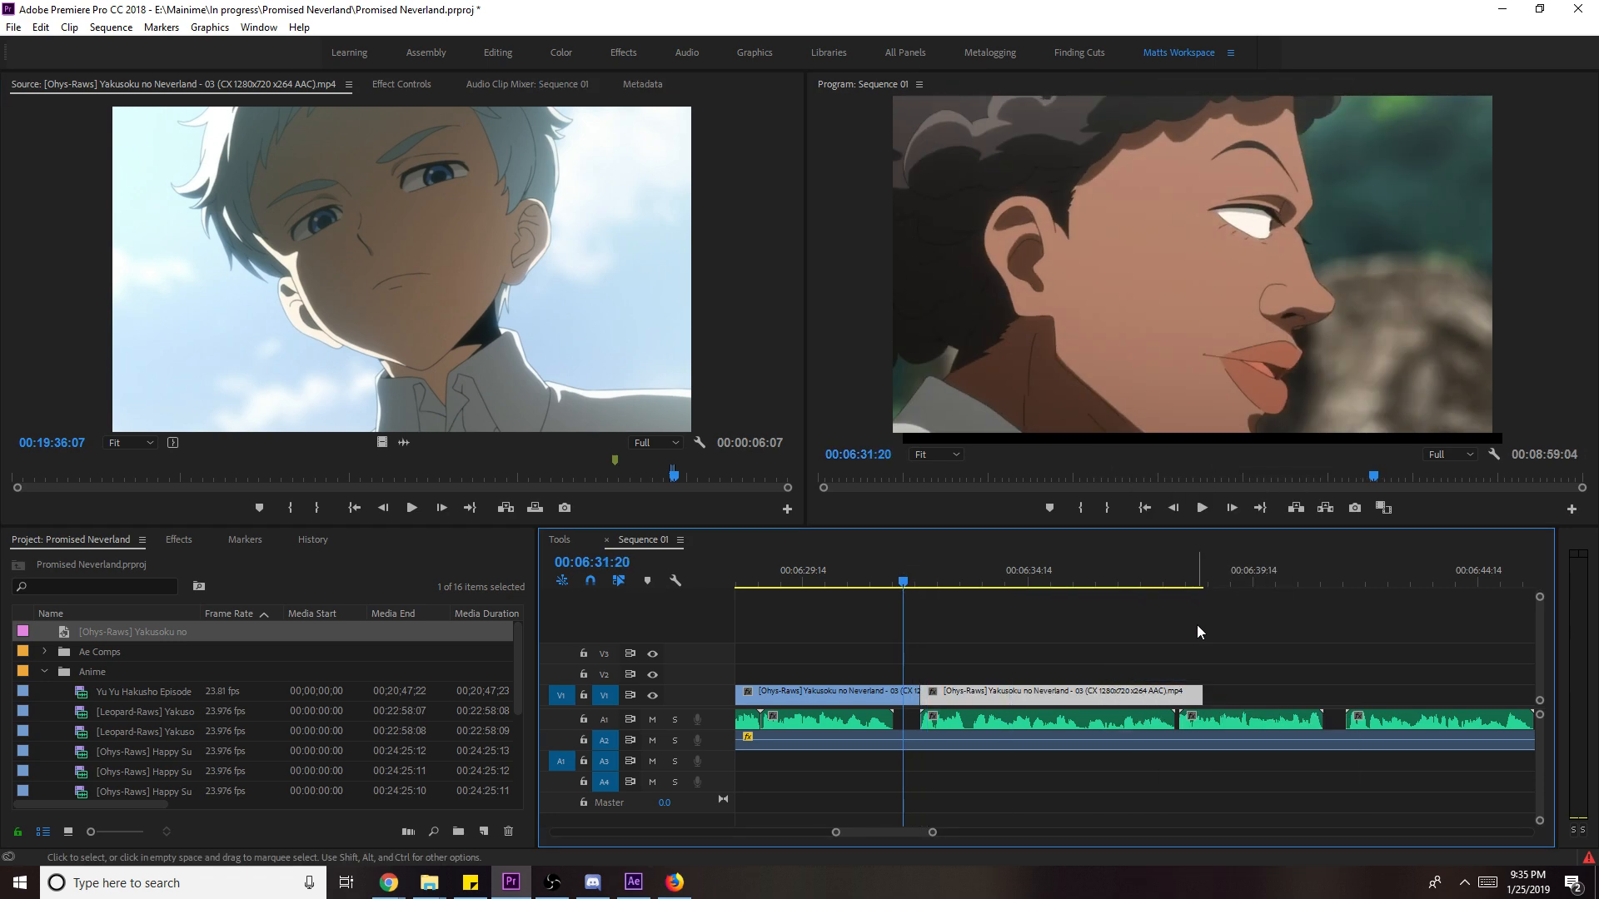
key("space")
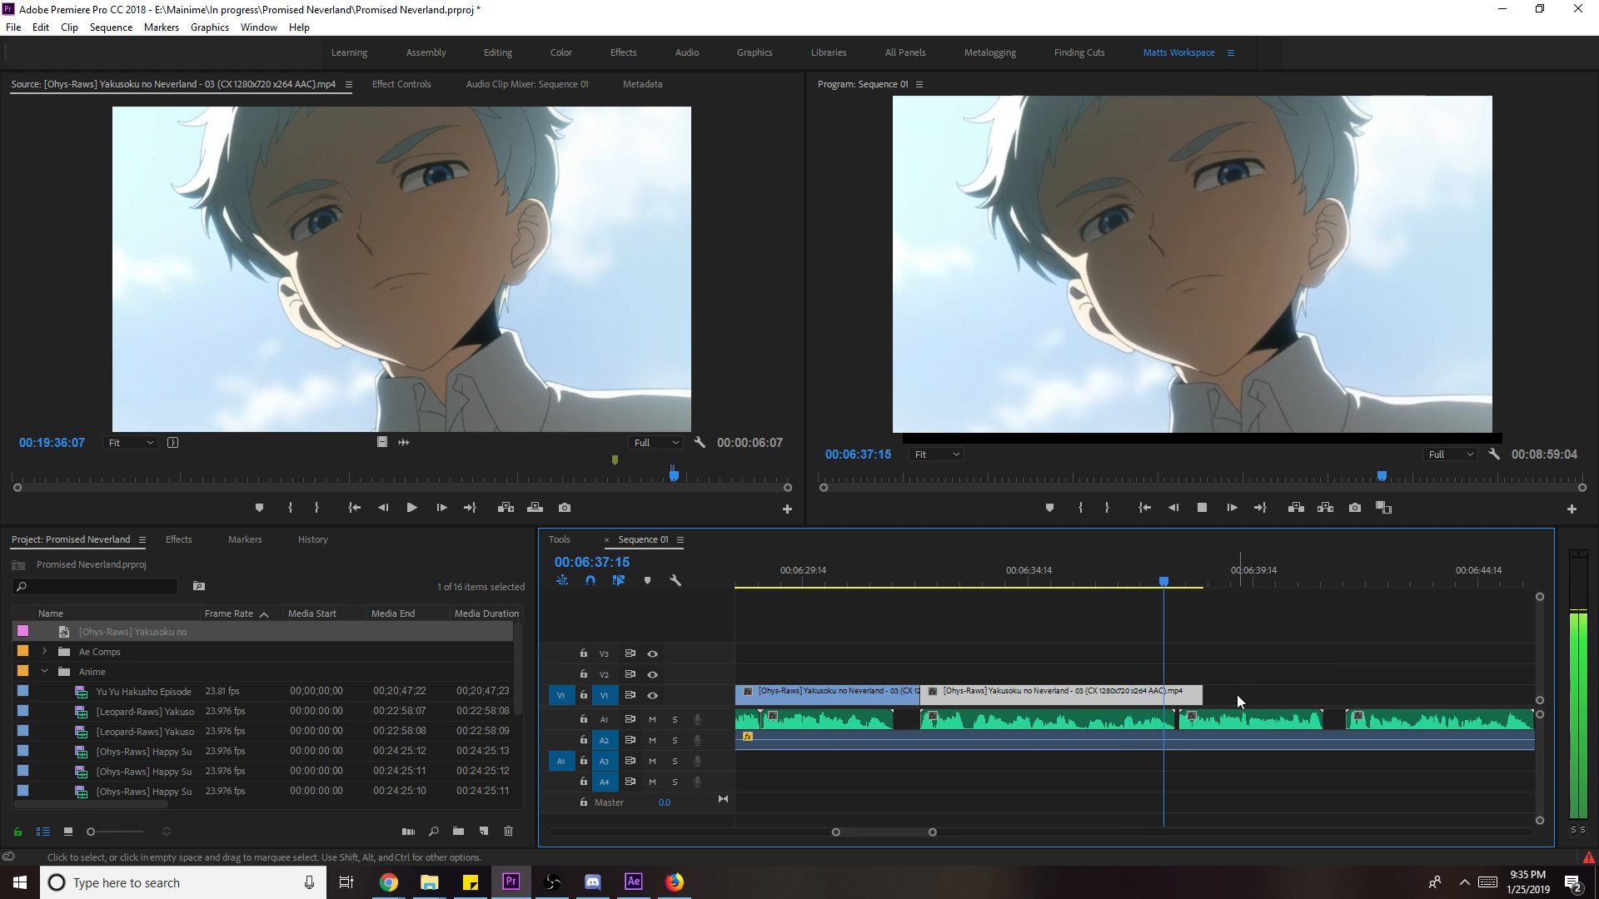
- Trim the close-up's end slightly shorter and scrub back to 06:32:03 to review it
left_click_drag(1202, 696, 1178, 718)
left_click(1131, 581)
left_click_drag(1152, 581, 1140, 679)
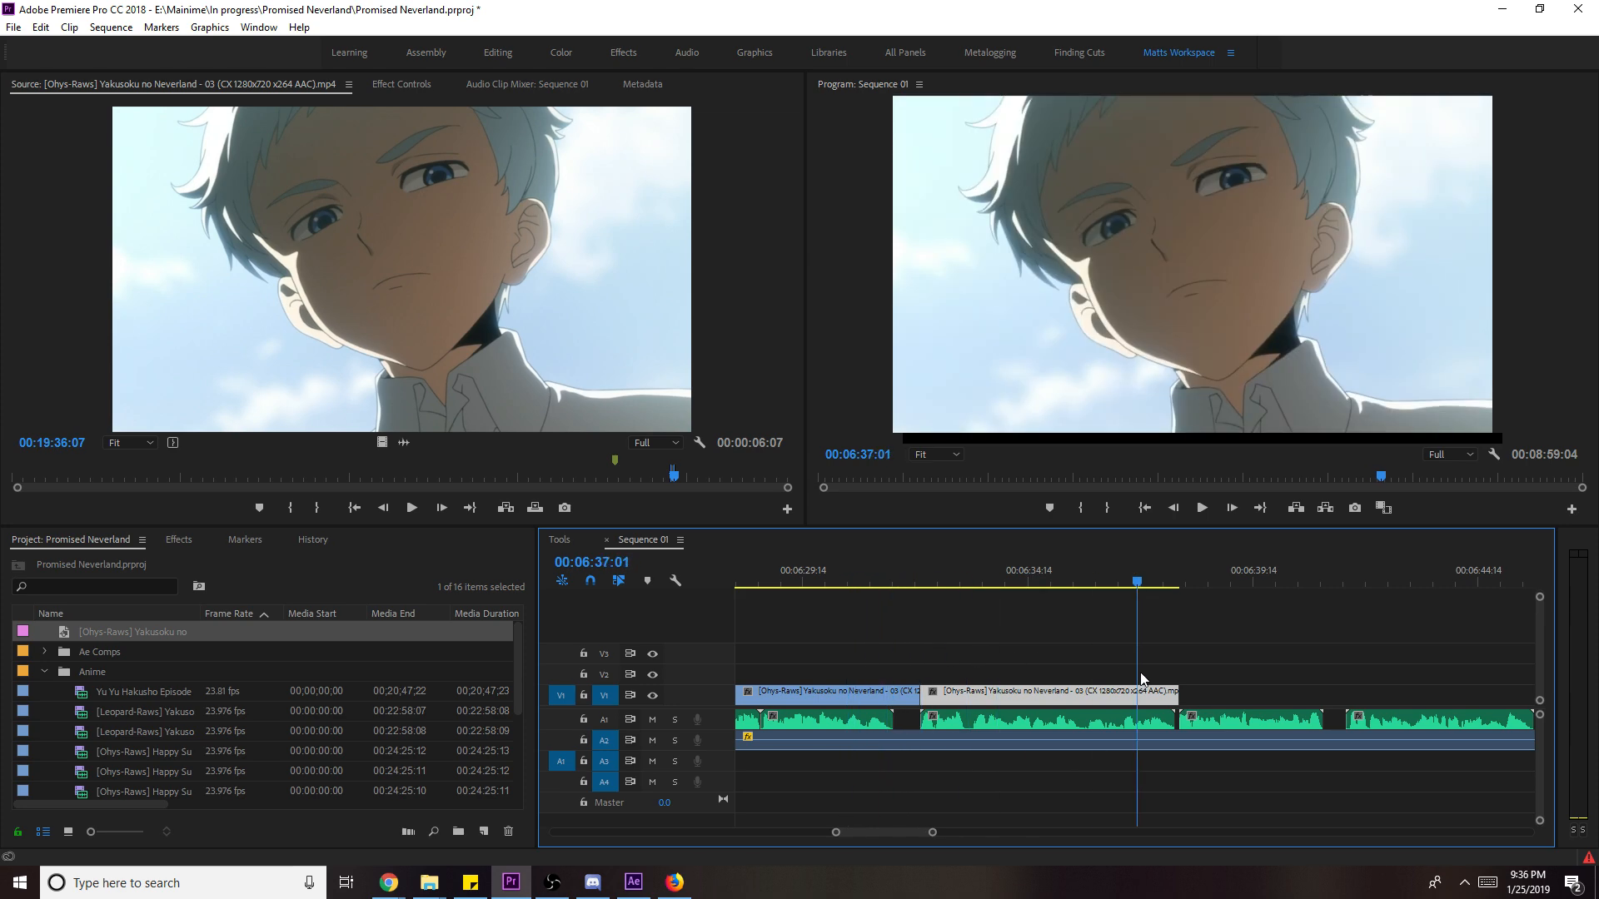
left_click(1237, 686)
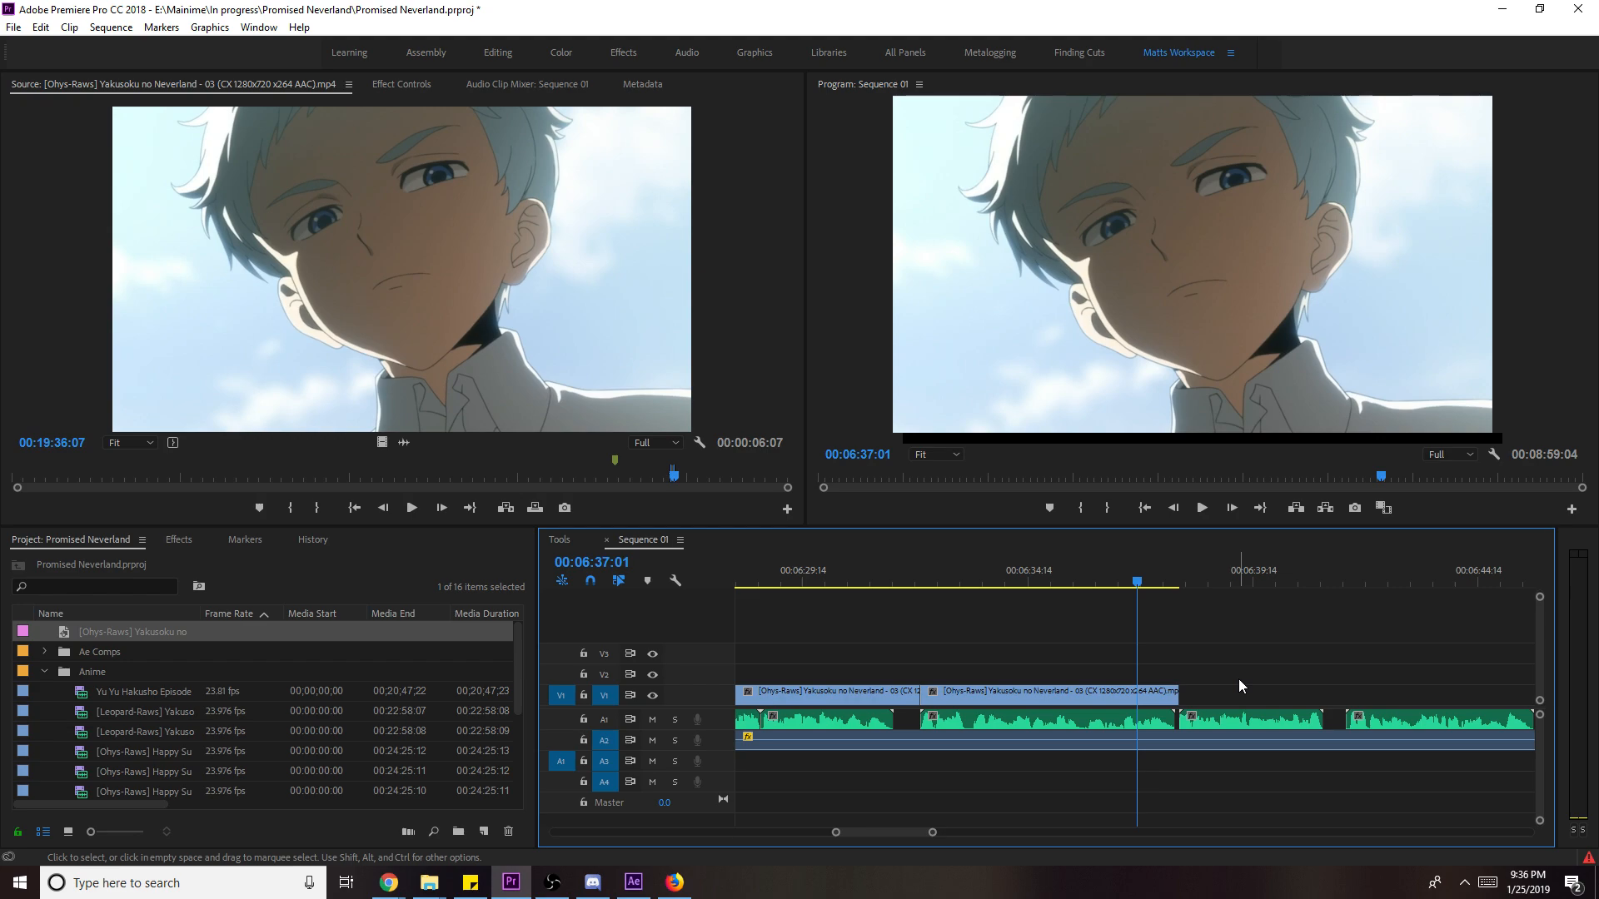
- Review the sequence from 06:35:20 and save the project
left_click_drag(991, 578, 1384, 718)
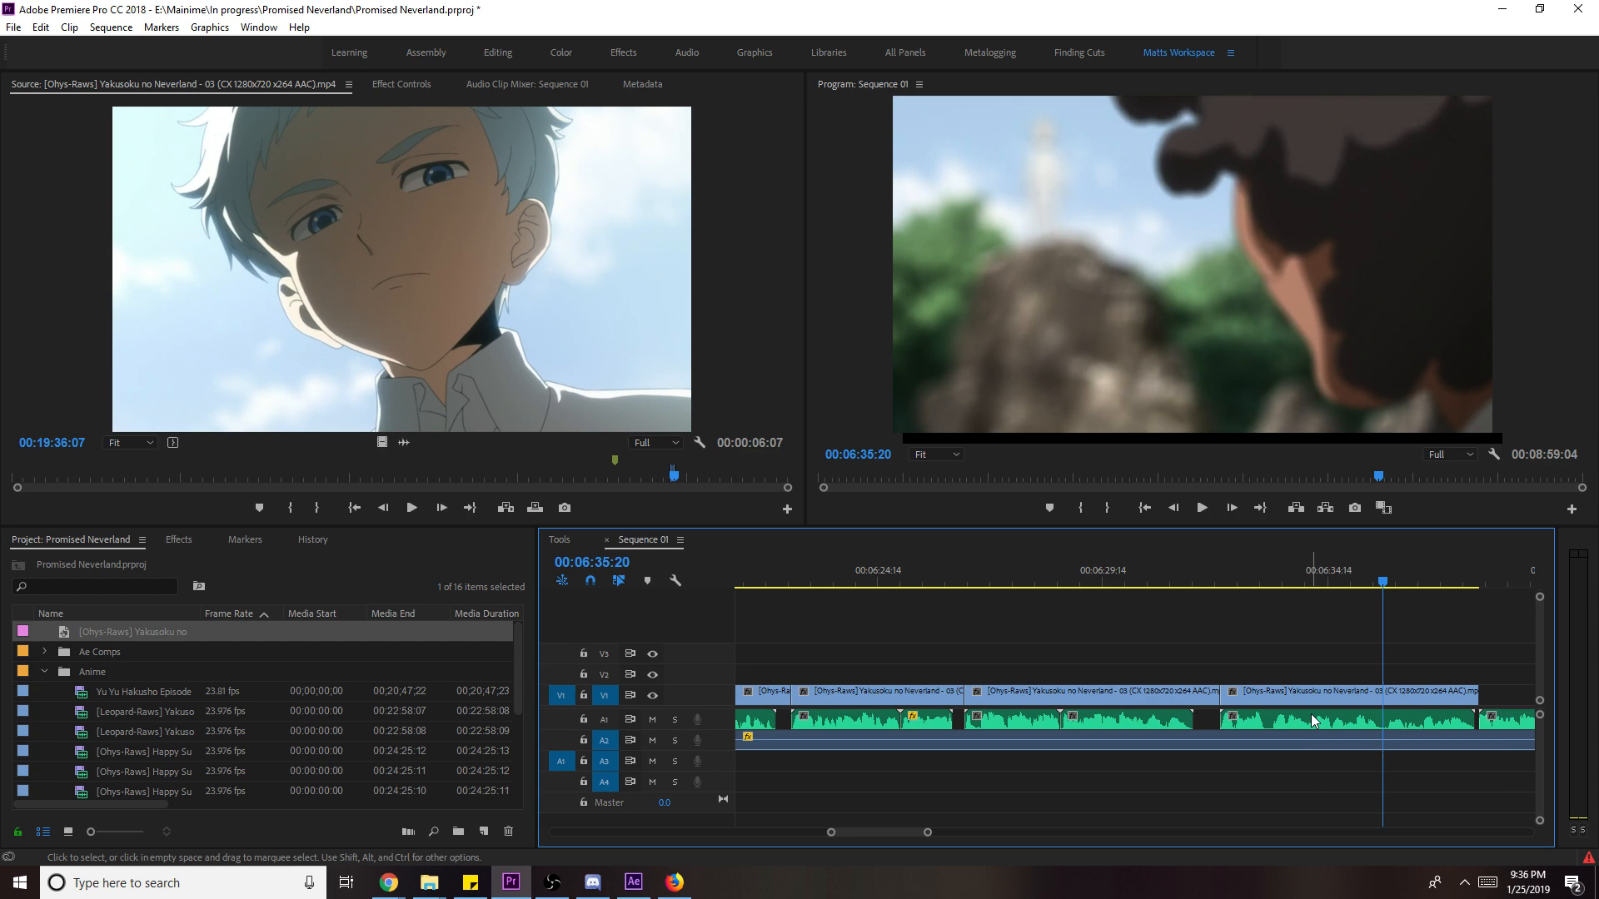
mouse_move(928, 834)
left_mouse_down()
mouse_move(949, 834)
mouse_move(920, 834)
mouse_move(934, 834)
left_mouse_up()
key("ctrl+s")
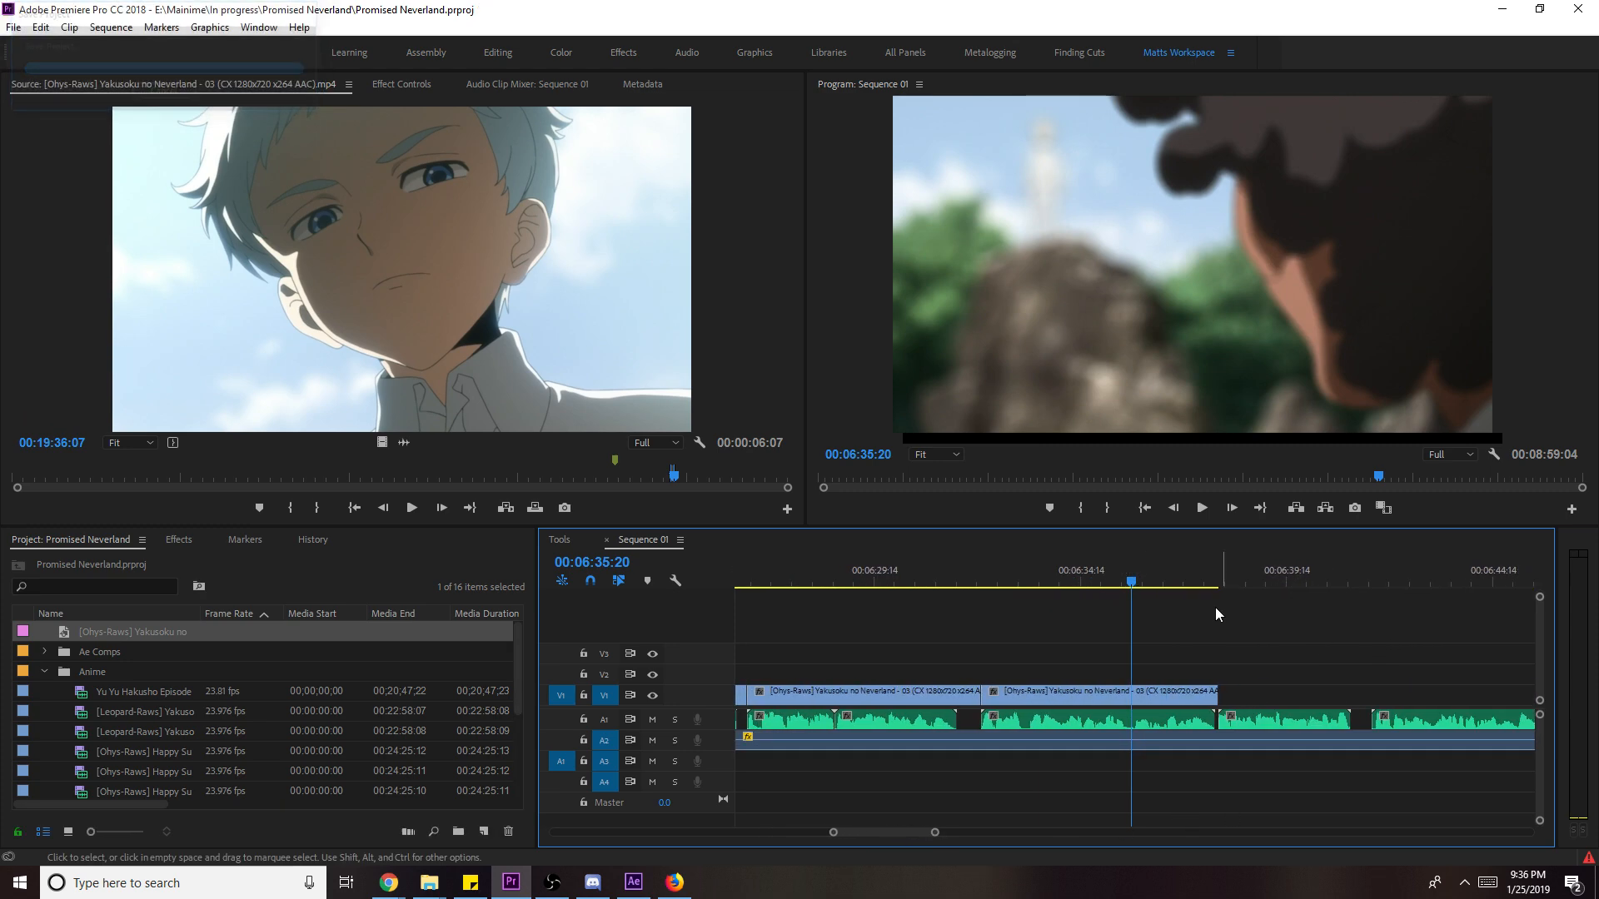
key("space")
key("space")
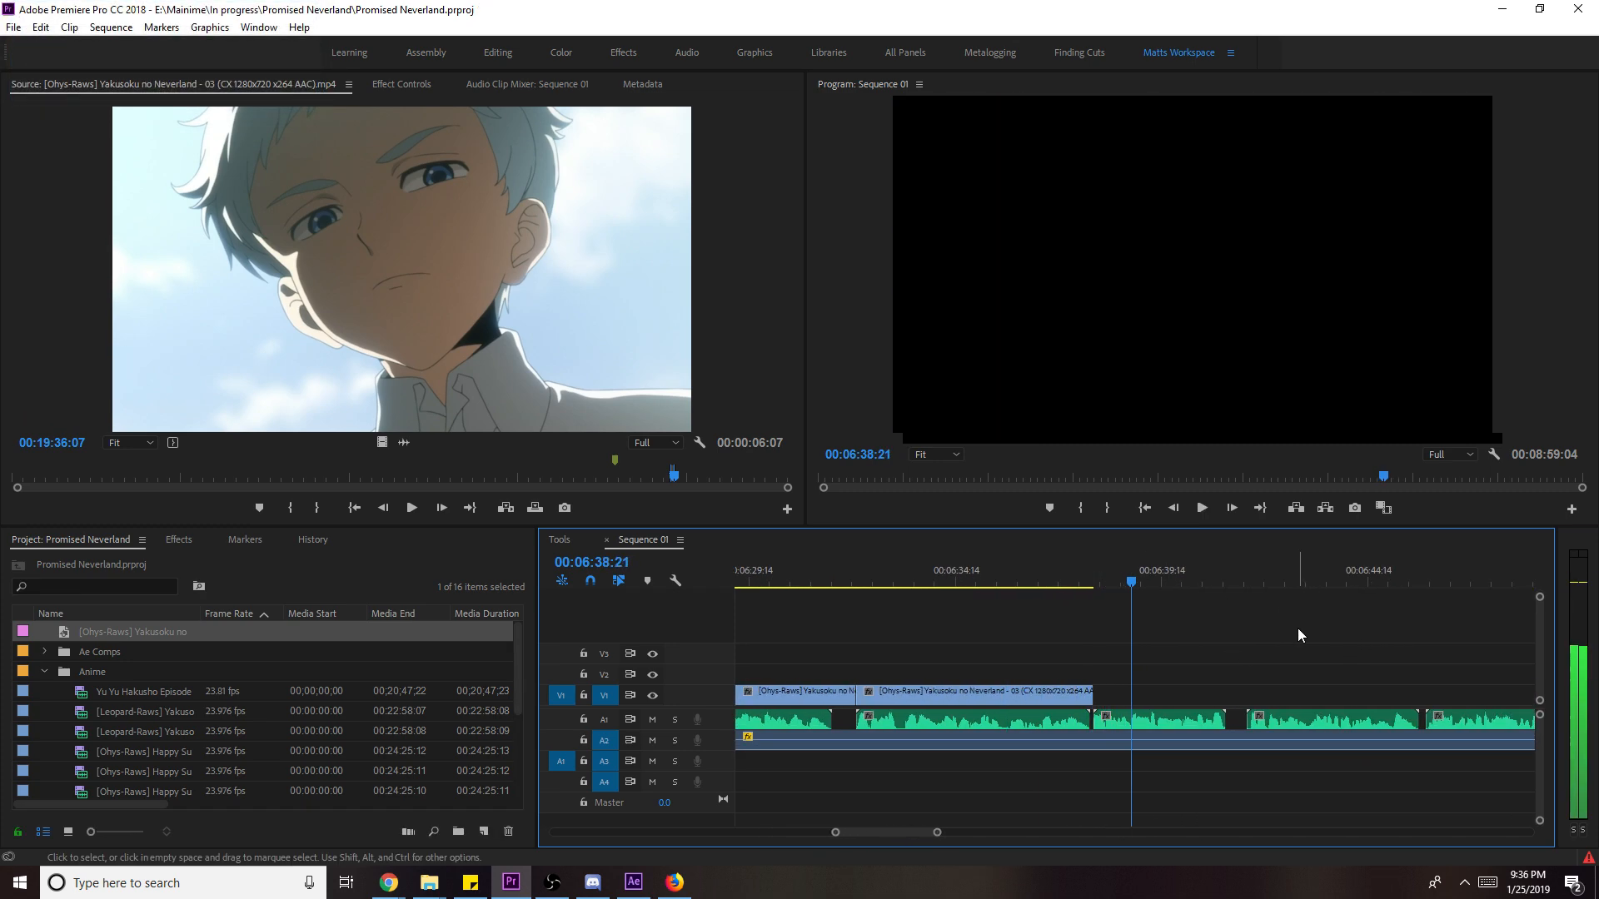
key("ctrl+s")
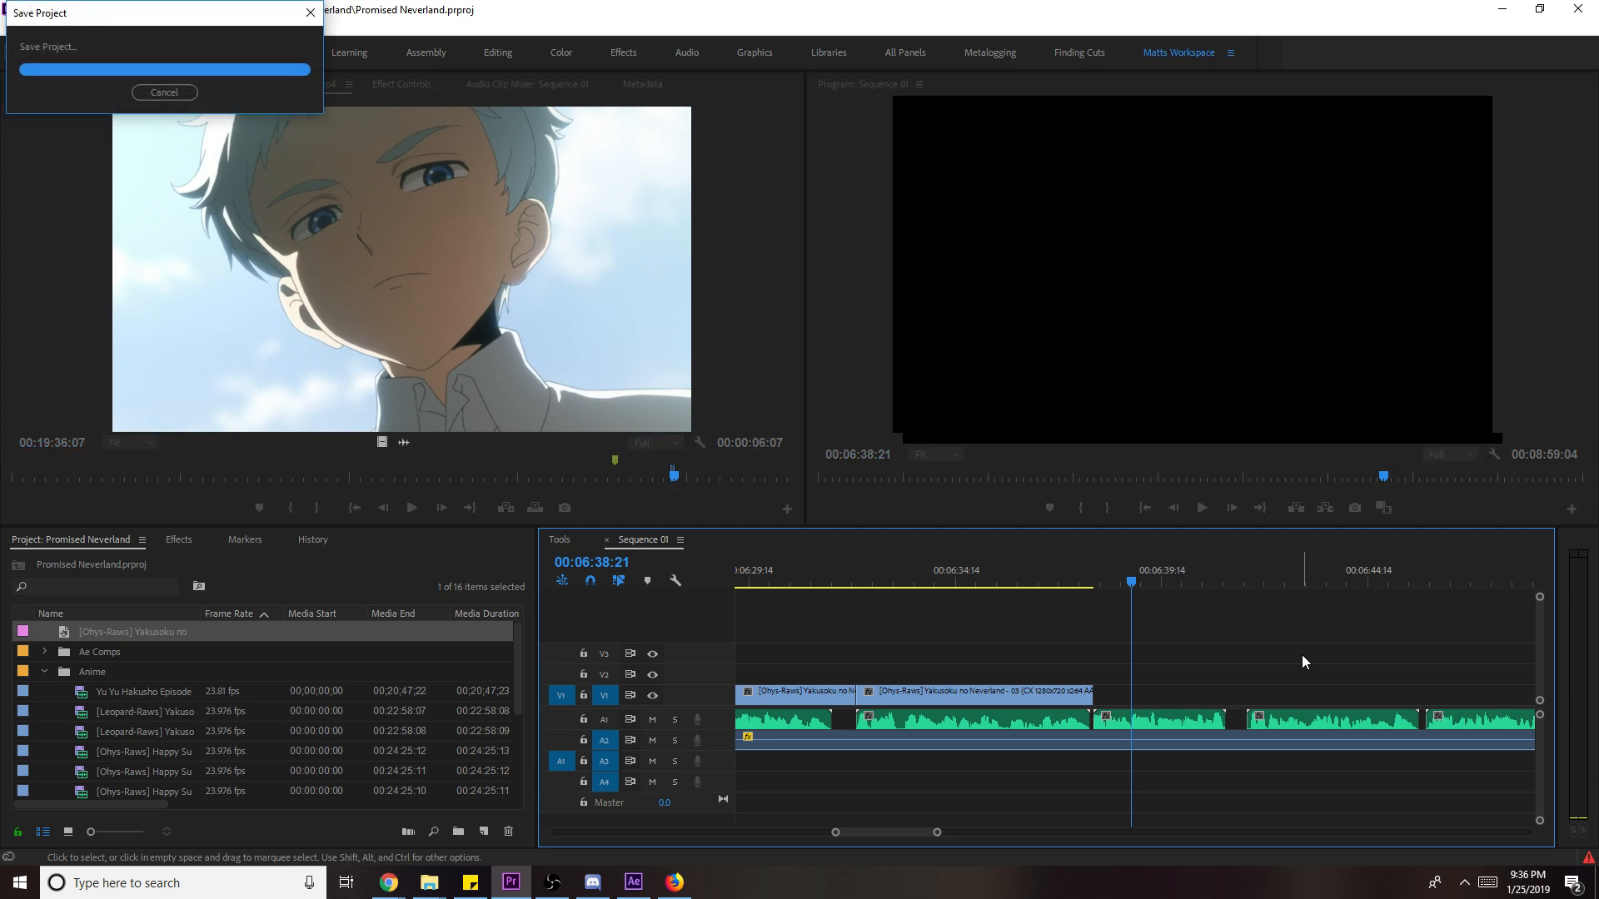
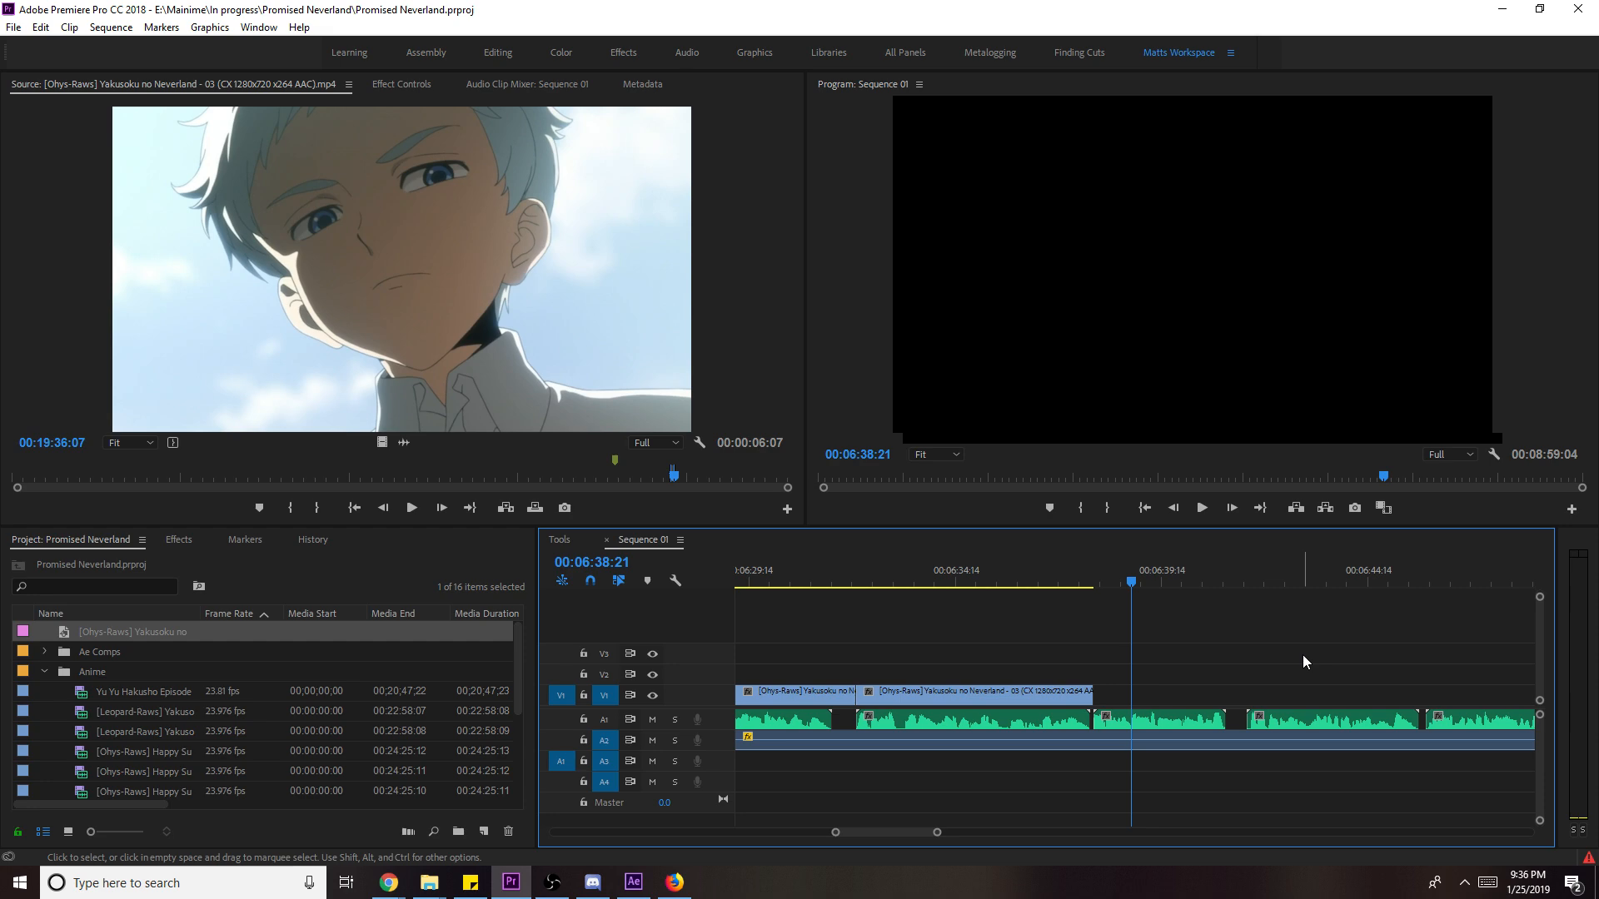
- Play the end of the sequence, then scrub the episode 03 source back to find the next shot
mouse_move(937, 833)
left_mouse_down()
mouse_move(1284, 831)
mouse_move(931, 822)
left_mouse_up()
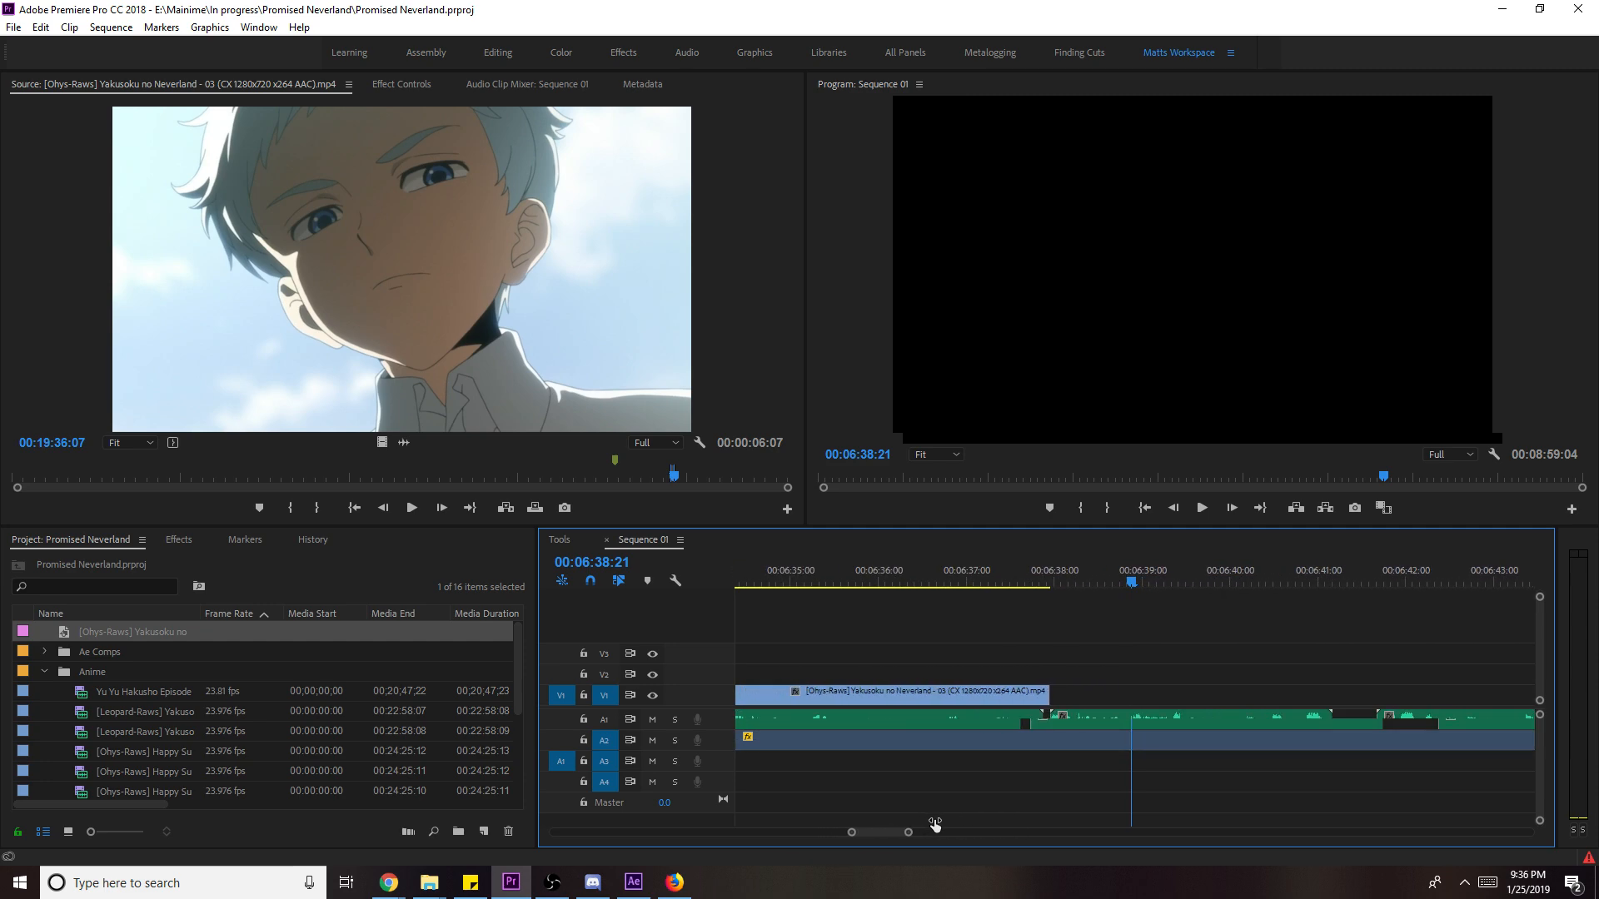
left_click(1061, 570)
key("space")
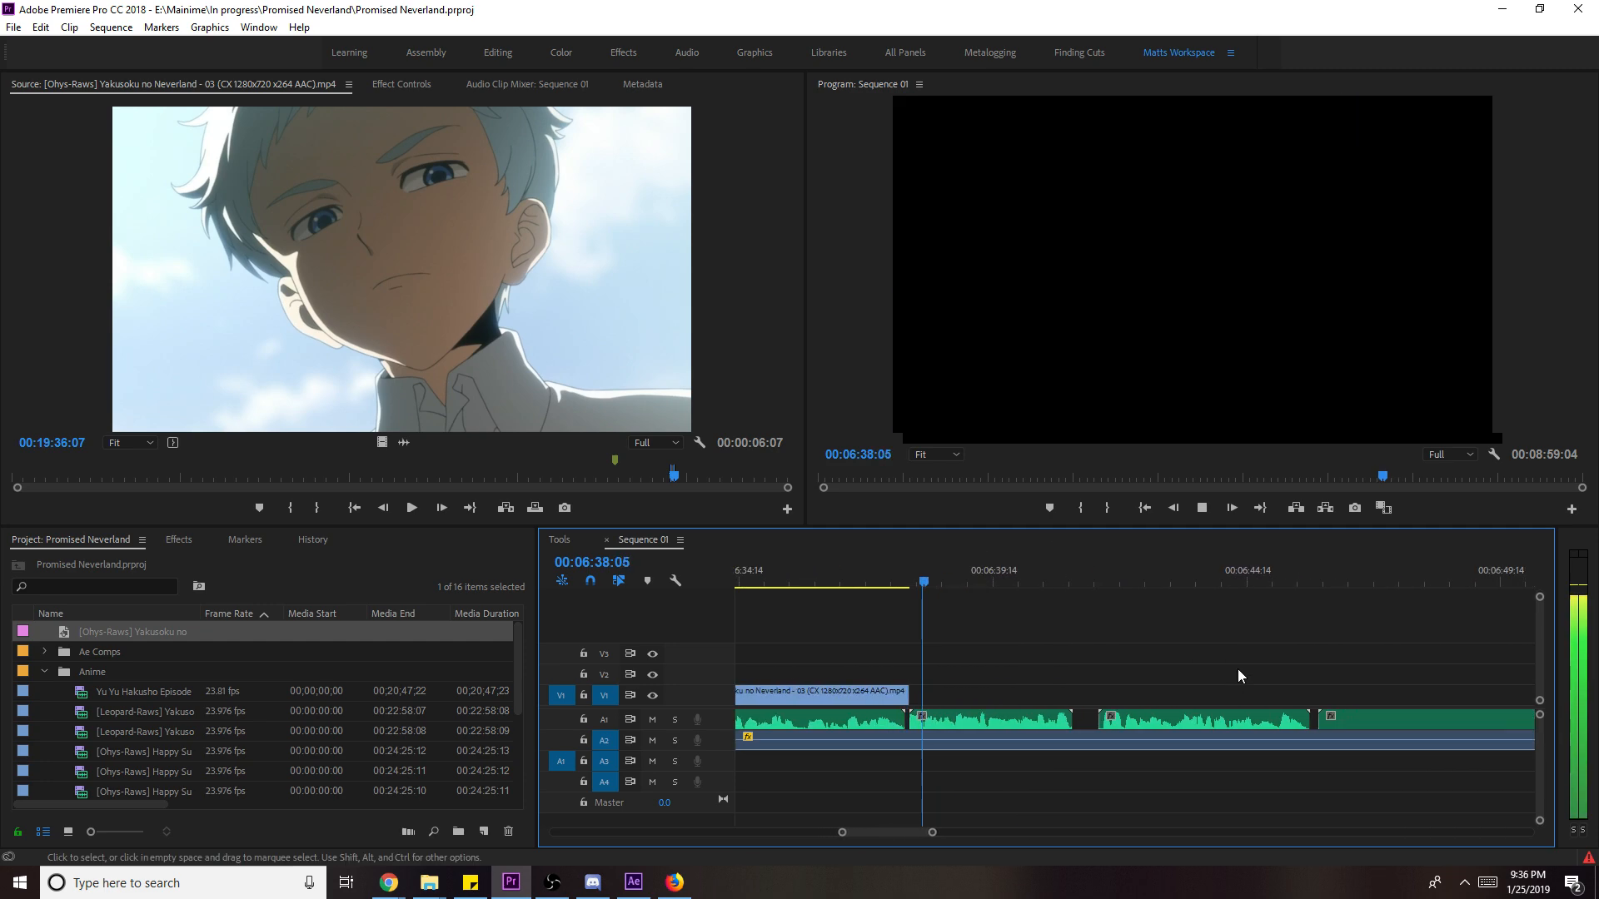
left_click(631, 479)
left_click_drag(630, 480, 548, 476)
- Mark In and Out points around the overhead forest-path shot in the episode 03 source
key("i")
key("space")
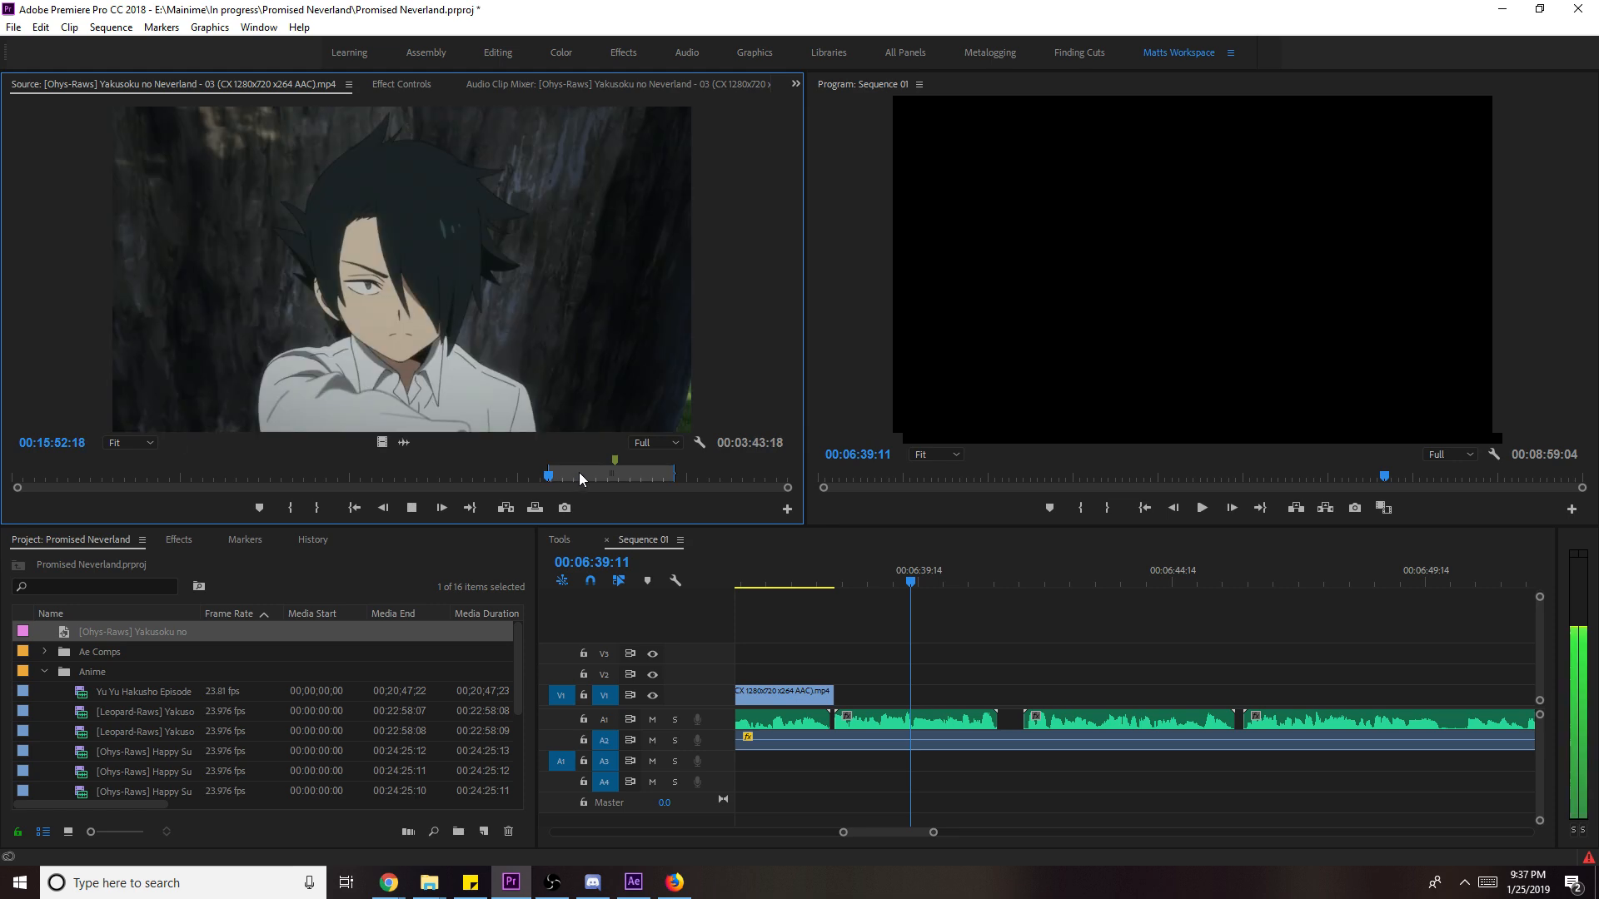
left_click_drag(576, 478, 571, 475)
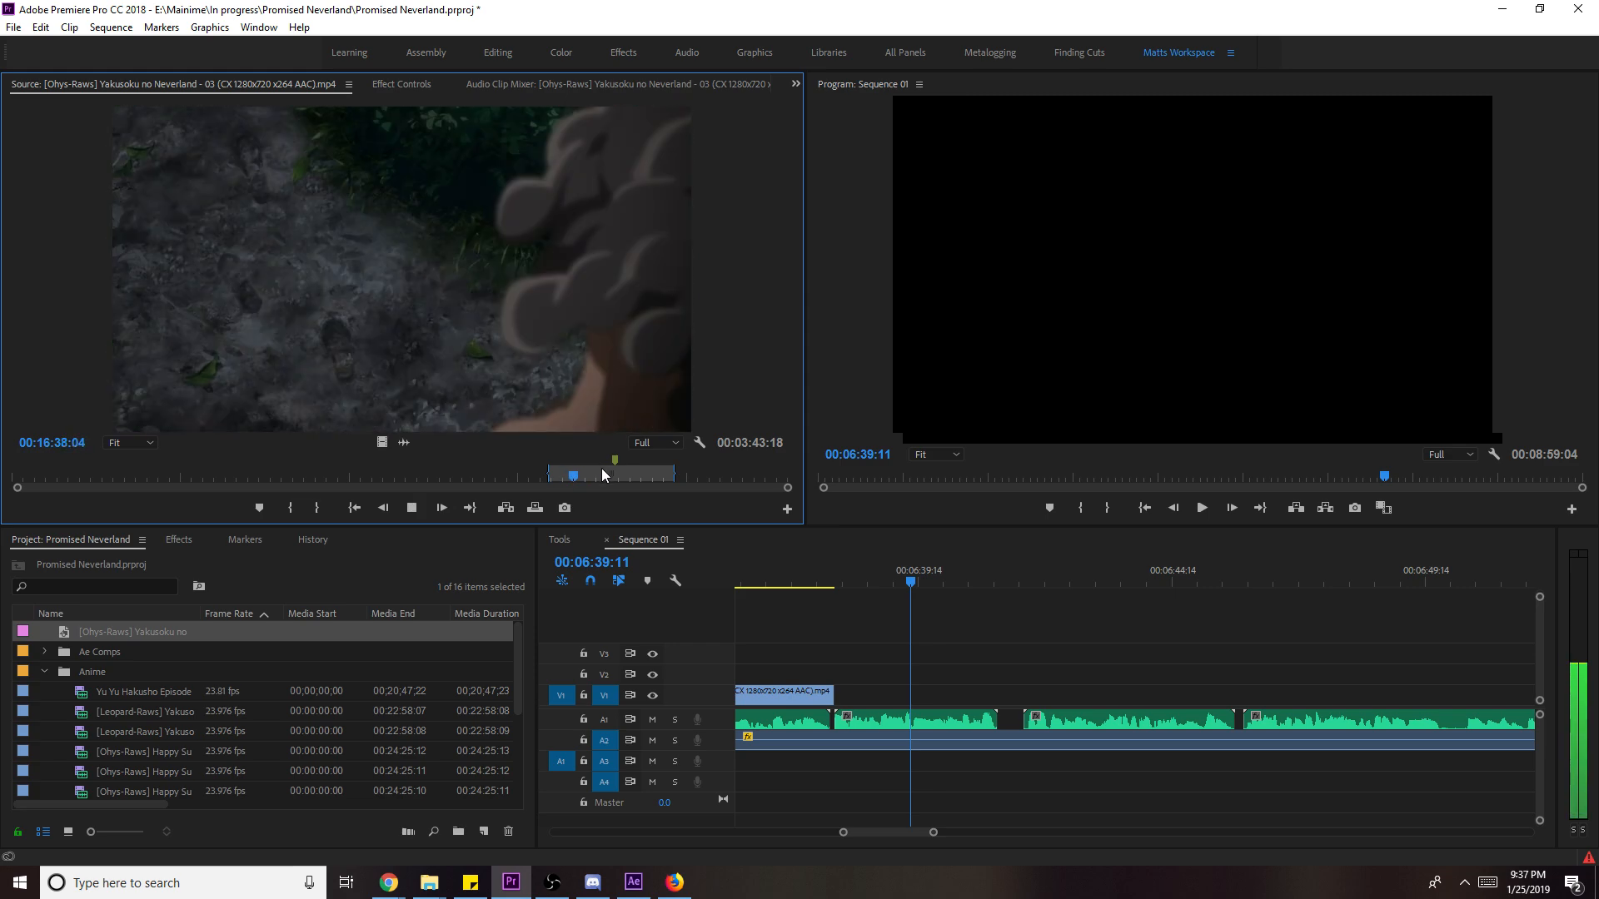
key("space")
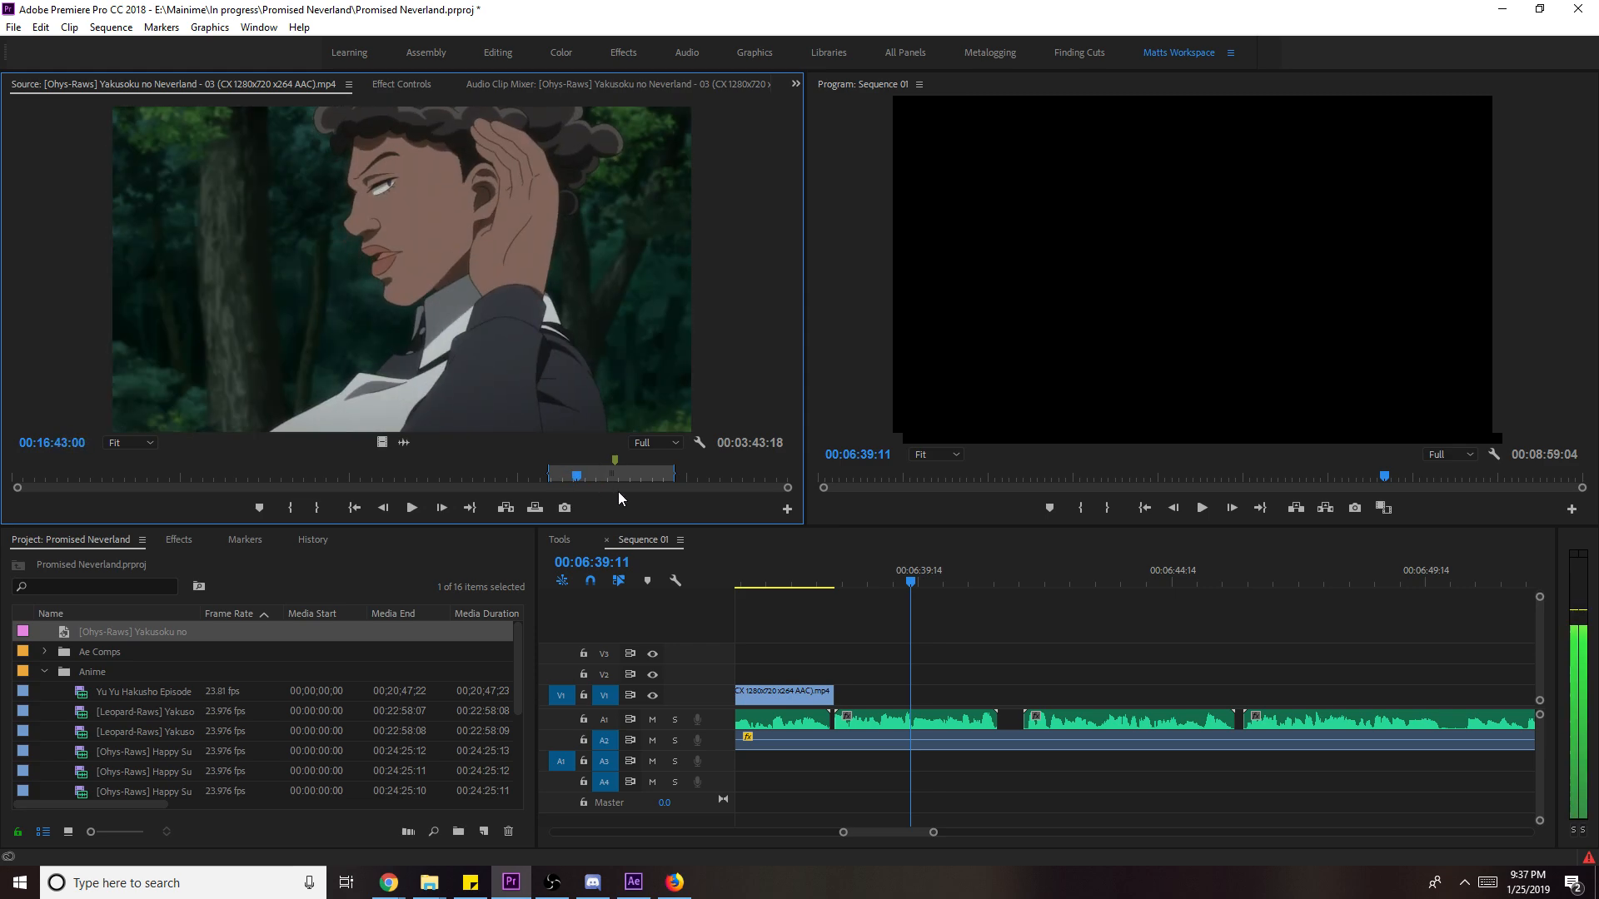
key("space")
key("i")
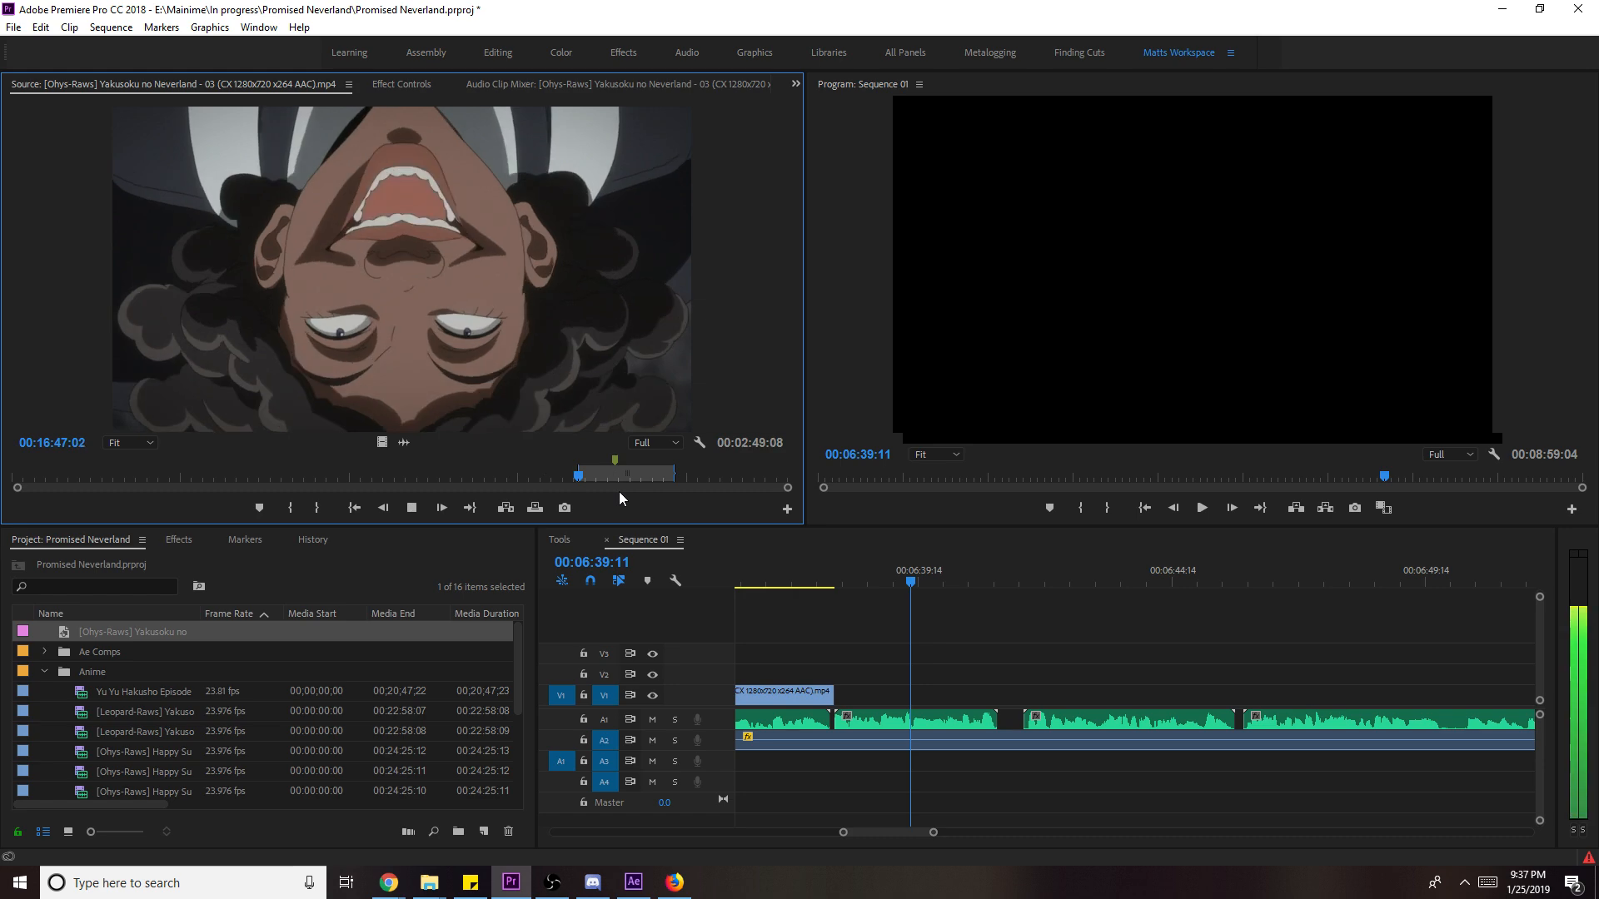
key("o")
- Append the 2-second shot to the end of V1, scale it to frame size, slip it, and save
left_click_drag(380, 446, 911, 697)
key("space")
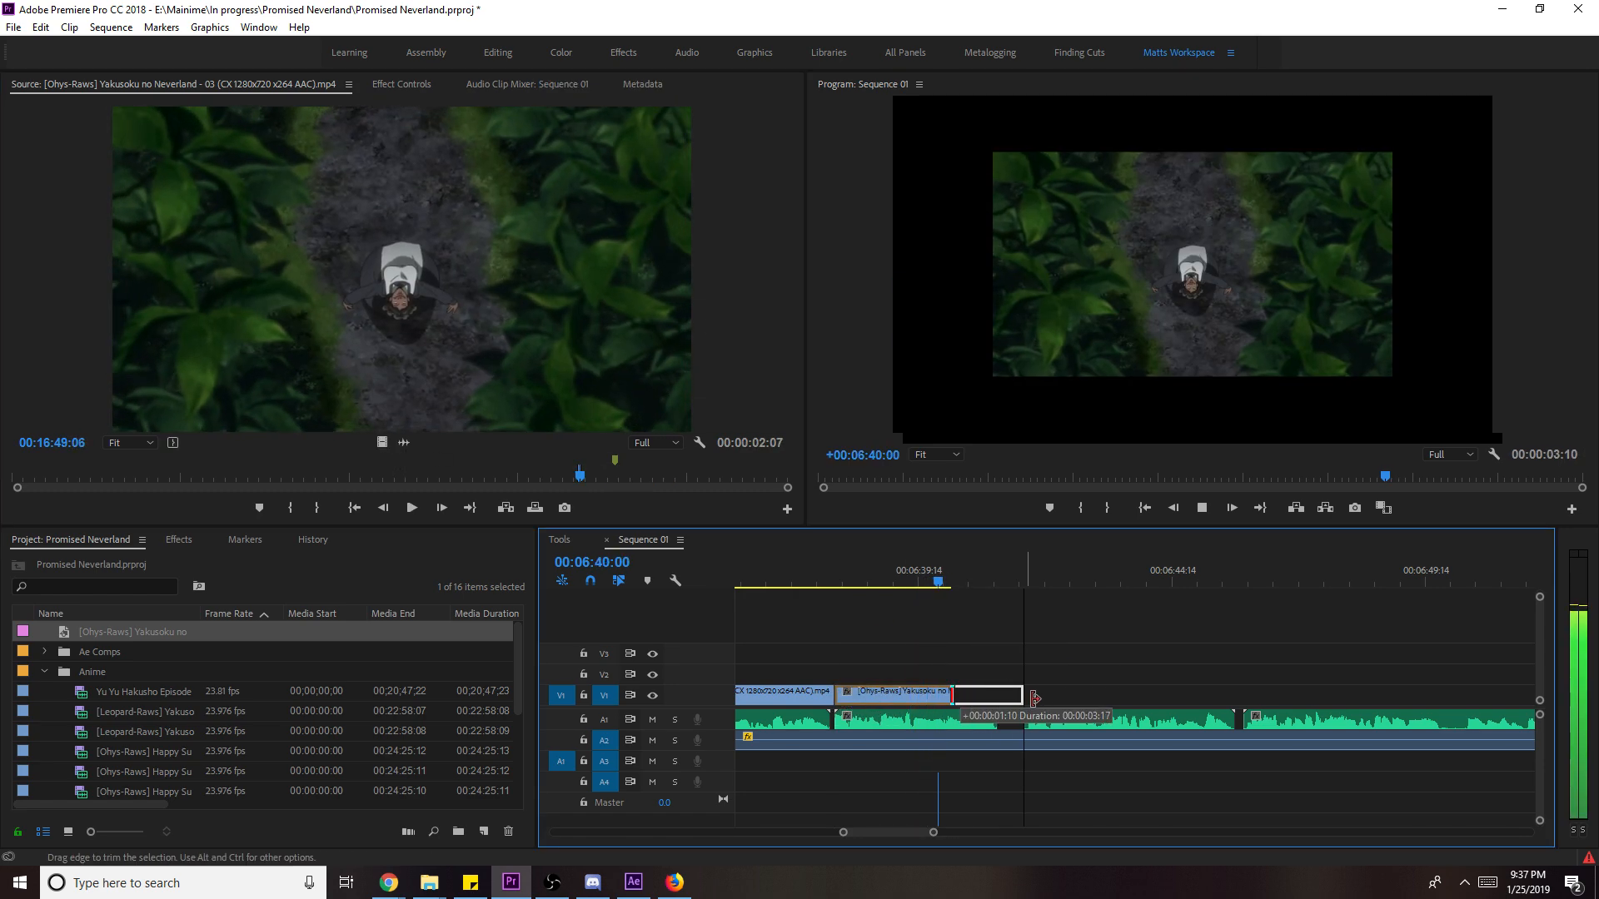
right_click(1008, 698)
left_click(1099, 671)
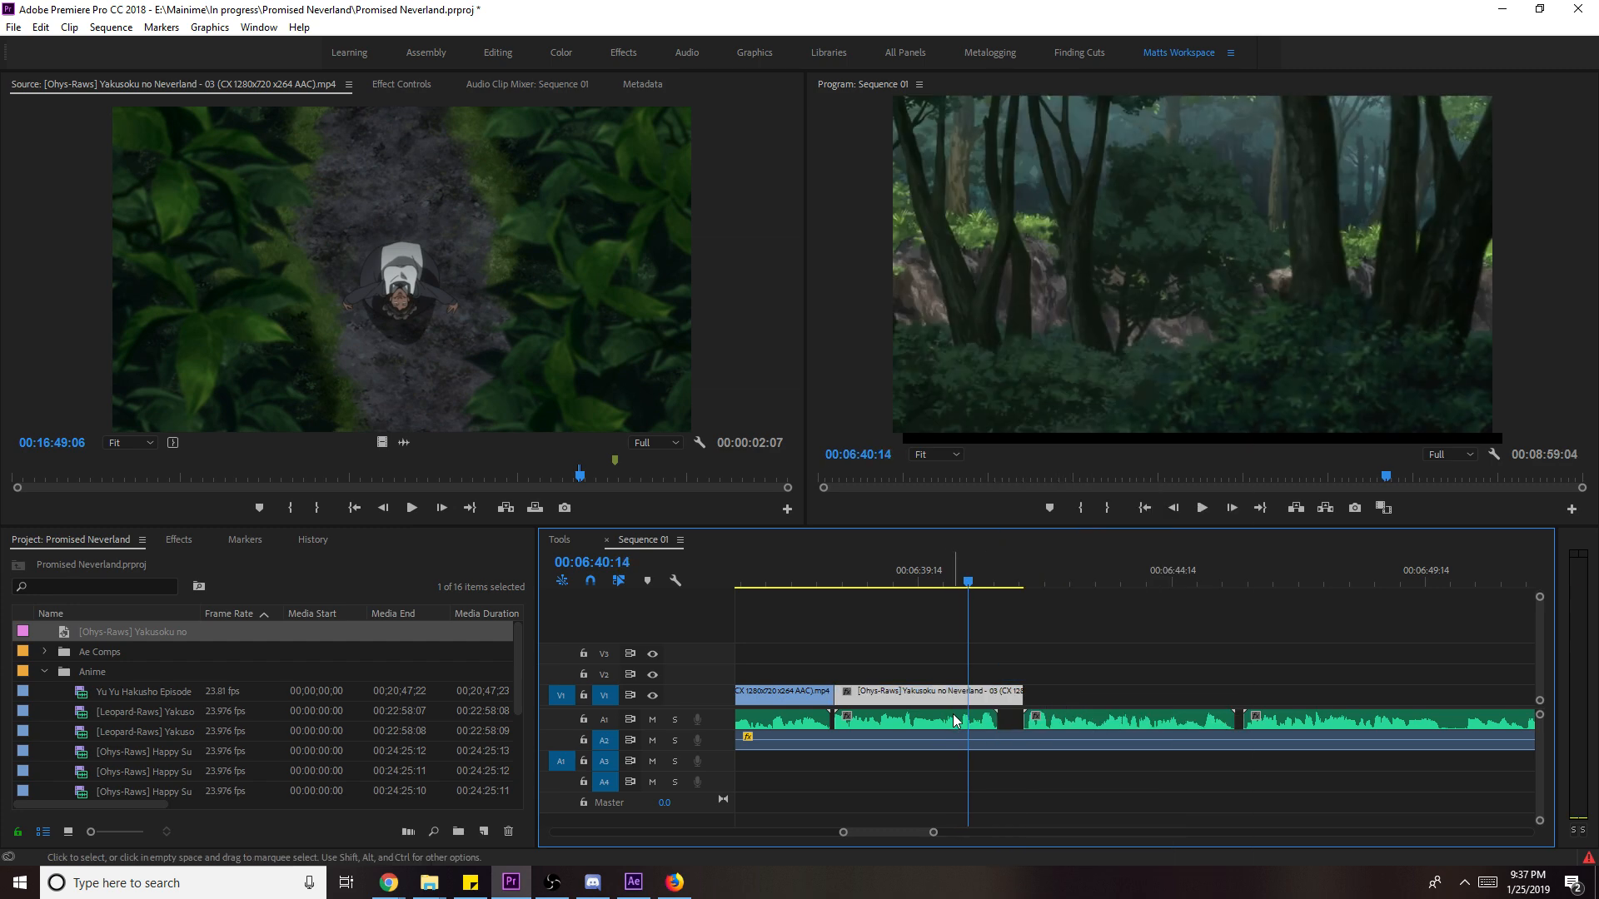
left_click_drag(947, 699, 1003, 695)
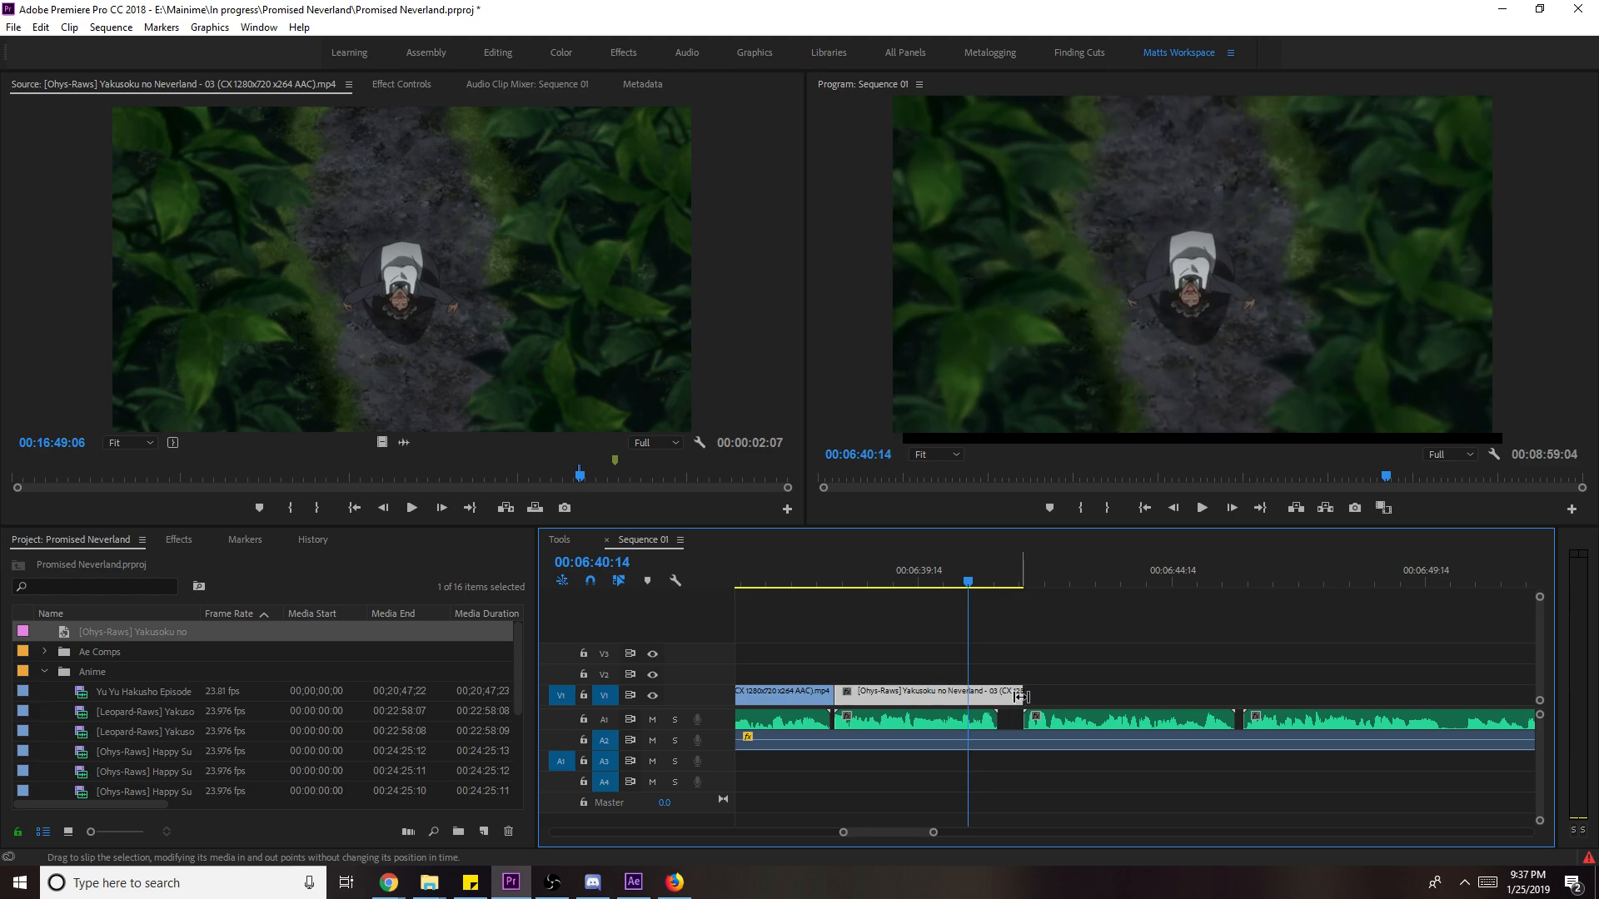
key("space")
key("space")
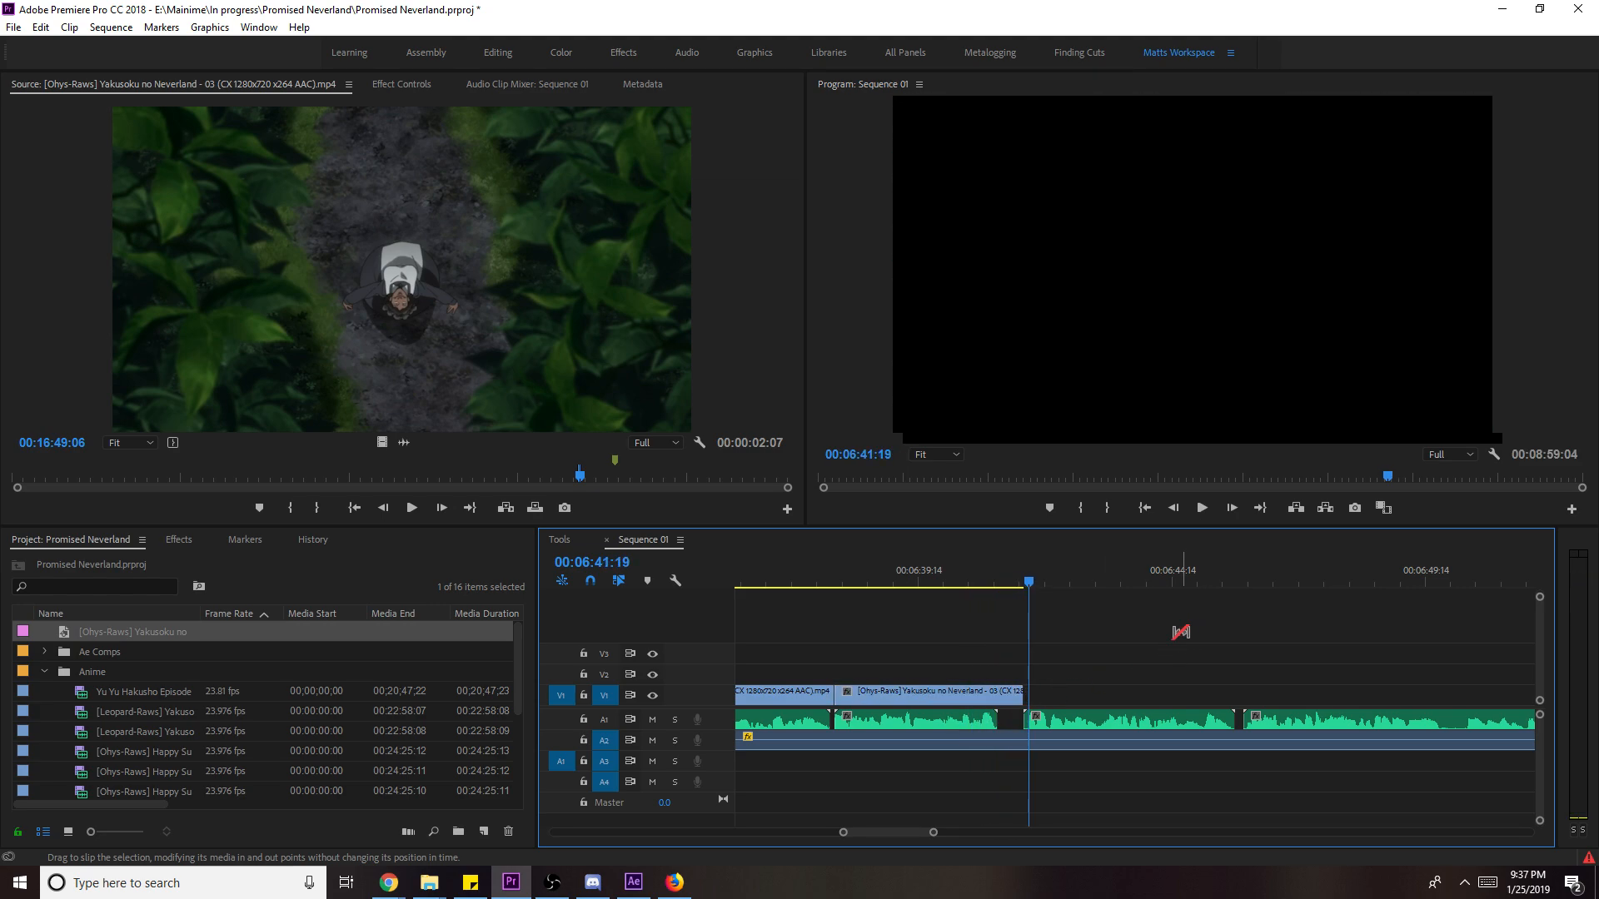
key("v")
key("ctrl+s")
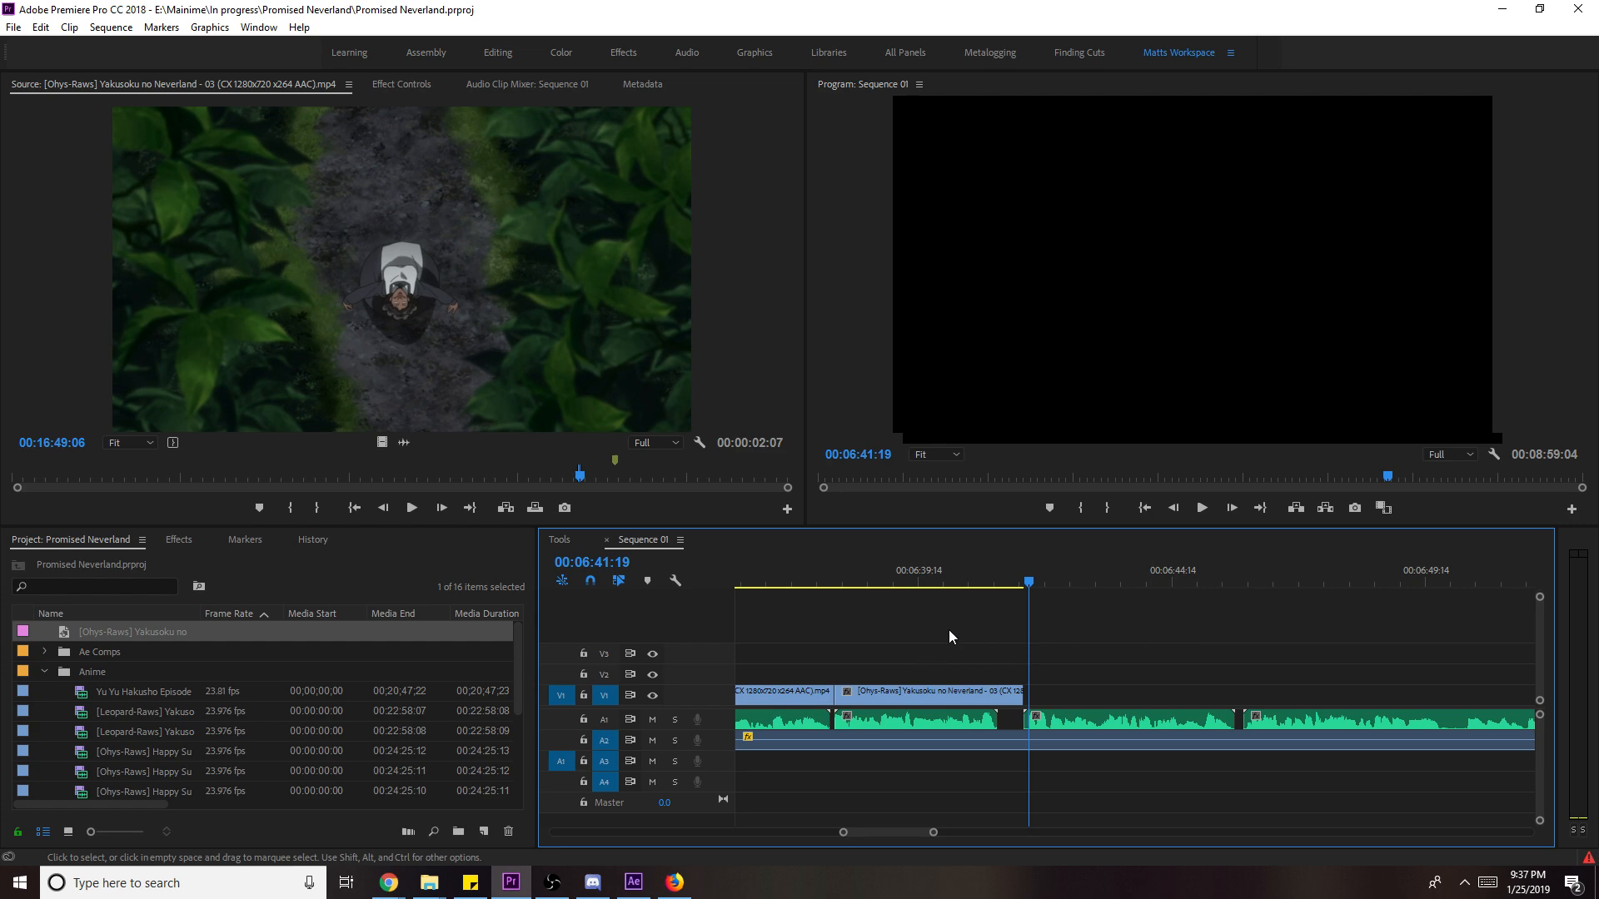
left_click(794, 583)
left_click_drag(795, 584, 821, 583)
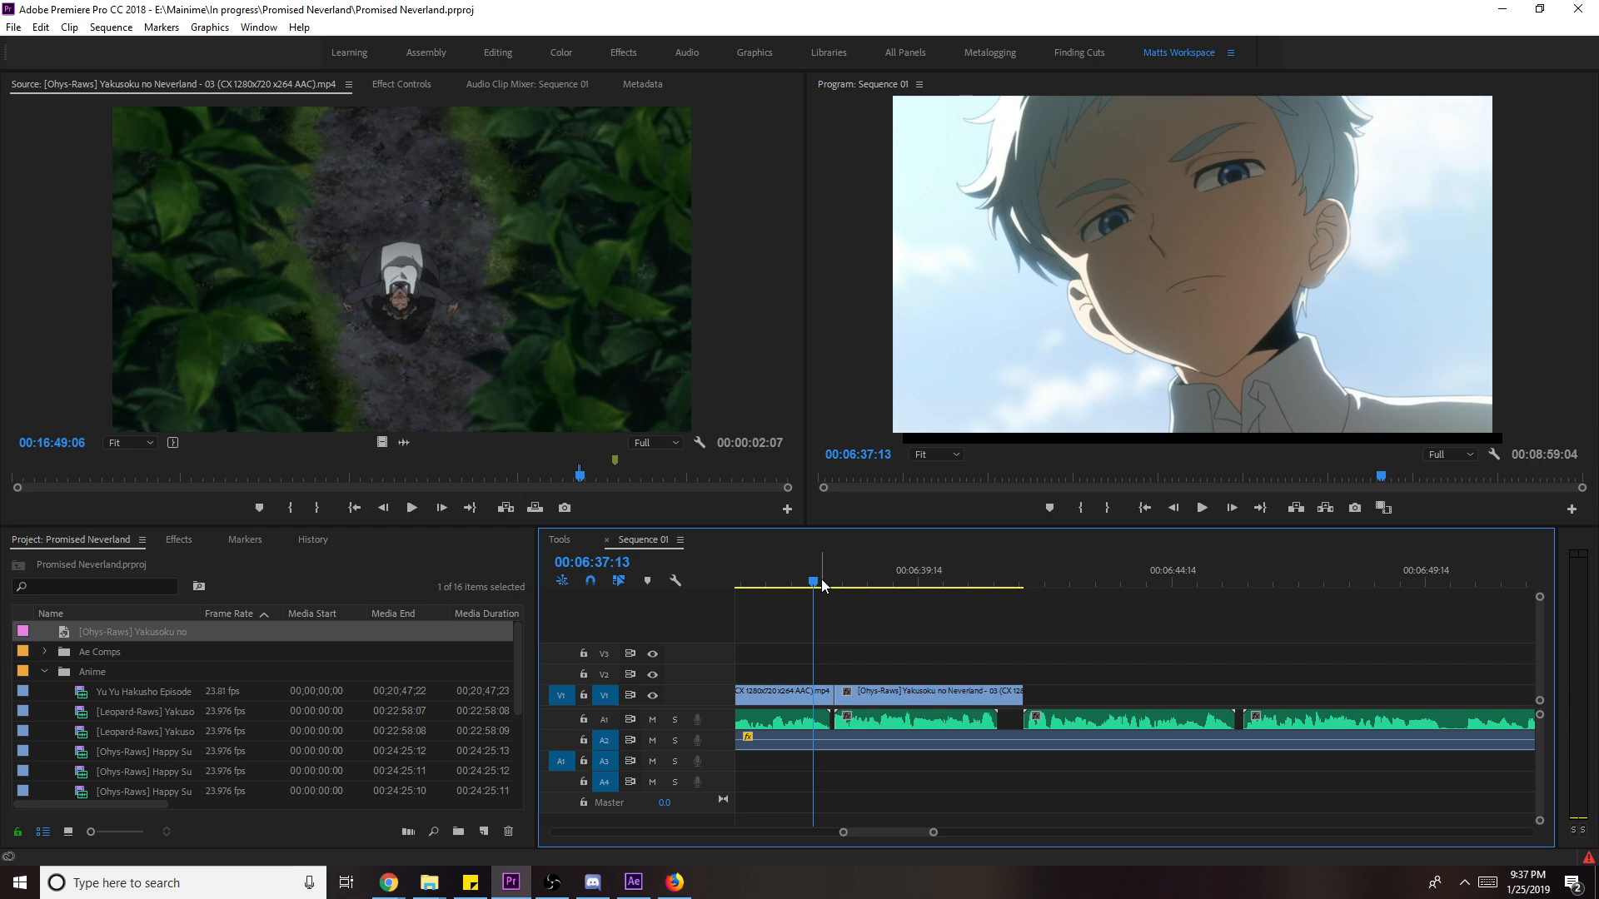
key("ctrl+s")
left_click_drag(932, 833, 969, 832)
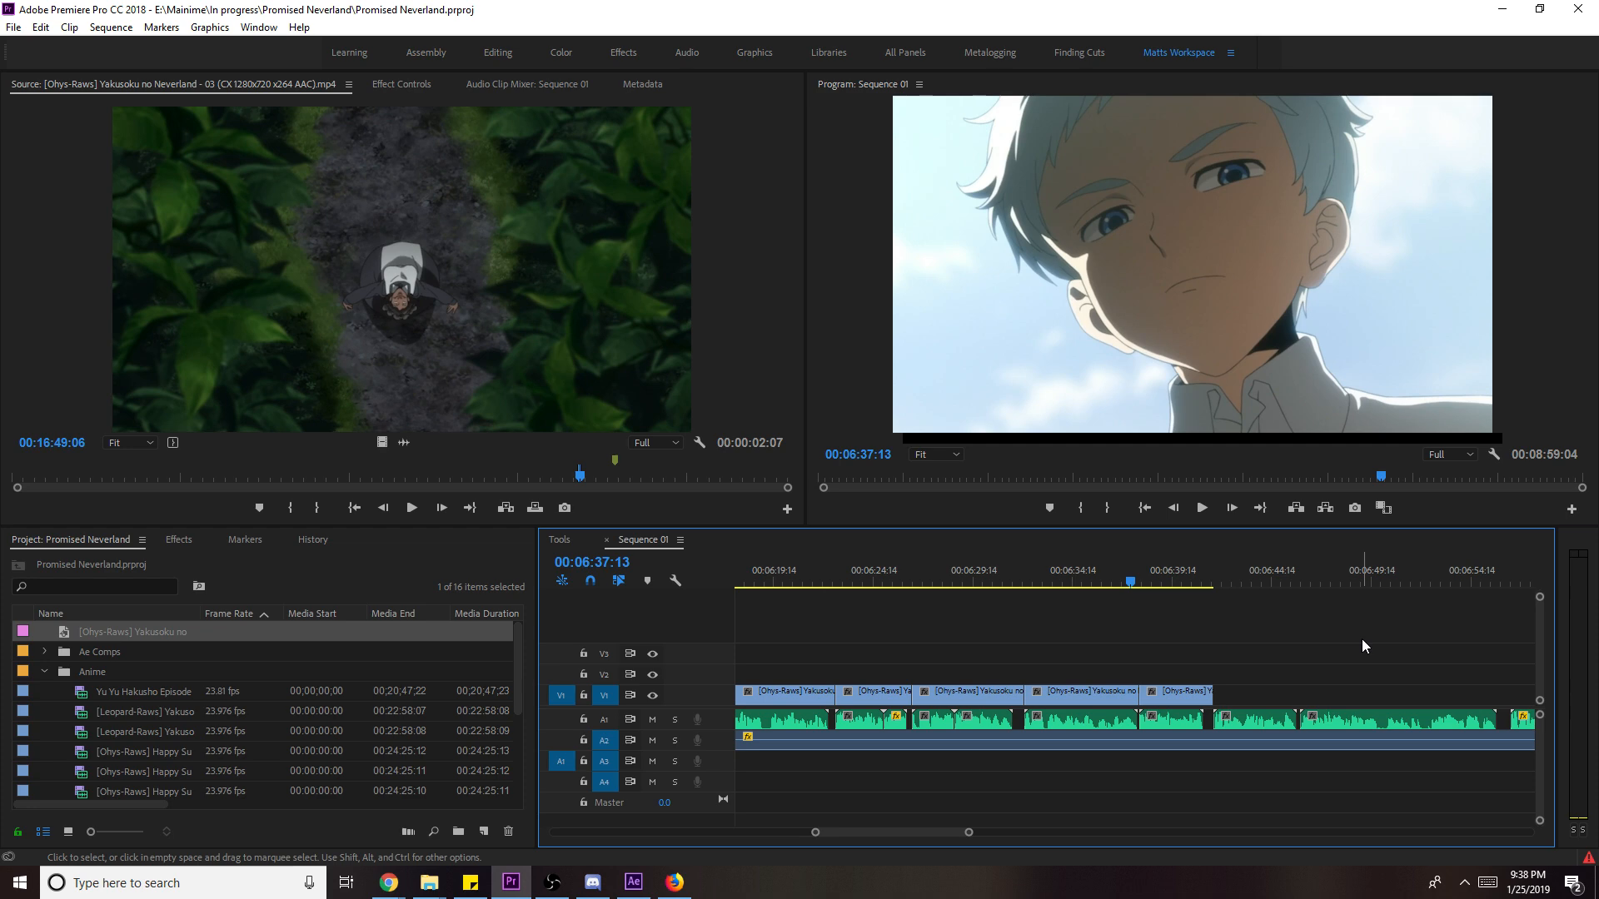
left_click_drag(1131, 573, 1141, 574)
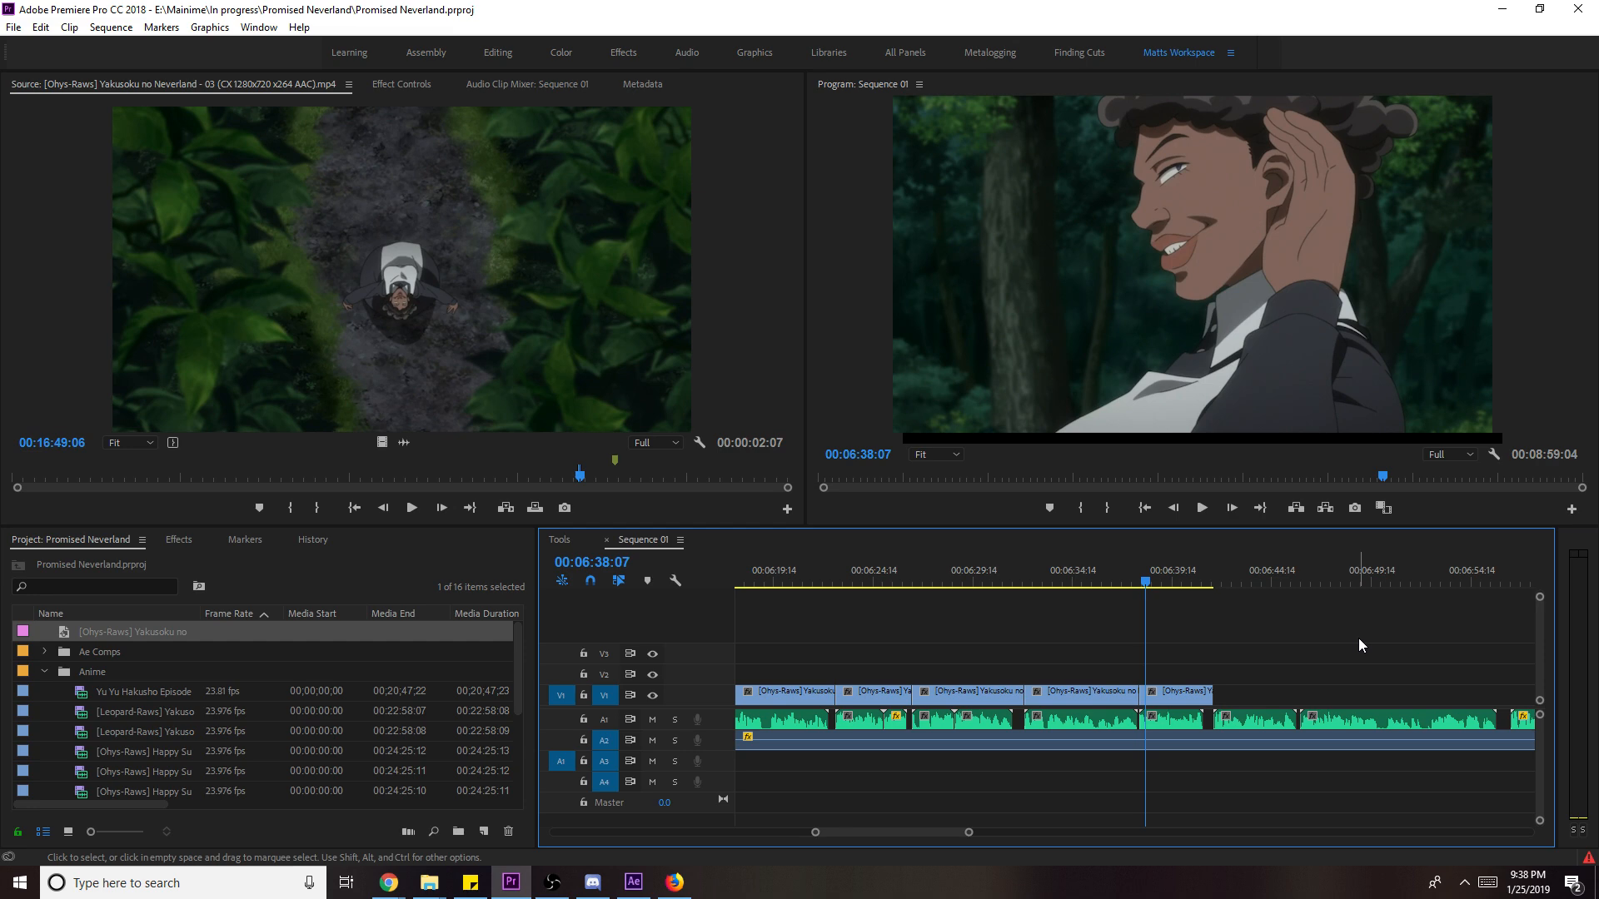
key("ctrl+s")
left_click(1134, 585)
key("space")
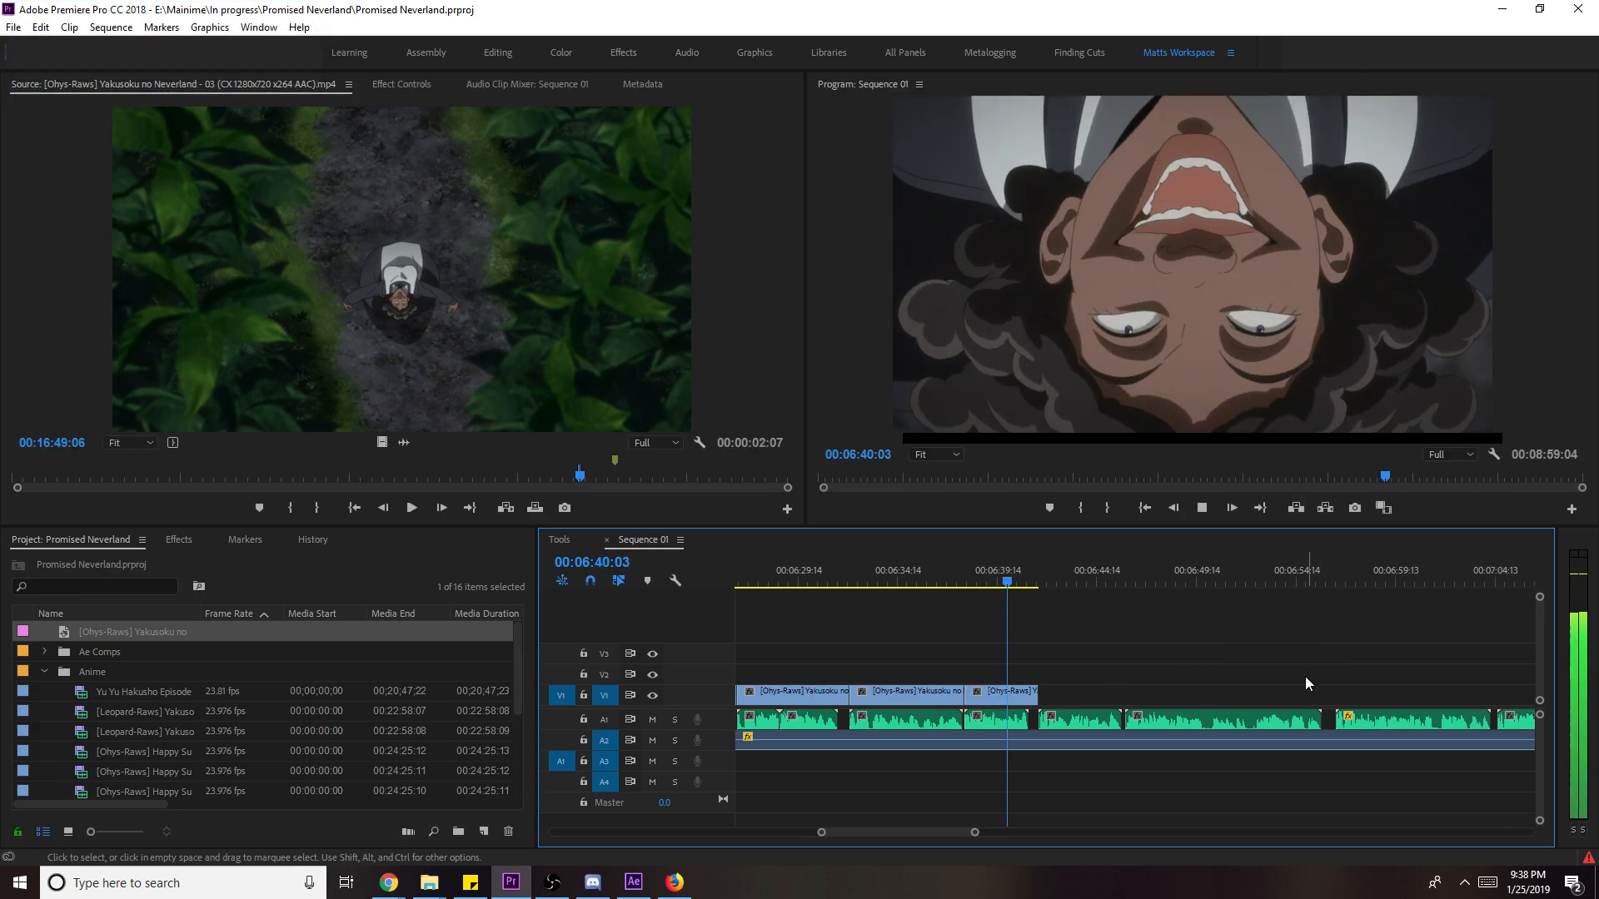
key("space")
key("space")
key("space")
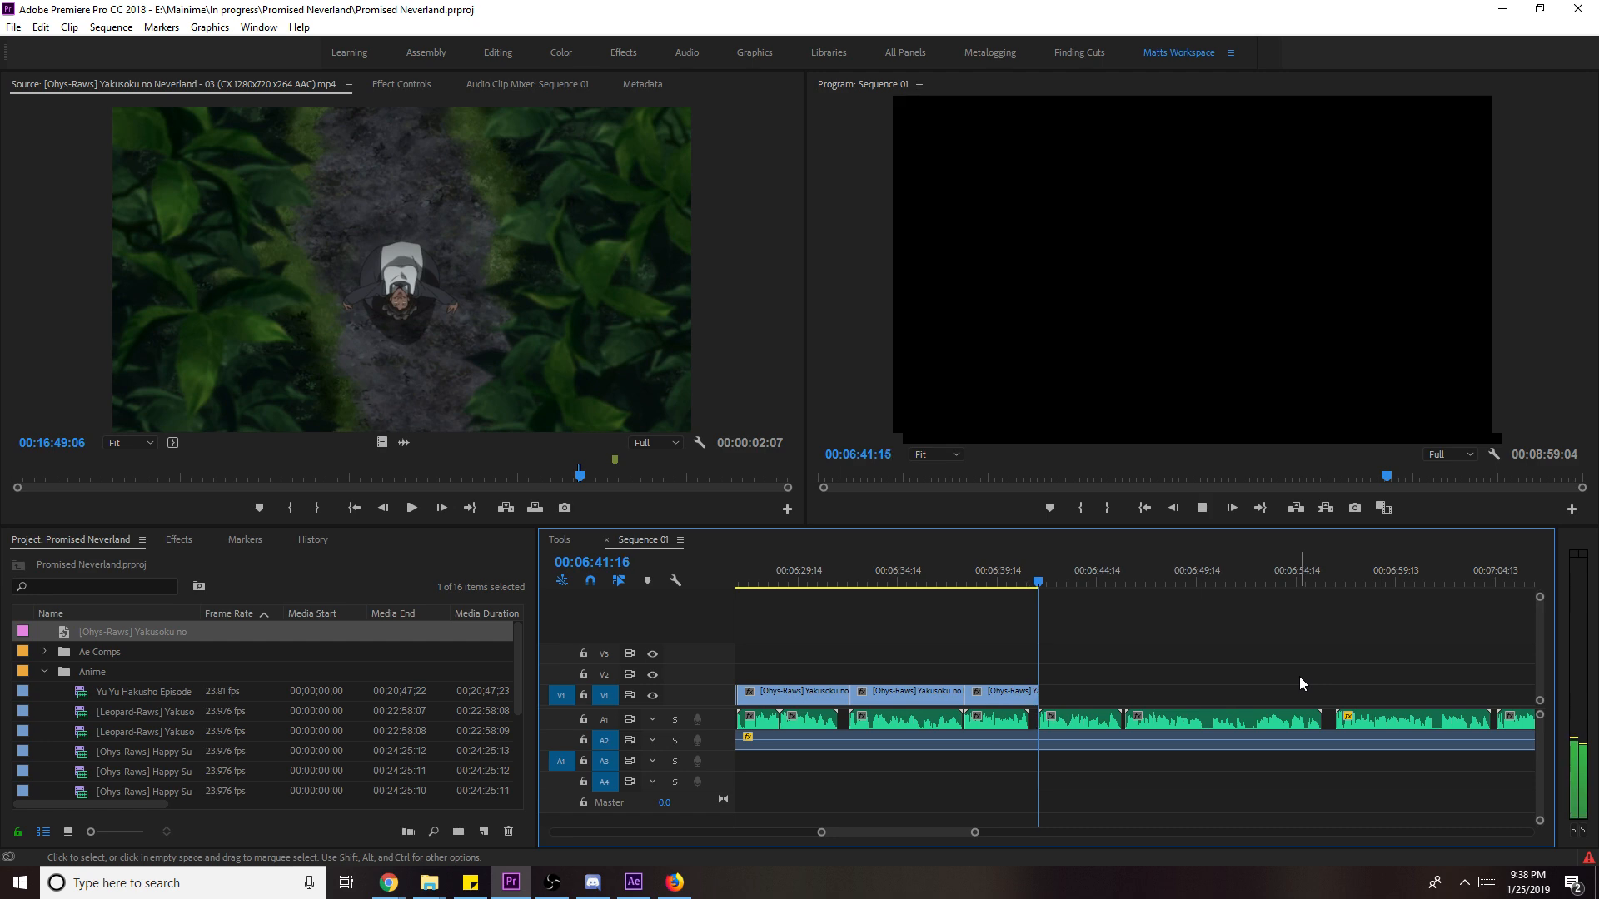
key("ctrl+s")
scroll(1160, 640, "down", 3)
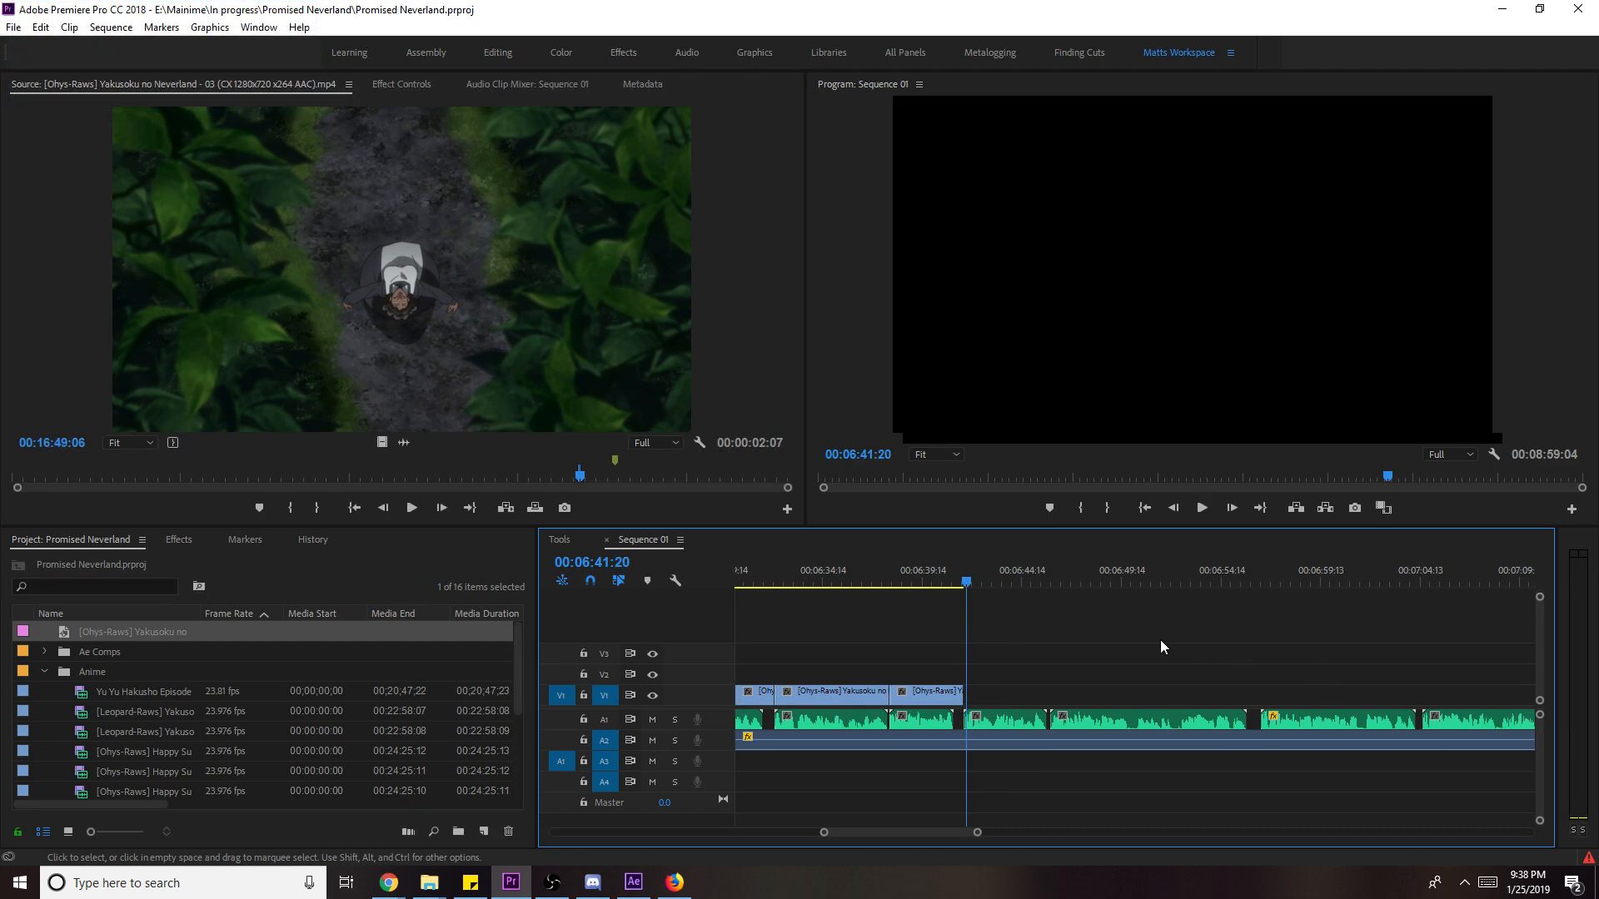
left_click_drag(957, 587, 914, 587)
key("space")
key("space")
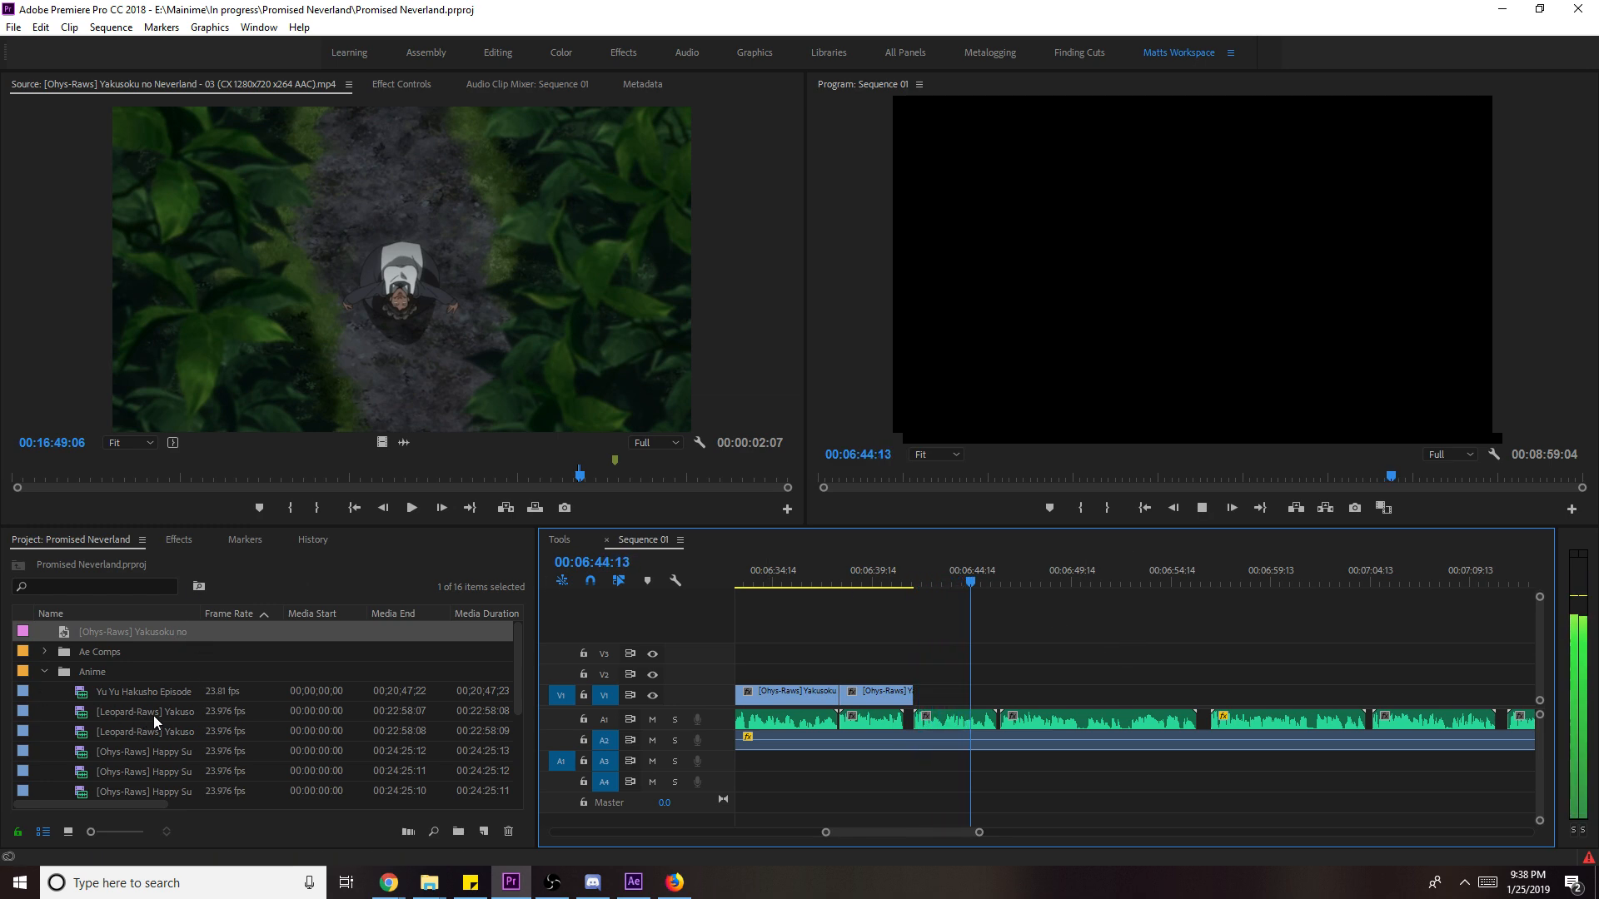
left_click(943, 580)
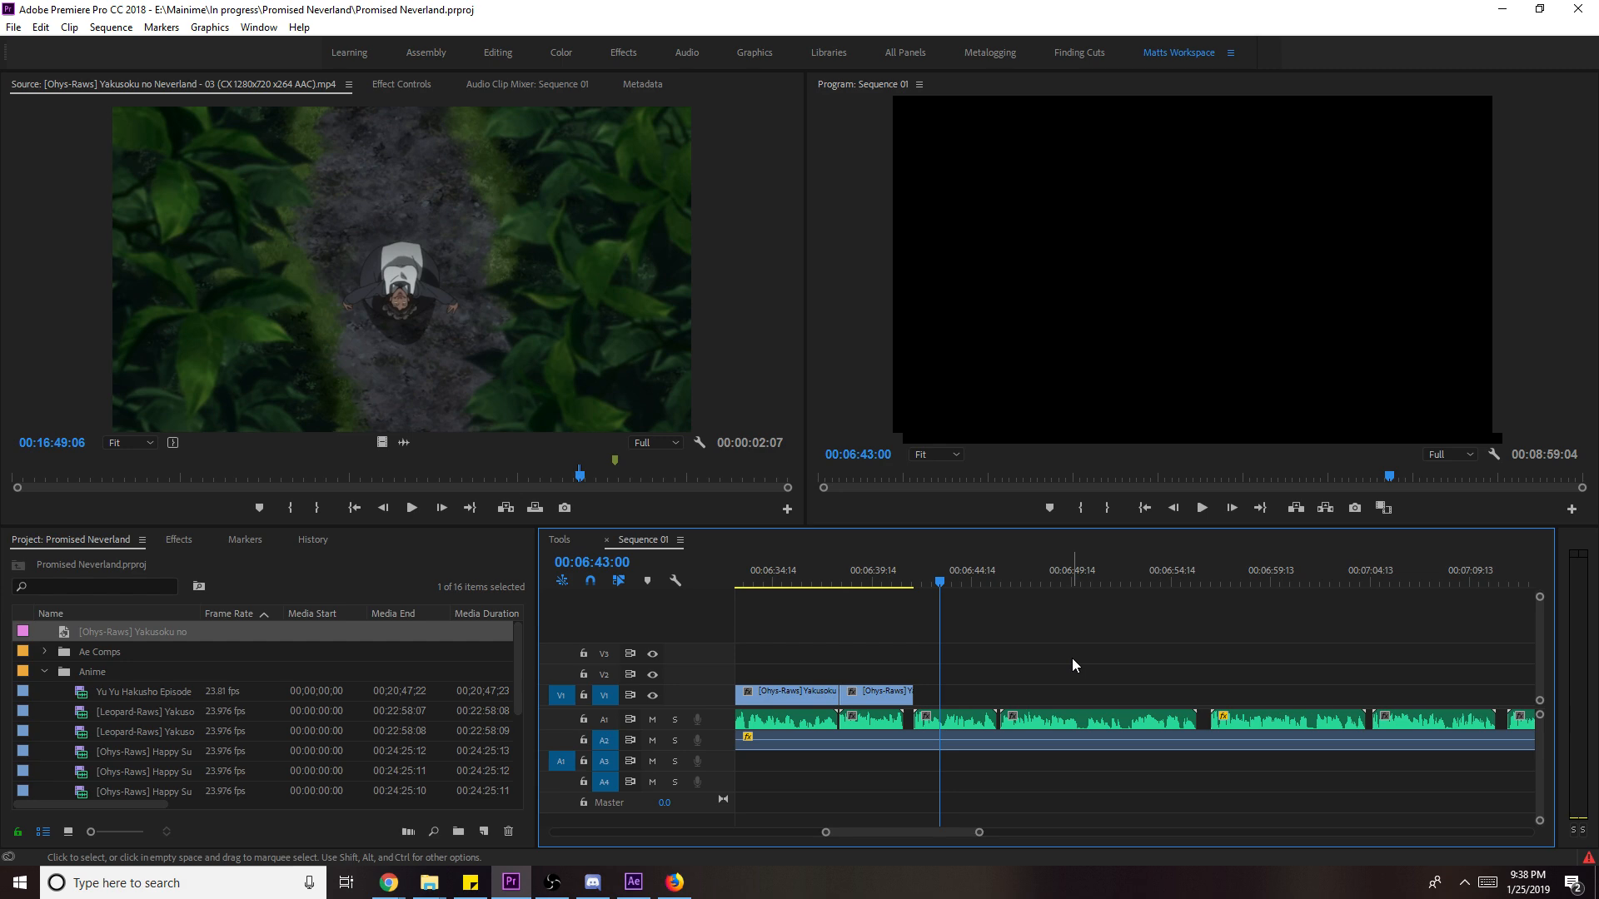
left_click(884, 581)
key("space")
scroll(1061, 697, "down", 3)
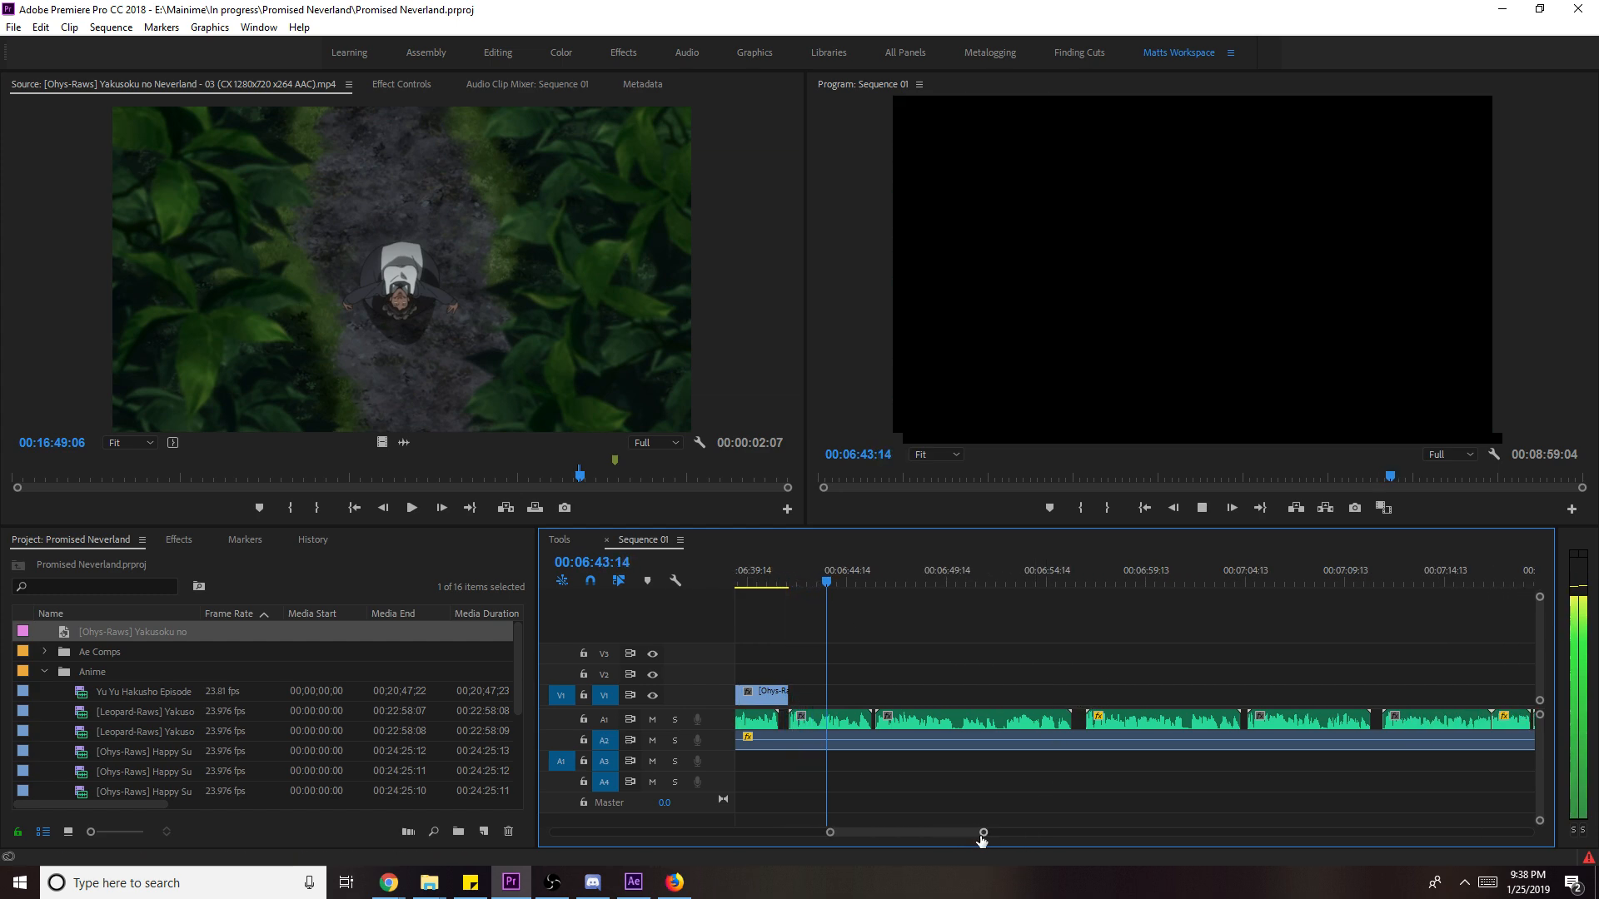
left_click_drag(980, 830, 940, 831)
key("space")
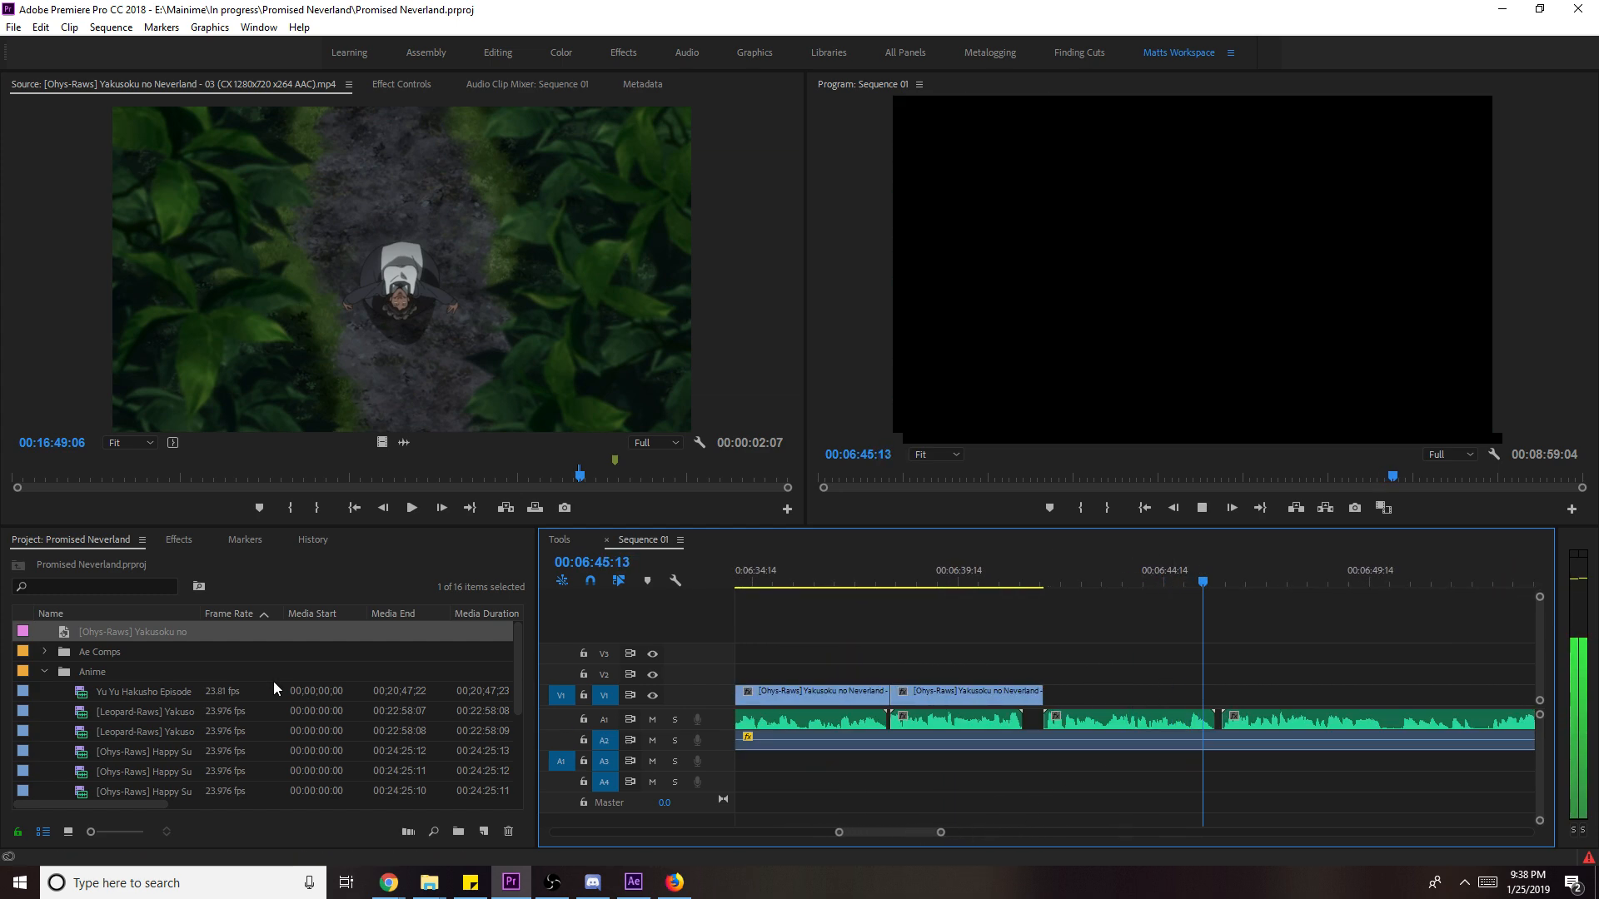
scroll(282, 685, "down", 1)
mouse_move(586, 480)
left_mouse_down()
mouse_move(609, 471)
mouse_move(597, 478)
left_mouse_up()
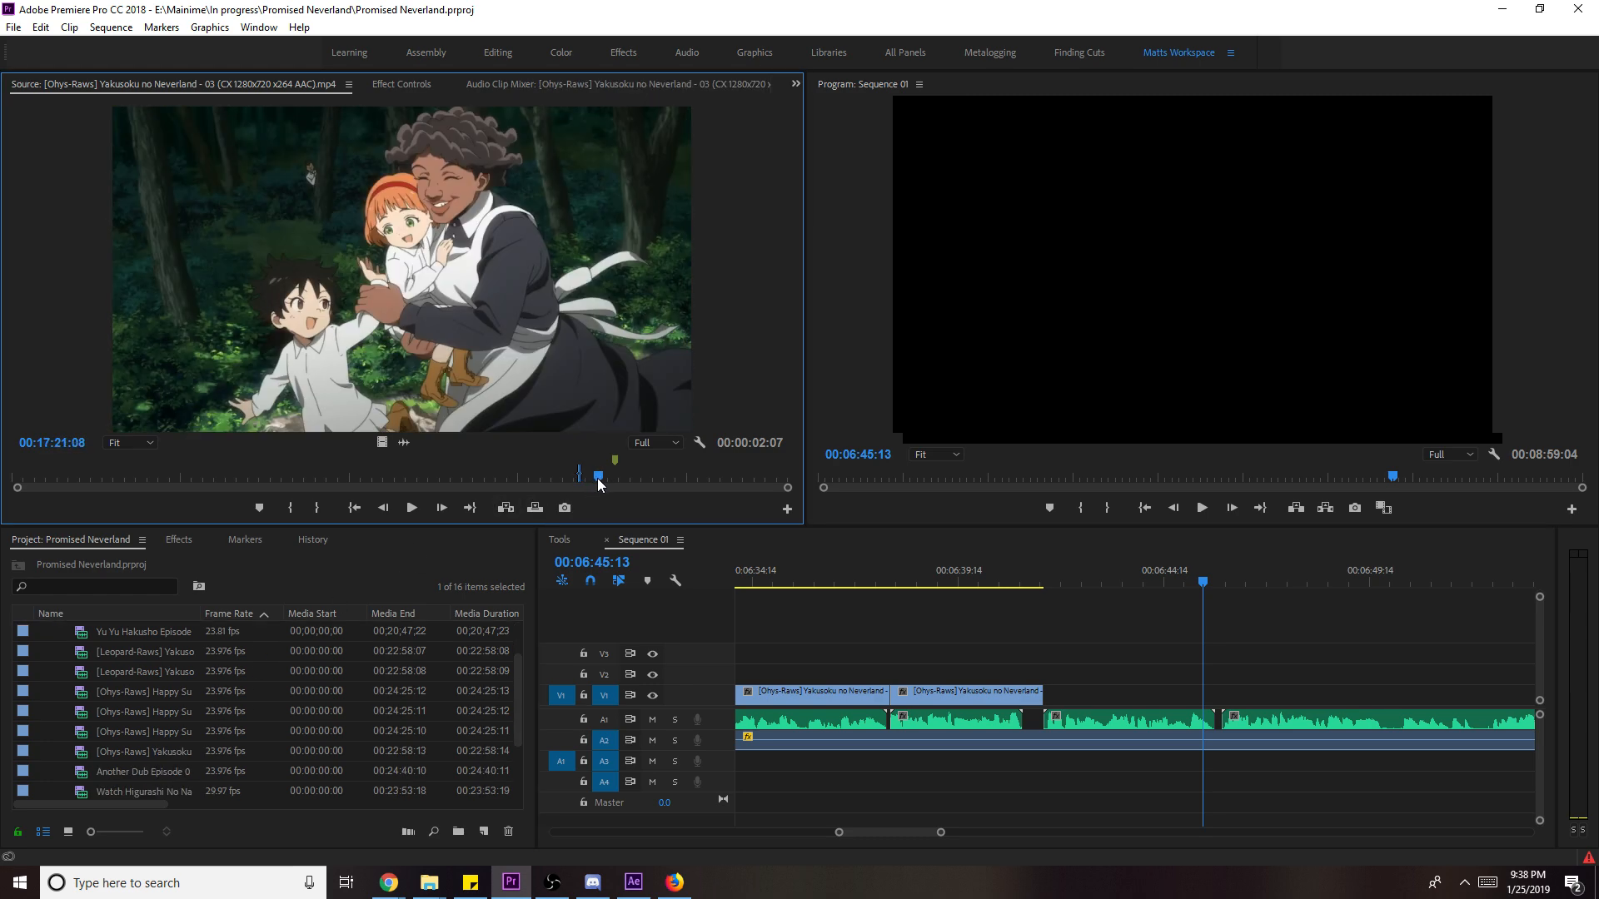
- Mark In and Out points around a new 4-second episode shot in the Source monitor
key("space")
key("i")
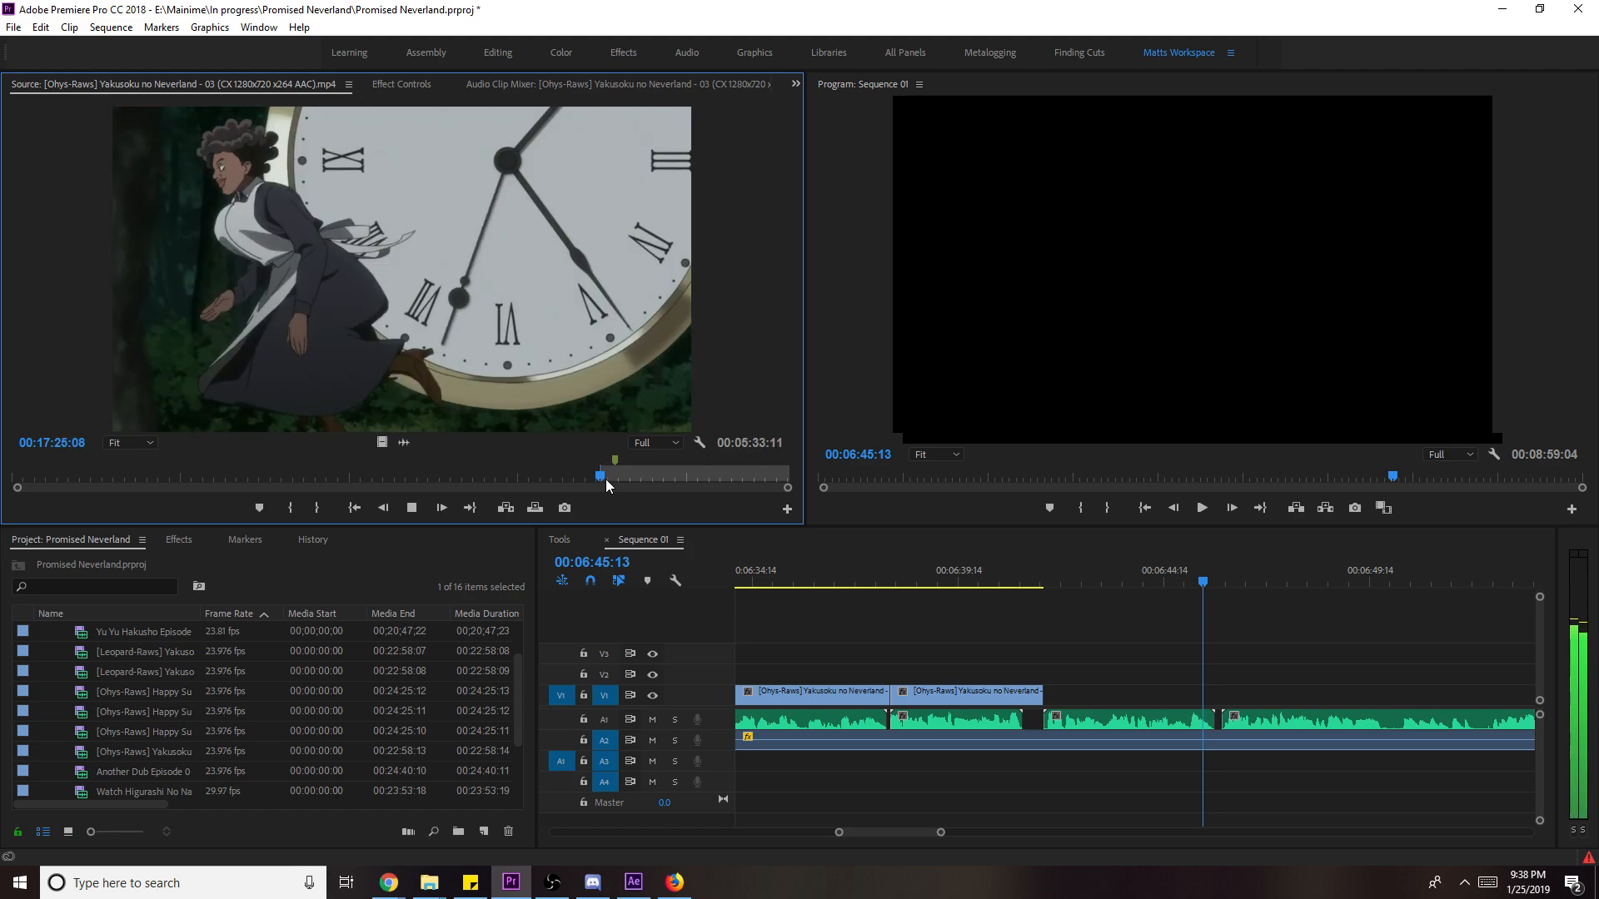
left_click_drag(606, 478, 676, 476)
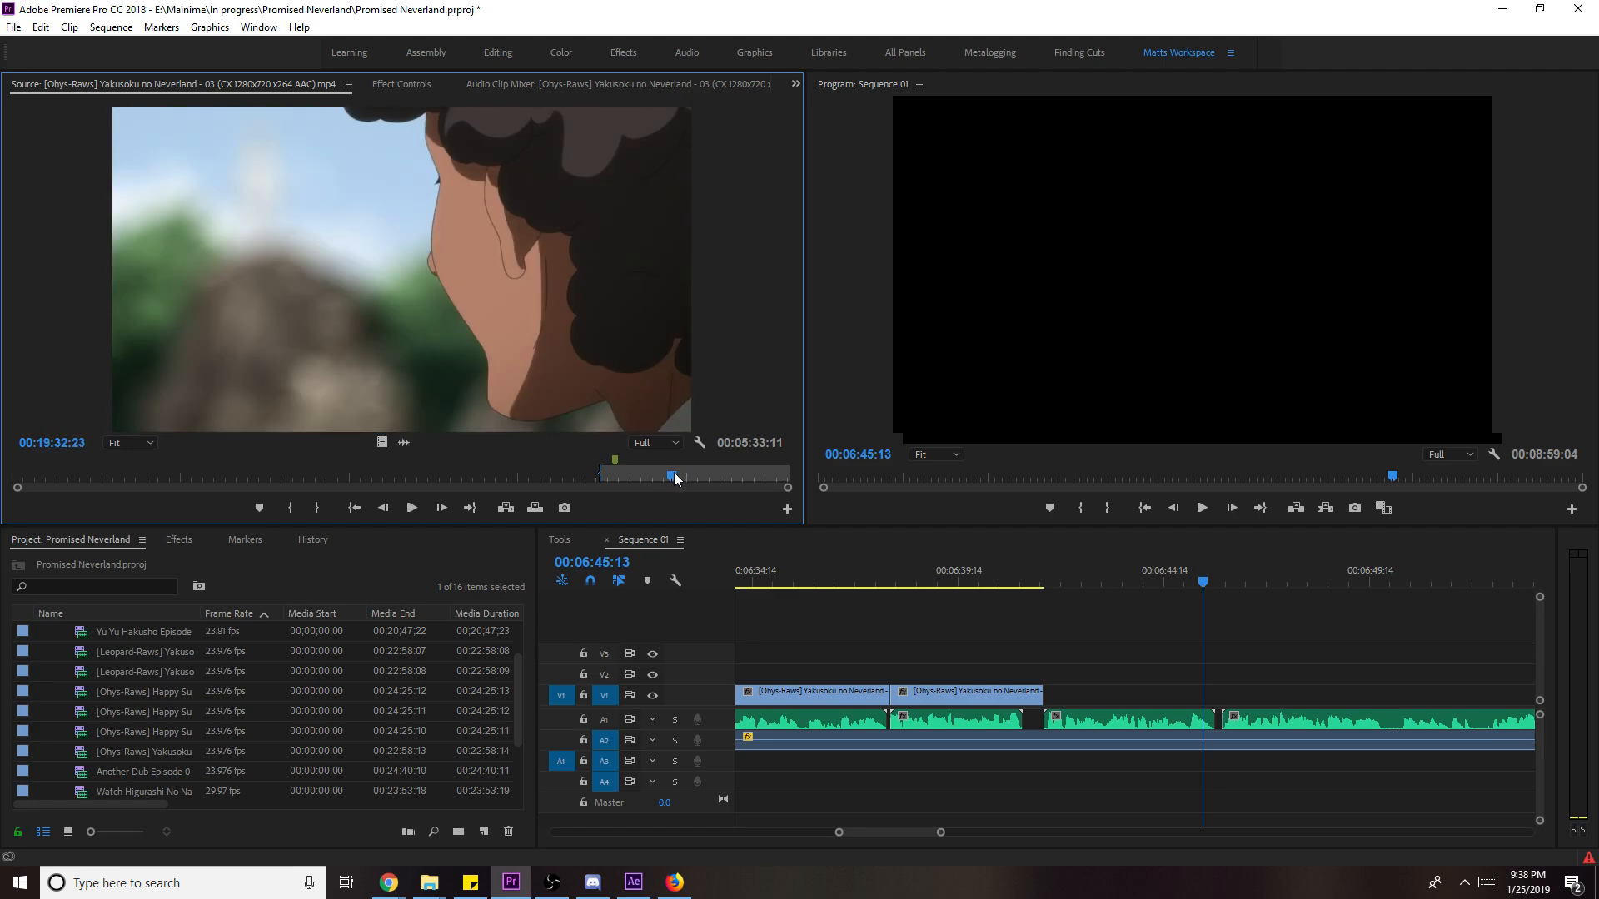
key("i")
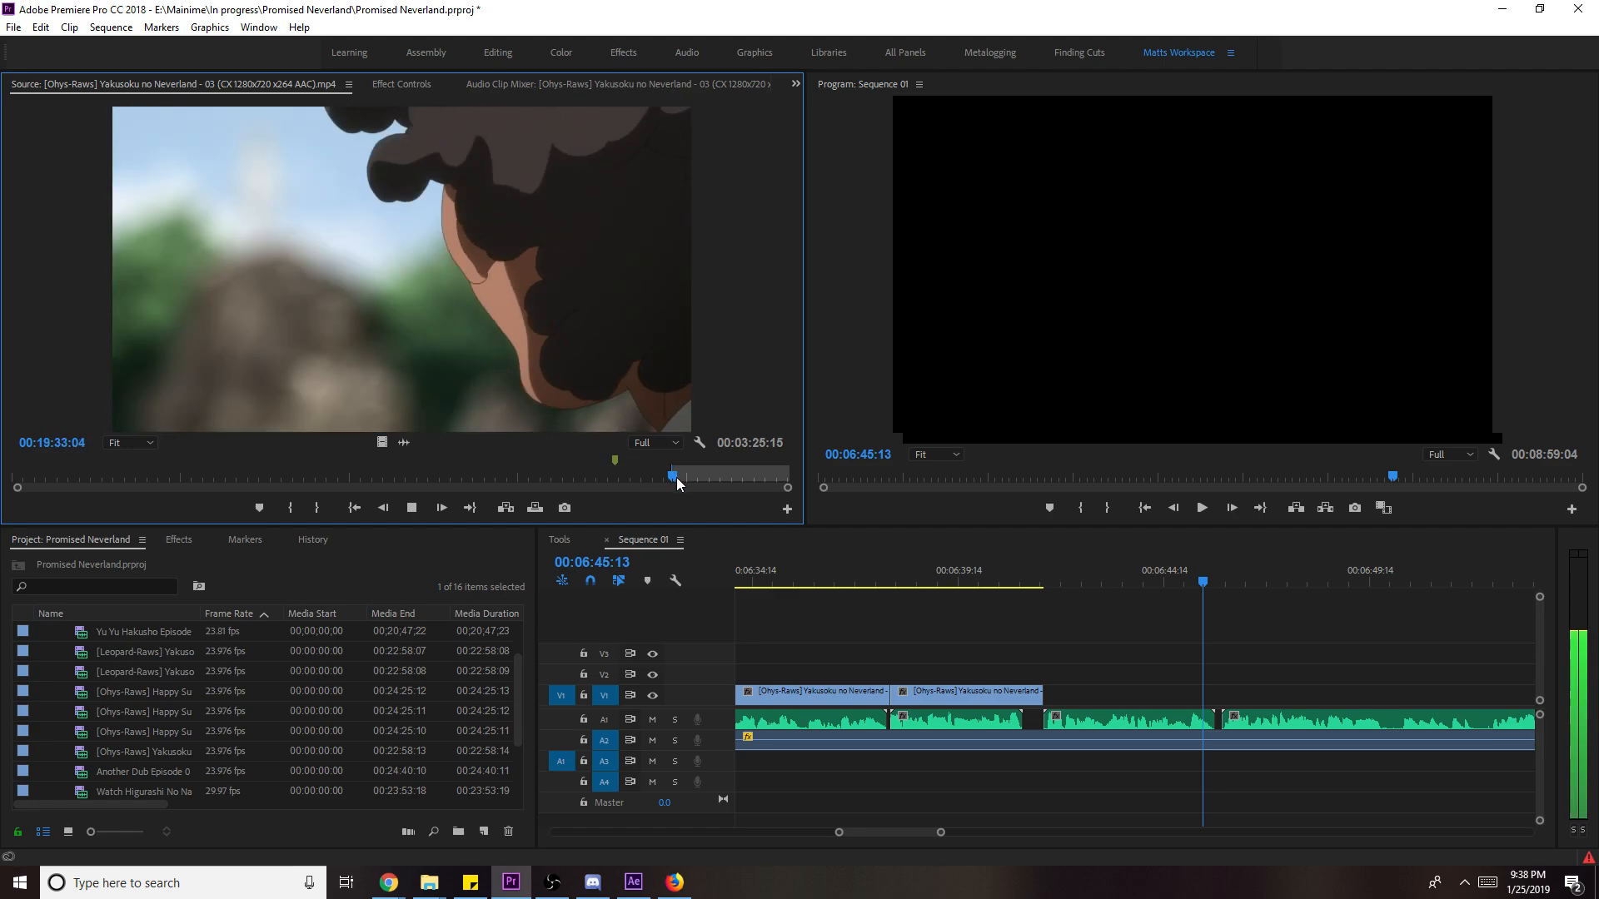
key("space")
key("i")
key("o")
key("space")
- Add the shot's video after the forest shot on V1 and scale it to frame size
left_click_drag(381, 442, 1052, 706)
key("space")
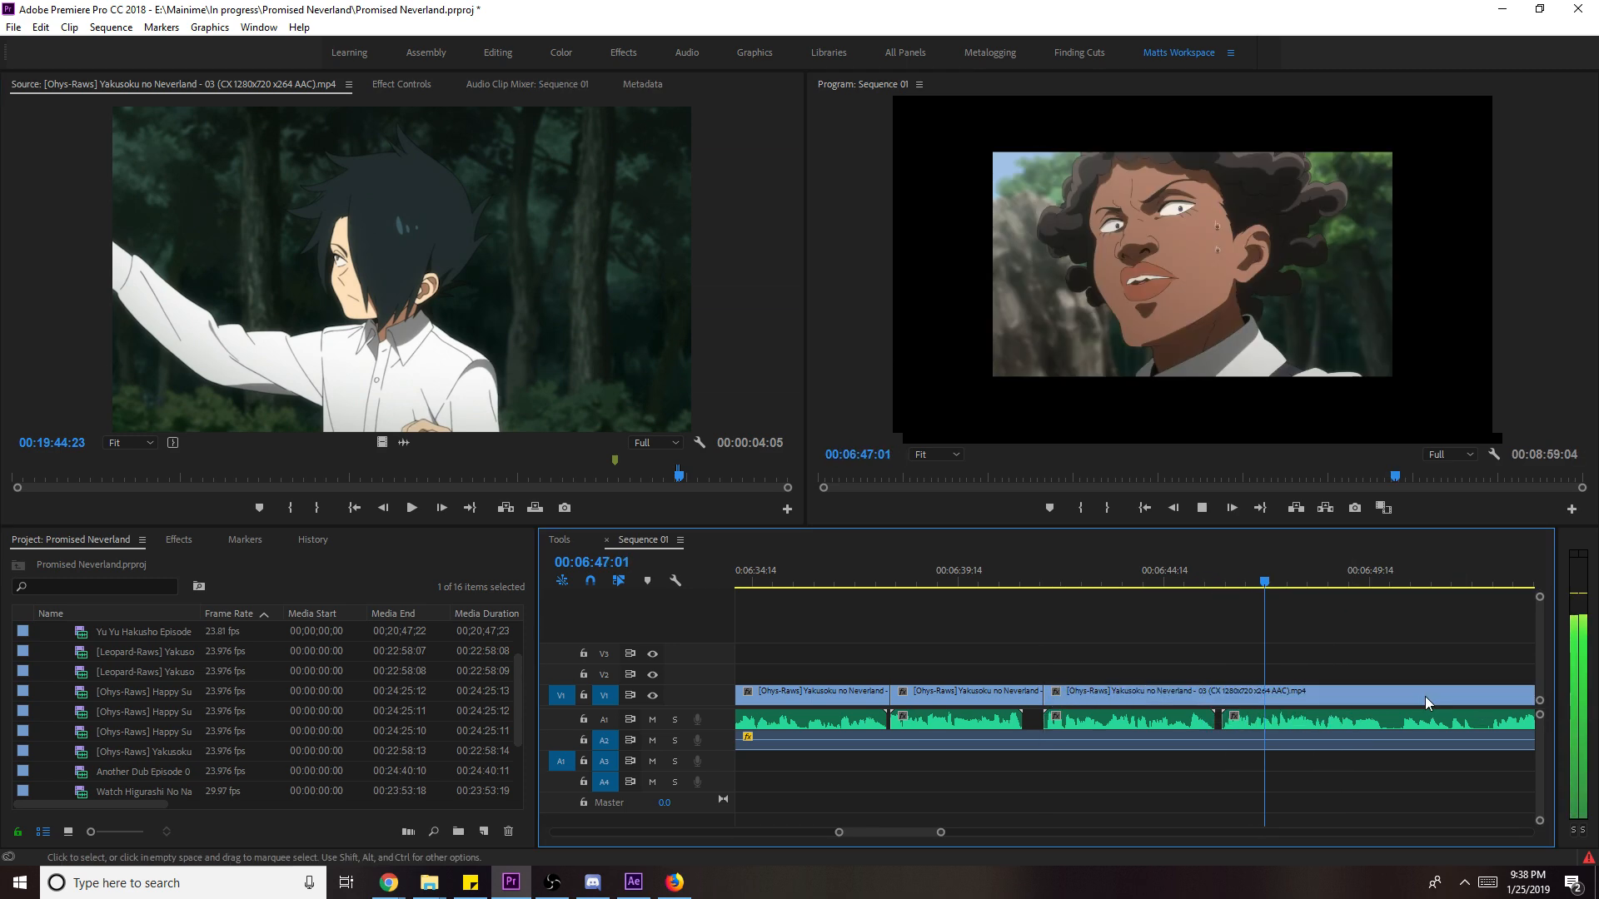
right_click(1421, 693)
left_click(1436, 663)
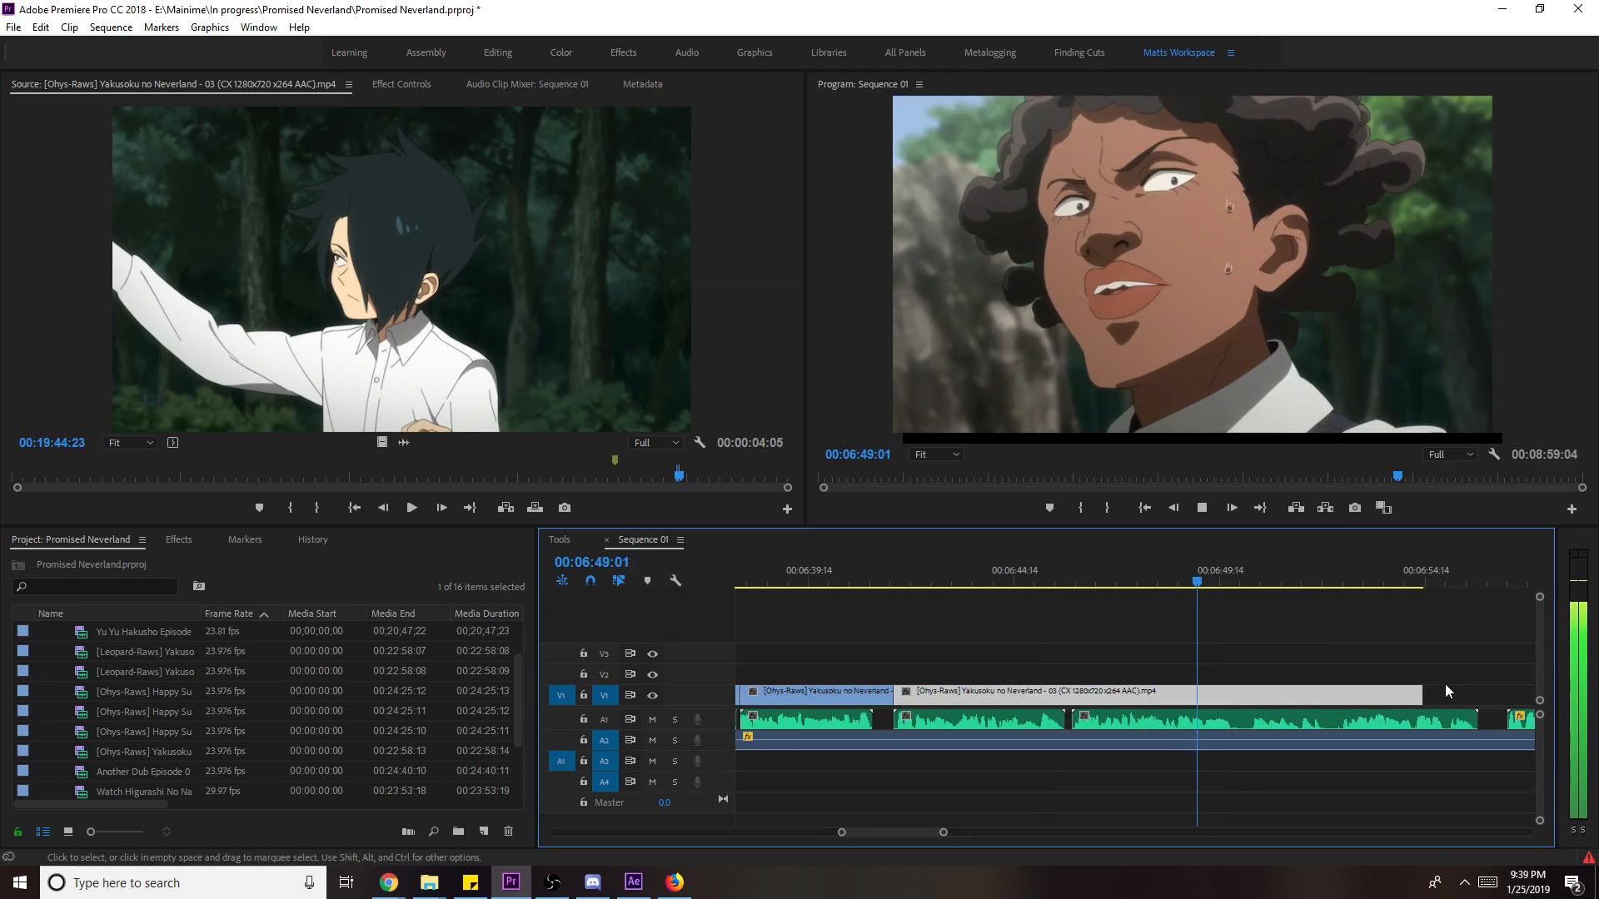
key("space")
- Split the new clip at its two shot changes and lift the cut piece up to V3
left_click(1196, 573)
left_click_drag(1172, 585, 1176, 581)
key("ctrl+k")
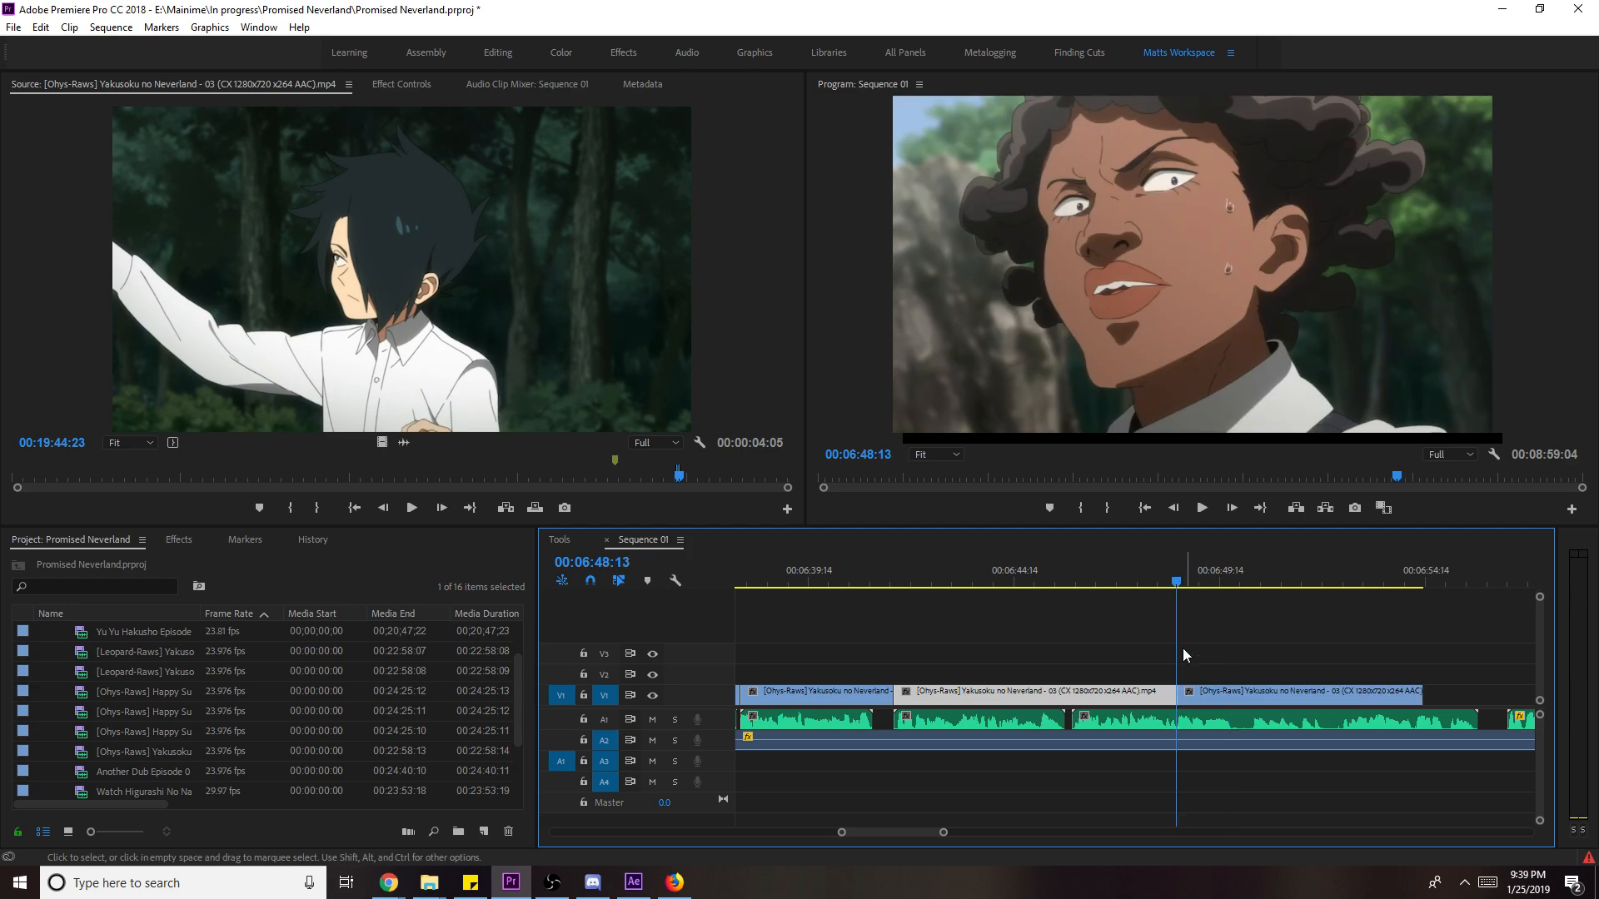
left_click(1260, 581)
left_click_drag(1282, 581, 1285, 592)
key("c")
left_click(1287, 696)
key("v")
left_click_drag(1237, 692, 1152, 696)
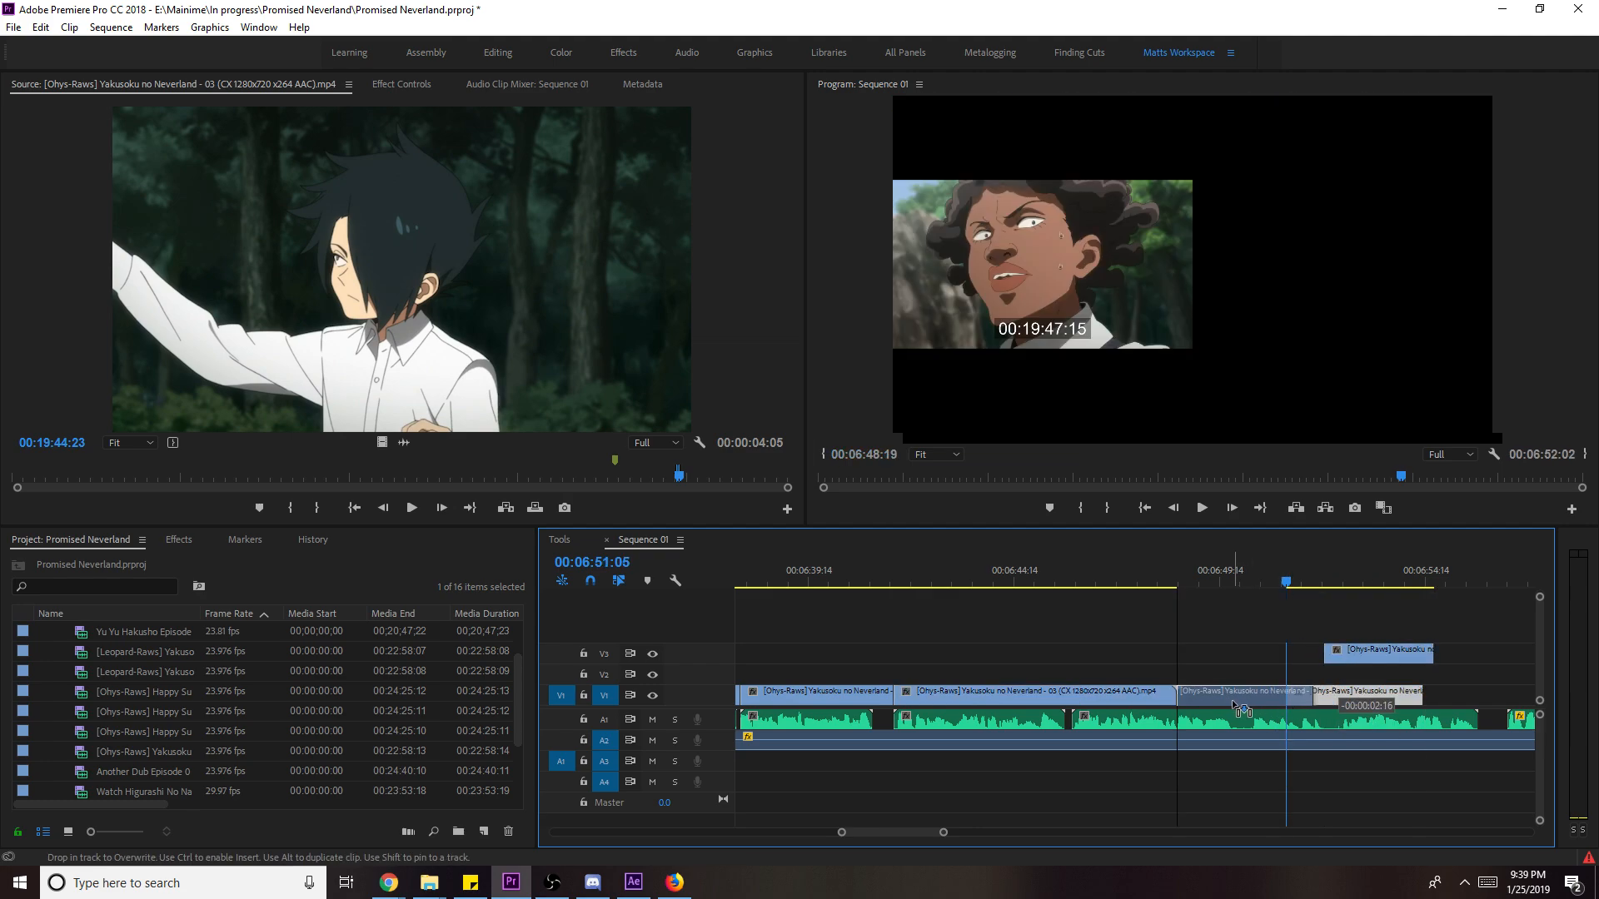
- Move the V3 piece down onto V2 and grab the last clip's end at the children scene
key("space")
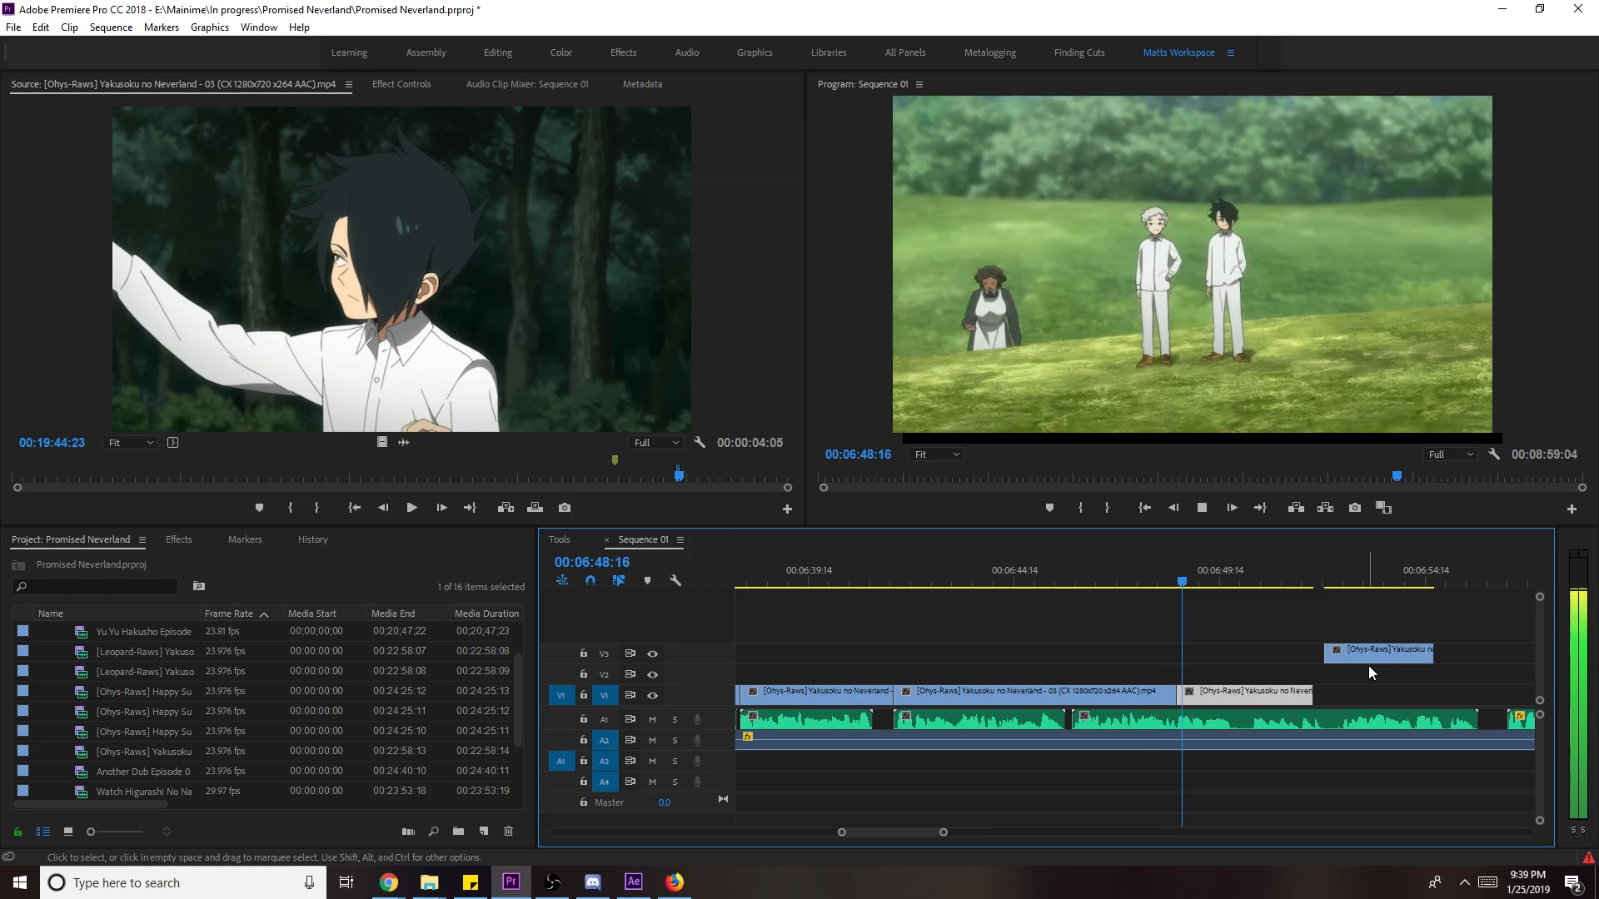
mouse_move(1369, 662)
left_mouse_down()
mouse_move(1342, 684)
mouse_move(1246, 679)
mouse_move(1309, 691)
left_mouse_up()
left_click(1246, 582)
left_click(1315, 693)
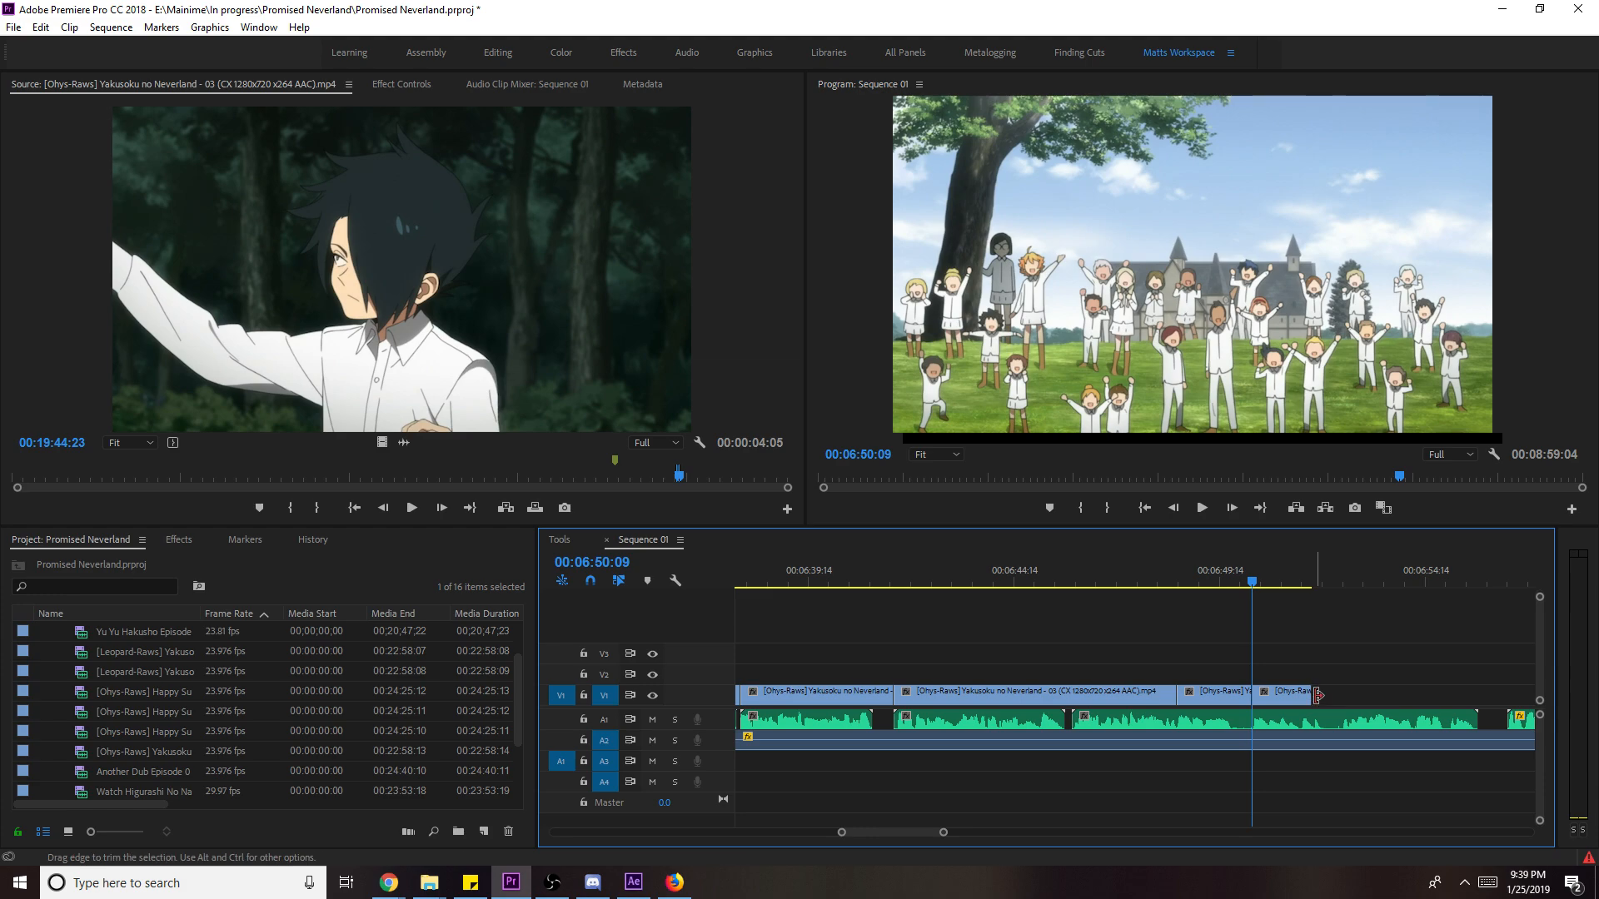
- Extend the last clip's end, slip its footage by 15 frames, and save
key("space")
left_click_drag(1314, 694, 1351, 694)
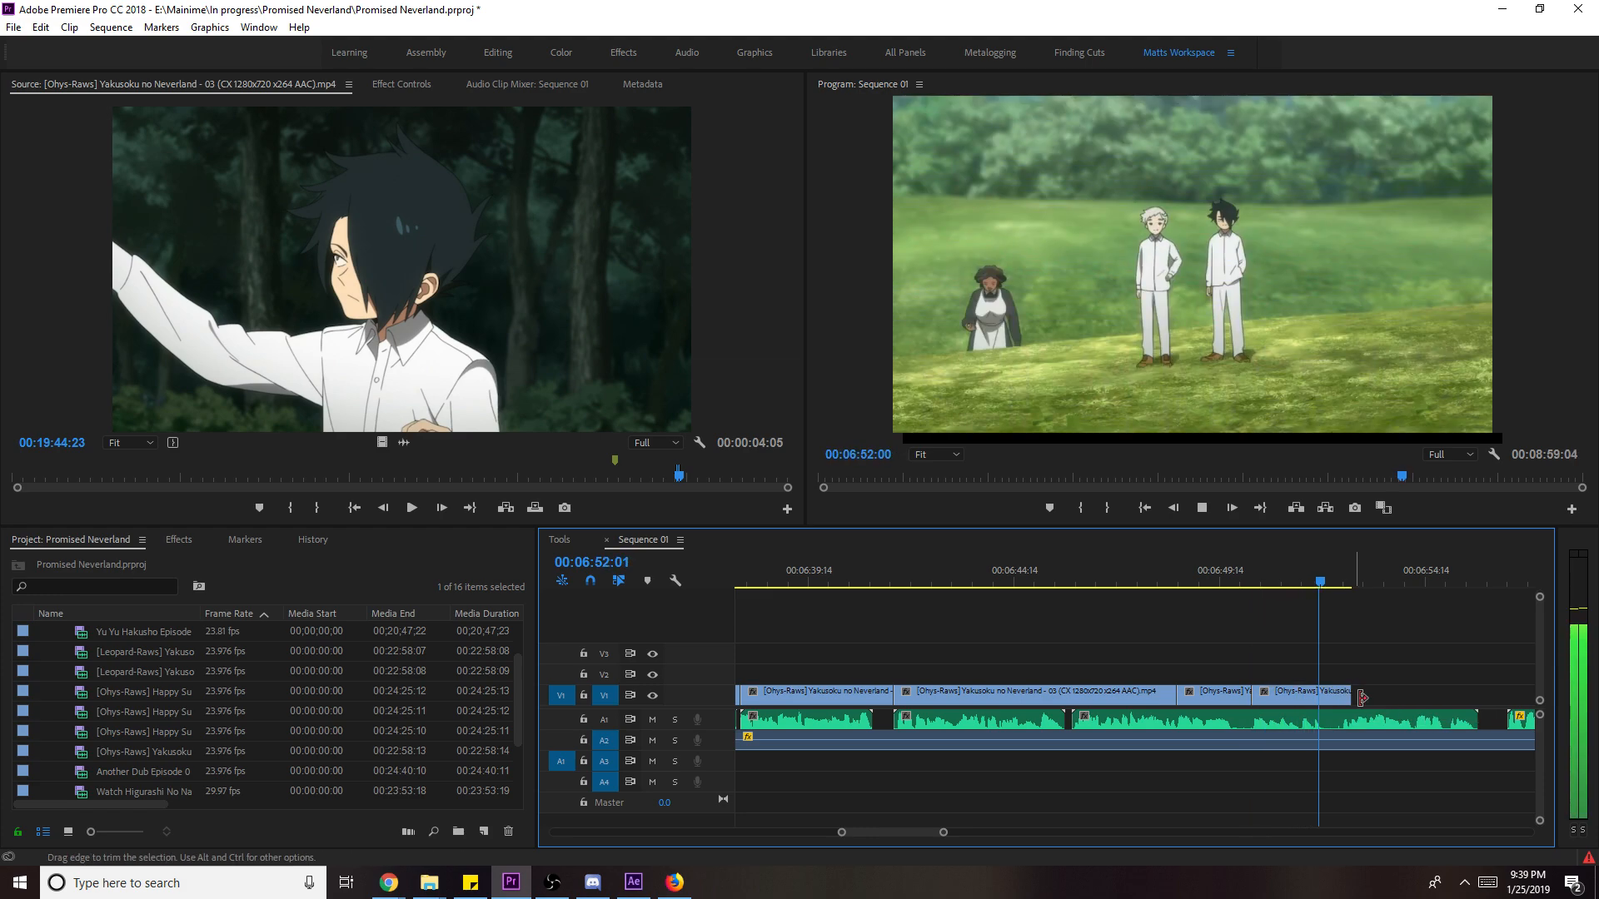
mouse_move(1342, 588)
left_mouse_down()
mouse_move(1313, 586)
mouse_move(1337, 606)
left_mouse_up()
key("y")
left_click_drag(1297, 700, 1333, 704)
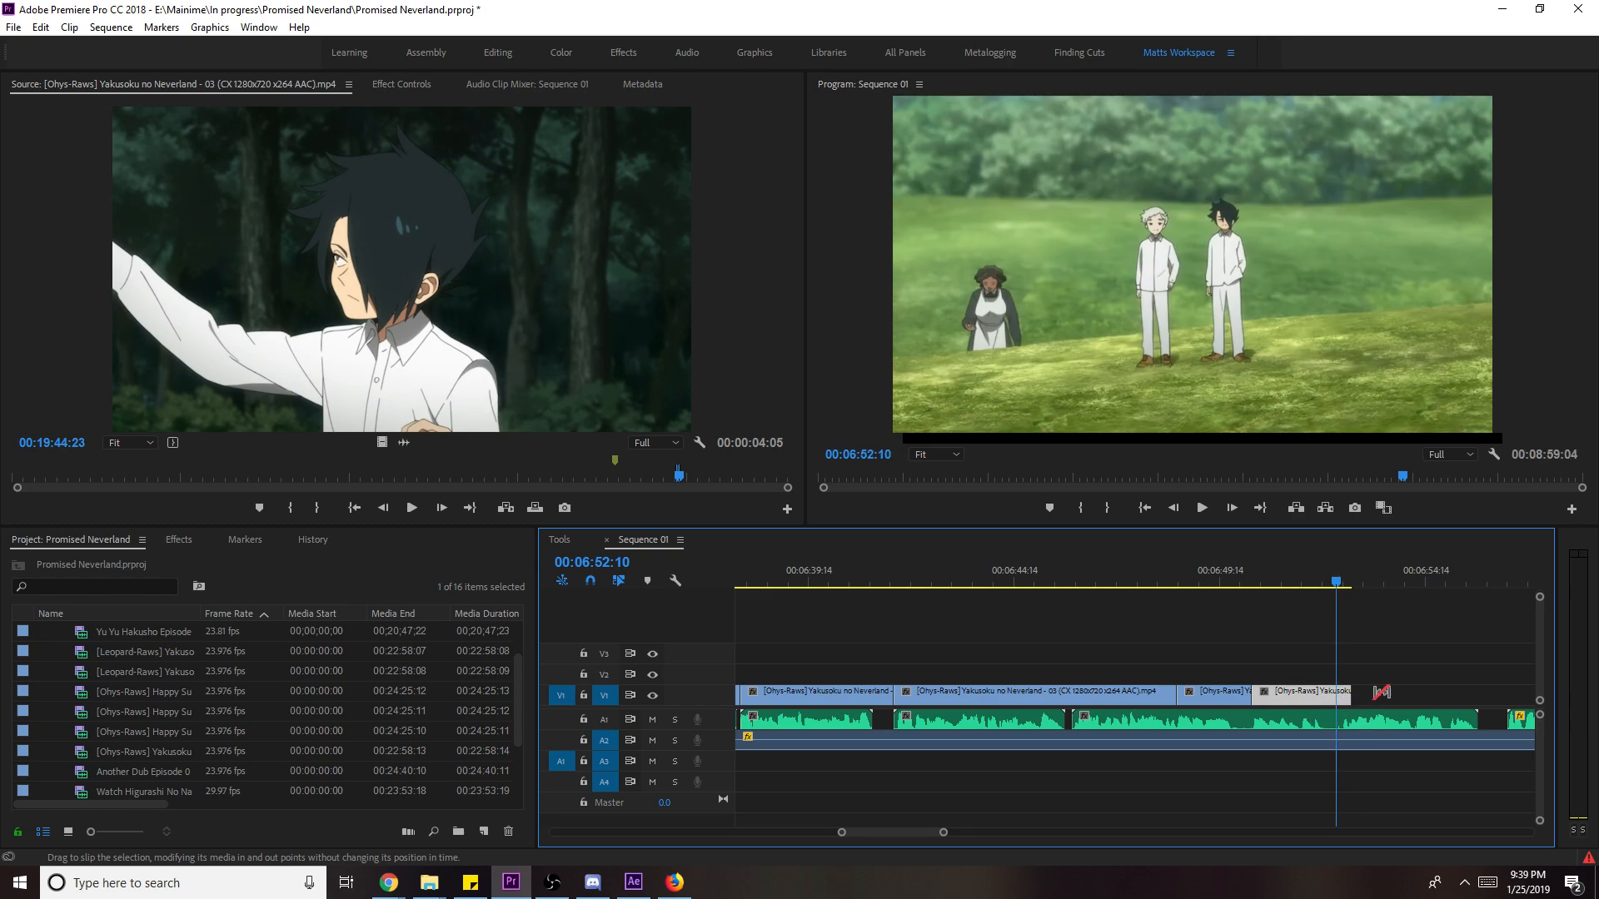
key("v")
left_click(1382, 691)
key("ctrl+s")
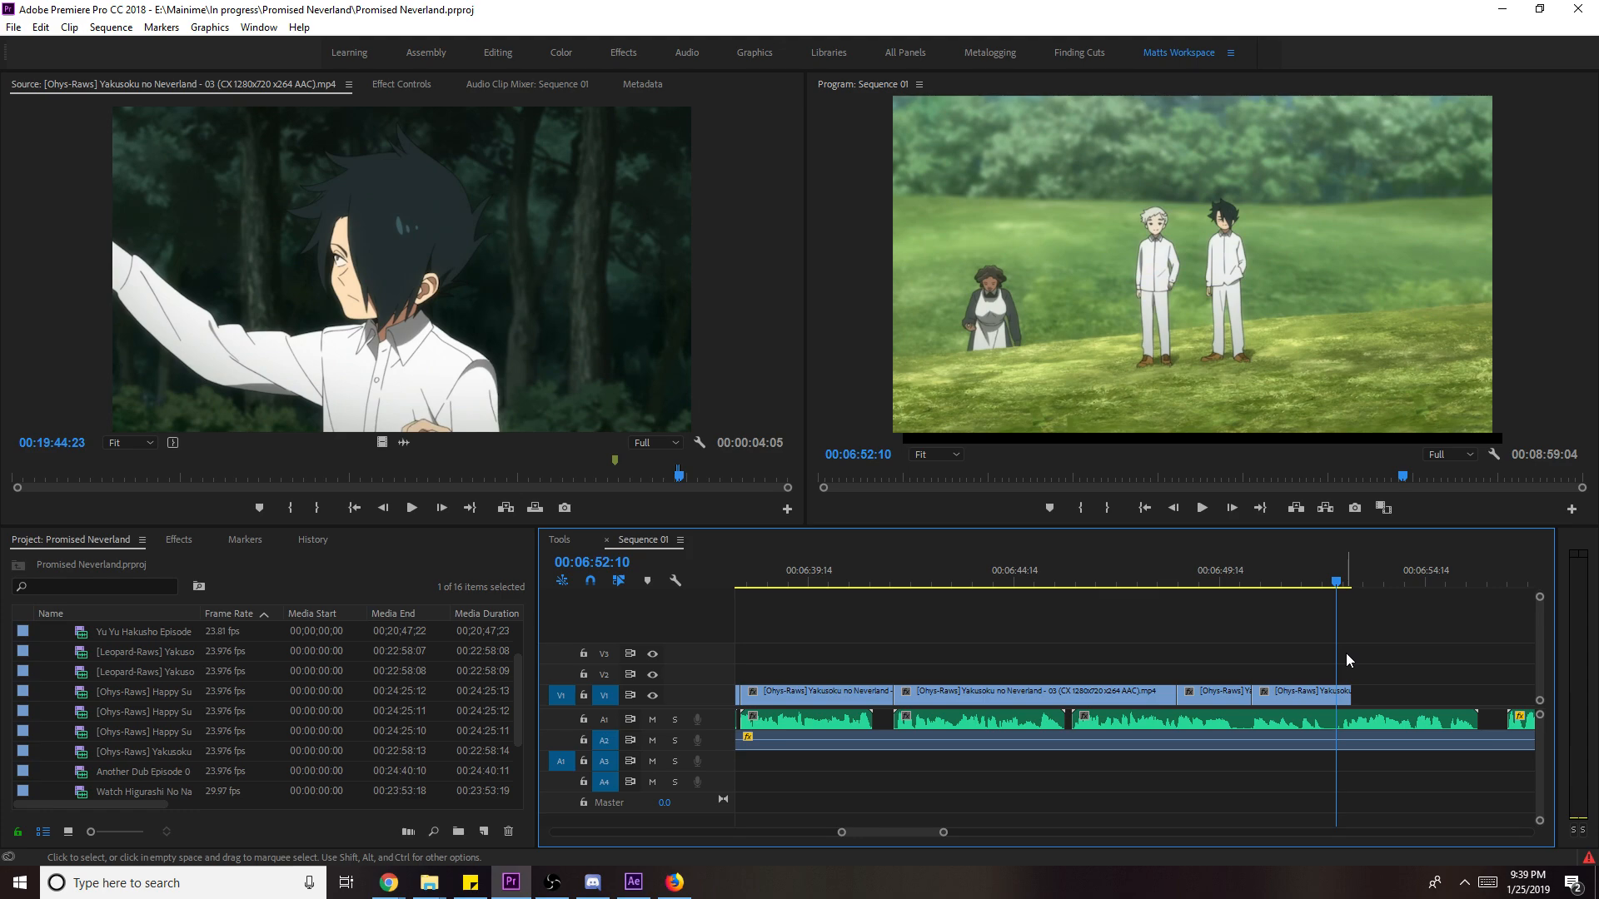
- Slip the short V1 clip at 06:50:06 by two frames and play it back
left_click(1232, 573)
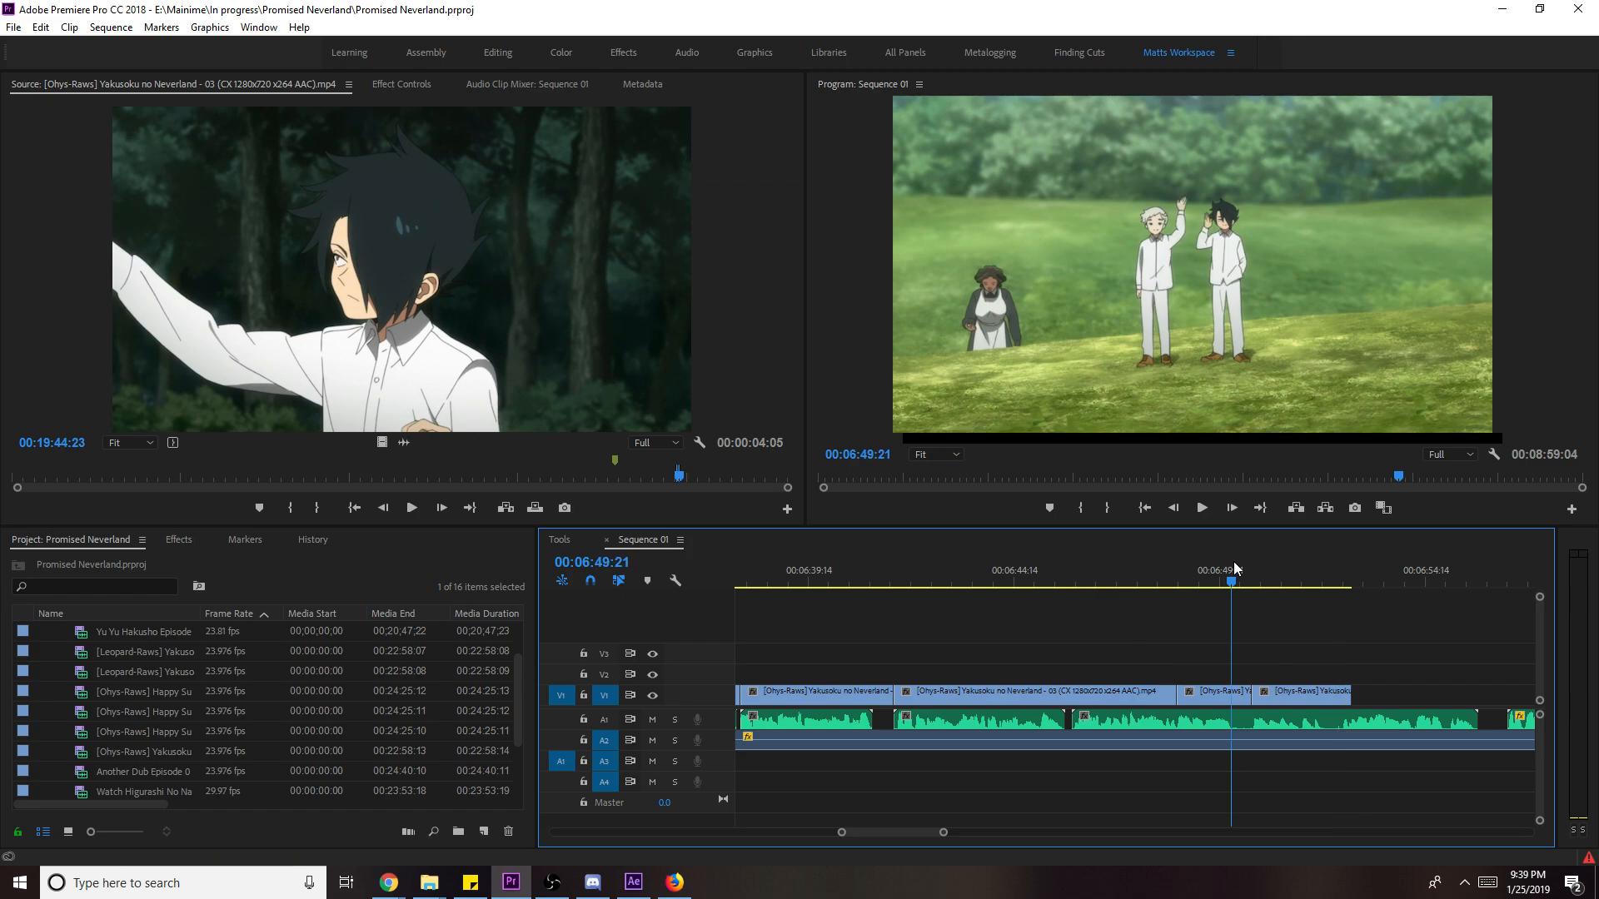
key("space")
left_click_drag(1230, 578, 1247, 582)
key("y")
left_click_drag(1225, 694, 1225, 696)
key("space")
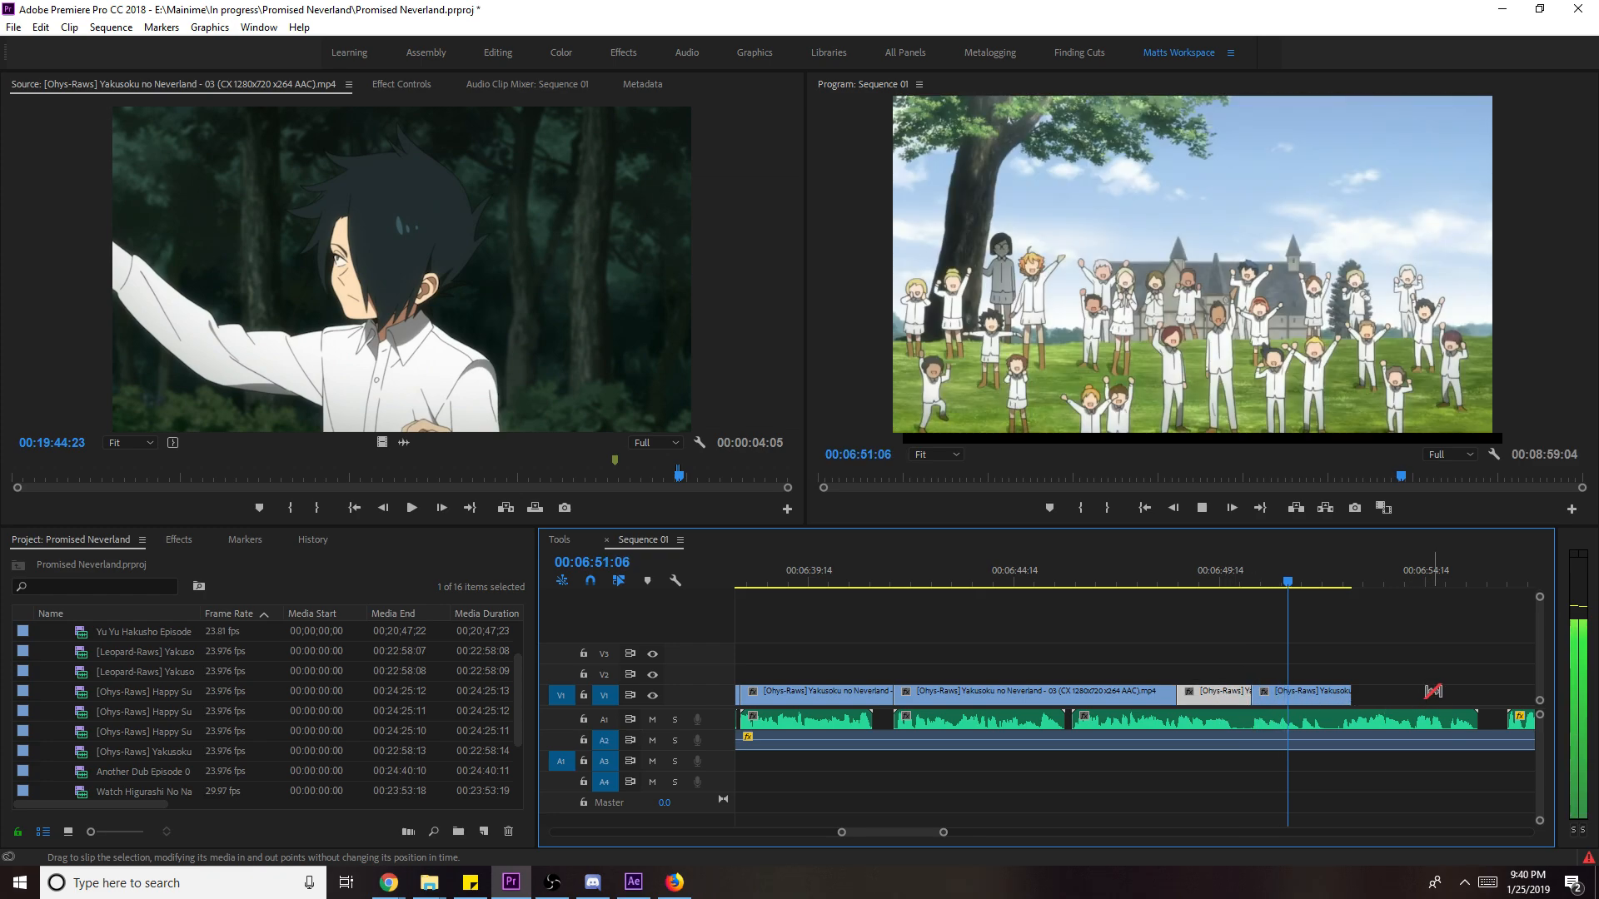
key("space")
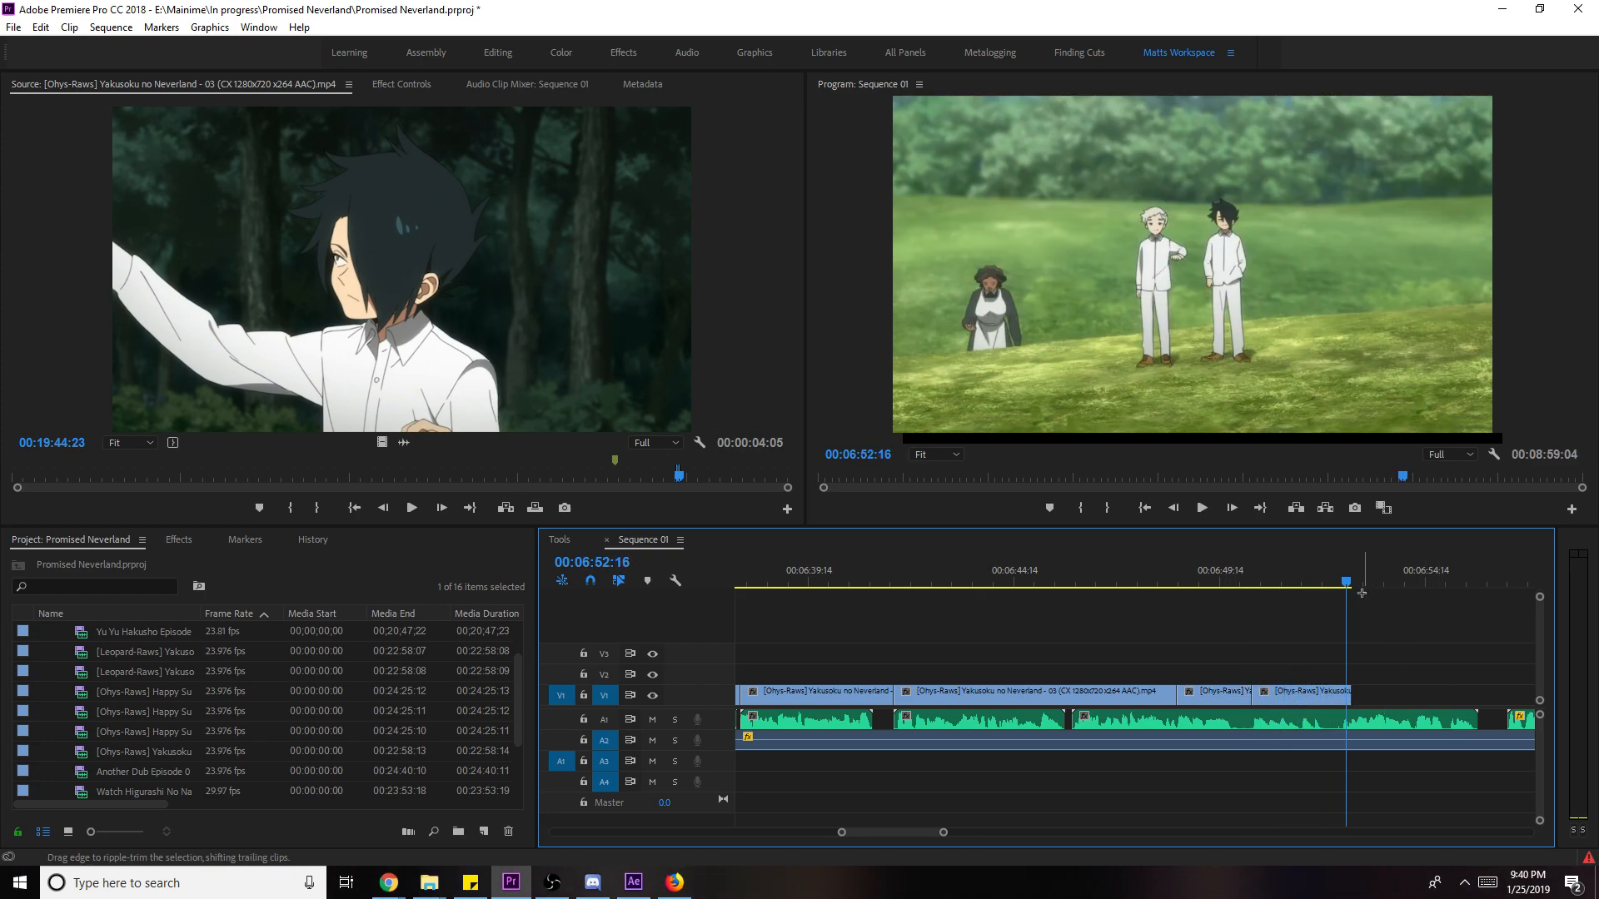
- Cut the V1 clip at 06:52:06 and delete the piece after the cut
left_click(1336, 590)
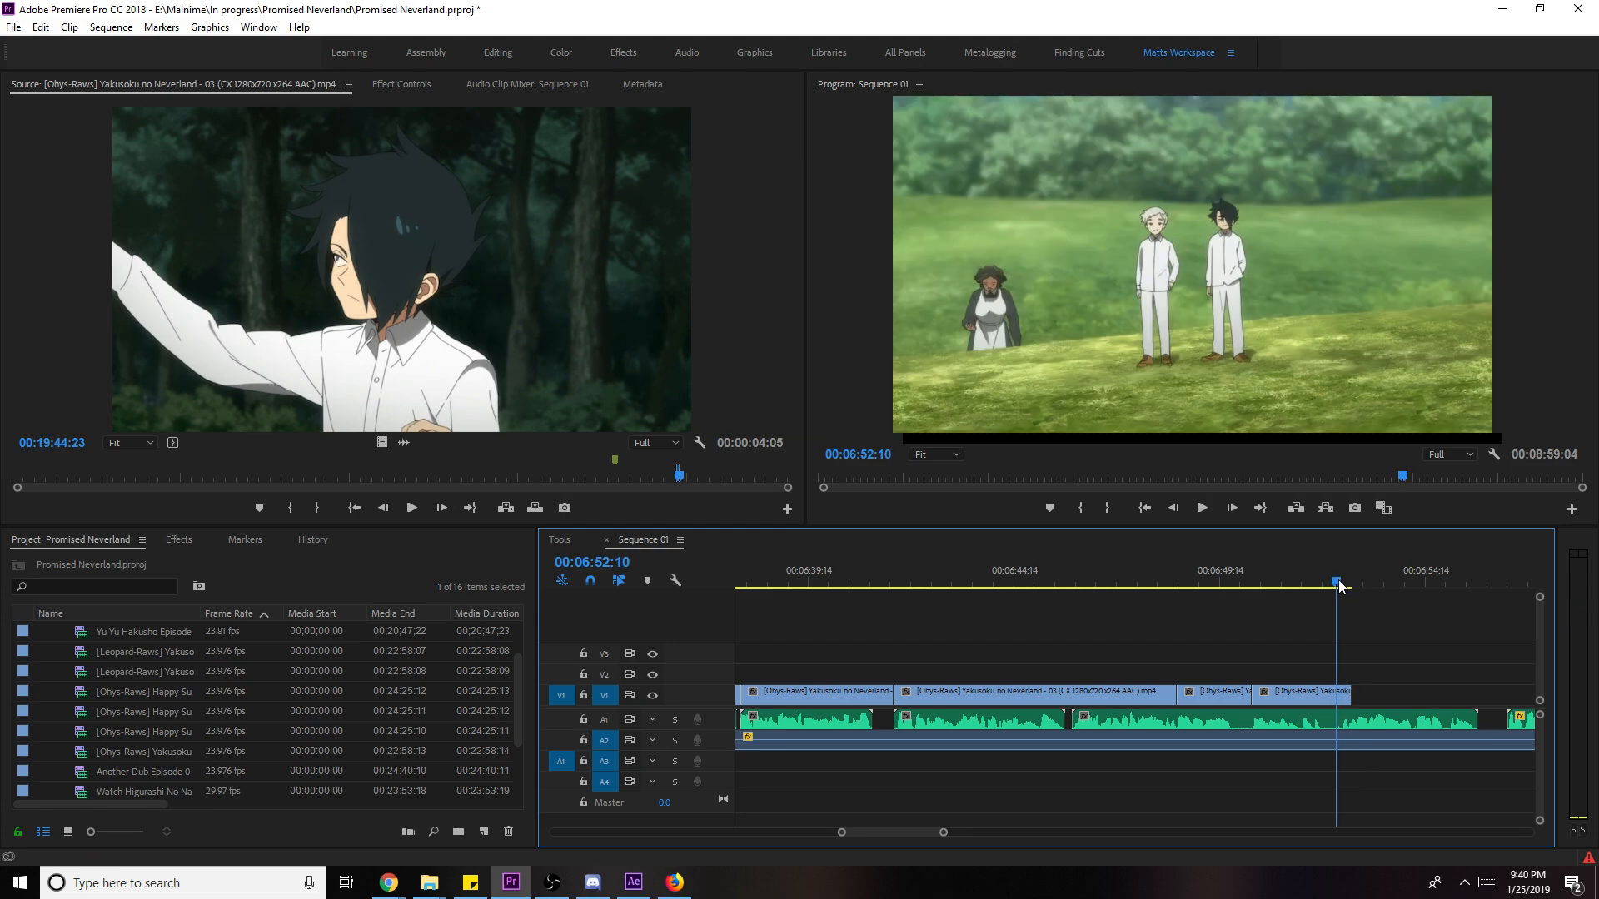
left_click_drag(1339, 587, 1330, 581)
key("ctrl+k")
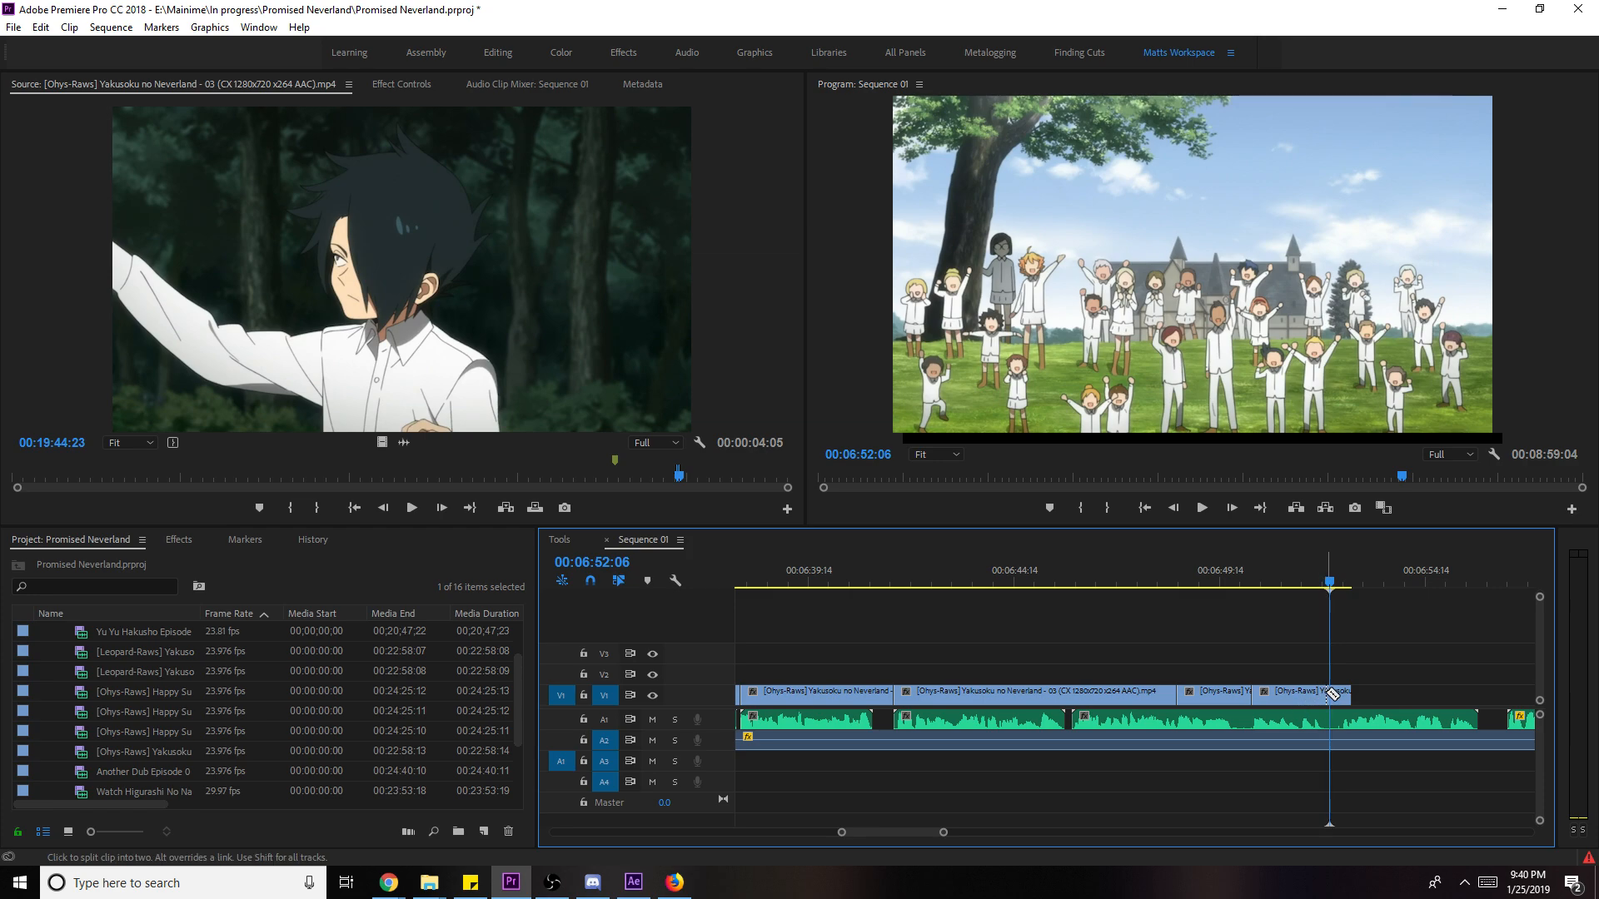
key("Delete")
left_click(557, 305)
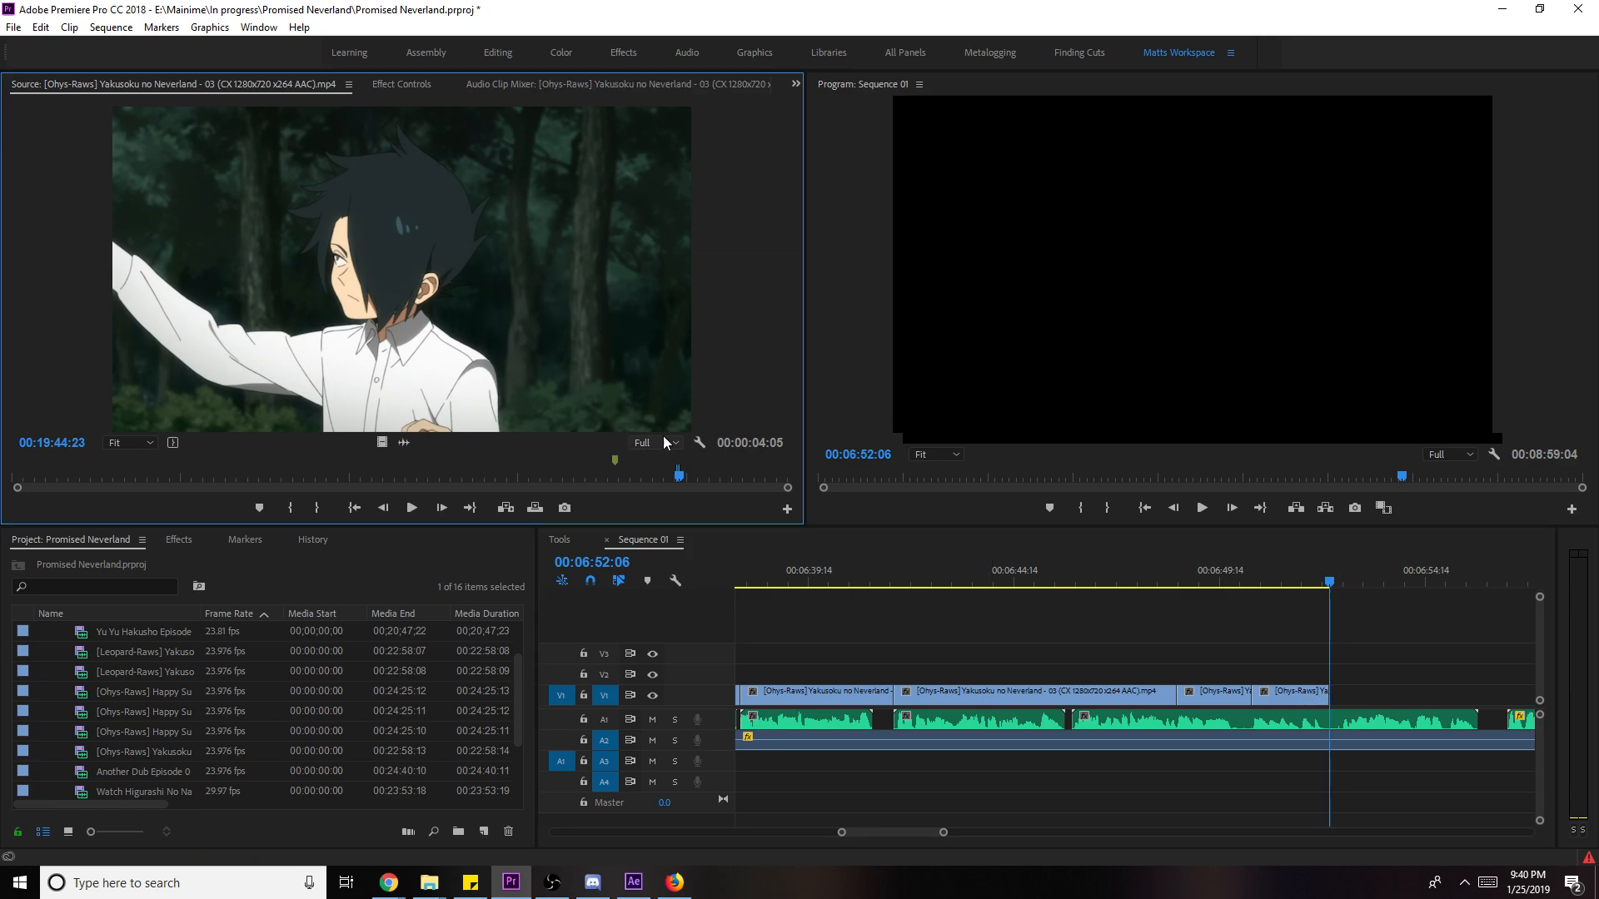
- Mark an Out point after the sweating close-up and cheering-crowd shot, from around 19:31:12
left_click_drag(680, 476, 674, 481)
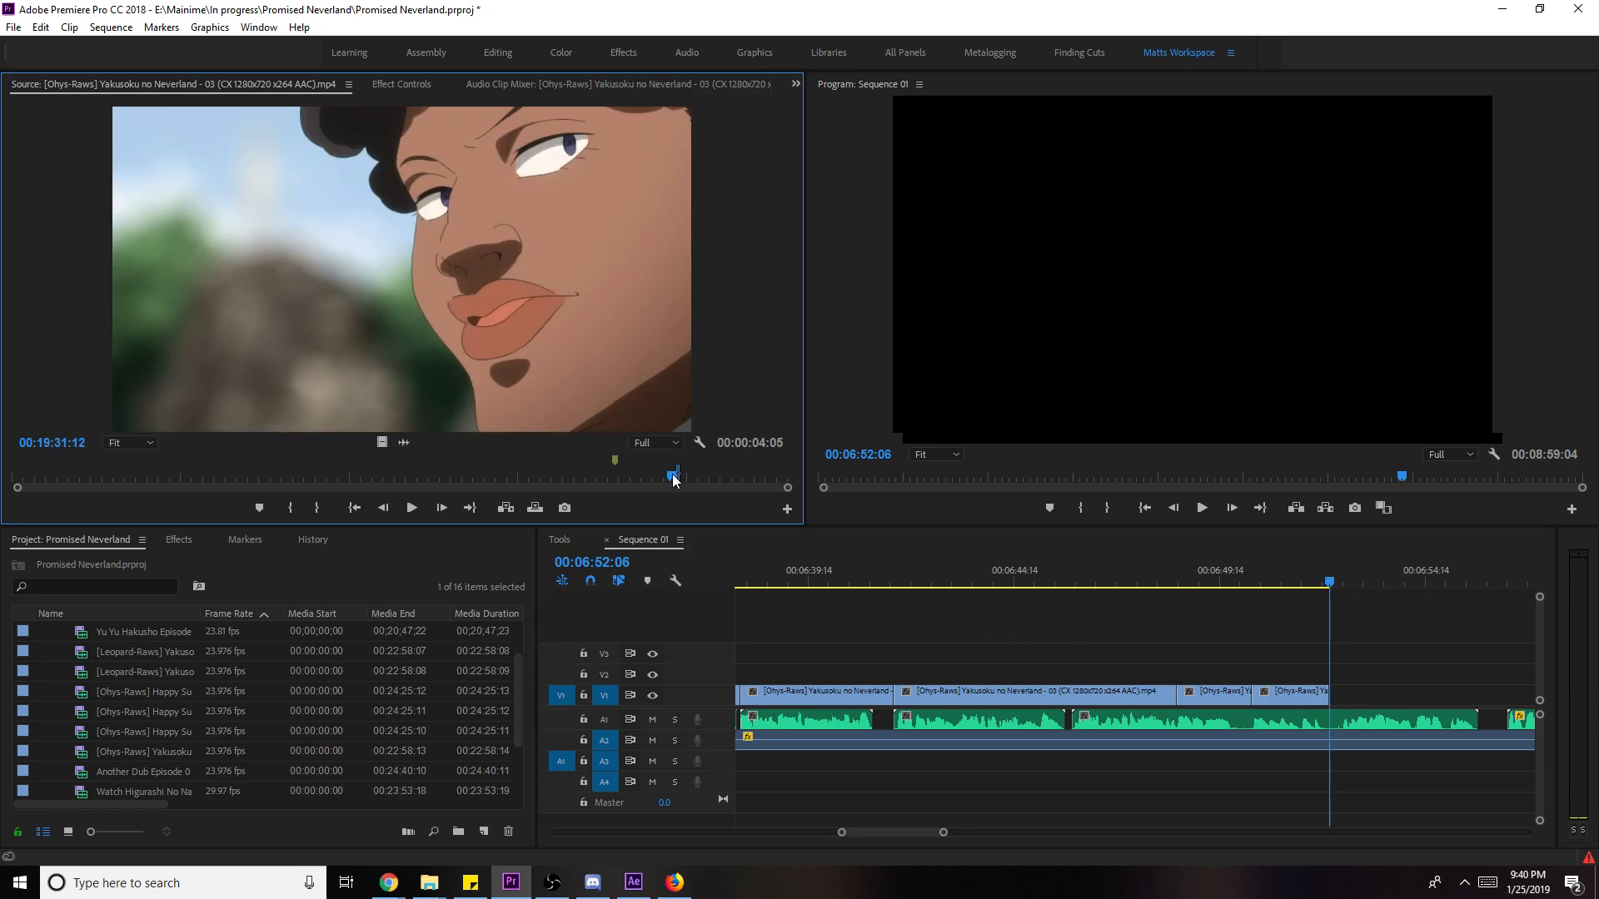
key("space")
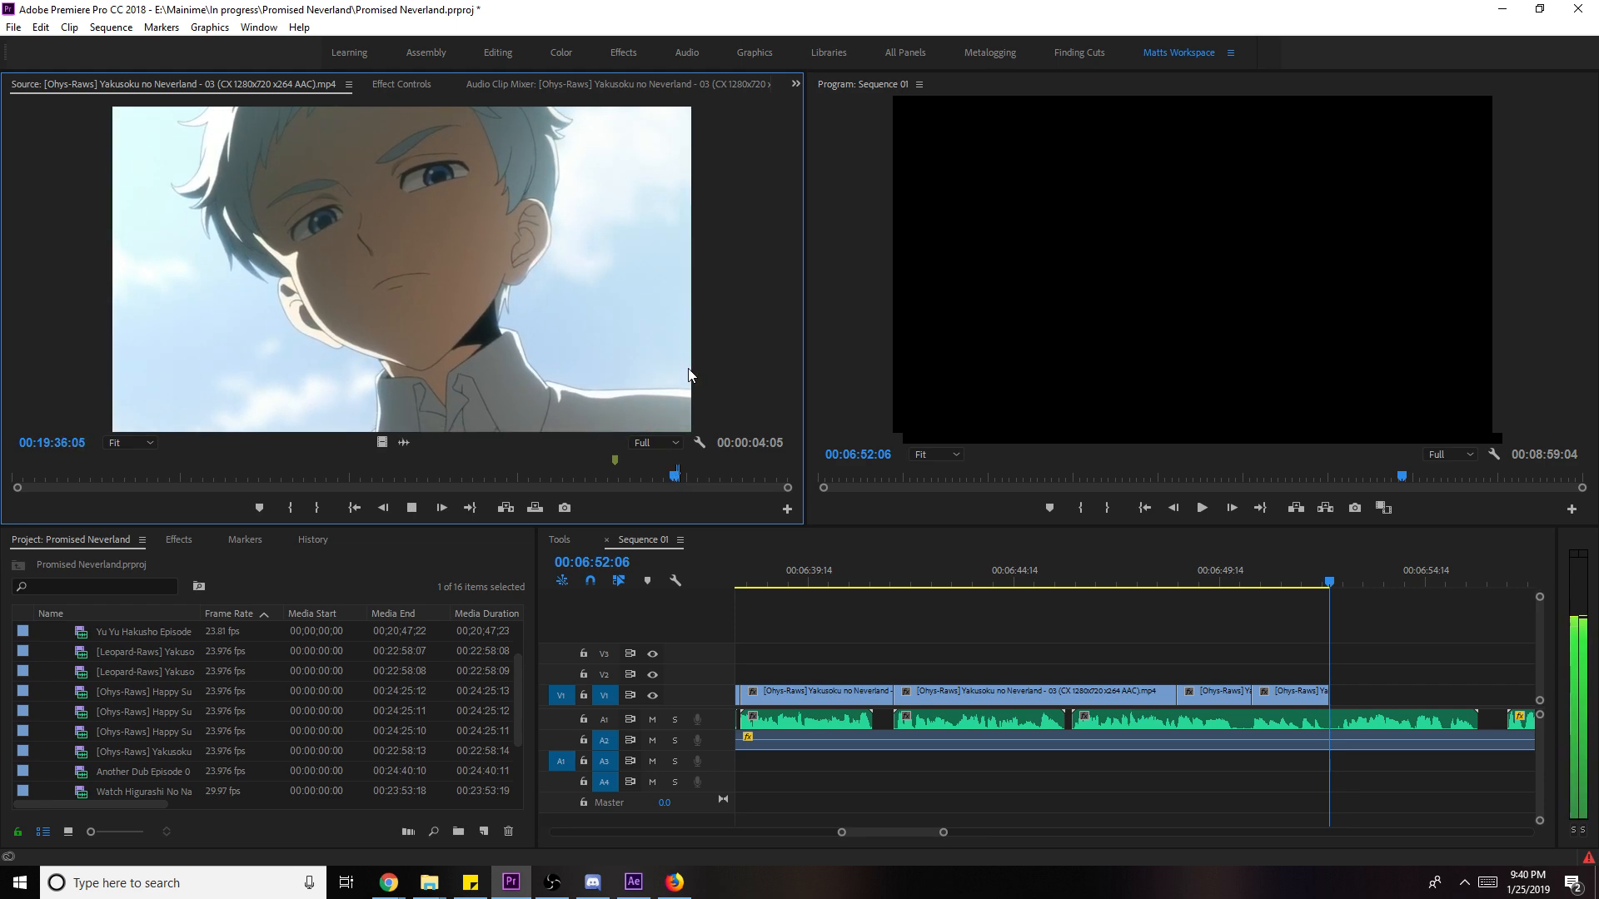
key("space")
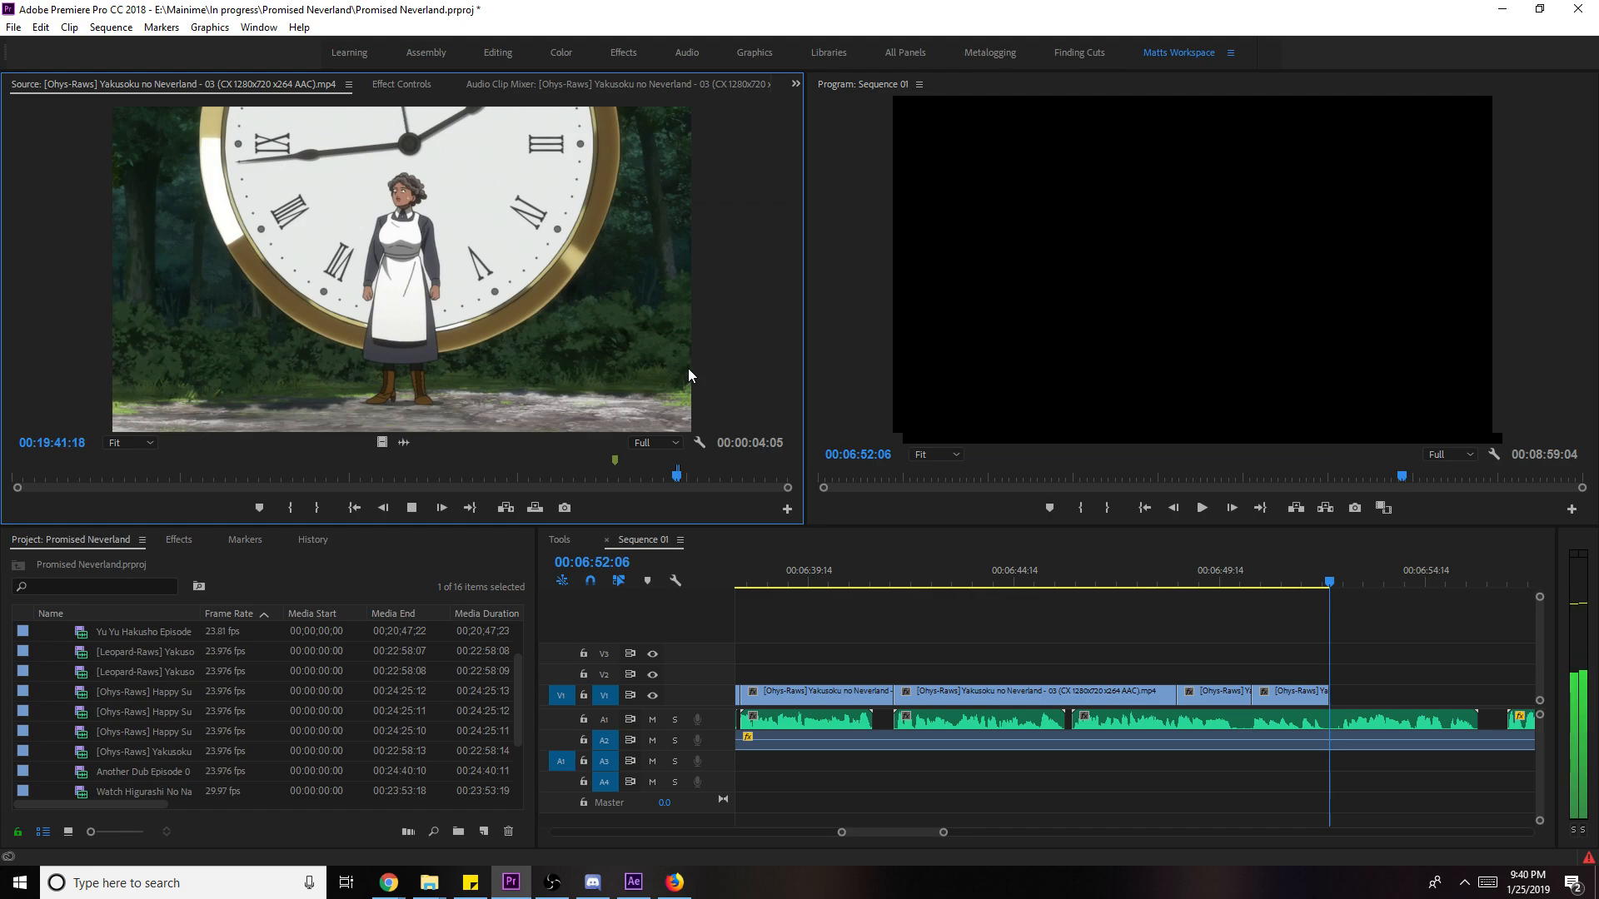
key("space")
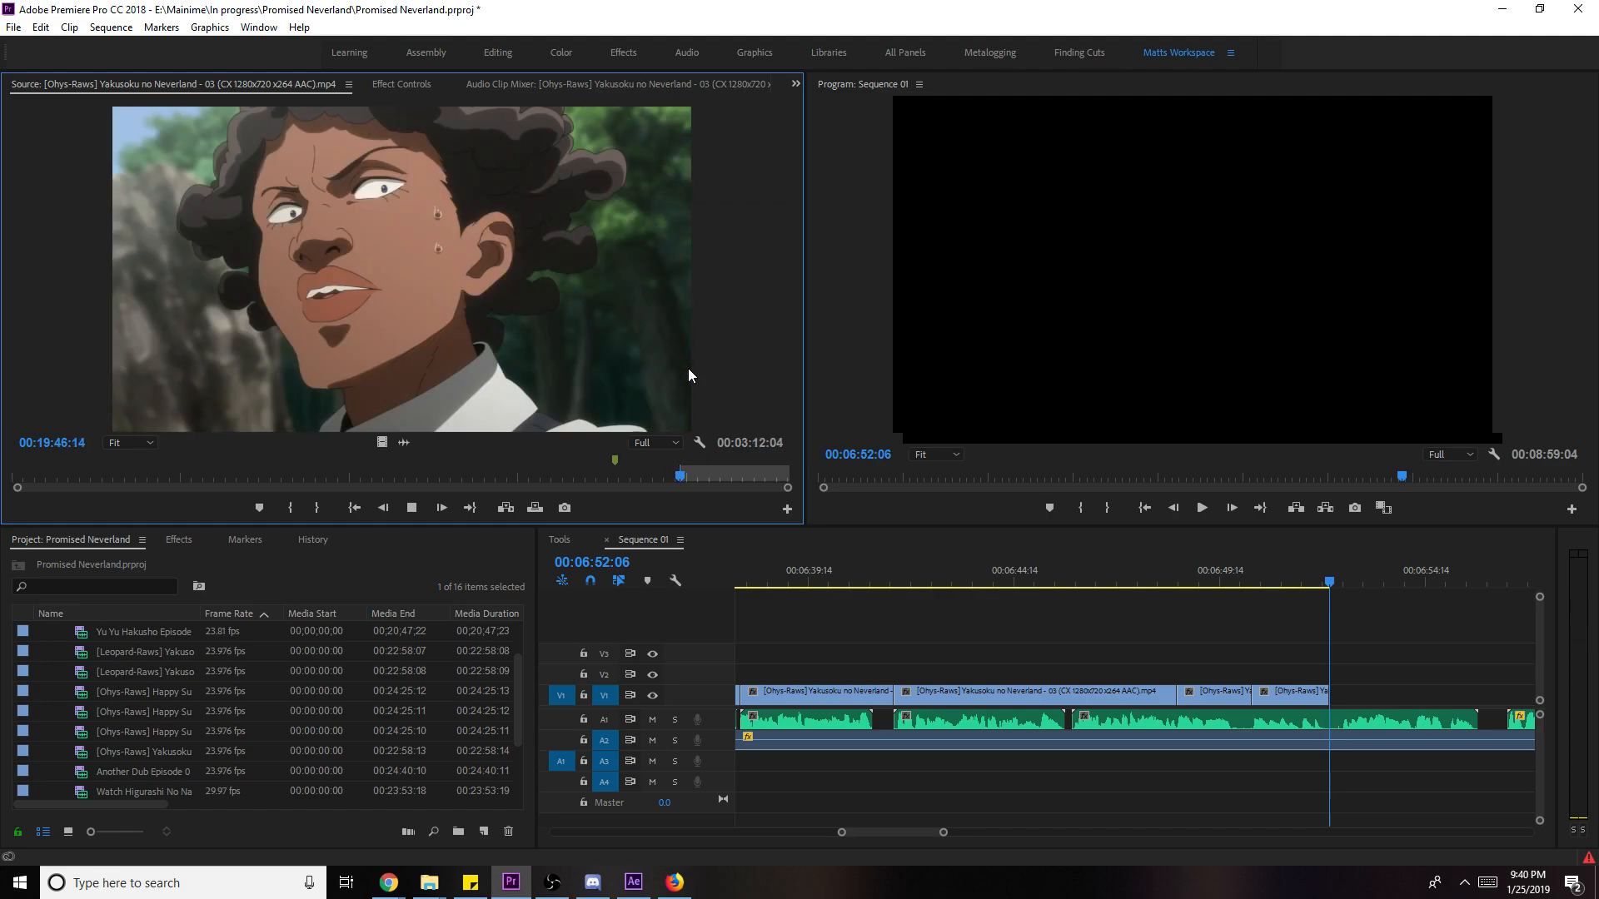
key("o")
- Append the shot to the end of V1, scale it to frame size, and extend its end
left_click_drag(688, 368, 1346, 714)
key("space")
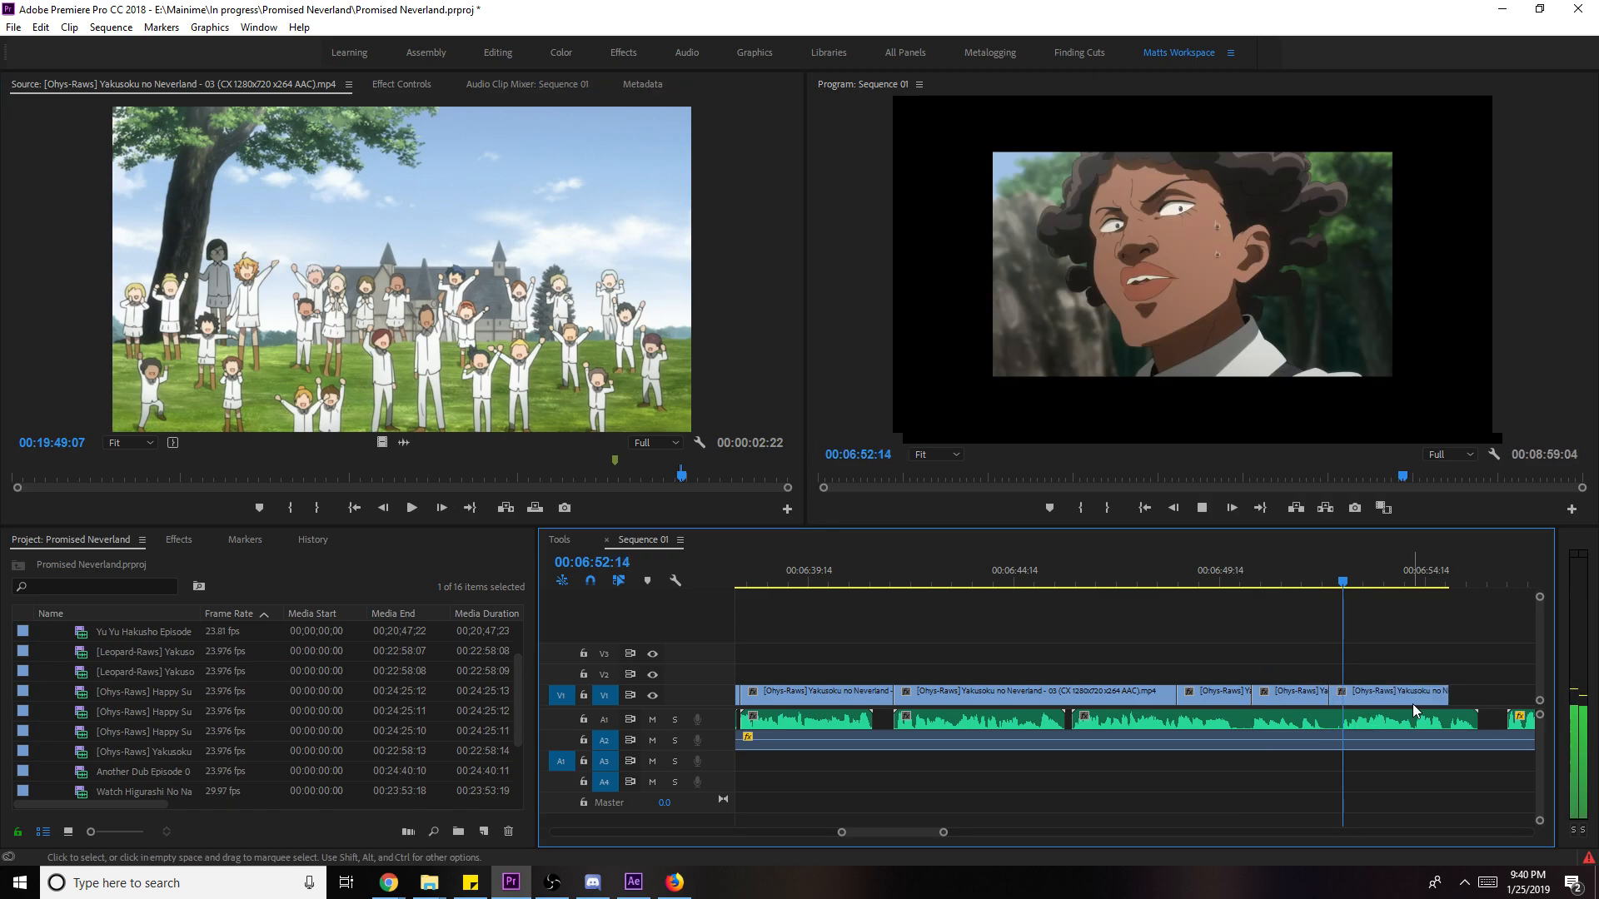
right_click(1439, 704)
left_click(1464, 676)
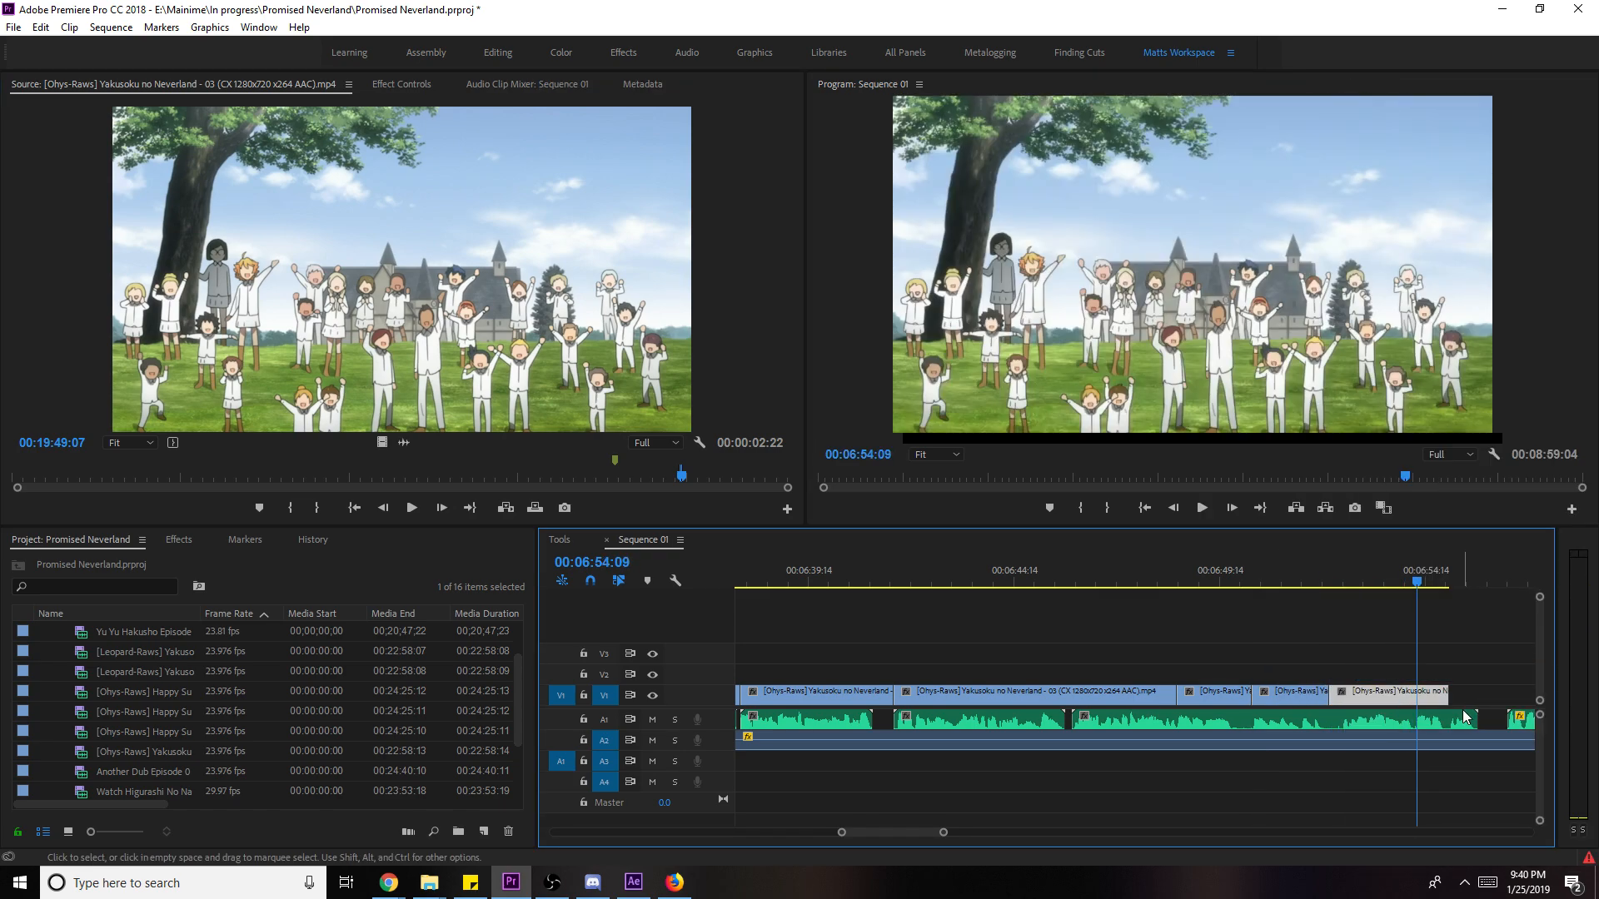
left_click_drag(1404, 580, 1419, 580)
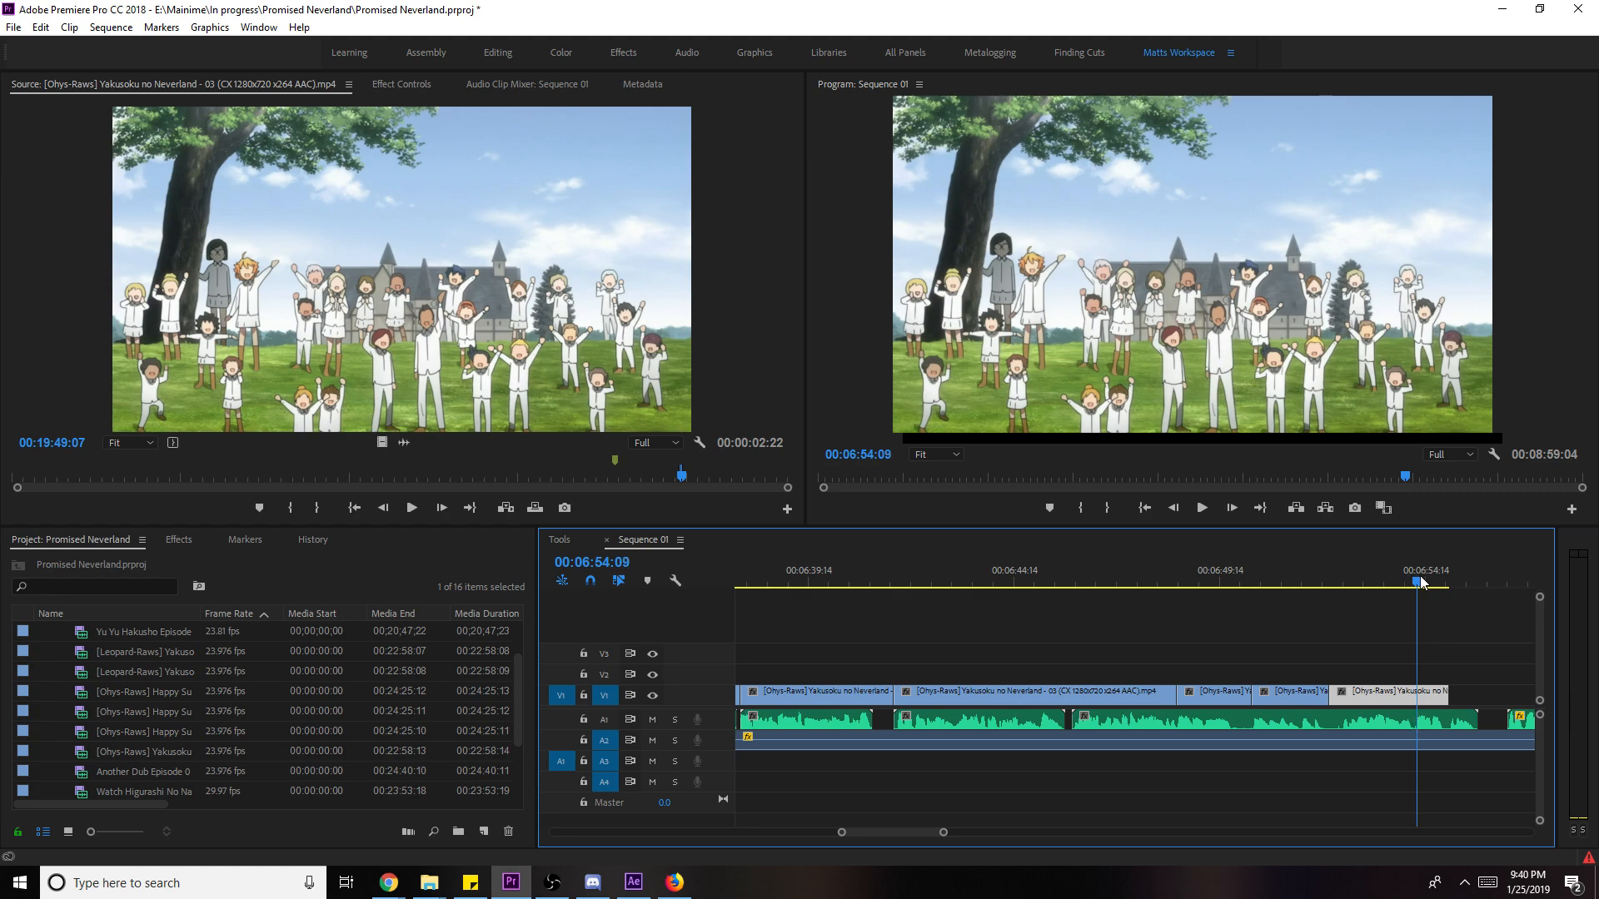
left_click_drag(1447, 693, 1492, 699)
- Cut the last V1 clip at 06:54:08 and delete the leftover piece
left_click(1414, 581)
key("c")
left_click(1422, 696)
key("v")
left_click(1425, 696)
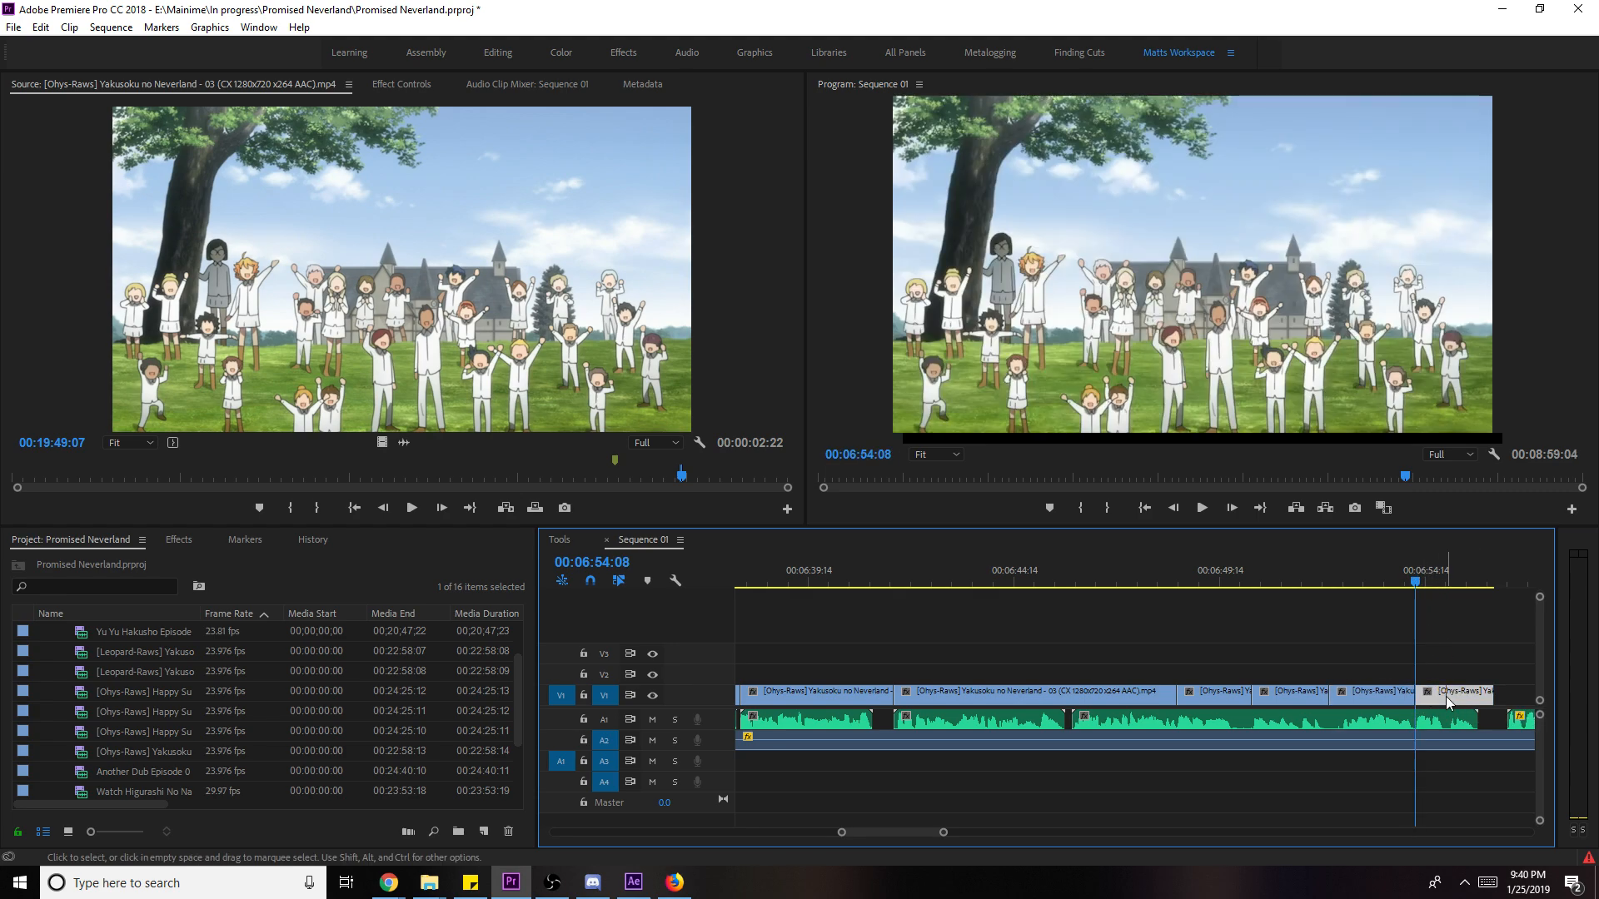
key("Delete")
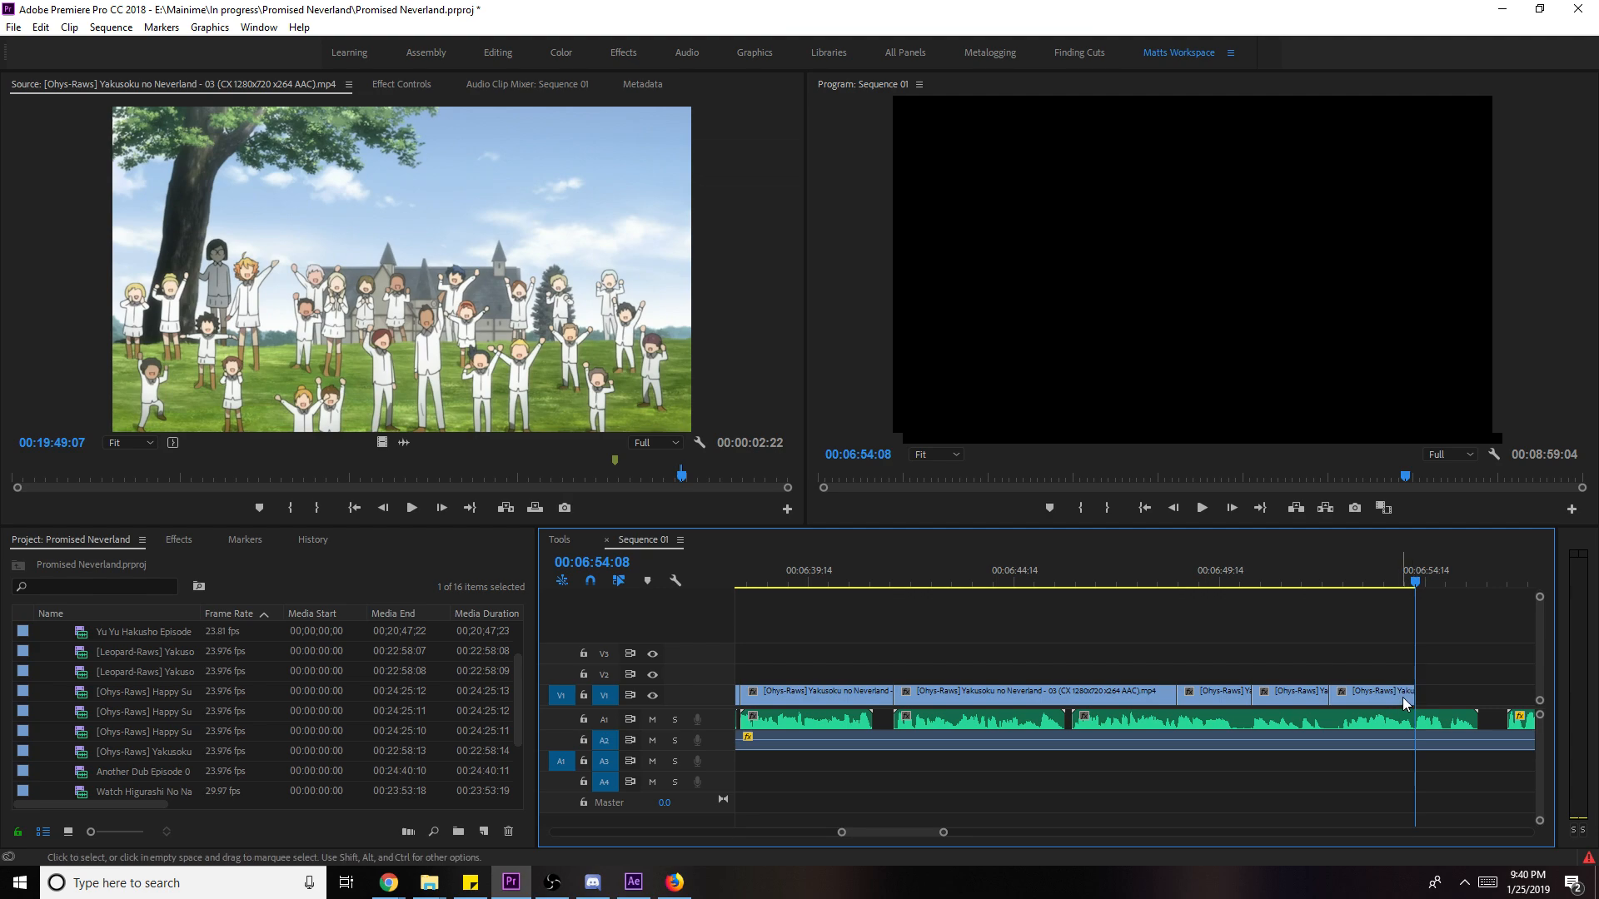
- Mark the frowning curly-haired woman's close-up and place it on V1 at 06:54:08
left_click(513, 283)
key("space")
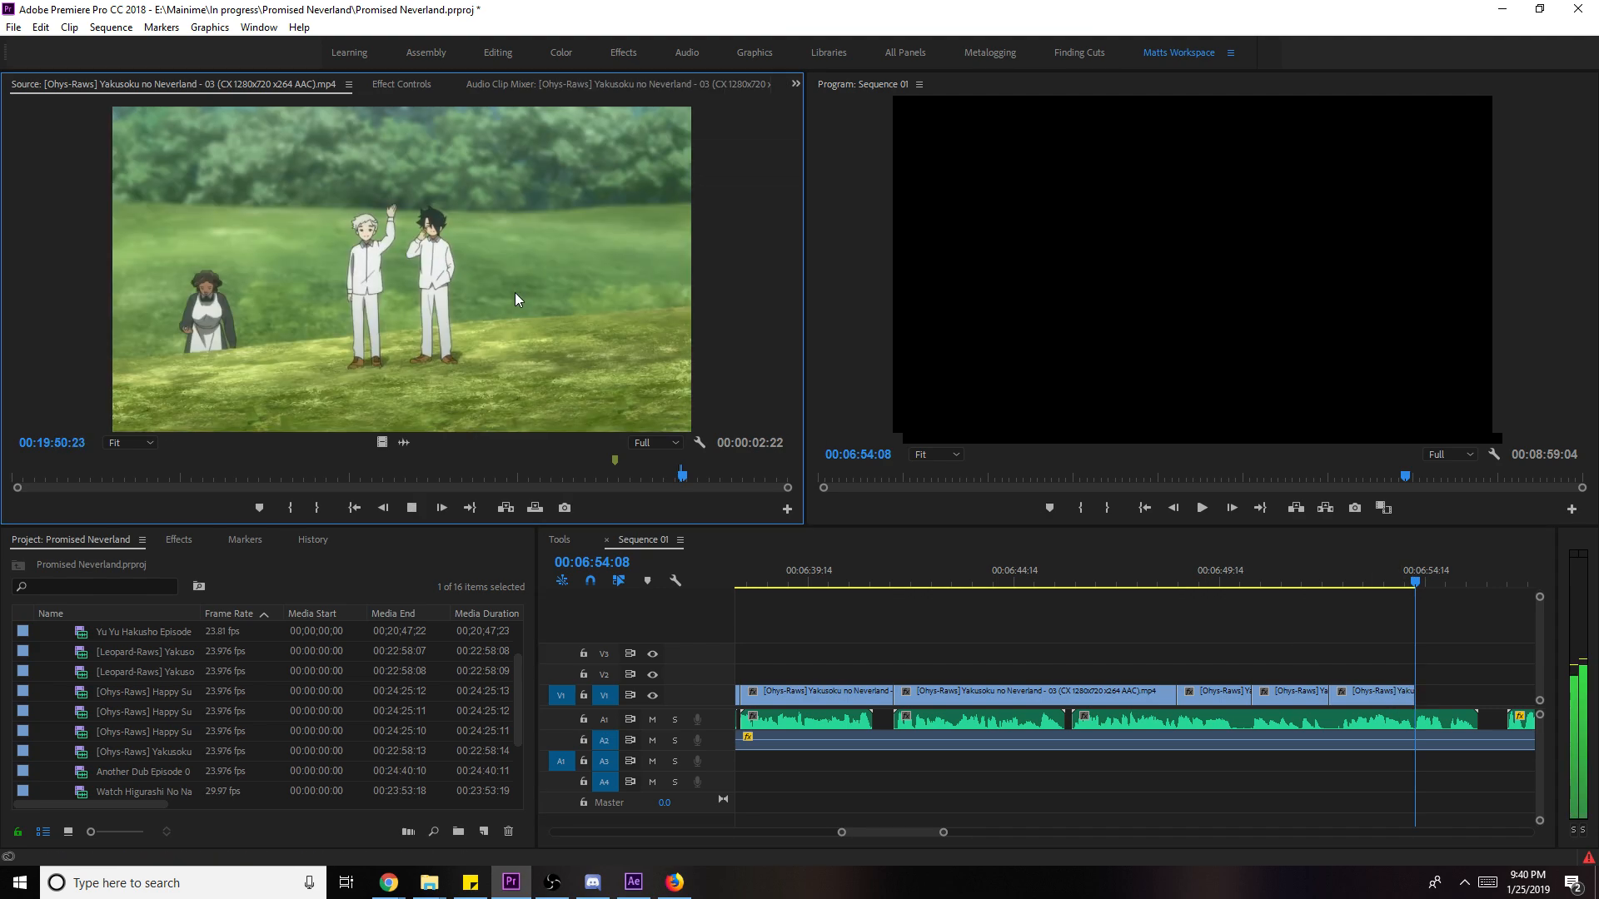
key("i")
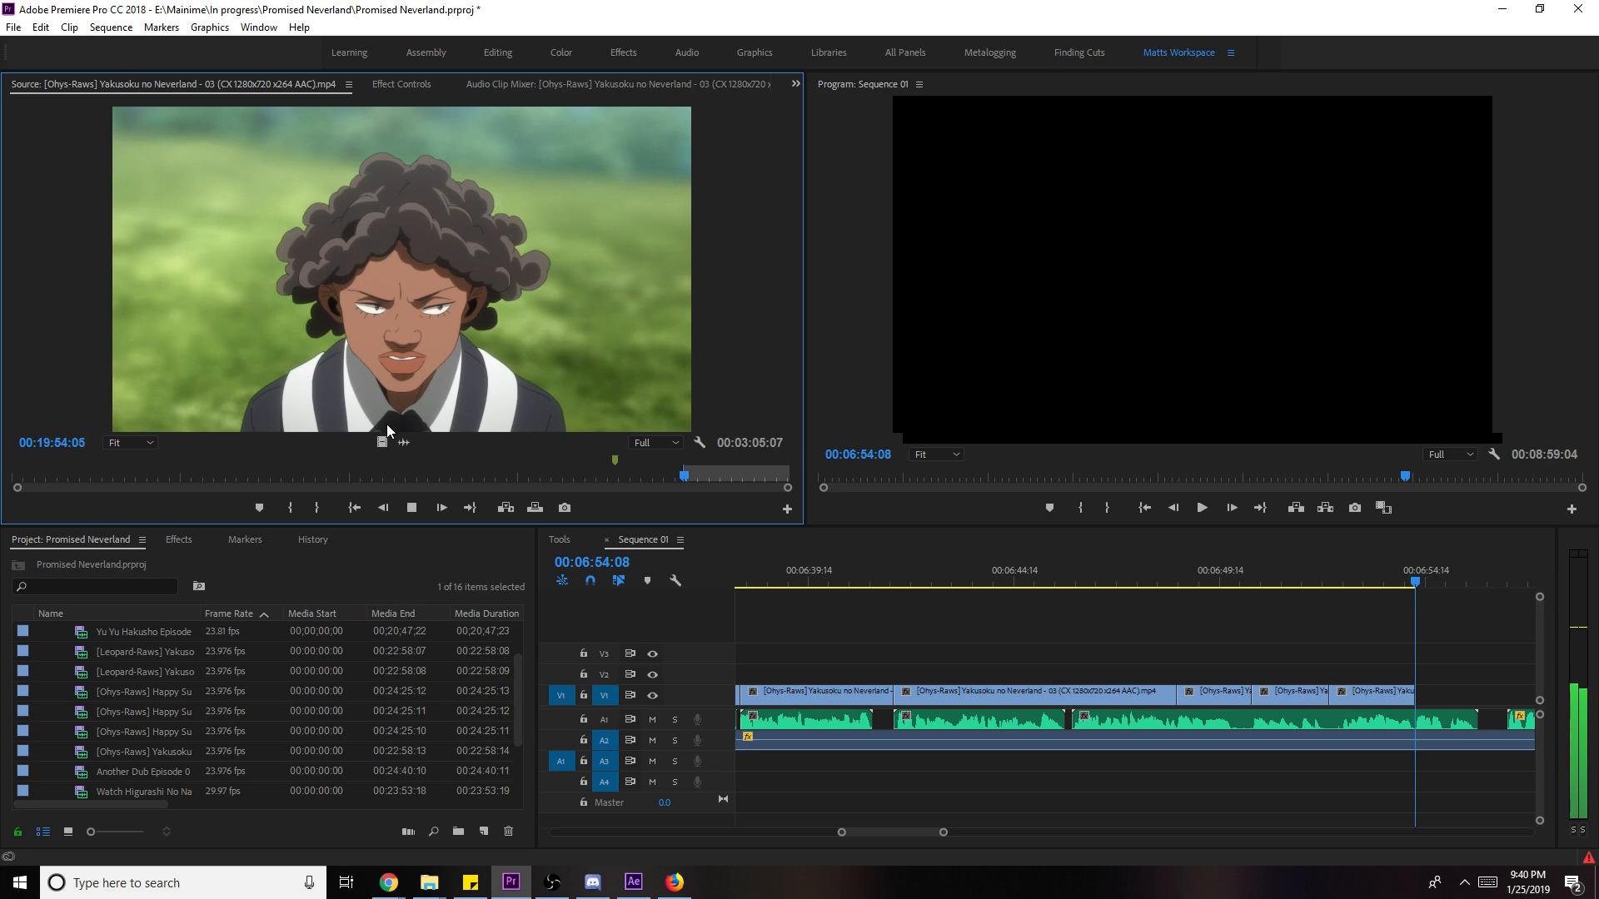
key("space")
key("o")
left_click_drag(381, 442, 1449, 702)
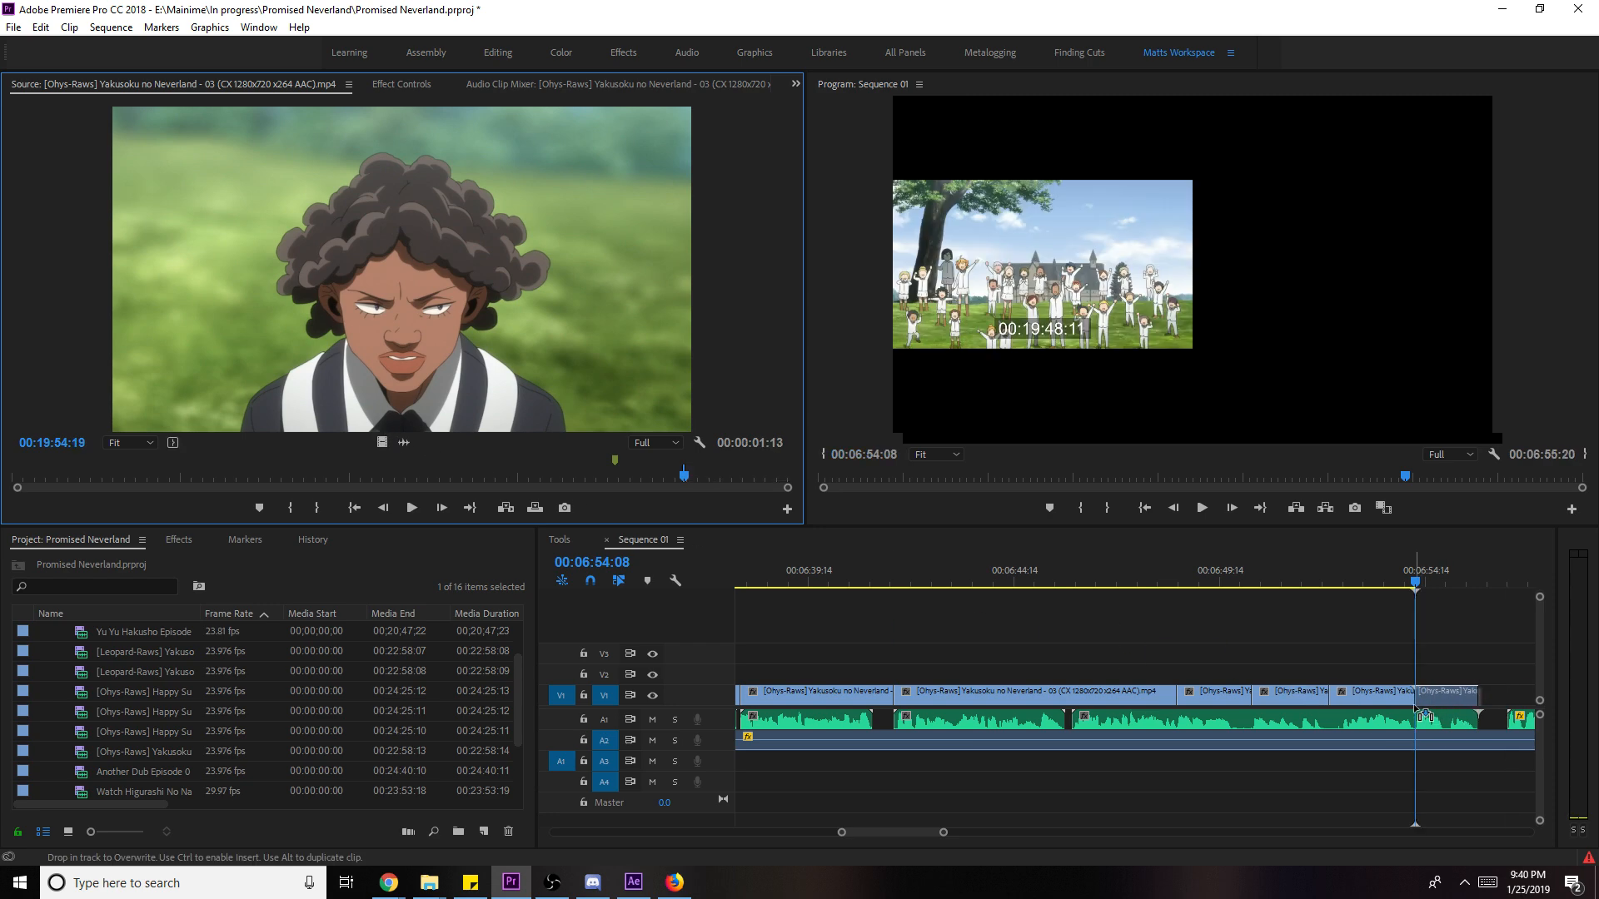
key("space")
- Review from about 06:52 and scale the 00:00:01:13 close-up to frame size
key("space")
left_click(1324, 573)
key("space")
right_click(1464, 698)
left_click(1475, 651)
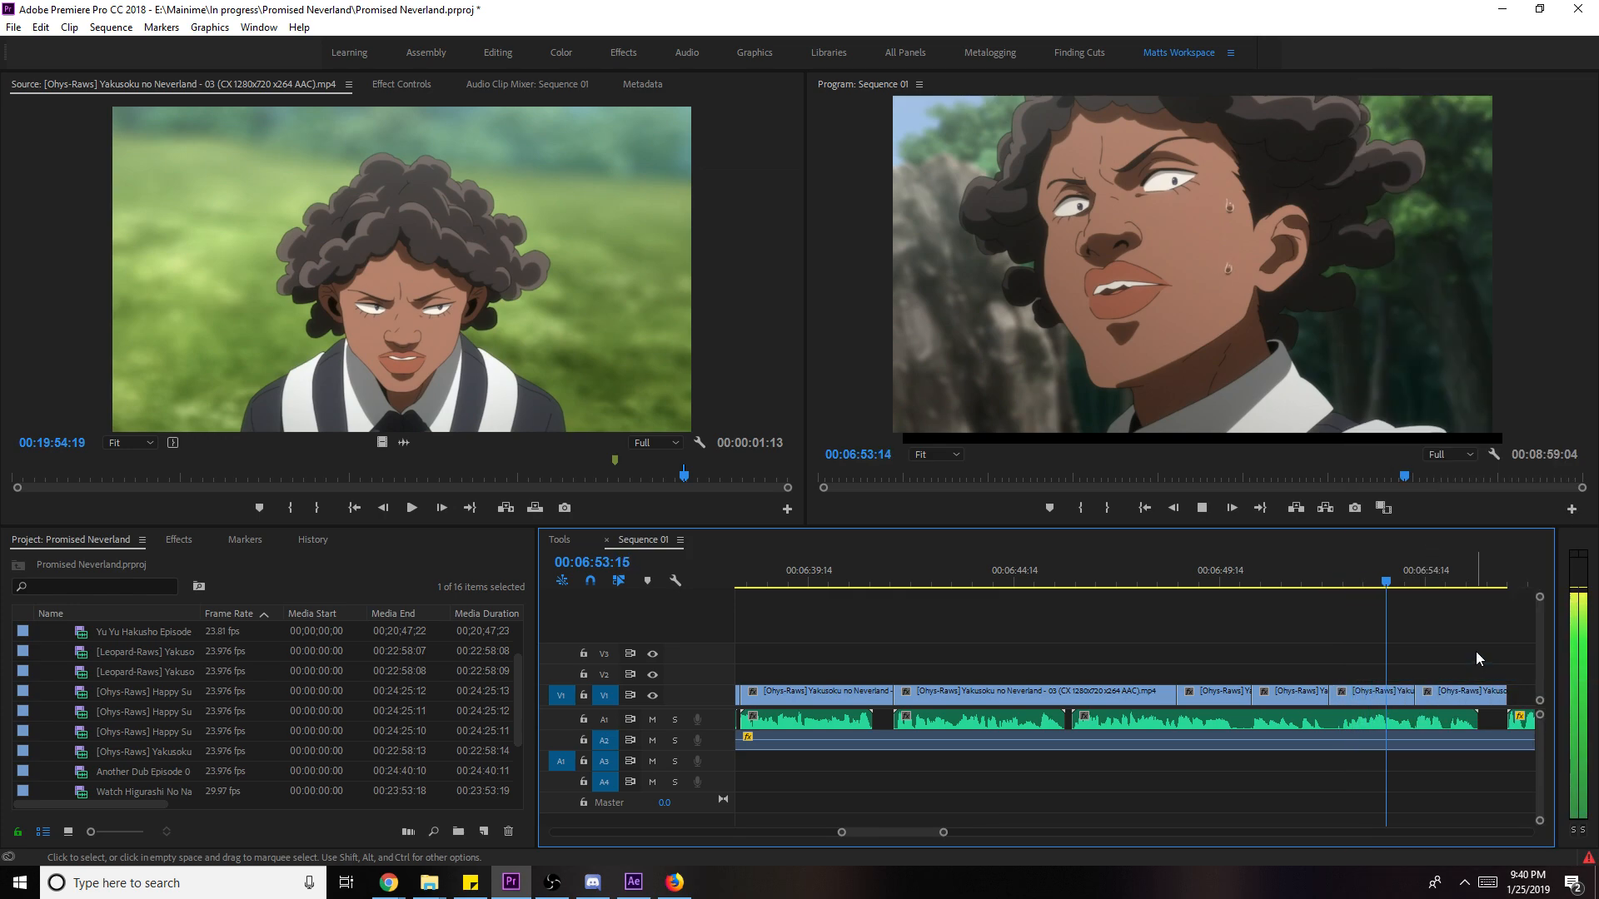
key("space")
- Slip the sweating close-up clip by four frames and play it back
left_click_drag(1466, 694, 1404, 557)
left_click(1387, 574)
key("y")
left_click_drag(1392, 693, 1396, 693)
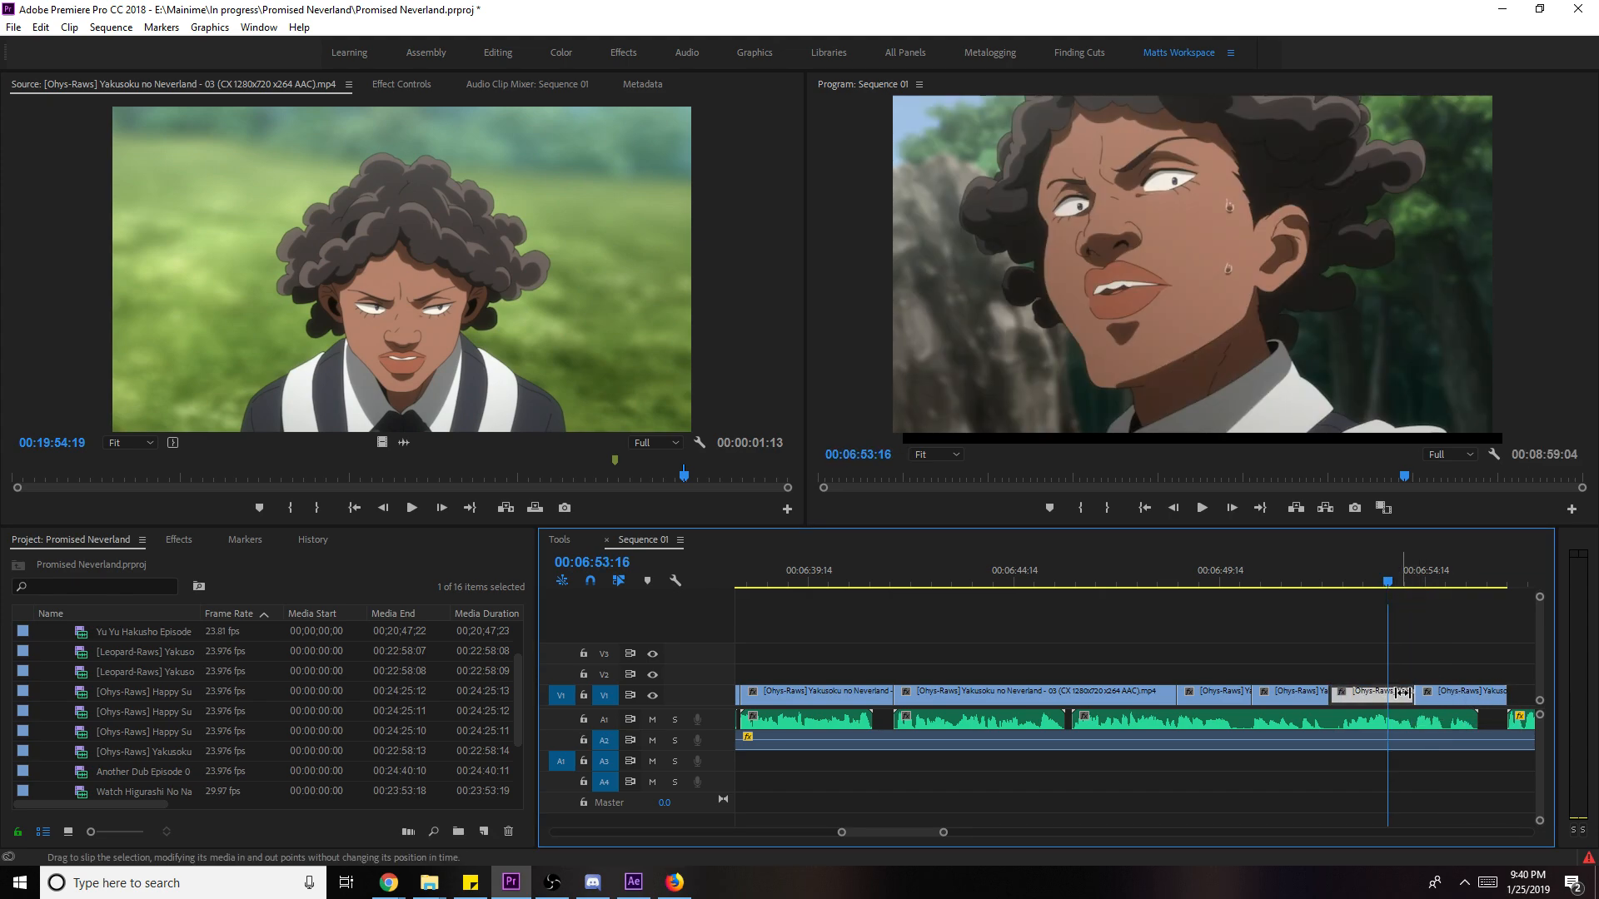
key("space")
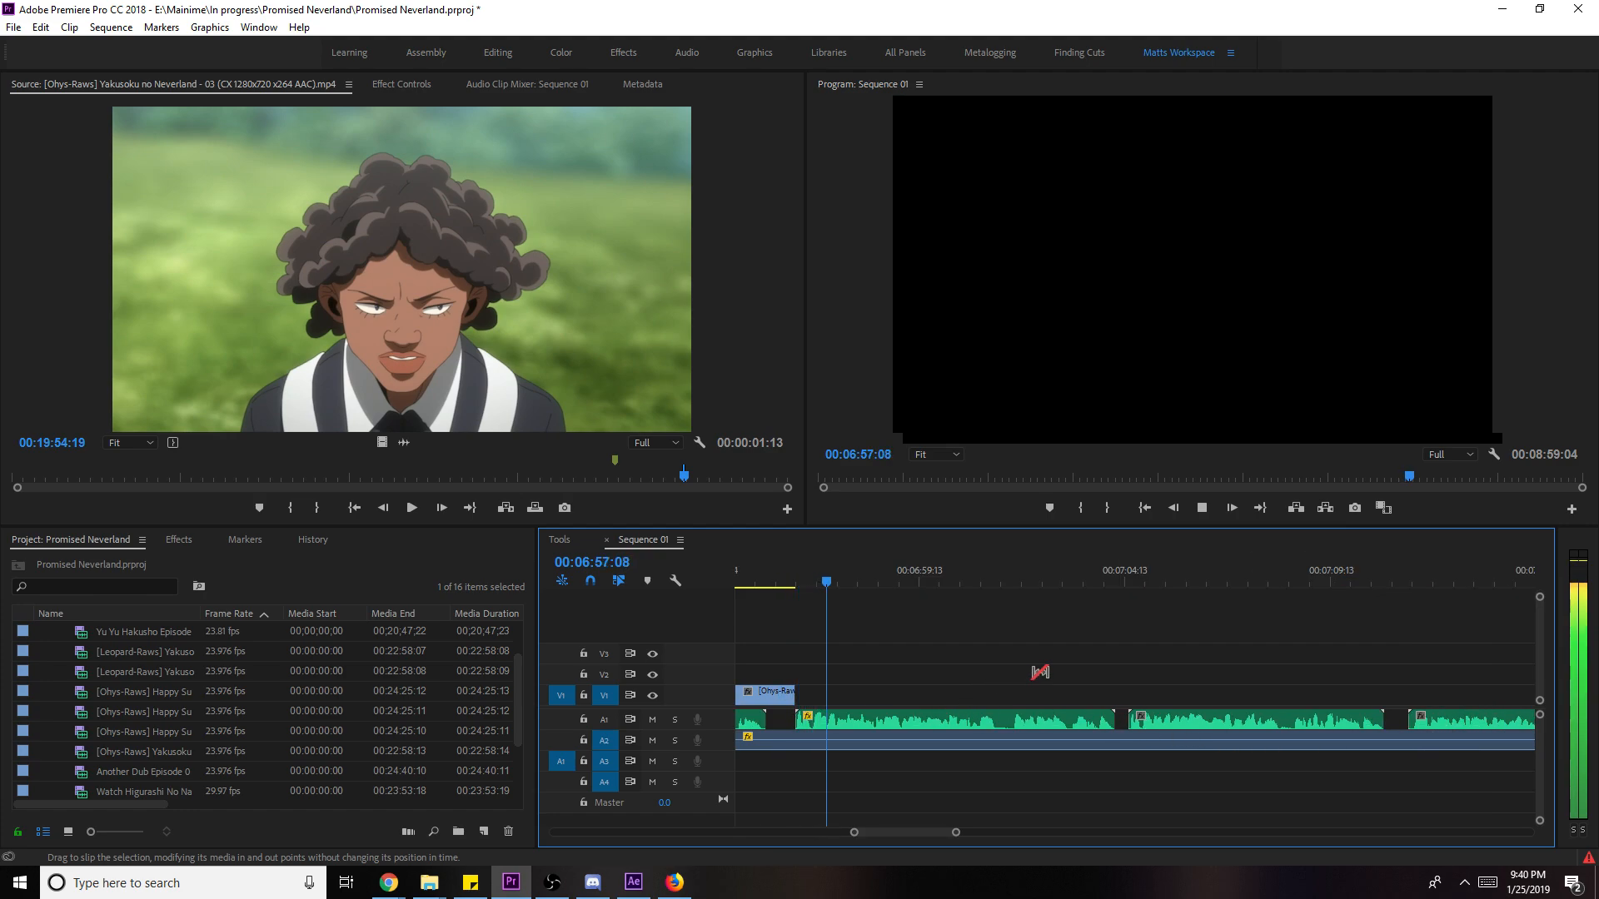
- Zoom and scroll the timeline to survey the Sequence 01 edit, then save
key("v")
key("ctrl+s")
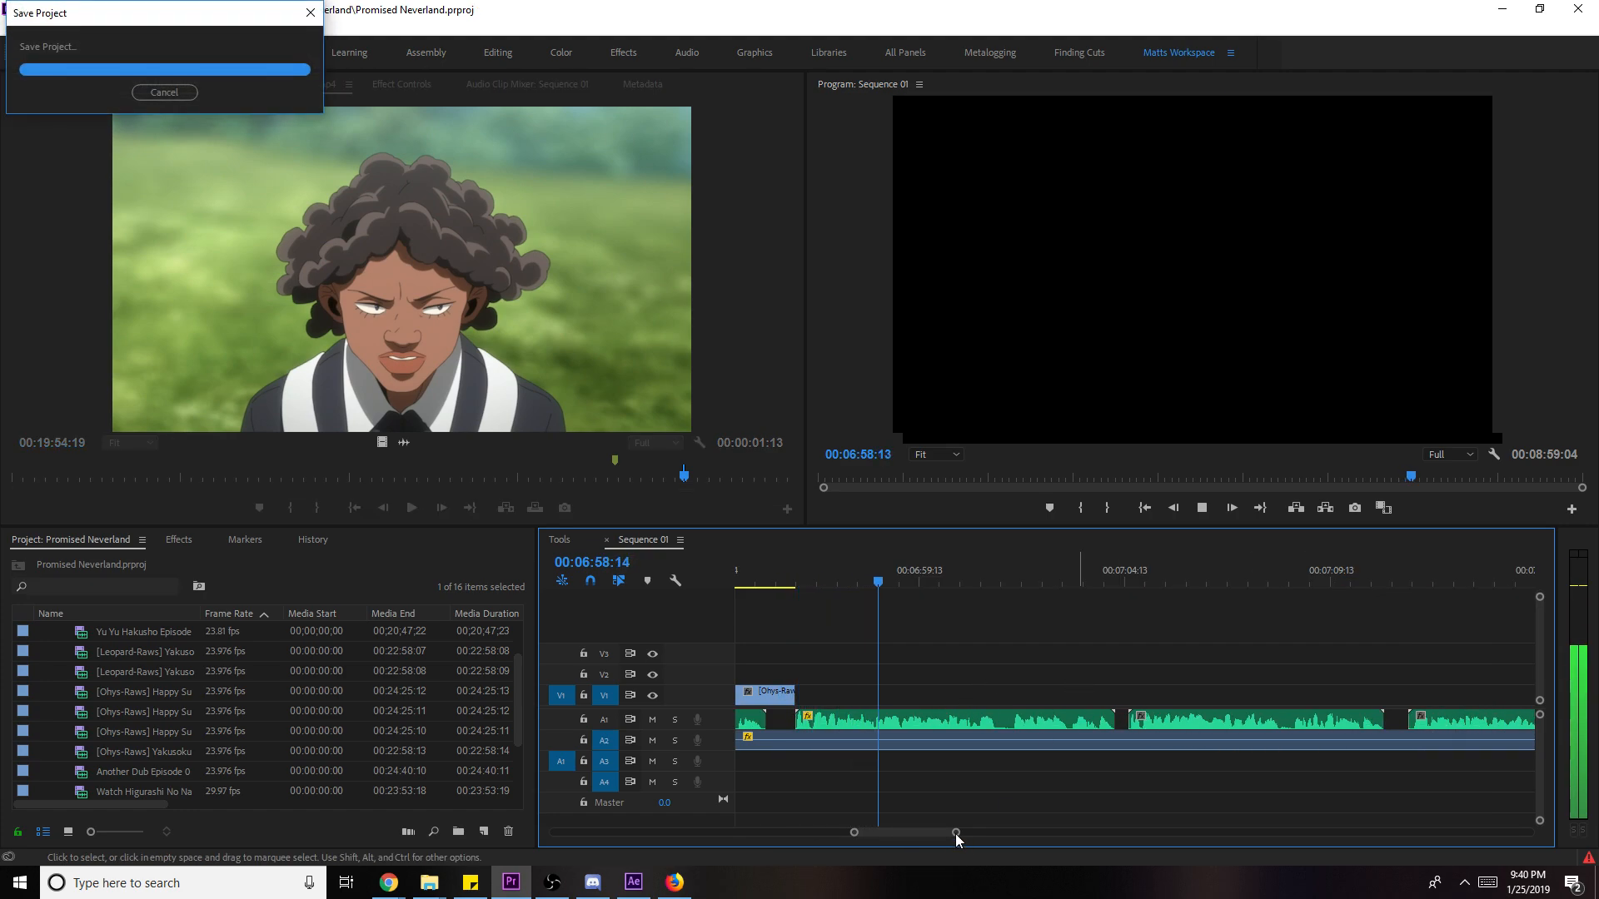
key("minus")
key("equal")
left_click_drag(955, 811, 1112, 832)
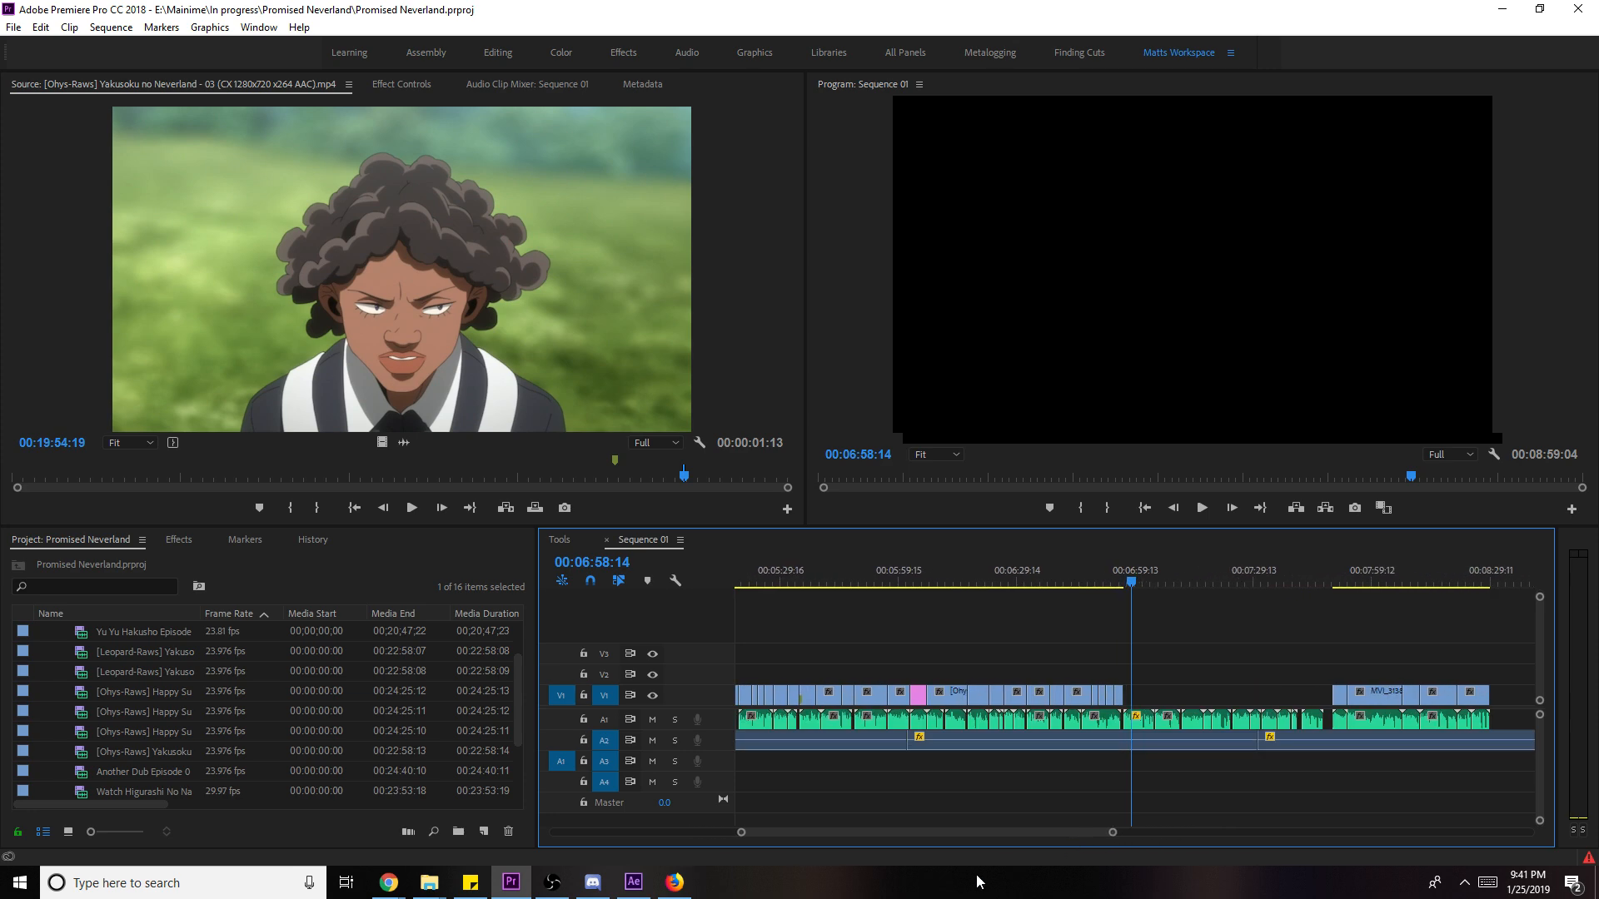
mouse_move(676, 885)
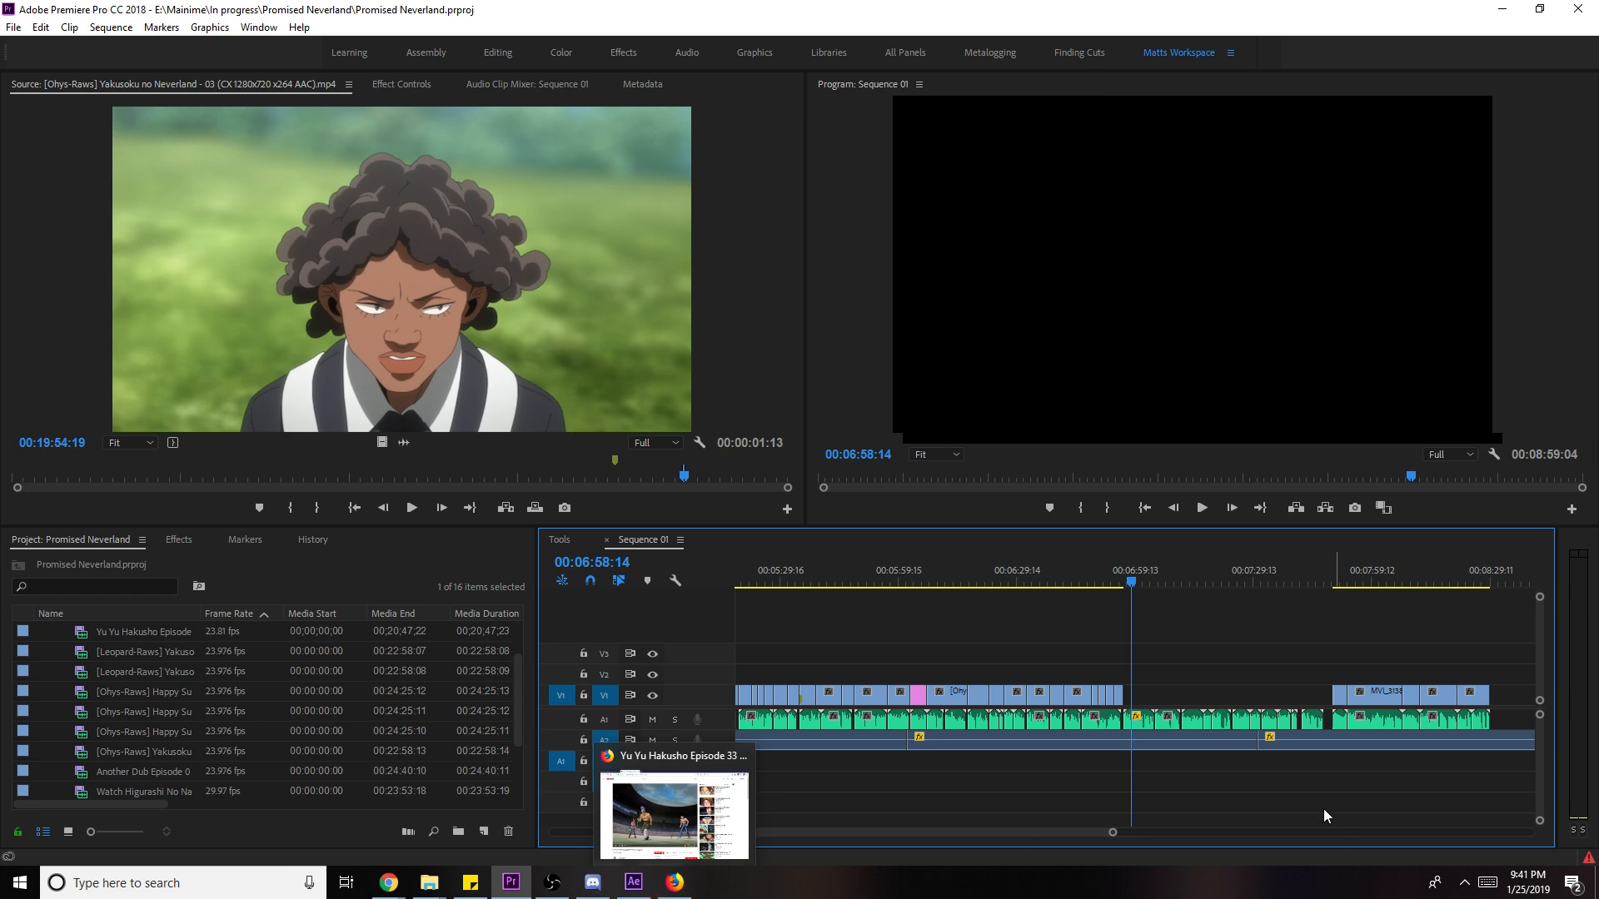
left_click_drag(1108, 831, 1091, 884)
key("=")
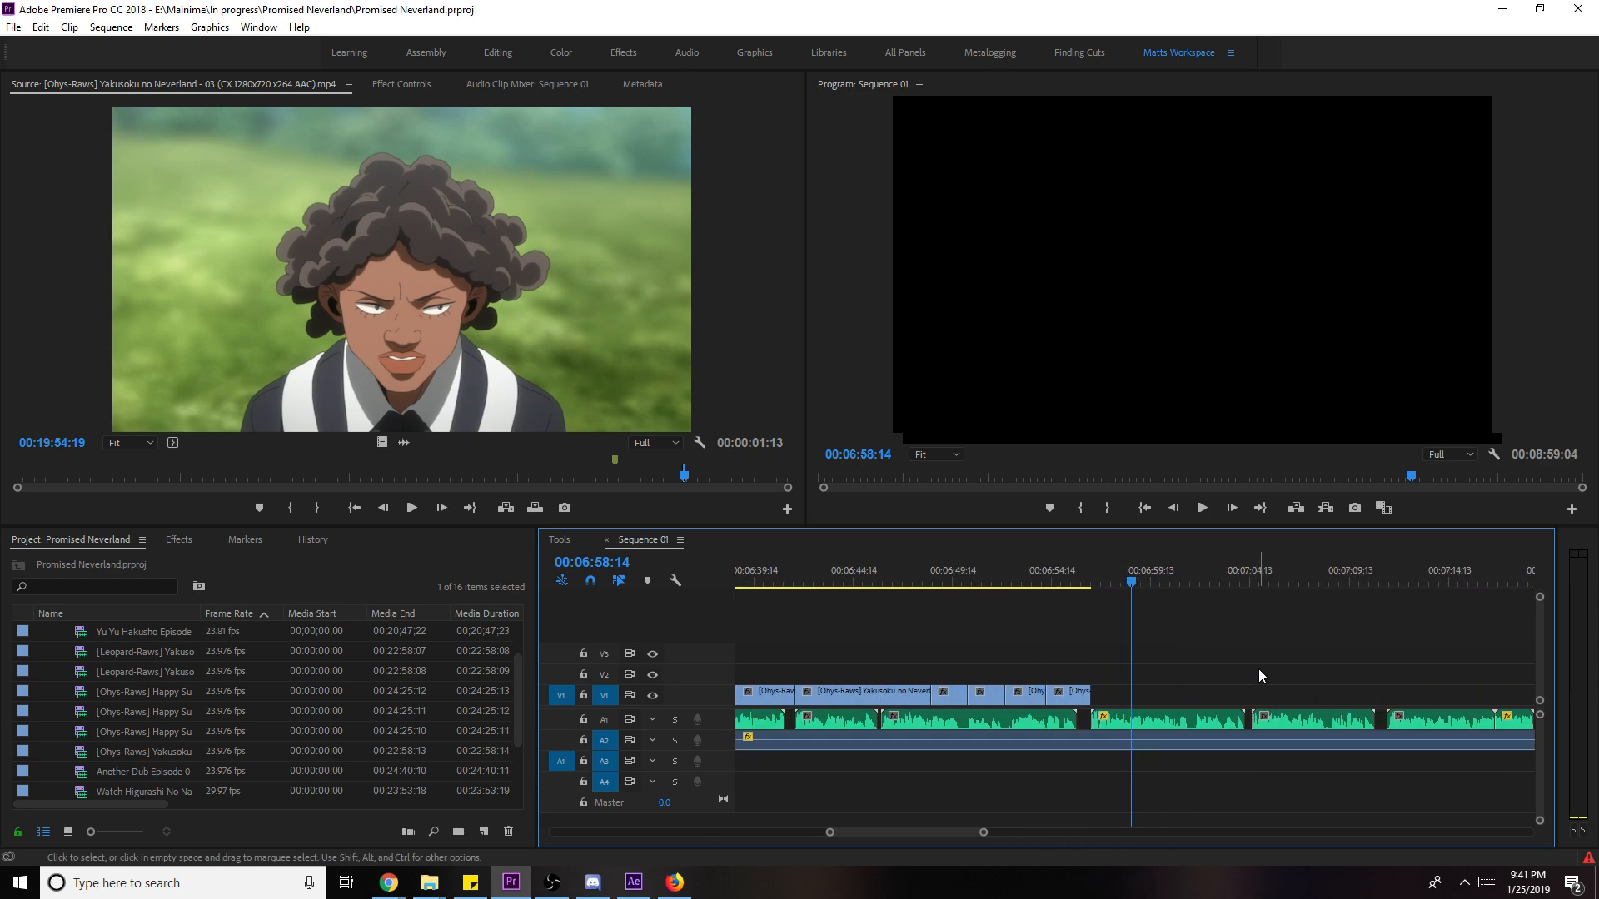
key("ctrl+s")
- Play back the ending from 06:54:00 and save the project again
mouse_move(980, 832)
left_mouse_down()
mouse_move(1210, 849)
mouse_move(965, 835)
mouse_move(989, 831)
left_mouse_up()
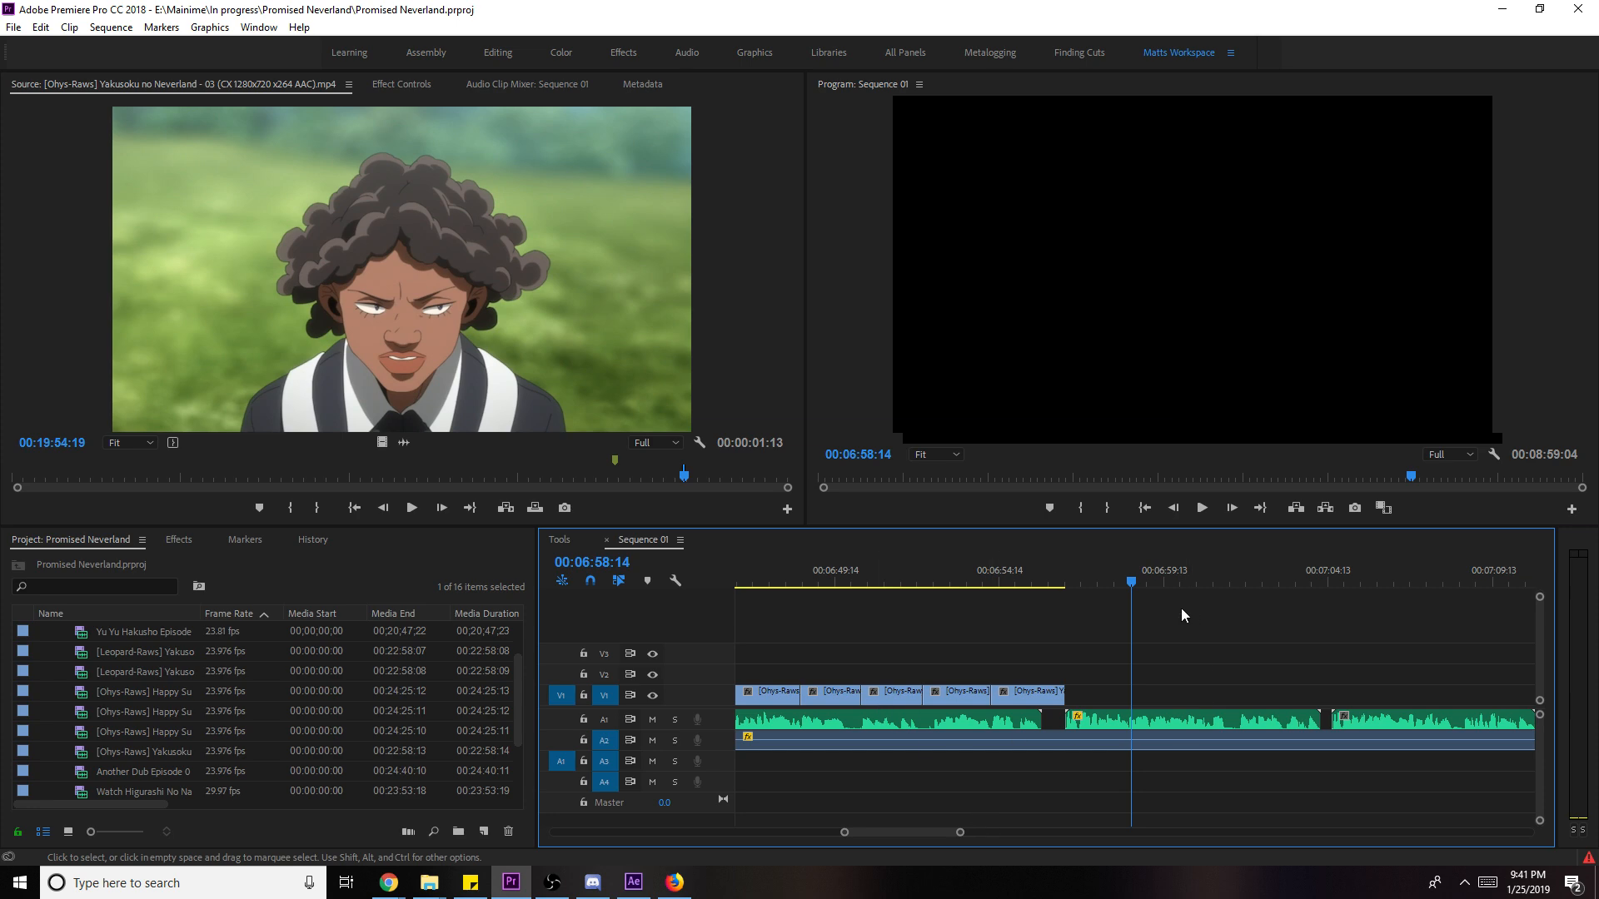
left_click(979, 580)
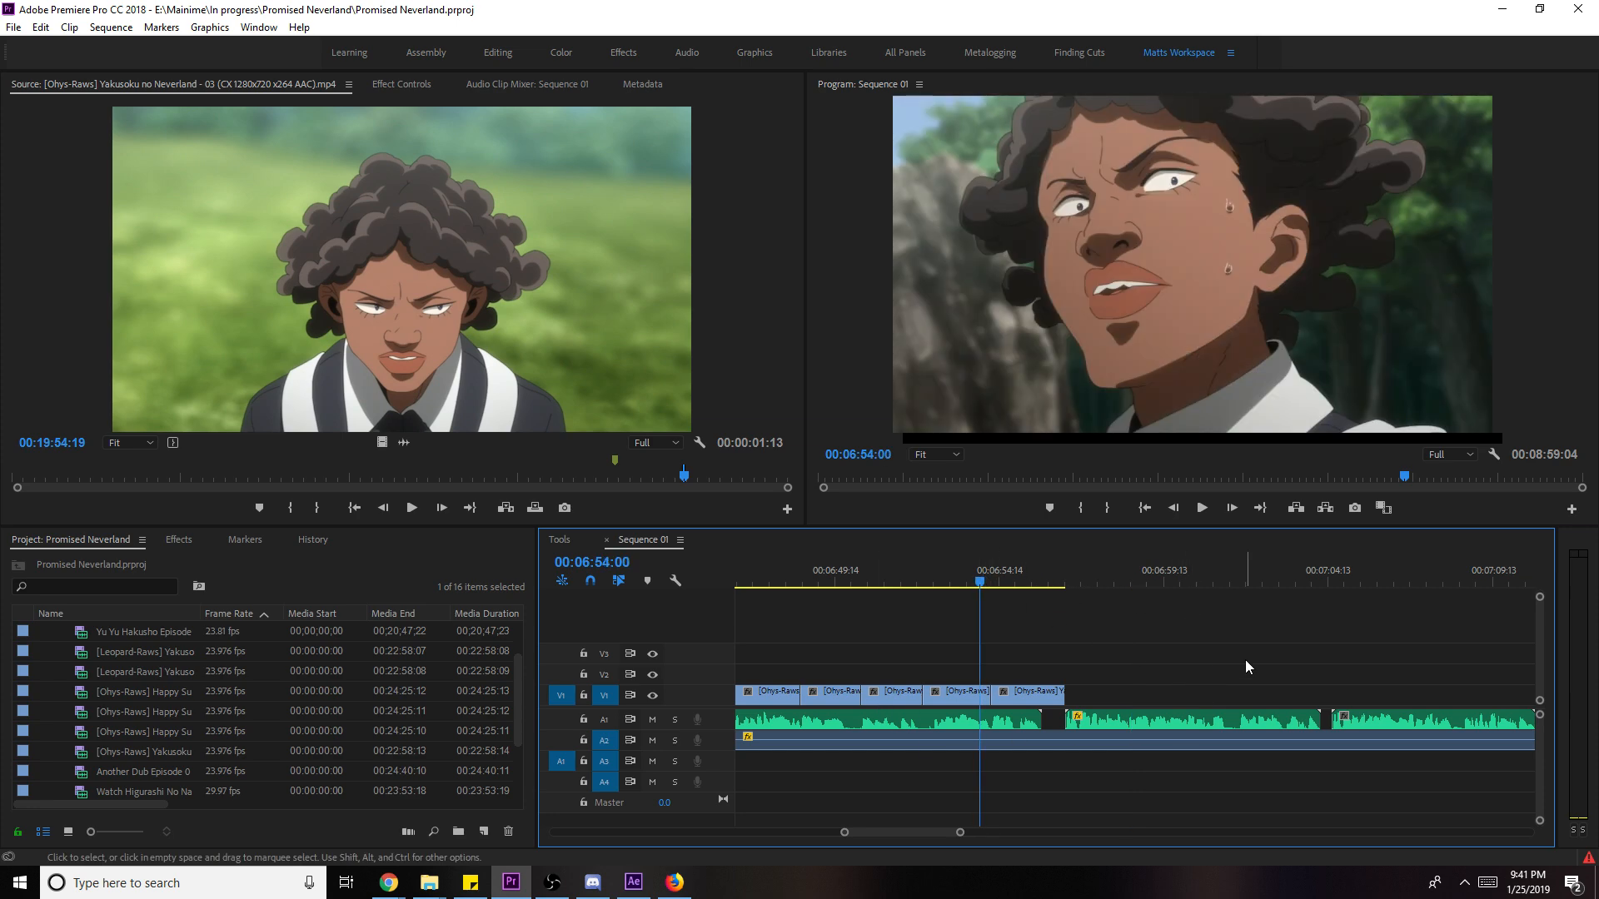
mouse_move(966, 833)
left_mouse_down()
mouse_move(1160, 846)
mouse_move(970, 860)
left_mouse_up()
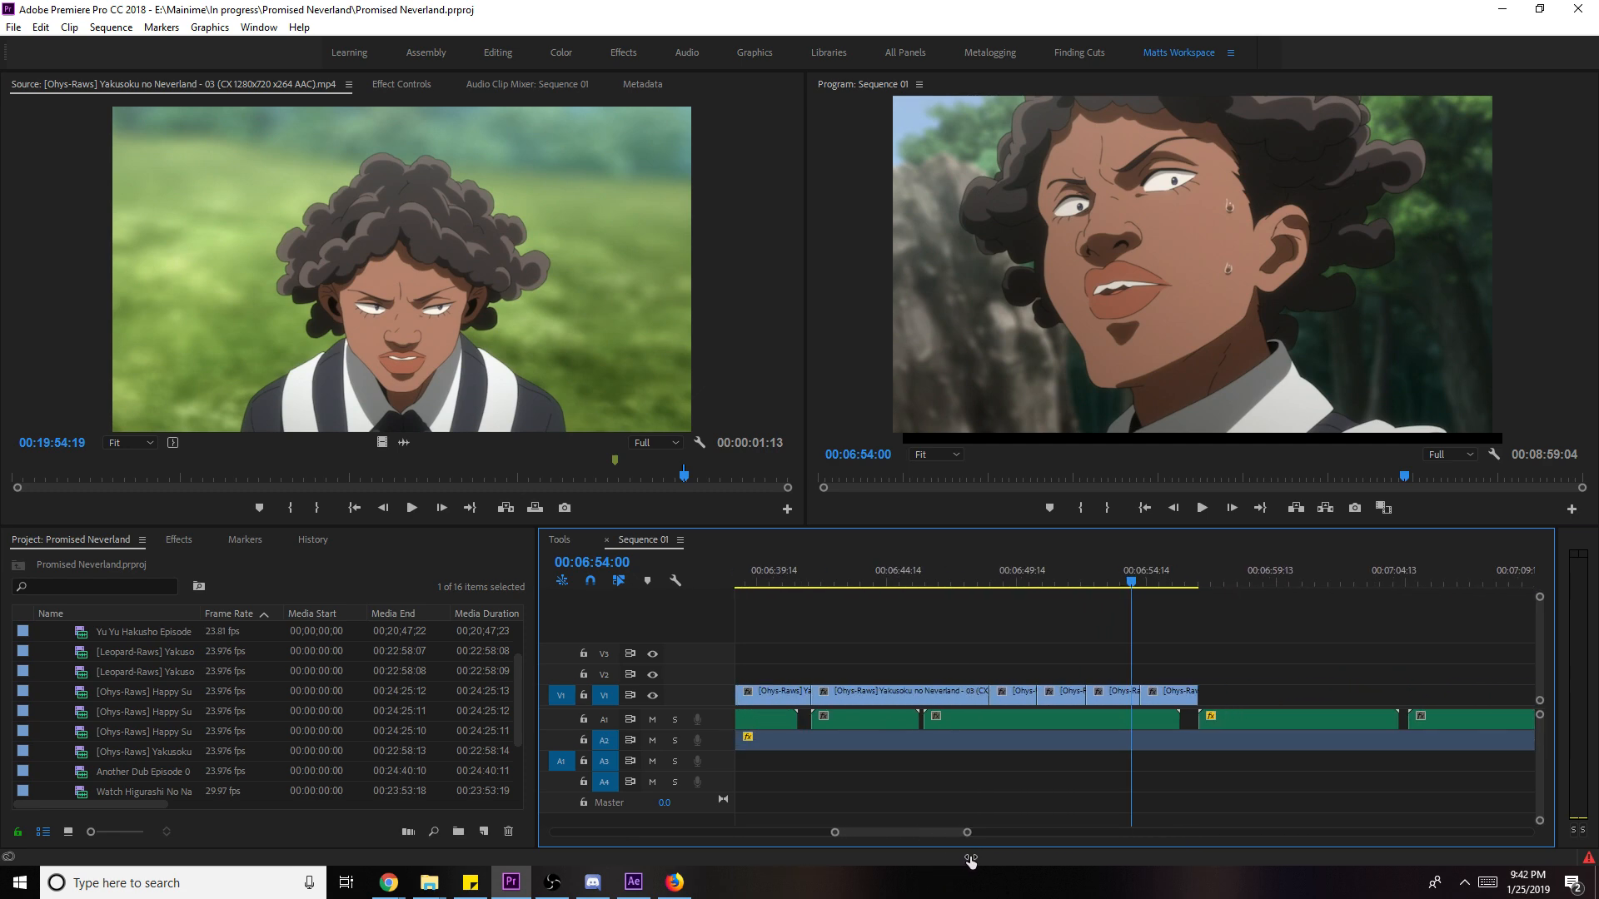
key("minus")
key("ctrl+s")
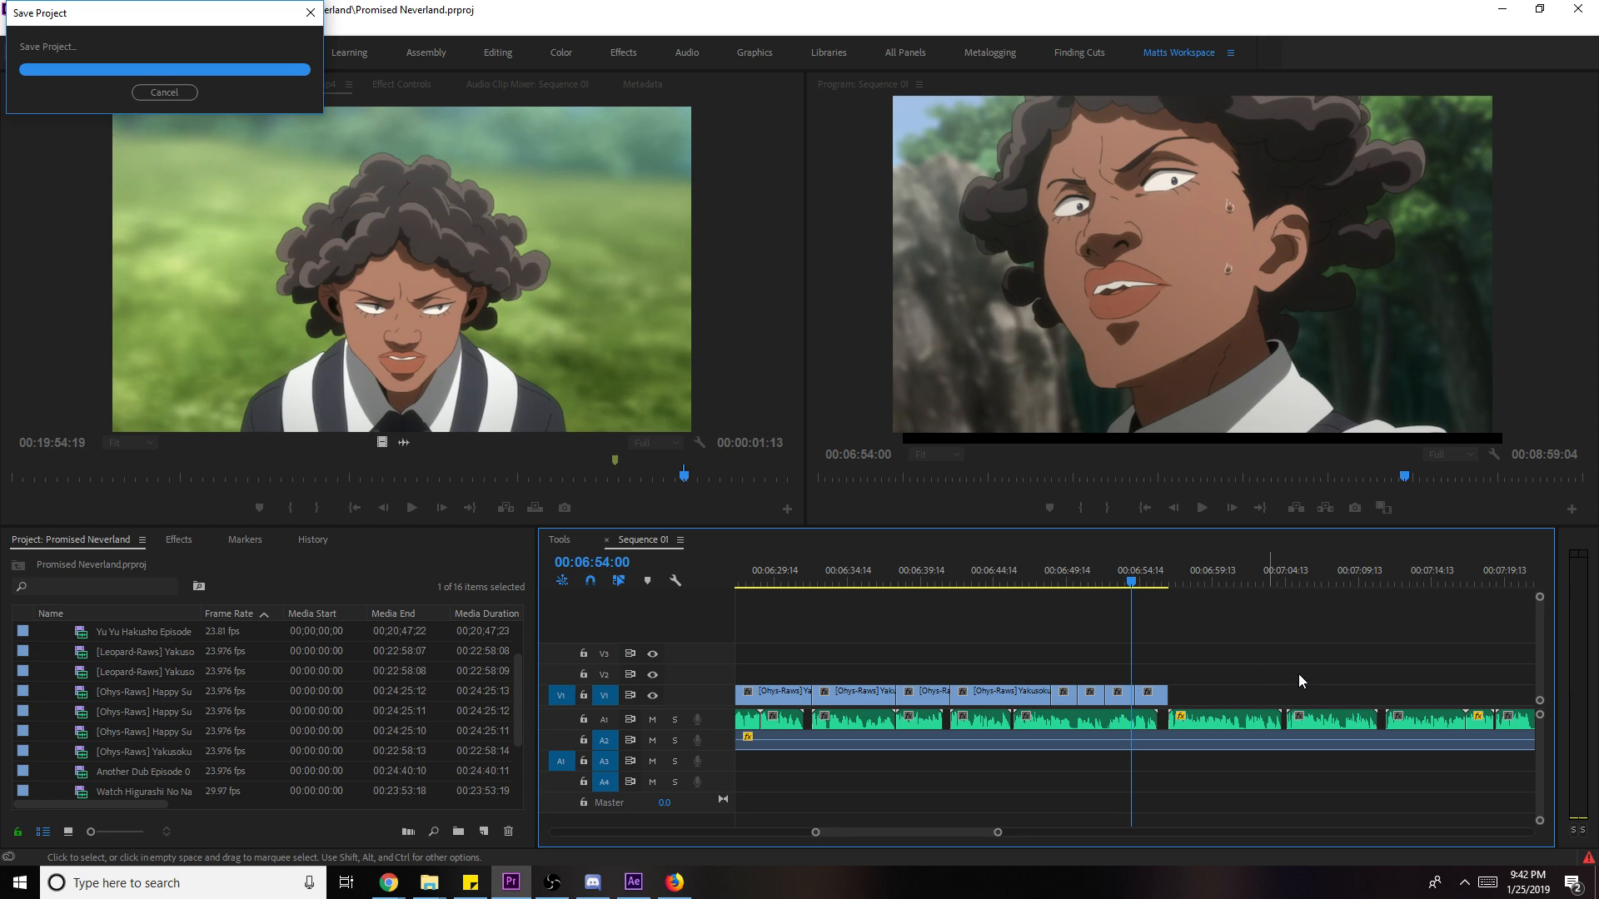
key("space")
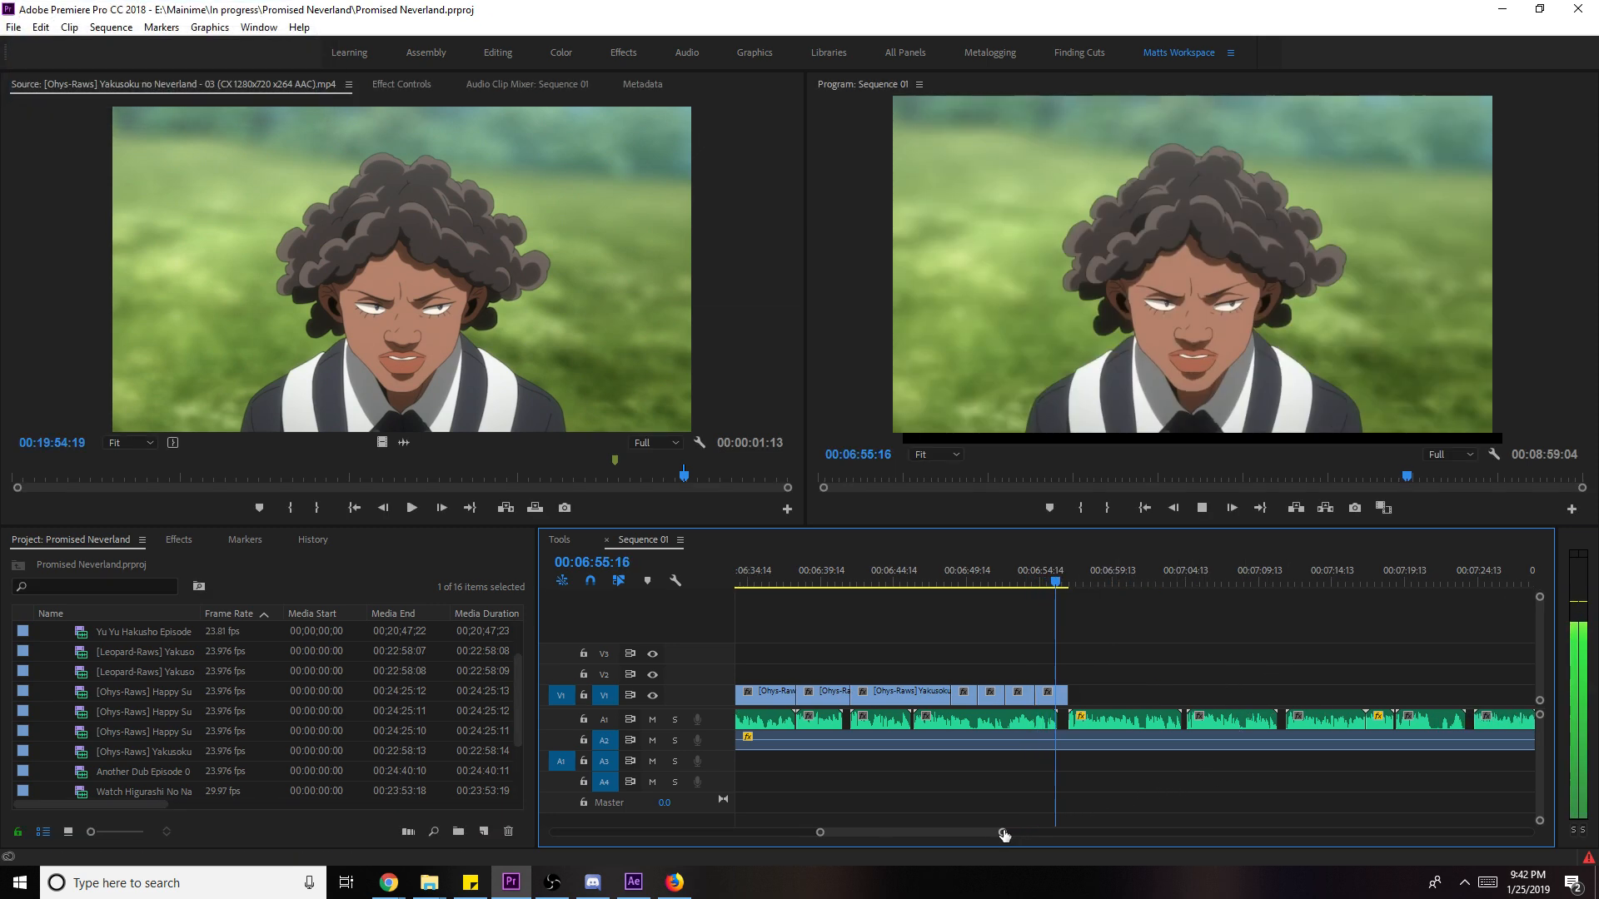
left_click_drag(1005, 835, 989, 833)
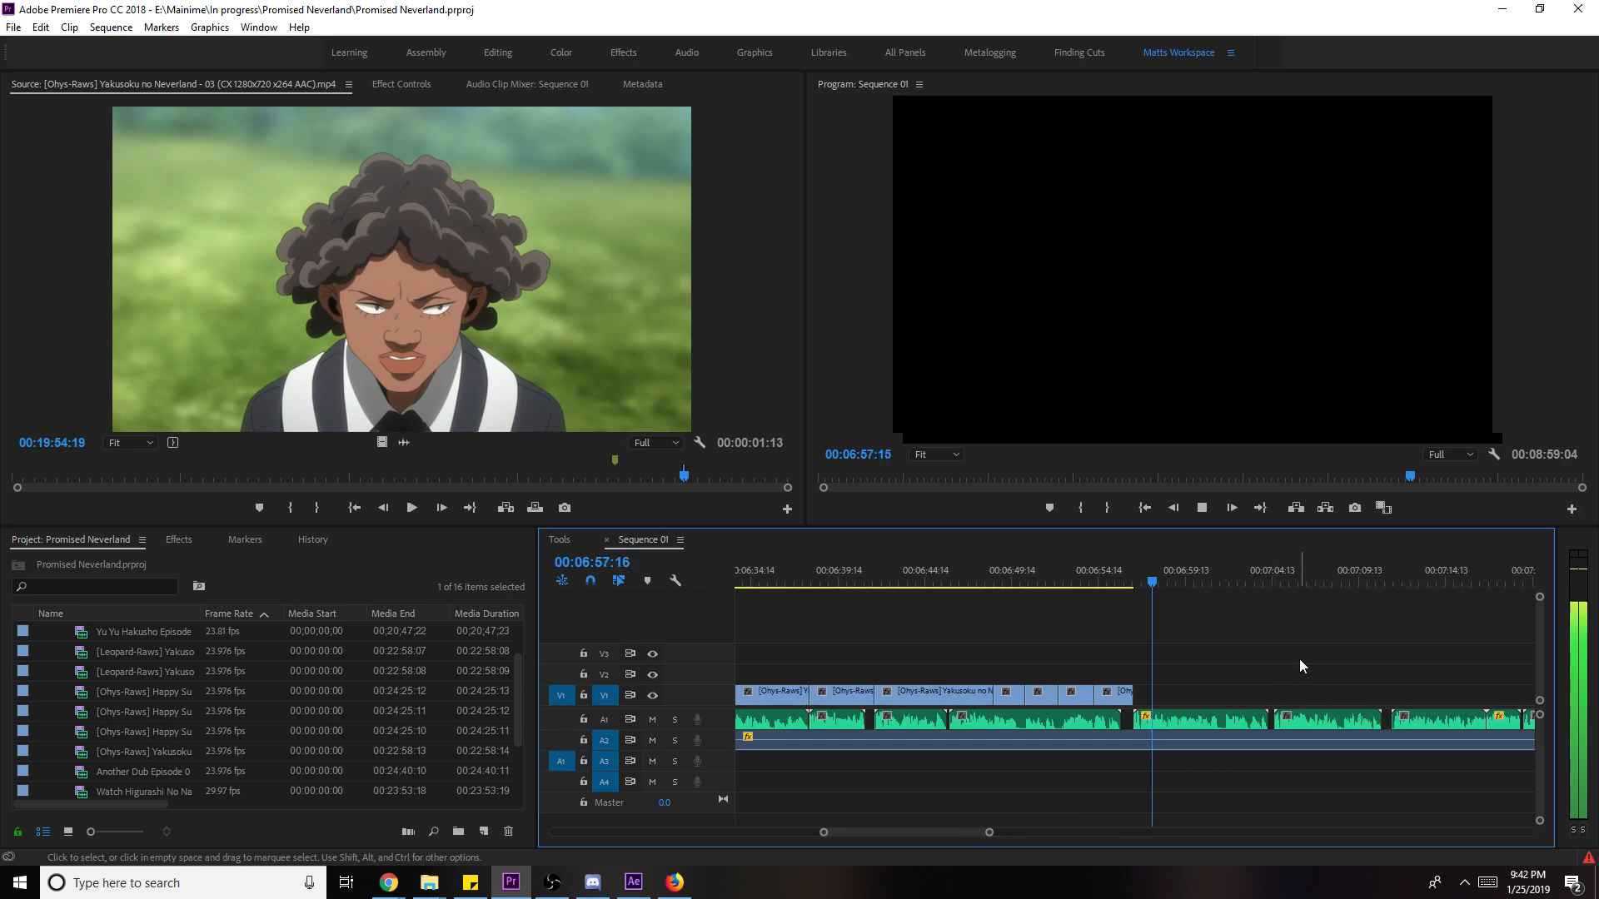
key("space")
key("ctrl+s")
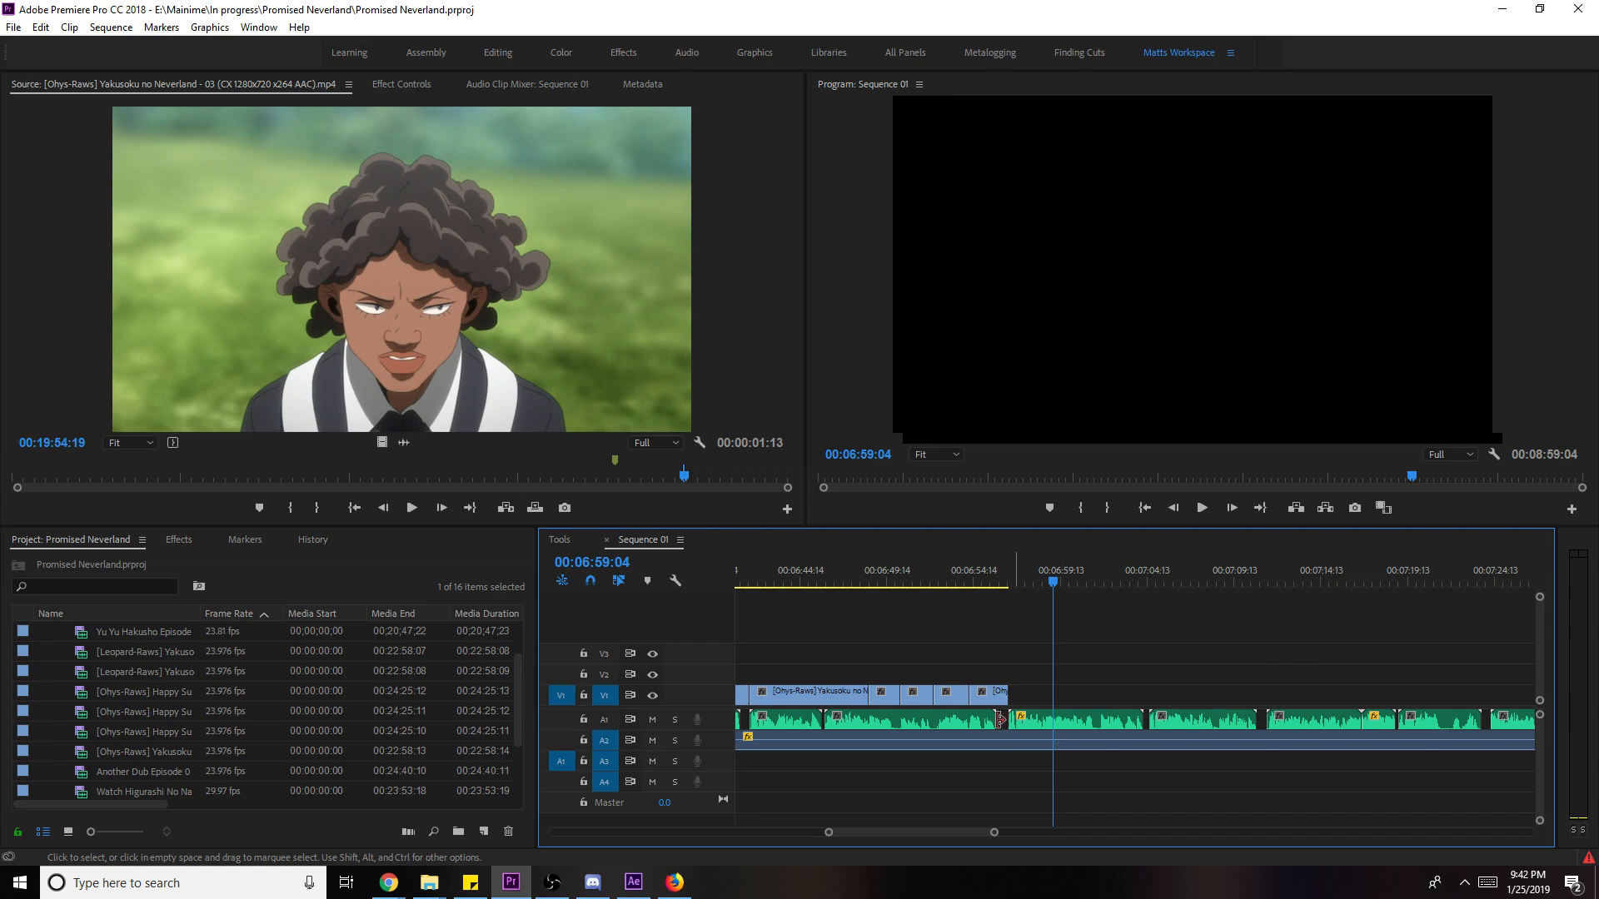
- Mark an Out point on the maid-under-the-tree shot and append it to V1
left_click(1001, 577)
key("space")
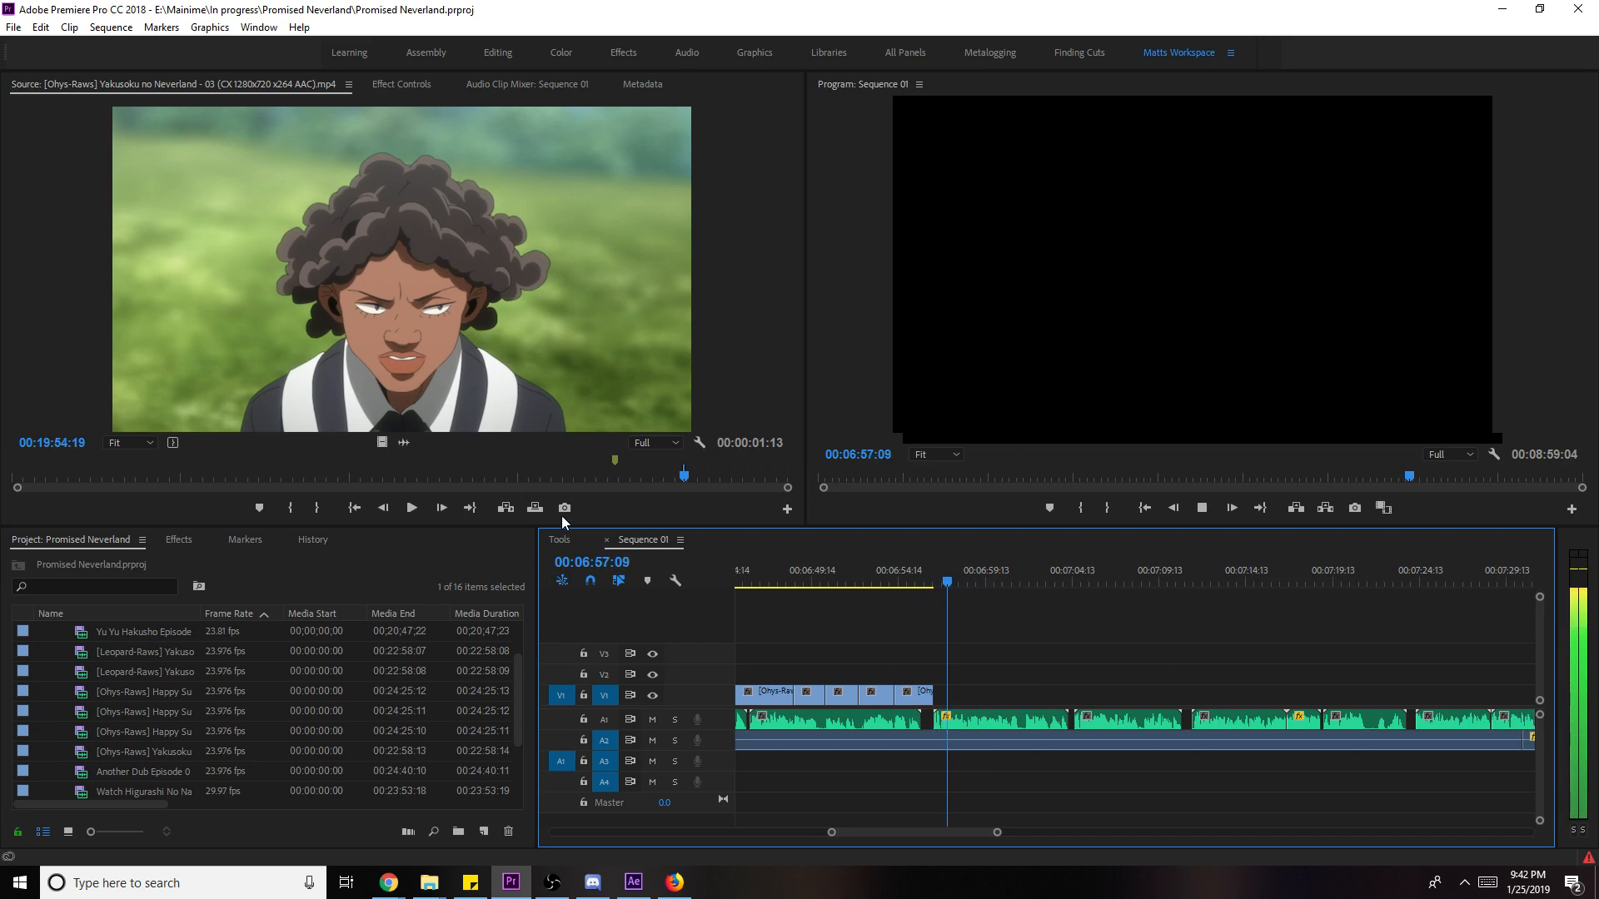
left_click(560, 478)
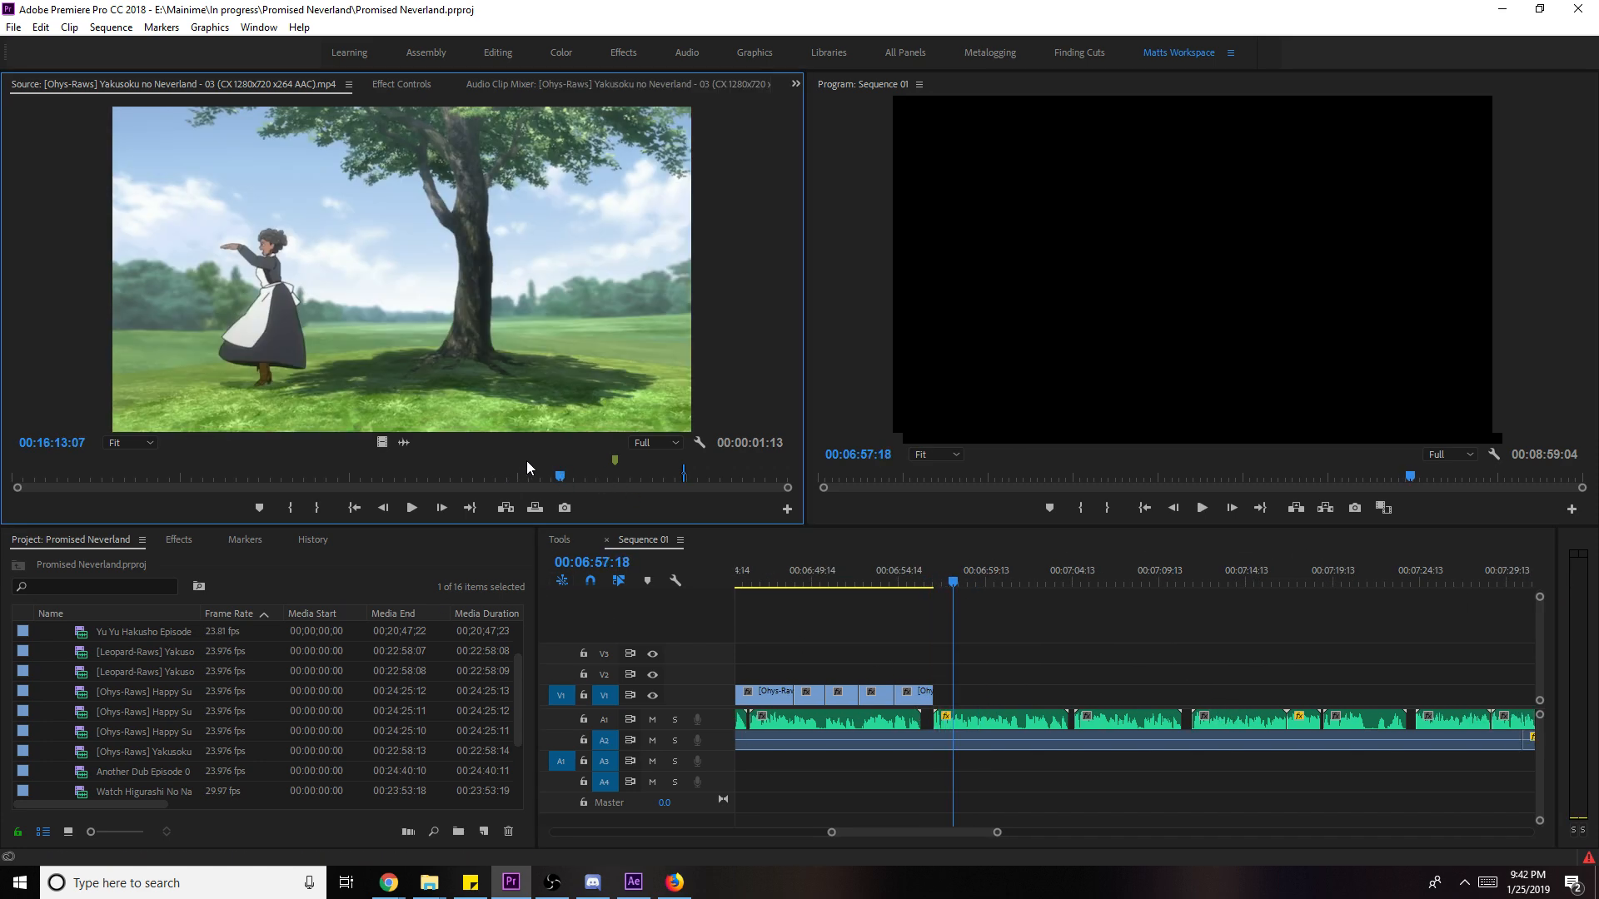
key("space")
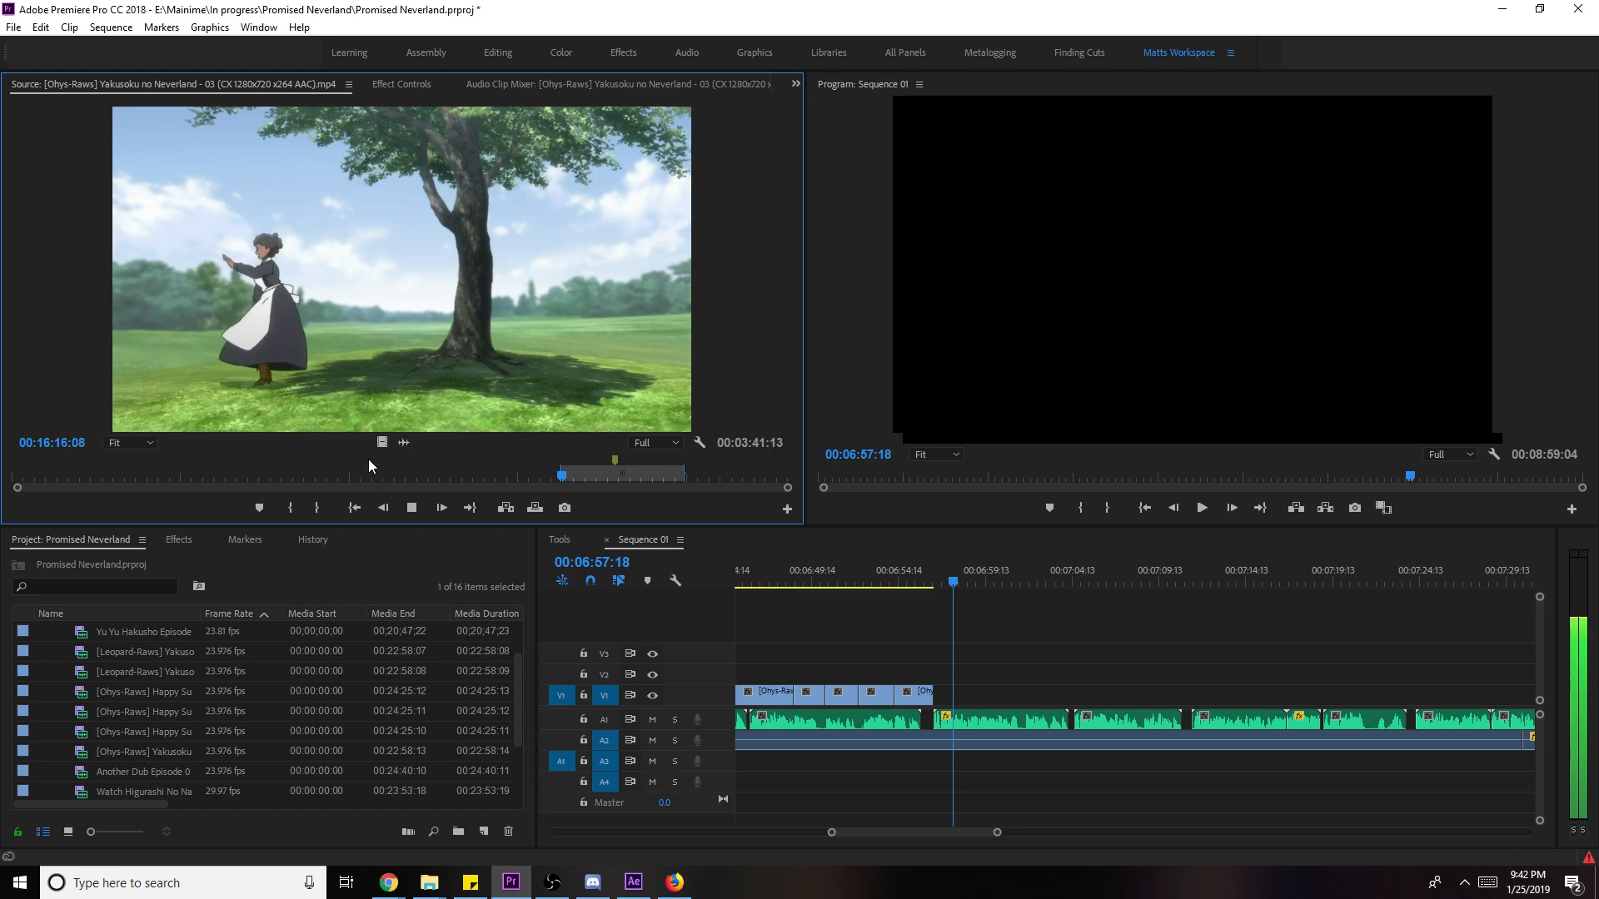
key("space")
key("o")
left_click_drag(381, 442, 954, 693)
- Scale the new tree clip to frame size, review it, and save
key("space")
right_click(1046, 693)
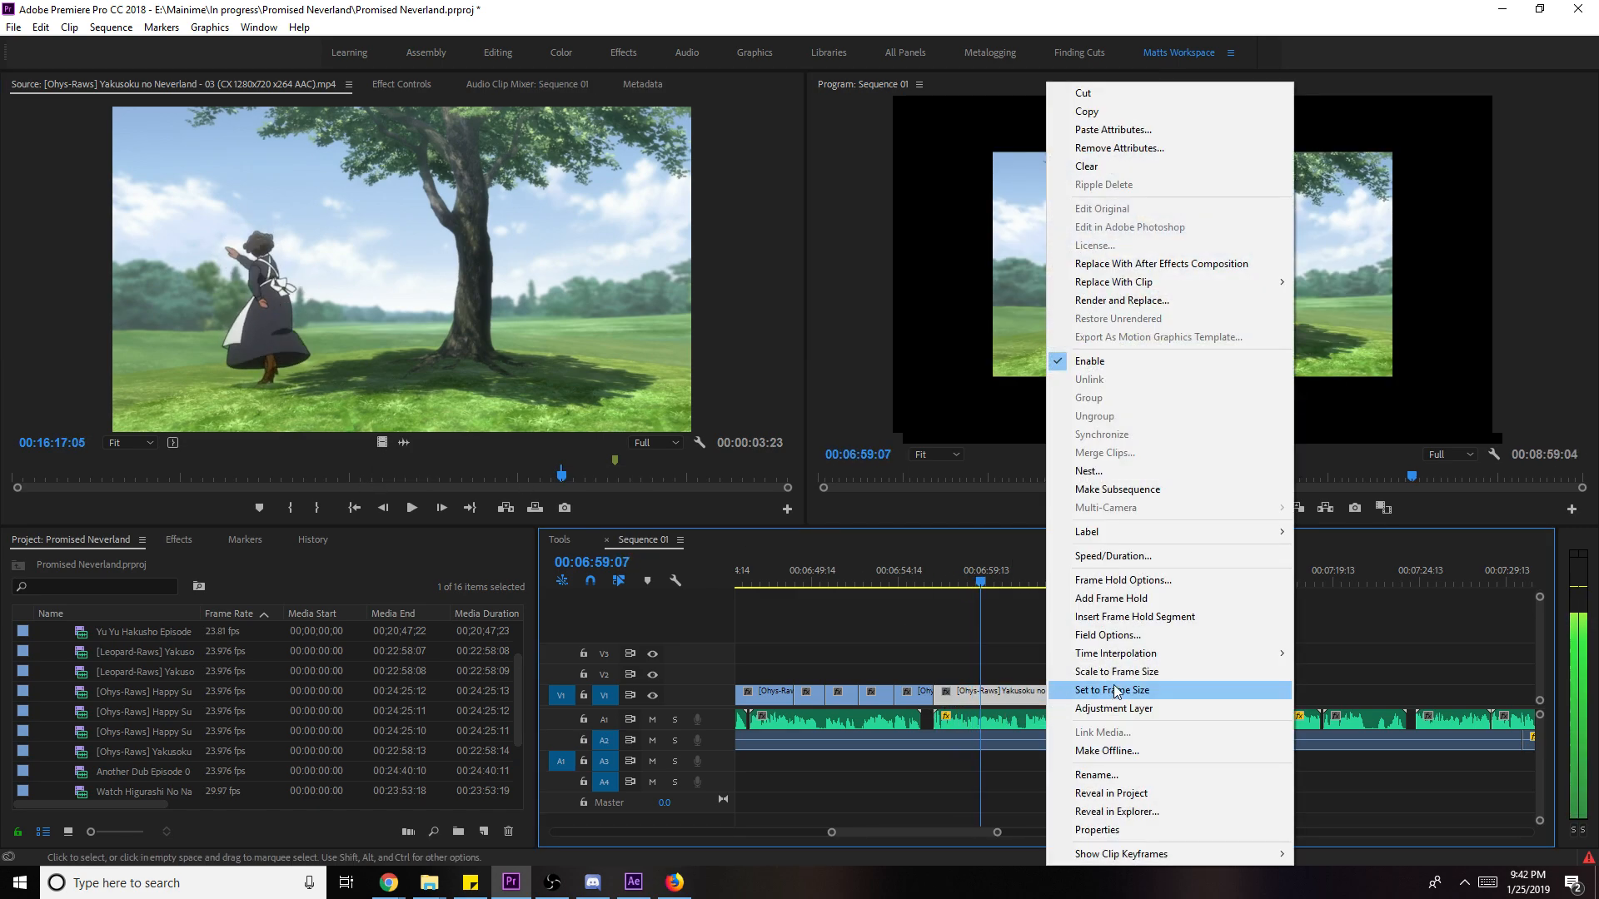
left_click(1134, 677)
left_click(1136, 689)
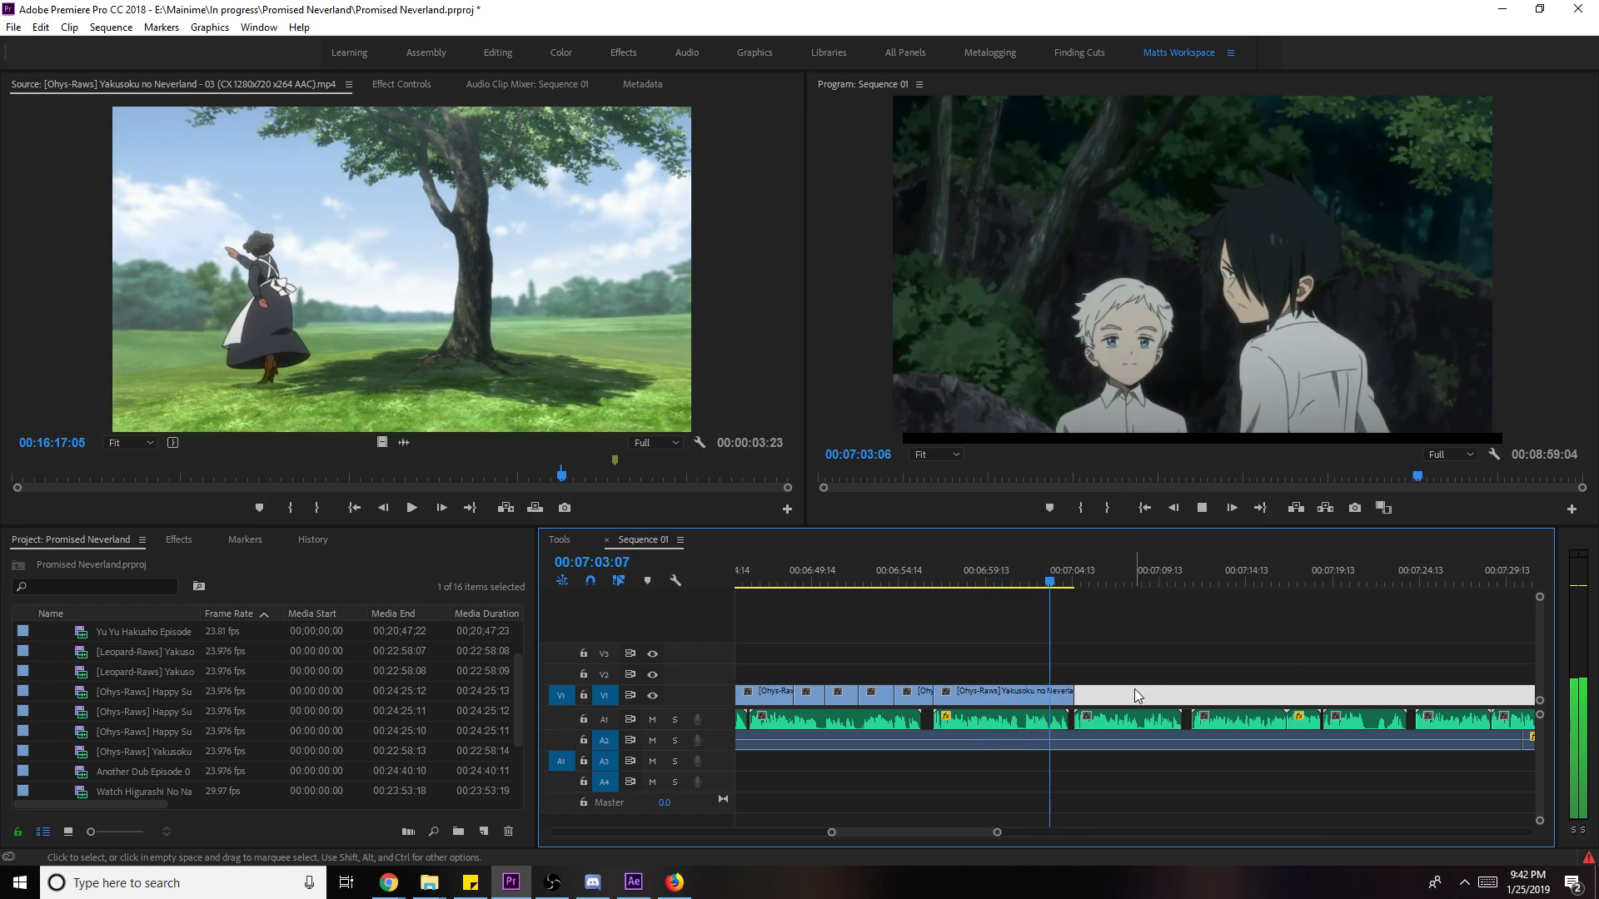
key("space")
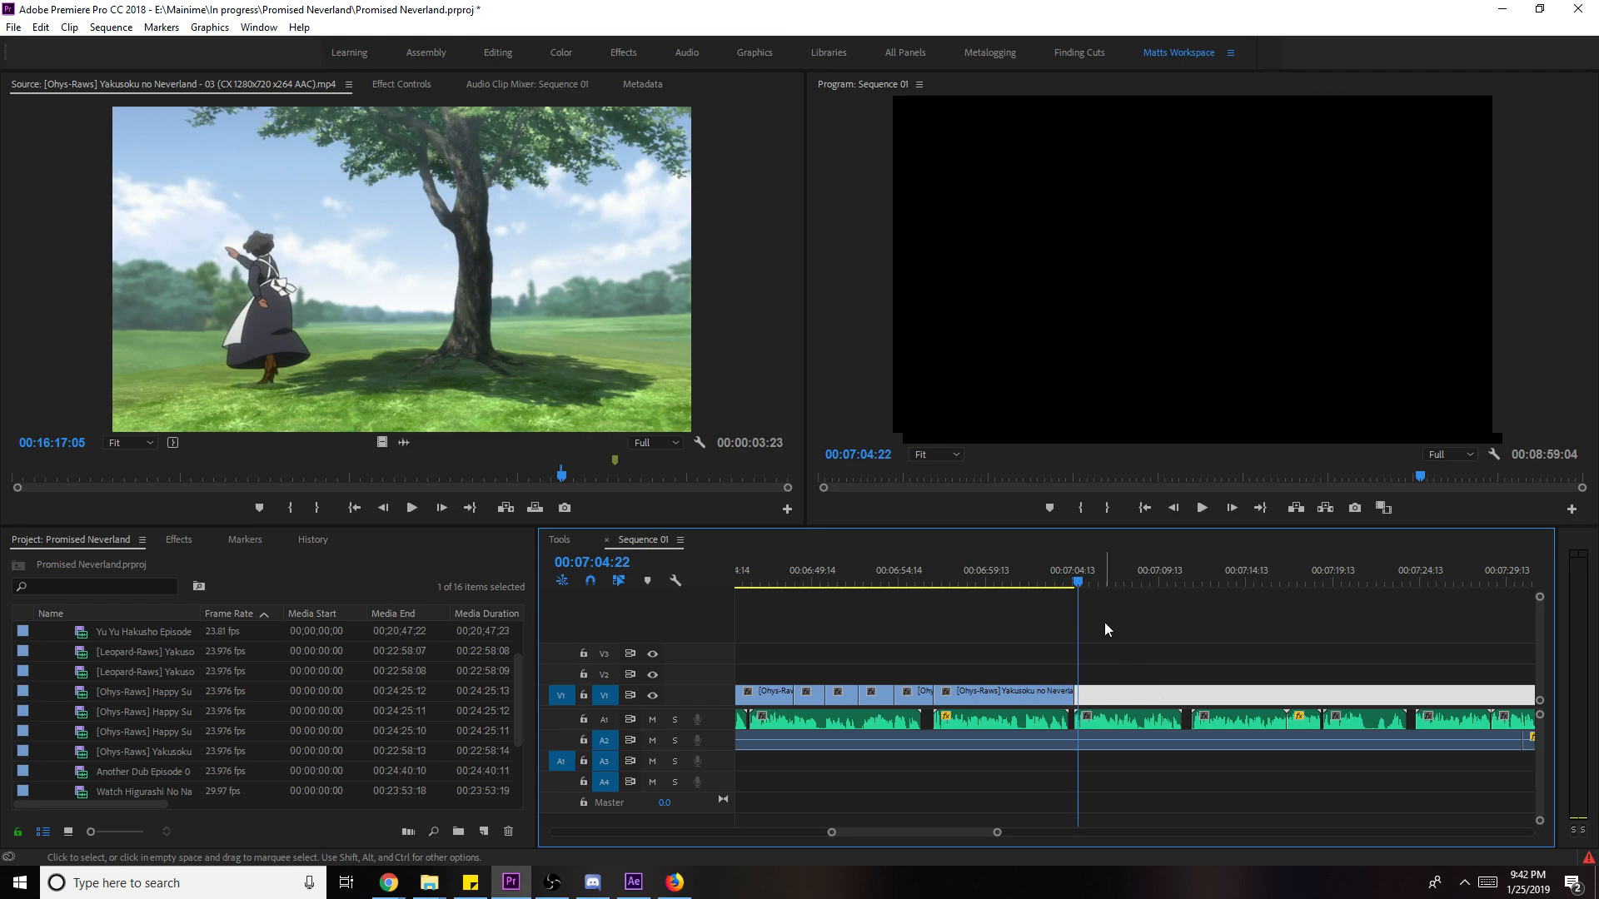
left_click(1181, 676)
key("ctrl+s")
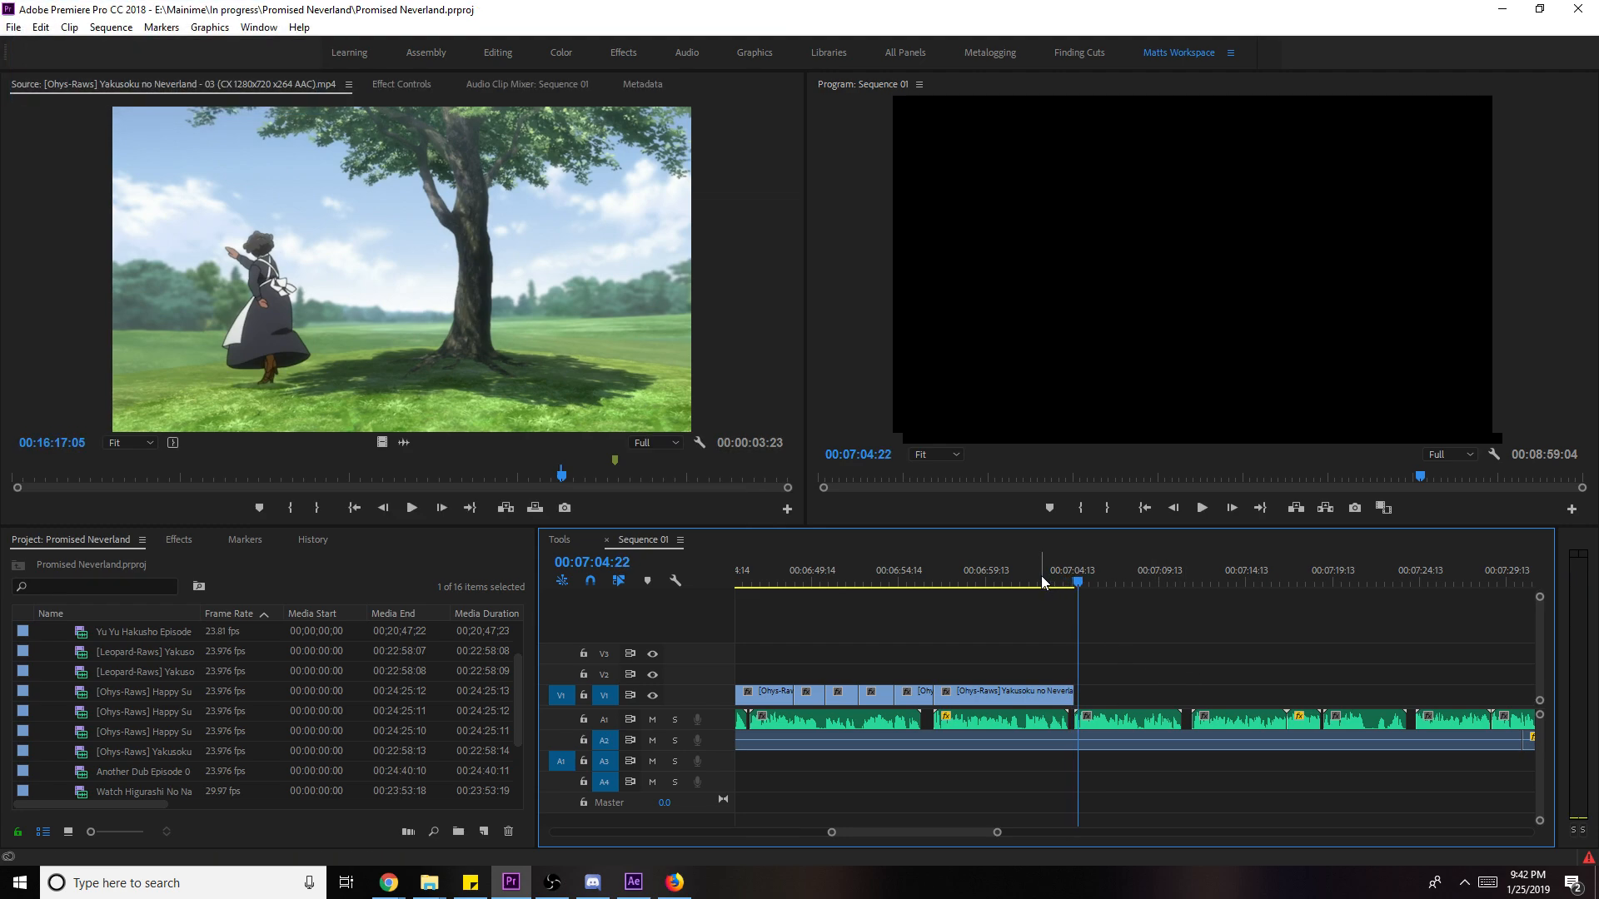
- Slip the tree clip's content by 8 frames
left_click(1040, 583)
key("y")
left_click_drag(1023, 702, 1030, 704)
key("v")
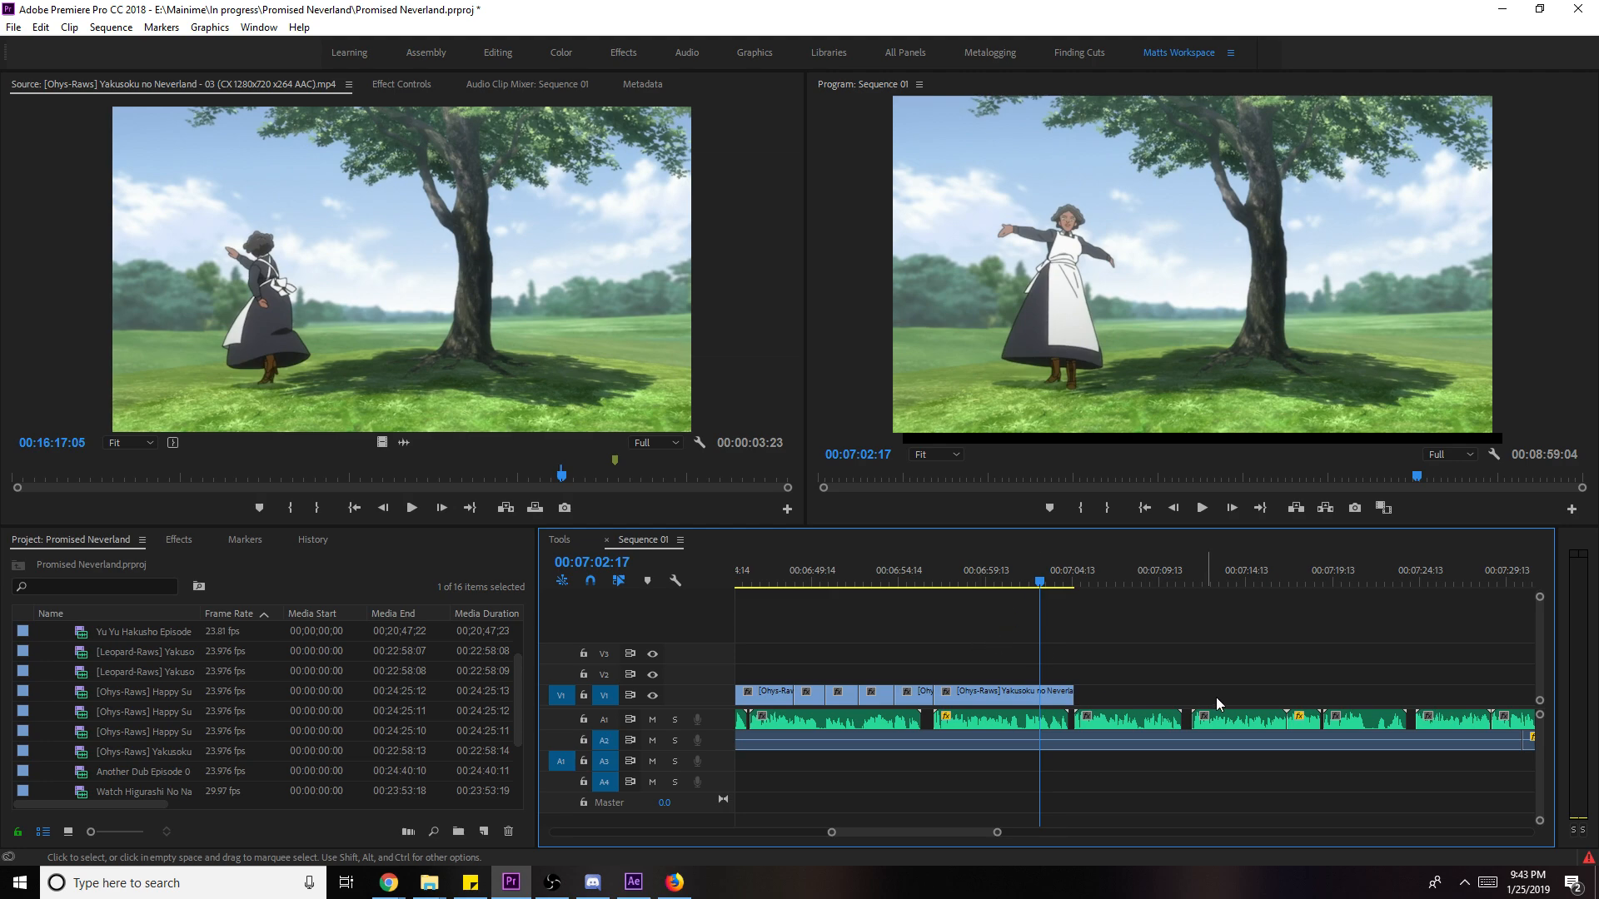
- Save the project and open the Export Settings for the media
key("ctrl+s")
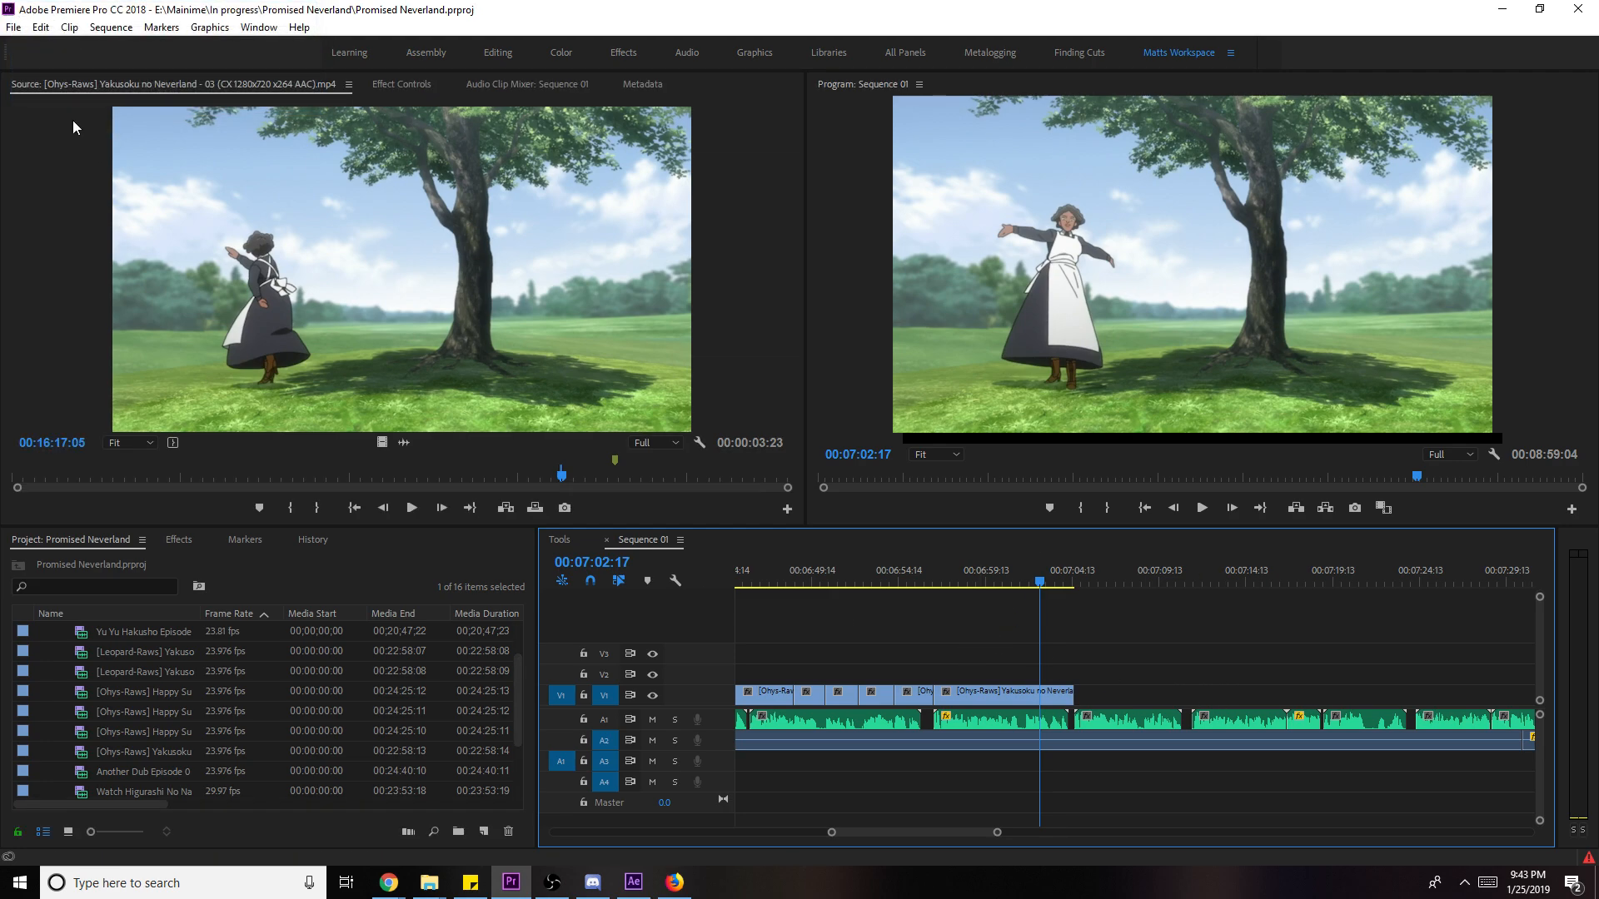
left_click(13, 27)
mouse_move(140, 530)
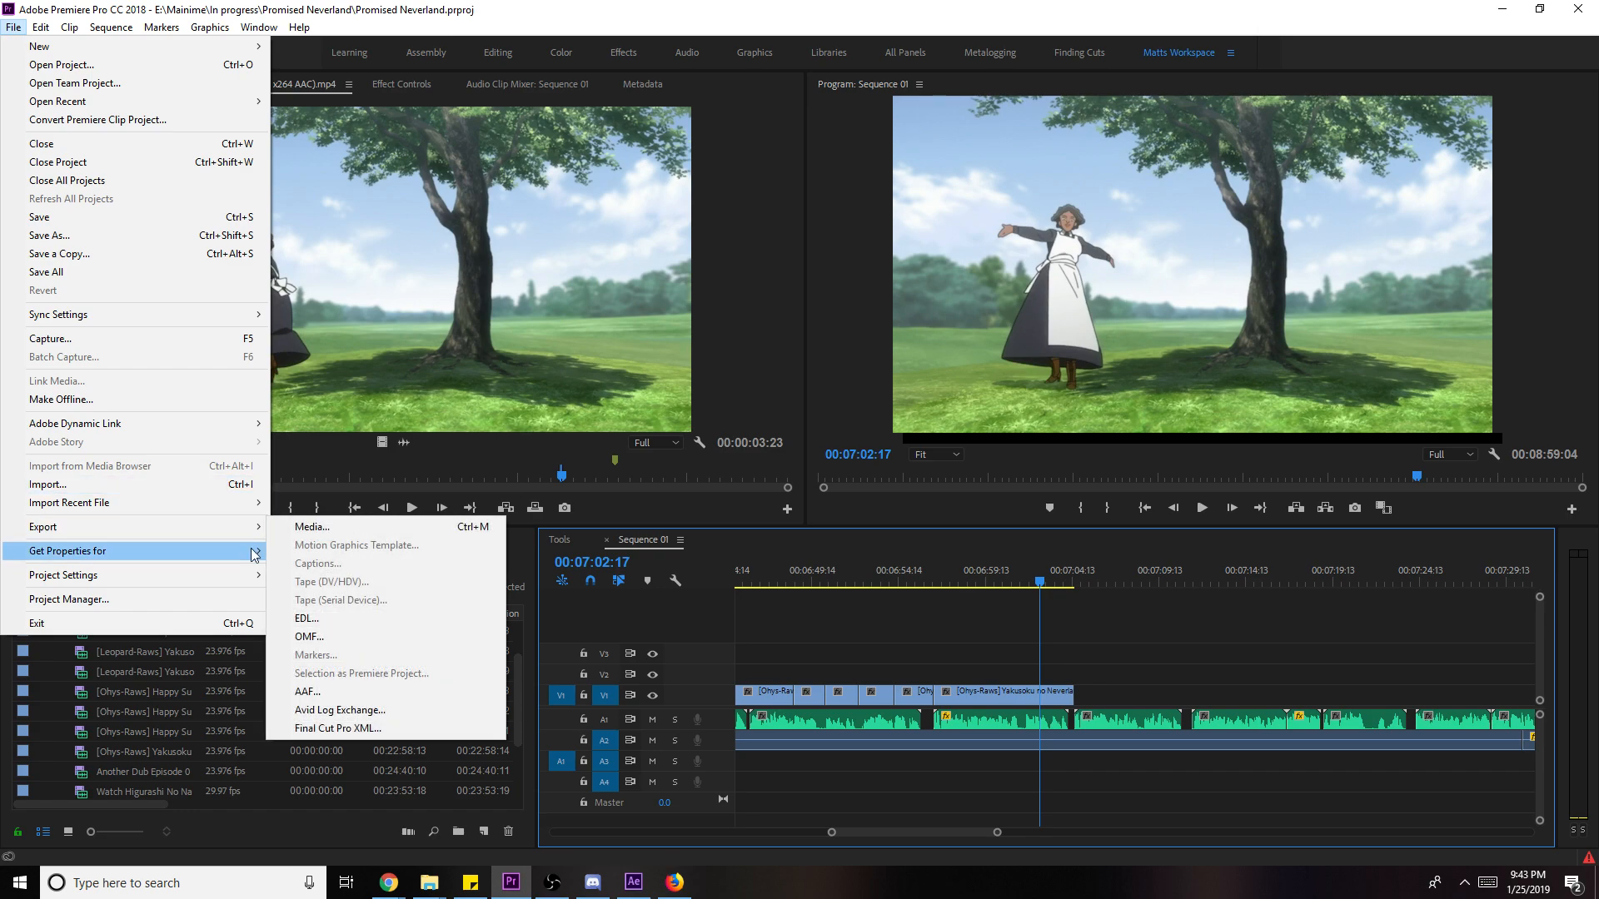
left_click(304, 524)
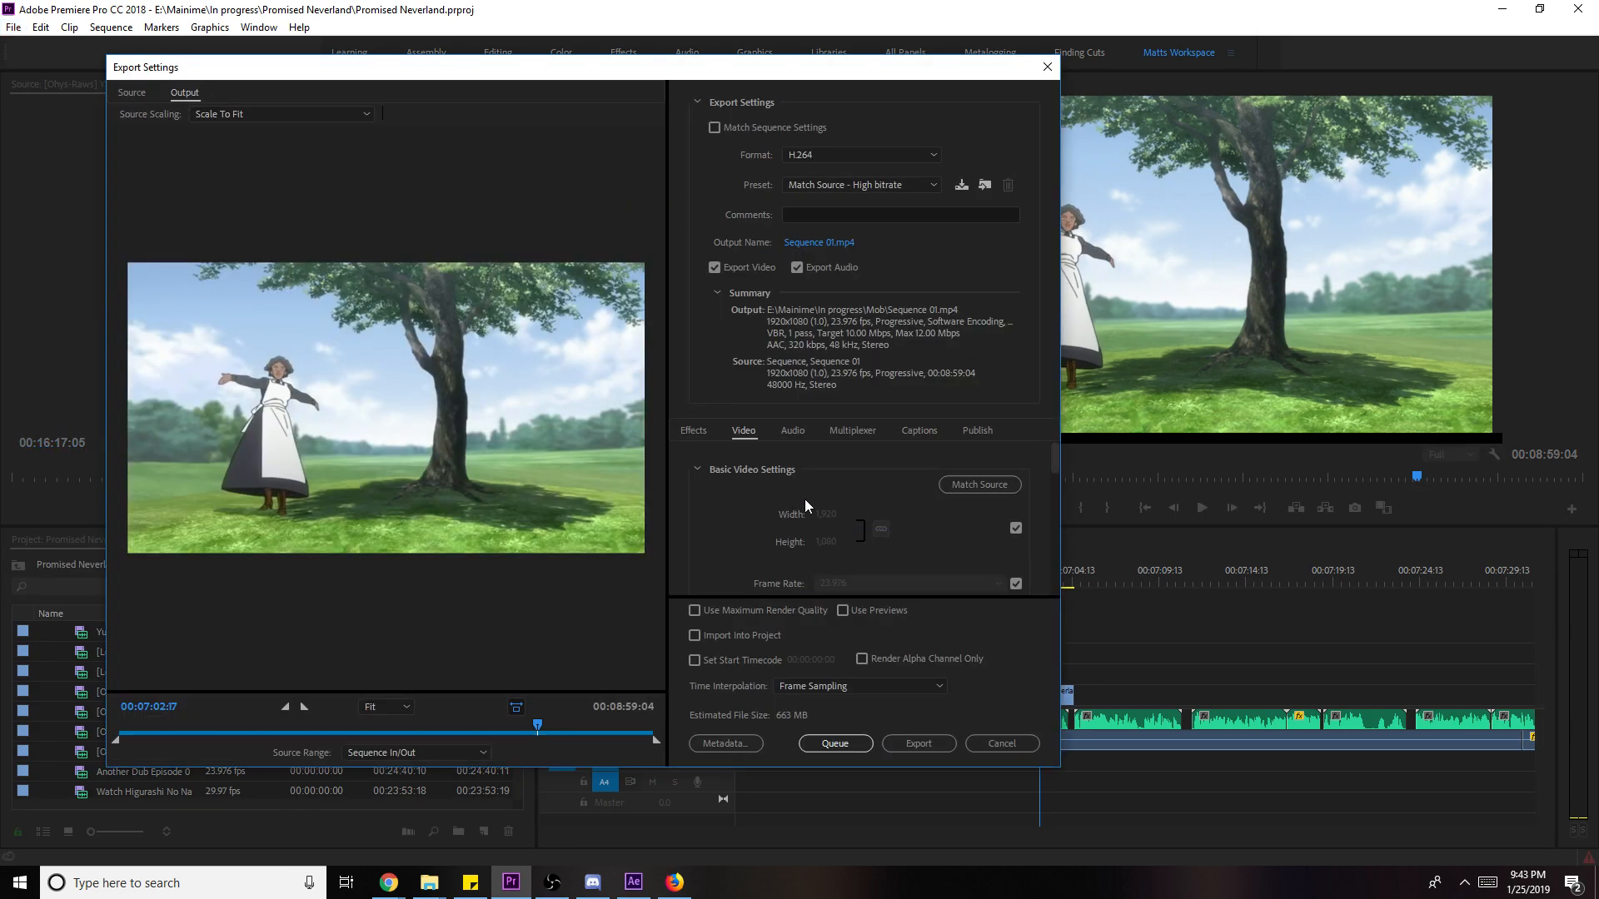
- Turn on YouTube upload in the Publish options and review the channel choices
left_click(982, 434)
scroll(891, 503, "down", 5)
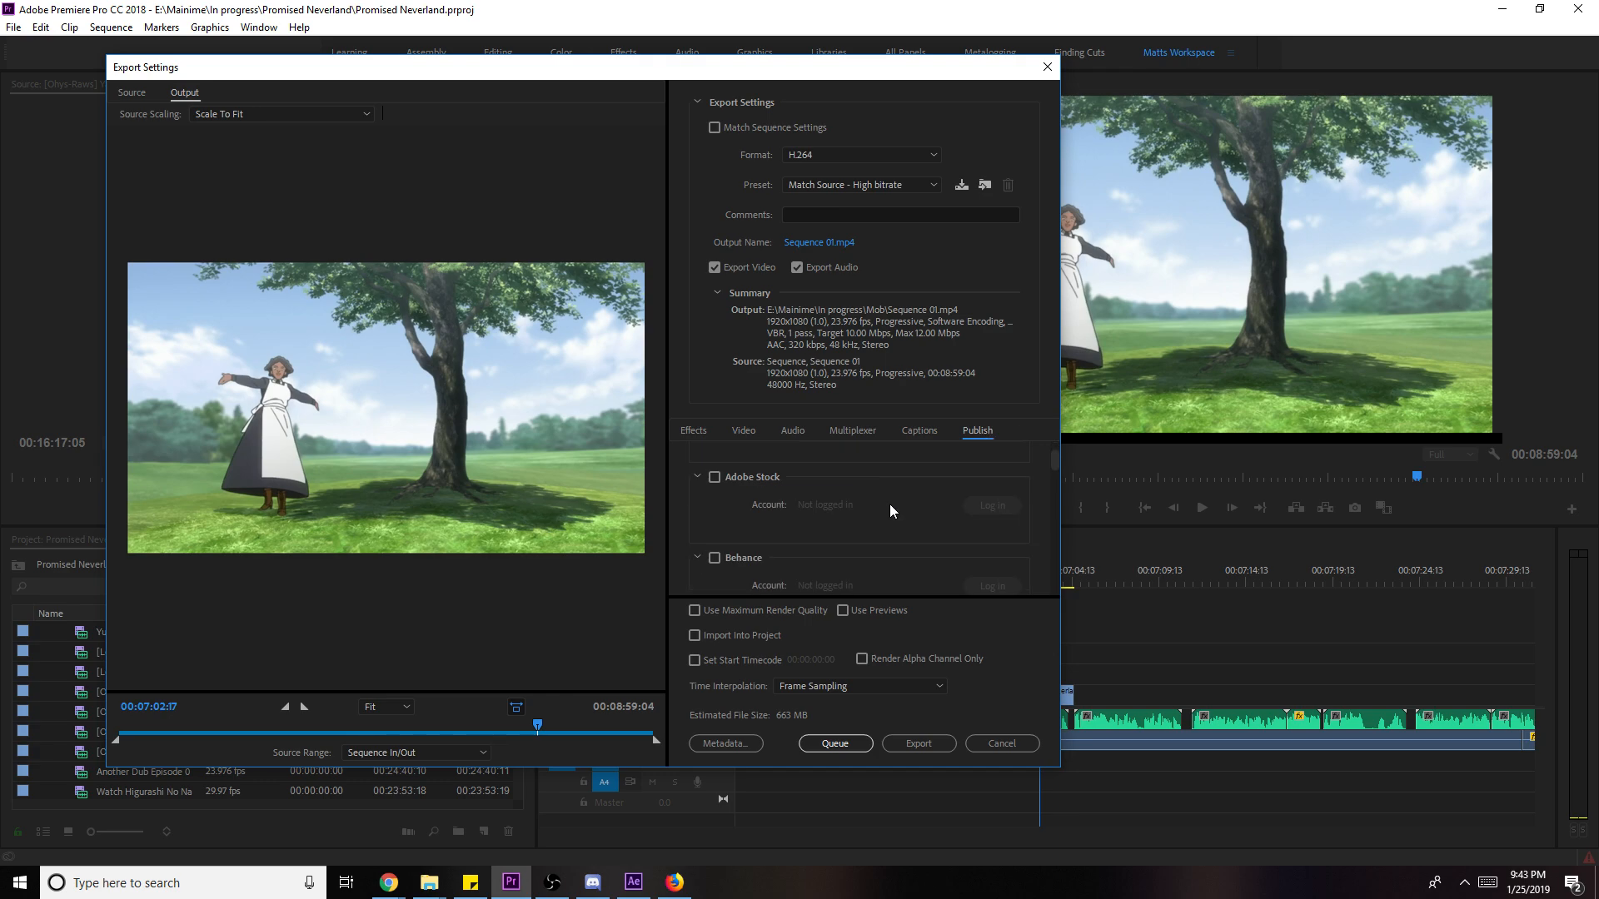
scroll(887, 511, "down", 6)
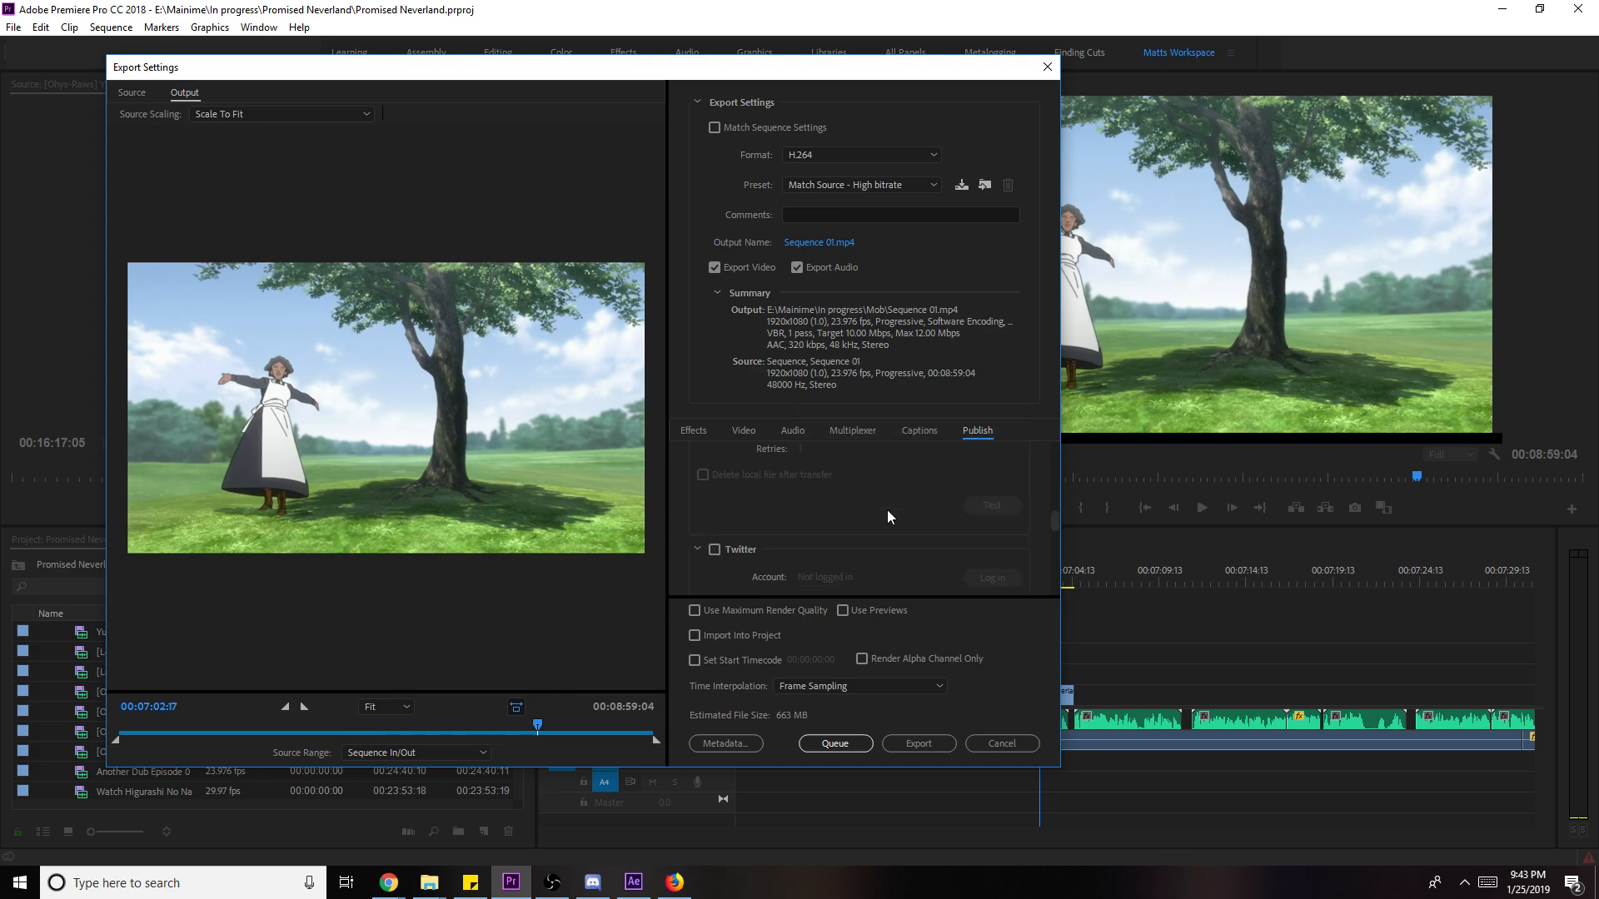
scroll(887, 510, "down", 3)
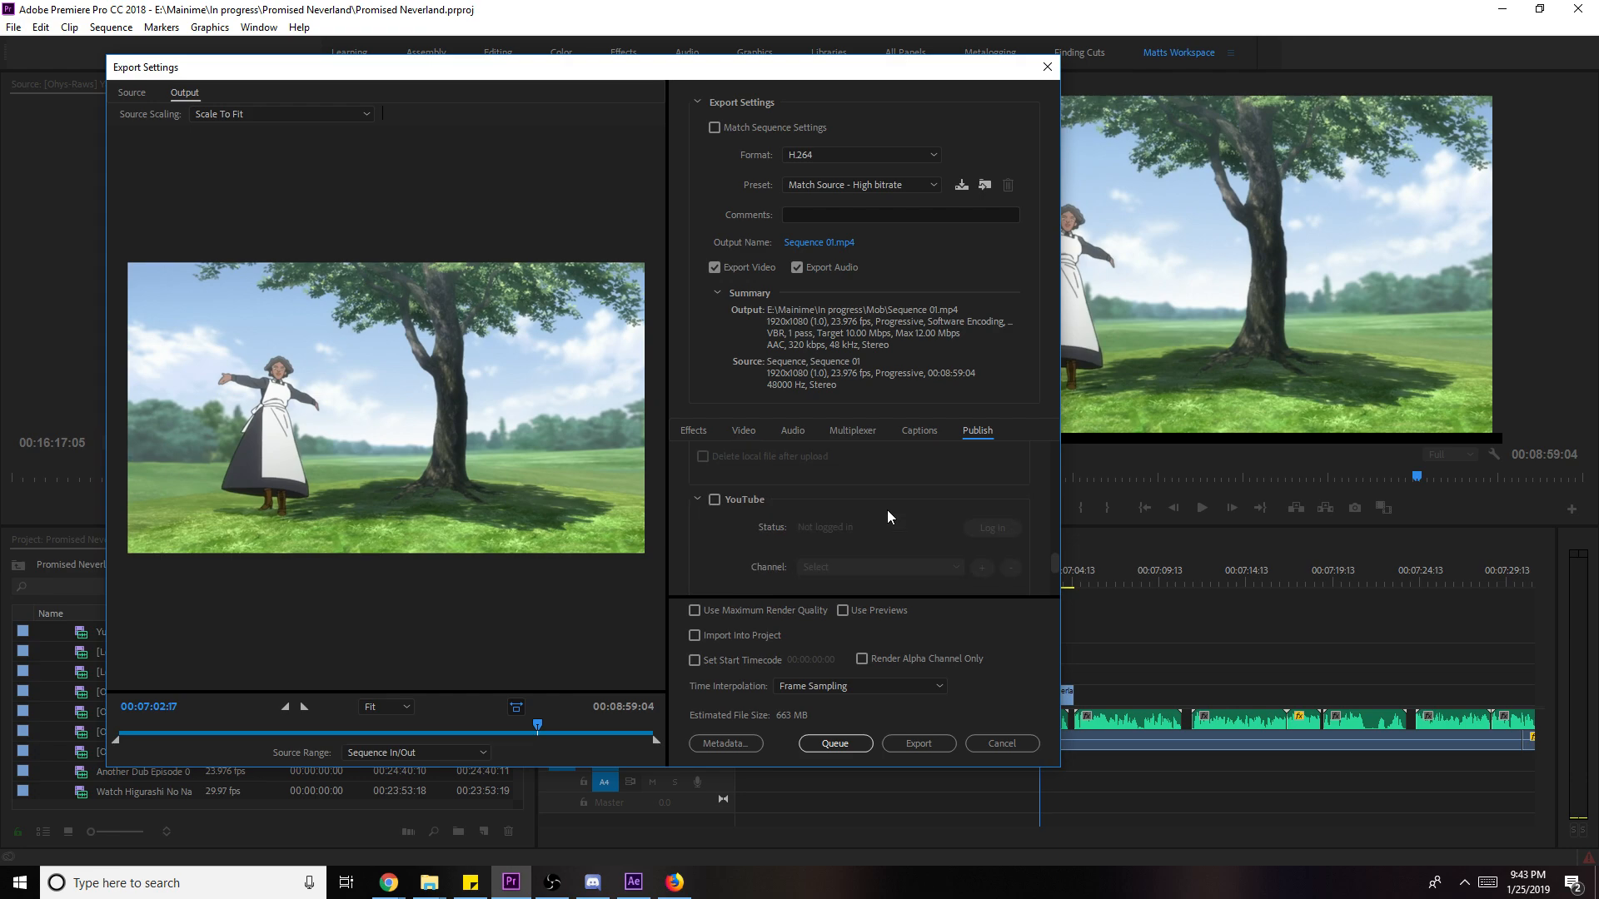
left_click(713, 499)
scroll(741, 519, "down", 1)
left_click(857, 523)
left_click(856, 523)
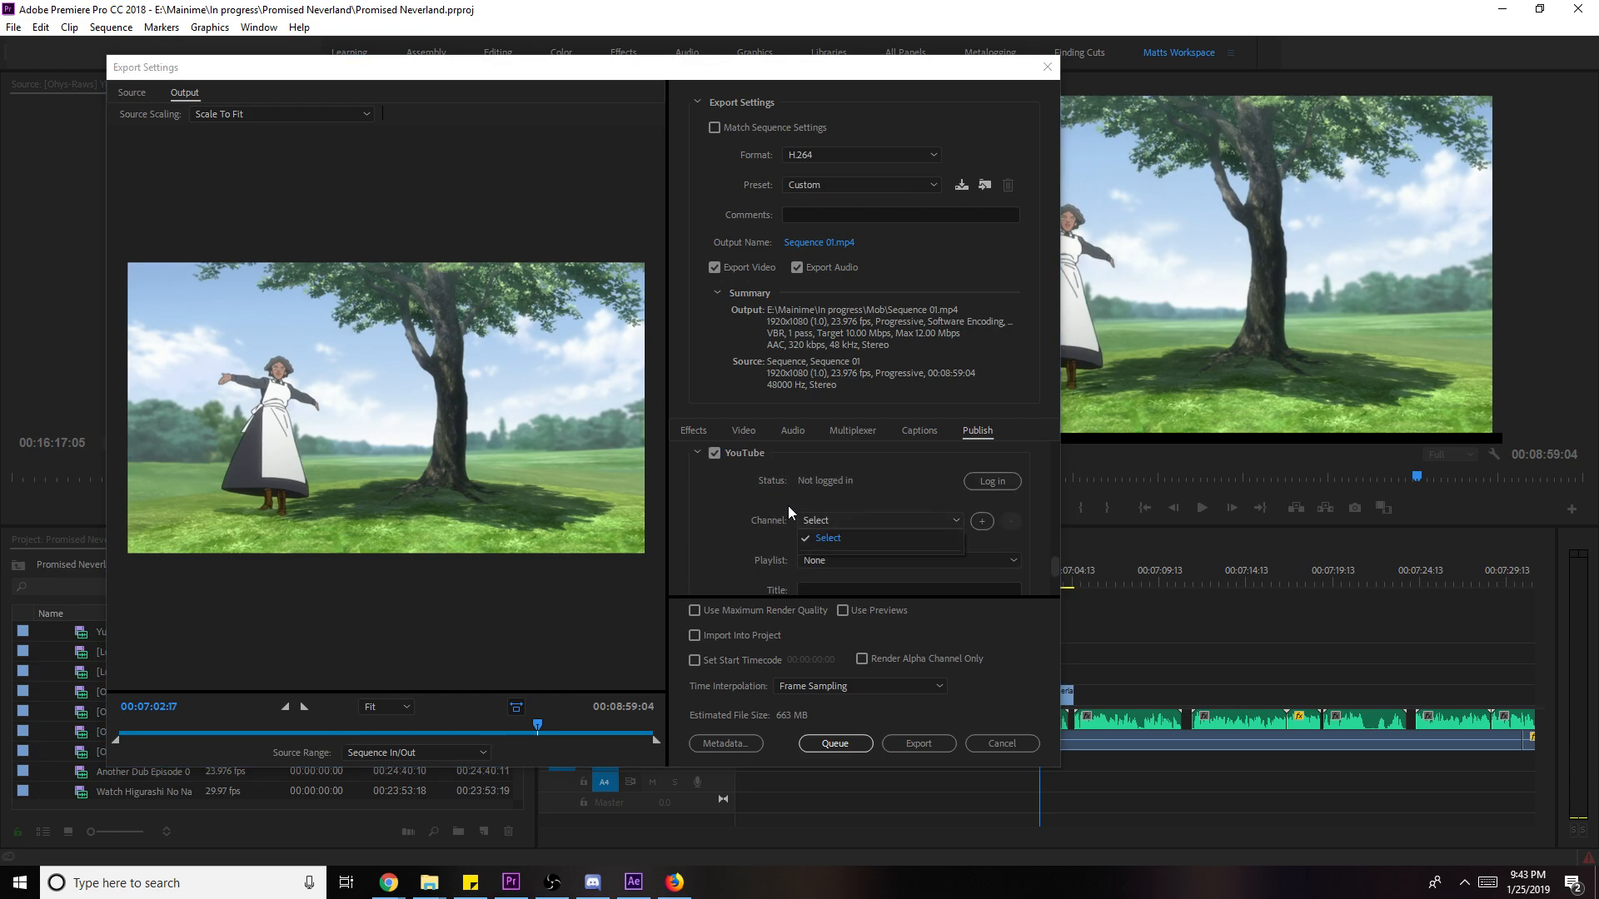
- Keep YouTube privacy at Public, then cancel Export Settings without exporting
scroll(754, 536, "down", 1)
scroll(972, 475, "up", 1)
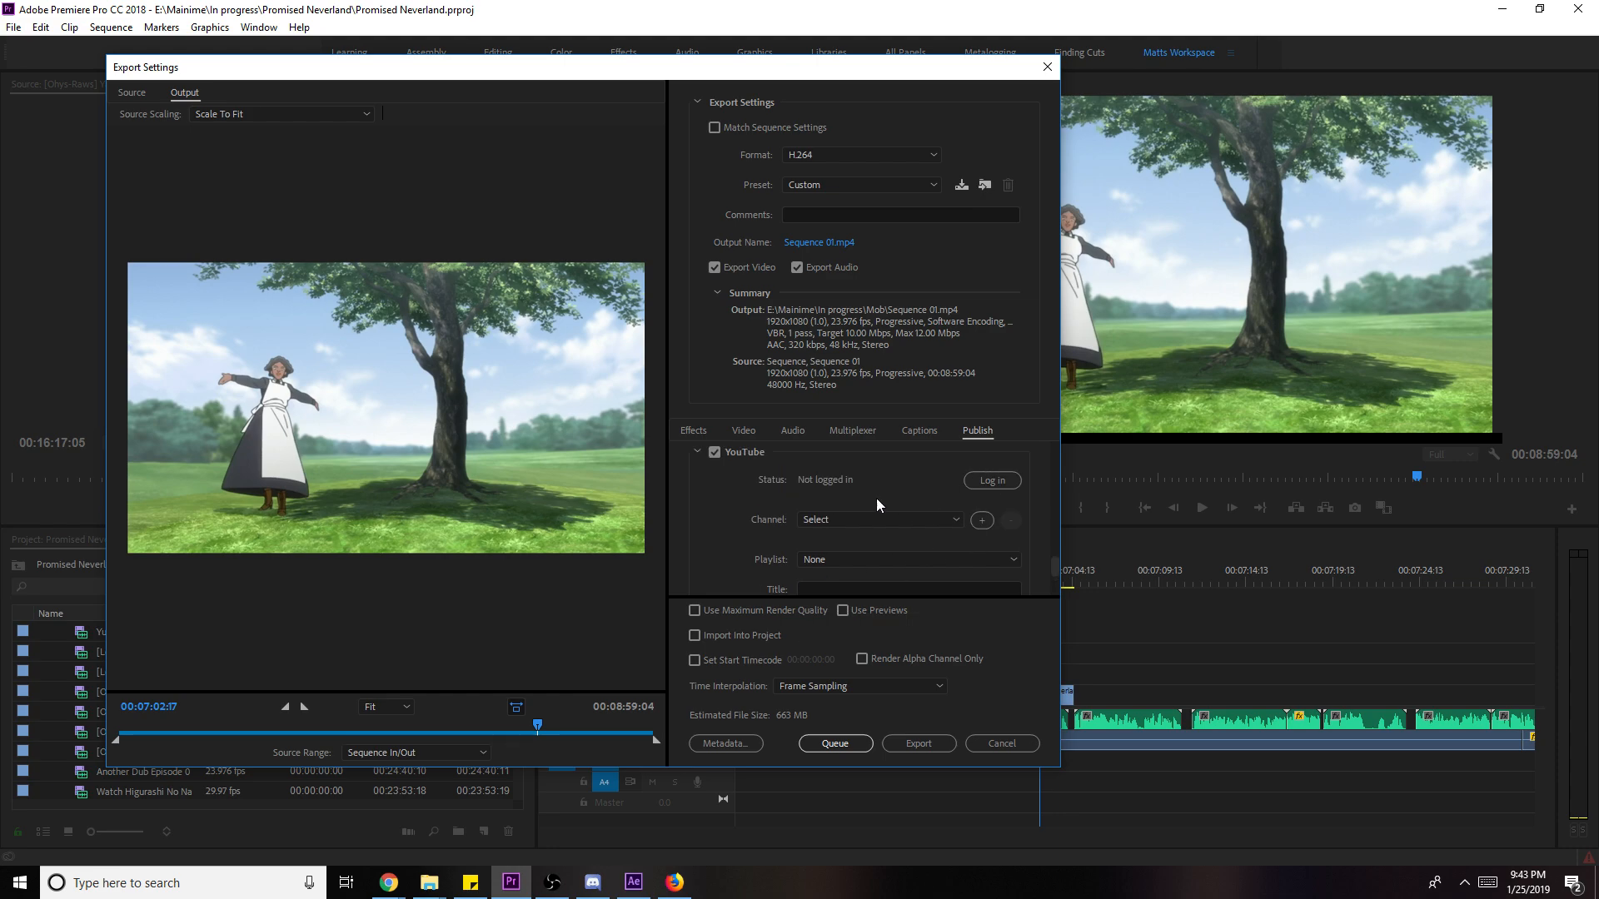
scroll(831, 541, "down", 4)
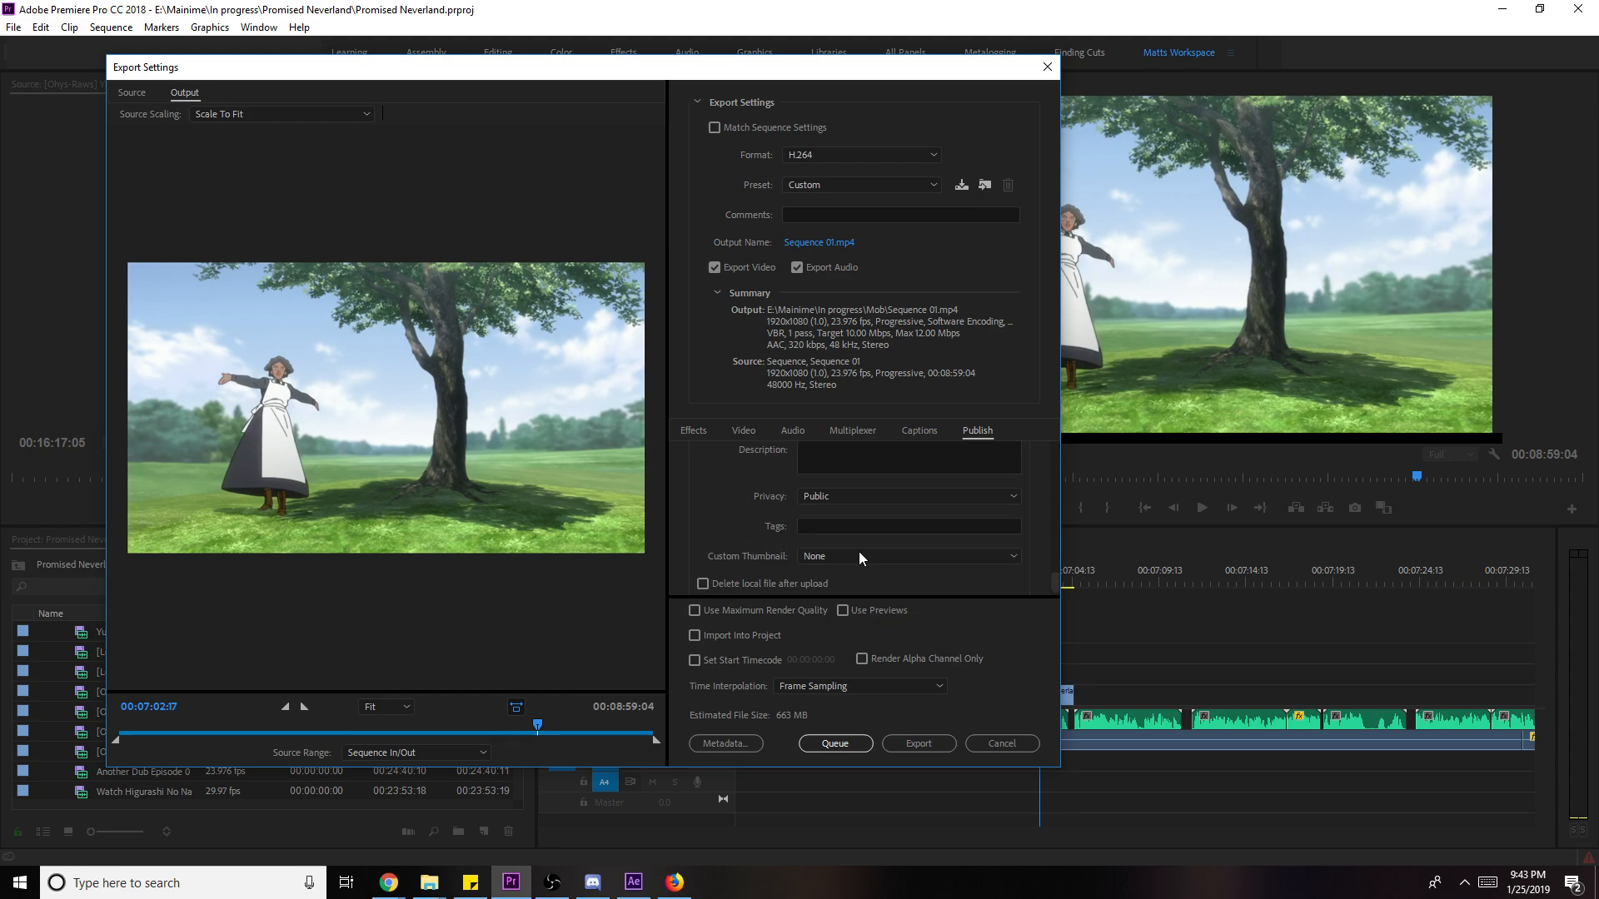
left_click(876, 497)
left_click(876, 497)
scroll(738, 528, "up", 4)
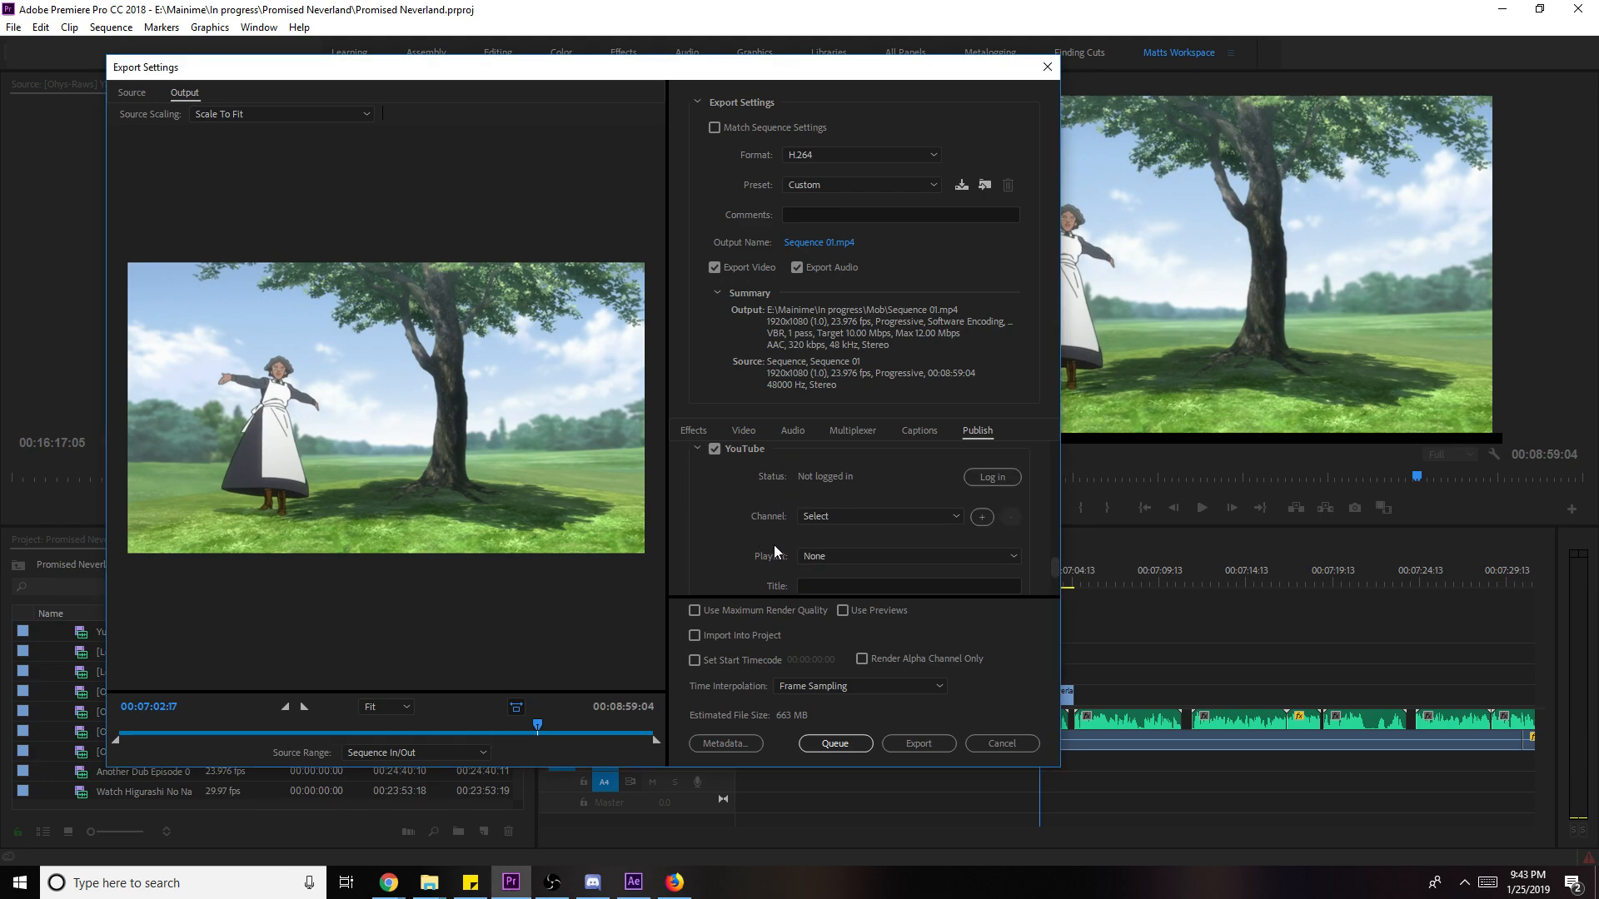
scroll(780, 521, "up", 1)
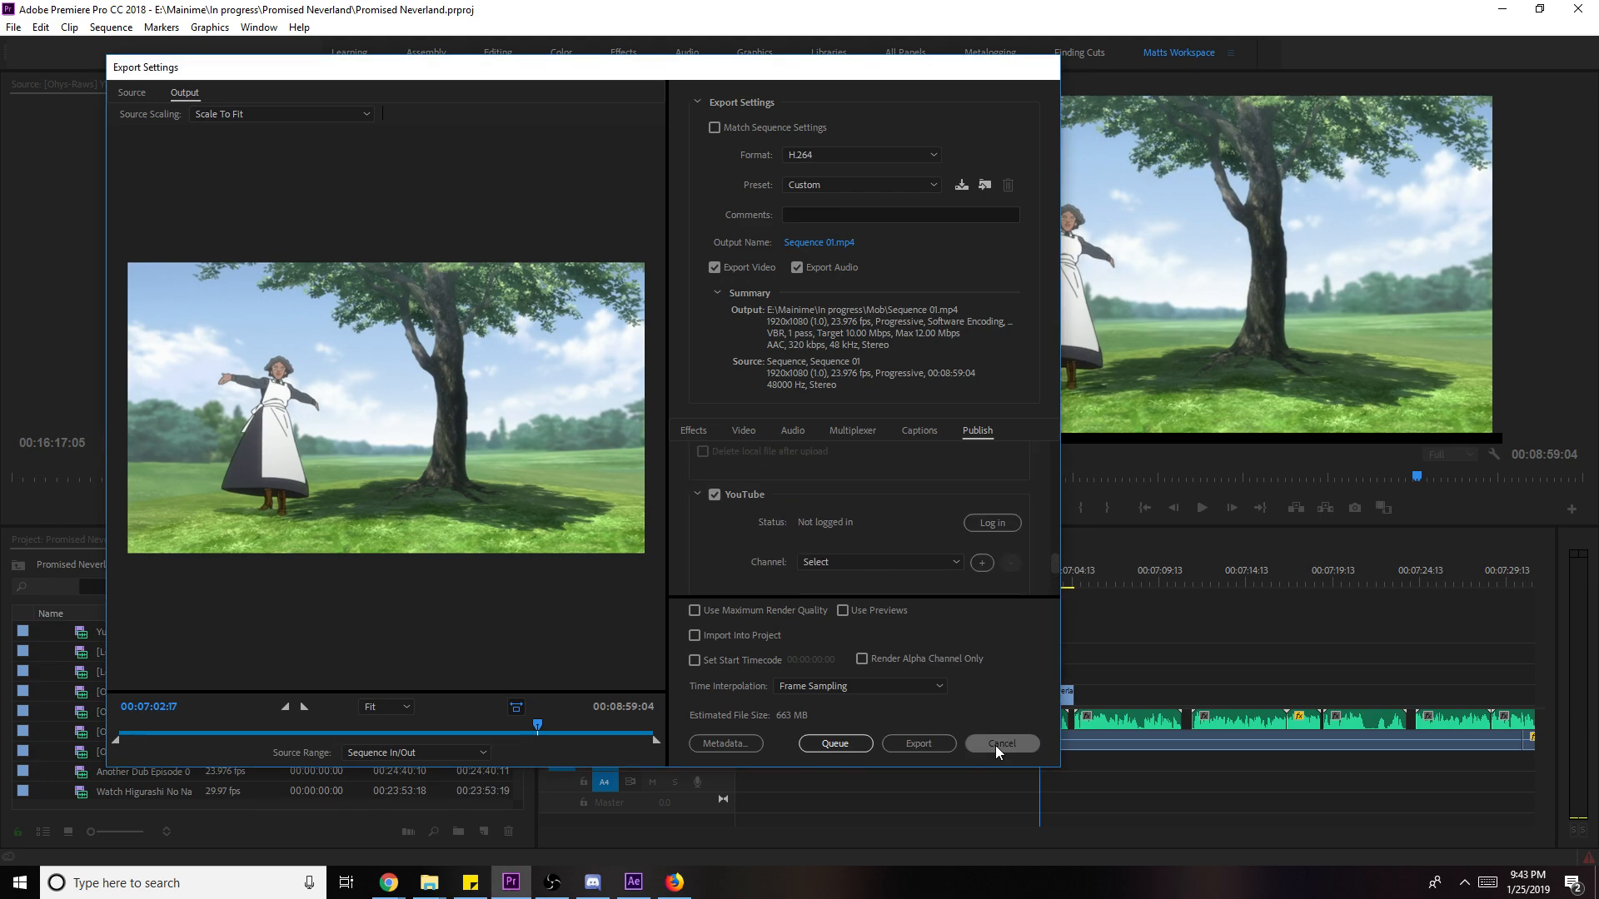
left_click(999, 744)
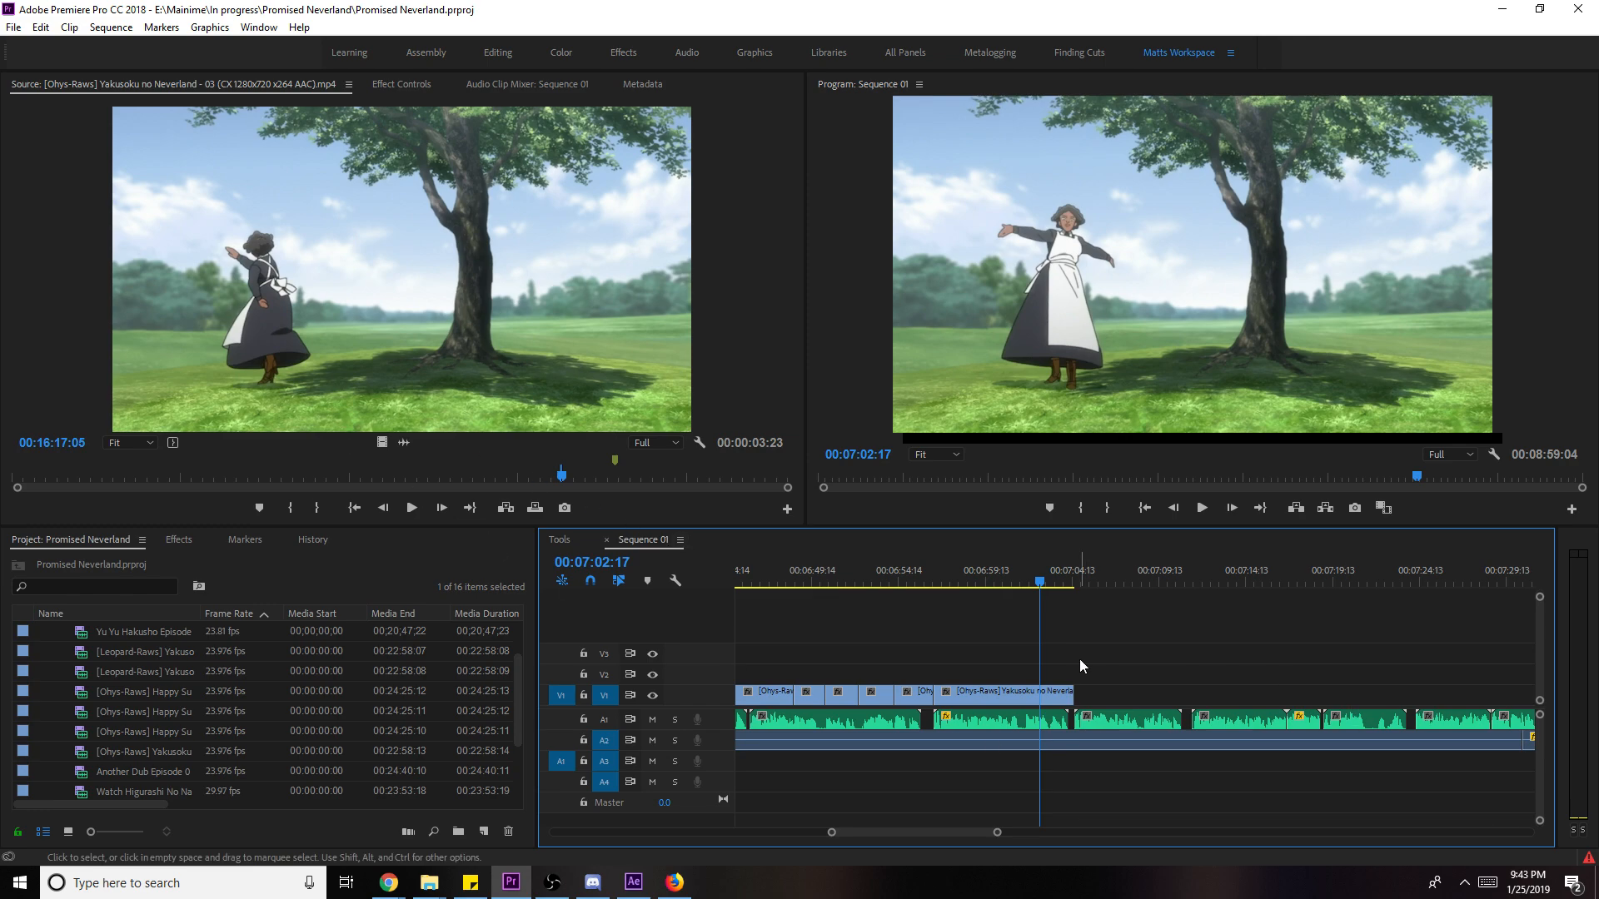
- Save the project and replay the sequence from the edit at 00:07:04:14
key("ctrl+s")
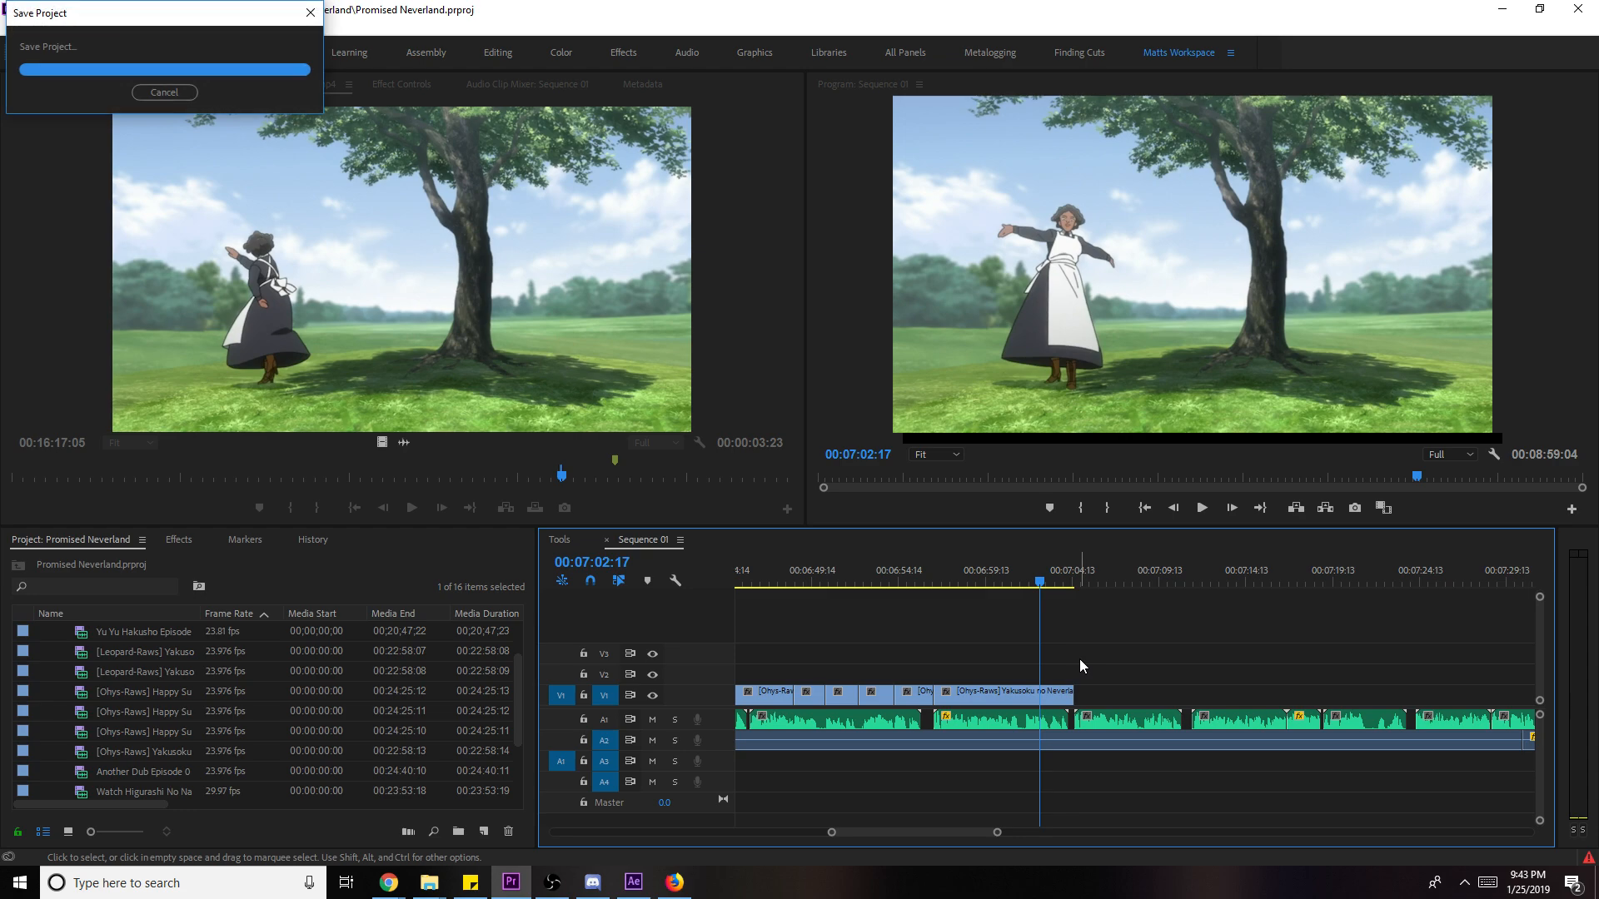
key("space")
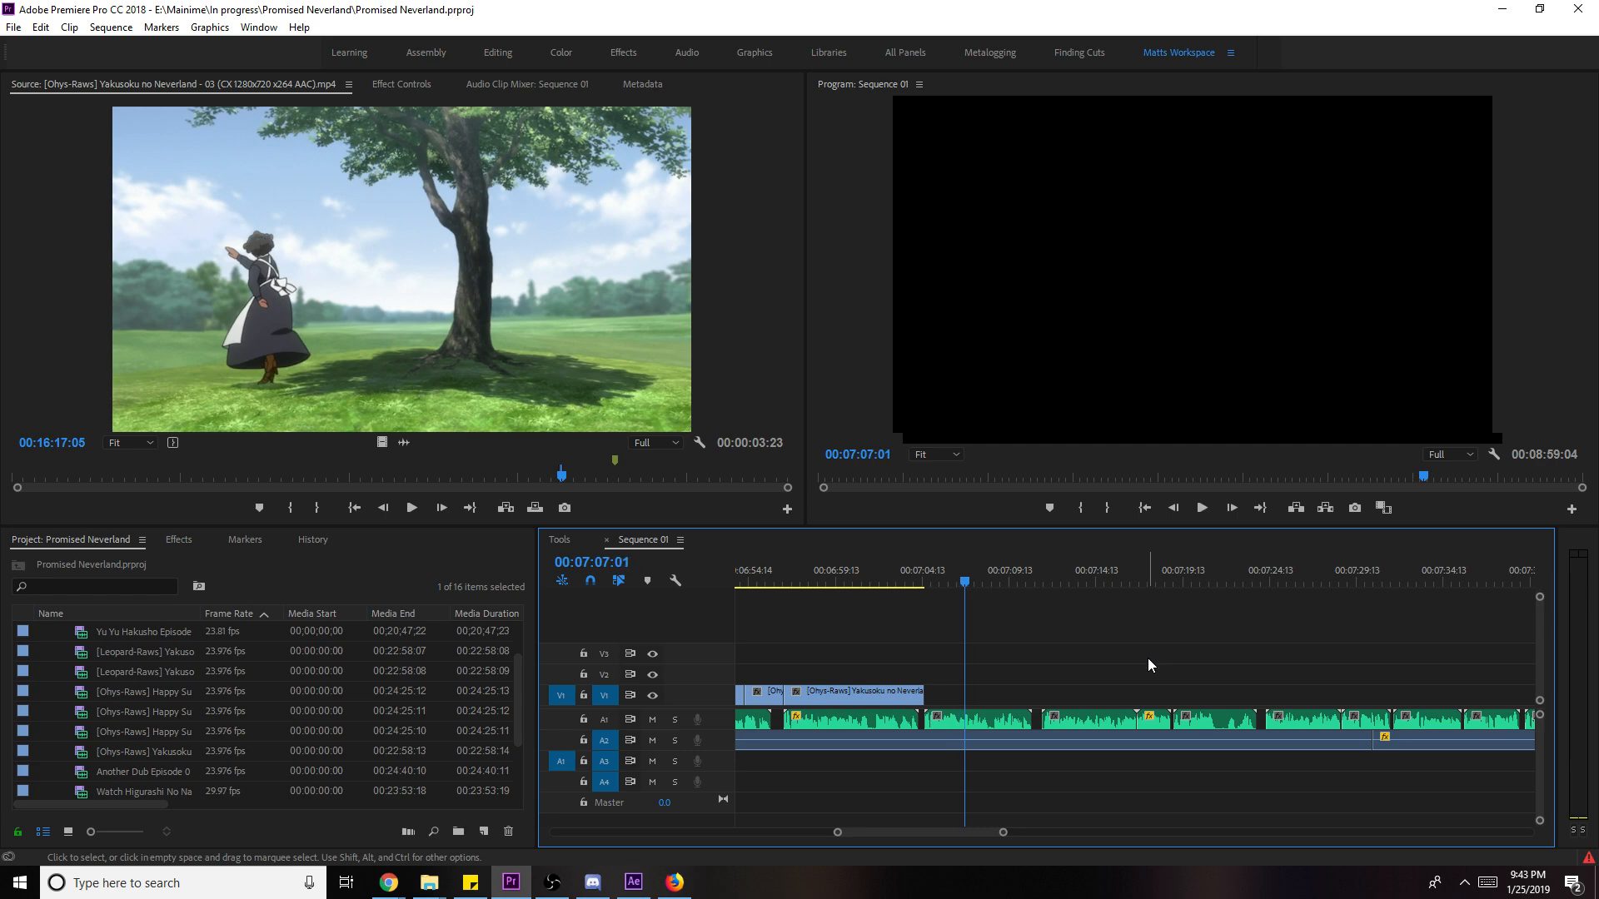
key("ctrl+s")
left_click_drag(1003, 833, 974, 856)
left_click_drag(1024, 575, 1057, 574)
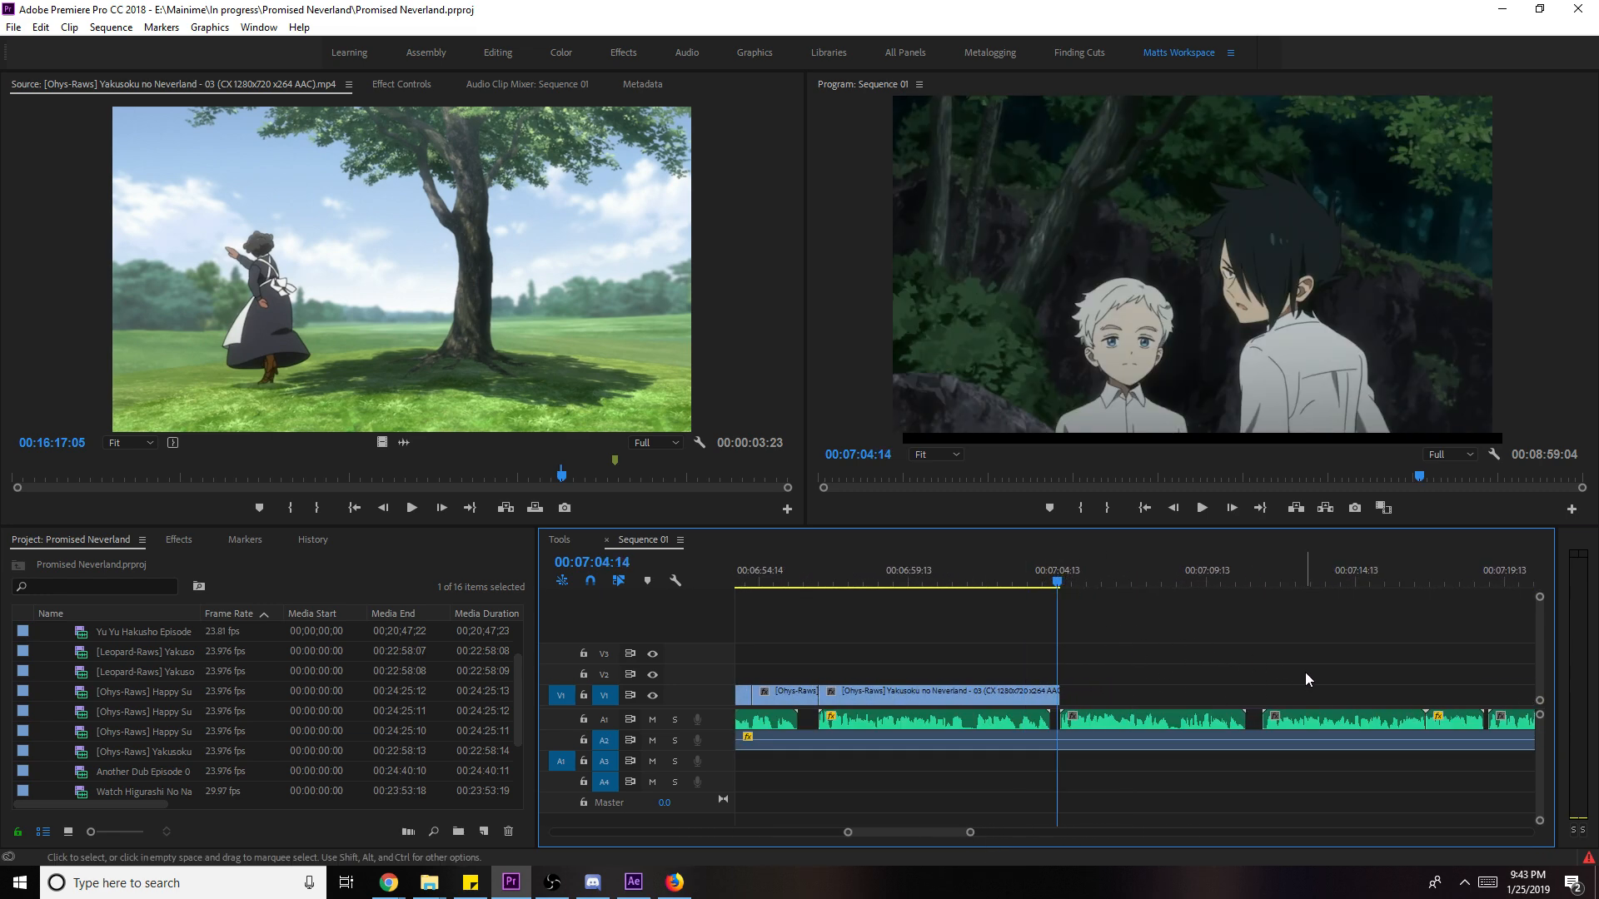
key("ctrl+s")
key("space")
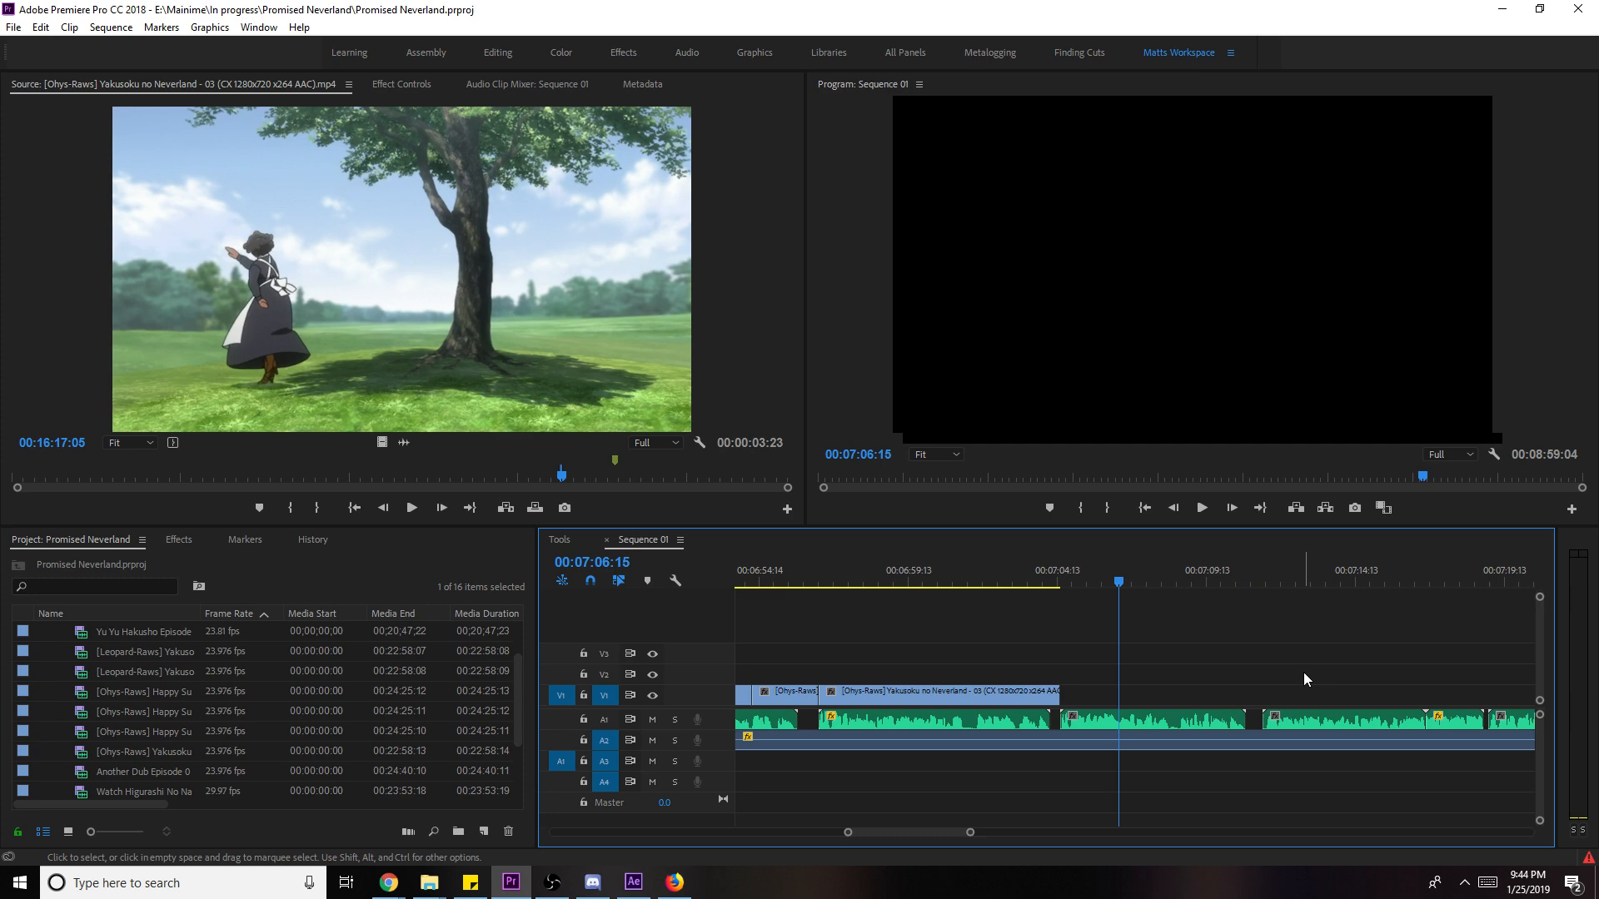
- Add an episode 03 range ending at 00:20:07:22 after the V1 clip, scaled to fill the frame
mouse_move(683, 476)
left_mouse_down()
mouse_move(717, 482)
mouse_move(693, 473)
left_mouse_up()
key("space")
key("o")
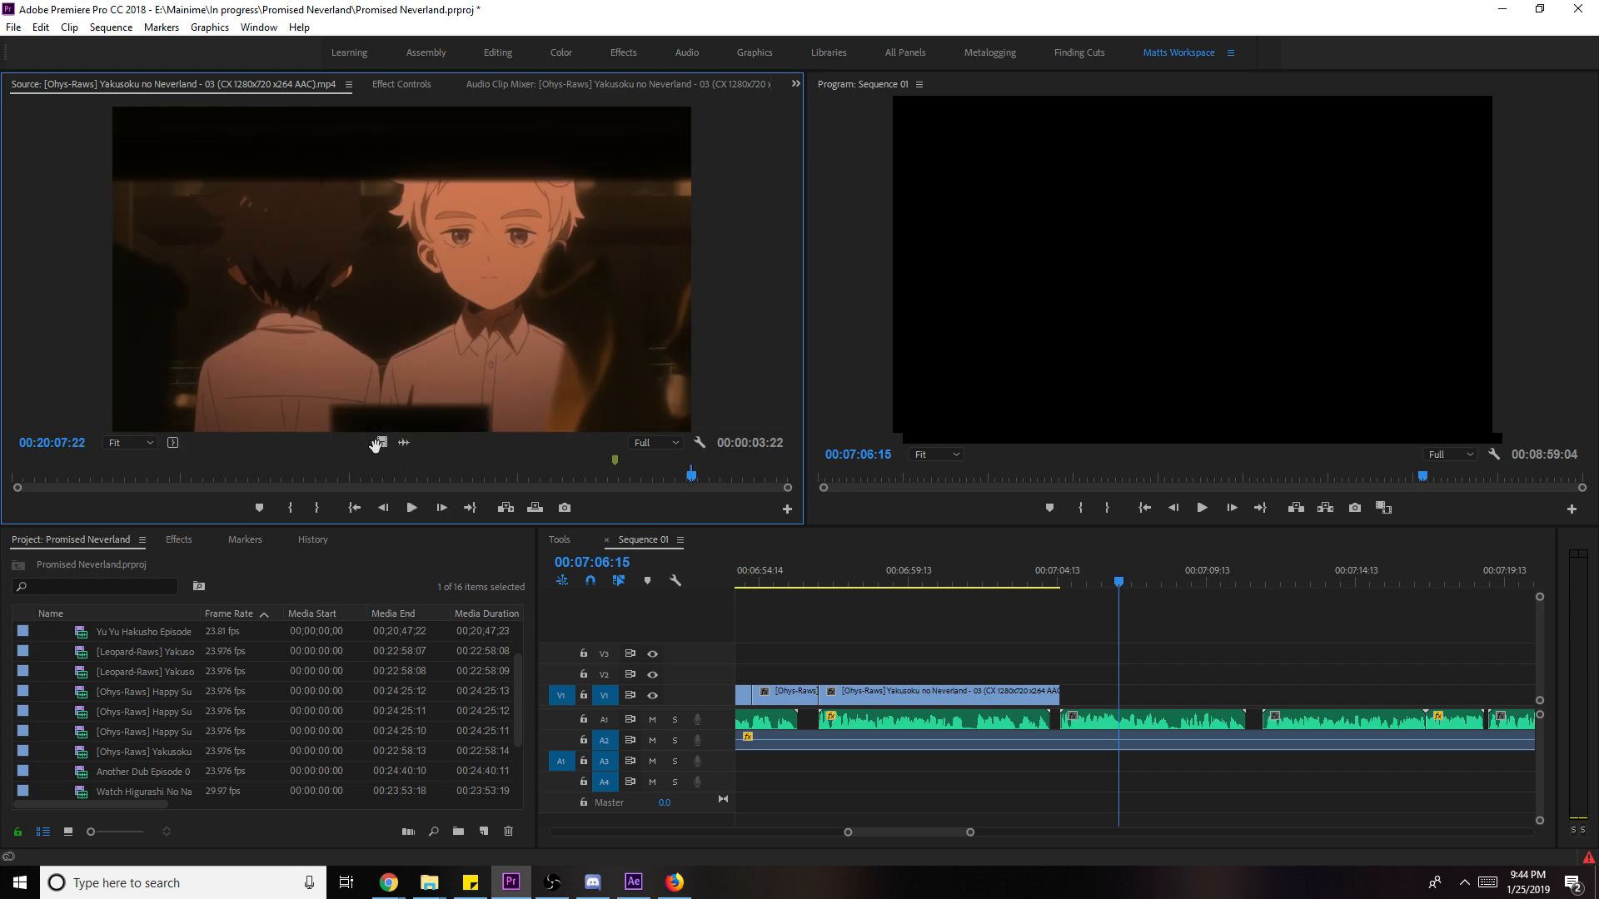
left_click_drag(874, 564, 1214, 697)
right_click(1206, 694)
left_click(1303, 672)
- Save and play back the sequence from 00:07:04:15 and from about 00:07:08
left_click(1048, 586)
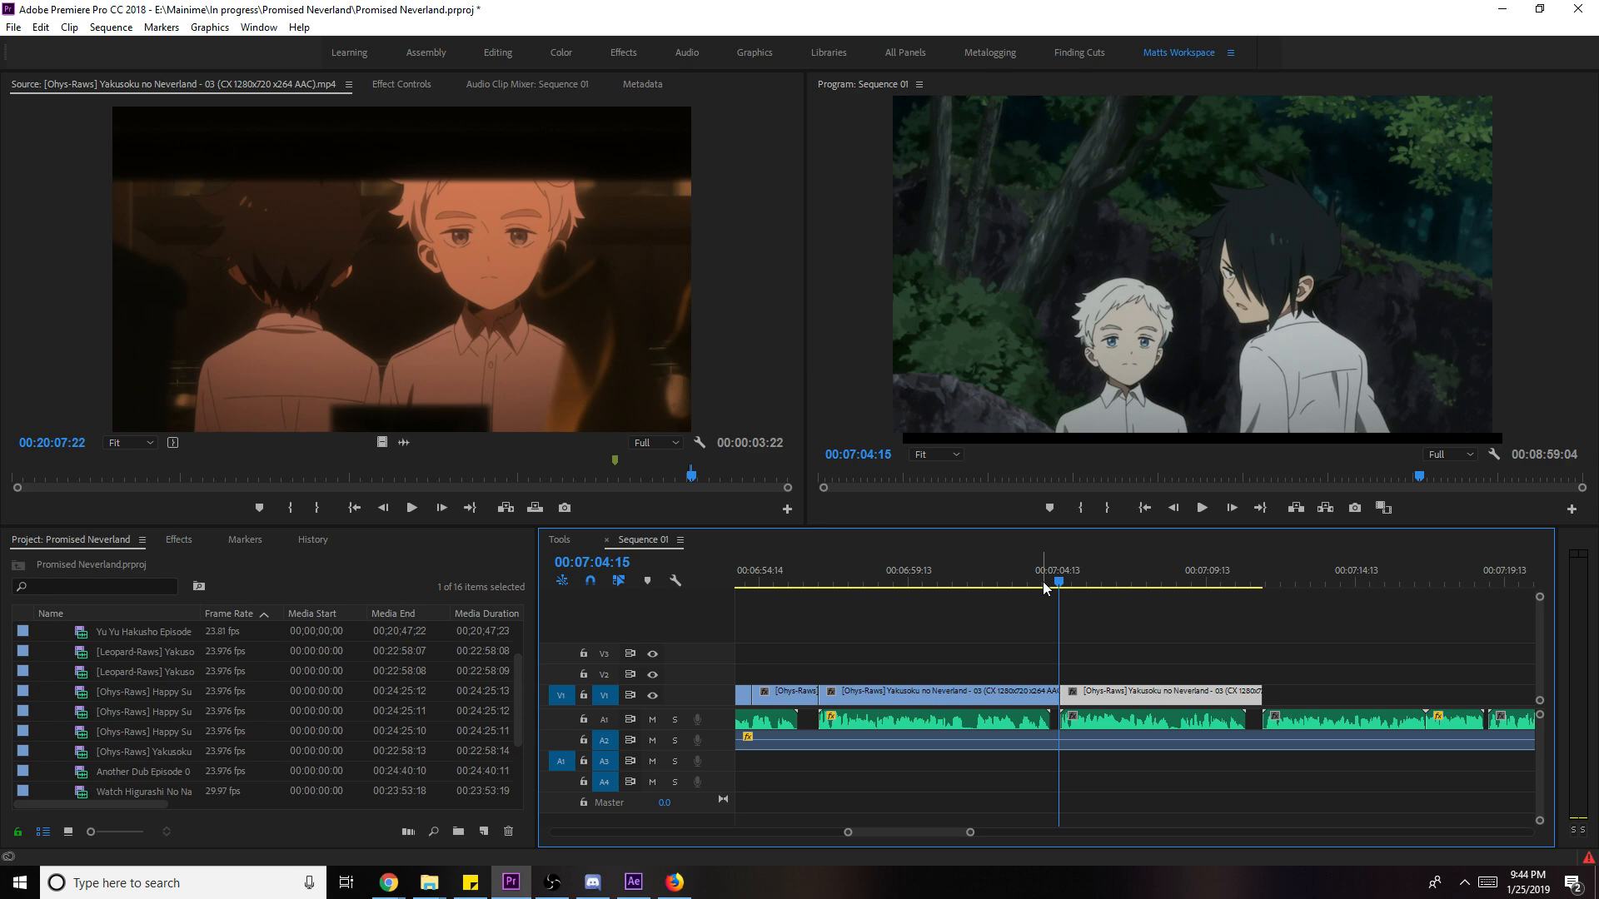
key("space")
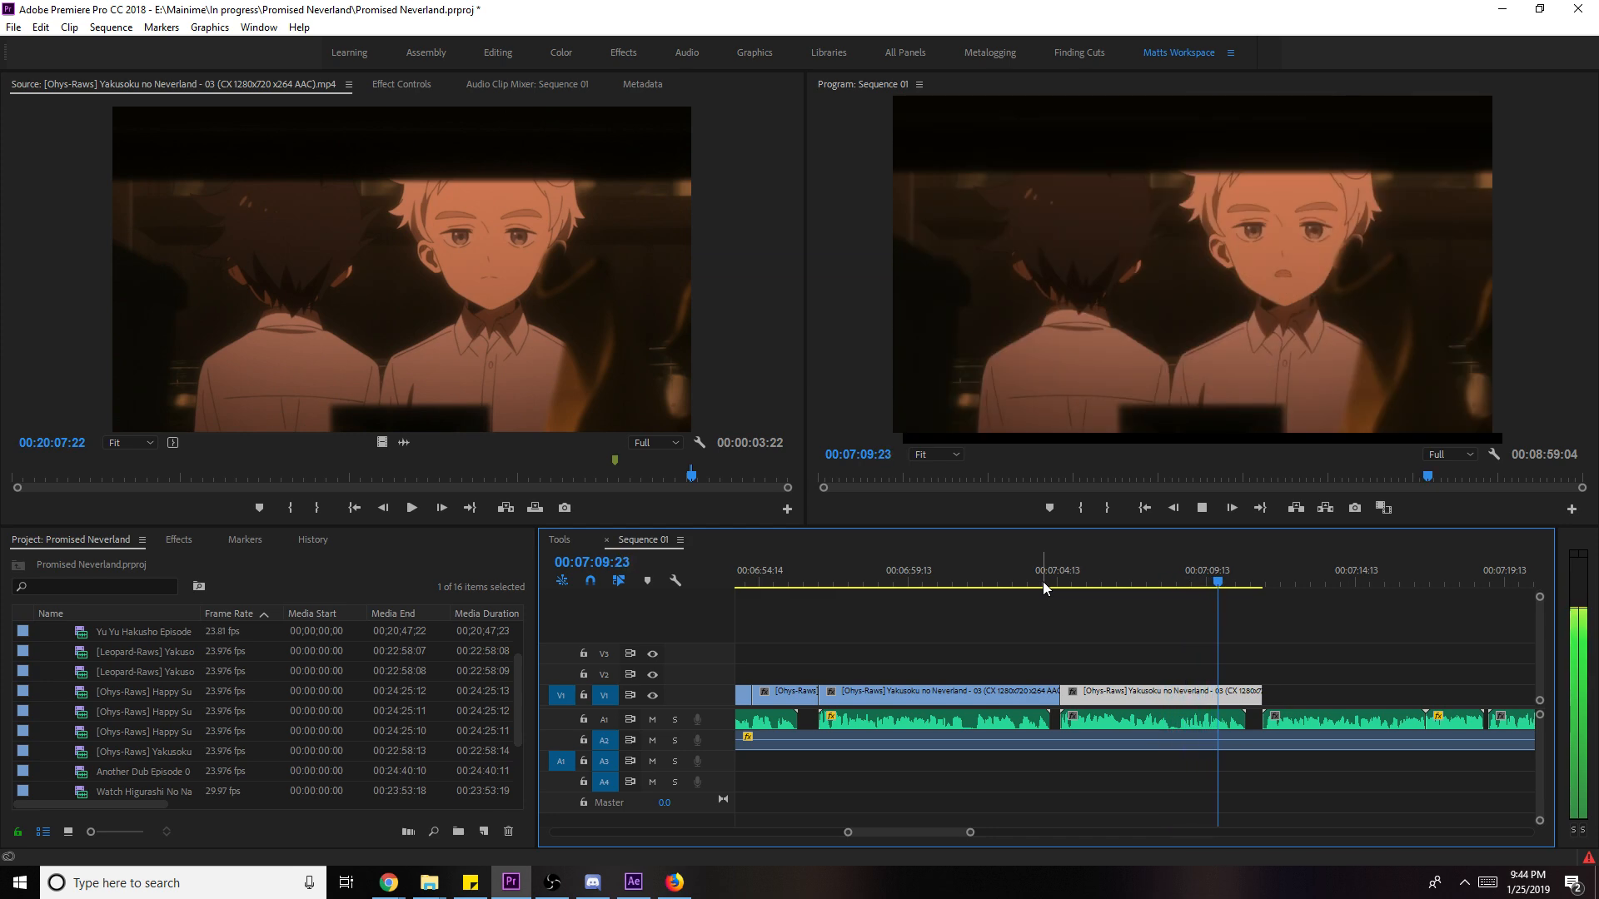
key("ctrl+s")
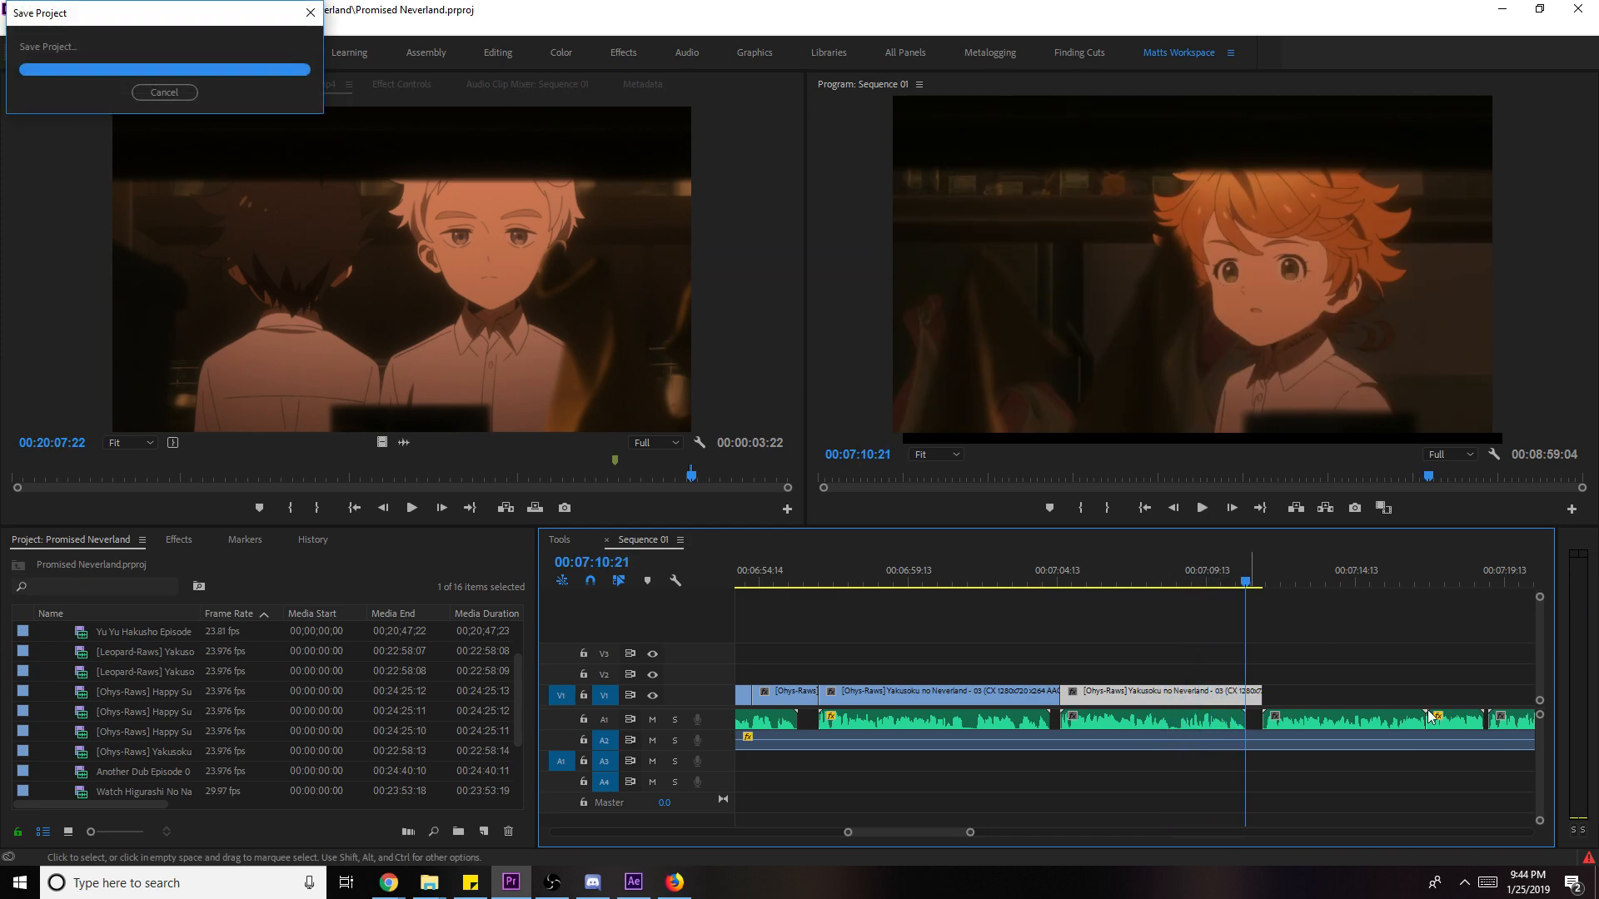
scroll(1383, 671, "down", 5)
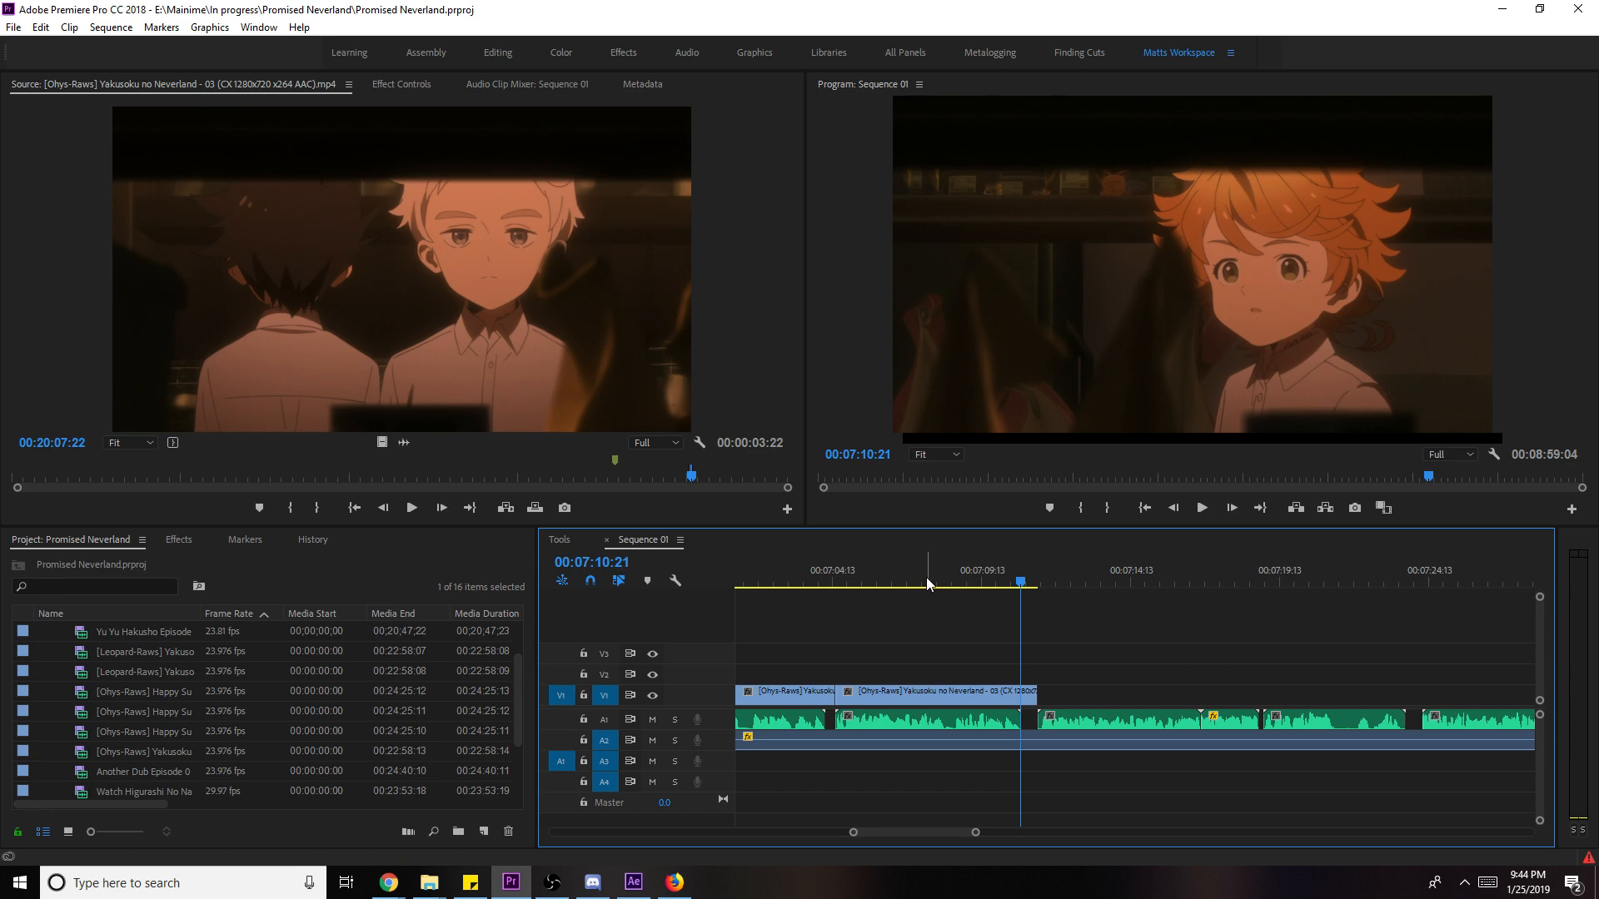
left_click(931, 583)
key("space")
- Set an in point at 00:21:18:00 in the episode 03 source clip and preview it
scroll(1107, 670, "down", 1)
scroll(1114, 674, "down", 1)
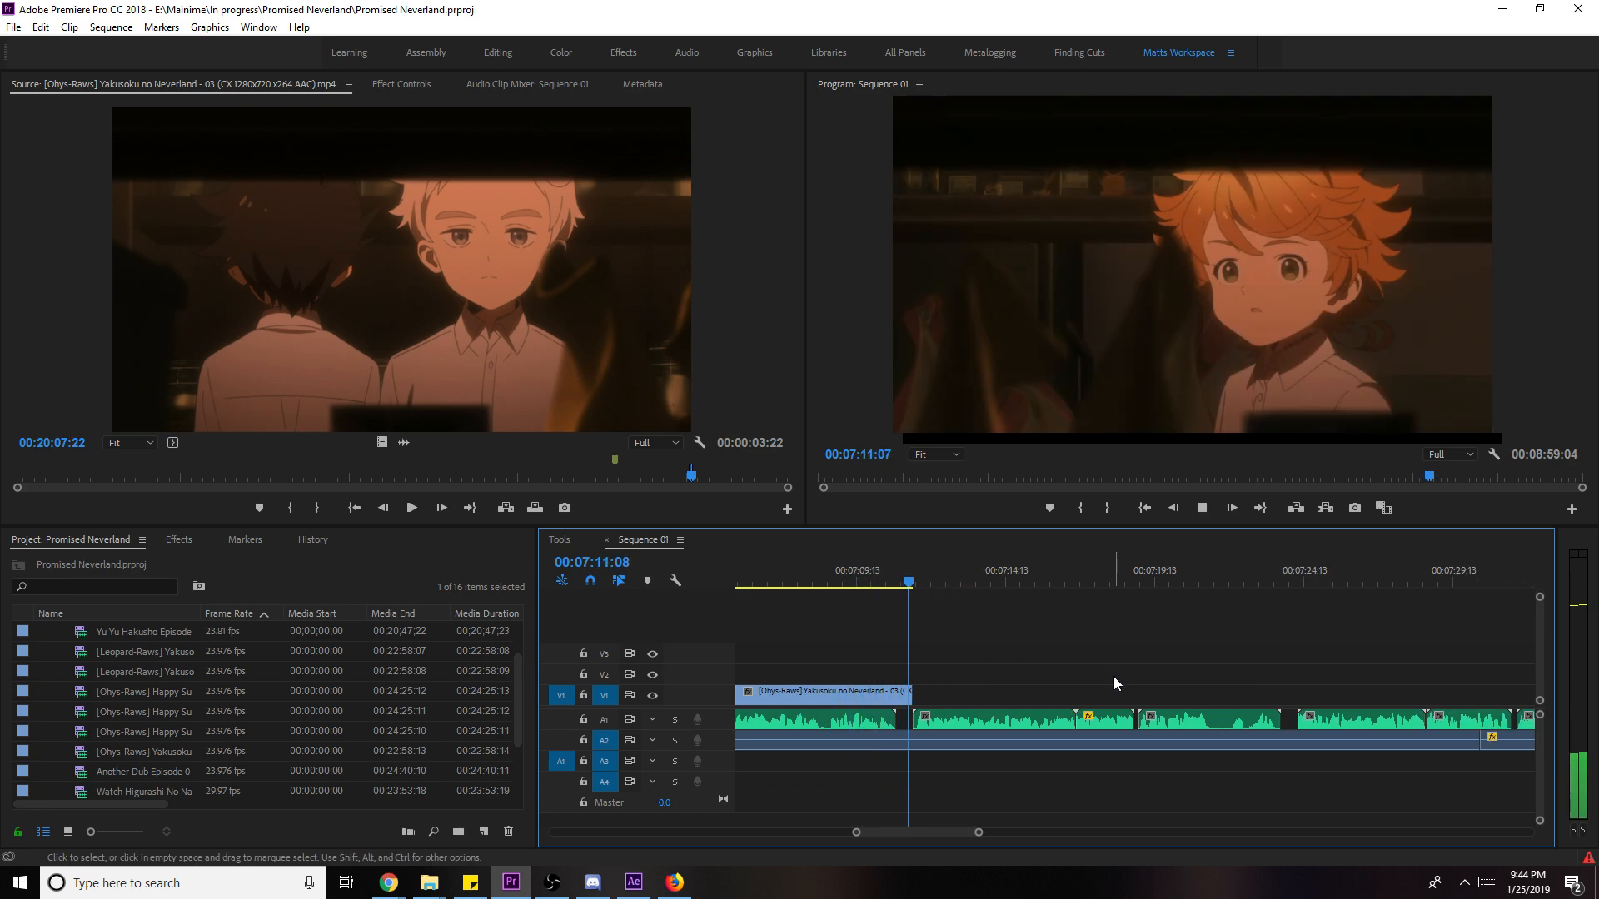
left_click(733, 477)
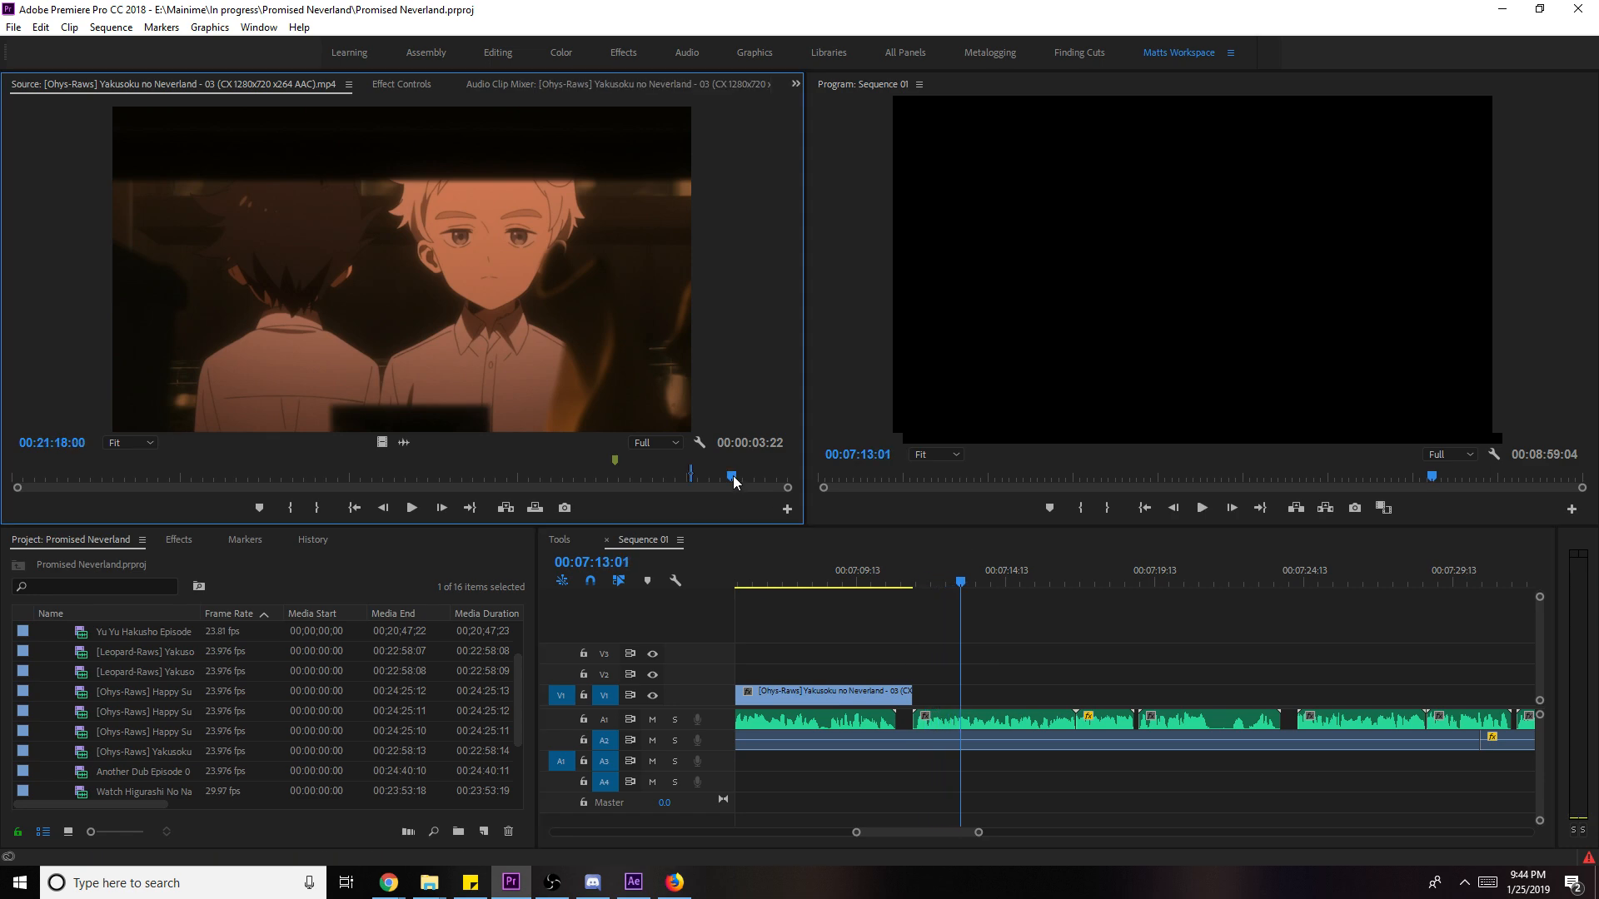
key("i")
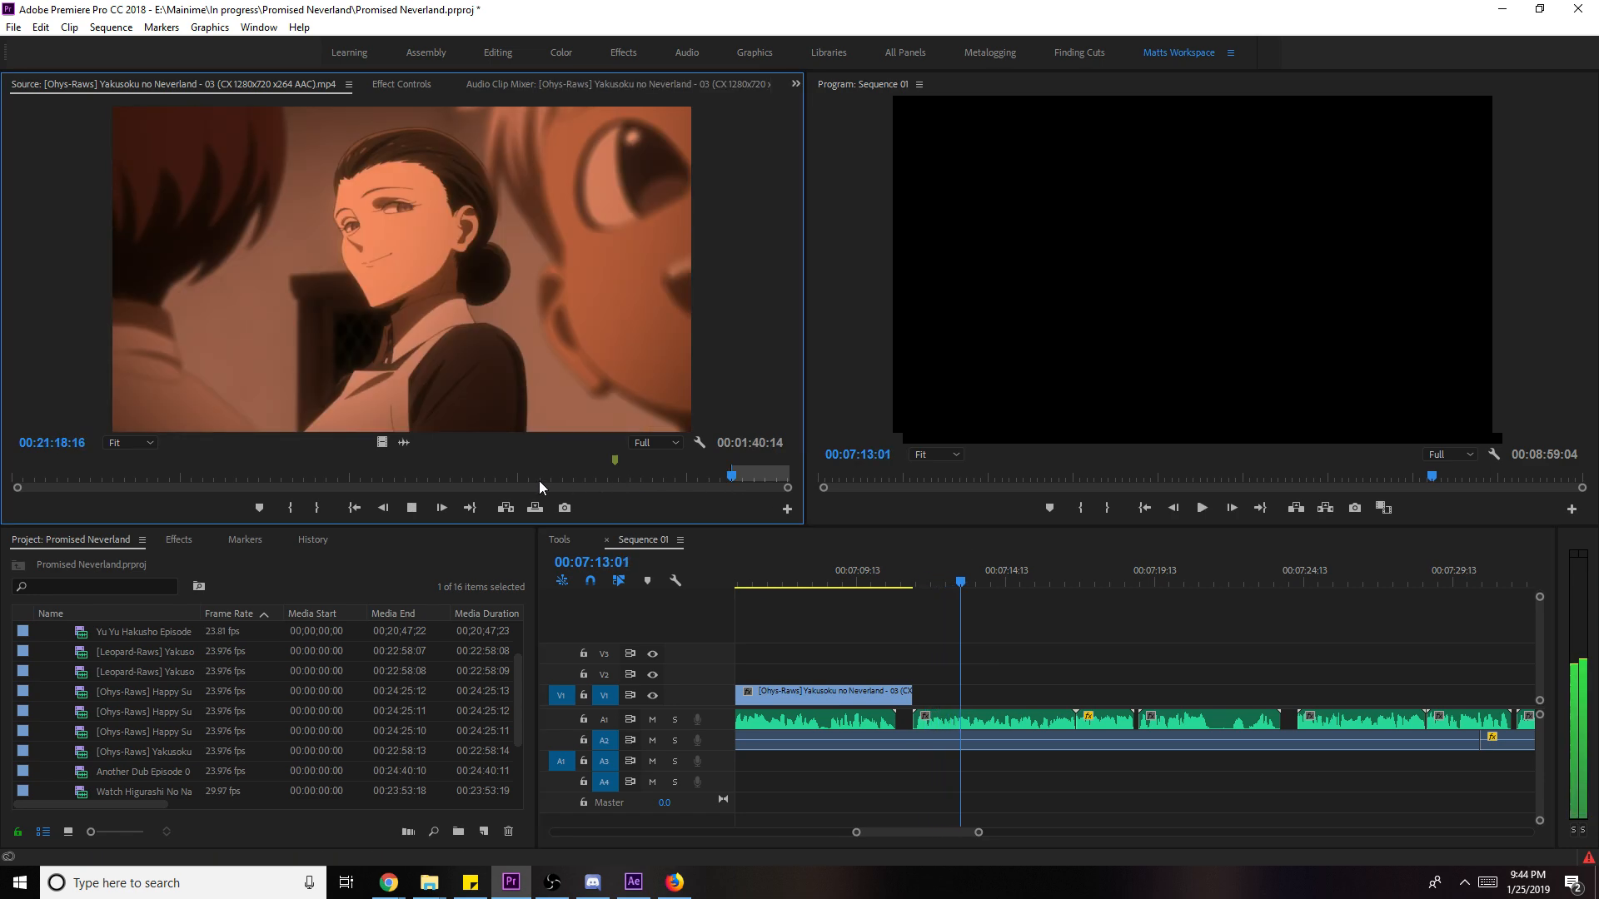
key("space")
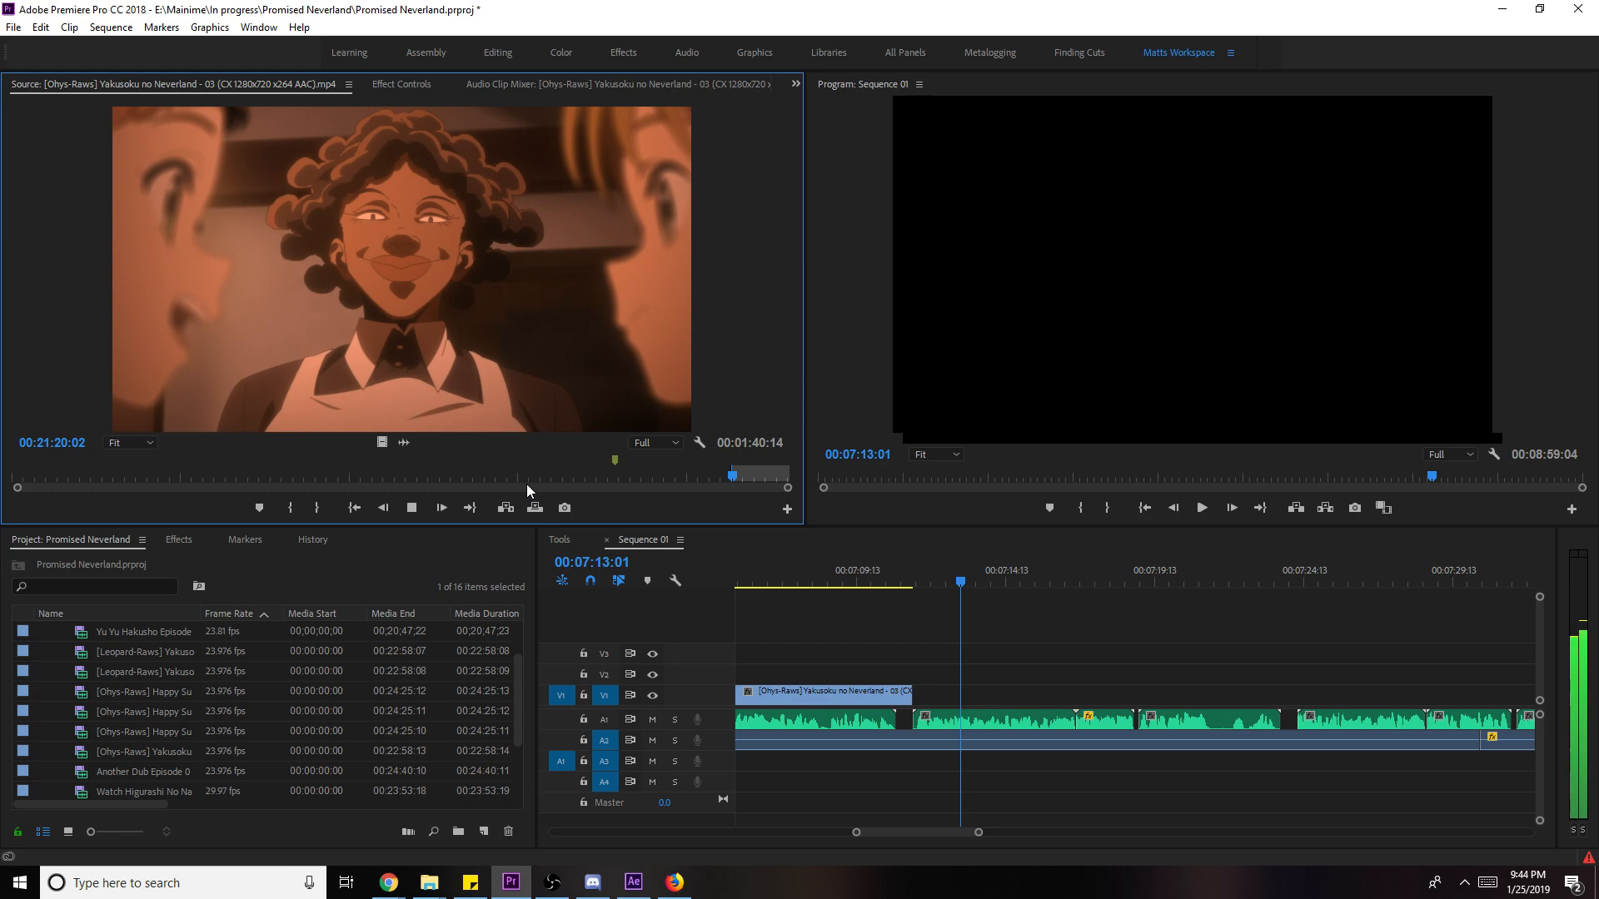
key("space")
- Mark the shot's out point, drop it on the timeline, and move it from V2 into the V1 gap
key("o")
left_click_drag(382, 444, 953, 671)
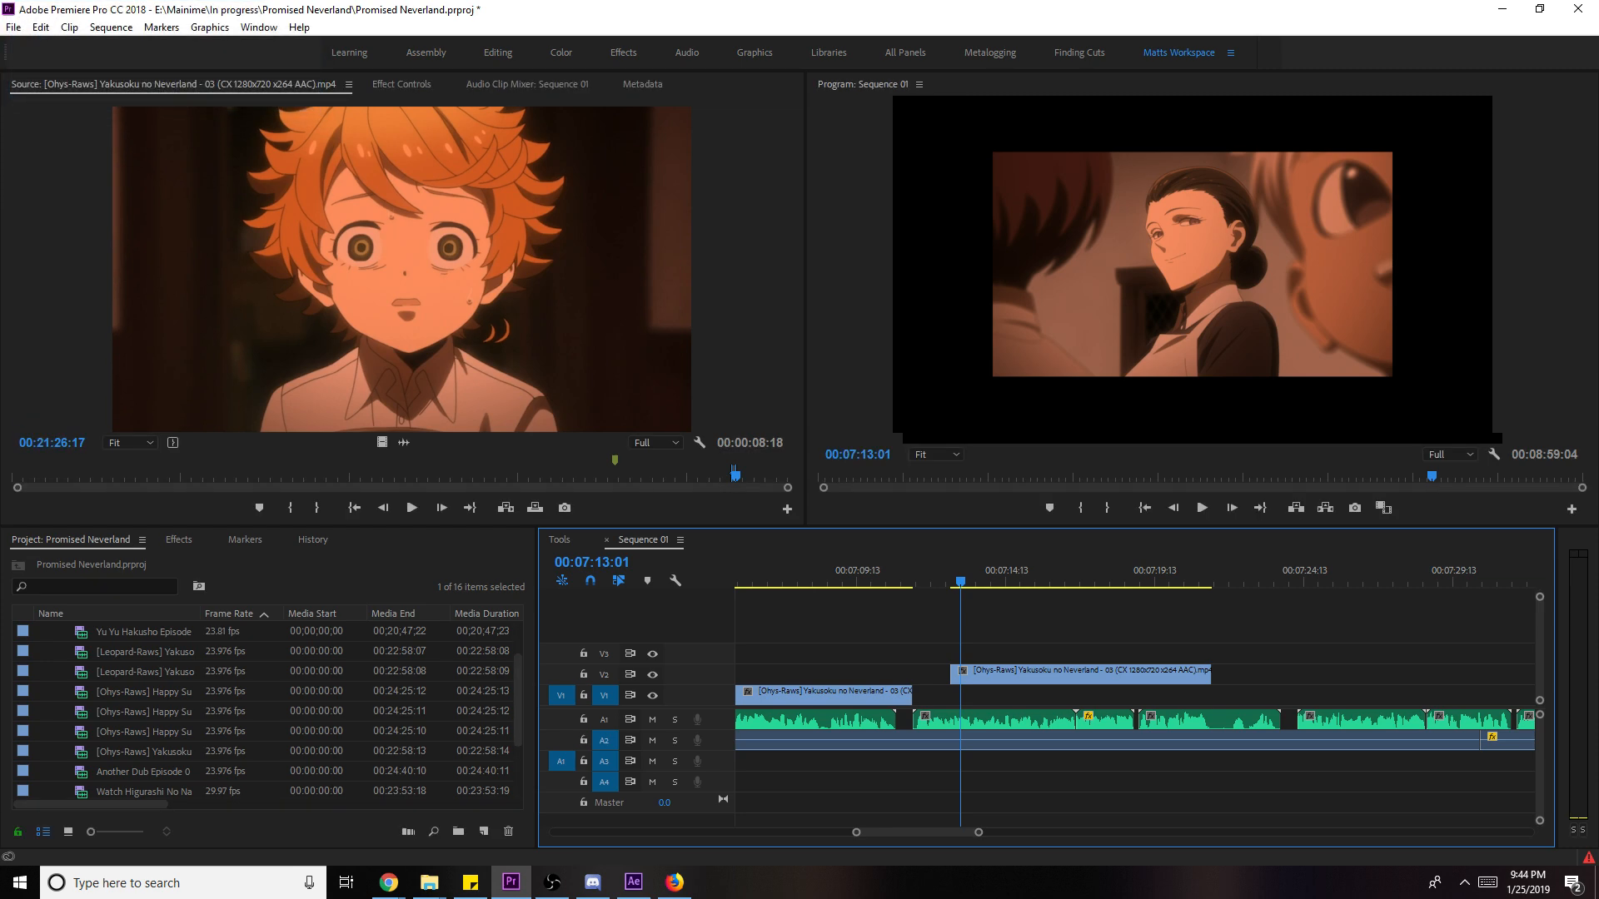
key("alt+Tab")
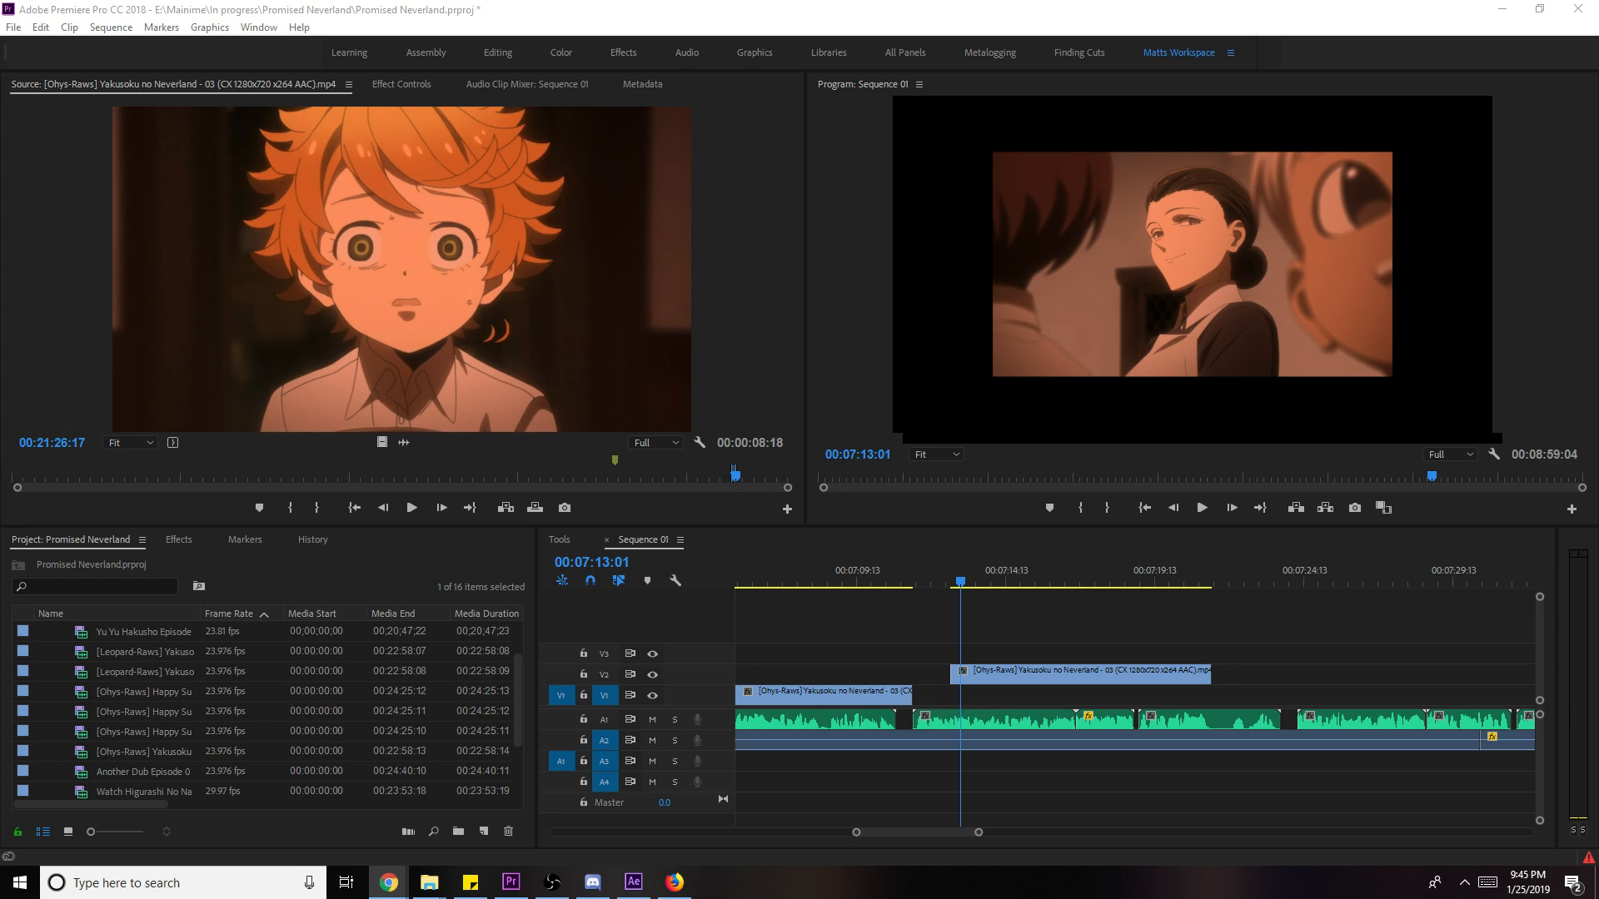
double_click(1097, 673)
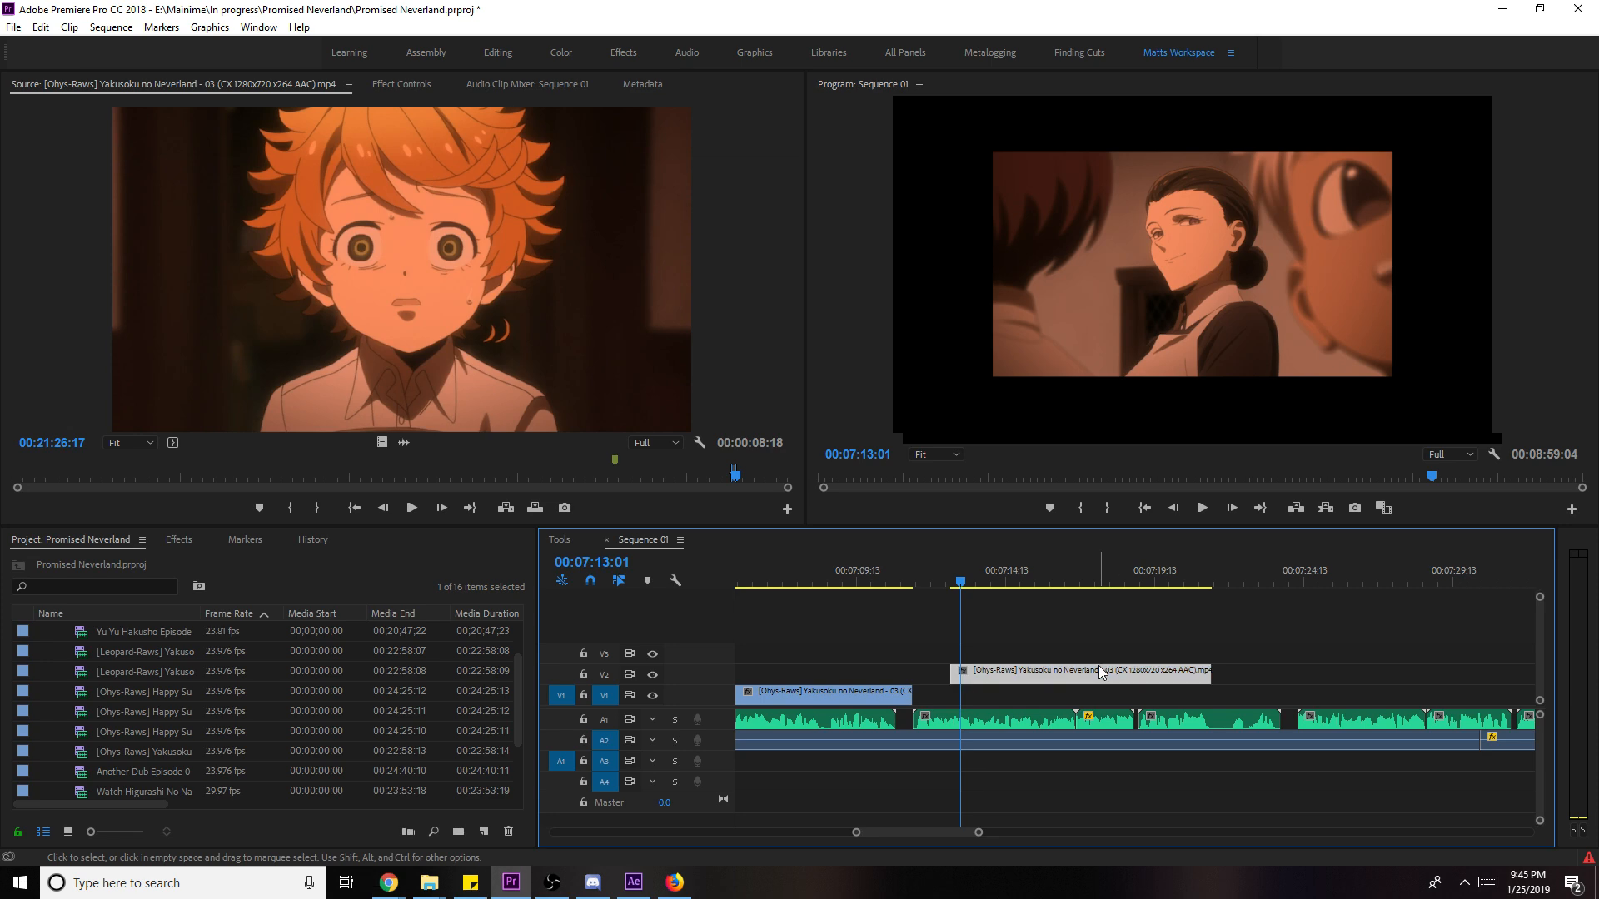
left_click_drag(1087, 681, 1073, 708)
- Play back the new episode 03 clip and trim its end to the chosen playhead position
left_click(897, 562)
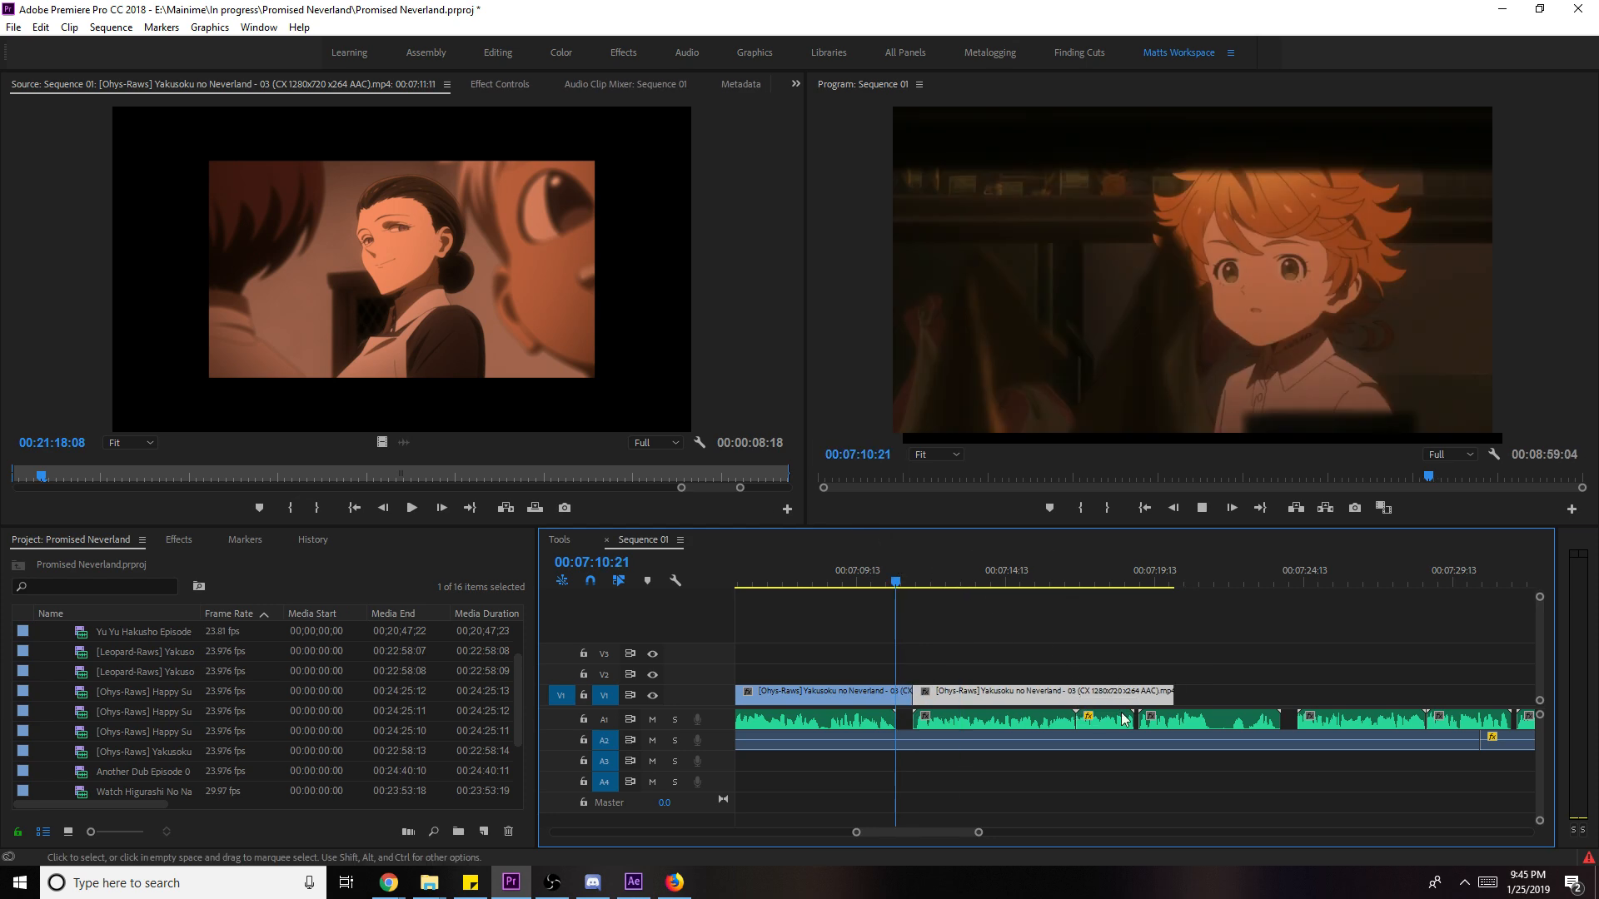
key("space")
right_click(1373, 721)
left_click(1242, 670)
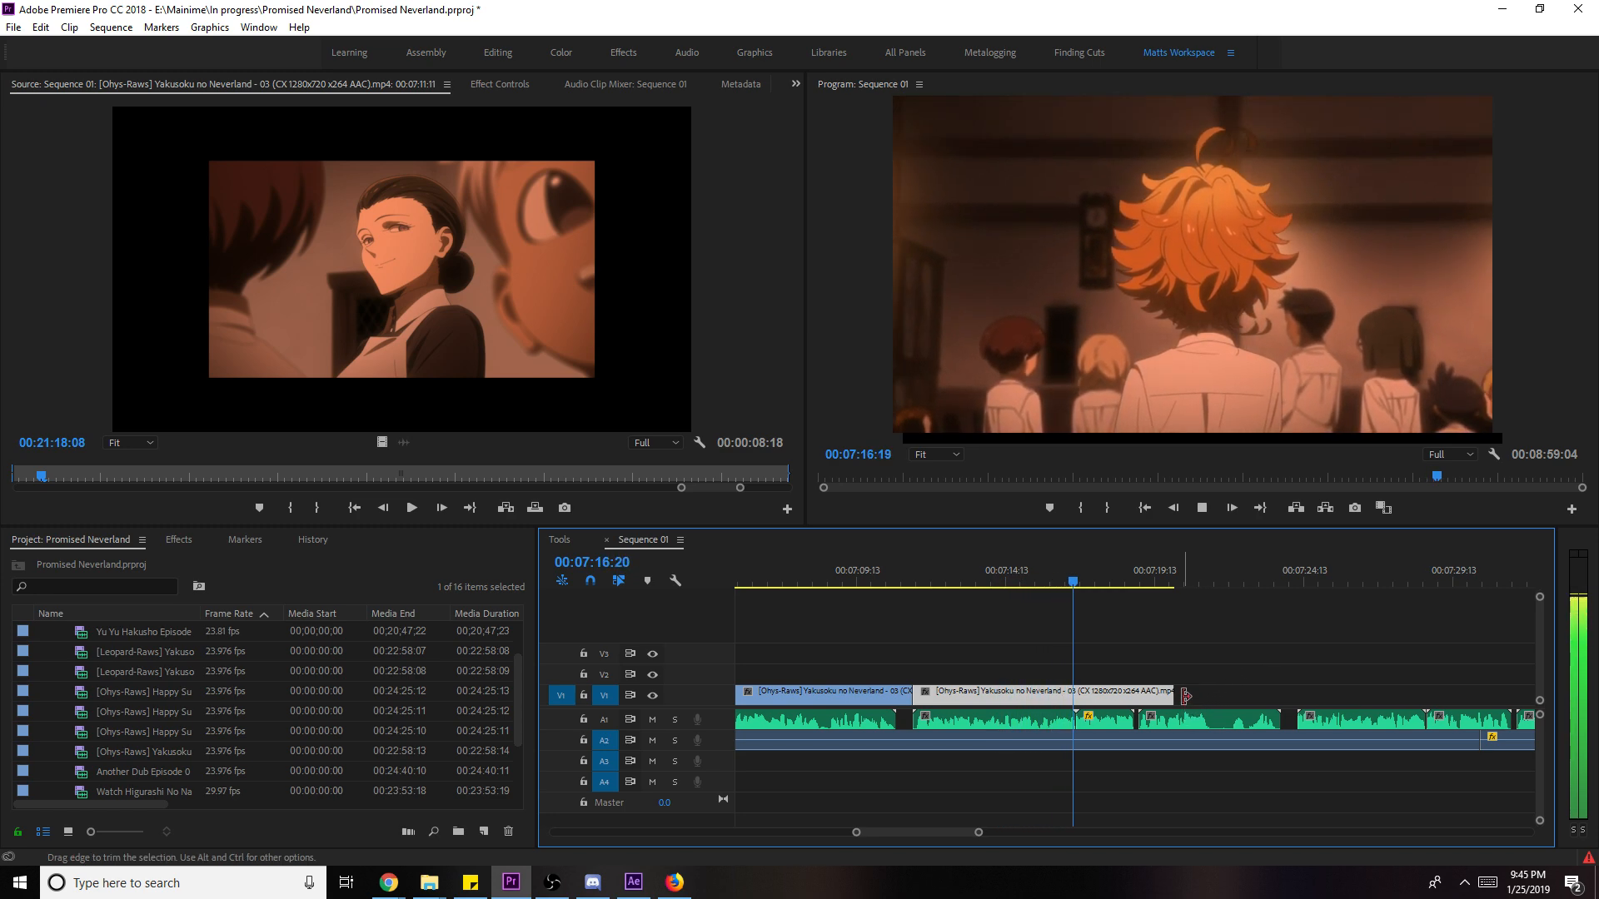
left_click_drag(1185, 692, 1303, 710)
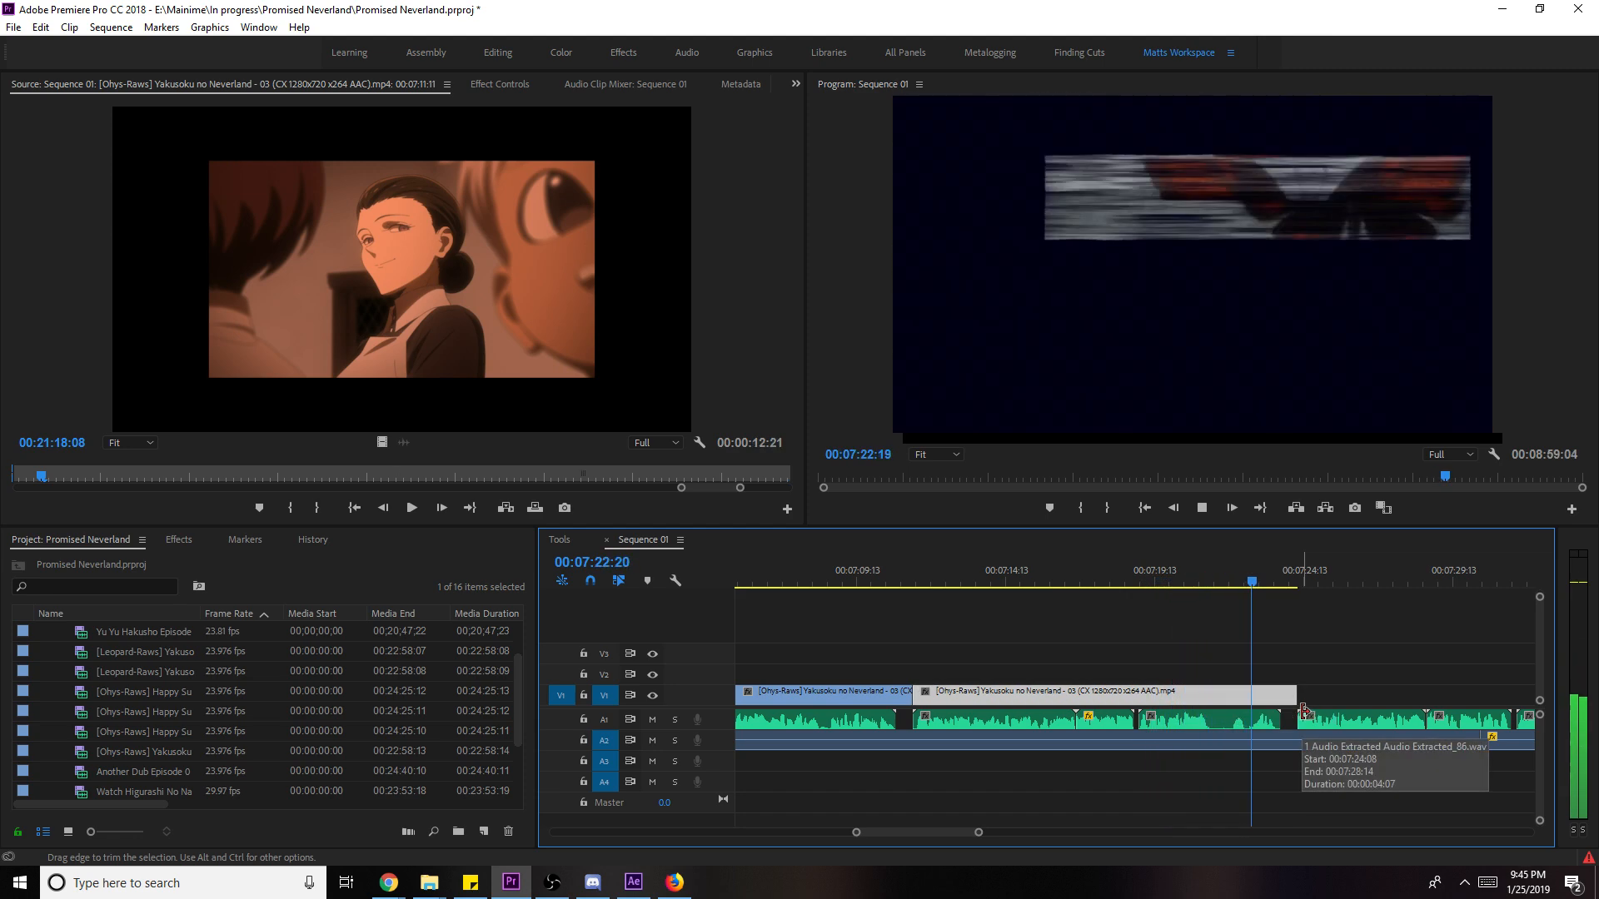
left_click_drag(1261, 583, 1231, 601)
left_click_drag(1296, 693, 1526, 693)
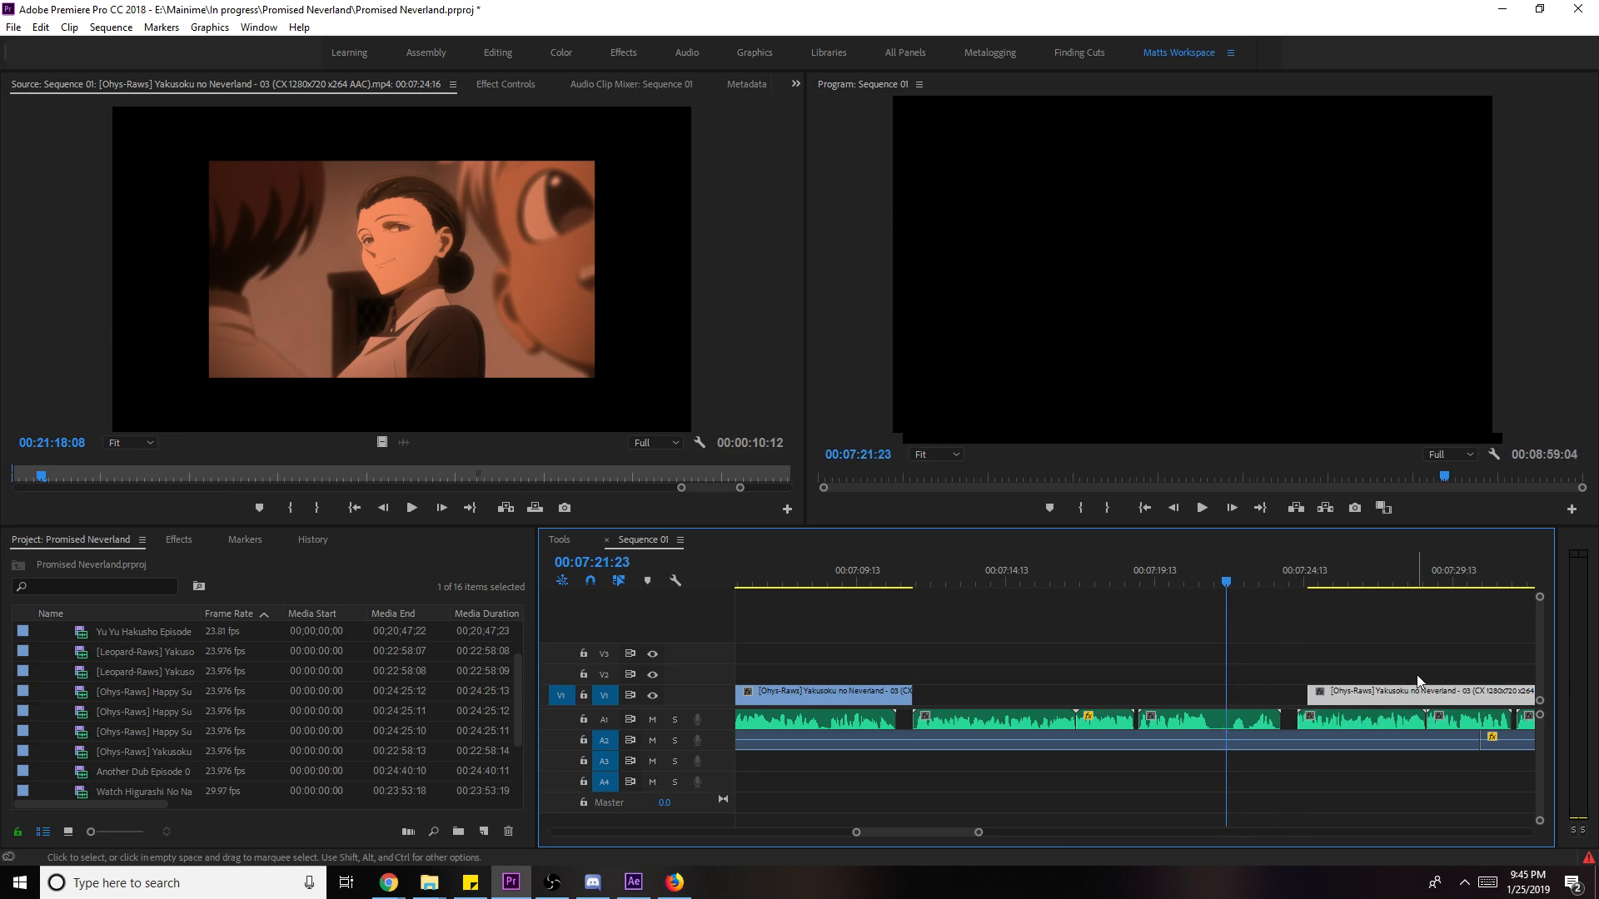
- Zoom out and move the trimmed clip up to V2 over the camera footage, previewing from 07:40:19
left_click_drag(962, 831, 973, 846)
key("minus")
key("minus")
left_click_drag(1156, 693, 1240, 678)
left_click(1211, 576)
key("space")
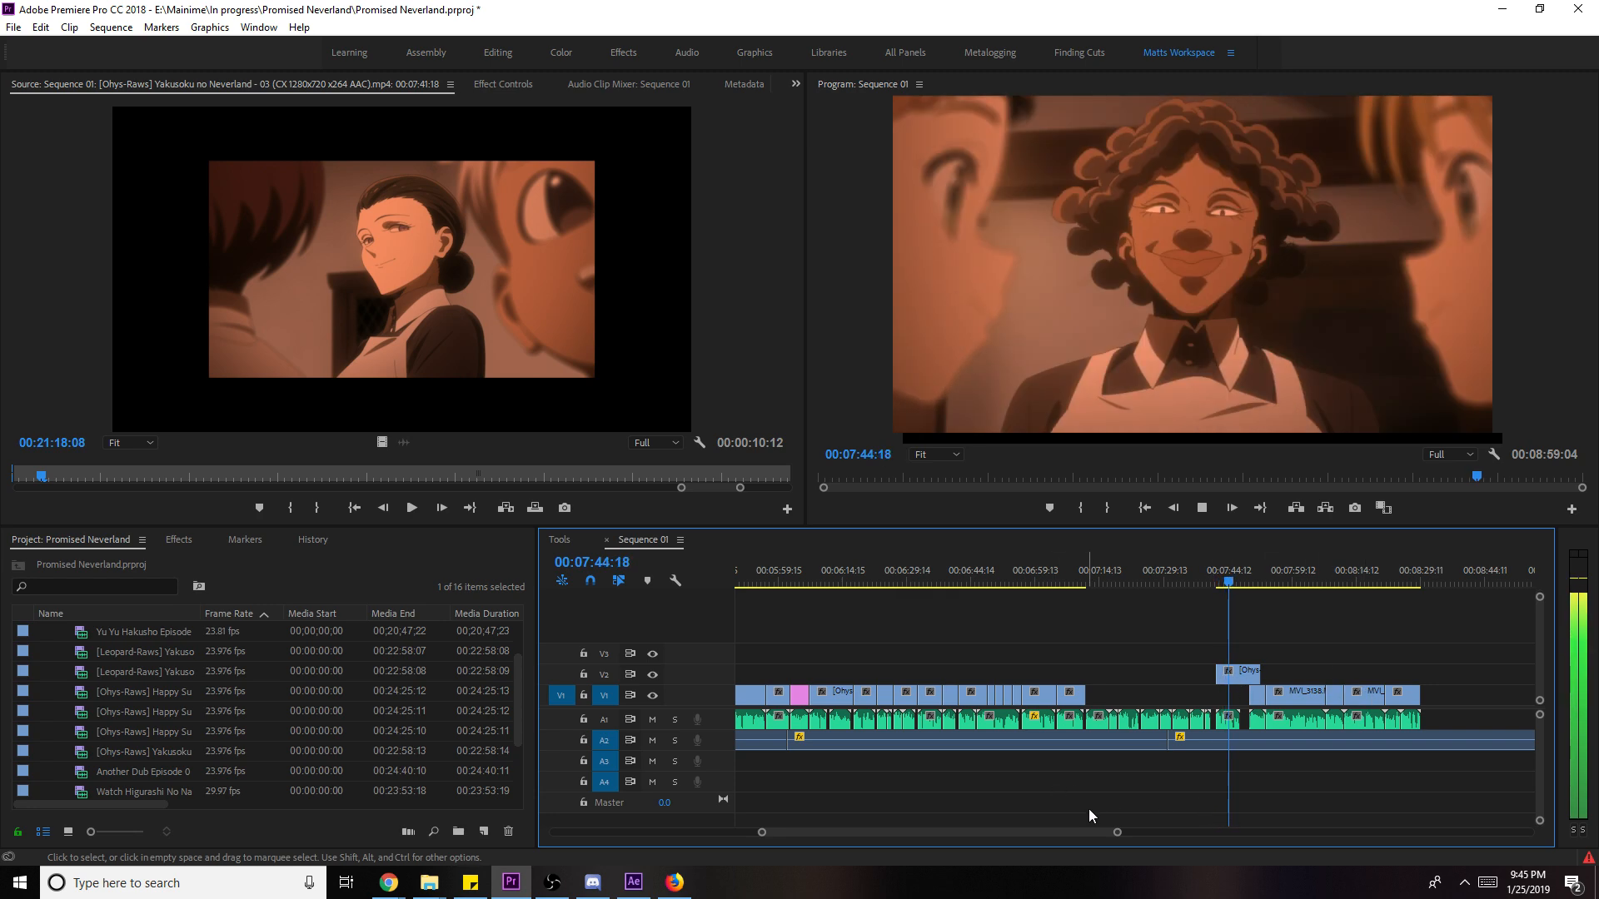
- Review the overlay's end, then add an Opacity keyframe to the V2 anime clip at 07:50:04
left_click_drag(1120, 832, 1066, 832)
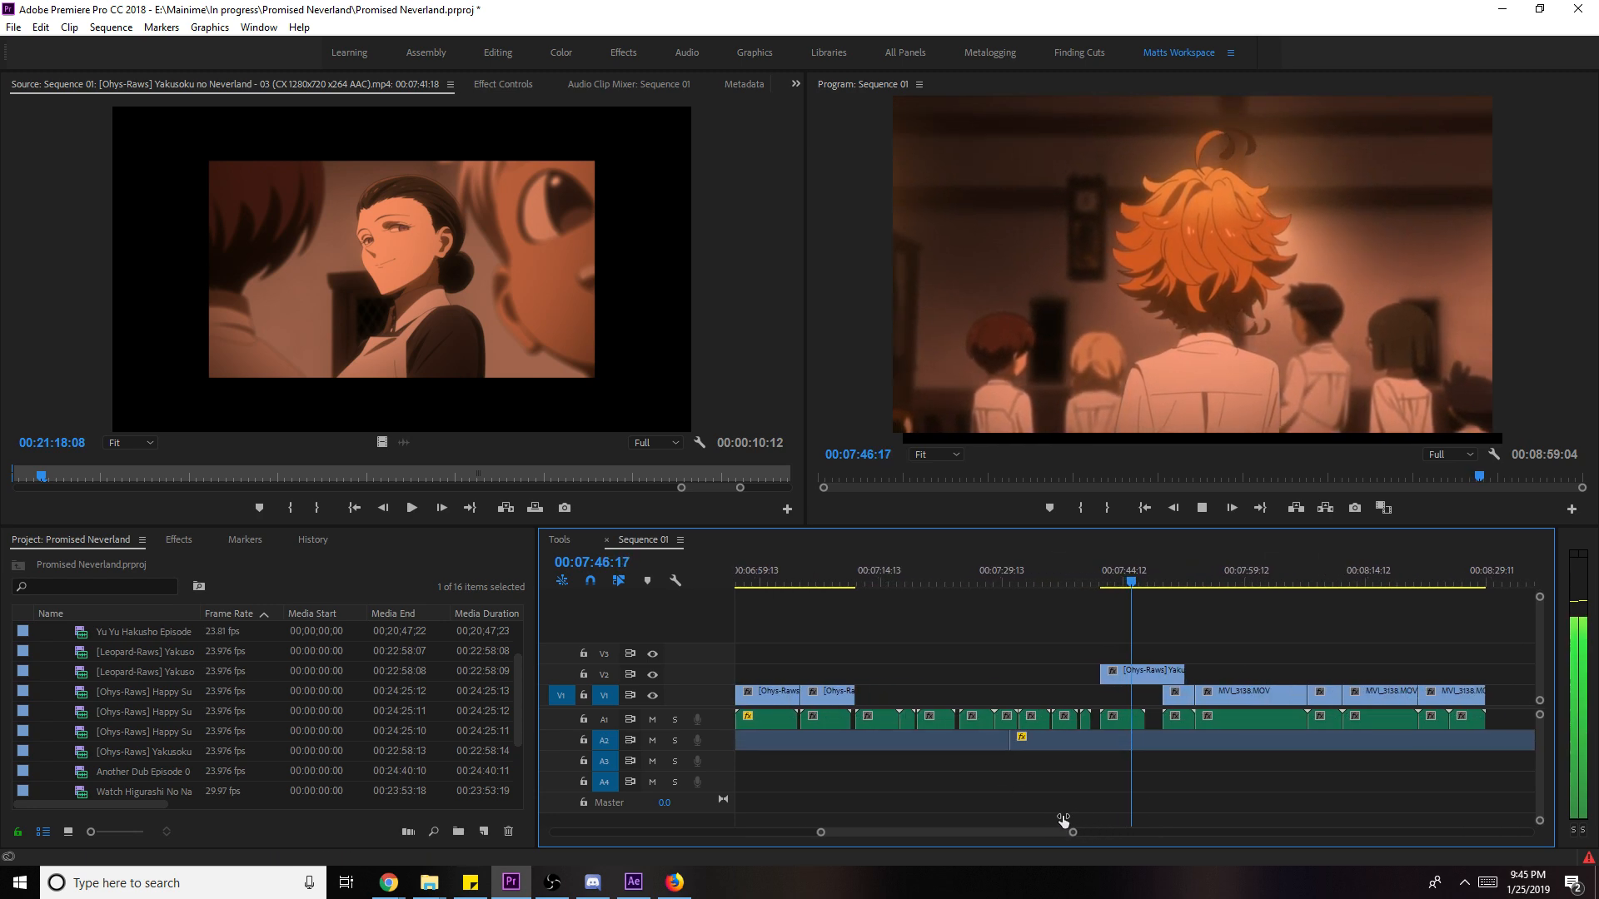
key("space")
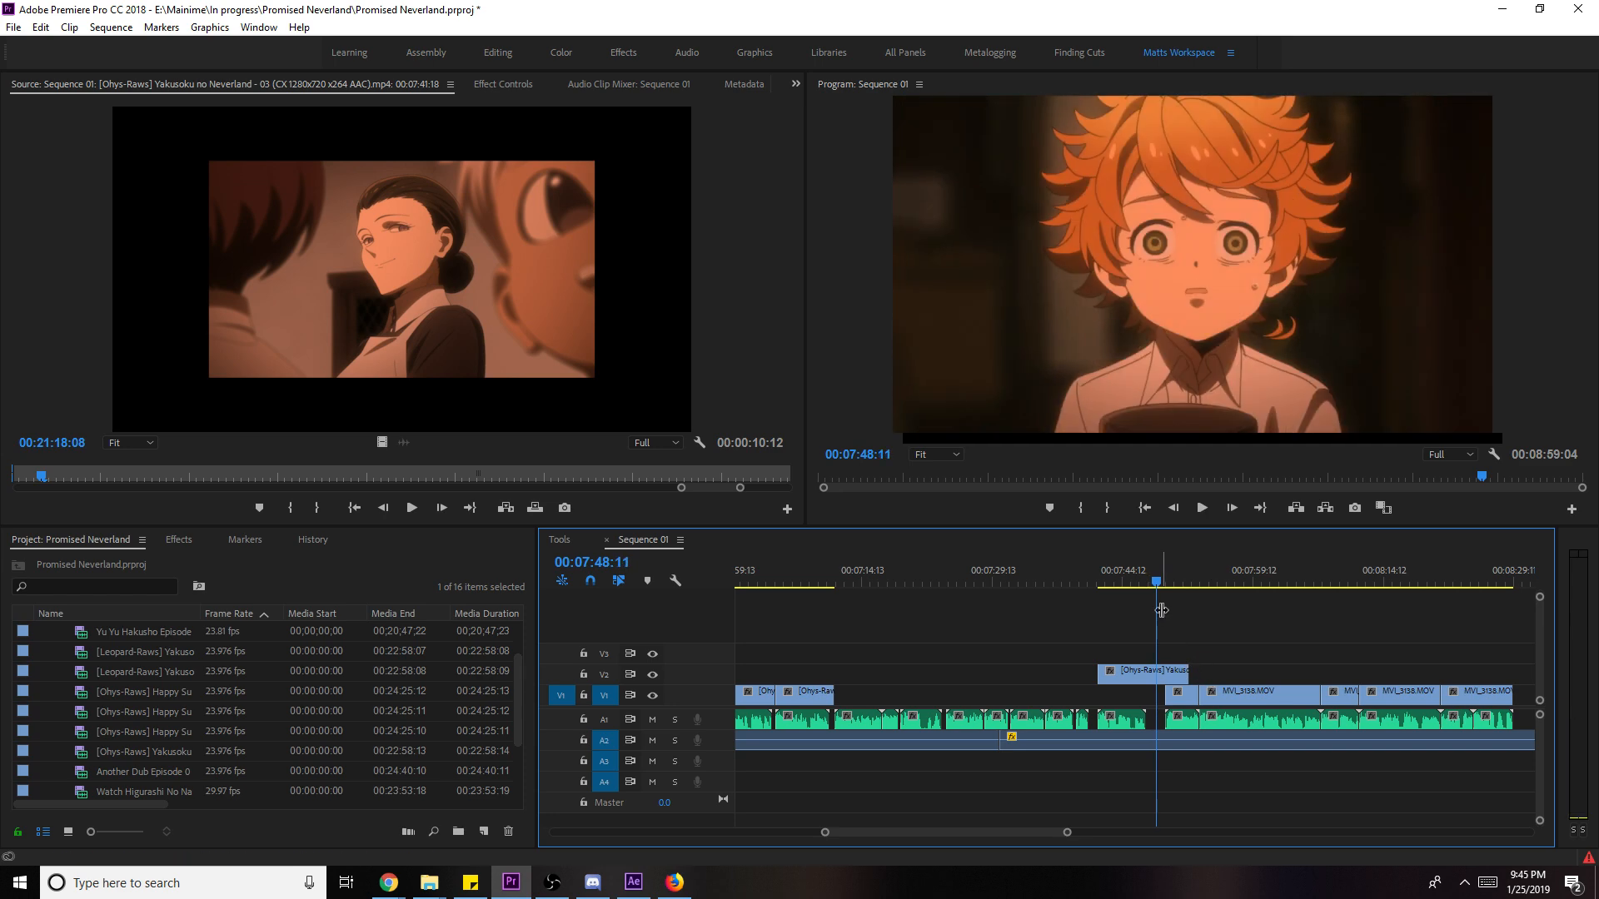
left_click(1150, 591)
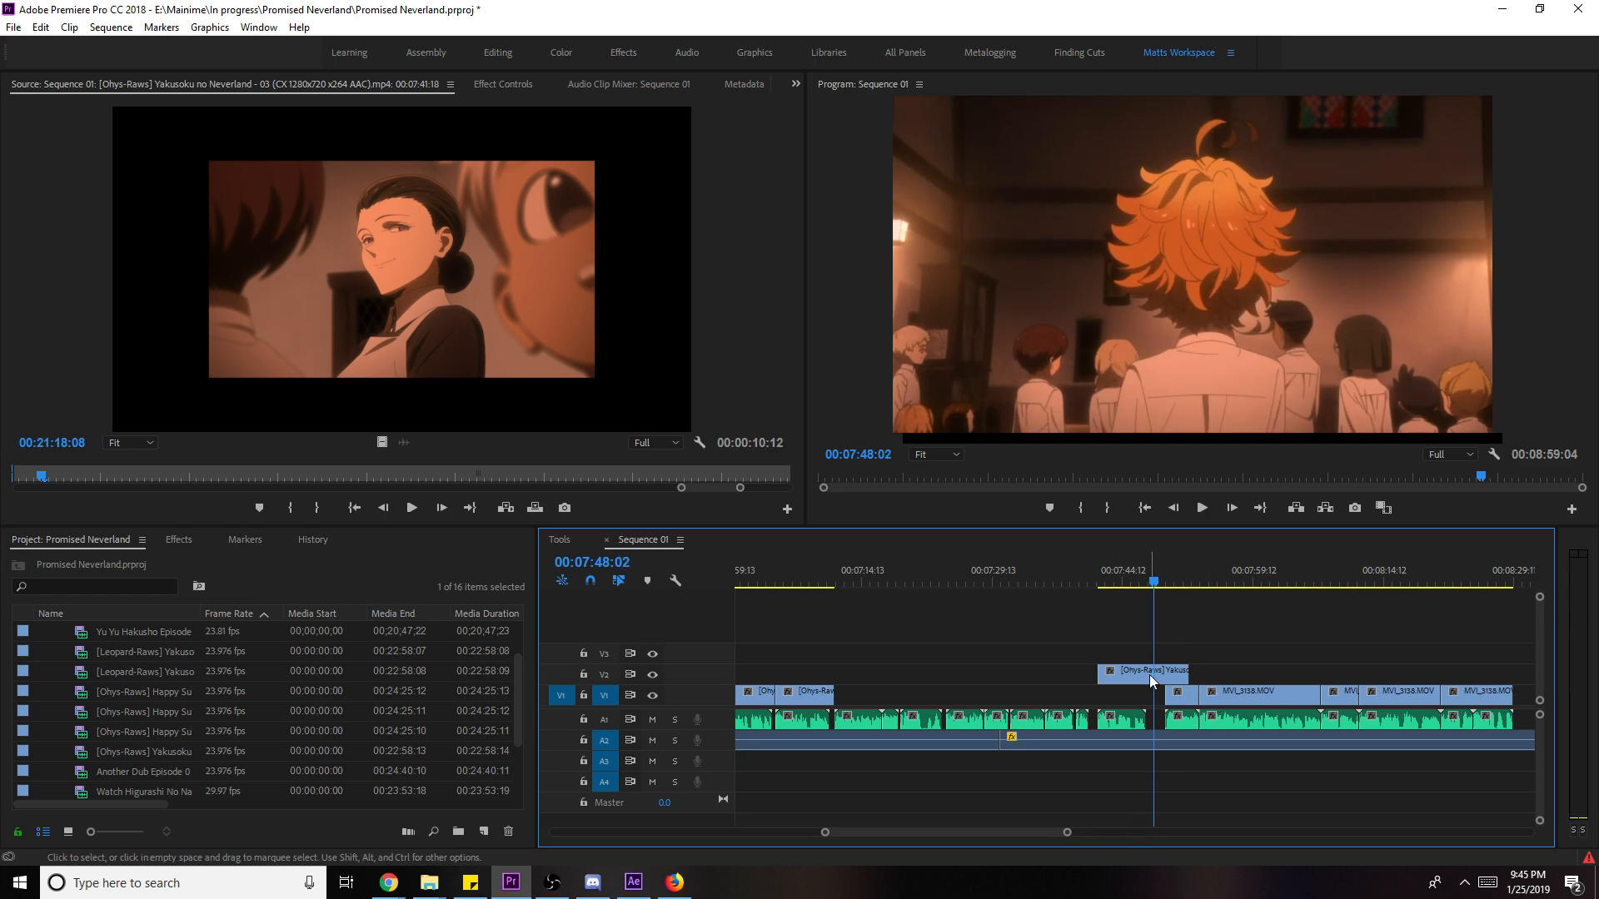
left_click(1142, 593)
key("space")
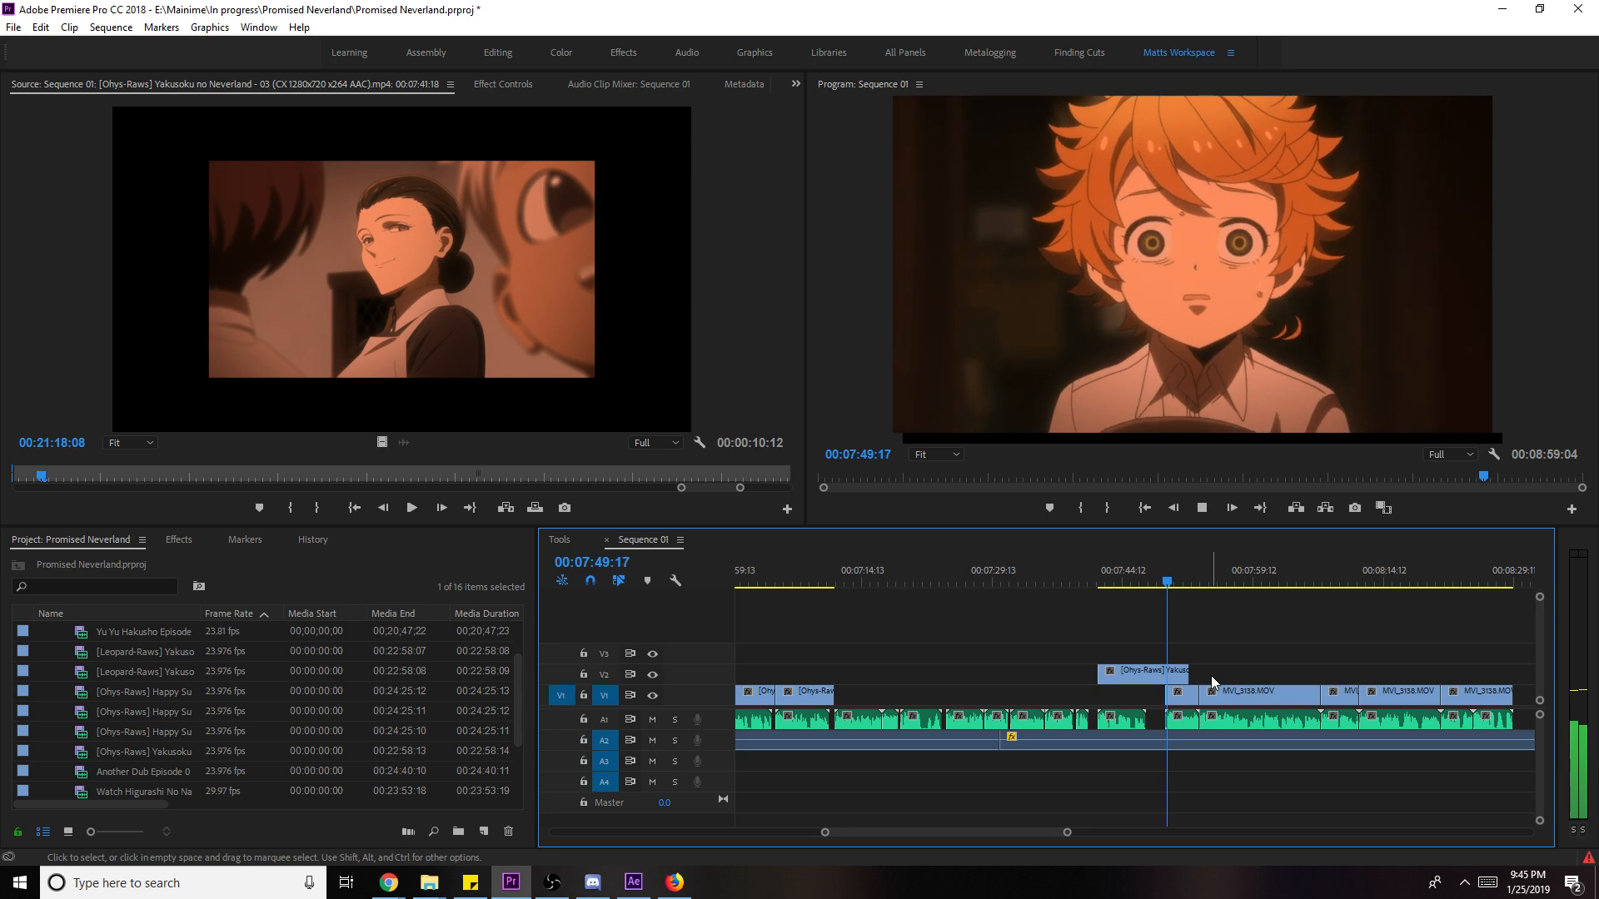
left_click(1173, 679)
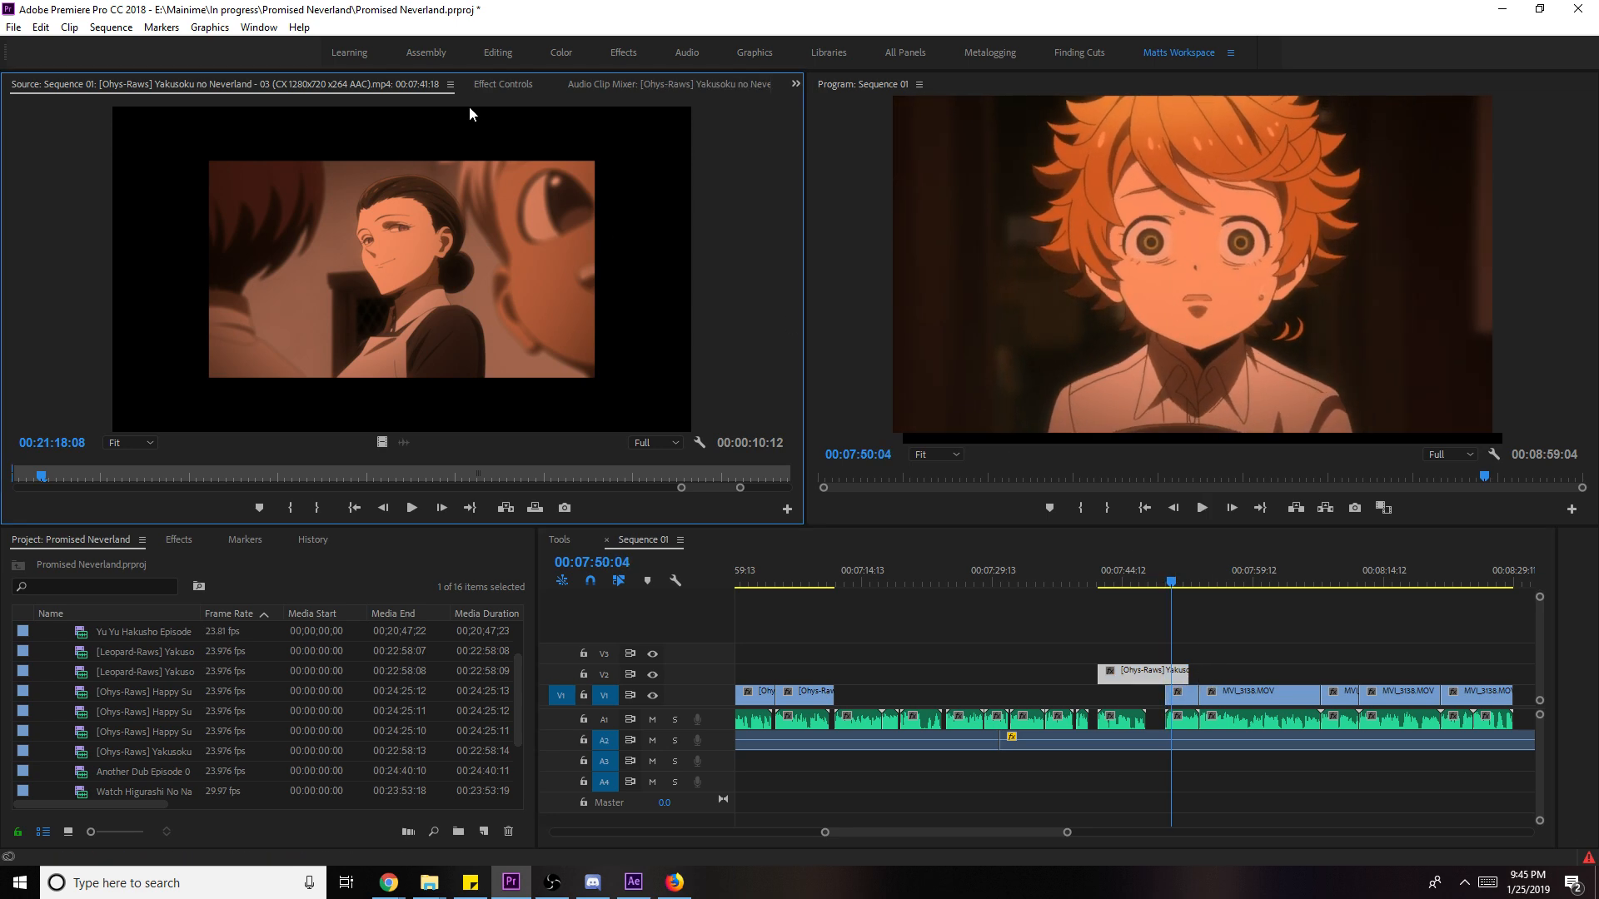
left_click(483, 86)
left_click(556, 326)
key("space")
key("space")
- Fade the V2 clip's opacity to 0%, starting from a keyframe at 07:49:10, preview, and save
left_click_drag(310, 326, 250, 327)
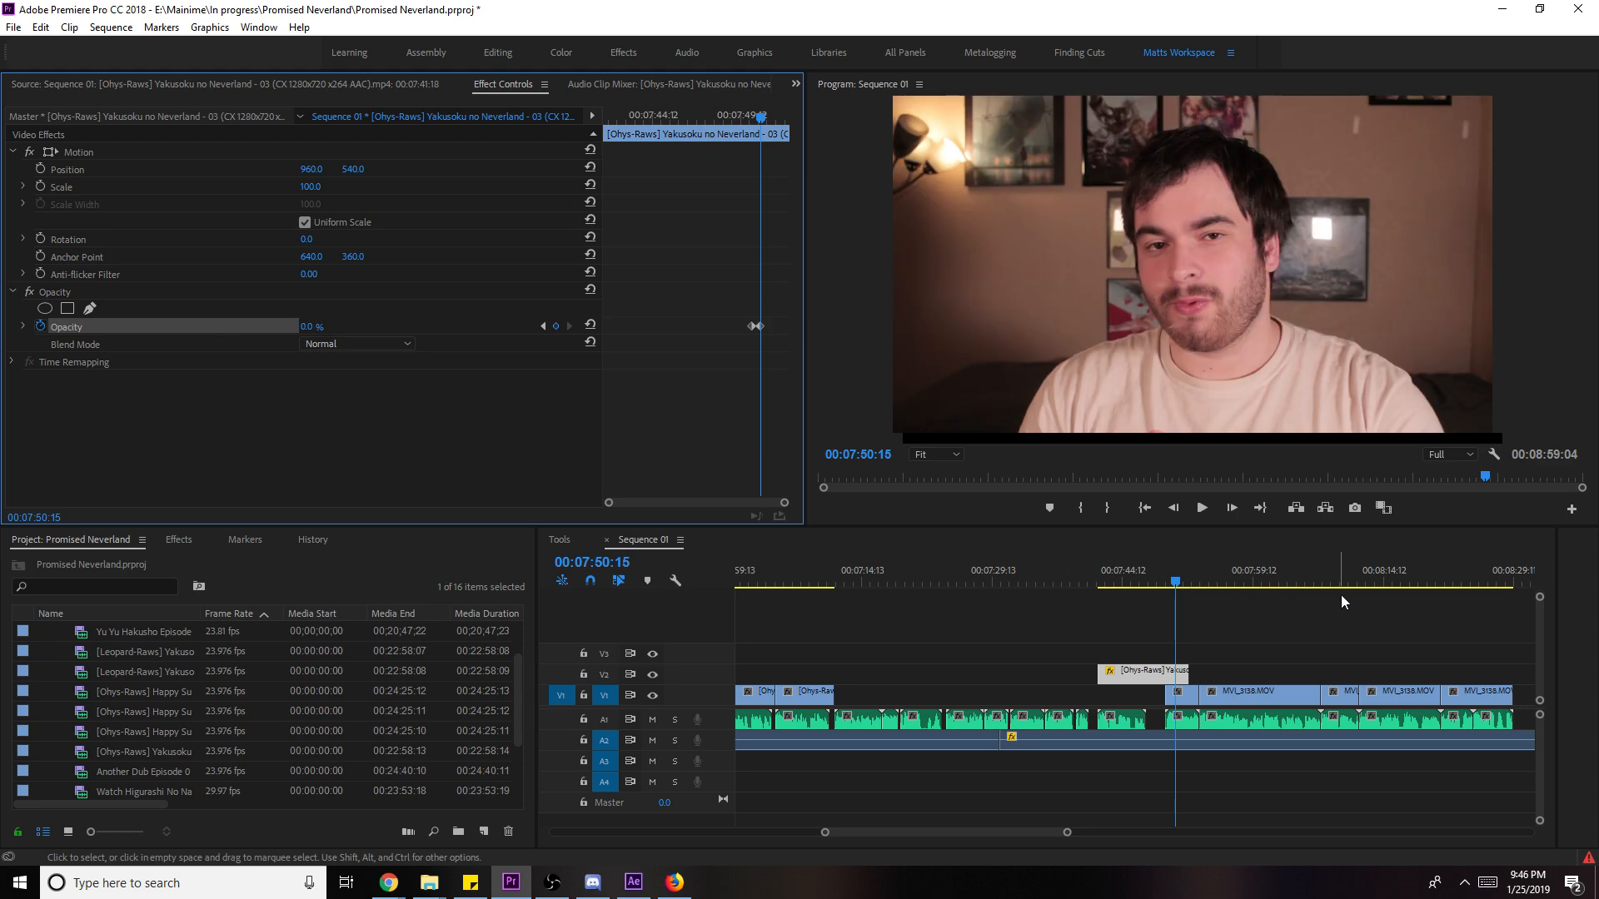
left_click(1164, 578)
left_click_drag(752, 325, 739, 327)
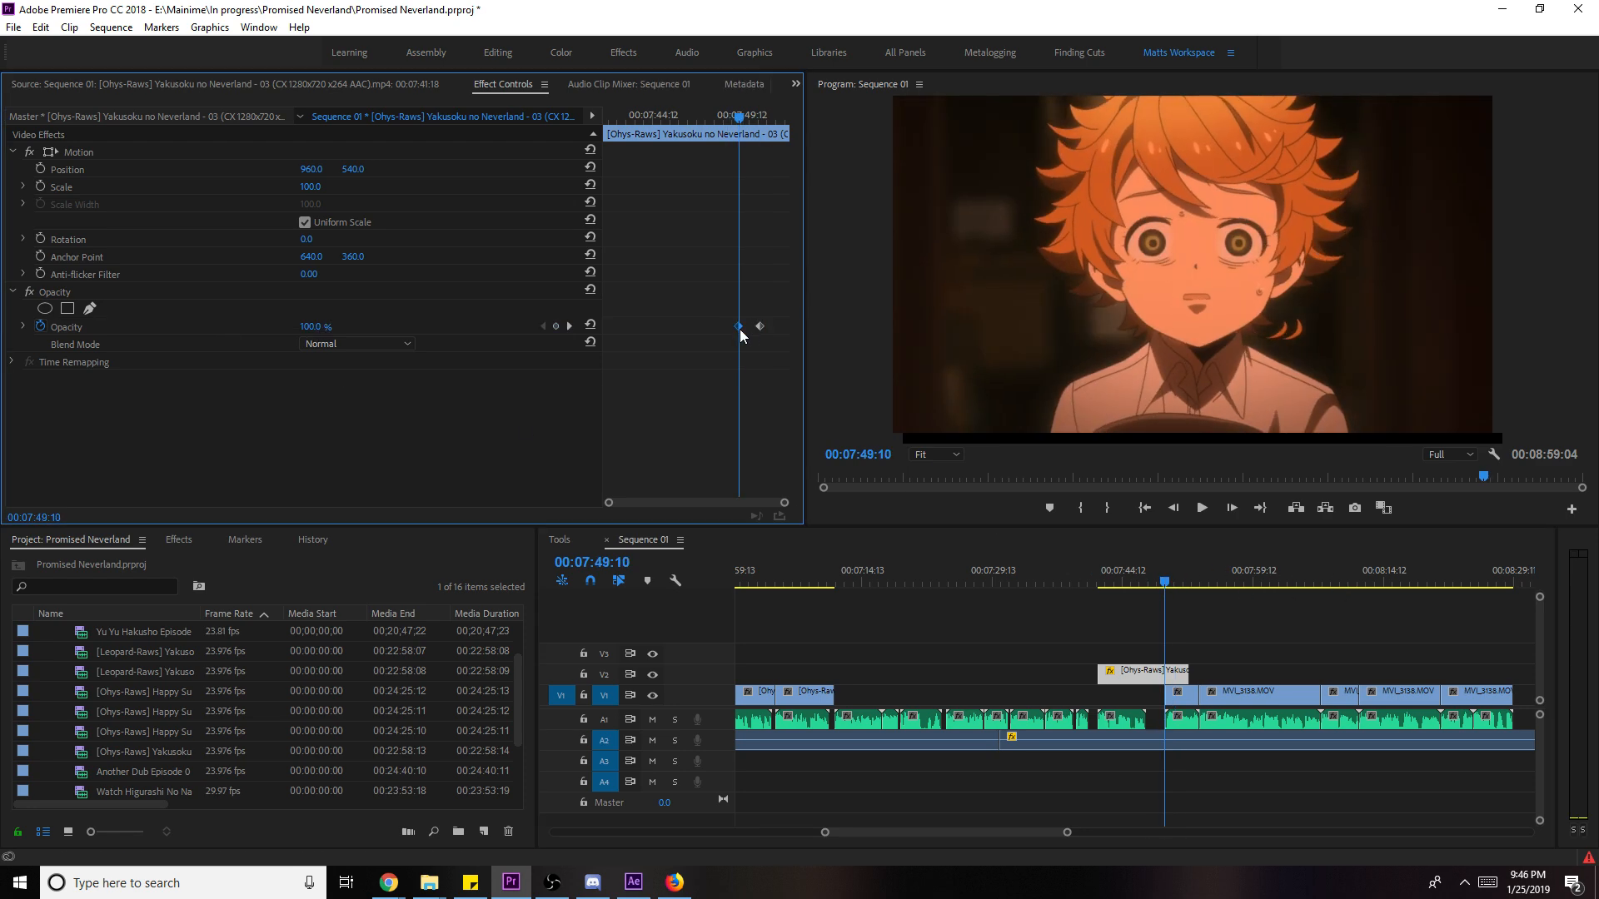
key("space")
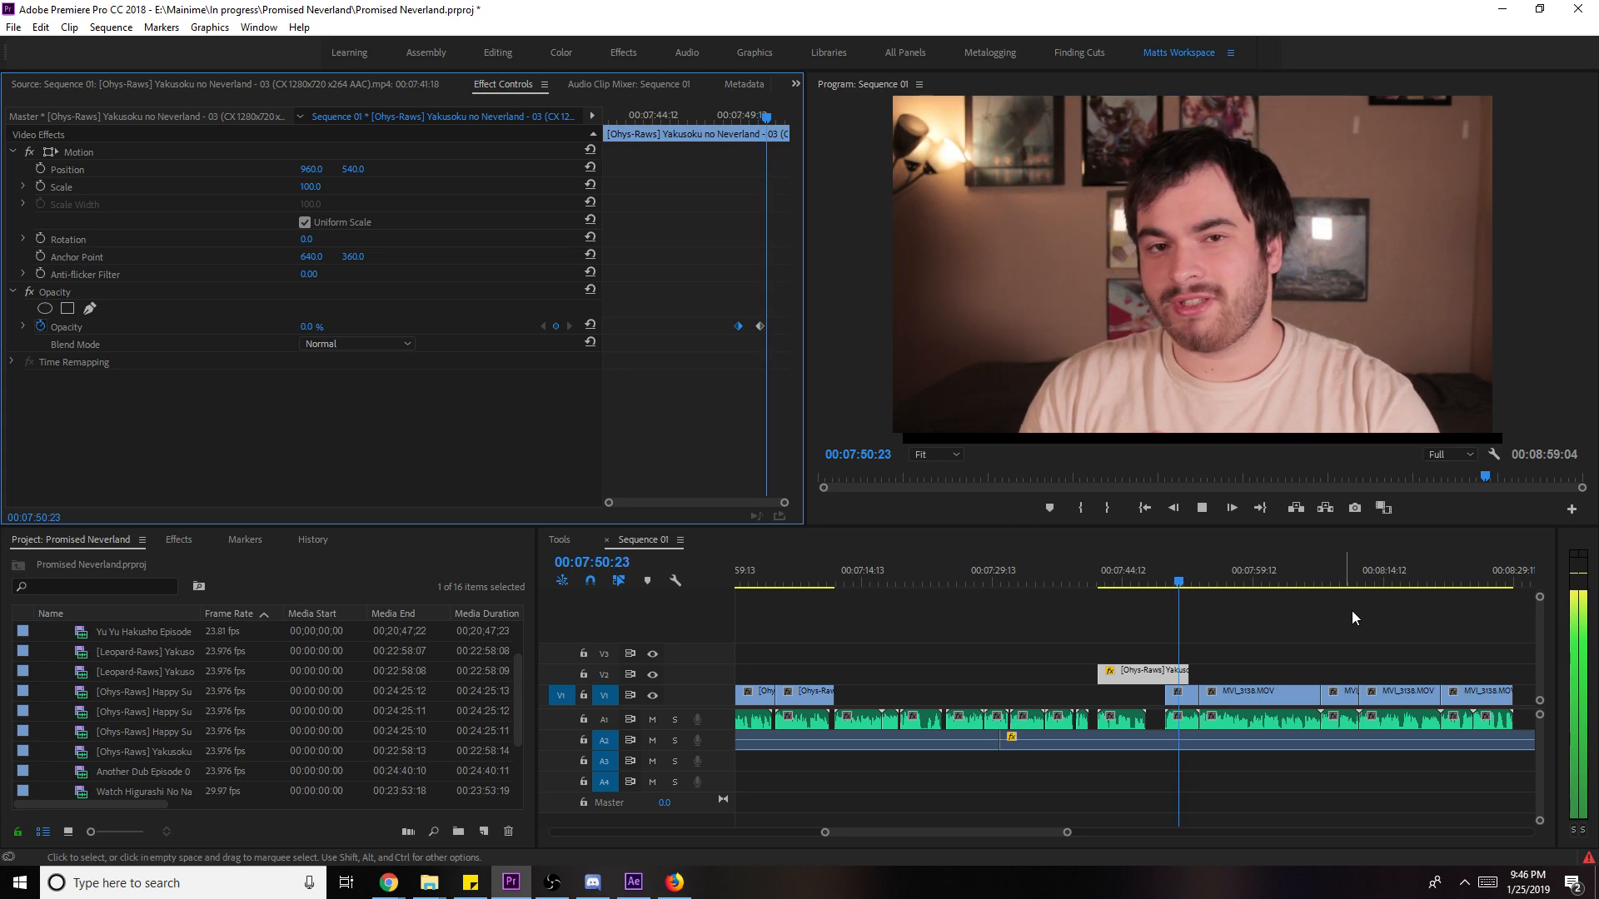
left_click(1387, 623)
key("space")
key("ctrl+s")
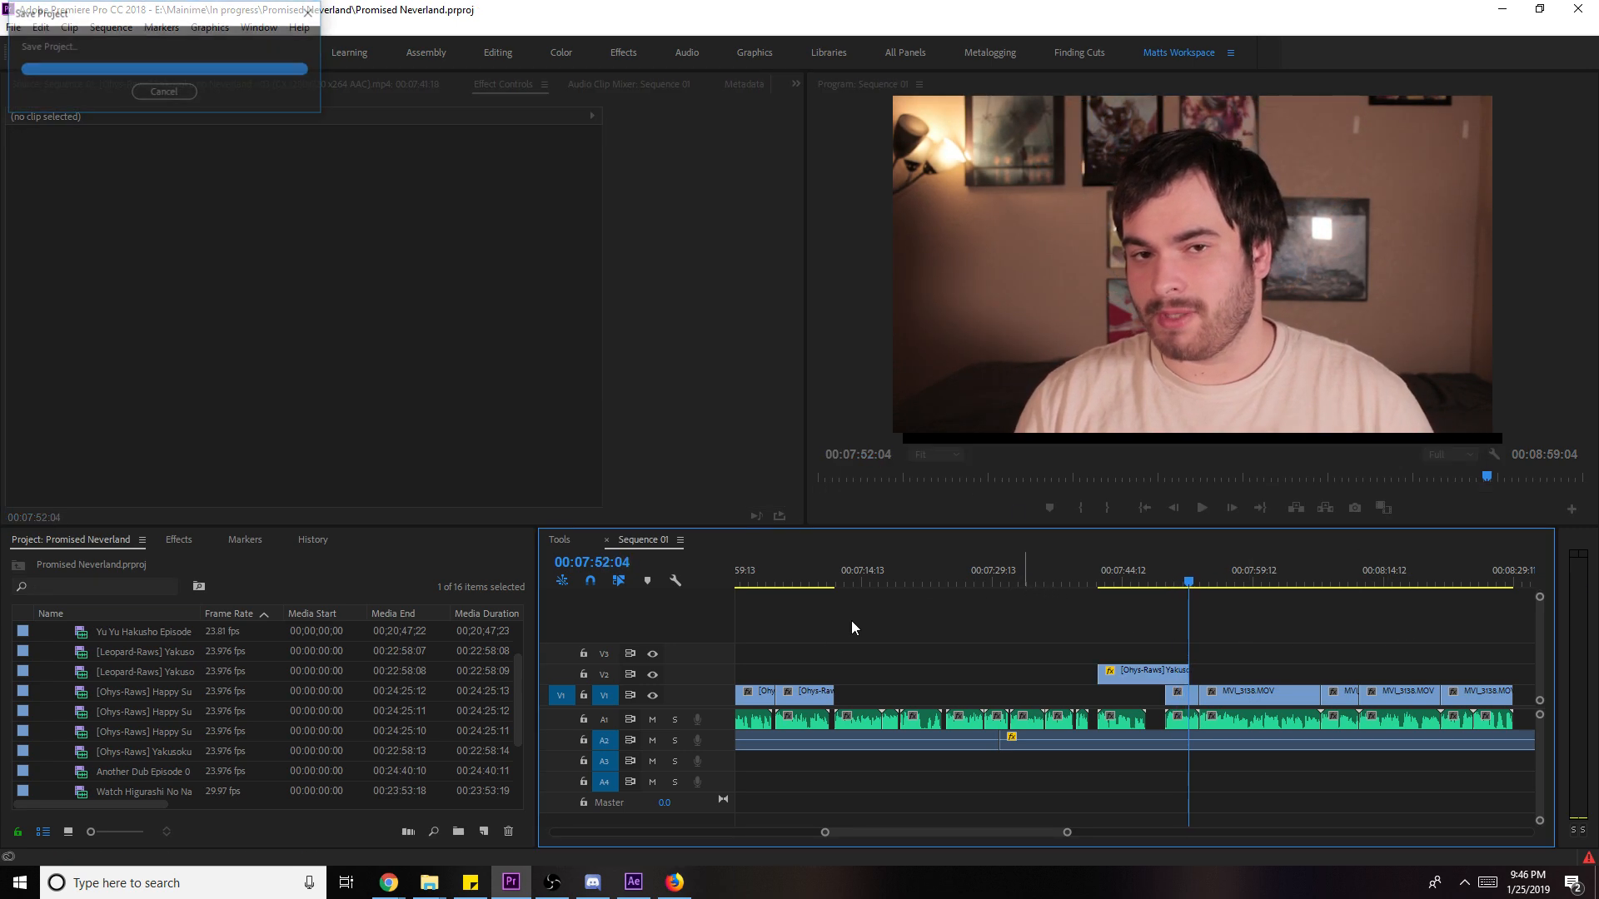
left_click(802, 576)
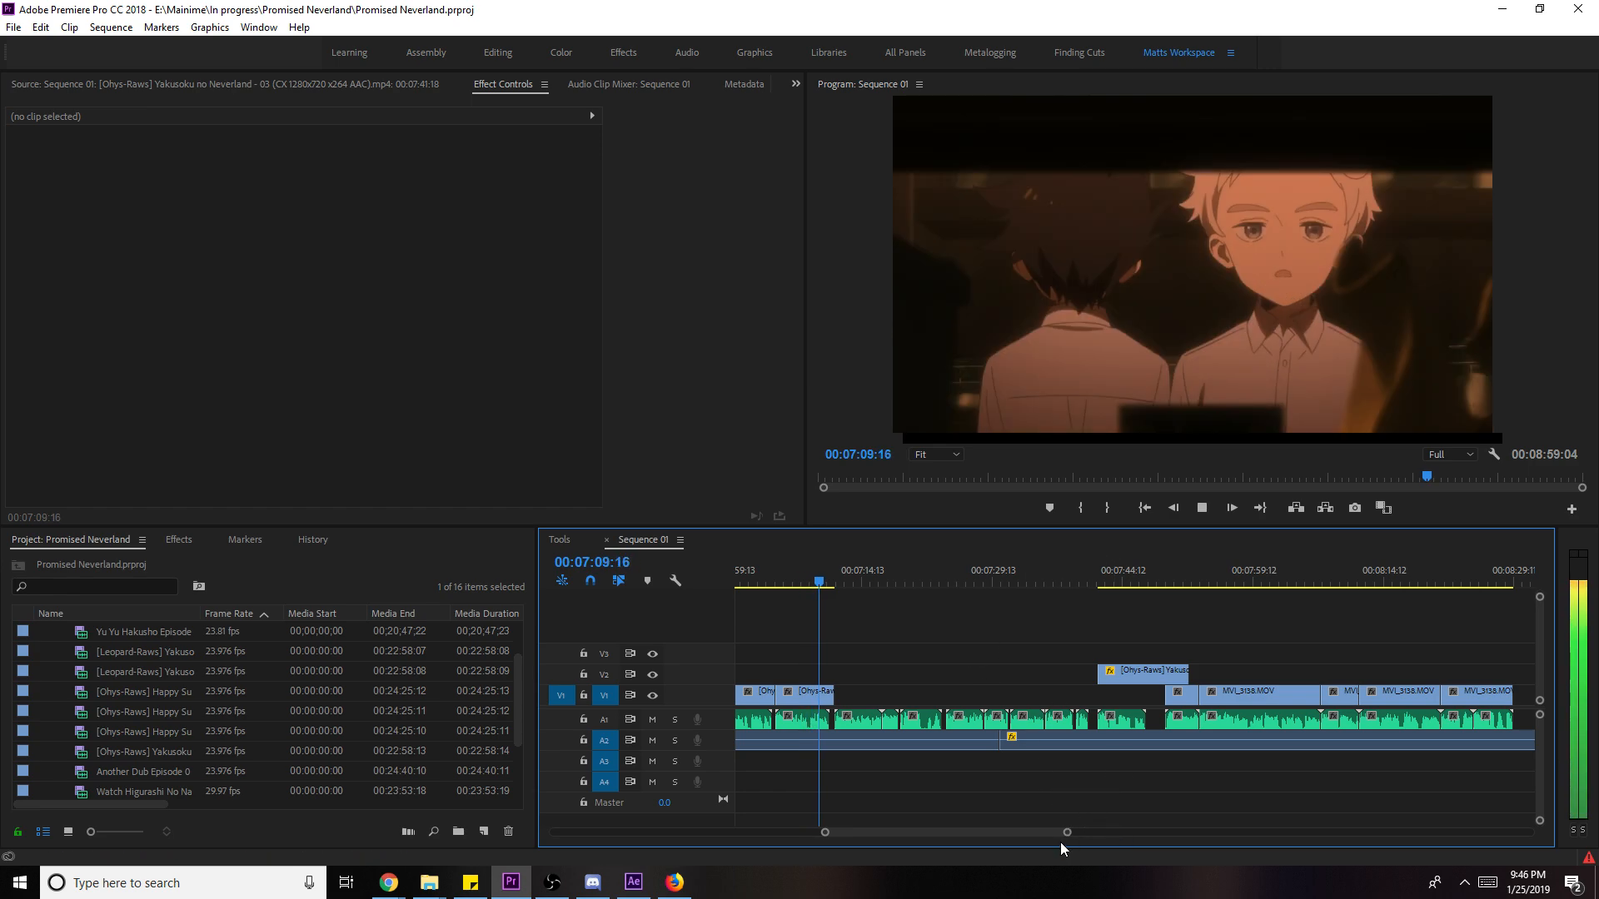
- Mark a short episode 01 shot around 09:35 and place it on V1 after the first clip
left_click_drag(1066, 832, 1016, 834)
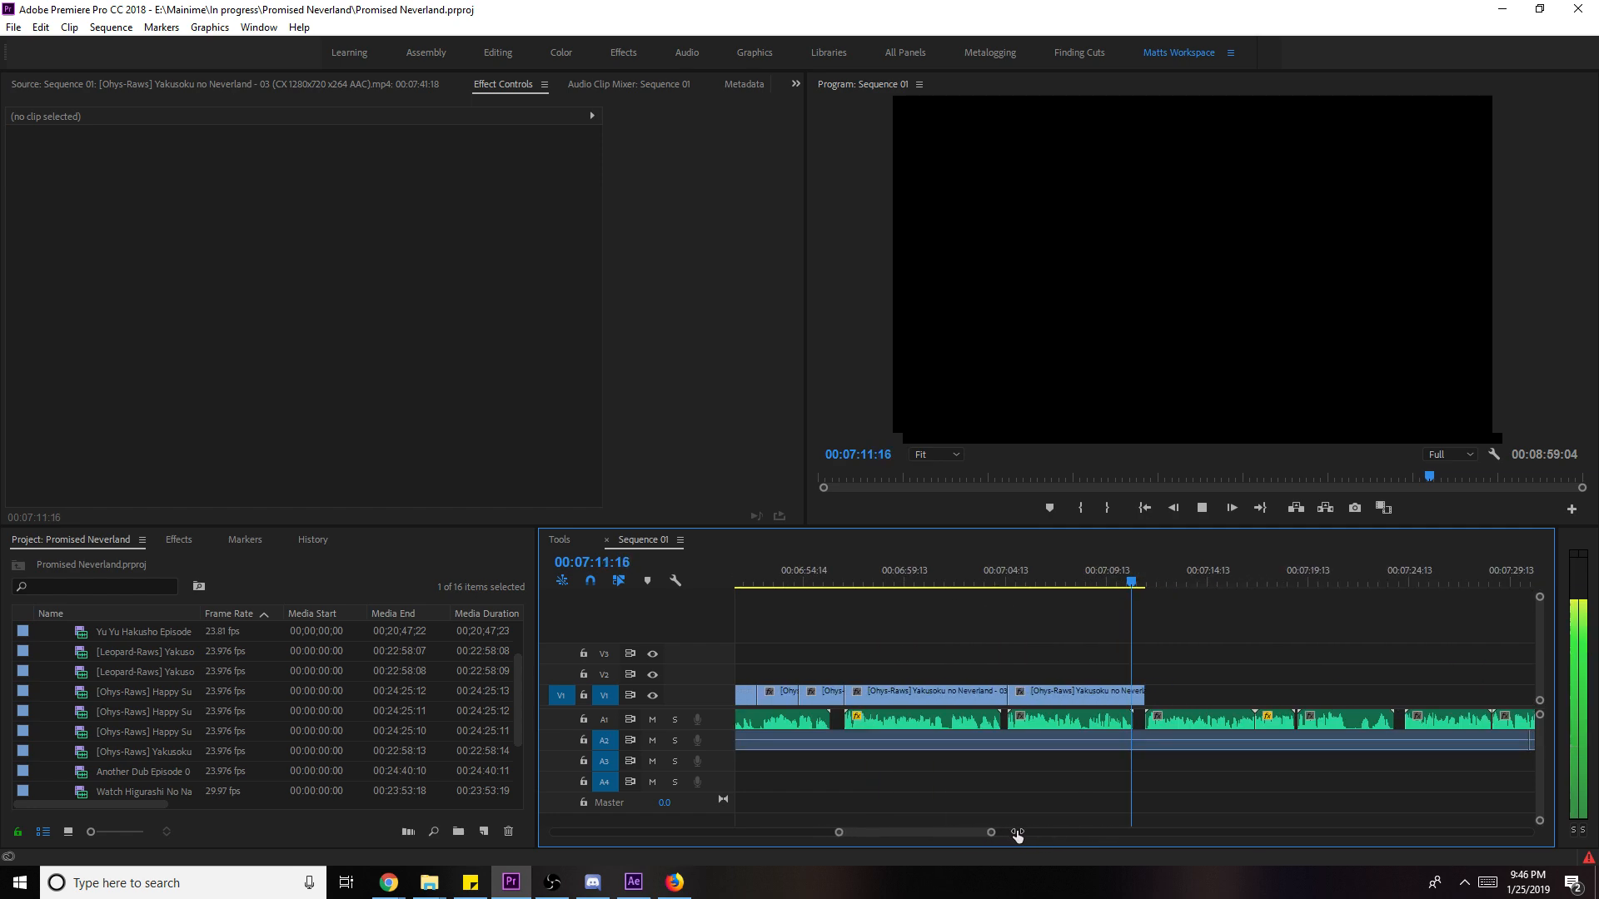
key("space")
scroll(194, 691, "up", 2)
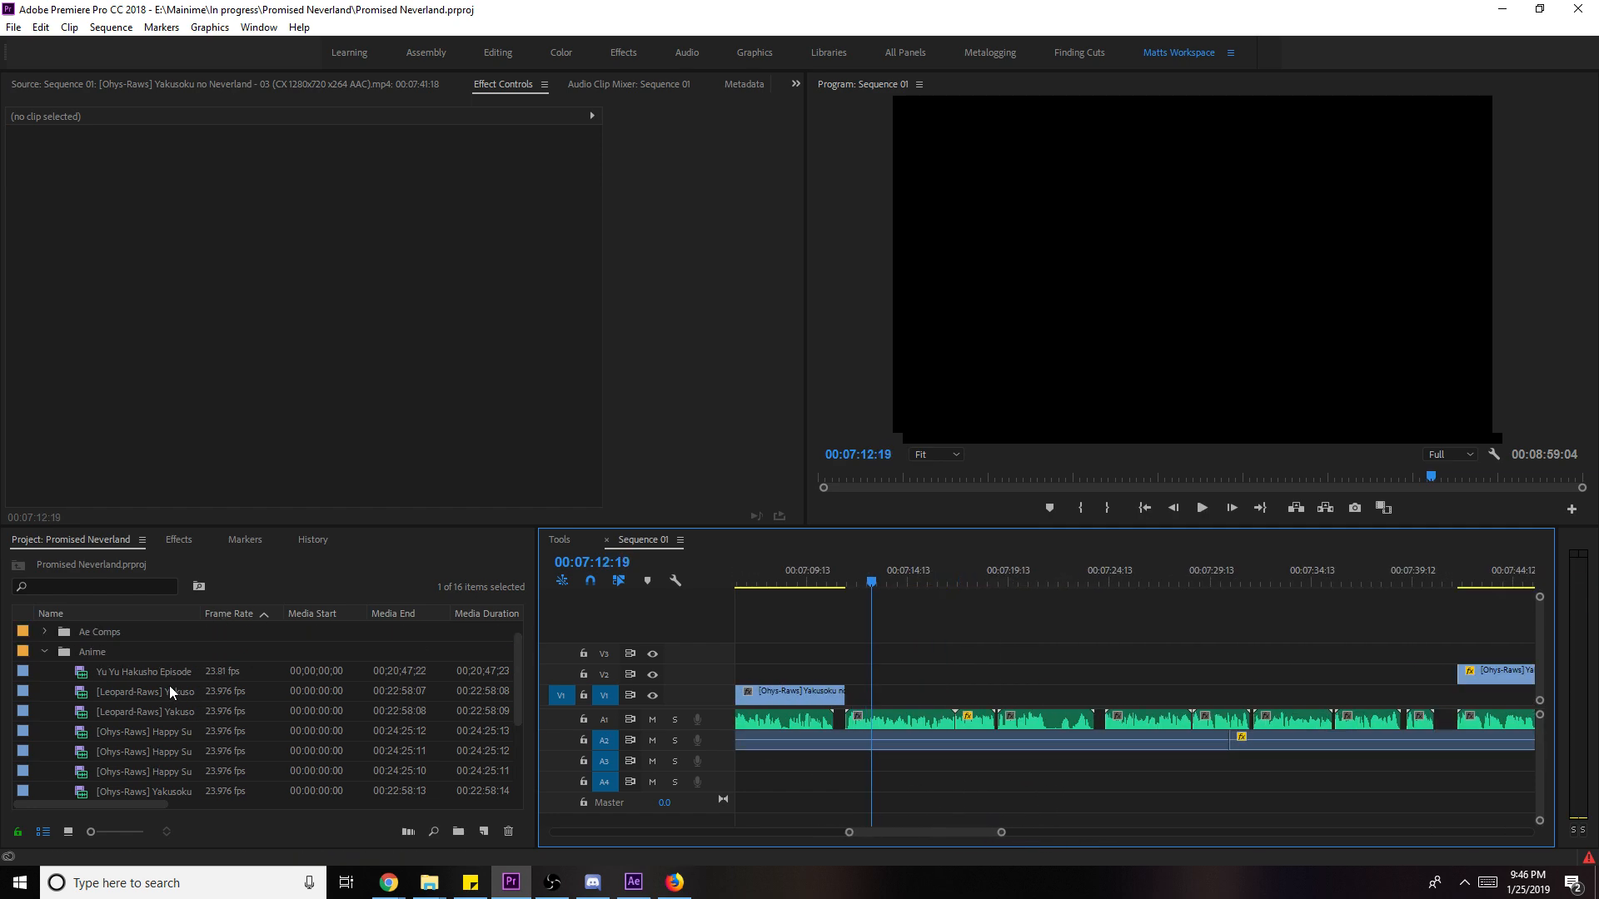
double_click(172, 670)
double_click(165, 693)
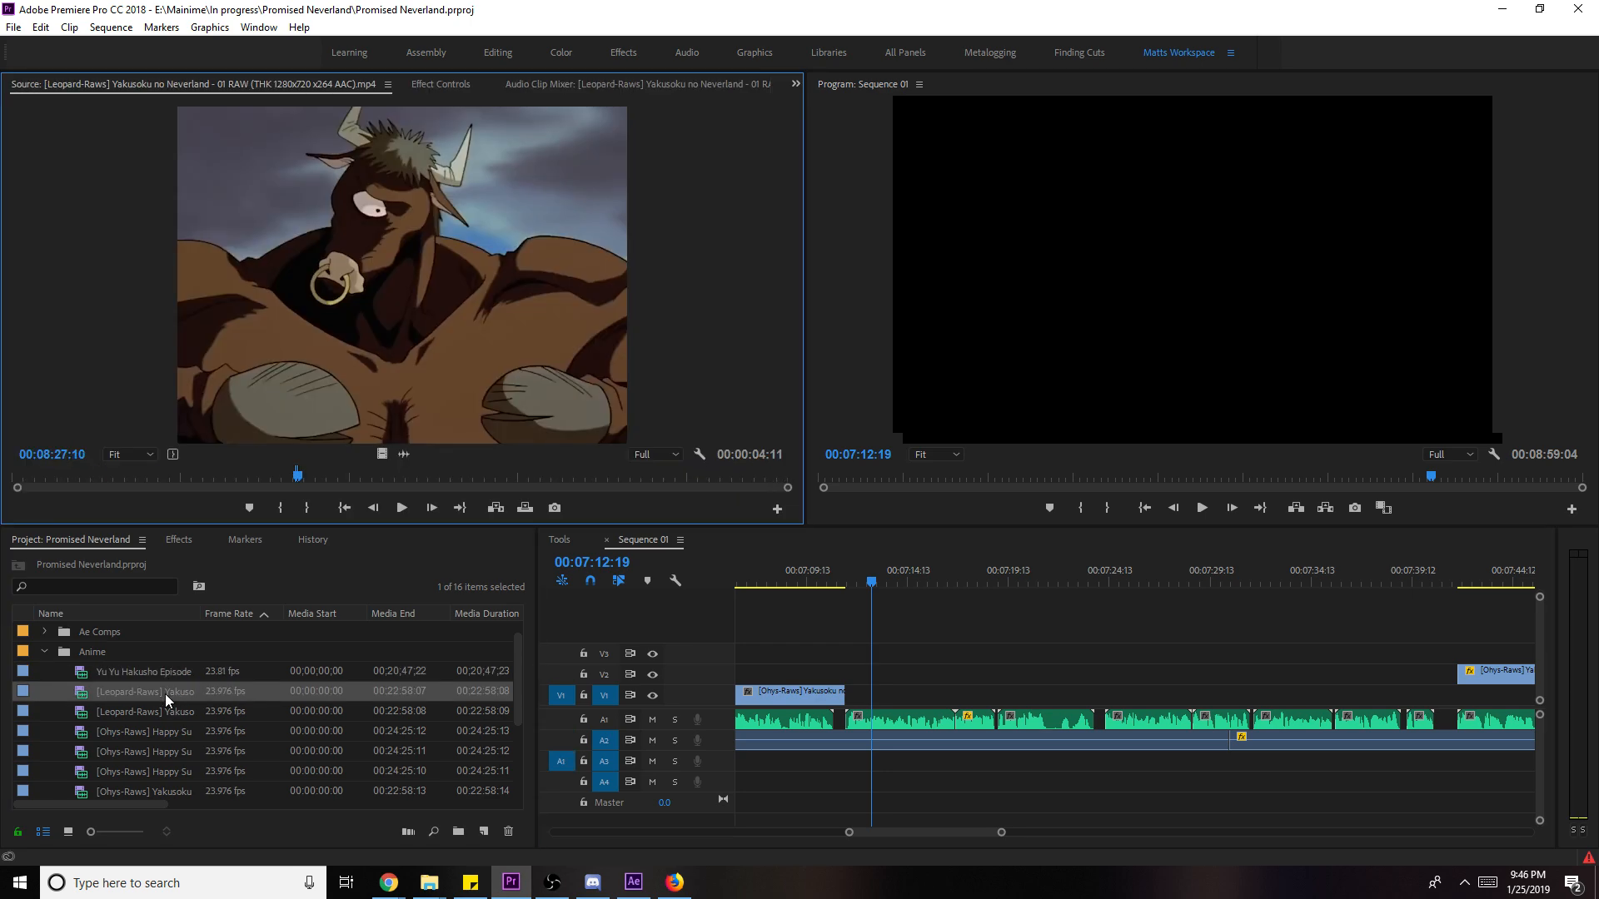
left_click(337, 477)
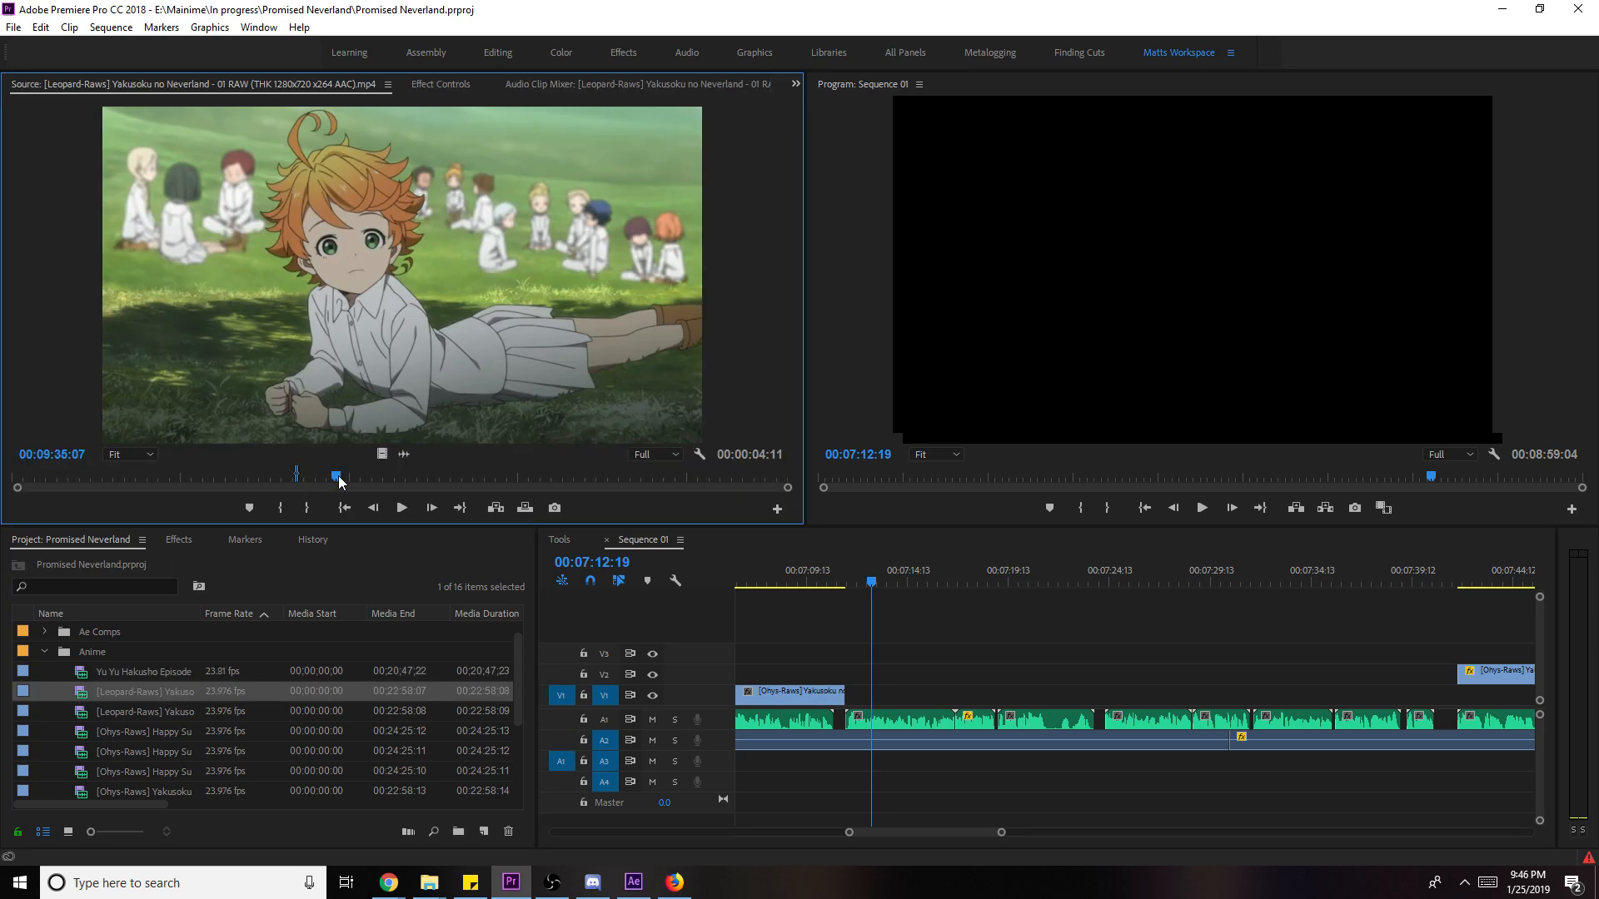
key("i")
key("space")
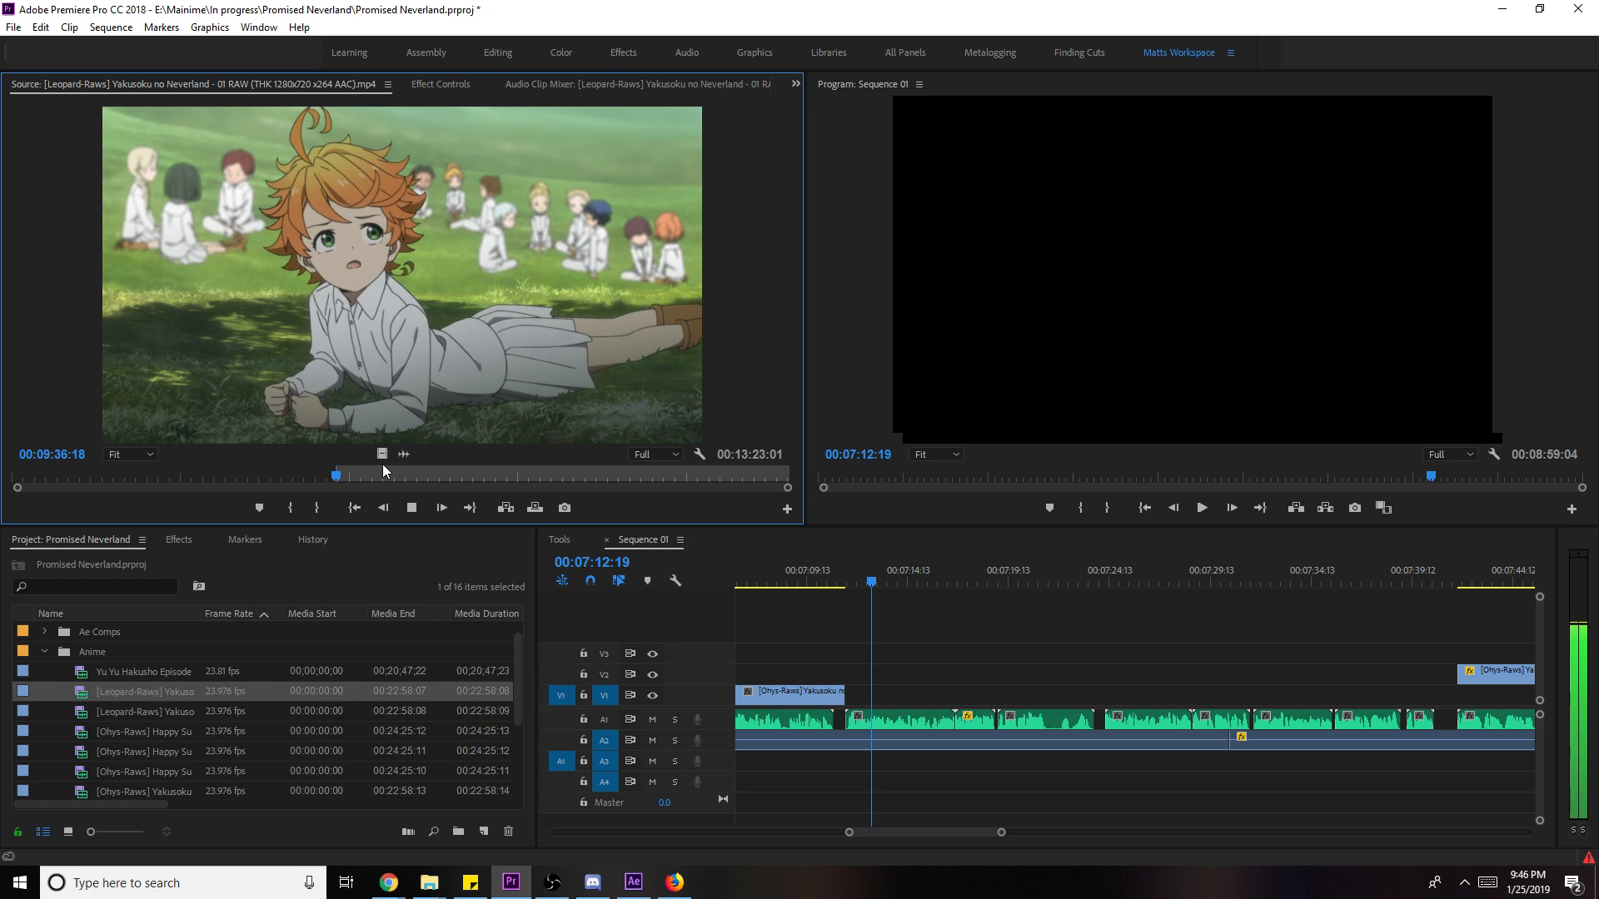
key("space")
key("o")
left_click_drag(382, 456, 849, 702)
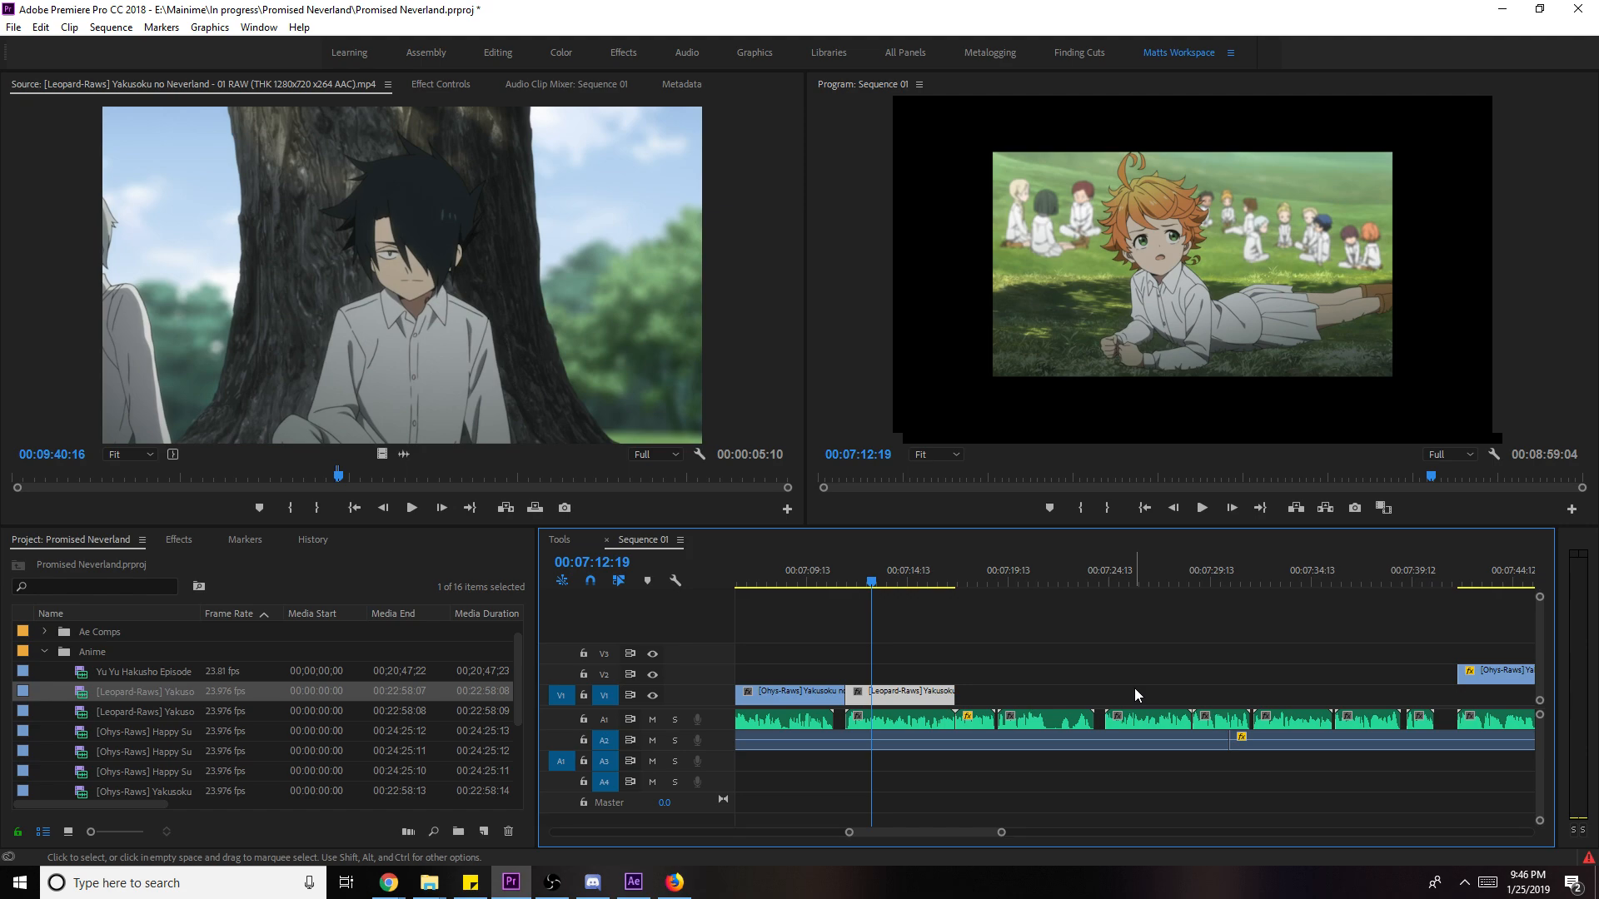
- Play back the new shot and trim its end to the playhead near 07:16
key("space")
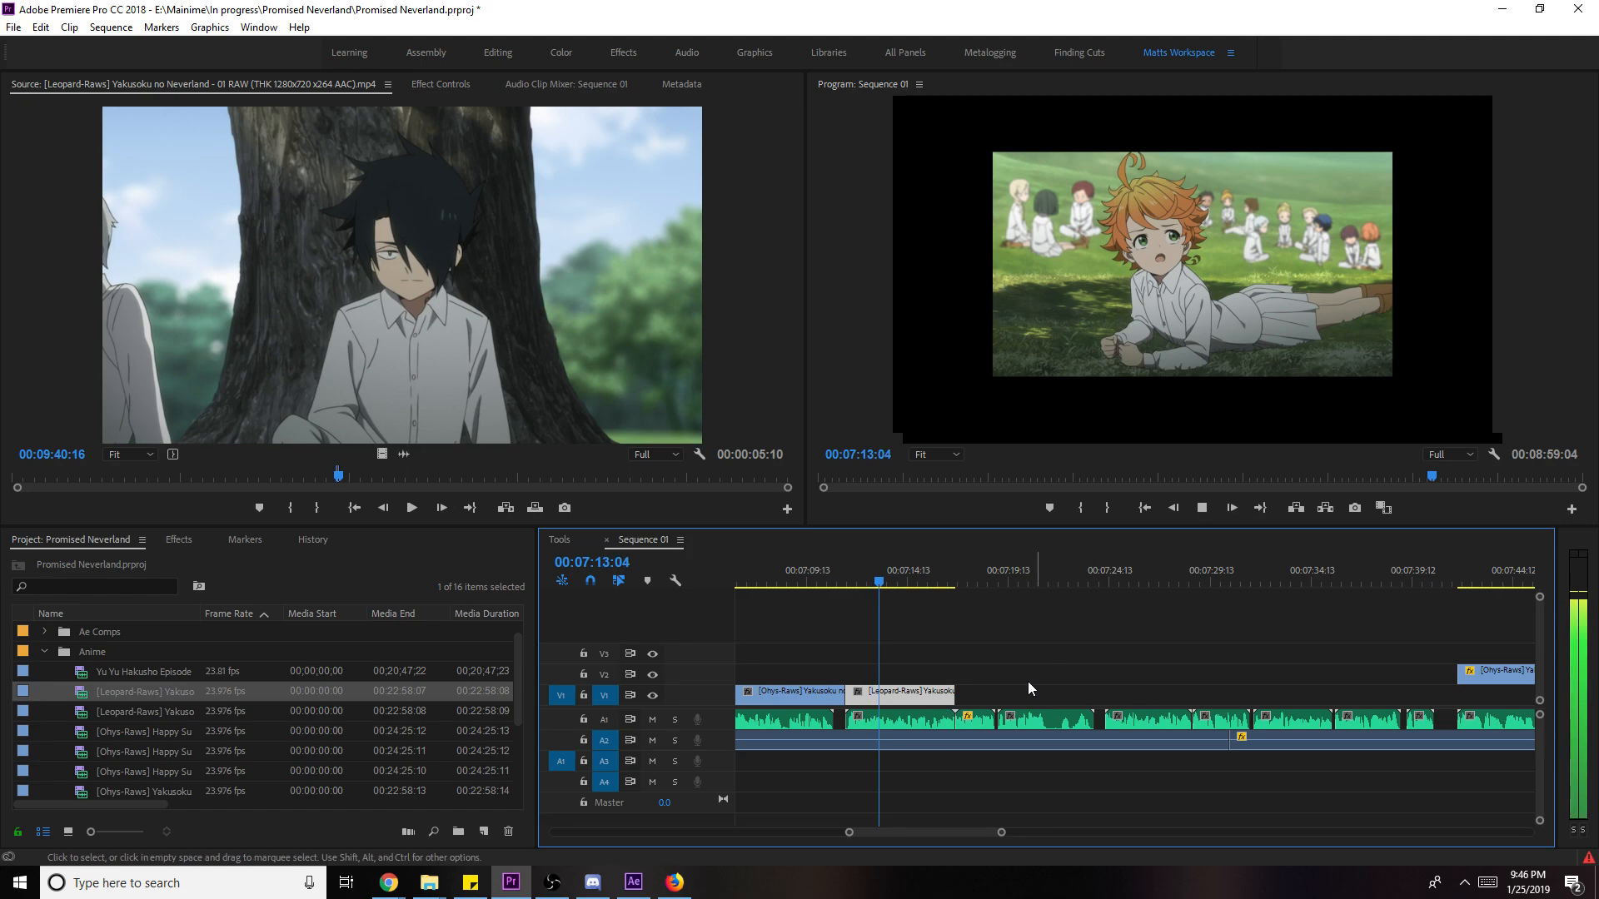
key("space")
left_click(976, 697)
left_click_drag(961, 694, 955, 694)
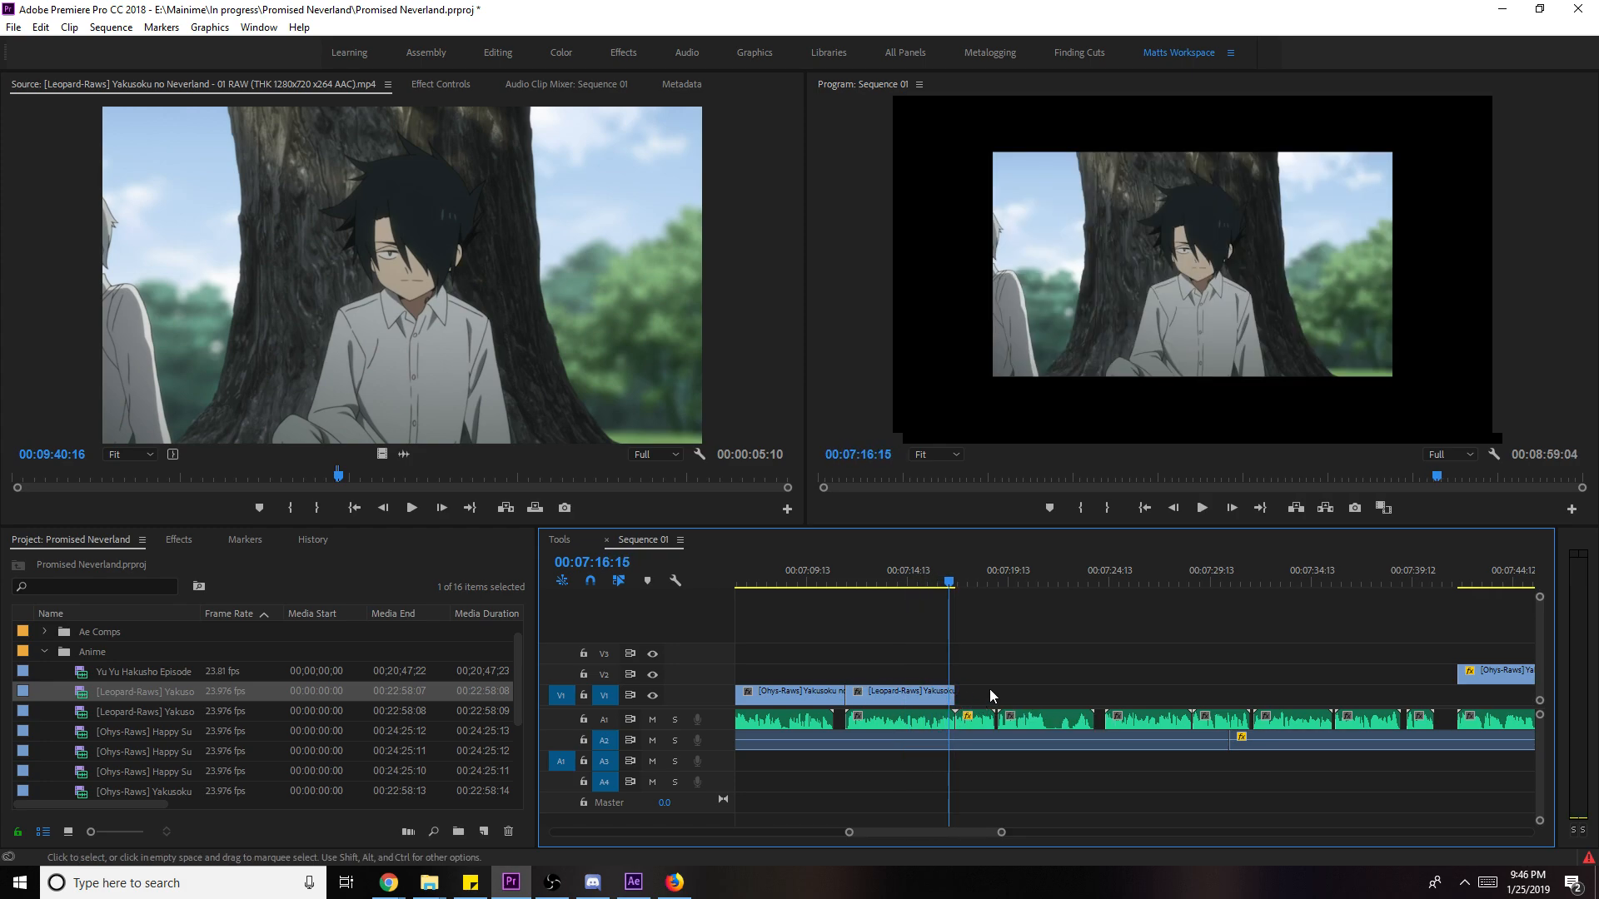
left_click(148, 458)
- Mark an episode 01 shot near 05:00 and place it on V1 after the playhead
left_click(152, 464)
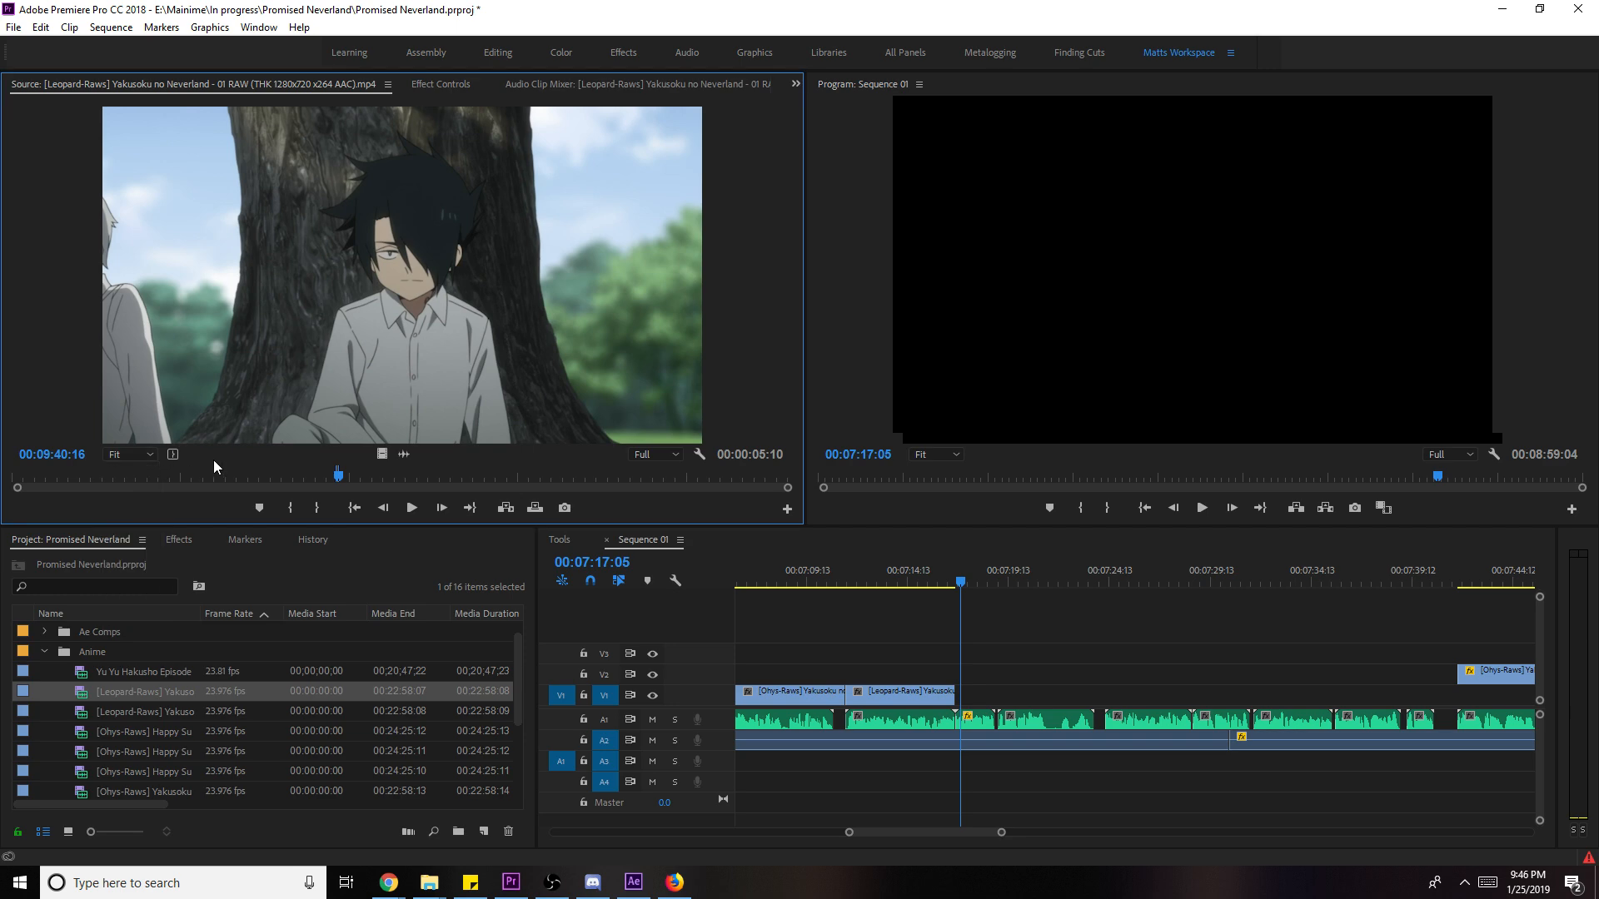
left_click(182, 471)
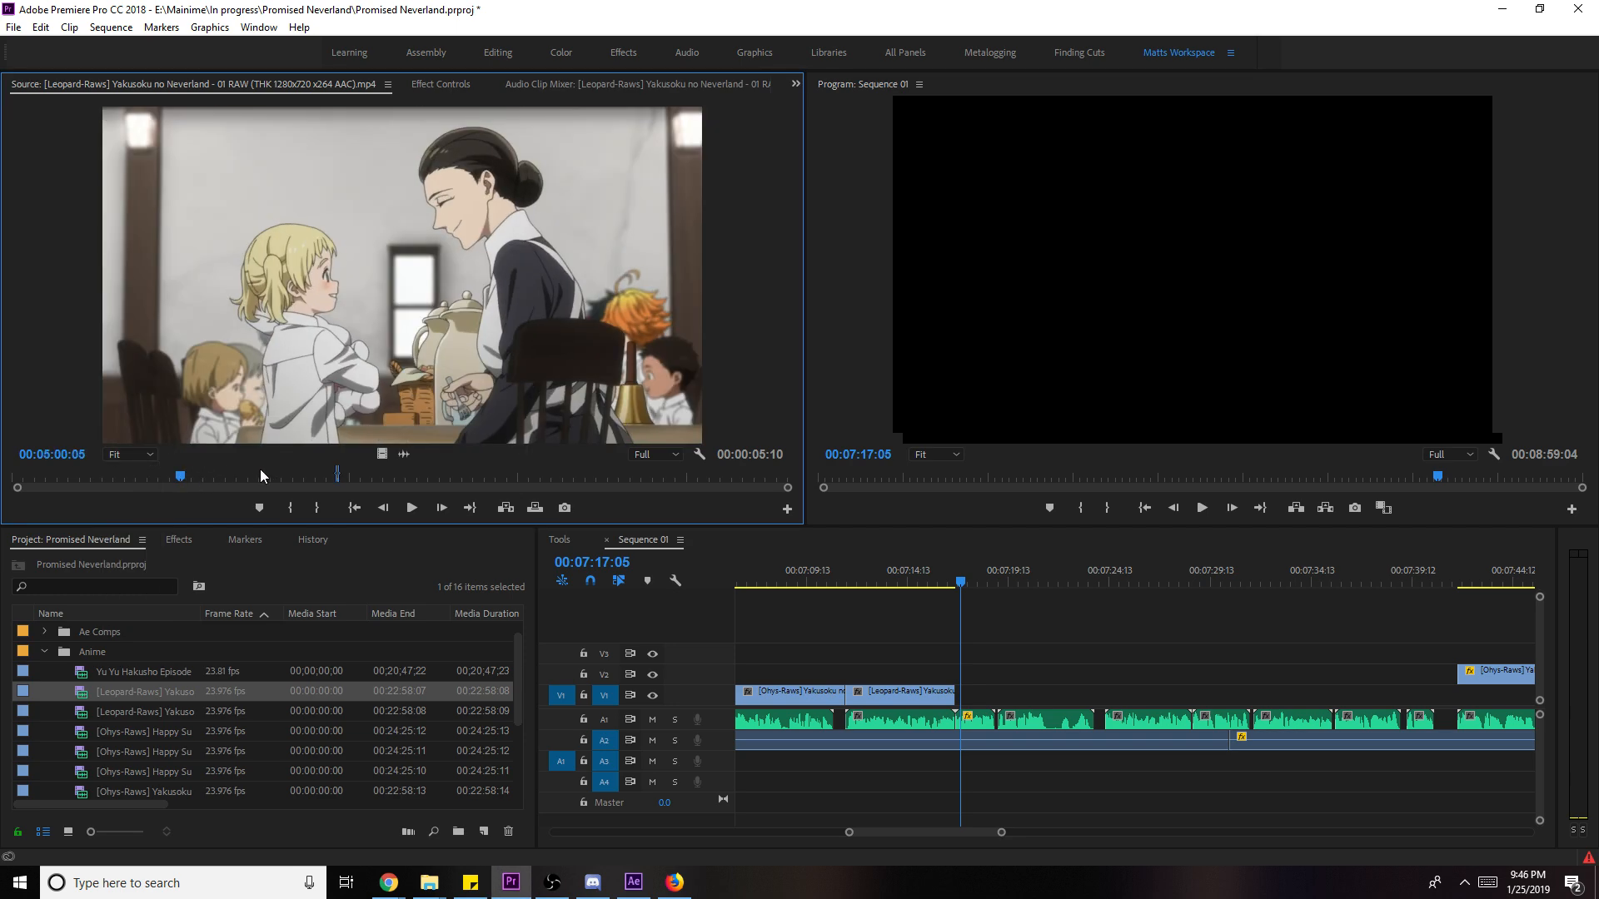
key("i")
key("space")
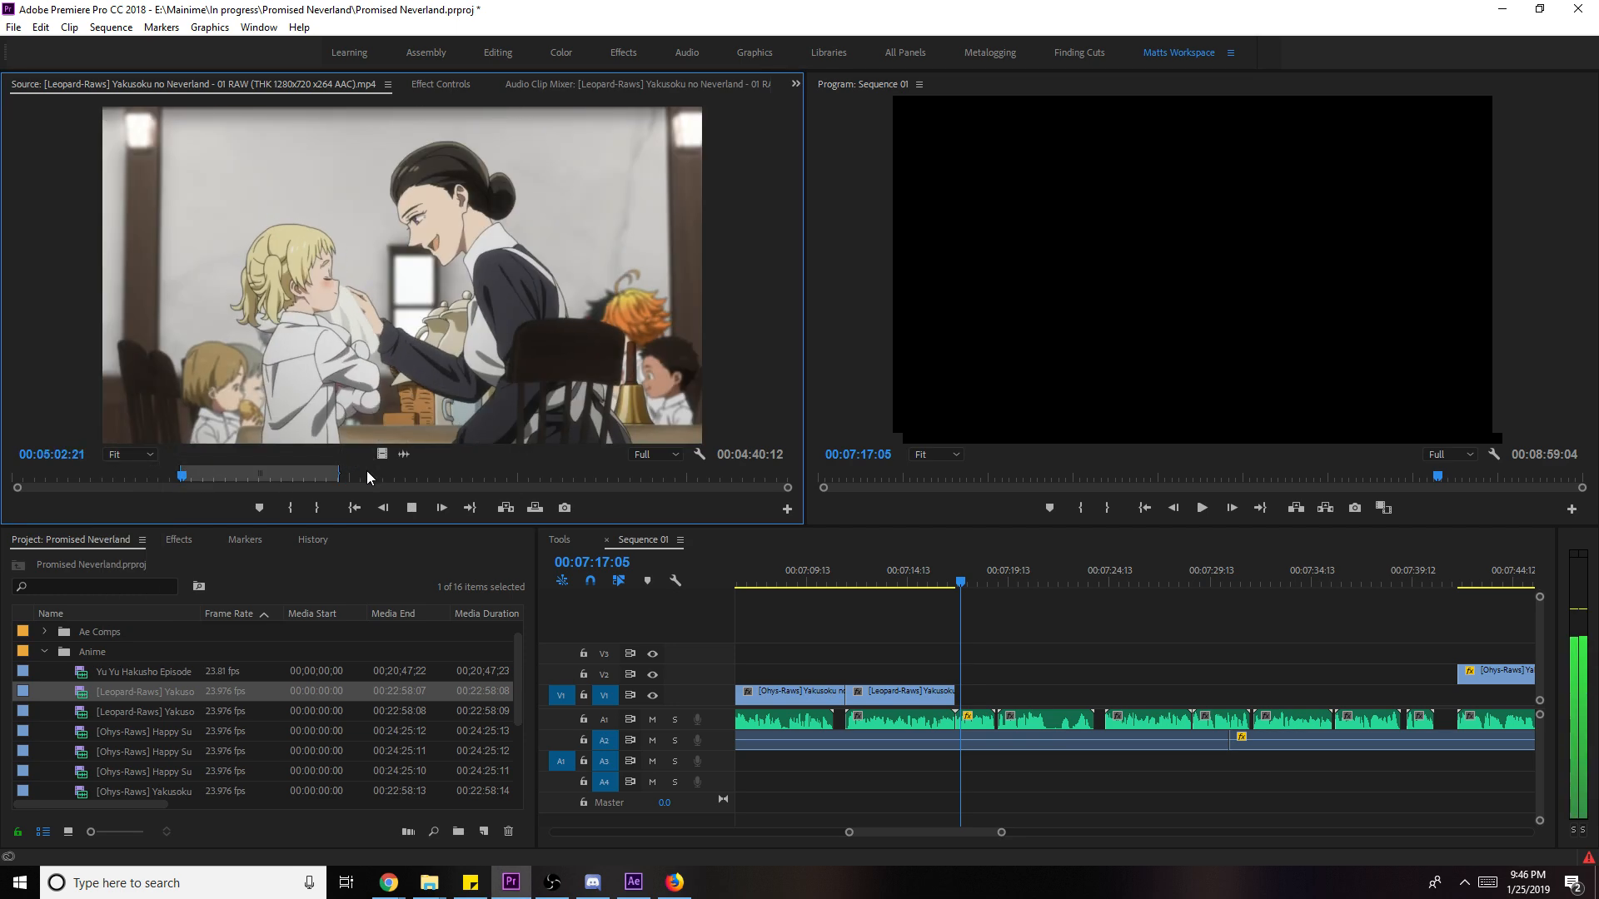
key("o")
key("space")
left_click_drag(614, 524, 997, 709)
key("space")
right_click(999, 700)
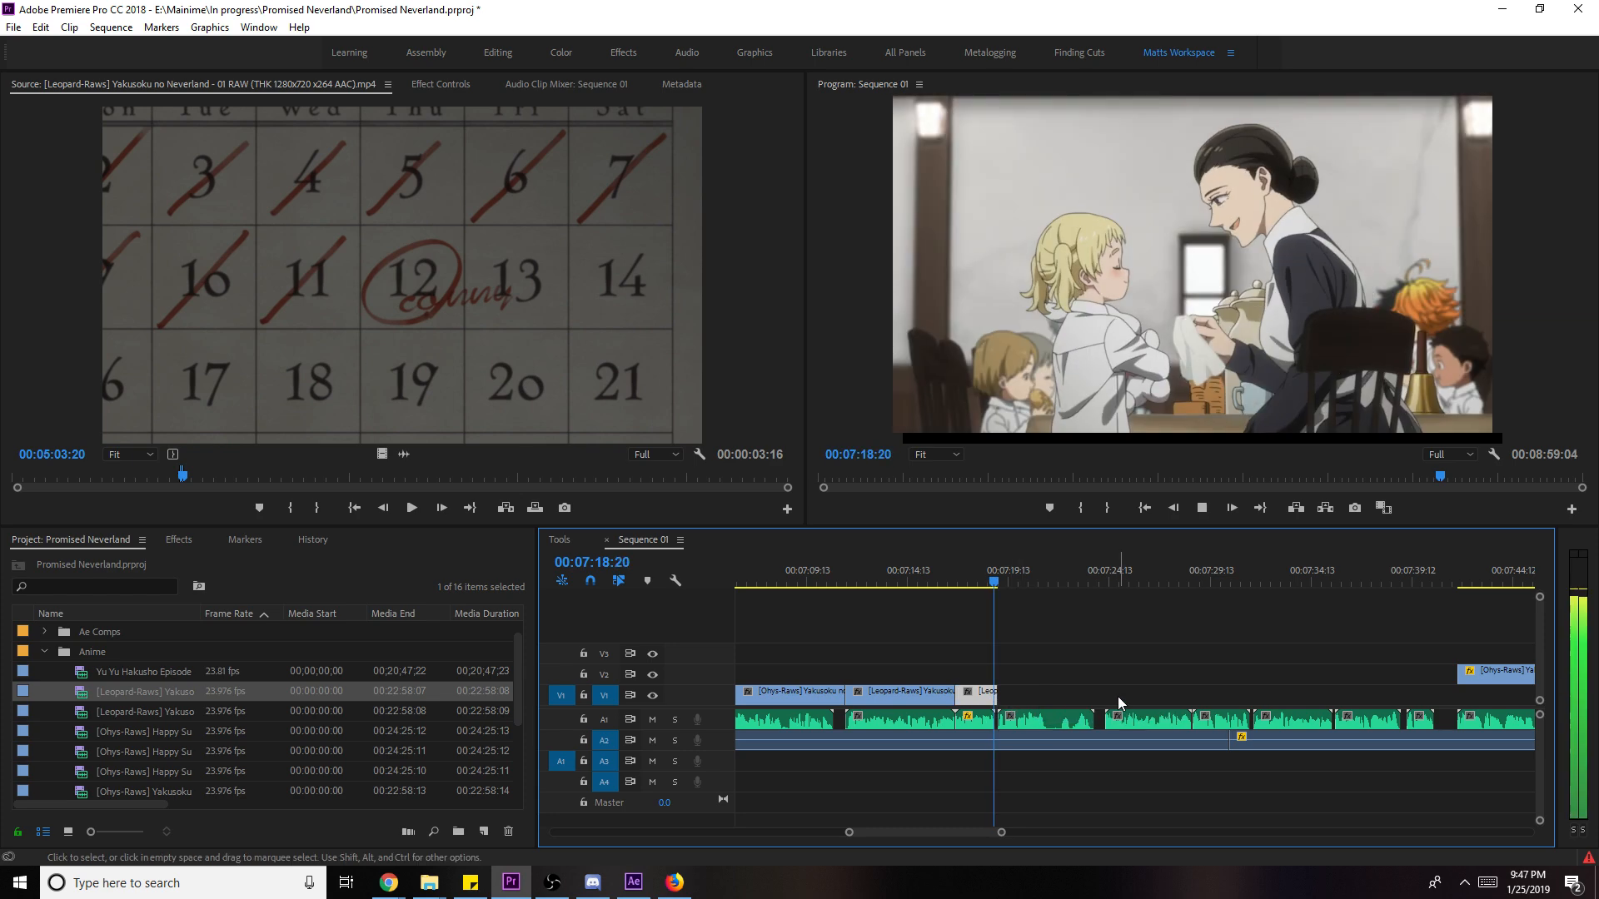
- Try a later episode 01 range on V1, then delete that unwanted clip
left_click(336, 477)
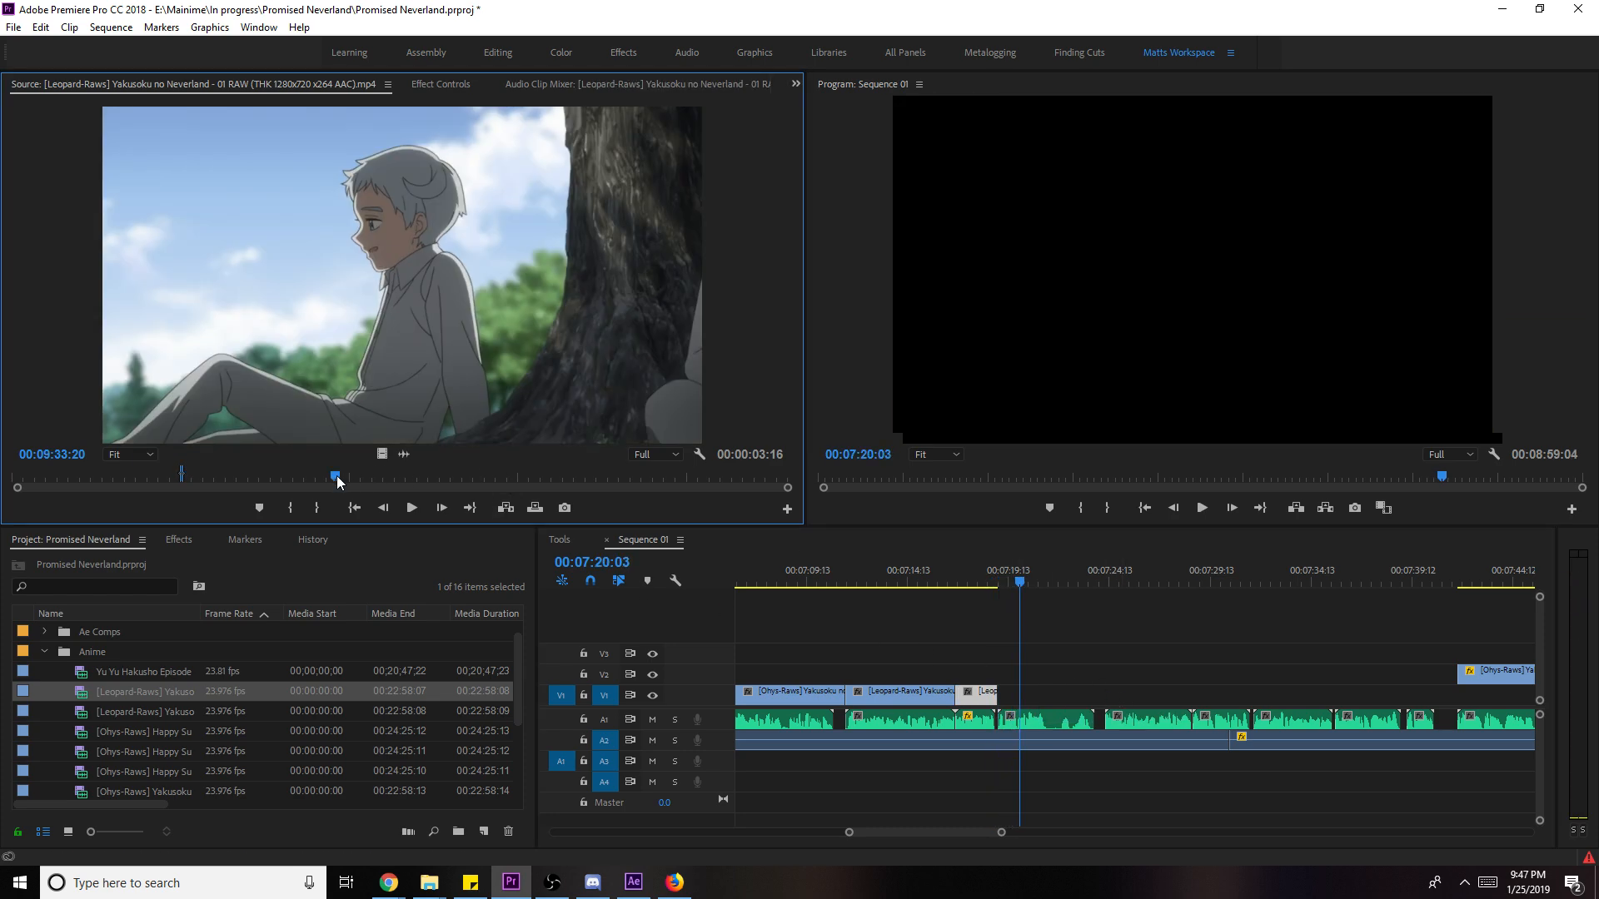
key("i")
key("space")
left_click(442, 475)
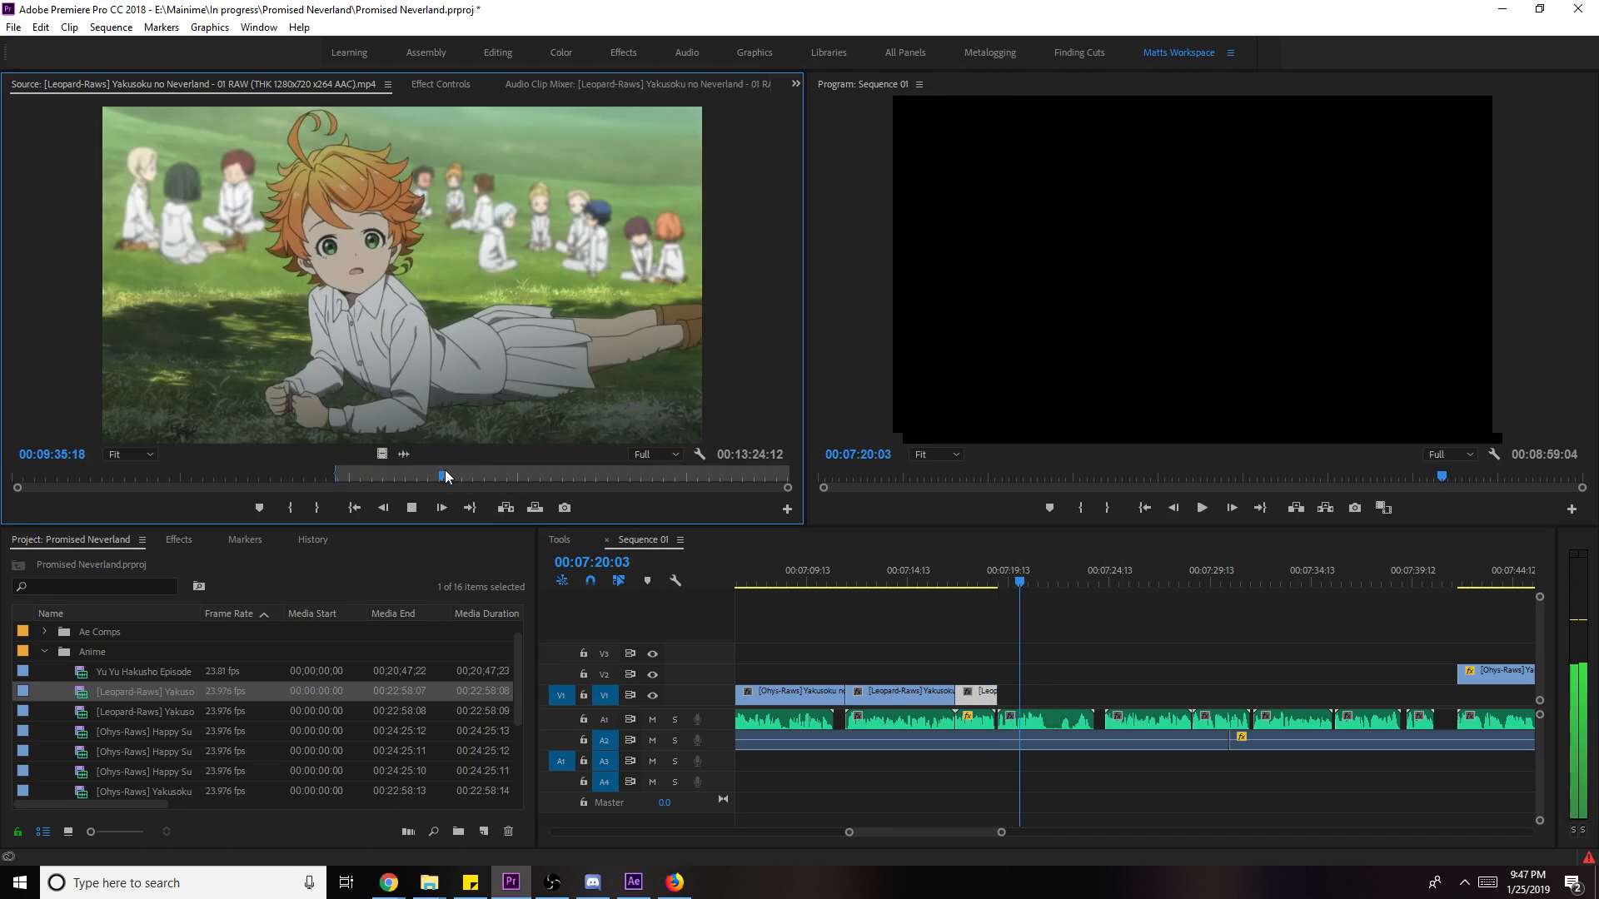
key("i")
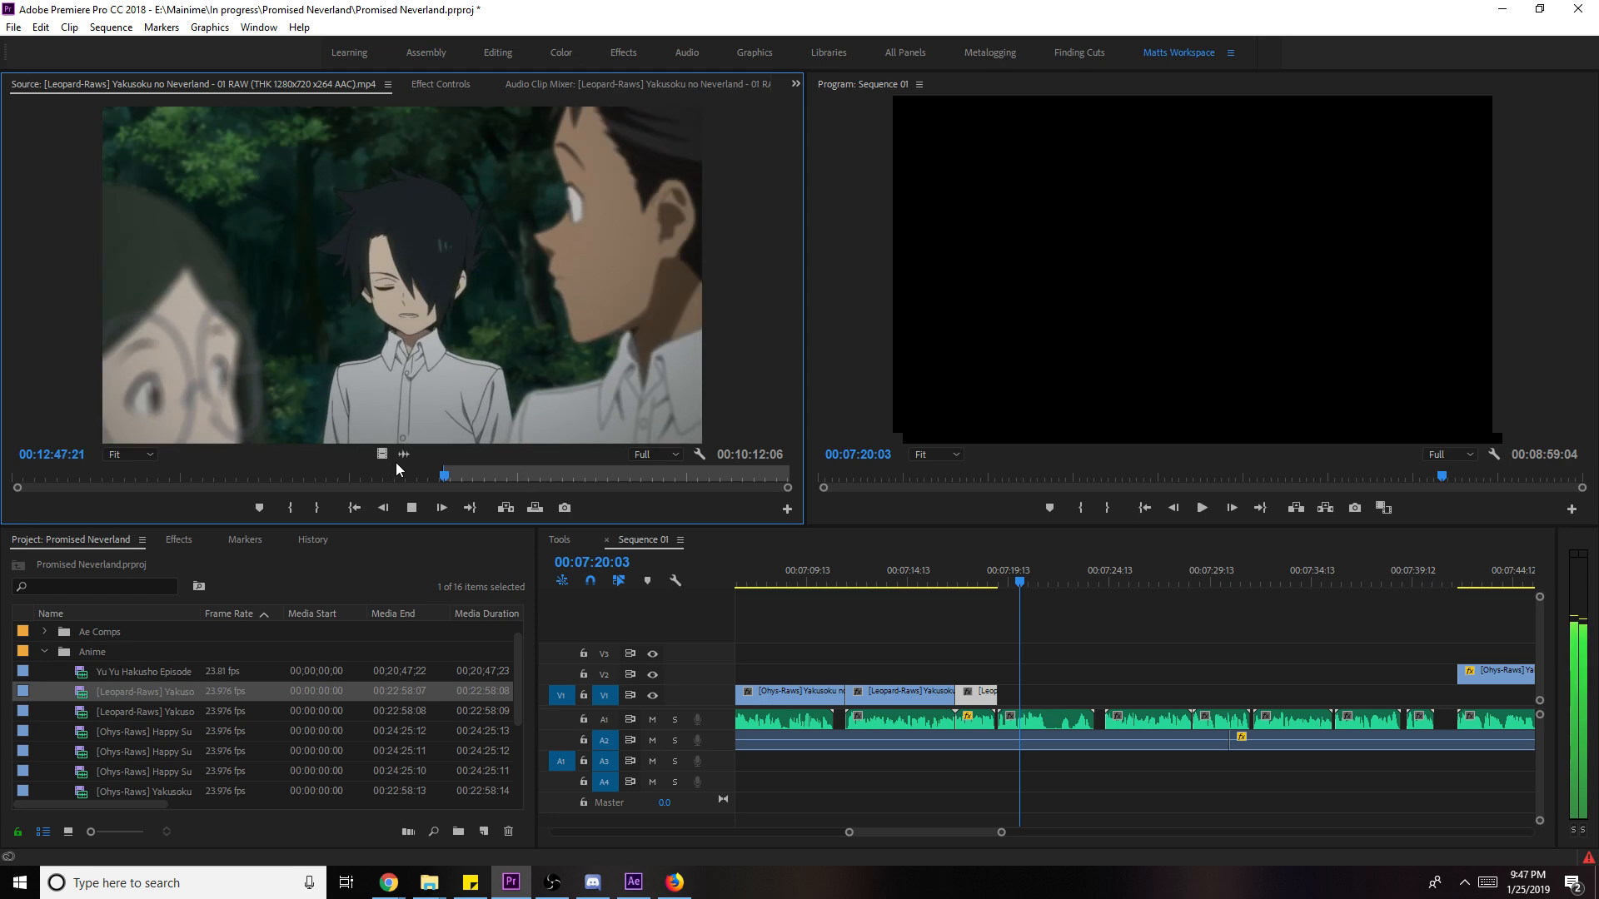
key("o")
left_click_drag(381, 453, 1005, 705)
key("space")
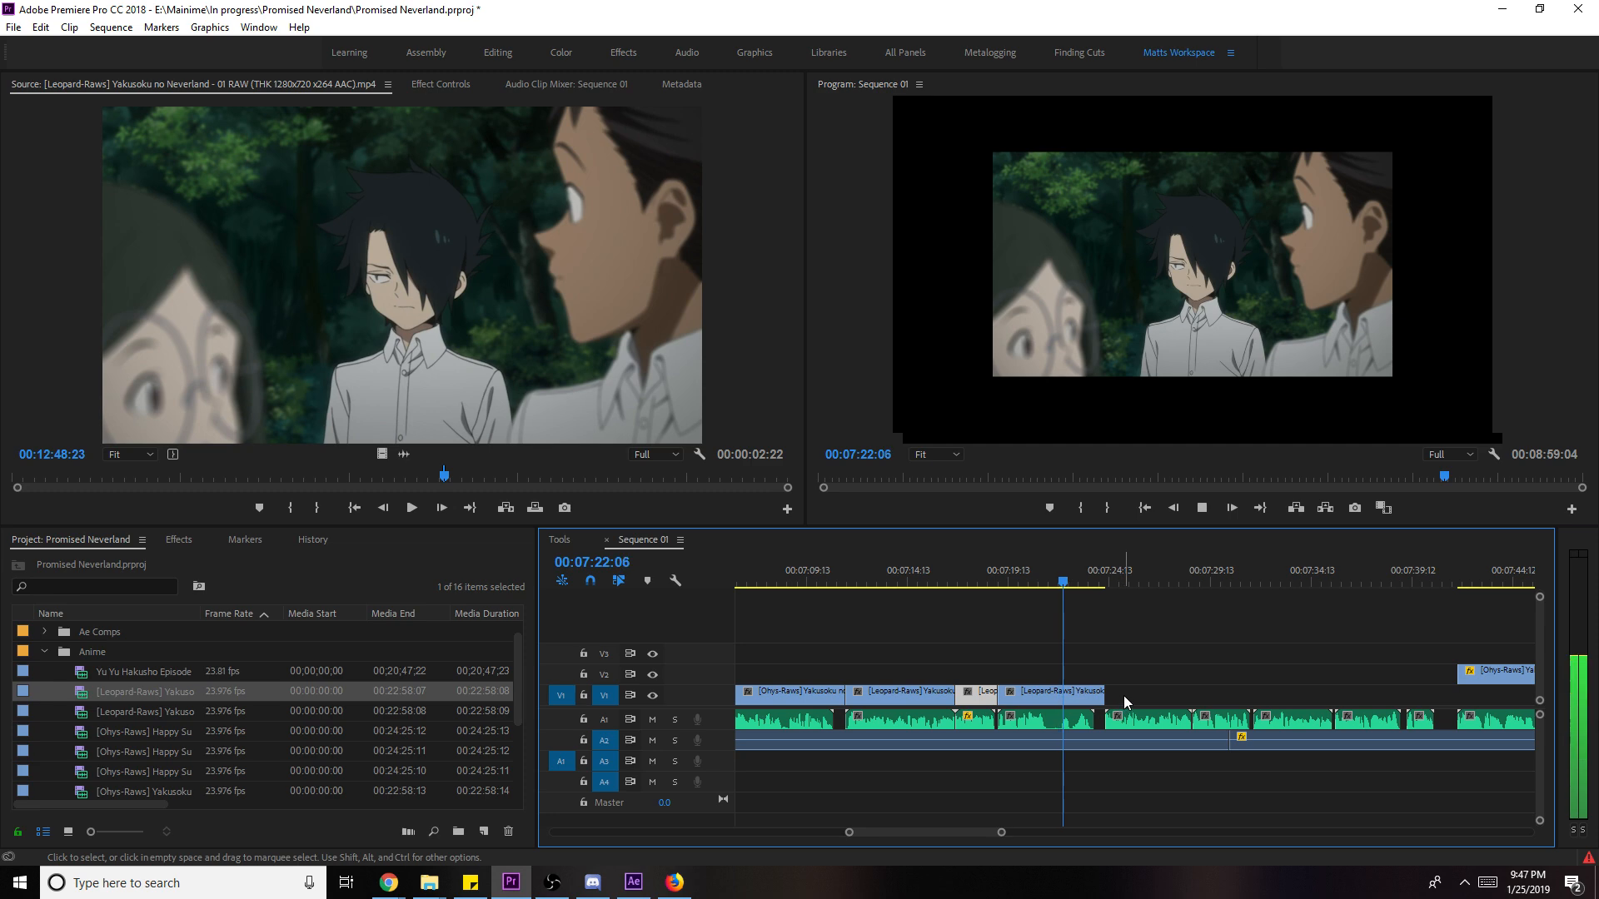
left_click(1051, 691)
key("Delete")
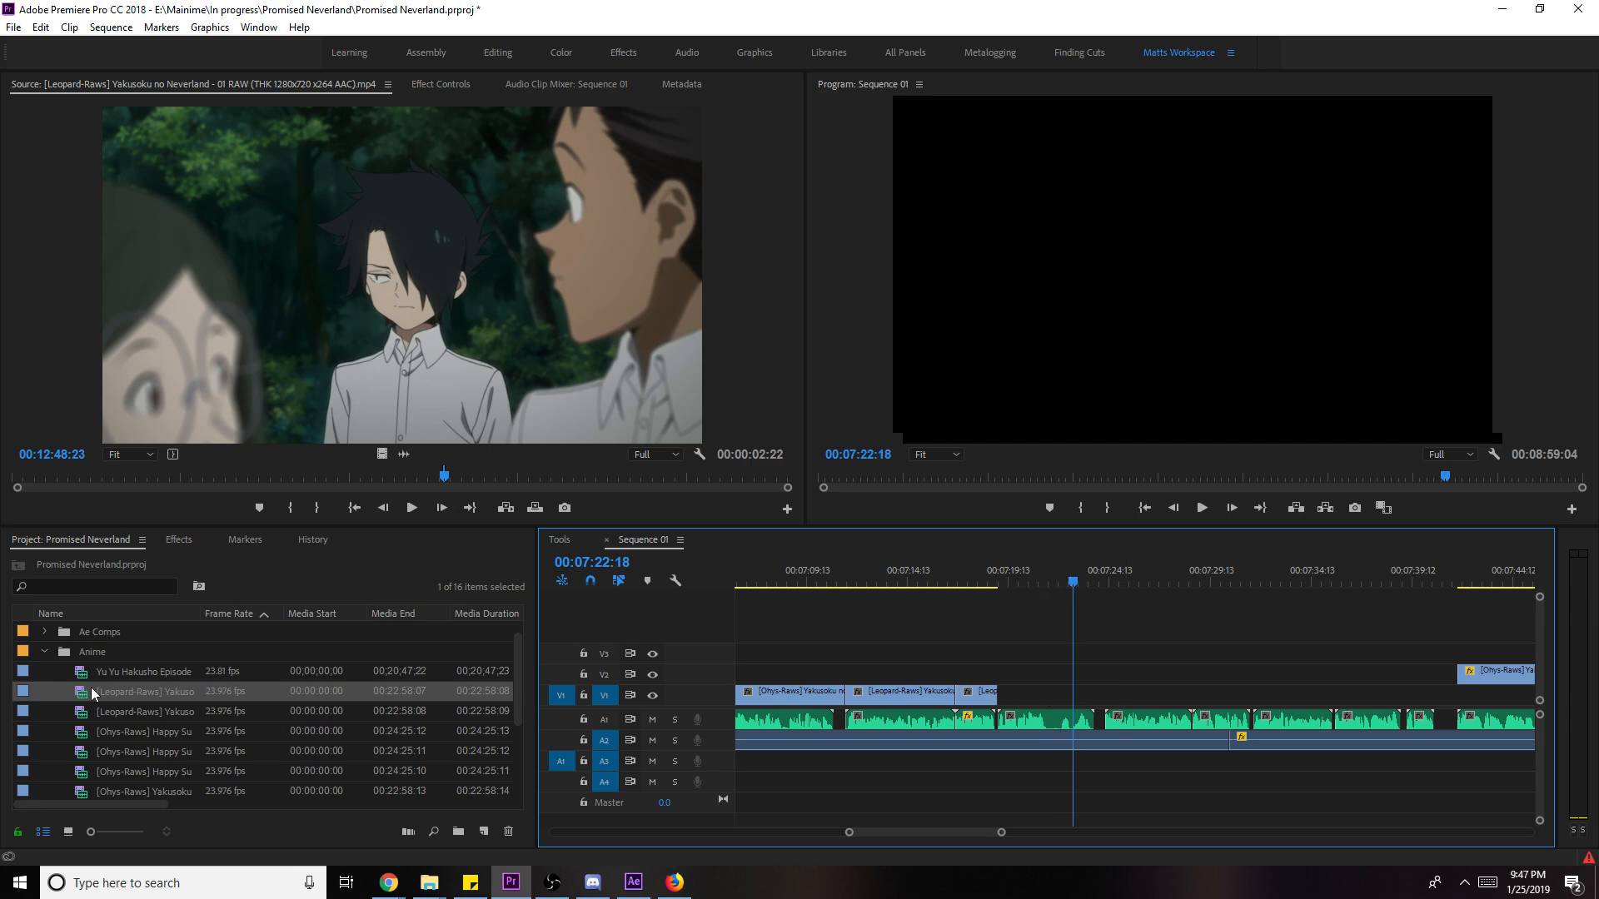
- Mark the episode 01 bedroom range ending at 03:09:02 and add only its video to V1
left_click(133, 474)
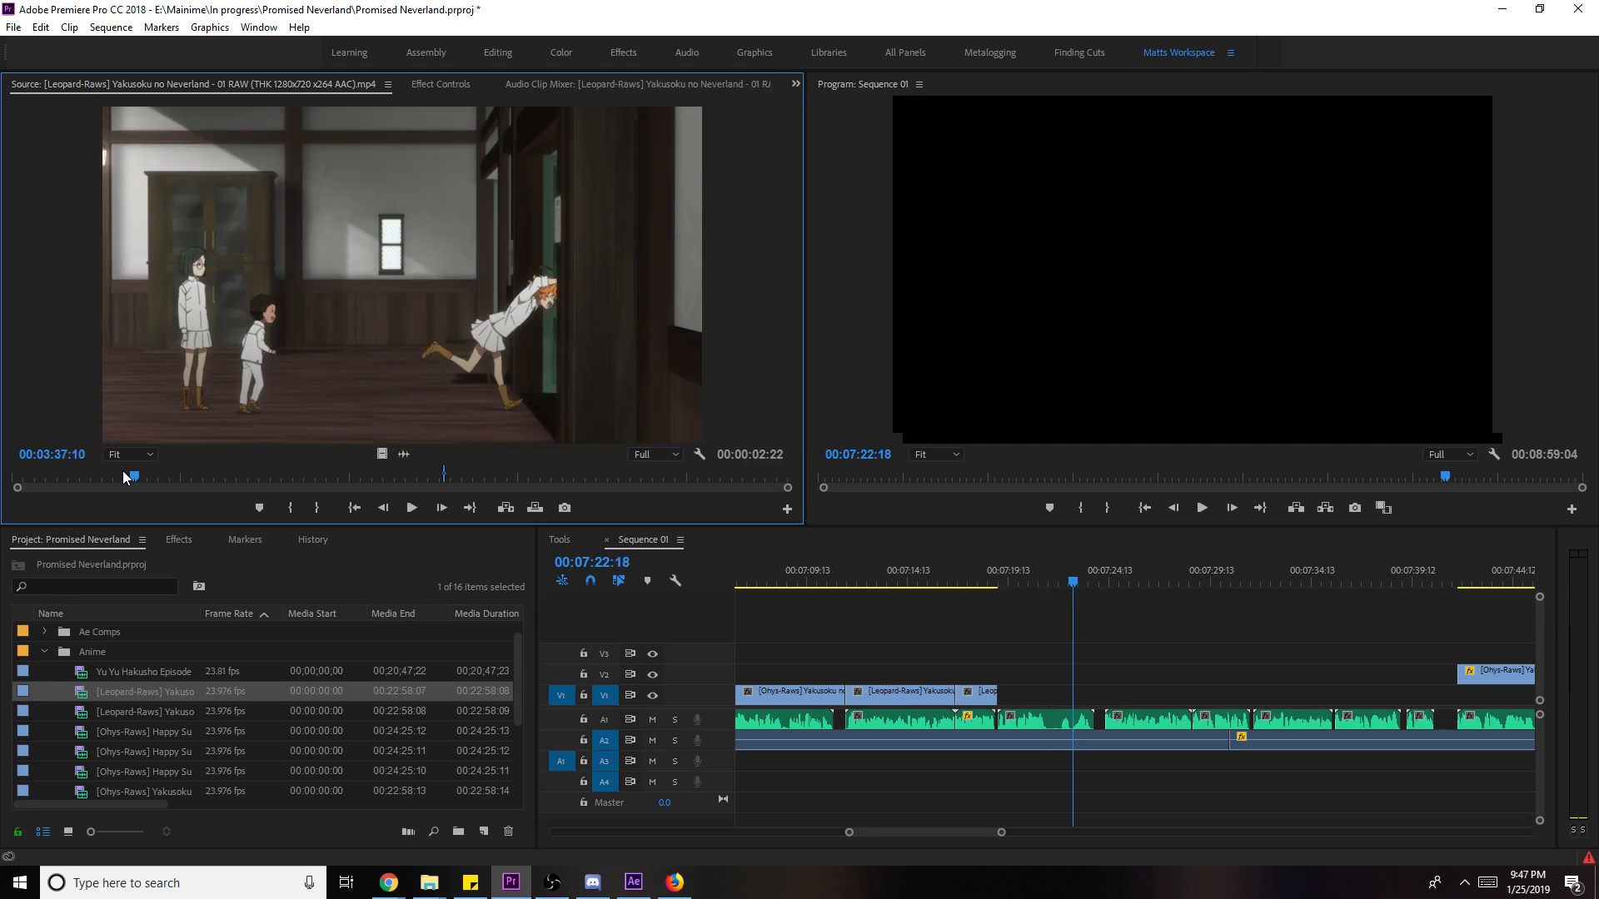
key("i")
key("space")
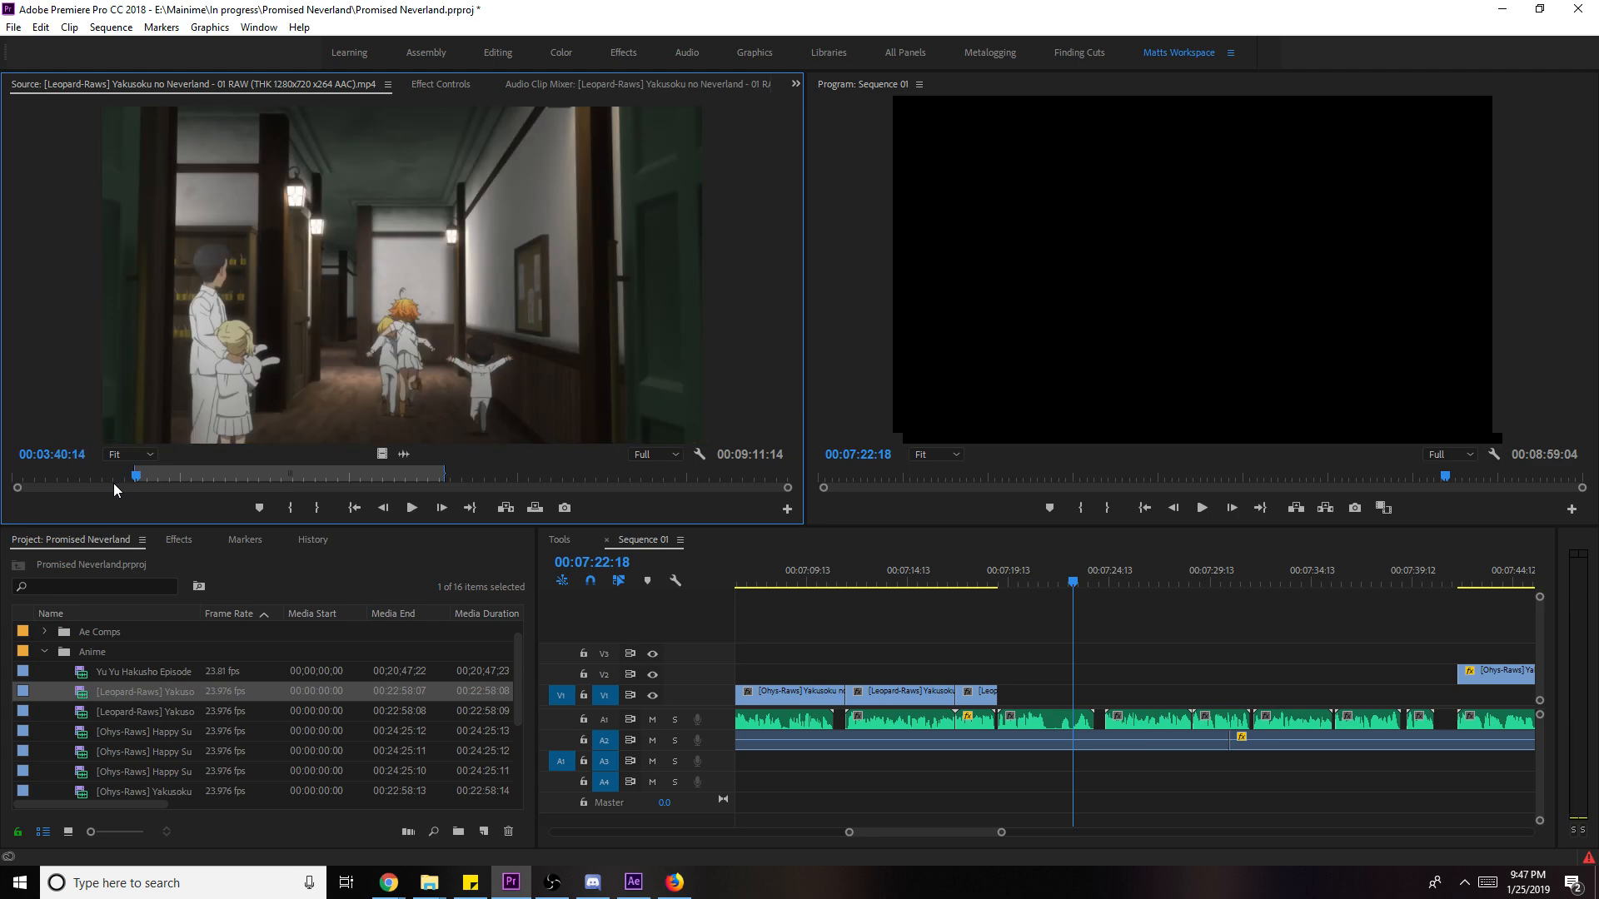
left_click(117, 478)
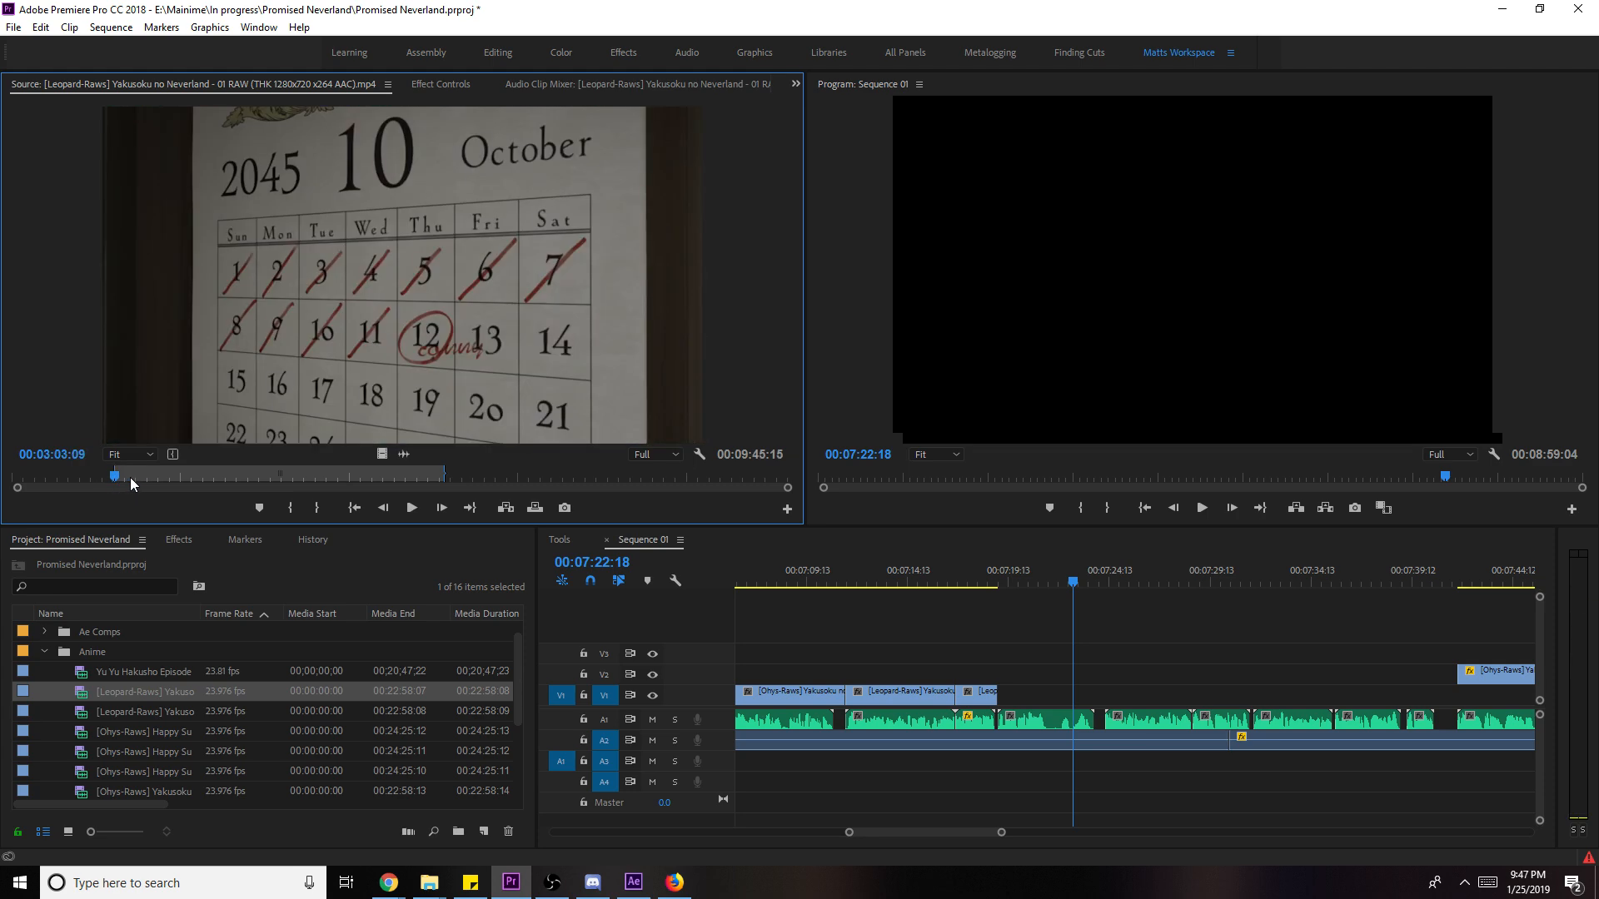
key("space")
key("o")
key("space")
left_click_drag(379, 454, 1104, 693)
key("space")
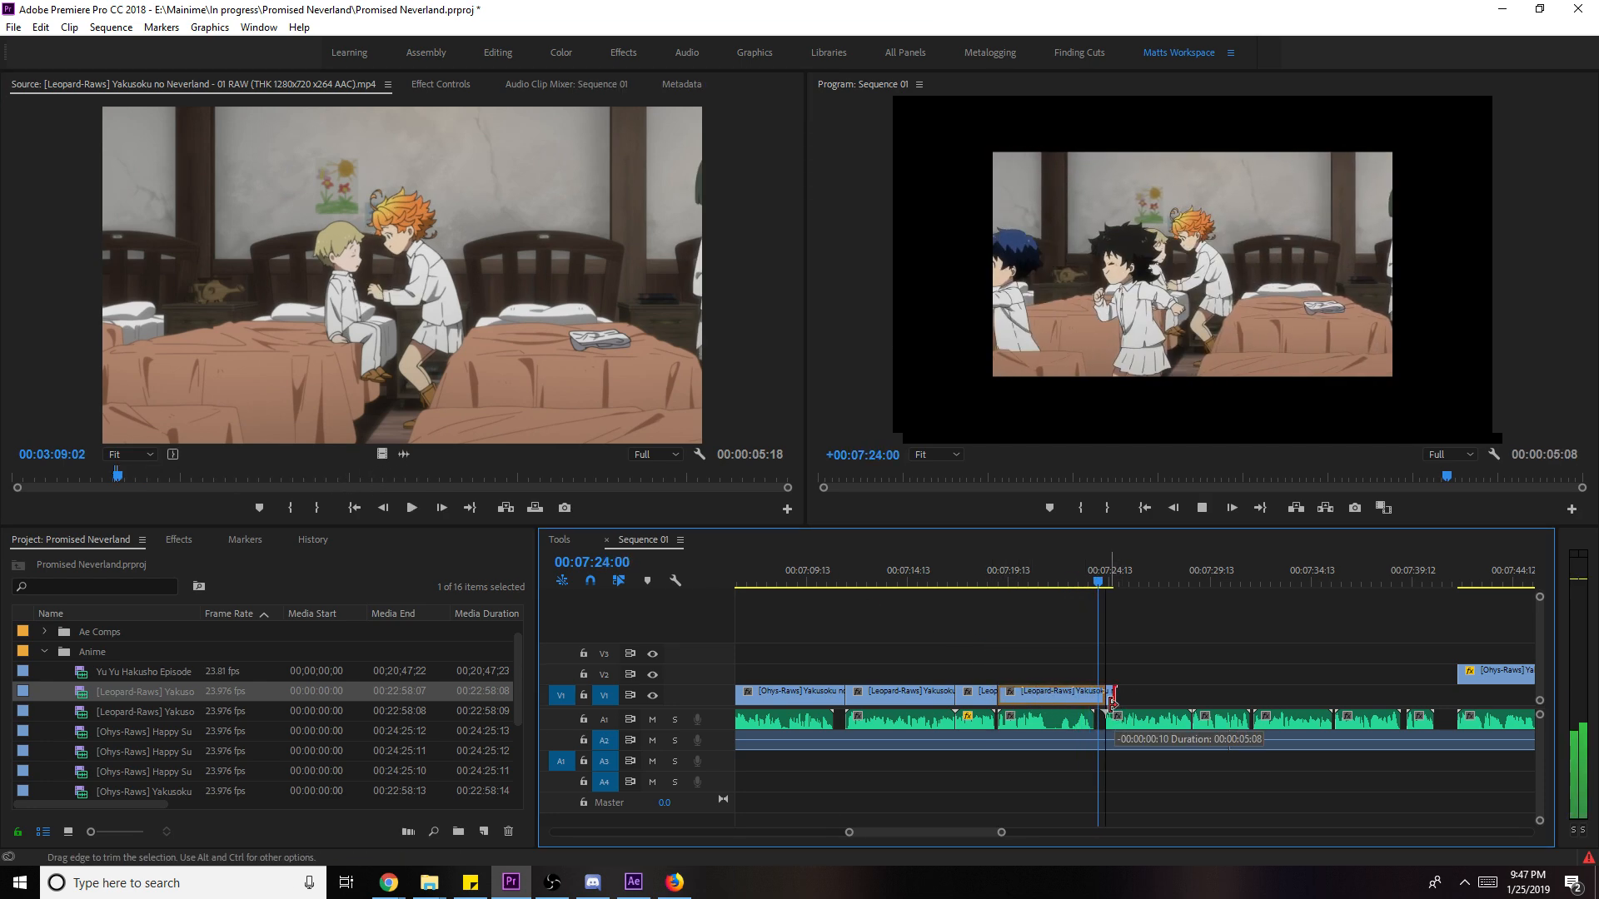
- Shorten the new clip's end slightly and load episode 02 into the Source monitor
left_click(1081, 702)
right_click(1082, 701)
key("Escape")
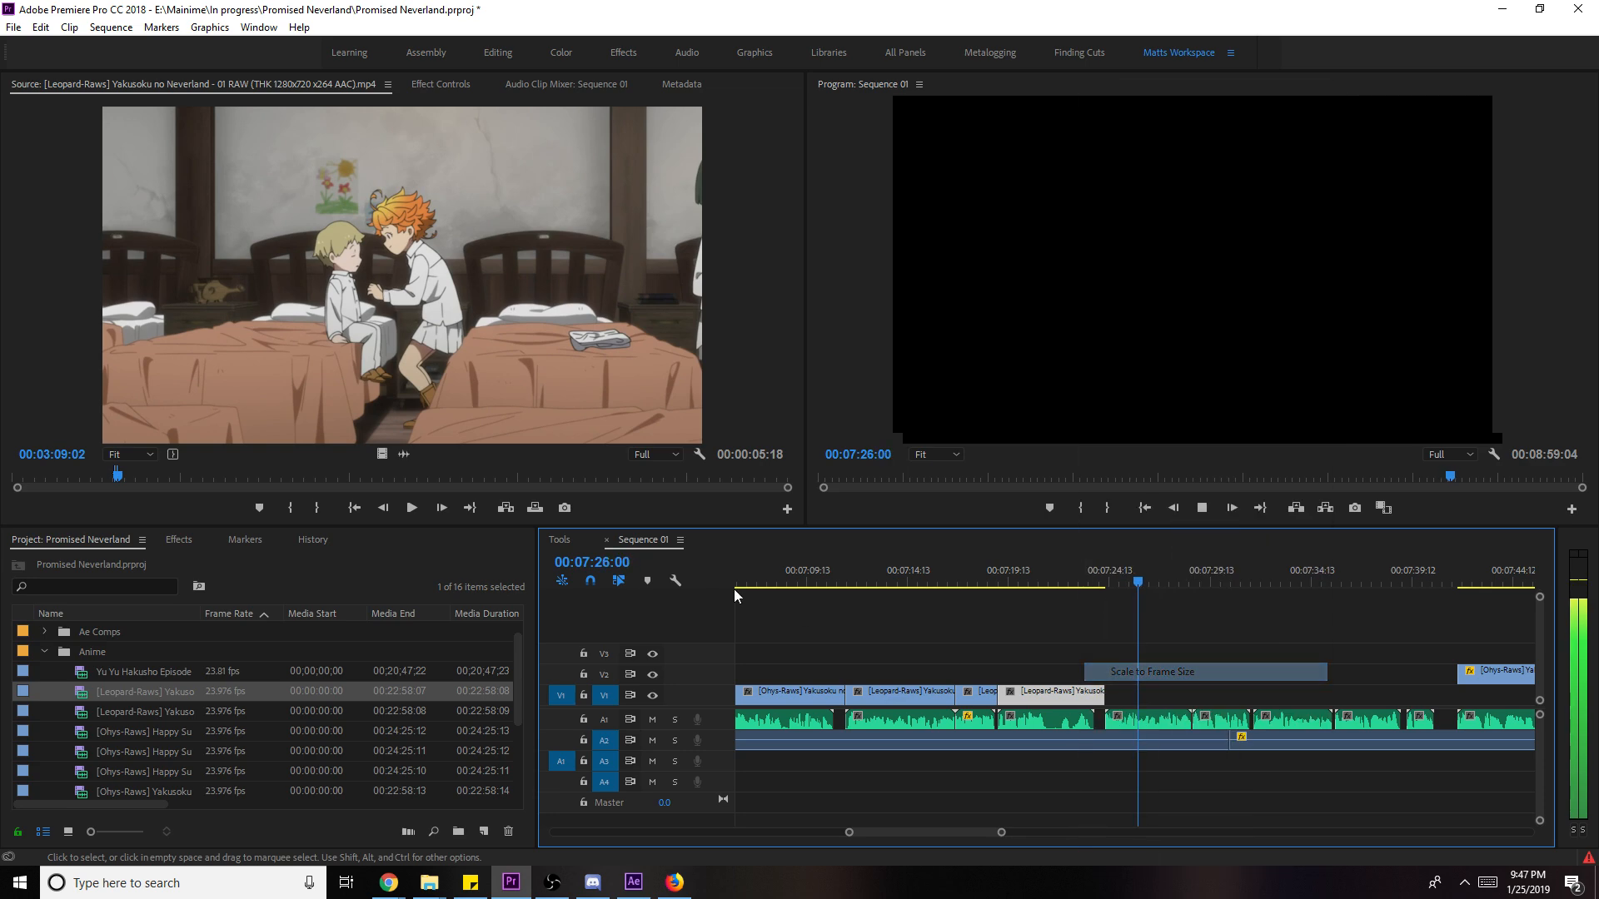
key("space")
double_click(192, 711)
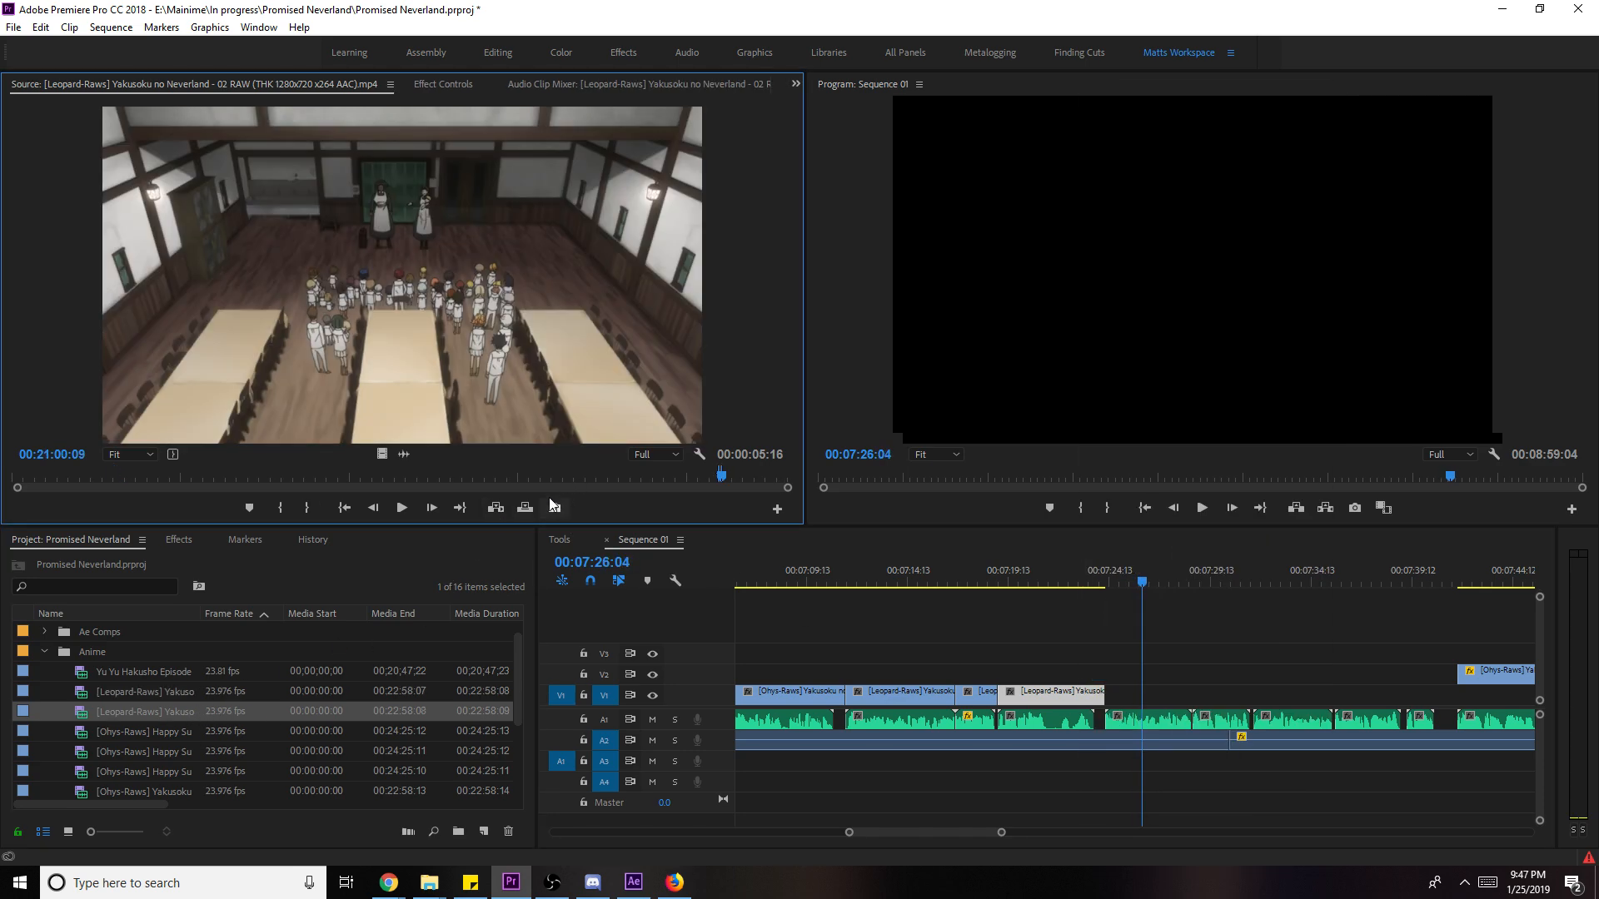
- Mark a 7-second episode 02 shot of two children by a tree and place it on V1
left_click_drag(584, 477, 671, 477)
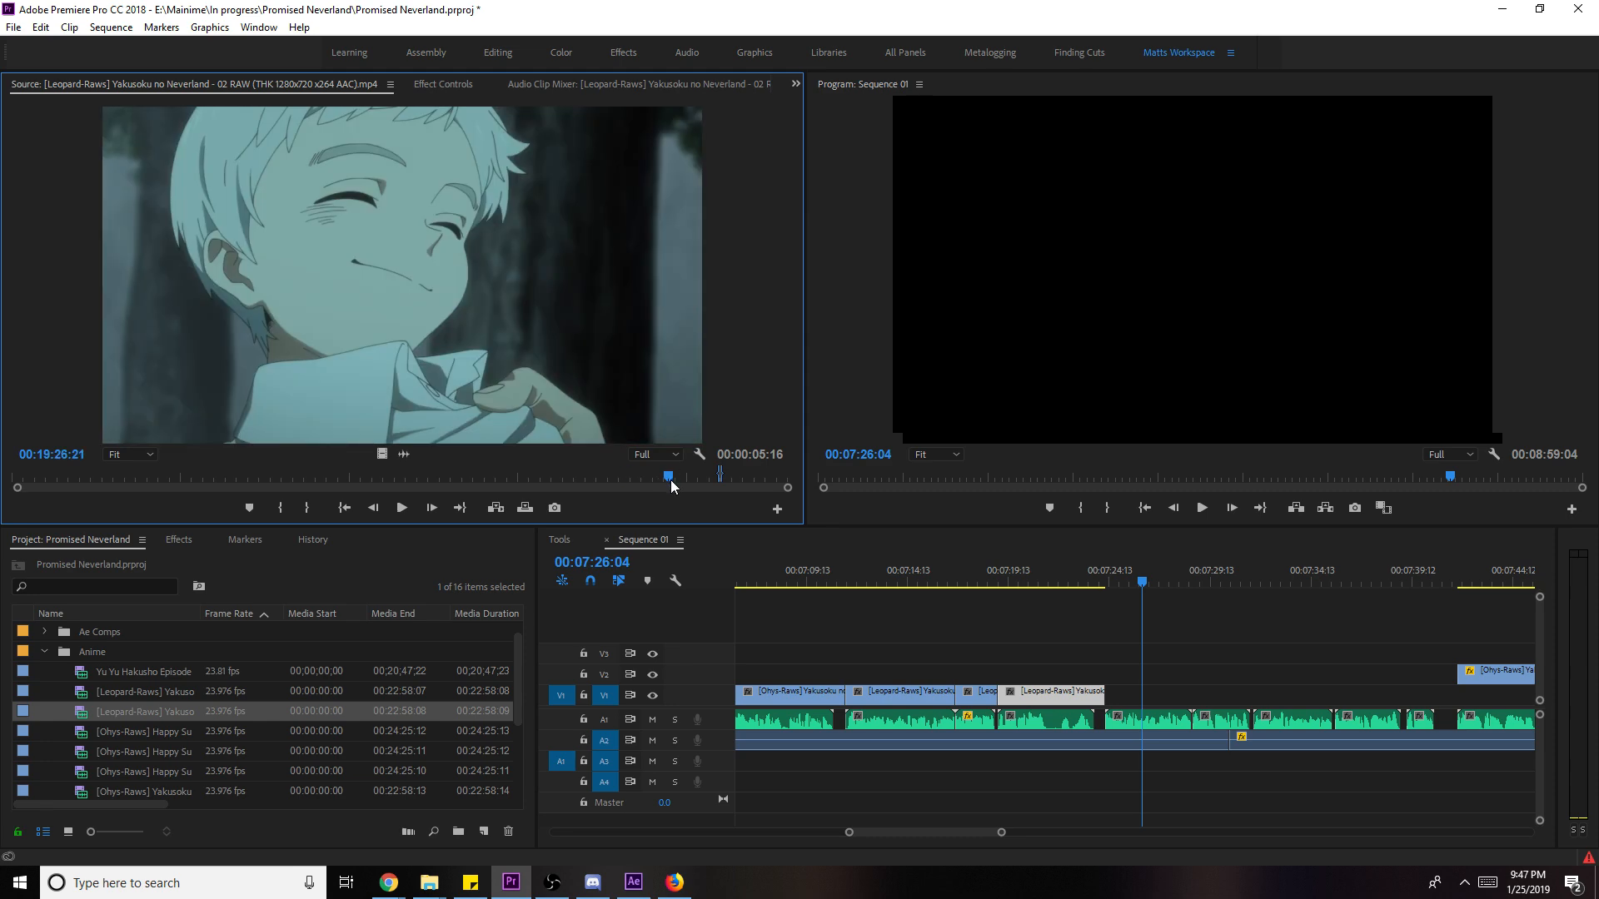
left_click_drag(671, 480, 378, 493)
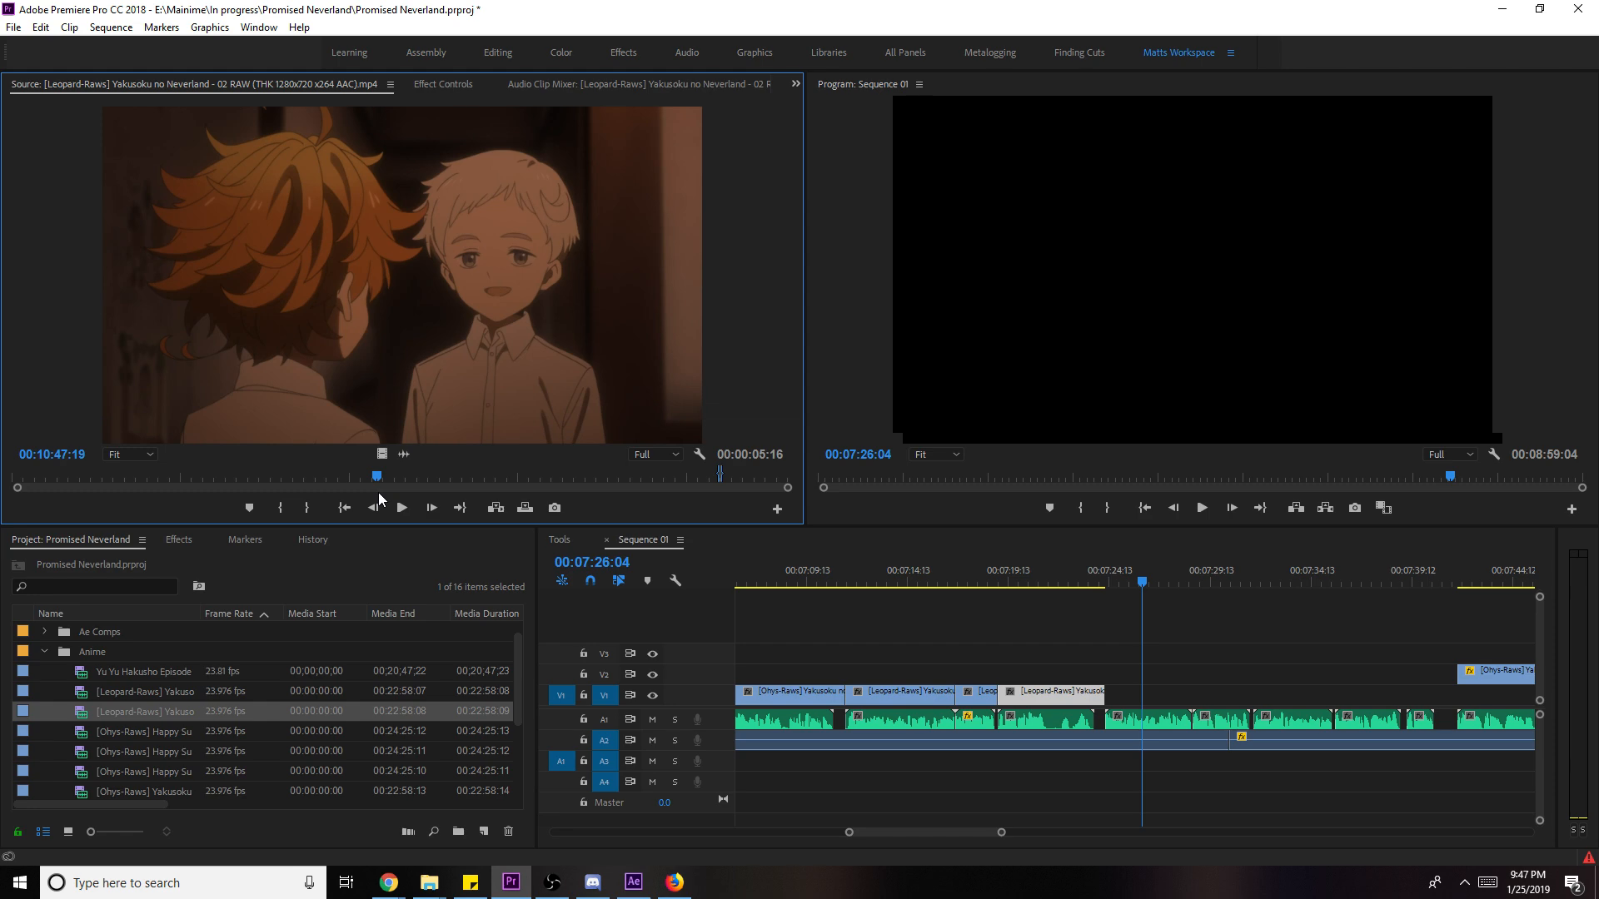
left_click_drag(376, 492, 330, 481)
key("i")
key("space")
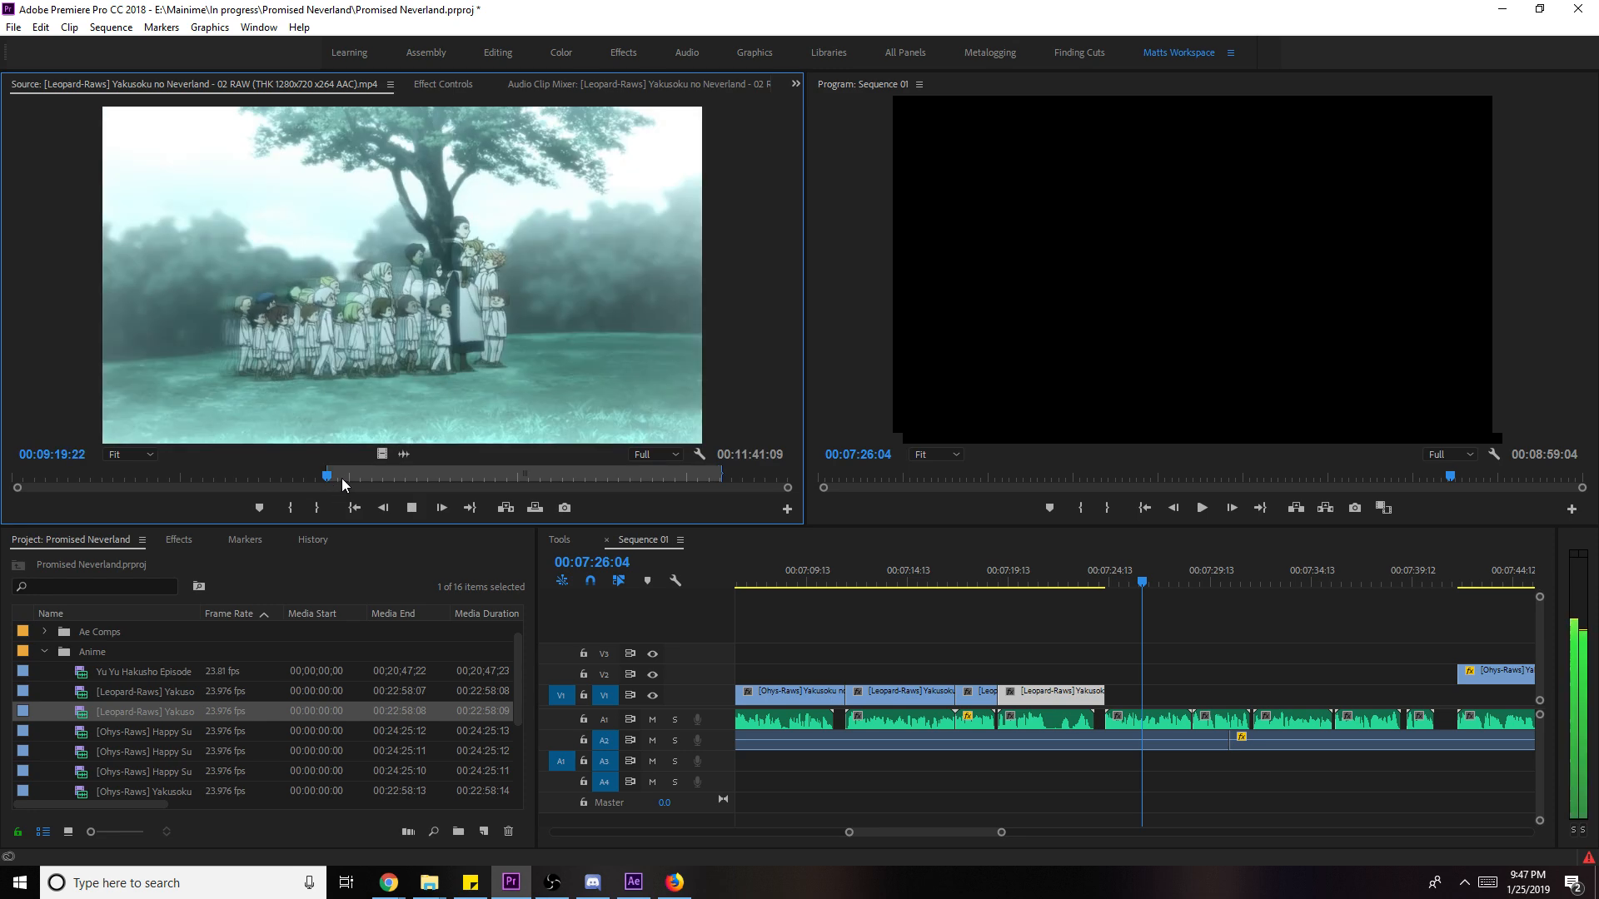
key("o")
left_click_drag(382, 454, 1120, 704)
- Scale the tree clip to frame size and slip it about 2 seconds to open on the smiling woman
right_click(1163, 694)
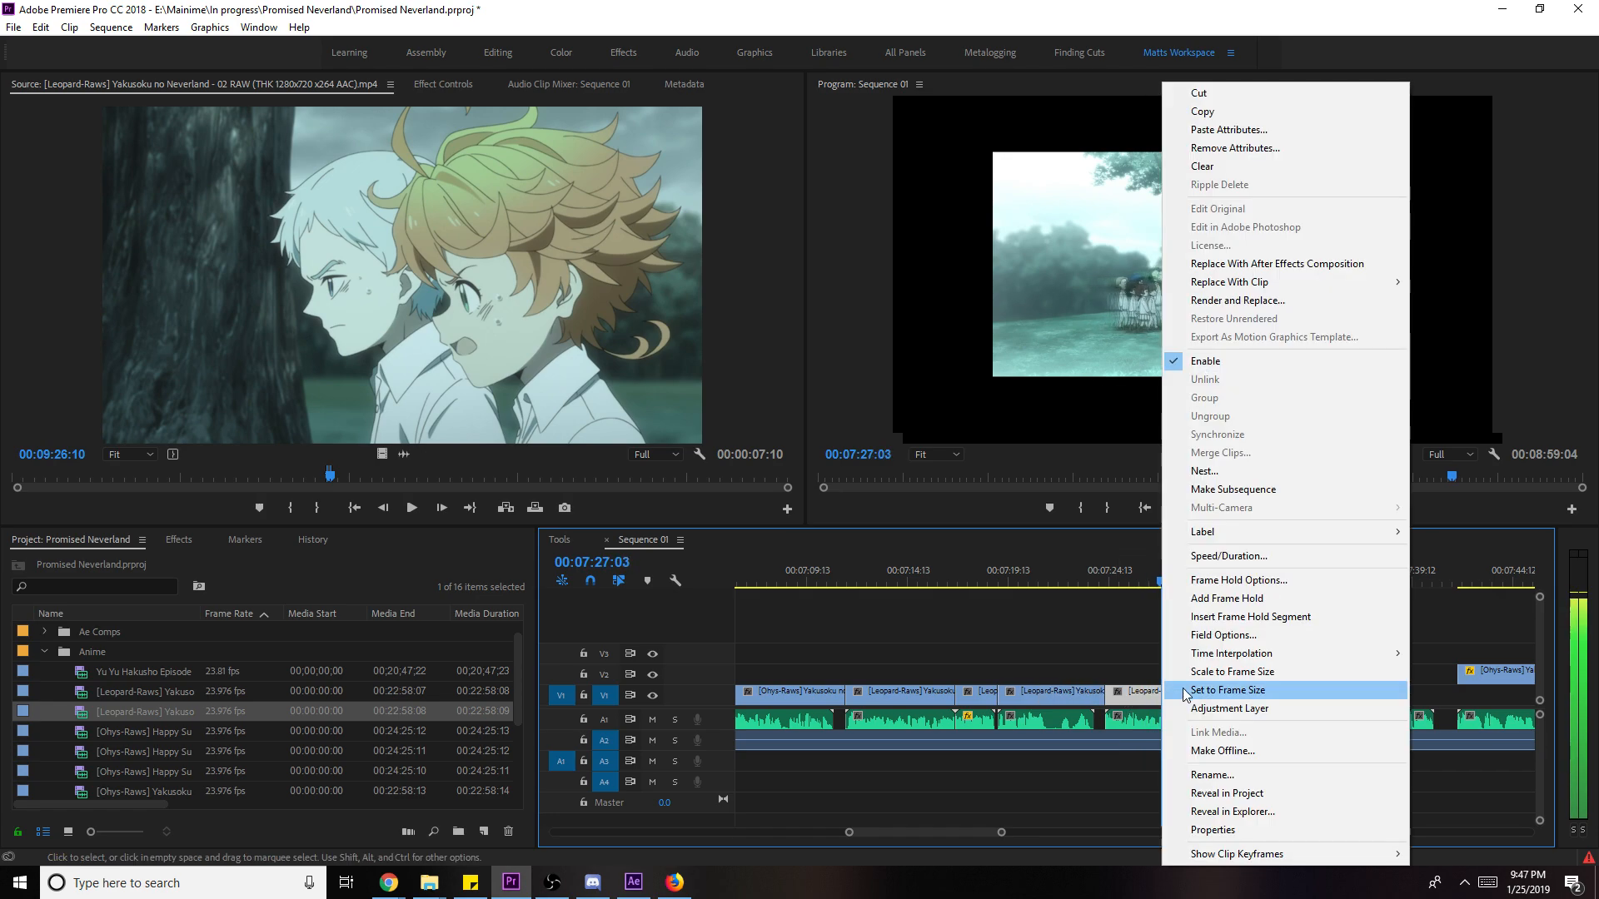
left_click(1269, 678)
key("space")
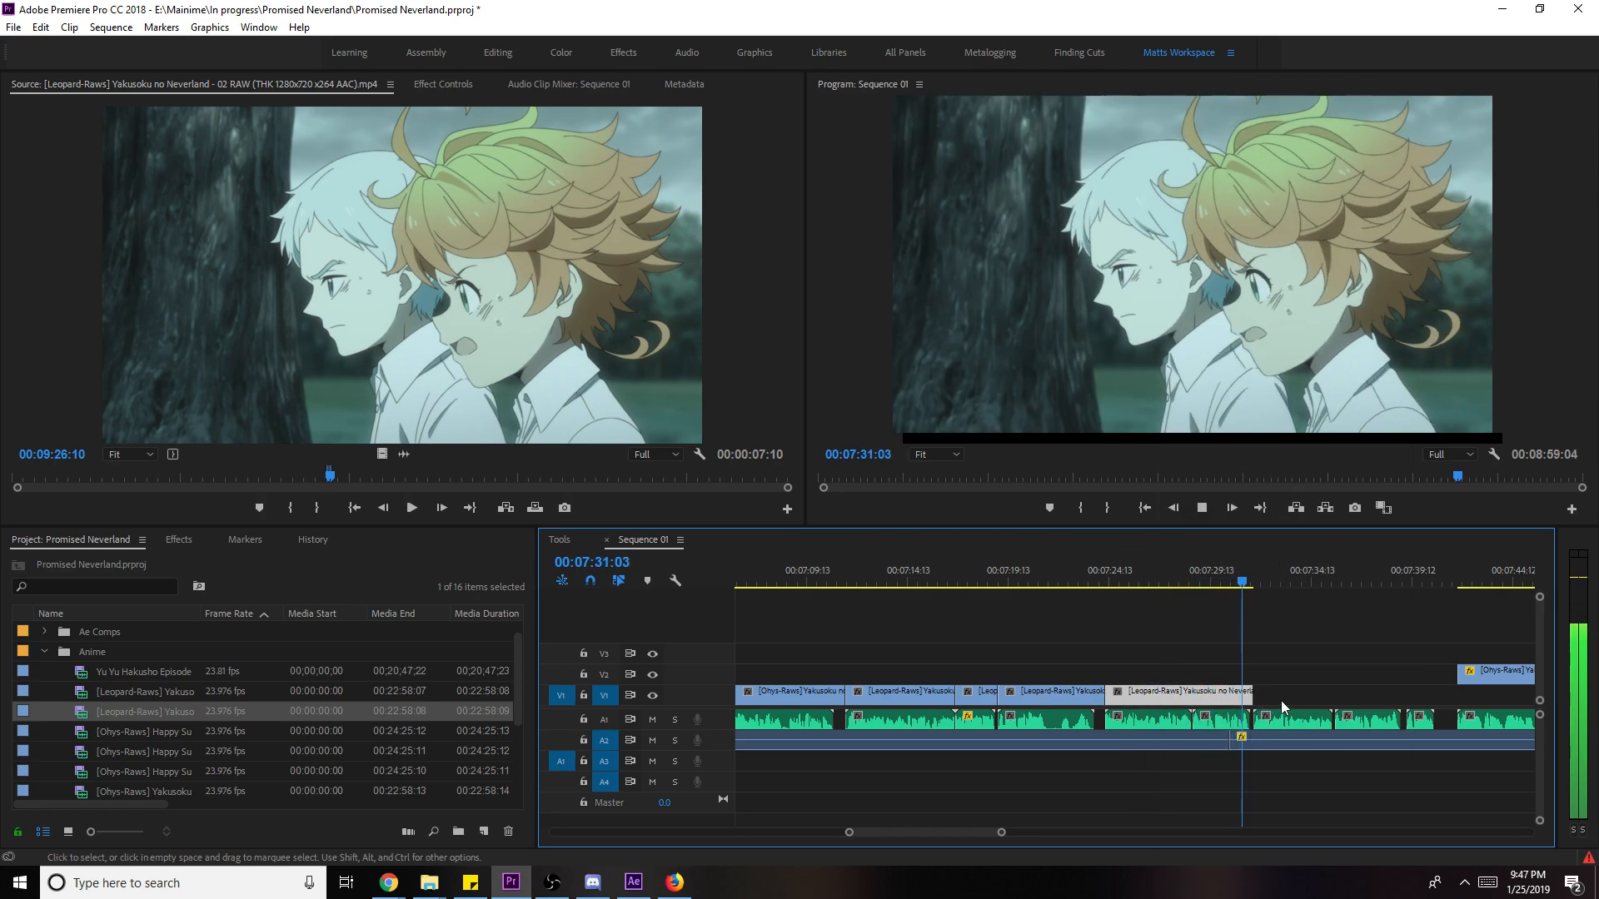
scroll(1319, 701, "down", 2)
left_click(1077, 602)
key("space")
key("y")
mouse_move(1036, 687)
left_mouse_down()
mouse_move(1067, 693)
mouse_move(1024, 690)
left_mouse_up()
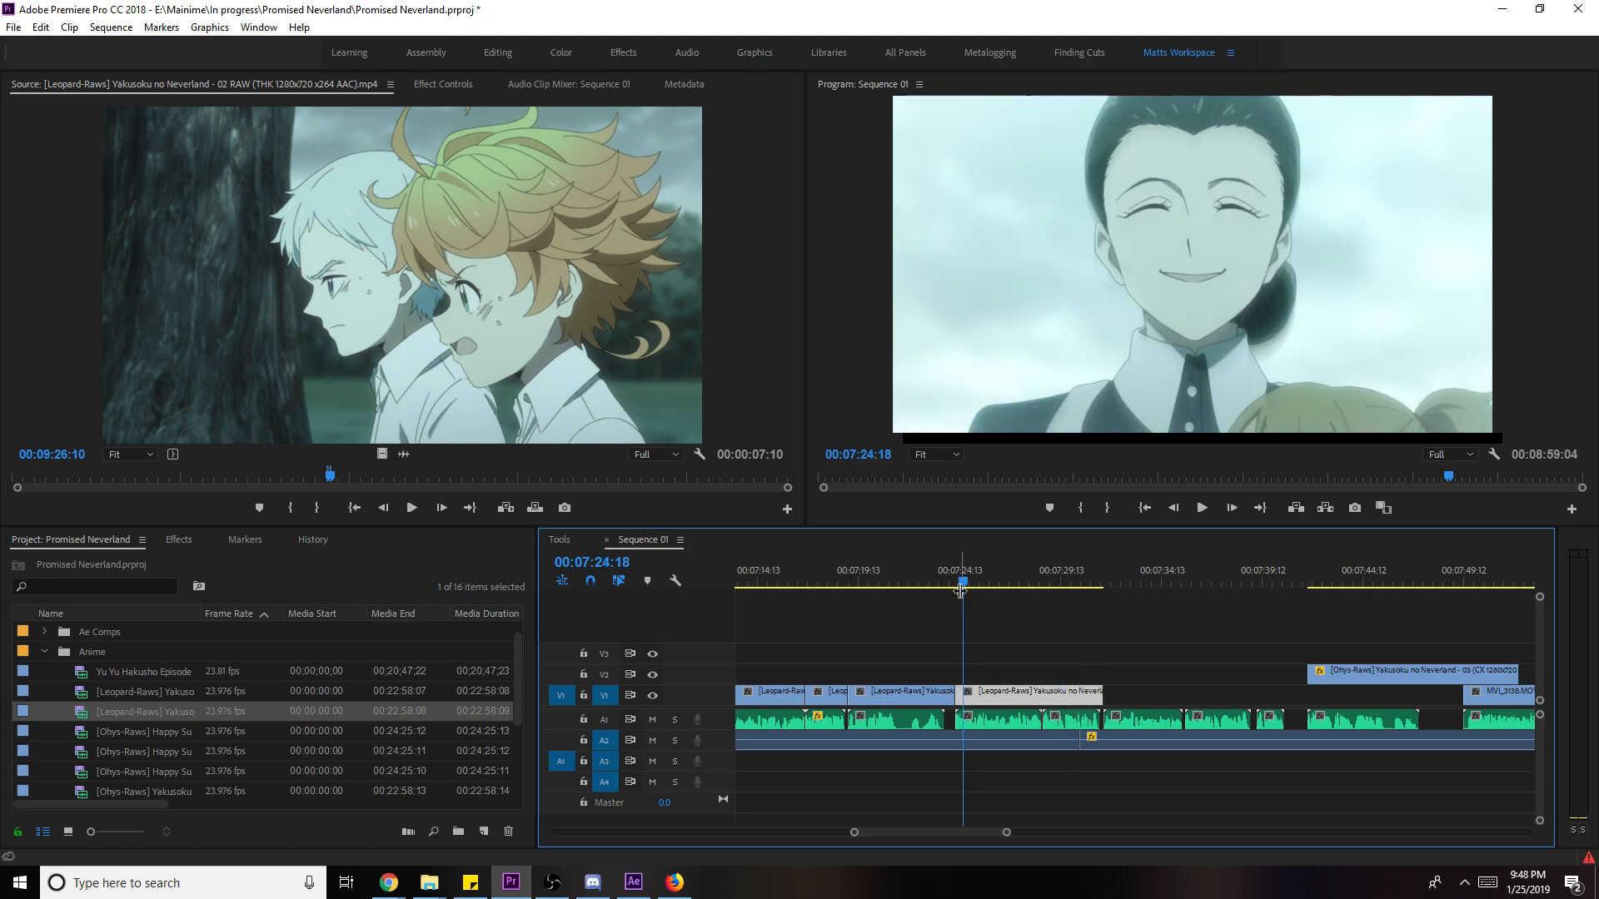
key("space")
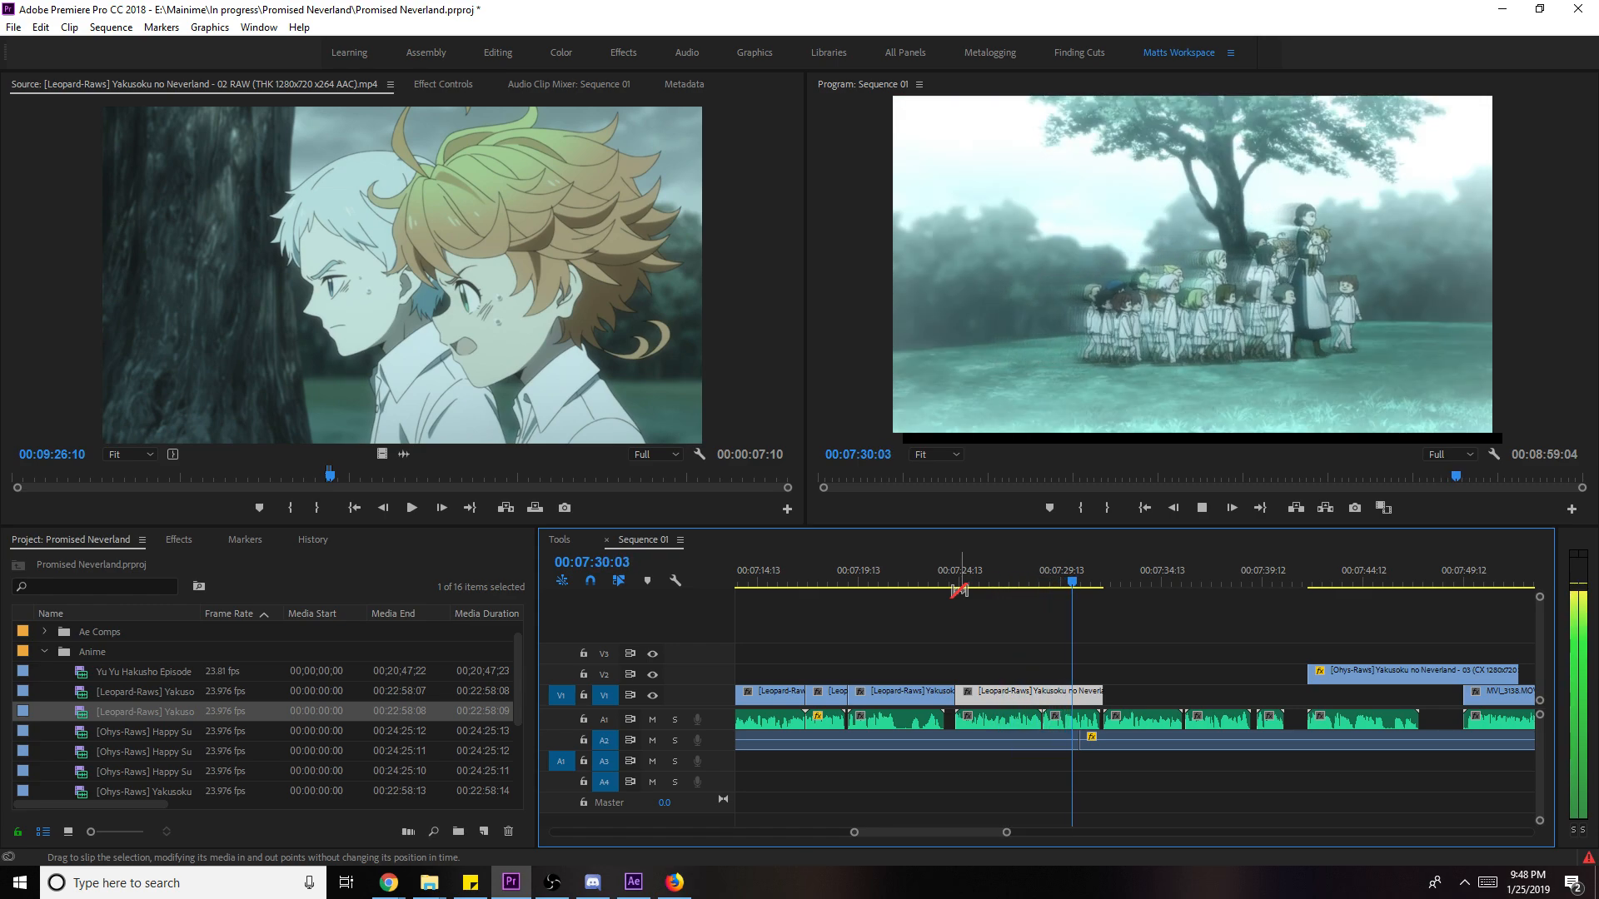
- Save the project, then scan ahead through episode 02 to the forest scene
key("space")
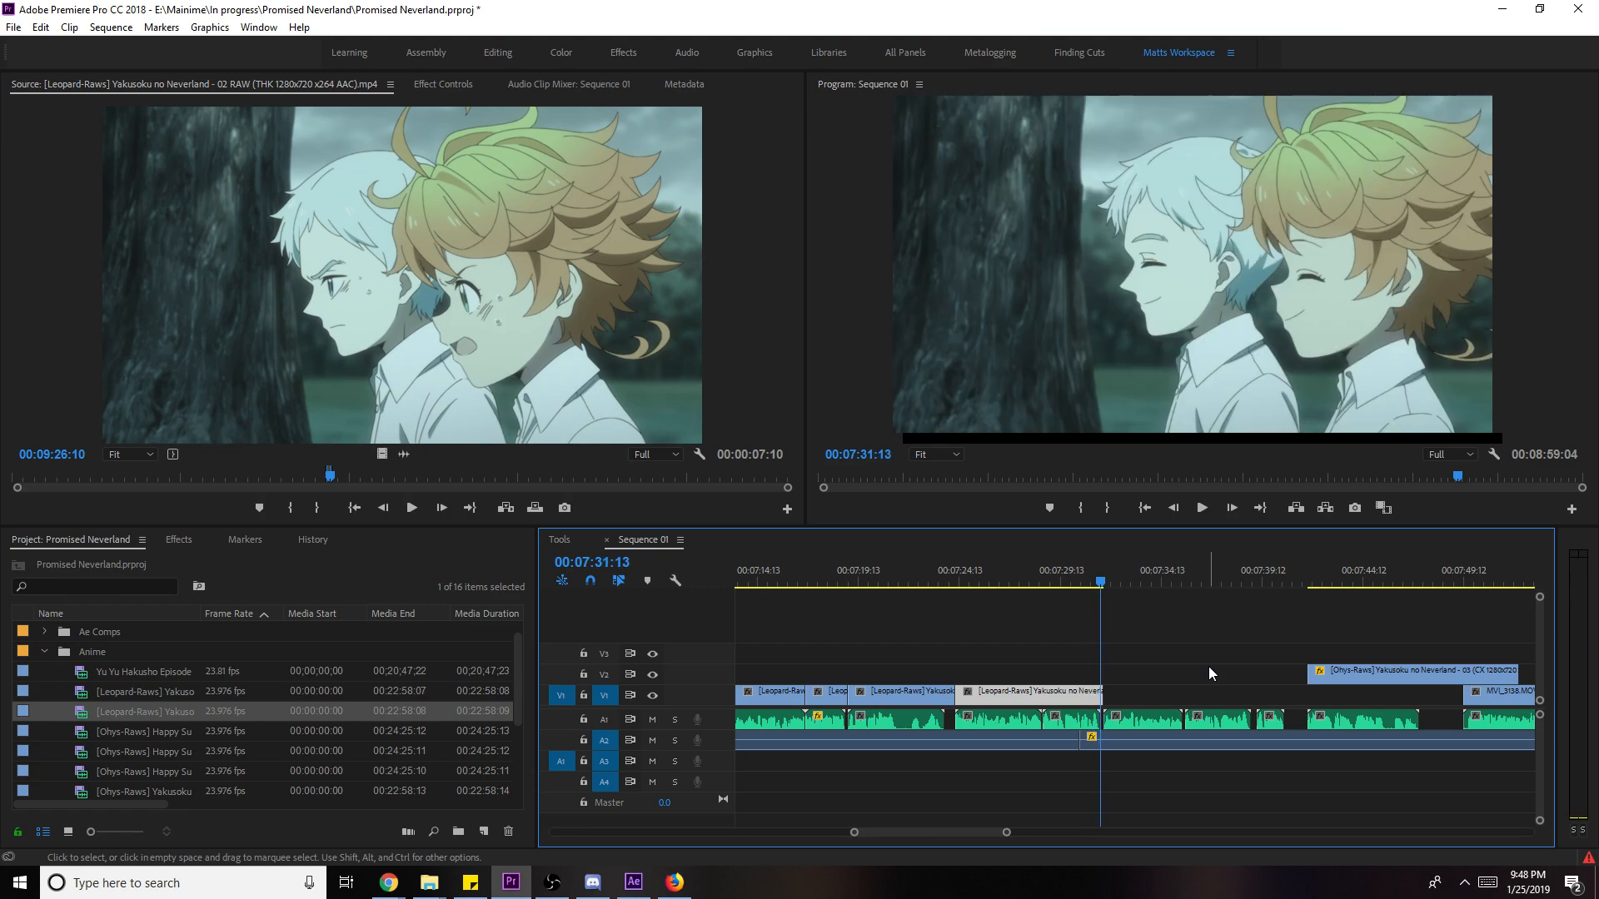
left_click(1207, 673)
key("ctrl+s")
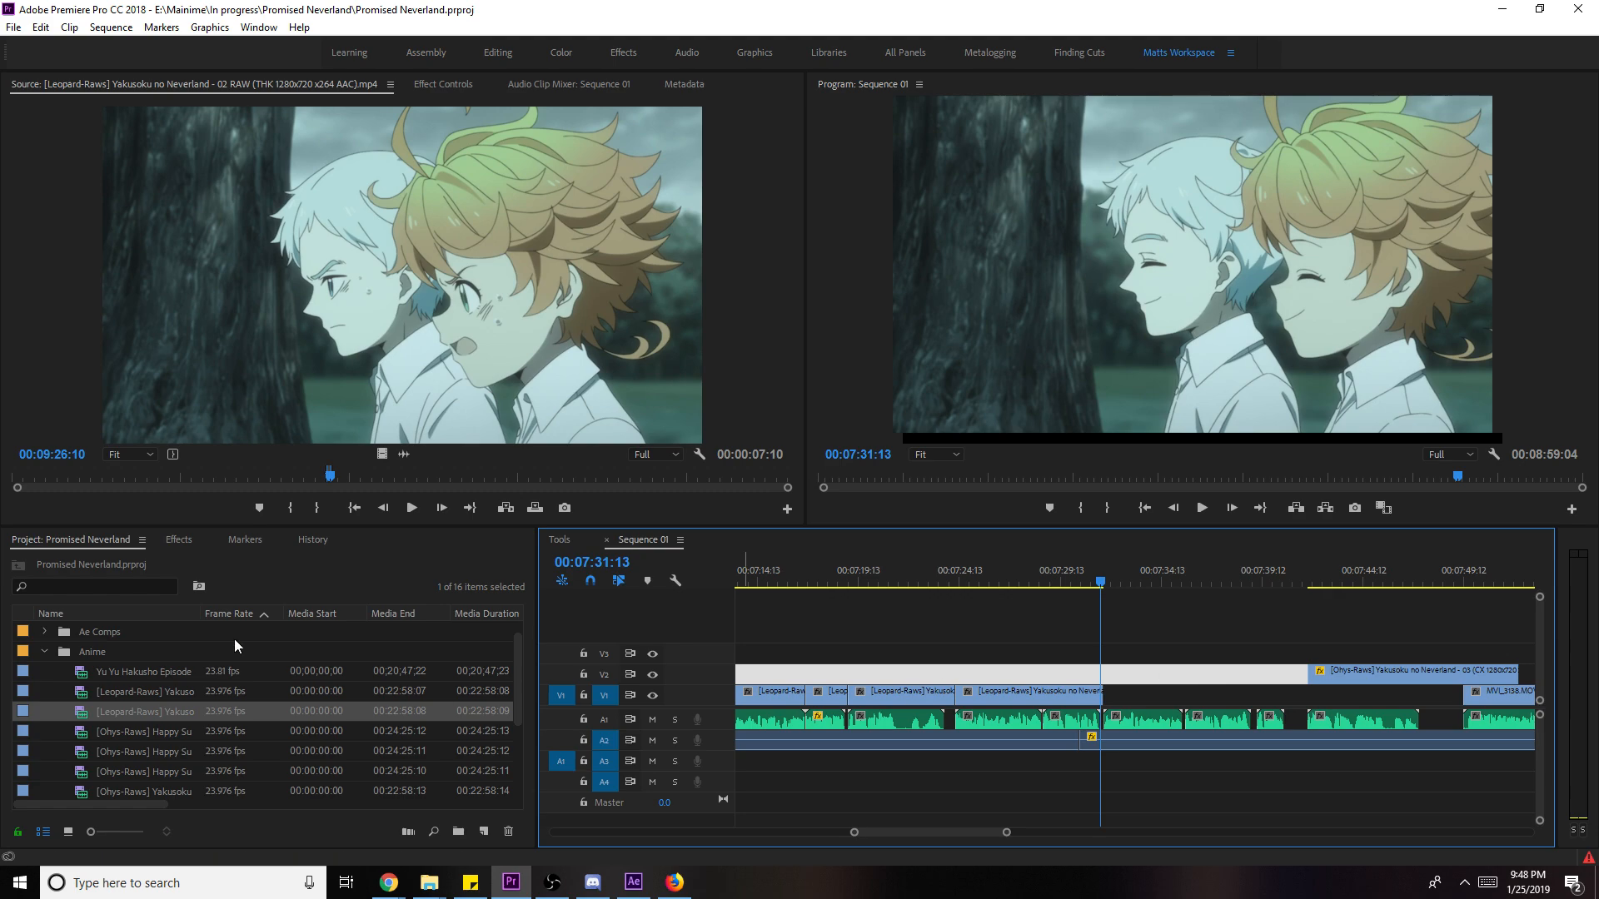
left_click(428, 477)
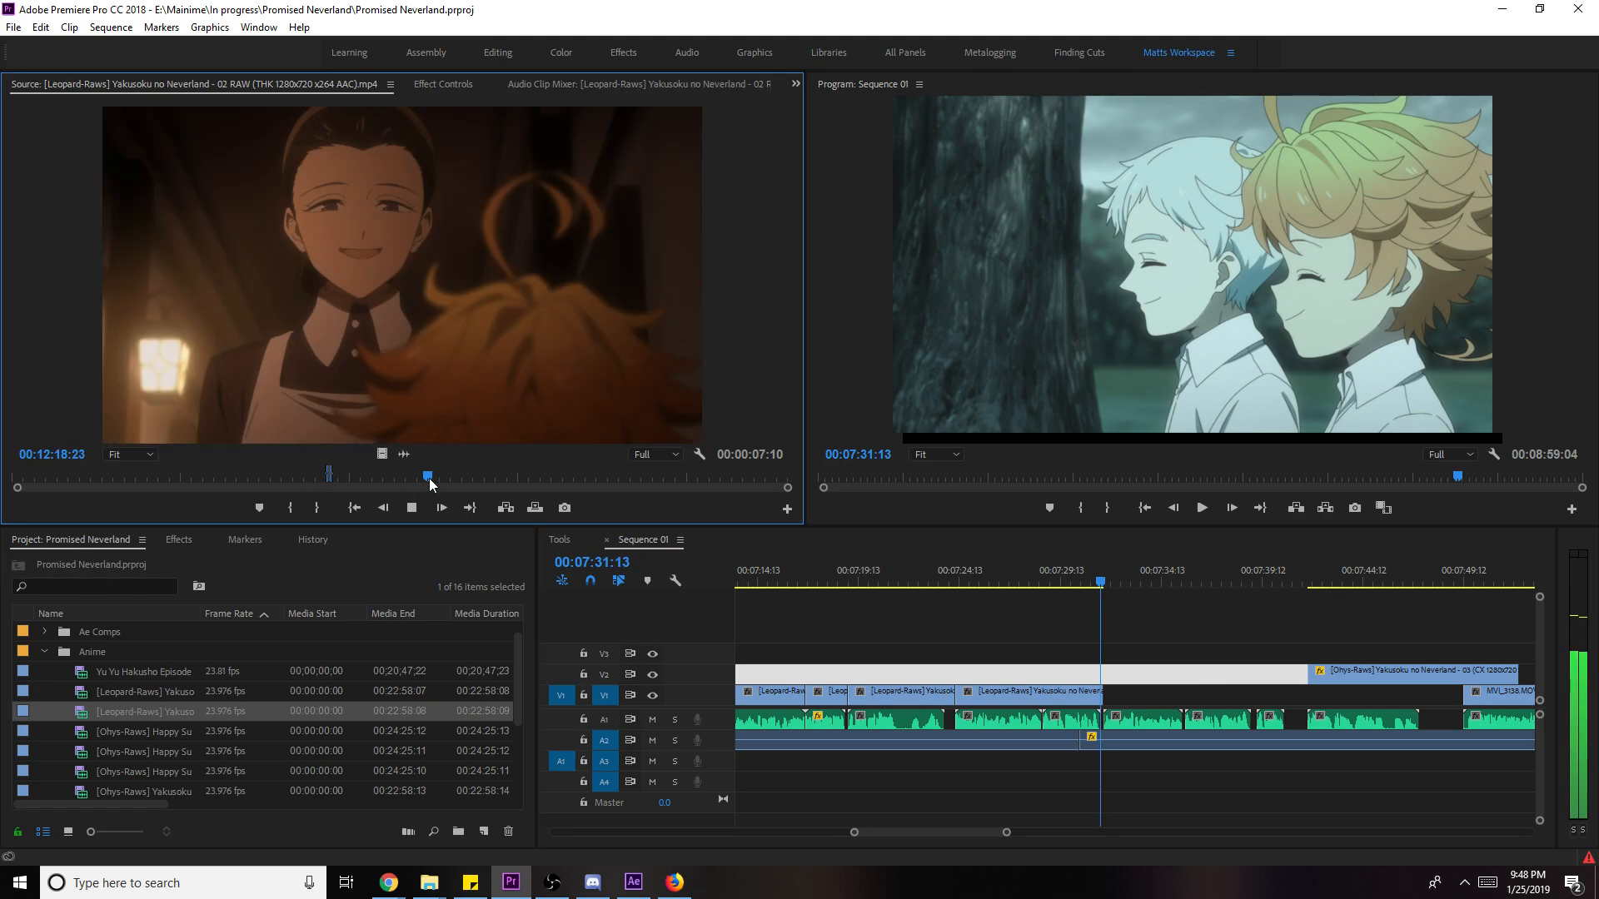
left_click(560, 476)
key("space")
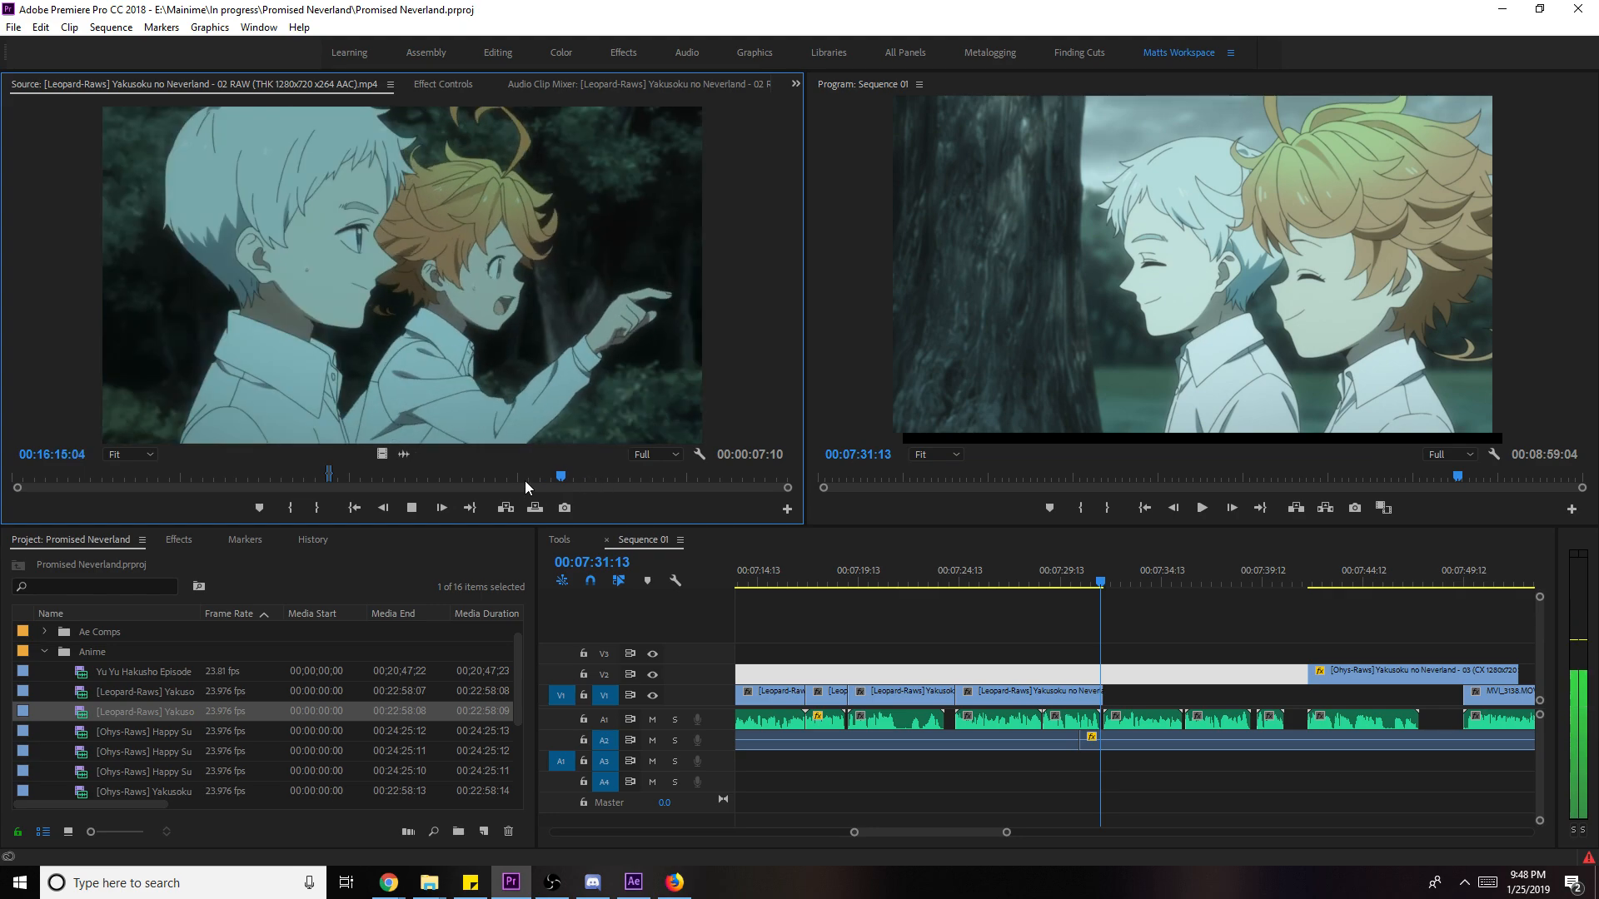
left_click(581, 476)
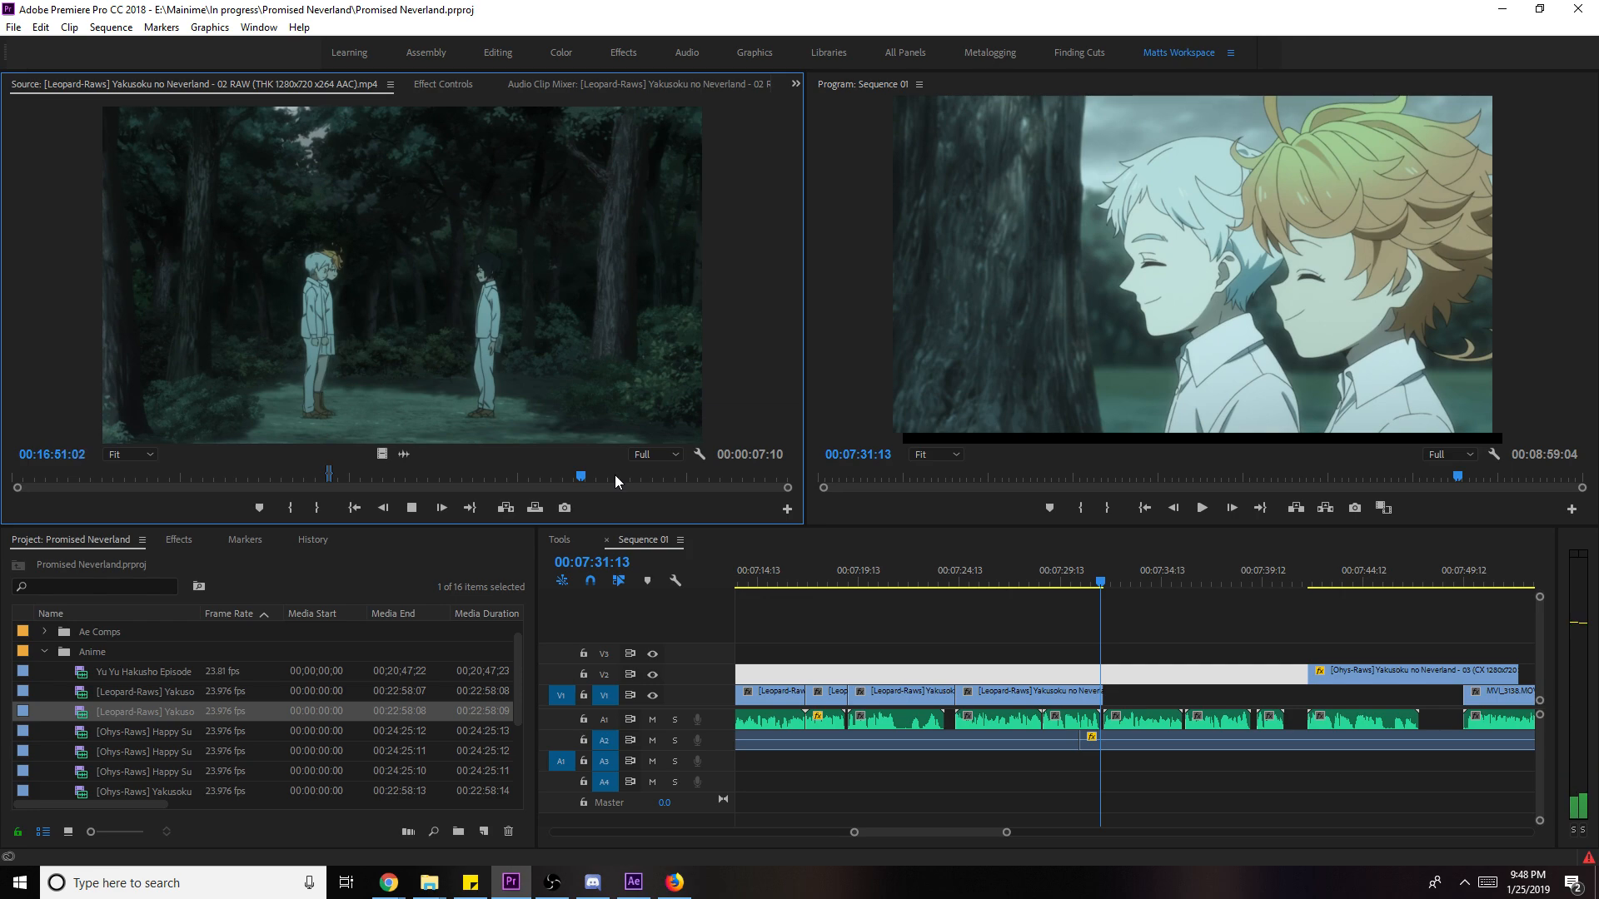
key("space")
- Check later episode 02 scenes and save the project again
key("ctrl+s")
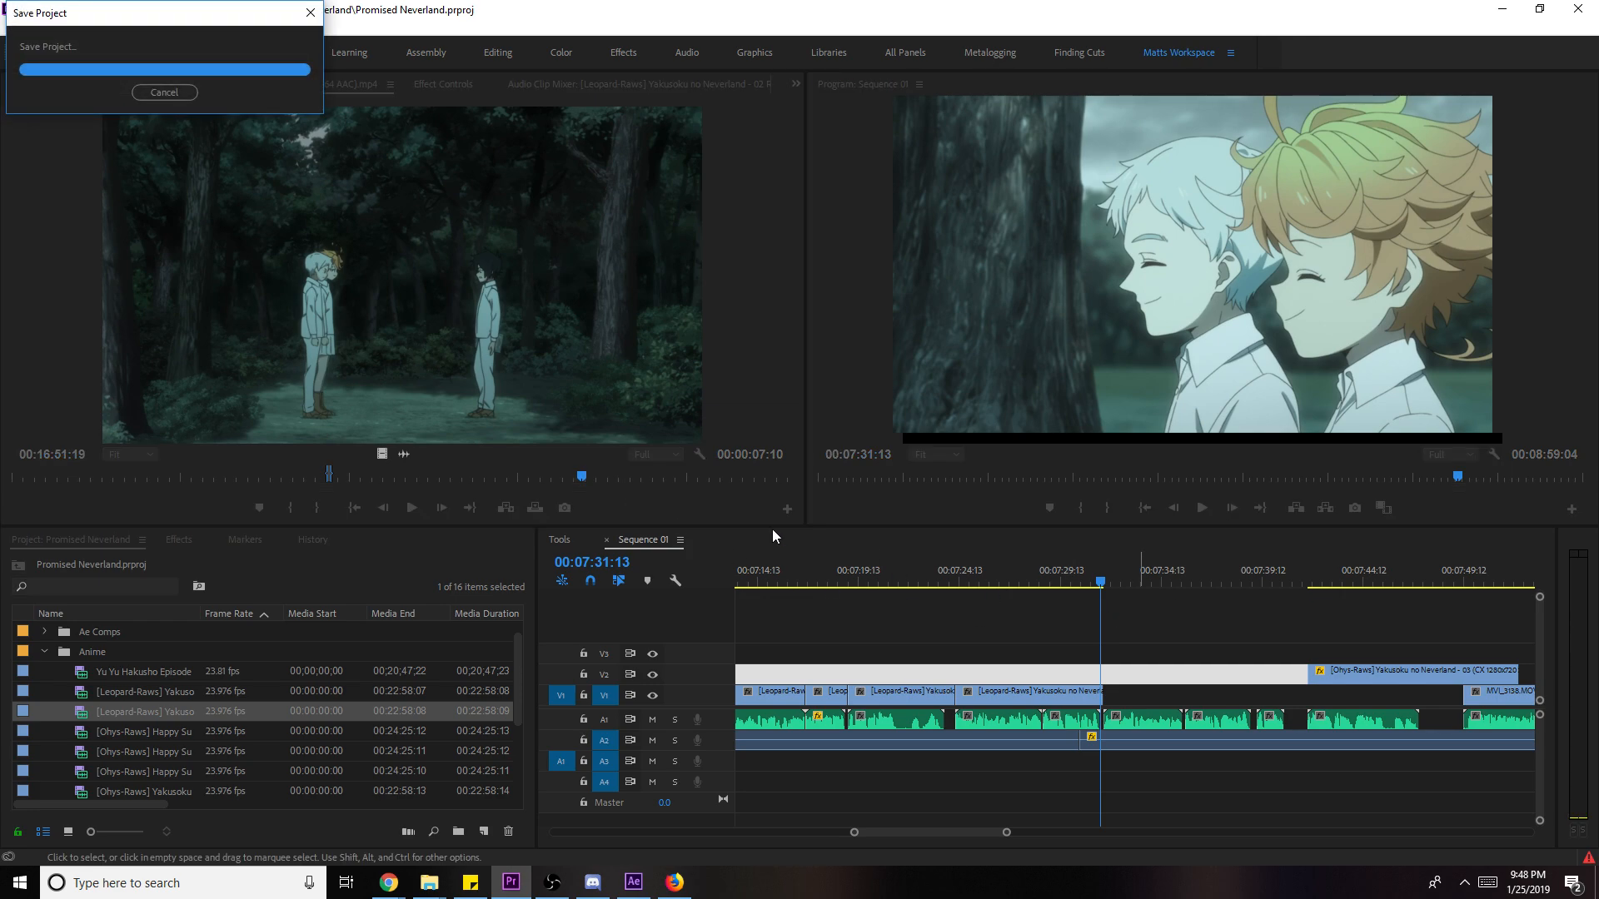
left_click(624, 476)
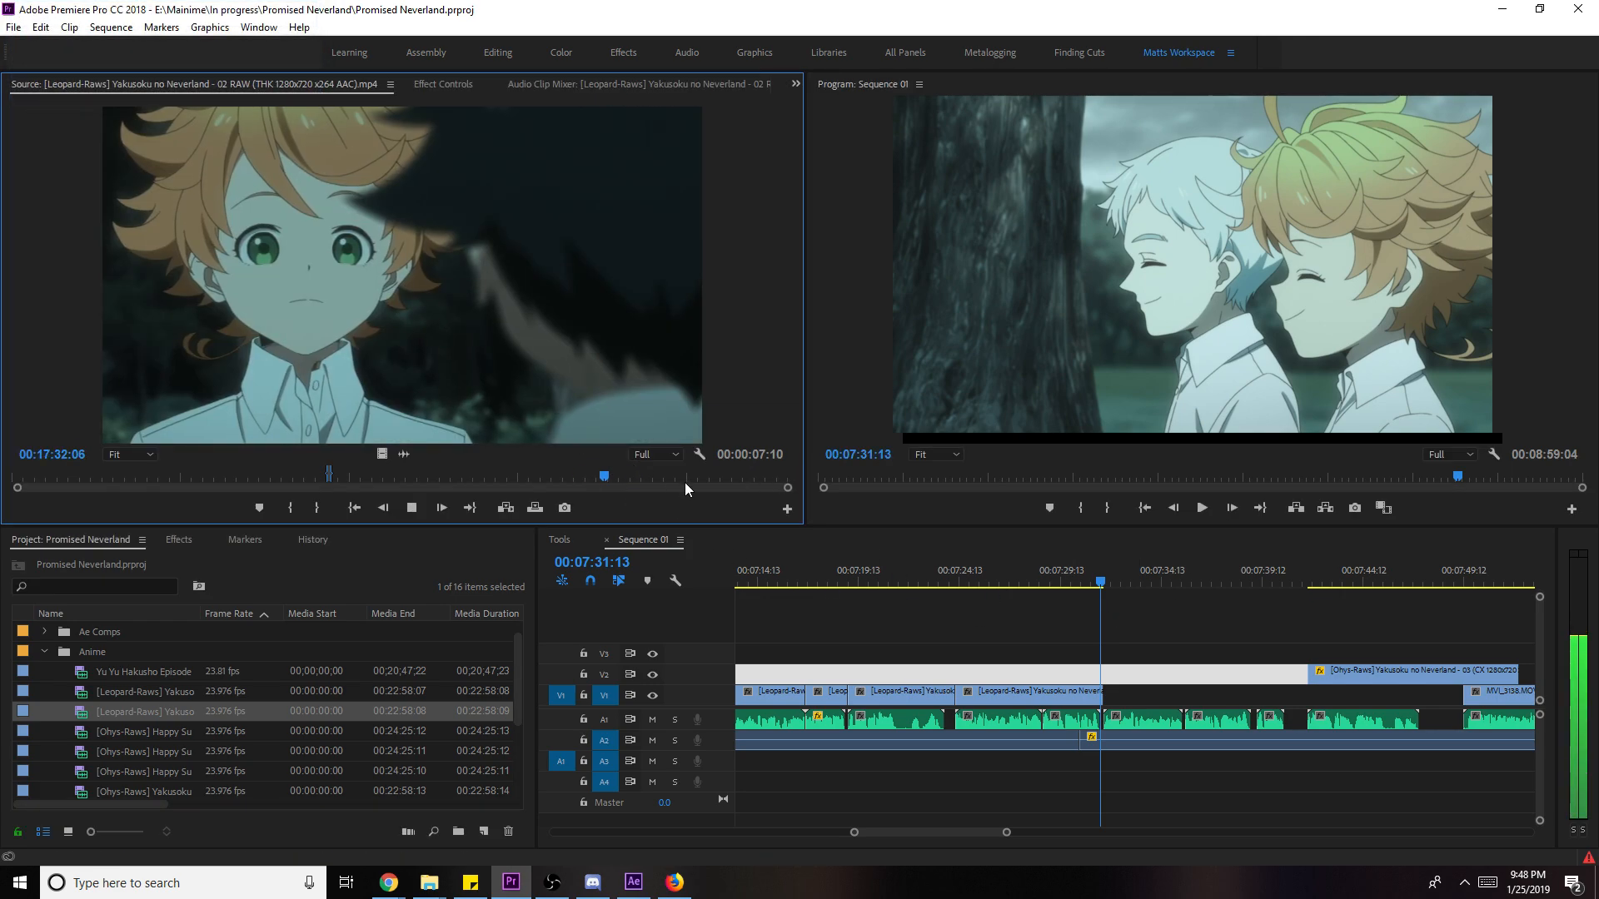
left_click(642, 476)
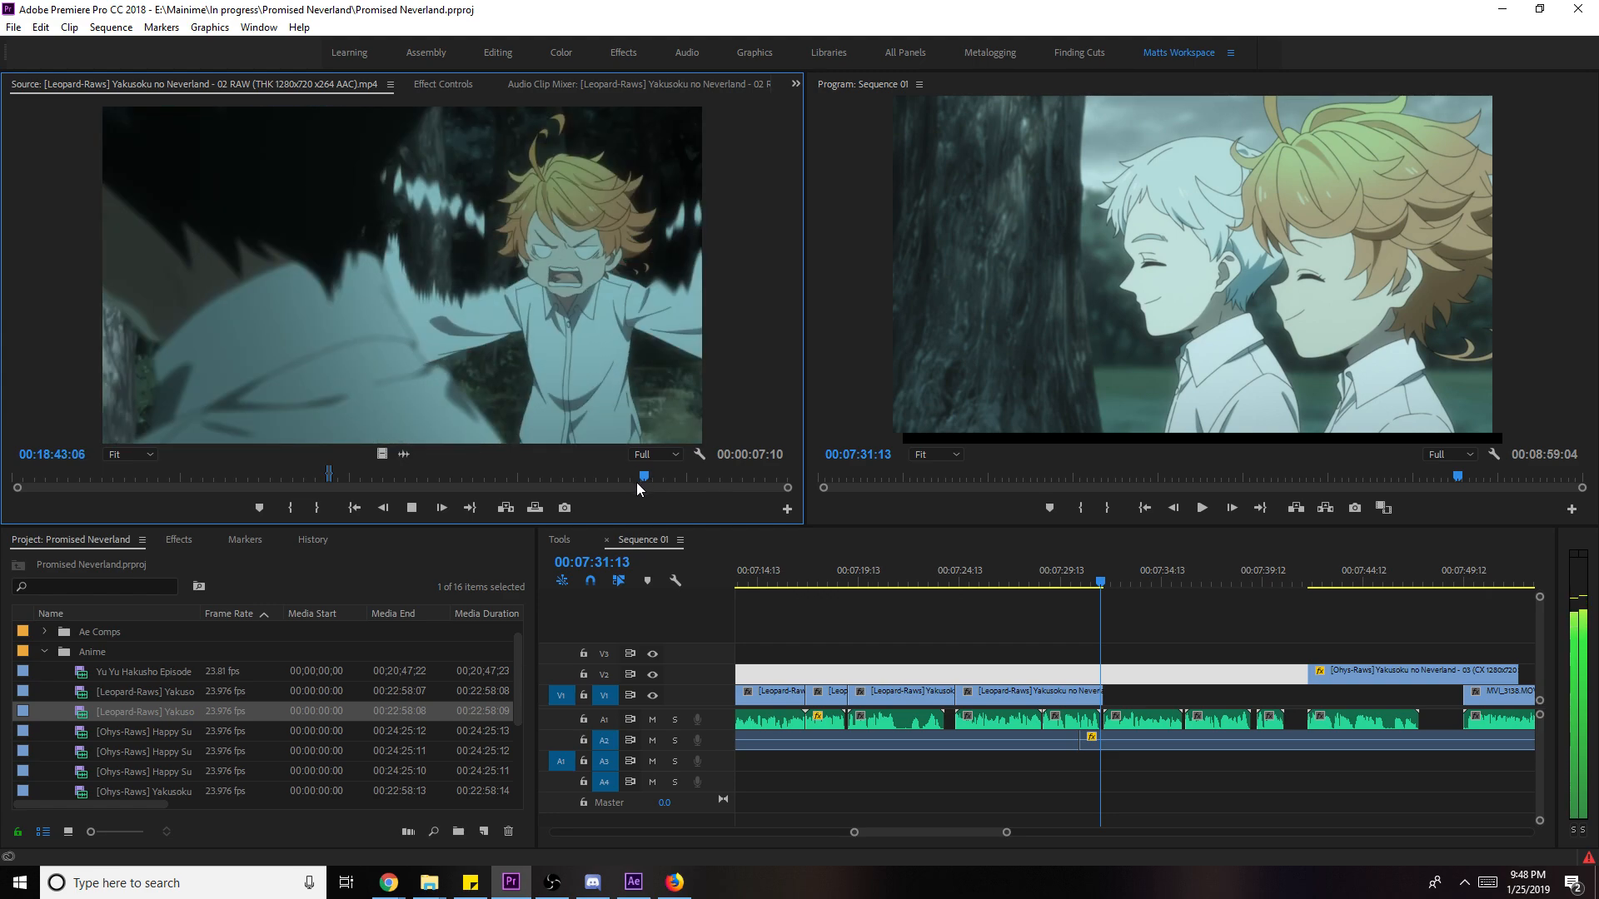
key("ctrl+s")
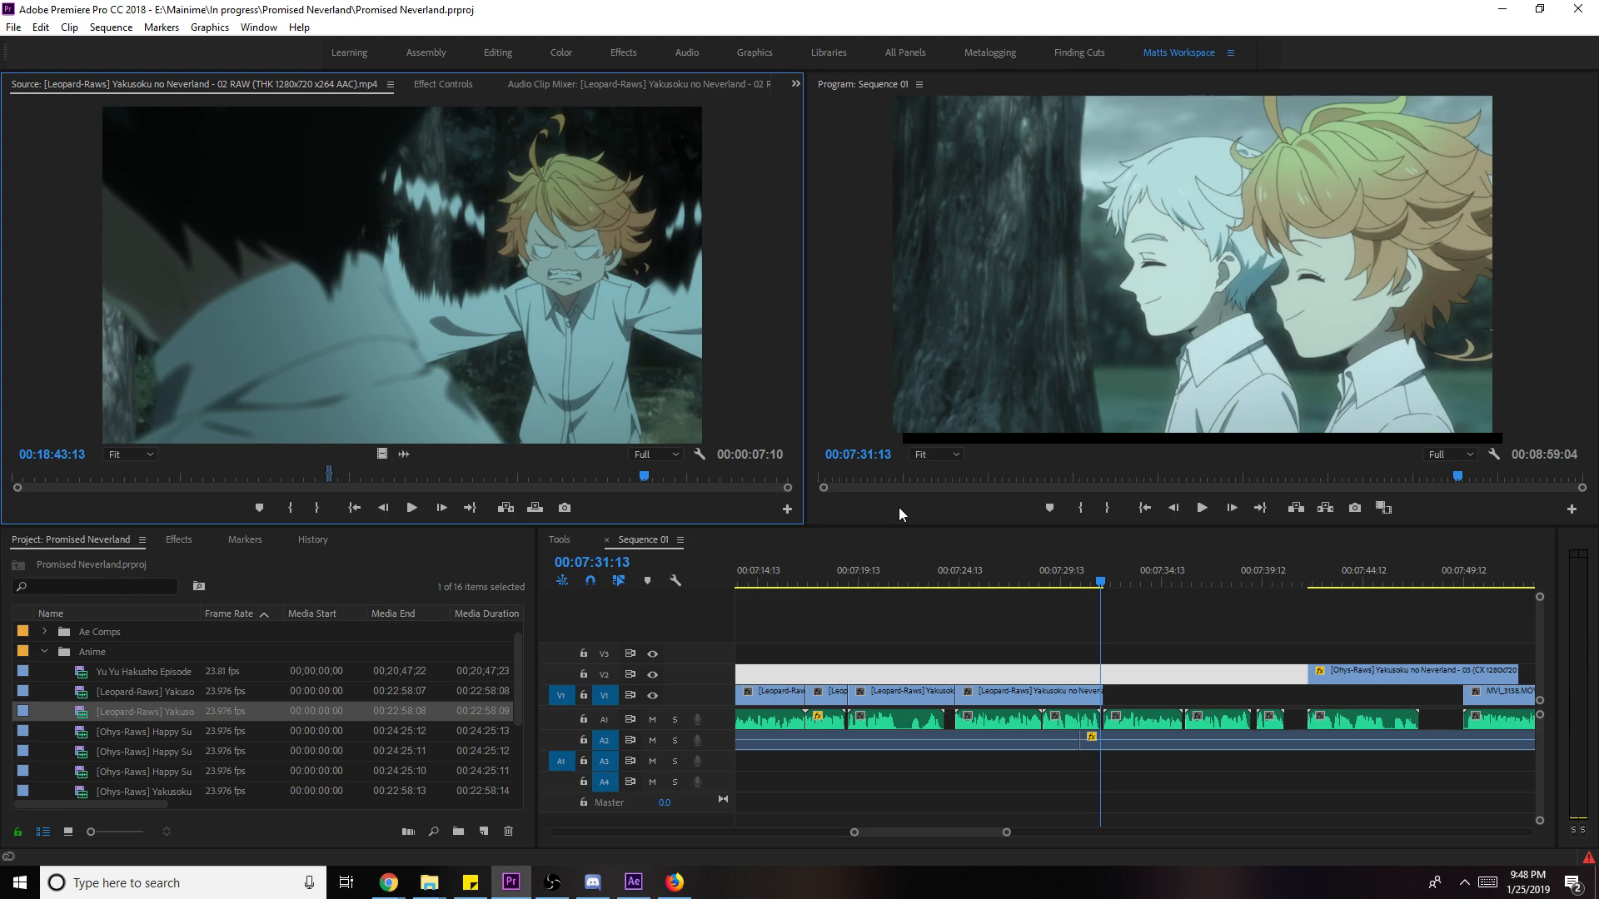
key("ctrl+s")
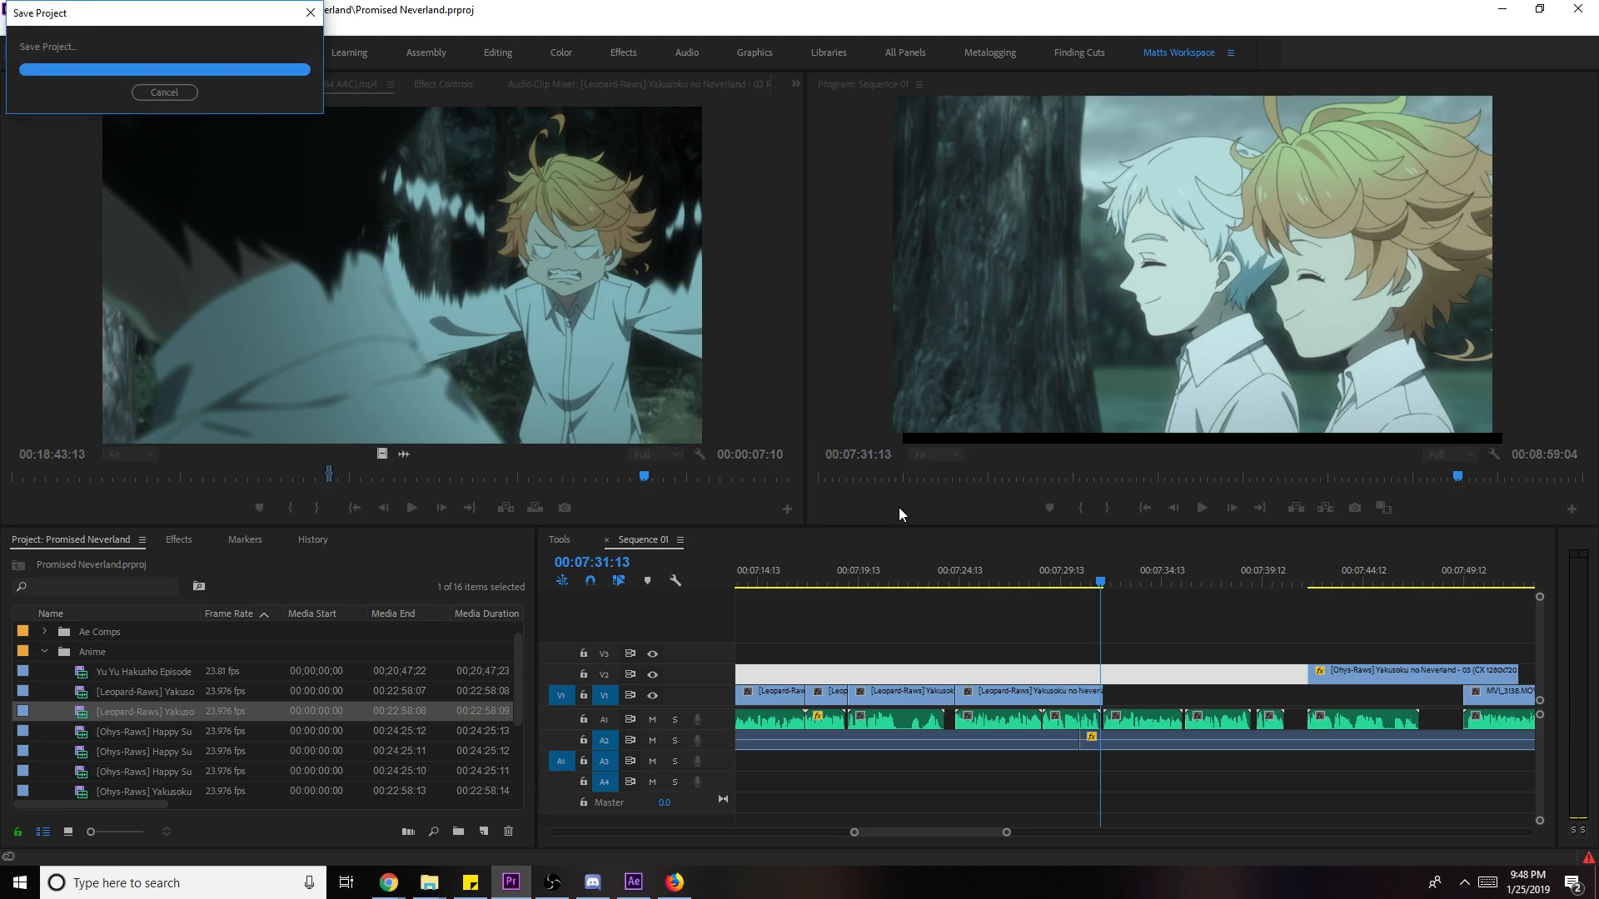
- Play Sequence 01 to review the V1 footage ending around 07:31
left_click(1163, 659)
left_click(1211, 643)
key("space")
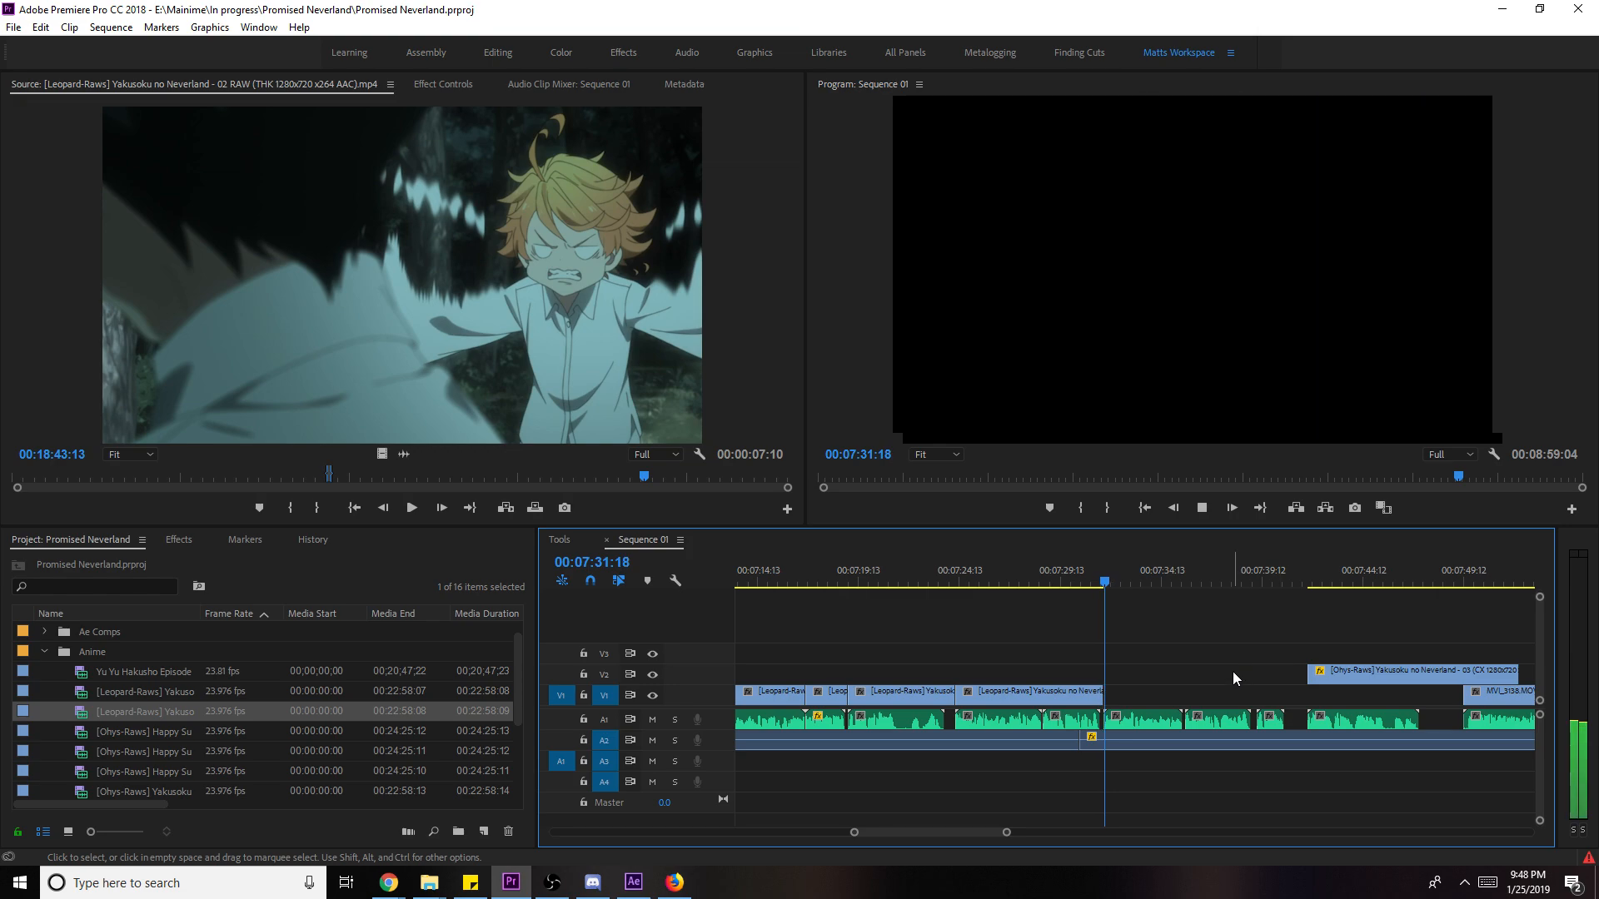
mouse_move(1006, 833)
left_mouse_down()
mouse_move(1116, 832)
mouse_move(971, 832)
mouse_move(1071, 833)
mouse_move(991, 833)
left_mouse_up()
scroll(1111, 652, "down", 3)
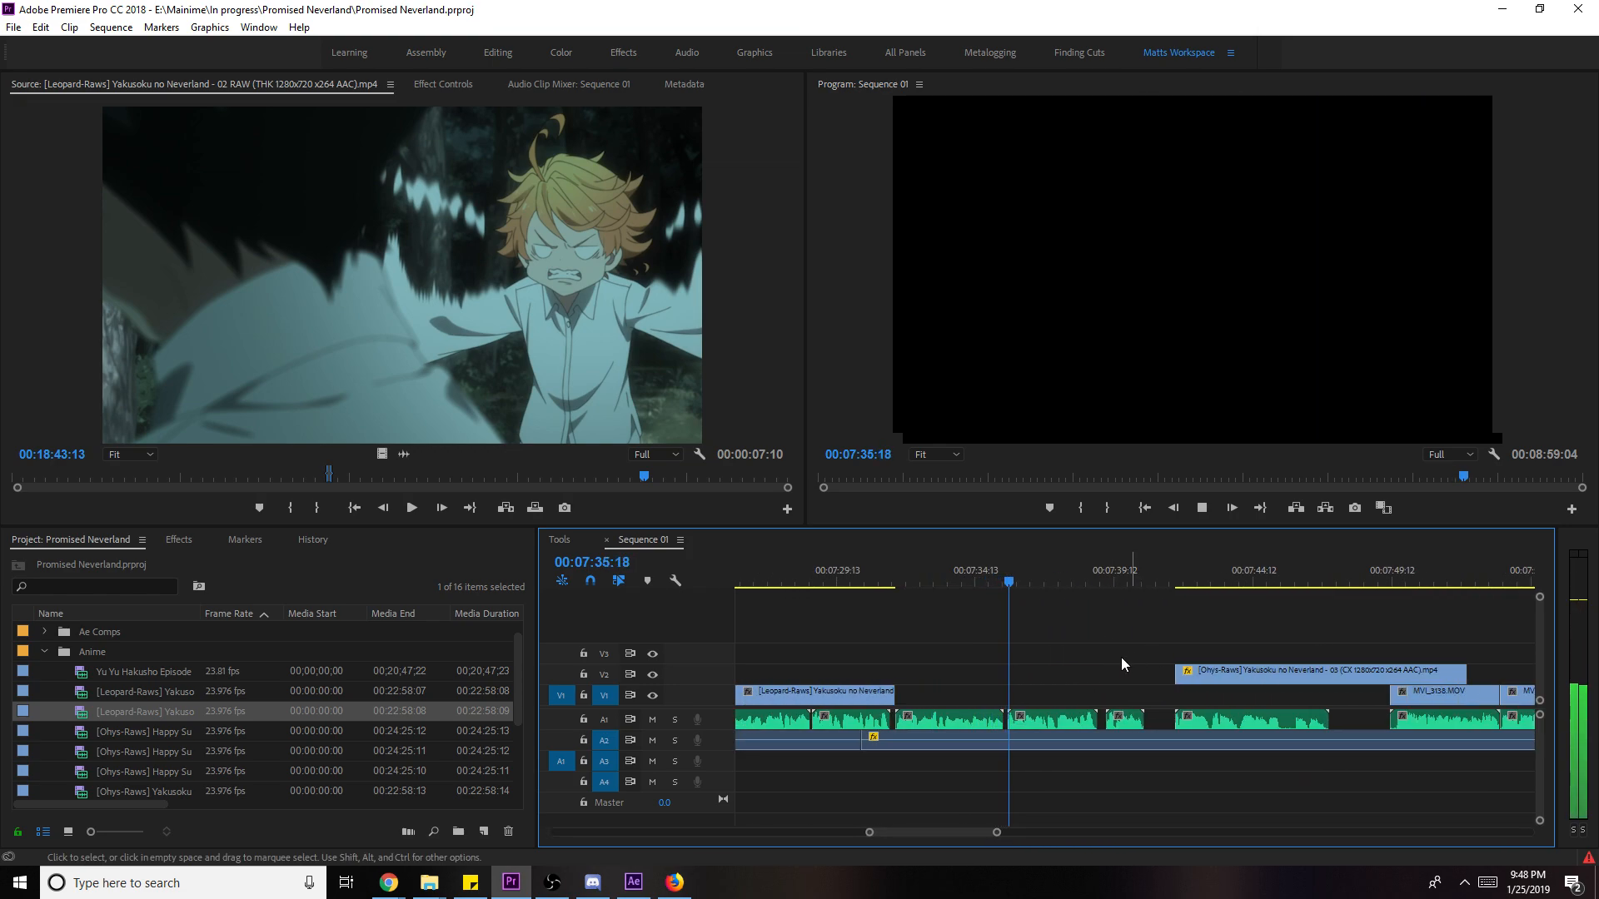
key("space")
scroll(178, 723, "down", 1)
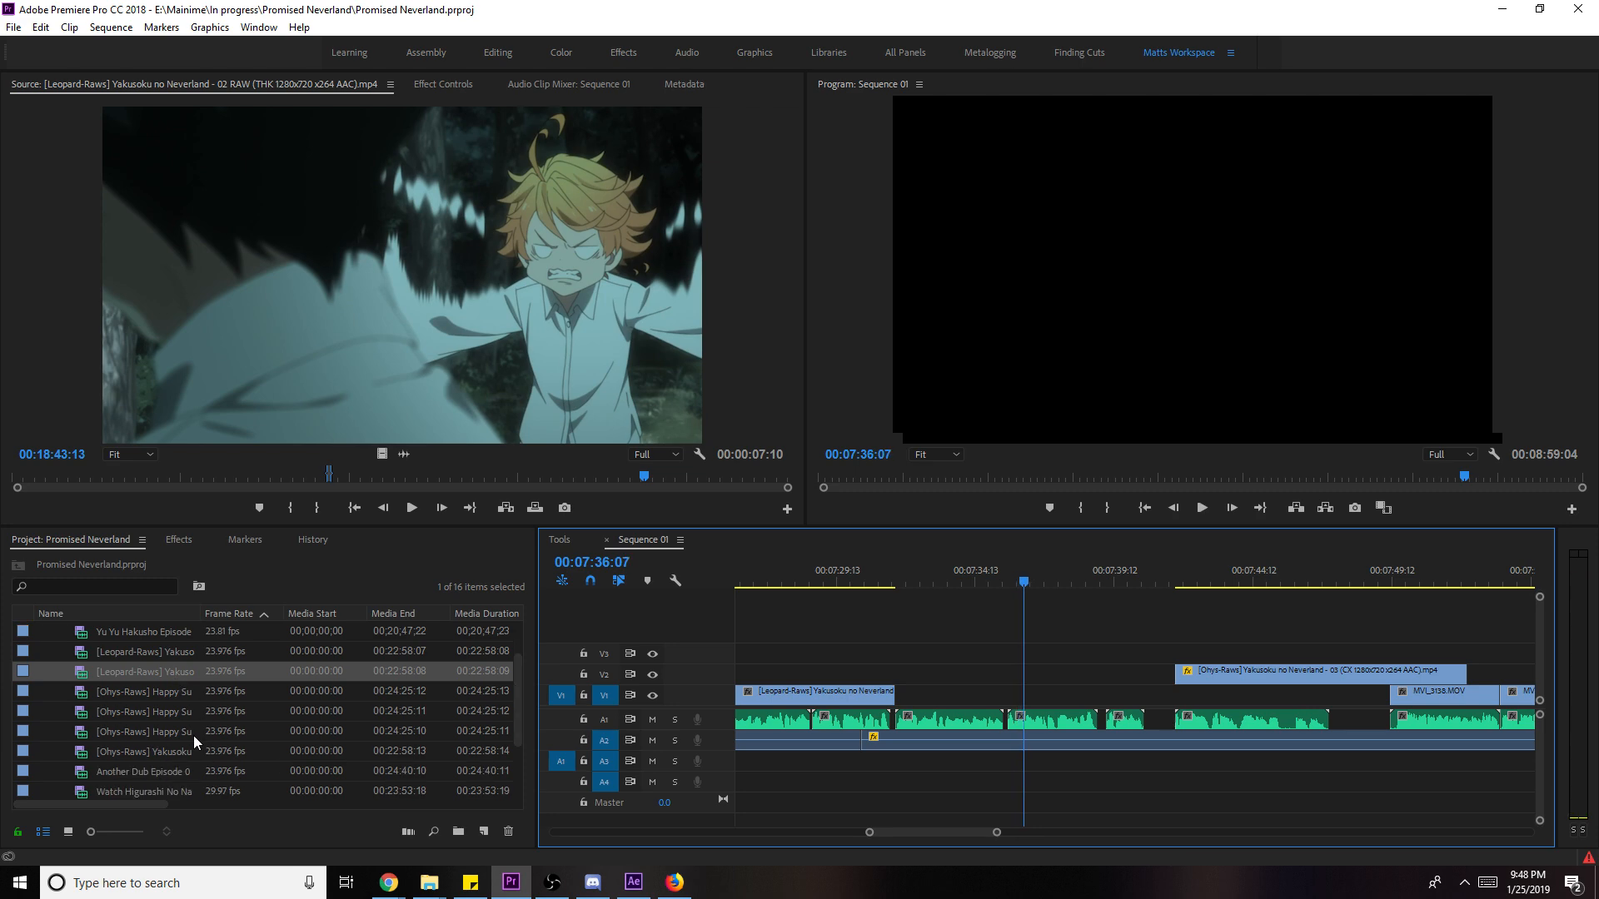
- Load episode 03 into the Source monitor, mark a shot, and place it on V1 near 07:32
double_click(167, 750)
left_click(558, 470)
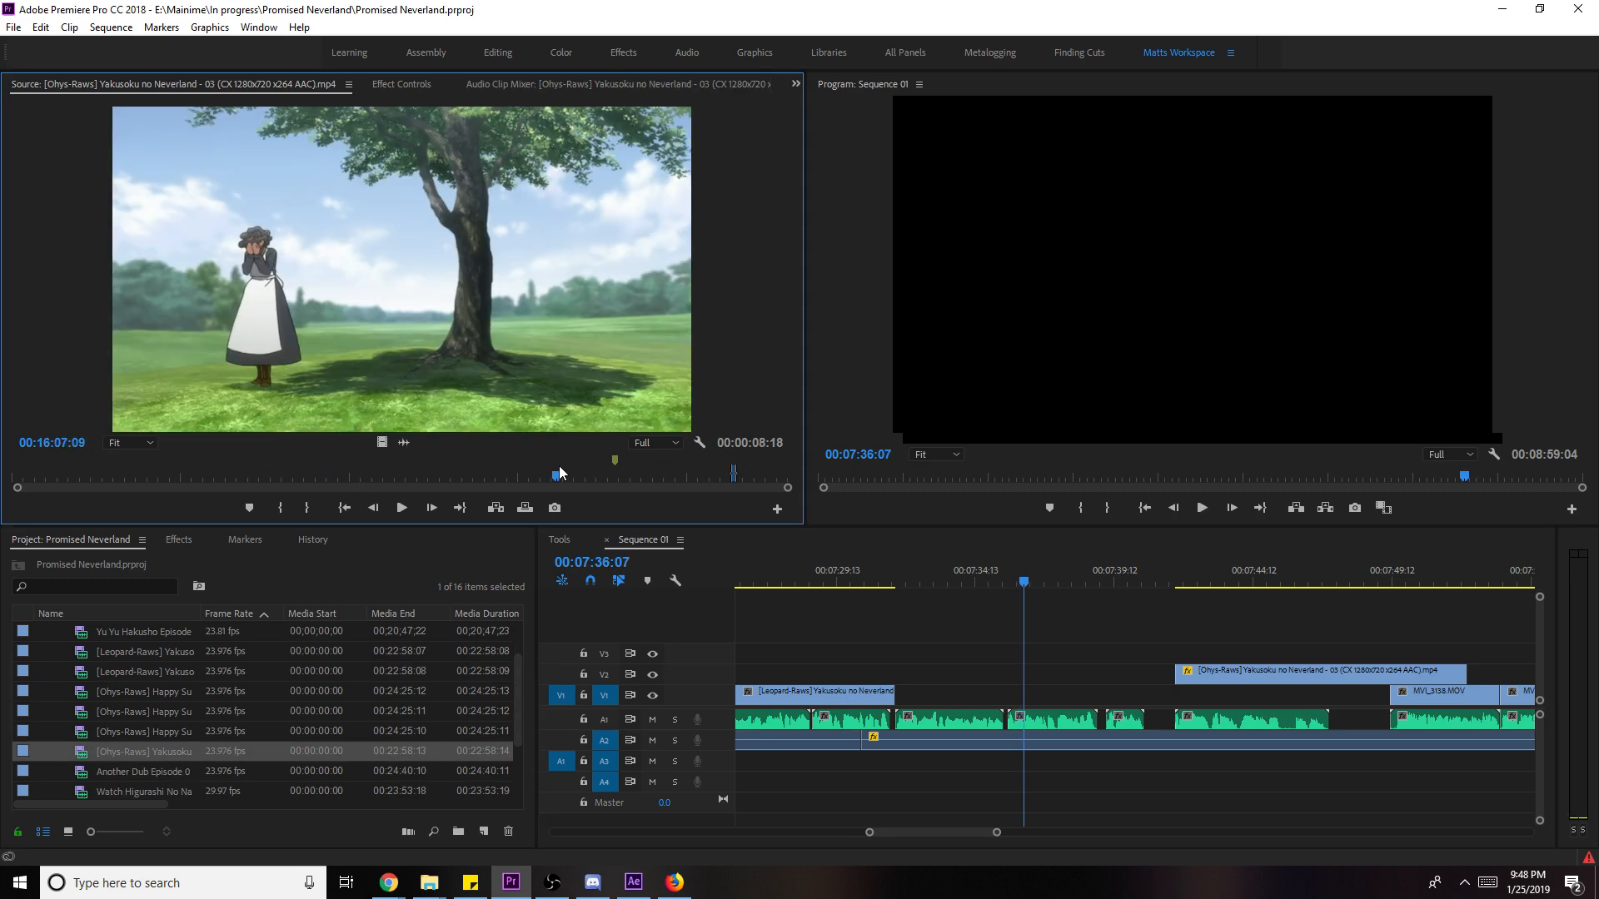
left_click(493, 468)
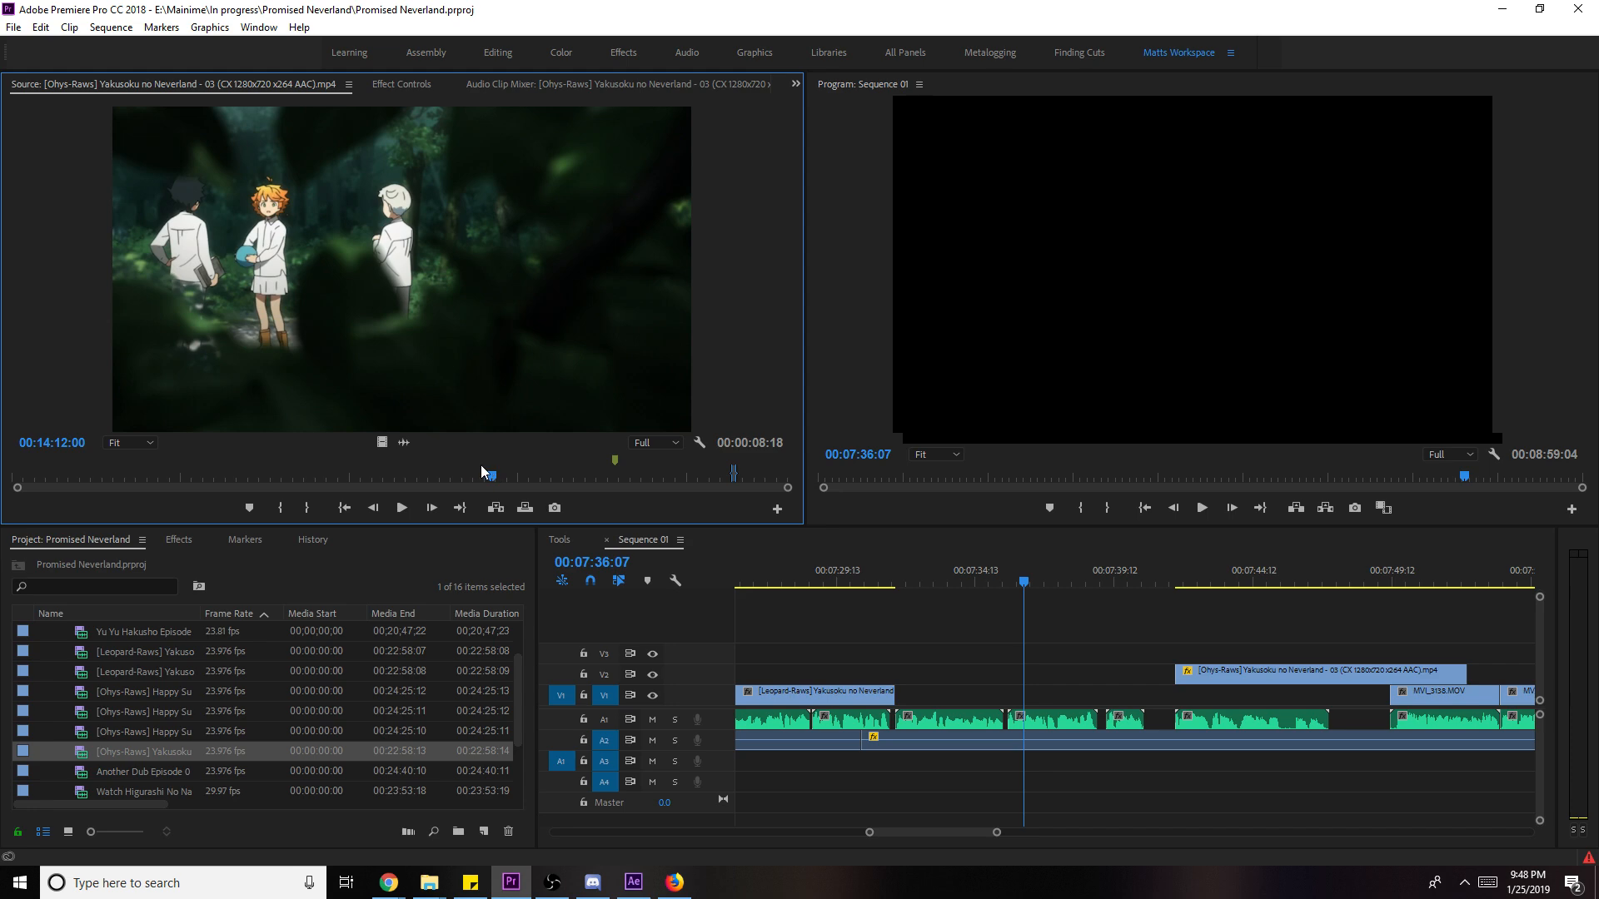
left_click(451, 468)
left_click_drag(453, 473, 261, 473)
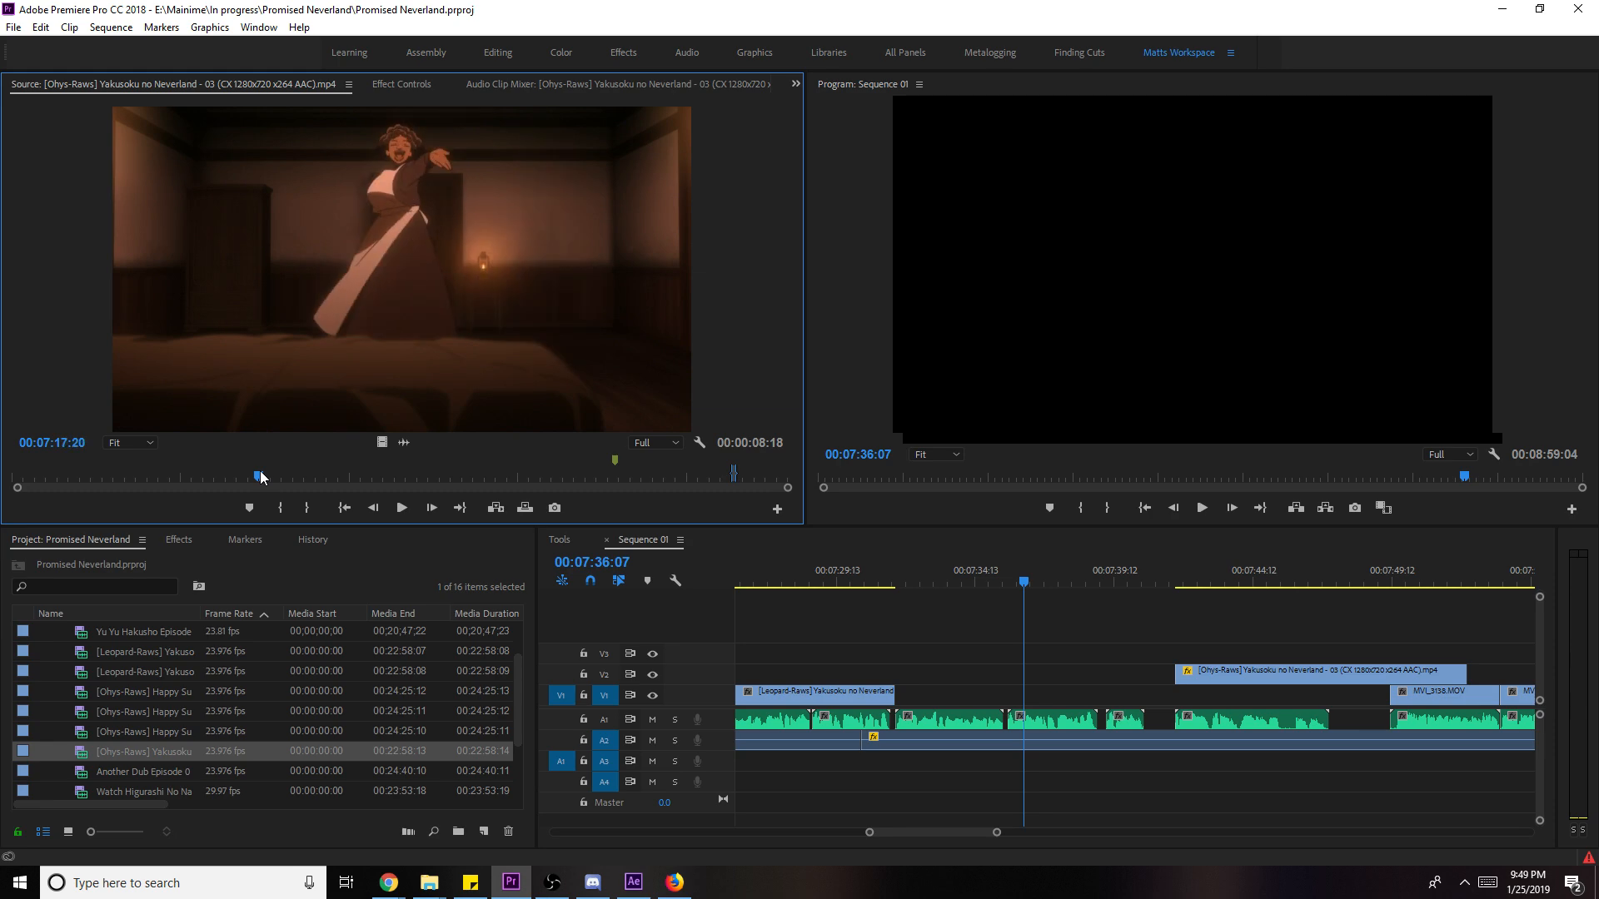
key("i")
key("space")
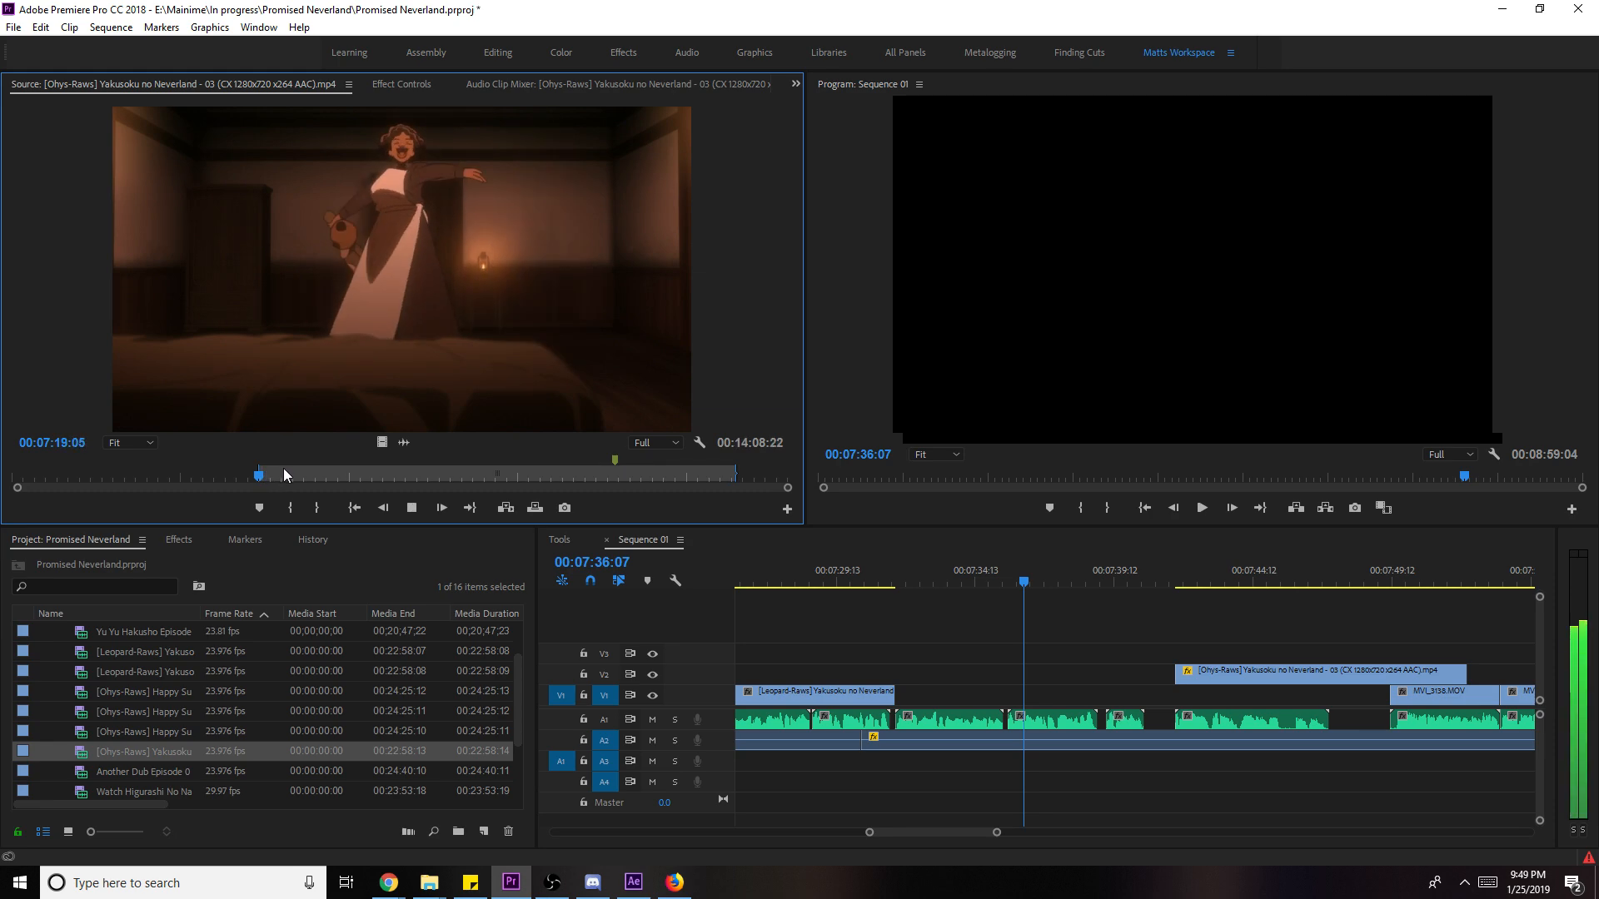
key("o")
left_click_drag(381, 442, 900, 704)
- Trim the new clip, scale it to frame size, review it, then delete the unwanted clip
key("Up")
key("space")
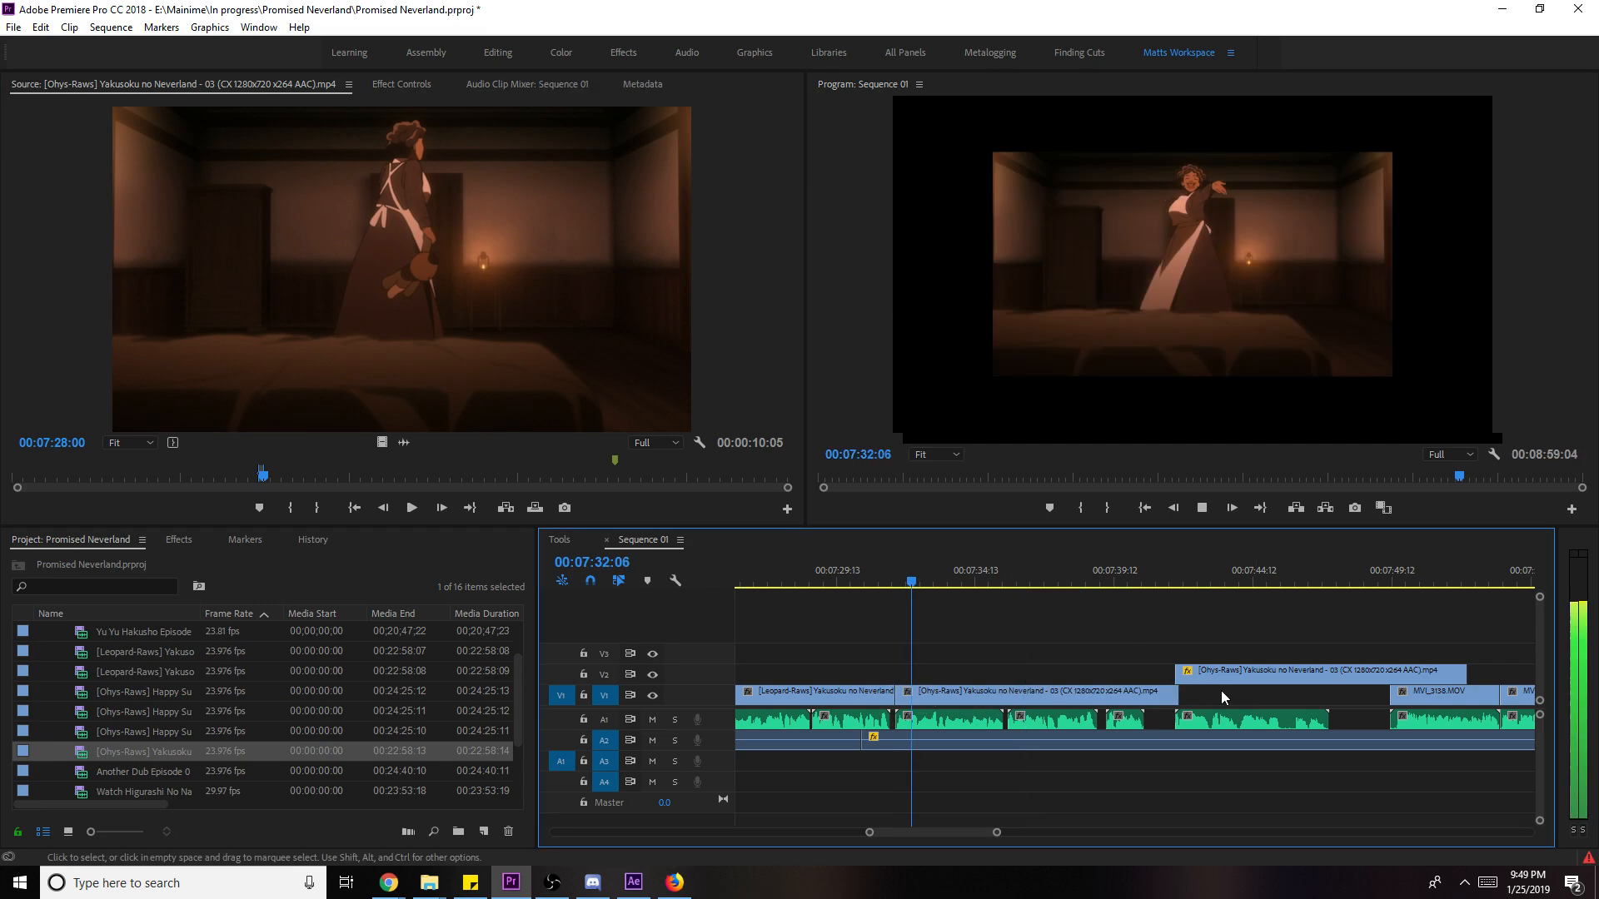
left_click(1181, 697)
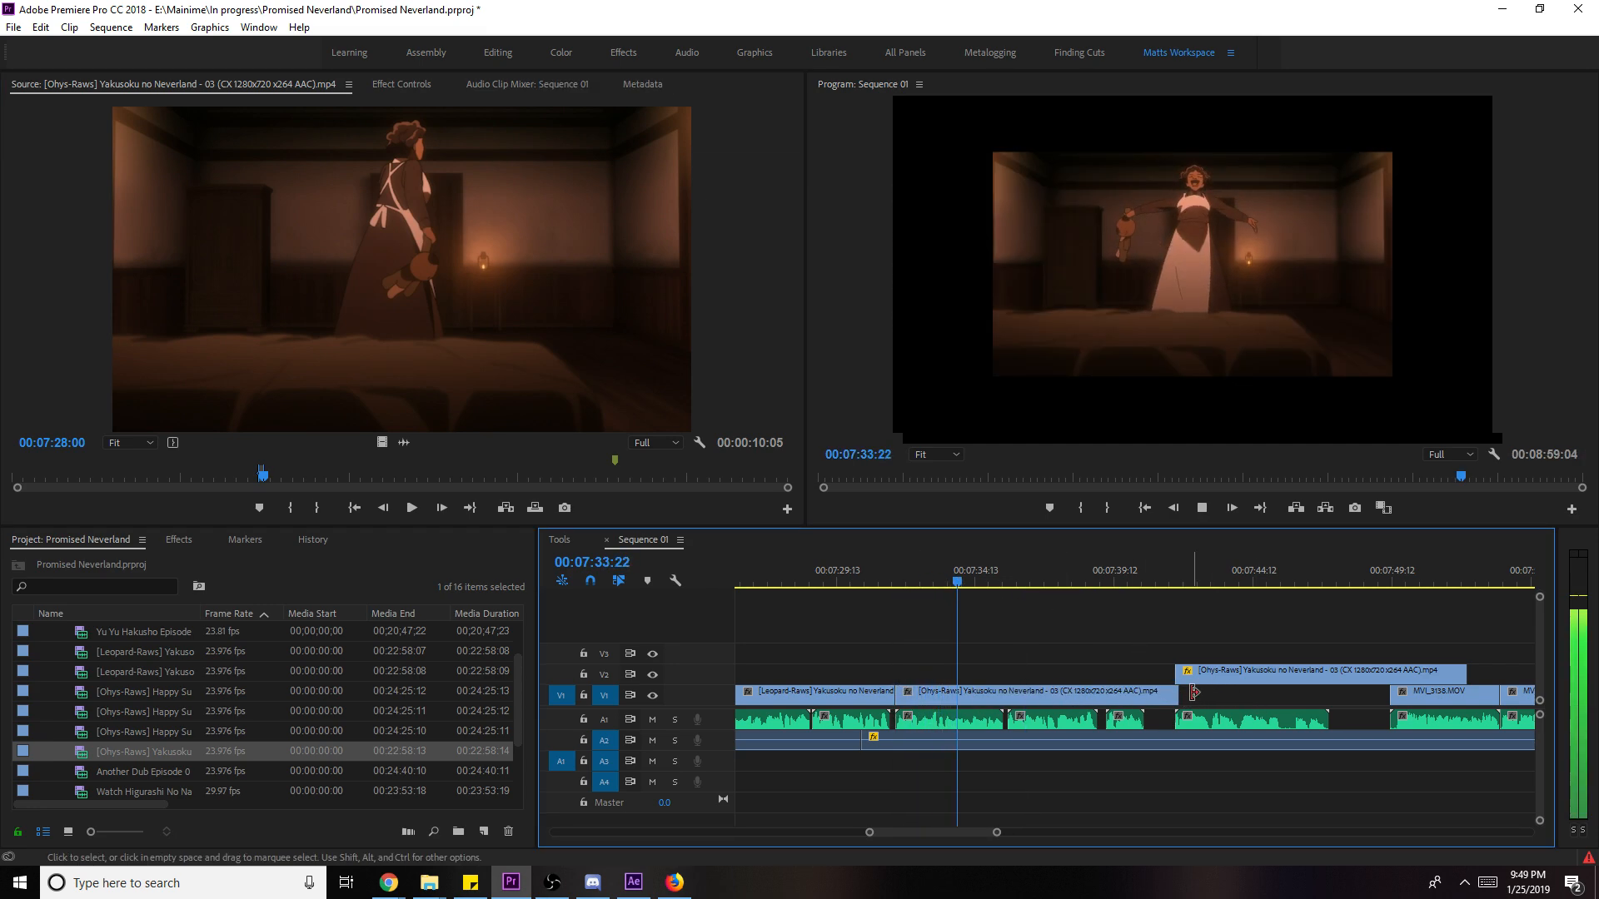
left_click_drag(1164, 696, 1090, 703)
right_click(991, 705)
left_click(1032, 669)
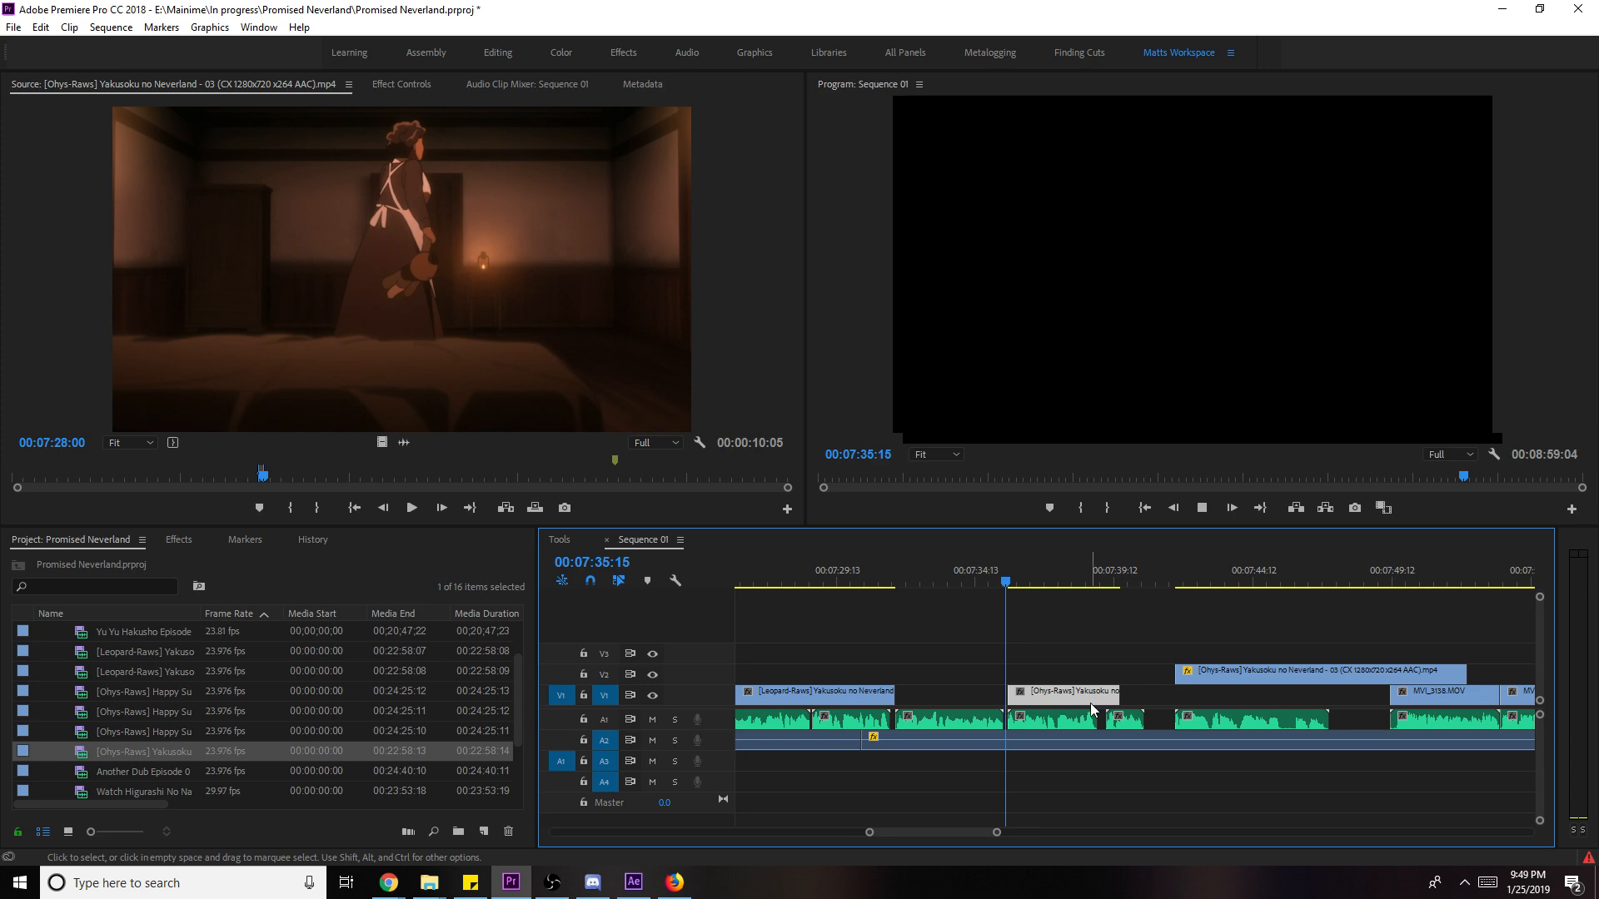
key("space")
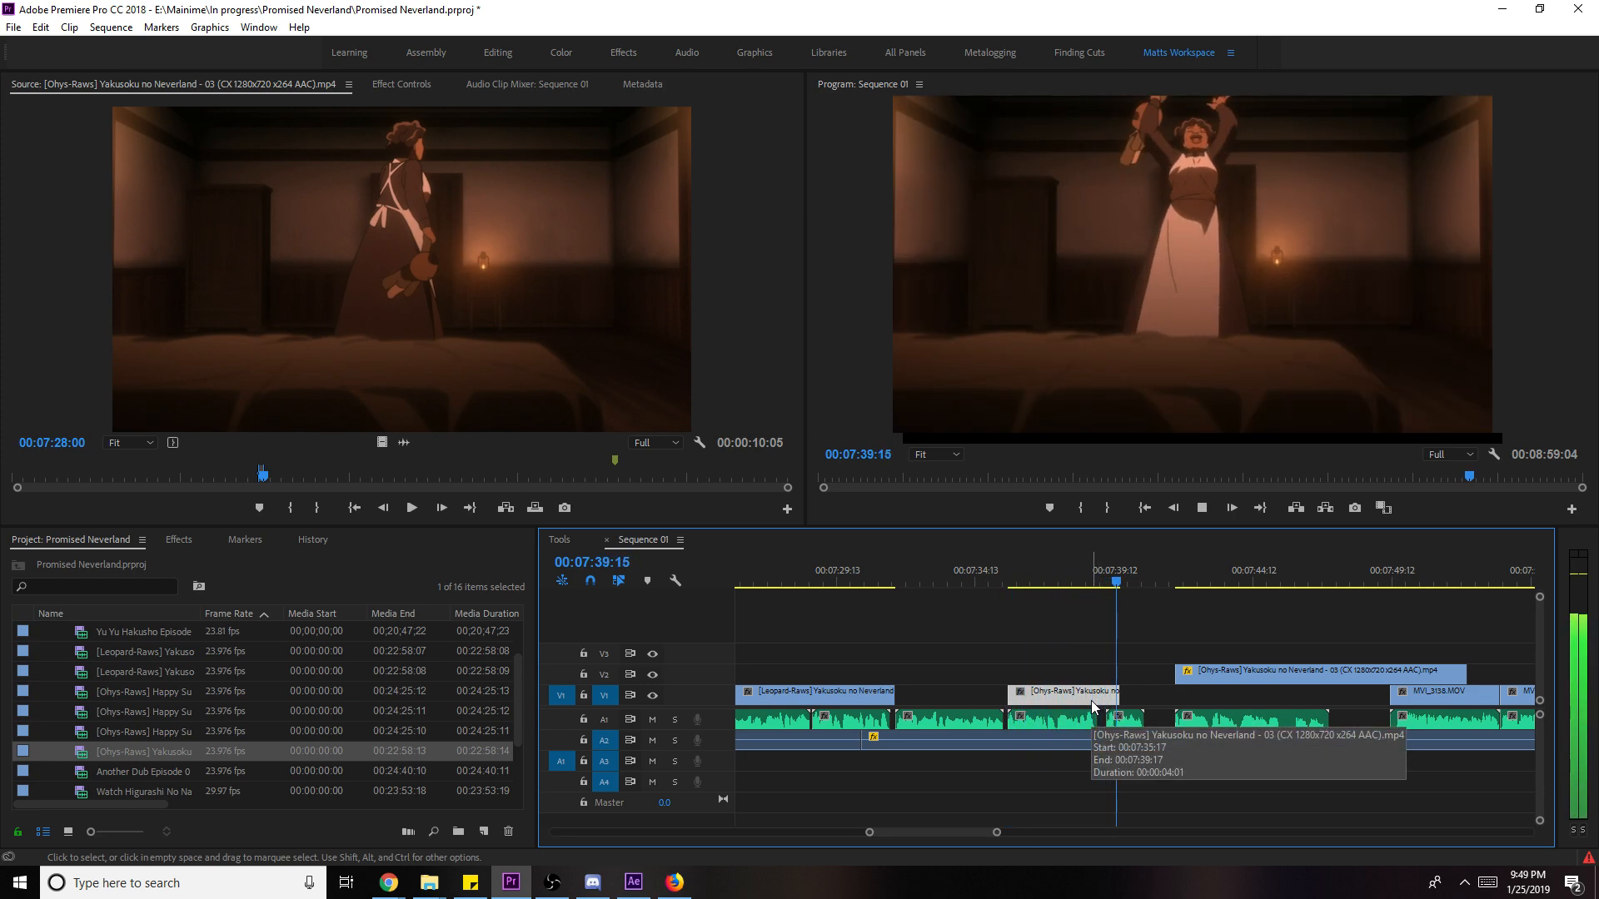
key("space")
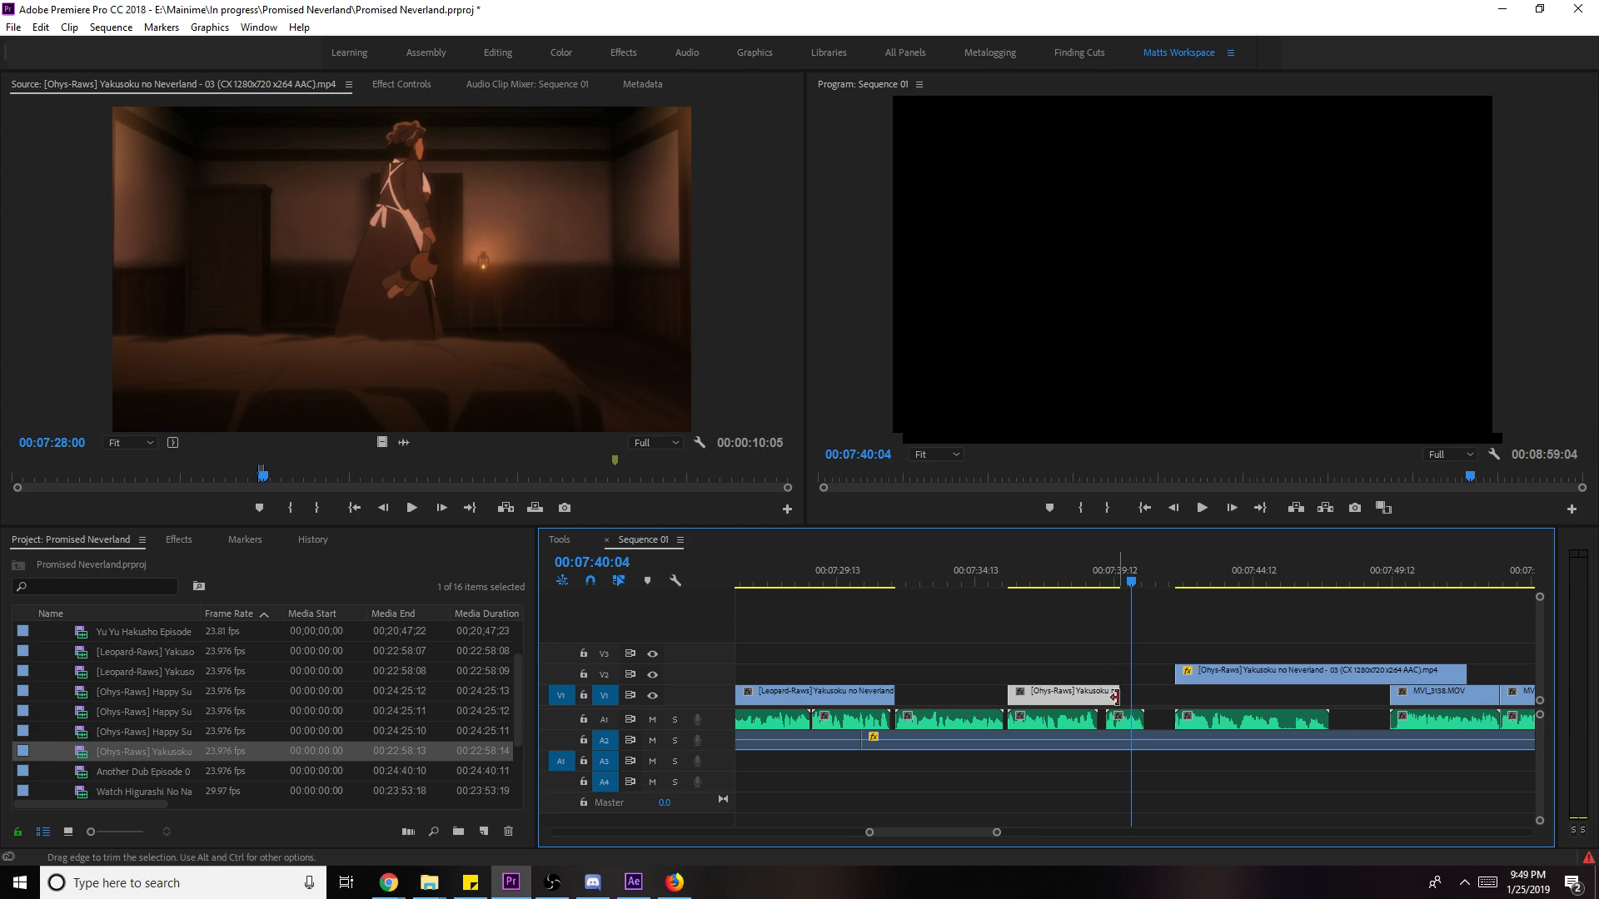
key("space")
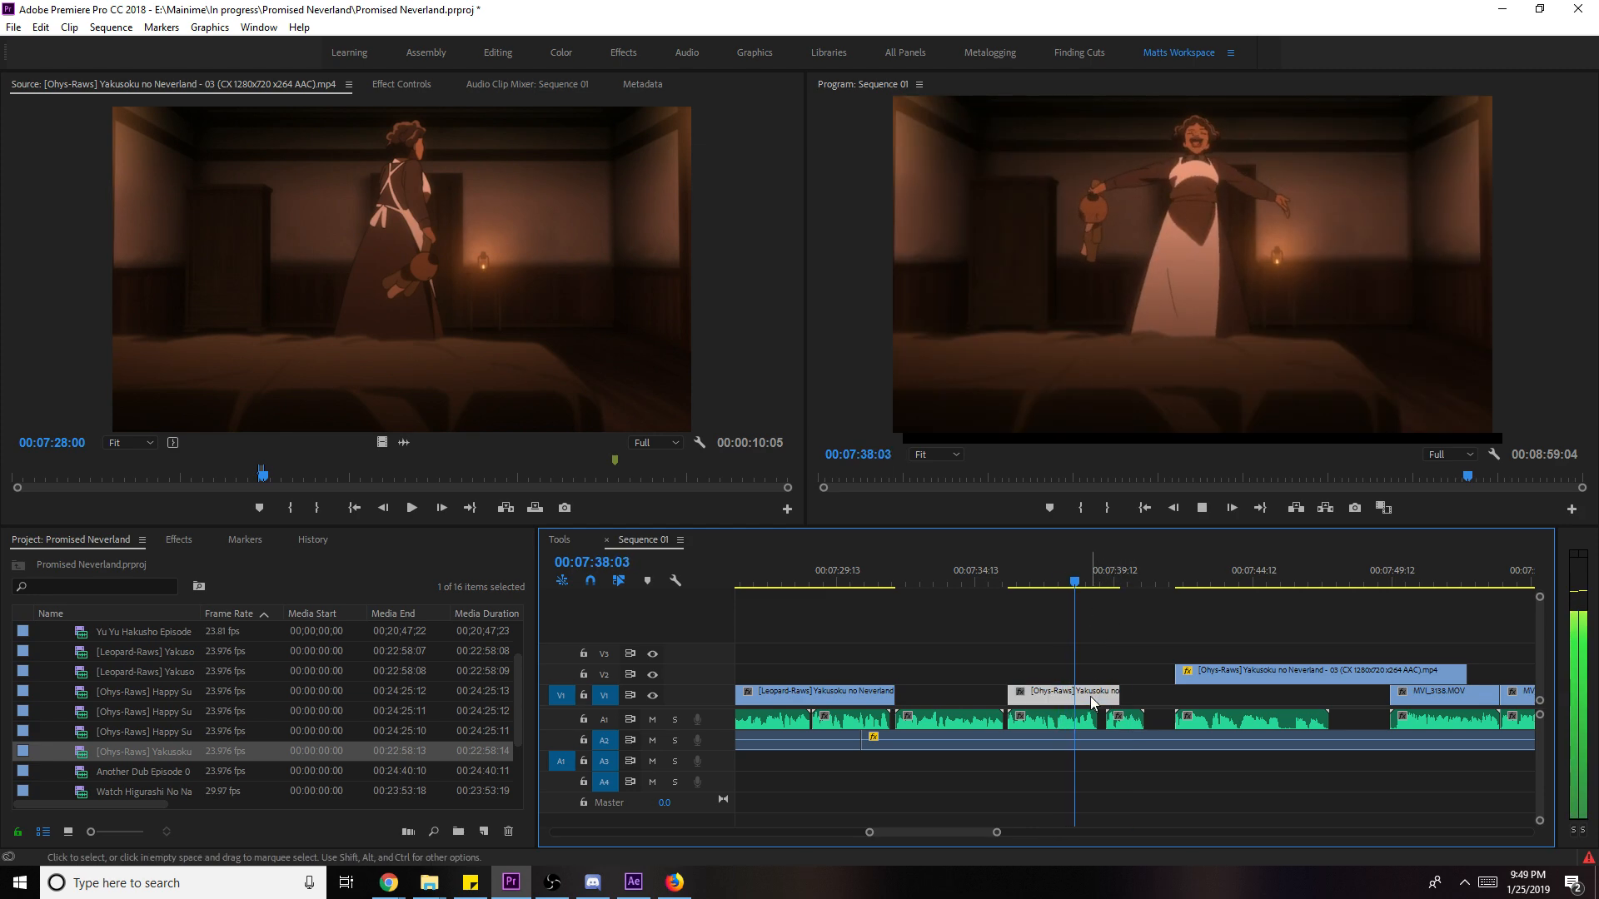
key("Delete")
- Mark another episode 03 shot and drop it onto V1 over the gap
left_click(368, 343)
key("space")
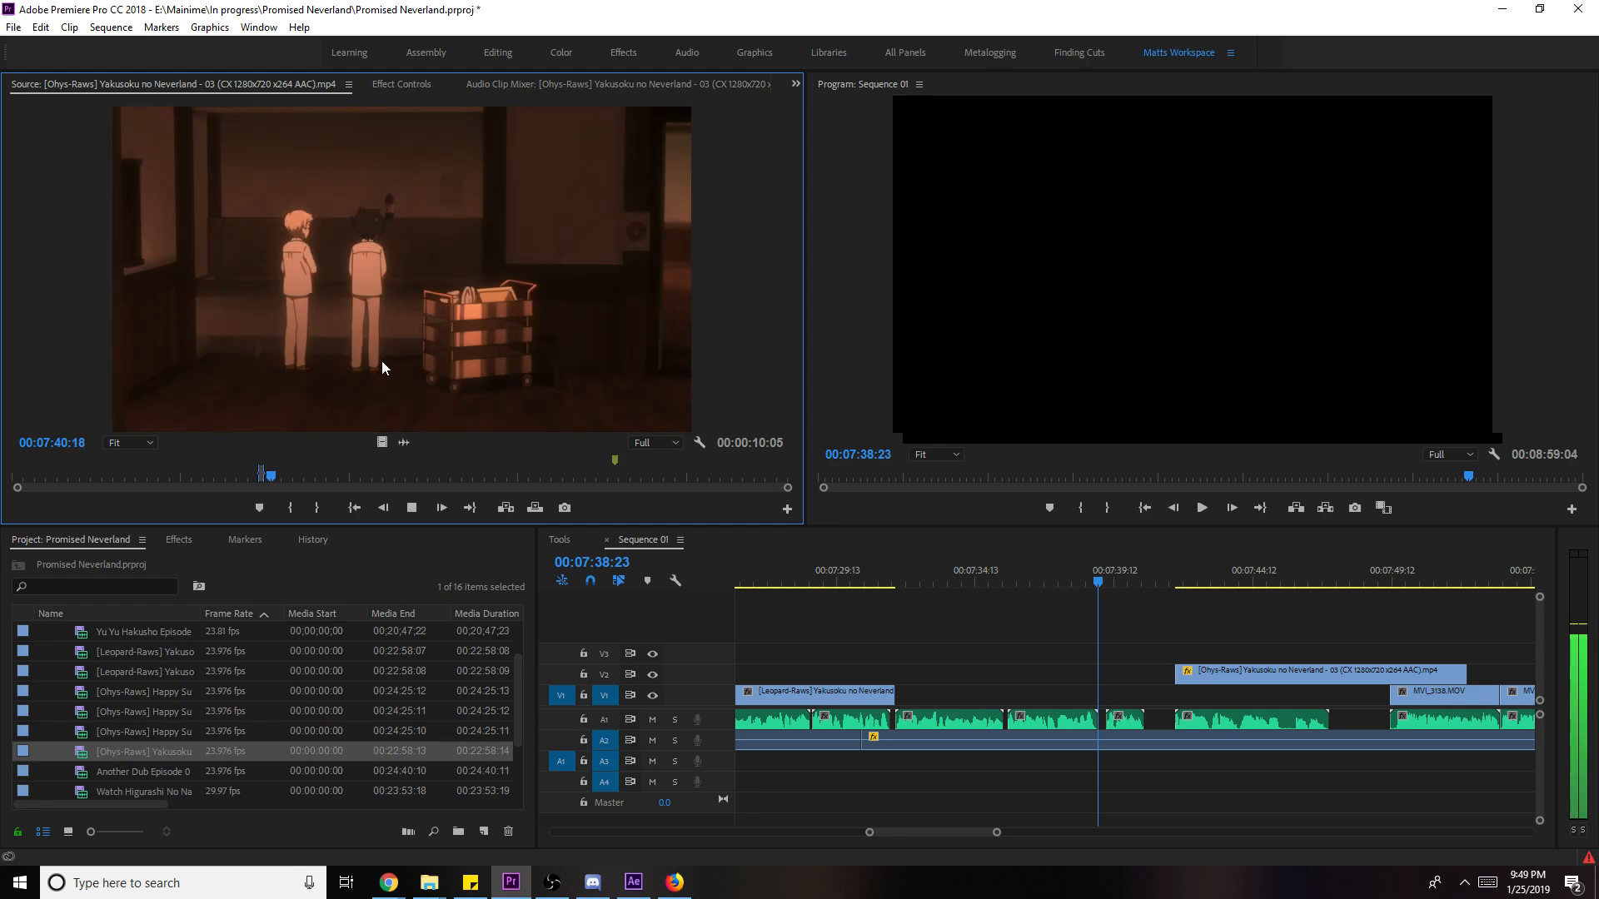
key("i")
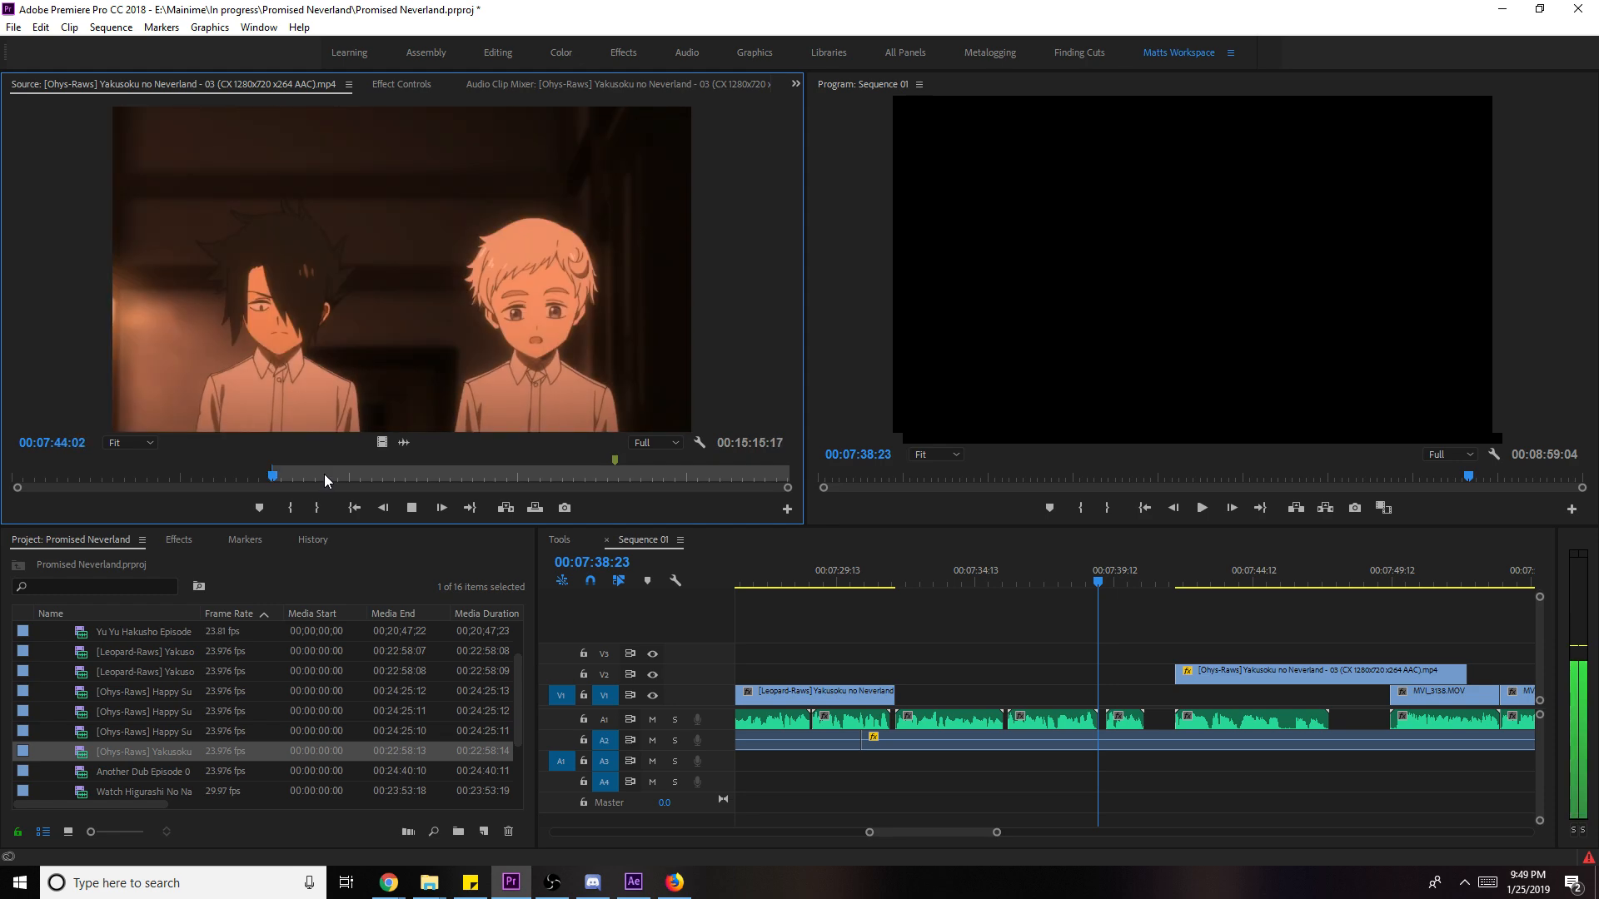
key("i")
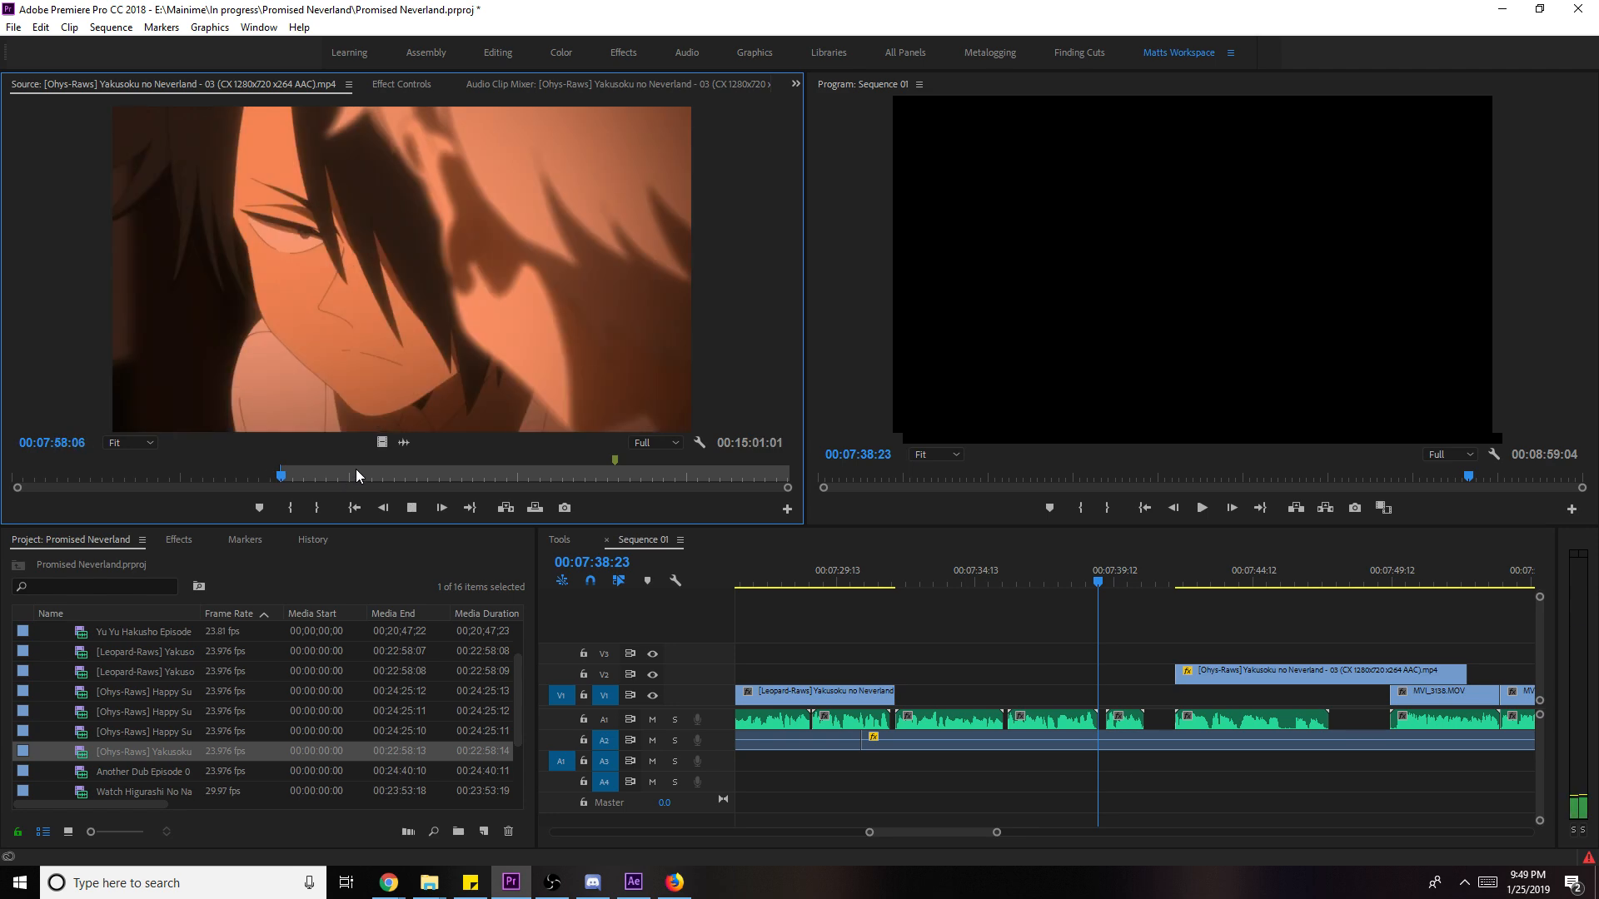
key("space")
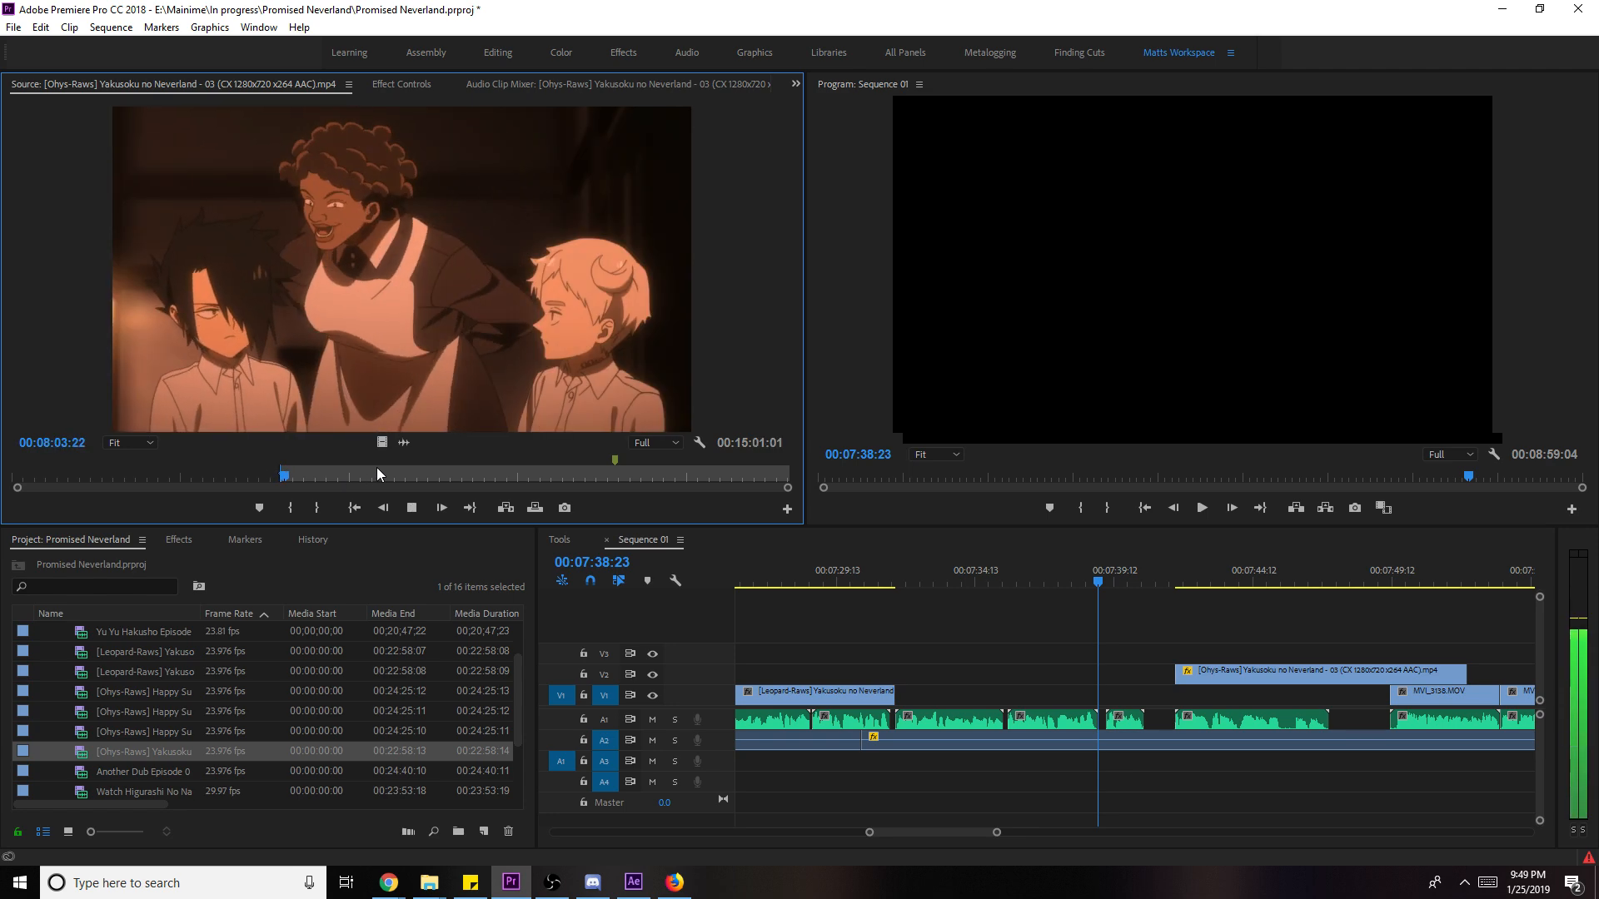
key("o")
left_click_drag(382, 442, 898, 706)
- Scale the new shot to frame size and extend it to meet the next clip
left_click(907, 571)
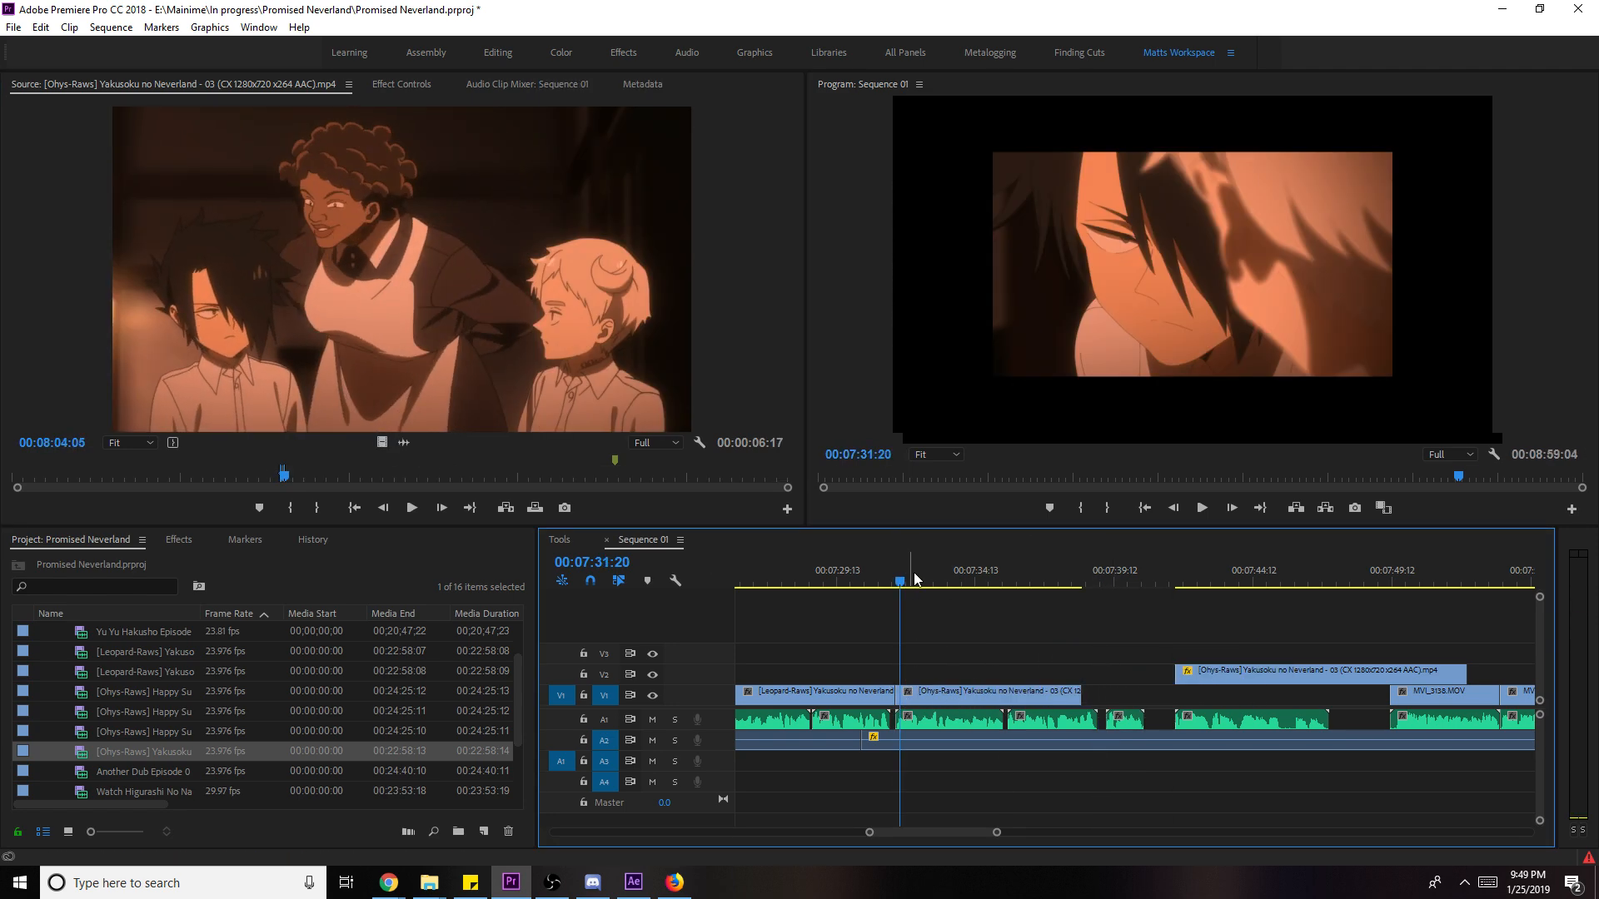
key("space")
left_click_drag(1062, 693, 1131, 705)
right_click(1131, 698)
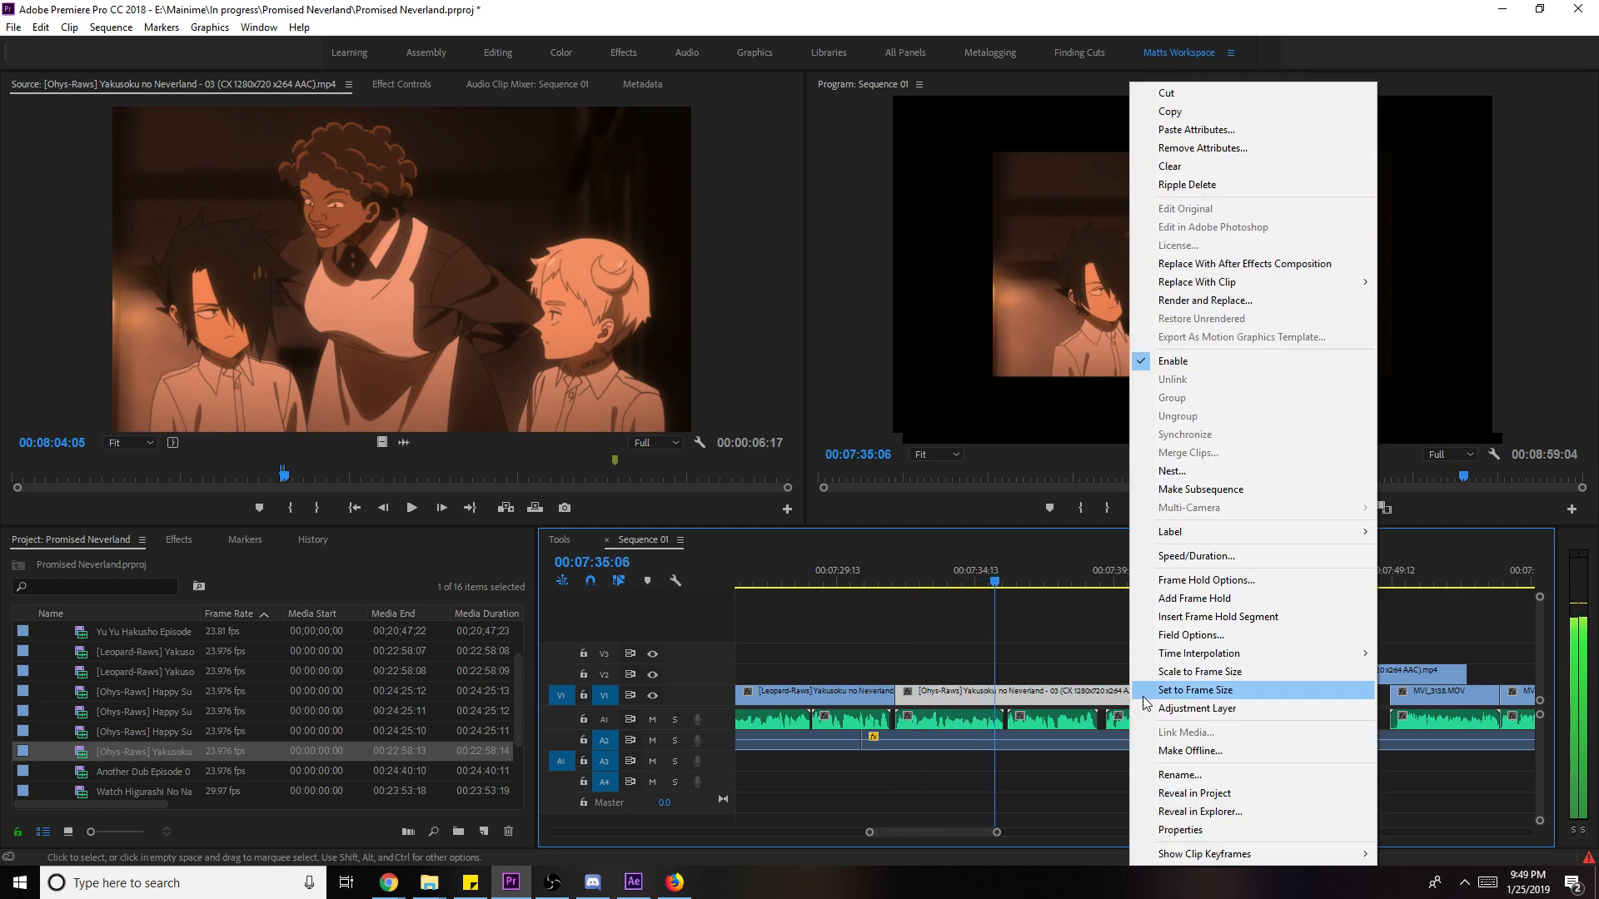
left_click(1222, 673)
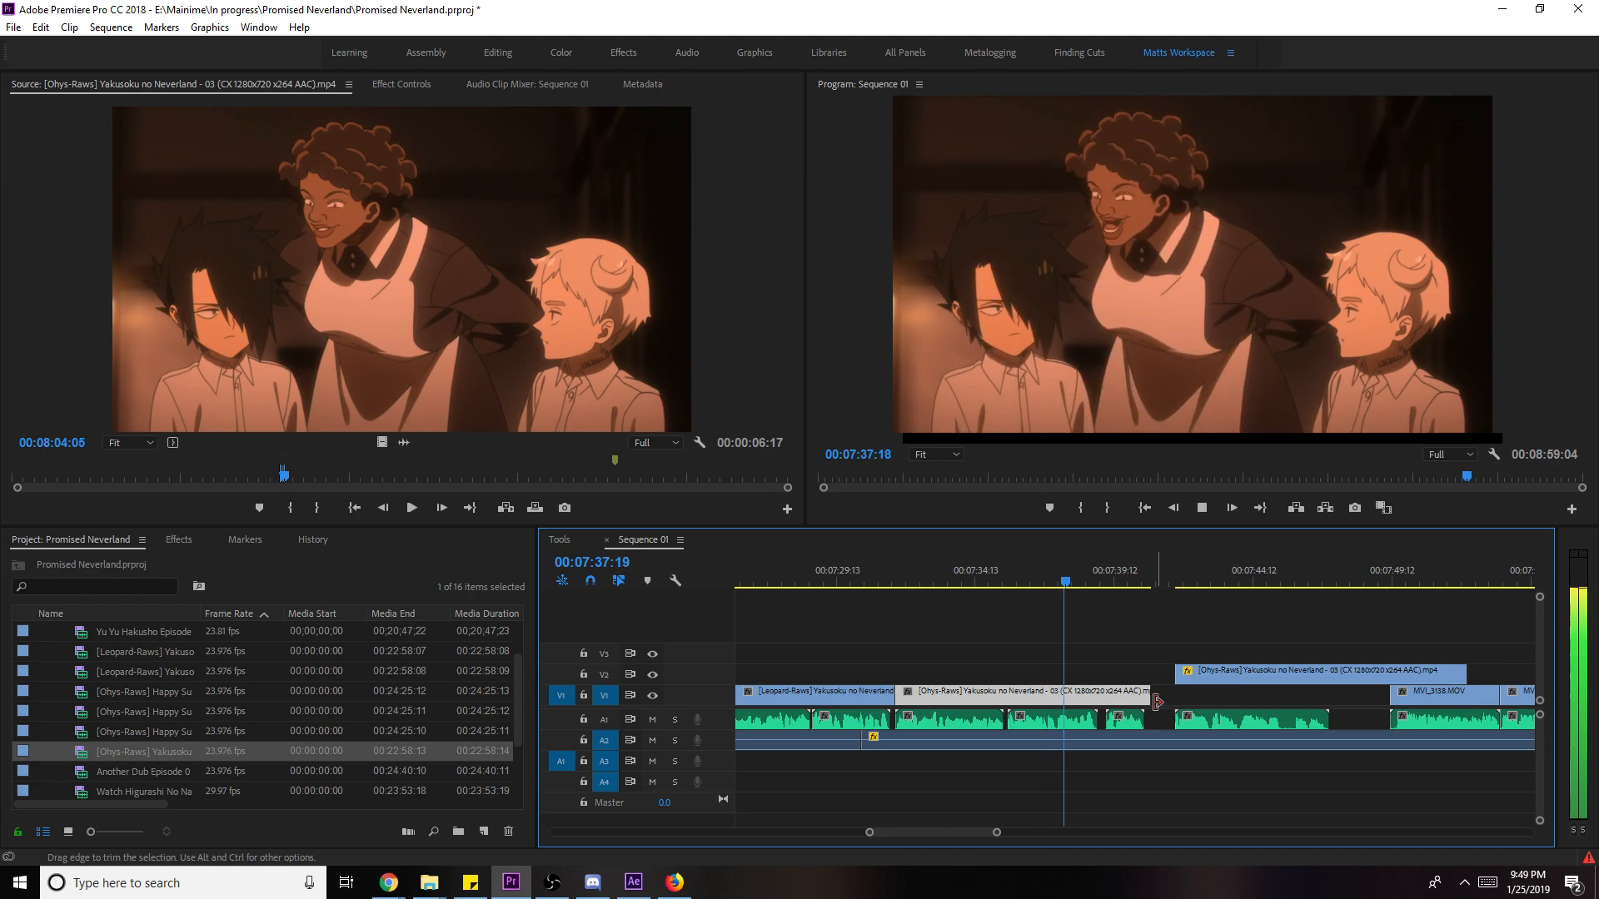
left_click_drag(1150, 696, 1174, 696)
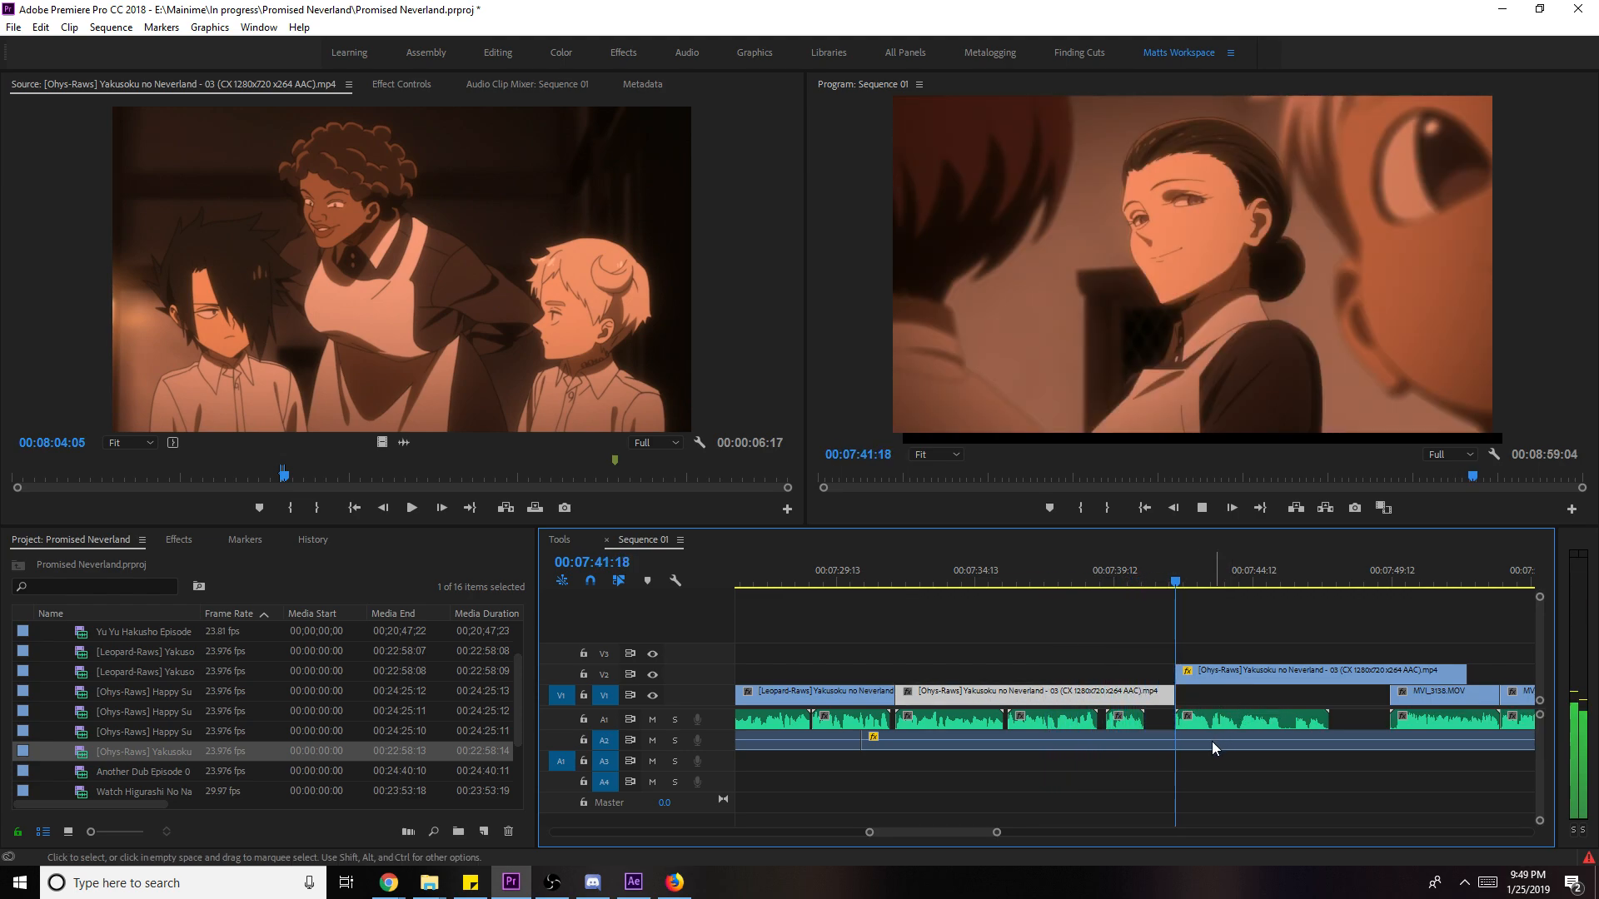
- Review the whole edit zoomed out and save the project
key("minus")
key("minus")
key("minus")
key("minus")
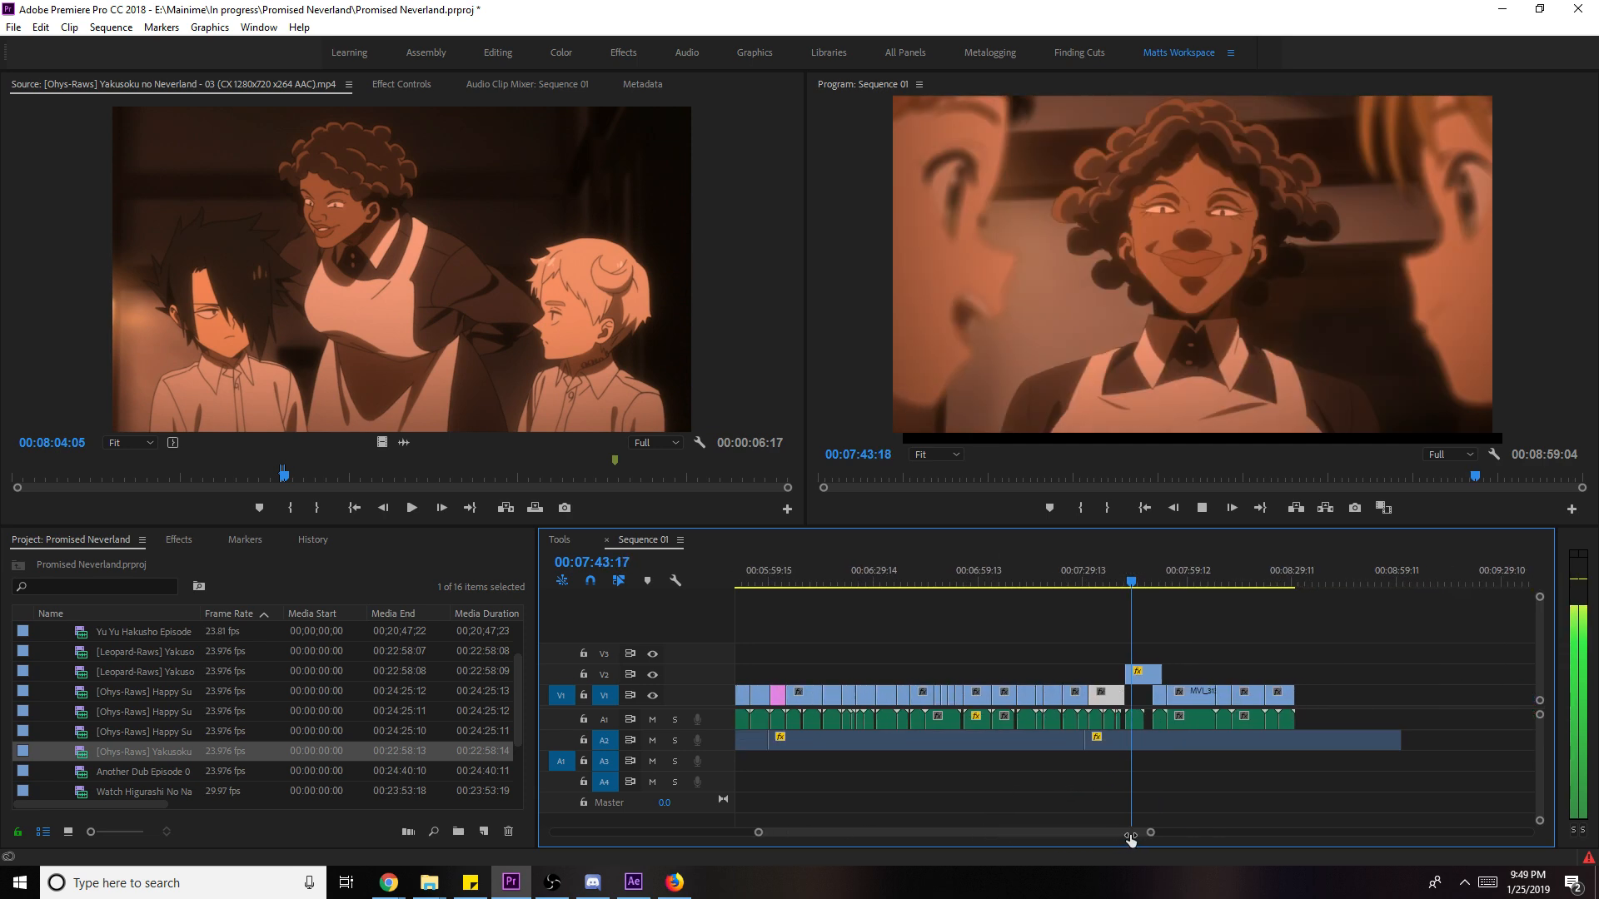
scroll(1274, 806, "down", 2)
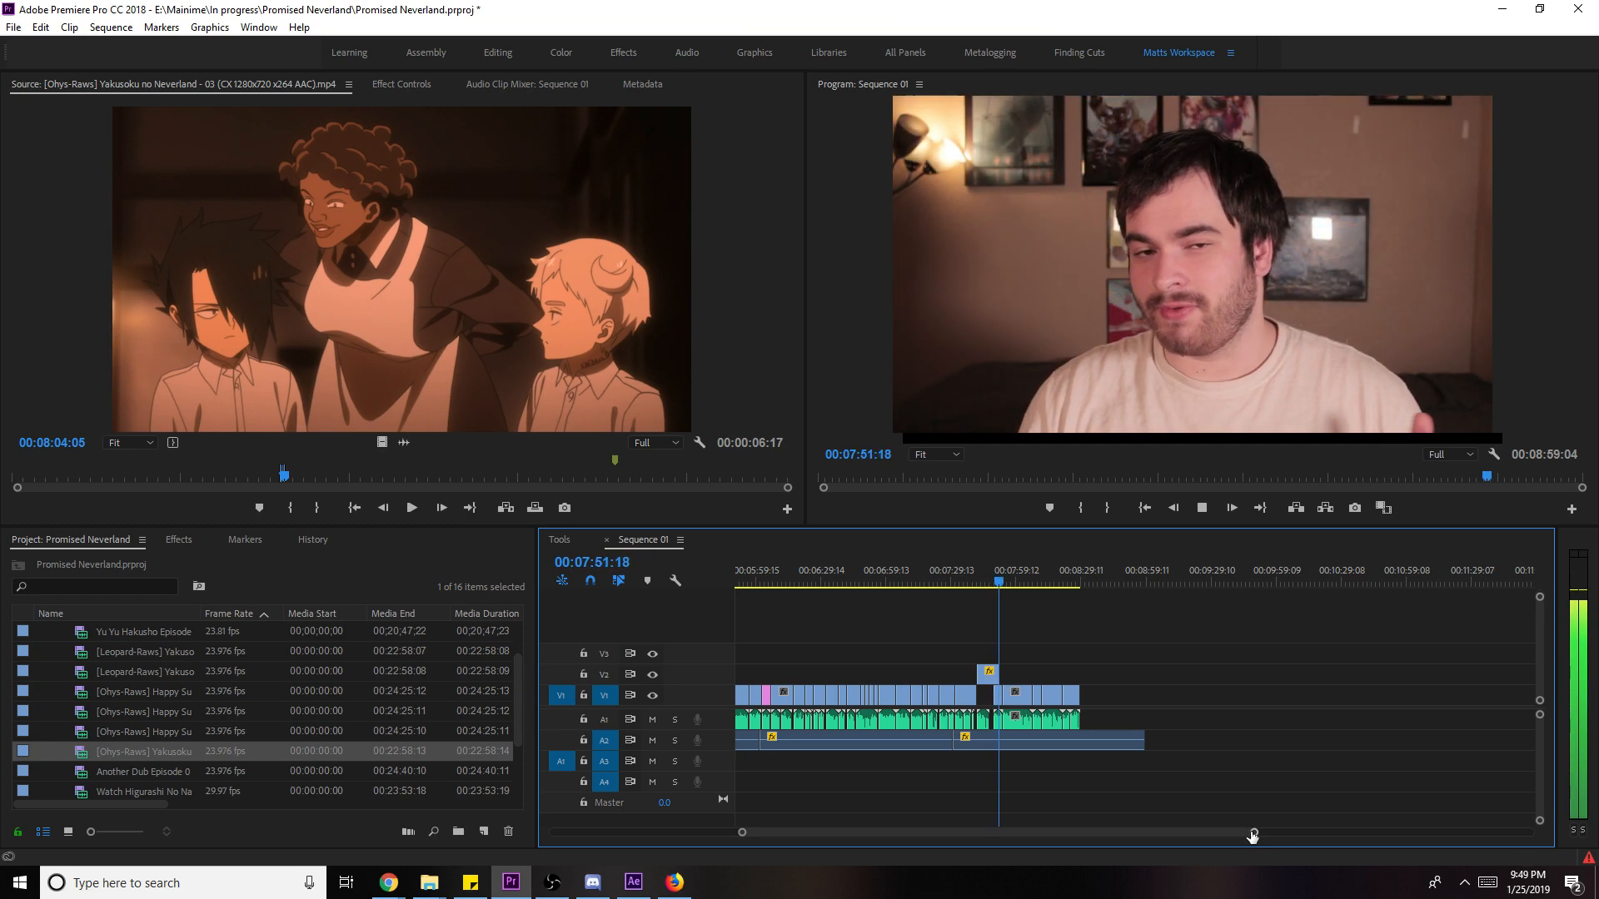
key("=")
key("space")
key("ctrl+s")
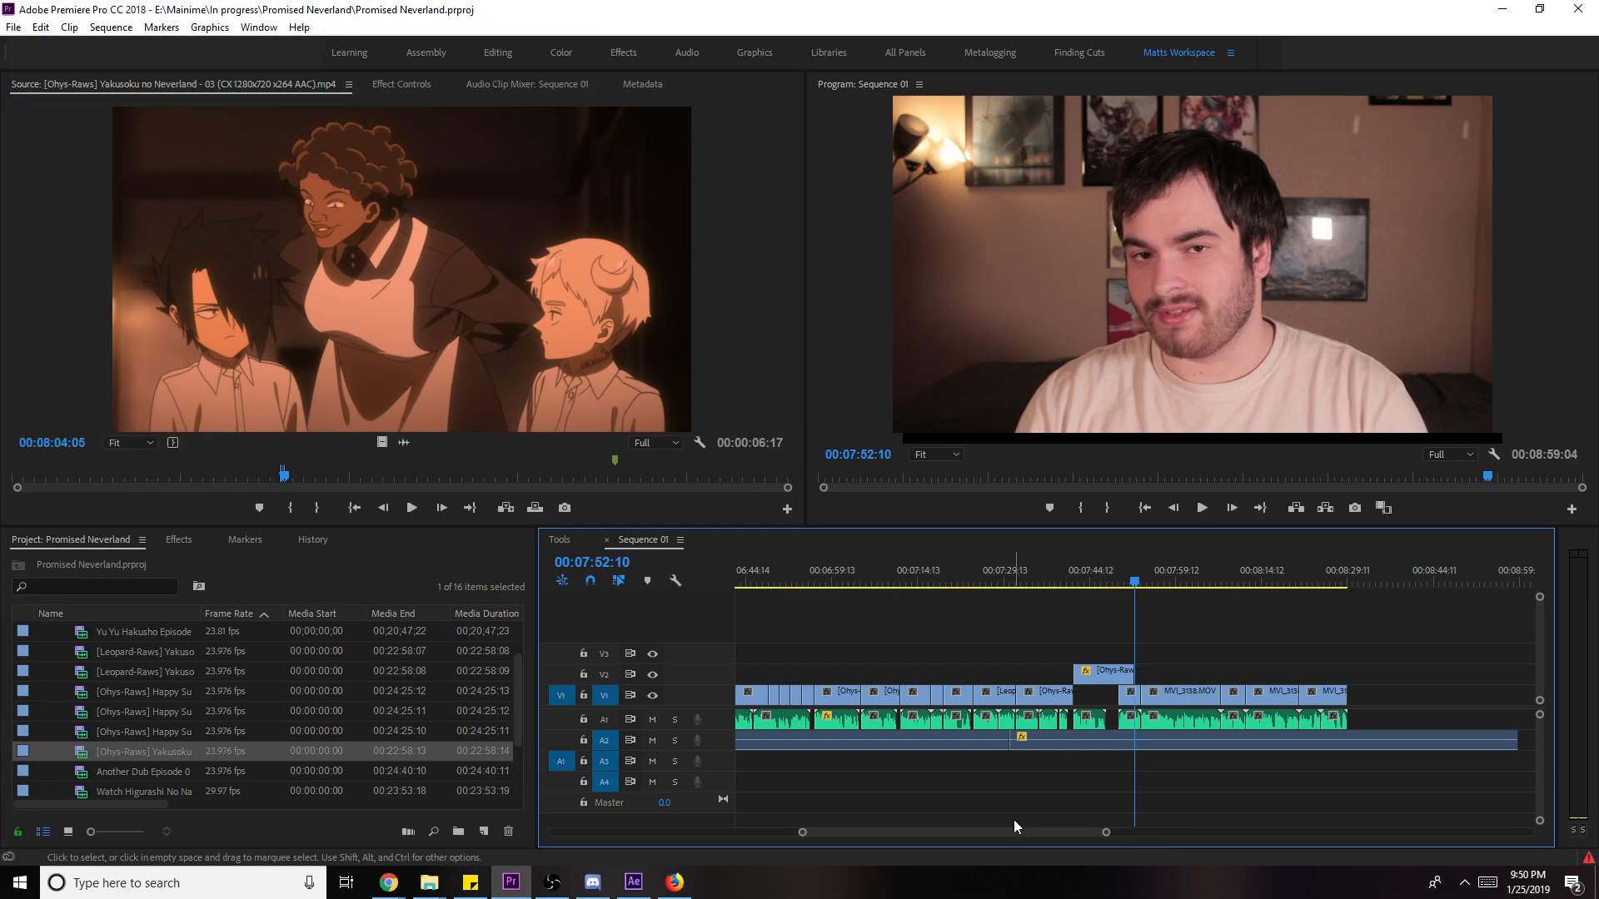
- Review the dissolve into the webcam footage near 07:51 and collapse the Anime bin
left_click_drag(1130, 586, 1316, 587)
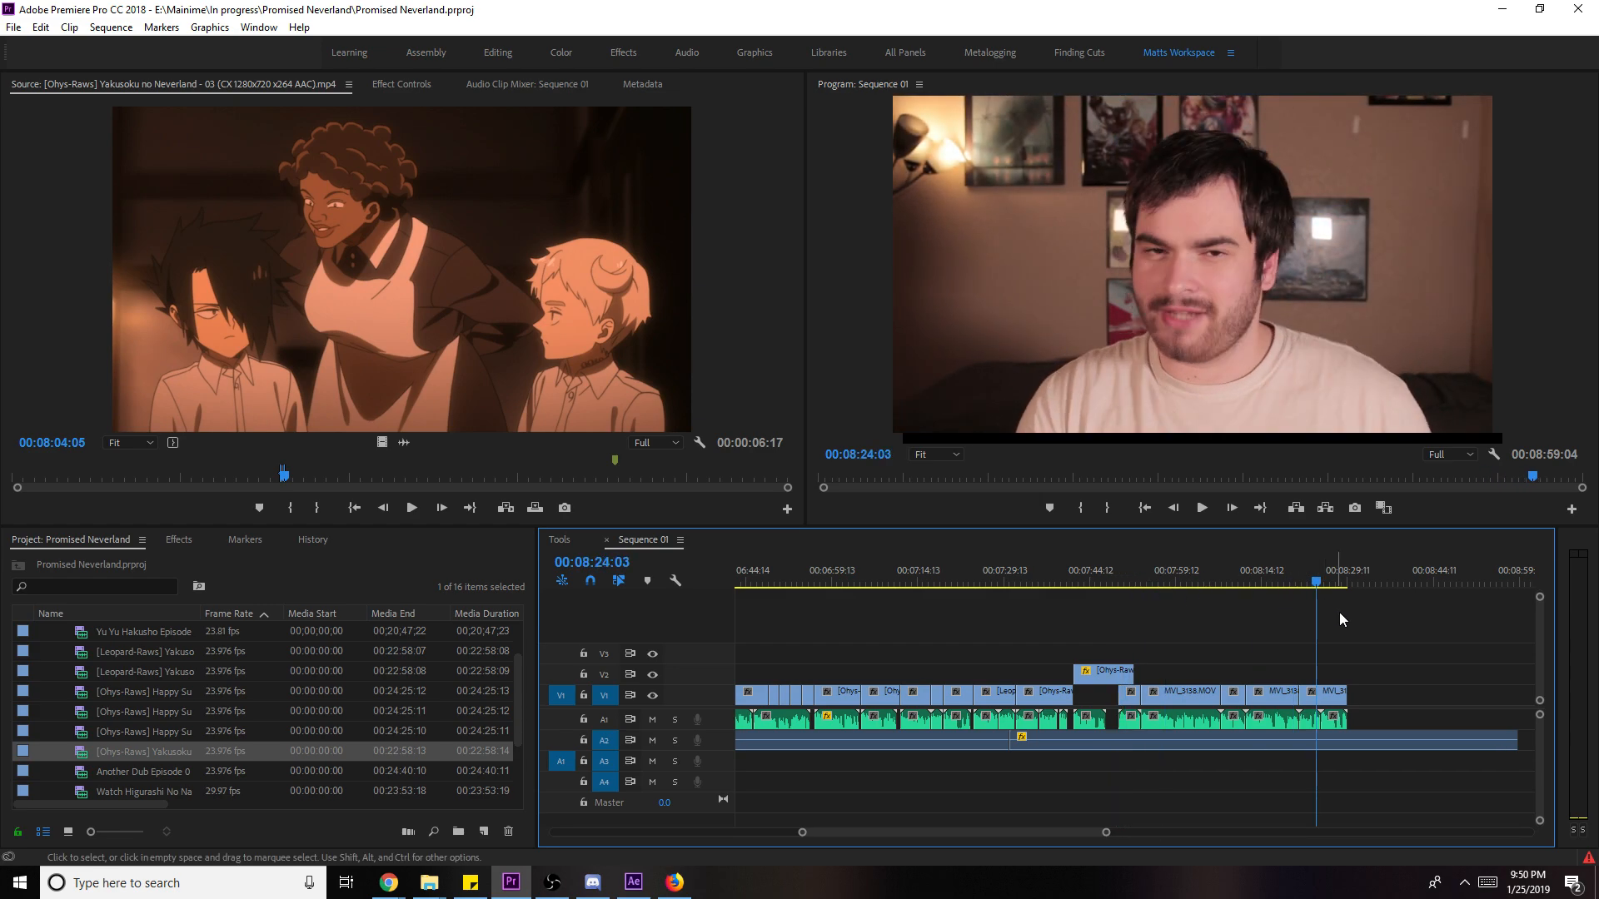
left_click(1129, 585)
scroll(192, 692, "up", 2)
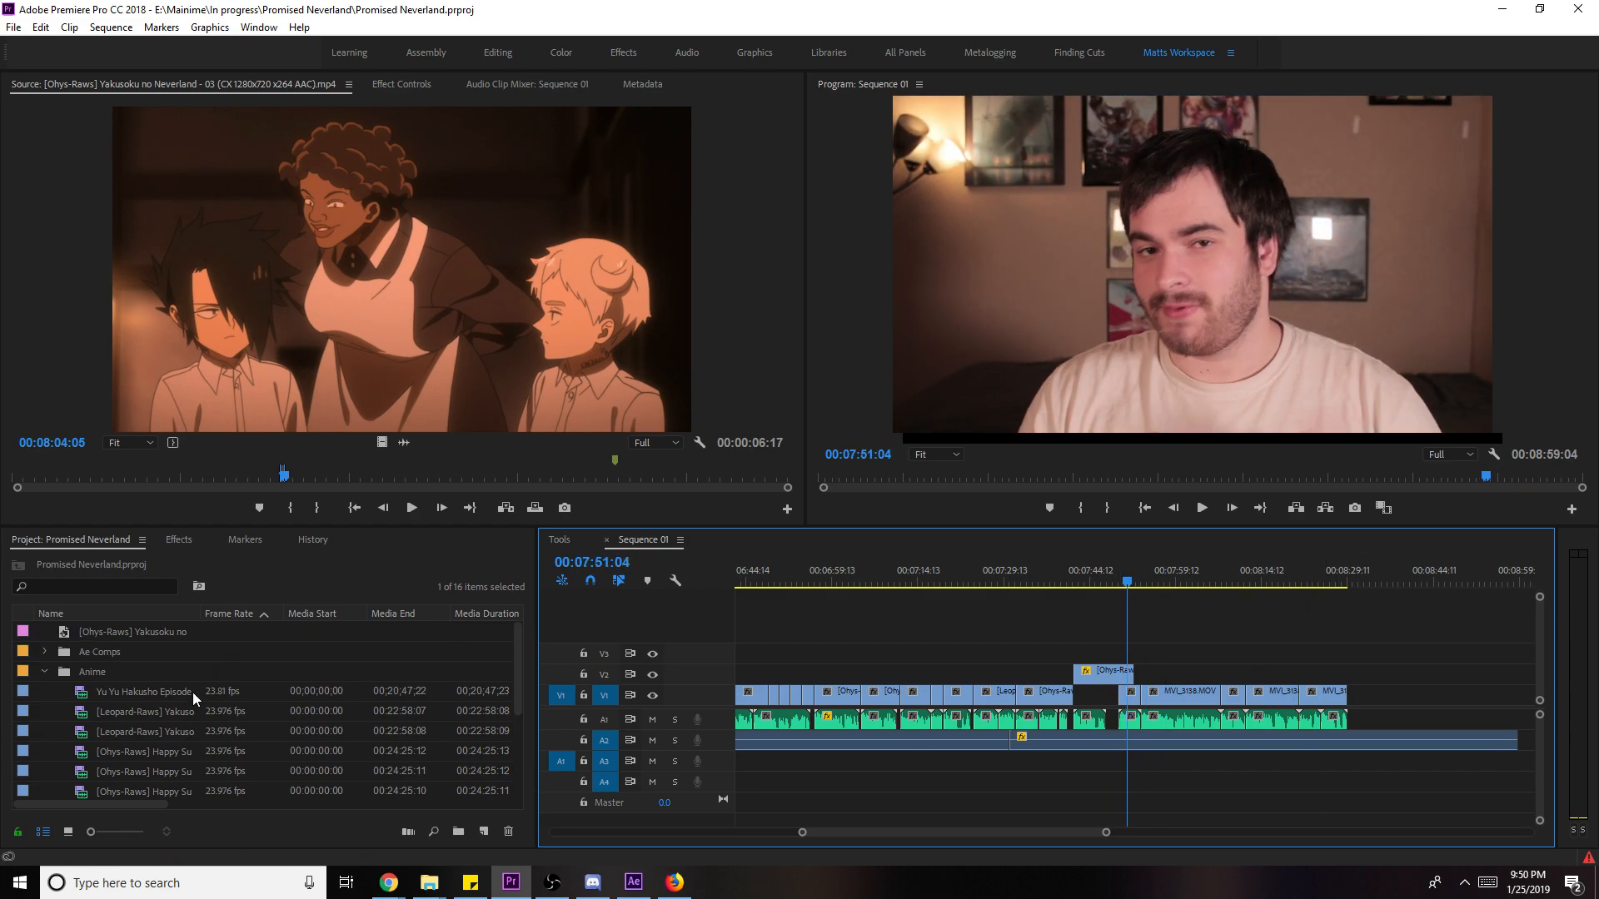
left_click(45, 672)
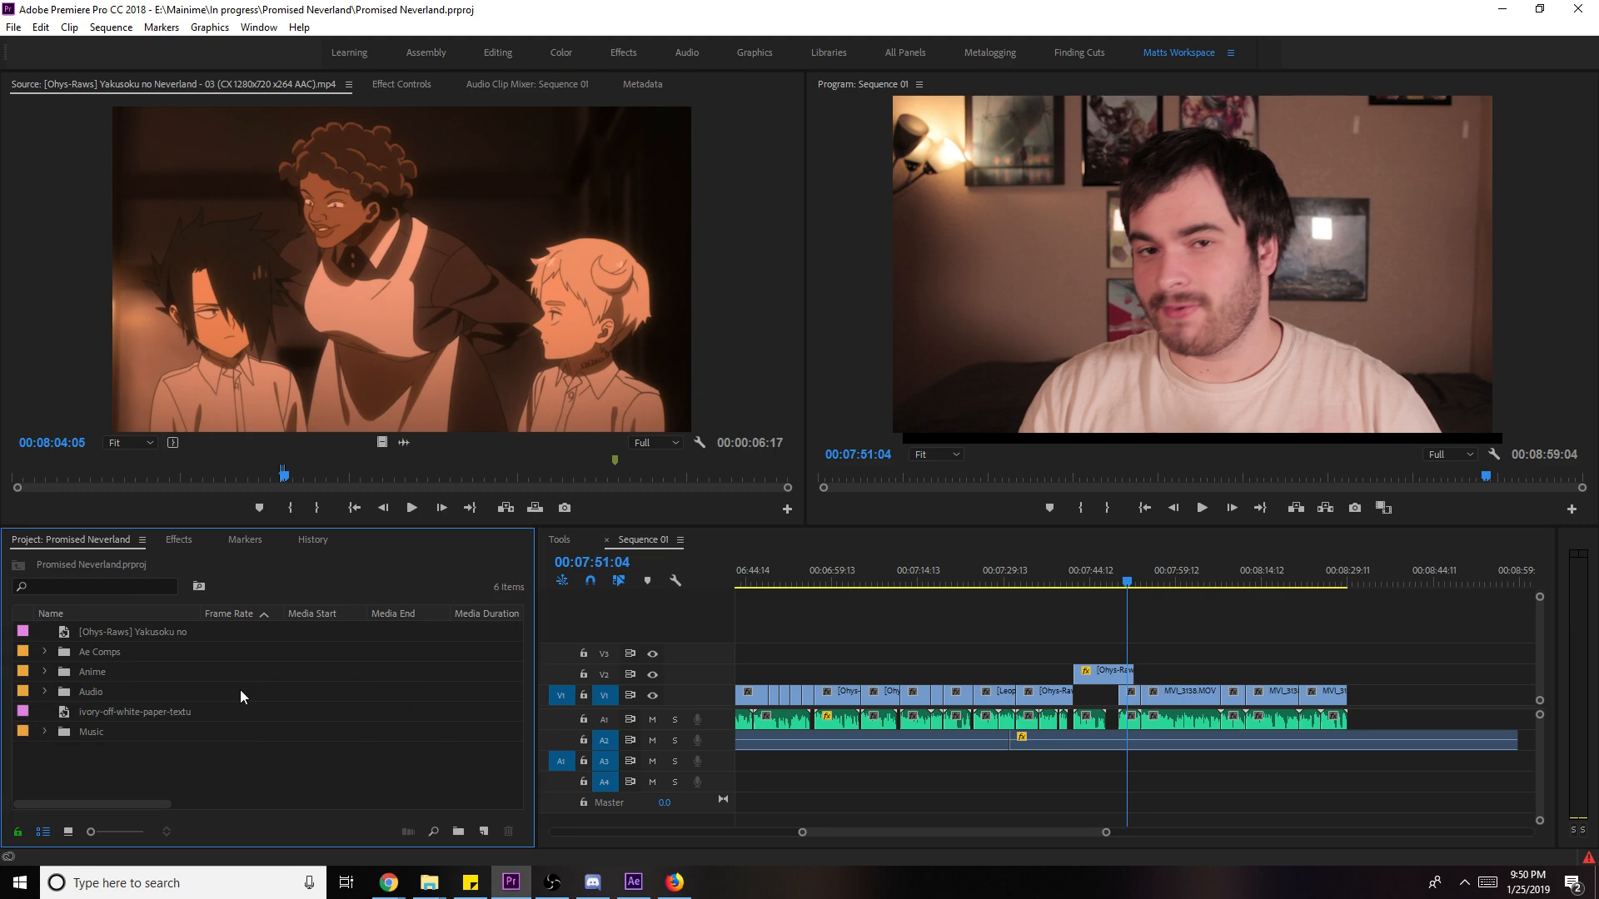
left_click(1237, 582)
left_click(633, 882)
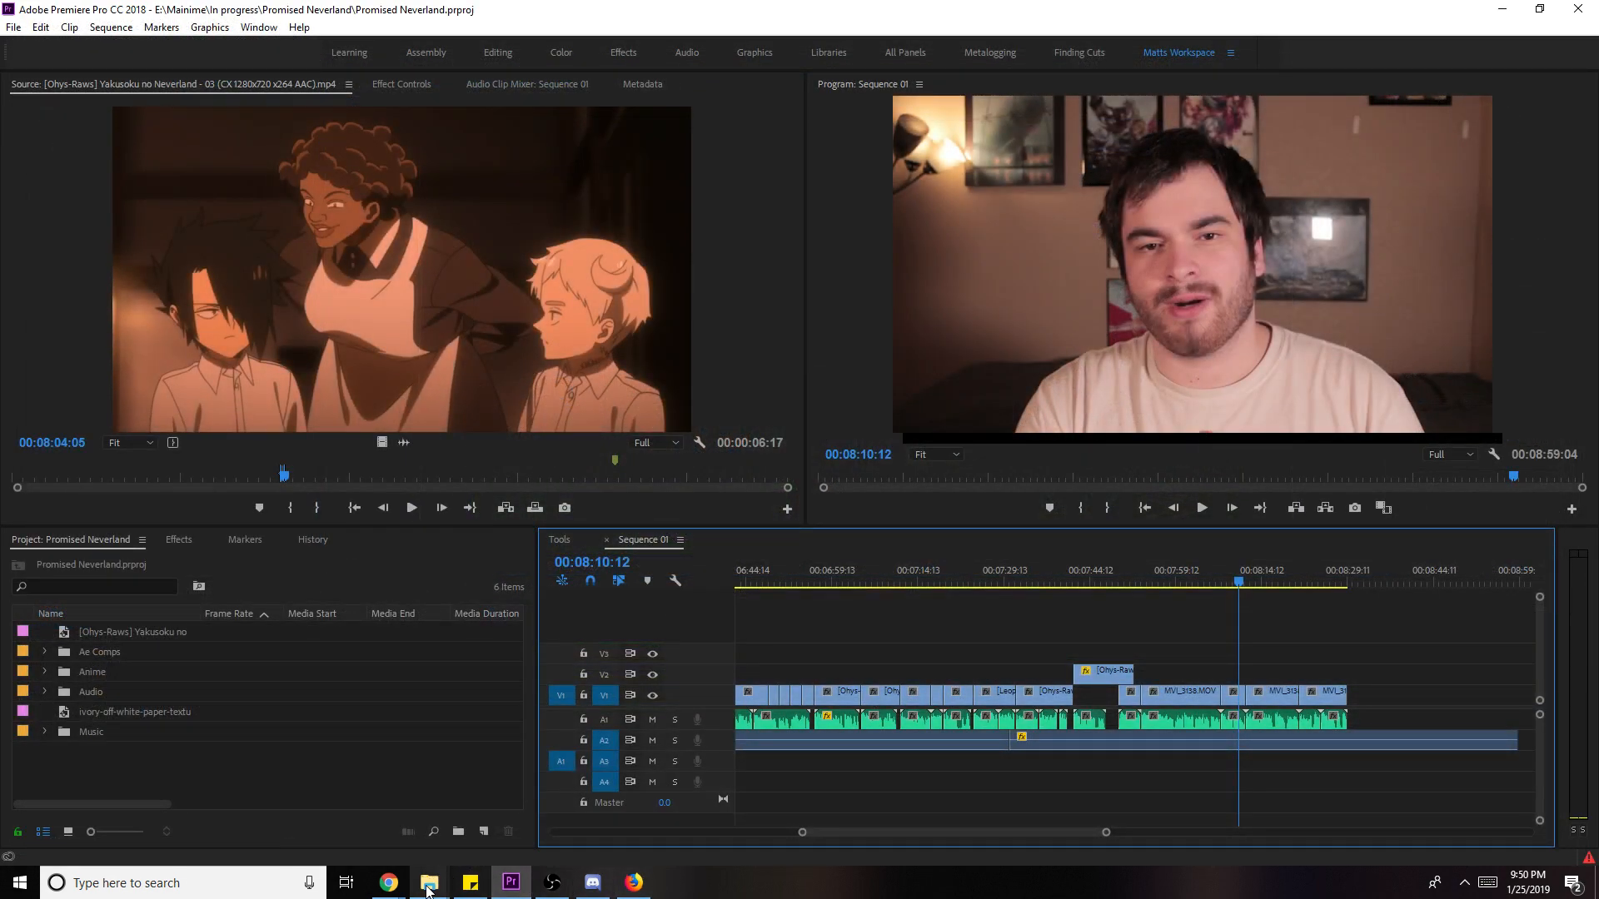
- Browse to E:\Mainime and open End Credits (converted).aep in After Effects
mouse_move(429, 888)
left_click(266, 808)
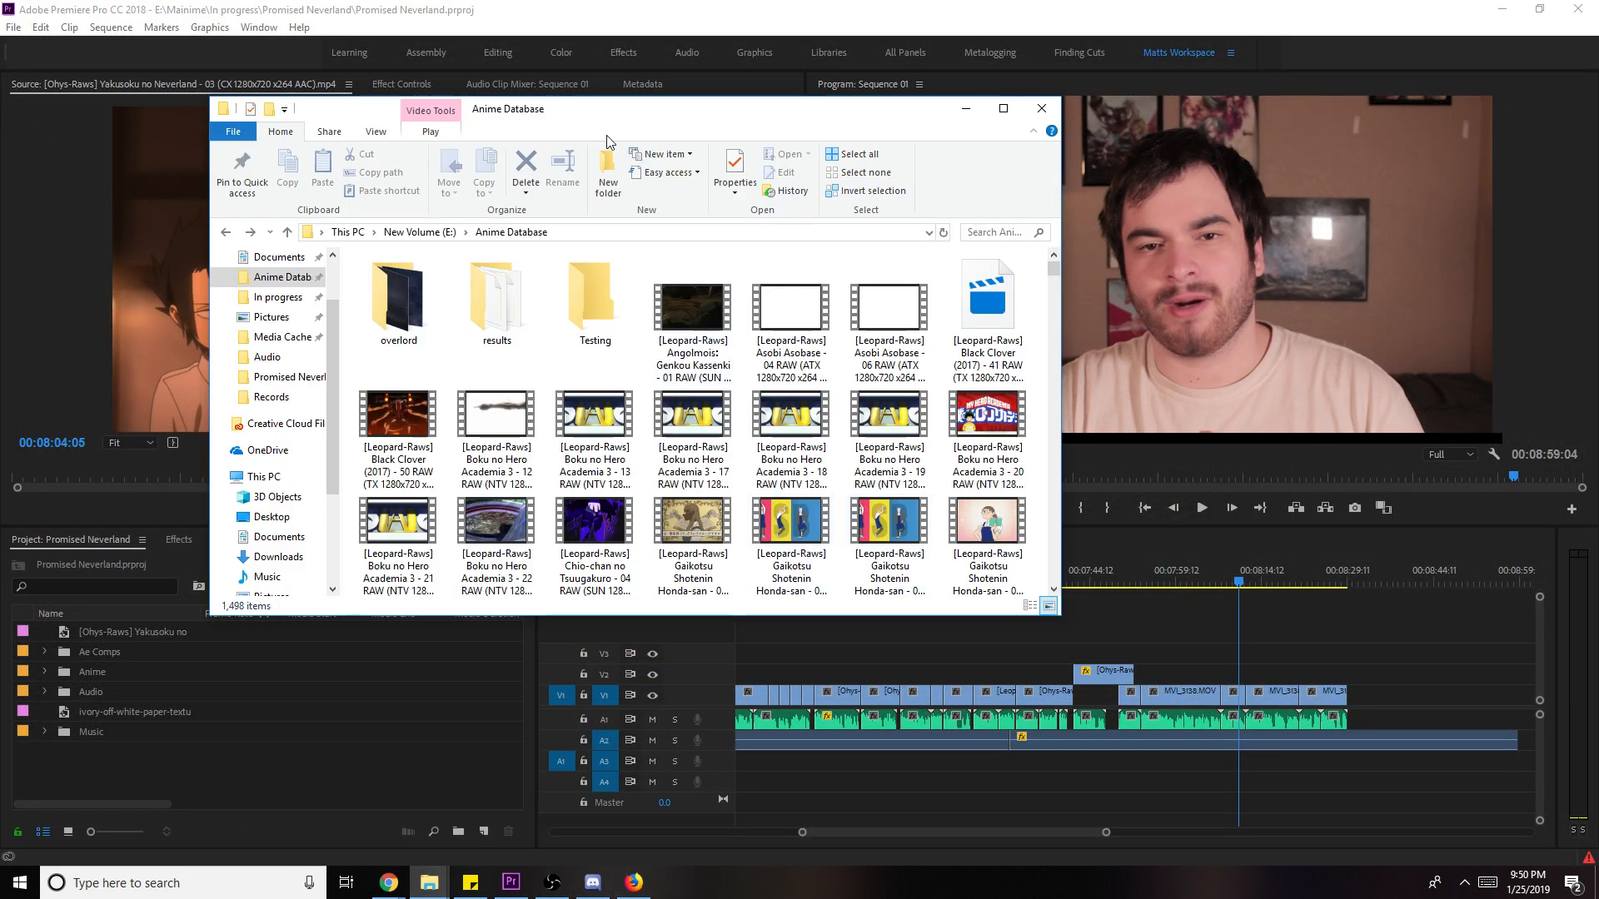
left_click(419, 232)
scroll(281, 395, "up", 2)
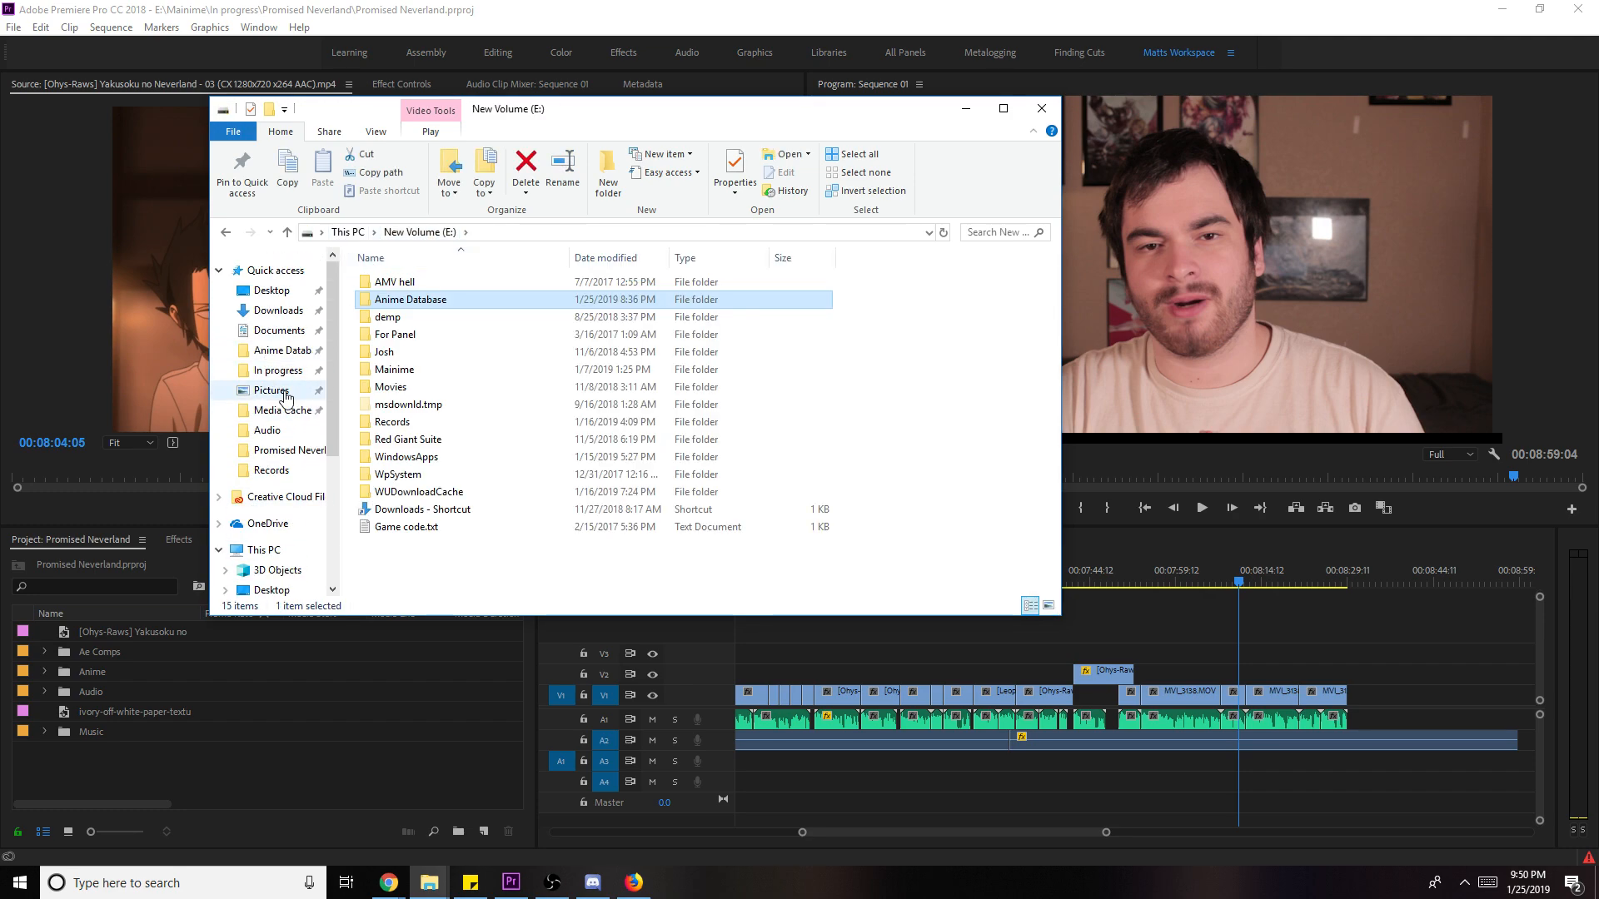
left_click(269, 375)
scroll(566, 458, "down", 2)
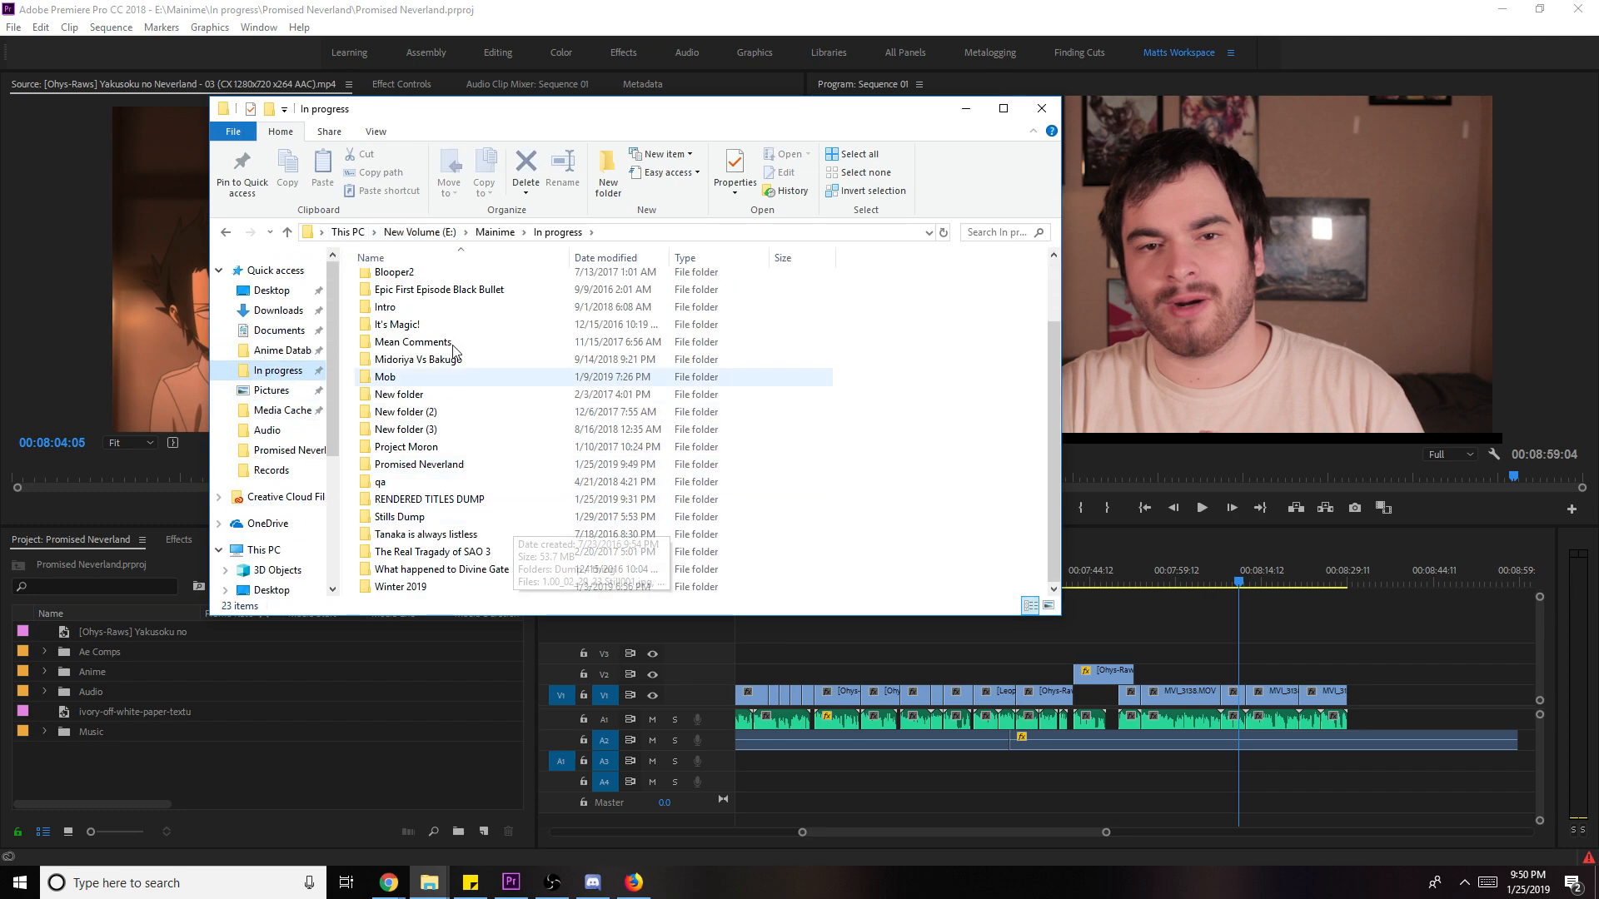
left_click(482, 233)
left_click(884, 499)
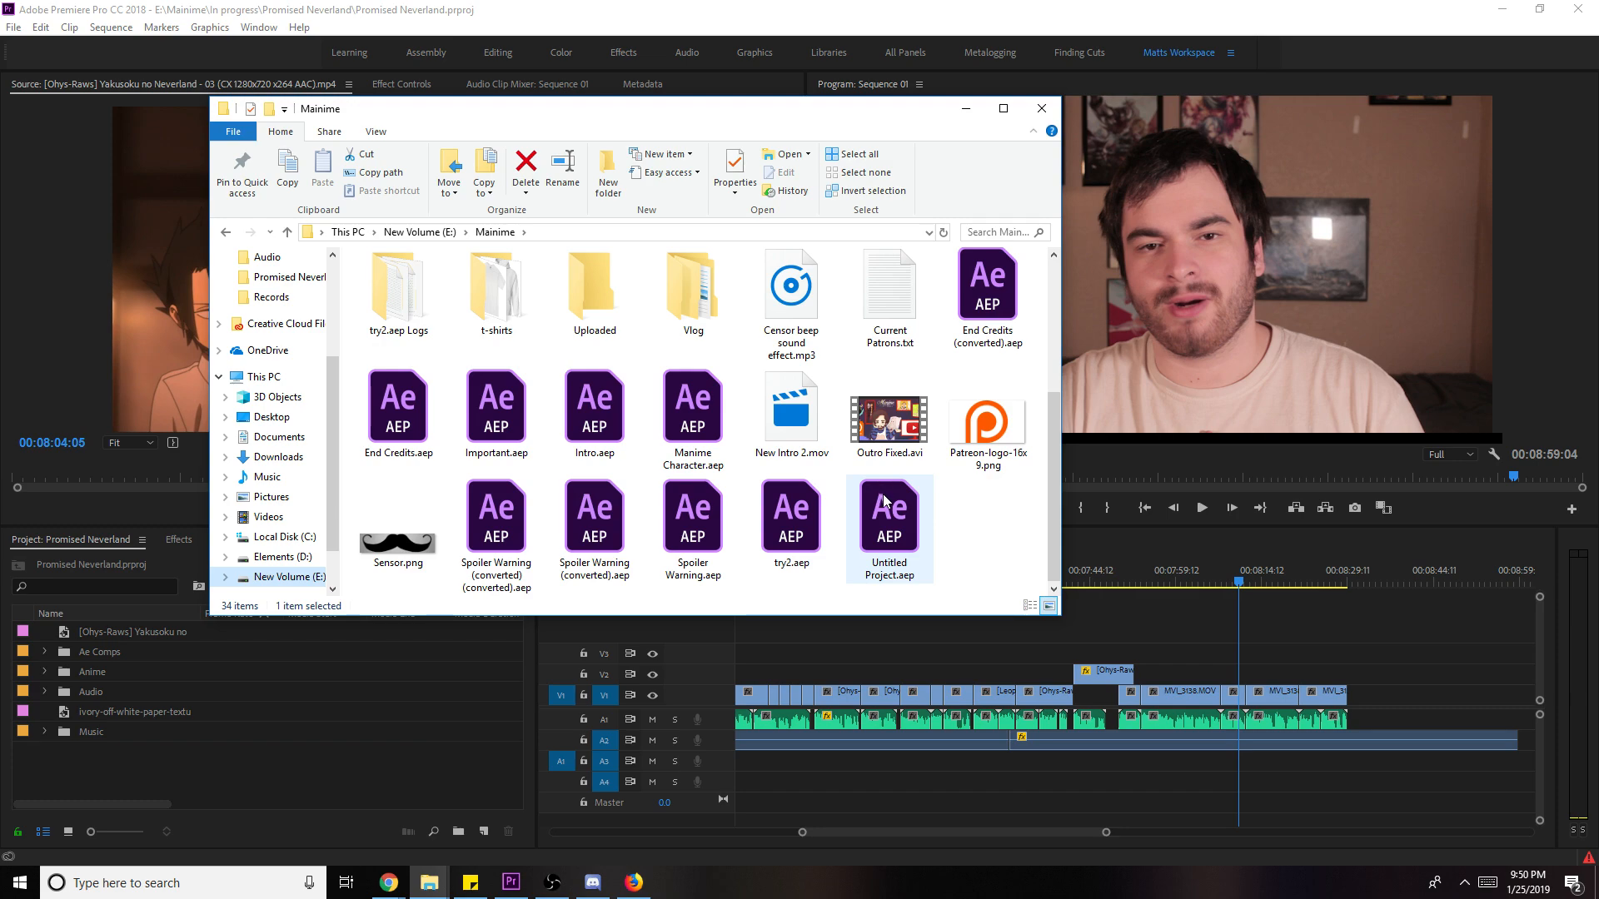
double_click(988, 308)
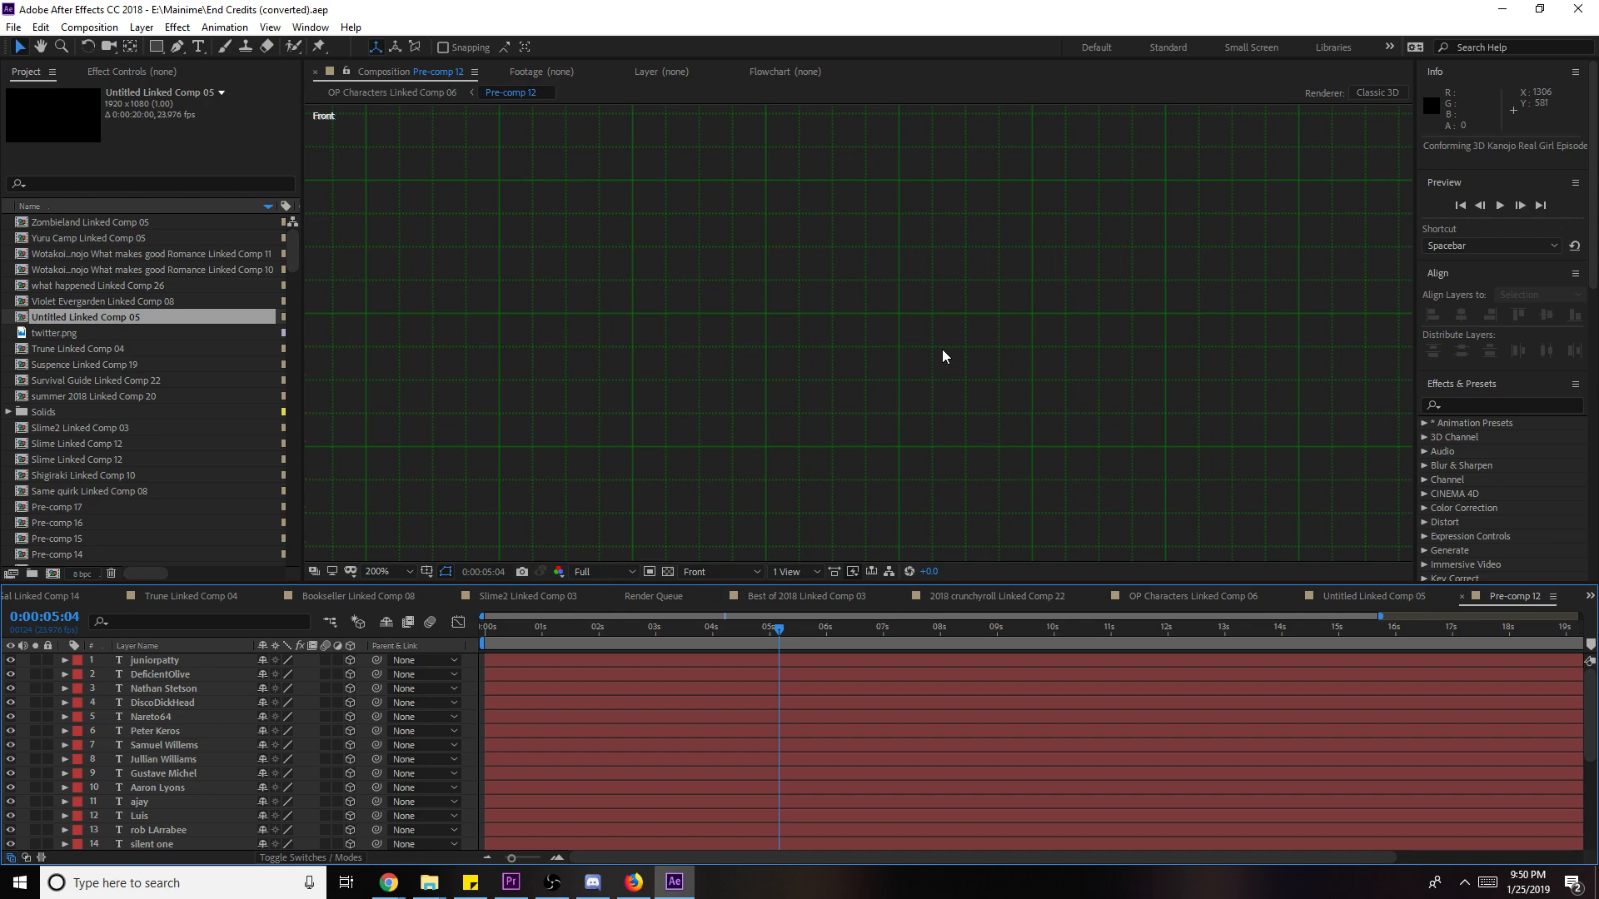
- Back in Premiere, play Sequence 01 from near the end of the edit
scroll(1091, 308, "down", 4)
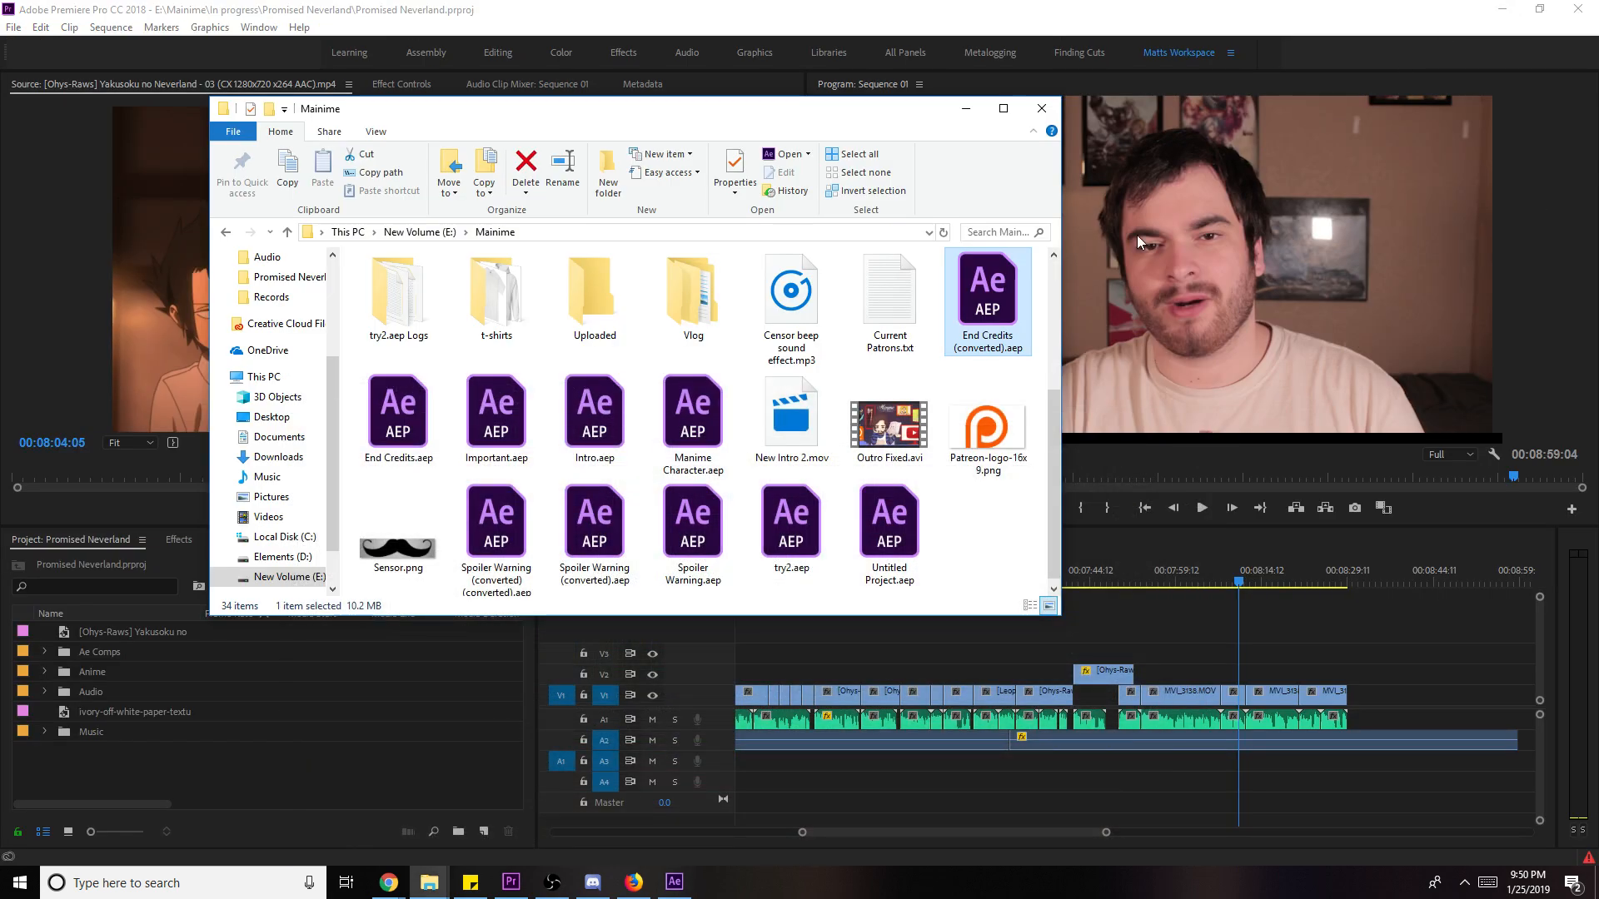
left_click(1362, 646)
left_click(1221, 575)
key("space")
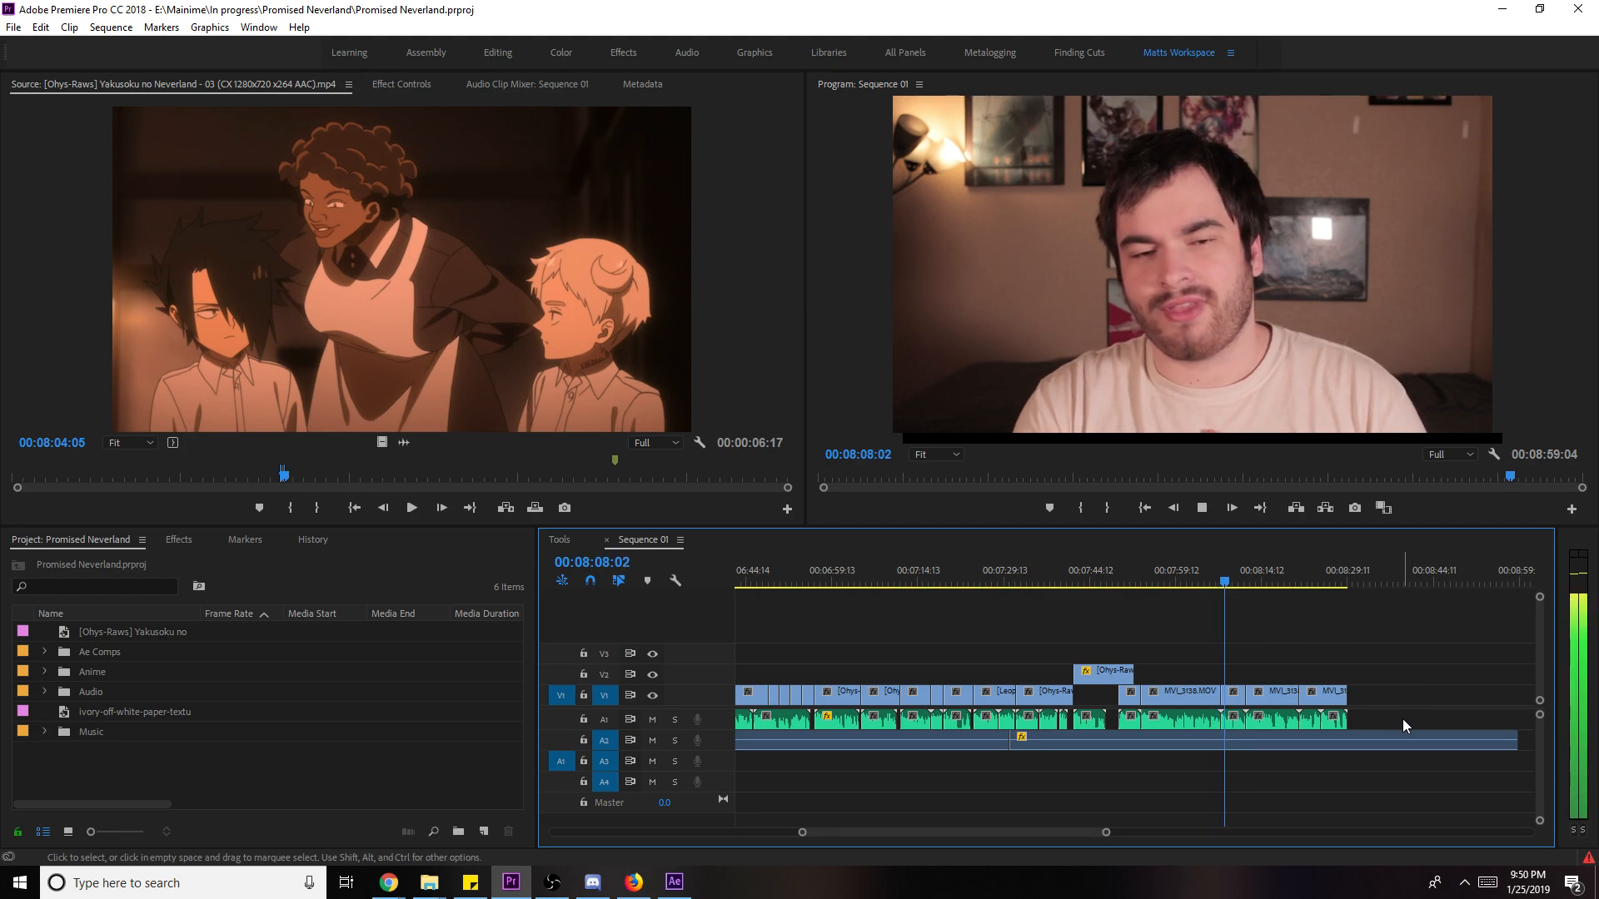
- Replace the final MVI_3138 clips in the sequence with a linked After Effects composition
key("space")
left_click_drag(1361, 723, 1221, 690)
right_click(1268, 698)
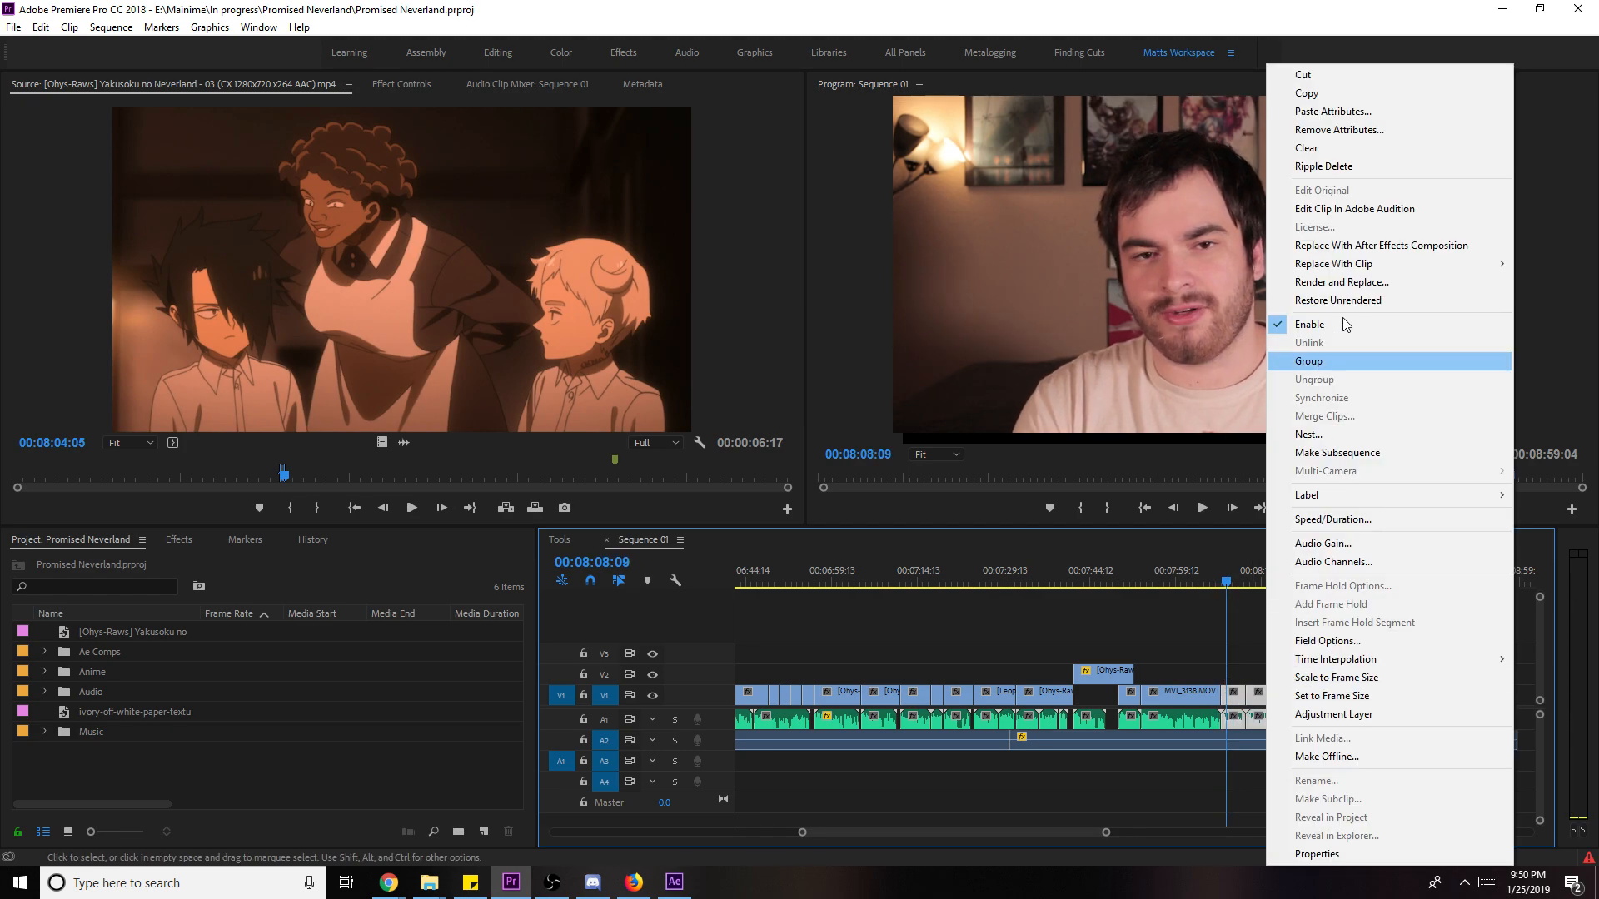
left_click(1411, 246)
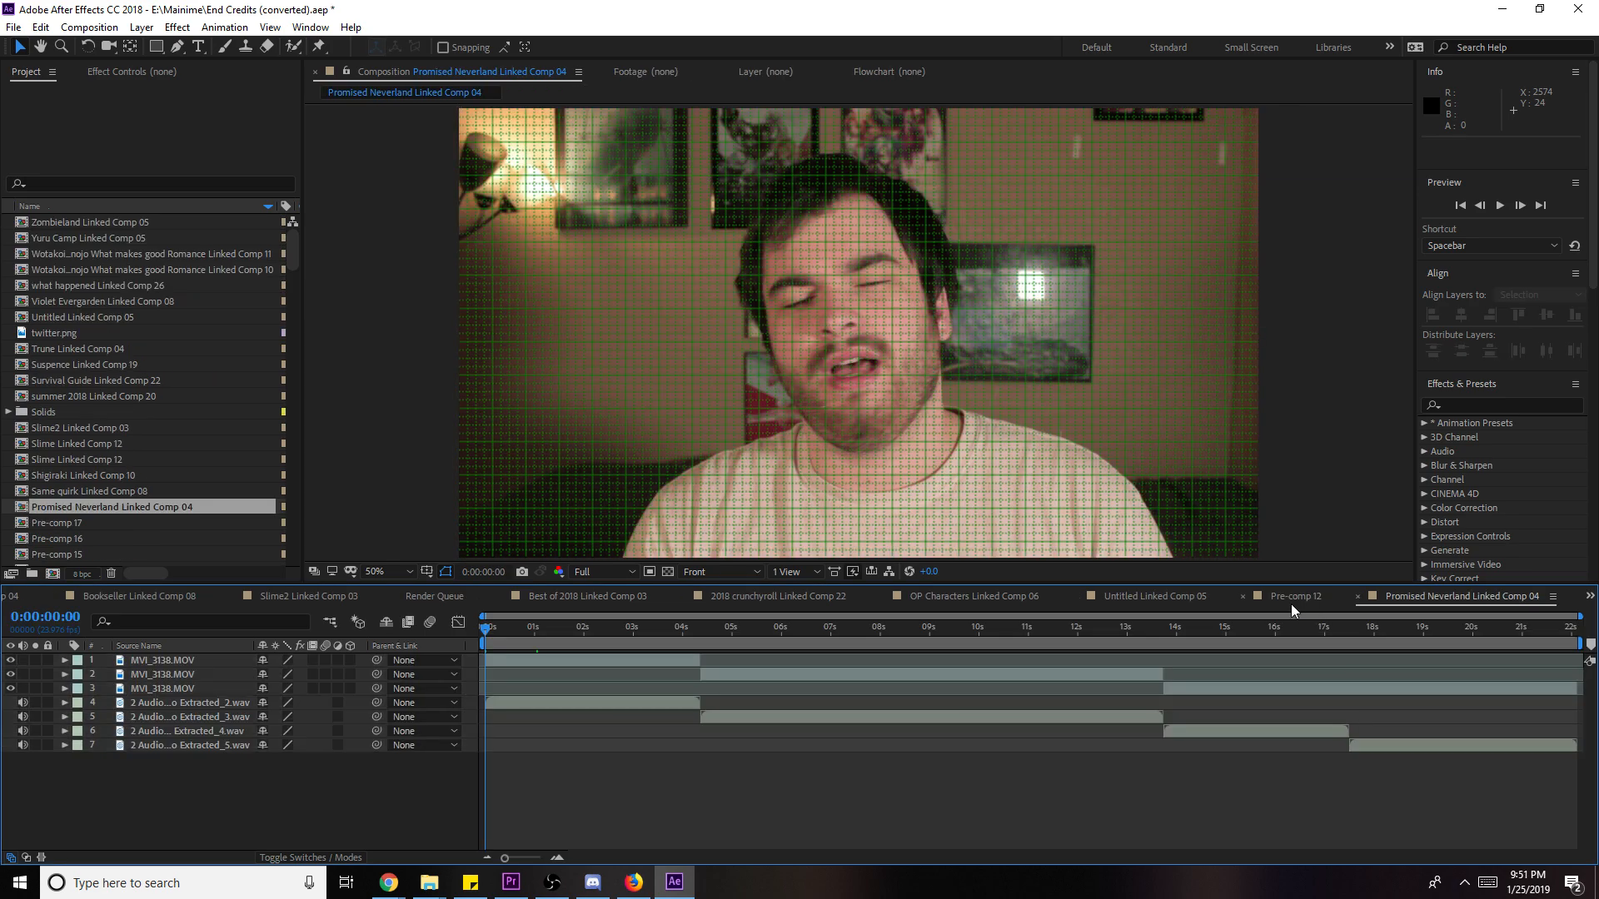
- Make the three MVI_3138.MOV layers 3D in Promised Neverland Linked Comp 04
left_click(1291, 597)
left_click(1374, 597)
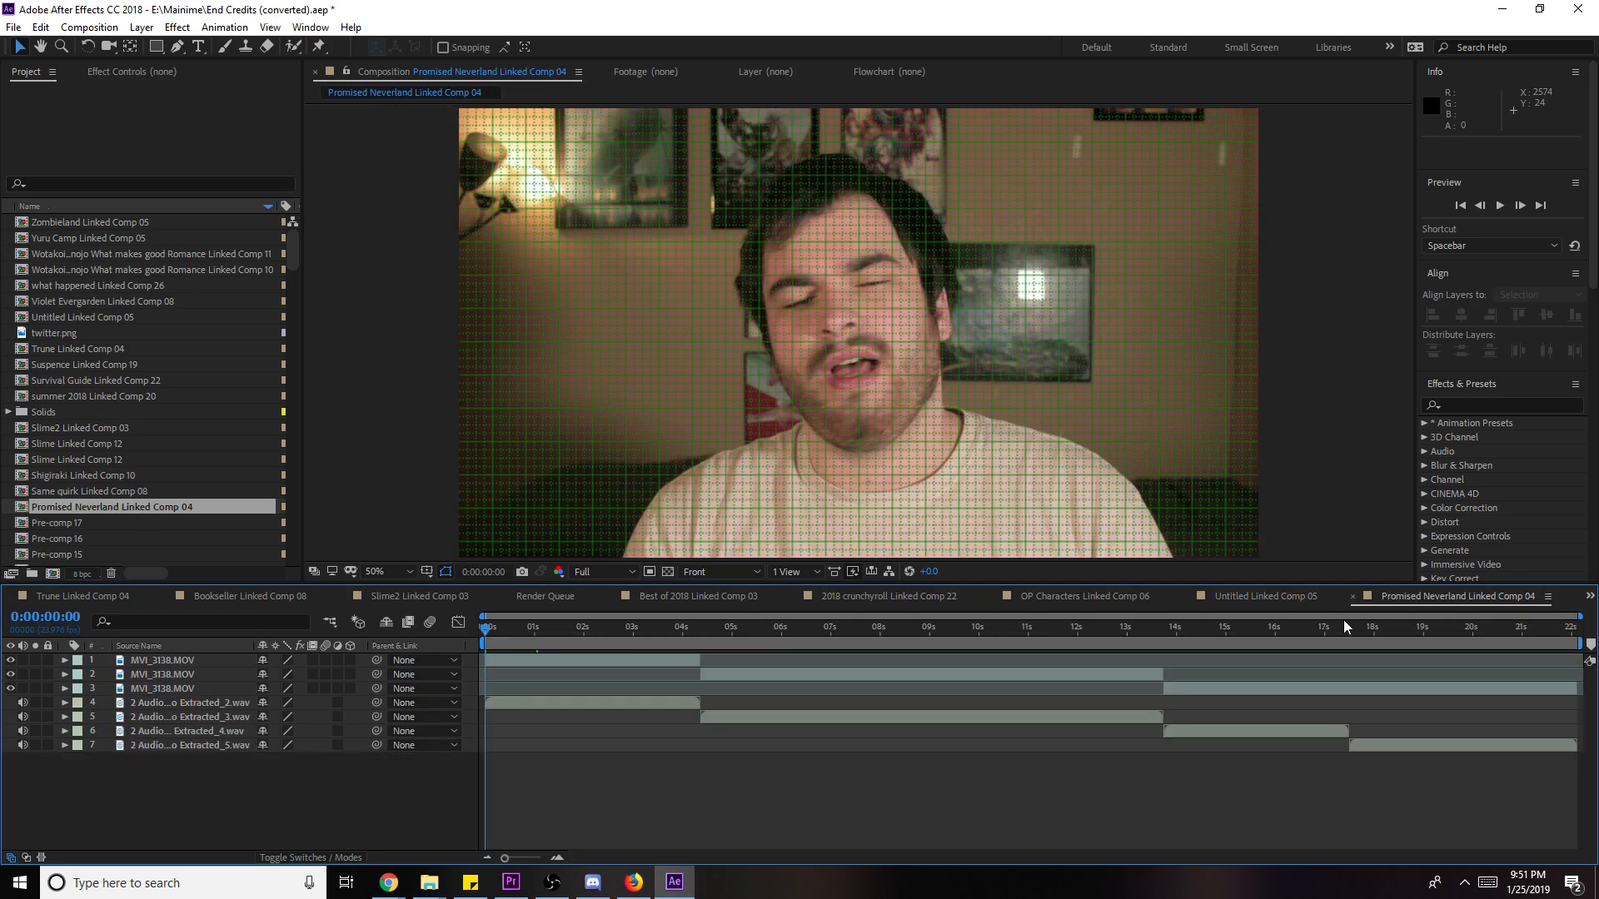
left_click(158, 659)
left_click(161, 691, "shift")
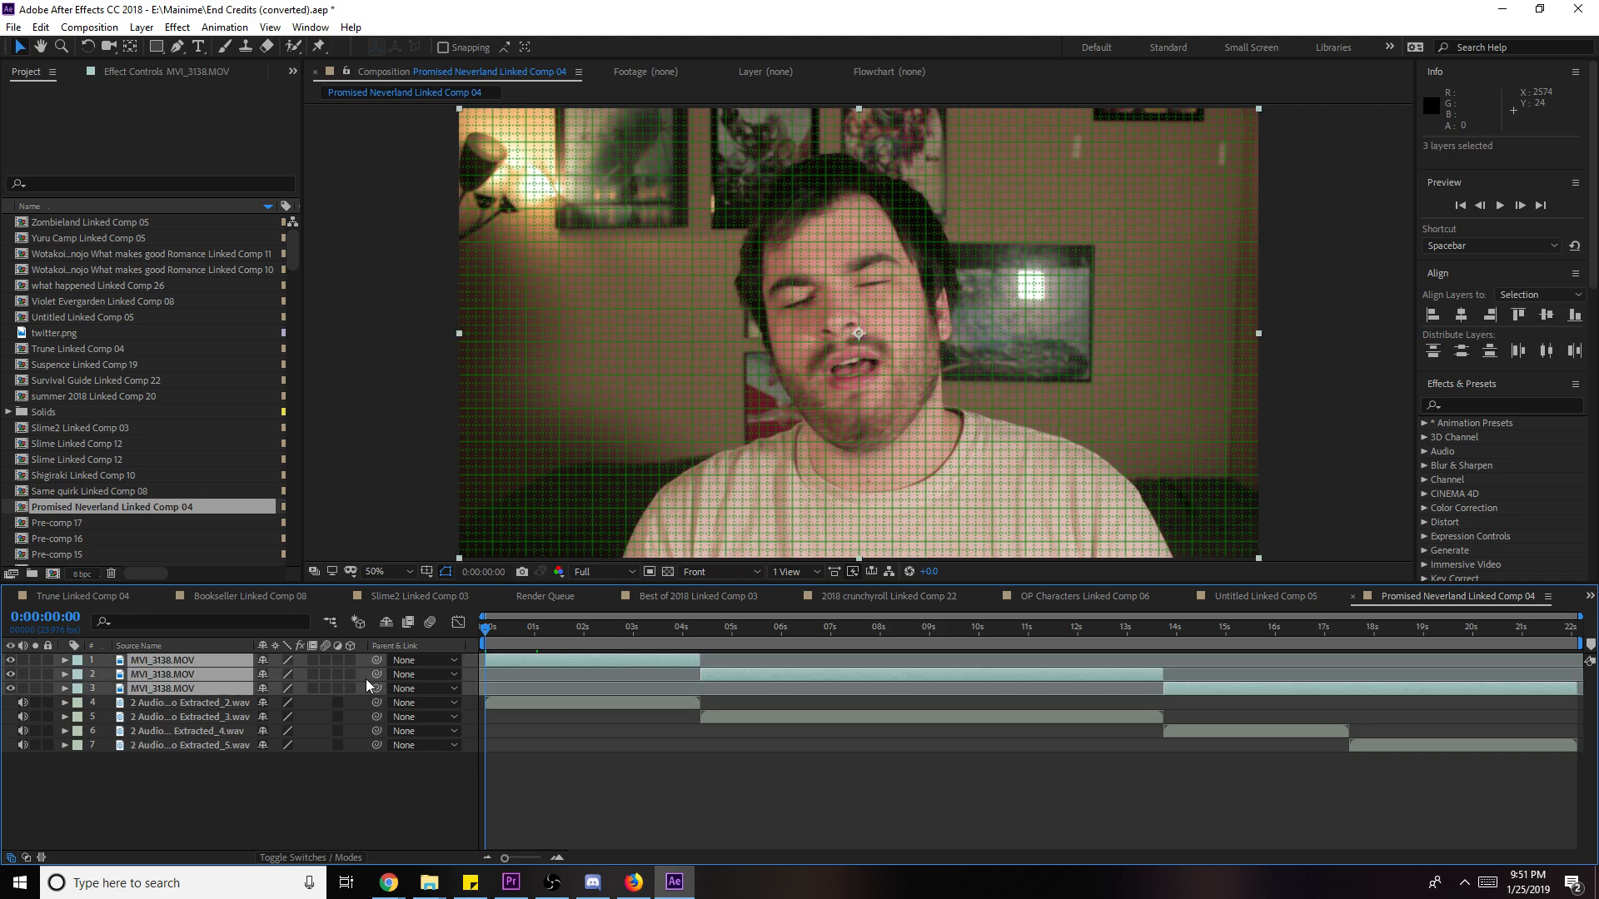
left_click(350, 688)
- Copy the eleven credit layers through Camera 1 from Untitled Linked Comp 05 into Comp 04
left_click(1251, 597)
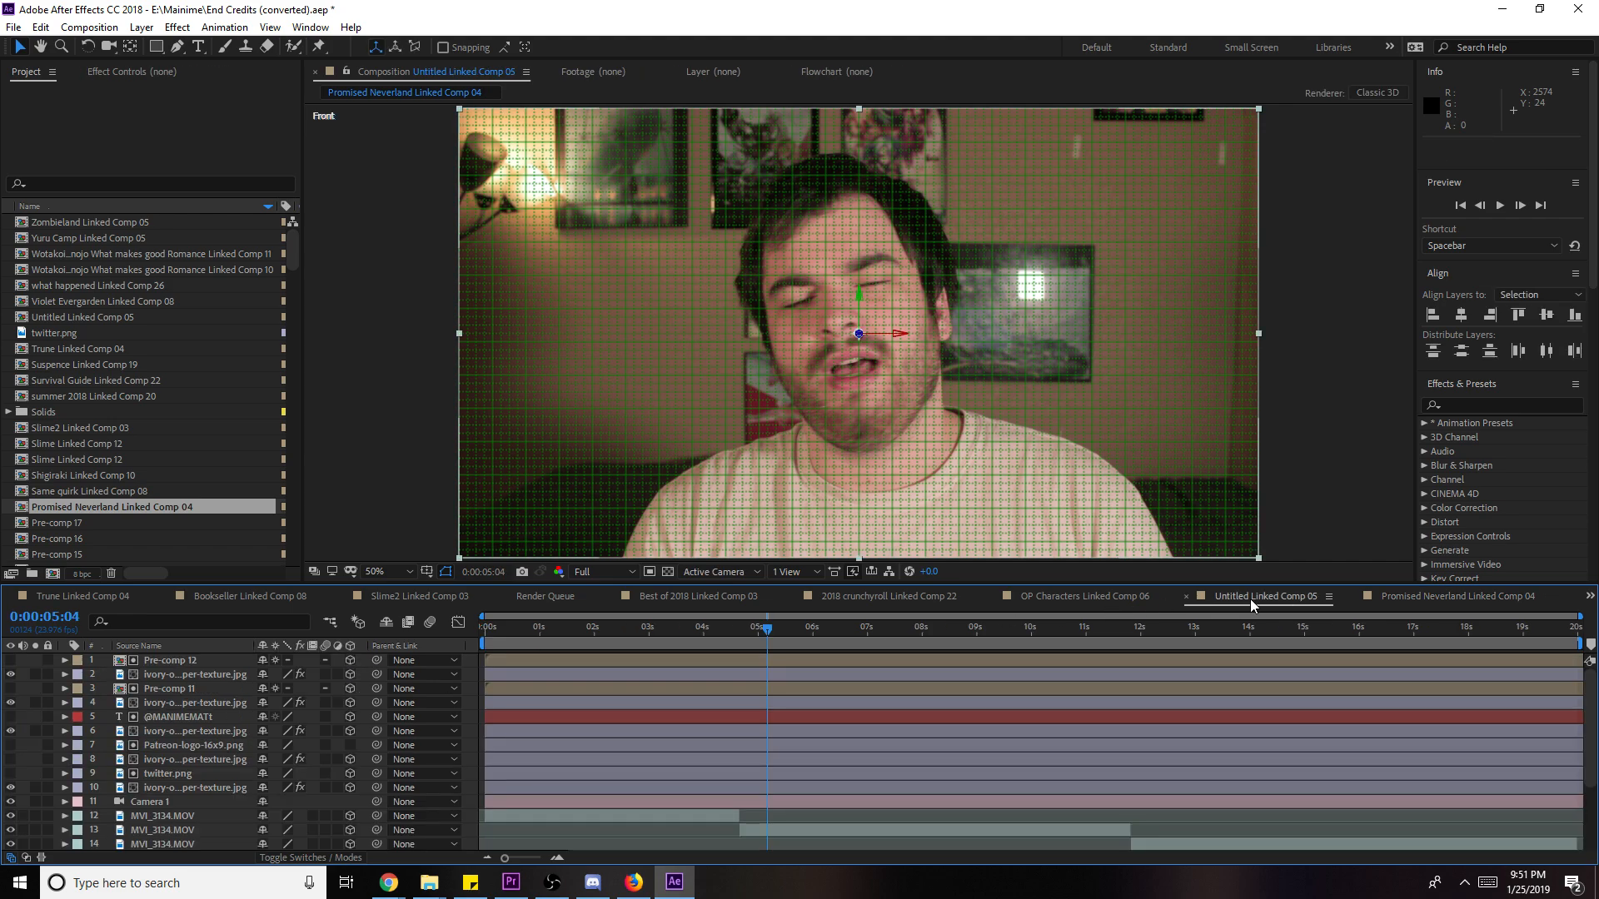
left_click(198, 659)
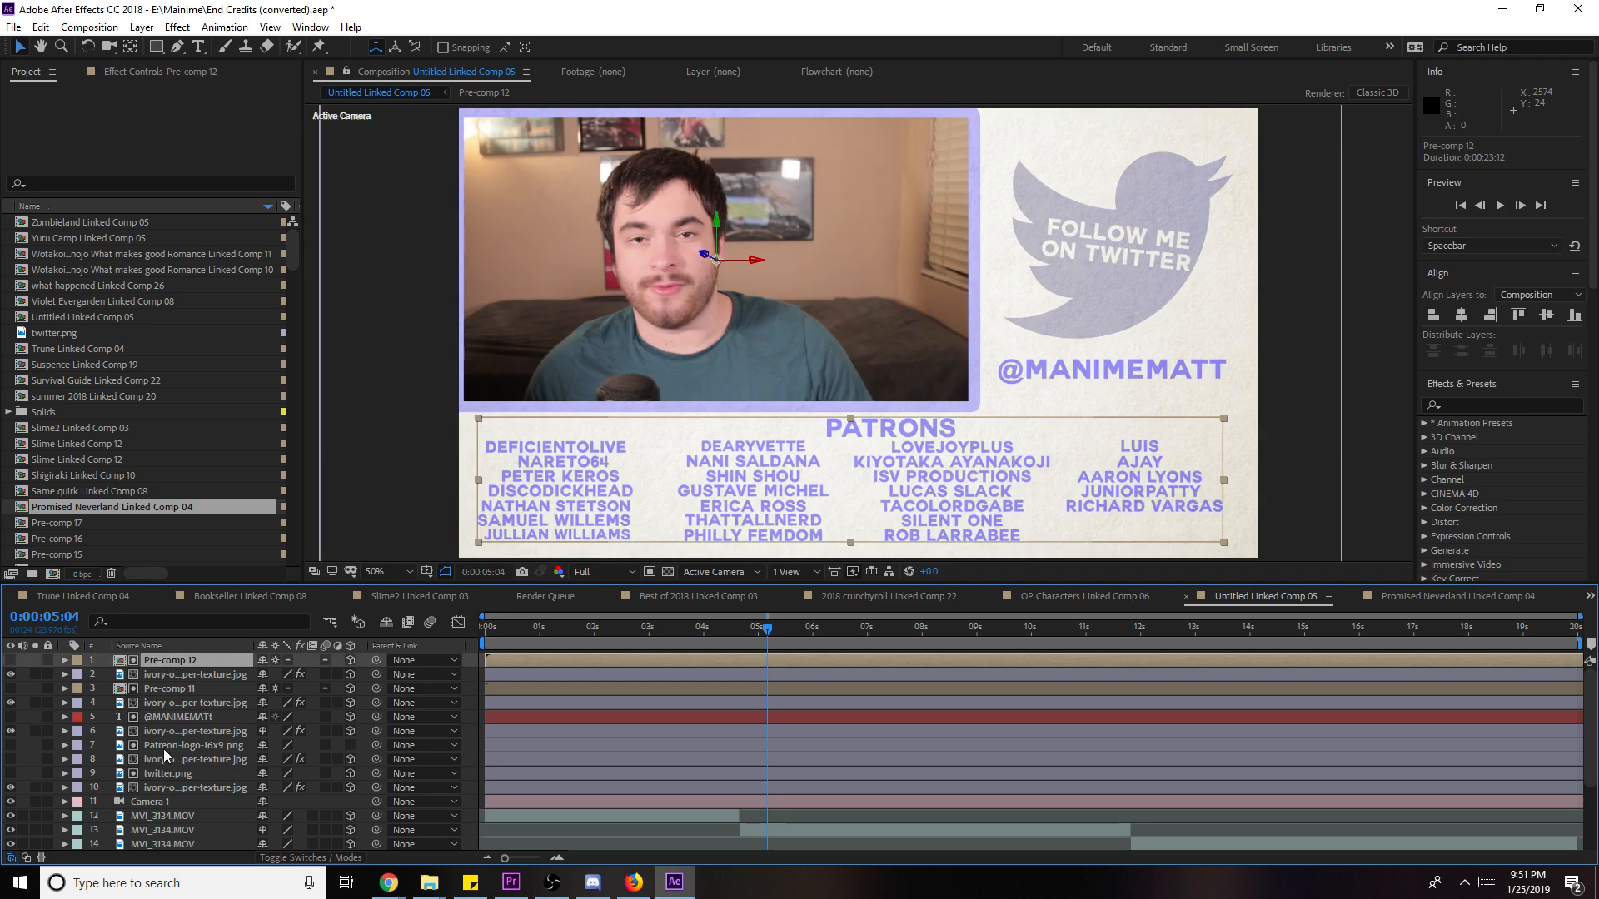
scroll(168, 796, "down", 1)
left_click(166, 761, "shift")
key("ctrl+c")
left_click(1422, 595)
key("ctrl+v")
- Copy MVI_2752.MOV and the two paper textures from Comp 05 into Comp 04
left_click(1243, 598)
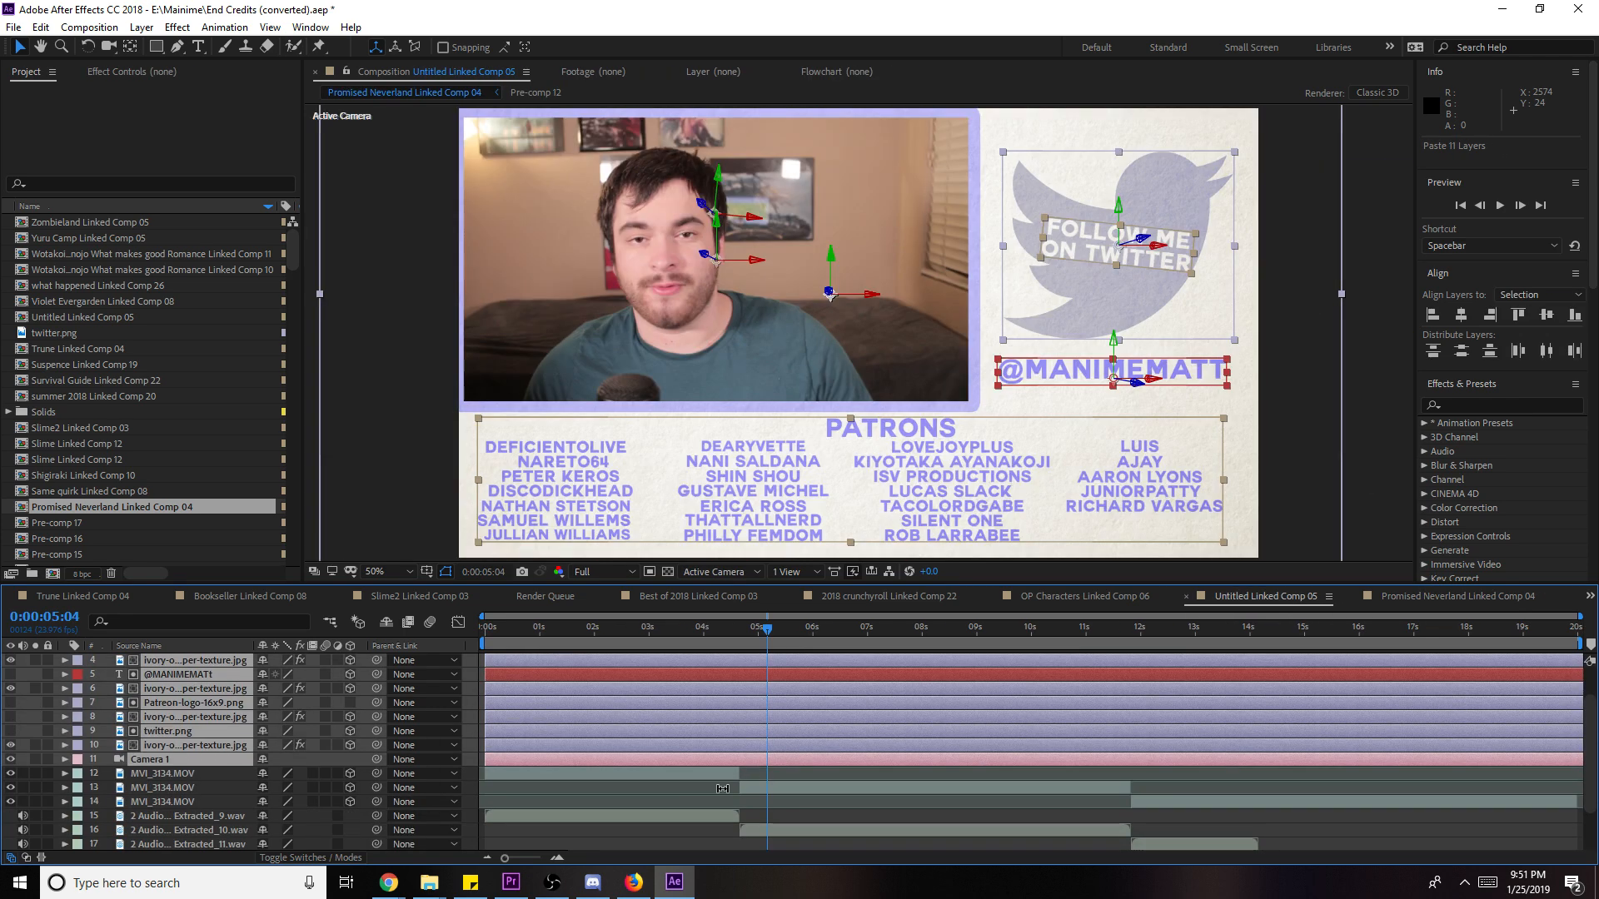
scroll(167, 796, "down", 1)
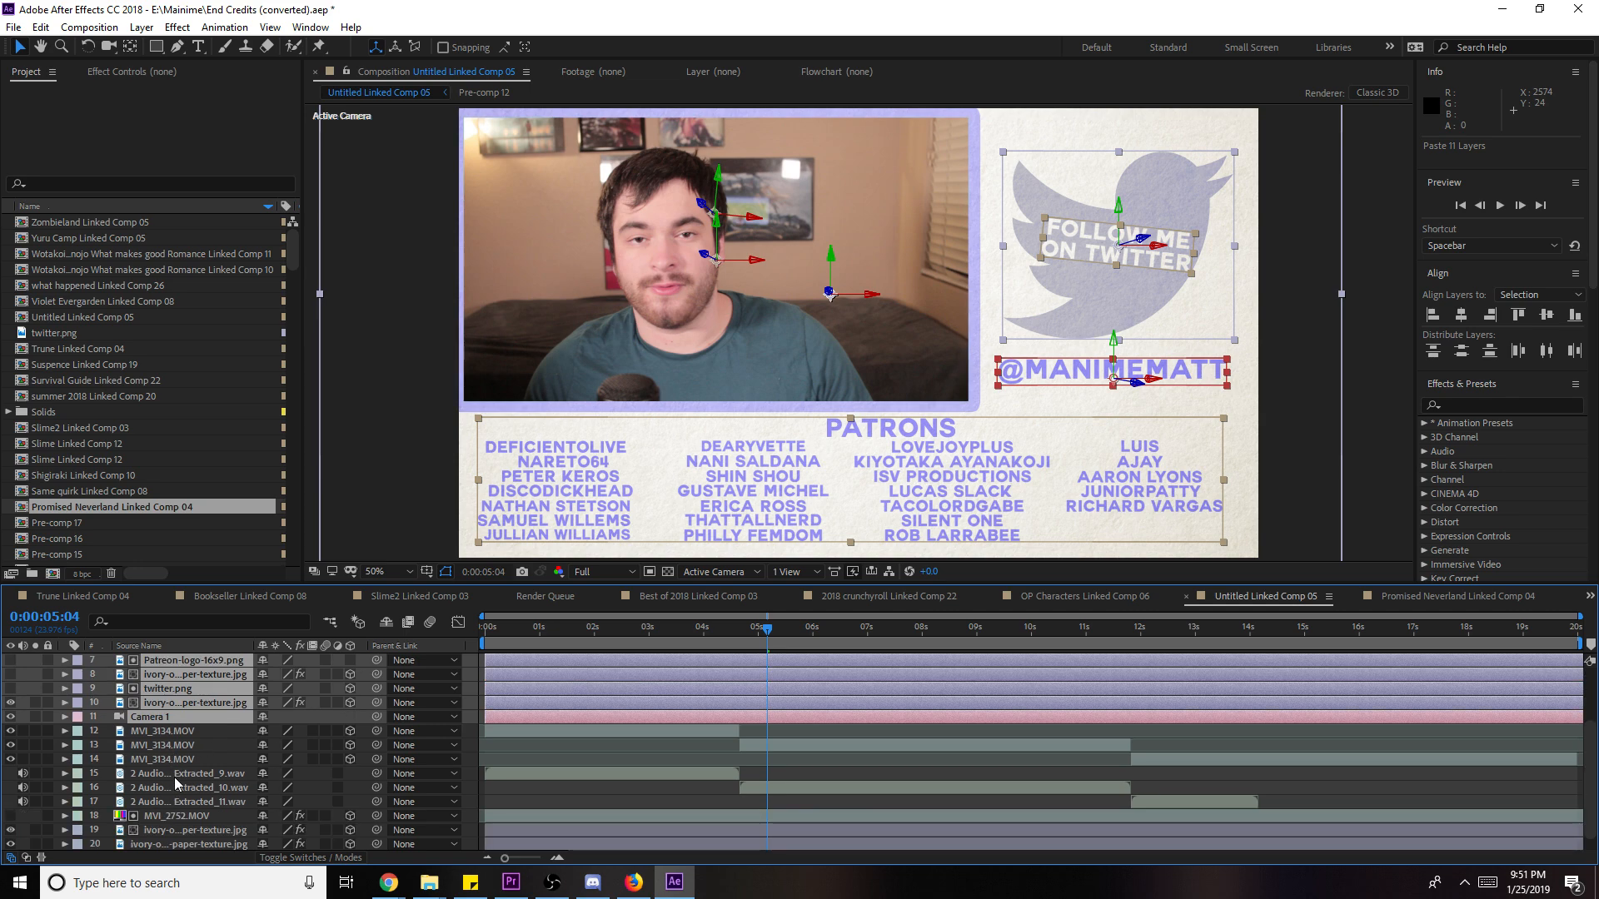
left_click(173, 776)
left_click(158, 817)
scroll(160, 829, "down", 1)
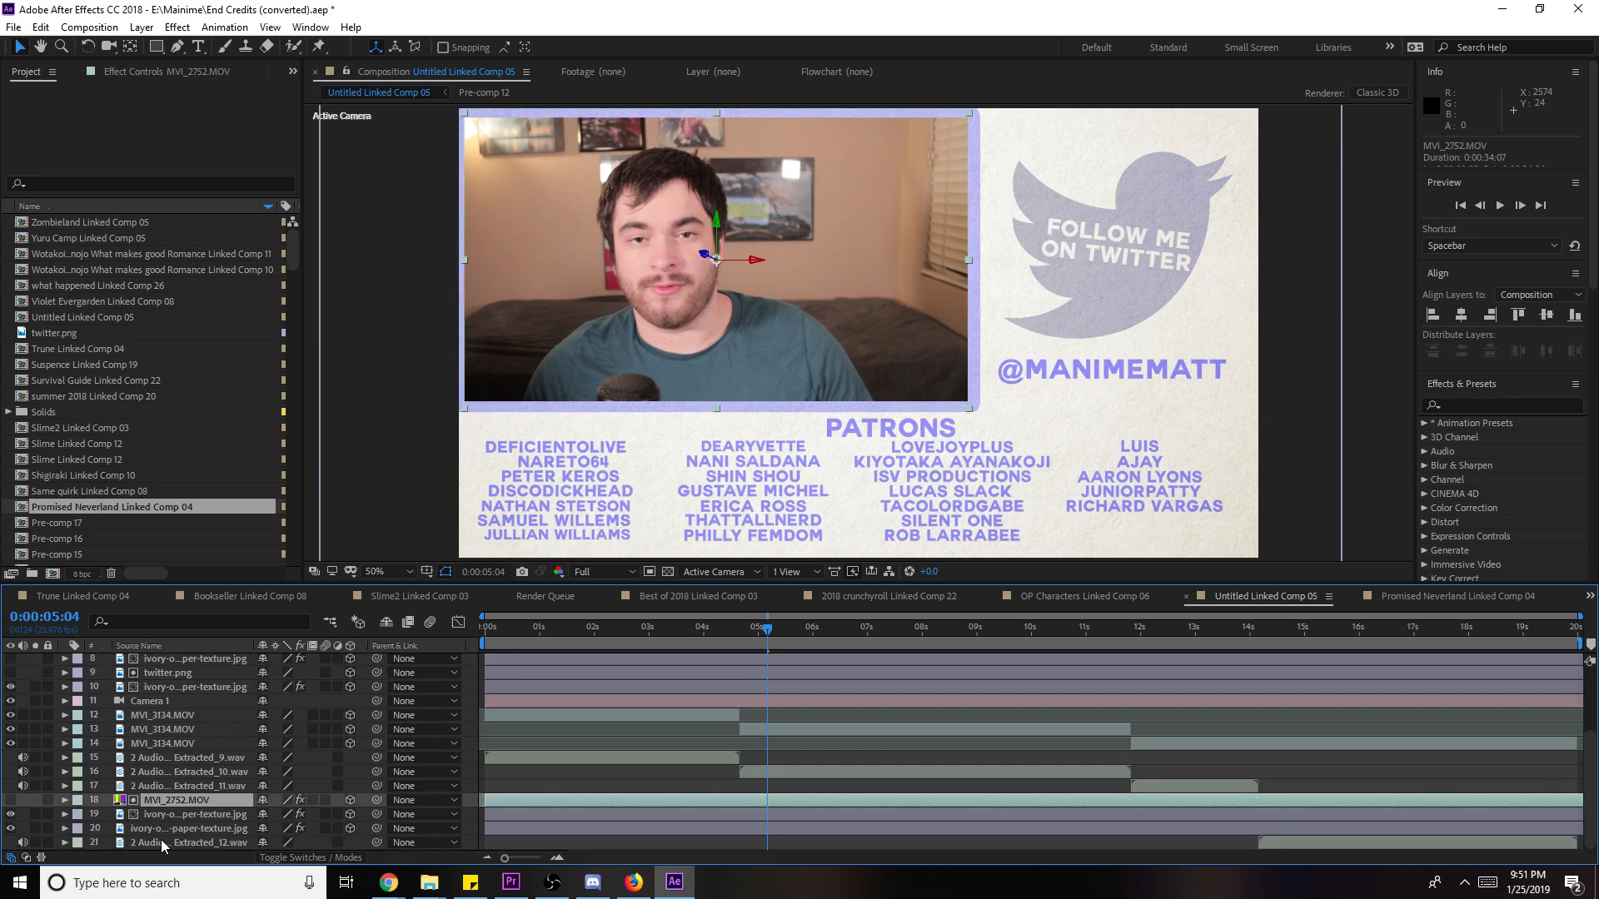
left_click(174, 829, "shift")
key("ctrl+c")
left_click(1475, 599)
key("ctrl+v")
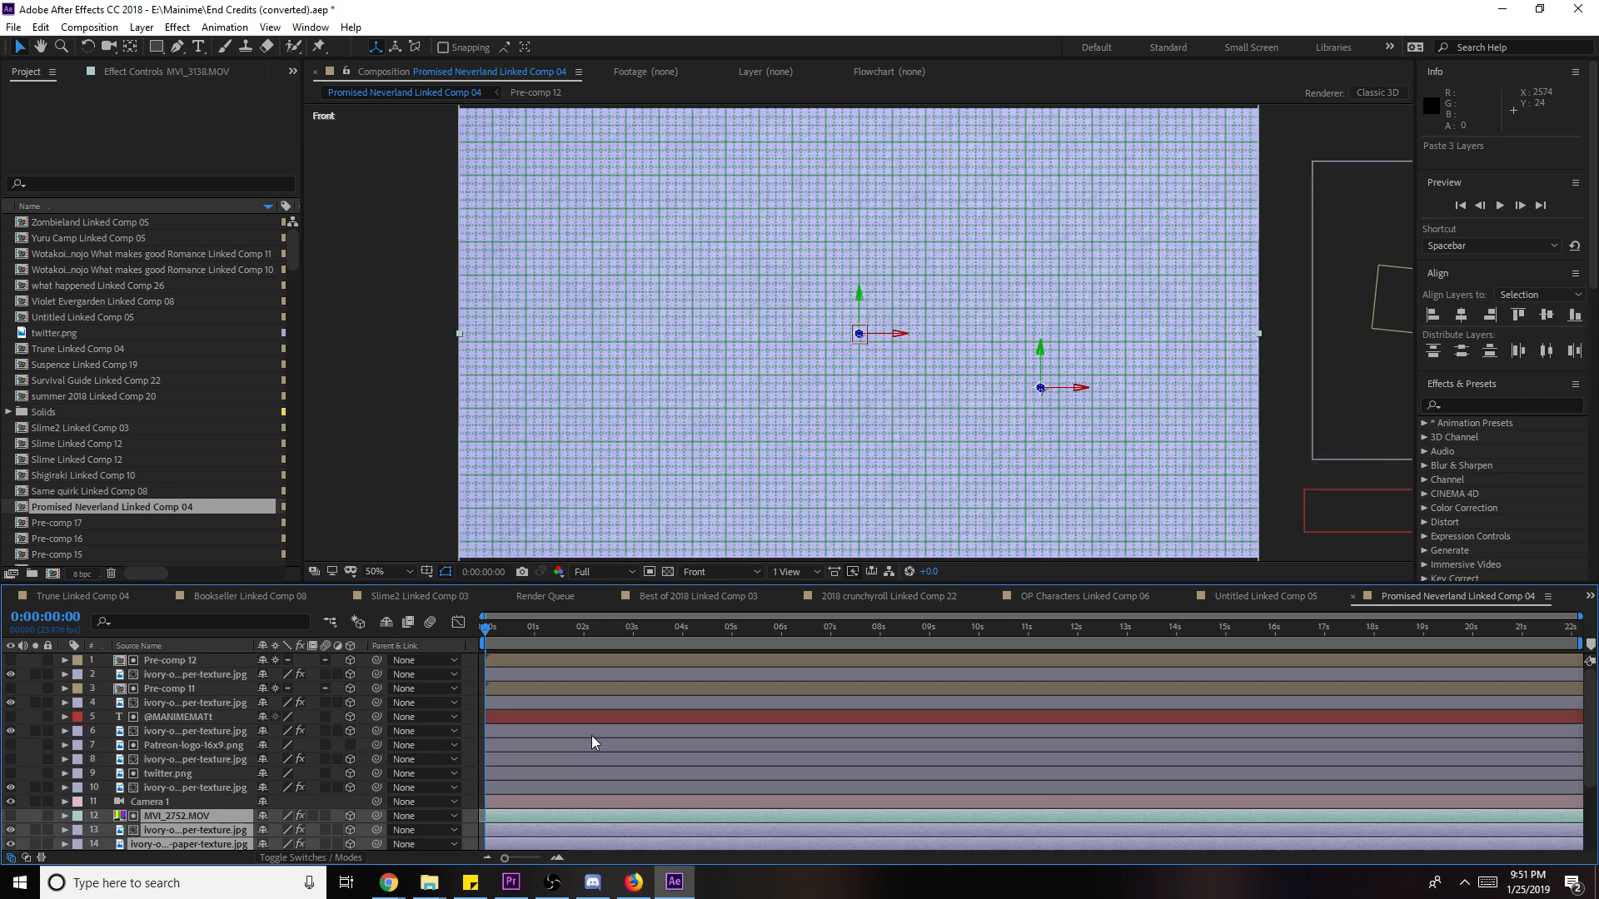
scroll(297, 771, "down", 3)
- Move the pasted layers below the MVI_3138 clips and preview at Quarter resolution
left_click_drag(226, 731, 238, 811)
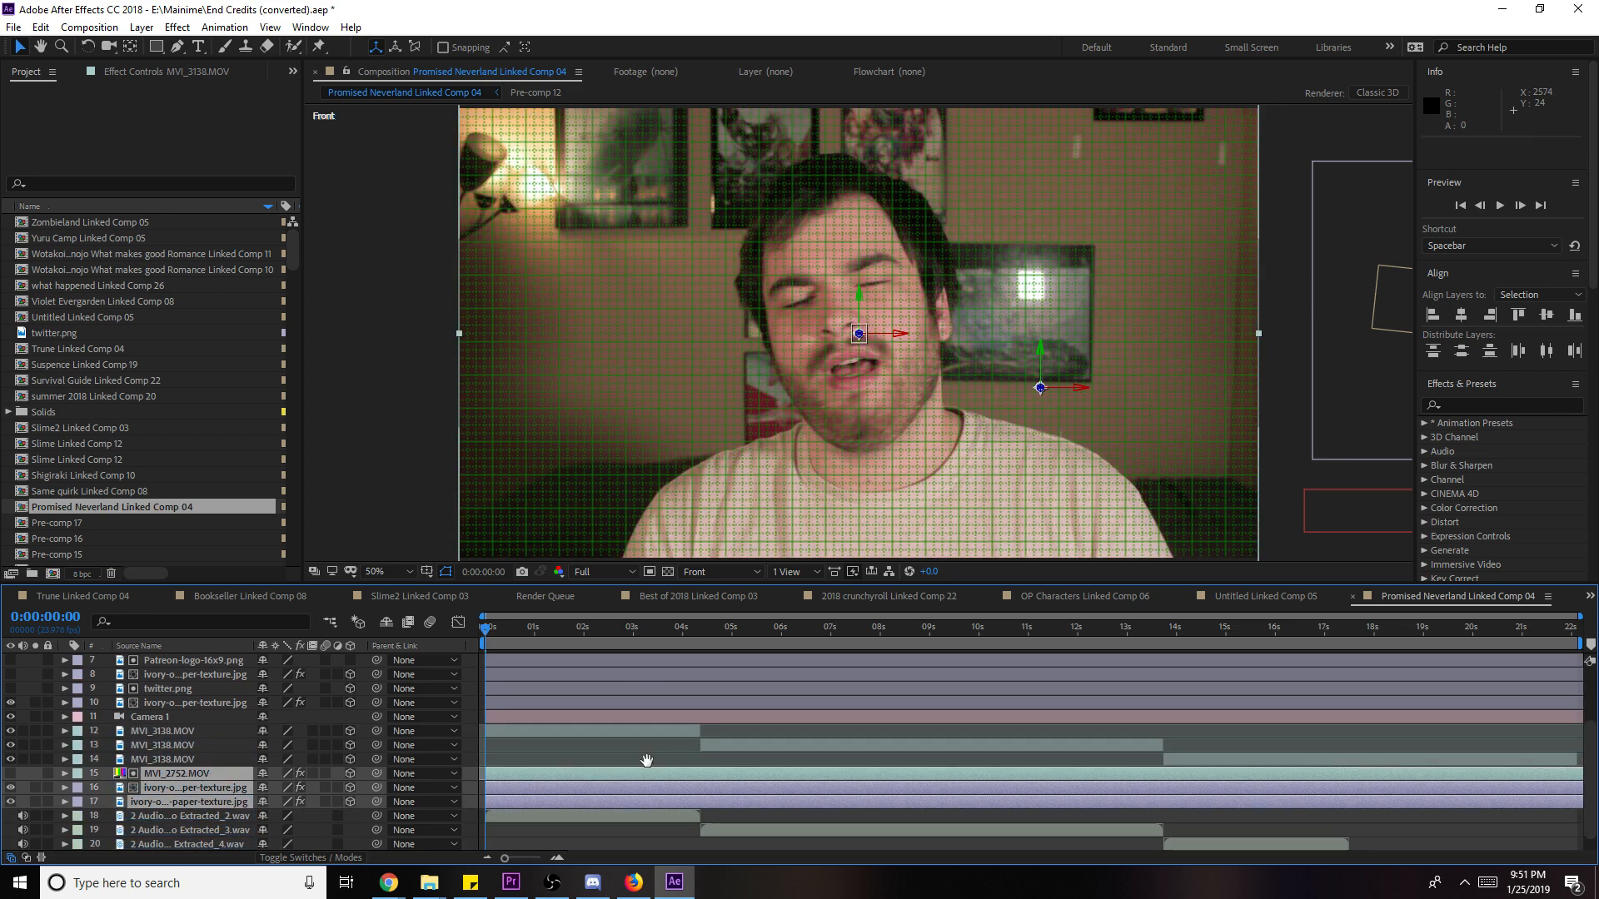
left_click(704, 573)
left_click(616, 572)
left_click(619, 666)
key("space")
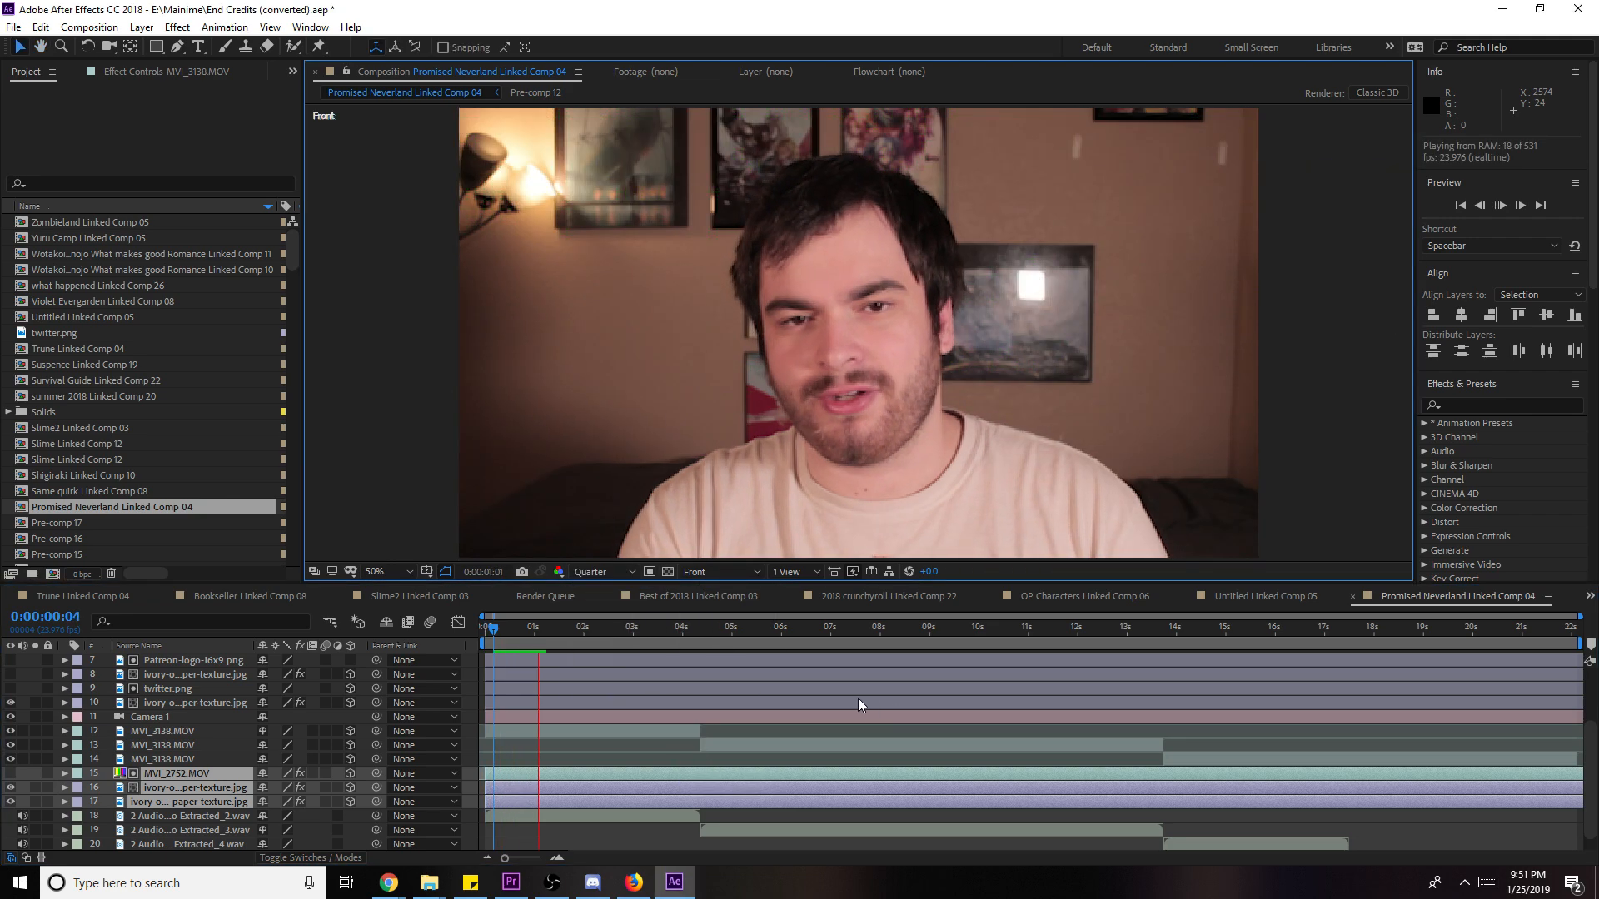
scroll(962, 402, "down", 4)
scroll(951, 413, "up", 1)
- View the comp through Camera 1, play the preview, and save the project
left_click(567, 731)
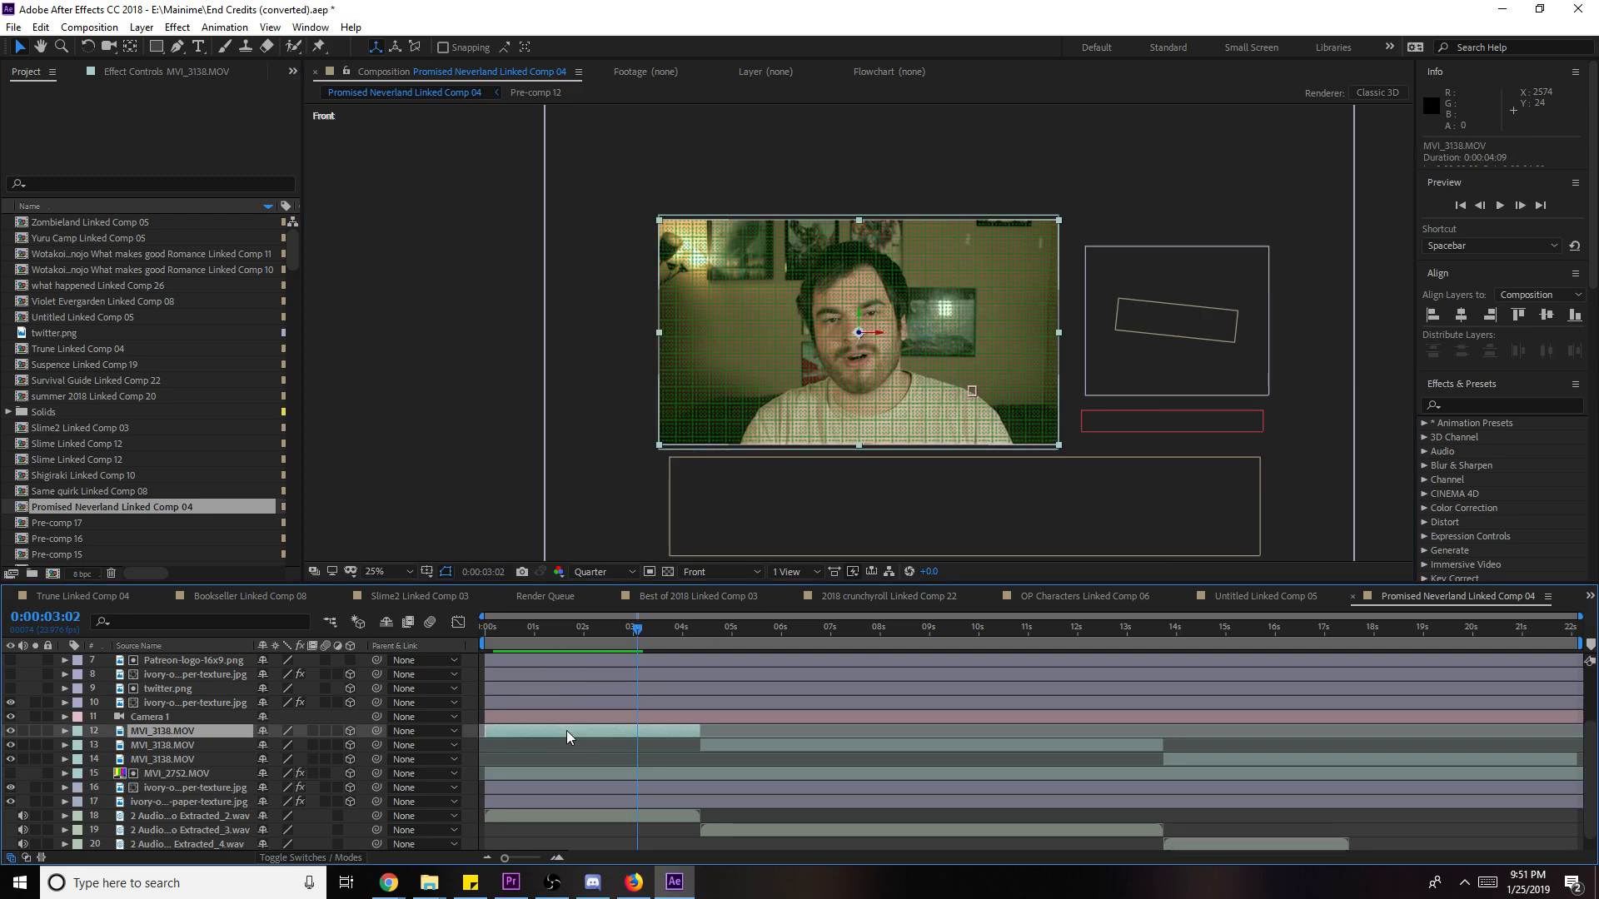
left_click(546, 718)
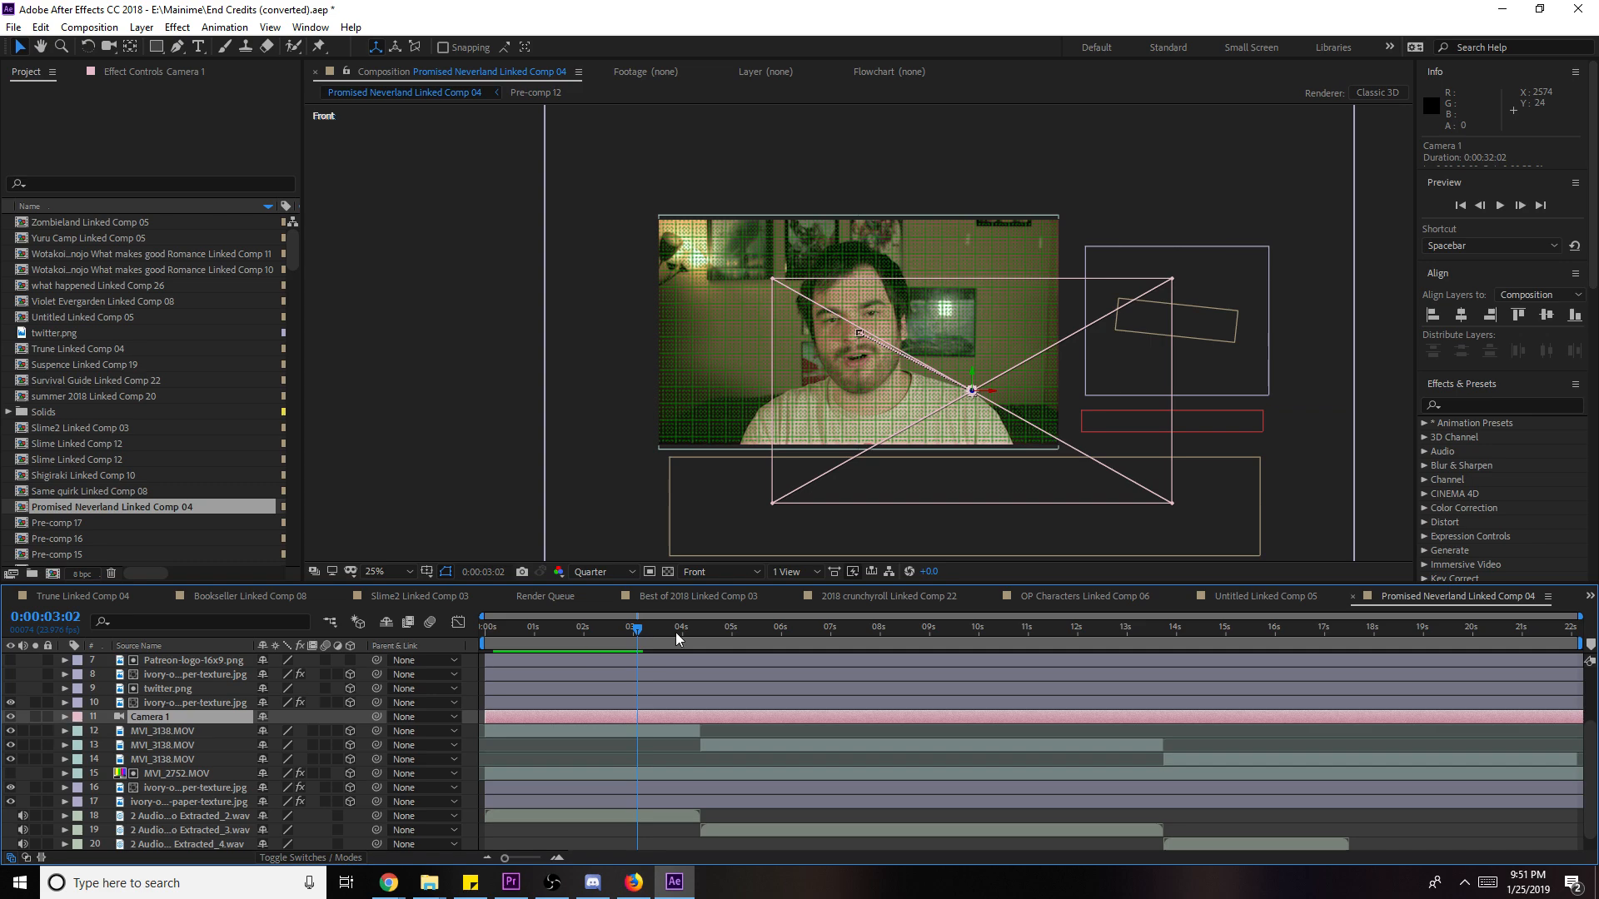
left_click(729, 573)
left_click(751, 622)
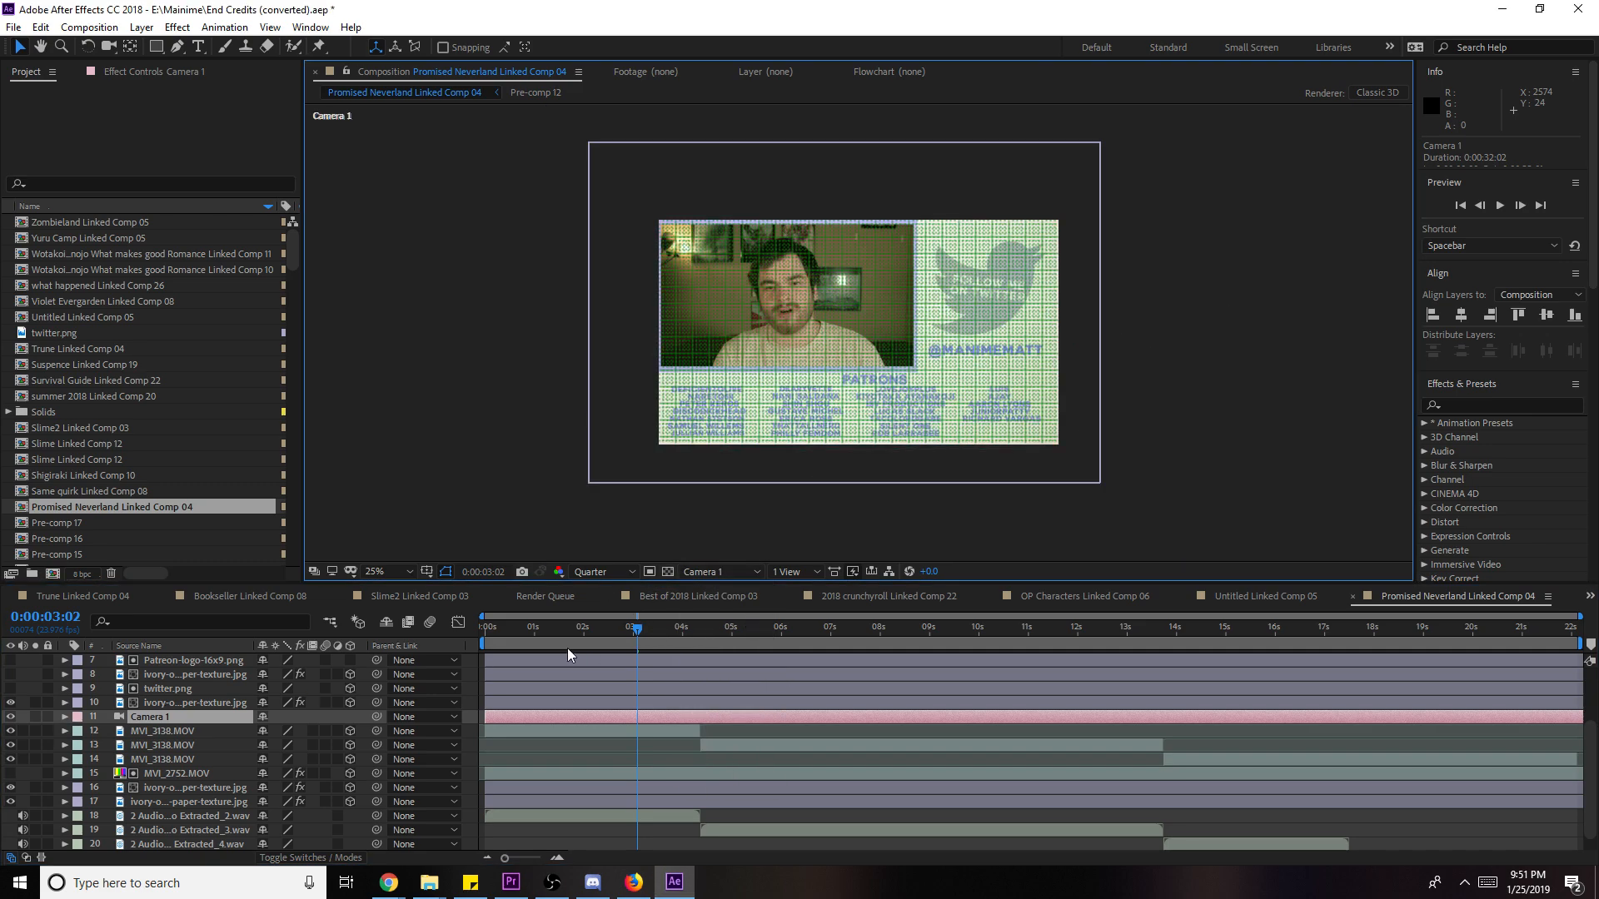
key("space")
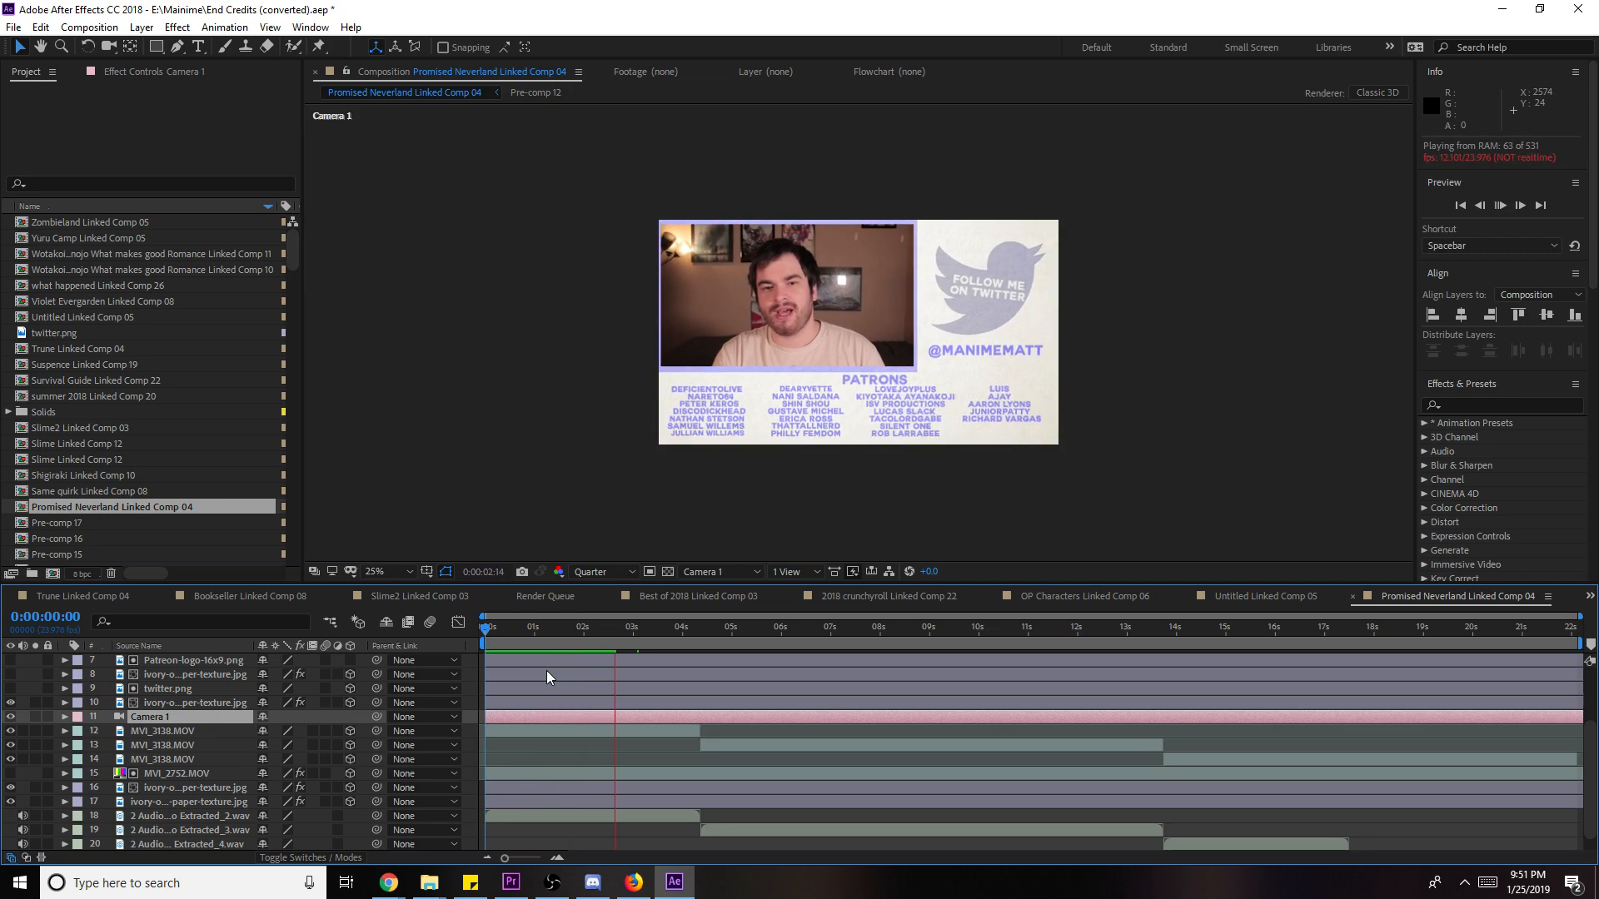
key("ctrl+s")
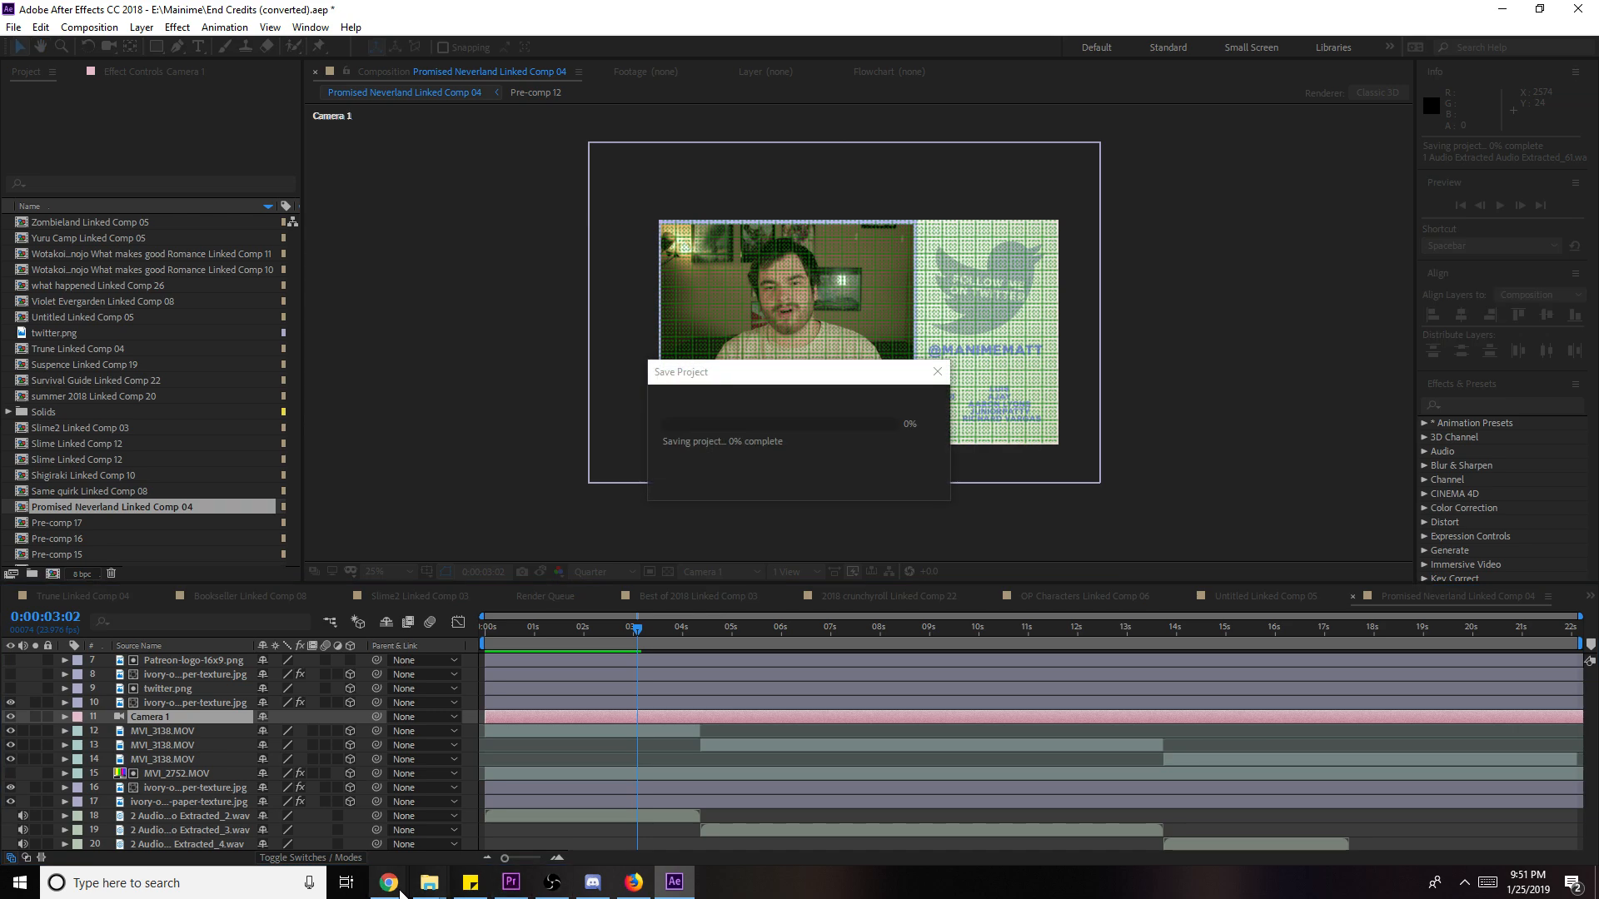
mouse_move(393, 887)
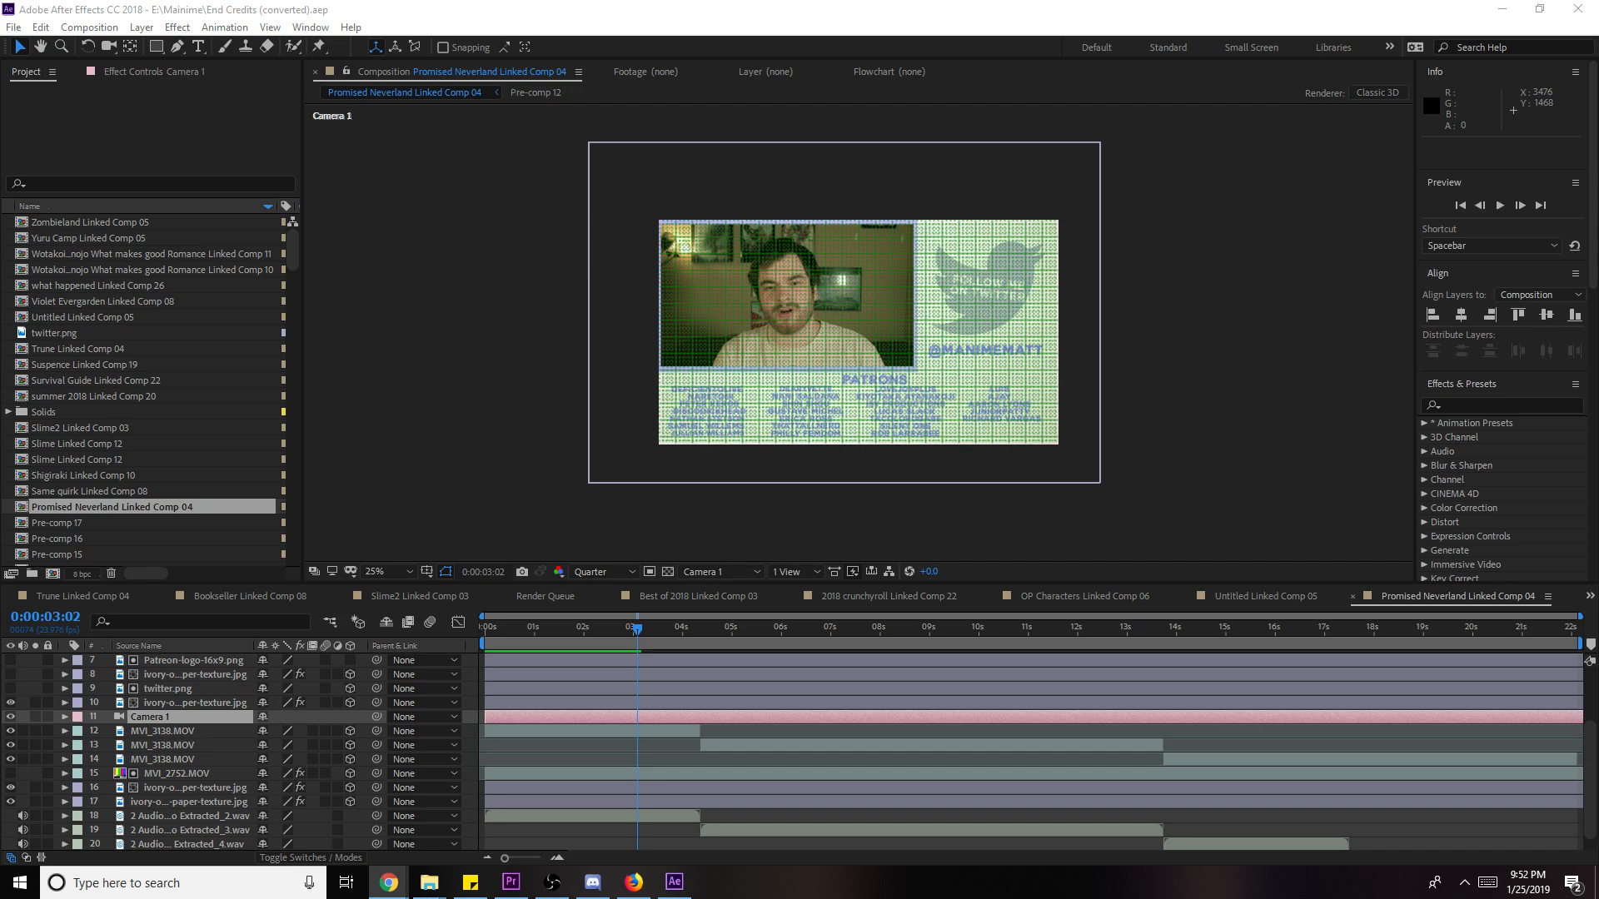
- Reposition the ivory paper-texture layer and bring the patron credits into view
scroll(1084, 490, "up", 4)
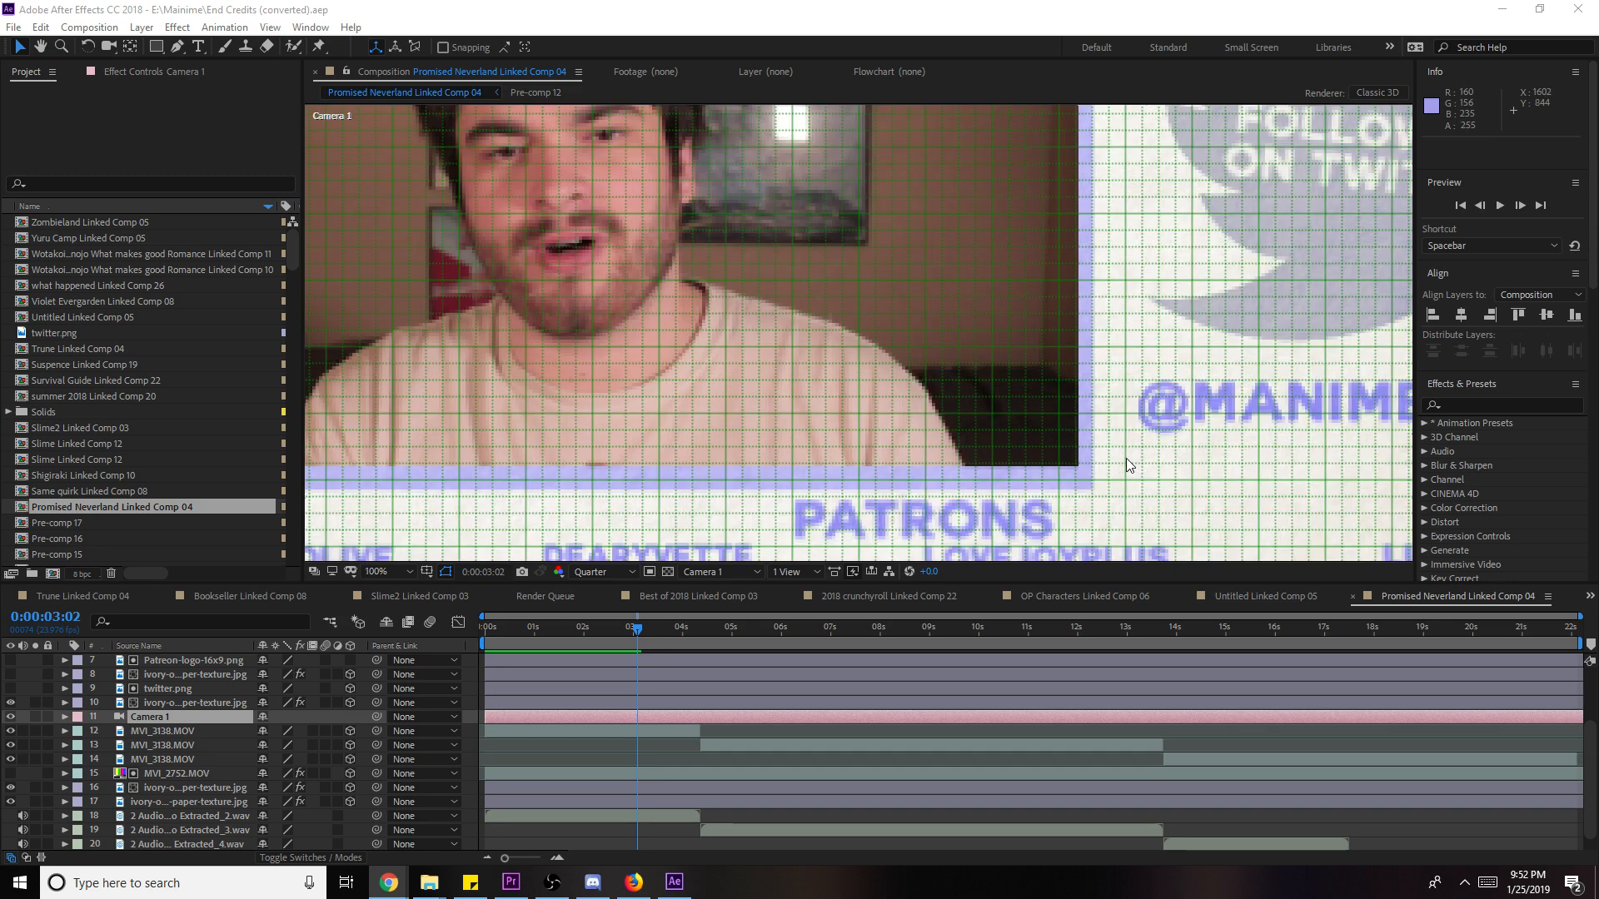
left_click_drag(1138, 447, 1041, 298)
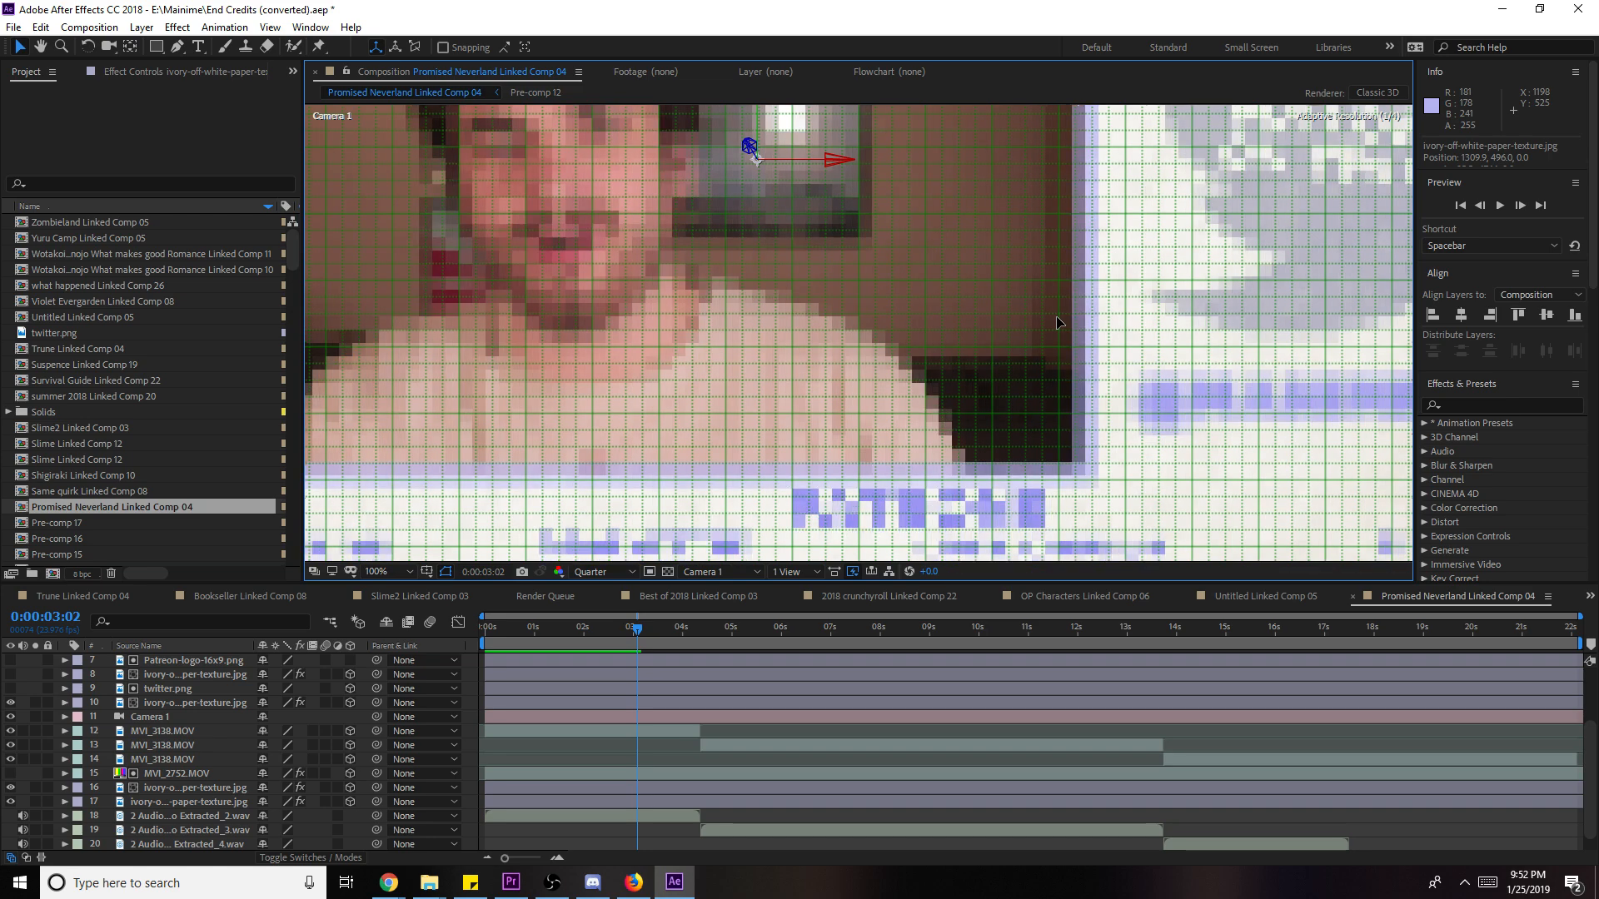
left_click_drag(980, 236, 981, 238)
scroll(982, 238, "down", 4)
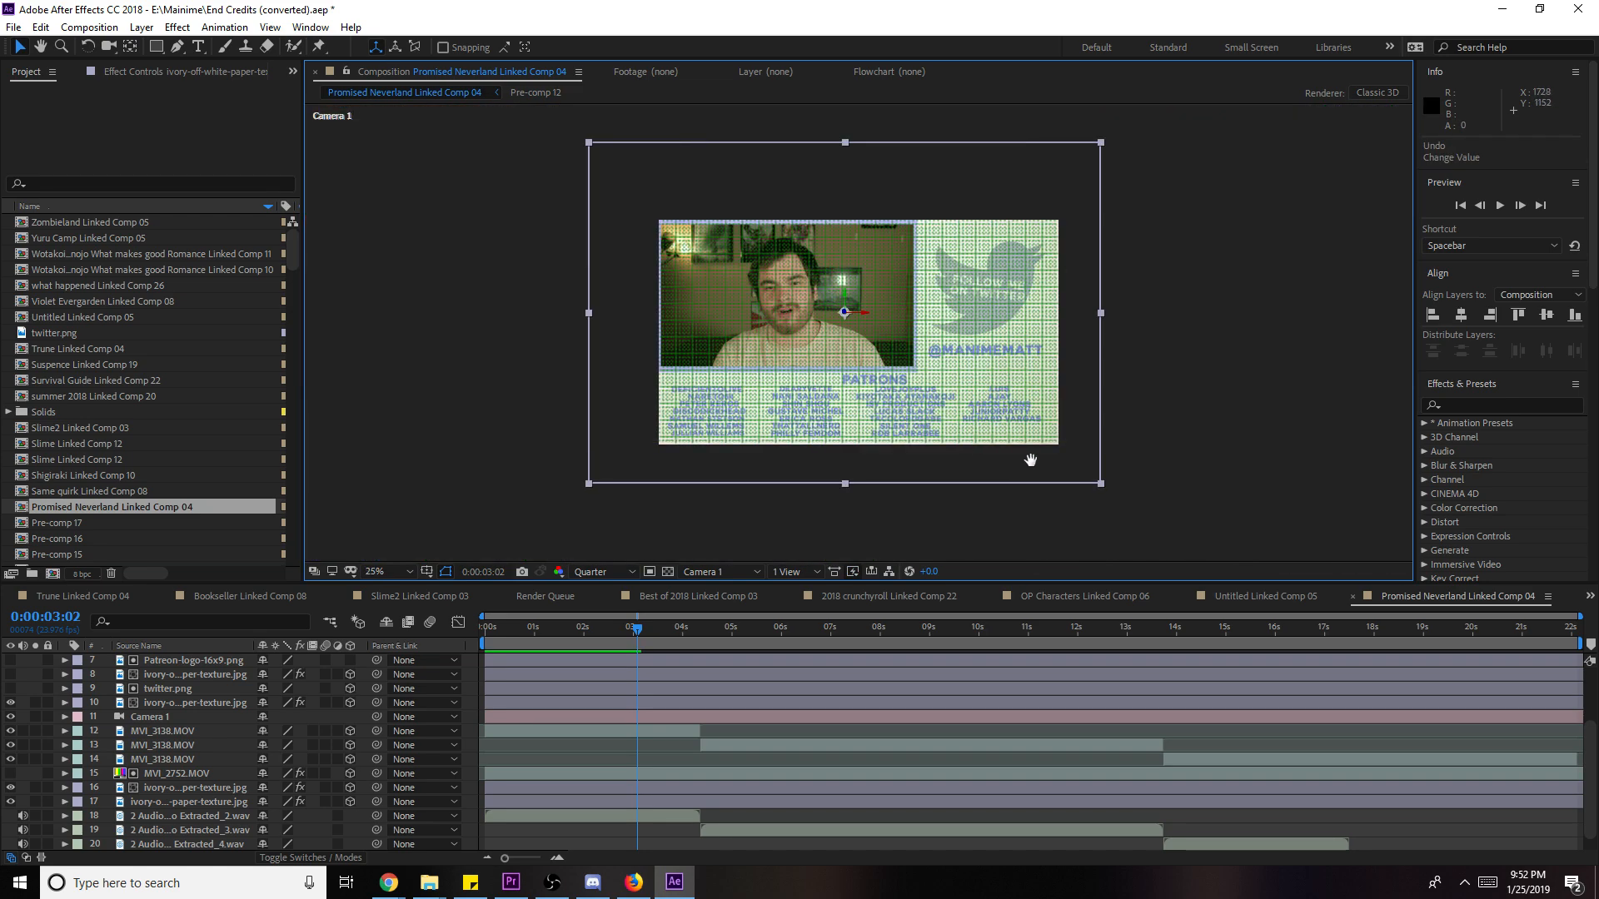
key("h")
scroll(974, 425, "up", 2)
left_click_drag(951, 431, 931, 309)
scroll(932, 309, "up", 2)
key("v")
scroll(572, 719, "up", 3)
- Open Pre-comp 12 with the patron names and set preview resolution to Full
left_click(563, 718)
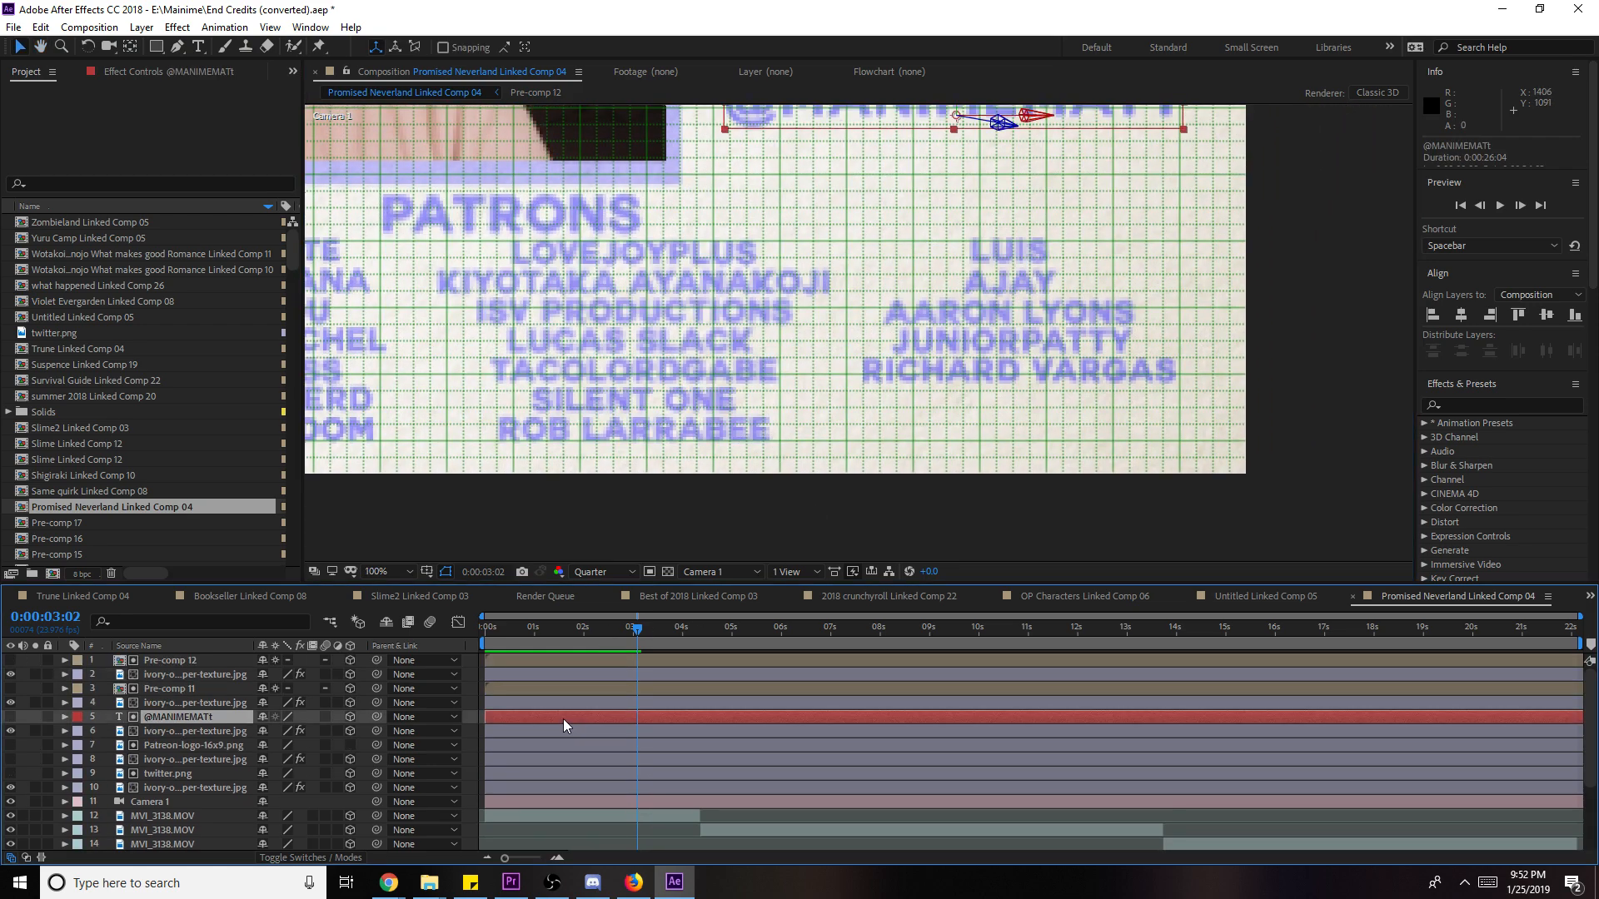
double_click(192, 685)
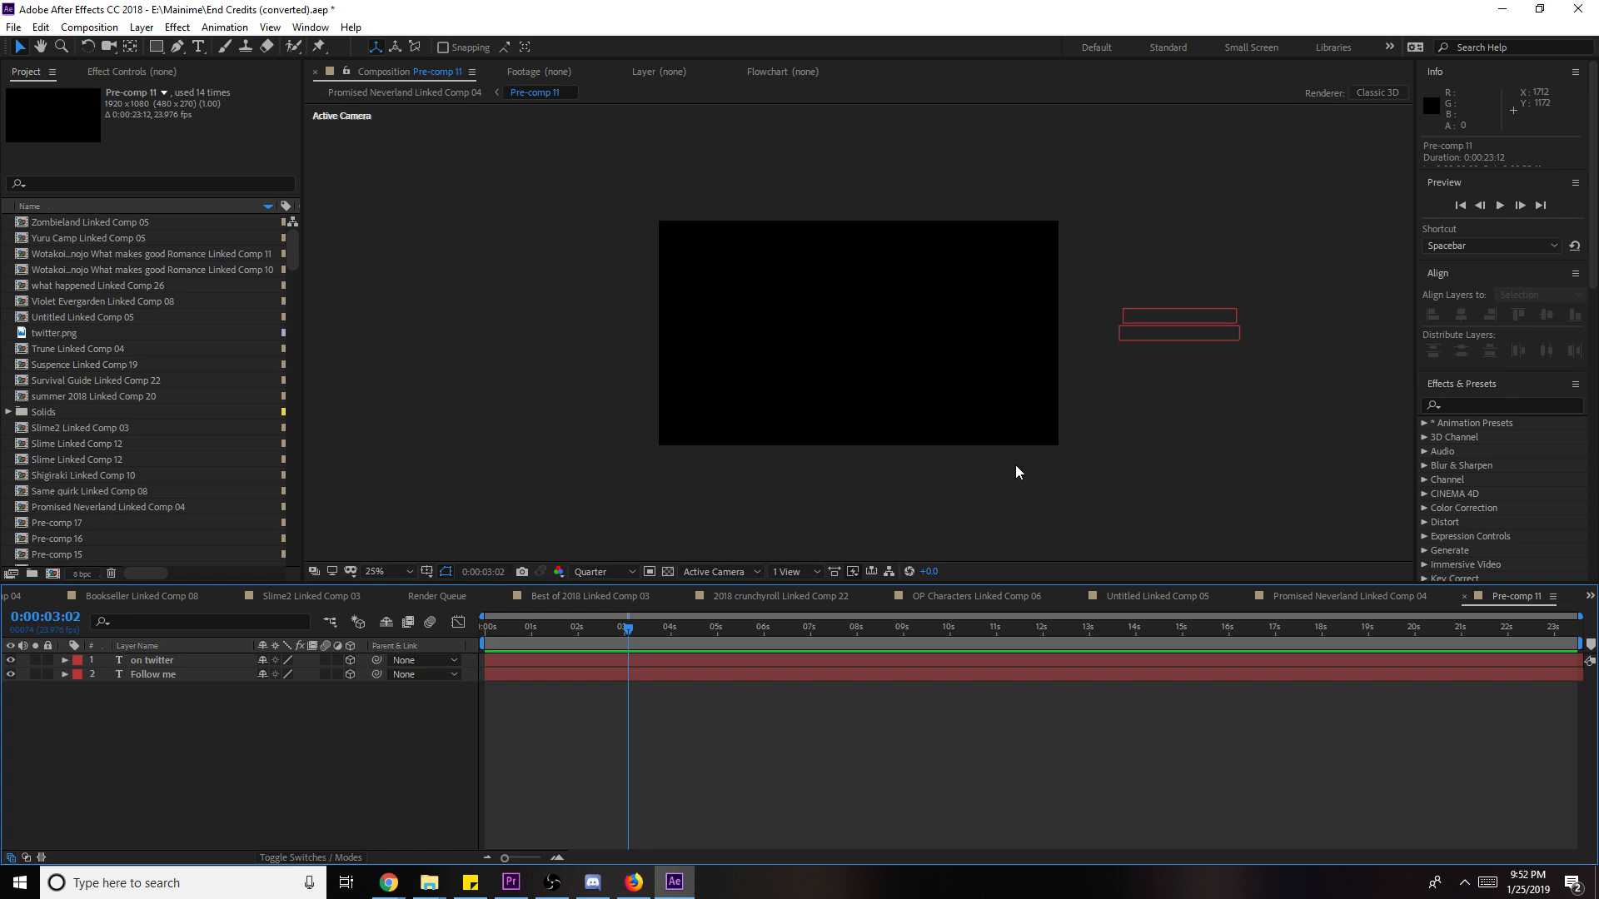
left_click(1305, 596)
double_click(183, 663)
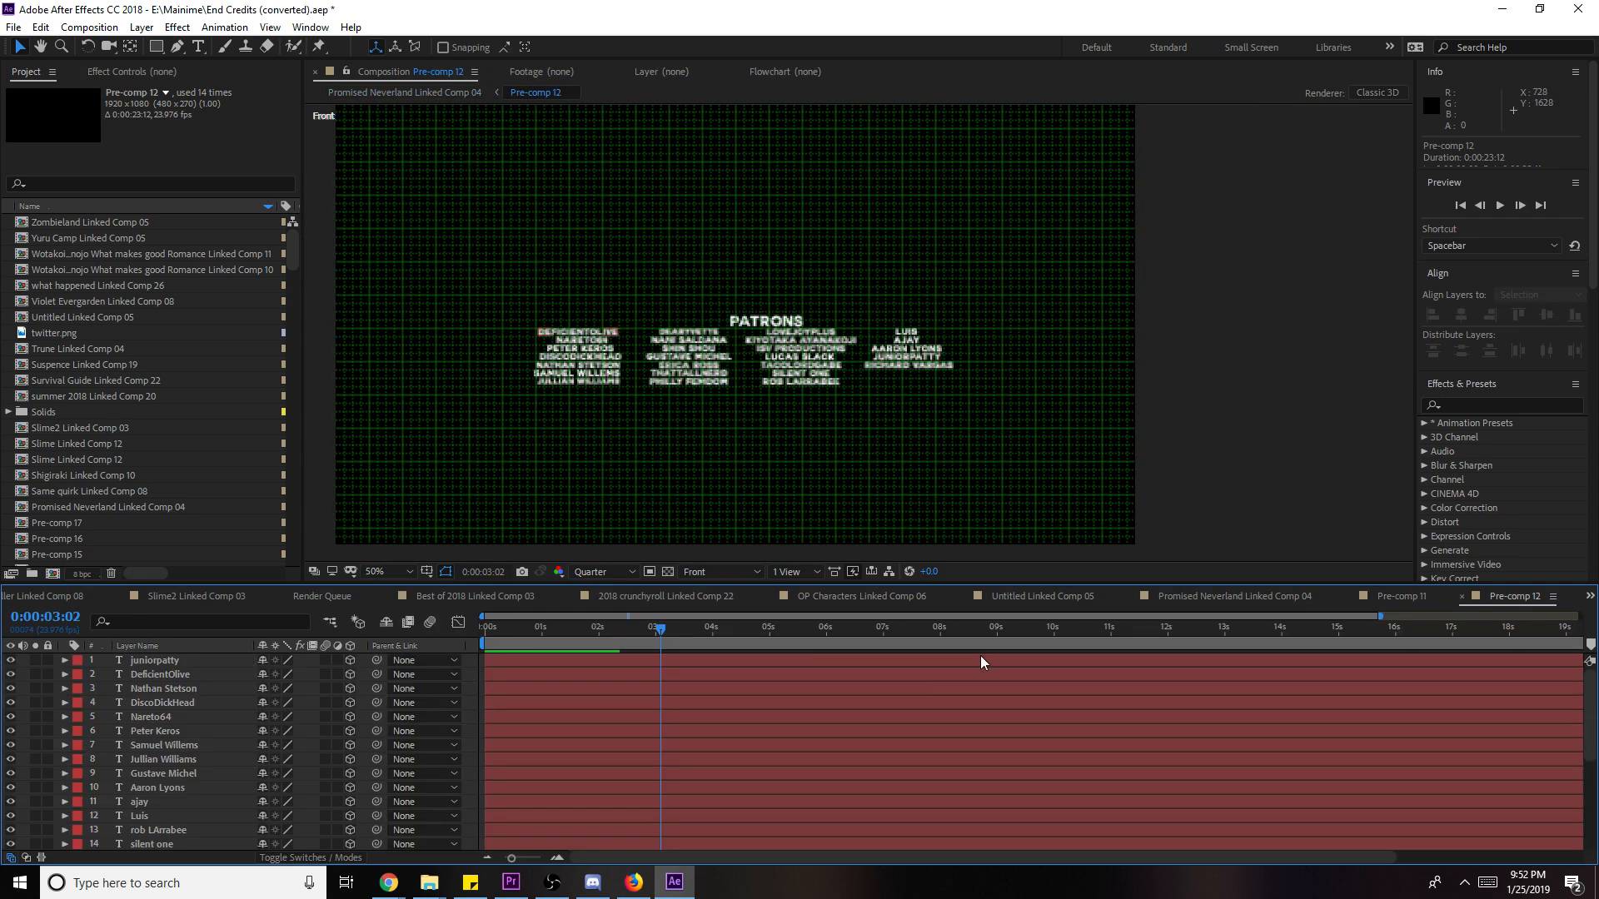
scroll(986, 406, "up", 4)
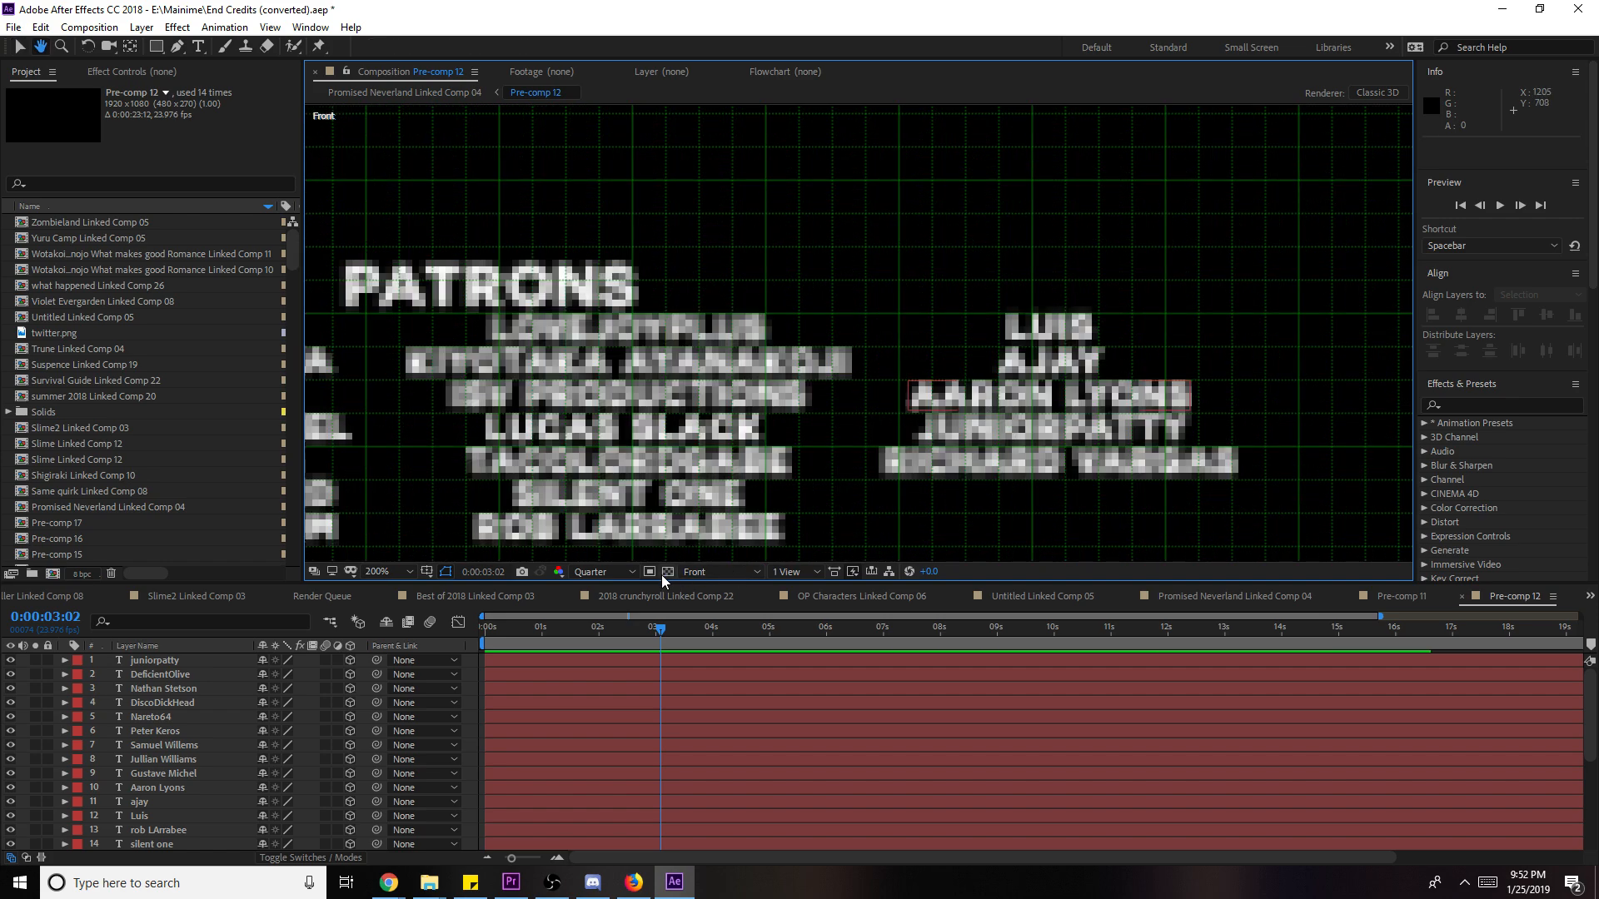
left_click(603, 572)
left_click(601, 613)
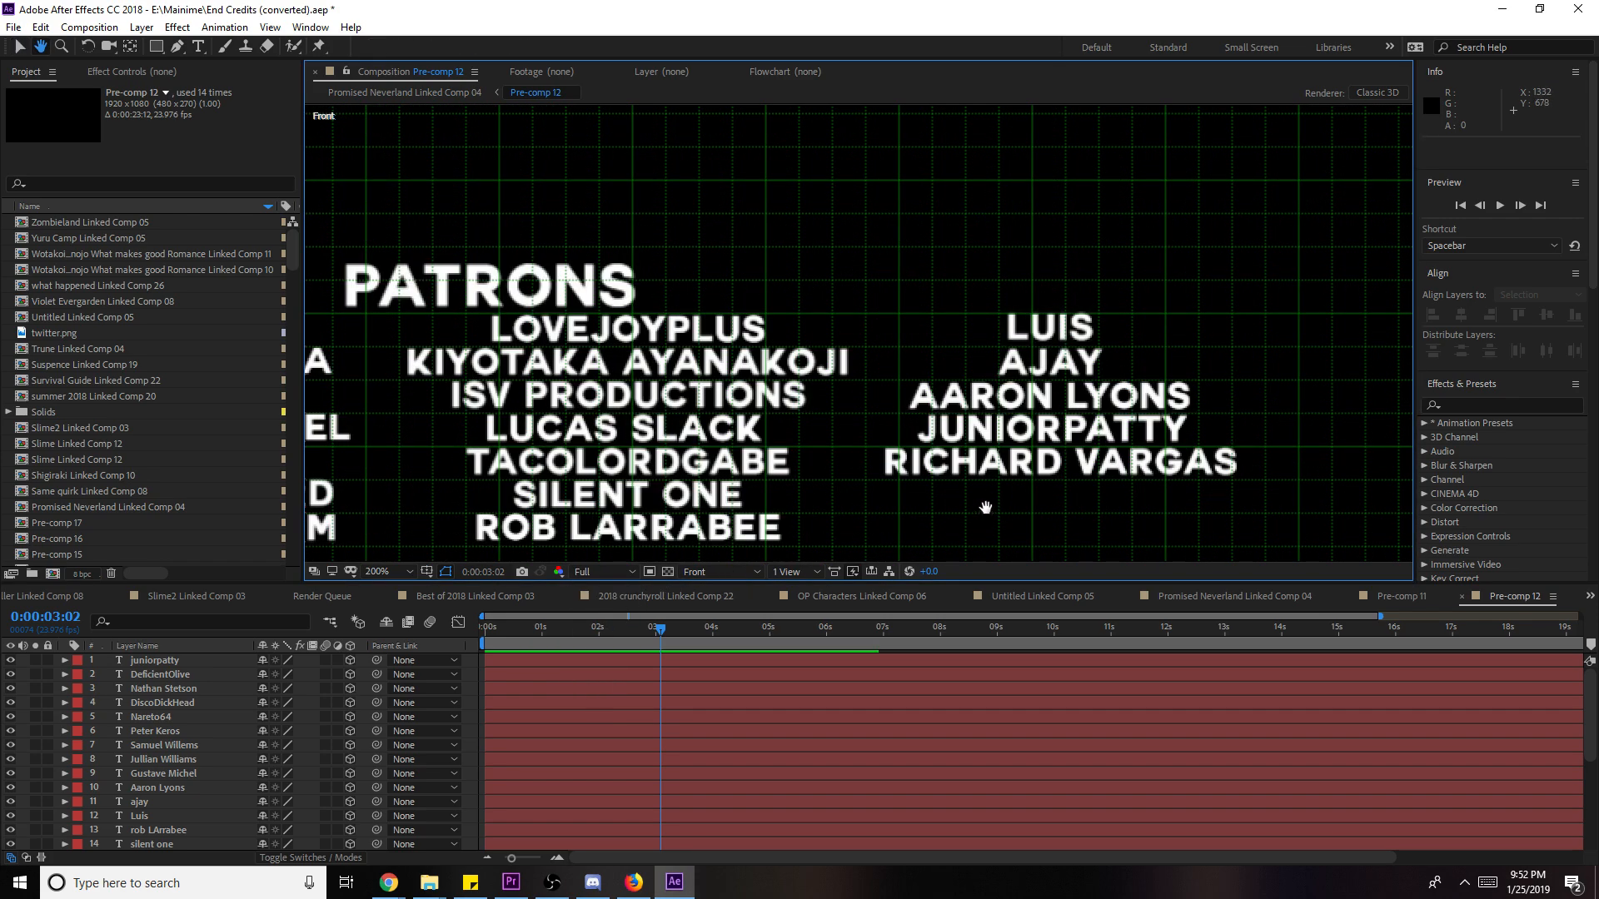
- Duplicate a patron credit line, place it under the right column, and retype it with a new patron's name
left_click_drag(985, 507, 938, 403)
left_click(671, 393)
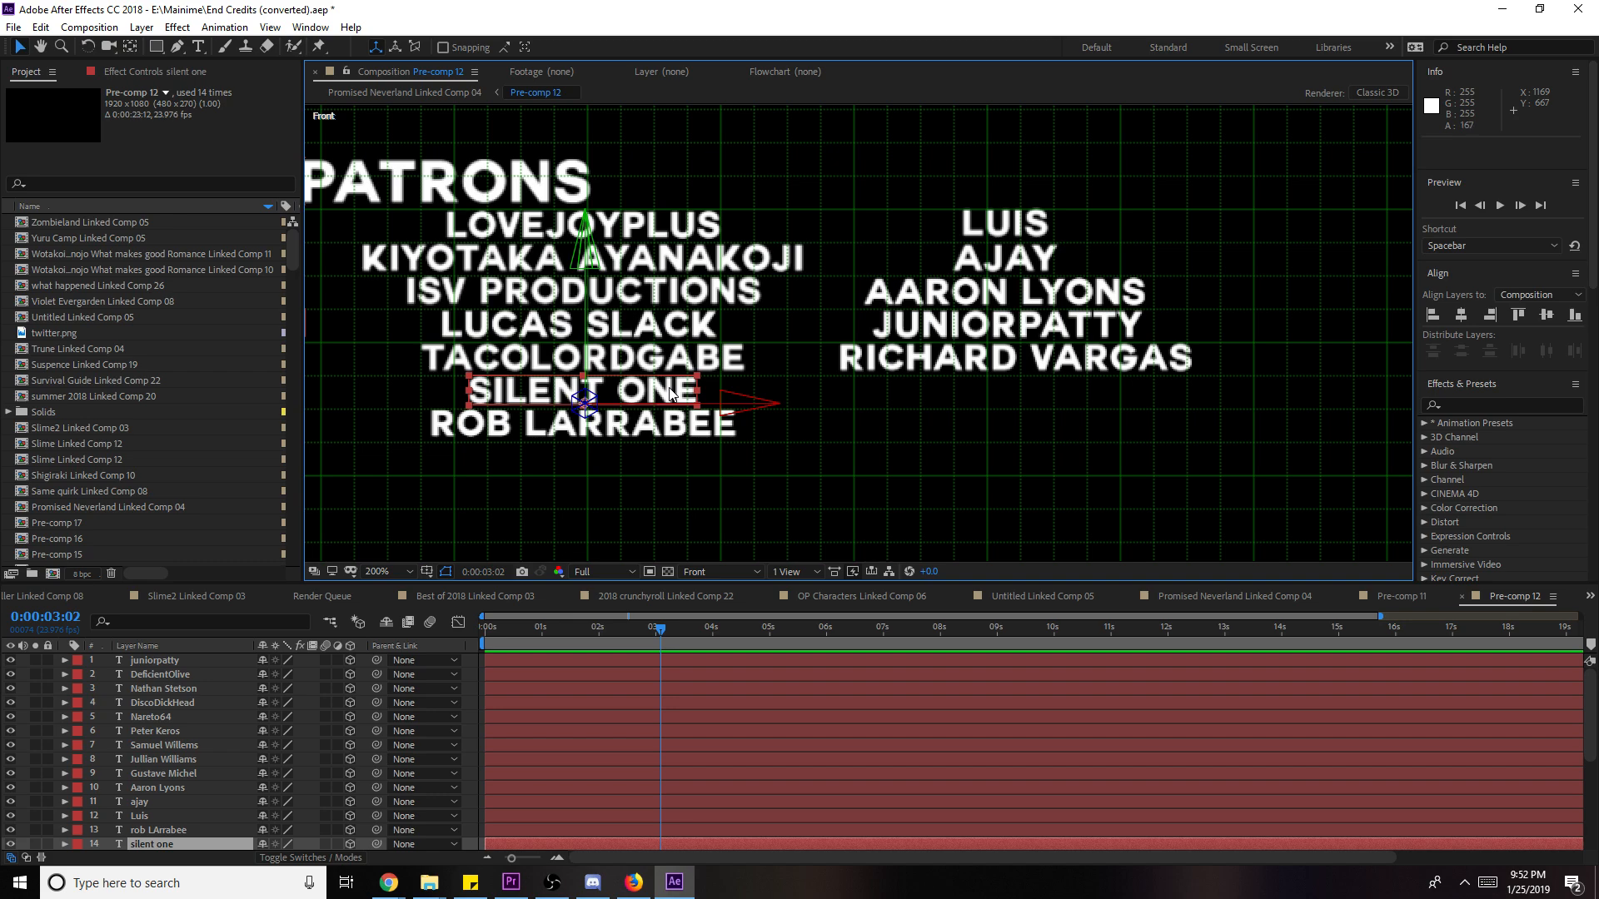
key("ctrl+d")
left_click_drag(671, 393, 1088, 395)
key("Return")
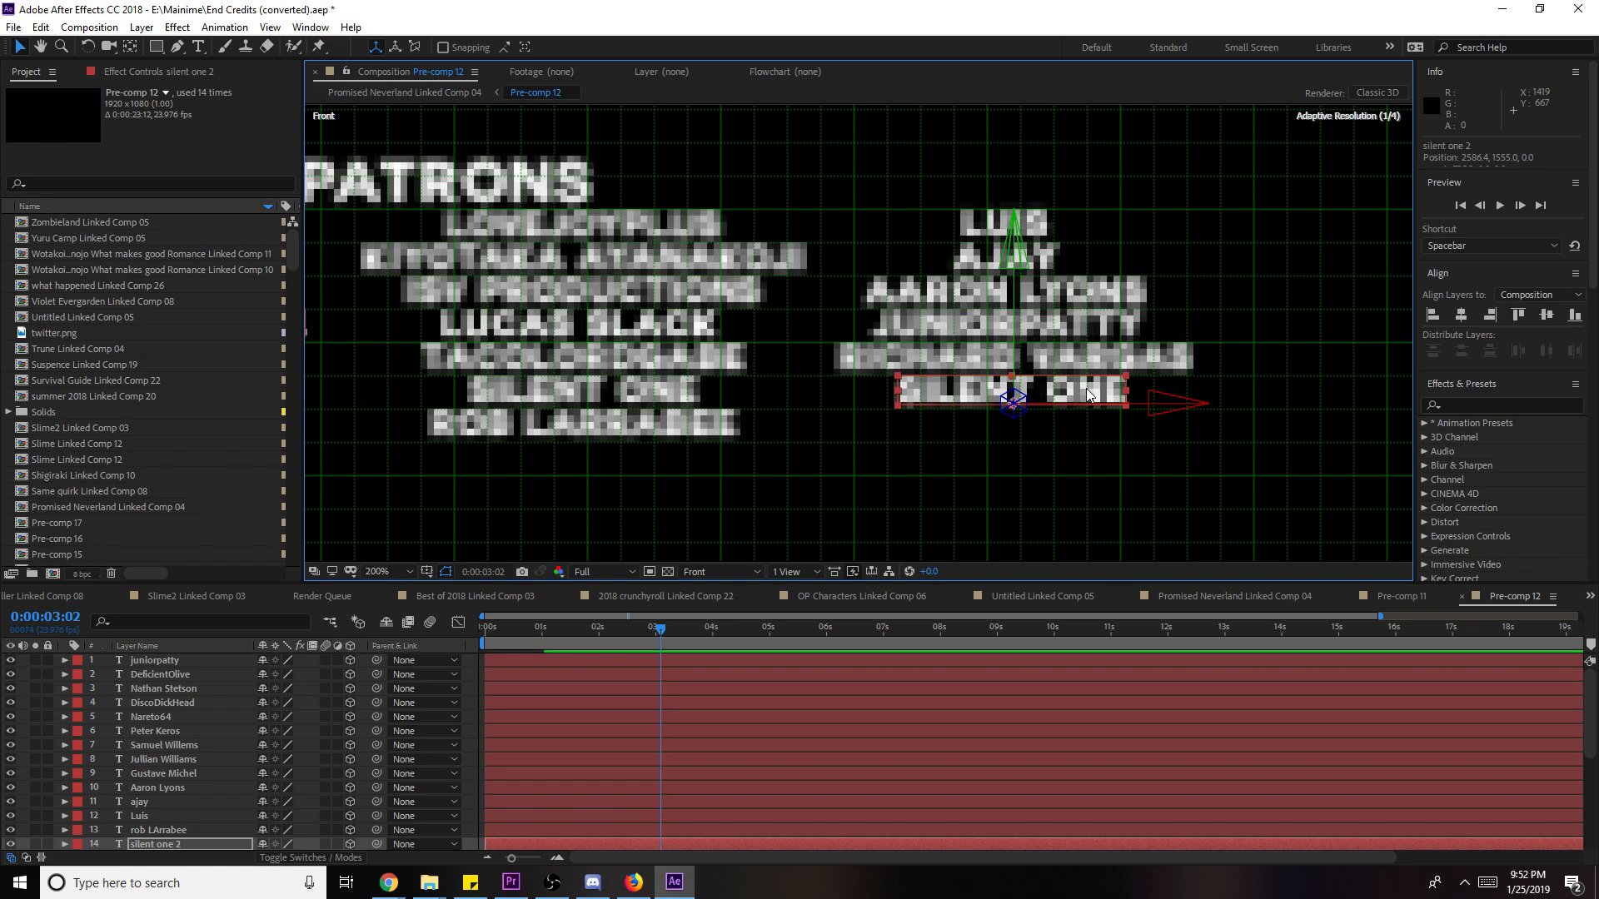
double_click(1086, 391)
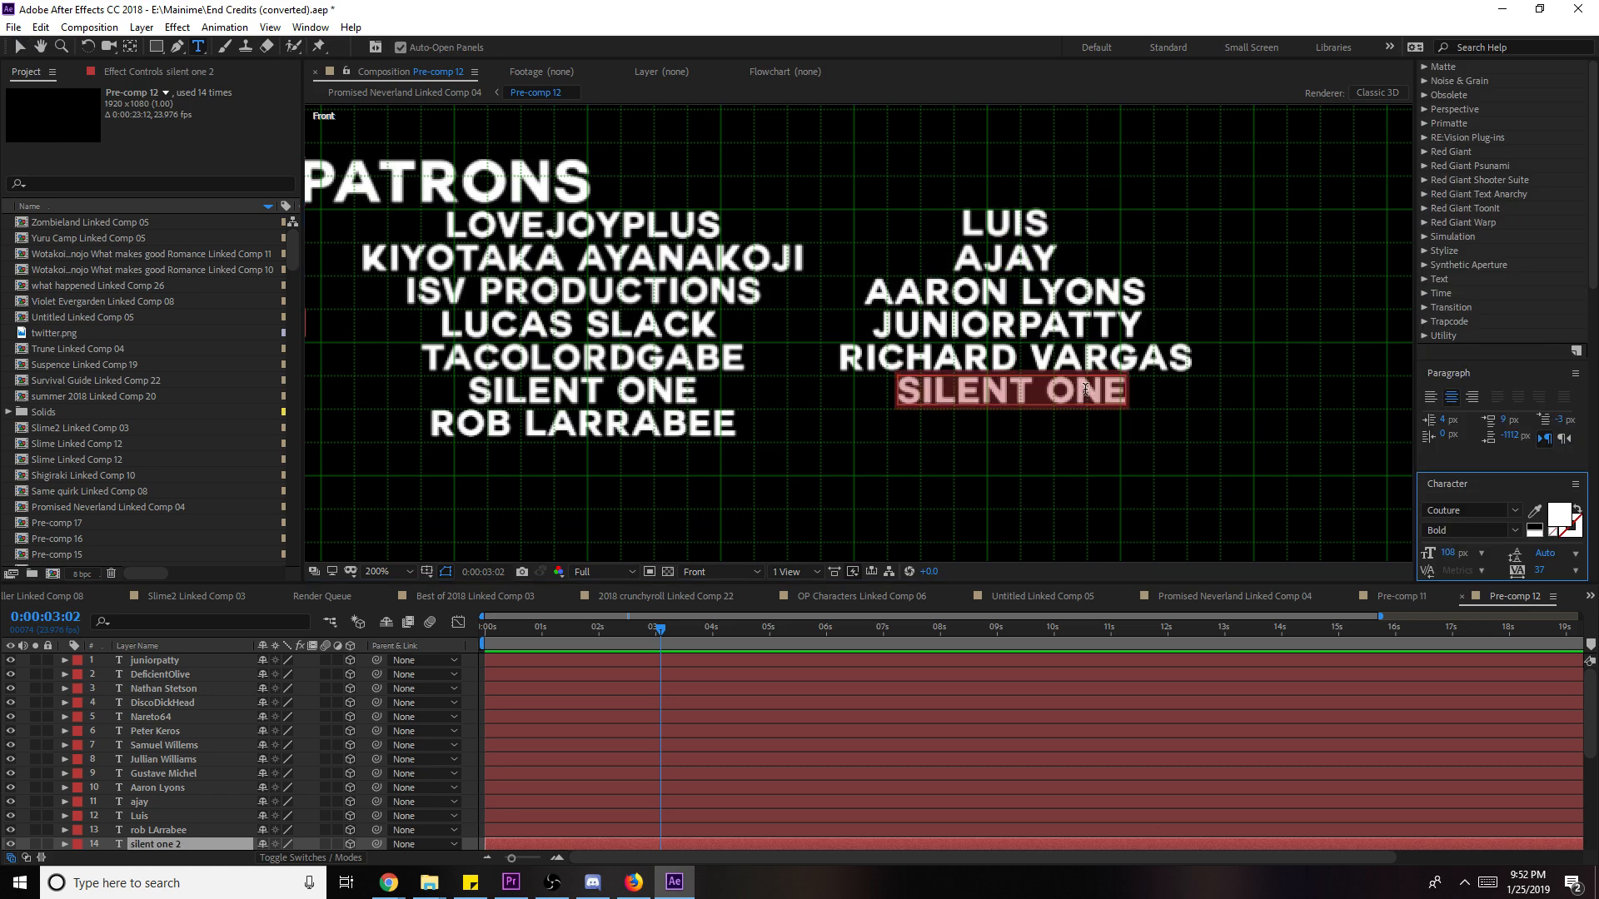
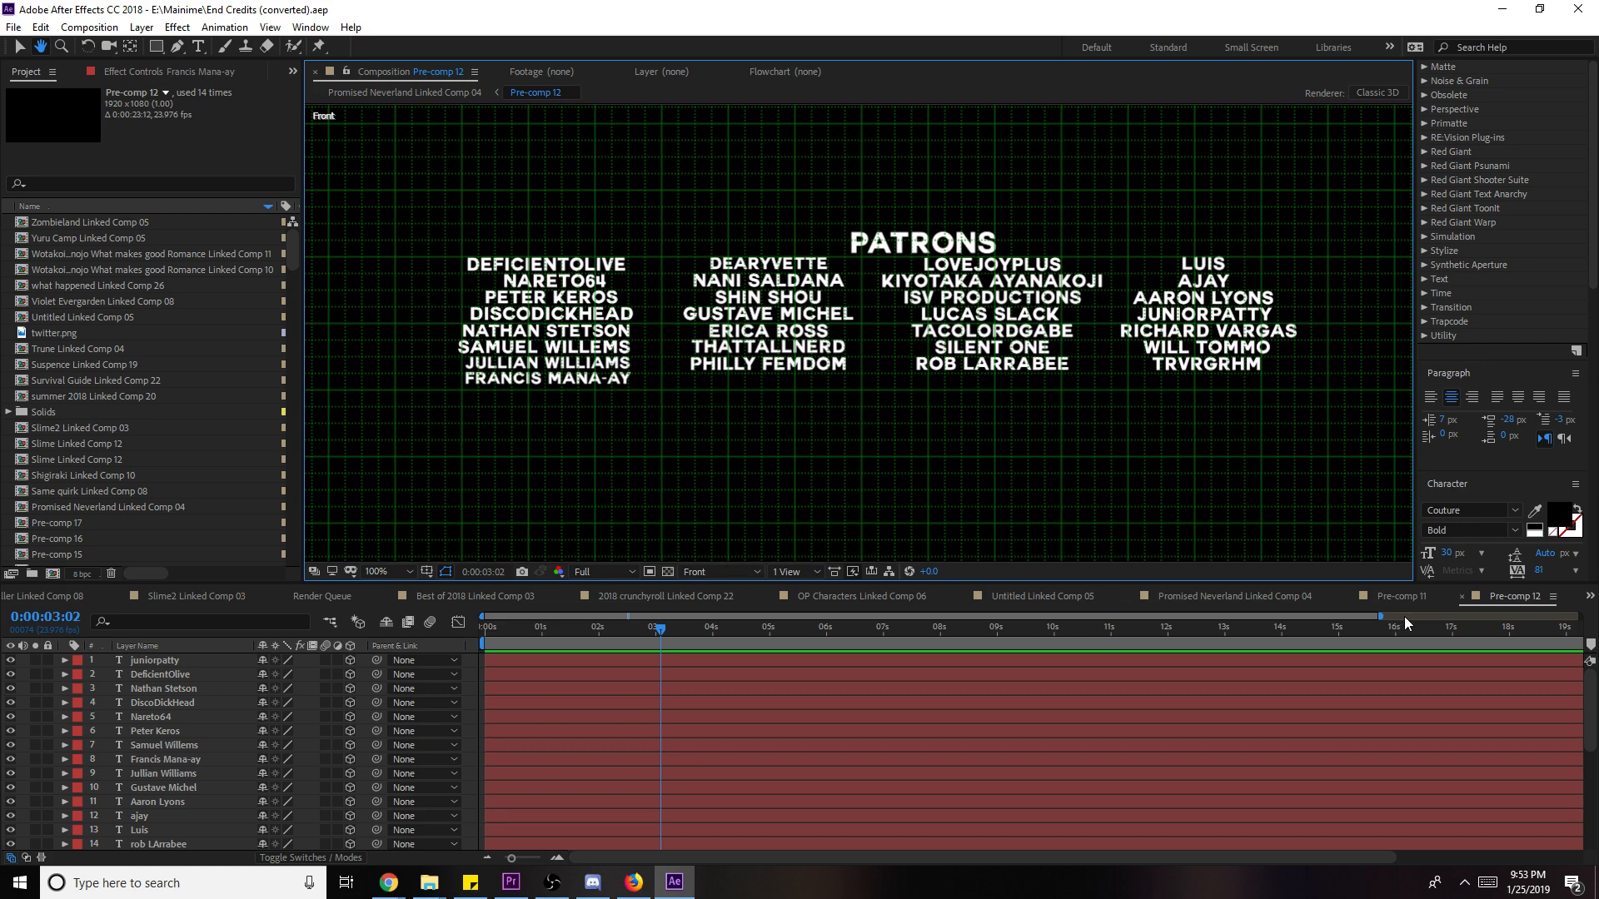
- Switch from Pre-comp 11 to the Promised Neverland Linked Comp 04 composition
left_click(1409, 599)
left_click(1269, 594)
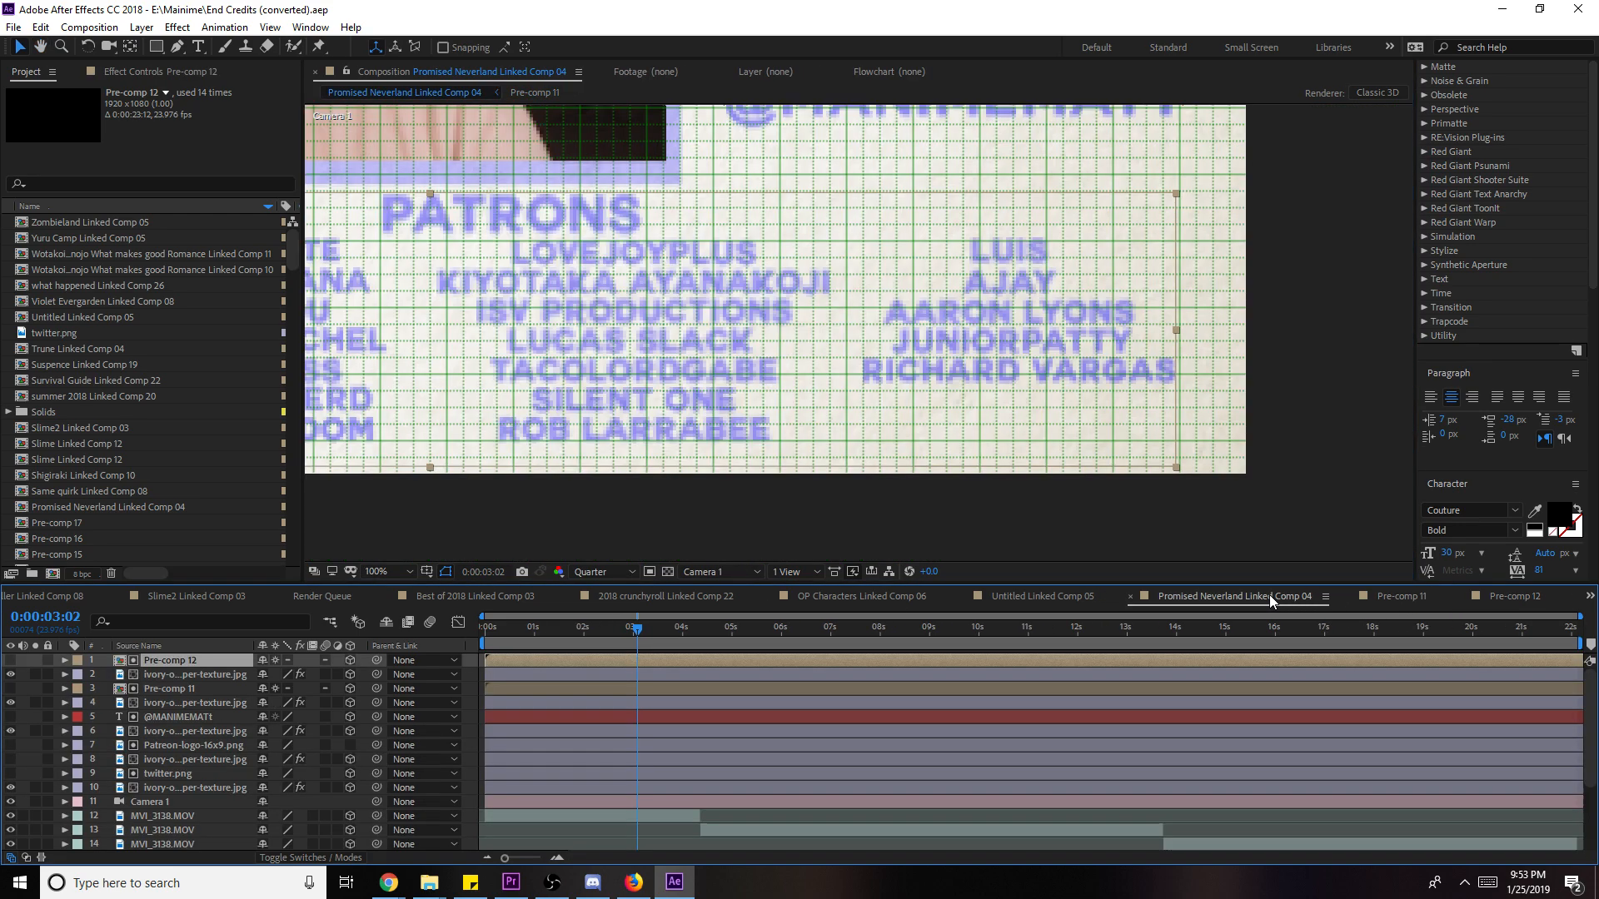
- Zoom the viewer to 50% to review the full credits frame, then minimize After Effects
scroll(1237, 478, "down", 2)
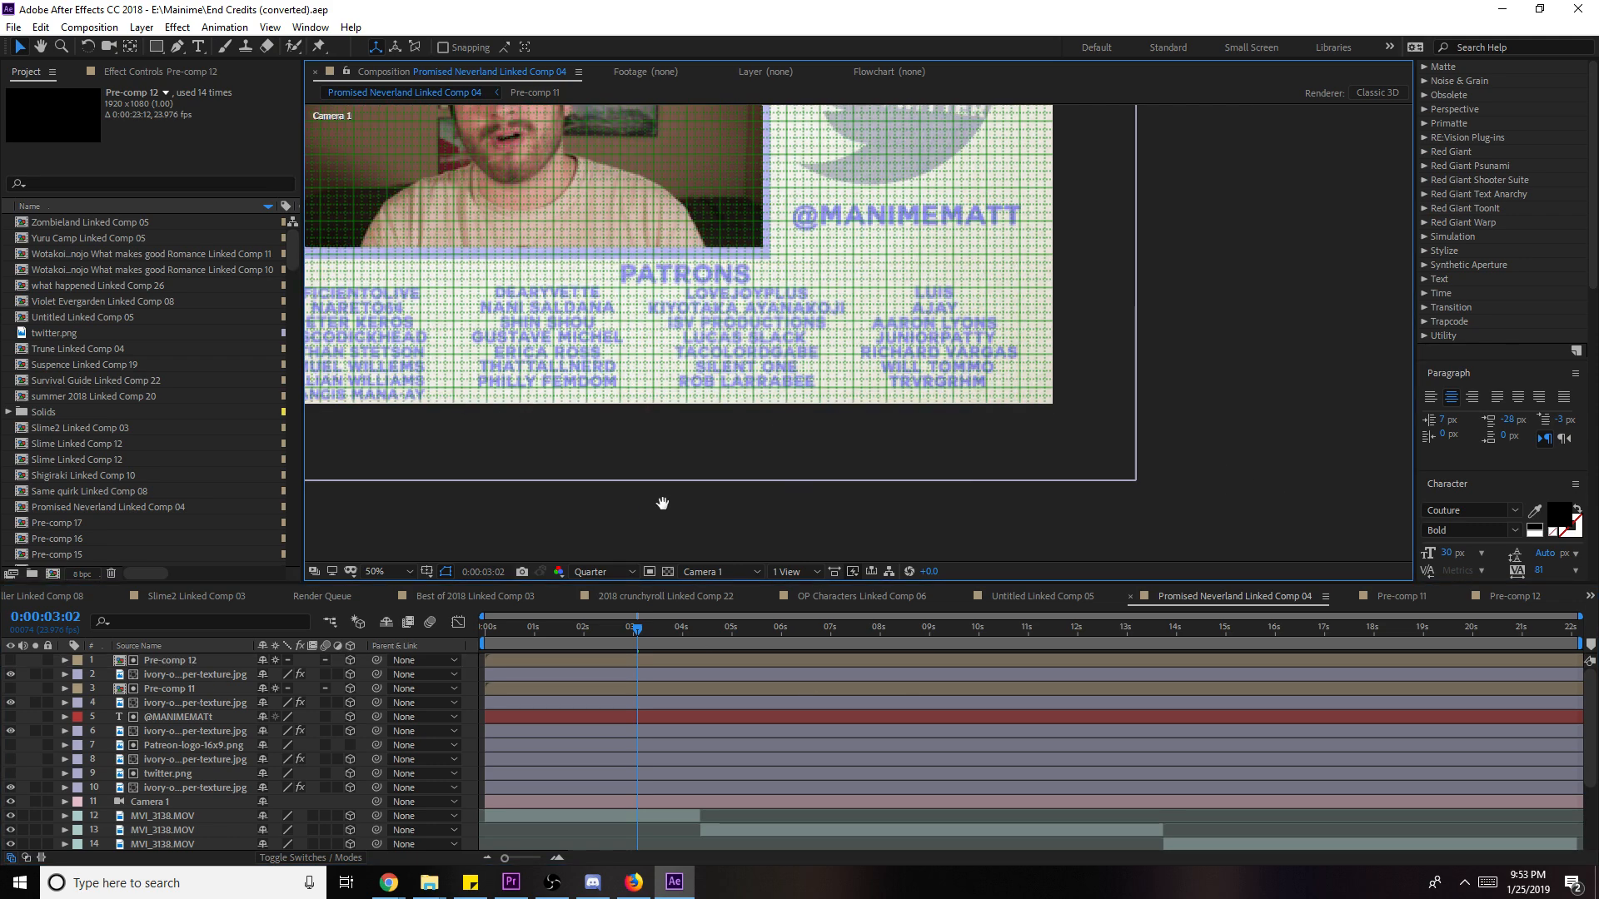
left_click_drag(662, 502, 861, 526)
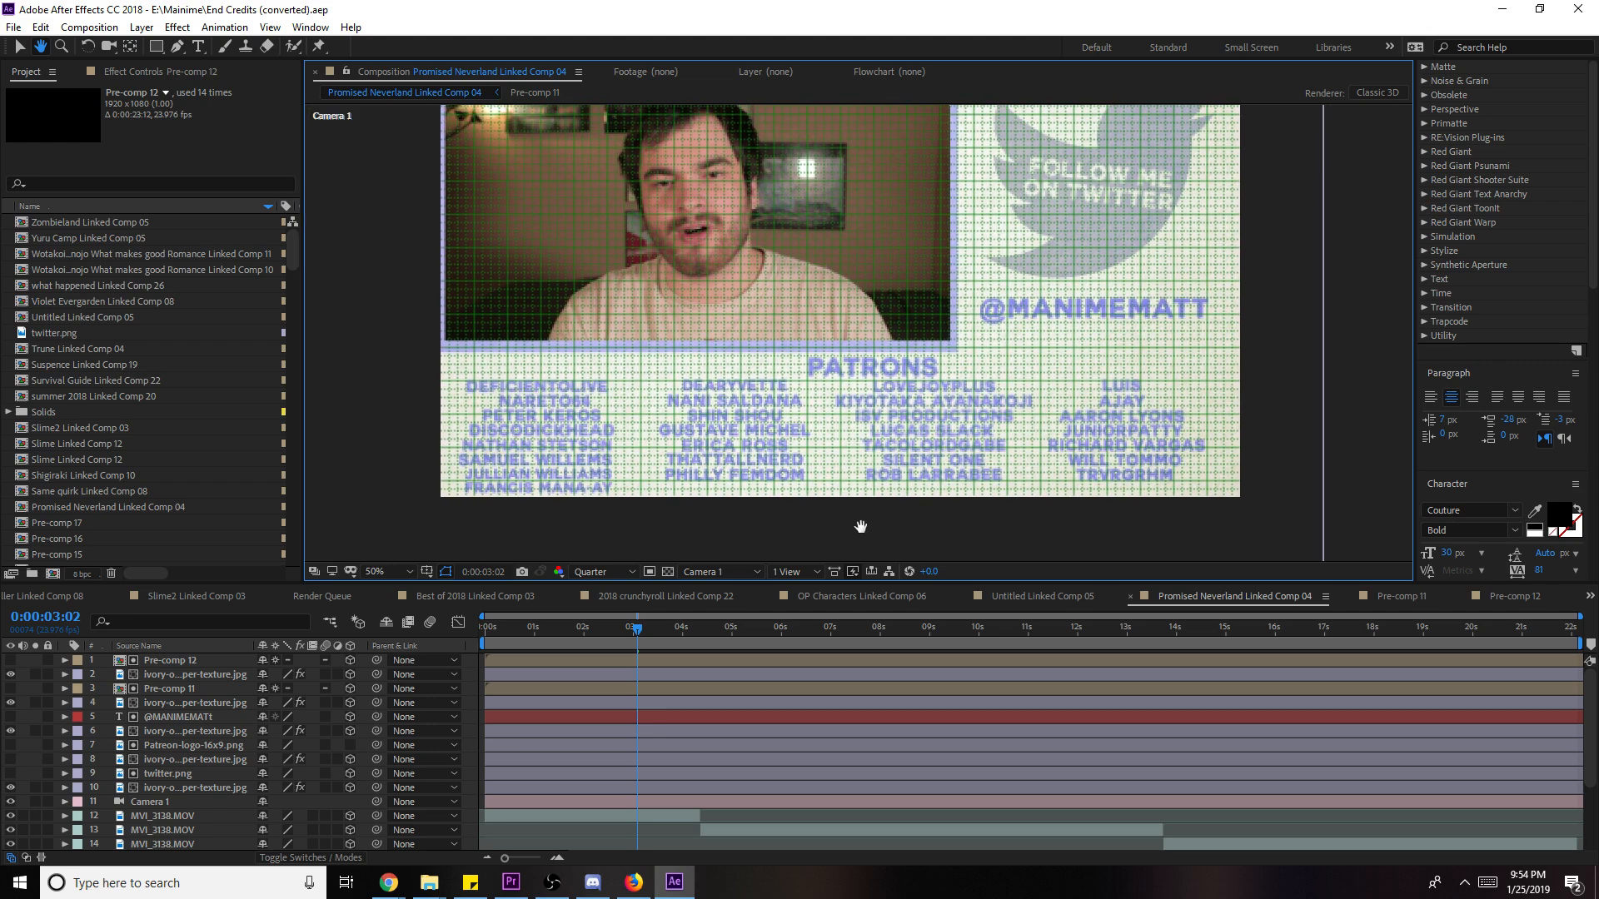
scroll(856, 517, "down", 2)
scroll(855, 517, "up", 2)
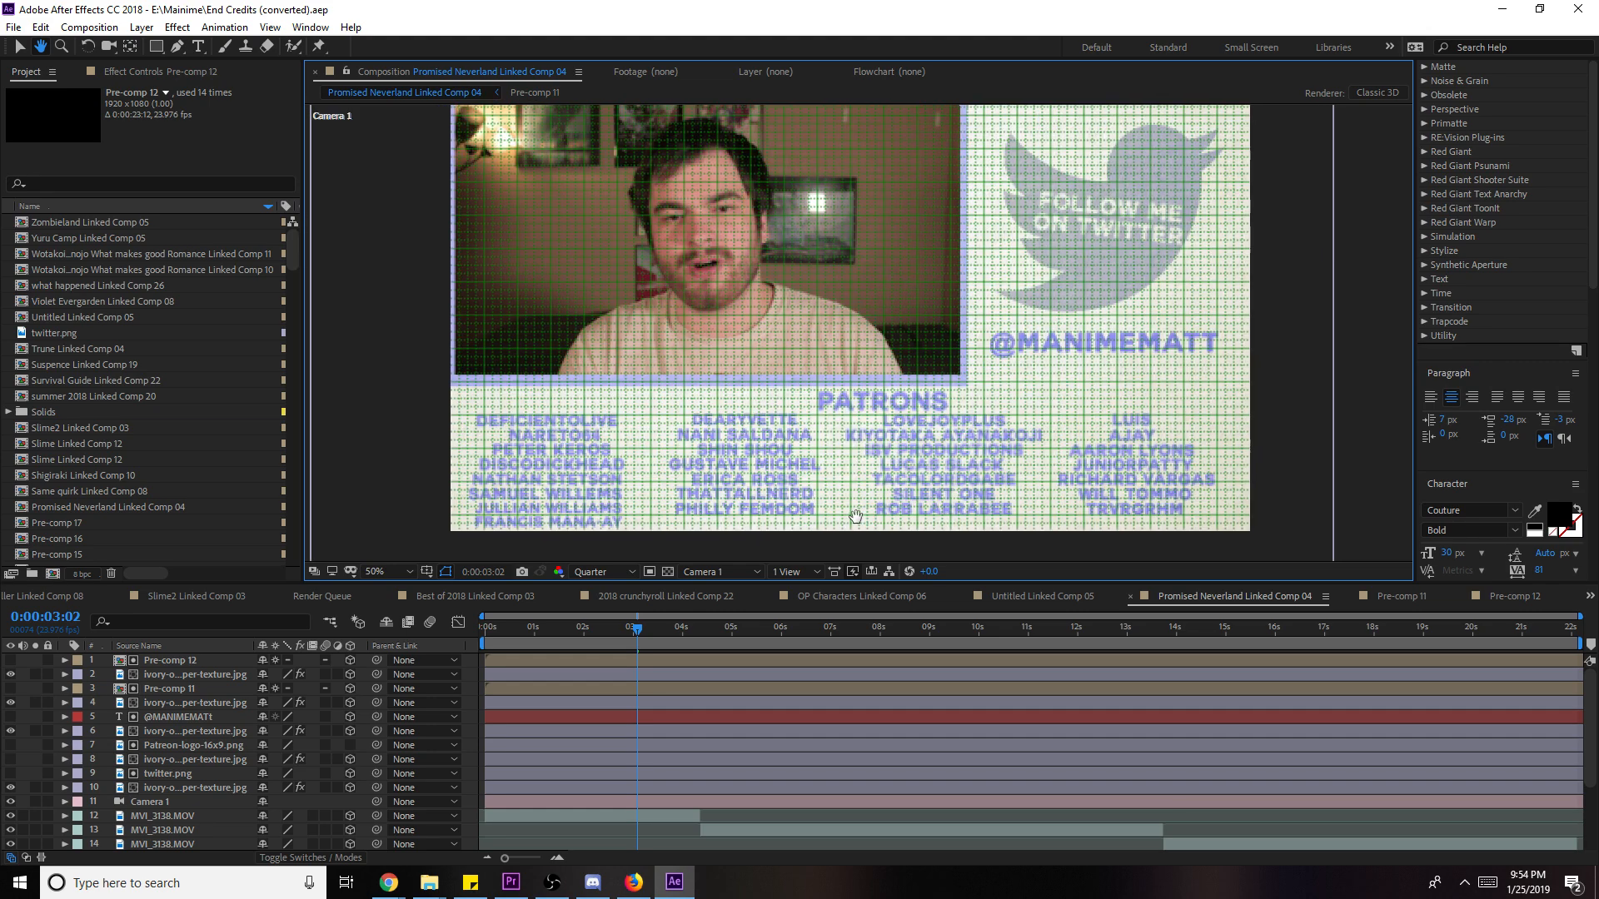
left_click(1503, 10)
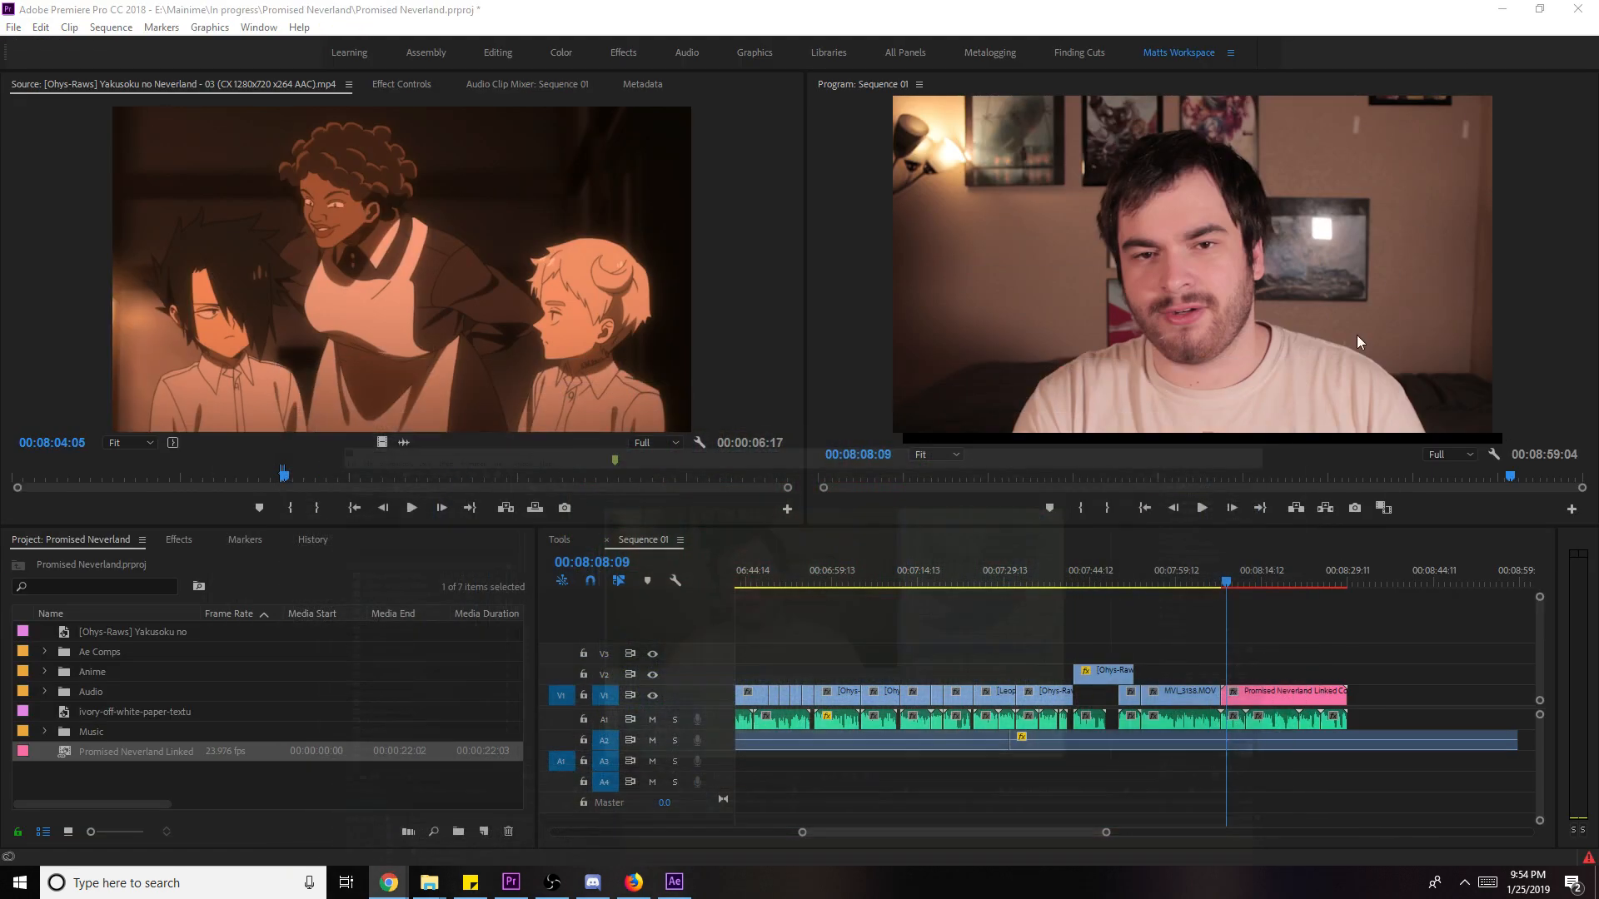
- Play the sequence ending, then delete the linked comp item from the Project panel
left_click(1450, 668)
key("space")
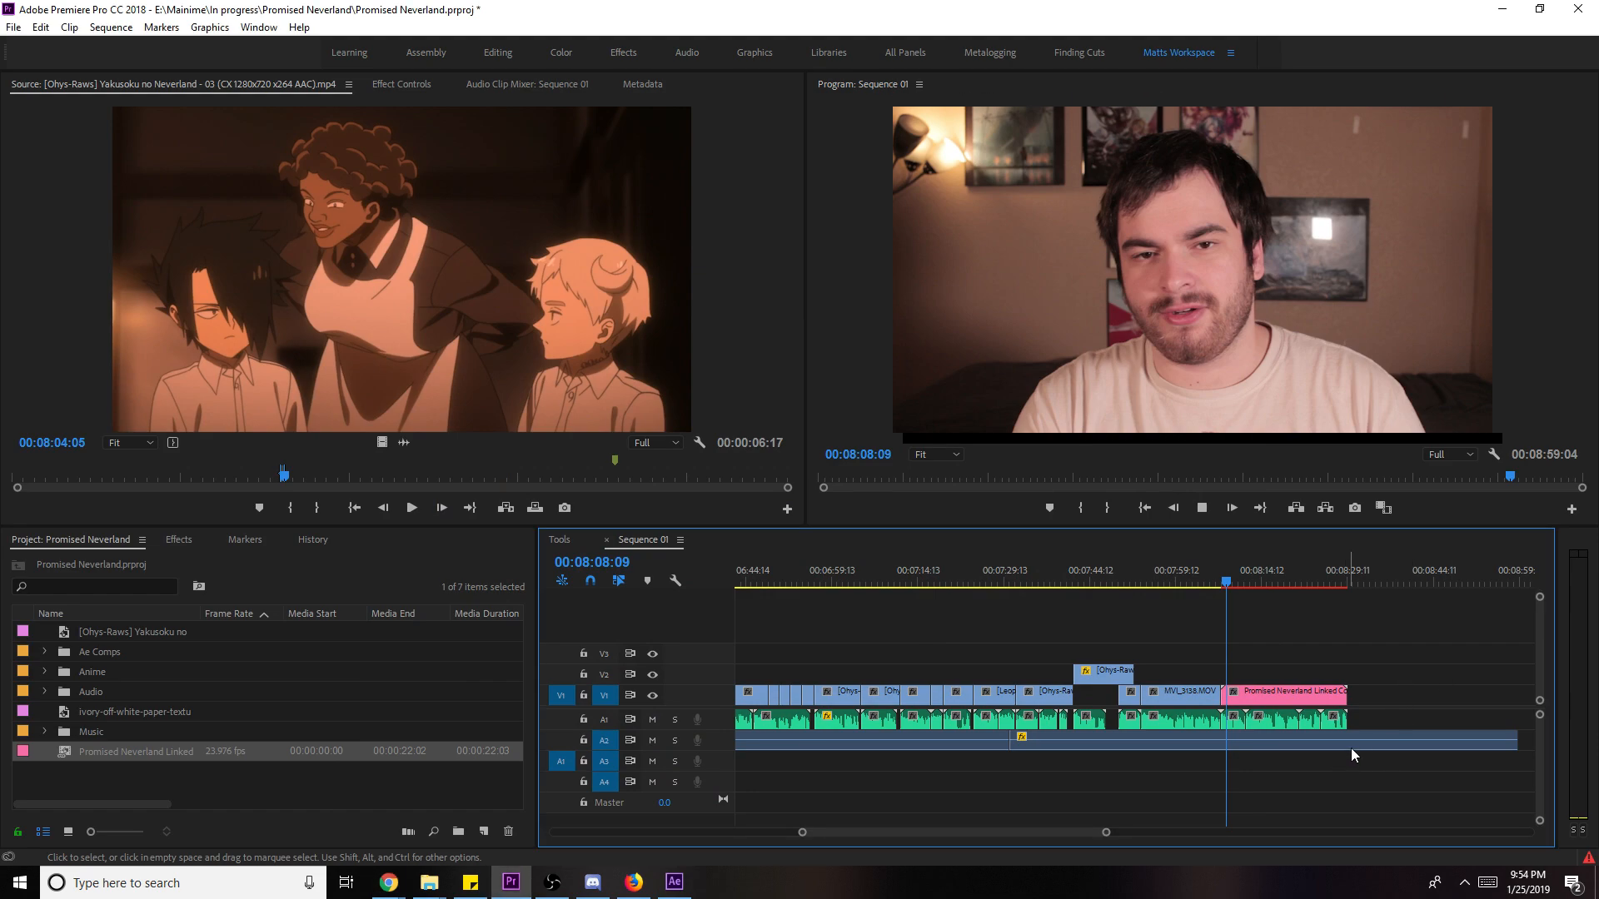
key("space")
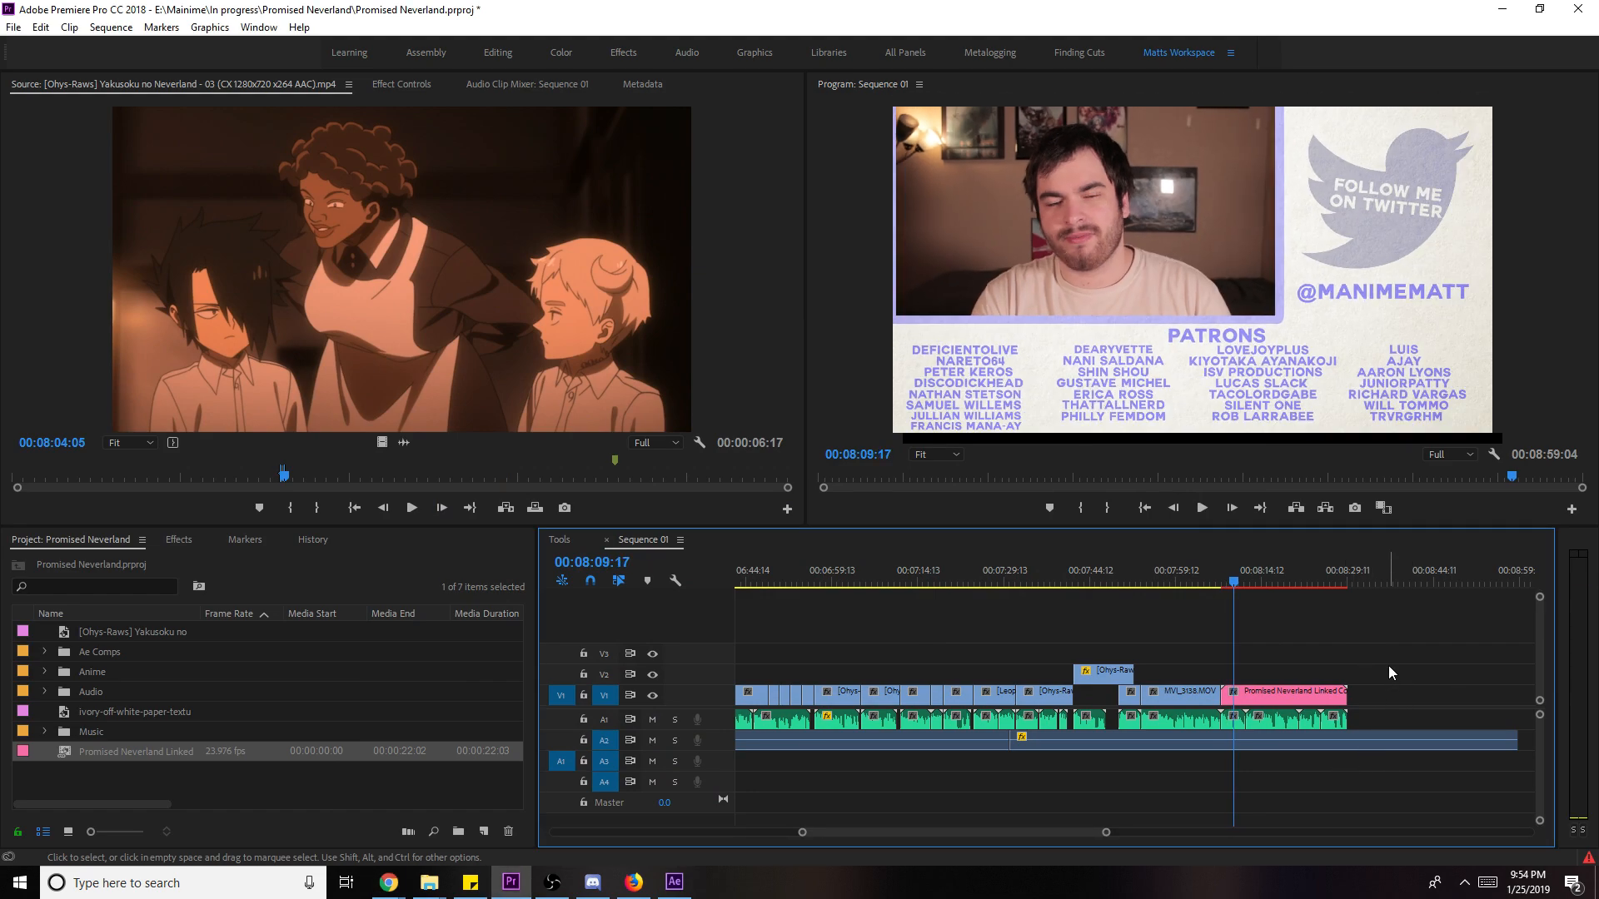
left_click(117, 751)
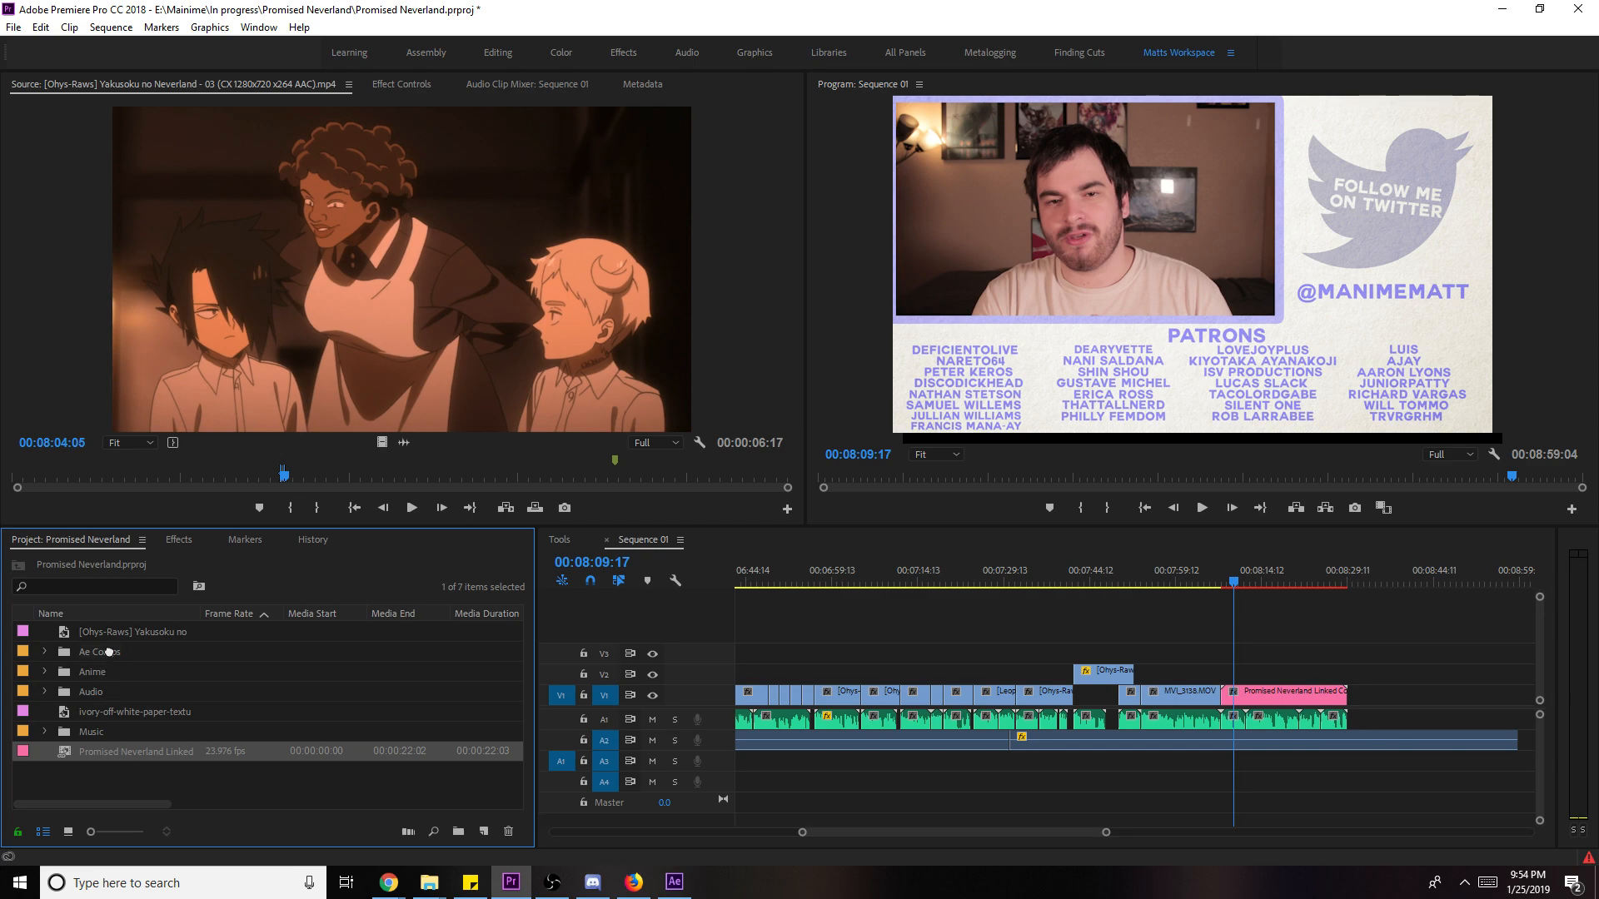
key("Delete")
- Import endcard (1).png from the reactions folder and drop it at the sequence end
mouse_move(429, 881)
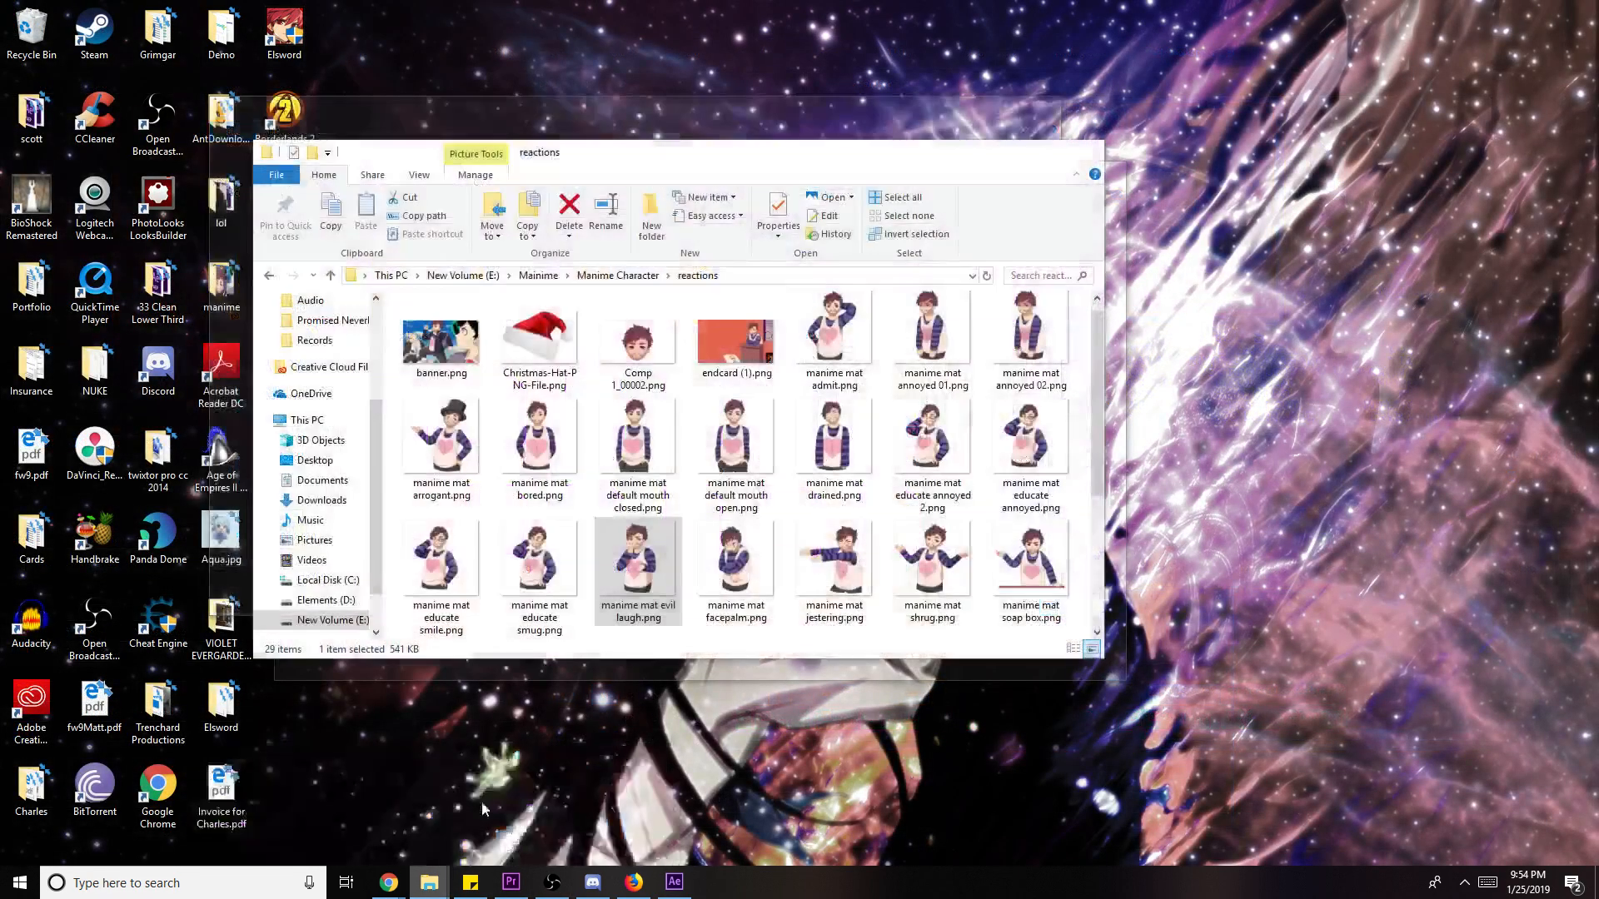
left_click(429, 816)
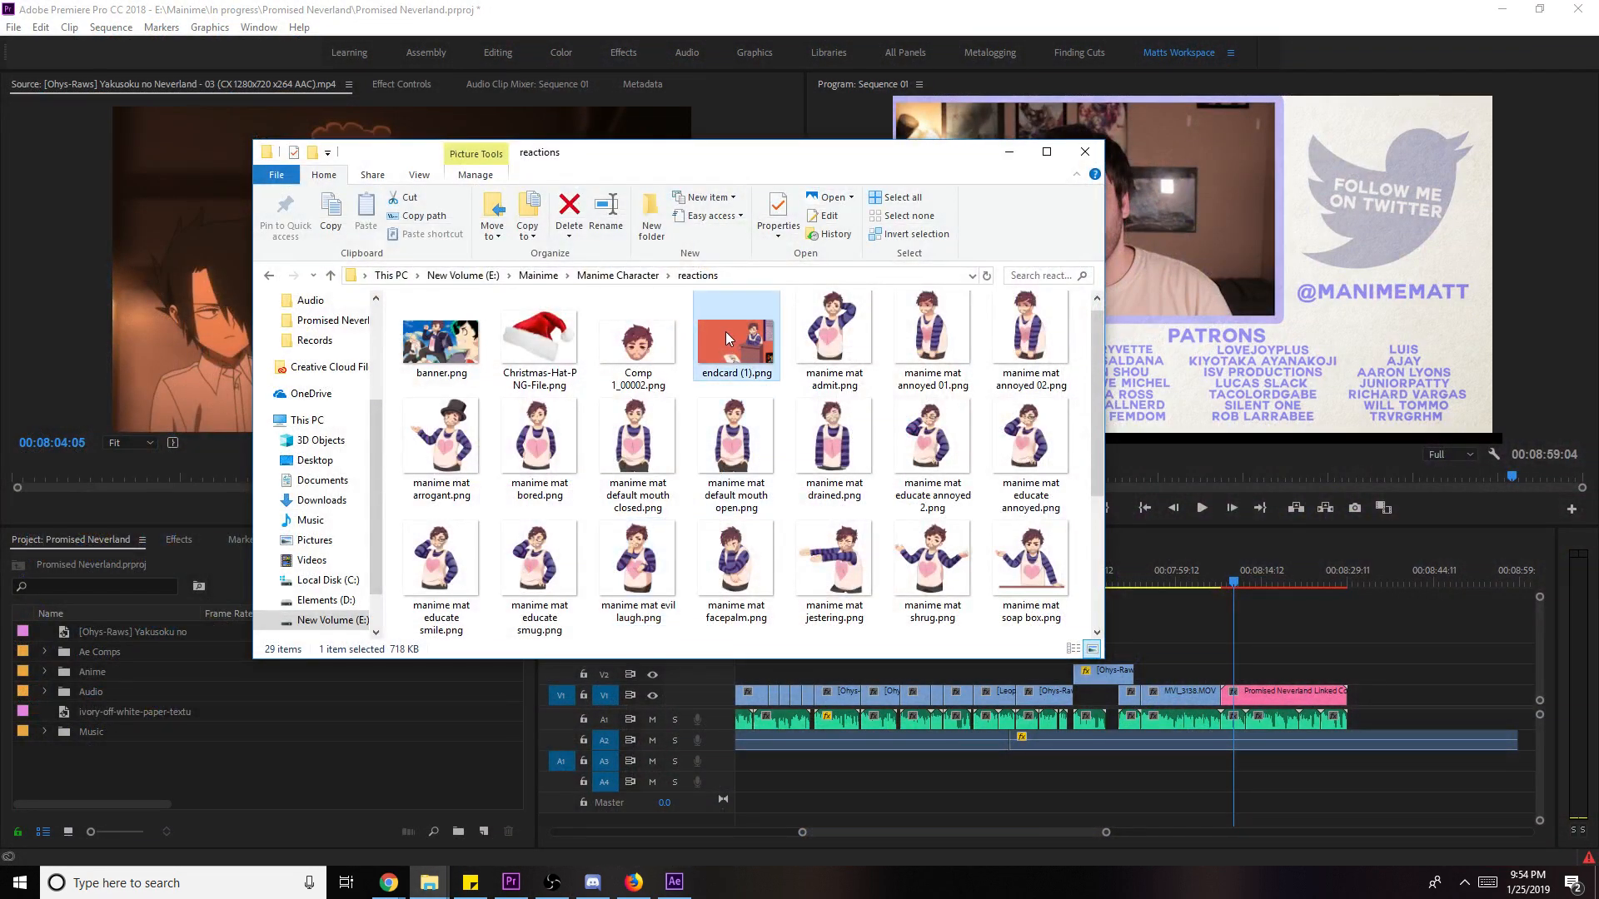
left_click_drag(726, 338, 282, 782)
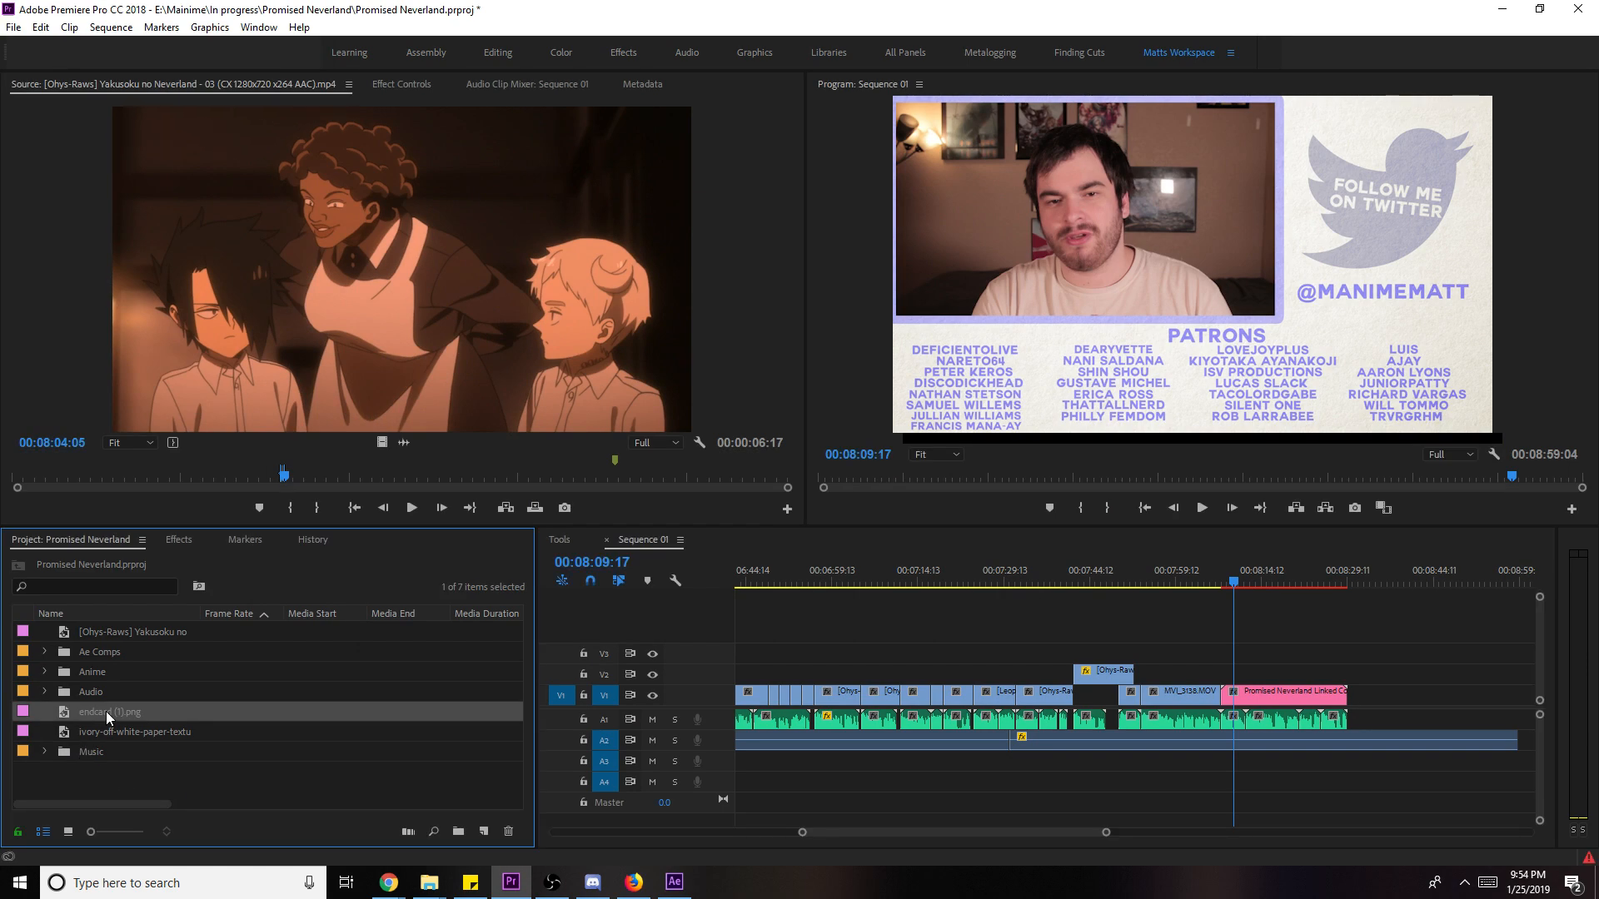
left_click_drag(106, 711, 1353, 674)
- Align the endcard clip with the credits' end and lengthen it by about six seconds
left_click_drag(1340, 582, 1345, 581)
left_click_drag(1107, 832, 1012, 836)
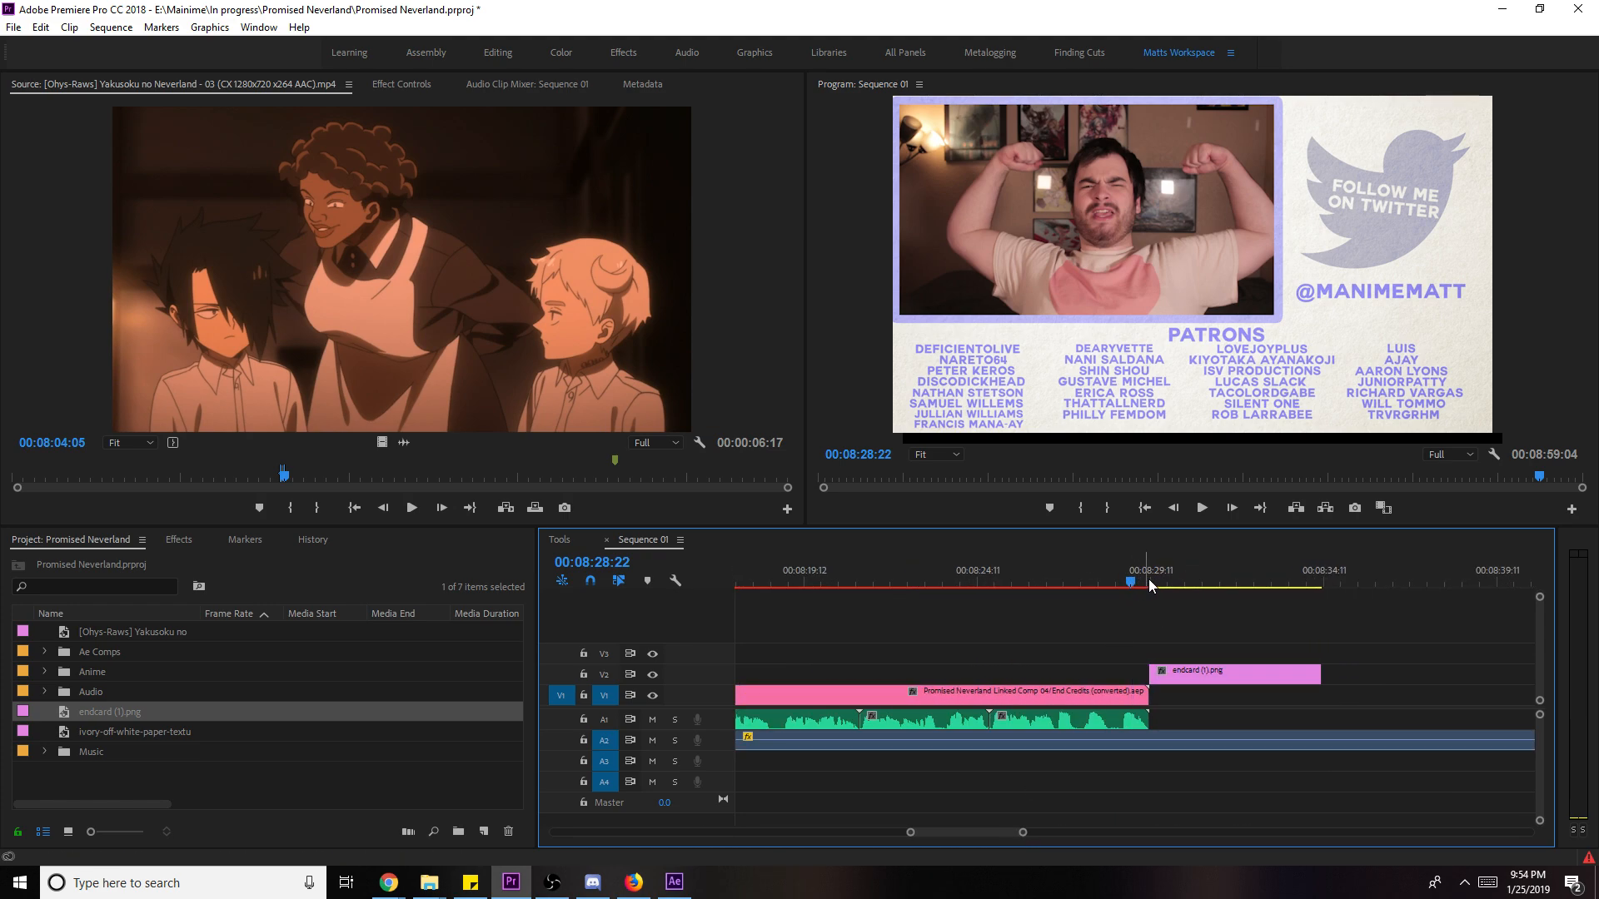
left_click_drag(1147, 578, 1137, 580)
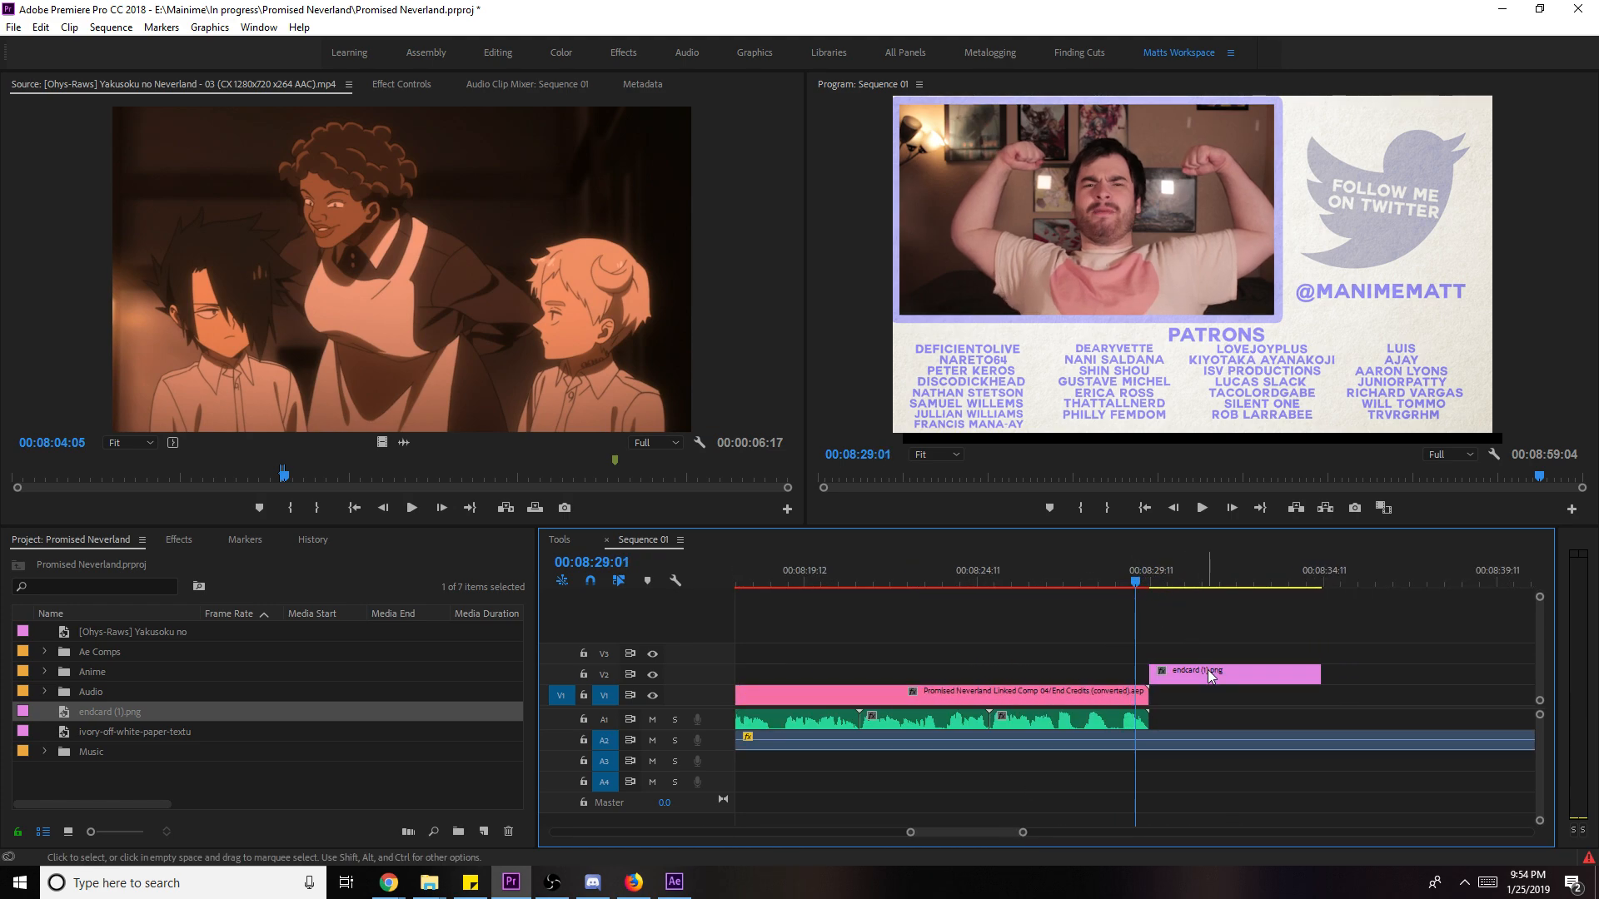
left_click_drag(1215, 674, 1202, 675)
left_click_drag(1017, 831, 1113, 832)
left_click_drag(1164, 673, 1220, 670)
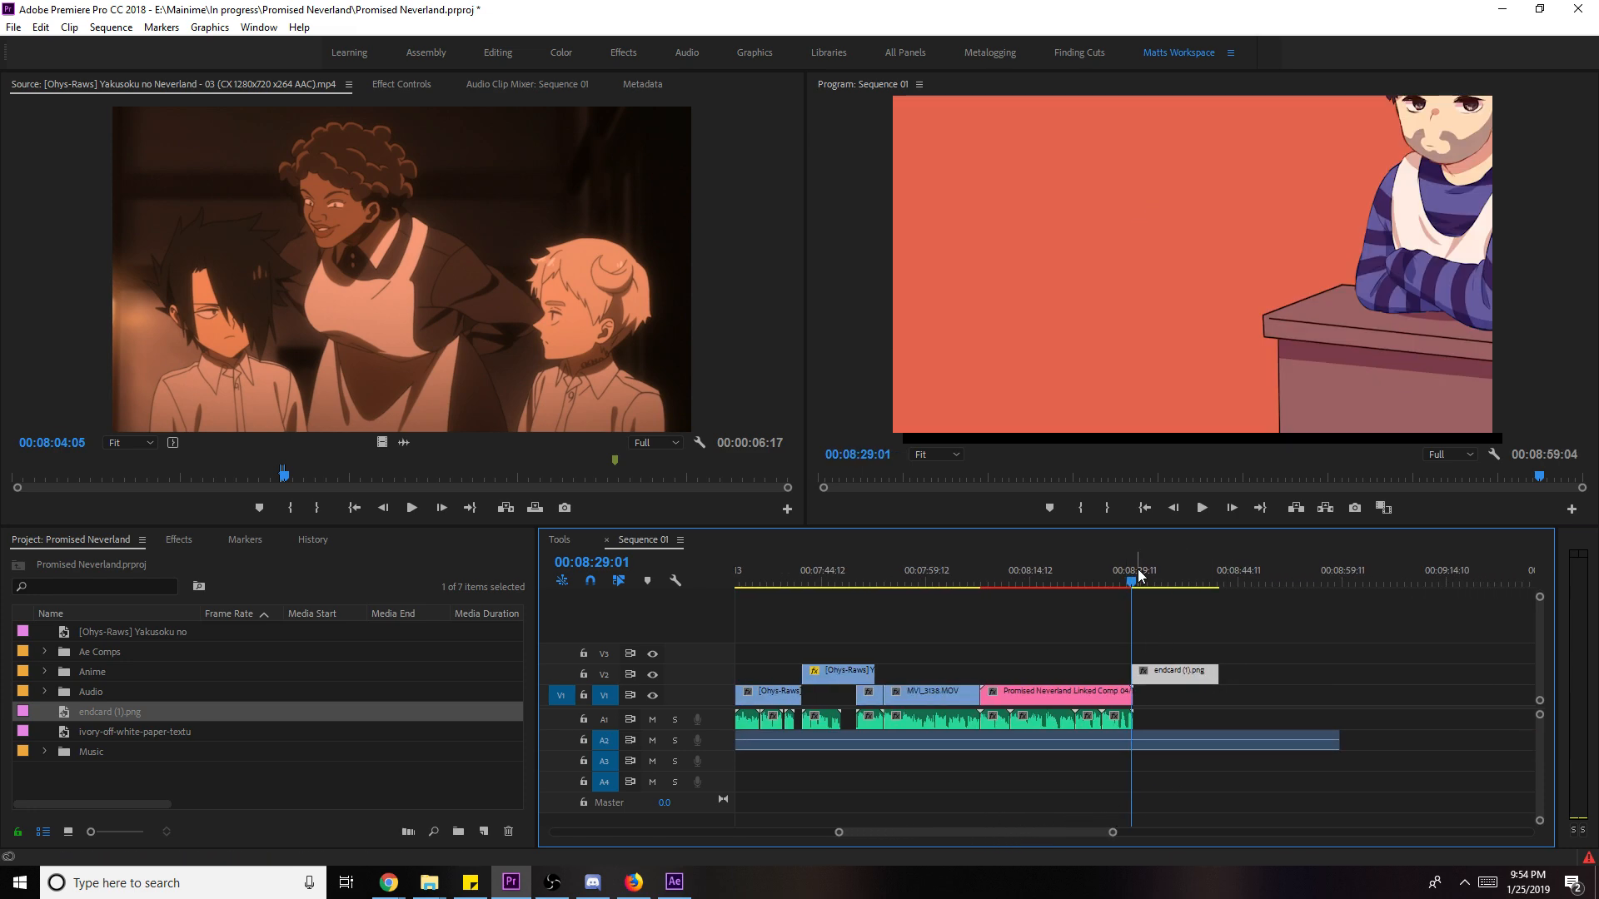
left_click_drag(1133, 580, 1203, 582)
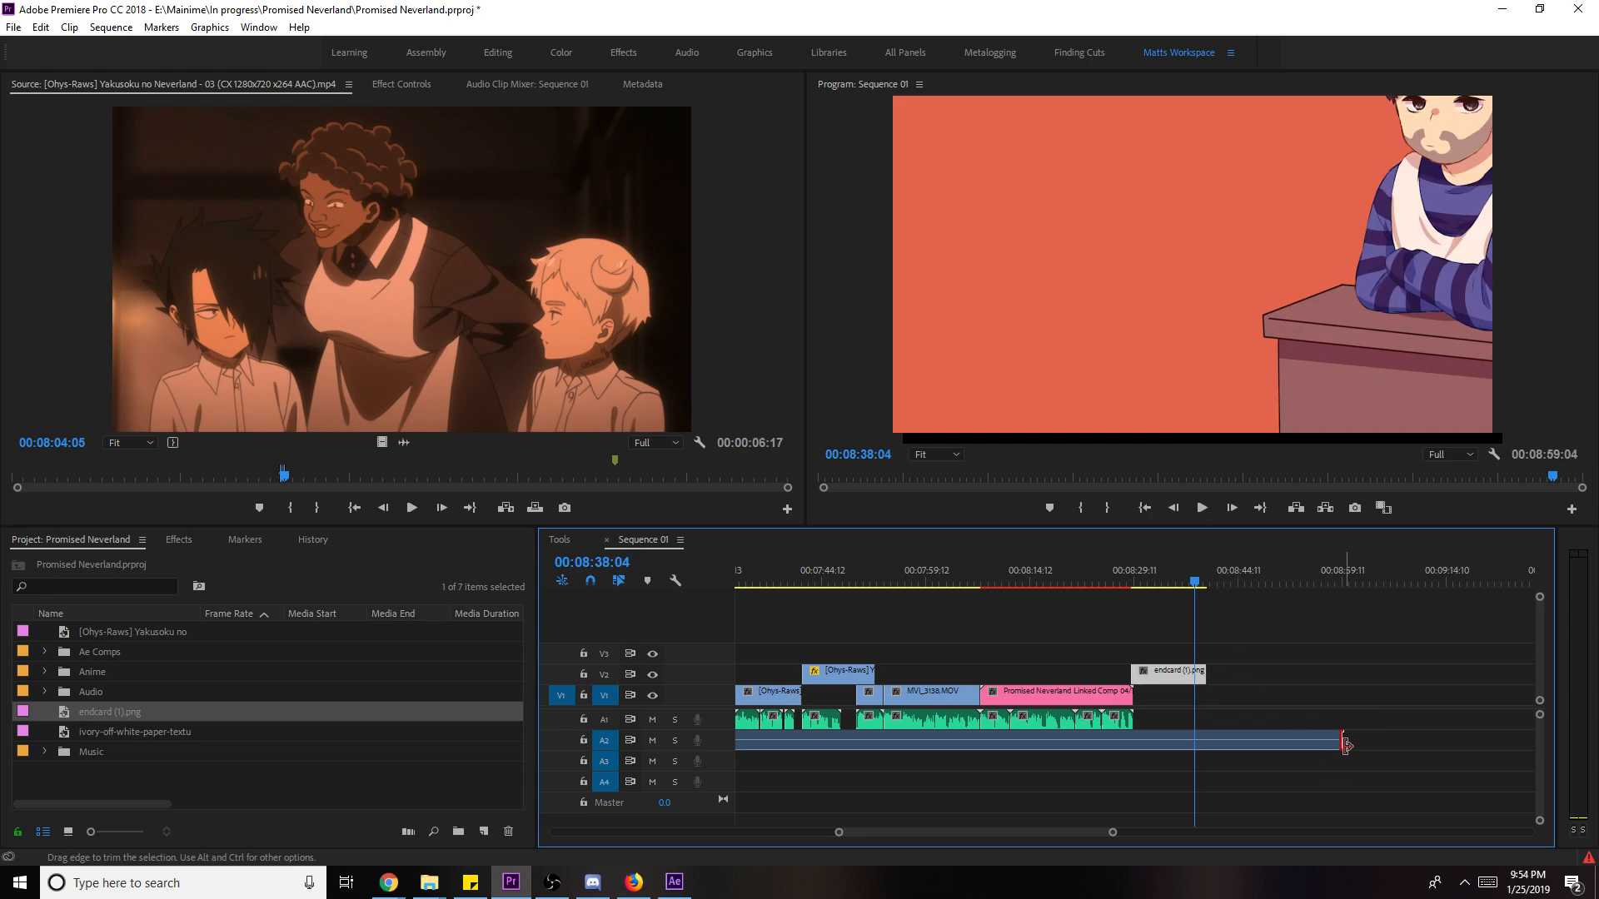
- Trim the A2 music to end with the endcard, then move to just before the endcard
left_click_drag(1337, 740, 1205, 740)
left_click_drag(1162, 583, 985, 587)
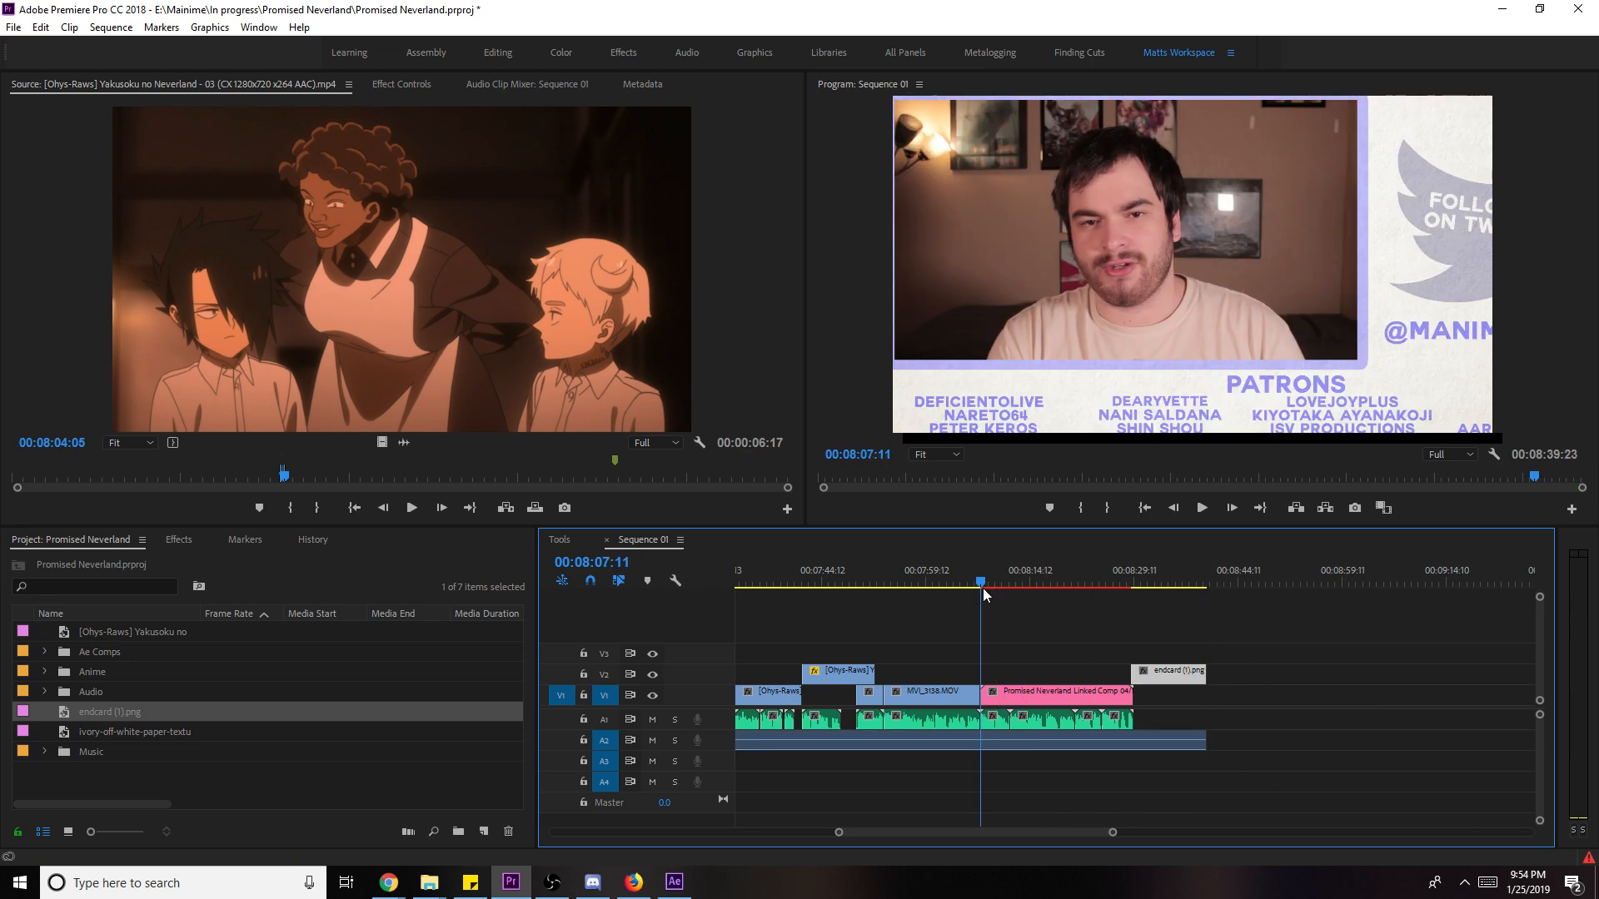
left_click(1002, 754)
left_click_drag(1140, 583, 1131, 578)
- Lower the background music clip's Volume Level to -20 dB and play it back
left_click(1157, 739)
right_click(1161, 744)
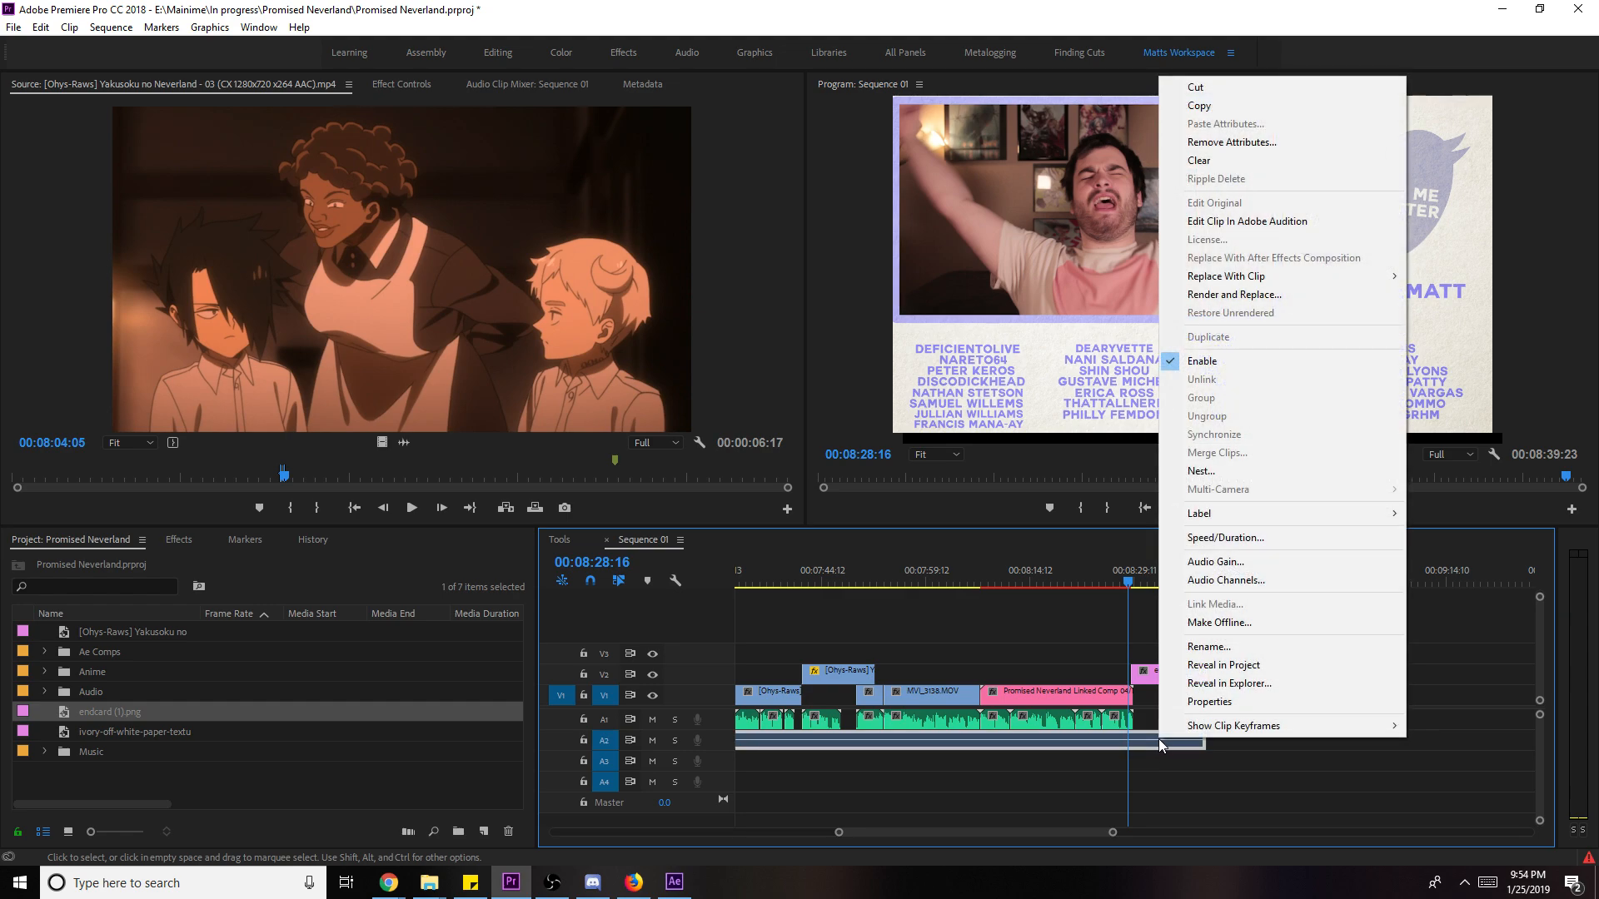
left_click(1224, 560)
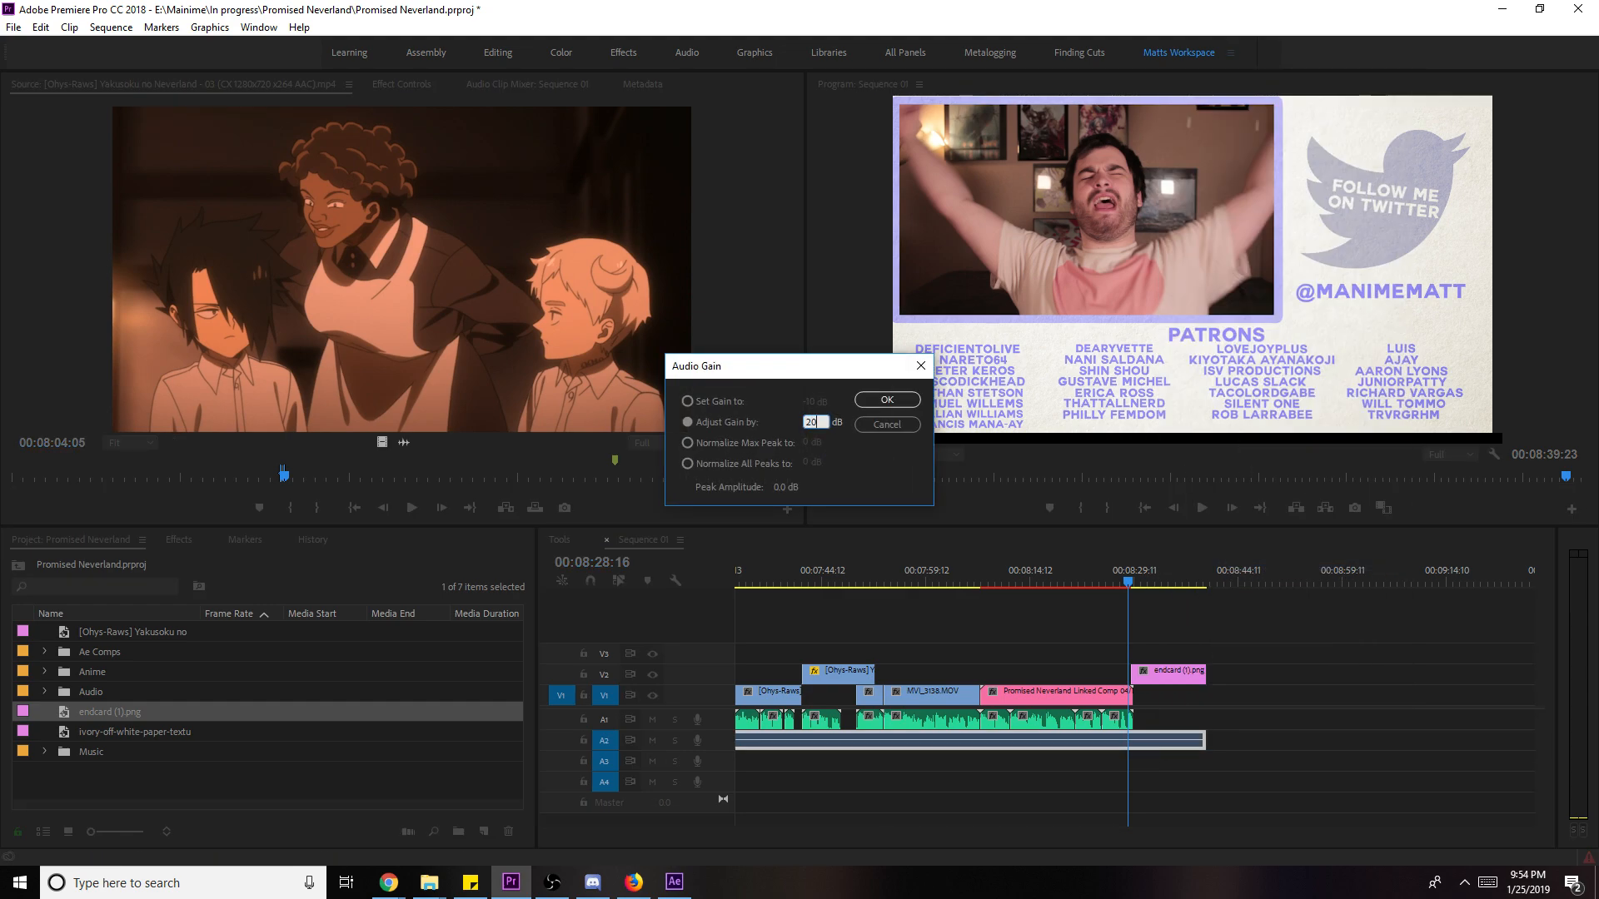
key("Return")
left_click(405, 88)
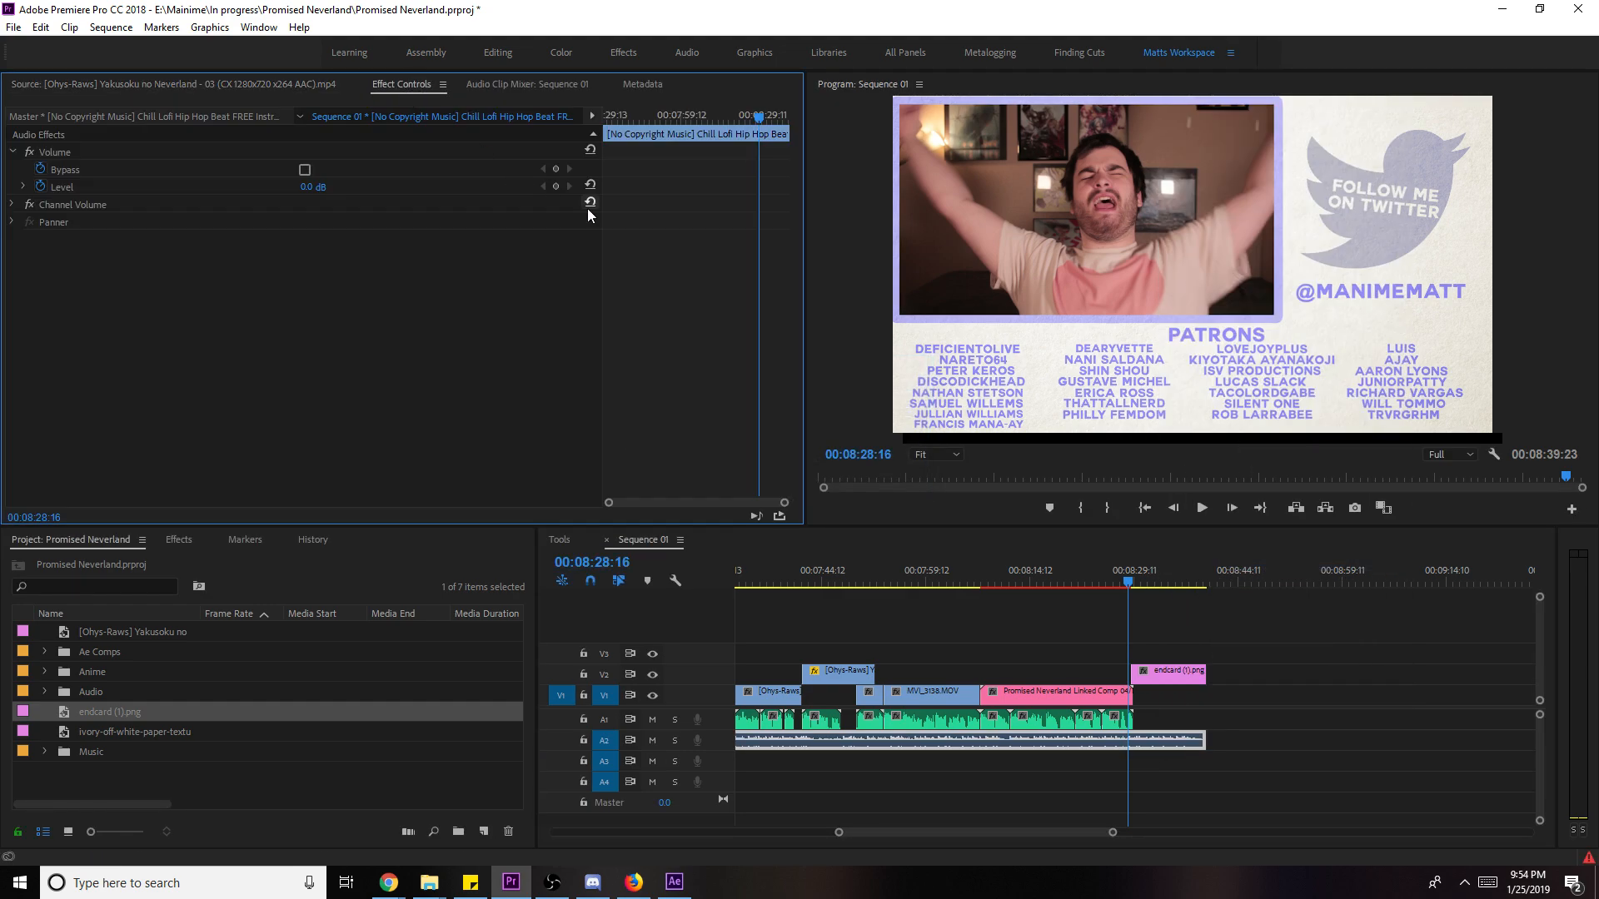
left_click(323, 186)
type("-20")
key("Return")
key("space")
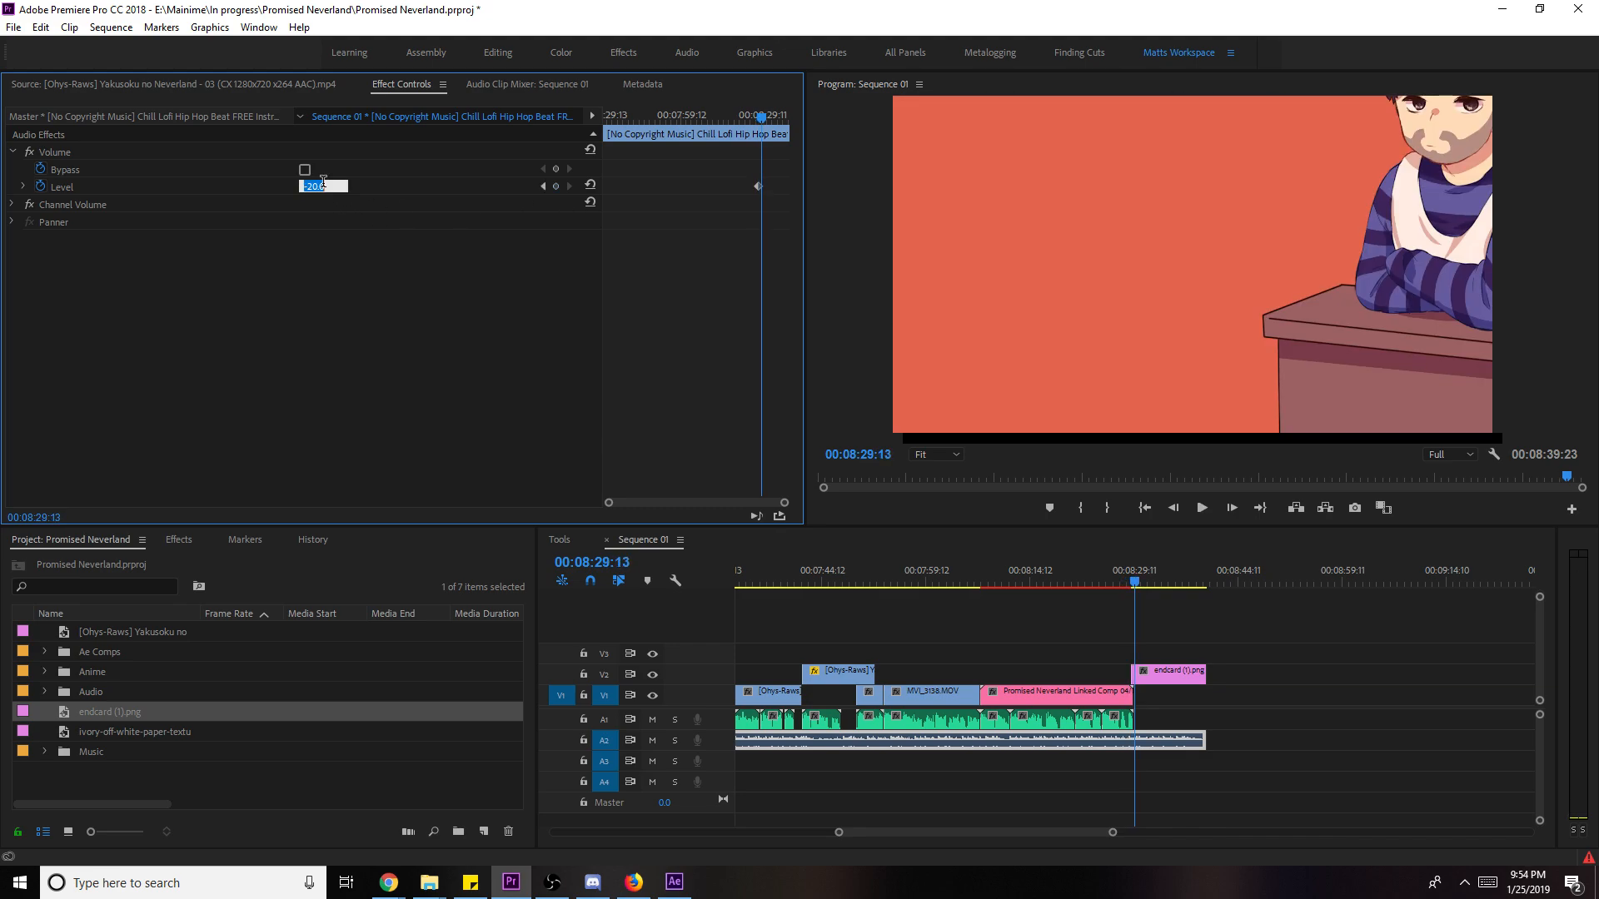
left_click(1271, 710)
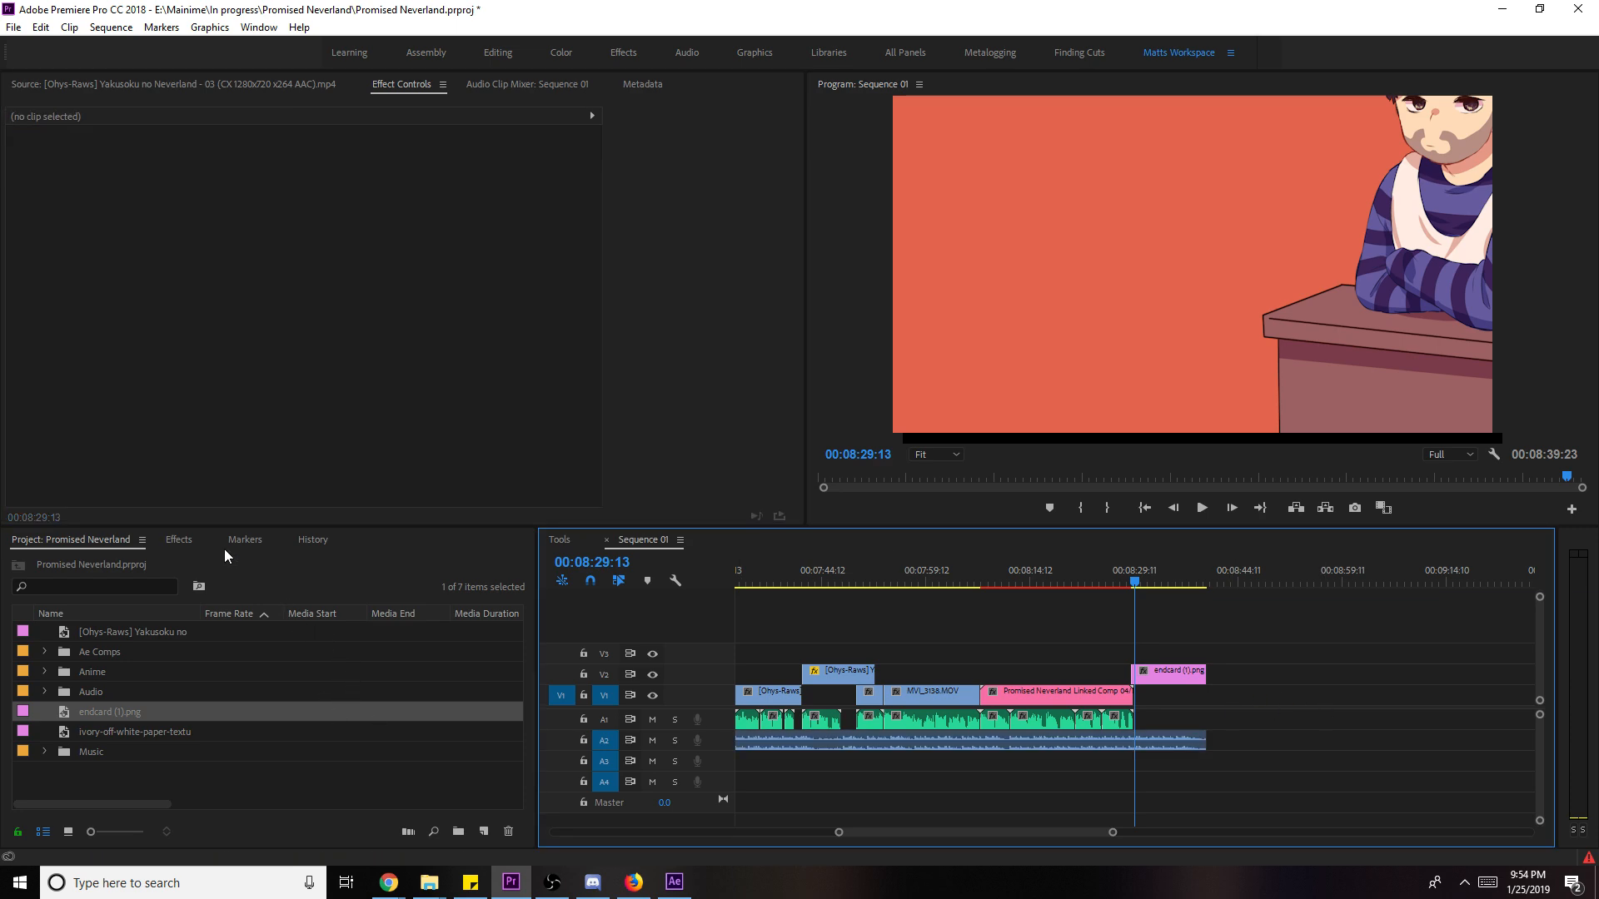
left_click(179, 541)
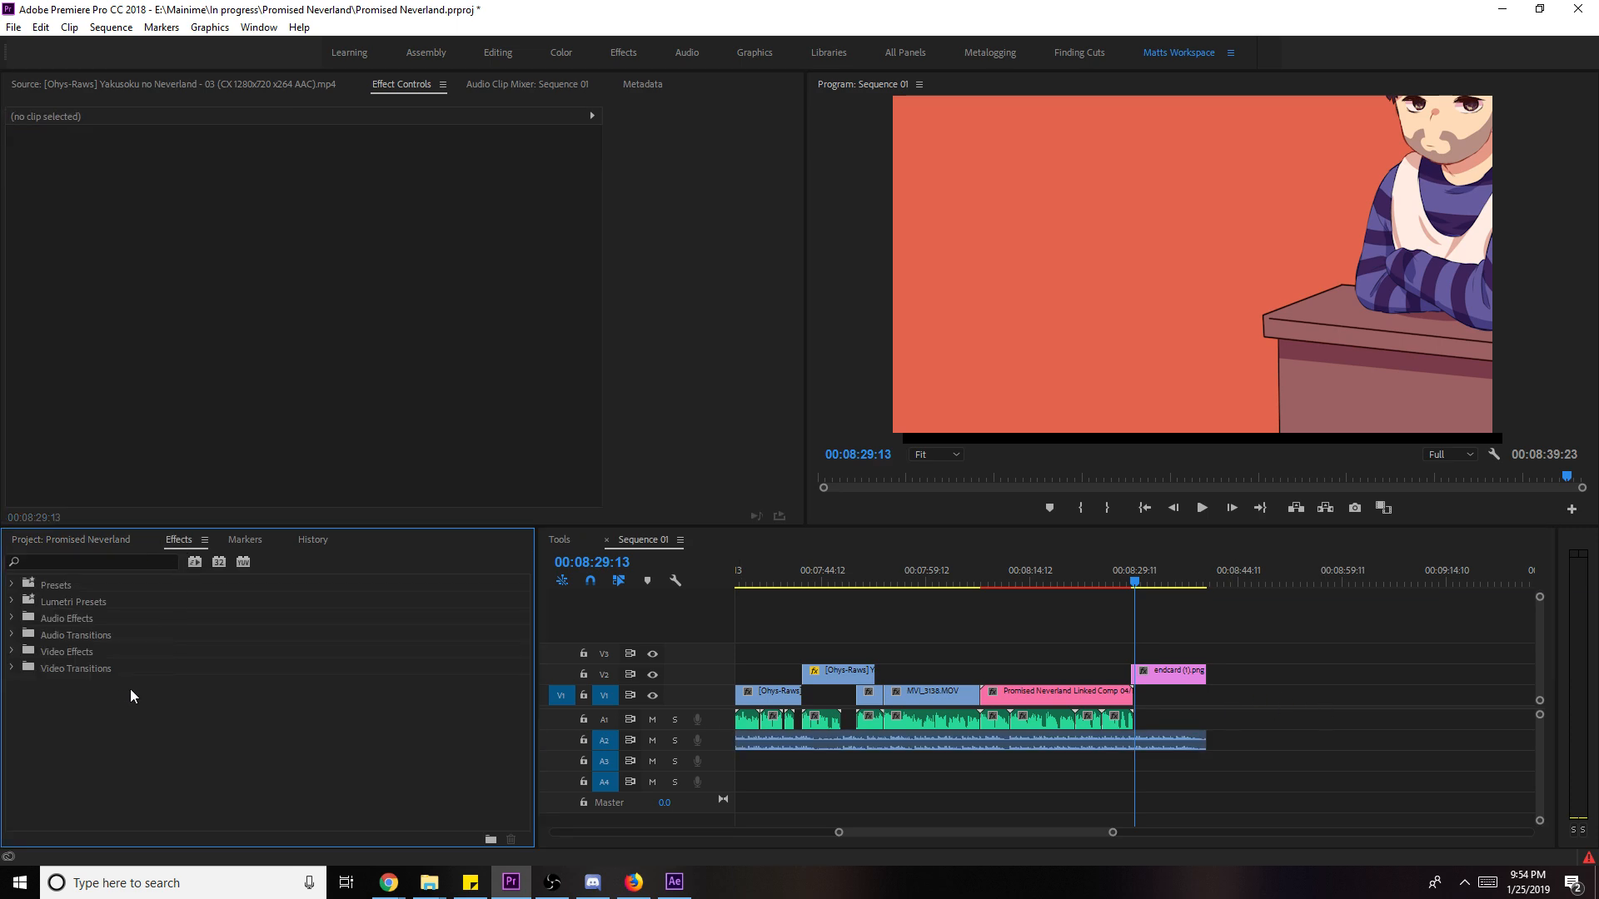
- Replace the endcard (1).png clip on V2 with an After Effects composition
left_click(673, 881)
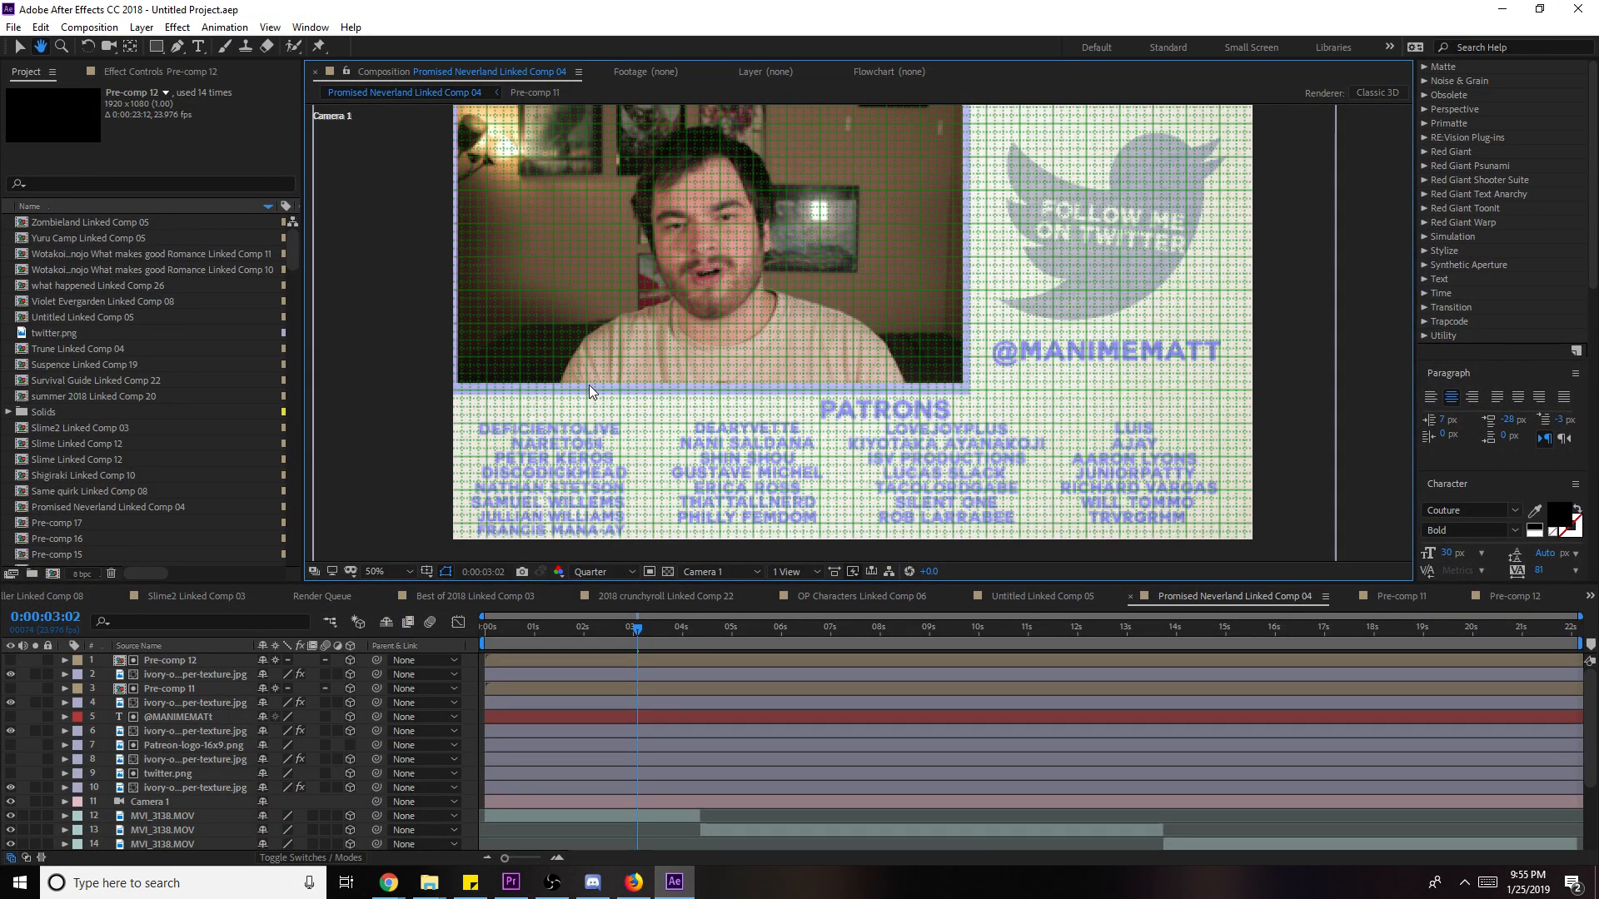
key("alt+Tab")
left_click(1280, 694)
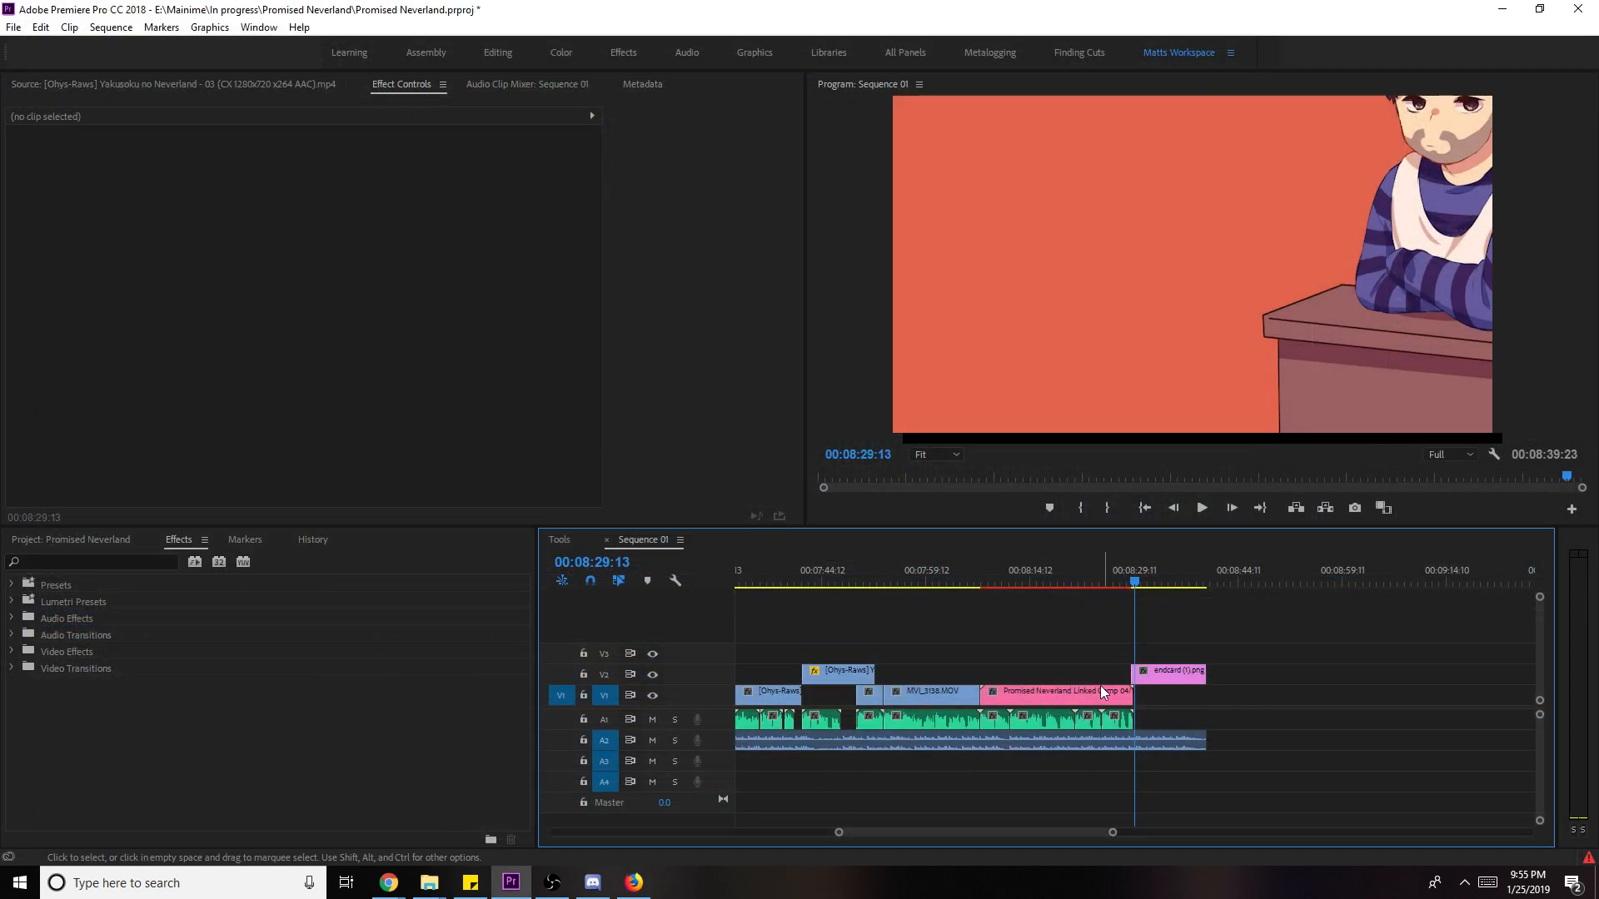
left_click(1169, 670)
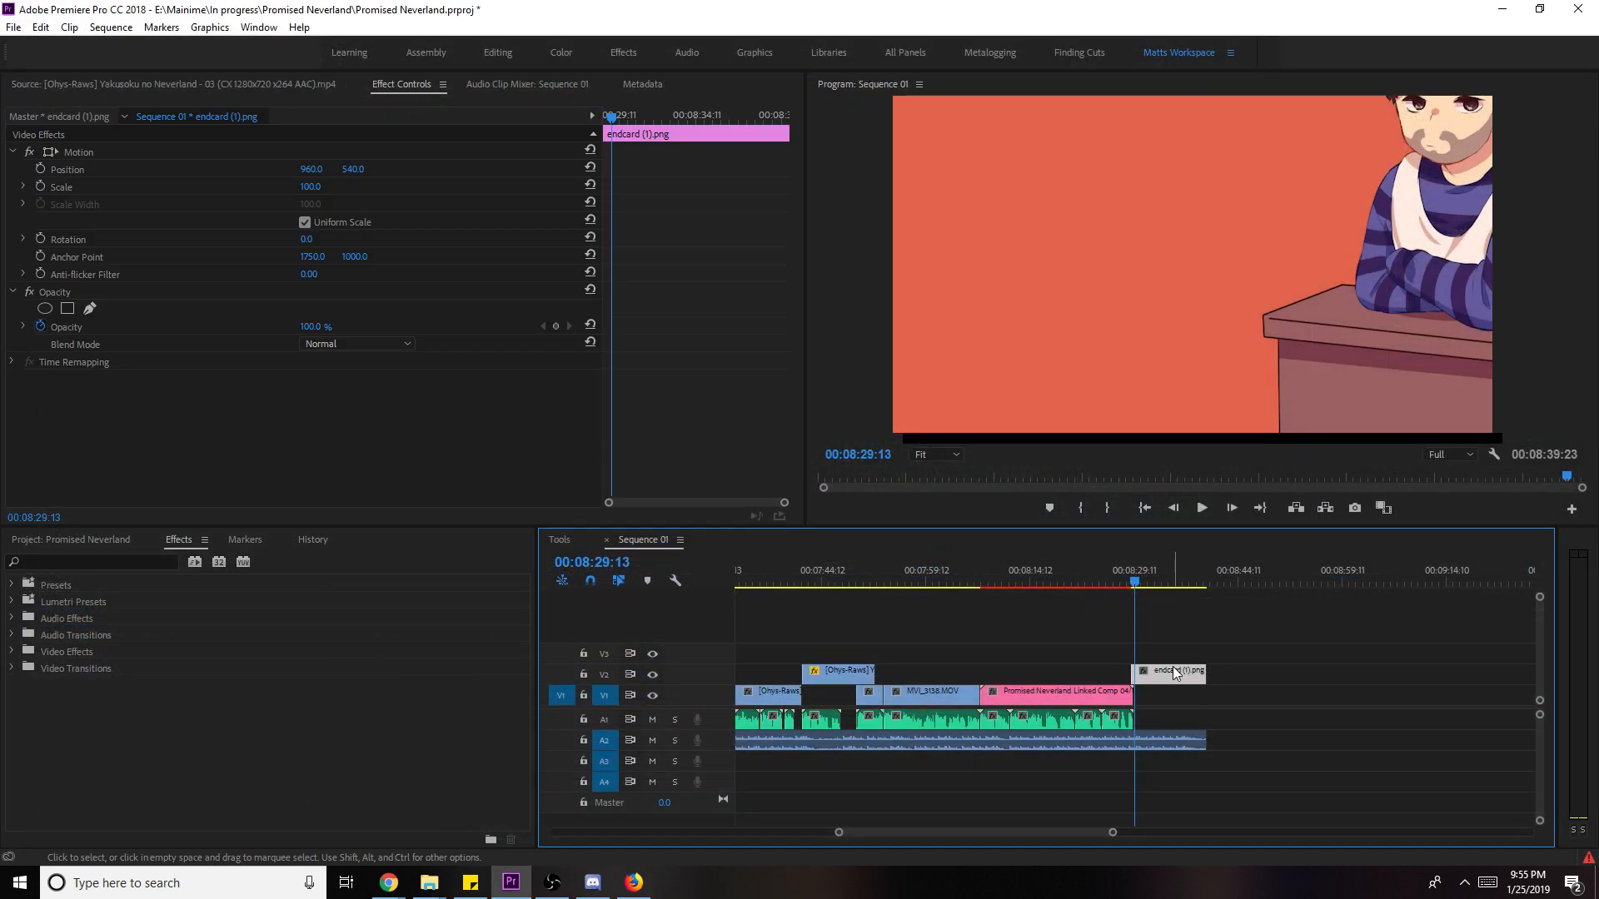
right_click(1170, 670)
left_click(1332, 263)
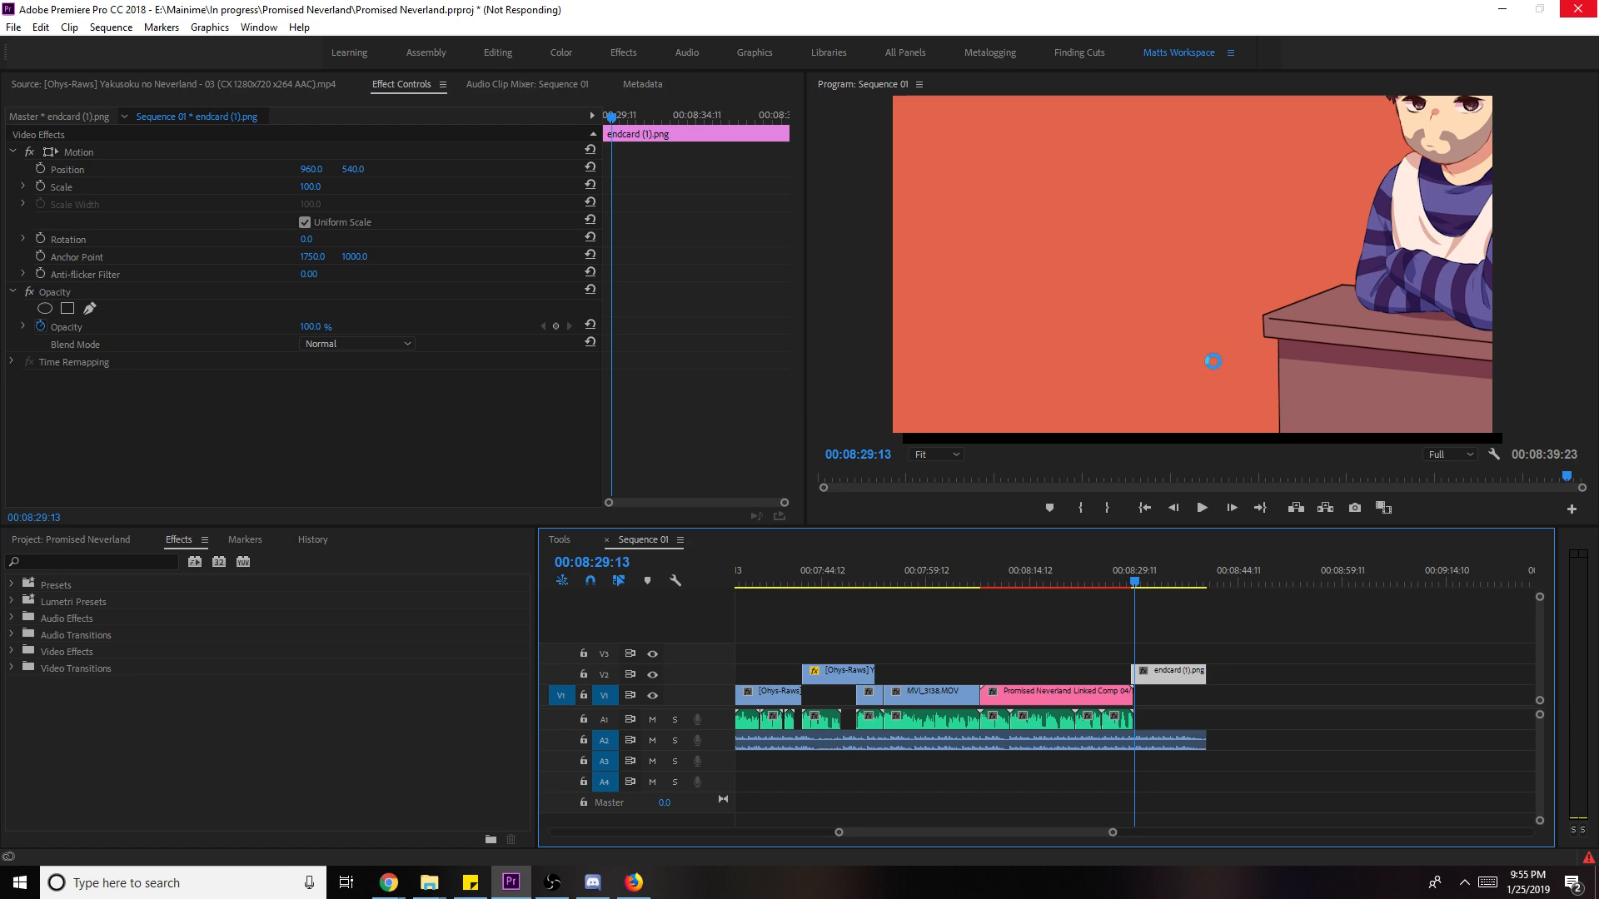
left_click(633, 884)
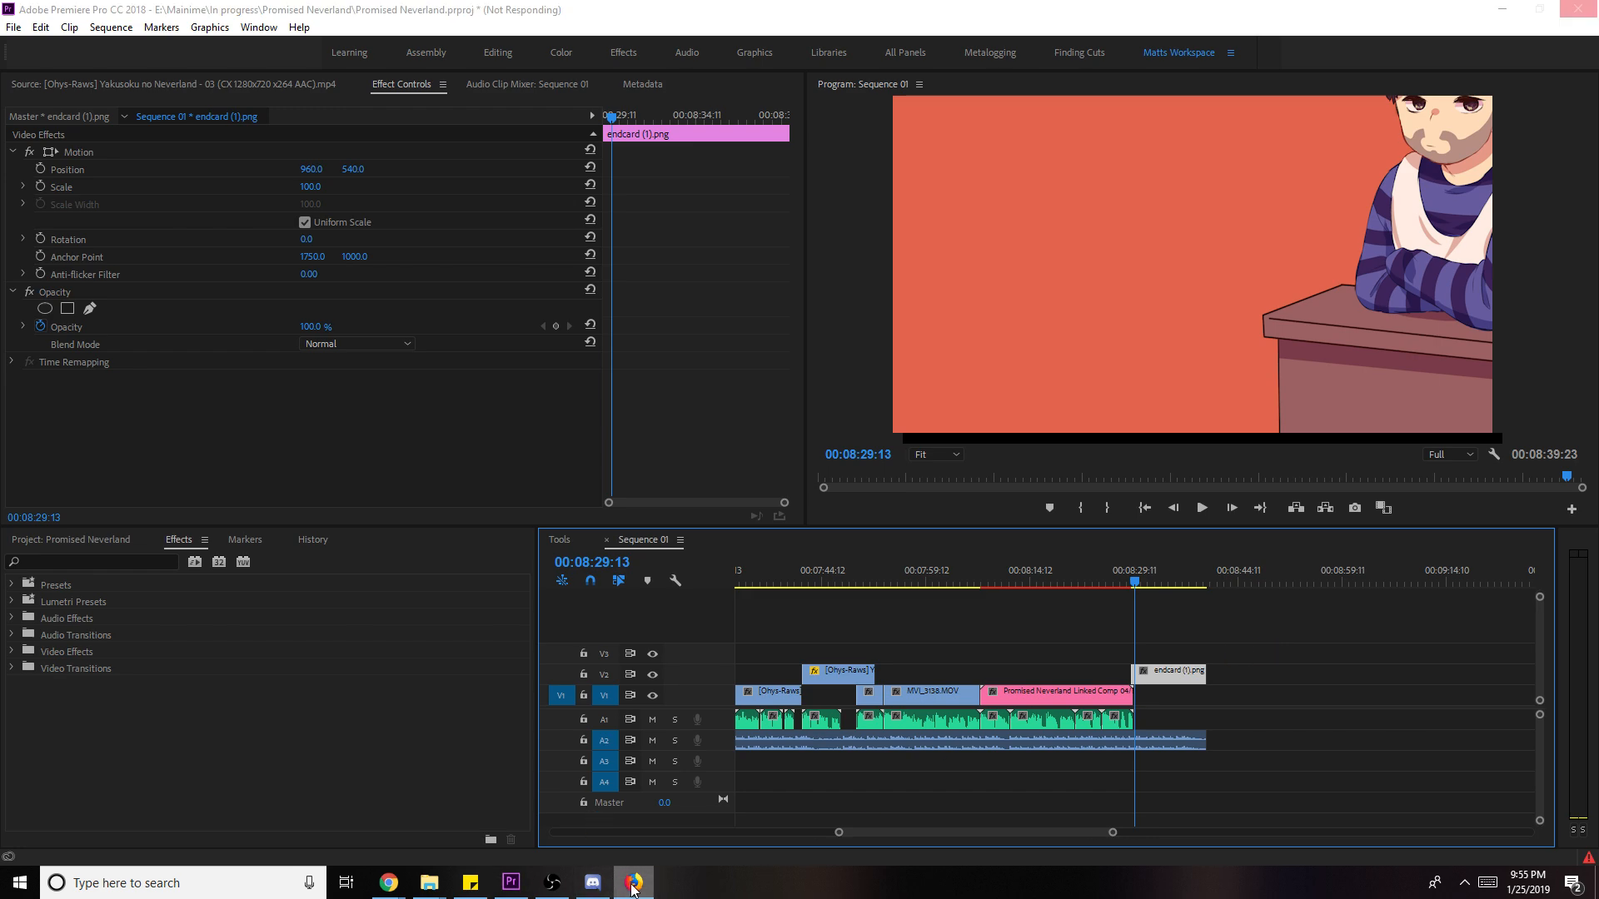
mouse_move(591, 884)
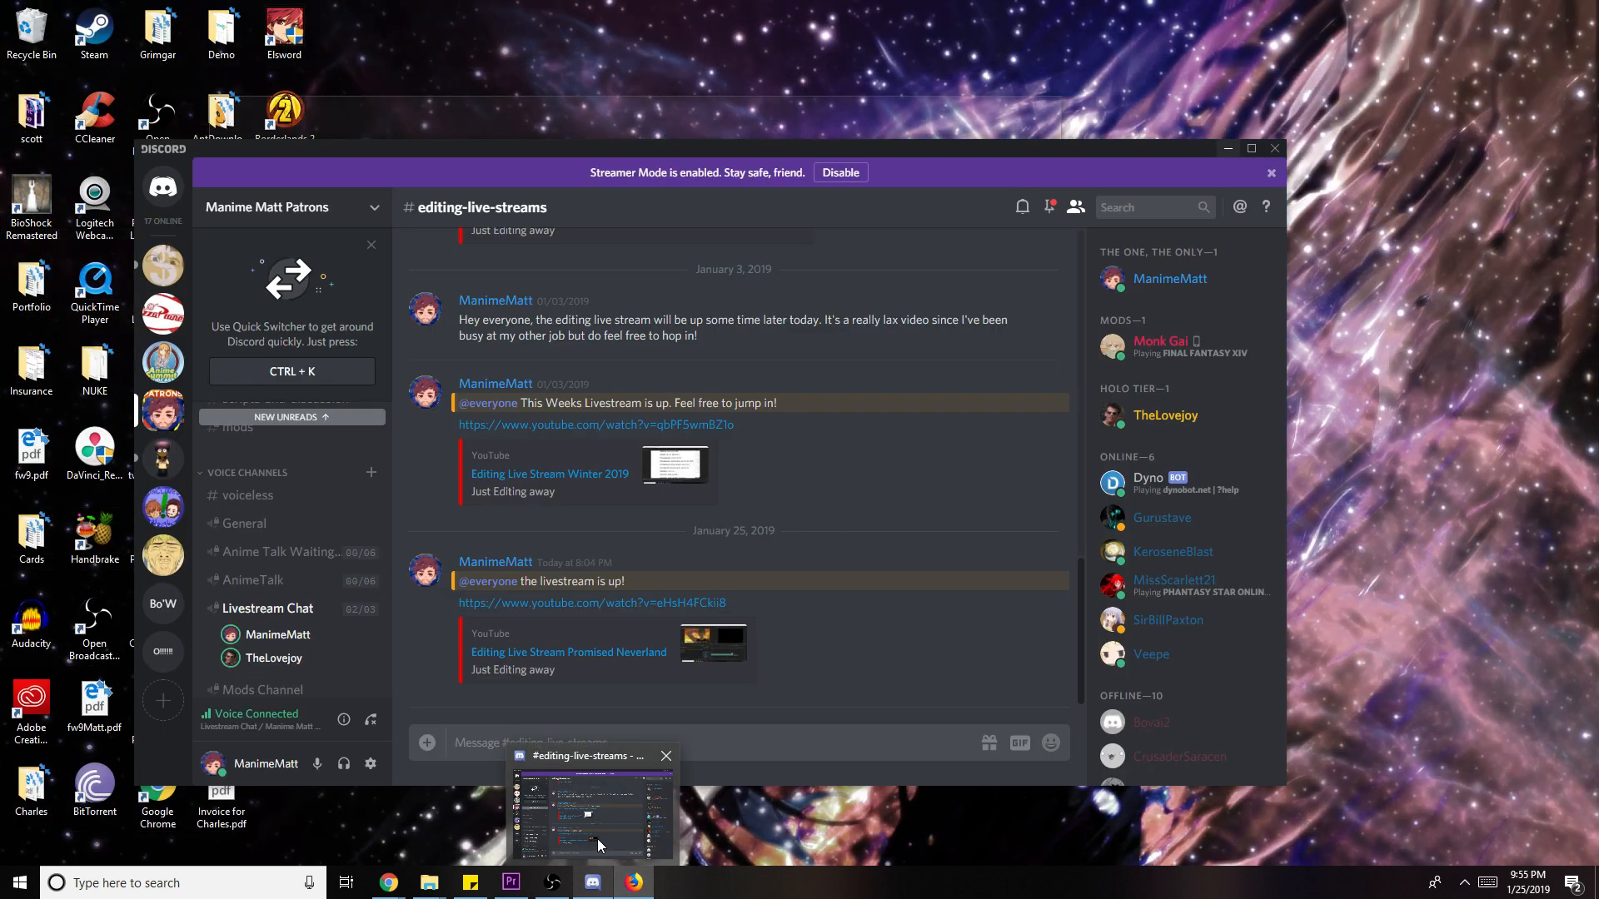
left_click(597, 837)
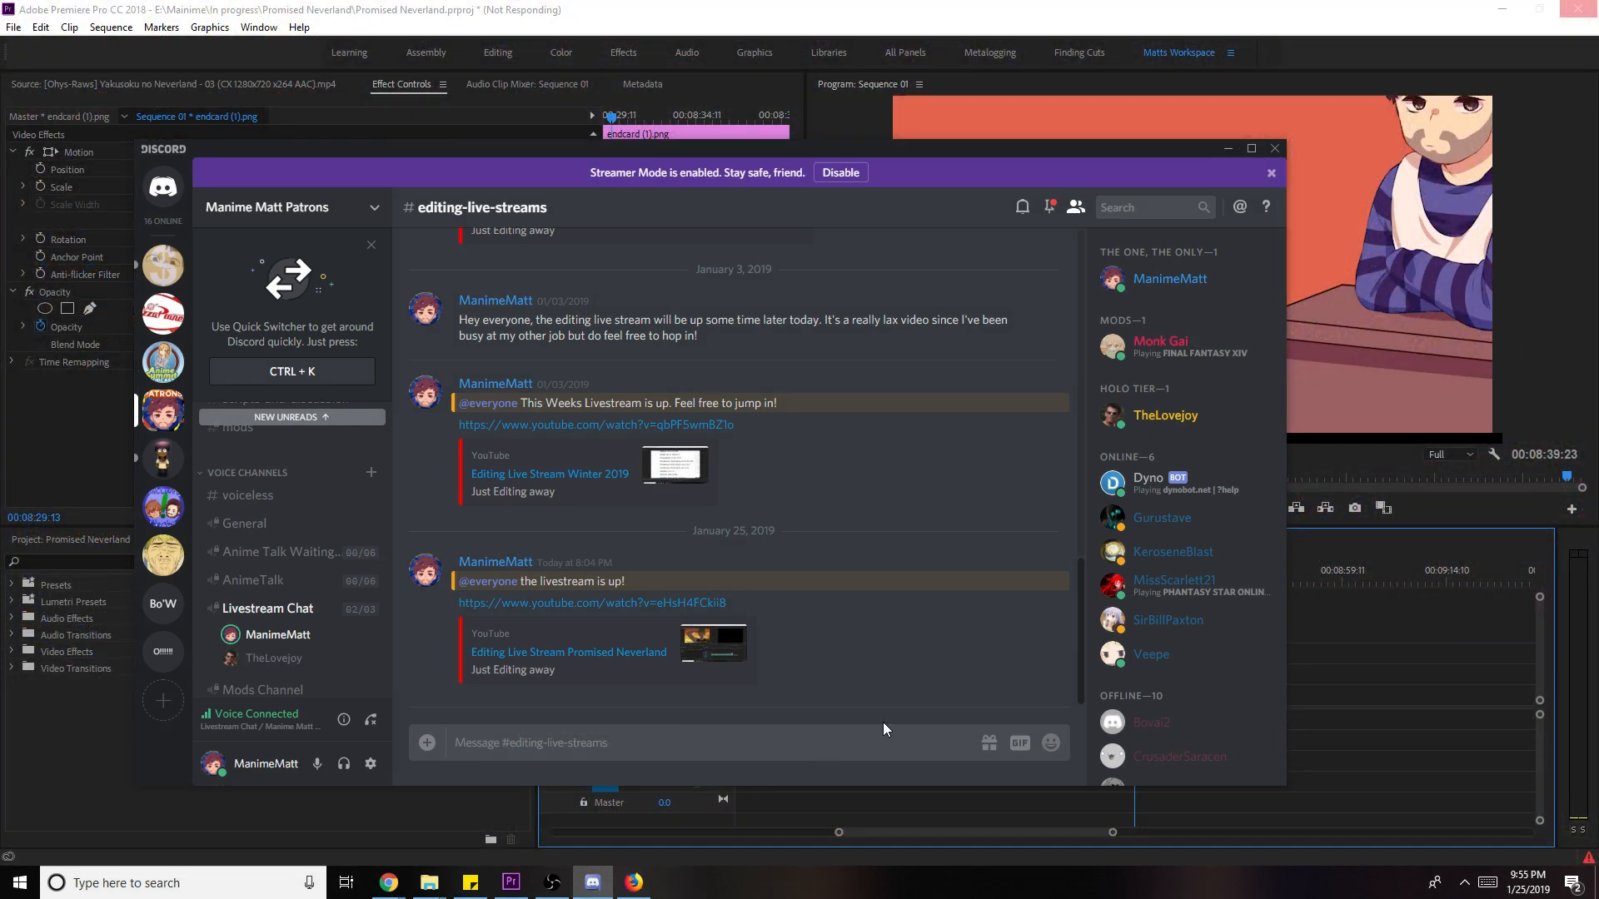
scroll(316, 498, "up", 5)
scroll(316, 497, "up", 3)
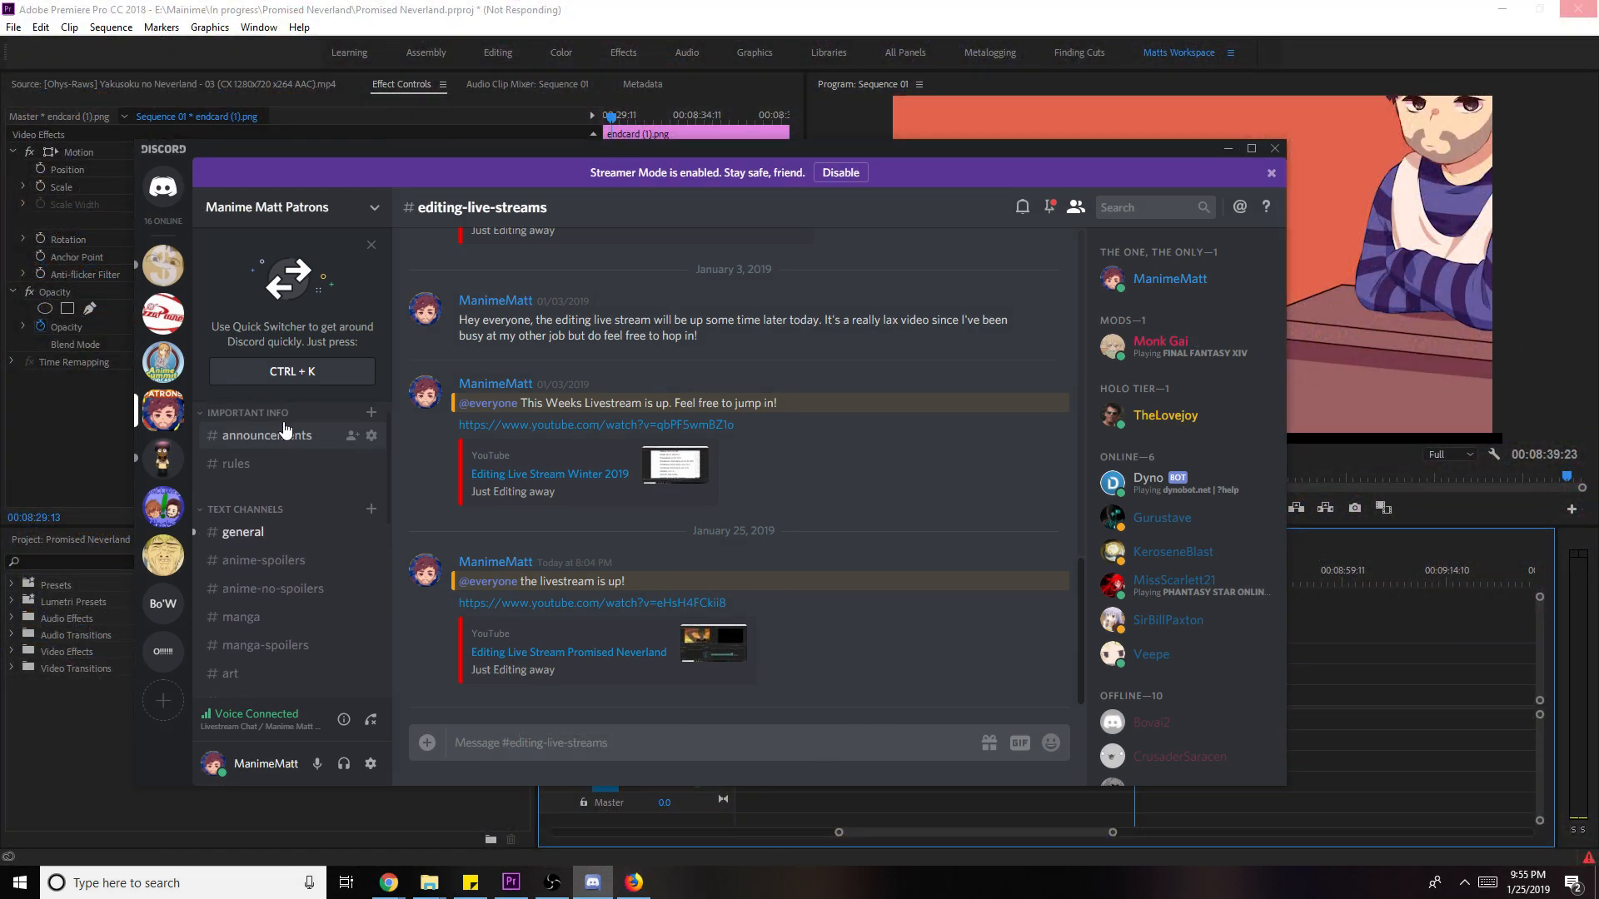
left_click(267, 532)
scroll(709, 566, "down", 10)
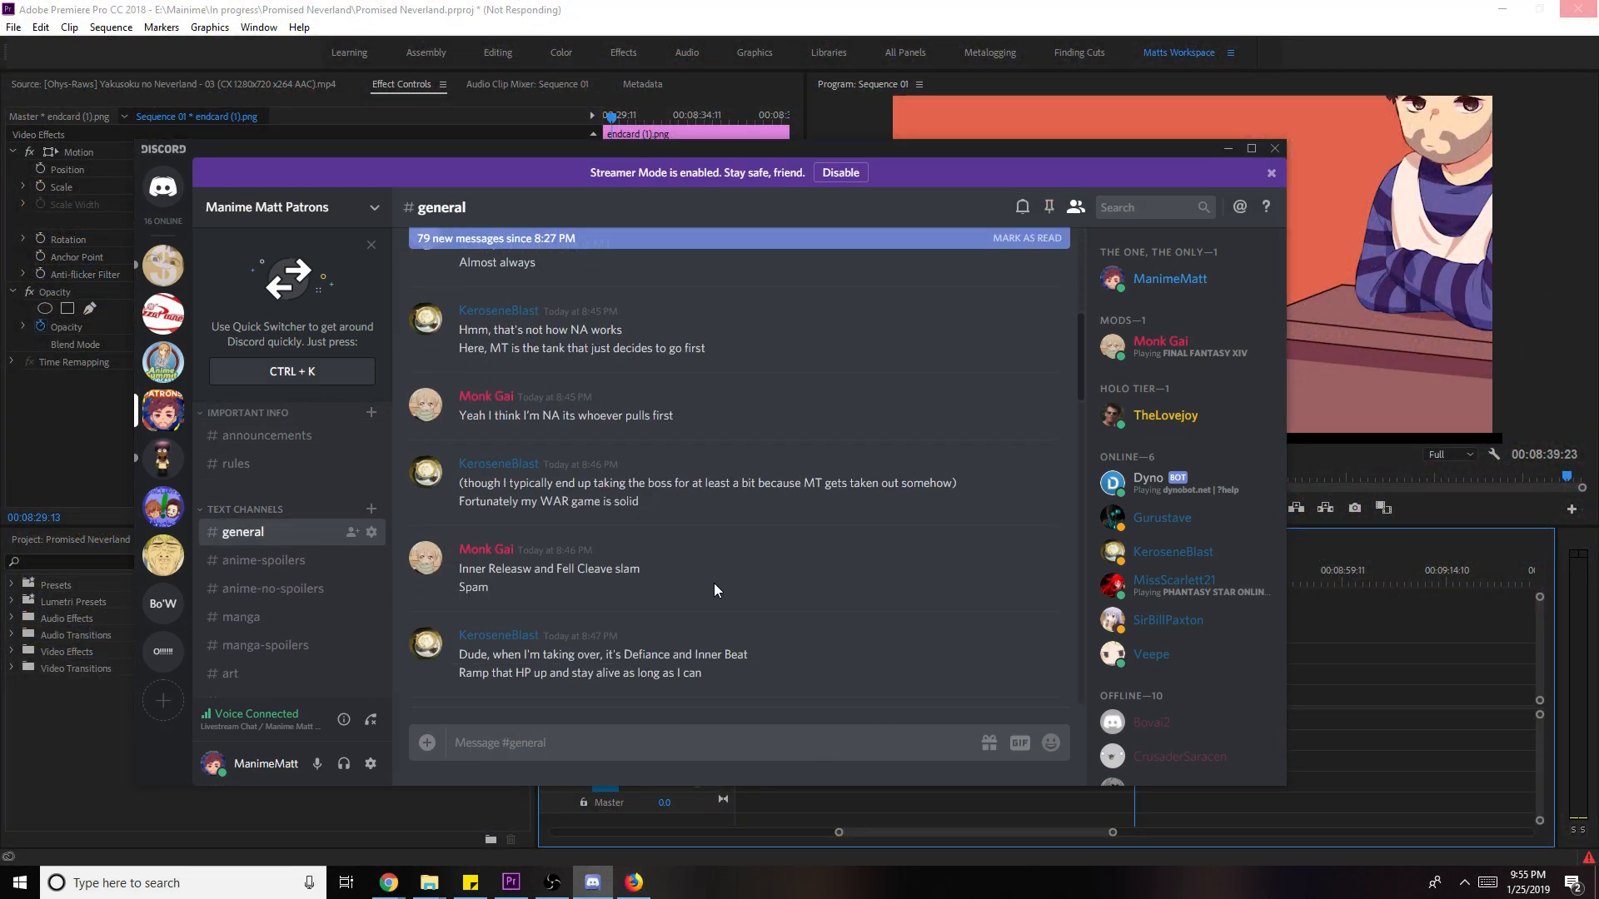
scroll(711, 583, "down", 5)
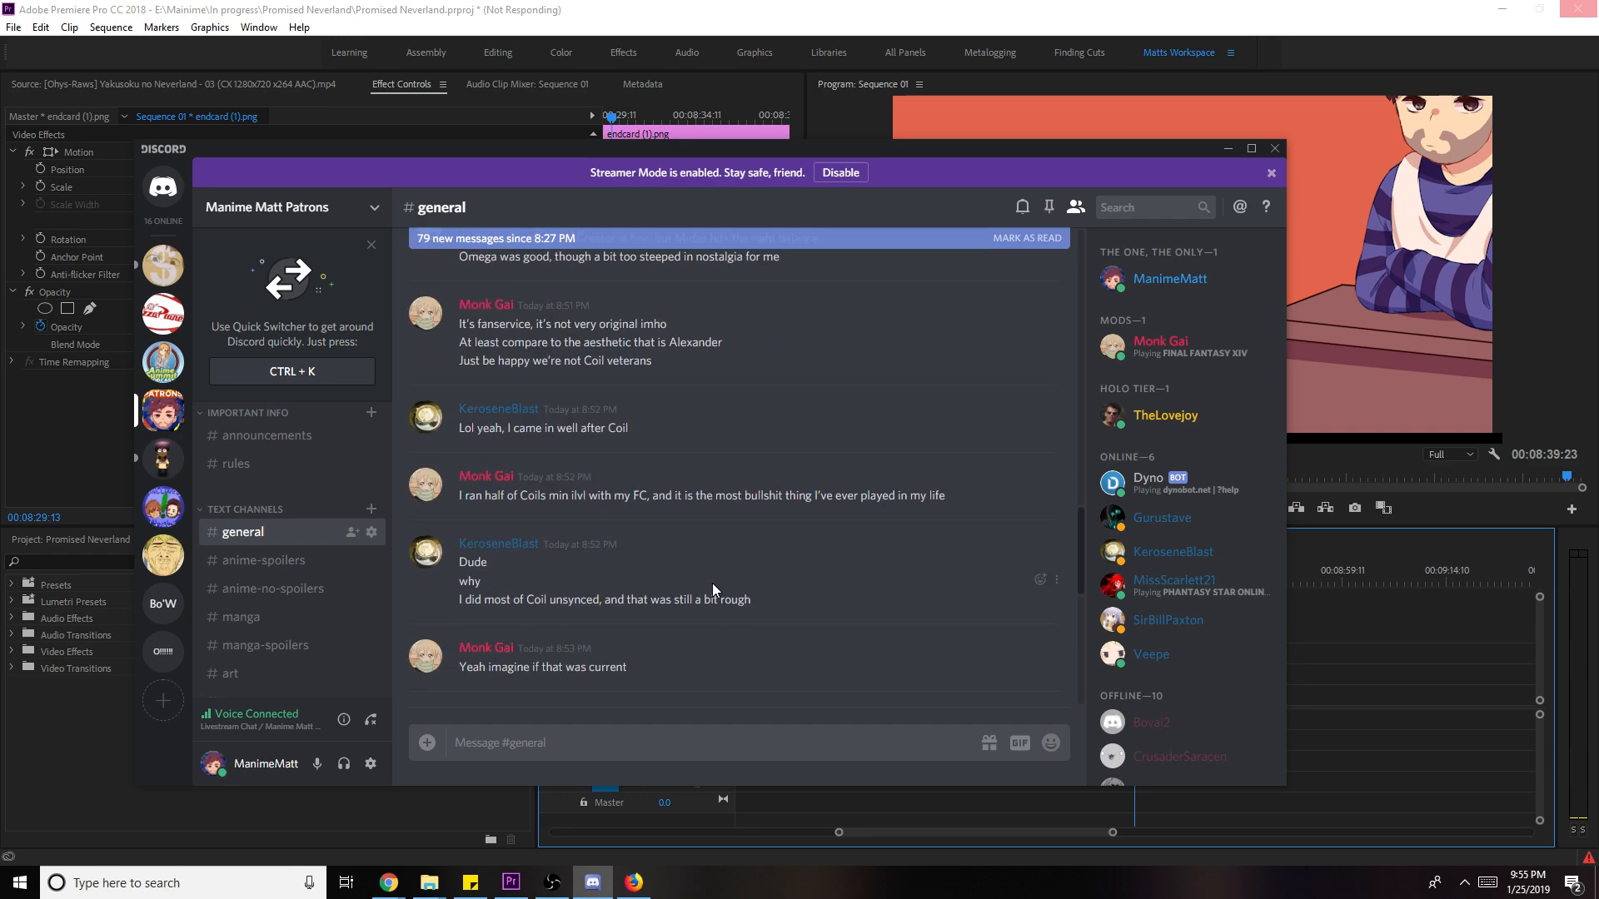
scroll(712, 583, "down", 6)
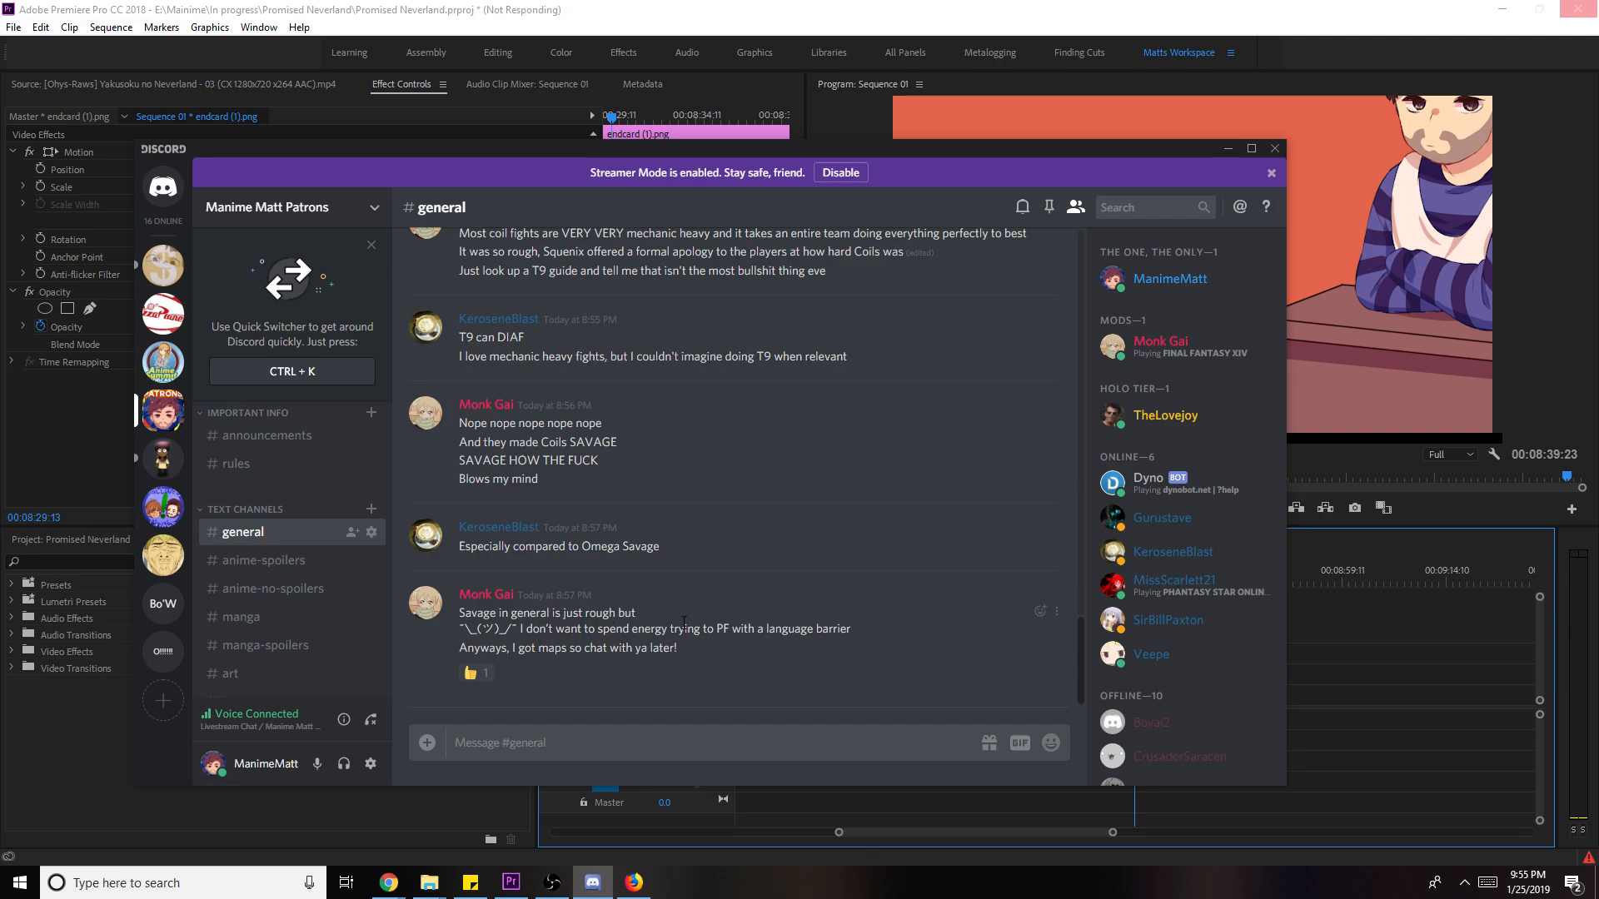
left_click(1221, 154)
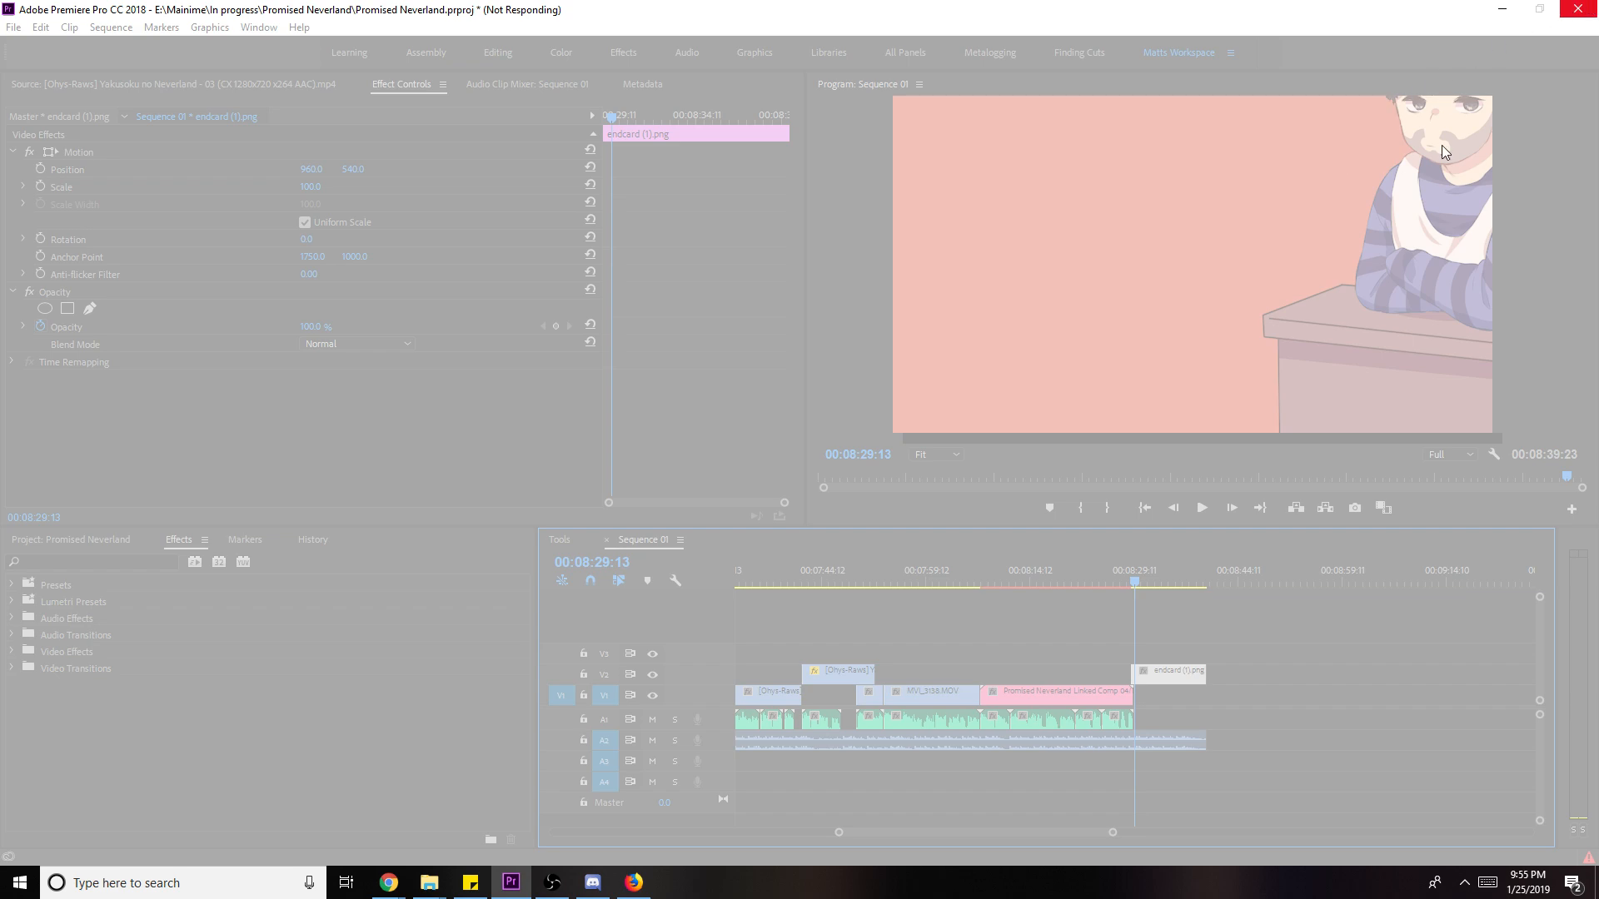
- Force-close the frozen Premiere Pro, relaunch it, and reopen the Promised Neverland project
left_click(1392, 166)
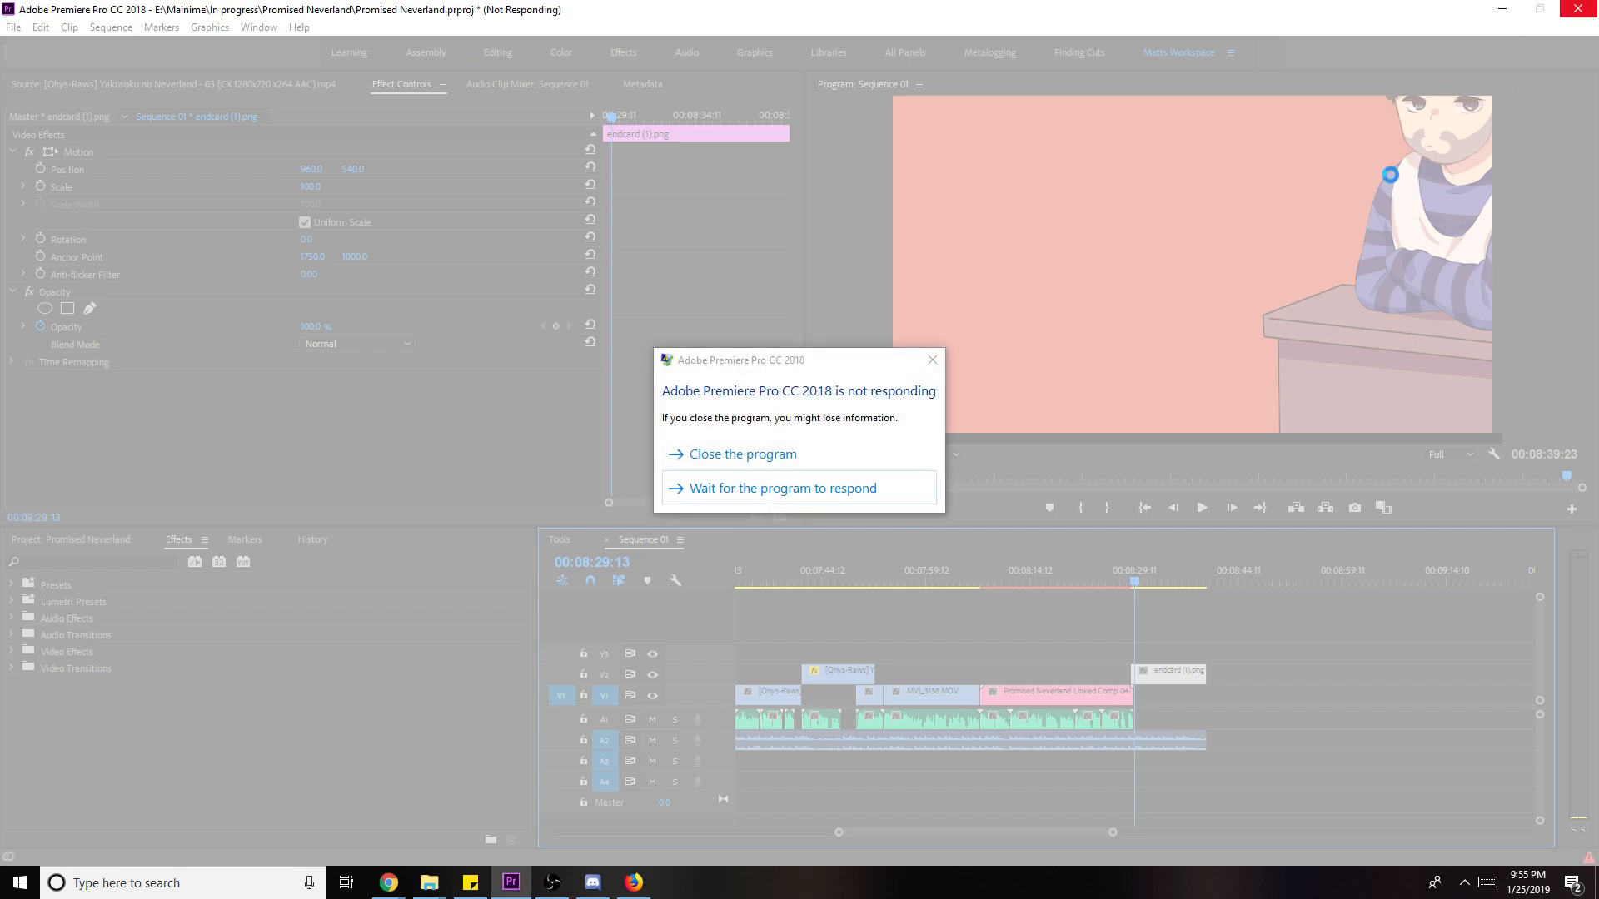
left_click(726, 469)
left_click(183, 886)
type("pre")
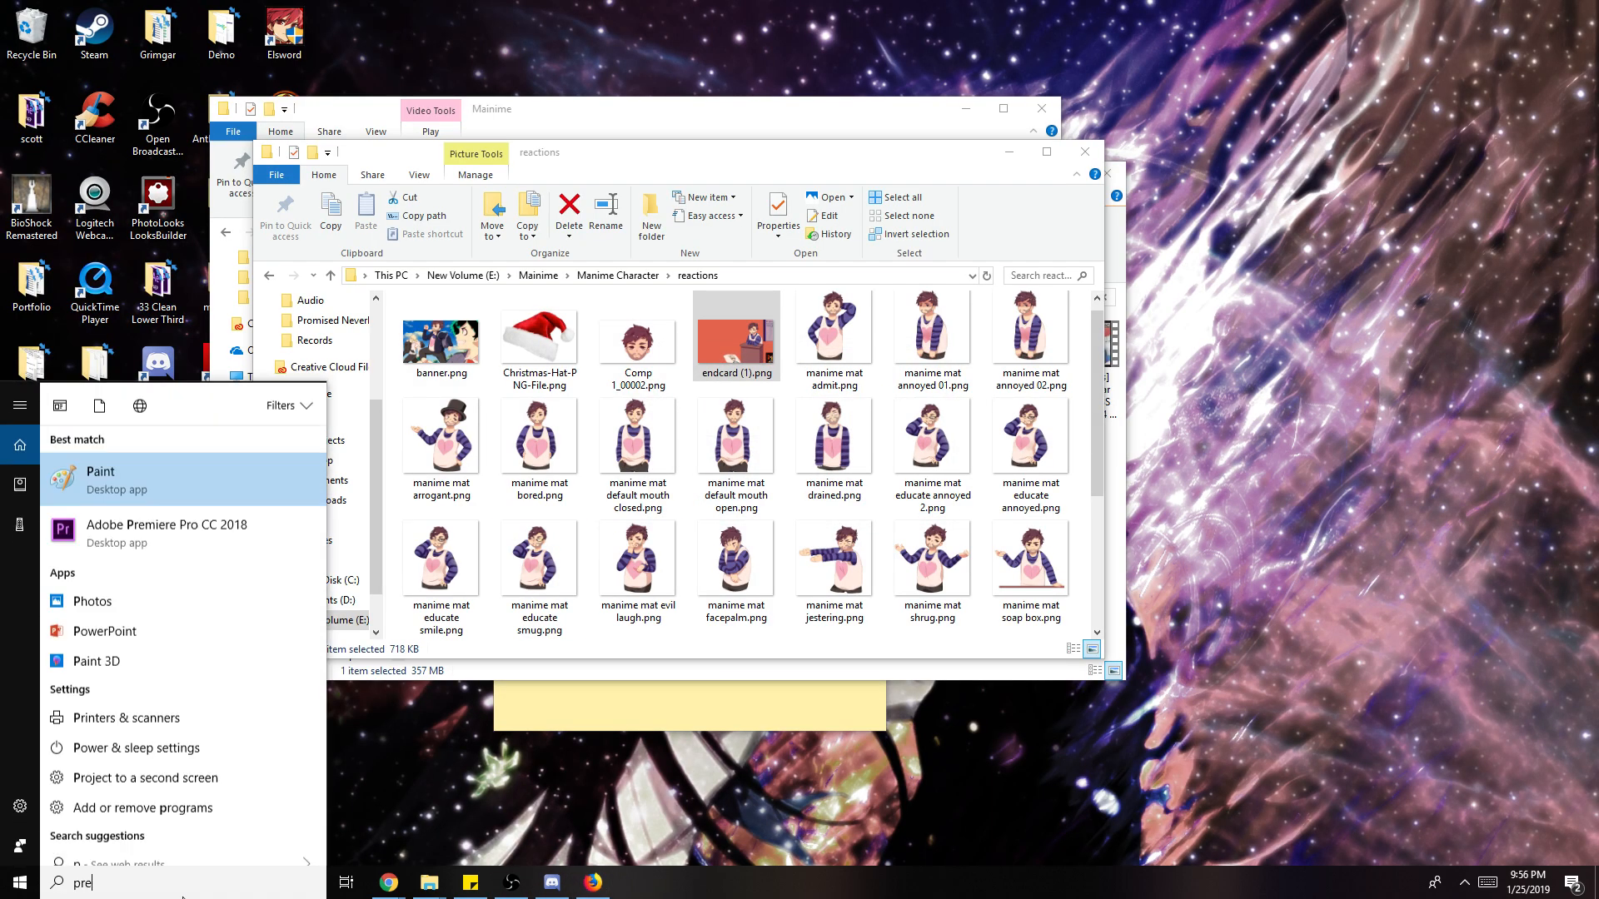
key("Escape")
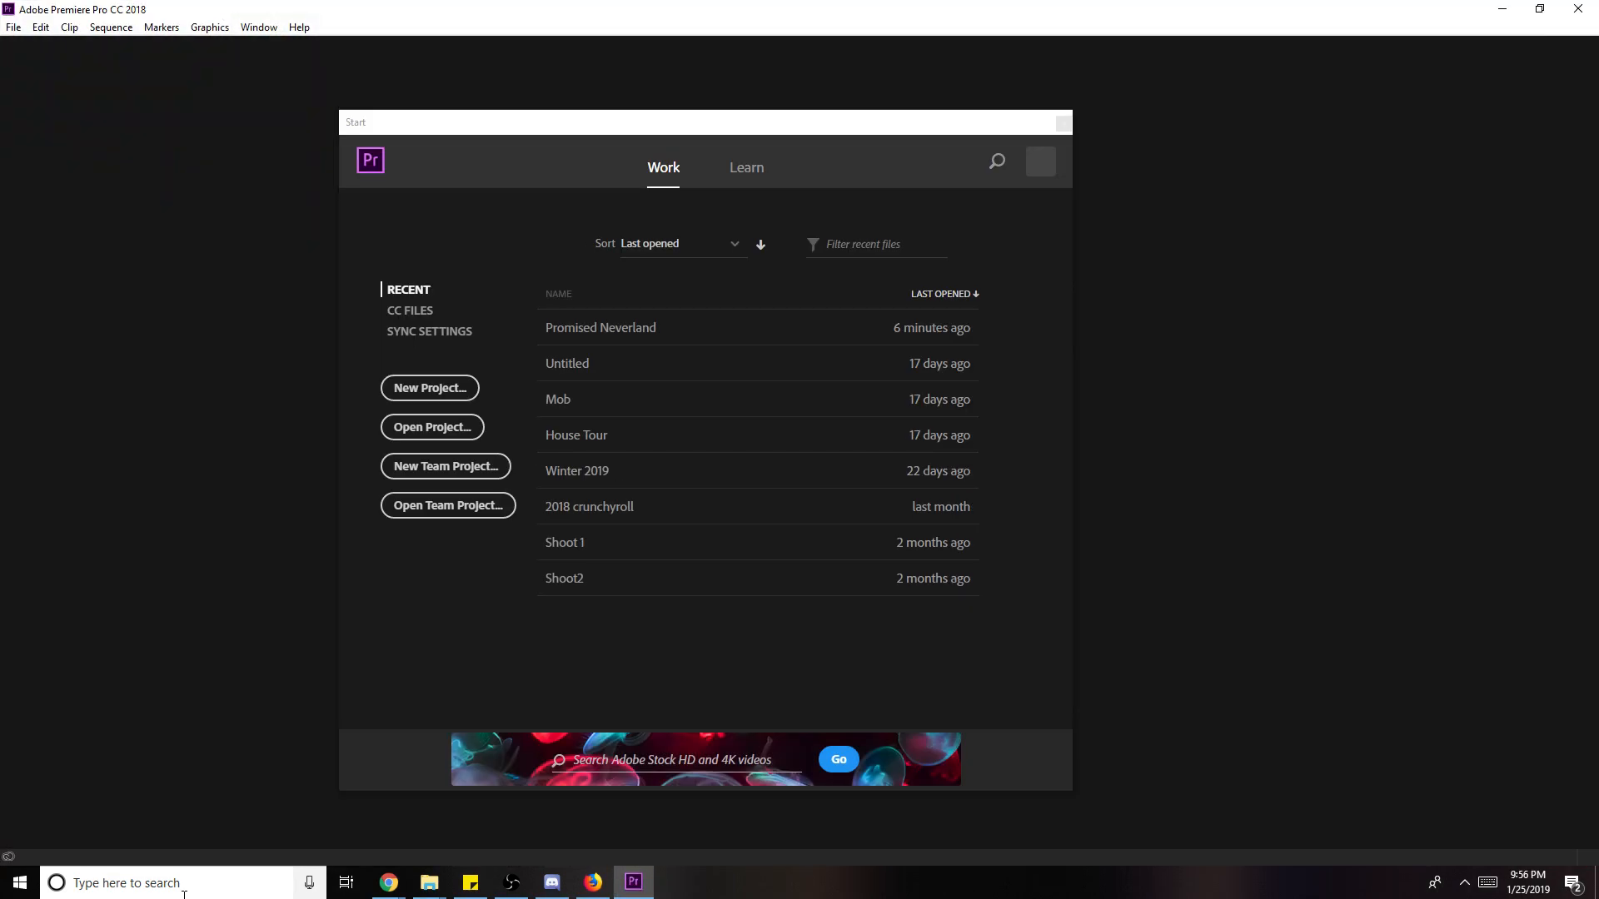
left_click(688, 327)
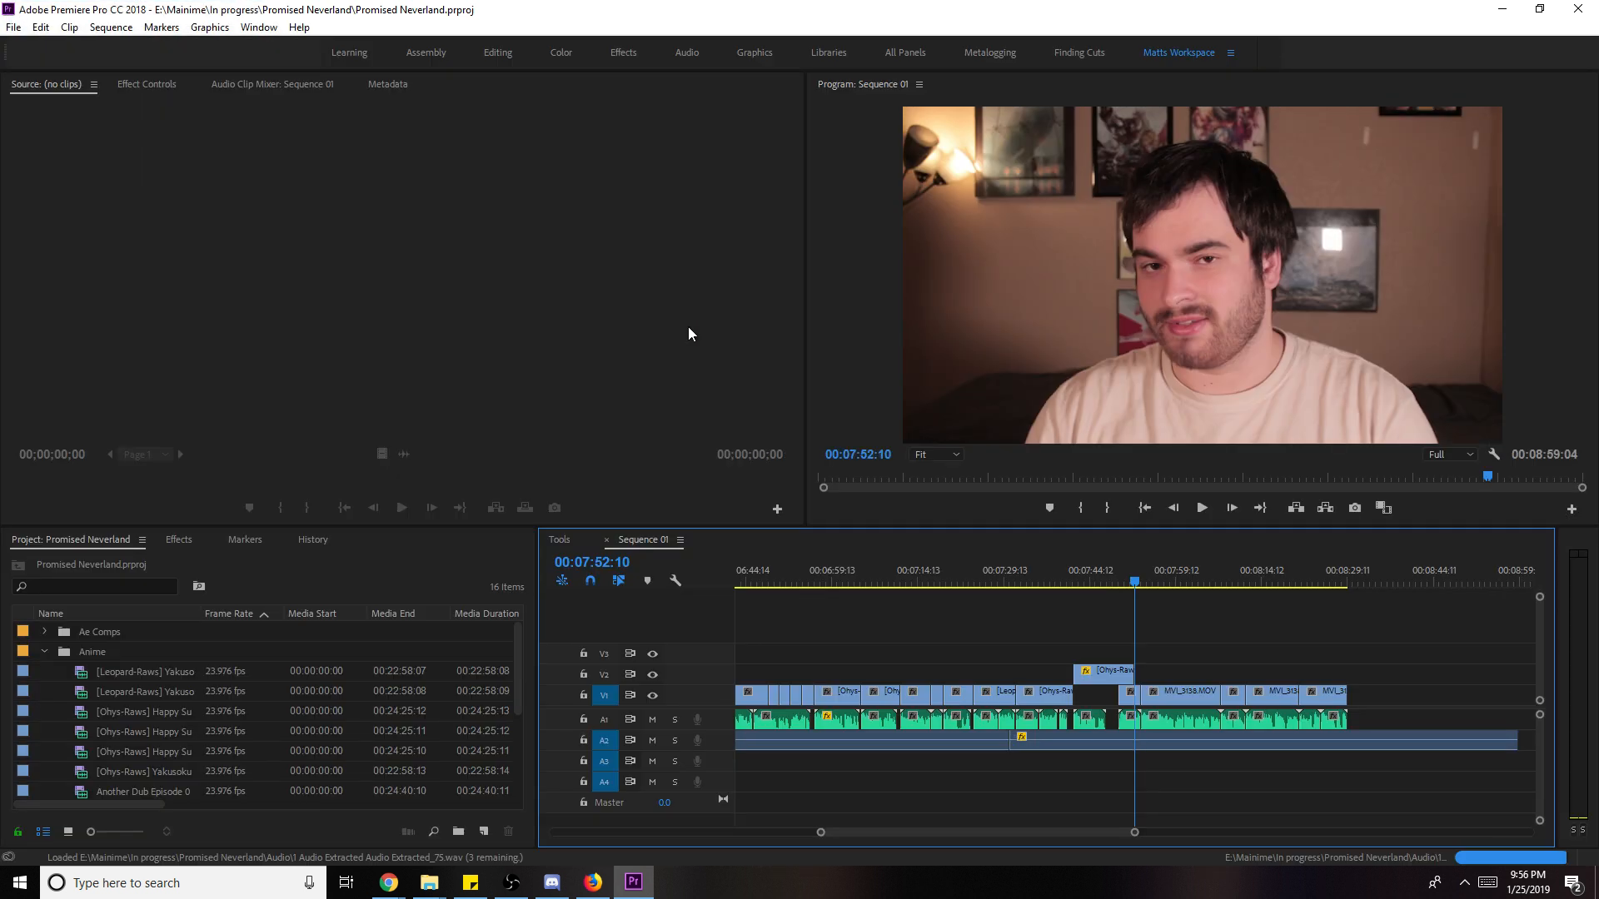
- Zoom the timeline out to the whole sequence and collapse the Anime bin
scroll(1329, 657, "down", 4)
left_click_drag(1107, 566, 1032, 600)
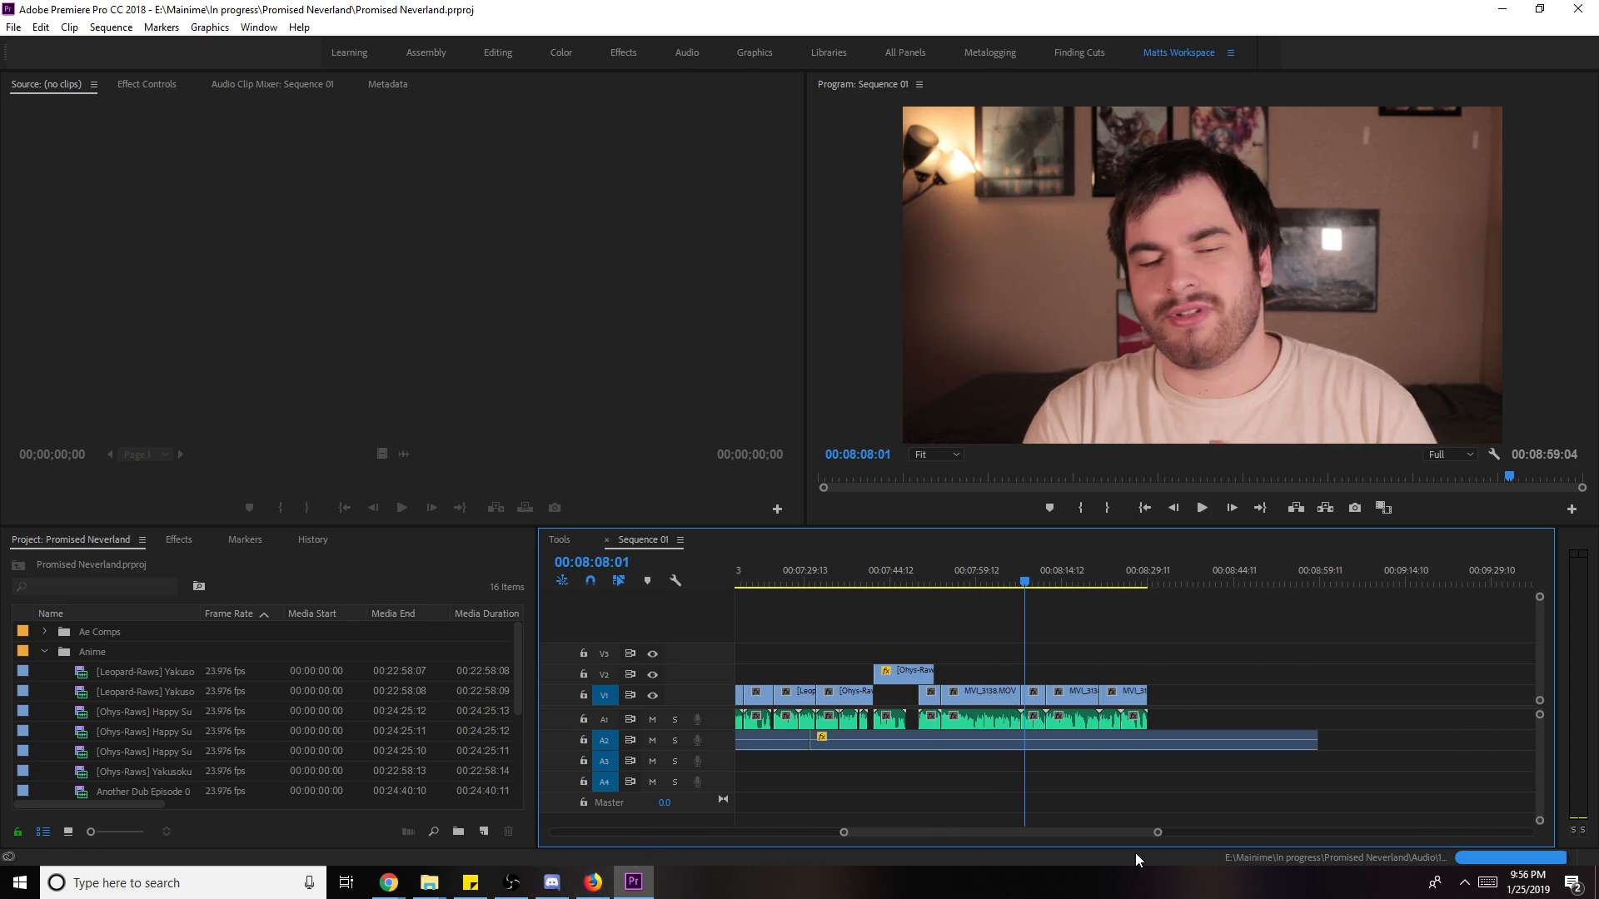
left_click_drag(1157, 832, 1260, 832)
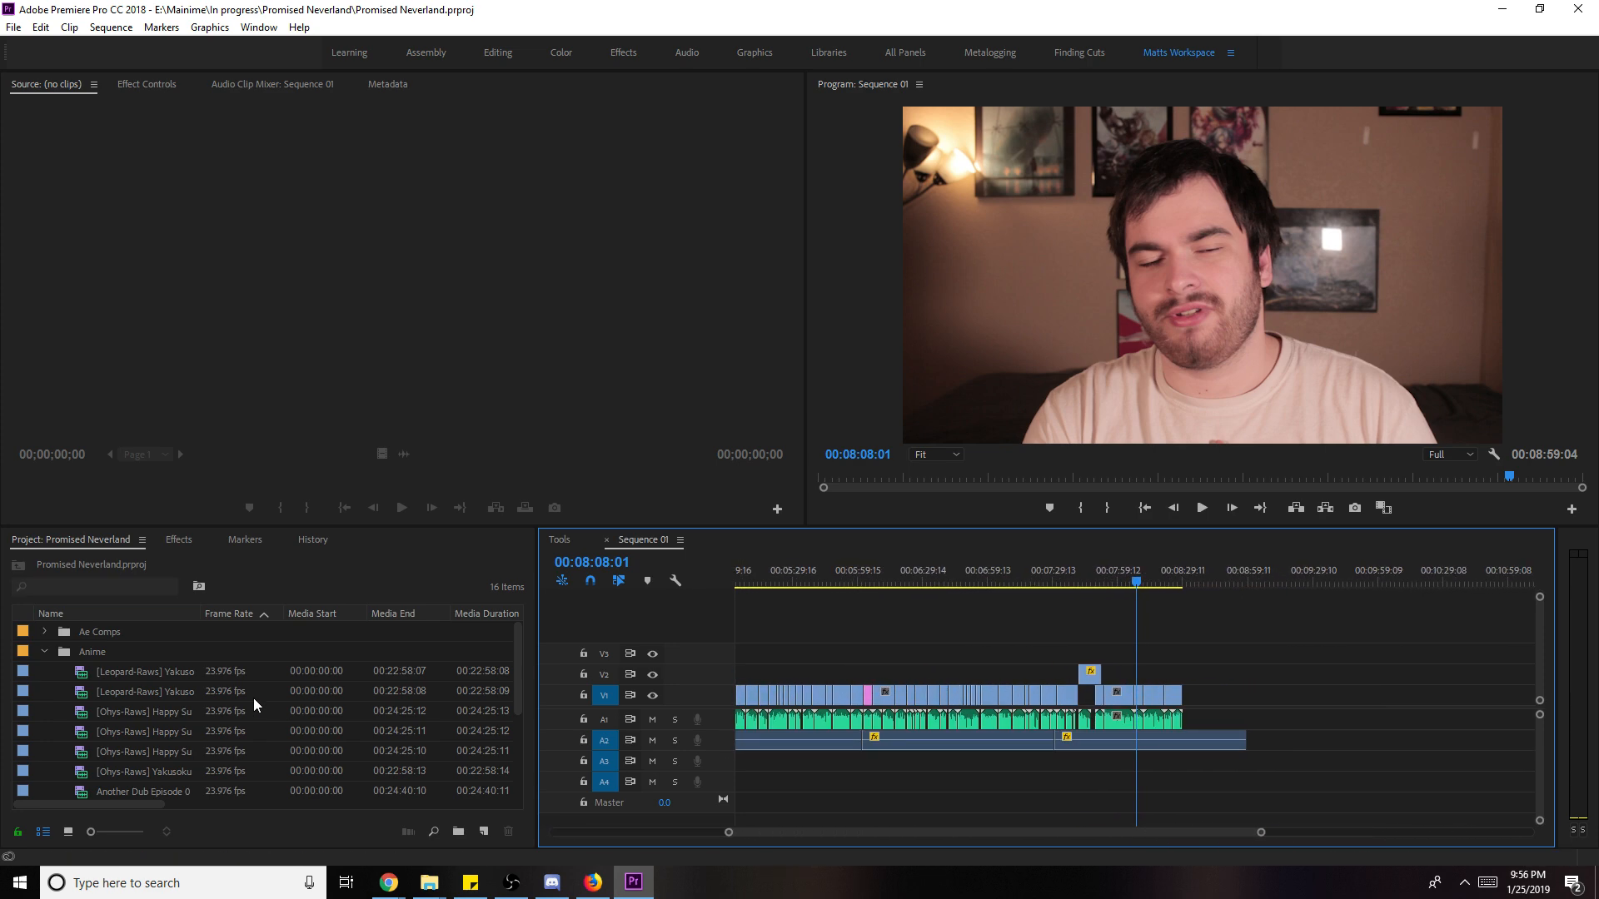
left_click(45, 651)
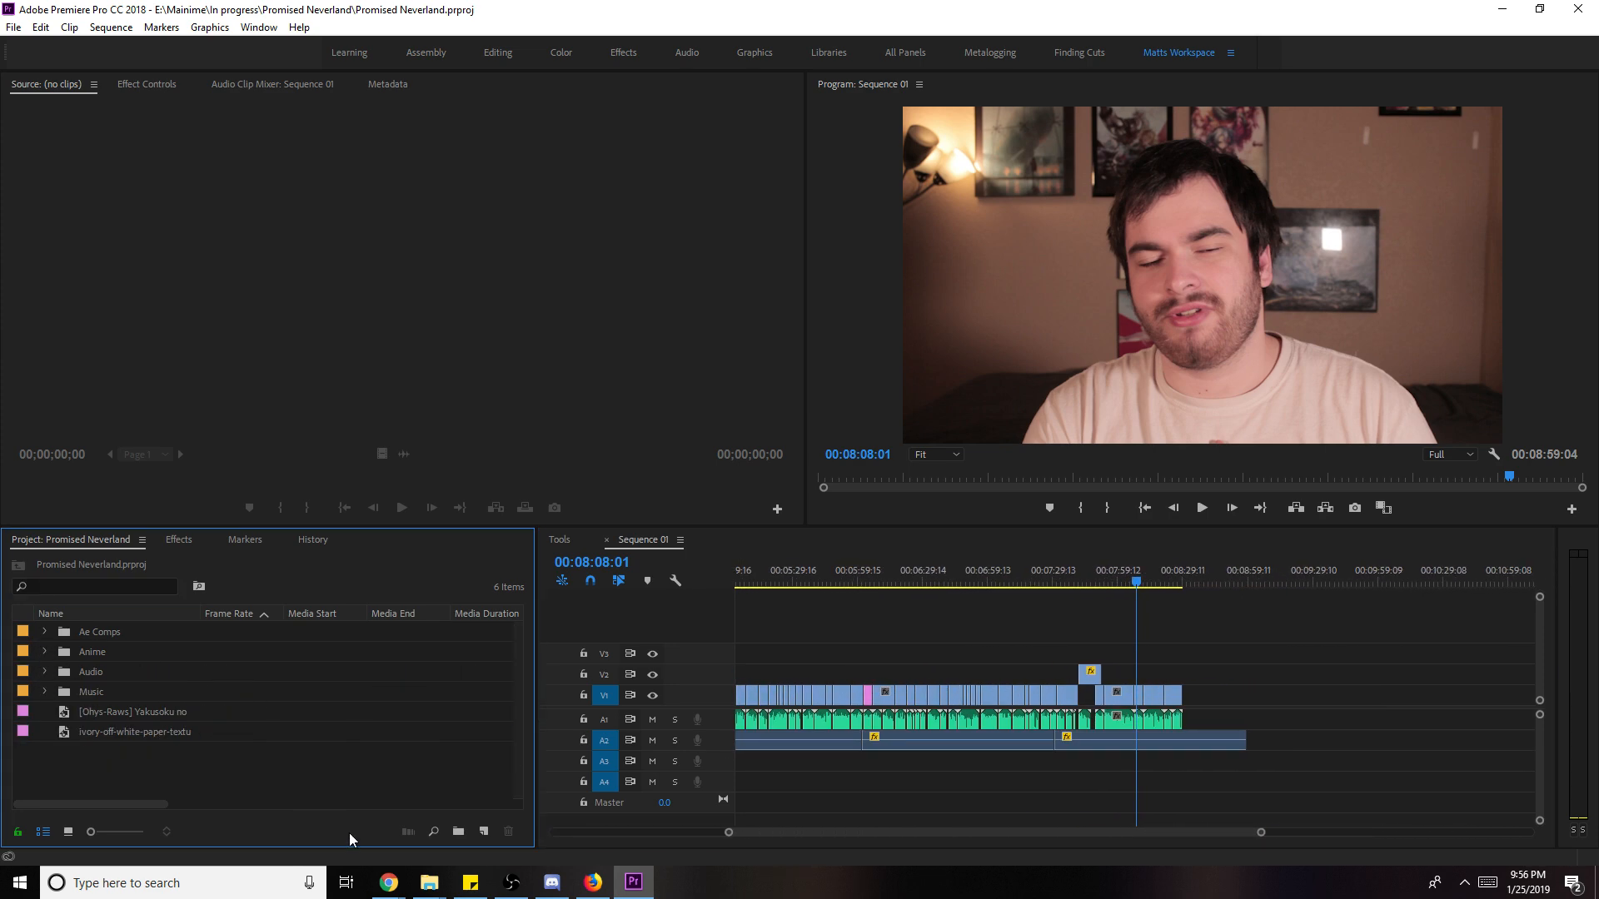
left_click(429, 882)
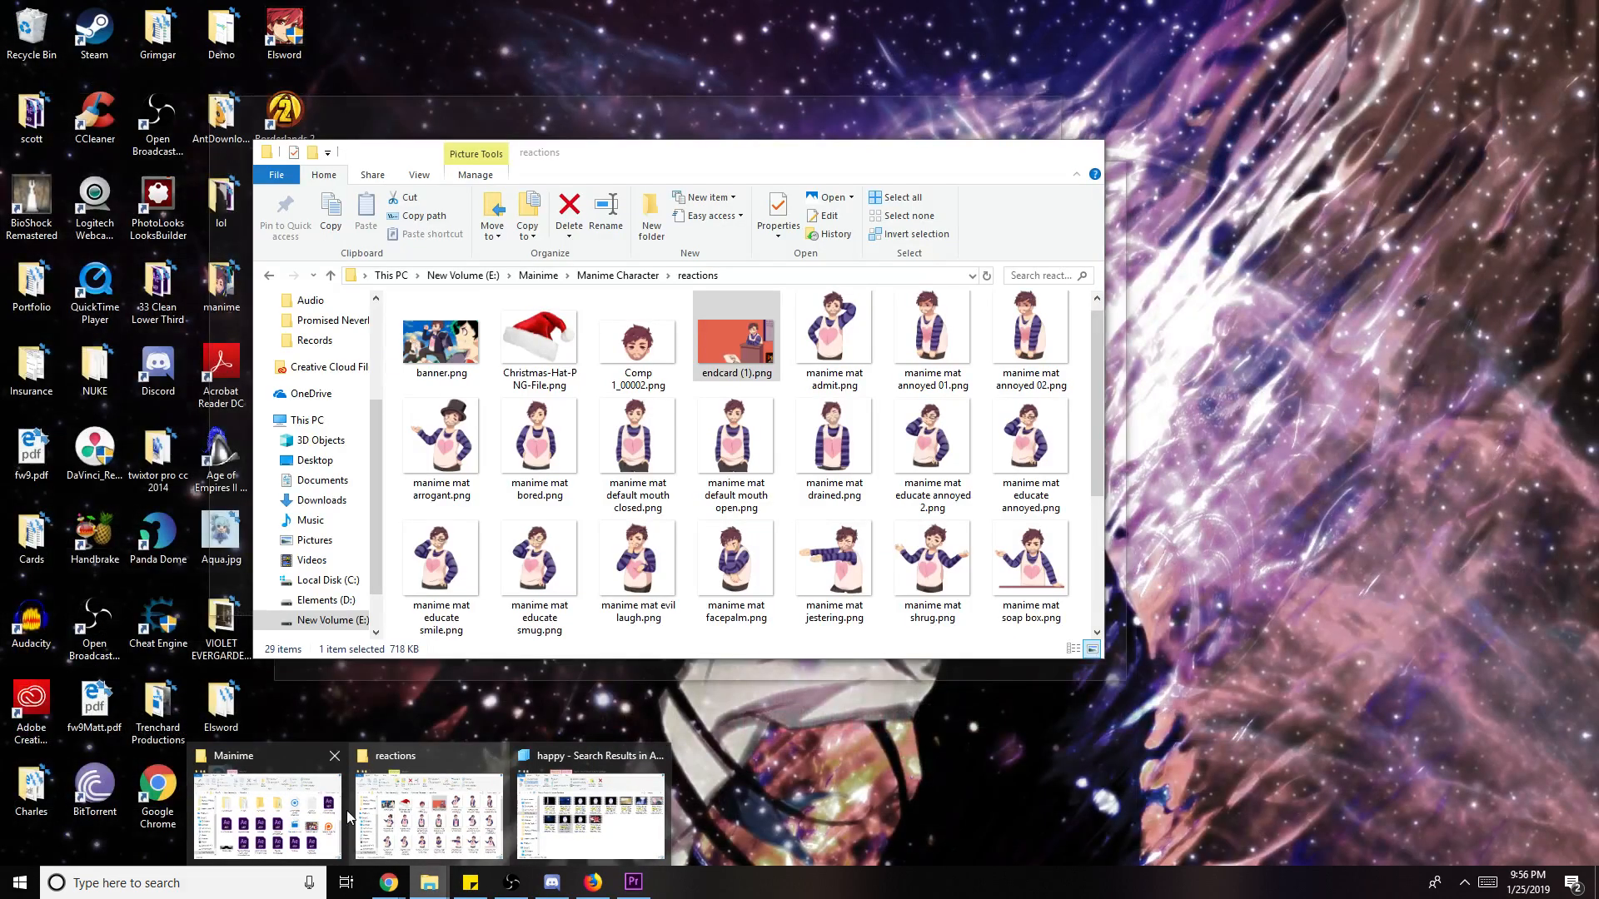
- Import endcard (1).png and place it on V2 right after the end credits
left_click(462, 813)
left_click_drag(736, 337, 316, 777)
left_click_drag(77, 713, 1191, 688)
left_click(1186, 583)
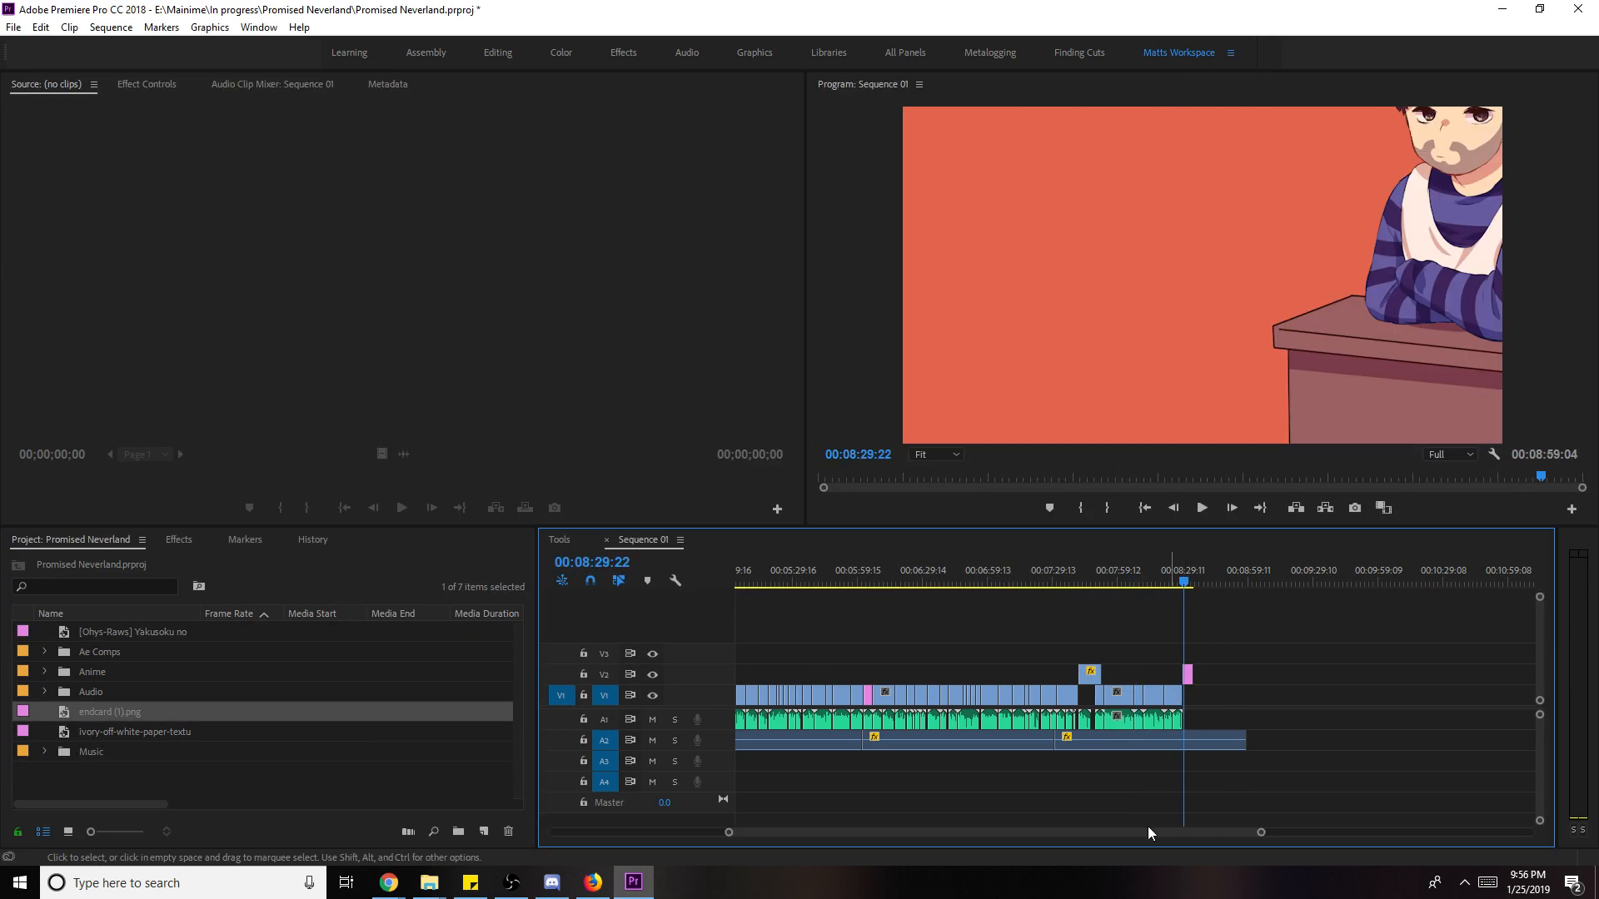
left_click_drag(1259, 833, 1078, 826)
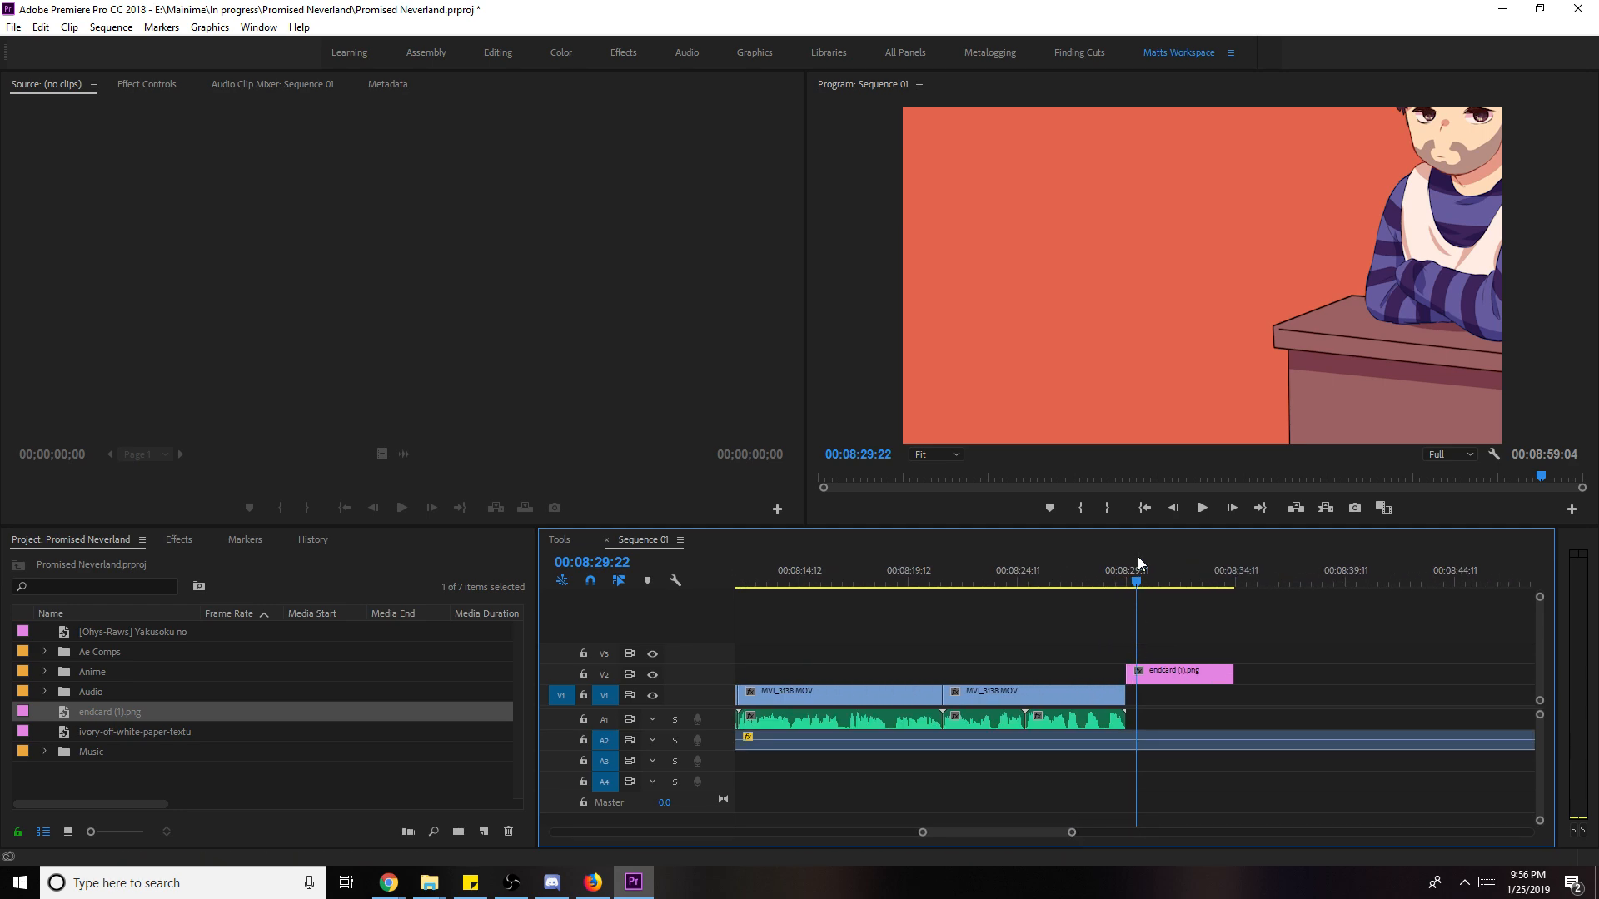
left_click(1113, 575)
left_click_drag(1177, 678, 1349, 672)
- Extend the endcard clip so it ends at 00:08:39:08
left_click(1117, 563)
left_click_drag(1313, 578, 1345, 586)
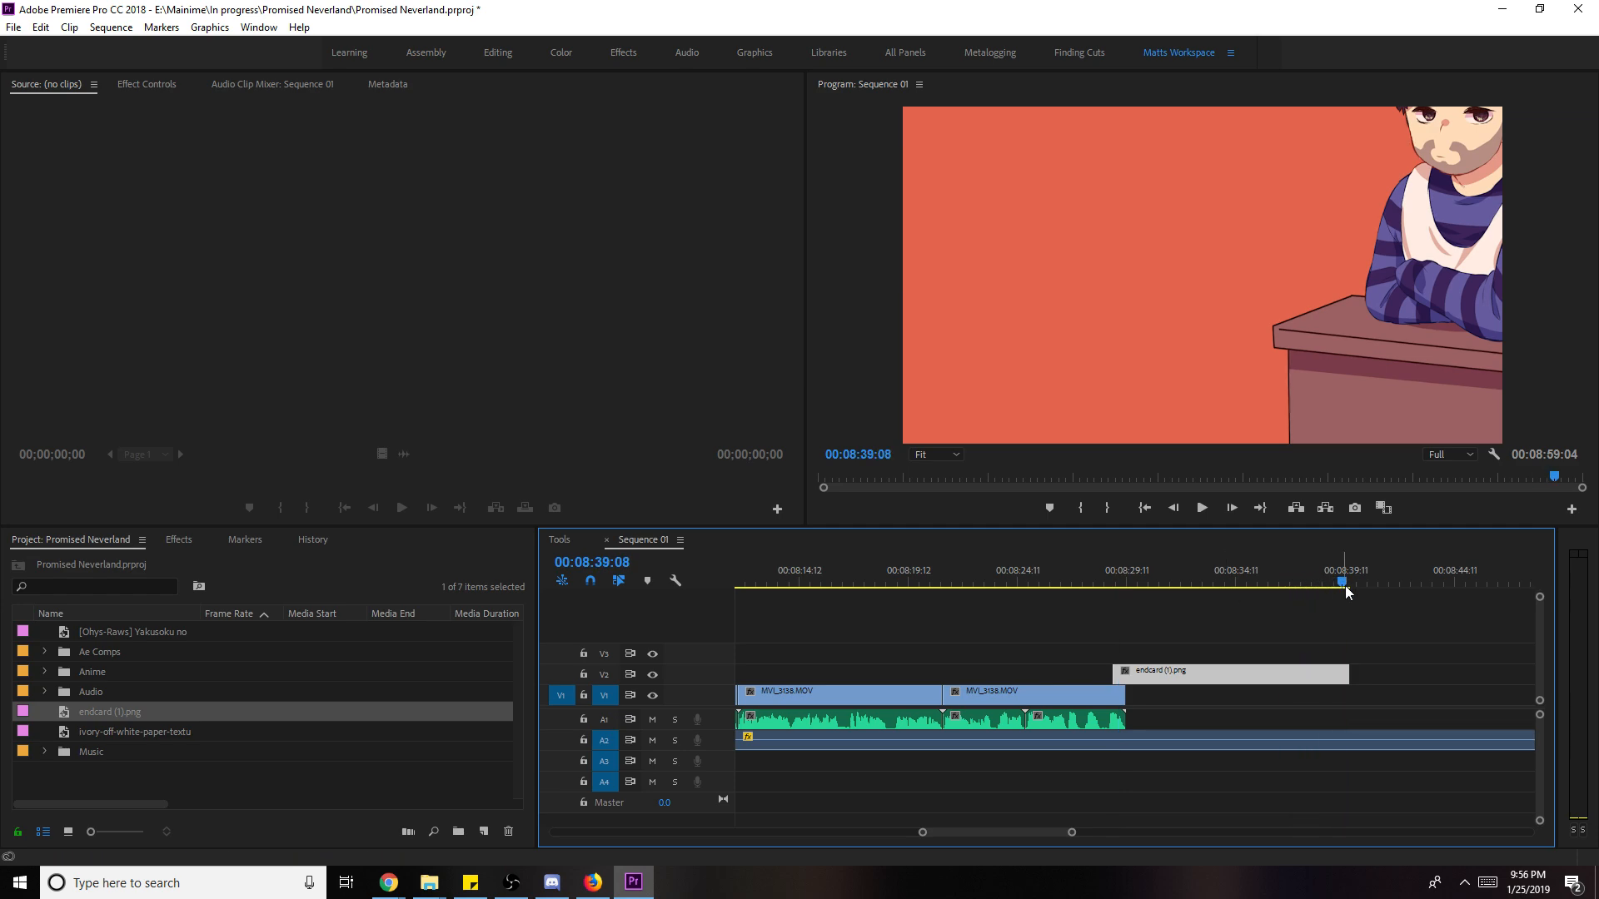
left_click_drag(1349, 676, 1341, 678)
- Cut the A2 audio at the endcard's end, delete the leftover, and save the project
key("c")
left_click(1343, 739)
key("v")
left_click(1391, 735)
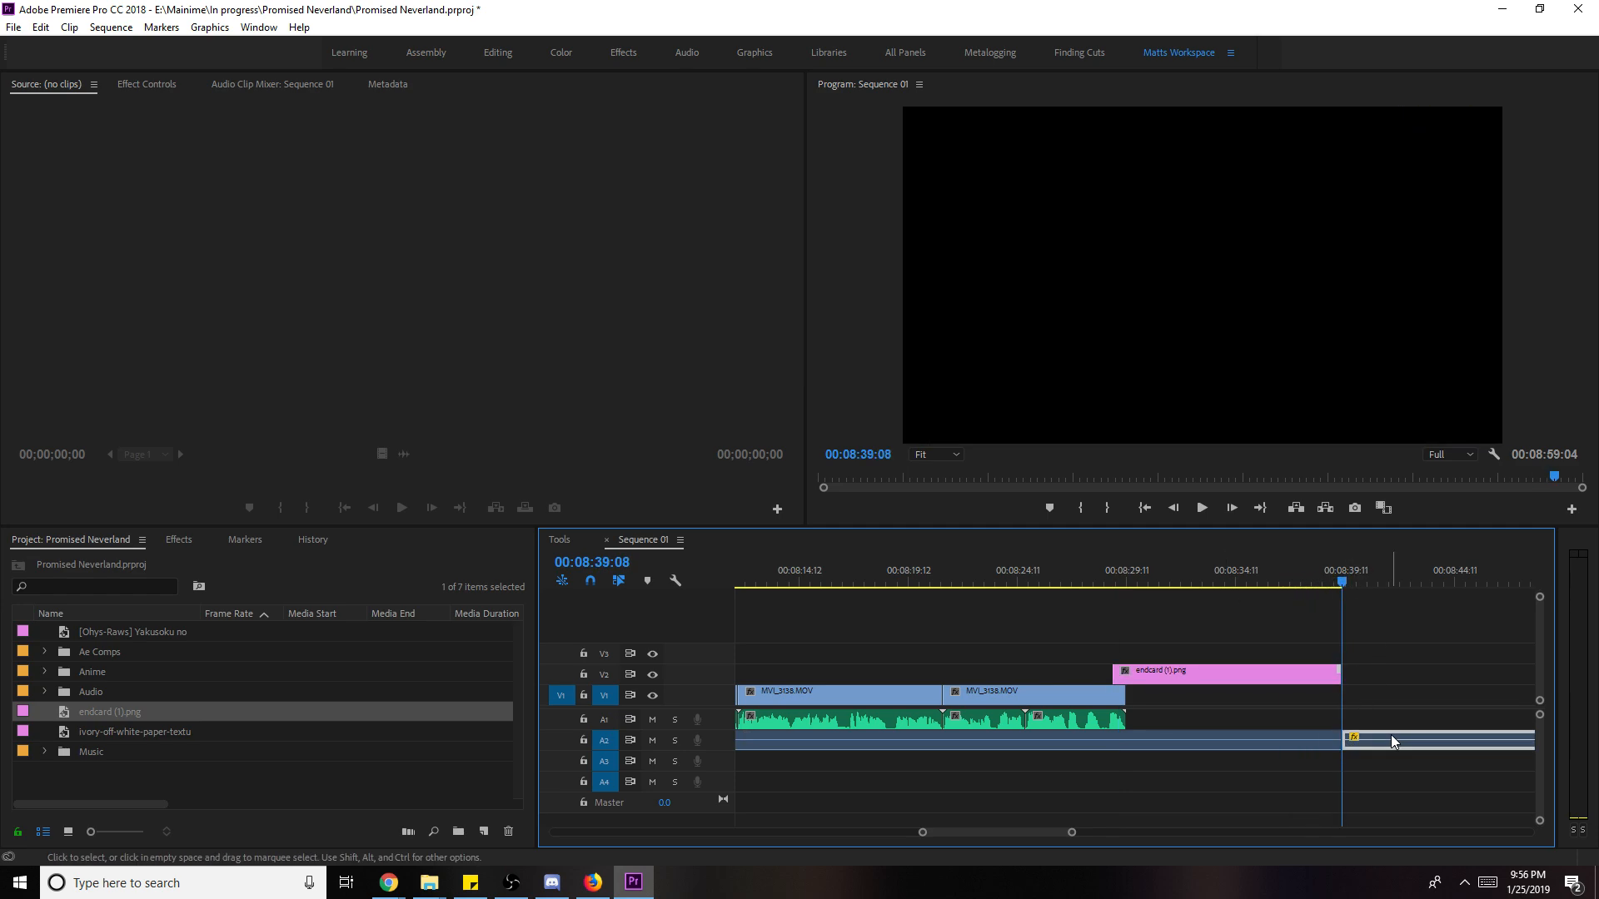
key("Delete")
left_click(1249, 680)
key("ctrl+s")
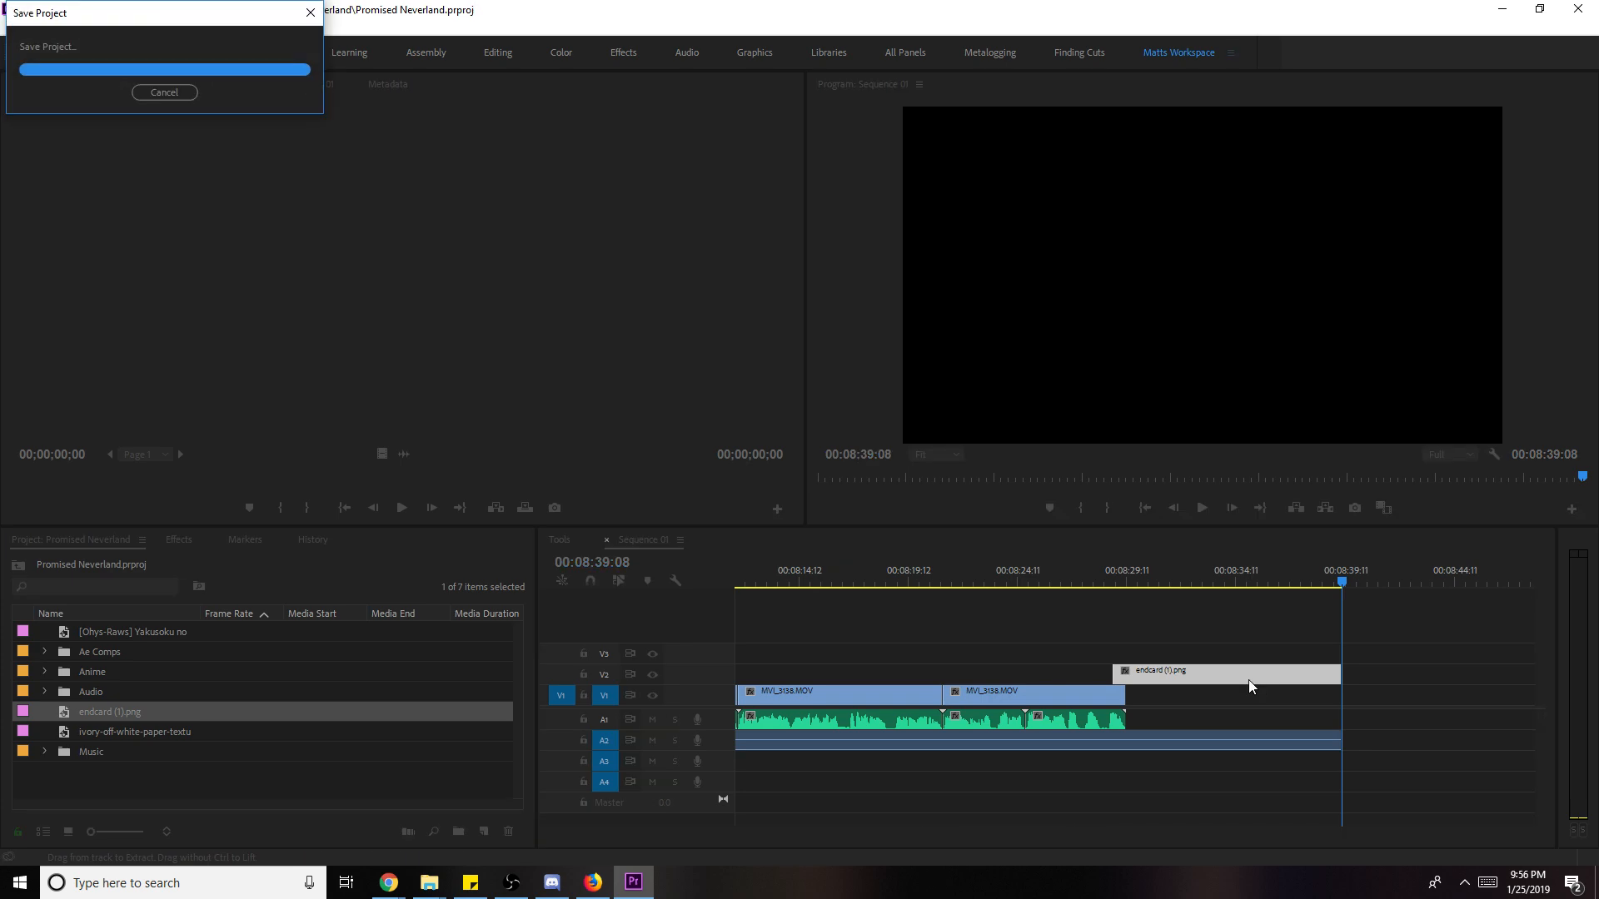
- Replace the endcard clip with an After Effects composition
right_click(1252, 677)
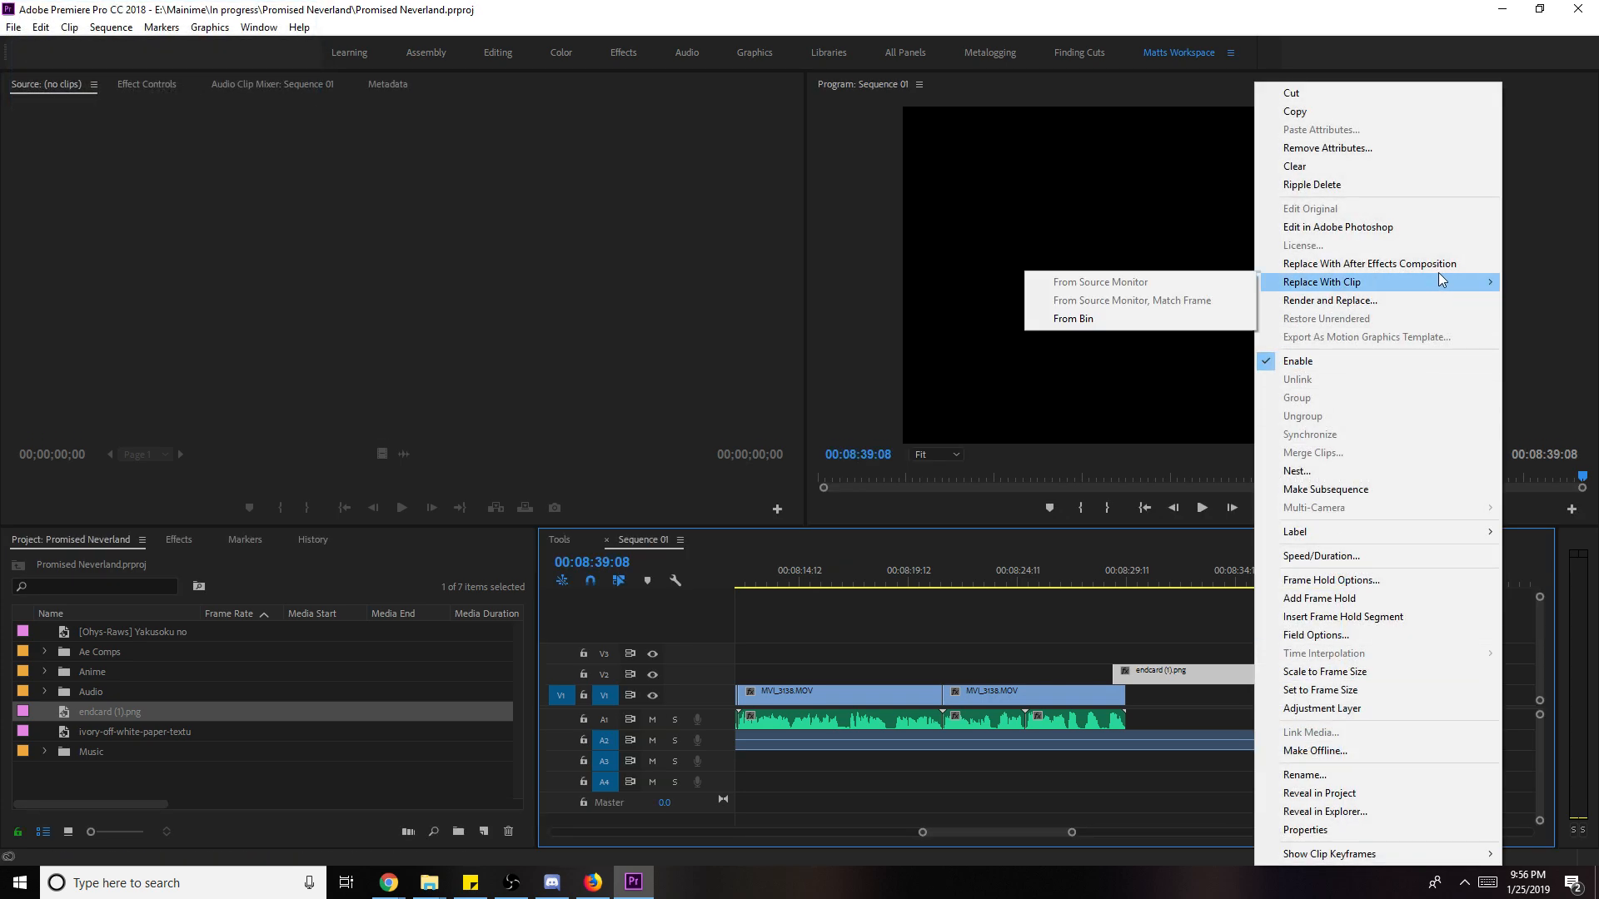
left_click(1437, 265)
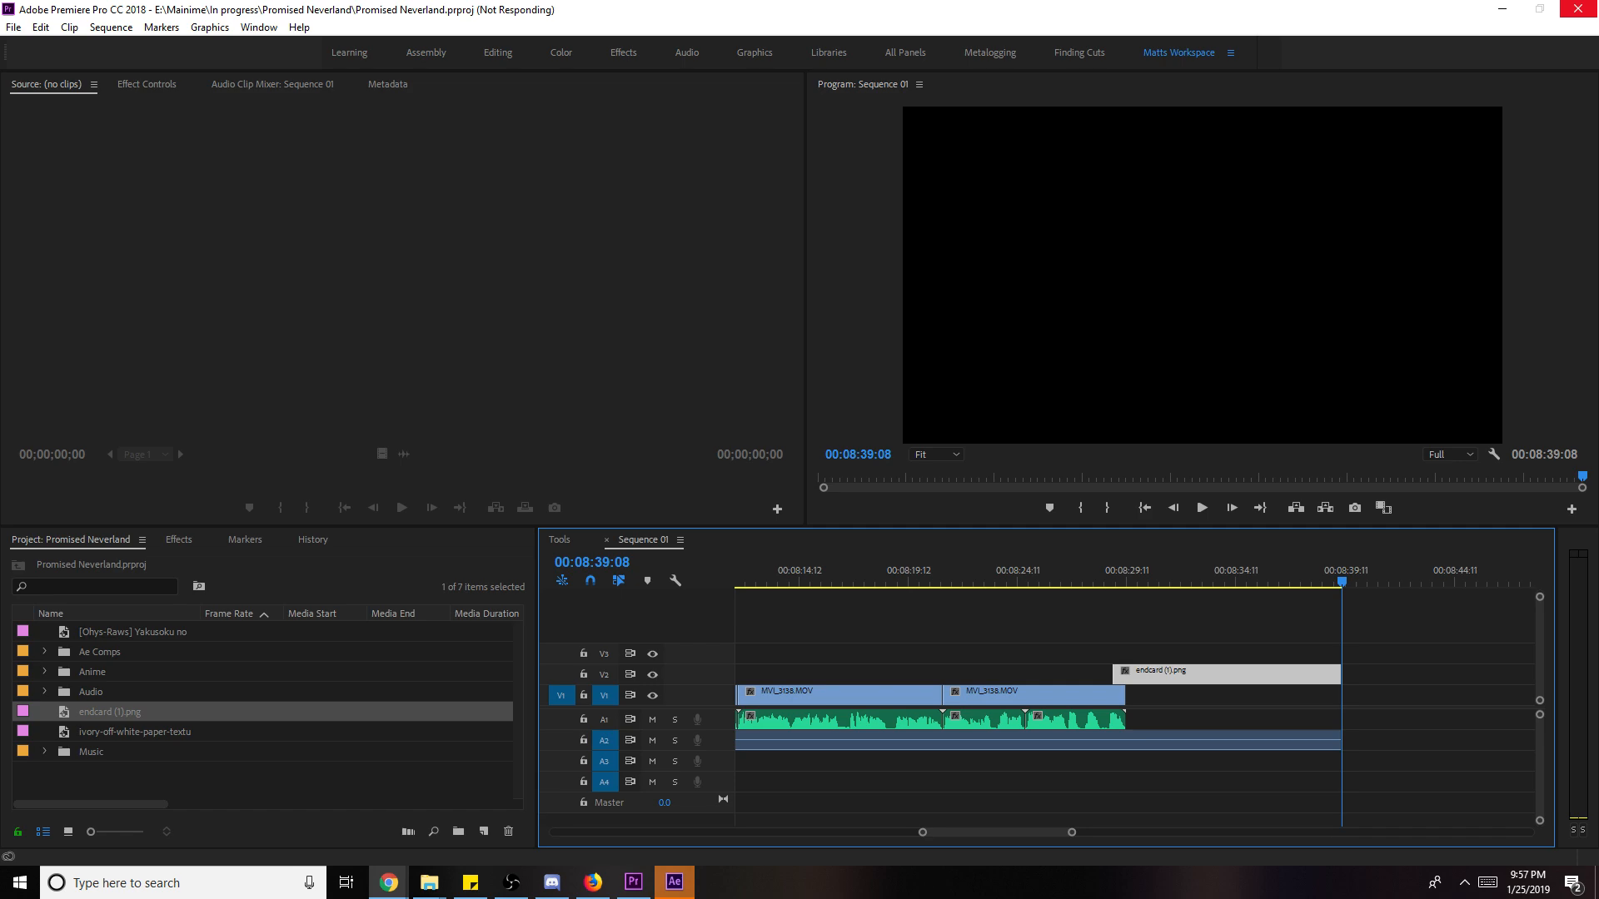
- Save the new After Effects project as 2.aep in In progress > Promised Neverland
left_click(676, 881)
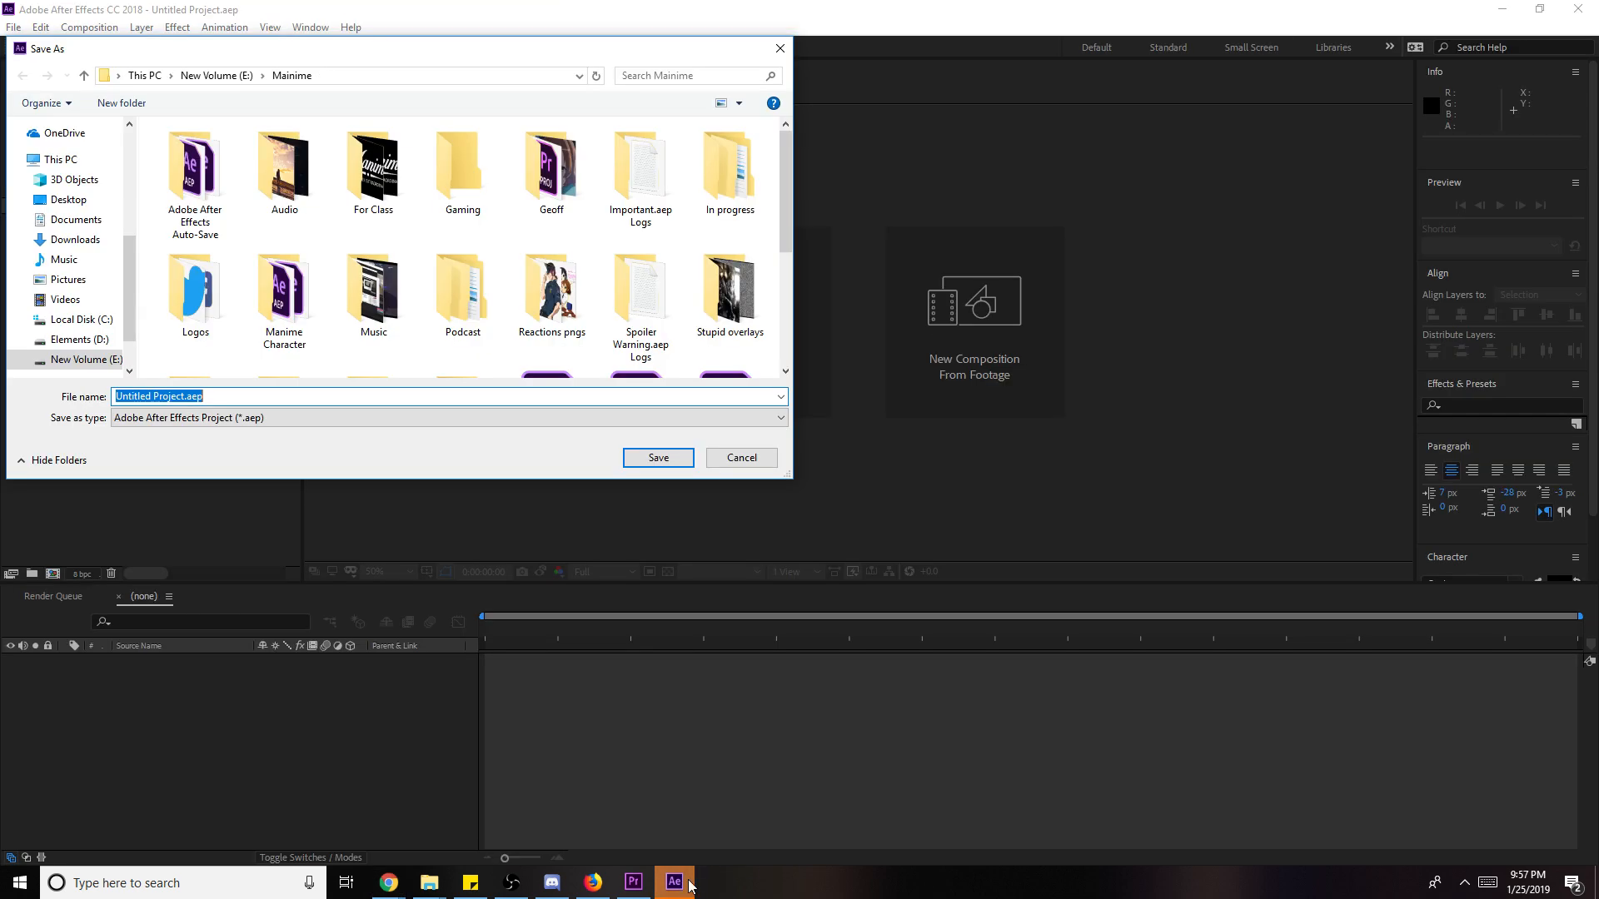
scroll(632, 308, "down", 1)
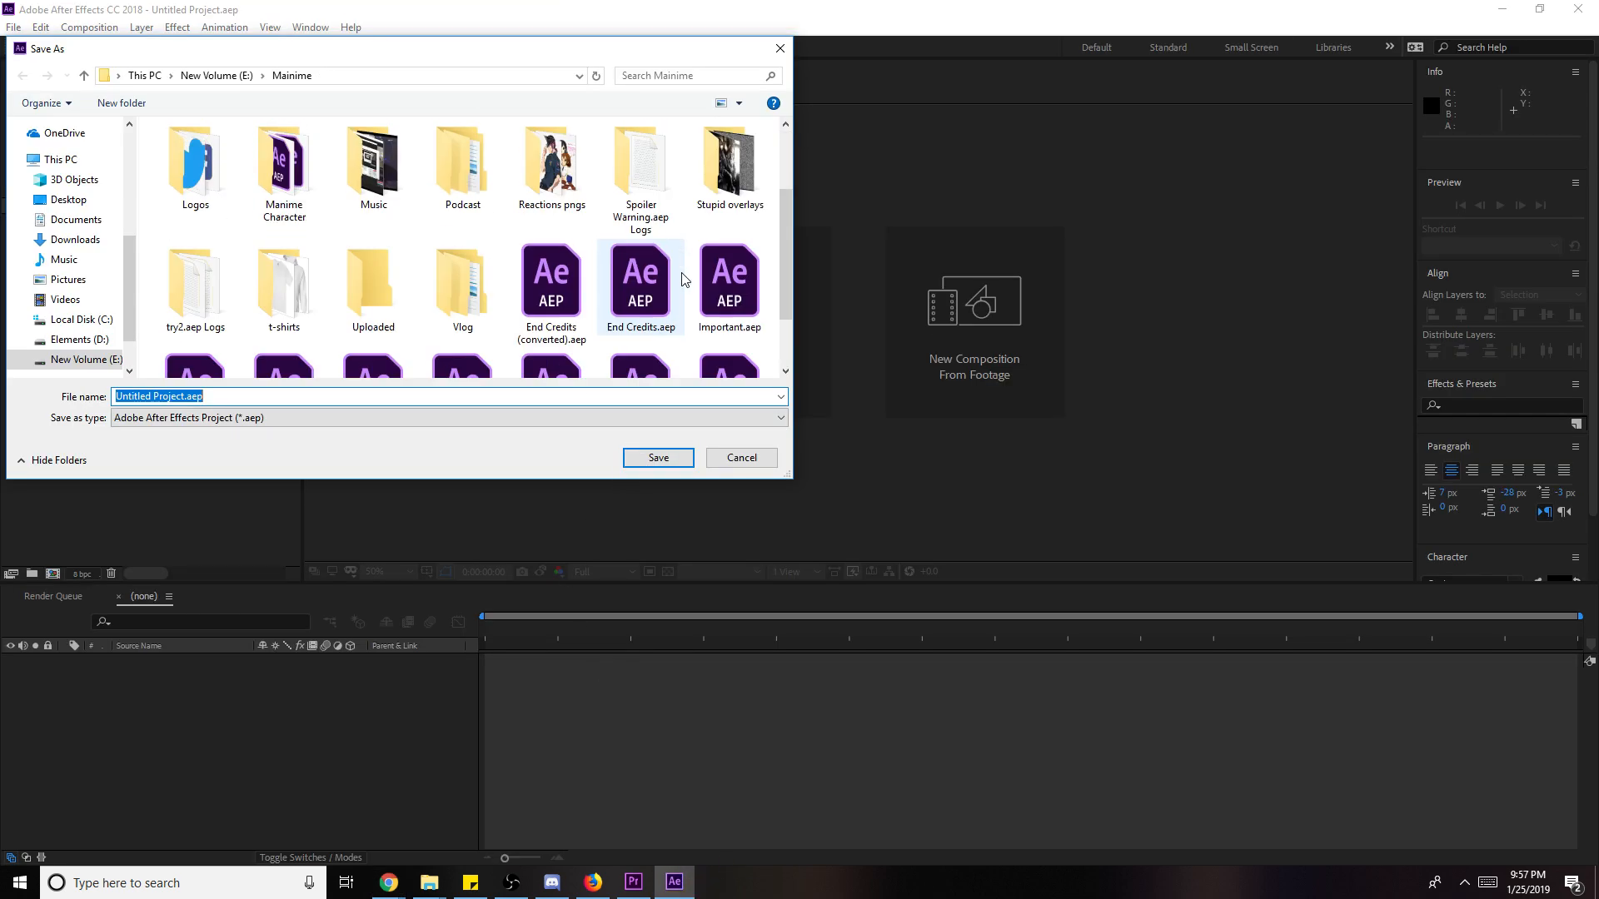
scroll(666, 250, "up", 1)
double_click(729, 171)
scroll(316, 299, "down", 1)
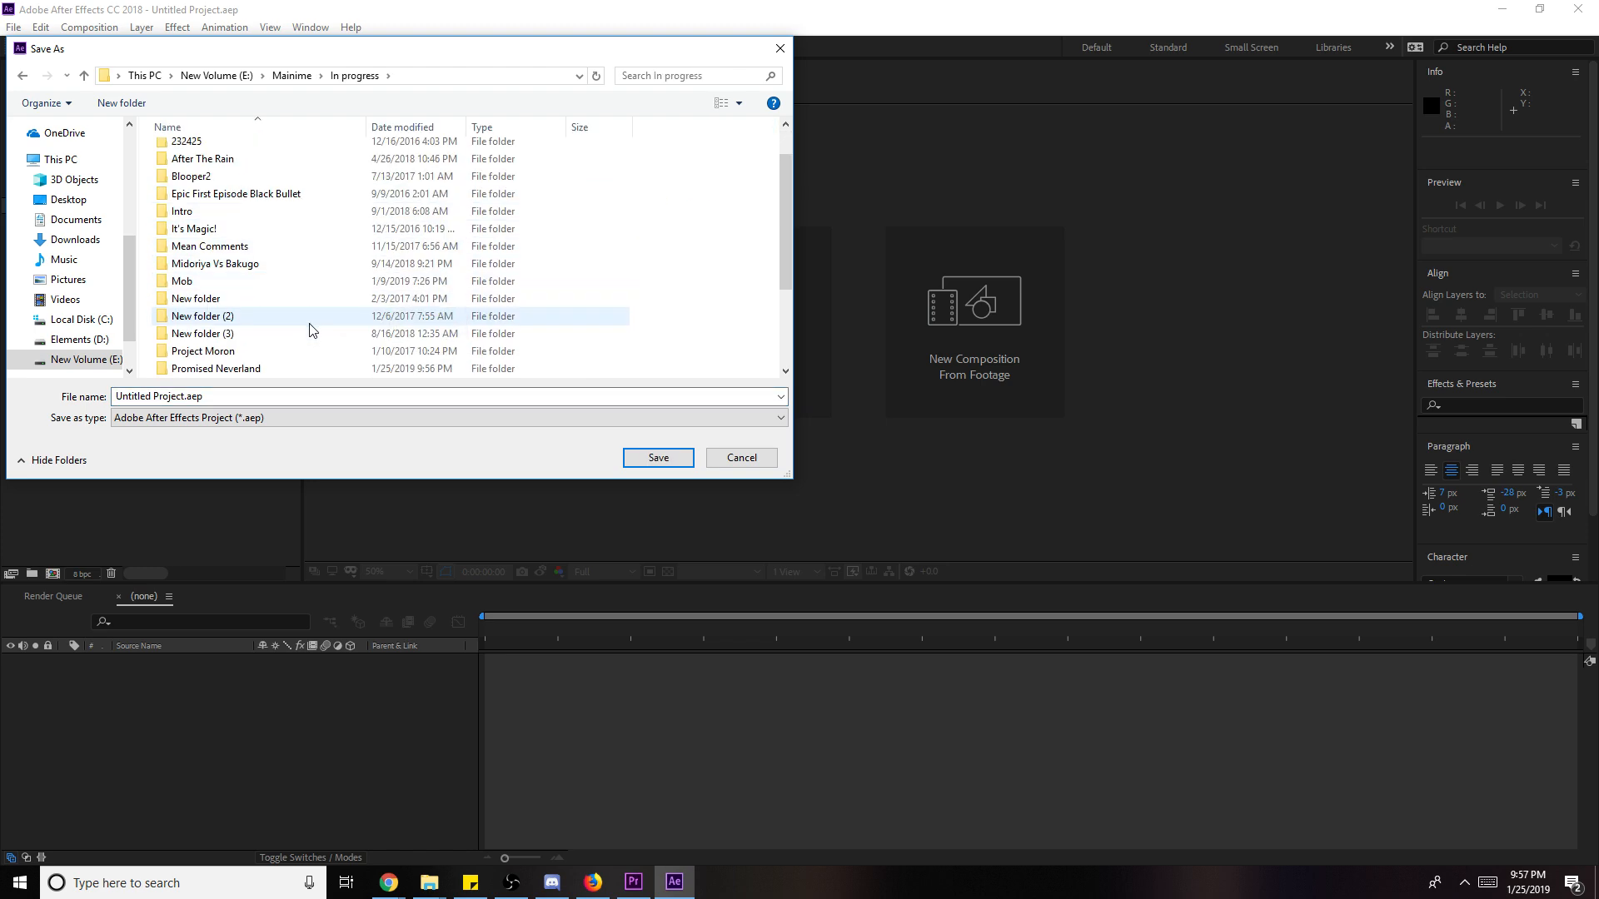
scroll(304, 337, "up", 1)
scroll(274, 317, "down", 3)
scroll(283, 323, "up", 3)
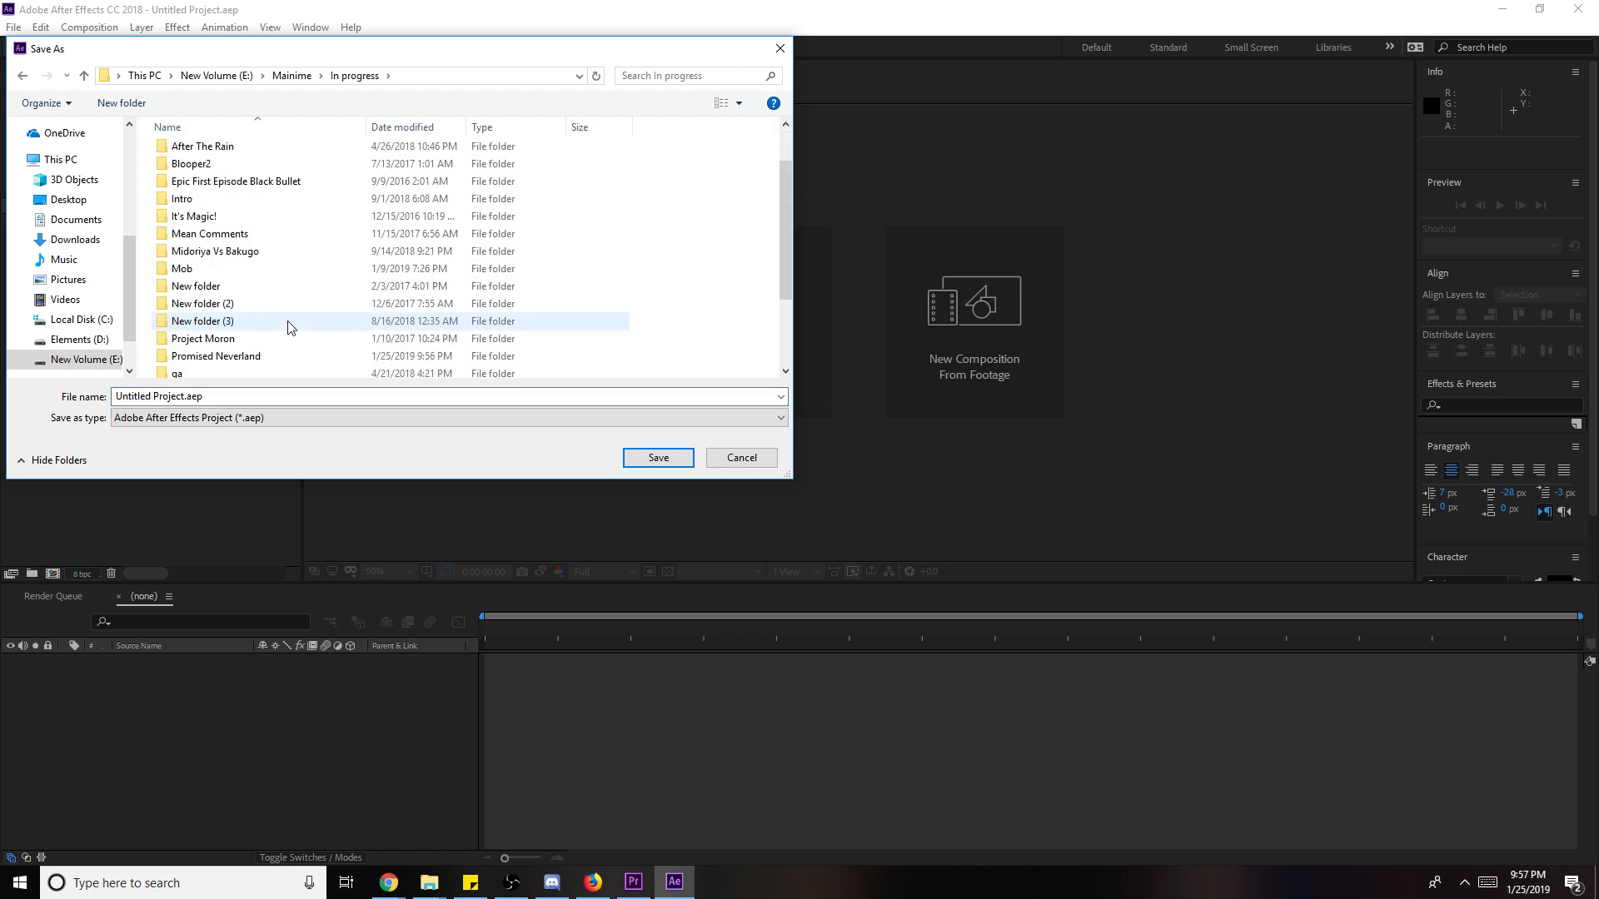
scroll(275, 333, "down", 4)
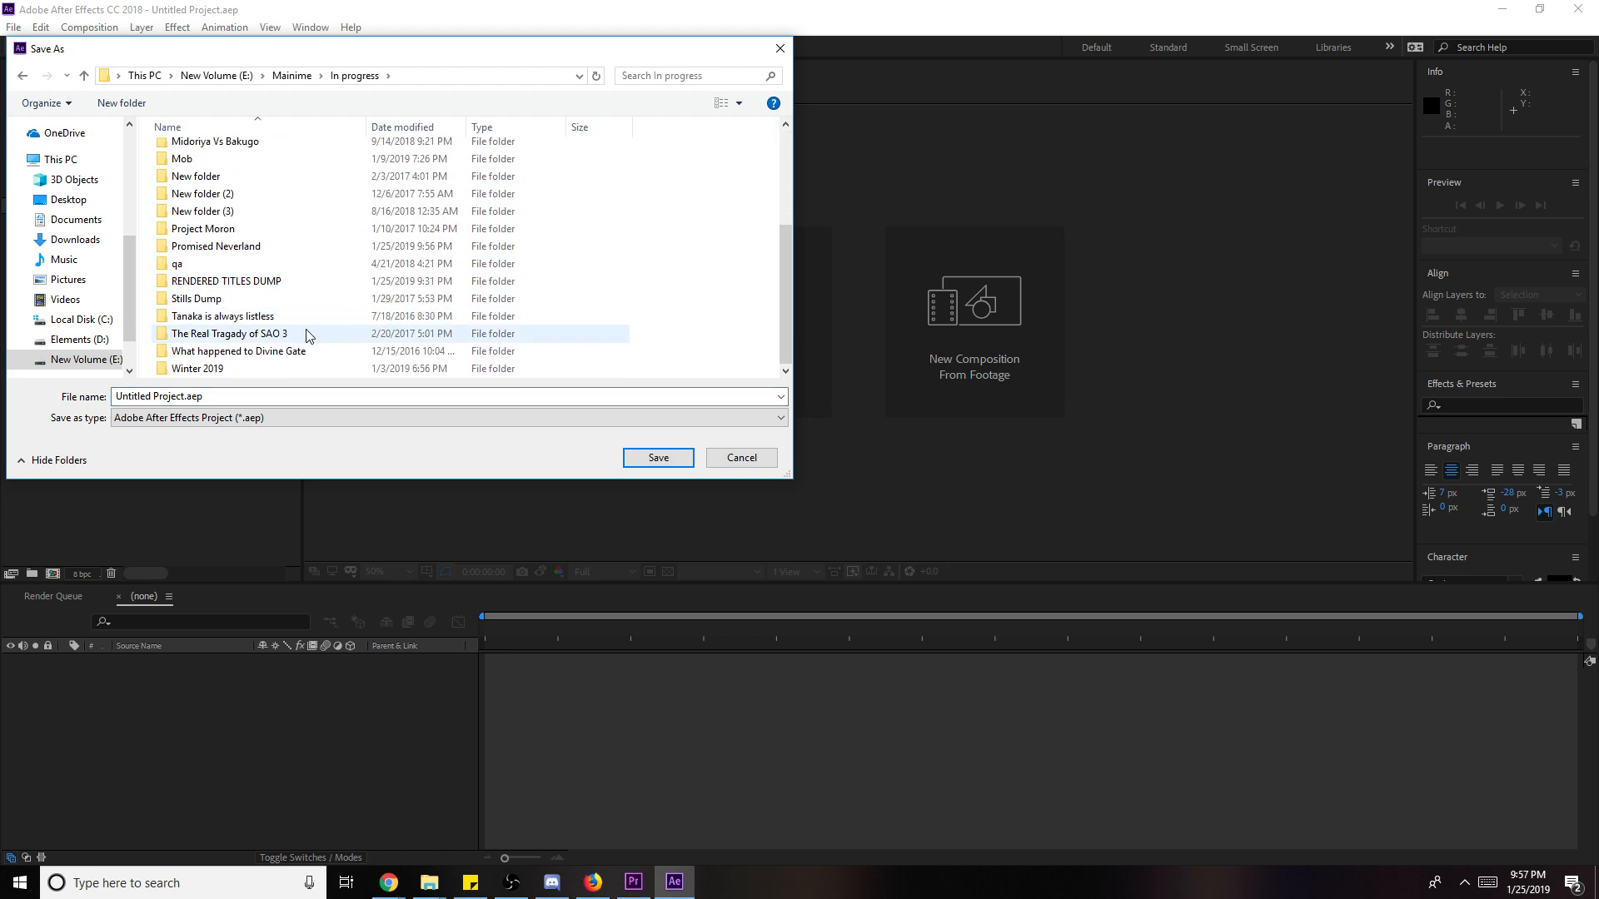
double_click(305, 247)
type("2")
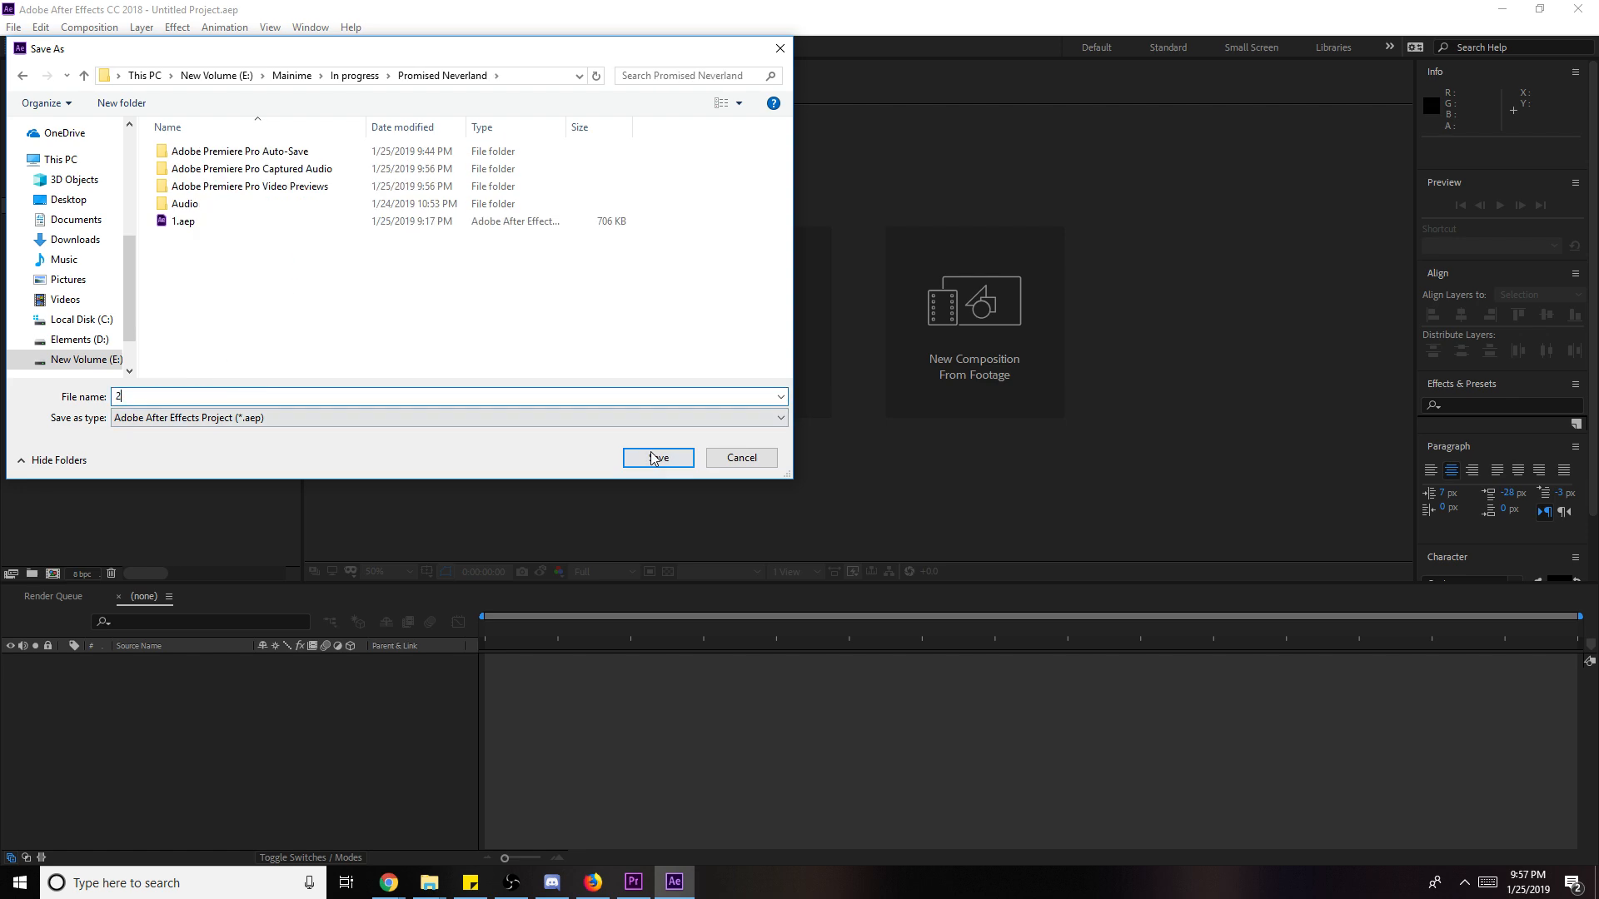
left_click(657, 457)
- Enlarge the endcard slightly and set a Position keyframe at 0:13
scroll(1204, 458, "down", 4)
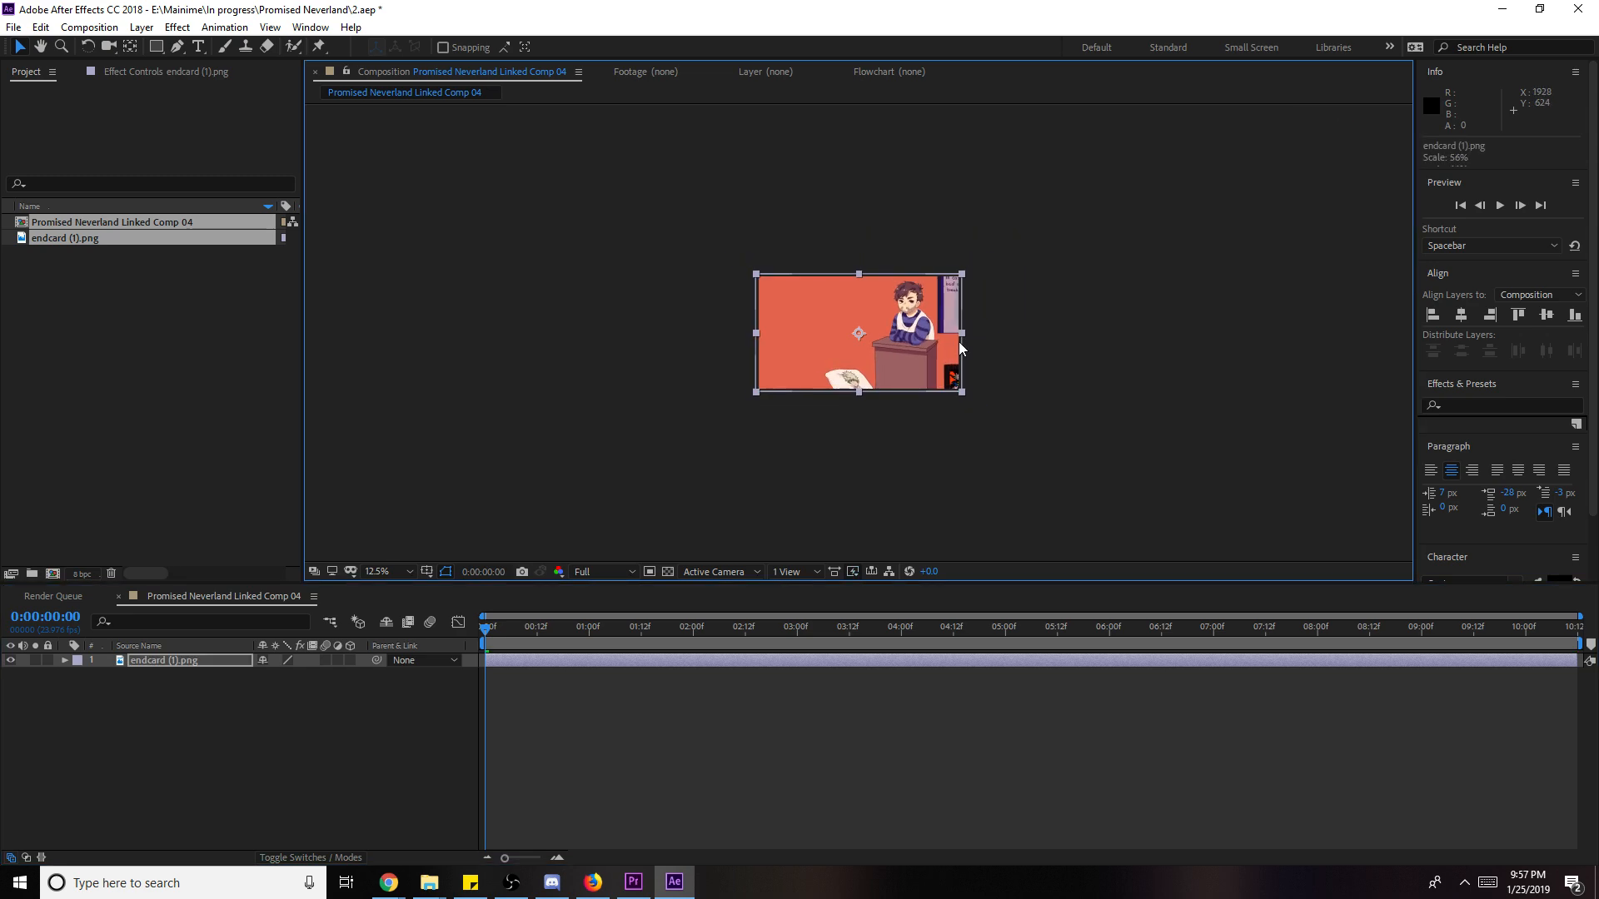
scroll(1082, 344, "up", 3)
scroll(1116, 343, "down", 2)
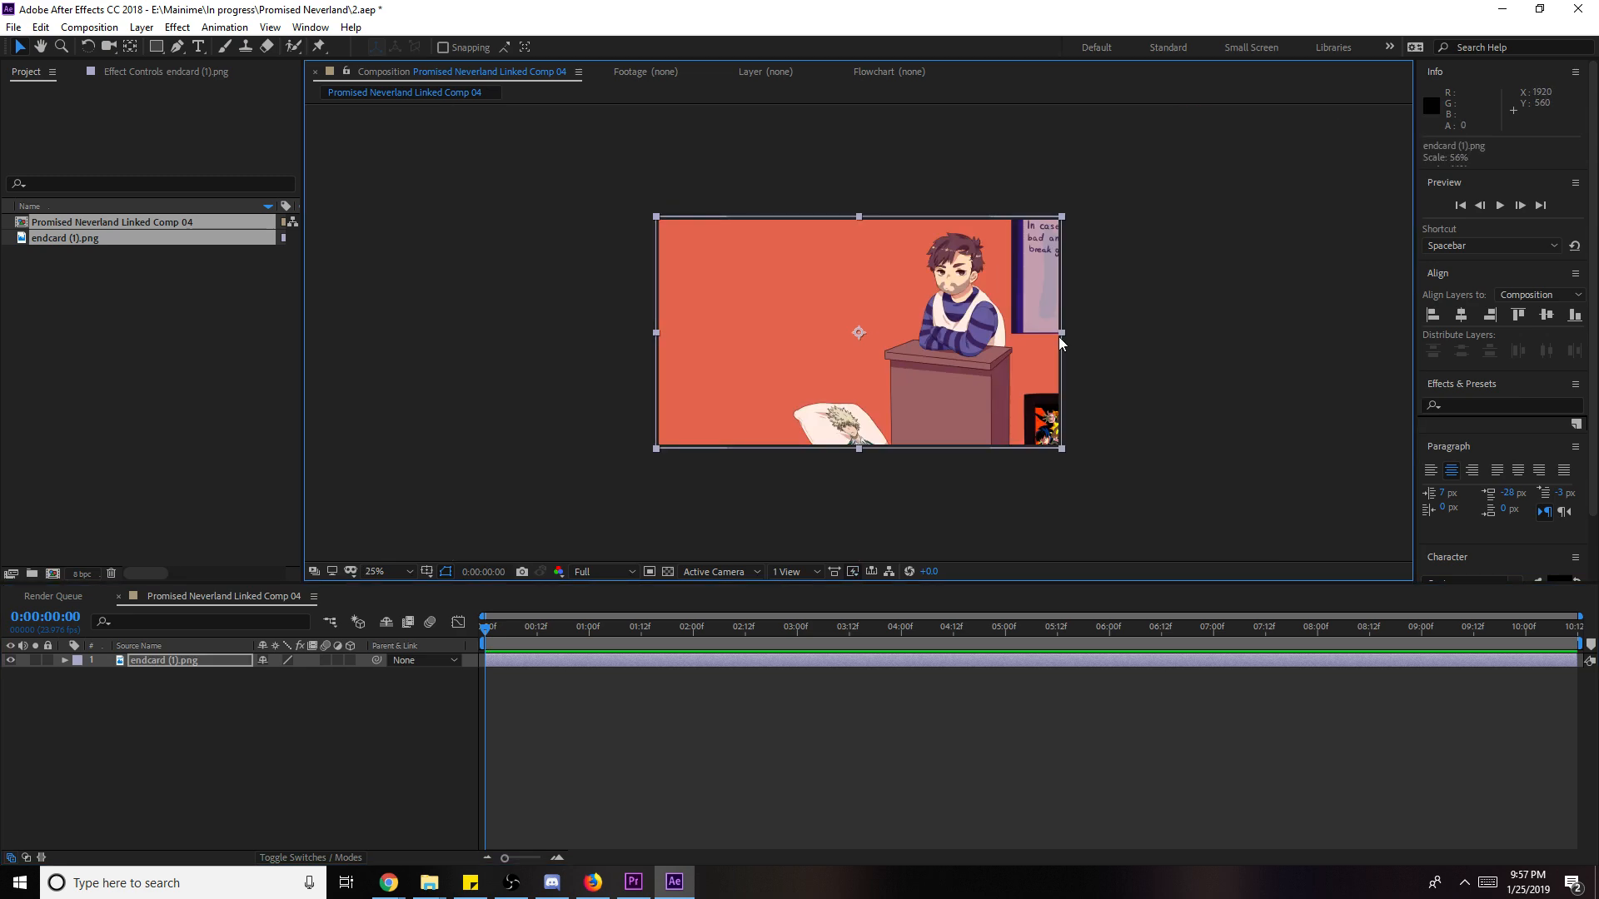
left_click_drag(1061, 332, 1070, 332)
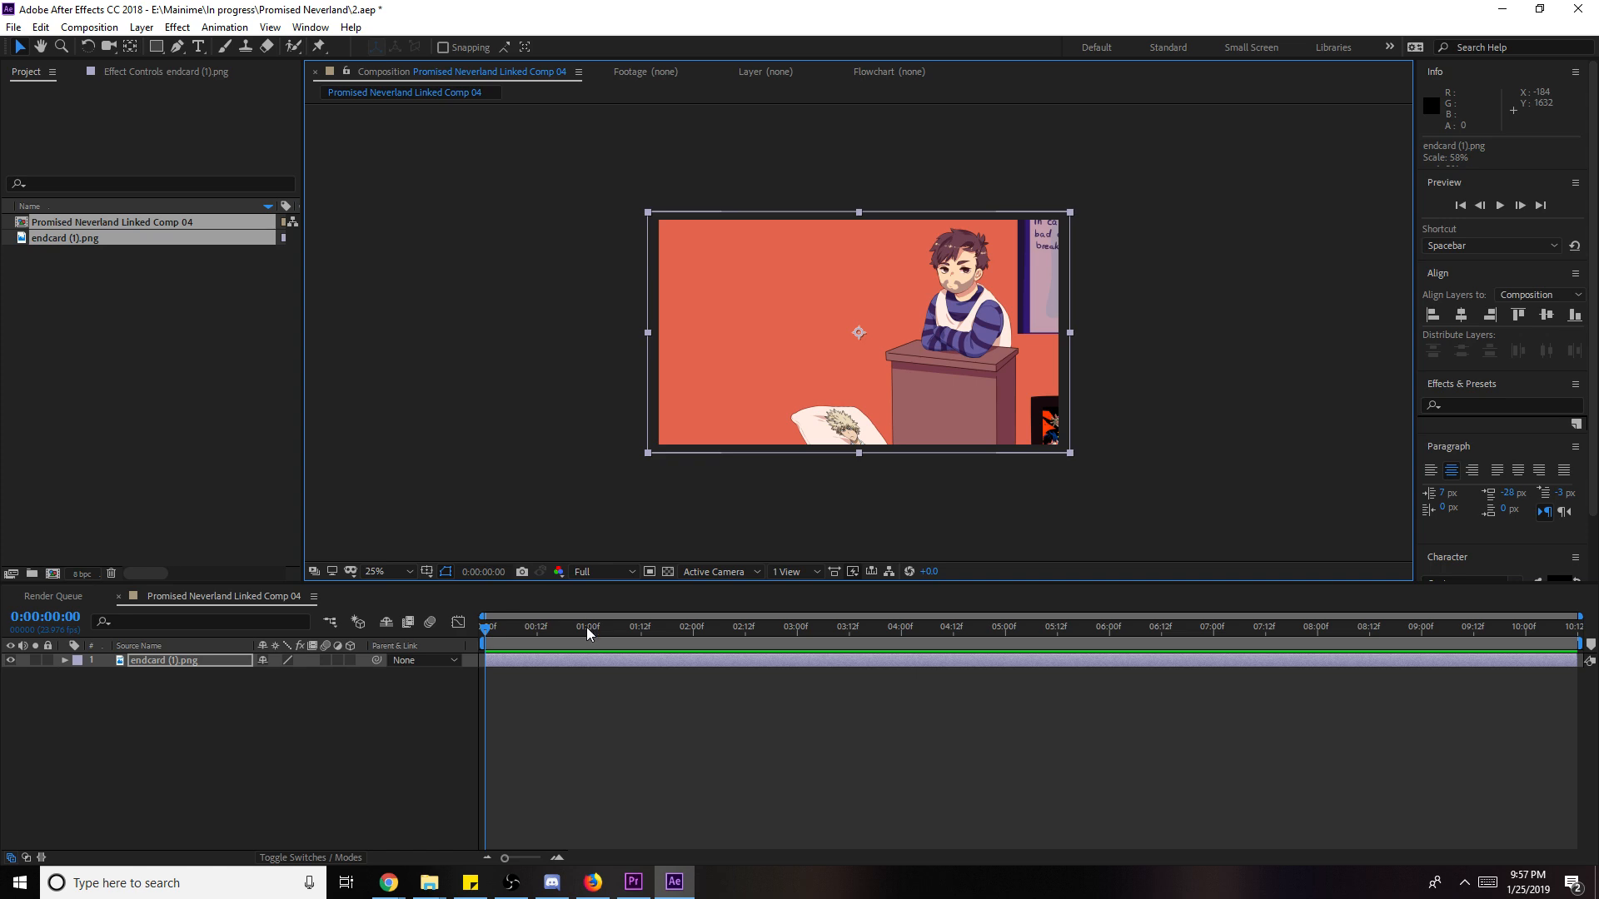
left_click(553, 635)
left_click_drag(554, 636, 541, 637)
key("p")
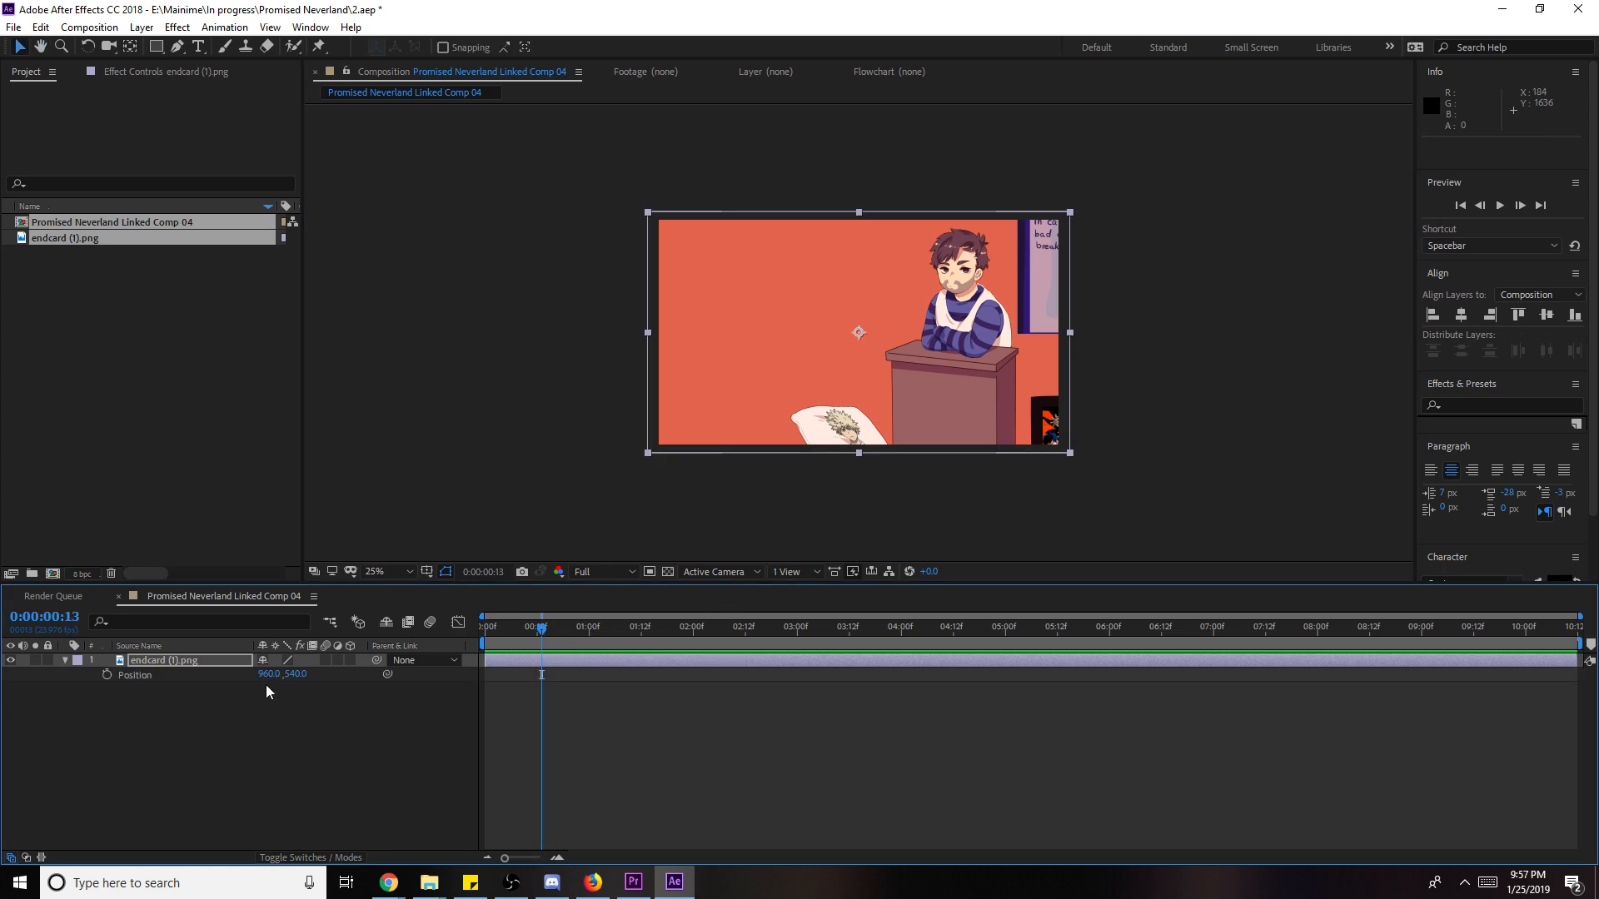
left_click(108, 688)
left_click(106, 674)
- Move the endcard above the frame at 0:00, Easy Ease the 0:13 keyframe, and save
key("Home")
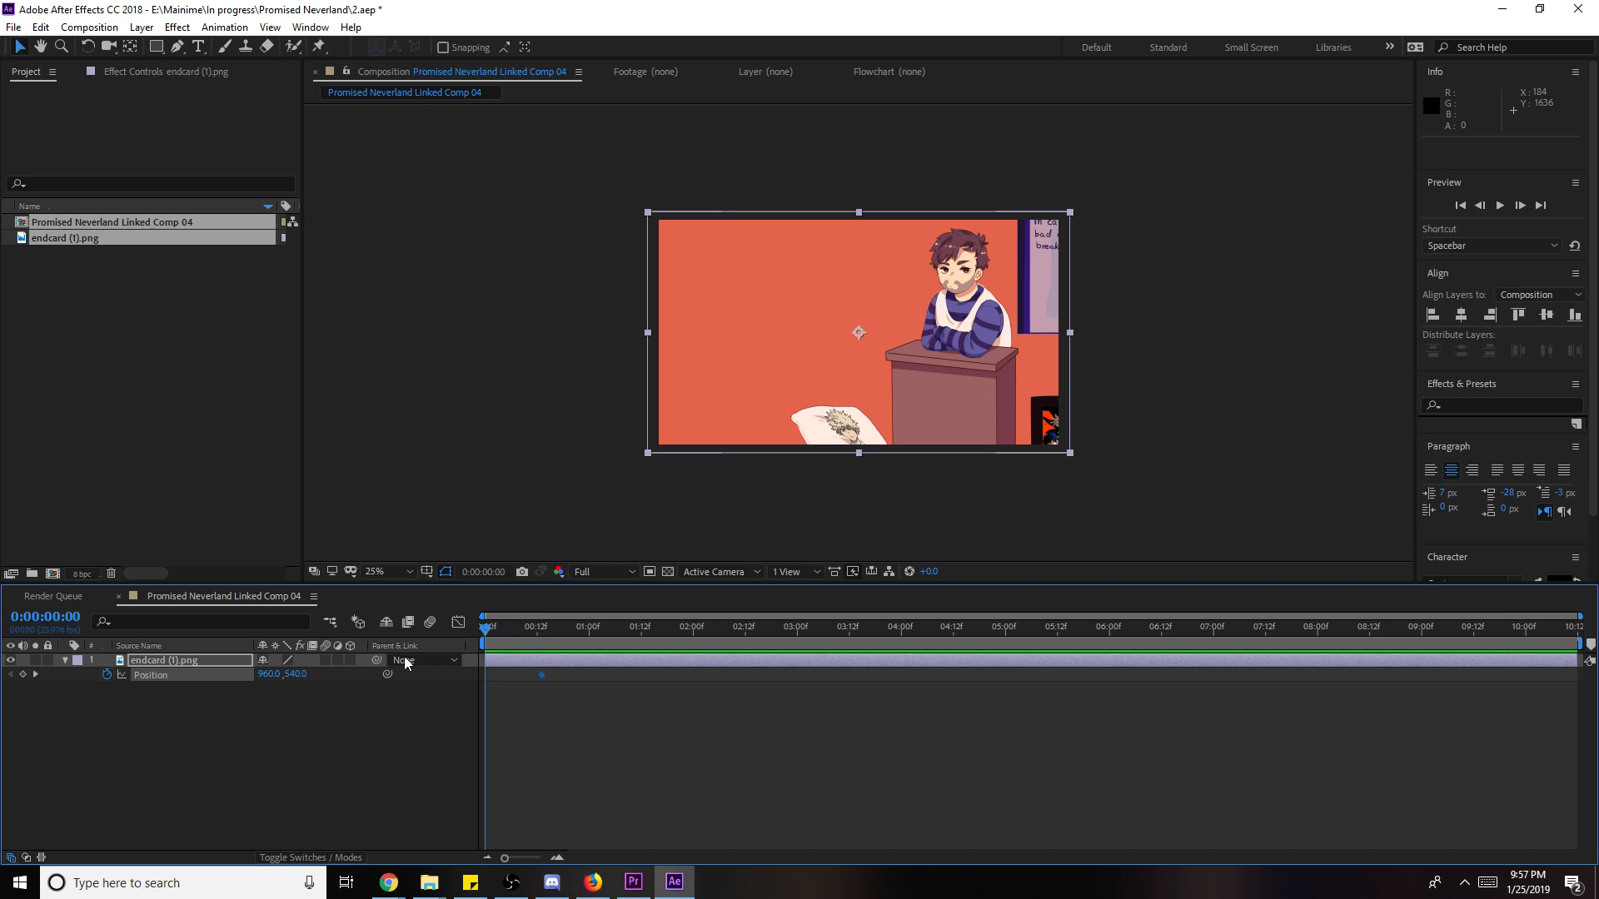
left_click_drag(896, 424, 920, 99)
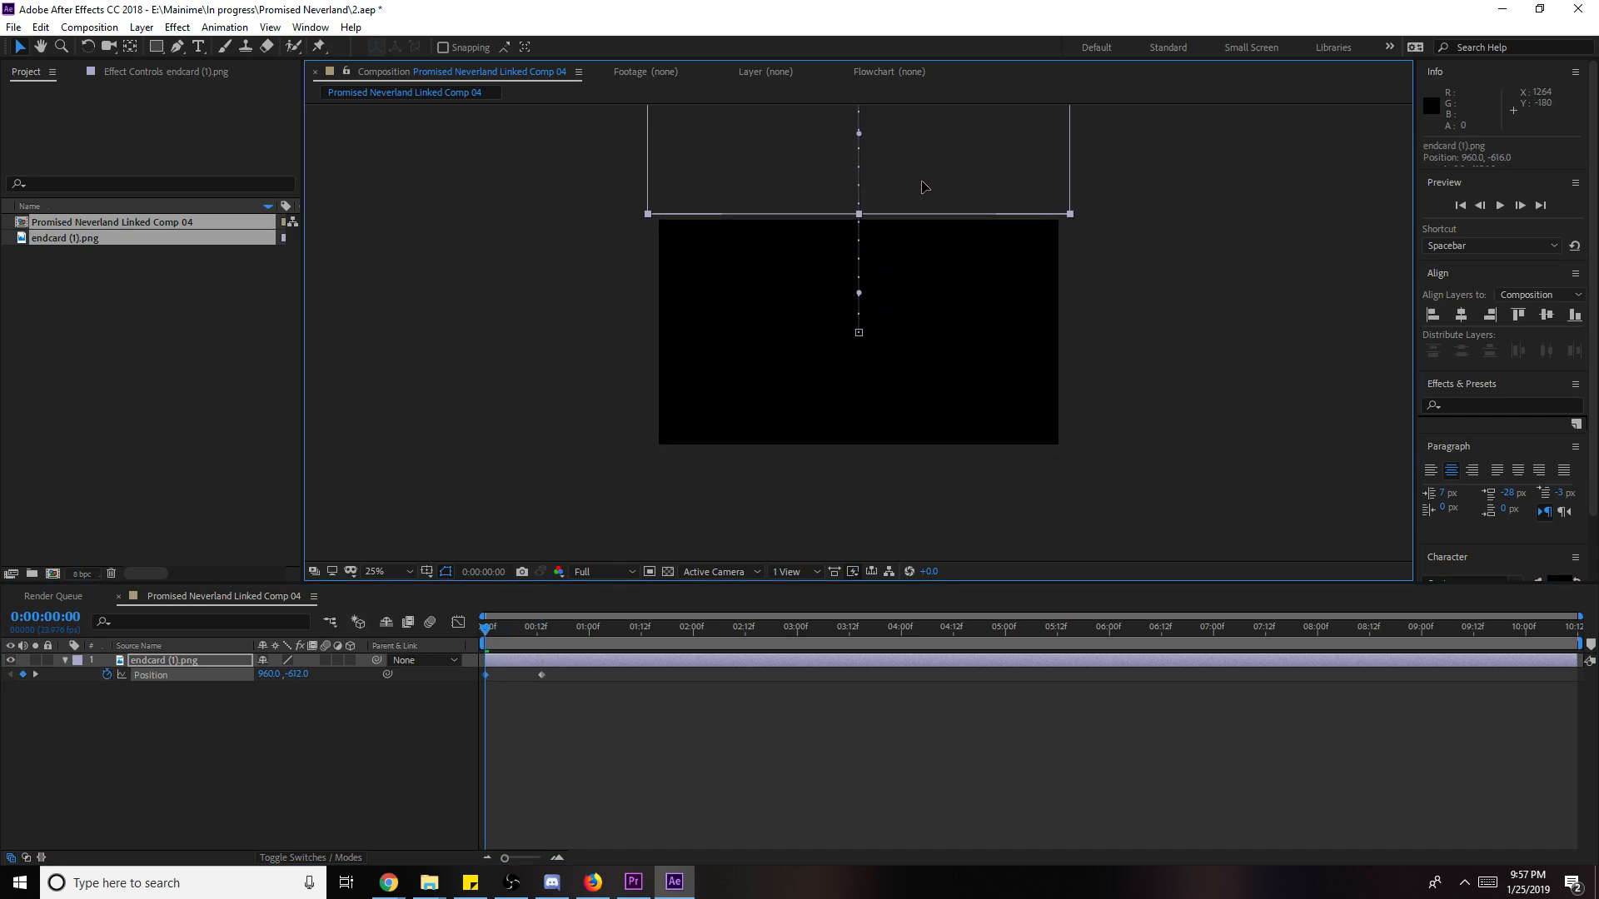
left_click(558, 733)
left_click(541, 675)
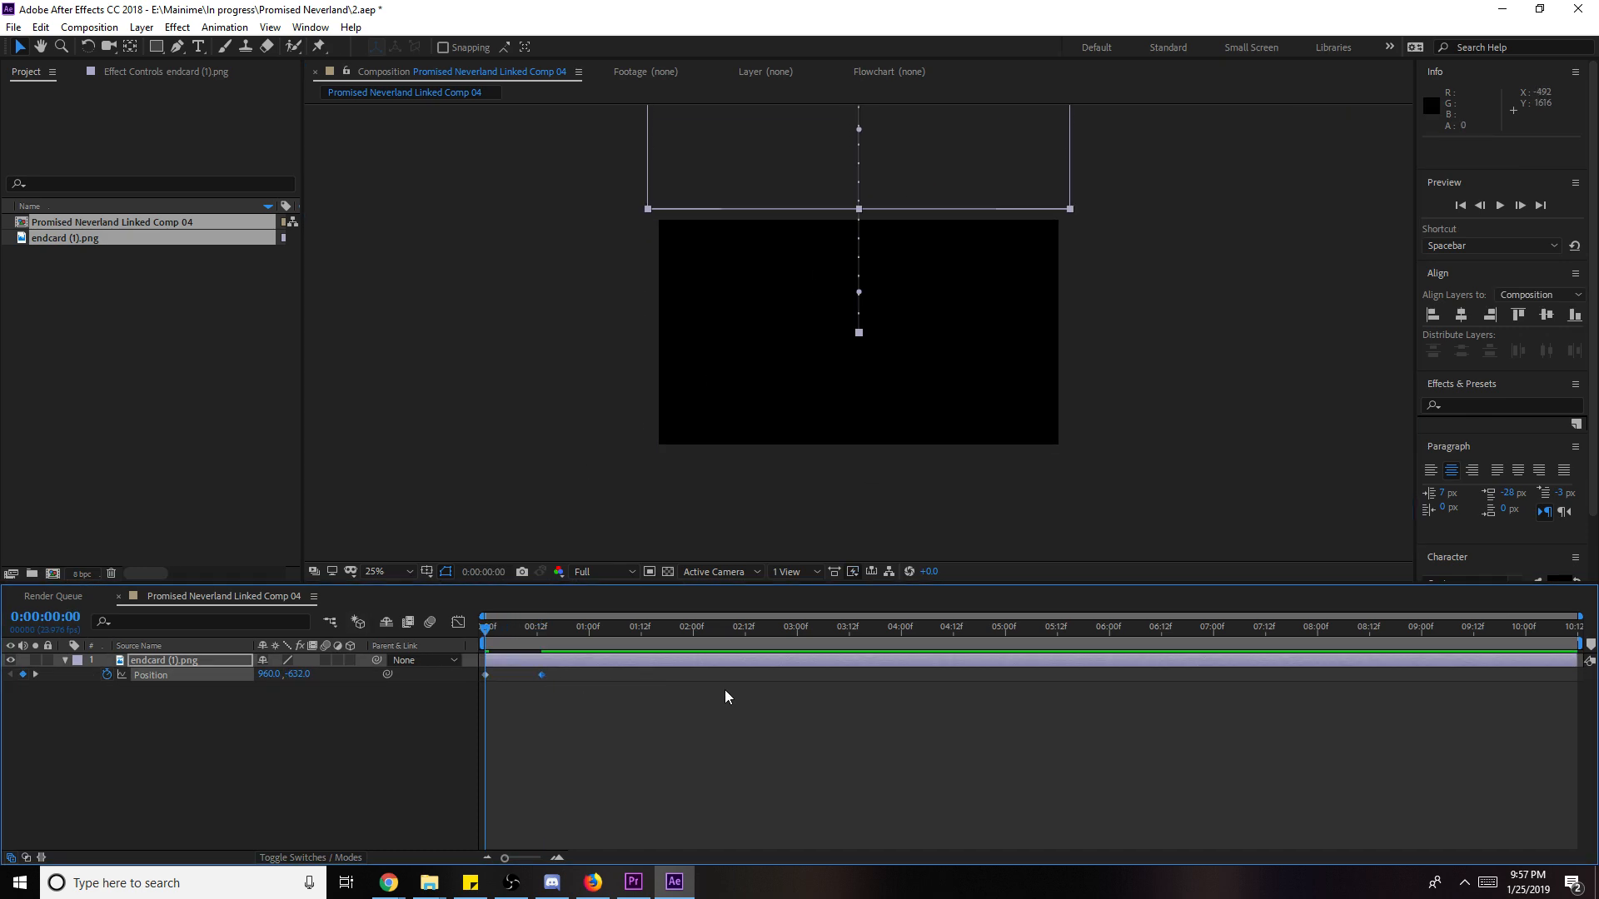
key("F9")
left_click(859, 729)
key("ctrl+s")
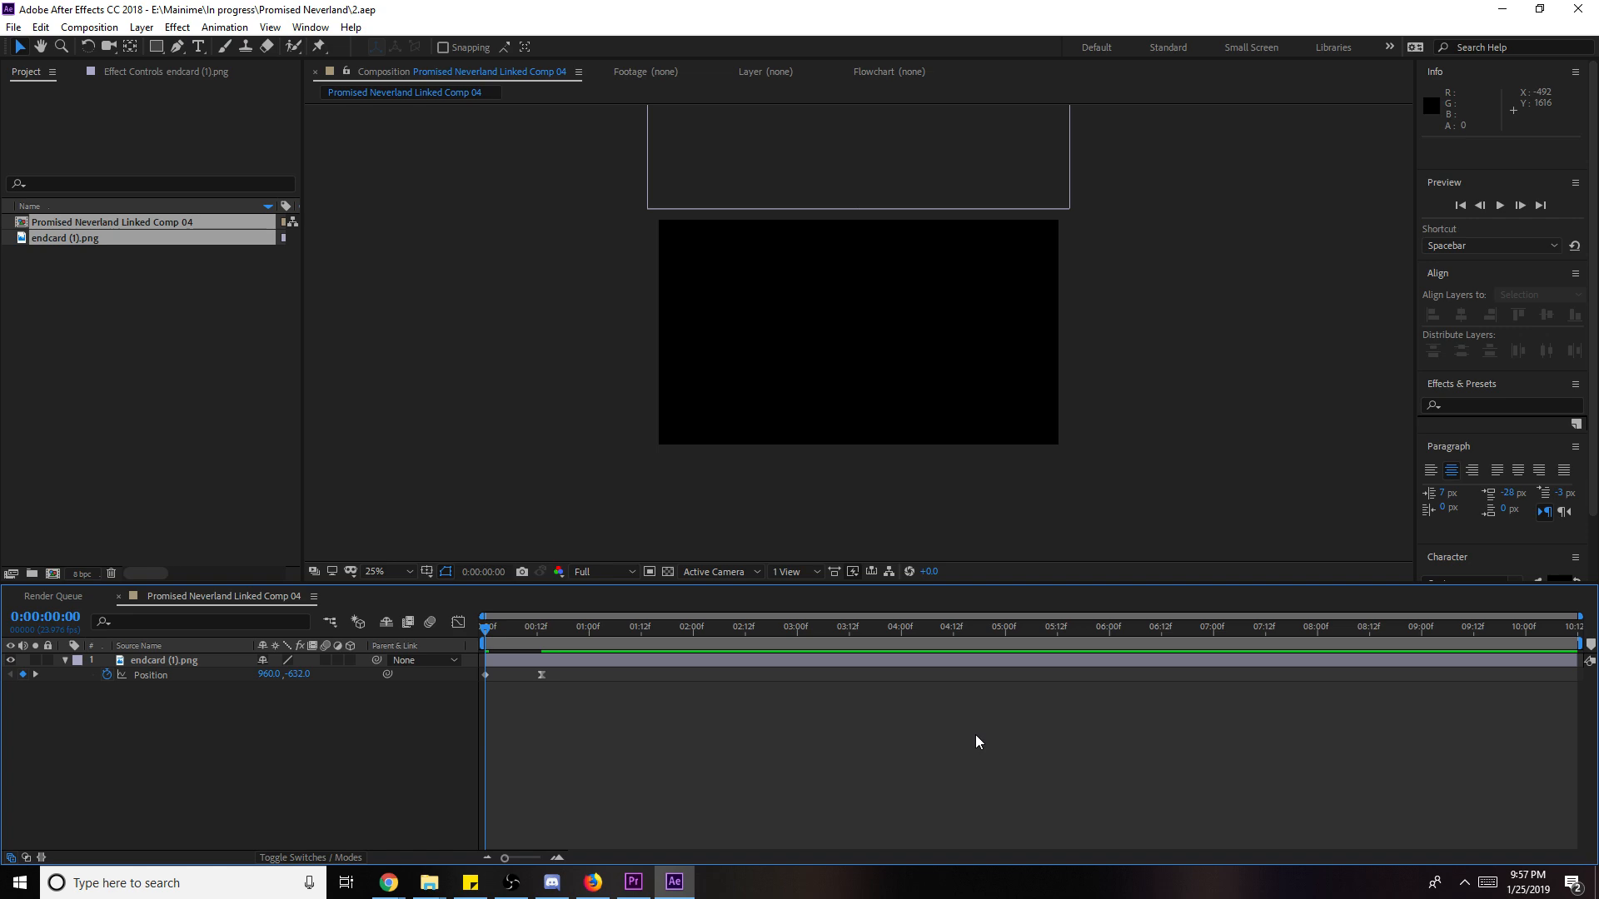
- Back in Premiere, play the ending from just before the end card
left_click(1503, 8)
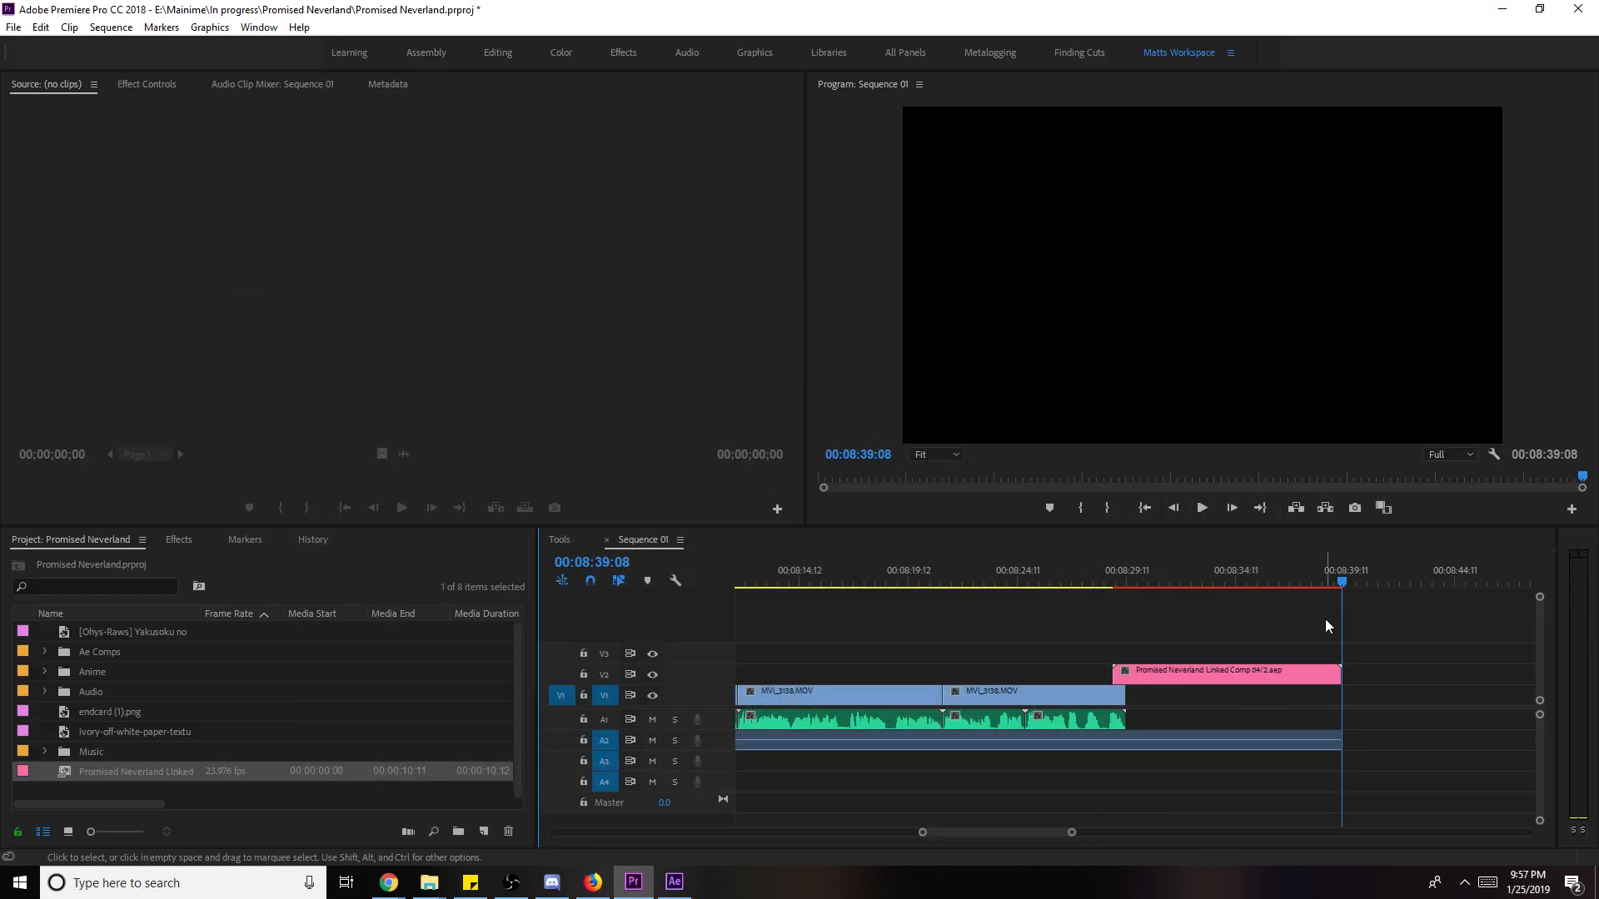
left_click(1112, 570)
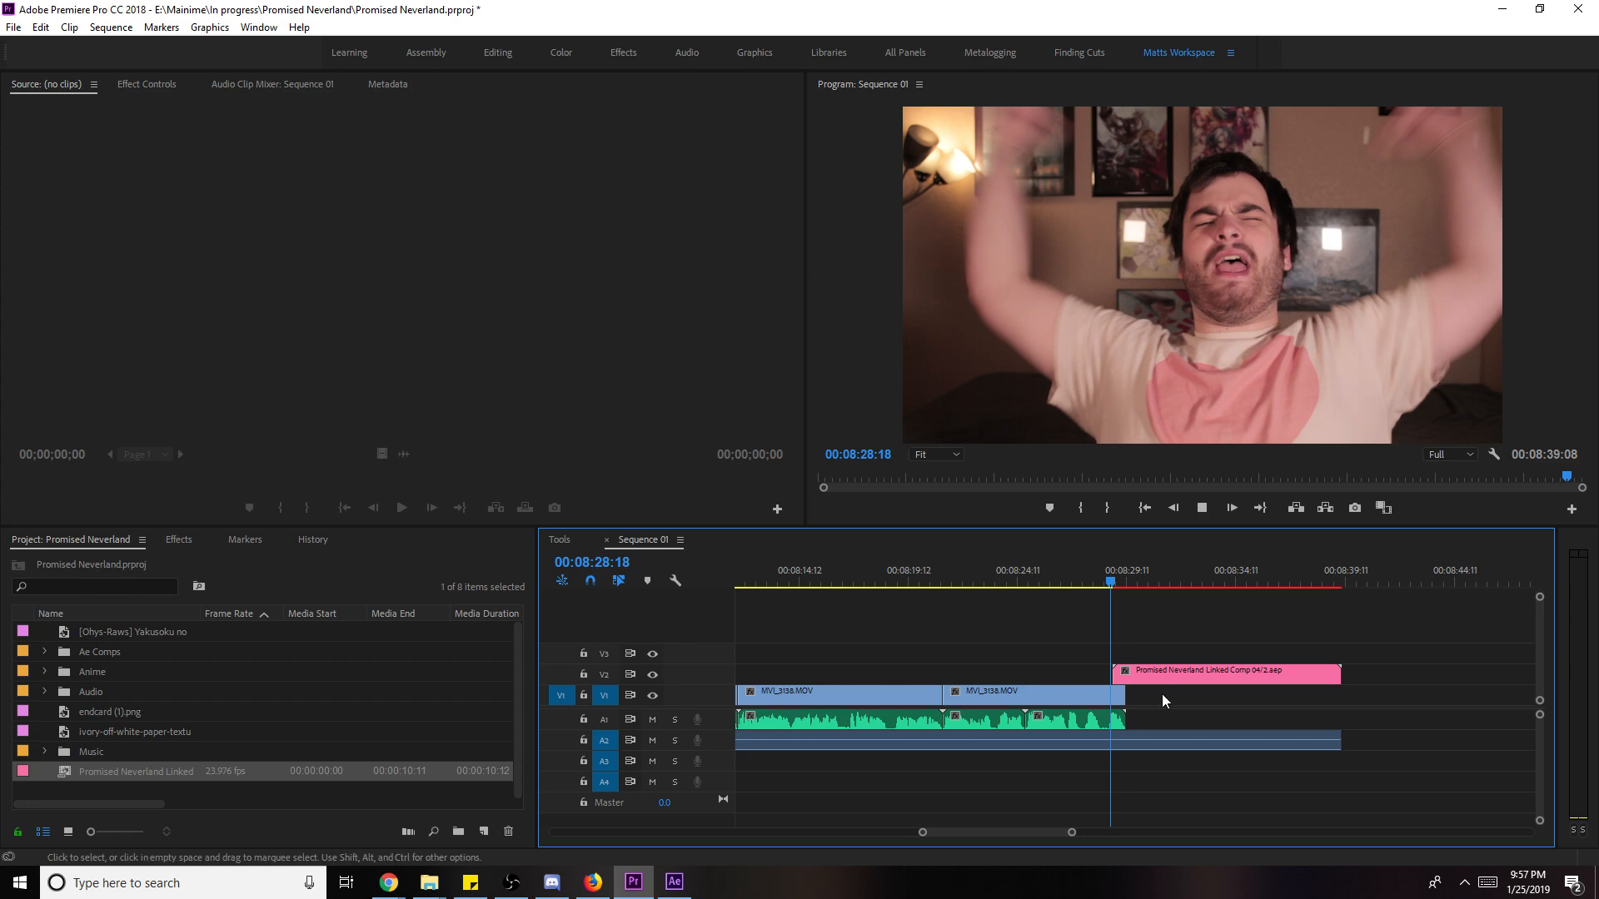
key("space")
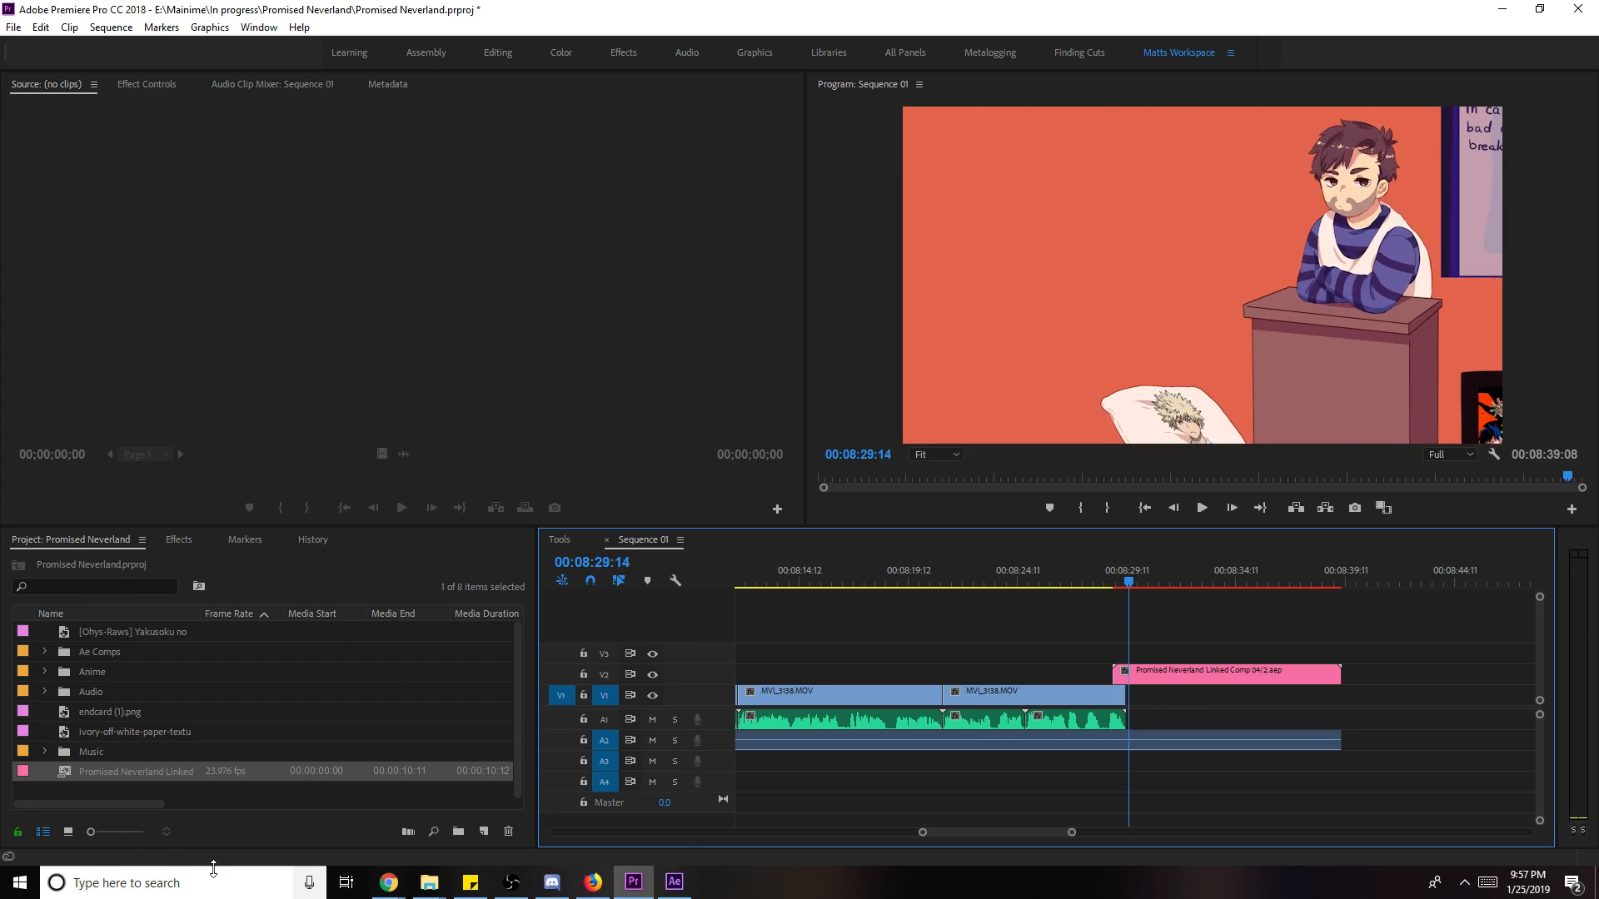
- Delete the linked comp item from the Project panel and save the project
left_click(143, 777)
key("Delete")
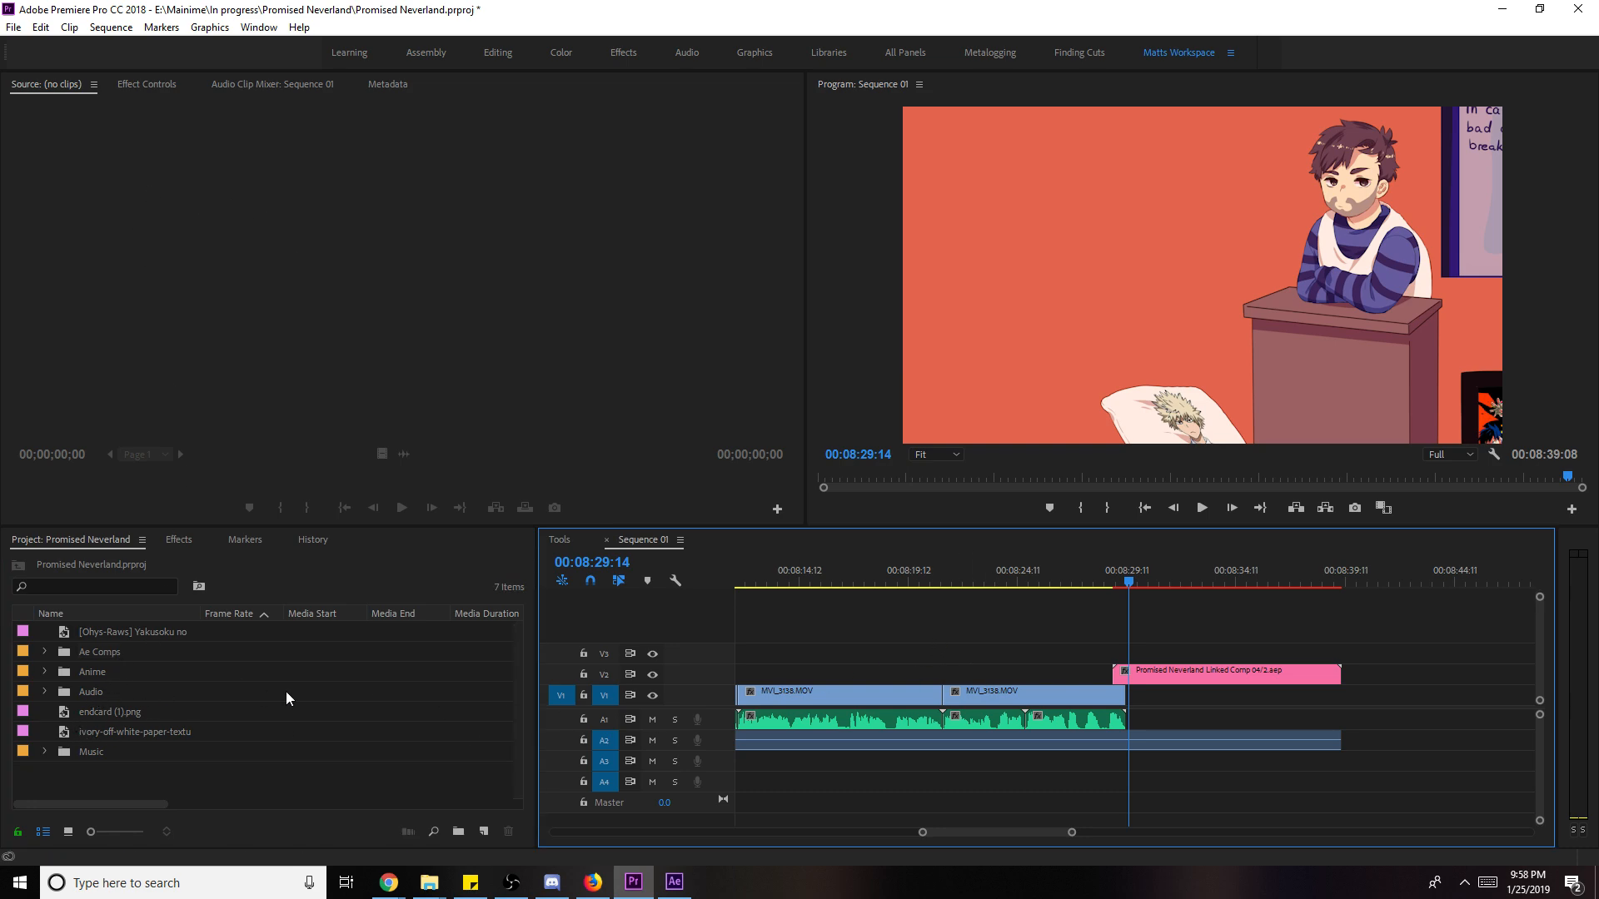
key("ctrl+s")
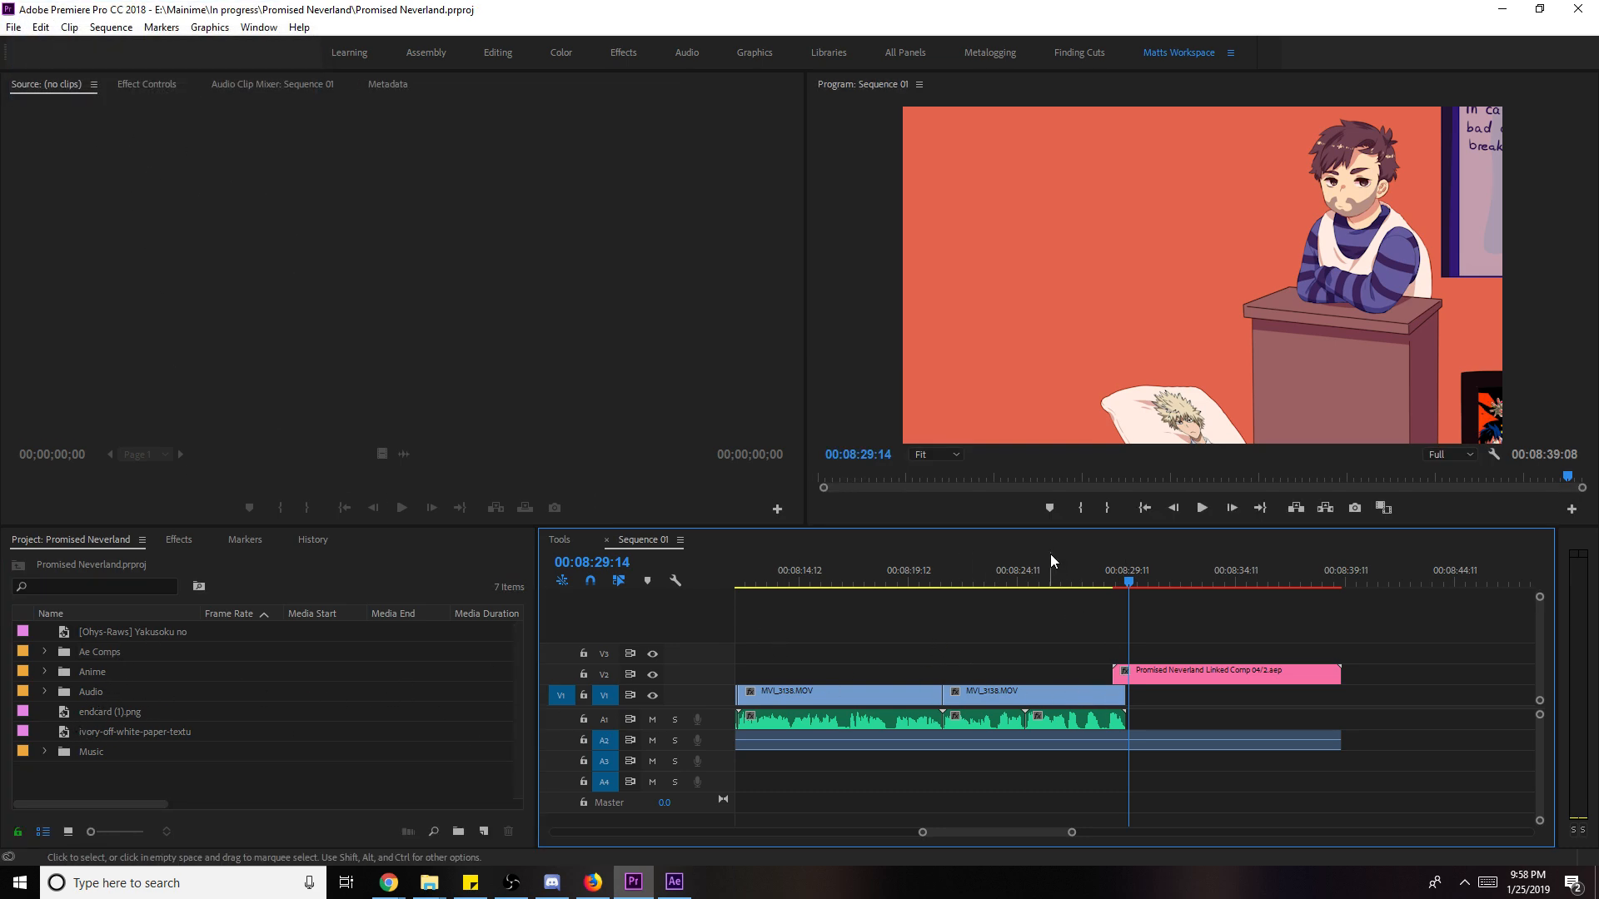
key("Up")
key("Up")
key("Up")
key("Up")
key("Up")
key("Up")
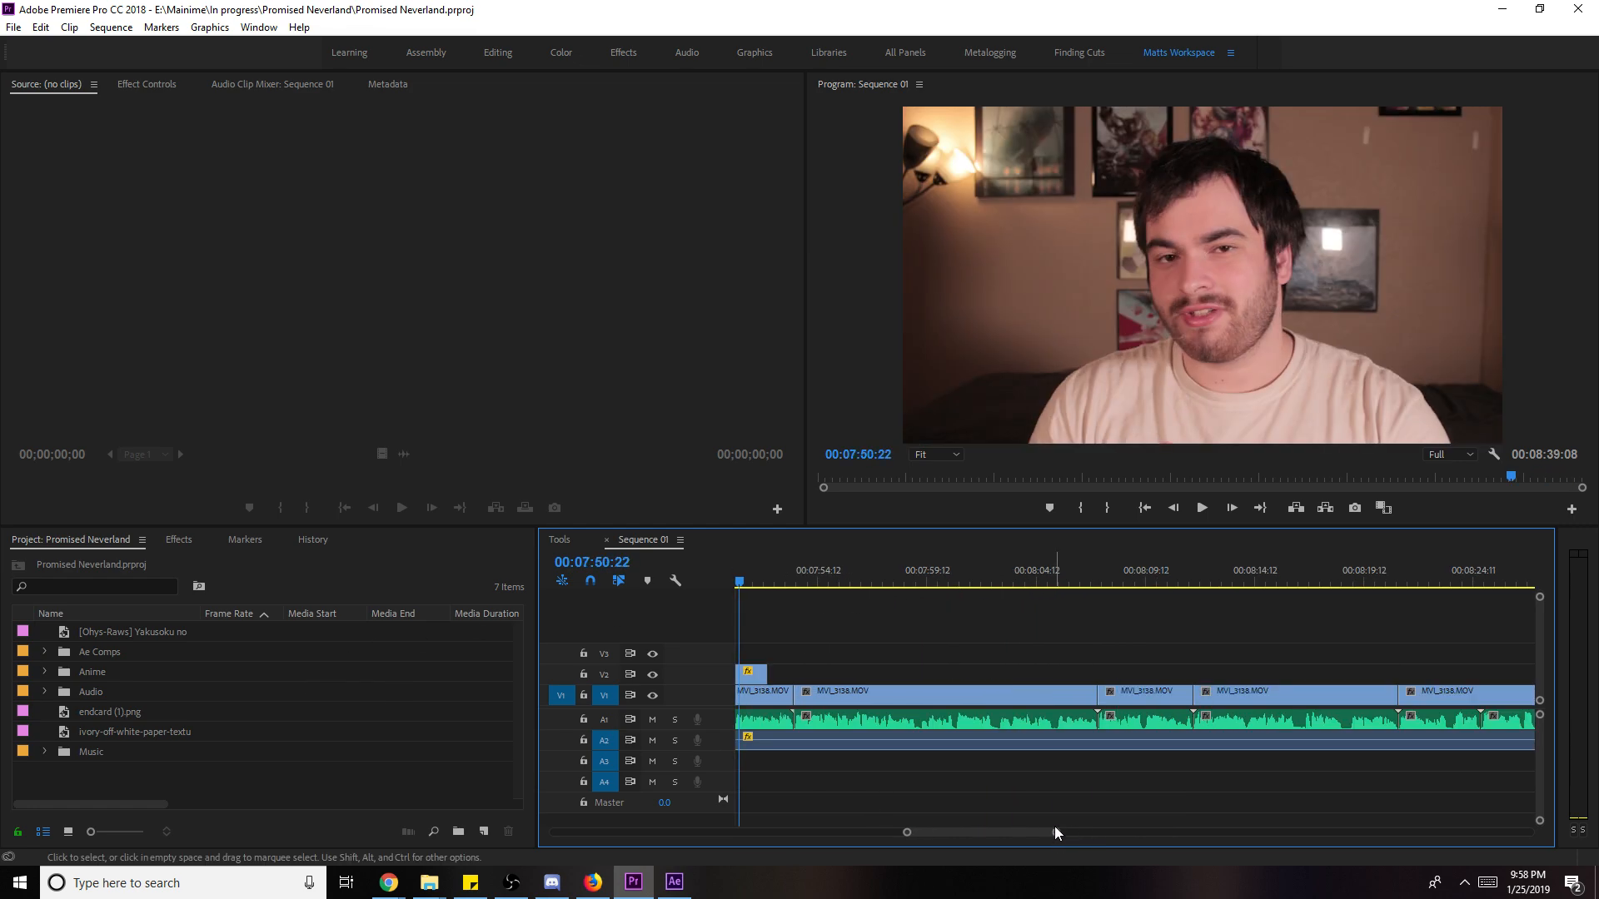
scroll(1056, 832, "down", 3)
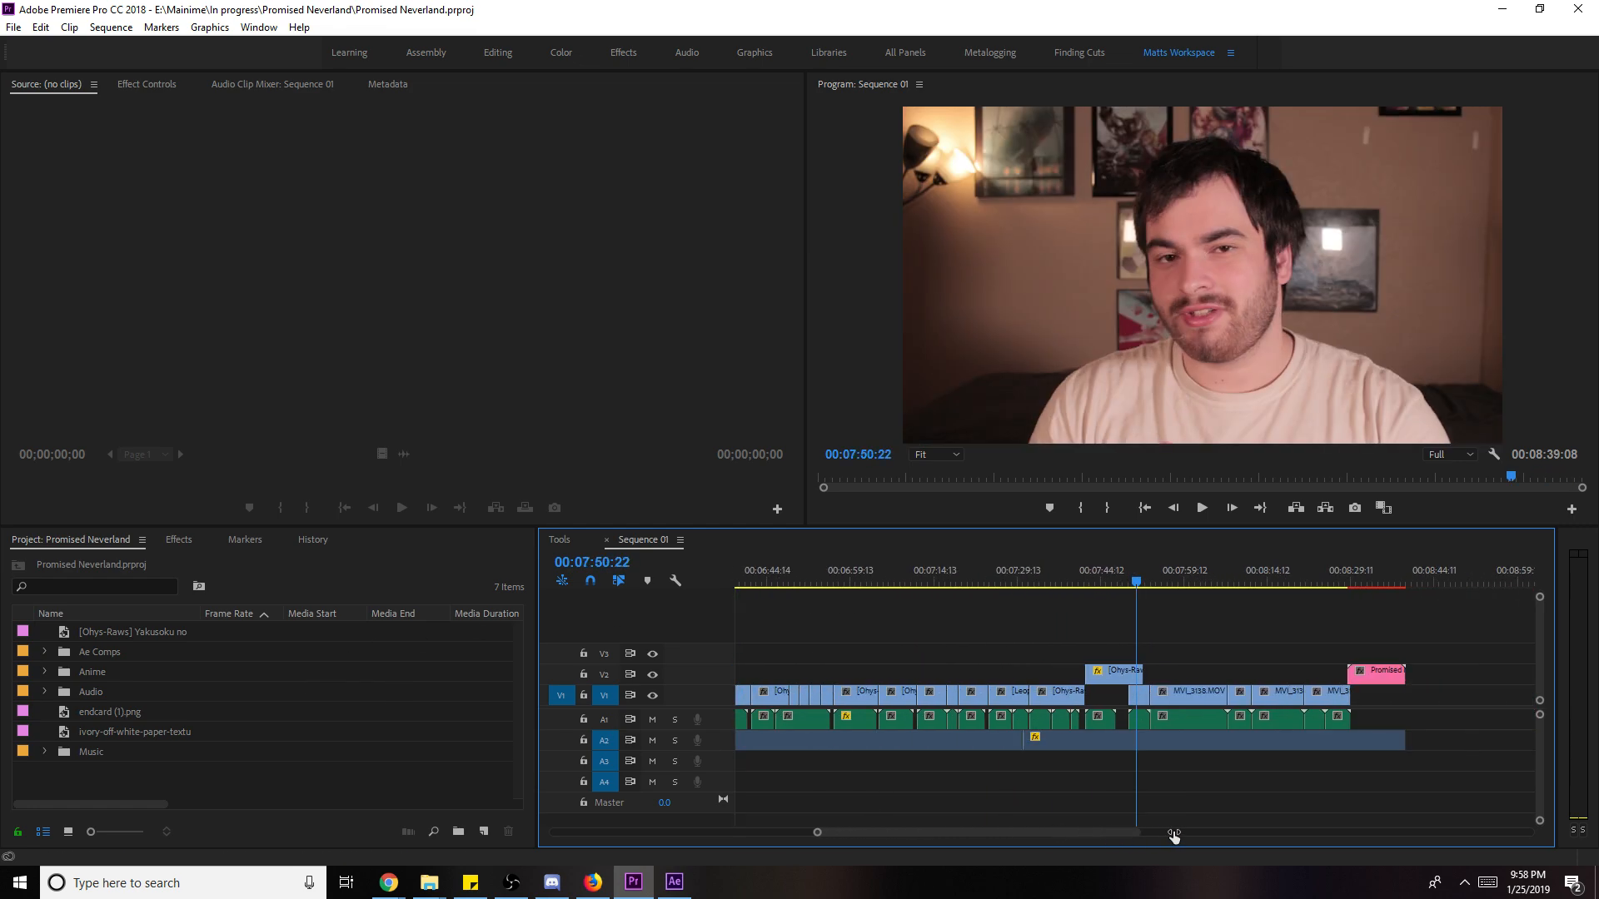
- Boost the A2 music clip's audio gain by 2 dB
right_click(1162, 747)
left_click(1256, 569)
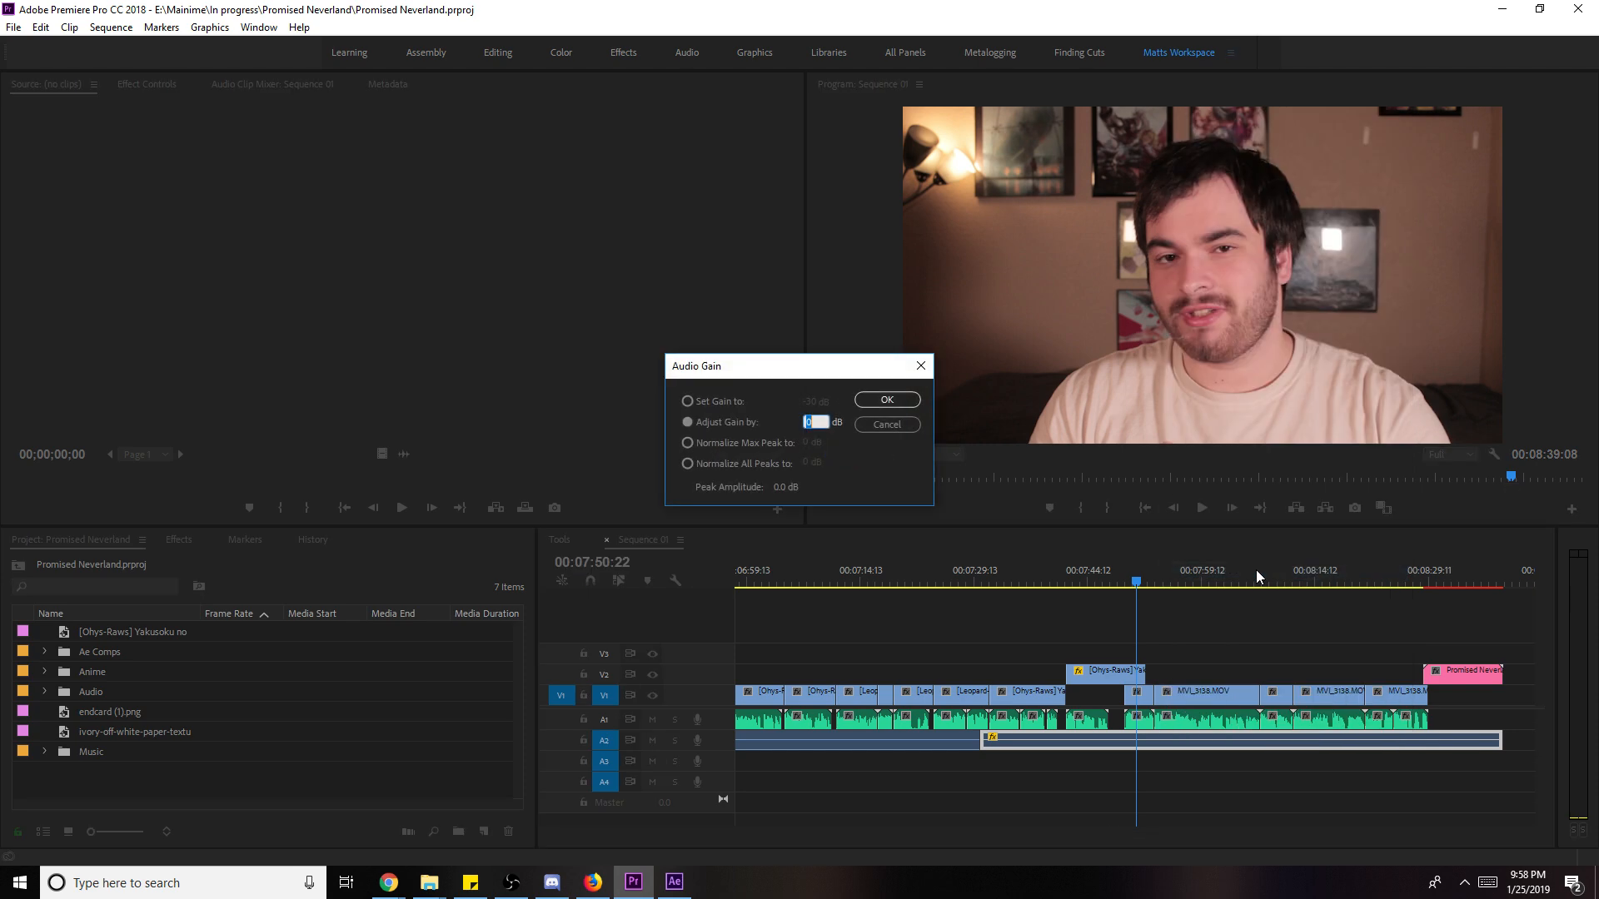
key("BackSpace")
type("2")
key("Return")
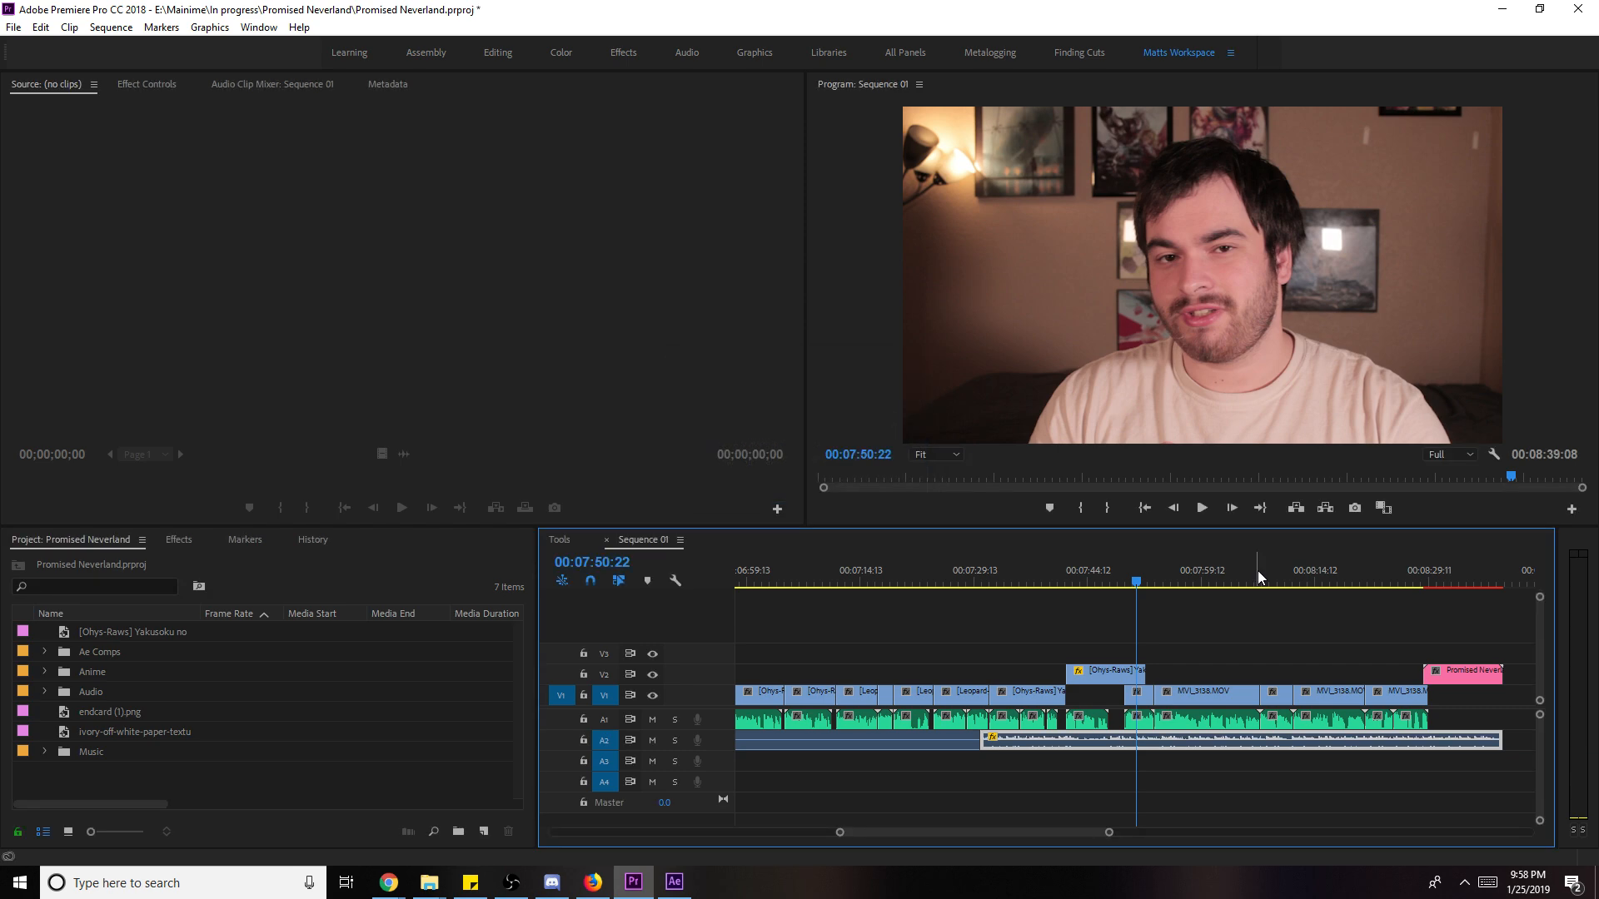
- Preview the ending from 08:26:11 and set the music's Volume Level to -20 dB
left_click(1407, 577)
key("space")
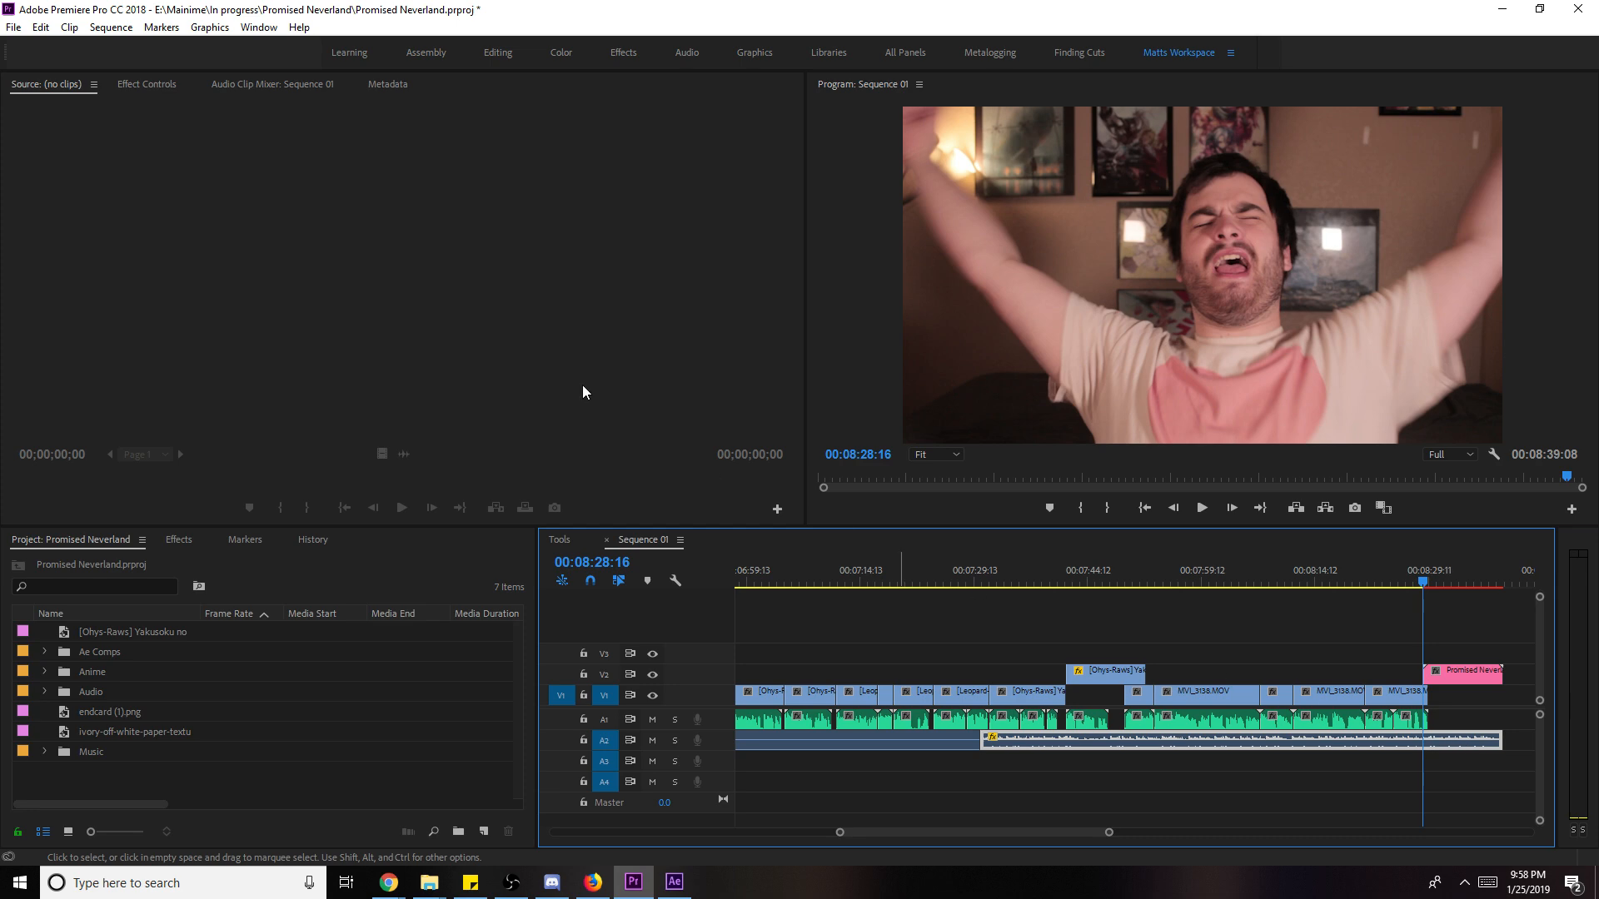
left_click(148, 85)
left_click(323, 184)
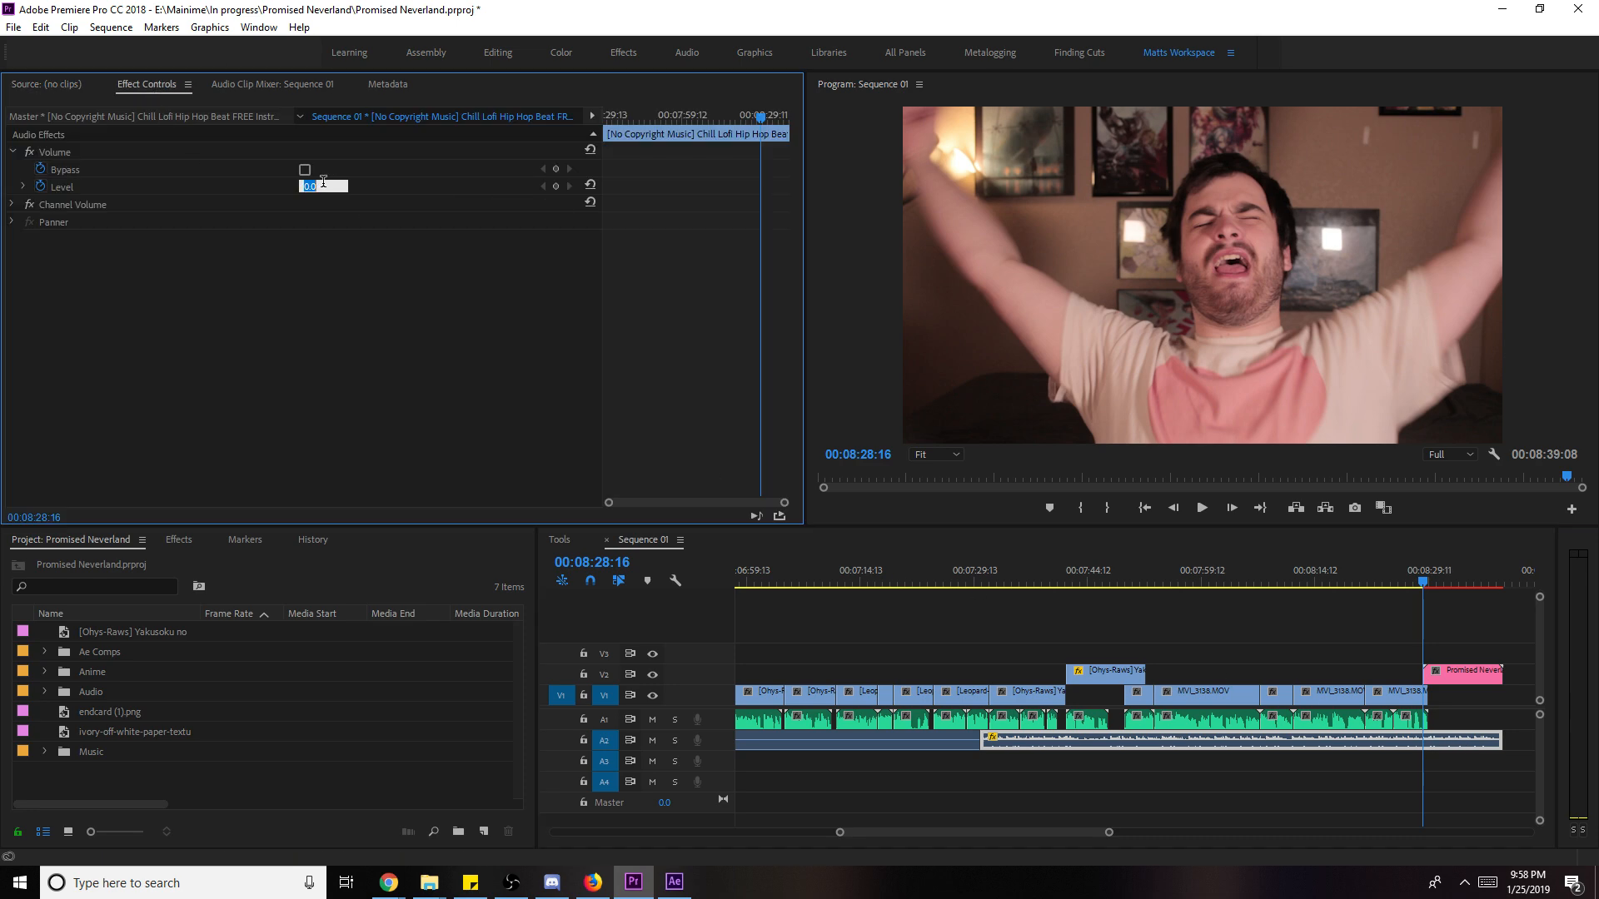
type("-20")
key("Return")
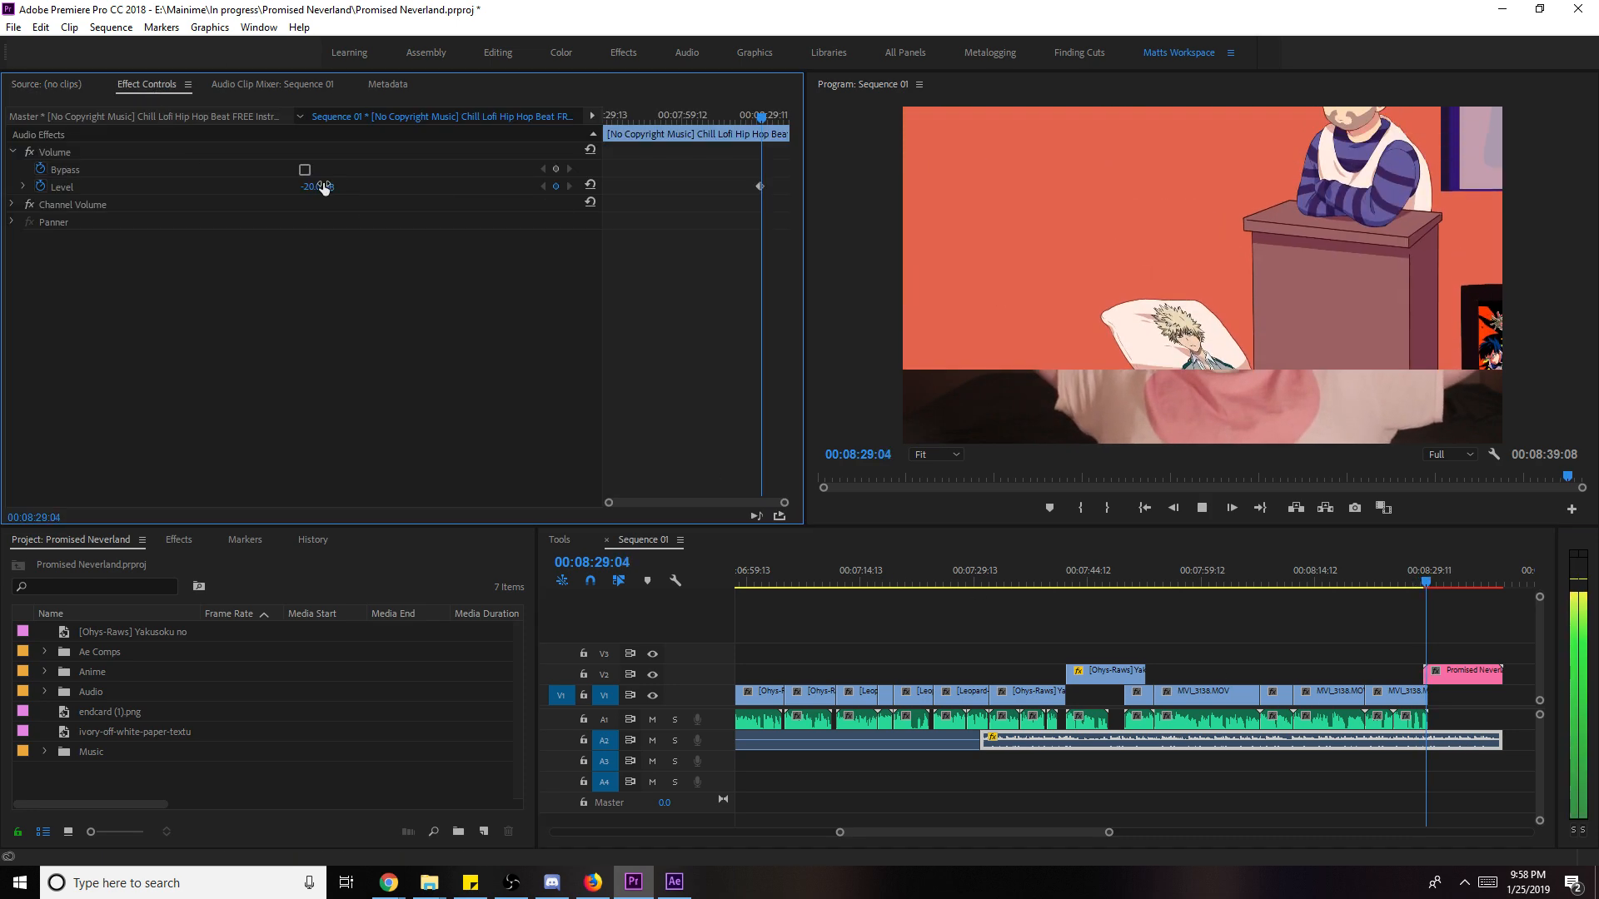
- Commit the 0 dB volume level, deselect the music clip, and save
key("Return")
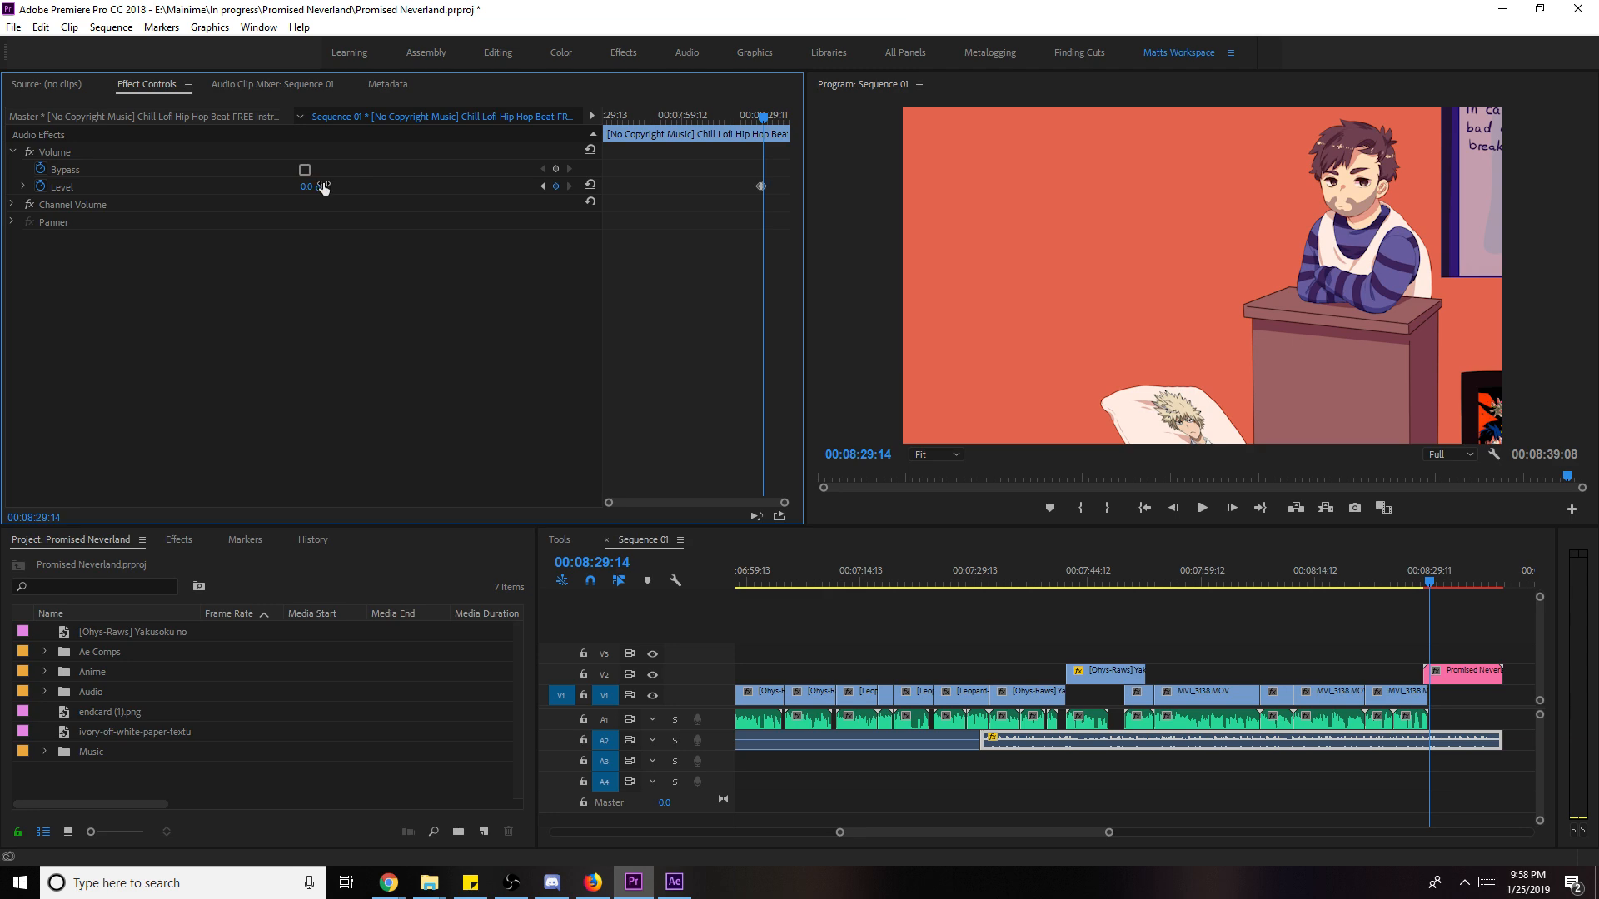
left_click(1497, 723)
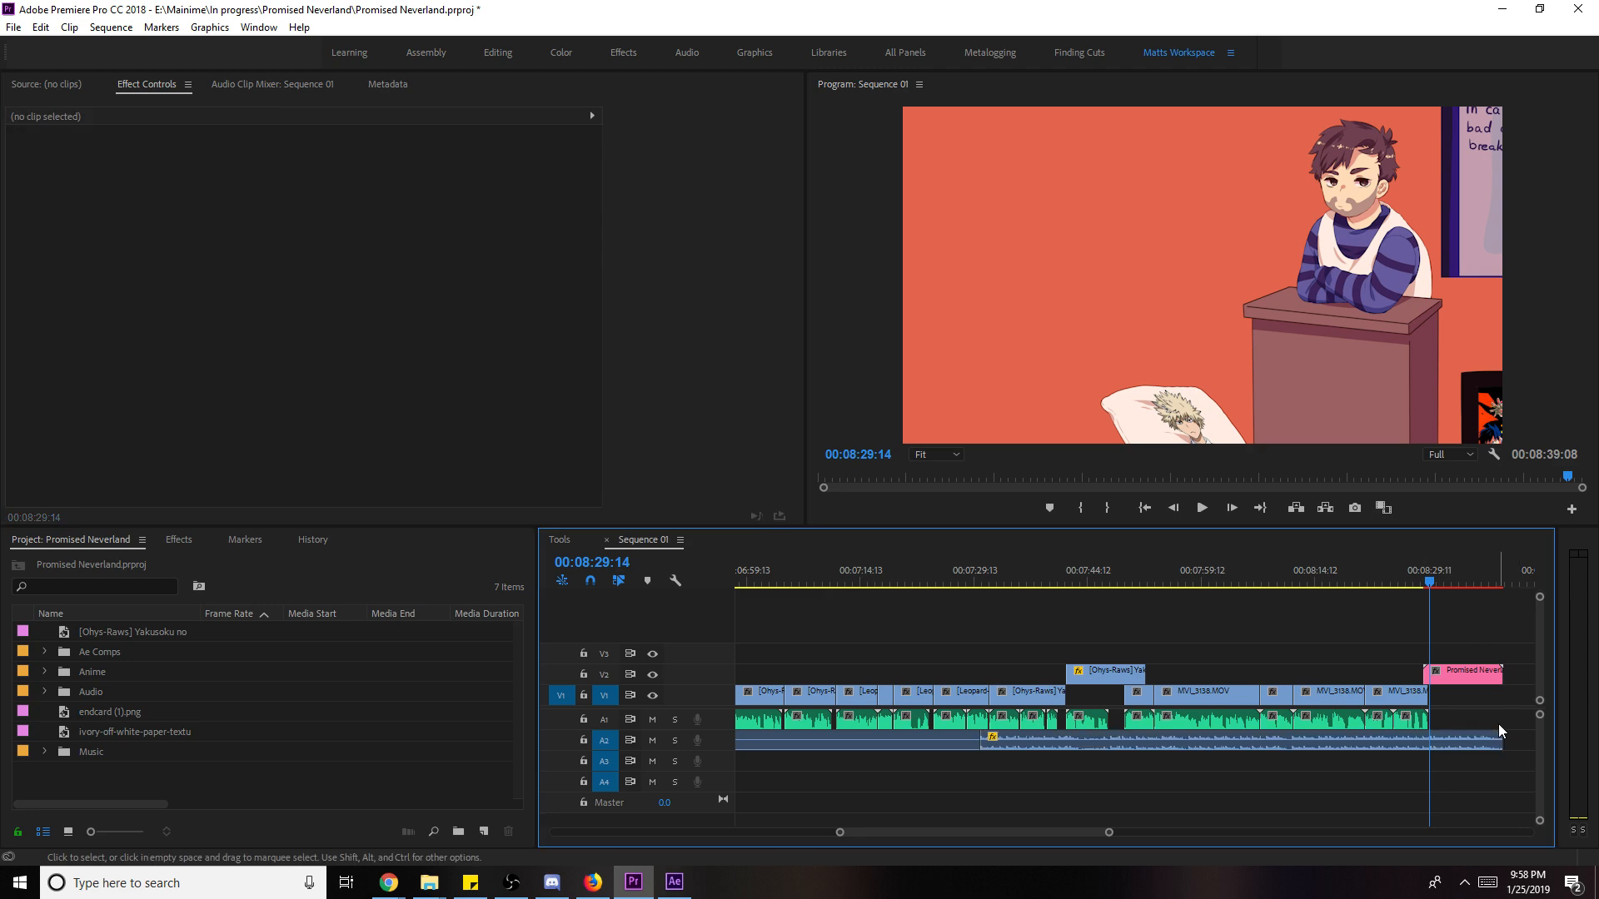
key("ctrl+s")
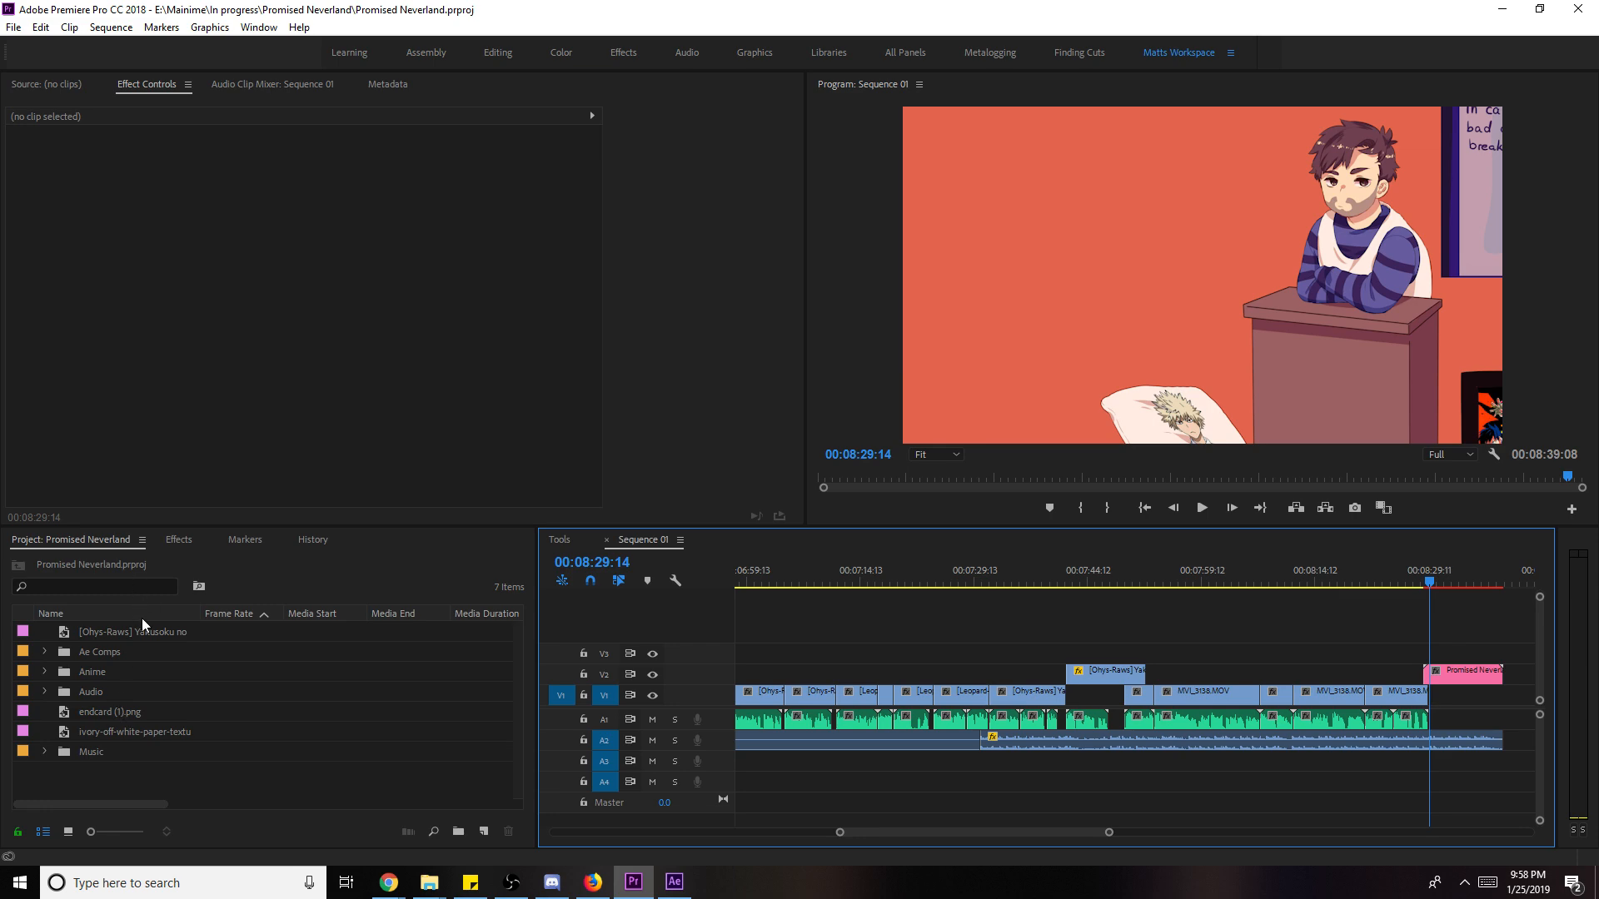
- Apply a Constant Gain audio crossfade to the end of the music clip
left_click(179, 540)
left_click(13, 635)
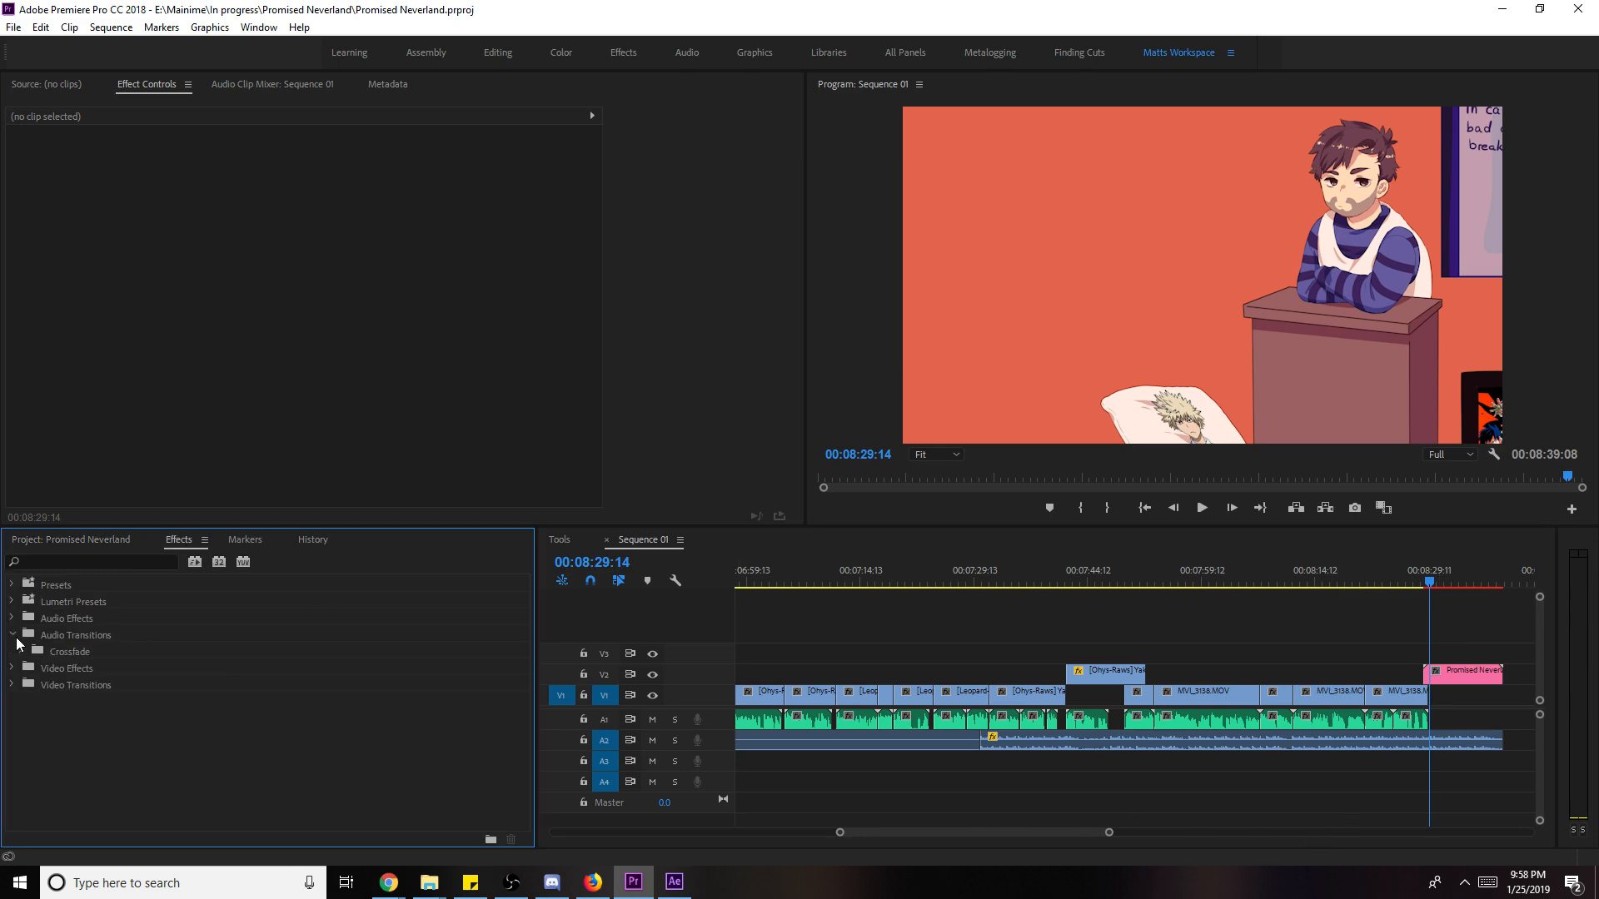
left_click(22, 652)
left_click_drag(58, 667, 1496, 681)
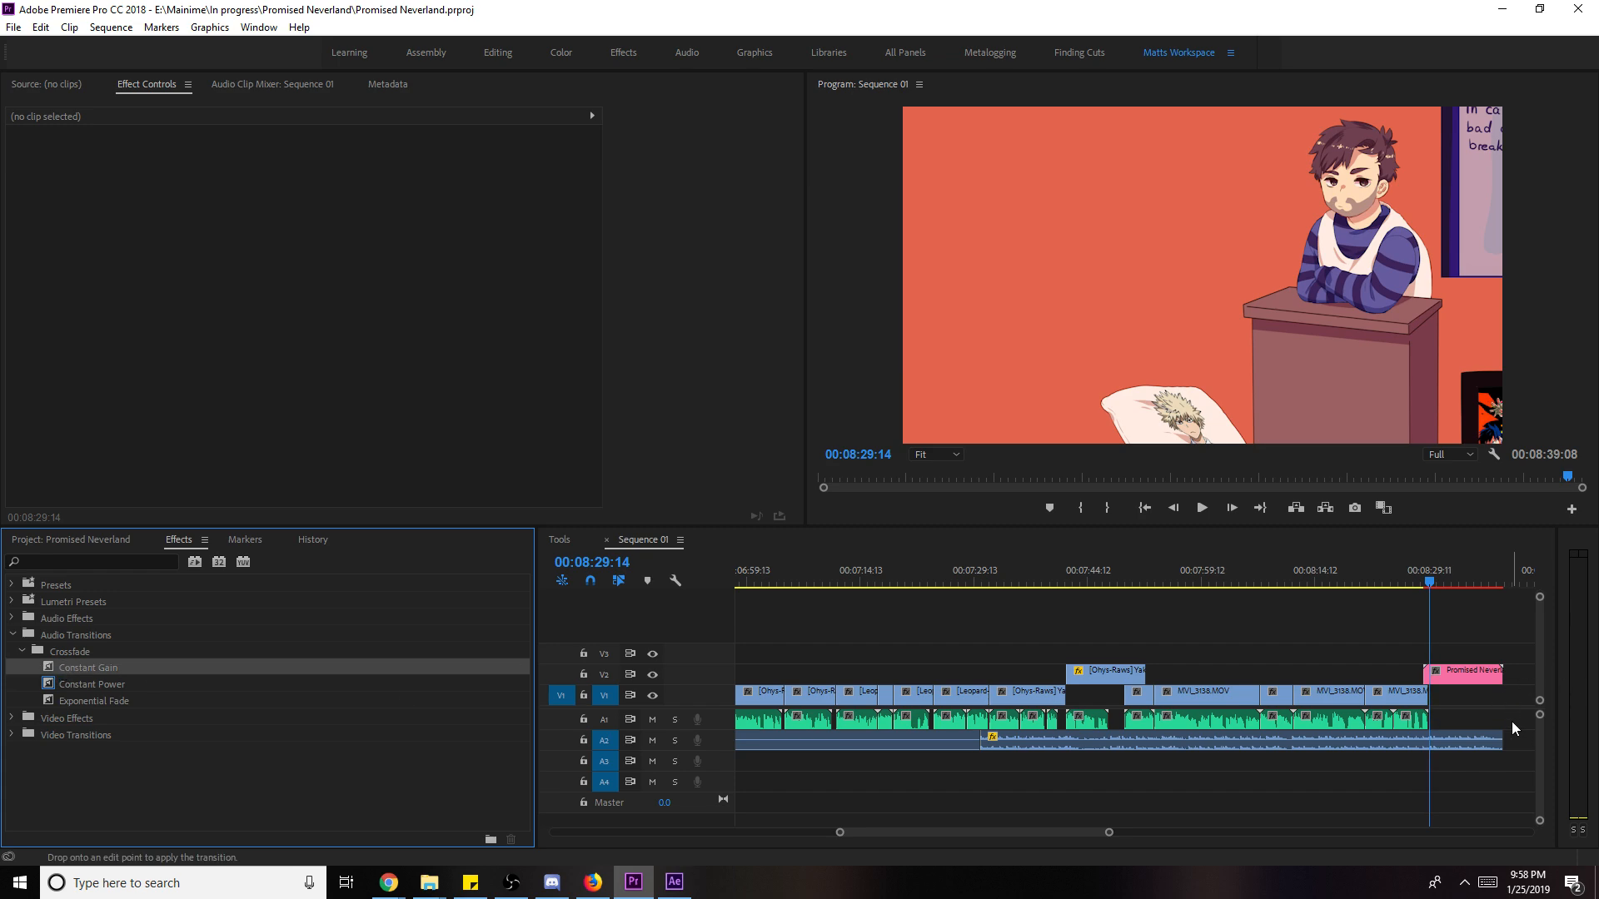
left_click_drag(1490, 753, 1496, 745)
scroll(1477, 711, "down", 5)
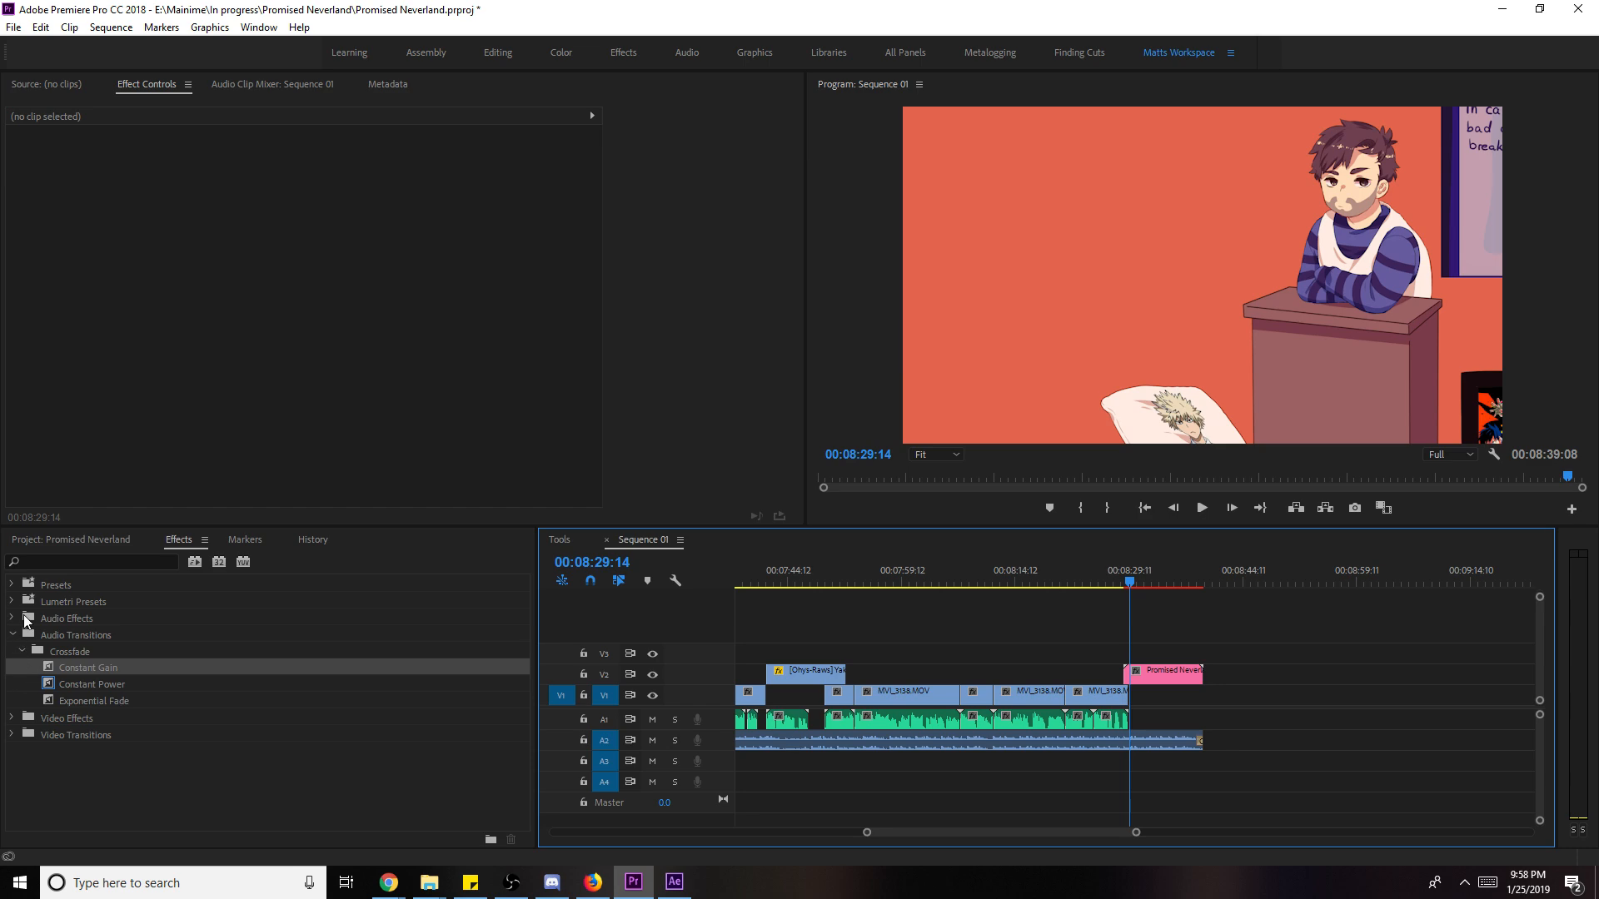
- Add a Cross Dissolve to the end of the end card and save
left_click(13, 636)
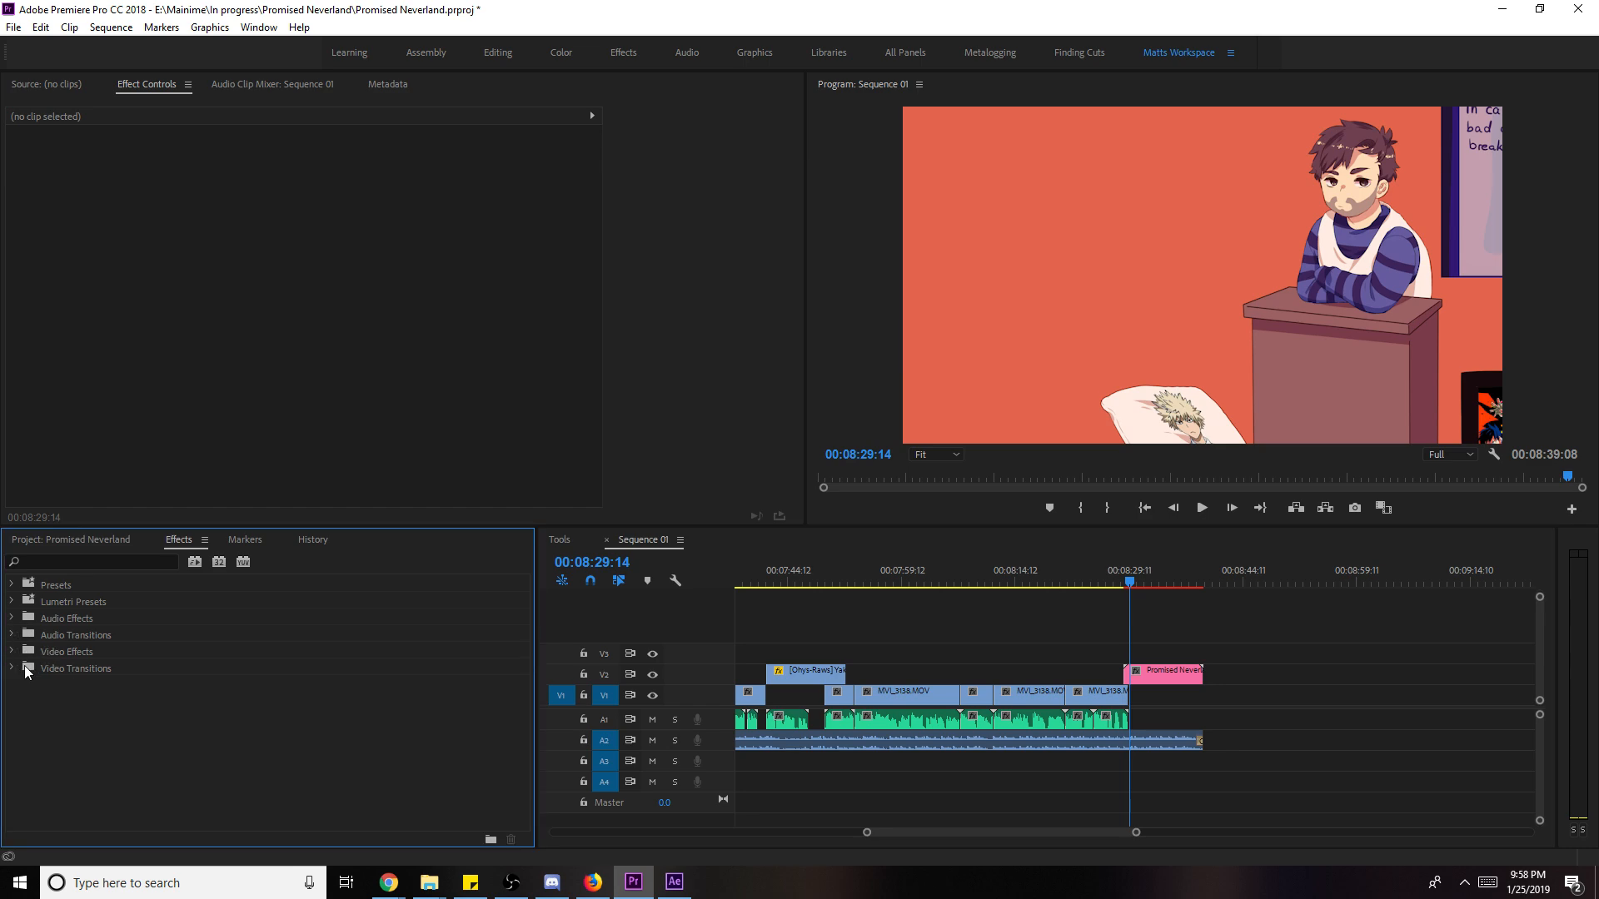
left_click(11, 668)
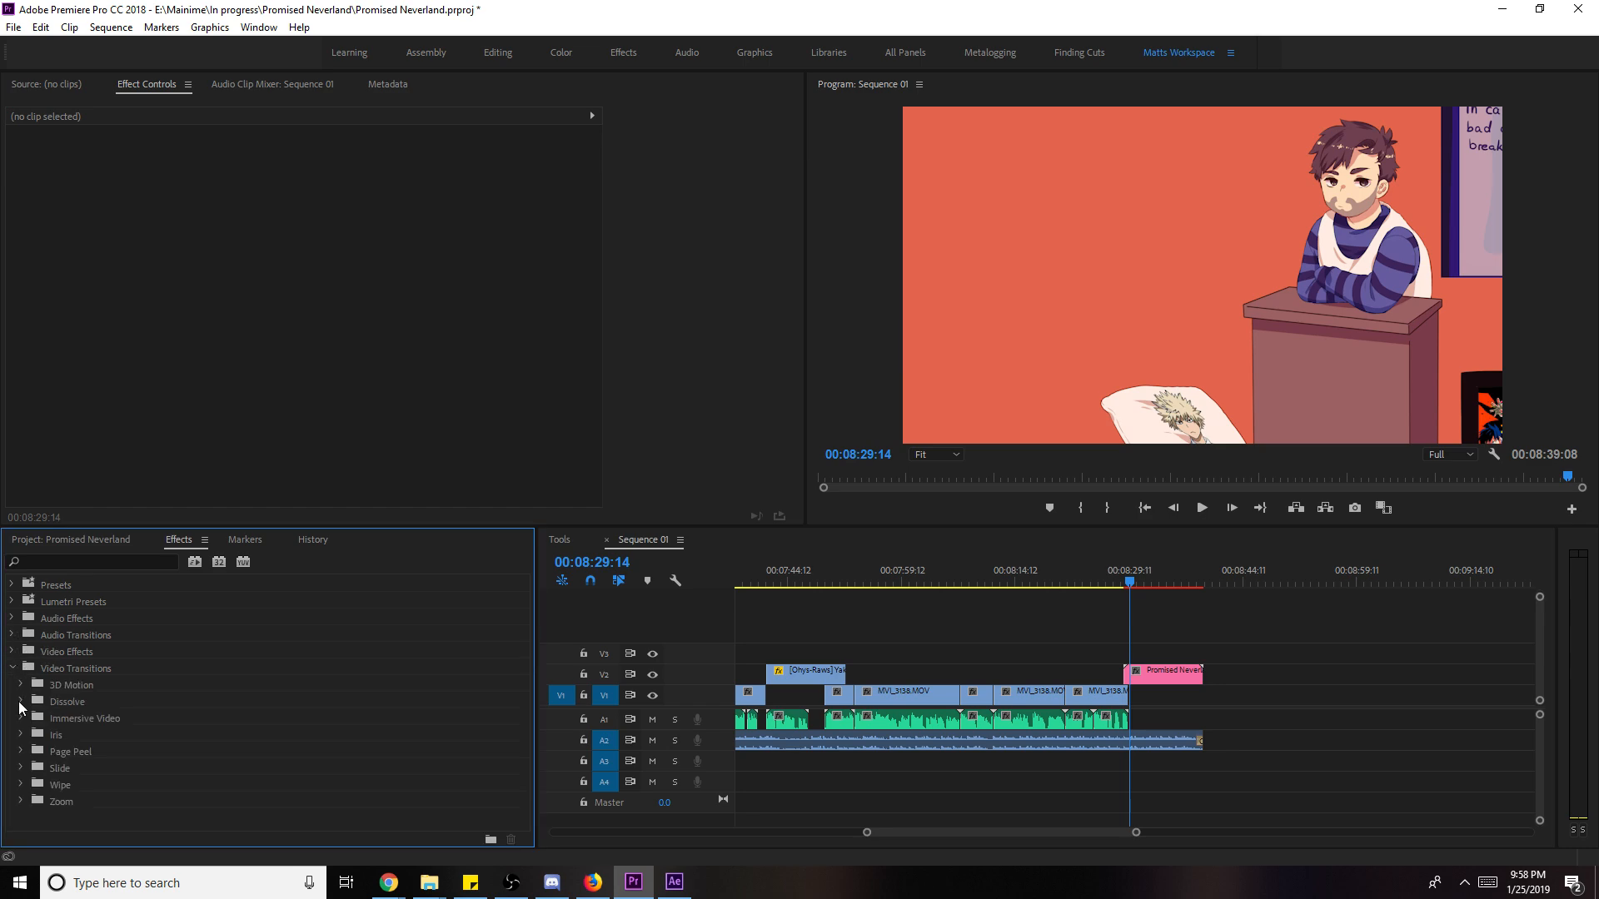
left_click(21, 702)
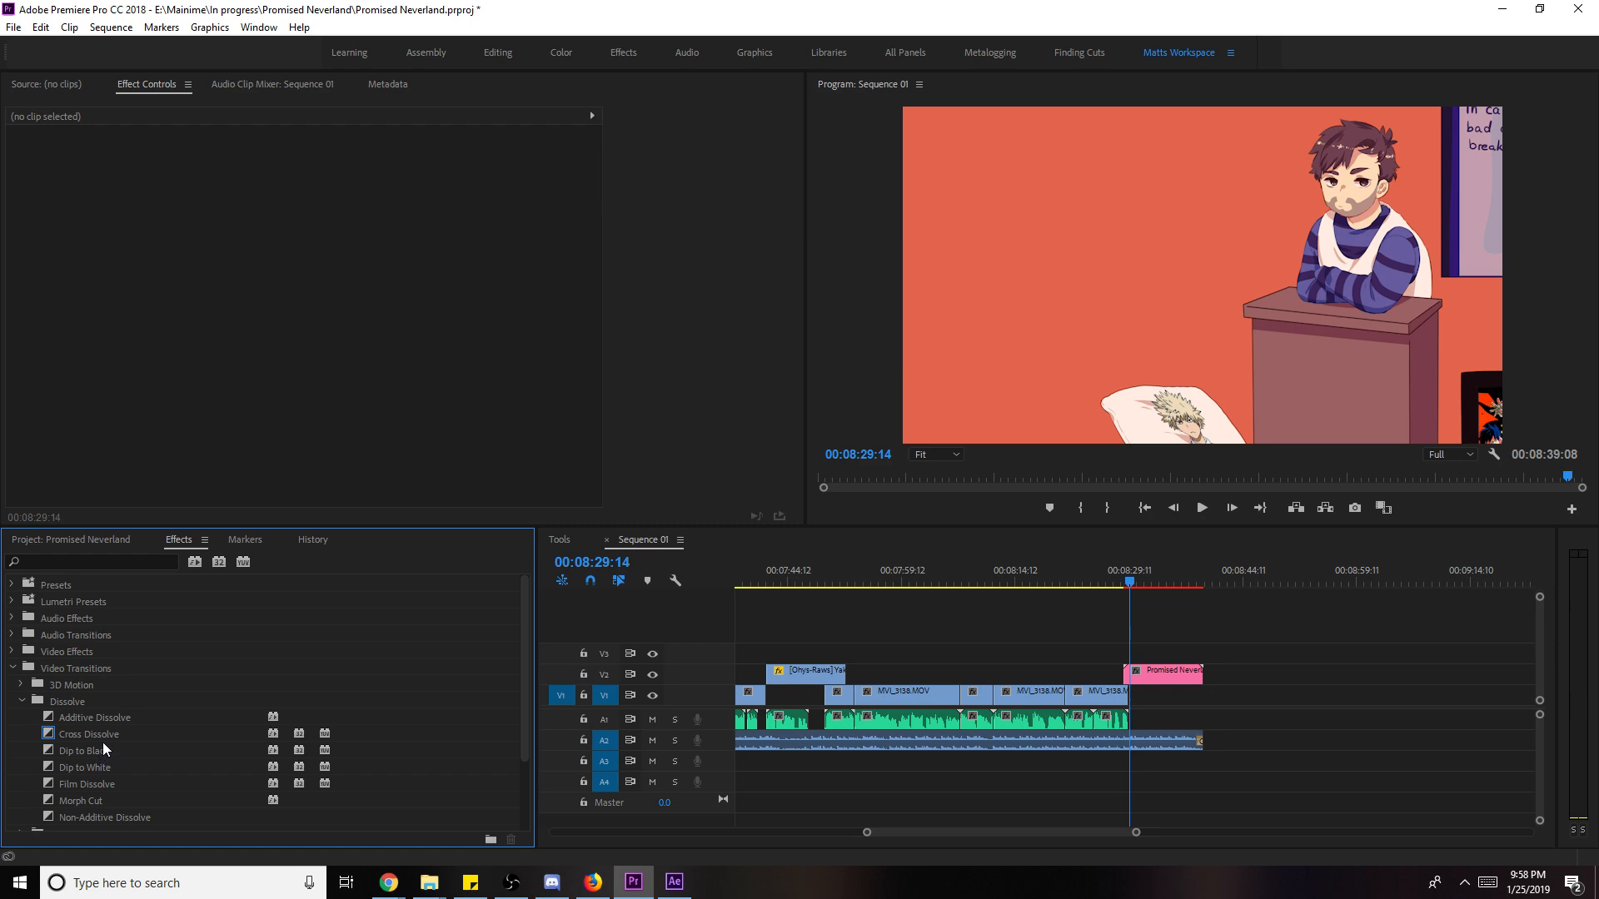
left_click_drag(102, 736, 1199, 674)
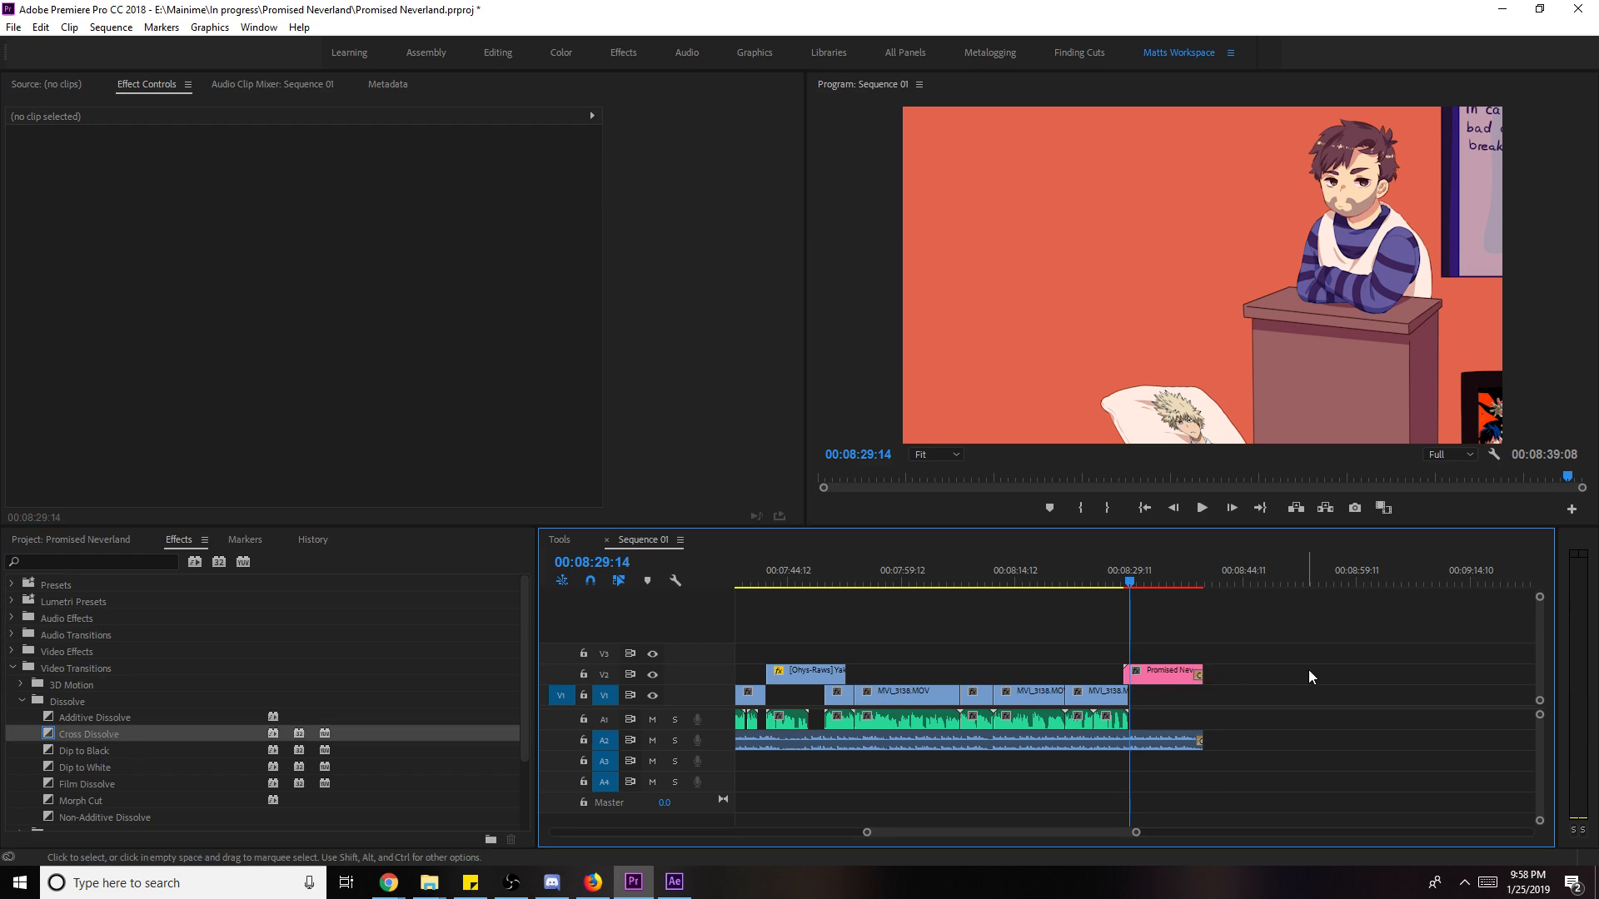
key("ctrl+s")
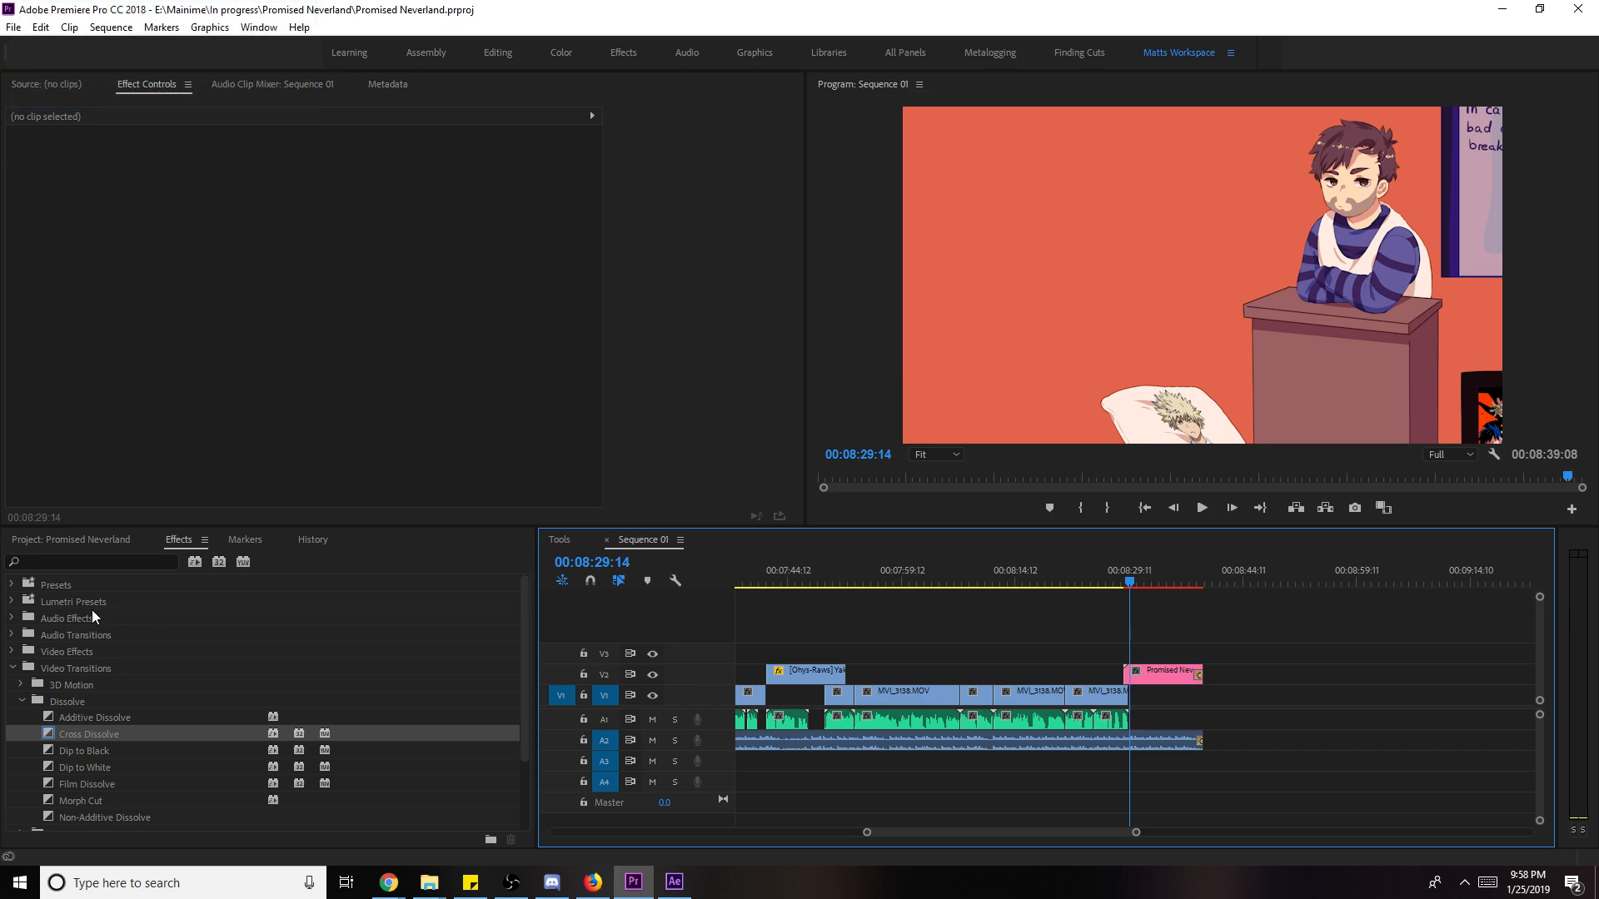
- Bring the Project bin back in place of the effects list and zoom the timeline in
left_click(11, 669)
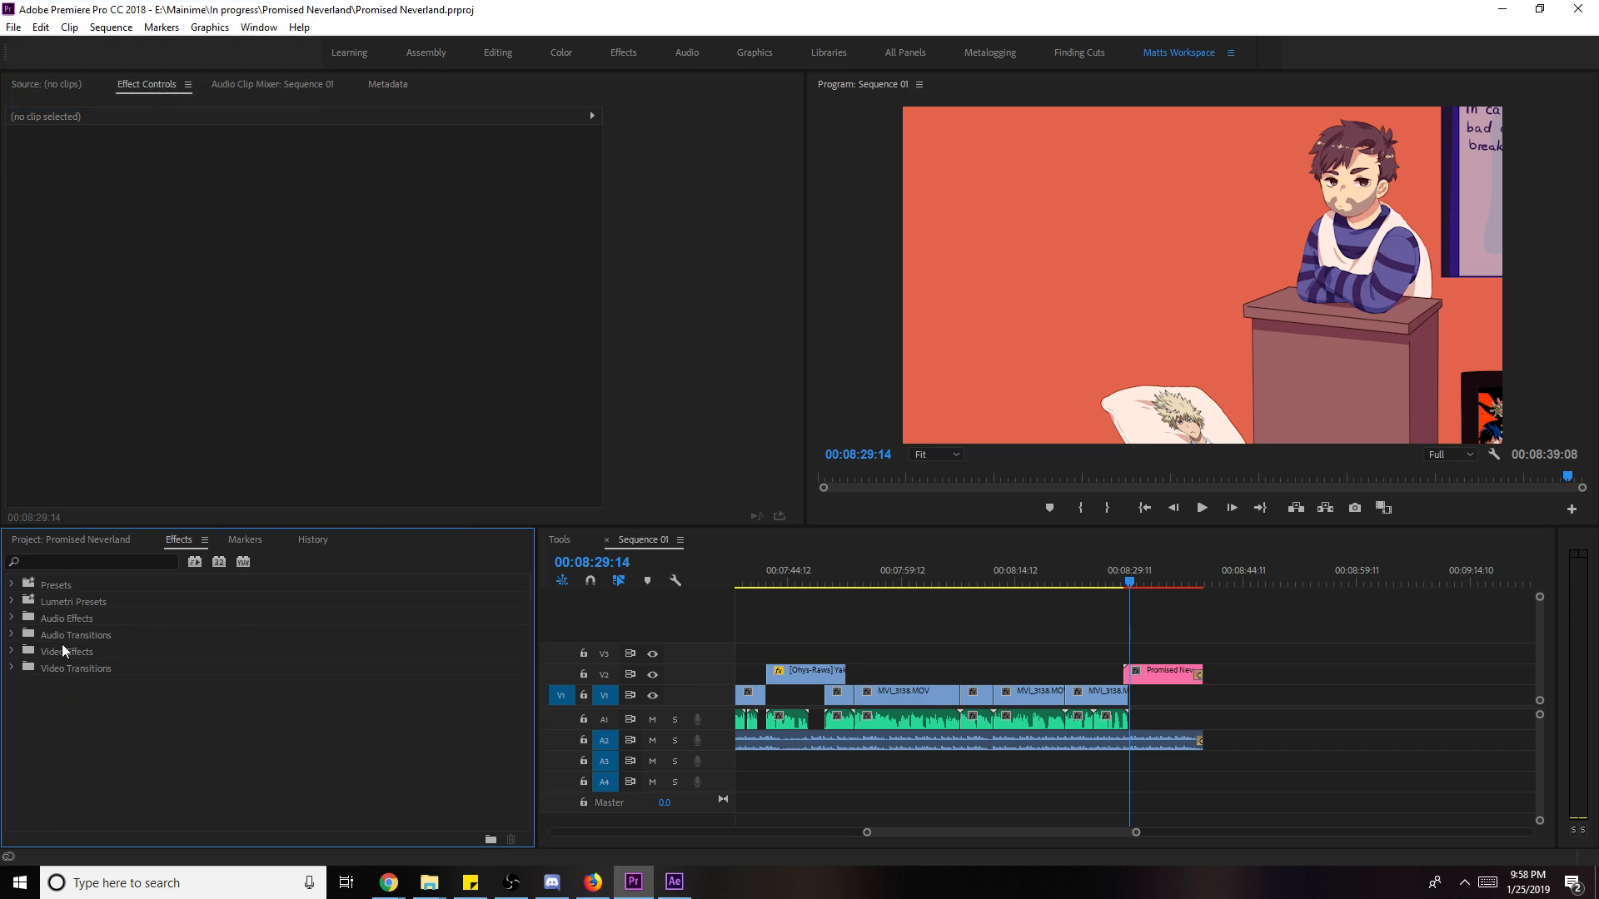
left_click(107, 541)
left_click(1270, 676)
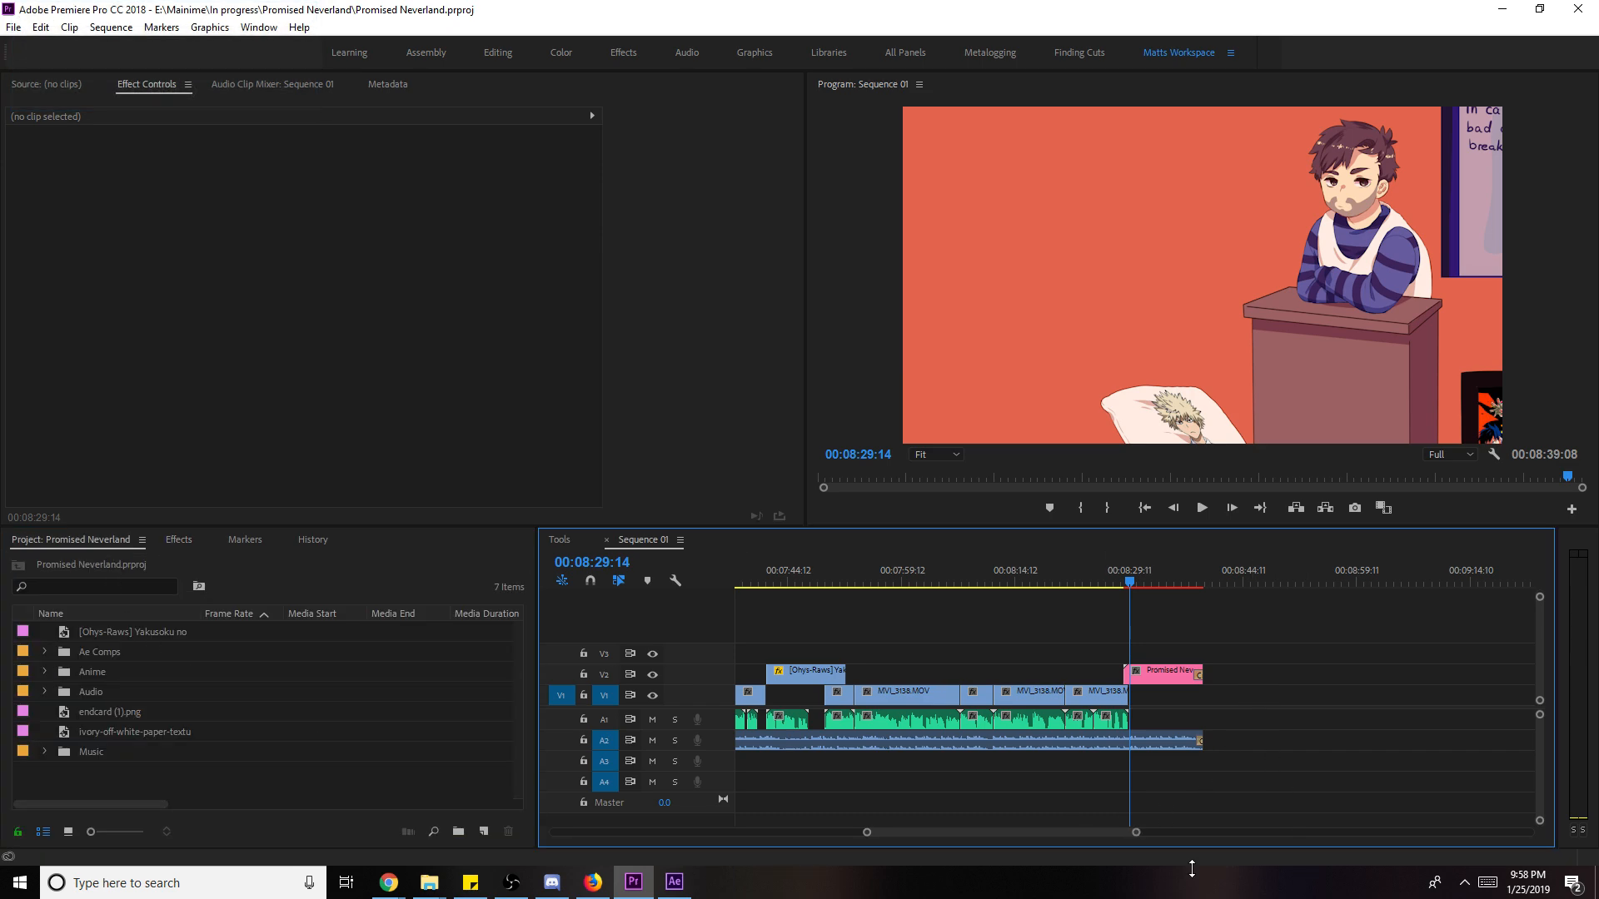
mouse_move(1136, 836)
left_mouse_down()
mouse_move(1049, 827)
mouse_move(1100, 831)
left_mouse_up()
- Zoom out, save, and play the sequence from just before the webcam shot near 00:08:08
left_click_drag(1156, 576, 1025, 579)
key("Up")
key("Up")
key("Up")
key("Up")
key("Up")
key("Up")
key("Up")
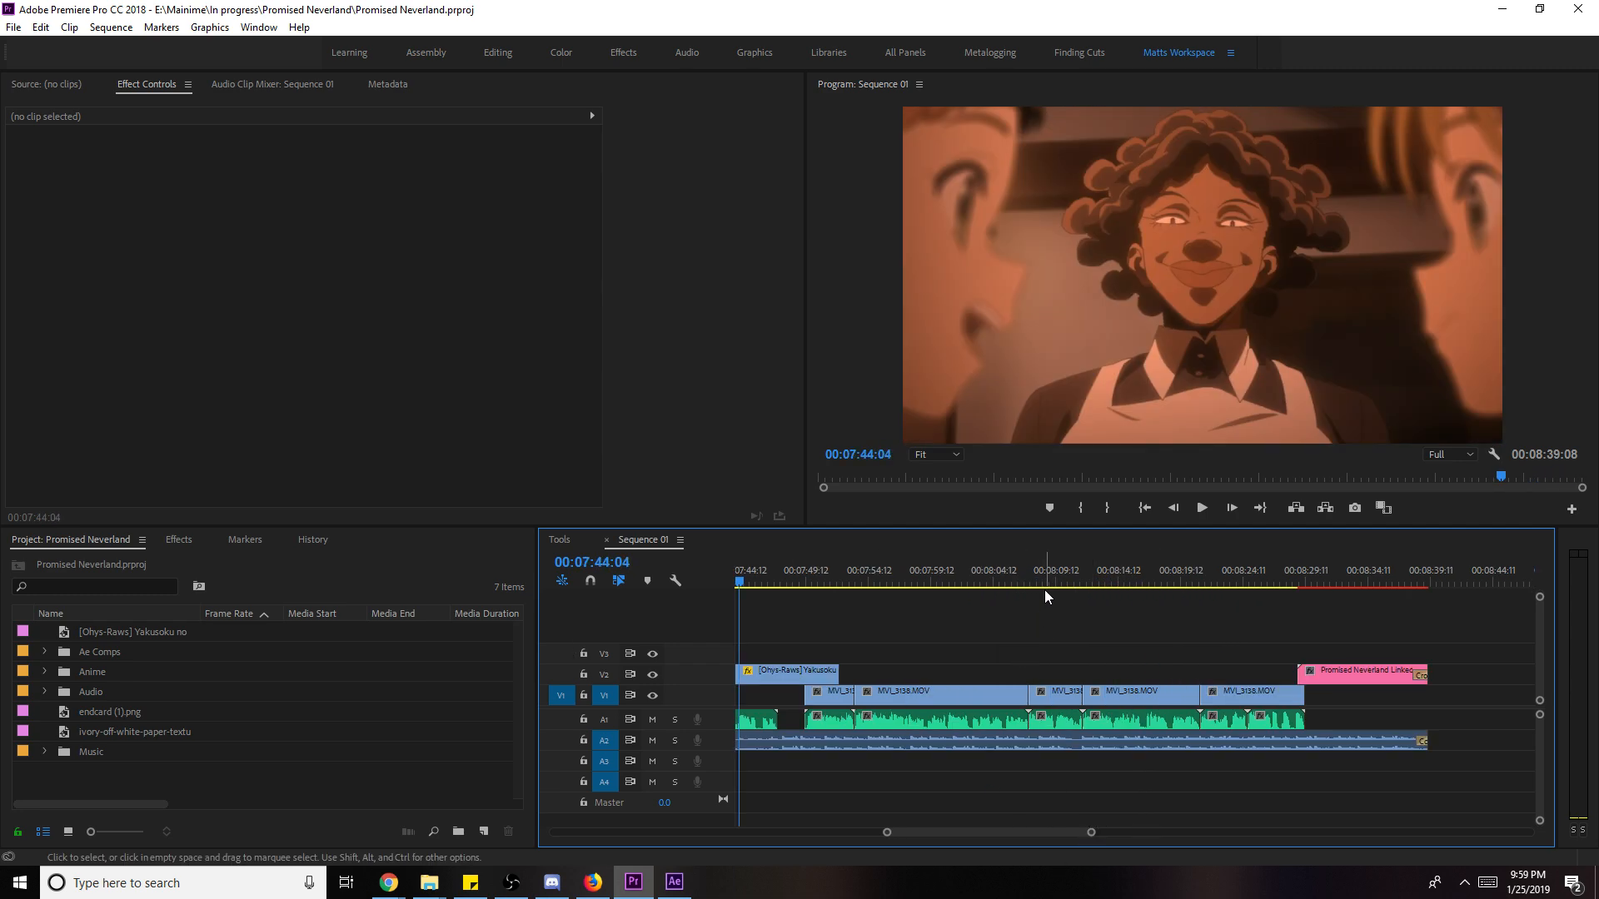
left_click(1039, 587)
key("ctrl+s")
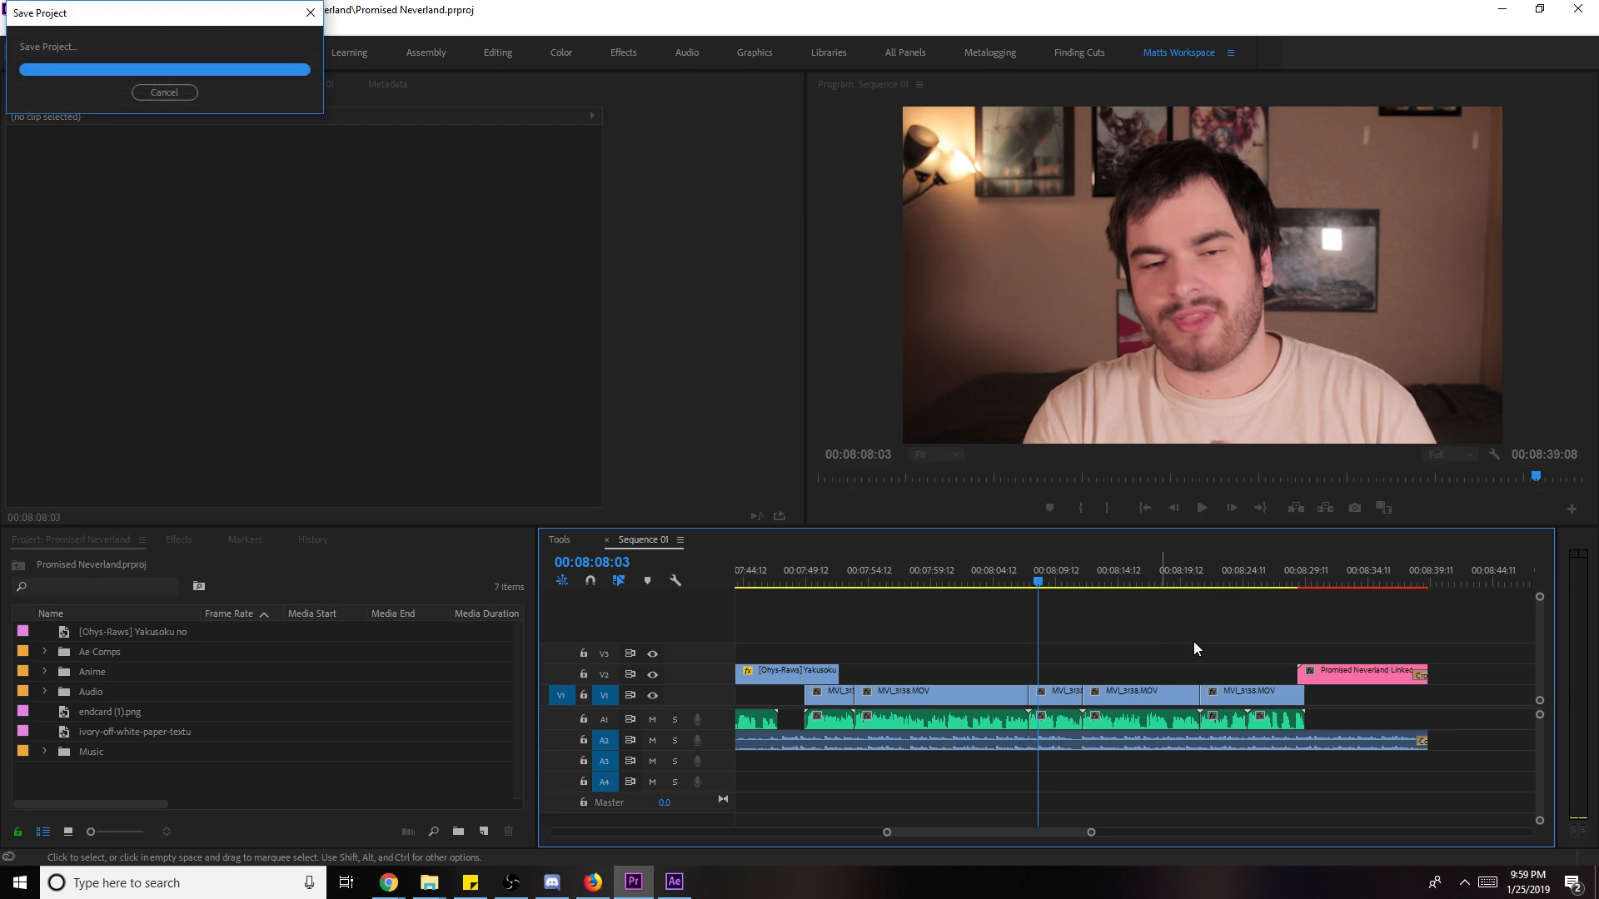
left_click_drag(1054, 578, 1027, 580)
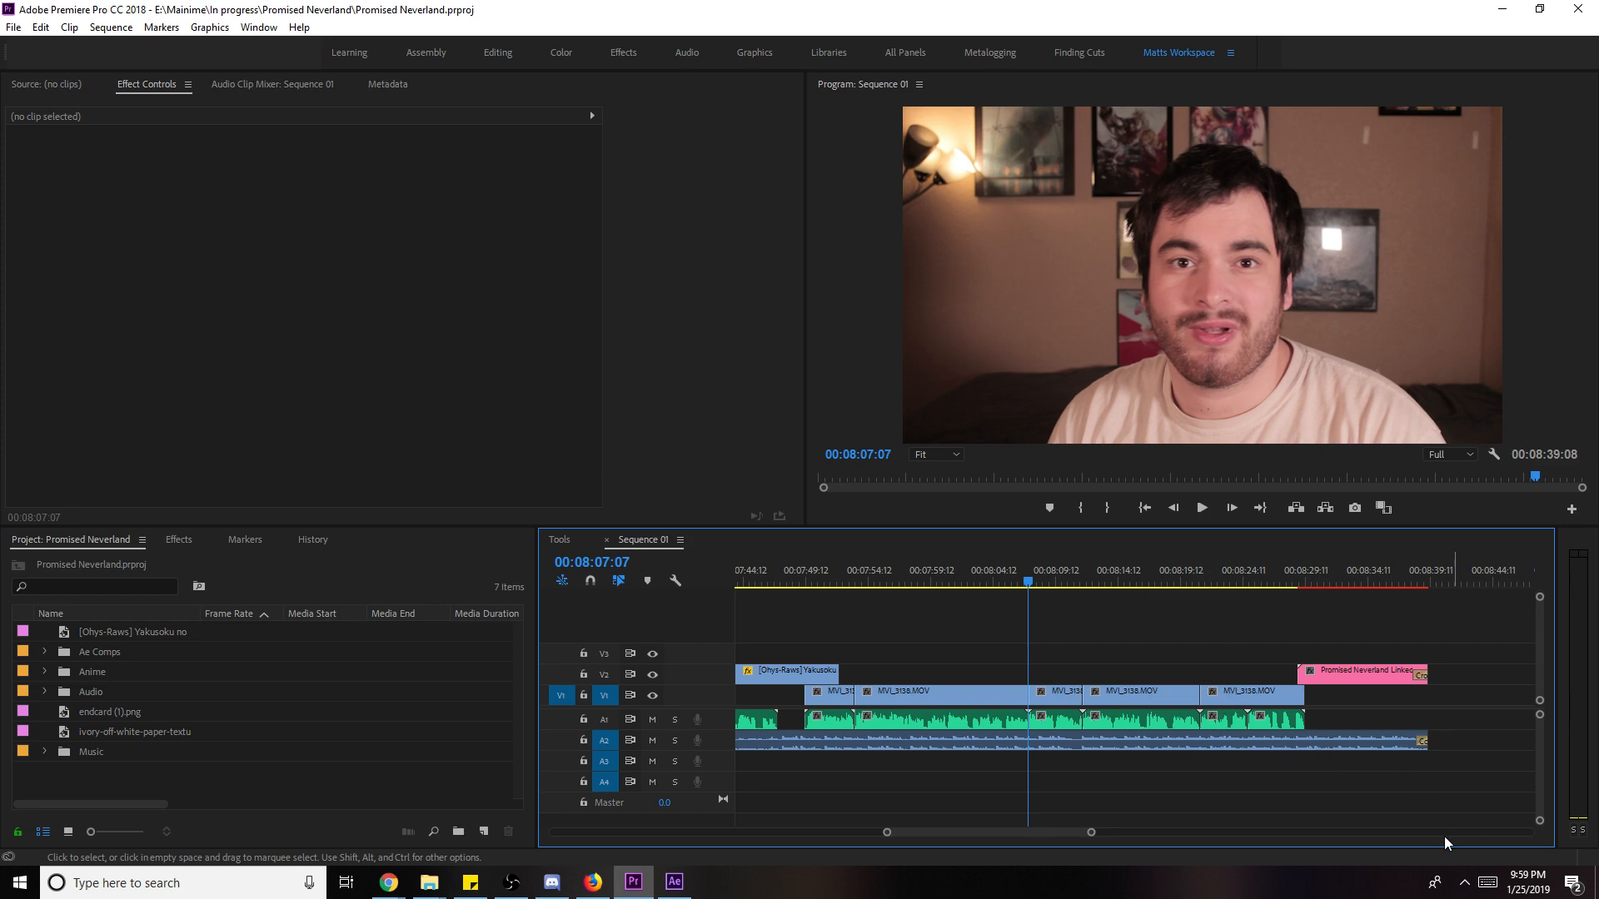
key("space")
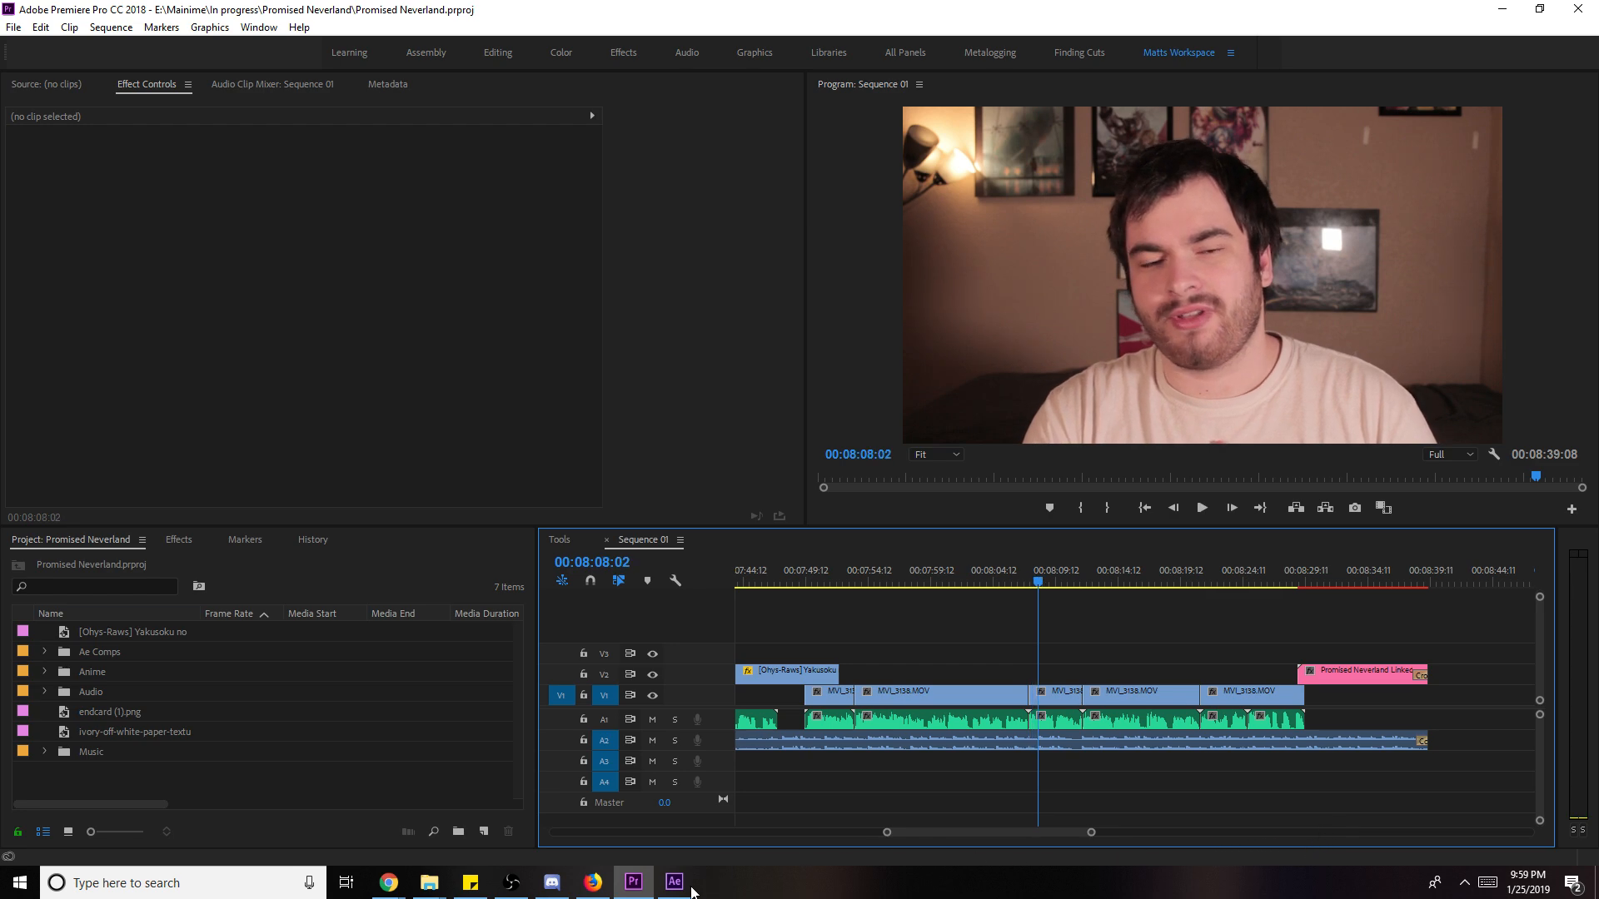
- Reopen End Credits (converted).aep in After Effects from the recent files list
left_click(690, 889)
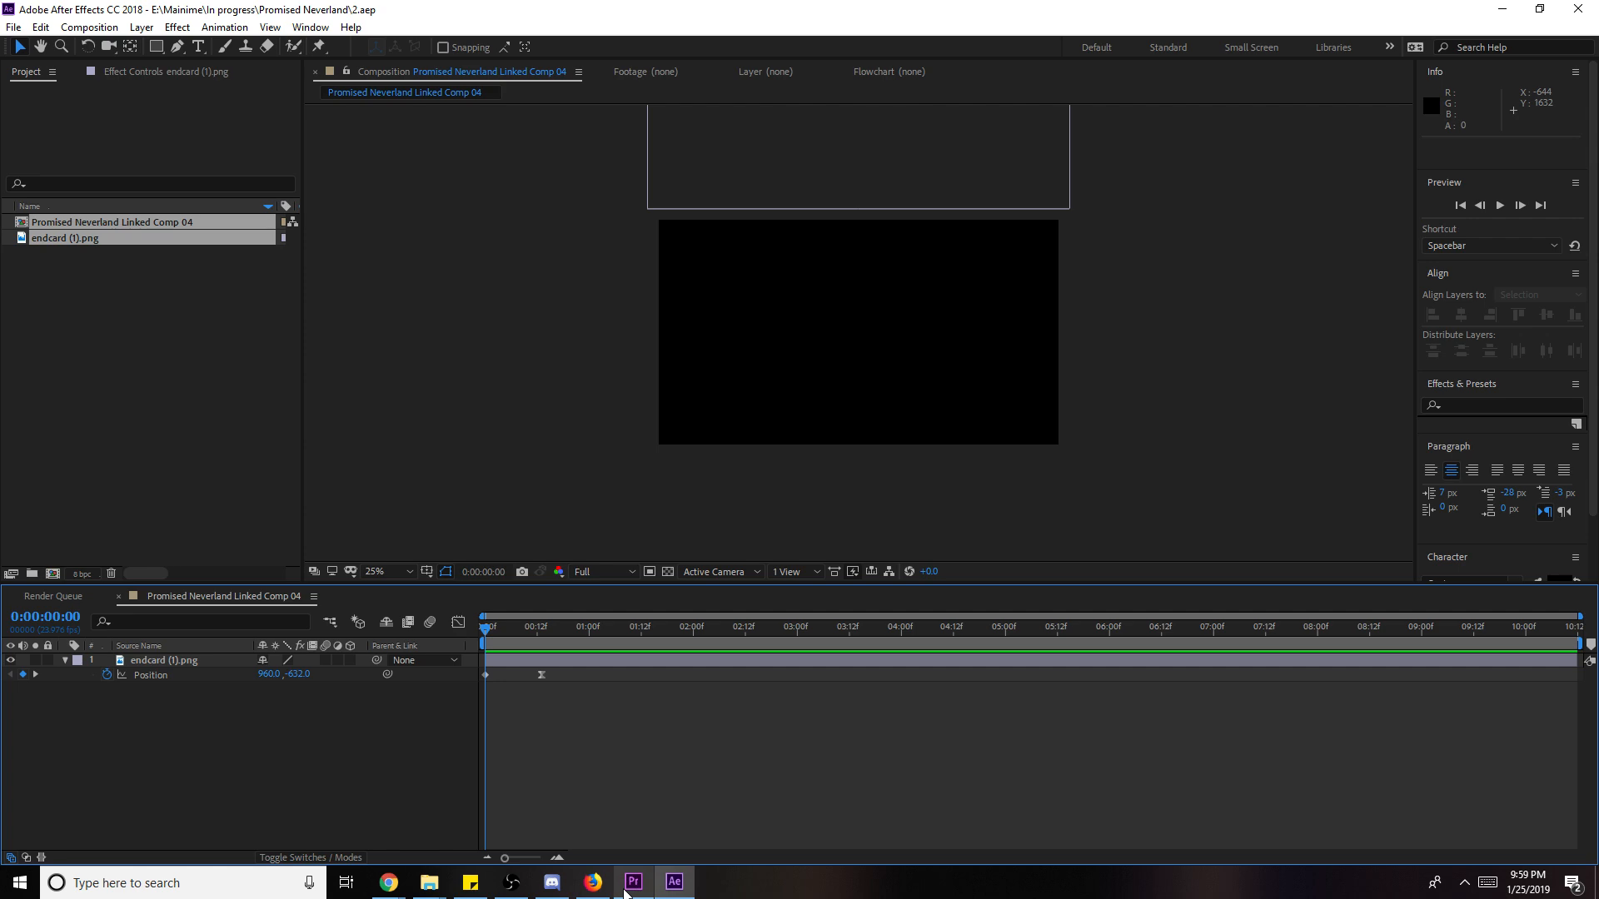
left_click(13, 26)
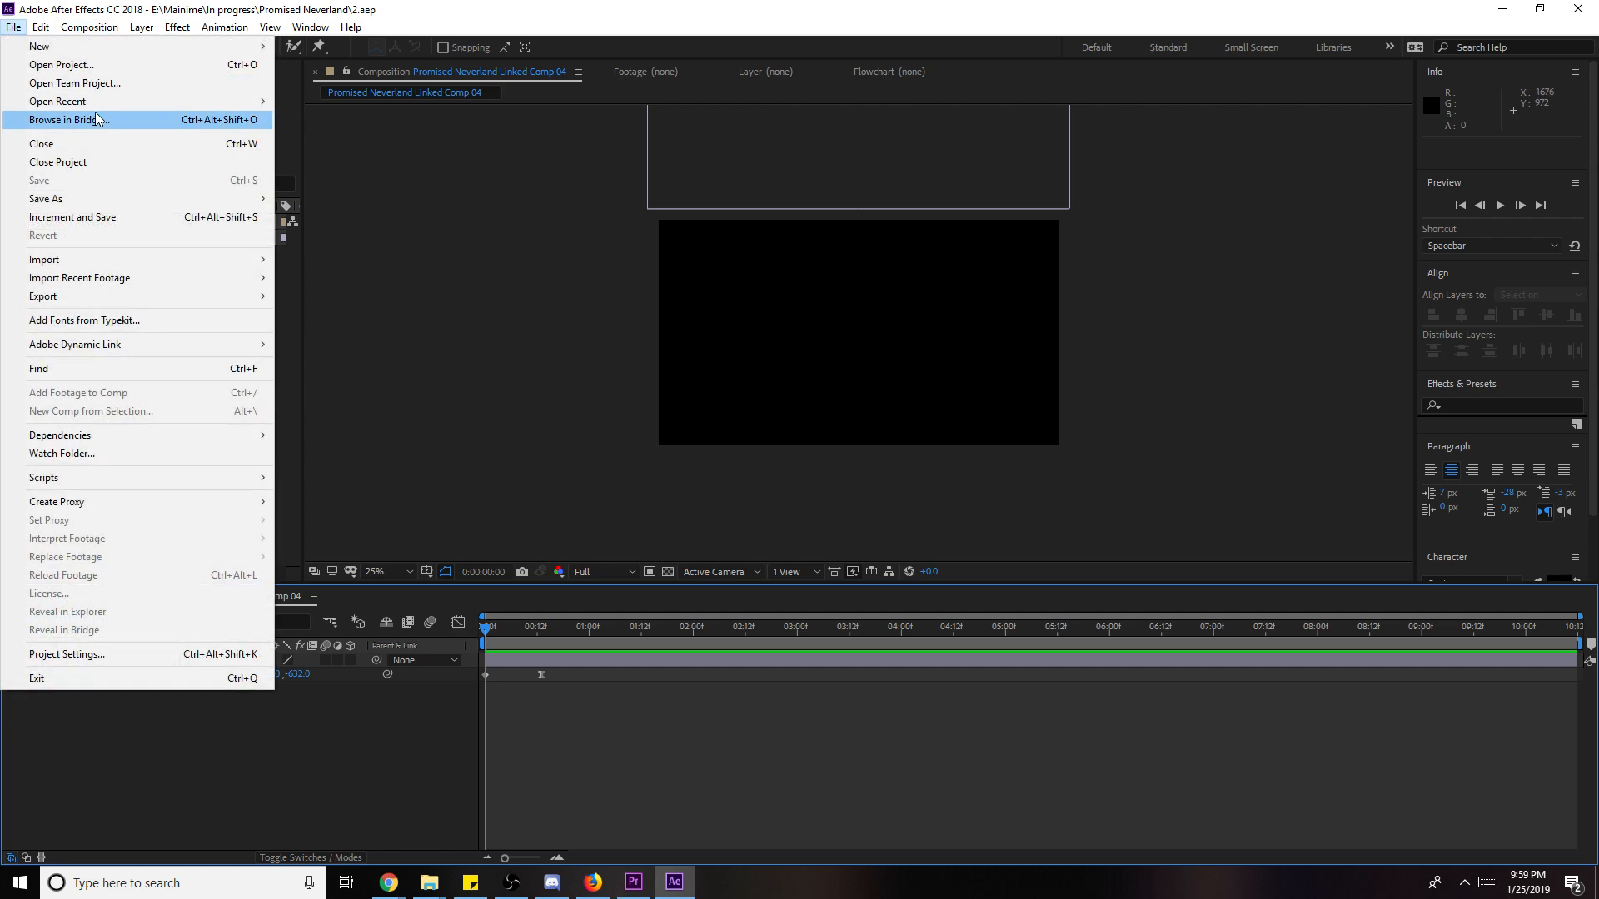
mouse_move(124, 102)
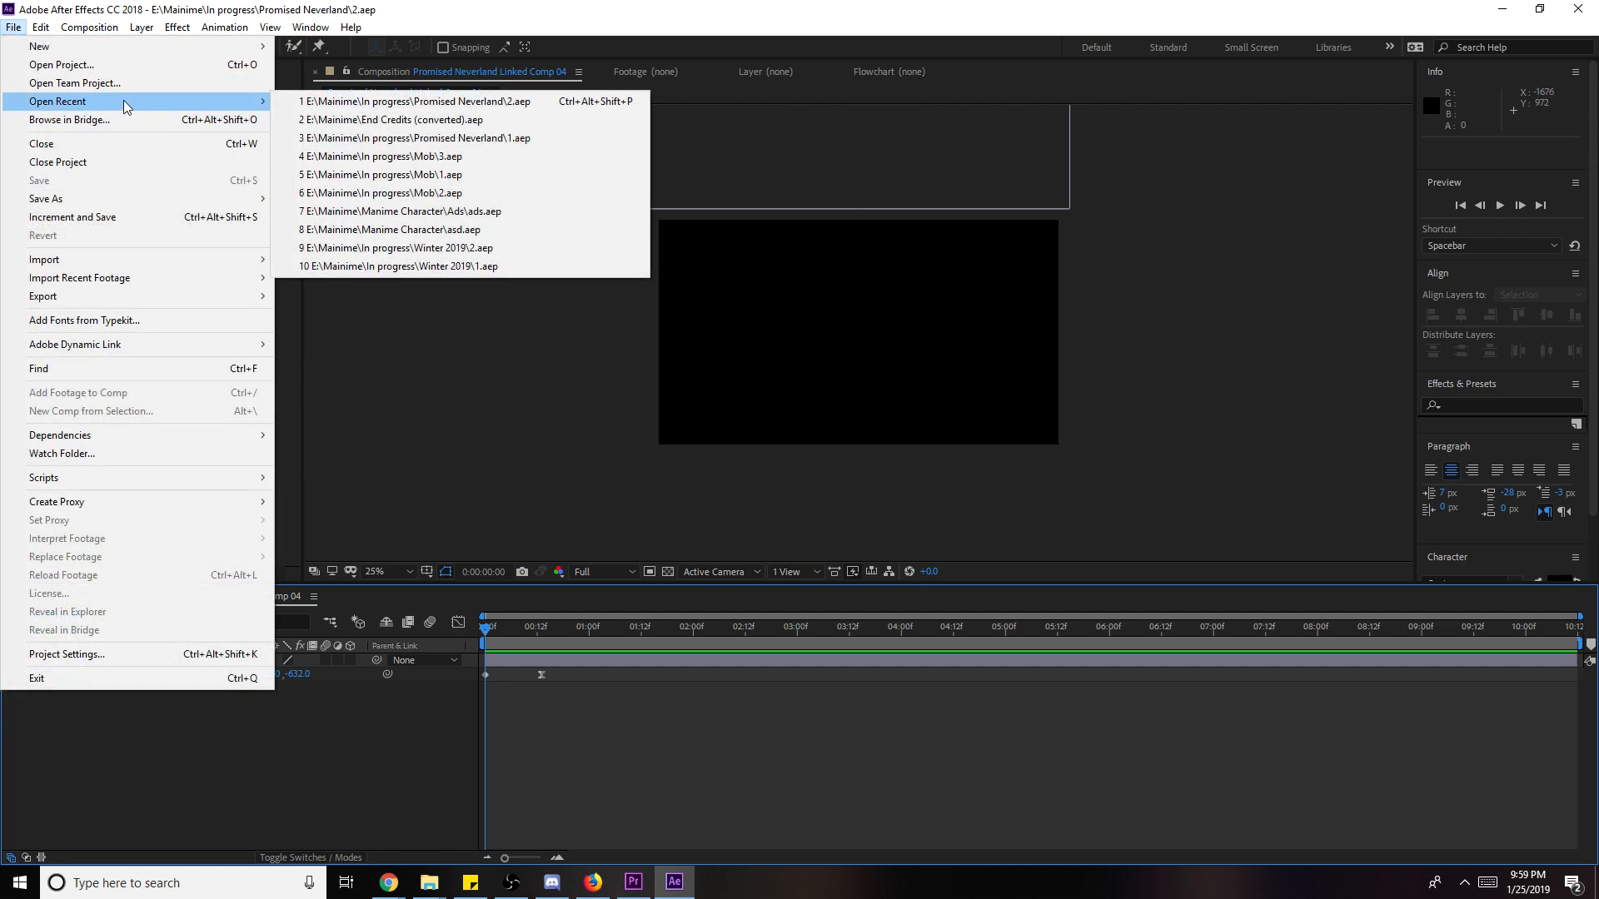
left_click(514, 121)
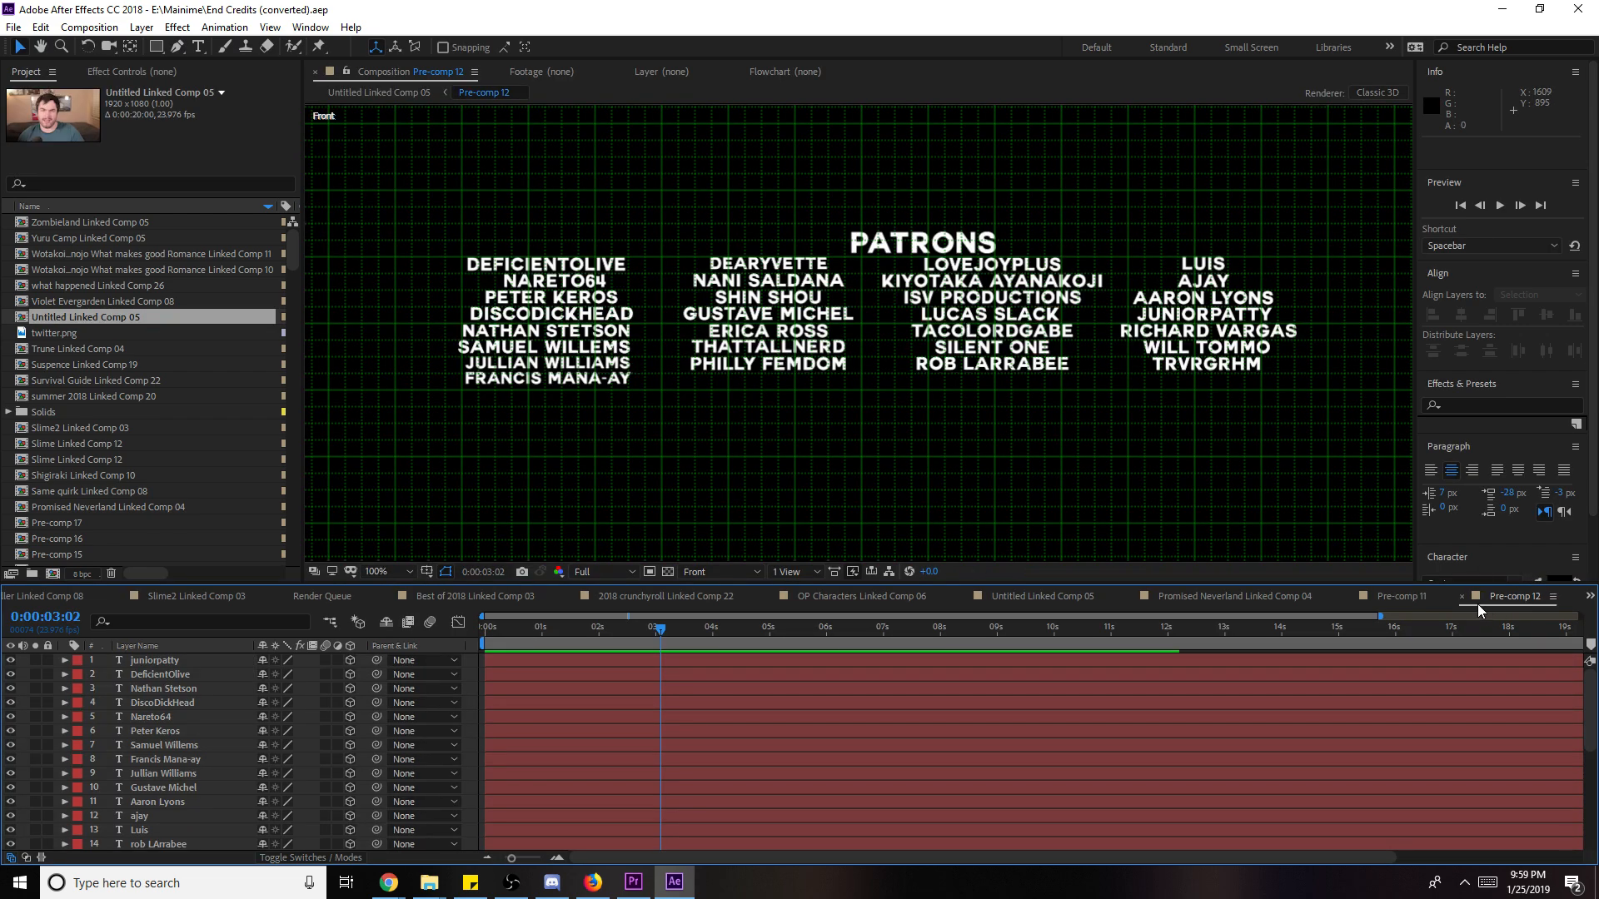
- Close the Pre-comp 11 and 12 timelines, return to Premiere, and select the three ending webcam clips
left_click(1462, 596)
left_click(1468, 597)
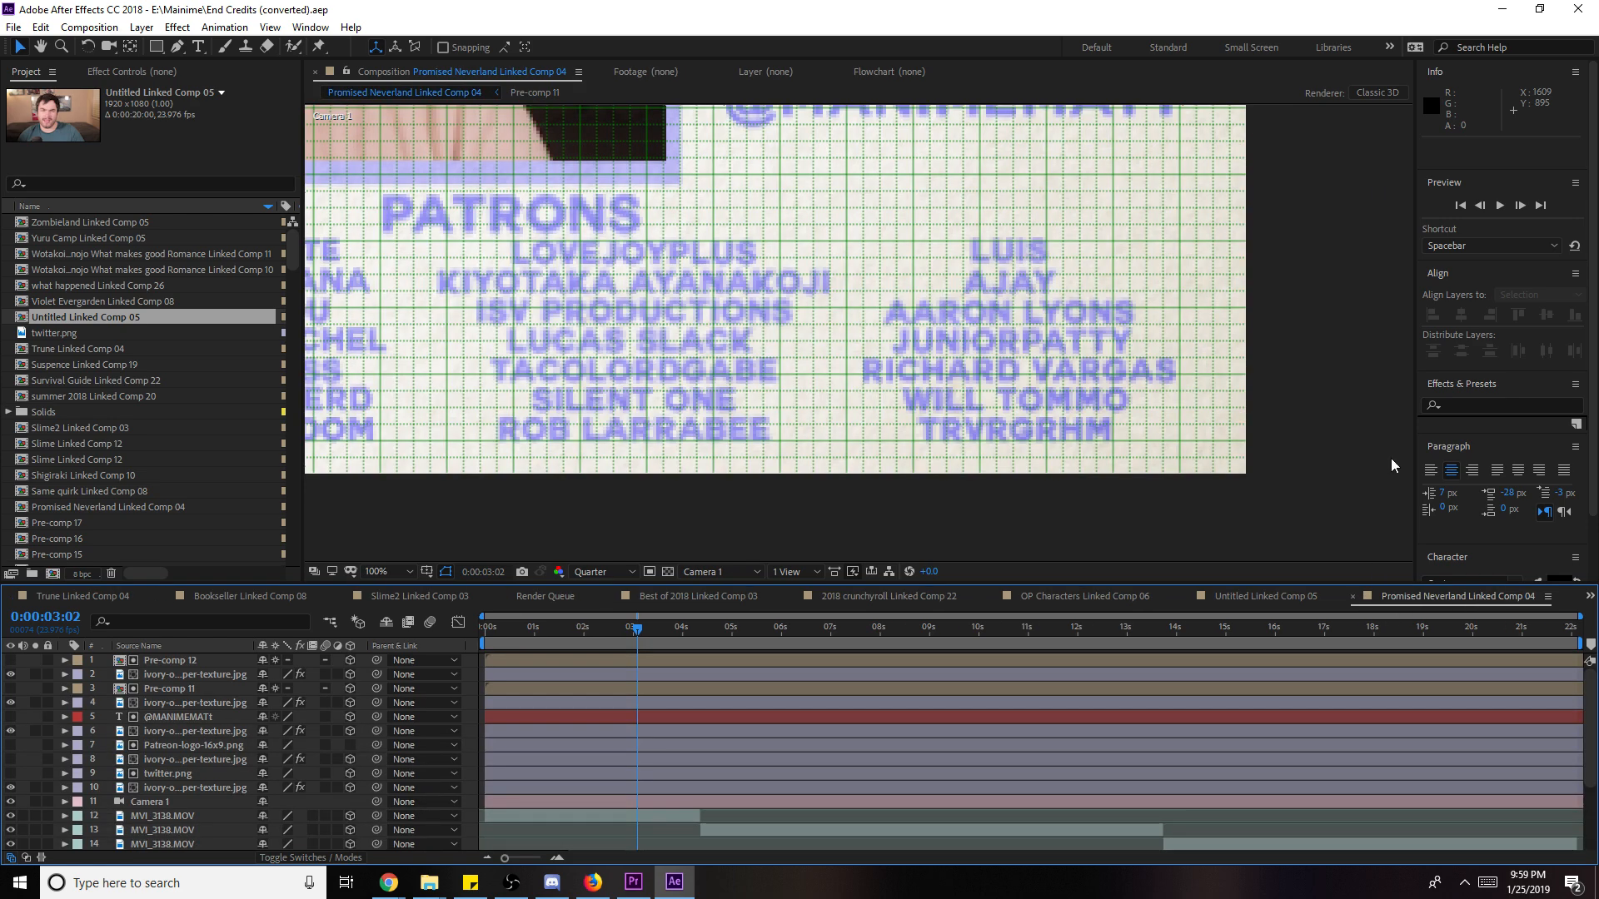
left_click(1502, 8)
left_click_drag(1052, 671, 1258, 714)
- Replace the webcam clips with a linked After Effects comp and delete its seven layers
right_click(1273, 712)
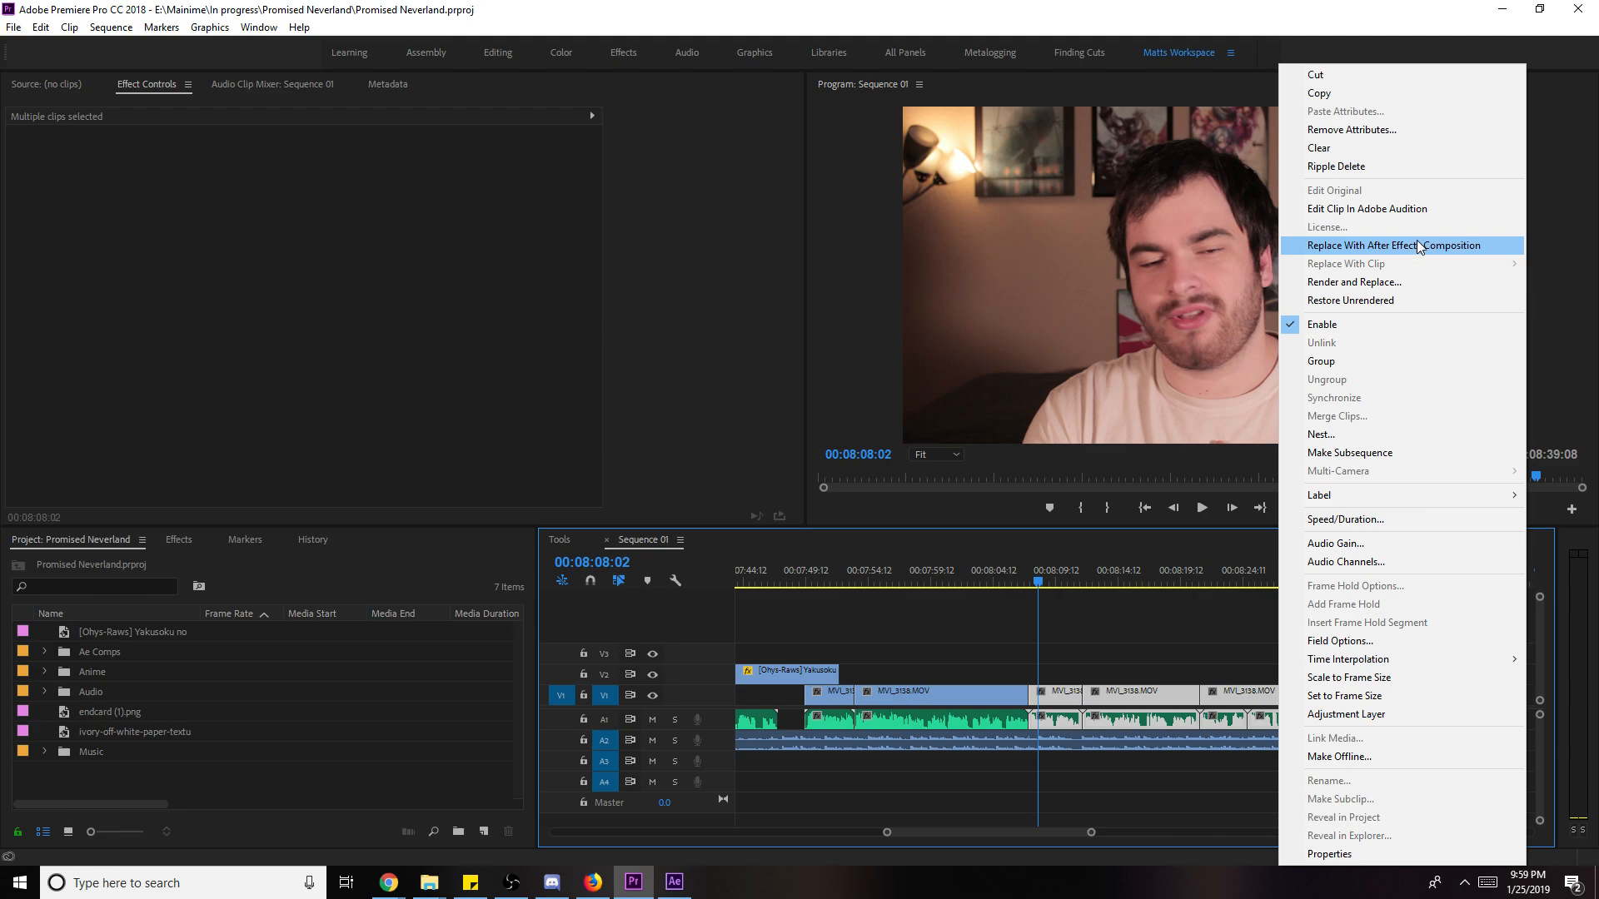
left_click(1416, 242)
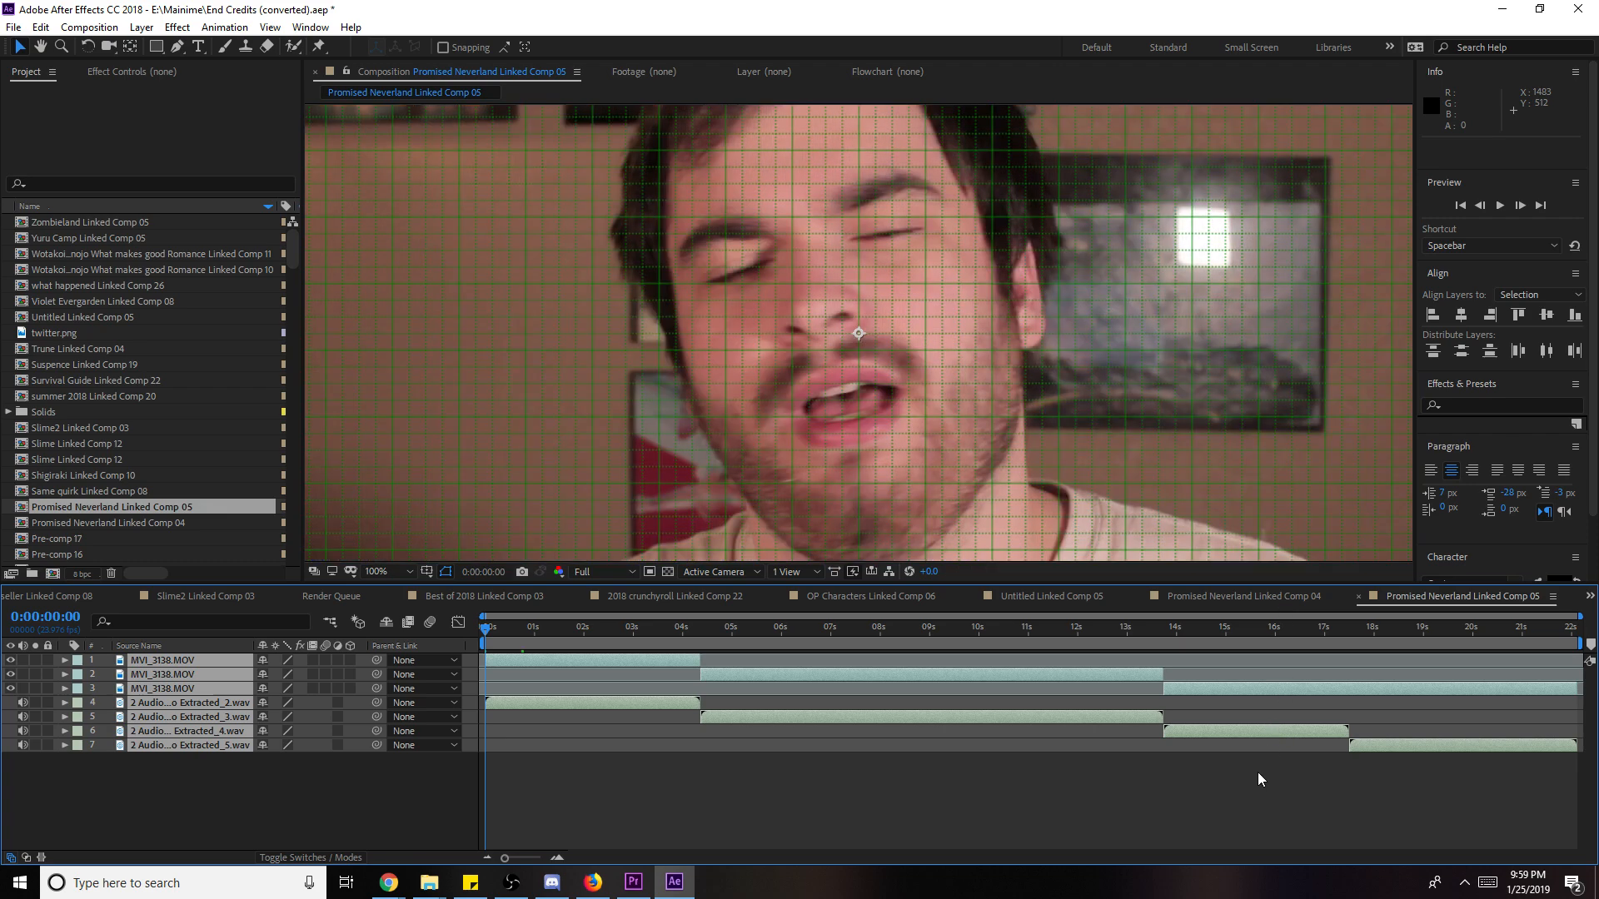
scroll(1201, 425, "down", 2)
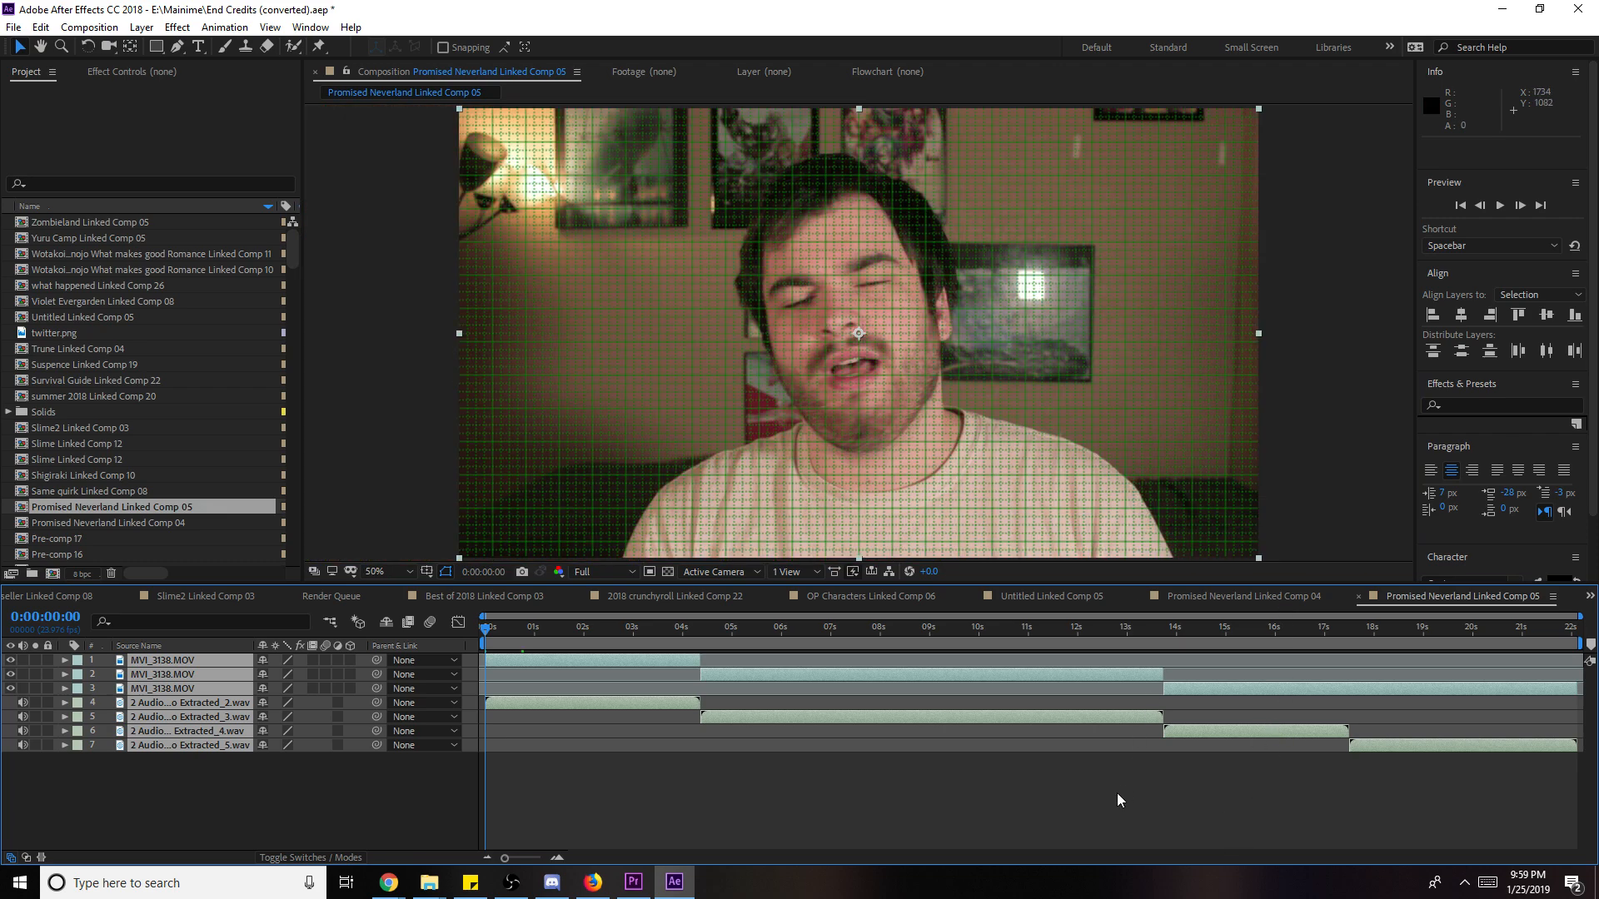
left_click(1119, 800)
left_click_drag(289, 807, 119, 641)
key("Delete")
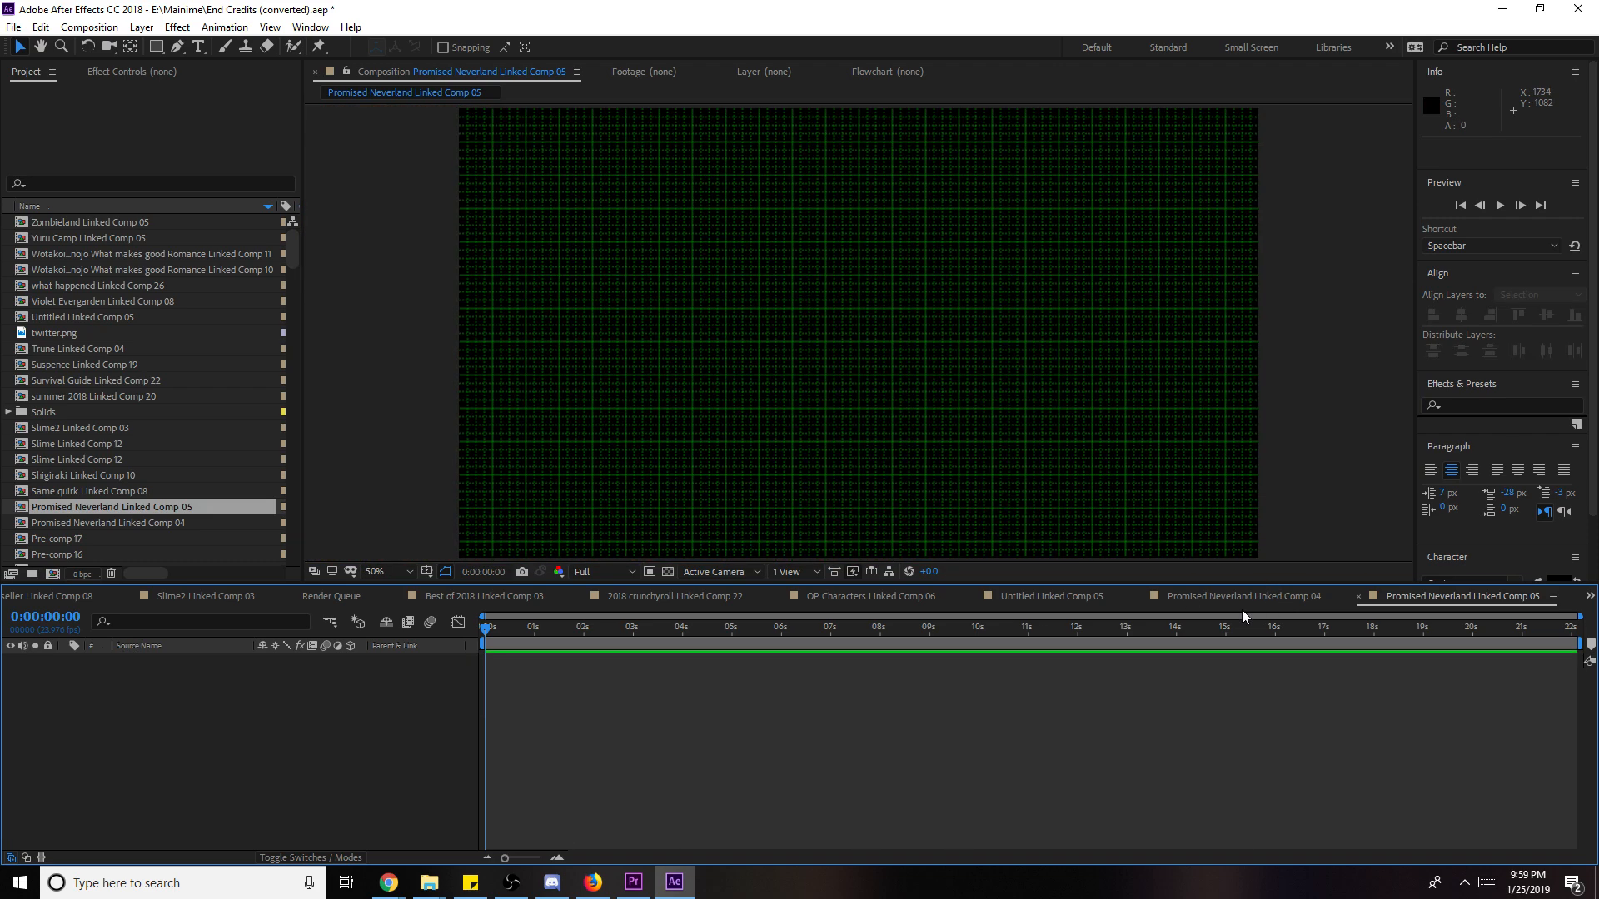
- Copy all 21 layers from Linked Comp 04 into Comp 05 and save the project
left_click(1243, 598)
left_click(167, 660)
scroll(192, 821, "down", 2)
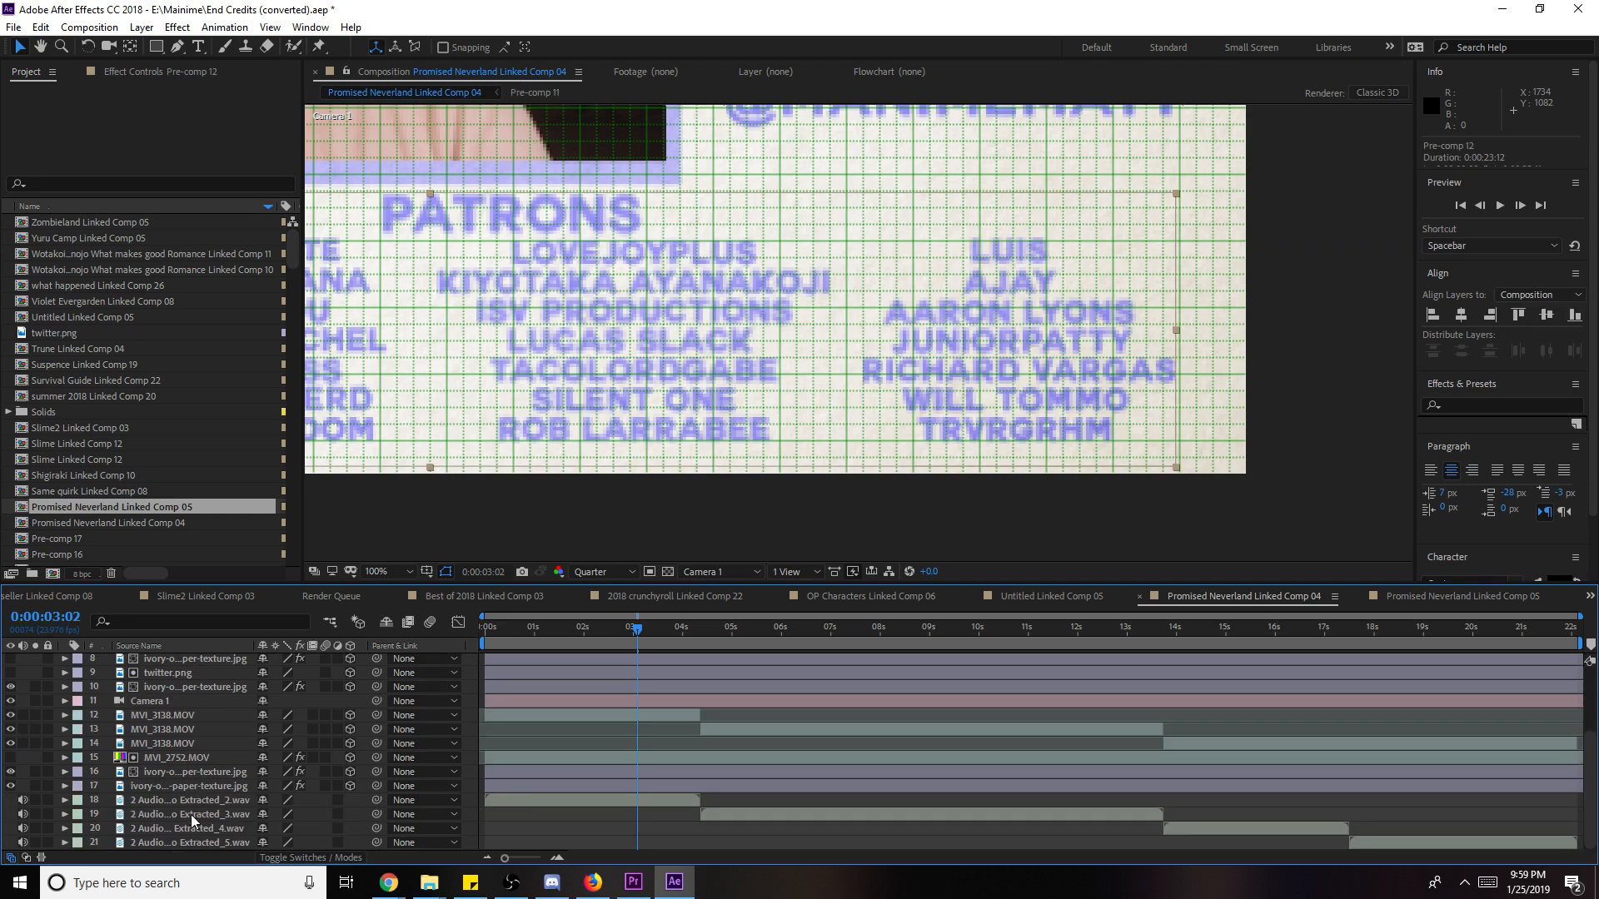
key("ctrl+a")
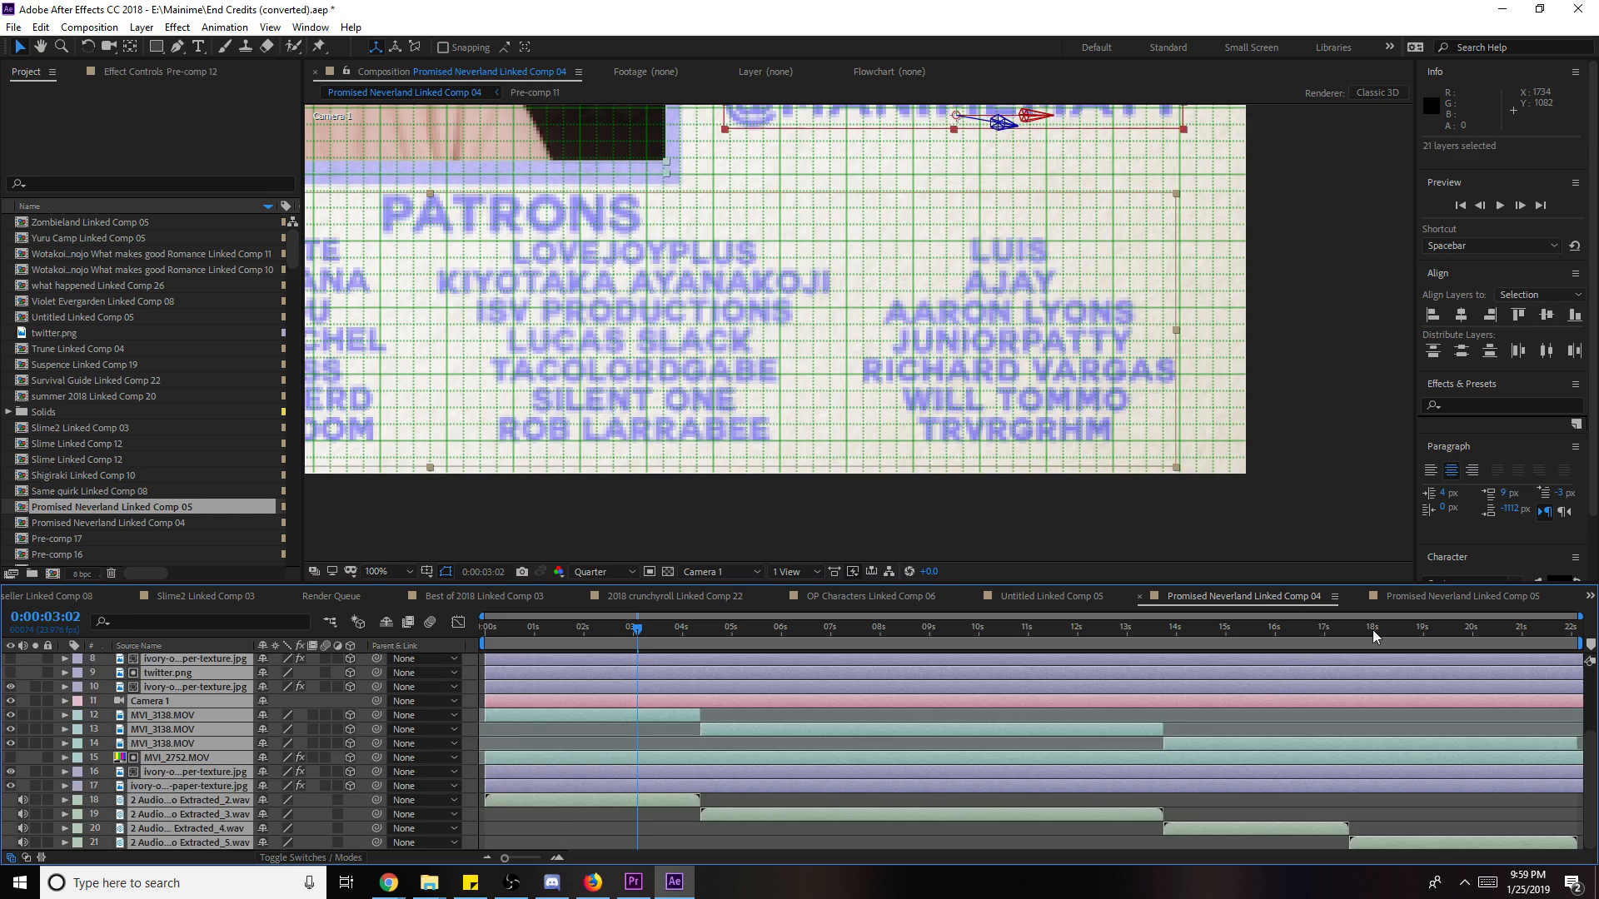
key("ctrl+c")
key("shift+period")
key("ctrl+v")
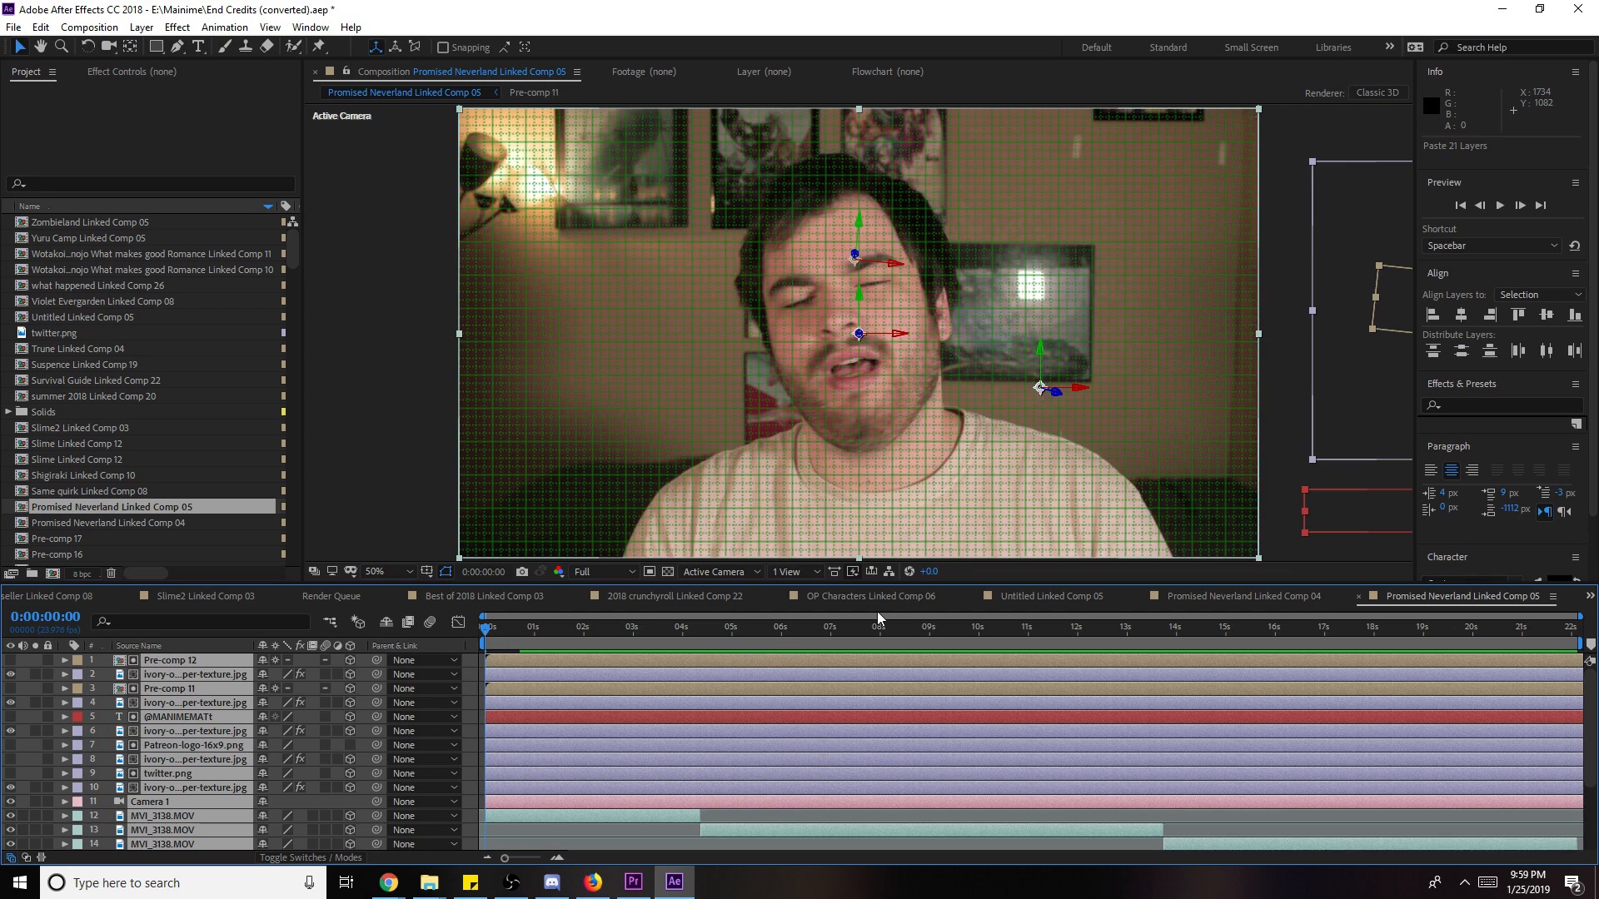
left_click(939, 626)
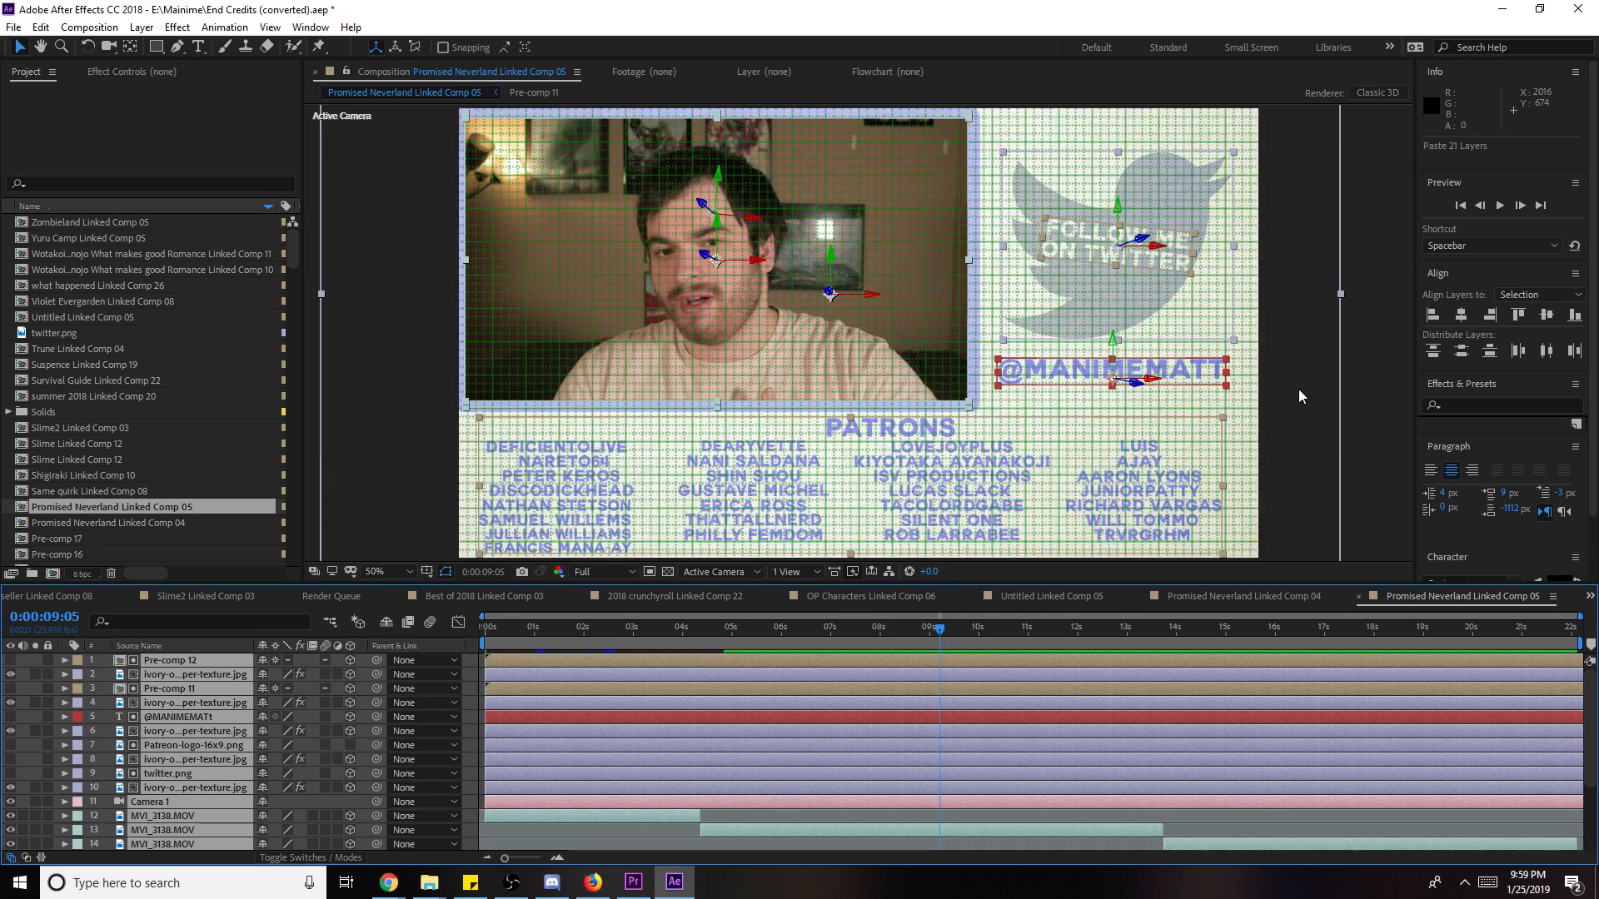
left_click(1362, 374)
key("ctrl+s")
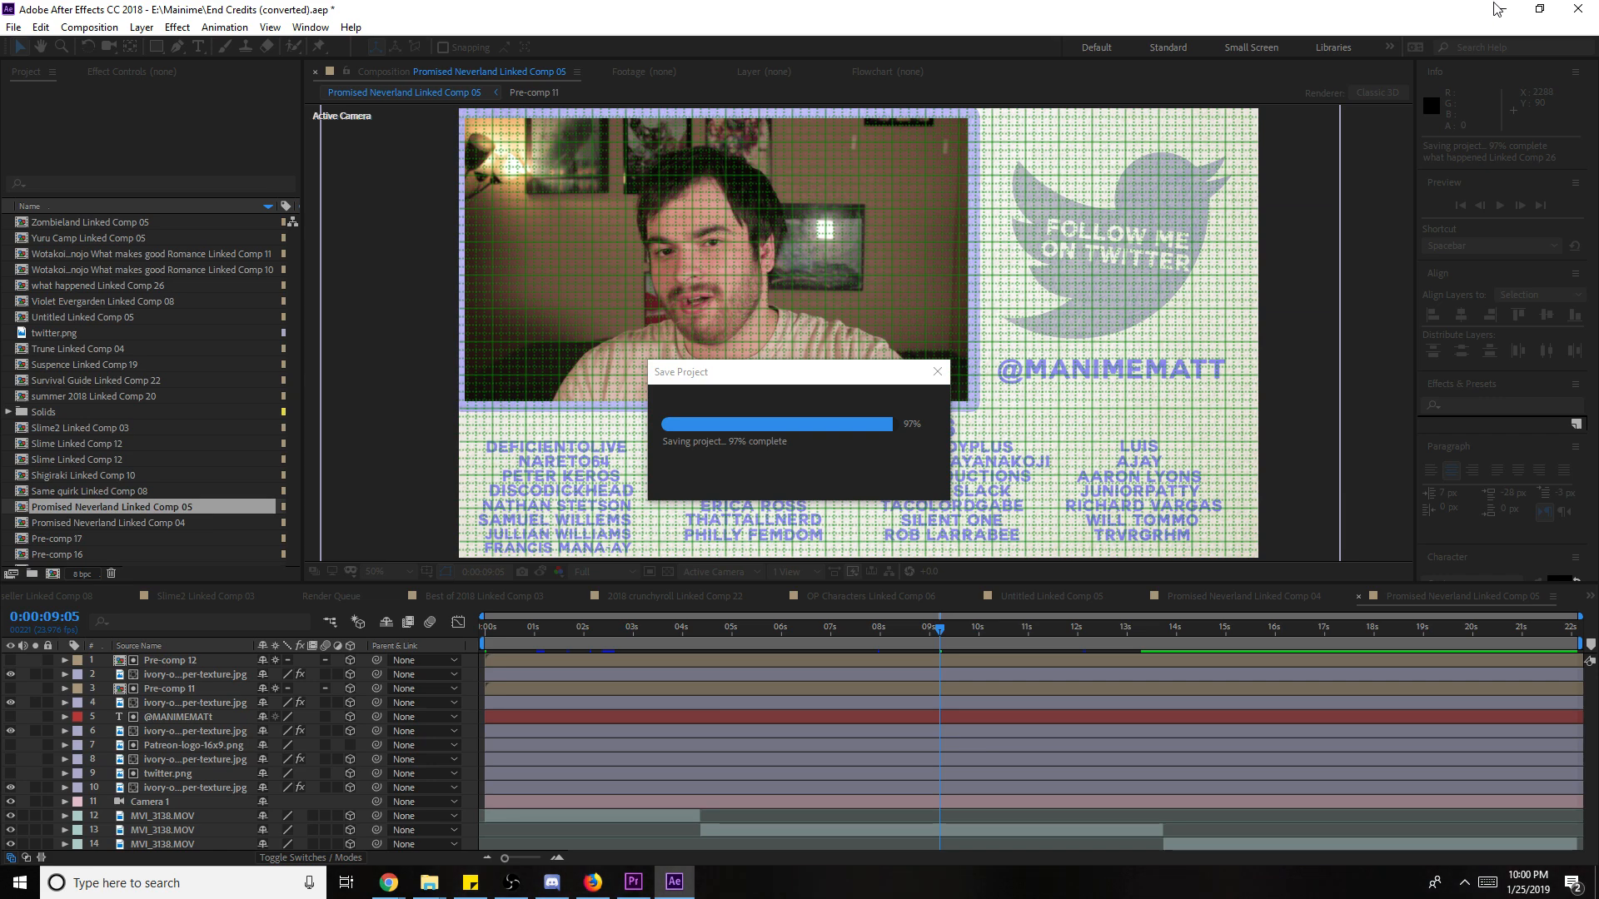
- Set the sequence Out point slightly past 00:08:29:14 at the end card, then save
left_click(1501, 9)
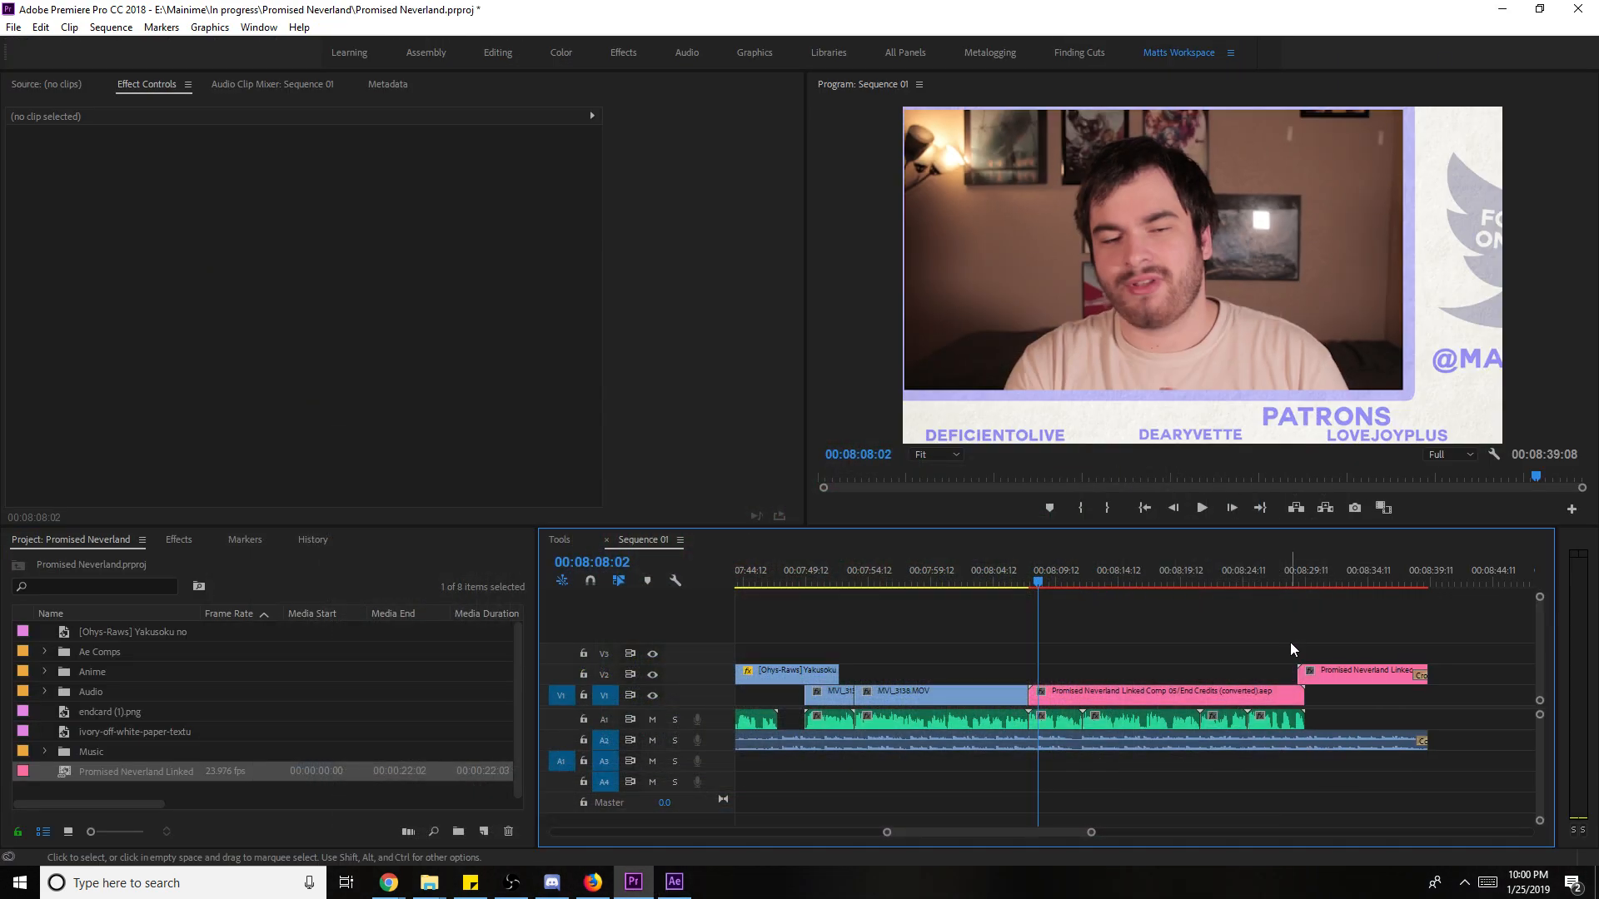
left_click(1022, 573)
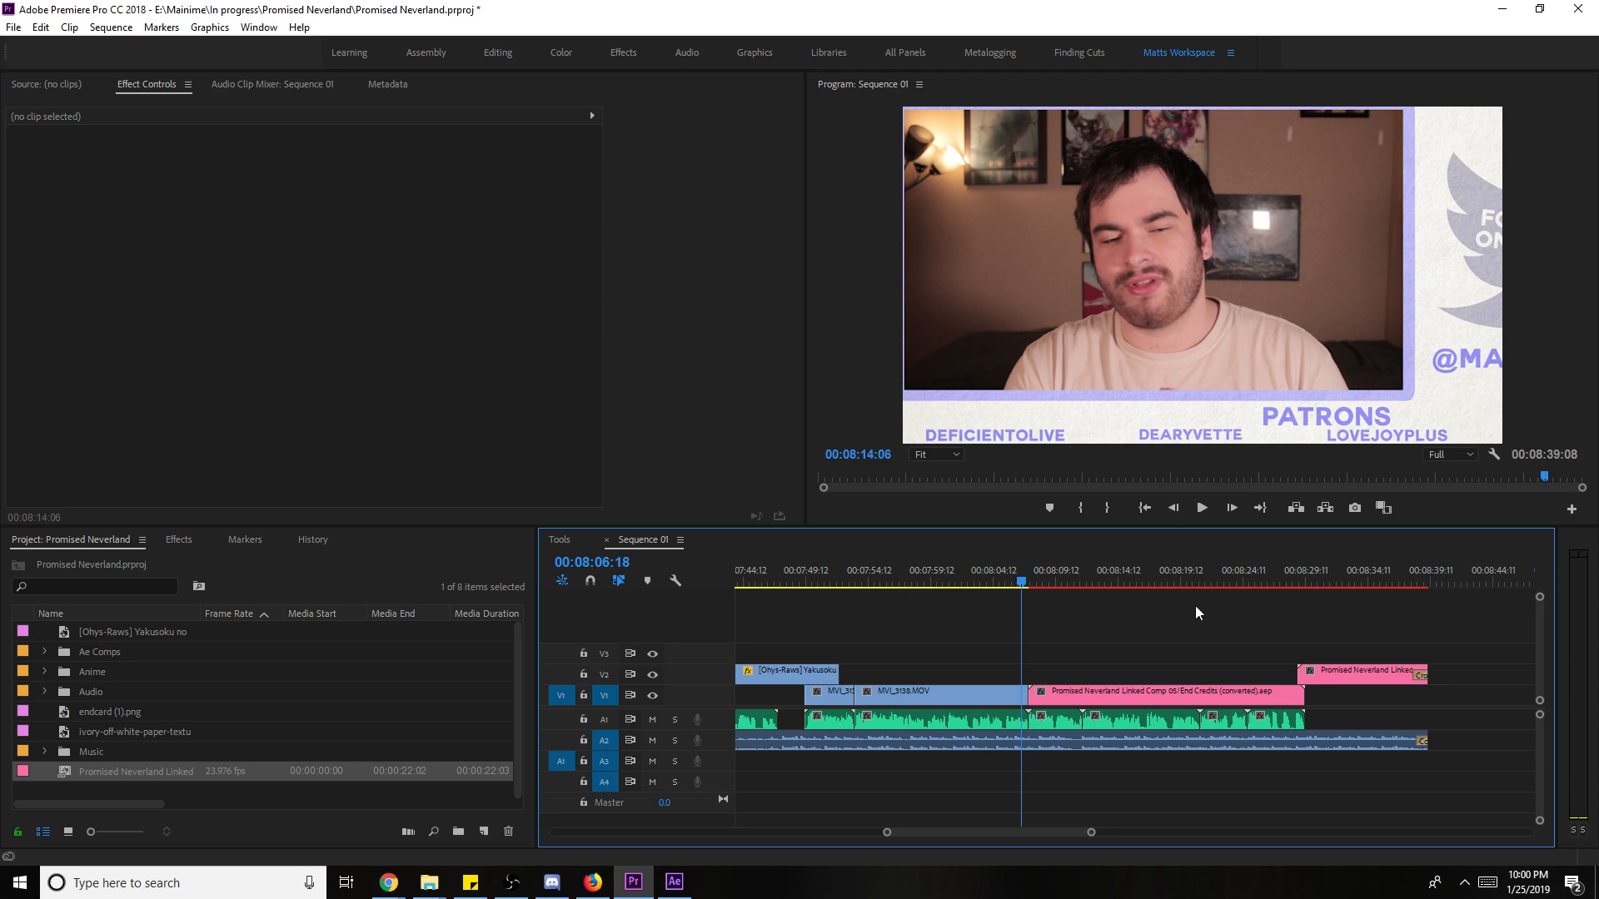
left_click_drag(1318, 580, 1306, 649)
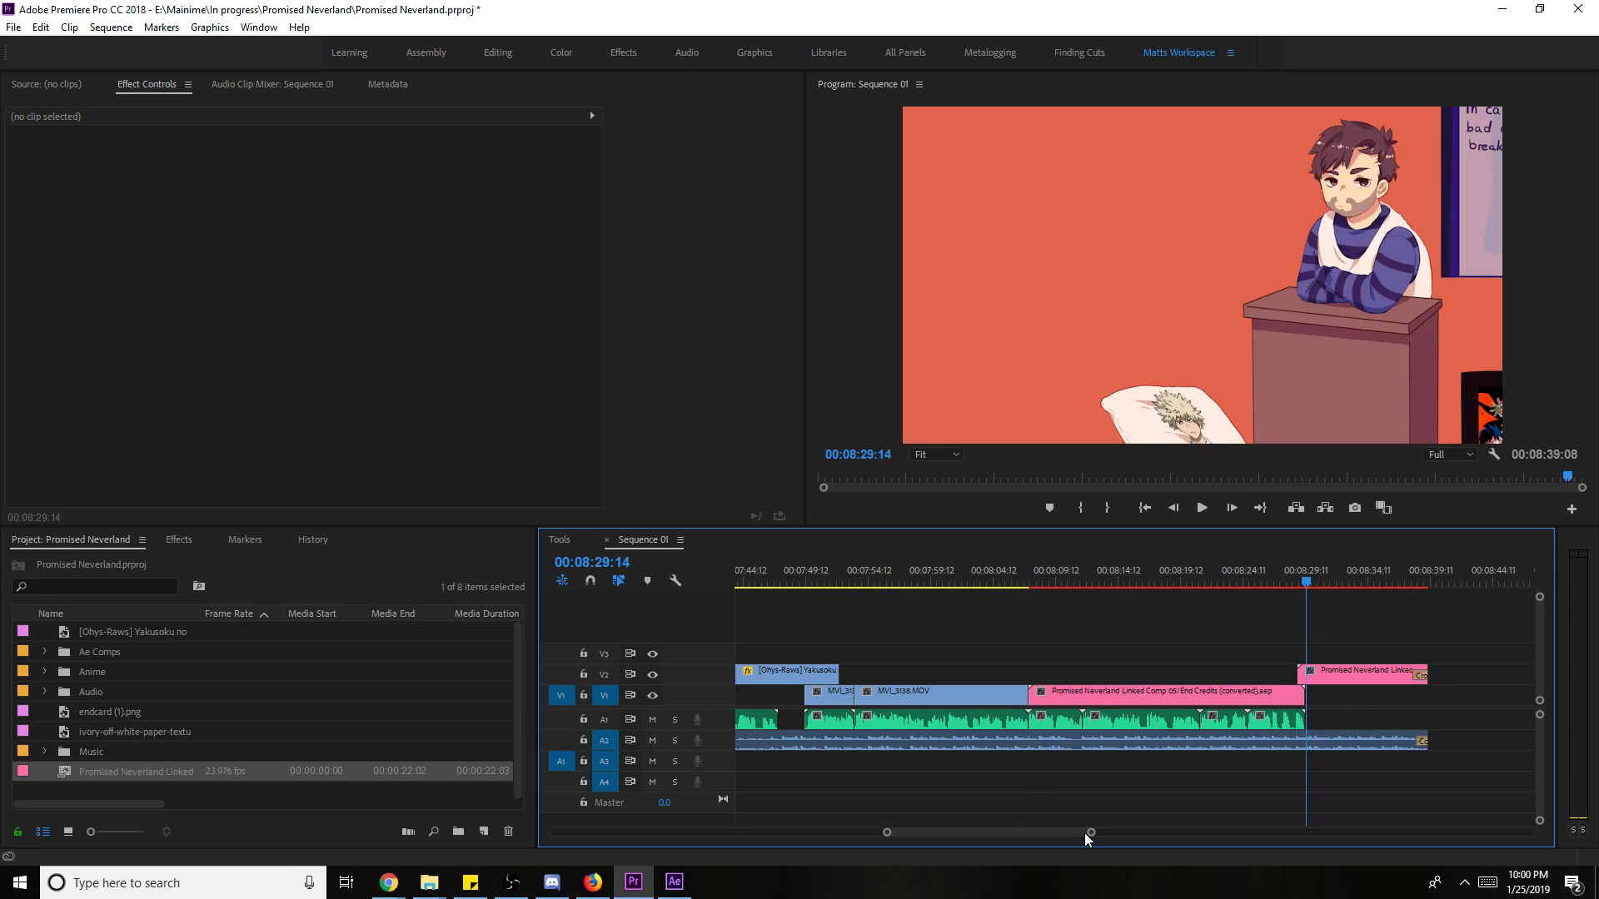
left_click_drag(1089, 833, 1380, 833)
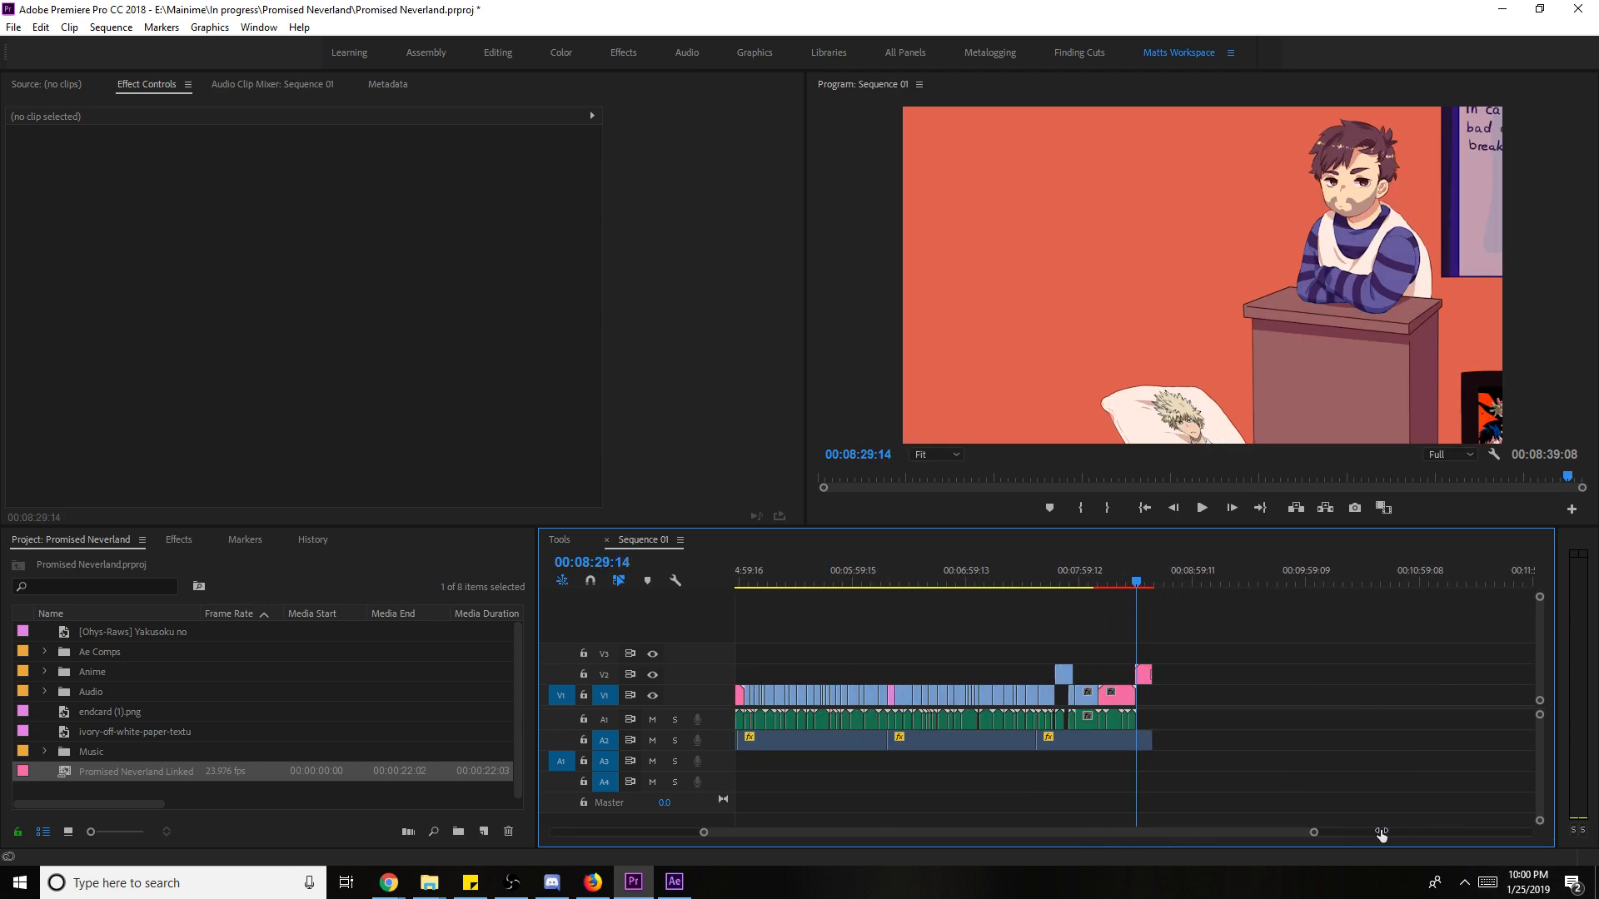
left_click(1106, 508)
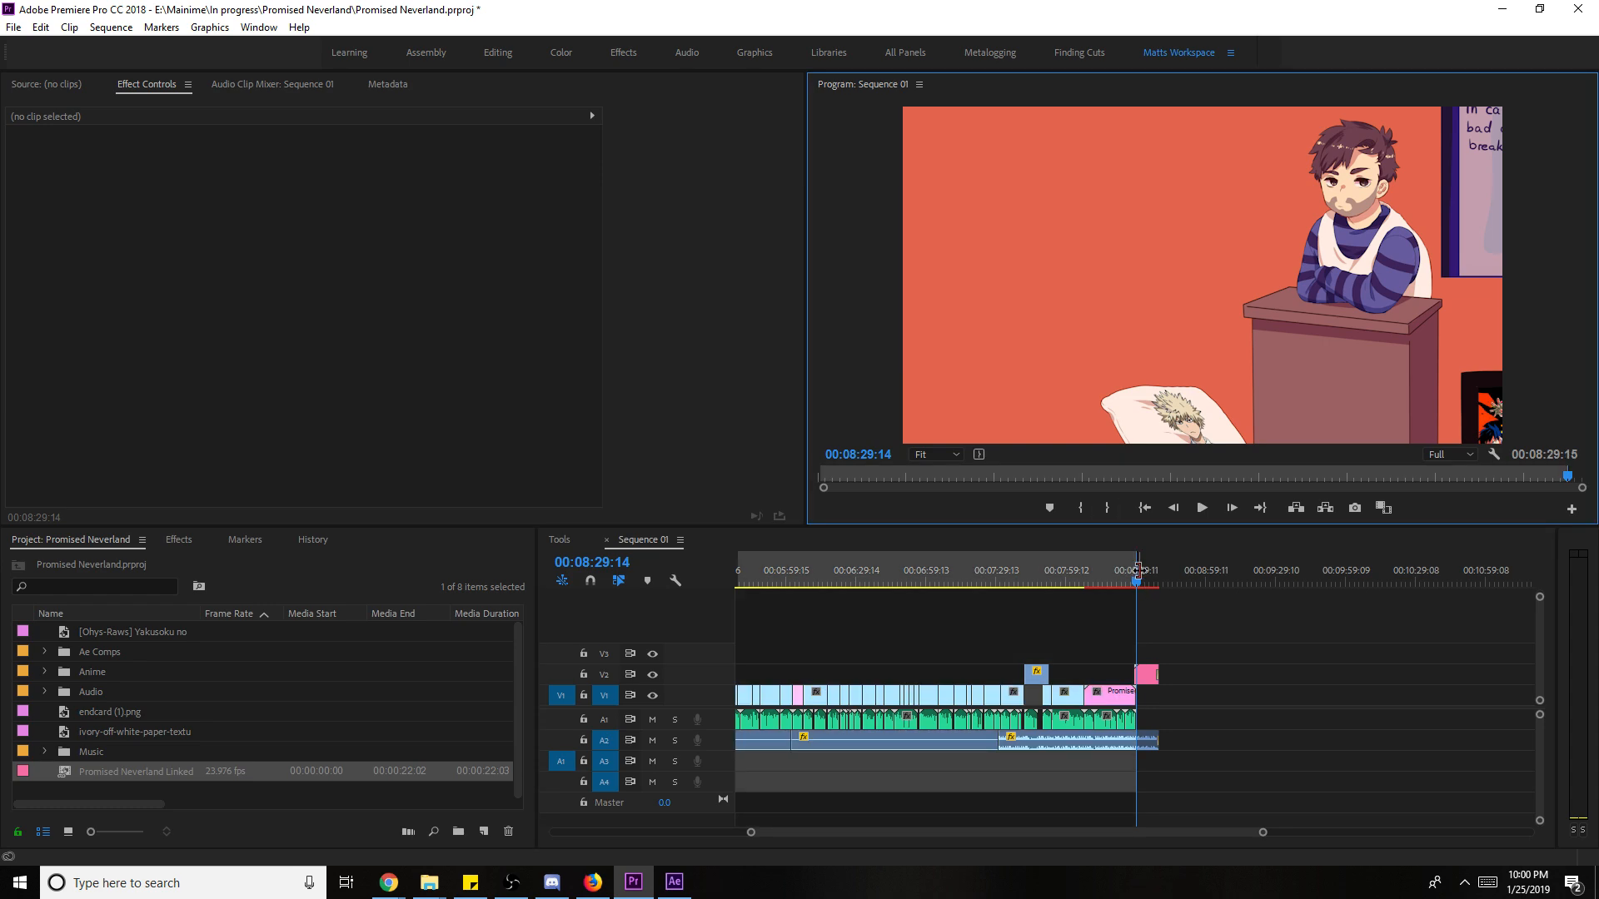
mouse_move(1138, 570)
left_mouse_down()
mouse_move(1198, 573)
mouse_move(1159, 573)
left_mouse_up()
key("ctrl+s")
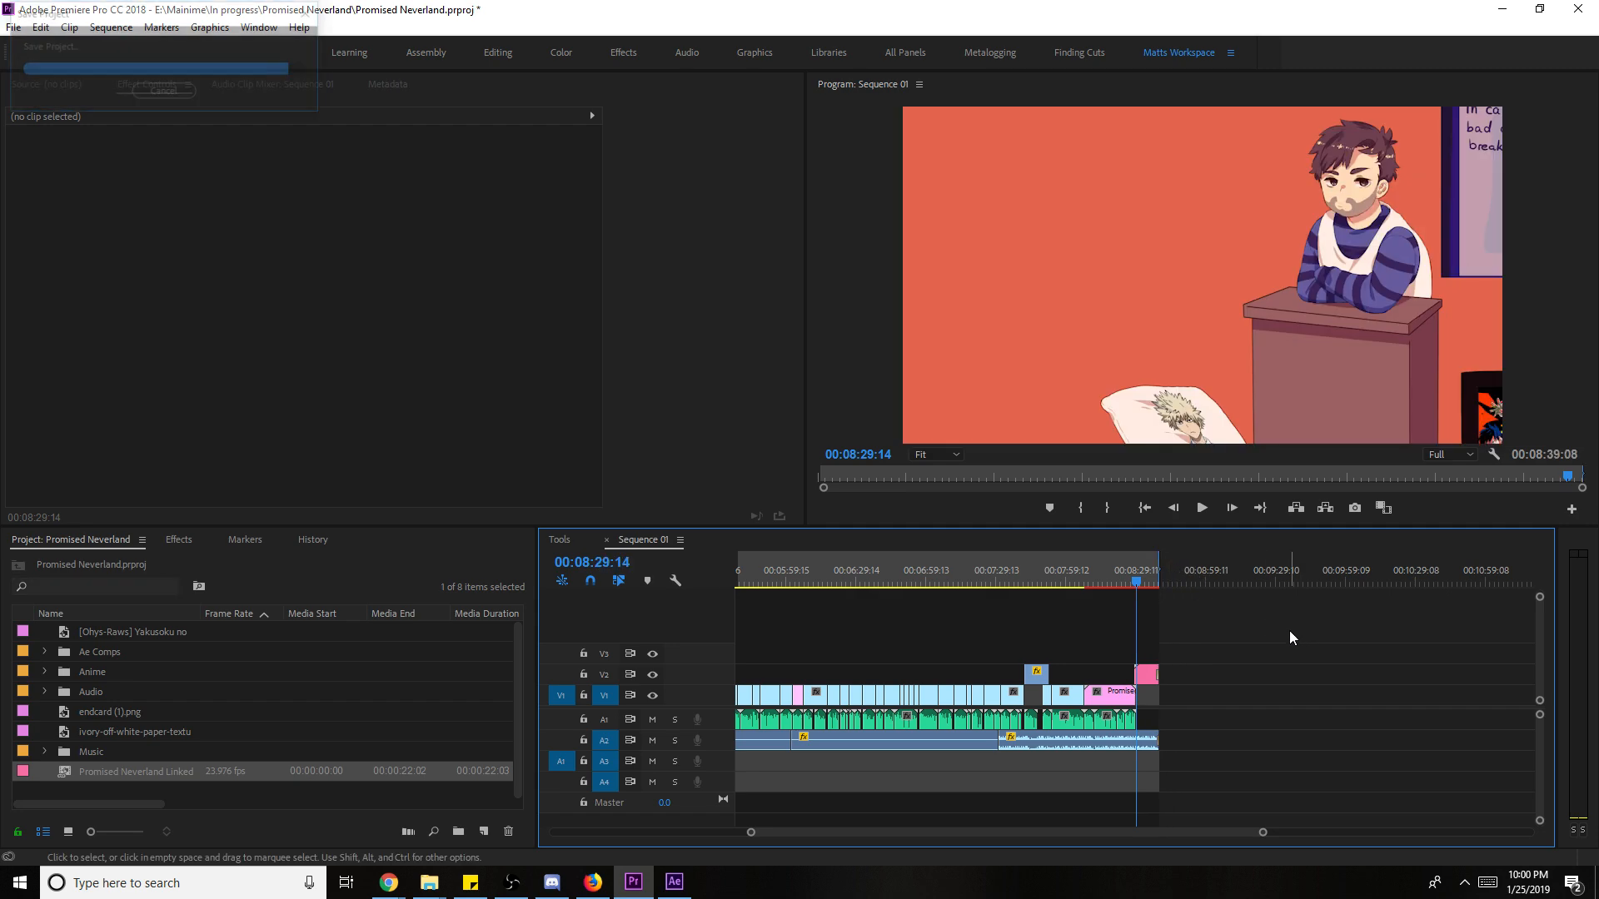
- Render the In-to-Out video previews of Sequence 01
key("Return")
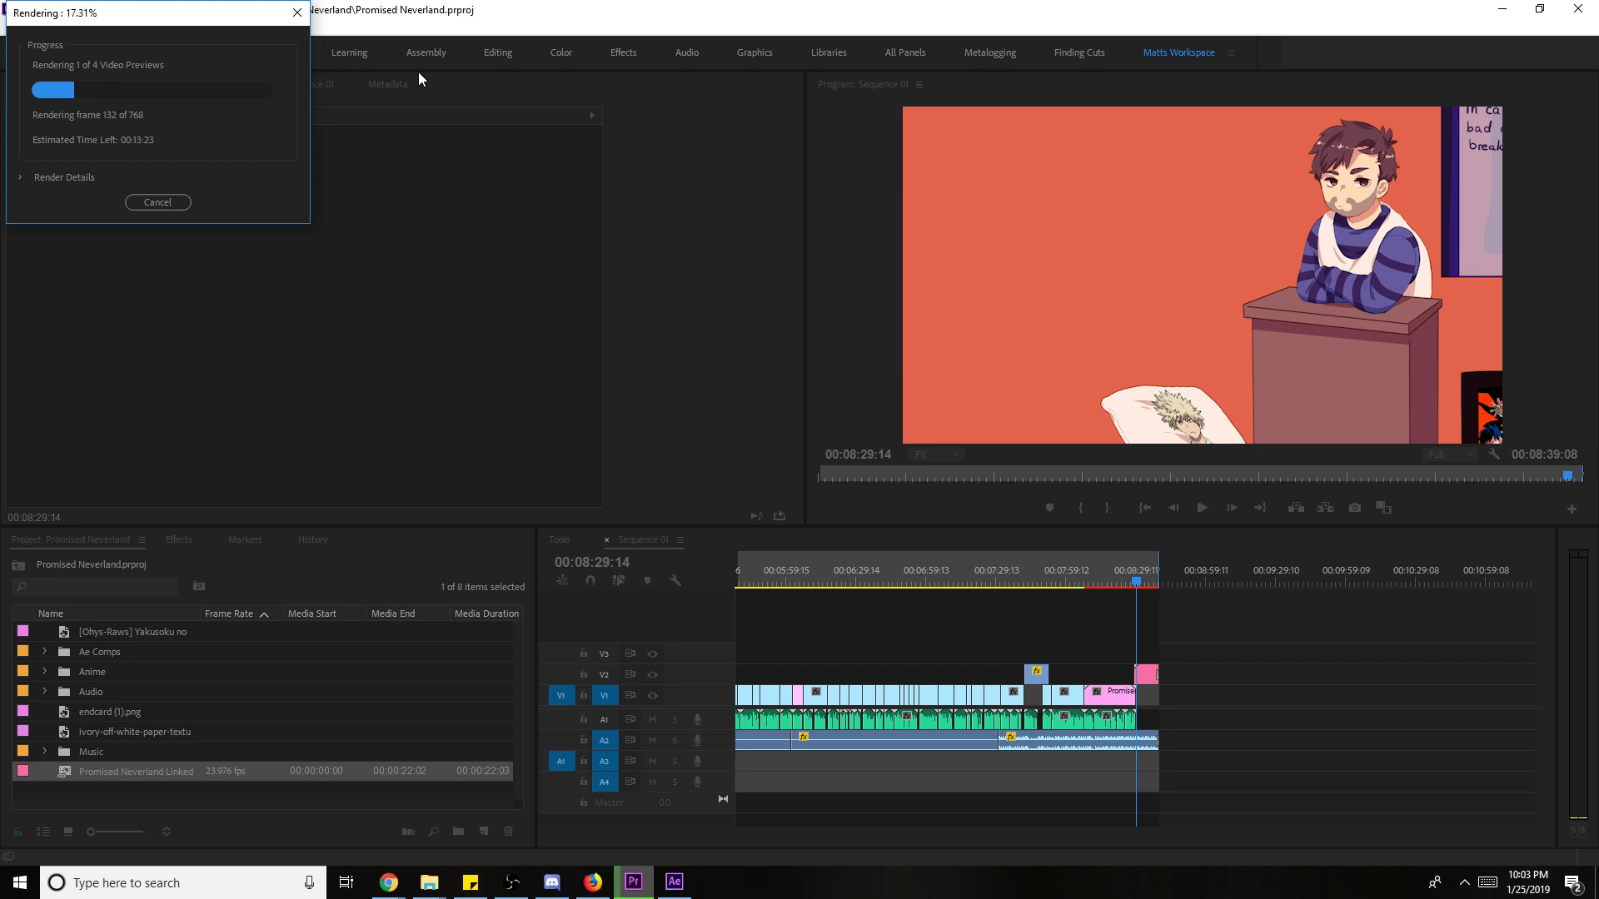
- After rendering finishes, save and play Sequence 01 from the start in a maximized Program monitor
left_click_drag(208, 15, 439, 100)
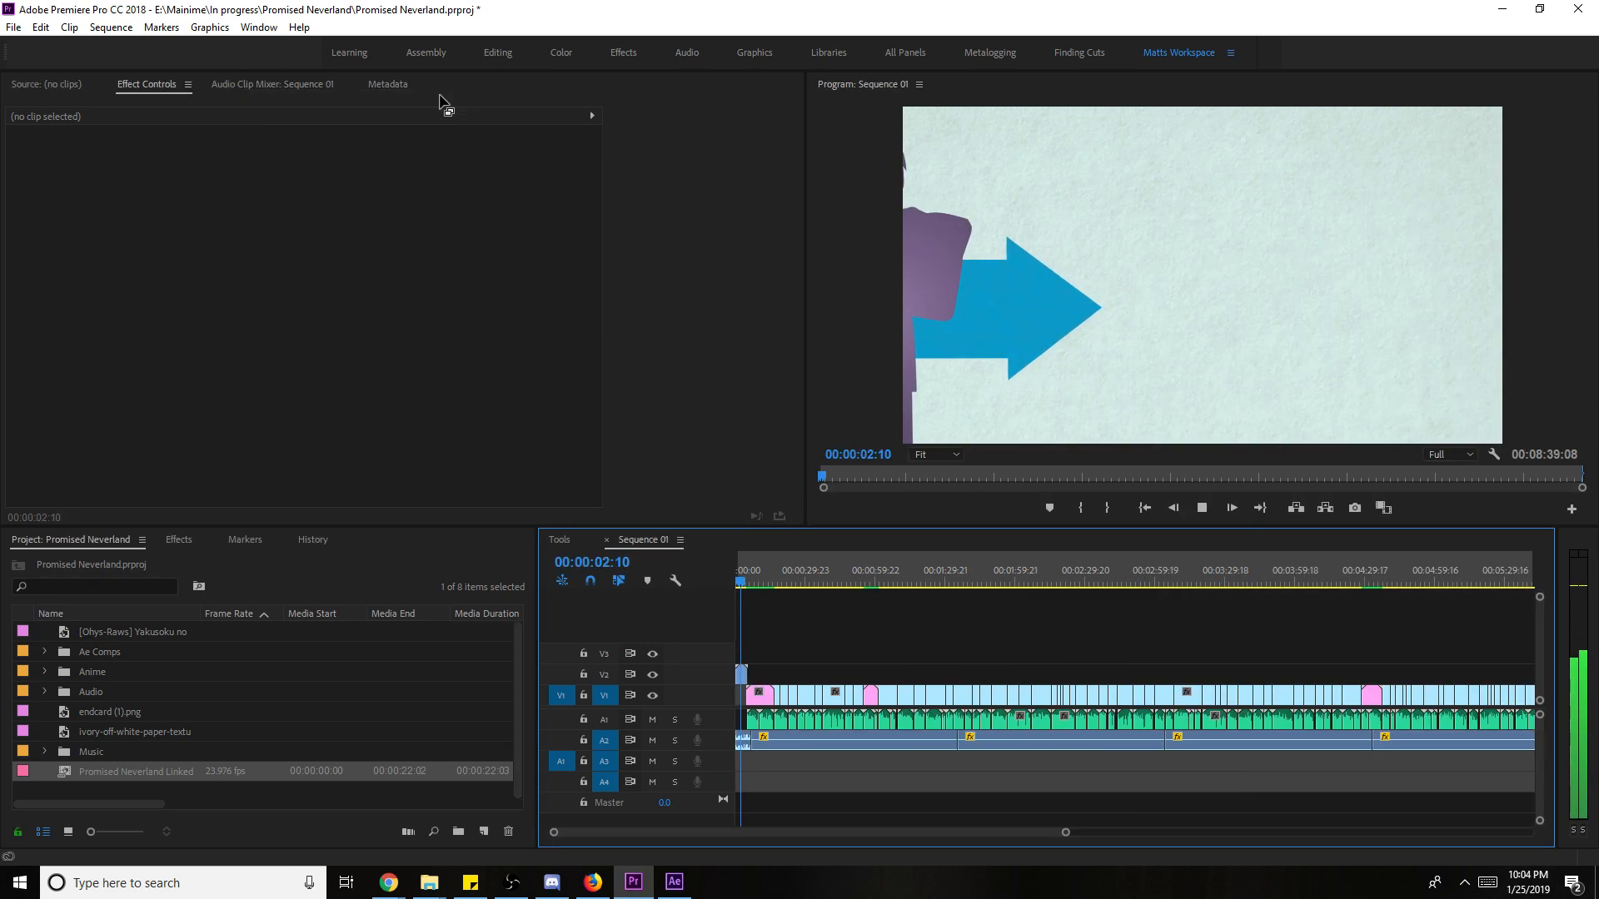
key("ctrl+s")
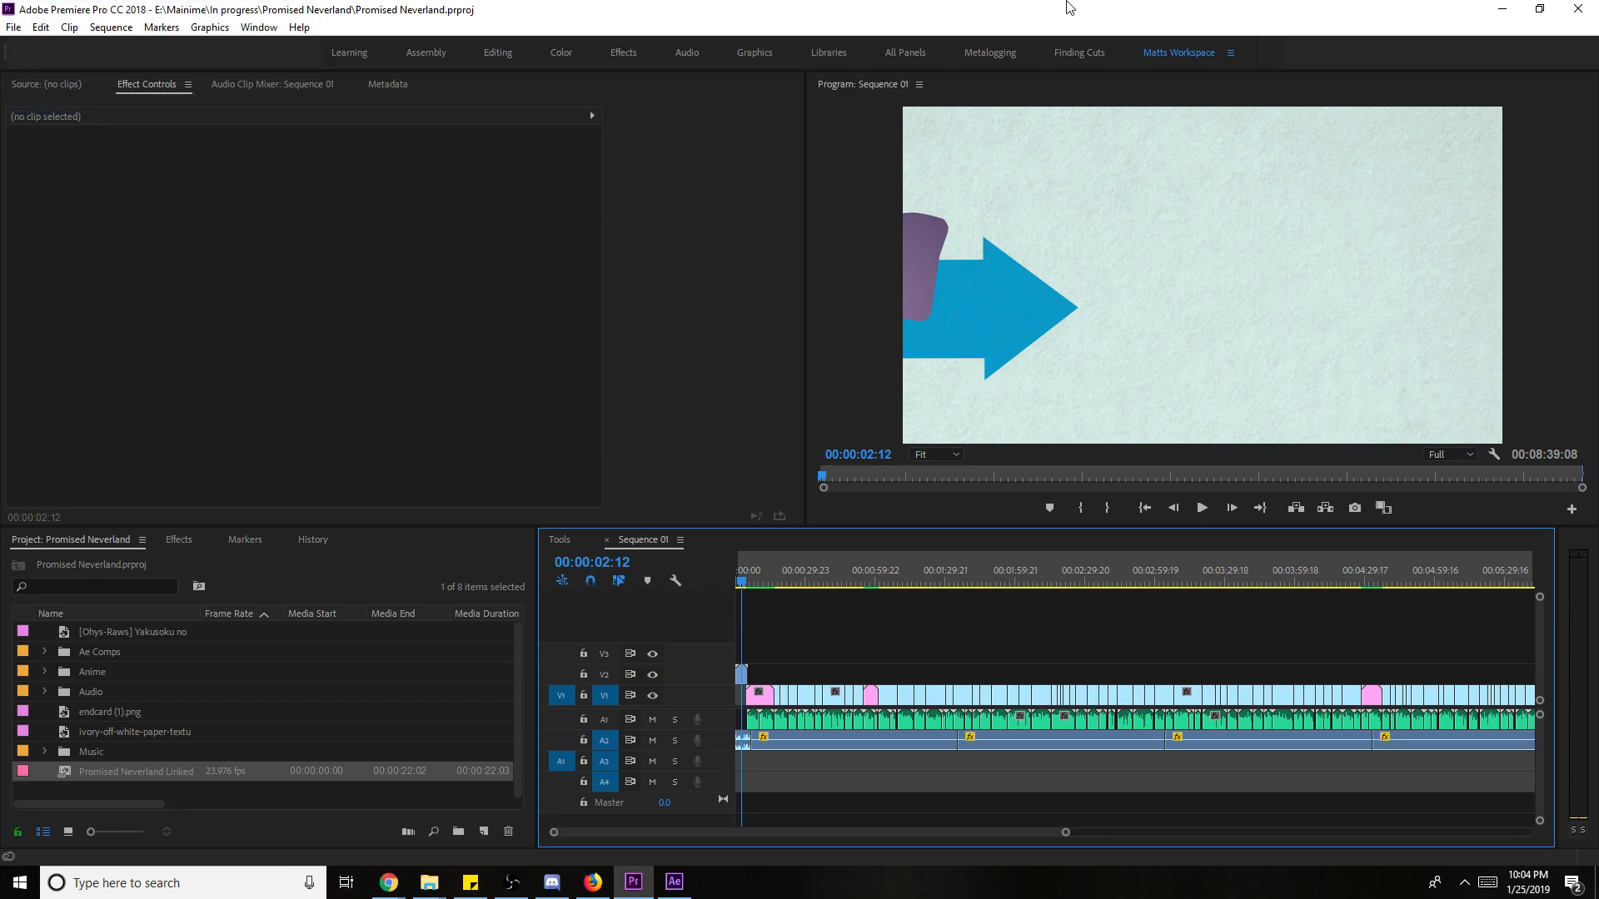
left_click(835, 450)
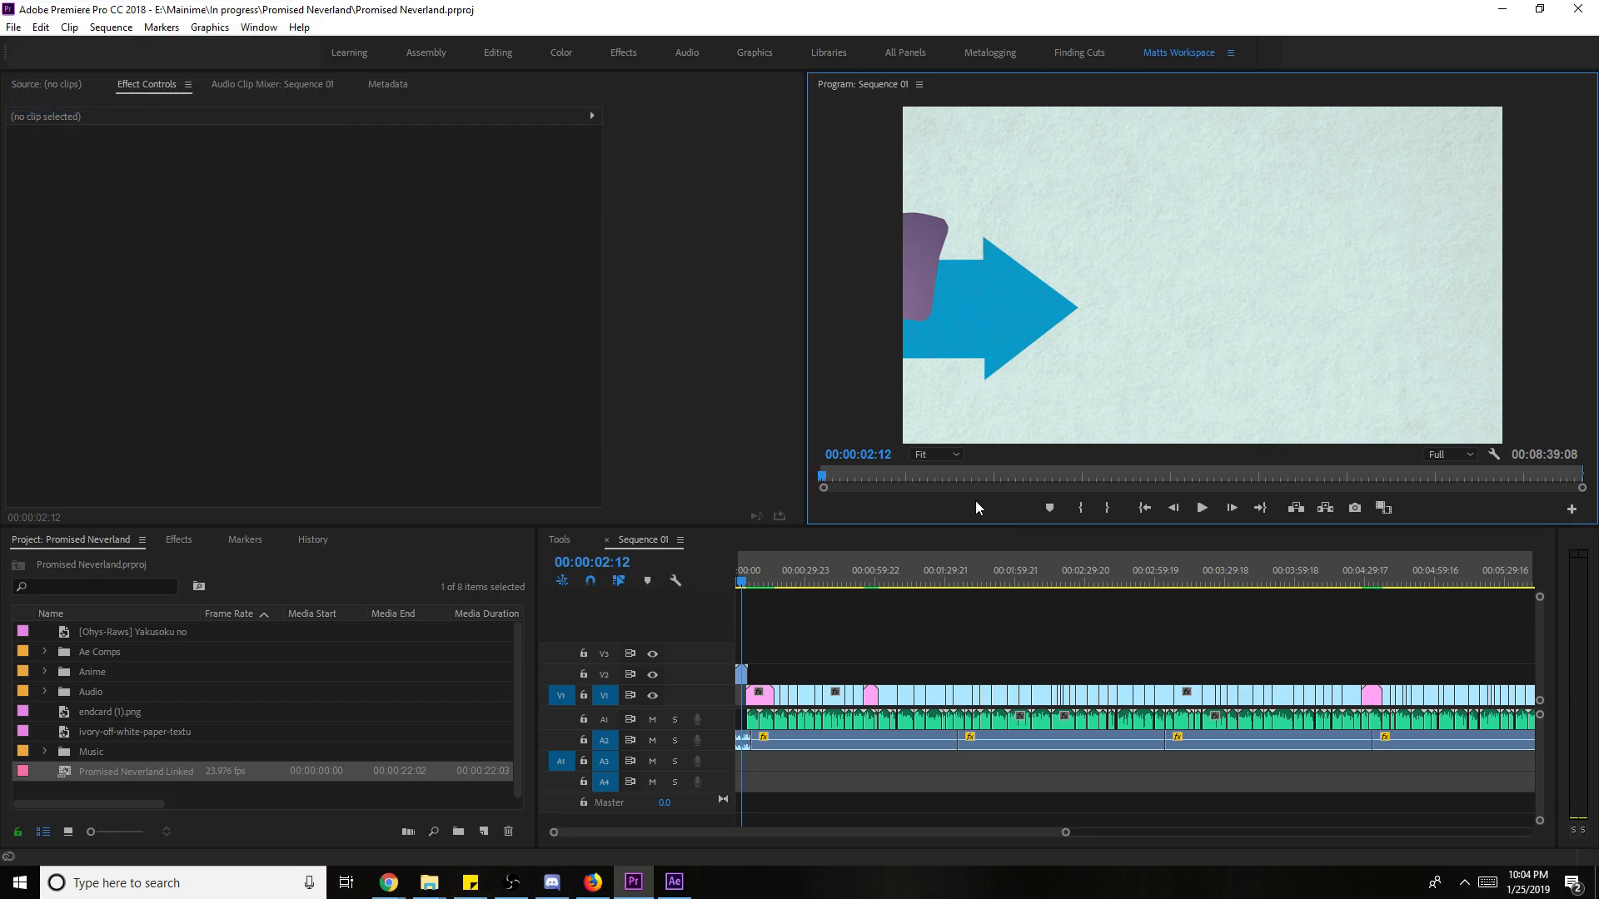
key("grave")
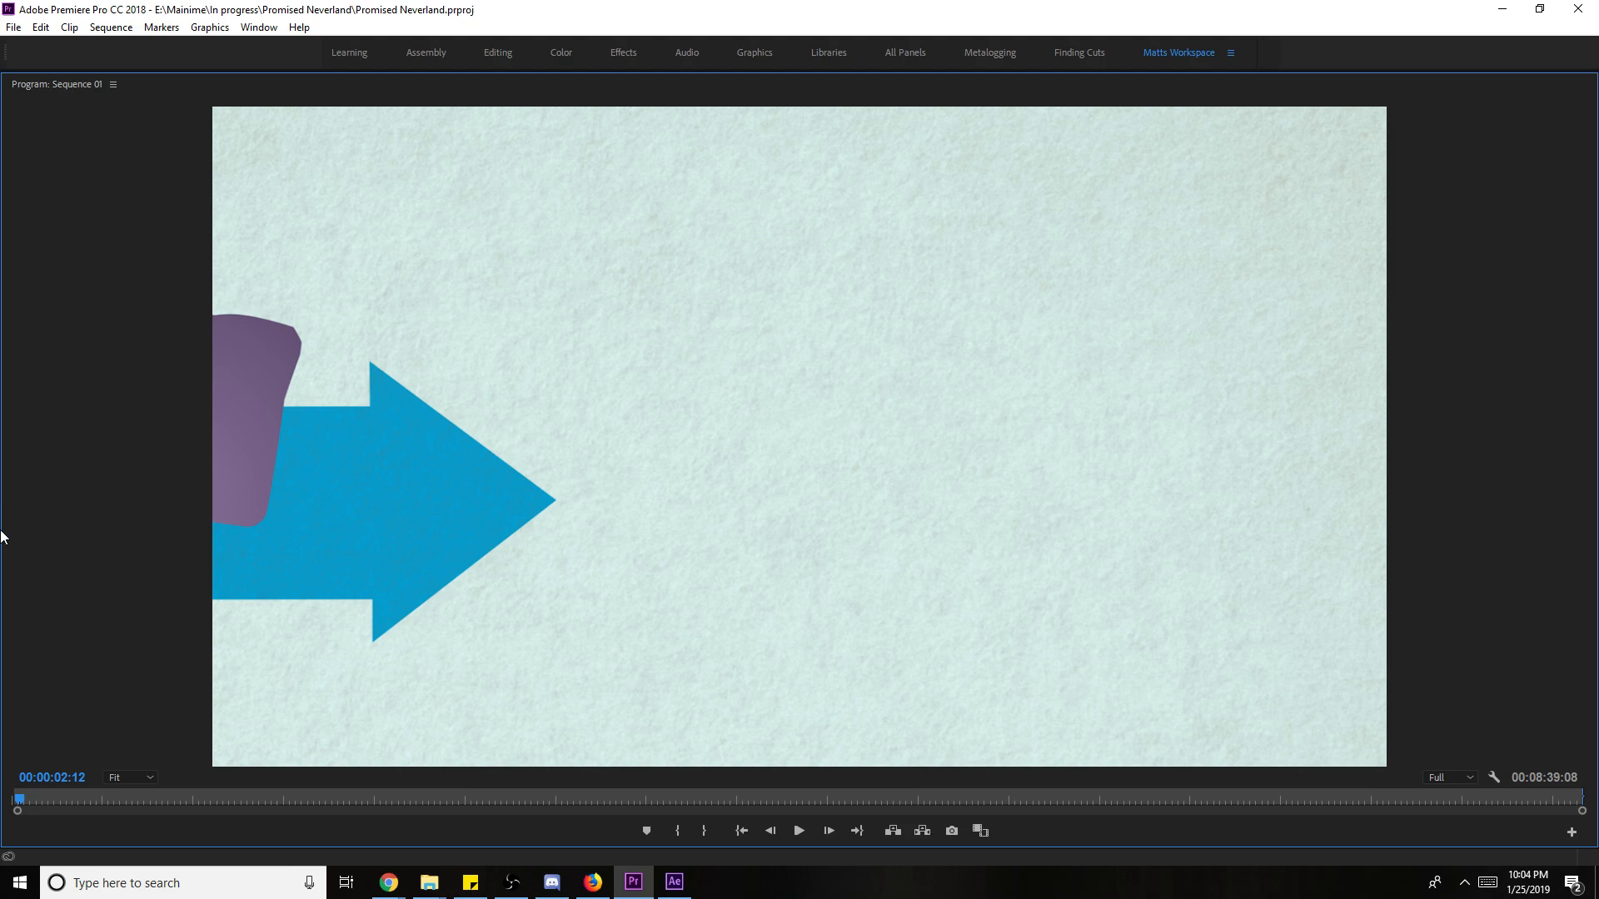
key("Home")
key("space")
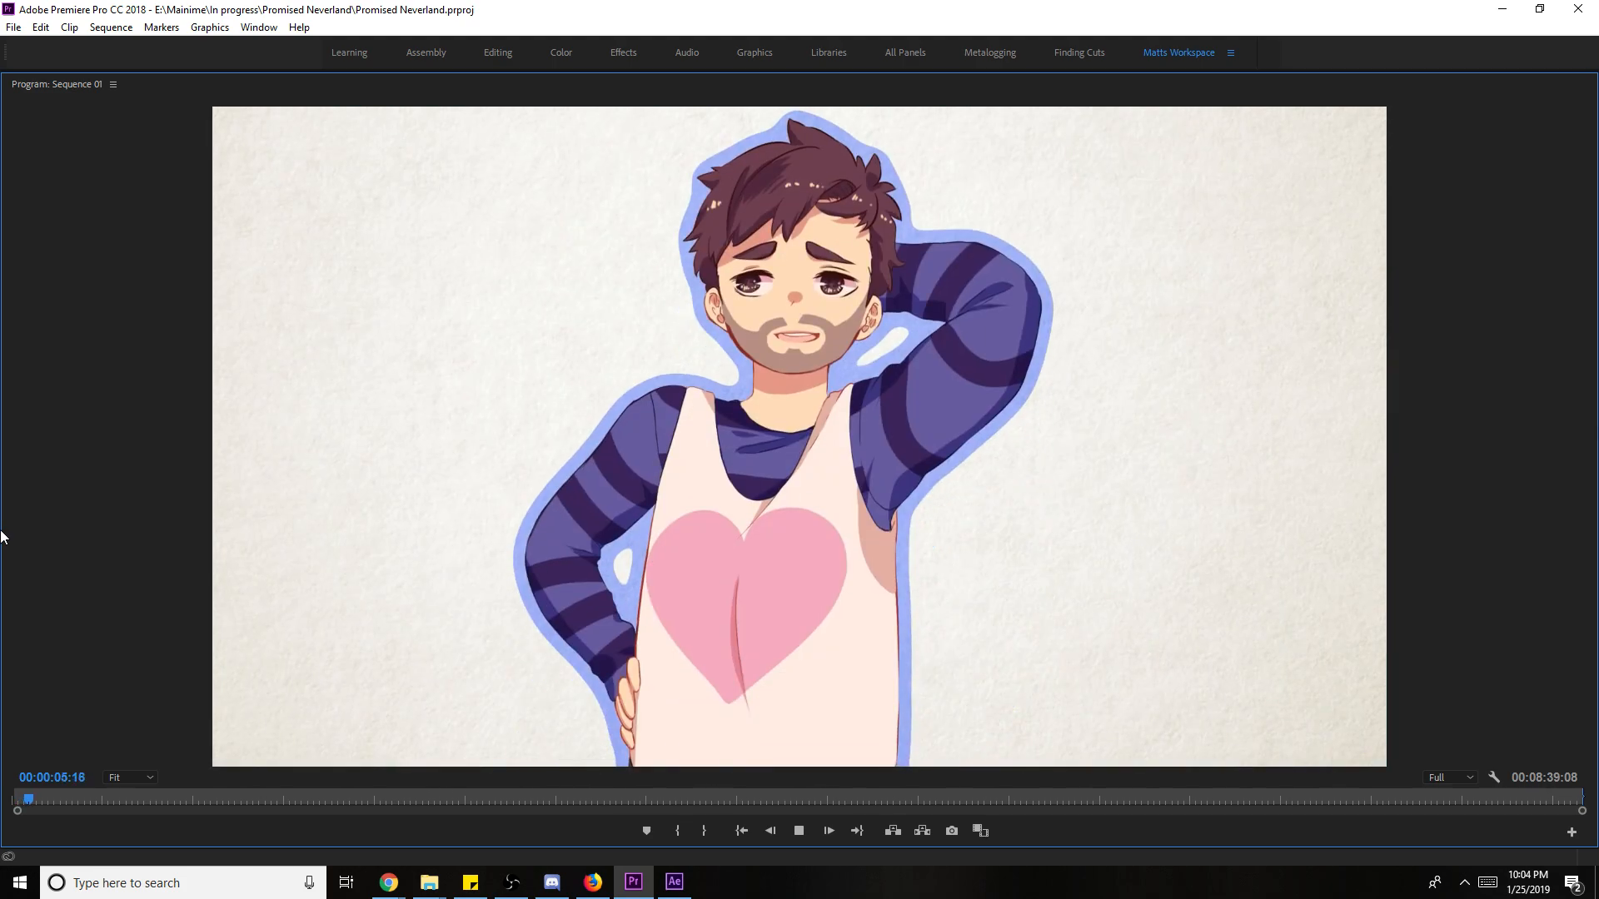
key("space")
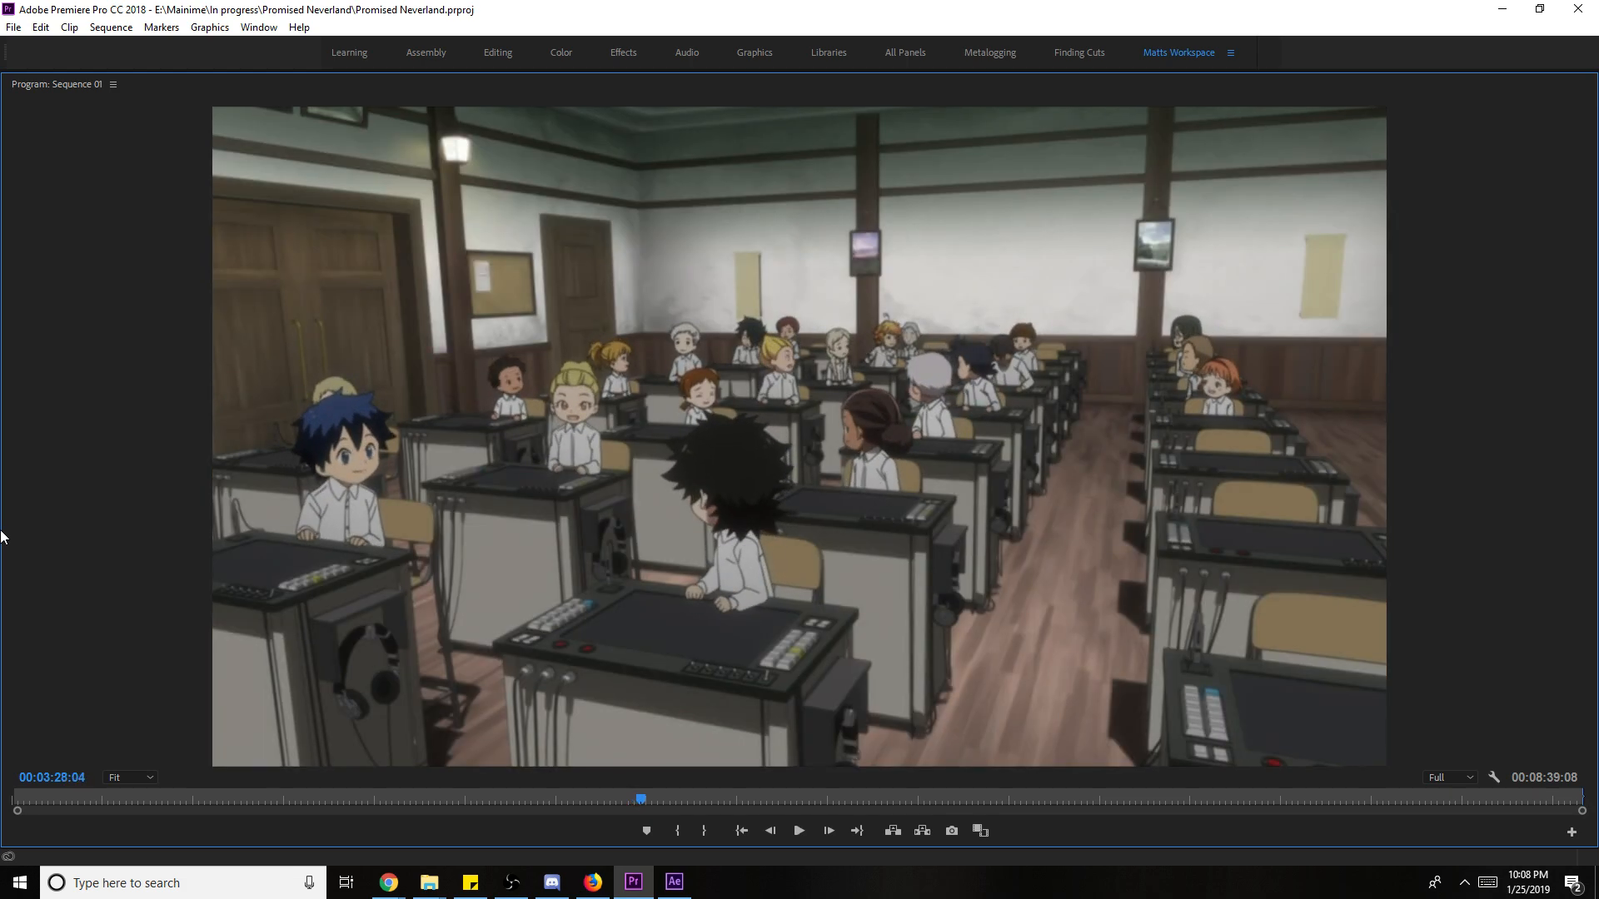
- Slip the footage in the V1 clip near 00:03:25 and play back the edit
key("grave")
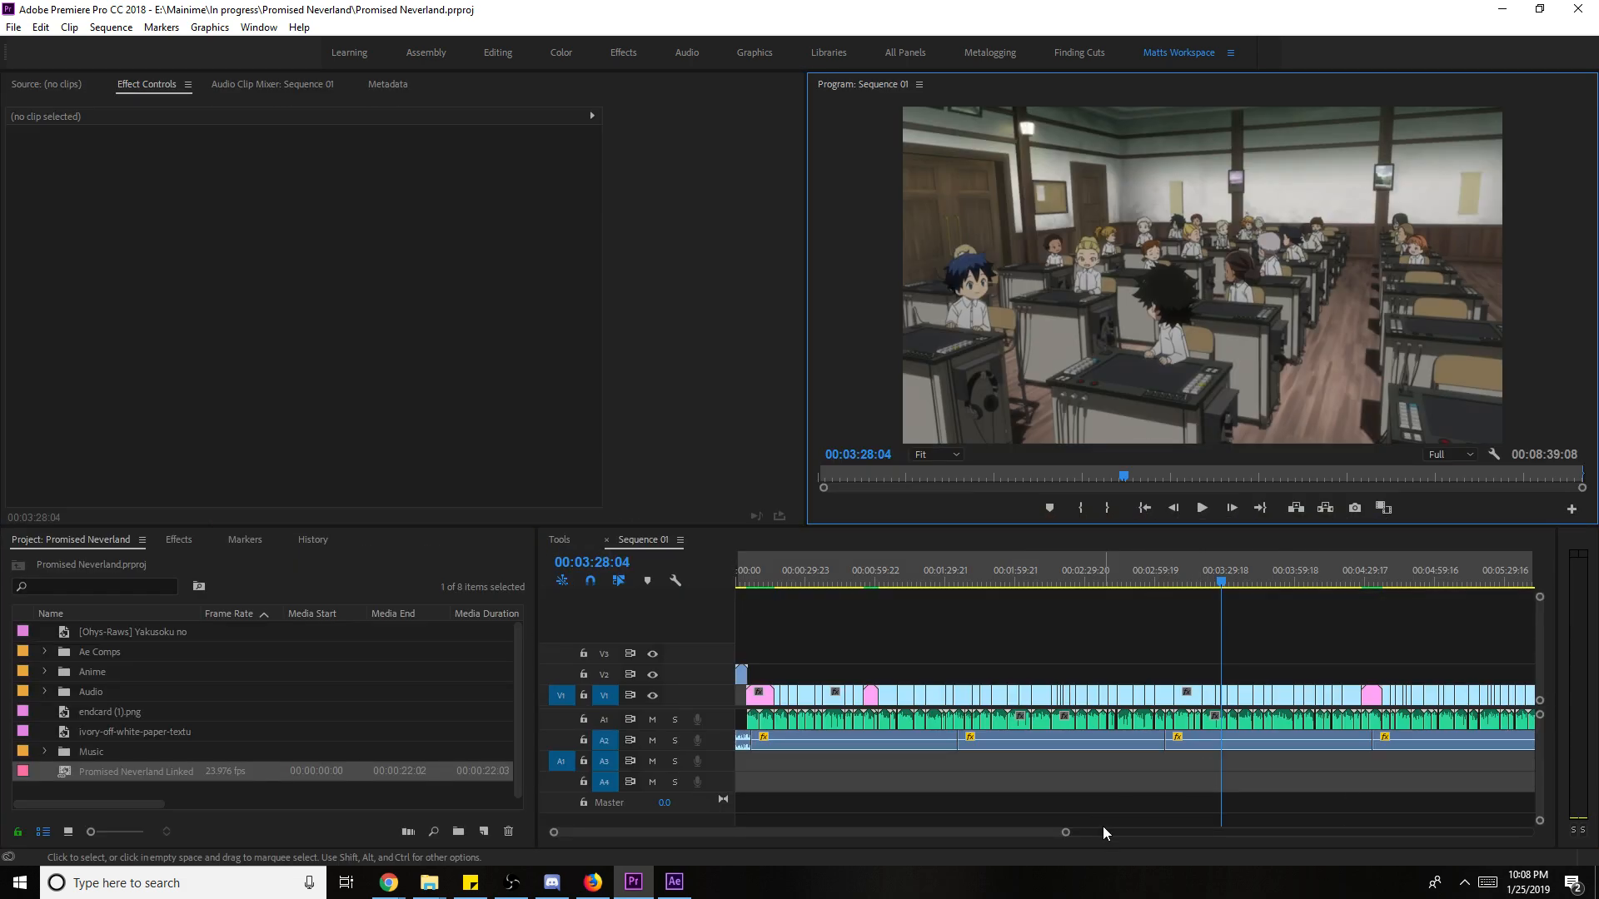
scroll(1073, 833, "up", 8)
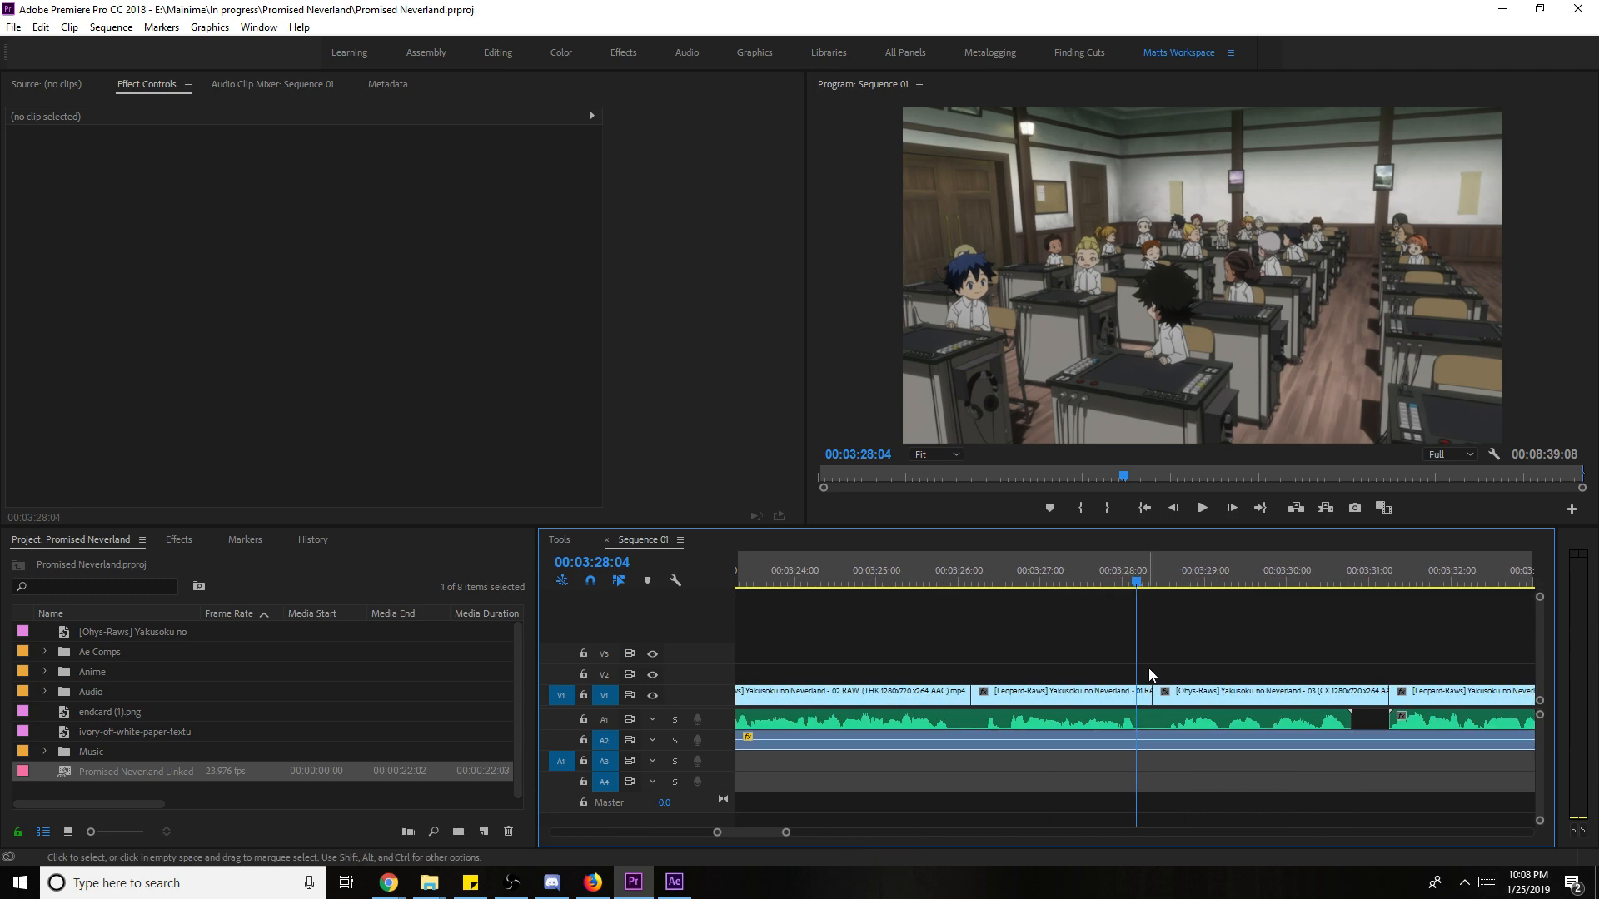
left_click(917, 585)
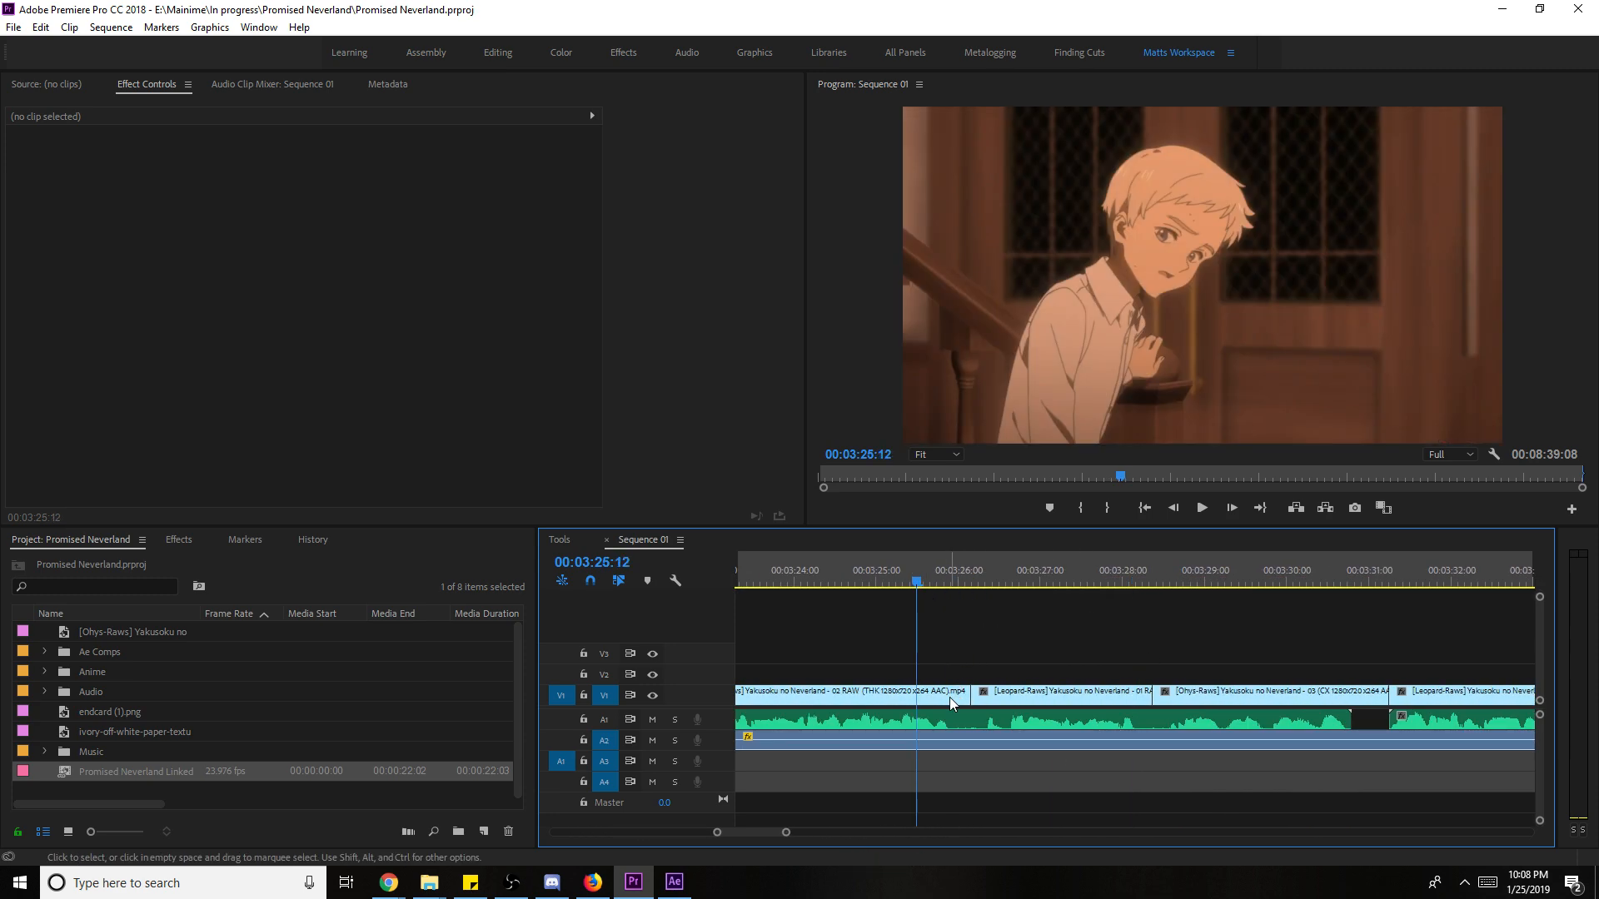
left_click_drag(919, 693, 927, 694)
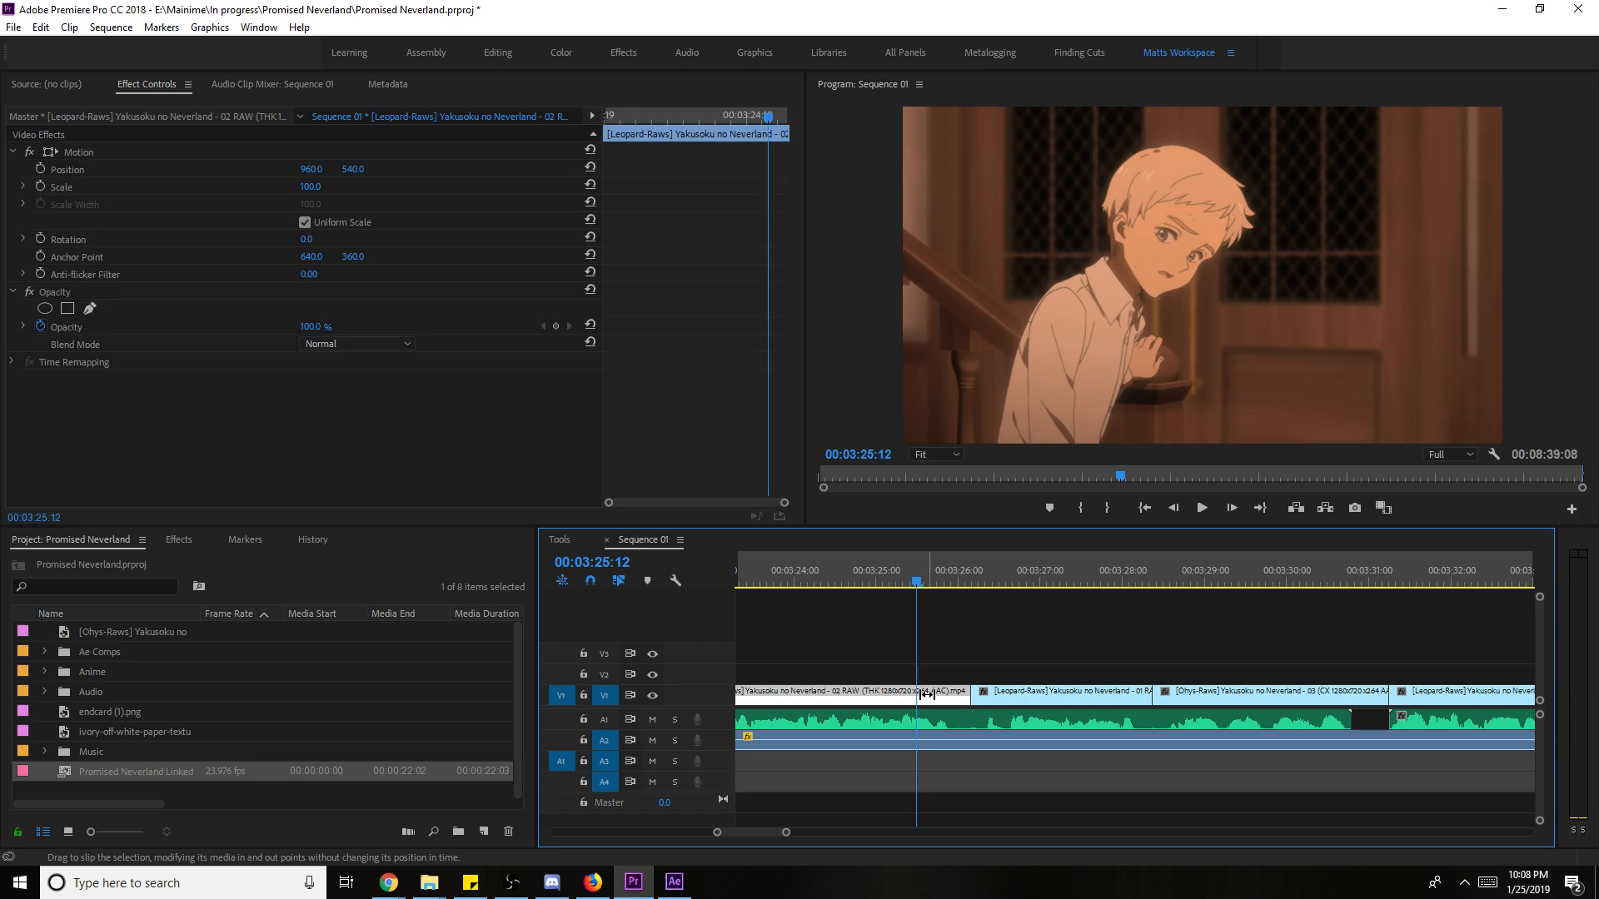
left_click_drag(962, 581, 703, 616)
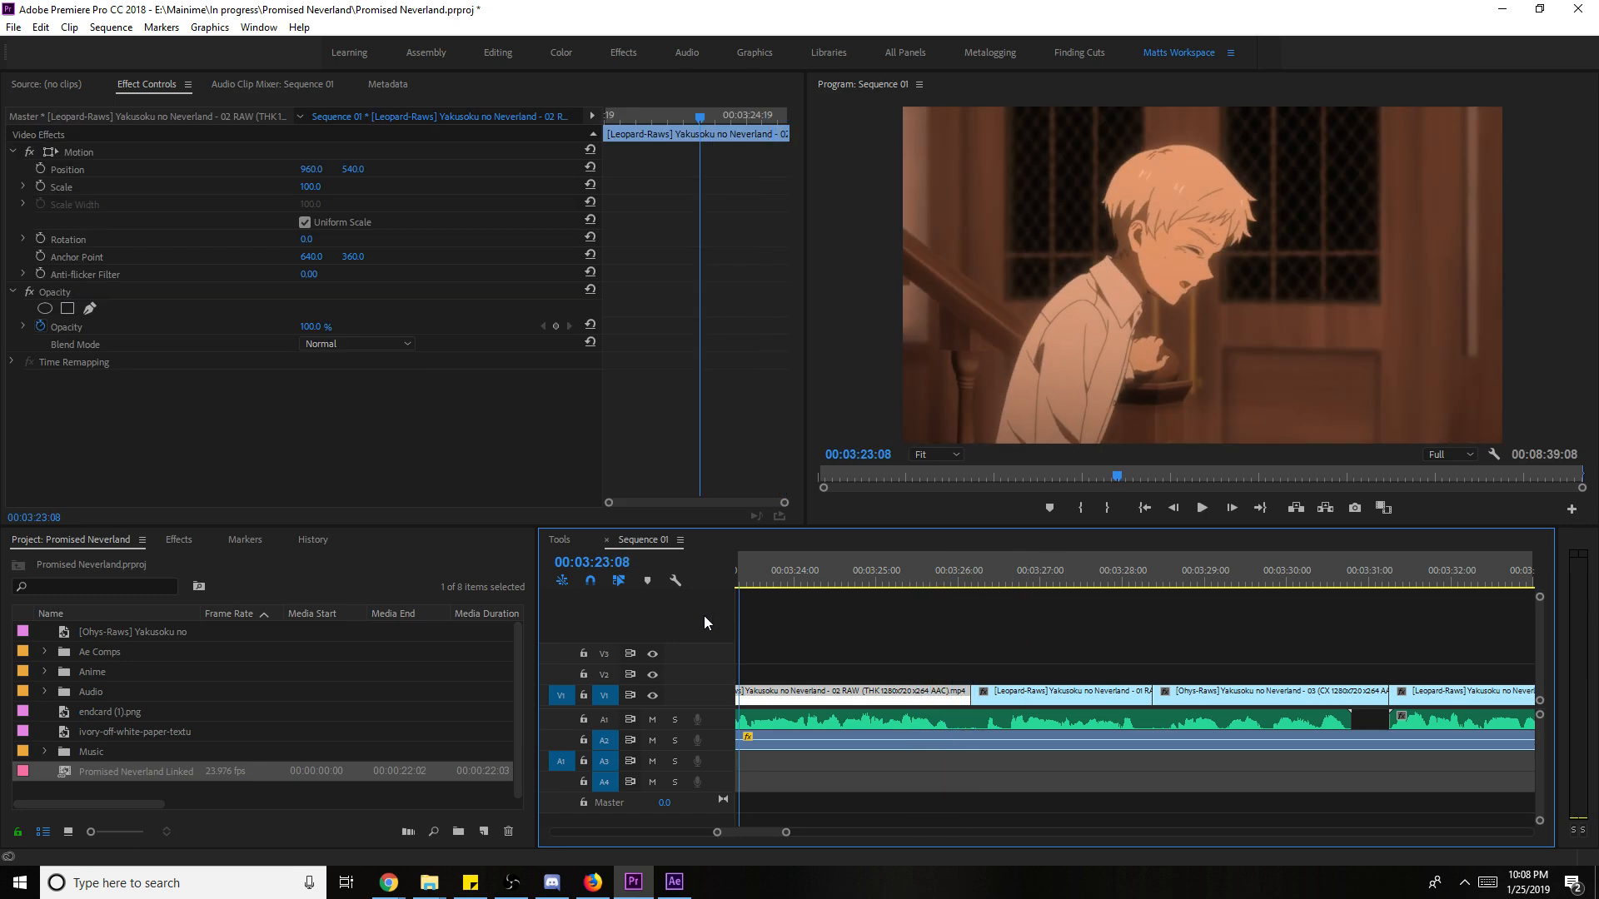
key("space")
- Jump back to the clip start, watch it in the maximized Program monitor, then restore the workspace
left_click(1215, 653)
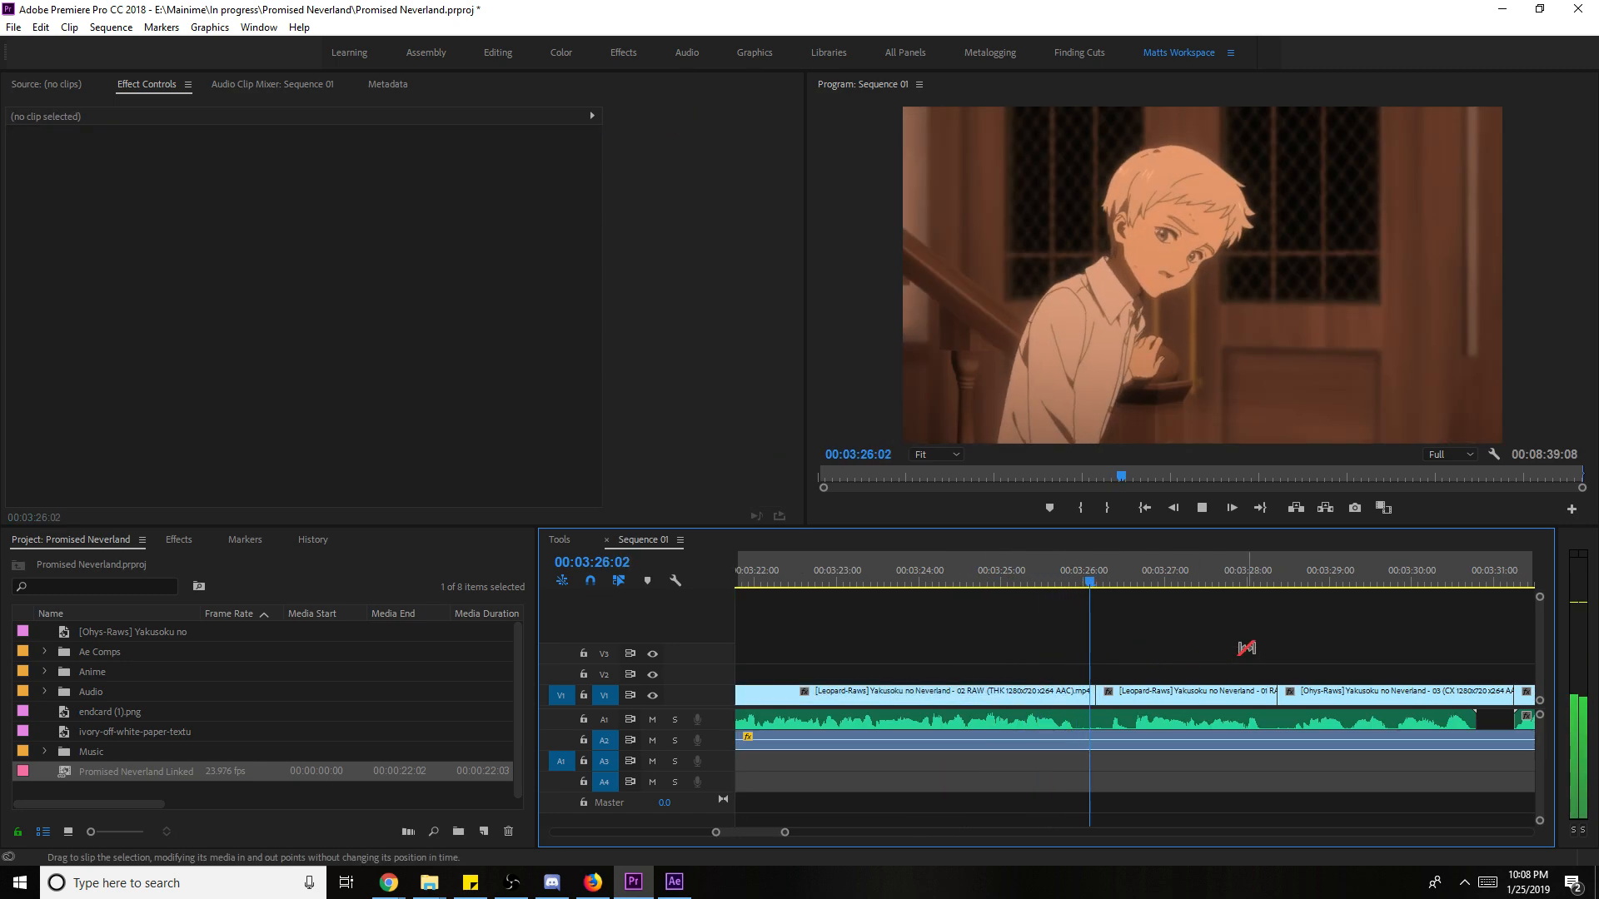
key("Up")
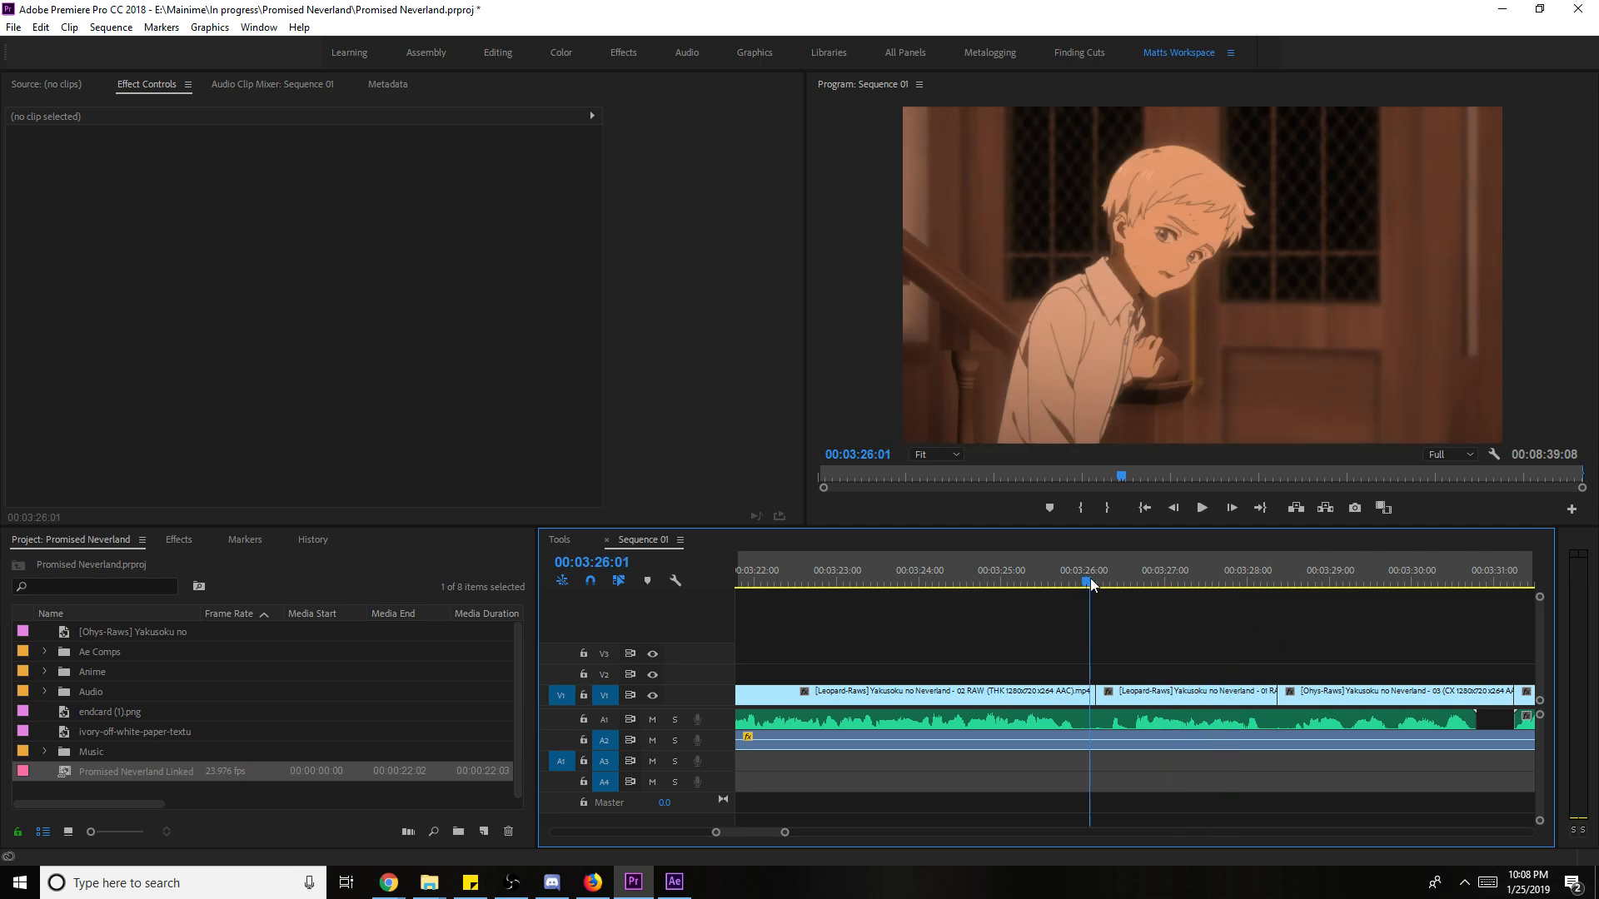
key("Up")
key("Up")
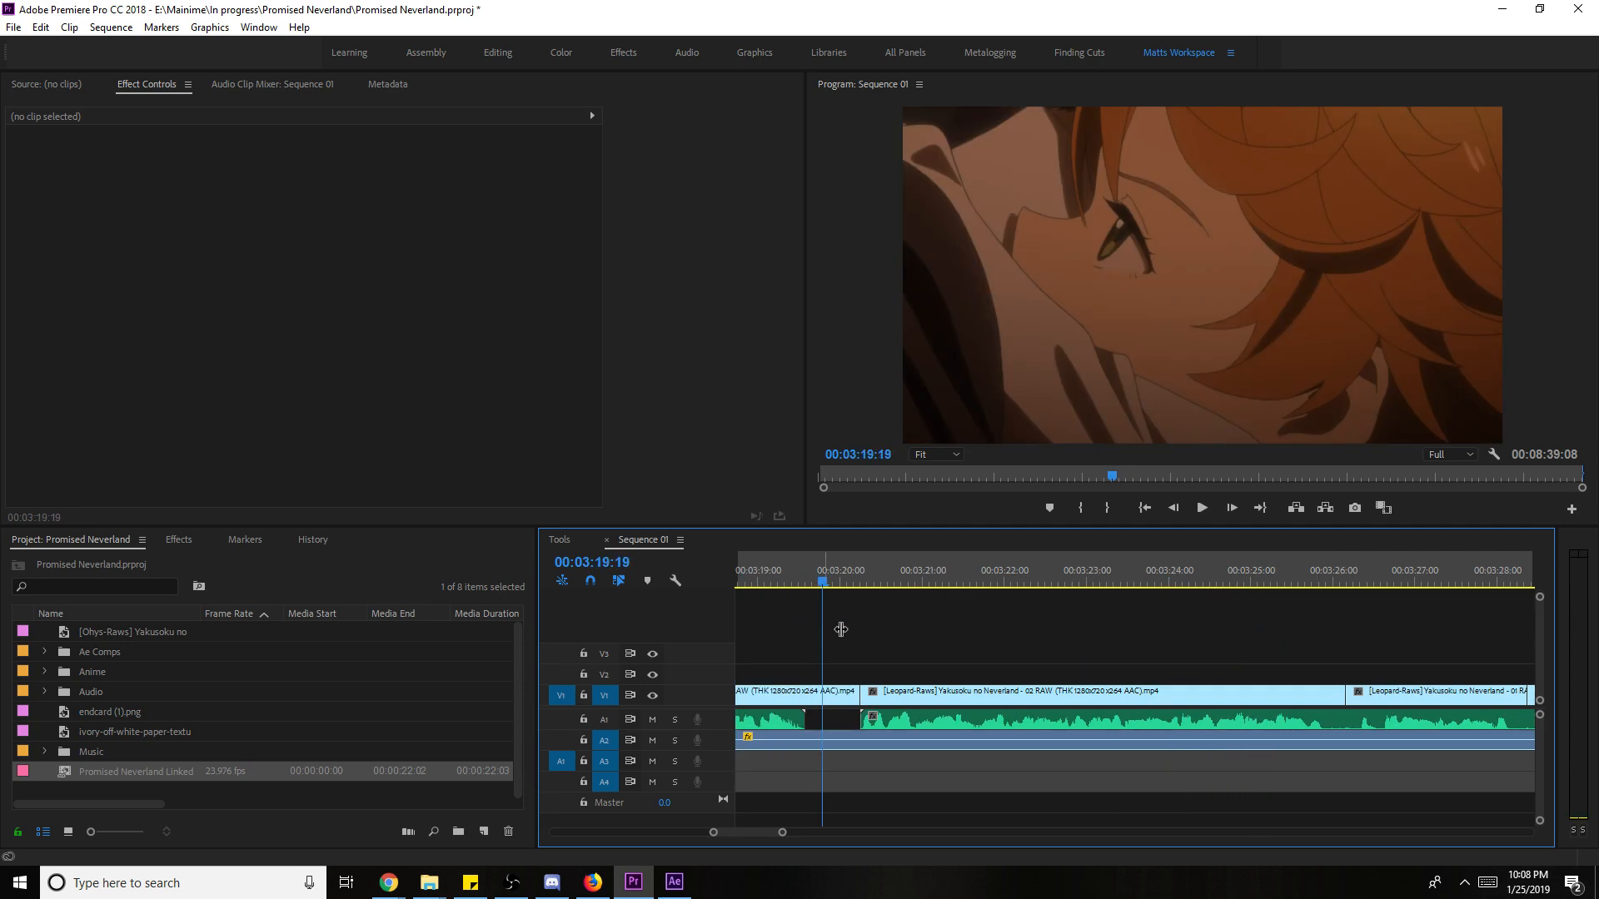
key("grave")
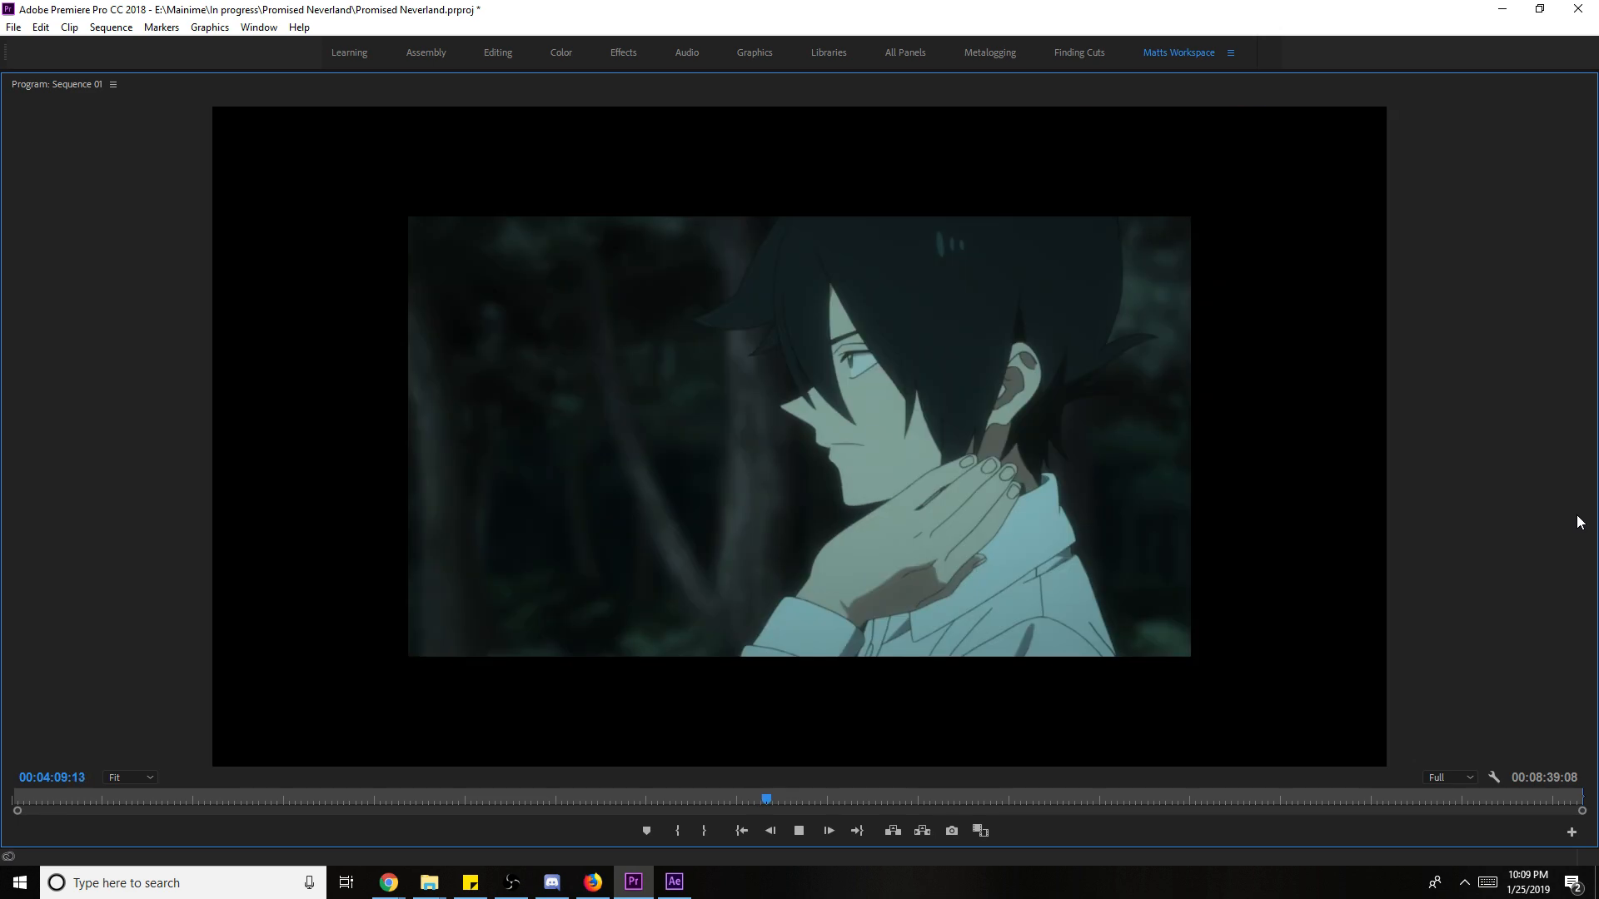
key("grave")
- Scale the Leopard-Raws episode 02 clip on V1 to frame size
left_click(1379, 691)
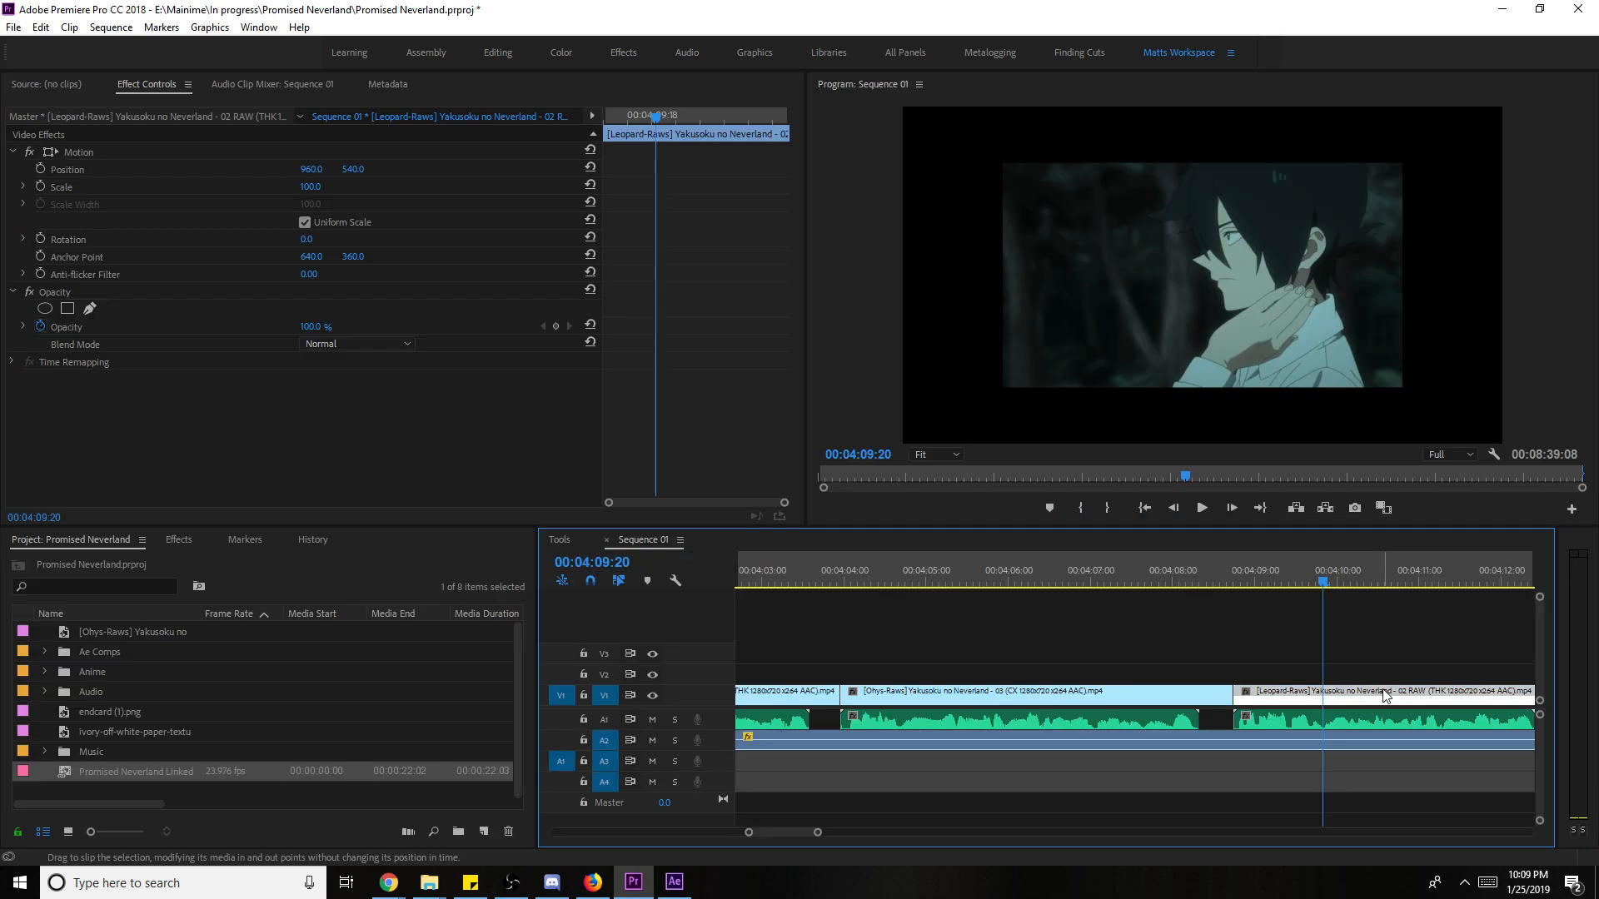
right_click(1402, 698)
left_click(1309, 671)
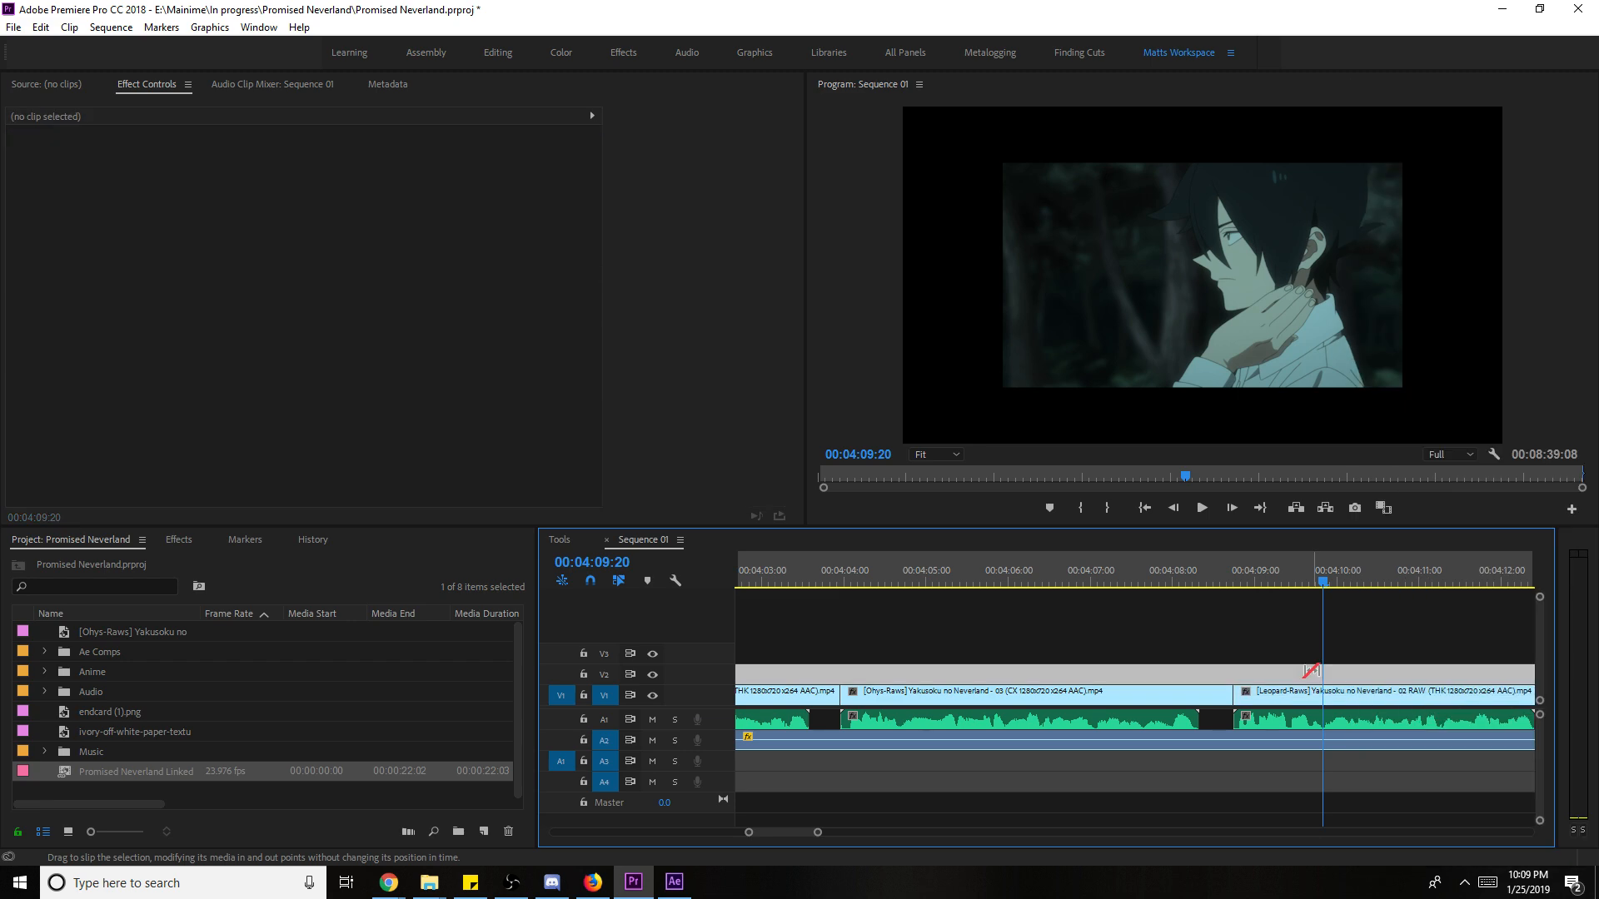
right_click(1330, 695)
left_click(1388, 671)
- Watch the sequence full-window to about 05:39, saving the project along the way, then restore the workspace
key("space")
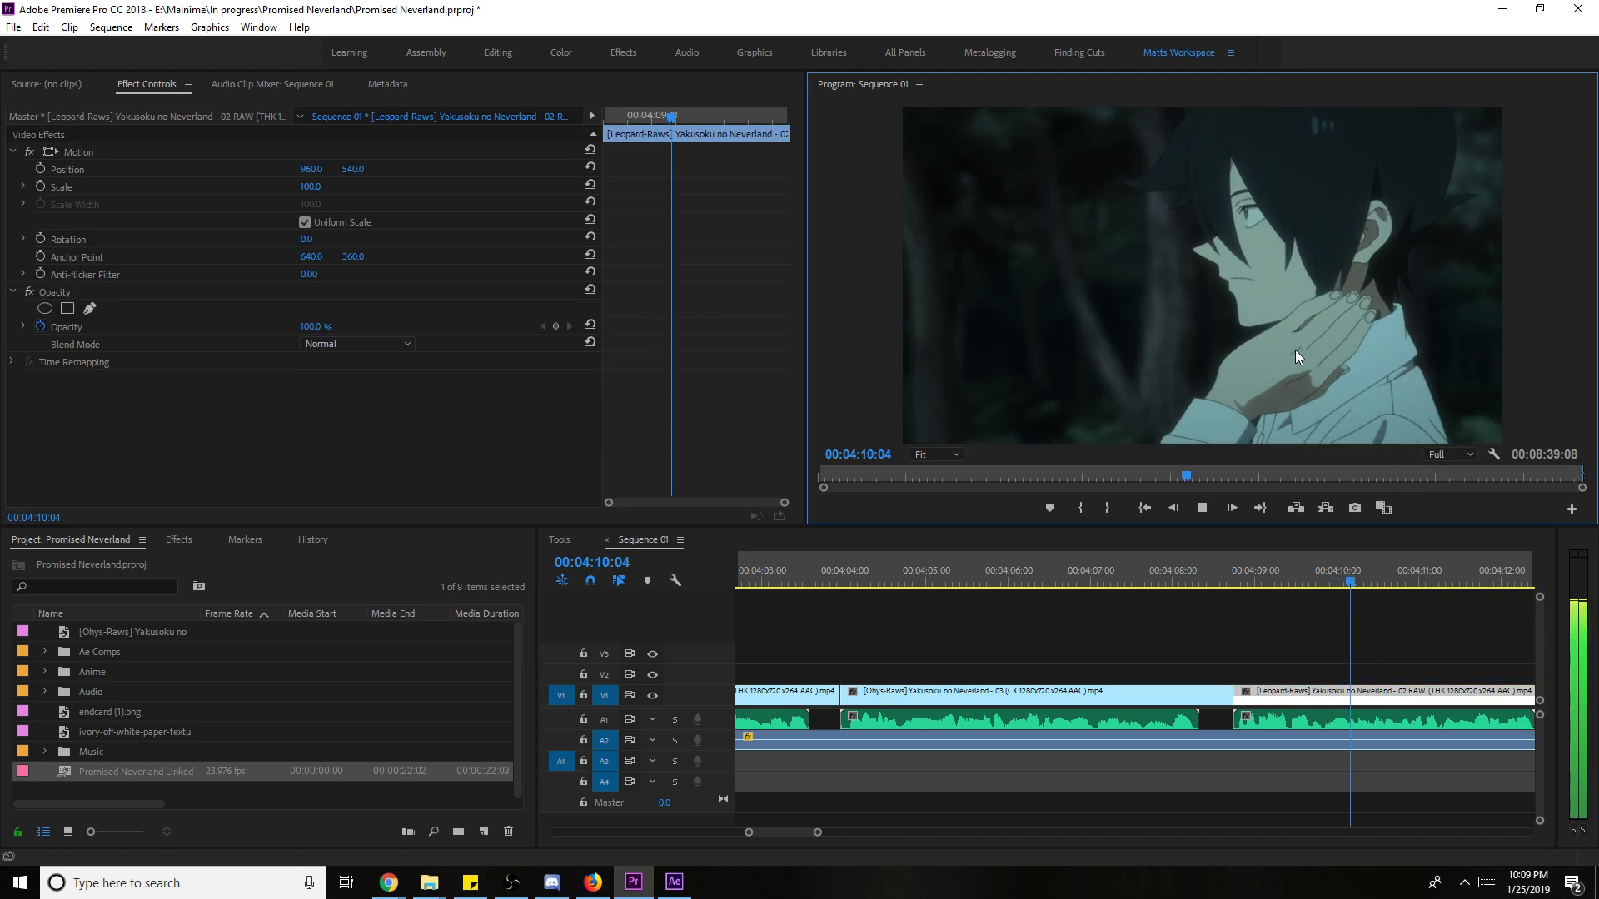
key("grave")
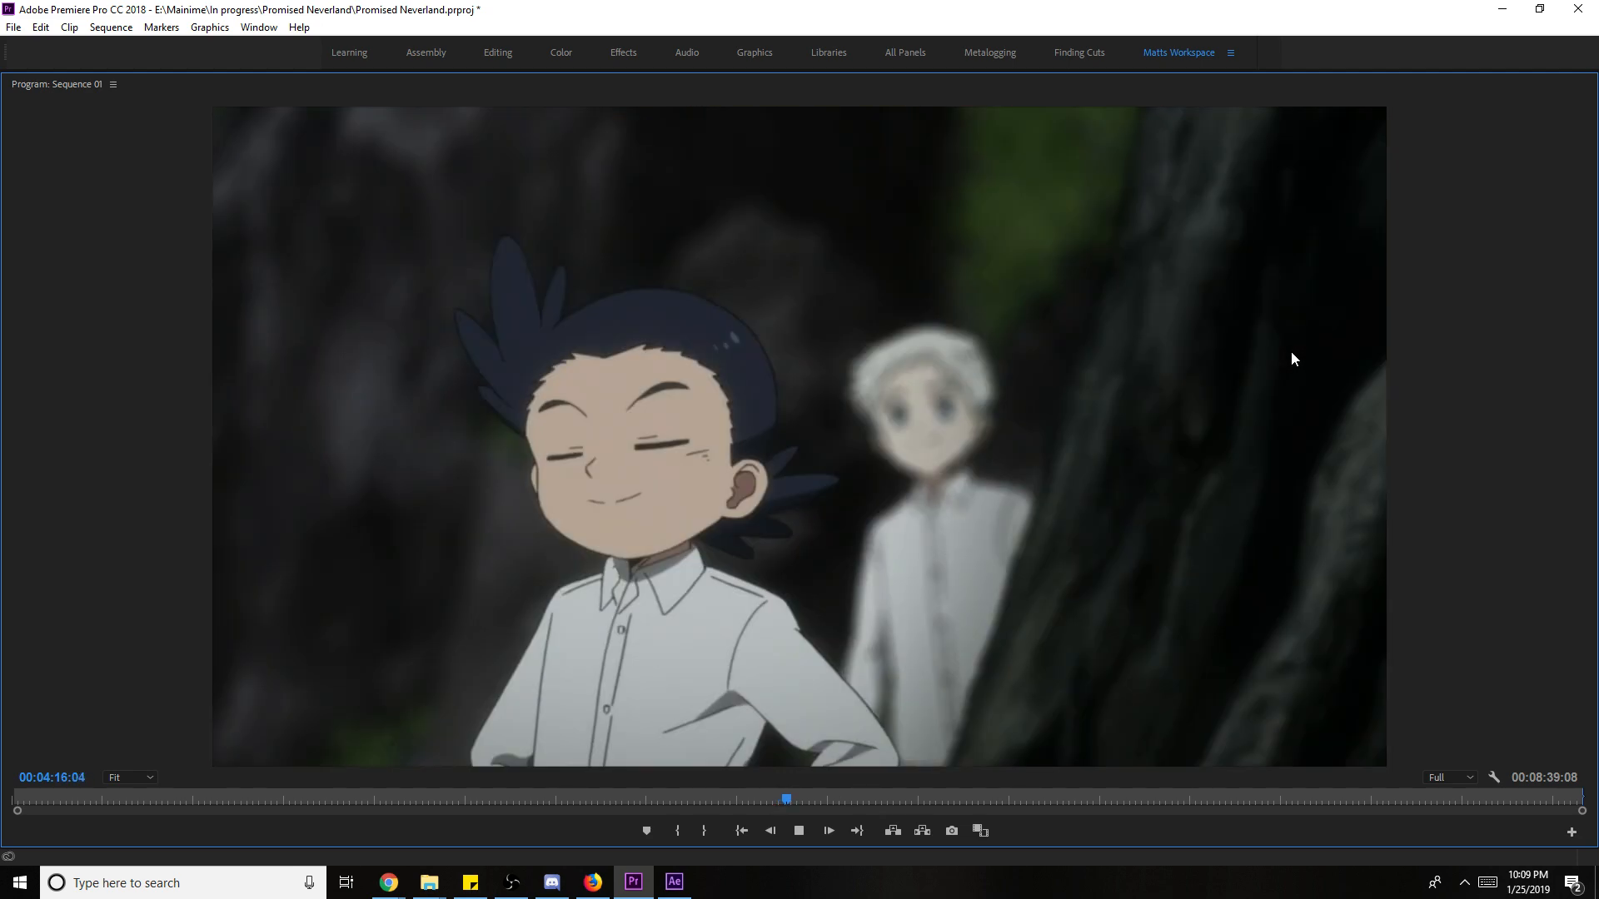
key("ctrl+s")
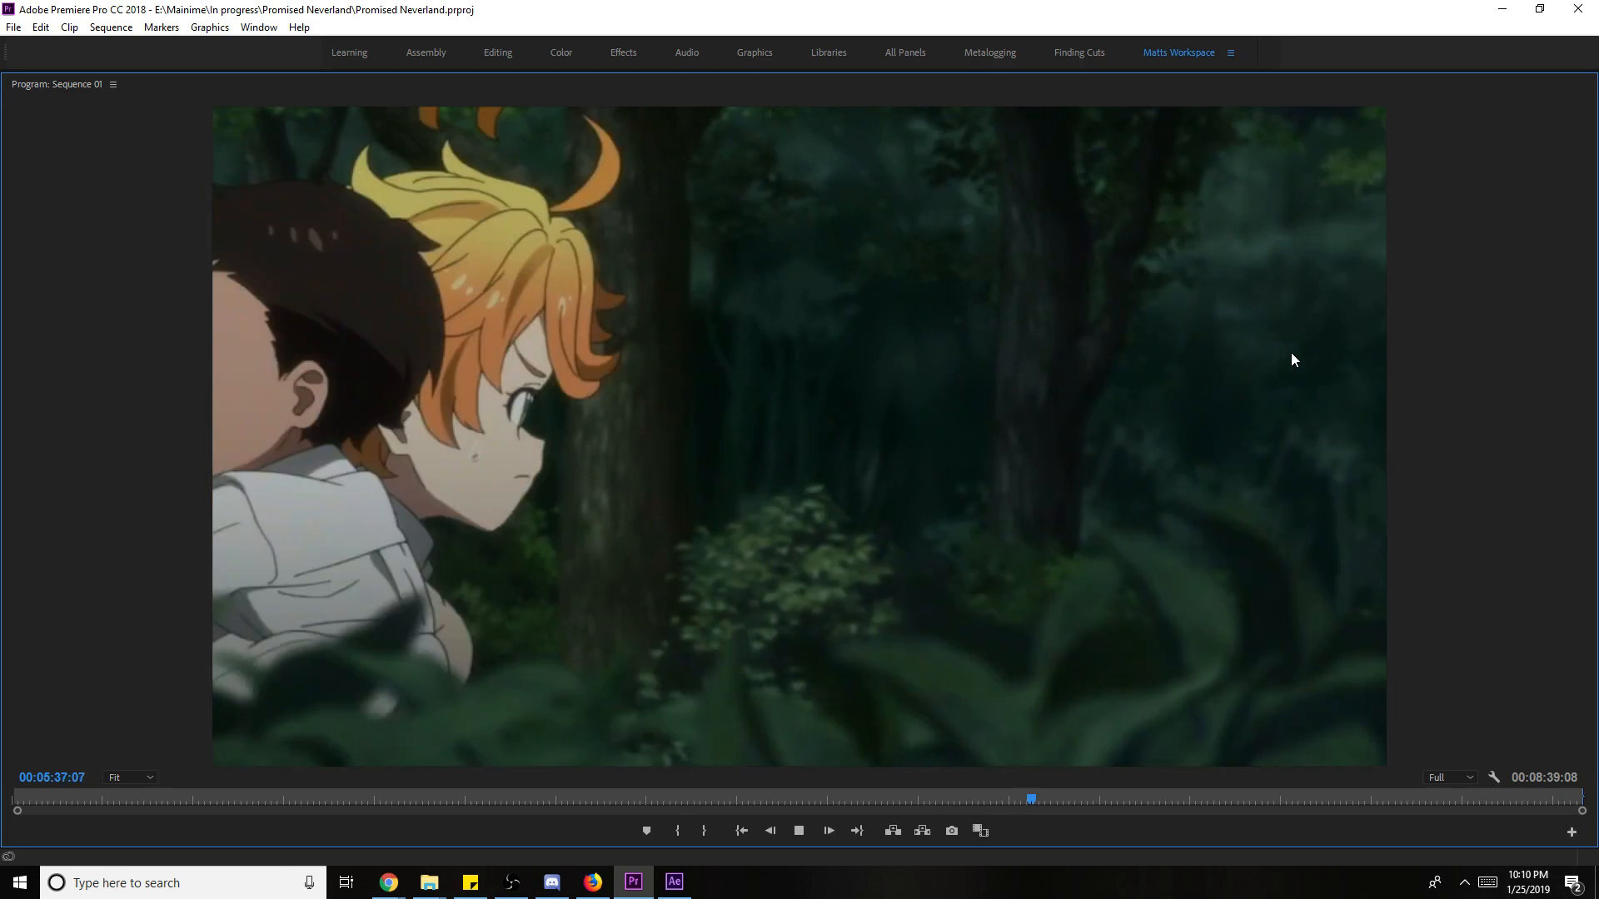
key("space")
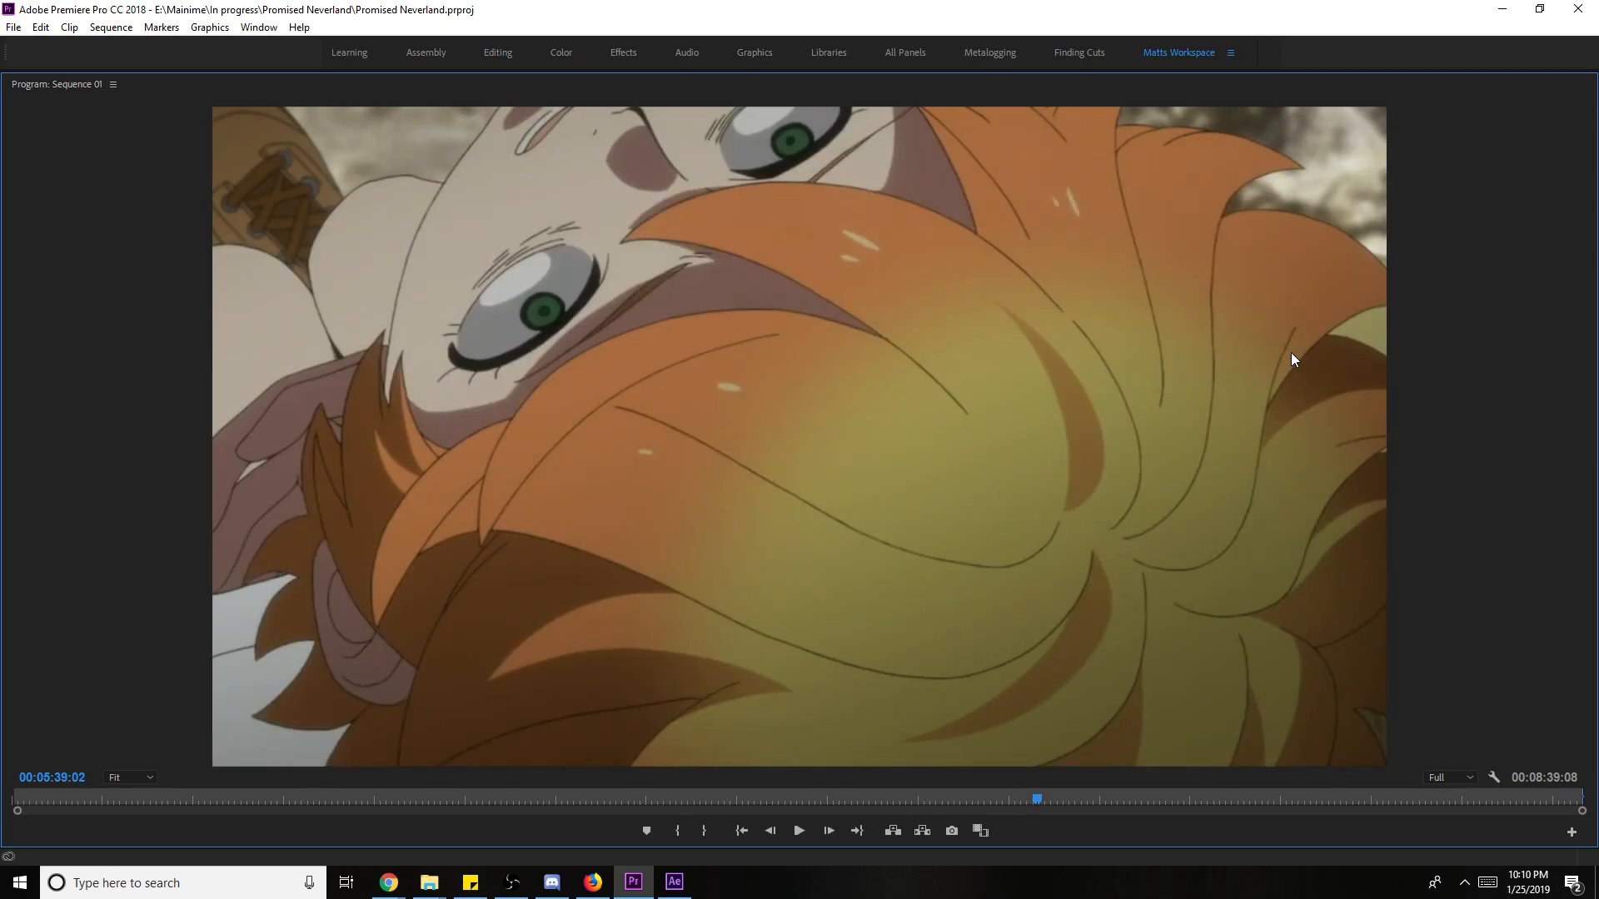
key("grave")
left_click_drag(1107, 598, 739, 583)
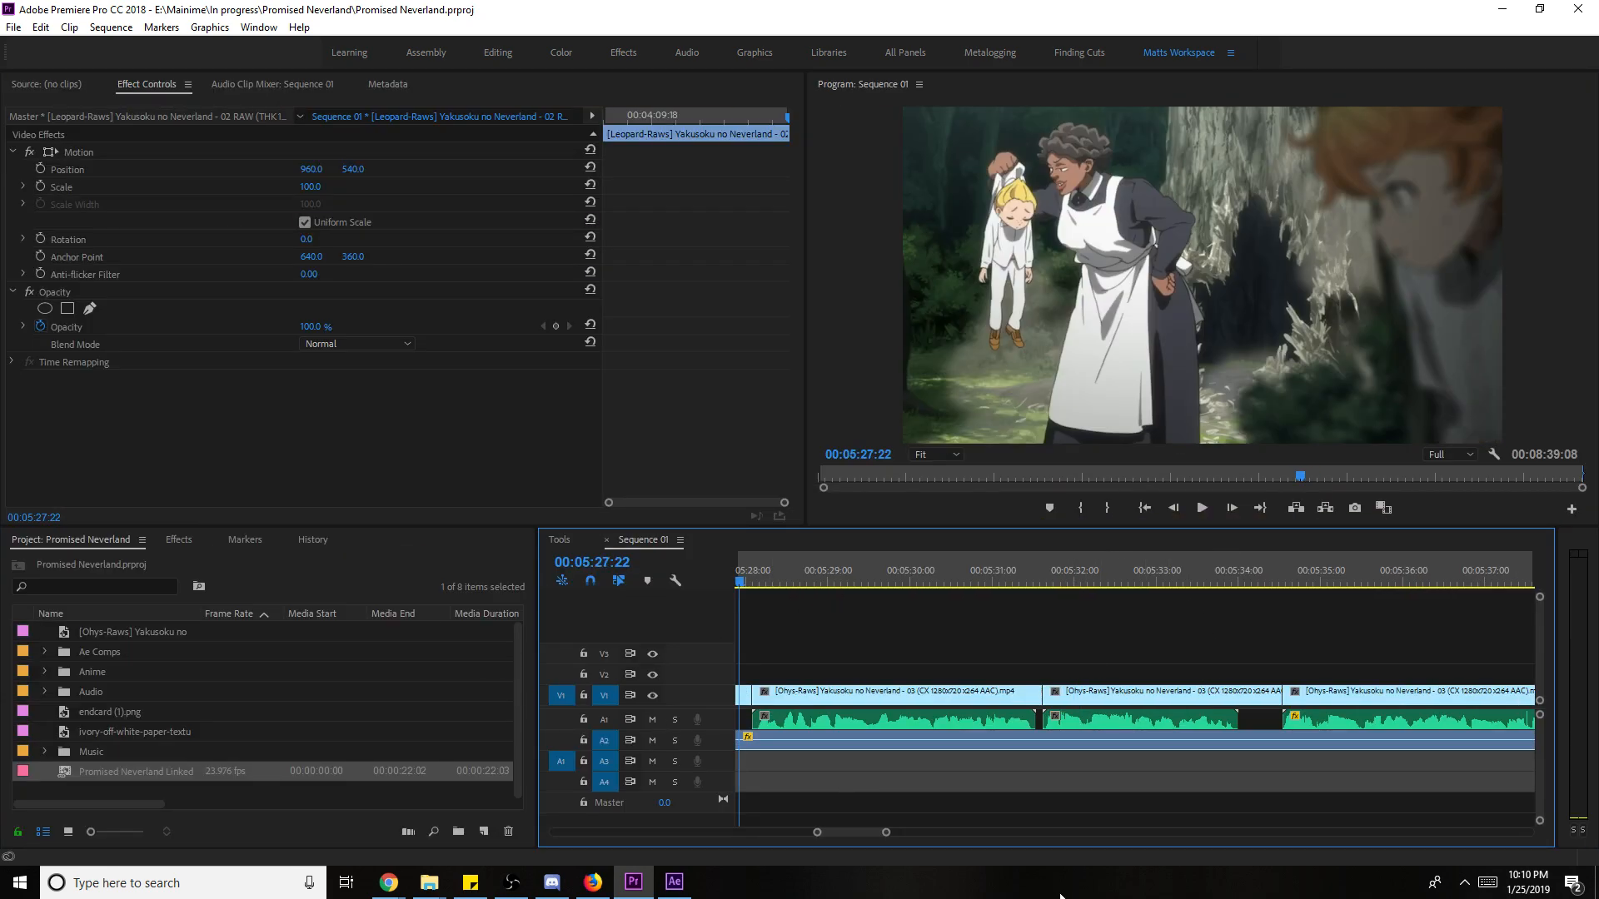
- Delete the episode 03 clip around 05:18 on the timeline, leaving a gap
left_click_drag(886, 833, 970, 833)
left_click(1109, 583)
left_click_drag(1100, 581, 1016, 592)
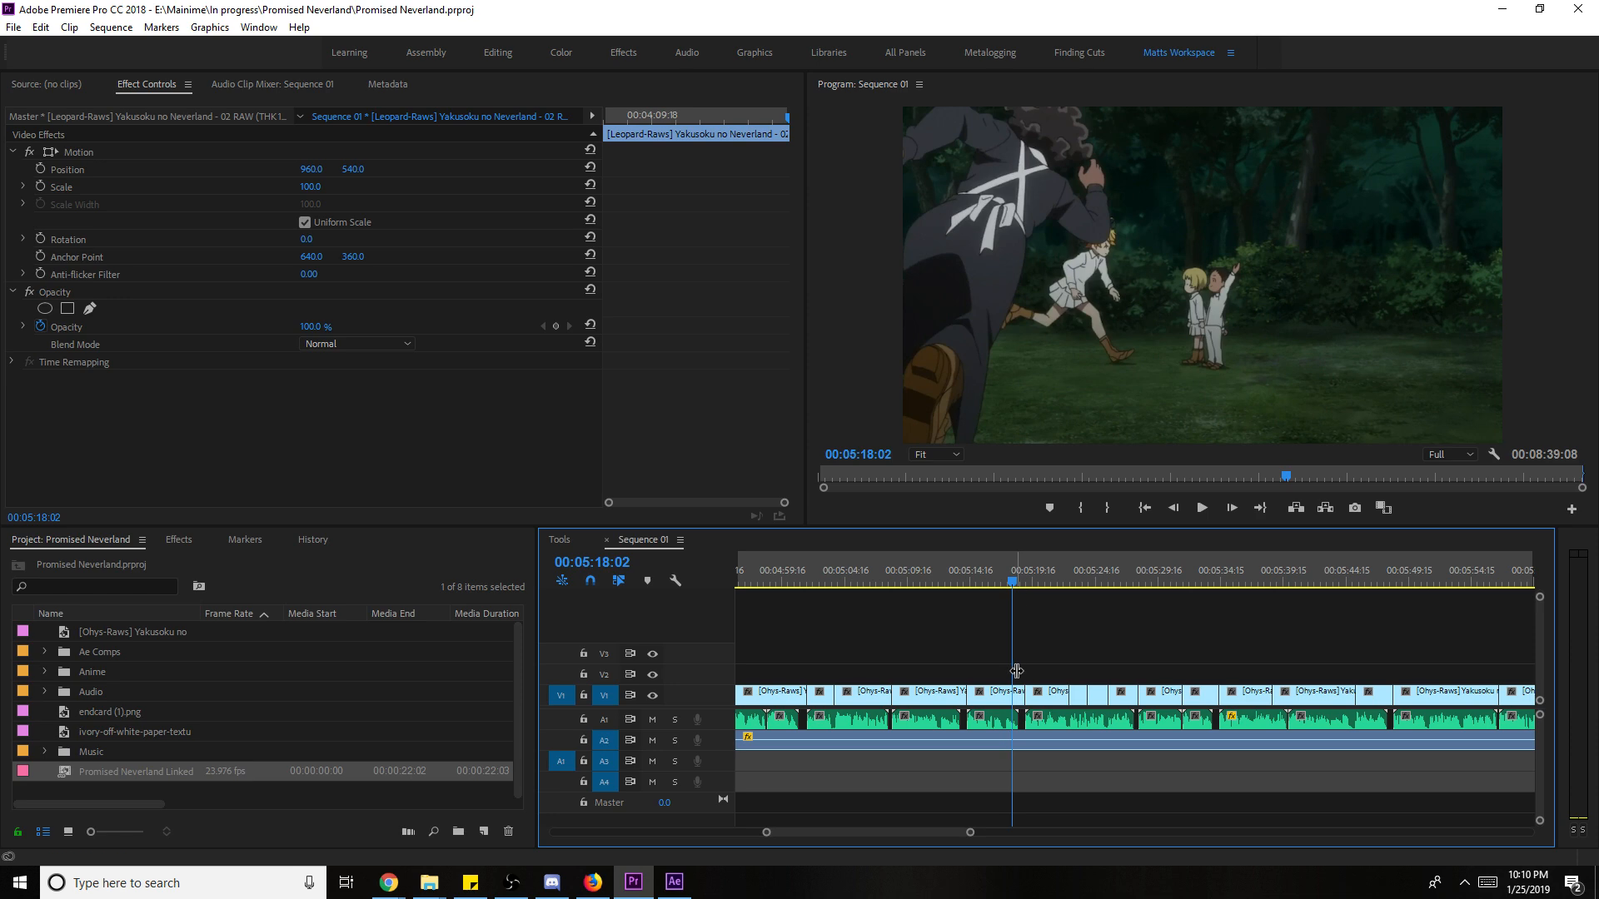
left_click(1006, 695)
key("Delete")
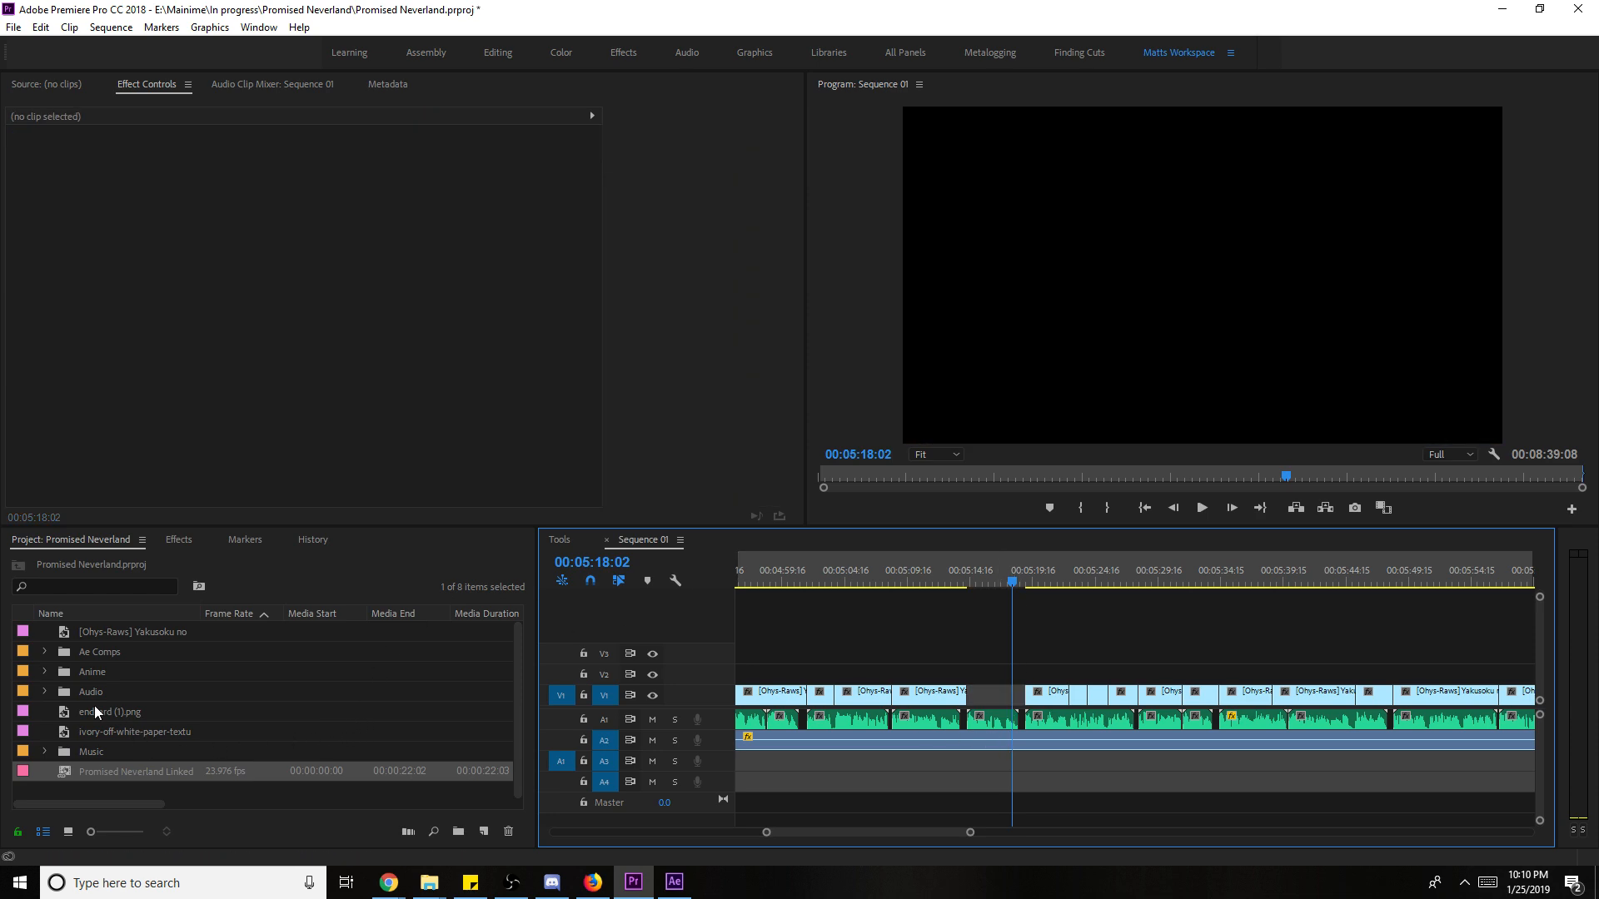
- Preview the Higurashi, Another dub and Happy Sugar Life clips from the Anime folder
left_click(45, 672)
scroll(108, 719, "down", 1)
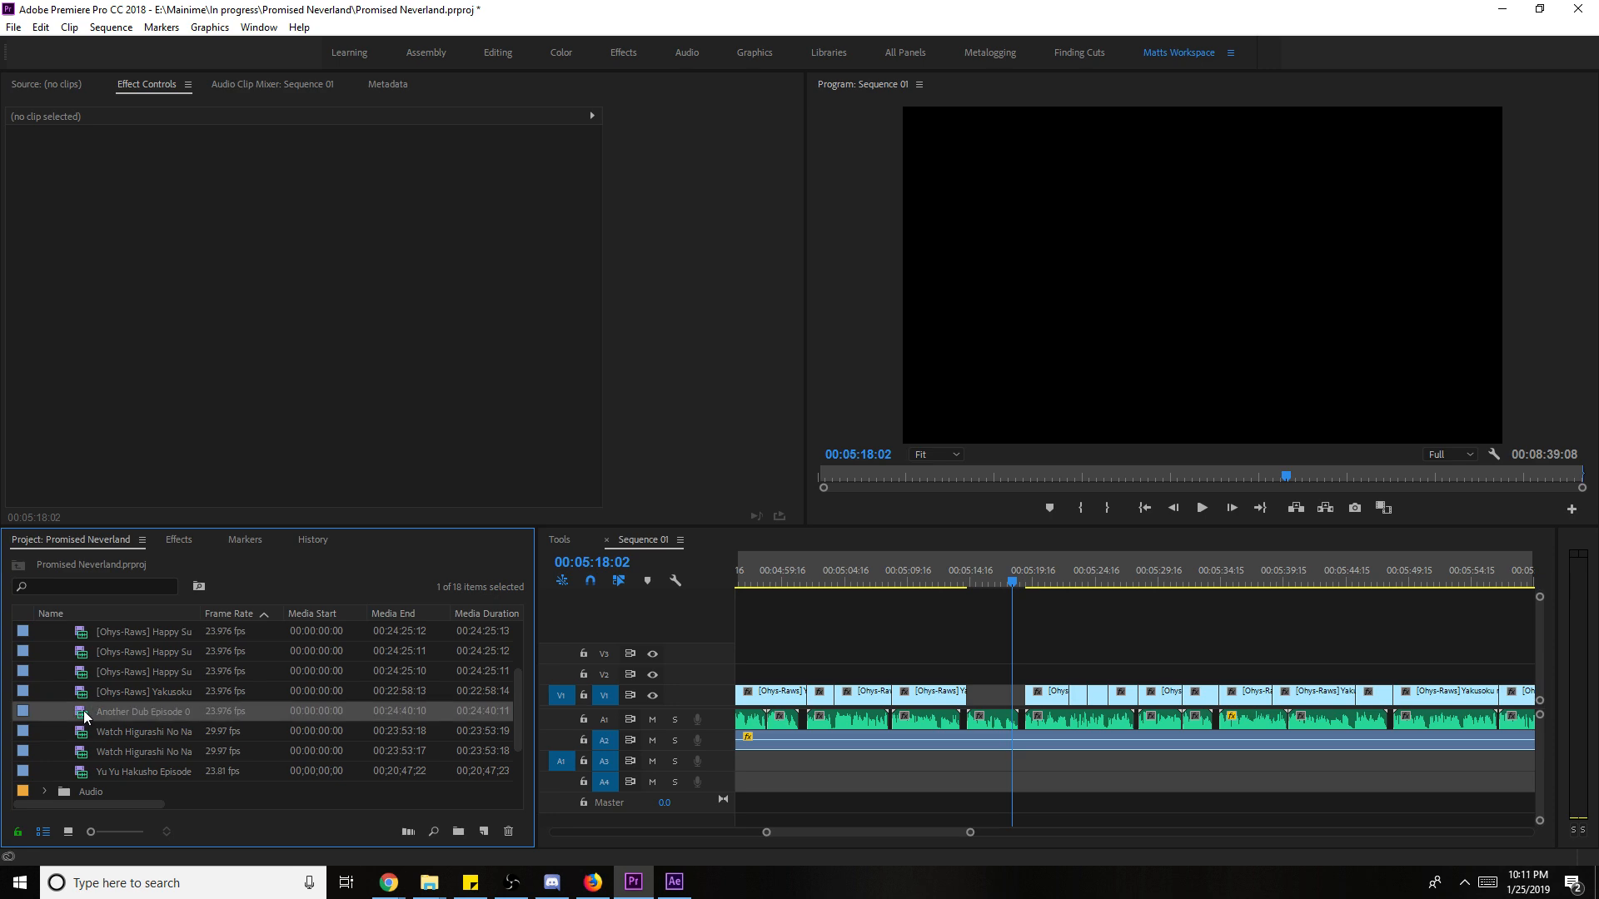
double_click(86, 733)
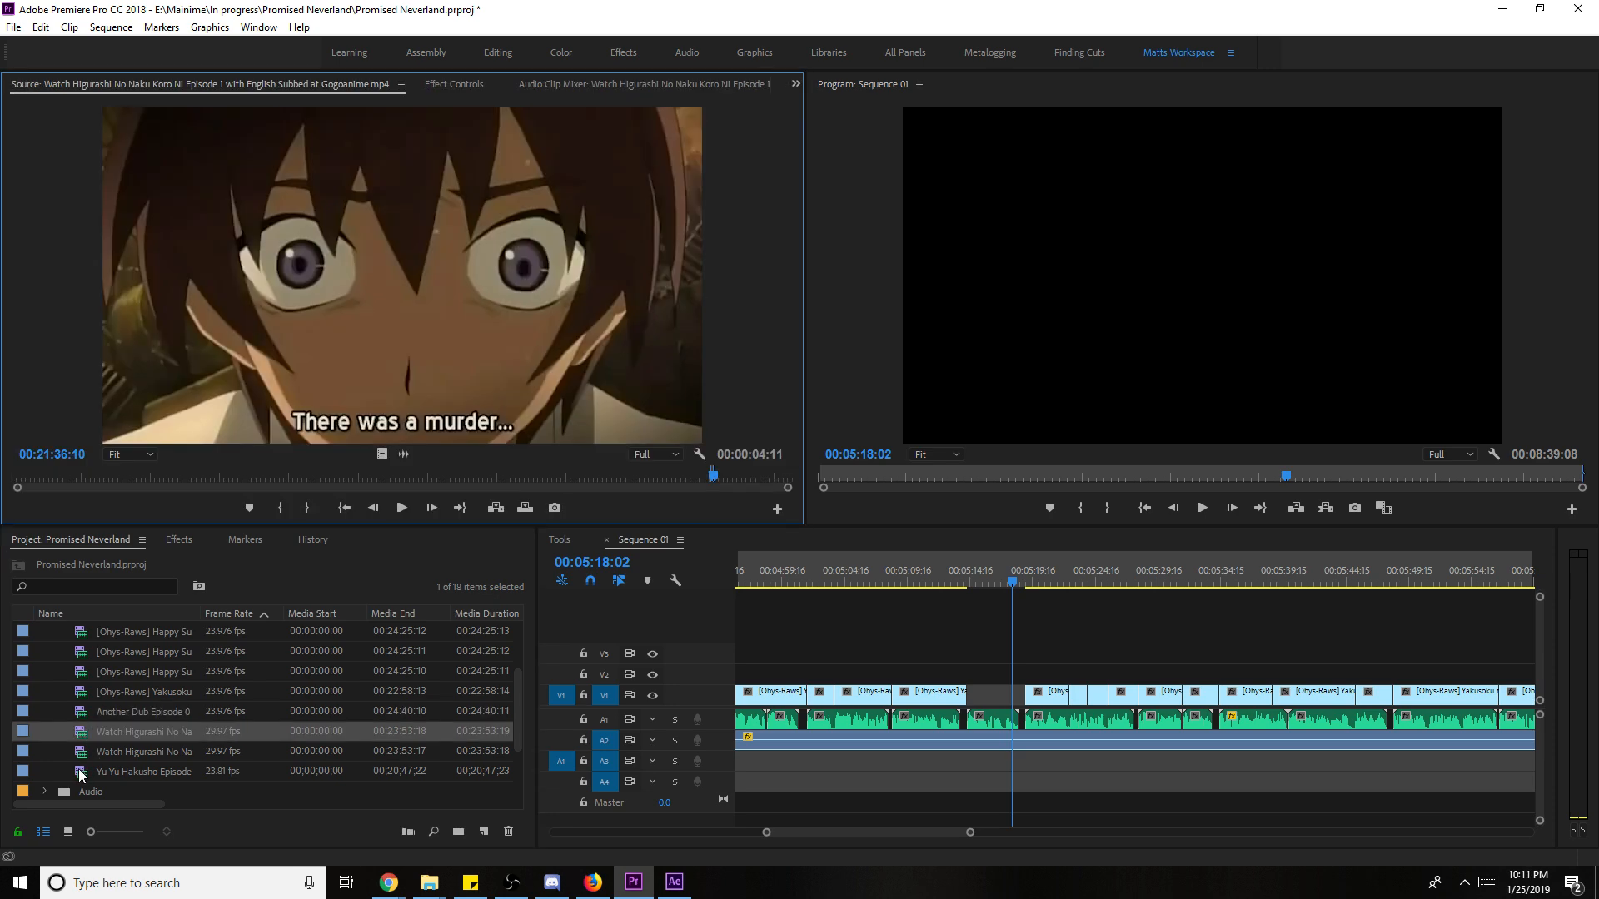
double_click(85, 714)
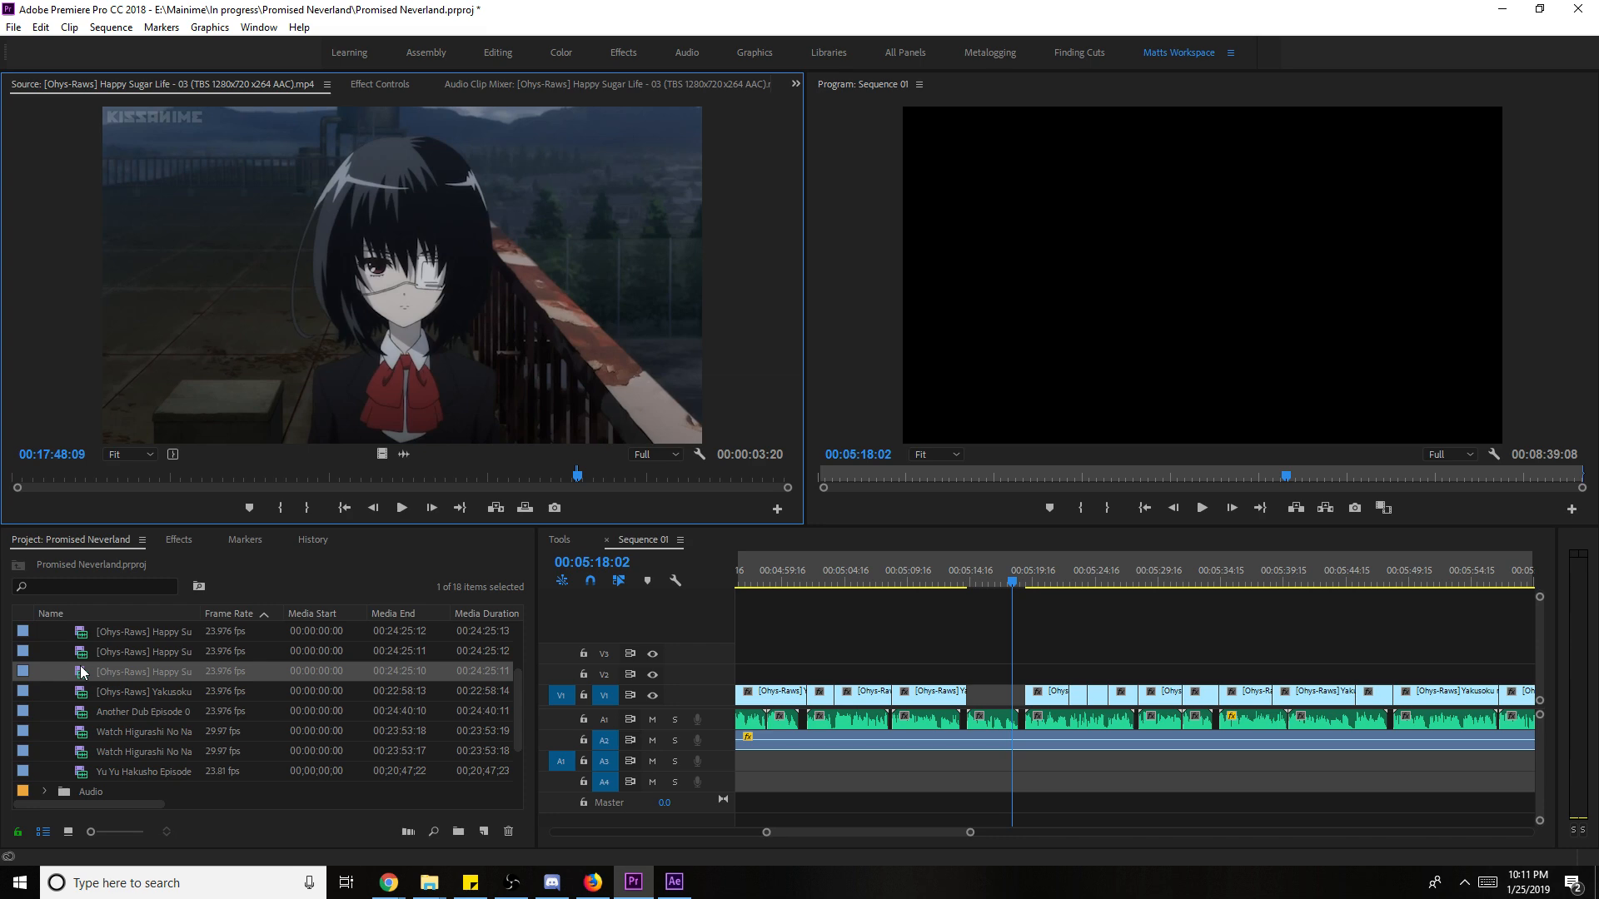
scroll(84, 670, "up", 2)
double_click(87, 669)
scroll(92, 687, "up", 1)
scroll(93, 687, "down", 1)
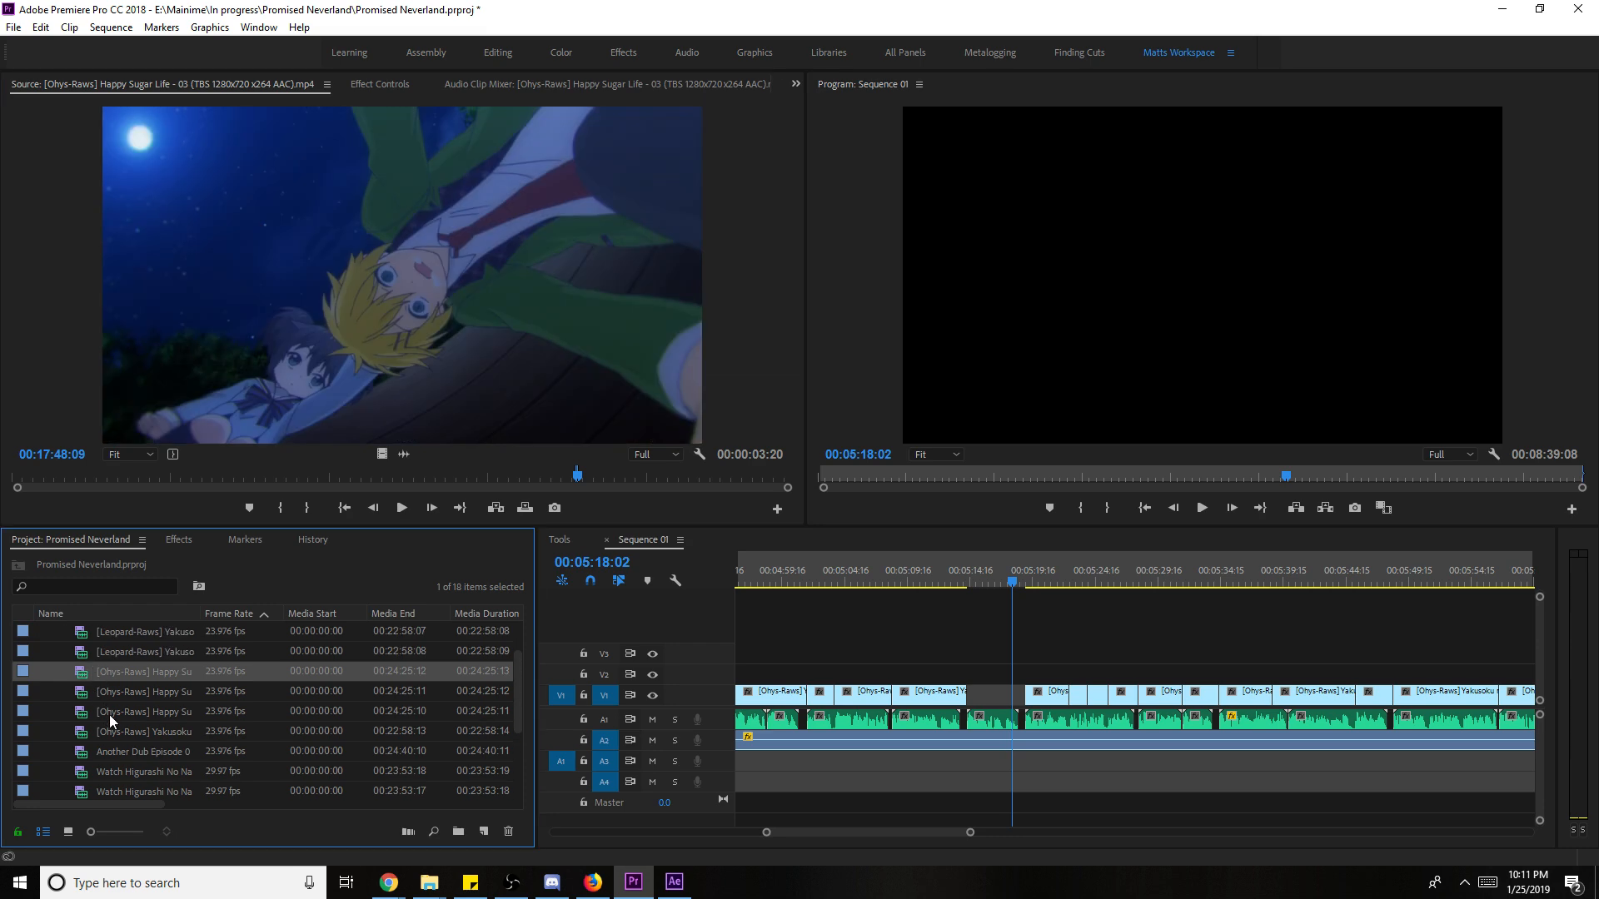
- Load Yakusoku no Neverland episode 03 in the Source monitor and mark an In point near 18:16
double_click(88, 731)
left_click_drag(468, 478, 631, 477)
key("i")
key("space")
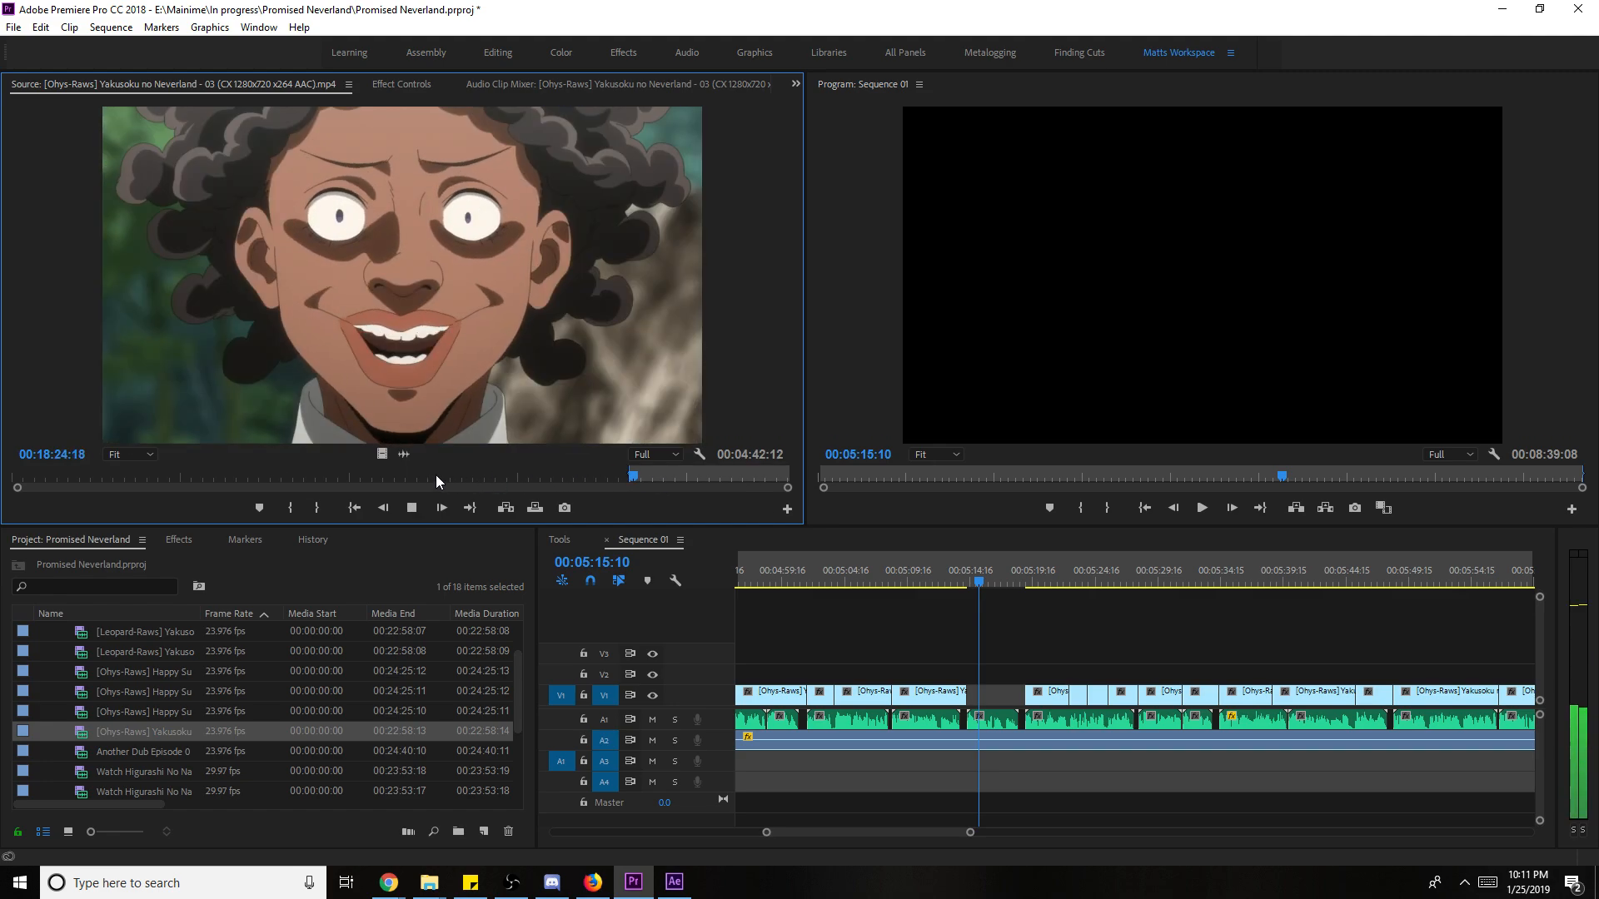
- Place the marked Yakusoku shot at 05:14, scale it to frame size, and move it into the V1 gap
left_click_drag(970, 679, 970, 676)
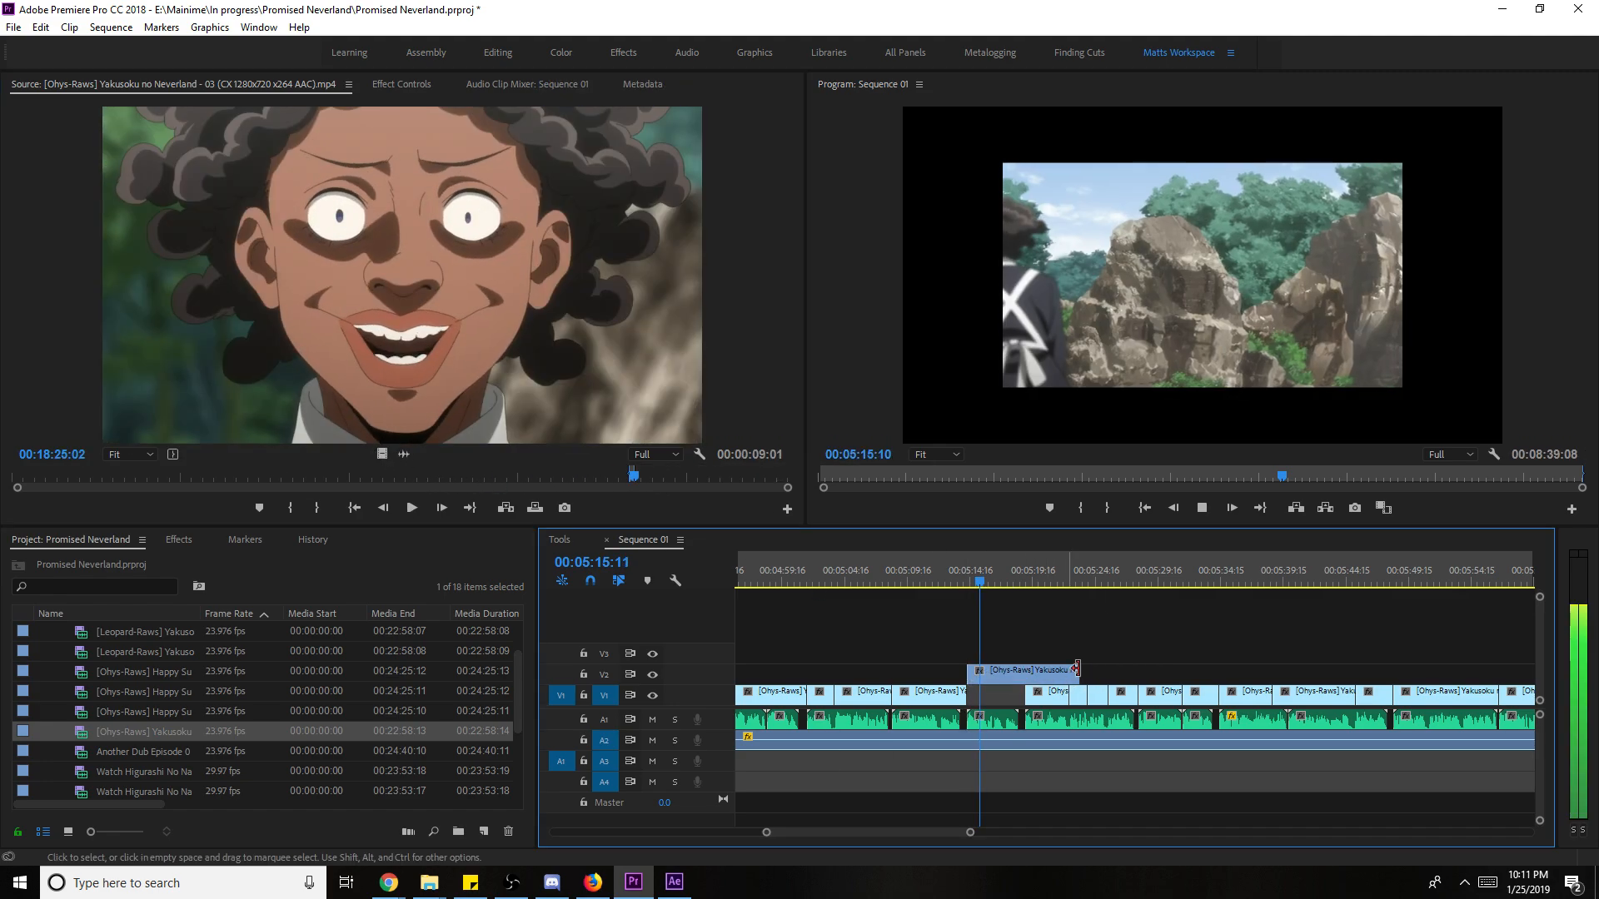
key("space")
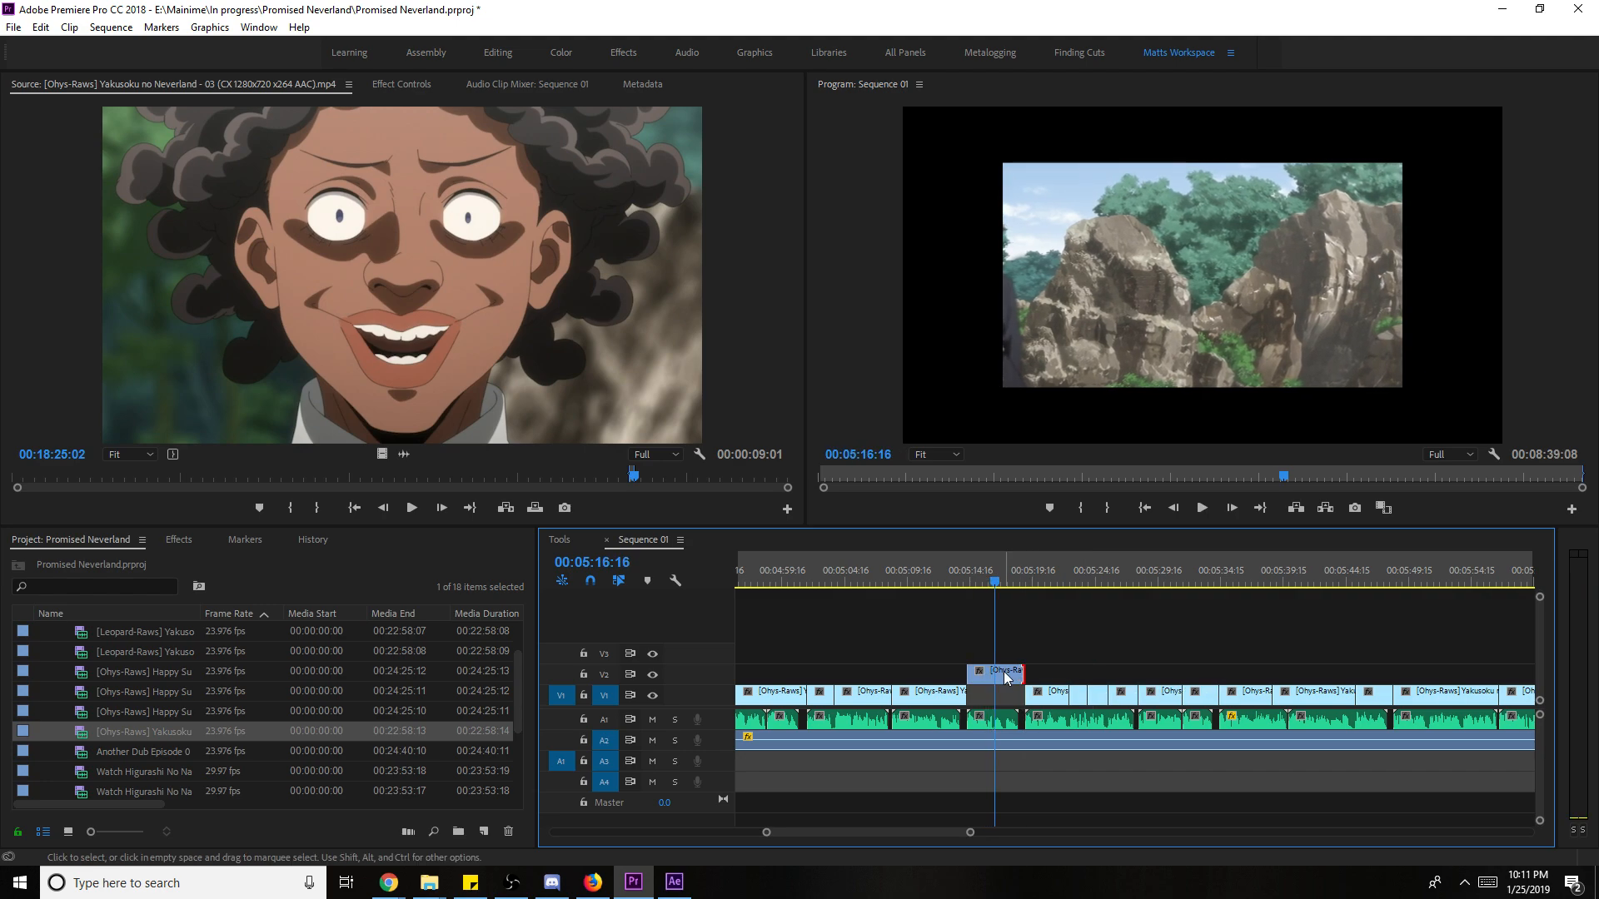
right_click(1011, 674)
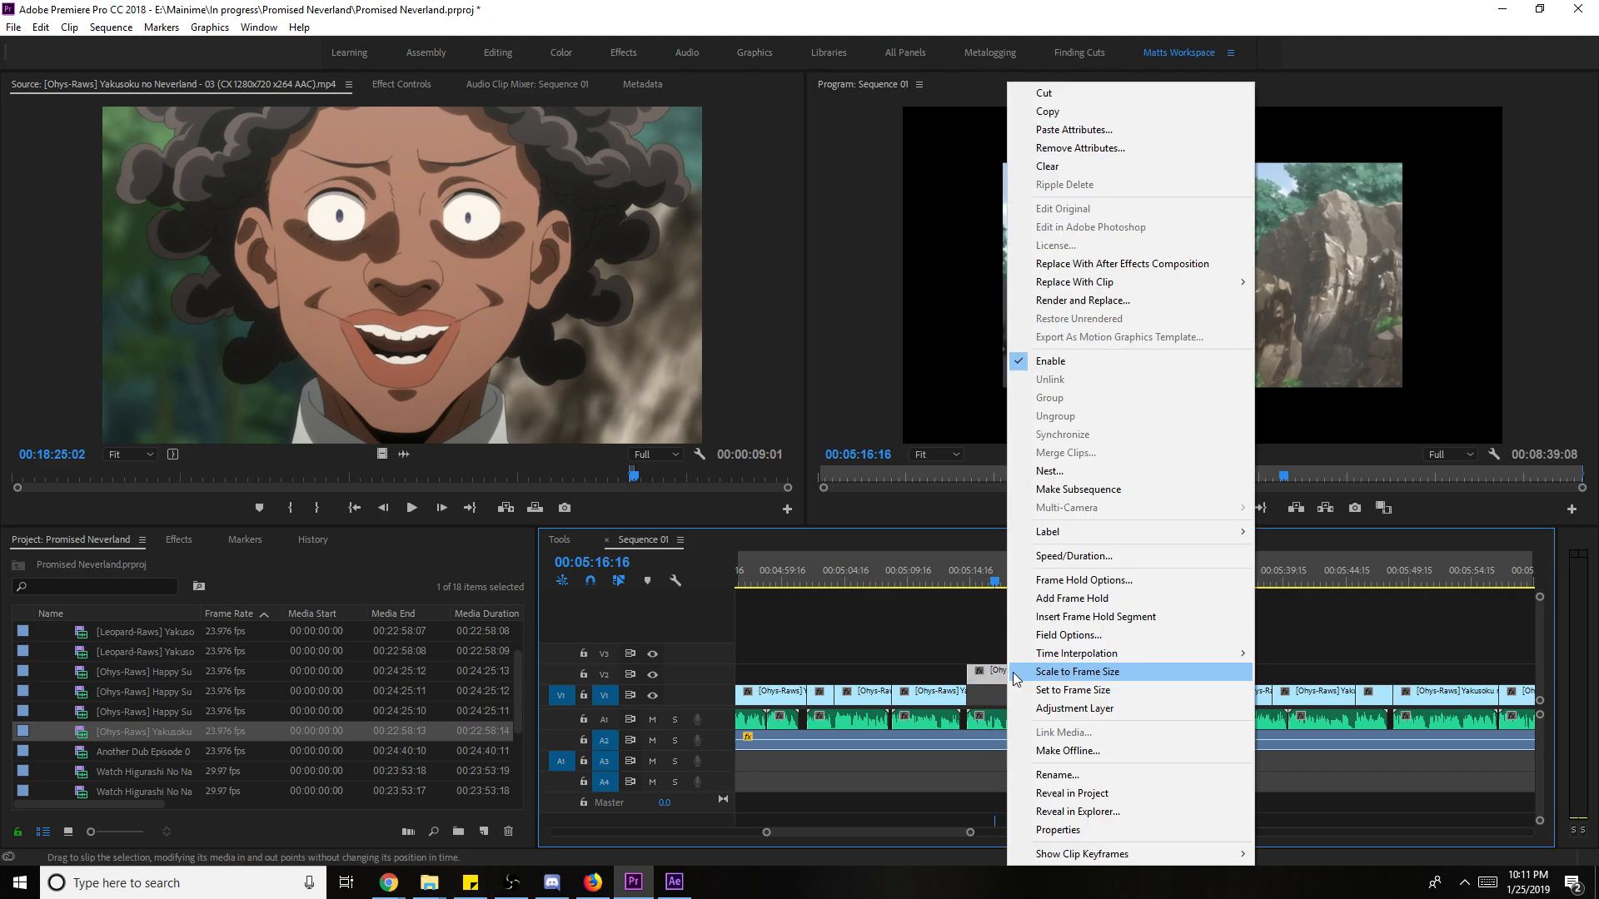
left_click(1061, 670)
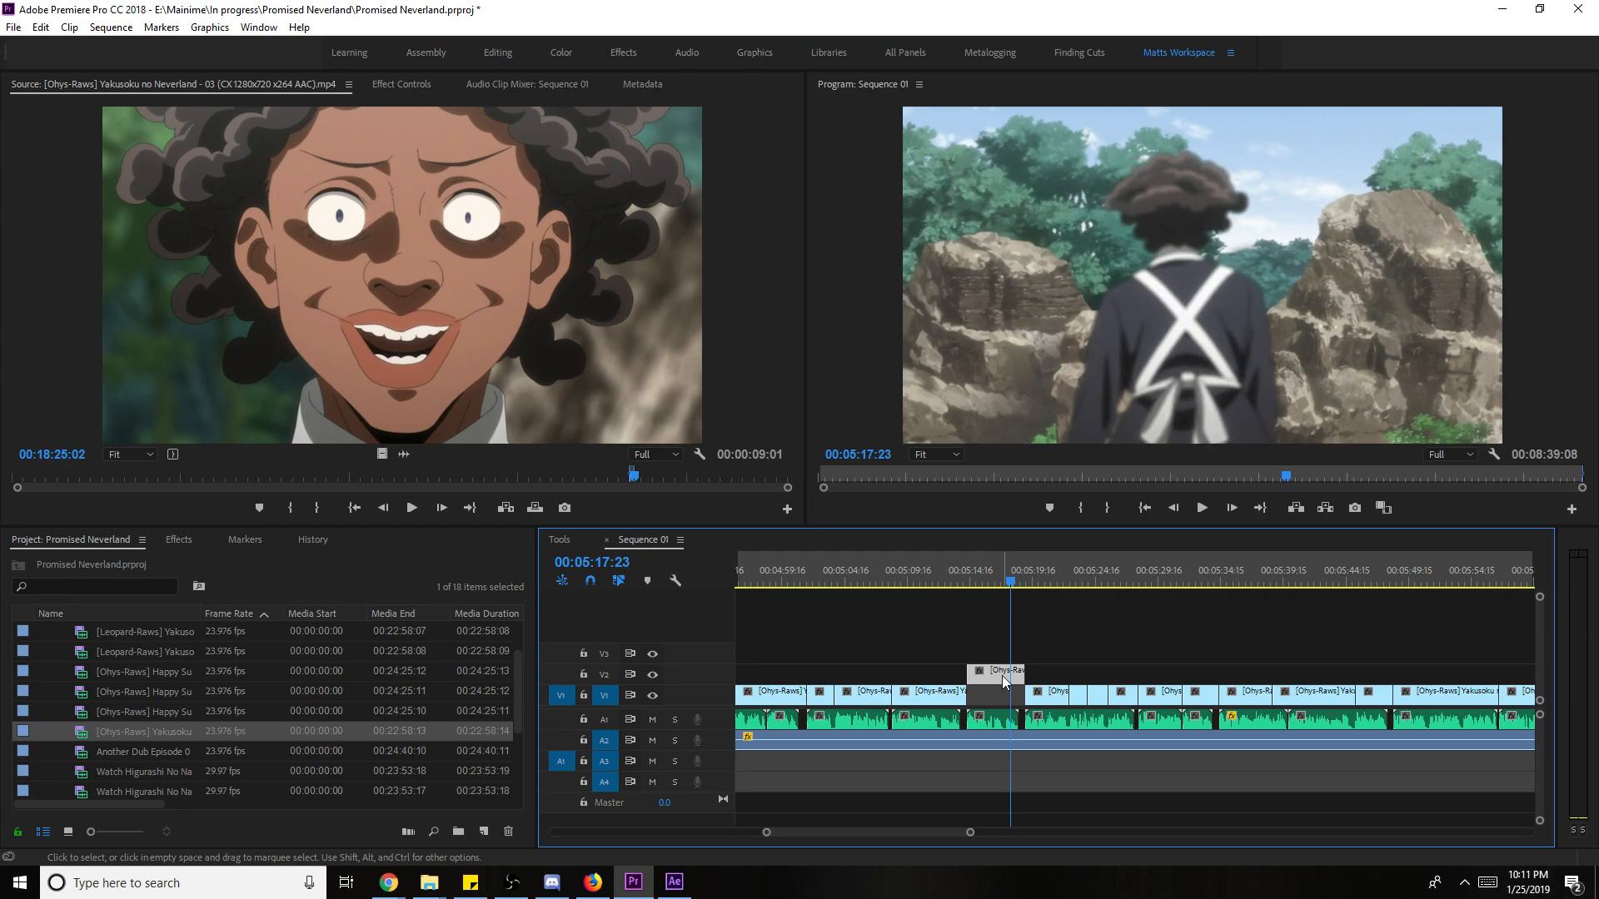
left_click_drag(1004, 681, 1002, 696)
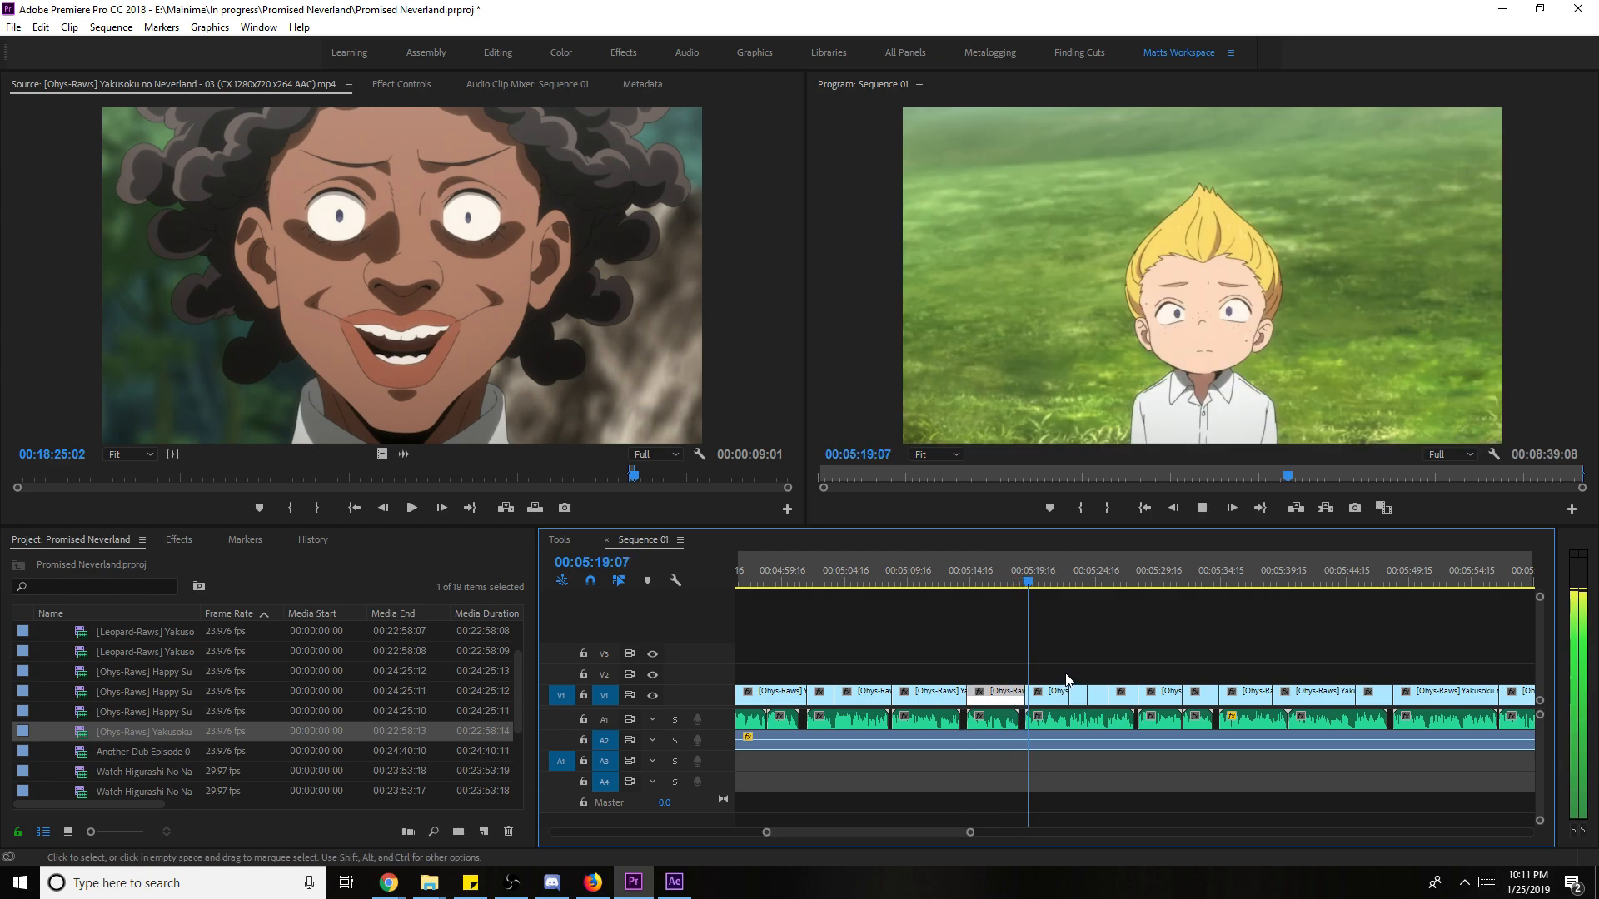
- Maximize the Program monitor and watch the sequence through about 07:13
key("grave")
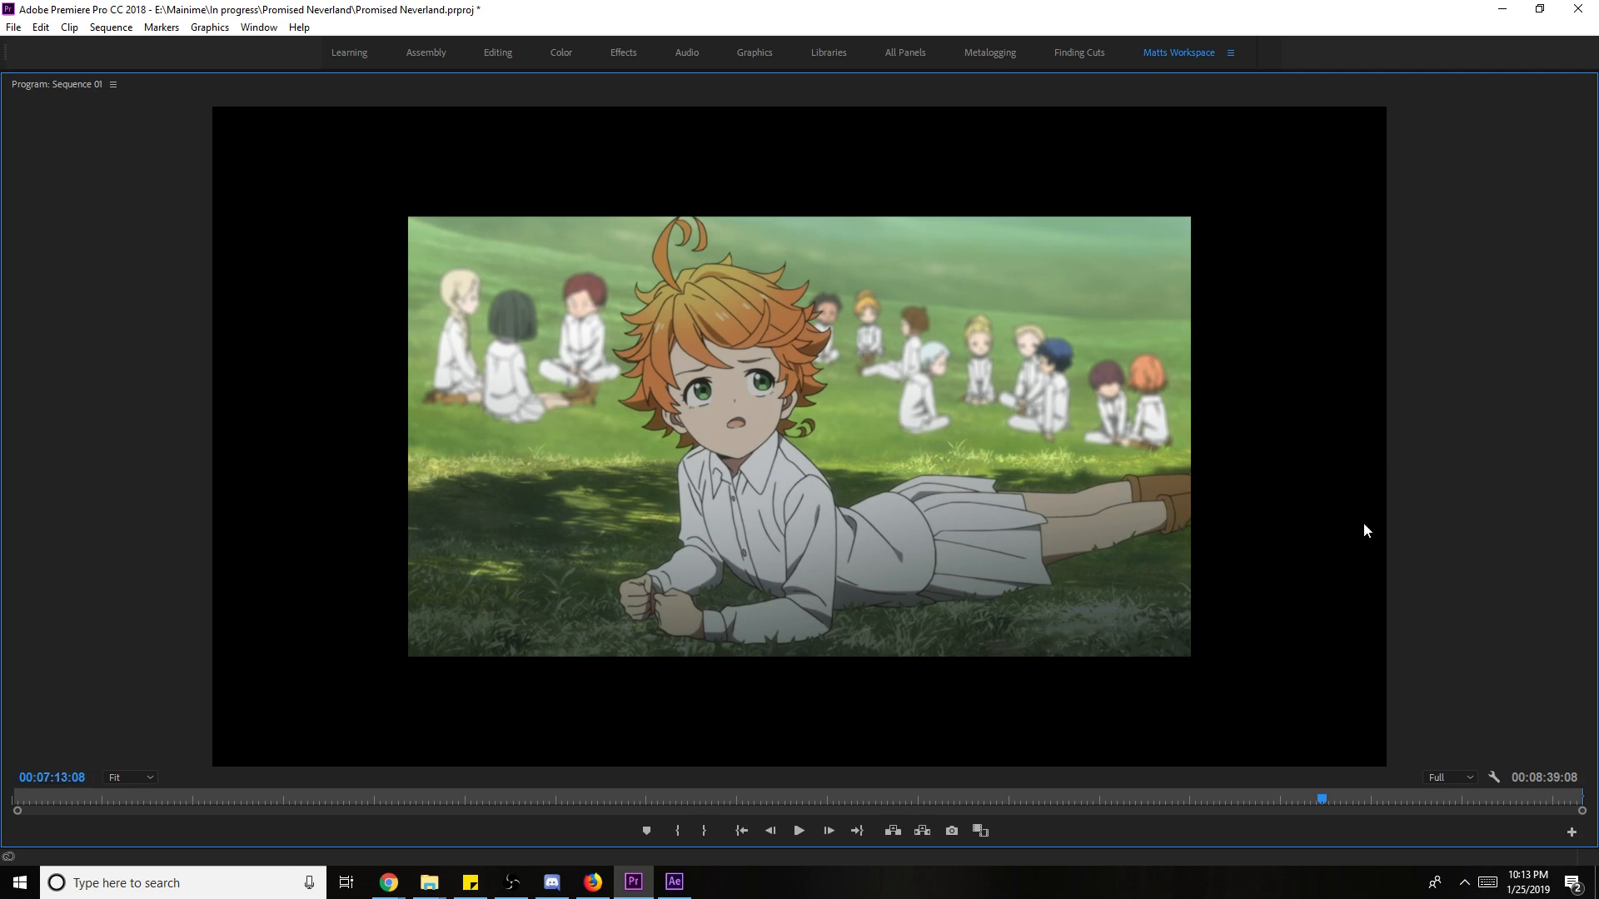
- Replay the sequence full-window, then restore the panels and set the playhead near 07:46
key("grave")
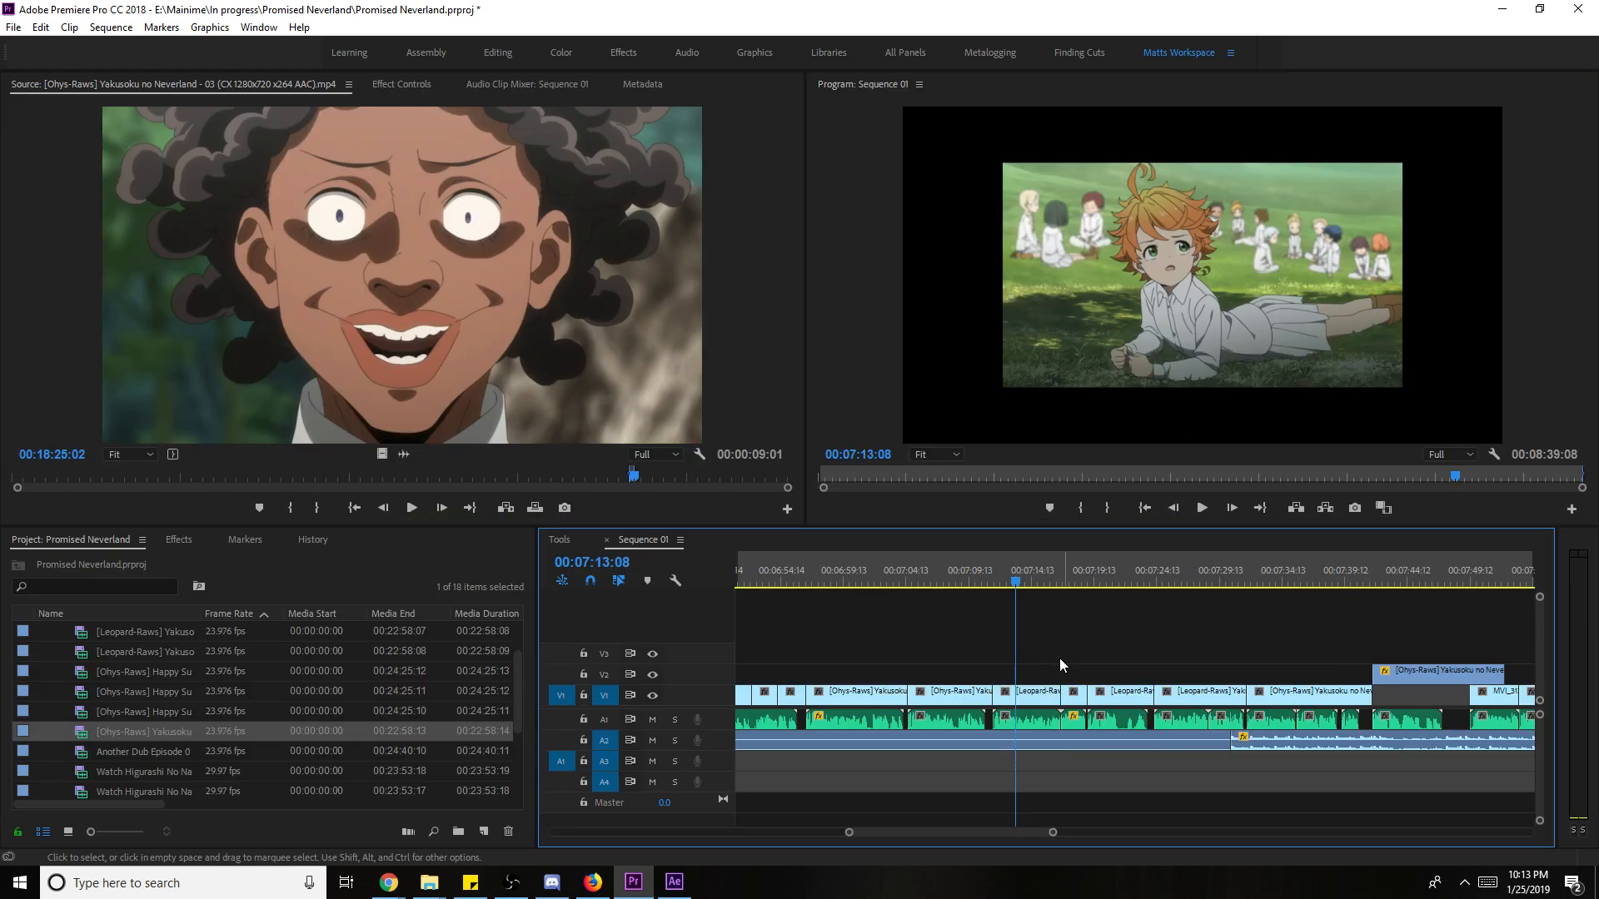
right_click(1047, 708)
left_click(1149, 671)
key("space")
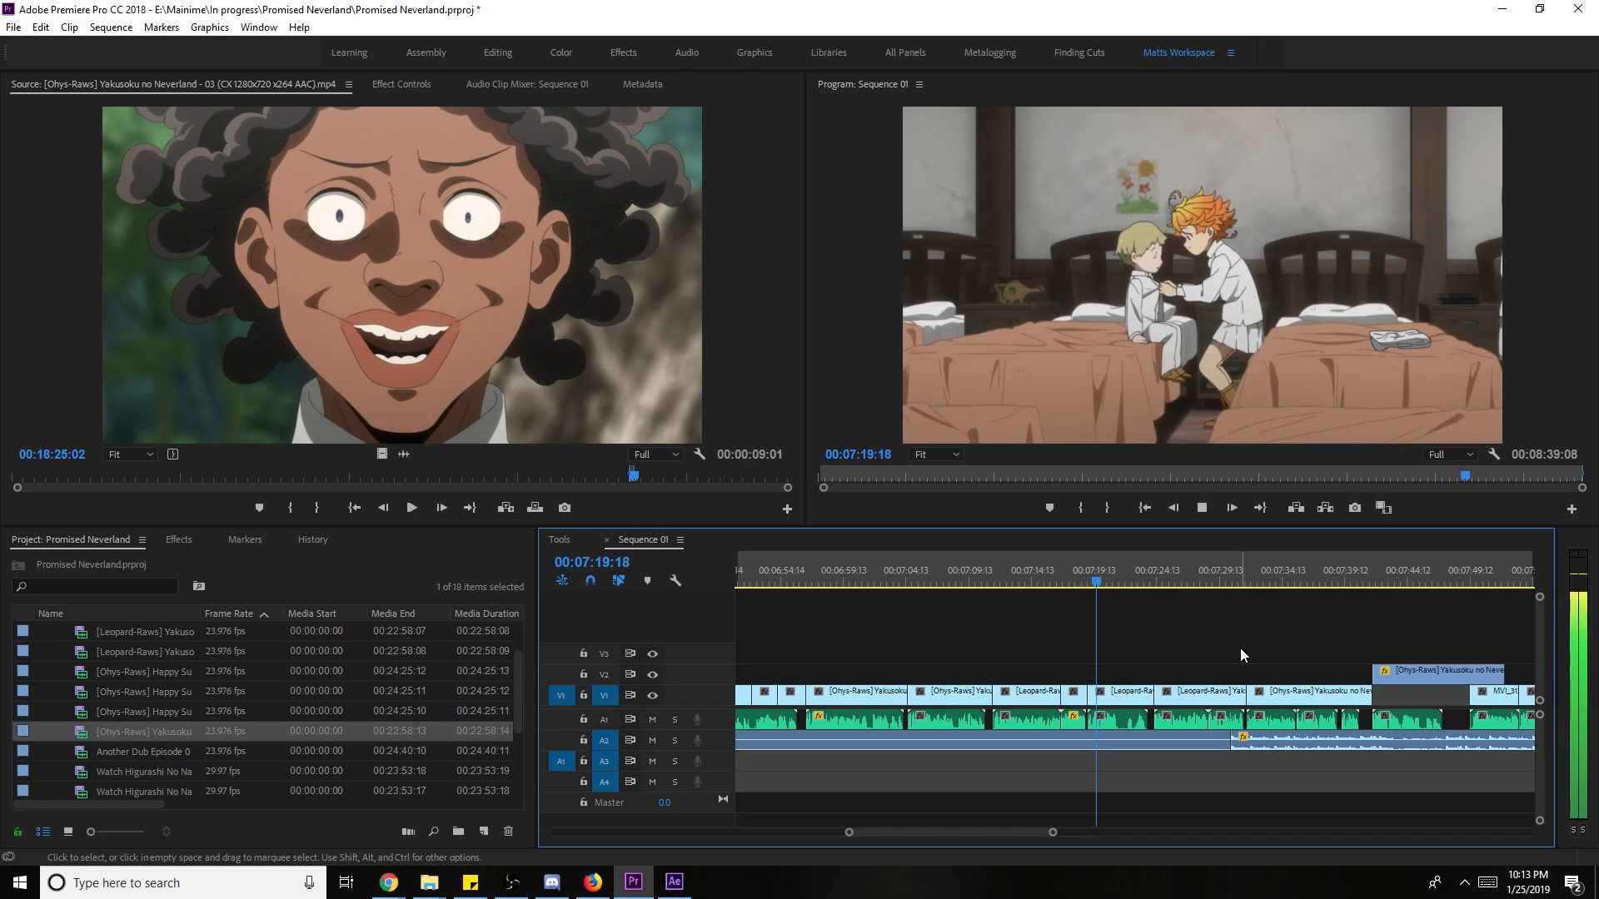
key("grave")
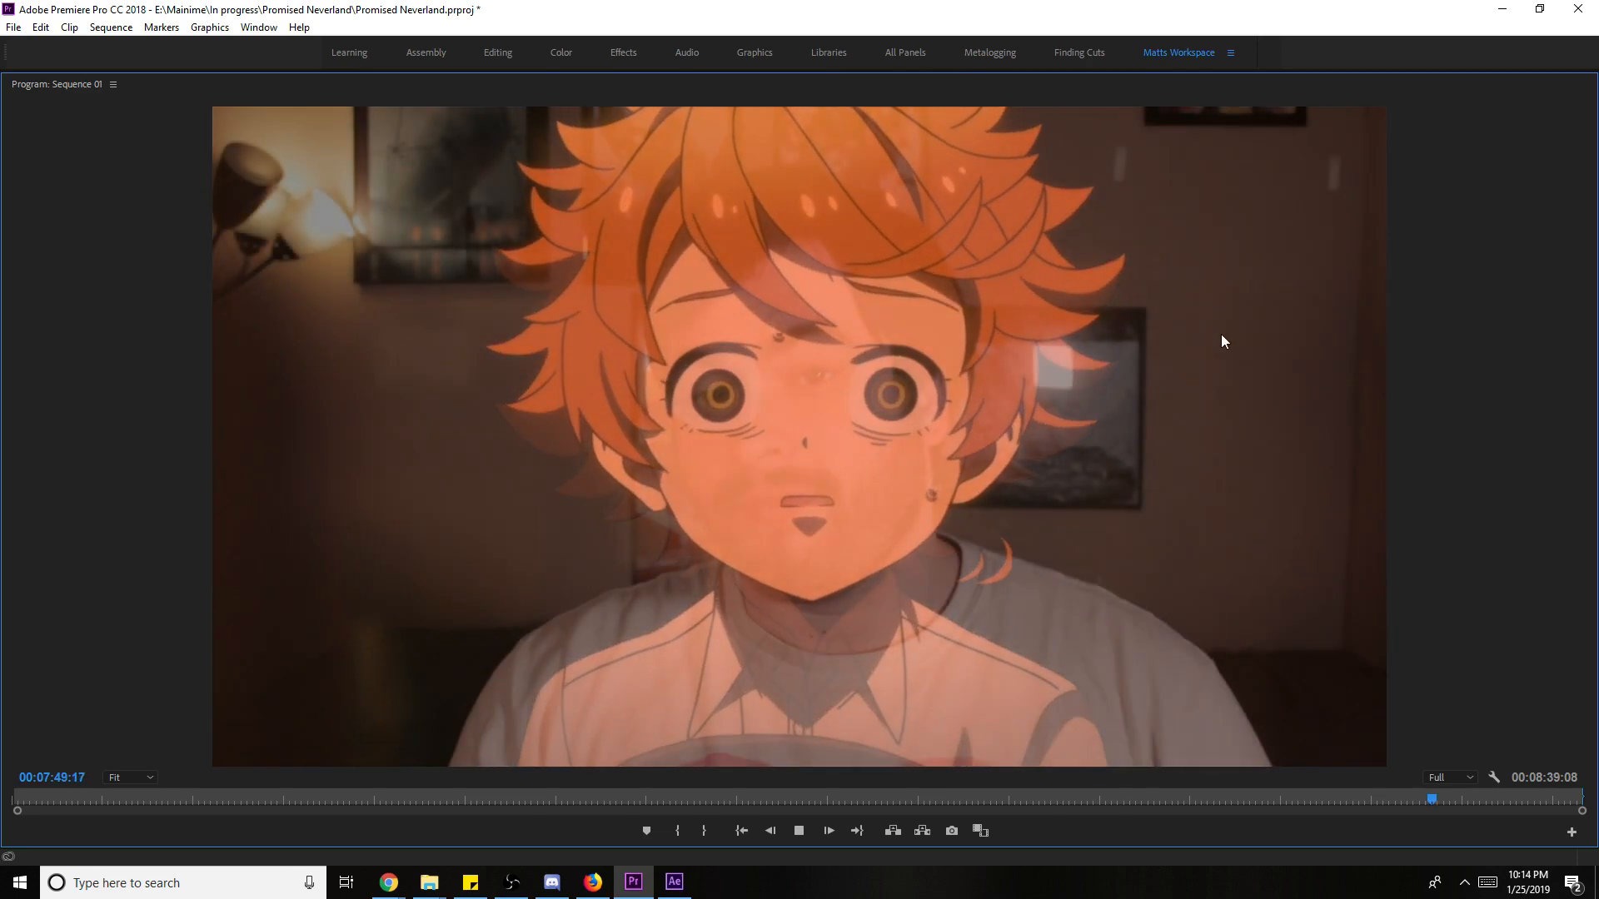
key("grave")
left_click(1426, 560)
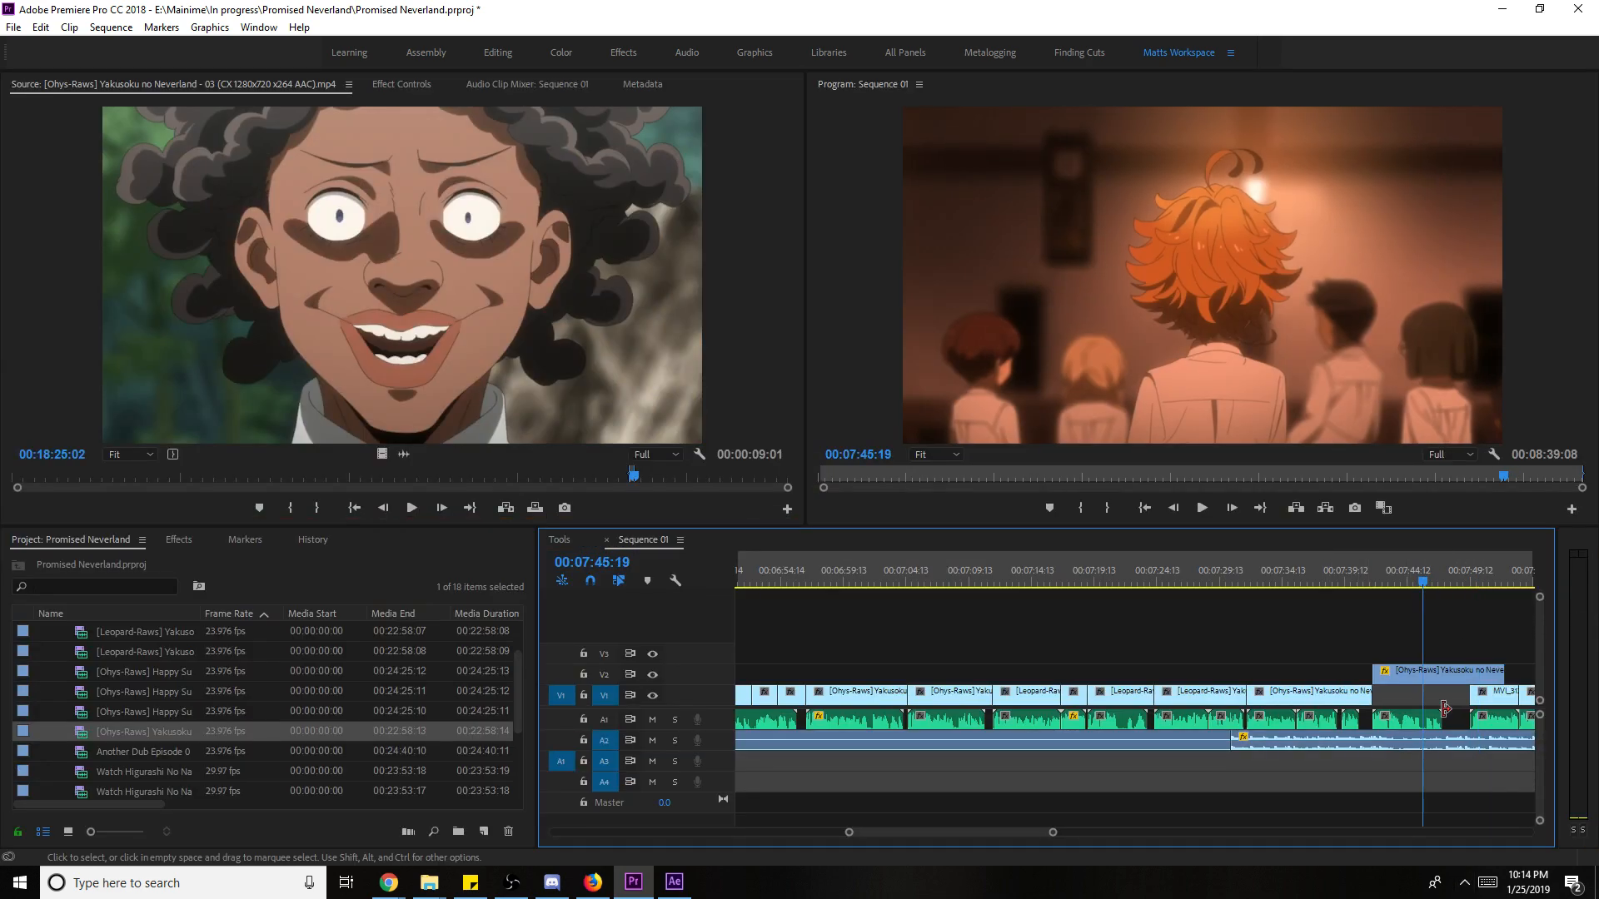
- Add a volume keyframe on the A2 end music and set its Level to -5.3 dB
left_click(1458, 745)
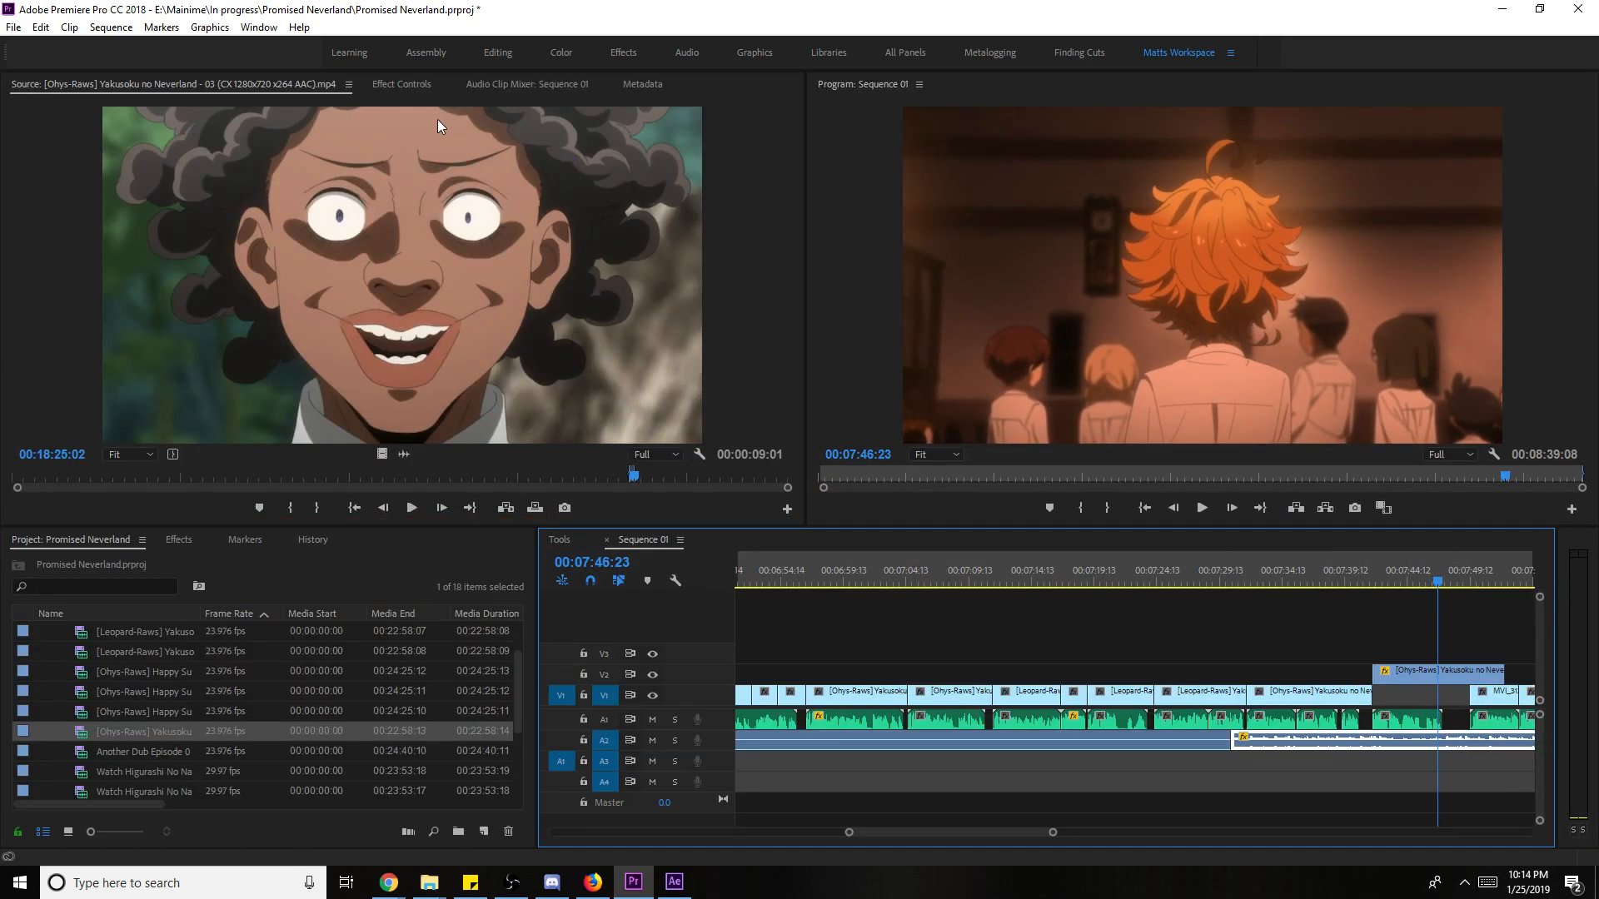
key("shift+5")
left_click(556, 185)
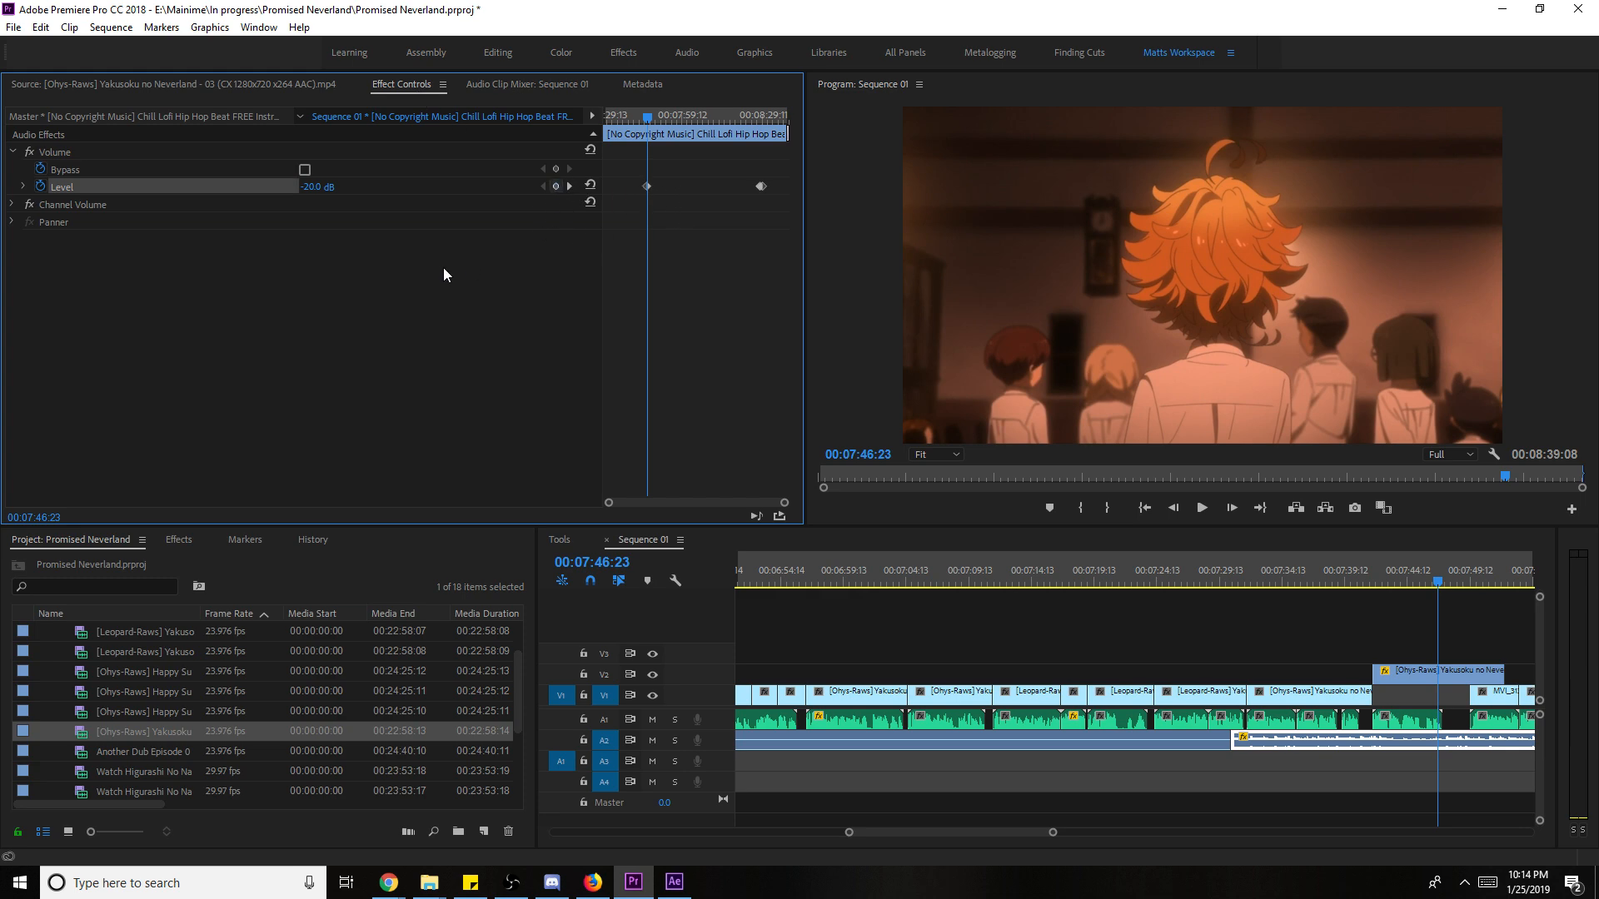
key("space")
left_click(323, 185)
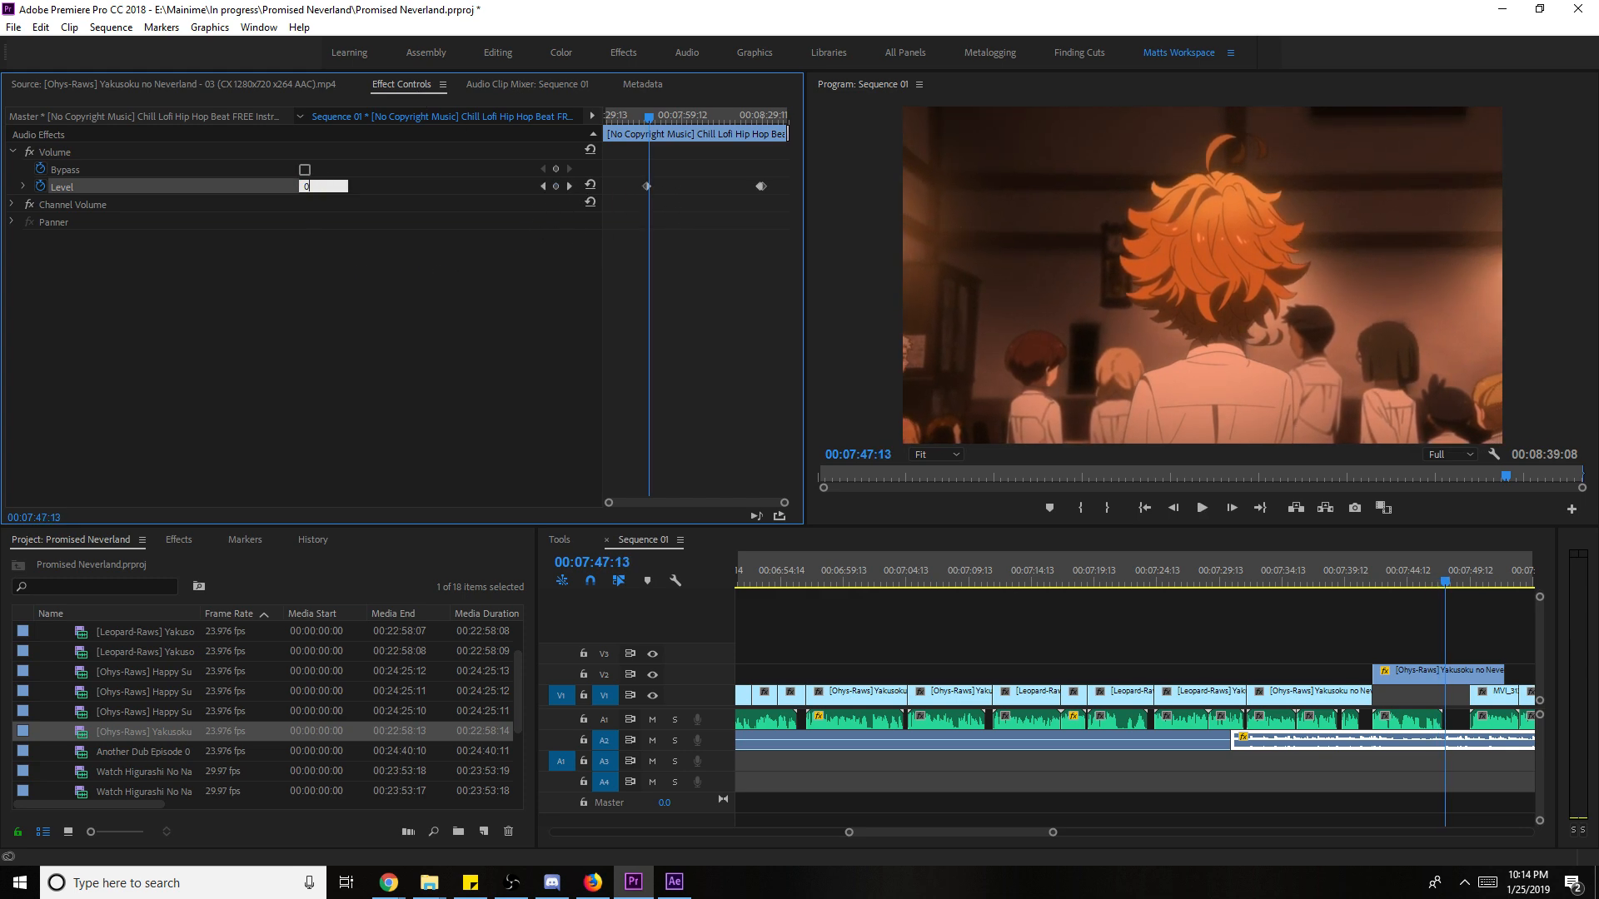
type("-5.3")
key("Return")
key("space")
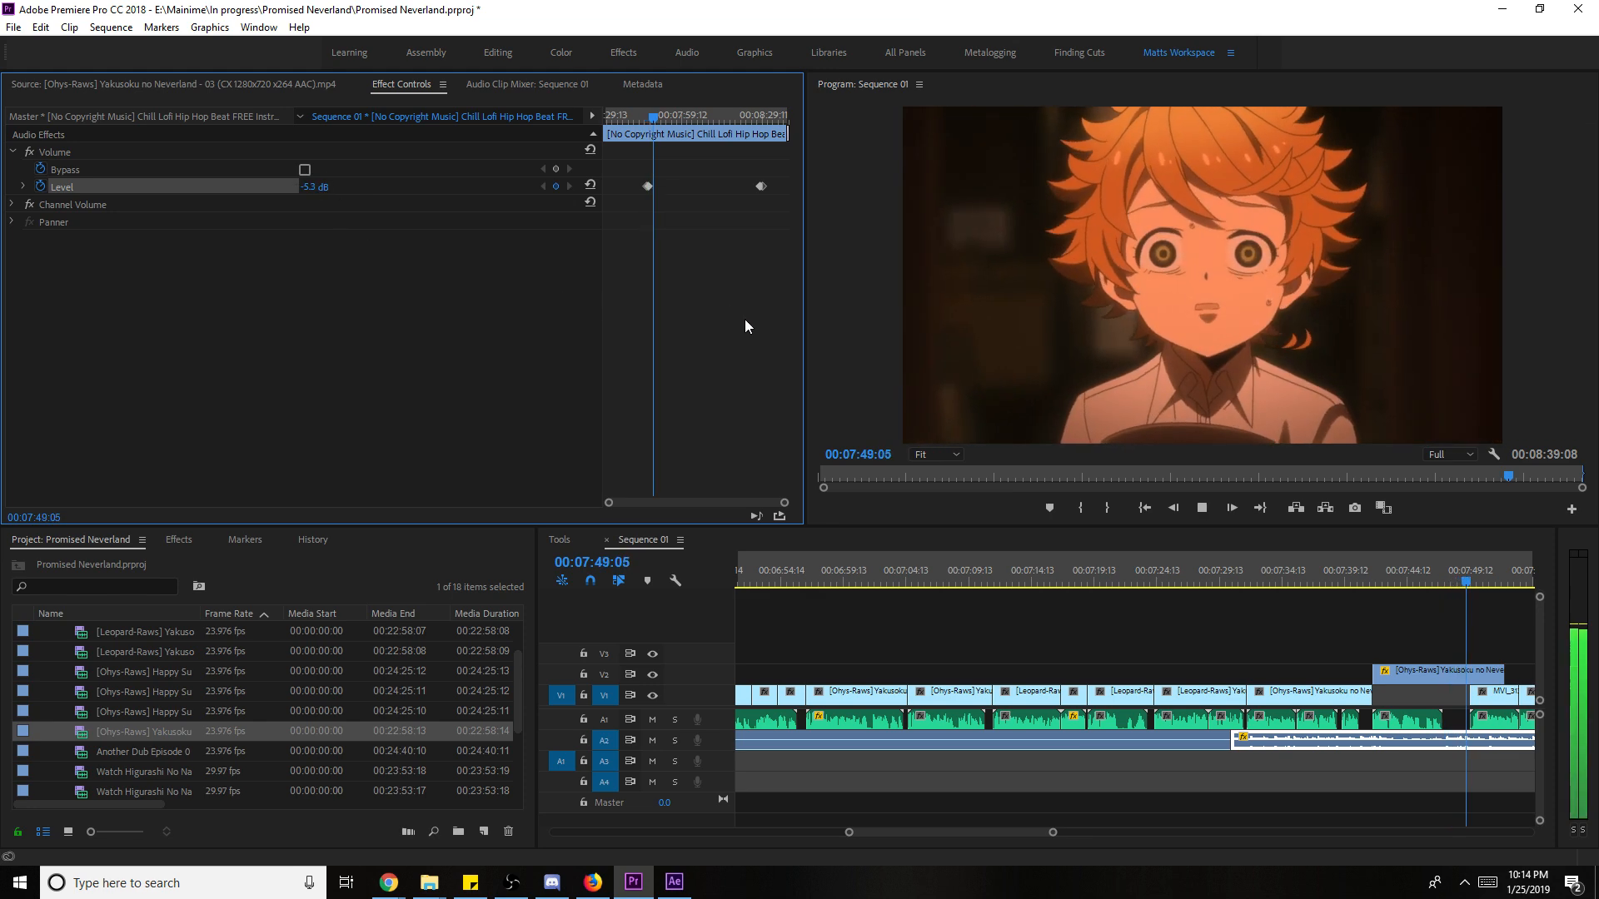
- Set the next Level keyframe to -5.5 dB and resume playback past the credits
key("space")
left_click_drag(327, 188, 317, 191)
left_click(322, 222)
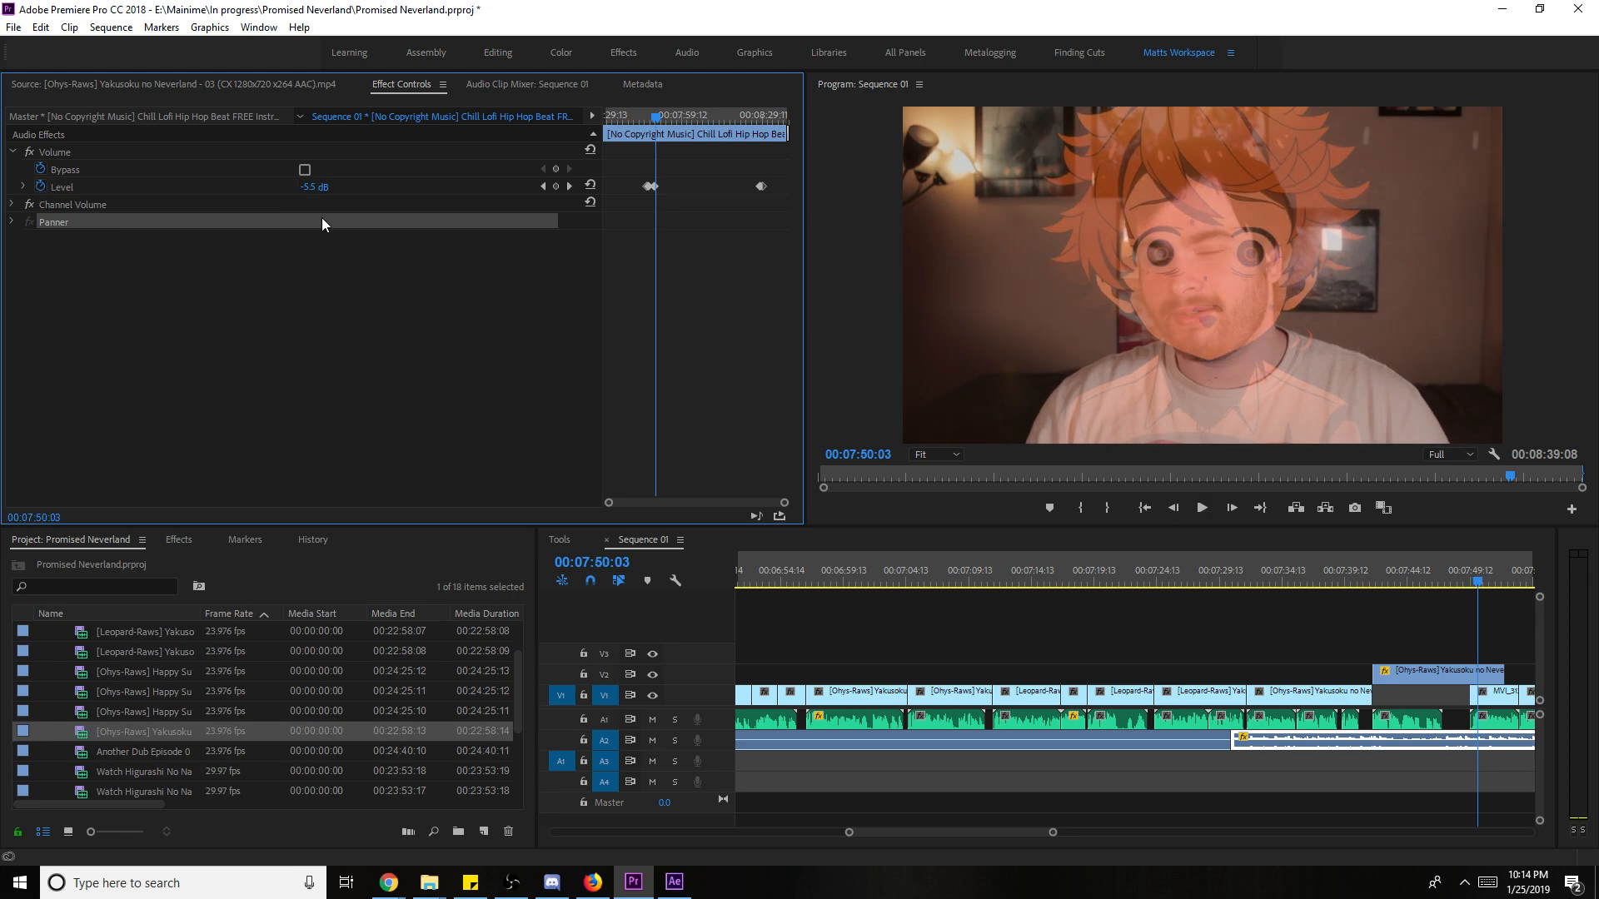
left_click(322, 184)
key("space")
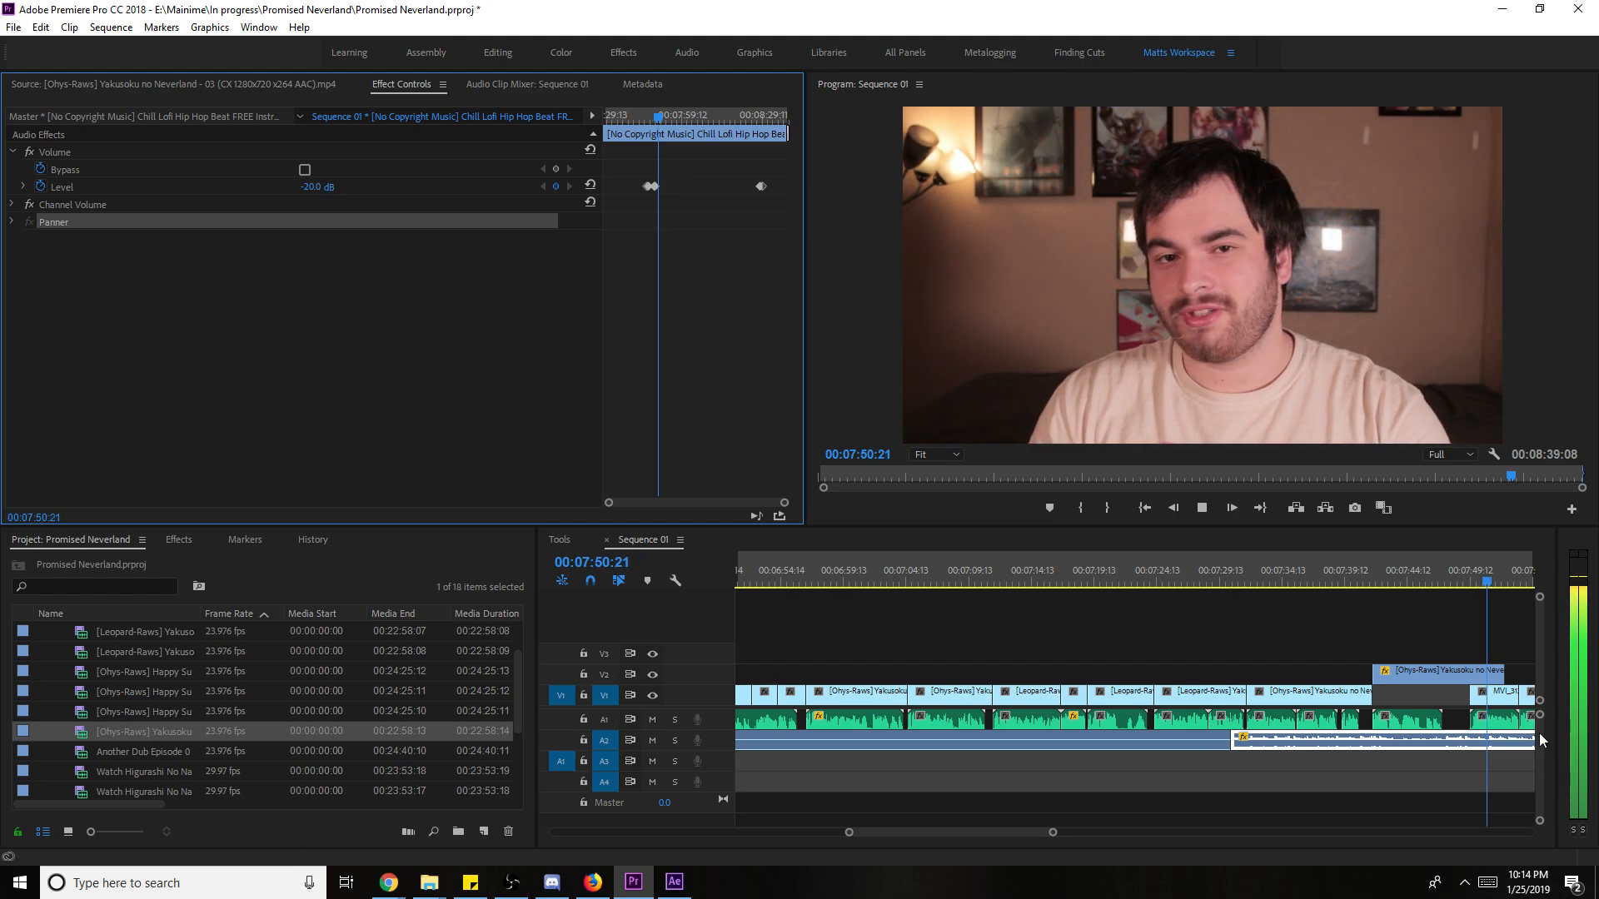
left_click(1437, 658)
left_click_drag(1040, 830, 1082, 828)
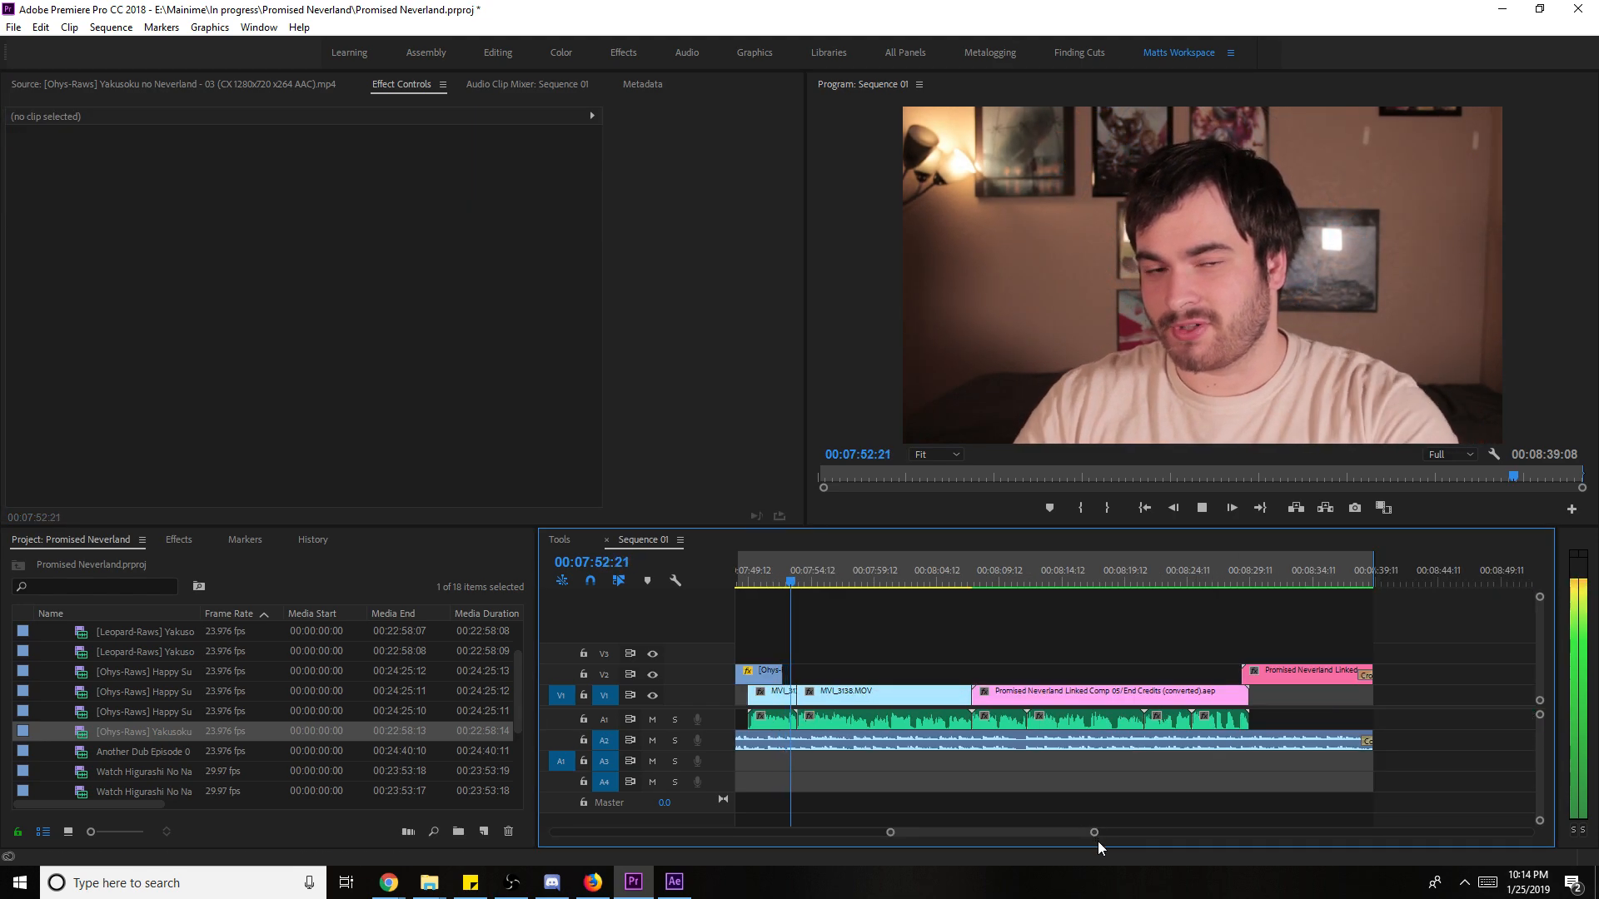
left_click(1192, 385)
key("grave")
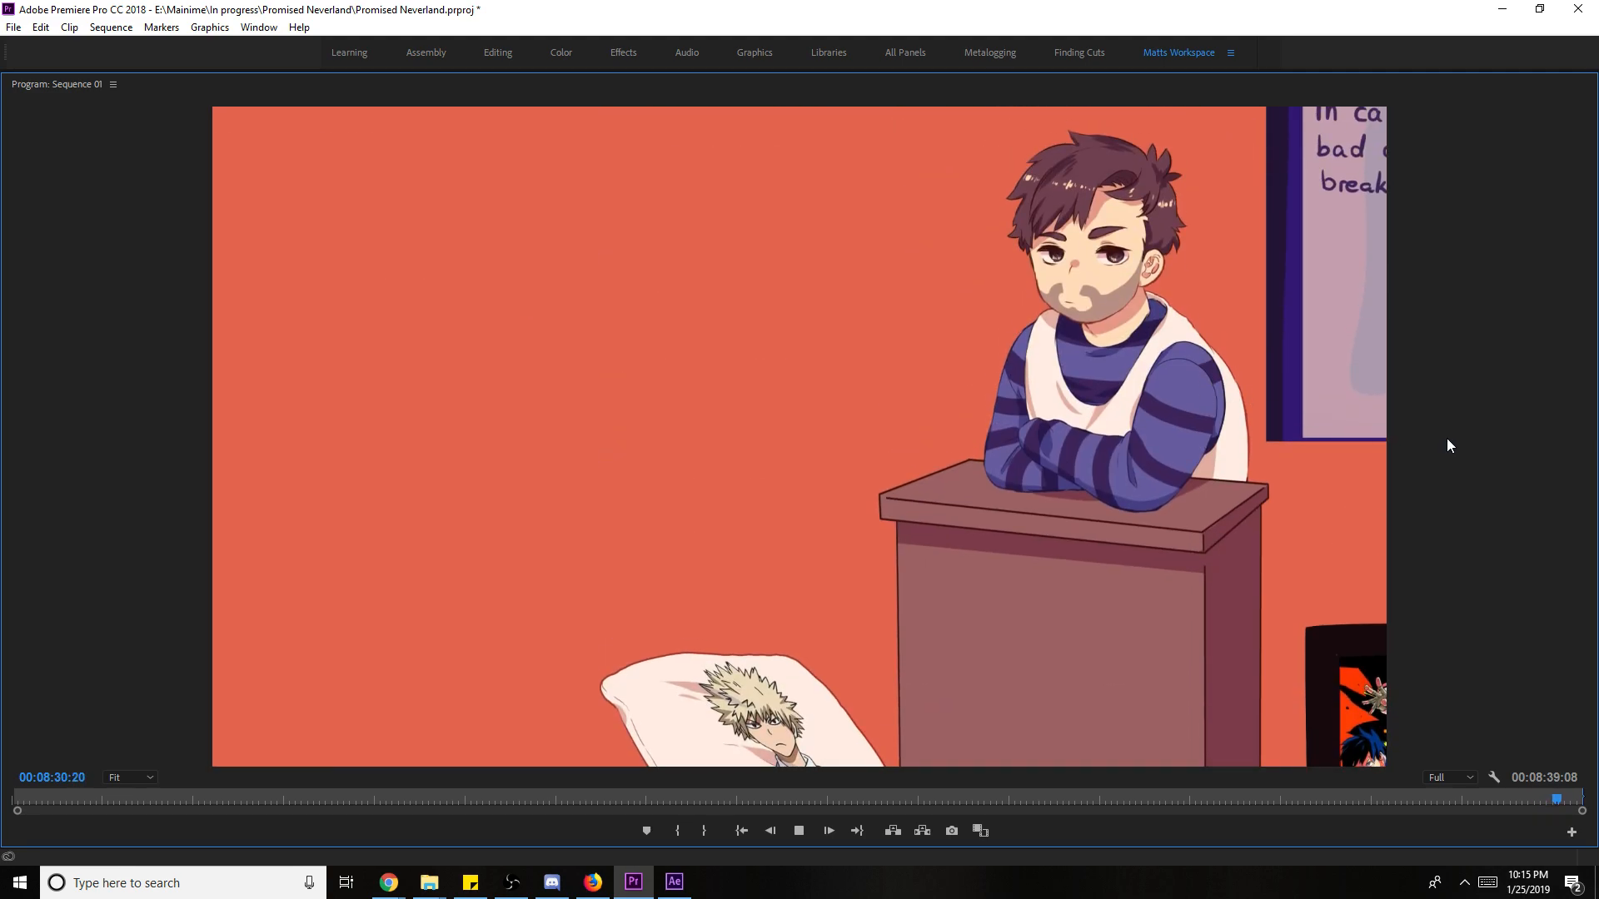
key("grave")
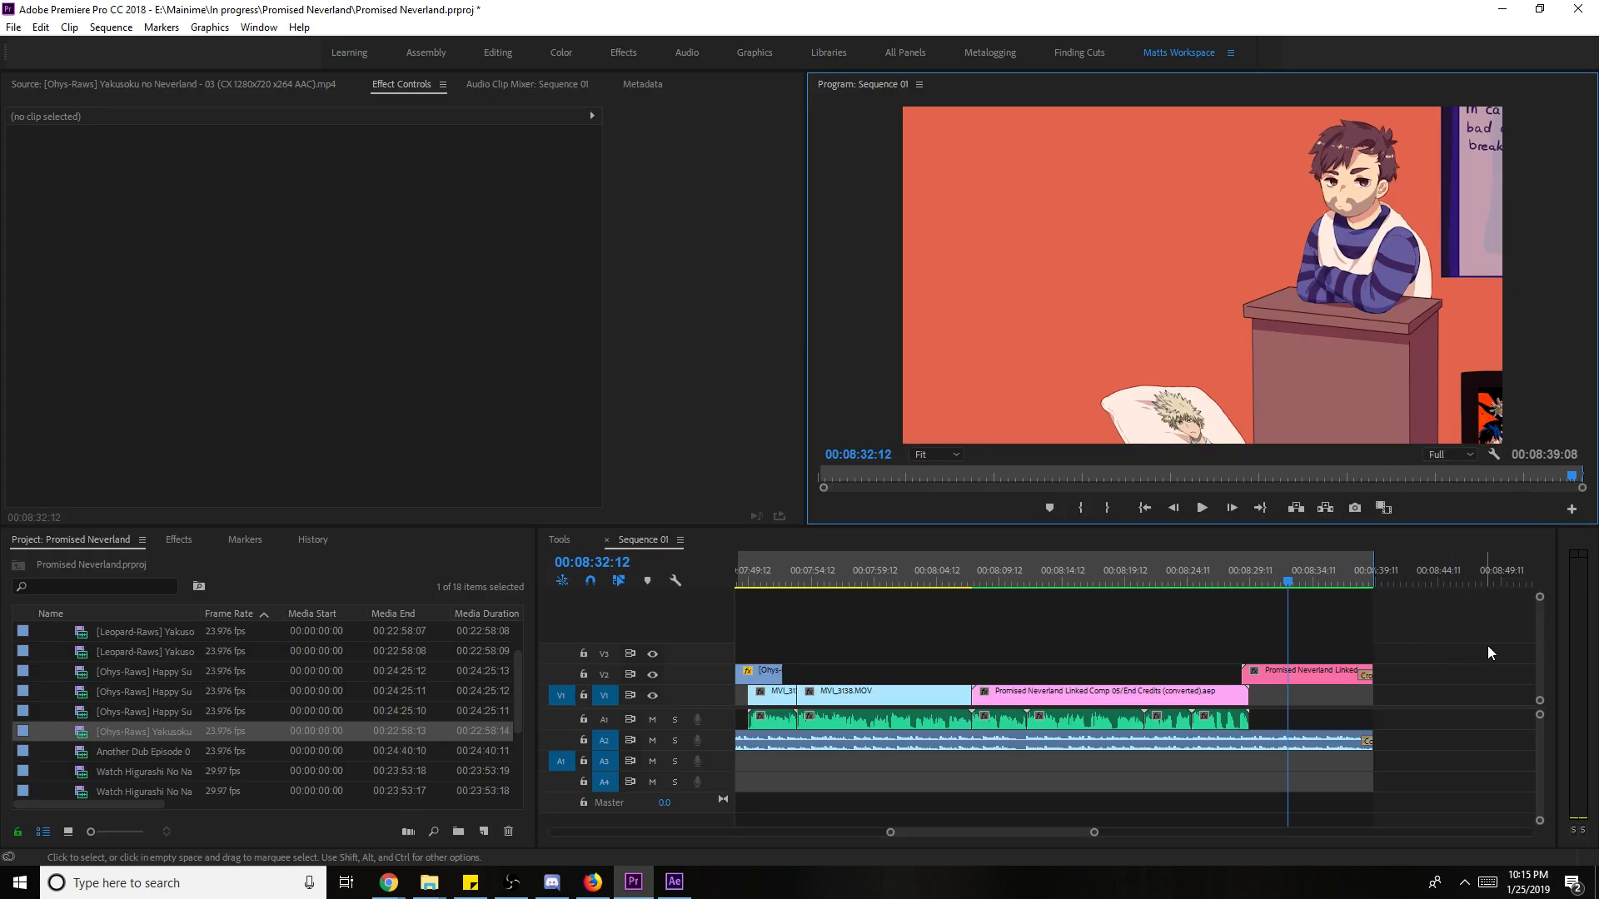
- Save the project and move the linked end-credits comp into the Ae Comps folder
left_click(1336, 573)
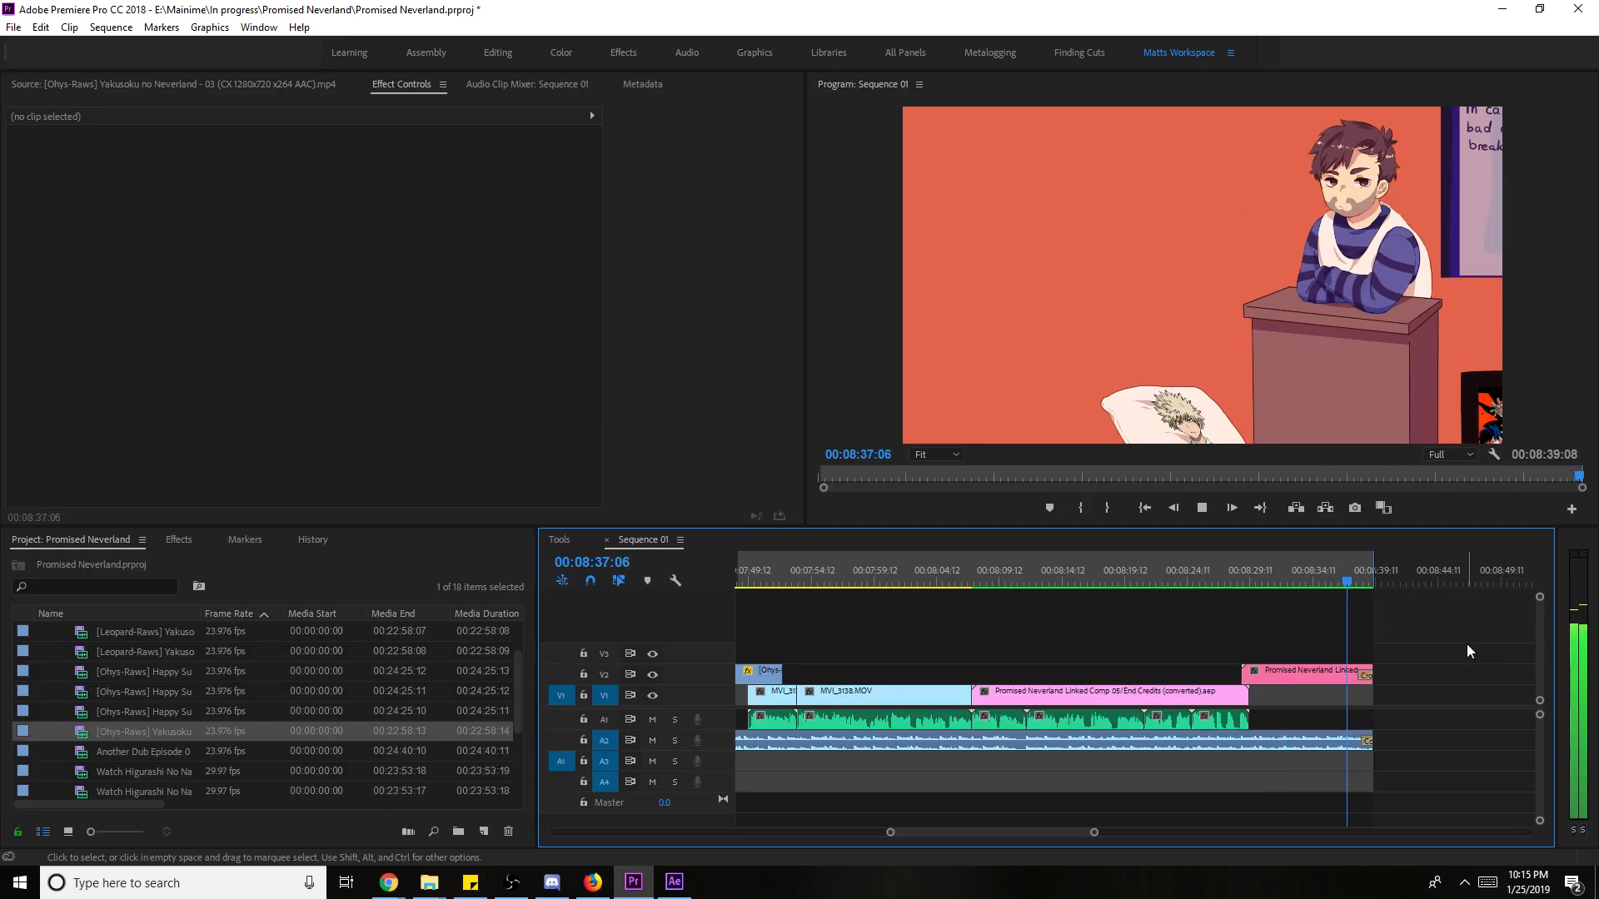
key("ctrl+s")
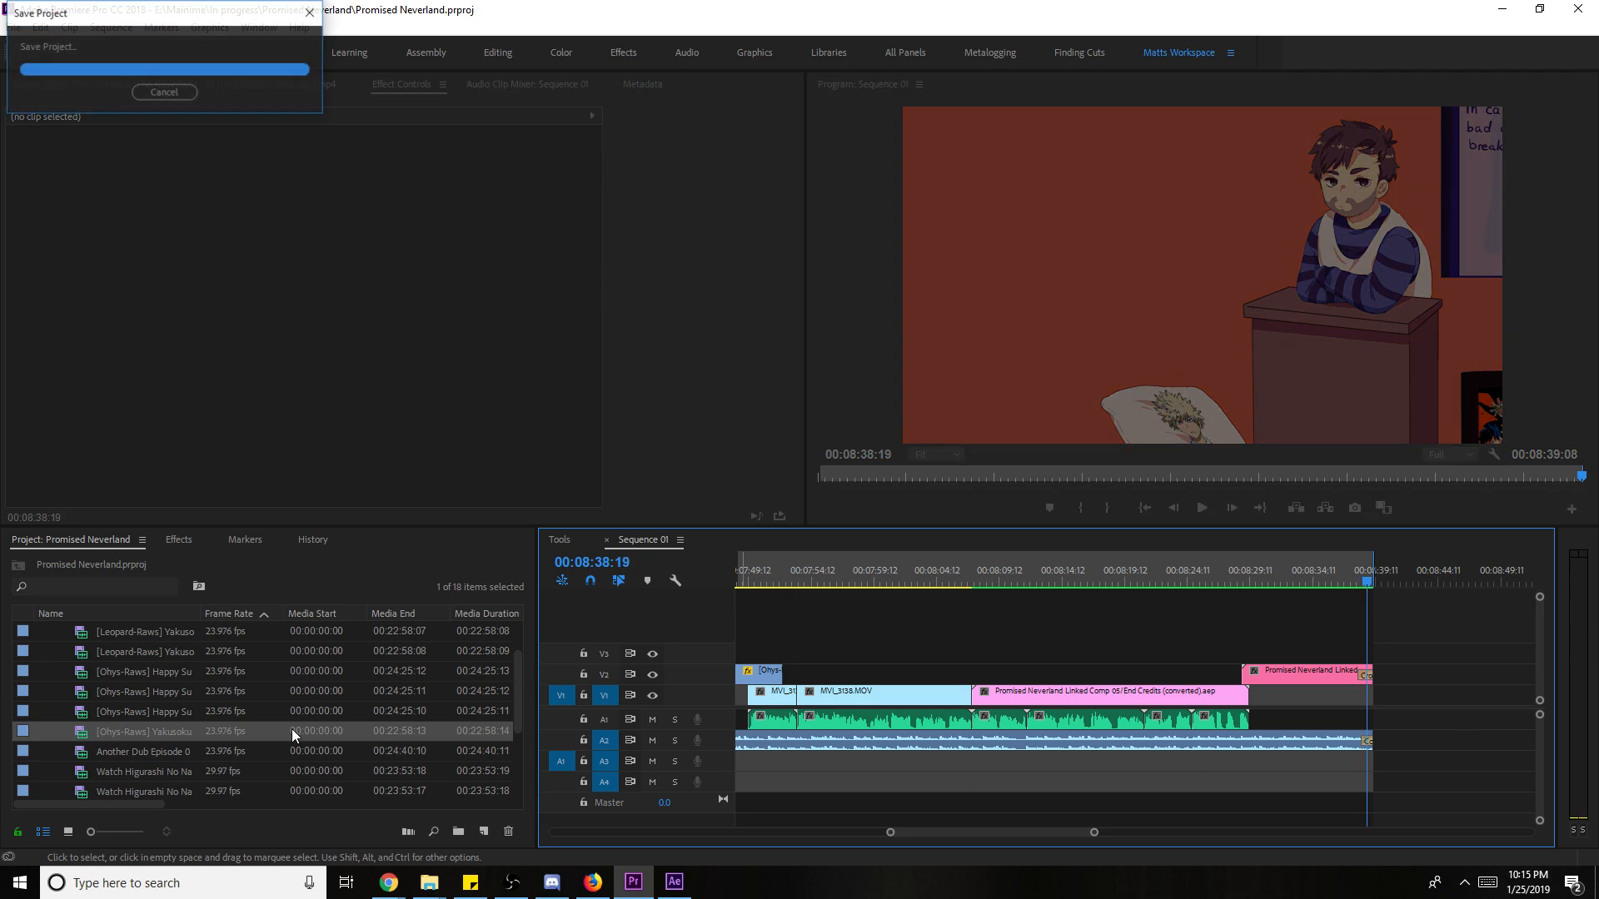
scroll(172, 726, "up", 2)
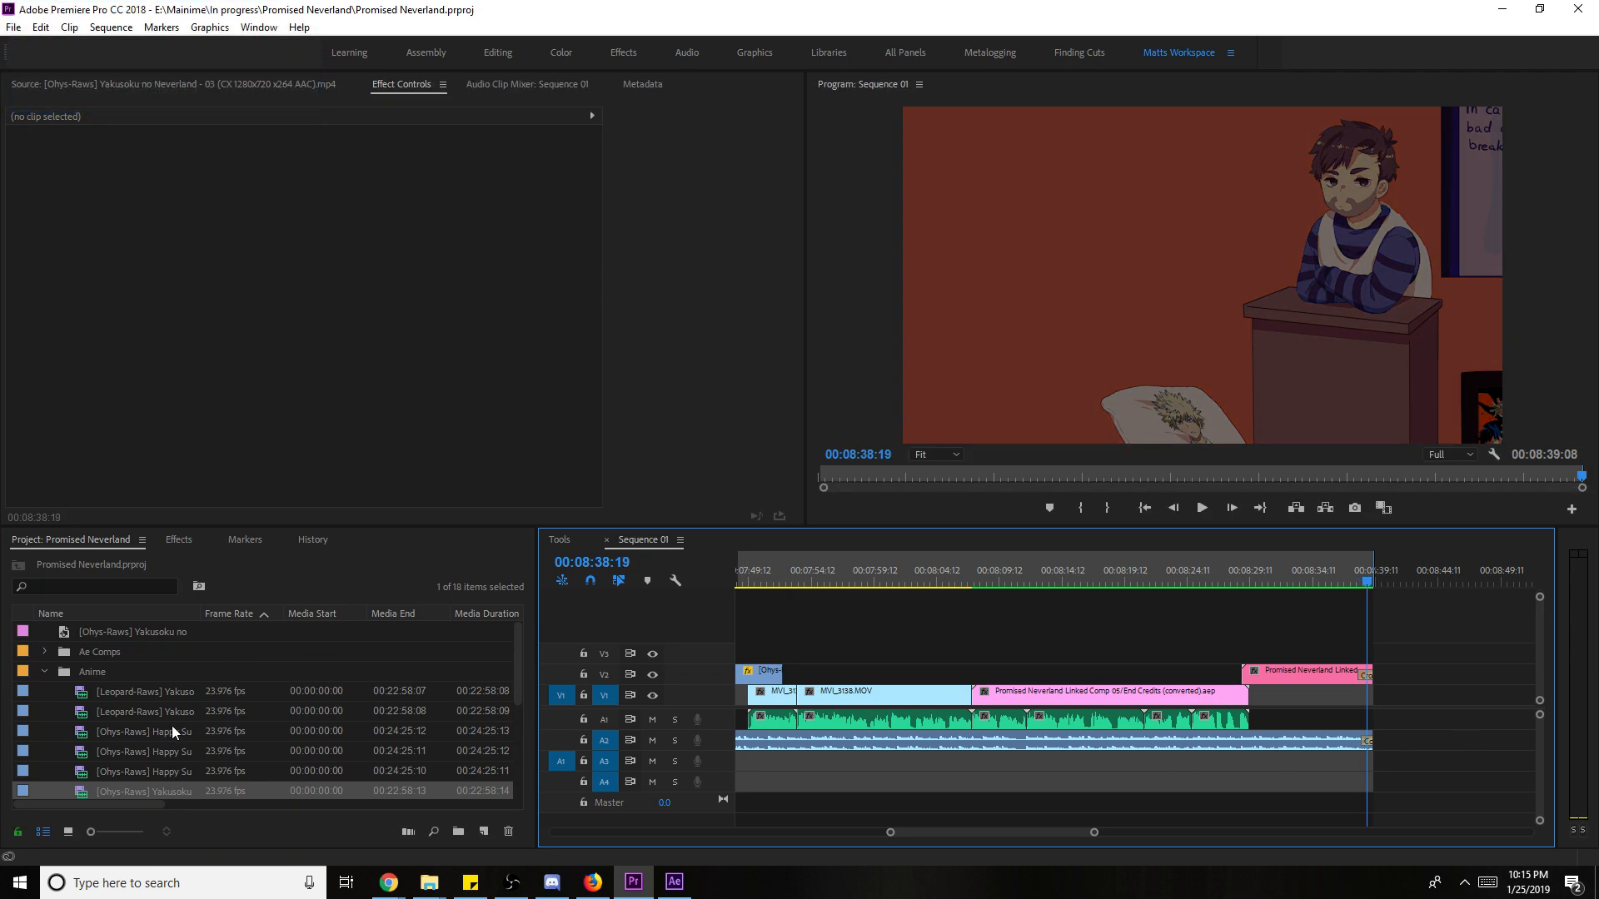
left_click(45, 671)
left_click(110, 774)
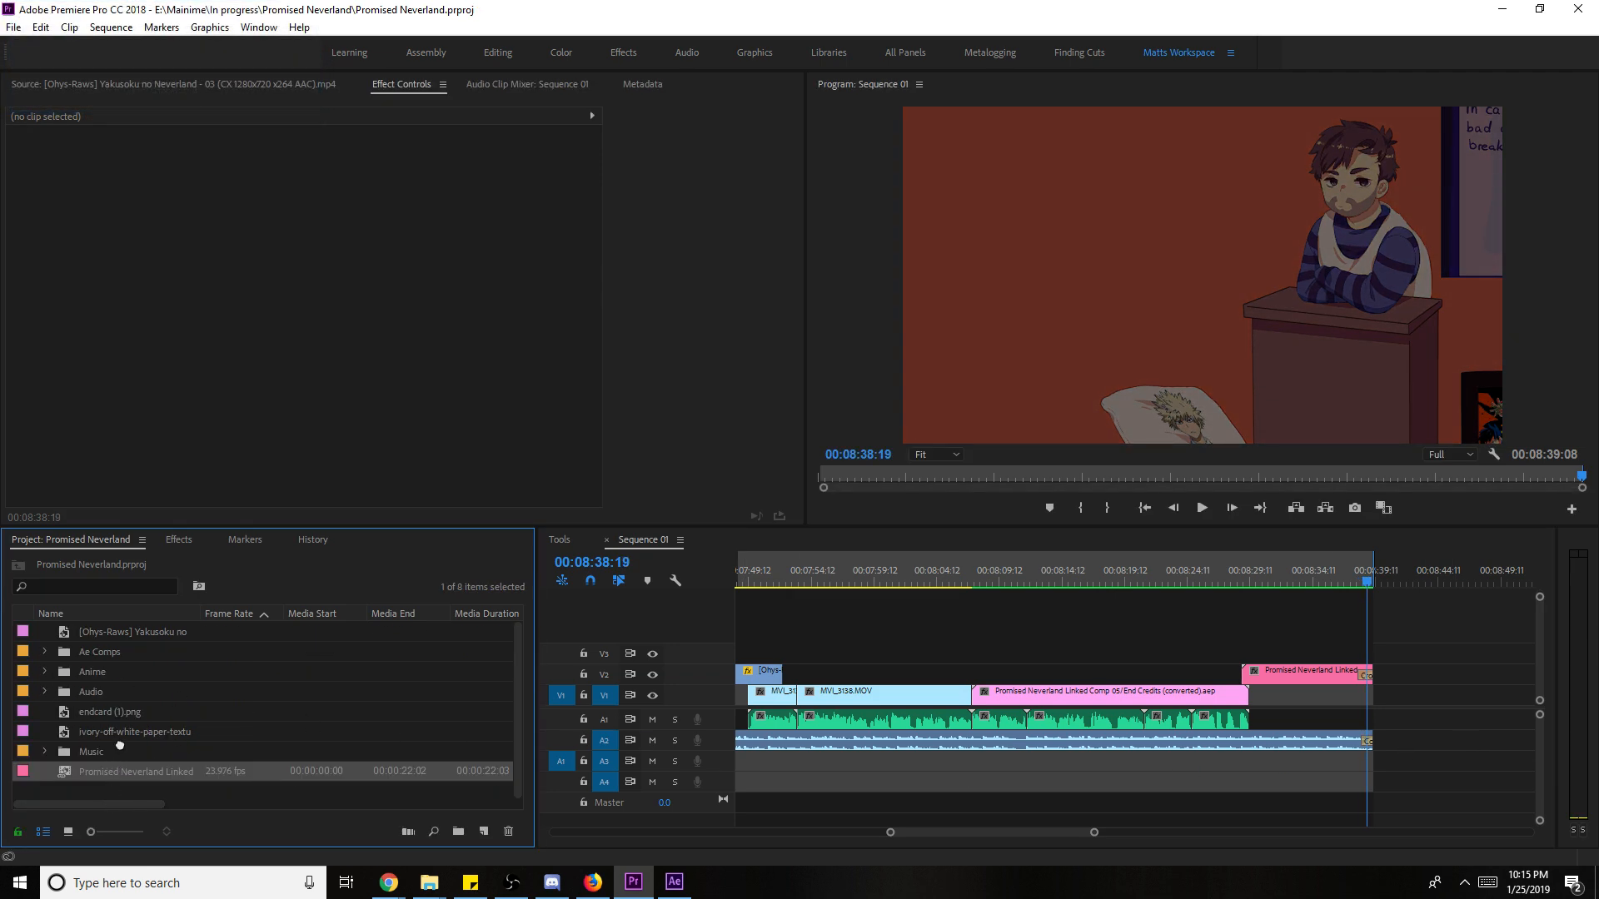
left_click_drag(123, 653, 123, 652)
left_click(107, 715)
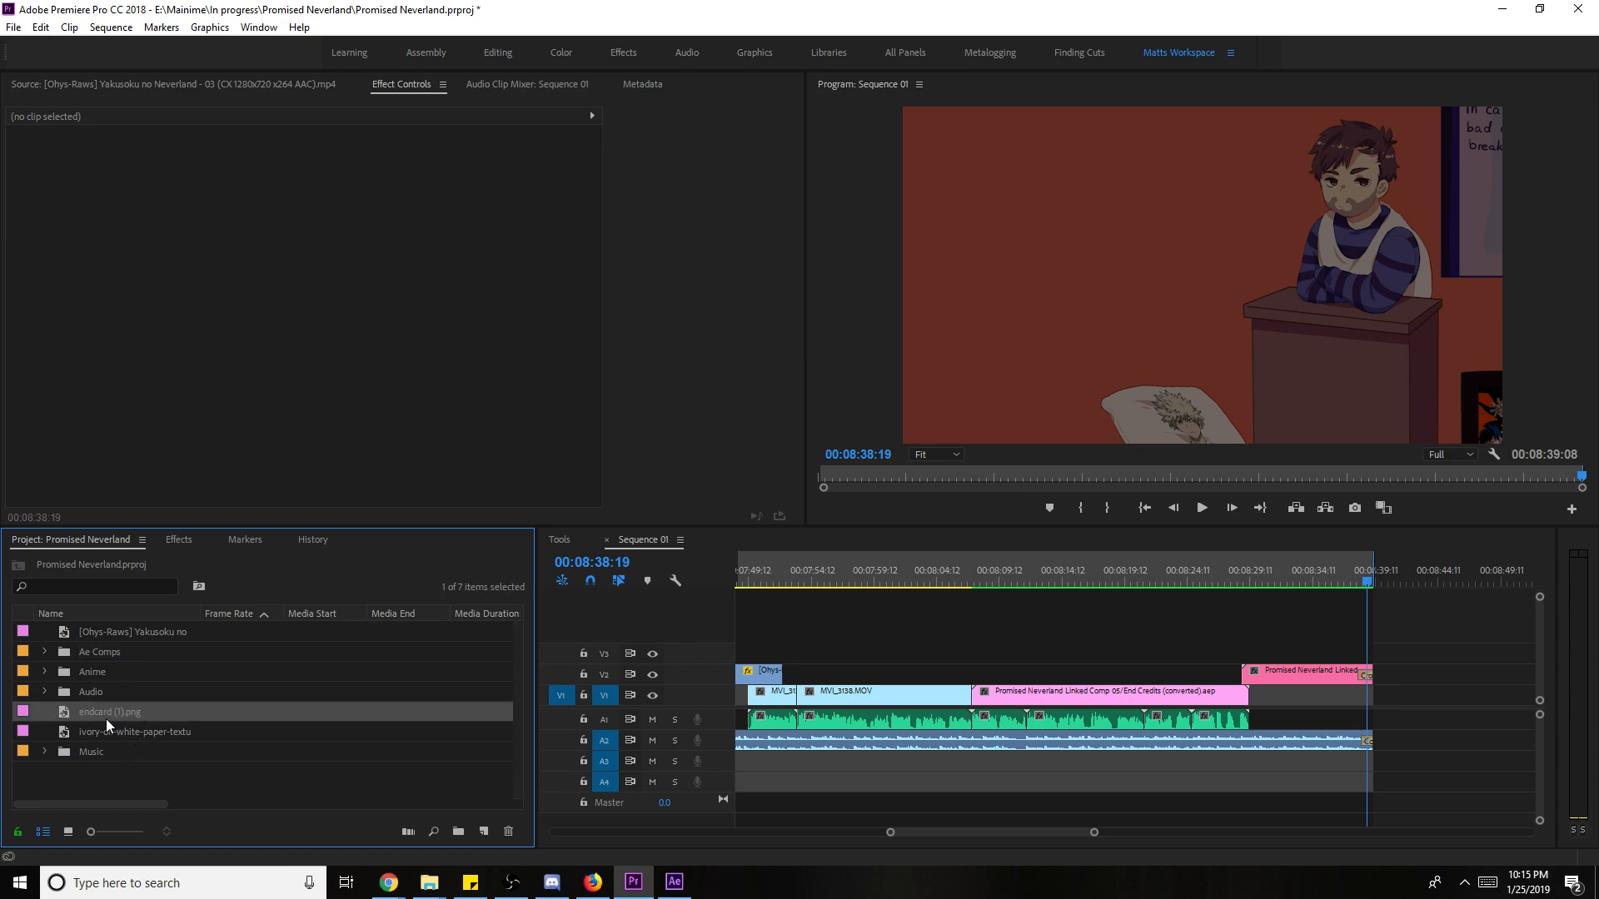
- Zoom the timeline out to the whole sequence and return the playhead to 00:00:00:00
left_click(1191, 687)
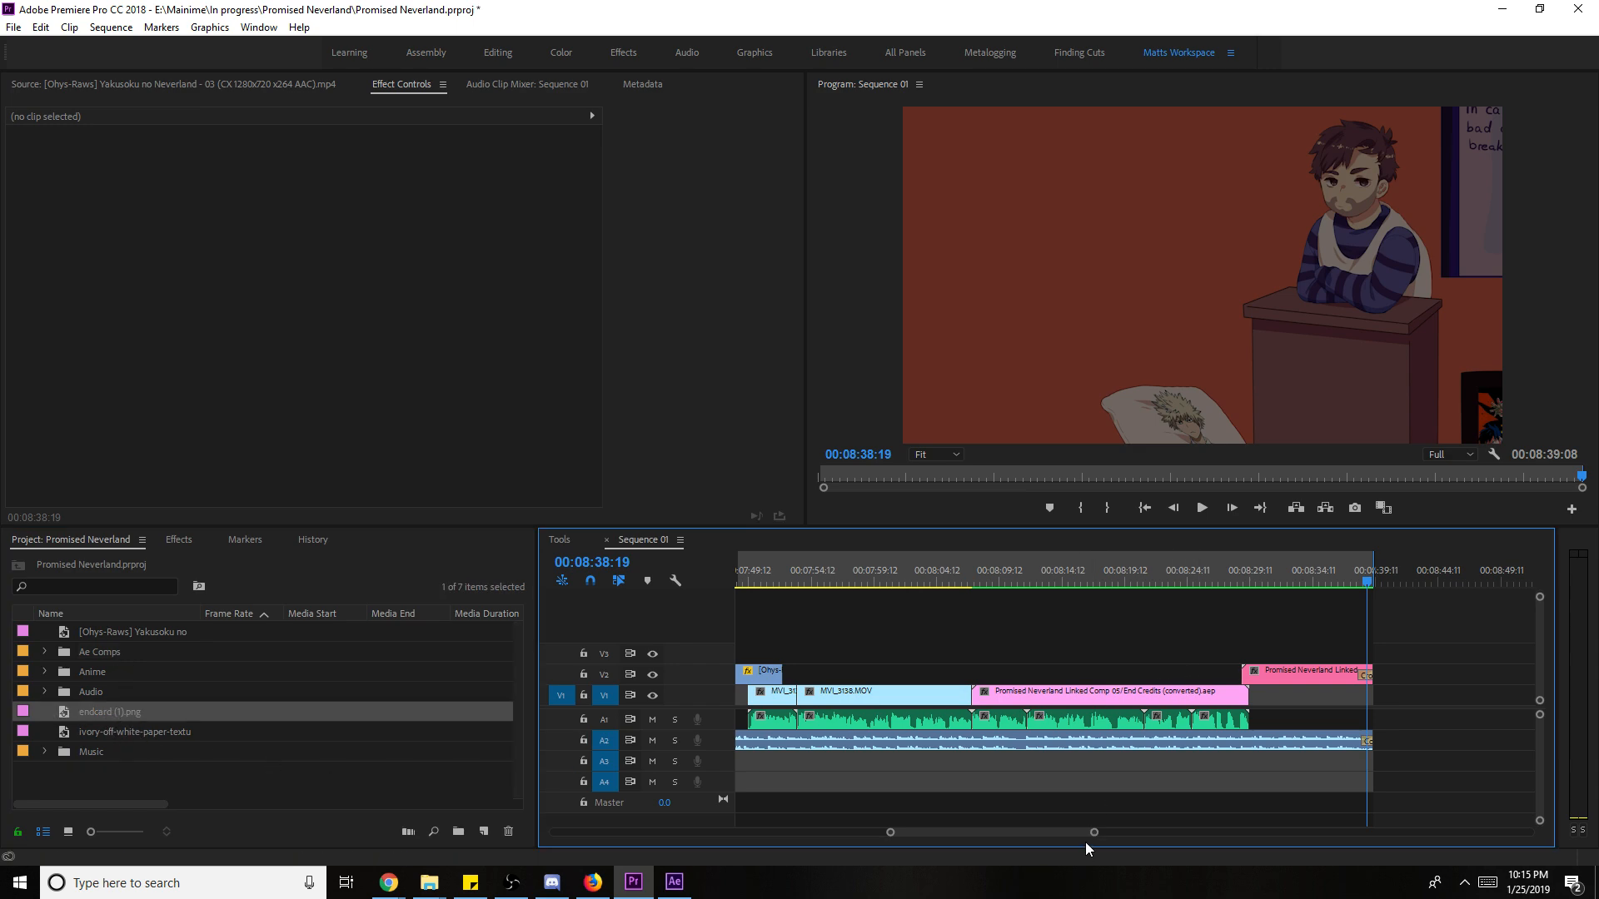
key("minus")
key("minus")
key("minus")
key("minus")
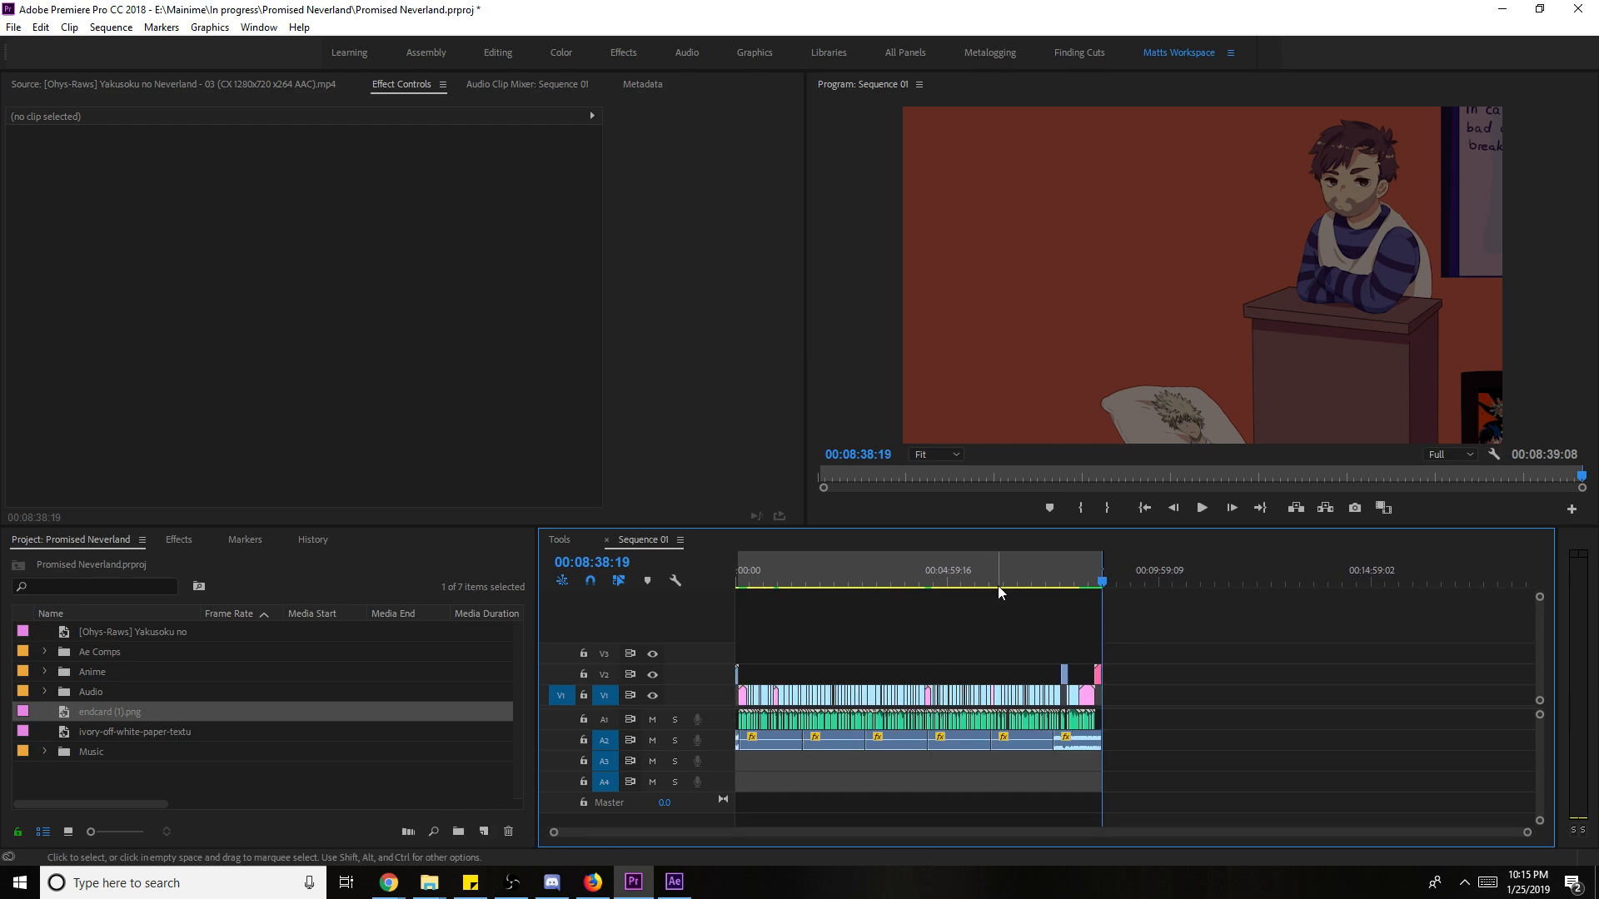
key("Home")
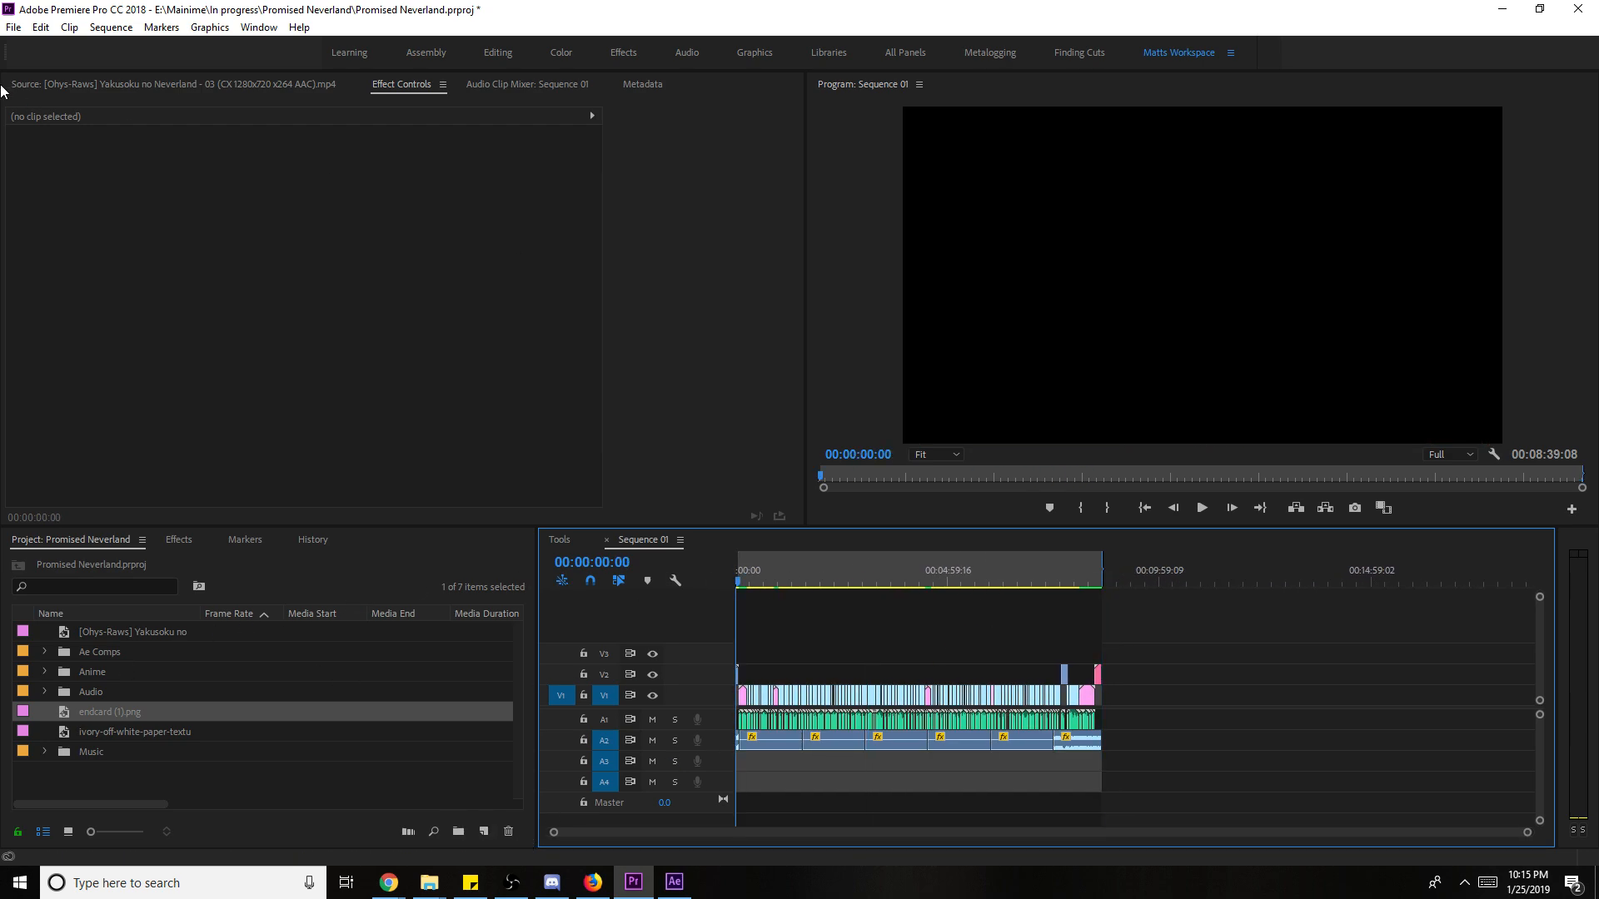
- Close After Effects from the taskbar and return to Premiere Pro
left_click(12, 28)
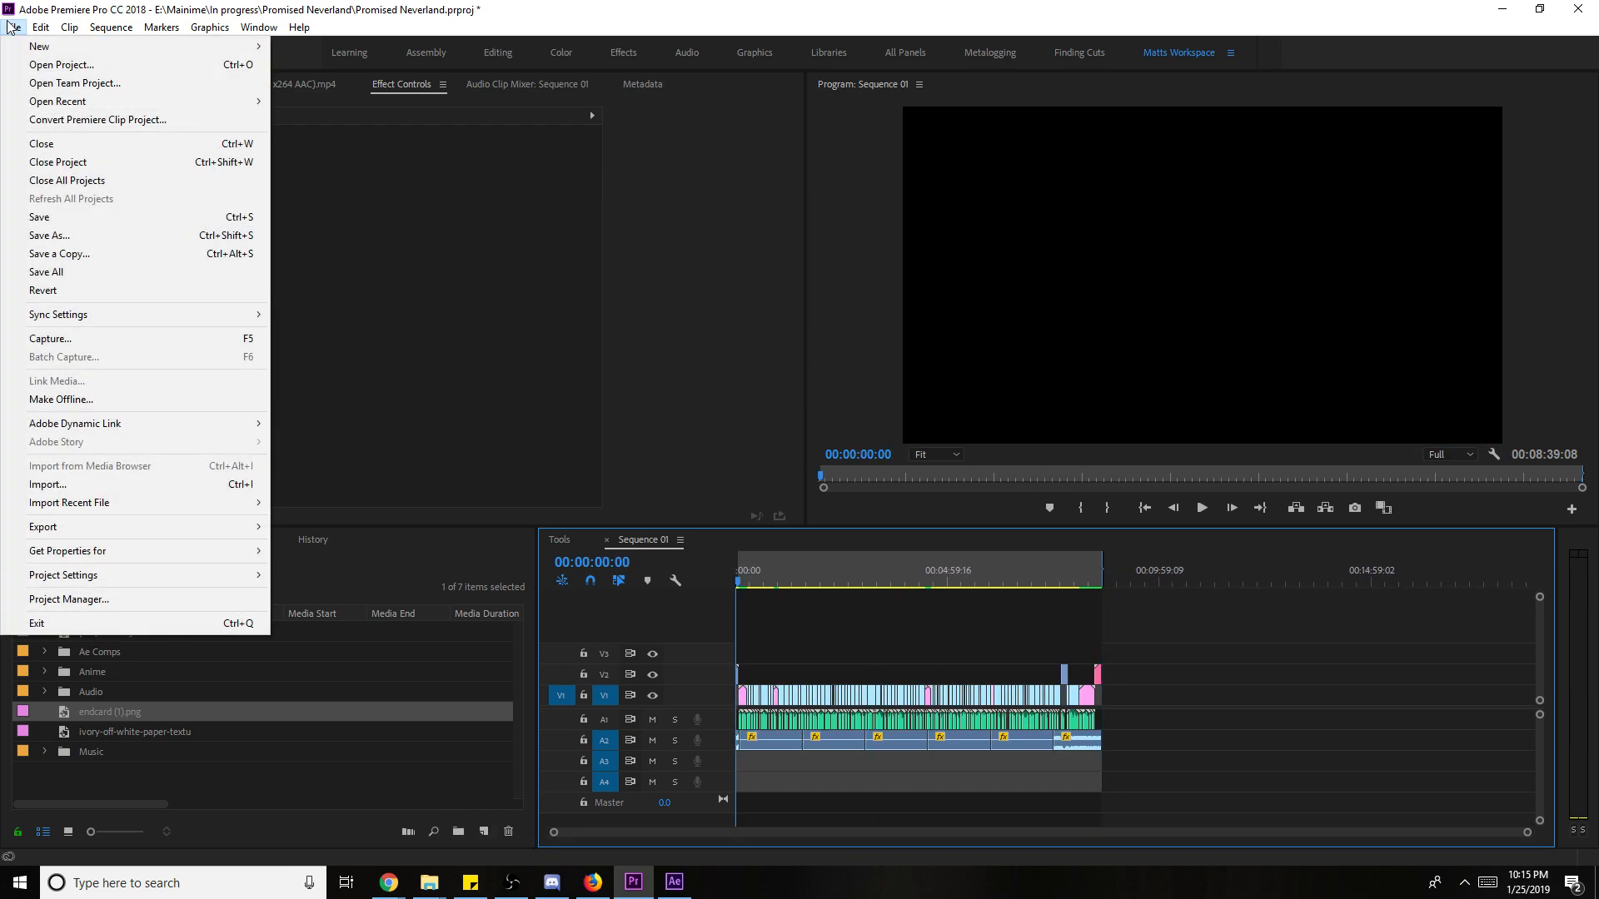
left_click(674, 882)
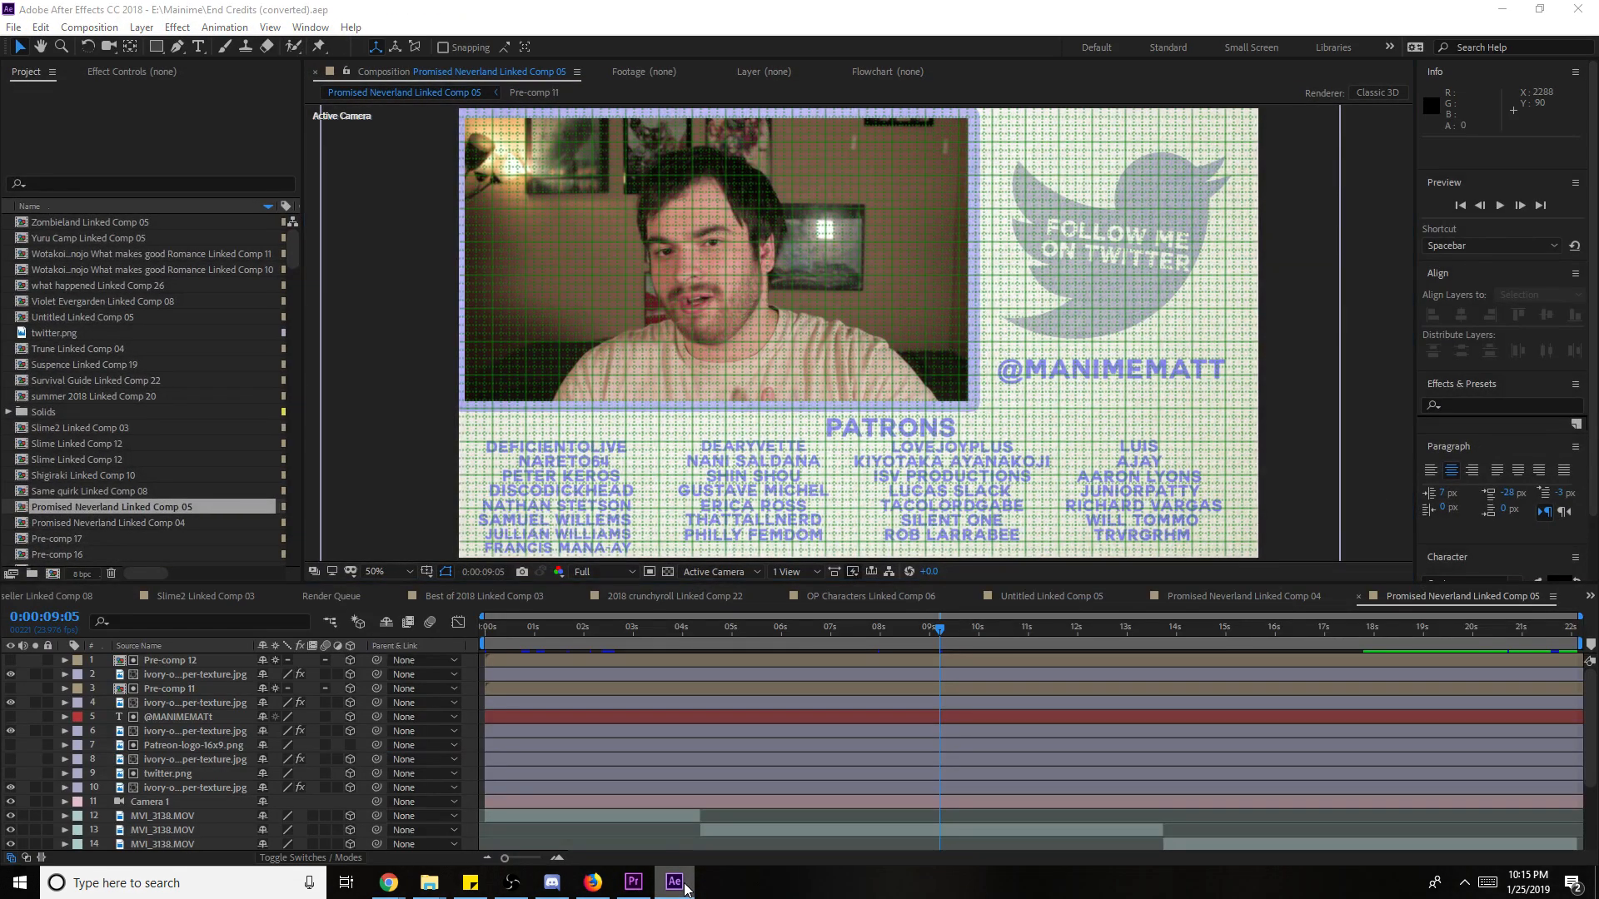
right_click(674, 882)
left_click(666, 846)
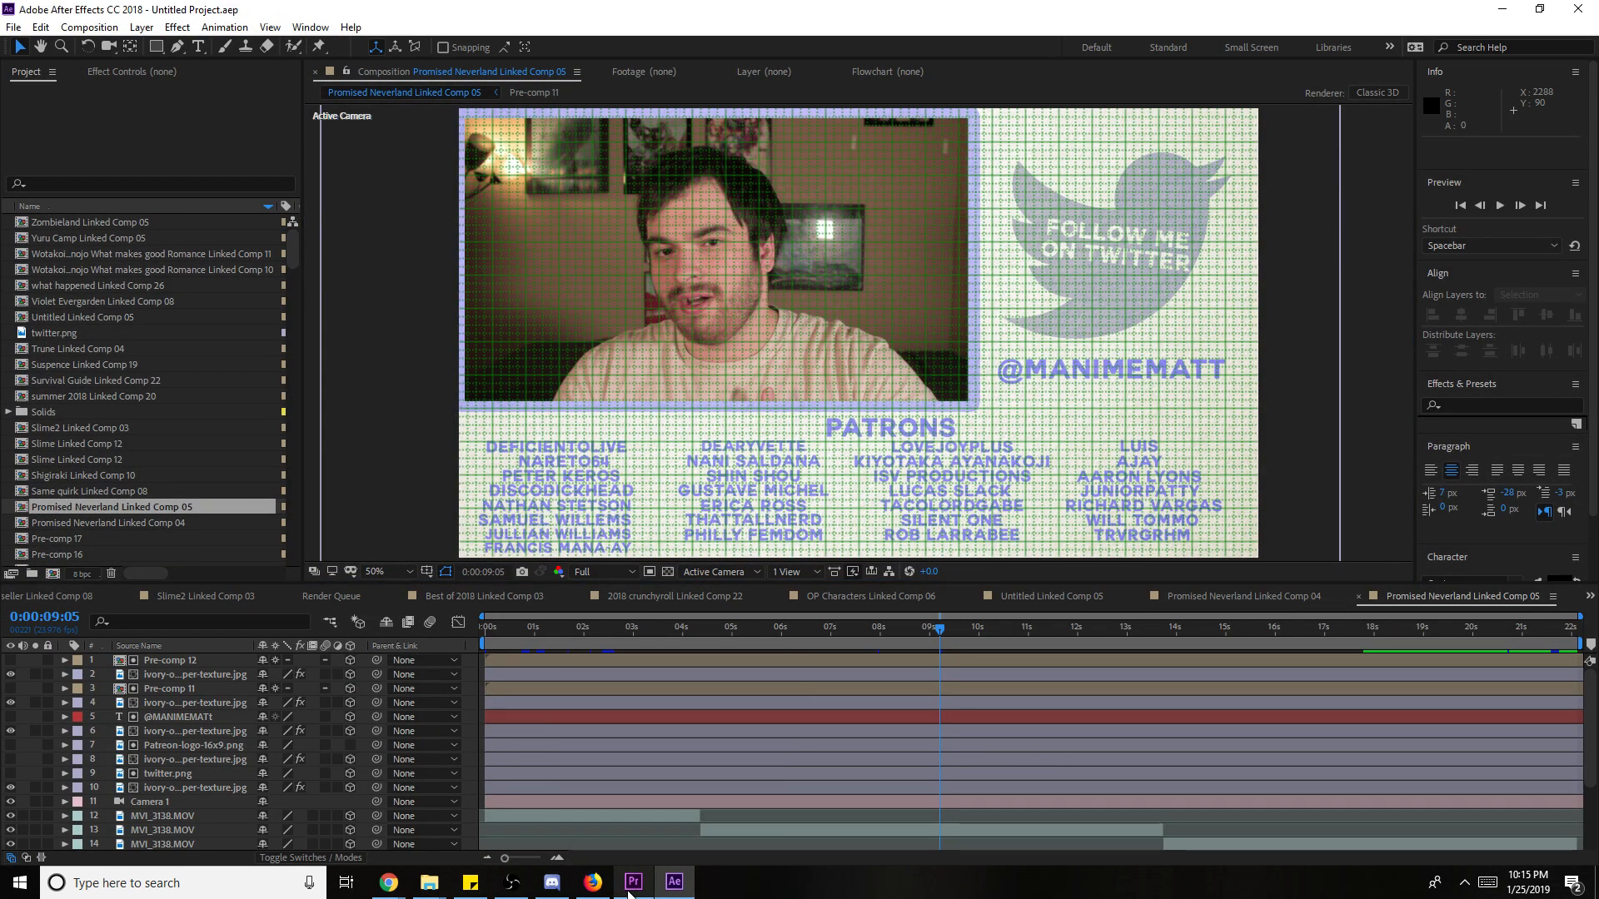
left_click(653, 887)
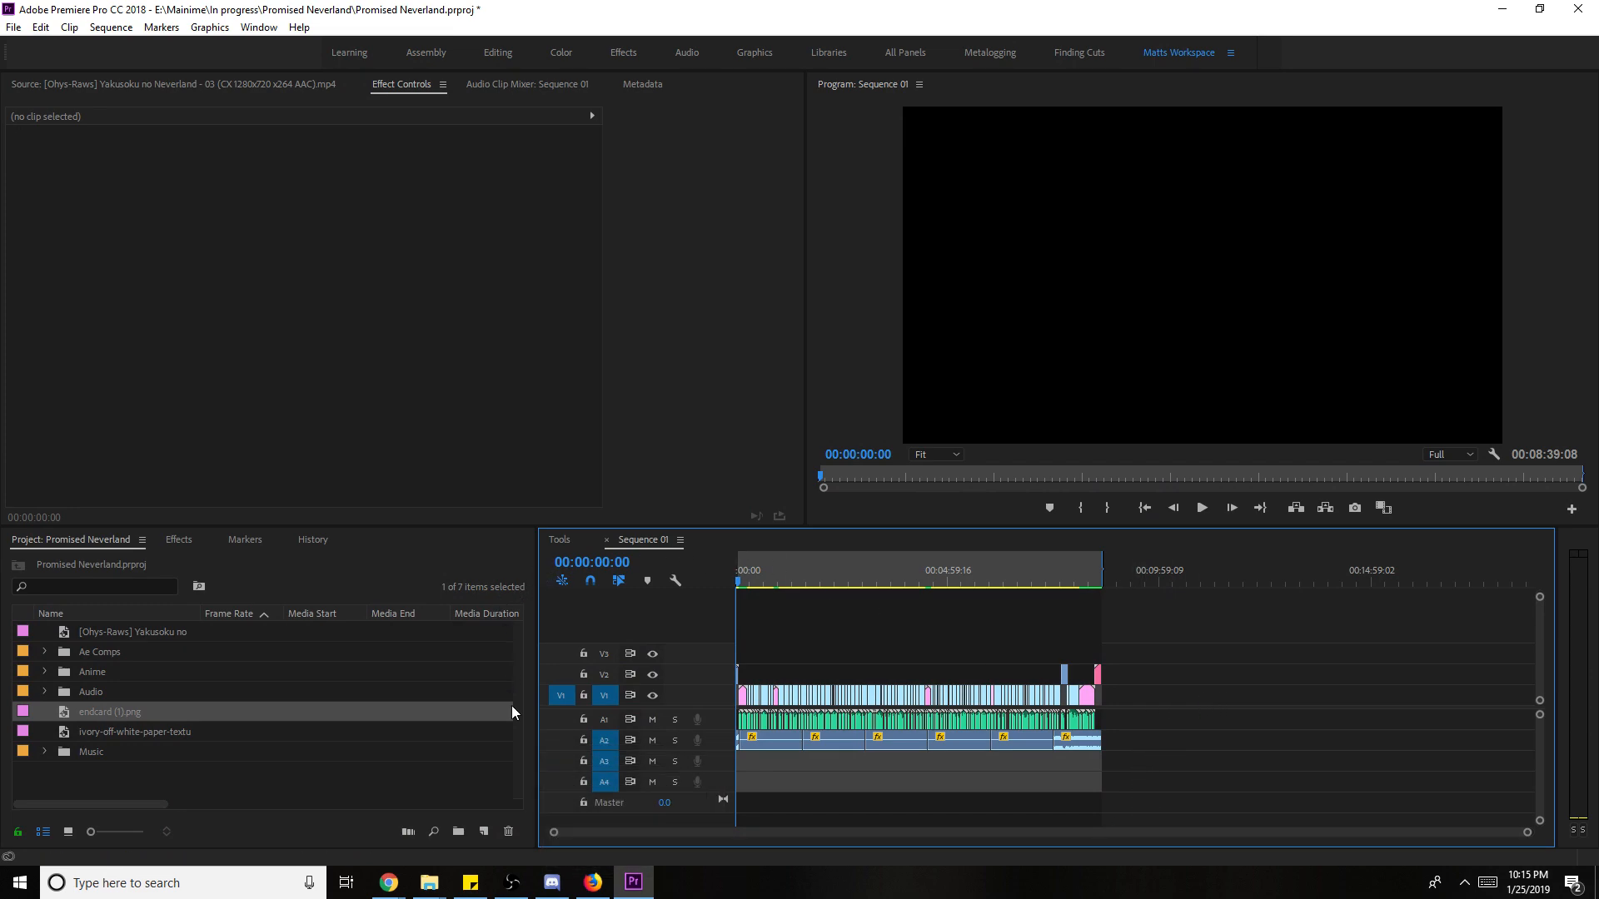
- Browse the editing-live-streams and general channels in Discord
left_click(555, 882)
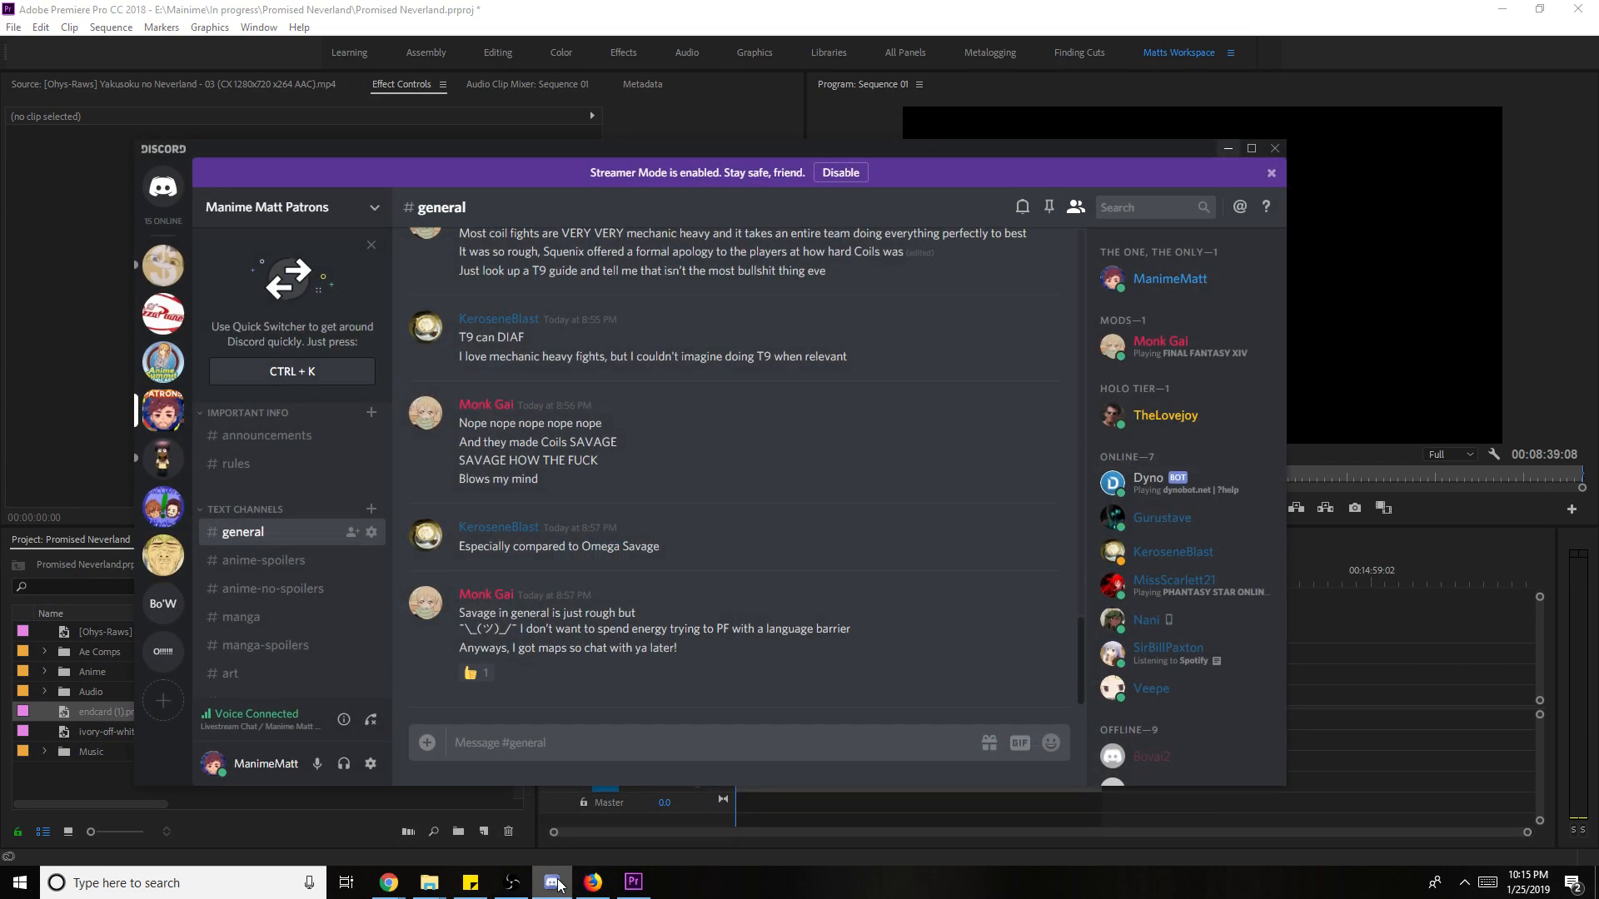
scroll(261, 626, "down", 5)
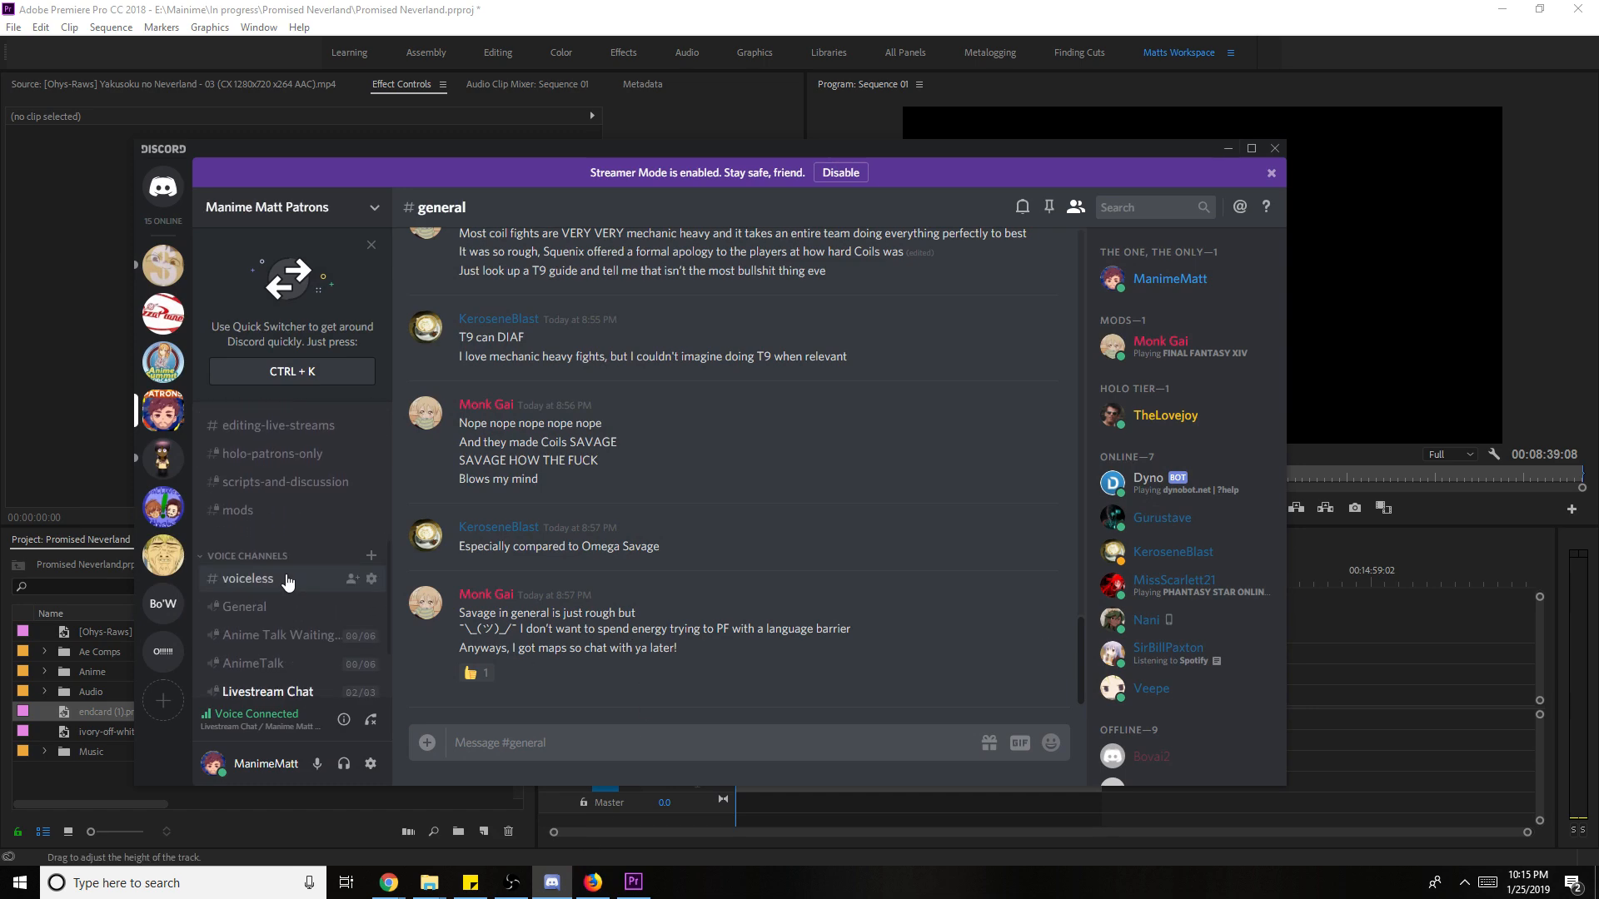
scroll(292, 574, "up", 2)
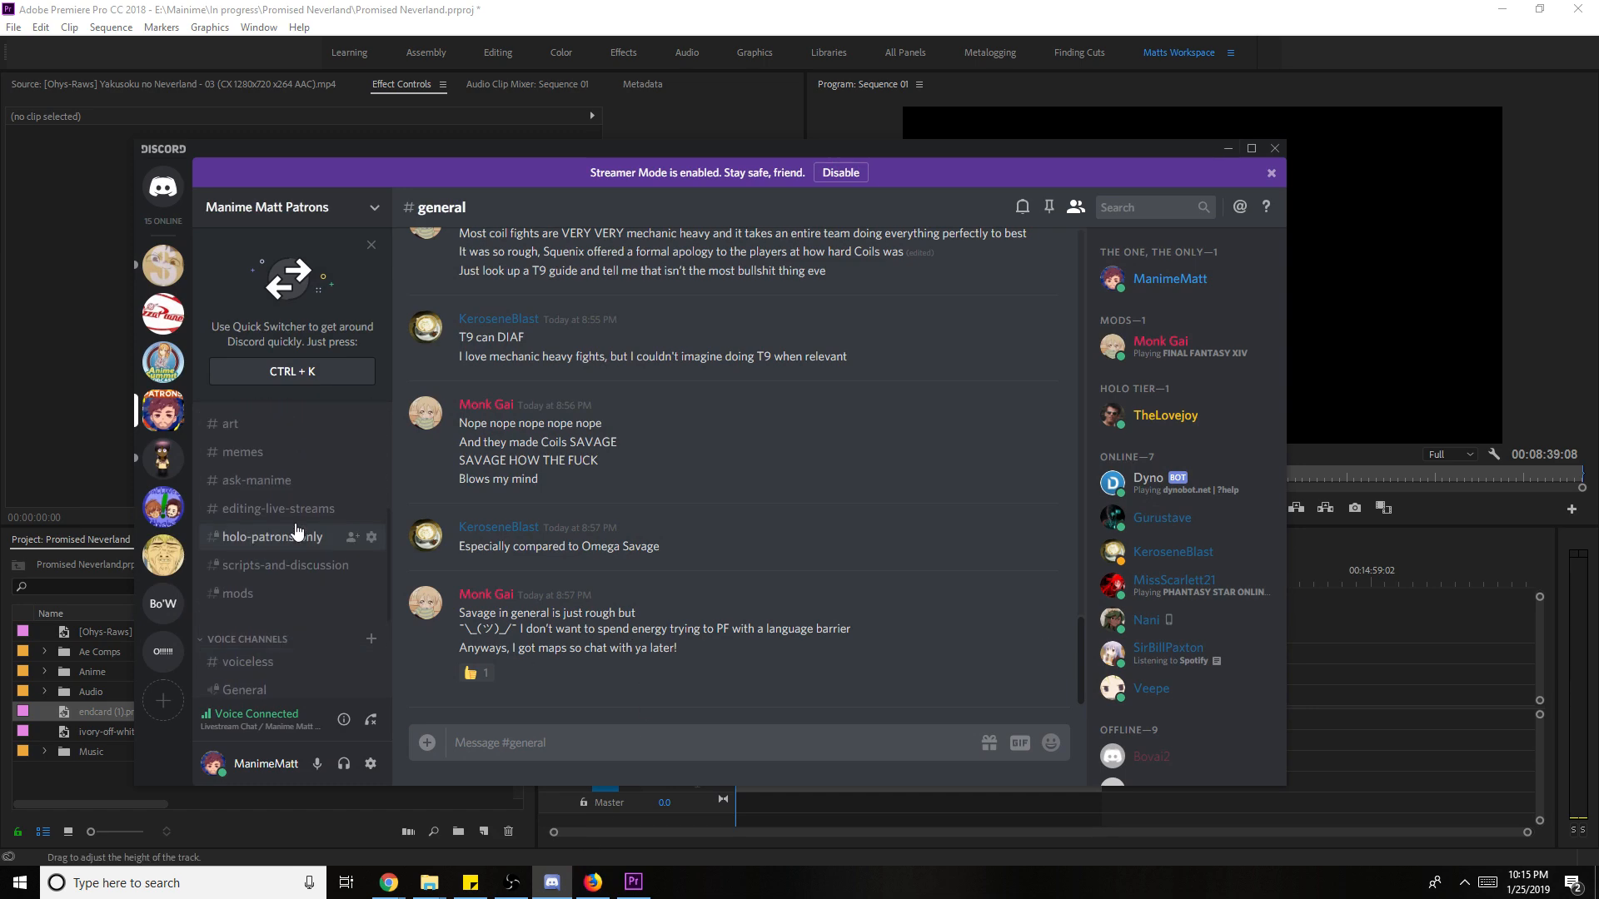
scroll(291, 500, "up", 2)
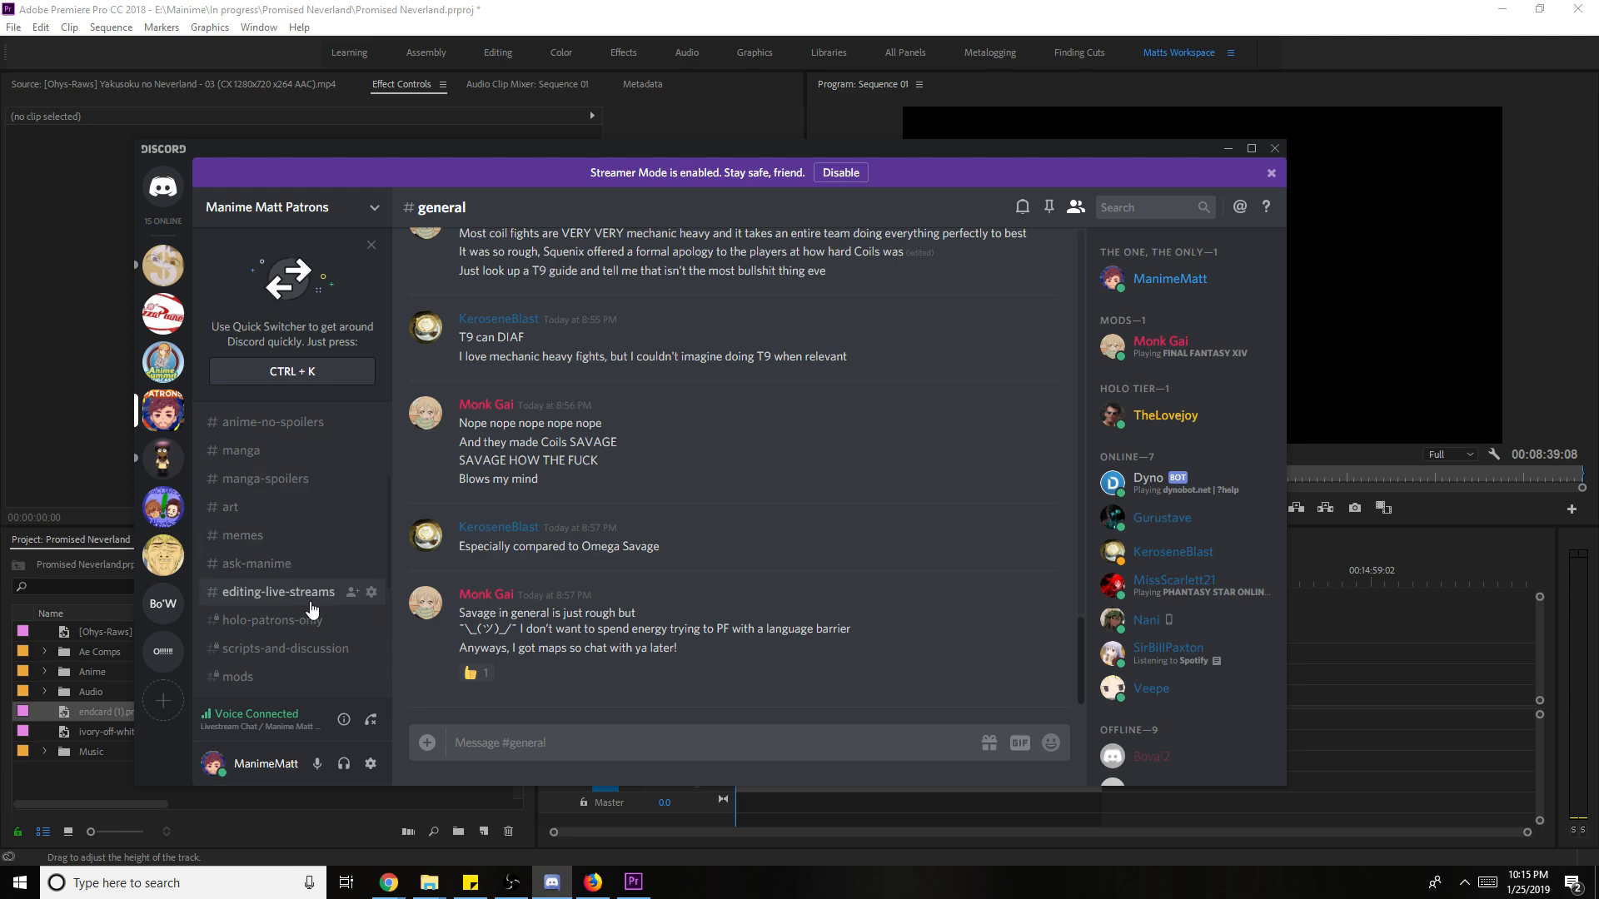
left_click(283, 592)
scroll(753, 546, "up", 2)
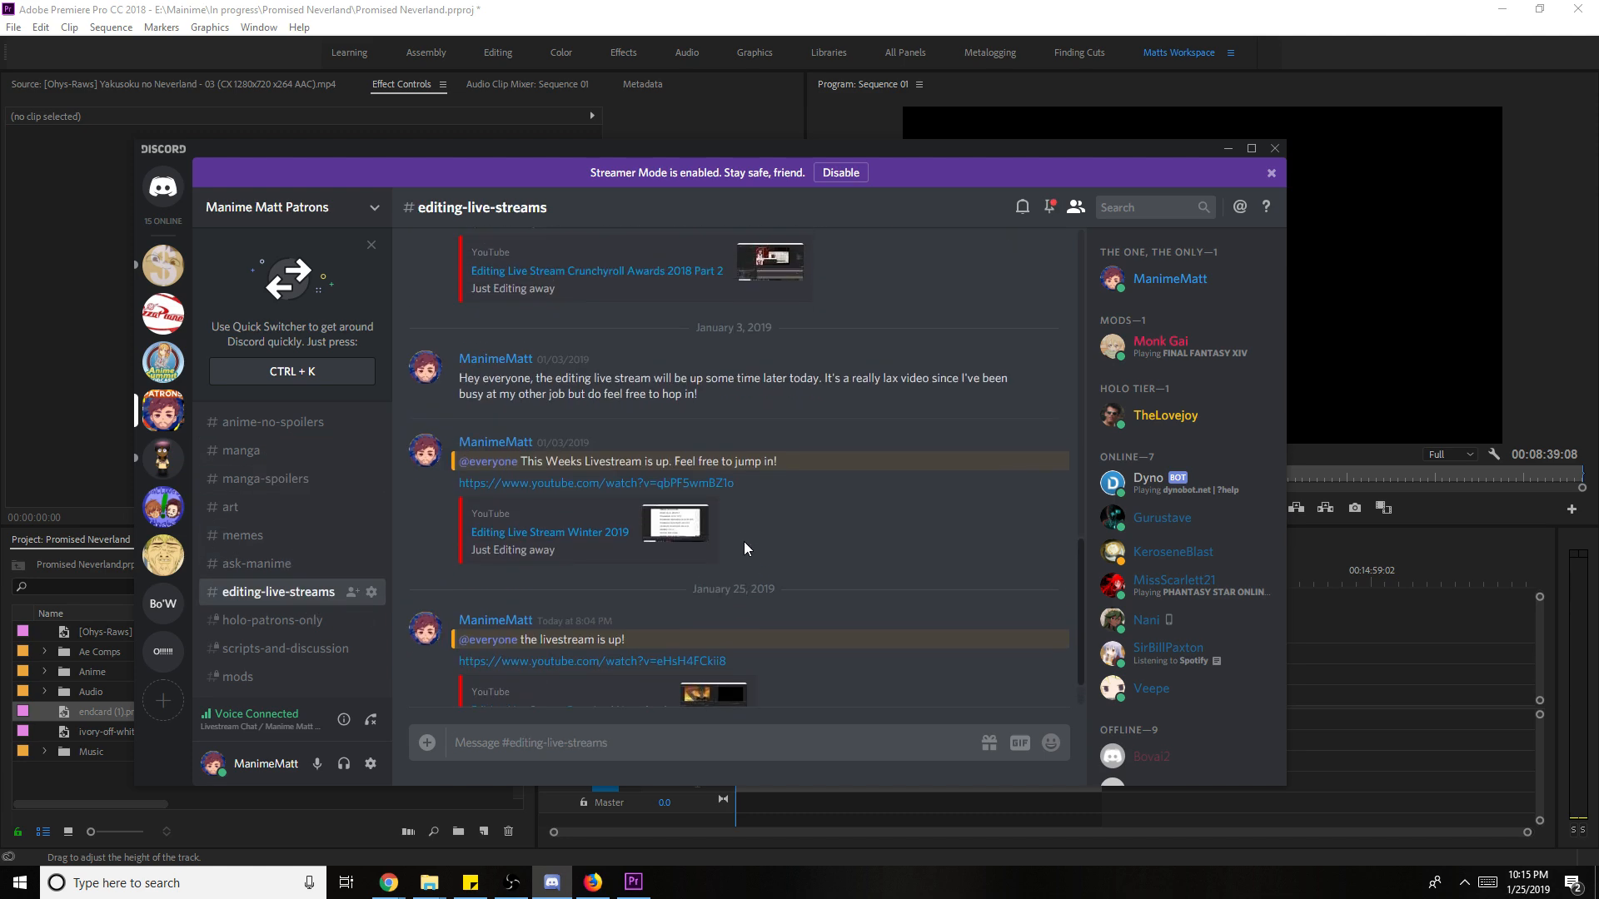
scroll(725, 547, "down", 2)
scroll(316, 533, "up", 3)
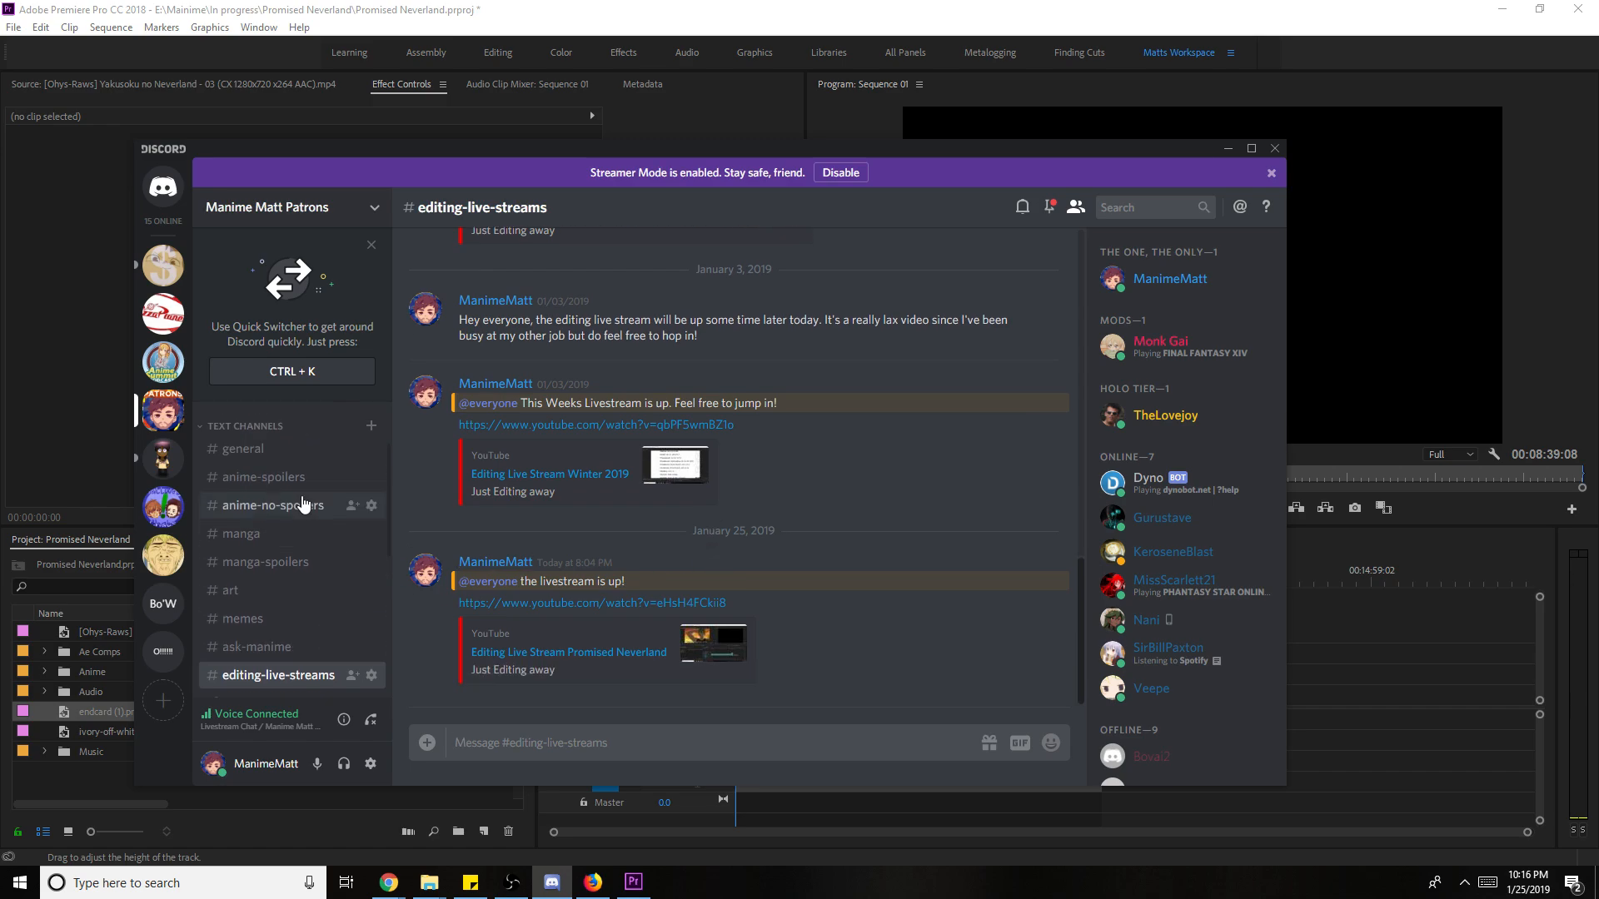
left_click(292, 449)
scroll(772, 625, "up", 15)
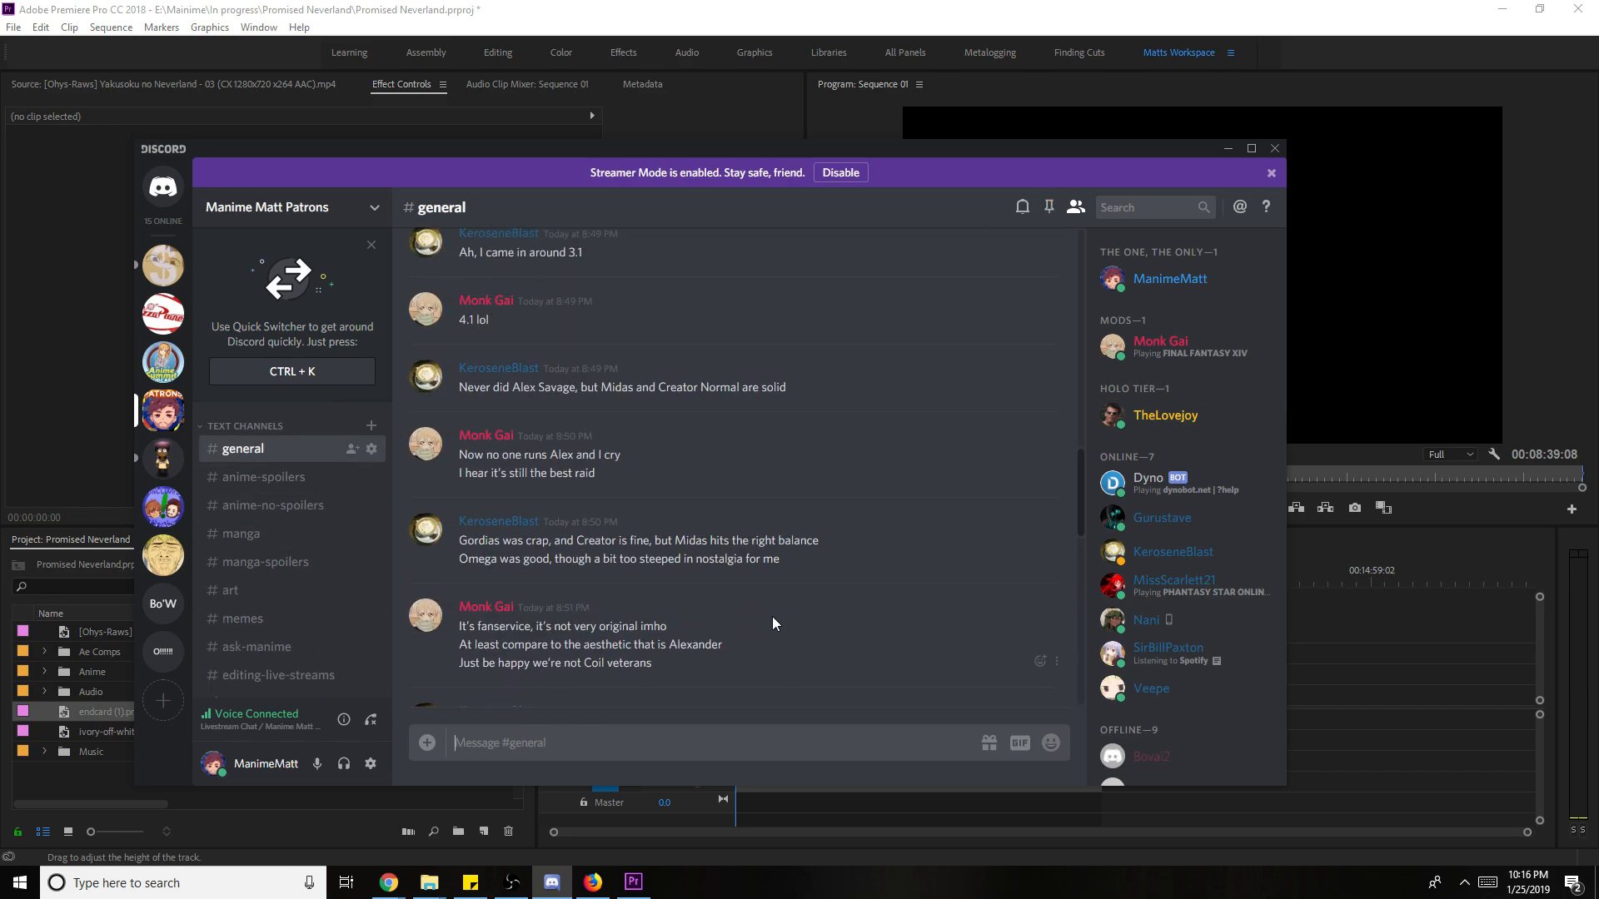
scroll(757, 630, "up", 20)
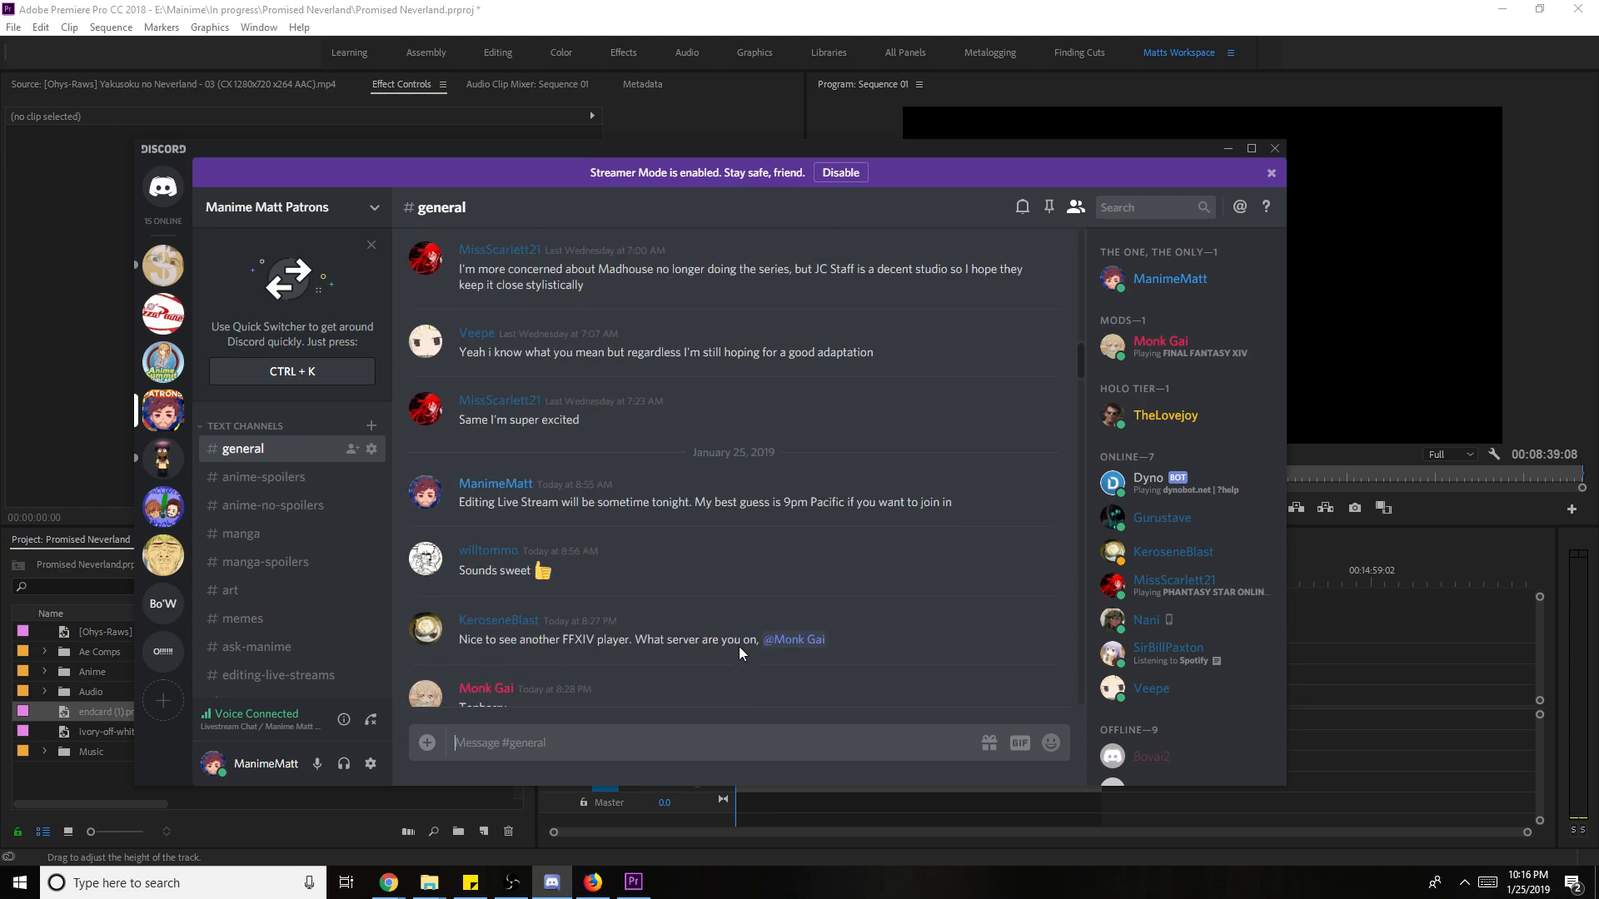
scroll(738, 647, "up", 15)
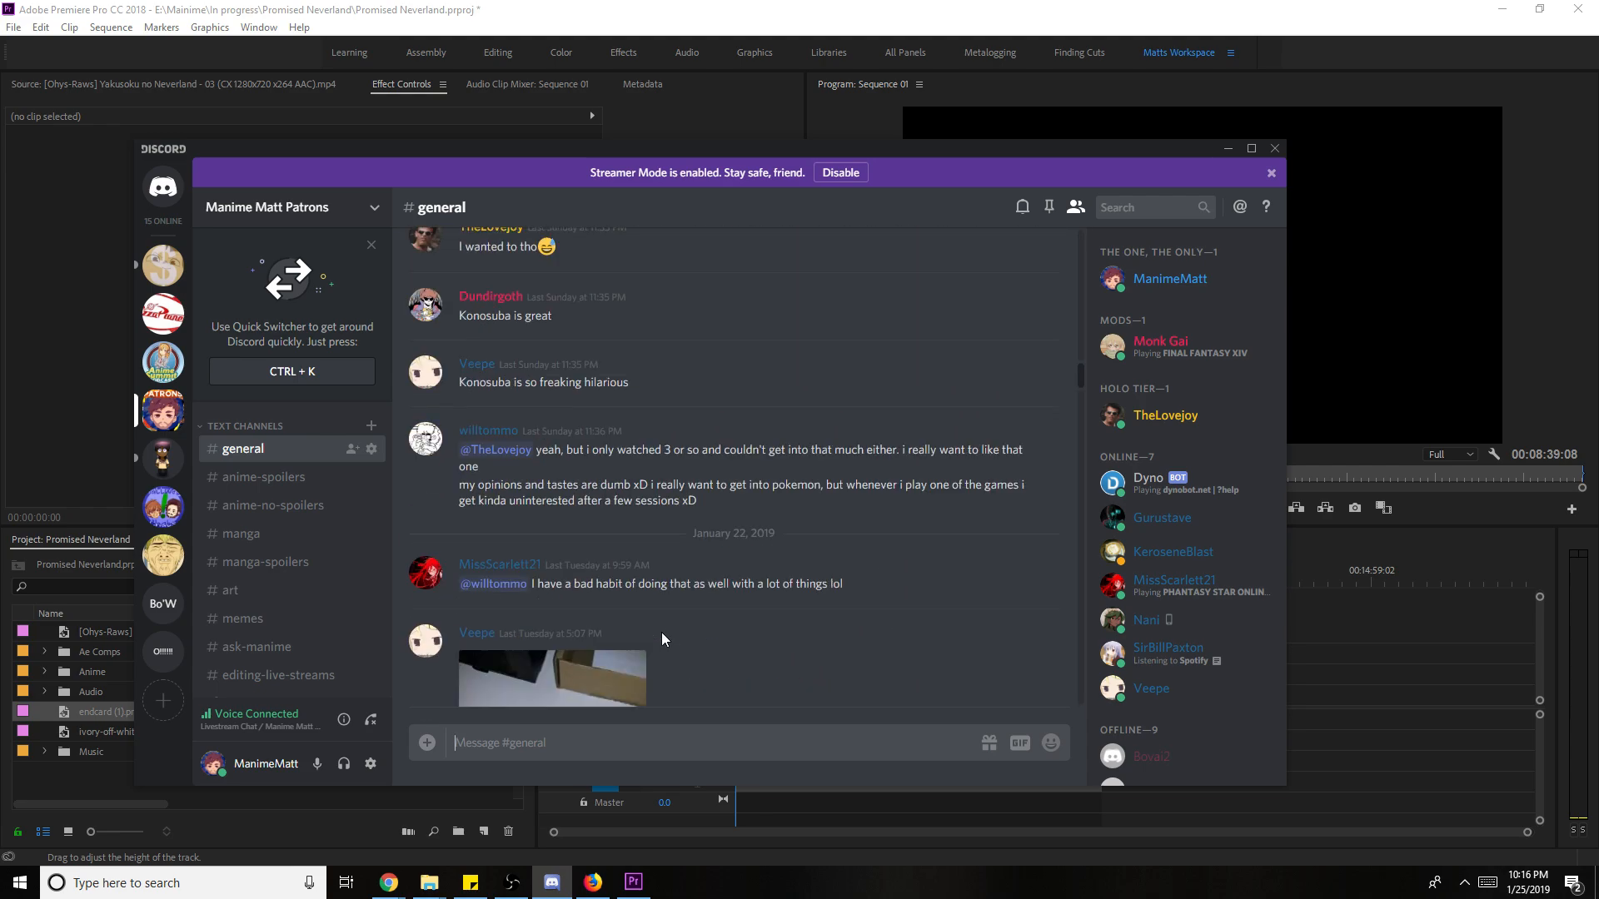
scroll(661, 639, "down", 20)
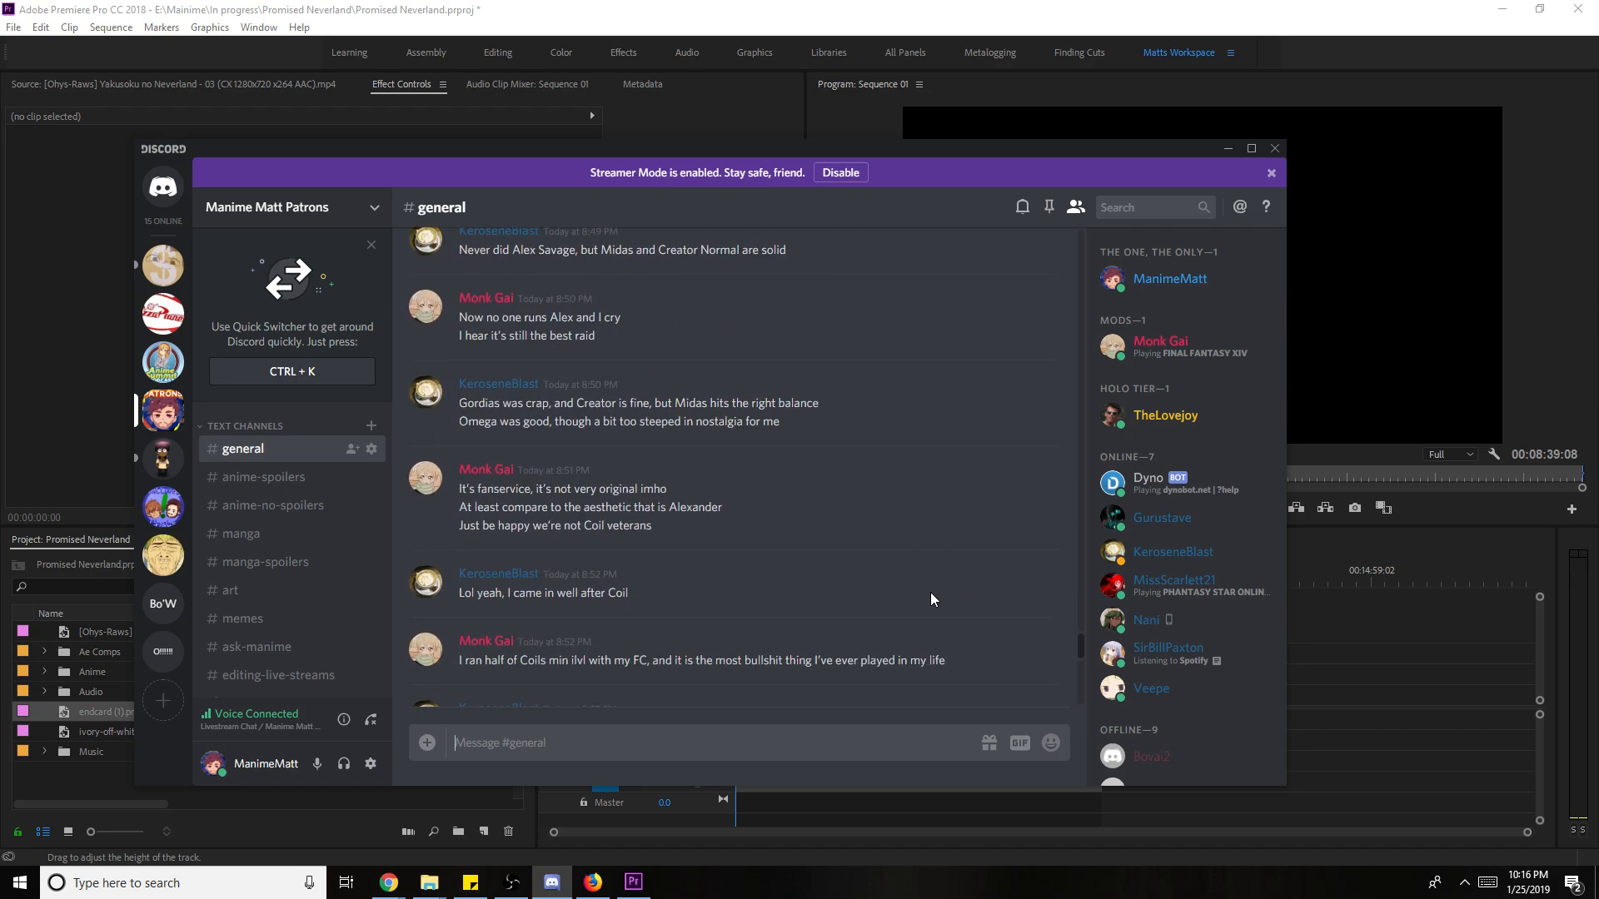
scroll(931, 592, "down", 5)
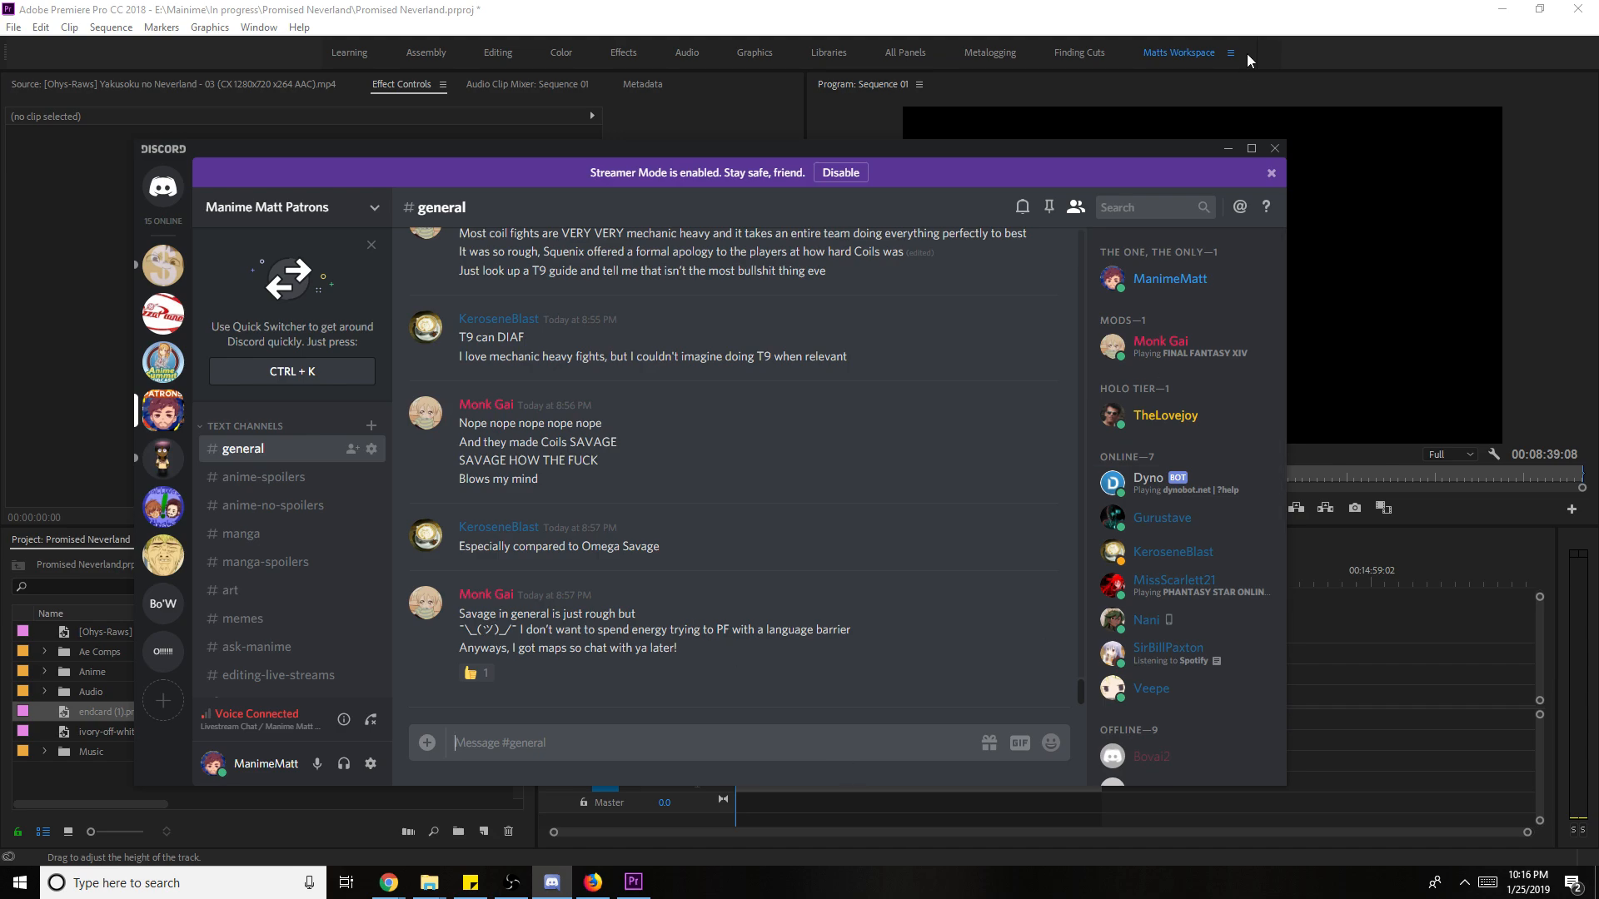
- Minimize Discord and save the Premiere project with Ctrl+S
left_click(1229, 150)
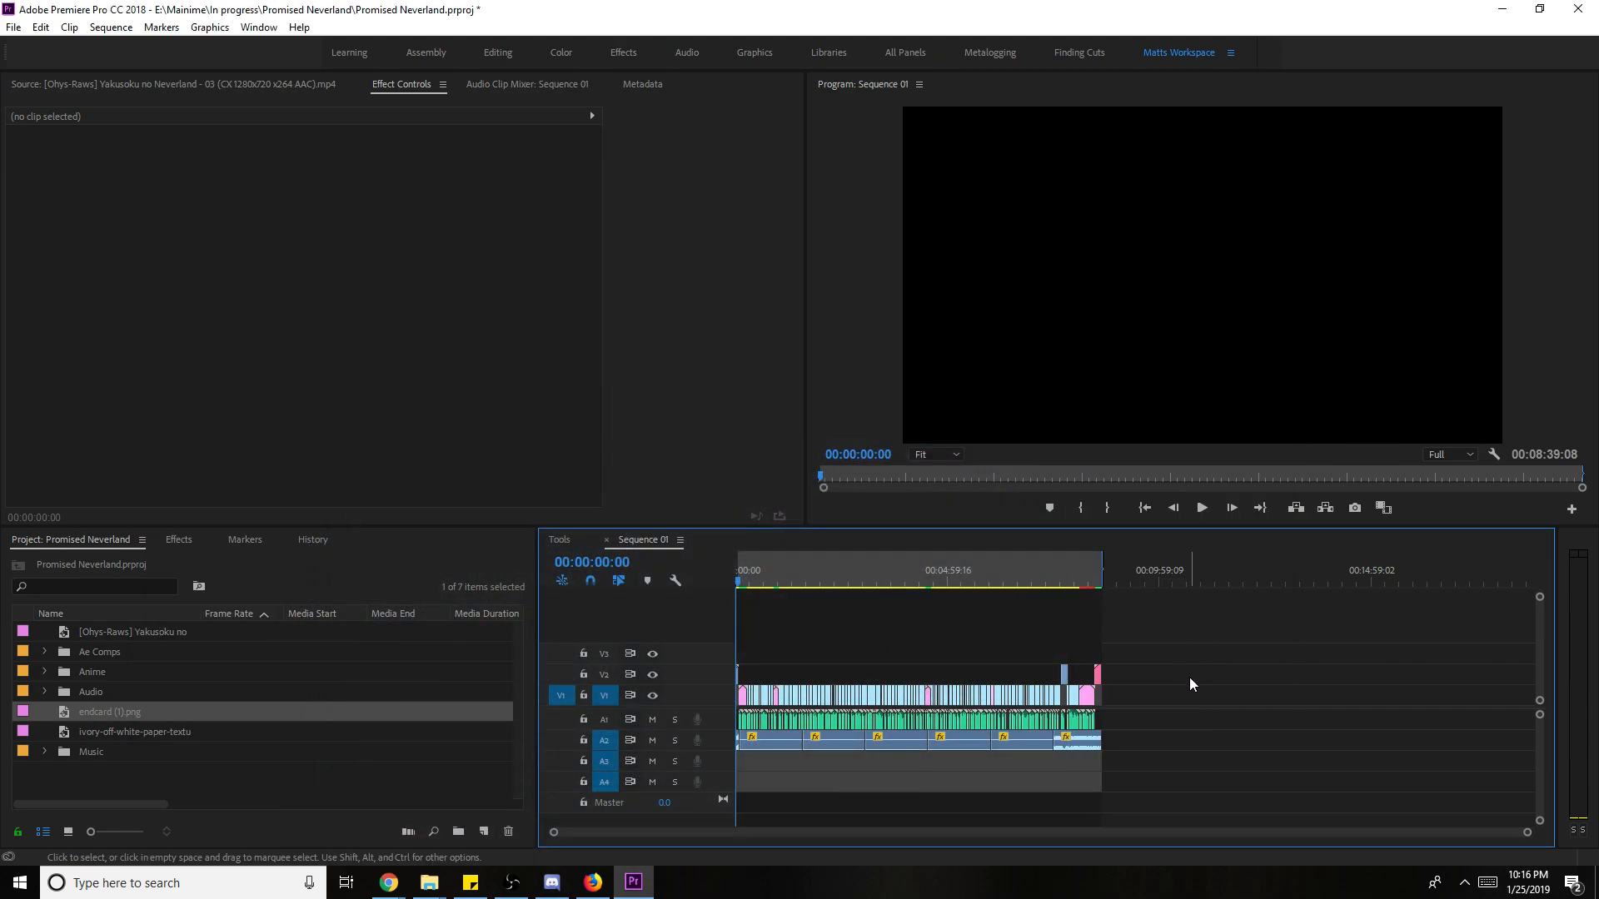
key("ctrl+s")
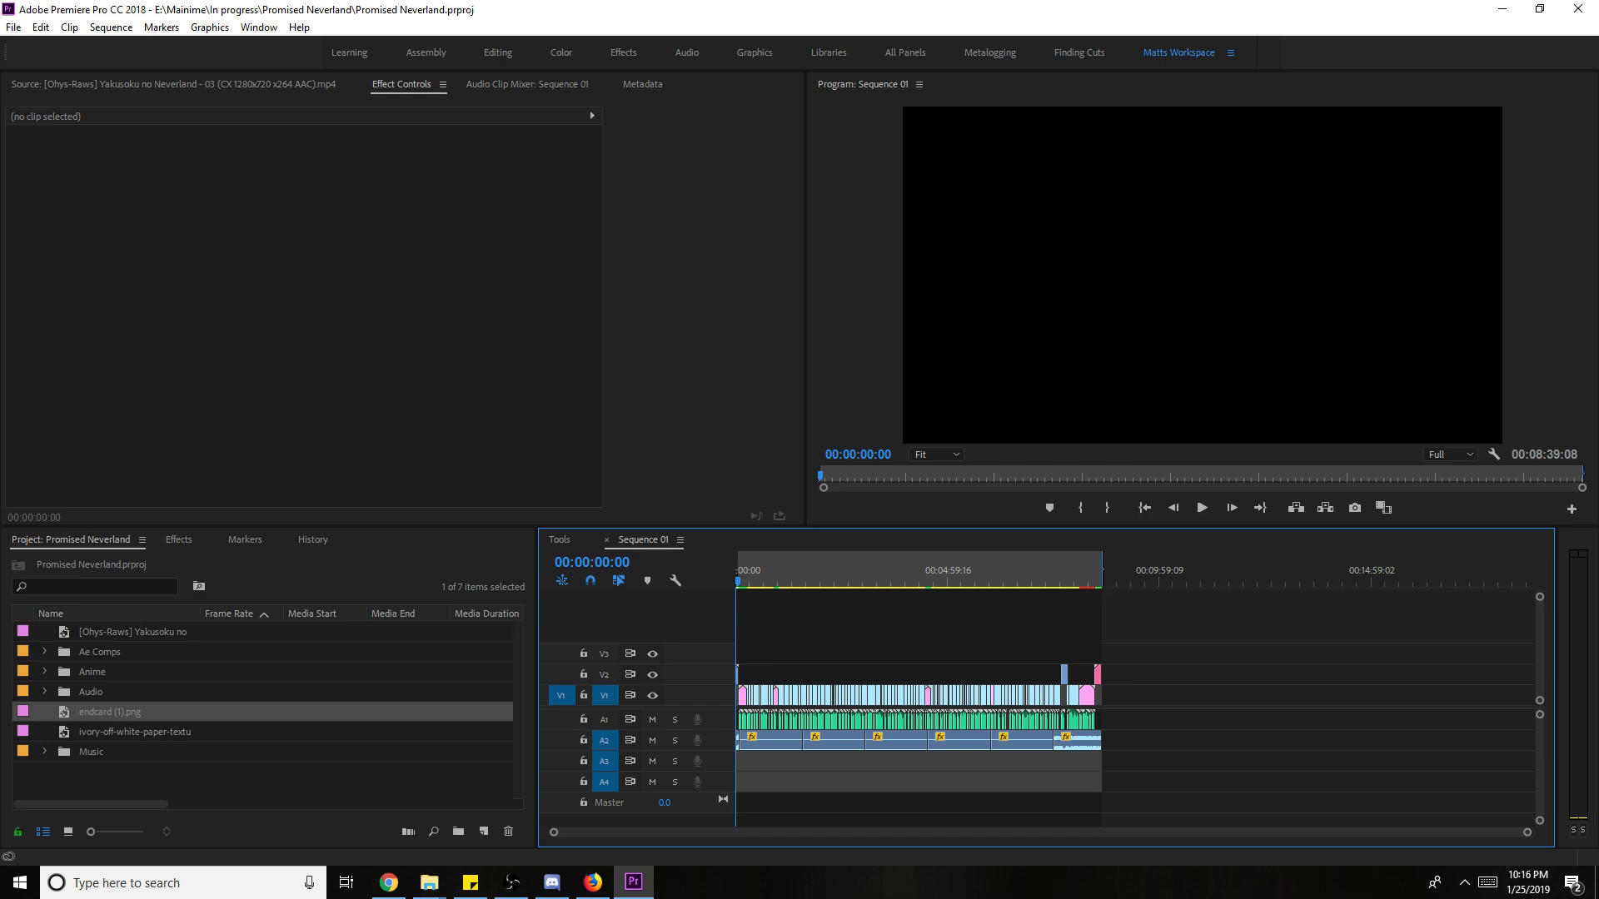
key("alt+Tab")
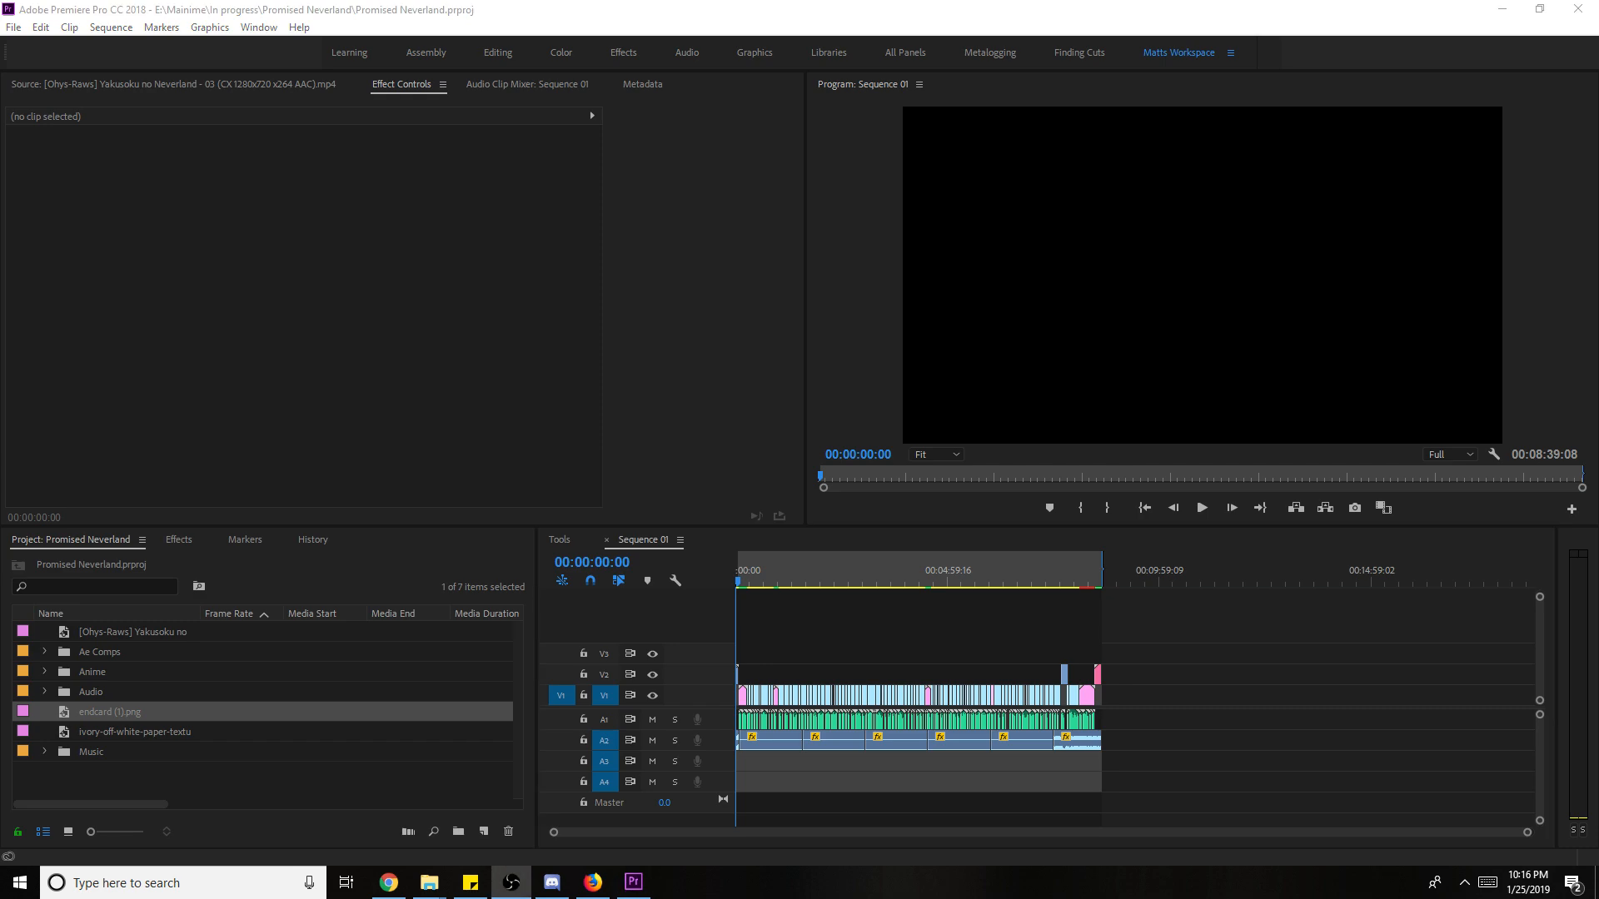
- Disconnect from the Livestream Chat voice channel in Discord
left_click(551, 882)
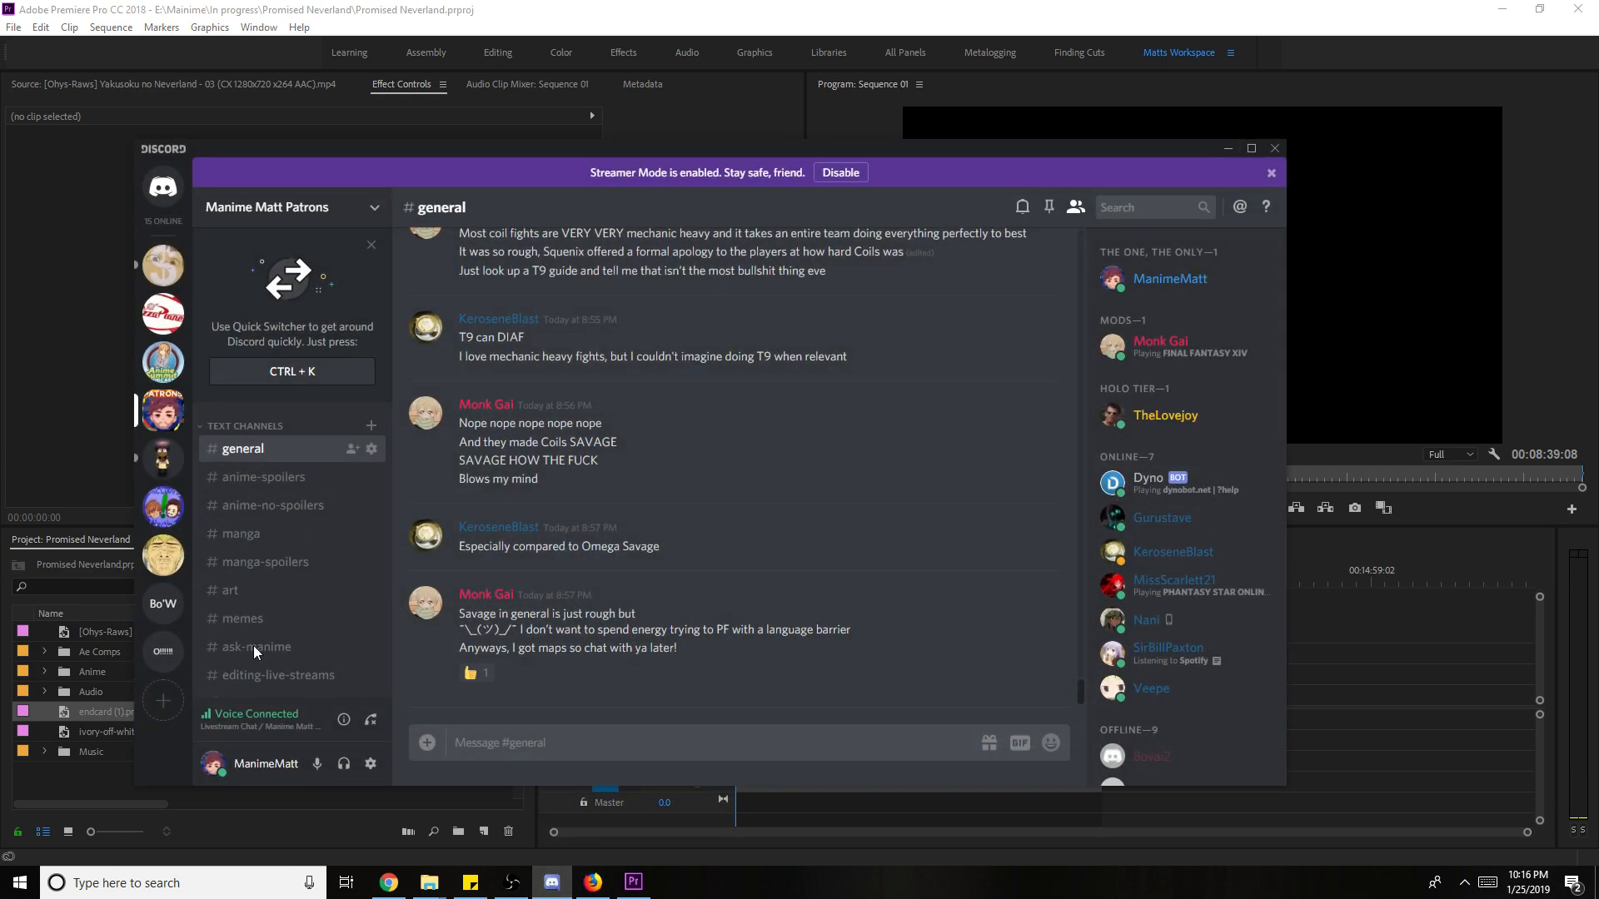
scroll(266, 632, "down", 5)
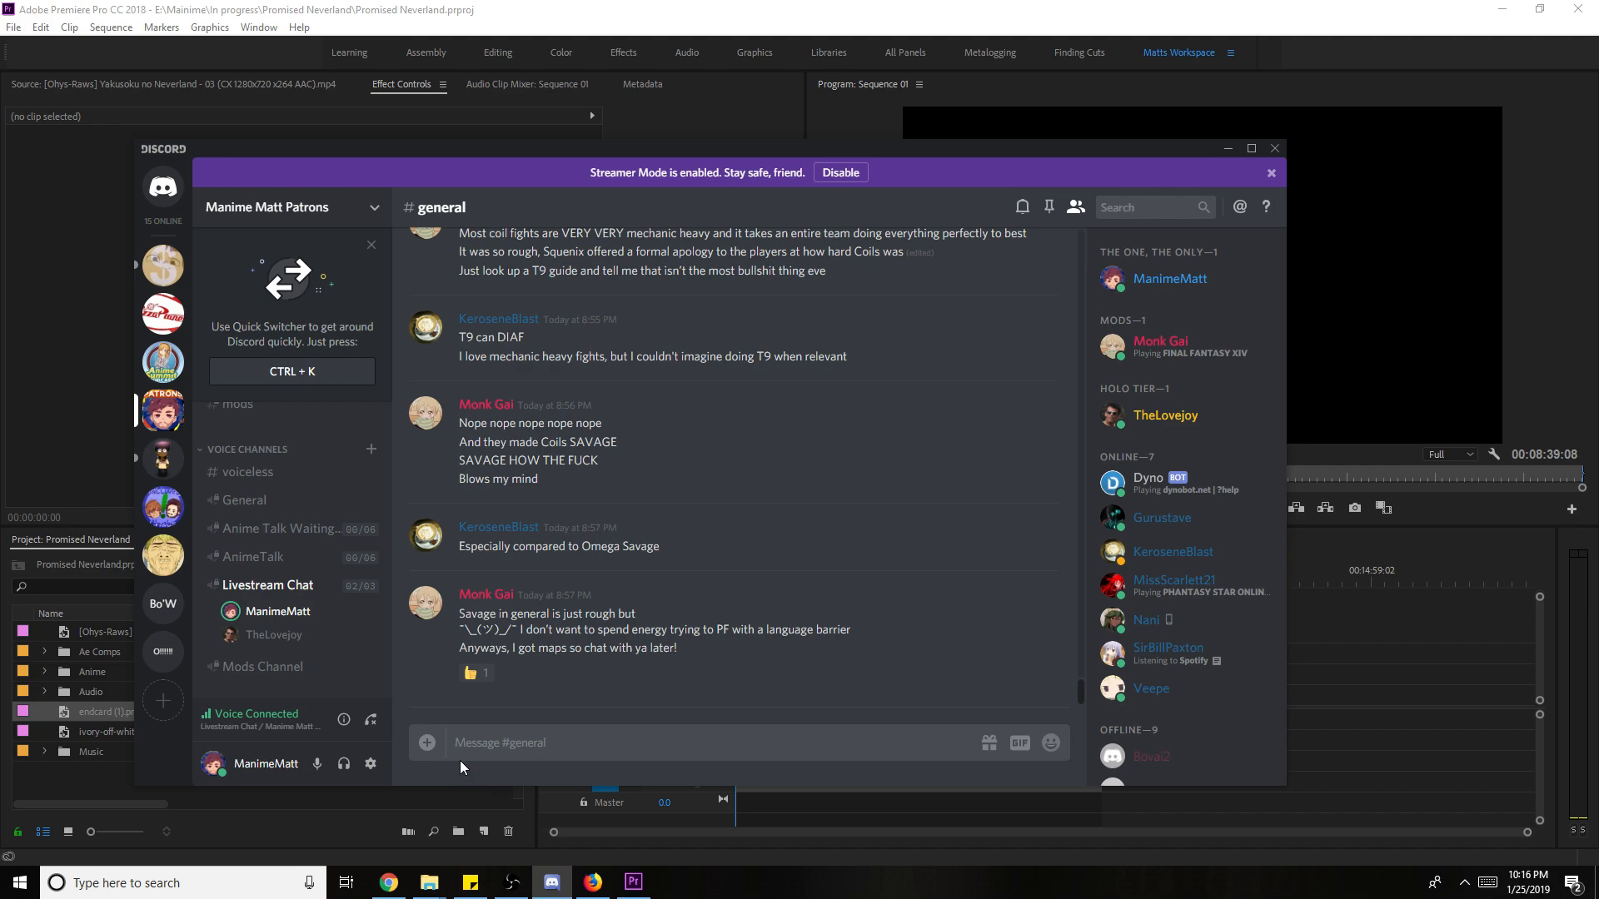
left_click(373, 720)
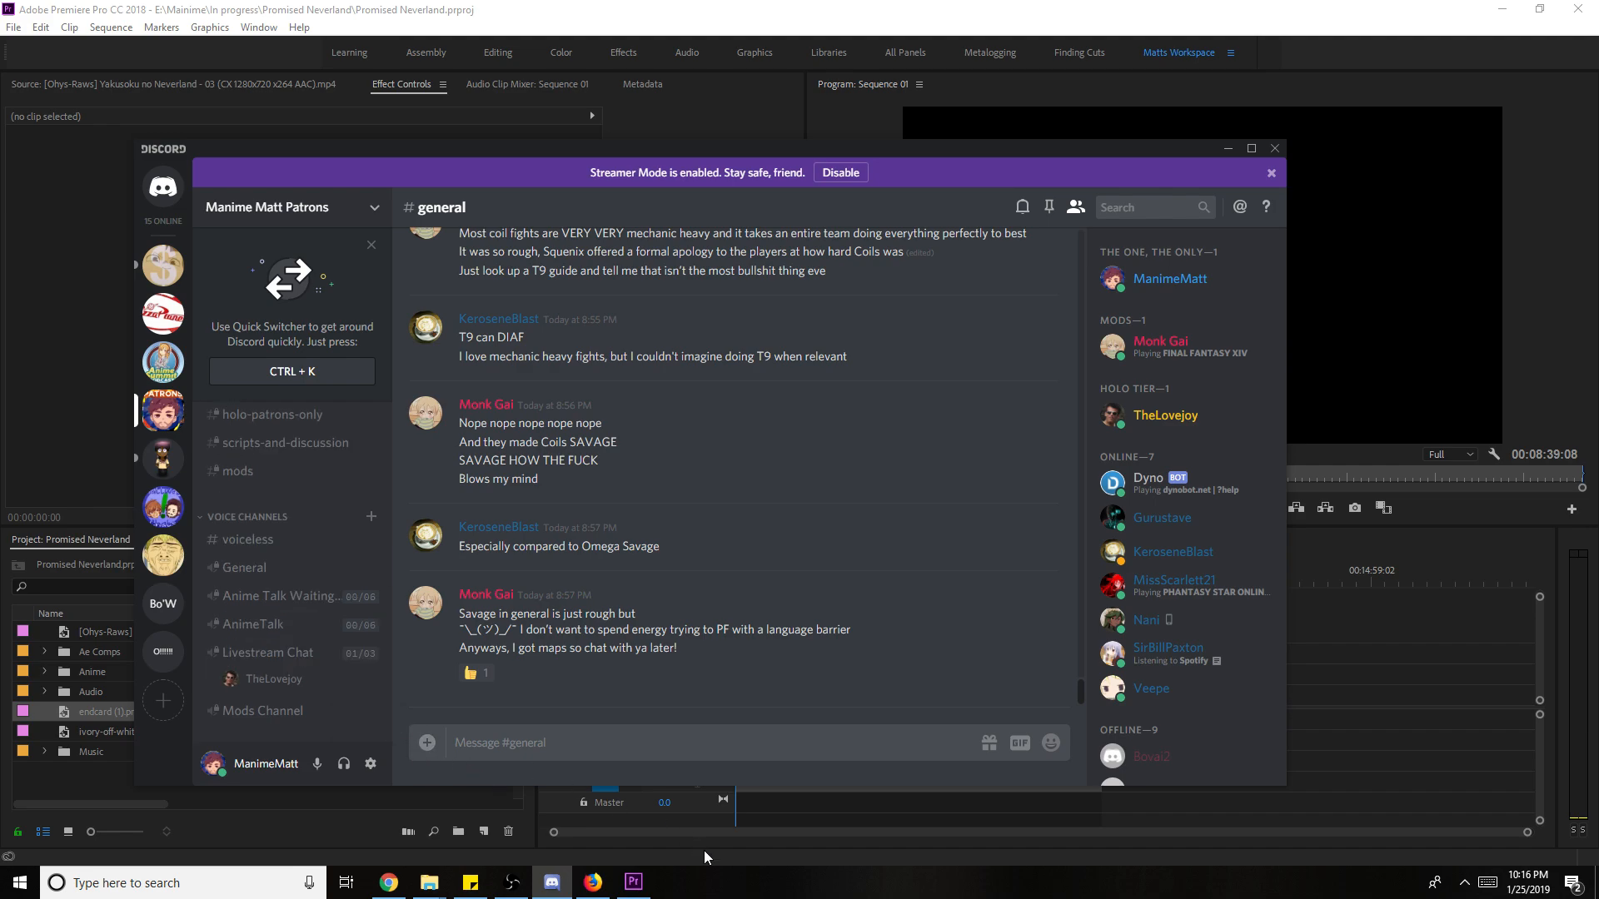